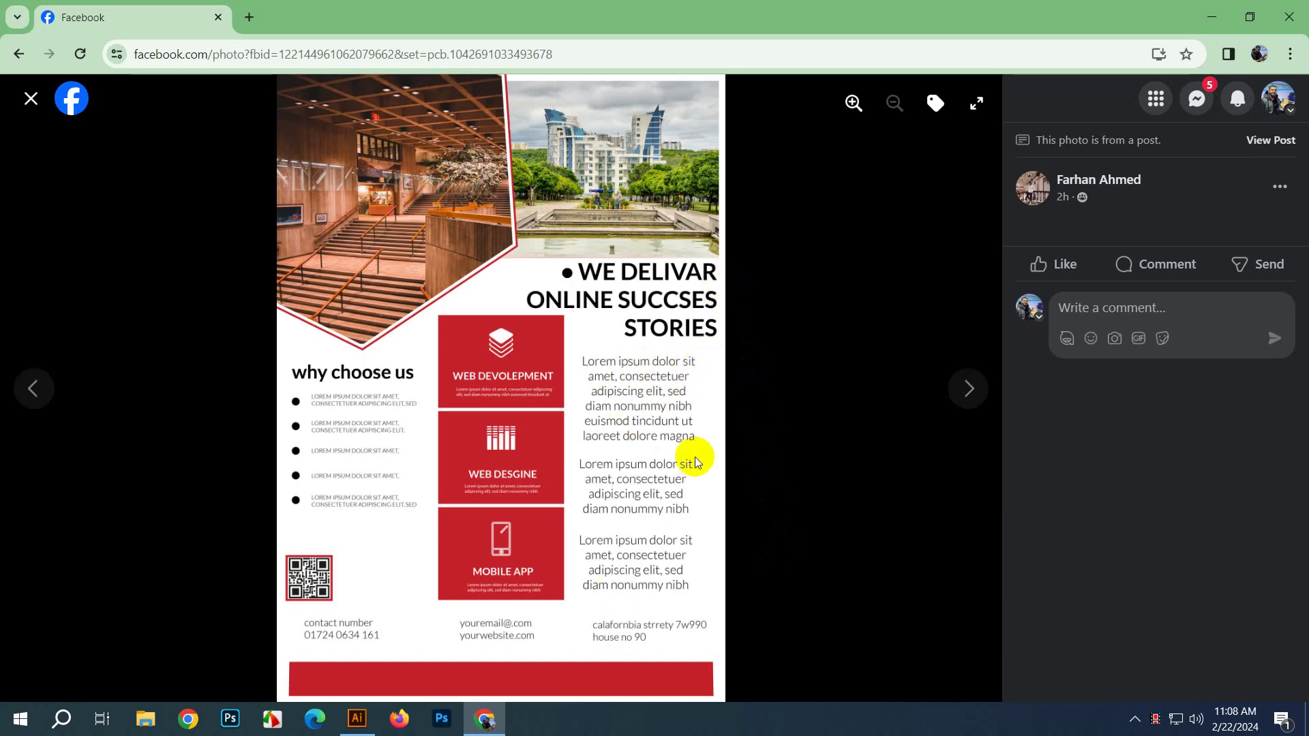
Step: Review the red agency flyer, its mockup and the Creative Marketting Agency flyer in the opened post, then close the photos
click(715, 279)
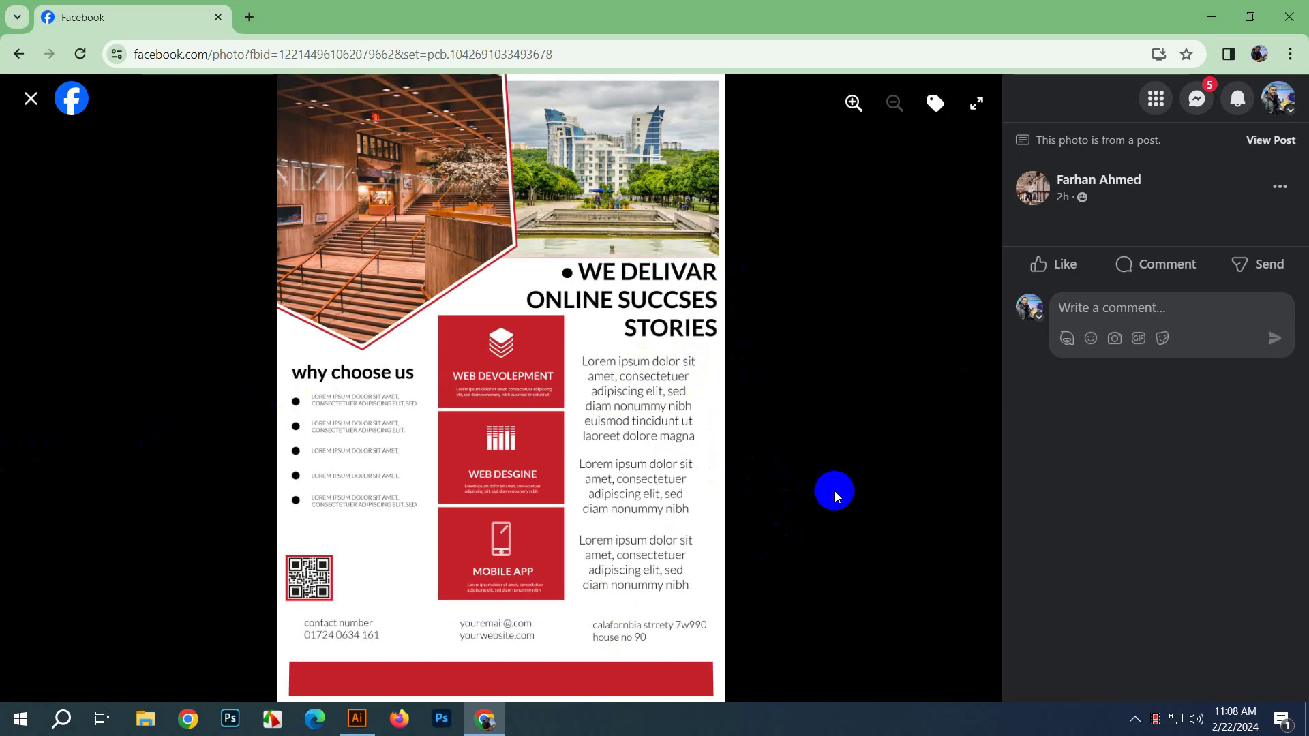
click(714, 659)
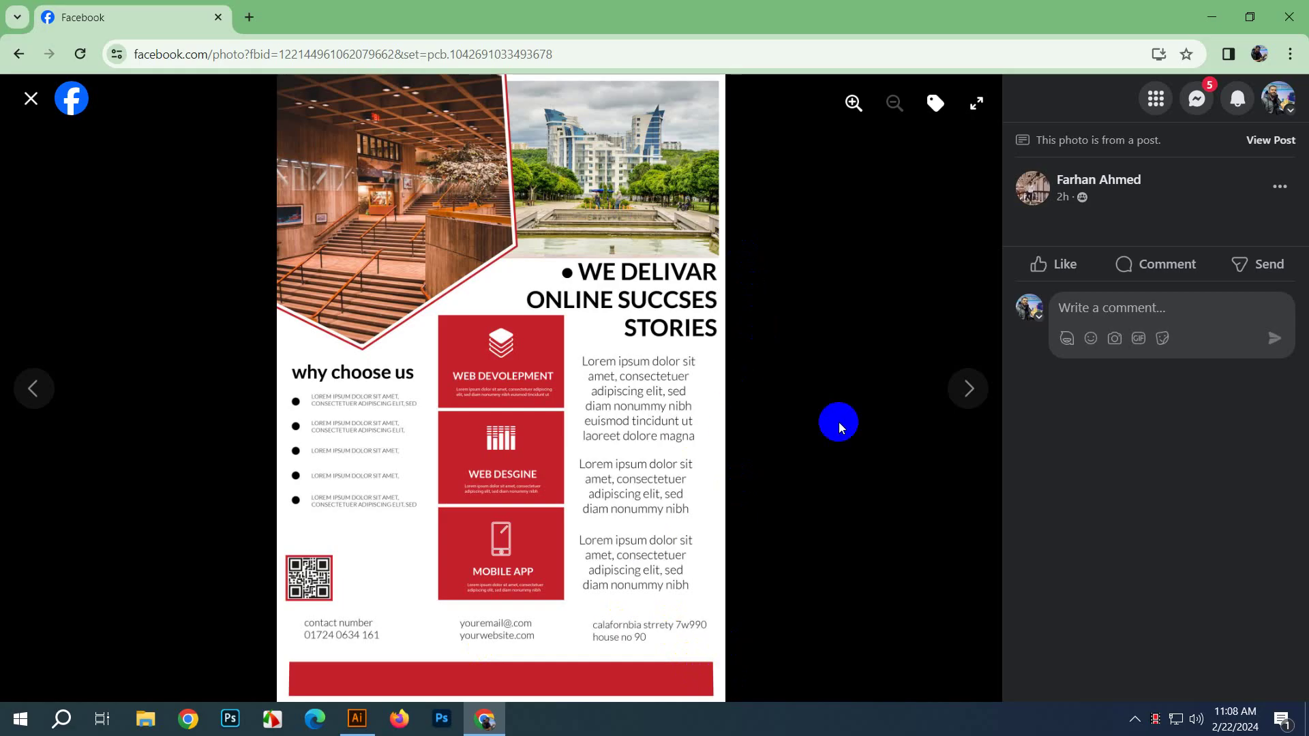
click(976, 392)
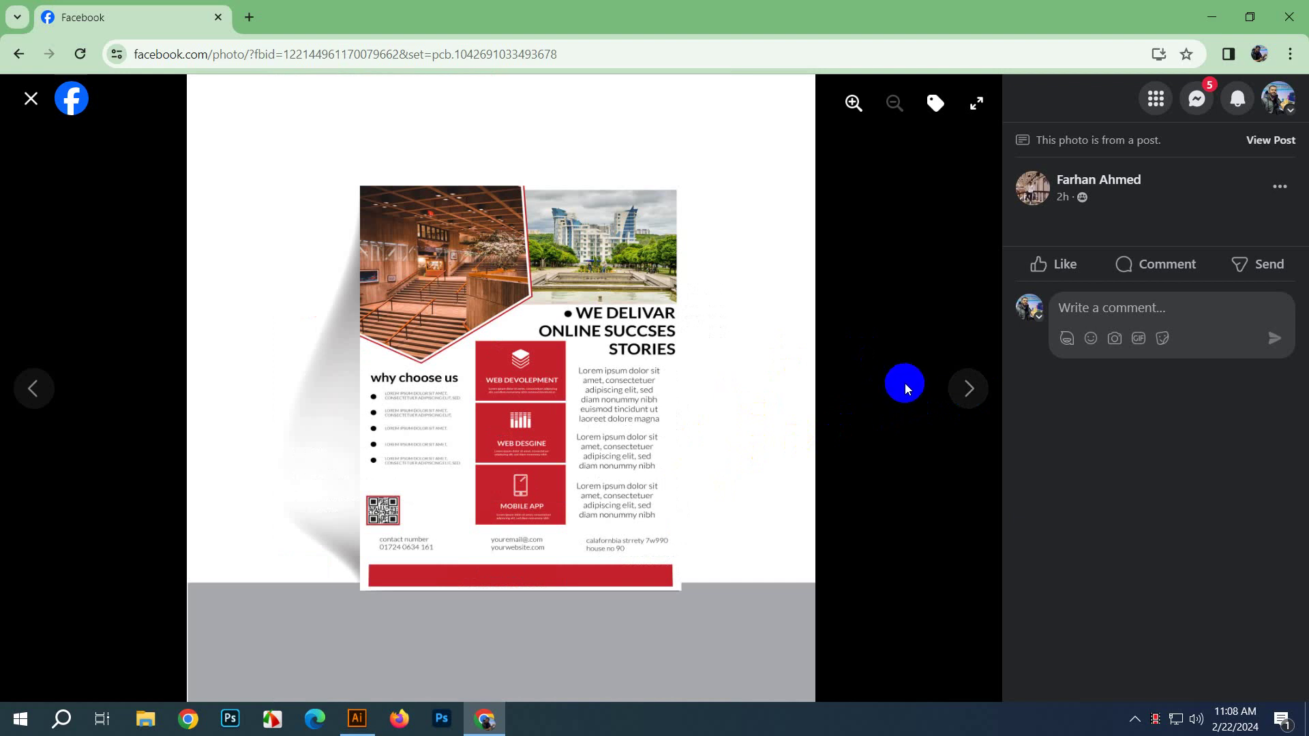
click(987, 396)
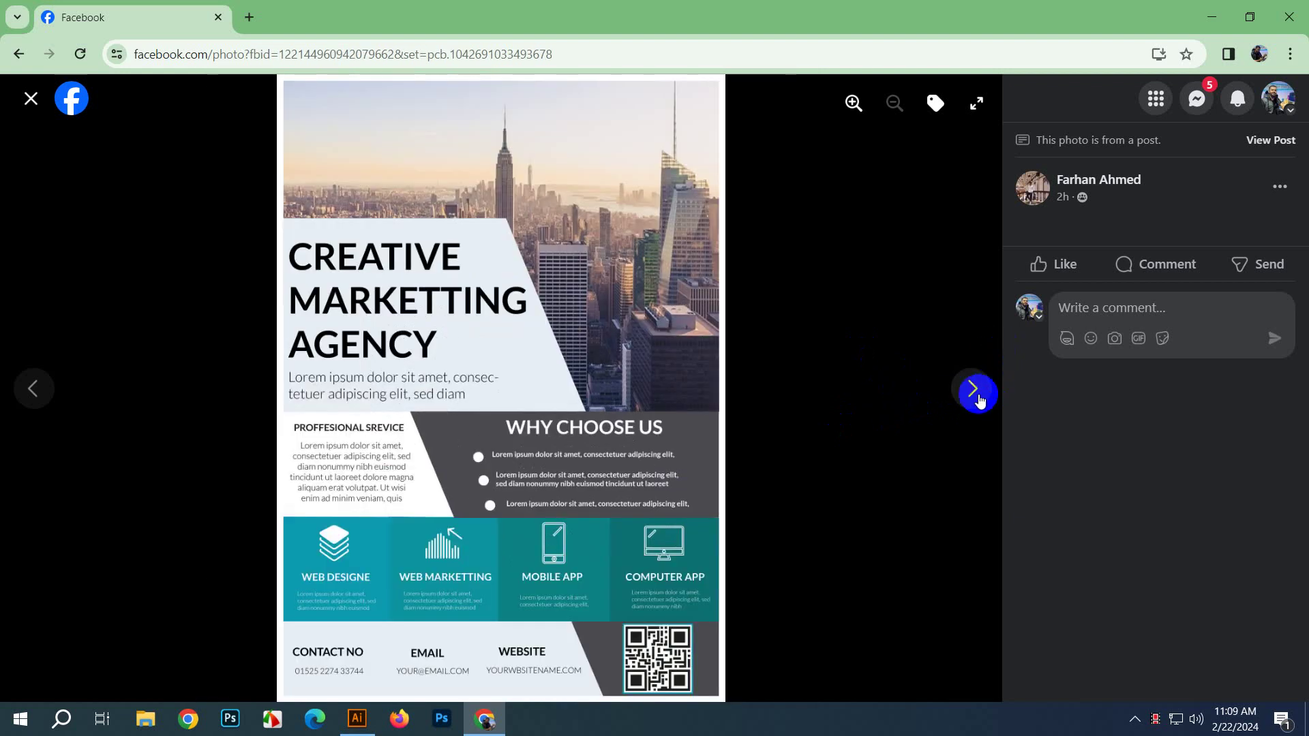
click(985, 395)
key(Escape)
Step: Examine both photos of the next group post, showing the blue and the green stationery sets with ID cards and envelopes
scroll(660, 335, down, 6)
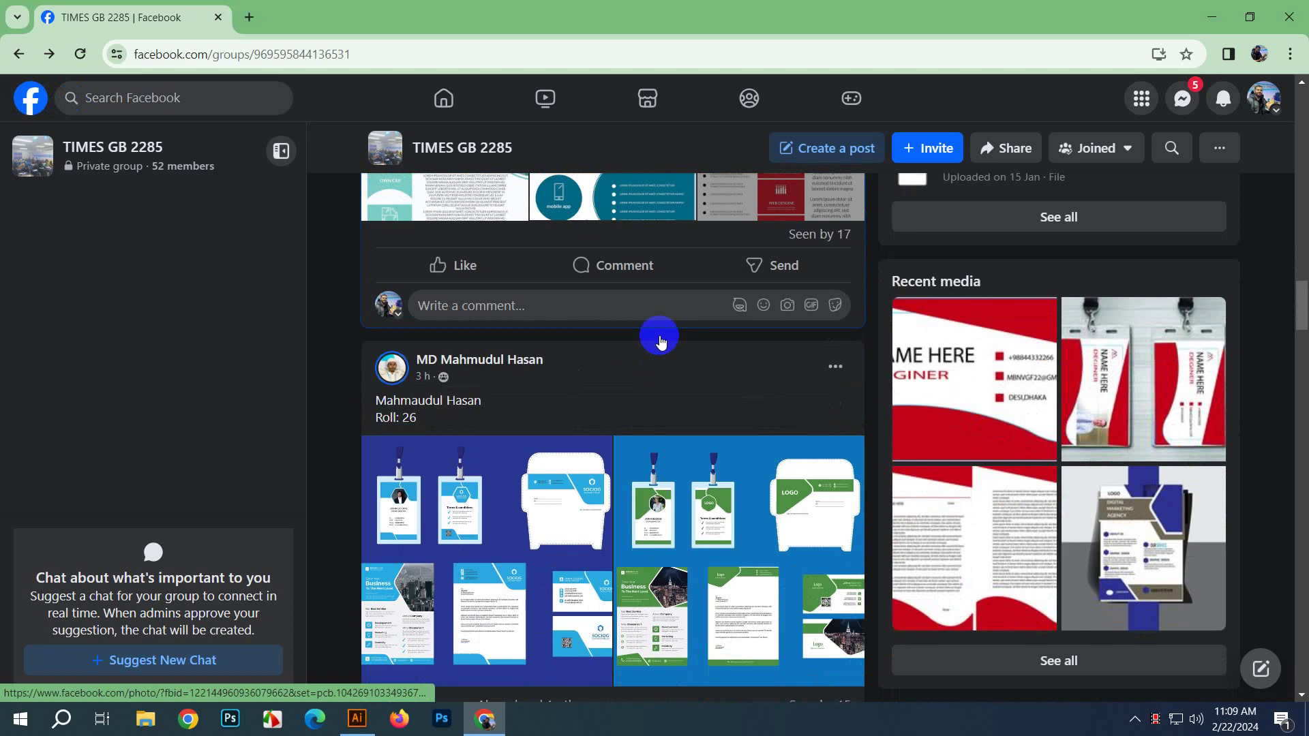
scroll(660, 335, up, 2)
scroll(660, 335, down, 1)
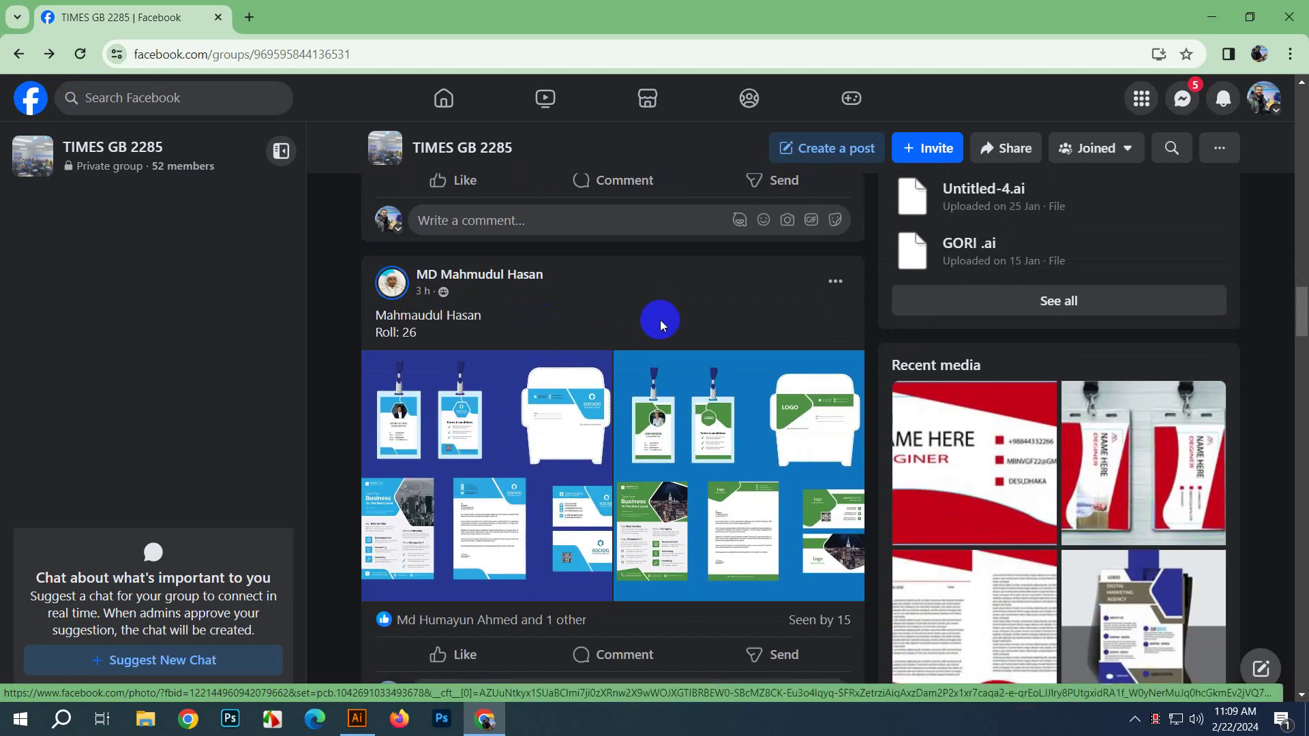
click(555, 411)
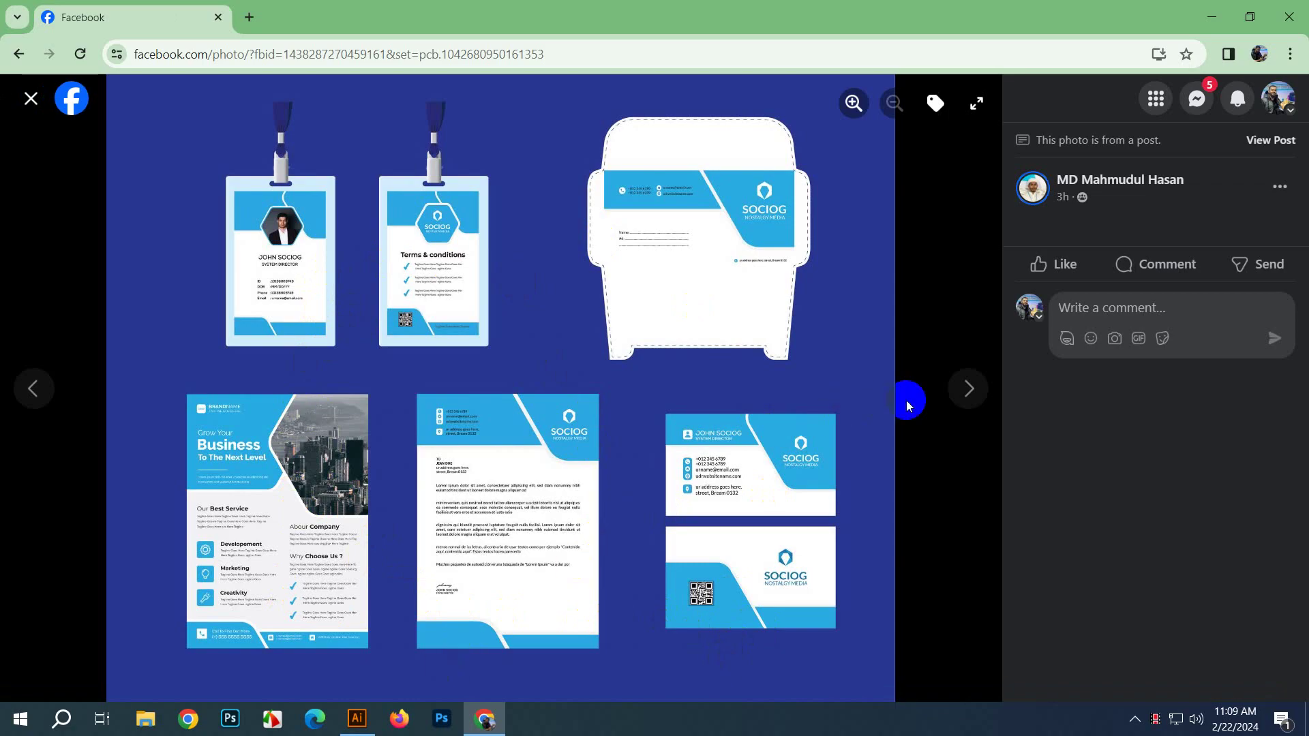
click(973, 394)
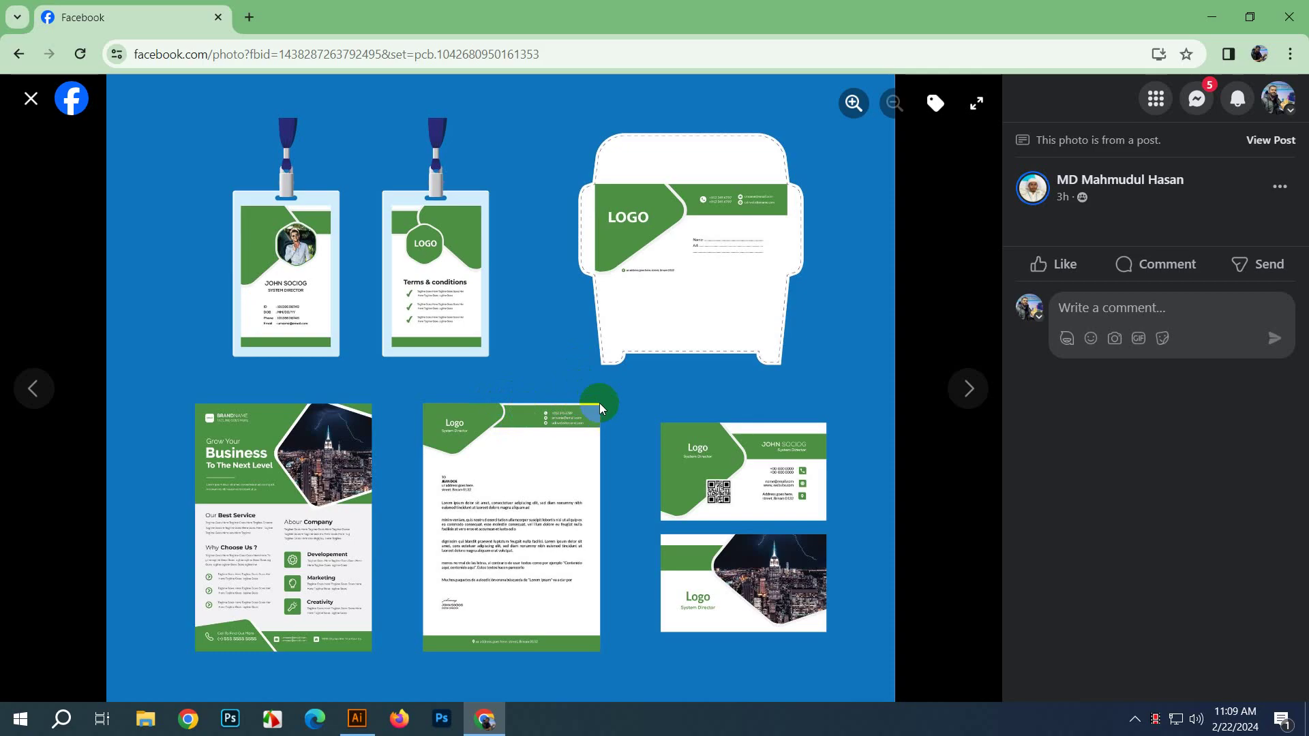
click(467, 331)
click(705, 197)
click(972, 393)
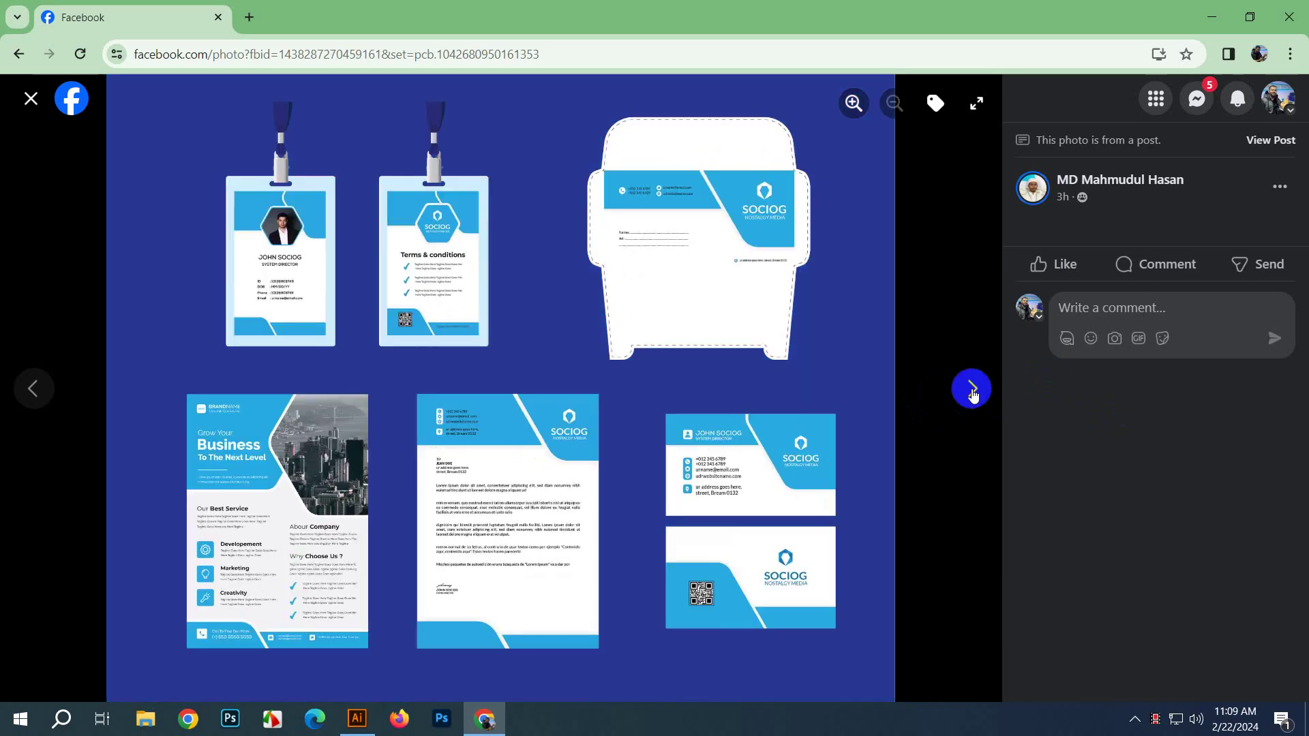
click(972, 394)
key(Escape)
Step: Examine both photos of the following post, showing the red and the purple Digital Marketing stationery sets
scroll(590, 398, down, 5)
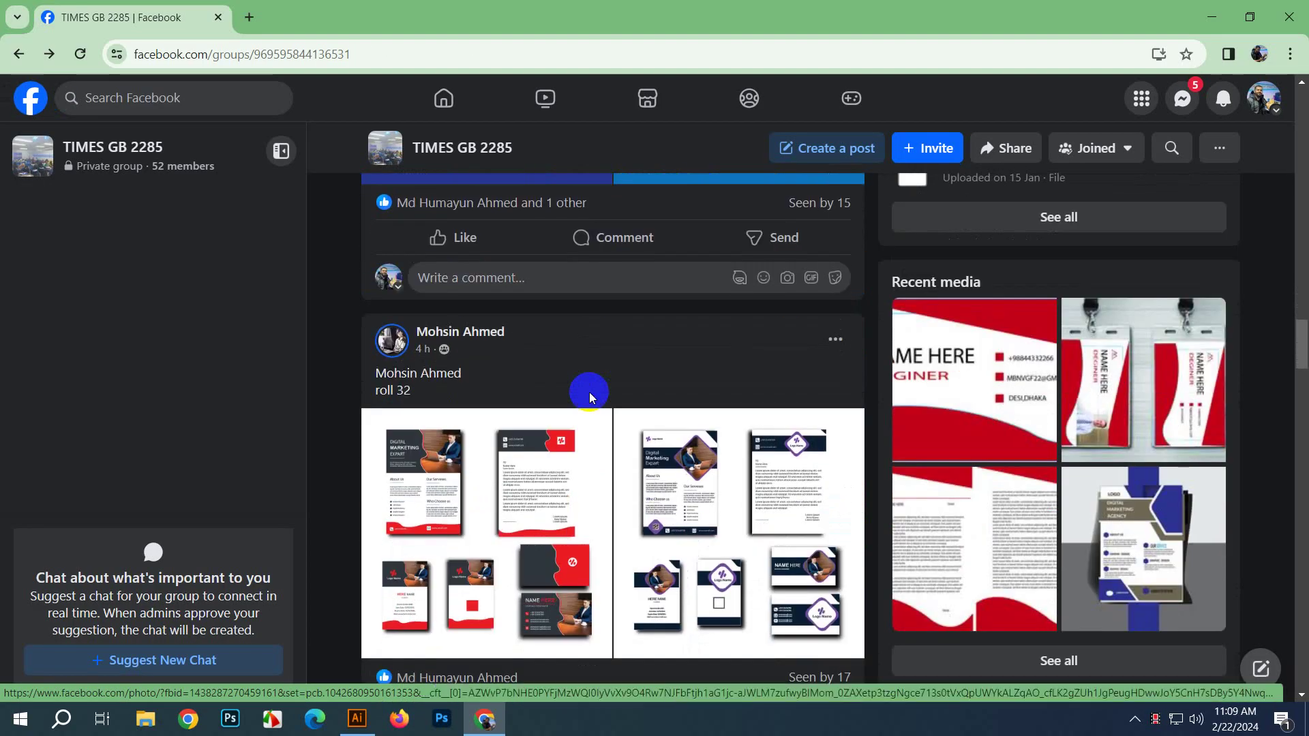
scroll(584, 394, down, 1)
click(497, 396)
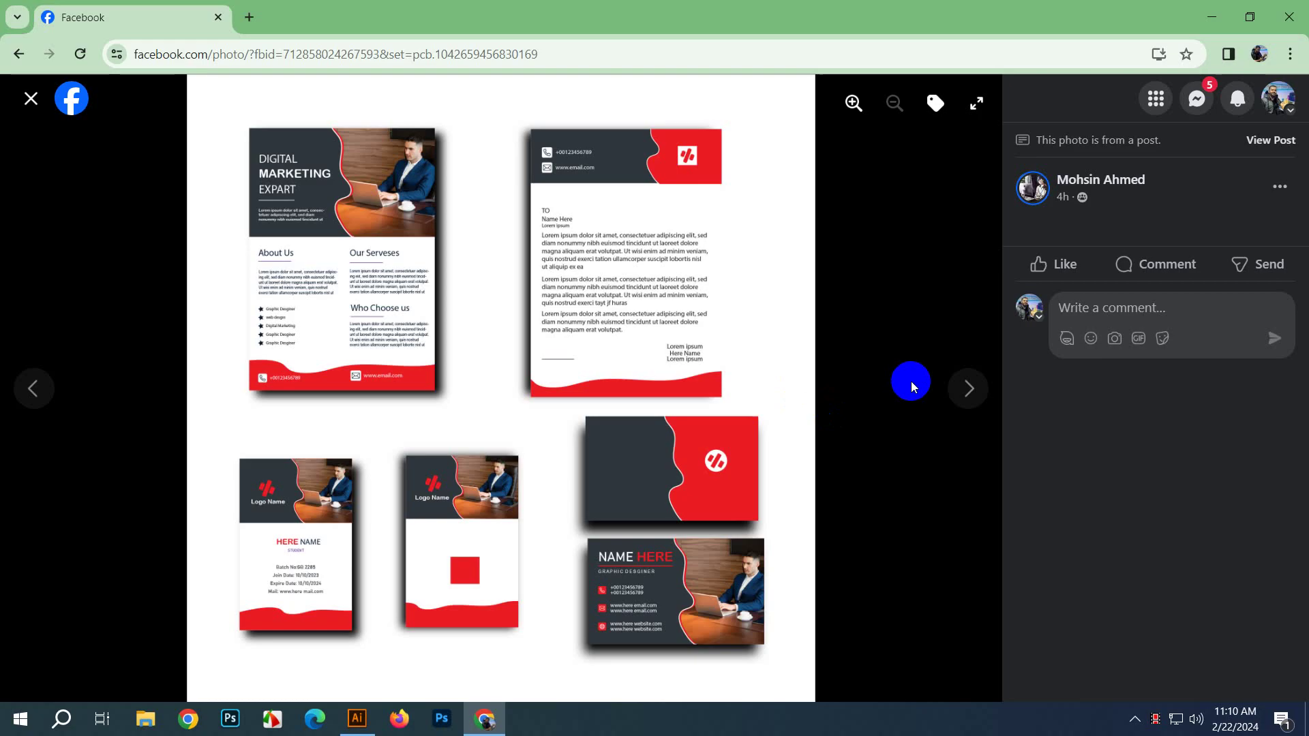
click(968, 387)
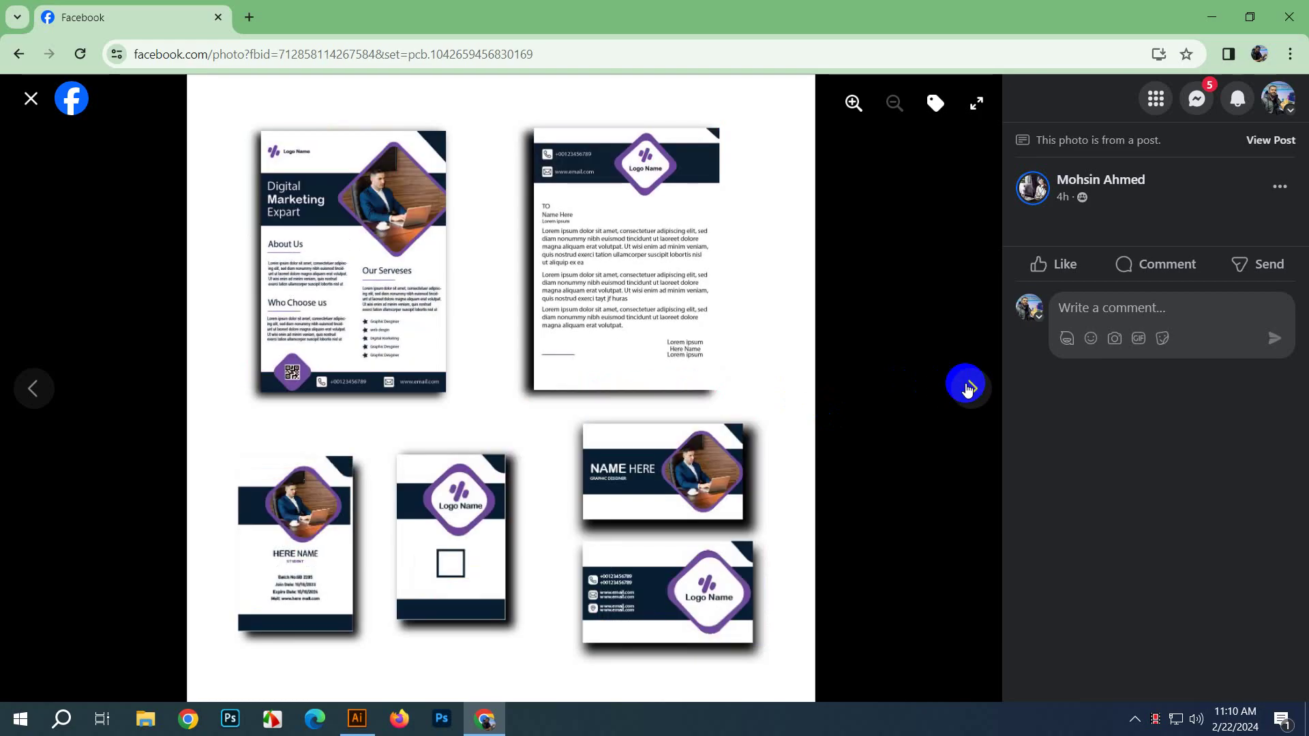
click(968, 387)
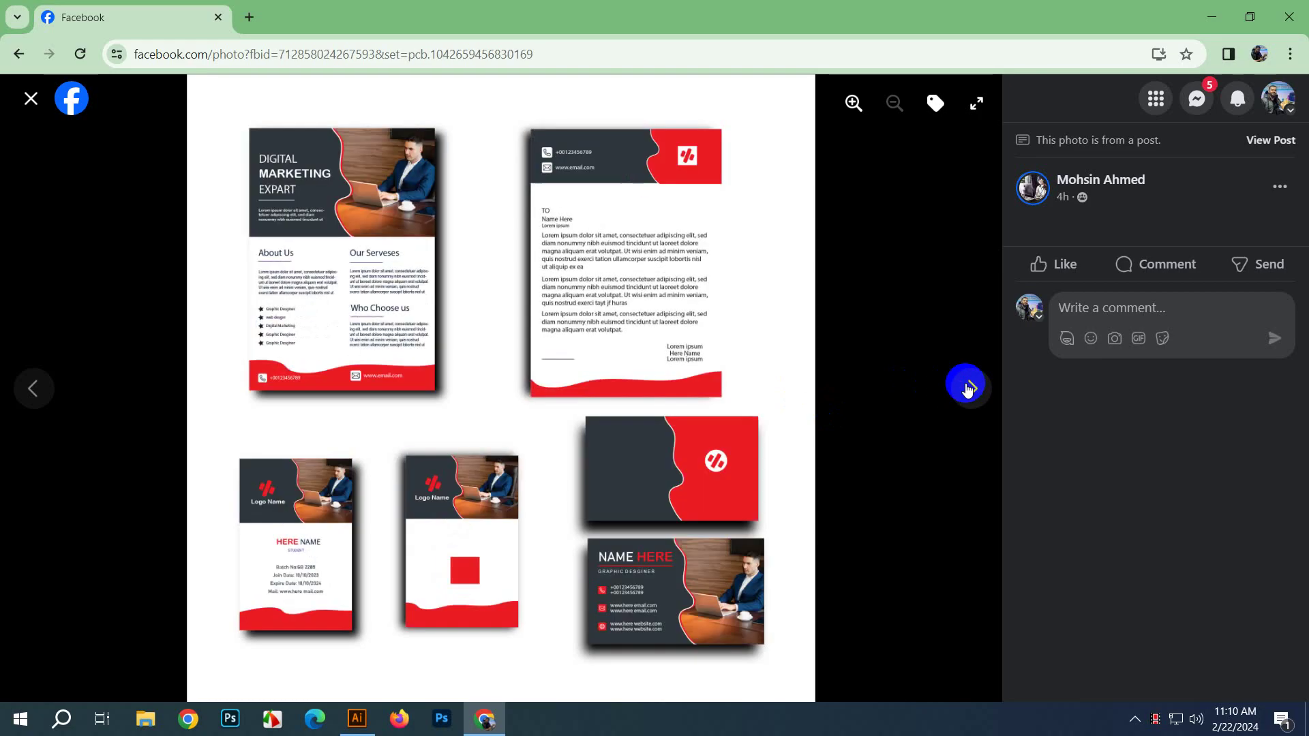
key(Escape)
Step: Look through all photos of the post with the blue and green lanyard ID cards and the Media Line branding mockups
scroll(725, 388, down, 6)
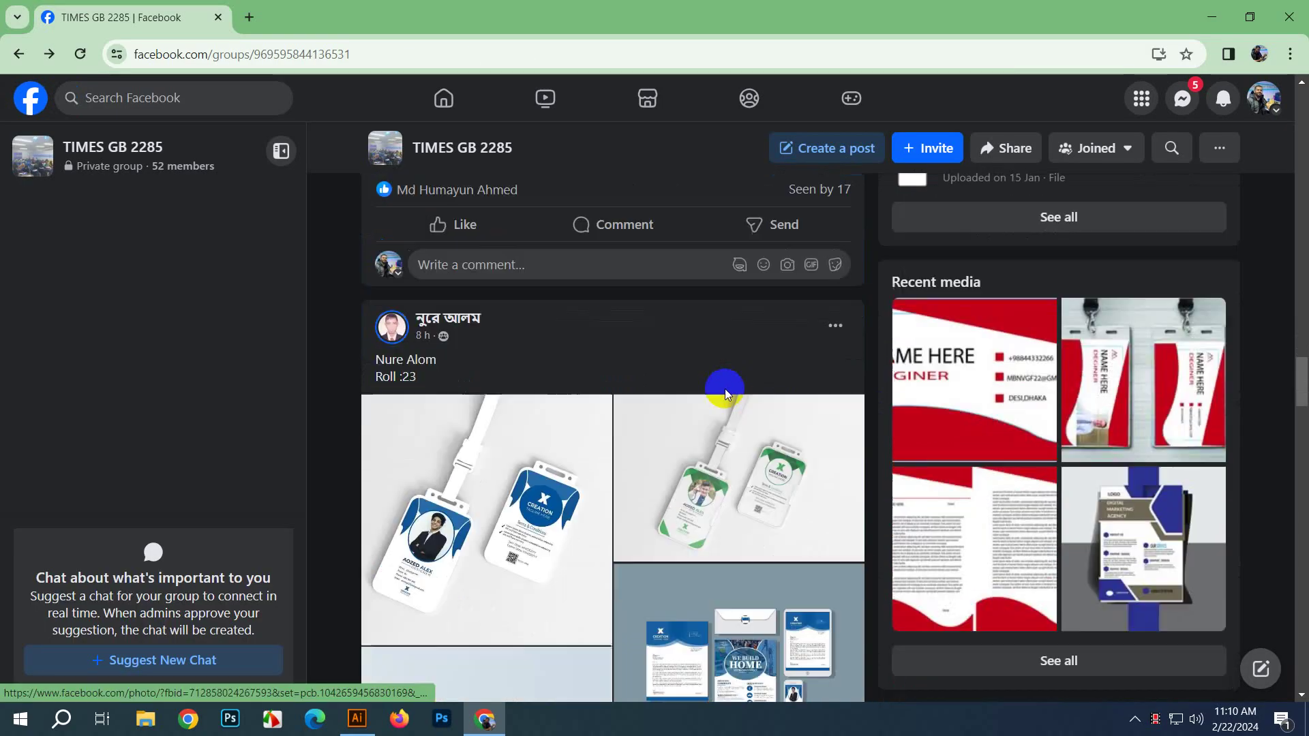
click(558, 432)
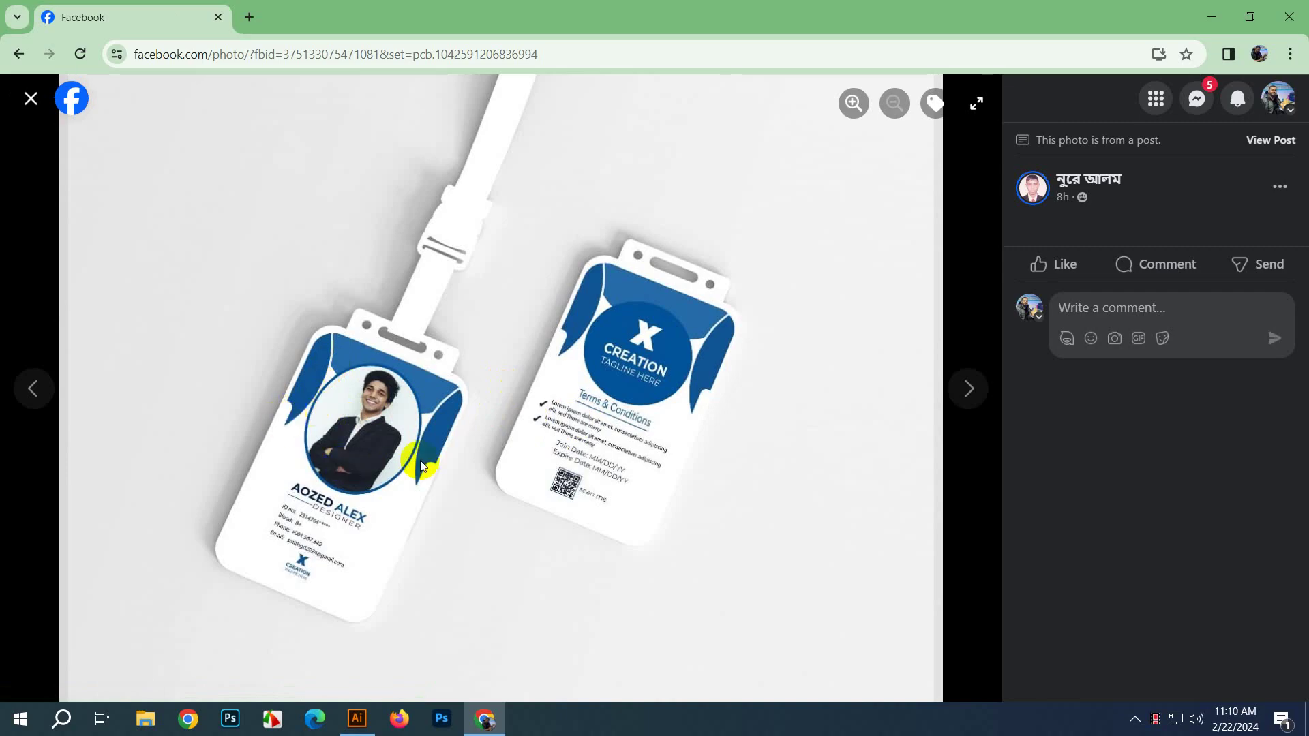
click(992, 375)
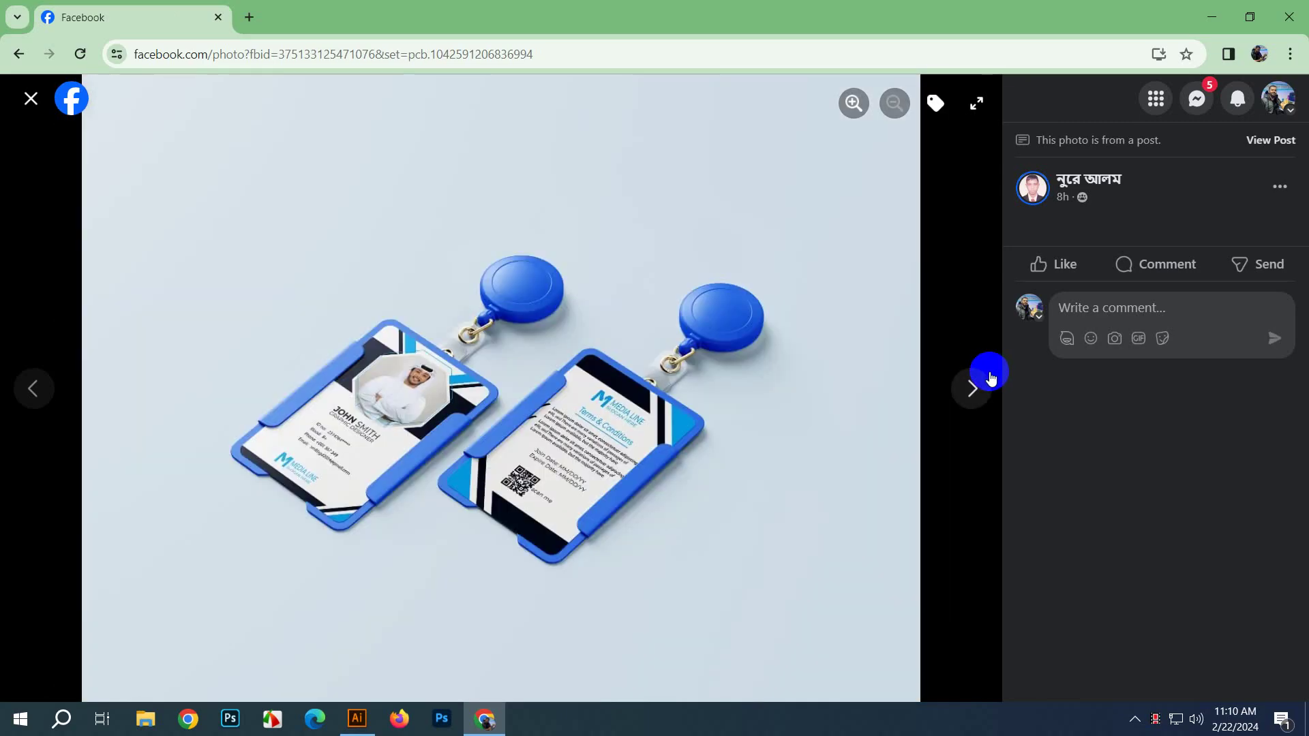
click(968, 396)
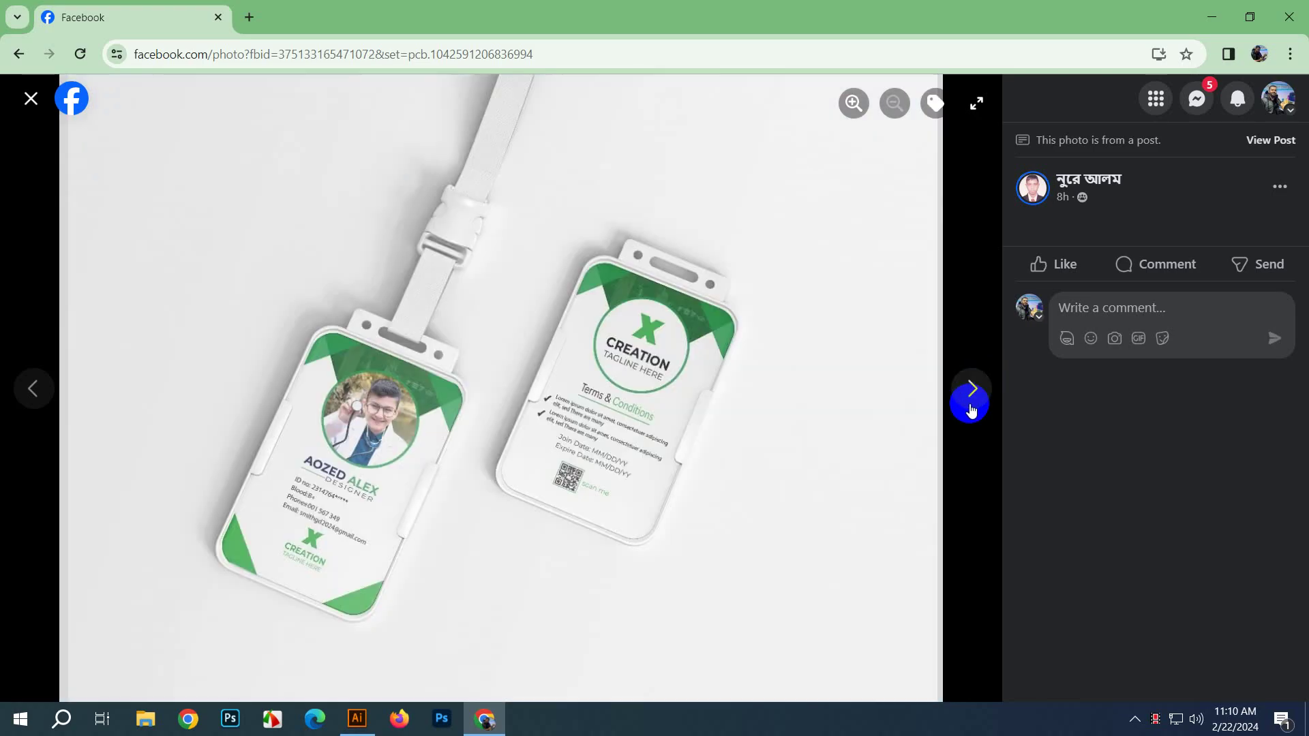
click(964, 394)
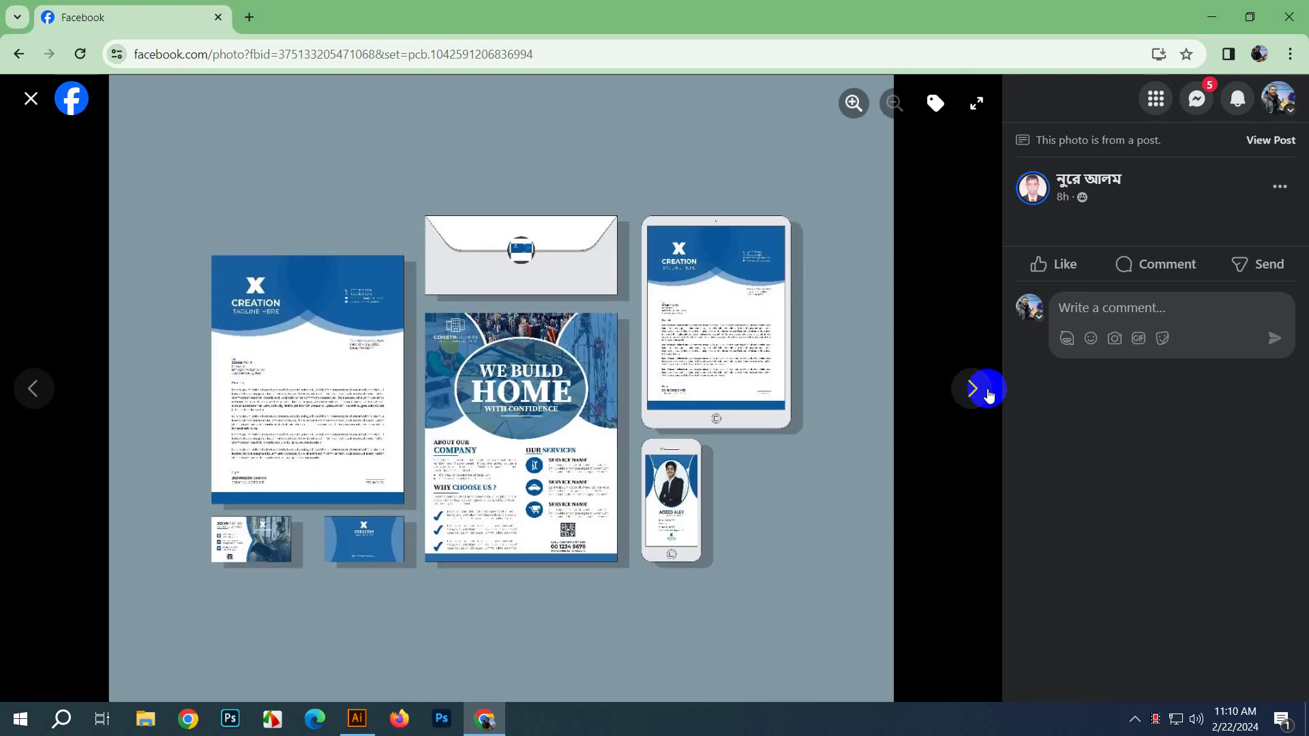
click(988, 395)
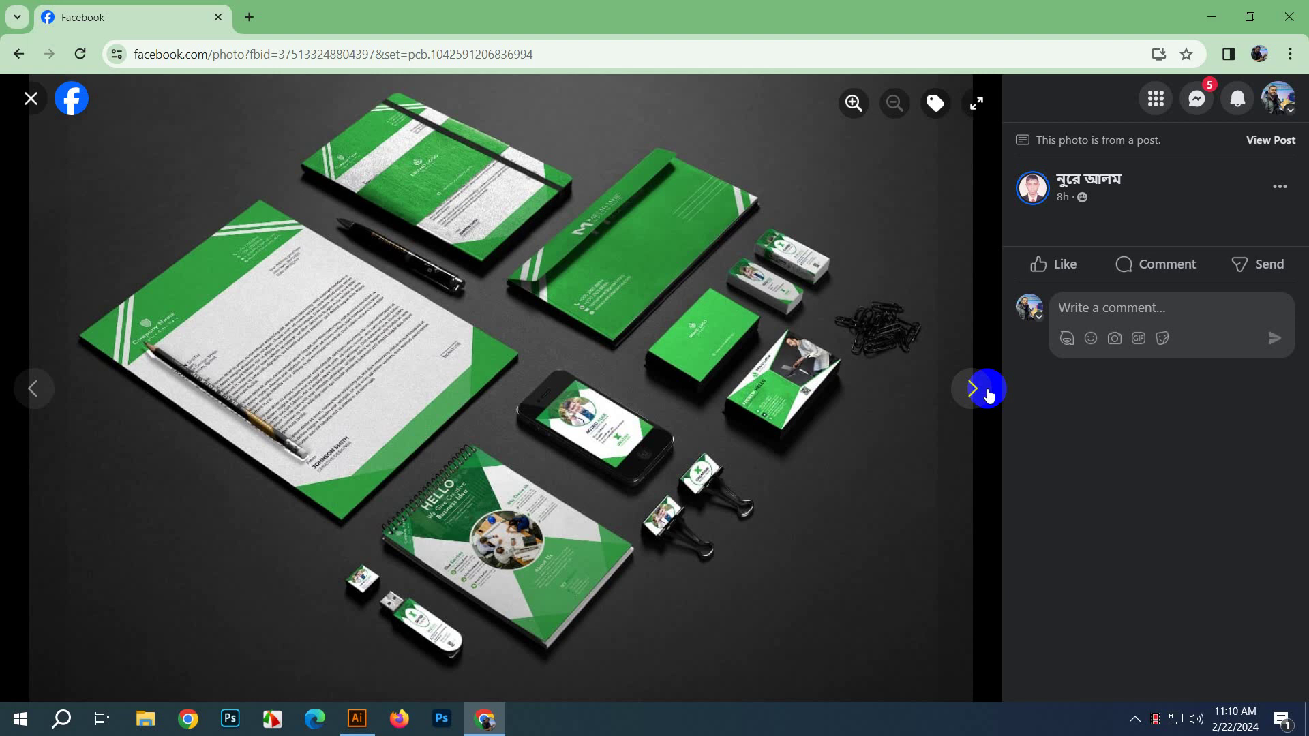
click(988, 395)
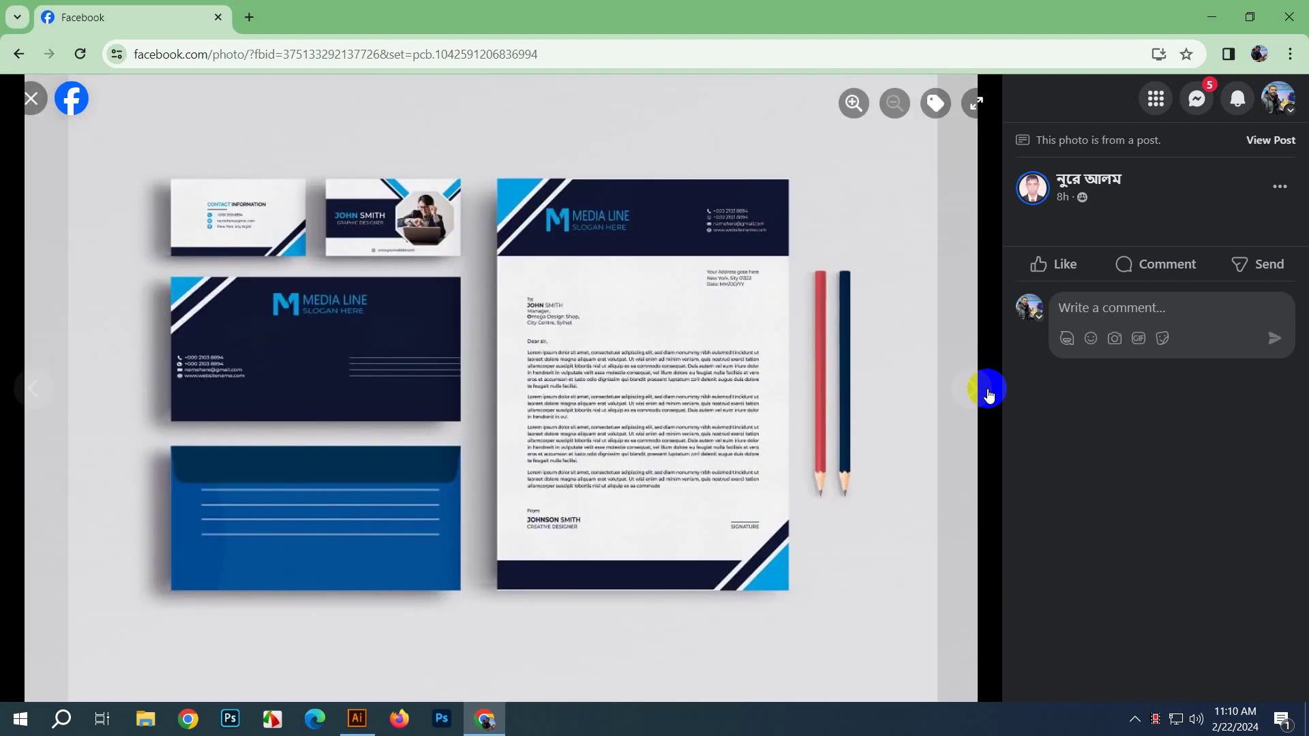
click(989, 396)
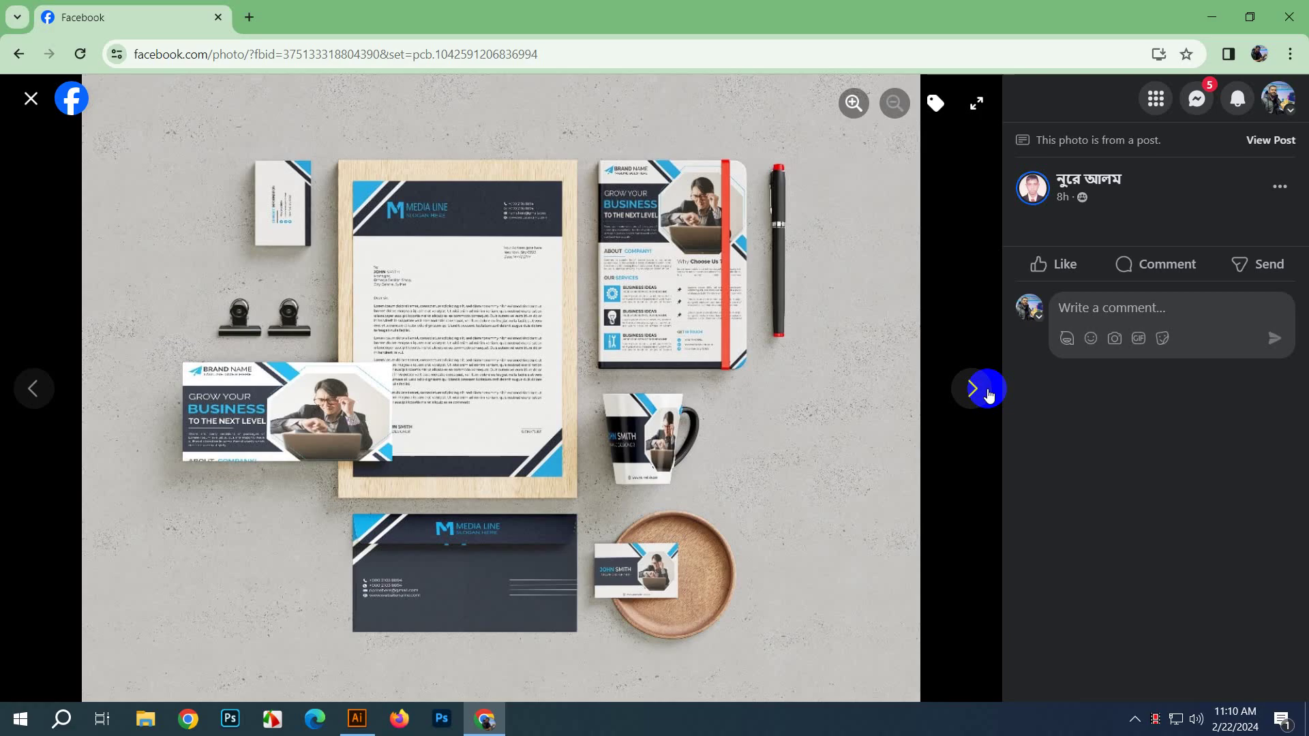
click(989, 395)
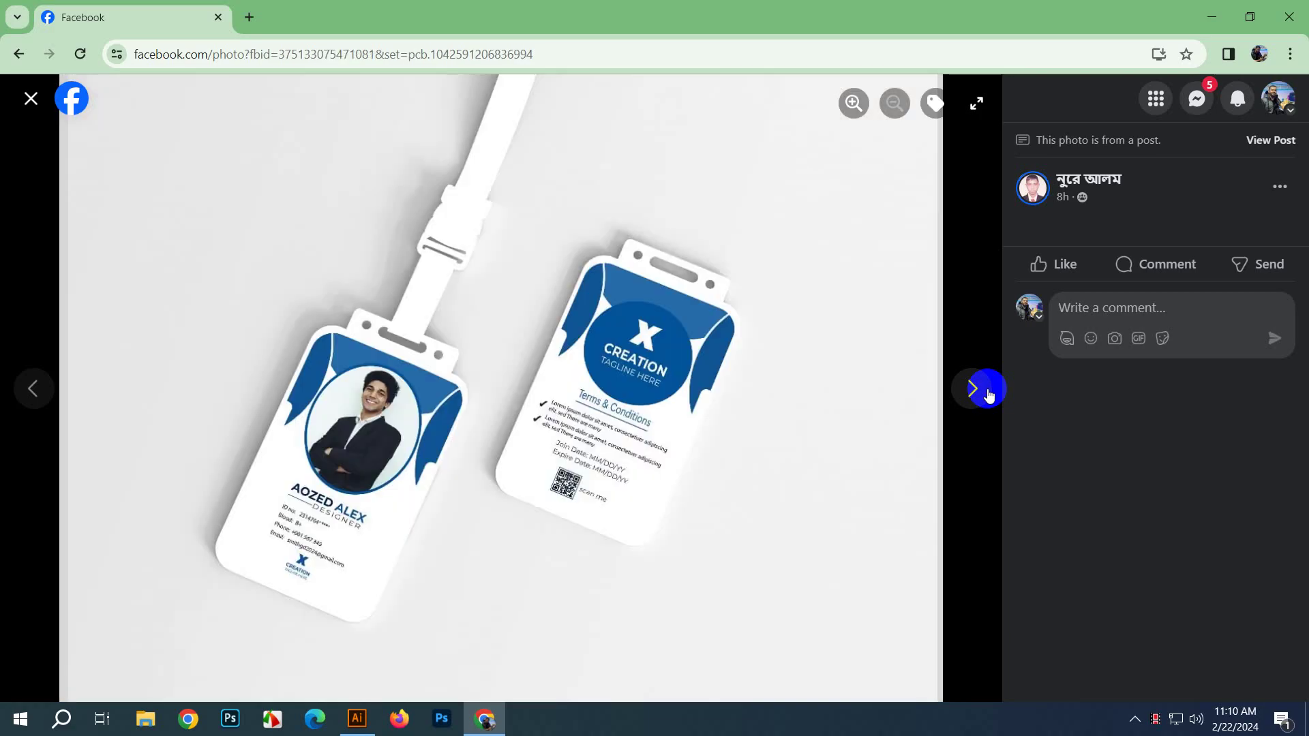
key(Escape)
Step: Examine the letterhead, envelope and business card mockups in the Class Home Work post
scroll(599, 484, down, 7)
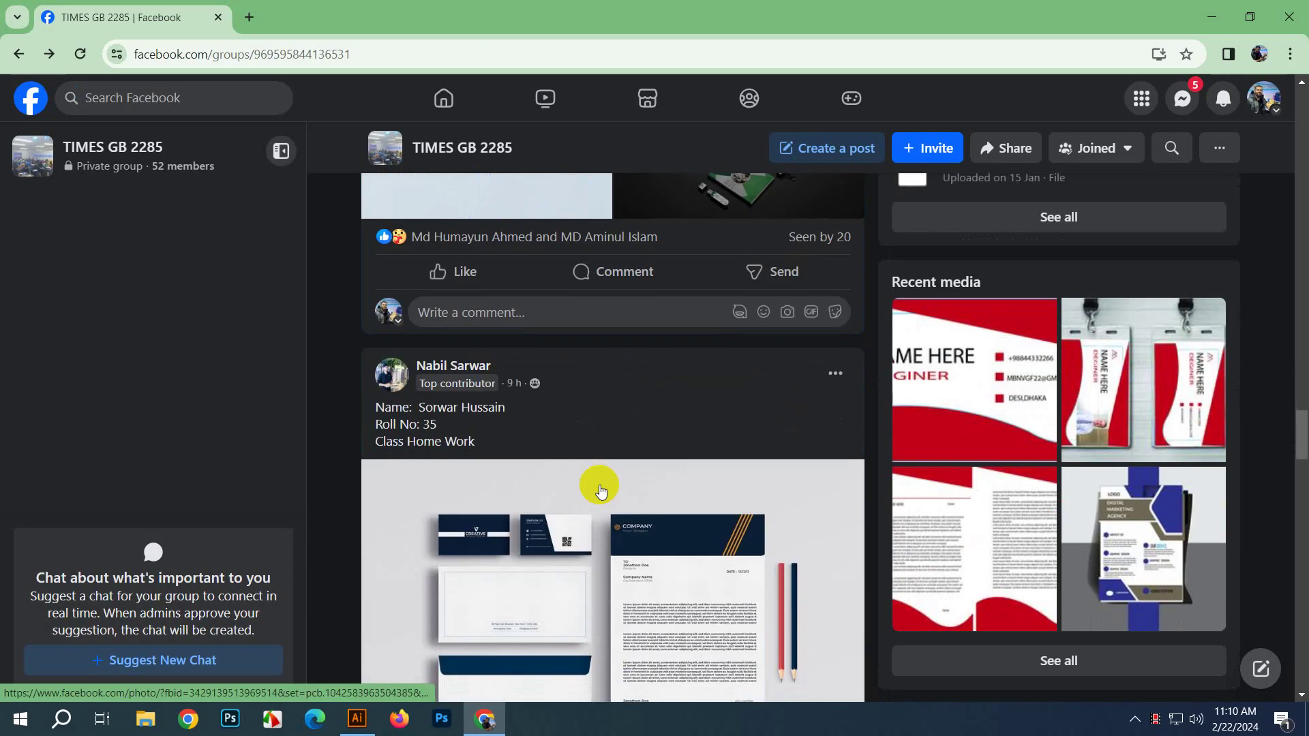
scroll(599, 486, down, 1)
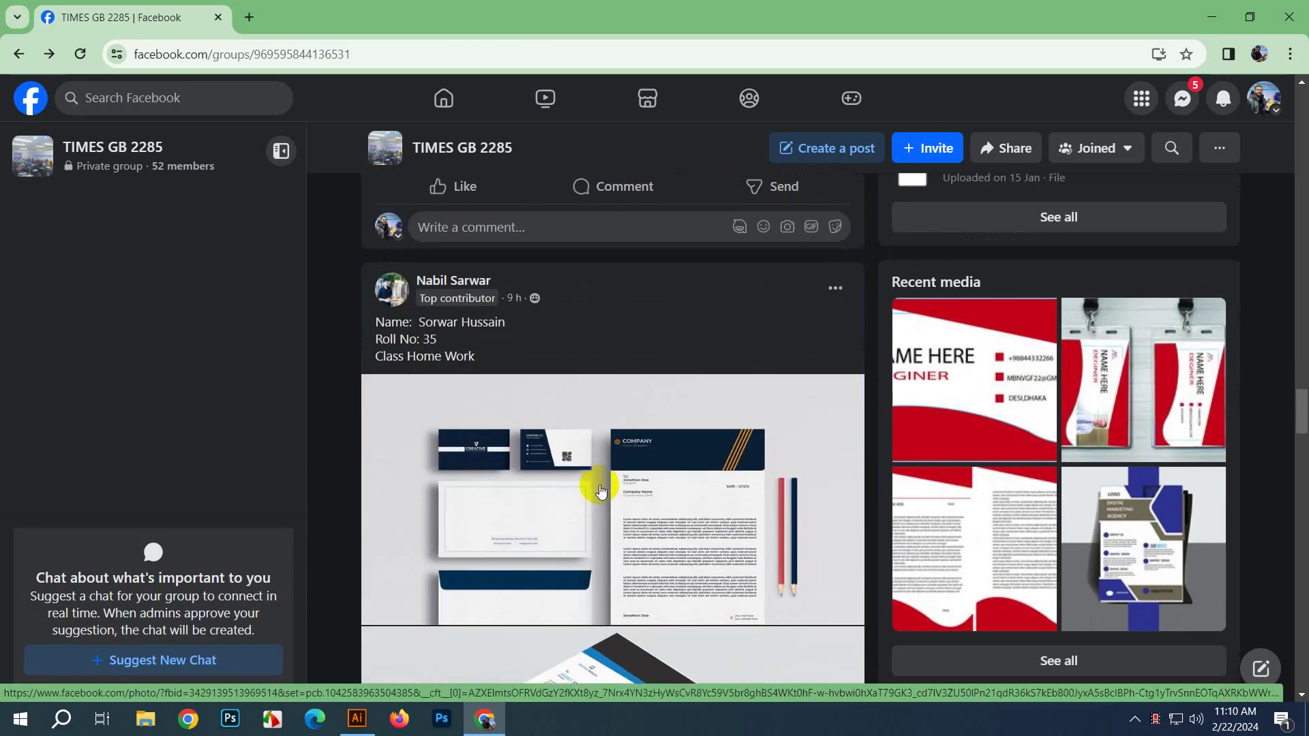
click(527, 479)
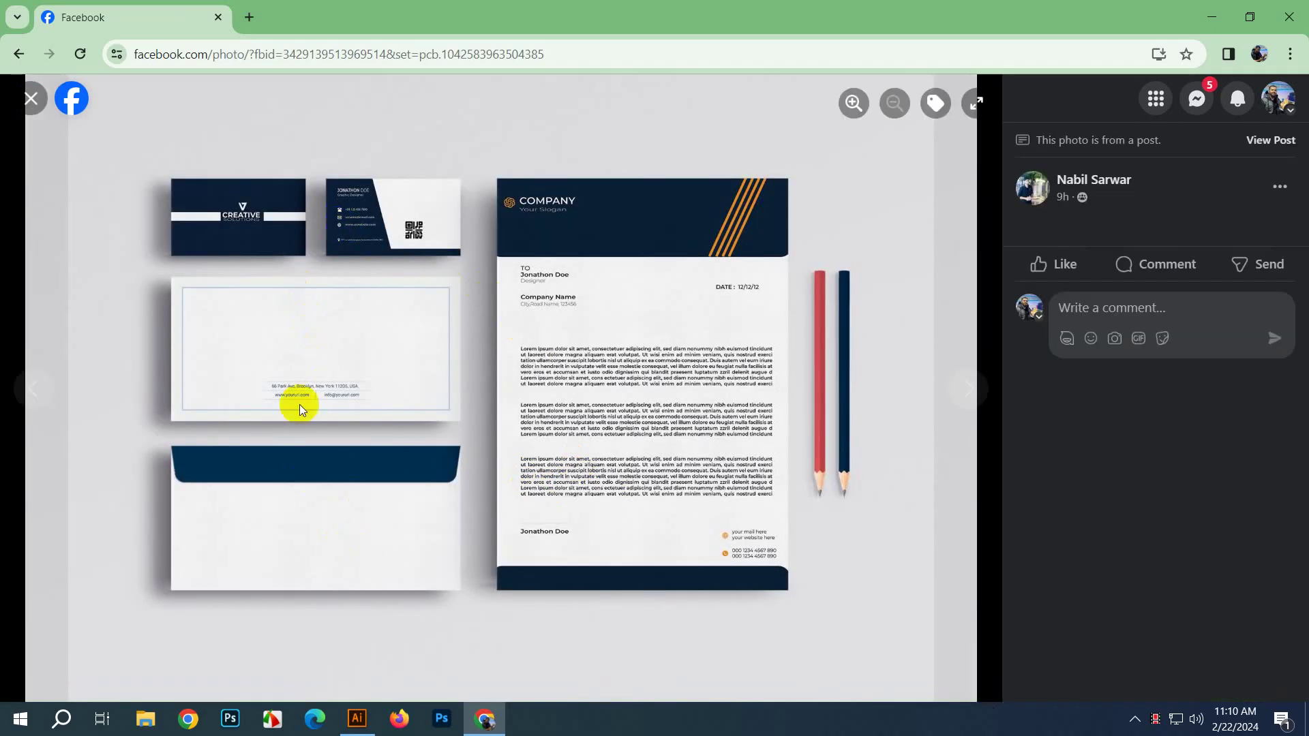
click(957, 407)
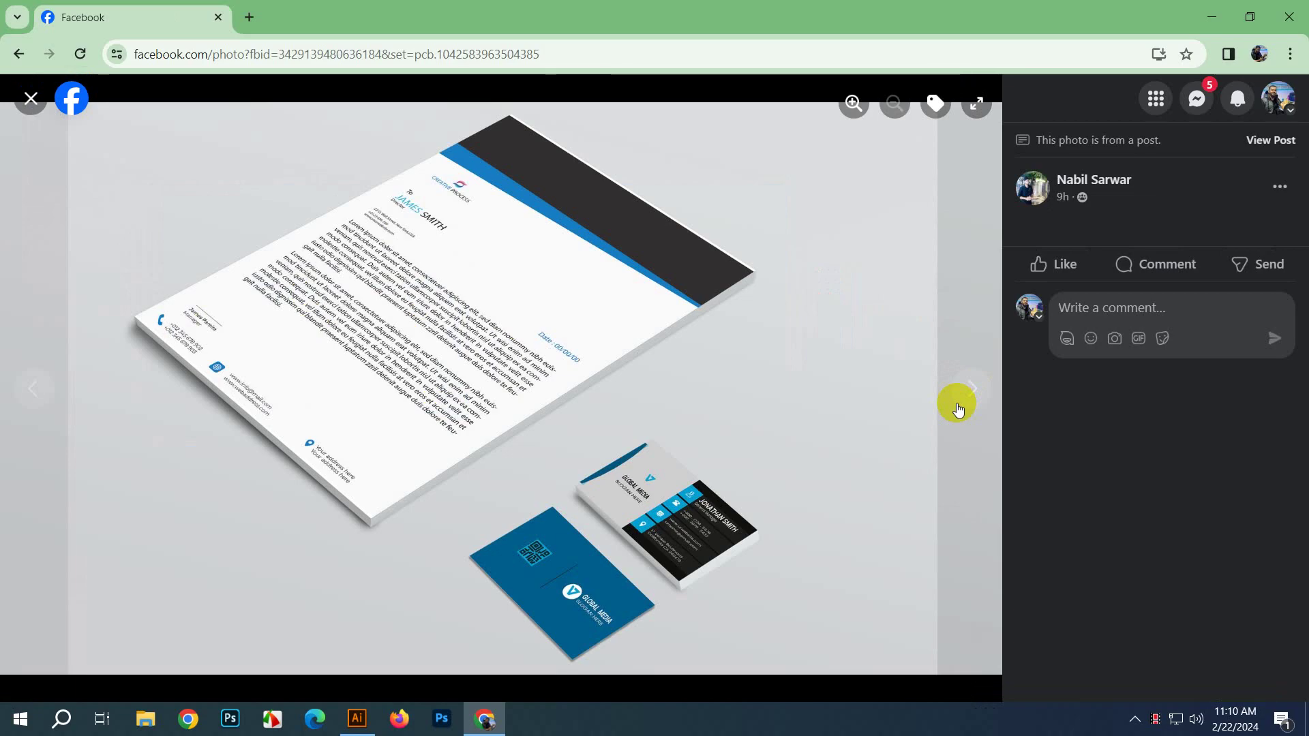
click(957, 407)
click(956, 407)
key(Escape)
Step: Look through all photos of the post with the purple flyers, badge holders and clipboard stationery mockup
scroll(670, 326, down, 10)
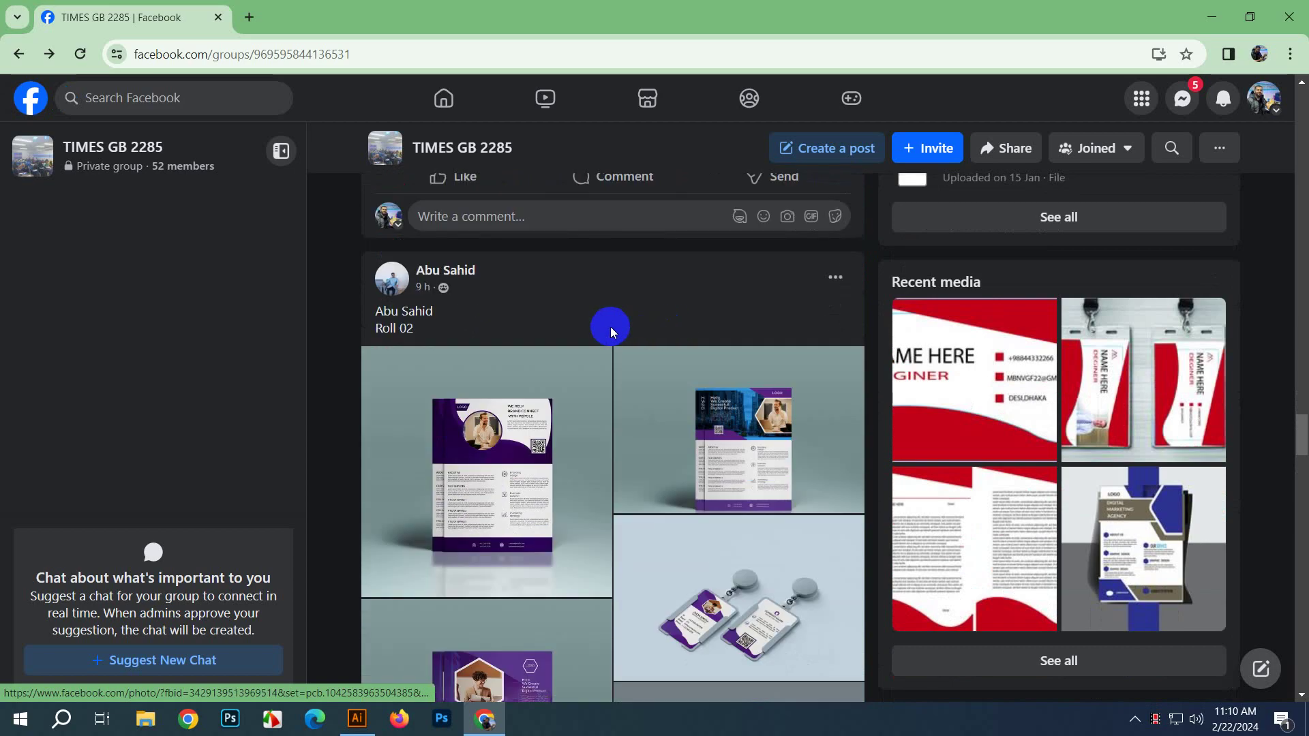
scroll(611, 326, down, 1)
click(563, 341)
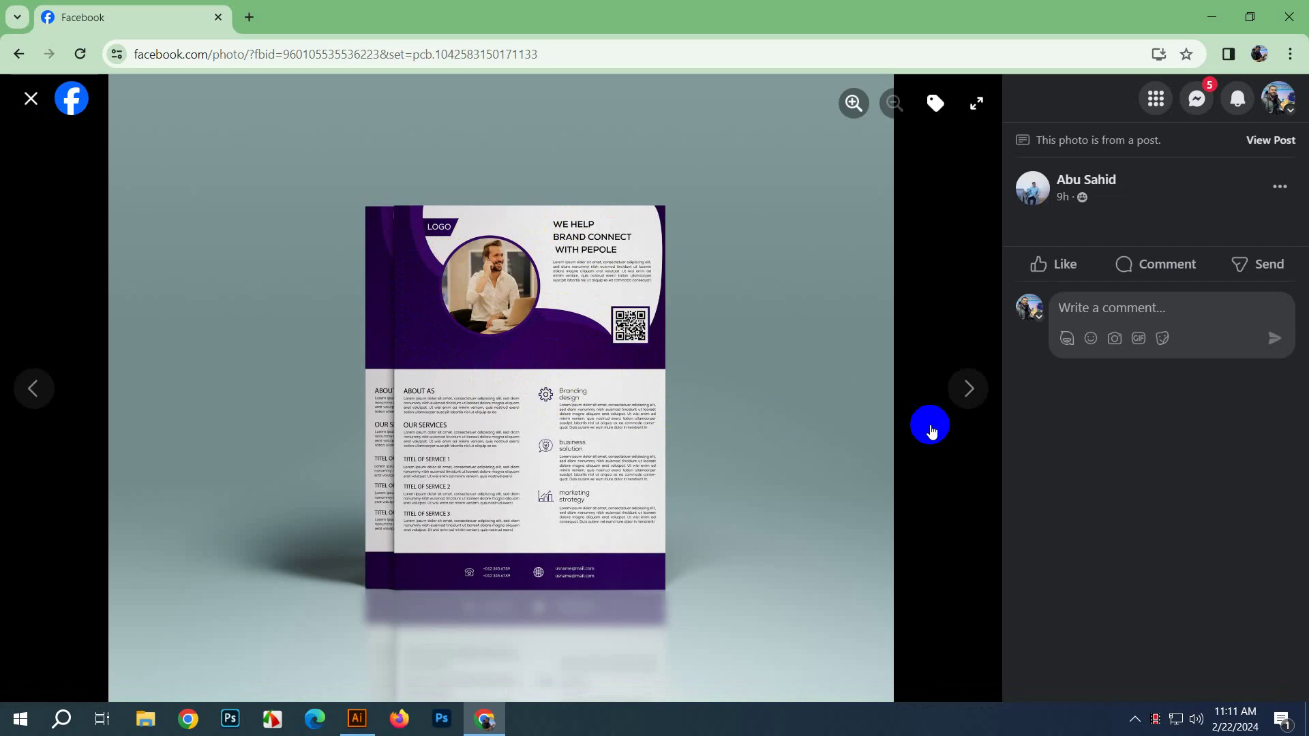
click(984, 388)
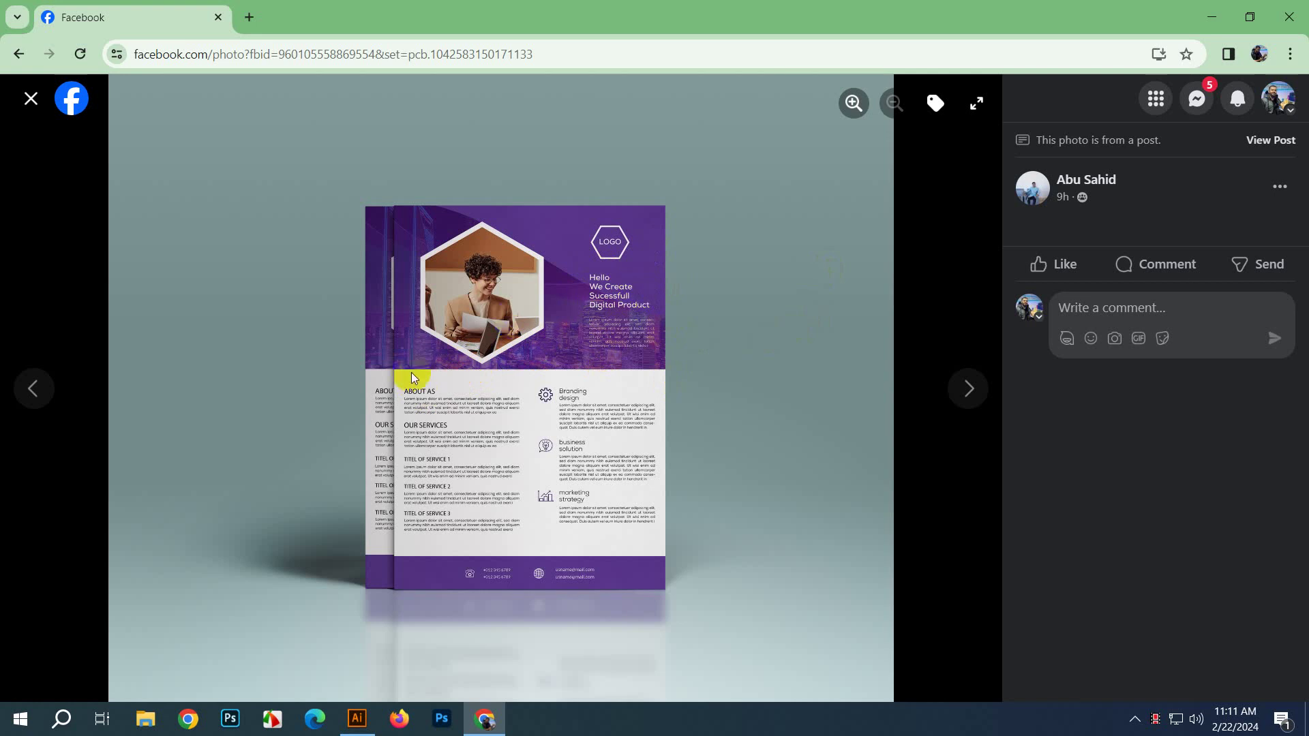
click(1015, 396)
click(979, 391)
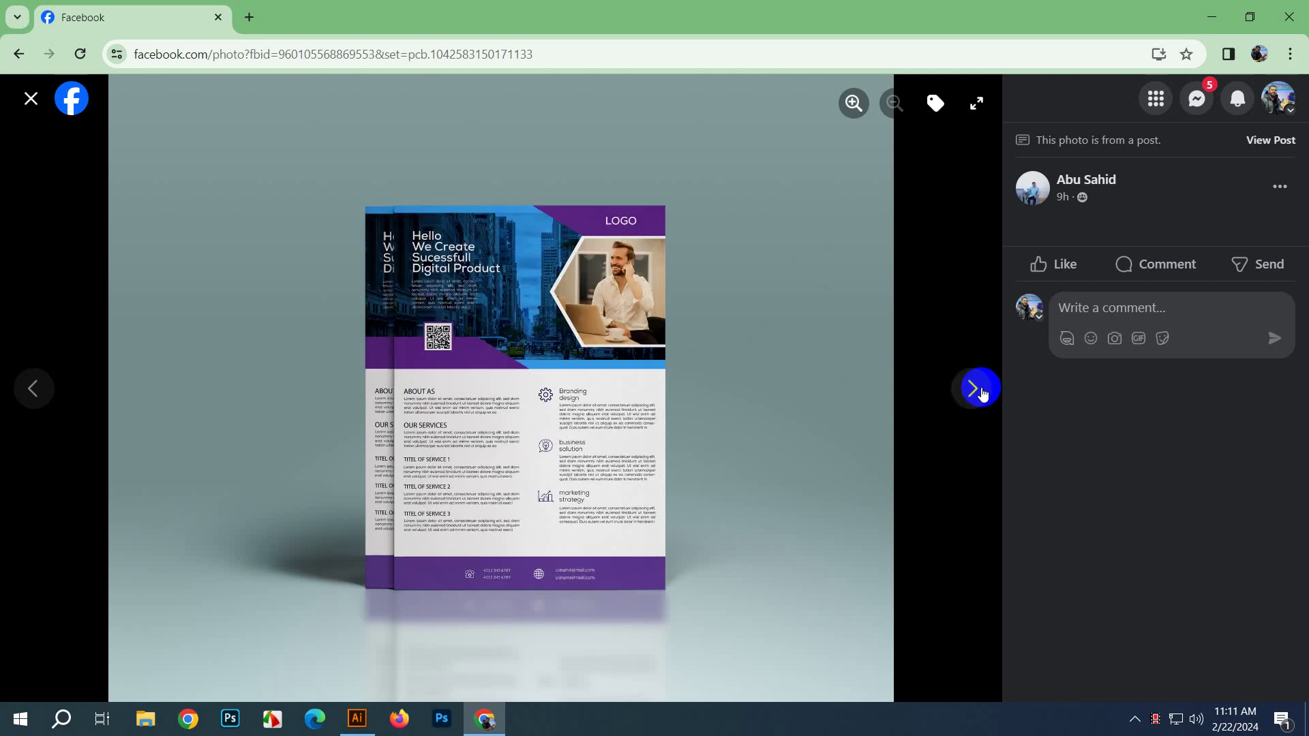
click(980, 390)
click(980, 390)
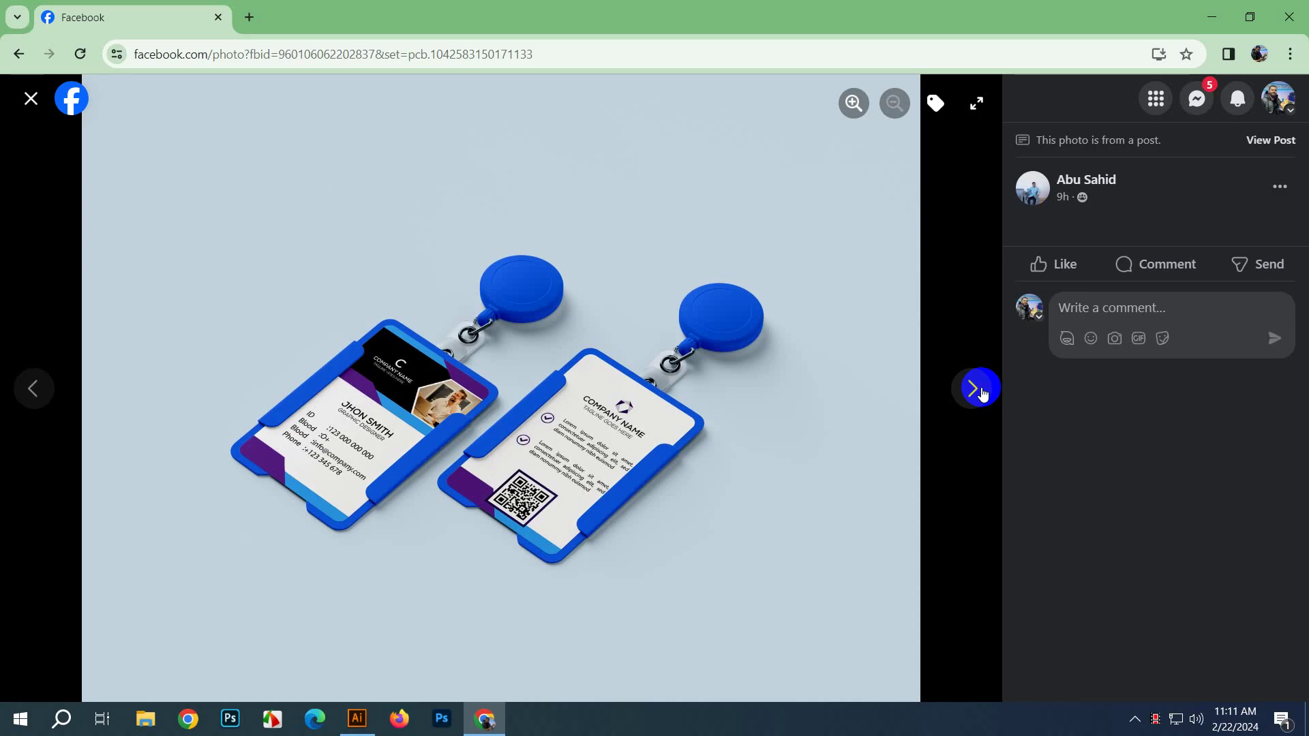
click(980, 390)
click(980, 390)
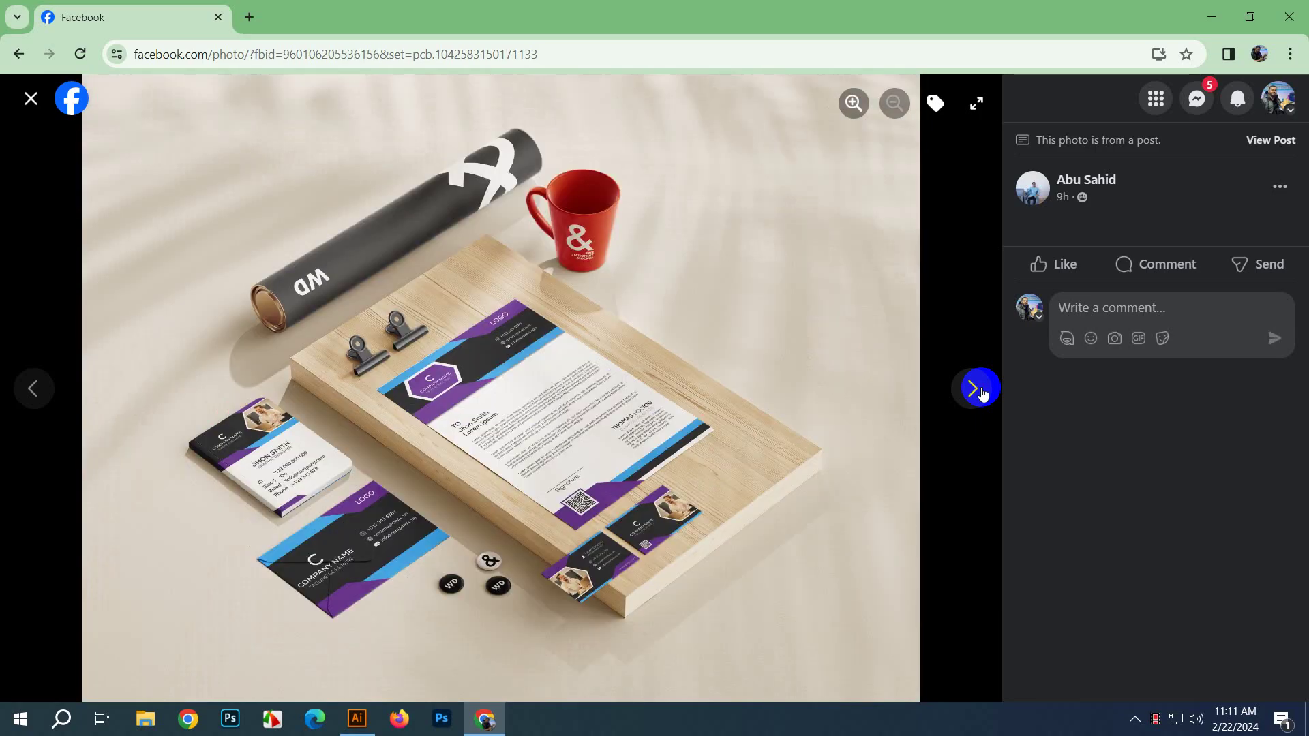
click(981, 393)
click(982, 392)
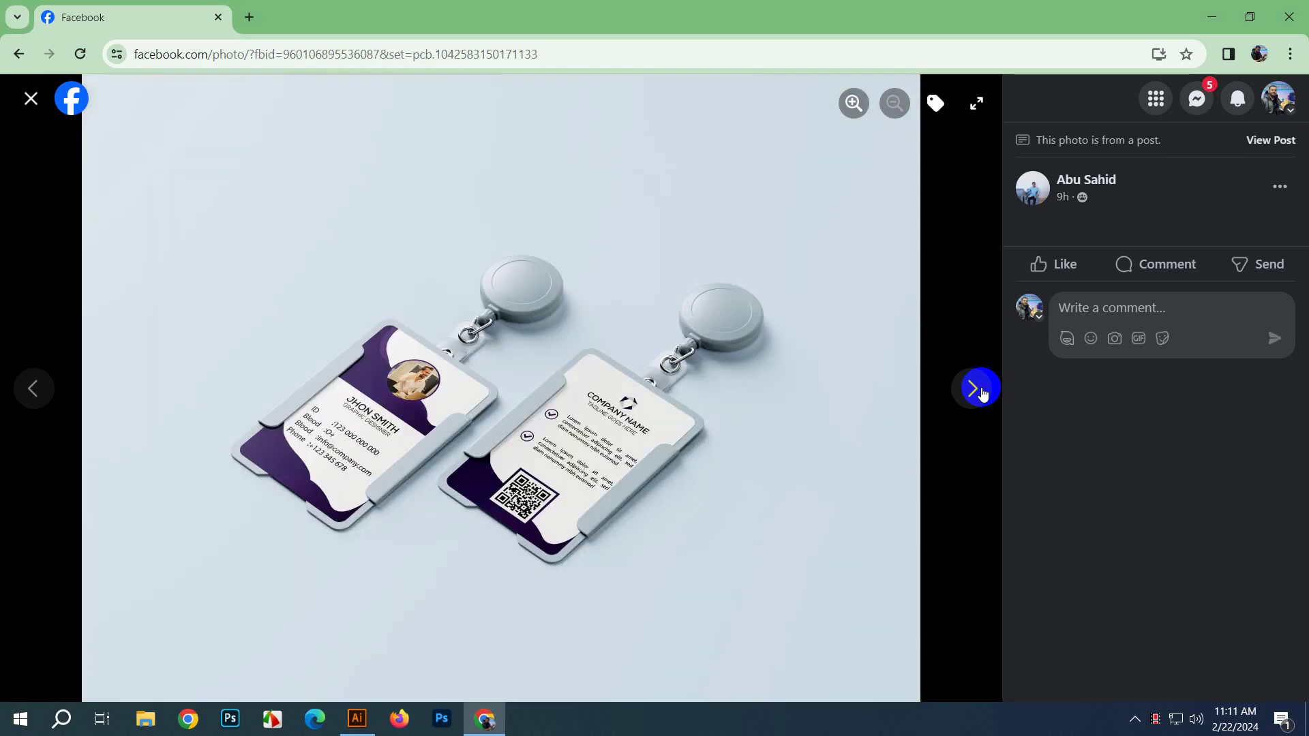
click(982, 393)
key(Escape)
Step: Open the pink and black ID card photo in the next homework post and inspect both card sides enlarged
scroll(727, 333, down, 8)
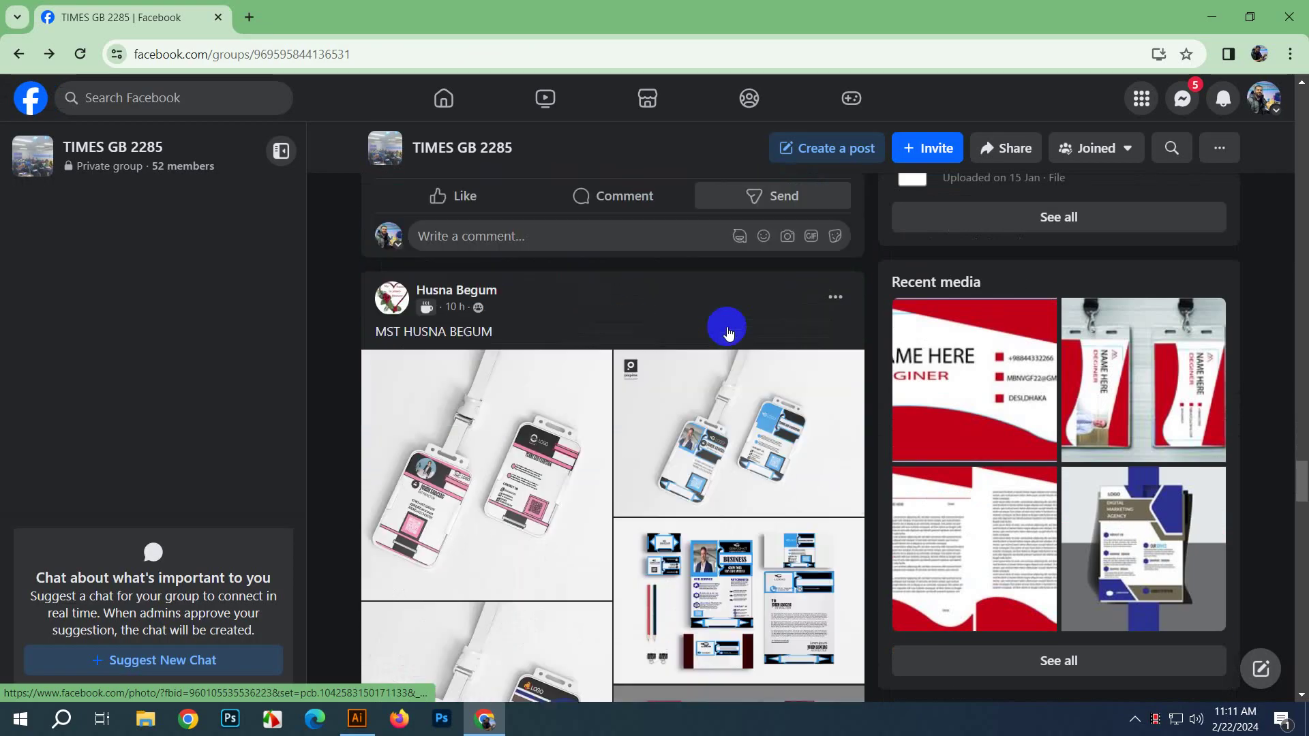
scroll(727, 333, down, 3)
click(540, 205)
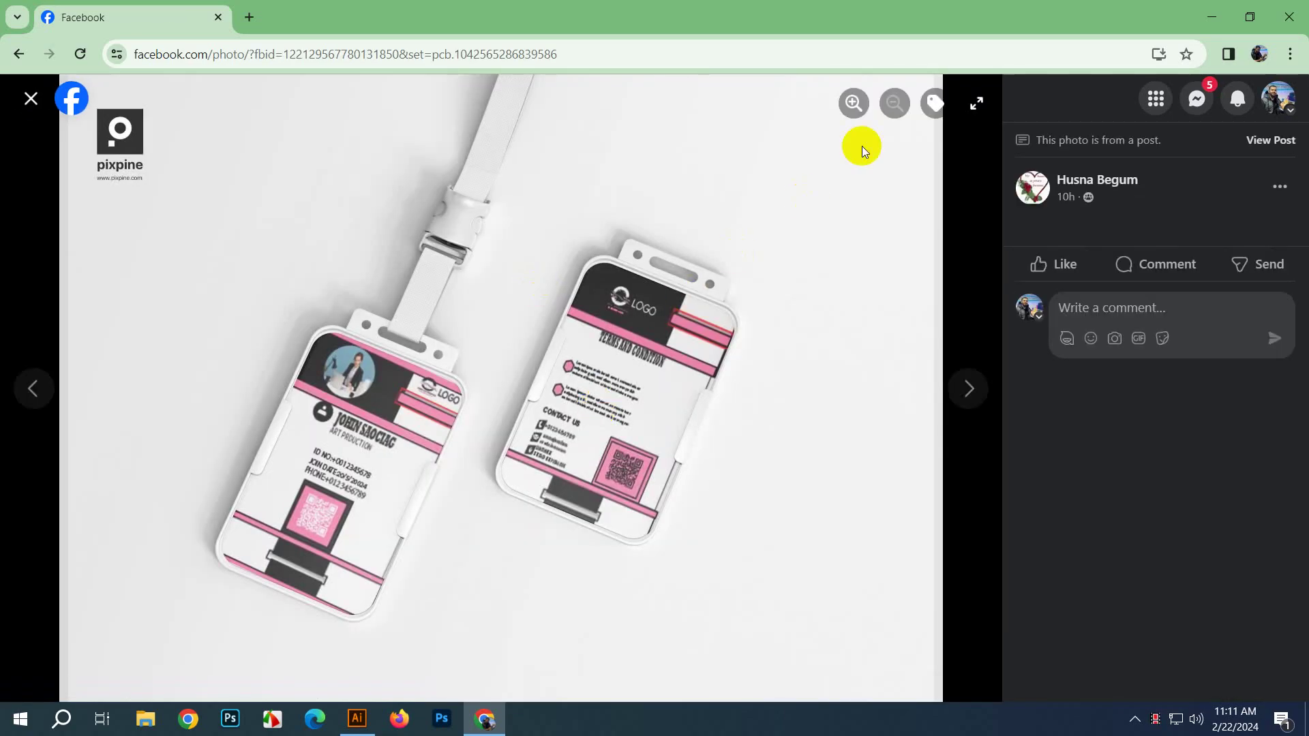
click(855, 103)
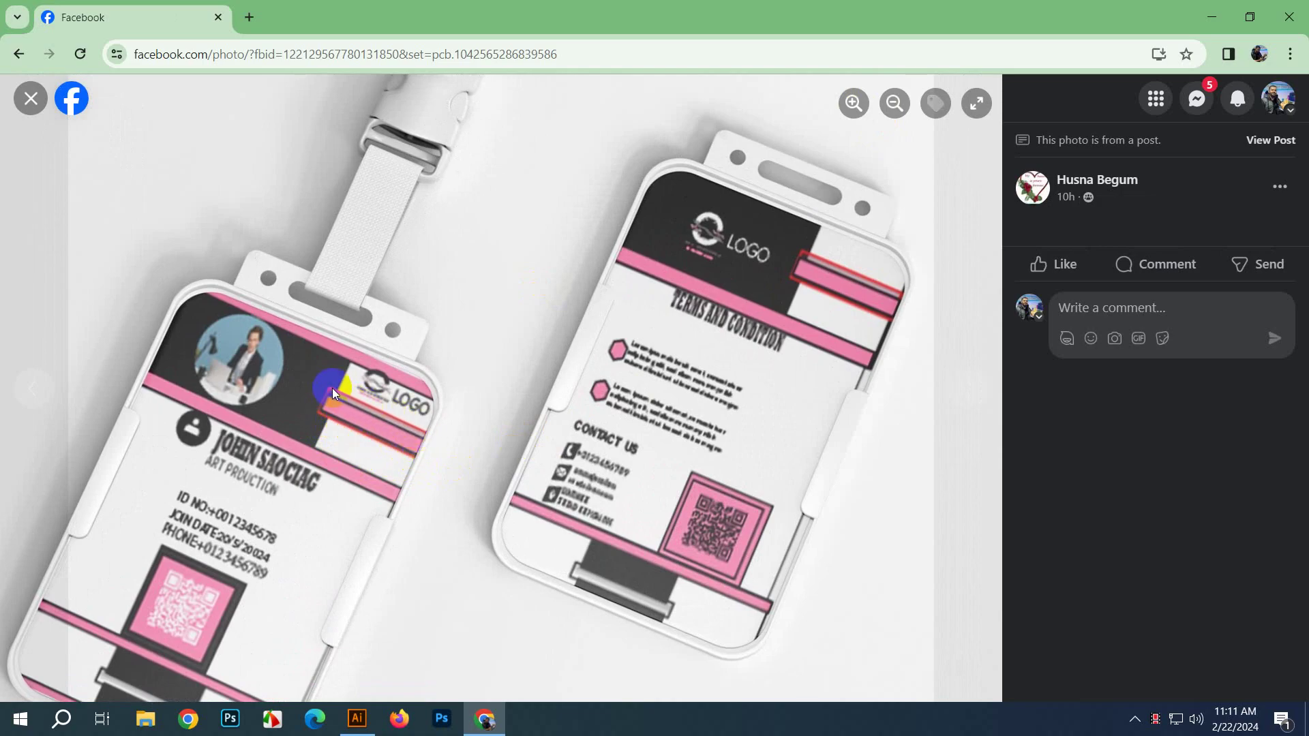
drag(292, 449, 314, 375)
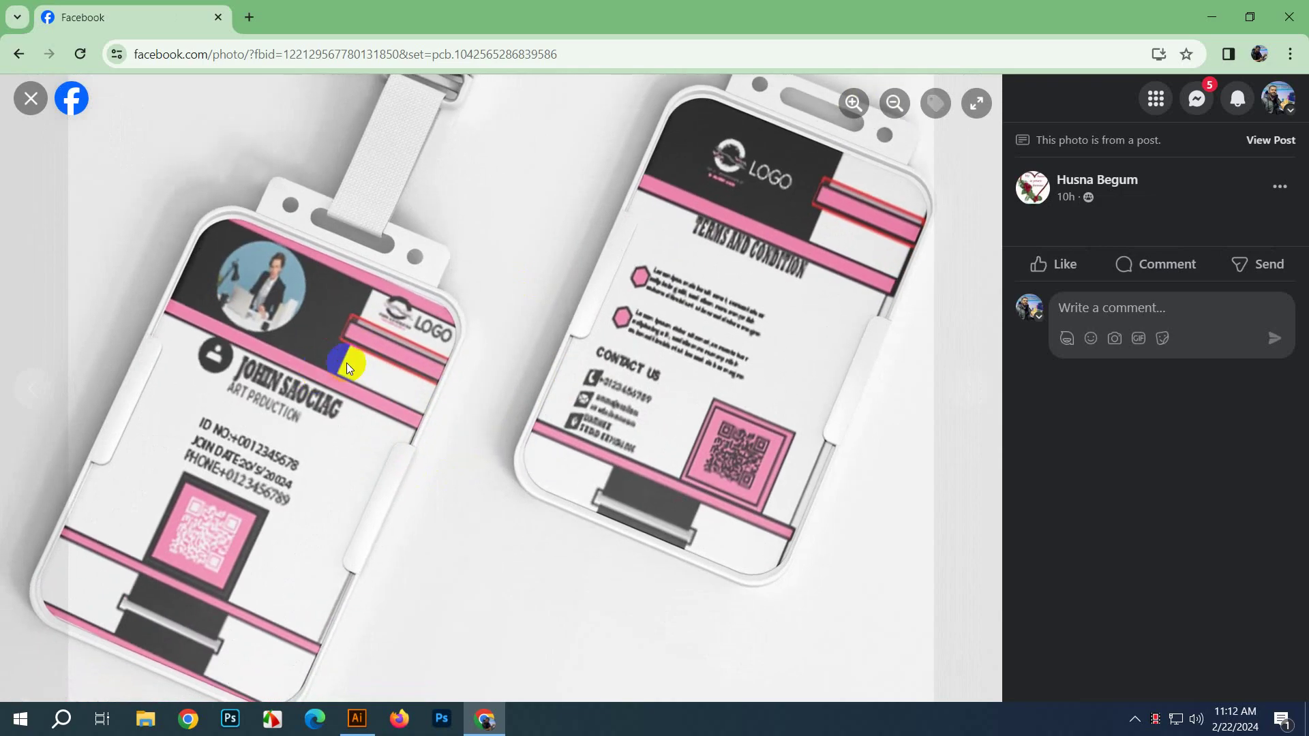
click(894, 104)
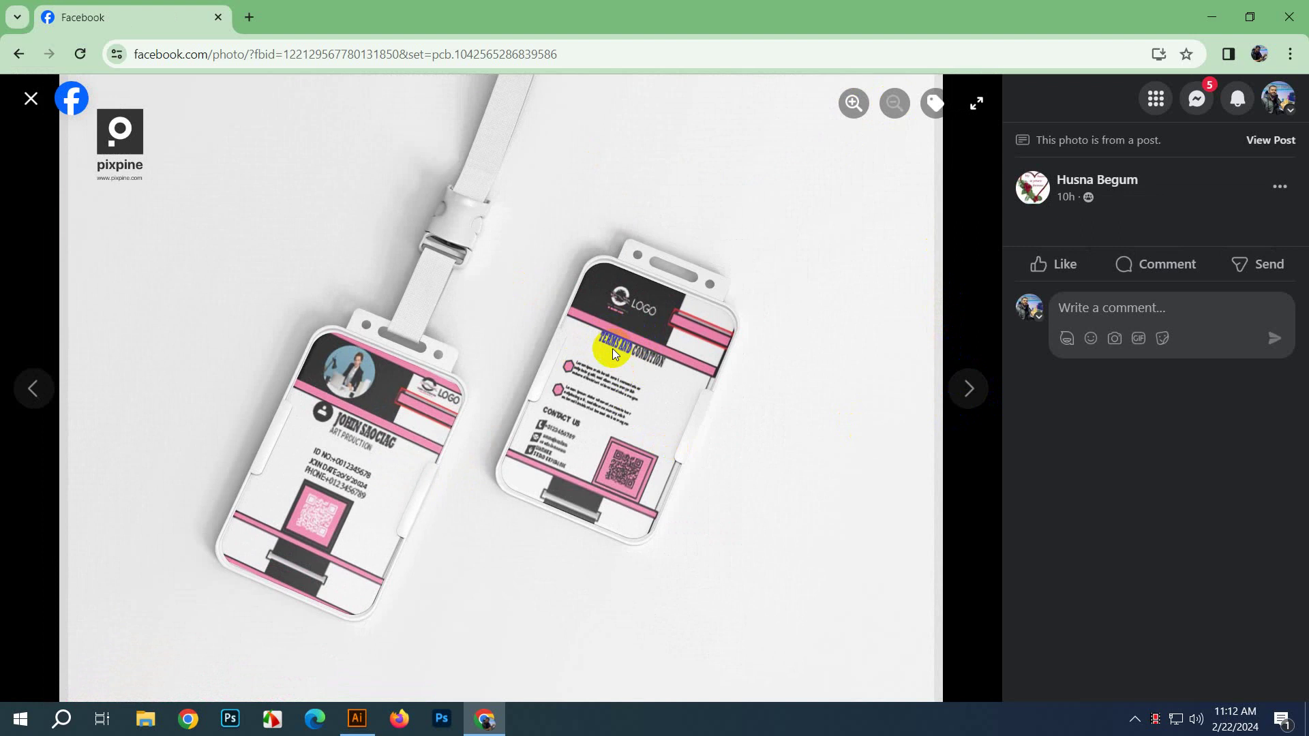
click(849, 113)
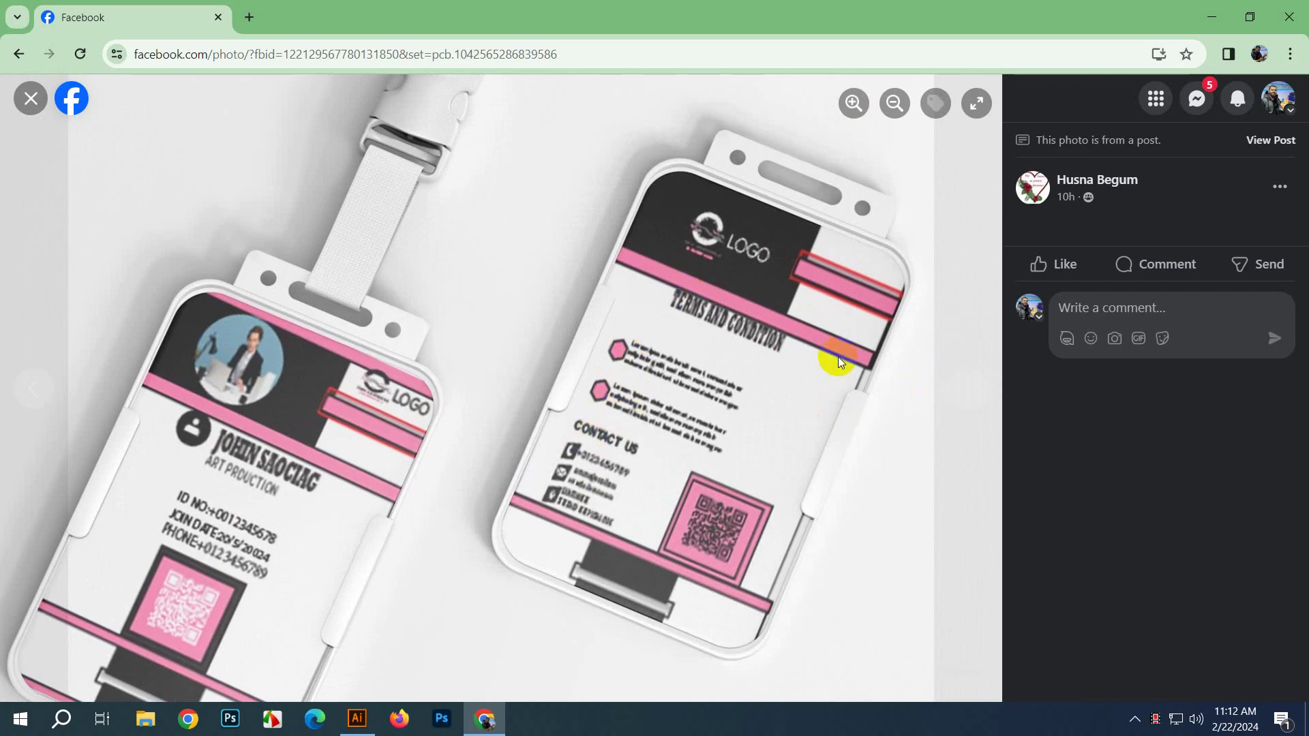
click(896, 106)
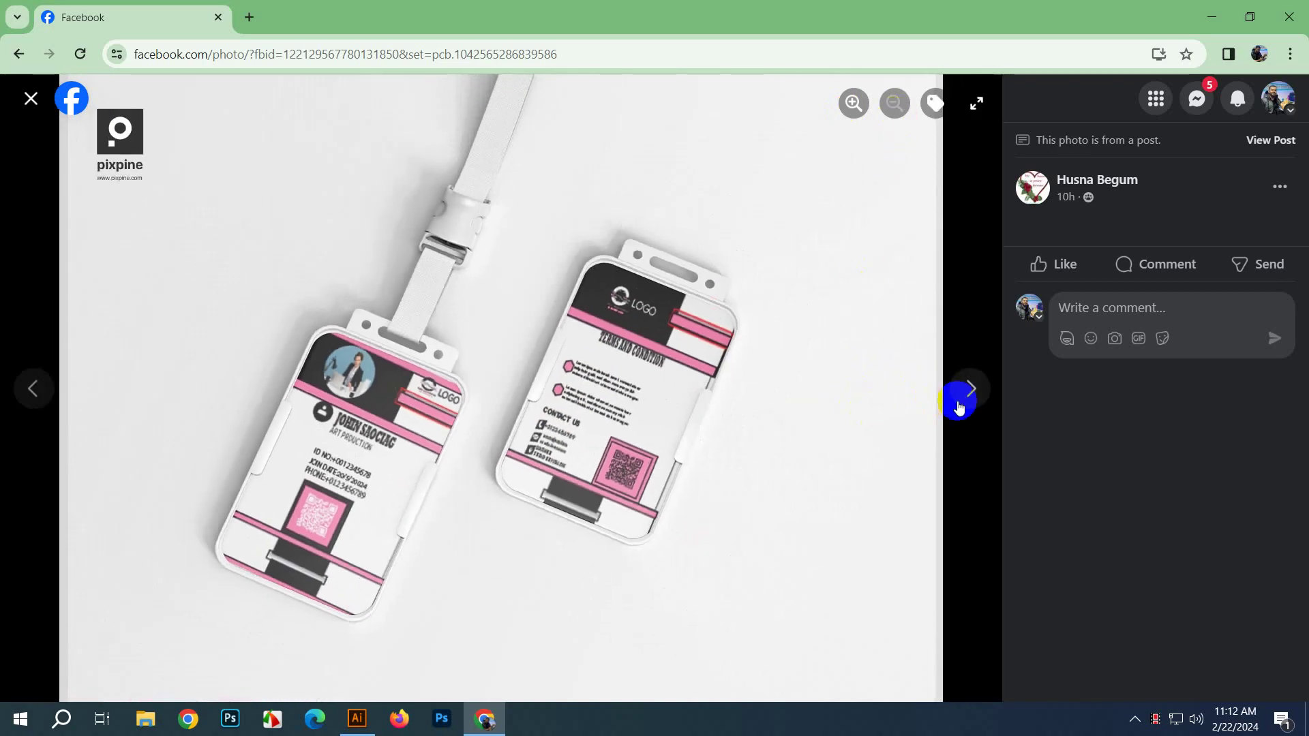
Step: Look through the remaining ID card and stationery set photos of the same post, then close the viewer
click(960, 406)
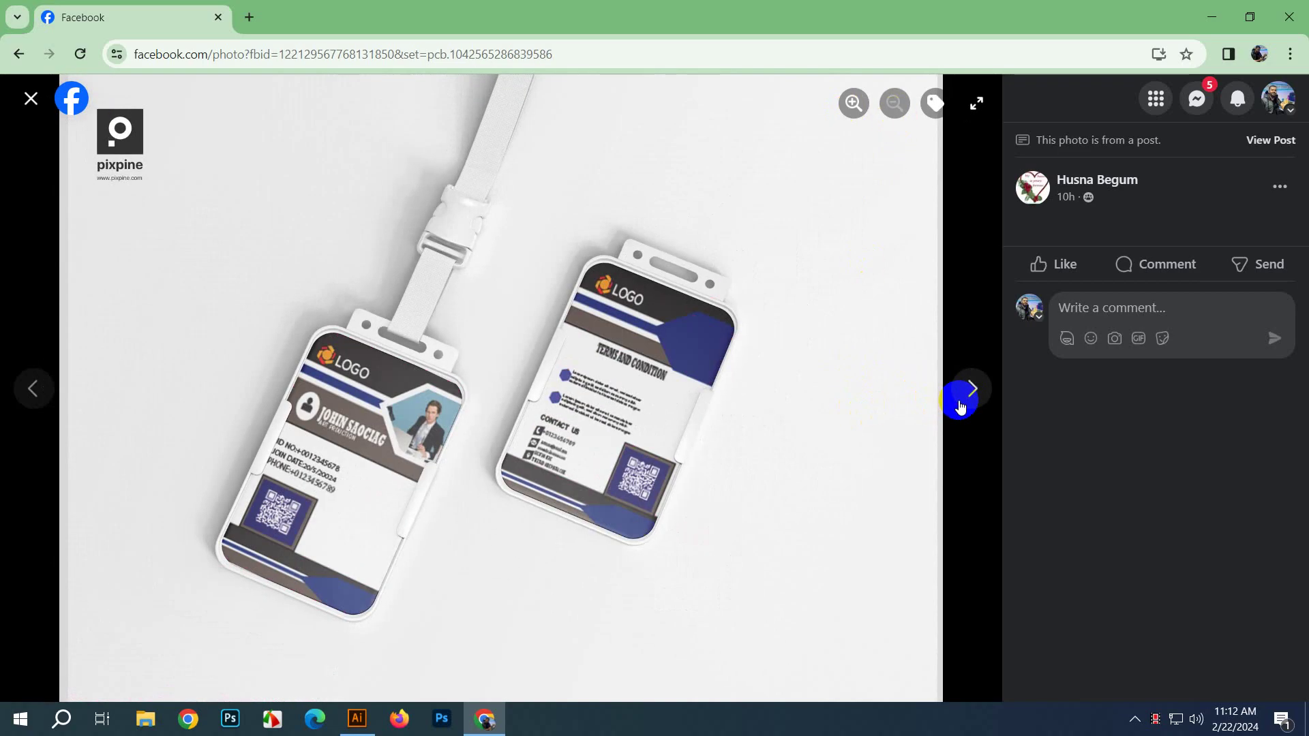
click(960, 407)
click(960, 407)
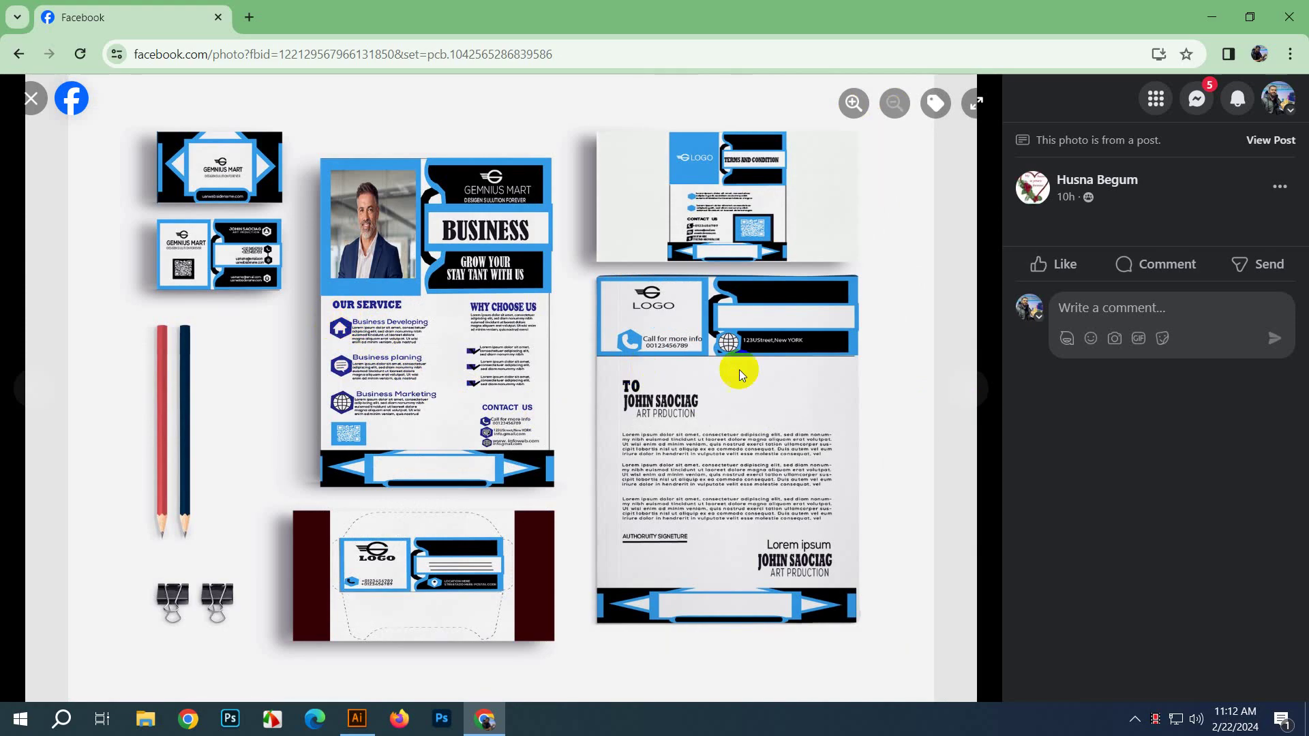
click(969, 387)
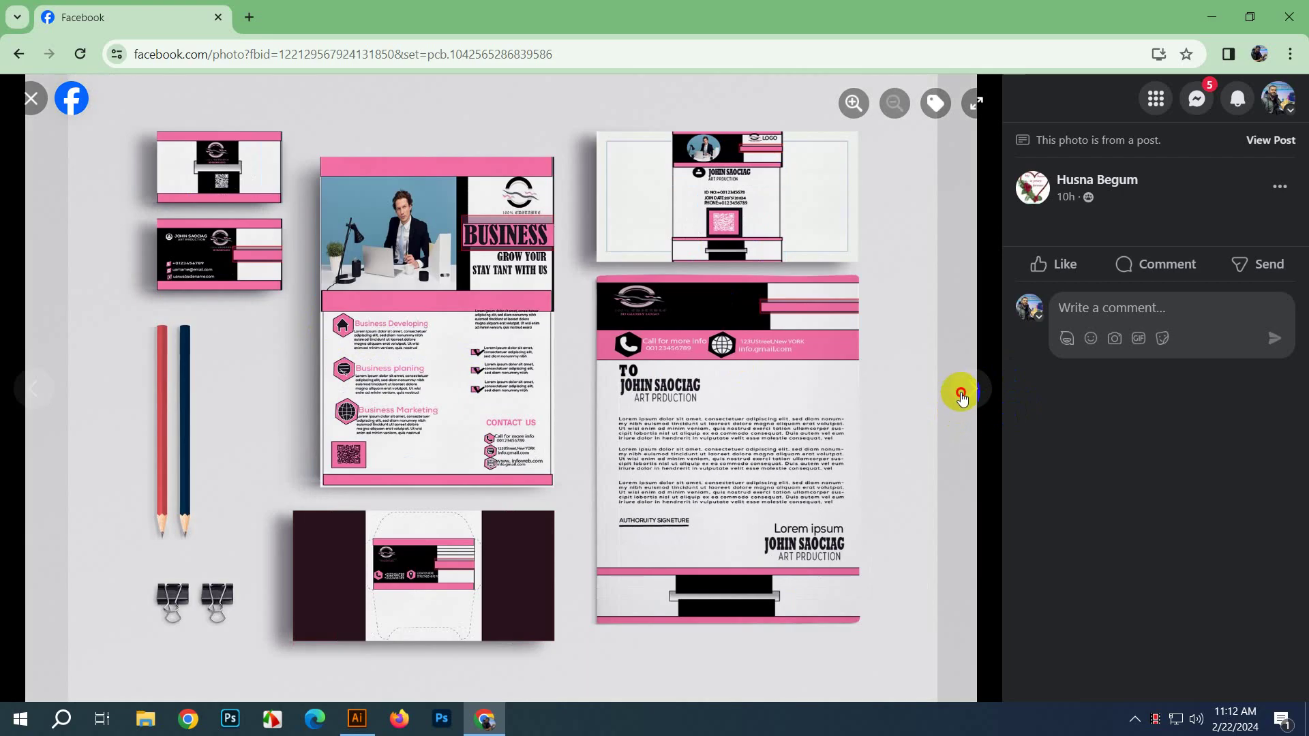
click(961, 395)
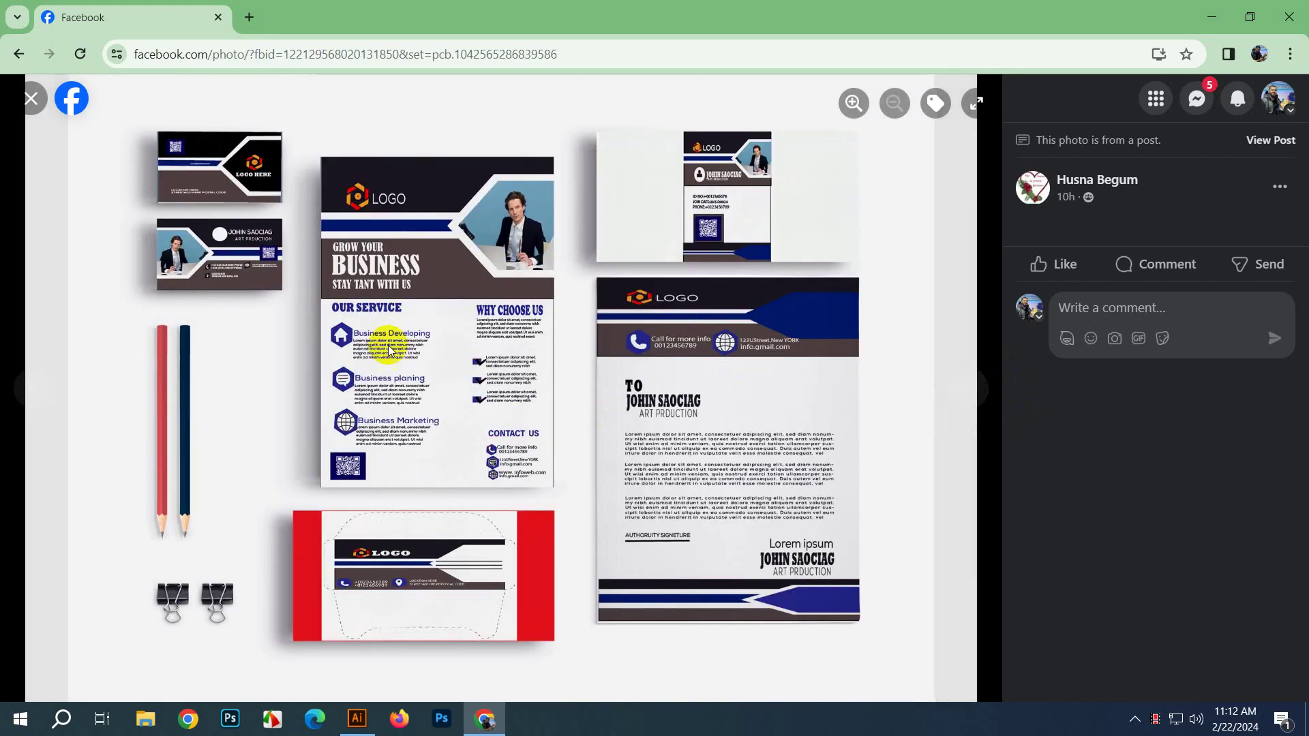
click(975, 395)
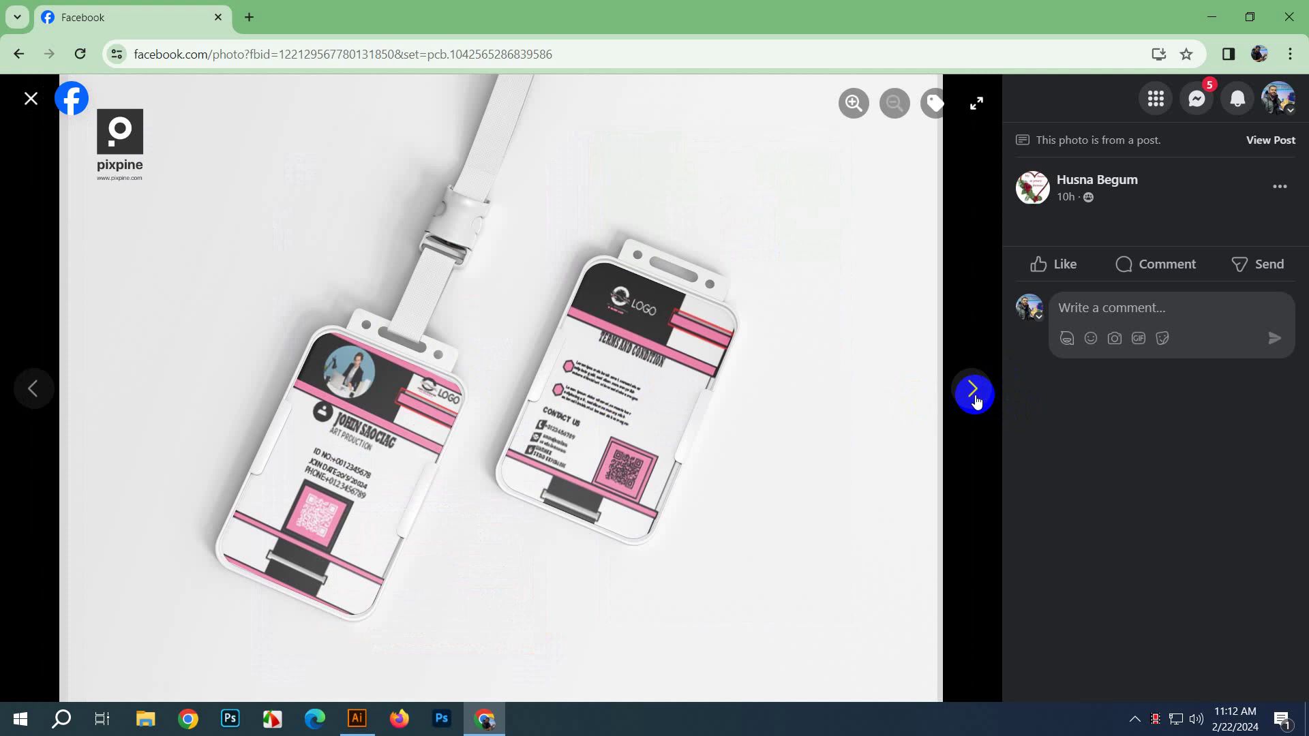
key(Escape)
Step: Look through the photos of the following post with the SOCIOG stationery mockups and matching lanyard ID cards
scroll(774, 389, down, 6)
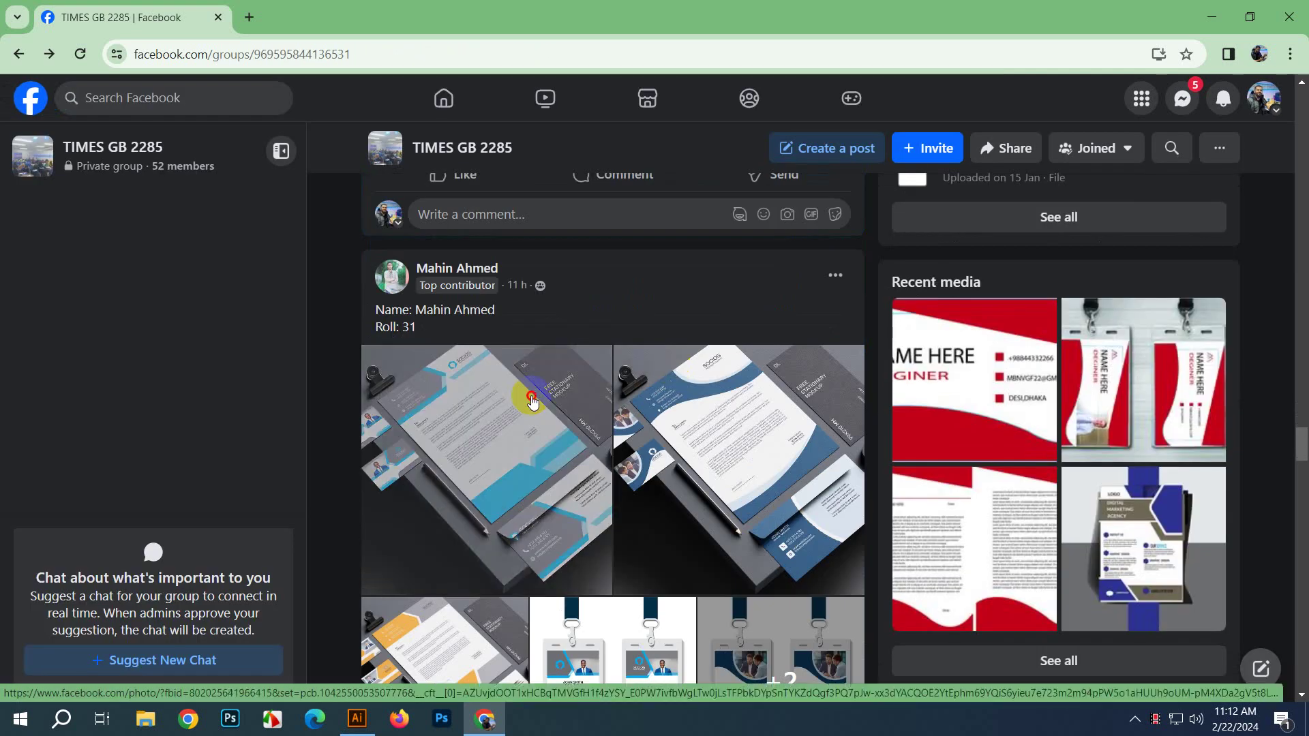
click(587, 431)
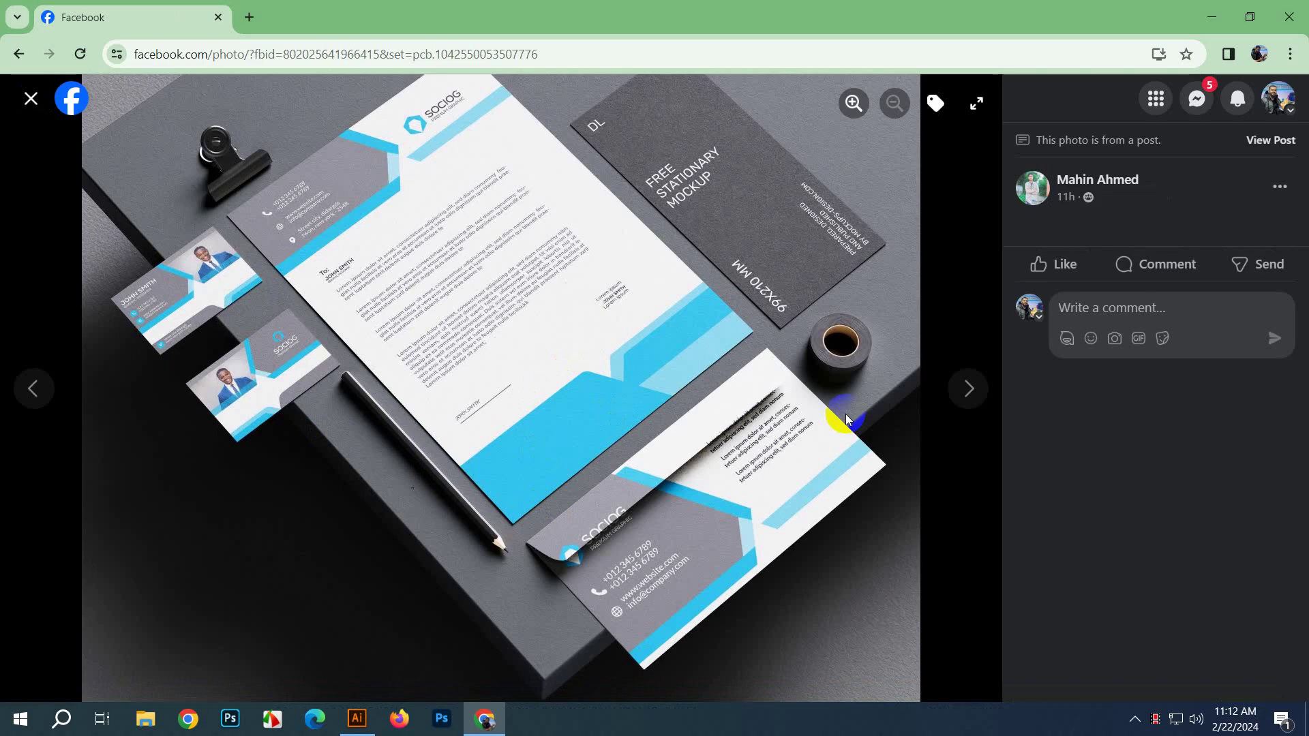
click(974, 391)
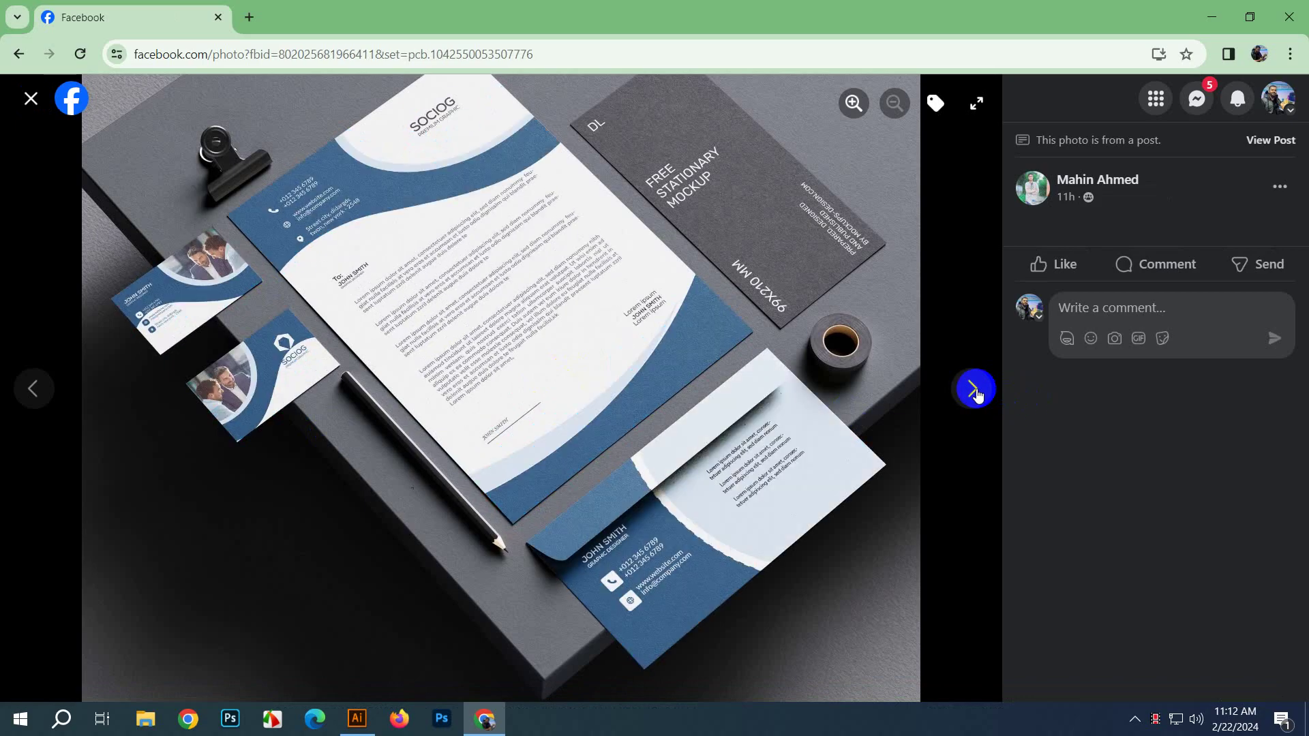
click(975, 391)
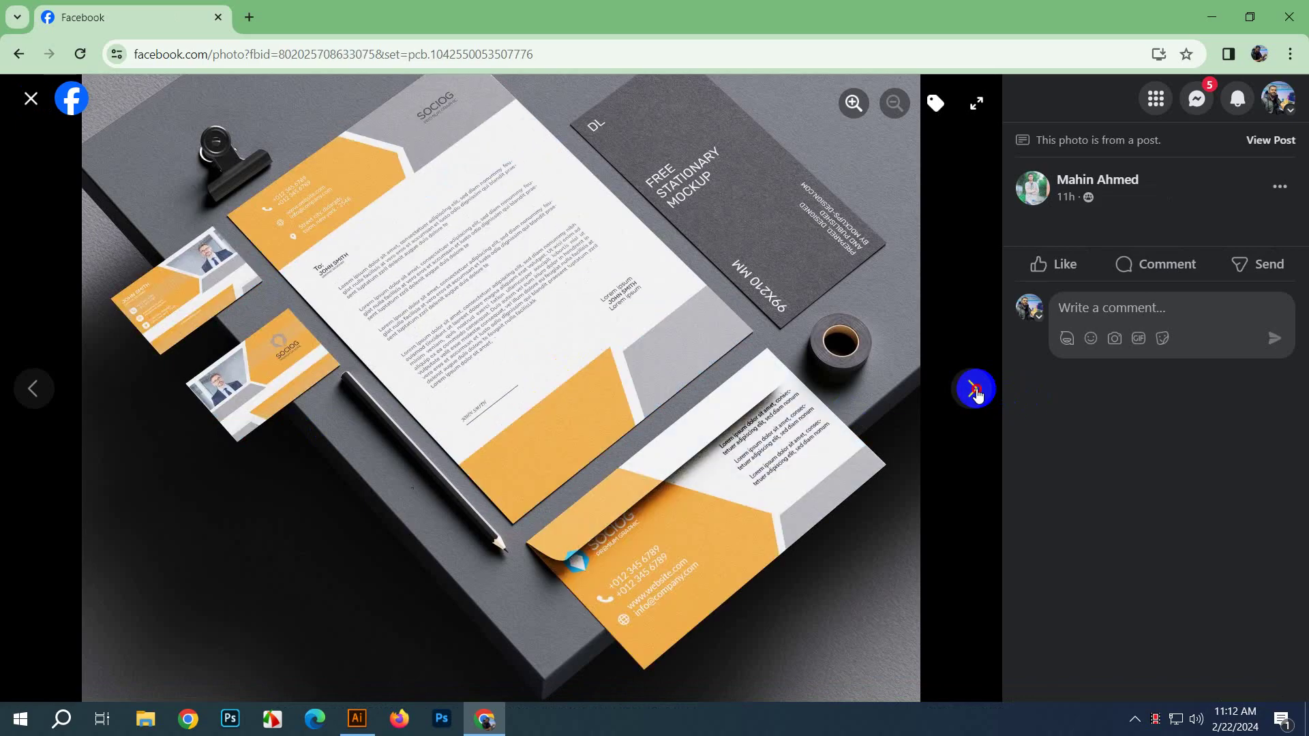
click(975, 391)
click(975, 392)
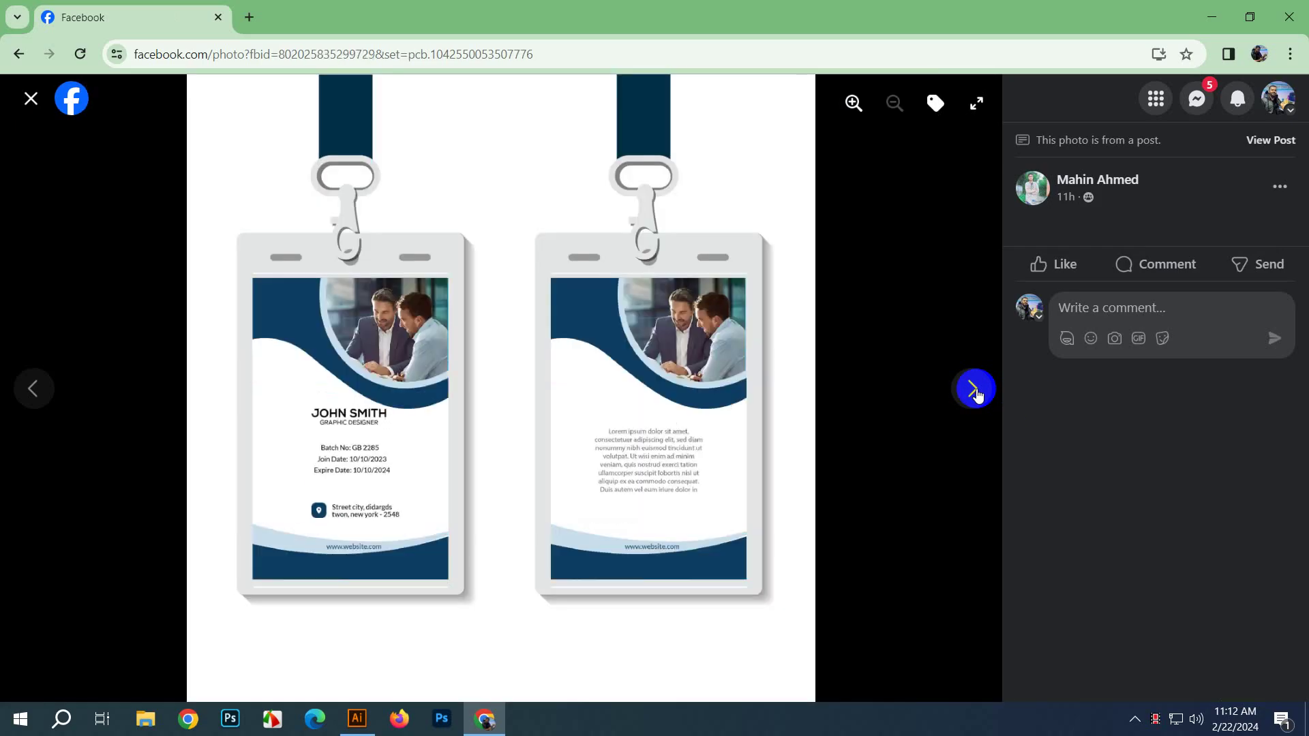
click(975, 391)
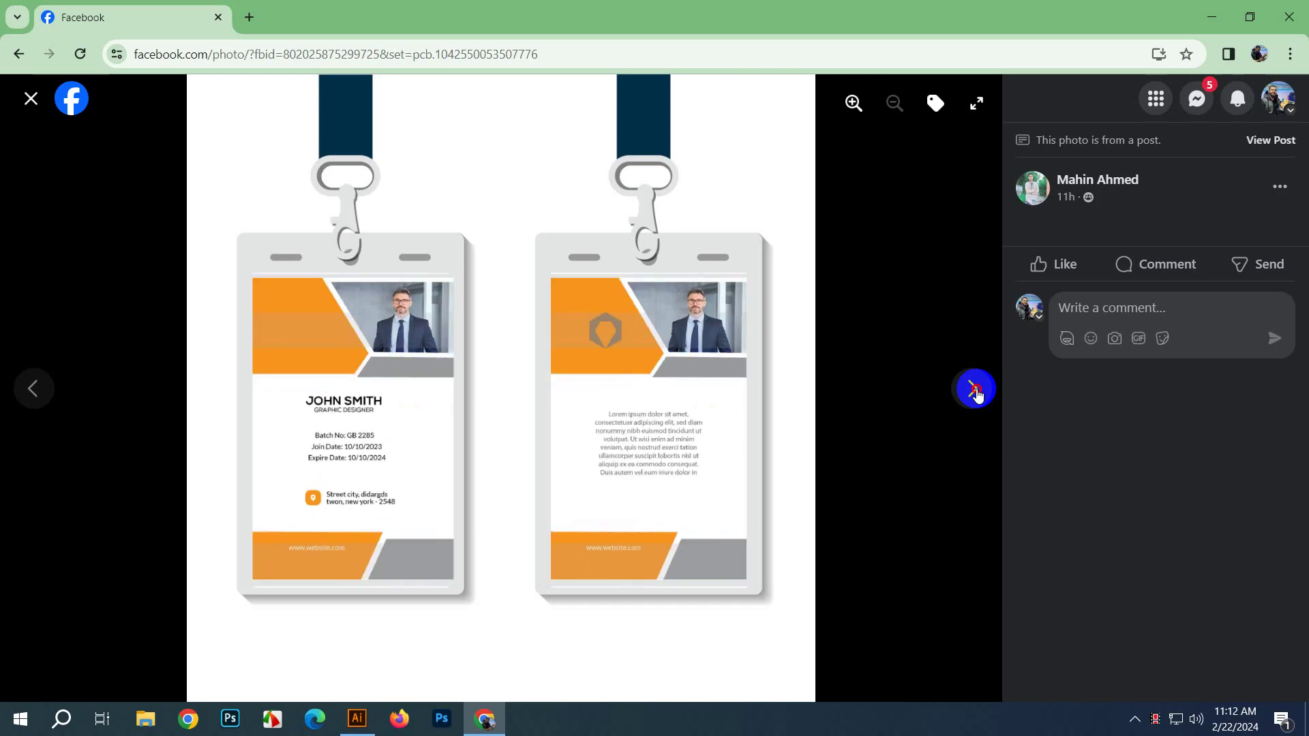
click(975, 391)
key(Escape)
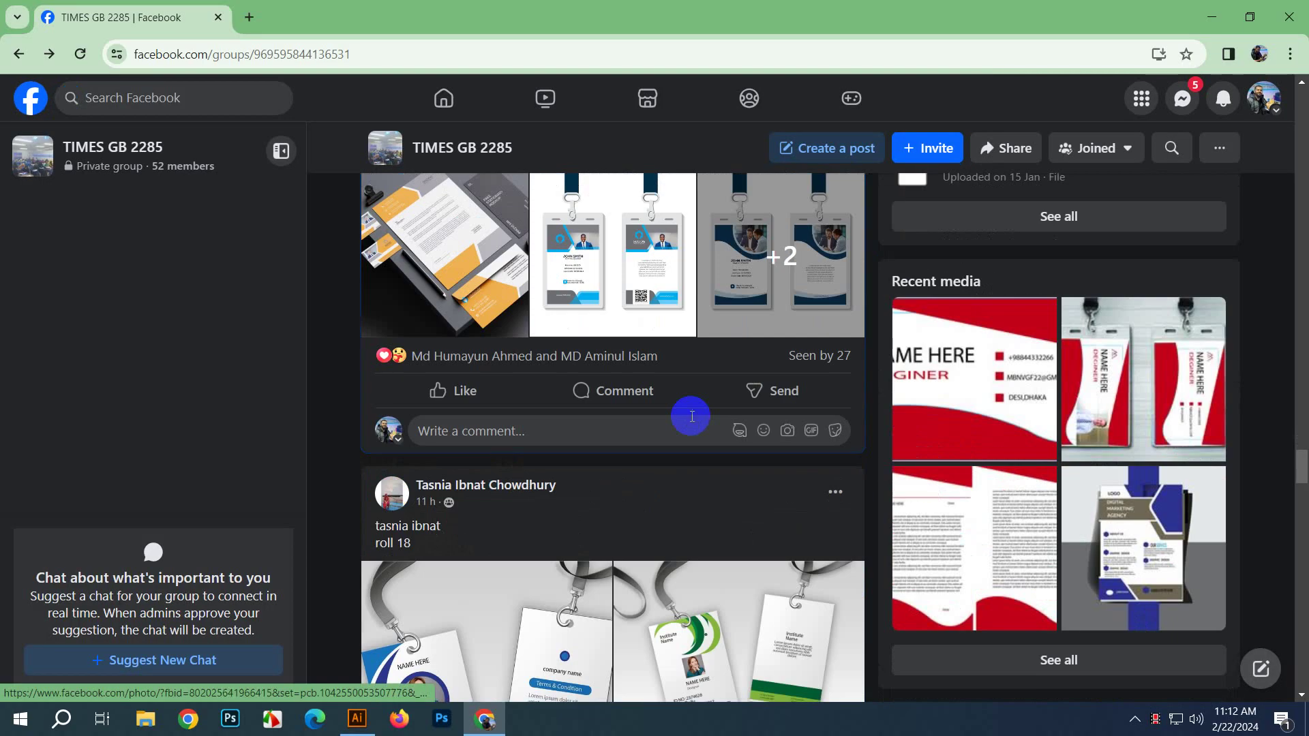
Step: Reopen the blue and grey SOCIOG ID card photo and examine its front and back
scroll(692, 416, down, 3)
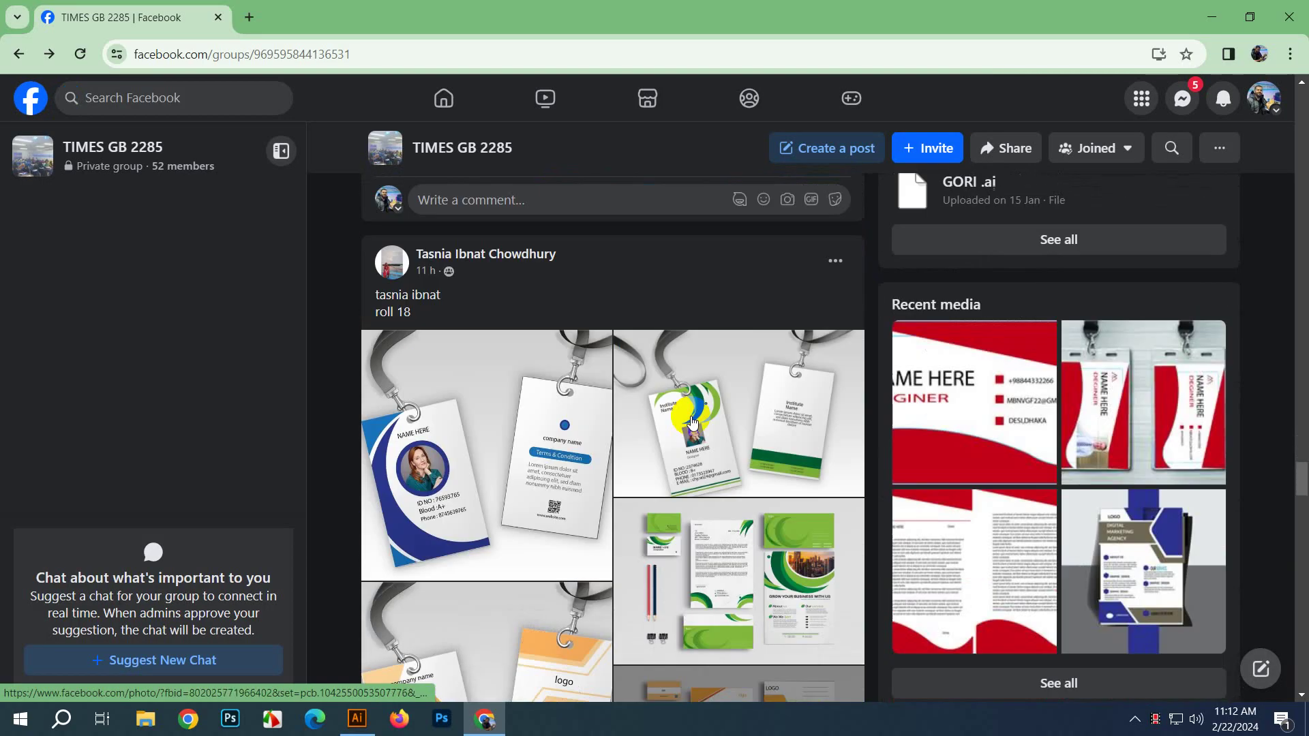
scroll(690, 418, up, 5)
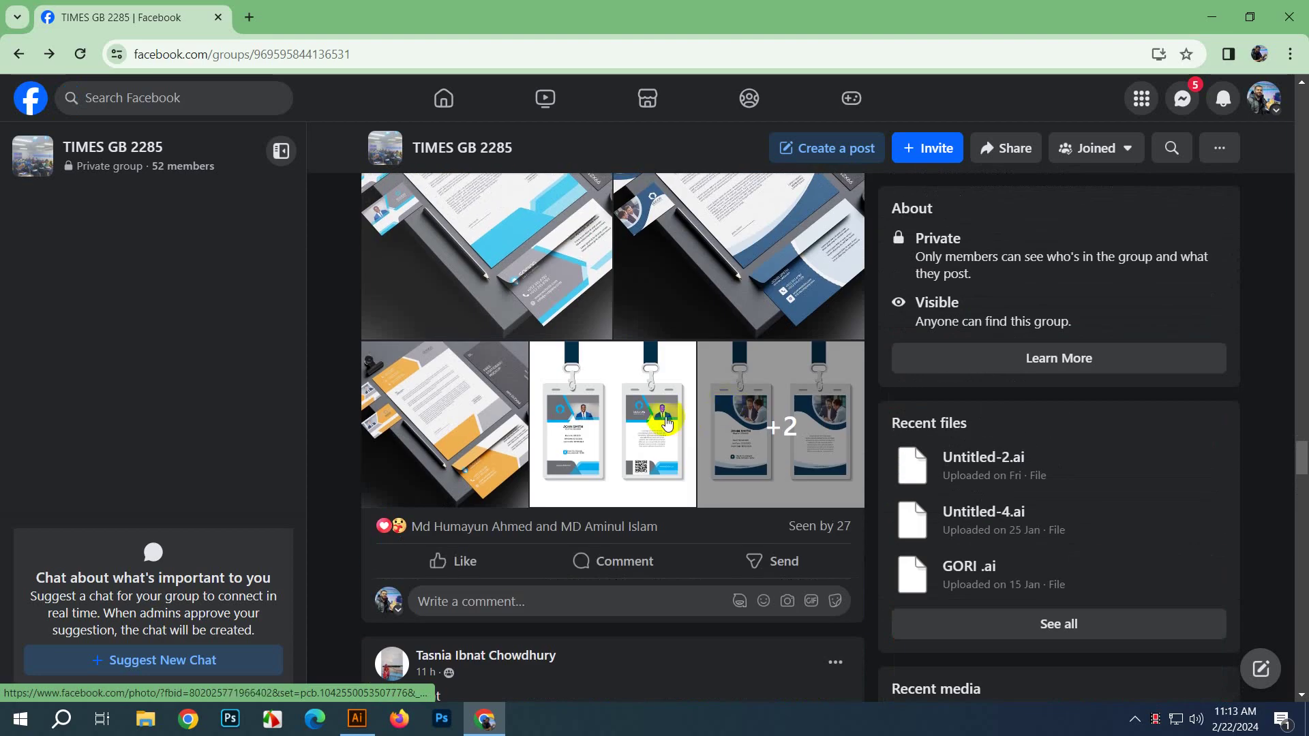
click(667, 424)
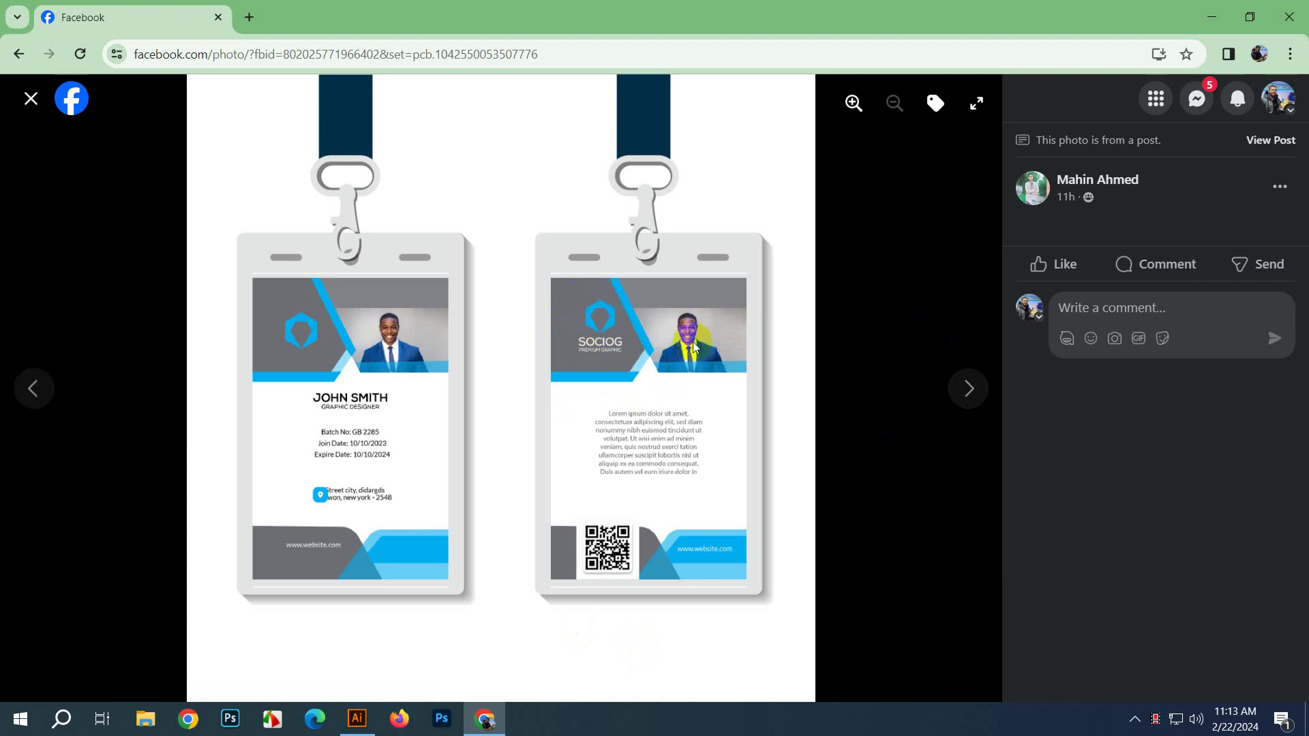
key(Escape)
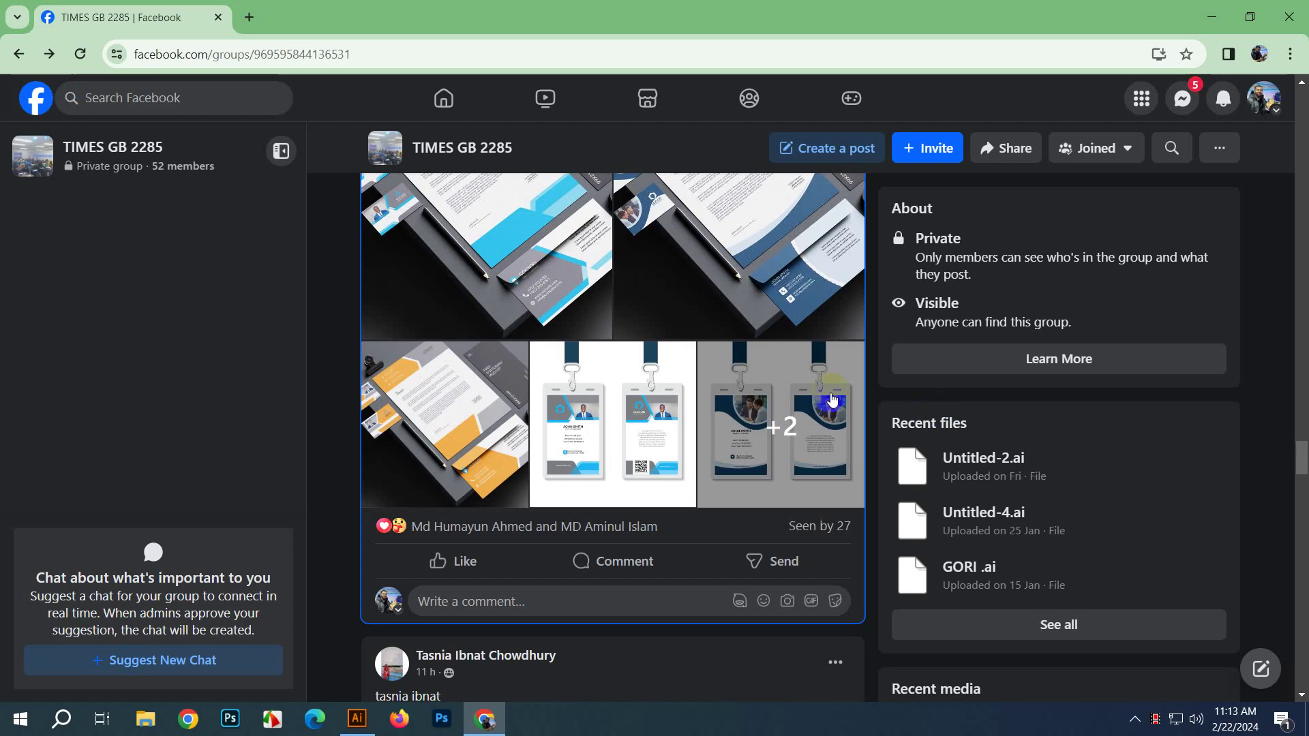
Step: Look through the photos of the roll 18 post, covering the blue, orange and green ID cards and the green and orange stationery sets
scroll(749, 401, down, 5)
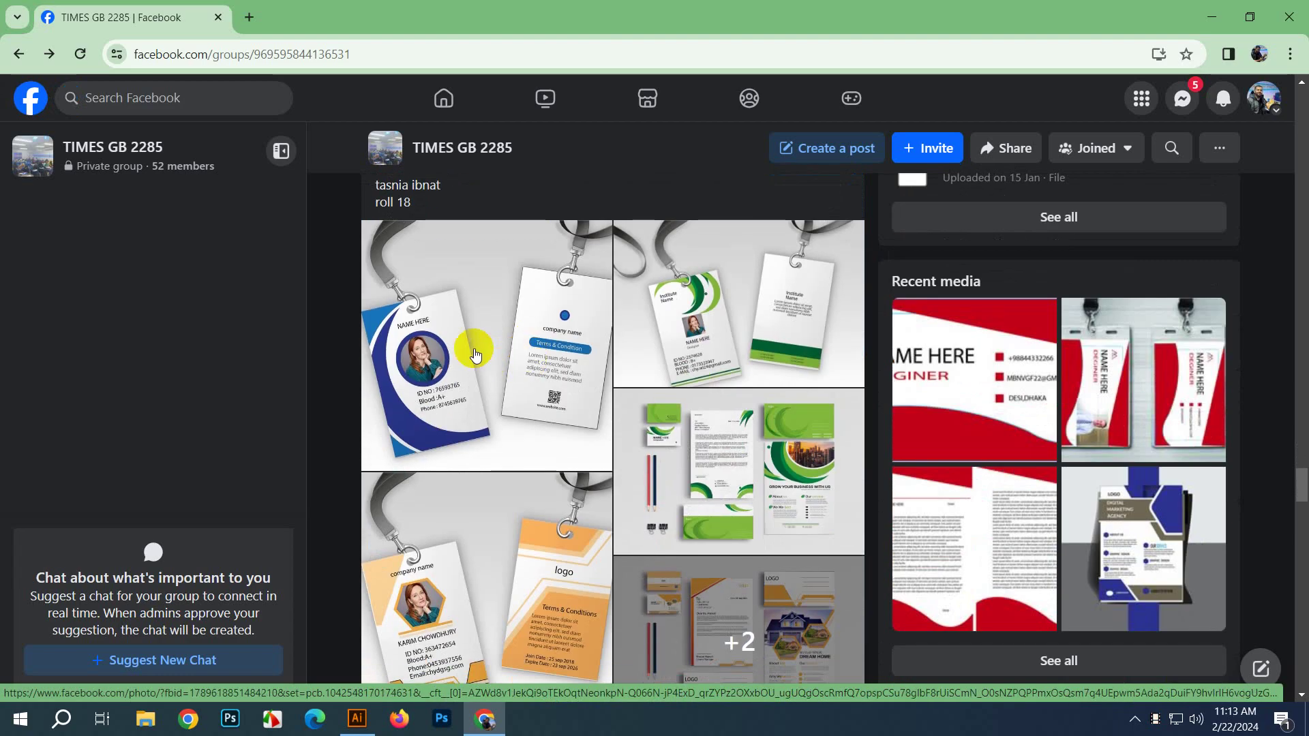
click(468, 345)
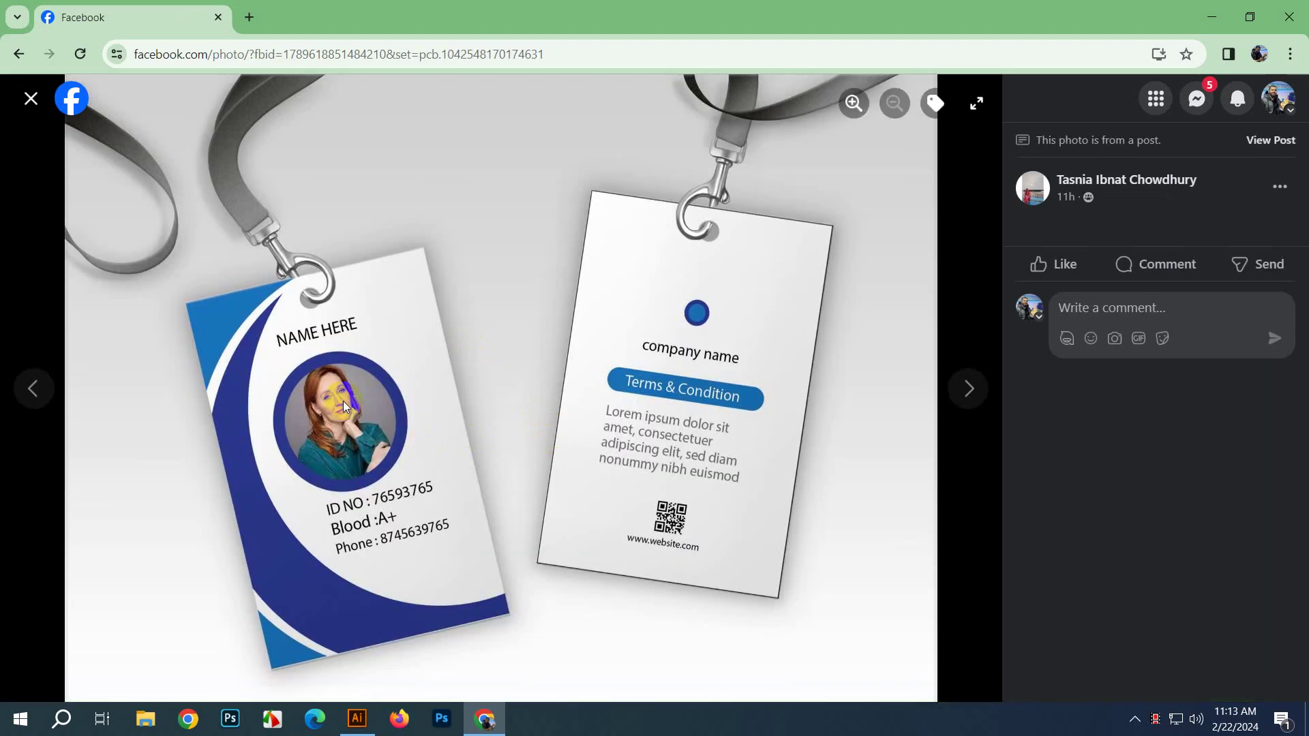
click(969, 388)
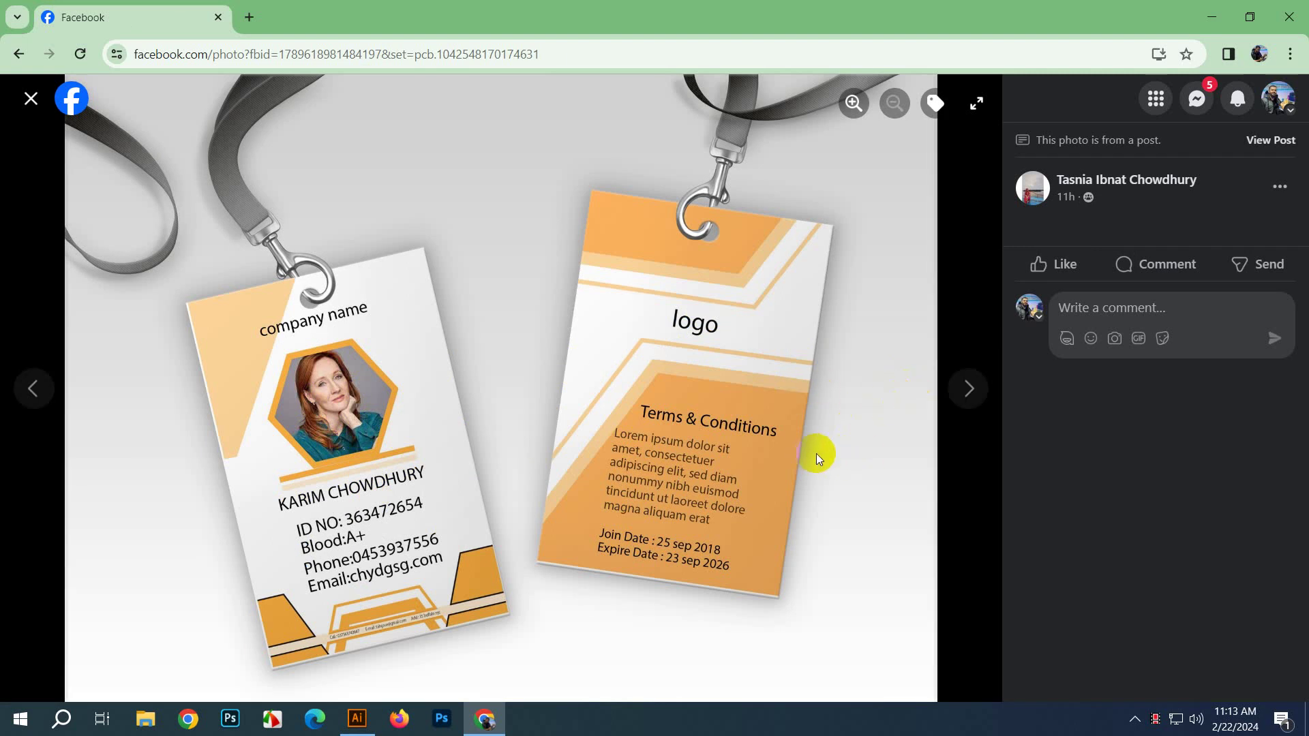
click(981, 406)
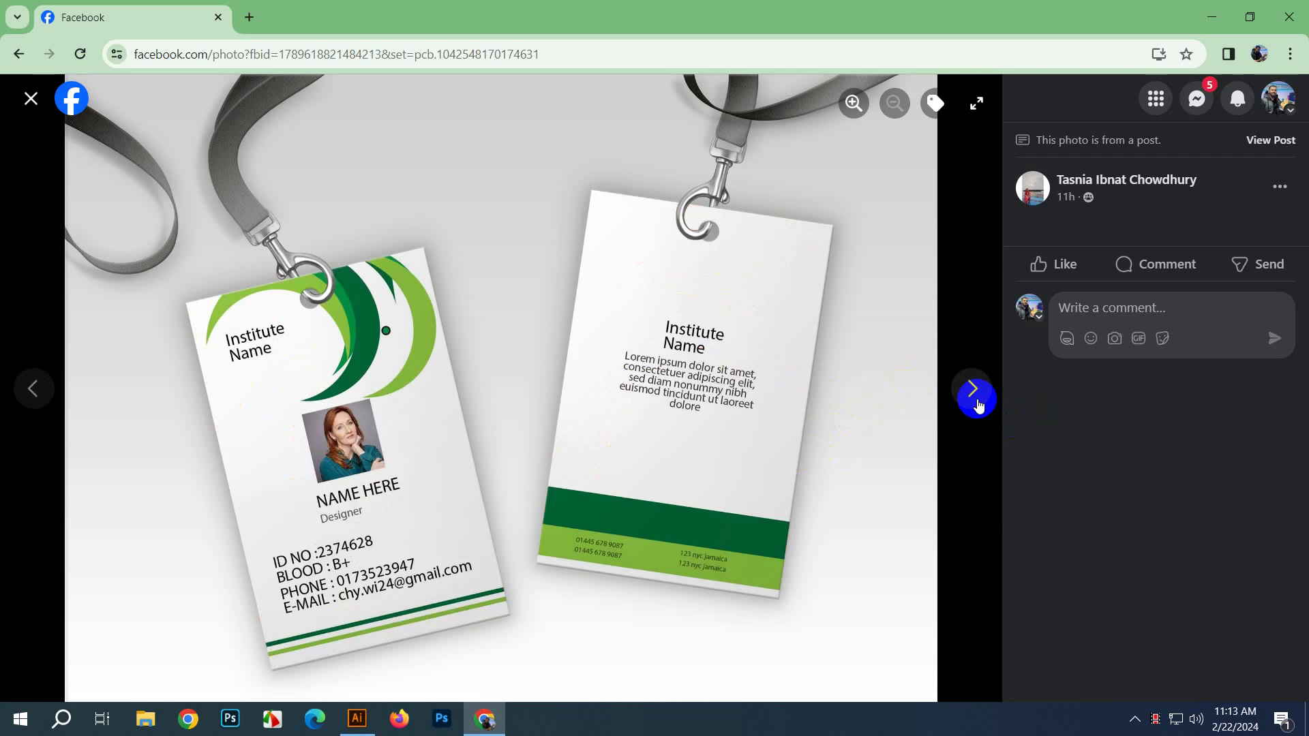
click(978, 405)
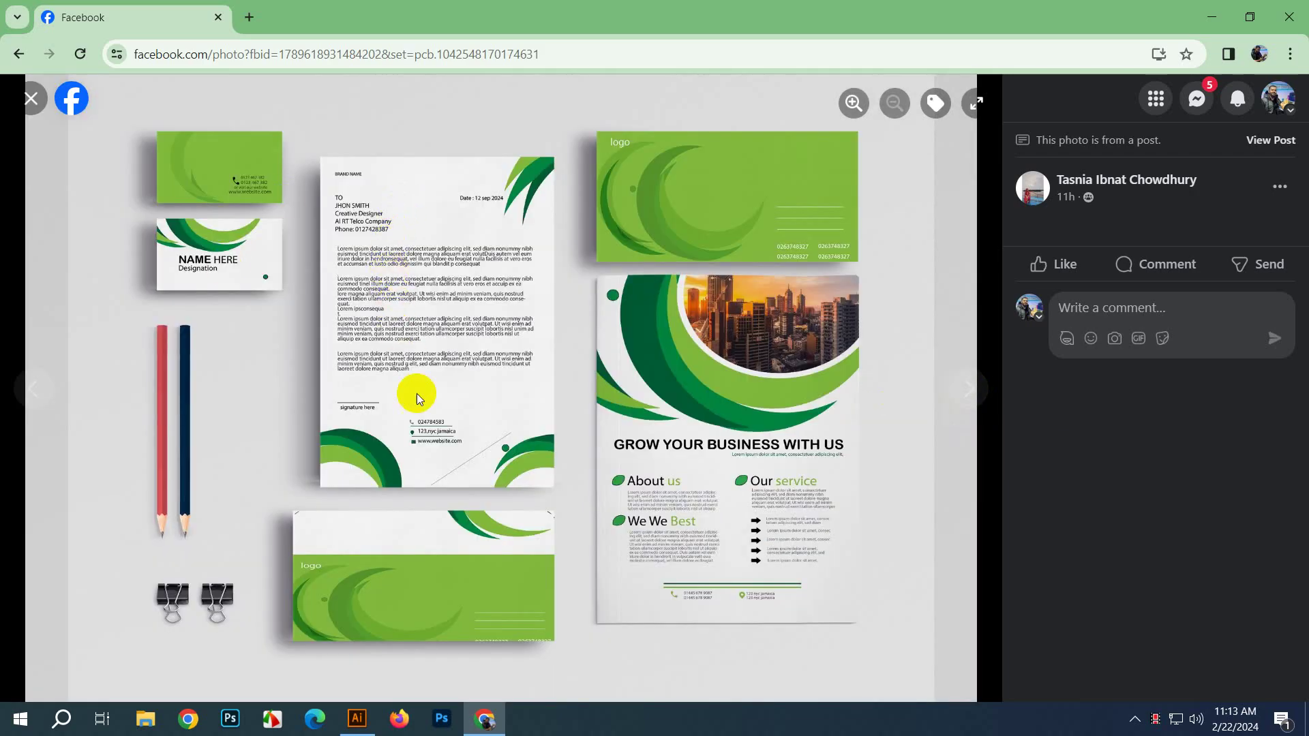
click(970, 394)
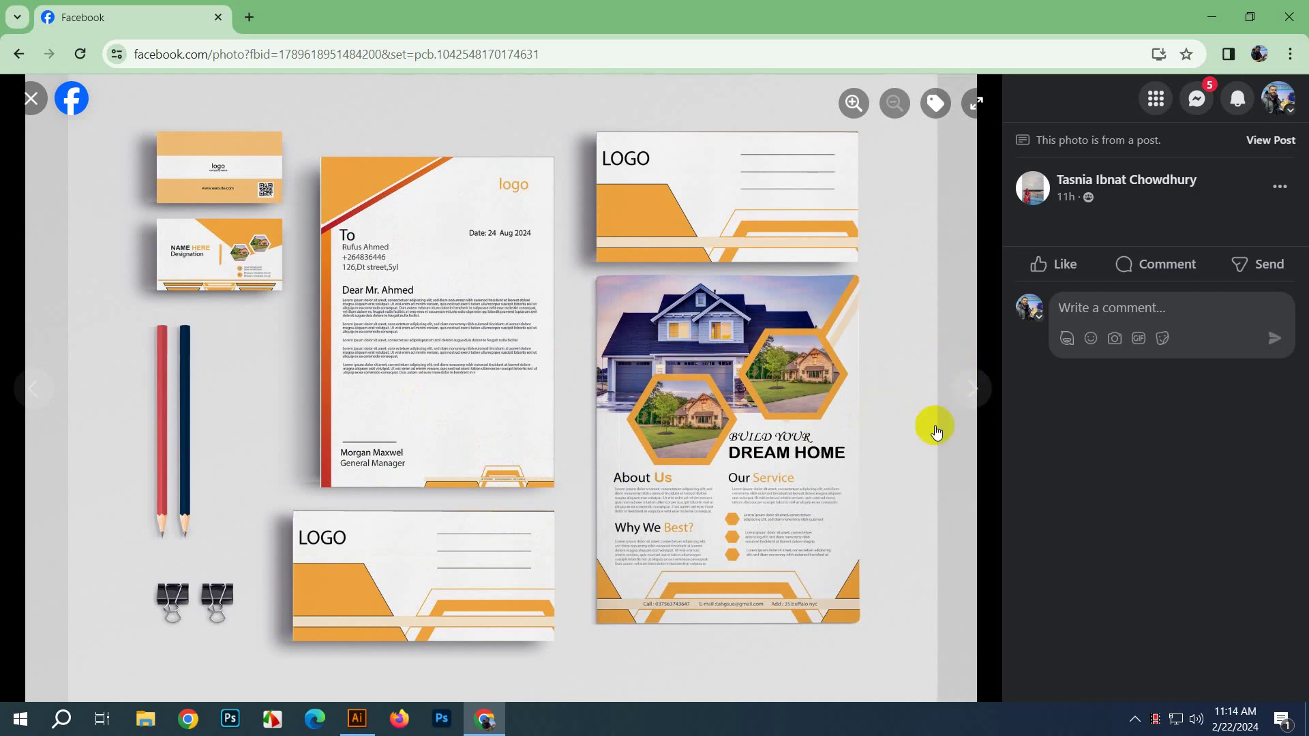
key(Escape)
Step: Skim back through the group feed to compare the homework designs in the earlier posts
scroll(556, 469, up, 10)
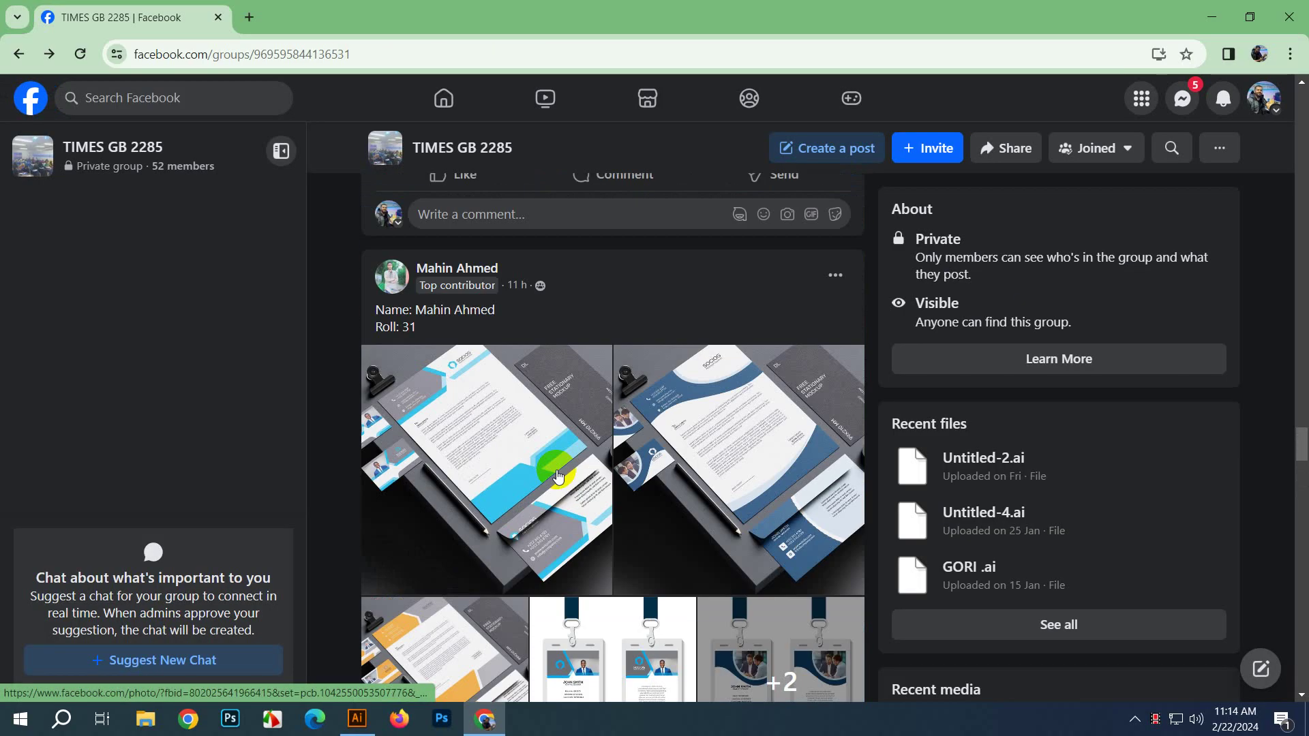
scroll(556, 469, up, 5)
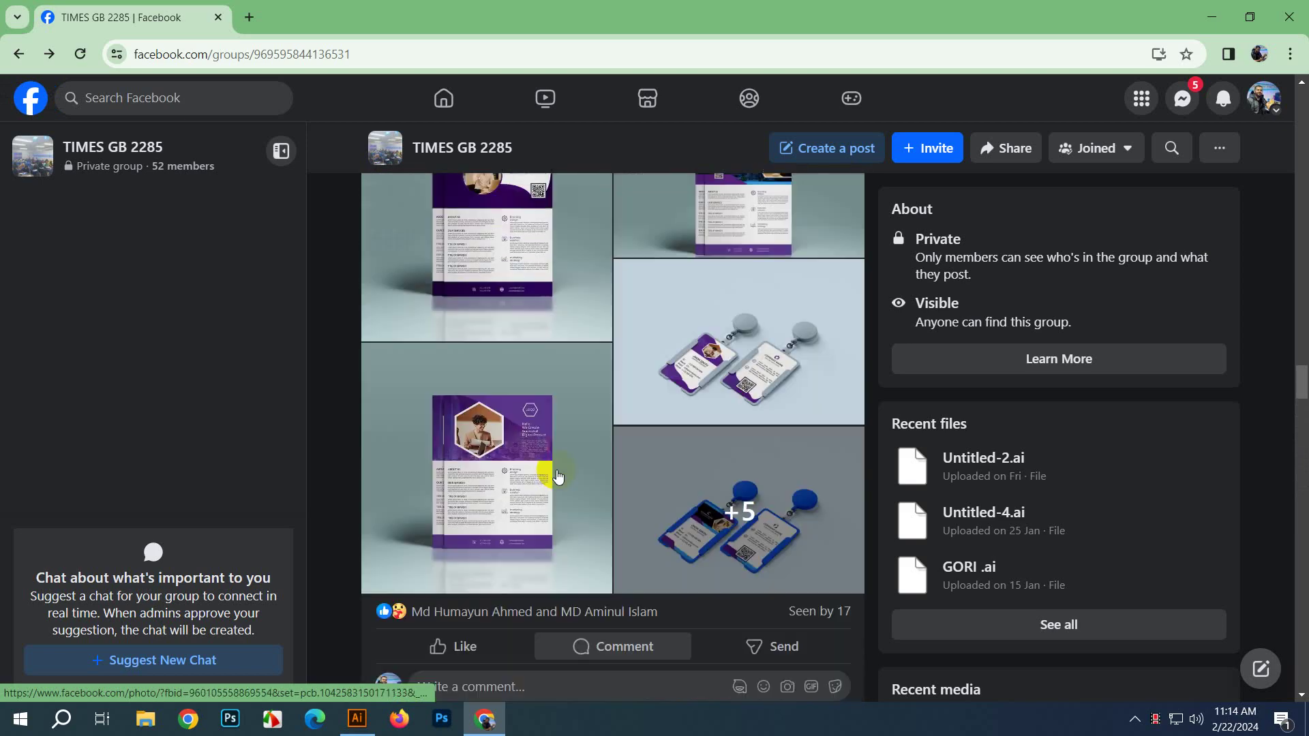
scroll(524, 510, up, 10)
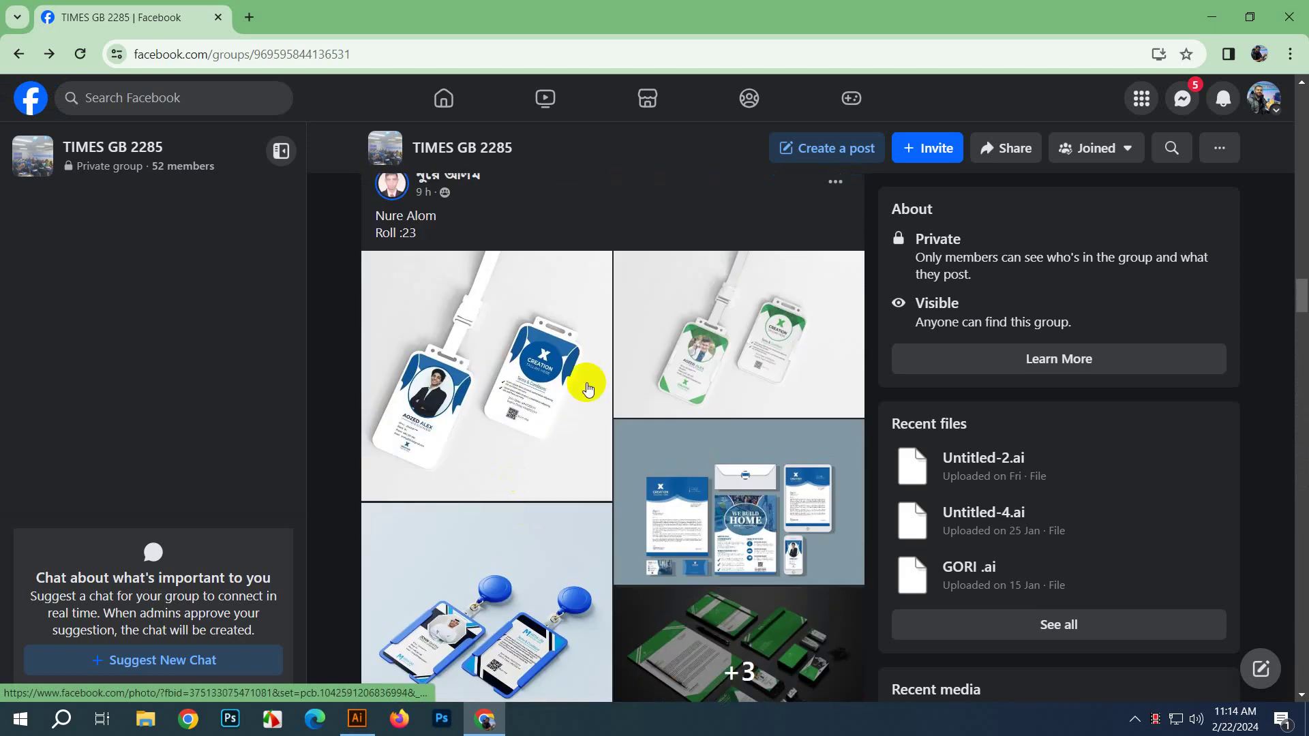
scroll(702, 484, up, 2)
scroll(622, 584, down, 6)
scroll(541, 455, up, 10)
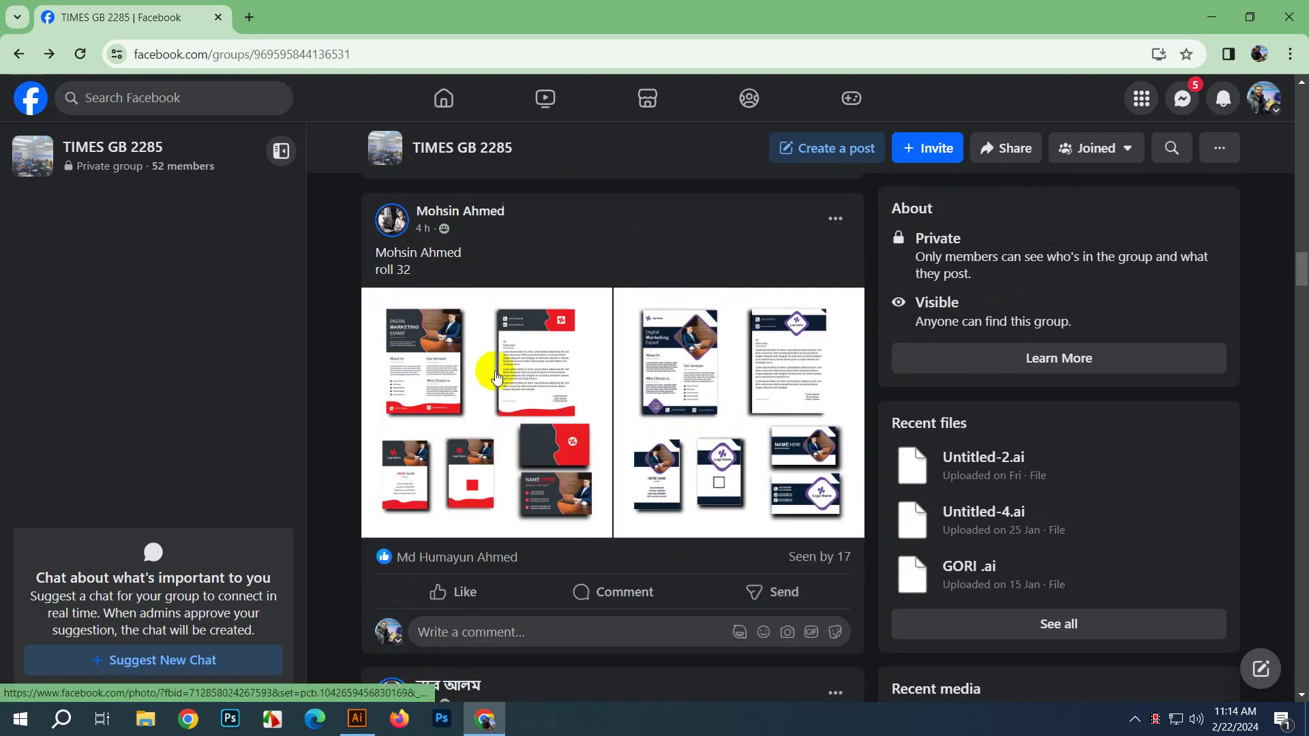
scroll(673, 468, up, 9)
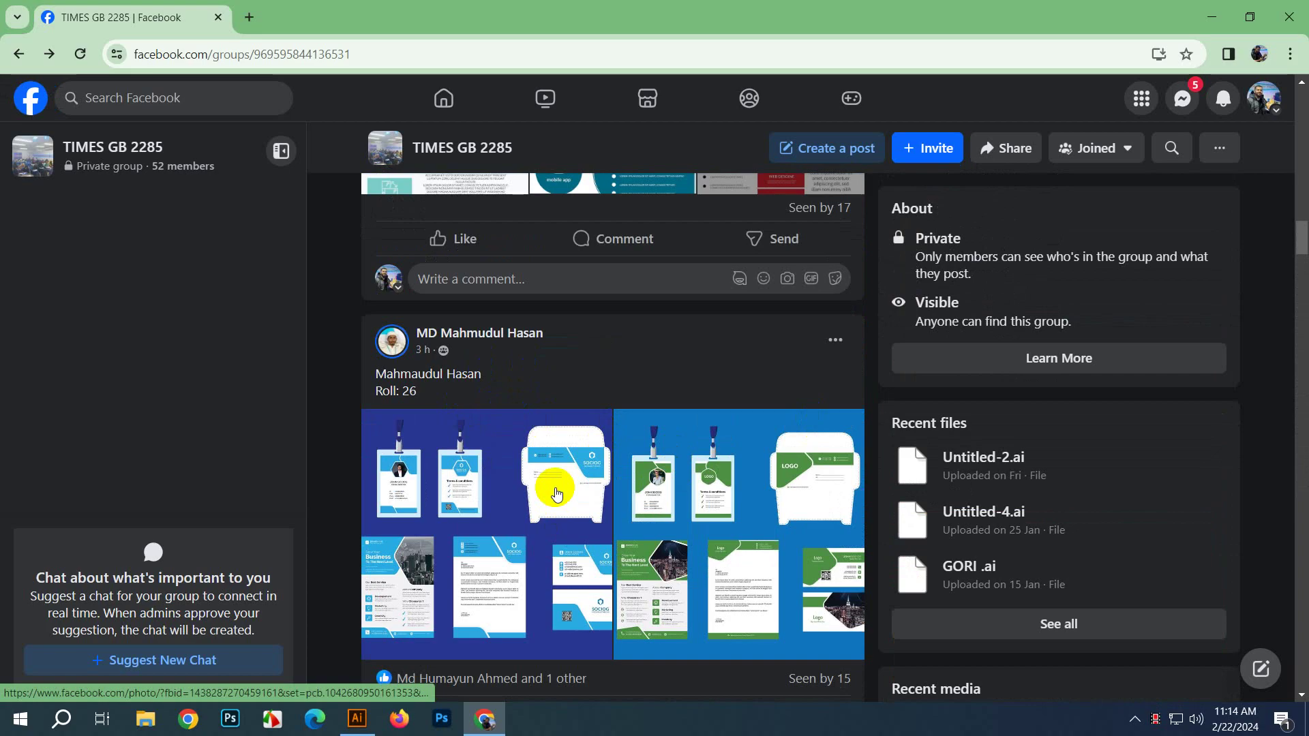
scroll(556, 492, down, 20)
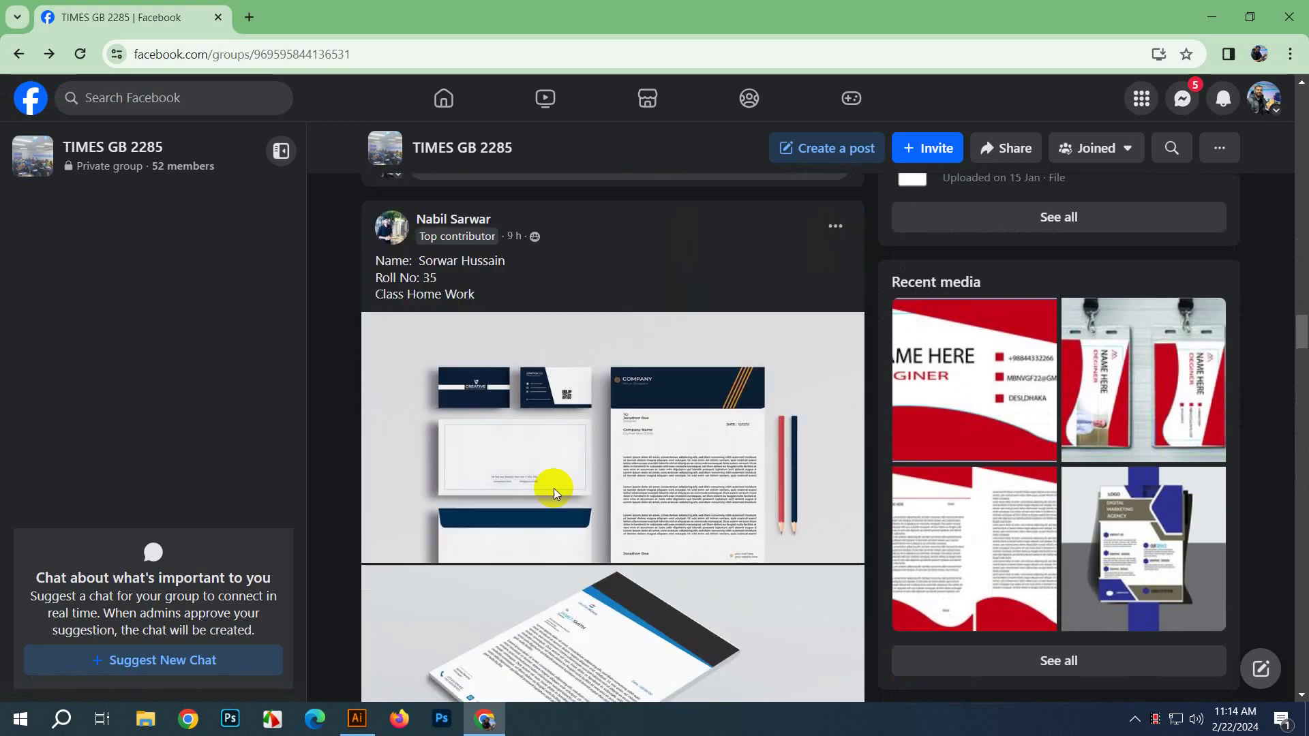
Step: Look through the photos of the roll 03 post with the blue and teal letterhead, envelope, flyer, ID card and business card sets
scroll(556, 492, down, 15)
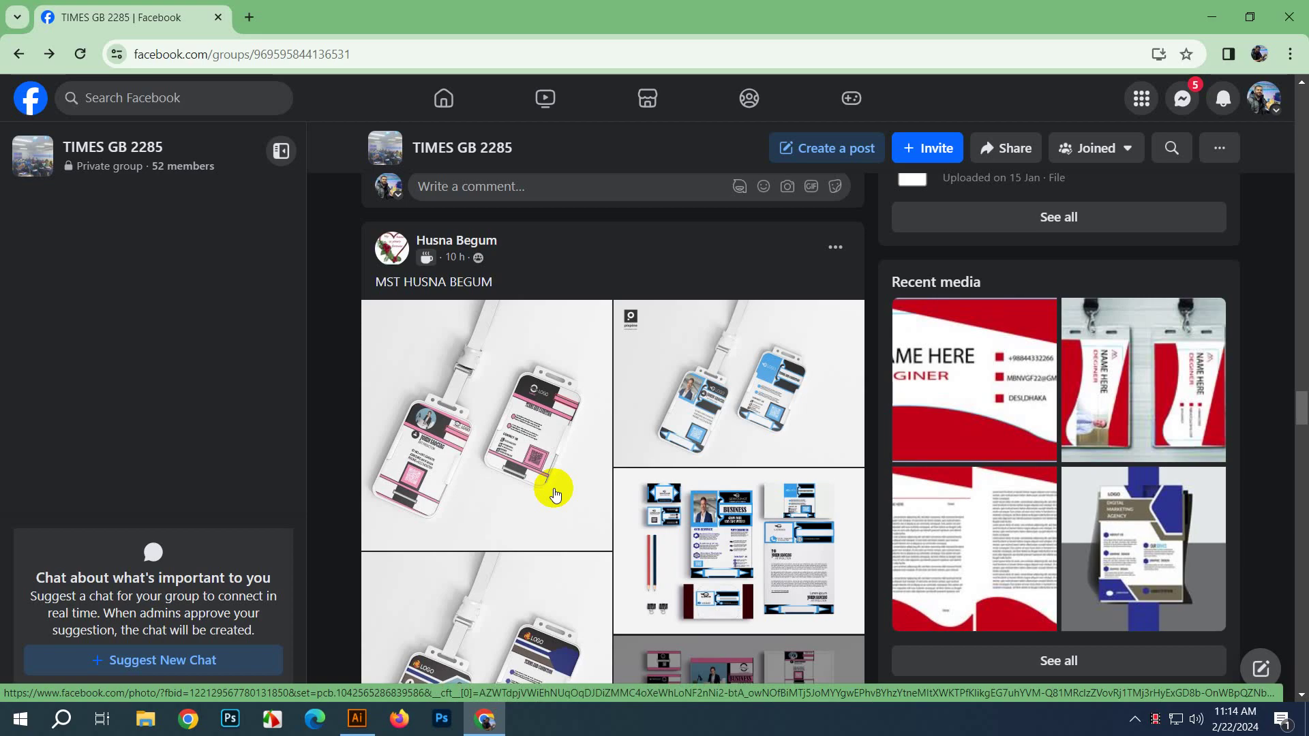
scroll(608, 444, down, 5)
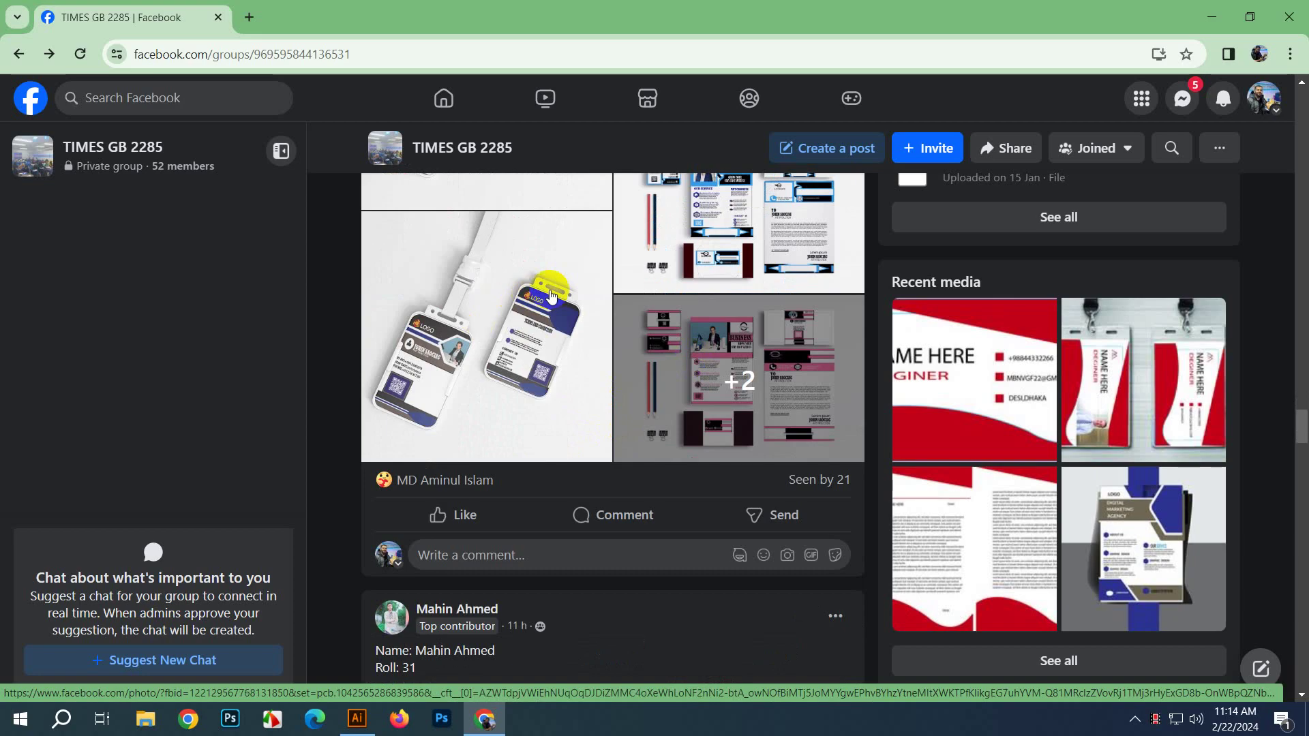
scroll(551, 294, down, 5)
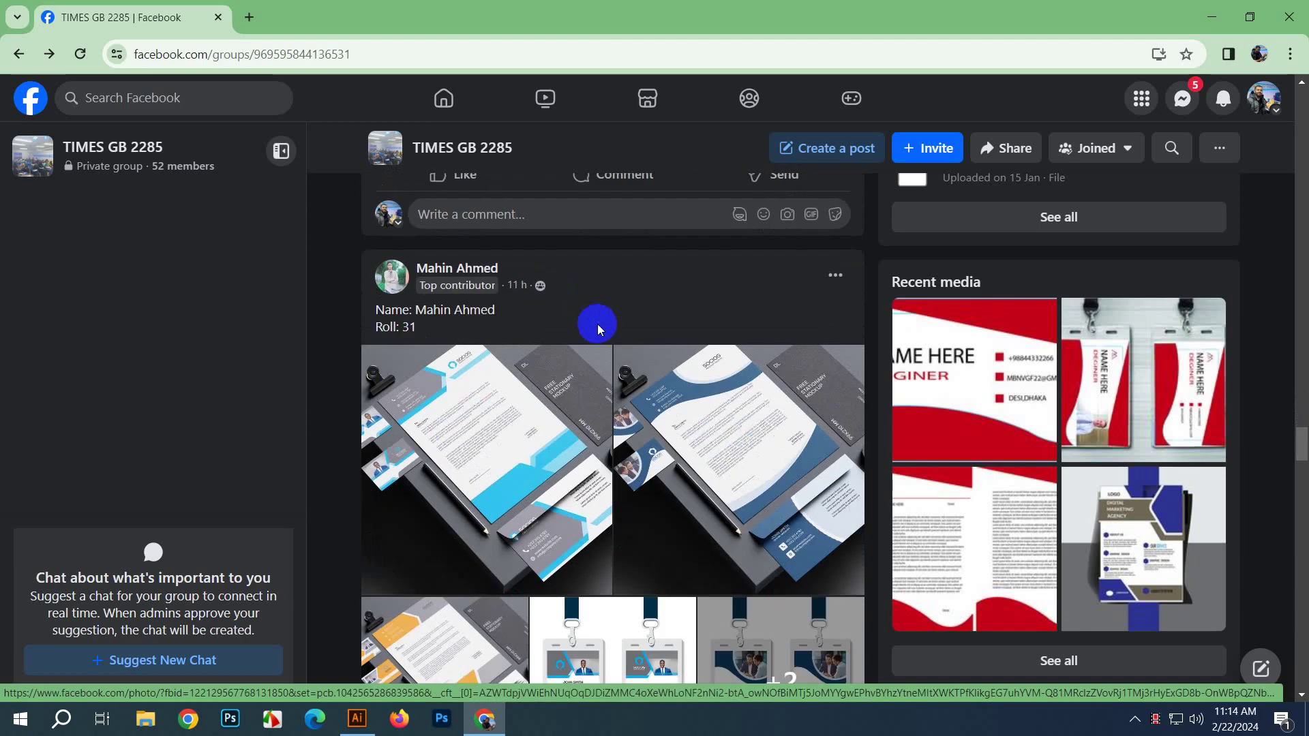
scroll(597, 324, down, 7)
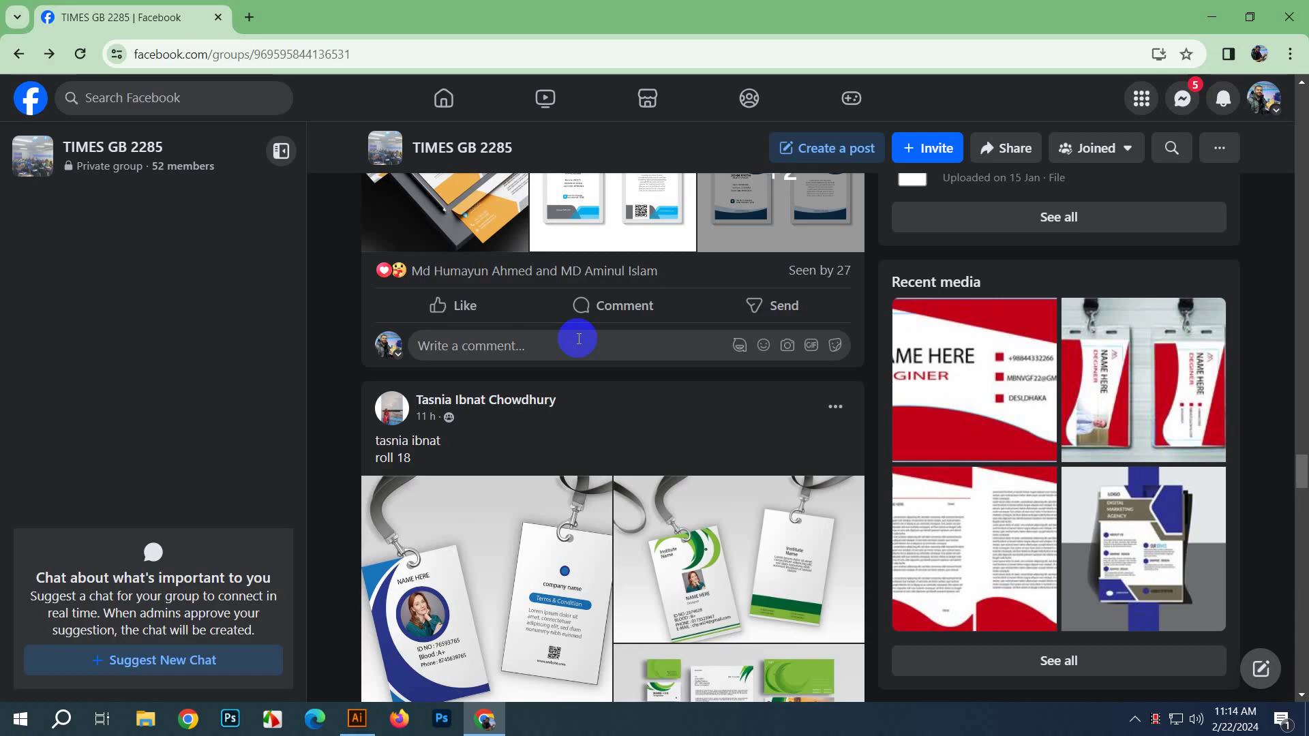
scroll(566, 344, down, 6)
scroll(538, 355, down, 6)
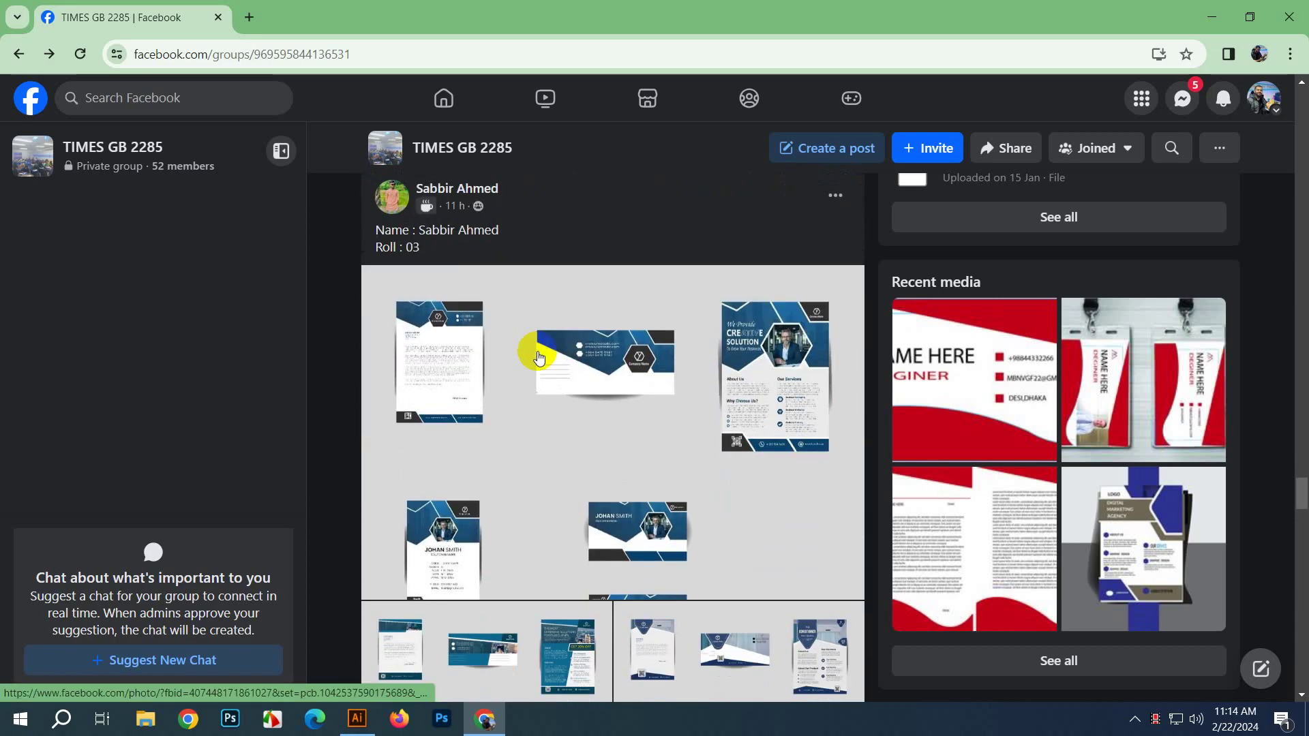
click(536, 355)
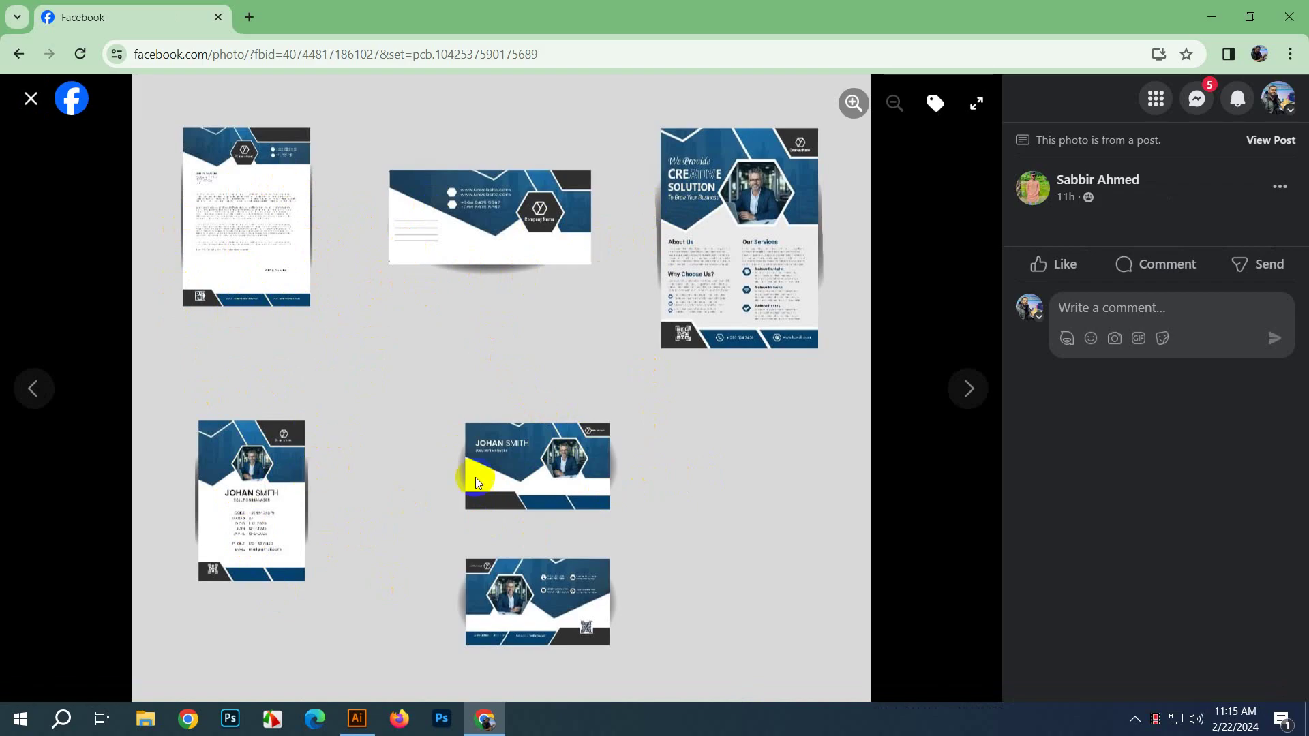
click(972, 409)
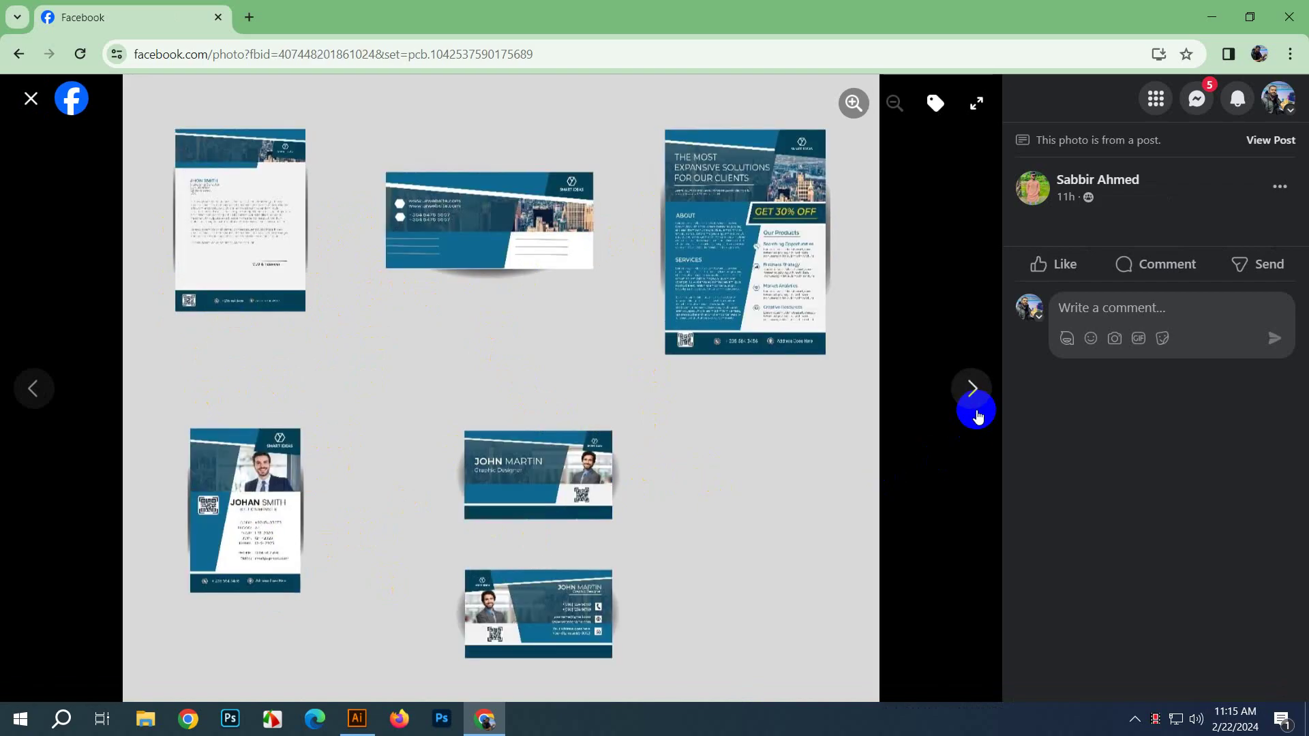
click(975, 409)
click(975, 409)
key(Escape)
Step: Look through the photos of the roll 40 post, covering the teal, pink and blue GRAPHICS FAMILY stationery mockups
scroll(811, 471, down, 5)
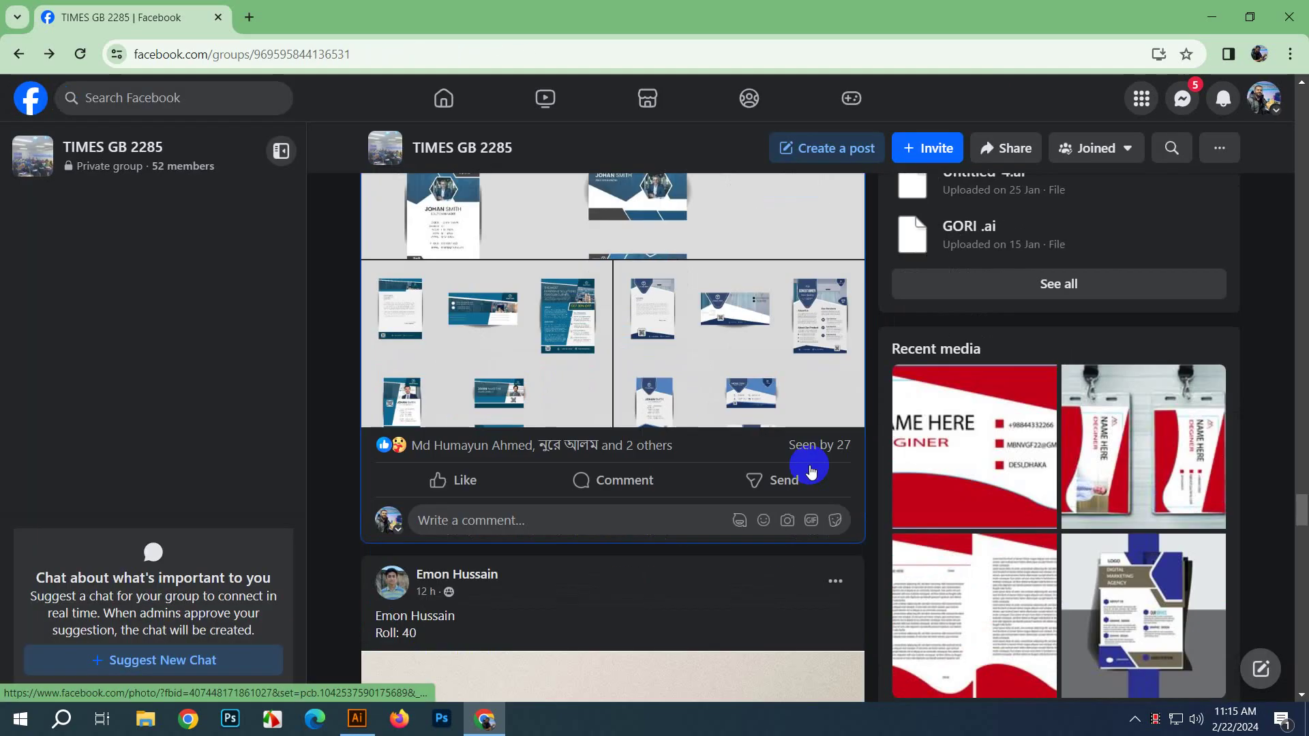
scroll(706, 459, down, 4)
scroll(513, 413, down, 1)
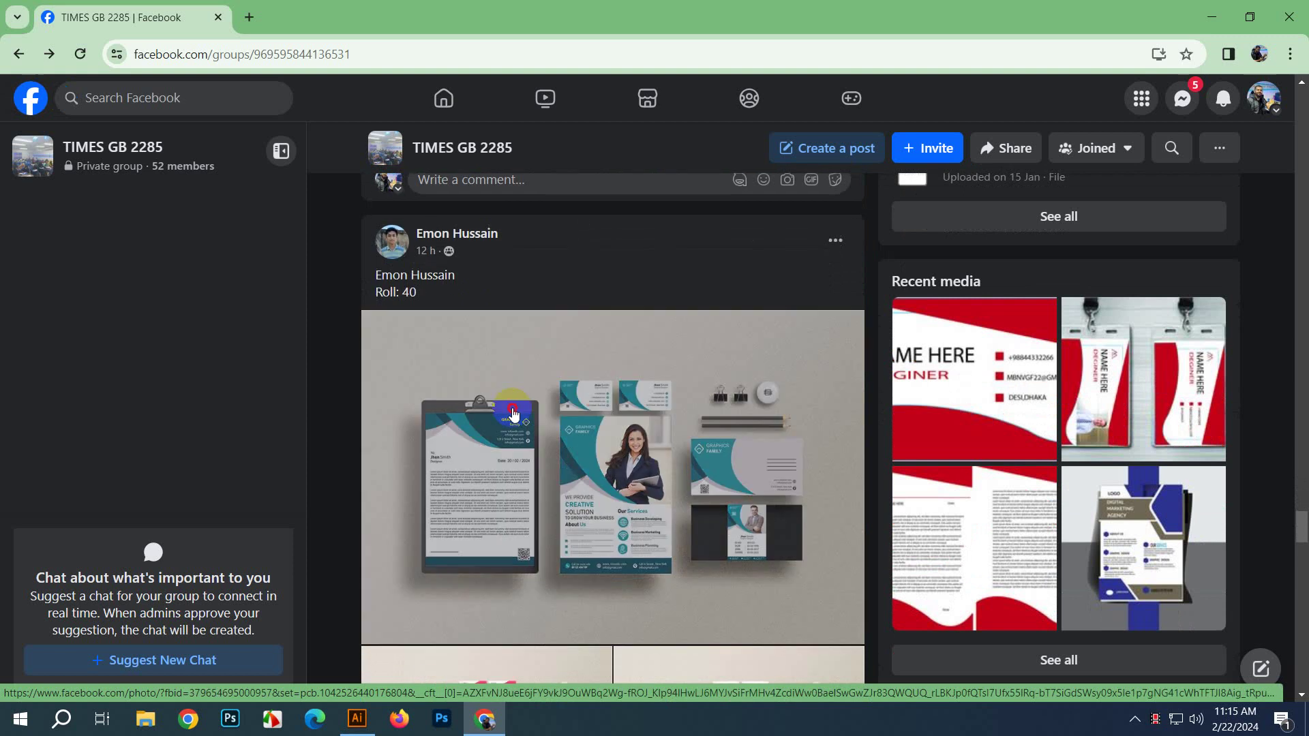
click(513, 413)
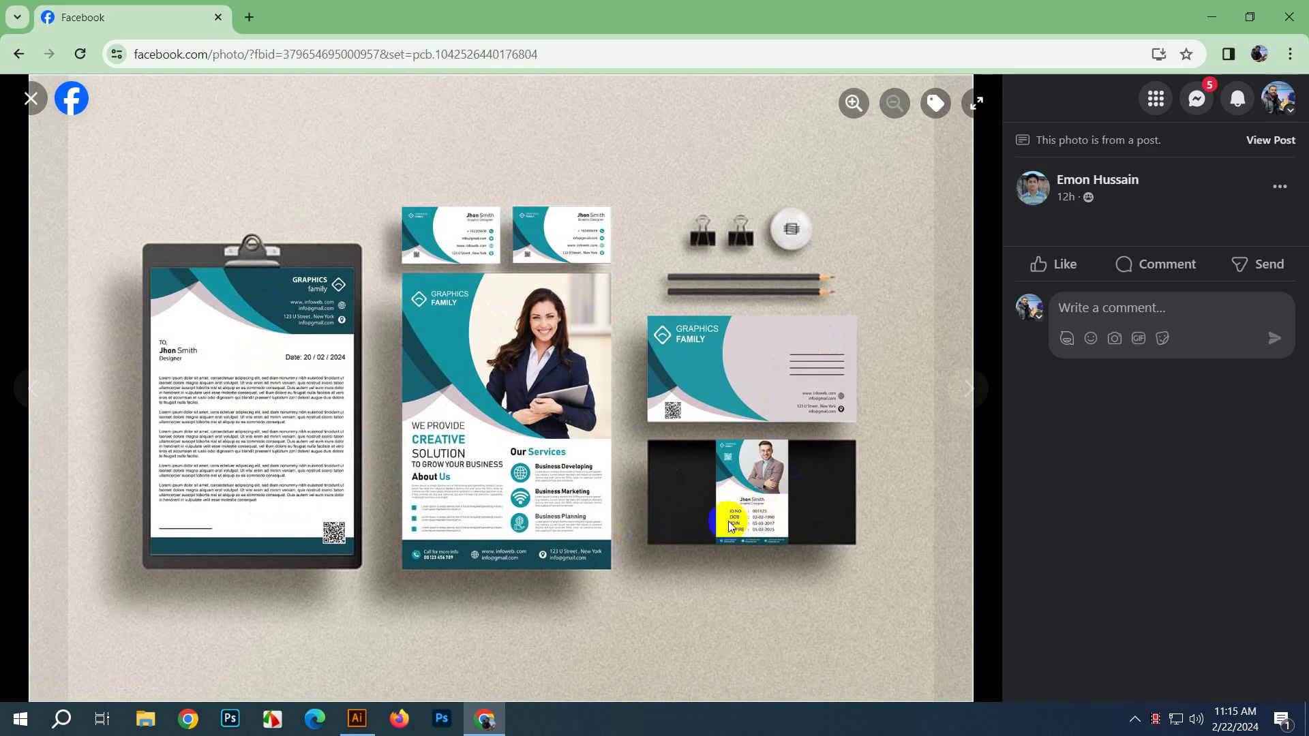
click(824, 479)
click(971, 387)
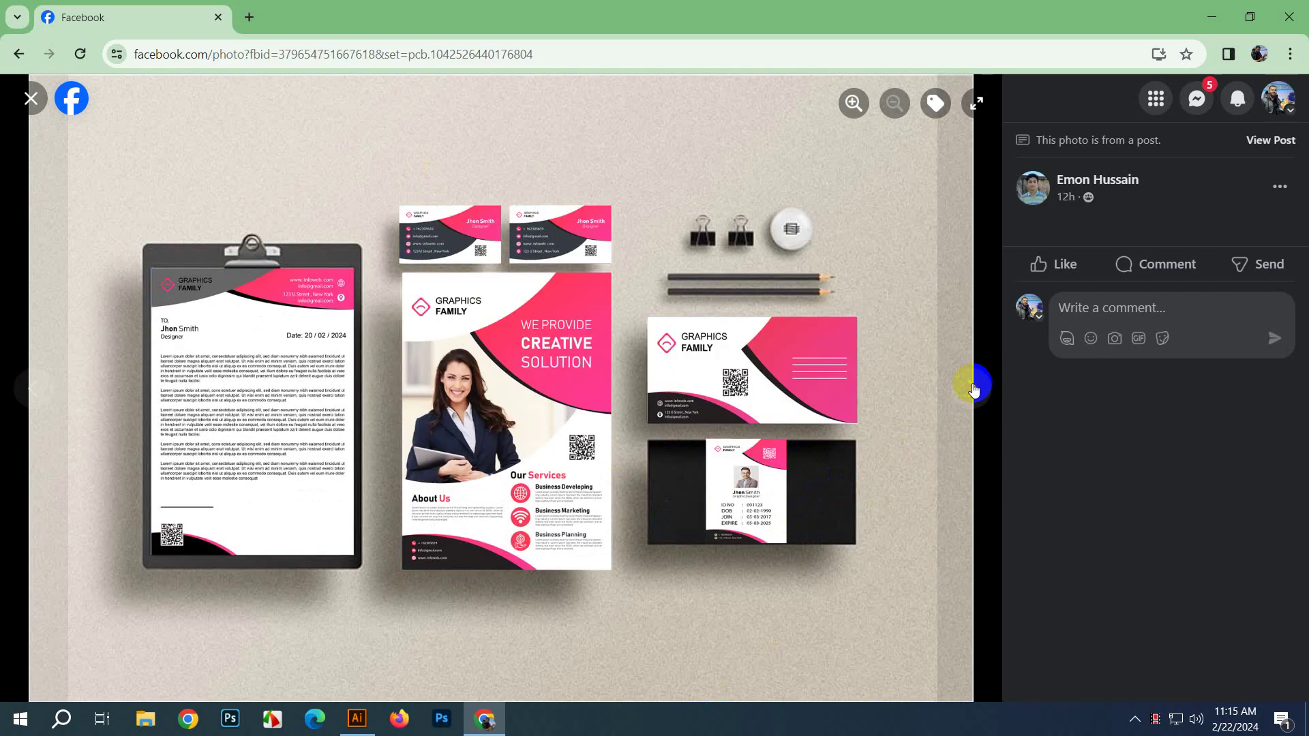
click(973, 388)
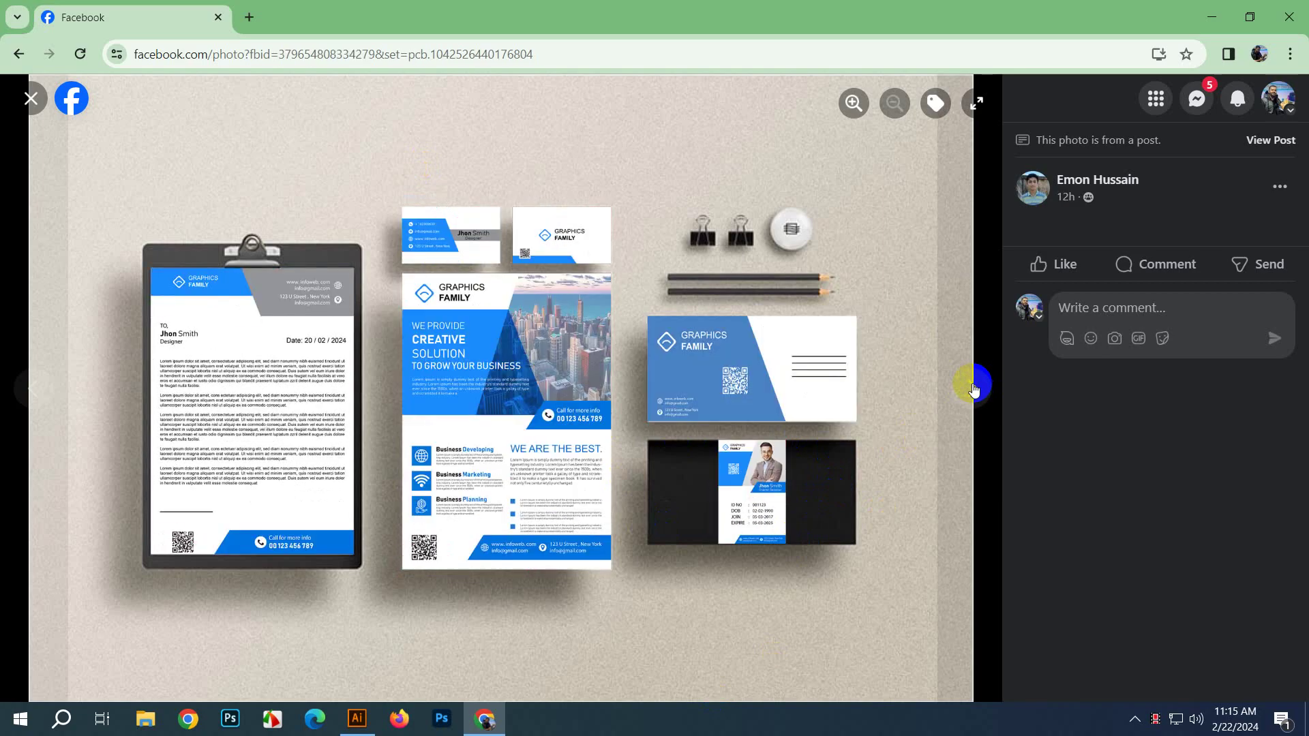
click(973, 388)
click(973, 388)
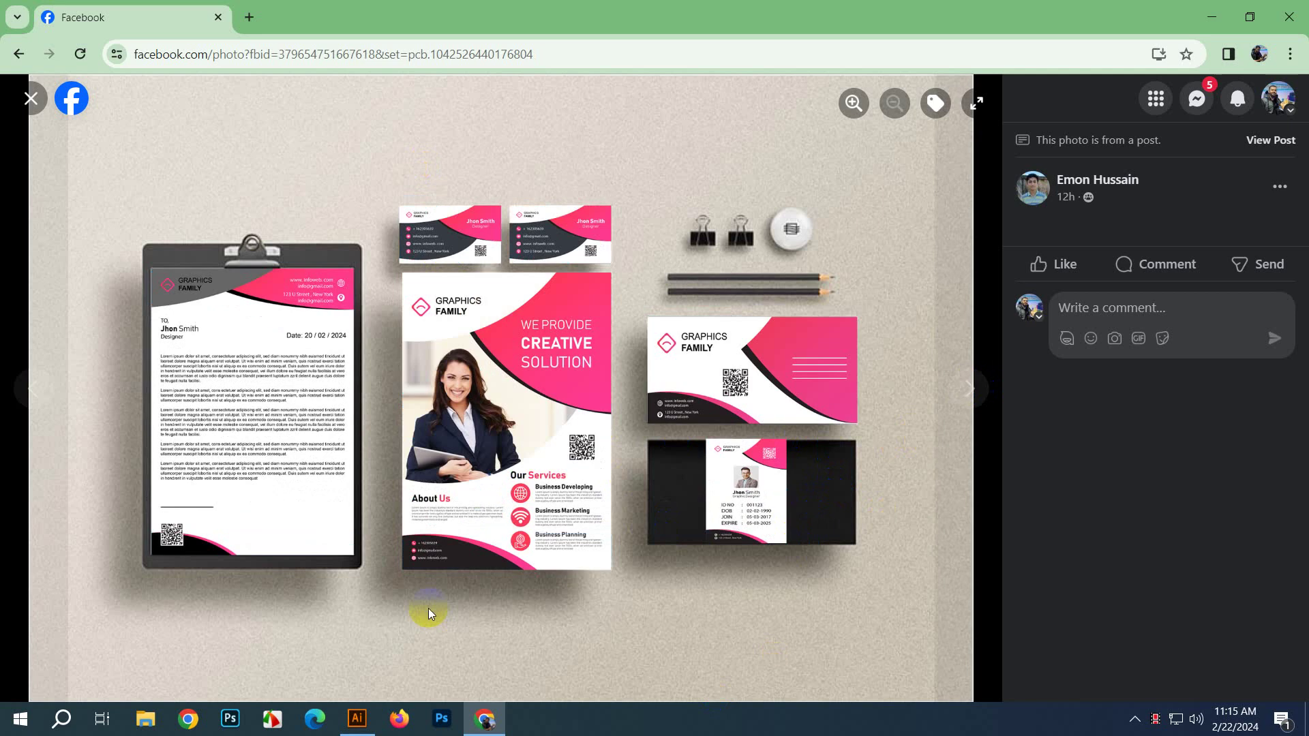
key(Escape)
Step: Look through the photos of the roll 22 post, covering the red and blue ID cards, stationery sets and Digital Marketing Agency flyer
scroll(587, 525, down, 5)
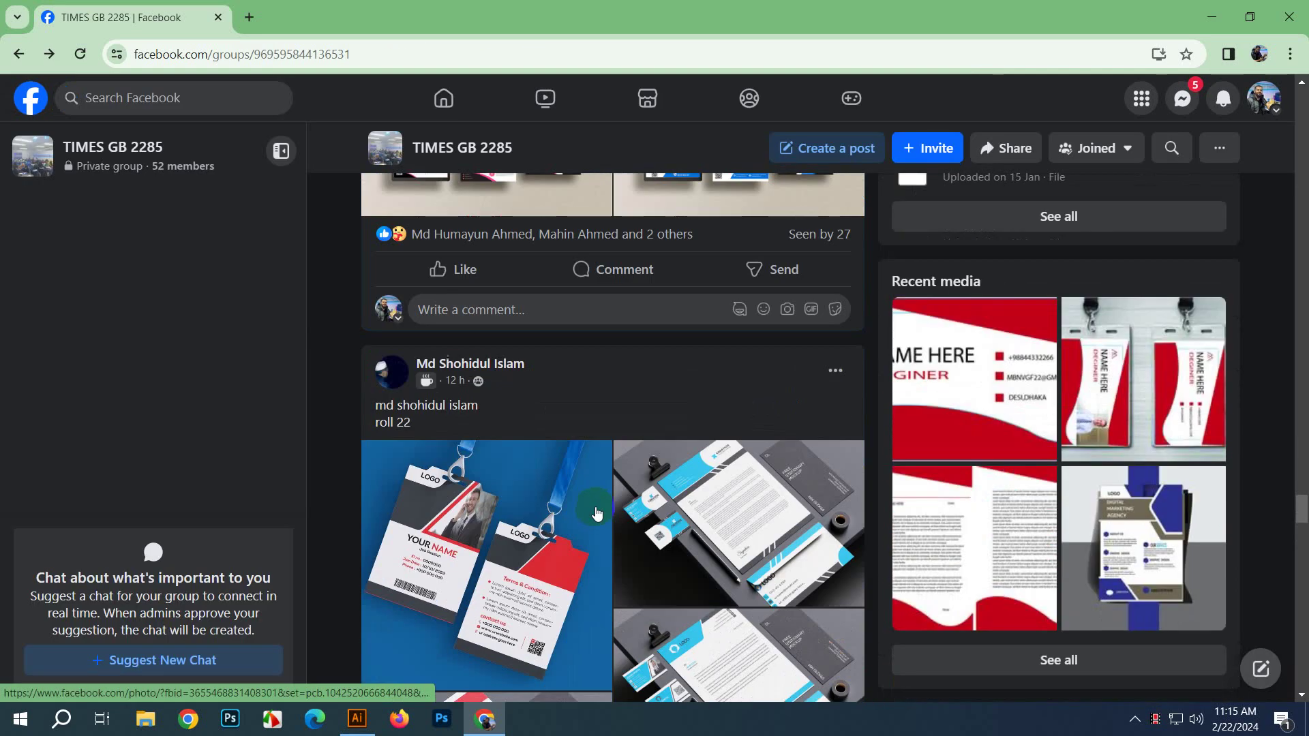
scroll(600, 546, down, 4)
click(491, 234)
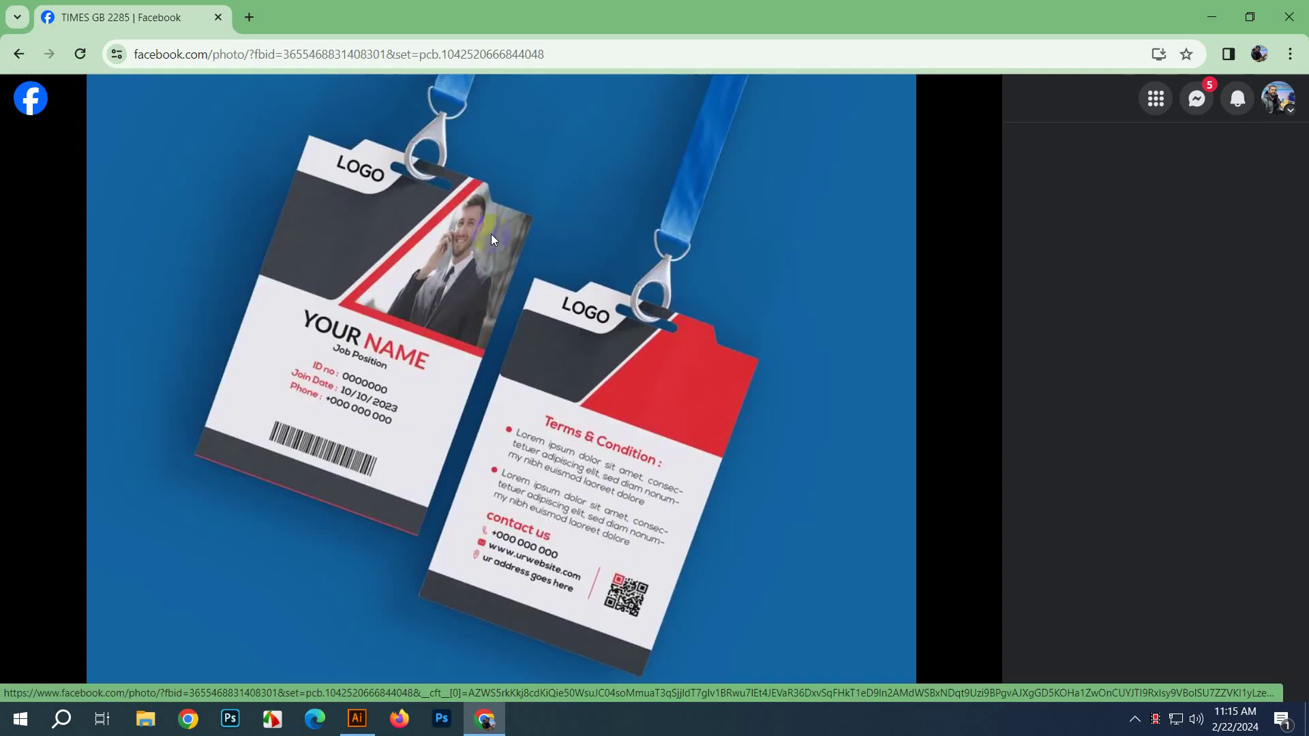
click(629, 415)
click(447, 248)
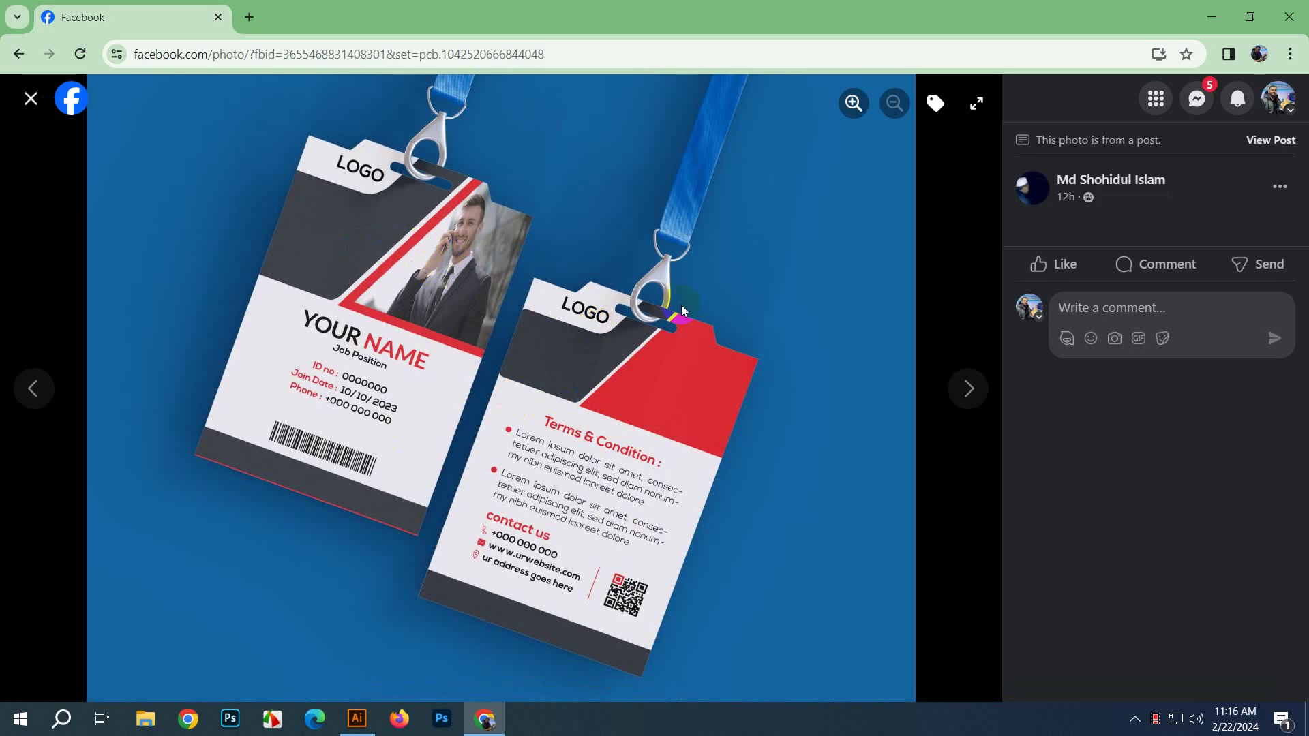
click(974, 382)
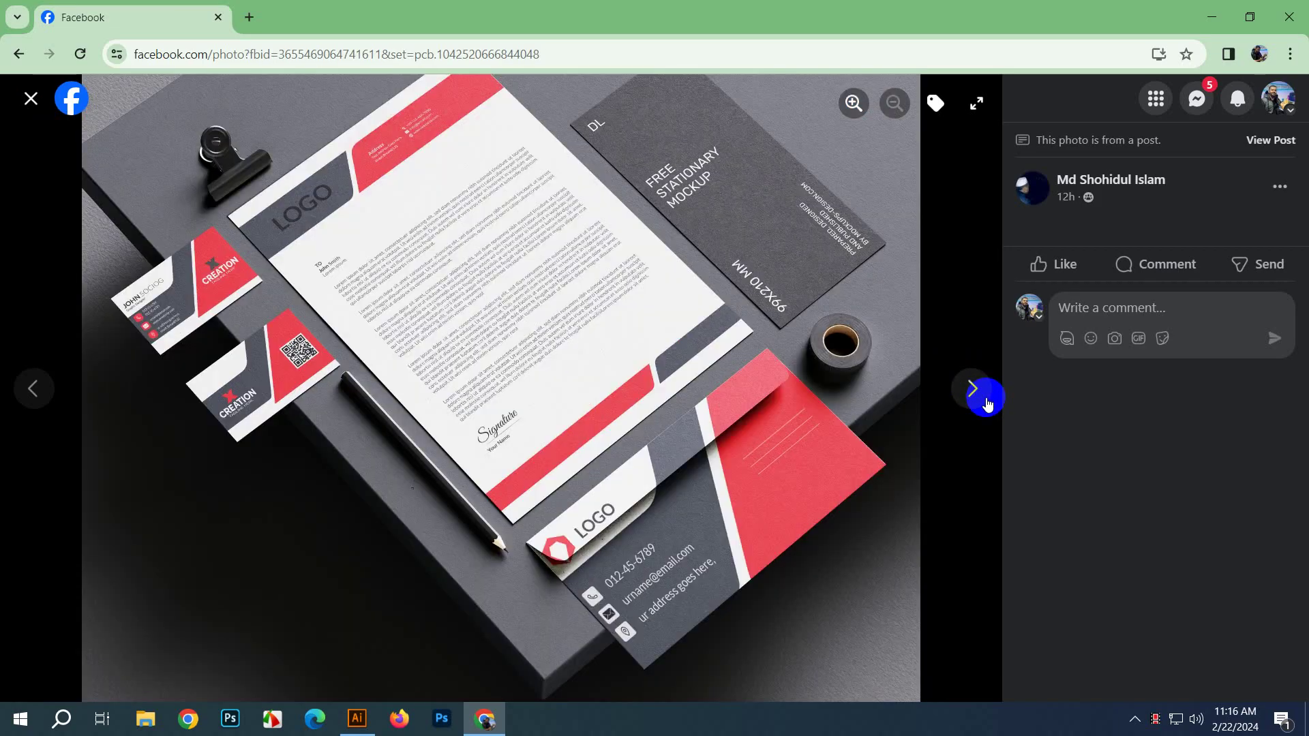
click(986, 402)
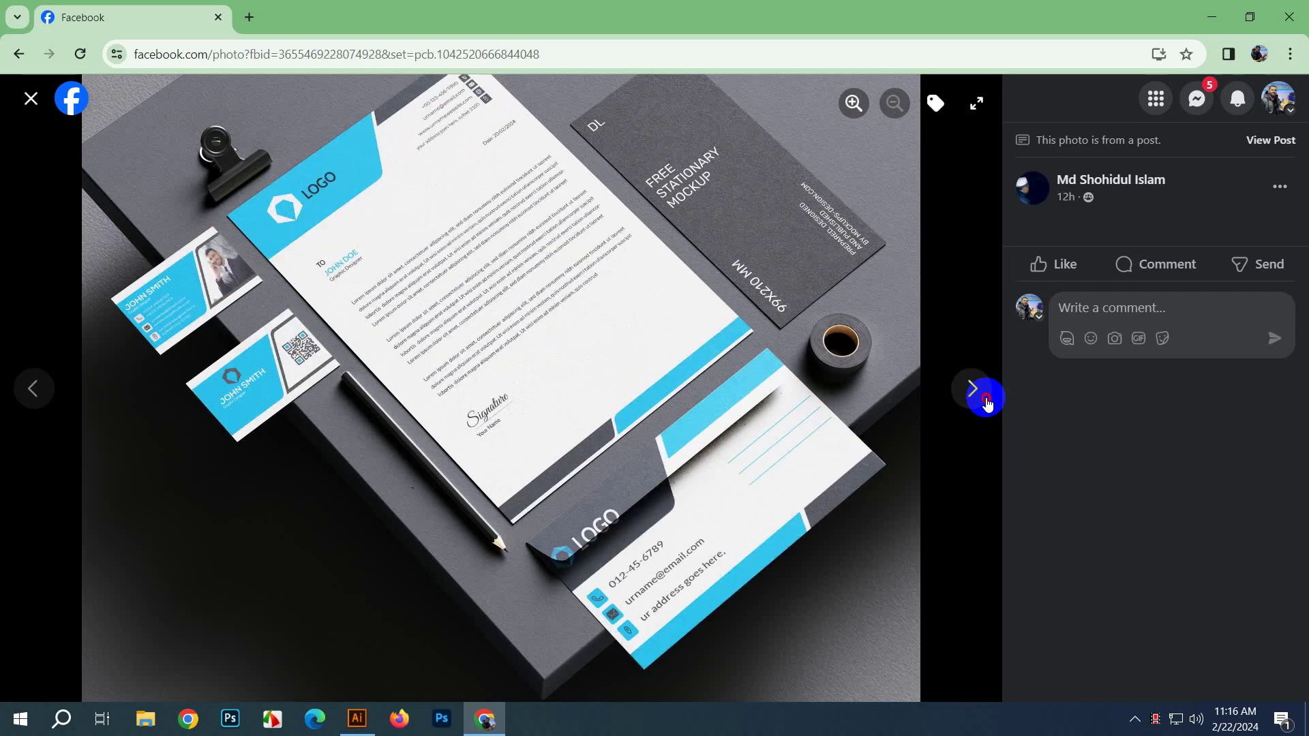
click(986, 402)
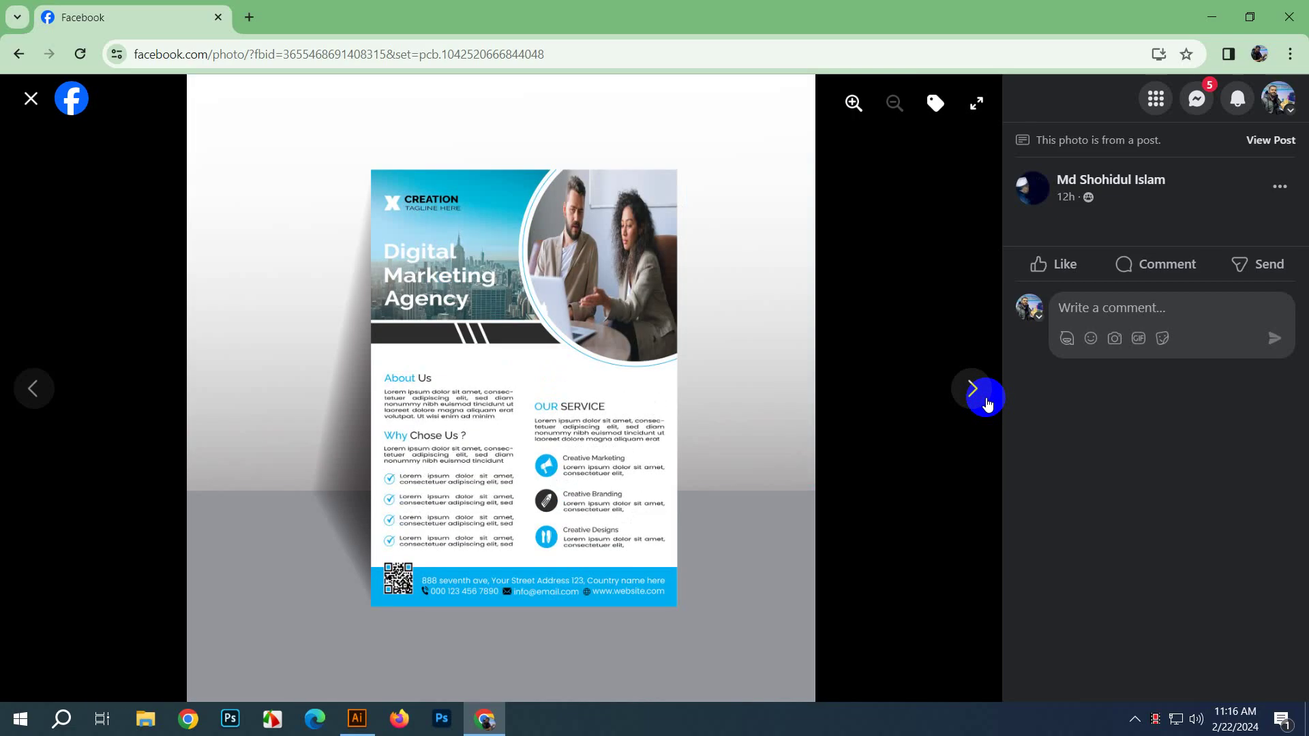
click(987, 402)
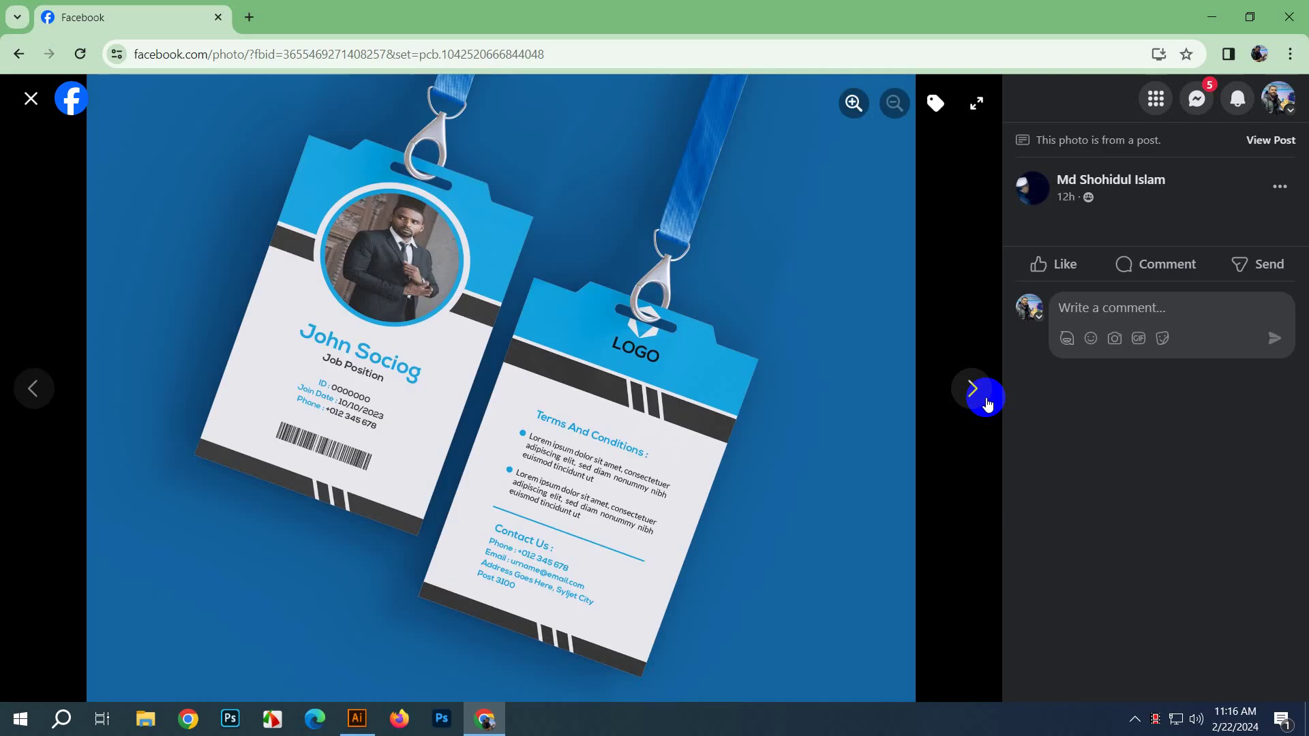
key(Escape)
Step: Look through the photos of the roll 36 post with the green Cool Business set and the light blue SMART IDEAS set
scroll(716, 368, down, 5)
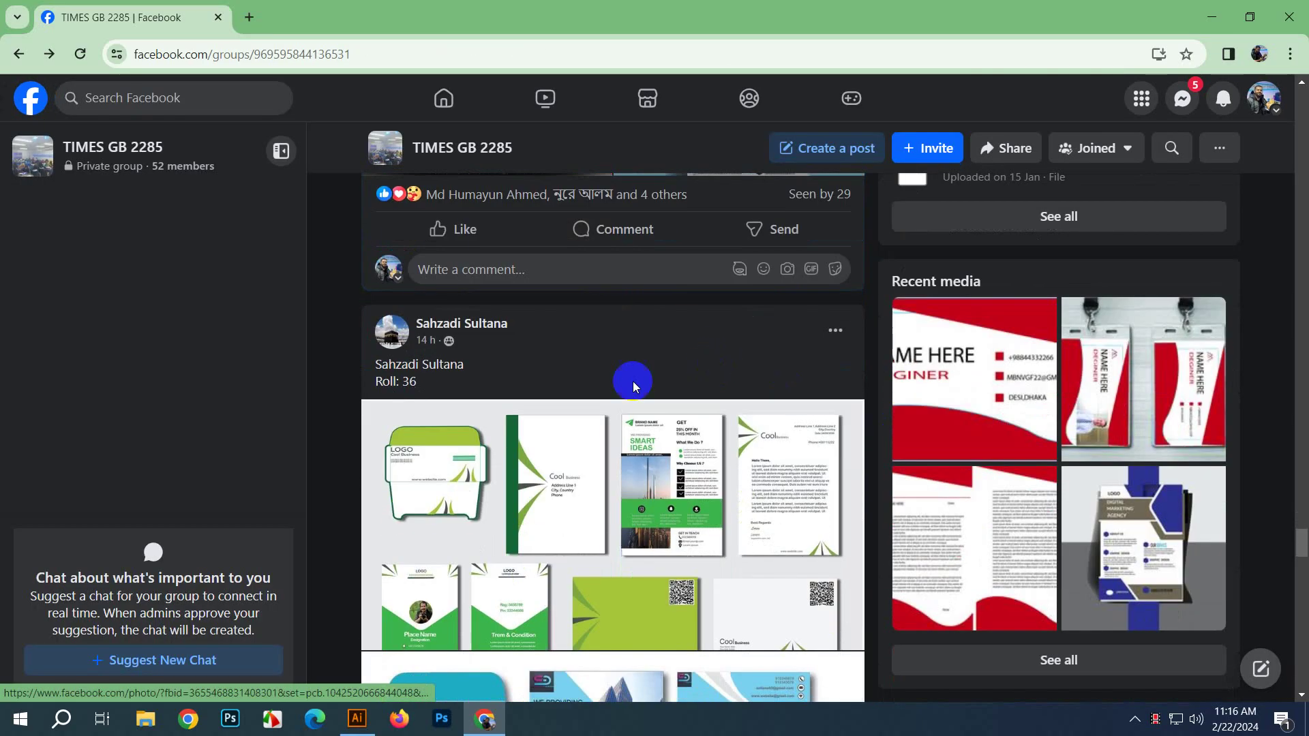
scroll(634, 378, down, 2)
click(600, 436)
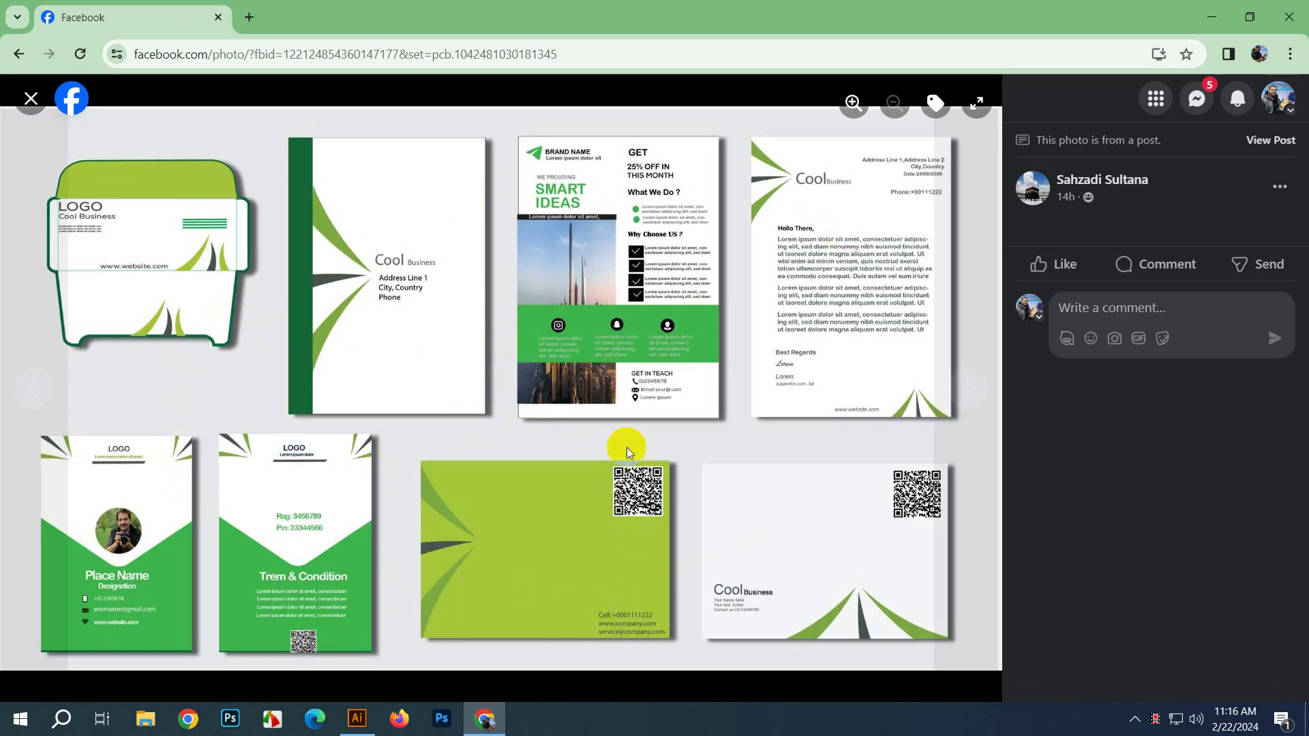
click(974, 388)
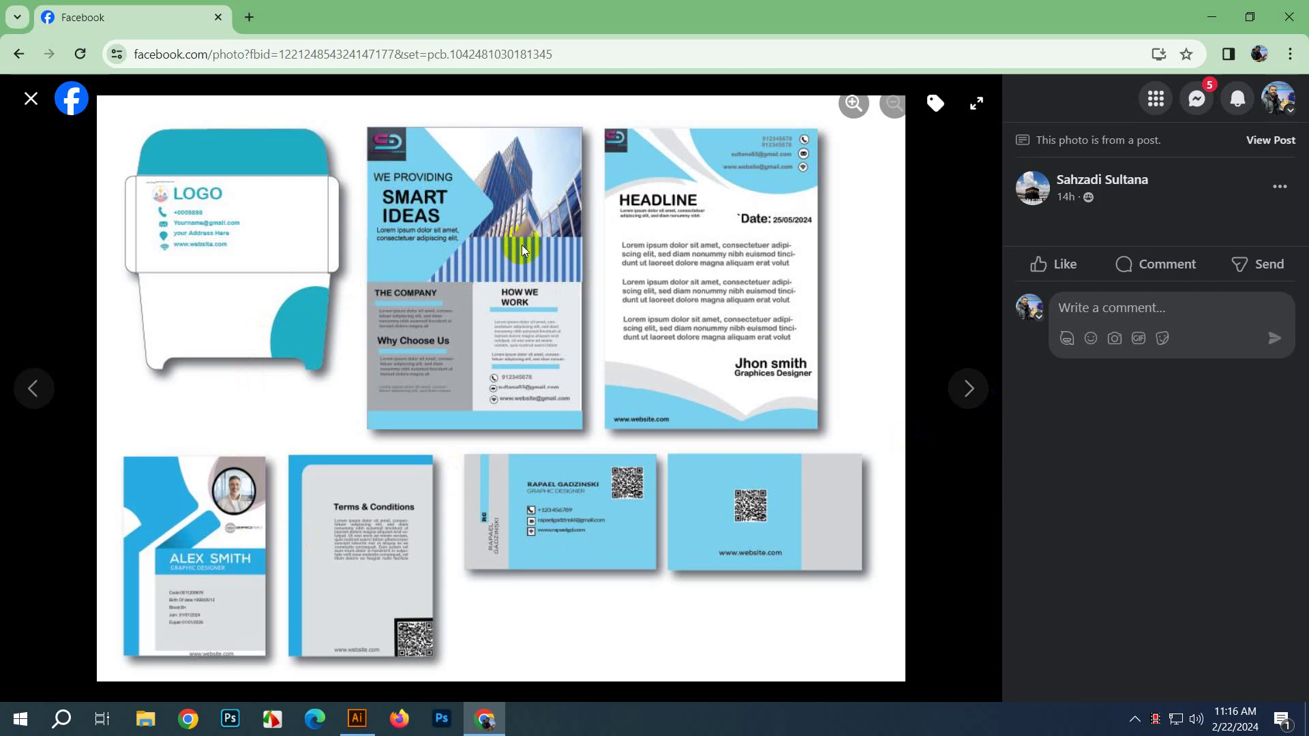
click(396, 222)
click(379, 170)
click(968, 387)
key(Escape)
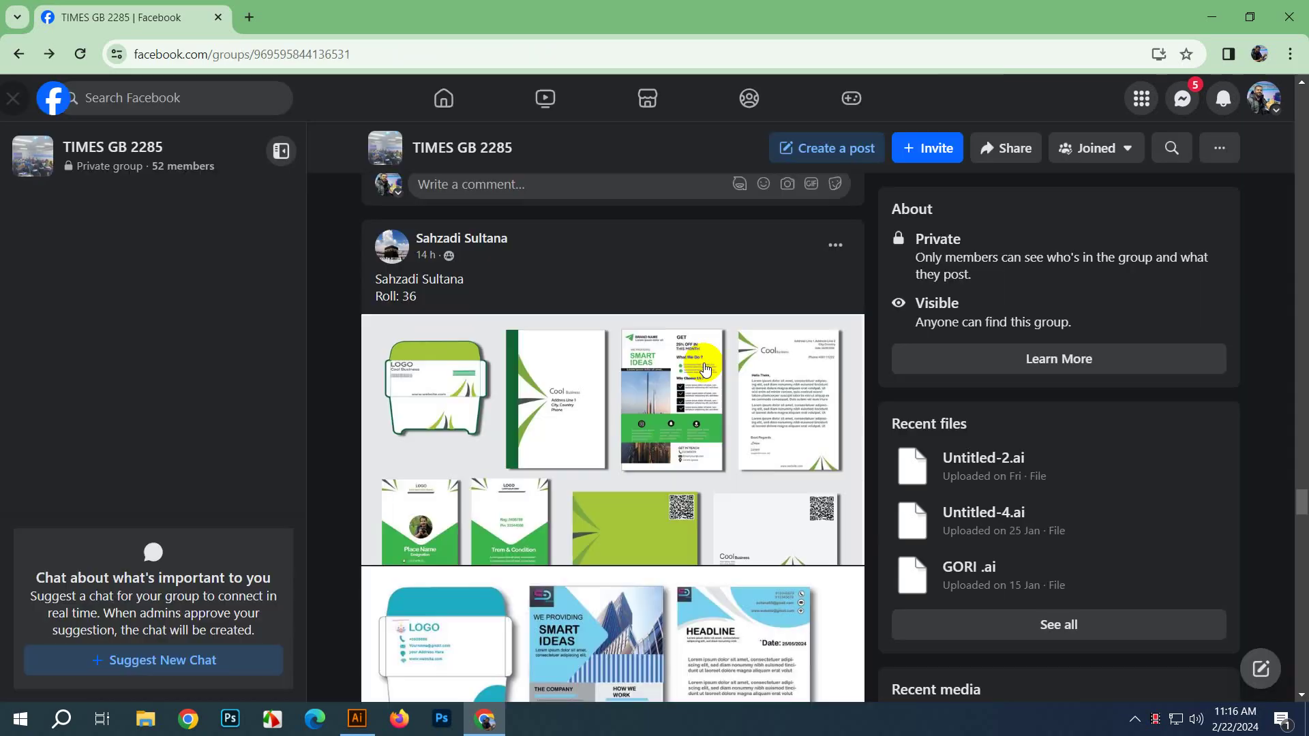
Step: Download 03-01.jpg from the roll 08 post and view its flyer and stationery designs in the image viewer
scroll(693, 361, down, 10)
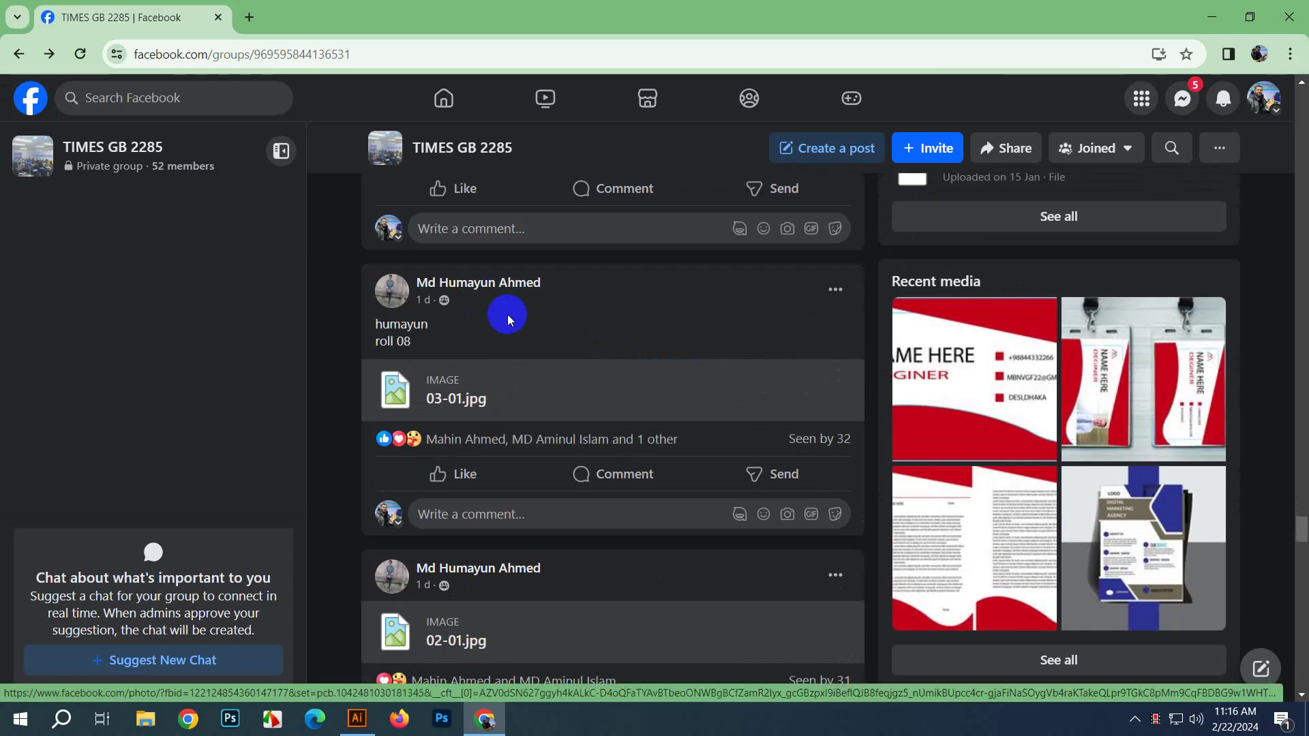
click(470, 402)
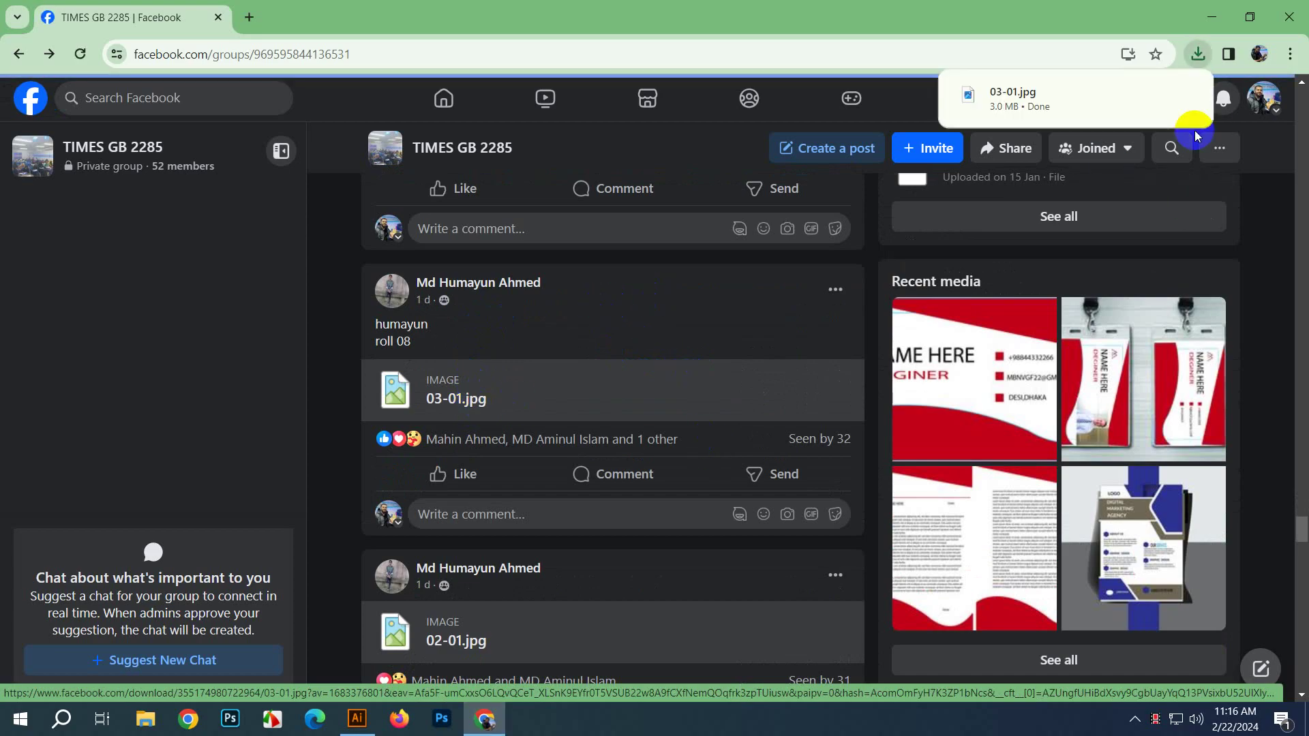
click(1113, 97)
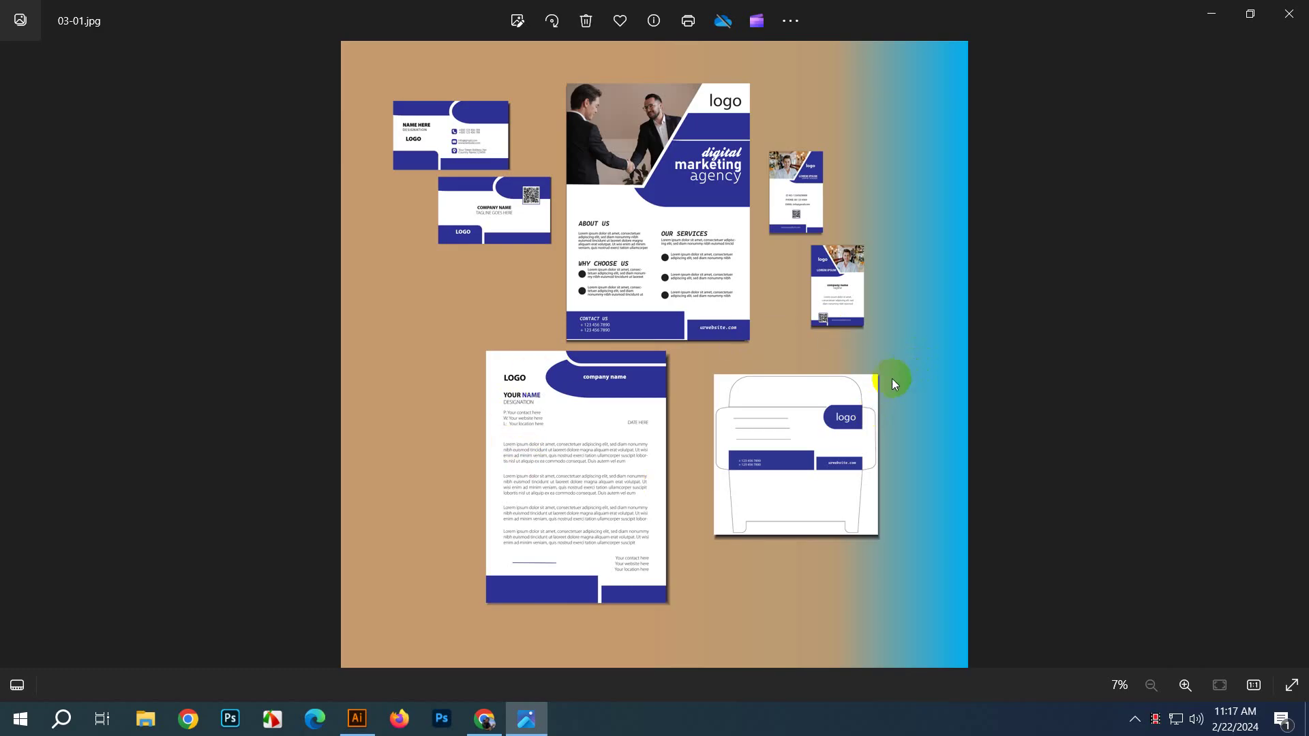
key(alt+F4)
Step: Download the same student's 02-01.jpg and view its black flyer and stationery set in the image viewer
scroll(739, 409, down, 4)
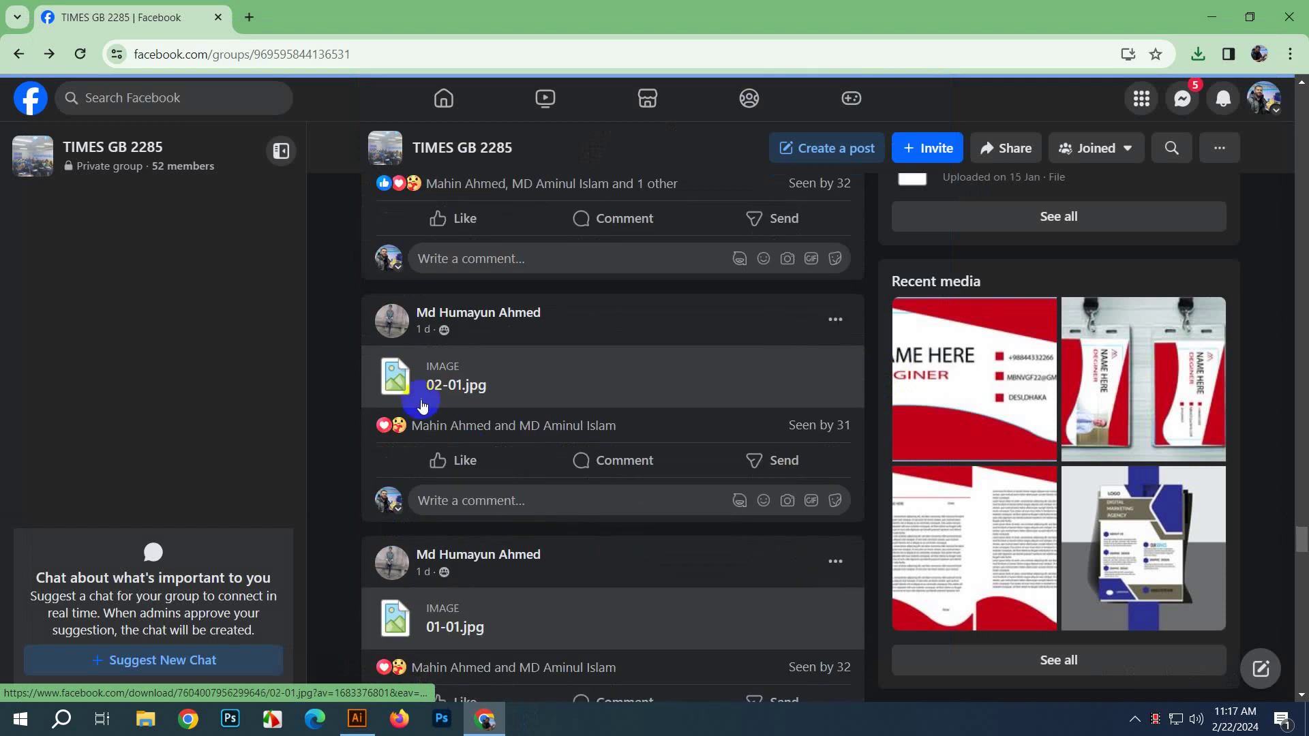
click(423, 402)
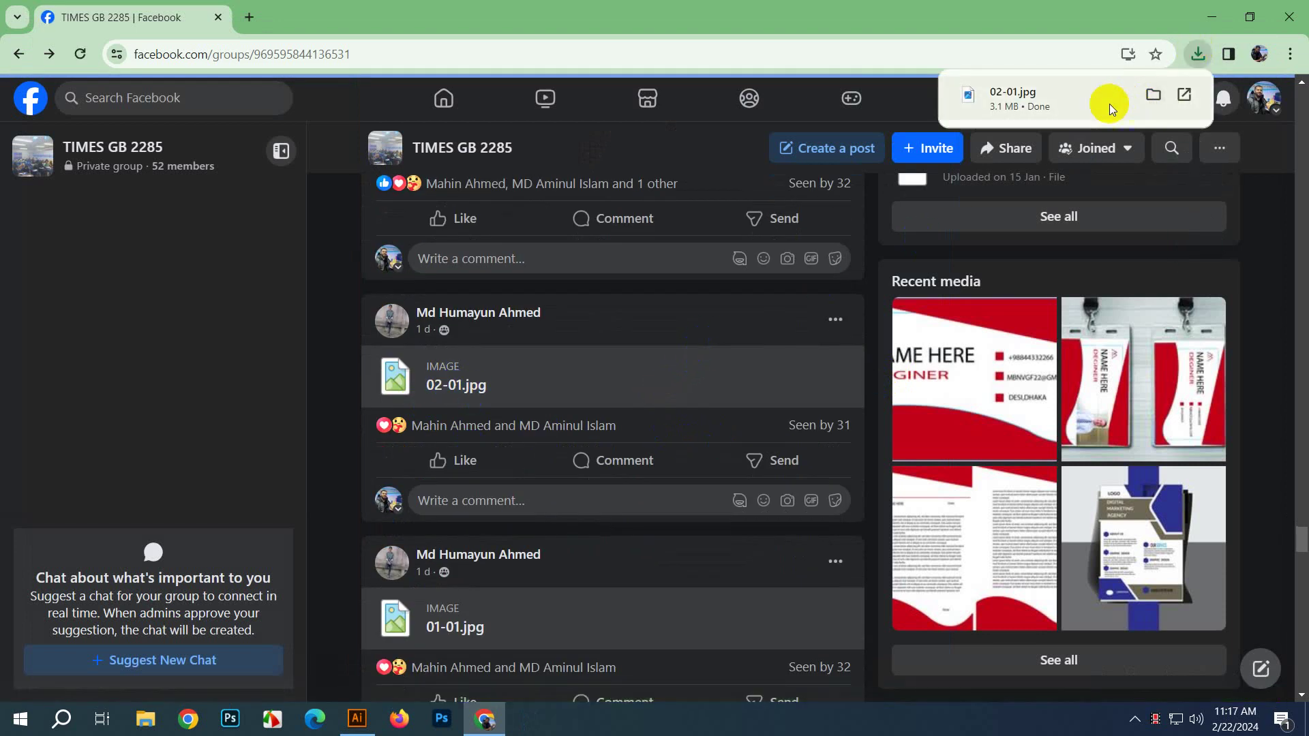
click(1112, 109)
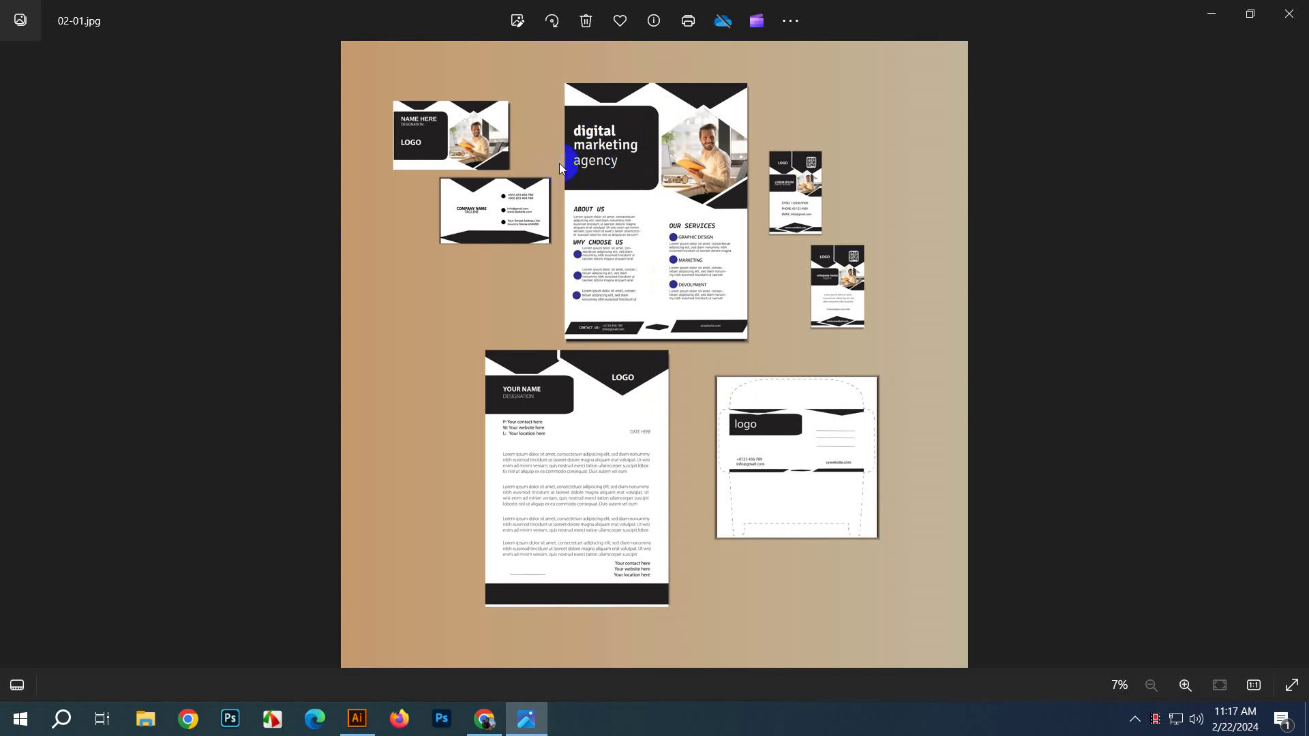
click(1288, 14)
Step: Download the same student's 01-01.jpg, view its light blue flyer and stationery set, and return to the group feed
scroll(532, 545, down, 3)
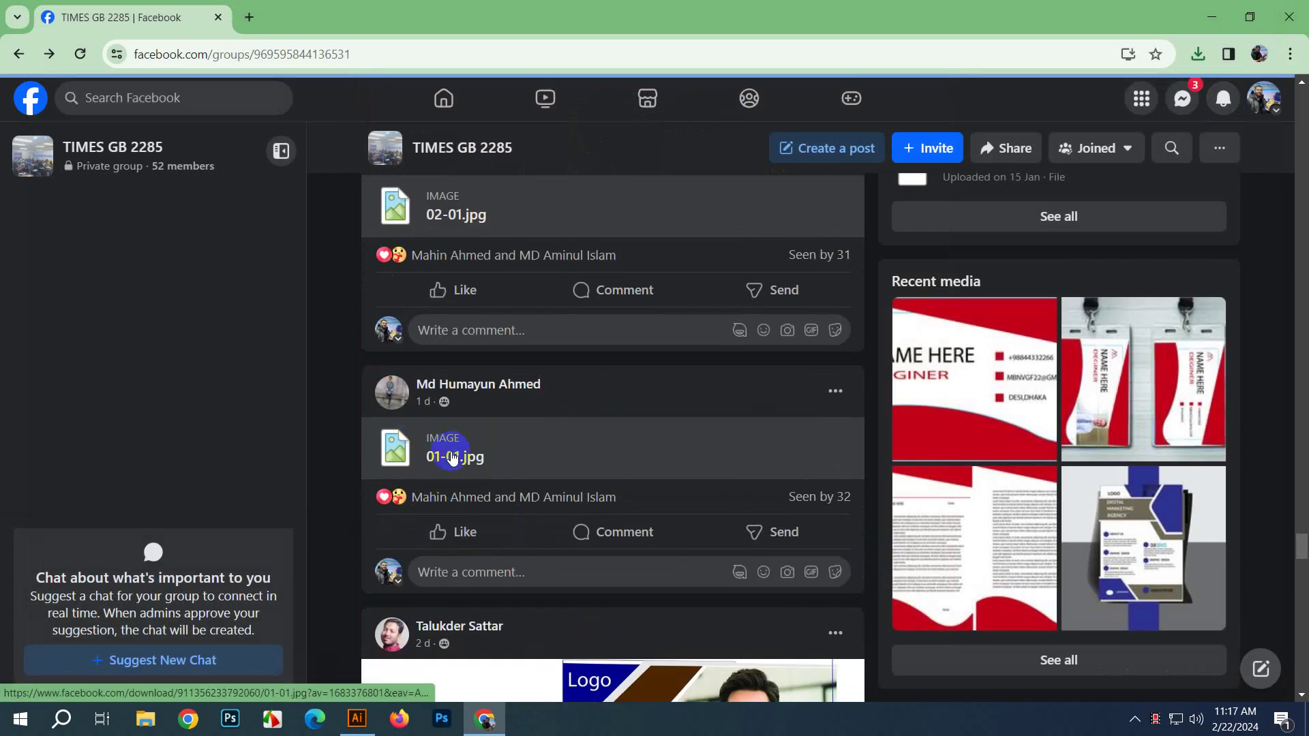
click(452, 457)
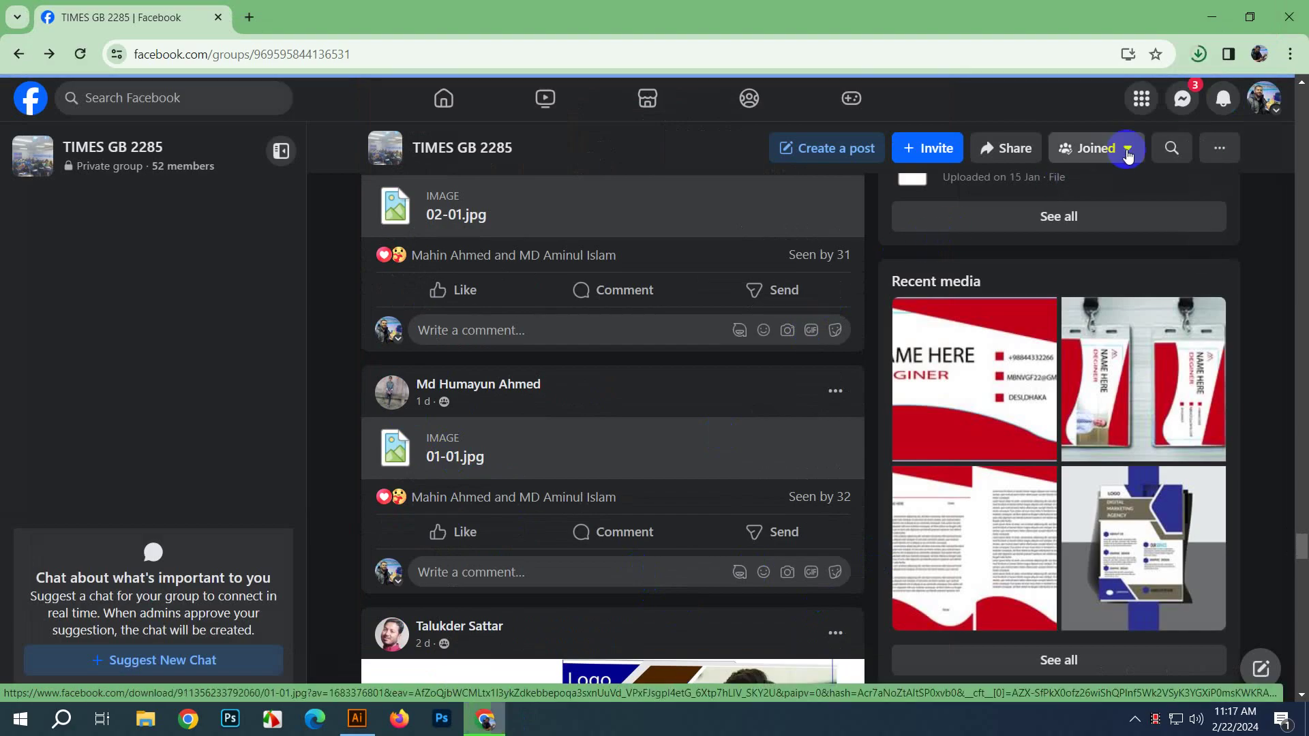
click(1193, 49)
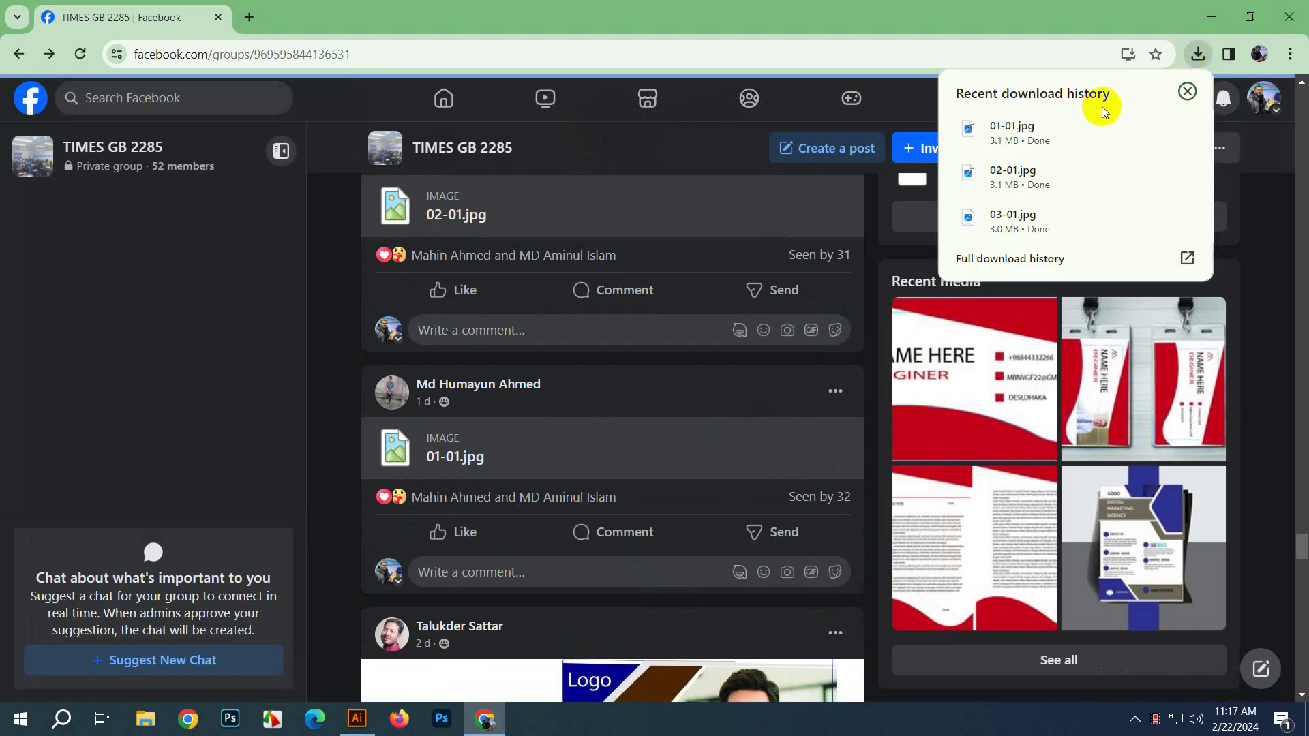
click(1092, 118)
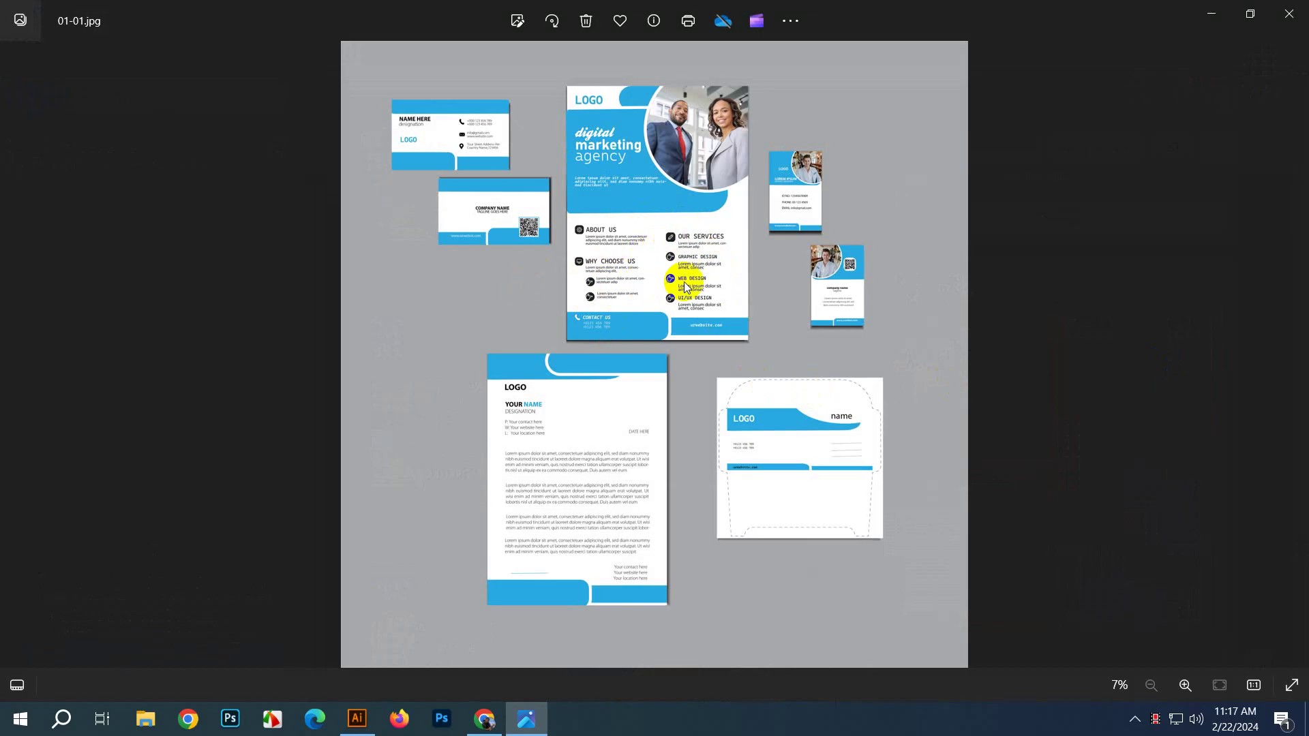
key(alt+F4)
scroll(611, 404, down, 5)
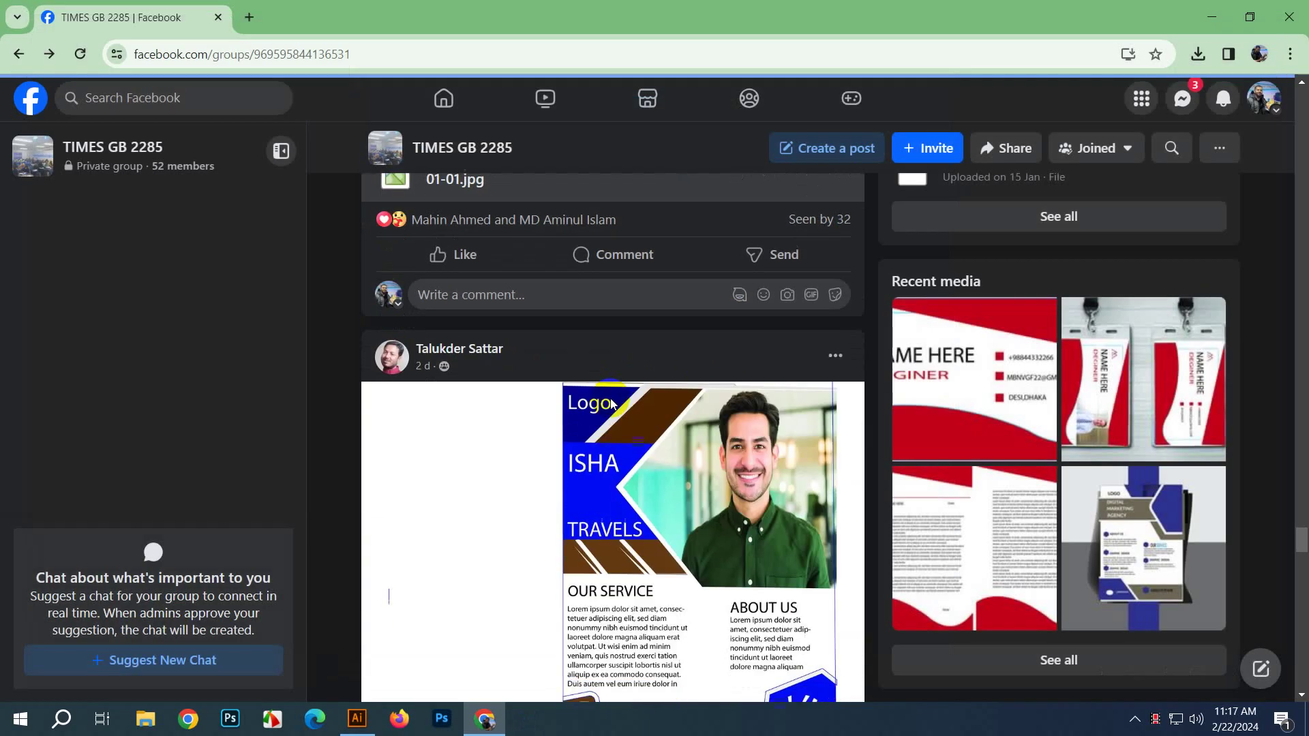
Step: Look through the group posts below the 01-01.jpg attachment, including the ISHA TRAVELS flyer and the Illustrator class 16 video link
scroll(454, 344, down, 5)
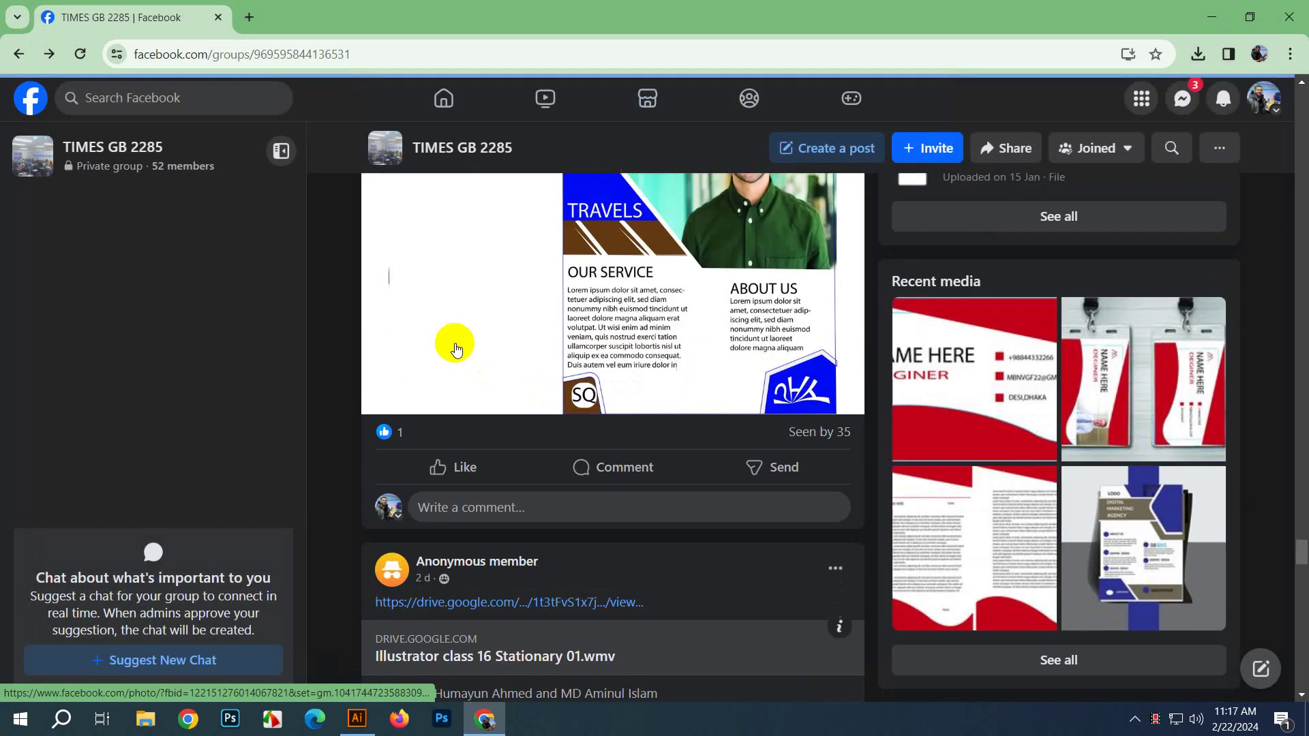
scroll(613, 375, down, 4)
scroll(824, 488, up, 12)
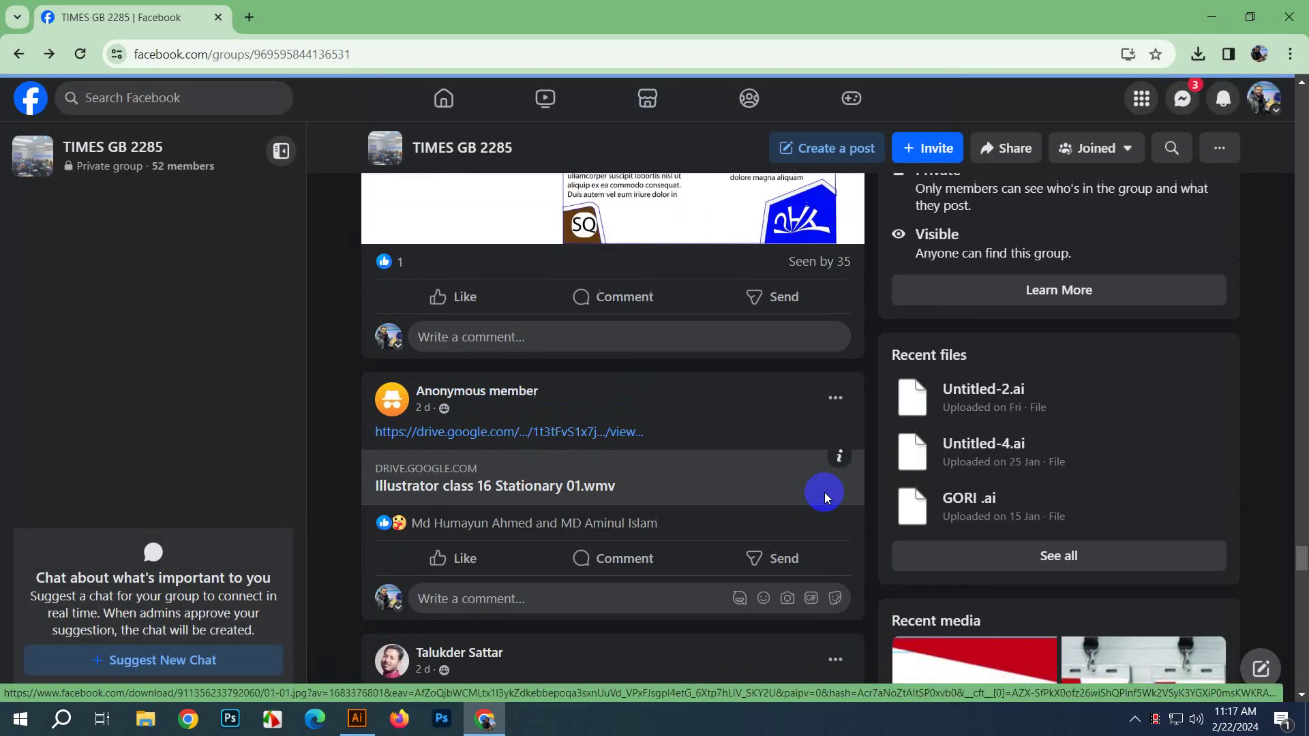
scroll(816, 488, up, 5)
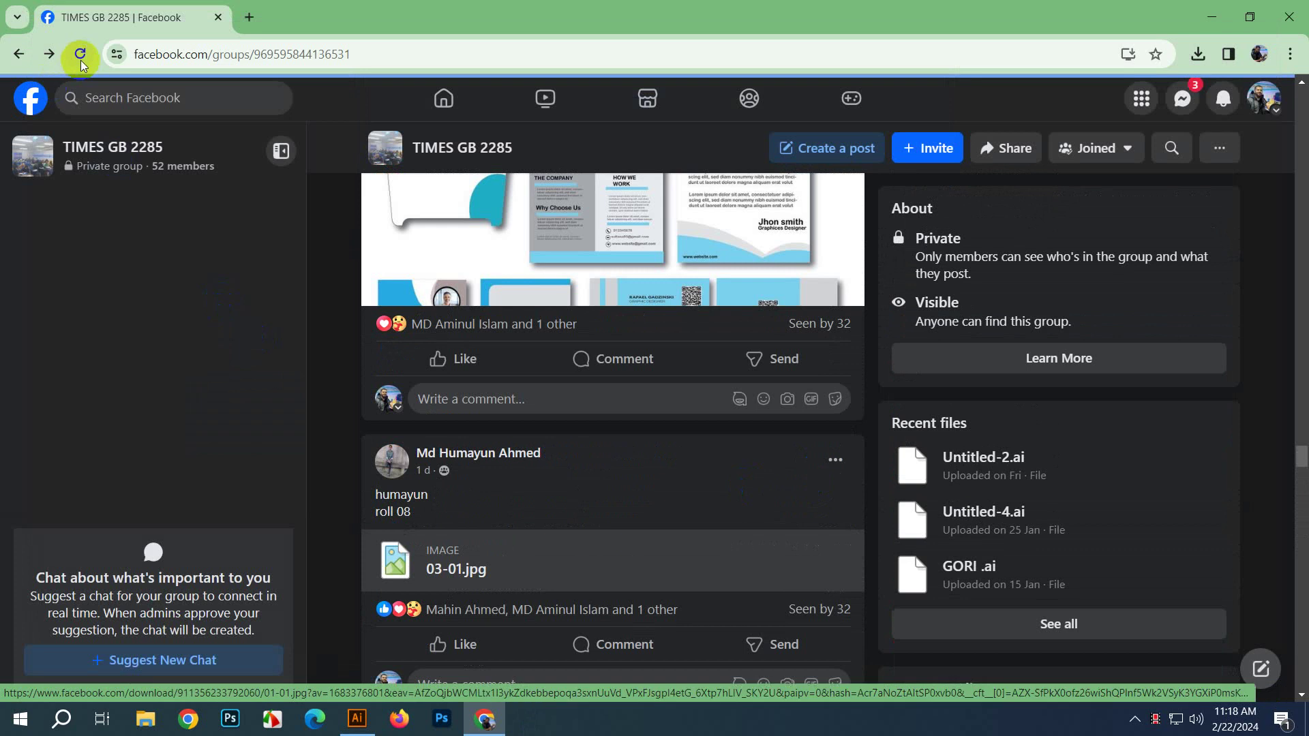
Step: Reload the group feed and skim the newest homework posts down to roll 32, ending back at the group header
click(832, 573)
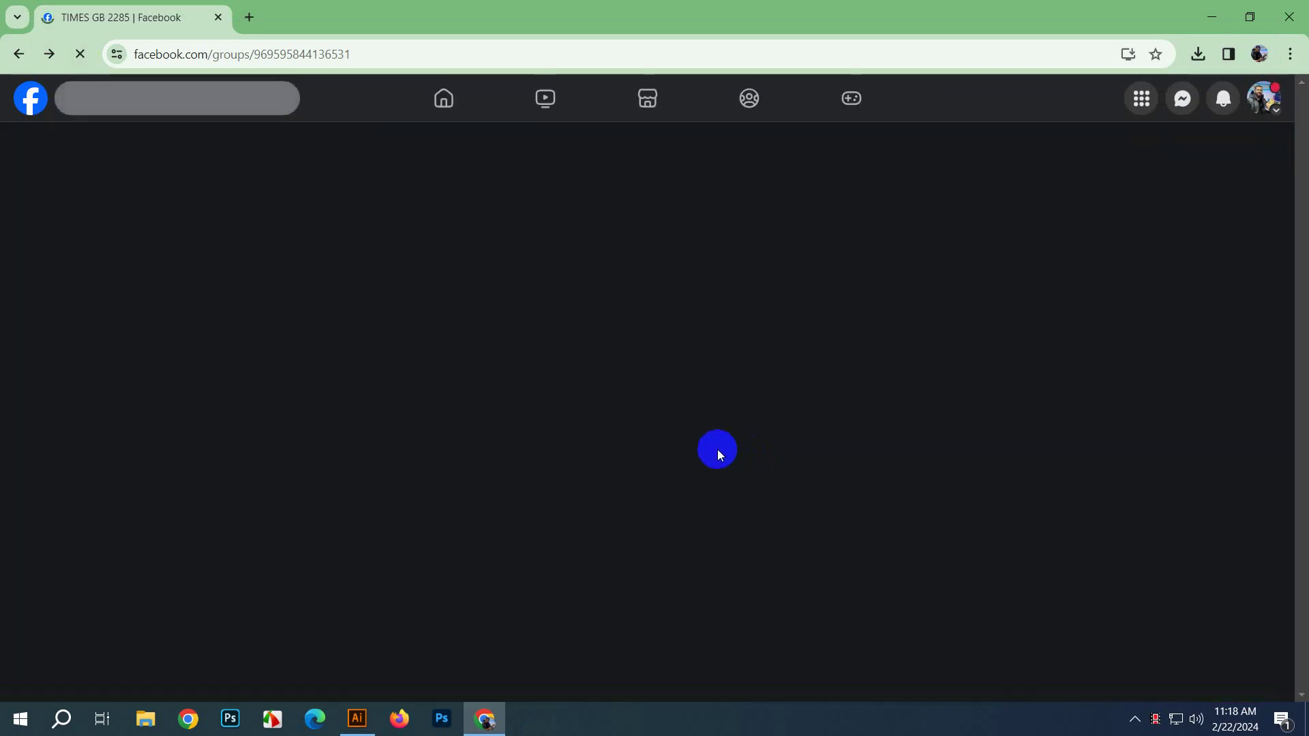
scroll(522, 424, down, 3)
scroll(522, 424, down, 20)
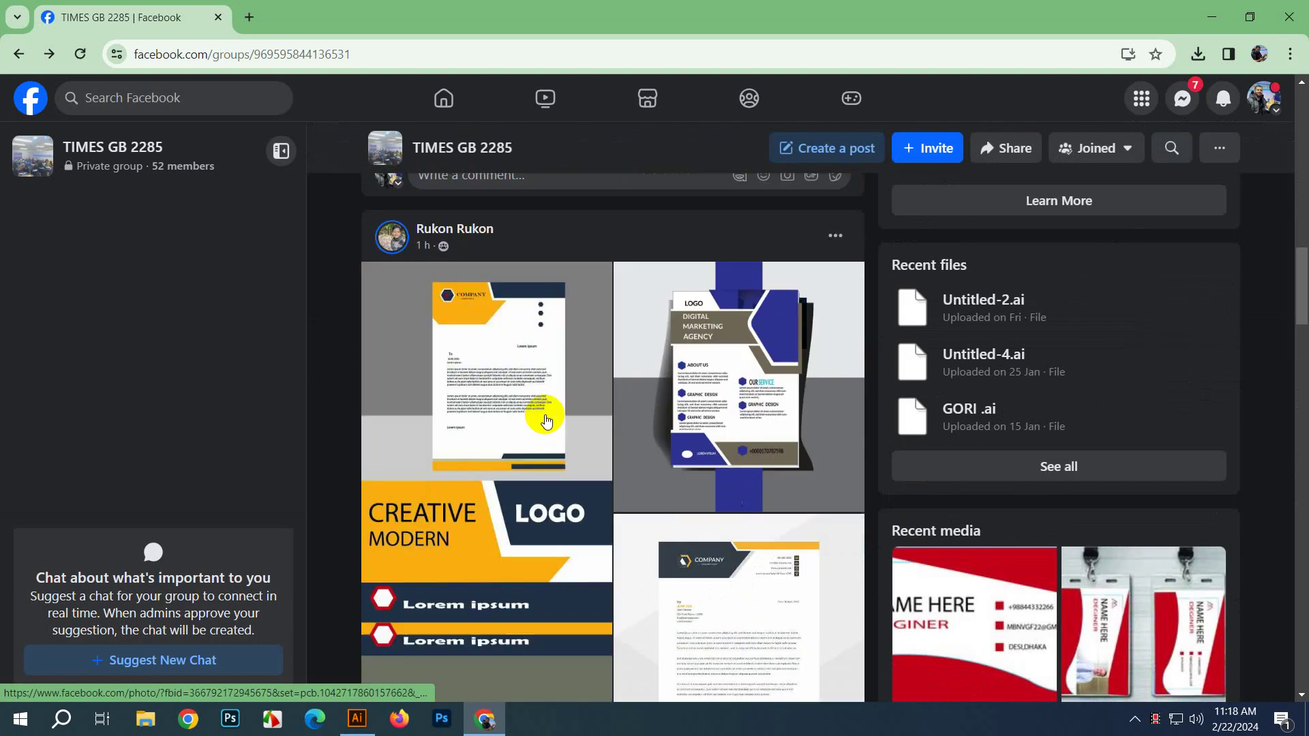
scroll(546, 419, down, 15)
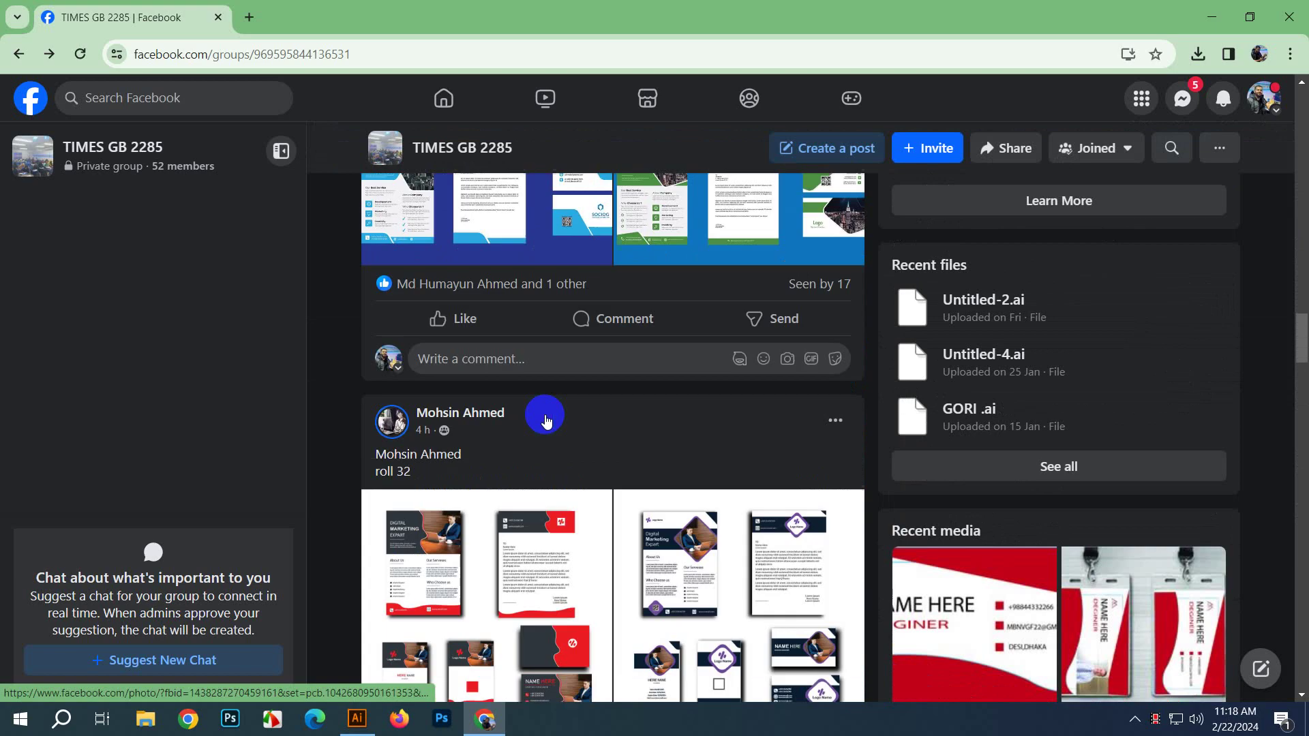
scroll(546, 419, up, 9)
scroll(545, 420, up, 20)
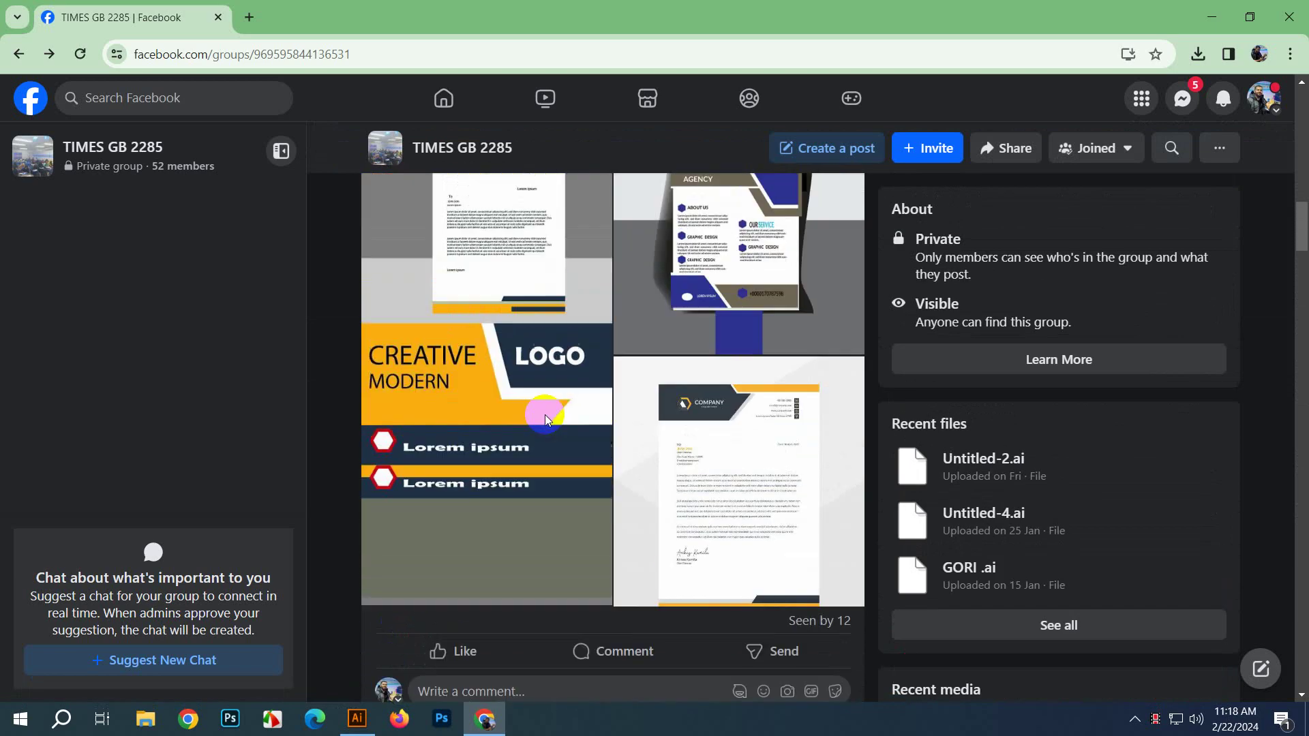
scroll(766, 394, up, 3)
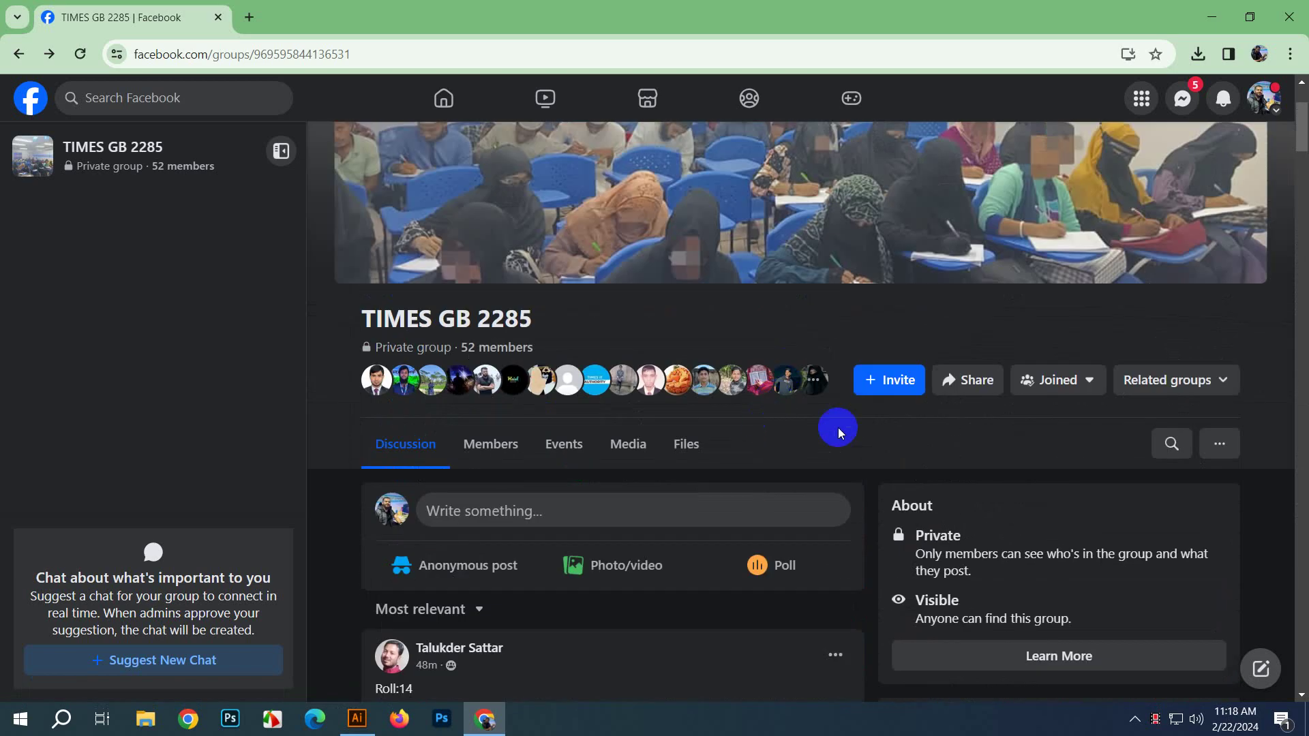
Step: Search the group for a particular student by name and open the results for the matching suggestion
click(1163, 450)
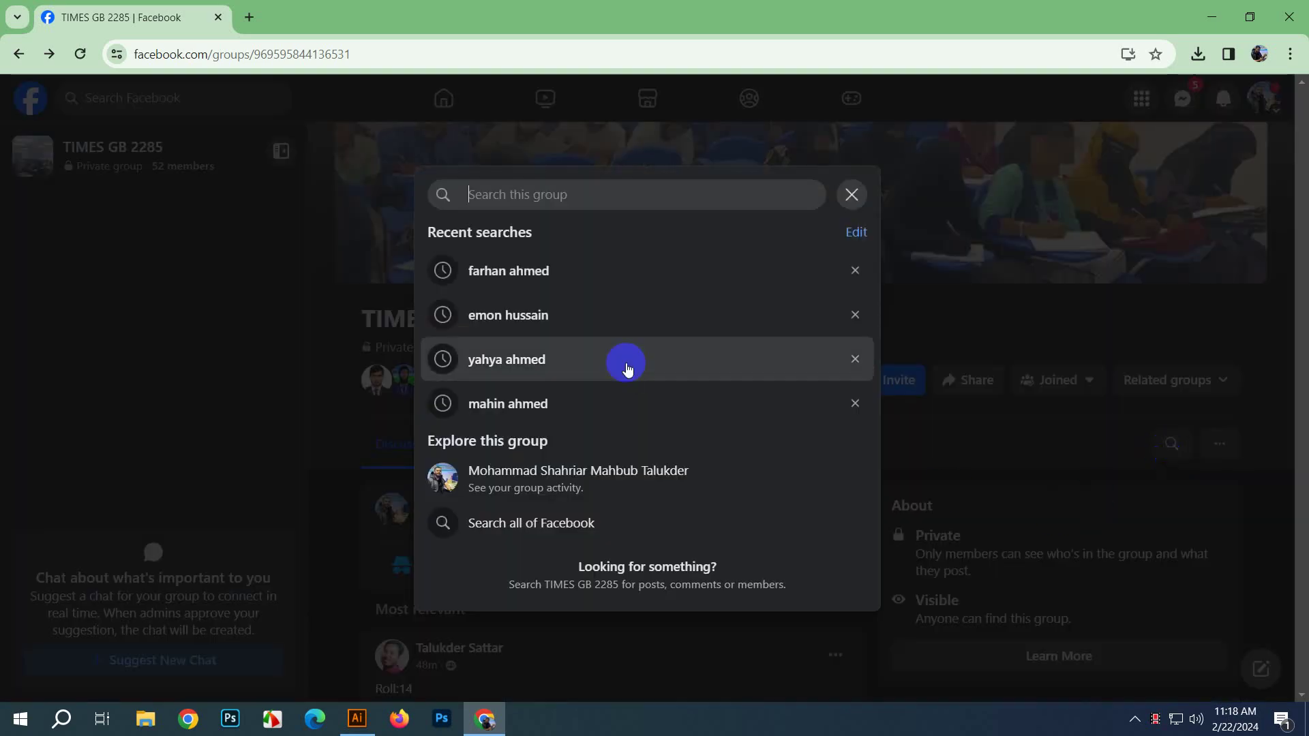
text(meh)
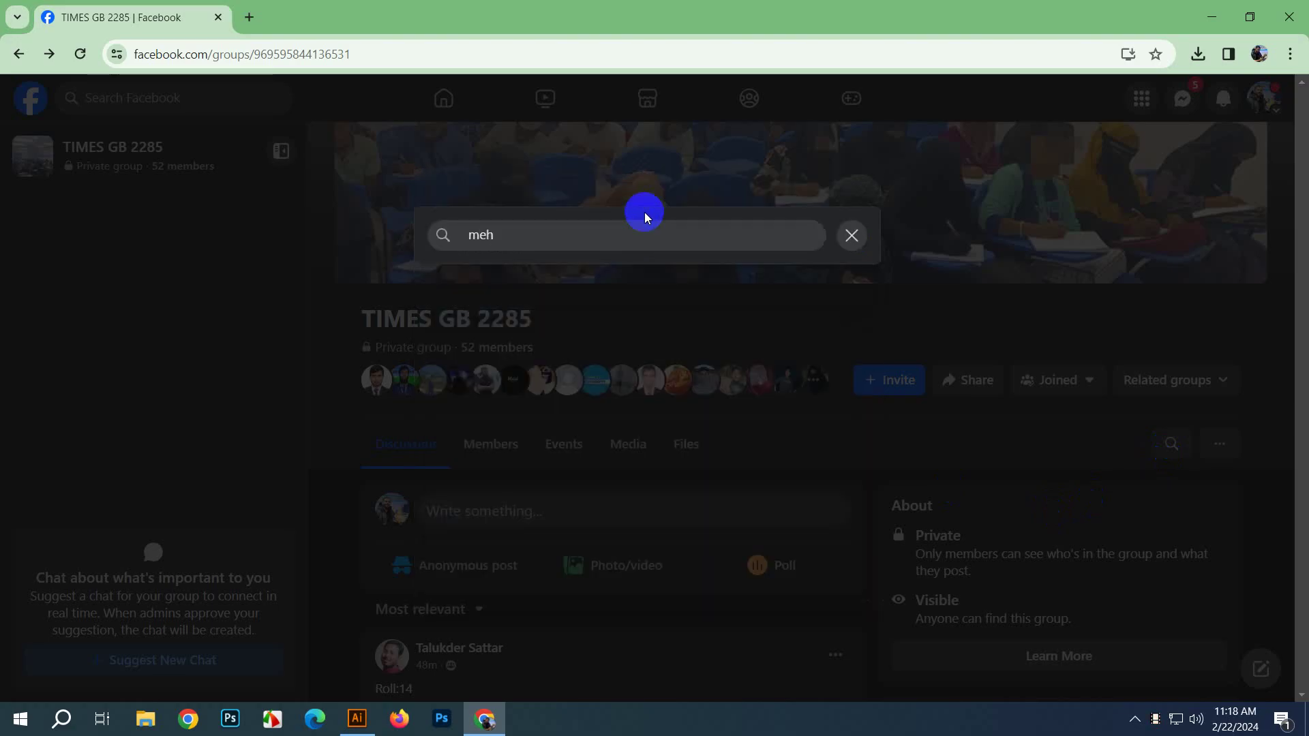
key(BackSpace)
key(BackSpace)
text(a)
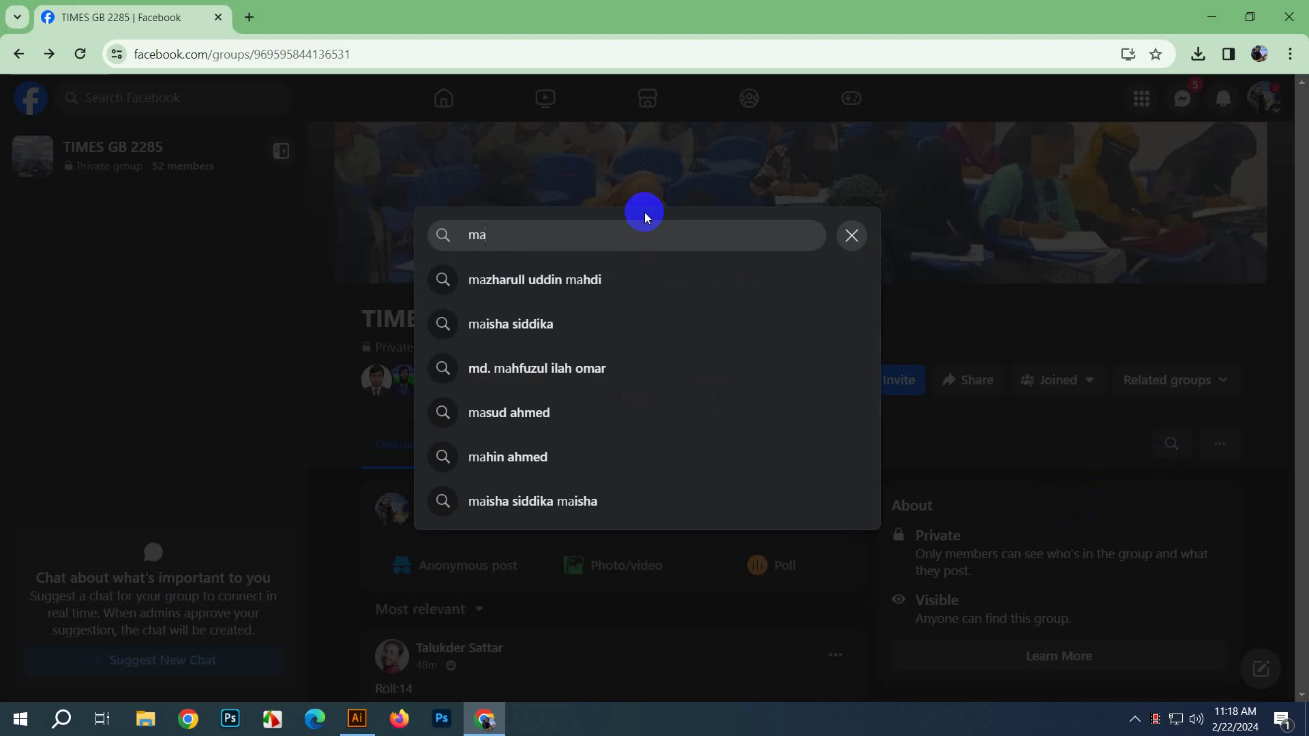
text(h)
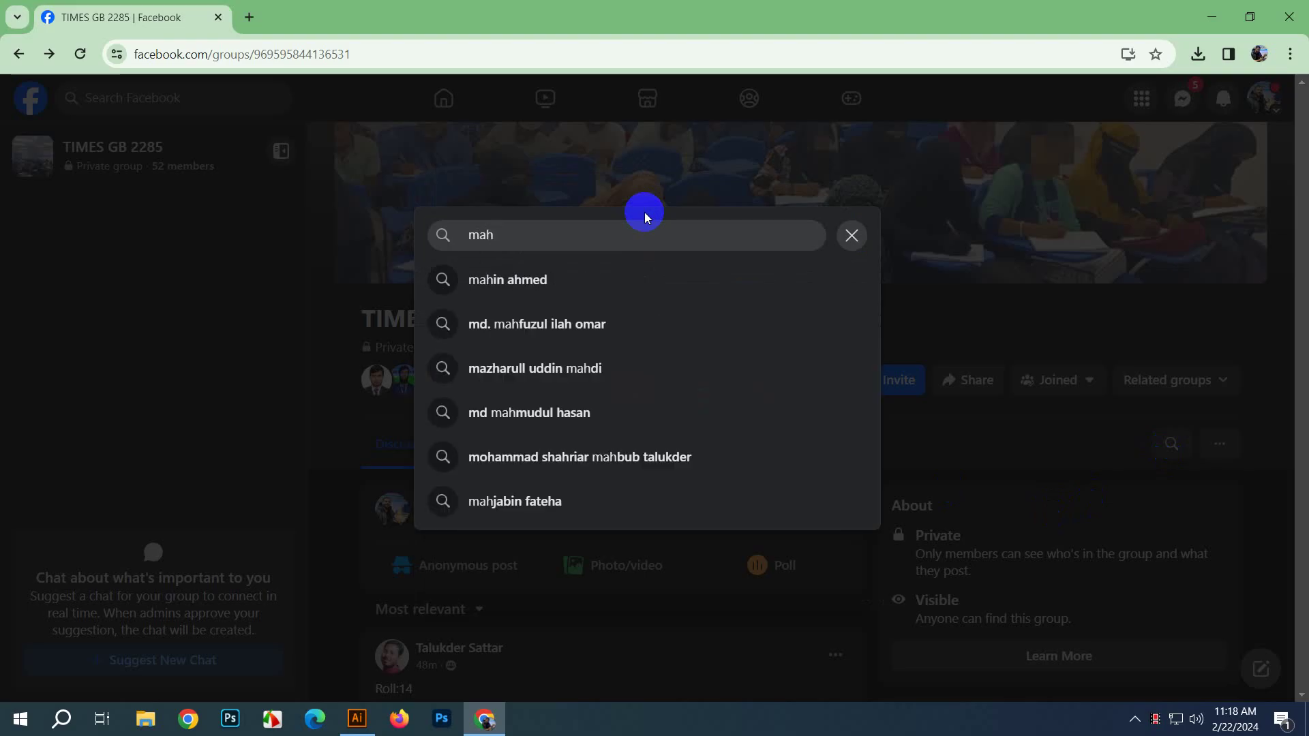
click(572, 513)
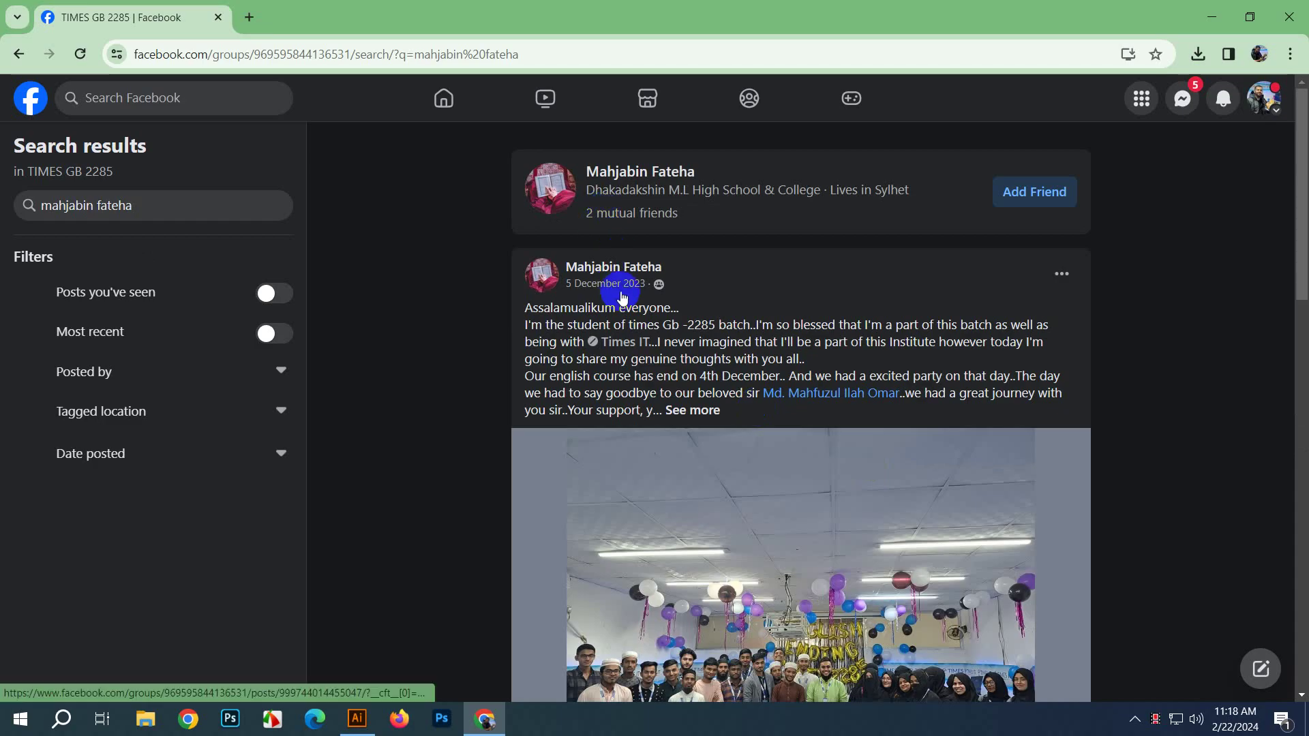
Step: Check the found student's profile for posts and return to the group search results
click(634, 188)
scroll(627, 446, down, 2)
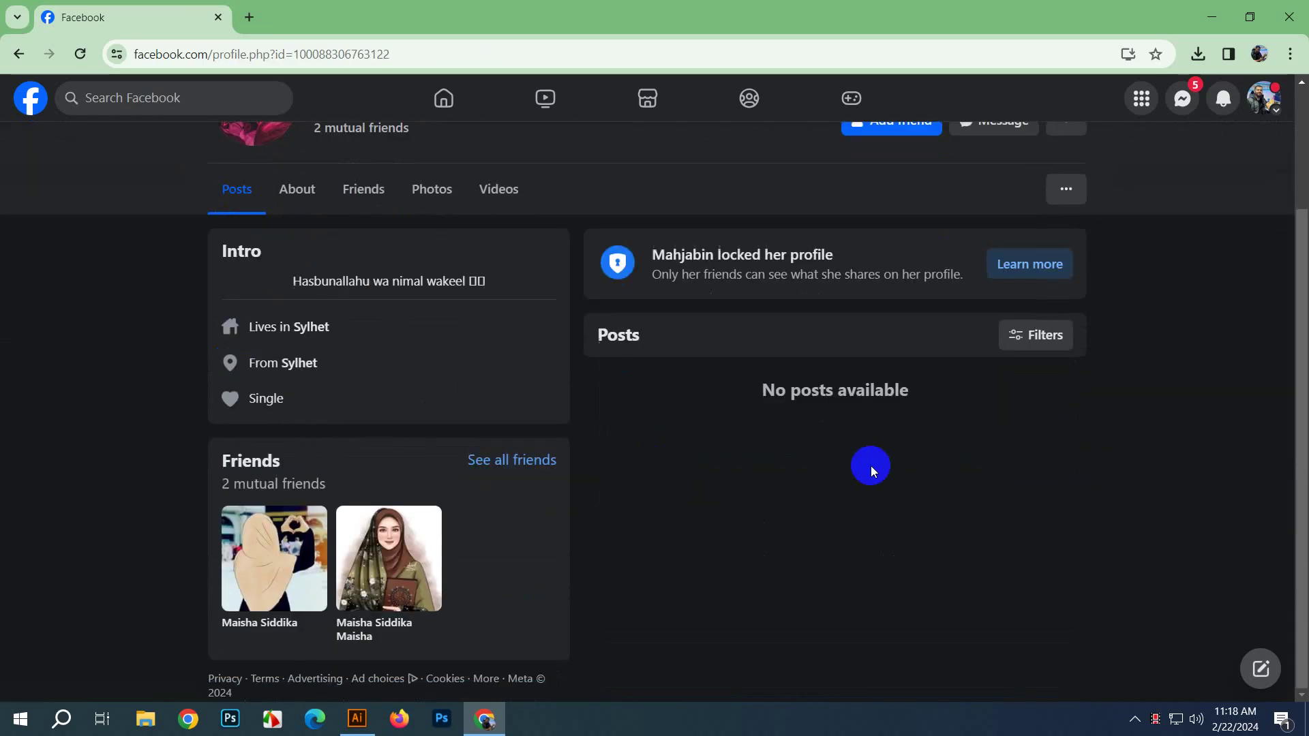
scroll(693, 439, up, 2)
click(19, 54)
Step: Open the student's 5 December 2023 post, look through its full text, and return to the search results
scroll(581, 443, down, 18)
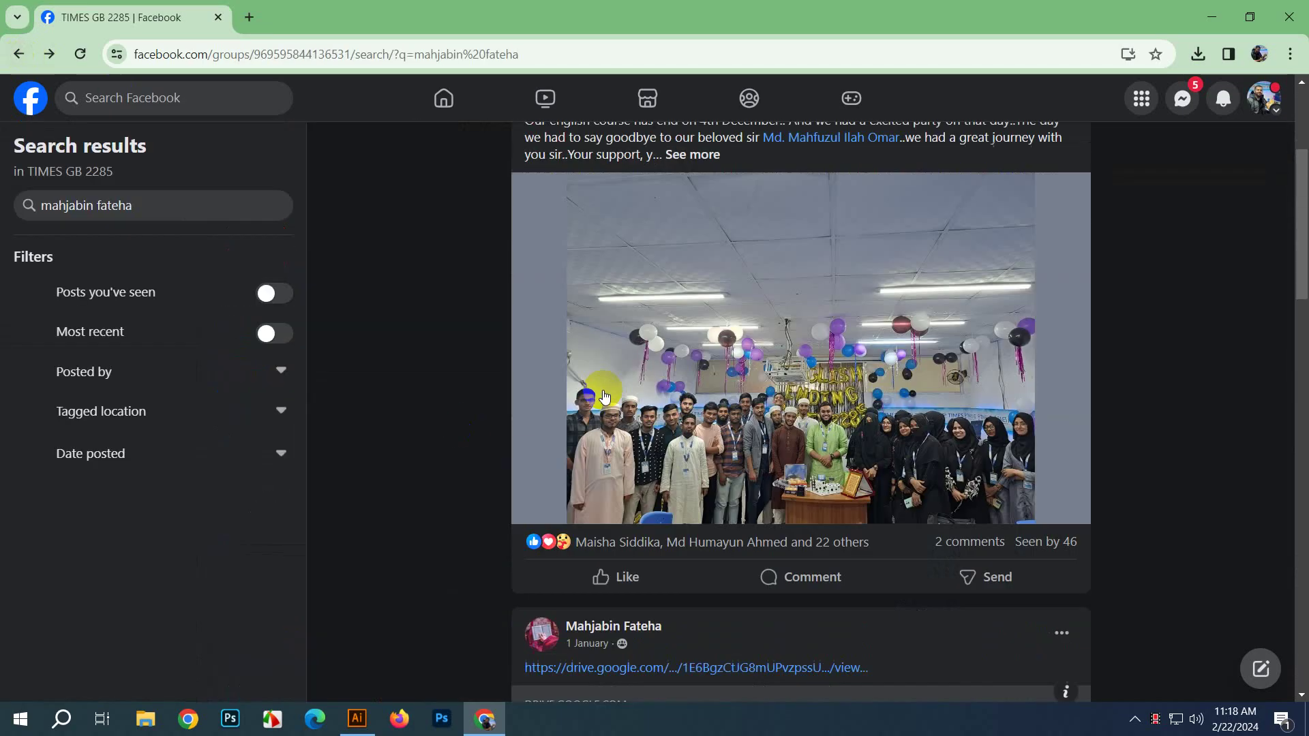
scroll(566, 392, up, 5)
scroll(604, 396, up, 12)
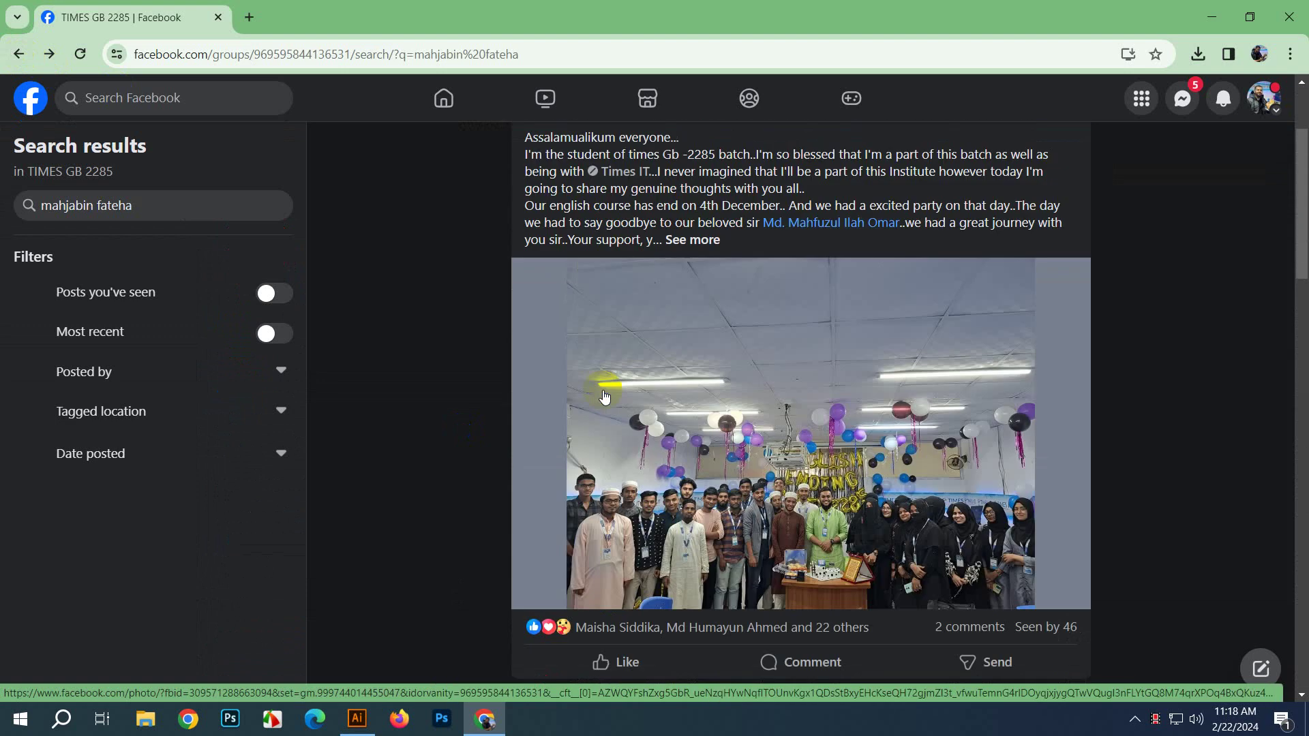
click(626, 289)
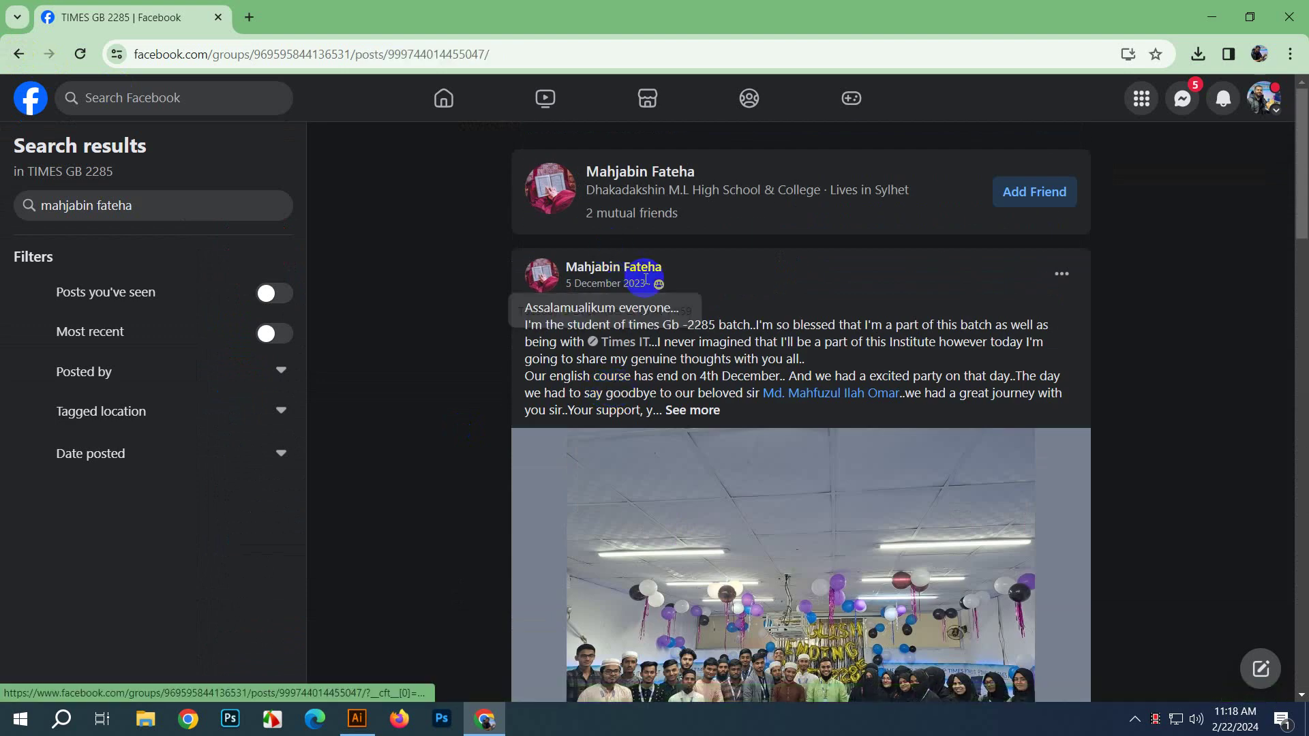
scroll(607, 382, down, 2)
scroll(596, 394, down, 10)
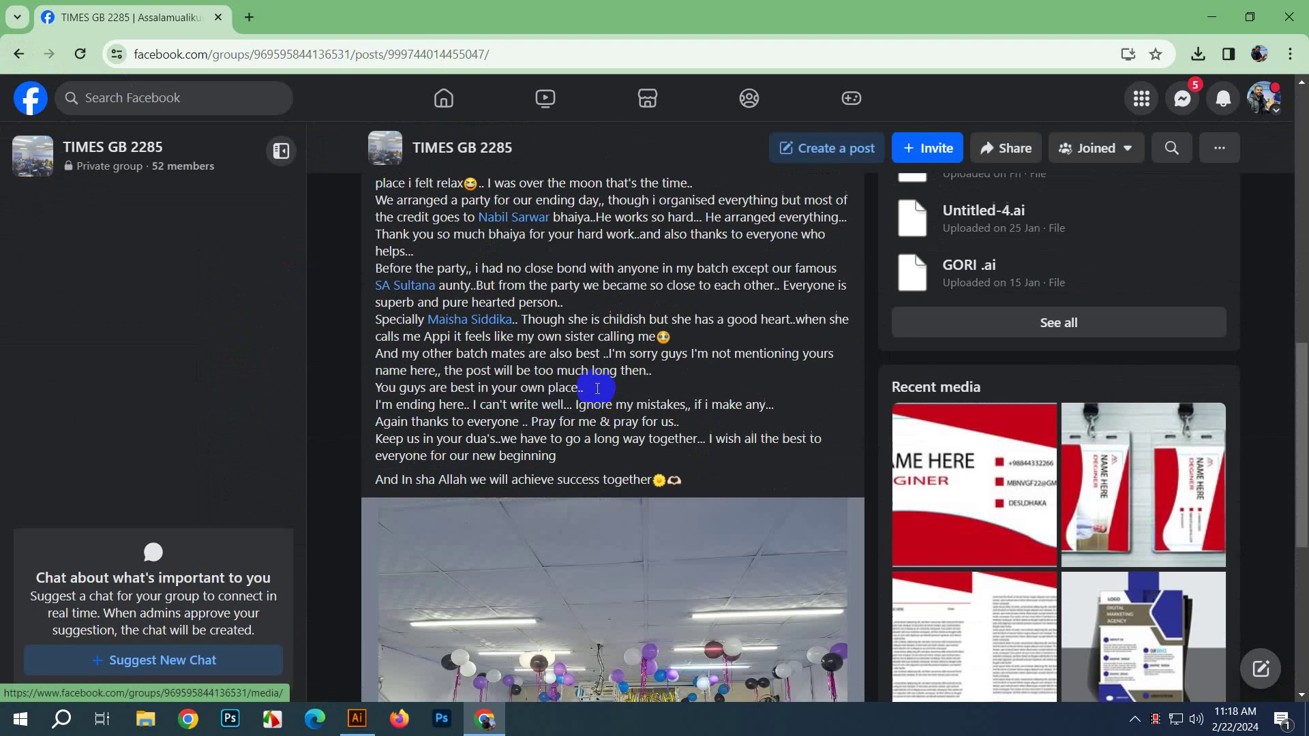
scroll(597, 394, up, 15)
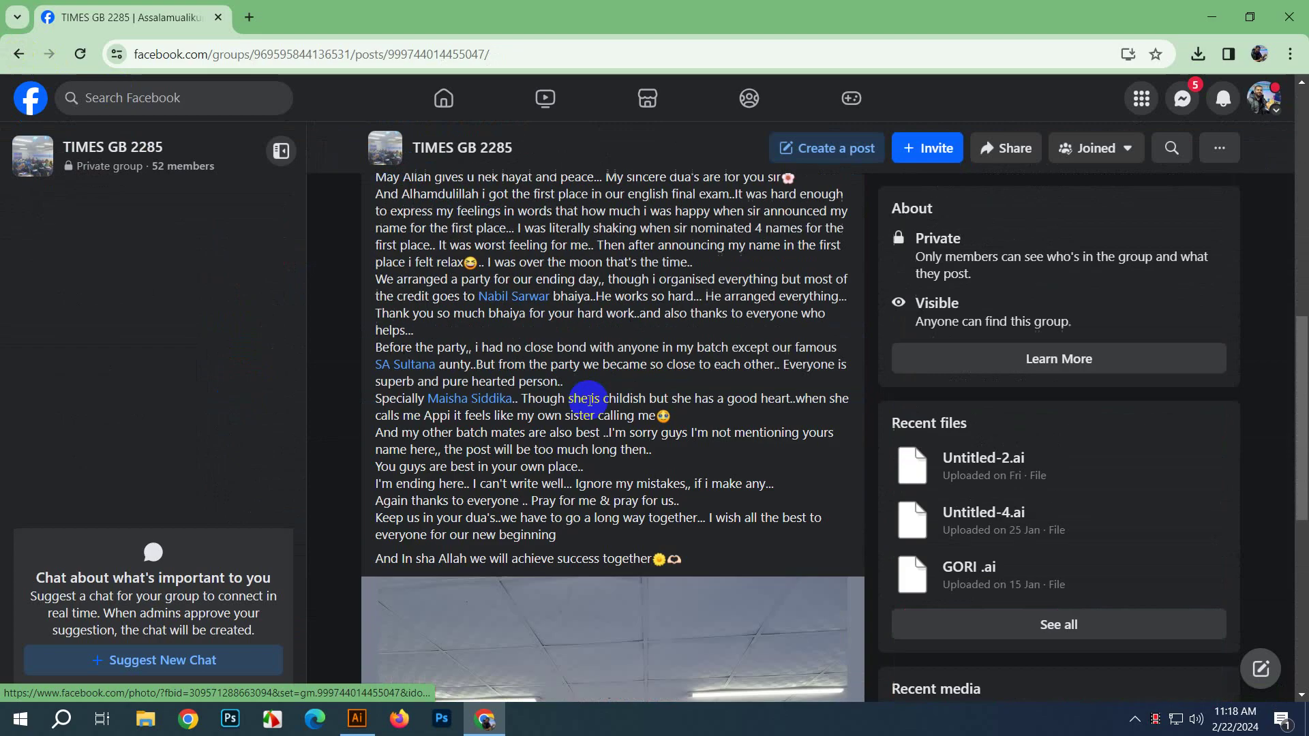
click(14, 51)
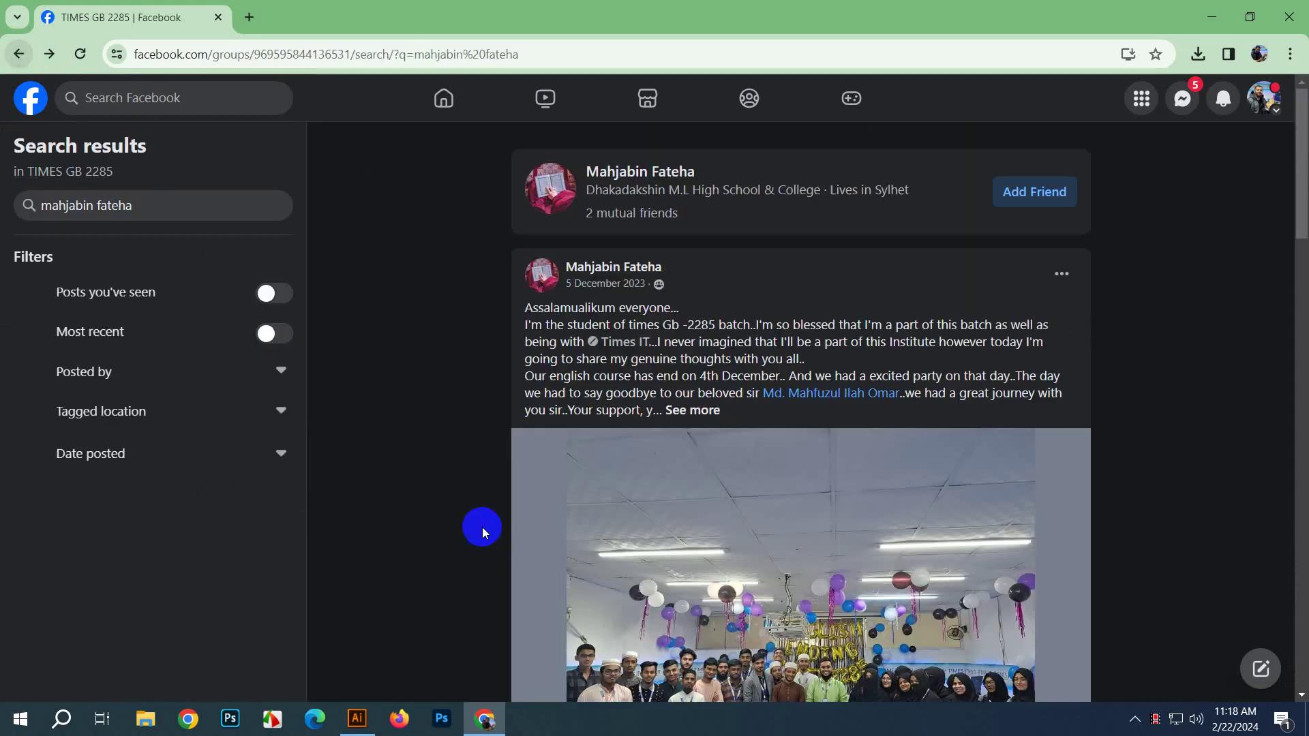
Step: Look at the student's profile page once more and go back to the search results
click(644, 171)
scroll(682, 473, down, 2)
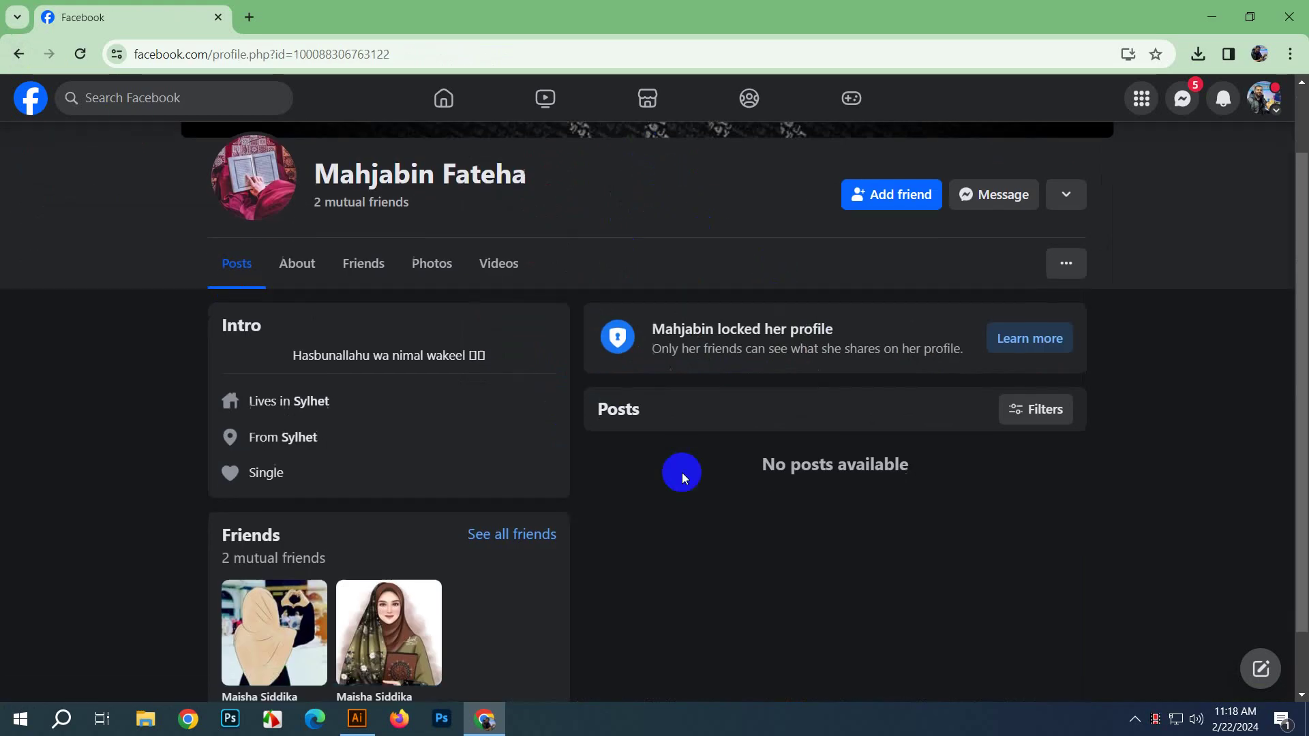
scroll(822, 465, up, 3)
click(29, 55)
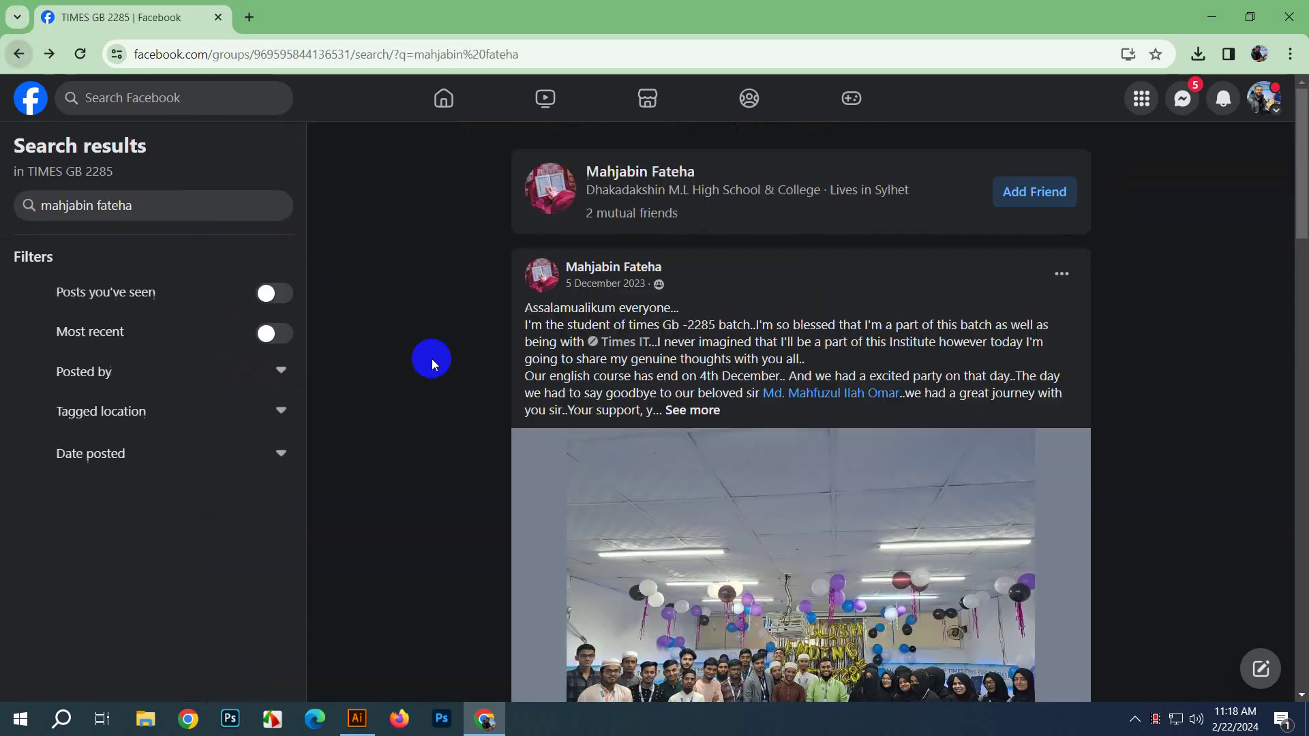
Step: Look through the student's Illustrator class video posts in the results, then return to the group page and reload it
scroll(675, 344, down, 3)
scroll(690, 344, down, 6)
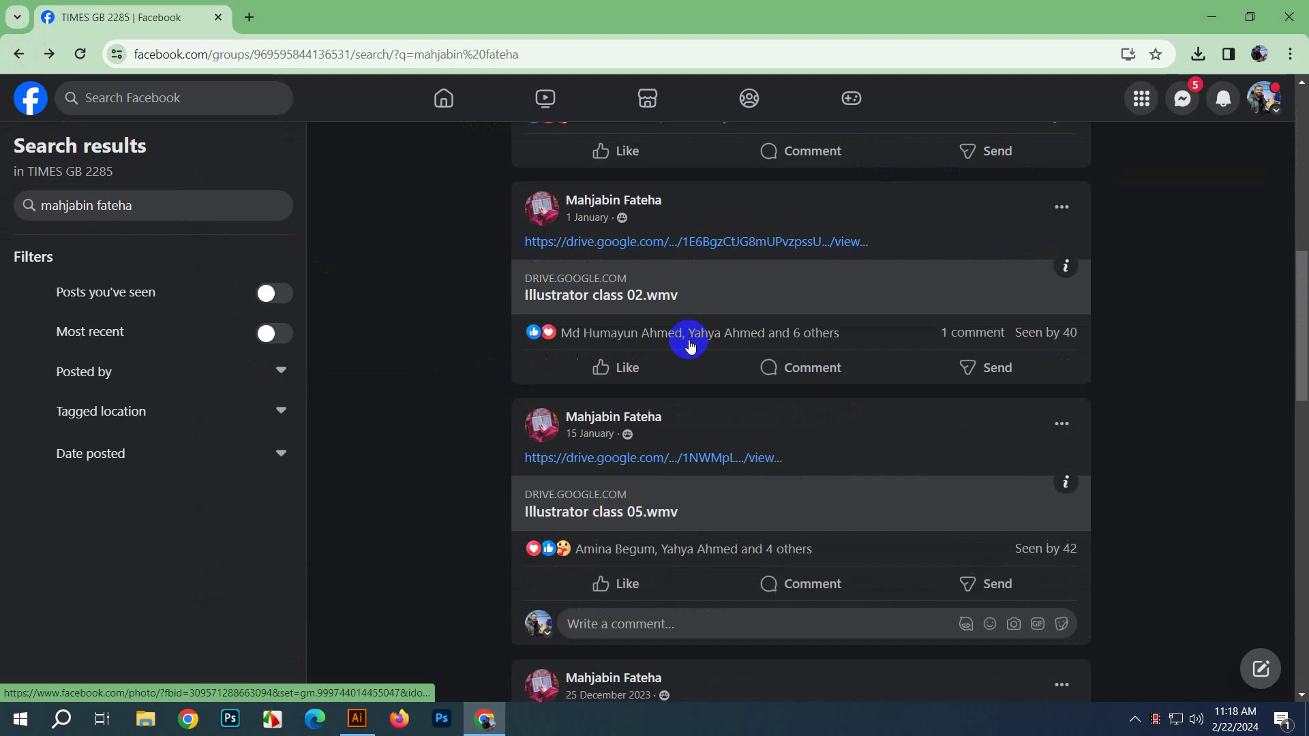
scroll(681, 380, up, 6)
click(32, 52)
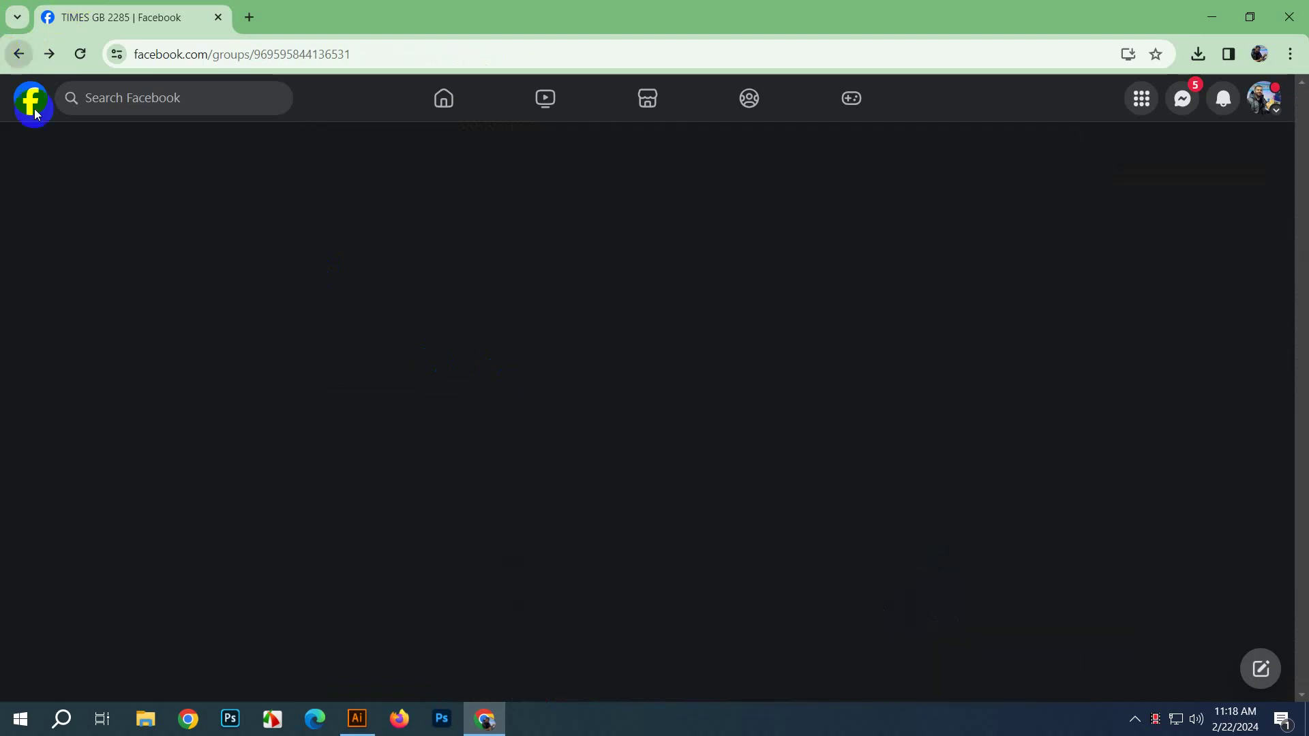
click(78, 55)
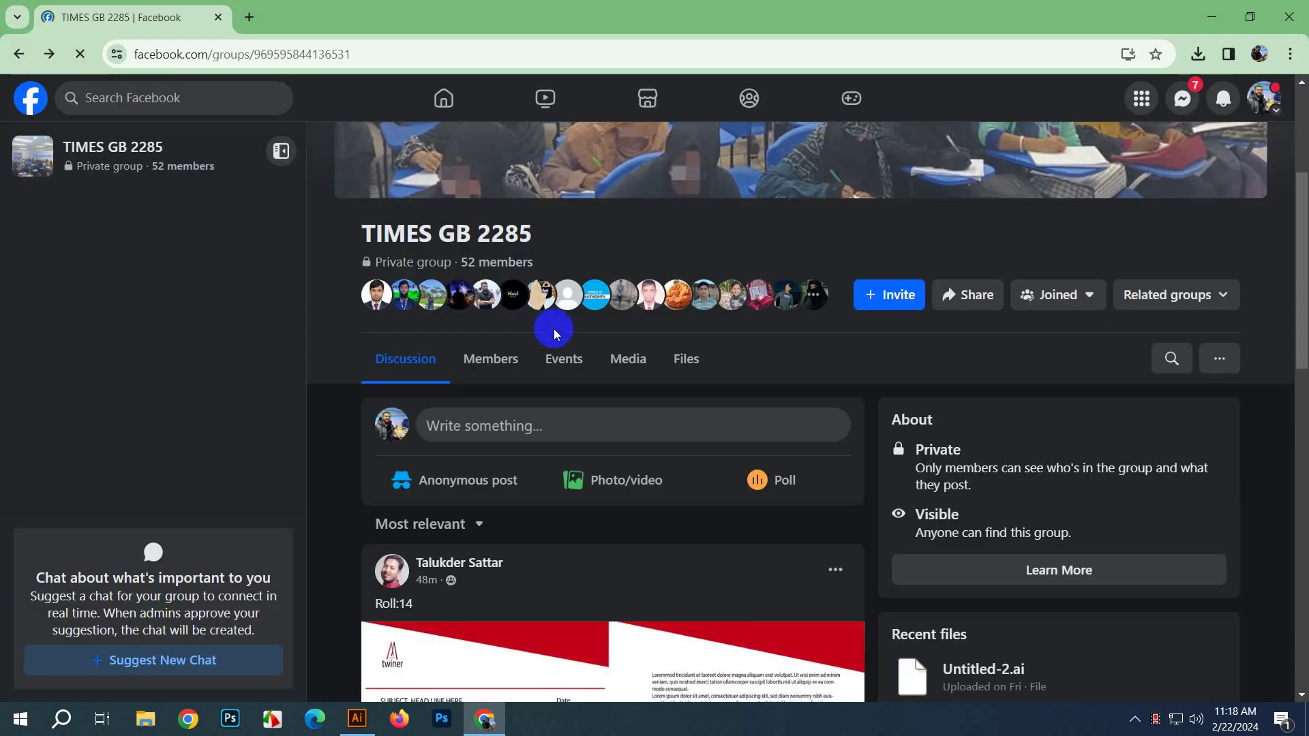
Step: Skim the reloaded group feed from the roll 14 post to the roll 01 post
scroll(555, 333, down, 3)
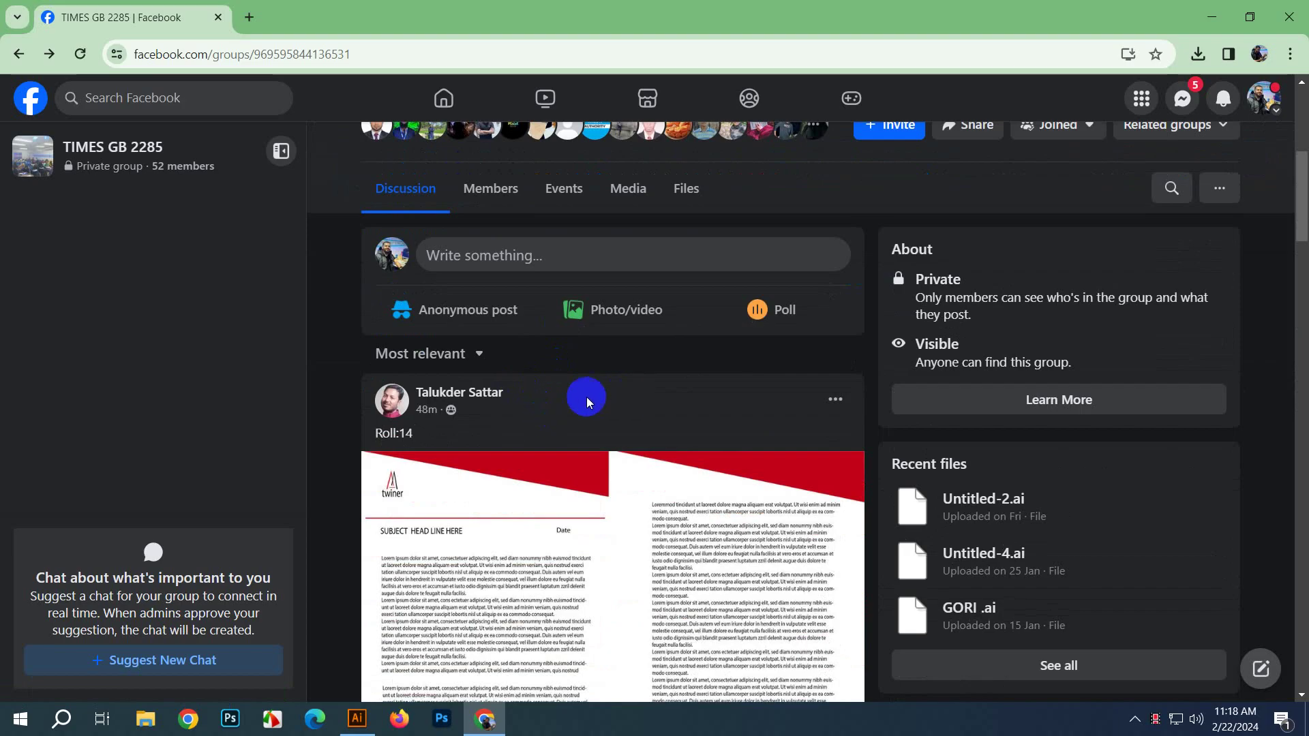
scroll(586, 397, down, 15)
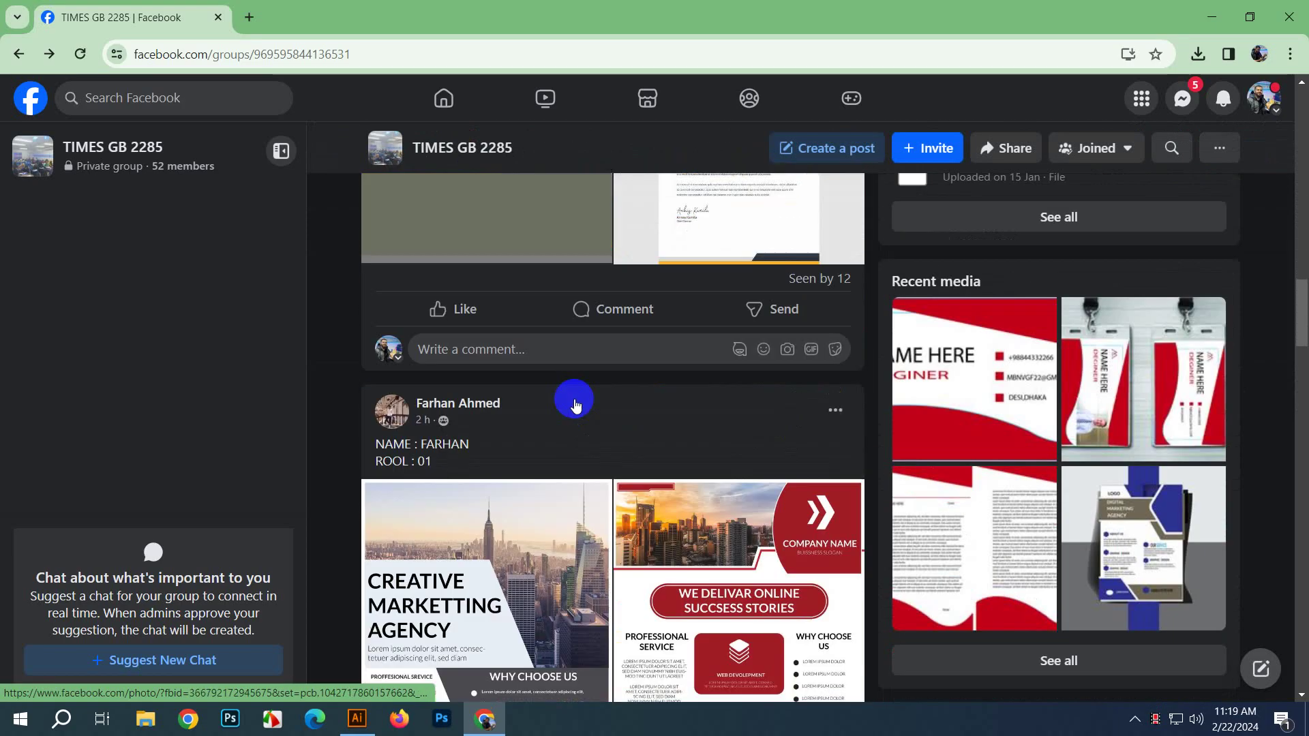
scroll(423, 371, up, 5)
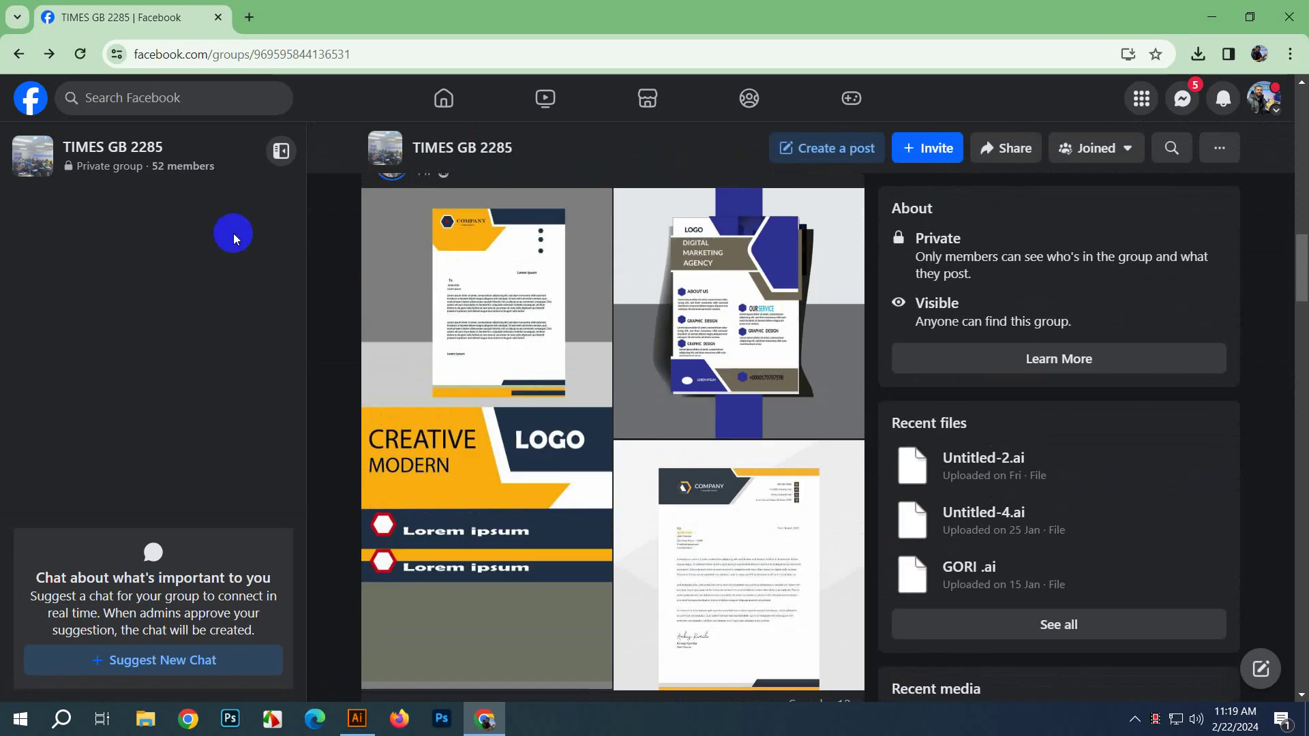
Step: Go back to the start of the group page and repeat the recent search for the same student
click(134, 153)
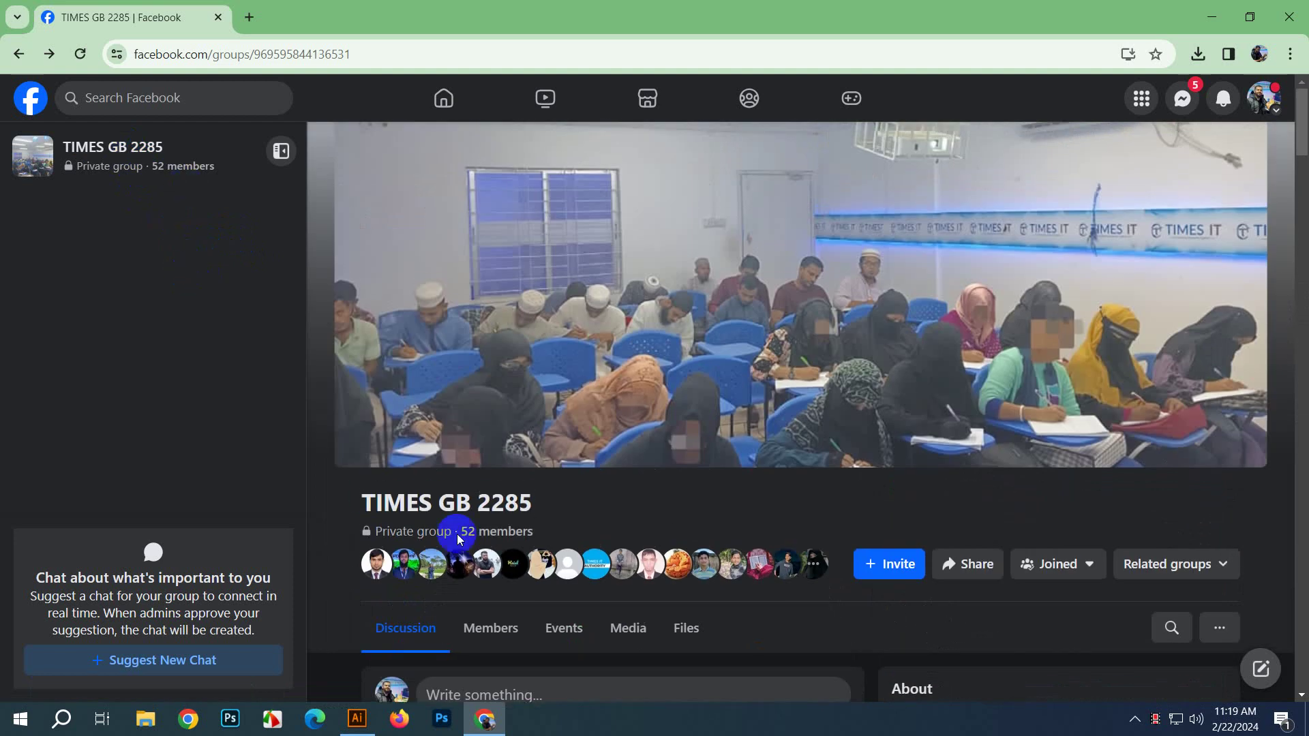
scroll(647, 641, down, 4)
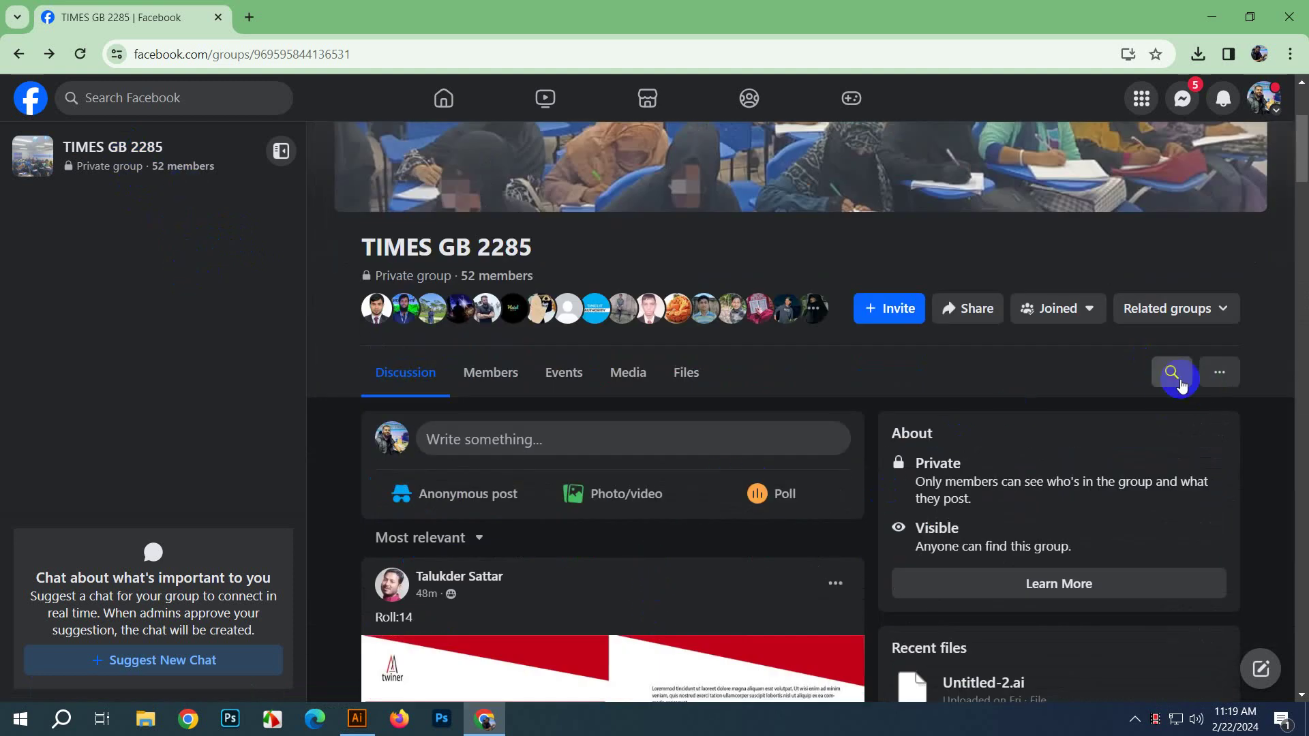
click(1171, 373)
click(565, 273)
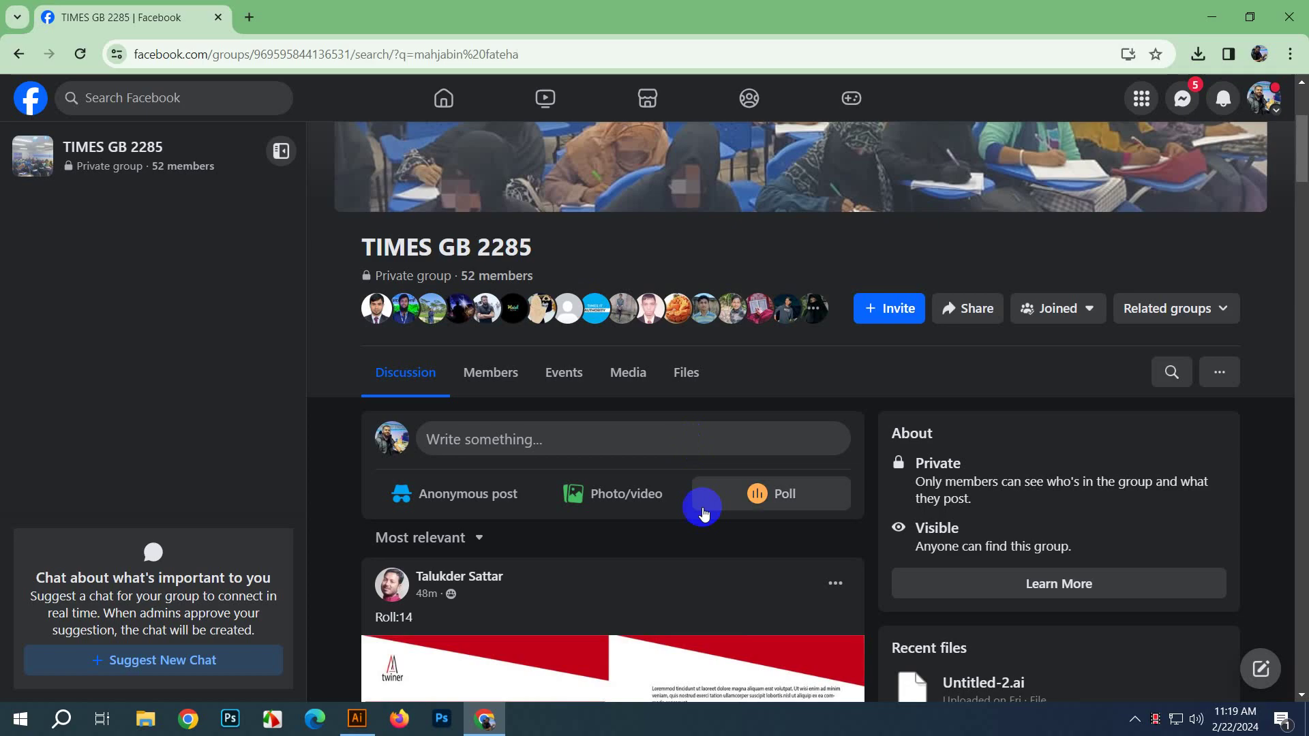
Step: Look through the student's search results for homework designs and return to the first result
scroll(664, 325, down, 15)
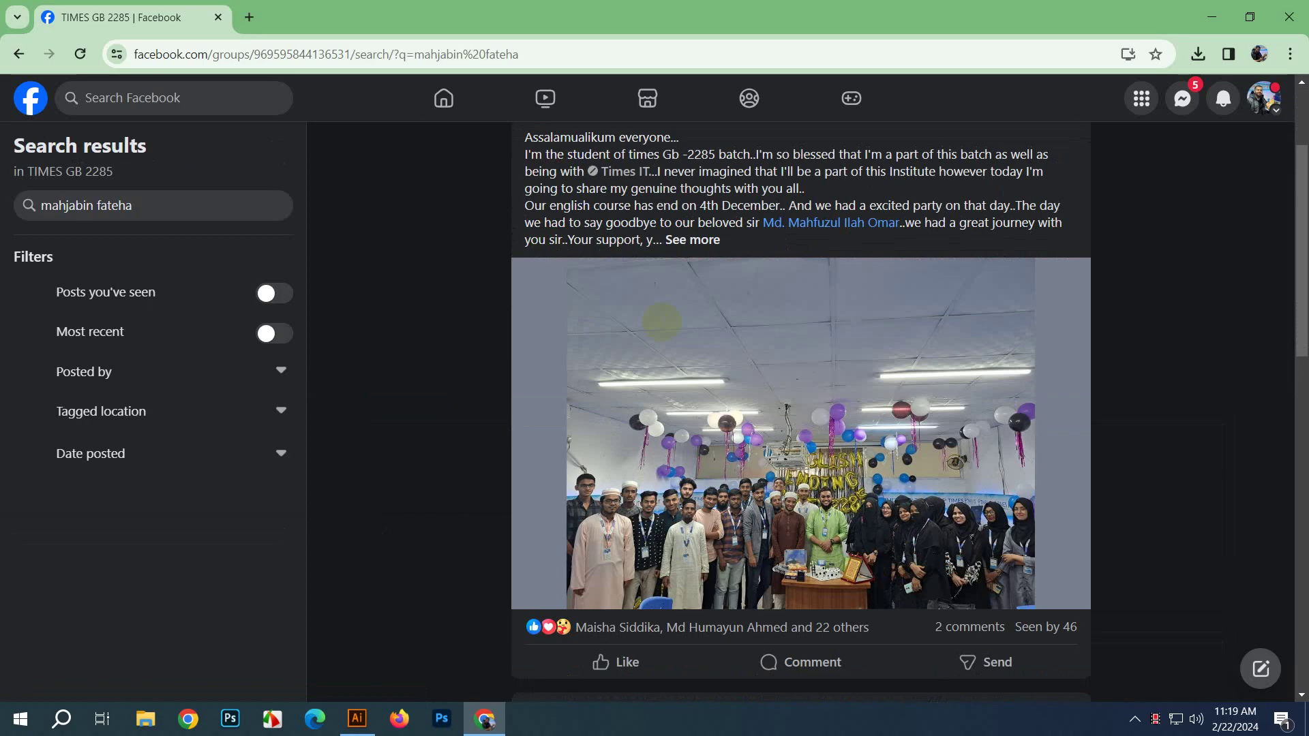
scroll(661, 331, down, 15)
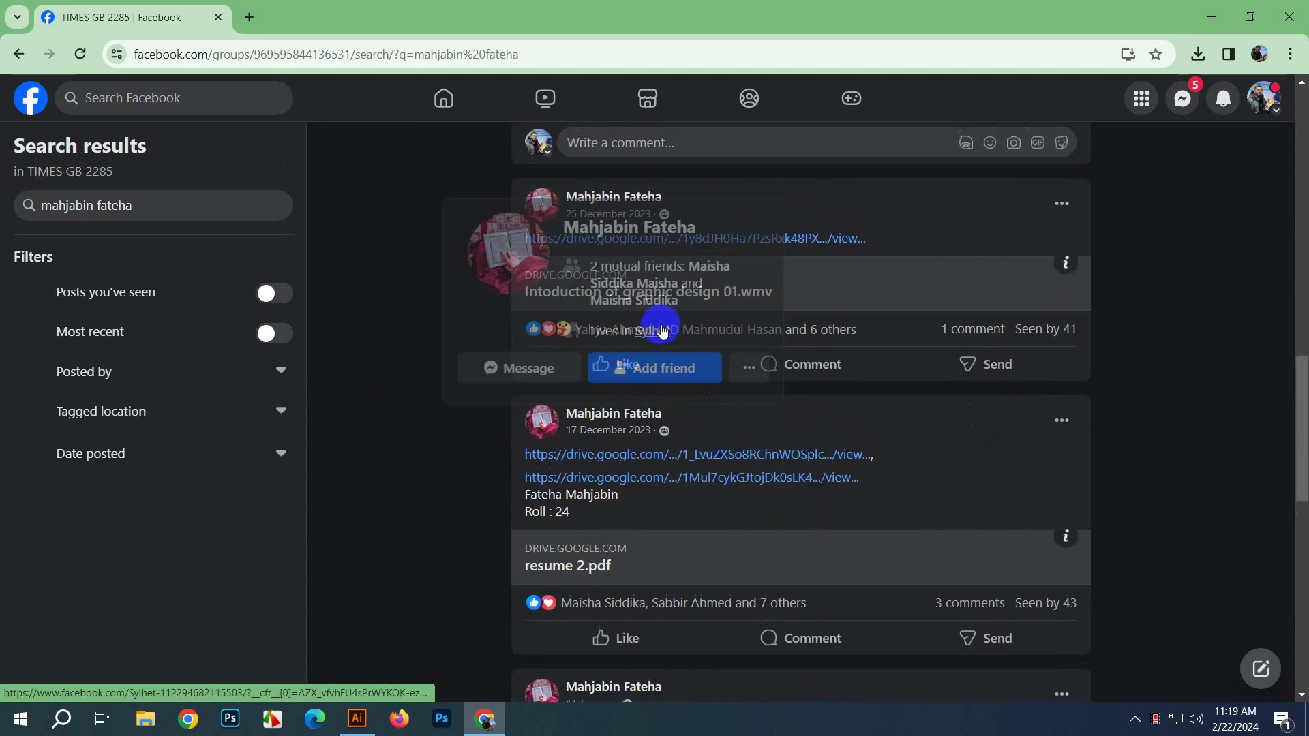
scroll(662, 331, down, 10)
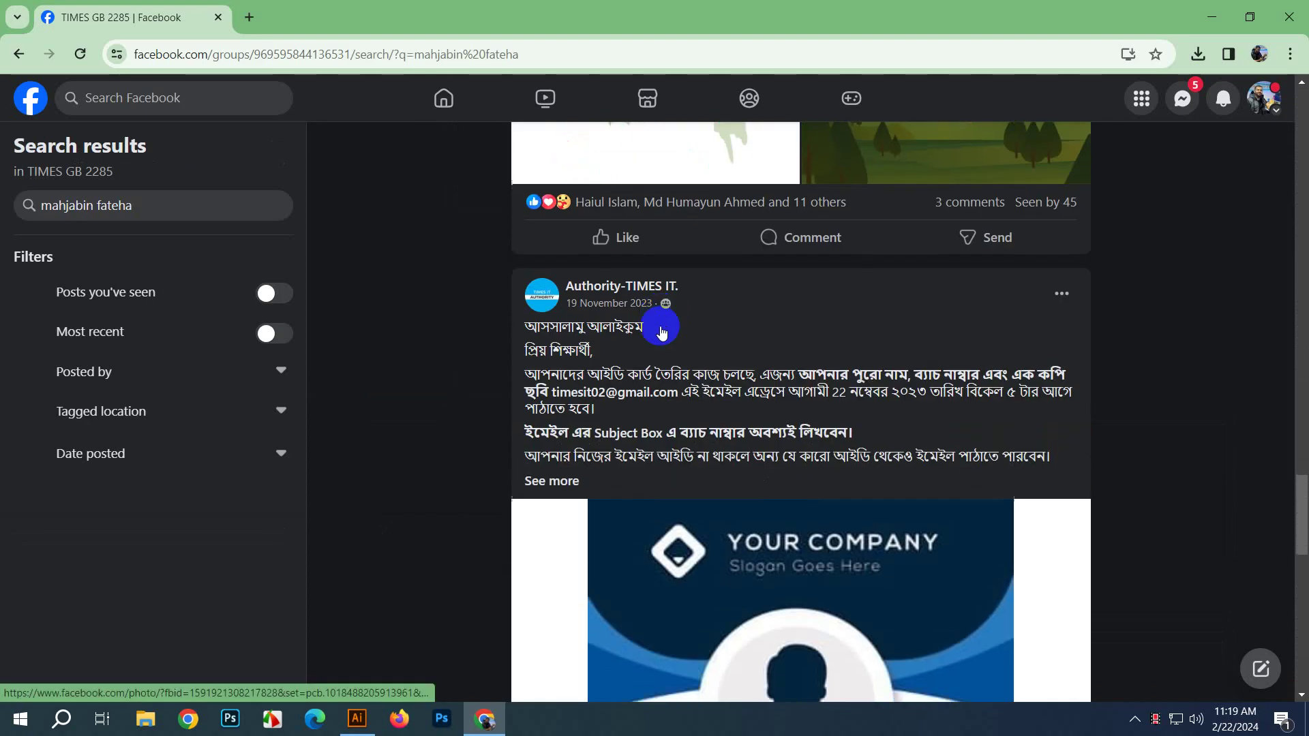
drag(1298, 600, 1289, 167)
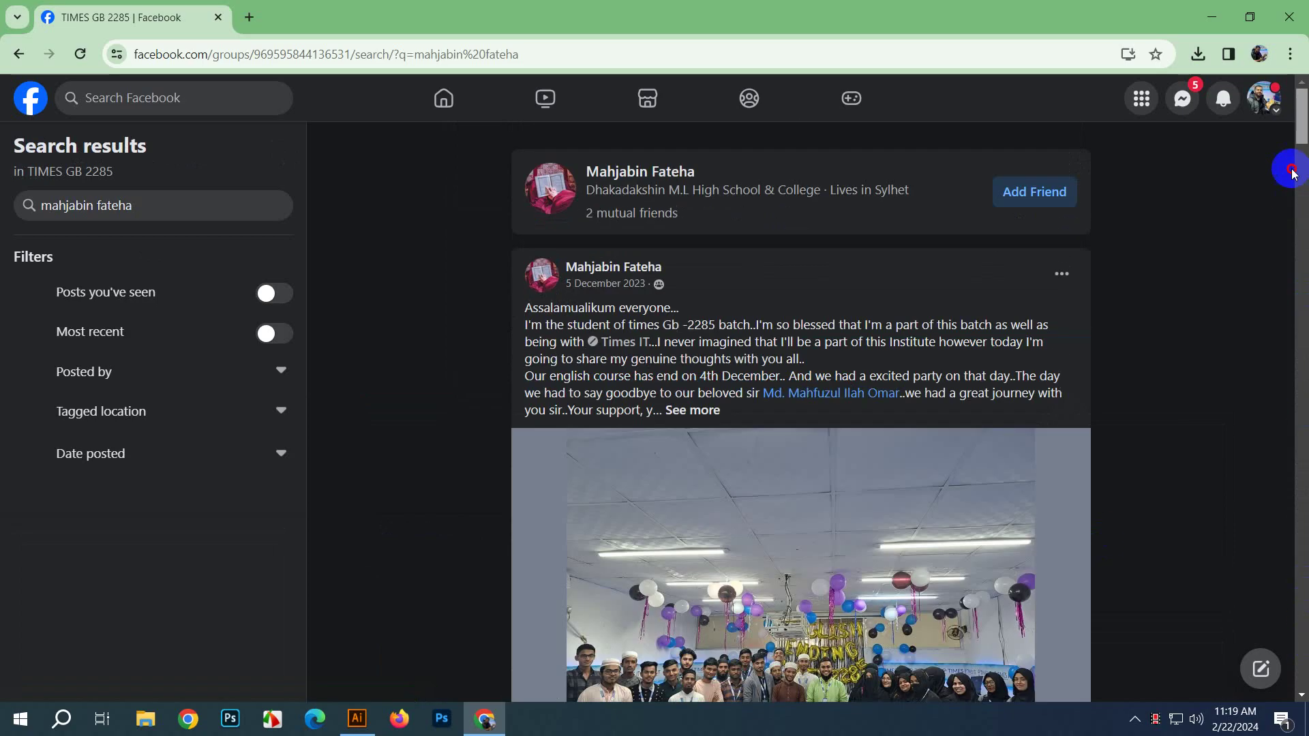
Step: Open the student's group member profile from the search result and go to the roll 24 post
click(541, 273)
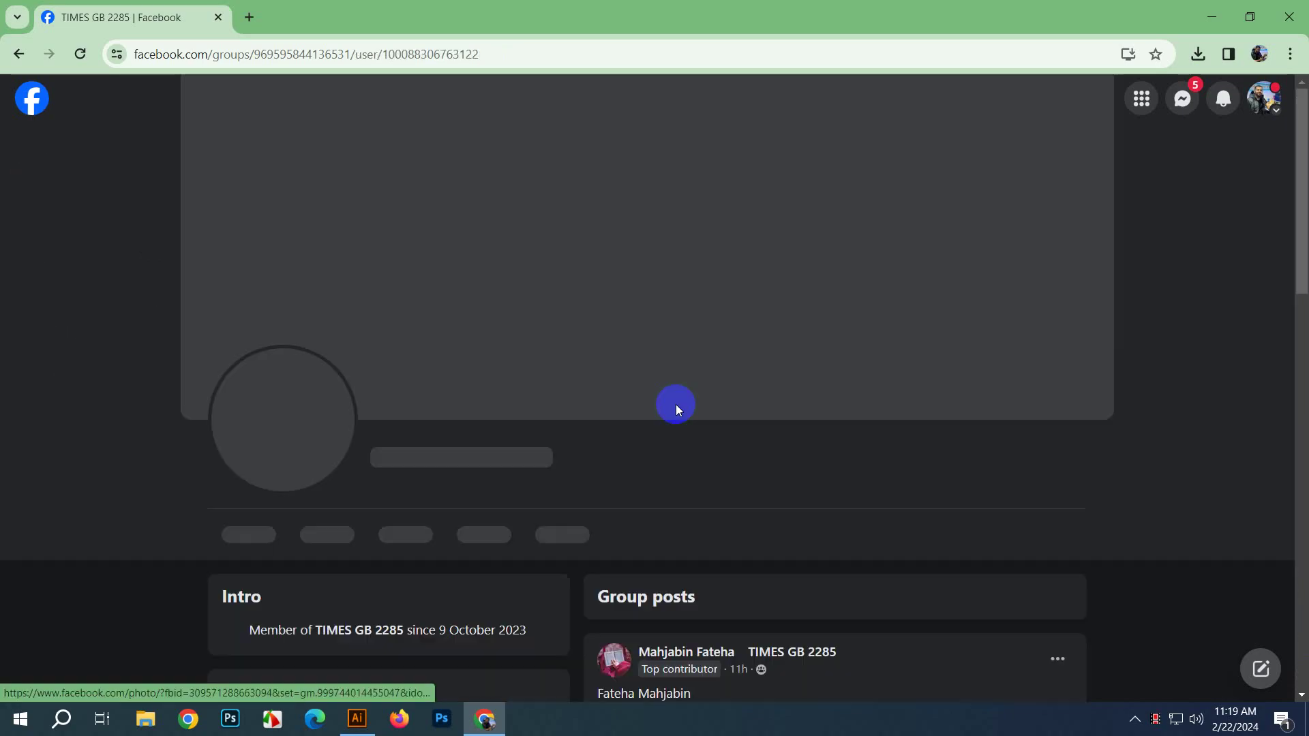
scroll(599, 444, down, 7)
scroll(743, 569, up, 3)
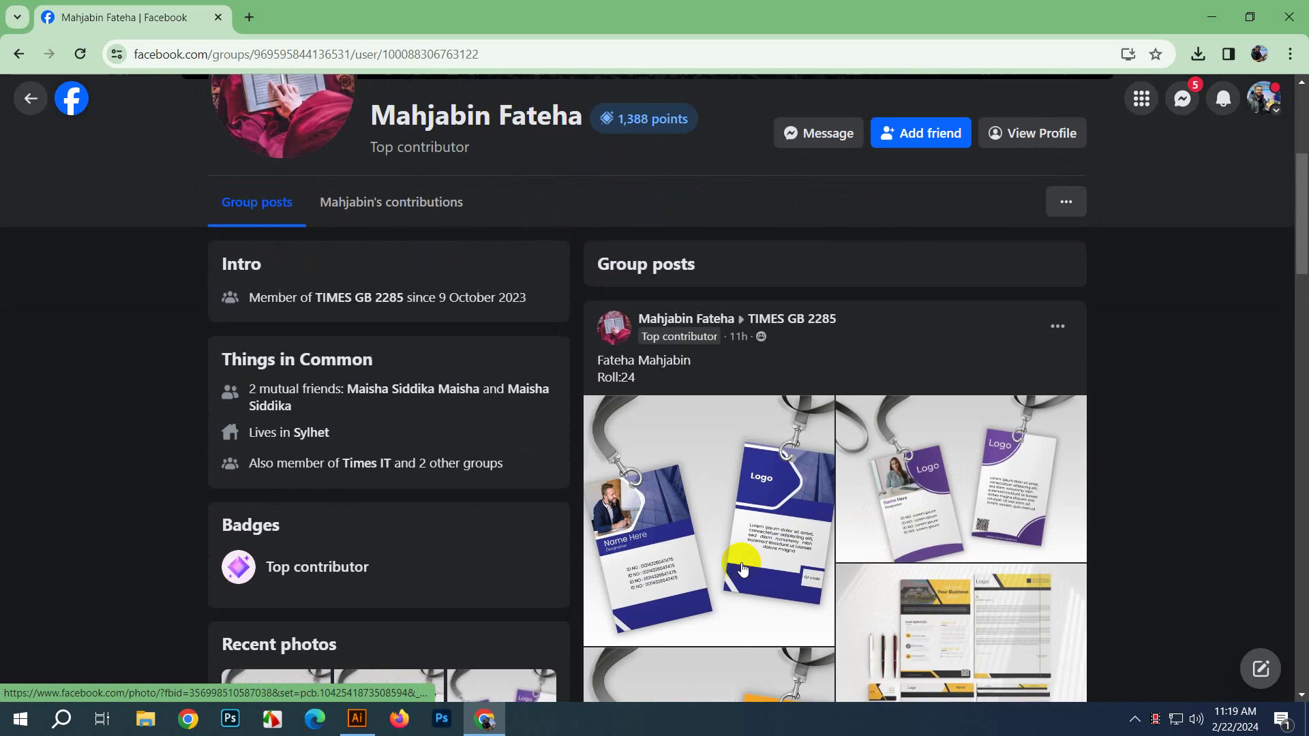
Step: Look through the ID card and stationery images of the roll 24 post full size, then return to the profile
click(746, 459)
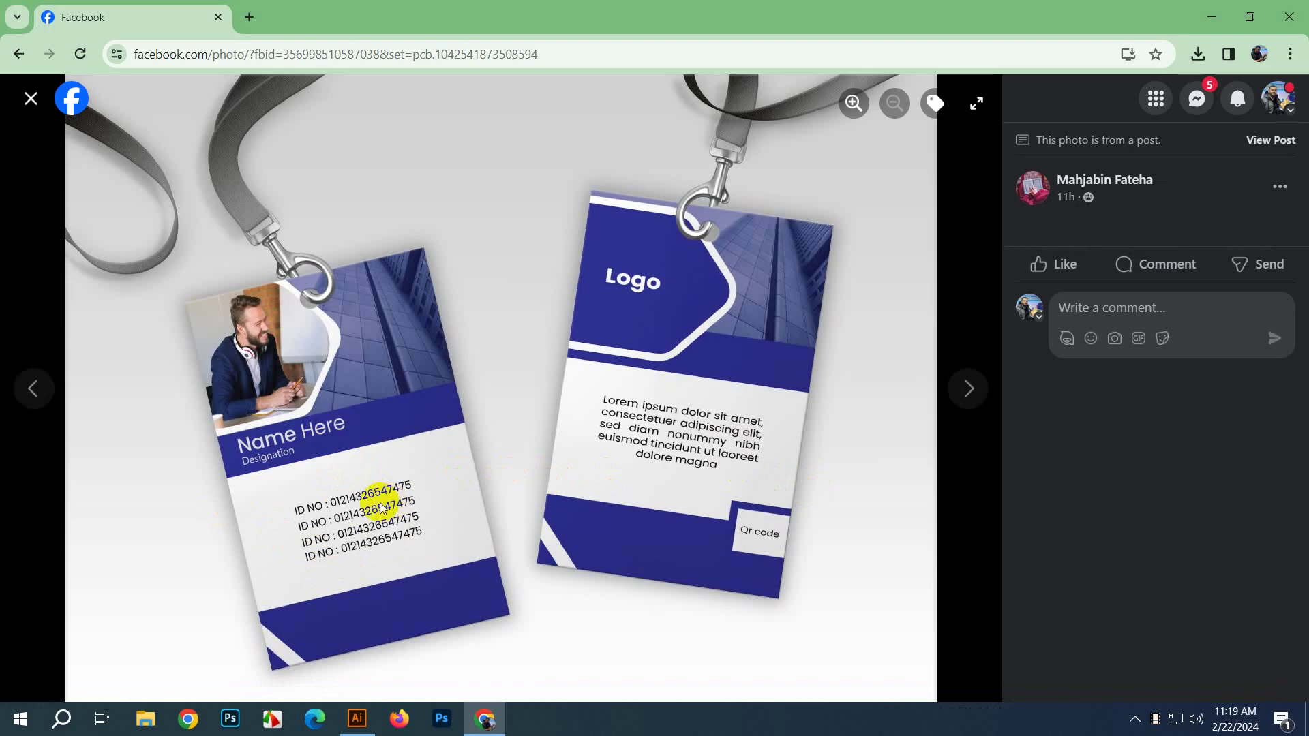
click(975, 390)
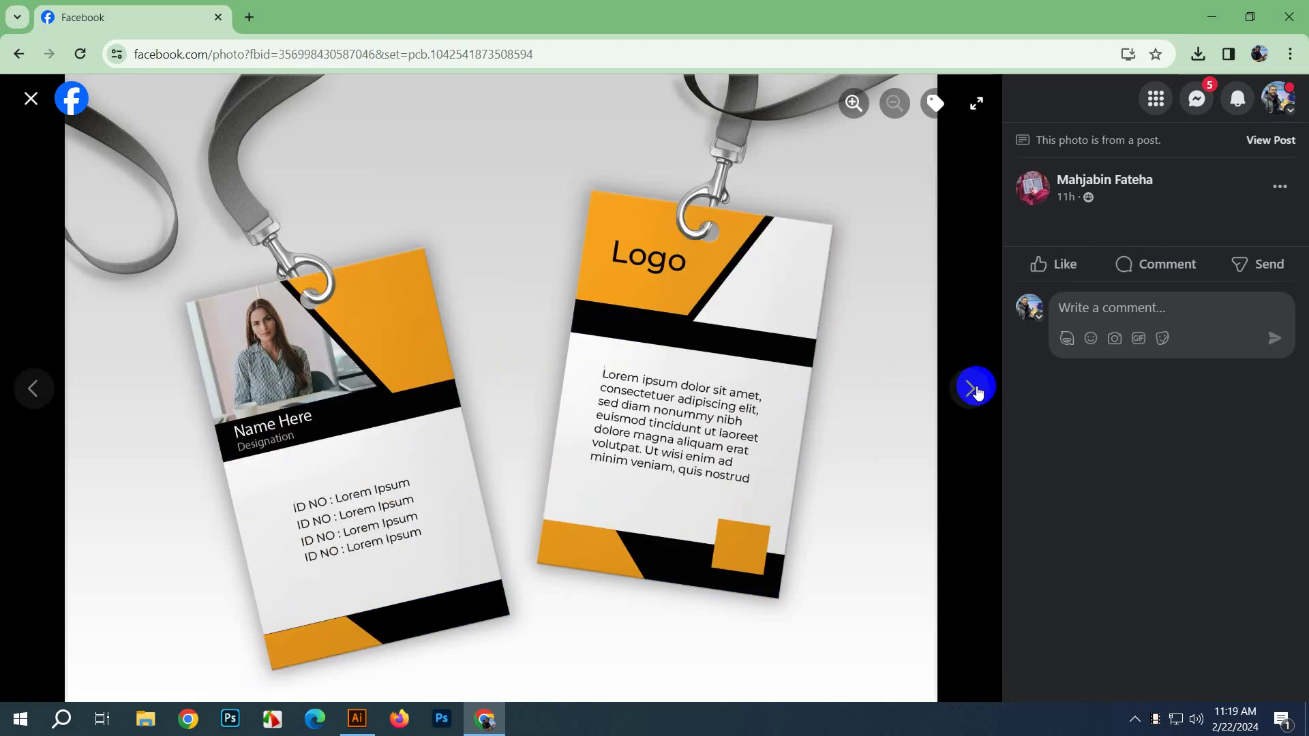
click(976, 391)
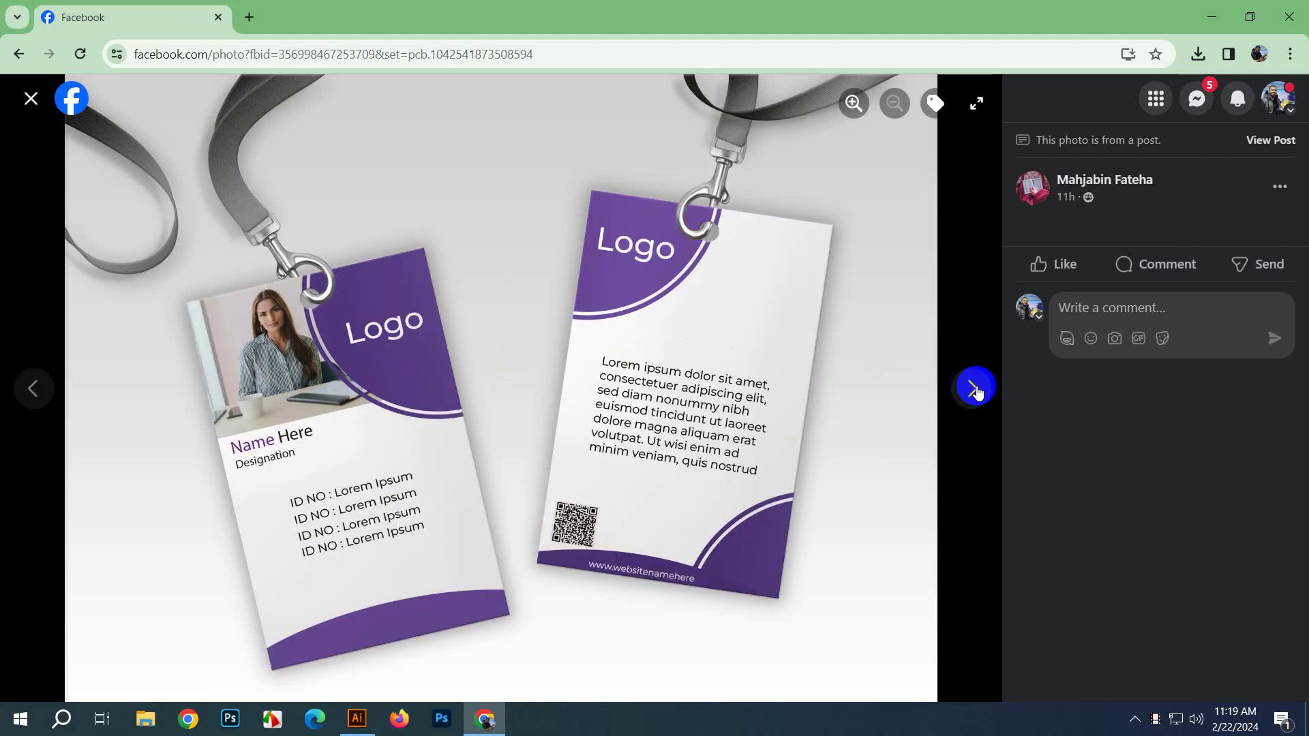
click(976, 390)
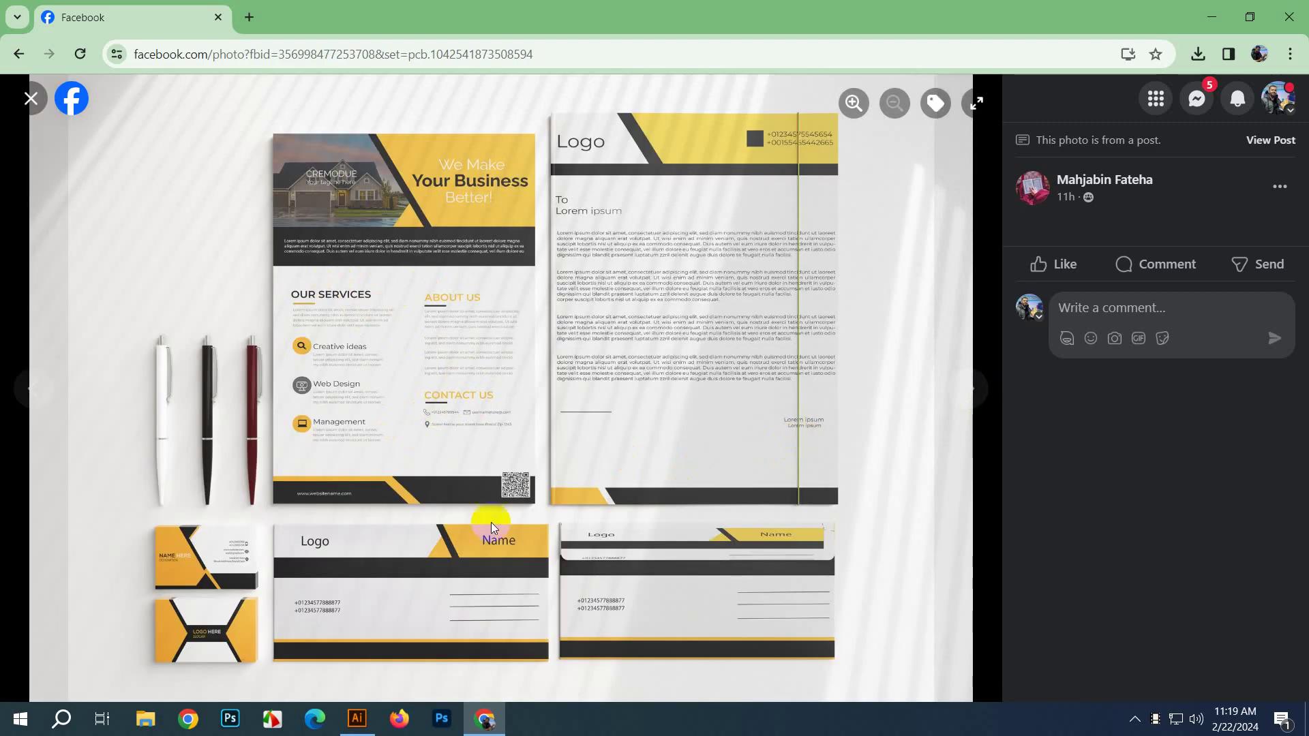
click(970, 390)
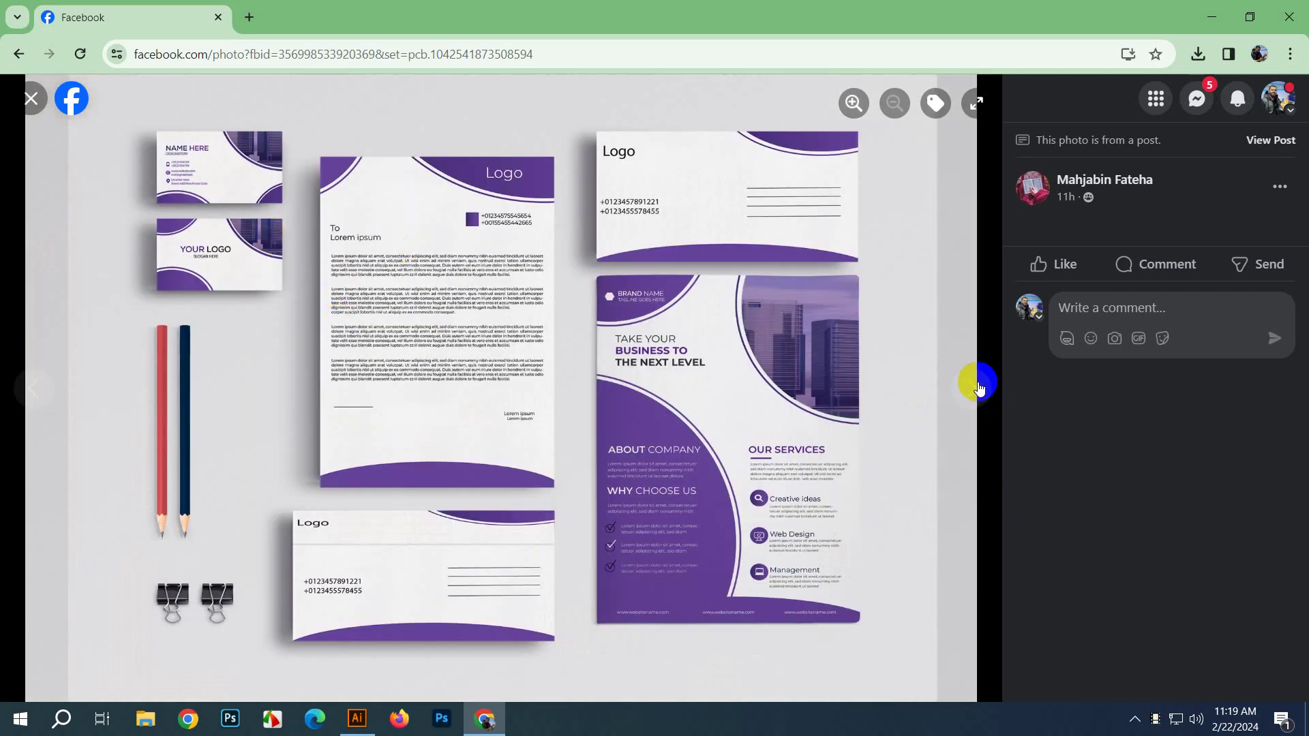
click(979, 388)
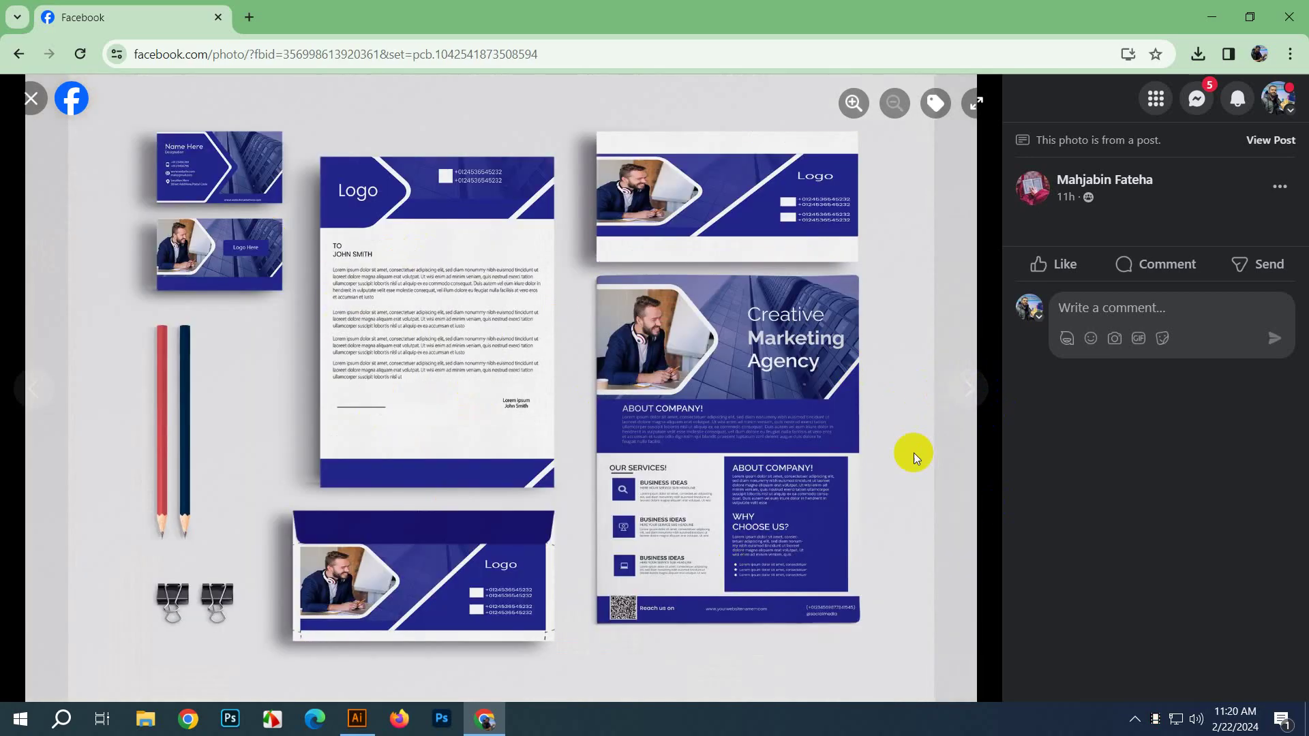
click(969, 384)
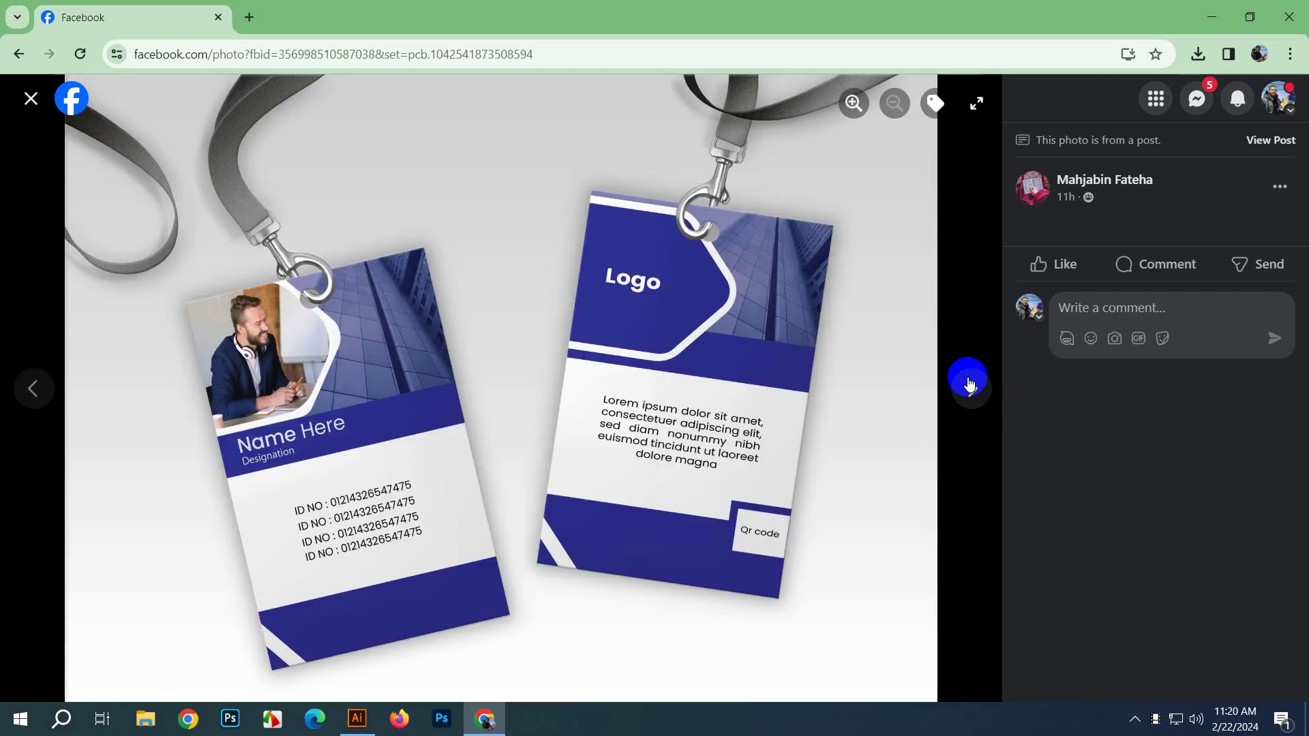
click(969, 384)
click(30, 98)
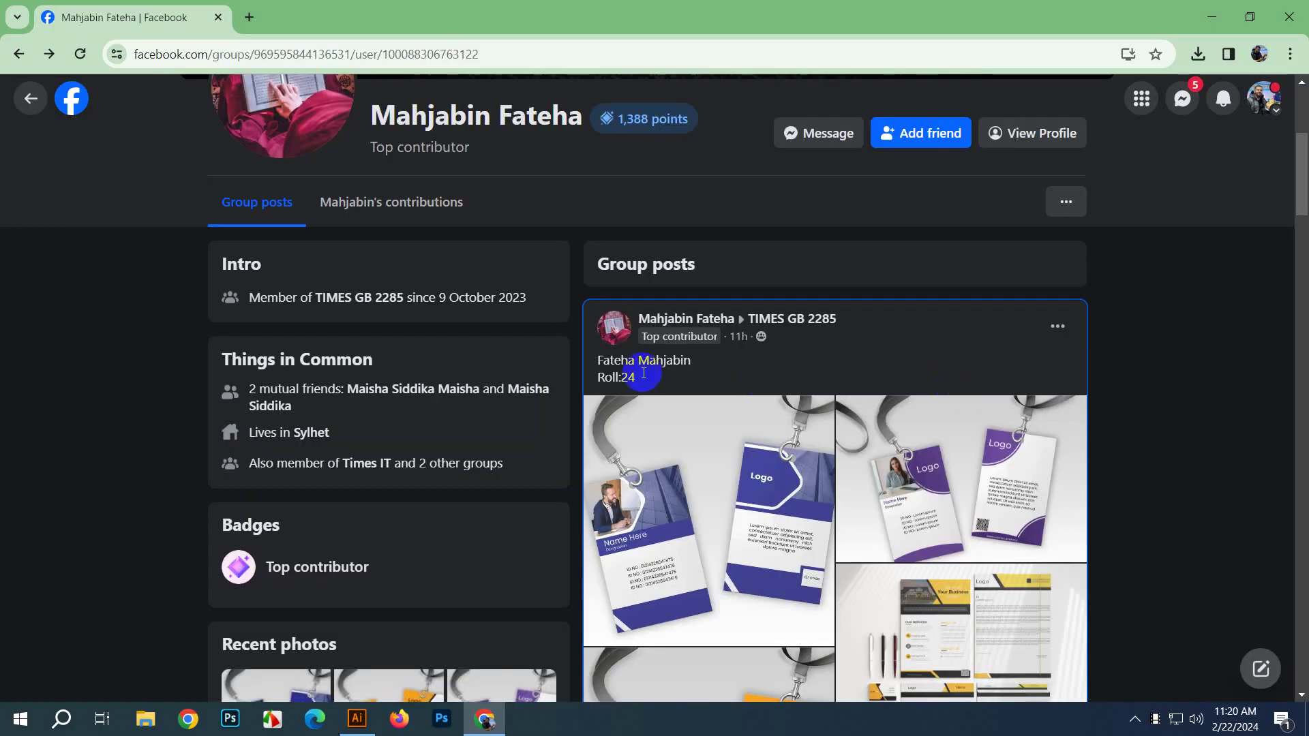
Step: Leave the student's group profile and view the Facebook home feed
click(28, 99)
click(68, 99)
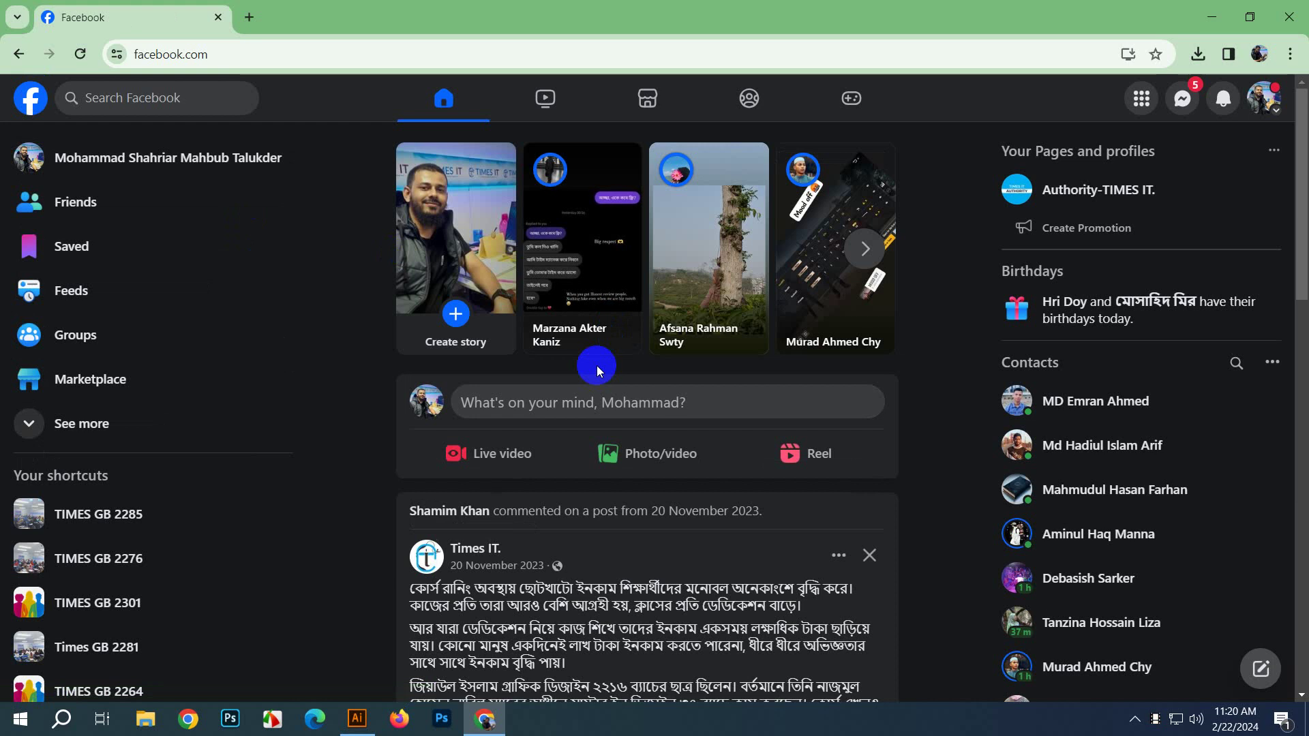
click(448, 313)
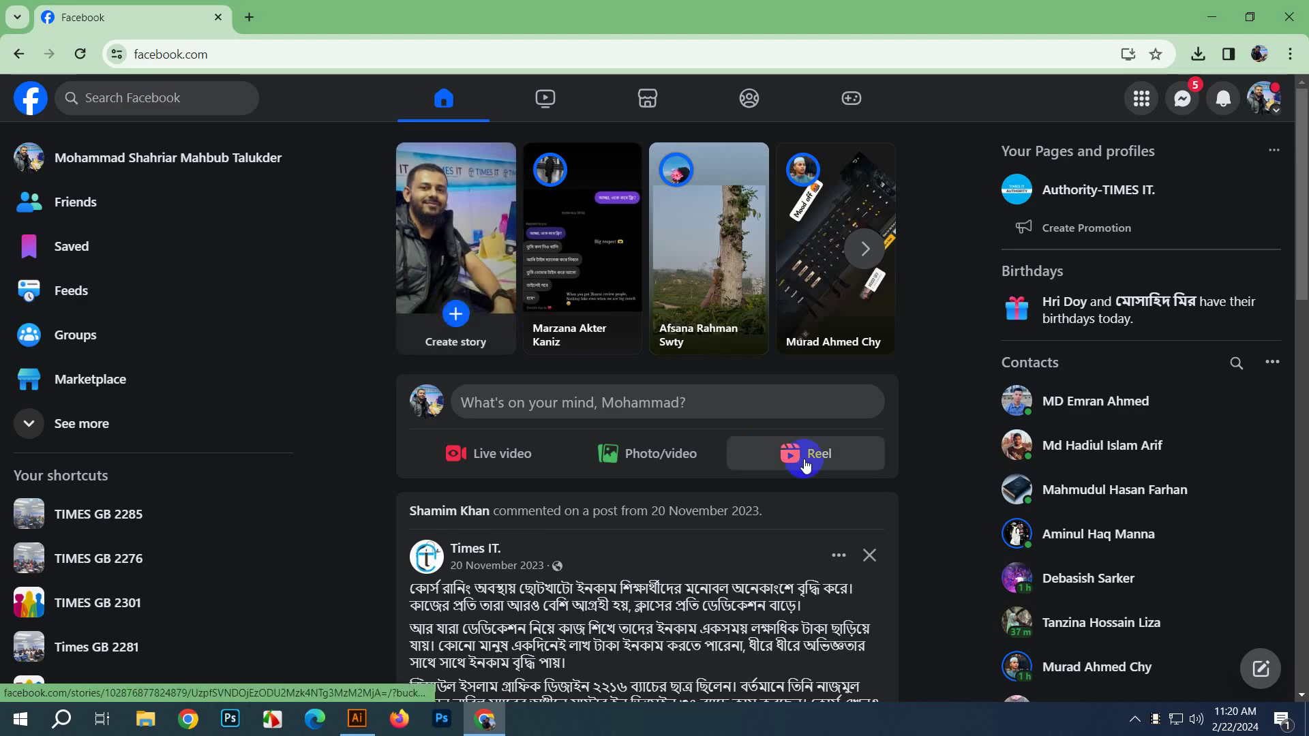
scroll(798, 455, down, 2)
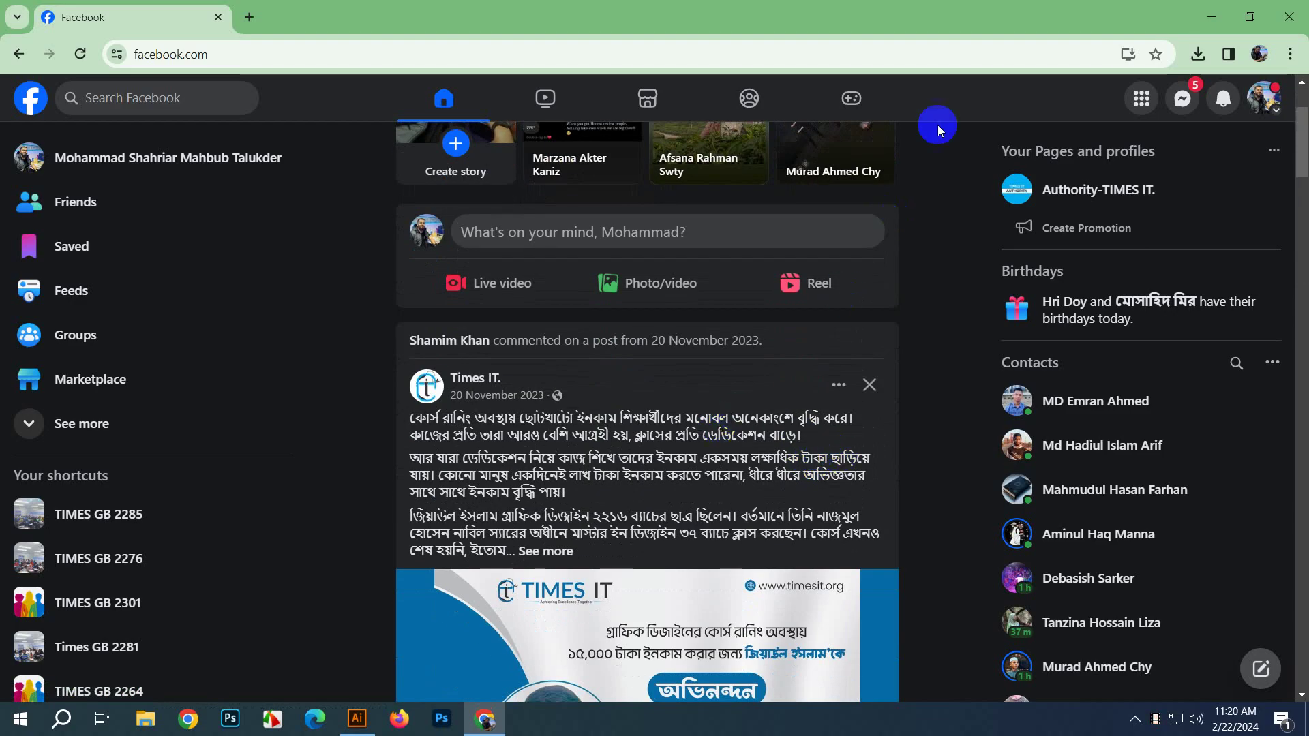
Step: Switch to Illustrator, expand Layer 1 and open the linked file's name for editing without changing it
click(1199, 15)
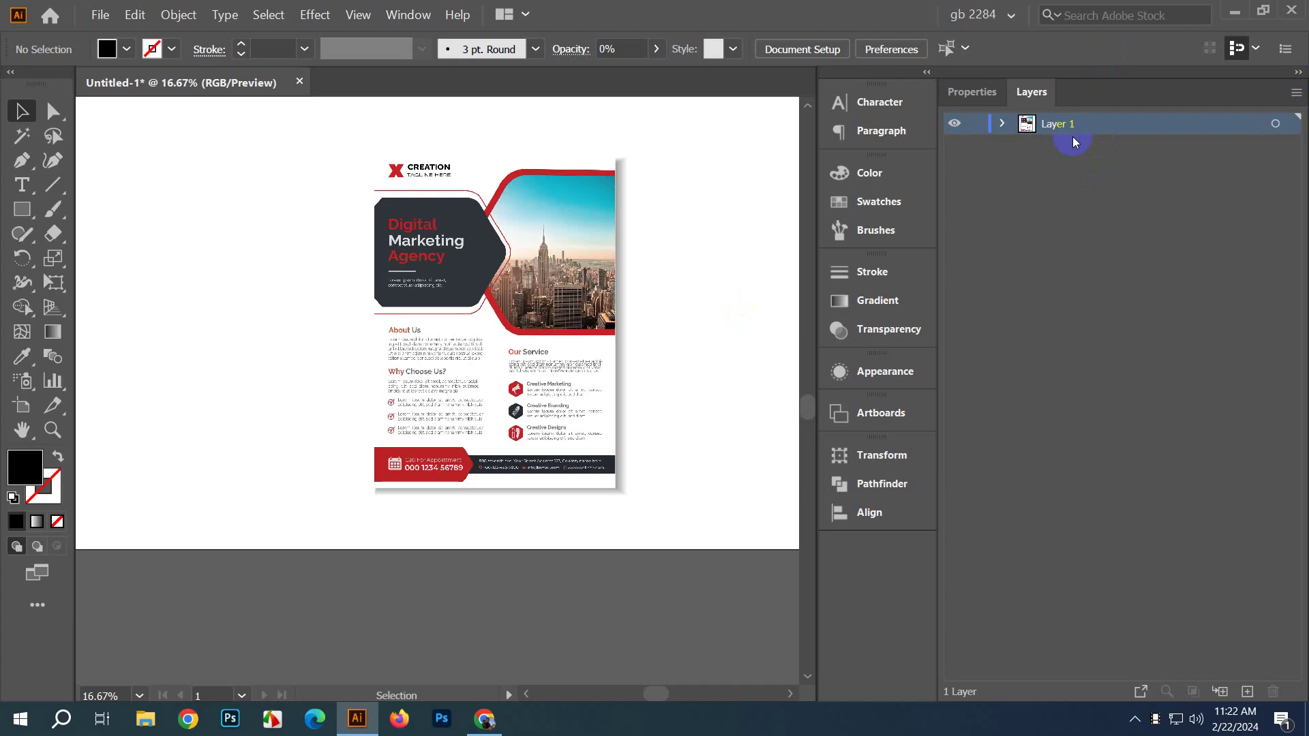
click(1001, 123)
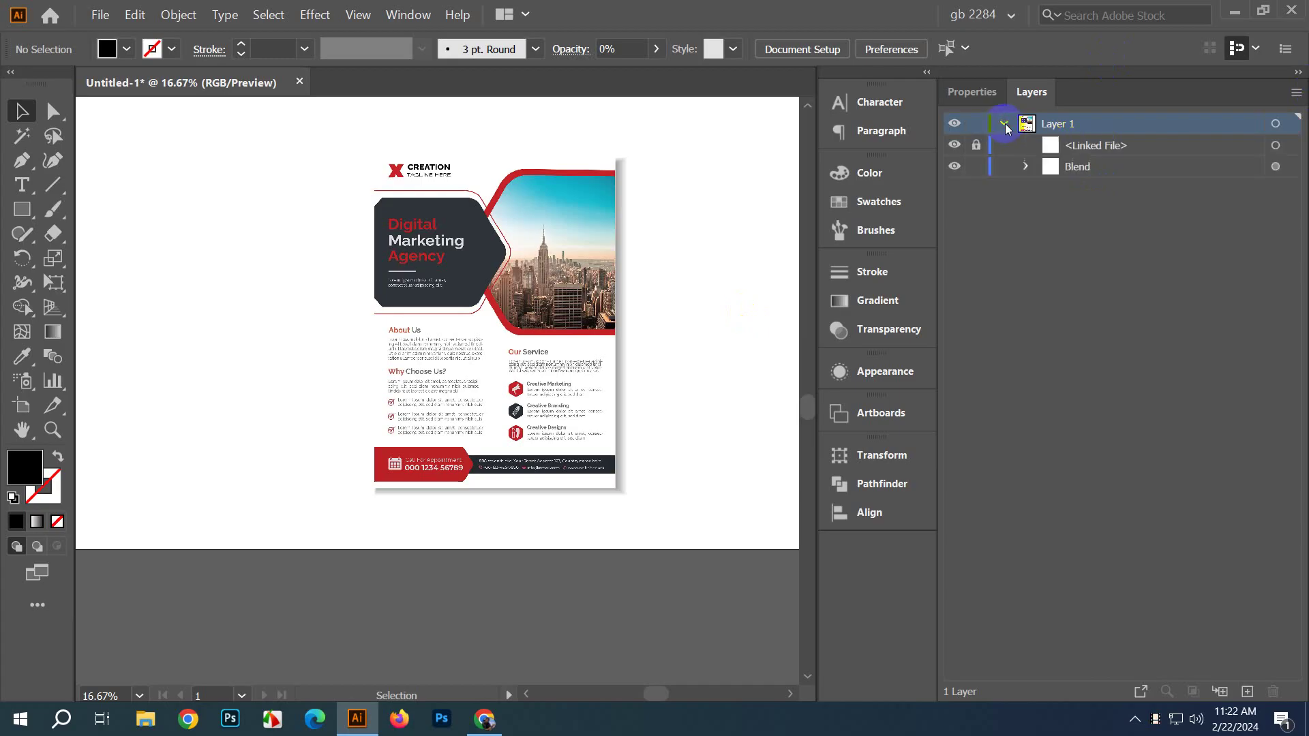
double_click(1082, 153)
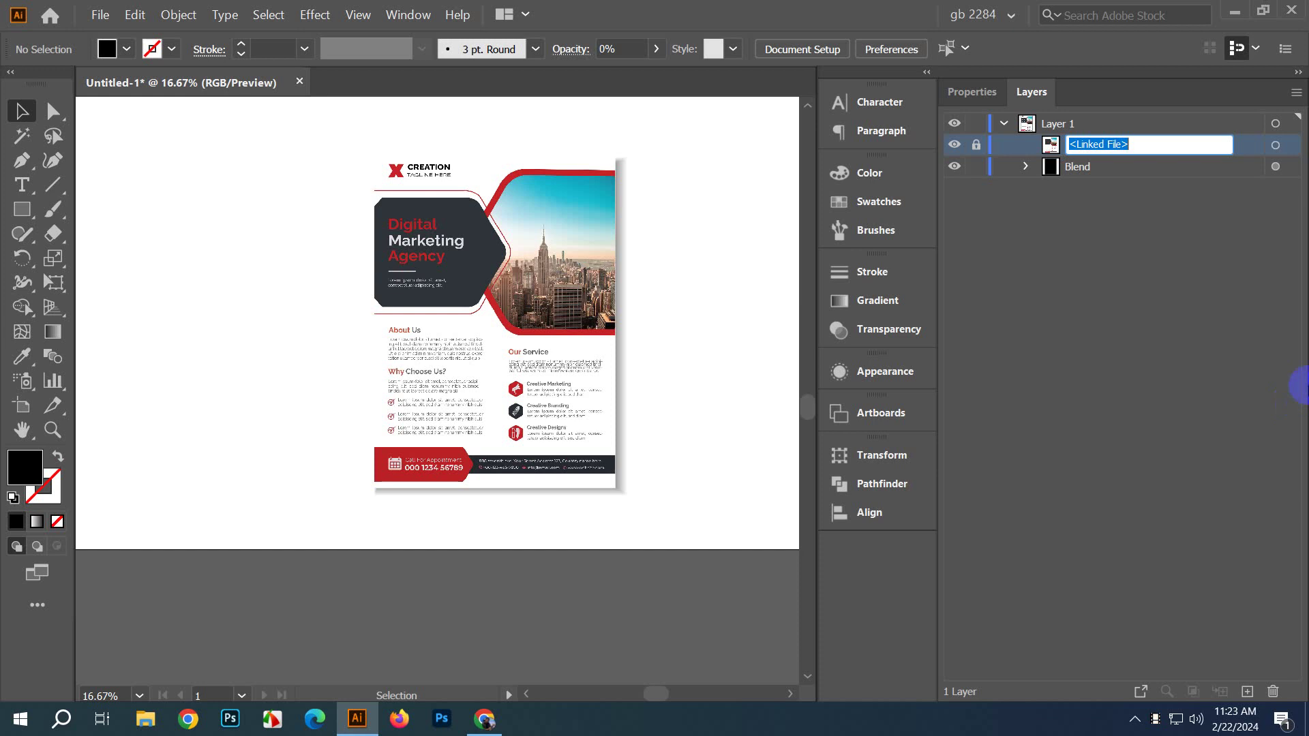
click(654, 353)
Step: Delete the blend shadow and the linked flyer image from the artboard
scroll(653, 353, down, 3)
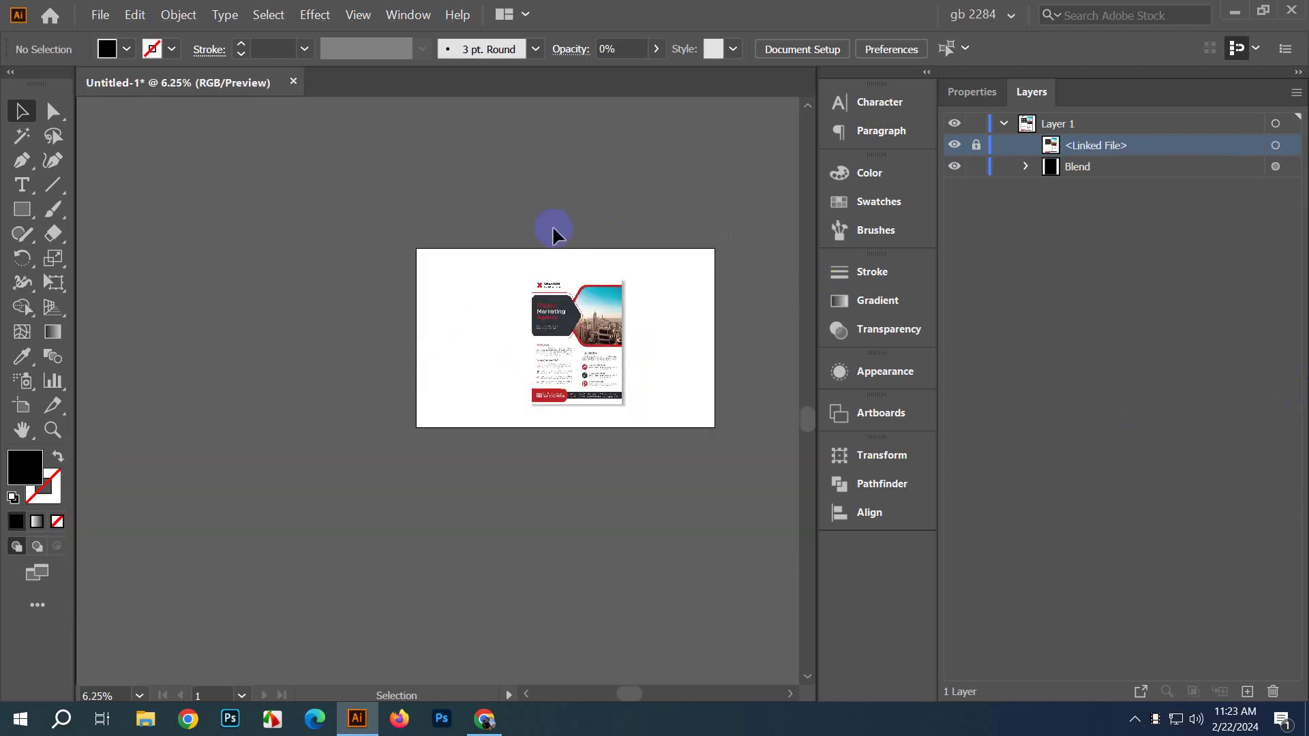
drag(501, 235, 665, 405)
key(Delete)
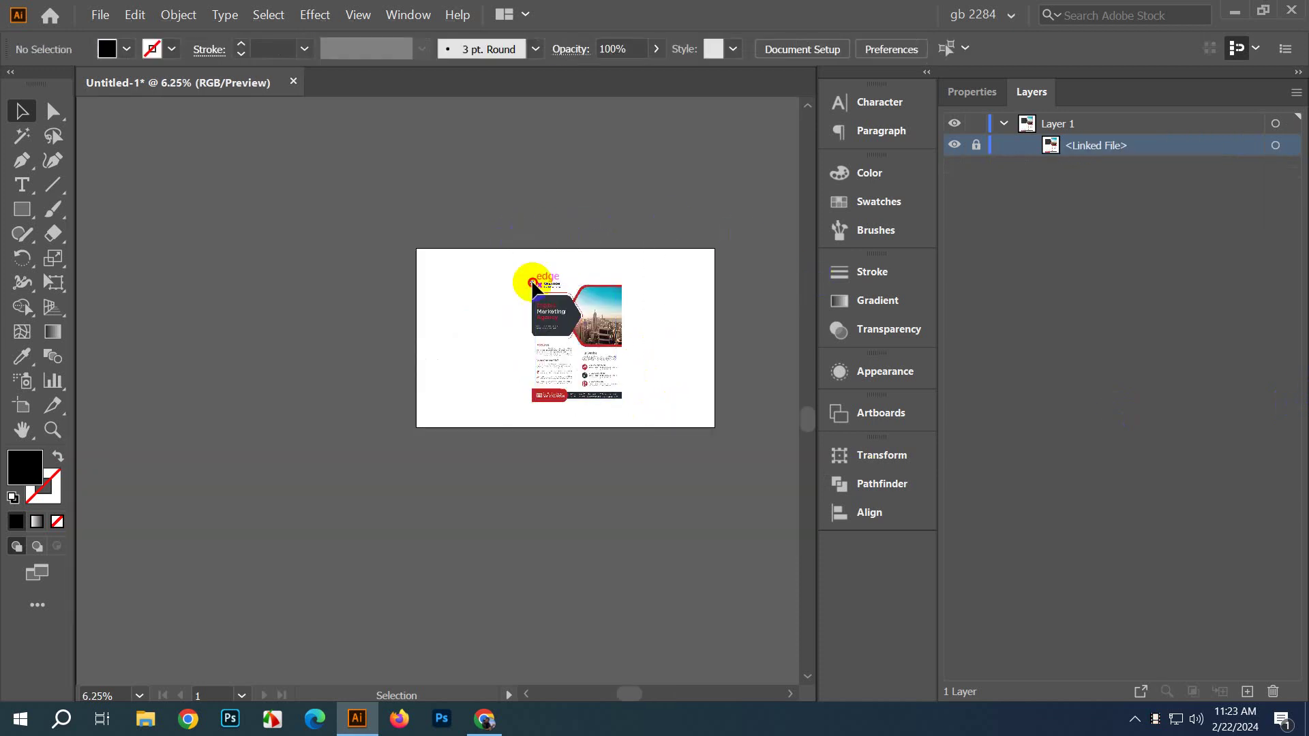
click(592, 349)
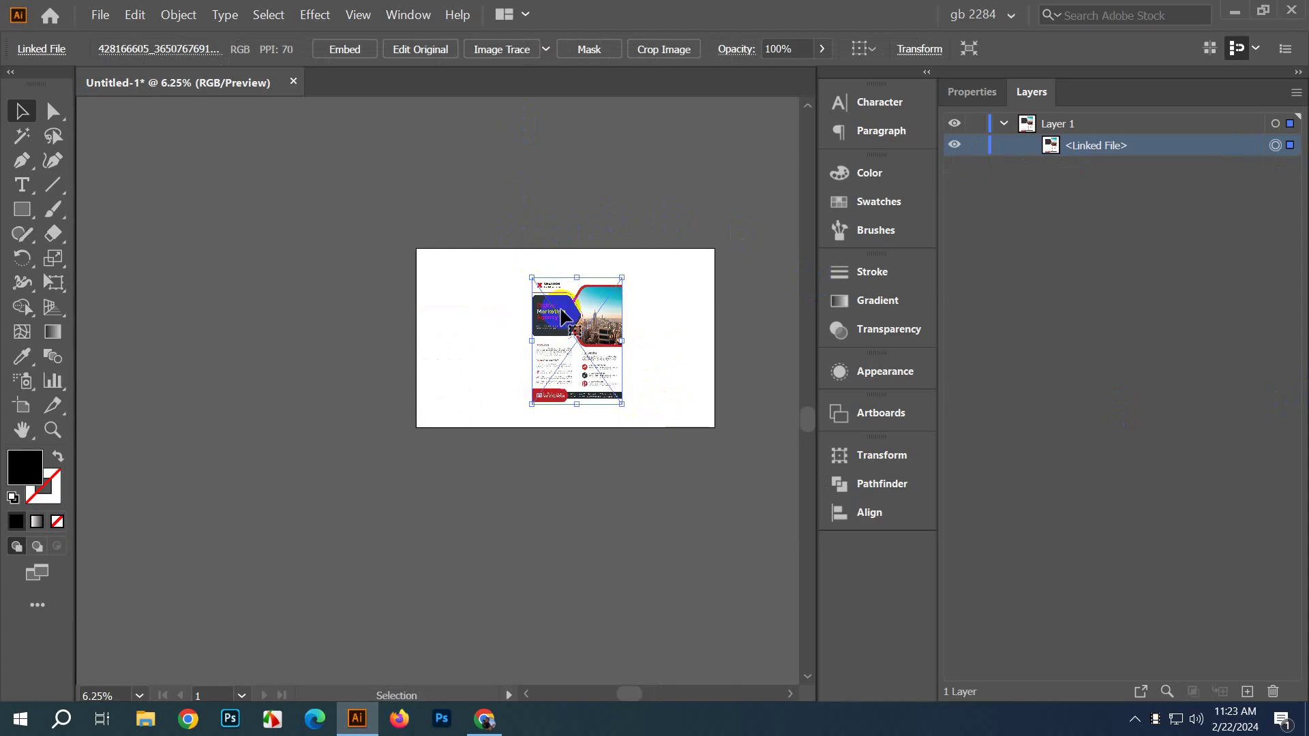
key(Delete)
Step: Draw a tall black ellipse beside the artboard's left edge with the Ellipse tool and deselect it
drag(22, 210, 102, 259)
drag(191, 207, 374, 451)
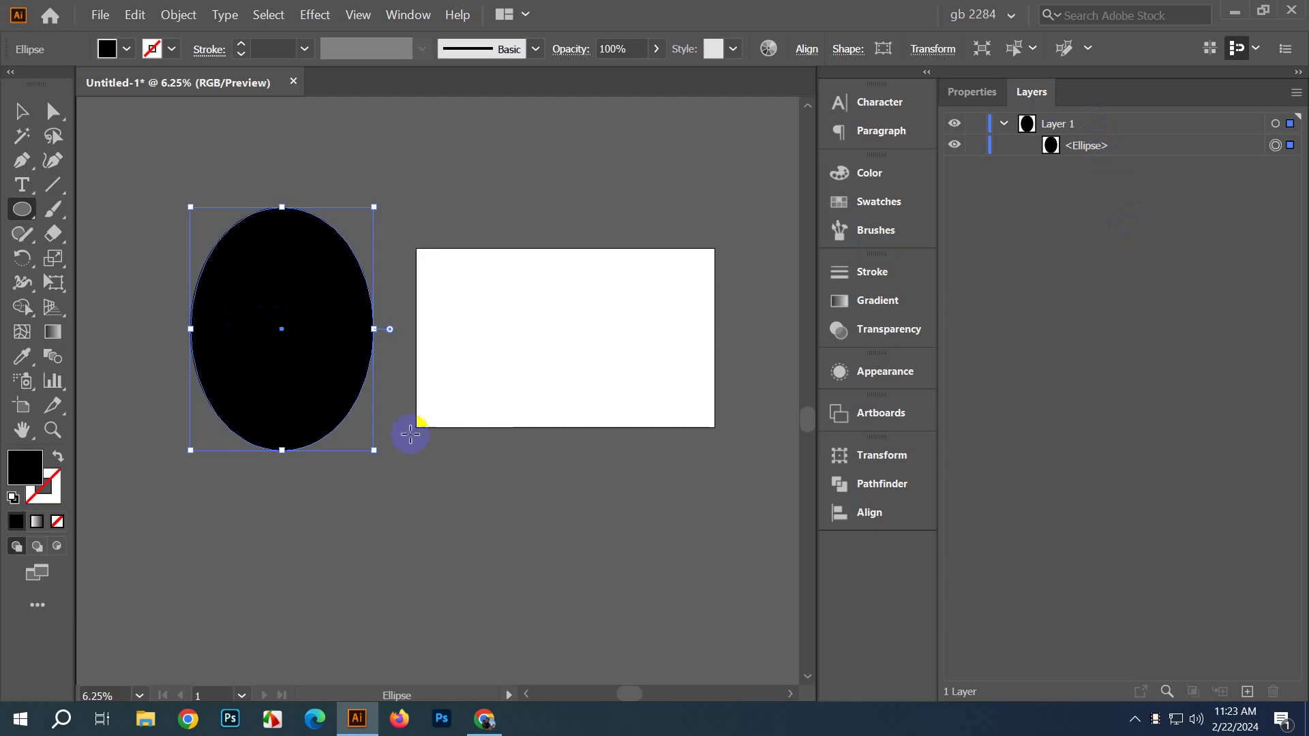
click(22, 110)
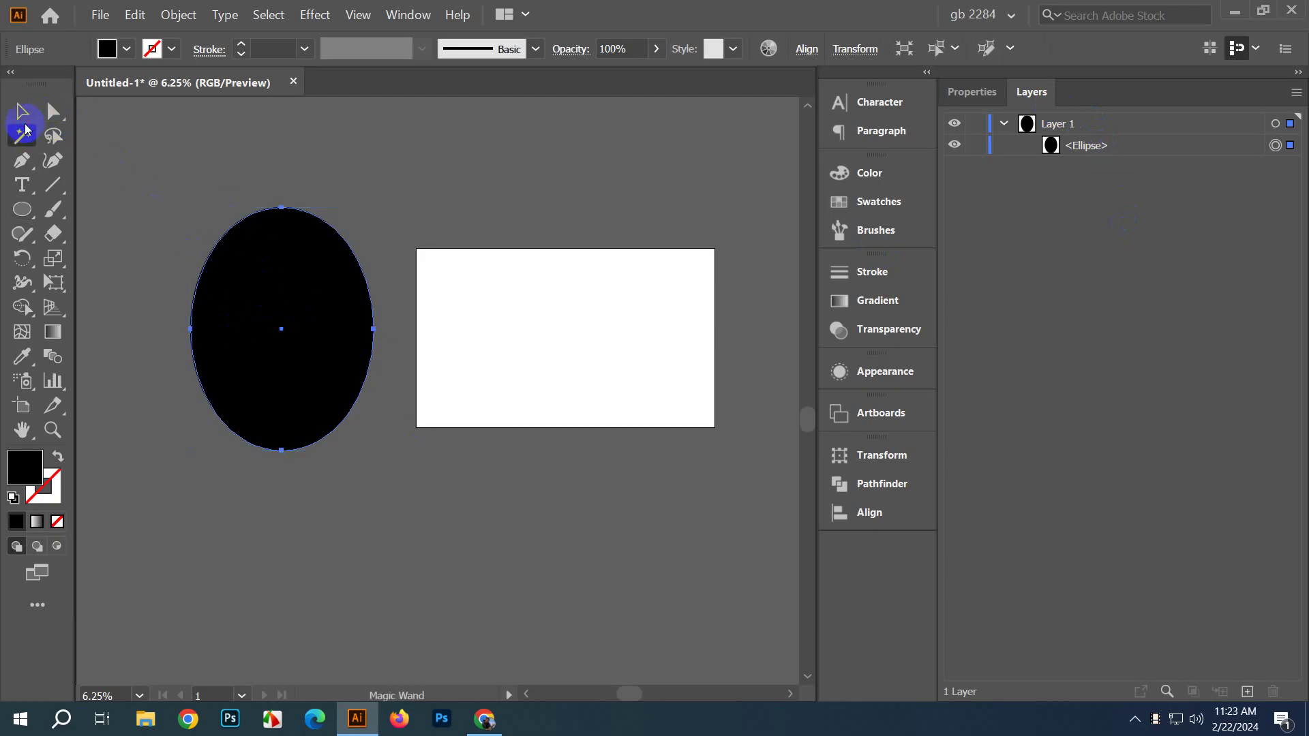
click(532, 206)
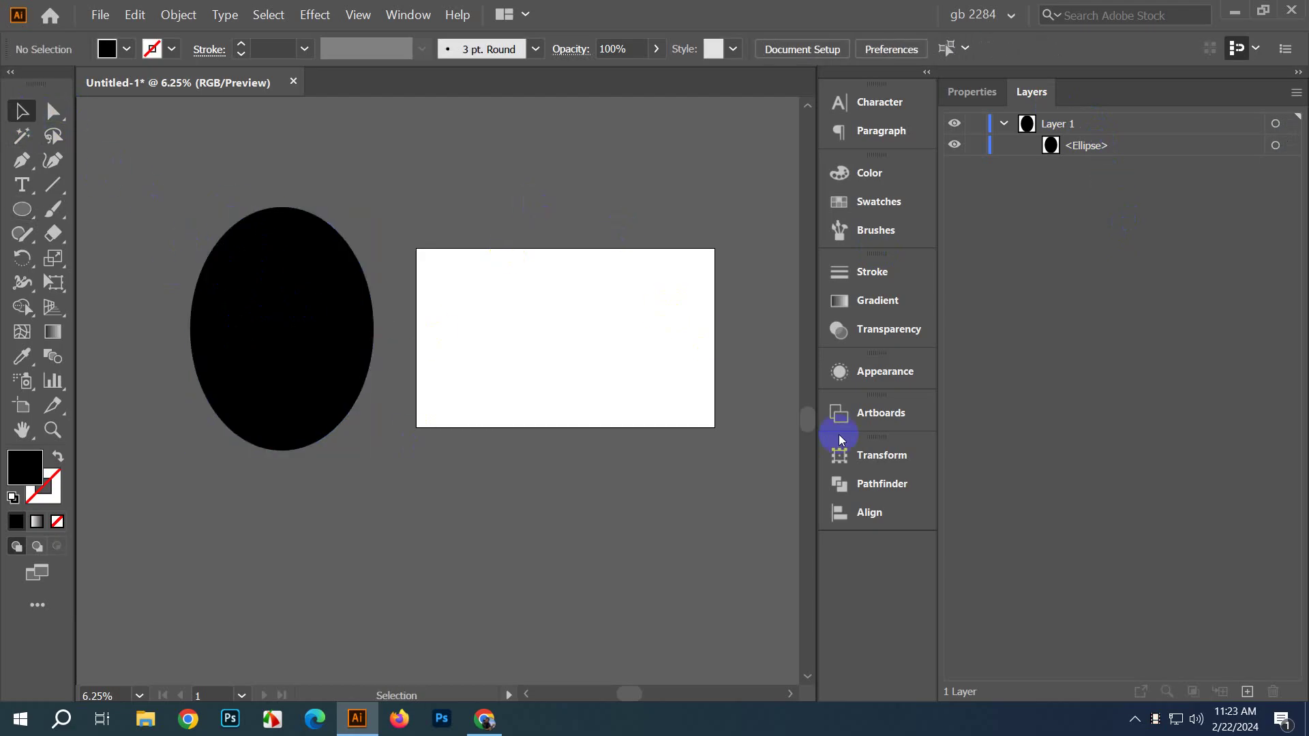
Step: Add a second layer and draw a black circle on it, just below the artboard
click(1248, 692)
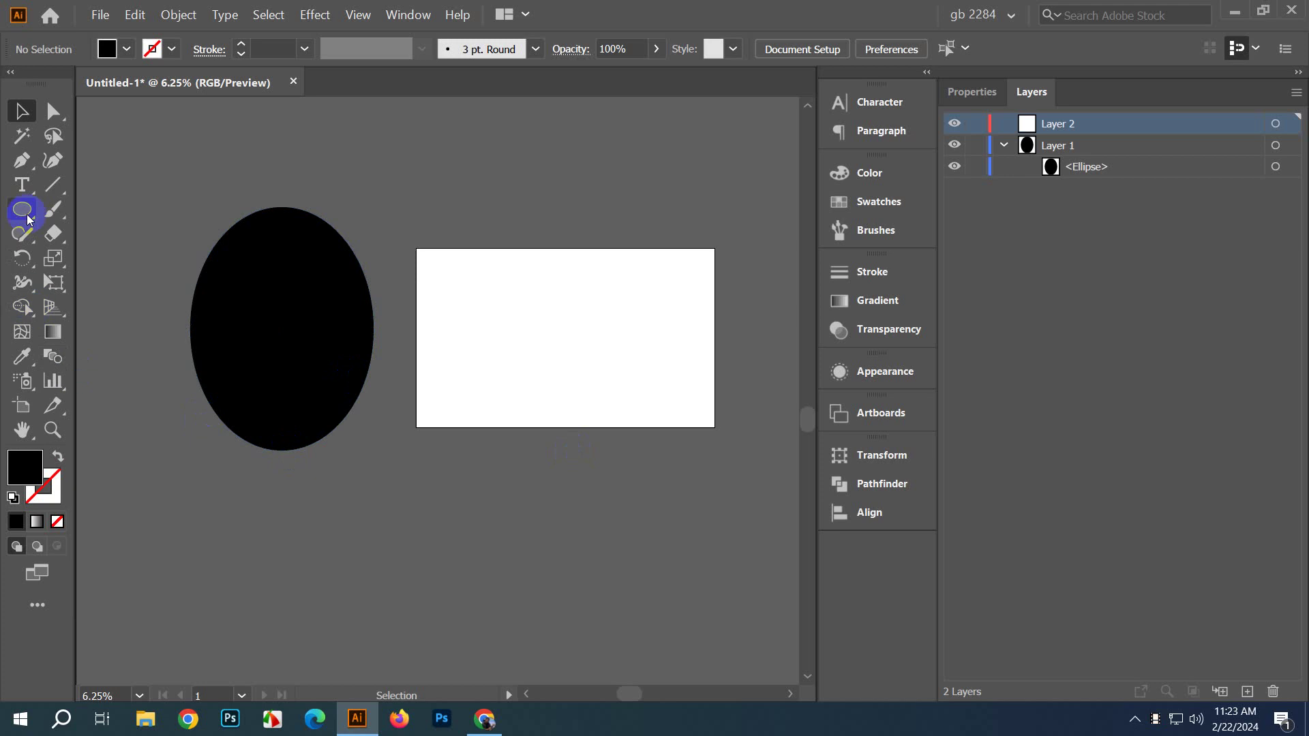
drag(22, 209, 96, 256)
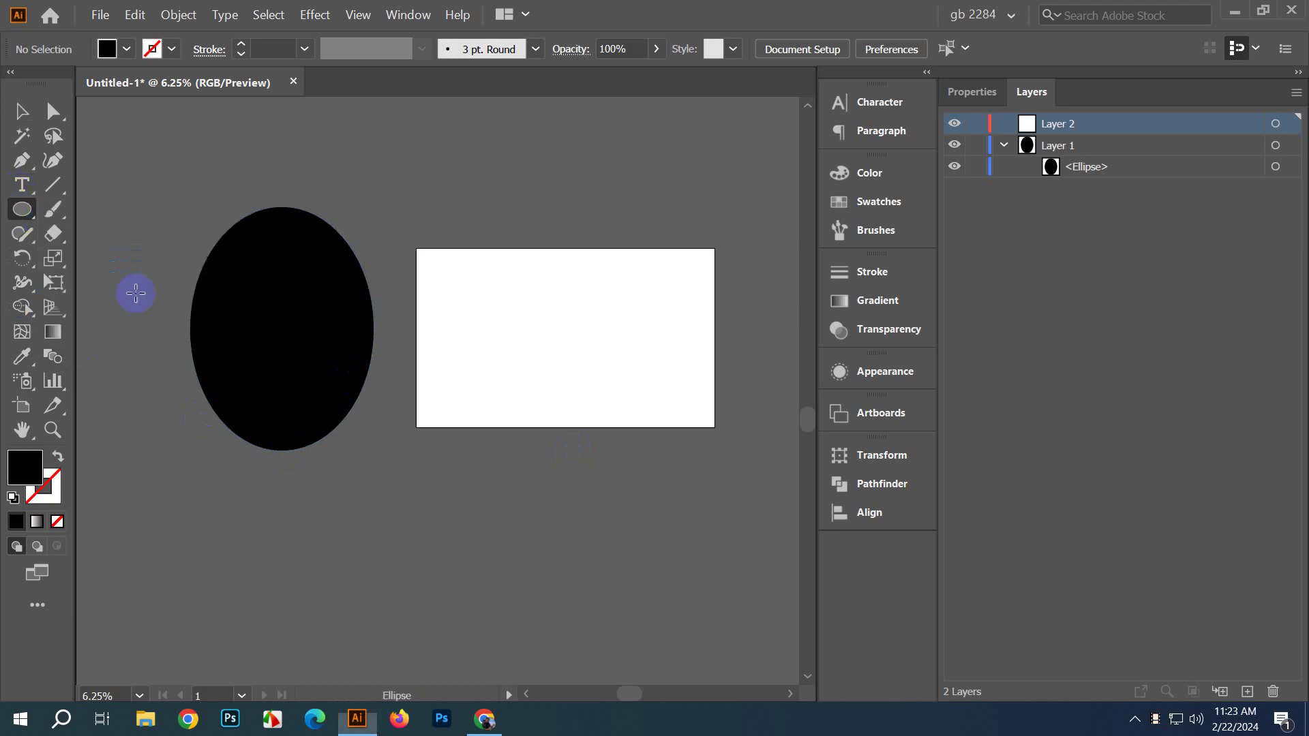
drag(410, 446, 569, 591)
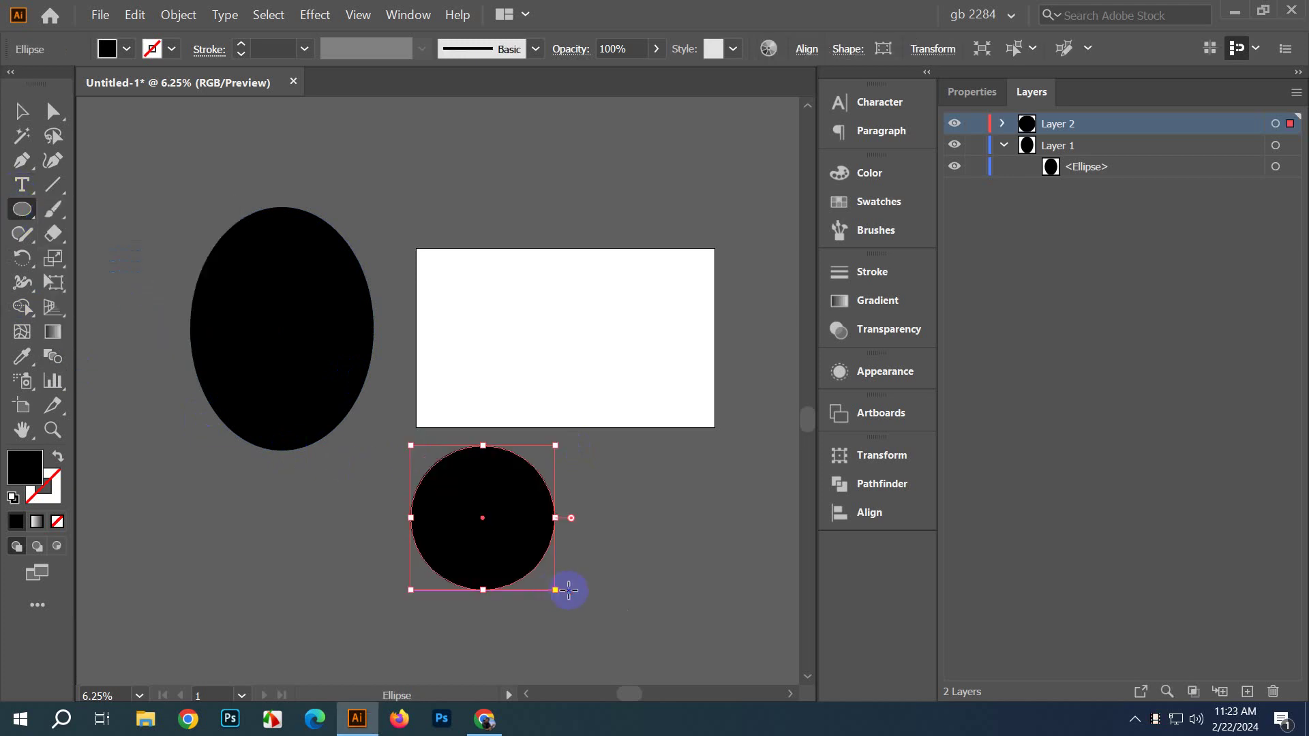
drag(532, 503, 527, 532)
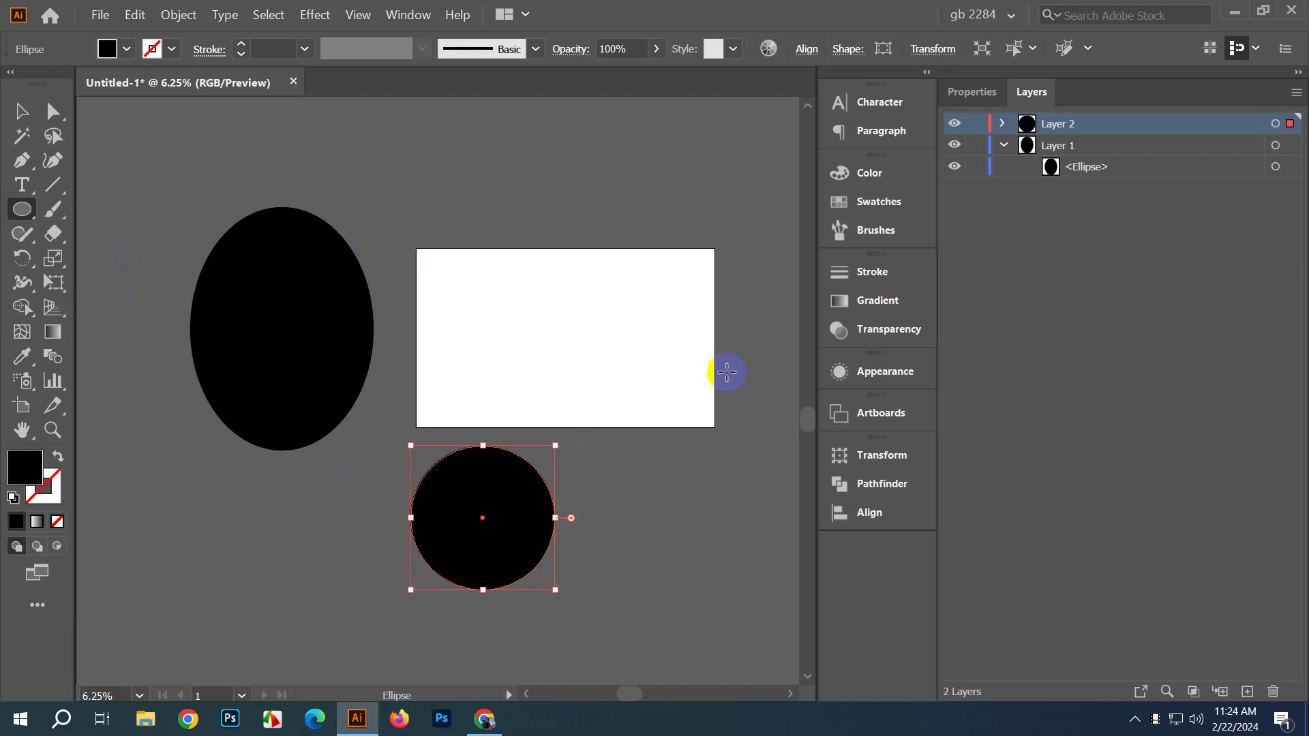
click(20, 111)
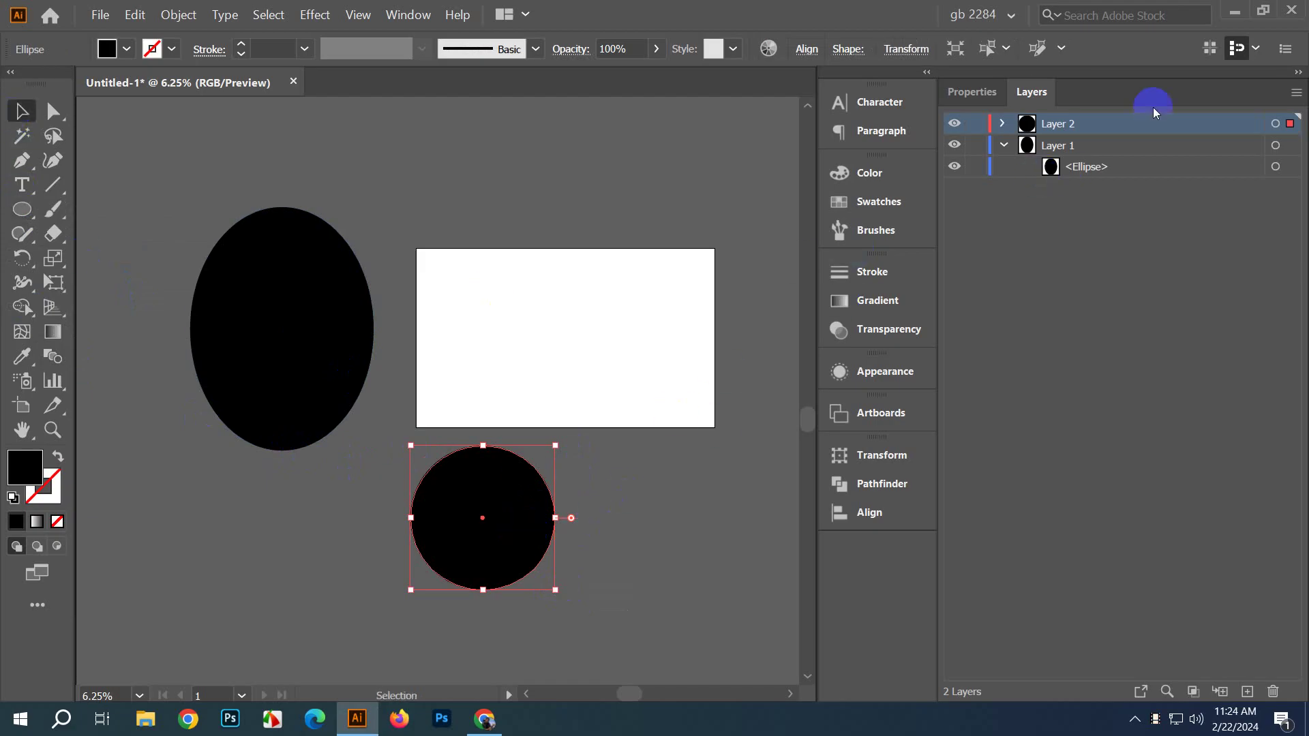
Step: Select the ellipse and the circle in turn to examine which layer each one belongs to
click(291, 270)
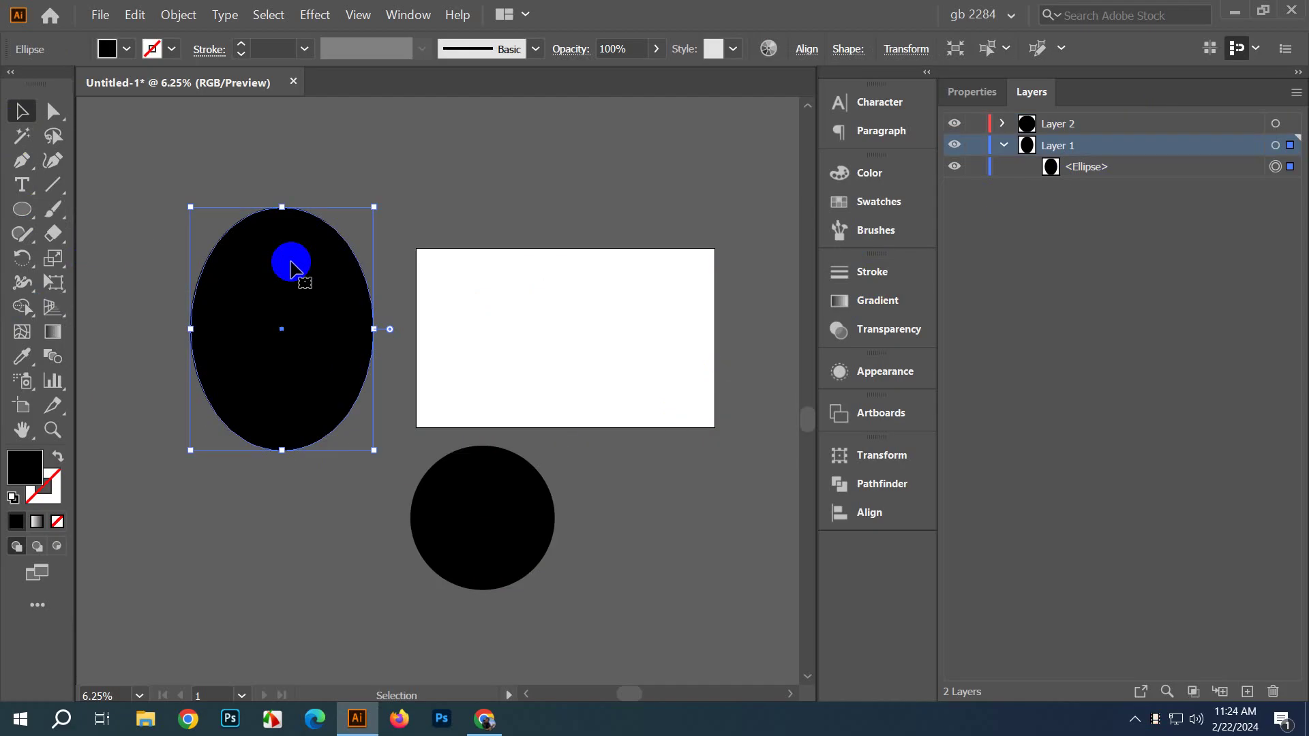
click(1003, 148)
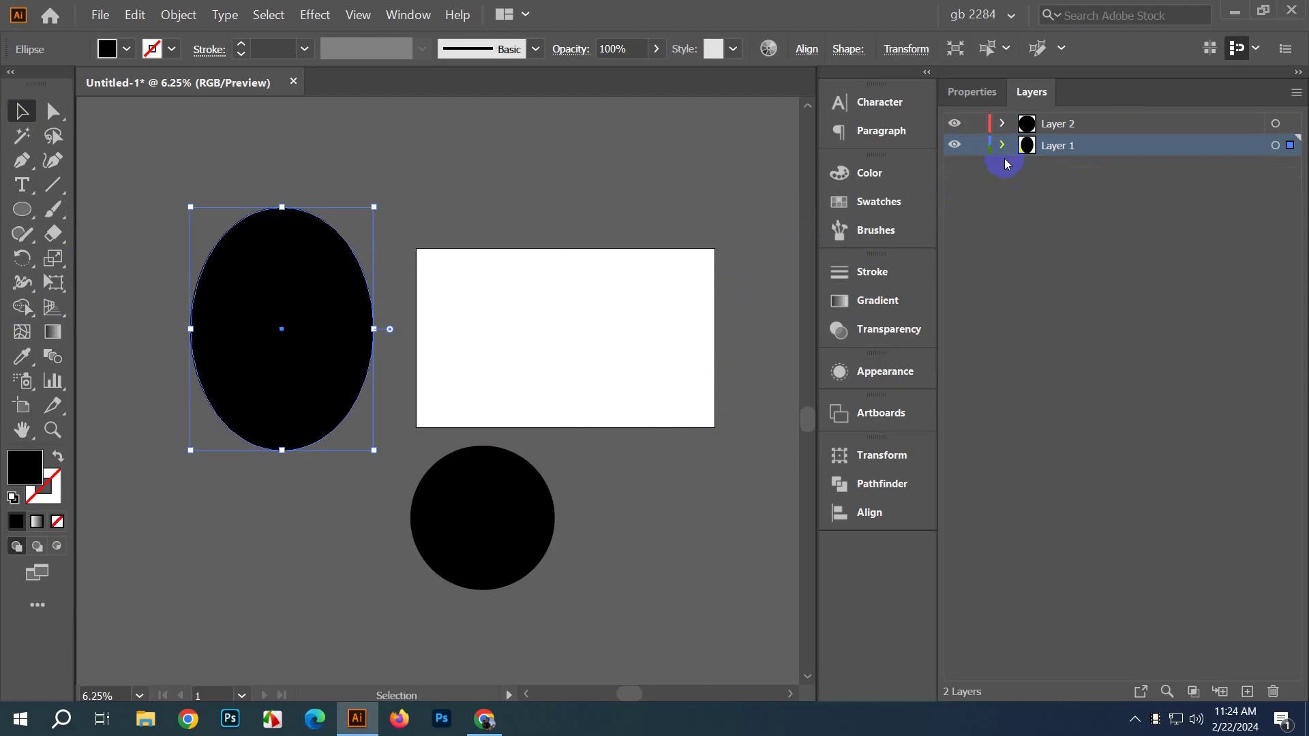
click(1002, 145)
click(483, 518)
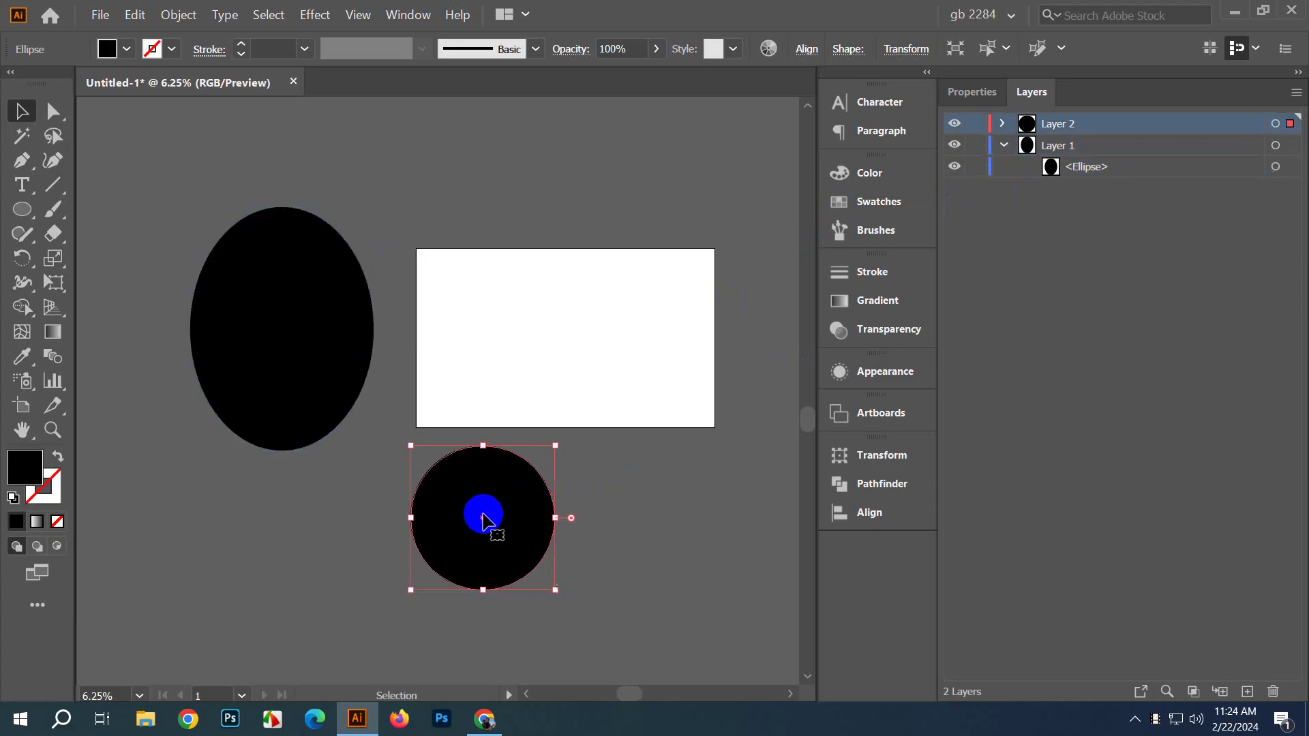
click(1107, 133)
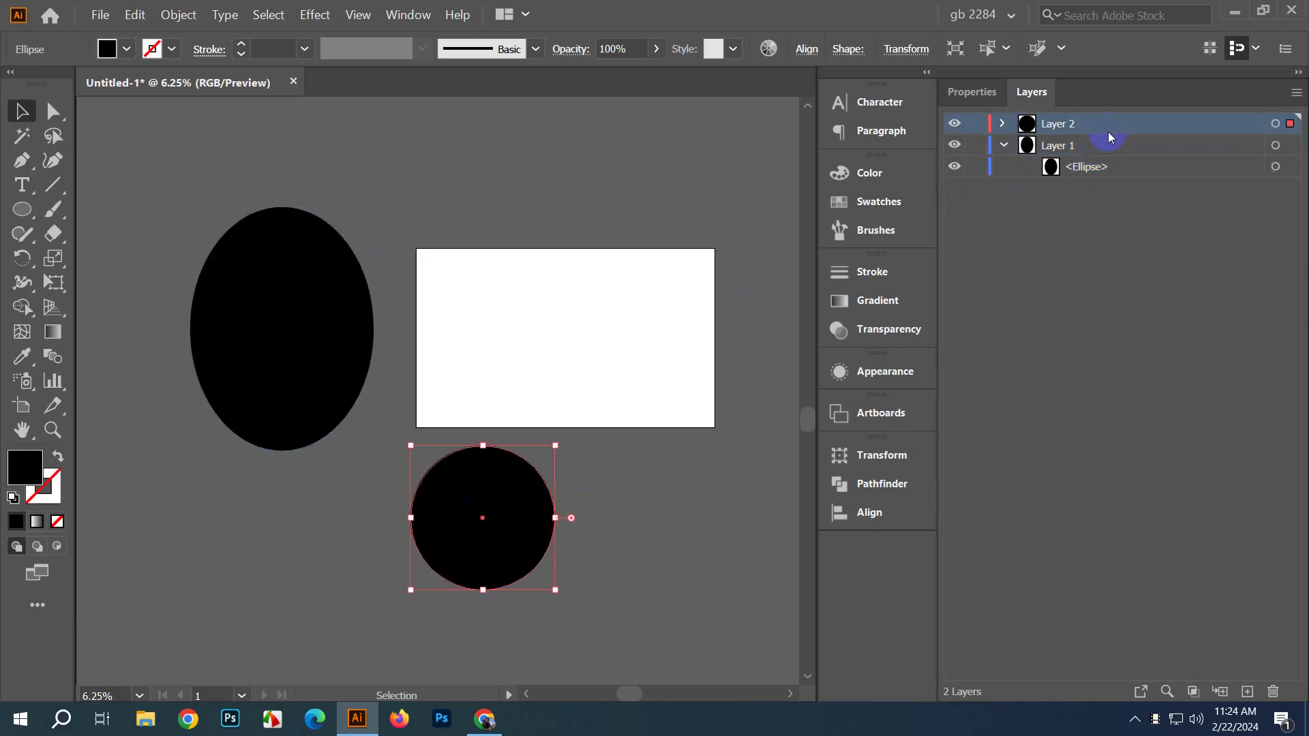
click(472, 503)
click(489, 477)
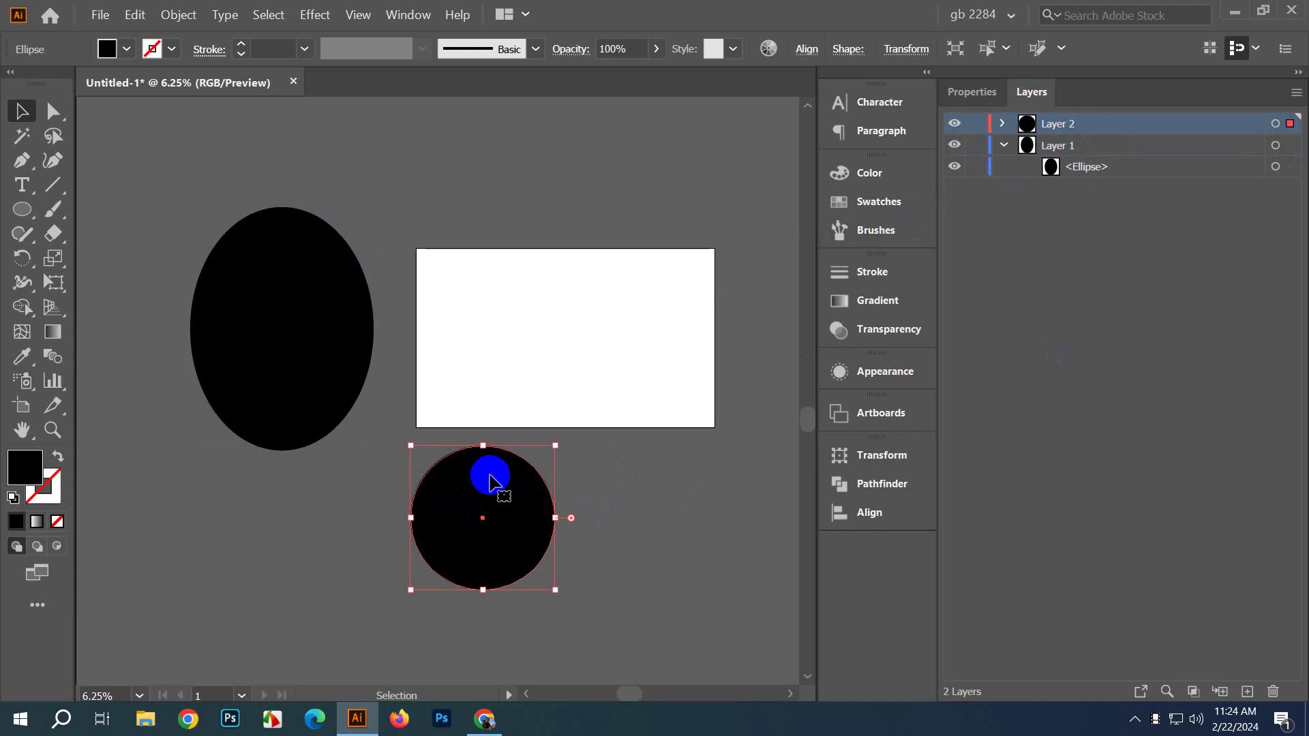
Step: Open the ellipse's name in Layer 1 for editing and clear it
click(1086, 167)
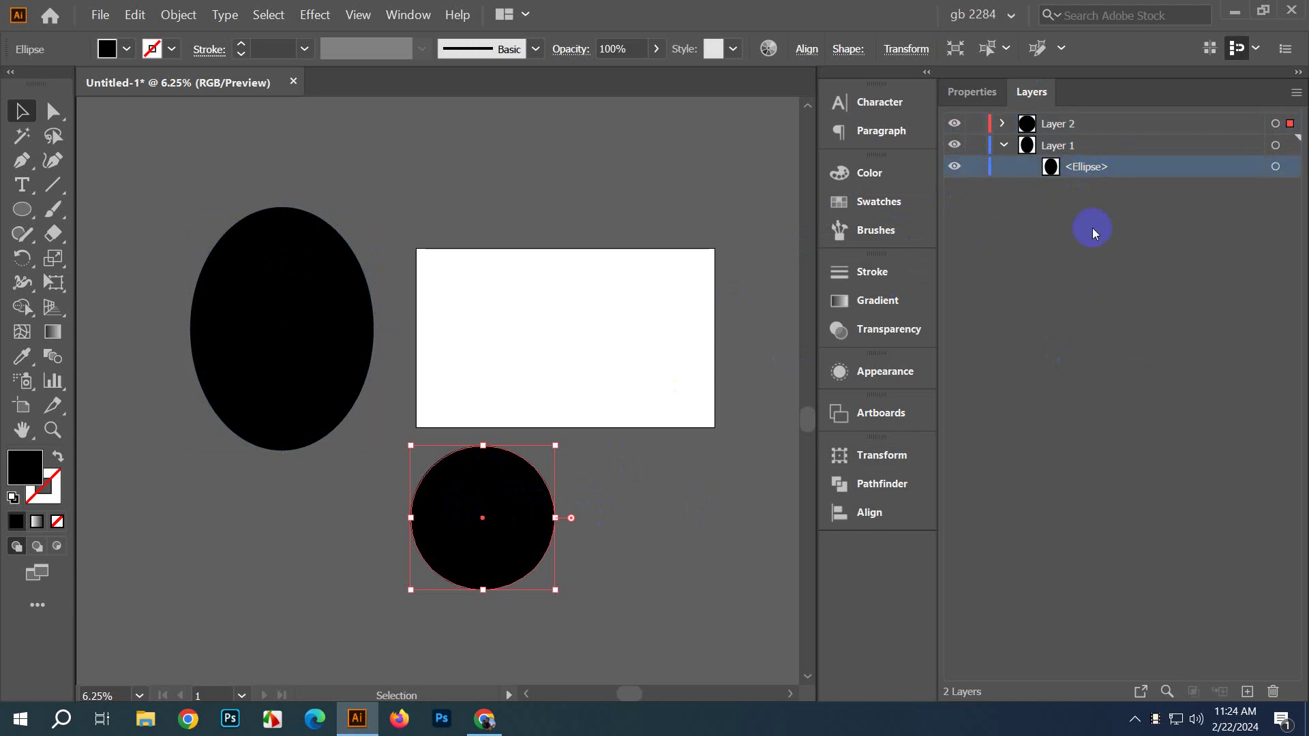
double_click(1085, 169)
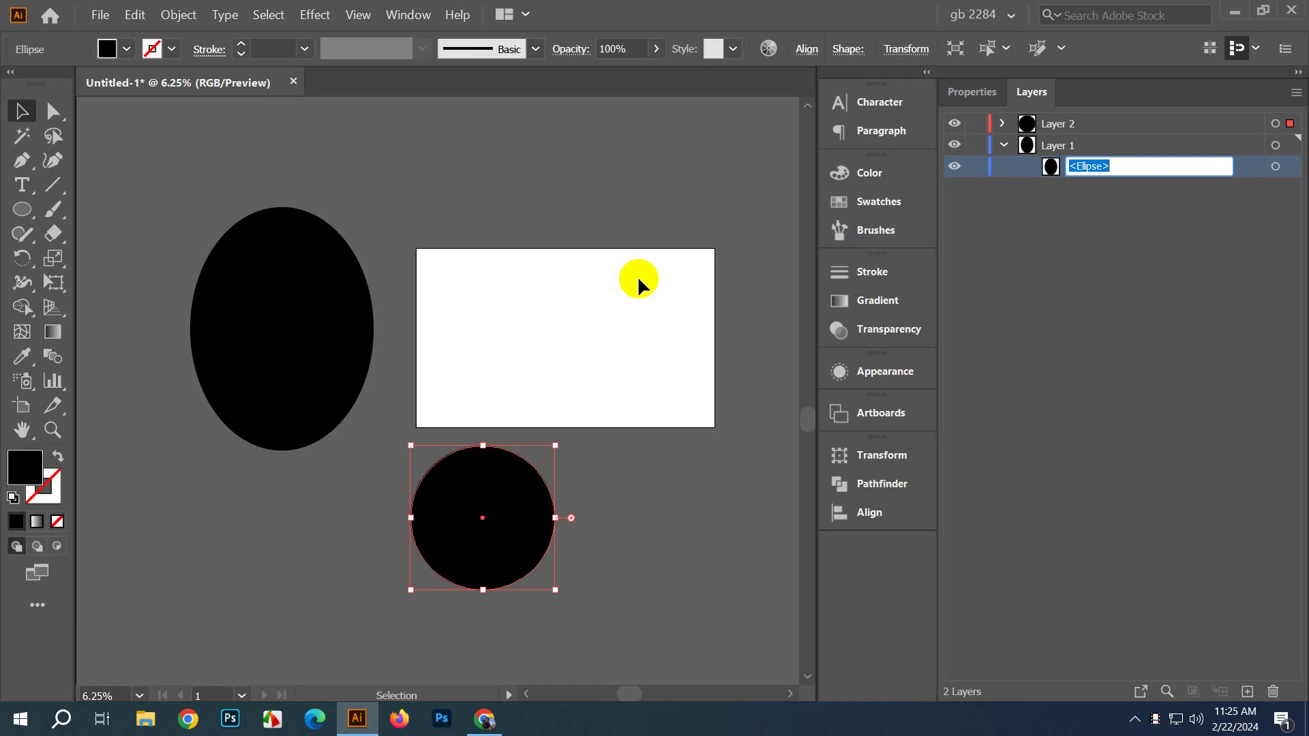
key(BackSpace)
Step: Group the tall ellipse from Layer 1 with the circle from Layer 2
drag(247, 140, 578, 591)
key(ctrl+g)
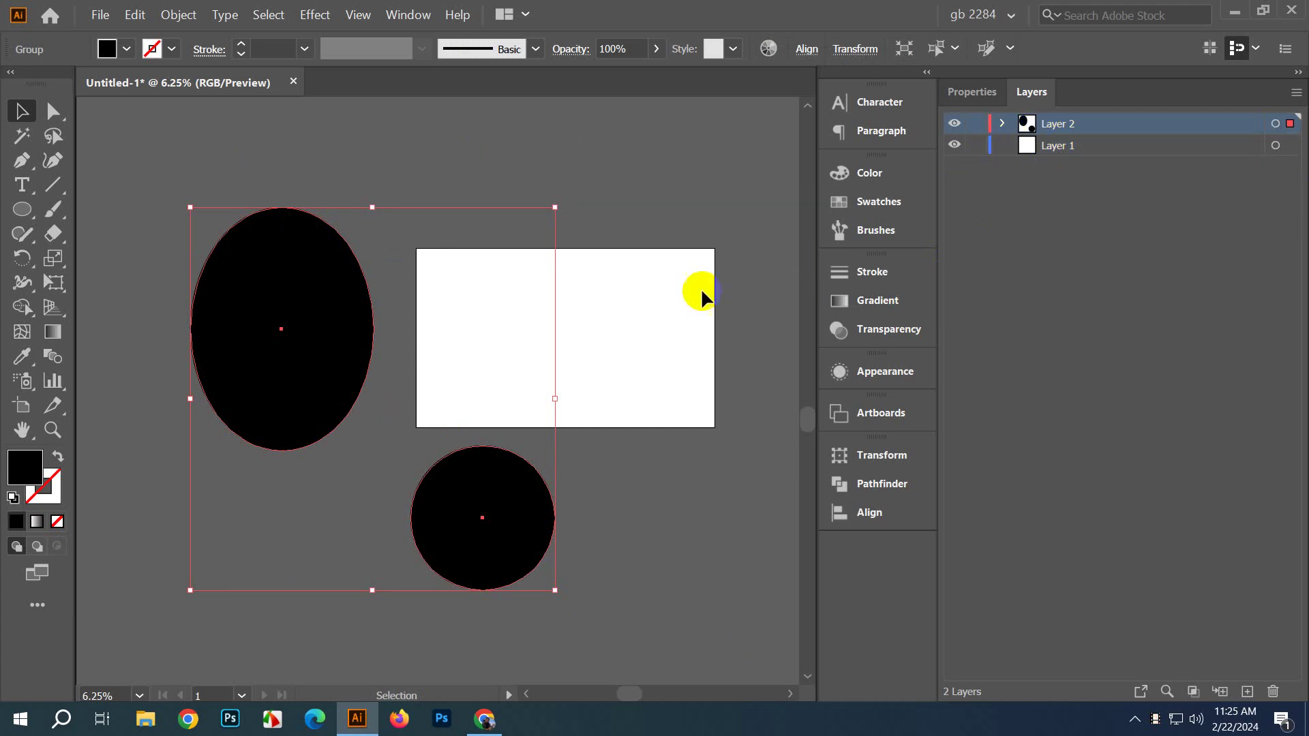
Step: Add a placeholder text block over the artboard's upper edge and place a copy of it in the artboard's lower-left area
click(618, 235)
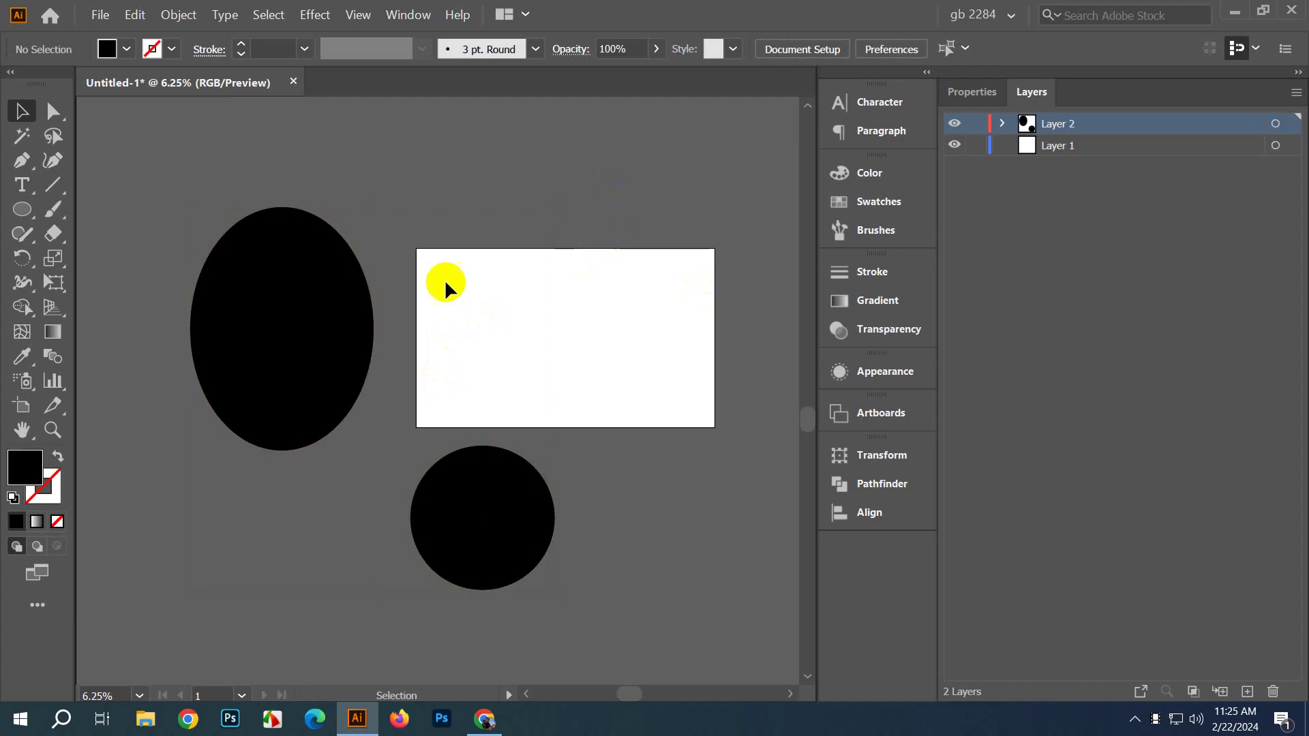
click(22, 185)
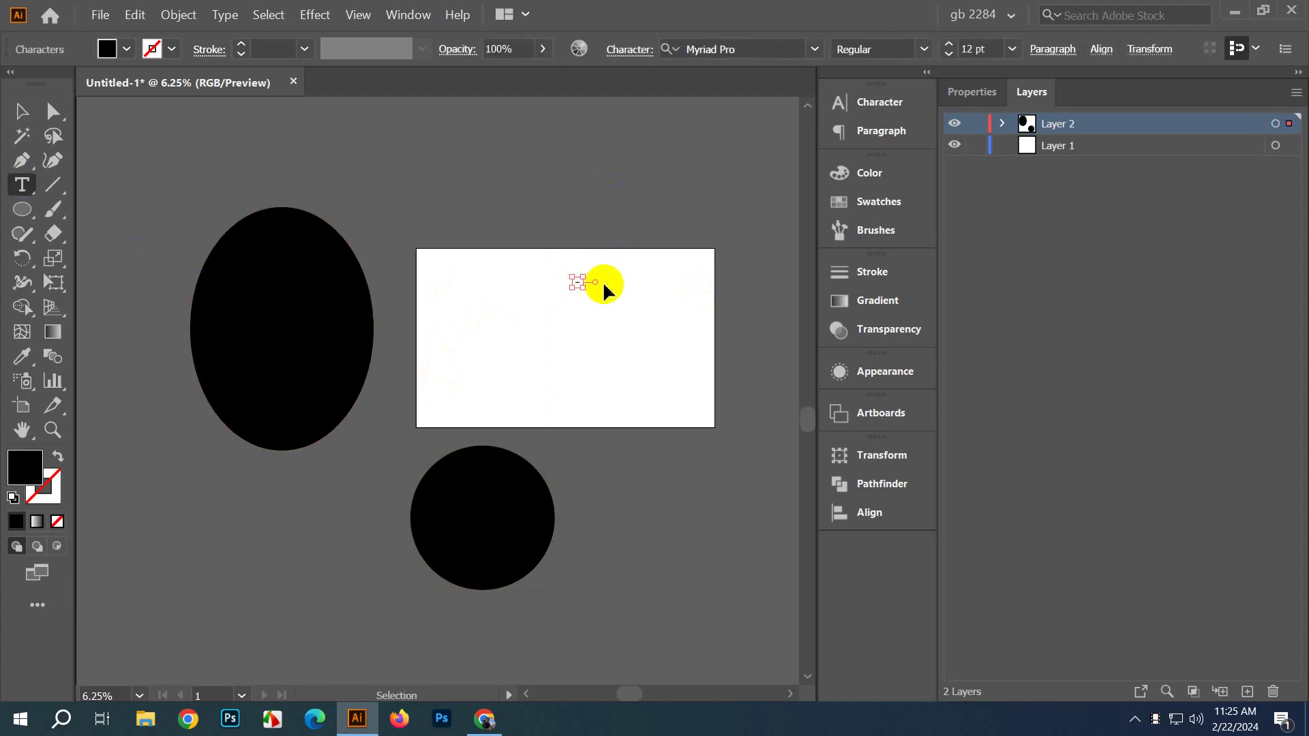
drag(554, 185, 693, 276)
click(21, 110)
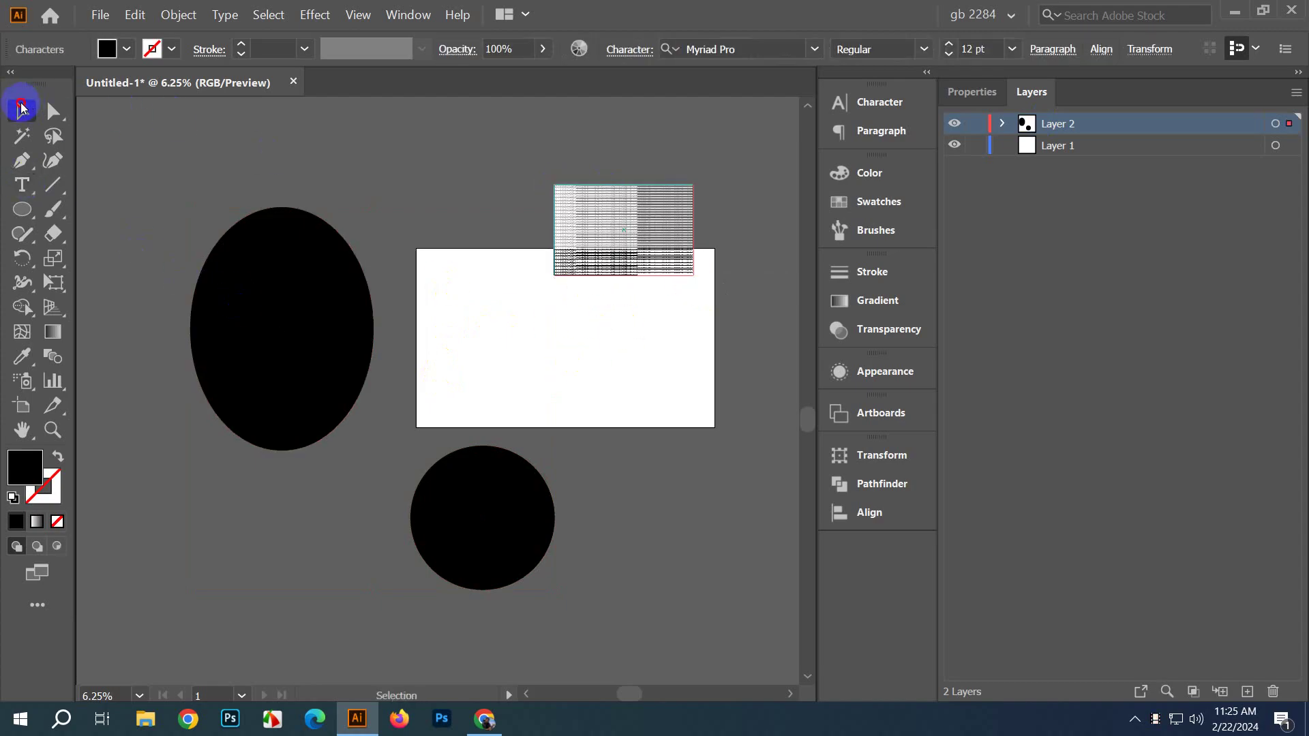
click(561, 281)
drag(560, 283, 583, 250)
click(678, 185)
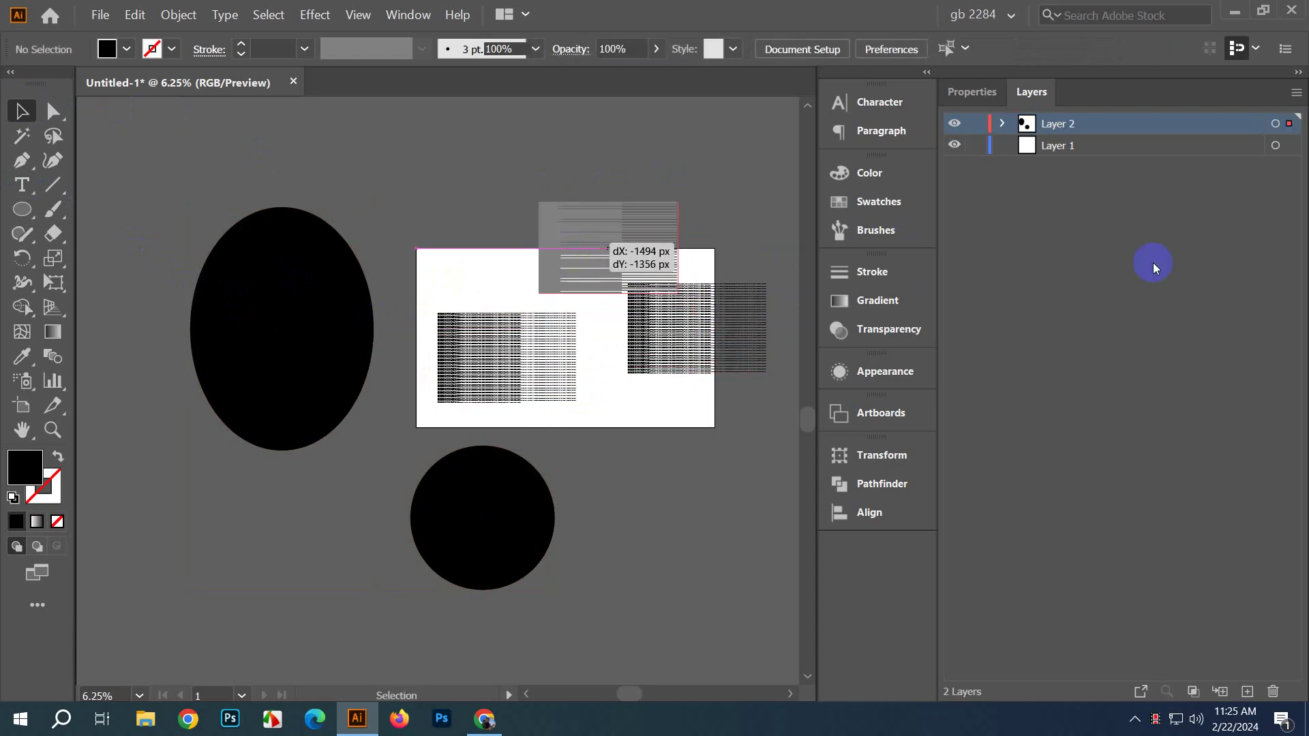
Step: Move the upper placeholder text object from Layer 2 into Layer 1, collapse both layers and clear the selection
click(1001, 124)
click(1111, 147)
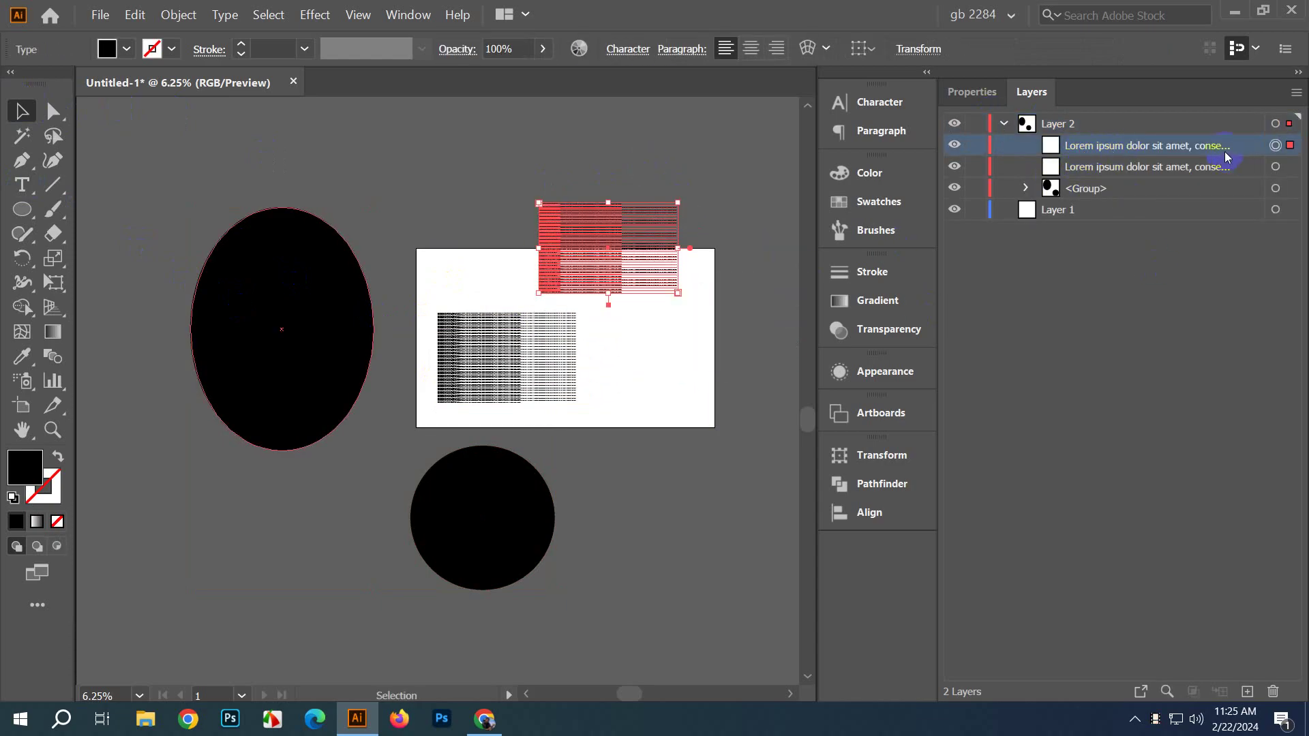
click(1154, 211)
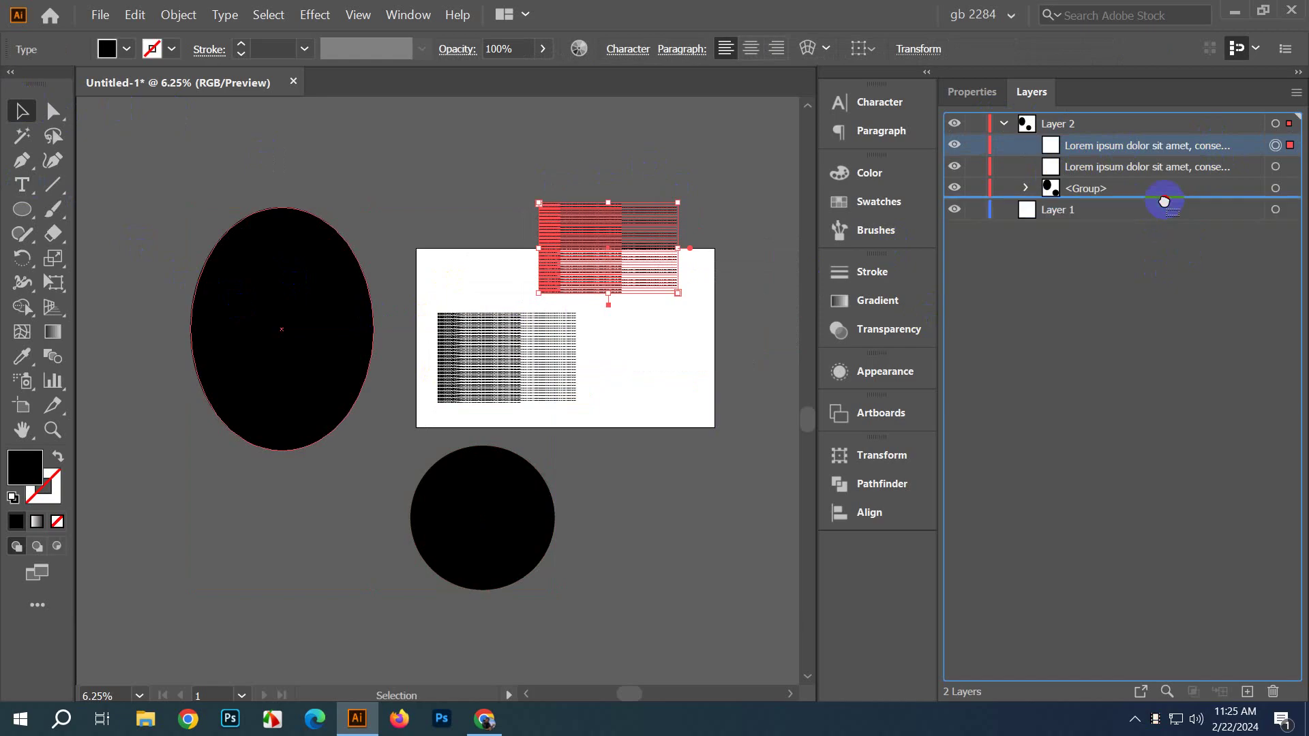
drag(1164, 210, 1157, 211)
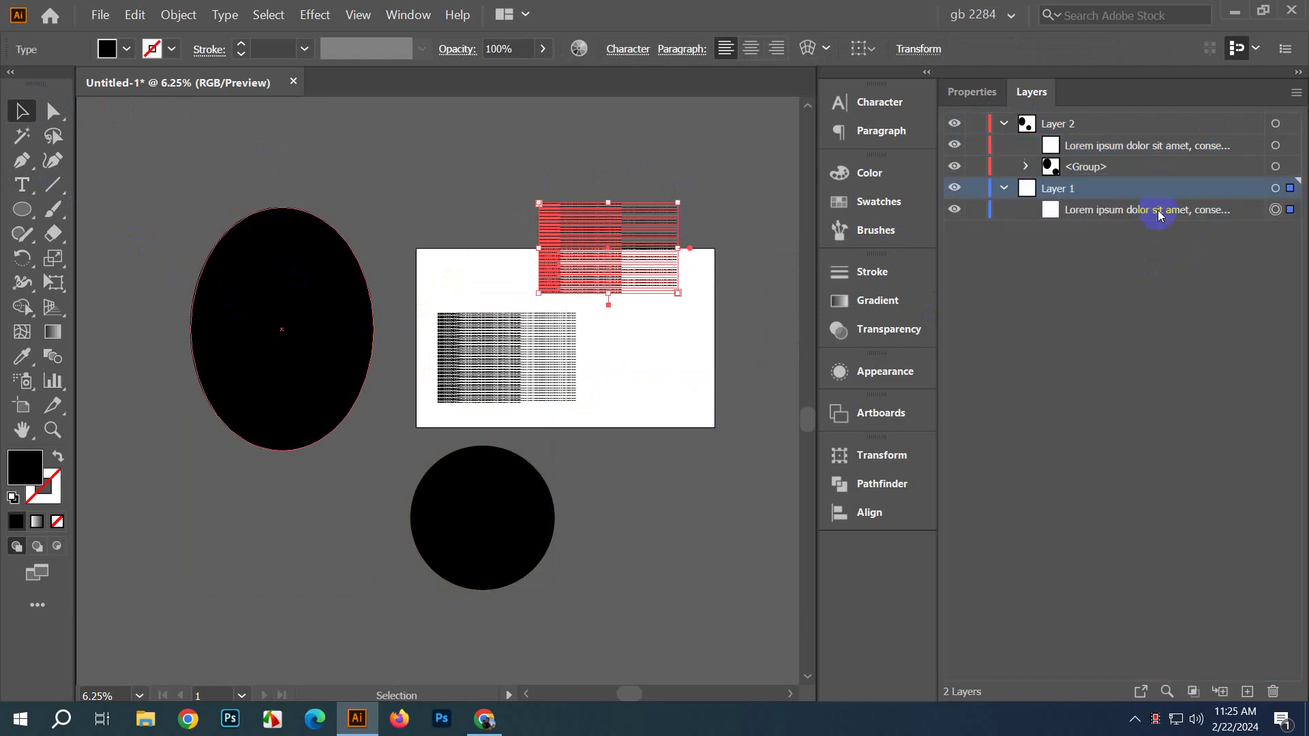
click(1003, 122)
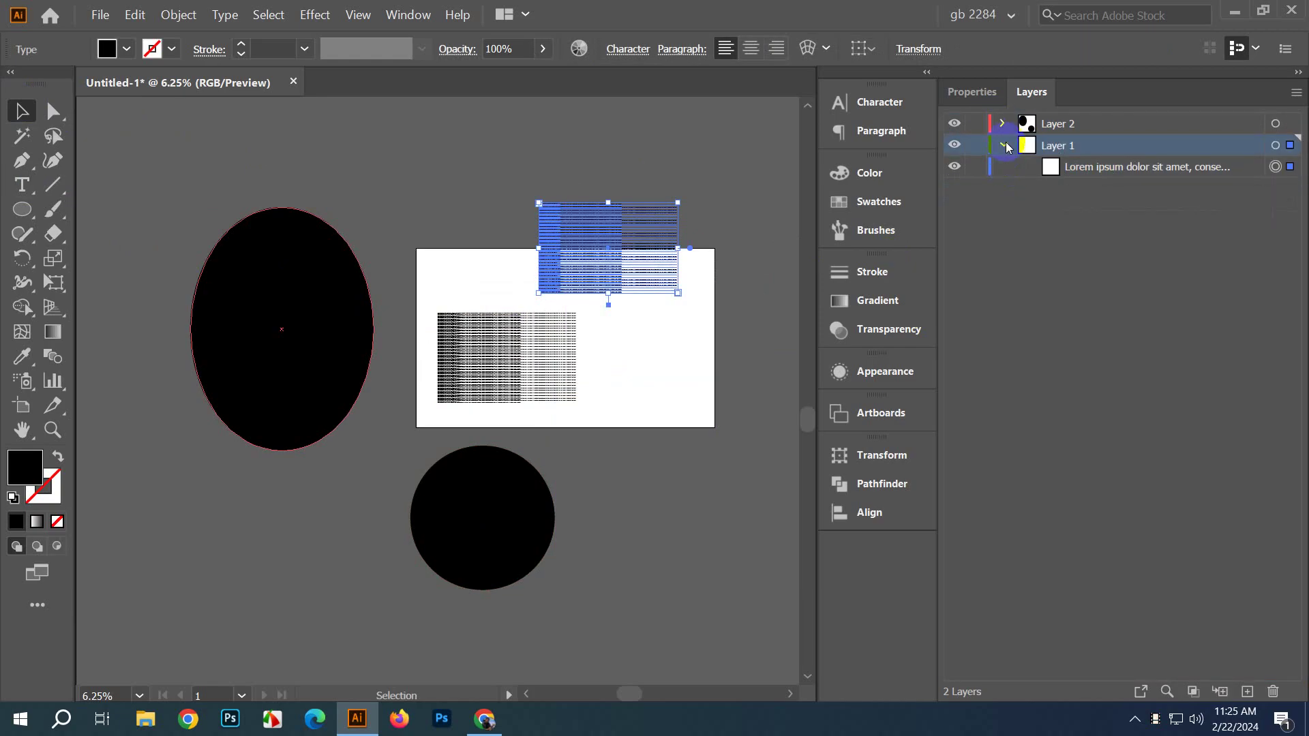
click(1002, 146)
click(215, 125)
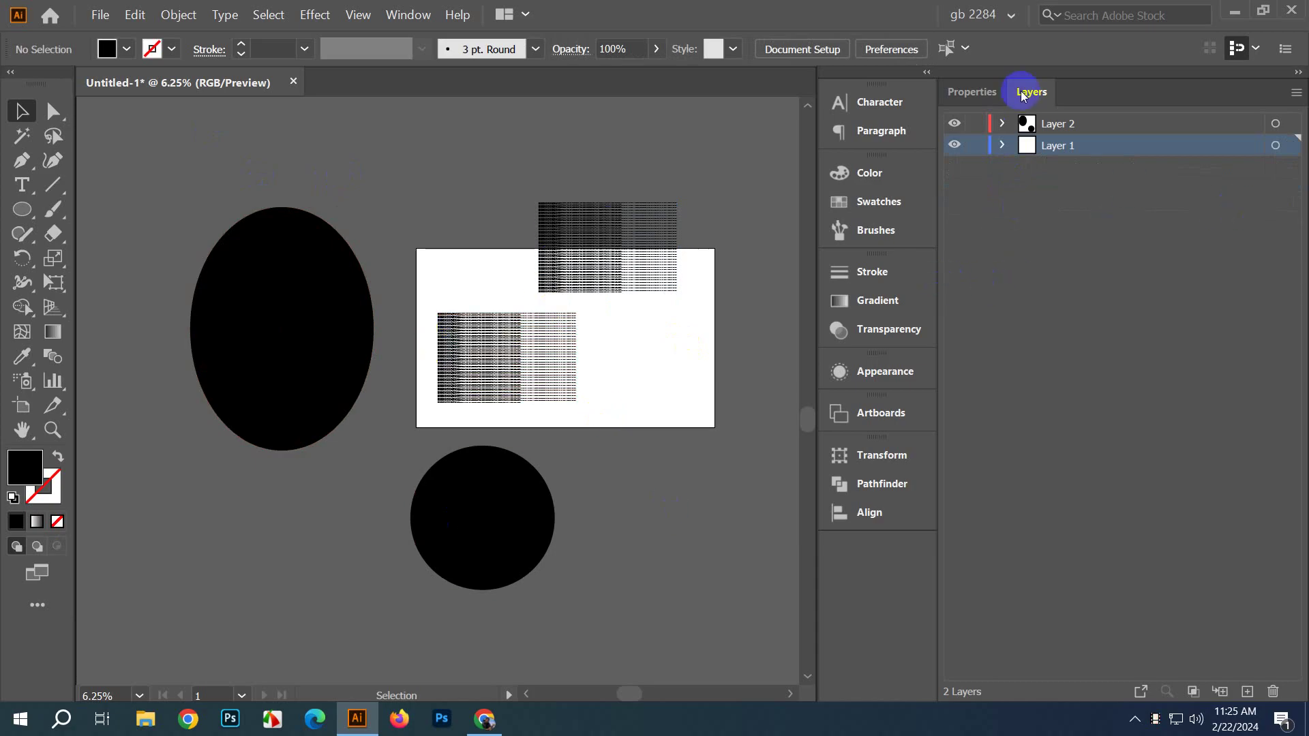
Step: Narrow the panel area and dock the Layers panel as a collapsed entry below Align
drag(938, 268, 1294, 275)
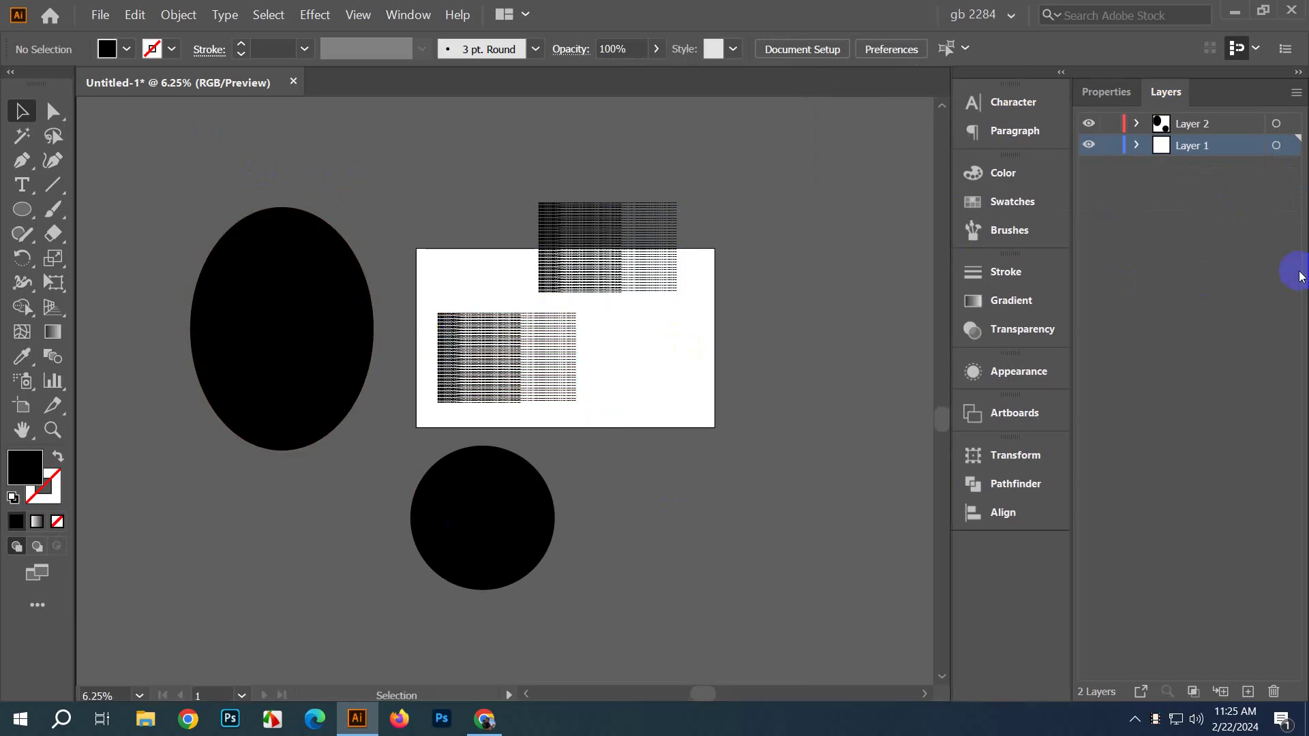
drag(1166, 92, 989, 560)
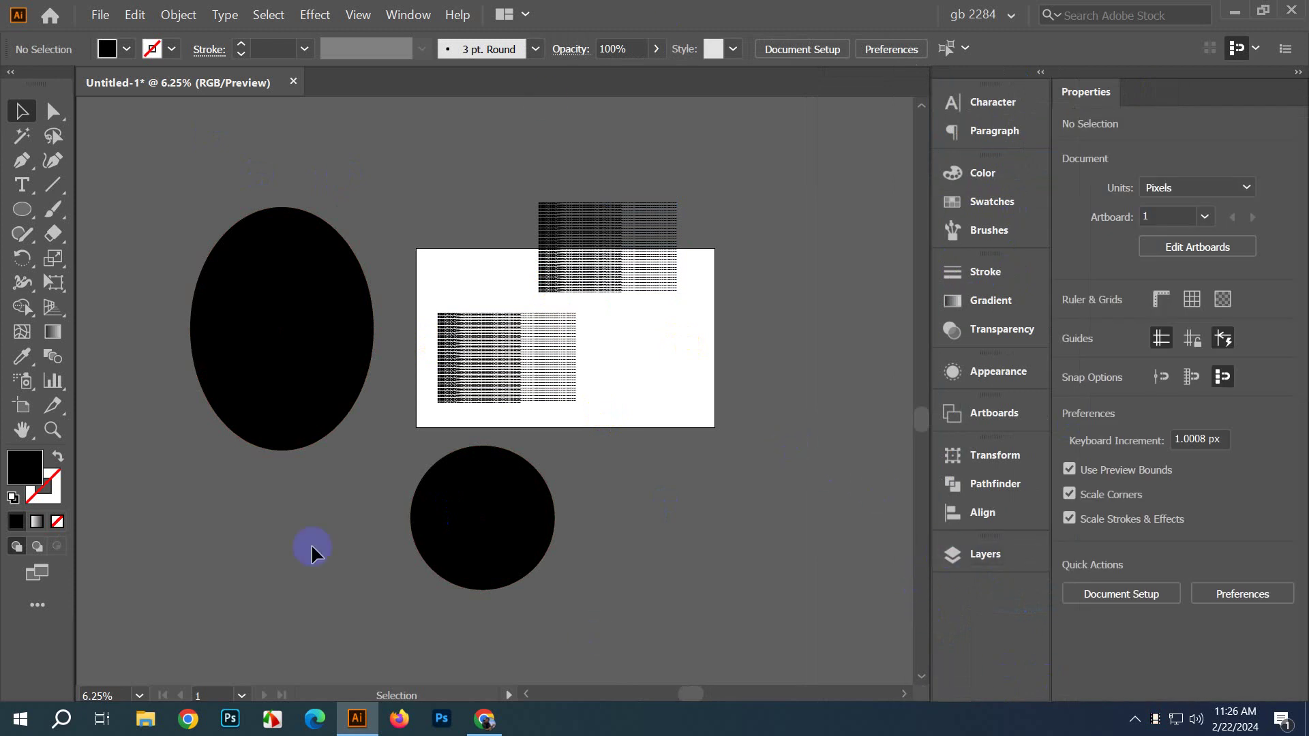
Step: Group the two placeholder text blocks
click(604, 254)
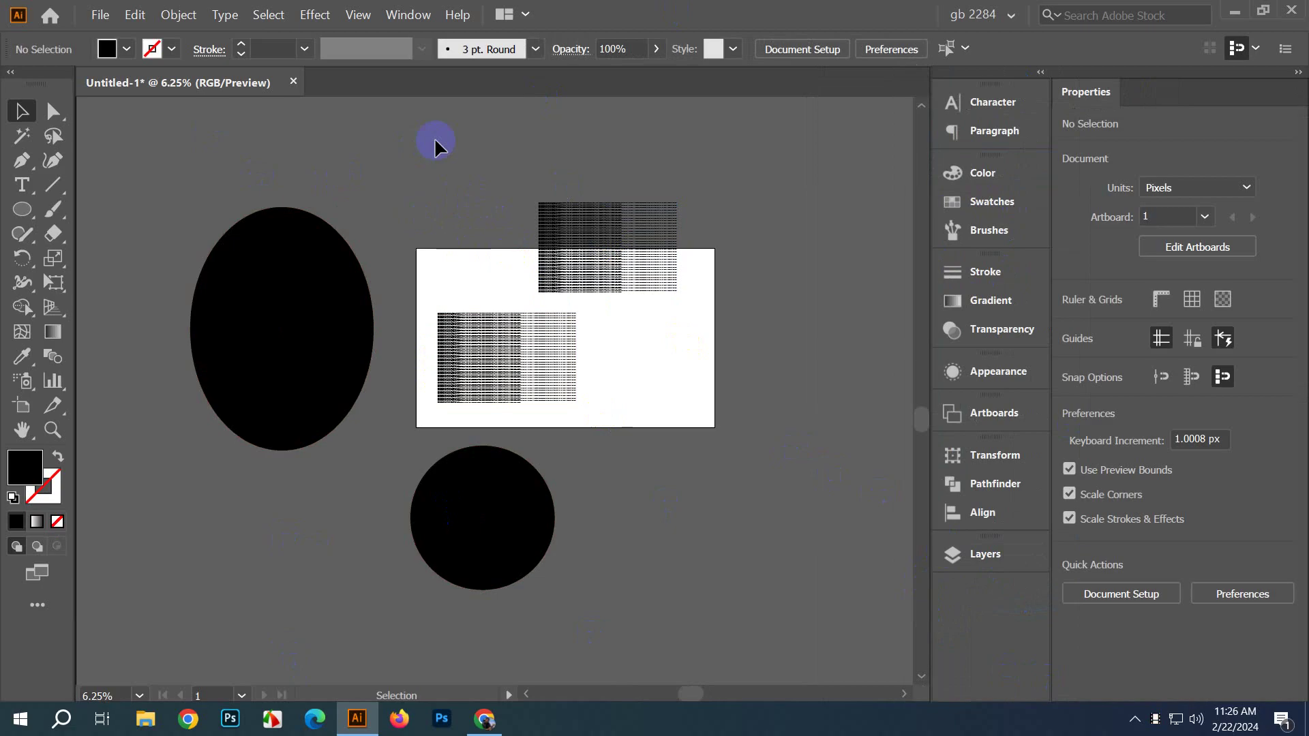
drag(488, 196, 631, 370)
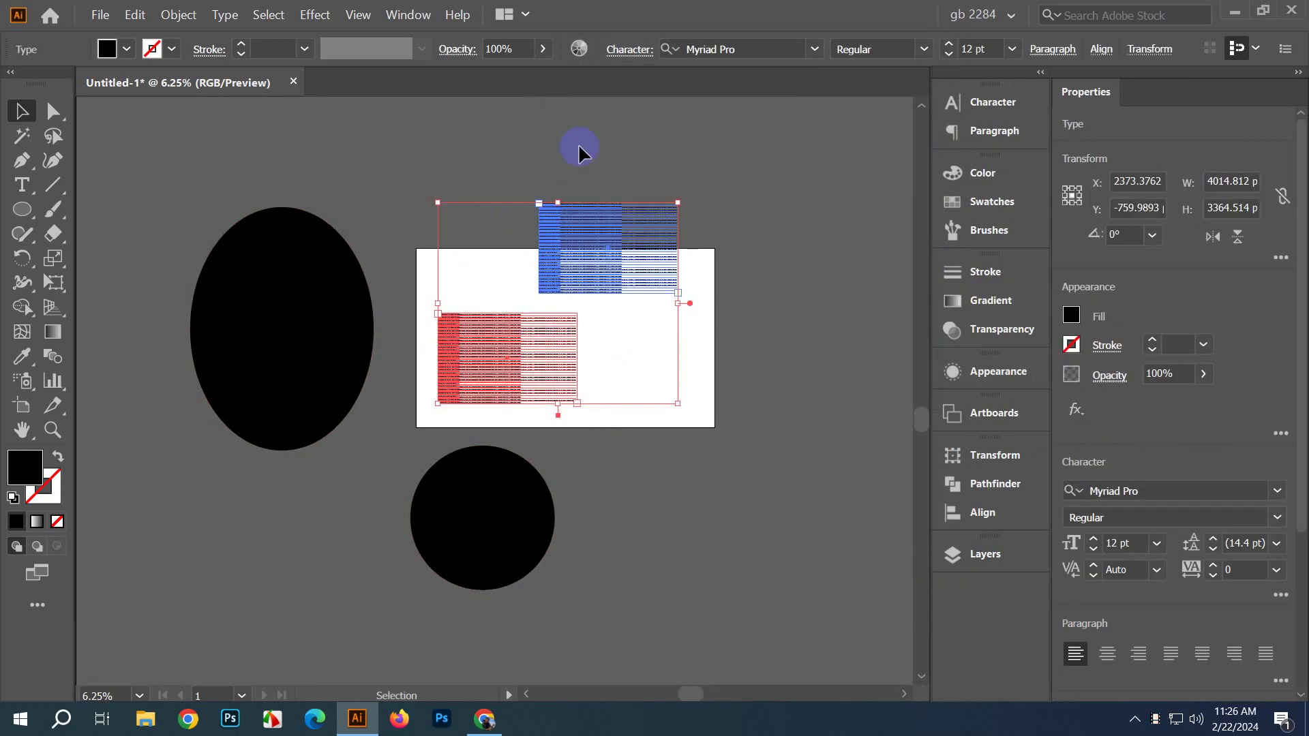
key(ctrl+g)
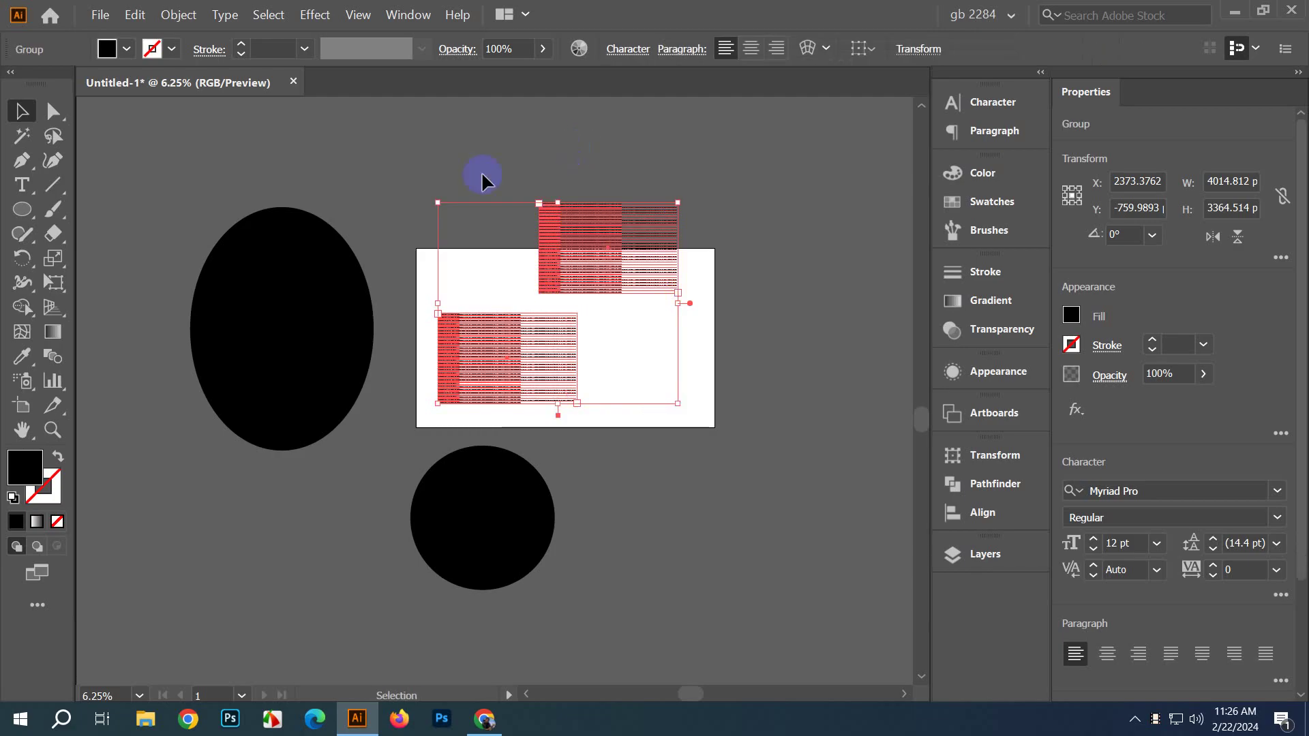
Step: Move the ellipse-and-circle group slightly downward and clear the selection
click(264, 411)
click(488, 541)
click(604, 536)
click(461, 531)
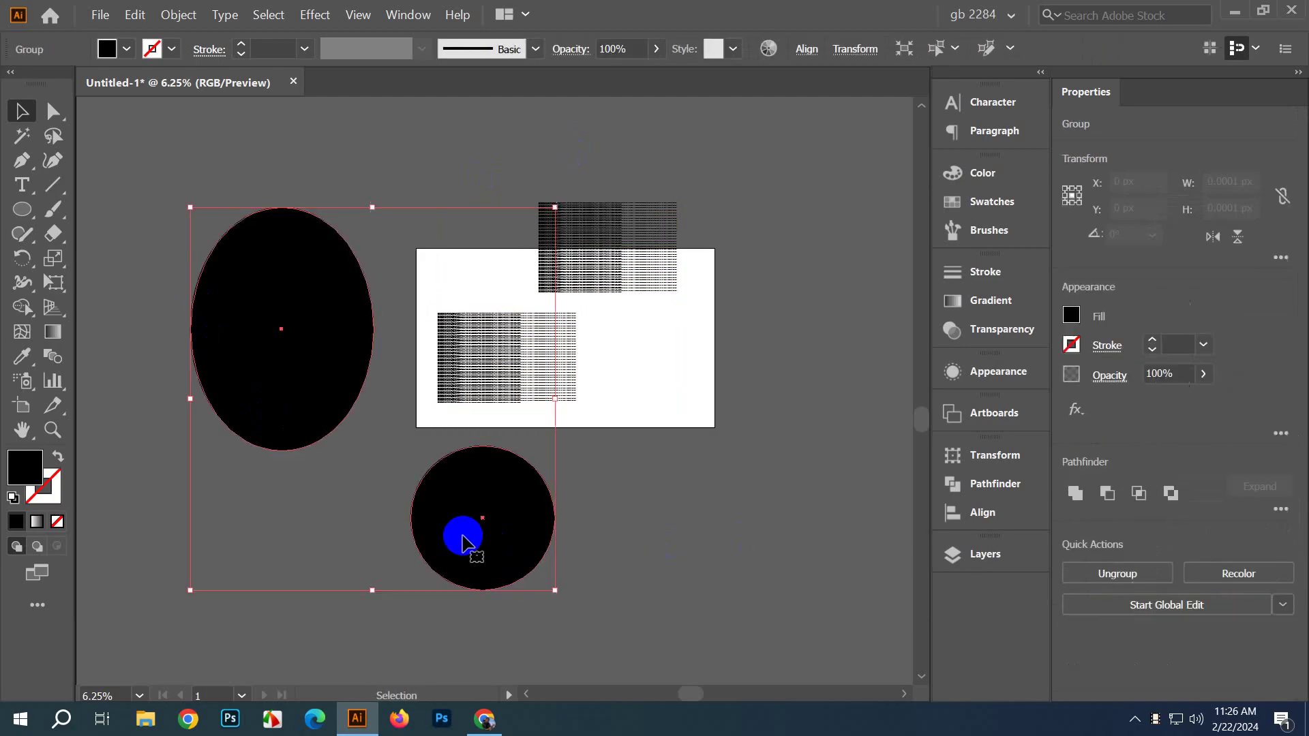
drag(304, 356, 297, 389)
click(731, 402)
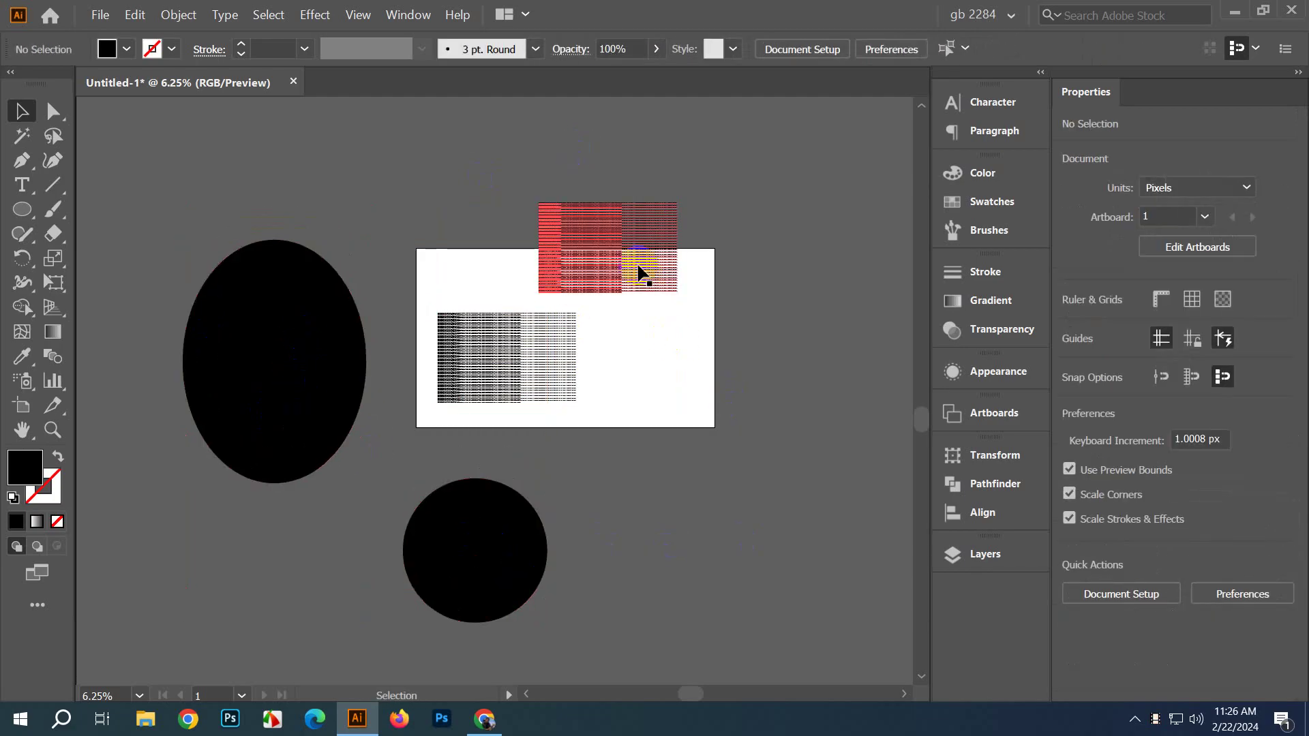
Step: Rename the group holding the two text blocks in Layer 2 as "text"
click(638, 269)
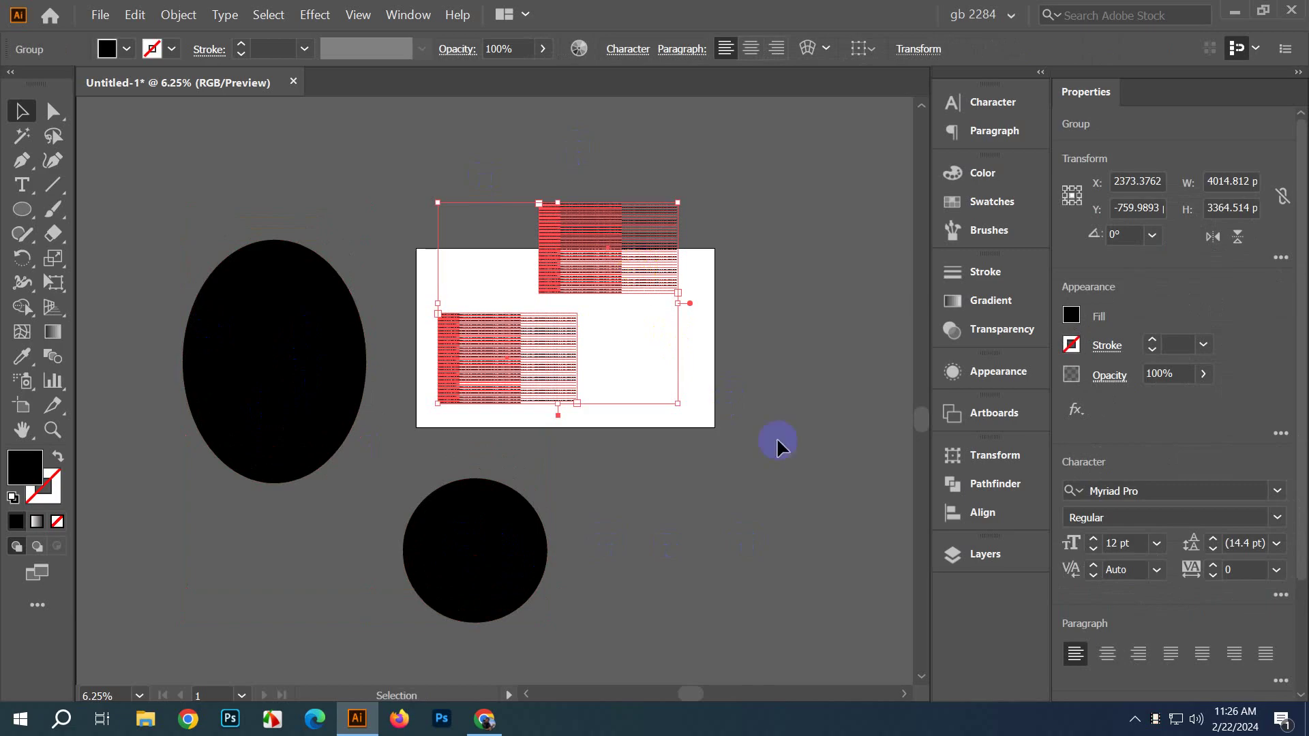
click(982, 573)
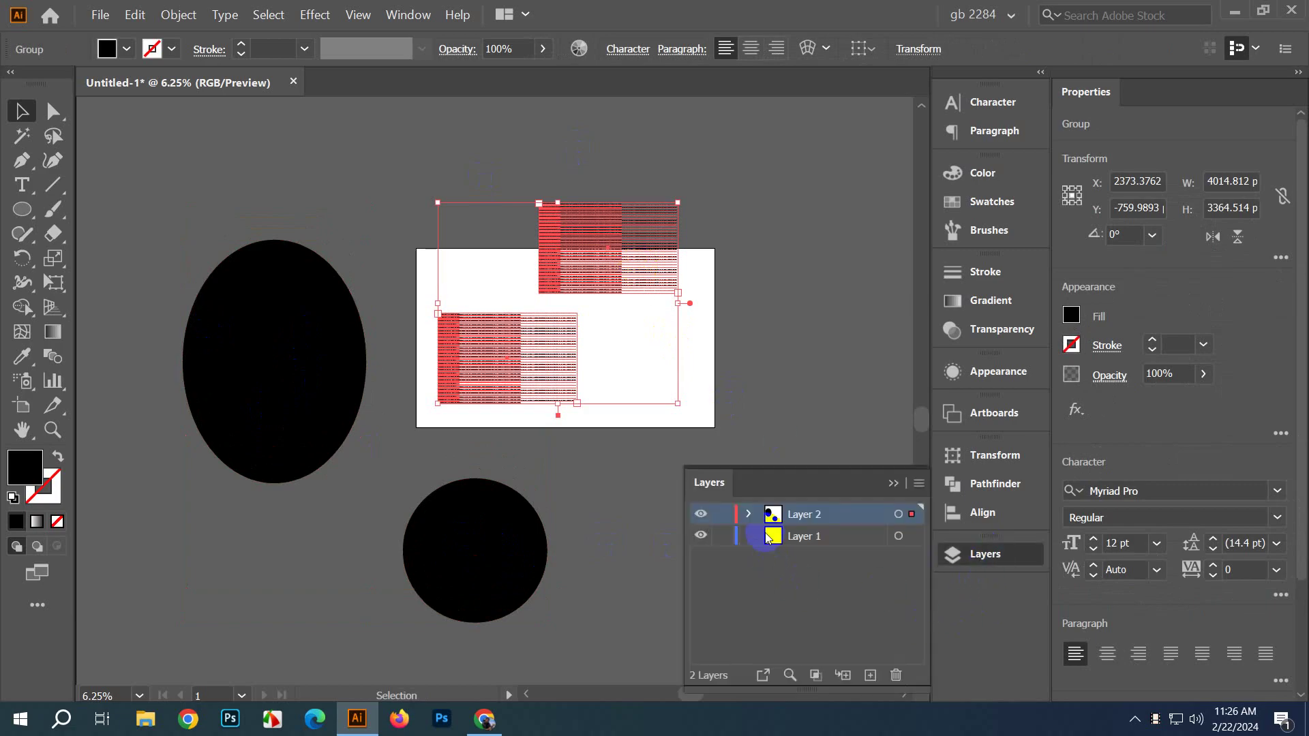
click(749, 514)
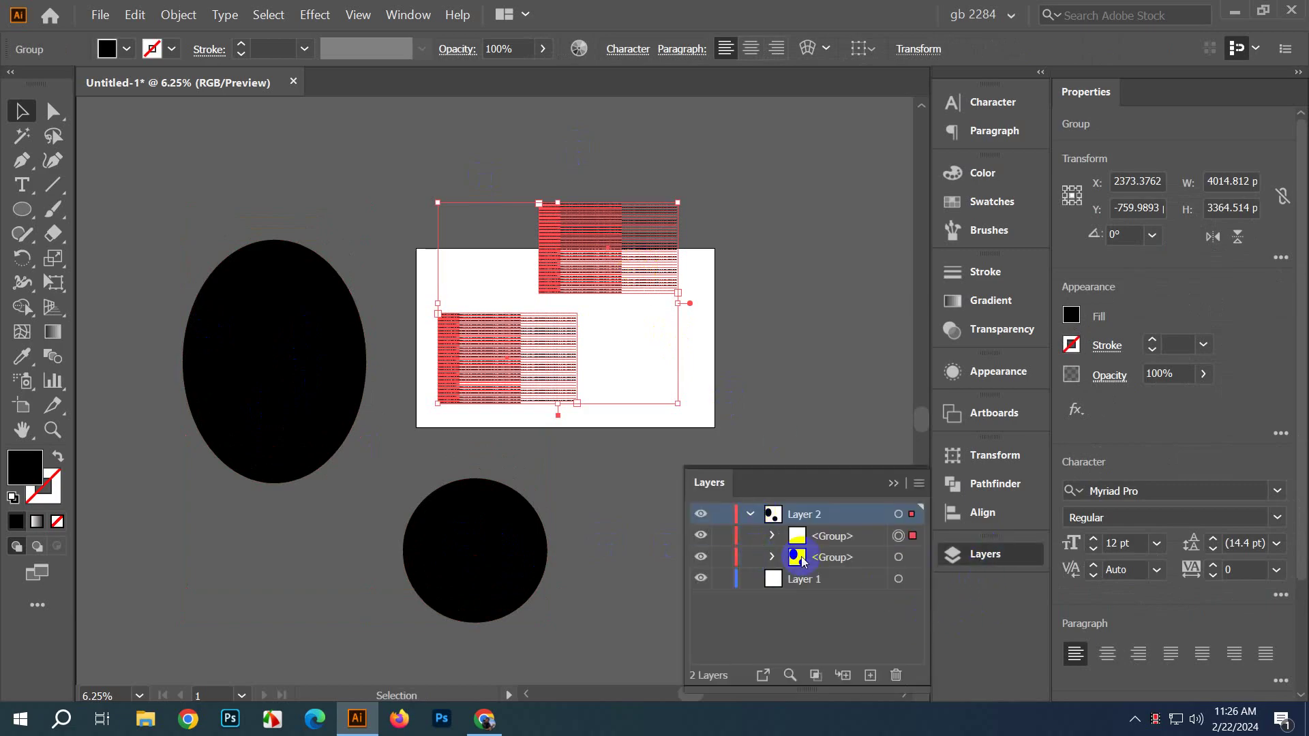
double_click(833, 537)
text(text)
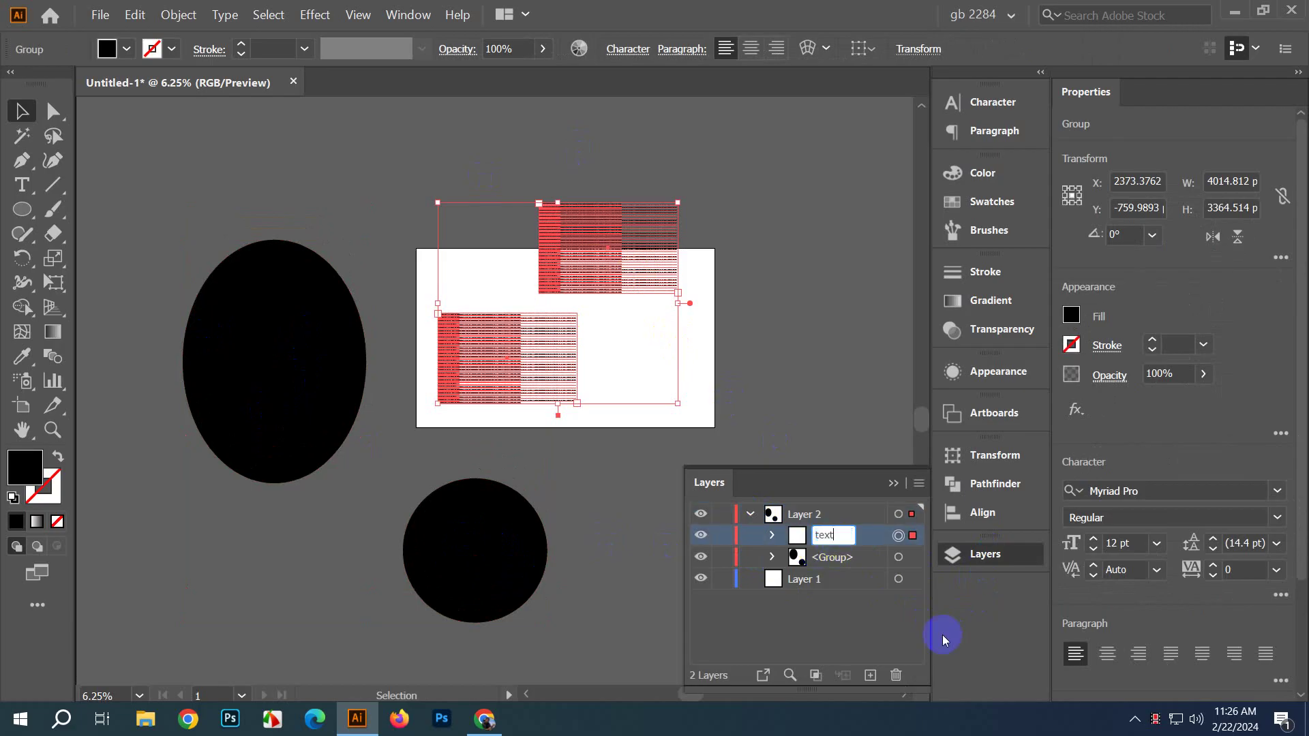
key(Return)
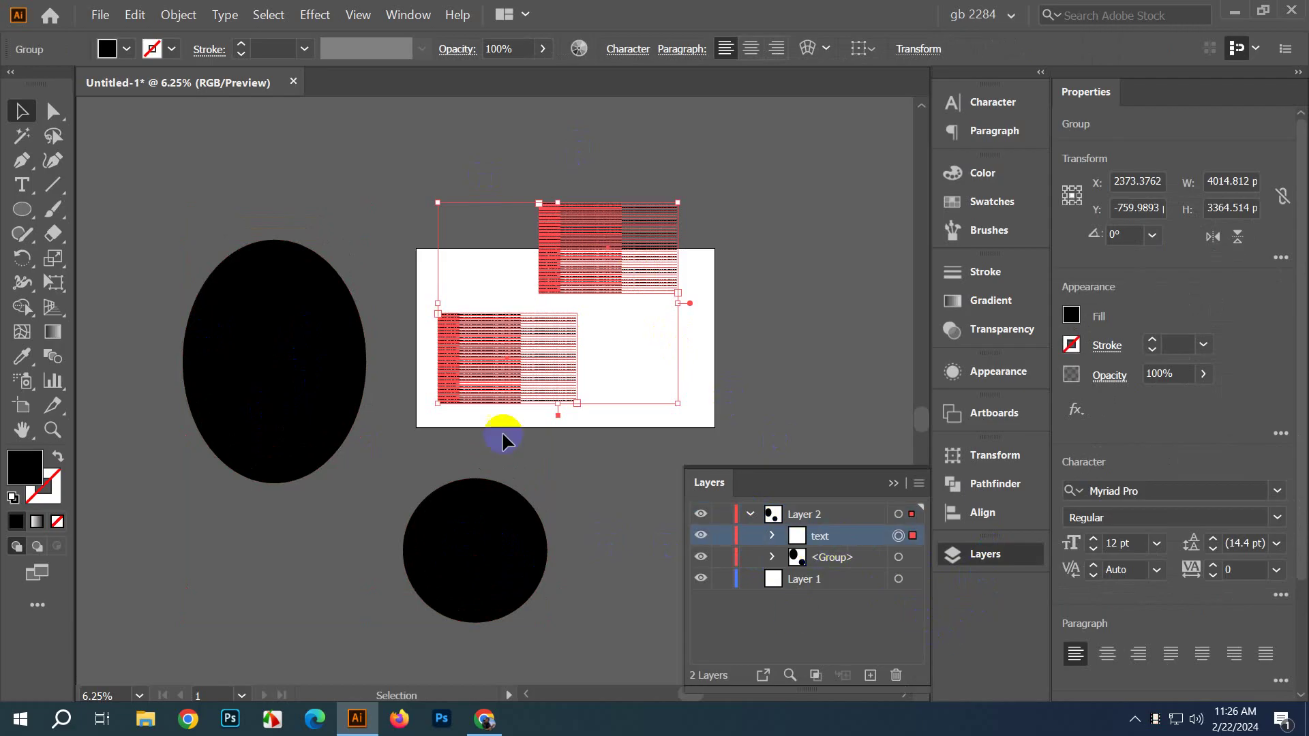
Step: Rename the group holding the ellipse and the circle in Layer 2 as "shape"
click(257, 374)
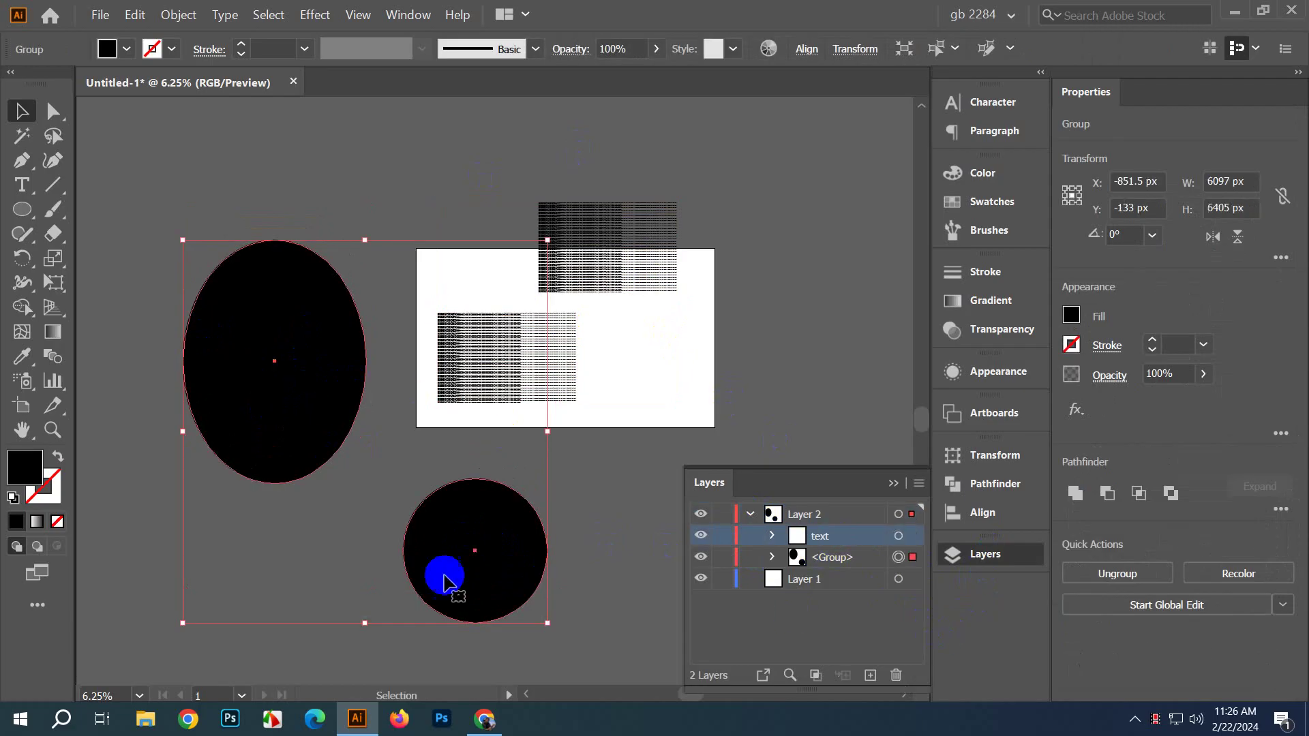
double_click(830, 558)
text(shape)
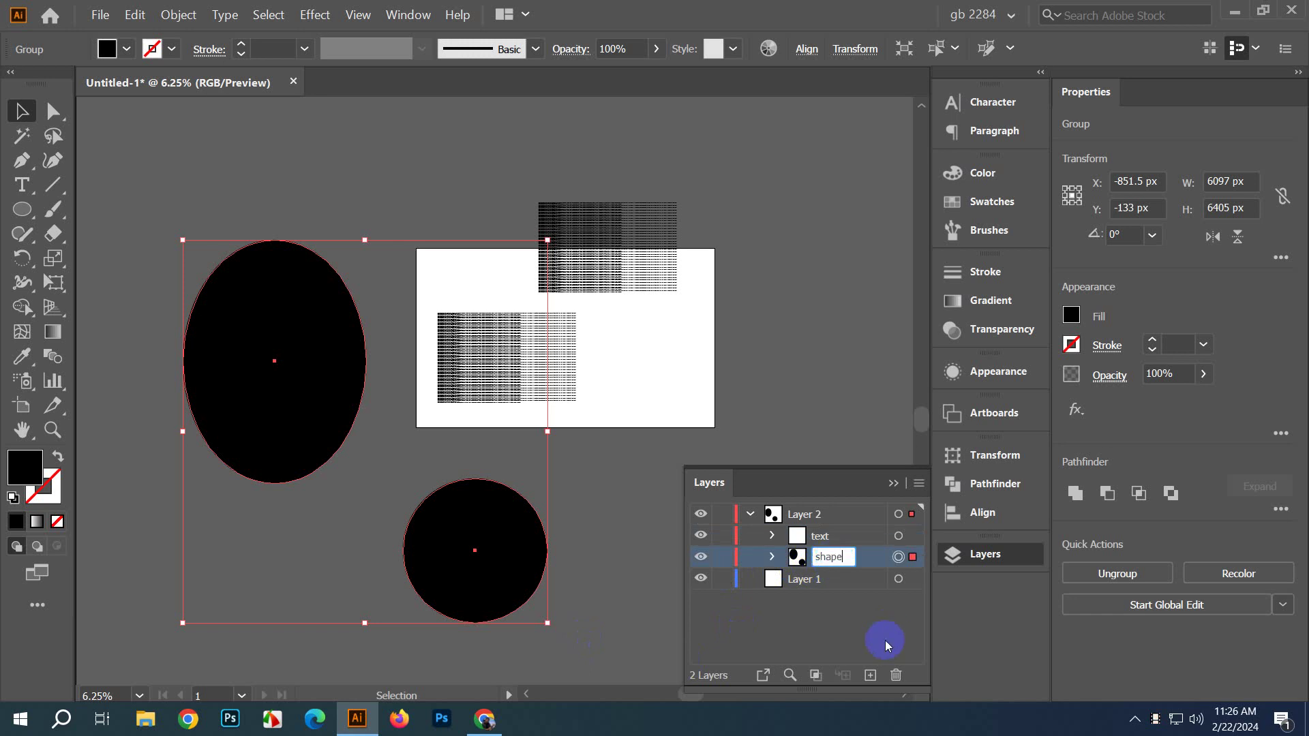
key(Return)
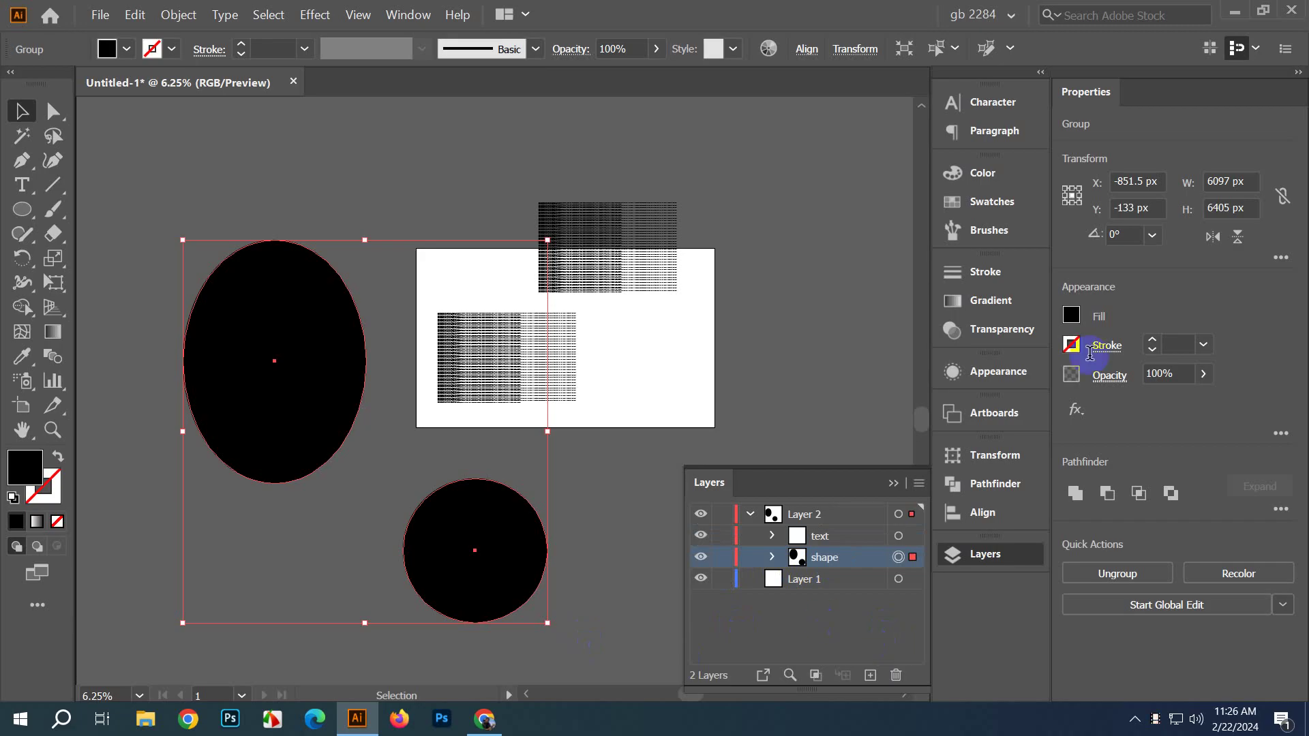
Step: Clear the selection and examine the named groups within Layer 2 in the layer list
click(893, 483)
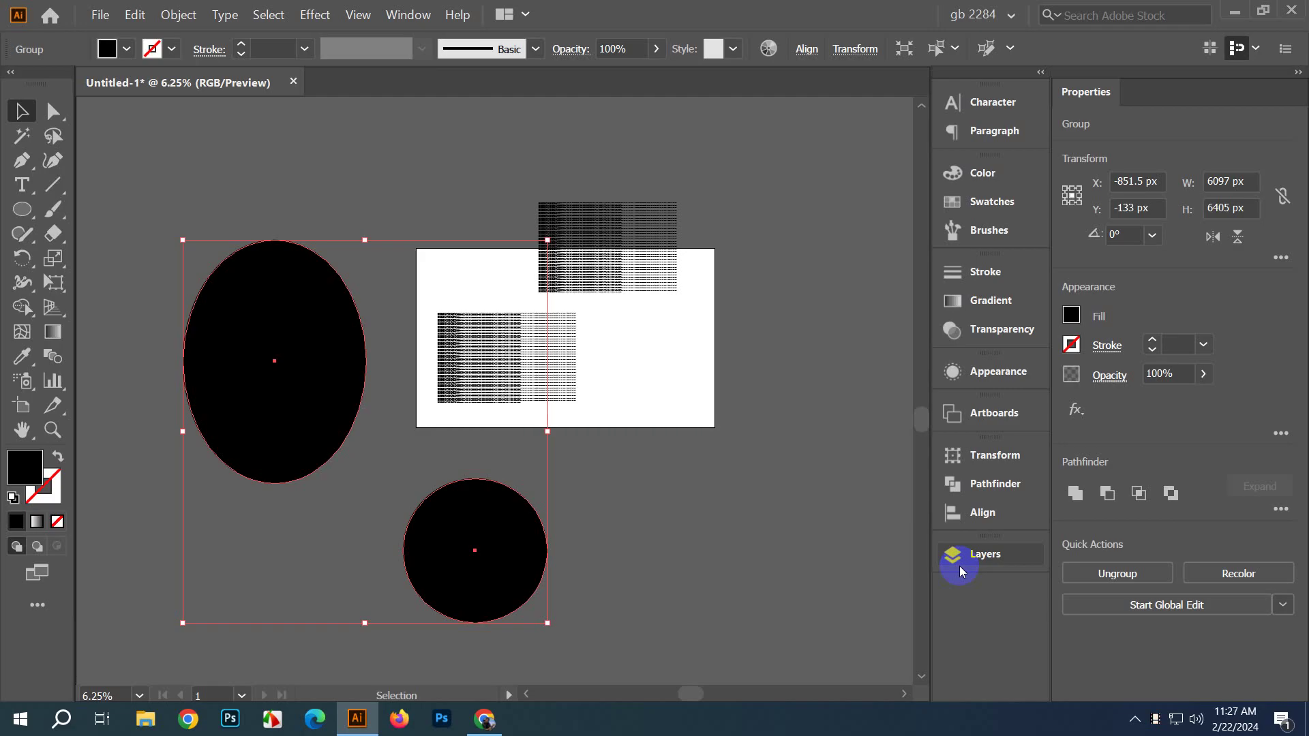
click(751, 209)
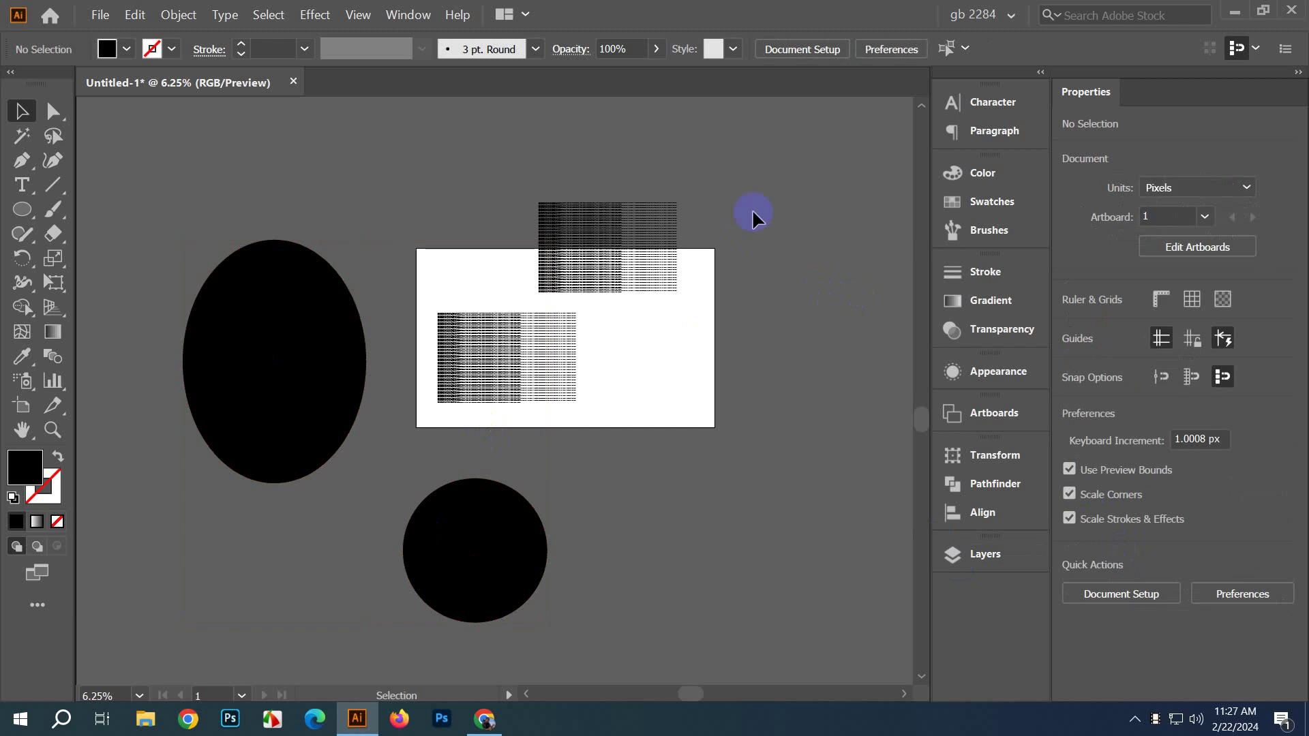
click(649, 393)
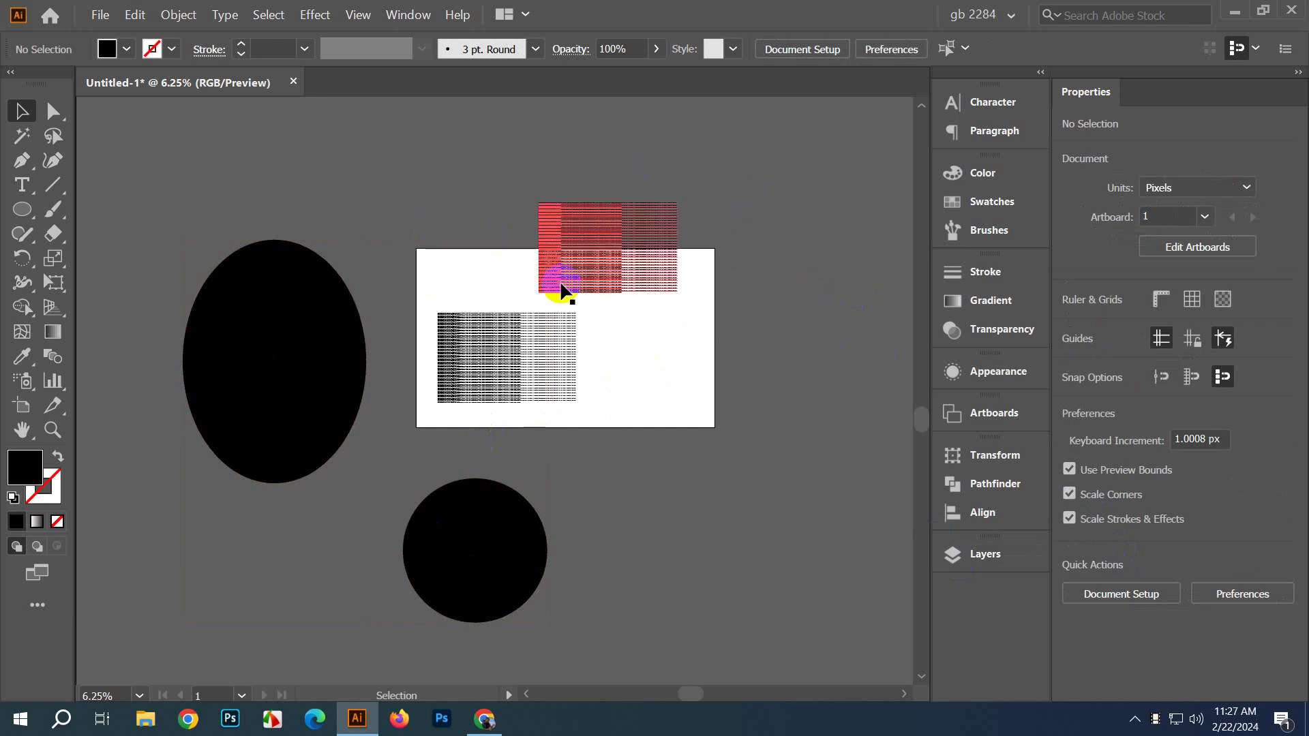
click(445, 431)
click(975, 554)
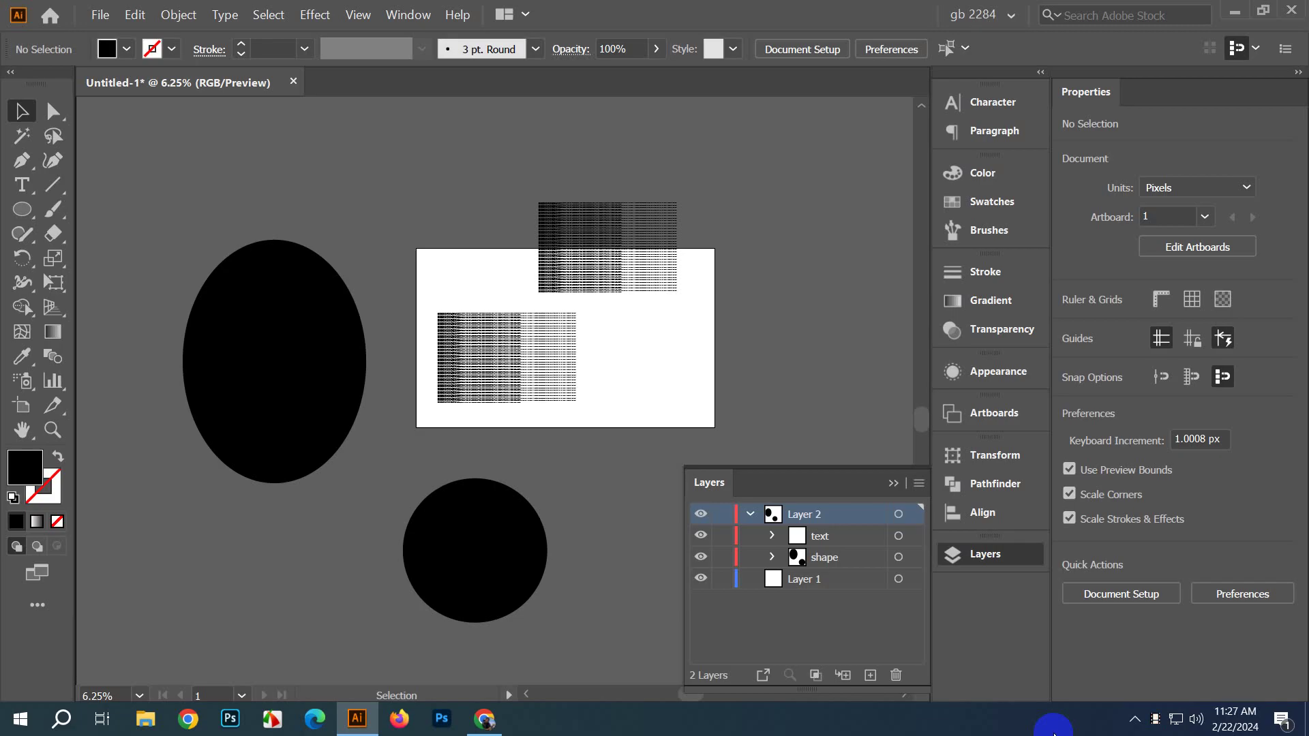
click(893, 483)
Step: Delete both the shape group and the text group from the document
drag(246, 222, 291, 274)
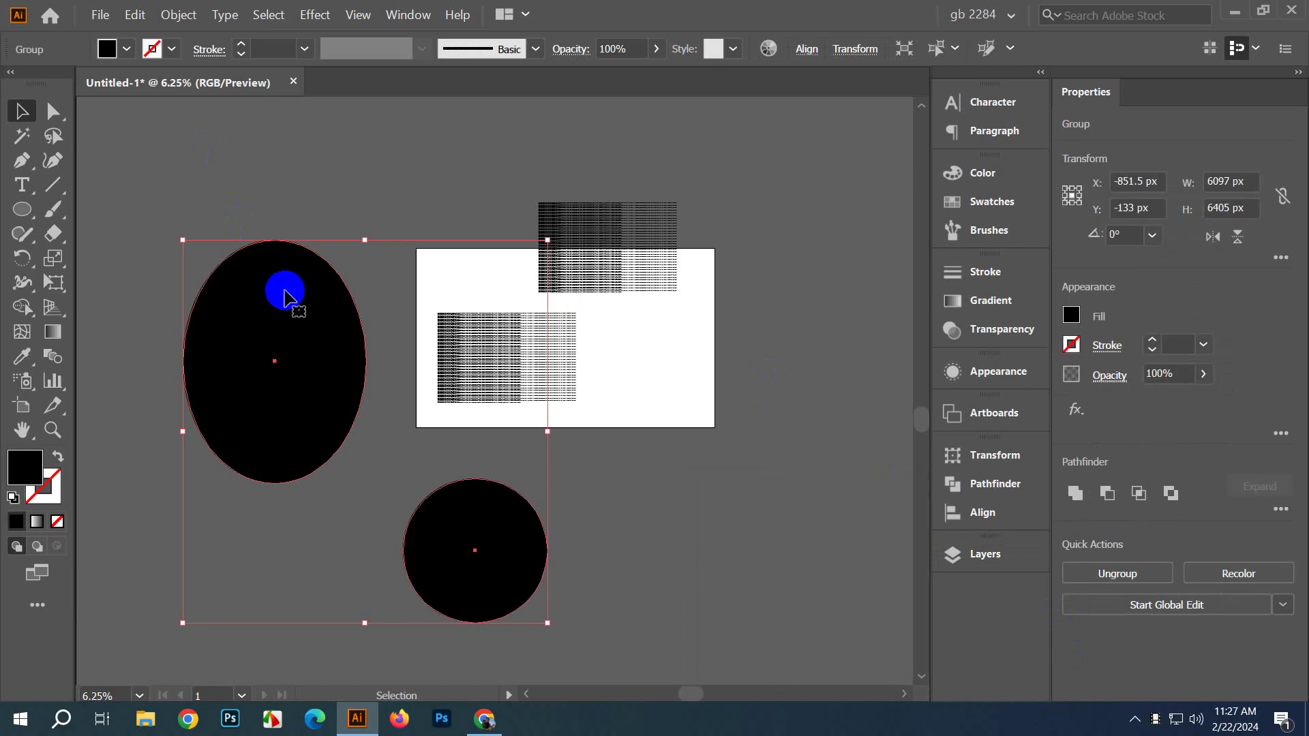
click(486, 239)
drag(292, 196, 626, 546)
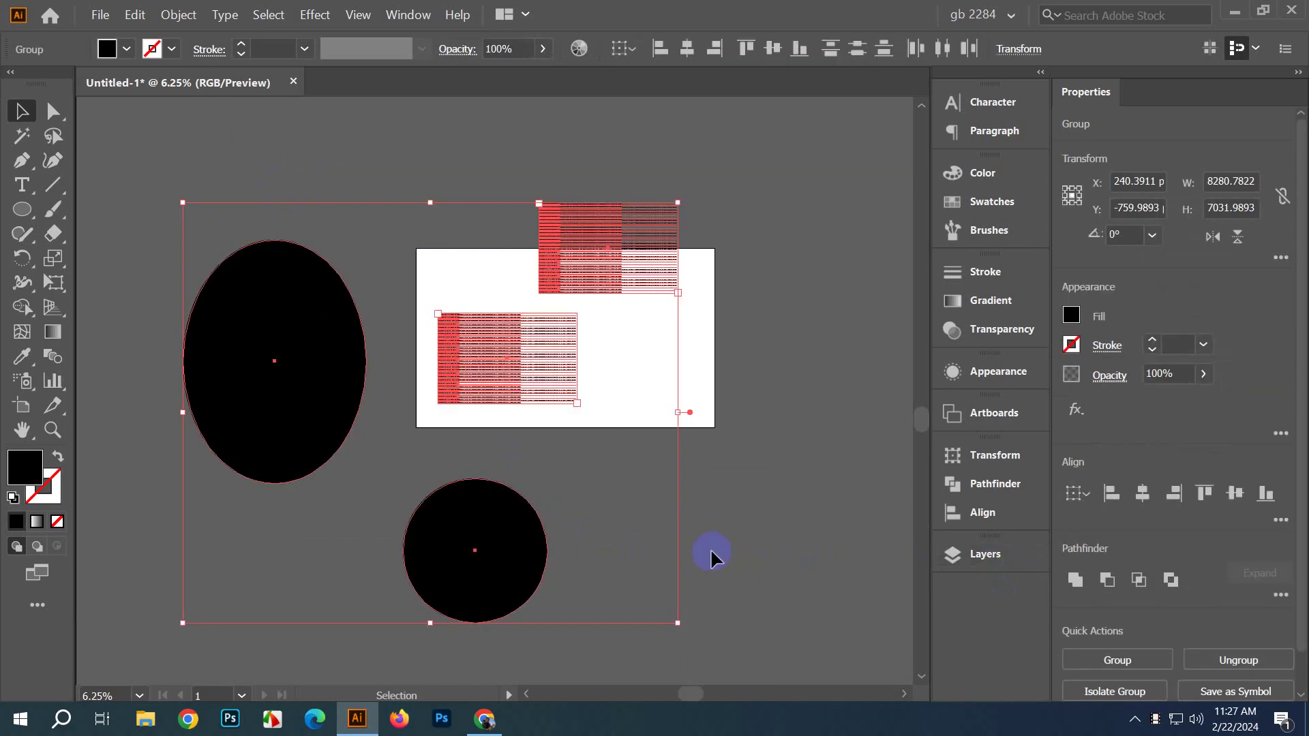
key(Delete)
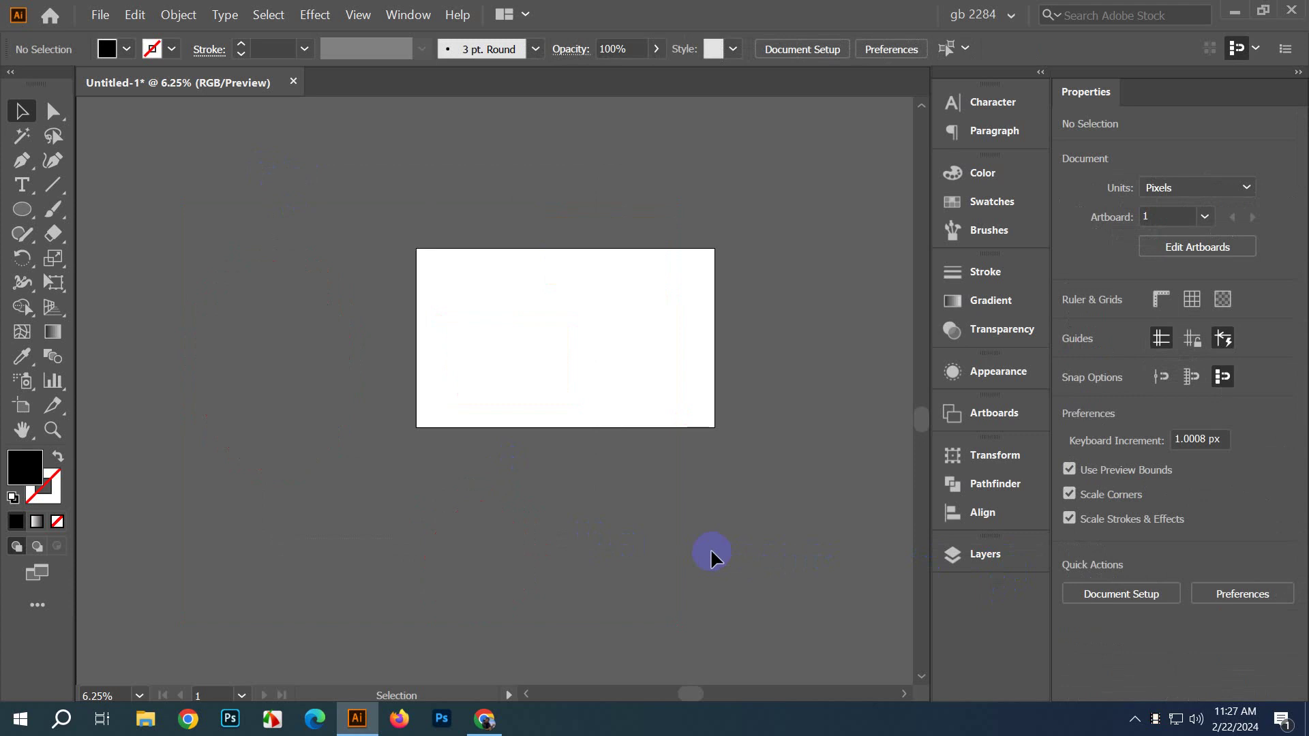
Step: Close the emptied untitled document without saving it
scroll(583, 508, up, 1)
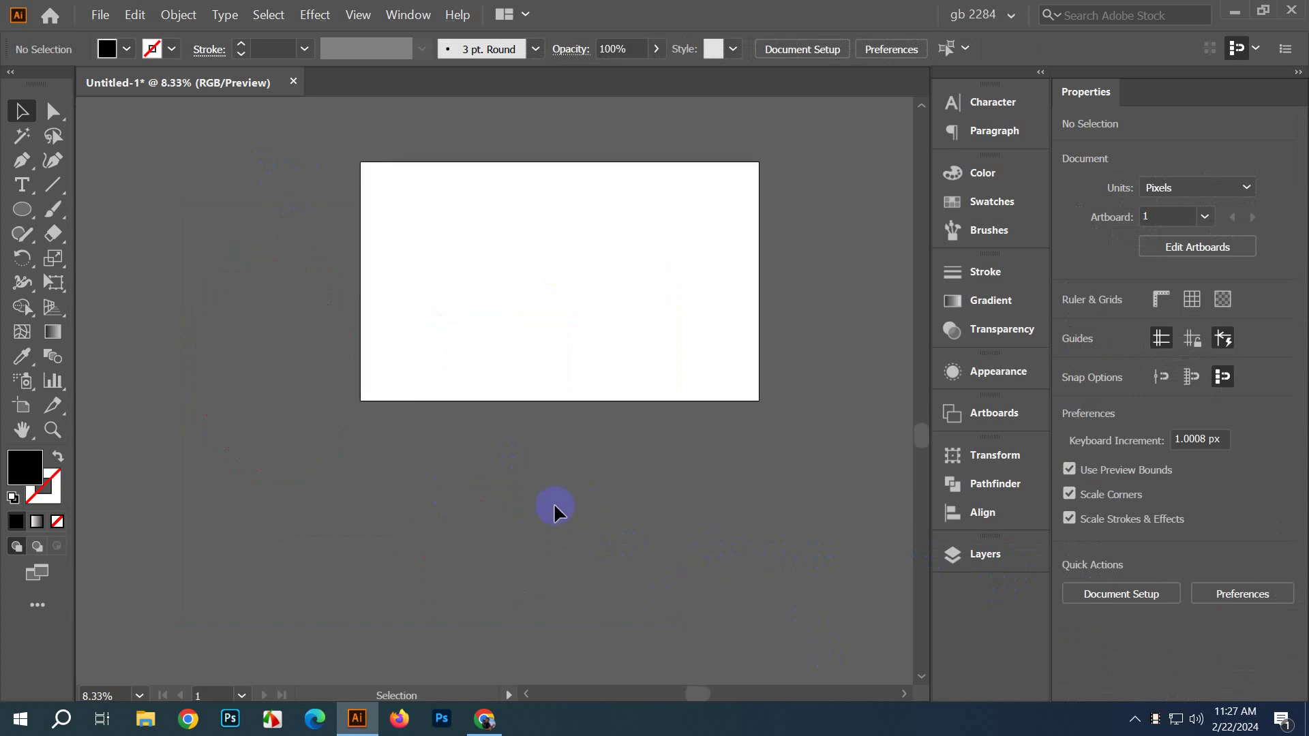
scroll(529, 525, up, 3)
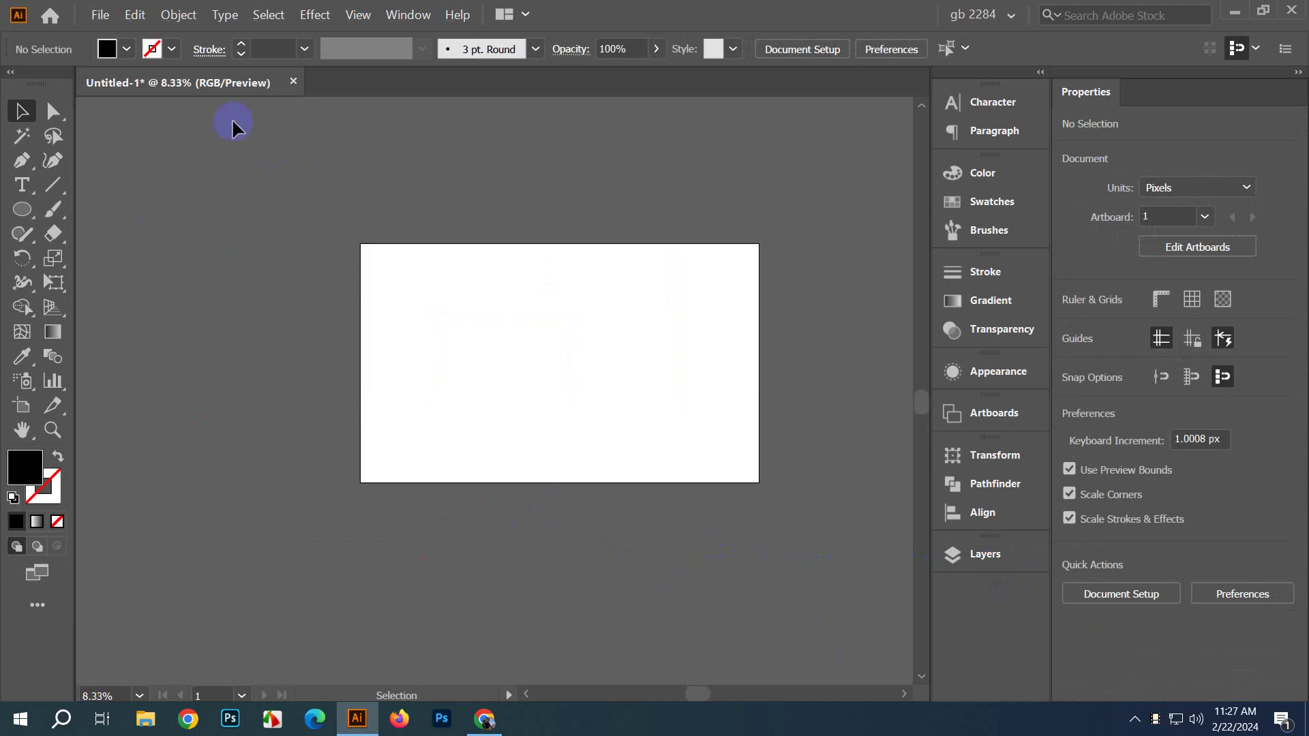
click(294, 82)
click(737, 384)
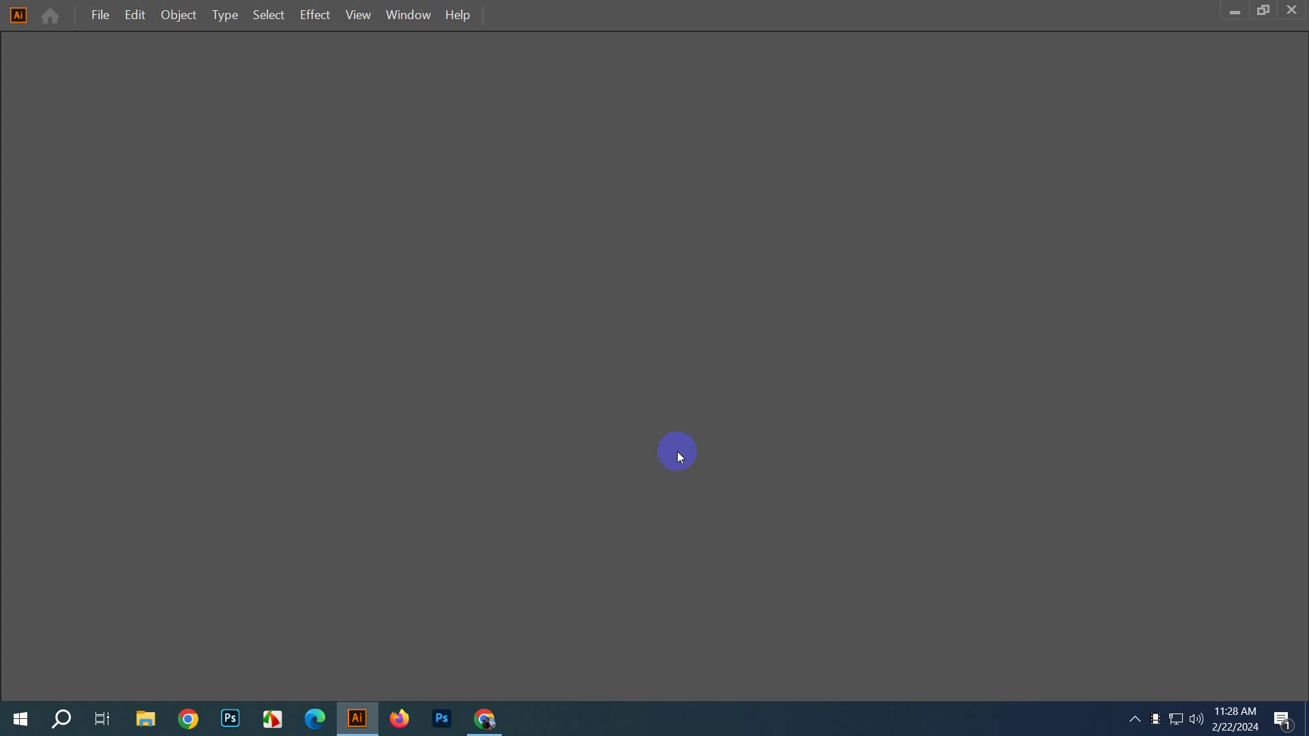
Step: Create a new print document from the A4 preset with its units set to inches
click(95, 29)
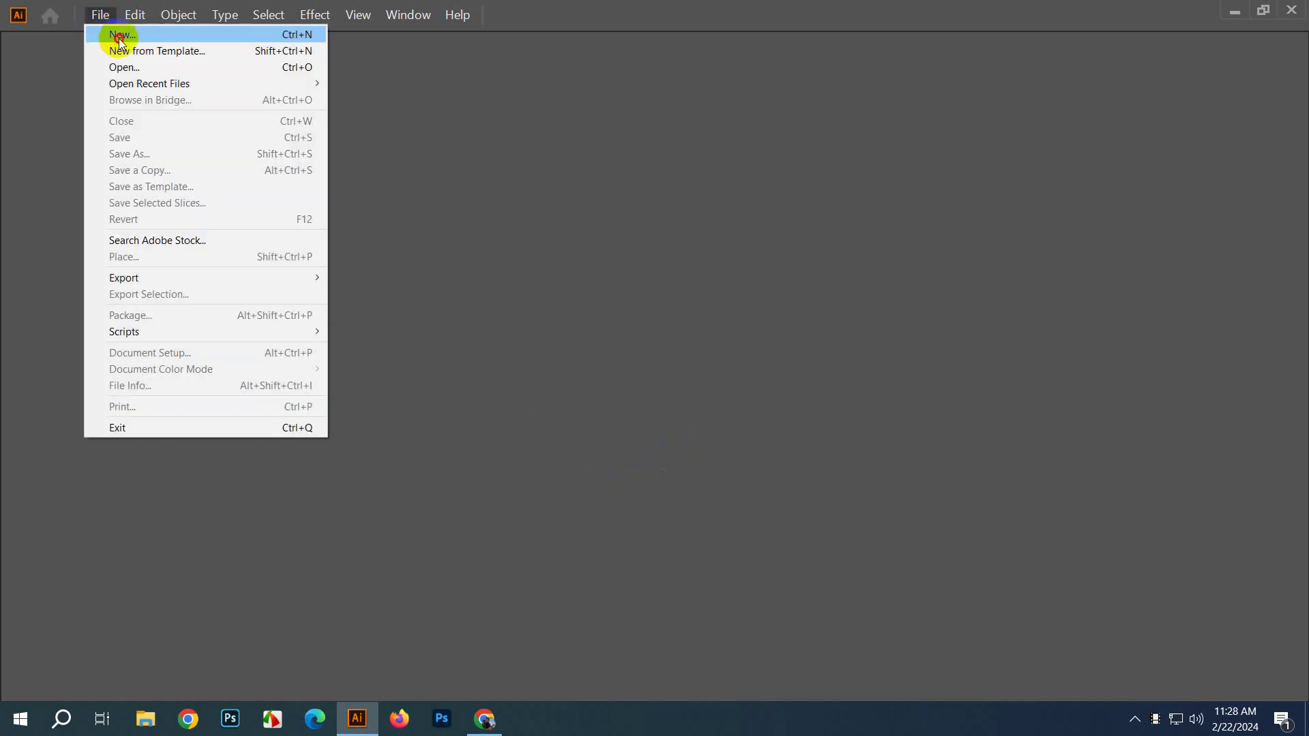
click(112, 37)
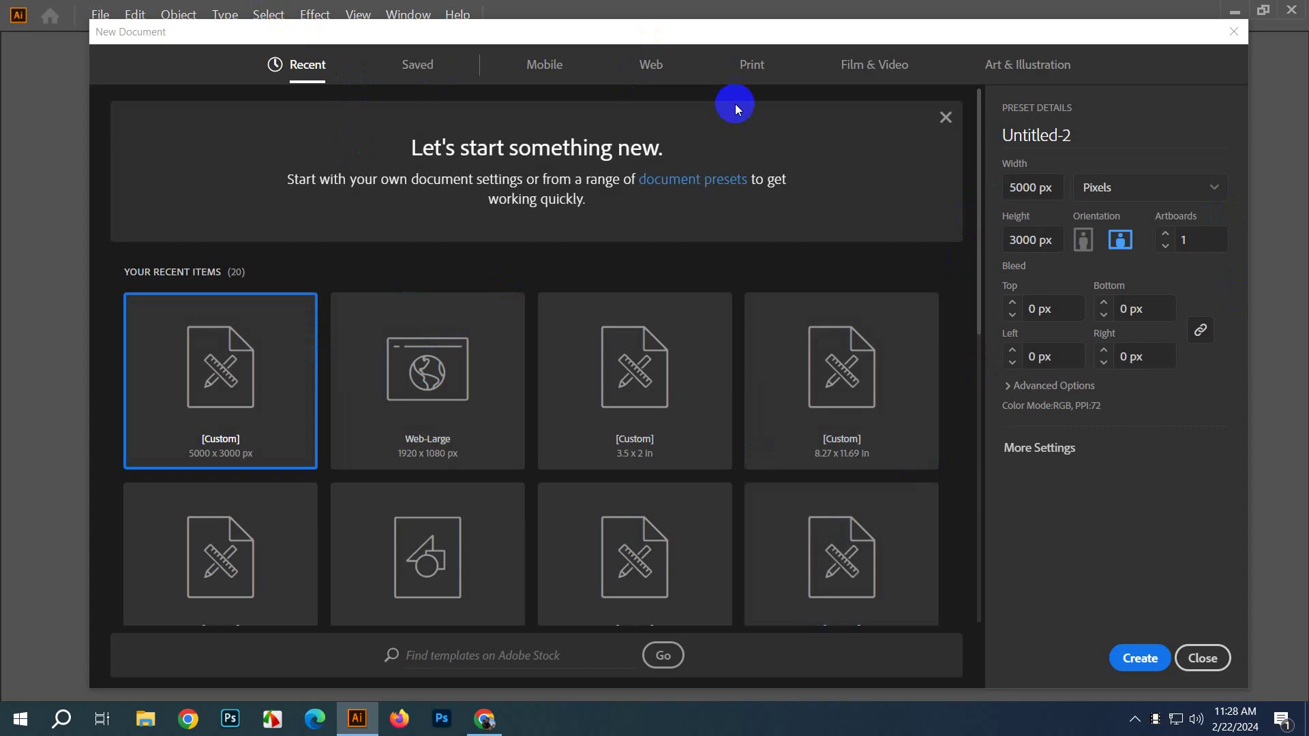
click(751, 64)
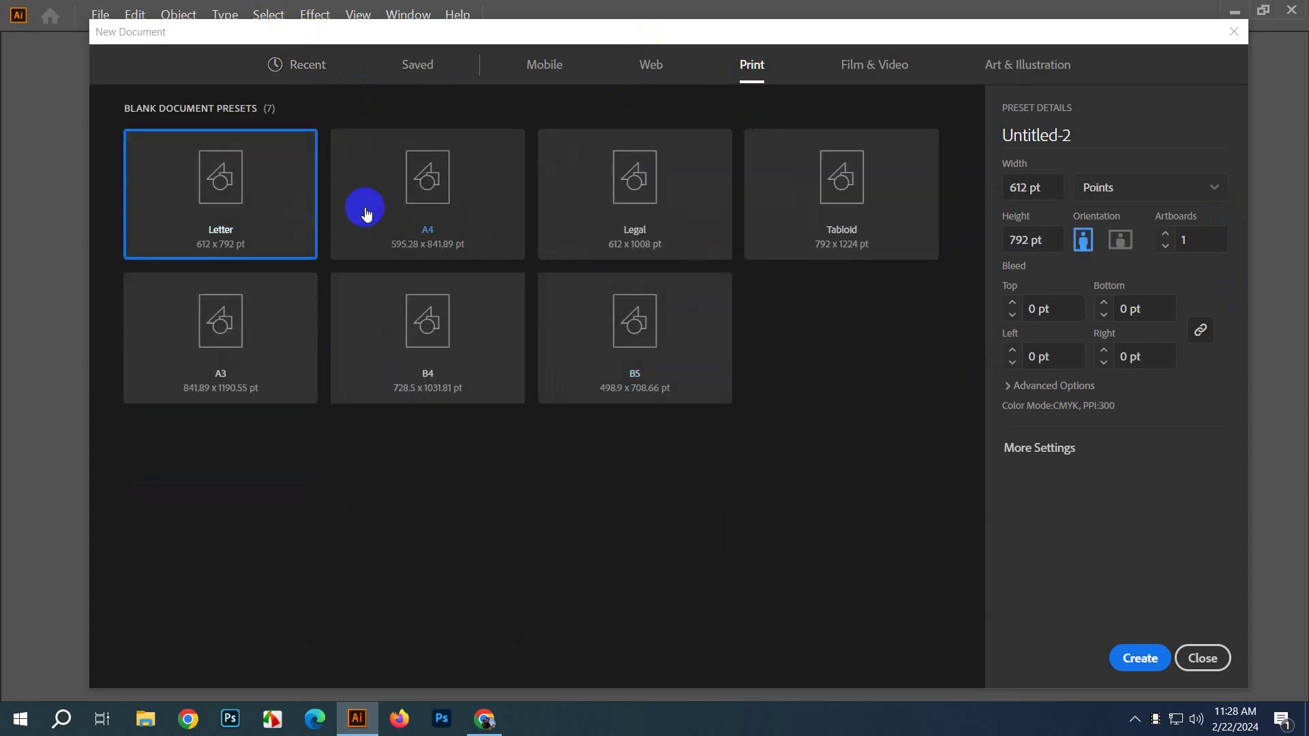
click(394, 222)
click(1124, 186)
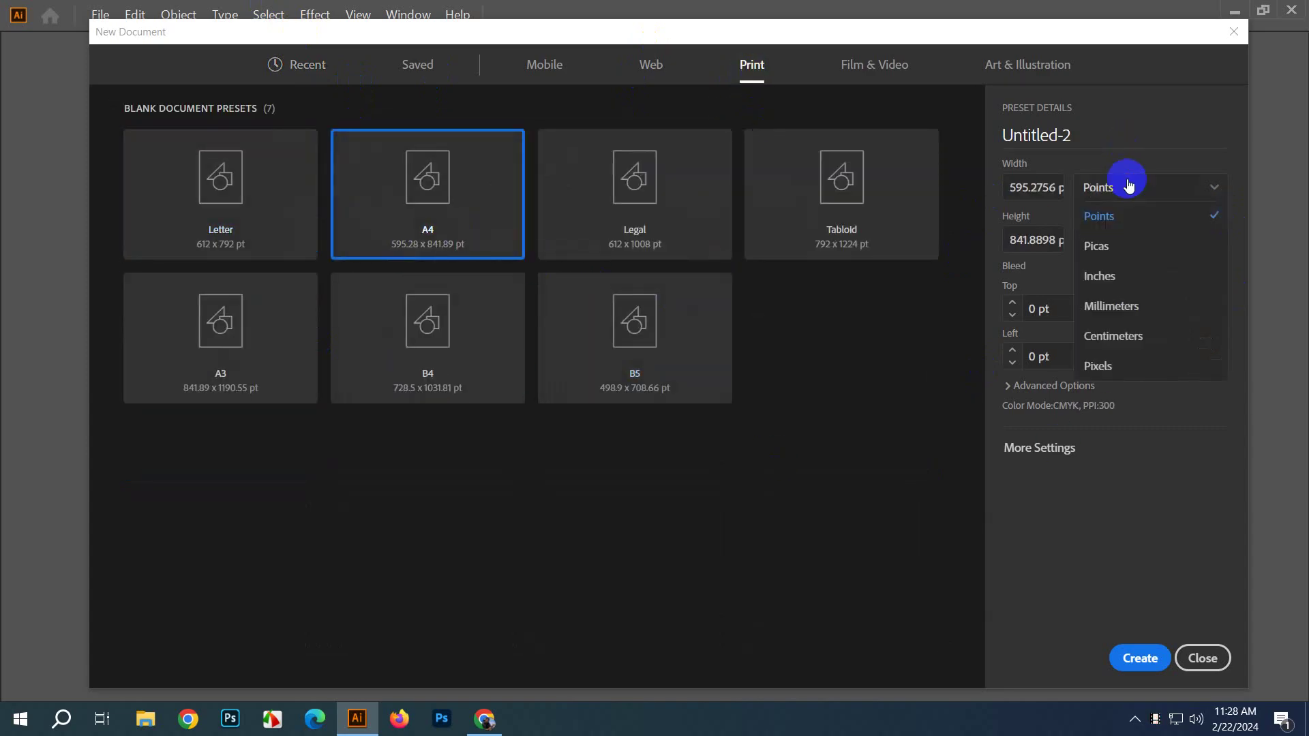
click(1127, 275)
click(1156, 675)
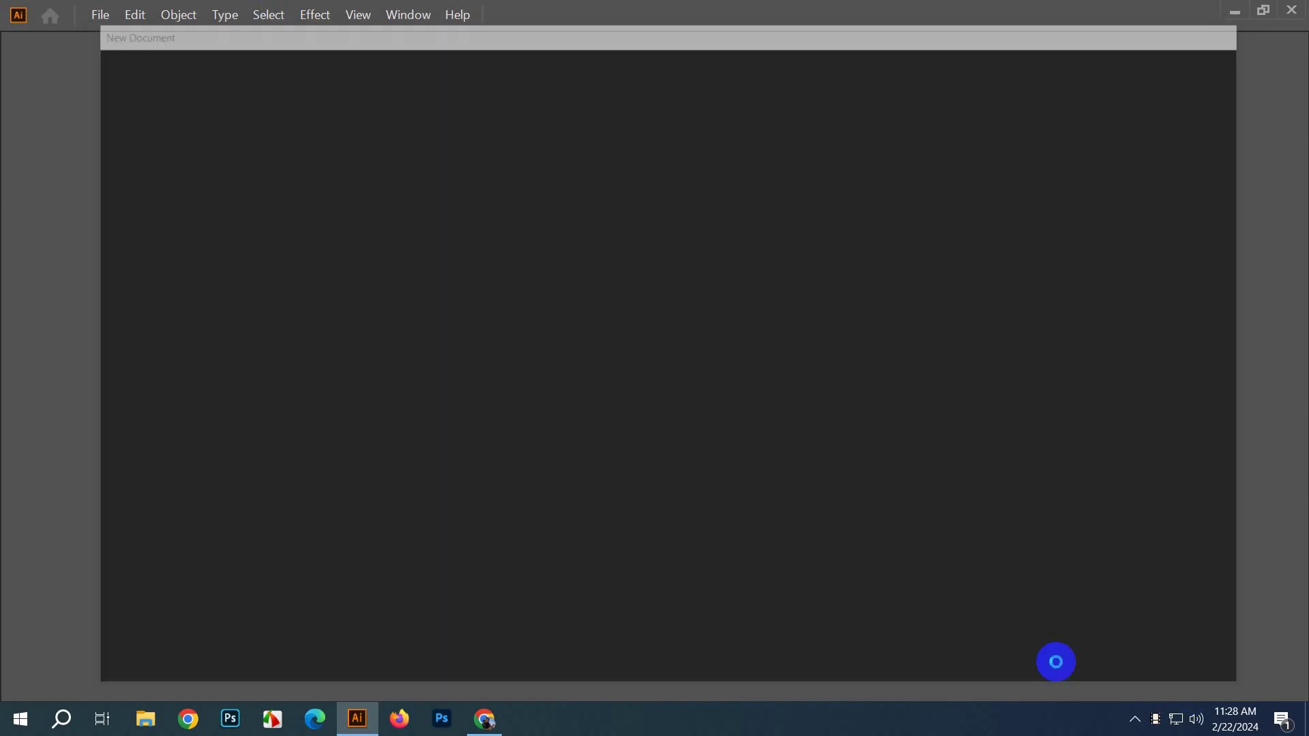
Step: Set the stroke to none for new shapes, keeping the white fill
drag(523, 386, 464, 404)
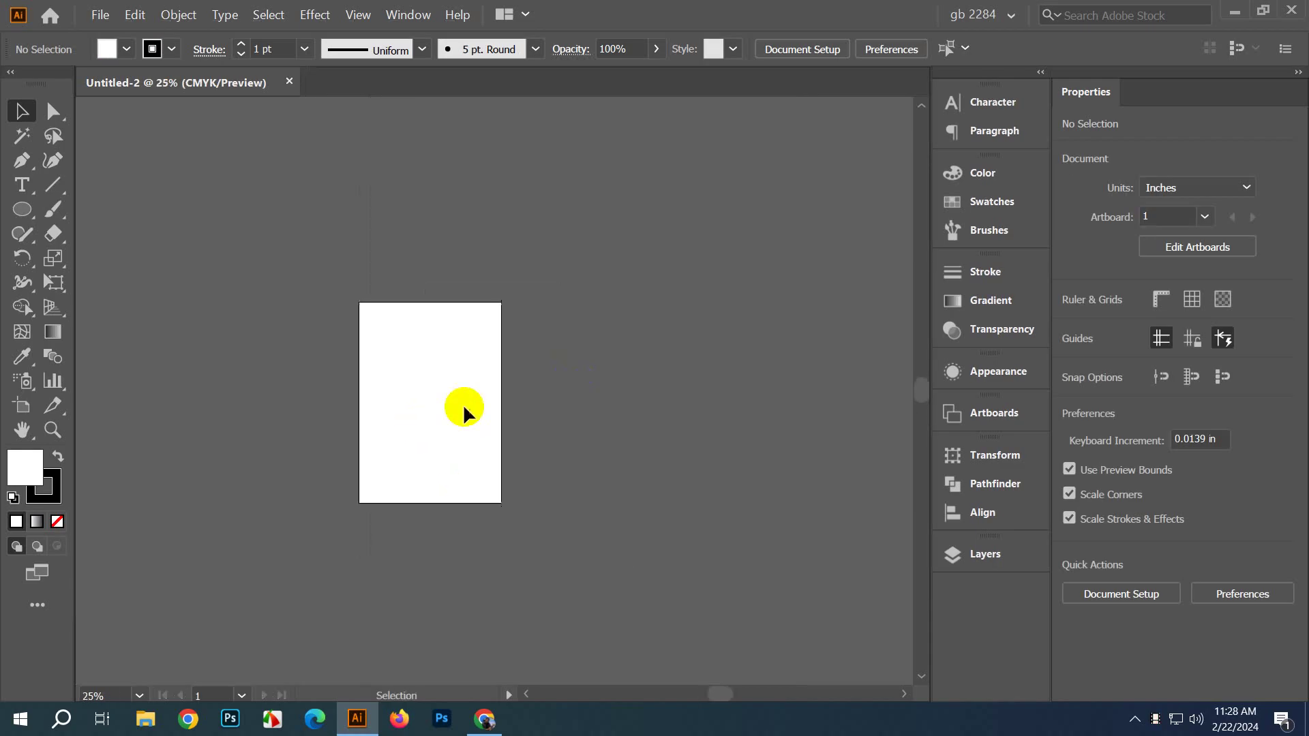
scroll(462, 408, up, 1)
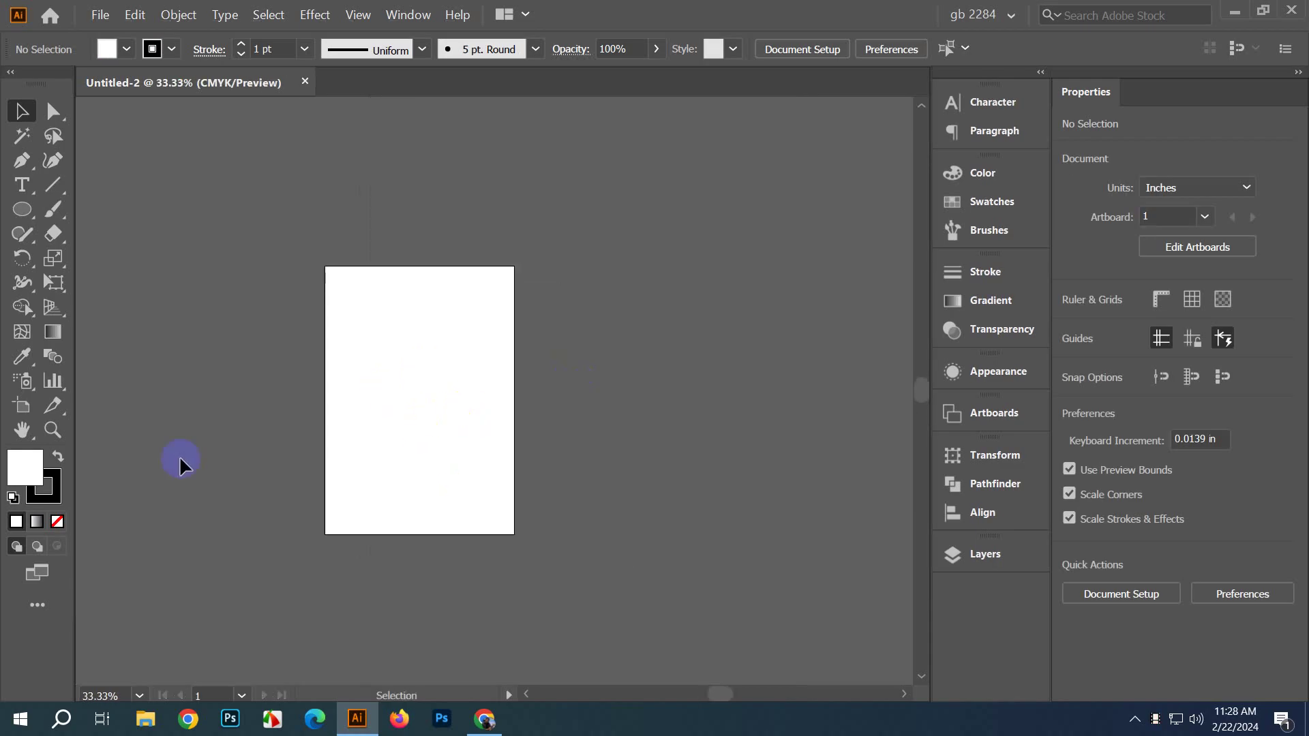
click(64, 519)
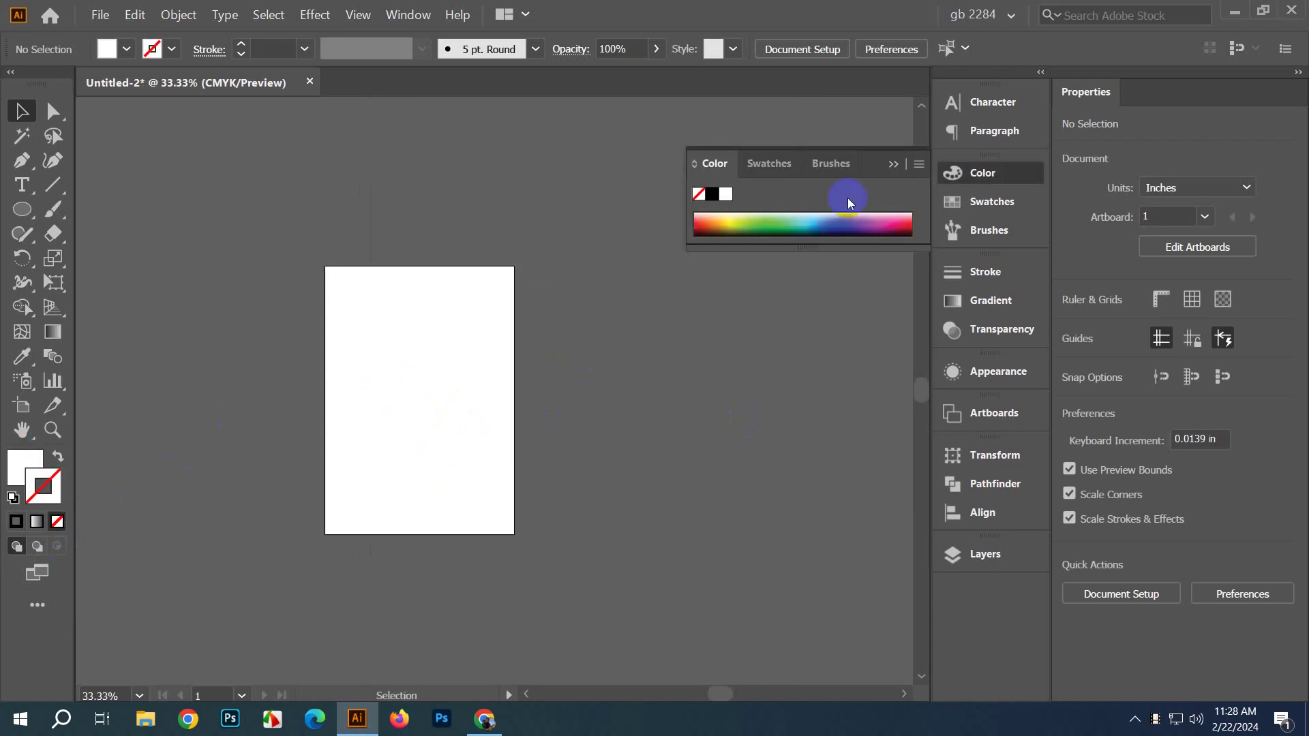
click(889, 169)
Step: Draw an 8.27 × 11.69 in rectangle on the empty canvas beside the artboard and deselect it
drag(640, 304, 461, 287)
click(18, 209)
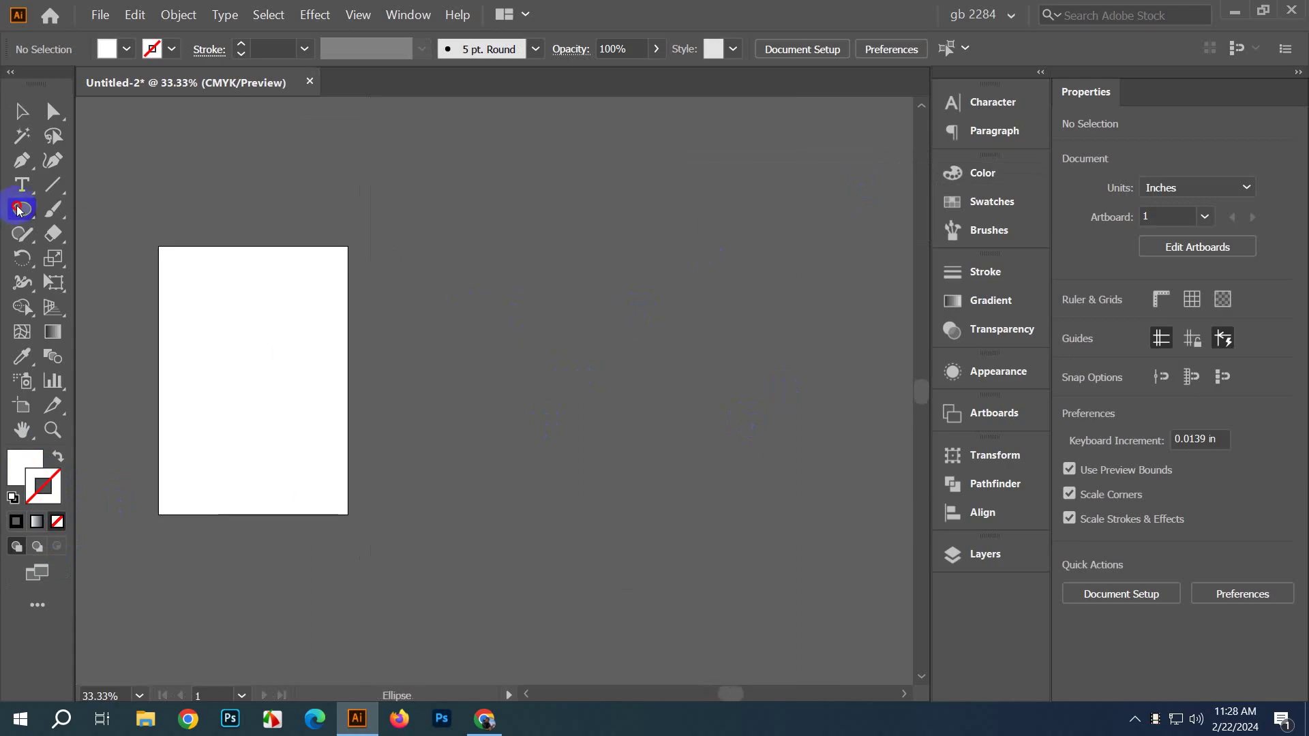
click(85, 209)
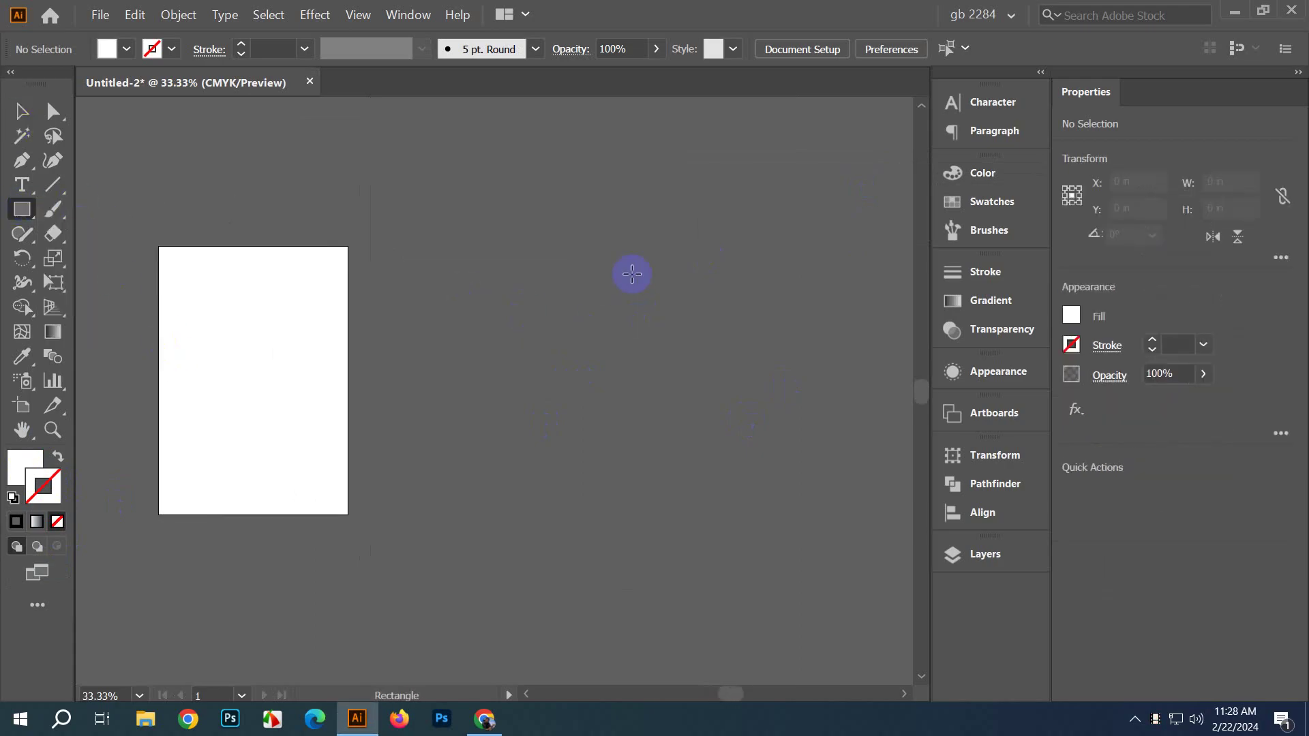
click(560, 279)
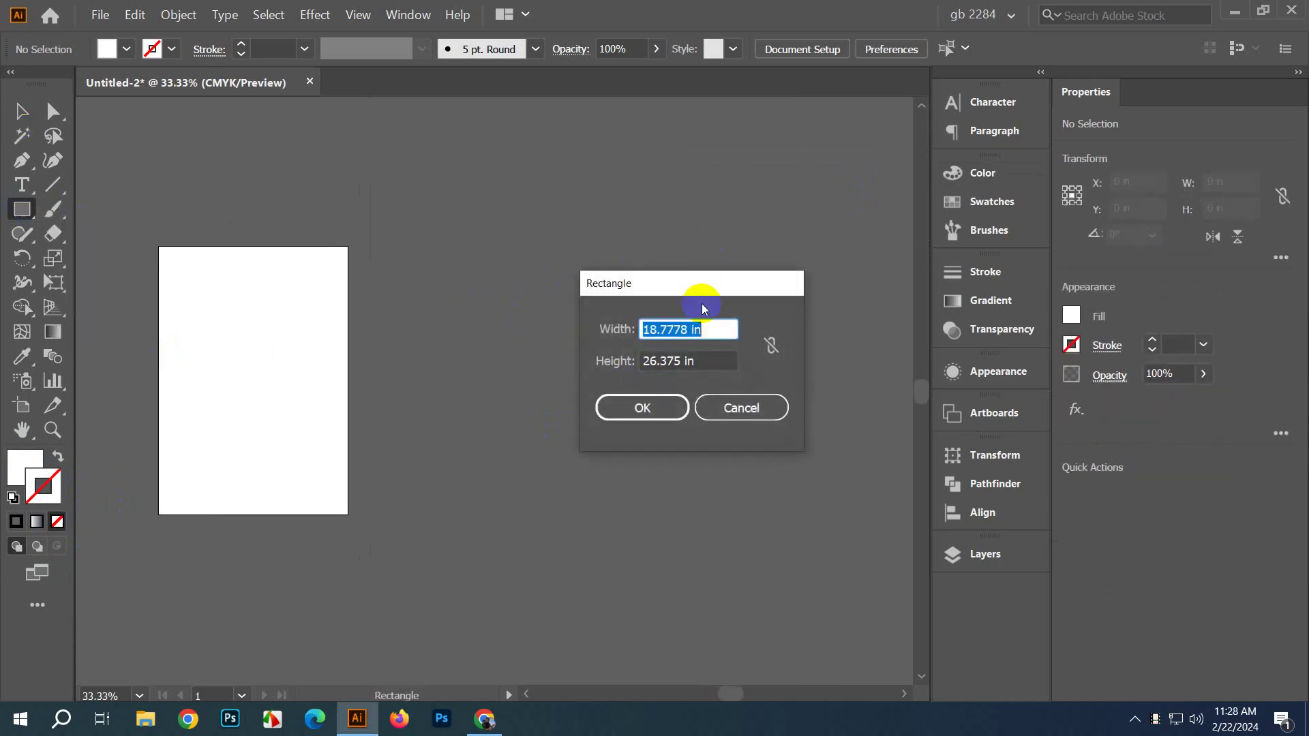
text(8.27)
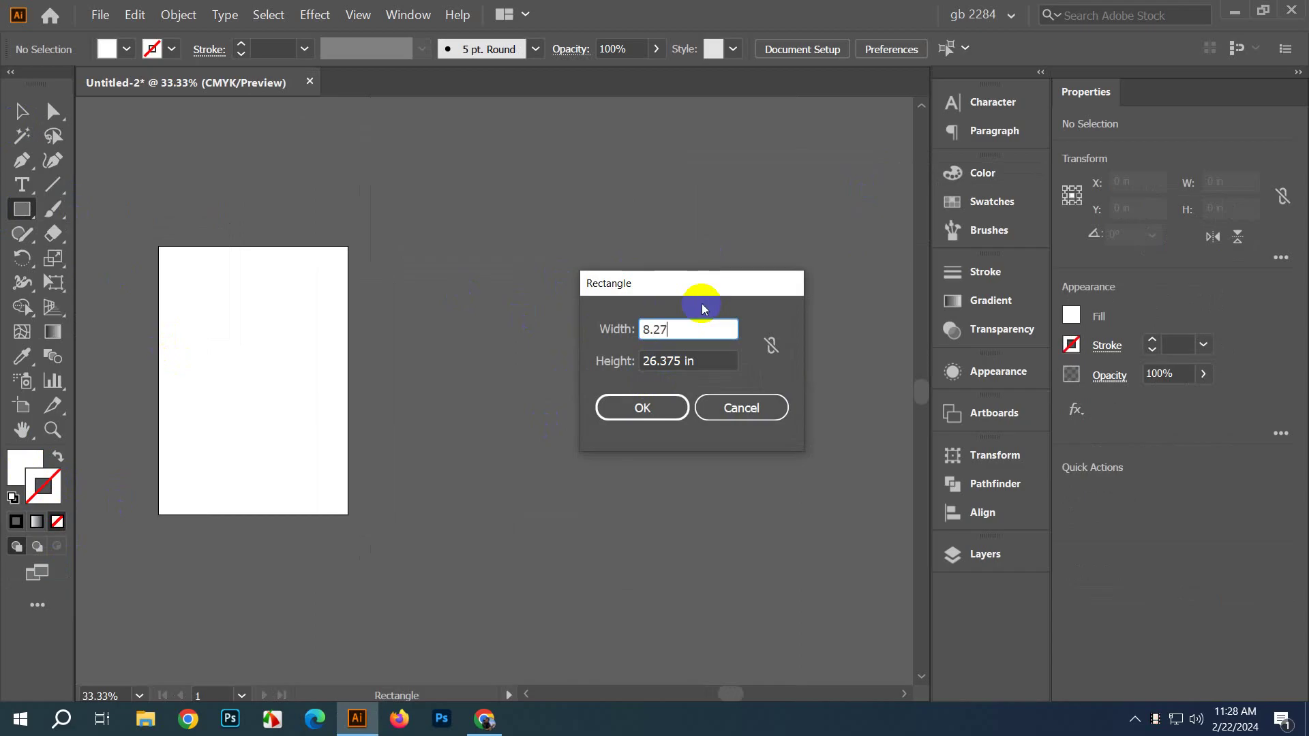
key(Tab)
text(11)
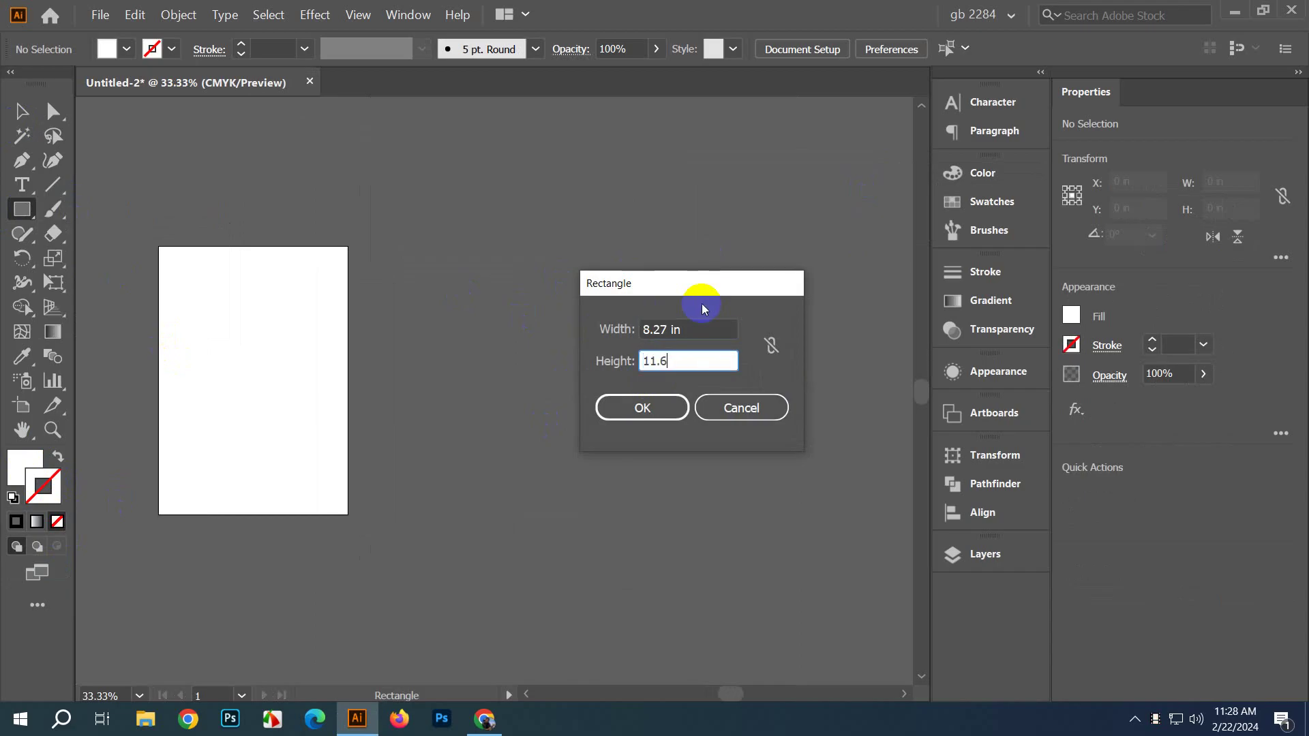
text(.69)
key(Return)
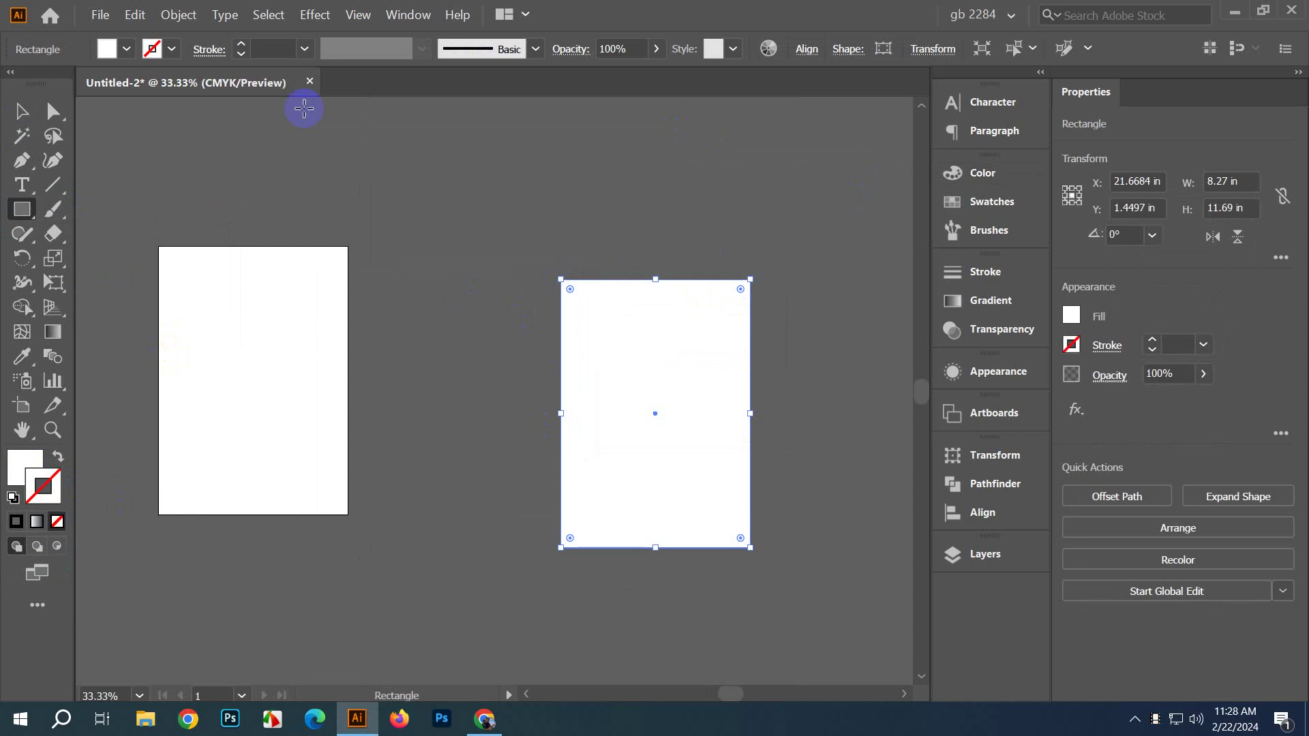
click(14, 118)
click(509, 152)
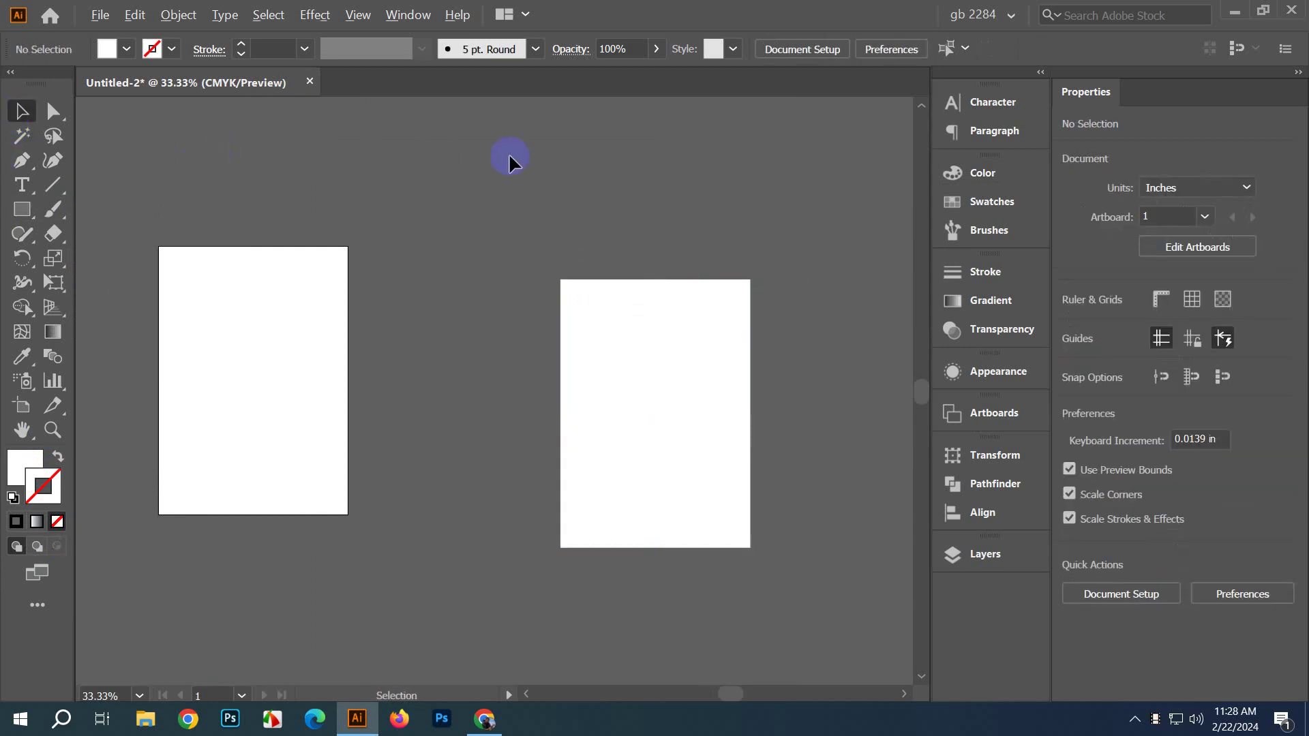
Step: Move the rectangle farther from the artboard, to about X 38.54 in, Y 6.36 in, and divide its height by 3
scroll(509, 153, down, 3)
drag(384, 307, 529, 350)
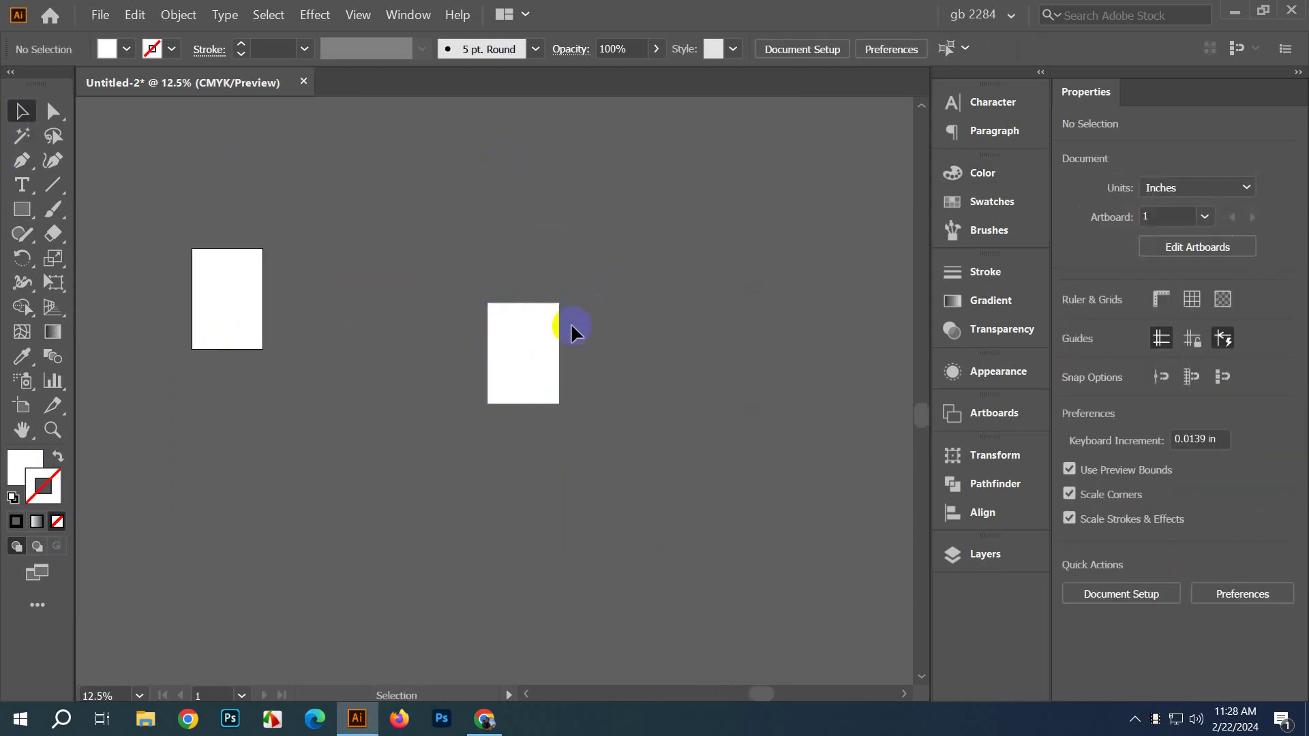
click(526, 349)
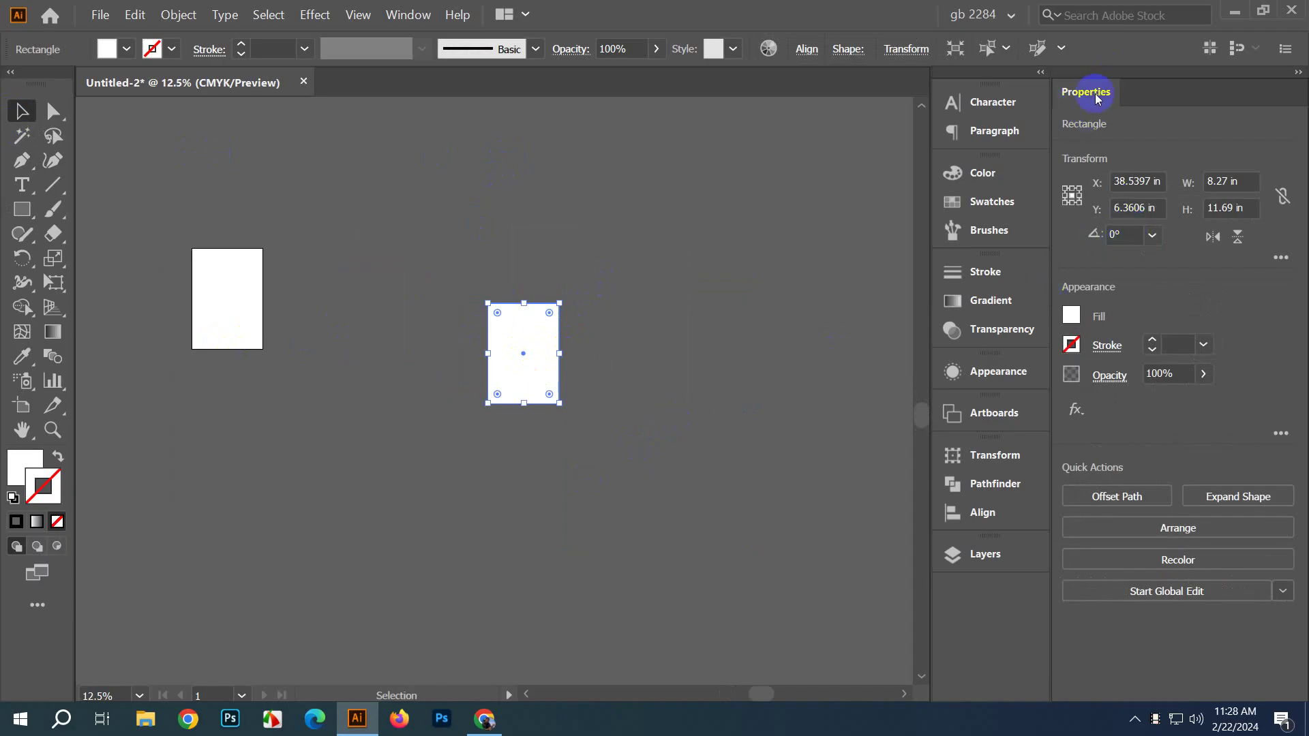
click(1231, 208)
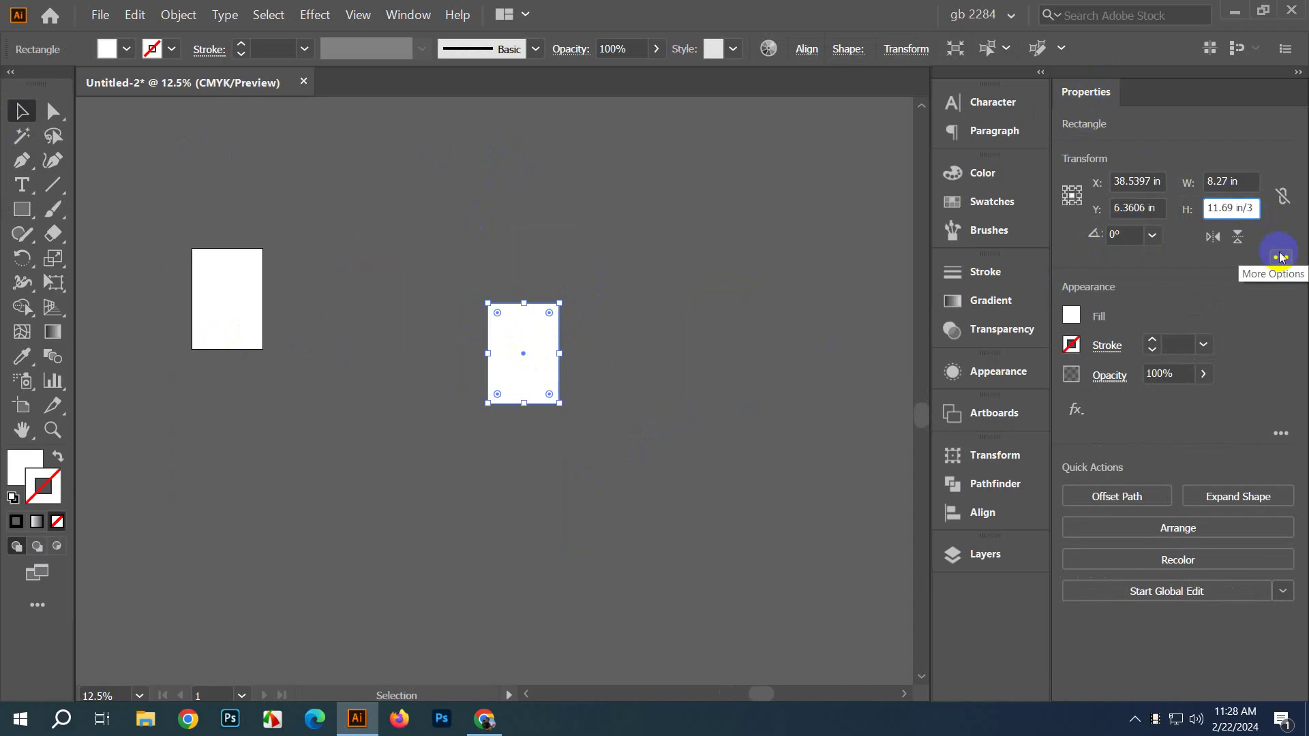
key(Return)
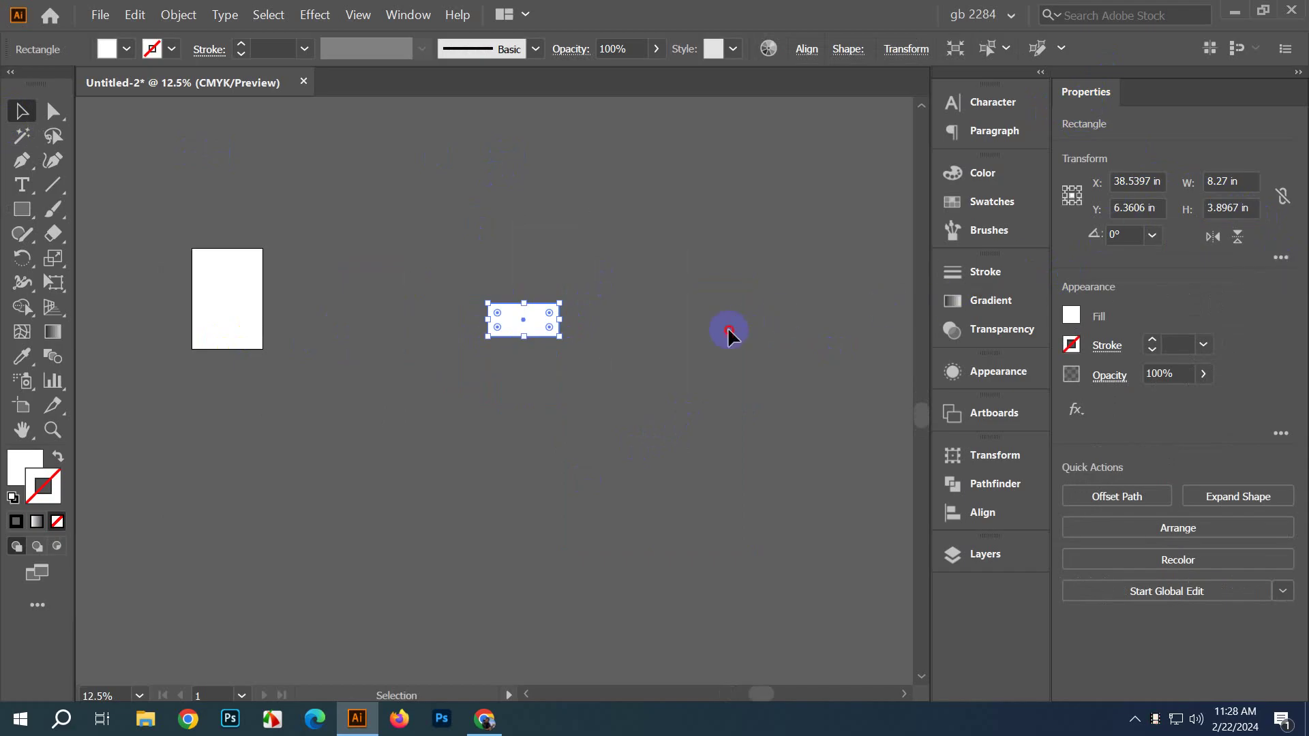
click(727, 333)
Step: Set the rectangle's width to 9 in and its height to 4.5 in
scroll(337, 284, up, 1)
drag(763, 382, 563, 403)
scroll(564, 403, up, 1)
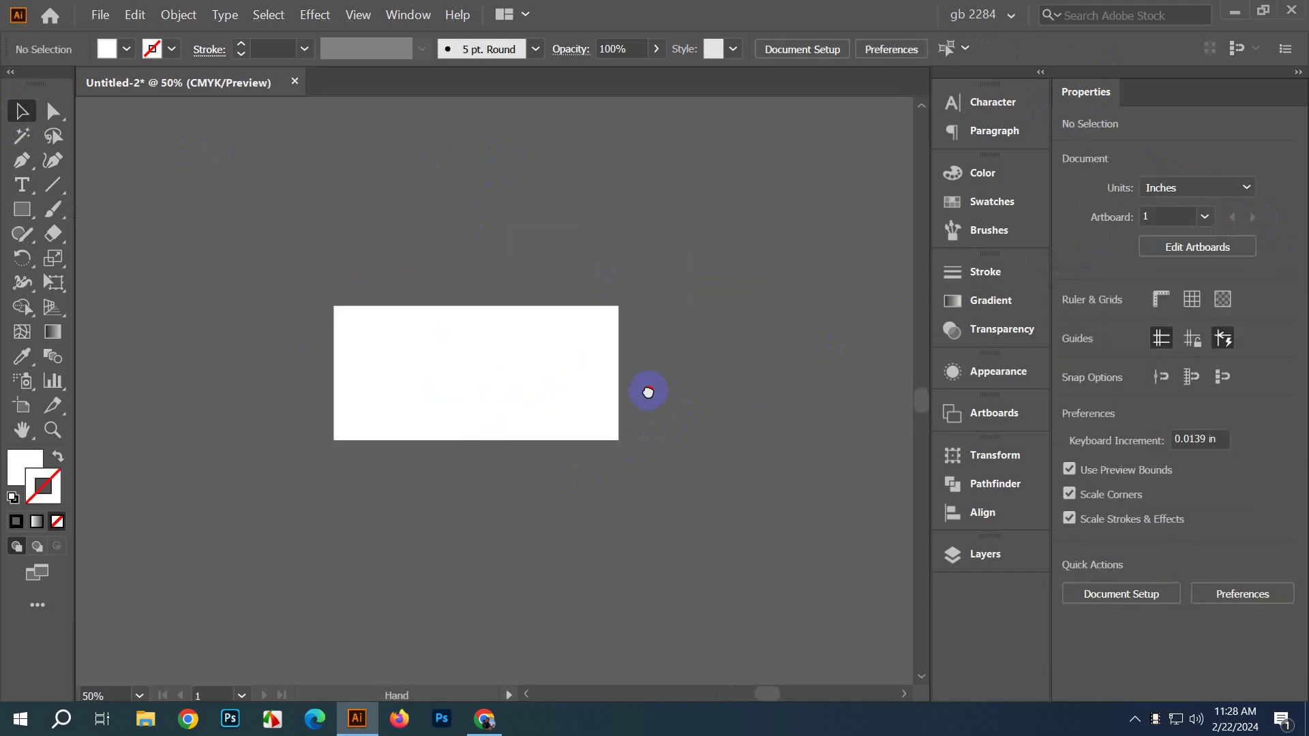
click(563, 394)
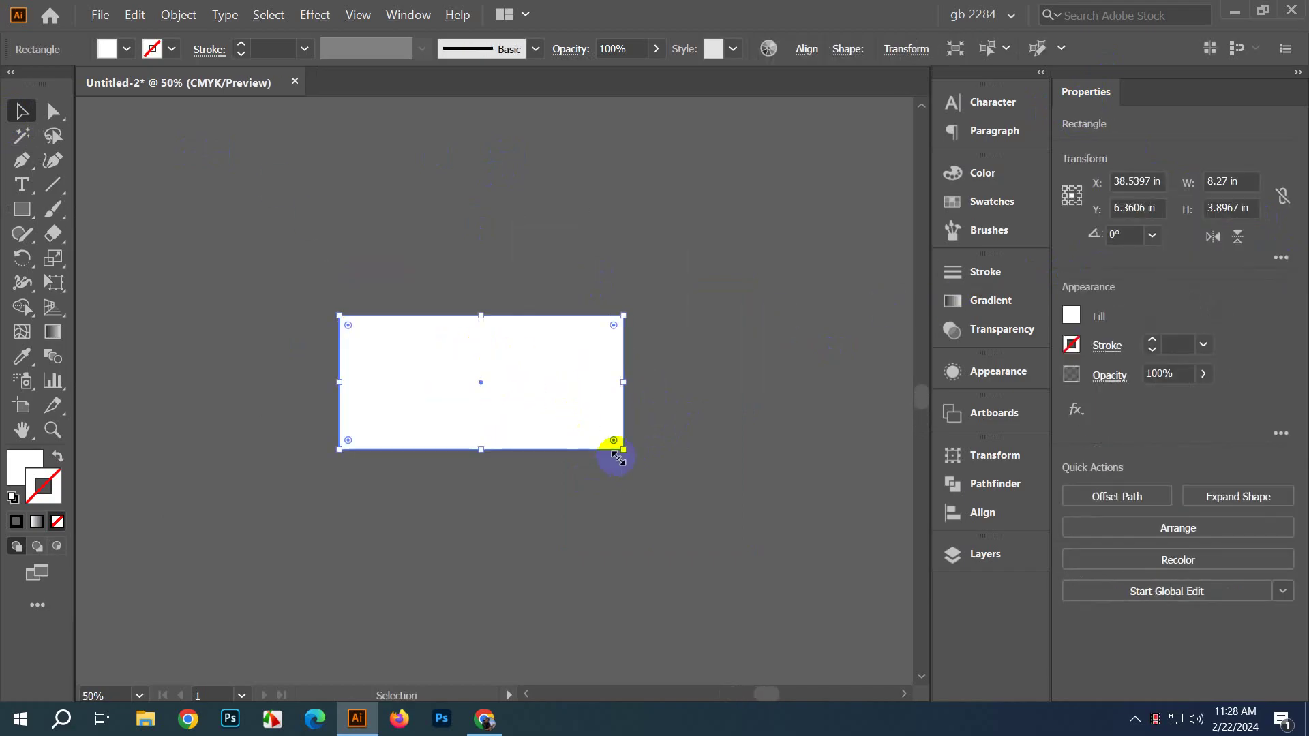
click(1229, 181)
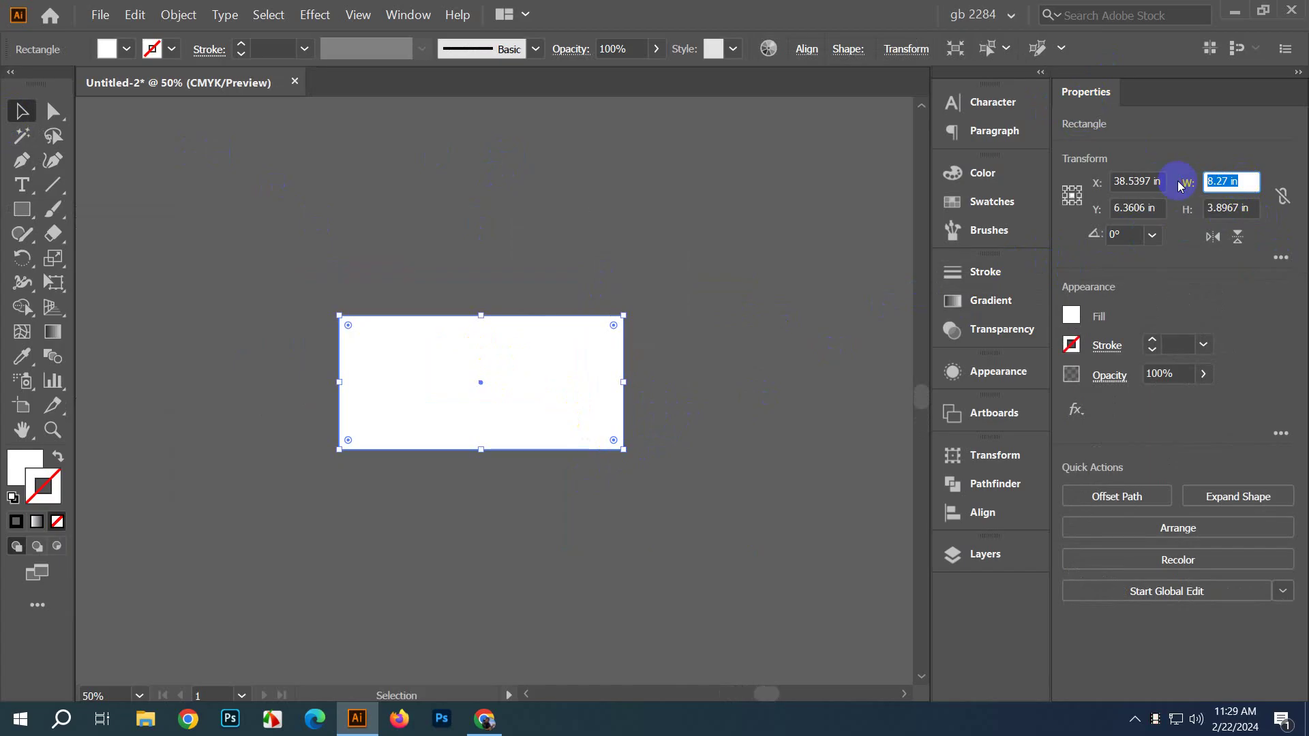
text(9)
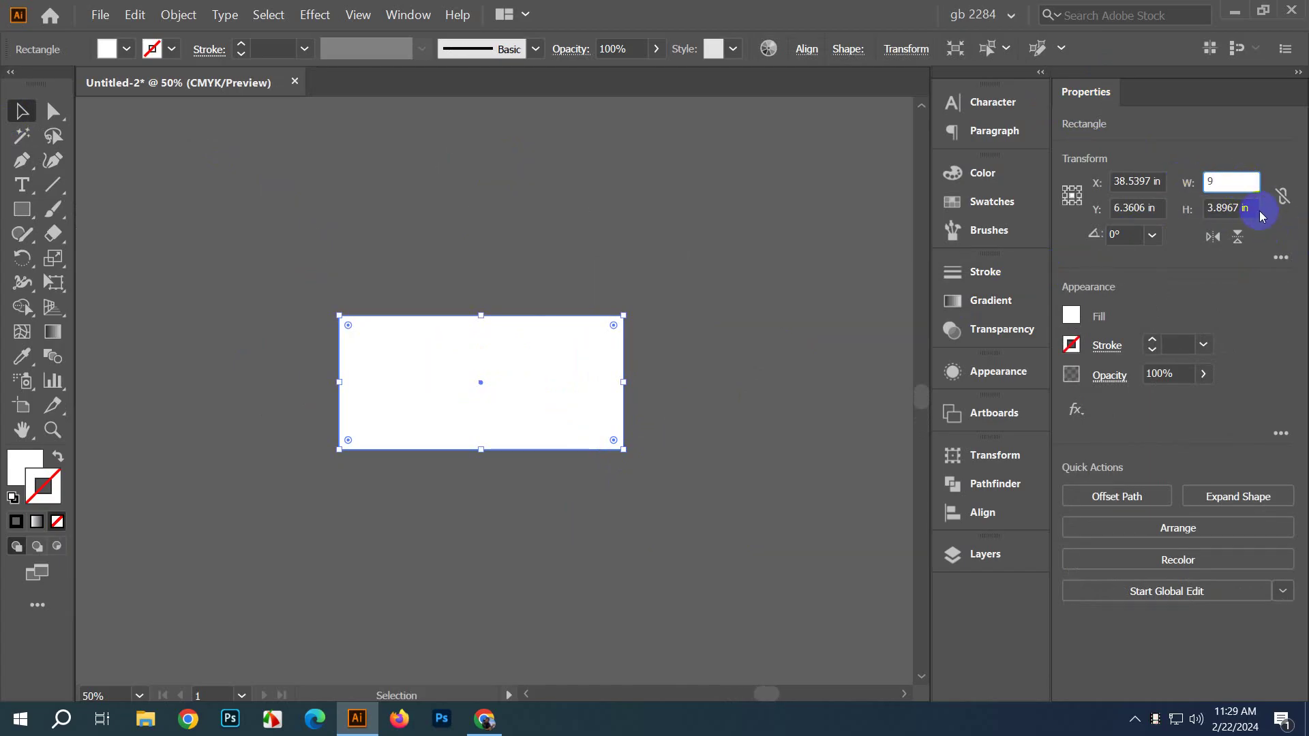
key(Tab)
text(4.)
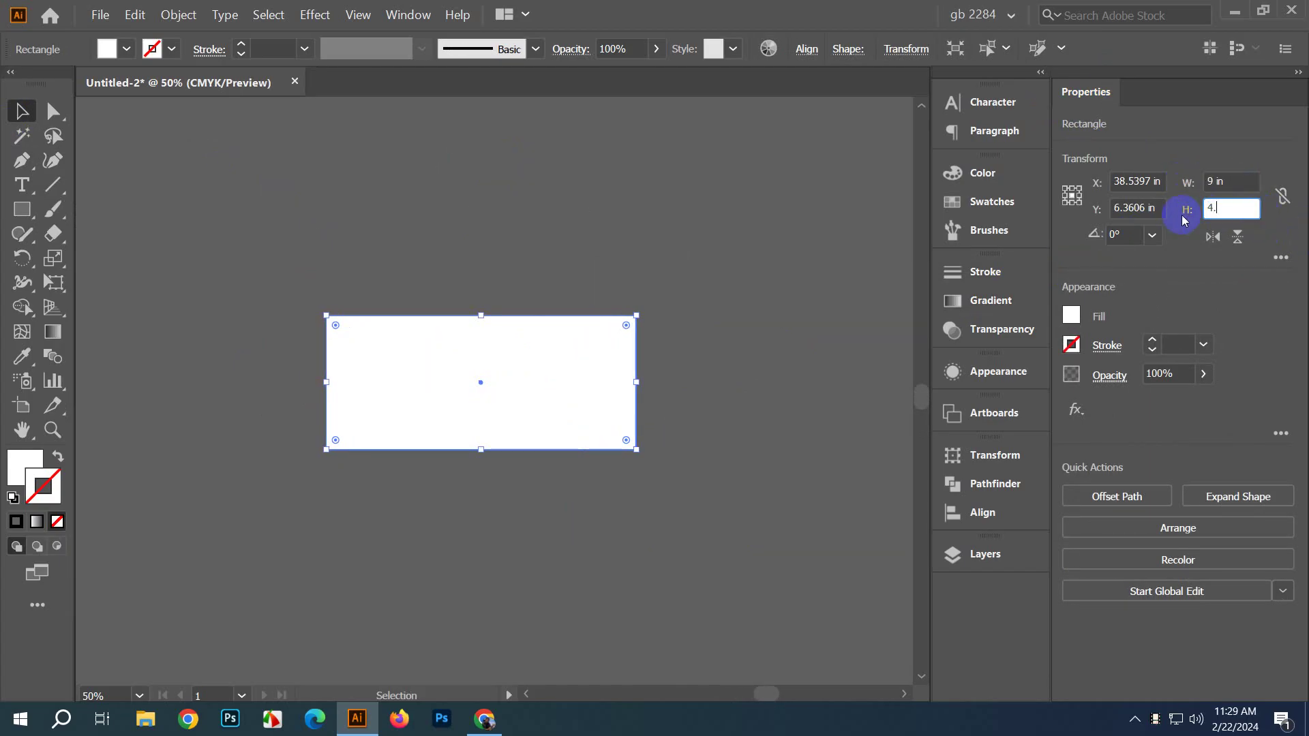
key(Return)
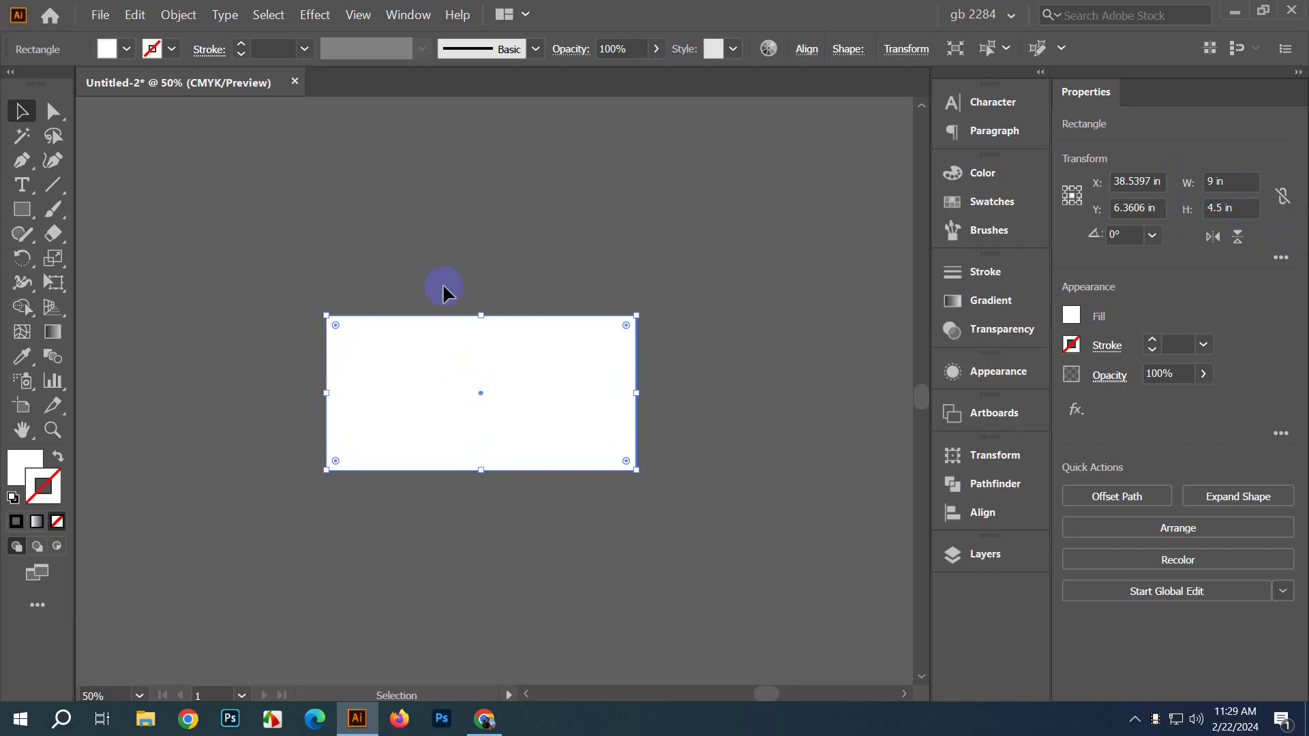
Step: Reposition the 9 × 4.5 in rectangle on the empty canvas at about X 41.67 in, Y 7.41 in
click(541, 231)
key(ctrl+minus)
drag(550, 290, 556, 377)
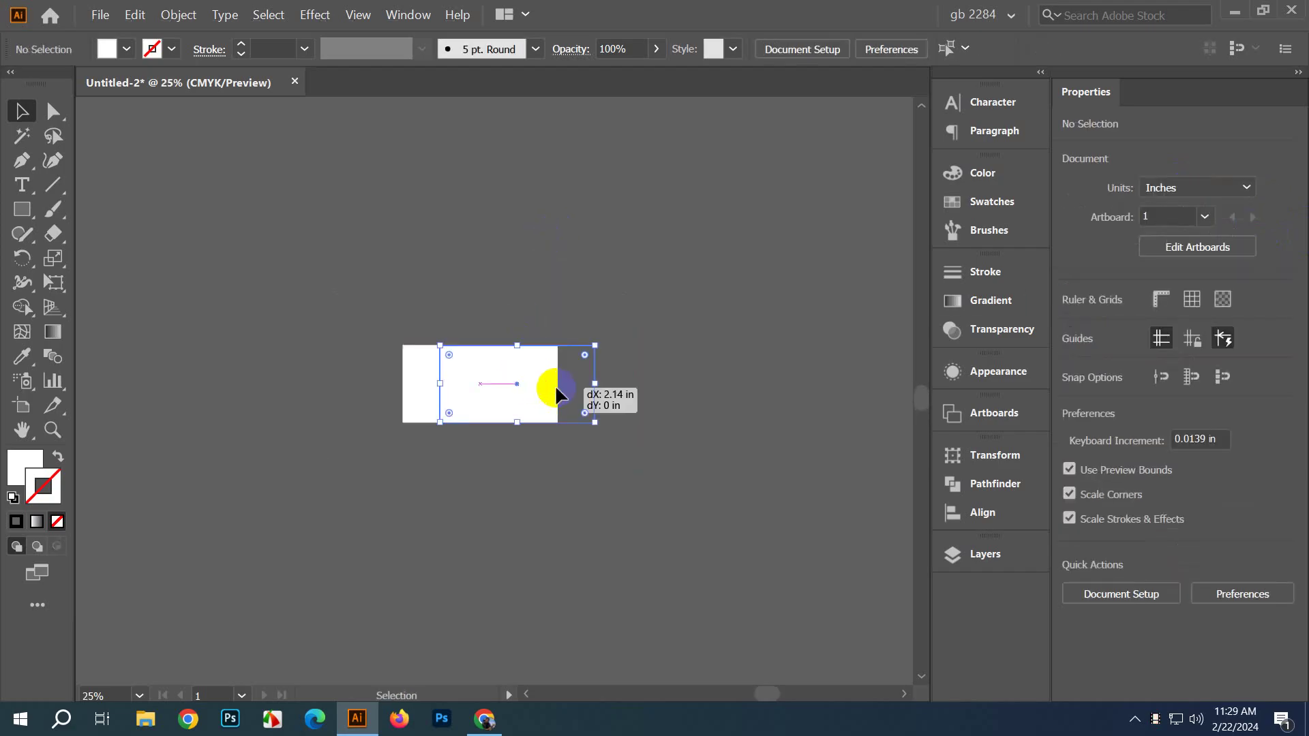
click(510, 427)
key(ctrl+plus)
key(ctrl+plus)
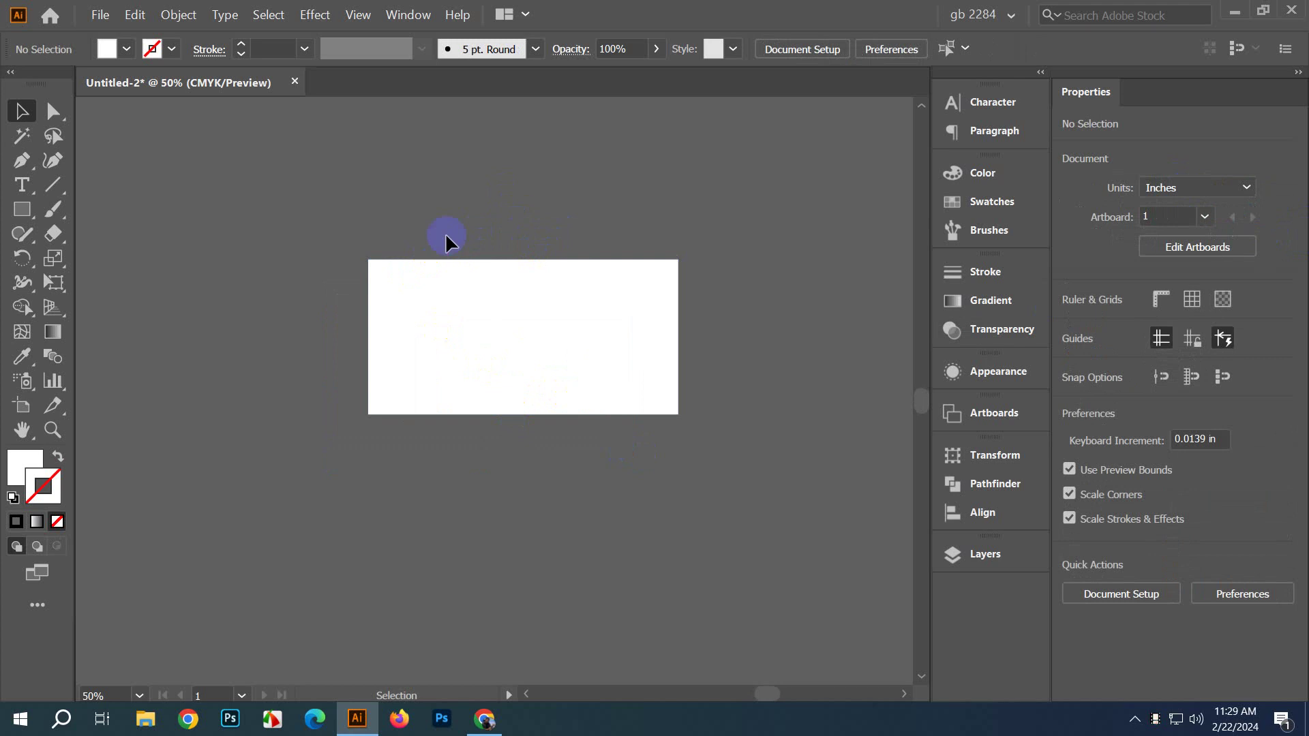
drag(520, 283, 534, 348)
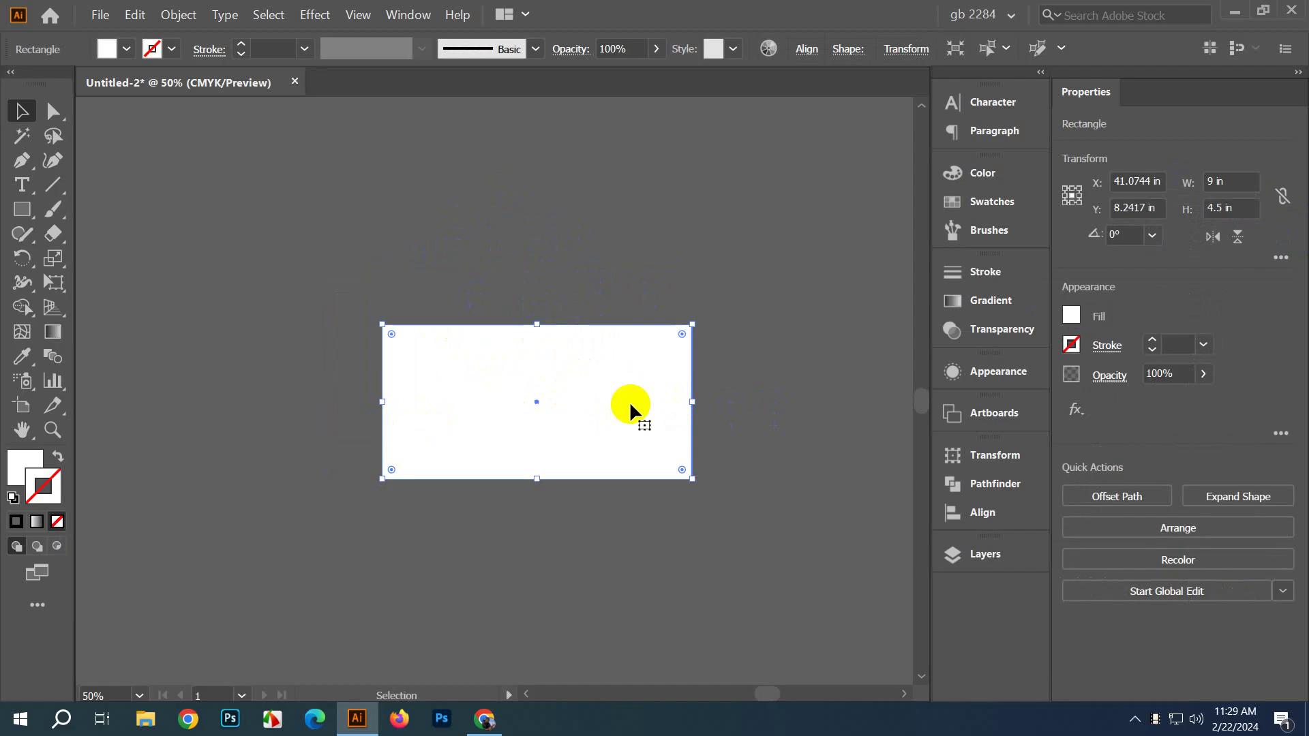
click(653, 288)
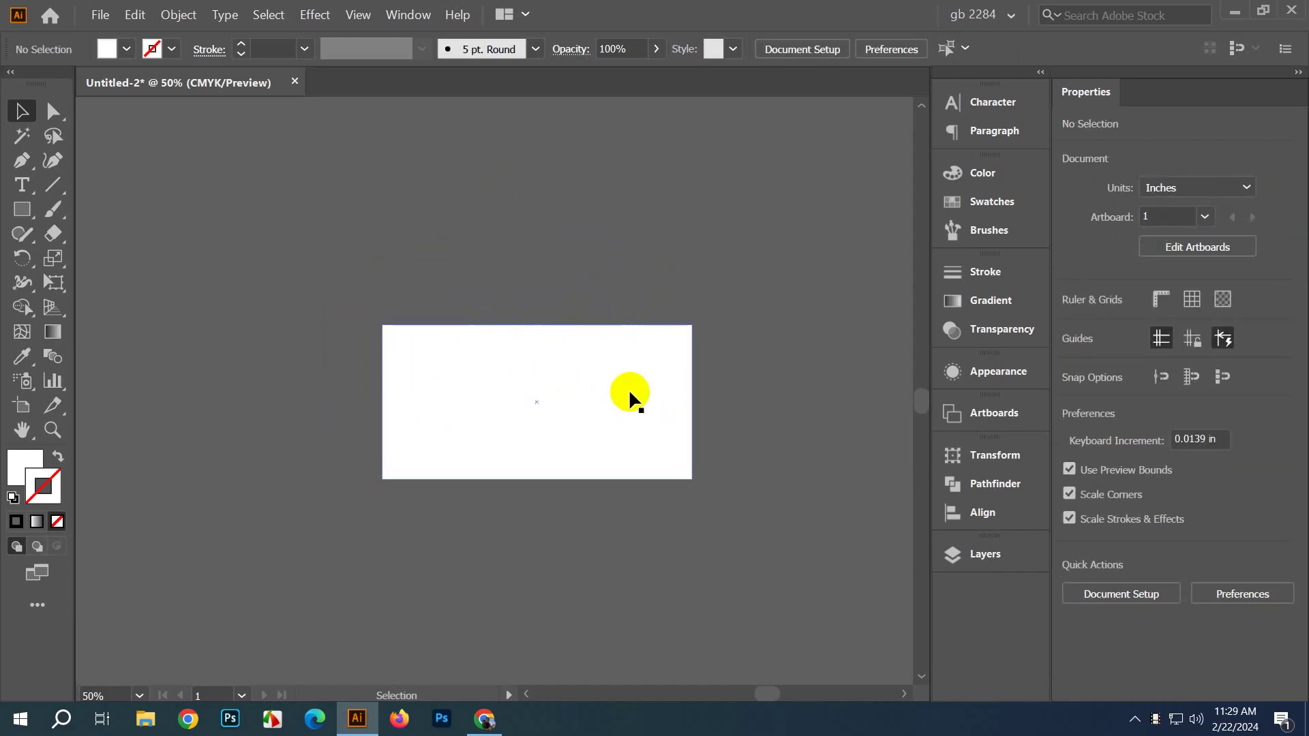
drag(579, 355, 622, 401)
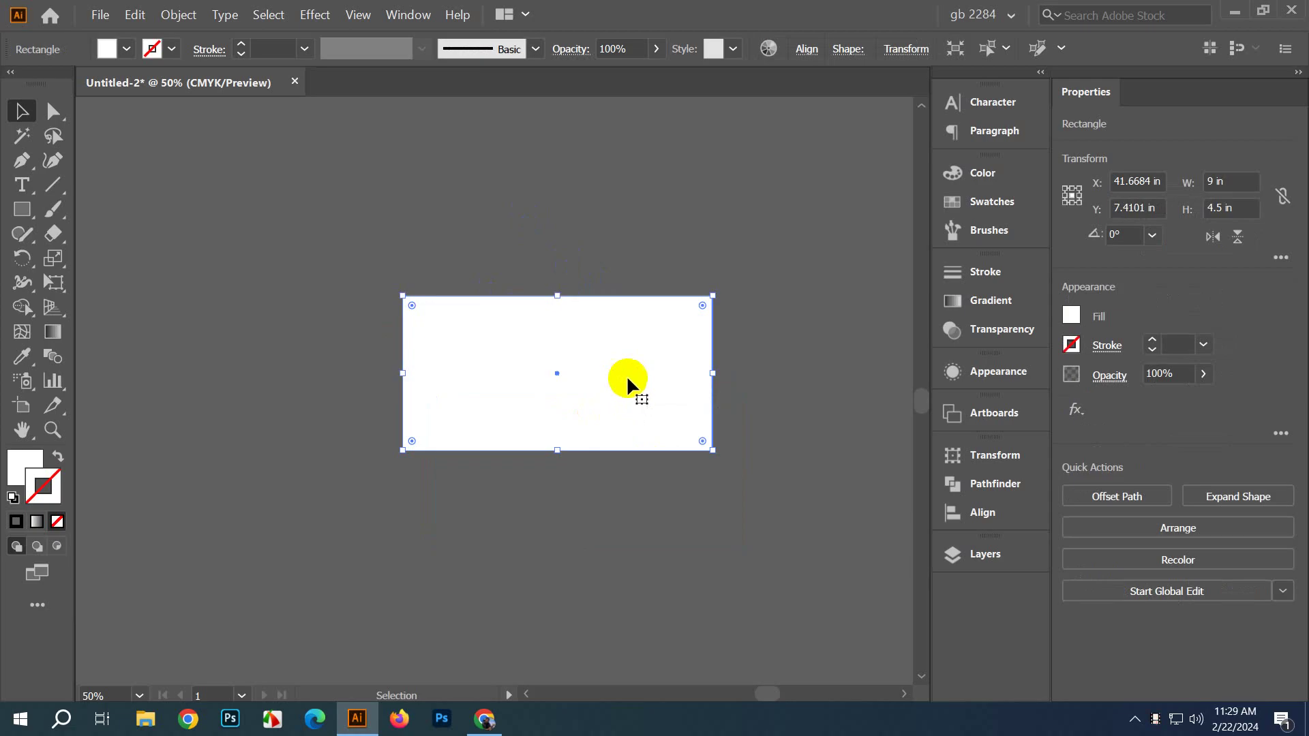
Step: Place a copy of the rectangle directly above it with a small gap, and shorten the copy from its upper edge to about two thirds height
drag(661, 417, 648, 259)
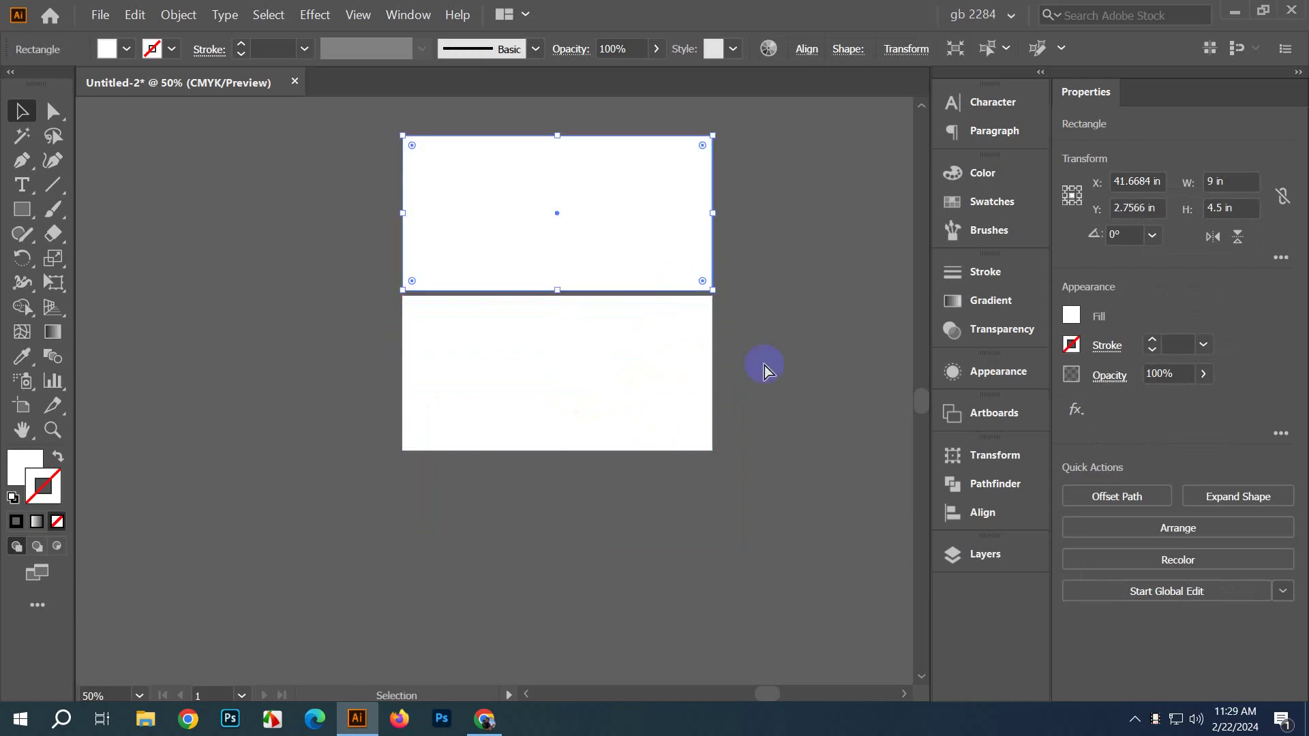
key(ctrl+z)
drag(631, 376, 622, 208)
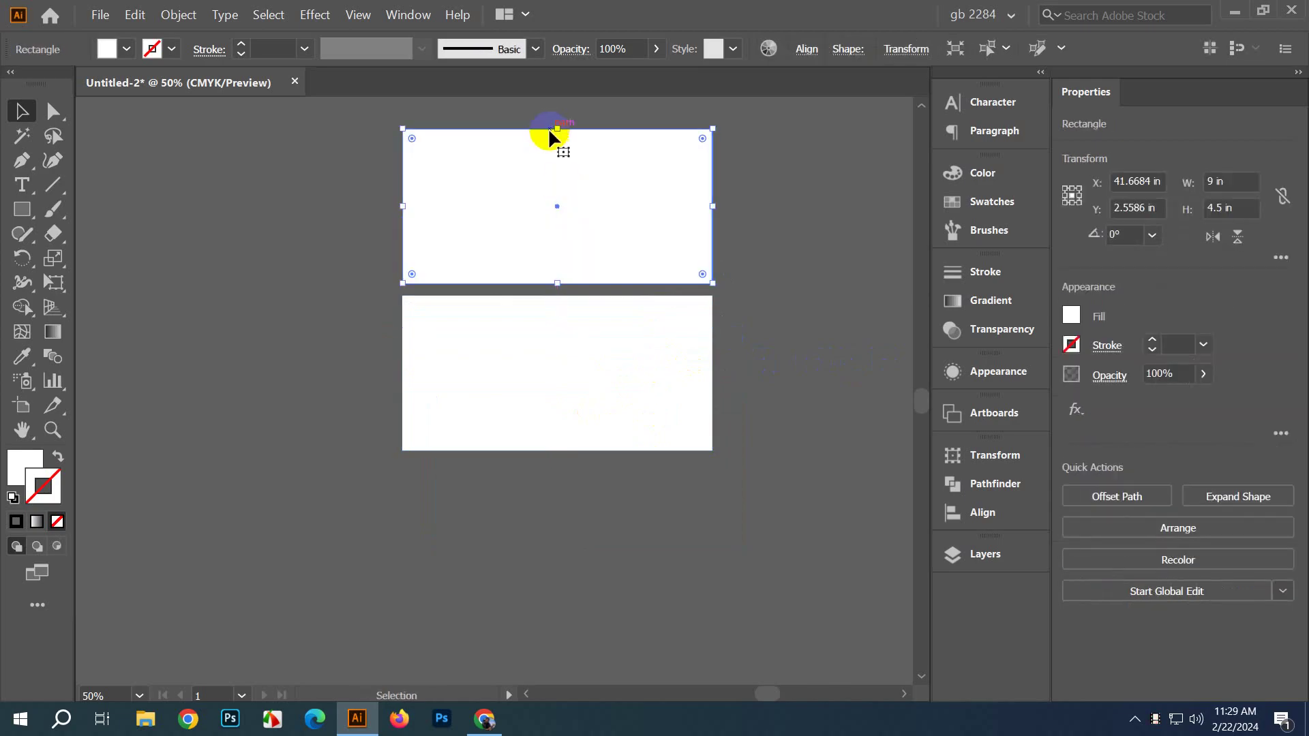
drag(554, 129, 555, 181)
click(713, 255)
Step: Add a shorter copy below the main rectangle and move it straight up so its lower edge meets the main rectangle's lower edge
drag(709, 257, 646, 538)
drag(557, 564, 579, 413)
click(578, 616)
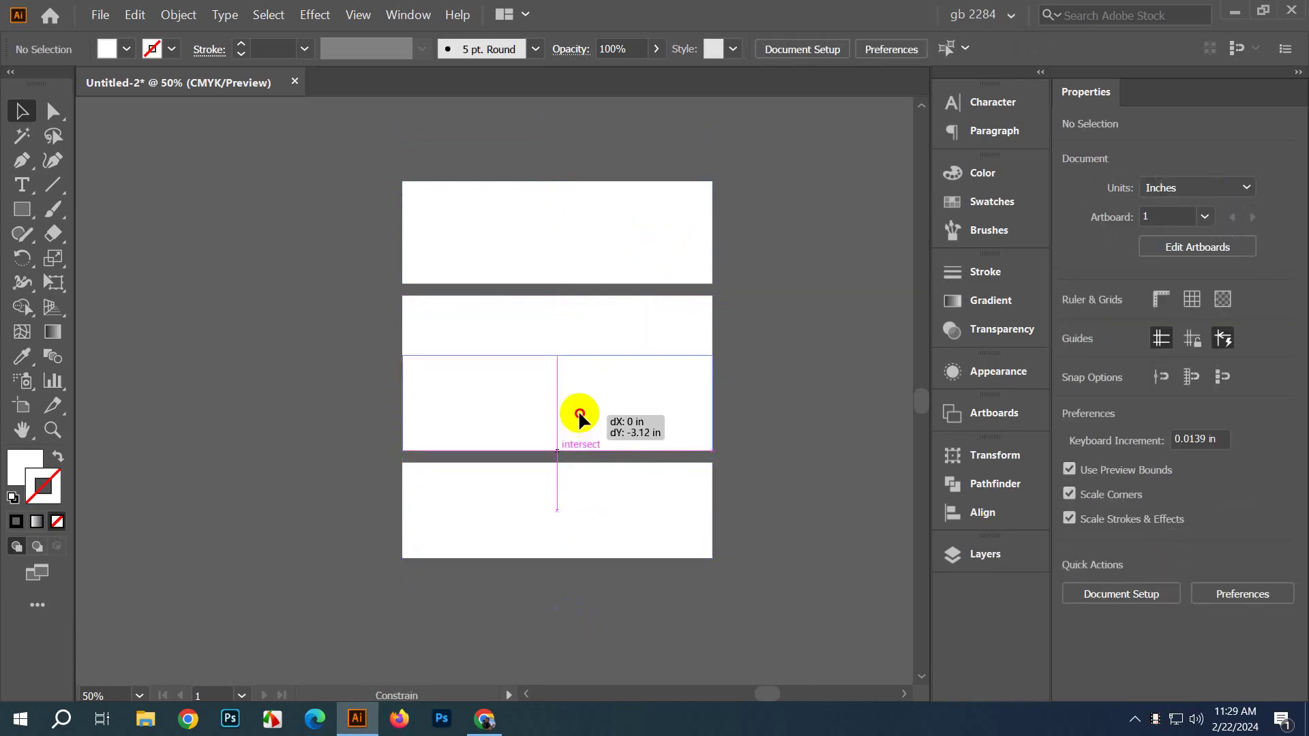
Step: Move the upper copy straight down to match the main rectangle's upper edge, and select all three overlapping rectangles
drag(582, 250, 579, 361)
click(354, 357)
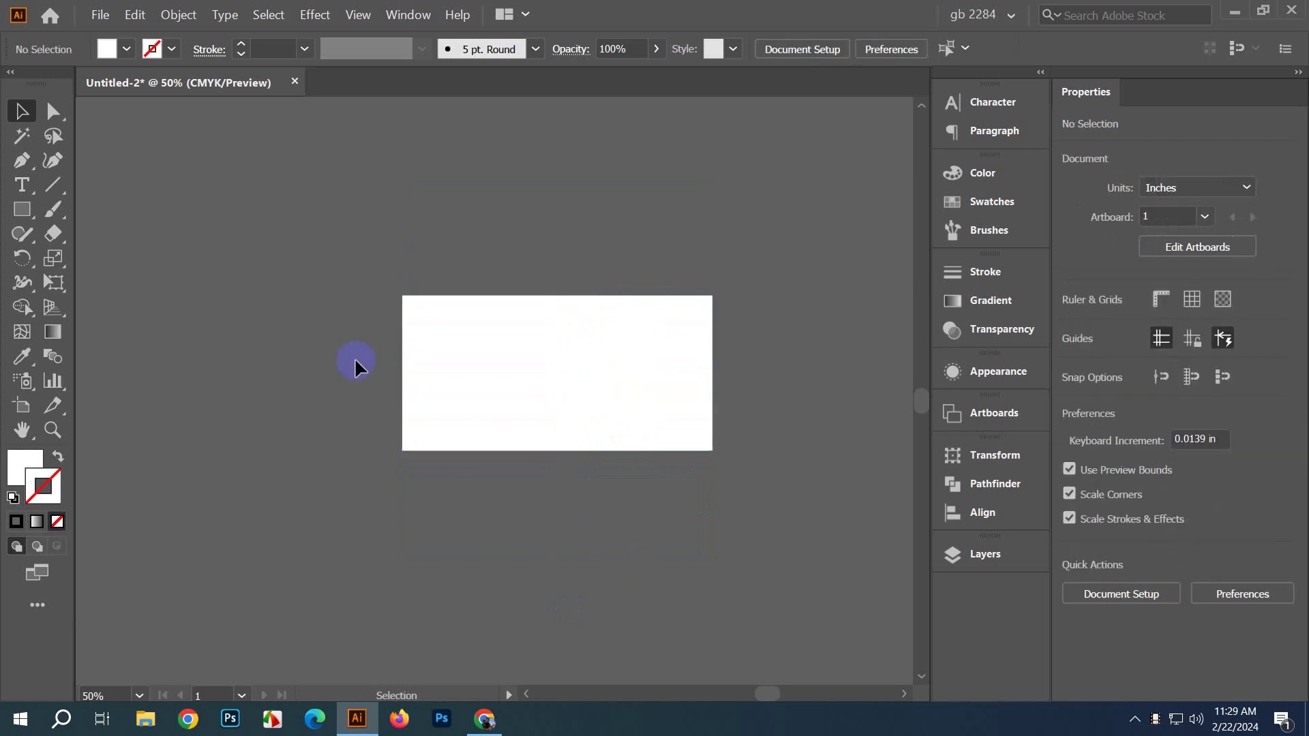
drag(461, 381, 463, 383)
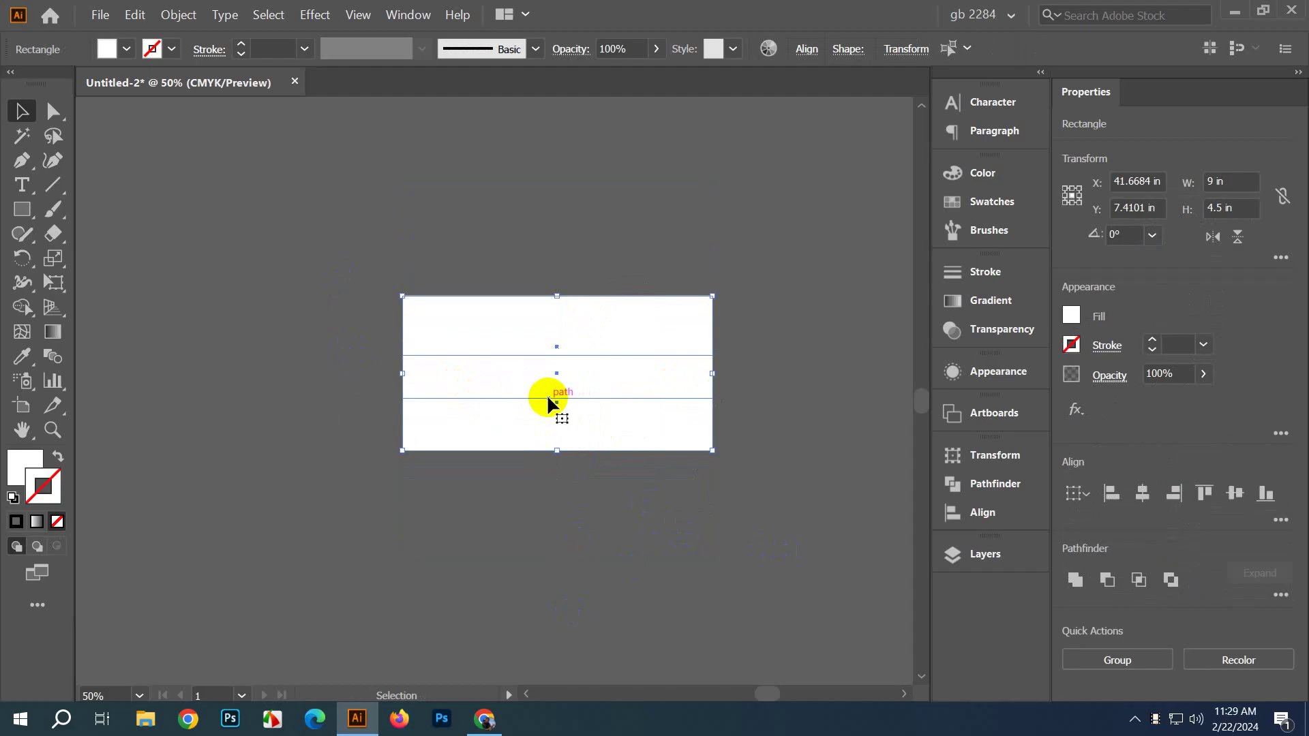
Step: Undo the upper copy's last move, and move the lower copy straight down below the main rectangle with a small gap
key(ctrl+z)
click(653, 542)
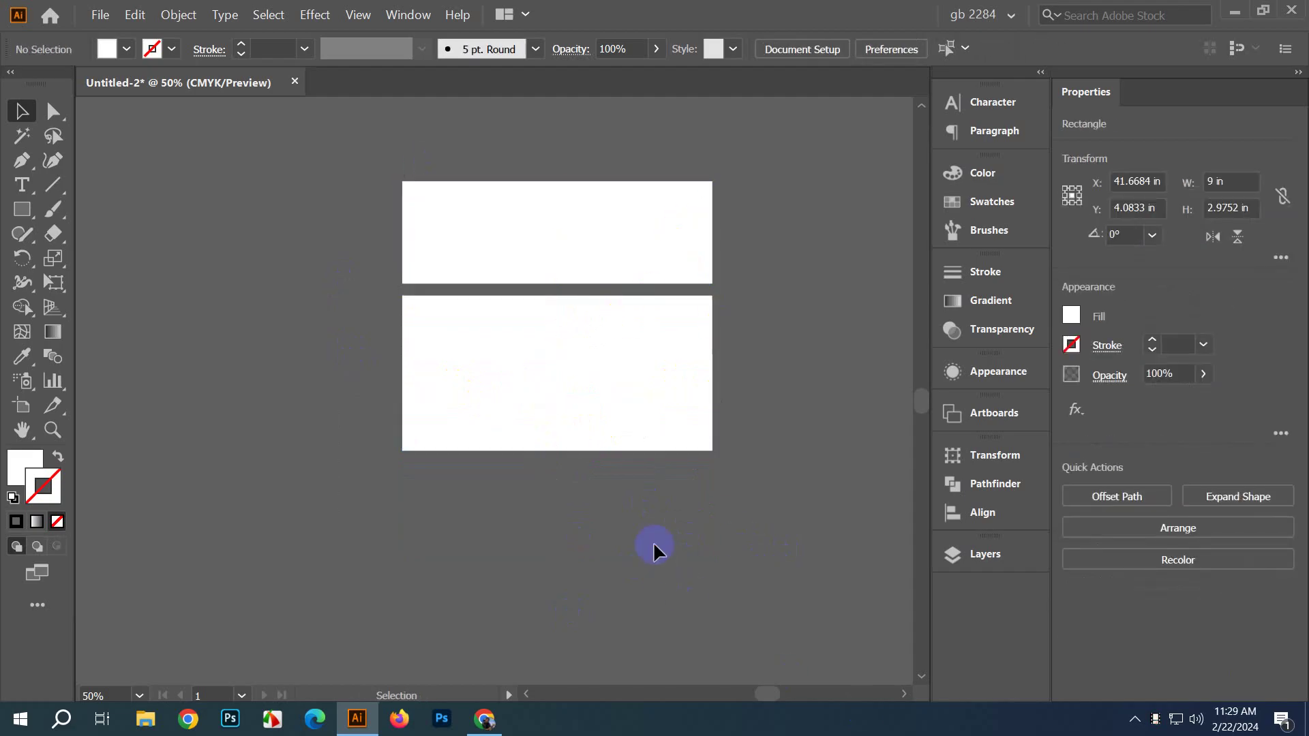
drag(593, 439, 599, 529)
click(556, 614)
click(609, 603)
scroll(666, 553, down, 1)
drag(794, 488, 722, 493)
scroll(695, 489, down, 2)
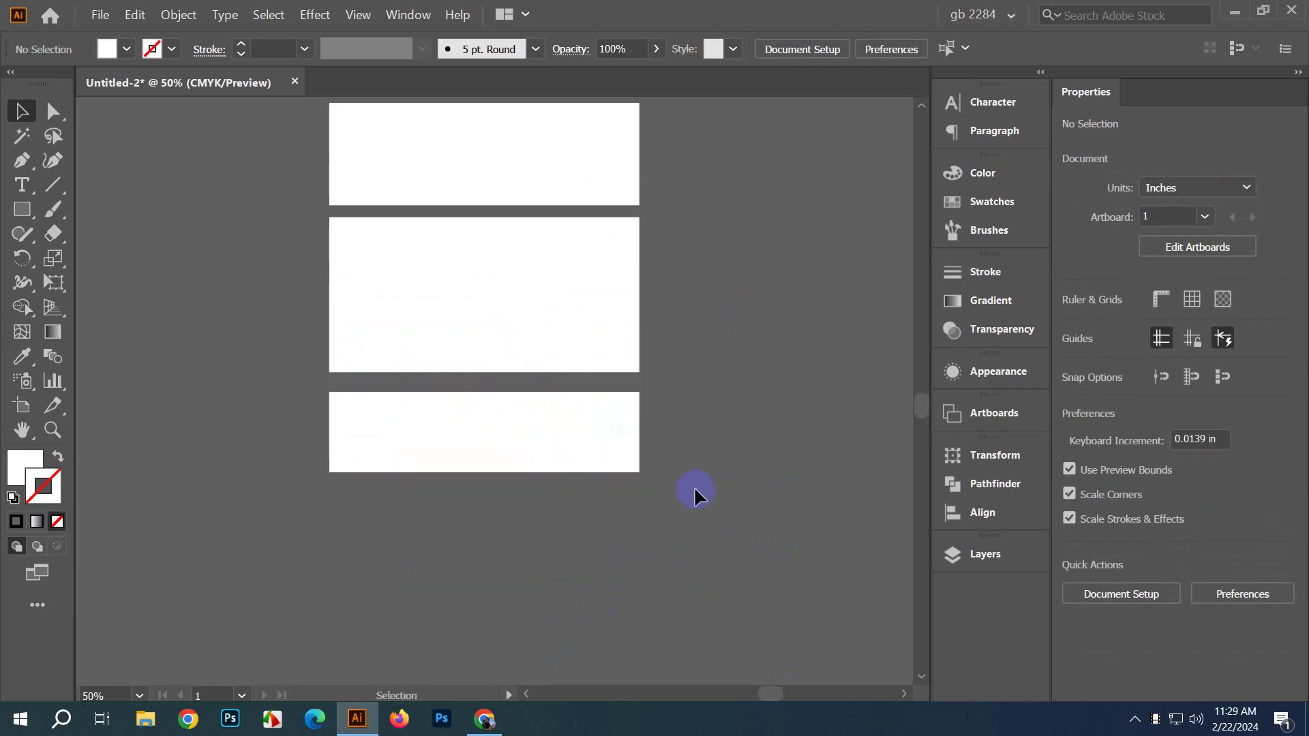
scroll(694, 485, up, 2)
click(584, 321)
click(715, 391)
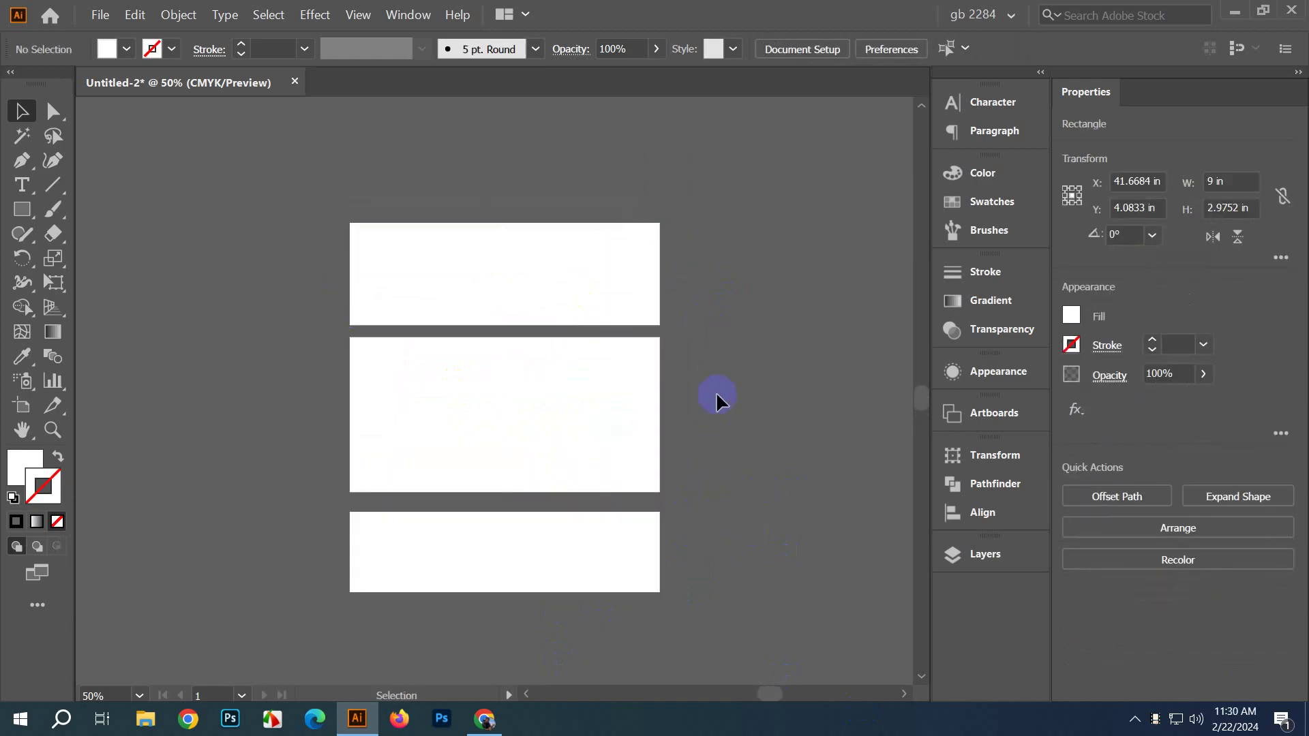
scroll(709, 382, down, 1)
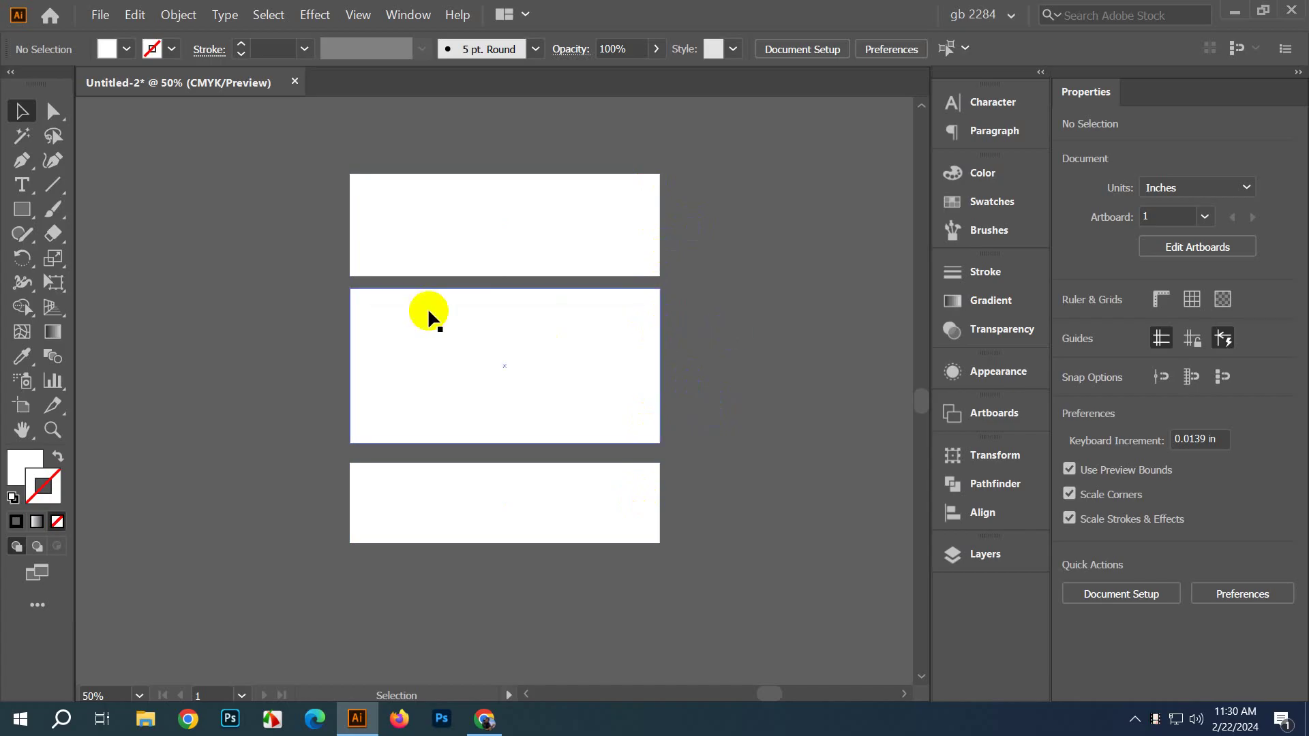
Step: Taper the upper flap with Free Transform perspective distortion by slightly narrowing its upper edge on both sides
click(55, 333)
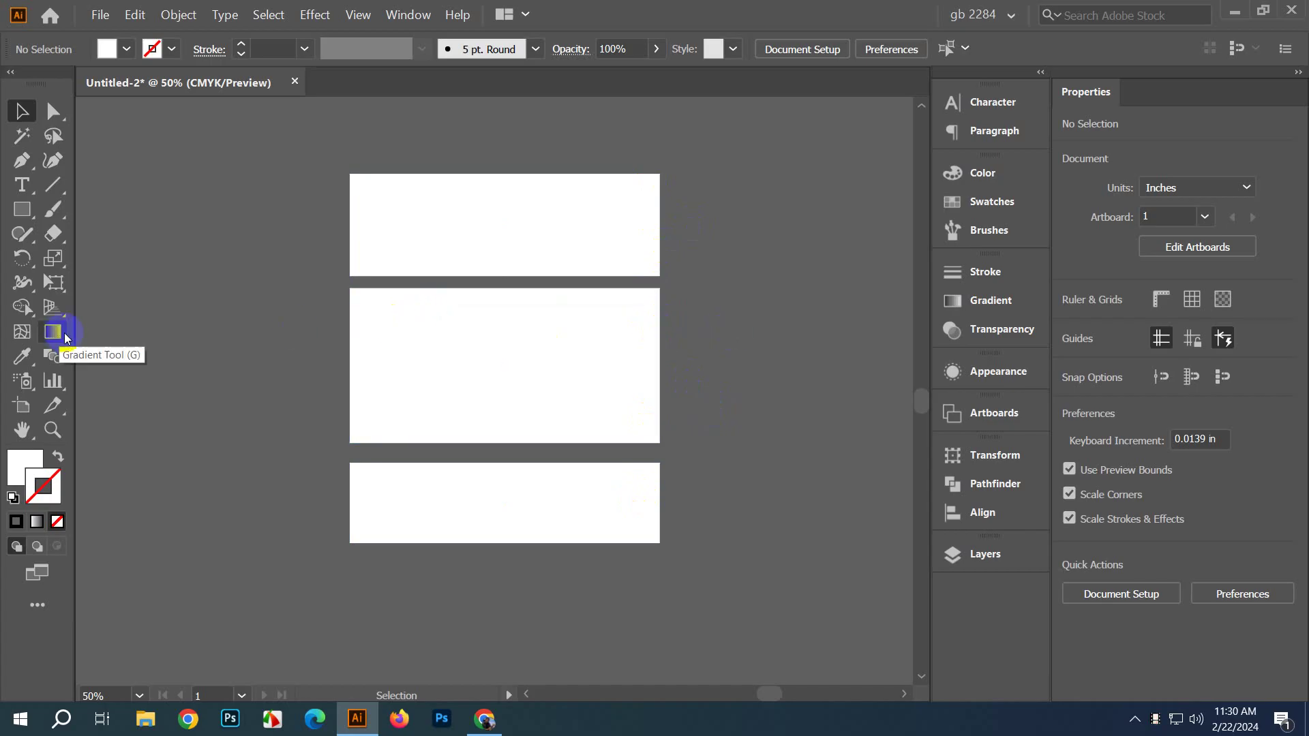
click(419, 207)
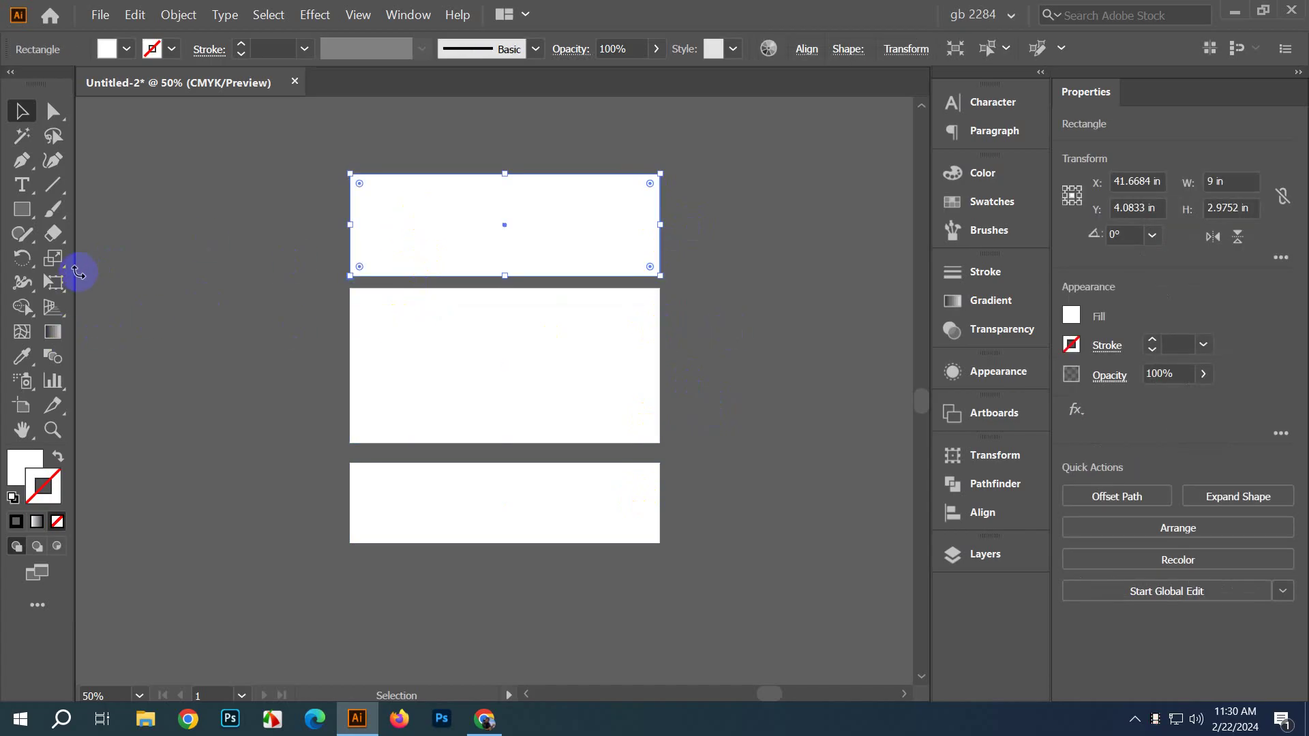
click(55, 282)
click(213, 344)
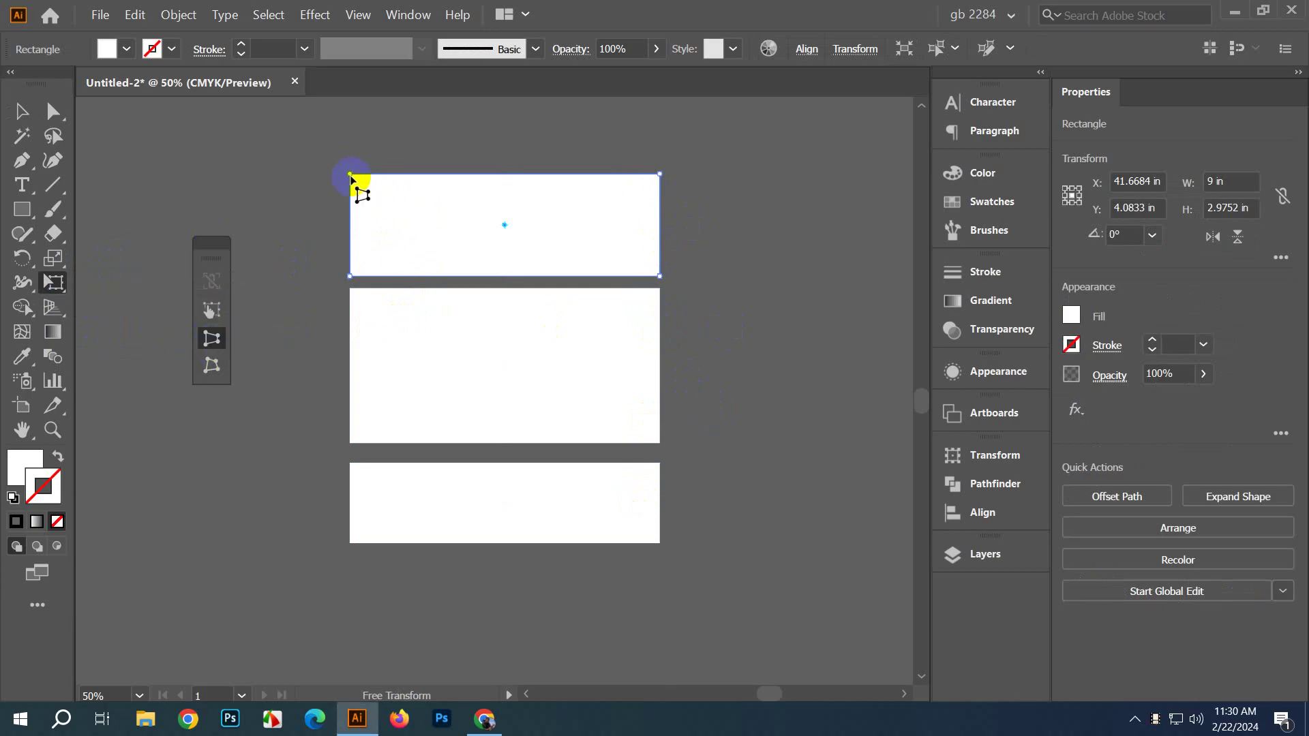
drag(350, 176, 358, 181)
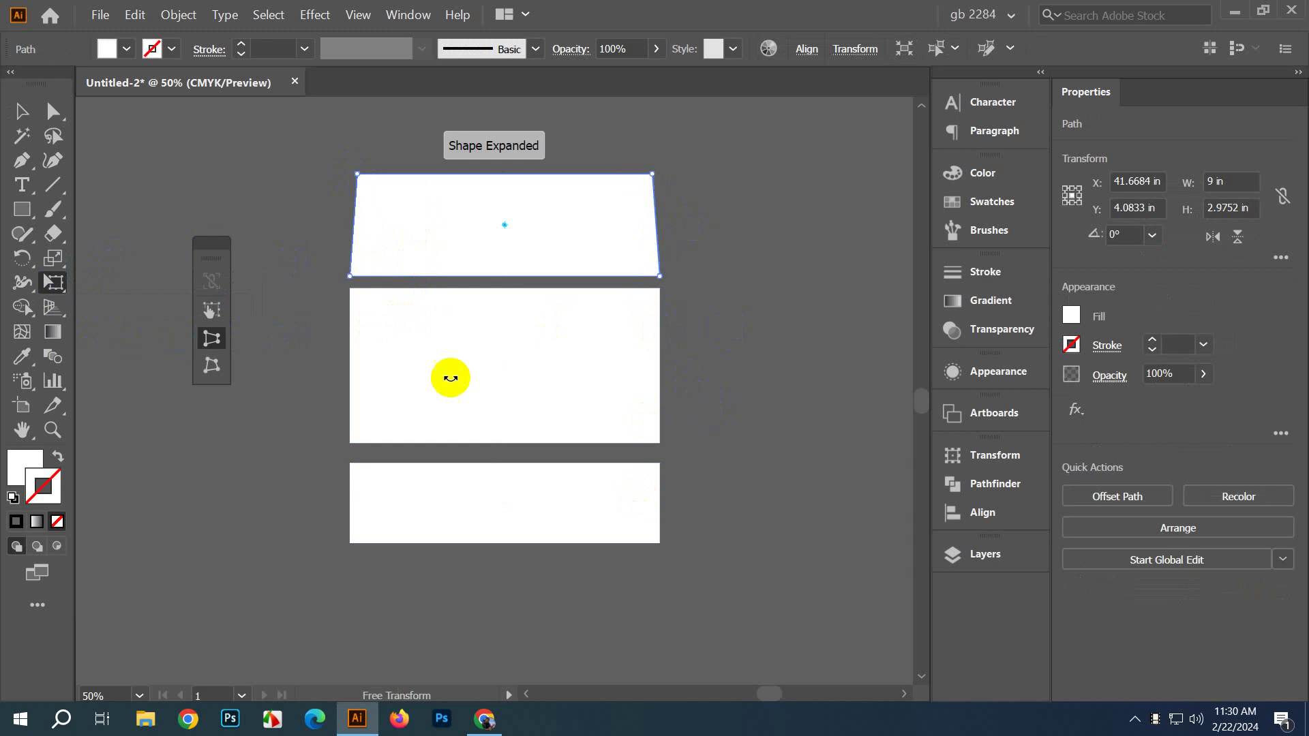
Step: Round the upper flap's two outer corners to a radius of about 0.44 in and deselect it
click(22, 111)
click(53, 111)
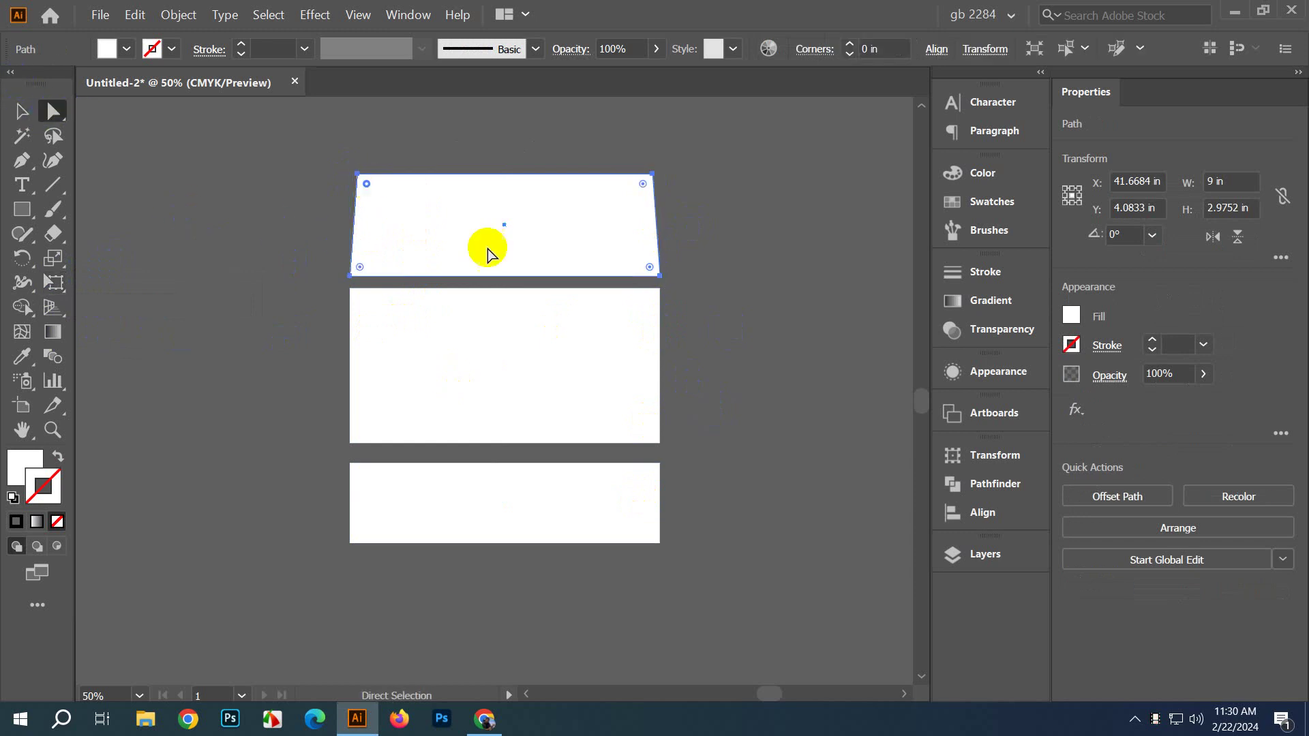
click(641, 182)
drag(642, 183, 628, 187)
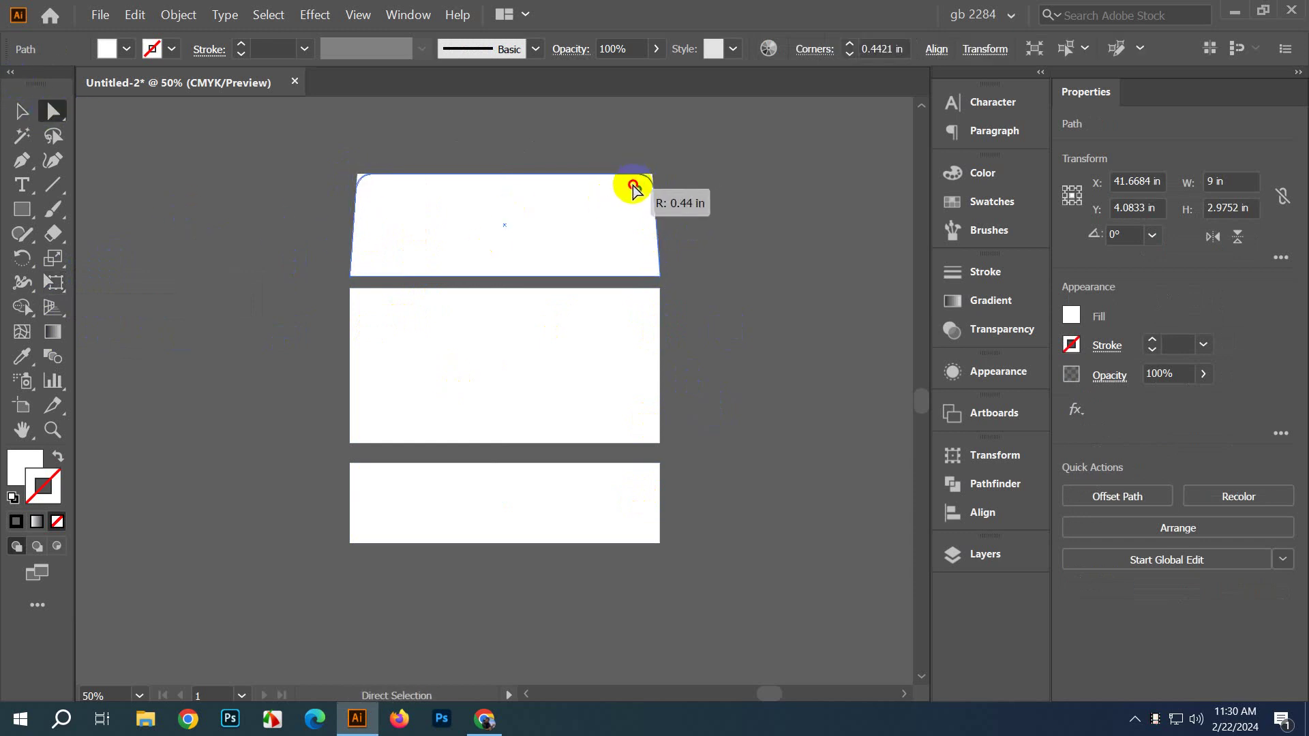
click(21, 111)
click(292, 353)
Step: Taper the lower flap with Free Transform perspective distortion by slightly narrowing its lower edge on both sides
scroll(294, 349, down, 1)
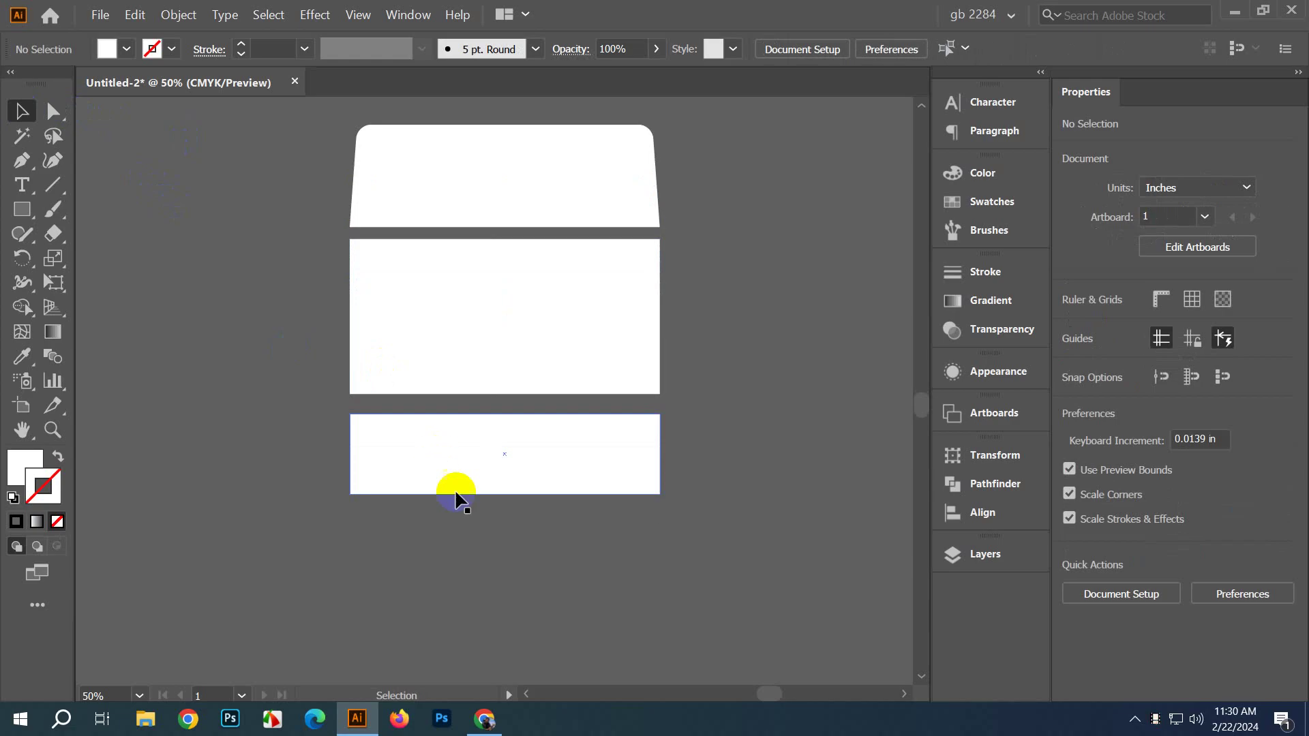
click(457, 452)
click(58, 291)
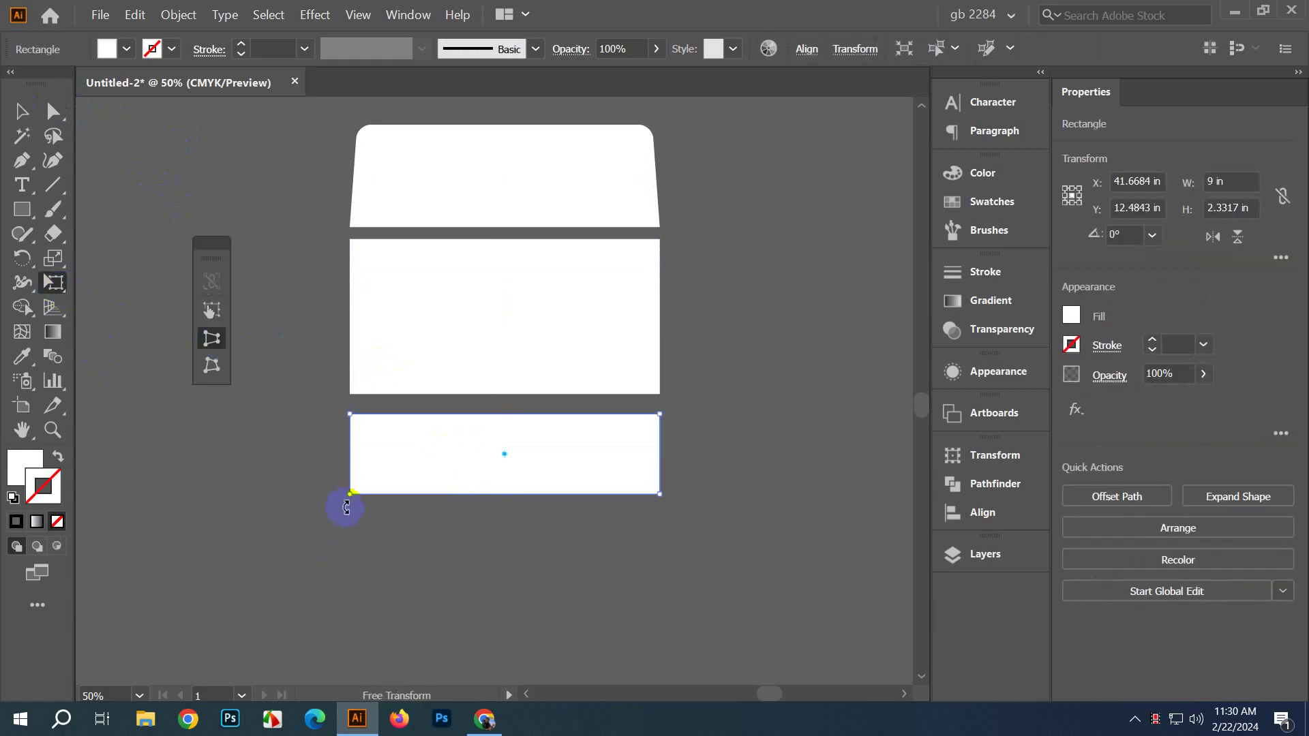
drag(351, 499, 360, 496)
Step: Round the lower flap's two outer corners to a radius of about 0.67 in and deselect it
key(a)
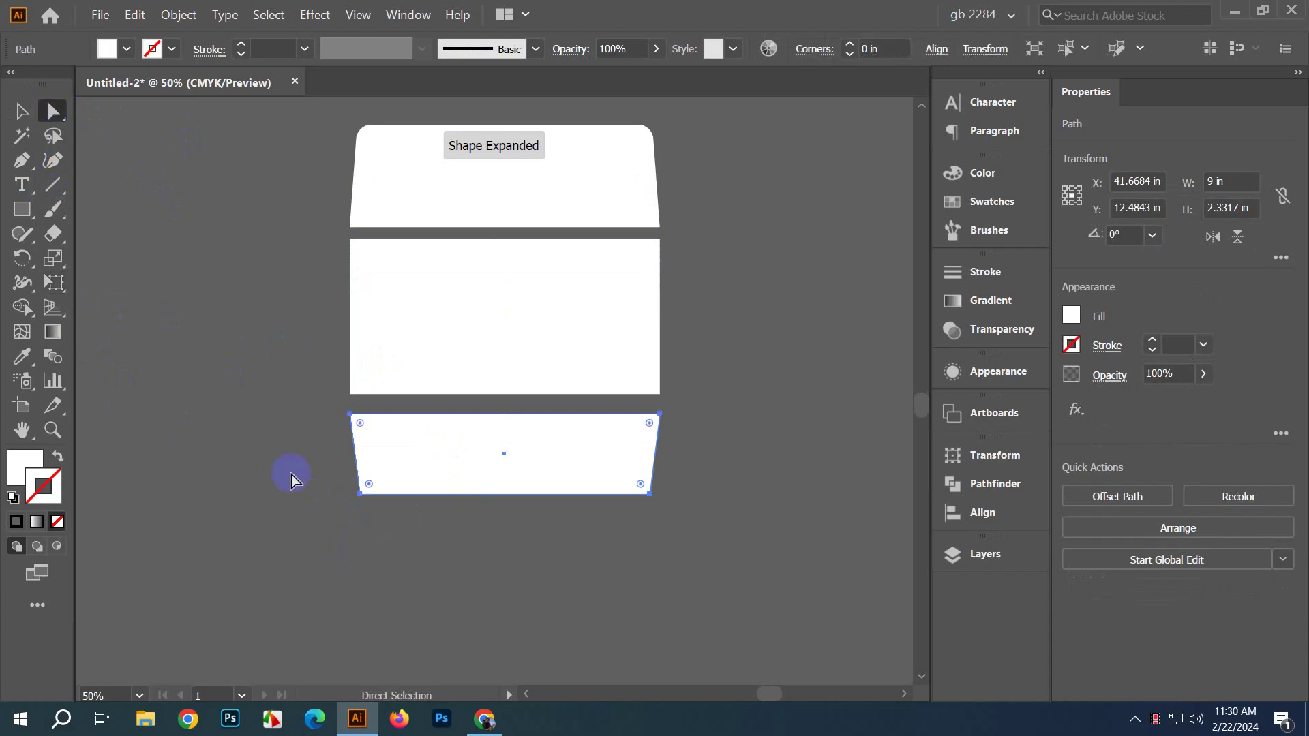
click(369, 481)
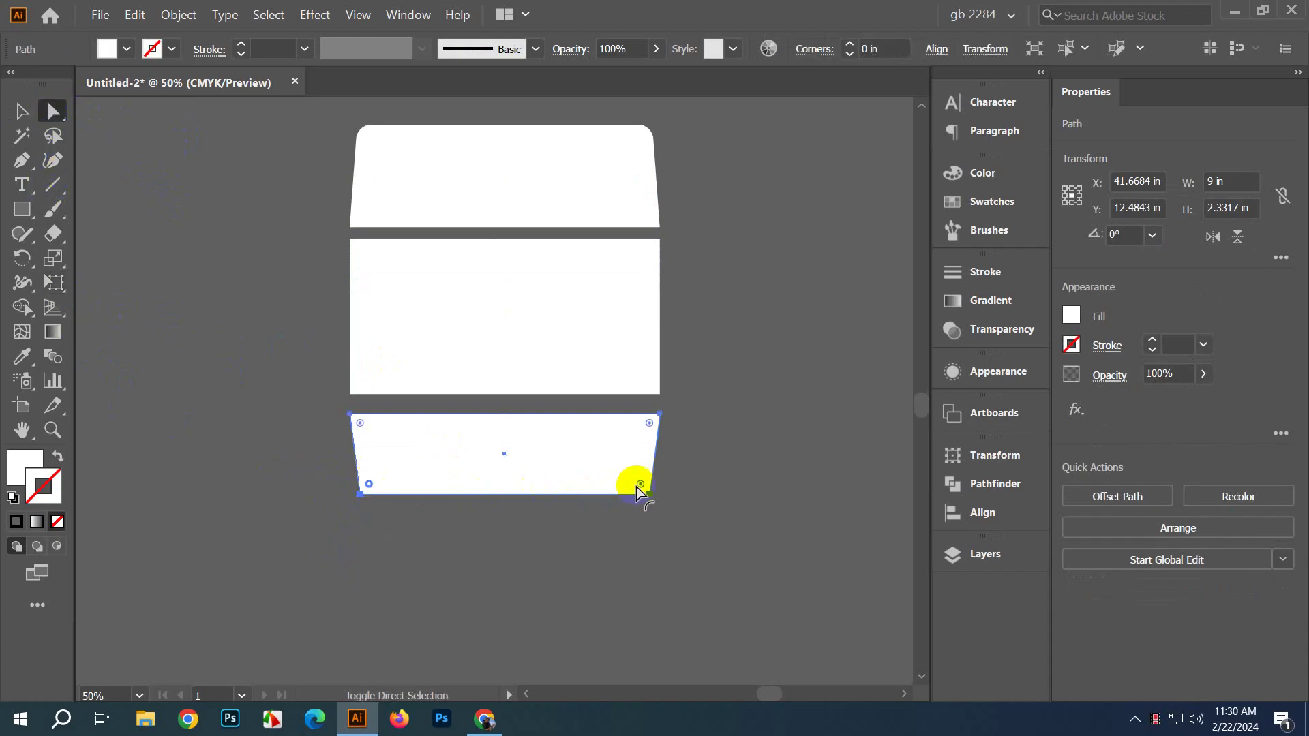
drag(642, 486, 625, 473)
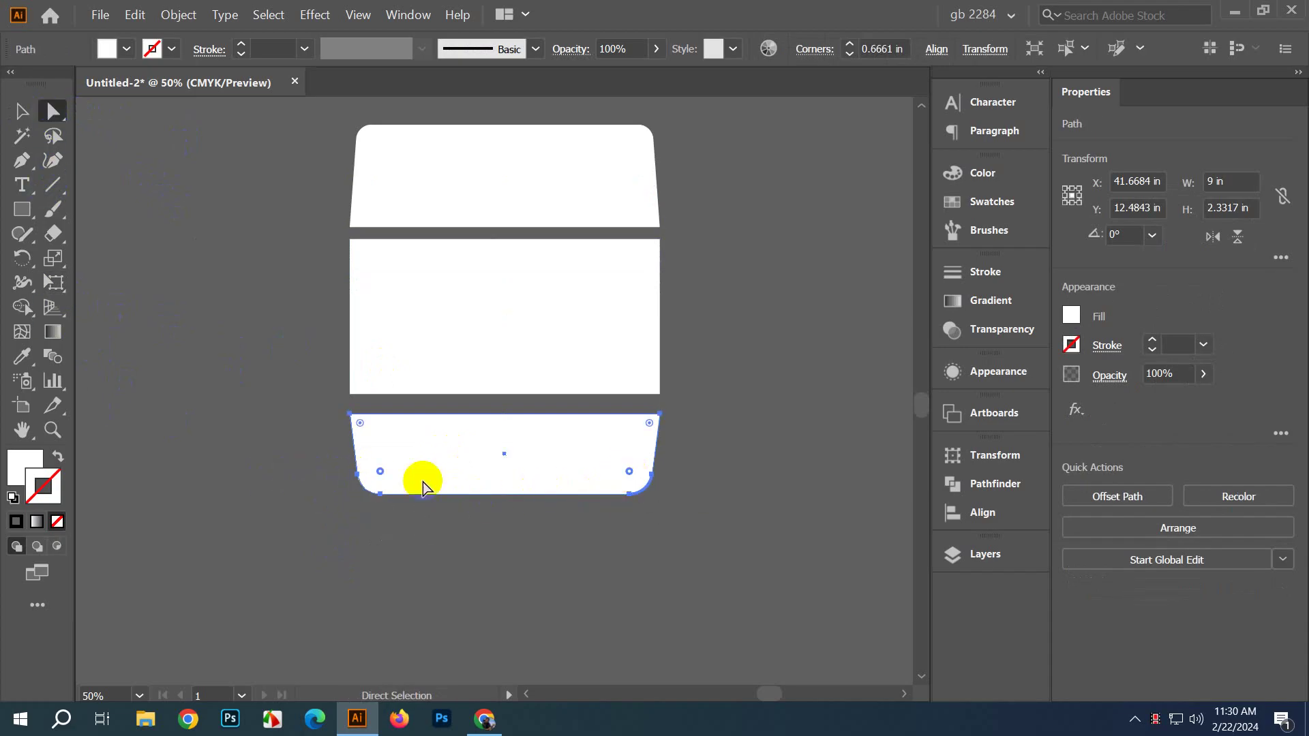
click(53, 125)
click(21, 110)
click(211, 328)
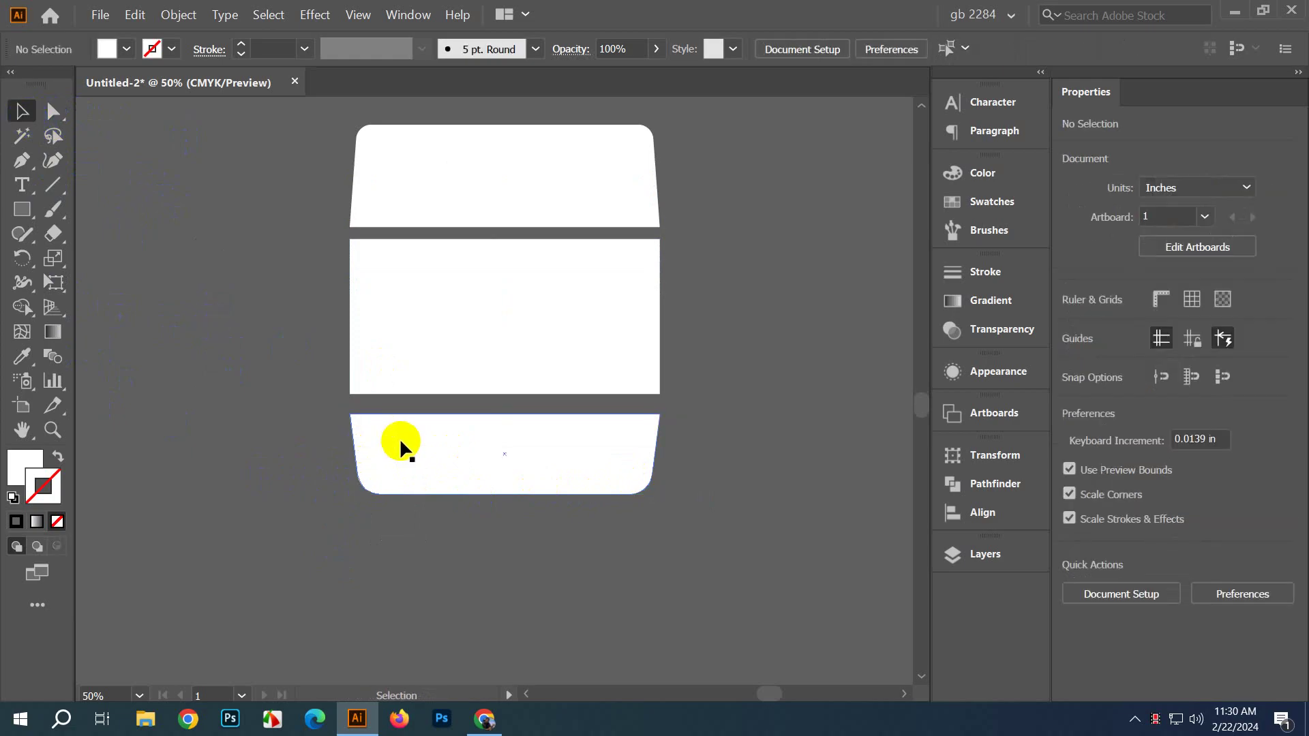
click(347, 435)
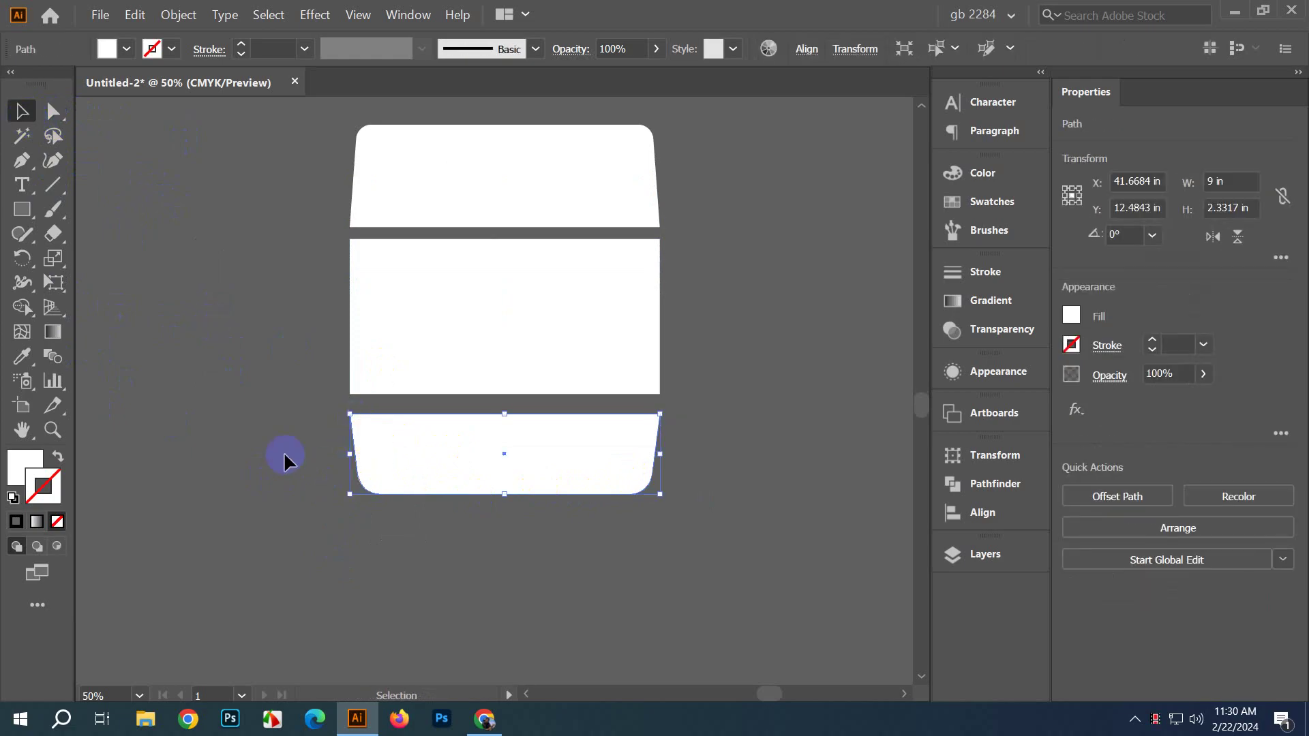
click(53, 110)
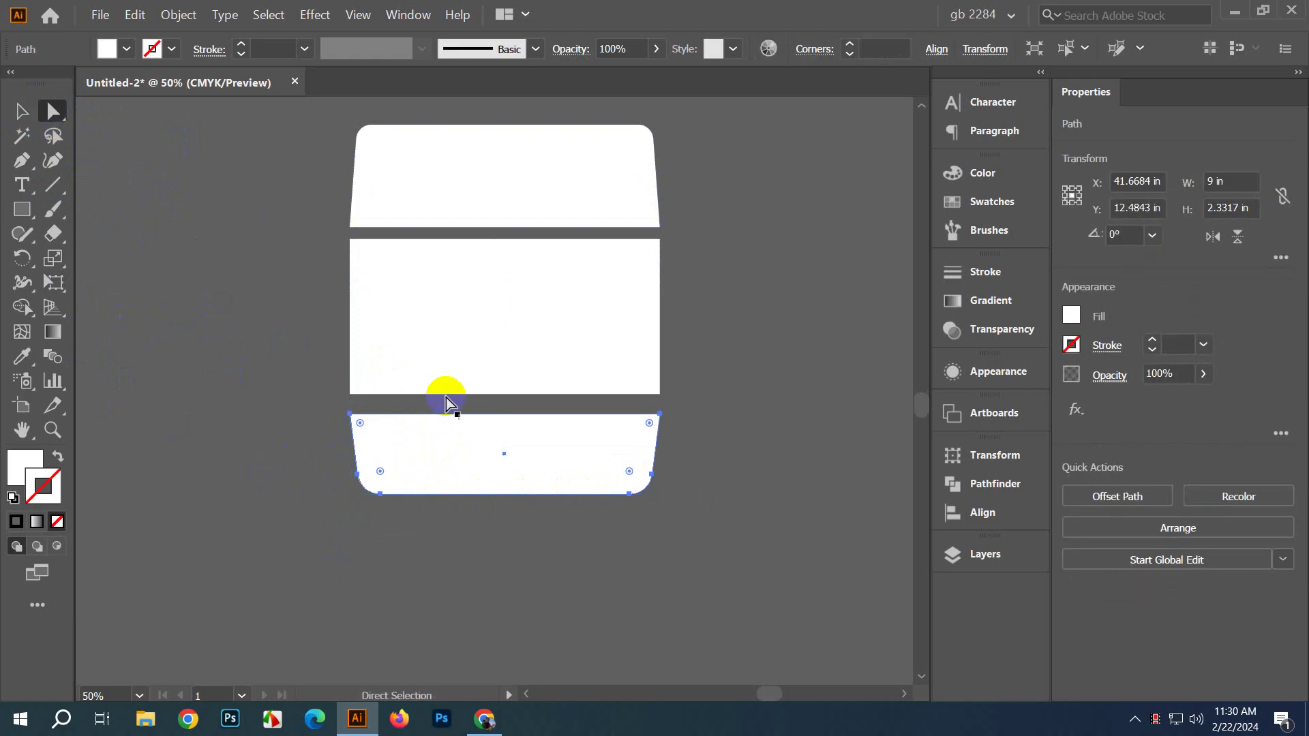
click(444, 344)
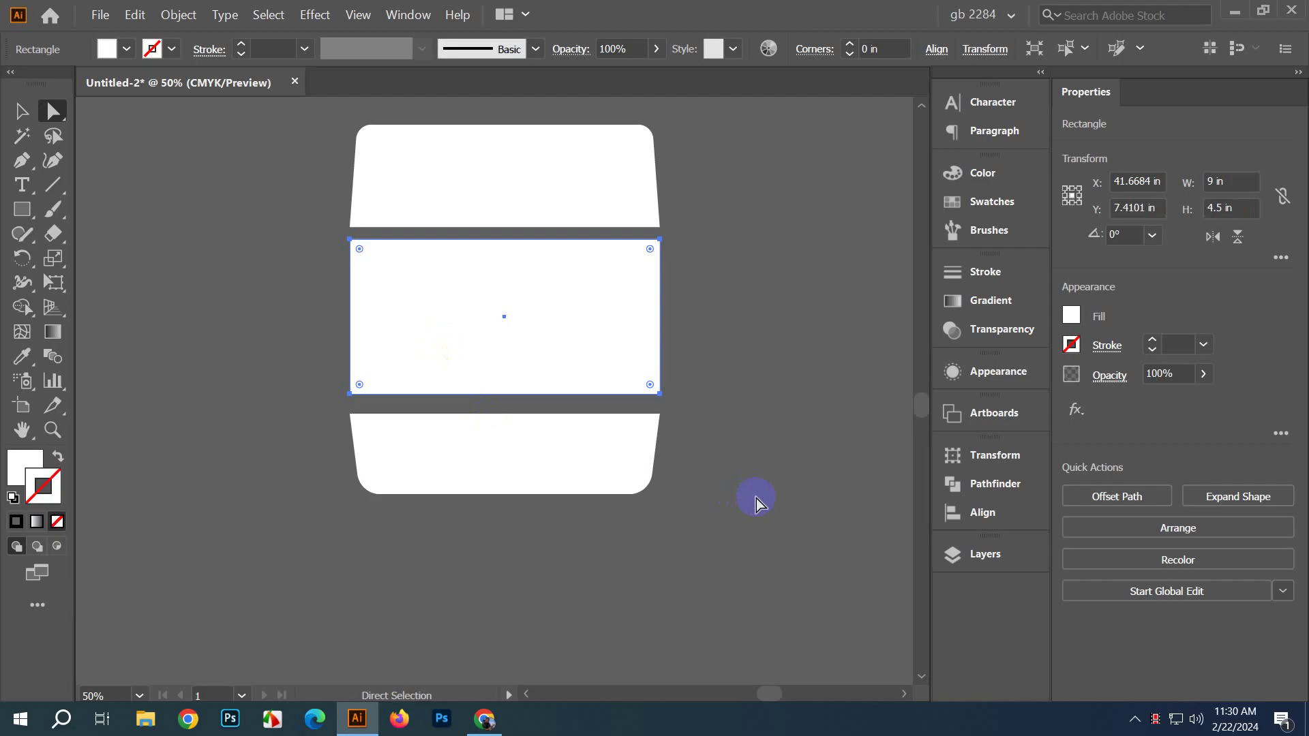
click(20, 111)
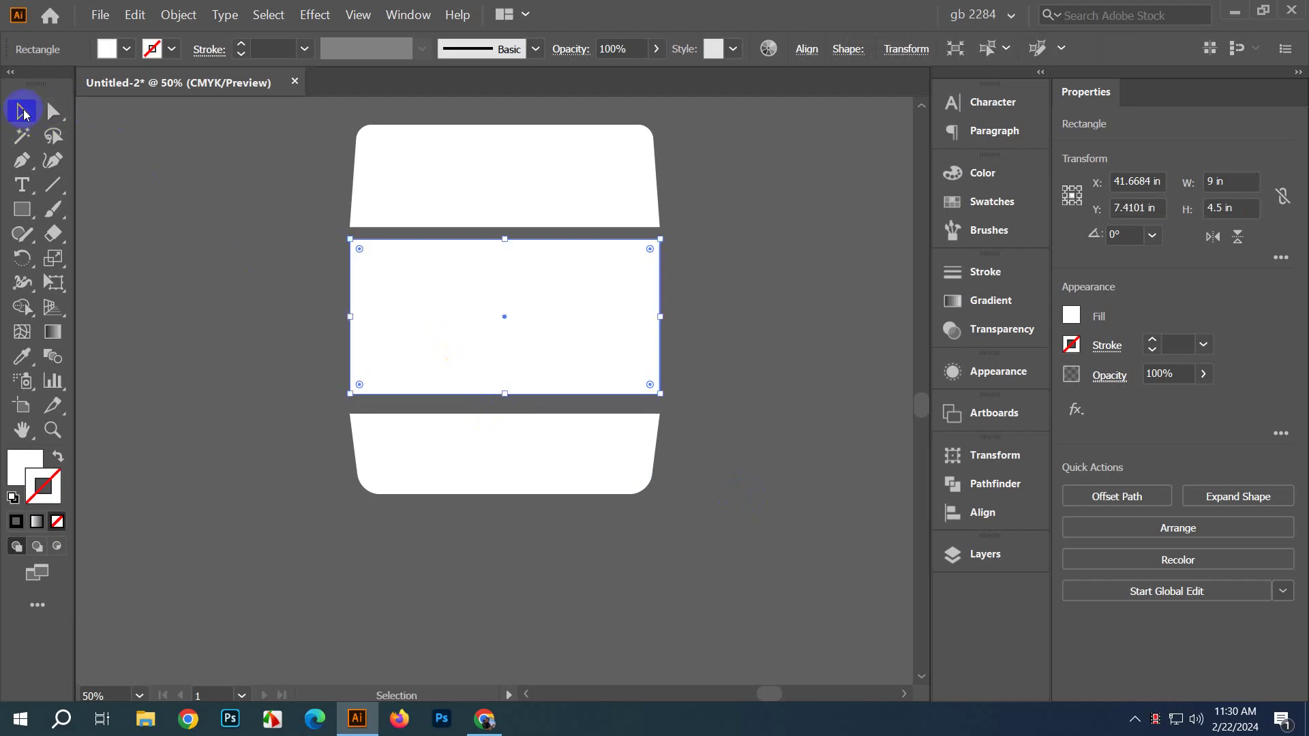
click(233, 327)
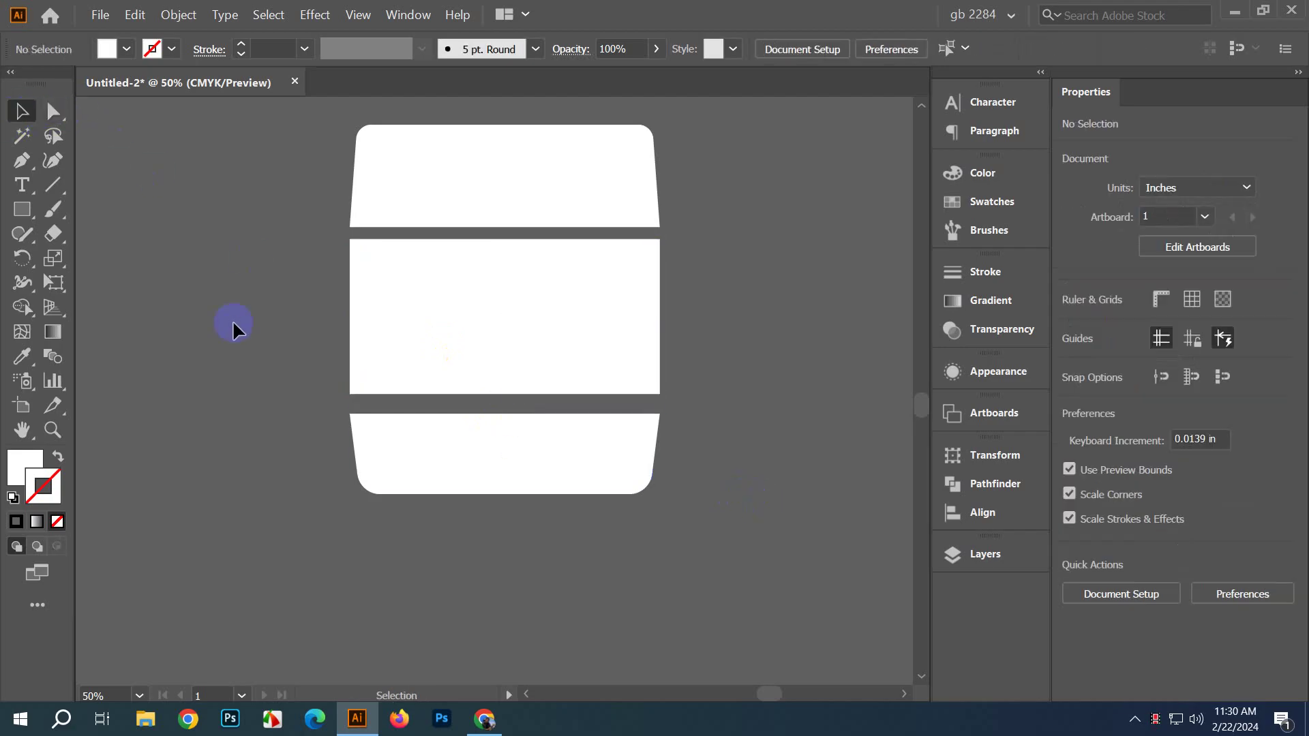
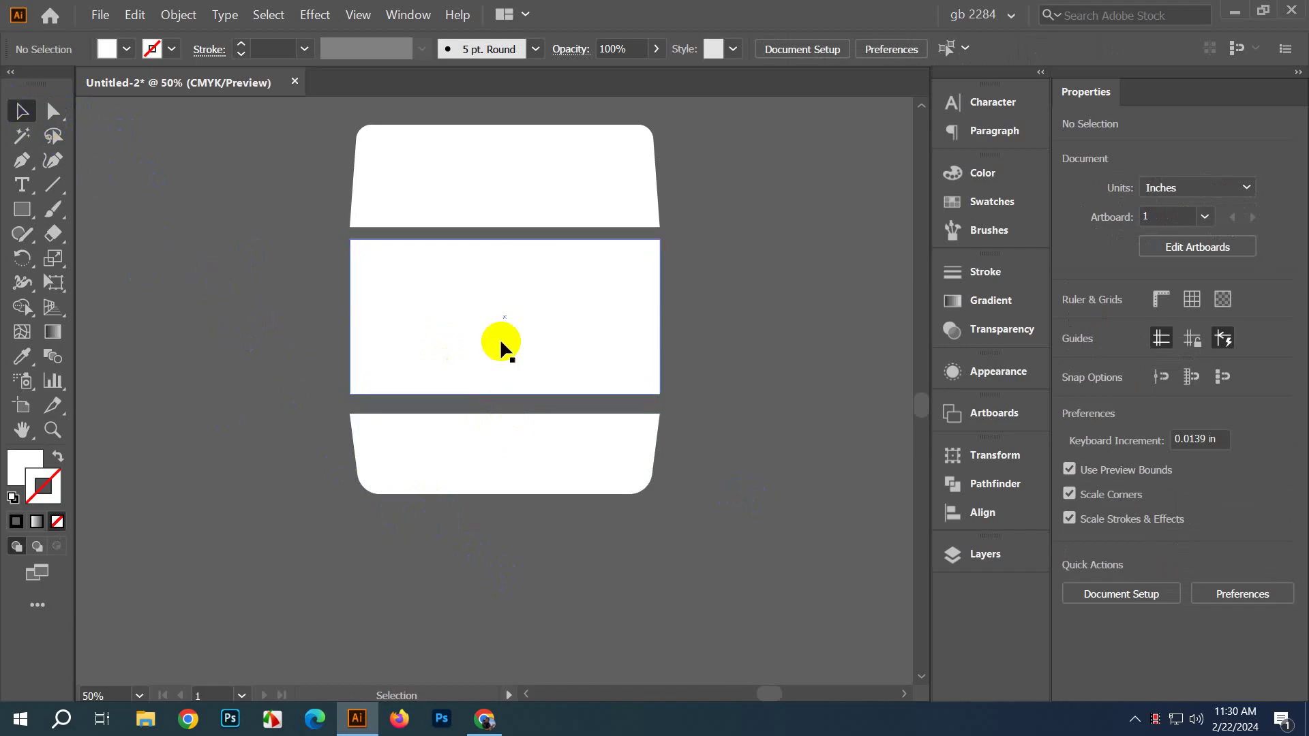
click(600, 174)
click(508, 460)
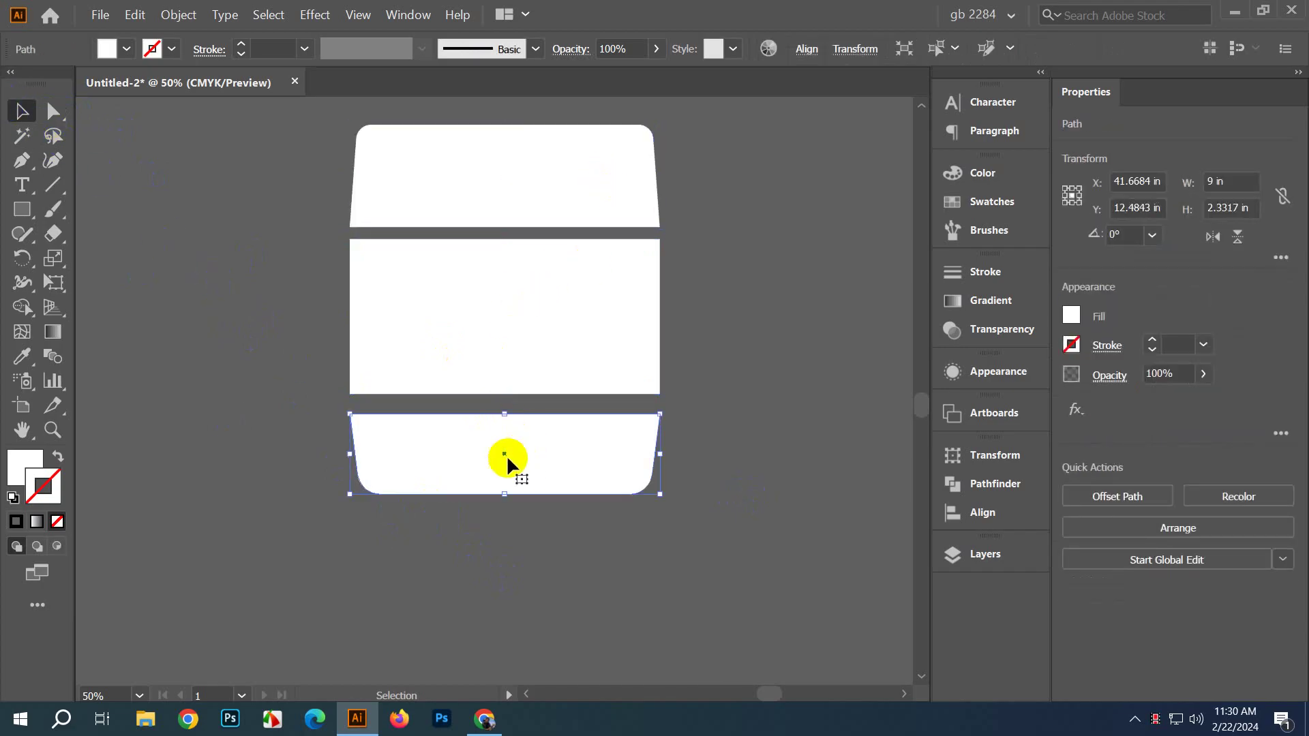
click(218, 199)
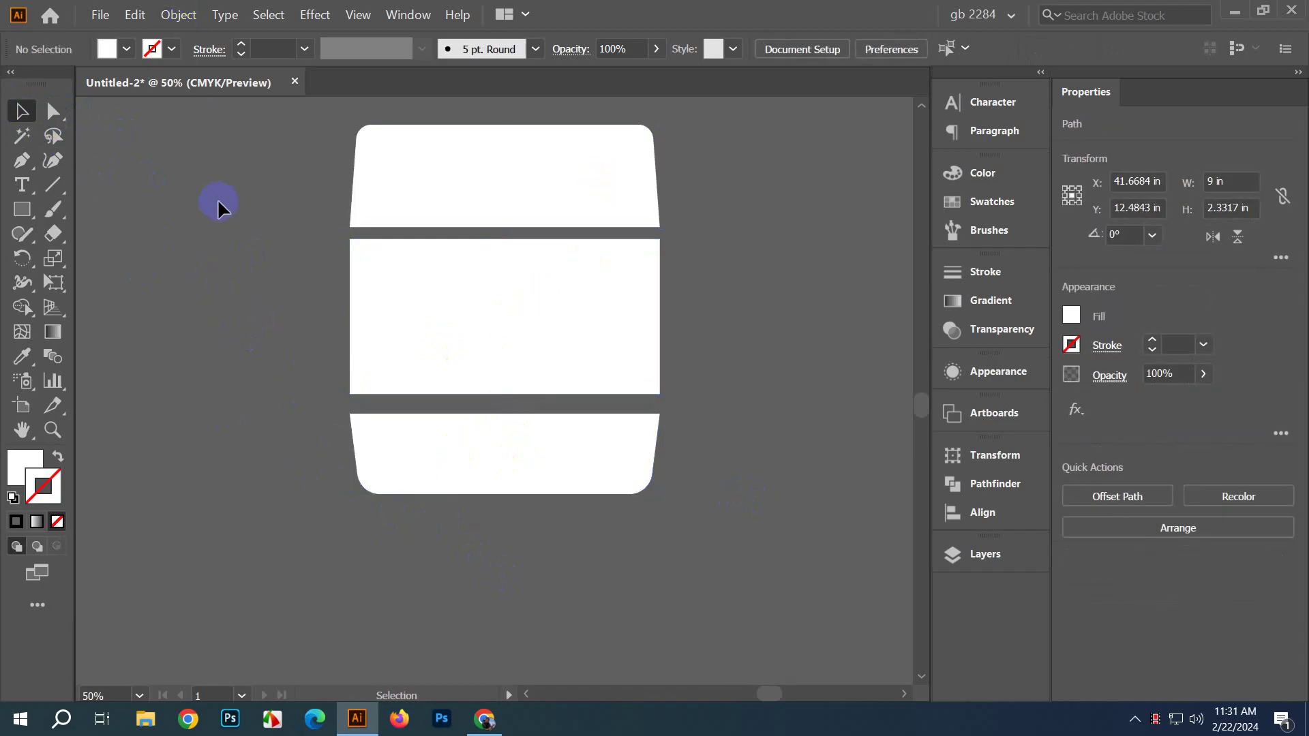
click(411, 181)
click(179, 14)
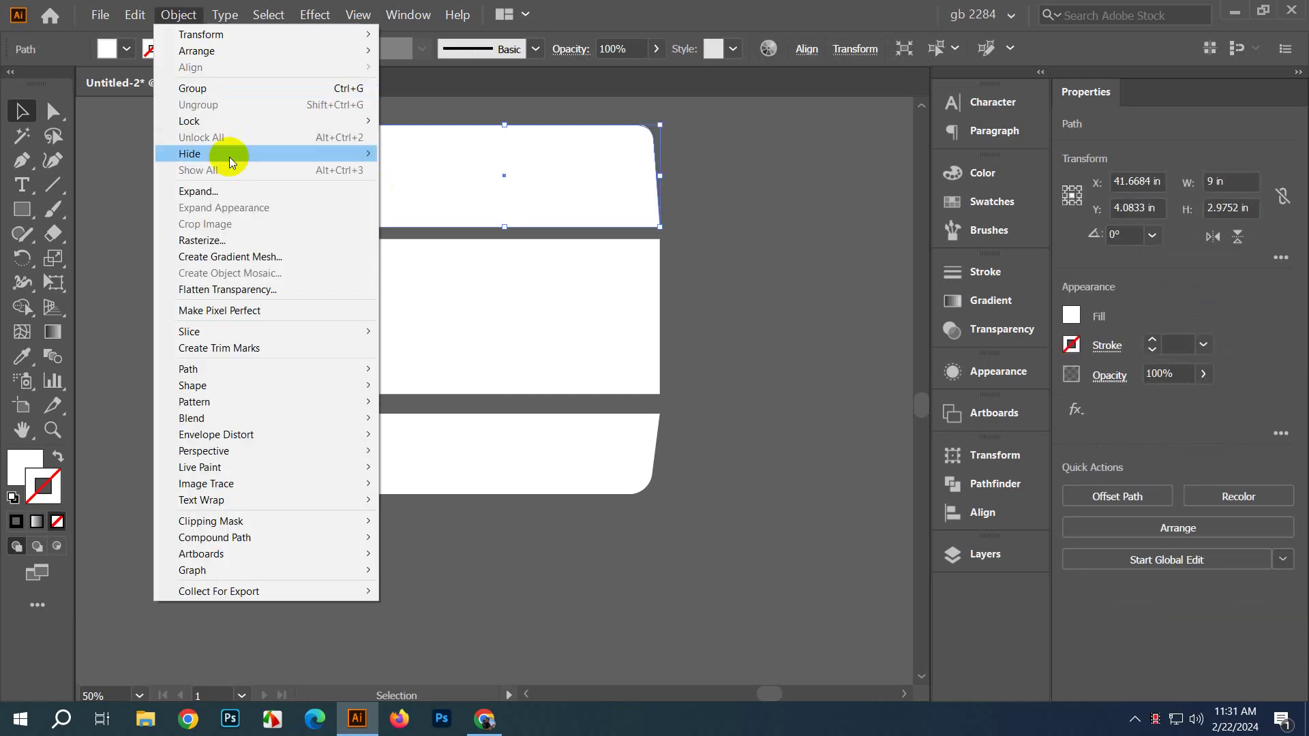
click(247, 191)
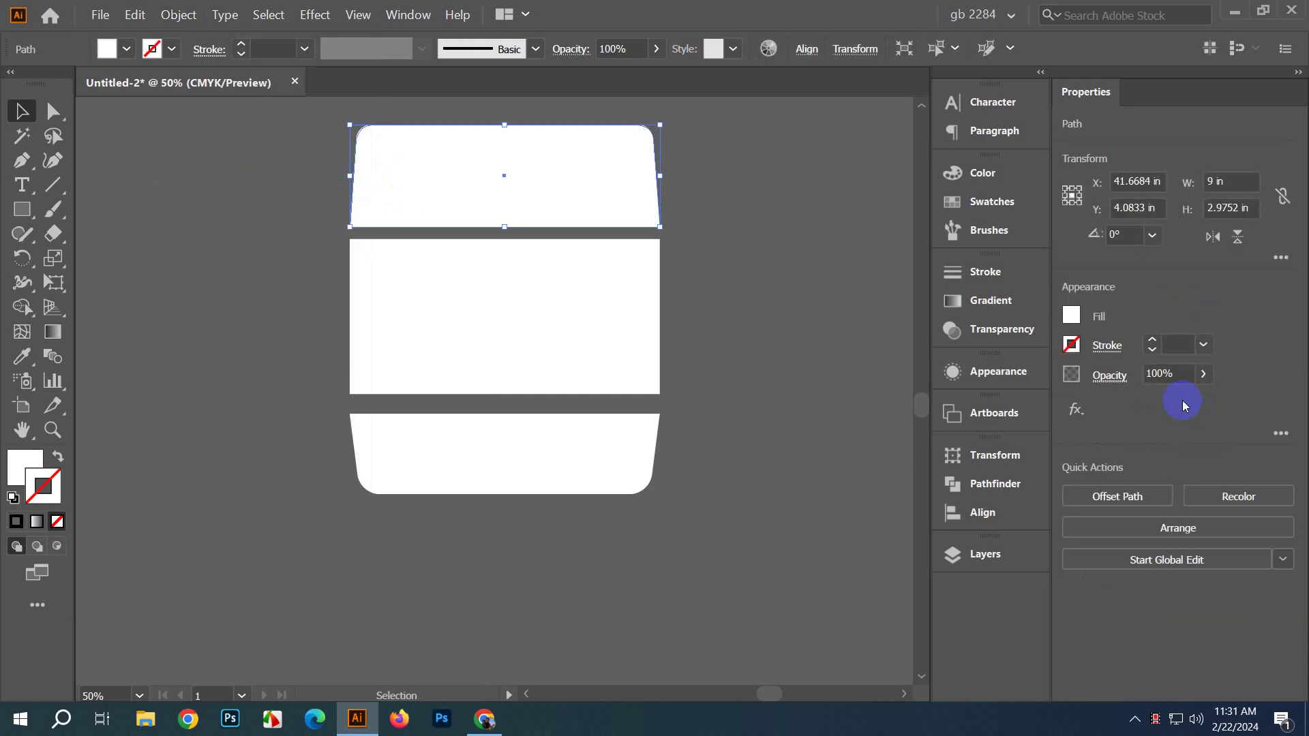
click(759, 333)
Step: Copy the main rectangle to its left side with a small gap, and narrow the copy from its outer edge to a thin strip
drag(760, 333, 800, 415)
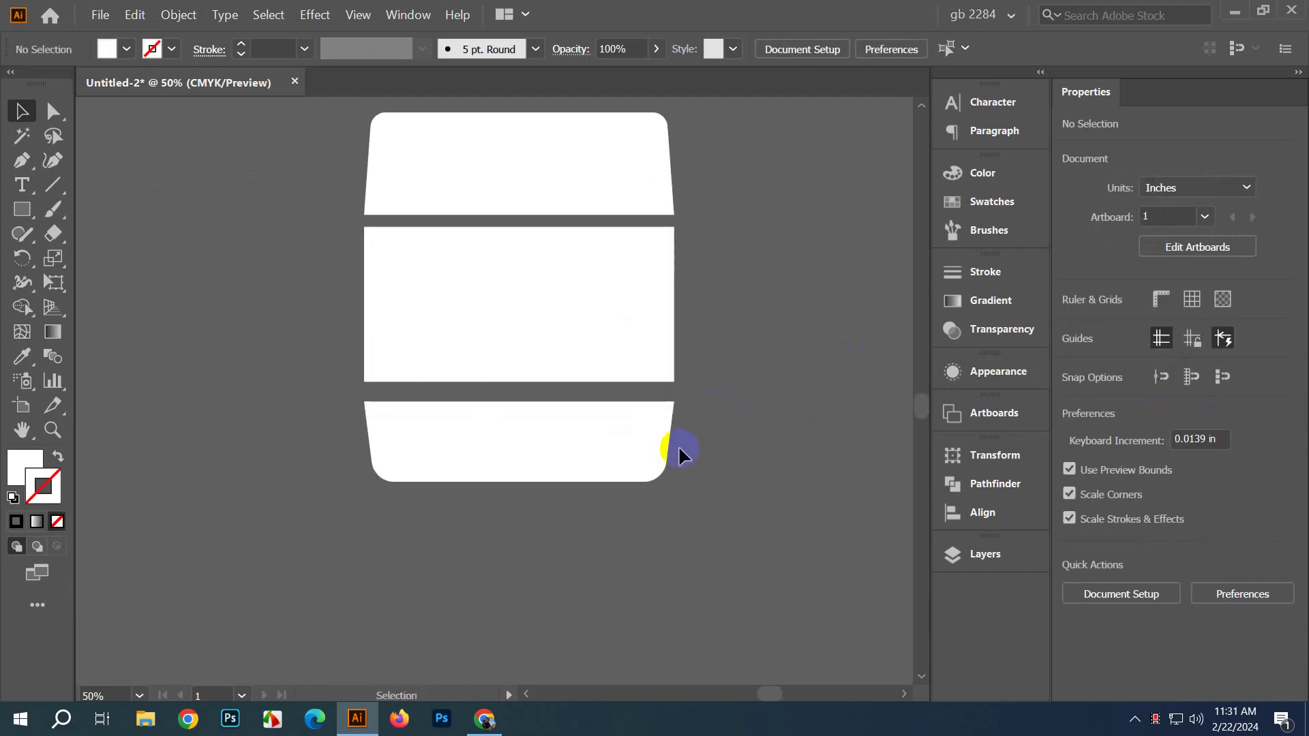
drag(749, 360, 763, 409)
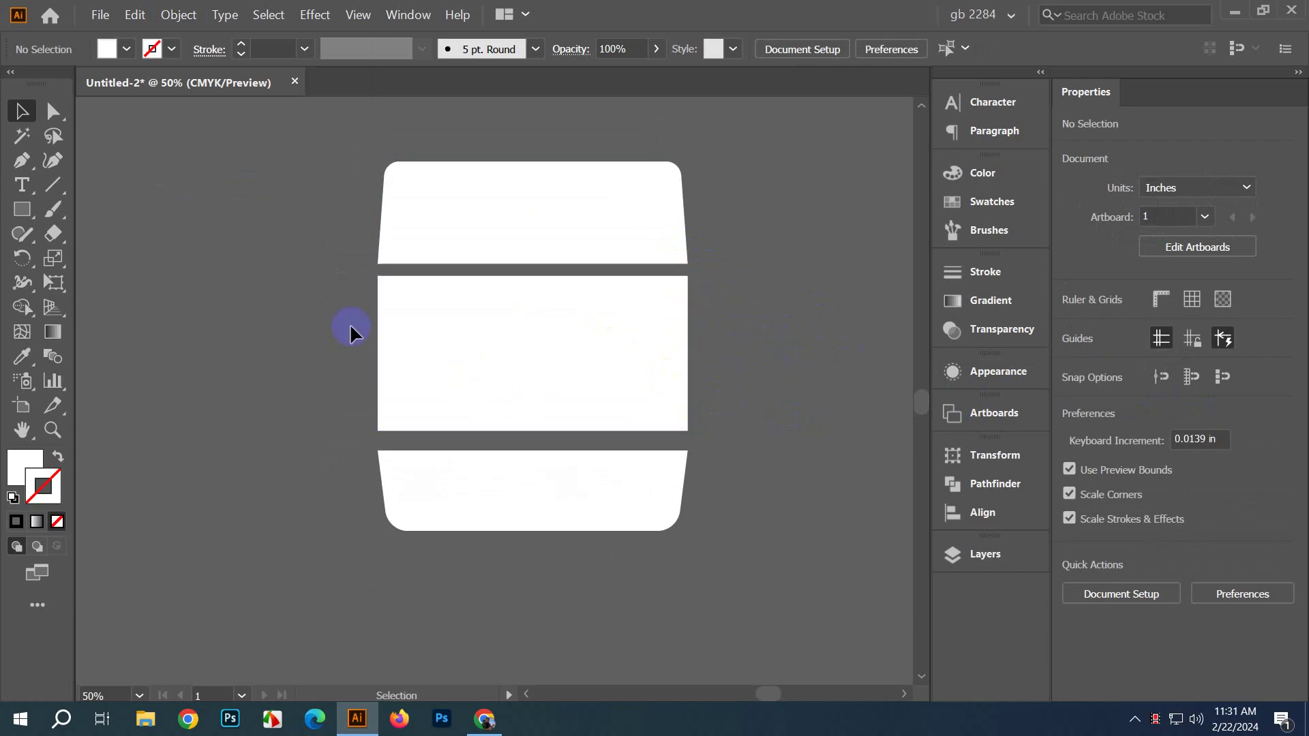
click(491, 359)
drag(491, 359, 221, 408)
scroll(356, 485, left, 3)
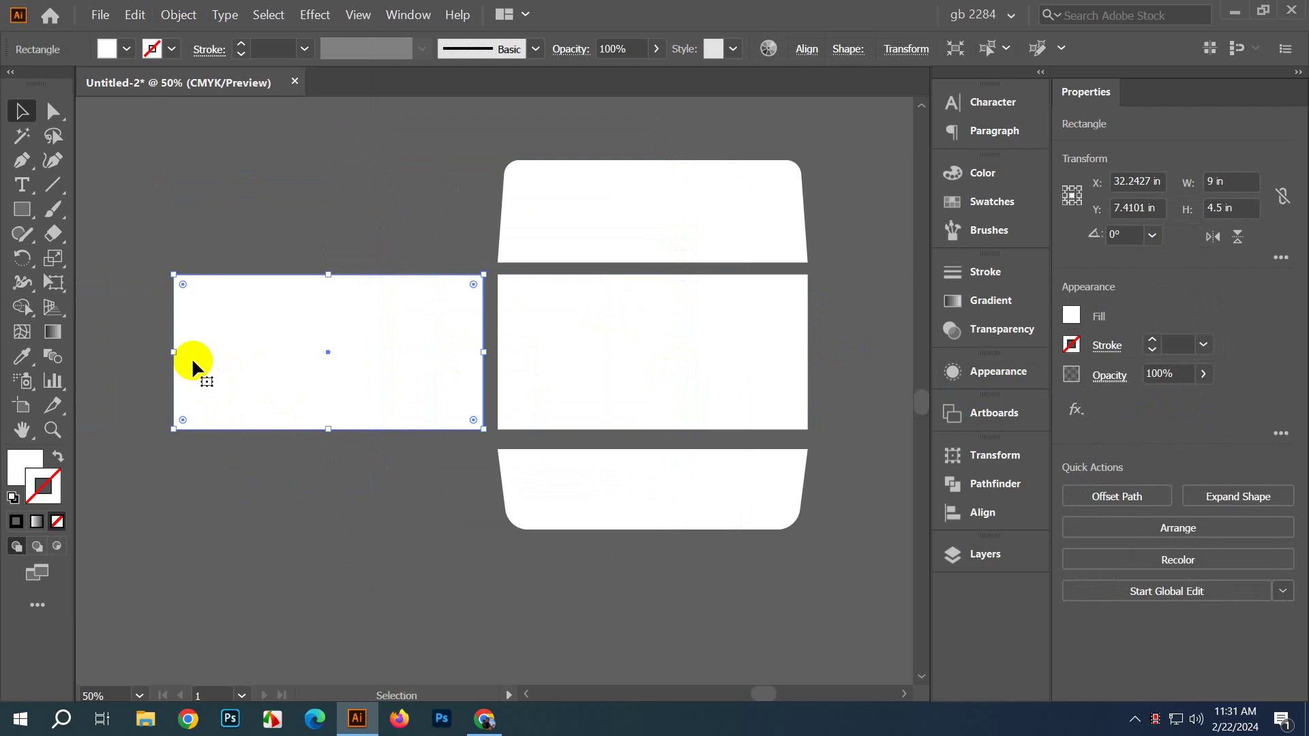
drag(169, 352, 466, 345)
click(489, 536)
Step: Copy the narrow left strip to the main rectangle's right side with a small gap, and widen it outward to about 1.36 in
scroll(463, 503, right, 6)
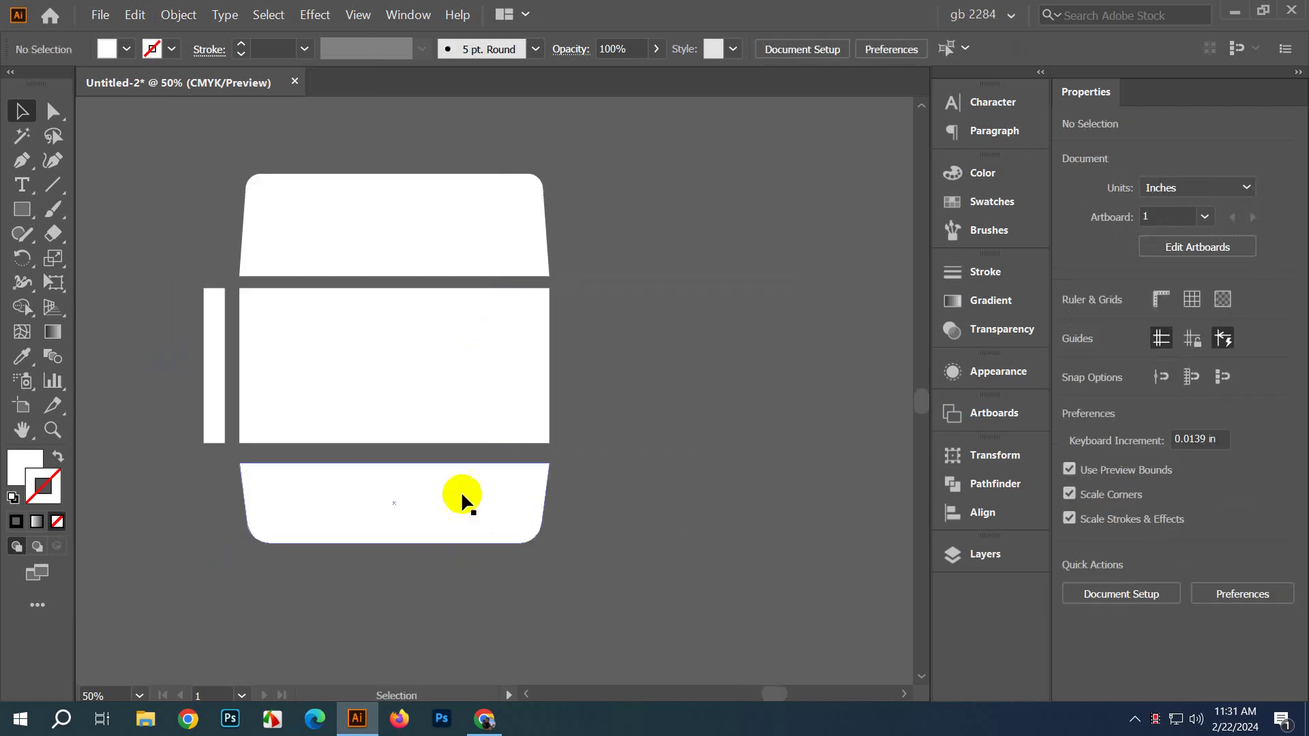
drag(217, 371, 546, 379)
click(607, 400)
scroll(603, 402, up, 2)
drag(562, 331, 611, 336)
click(628, 356)
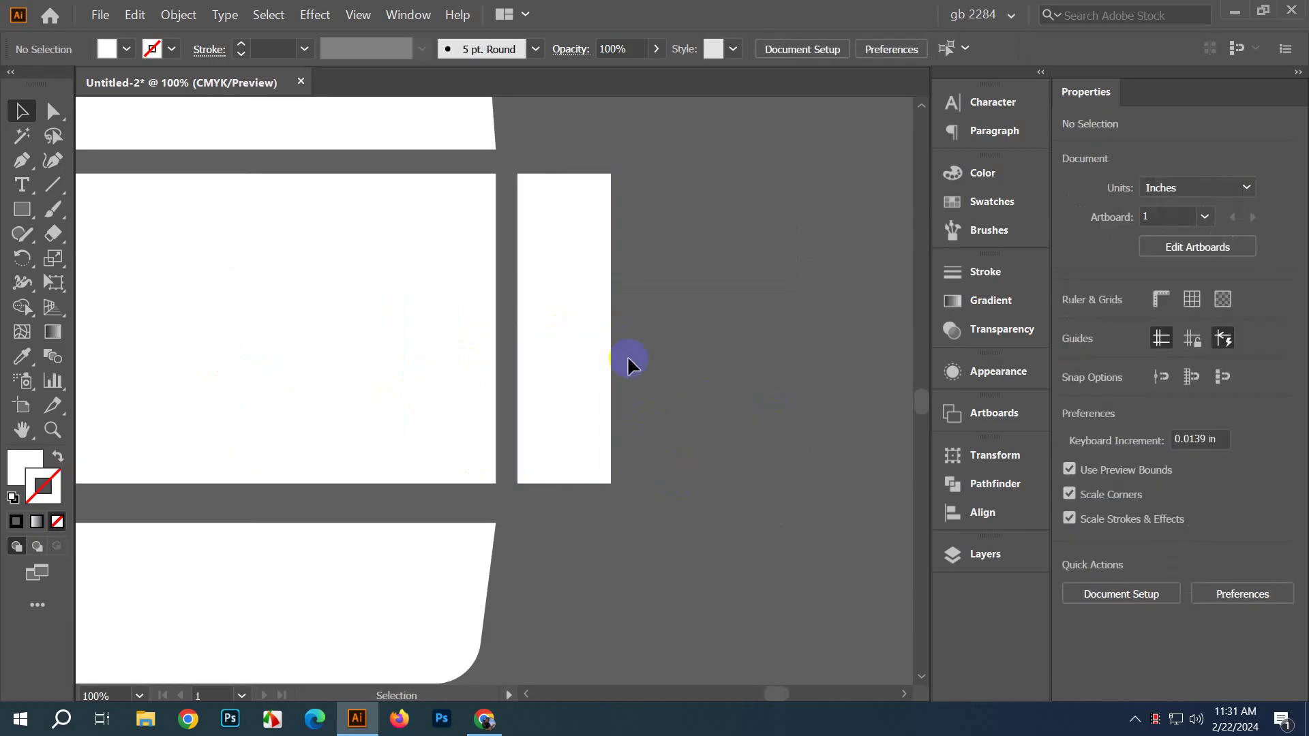
Step: Taper the right side flap with Free Transform perspective distortion by shortening its outer edge at both ends
click(586, 341)
click(41, 282)
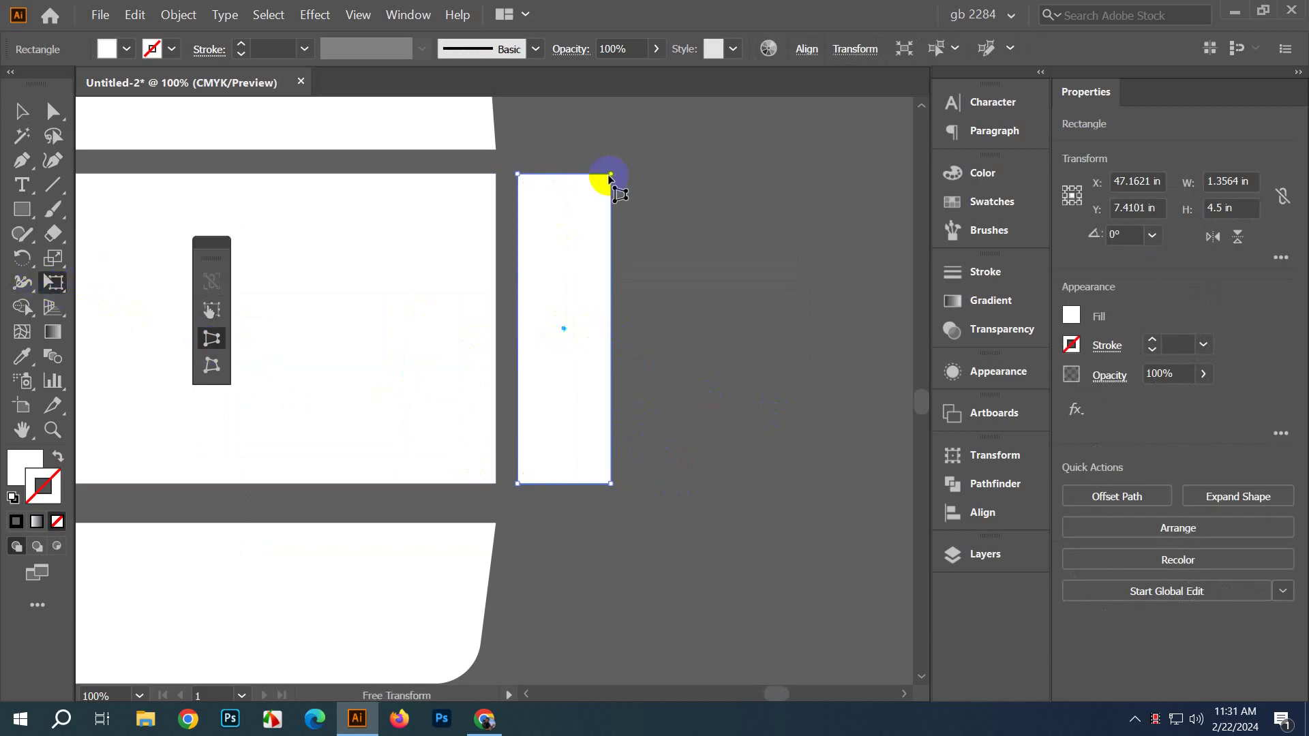
drag(610, 179, 611, 193)
Step: Round the right side flap's two outer corners generously and deselect it
click(54, 111)
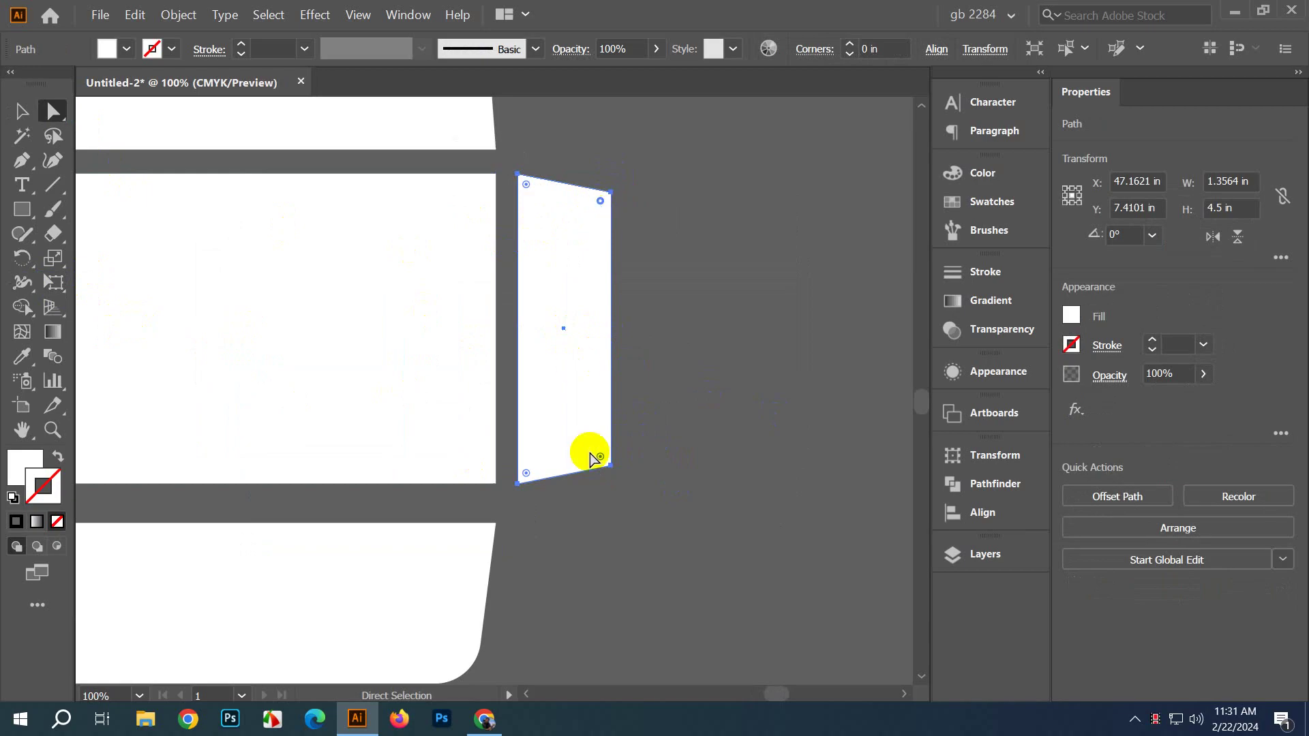
drag(597, 454, 576, 402)
click(27, 103)
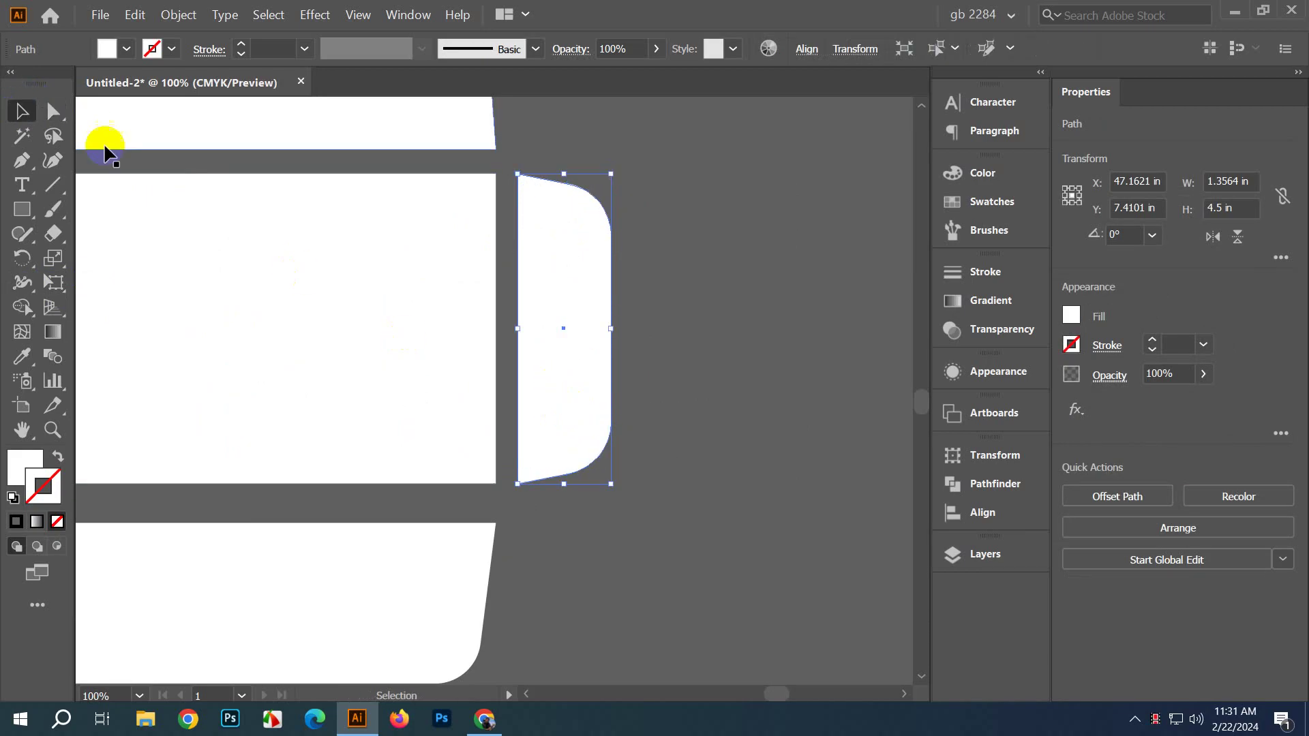
click(660, 293)
scroll(660, 293, down, 3)
scroll(488, 316, up, 1)
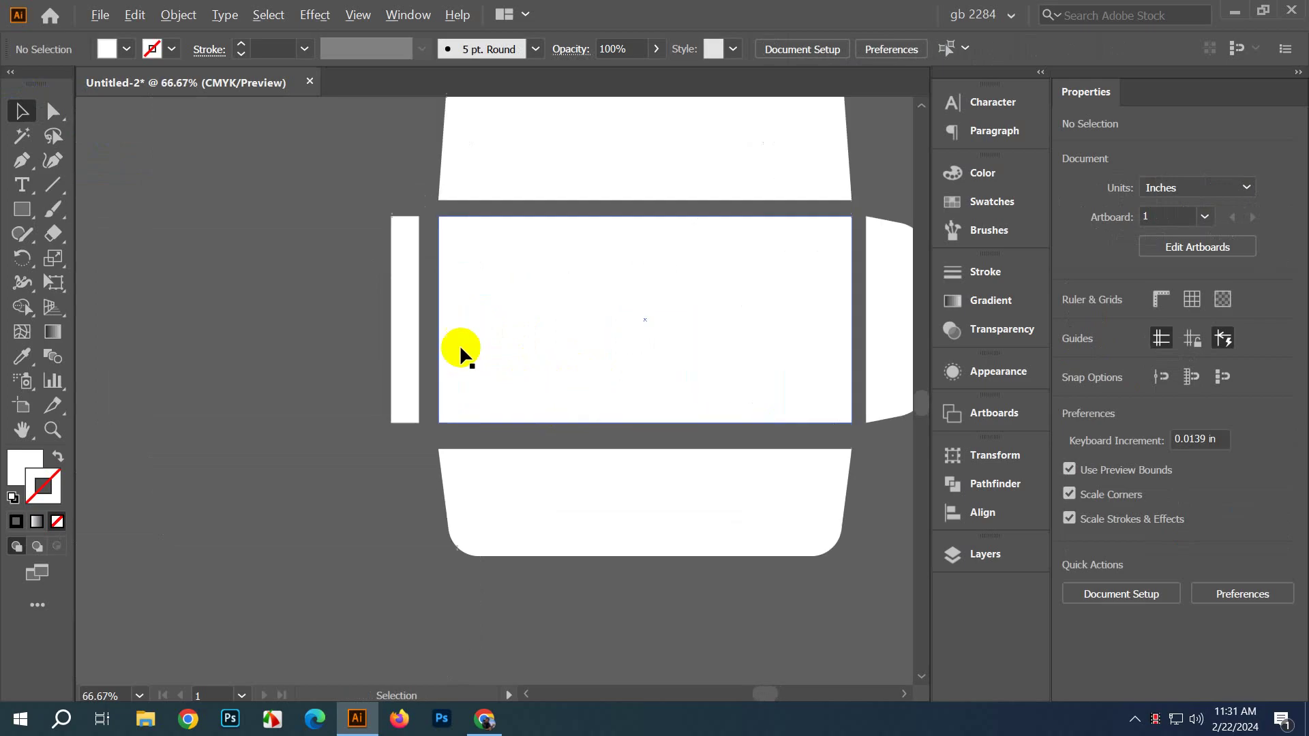
Step: Taper the narrow left strip slightly with Free Transform perspective distortion by shortening its outer edge at both ends
click(403, 280)
click(53, 282)
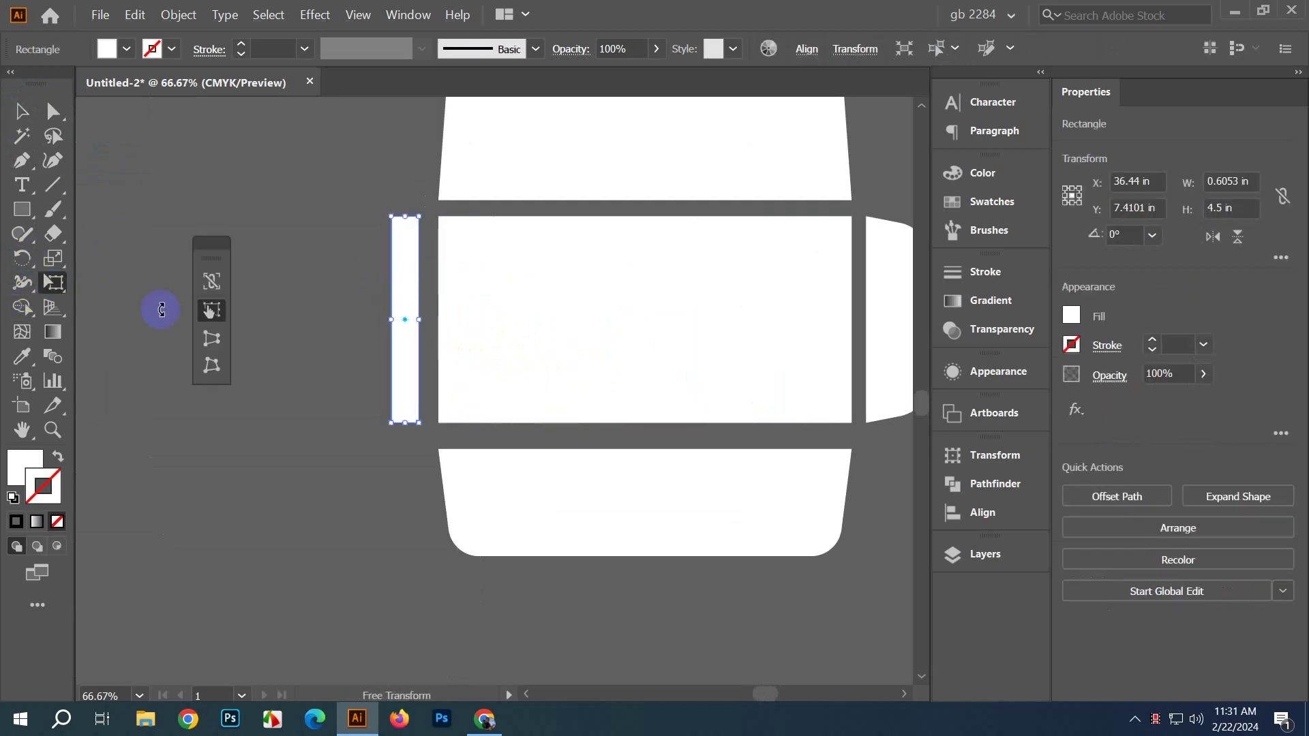
click(210, 334)
scroll(397, 424, up, 4)
drag(387, 420, 386, 411)
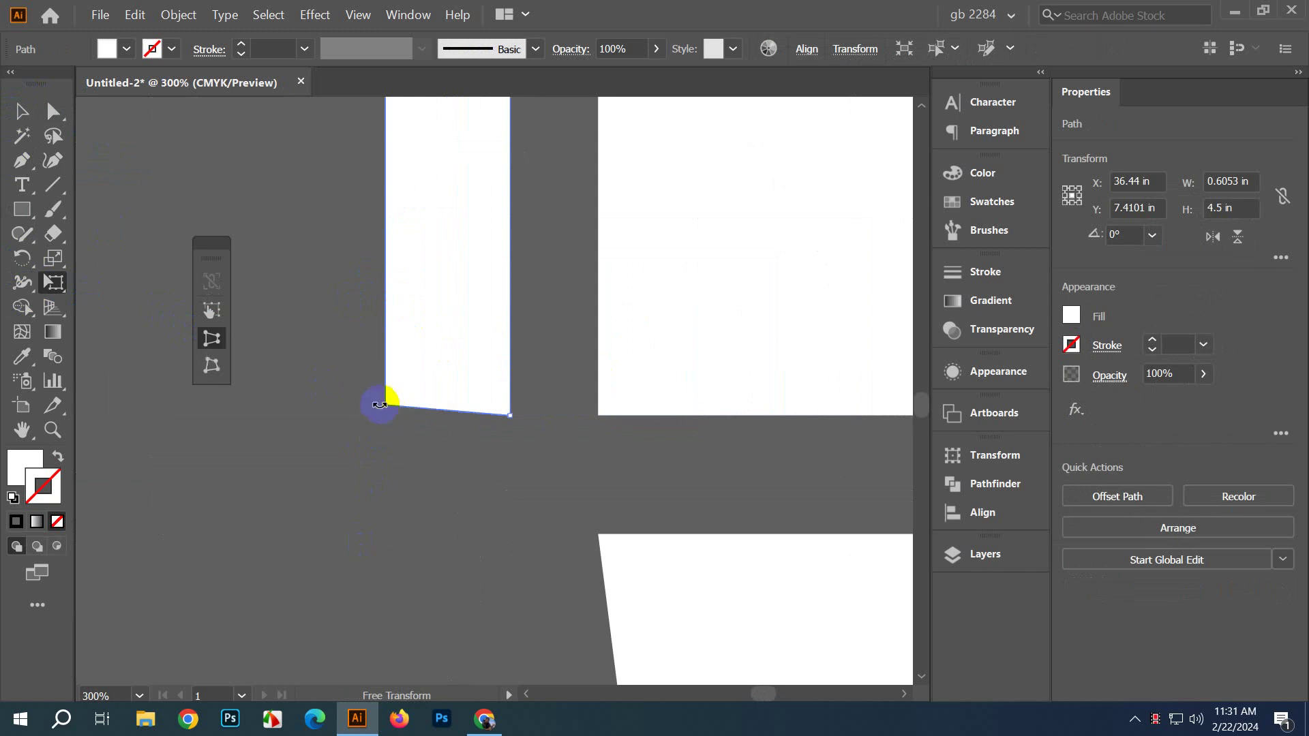
Step: Round the left flap's upper outer corner to a radius of about 0.12 in and deselect the flap
click(54, 111)
click(386, 396)
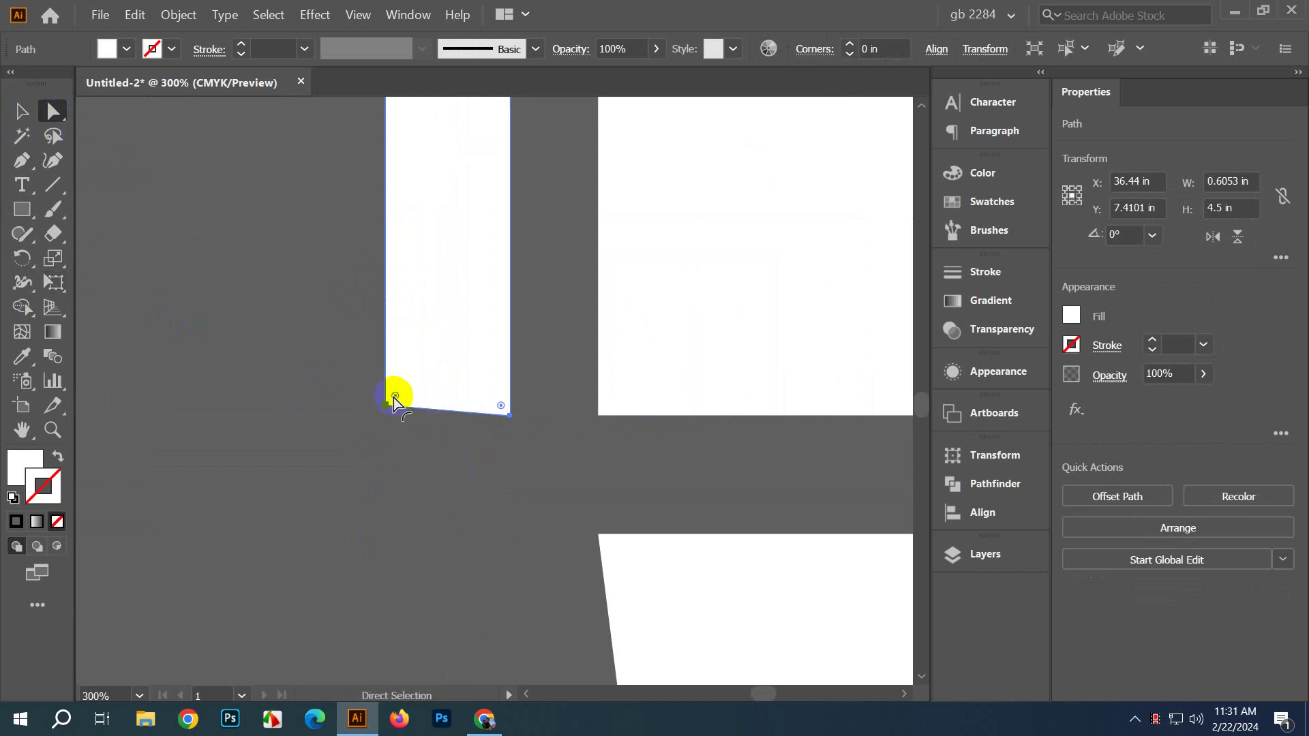
scroll(467, 511, up, 10)
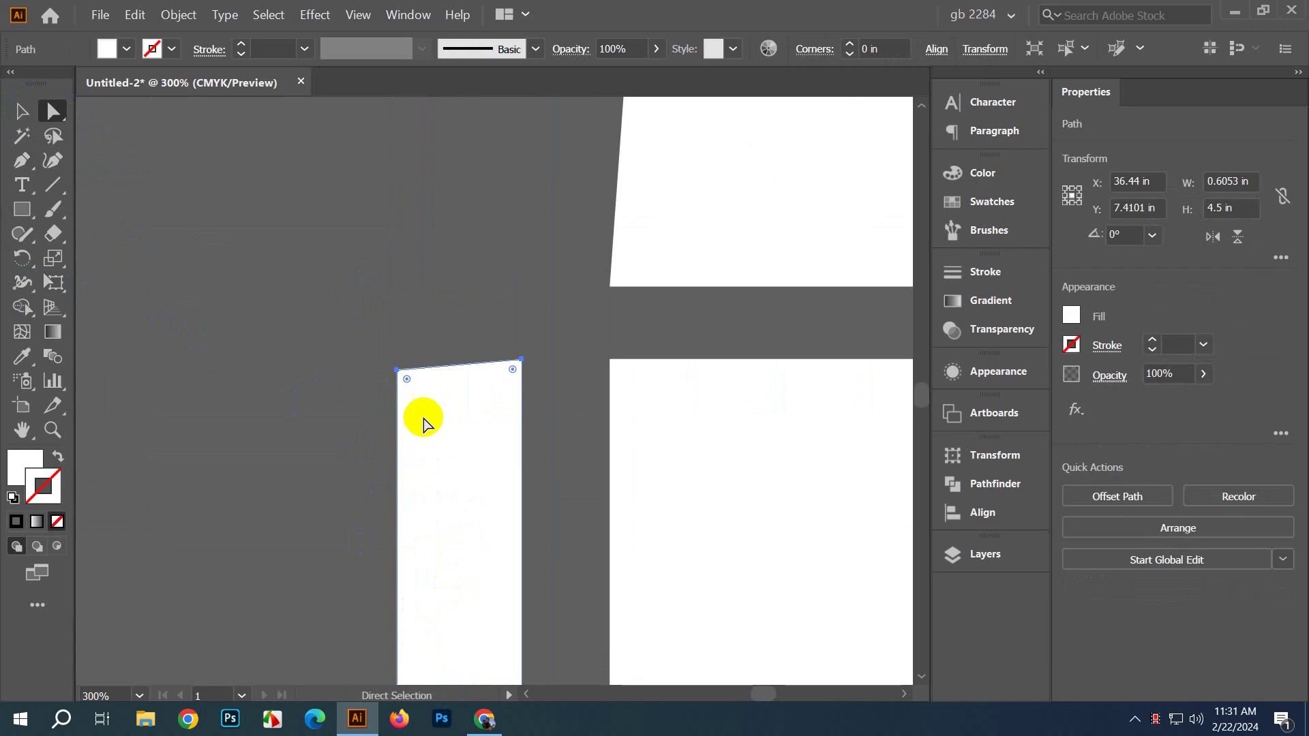
drag(407, 379, 424, 394)
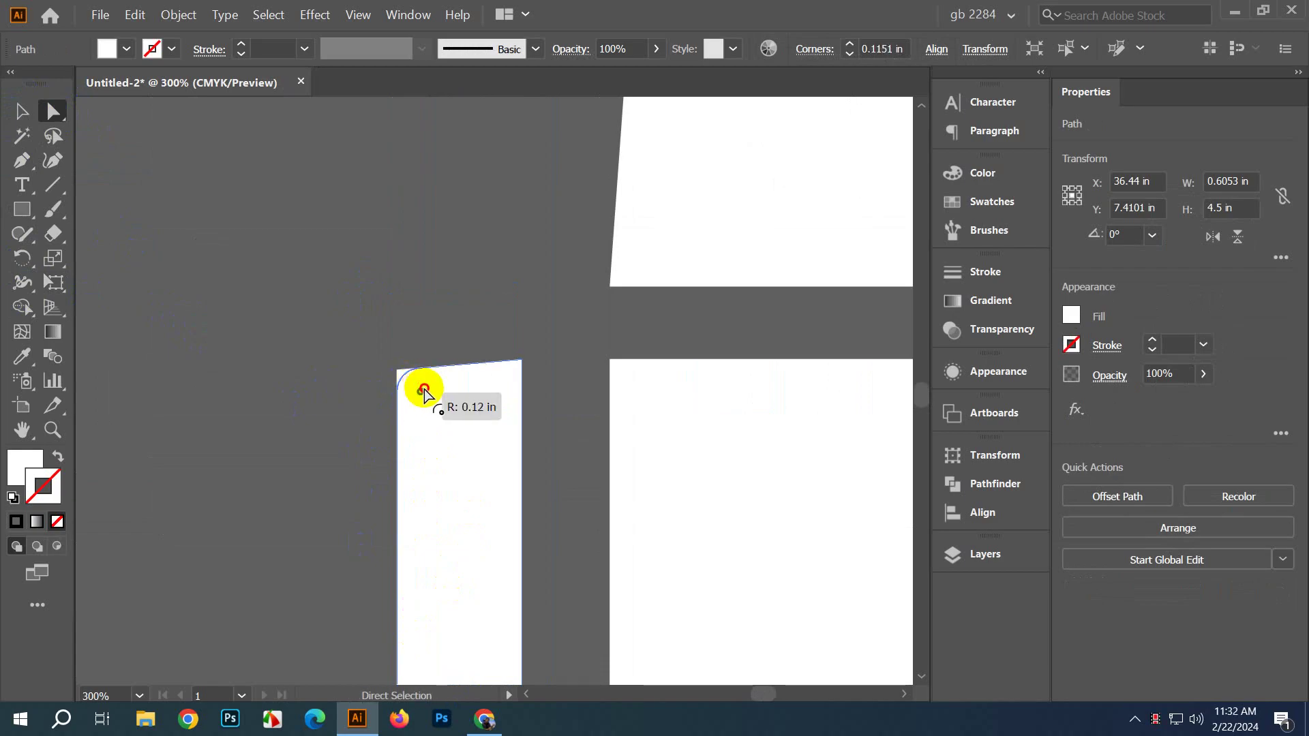
click(21, 110)
click(290, 271)
Step: Look over the whole envelope layout, including the shapes of all four flaps and their gaps to the main rectangle
scroll(292, 275, down, 3)
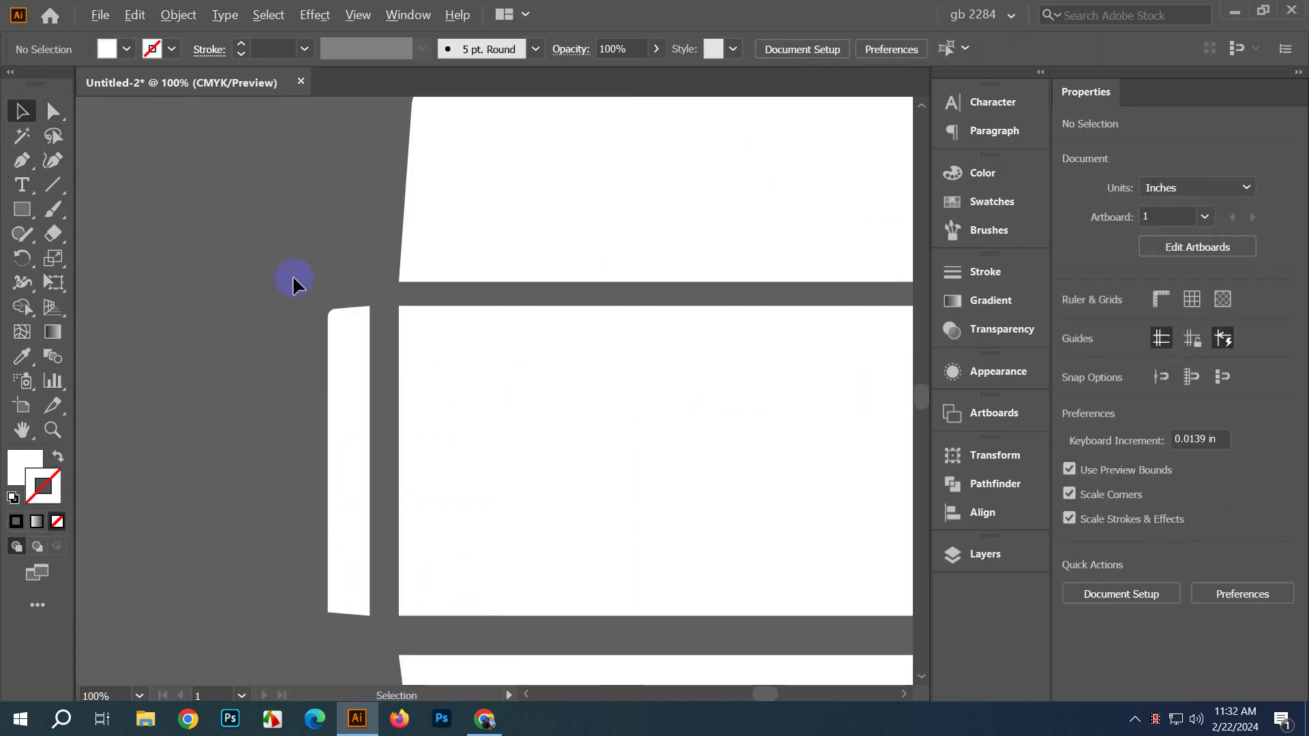
scroll(293, 275, down, 6)
drag(412, 361, 529, 541)
scroll(526, 547, down, 1)
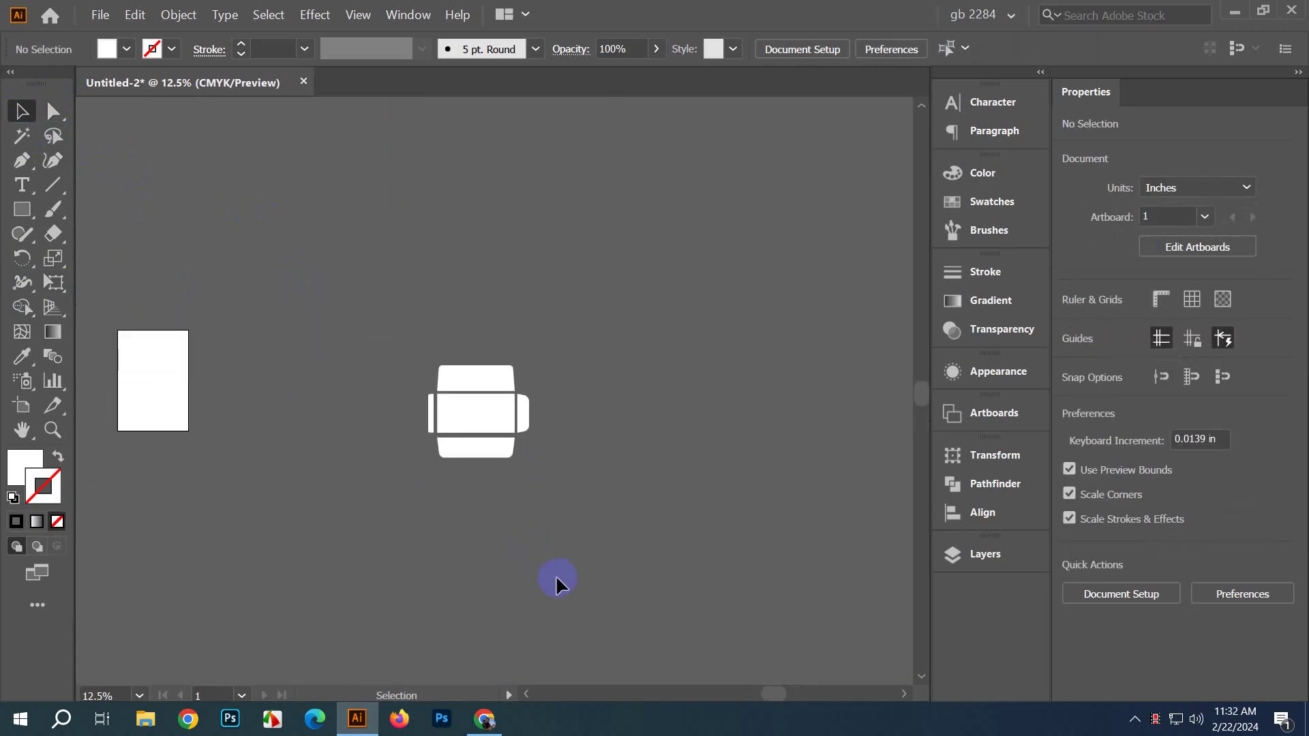
scroll(407, 486, up, 1)
scroll(485, 484, up, 2)
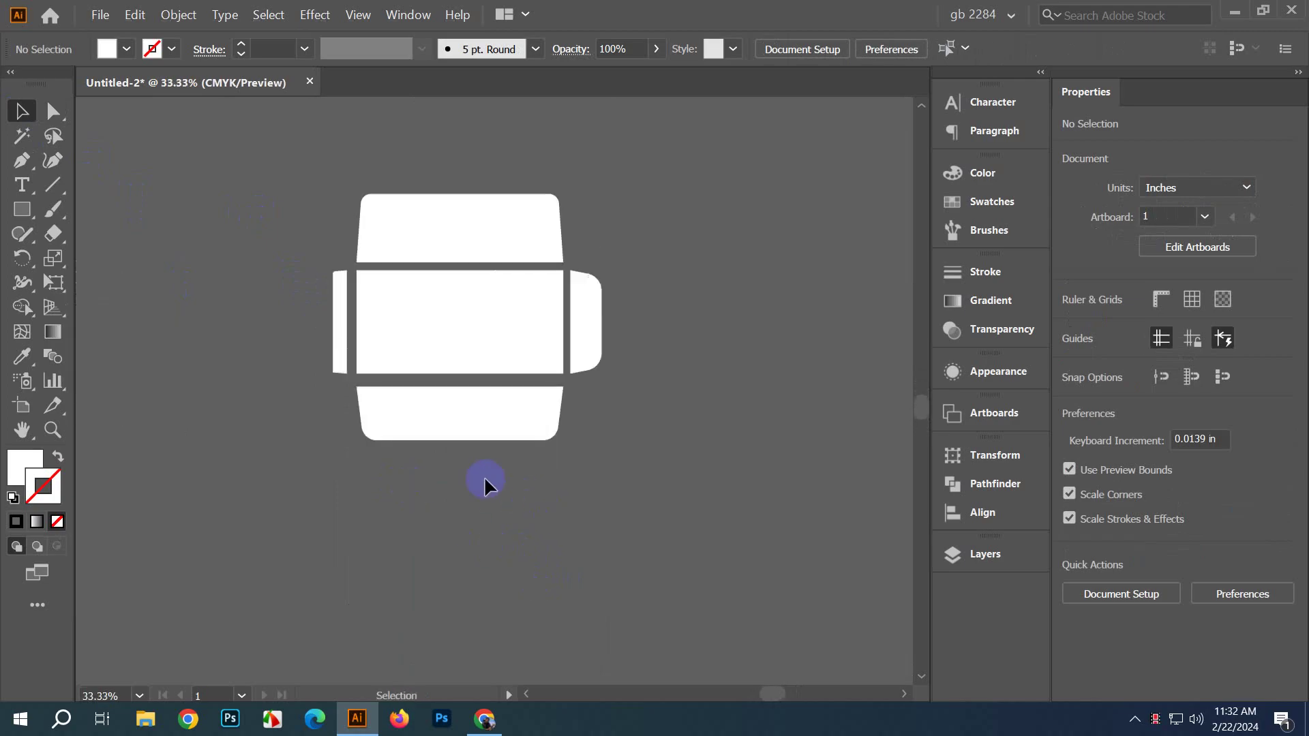
scroll(484, 477, up, 1)
scroll(484, 477, down, 2)
scroll(484, 464, up, 4)
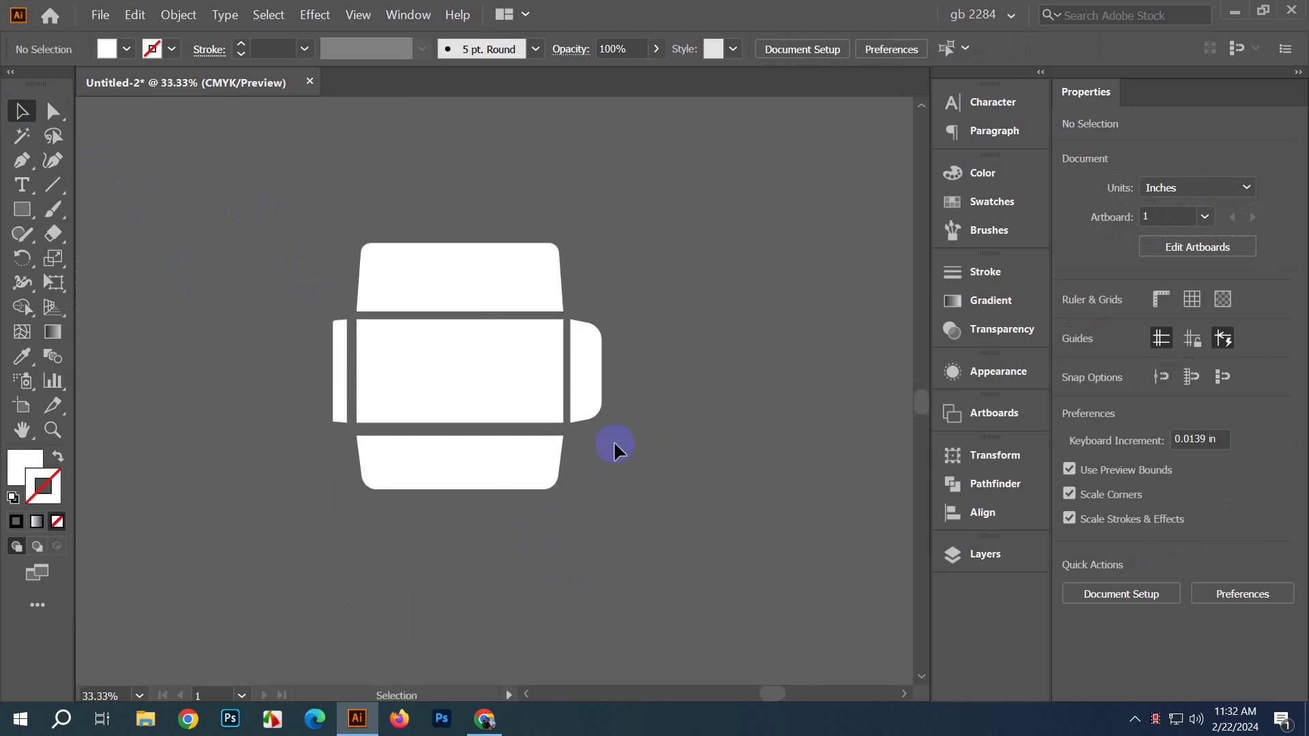
Step: Close the gaps beside the main rectangle by distributing it and both side flaps horizontally at 0 in spacing, with the rectangle as key object
click(511, 313)
drag(280, 355, 682, 367)
click(452, 365)
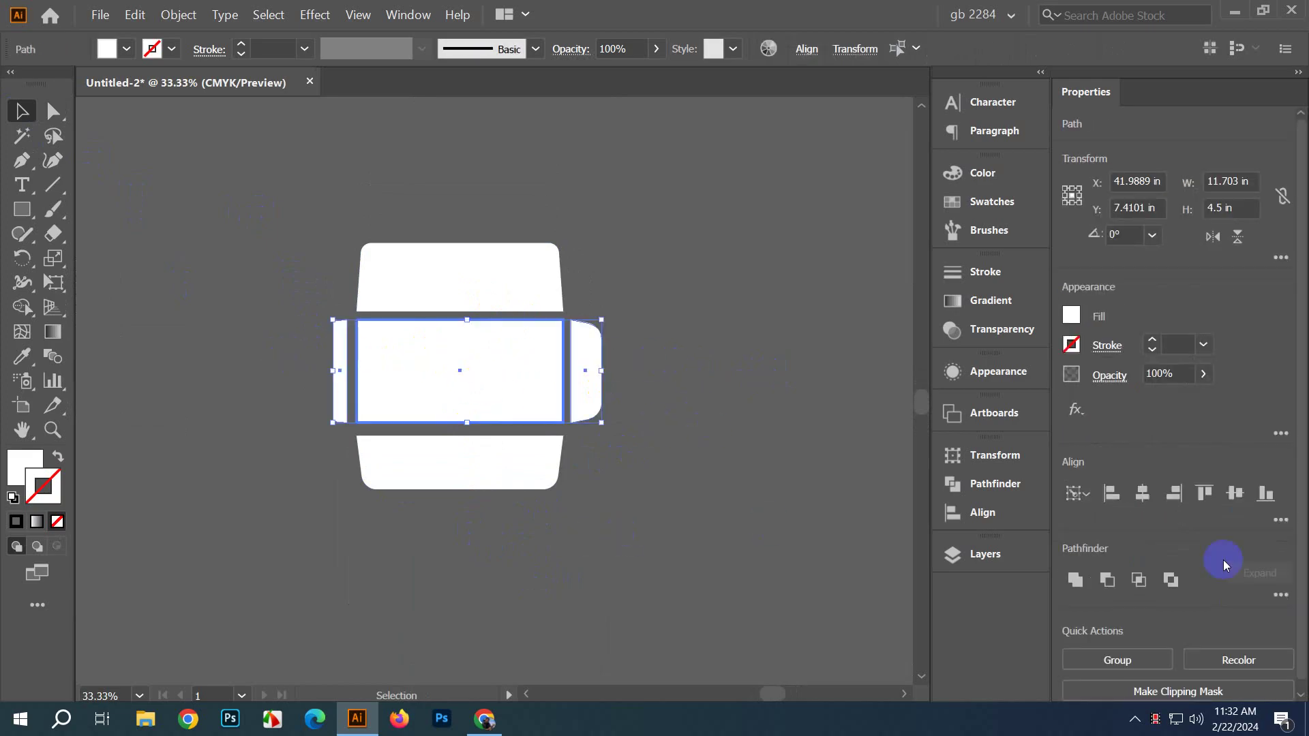
click(1169, 580)
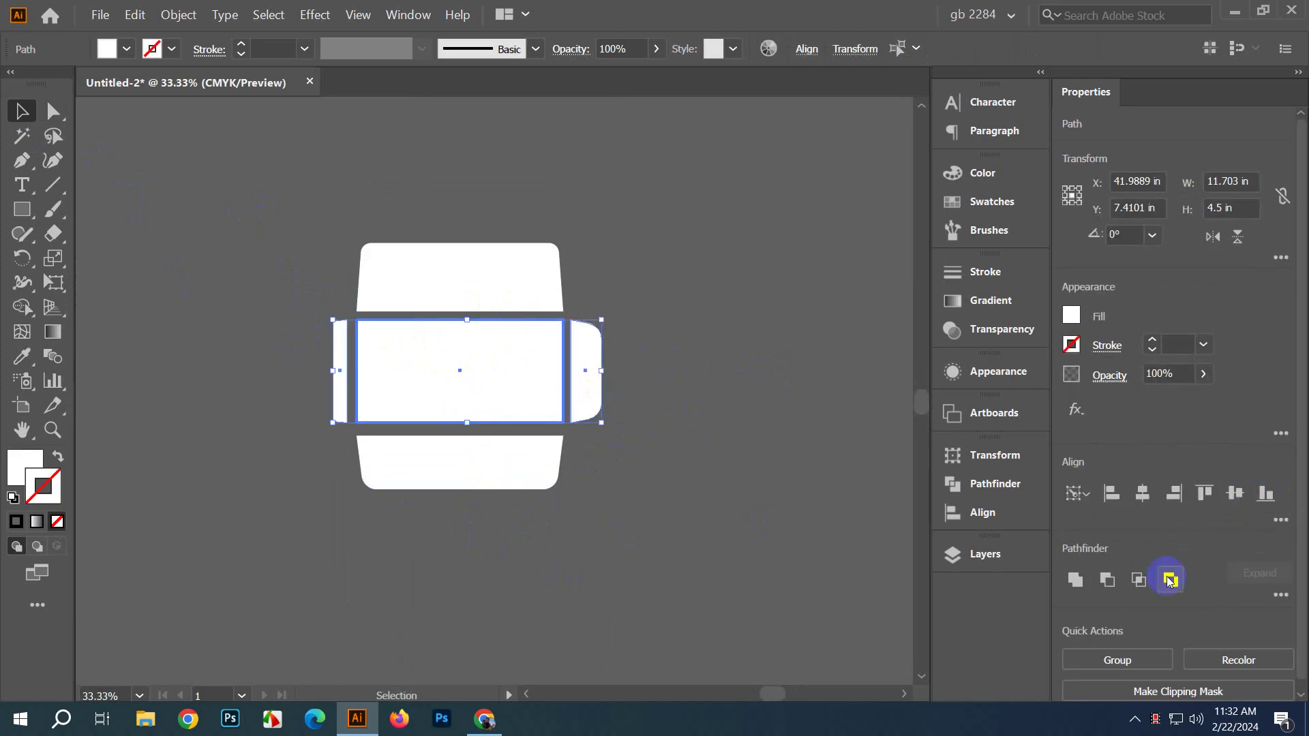
click(1280, 520)
click(1106, 494)
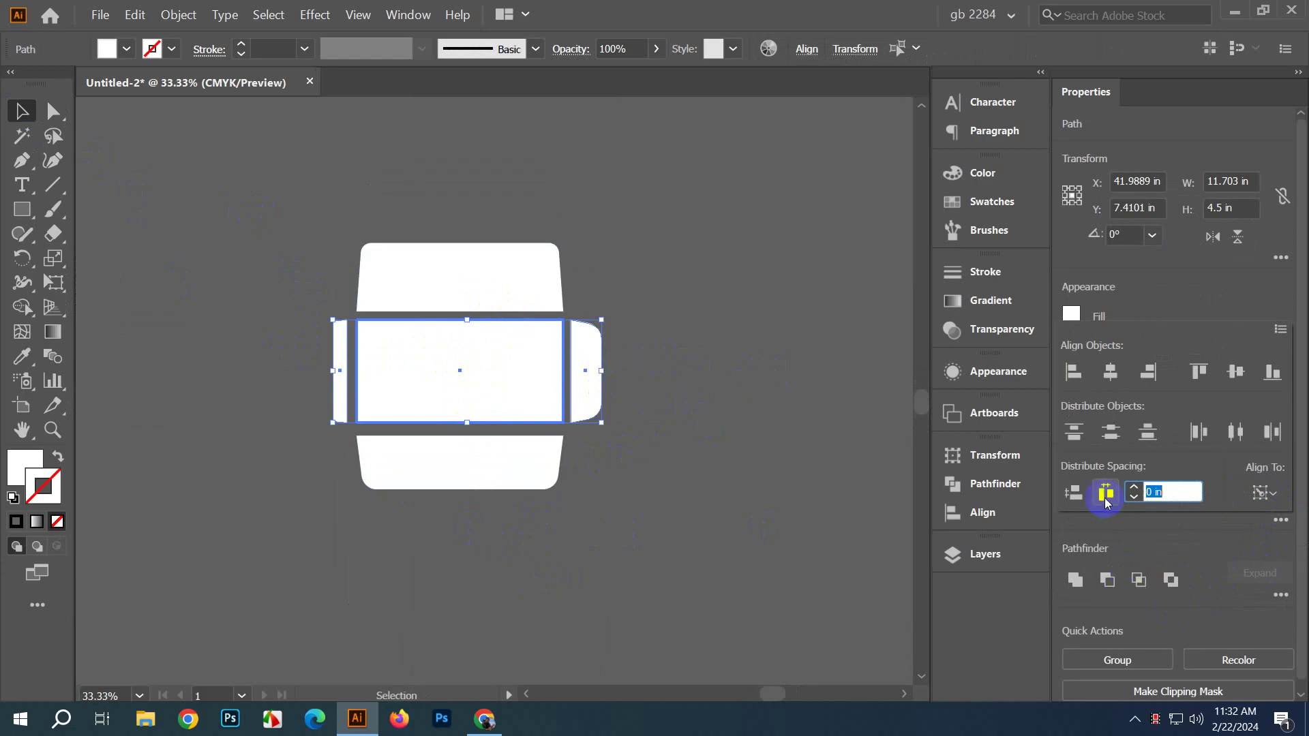
click(706, 522)
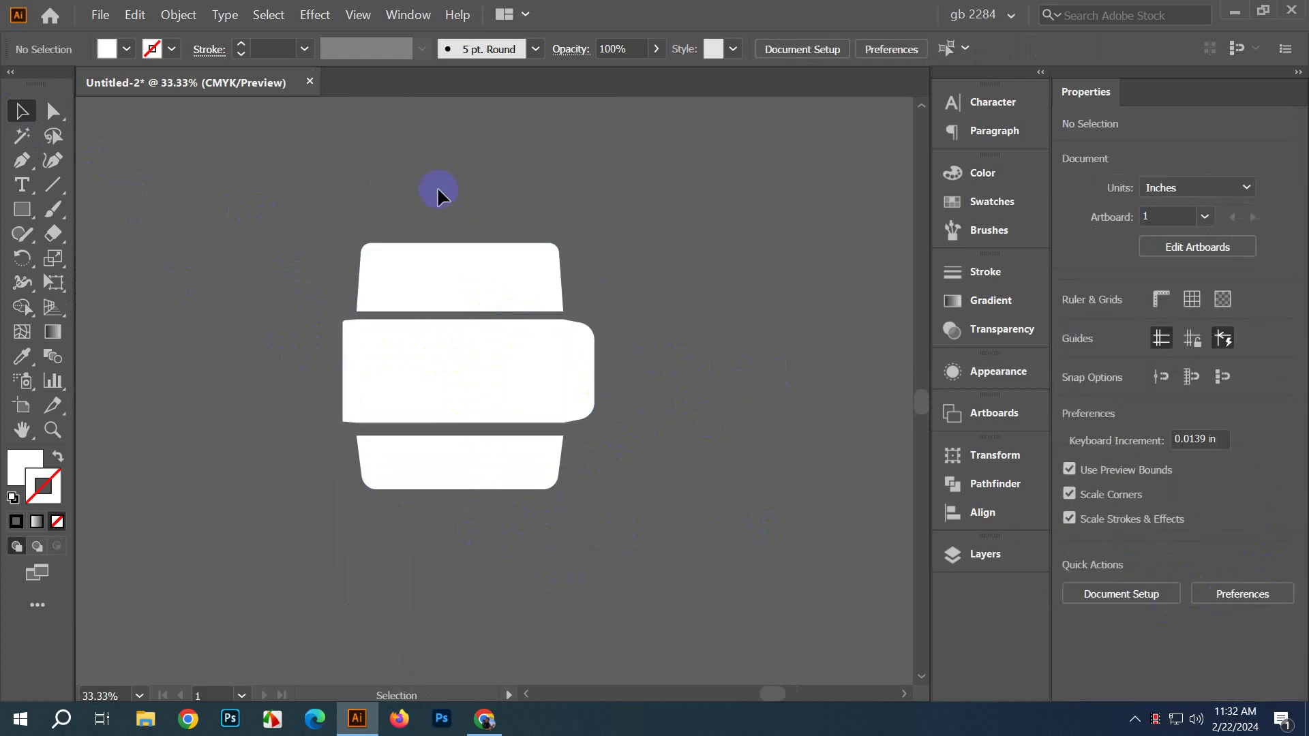
Step: Distribute the top and bottom flaps vertically at 0 in spacing against the main rectangle as key object
click(473, 473)
click(473, 380)
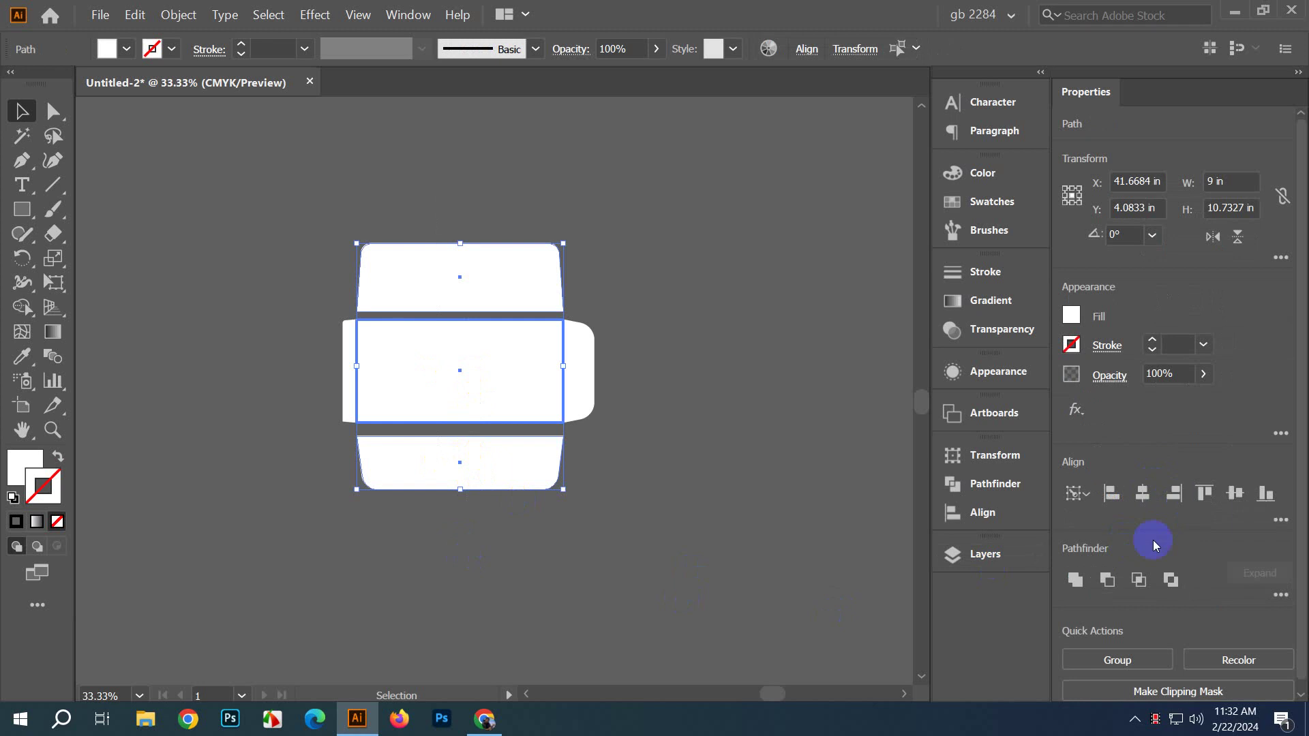
click(1281, 520)
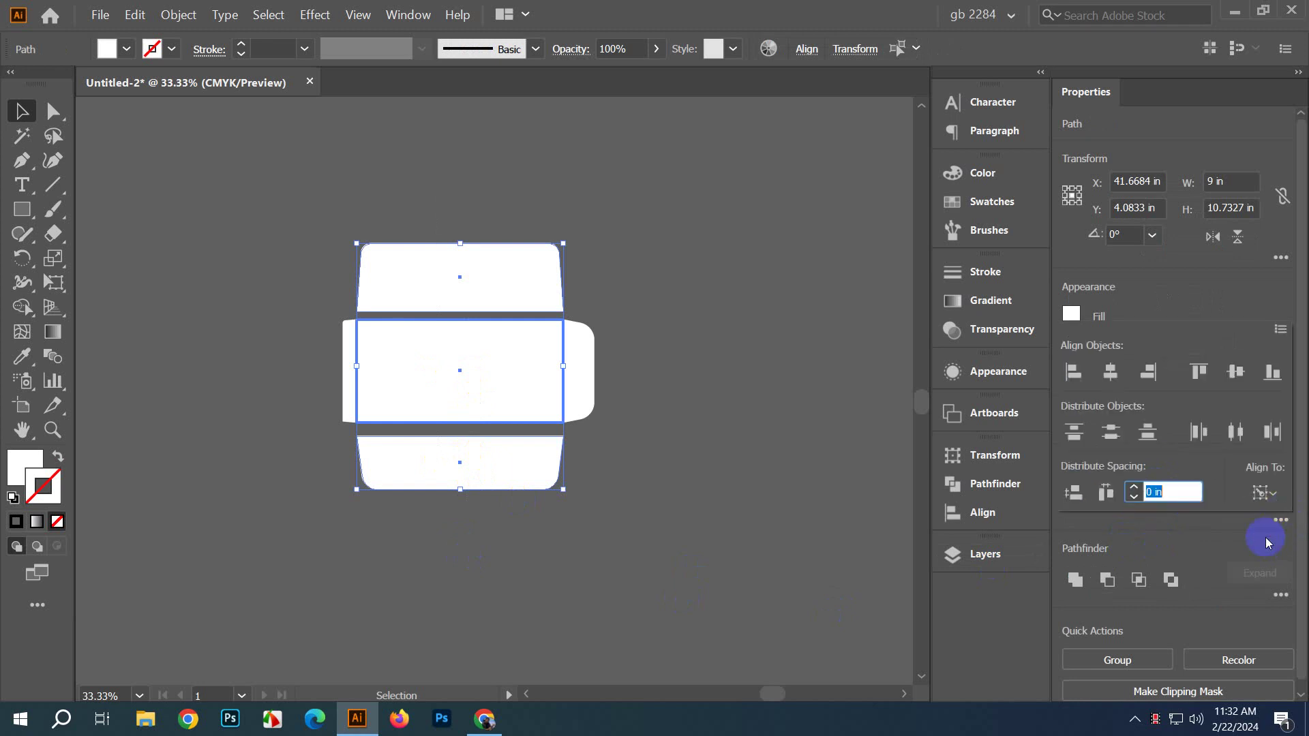
click(1106, 496)
click(797, 571)
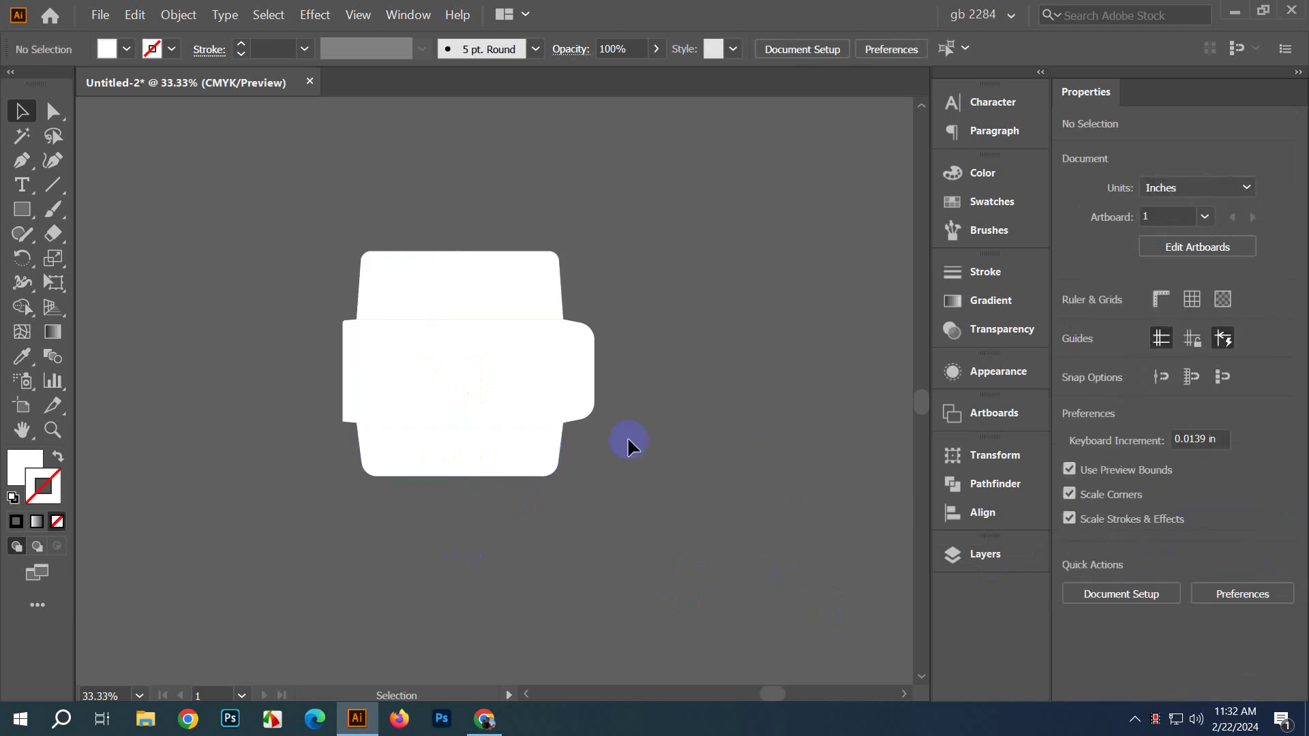
Step: Switch to Outline view and examine the seams between the main rectangle and its flaps, checking the top flap's path
scroll(626, 327, up, 3)
scroll(607, 324, down, 3)
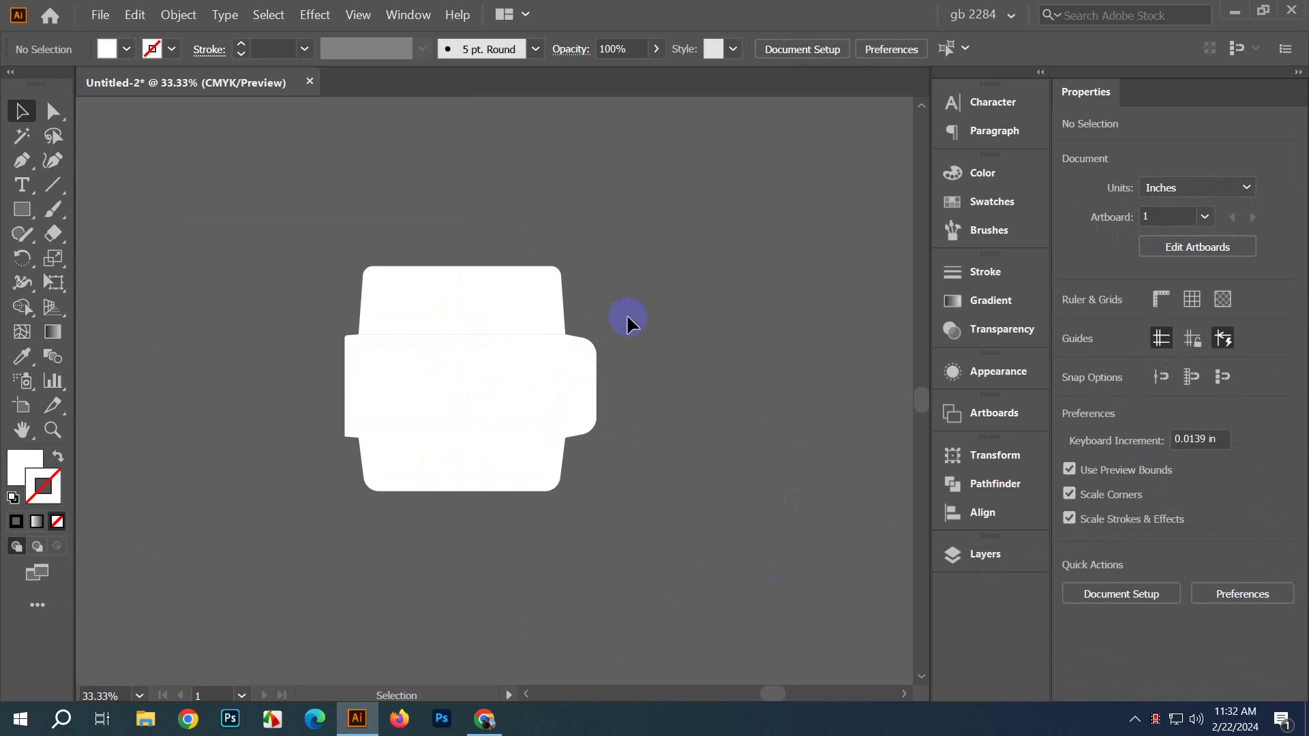
click(23, 466)
key(ctrl+y)
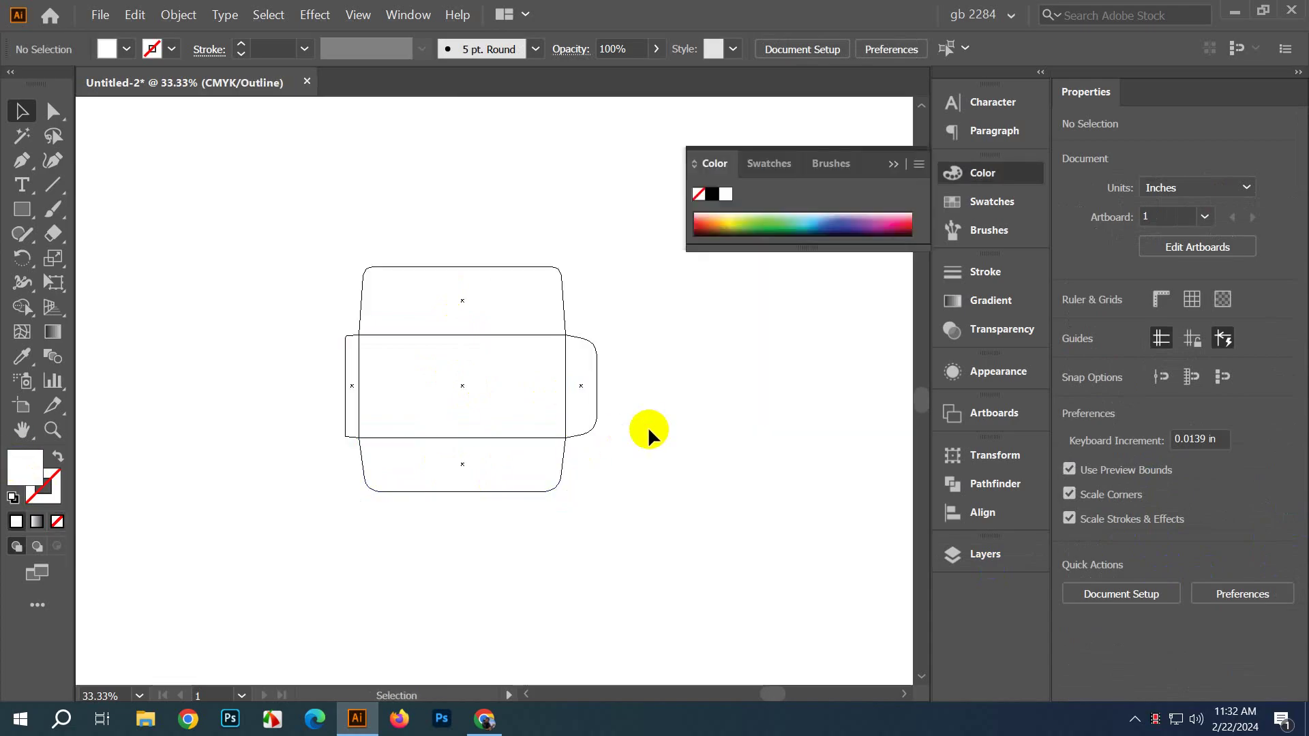
scroll(588, 400, up, 1)
click(469, 199)
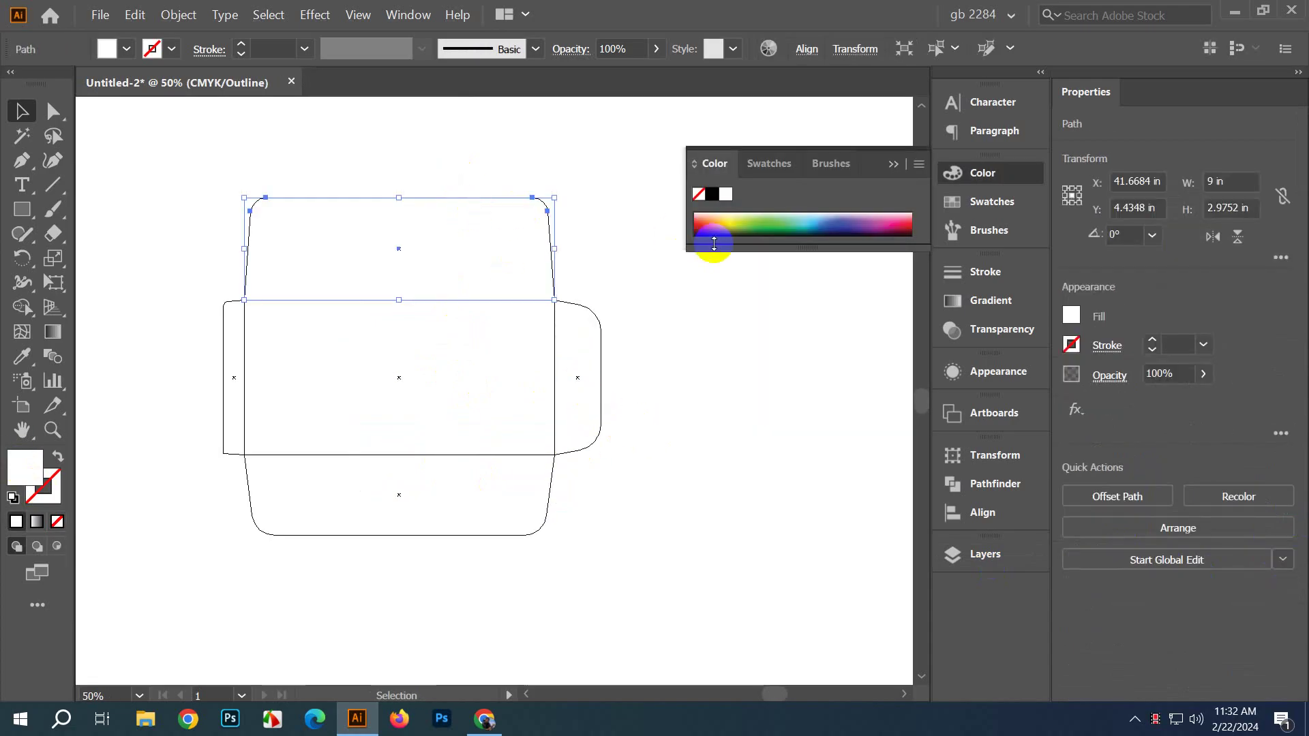
click(767, 335)
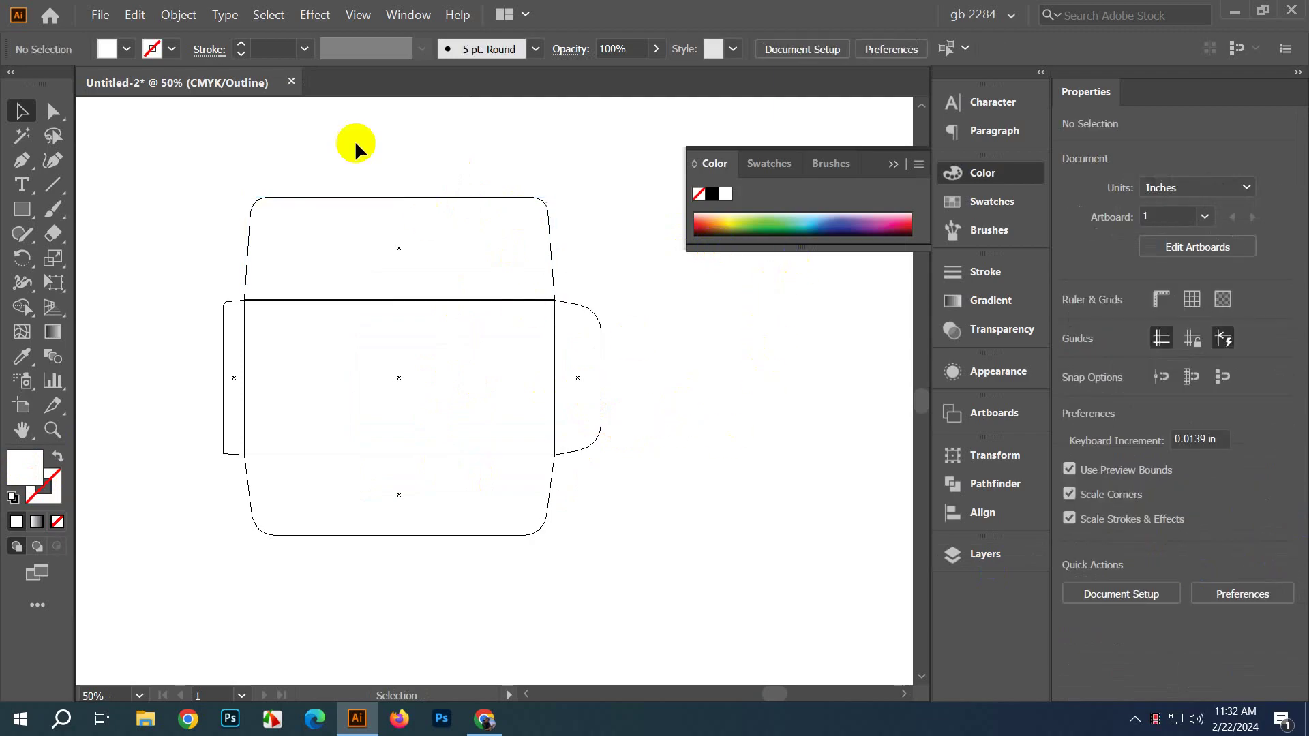
Step: Try nudging the top flap slightly upward in Outline view and undo the move
drag(363, 150, 421, 240)
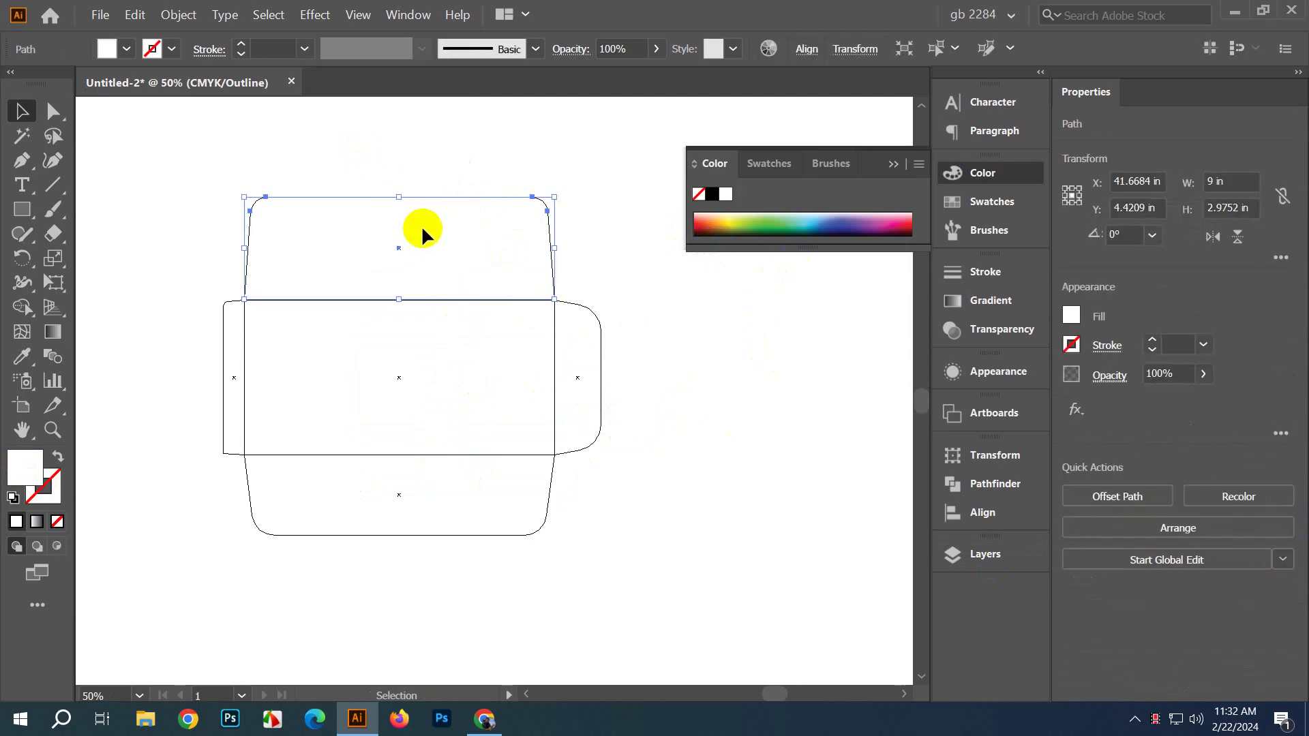
click(840, 535)
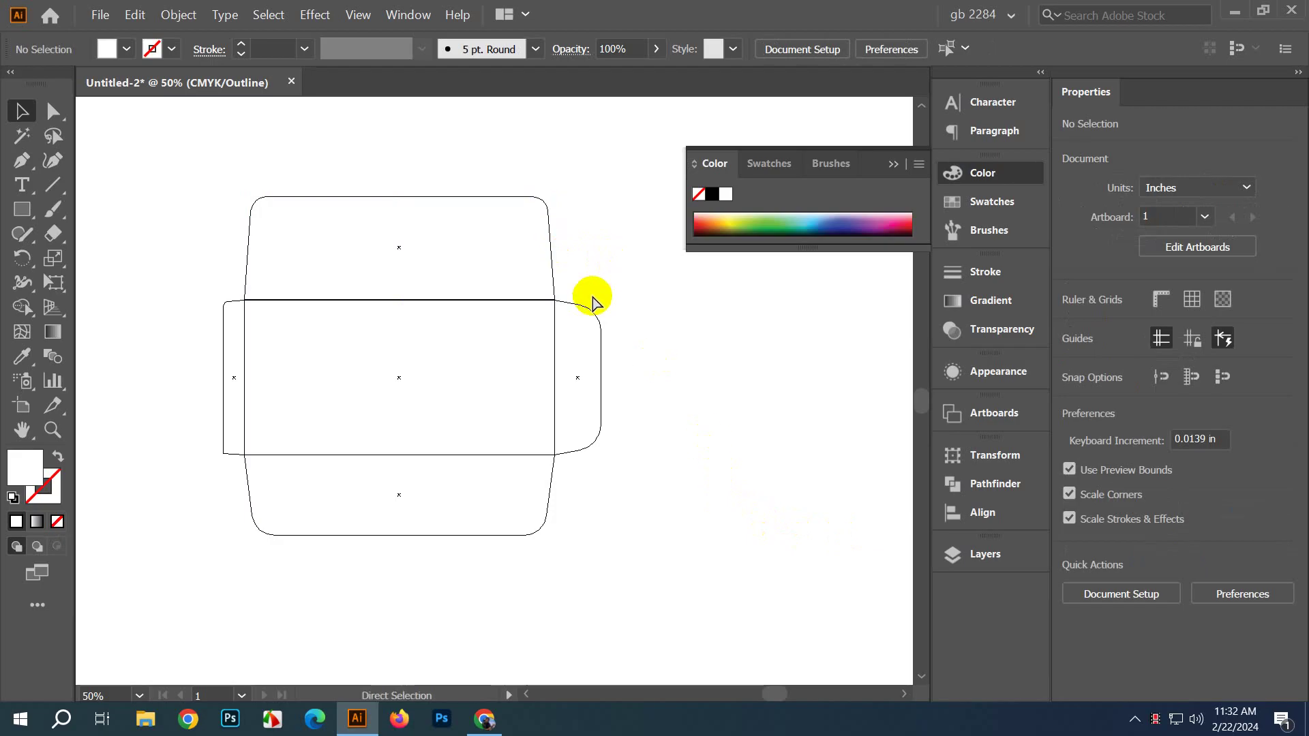
key(ctrl+z)
click(716, 396)
key(a)
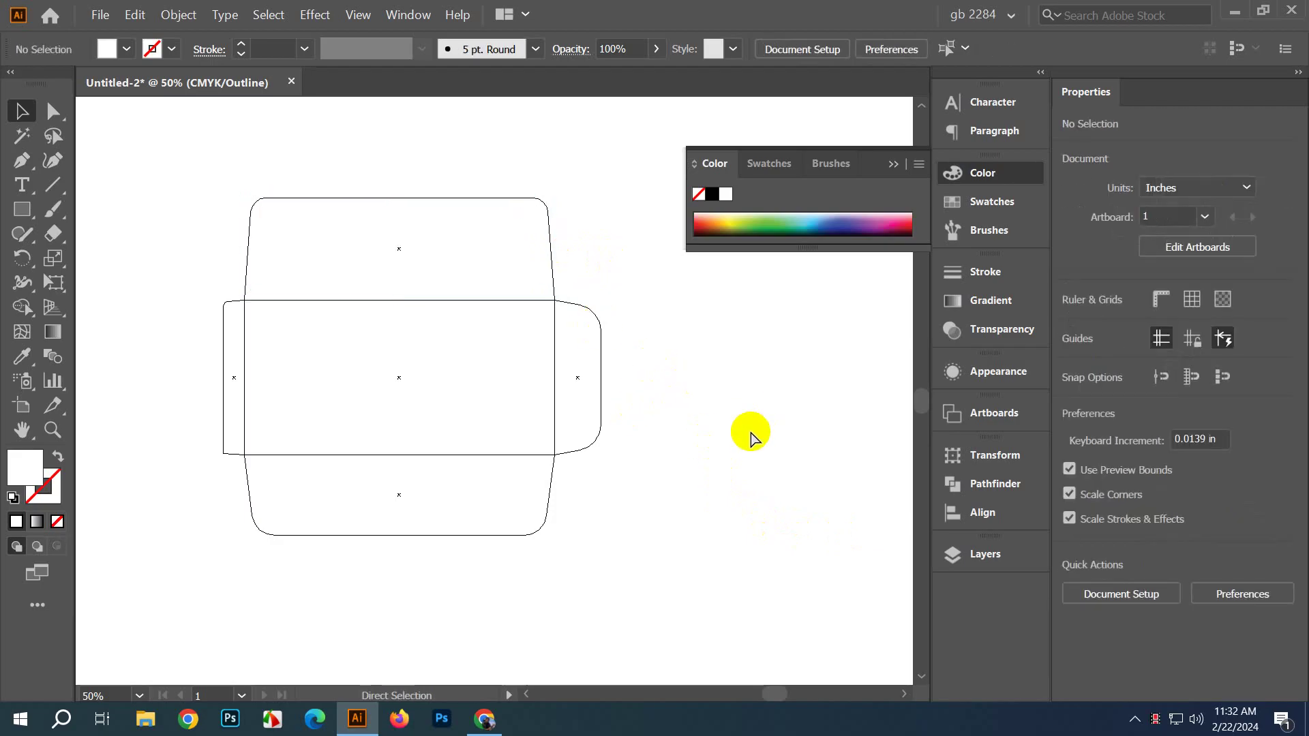
Step: Return to Preview mode and inspect the assembled envelope's edges and seams up close and as a whole
key(ctrl+y)
key(v)
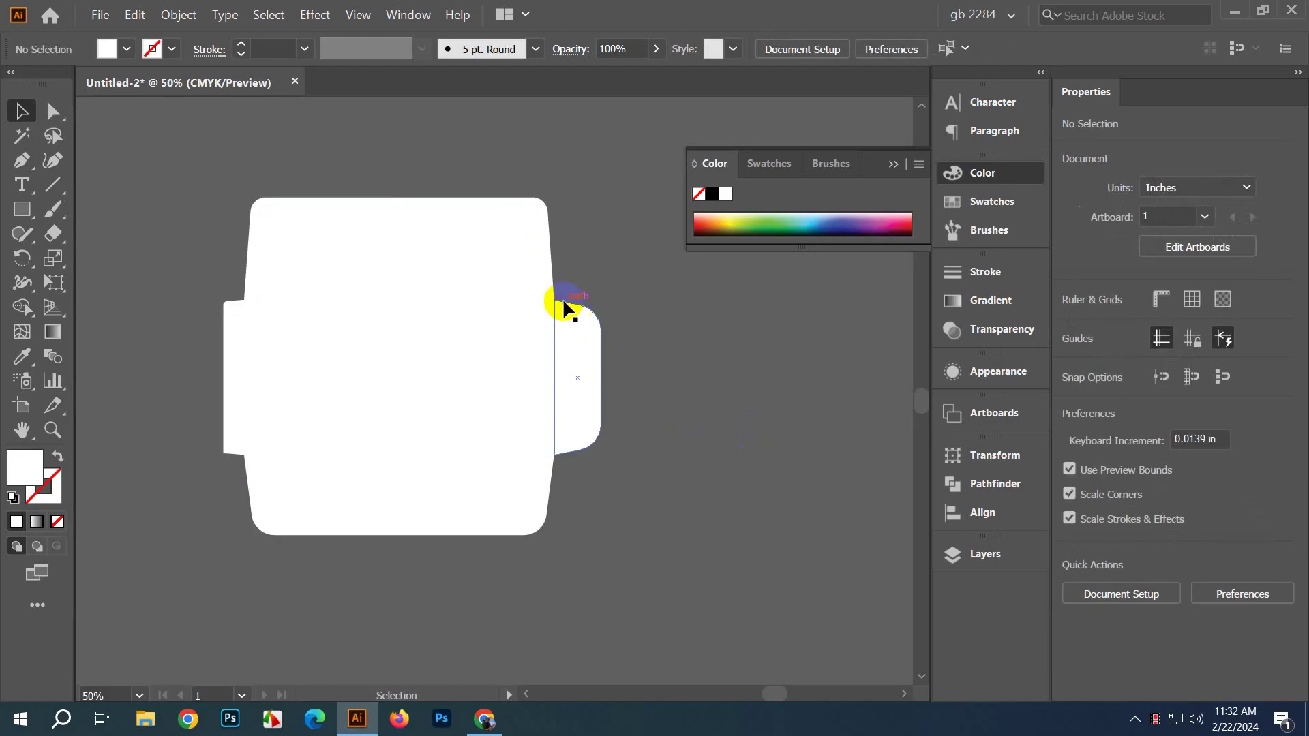
scroll(521, 419, up, 1)
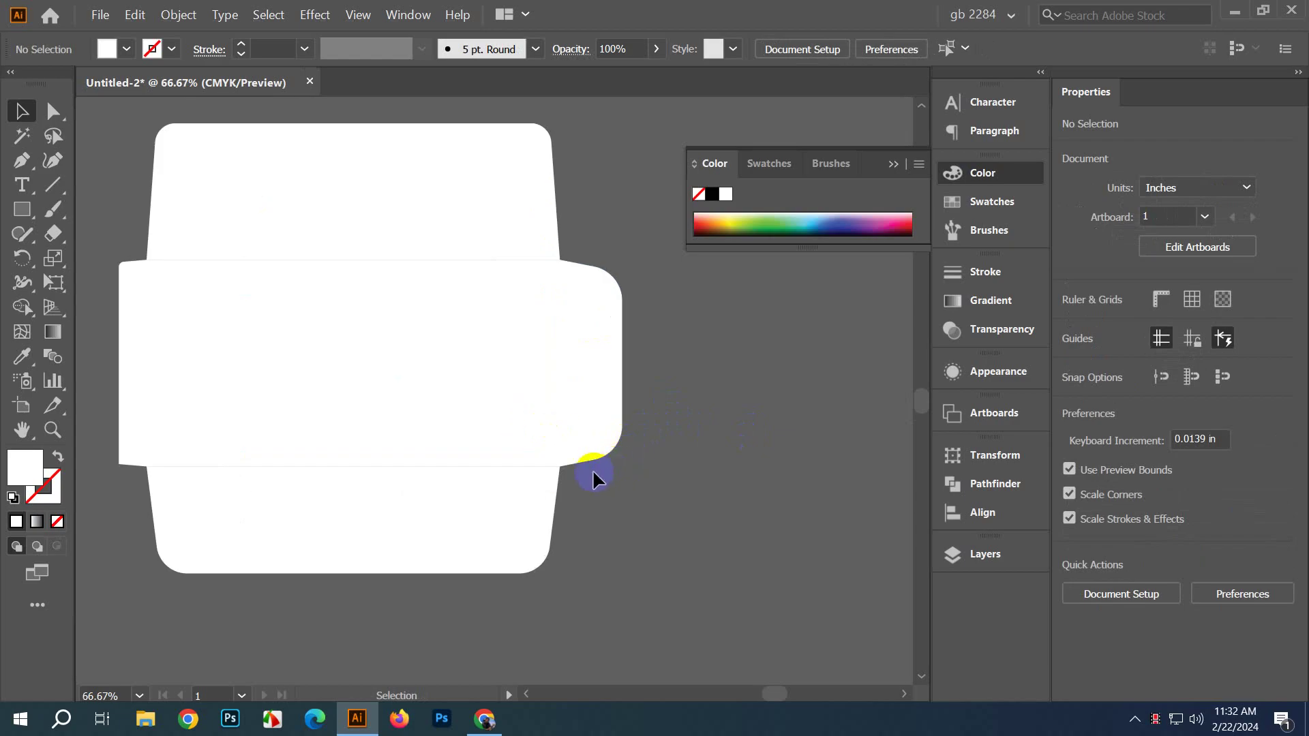
scroll(591, 469, down, 2)
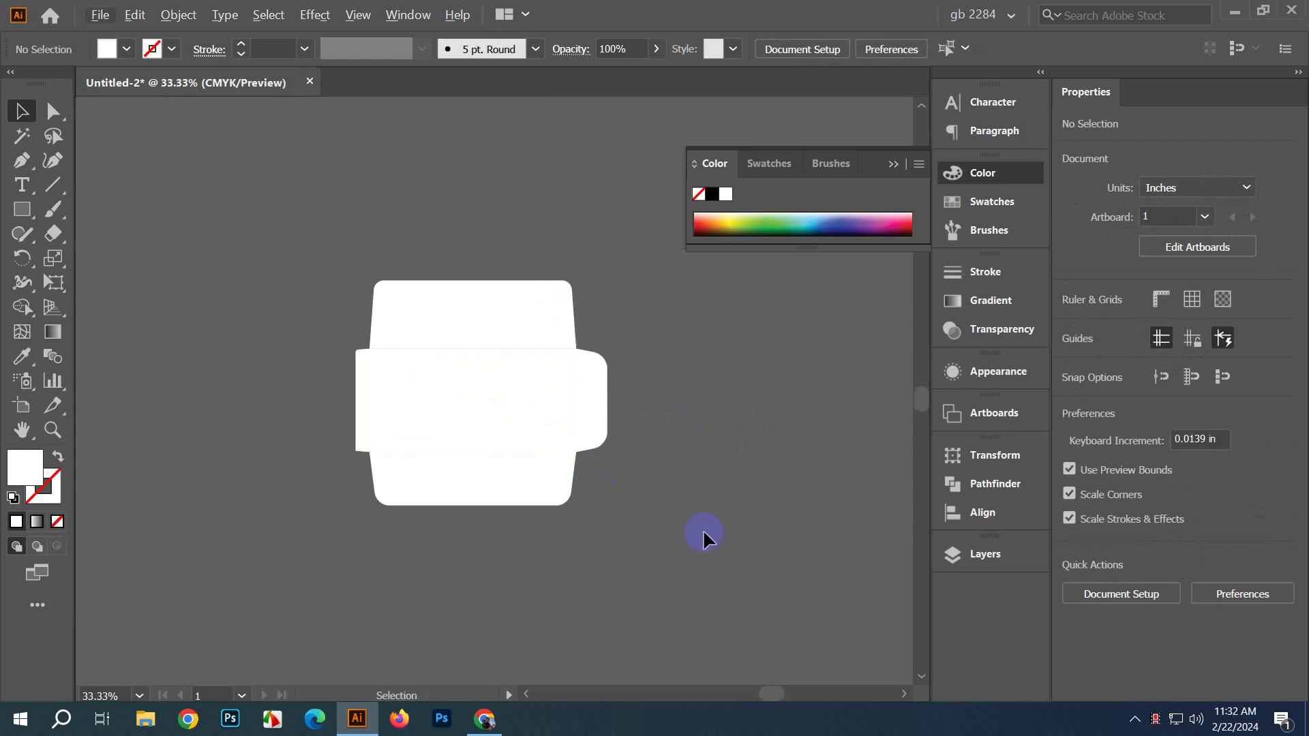
click(513, 454)
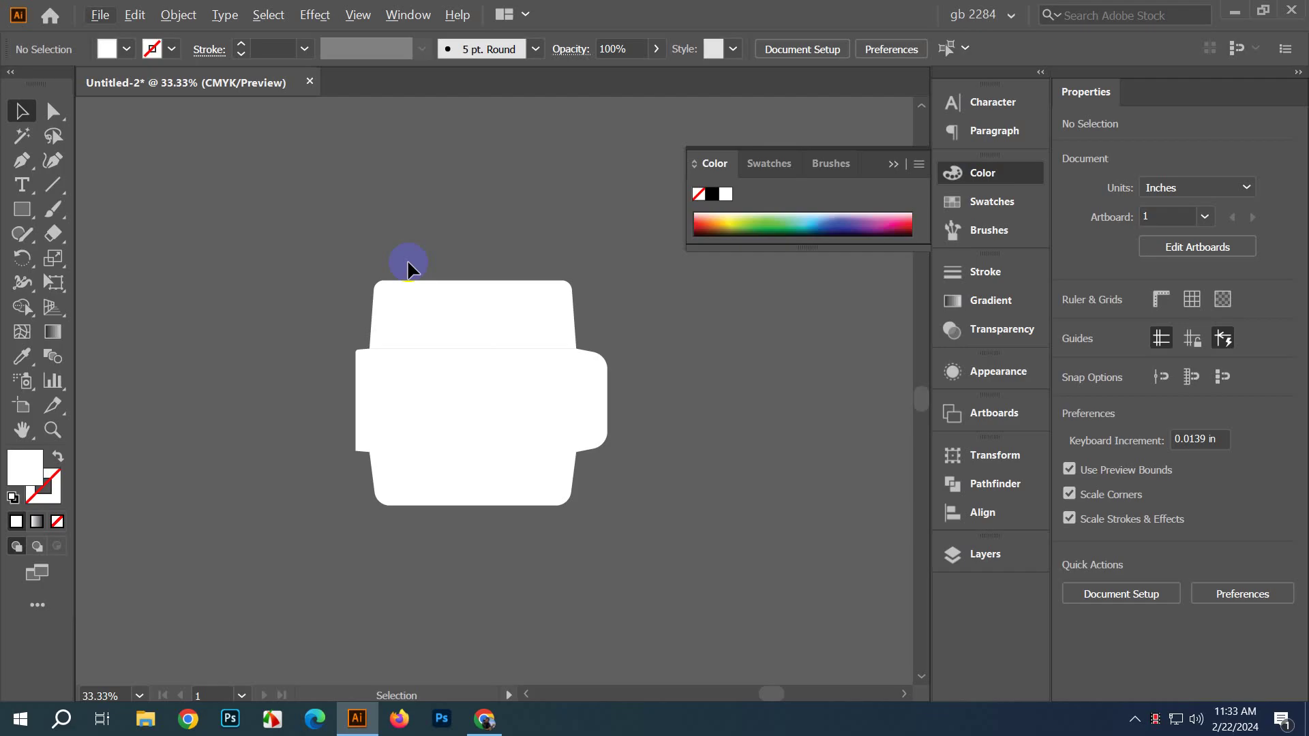
scroll(522, 347, up, 2)
drag(666, 309, 561, 275)
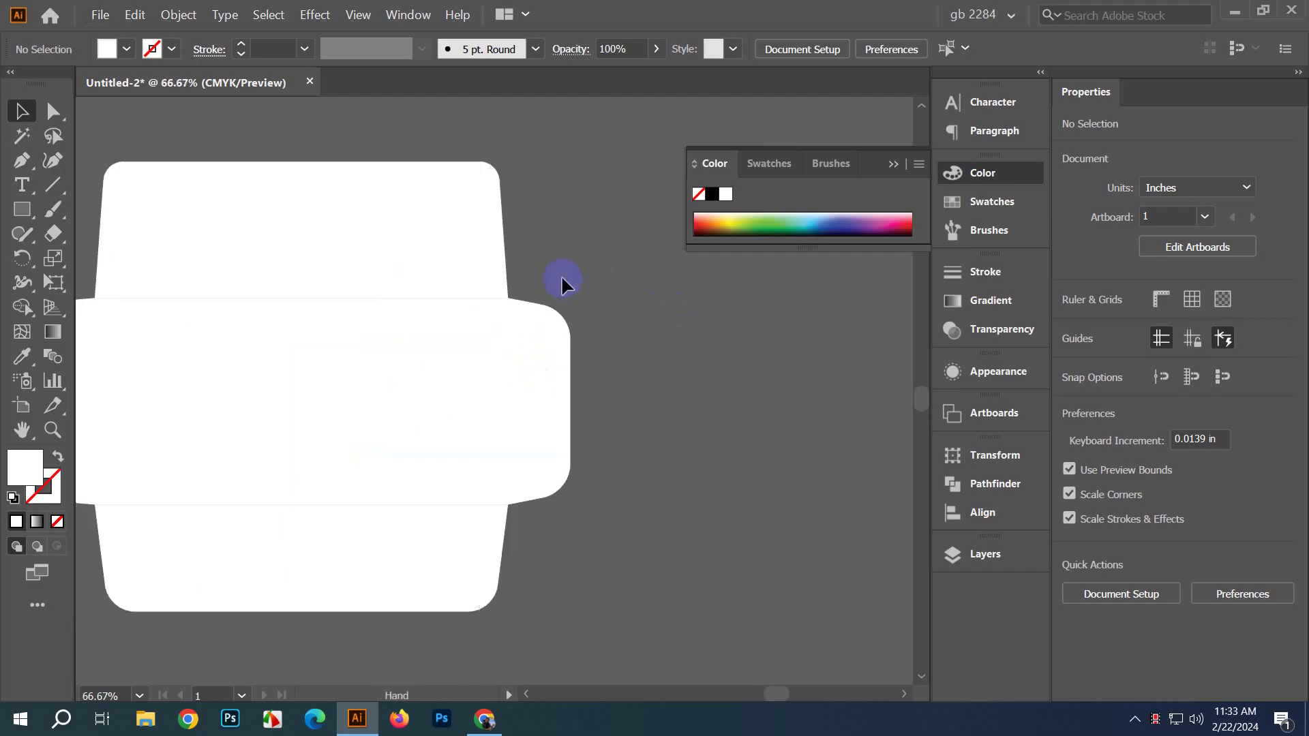
scroll(561, 275, down, 2)
scroll(613, 300, down, 2)
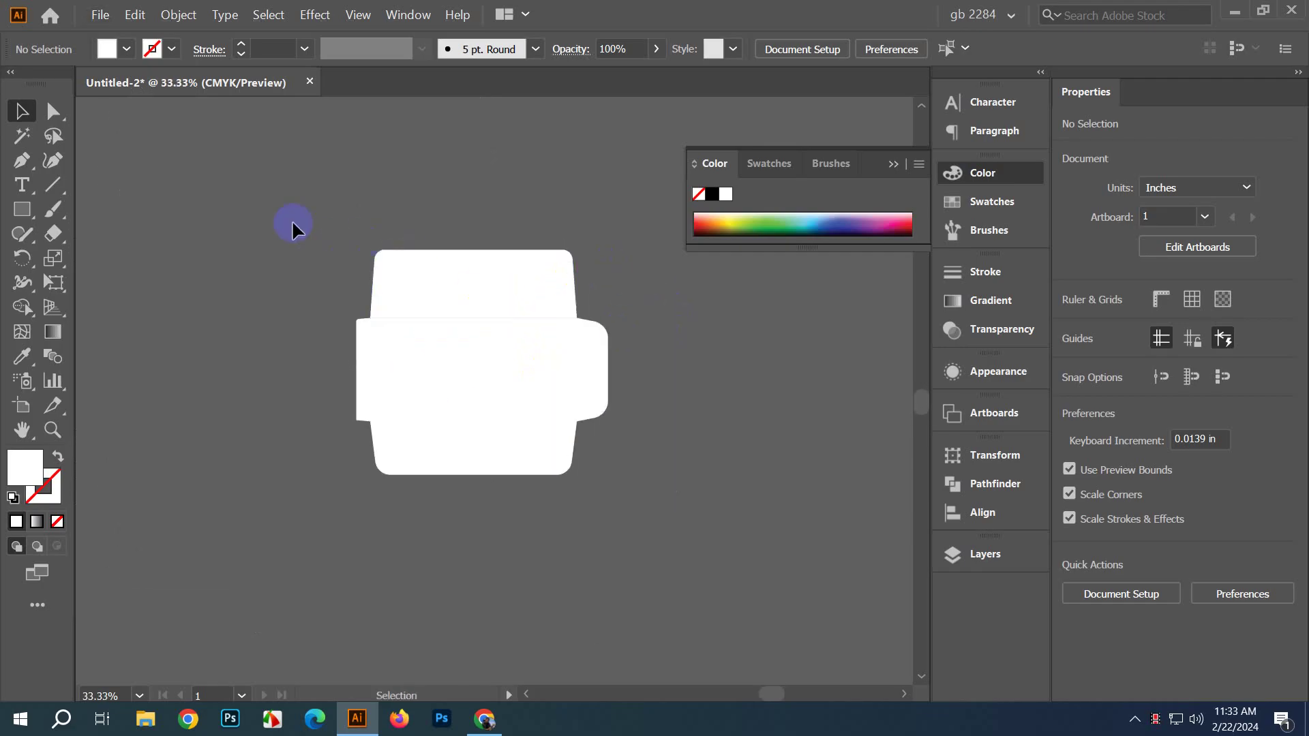
Step: Try converting all five envelope pieces to guides, undo the conversion, and group the pieces instead
drag(292, 220, 586, 480)
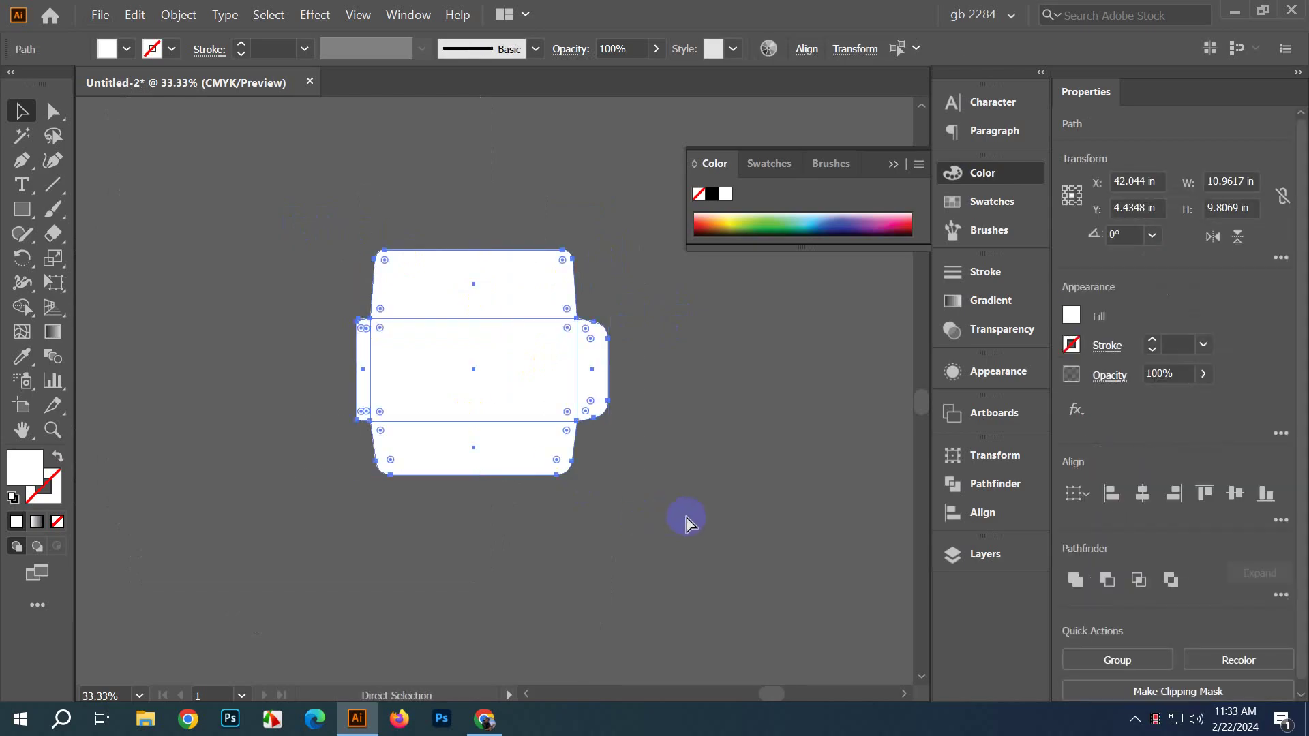
key(v)
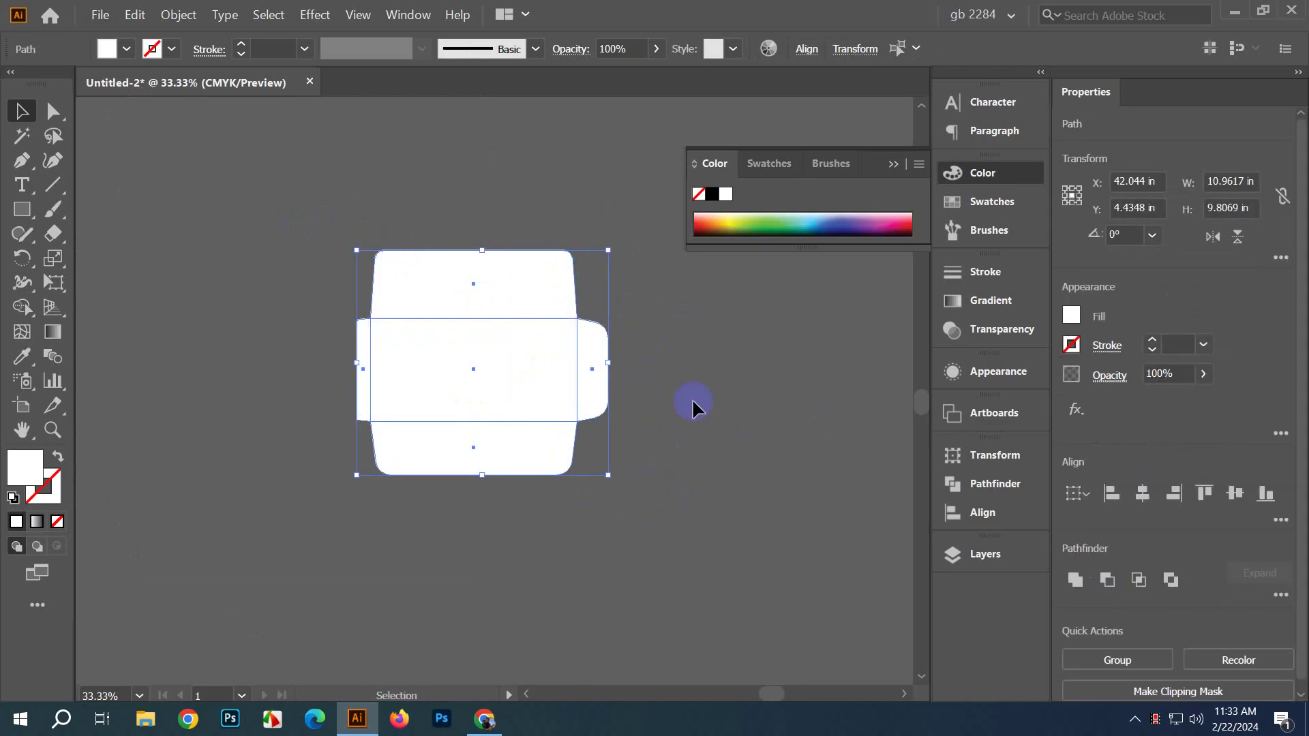
right_click(642, 371)
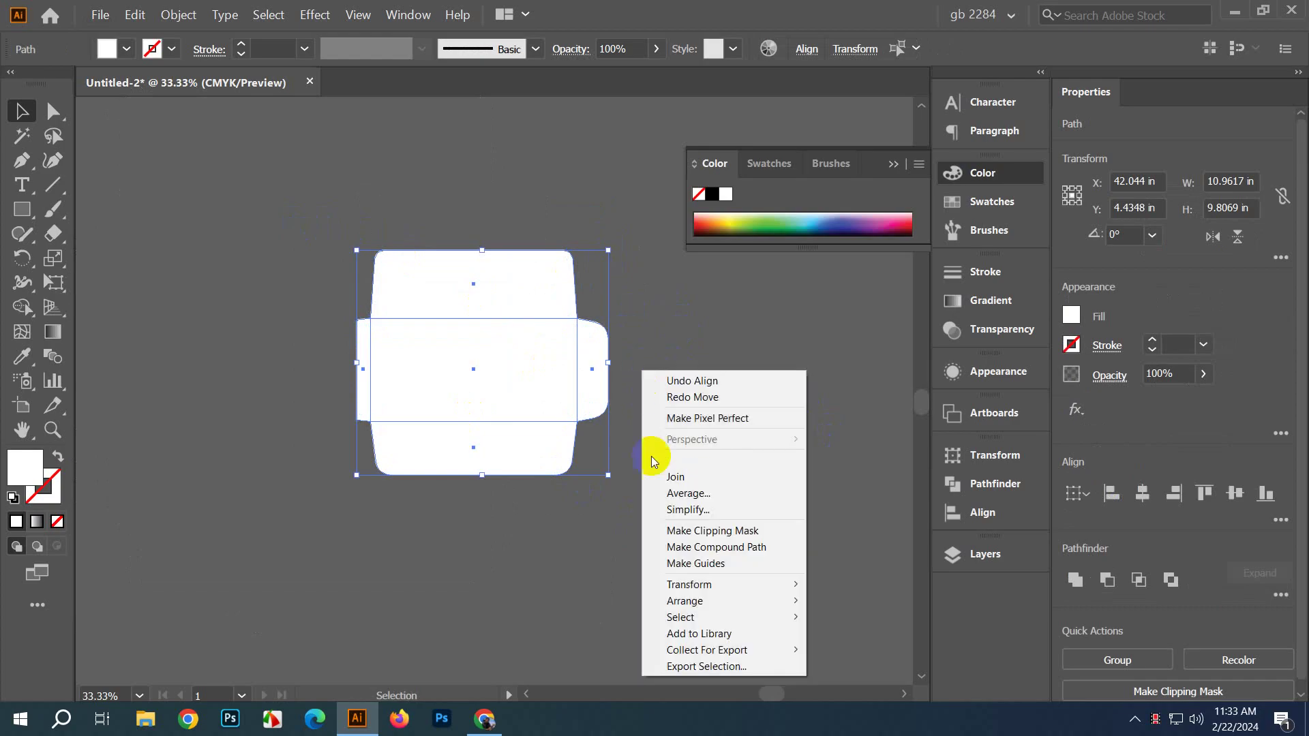
click(695, 564)
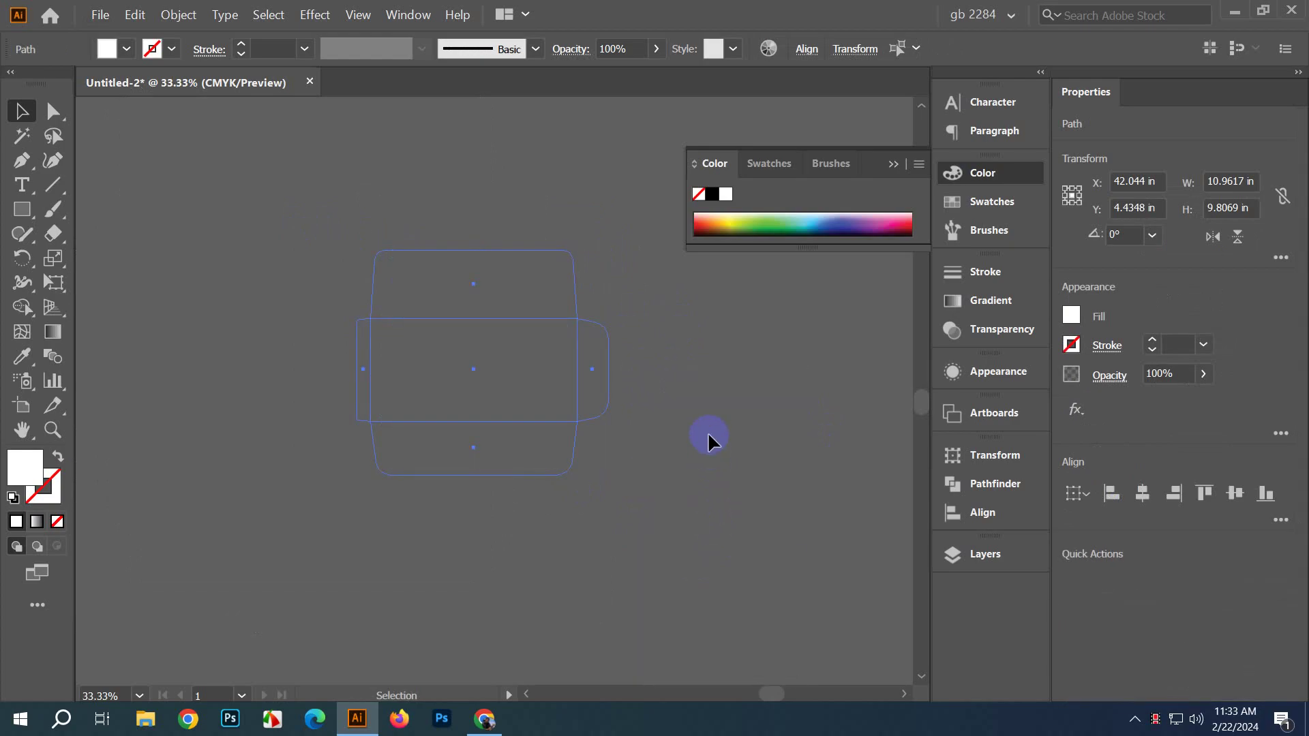
key(ctrl+z)
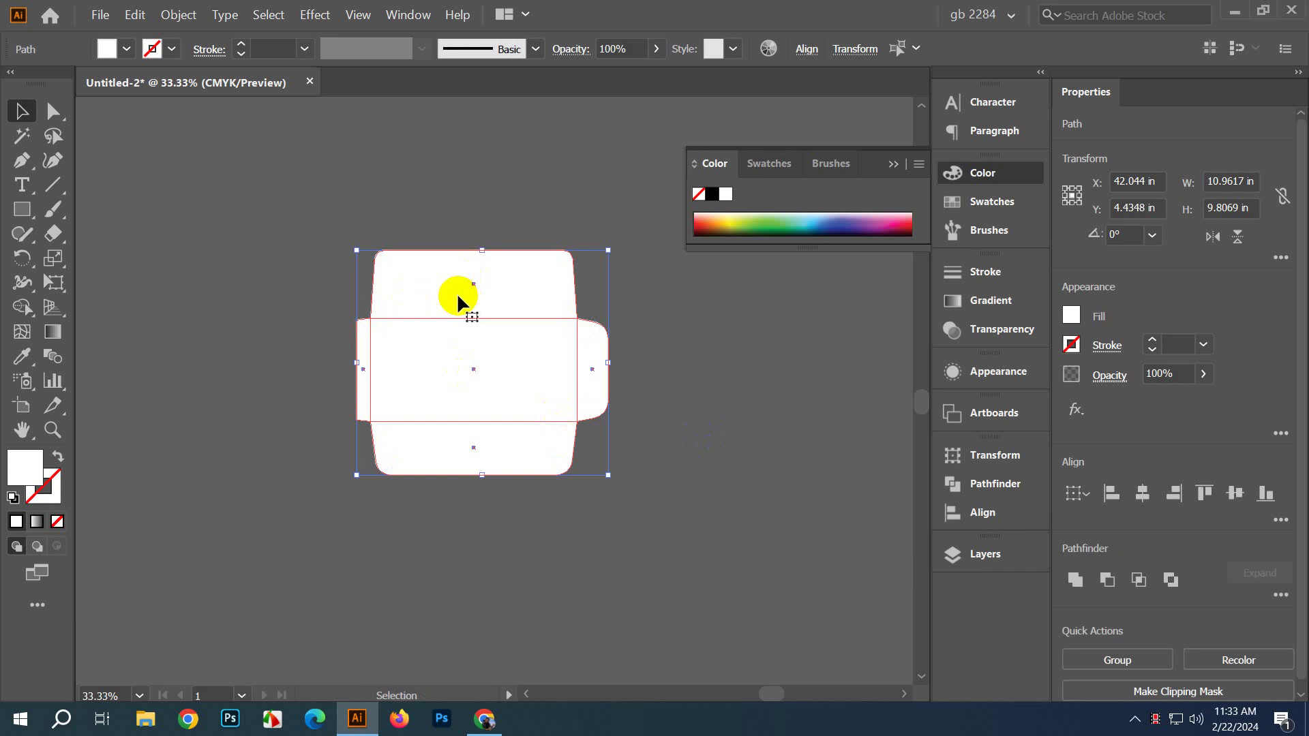
key(ctrl+g)
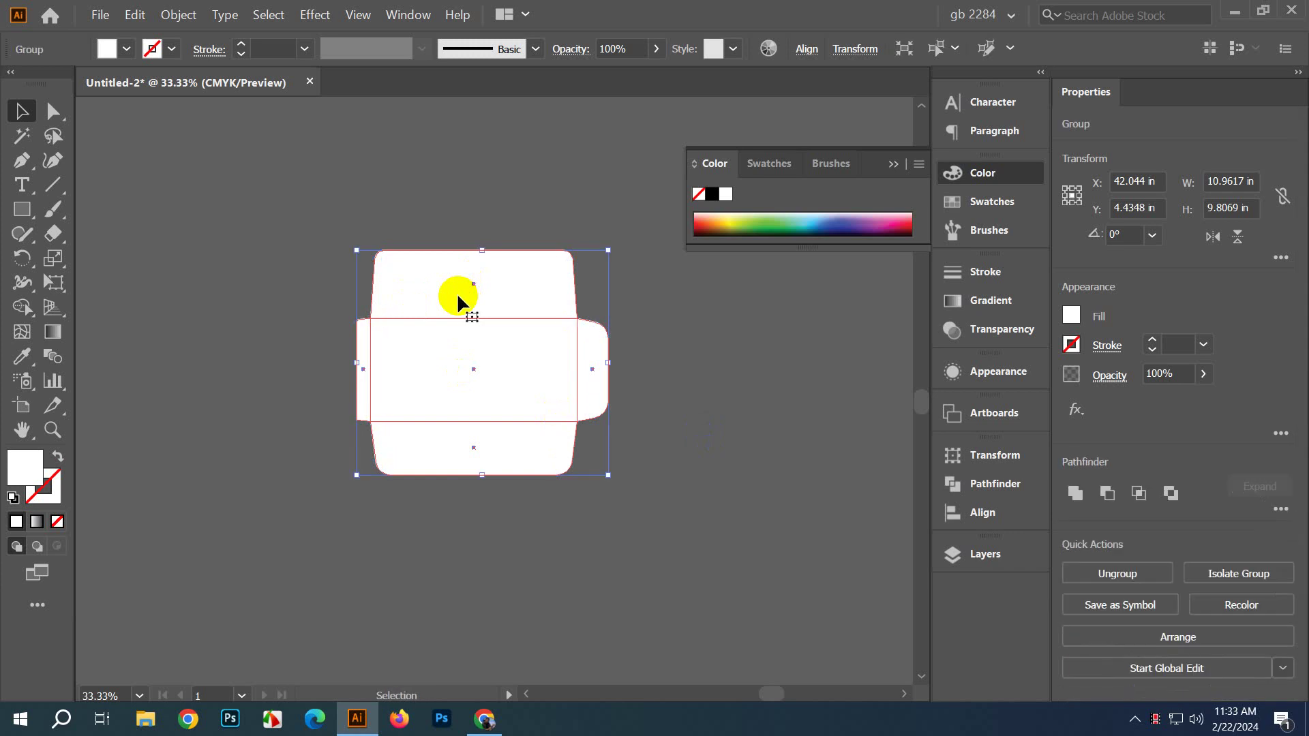
Step: Rename the envelope group as "backup shape" in the layer list and hide it
click(968, 550)
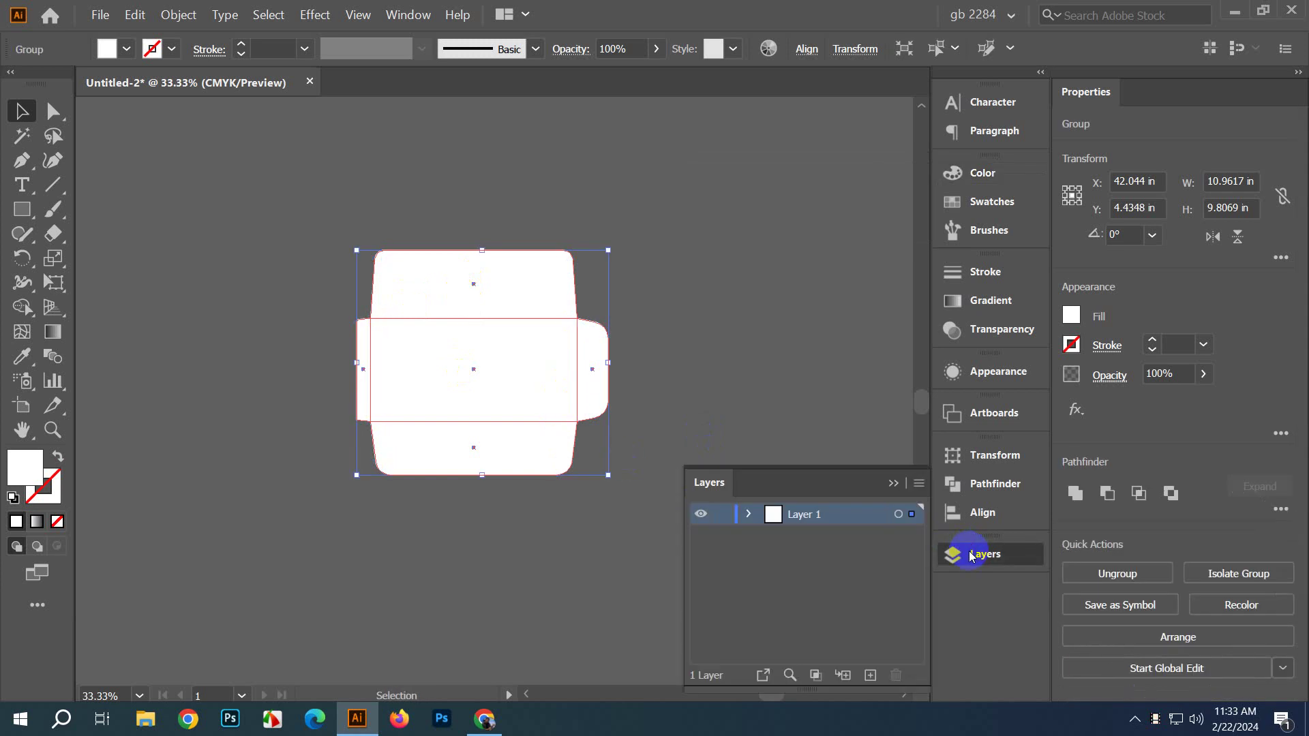
click(748, 514)
double_click(833, 535)
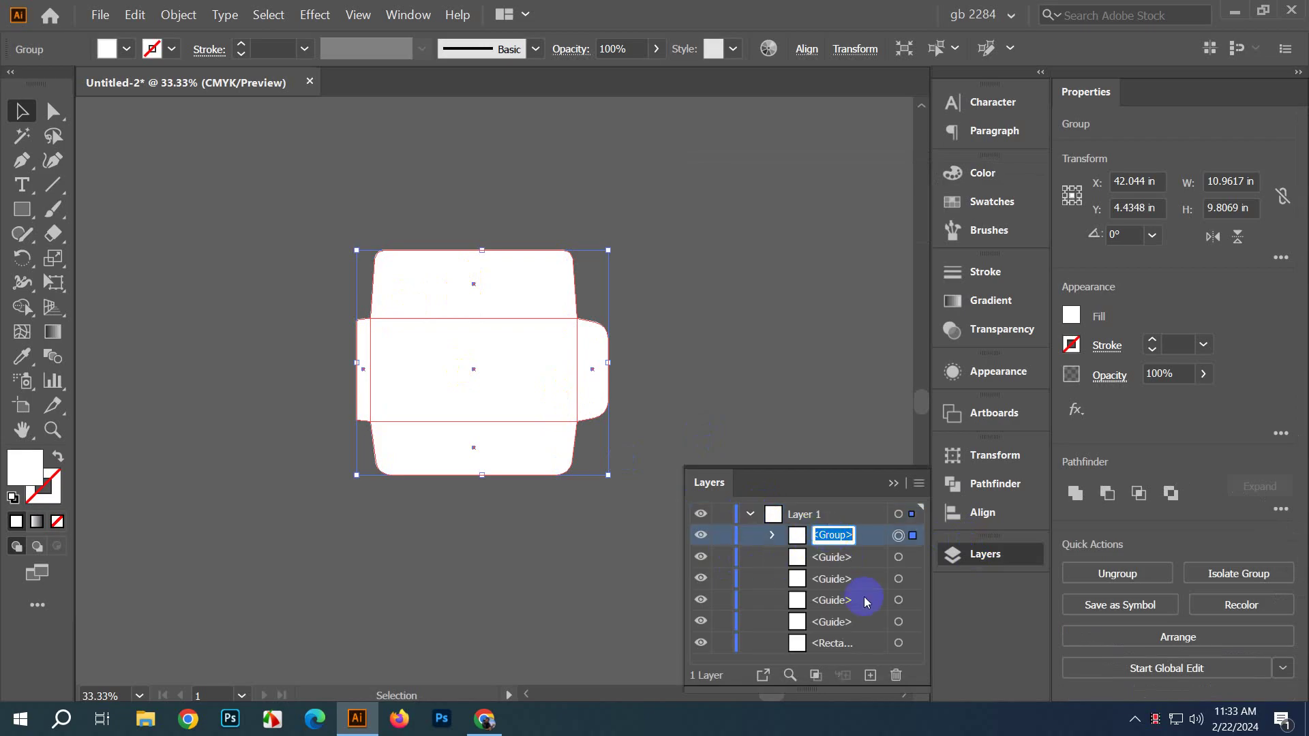
text(back)
text(up shape)
key(Return)
click(701, 535)
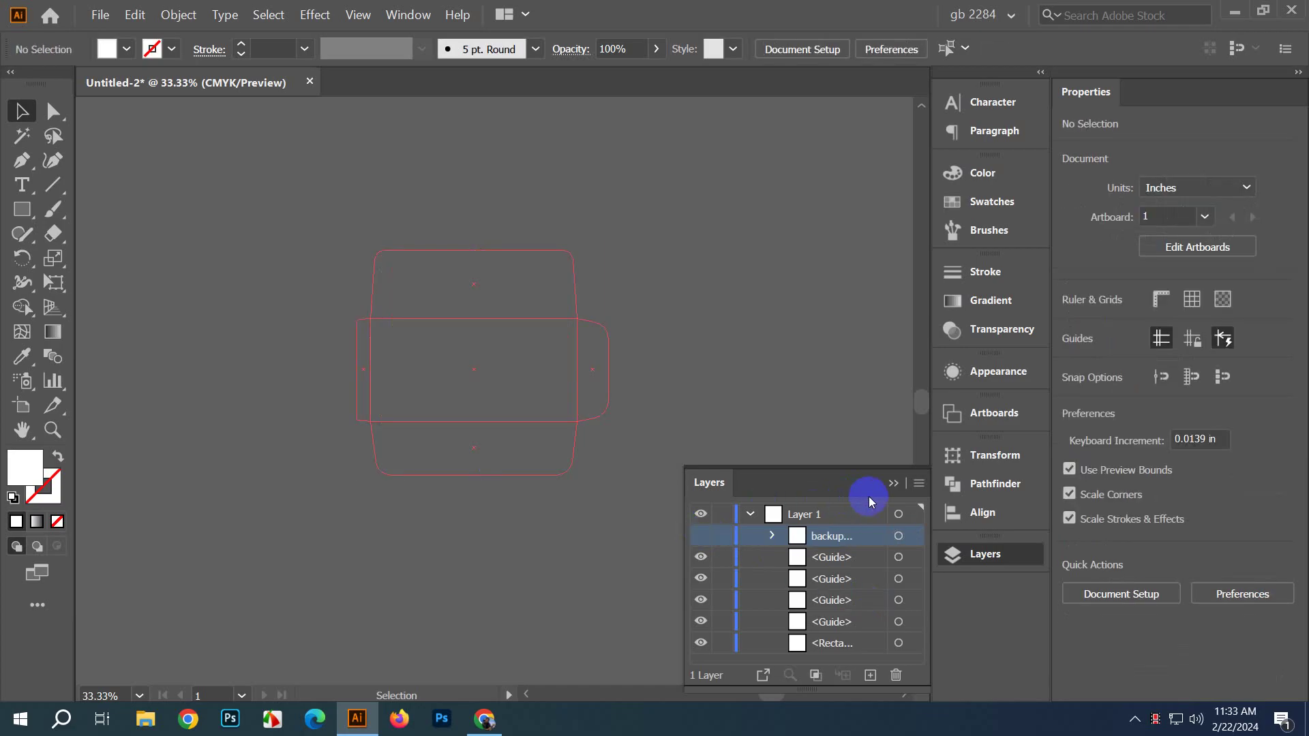
click(890, 486)
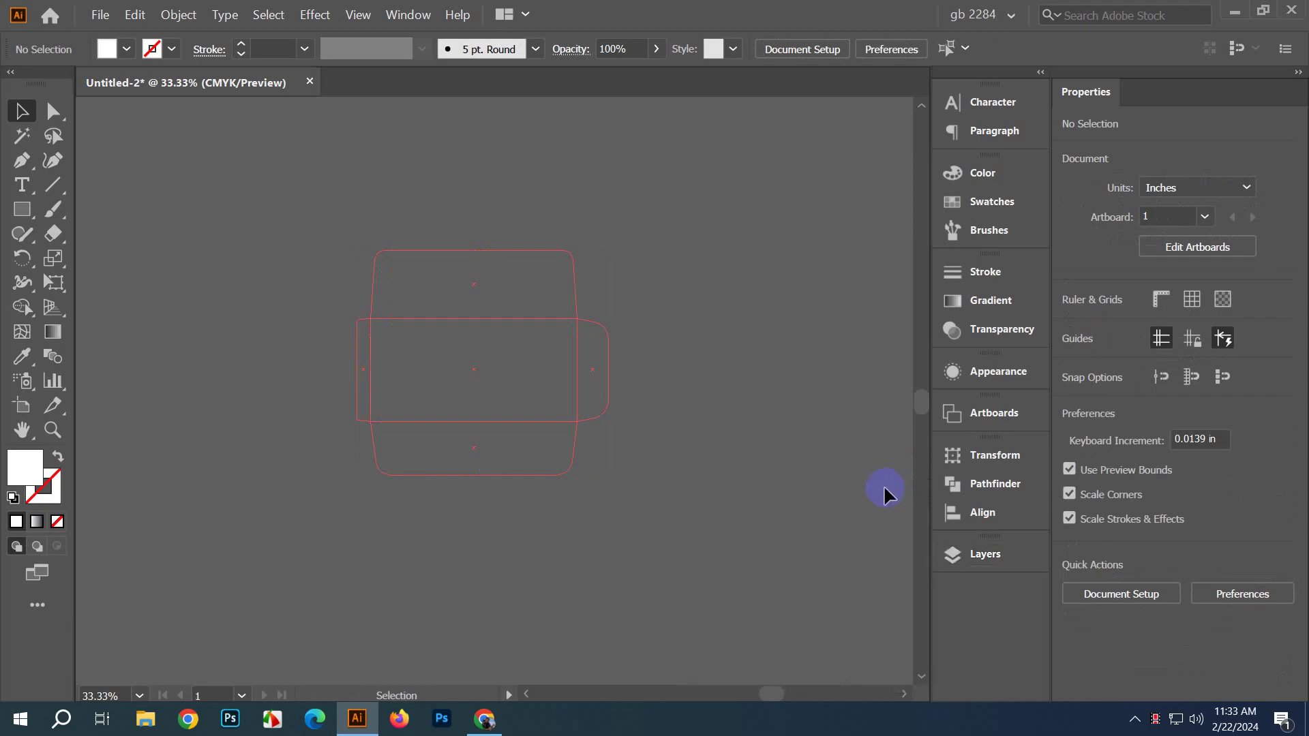
Step: Paste the copied envelope pieces in place and unite them into a single shape
key(ctrl)
key(ctrl+z)
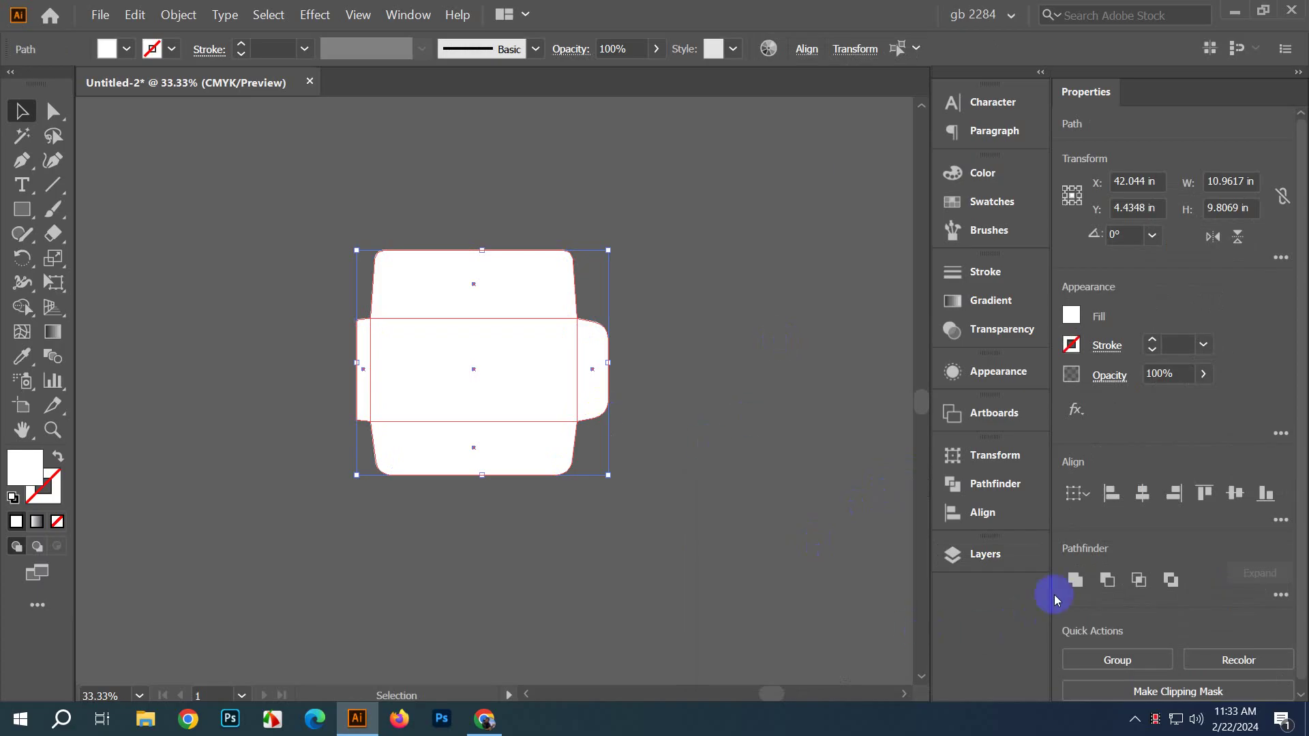
click(1075, 580)
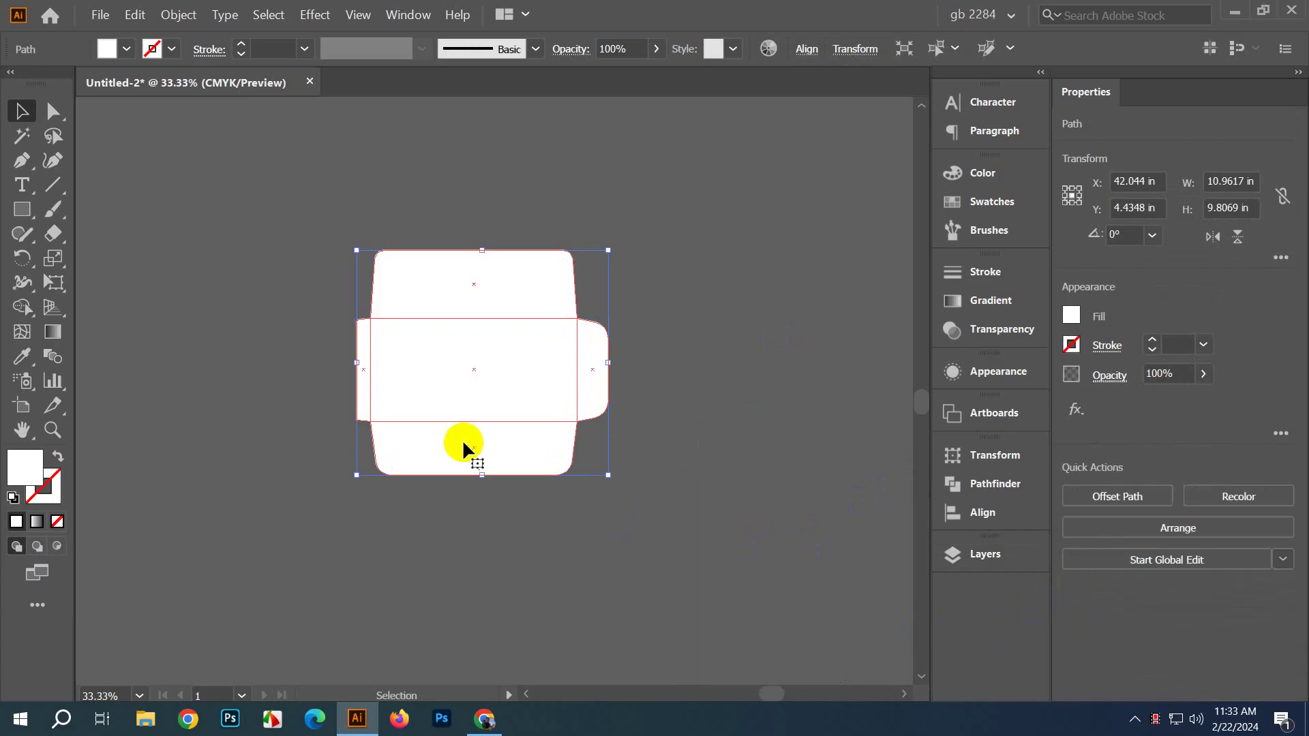
Step: Offset the united envelope outline outward by 0.125 in with mitered joins
click(177, 14)
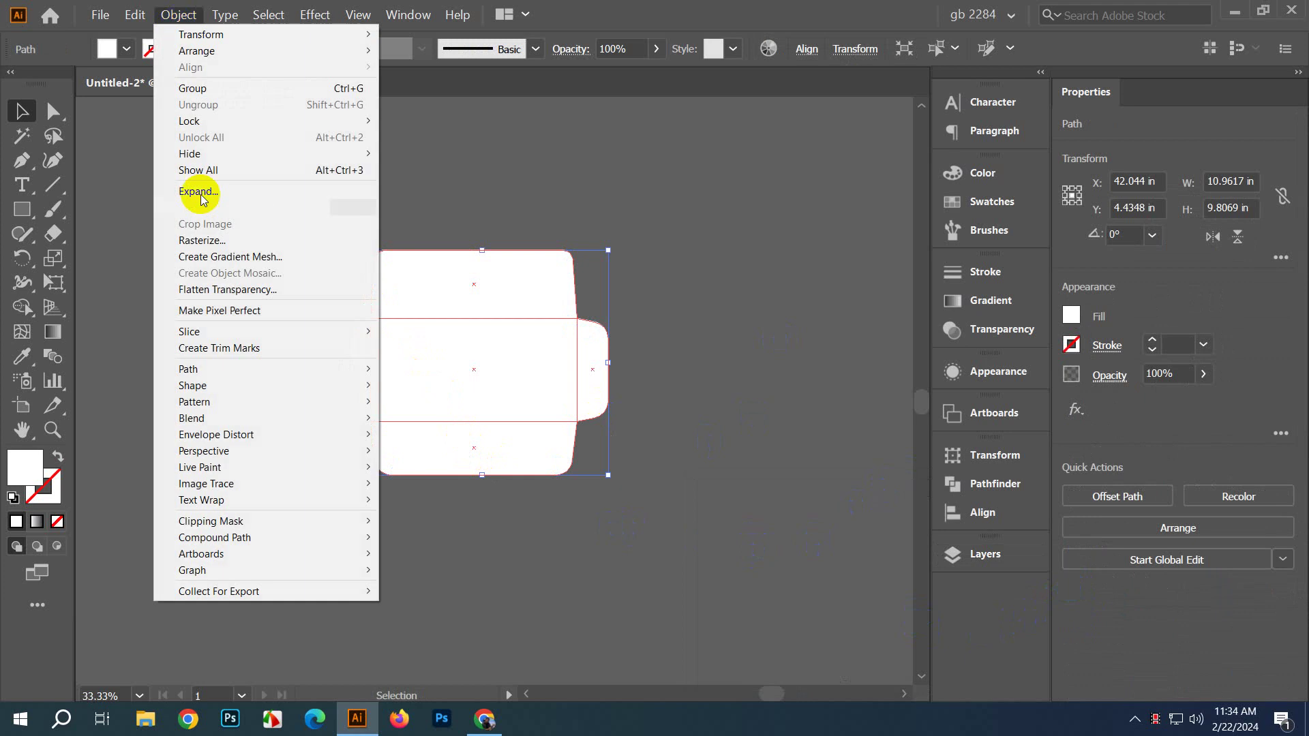
mouse_move(317, 366)
click(489, 423)
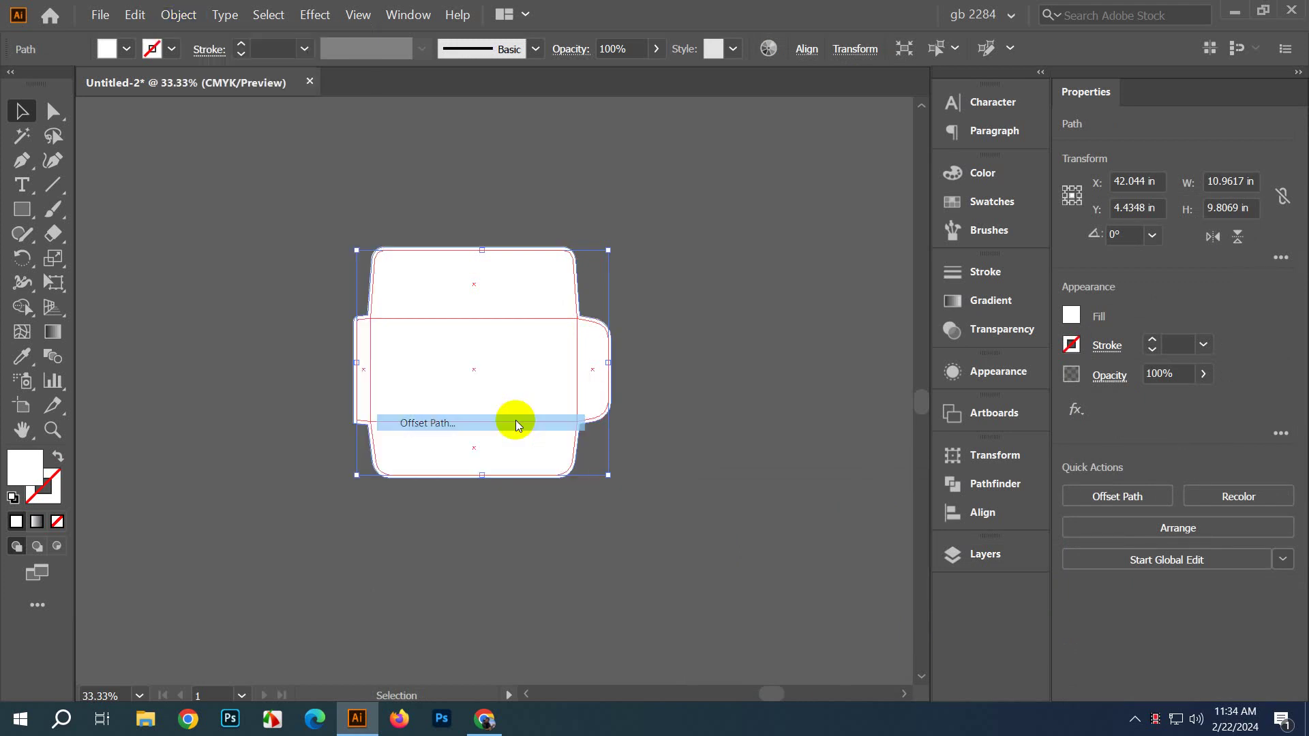
text(0)
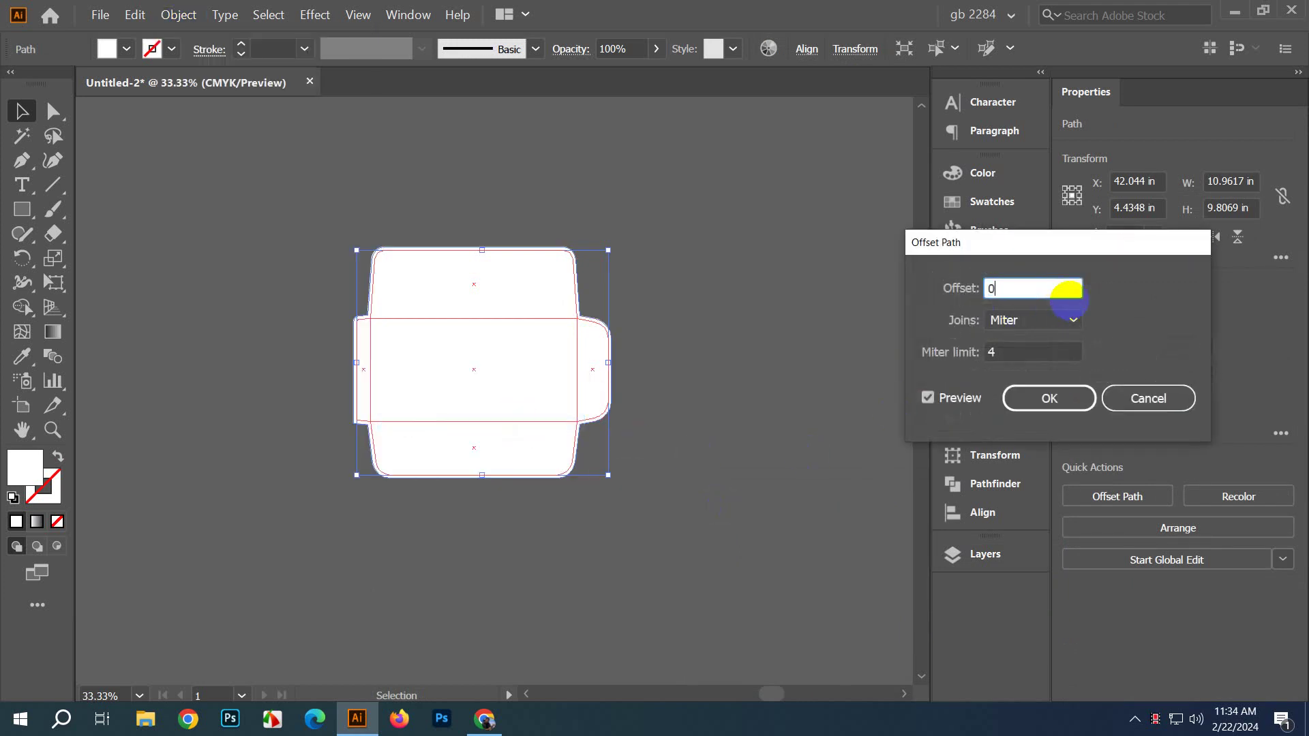
text(.125)
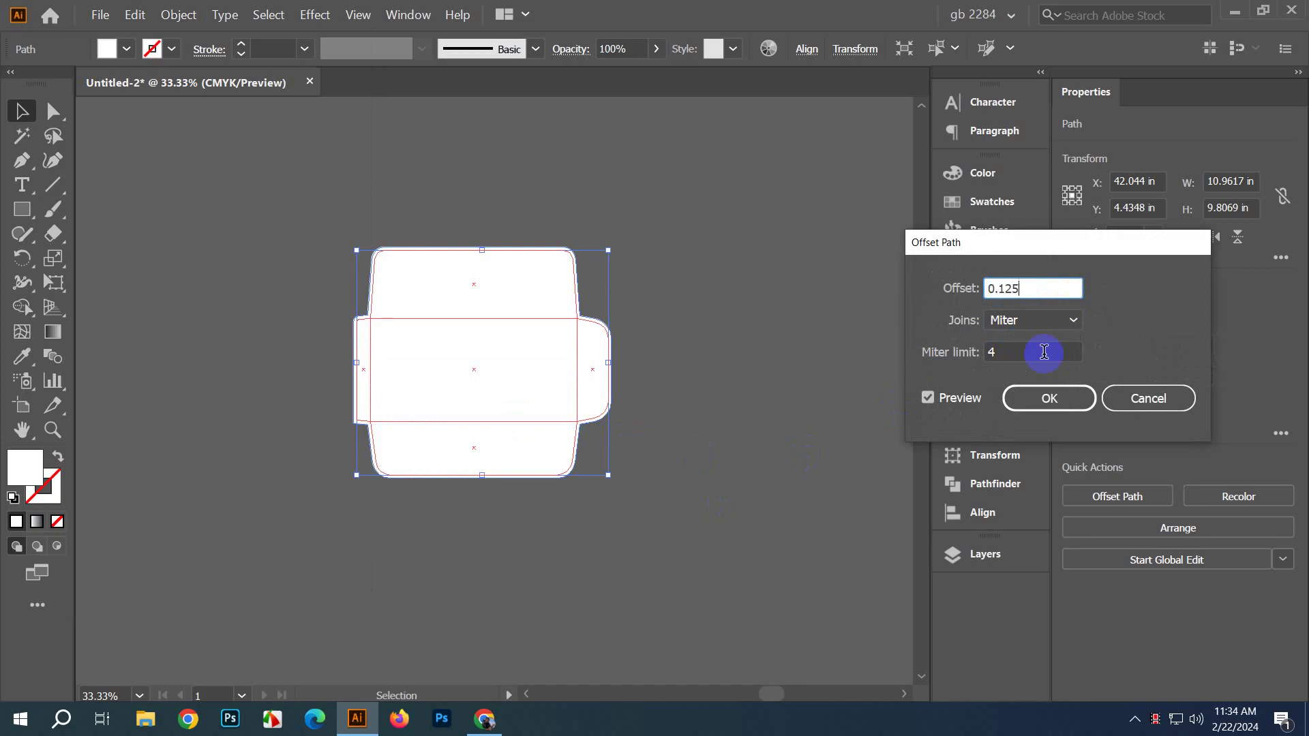
click(1044, 352)
click(1049, 398)
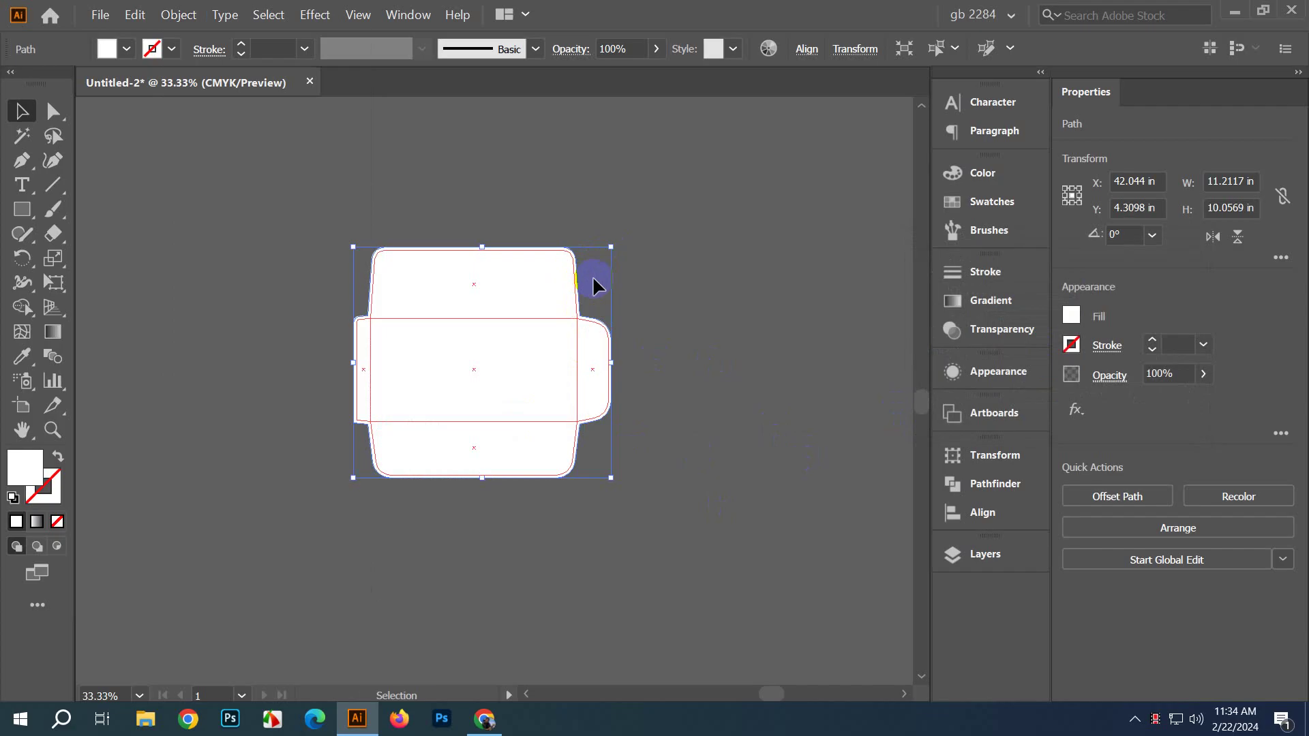
Step: Copy the offset outline, convert the original to guides, and paste the white copy in place behind the inner shape
key(a)
key(v)
right_click(593, 284)
click(617, 487)
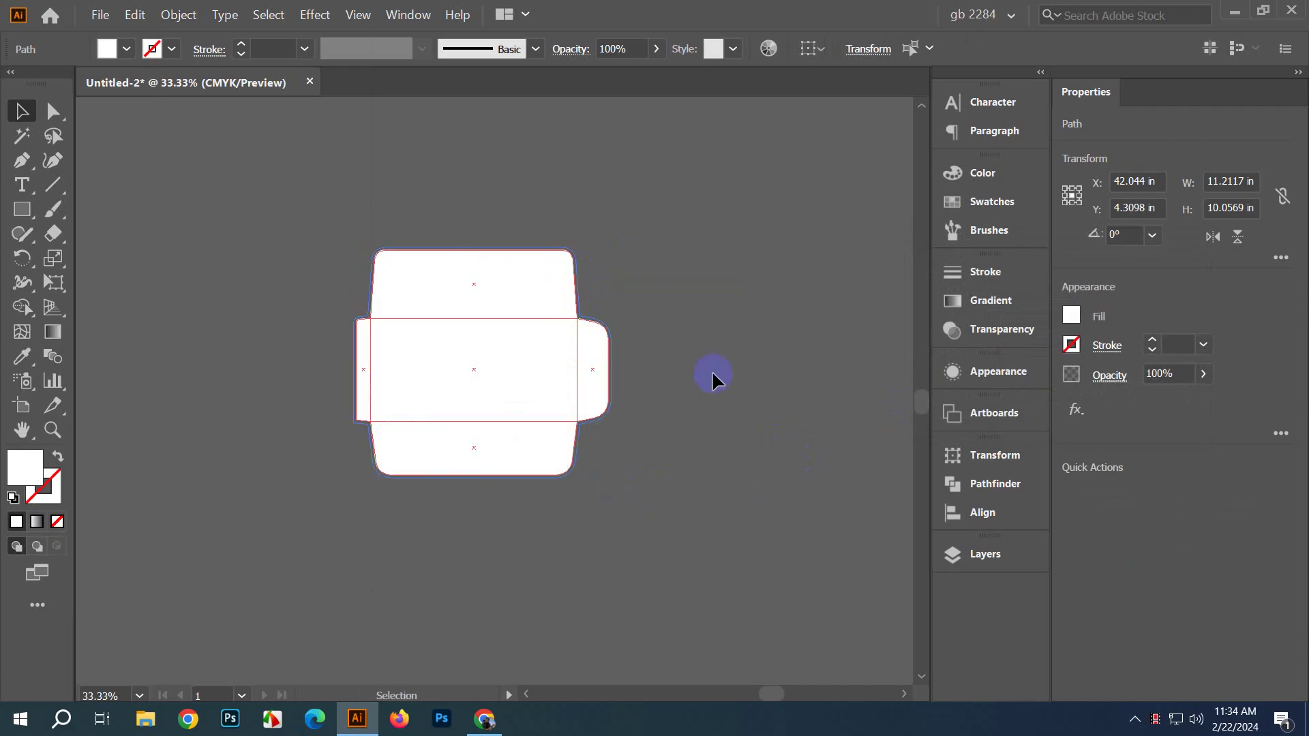
key(a)
key(v)
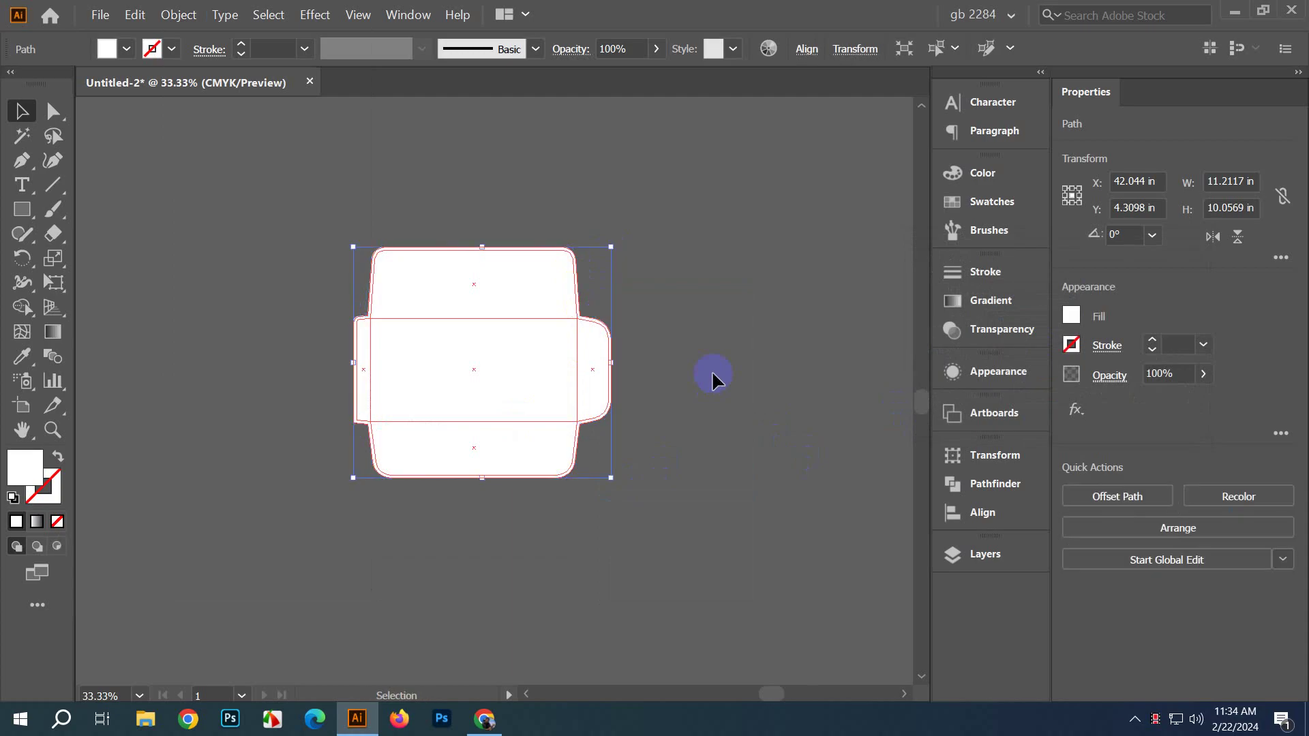
click(712, 370)
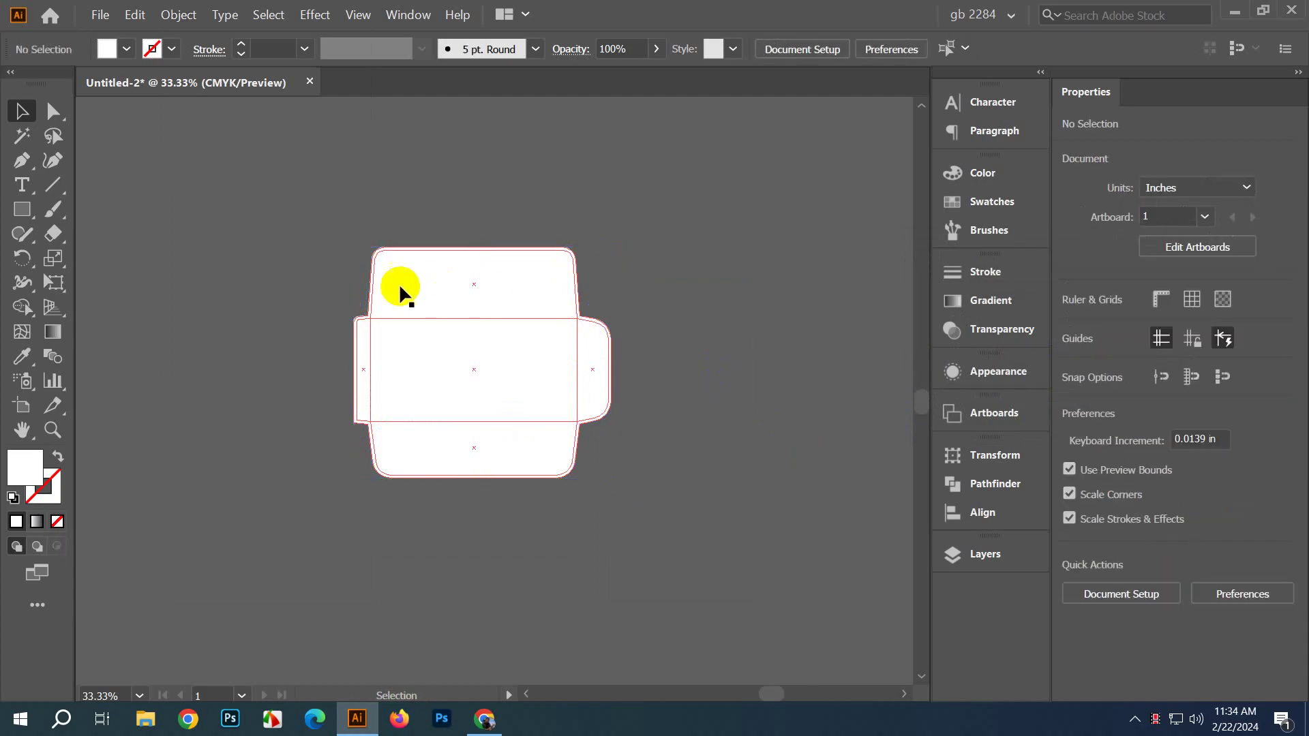
Step: Give the inner envelope outline no fill and a black stroke
click(390, 309)
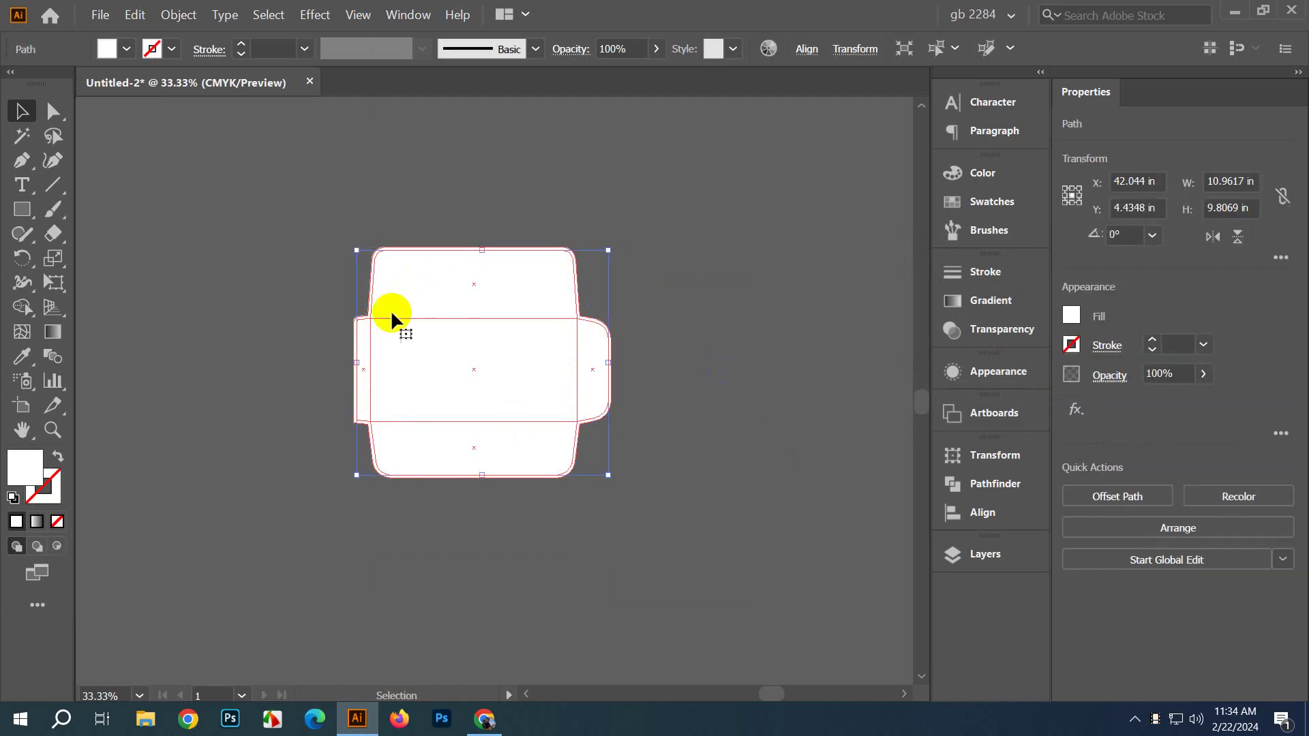
click(59, 456)
click(48, 496)
click(172, 49)
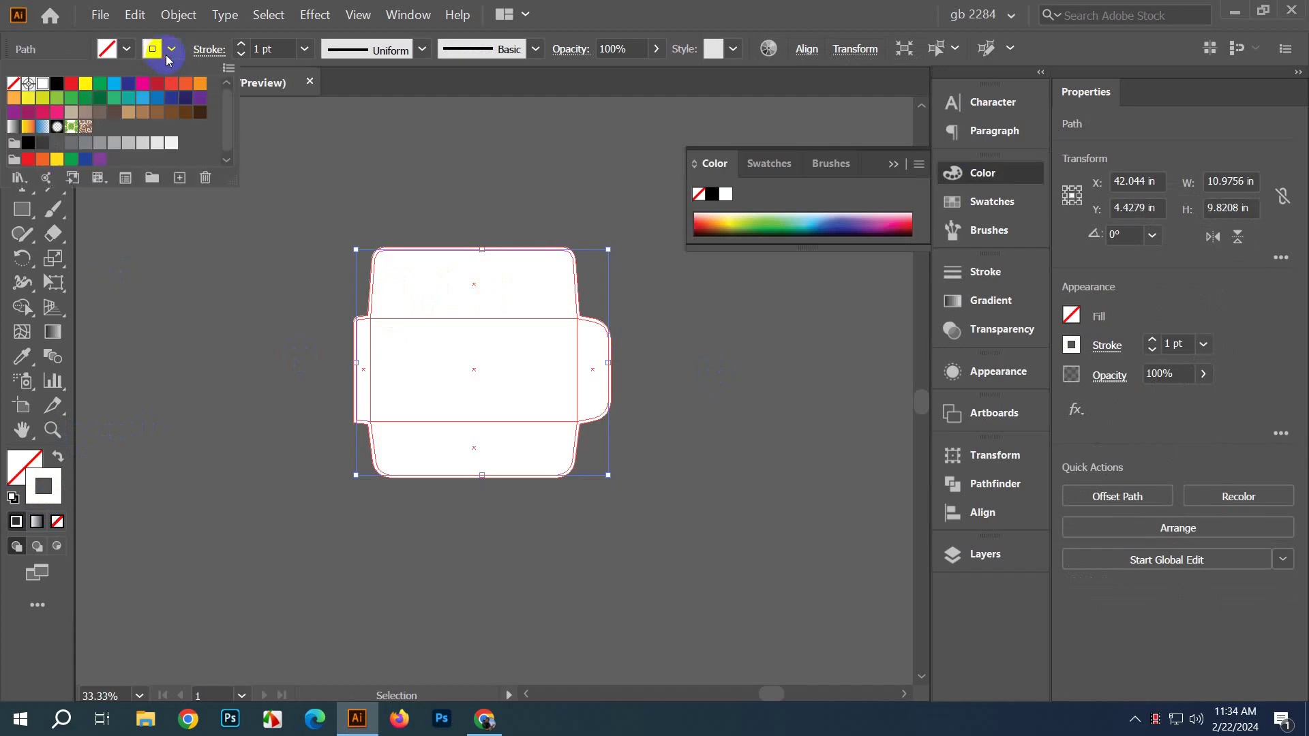
click(61, 89)
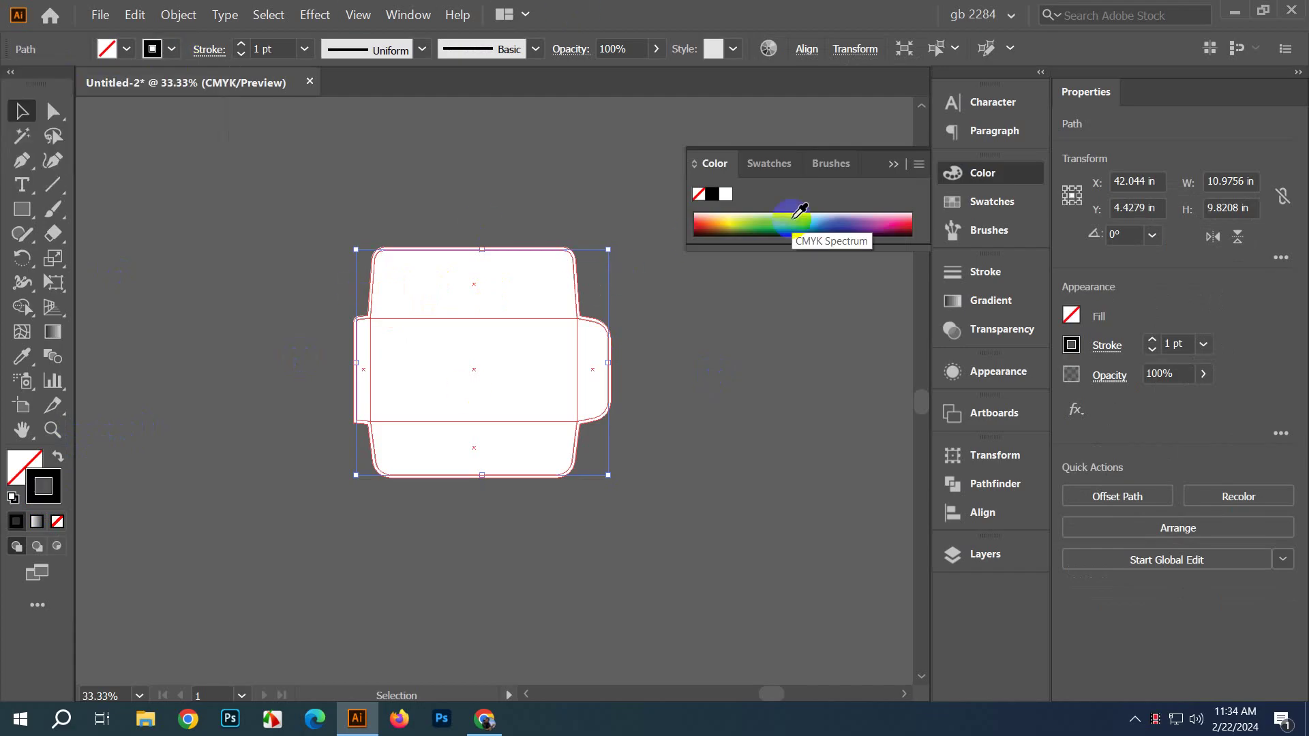
Step: Select the black-stroked inner envelope outline and rename its path "die cut" in the layer list
click(466, 274)
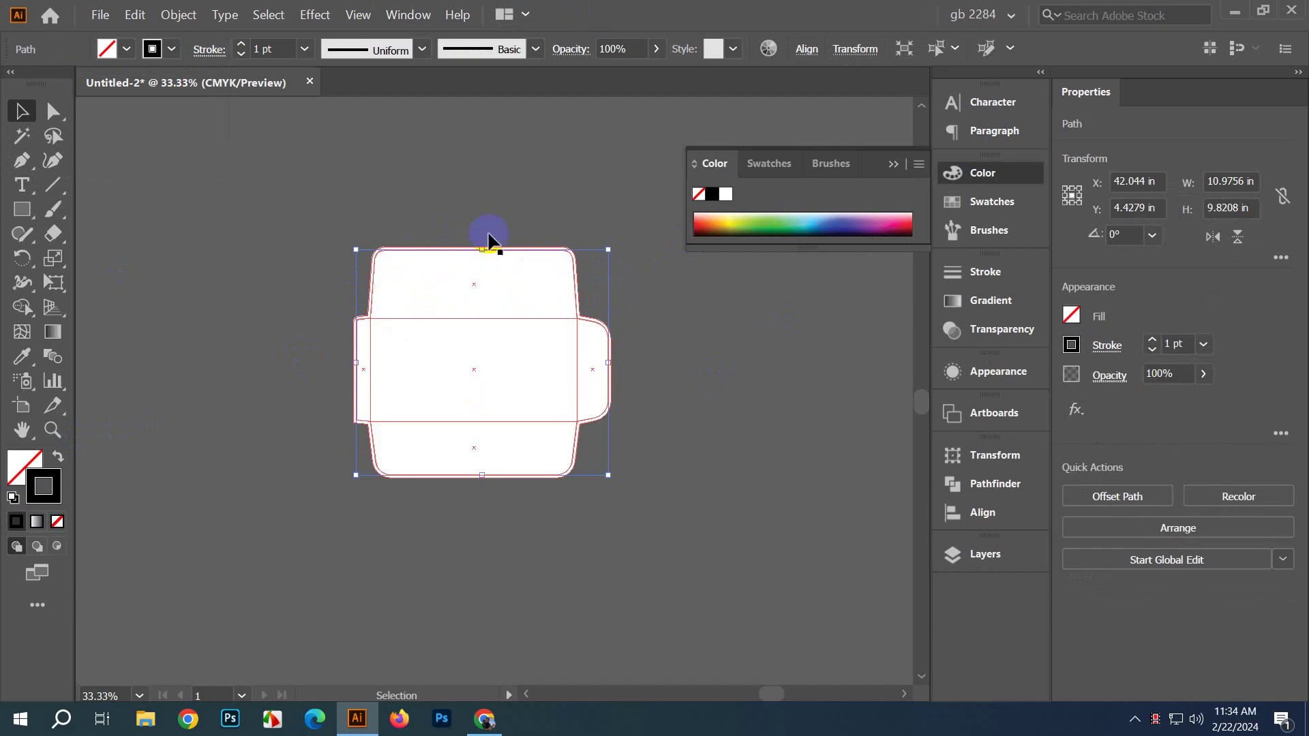
click(571, 317)
scroll(514, 283, up, 4)
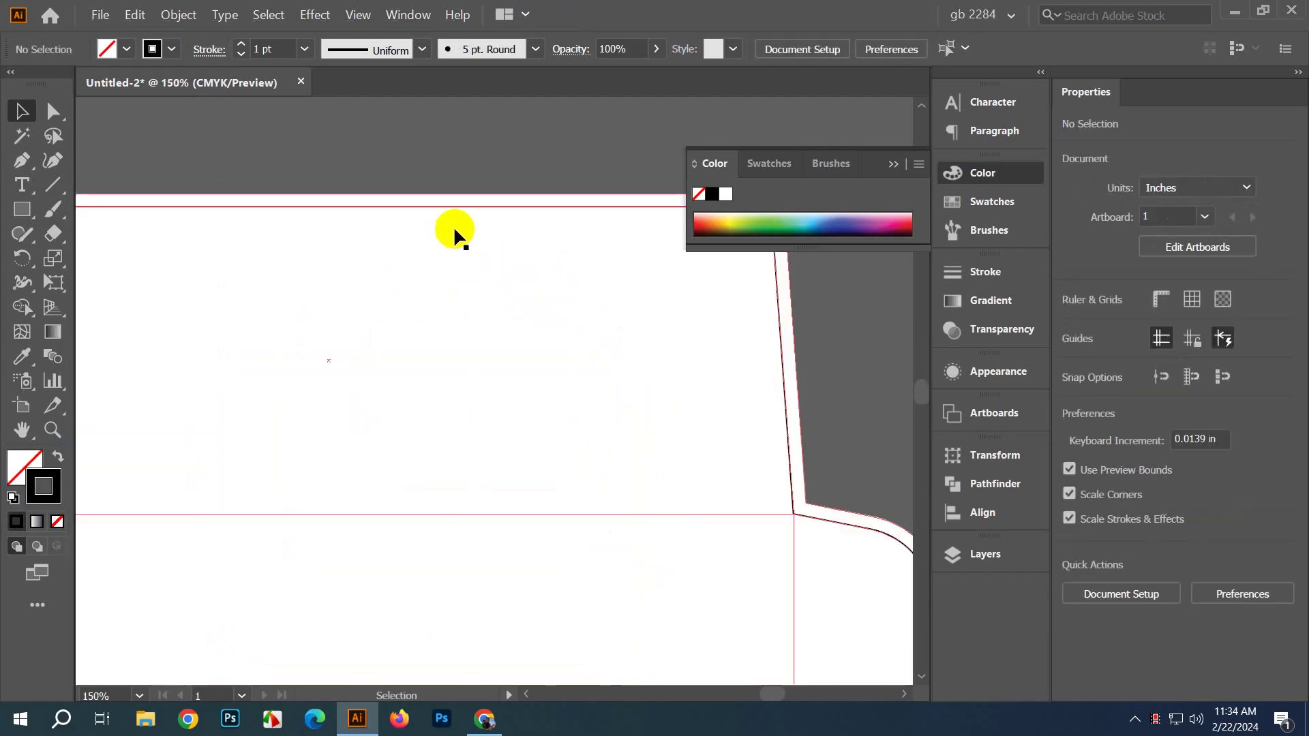
click(463, 204)
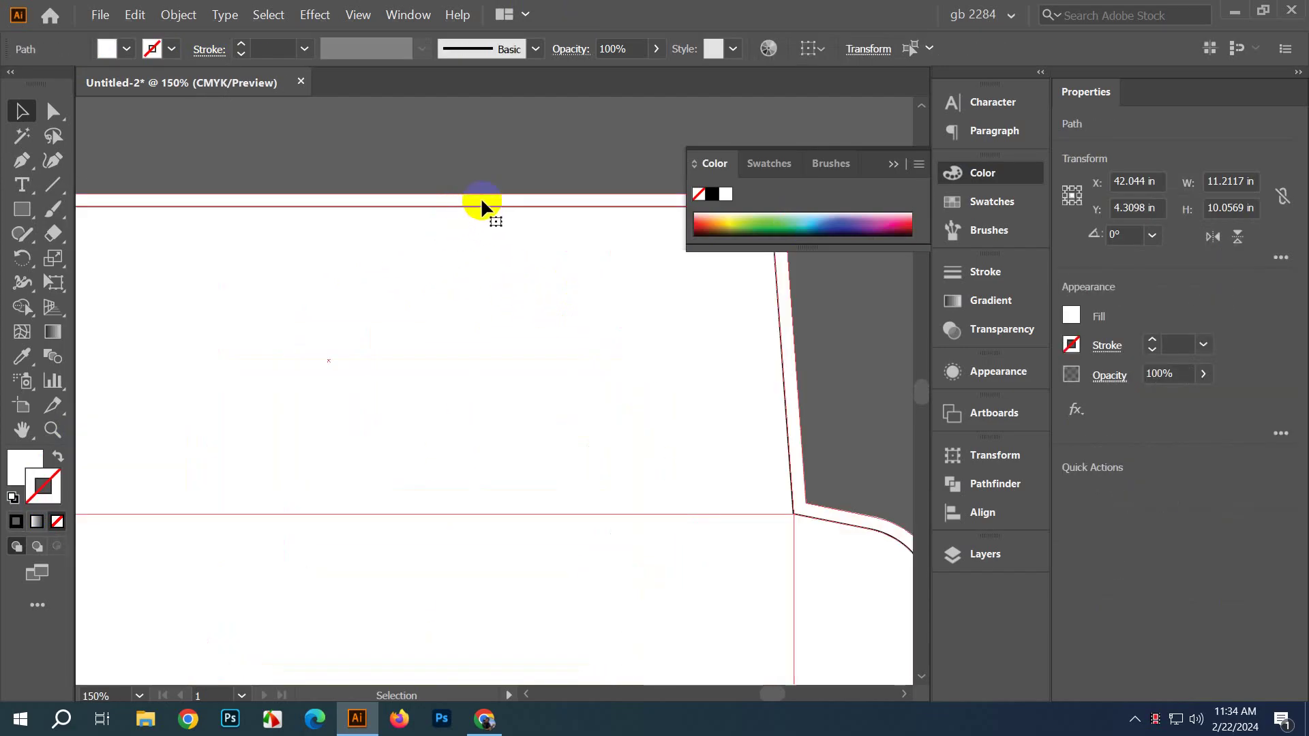
click(485, 204)
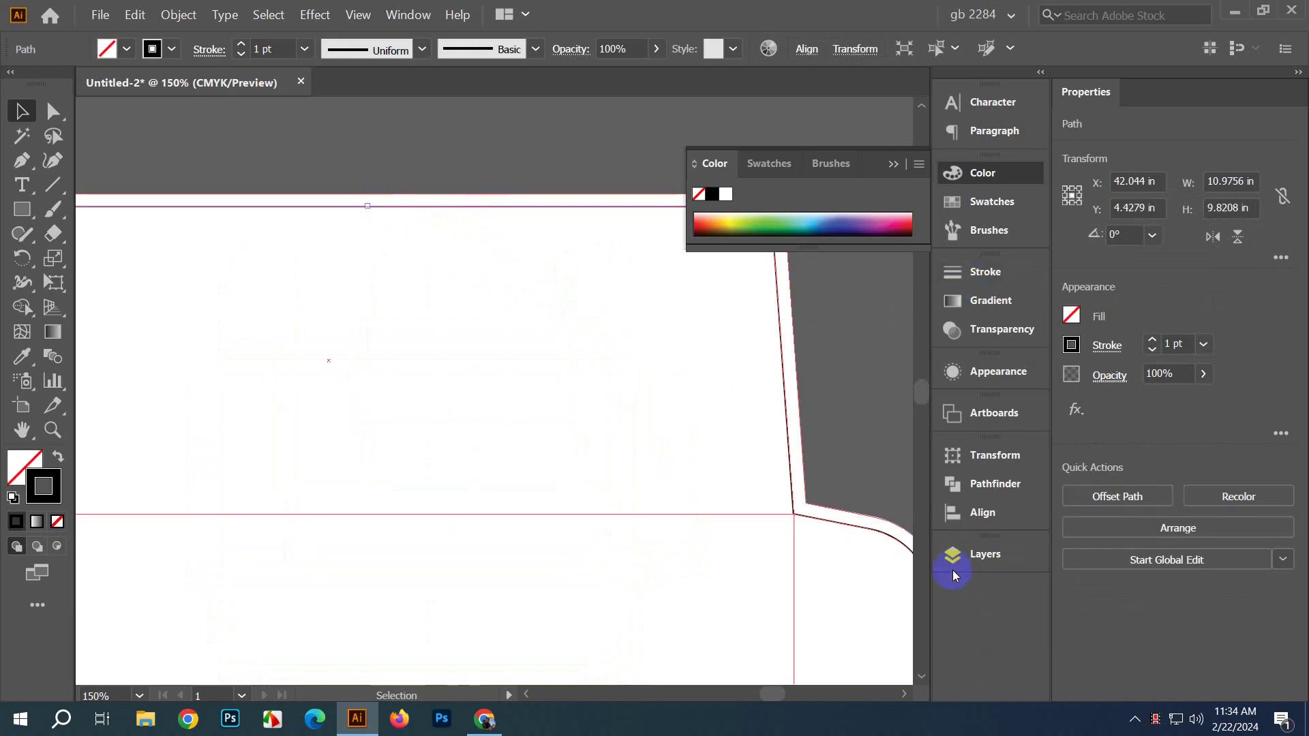
click(968, 555)
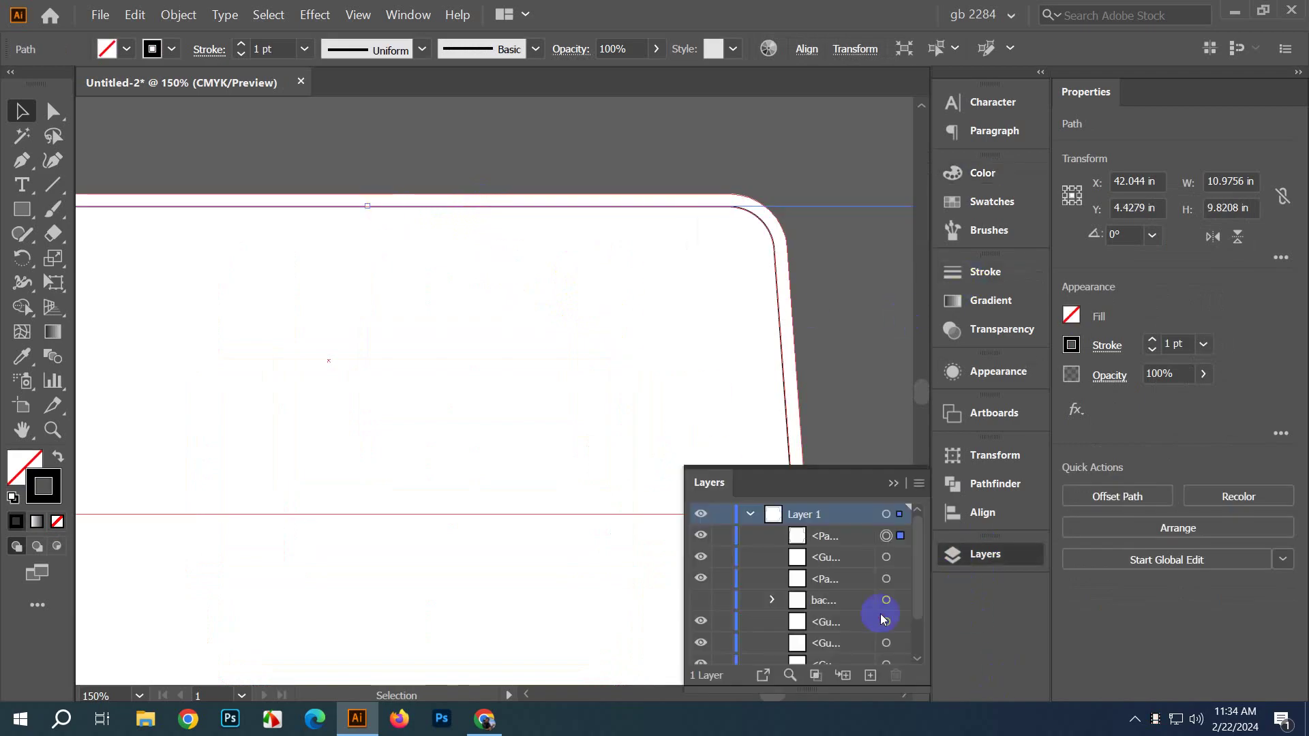
double_click(827, 538)
text(die cut)
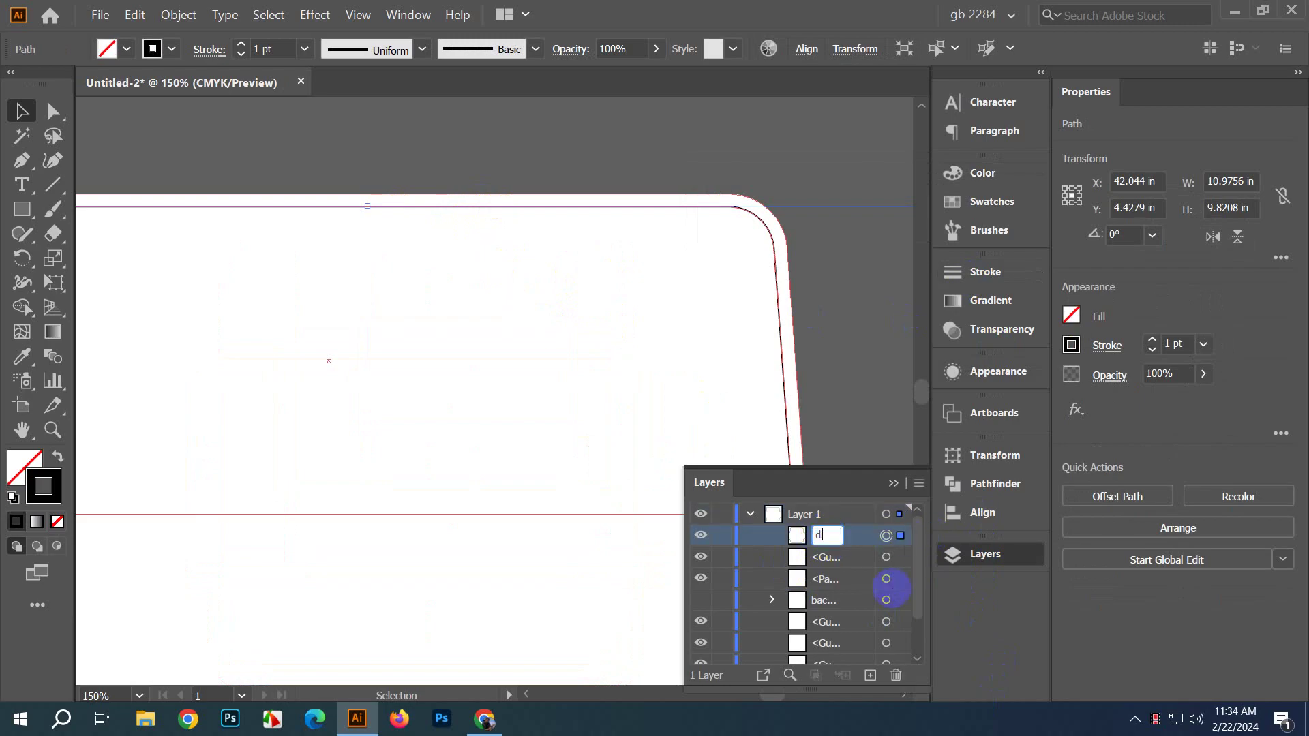
key(Return)
click(893, 482)
click(877, 424)
Step: Examine the die-cut line, fold guides and outer bleed edge around the whole envelope
scroll(878, 422, down, 2)
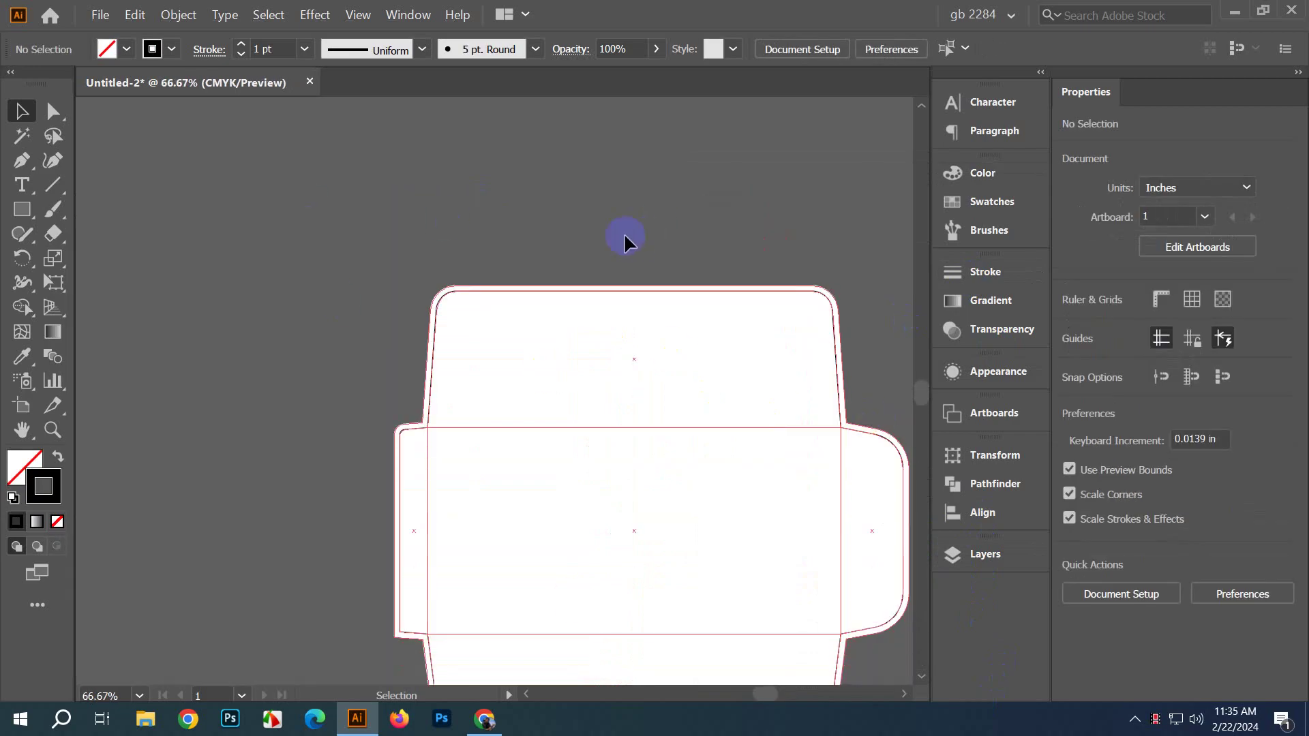
scroll(600, 273, down, 3)
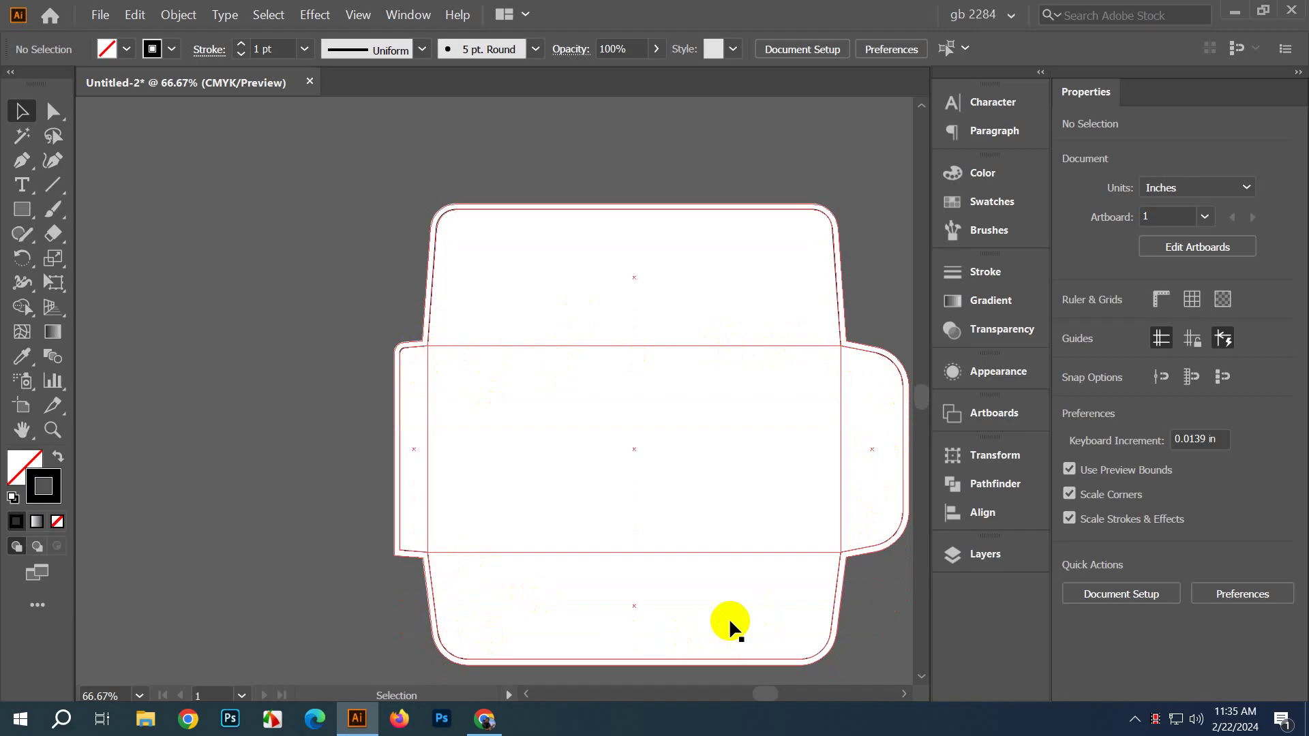
scroll(730, 618, down, 2)
drag(806, 599, 720, 580)
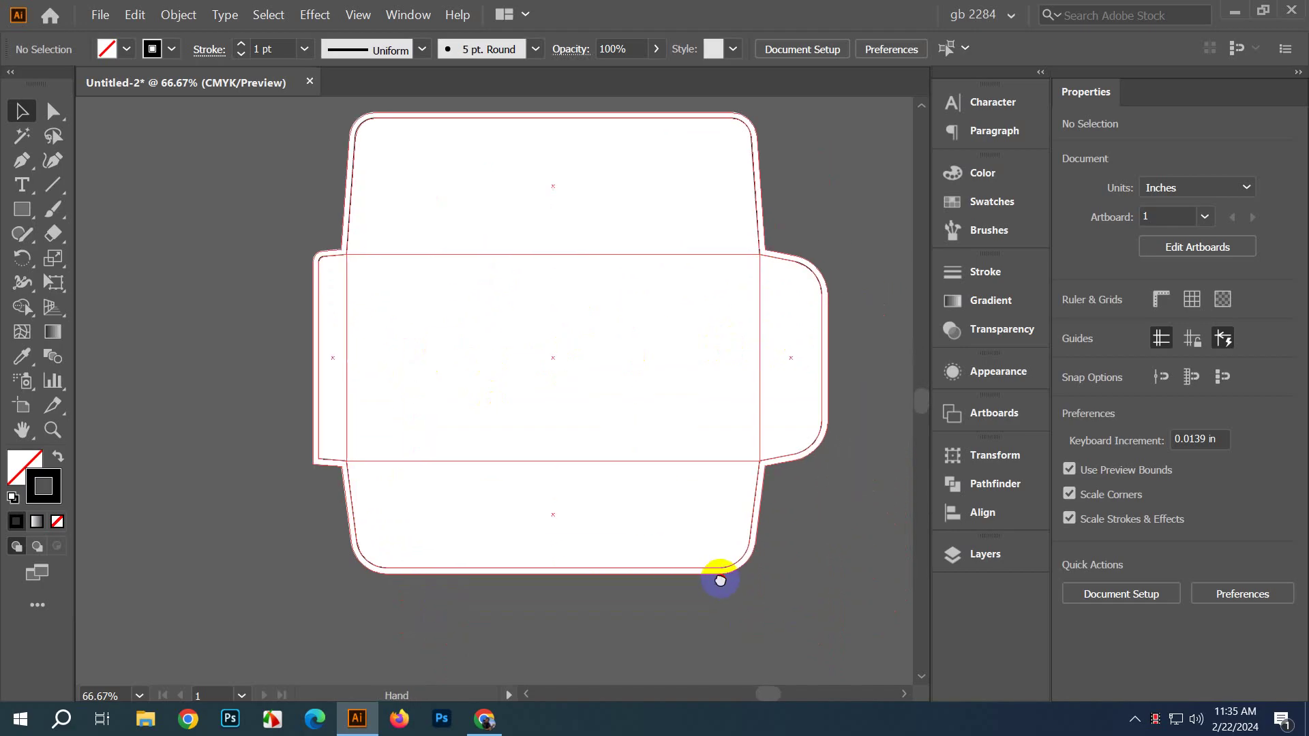
scroll(716, 582, down, 1)
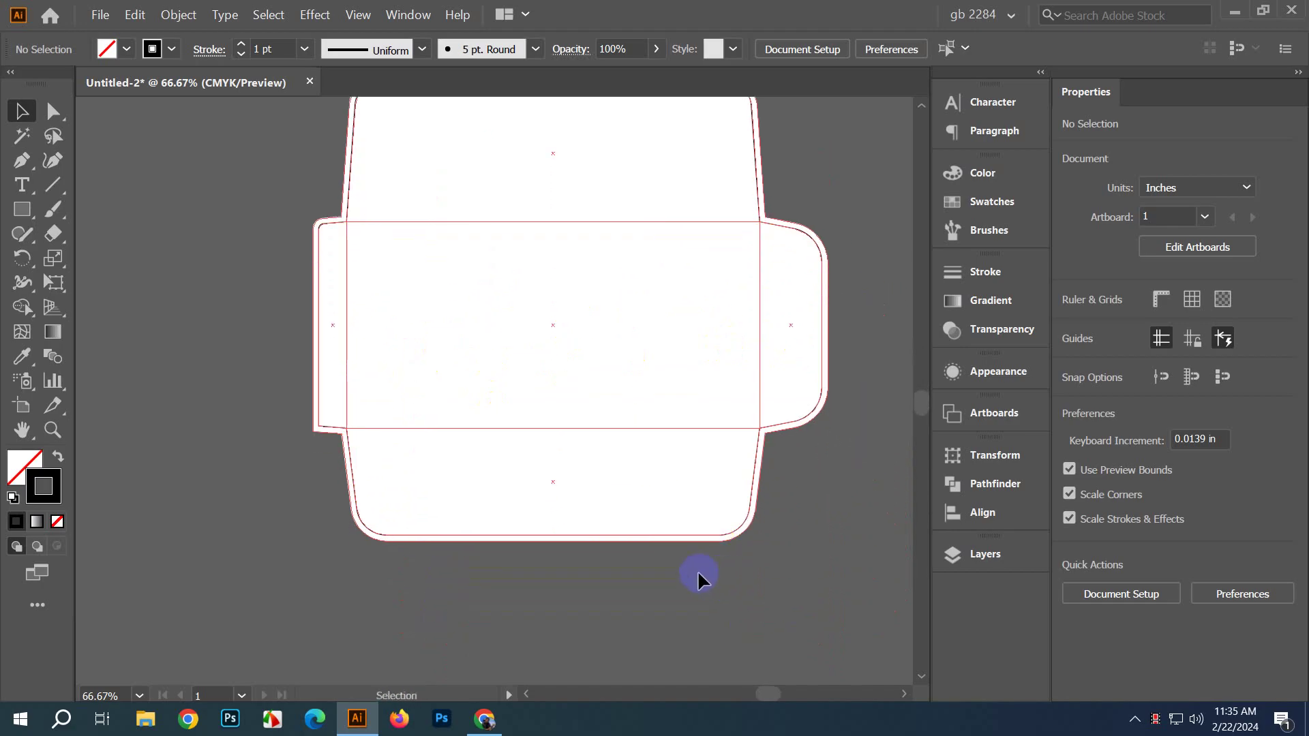
Step: Examine the envelope dieline's bleed, cut and fold guides around the right side flap and its corners
scroll(750, 525, up, 2)
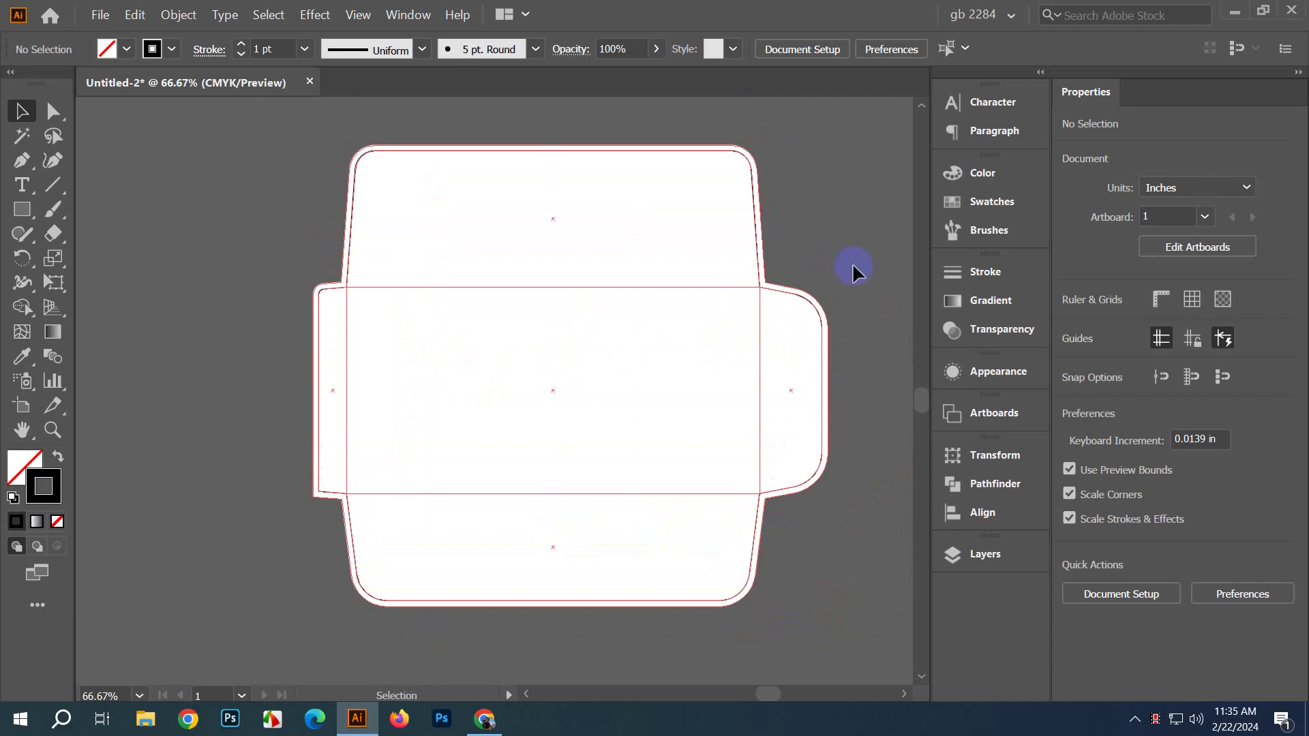
drag(852, 264, 722, 308)
scroll(743, 273, down, 2)
scroll(722, 308, down, 1)
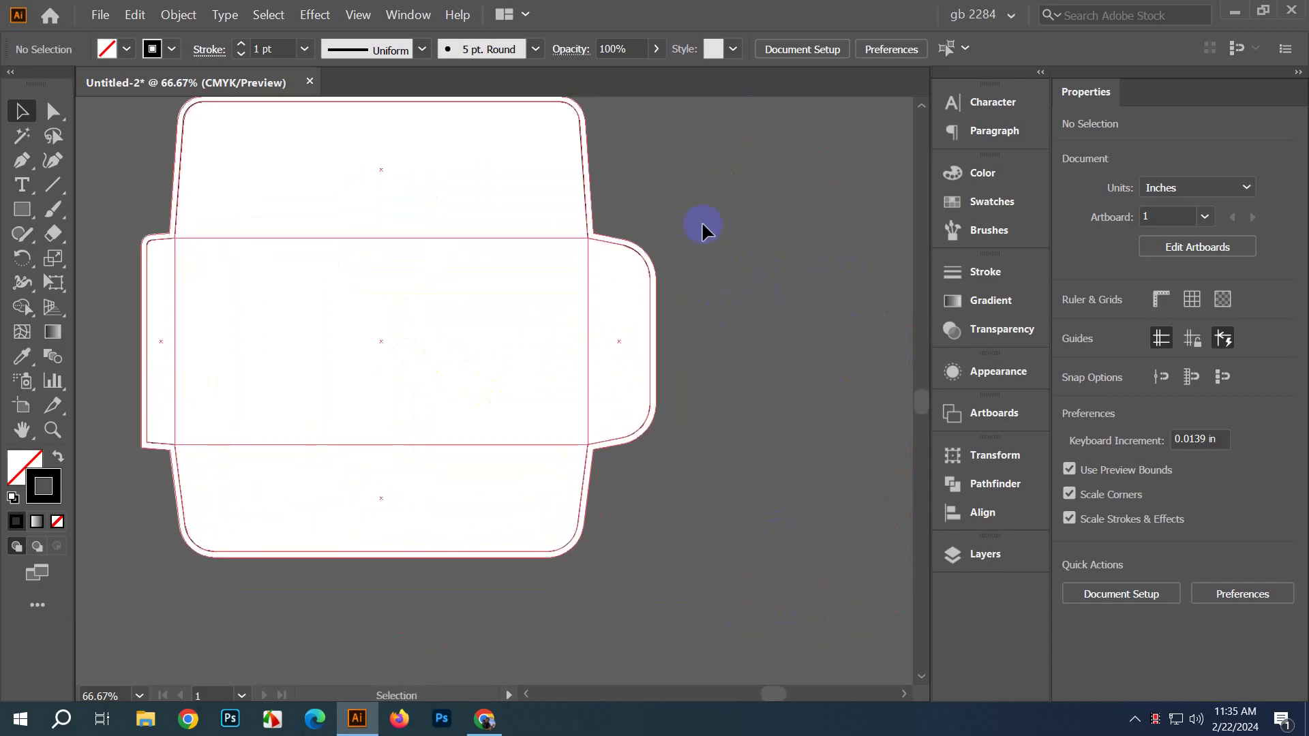
scroll(702, 228, up, 3)
scroll(655, 289, up, 2)
scroll(613, 295, down, 2)
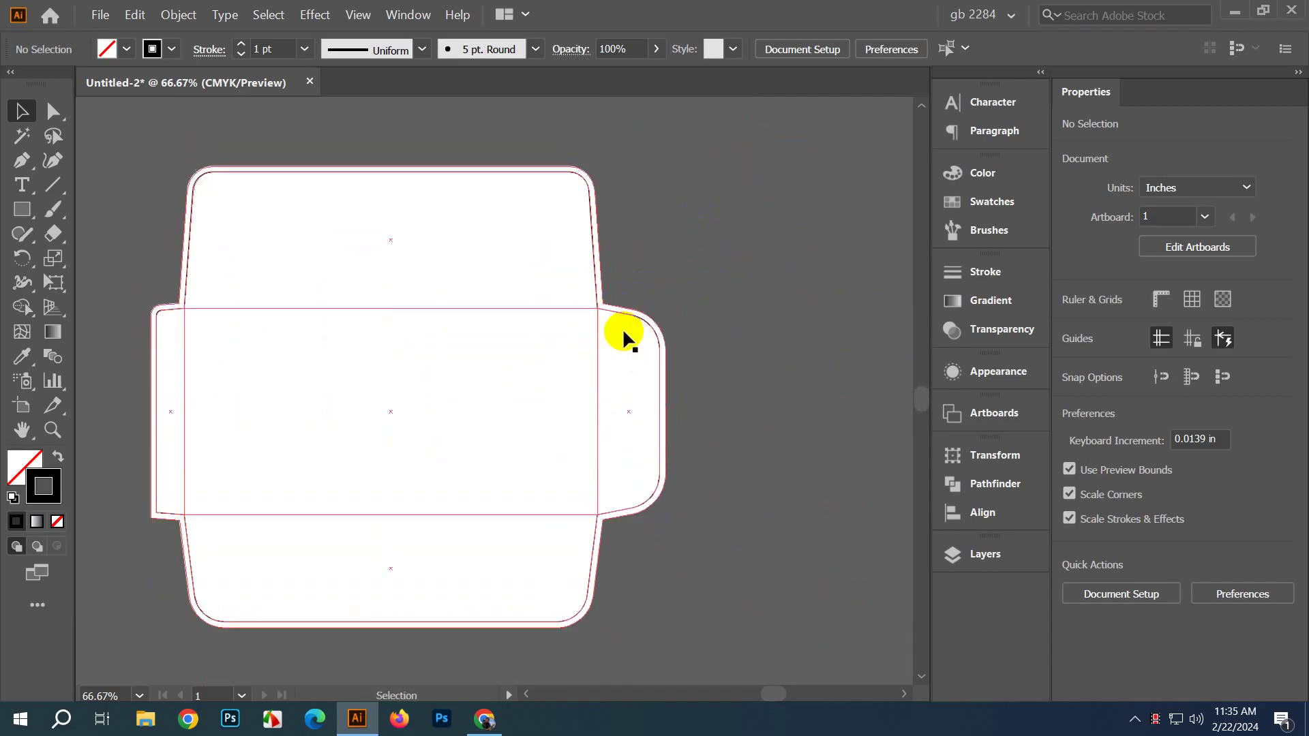
scroll(623, 329, up, 5)
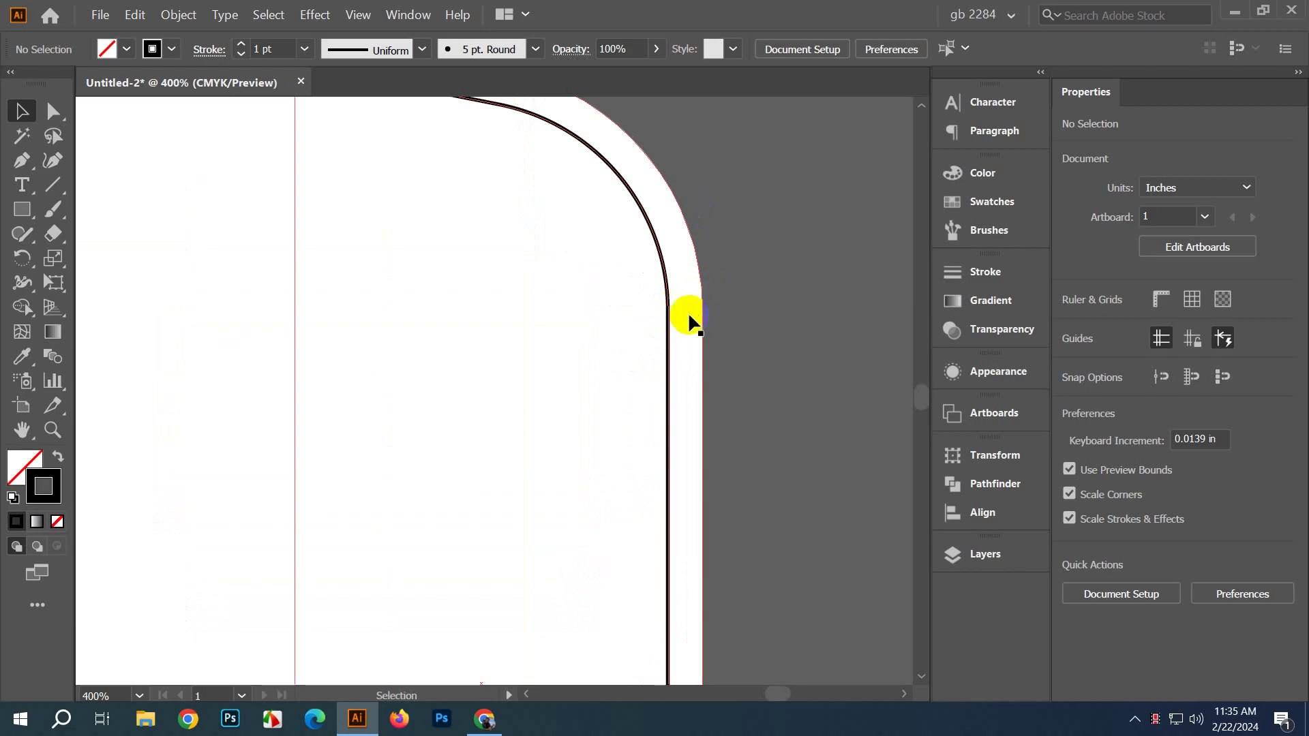
scroll(699, 319, down, 4)
scroll(678, 263, up, 6)
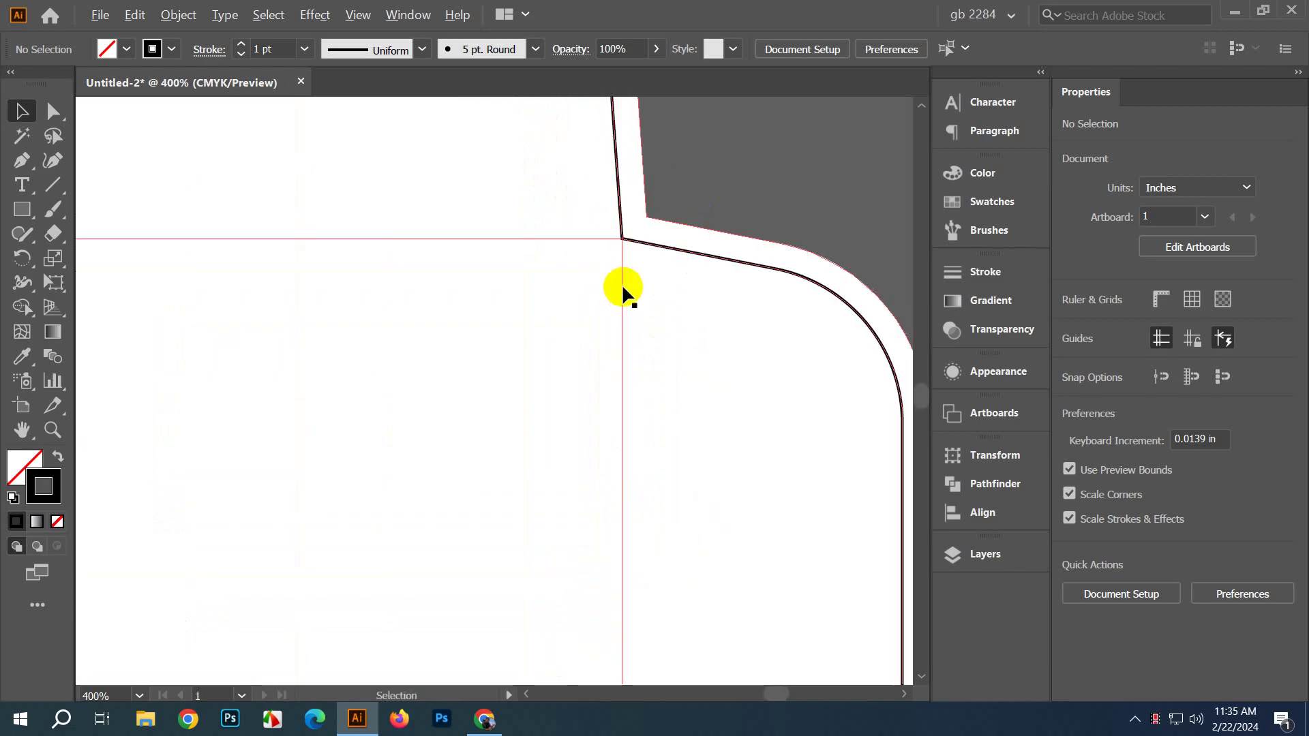
drag(646, 193, 540, 257)
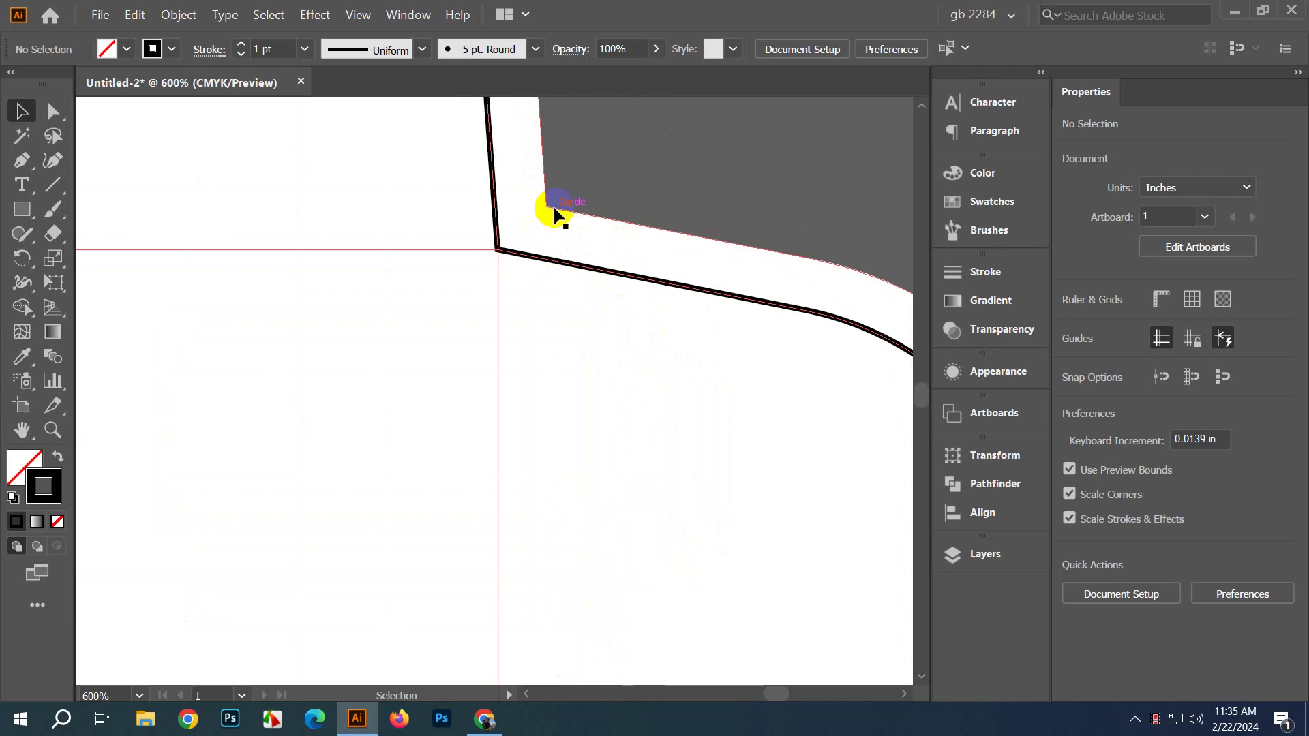
scroll(556, 215, down, 5)
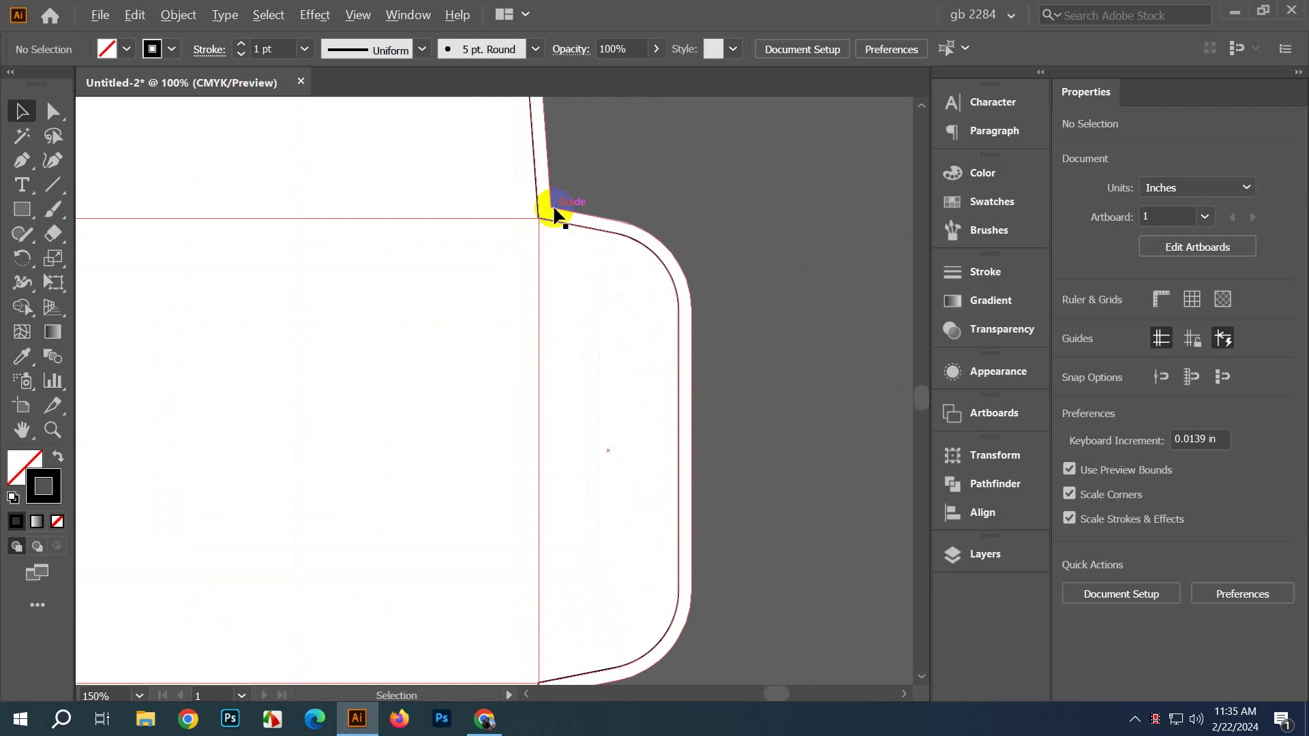
scroll(555, 215, down, 4)
Step: Draw a filled, unstroked rectangle about 4.6 by 12.5 in covering the envelope's left side flap
drag(15, 208, 121, 218)
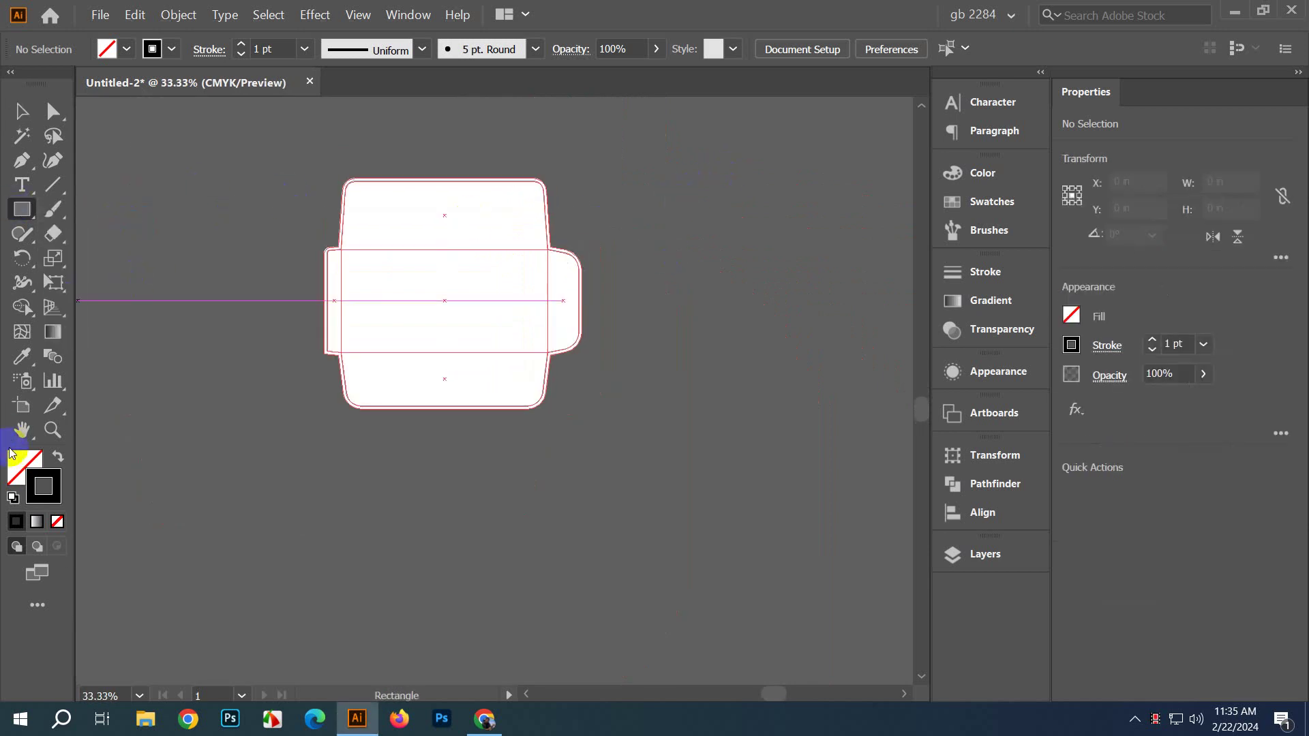
click(57, 456)
mouse_move(235, 141)
mouse_down()
mouse_move(322, 407)
mouse_move(341, 427)
mouse_up()
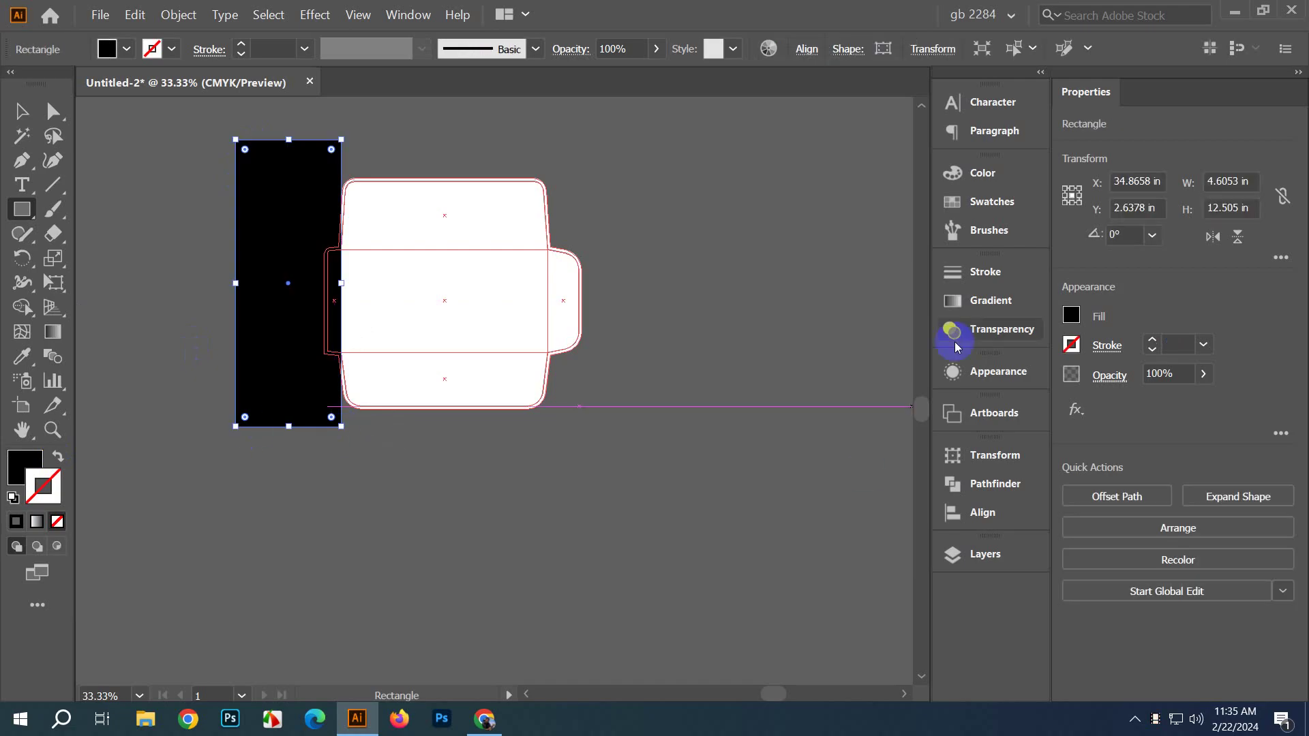
Step: Fill the rectangle over the left flap with cyan and remove its stroke
click(964, 203)
click(797, 228)
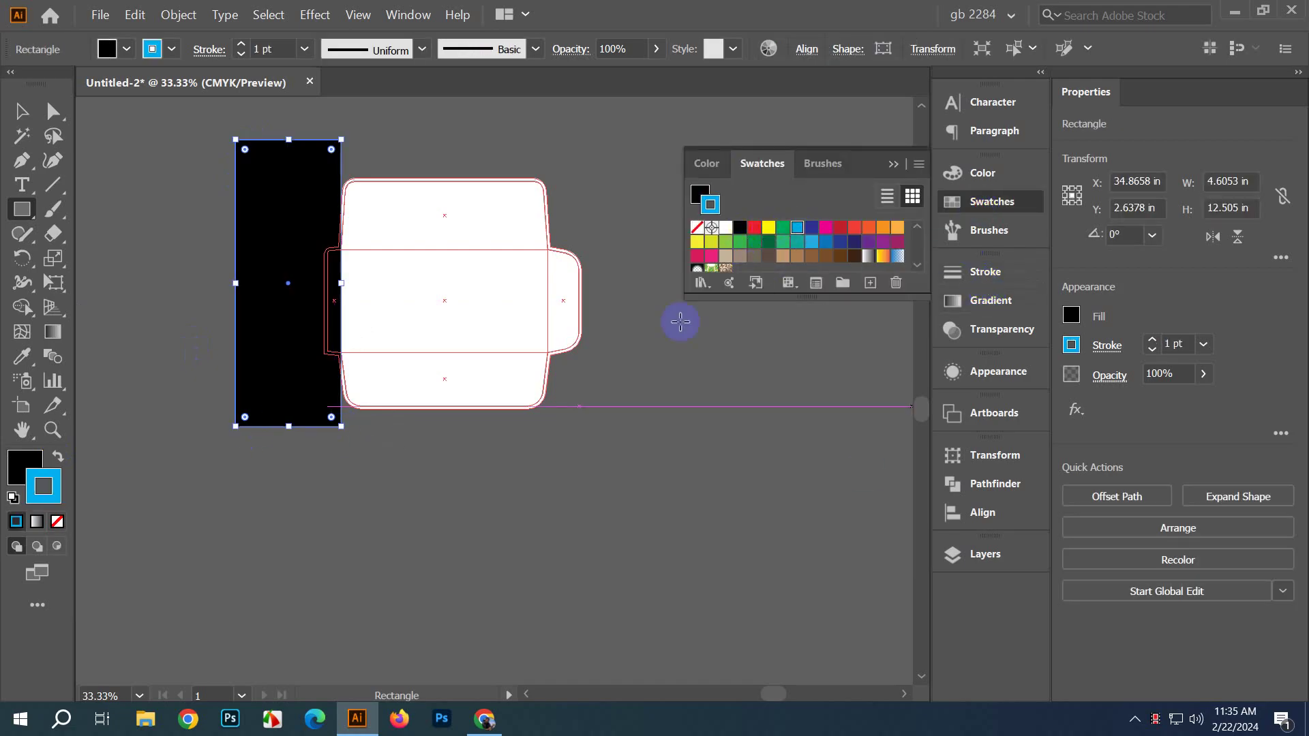
click(58, 456)
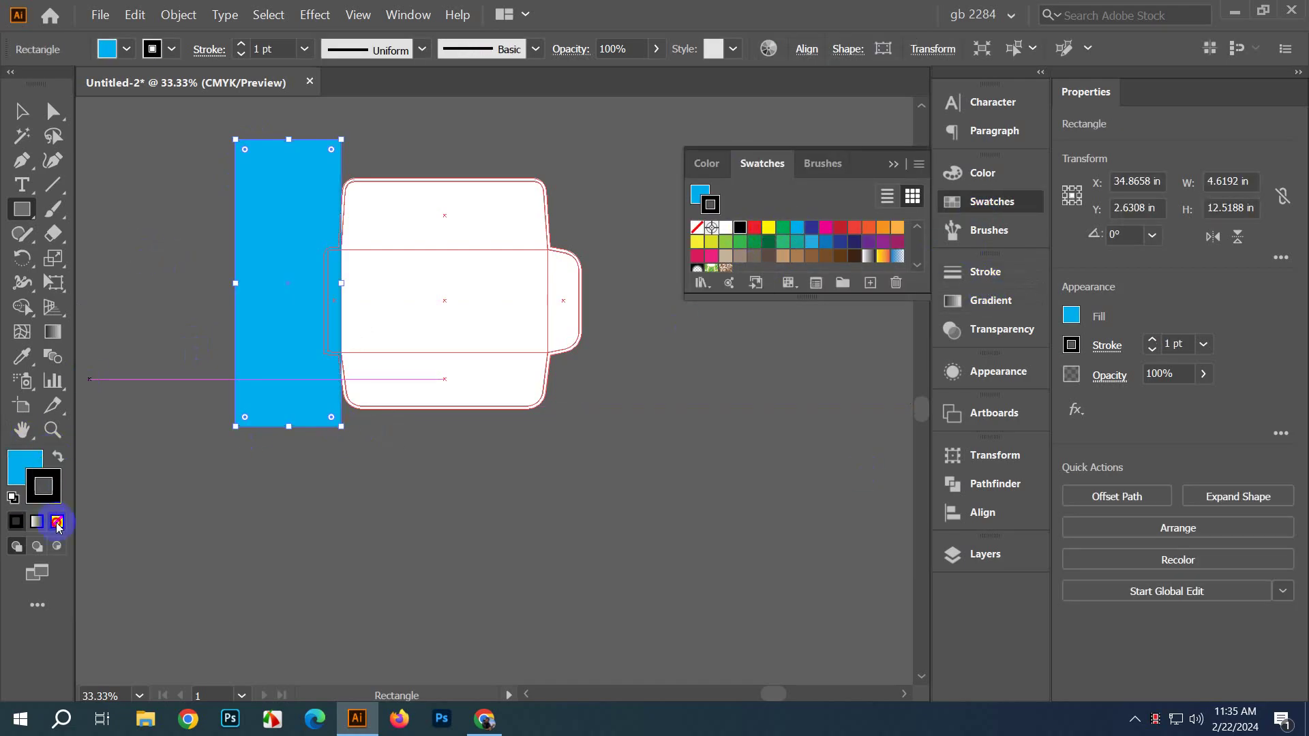
click(57, 522)
click(20, 107)
click(175, 210)
Step: Duplicate the cyan rectangle and place the copy over the right side flap, against the fold line
scroll(232, 355, up, 1)
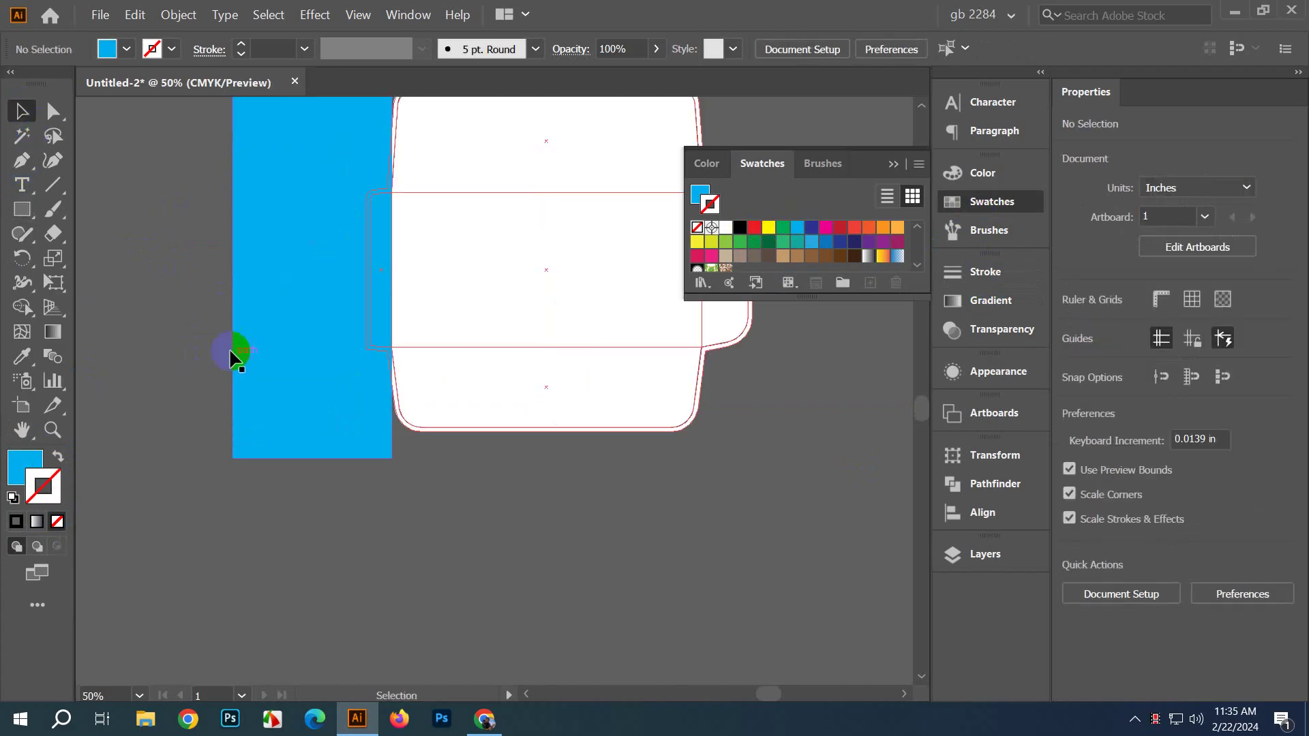
drag(303, 358, 250, 431)
drag(537, 508, 455, 554)
drag(212, 428, 676, 444)
click(818, 483)
scroll(746, 486, down, 1)
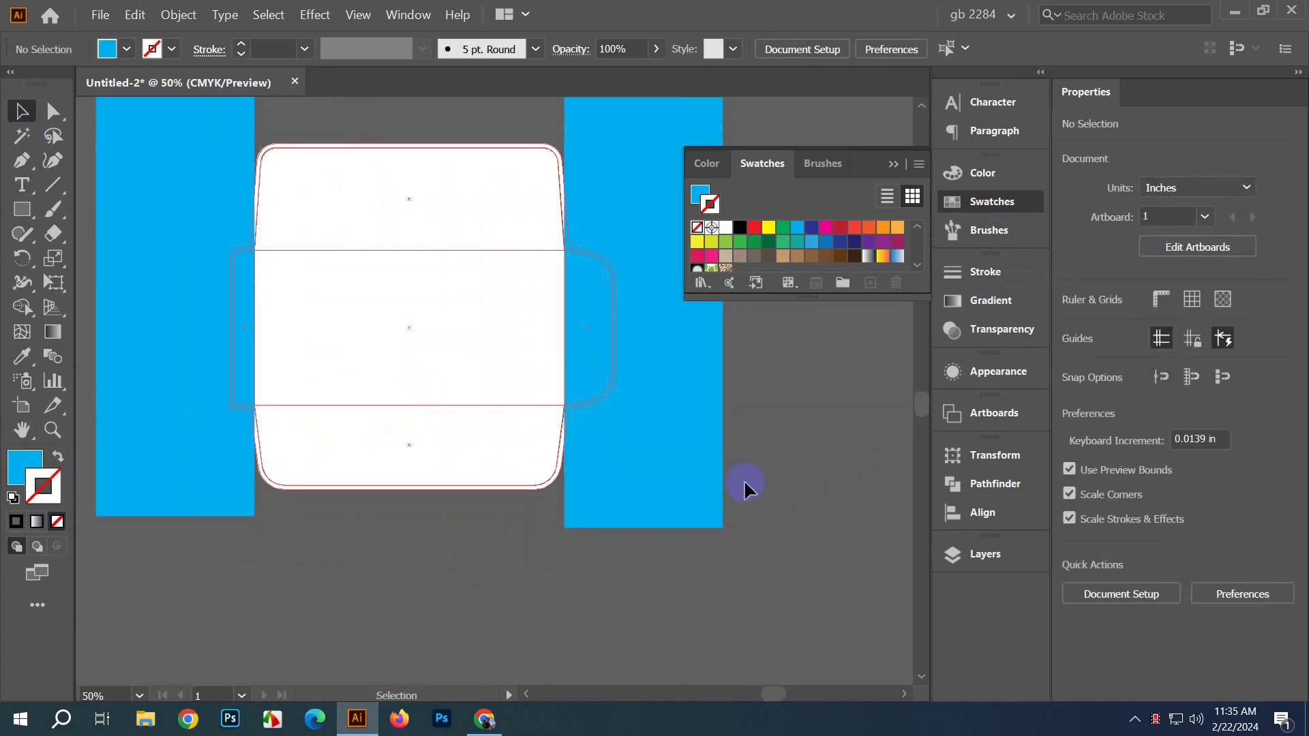
Step: Draw a cyan hexagon about 10.4 by 9 in and move it over the right part of the envelope's central panel
scroll(746, 486, down, 1)
scroll(468, 572, left, 2)
key(m)
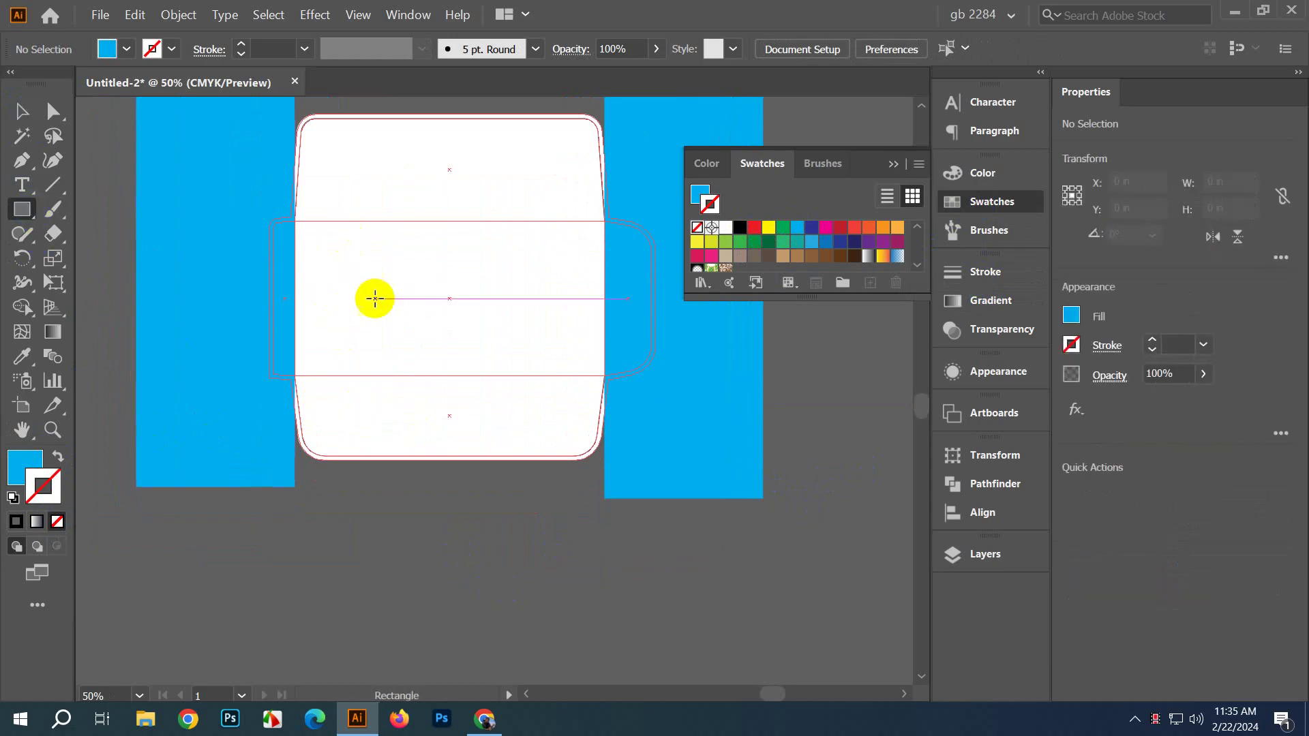
click(30, 212)
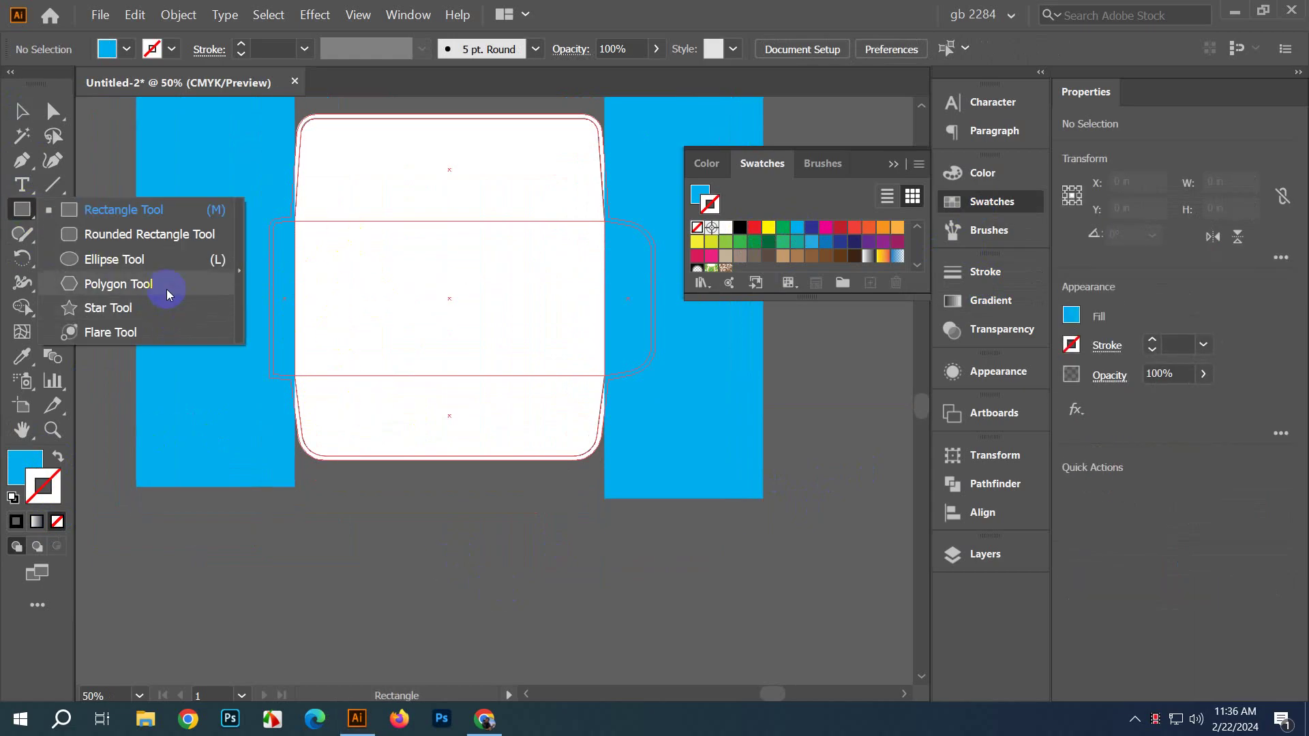
click(176, 283)
drag(544, 377, 722, 611)
click(21, 110)
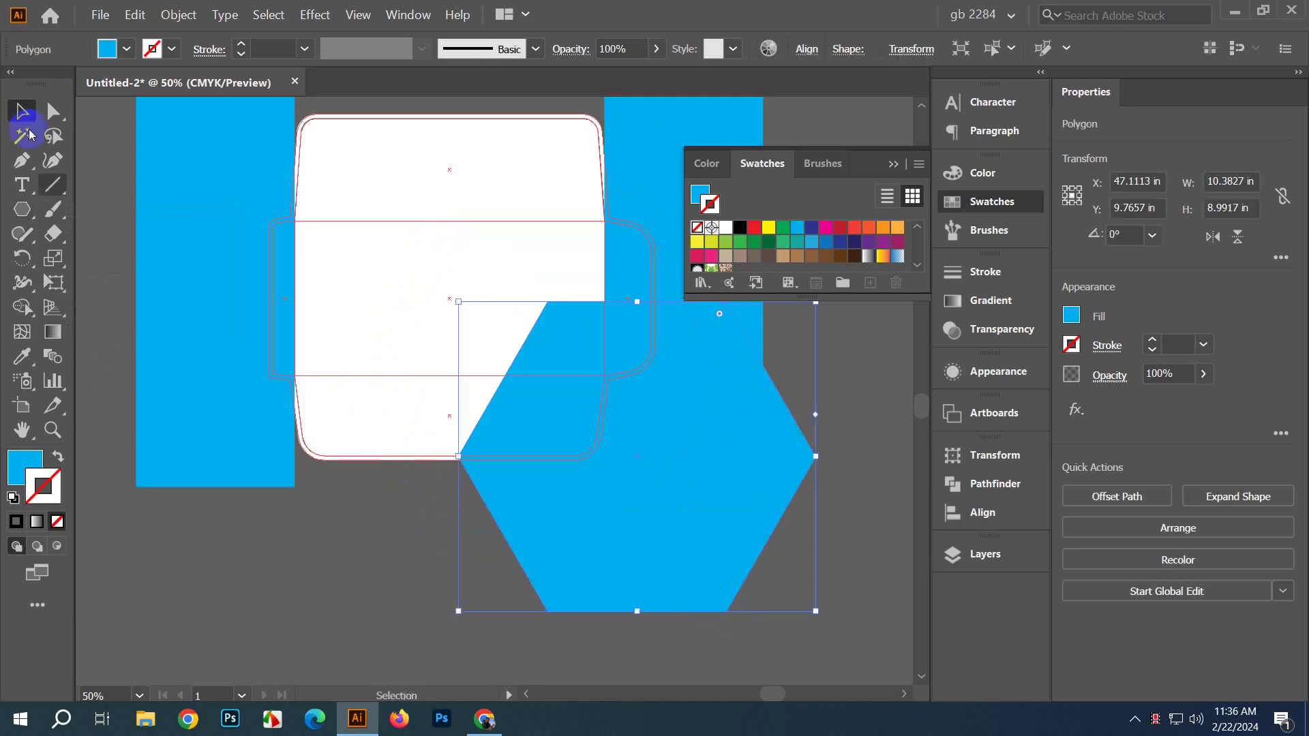
click(447, 552)
drag(549, 509, 583, 434)
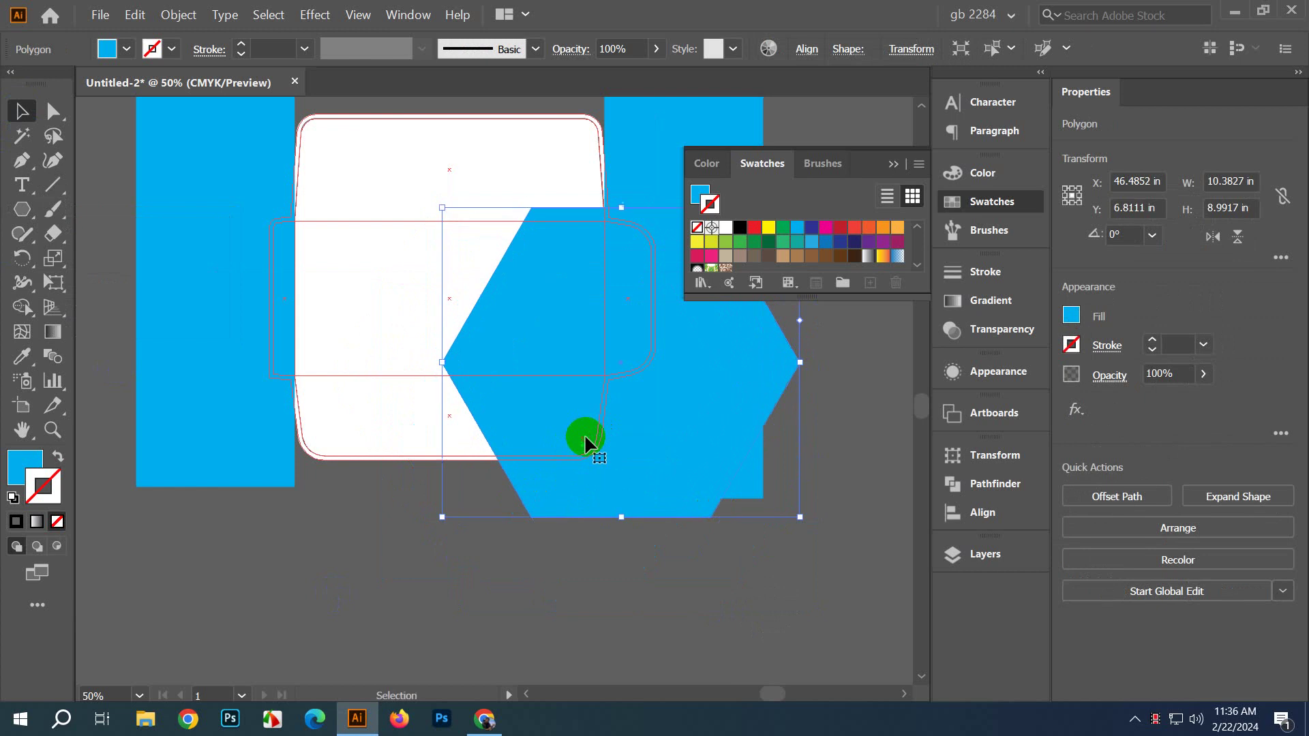
click(776, 615)
Step: Draw a rectangle about 8.98 by 4.55 in over the central panel and make it a clipping mask for the hexagon
scroll(584, 585, right, 1)
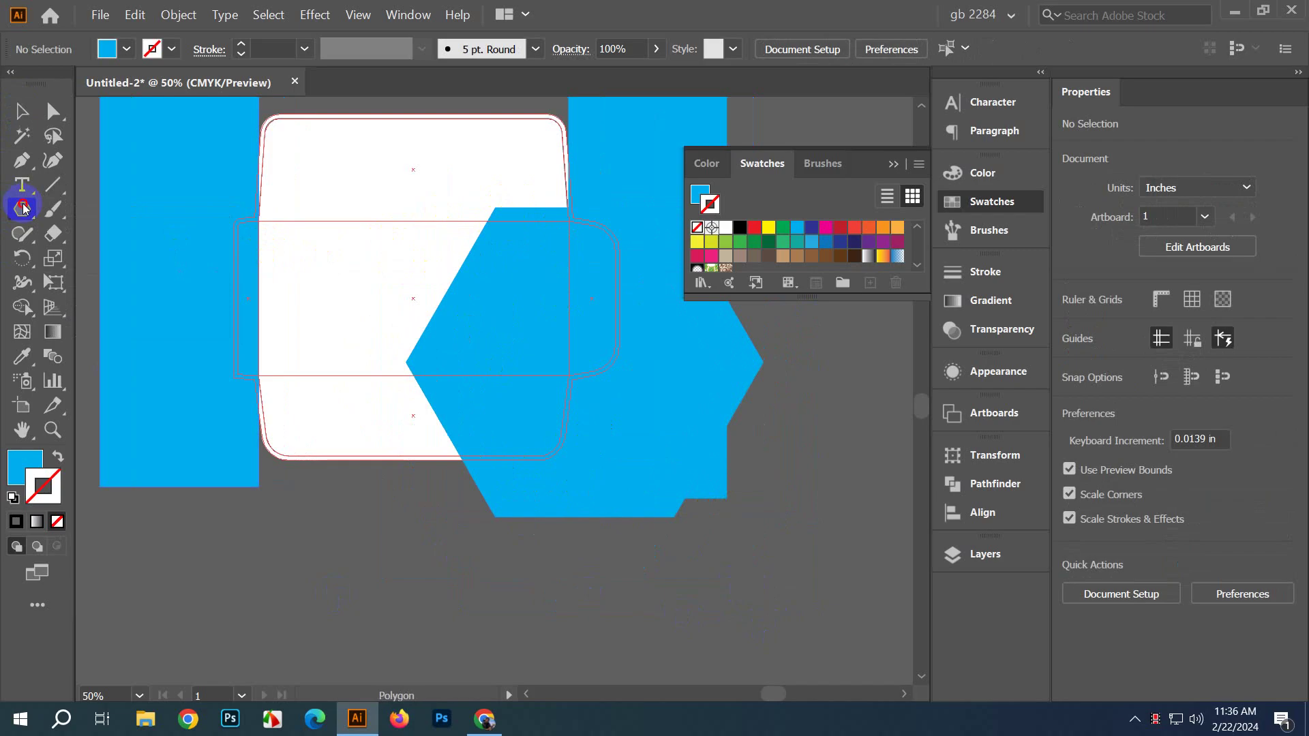
drag(22, 209, 130, 211)
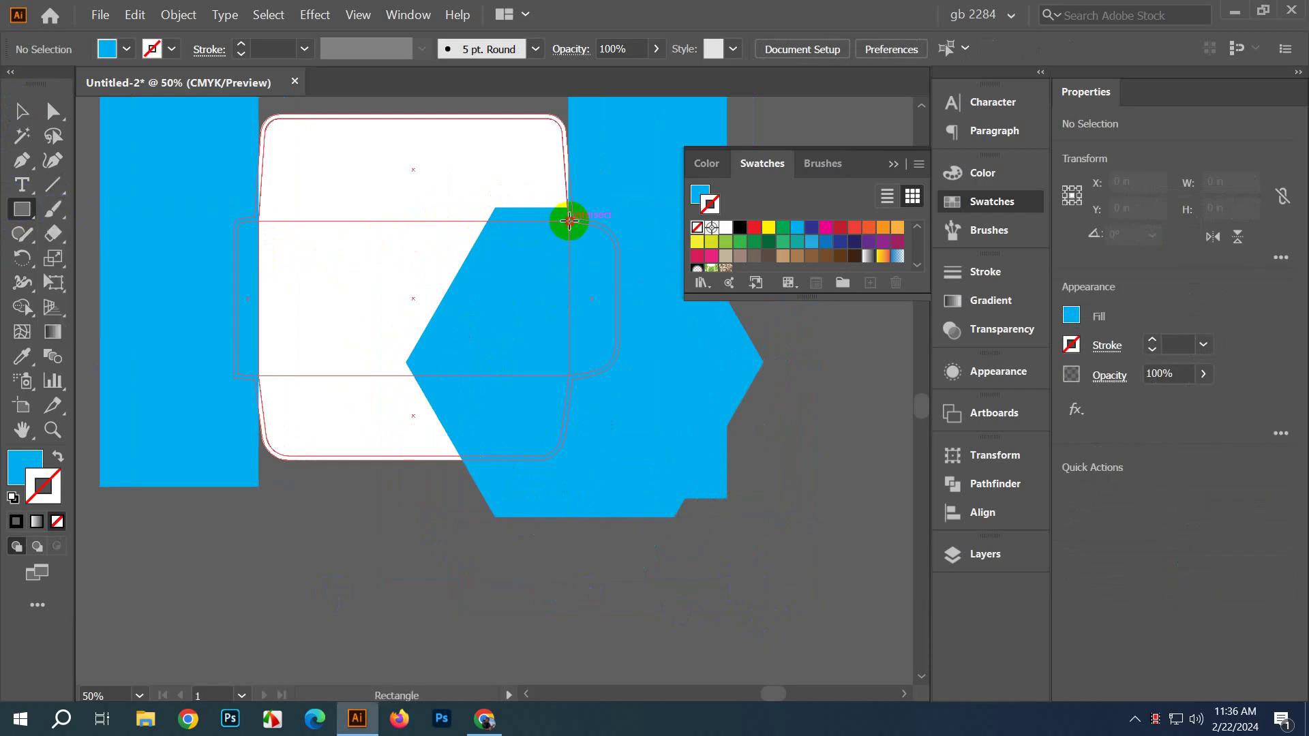
drag(569, 220, 257, 377)
click(21, 111)
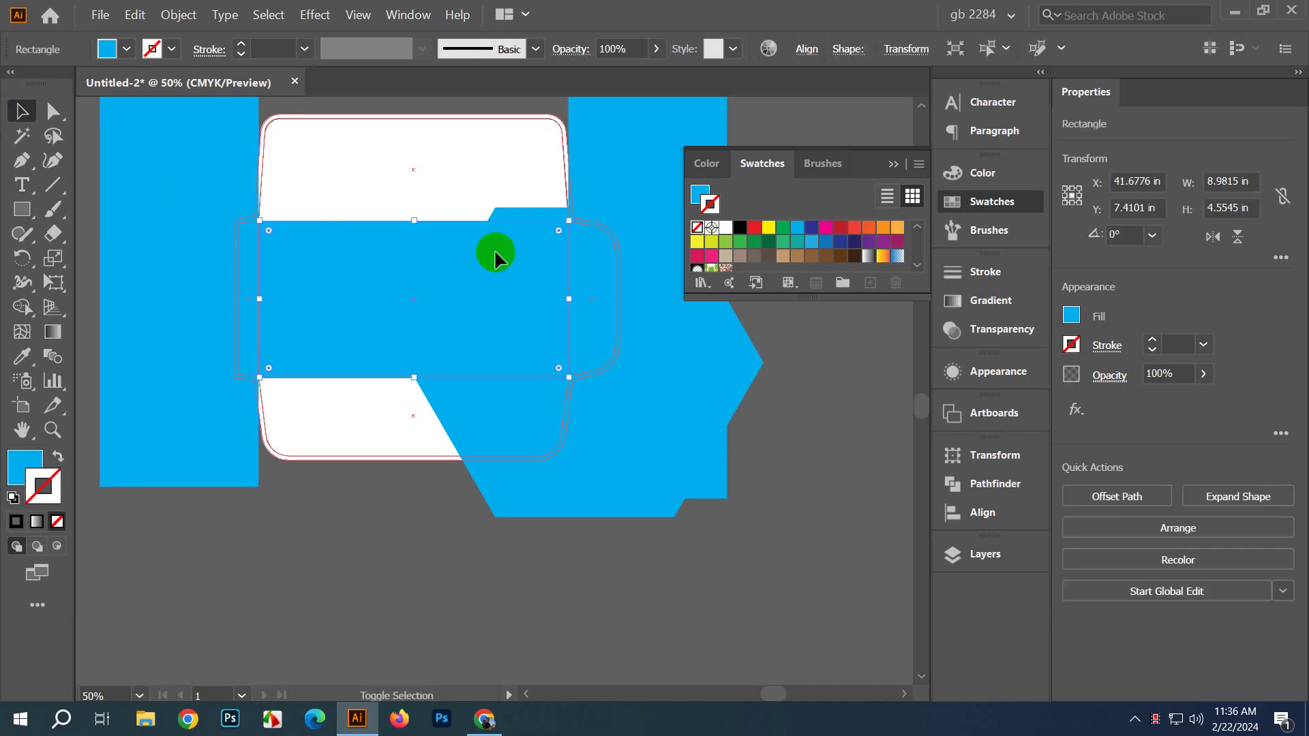
shift+click(517, 210)
key(ctrl+7)
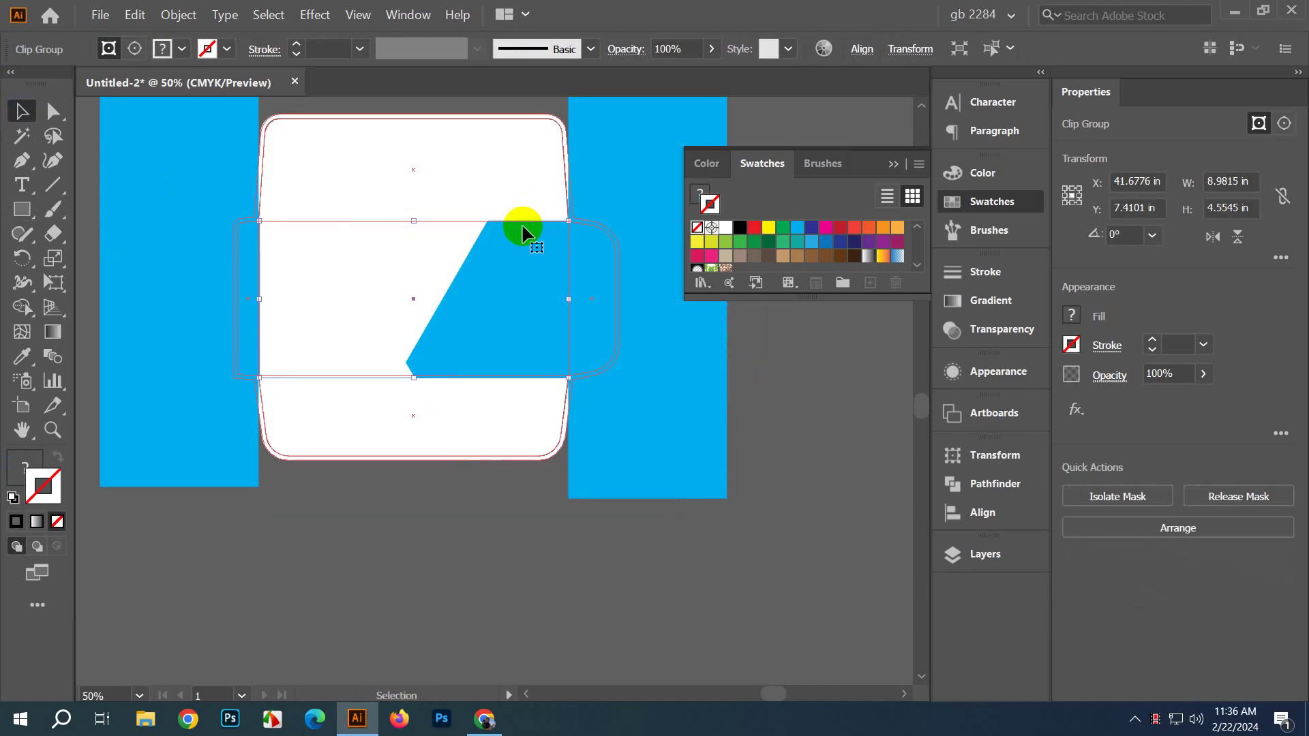
click(536, 542)
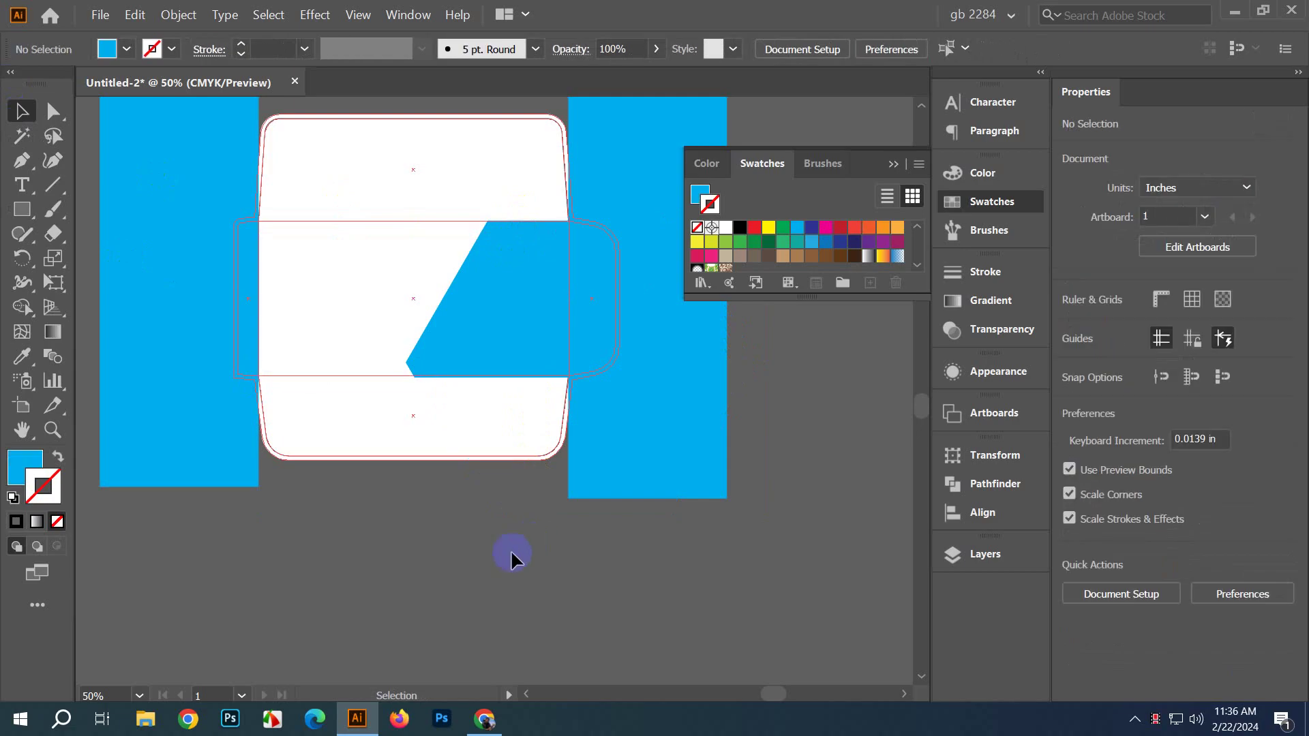
Step: Try to select the white envelope background shape along its outer bleed edge
scroll(415, 388, up, 2)
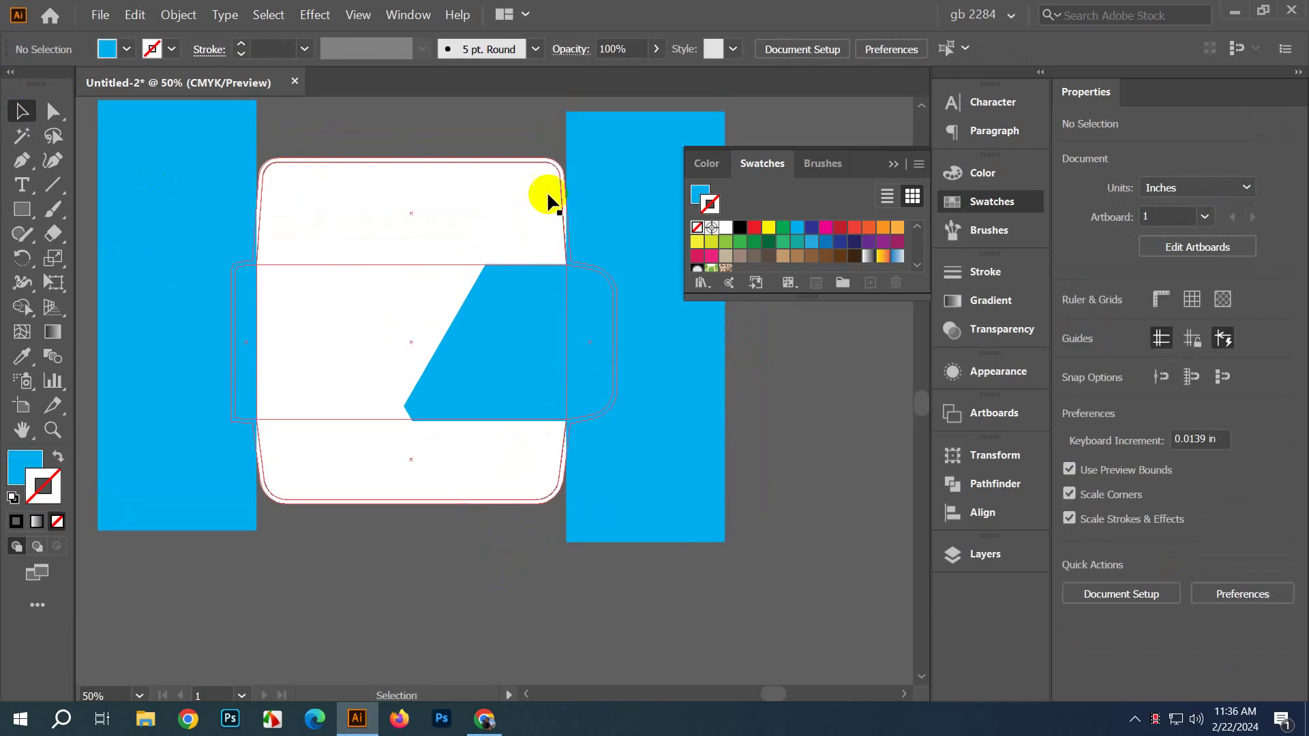
scroll(476, 570, down, 2)
scroll(567, 506, up, 5)
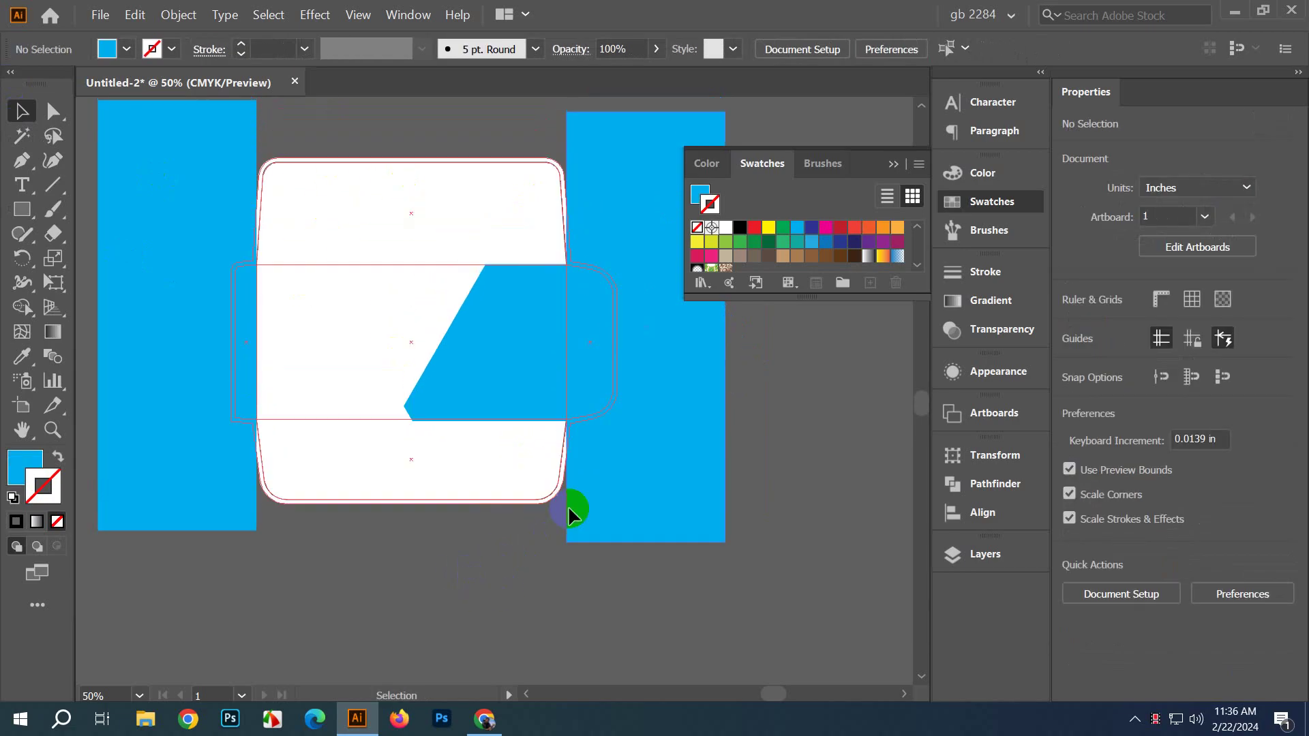
scroll(583, 482, down, 2)
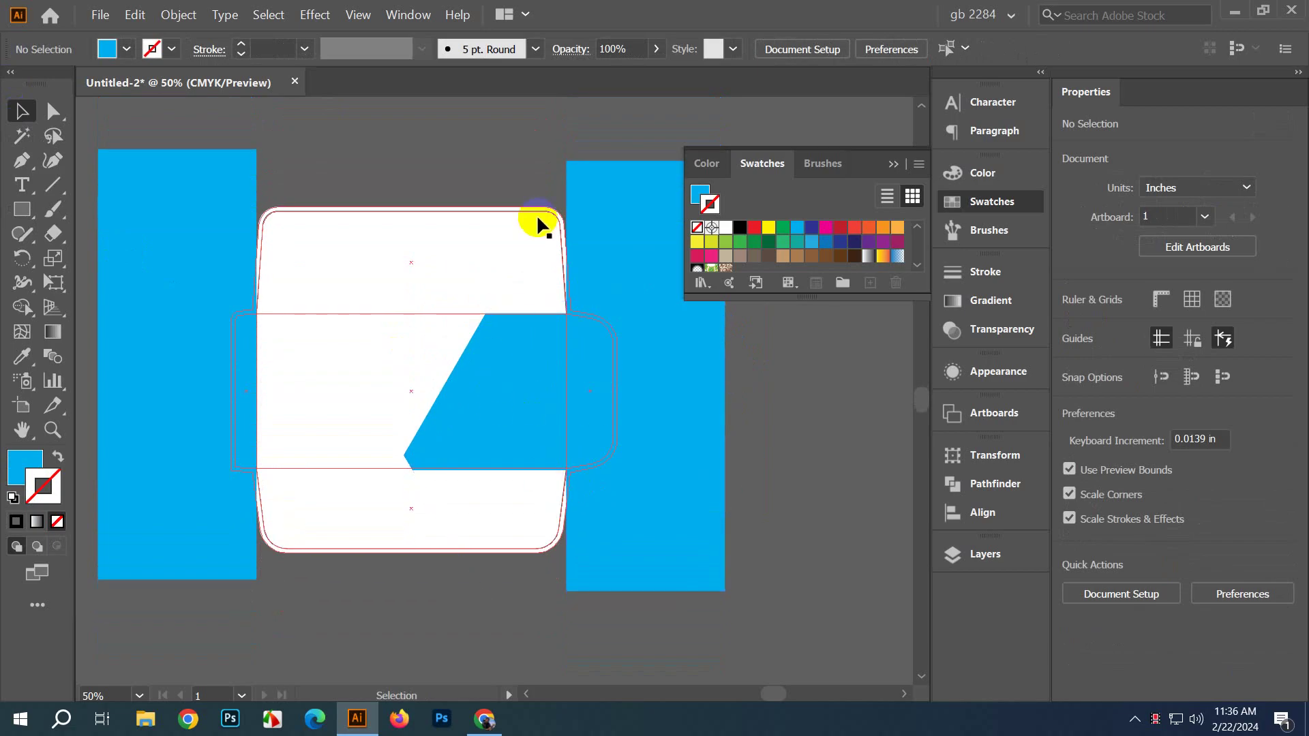
click(570, 245)
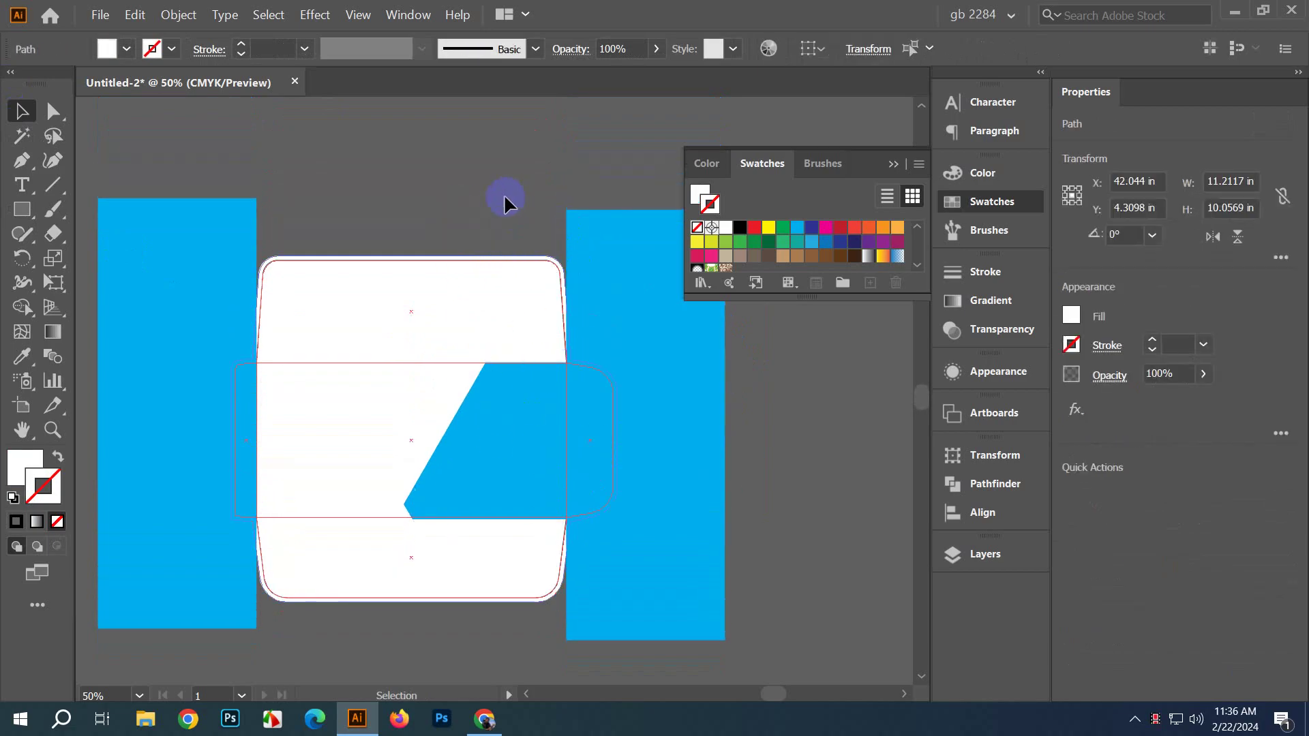
scroll(491, 263, up, 5)
click(488, 265)
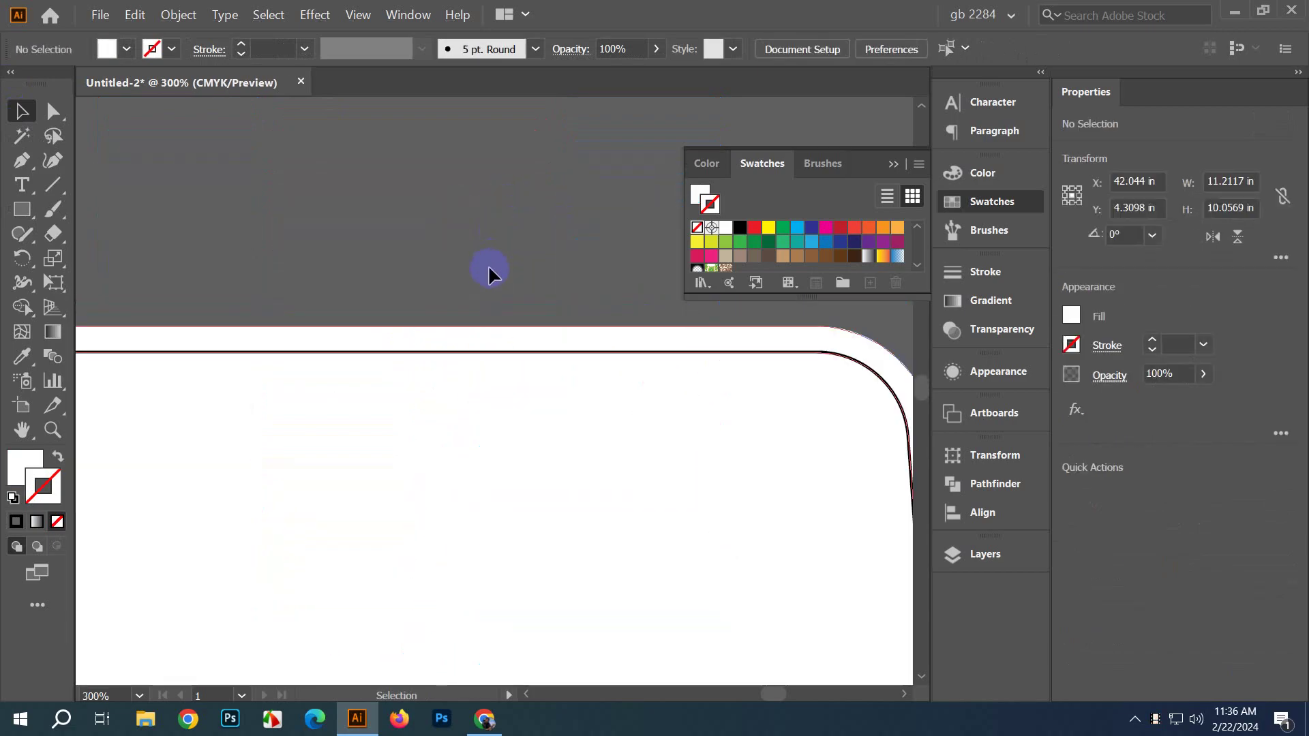
click(519, 327)
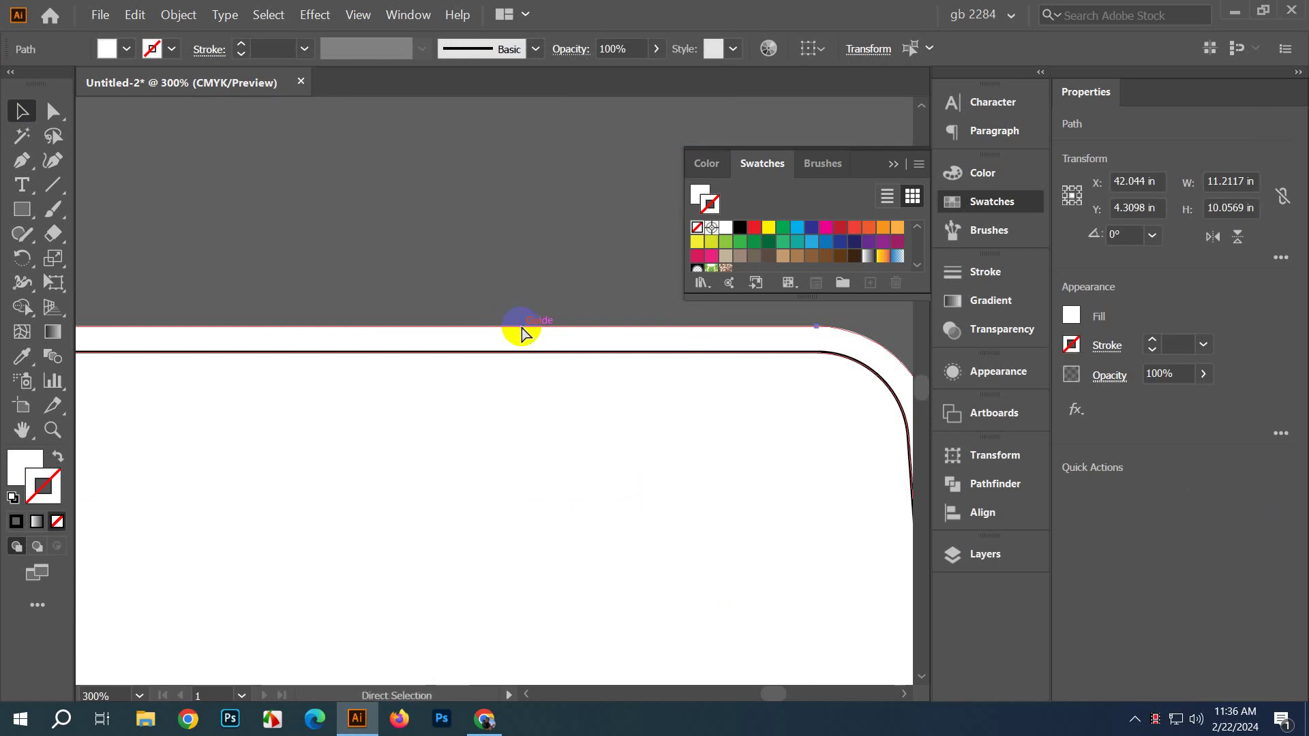
scroll(521, 331, down, 6)
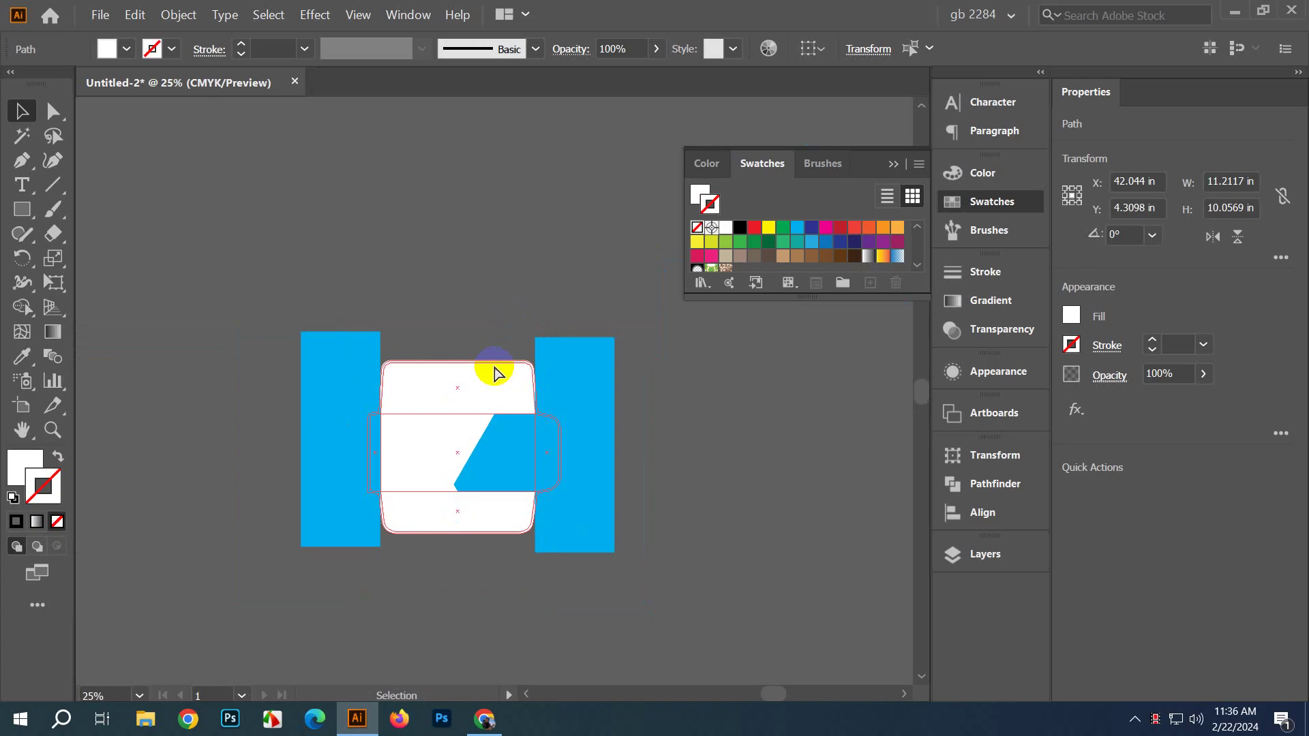
scroll(493, 371, up, 2)
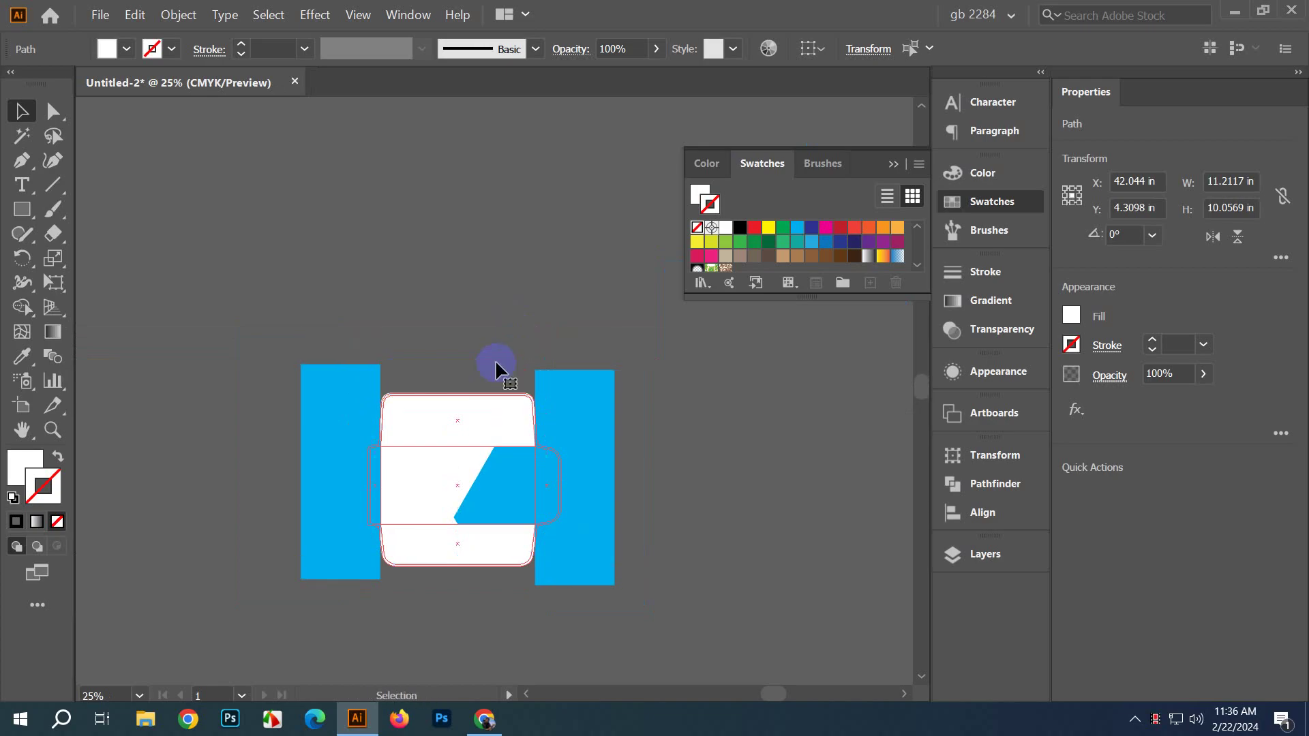
Step: Lock the guides and select the white envelope background shape at its upper bleed edge
click(561, 502)
scroll(532, 499, up, 6)
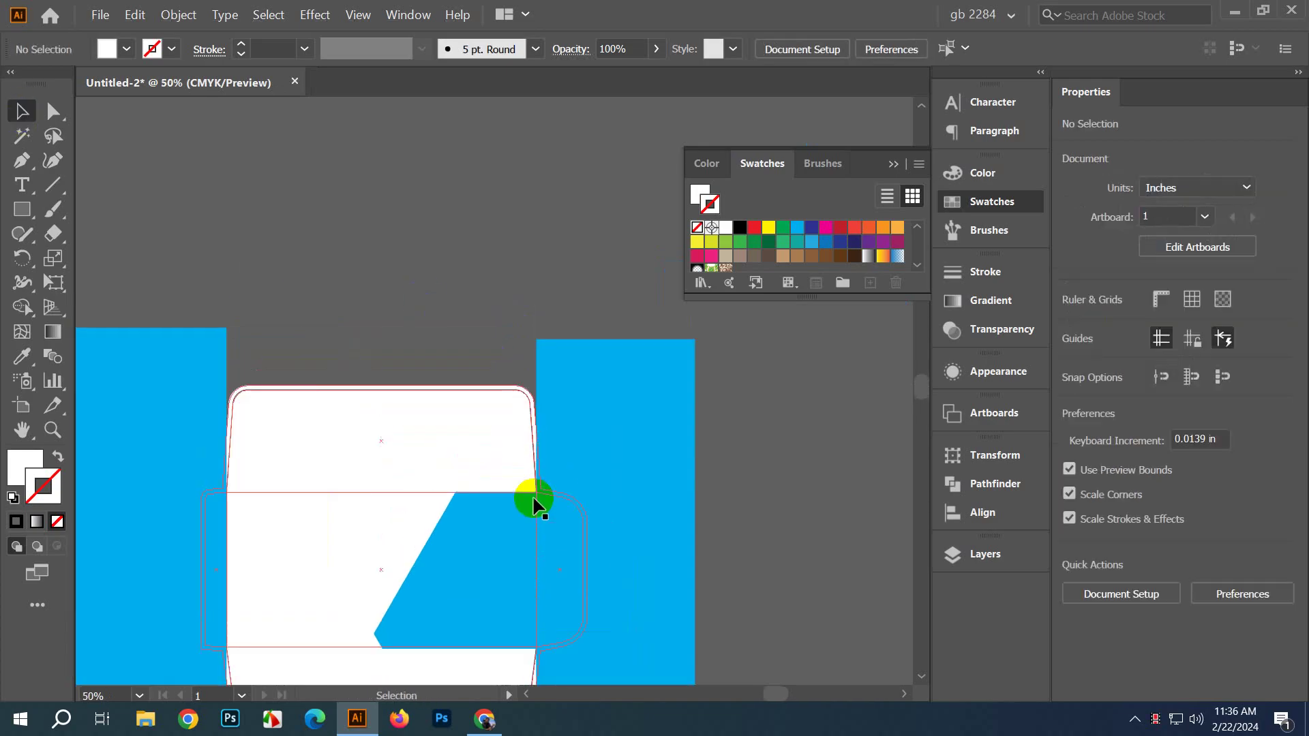
click(511, 525)
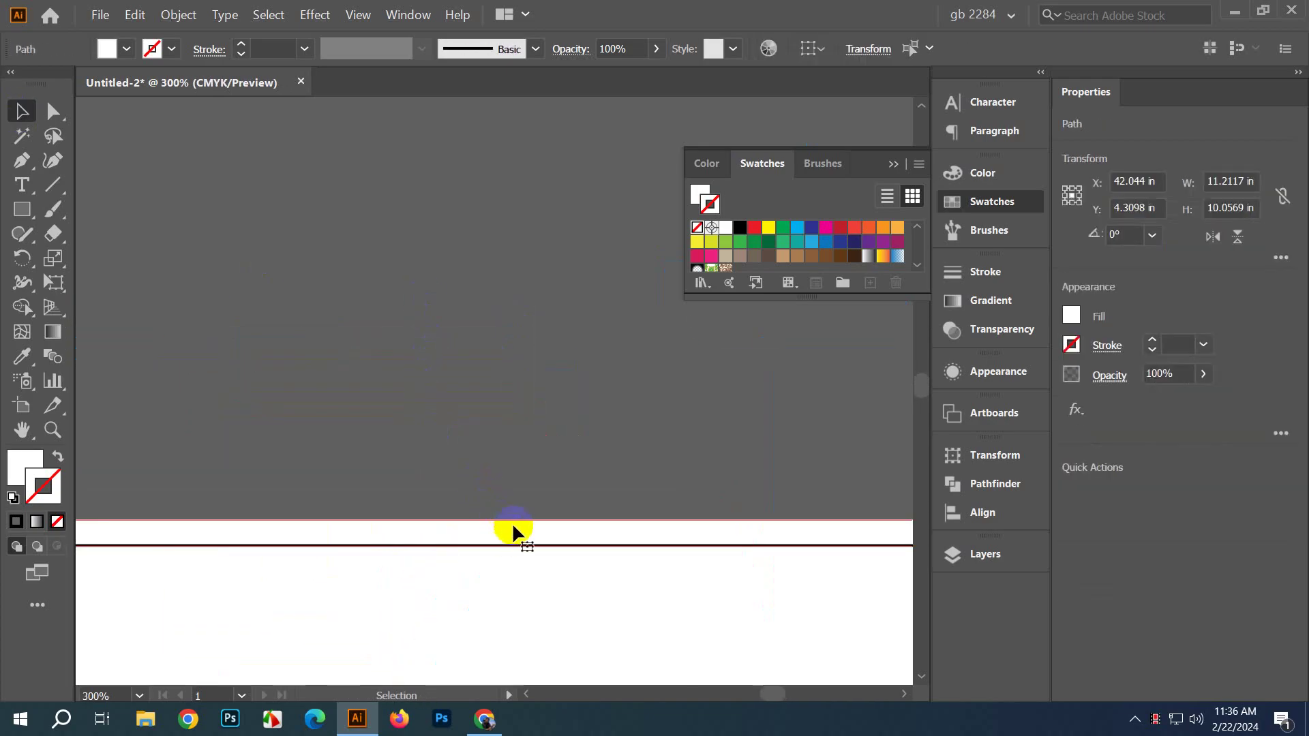
drag(521, 470, 581, 497)
right_click(539, 393)
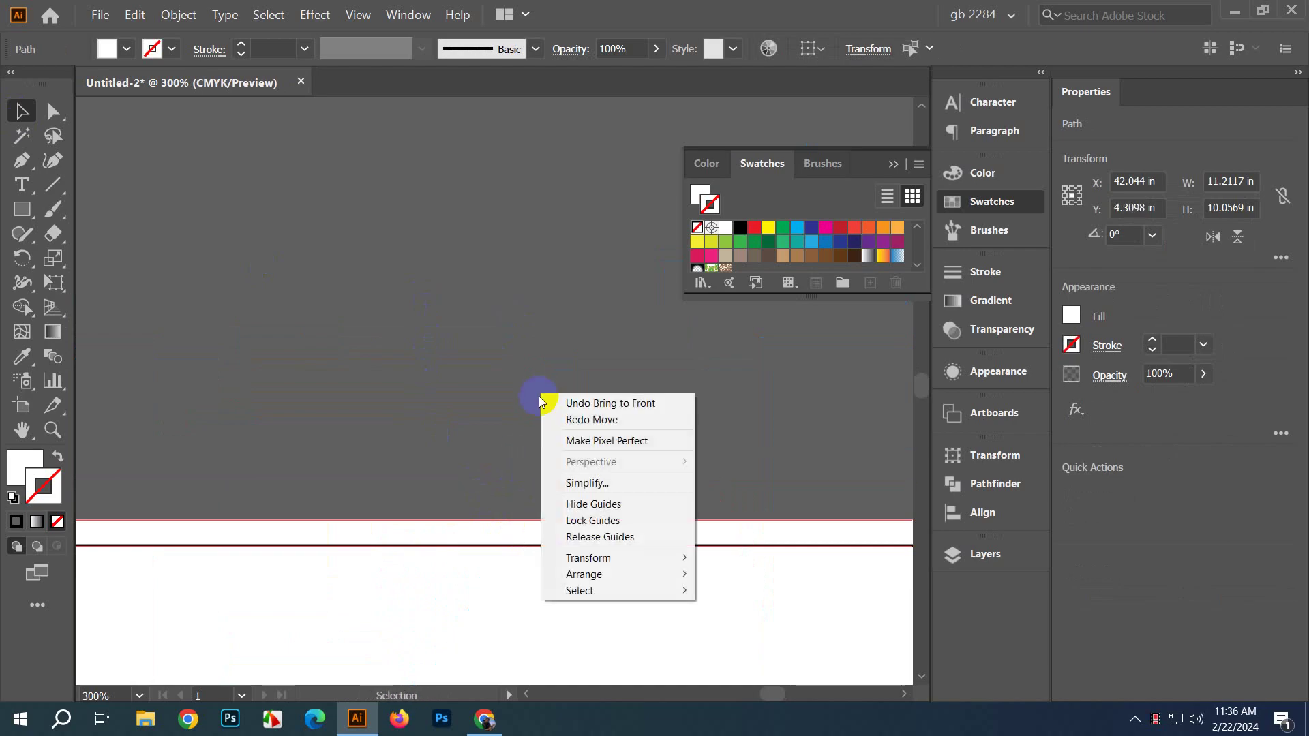
click(592, 521)
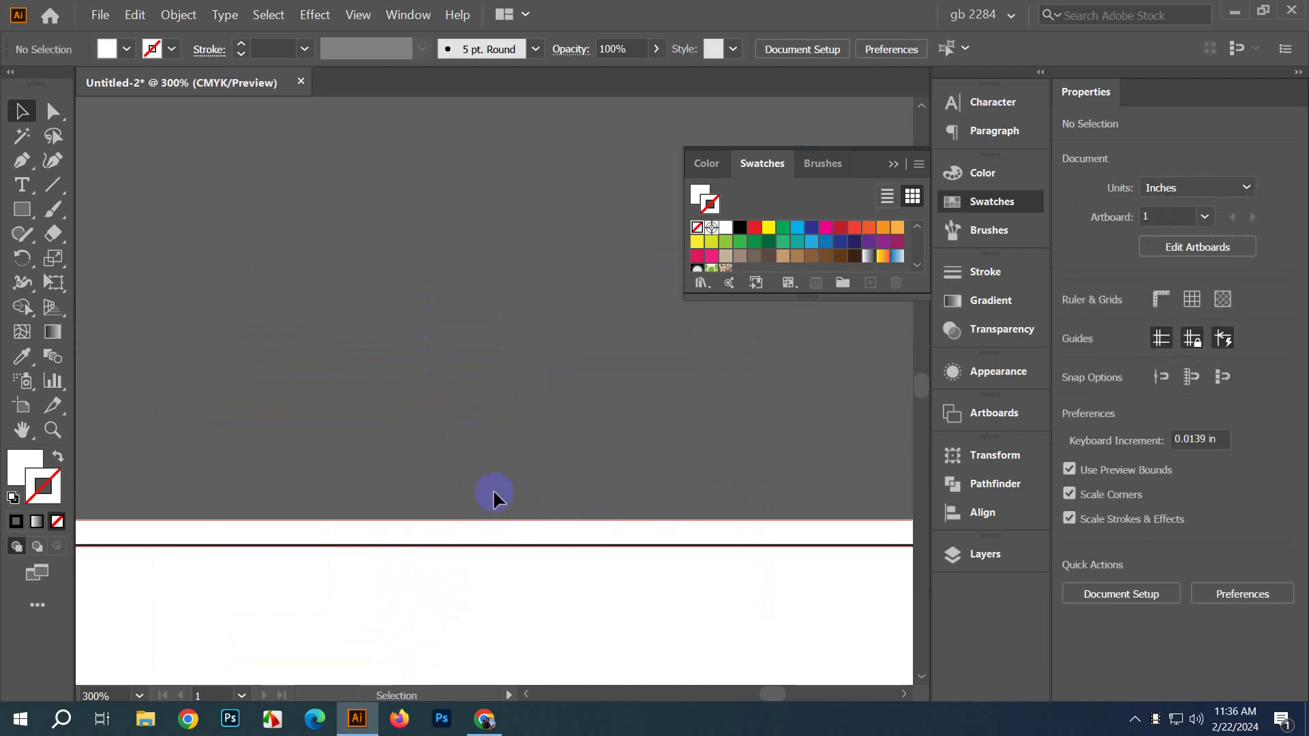
click(533, 531)
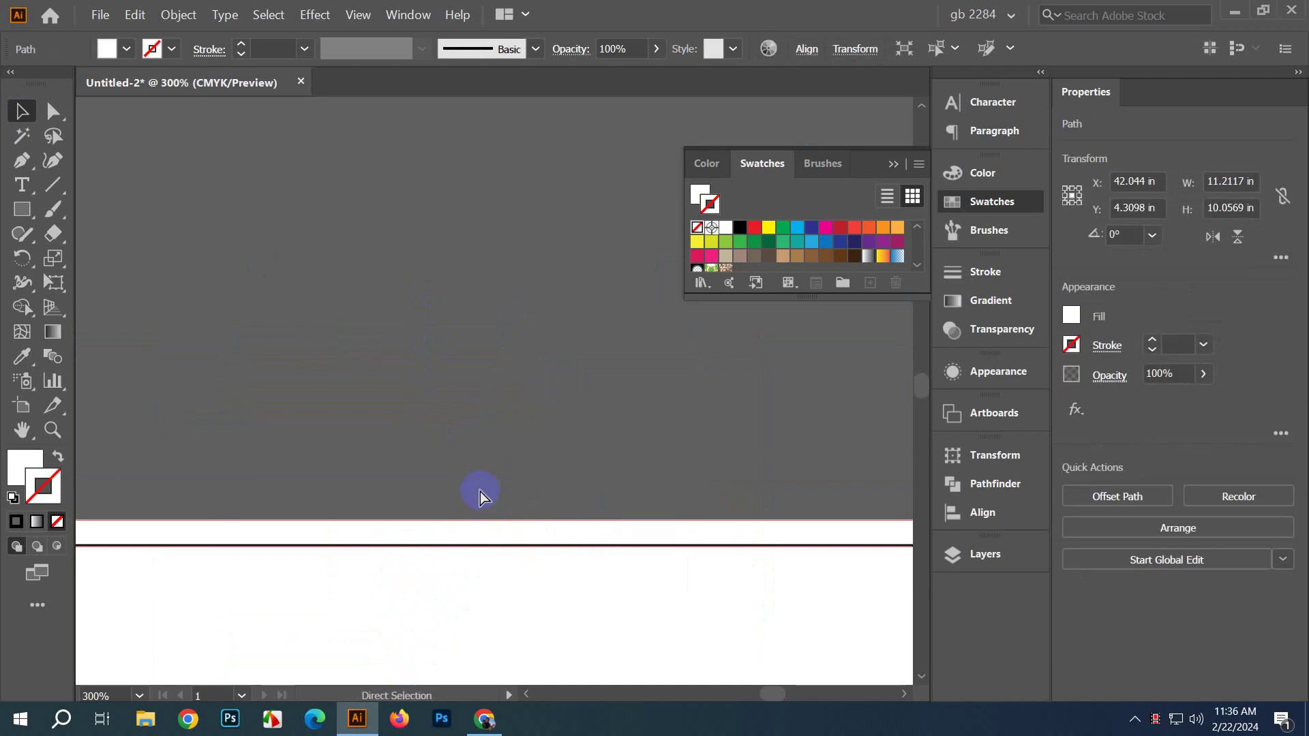
Step: Try to clip all the envelope artwork, including both cyan side rectangles, to the white bleed shape
scroll(476, 480, down, 6)
scroll(466, 482, down, 1)
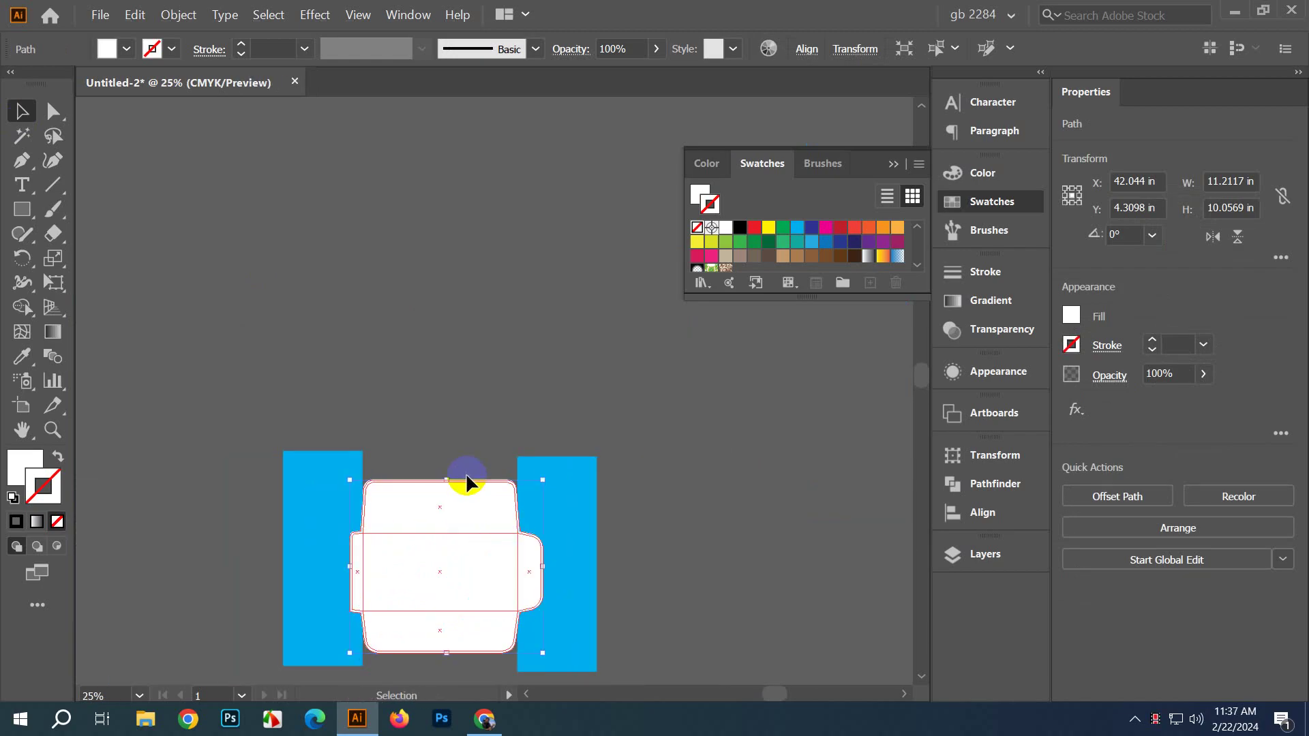
click(535, 392)
scroll(470, 407, down, 1)
click(459, 495)
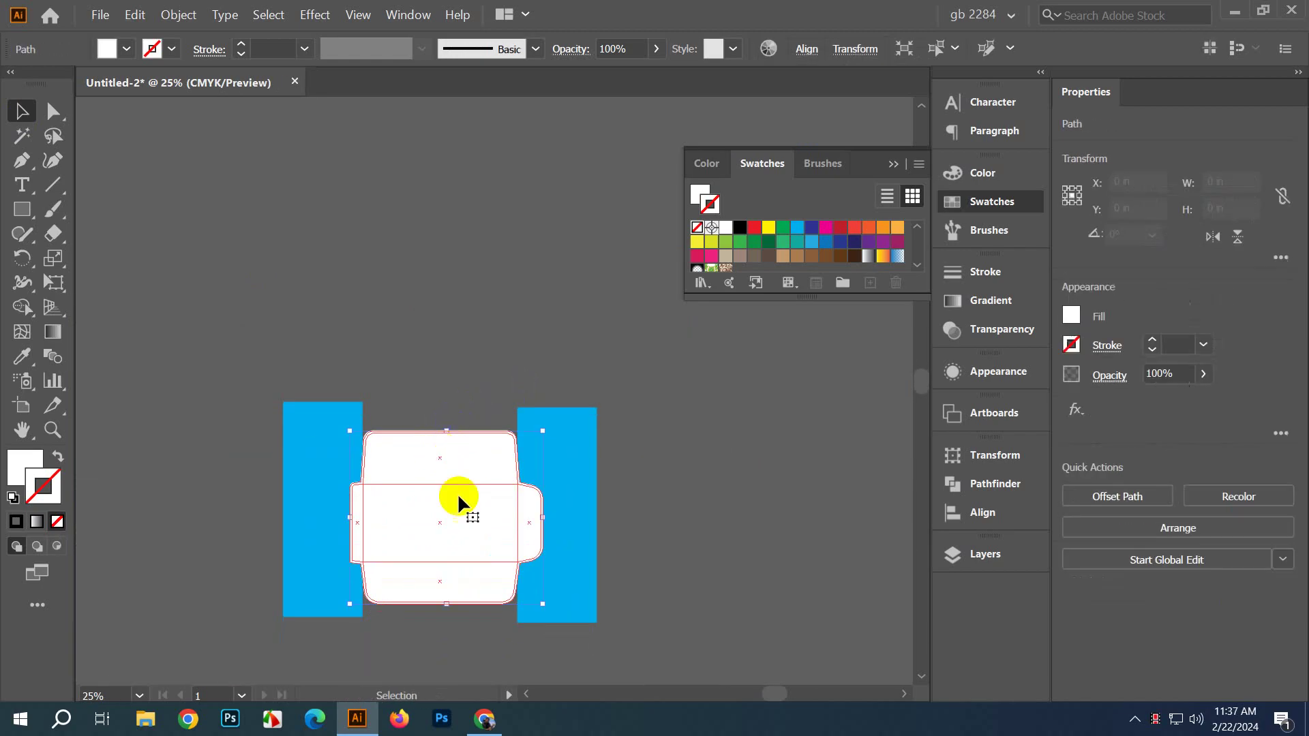
click(242, 374)
drag(670, 621, 670, 621)
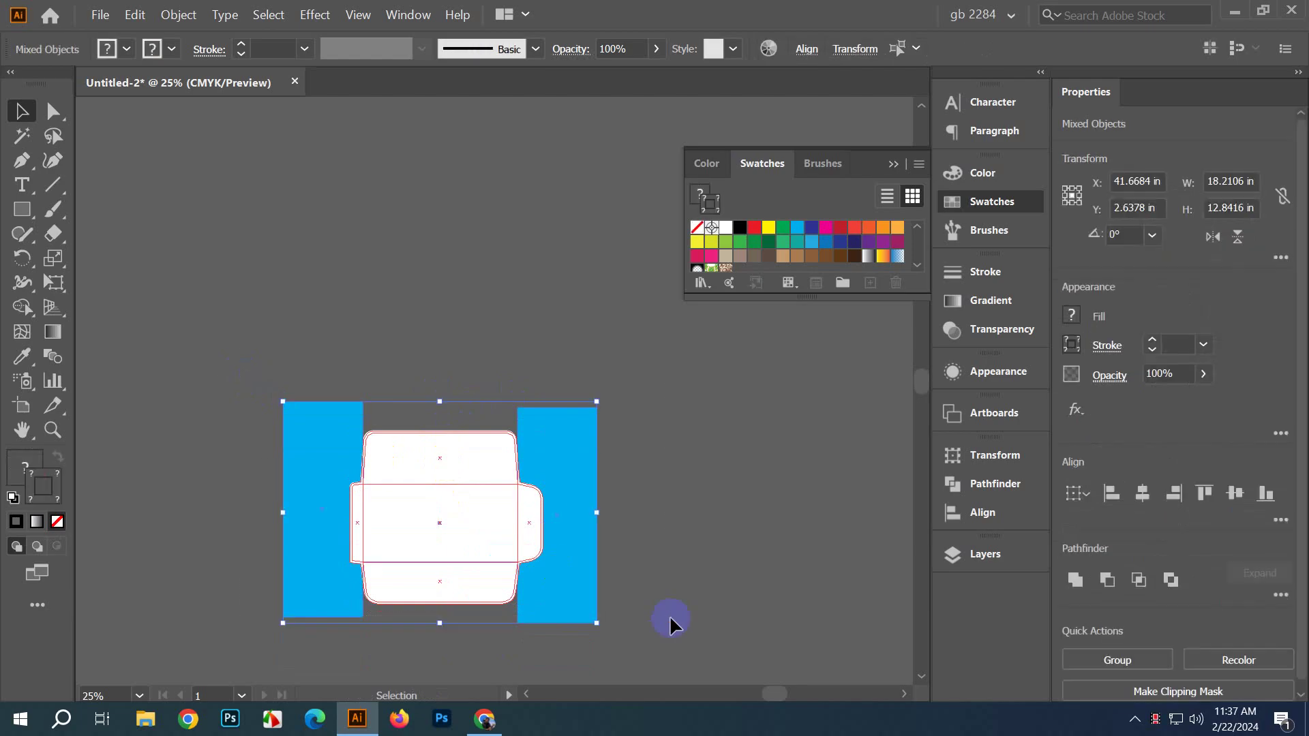
key(ctrl+7)
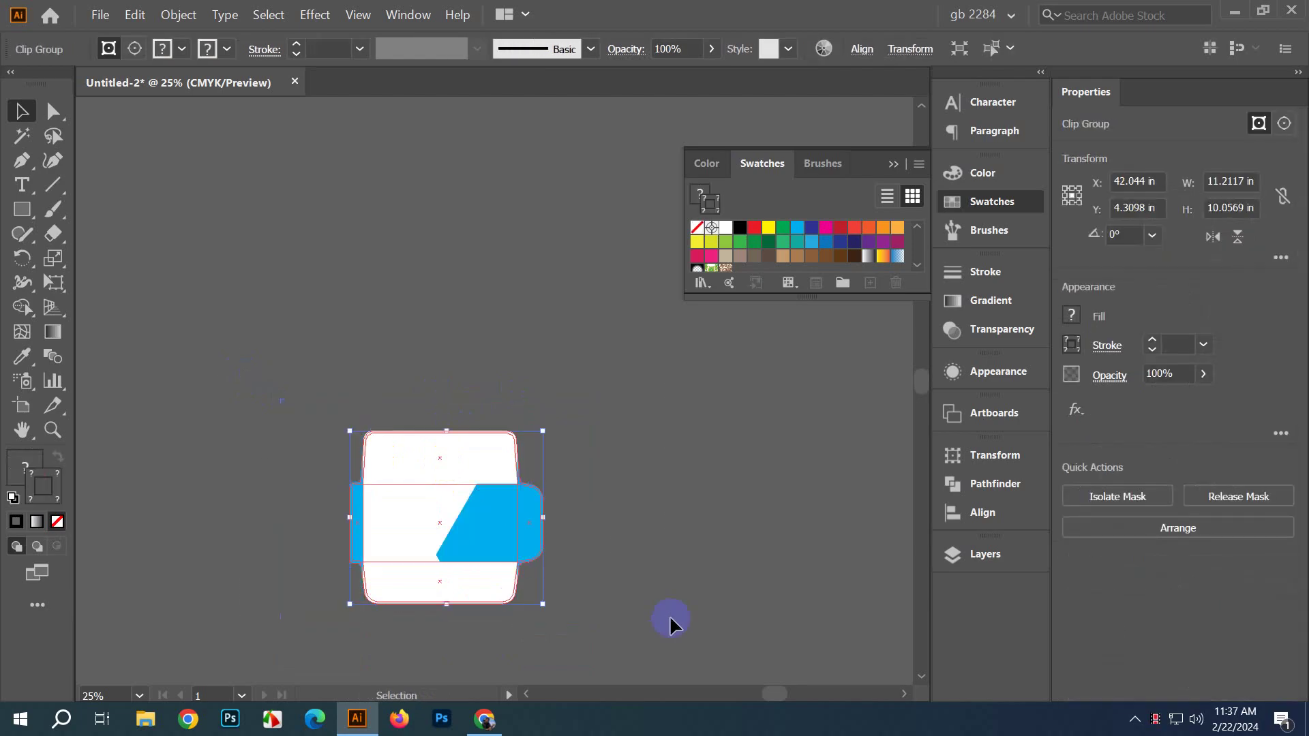
Step: Examine the clipped artwork around the right flap's bleed edge and its upper fold corner
ctrl+click(448, 565)
scroll(634, 517, up, 2)
scroll(685, 406, up, 4)
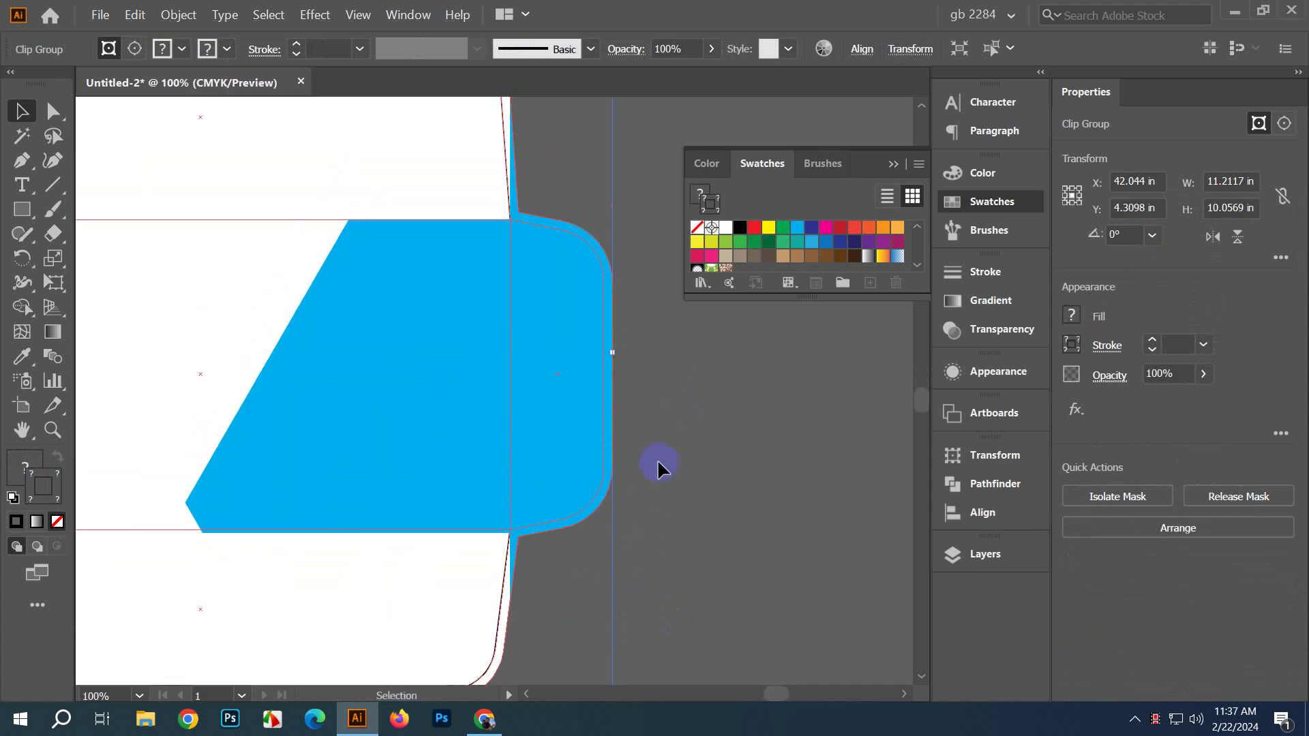
scroll(625, 383, up, 2)
drag(412, 189, 424, 274)
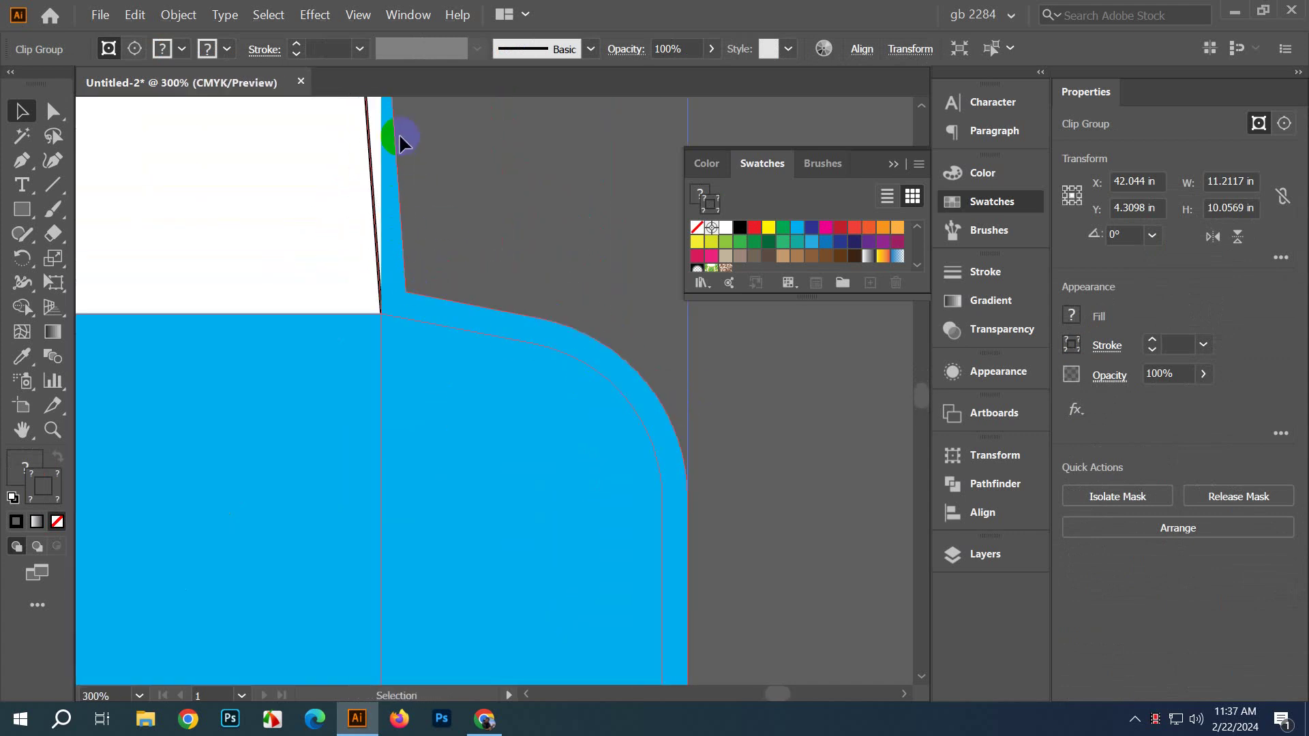
drag(409, 173, 463, 355)
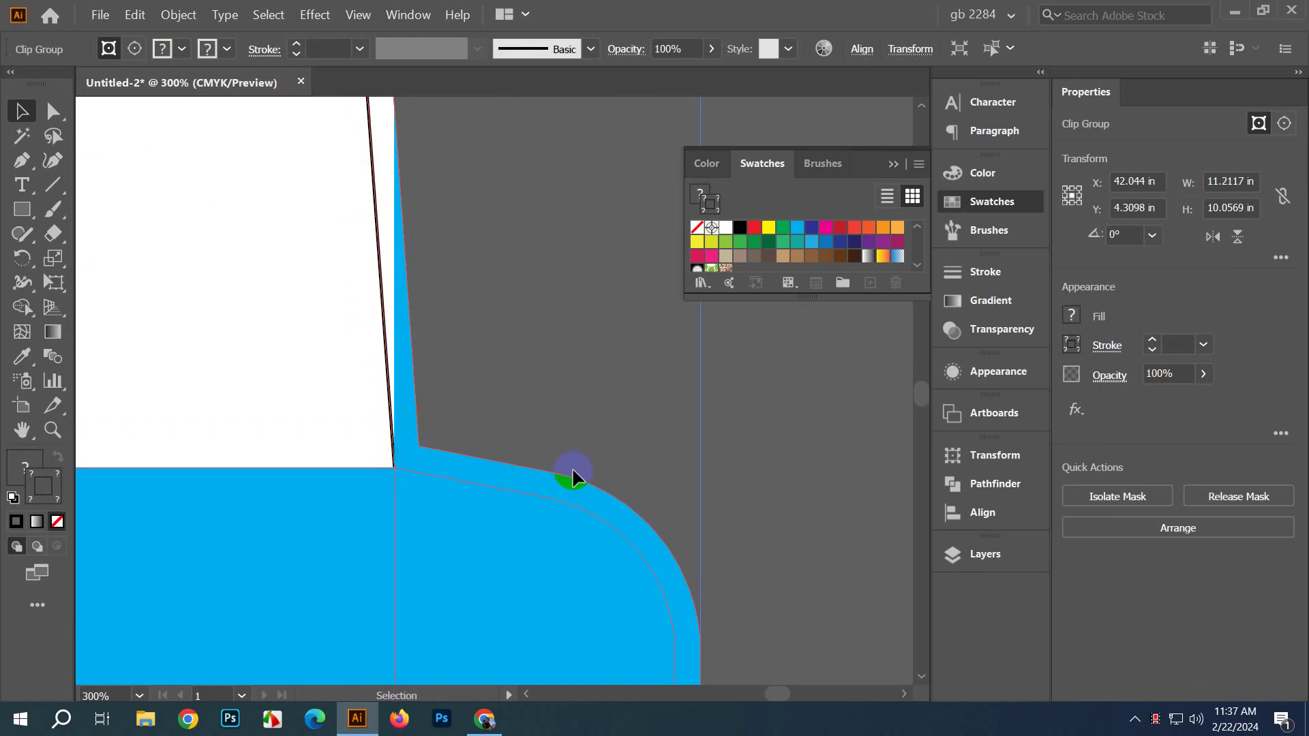
scroll(572, 468, down, 4)
scroll(628, 457, down, 1)
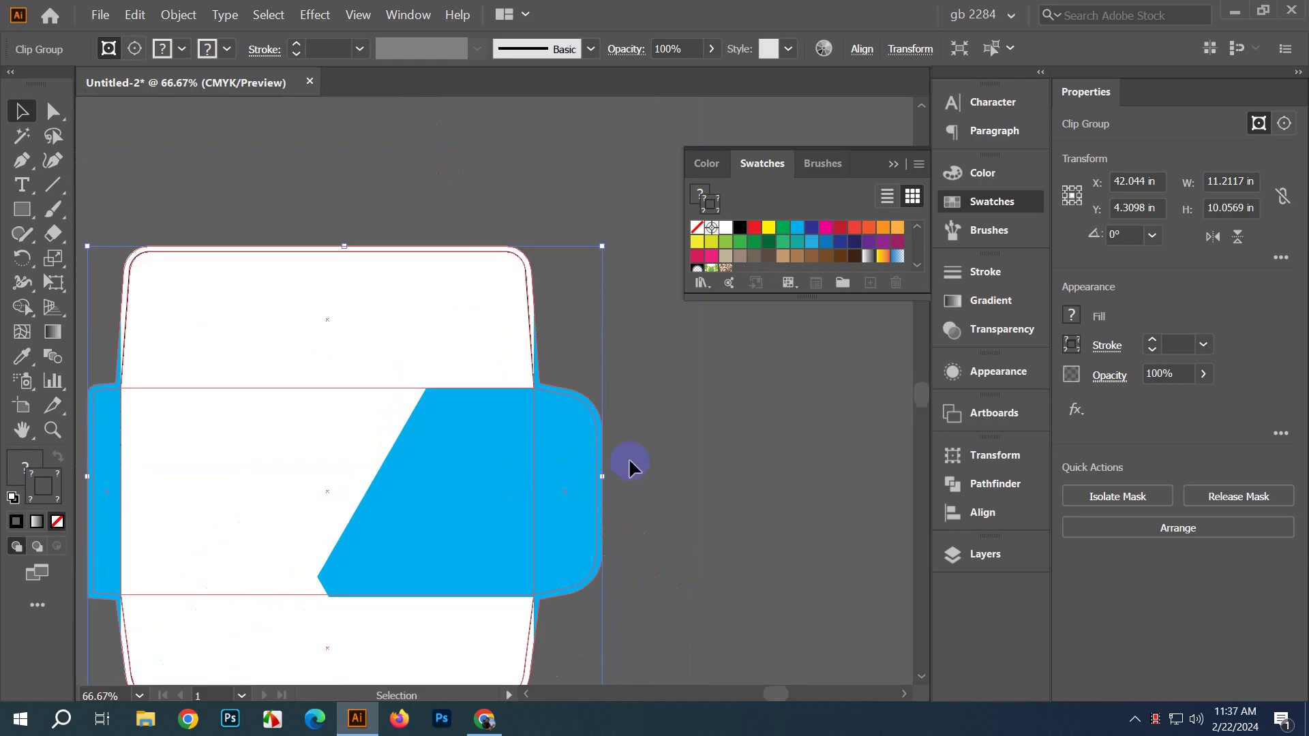
scroll(534, 420, up, 2)
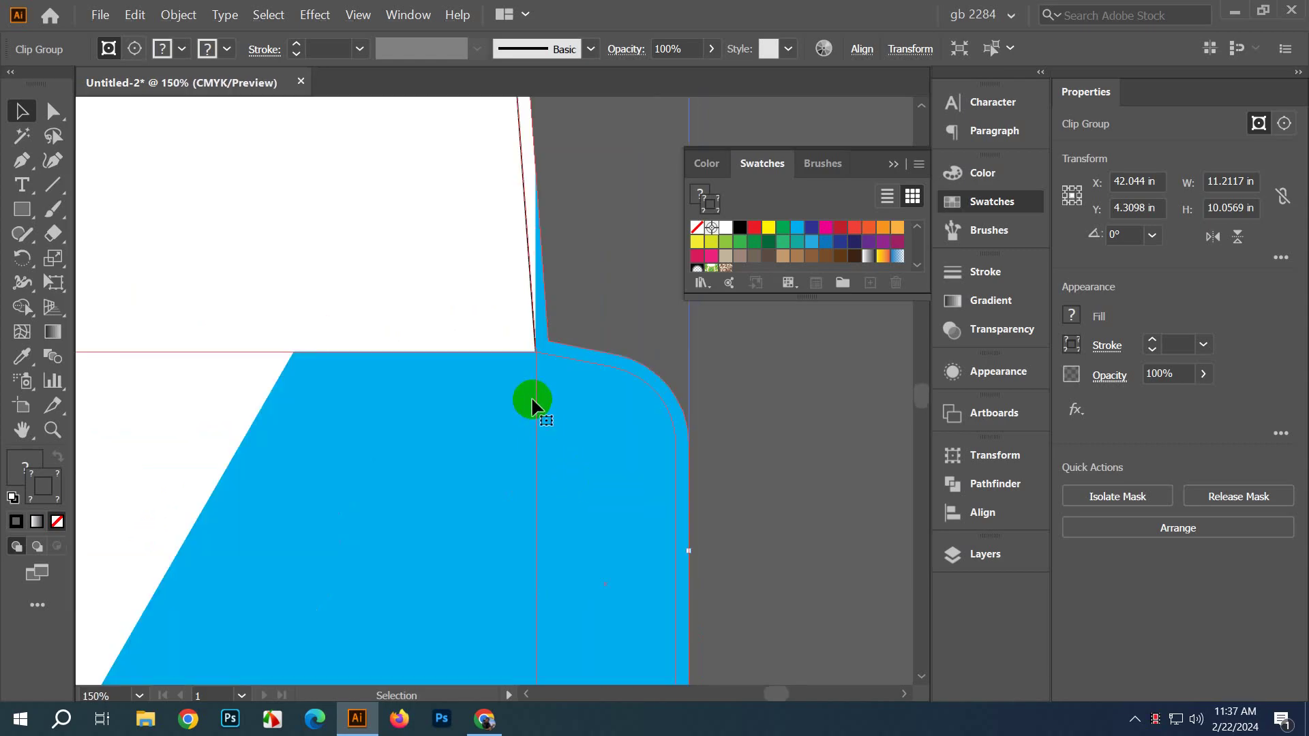
scroll(532, 403, up, 4)
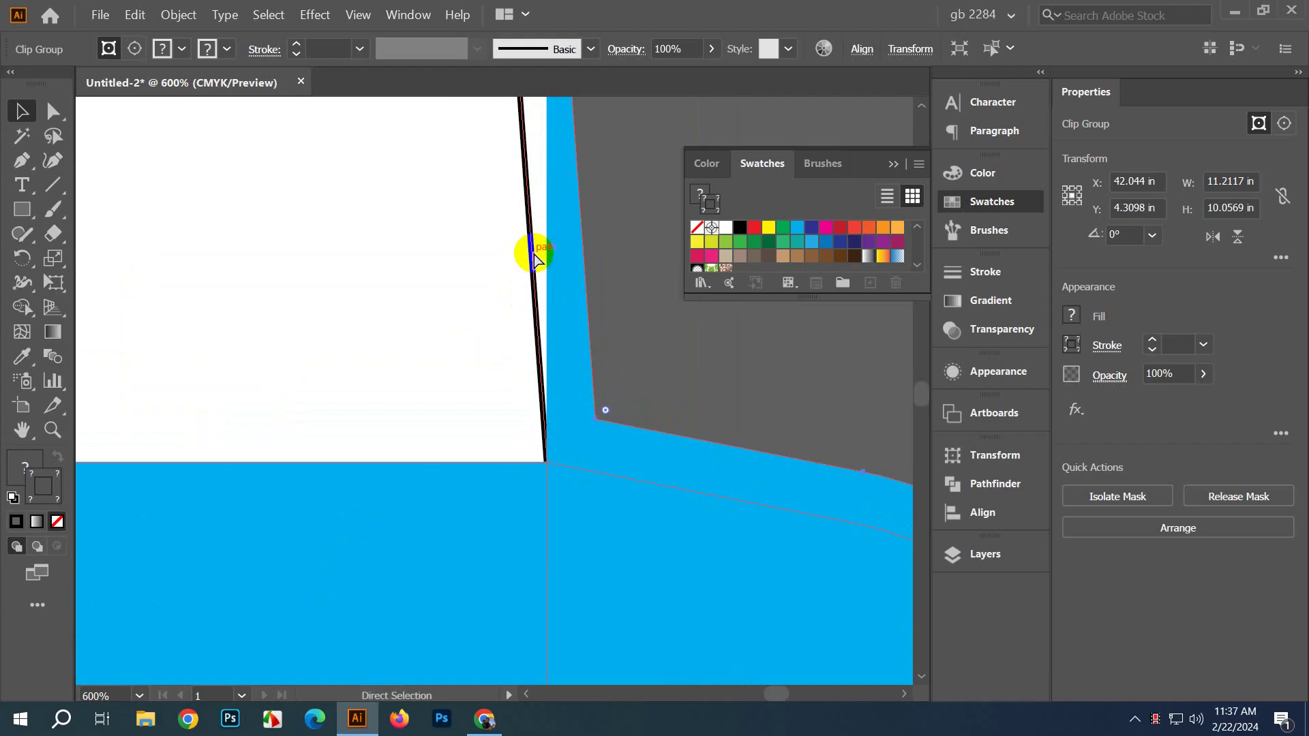
Step: Undo the clipping mask made from the bleed shape and deselect the artwork
shift+click(535, 259)
scroll(479, 322, down, 6)
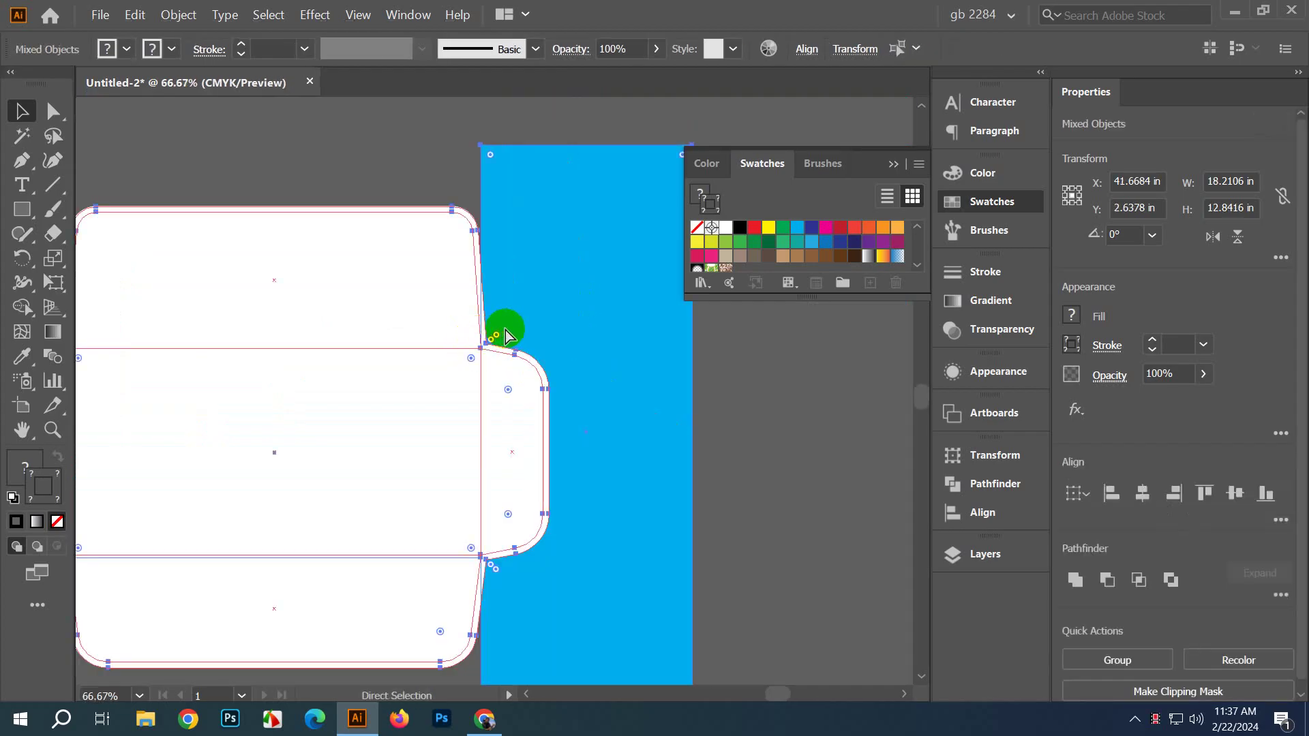
key(ctrl+7)
click(791, 386)
scroll(727, 329, down, 2)
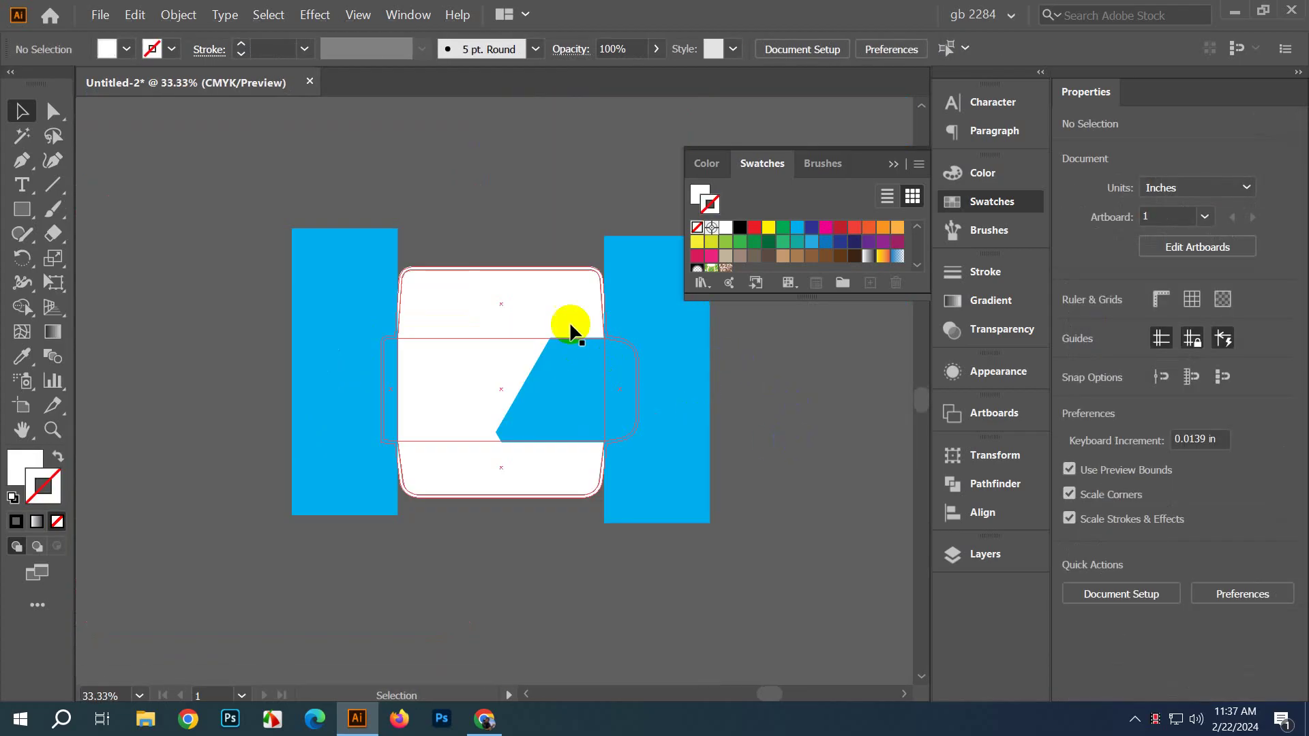
Step: Select the die cut path in the layer stack and duplicate it in place
scroll(535, 297, up, 9)
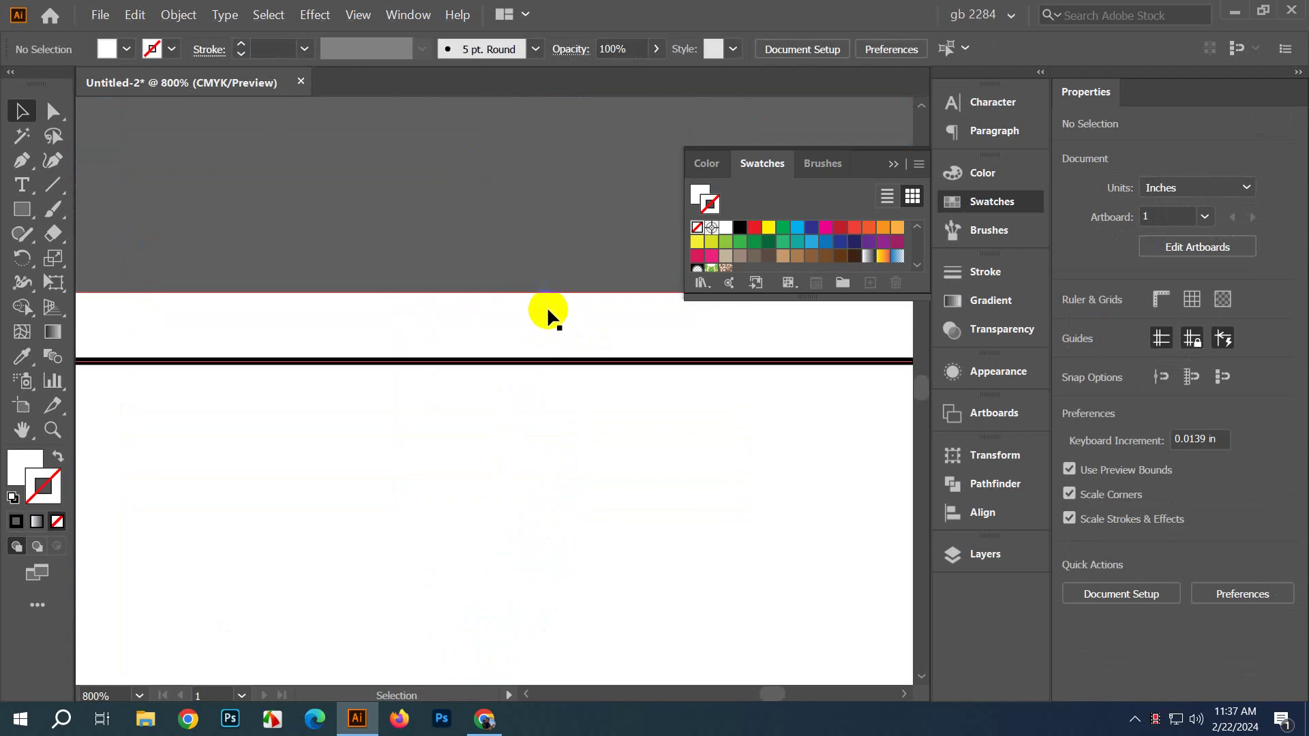
scroll(547, 311, down, 1)
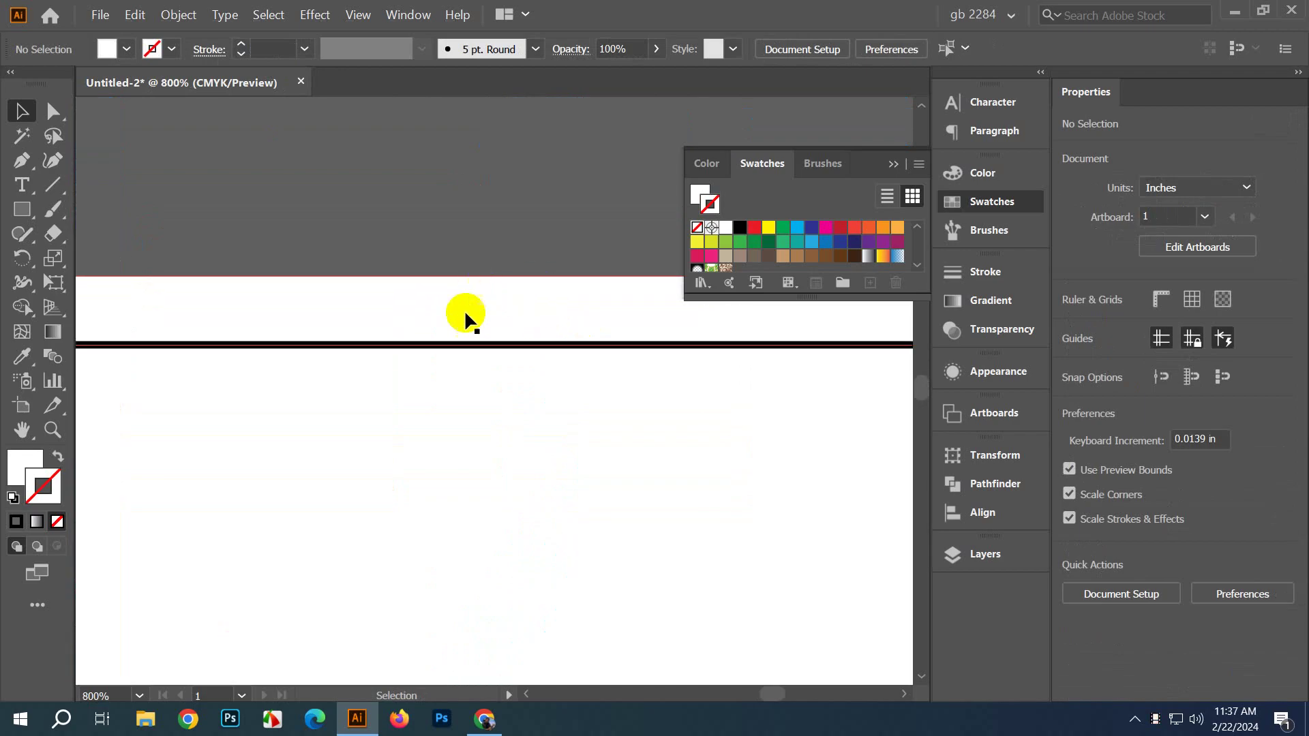
click(519, 345)
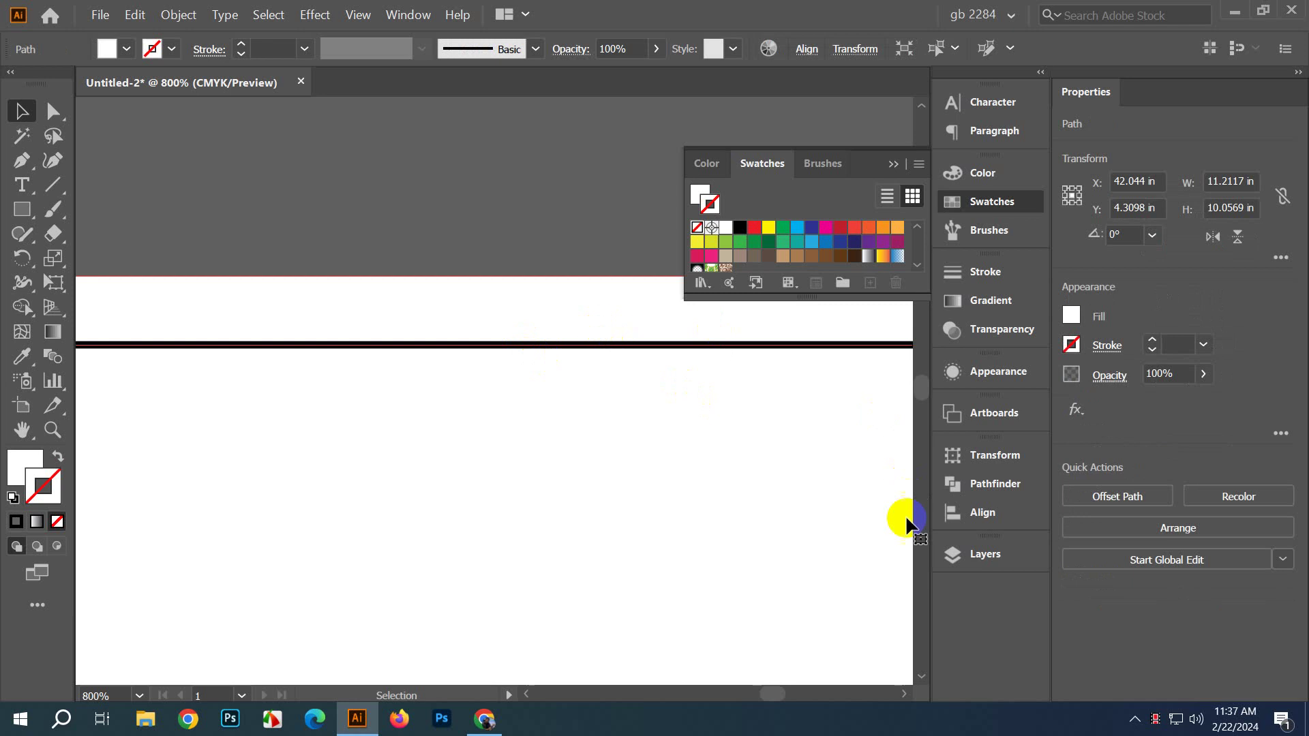
click(975, 554)
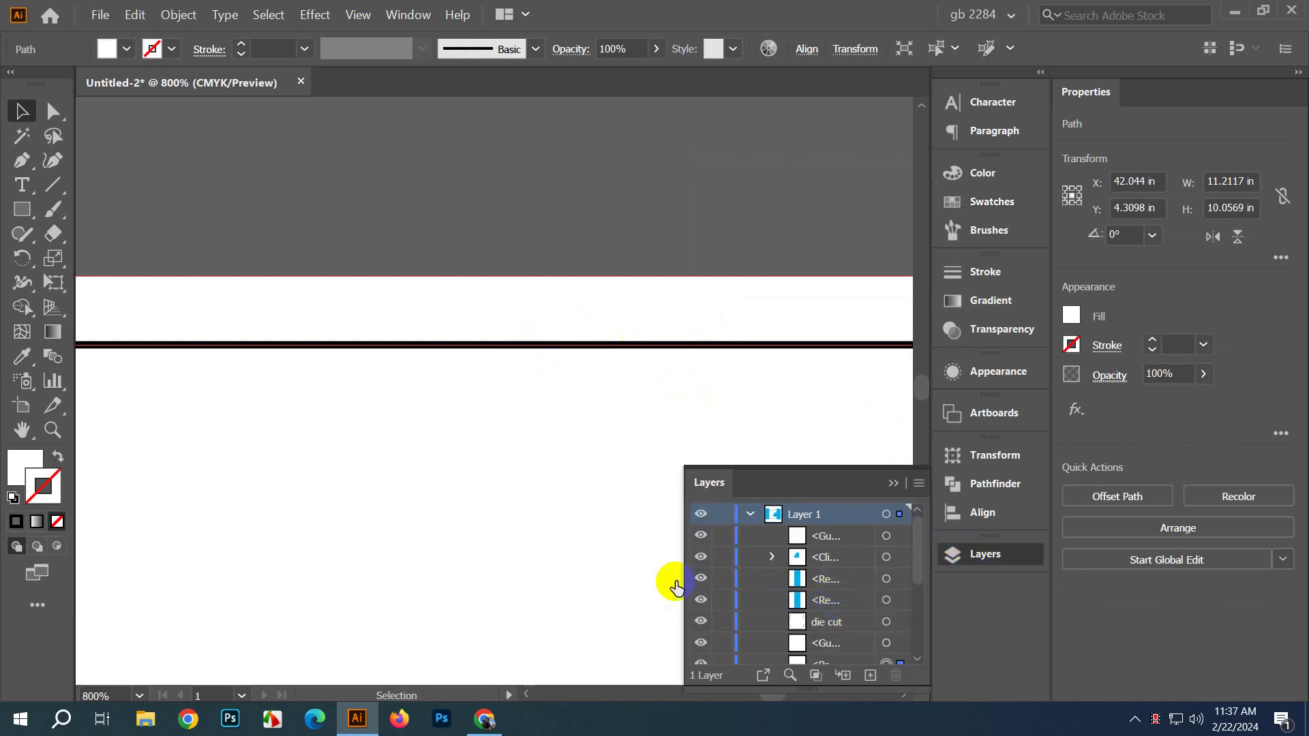
drag(682, 591, 588, 595)
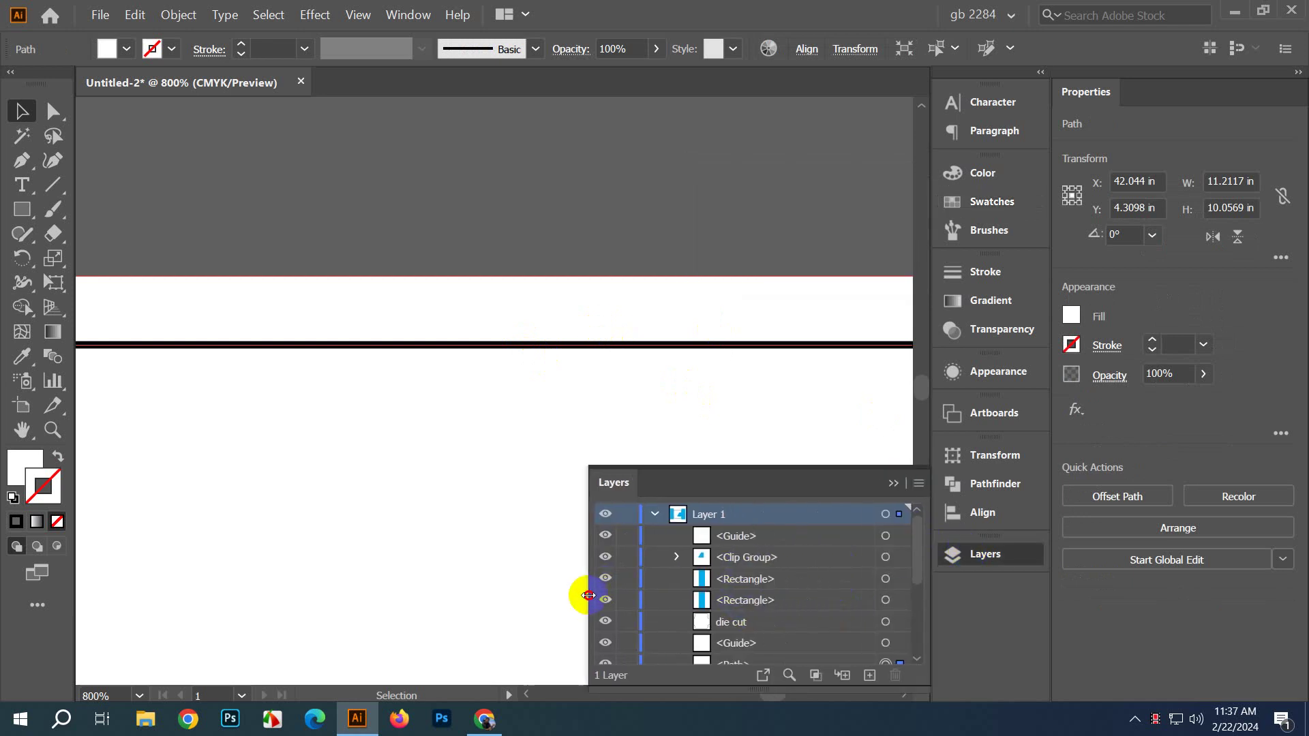
click(852, 621)
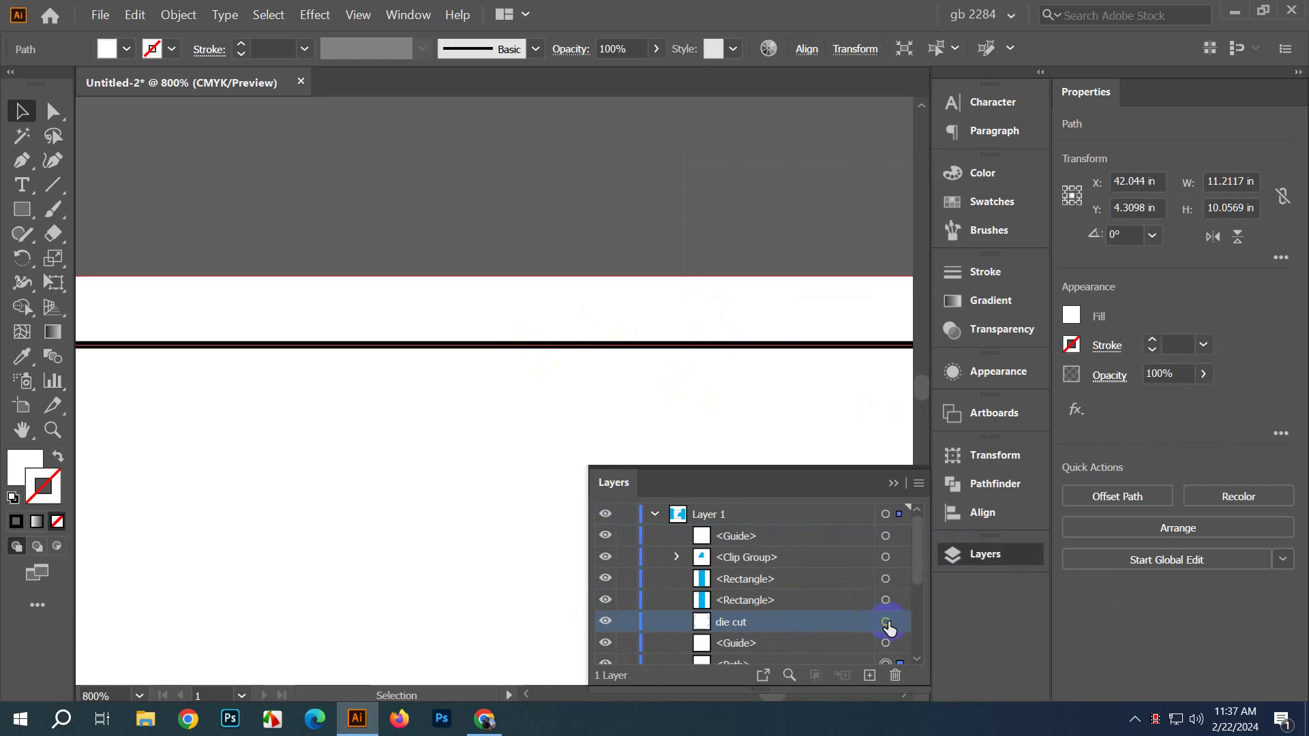
click(886, 622)
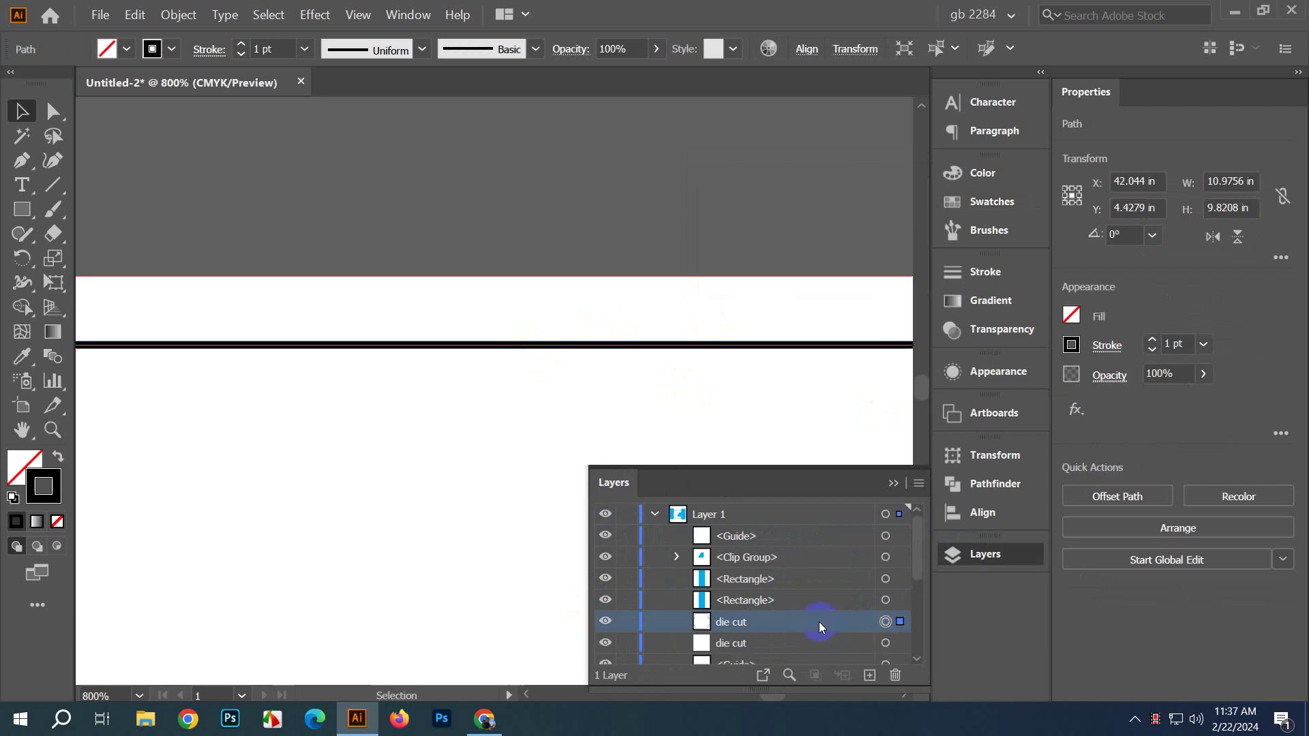
click(893, 483)
Step: Select the duplicated die cut path with all the envelope artwork and make it the clipping mask
key(ctrl+1)
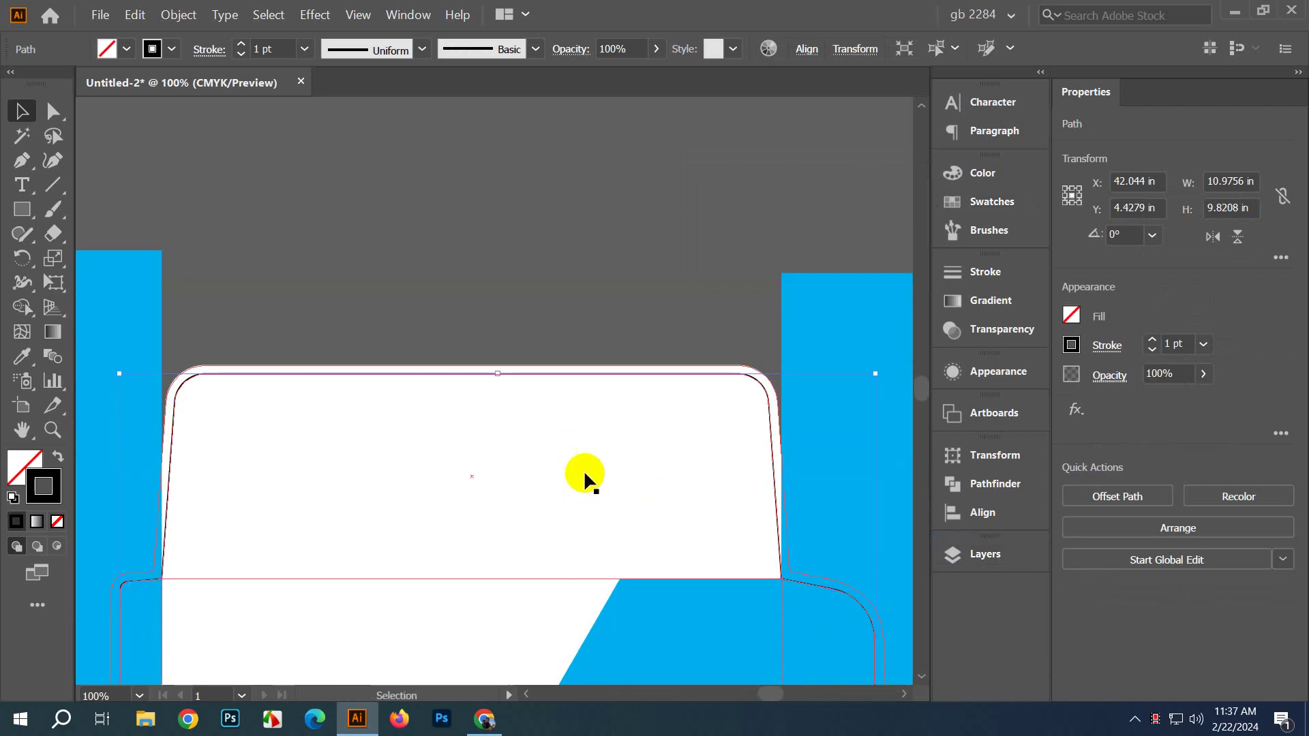
key(ctrl+minus)
key(ctrl+minus)
key(ctrl+minus)
click(424, 342)
drag(399, 428, 234, 584)
key(ctrl+7)
Step: Inside the envelope clip group, shorten the nested hexagon clip group to 4.5 in high at the lower fold line and exit isolation
scroll(545, 542, up, 4)
scroll(546, 424, down, 3)
scroll(542, 438, down, 2)
scroll(518, 470, left, 4)
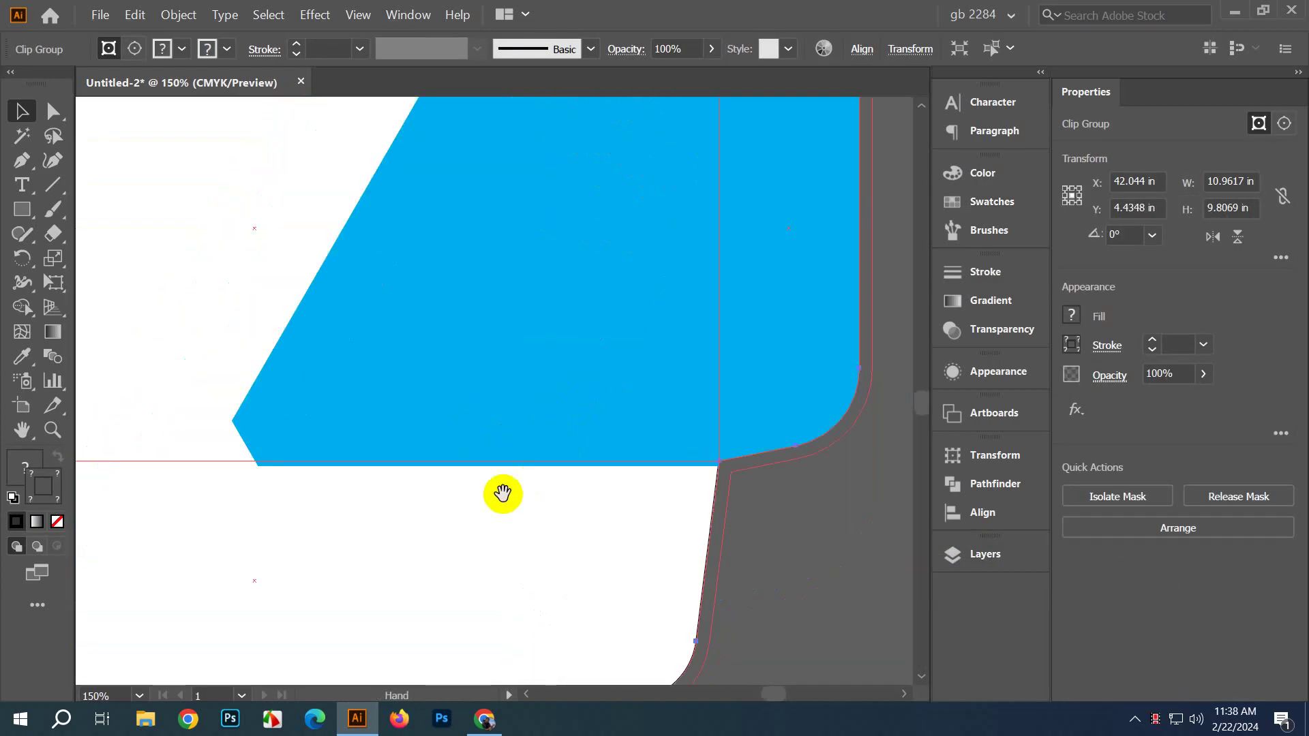
double_click(666, 342)
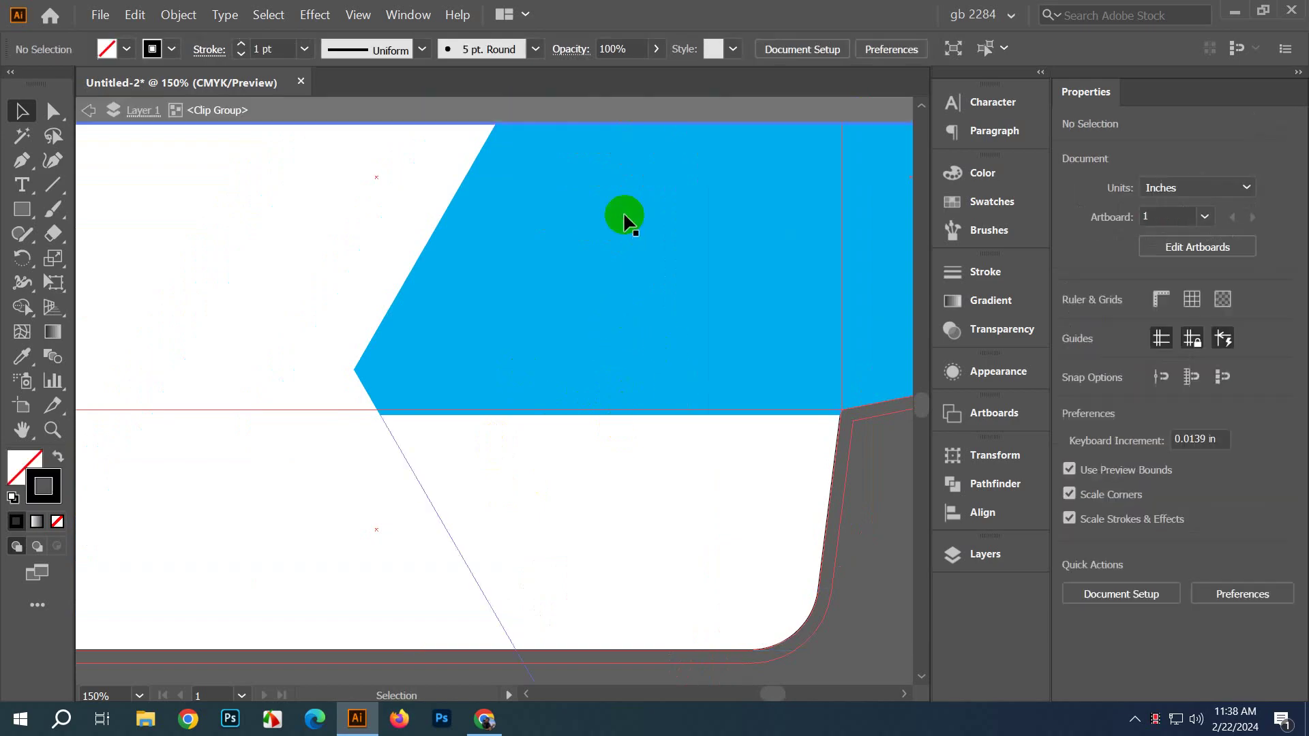
click(643, 273)
drag(377, 414, 377, 412)
scroll(450, 498, down, 2)
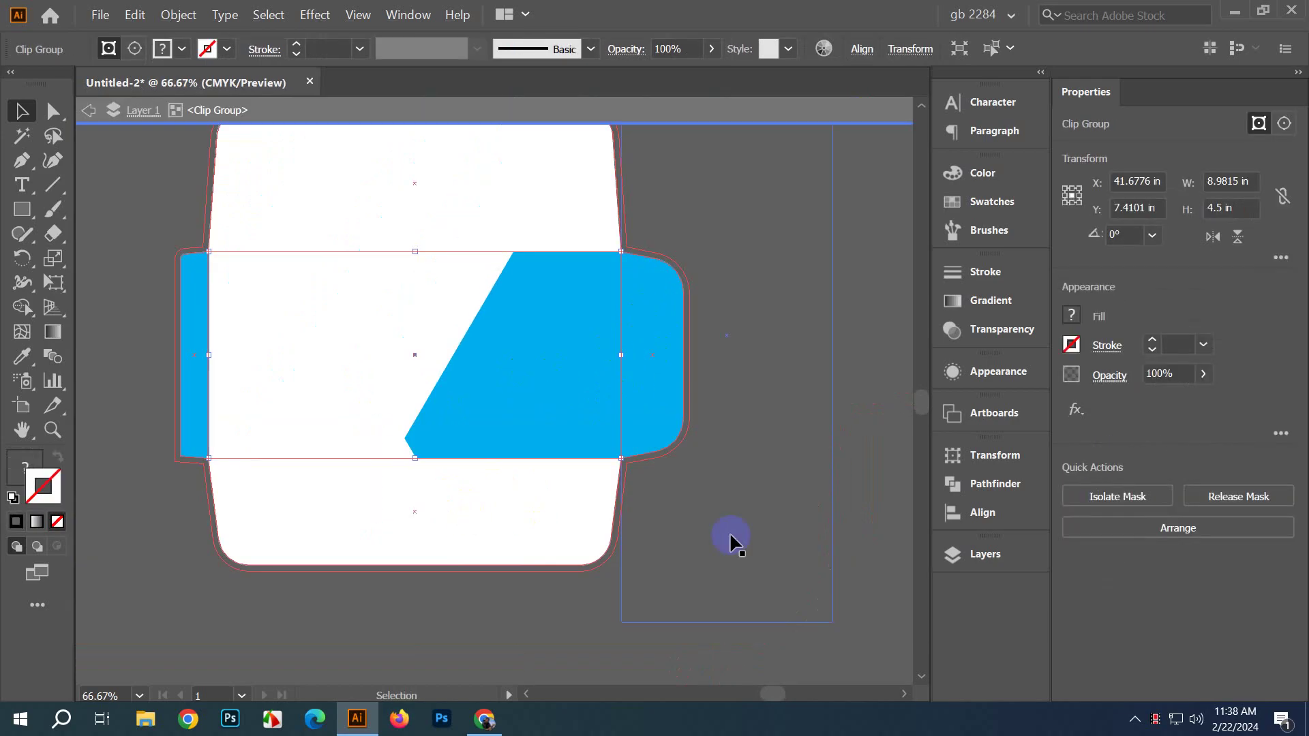
click(736, 541)
scroll(739, 540, down, 1)
drag(149, 572, 149, 572)
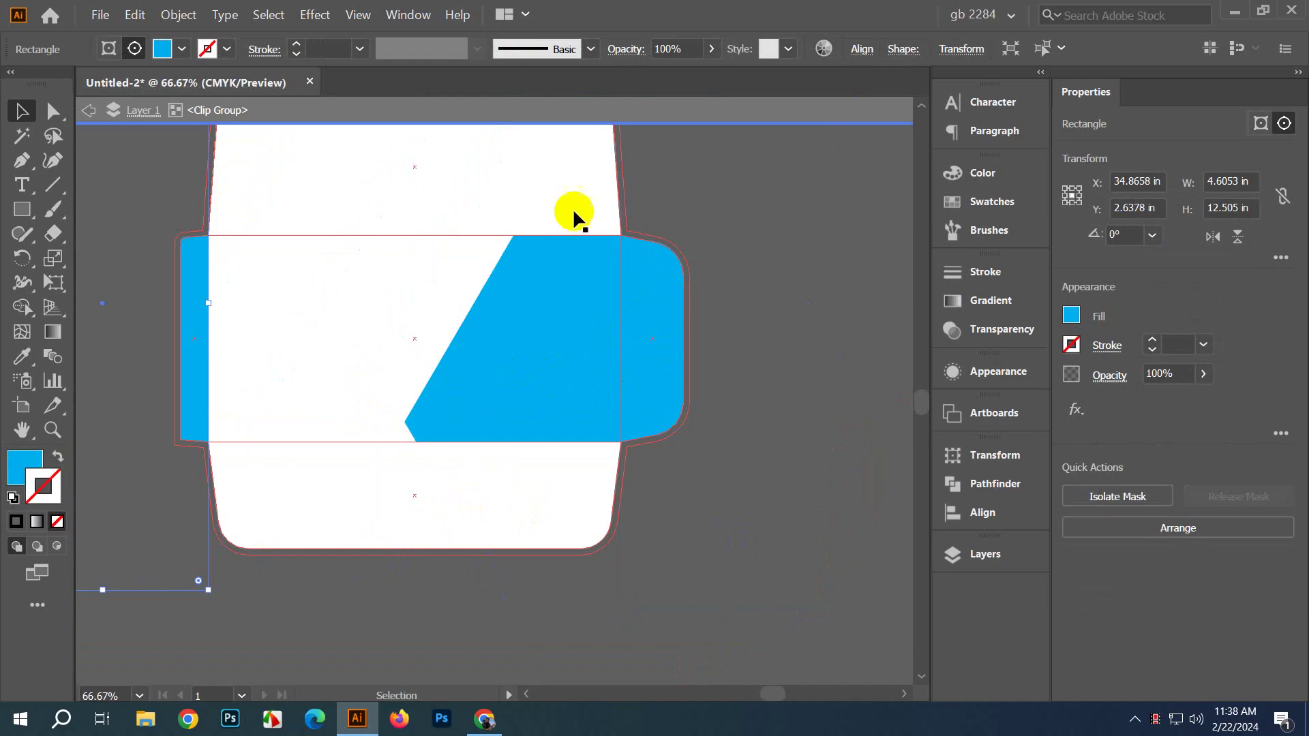
click(591, 112)
Step: Move the clipped envelope off the dieline guides onto an empty area of the canvas
scroll(639, 247, down, 4)
drag(555, 322, 343, 441)
scroll(389, 538, up, 2)
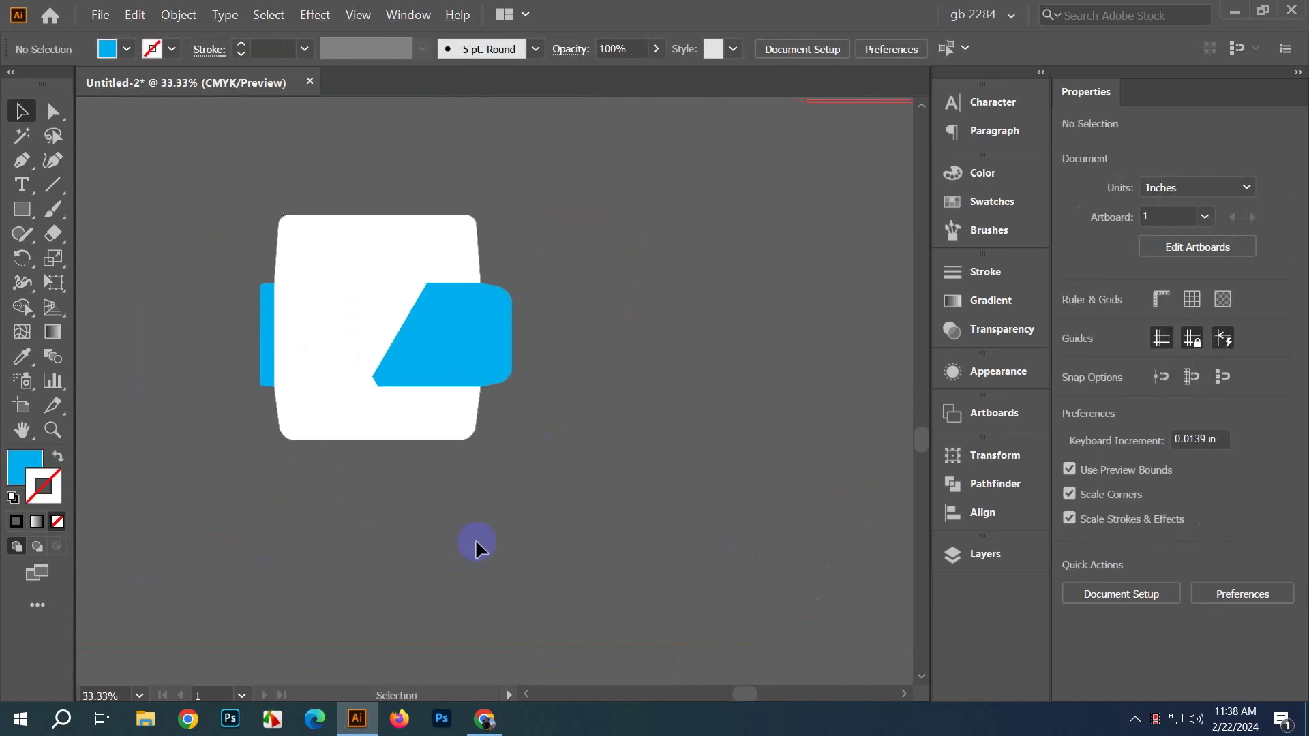
Step: Draw a cyan rectangle about 9 by 0.62 in directly below the central panel's lower fold line, spanning its full width
scroll(477, 545, up, 2)
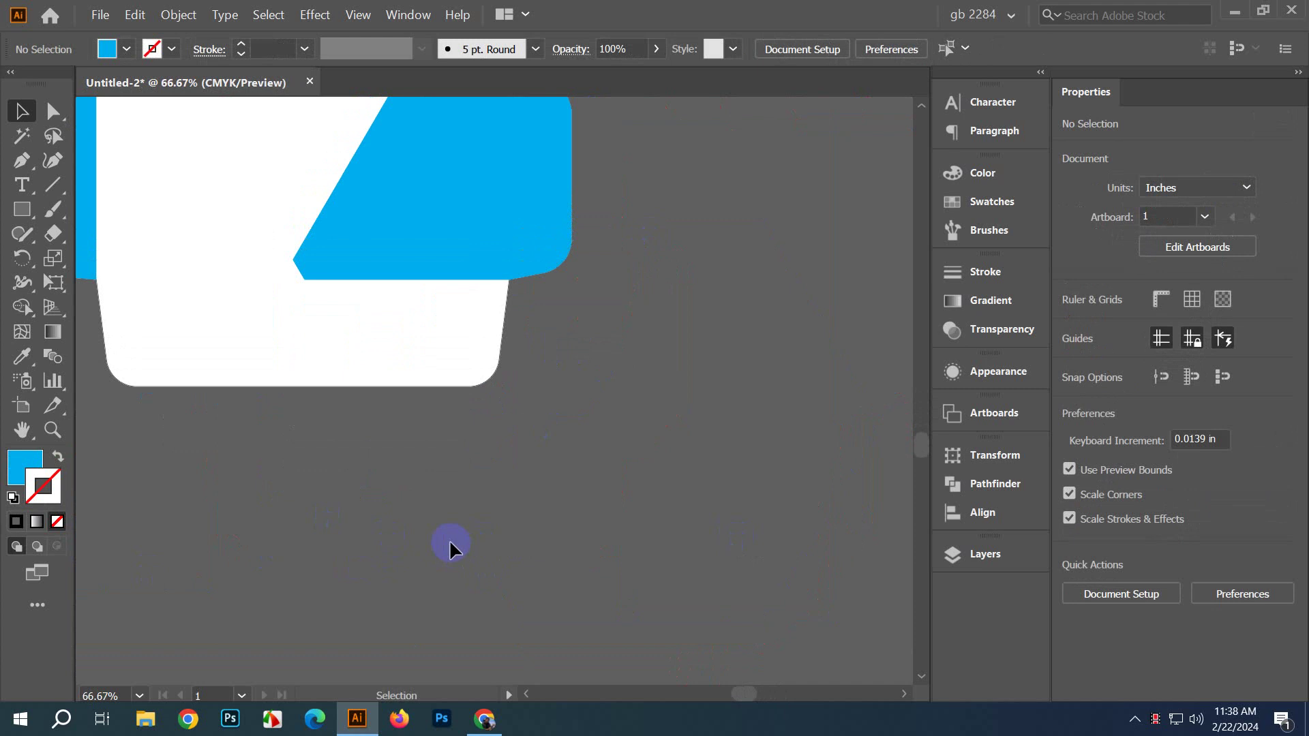
drag(412, 517, 791, 470)
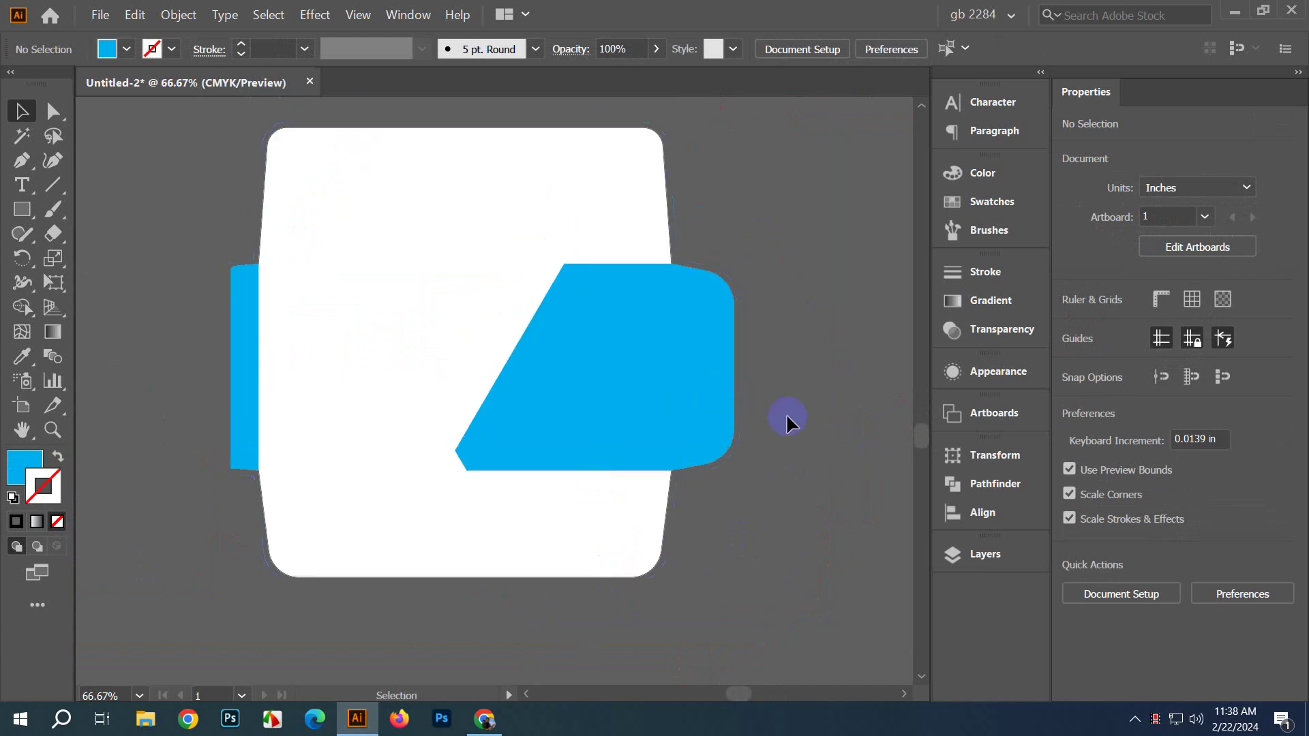
drag(788, 419, 717, 432)
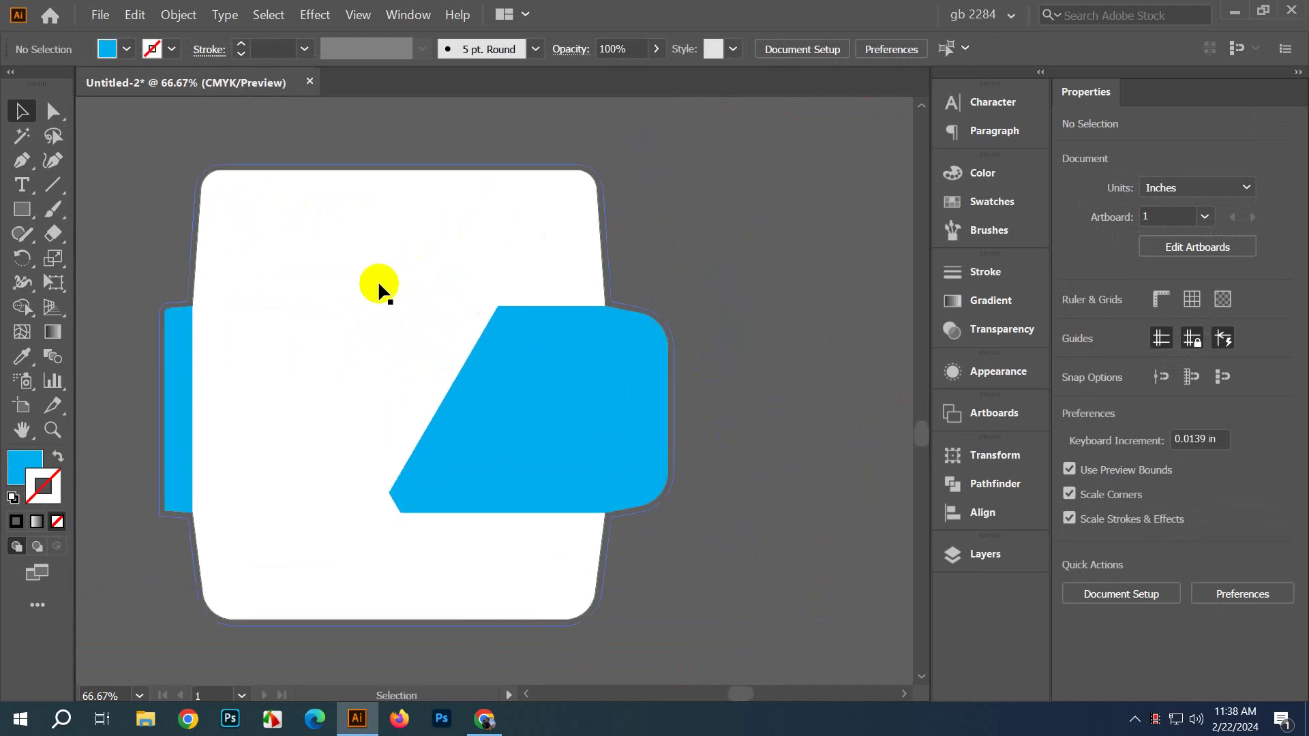
scroll(402, 287, down, 1)
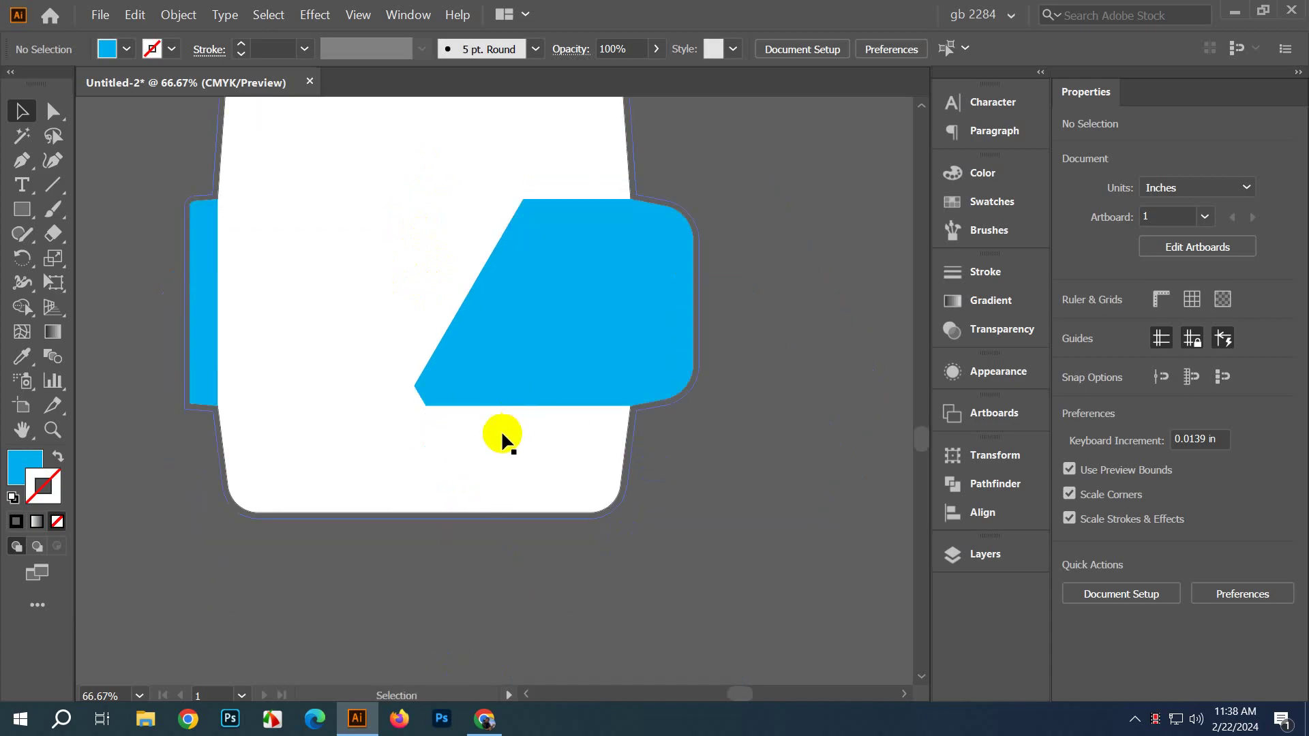
click(31, 210)
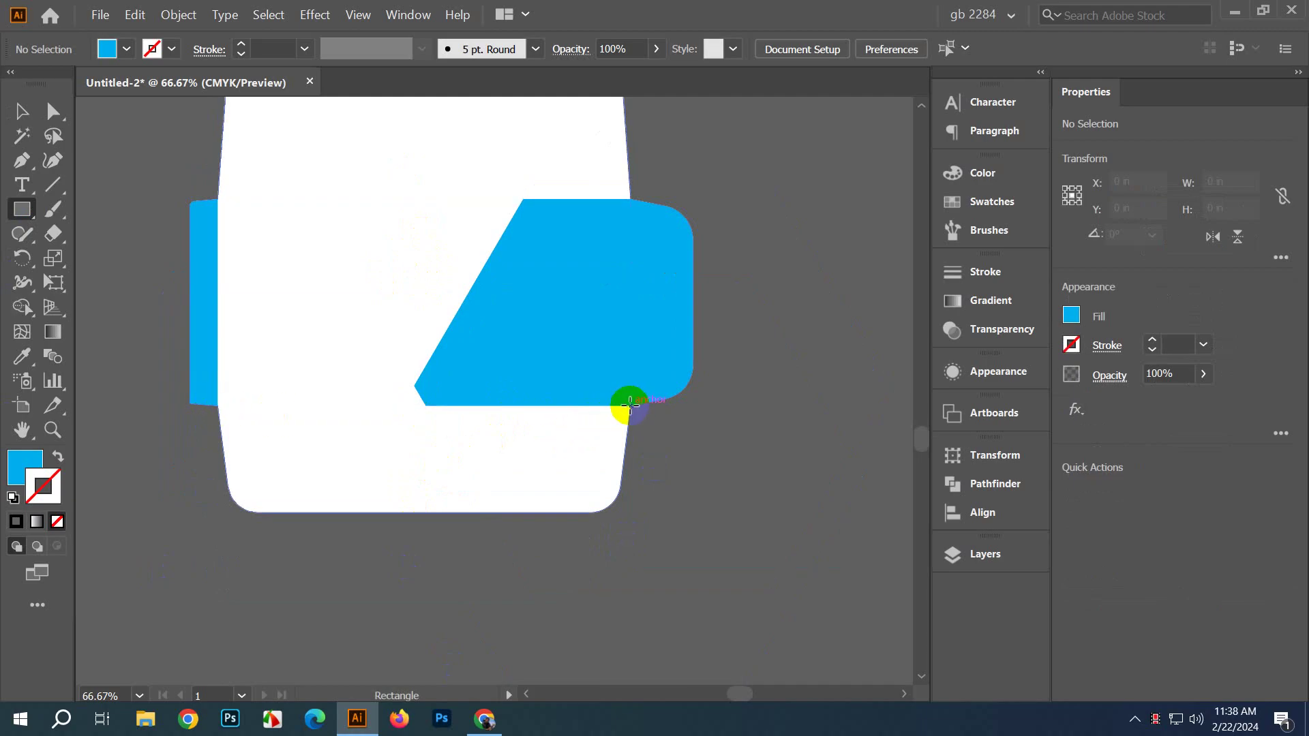
drag(630, 406, 218, 434)
click(21, 110)
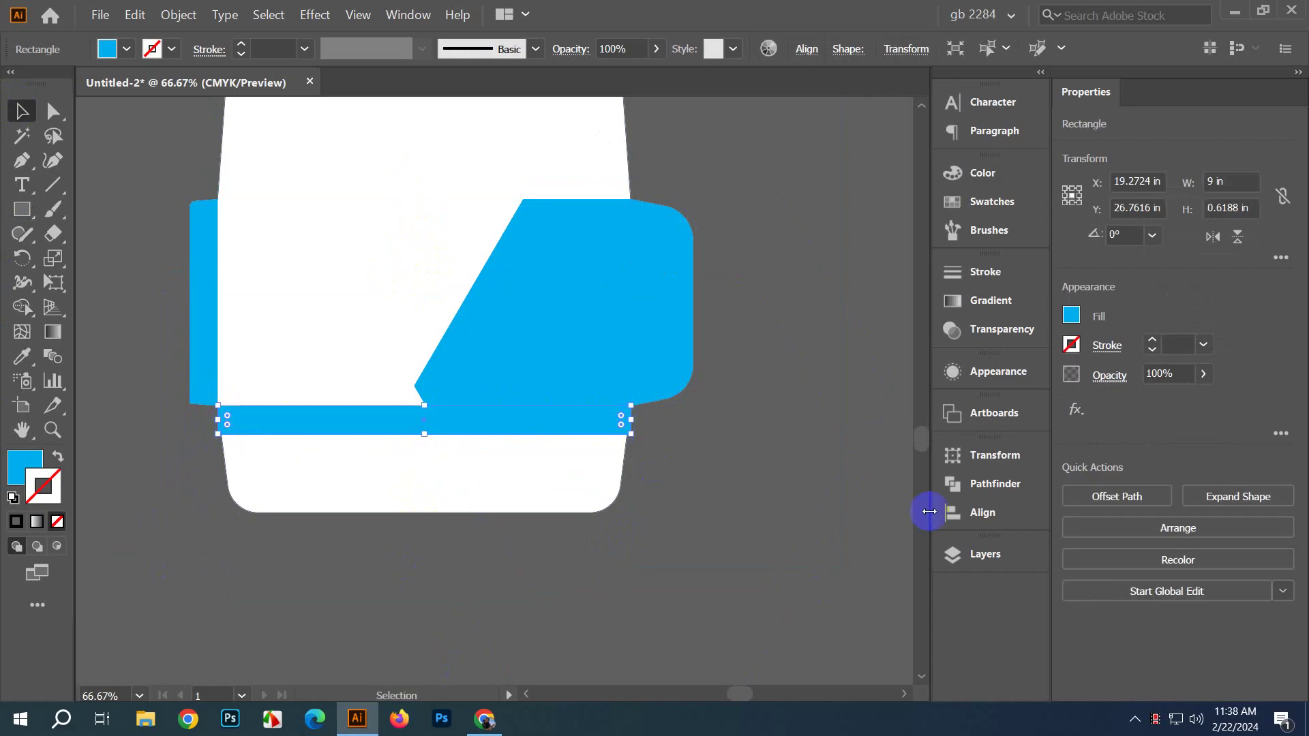
Step: Try a reversed linear gradient on the new rectangle's stroke and set the stroke back to none
click(985, 330)
click(968, 302)
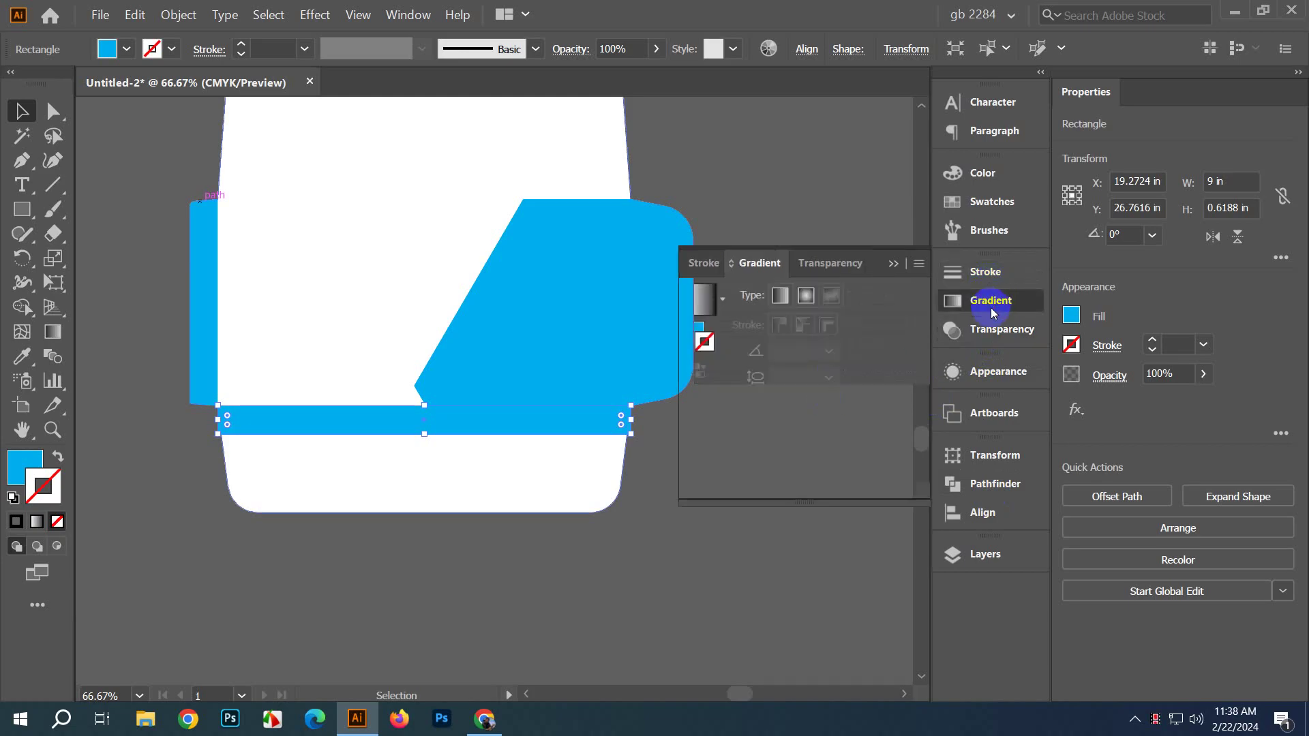
click(799, 417)
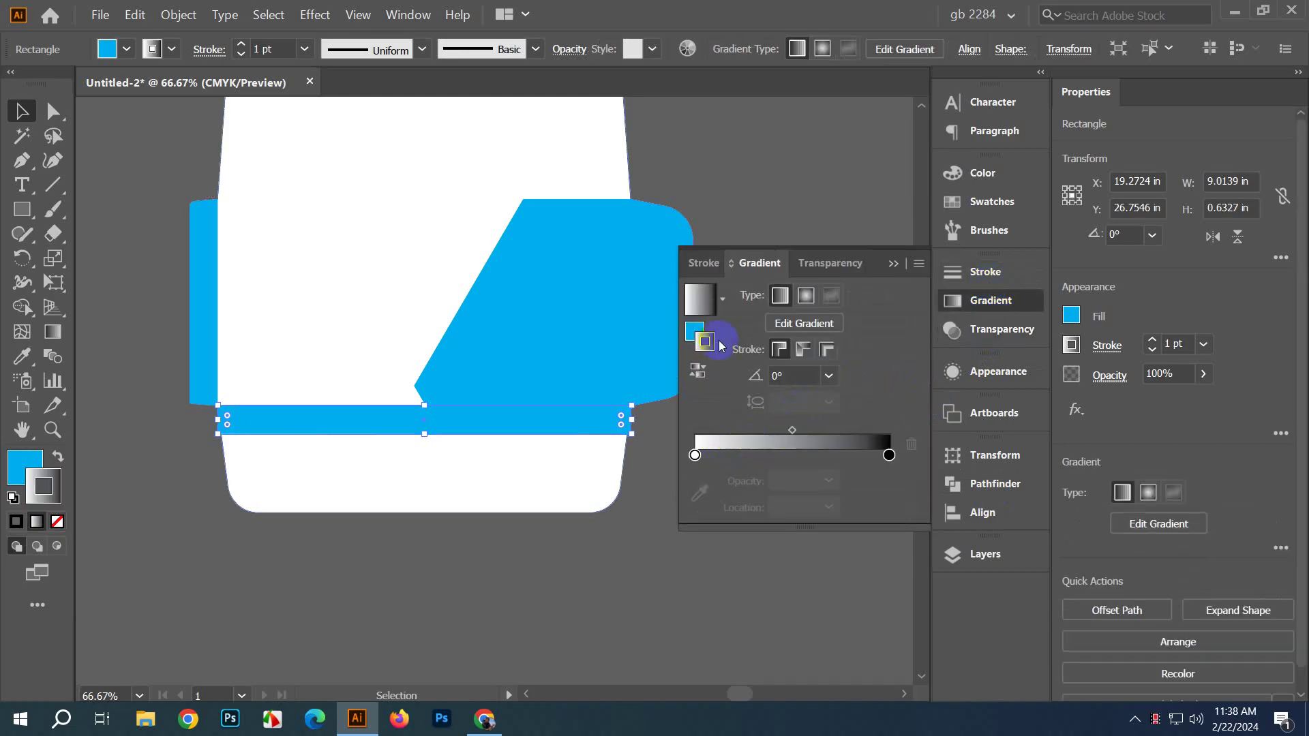
click(709, 365)
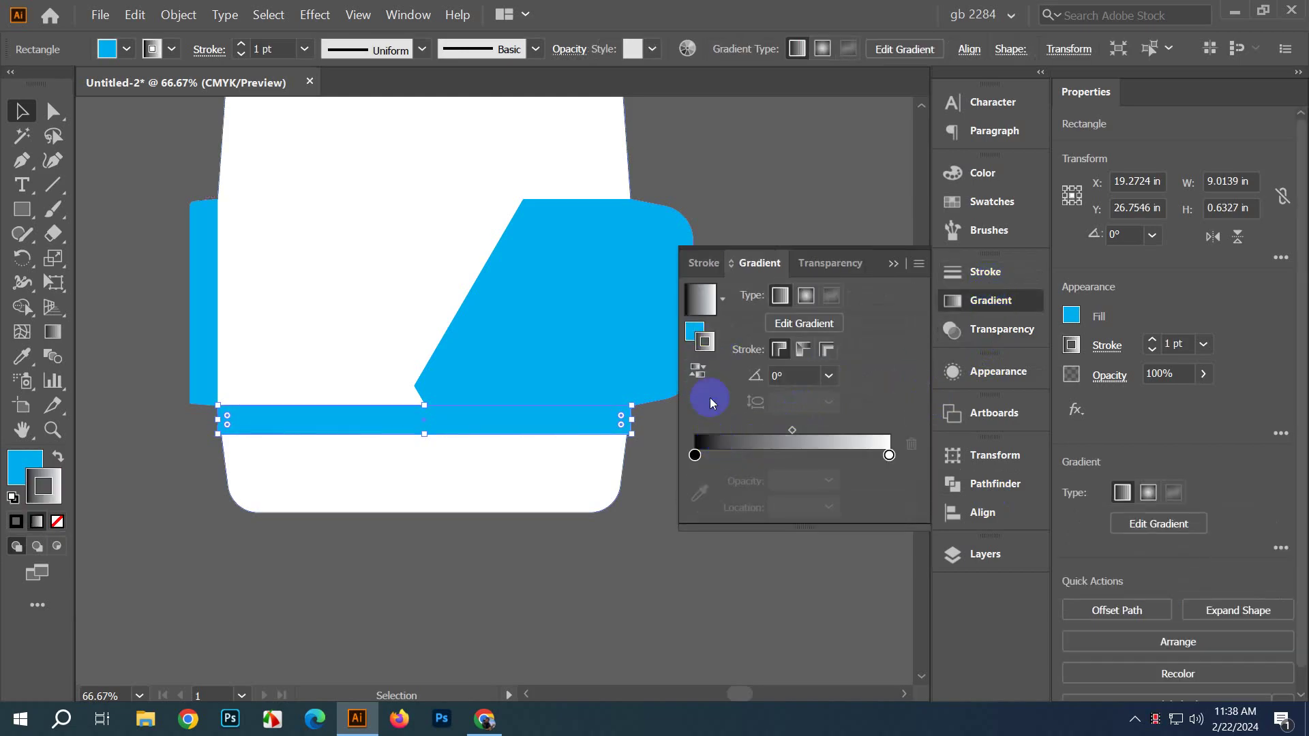
key(ctrl+z)
click(35, 546)
click(58, 522)
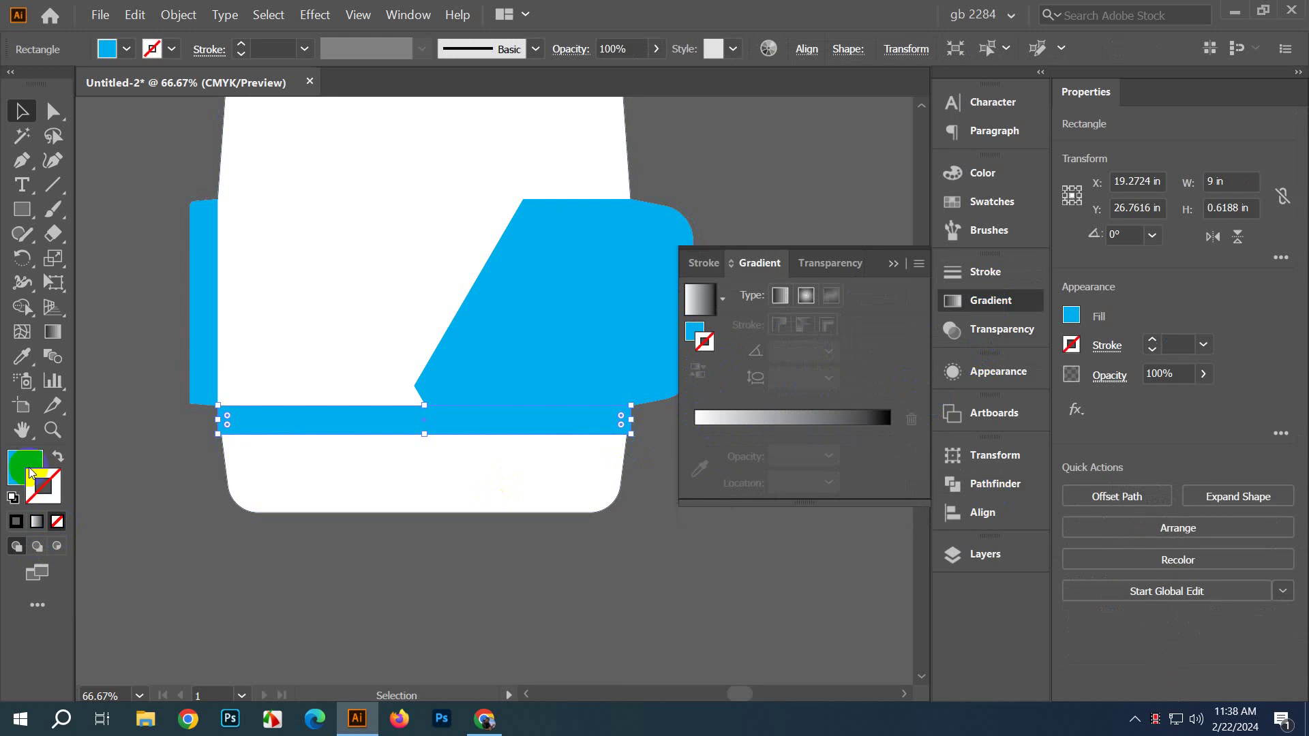
Step: Fill the rectangle below the lower fold line with a linear gradient at -90° and reverse it so black meets the fold
click(28, 465)
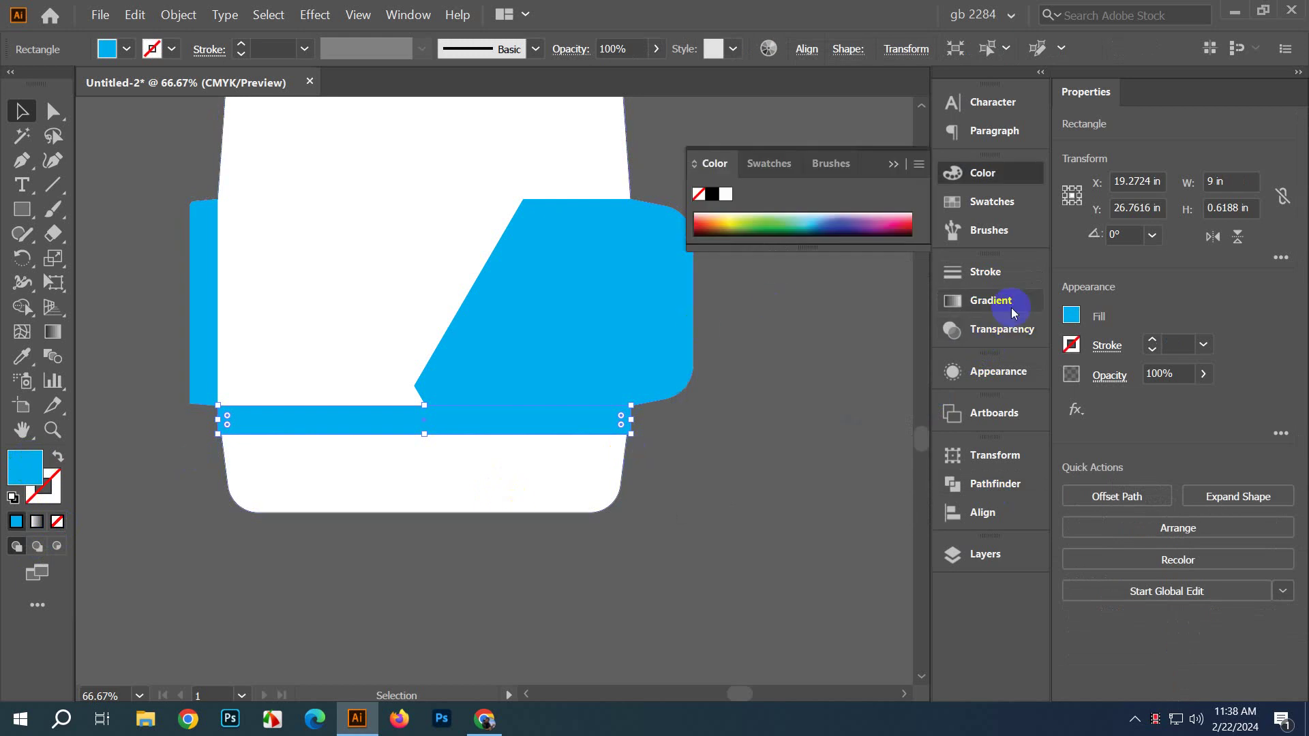
click(992, 300)
click(782, 418)
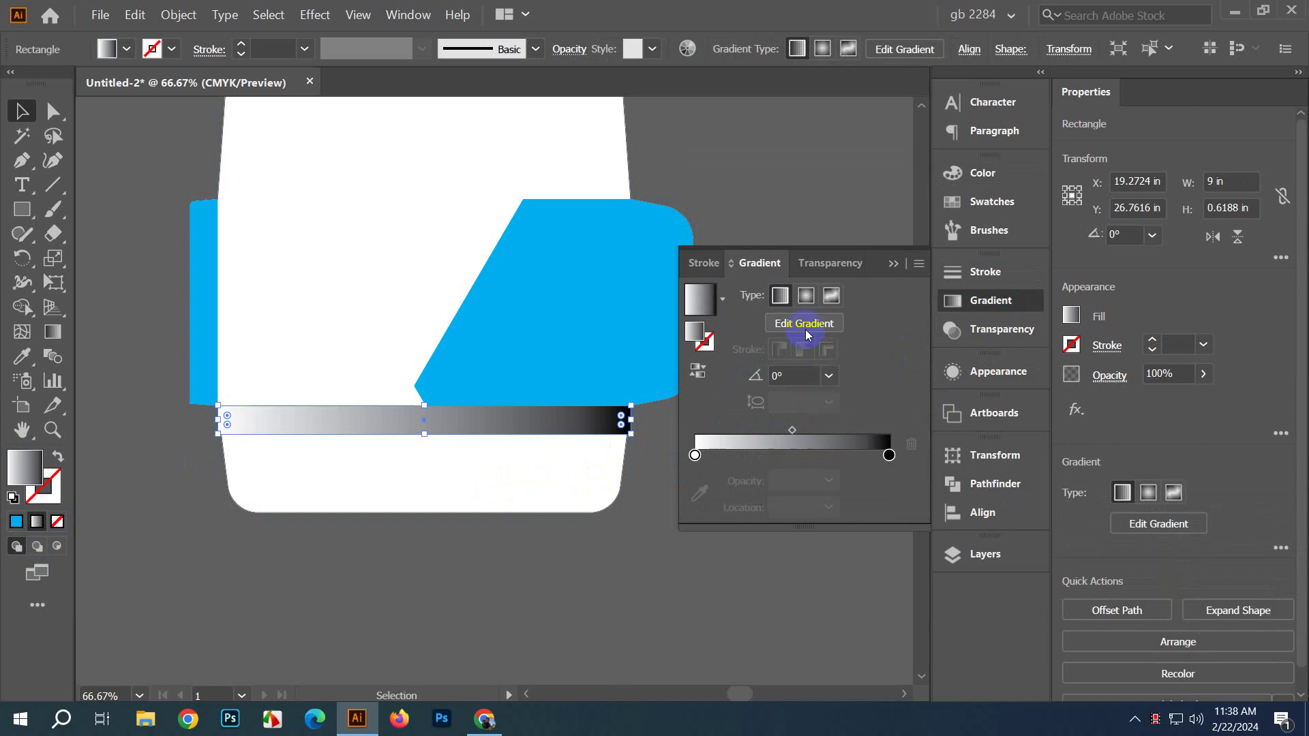
click(829, 375)
click(848, 298)
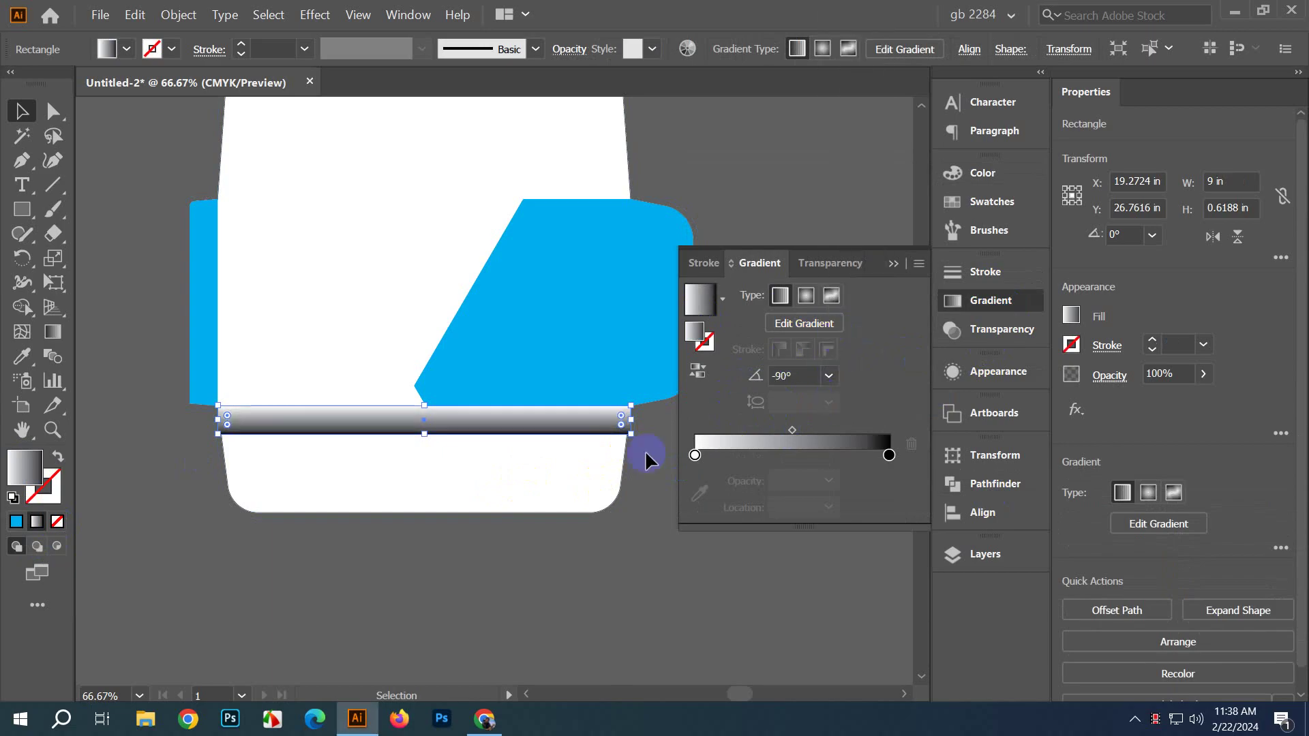
click(697, 372)
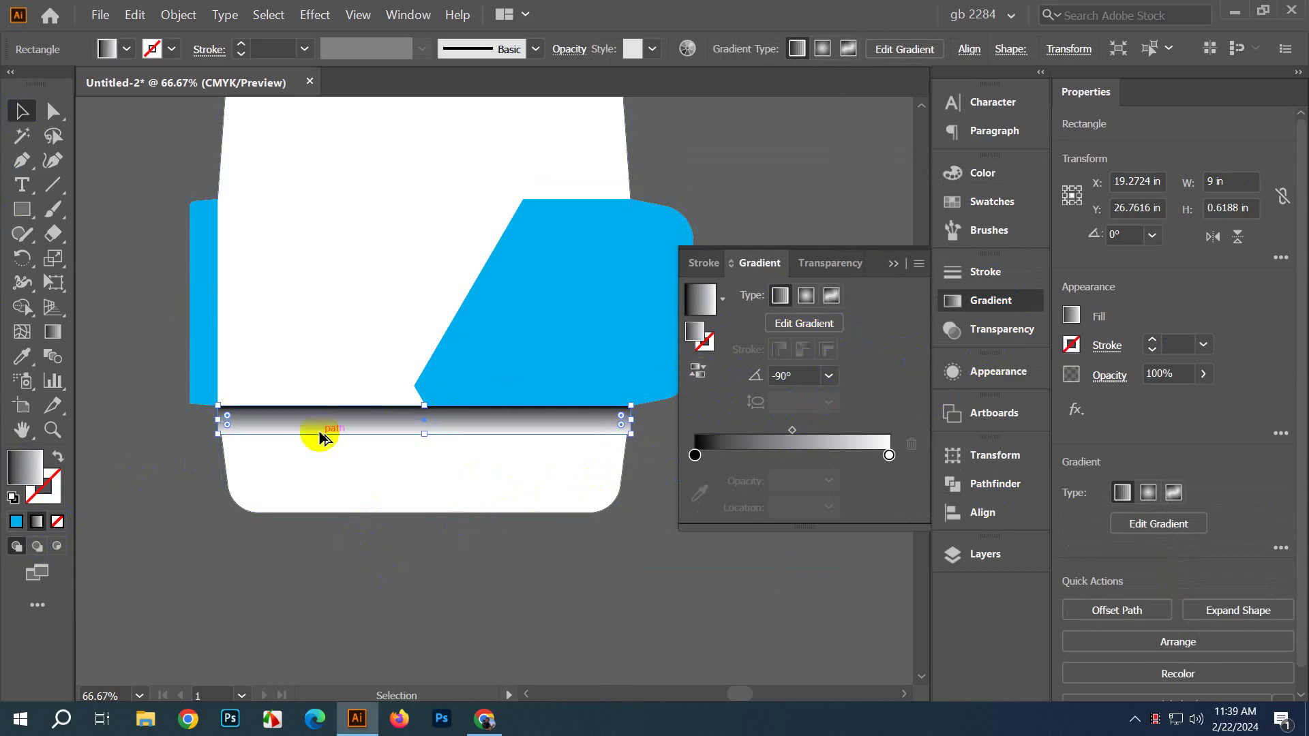
scroll(317, 432, up, 1)
scroll(392, 441, up, 1)
click(893, 266)
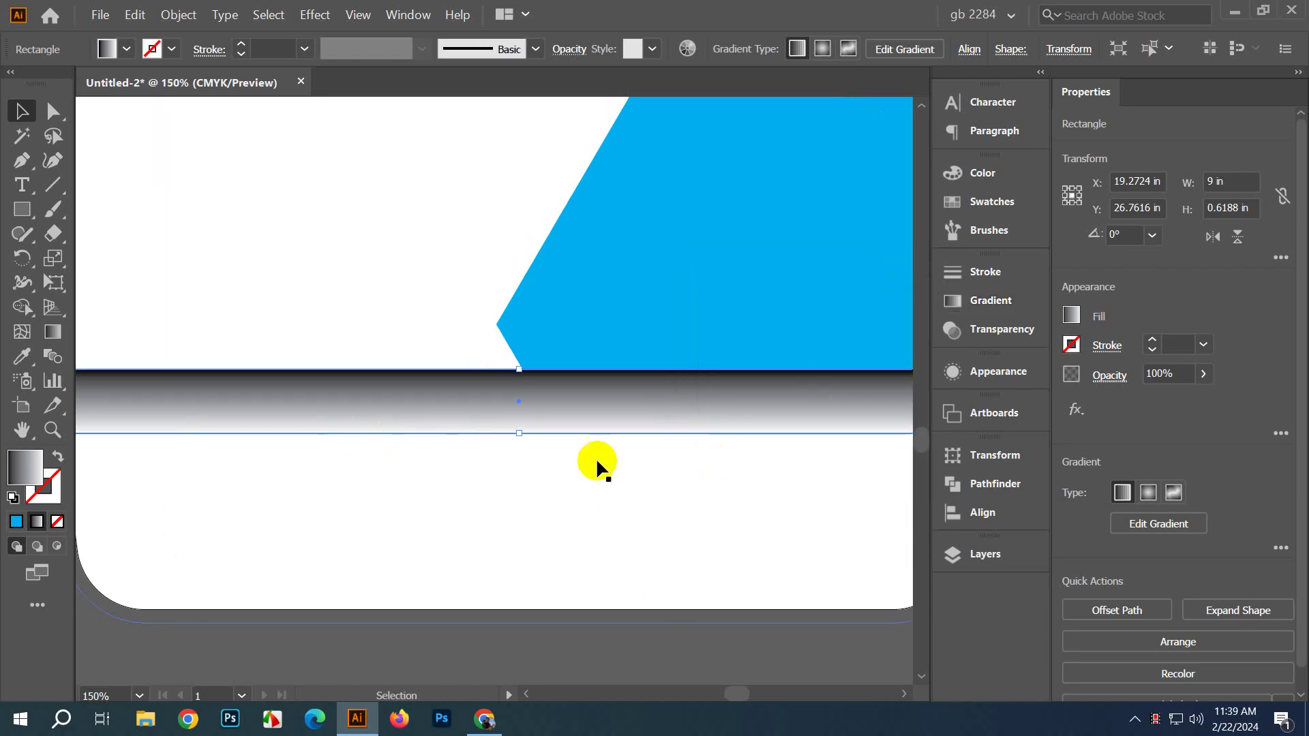
Step: Set the gradient's black stop to 20% opacity and shift the gradient midpoint closer to the fold line
click(53, 332)
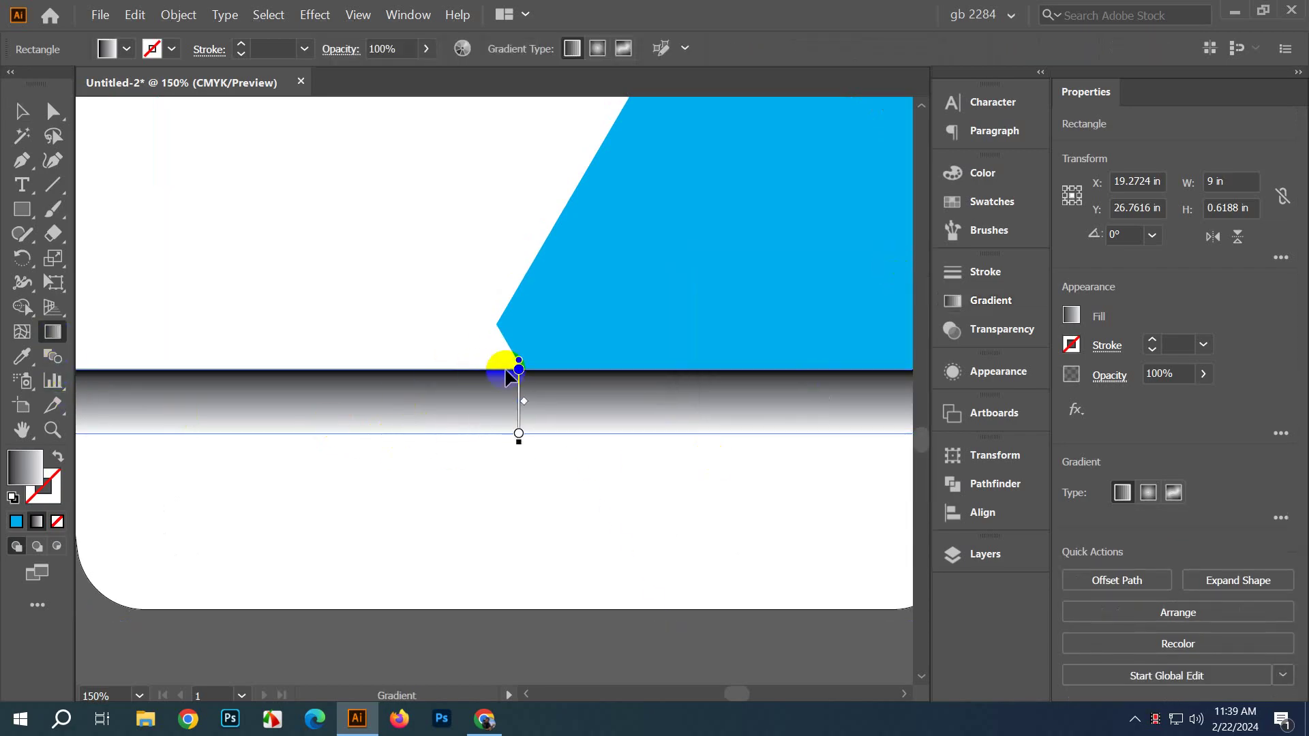
double_click(519, 369)
click(374, 407)
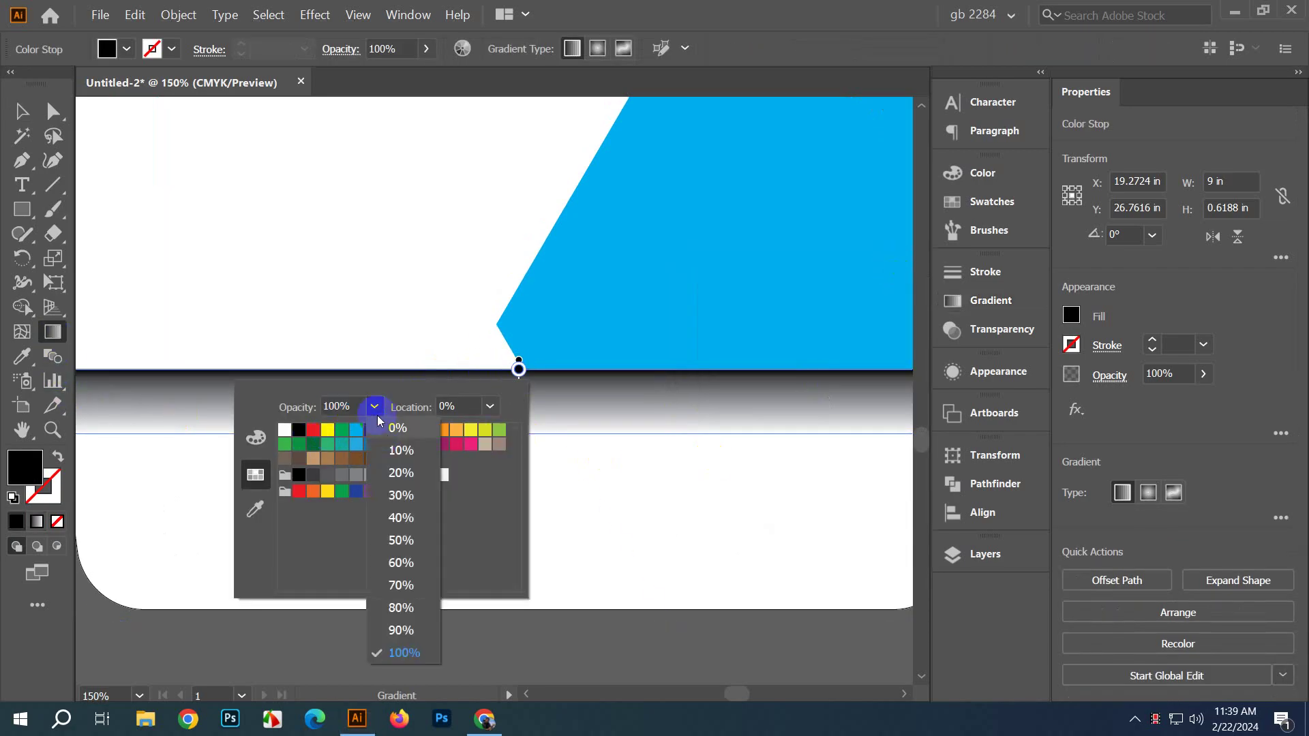
click(407, 476)
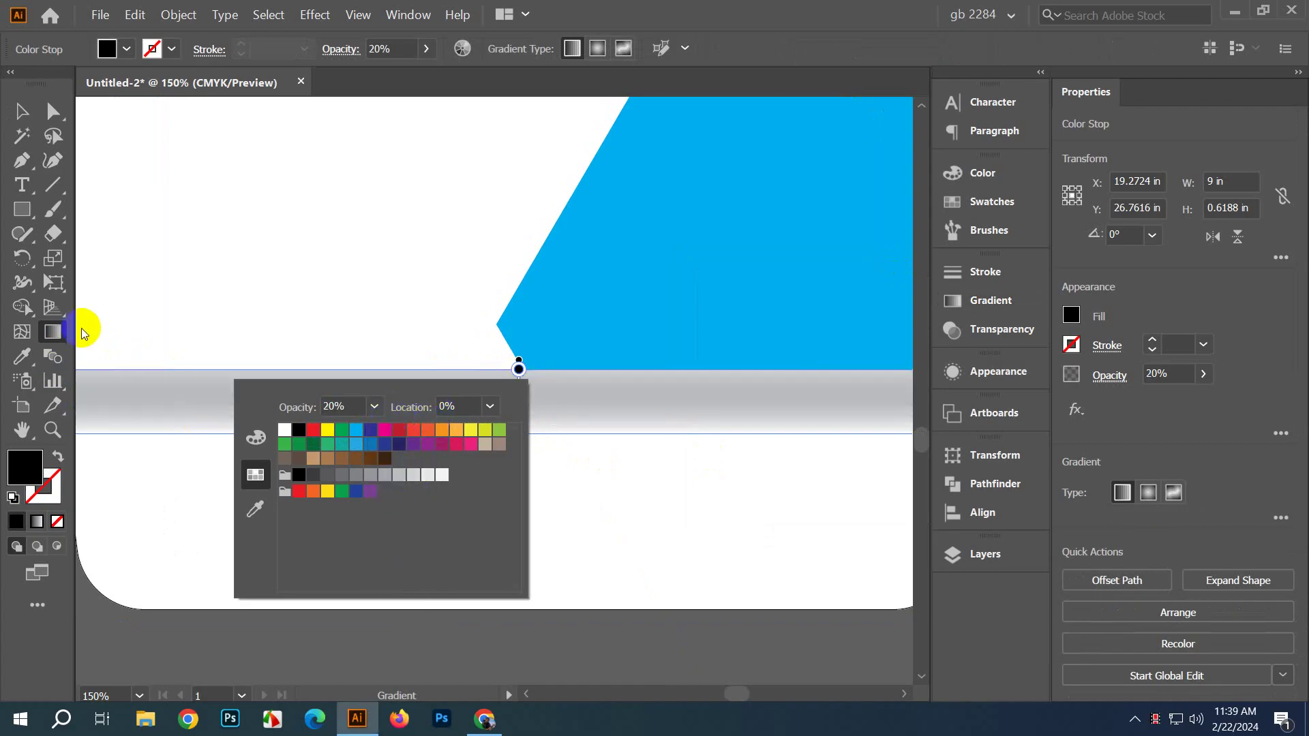
click(59, 334)
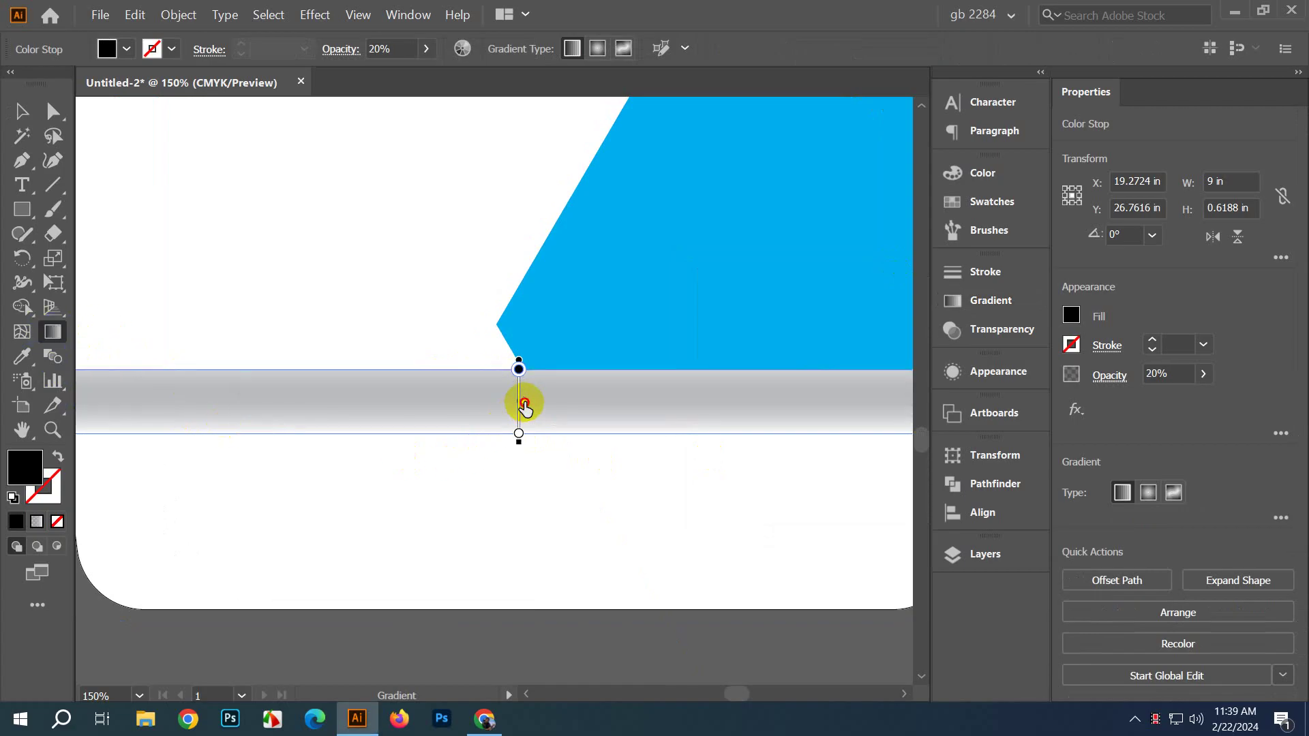
drag(528, 383, 526, 389)
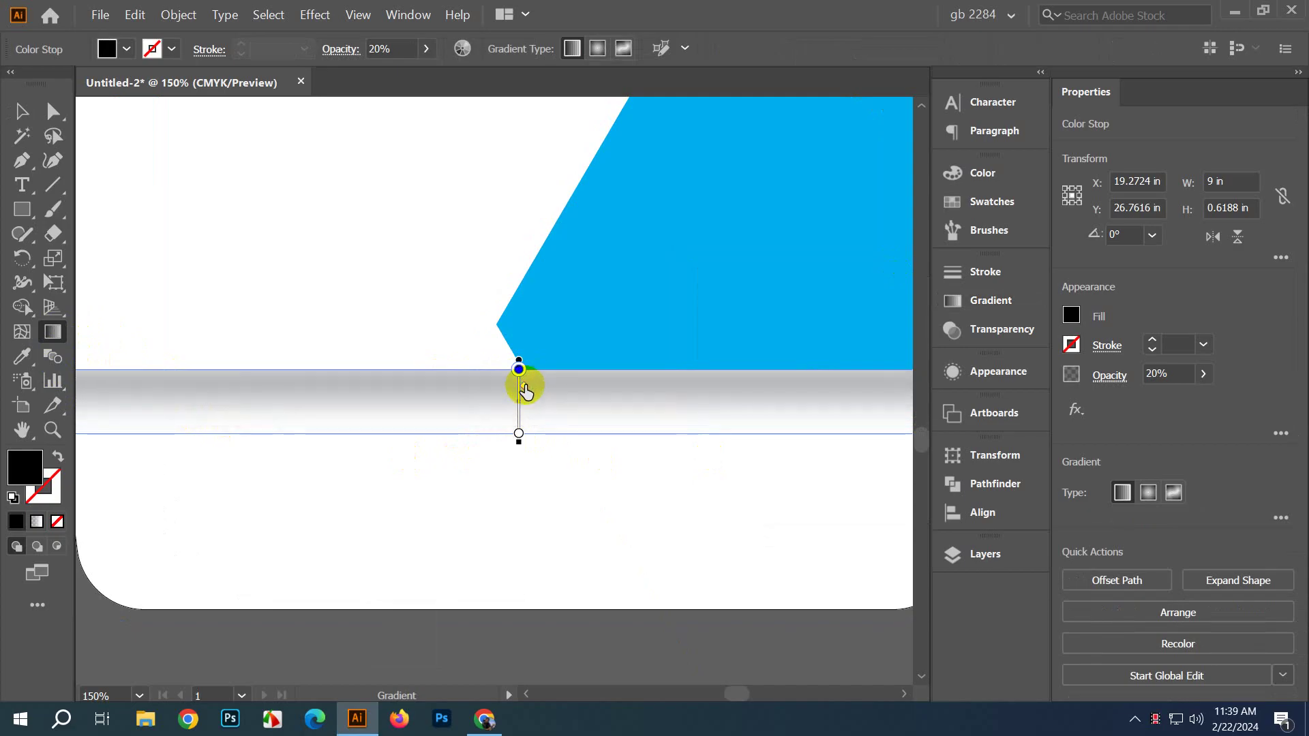
click(21, 110)
scroll(345, 371, down, 4)
click(462, 501)
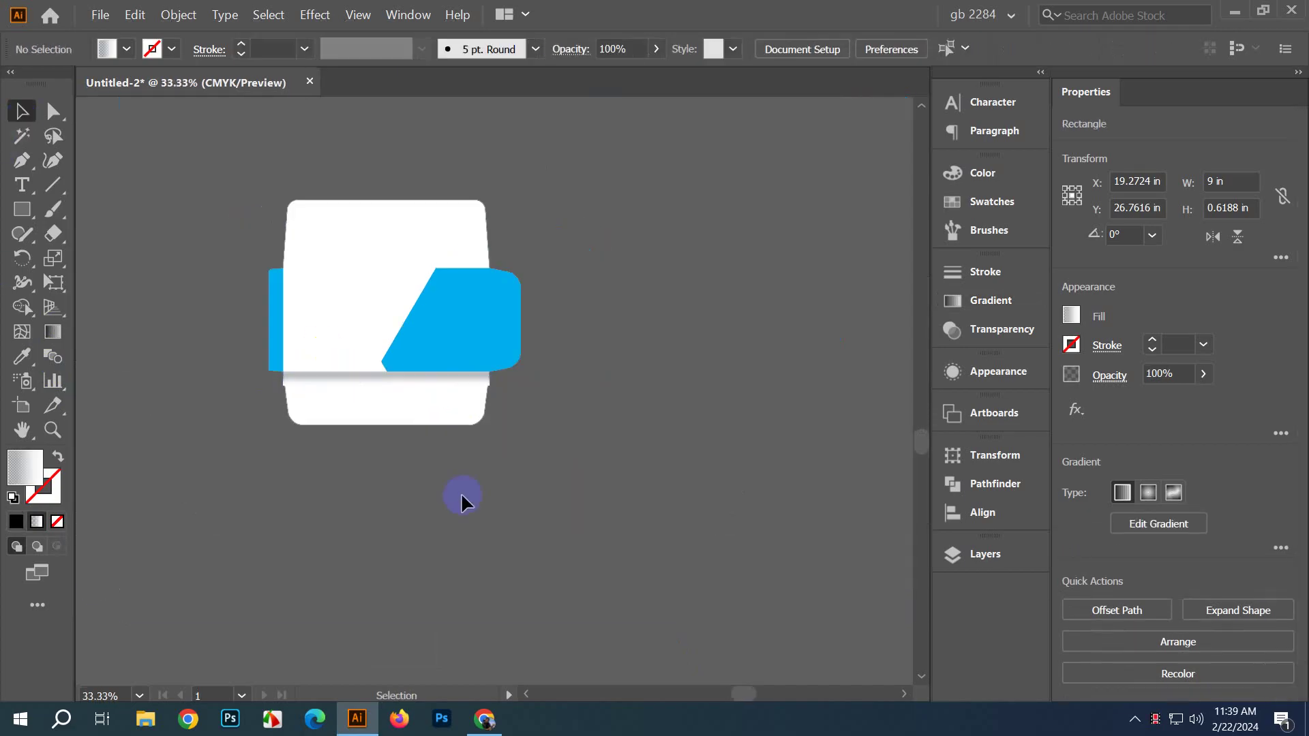
Step: Move the gradient strip's lower-right anchor inward onto the lower flap's slanted edge, leaving its upper-right anchor at the fold corner
scroll(402, 448, up, 4)
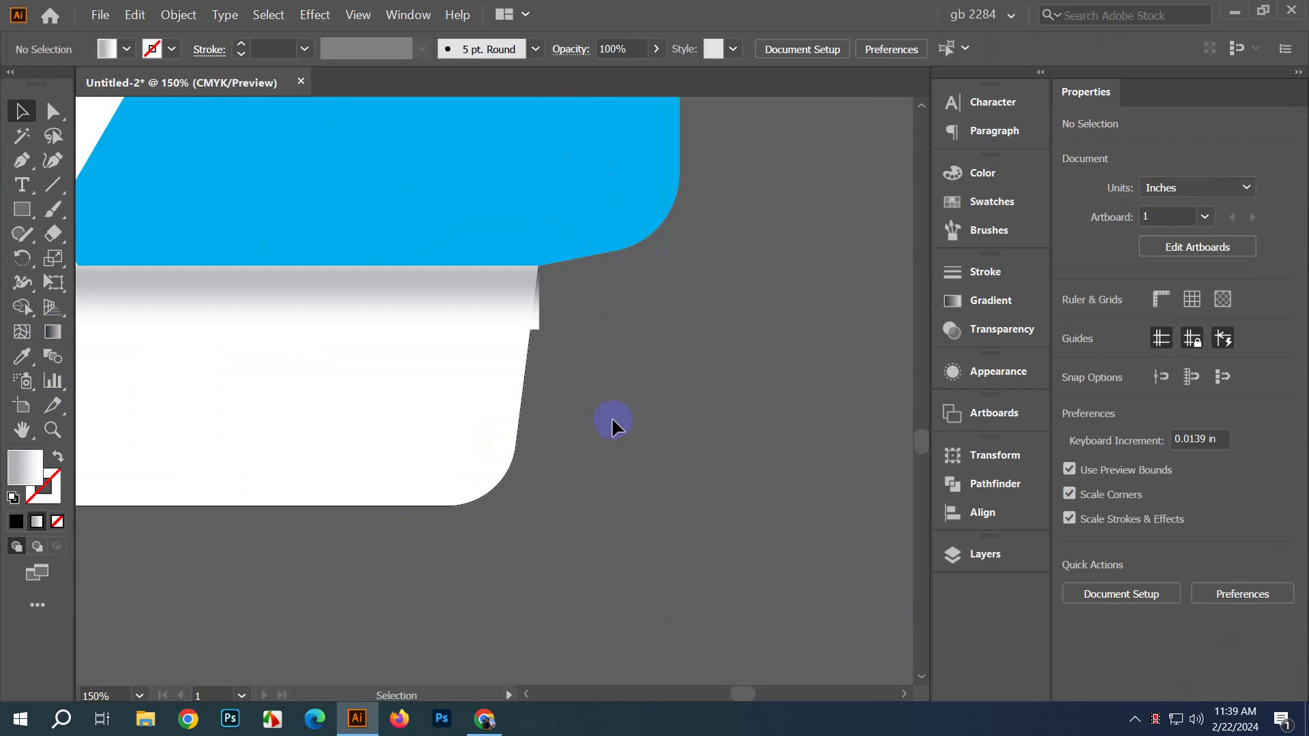
scroll(612, 420, up, 2)
click(552, 400)
click(52, 110)
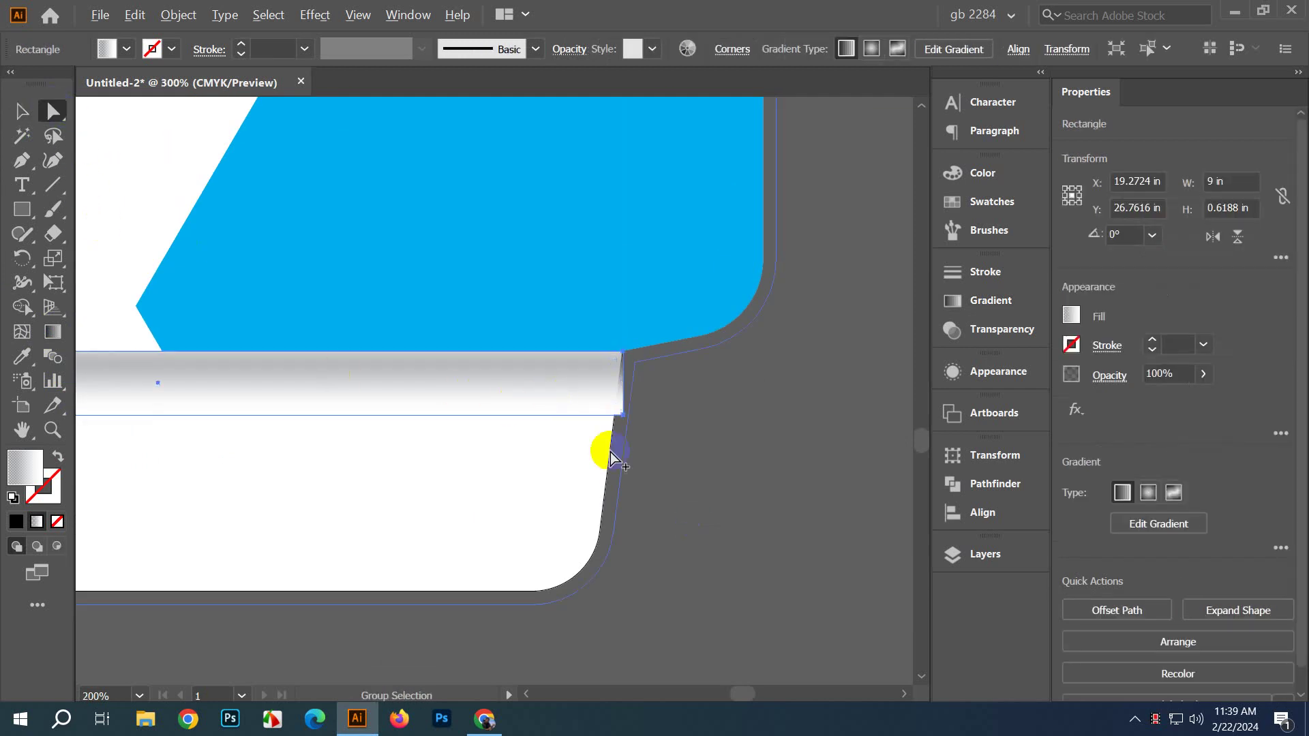
scroll(611, 455, up, 2)
drag(657, 394, 634, 395)
scroll(619, 440, up, 5)
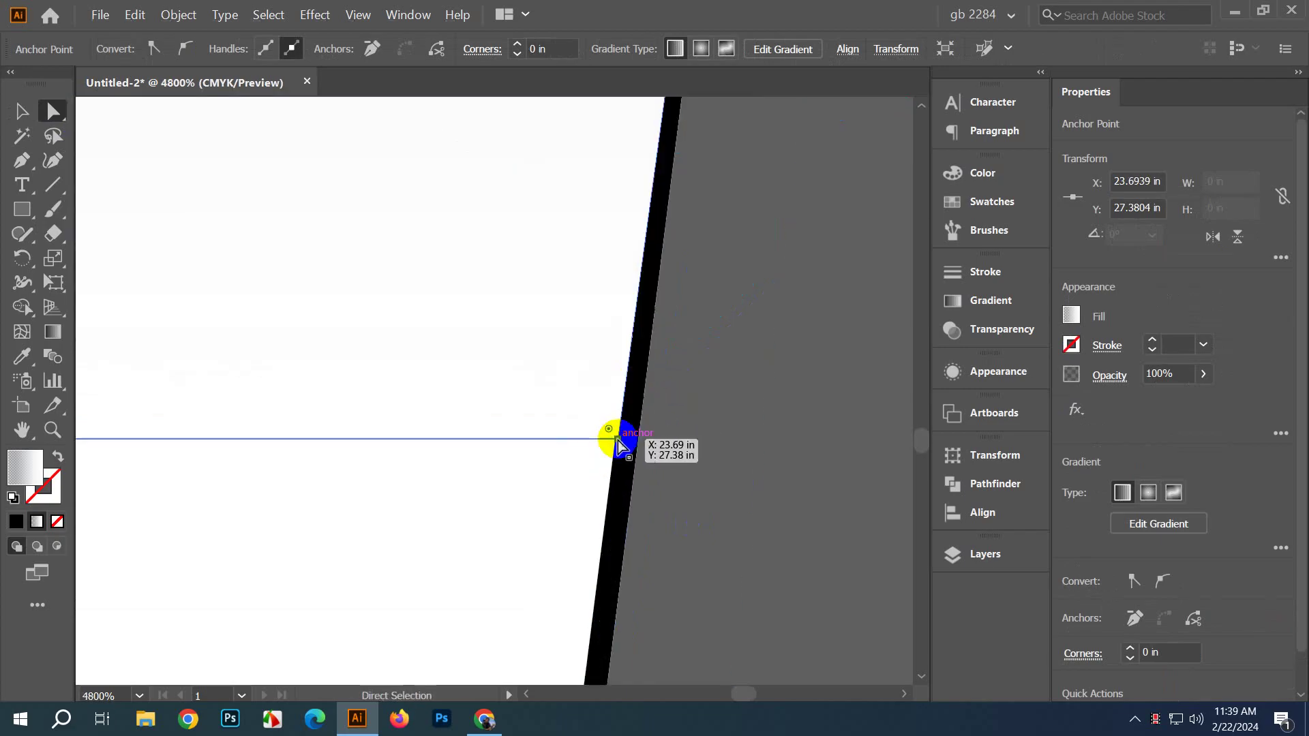
drag(619, 447, 631, 439)
scroll(666, 564, down, 2)
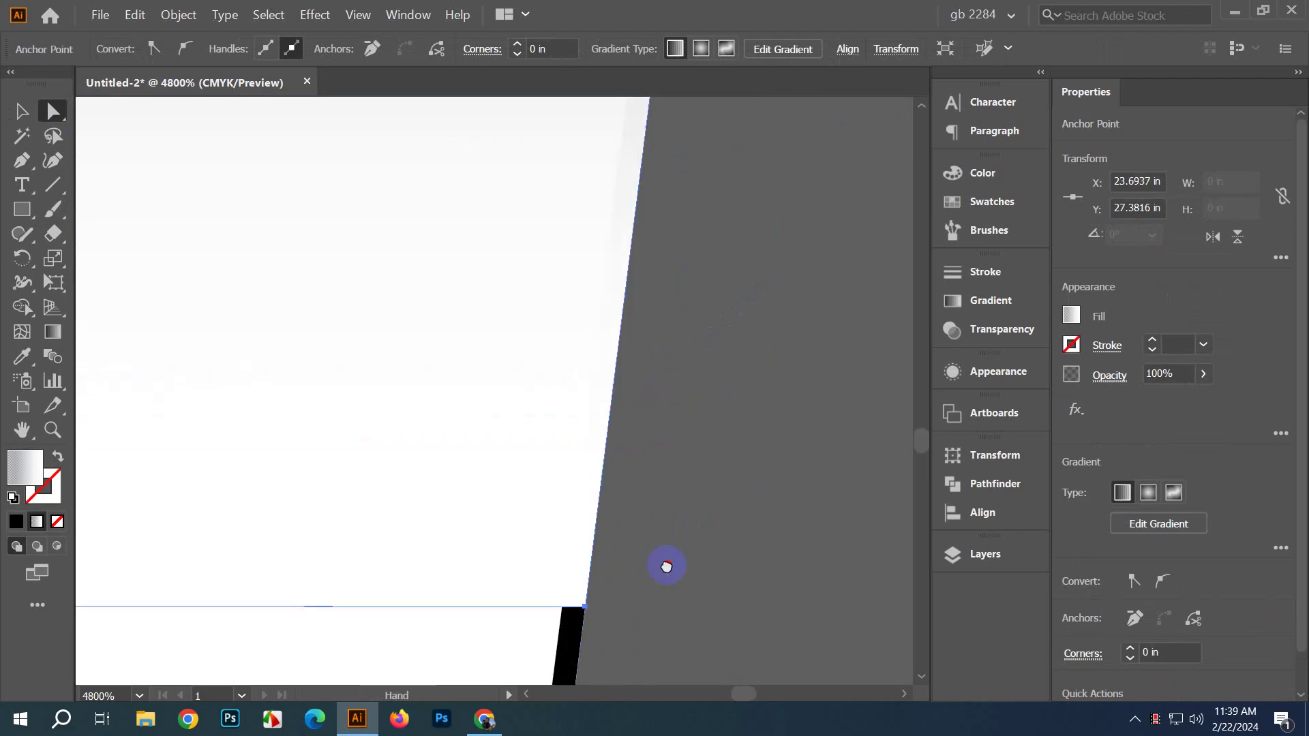
scroll(714, 464, down, 3)
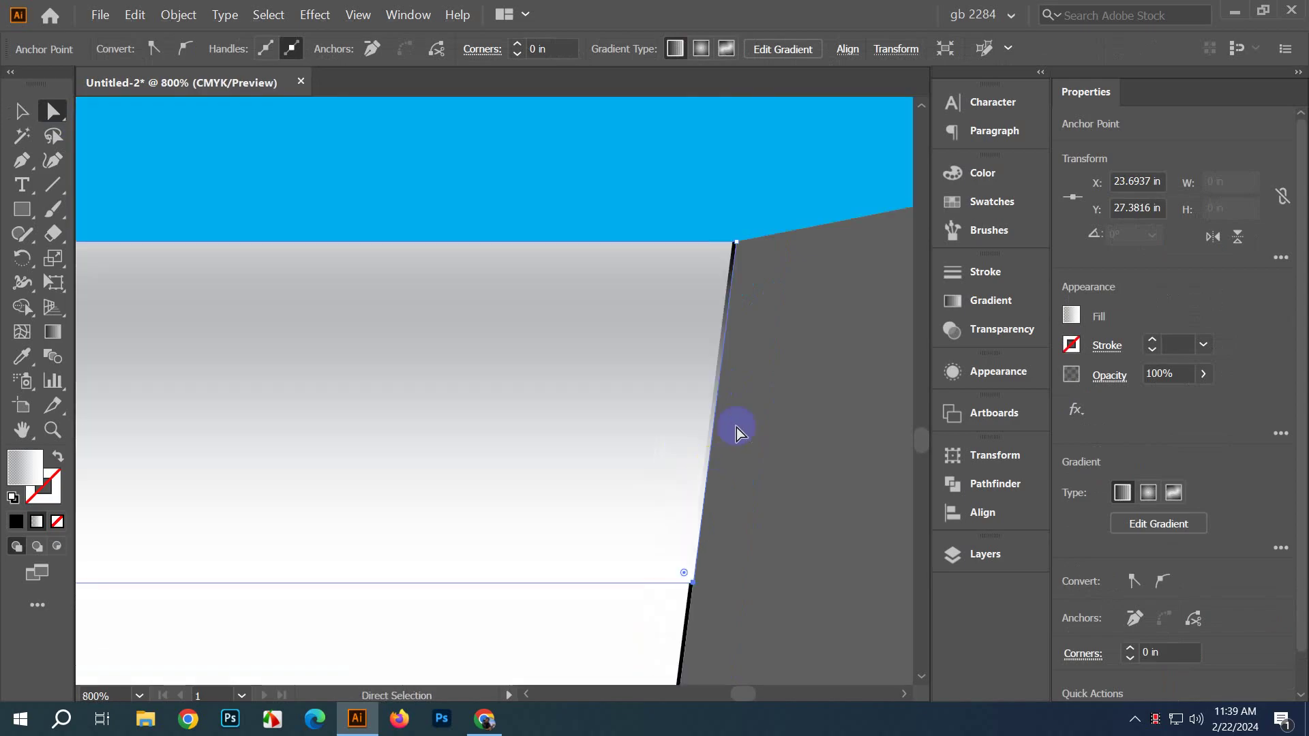
scroll(780, 281, up, 6)
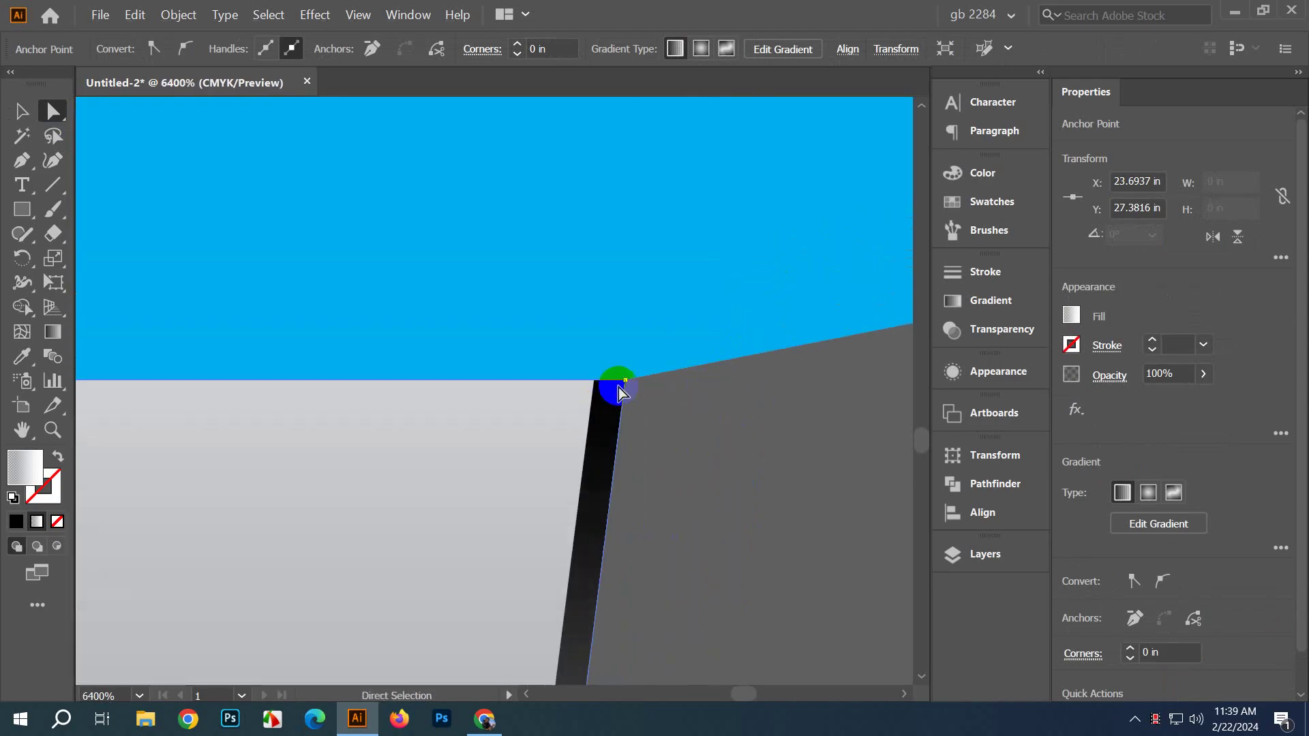
mouse_move(628, 388)
mouse_down()
mouse_move(622, 376)
mouse_move(578, 390)
mouse_move(627, 386)
mouse_up()
click(578, 389)
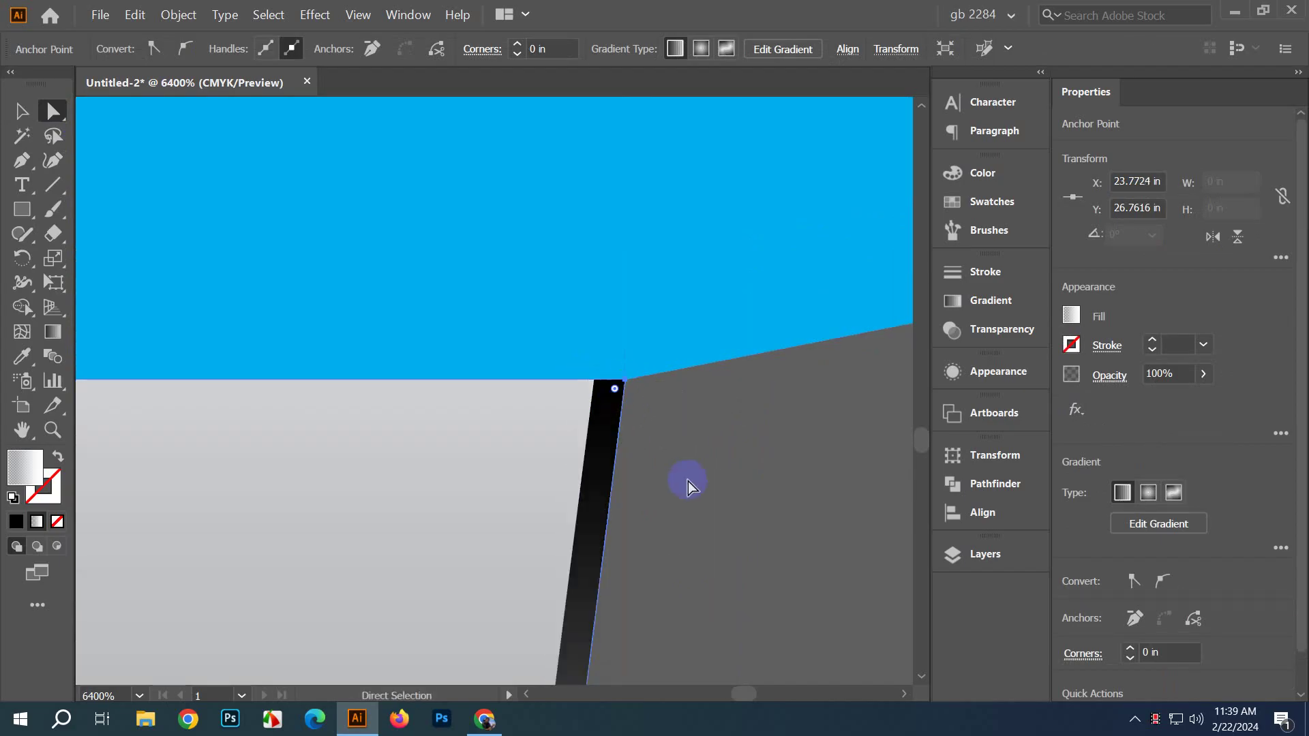
click(687, 482)
Step: Hide the non-clipping die cut path beneath the rectangles in the envelope's clip group
scroll(687, 482, down, 2)
click(990, 571)
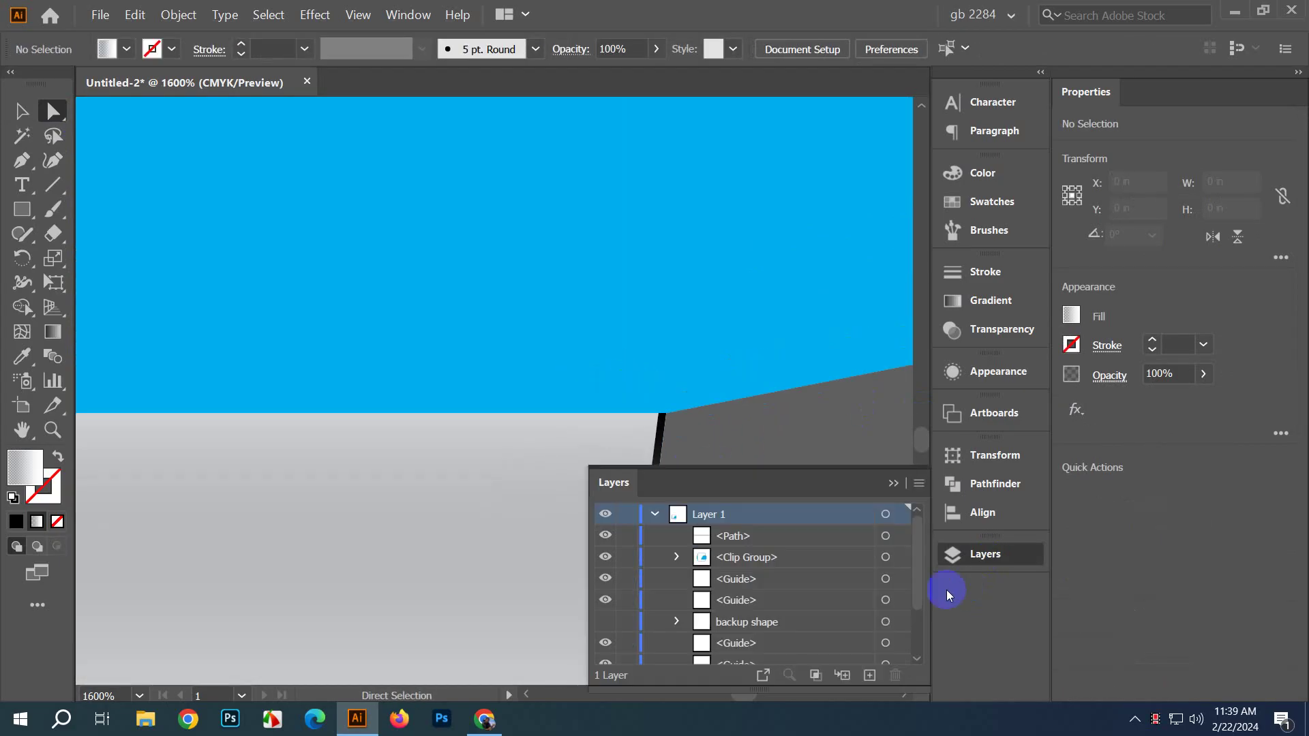
click(677, 558)
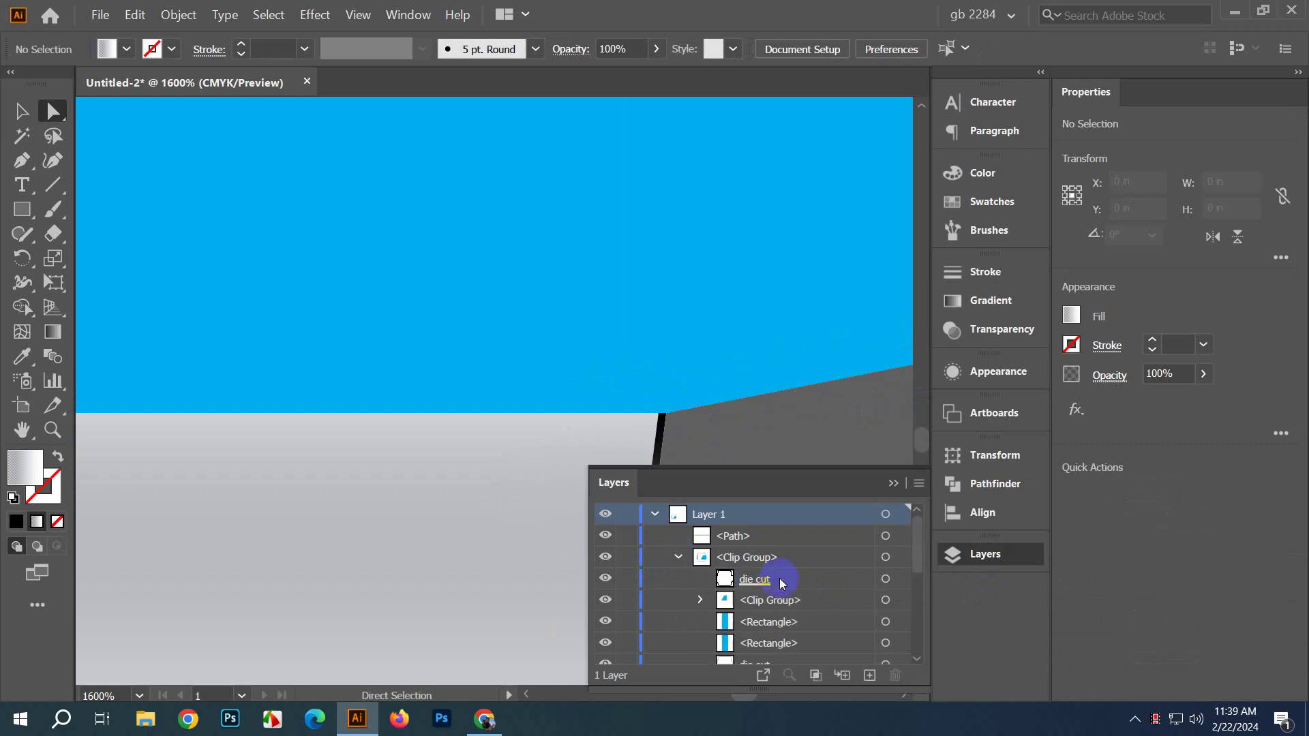
scroll(782, 581, down, 1)
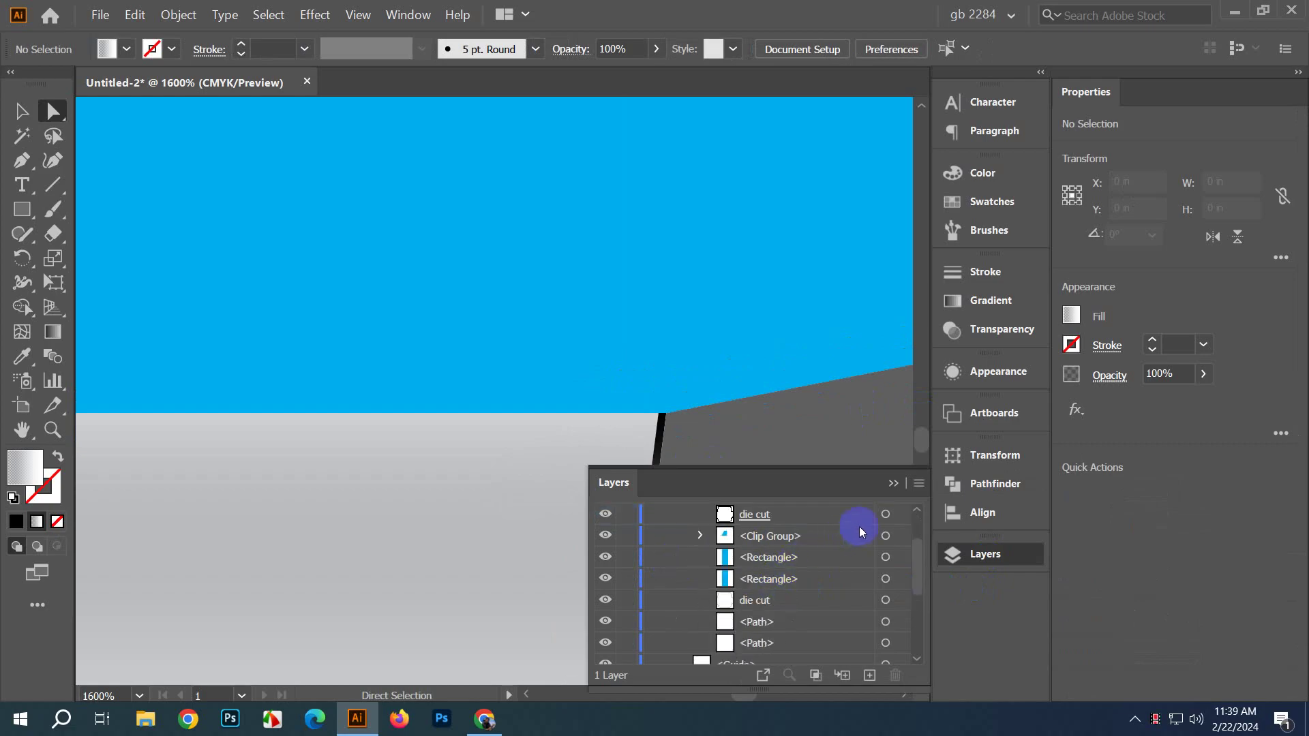
click(886, 515)
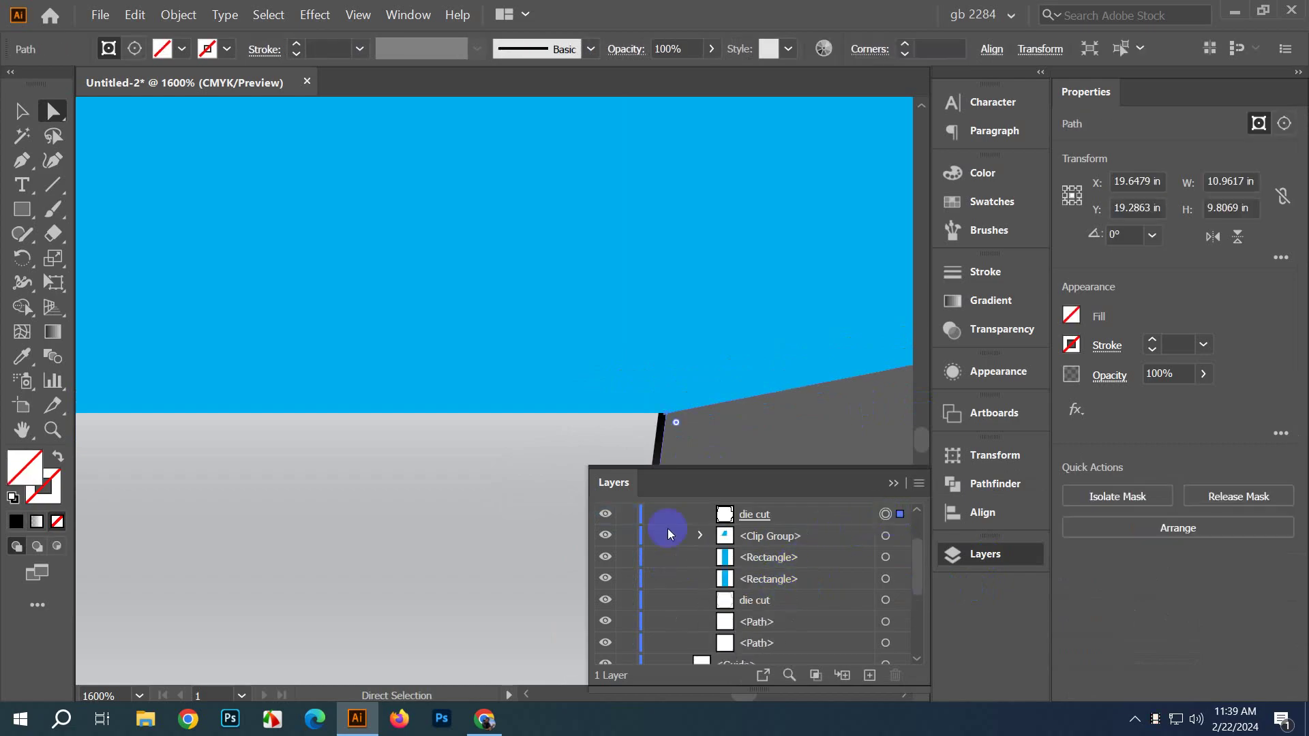
click(605, 516)
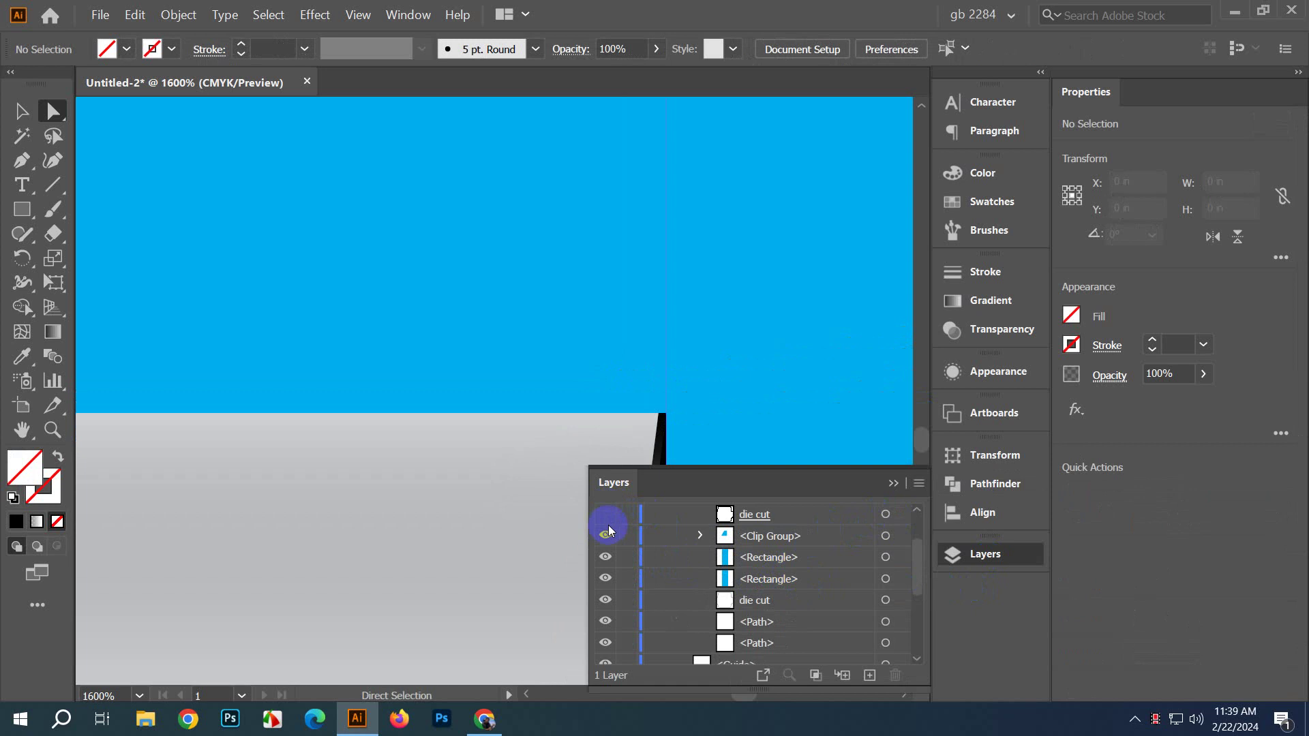
click(609, 517)
scroll(811, 561, down, 2)
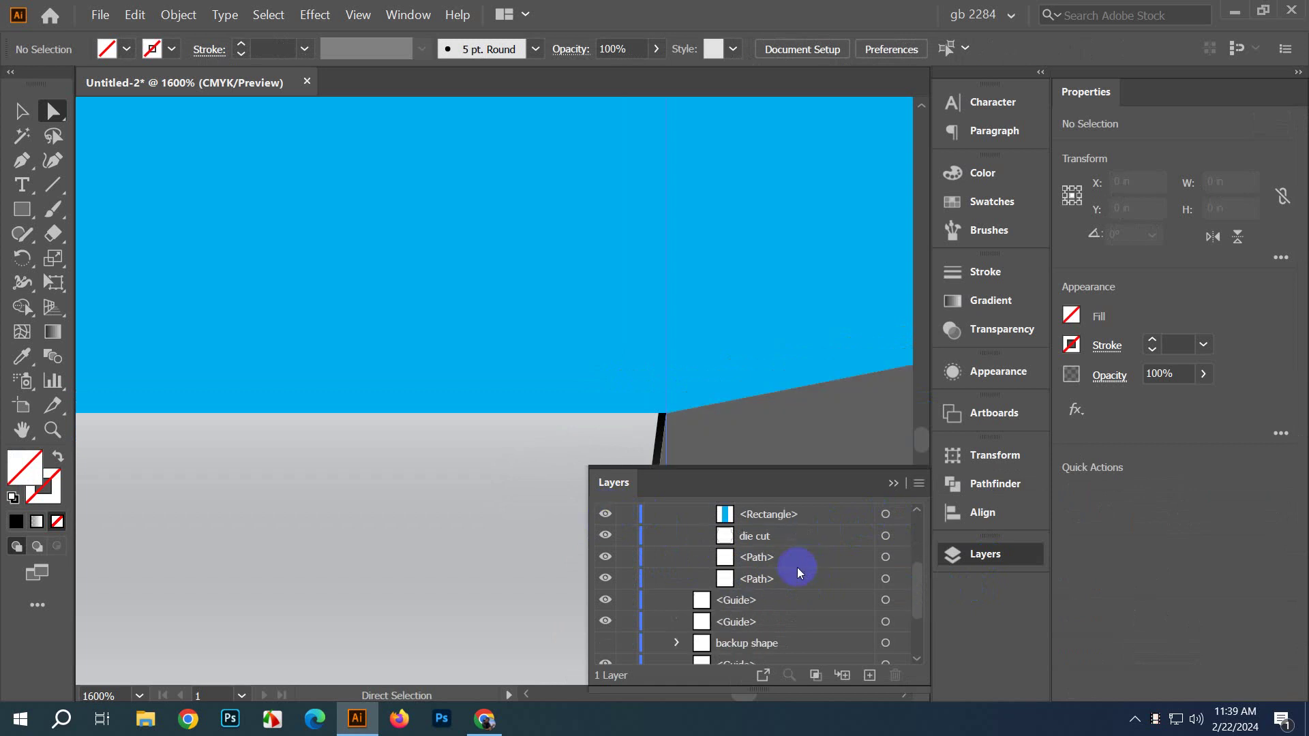
click(604, 538)
click(893, 484)
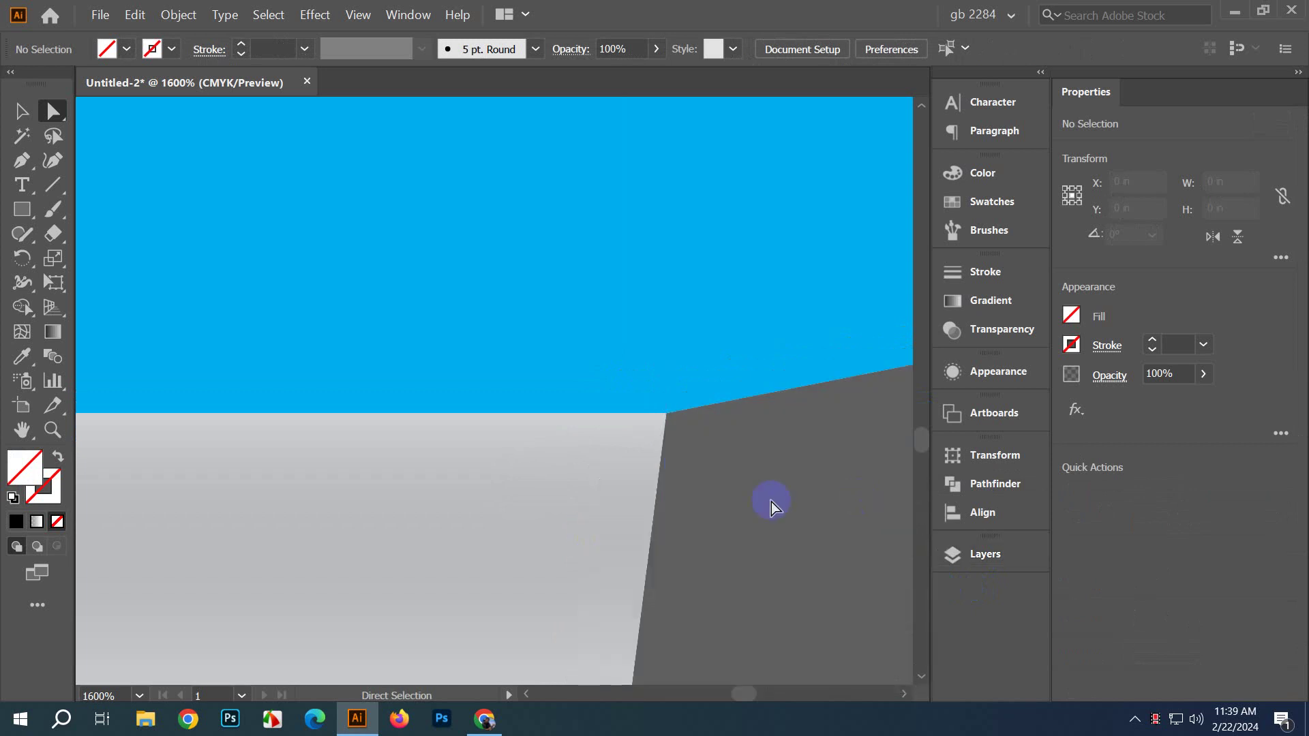
Step: Move the gradient strip's lower-left anchor inward onto the lower flap's slanted left edge
scroll(759, 507, down, 2)
scroll(758, 507, down, 6)
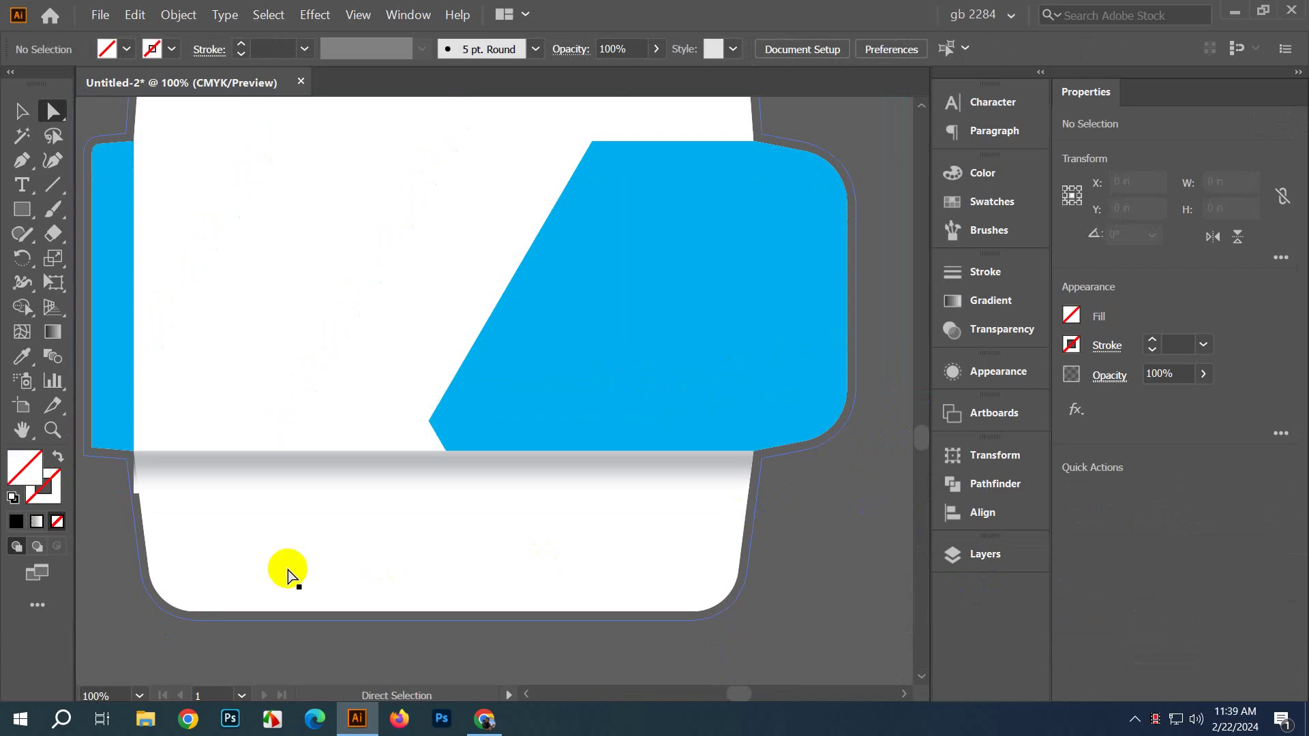
scroll(292, 570, down, 1)
scroll(409, 517, up, 7)
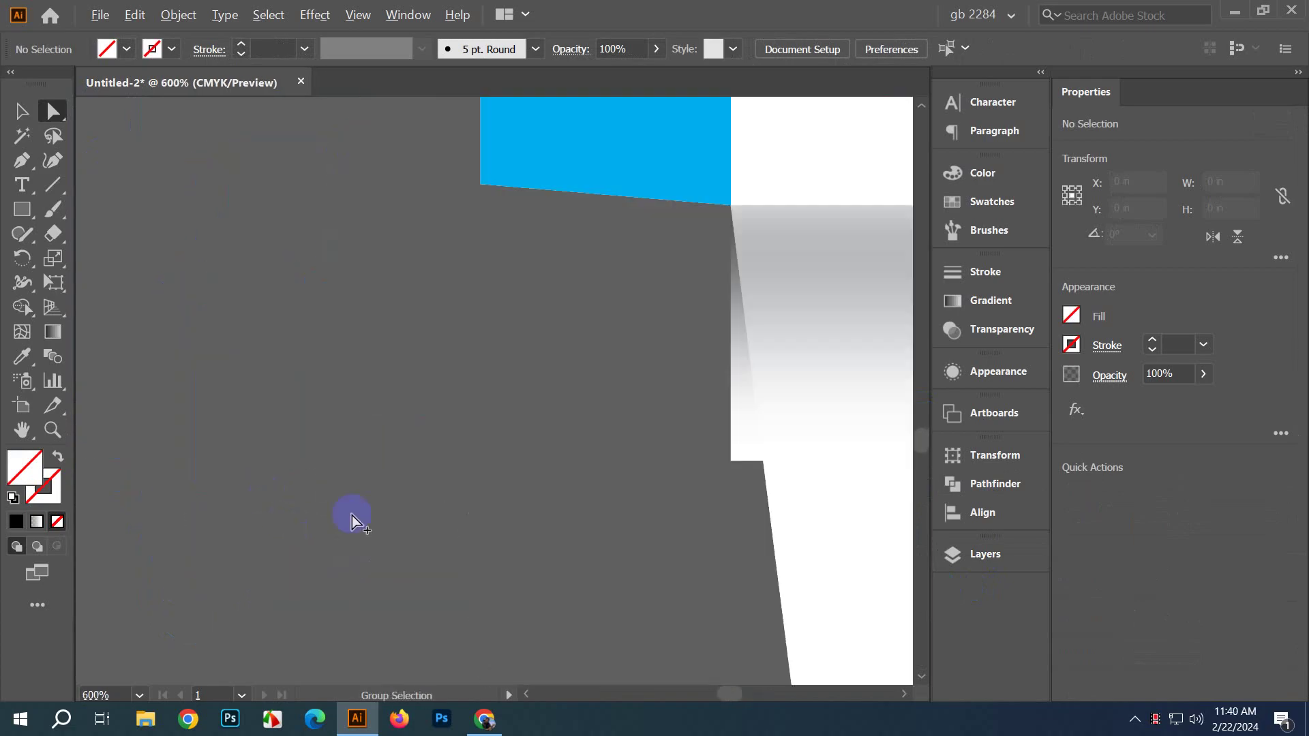
click(779, 411)
scroll(444, 541, up, 2)
scroll(469, 470, up, 1)
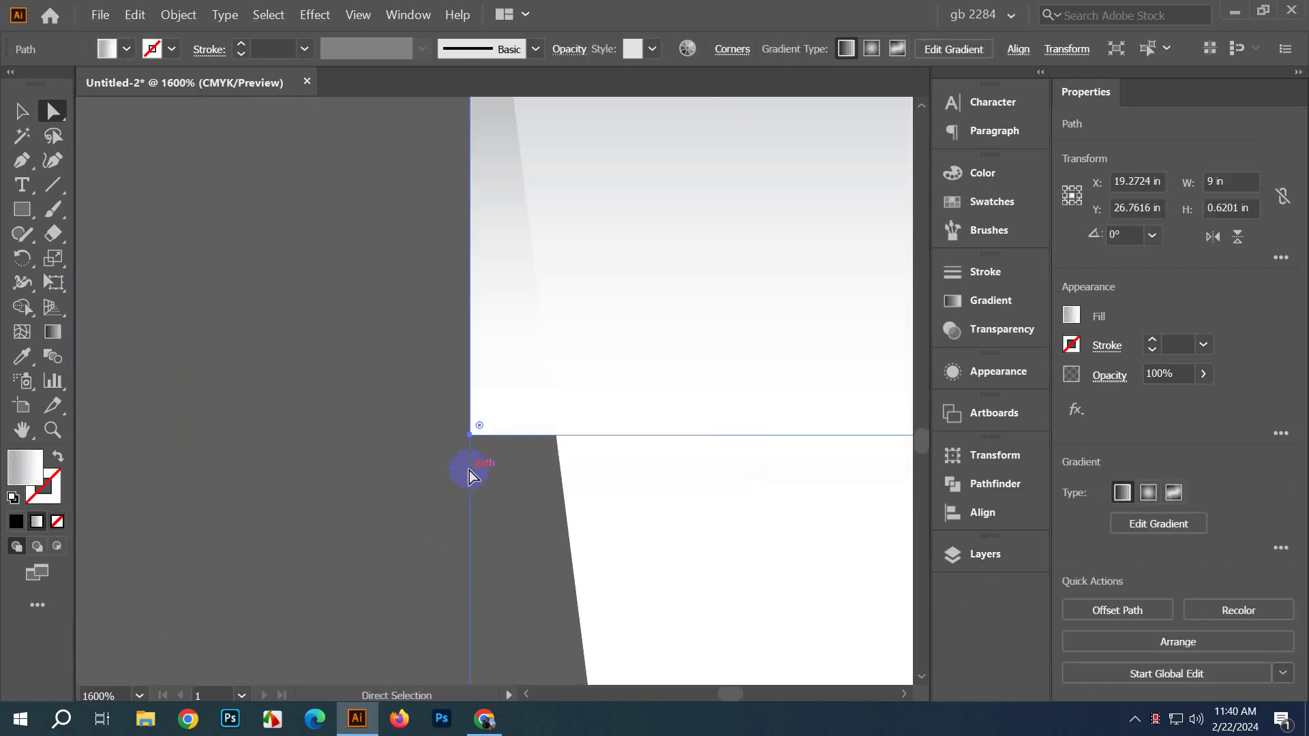
drag(470, 438, 556, 439)
click(464, 458)
Step: Copy the gradient strip straight up onto the envelope's upper flap
scroll(462, 460, down, 11)
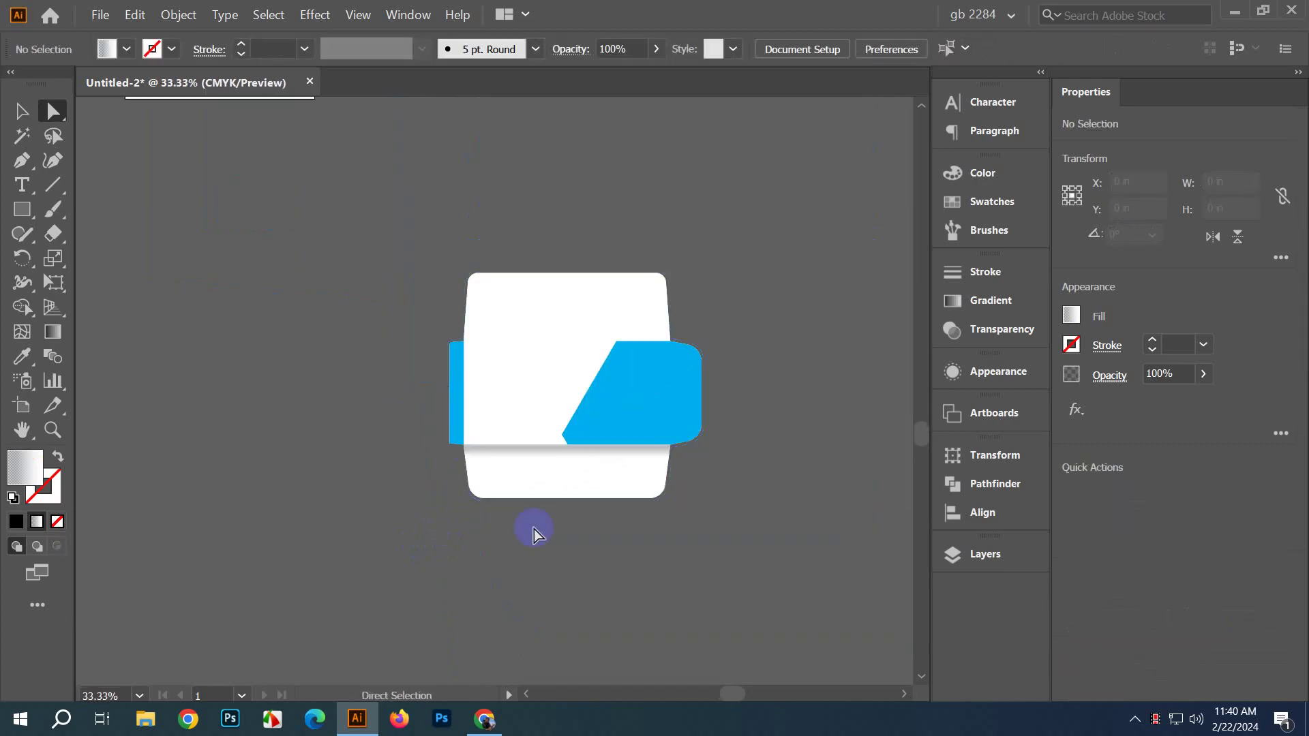
scroll(624, 597, up, 2)
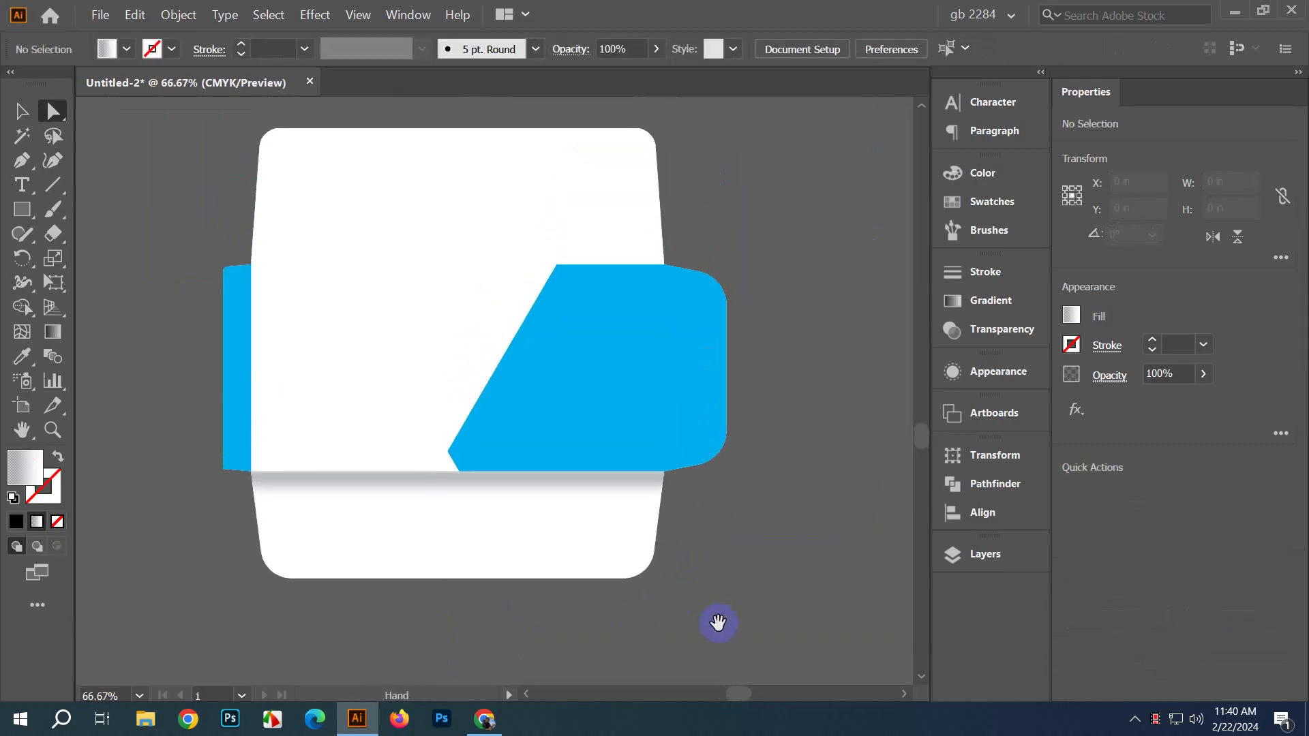
drag(609, 485, 655, 213)
Step: Rotate the copied gradient strip 180° and move it down against the central panel's upper fold line
click(21, 112)
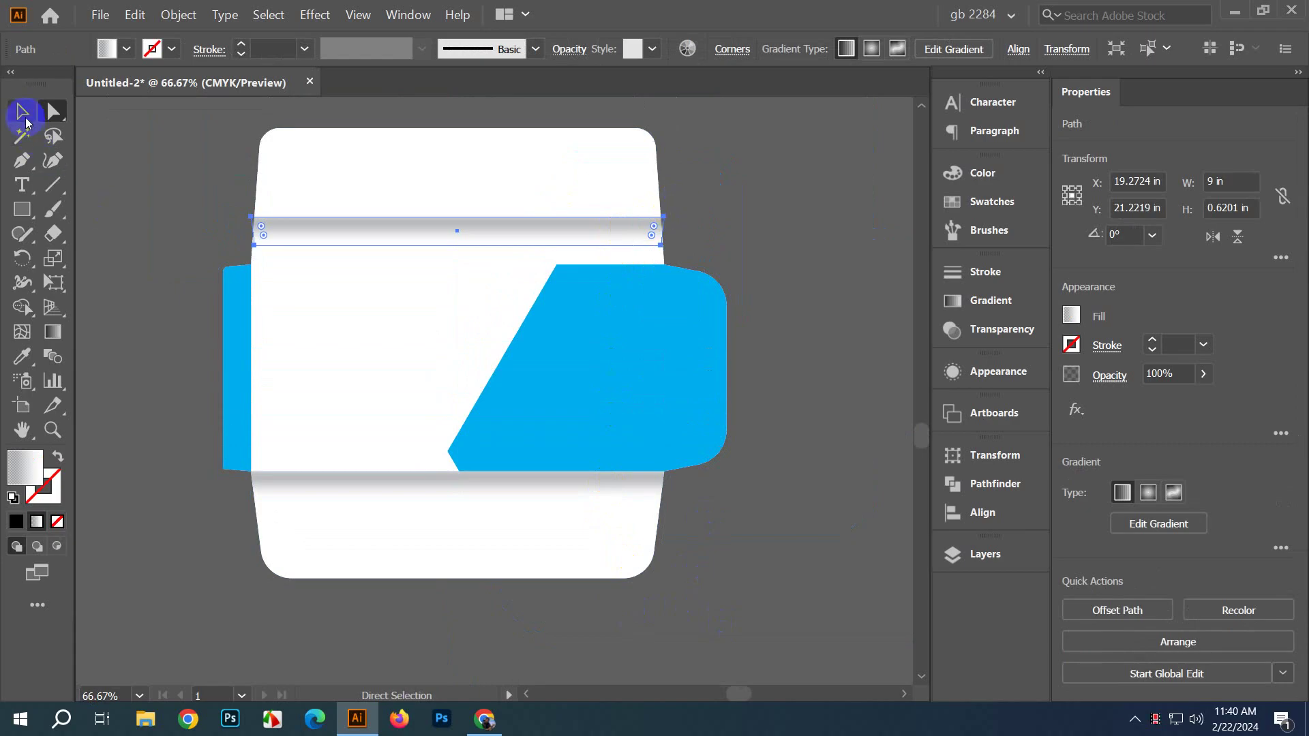
drag(679, 215, 277, 293)
scroll(684, 263, up, 1)
scroll(682, 261, up, 2)
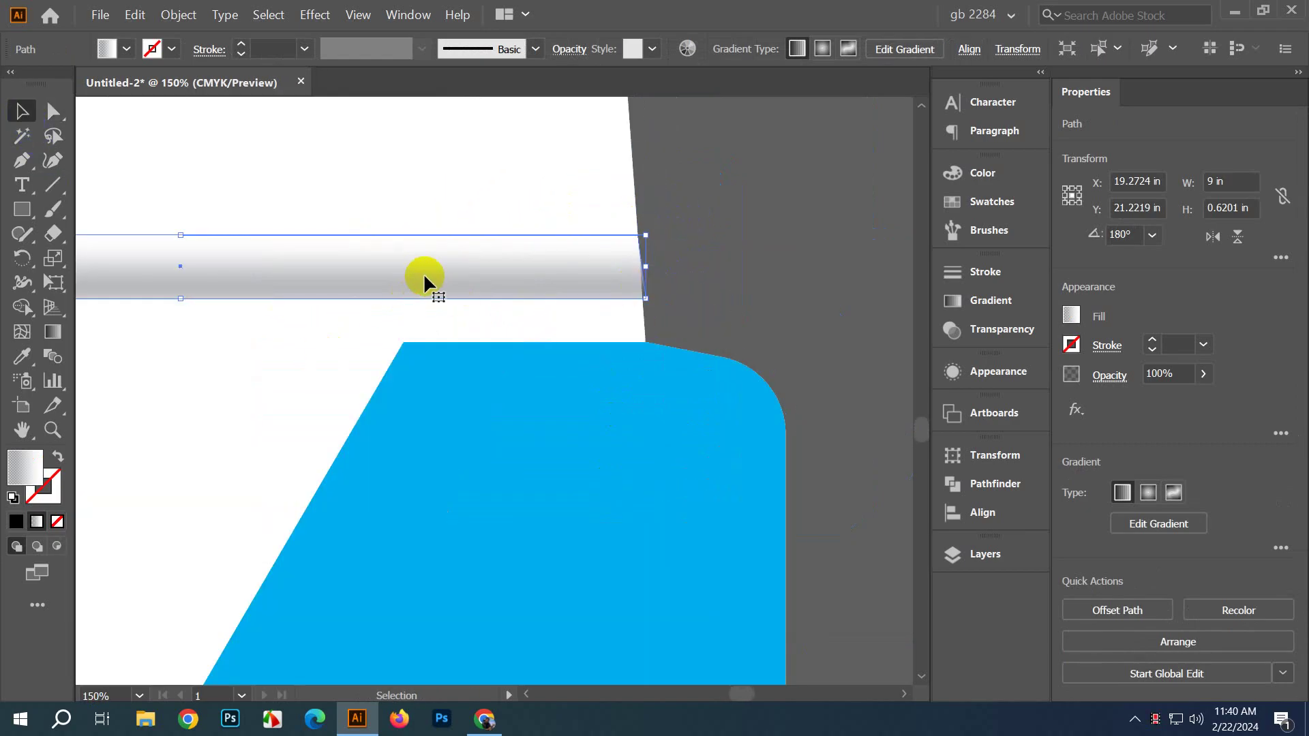
drag(423, 280, 427, 325)
click(702, 299)
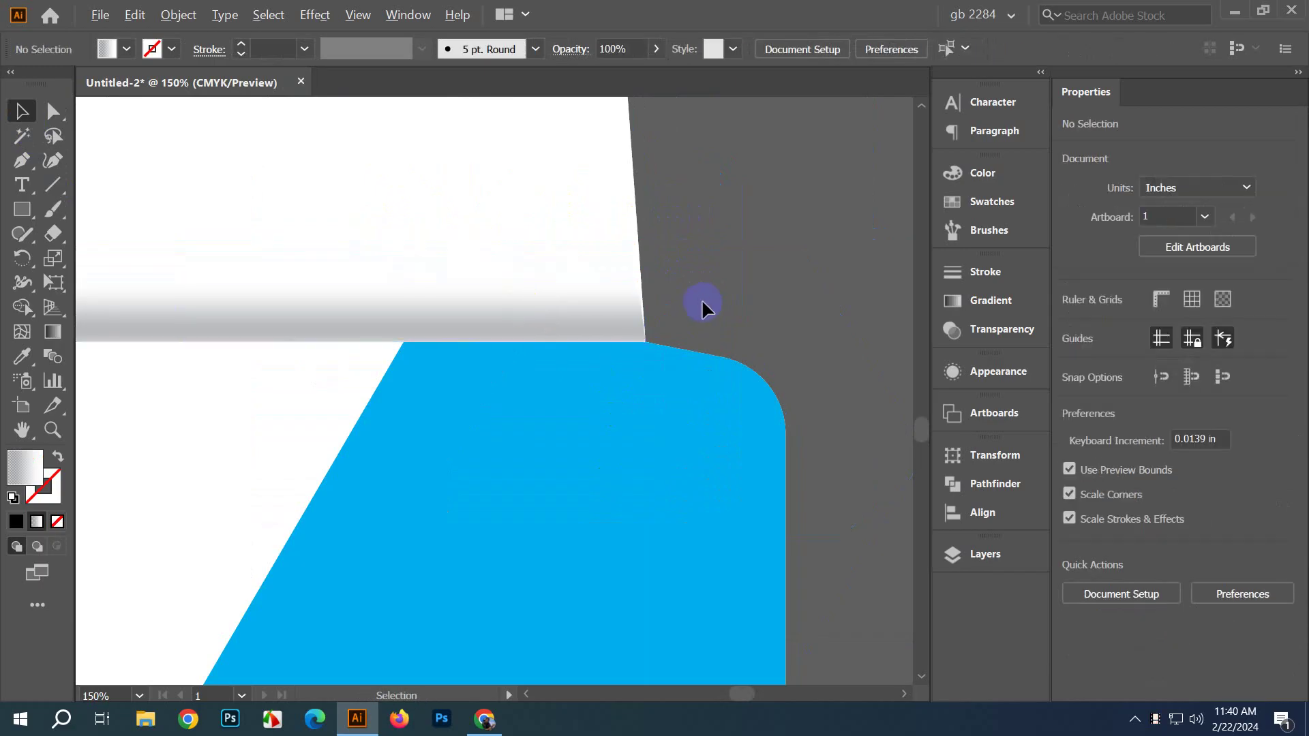
scroll(703, 298, down, 3)
Step: Lower the opacity of the gradient strips on the upper and lower flaps to 54%
drag(521, 617, 510, 609)
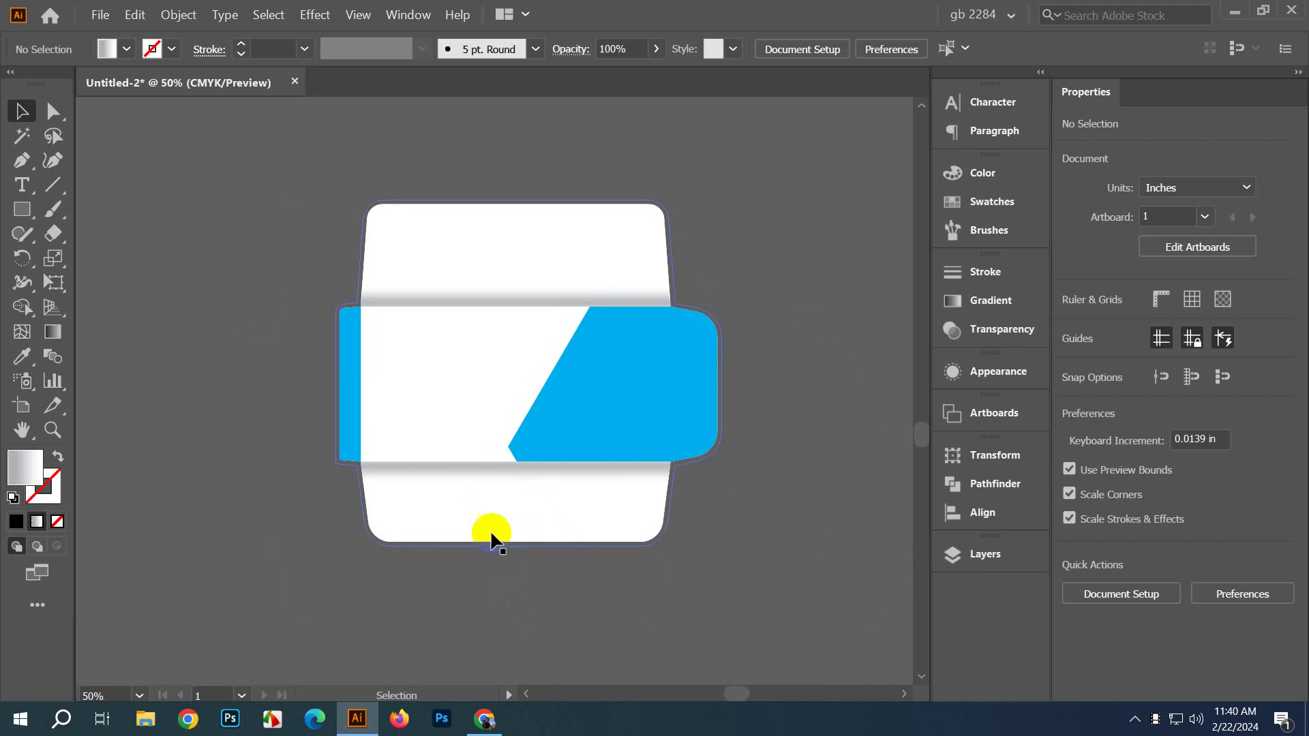
click(520, 304)
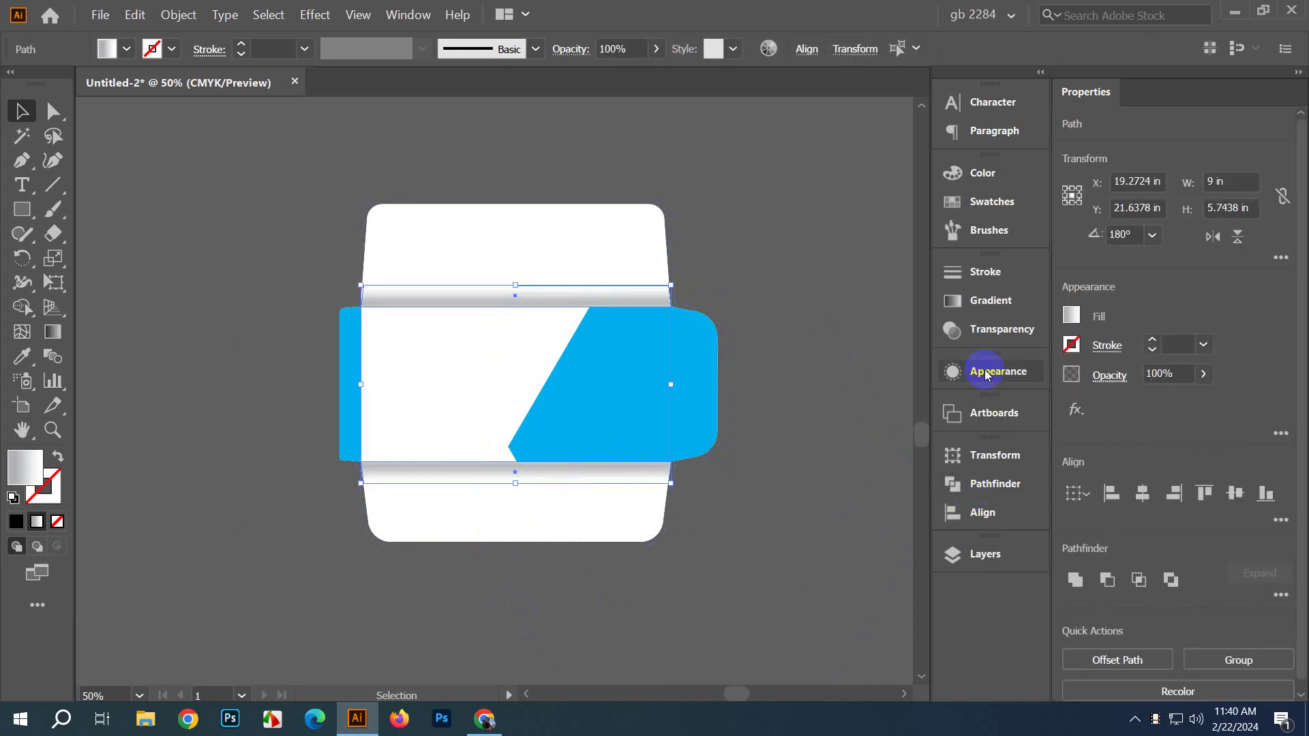
click(991, 330)
click(901, 296)
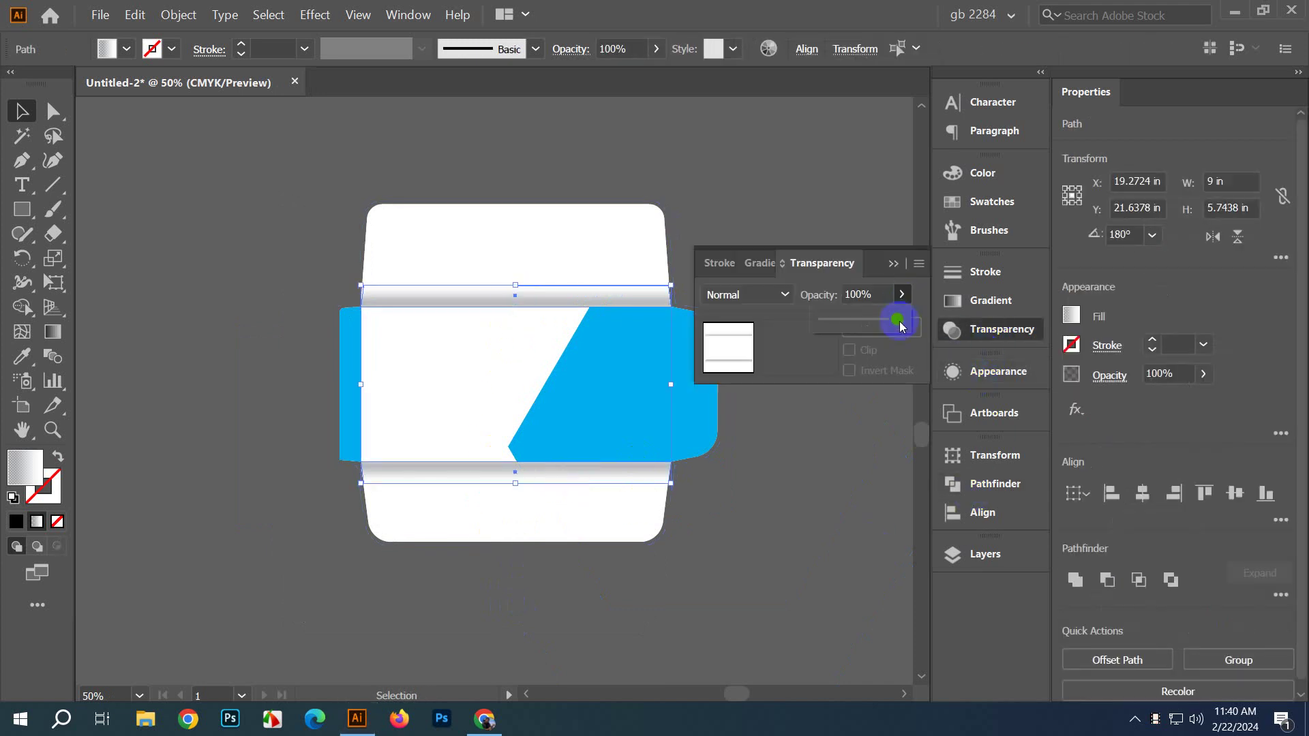
drag(901, 321, 887, 328)
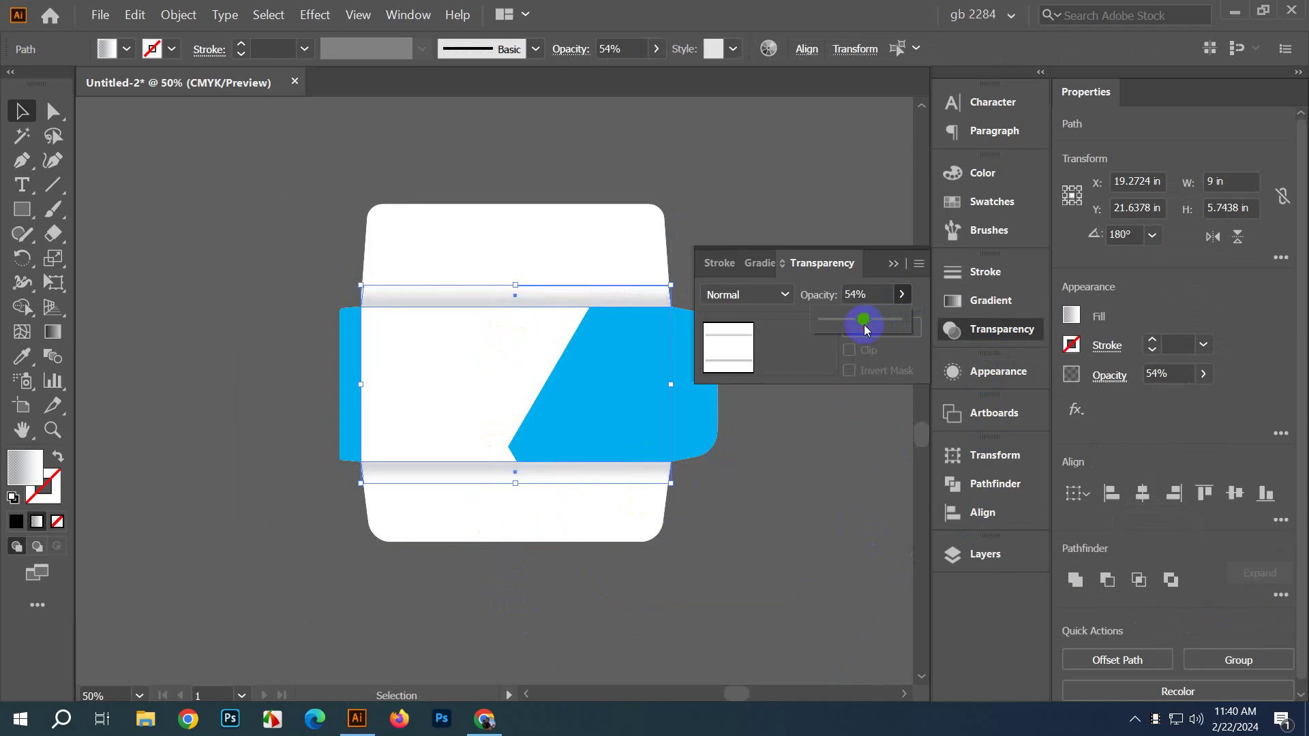
click(893, 264)
click(745, 253)
scroll(743, 252, down, 2)
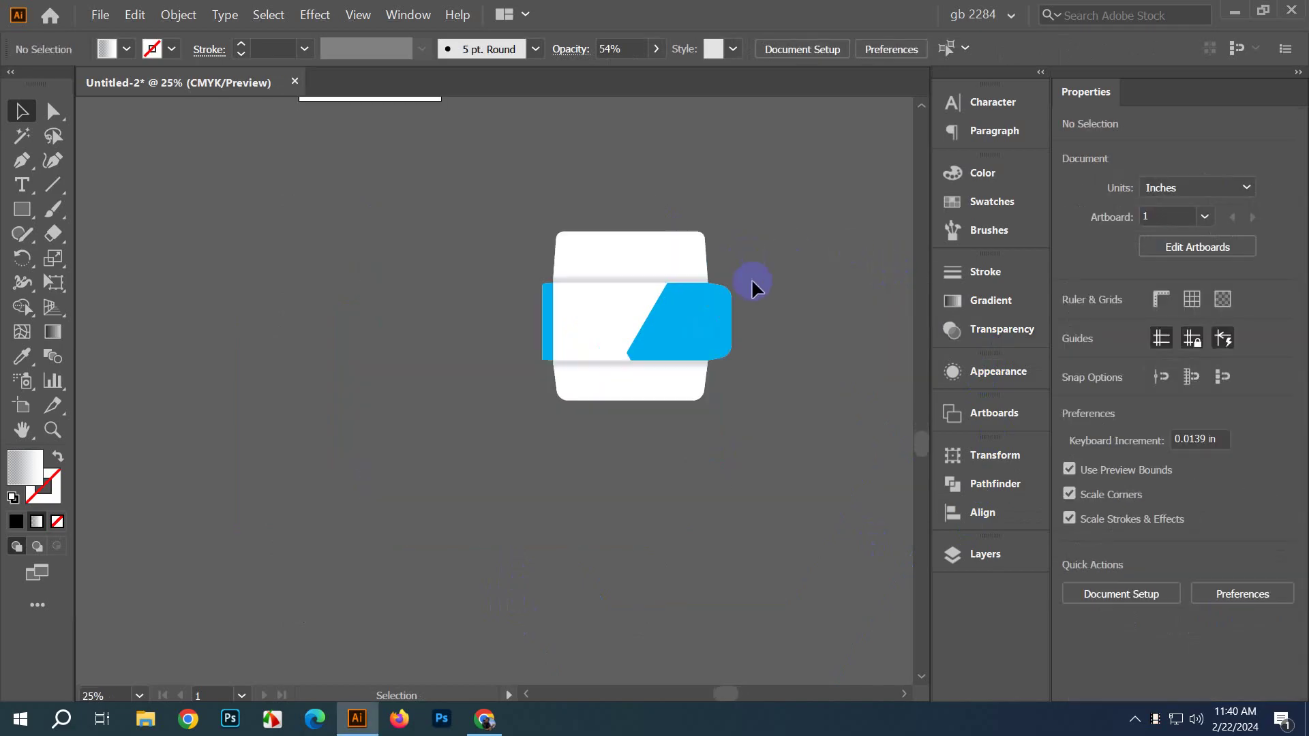
Step: Copy the upper gradient strip, rotate the copy to 90°, and place it against the fold line of the large cyan side flap
scroll(721, 368, right, 1)
scroll(754, 488, up, 3)
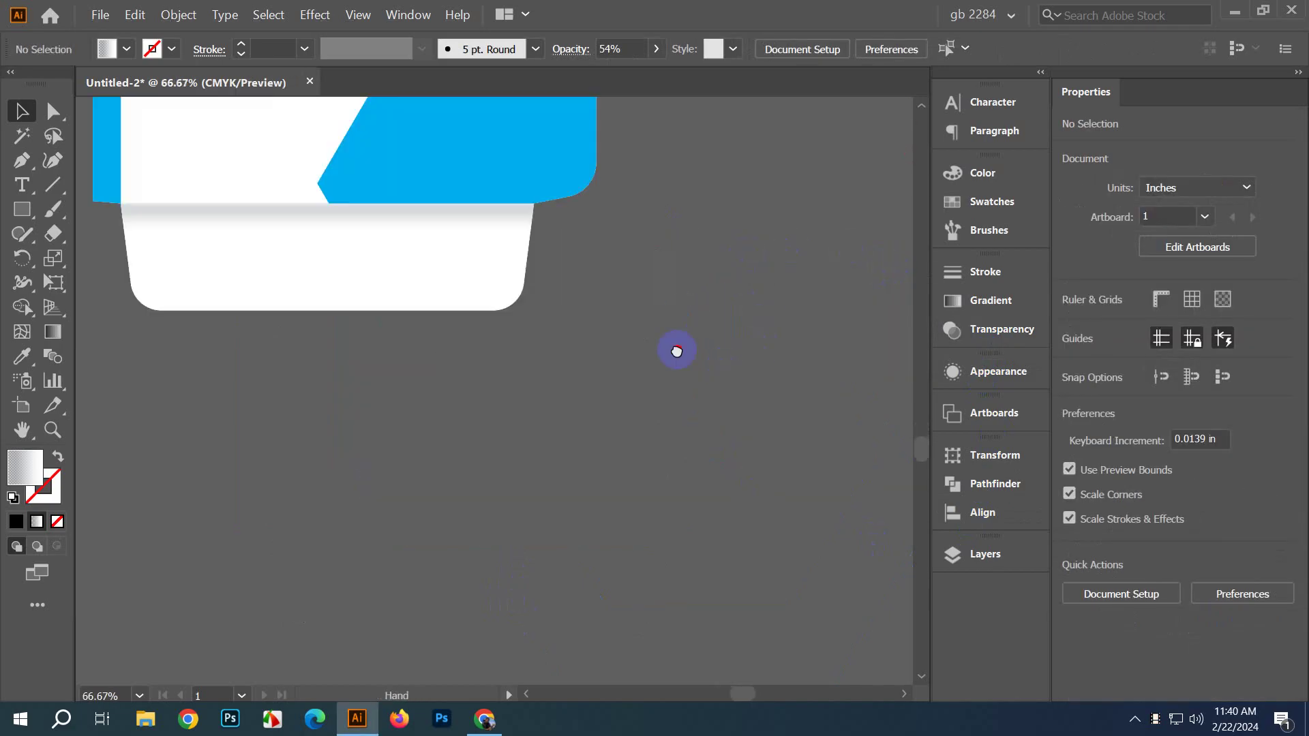
scroll(452, 362, up, 5)
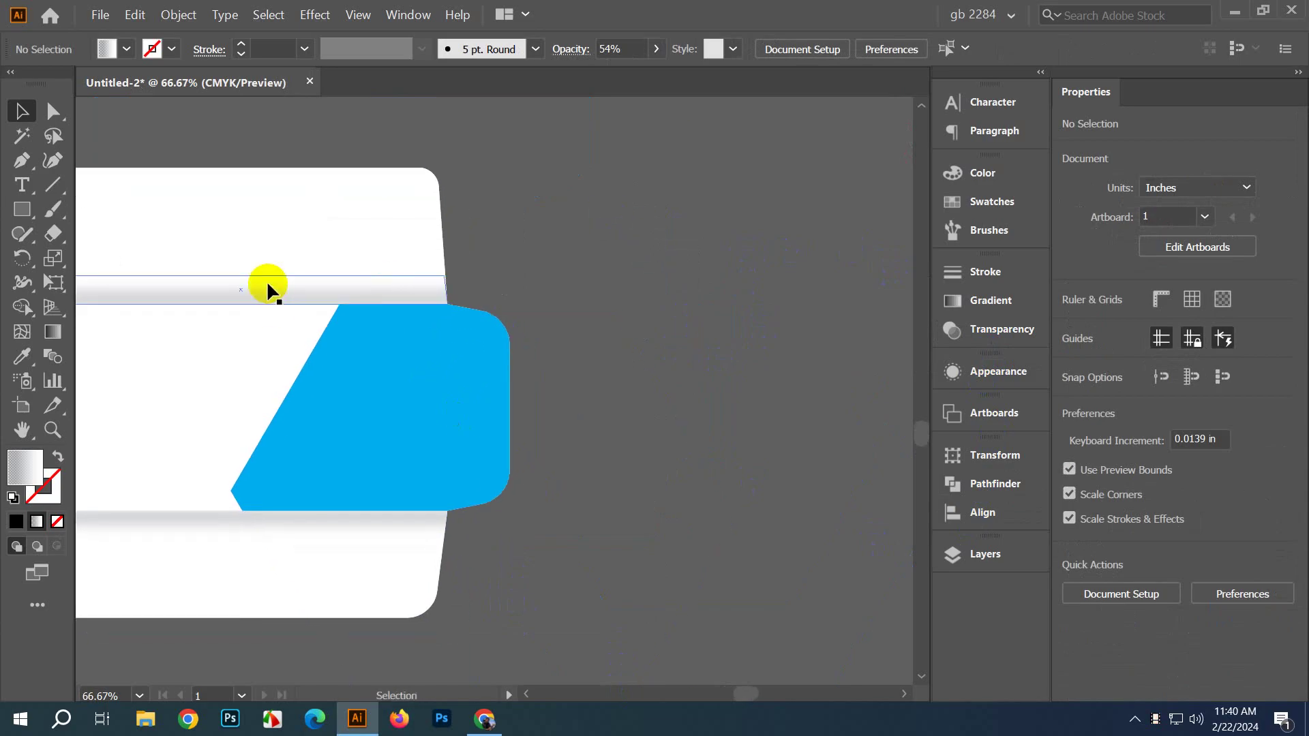
drag(267, 287, 634, 380)
drag(826, 366, 583, 545)
drag(611, 437, 466, 431)
Step: Set the vertical gradient strip's blending mode to Multiply
scroll(477, 432, up, 2)
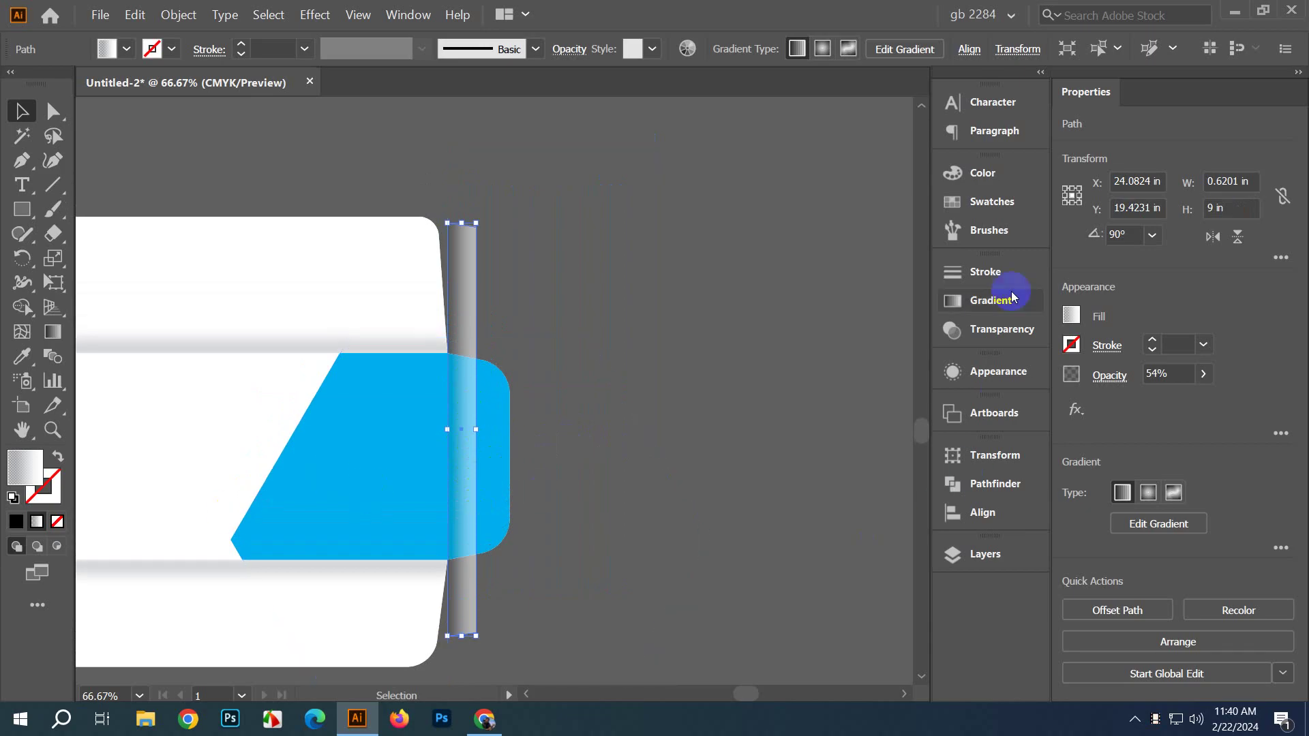
click(1002, 329)
click(748, 293)
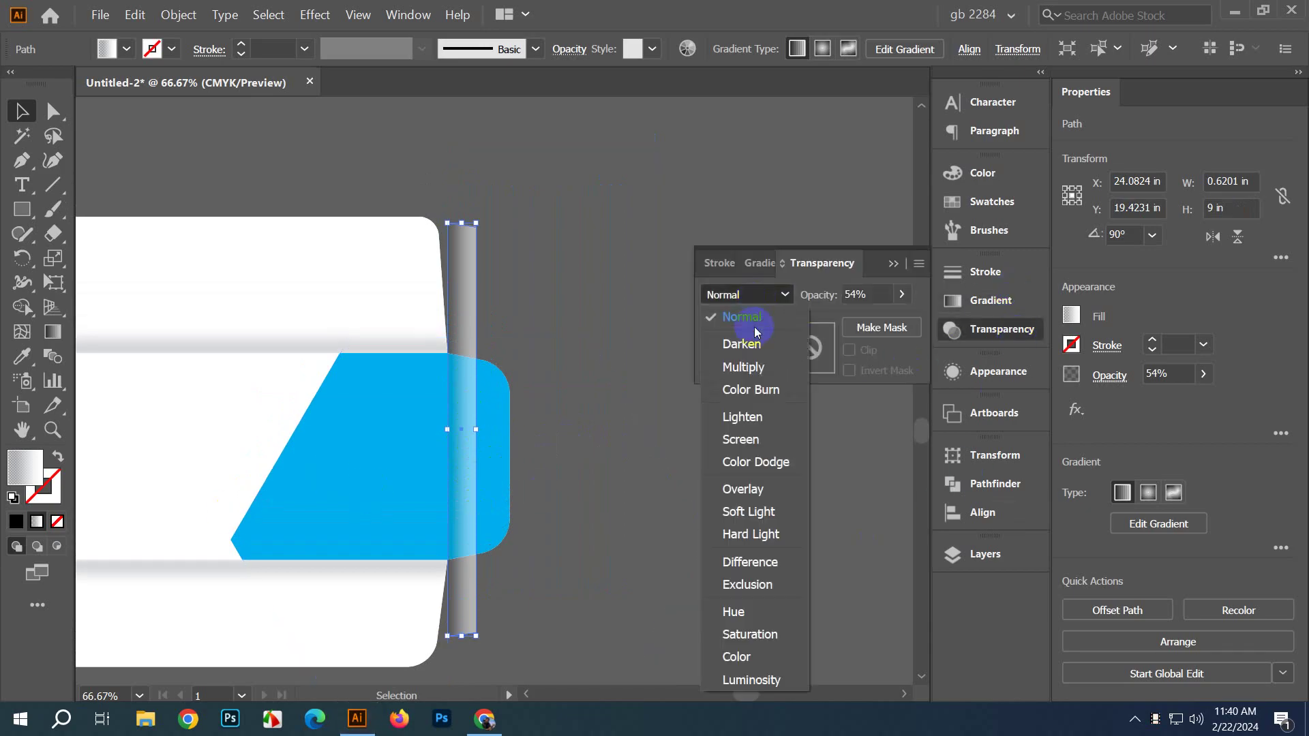
click(743, 367)
Step: Shorten the vertical gradient strip from both ends to about 4.43 in so it spans the cyan side flap's fold line
drag(461, 224, 453, 358)
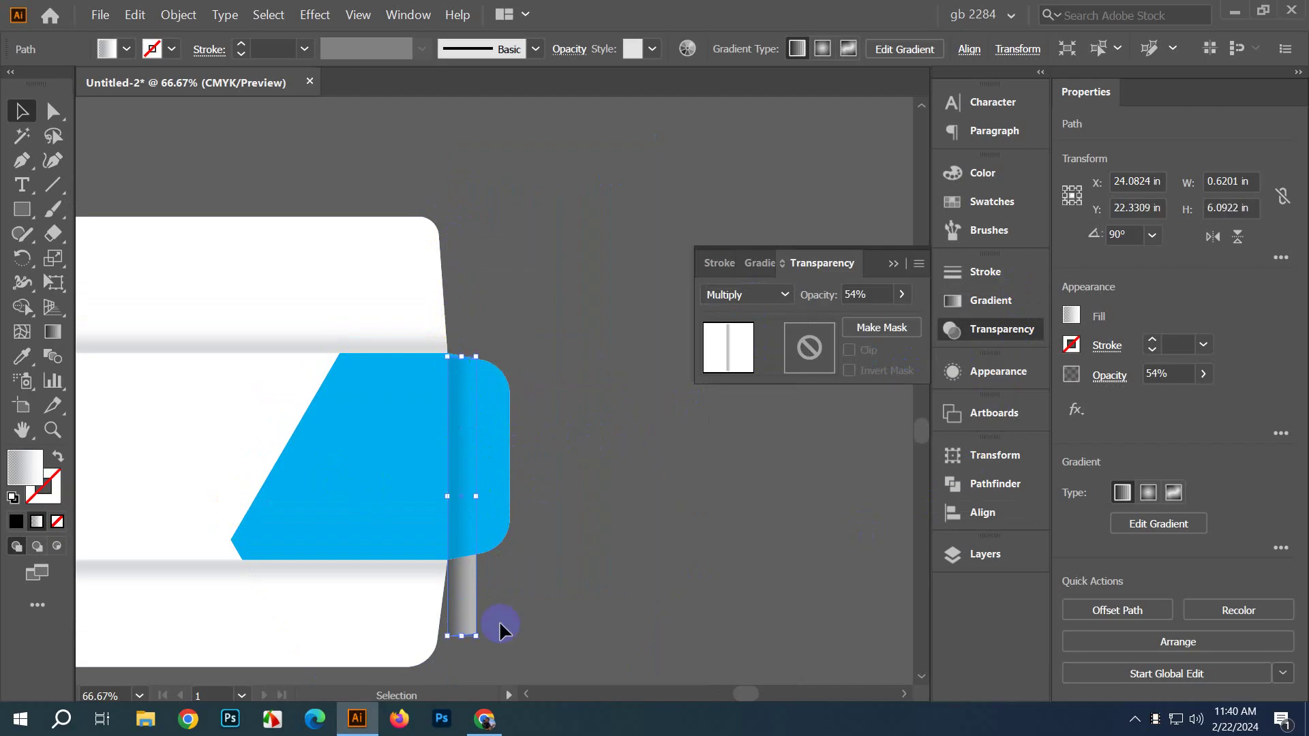
scroll(473, 636, up, 3)
drag(442, 640, 428, 407)
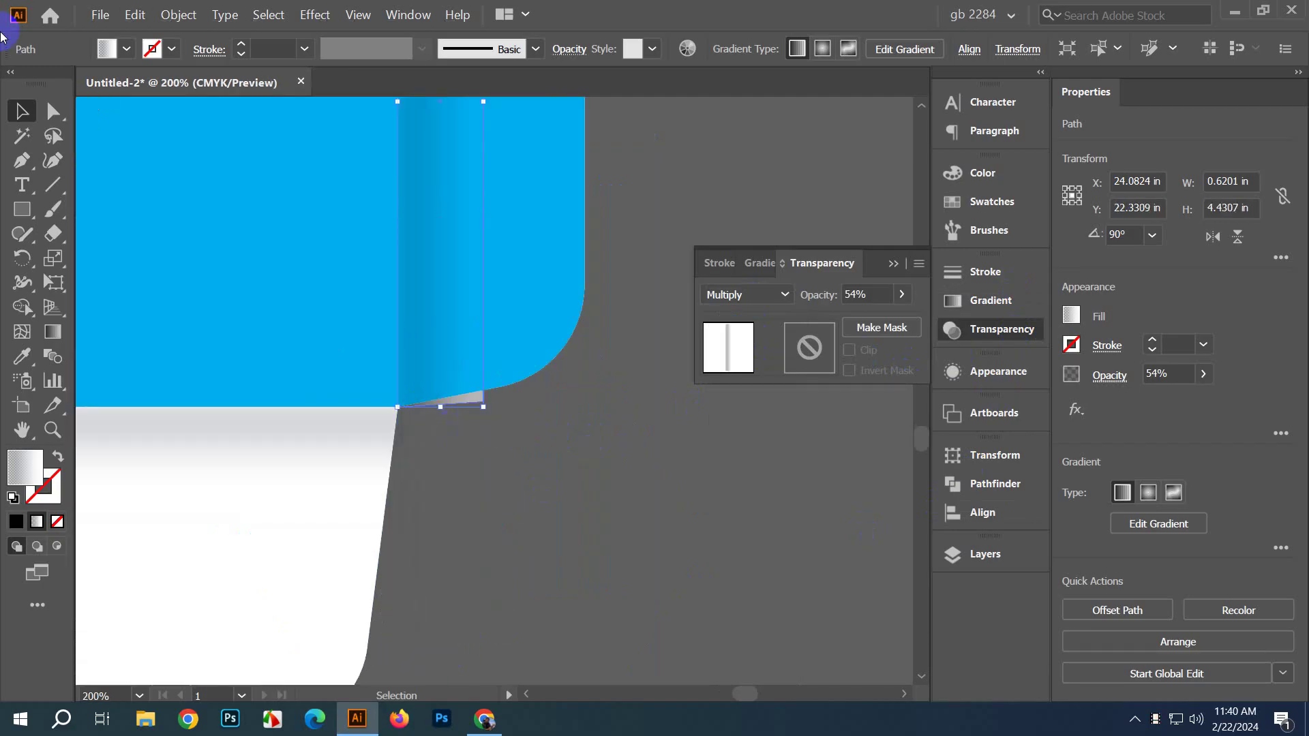
Step: Move the vertical strip's lower outer anchor up onto the cyan flap's slanted lower edge
click(53, 110)
scroll(496, 413, up, 4)
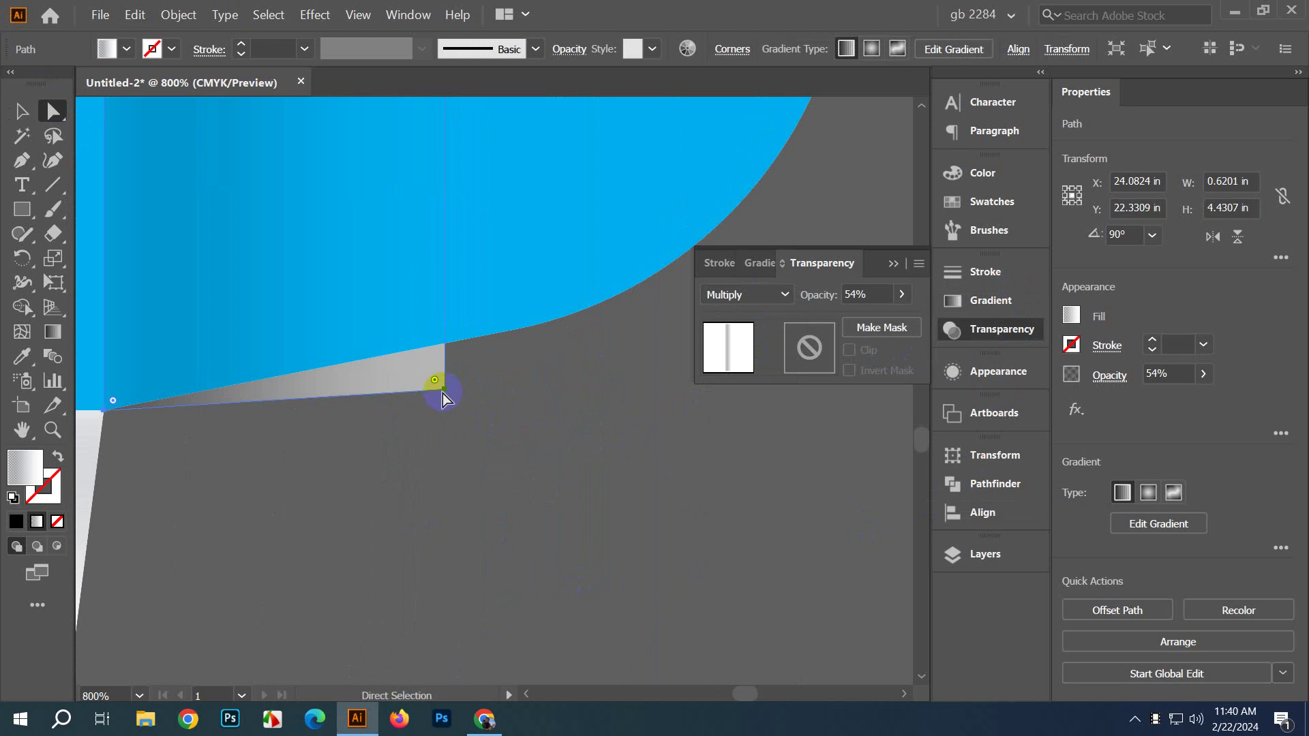
drag(443, 392, 445, 346)
Step: Move the vertical strip's two upper anchors onto the fold corner and the cyan flap's slanted upper edge, and deselect the strip
scroll(471, 418, down, 3)
drag(473, 196, 506, 593)
drag(456, 266, 473, 450)
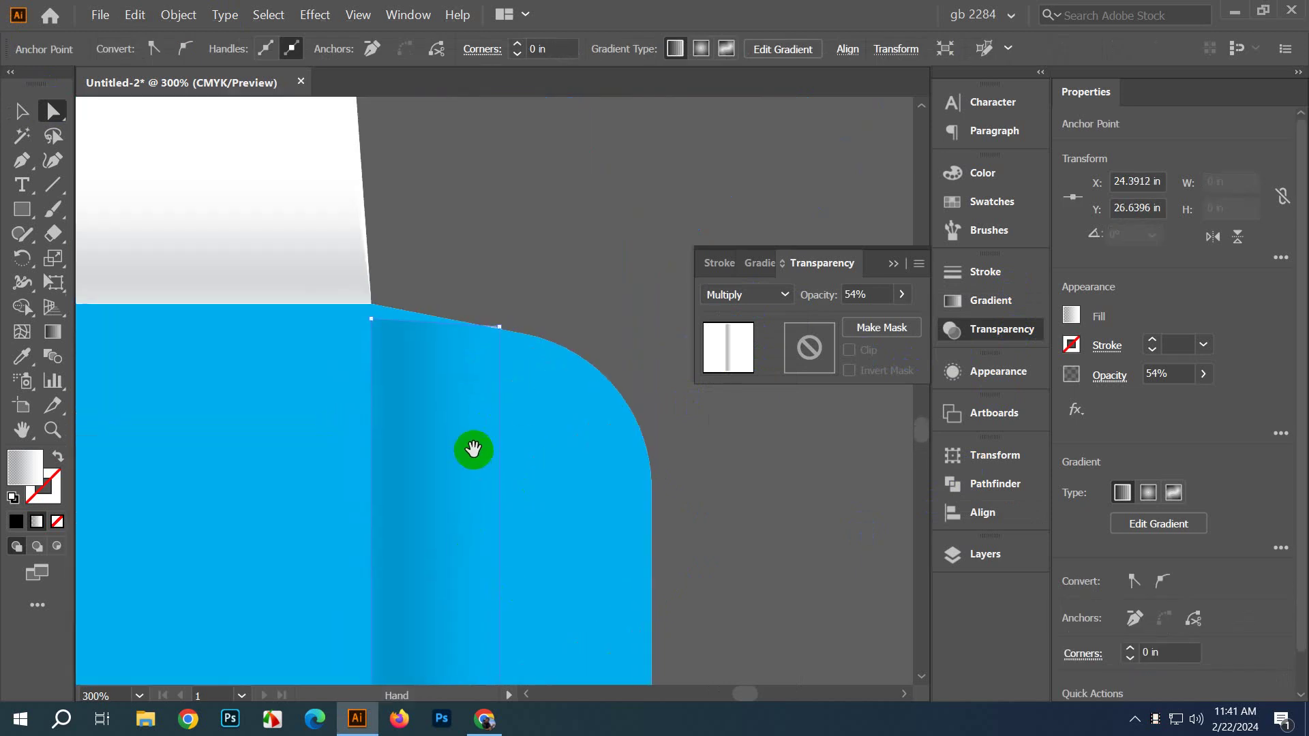
scroll(473, 450, up, 2)
drag(264, 320, 259, 287)
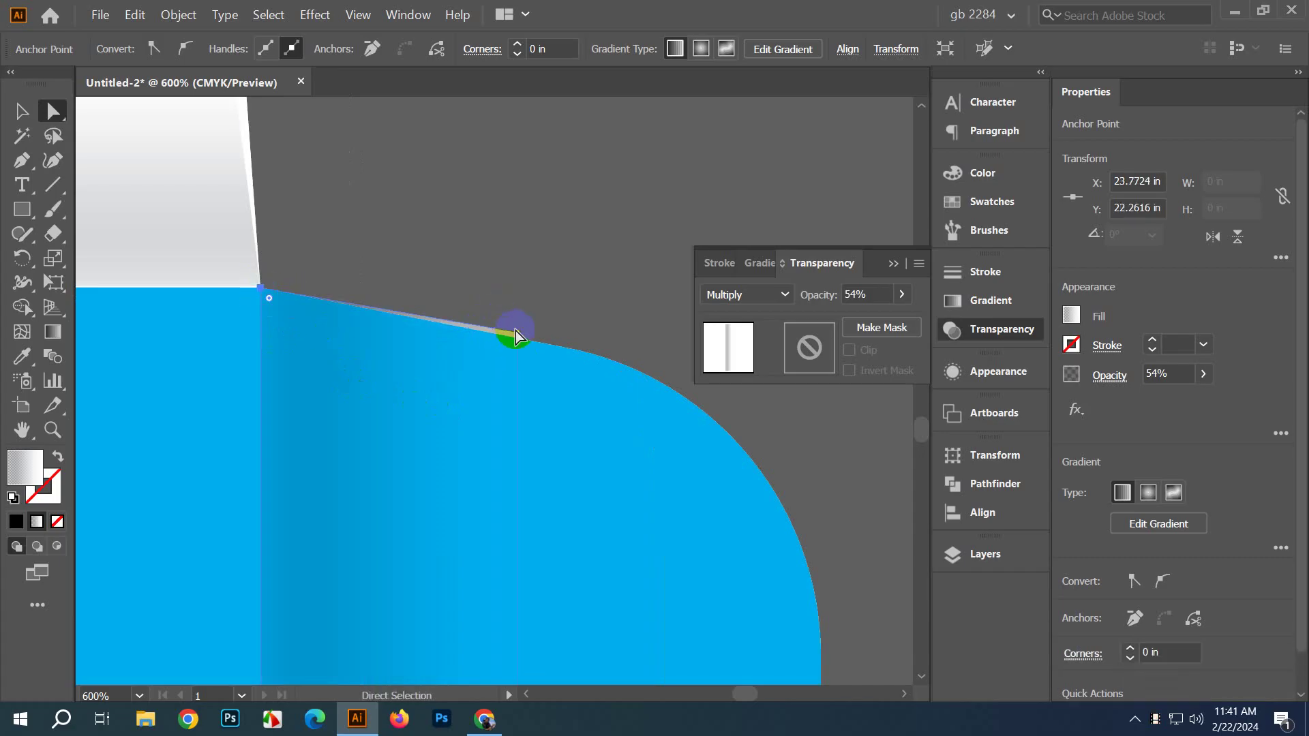
drag(516, 336, 529, 295)
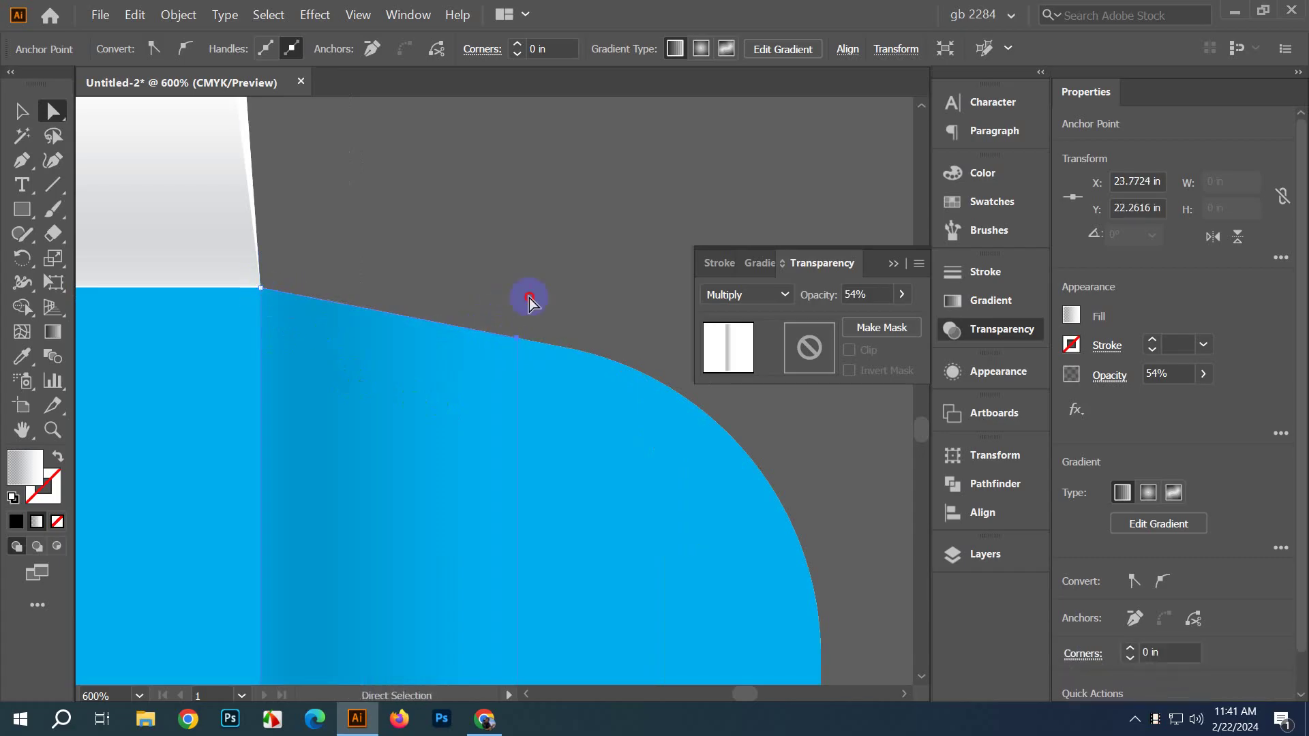
key(ctrl+shift+a)
scroll(529, 297, down, 9)
scroll(577, 420, down, 2)
scroll(582, 415, up, 4)
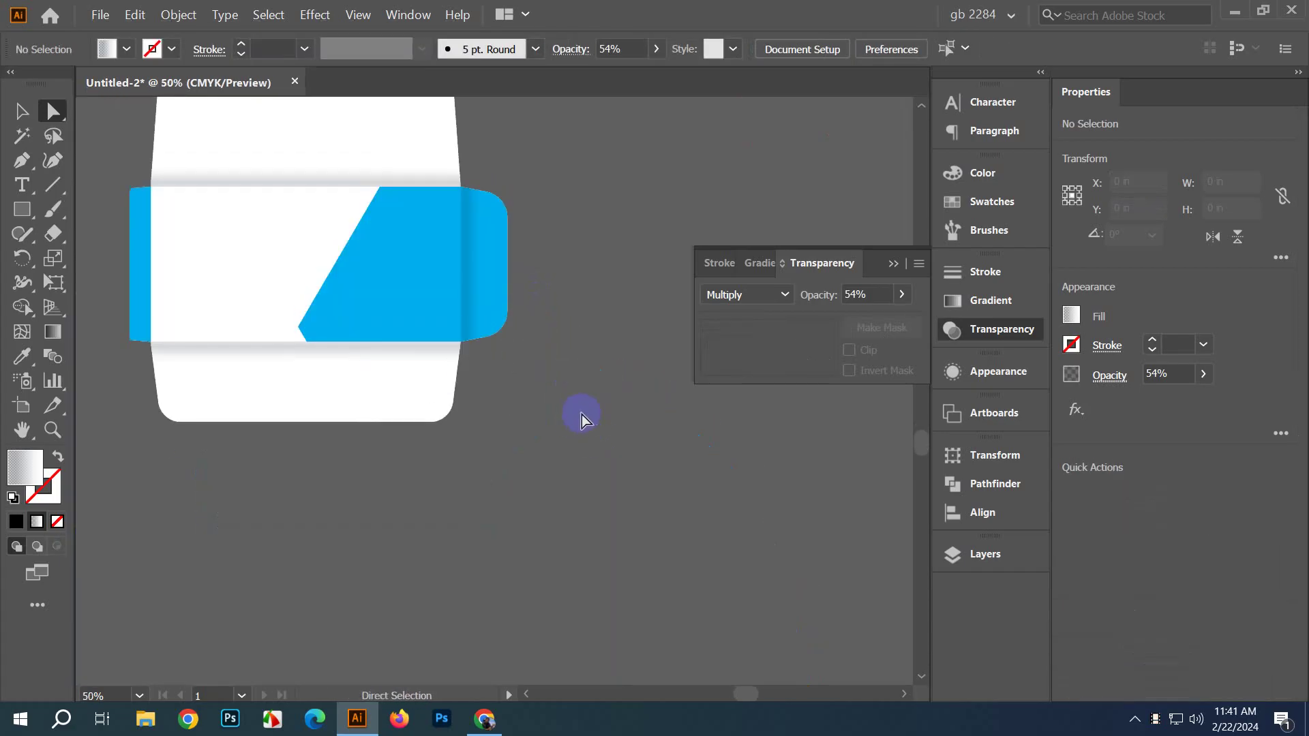
drag(582, 414, 652, 581)
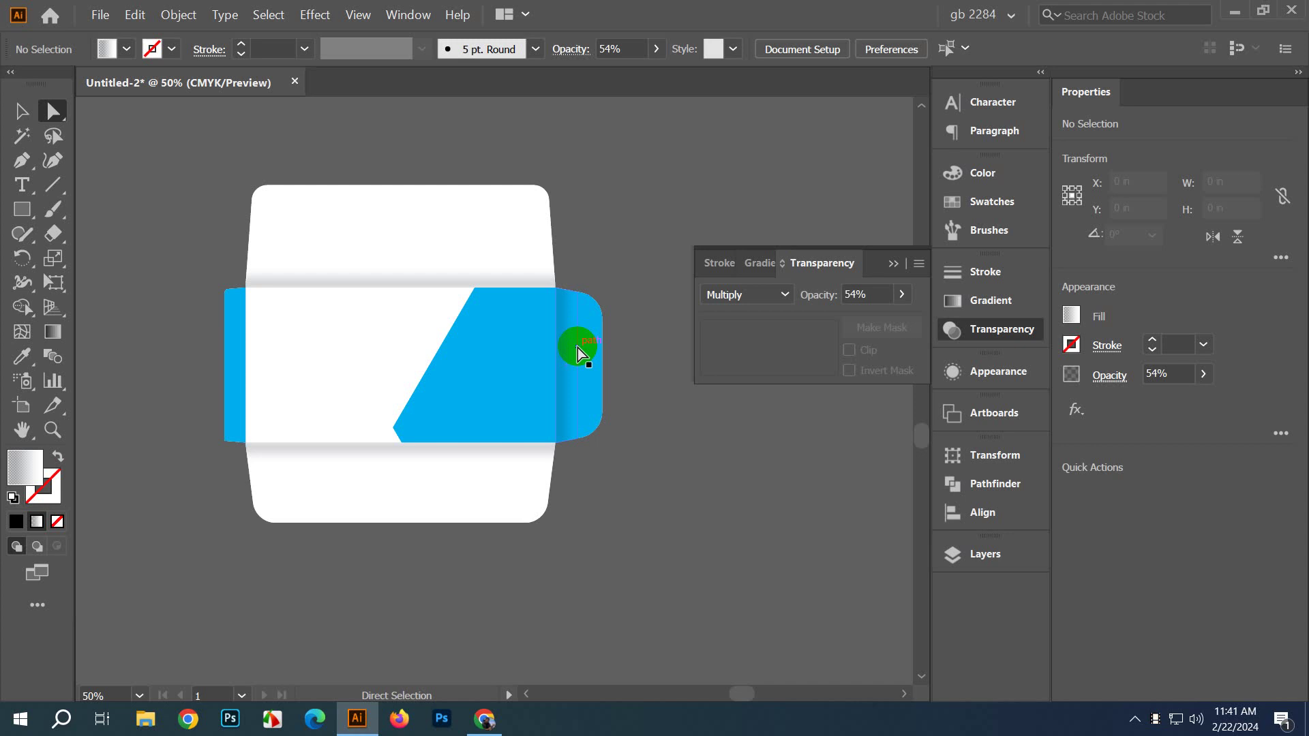
scroll(583, 603, down, 3)
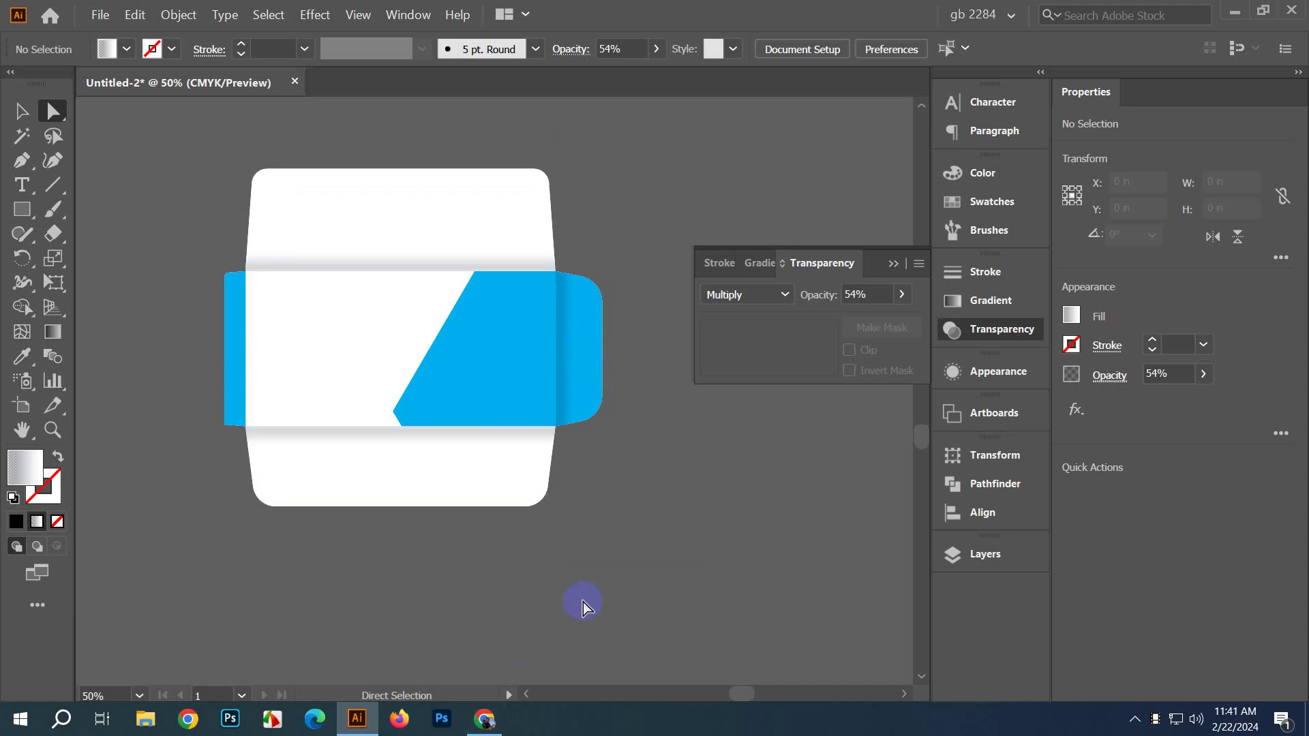
scroll(583, 602, up, 3)
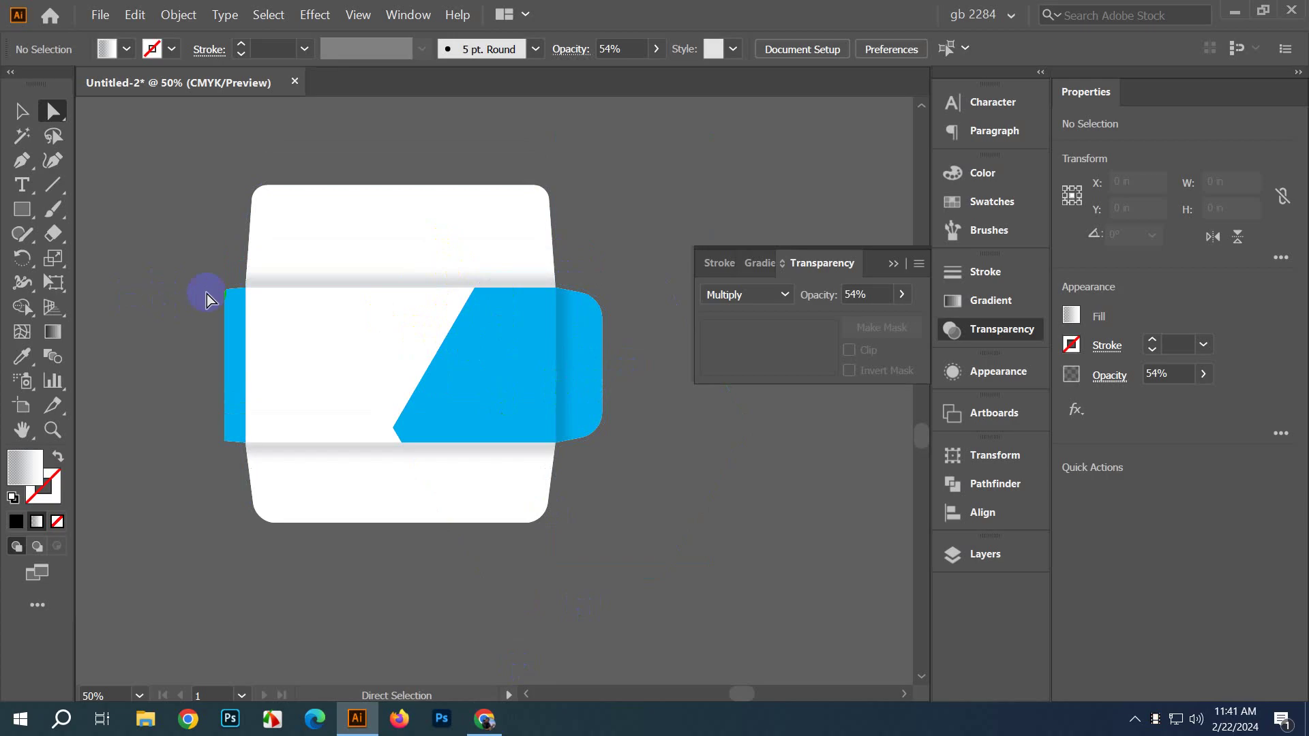
click(32, 112)
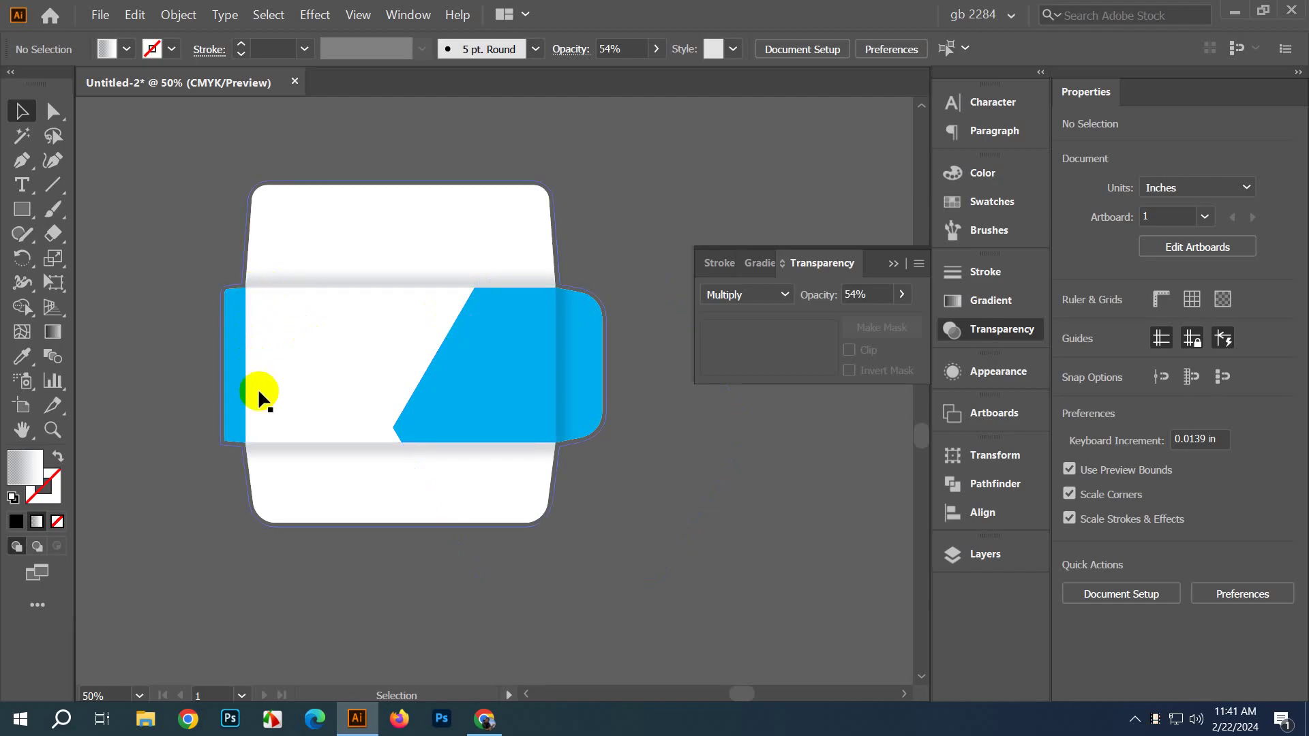
mouse_move(538, 442)
mouse_down()
mouse_move(555, 345)
mouse_move(491, 368)
mouse_move(317, 315)
mouse_up()
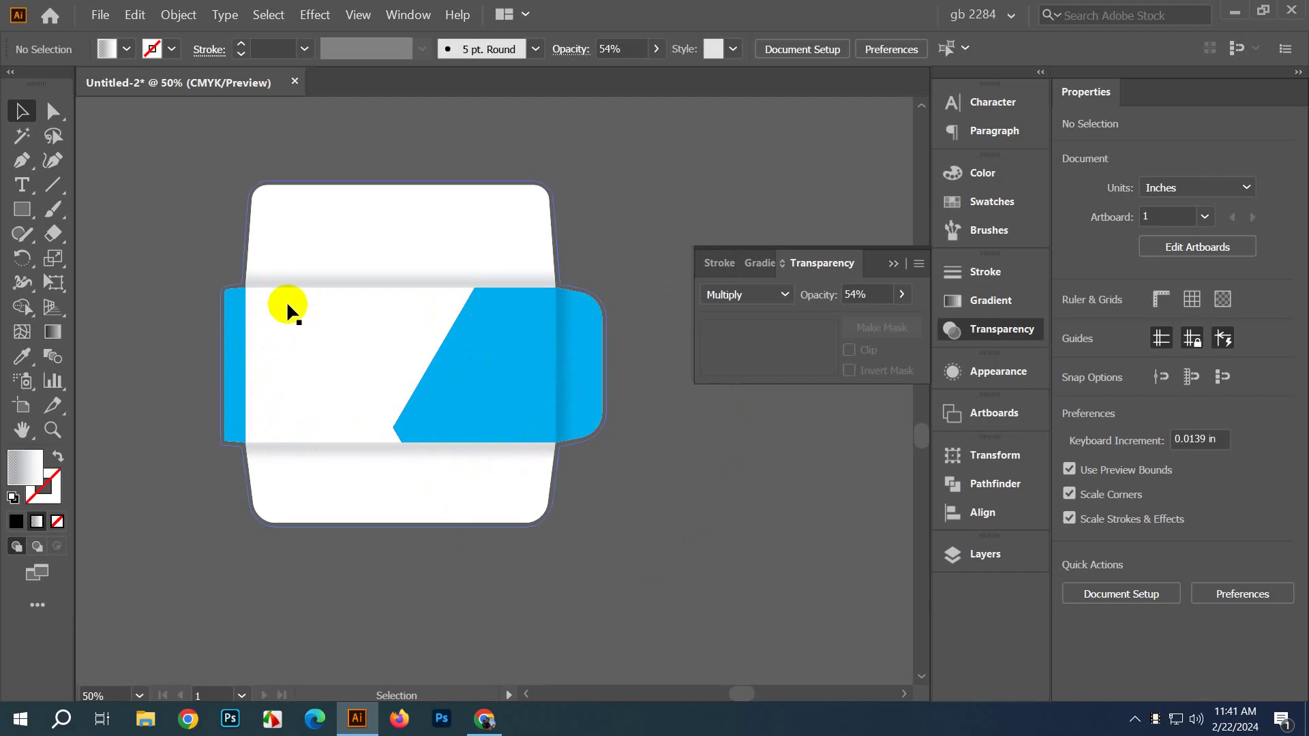
click(459, 340)
mouse_move(459, 339)
mouse_down()
mouse_move(480, 339)
mouse_move(491, 439)
mouse_up()
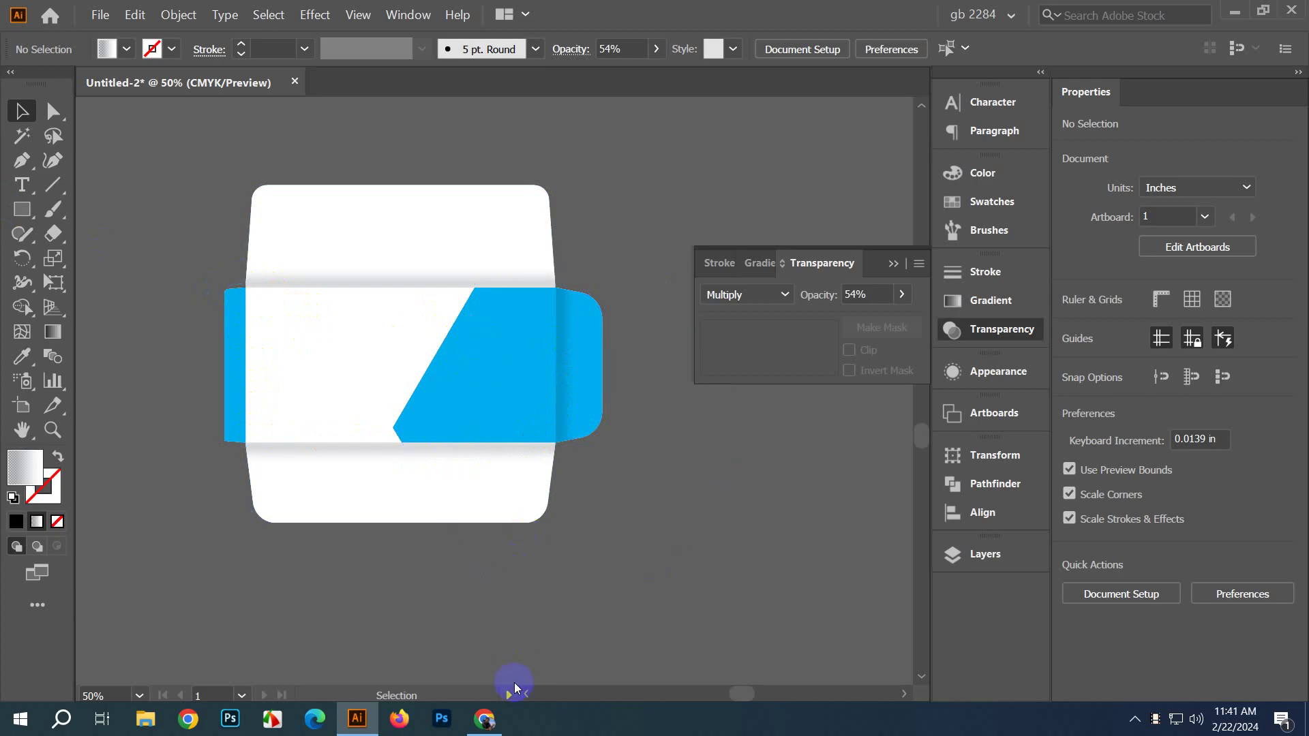
Step: Switch to Chrome and open a new tab ready for a Google search
click(484, 719)
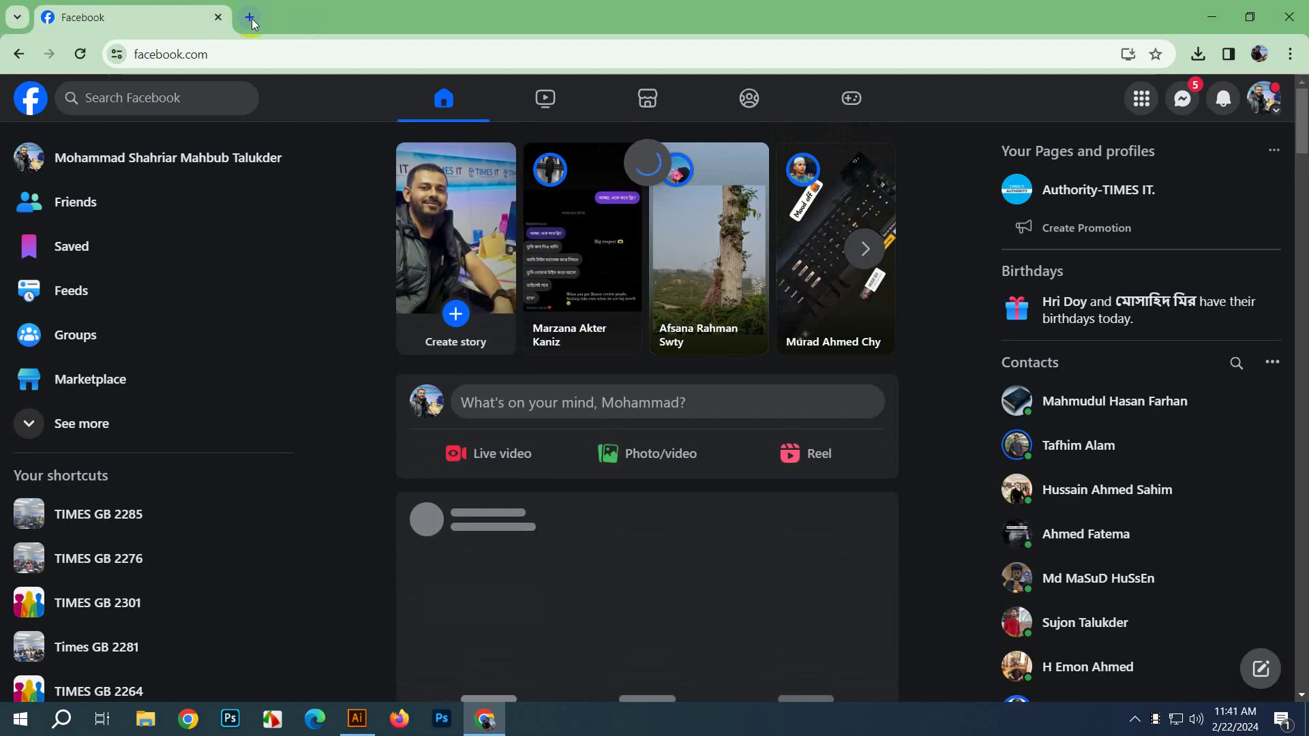
click(249, 17)
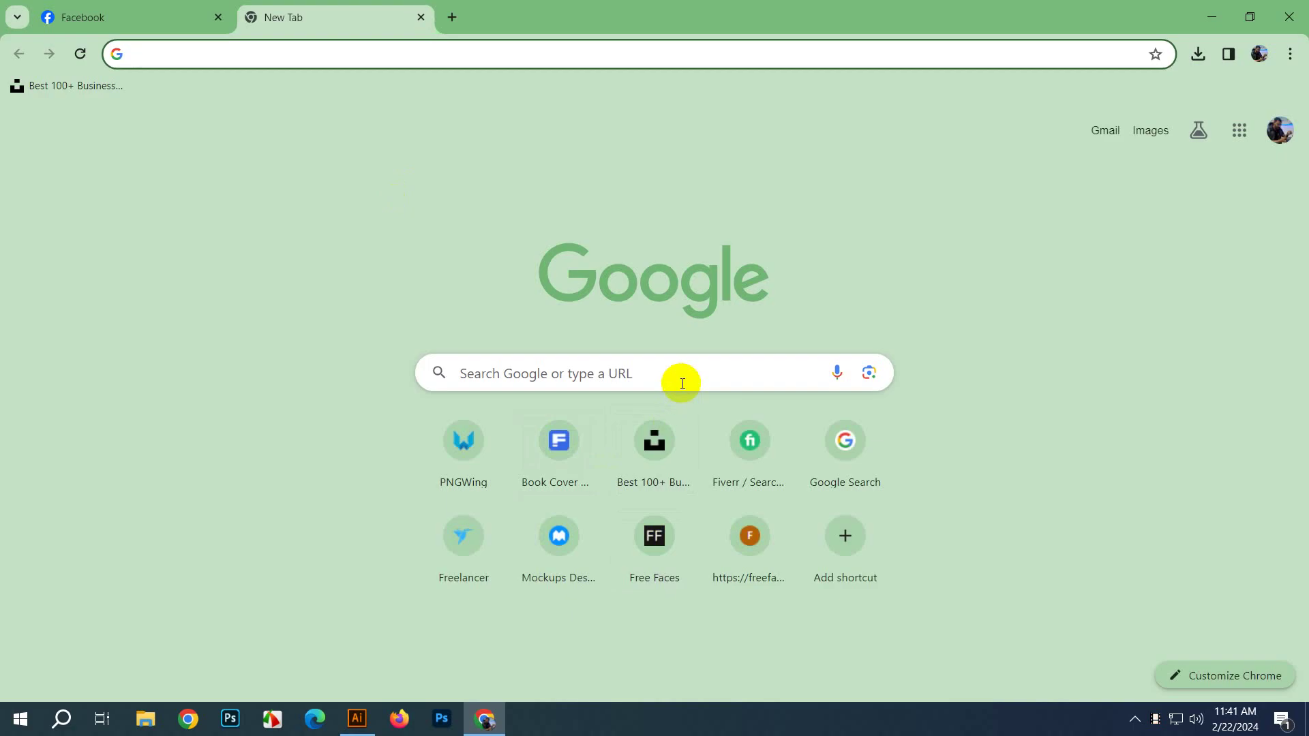
click(633, 381)
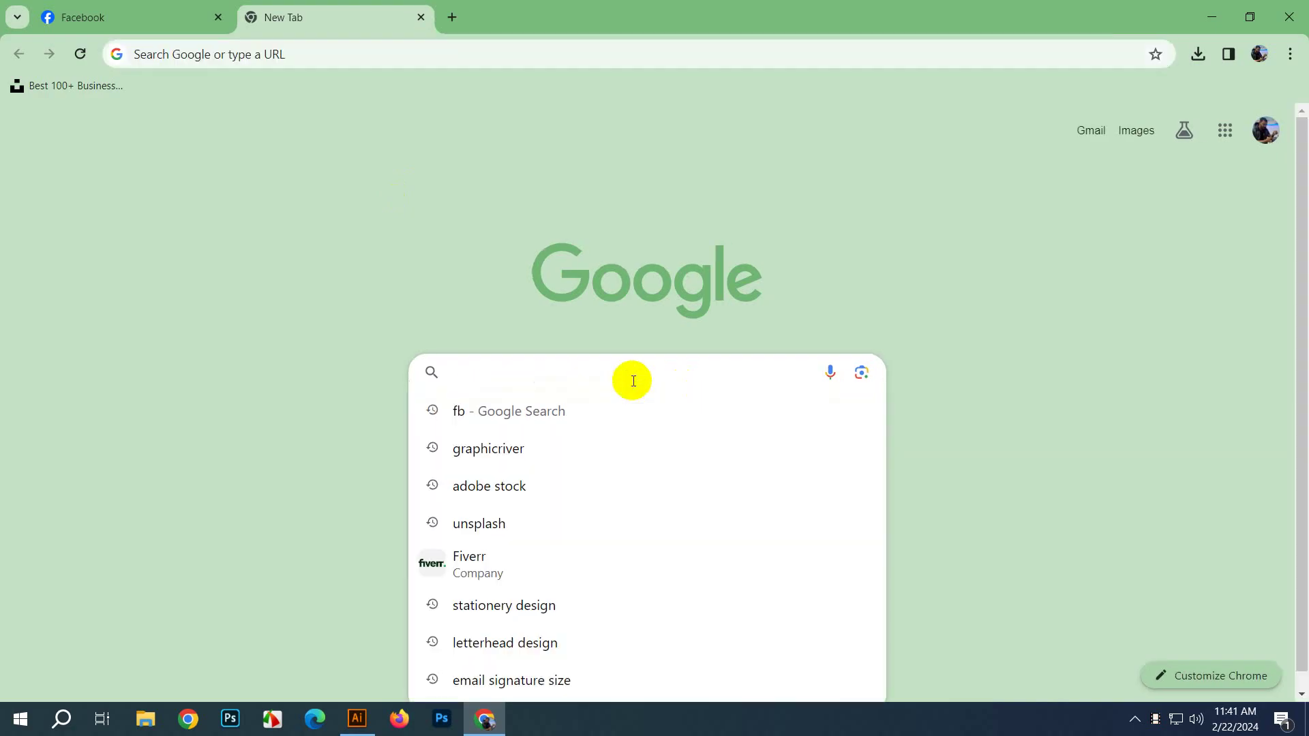
text(photo)
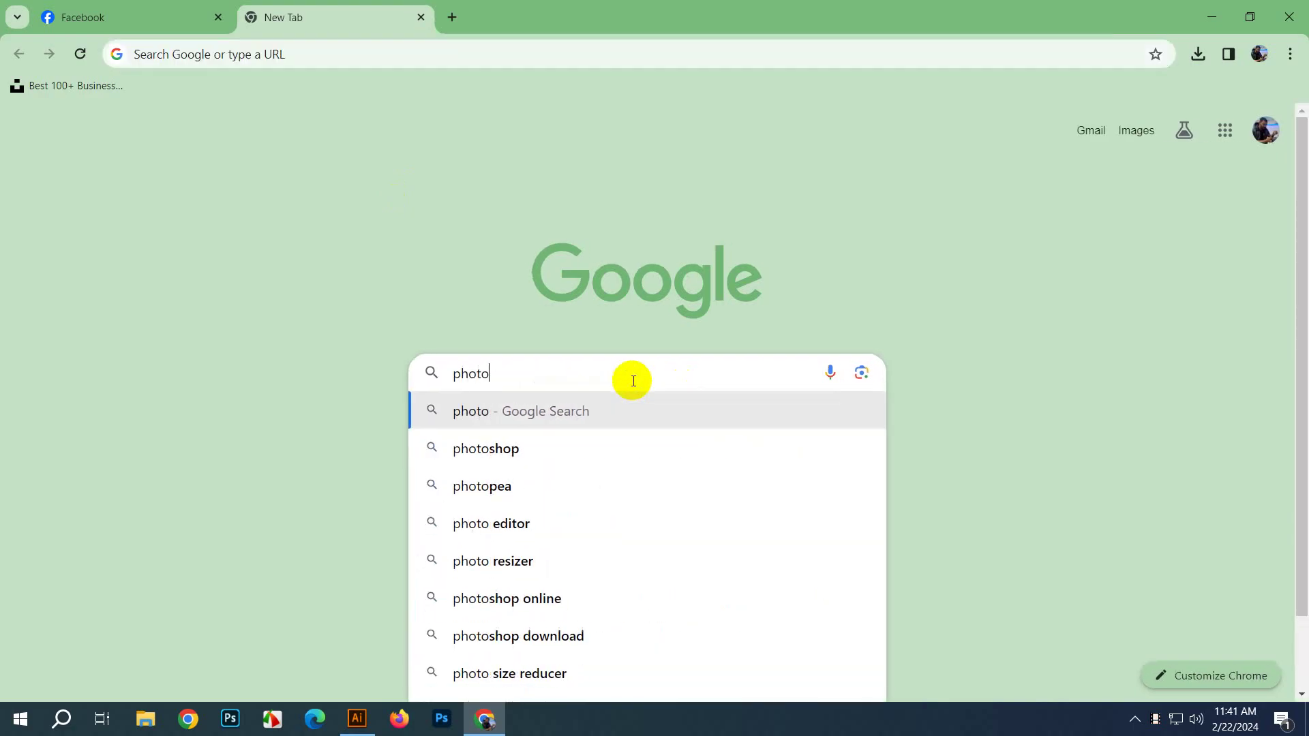
key(Down)
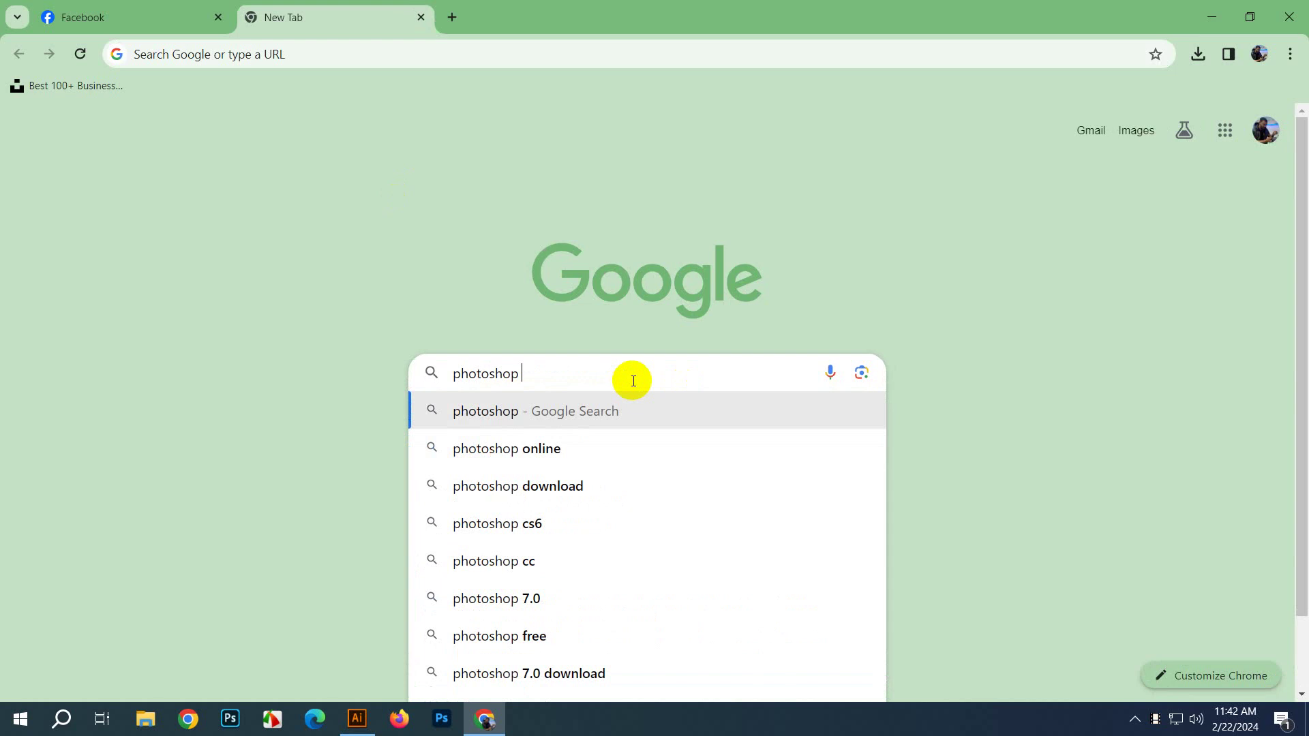
key(ctrl+a)
key(BackSpace)
text(stat)
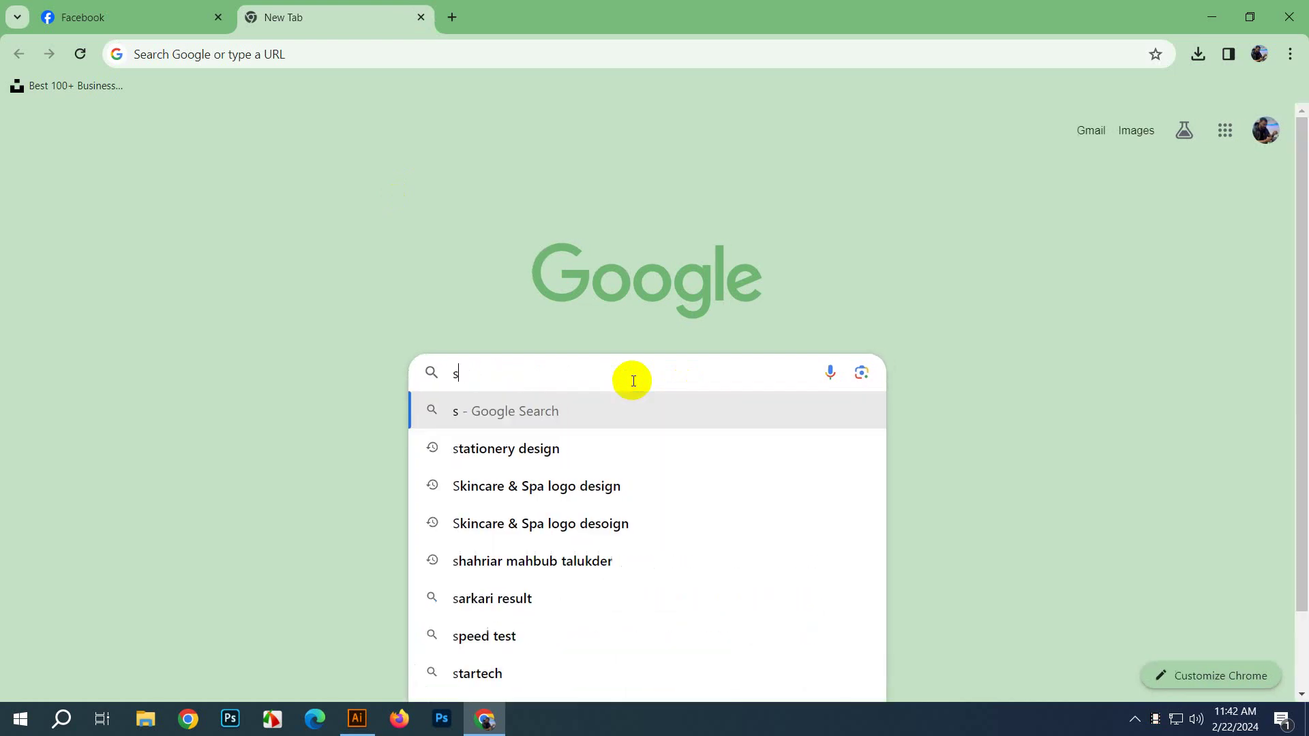
key(BackSpace)
key(BackSpace)
key(BackSpace)
key(BackSpace)
key(BackSpace)
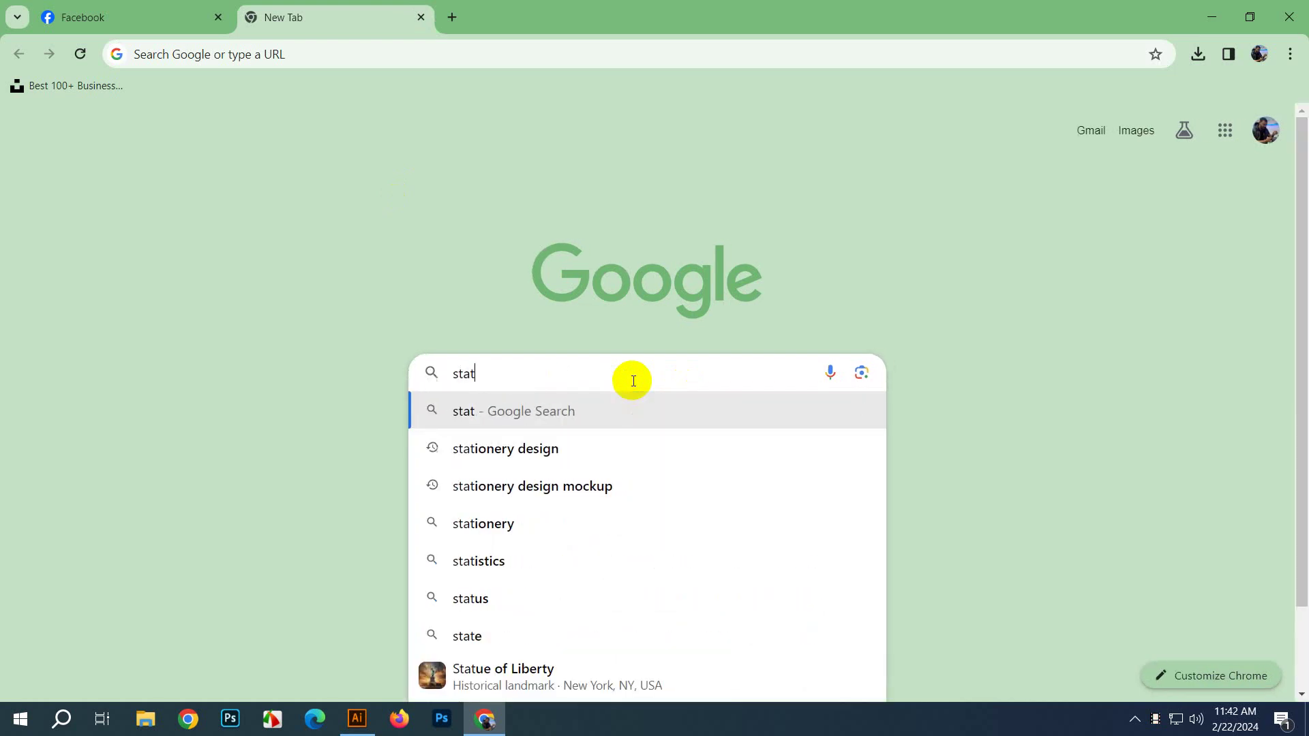
Step: Search Google for "envelope design mockup"
text(envelop)
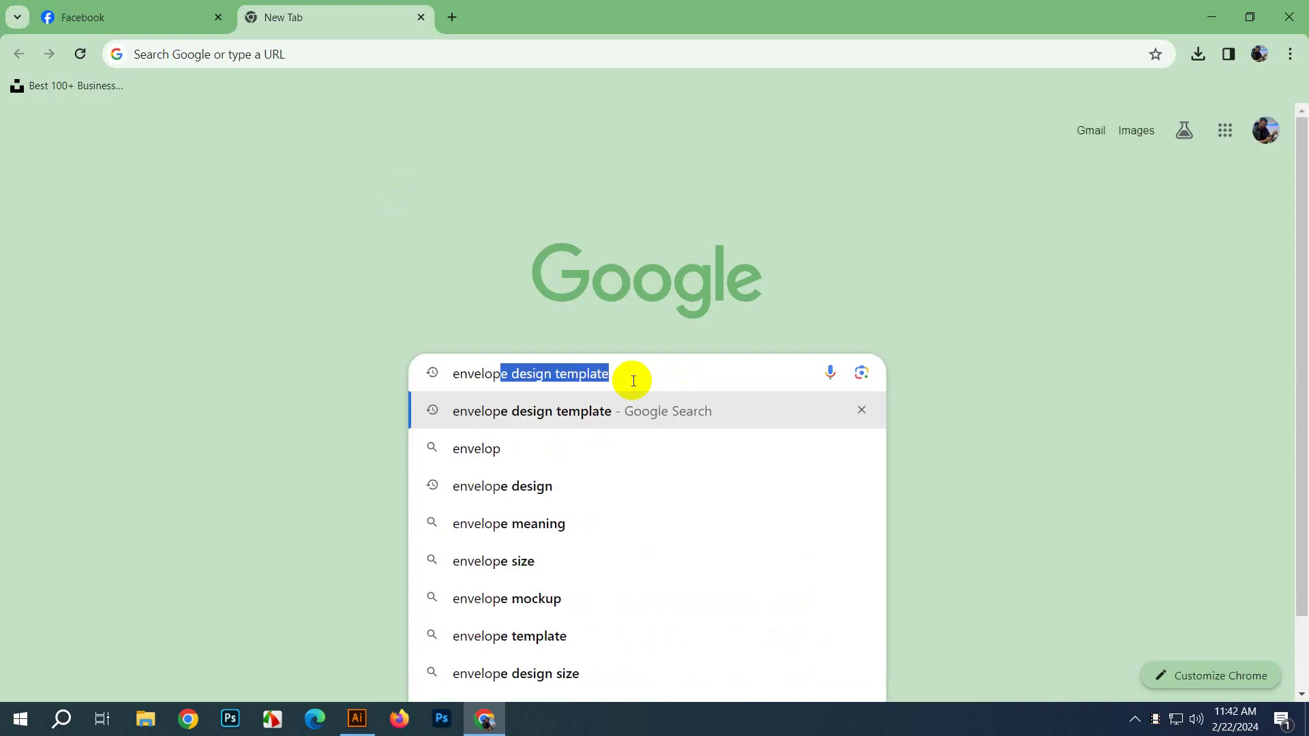
key(Down)
key(Down)
text(mock)
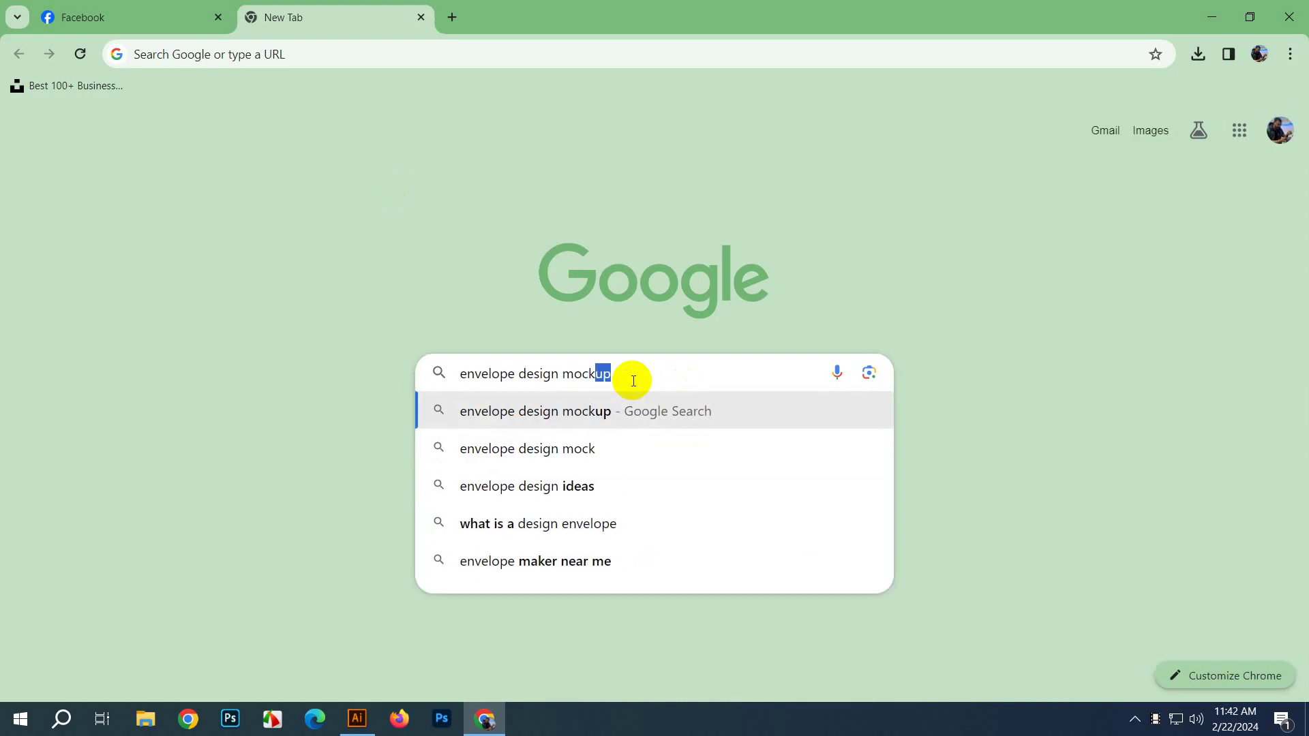
key(Return)
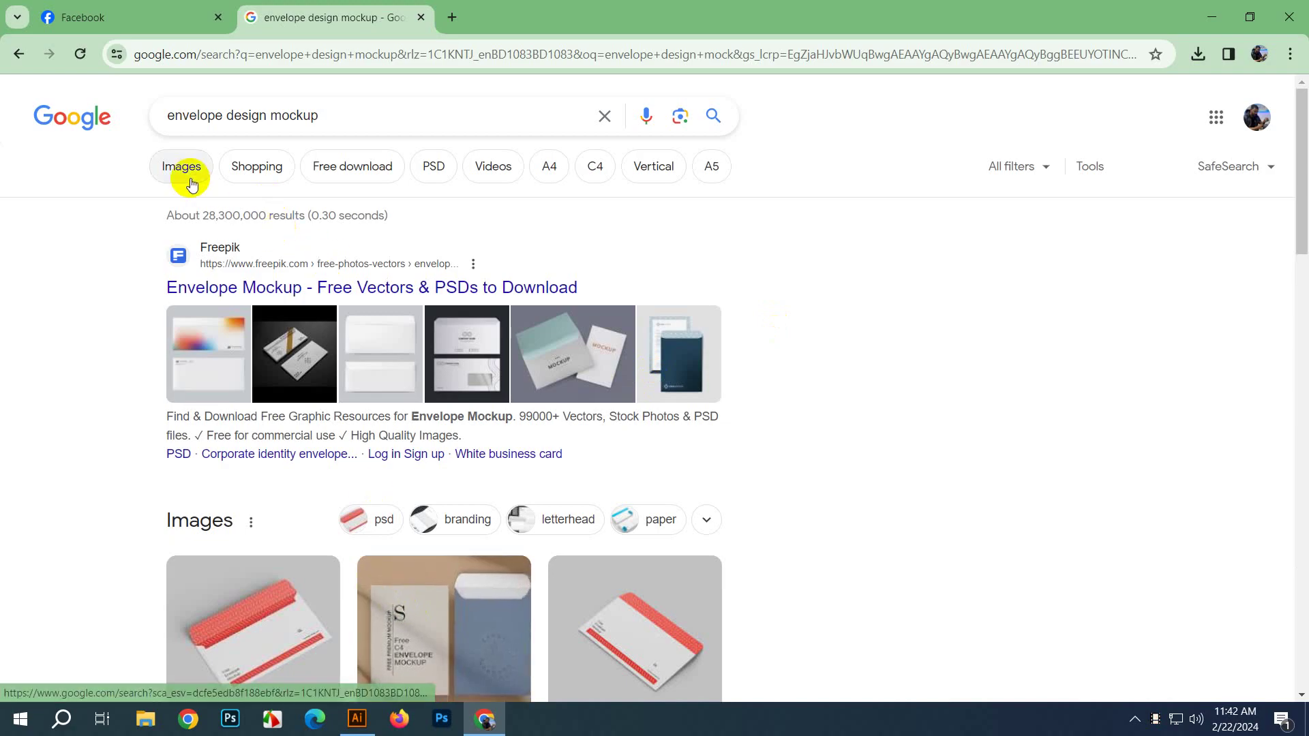
Step: Show the image results and preview Freepik's "Premium PSD | Envelope mockup design" with the yellow and white envelopes
click(183, 168)
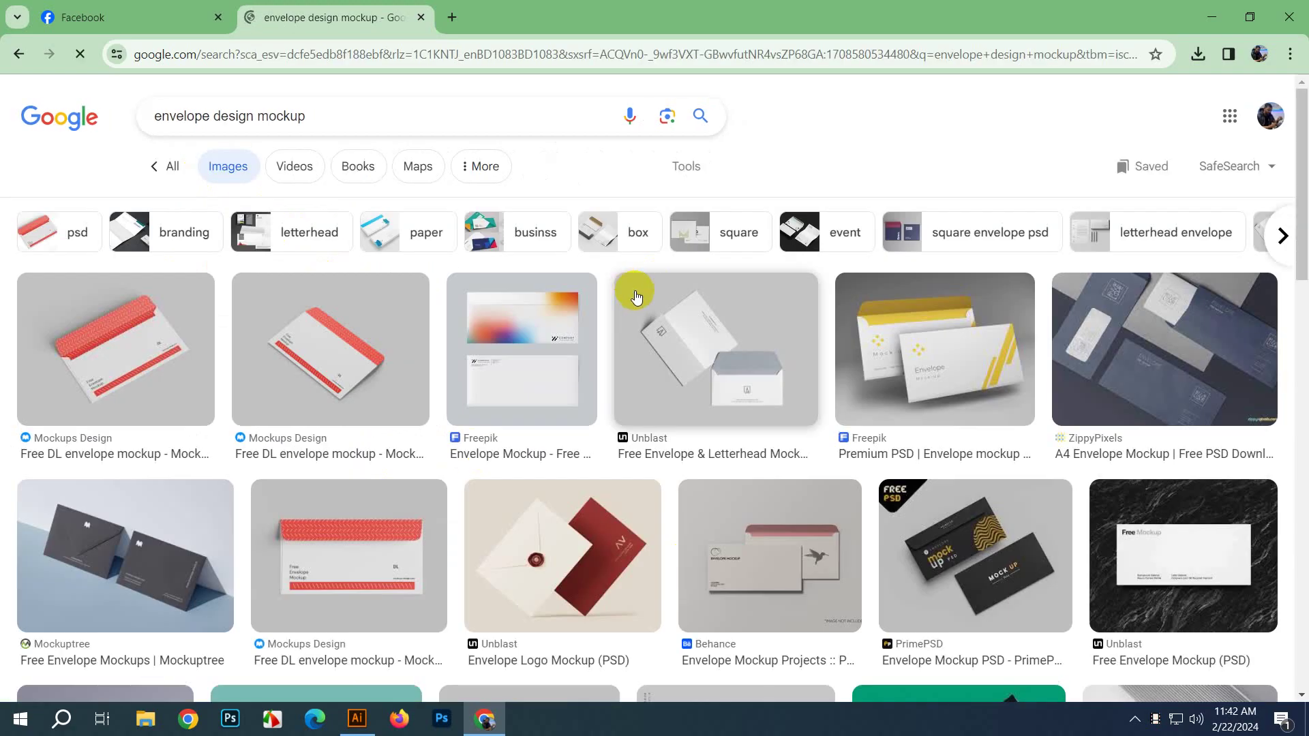
scroll(635, 294, down, 1)
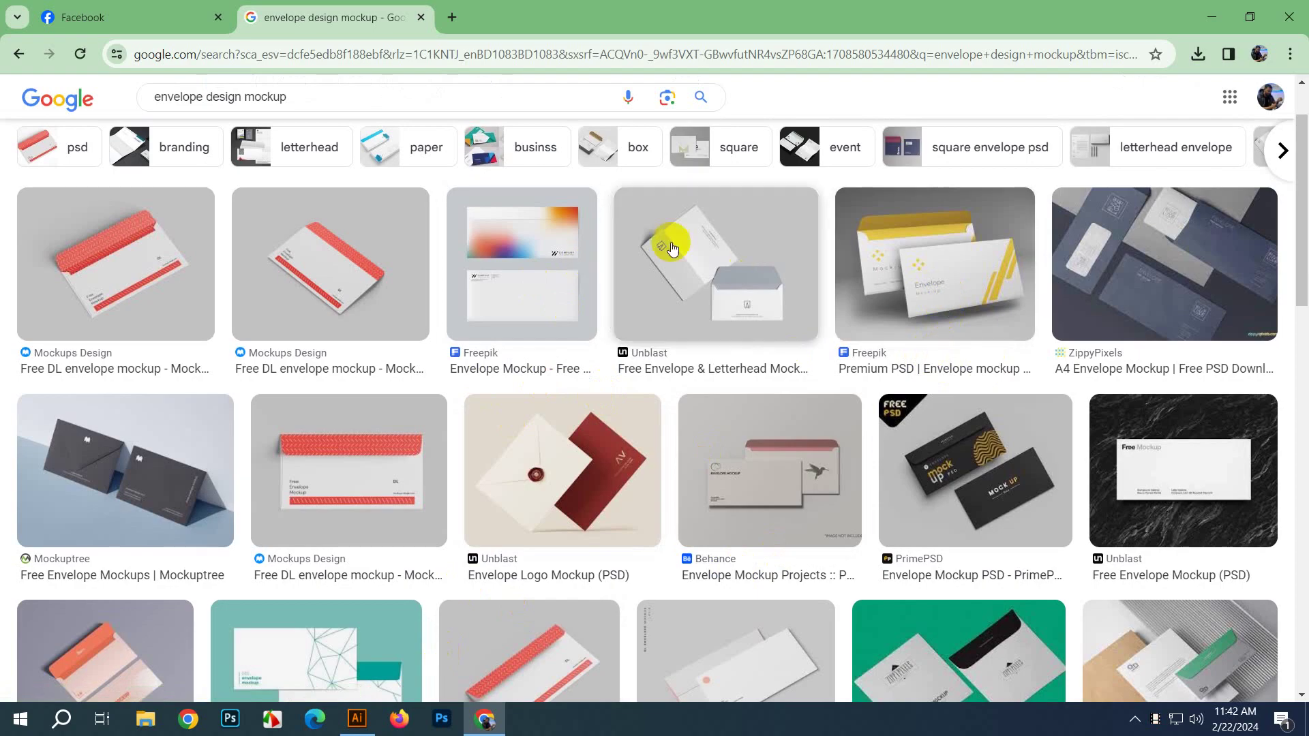
click(932, 251)
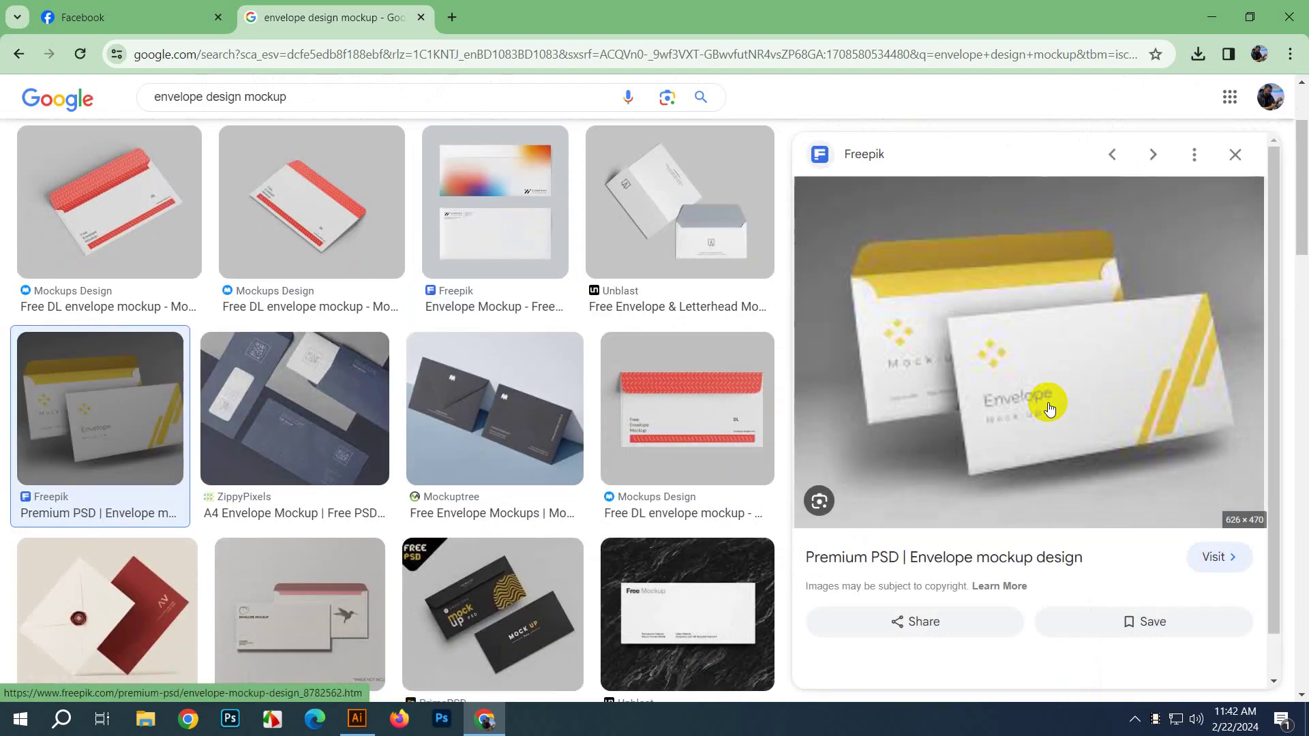
Step: Open Freepik's book cover mockup page in a new browser tab and search the site for "envelop mockup"
click(101, 216)
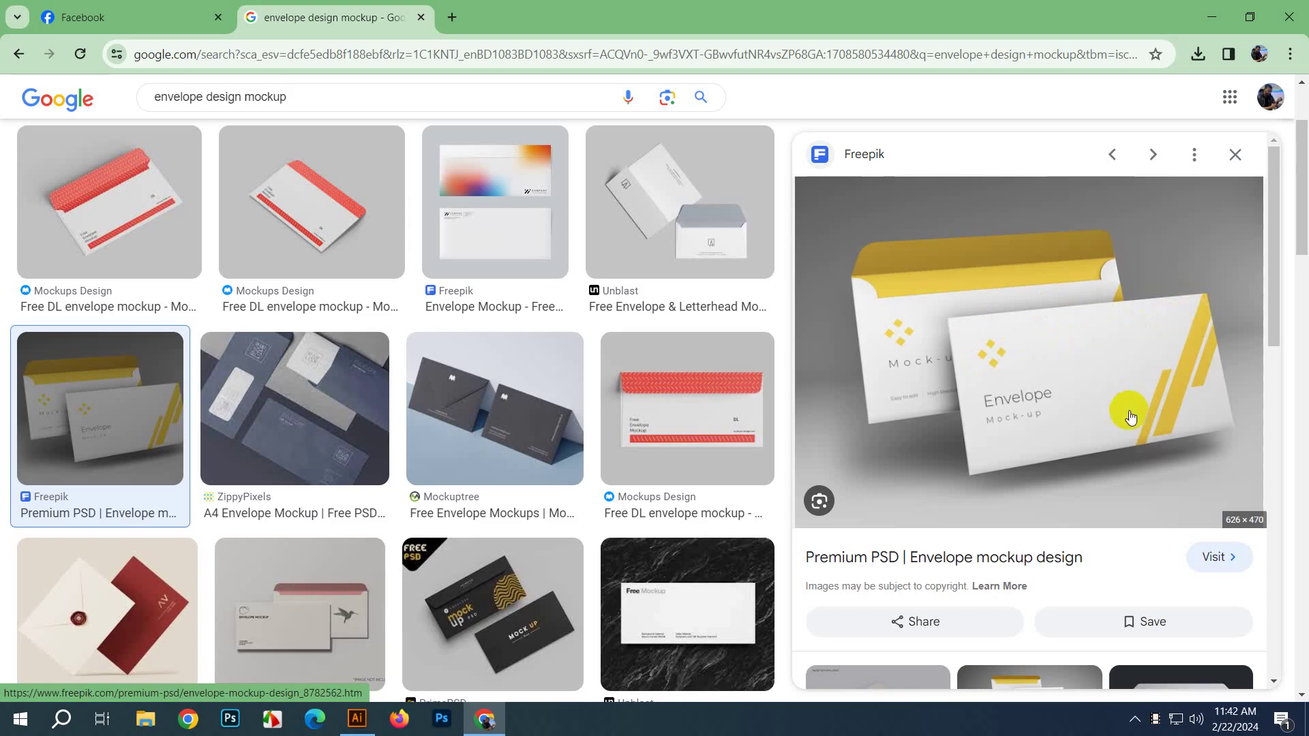
click(451, 18)
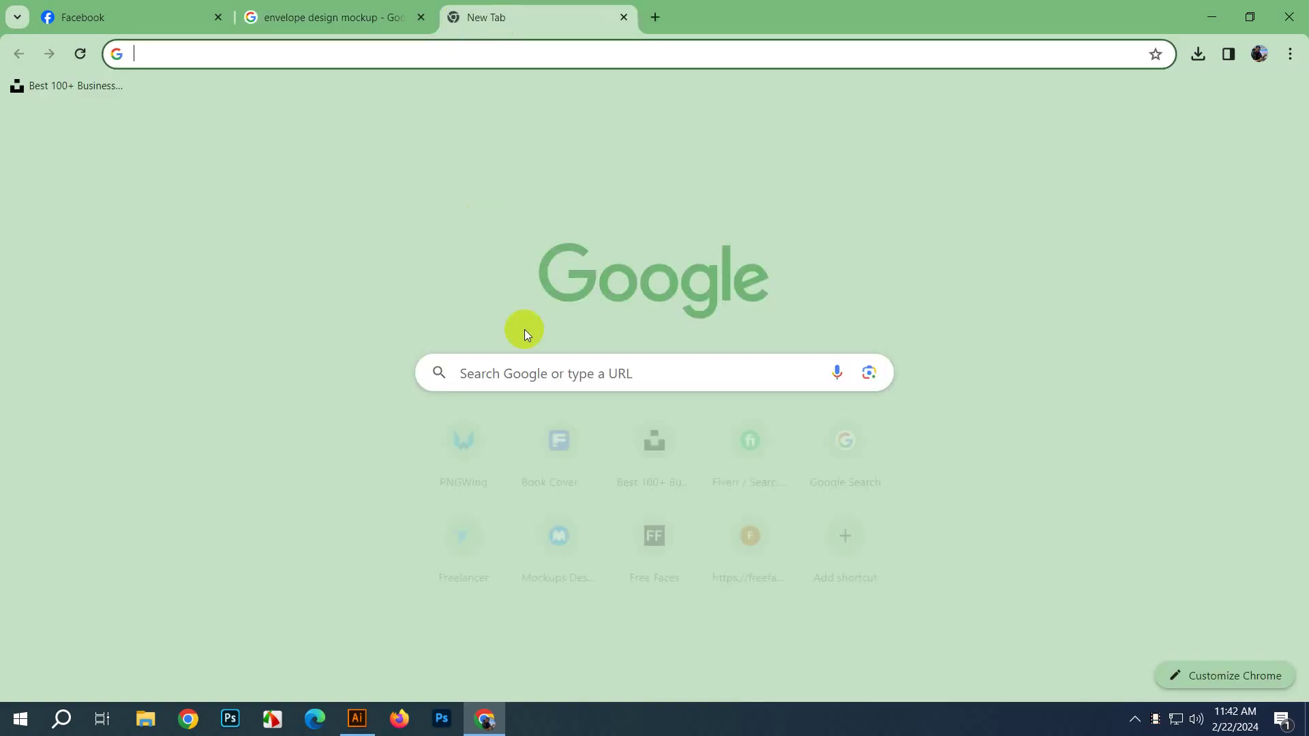
click(561, 458)
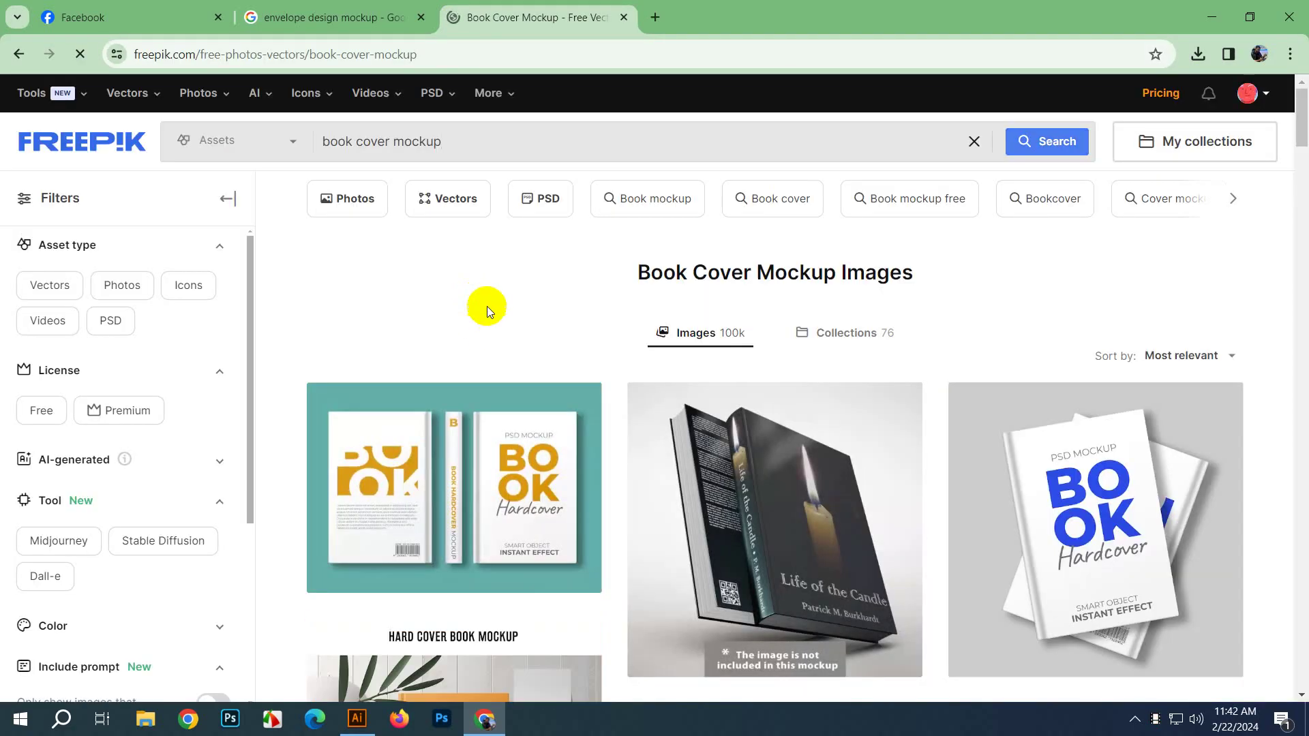
click(508, 148)
text(env)
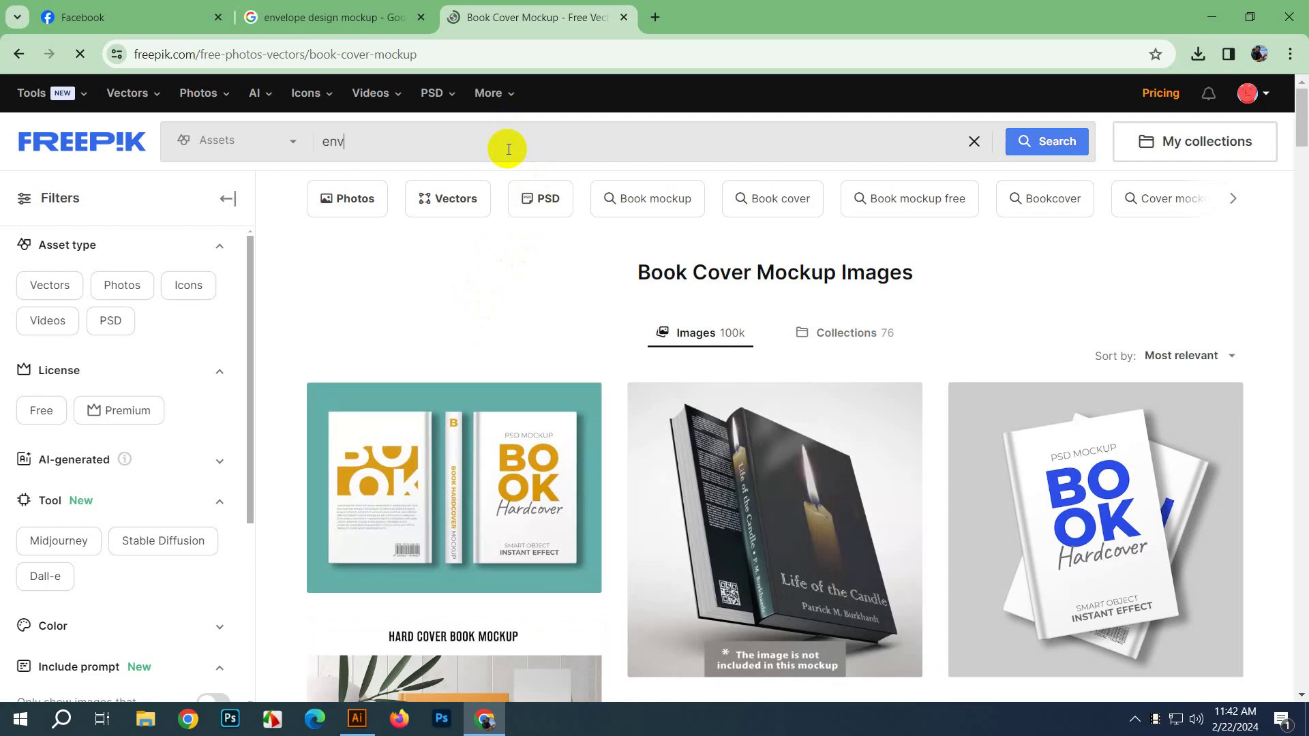
text(elop mockup)
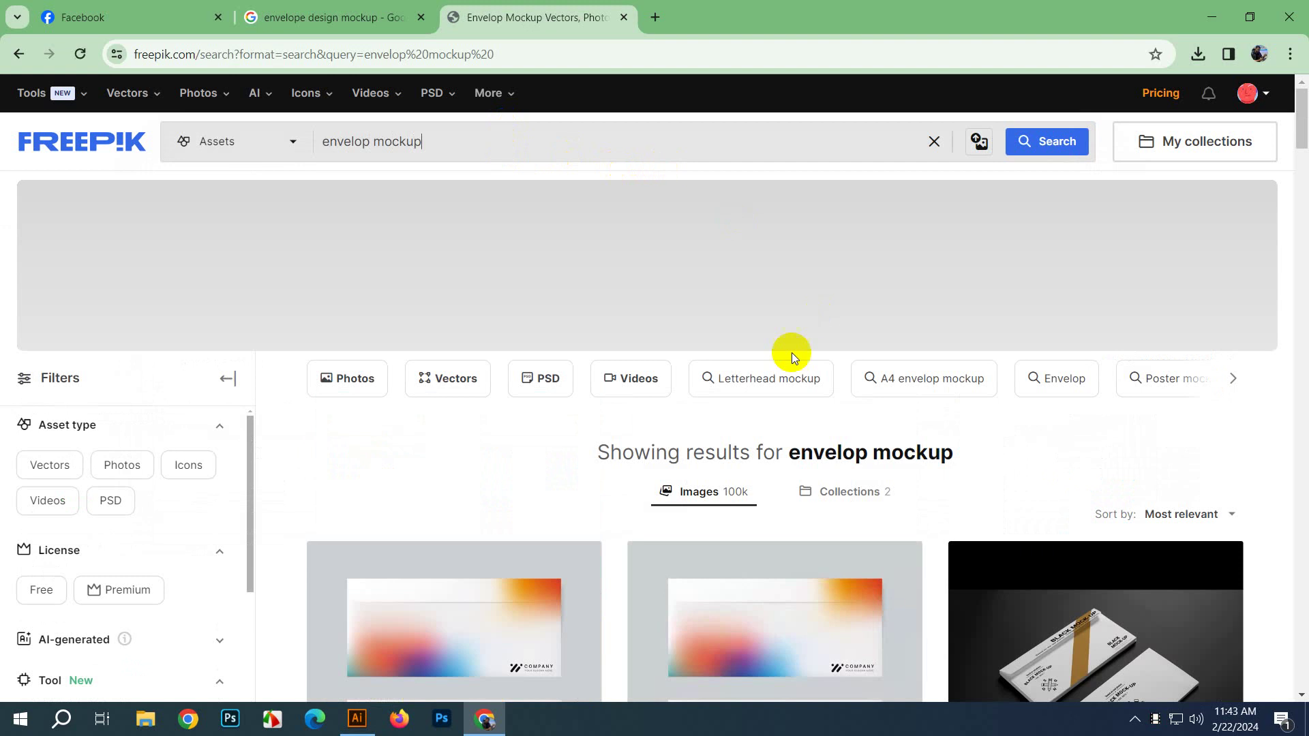
click(1010, 142)
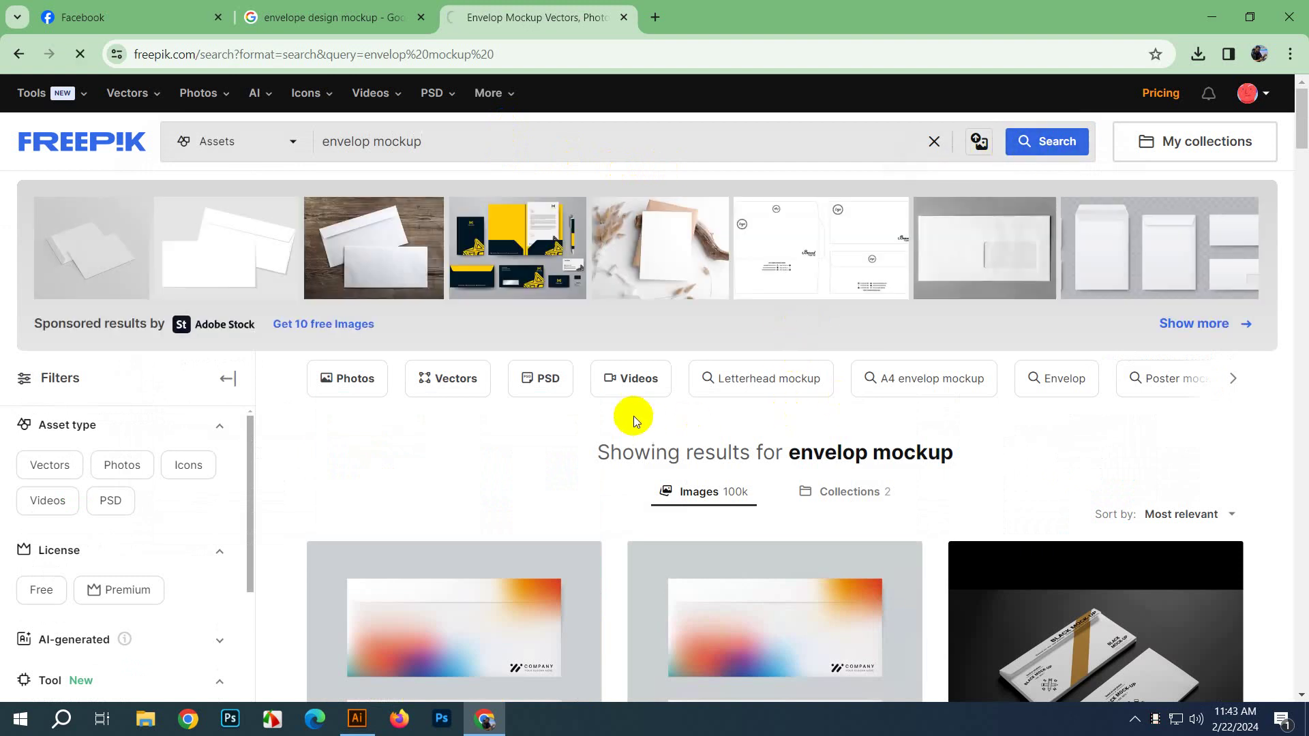
Step: Filter the Freepik results to the Free license and the PSD asset type
scroll(492, 437, down, 5)
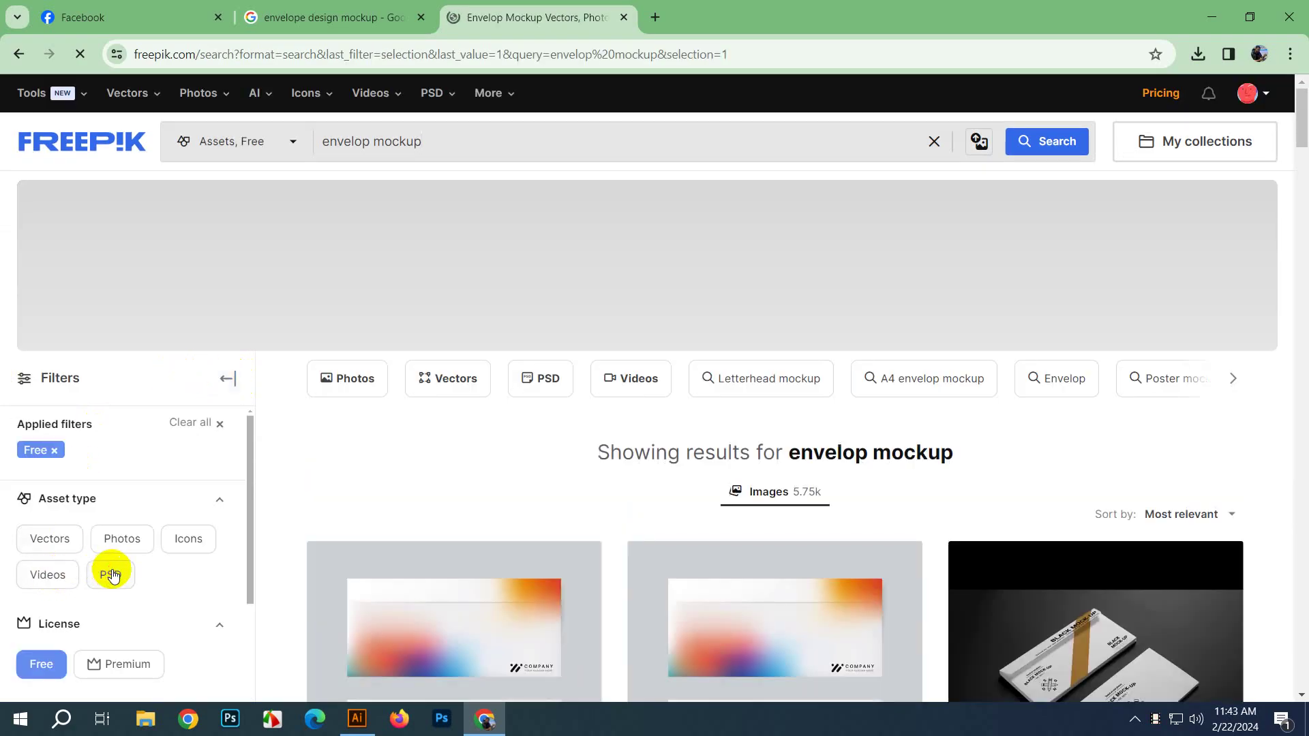
click(111, 575)
scroll(592, 416, down, 6)
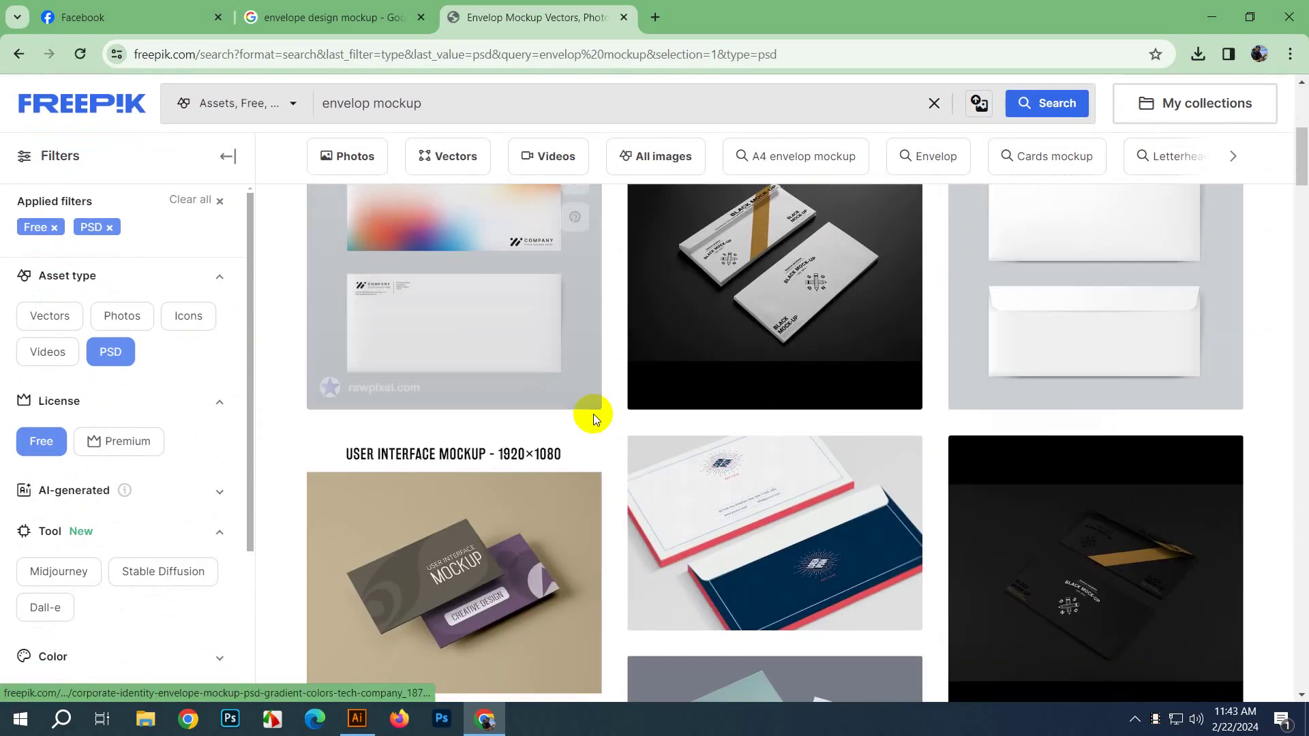
Step: Browse the free PSD envelope mockups and open CosmoStudio's business stationery mockup with letterhead, cards, envelopes and pencils
scroll(593, 418, down, 4)
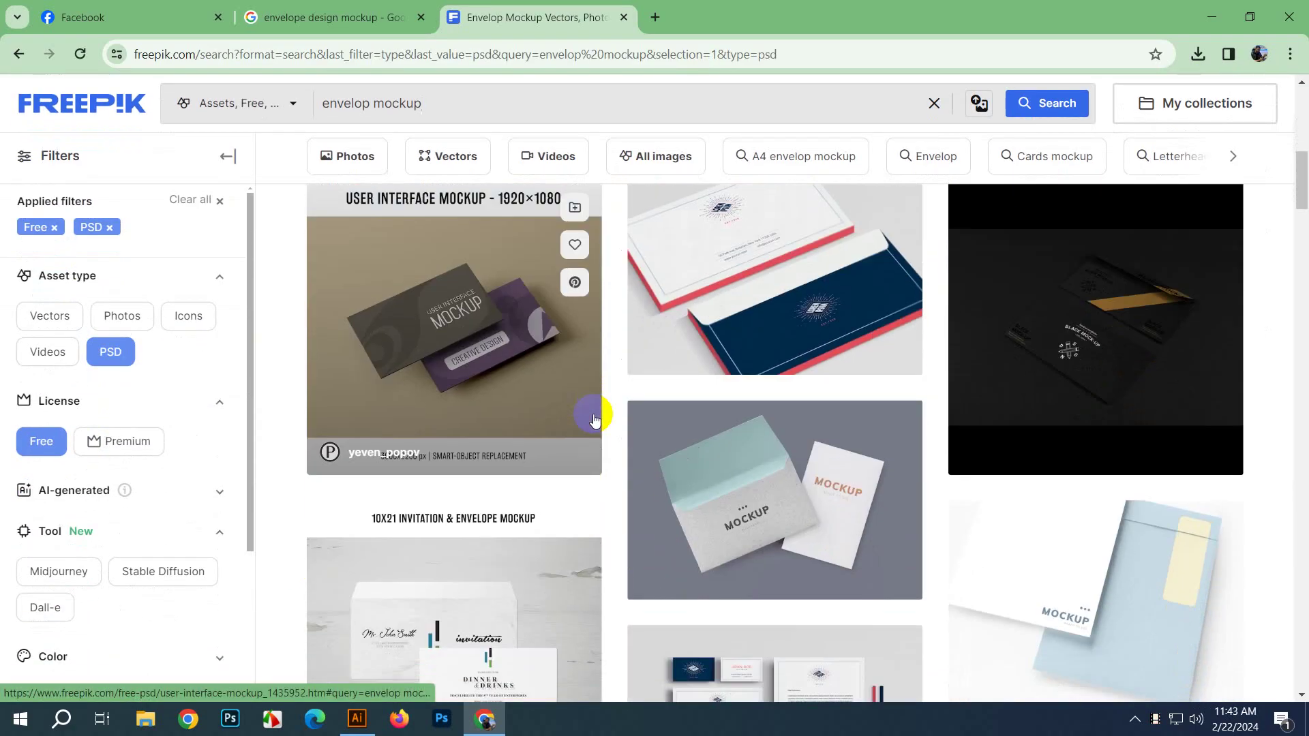
scroll(593, 416, down, 3)
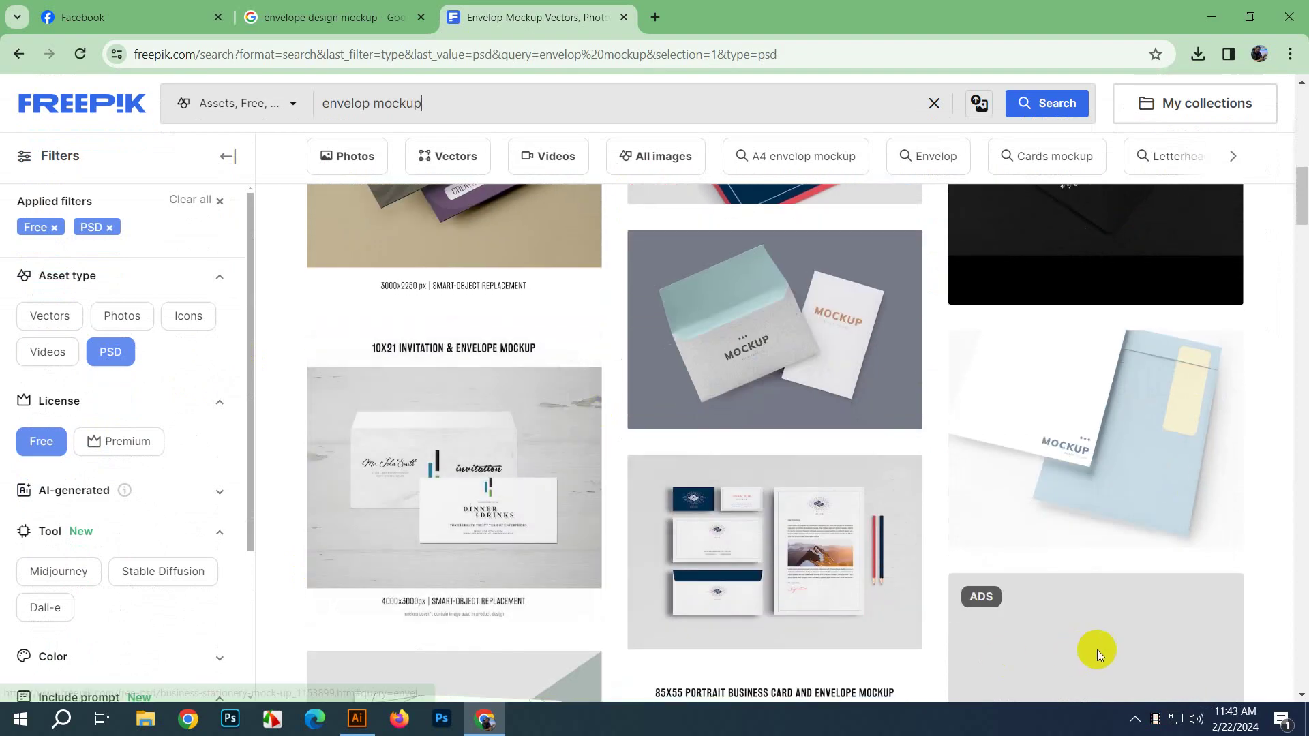
scroll(1180, 622, up, 3)
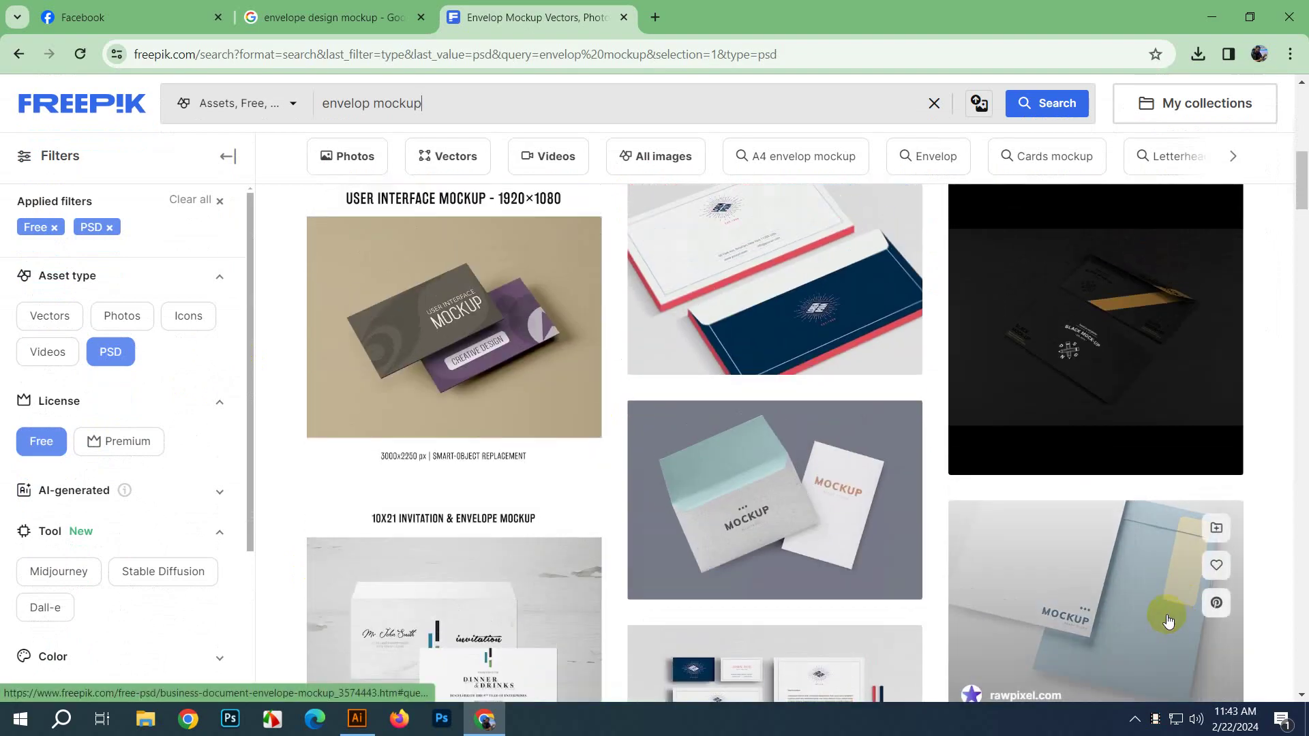
scroll(1158, 613, down, 1)
scroll(1033, 589, up, 1)
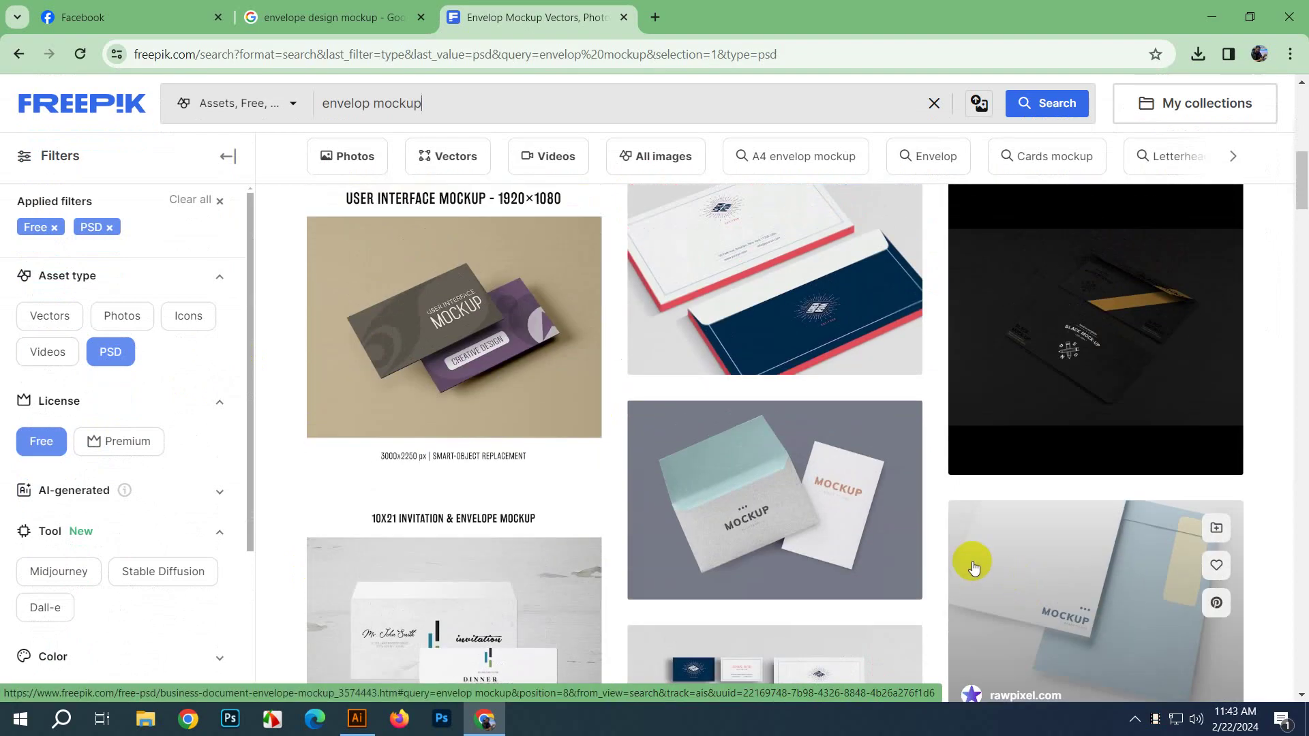
scroll(750, 303, down, 7)
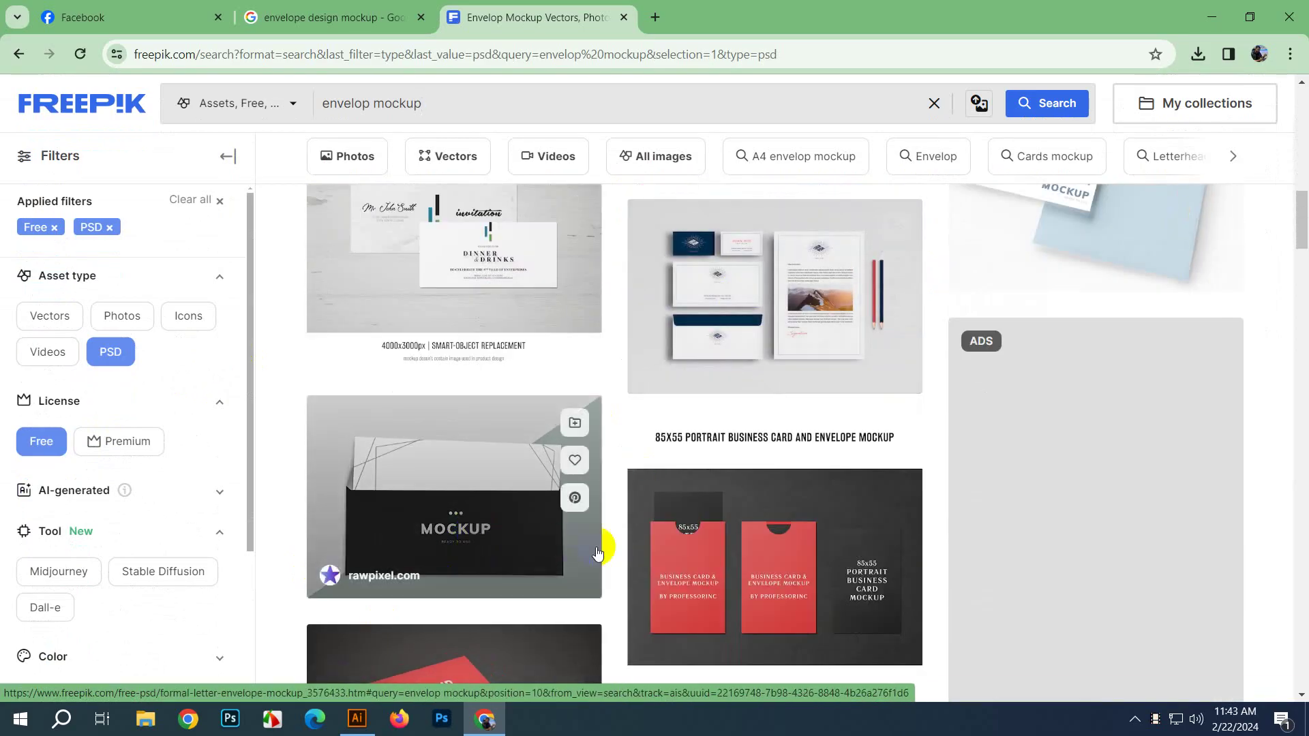
scroll(647, 552, up, 4)
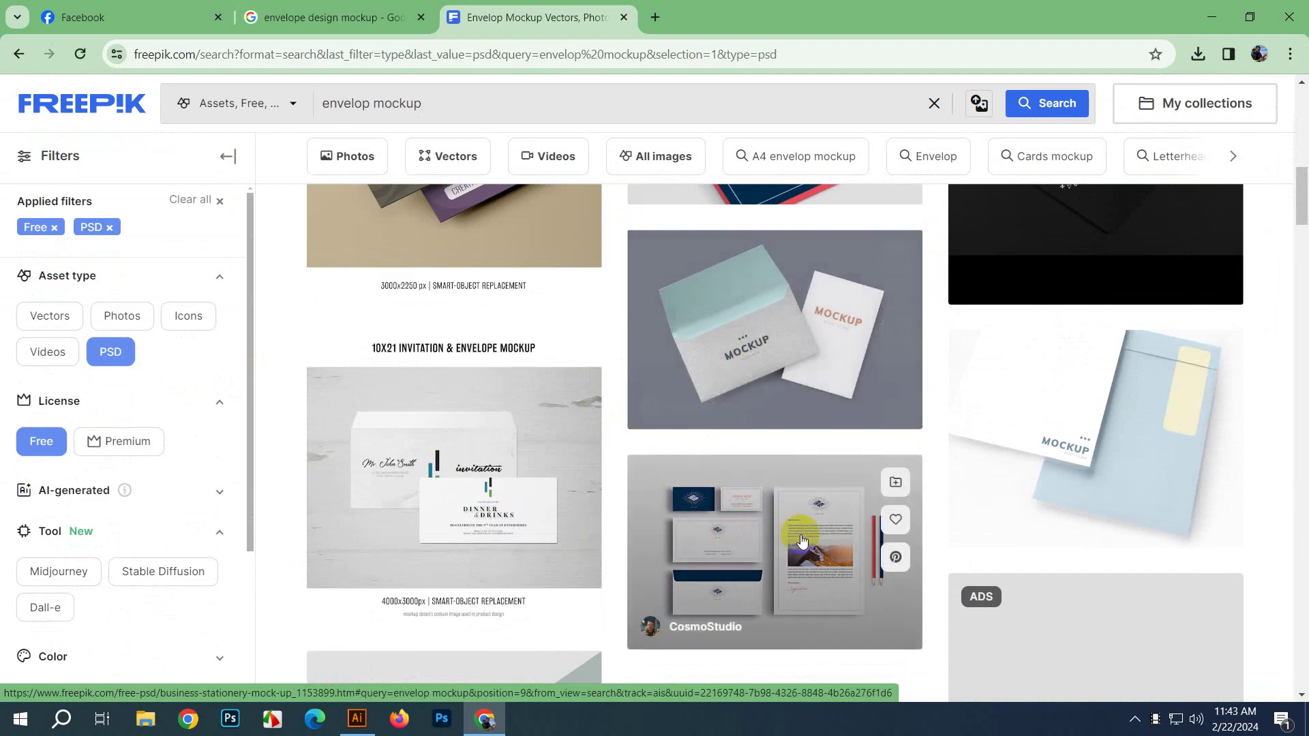
click(756, 552)
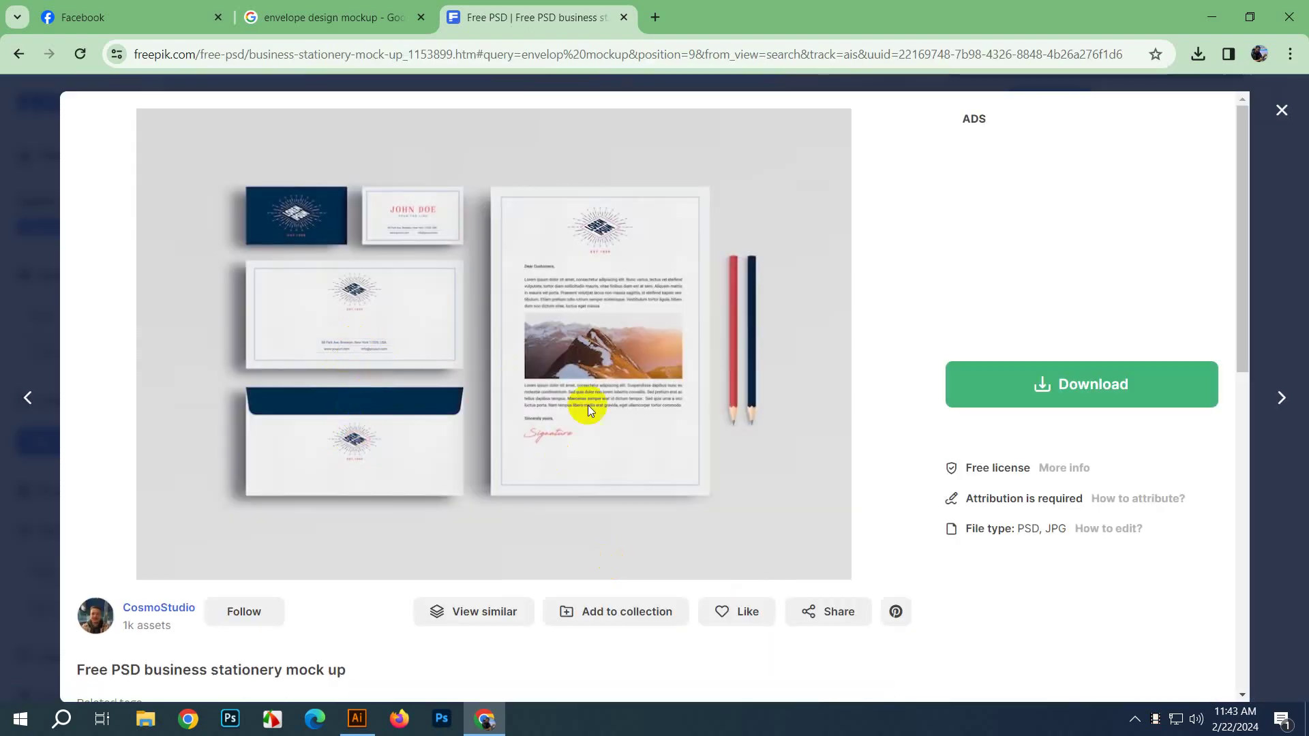
Step: Download the business stationery mockup for free as a PSD file and close its preview
click(1011, 401)
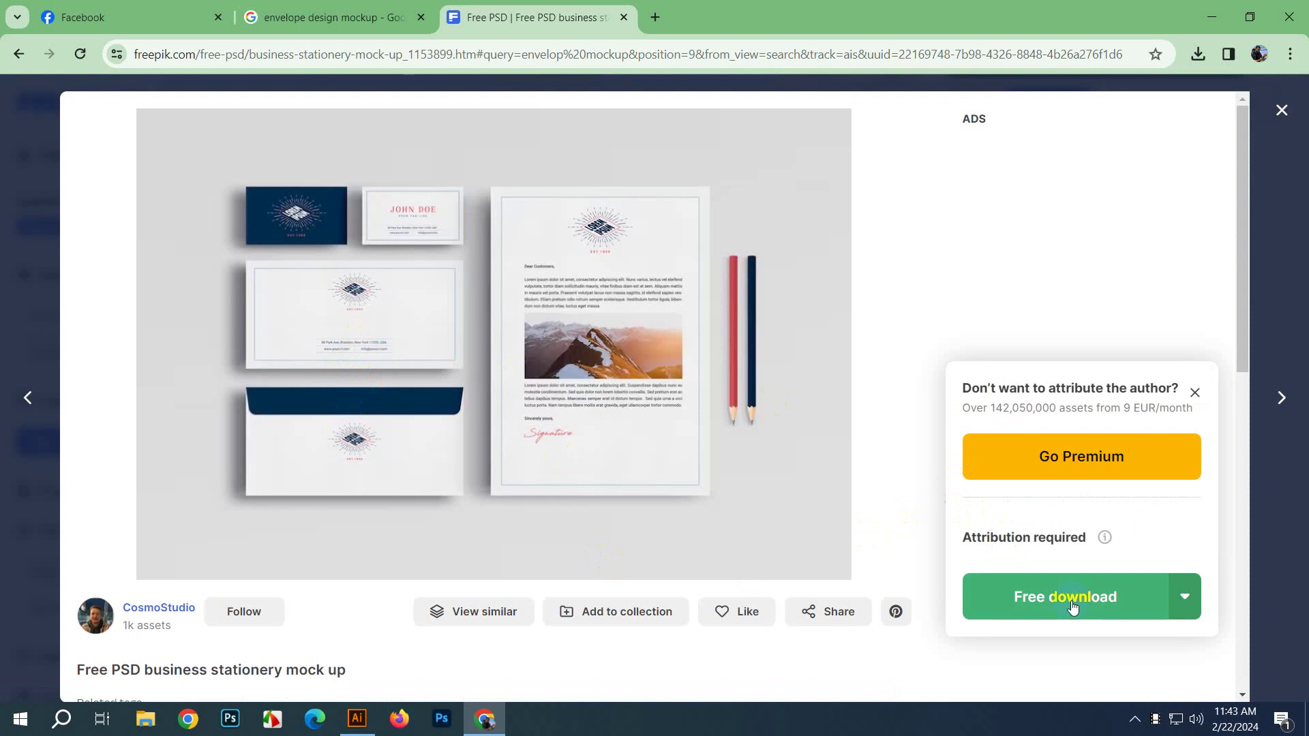
click(1199, 593)
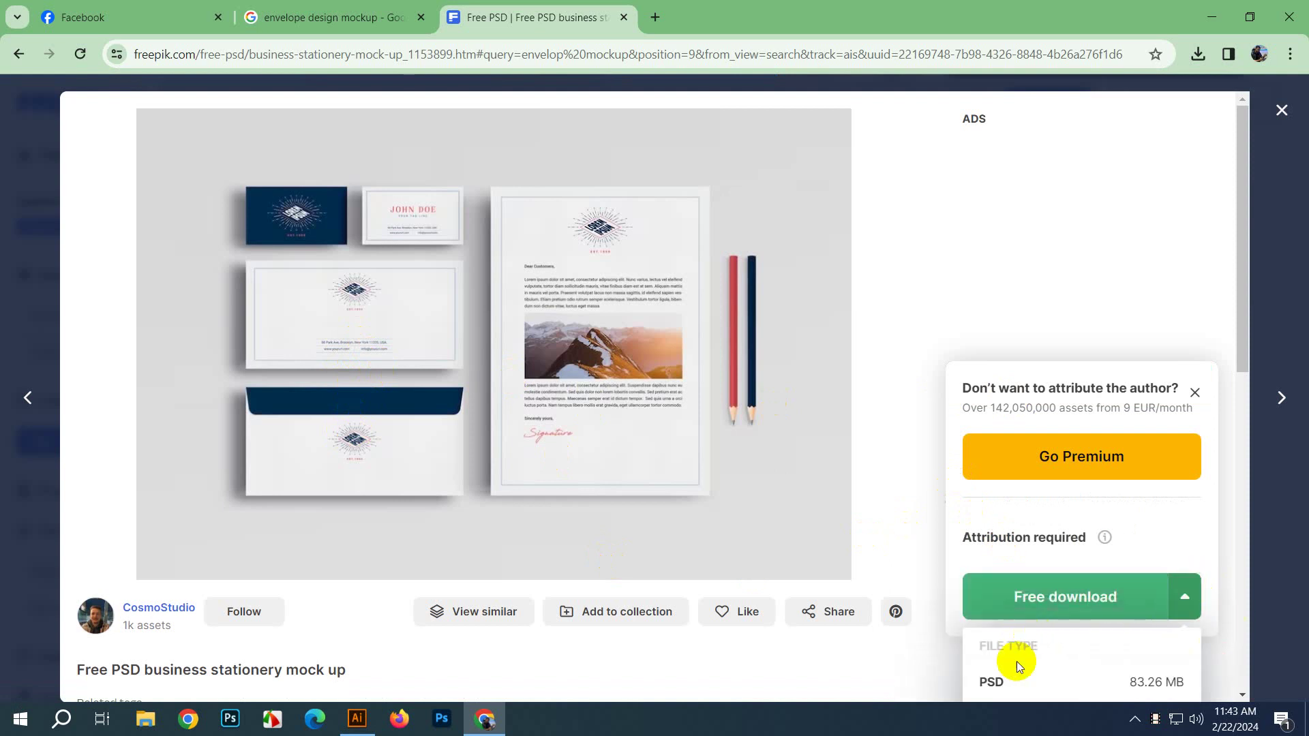
scroll(1017, 661, down, 1)
click(1023, 632)
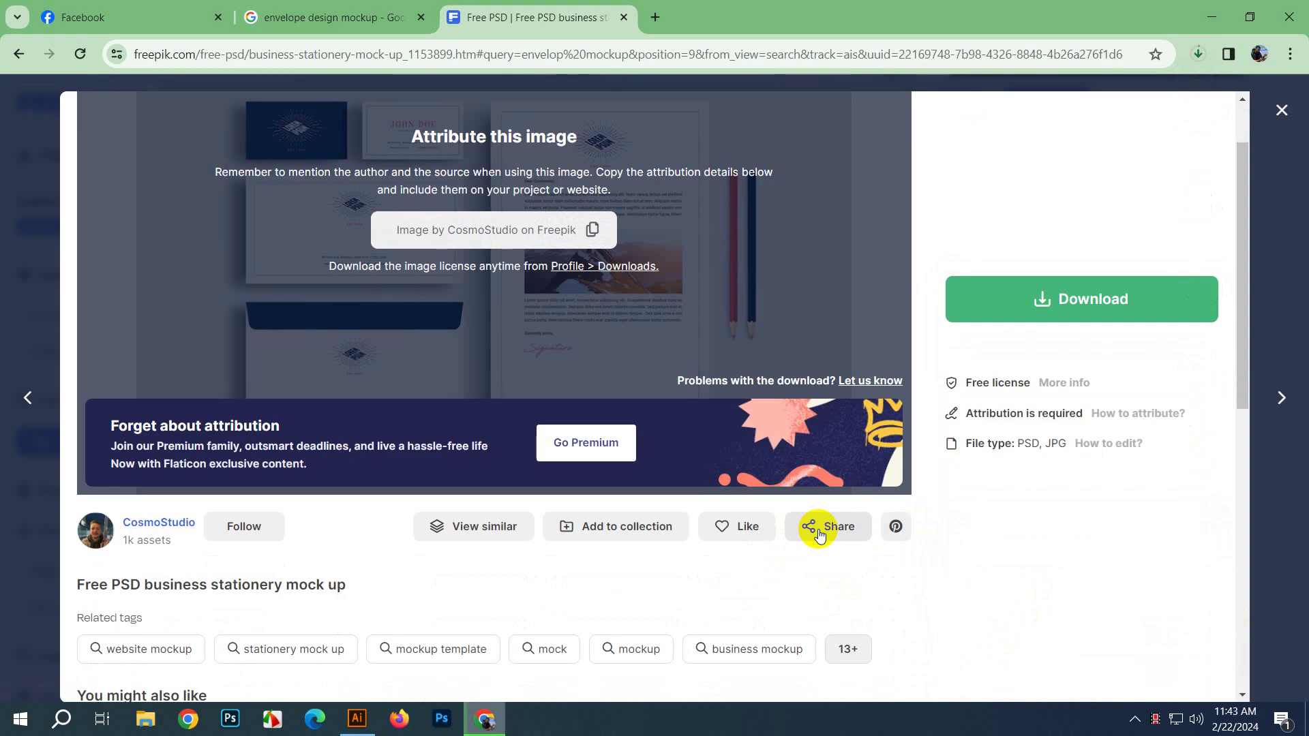
click(1281, 110)
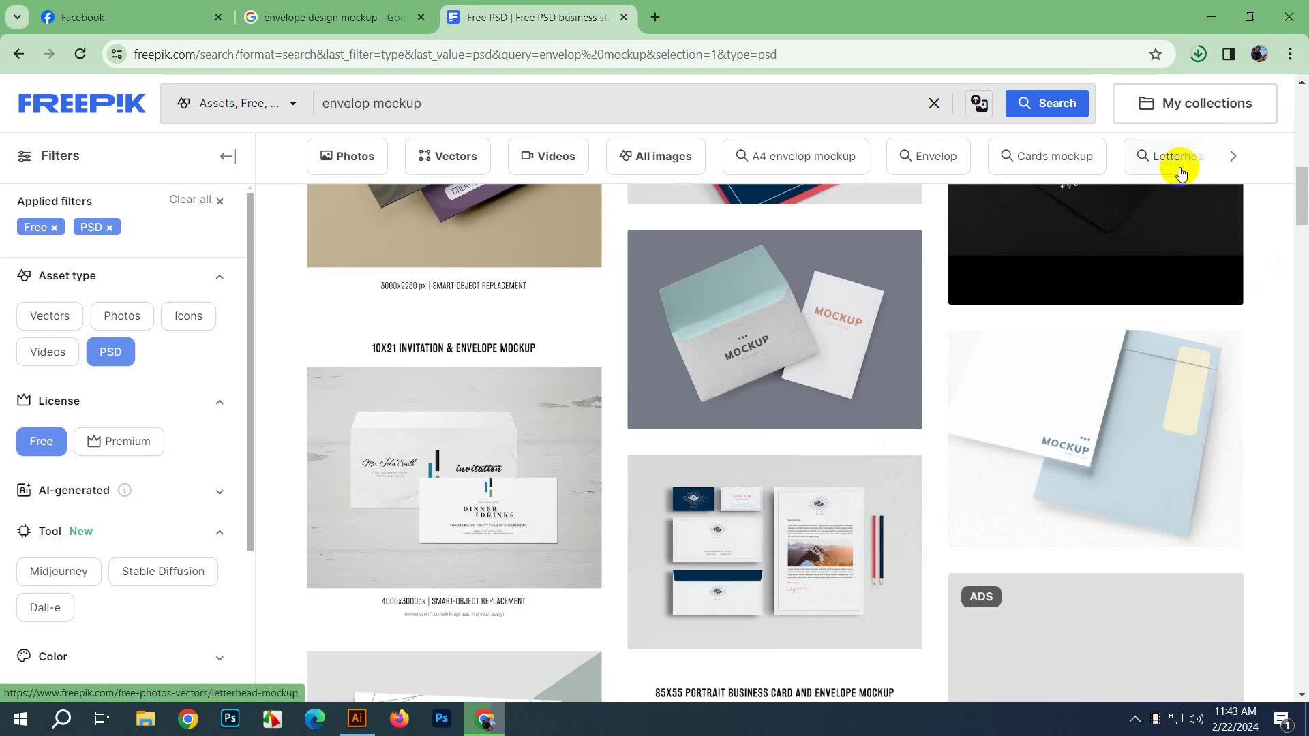
Step: Open the downloaded 1153899_OR7VBK1.psd in Photoshop and dismiss the Creative Cloud message with the Repair option
scroll(792, 355, down, 1)
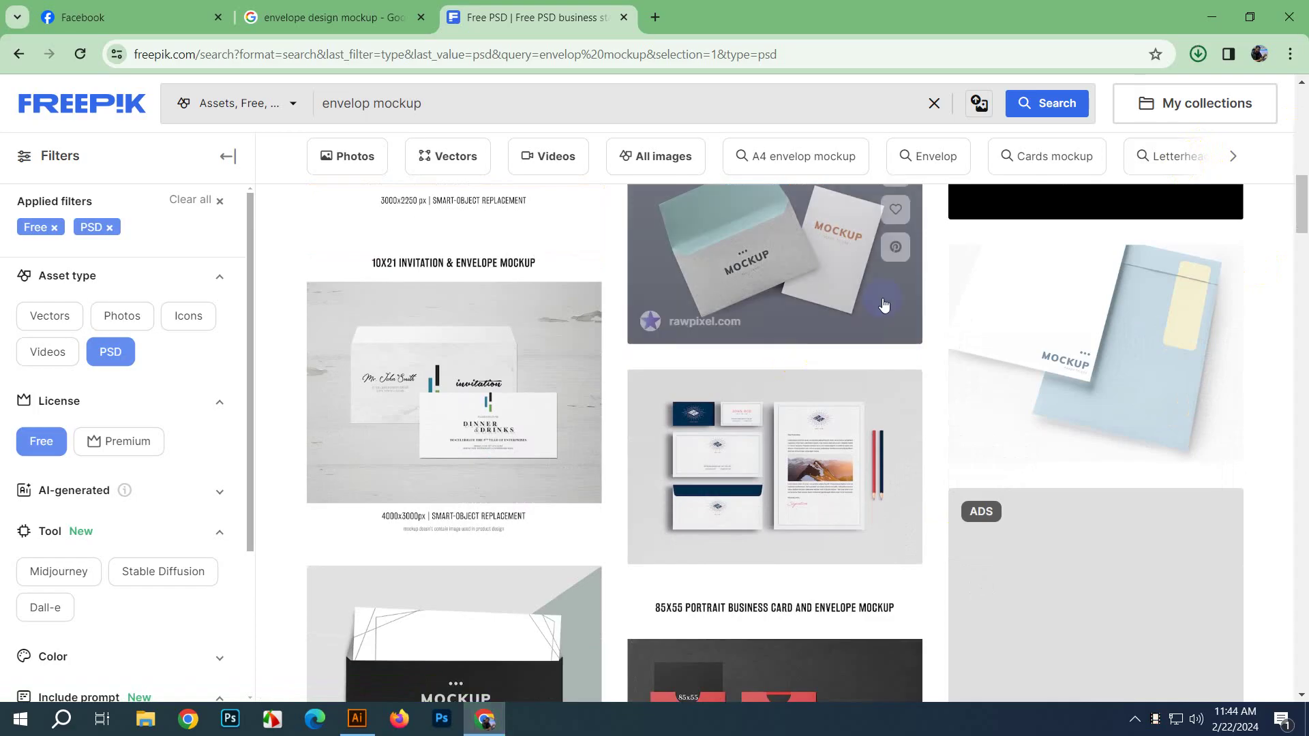
click(1202, 62)
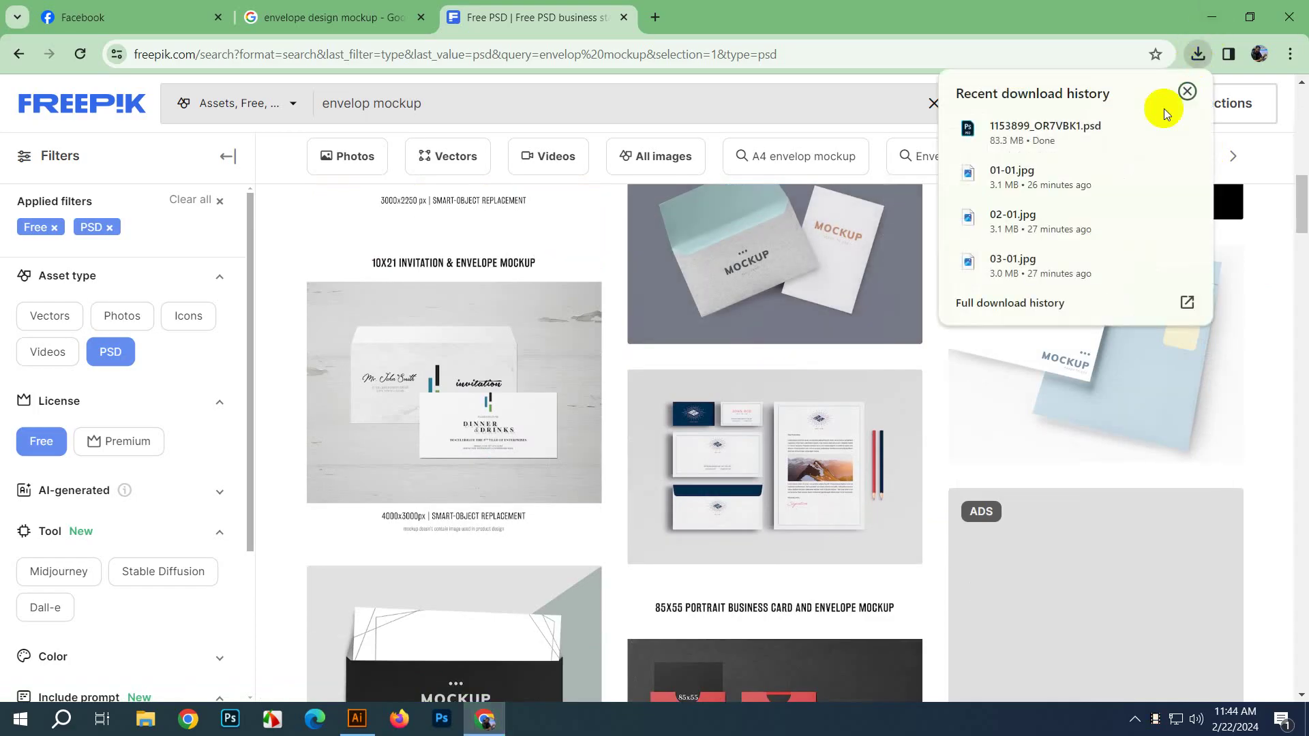
click(1104, 130)
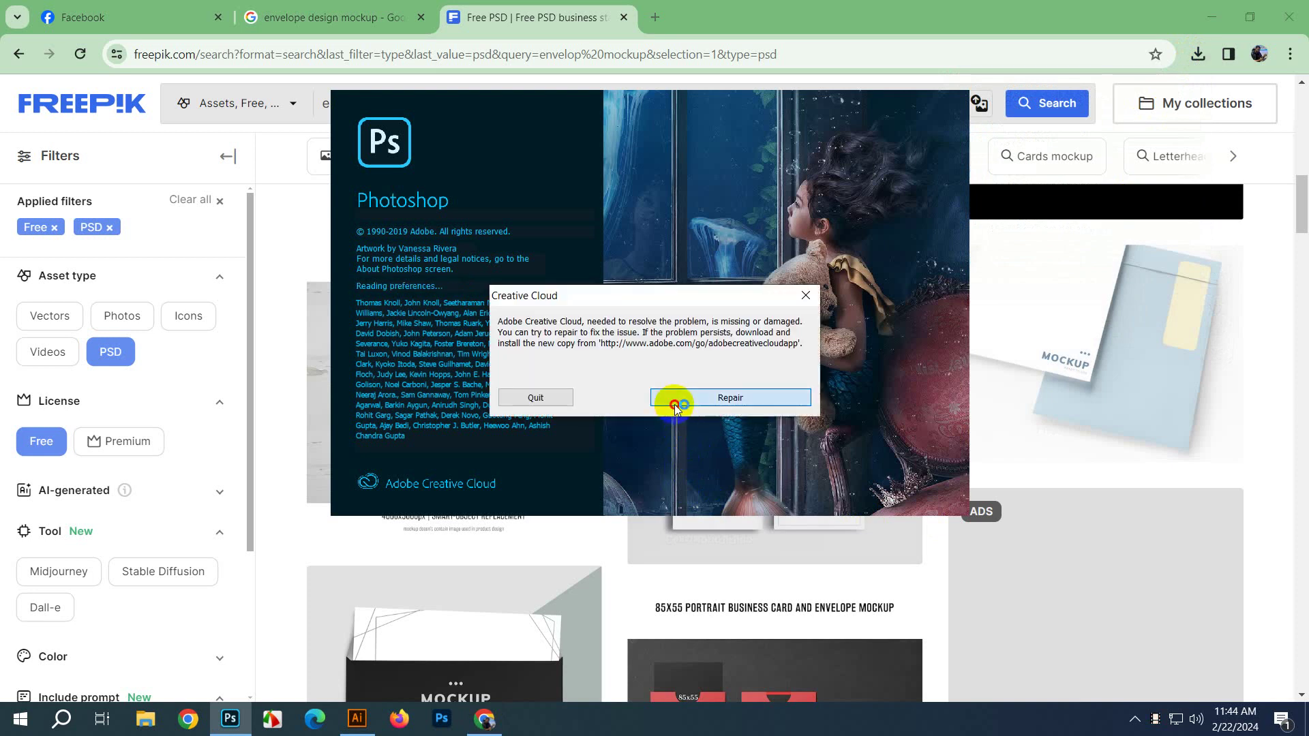
click(709, 401)
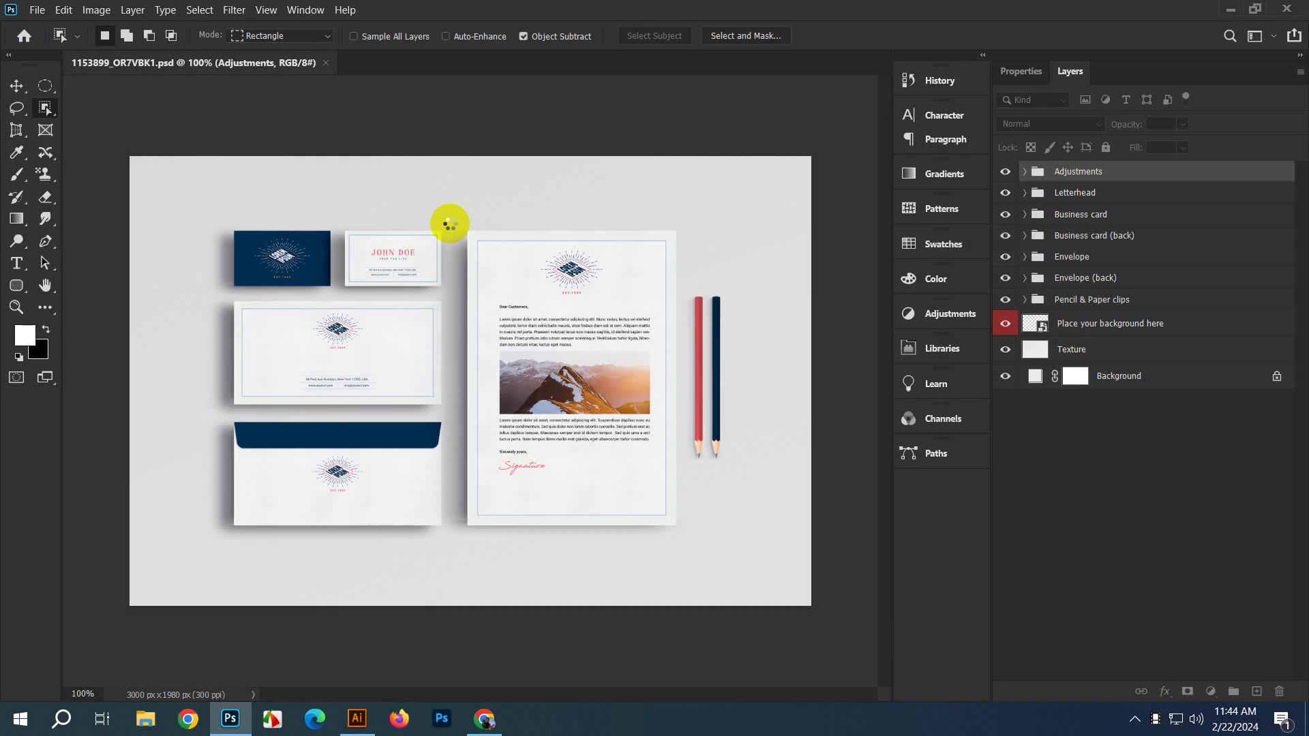
click(1050, 382)
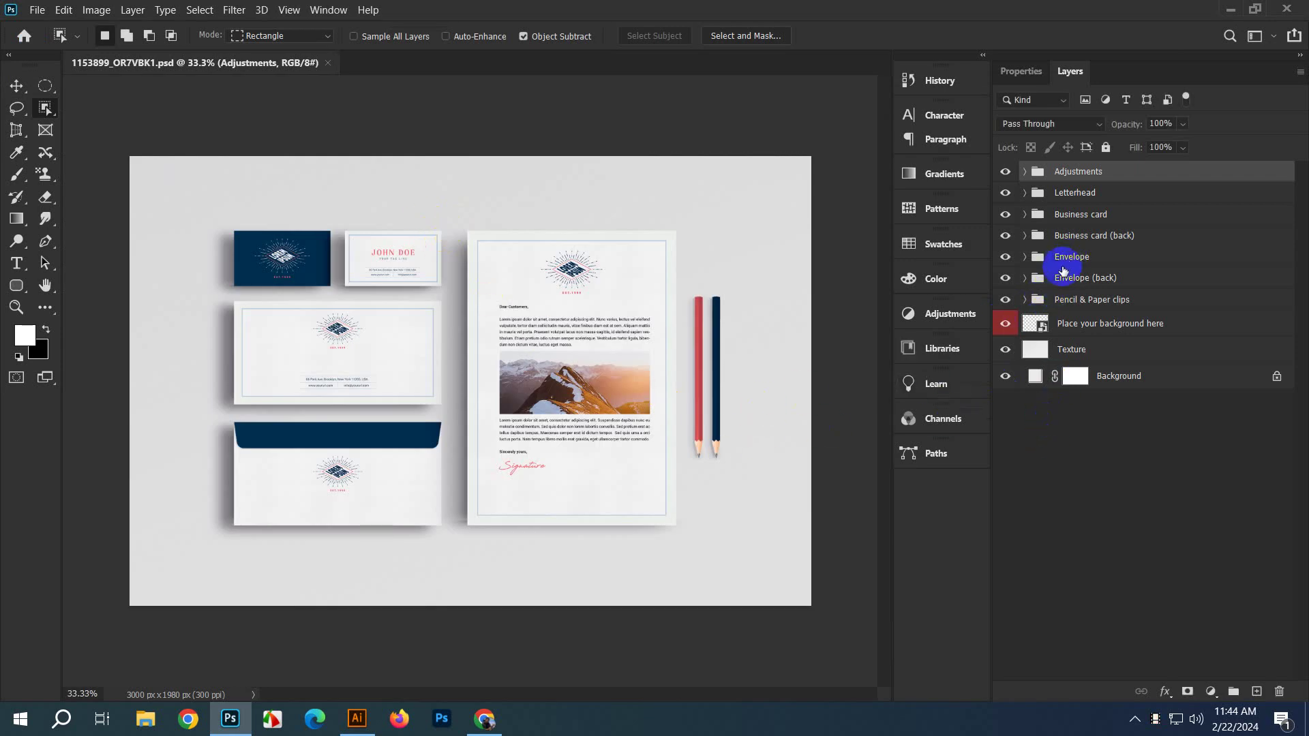
Step: Expand the Envelope group and toggle its Envelope smart object off and on to identify the matching artwork
click(1026, 258)
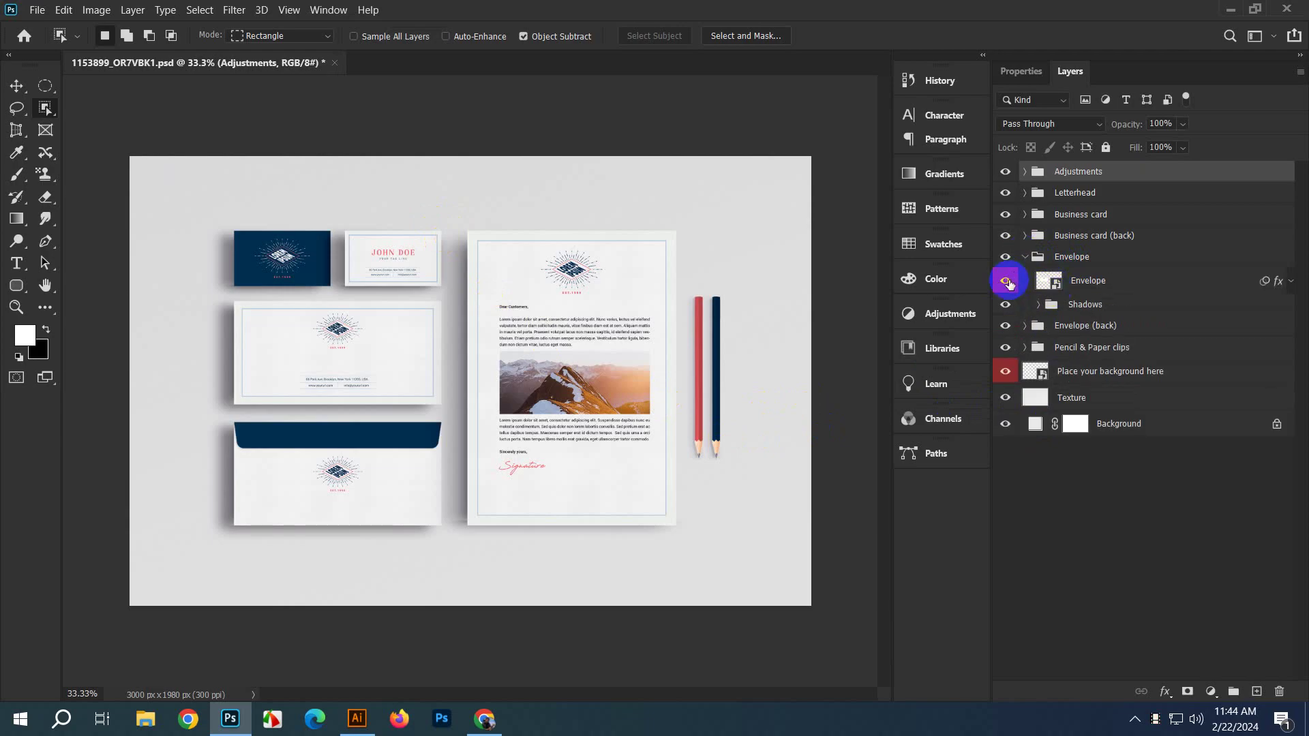
click(1006, 281)
click(1006, 282)
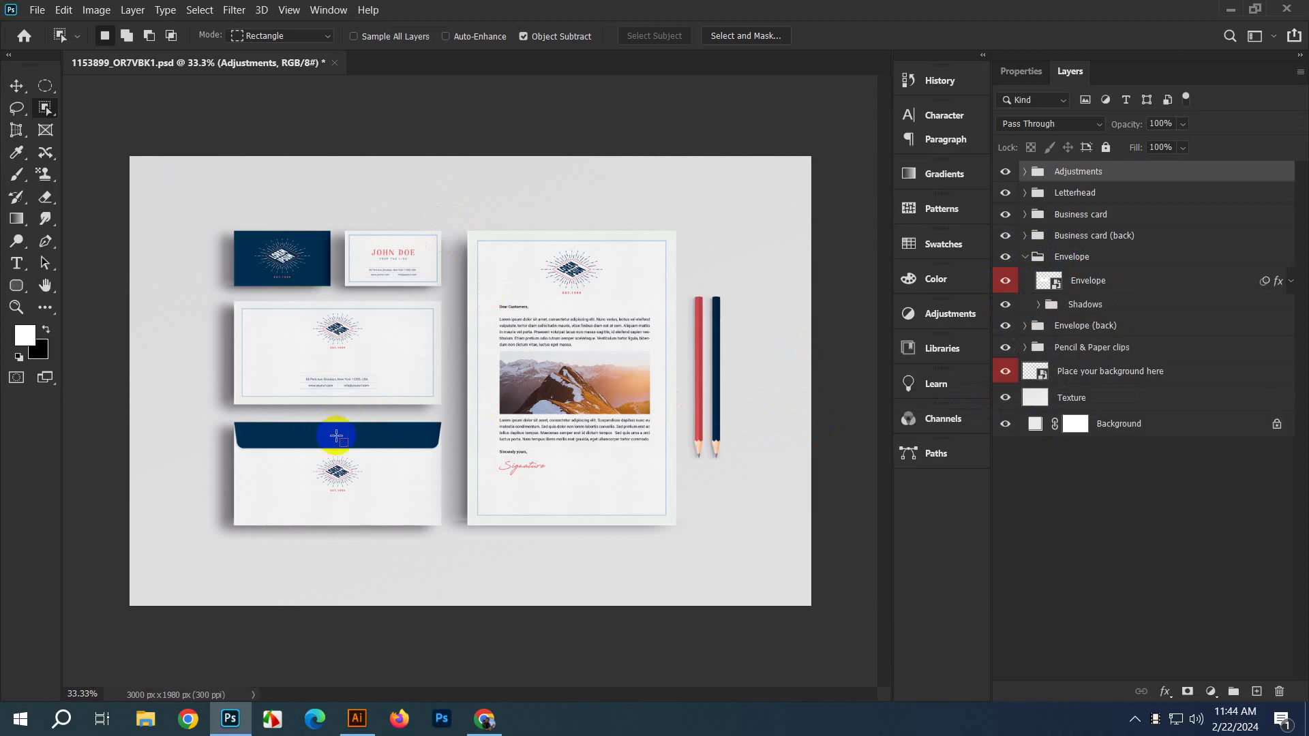
Step: Expand the Envelope (back) group and toggle its Fold layer off and on to identify the flap
click(1025, 326)
click(1006, 350)
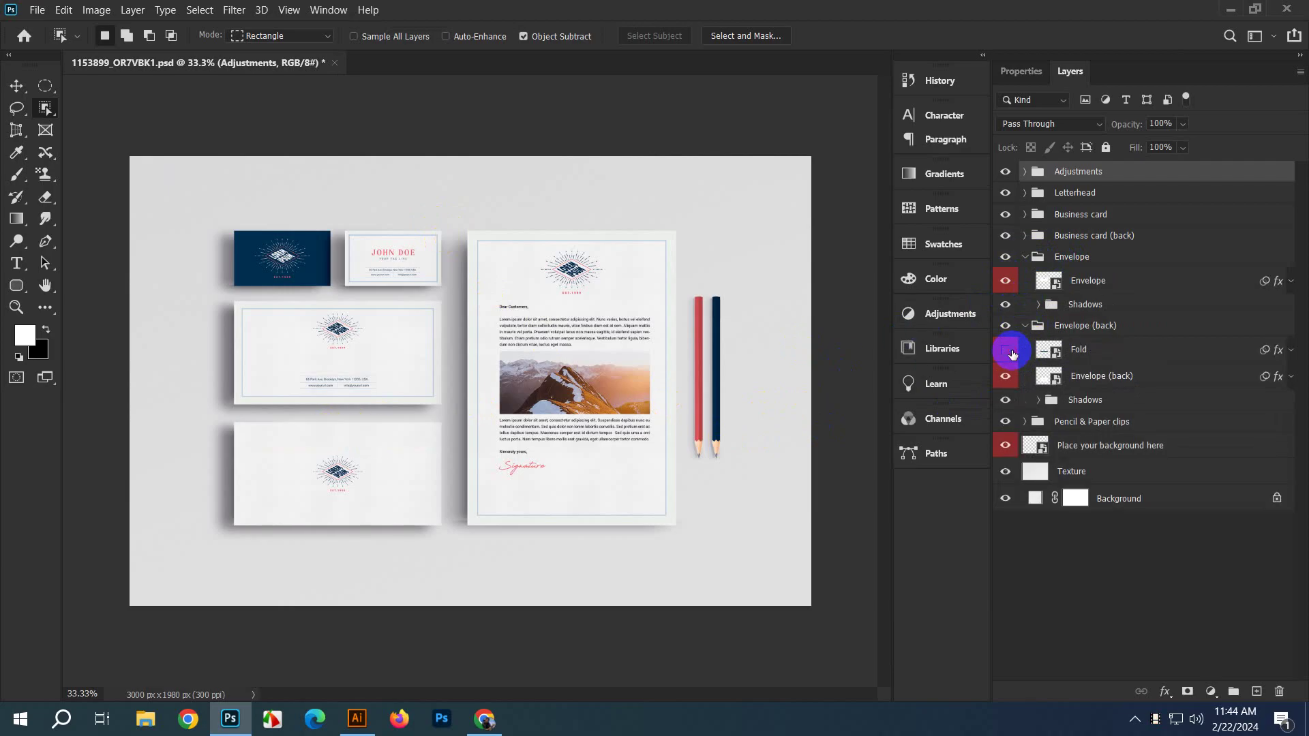
click(1006, 350)
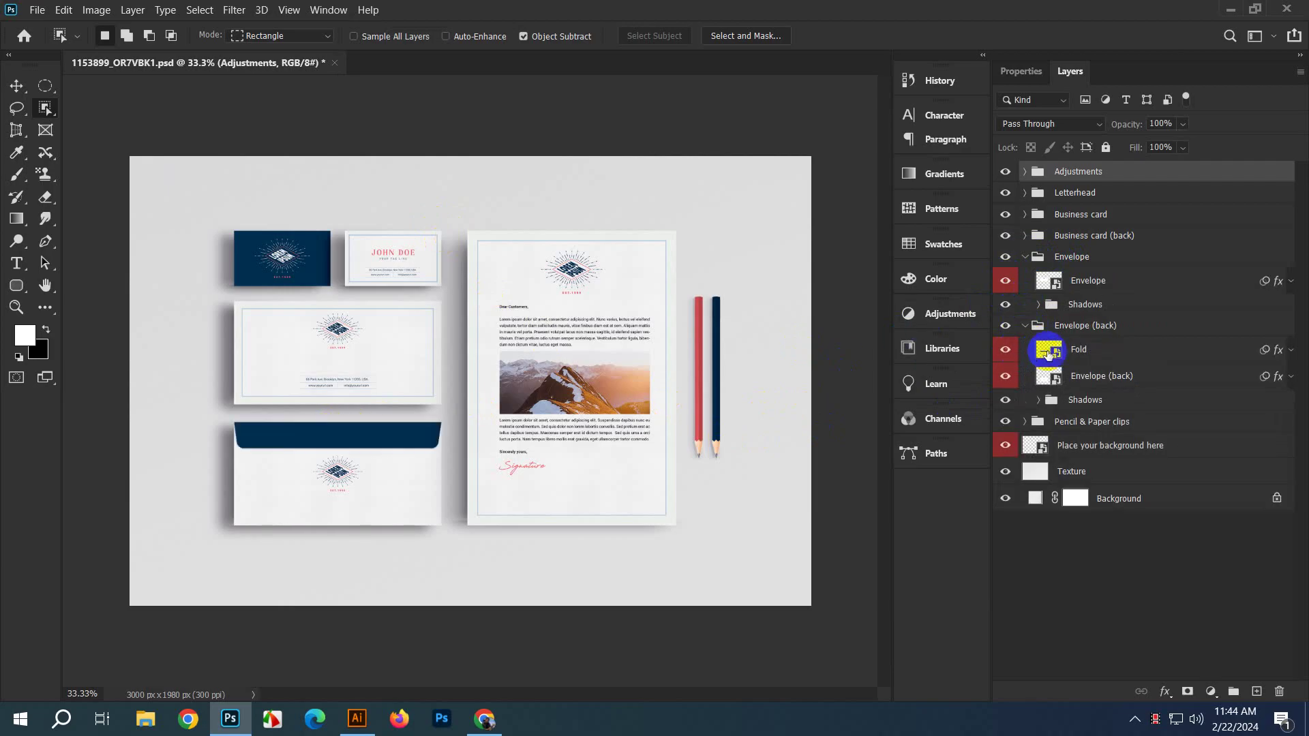
click(1006, 350)
click(1006, 350)
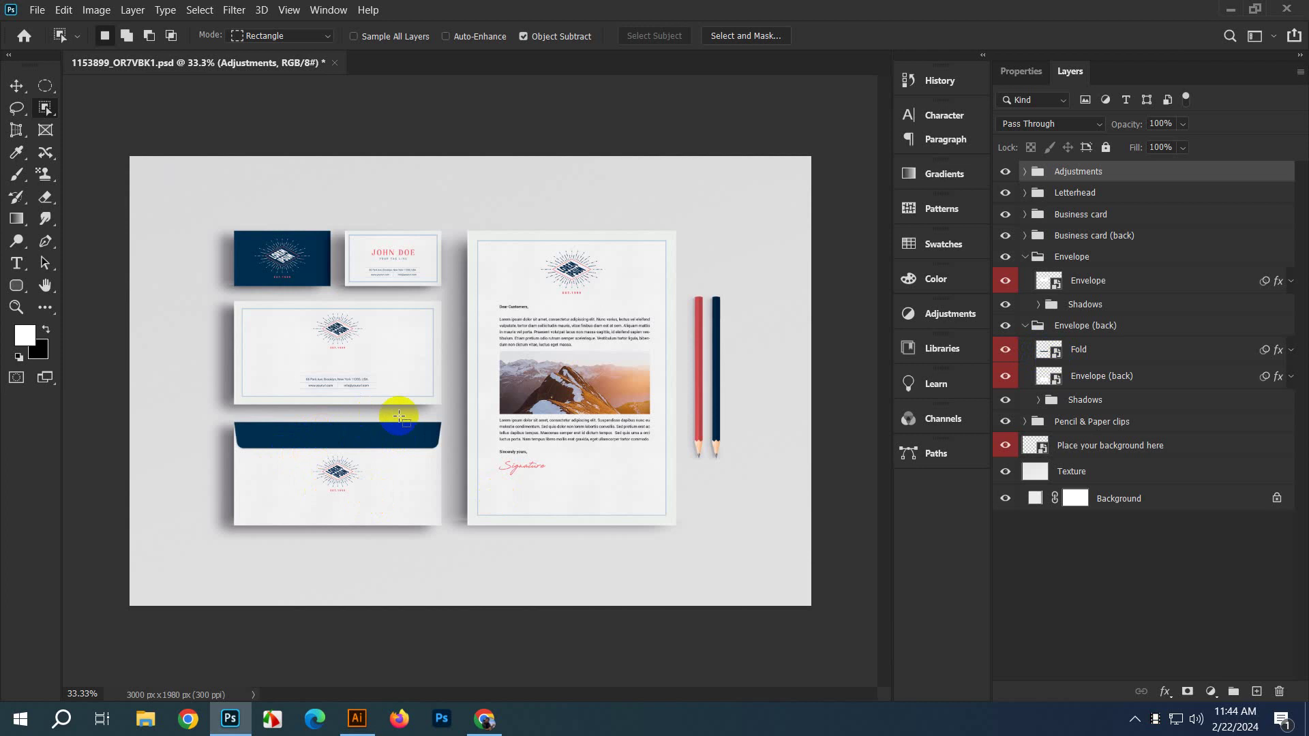
Step: Open the Fold smart object's contents, load the flap layer's outline as a selection, and deselect it
double_click(1057, 353)
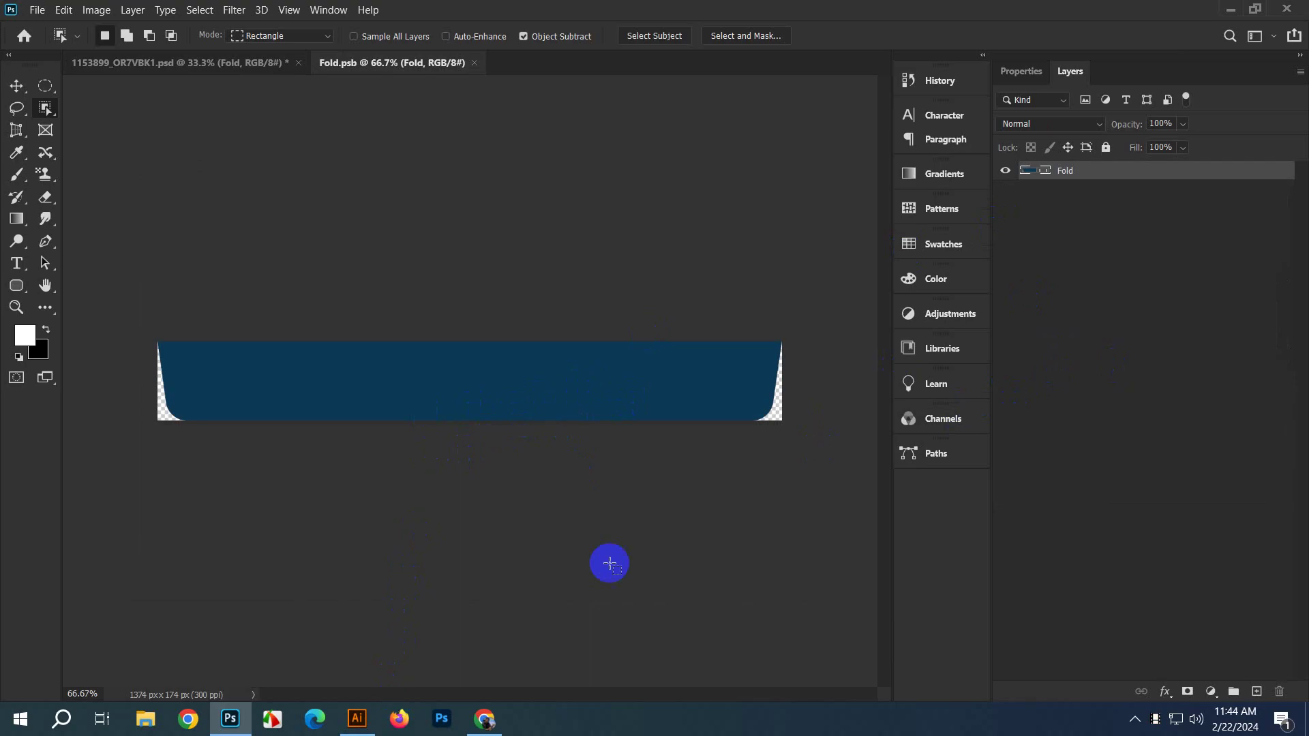
ctrl+click(1027, 171)
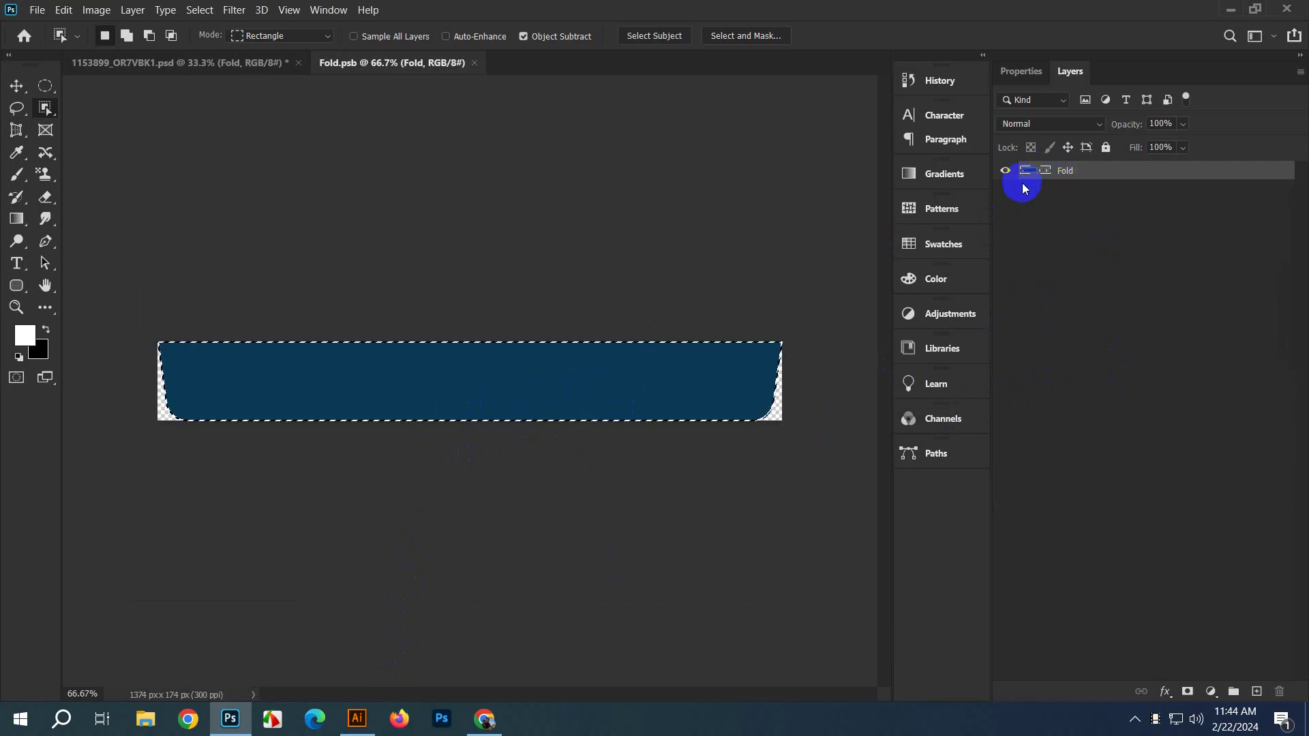
key(ctrl+d)
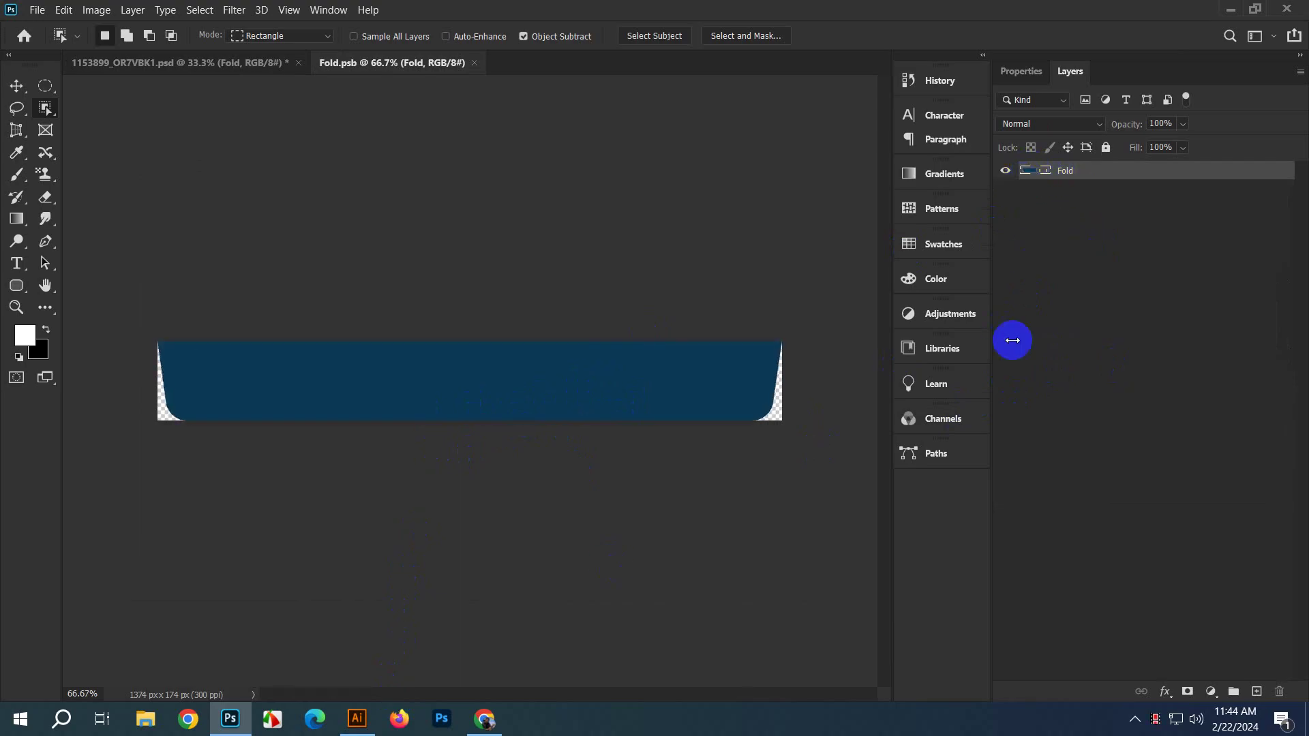
Step: Switch to Illustrator, draw a rectangle about 10.26 by 1.56 in below the envelope, and apply the side flap shading's appearance with the Eyedropper
click(483, 720)
key(alt+Tab)
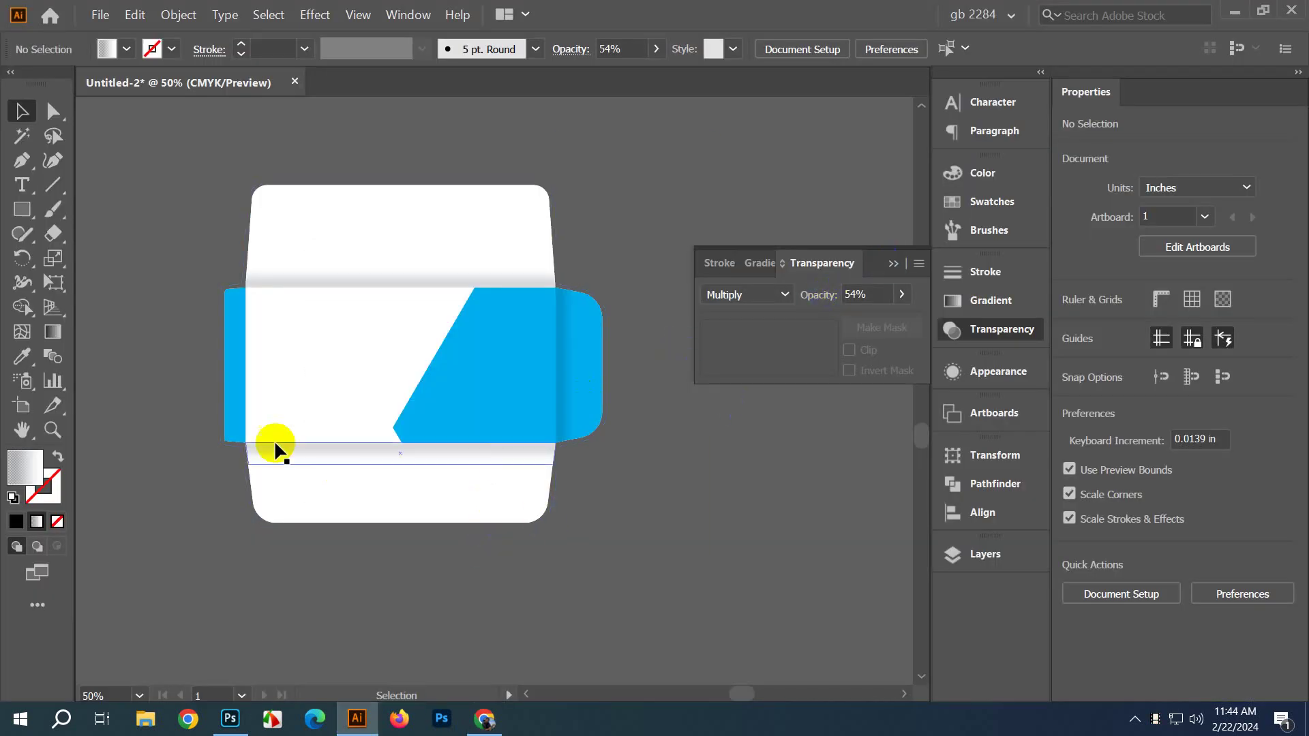
click(493, 379)
click(653, 339)
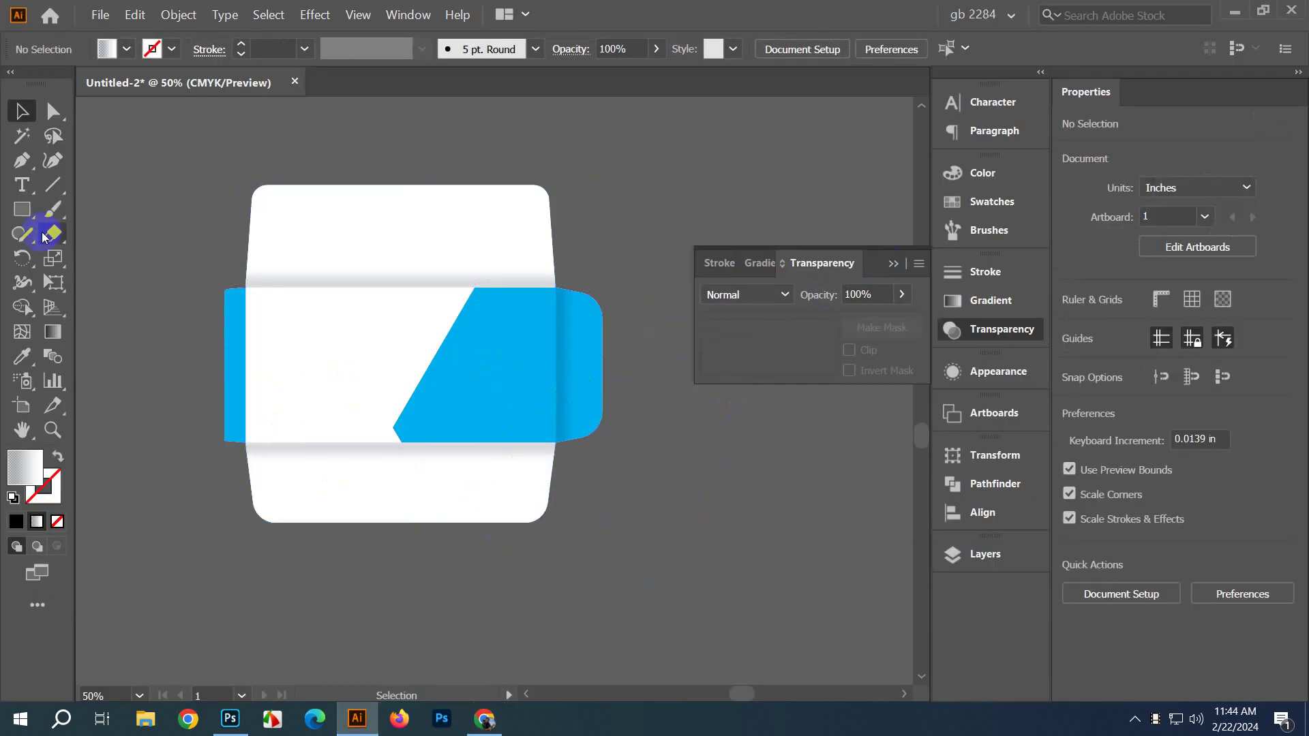
click(22, 209)
drag(504, 600, 858, 653)
key(i)
click(573, 385)
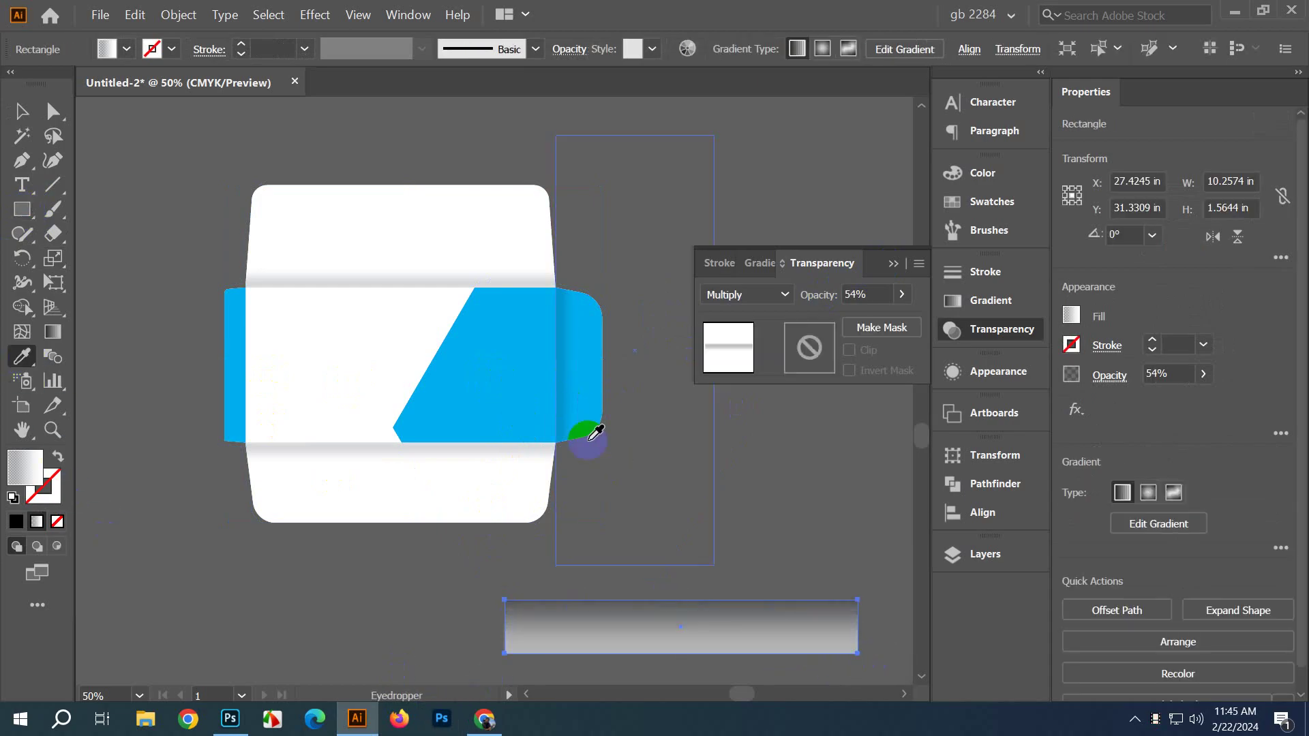
Step: Apply the envelope's blue fill to the rectangle below it with the Eyedropper
click(499, 386)
click(21, 111)
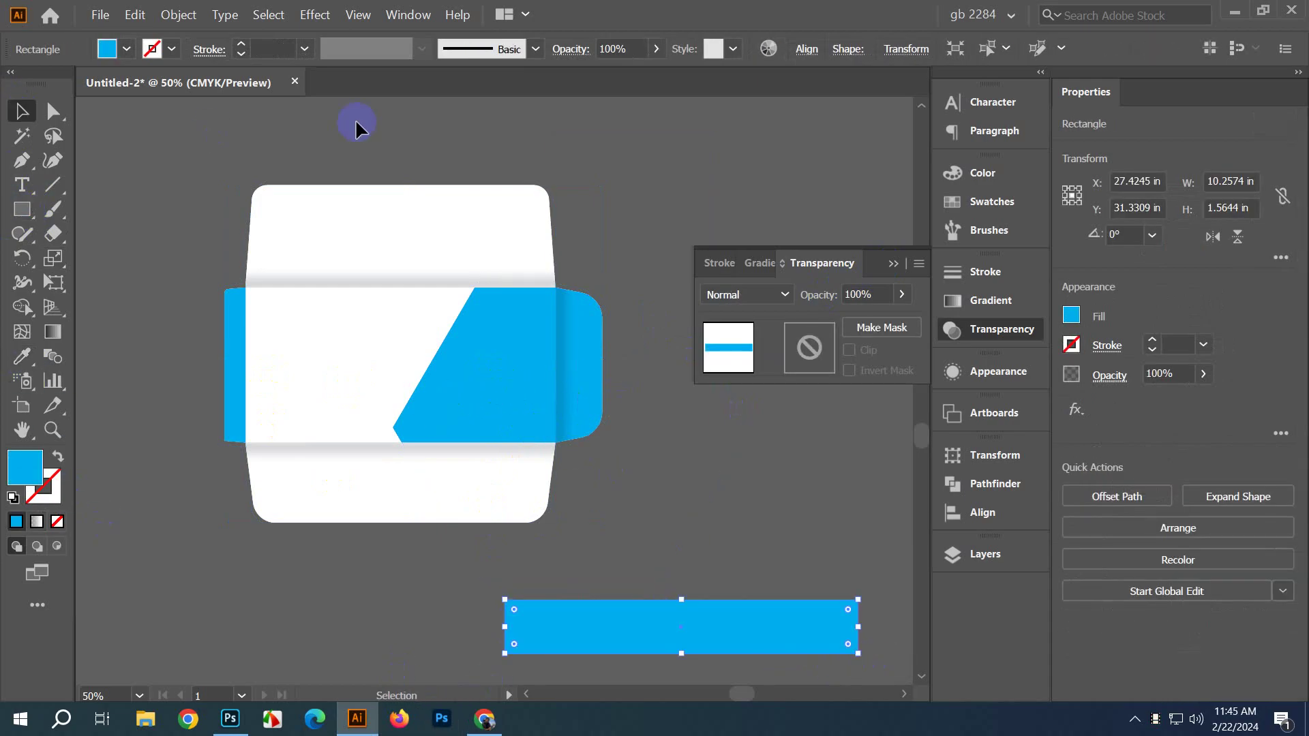
click(567, 542)
Step: Bring the blue rectangle into the Fold.psb document in Photoshop and stretch it across the full width of the flap
drag(651, 643, 701, 532)
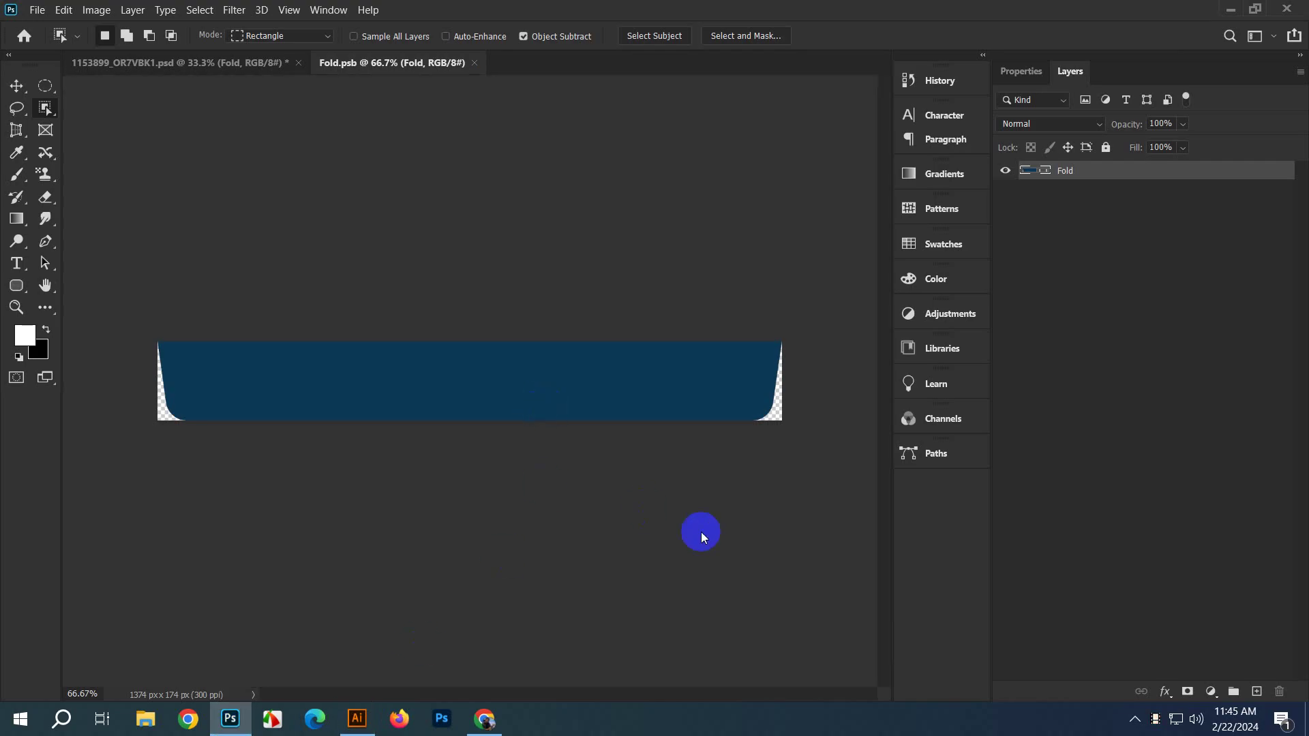
drag(731, 385, 796, 383)
drag(211, 382, 116, 381)
click(817, 46)
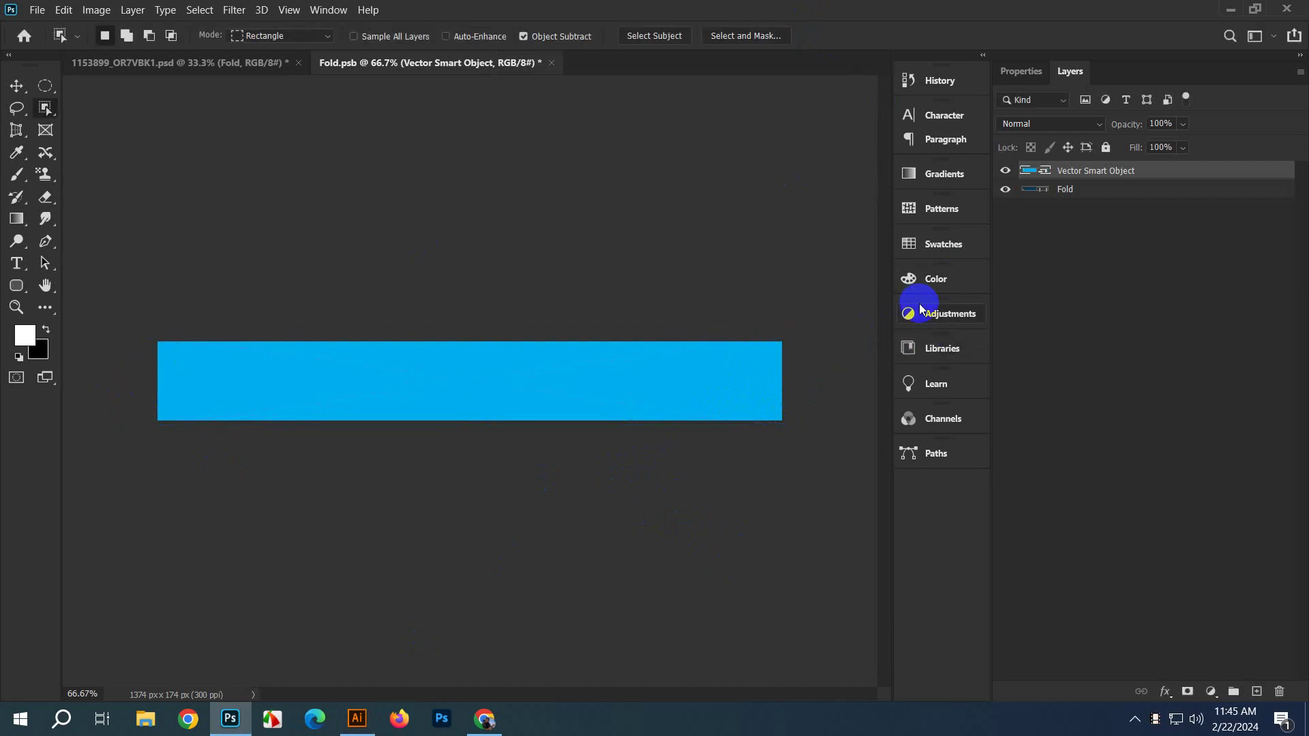
Step: Save the Fold contents, check the flap in the mockup, and hide the placed rectangle layer back in Fold.psb
click(254, 62)
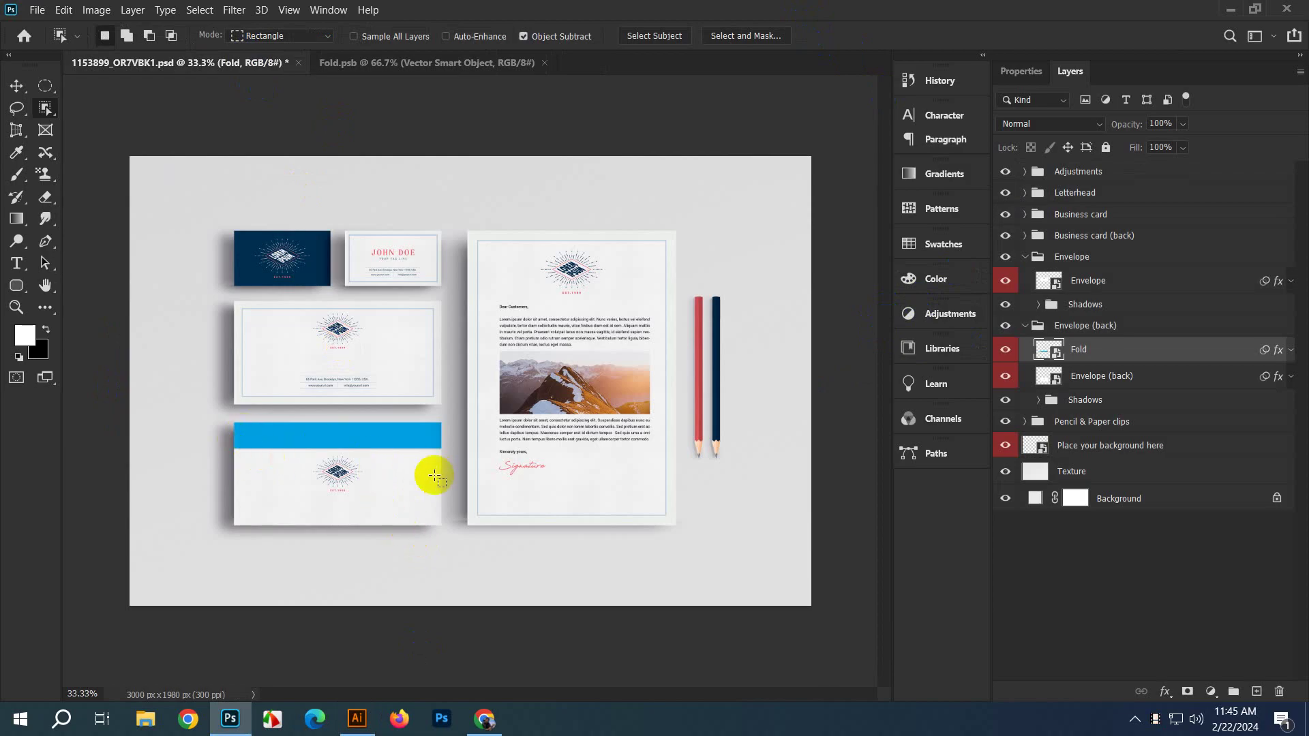
click(471, 62)
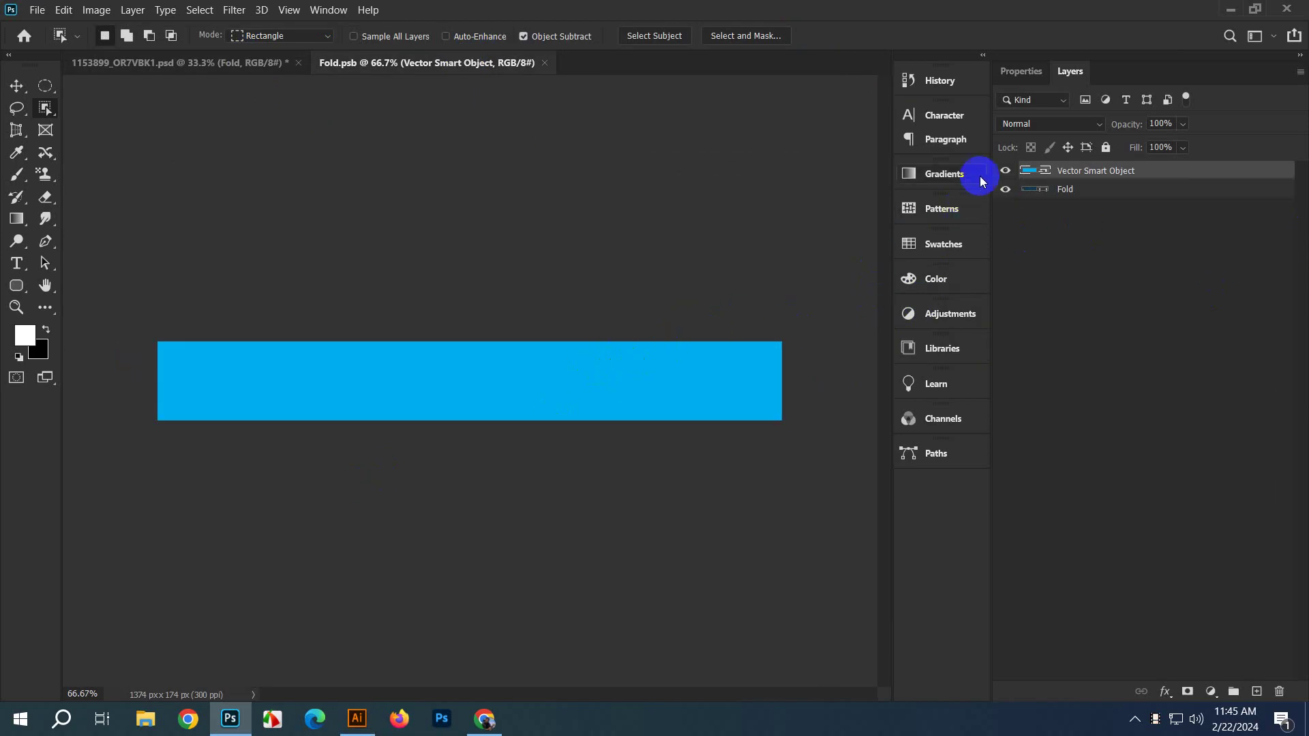
click(1005, 171)
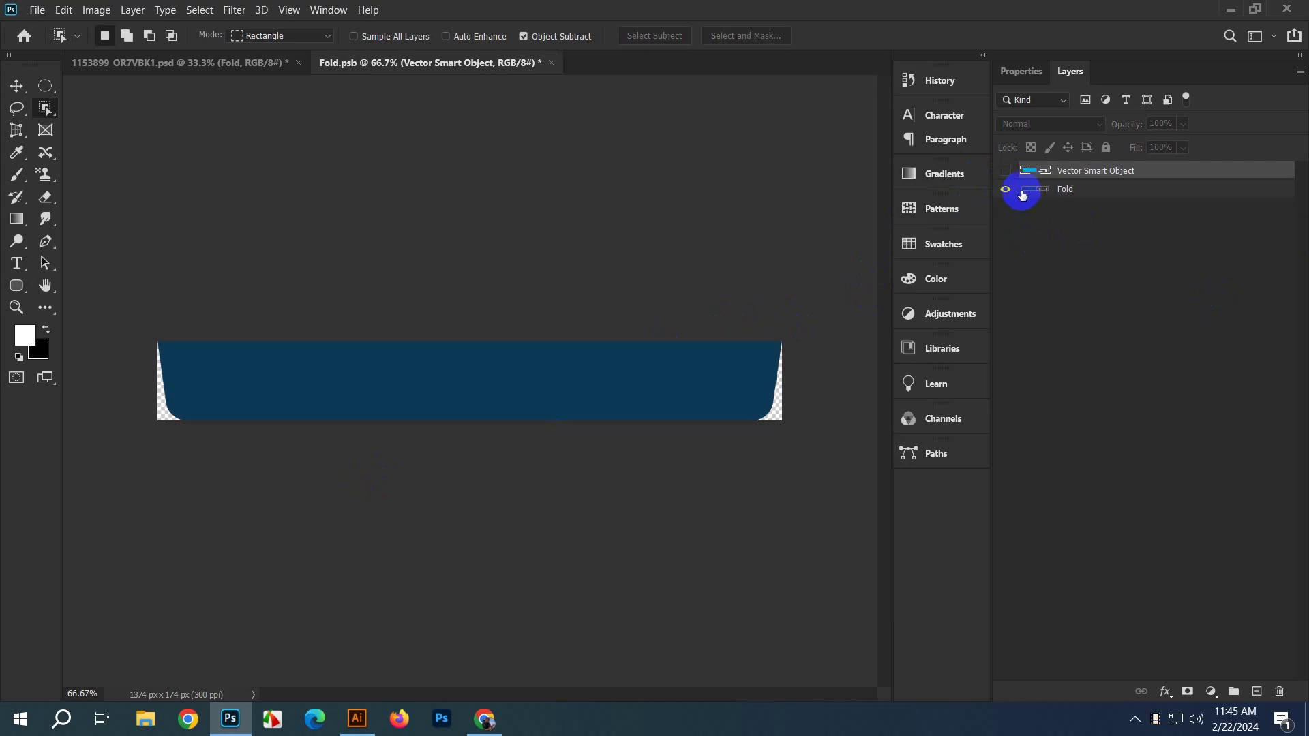
Step: Set the layer thumbnails to the largest size and widen the Layers panel
click(1299, 72)
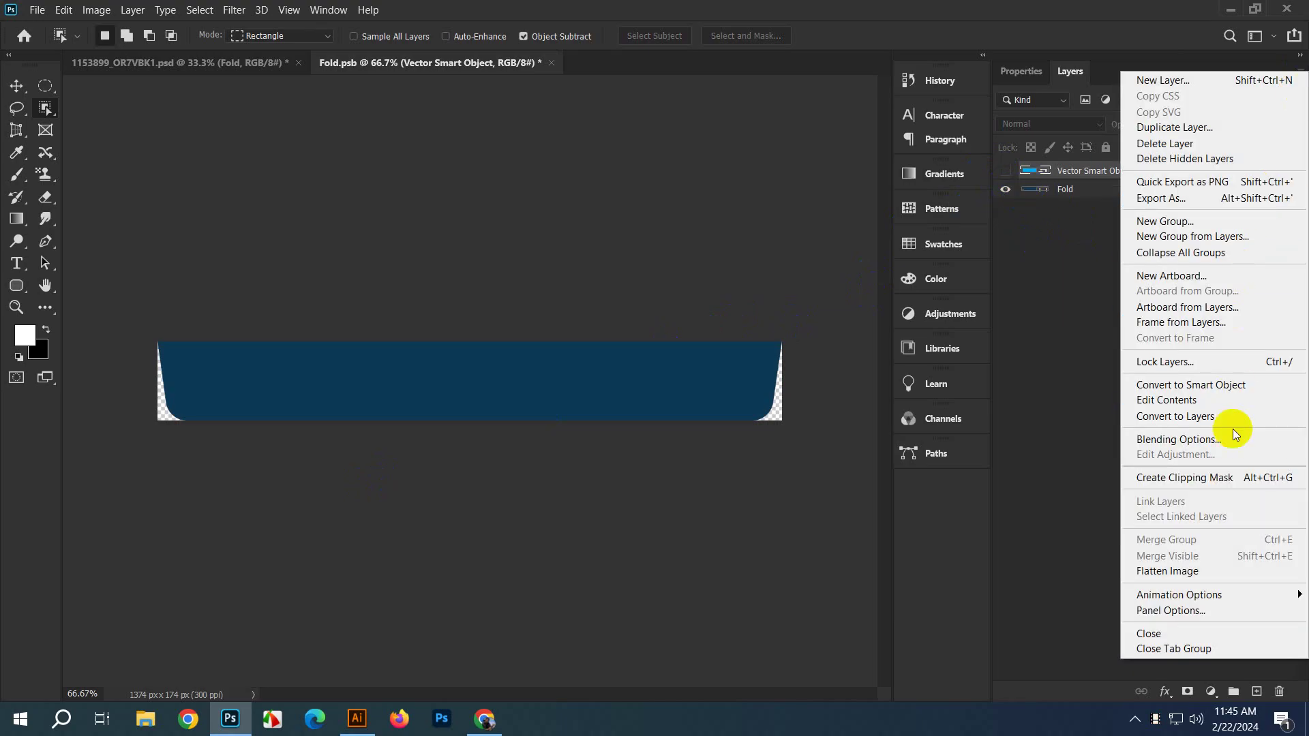
click(1217, 611)
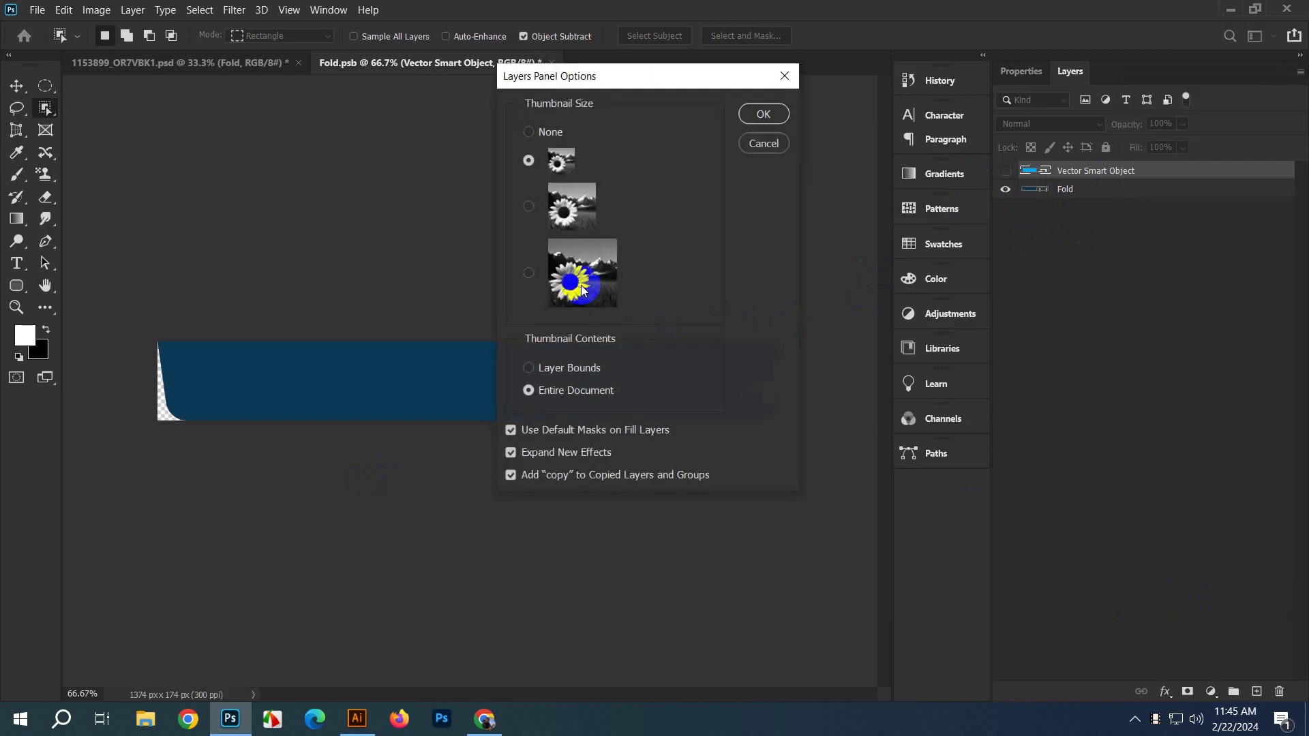
click(530, 273)
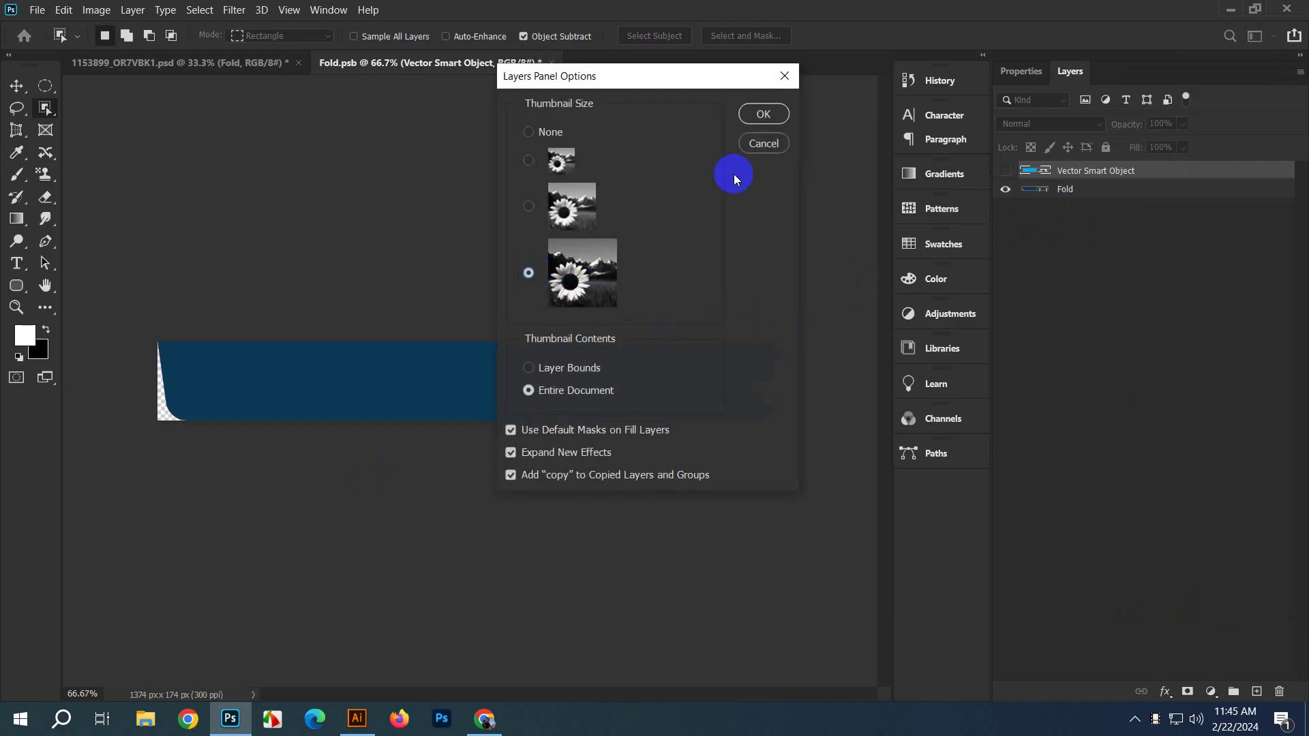
click(762, 115)
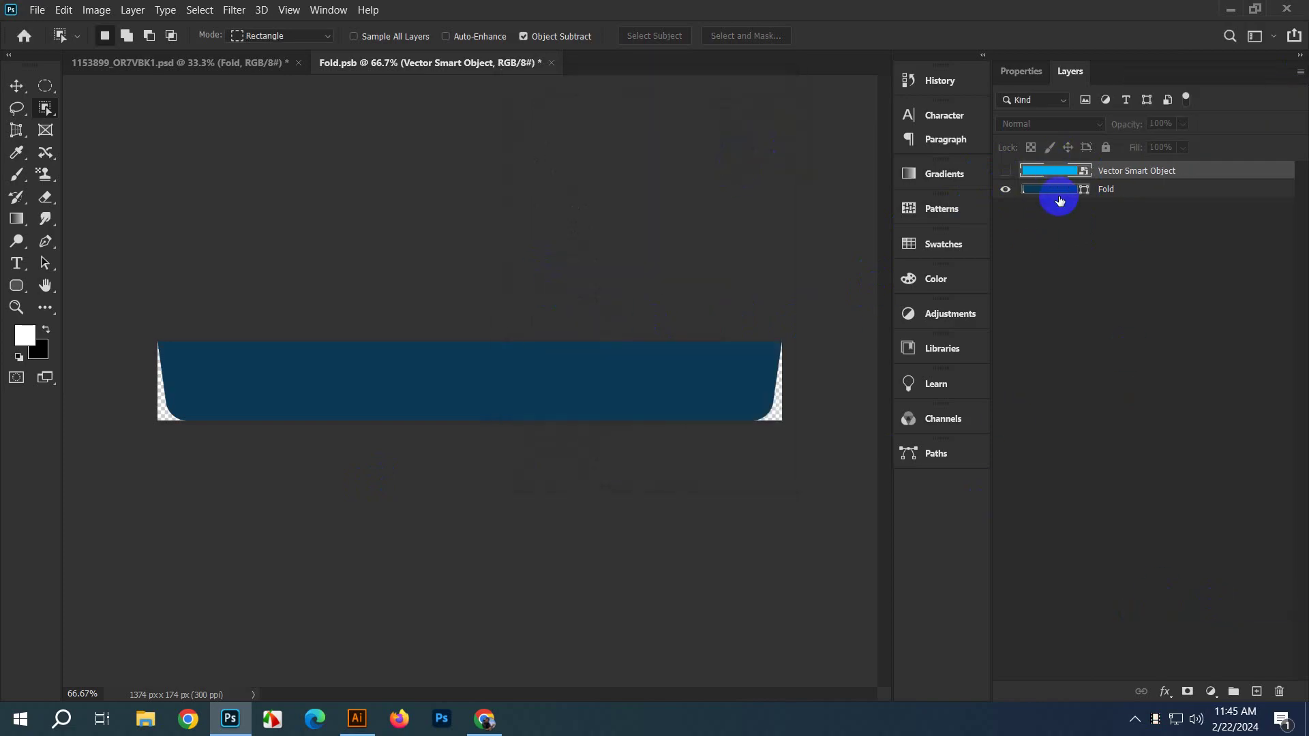
drag(992, 225, 880, 243)
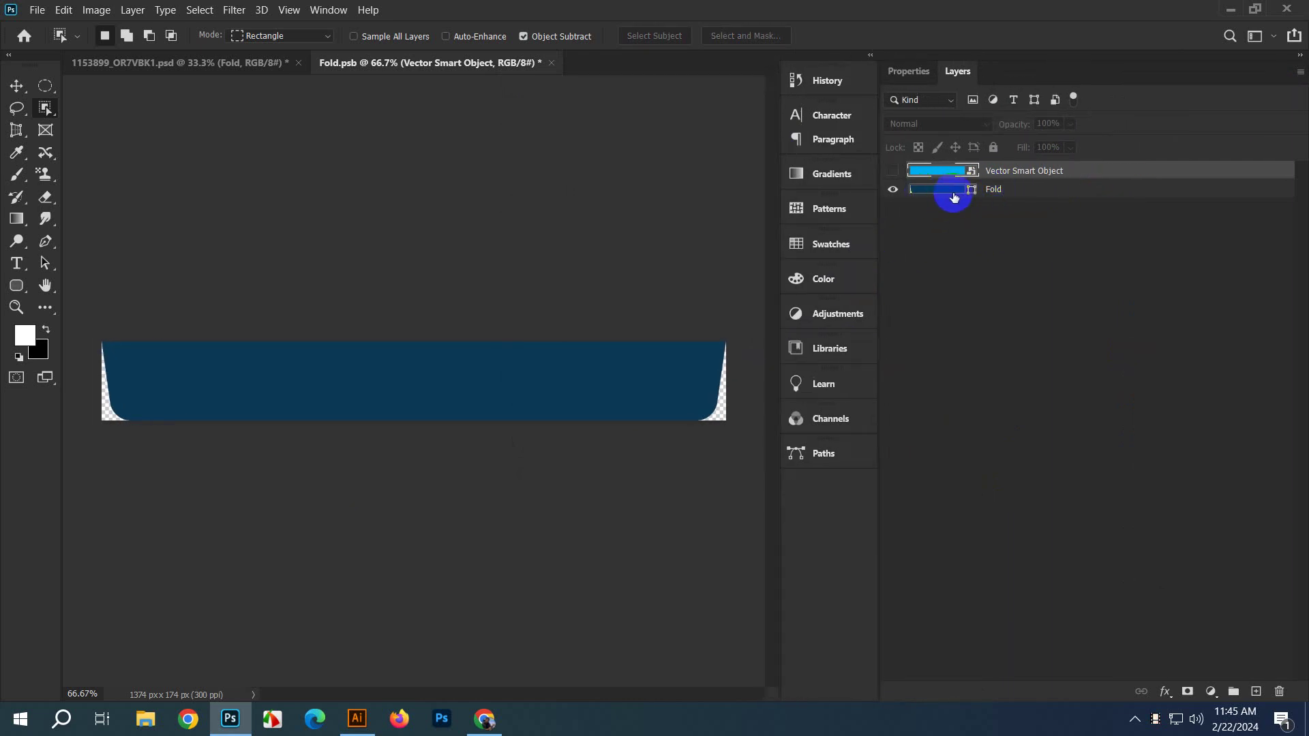
Step: Show the blue rectangle layer again, clip it to the Fold shape, save, and check the flap in the mockup
shift+click(932, 194)
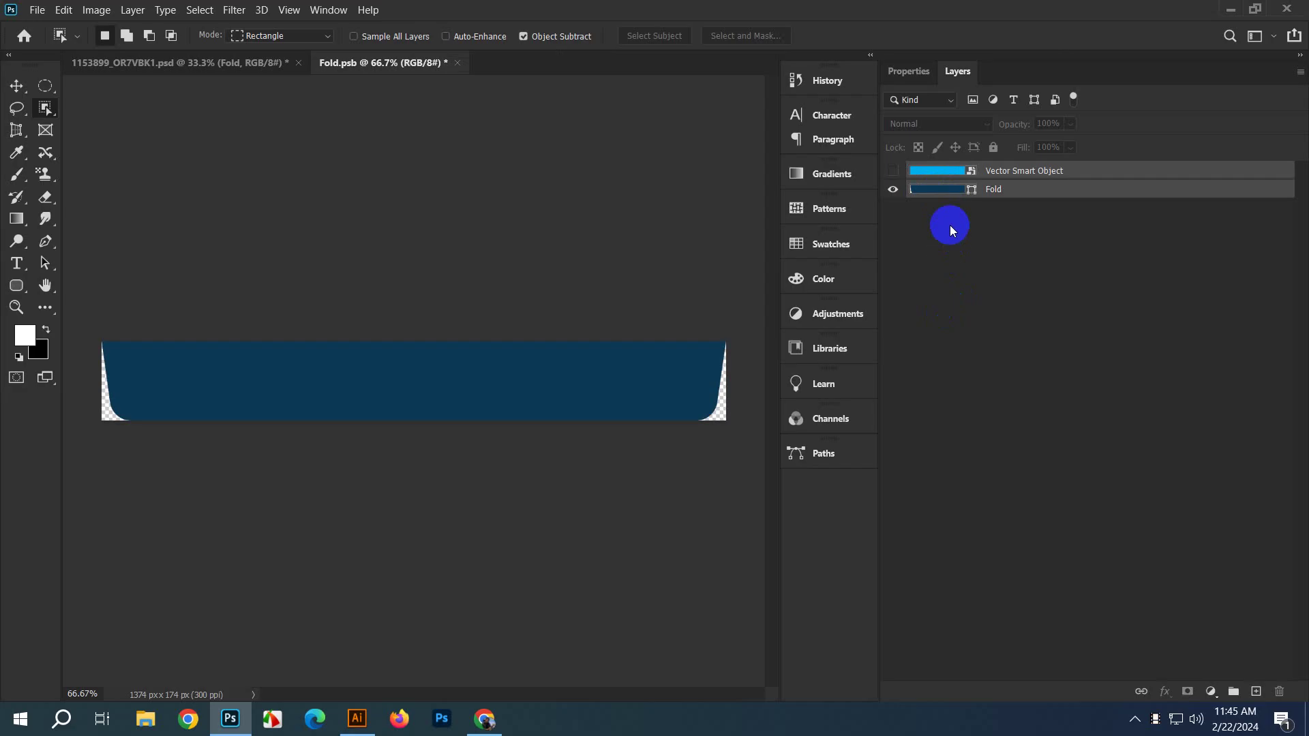
click(616, 368)
click(893, 170)
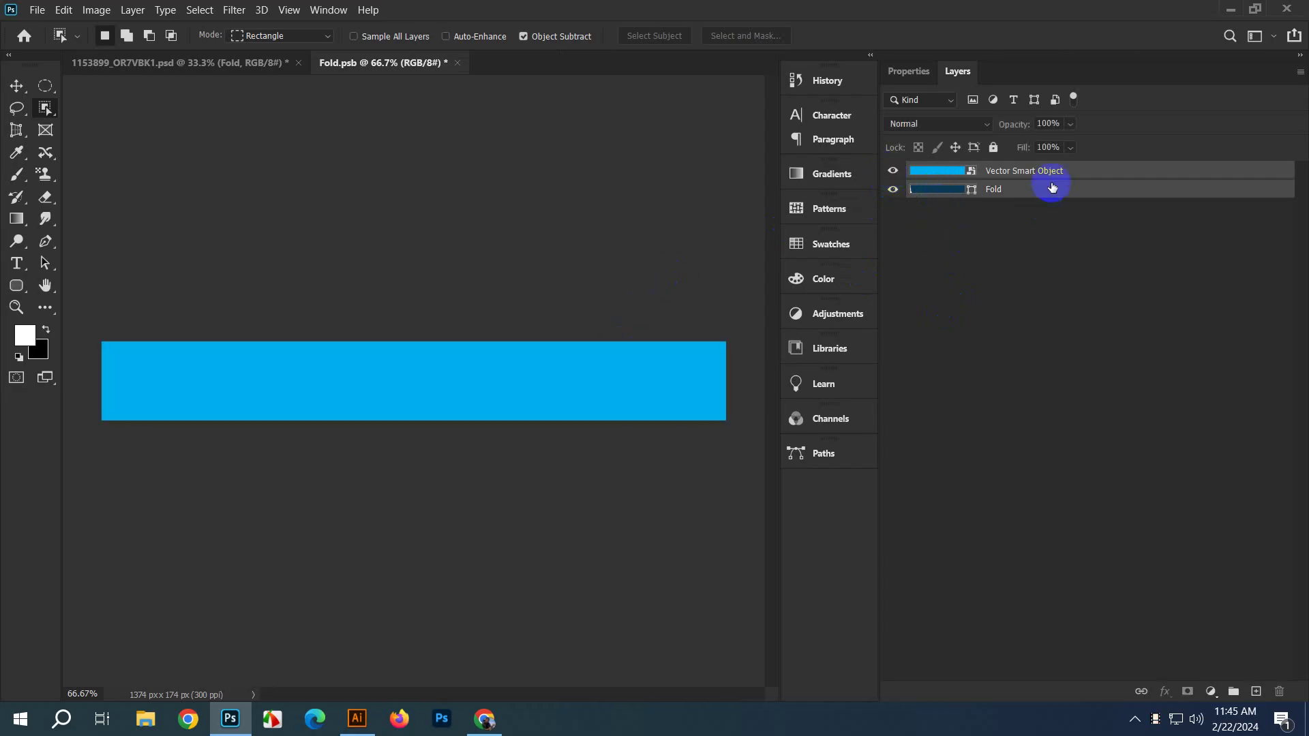
click(1024, 173)
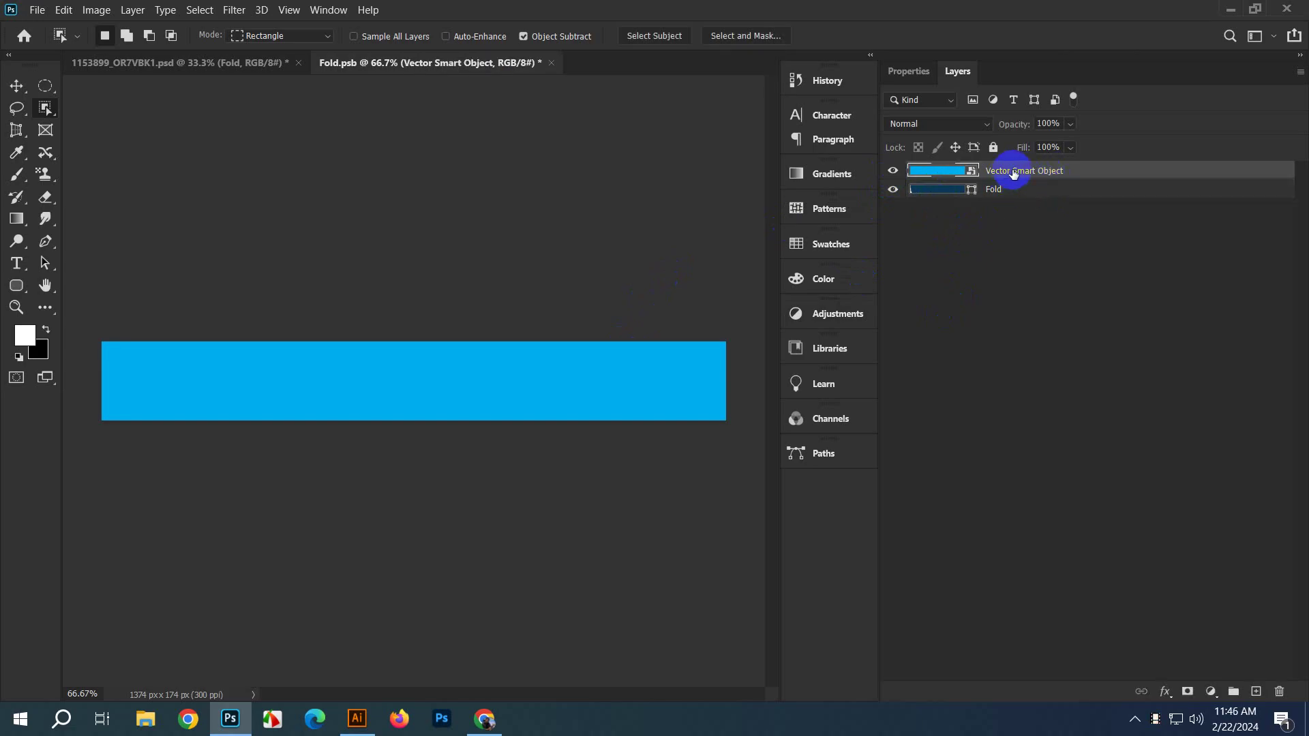
click(1008, 193)
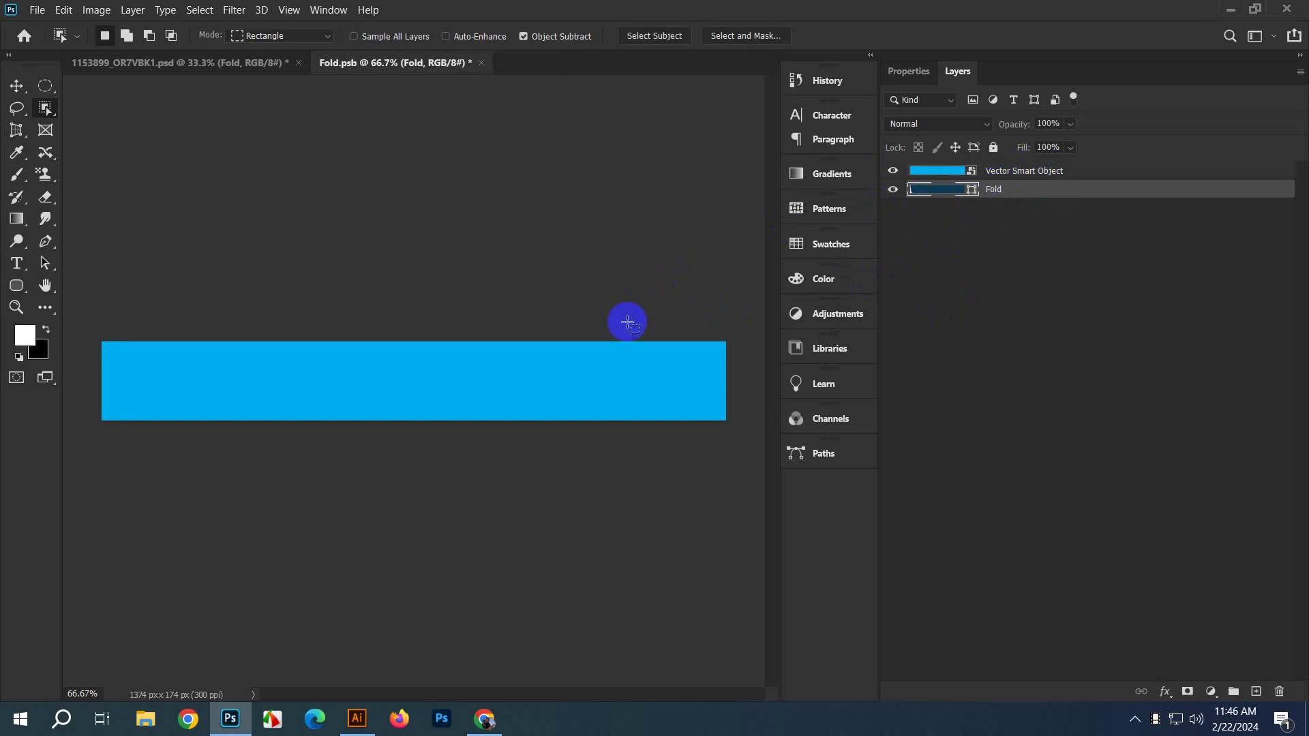
alt+click(1038, 177)
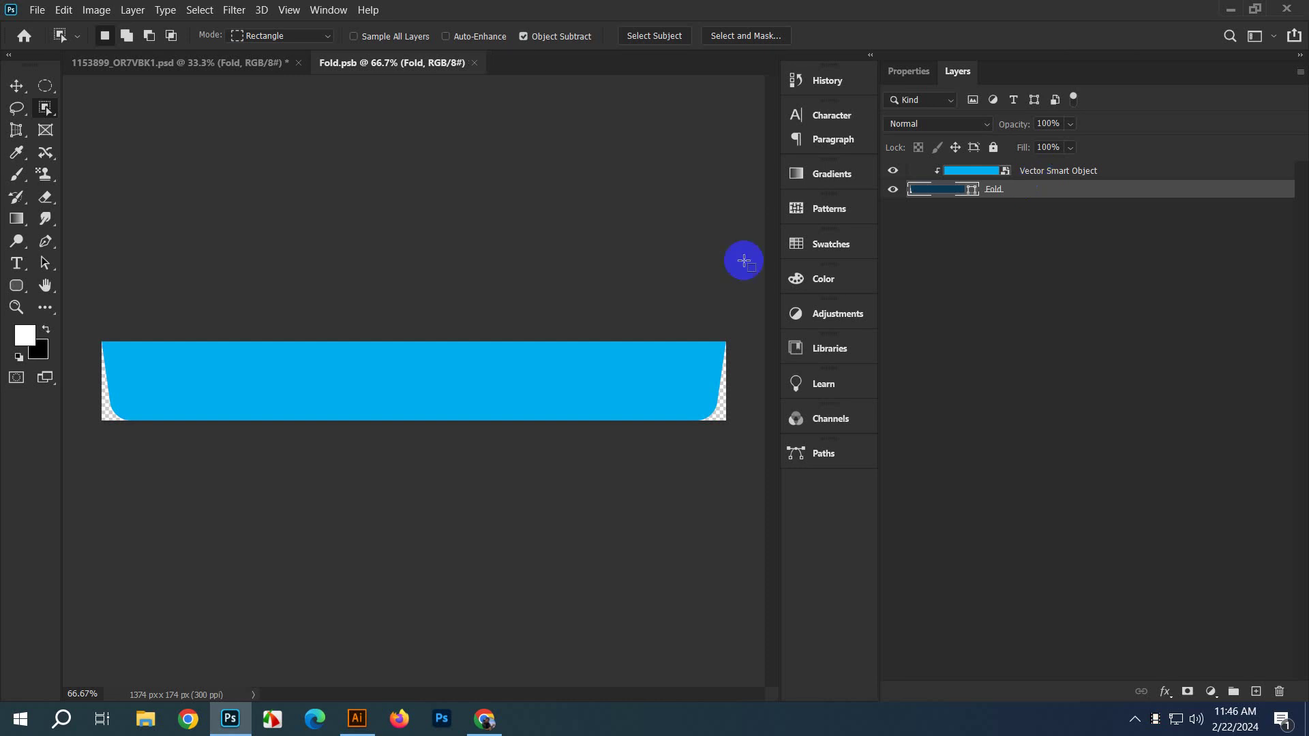
click(156, 60)
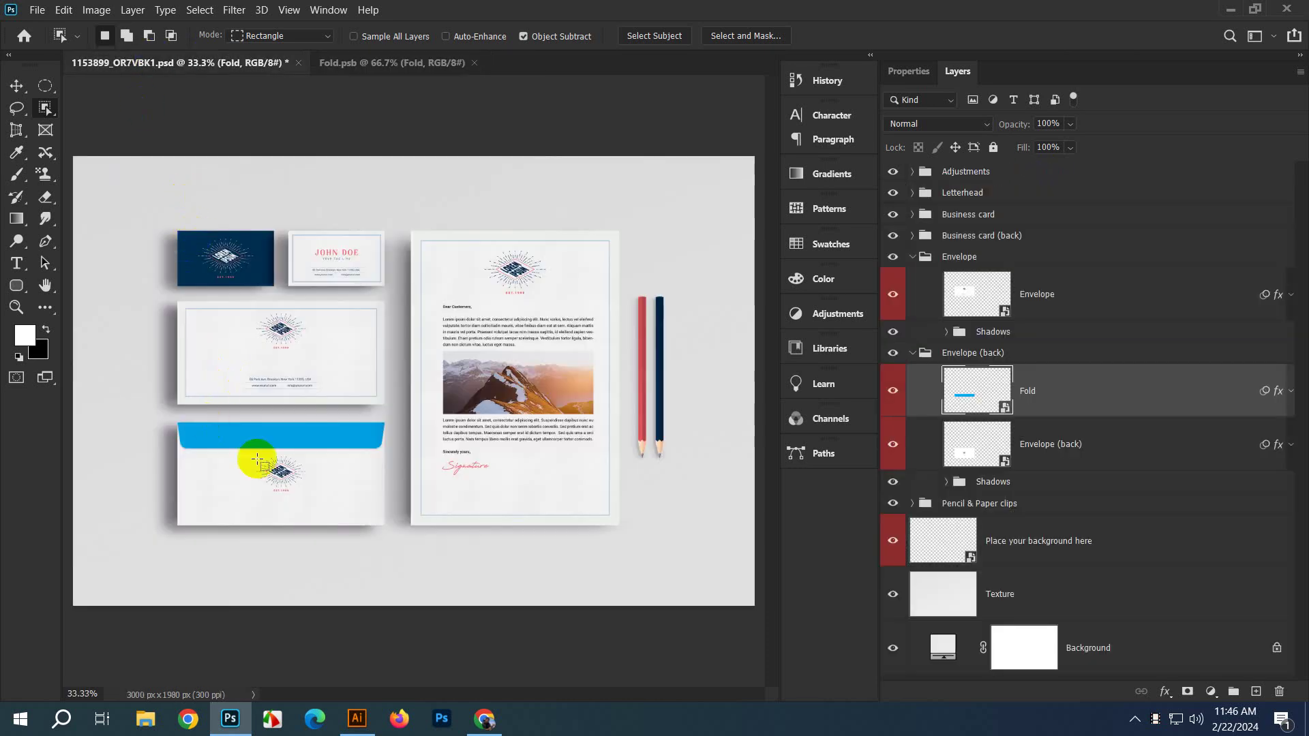
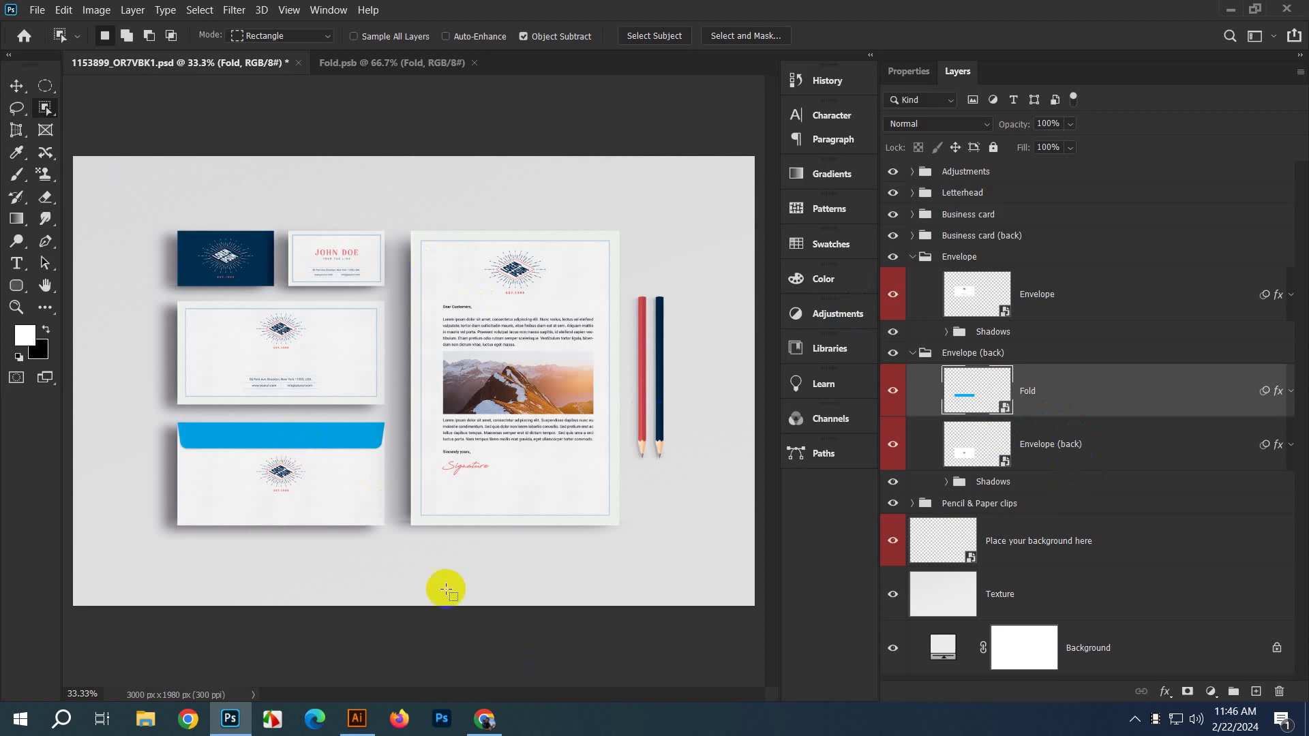
Step: Delete the clipped blue rectangle layer from the Fold.psb document
click(405, 63)
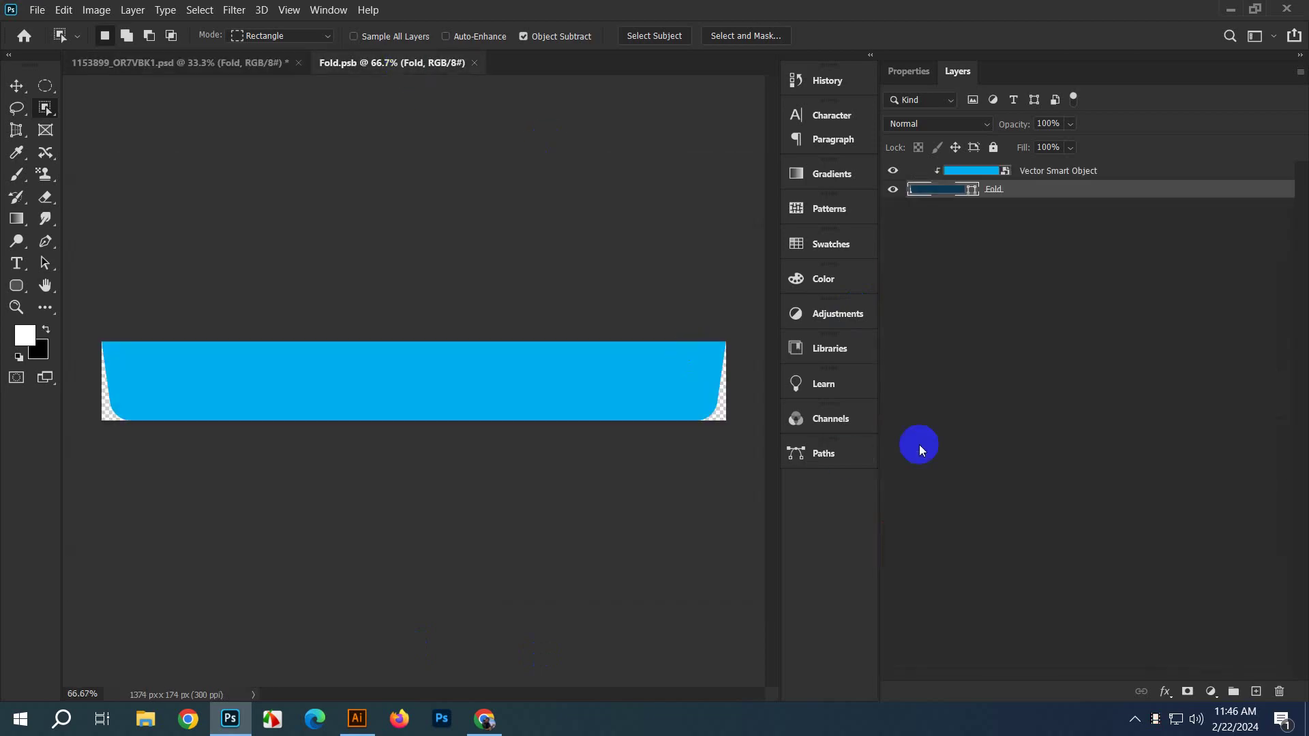
click(1039, 171)
key(Delete)
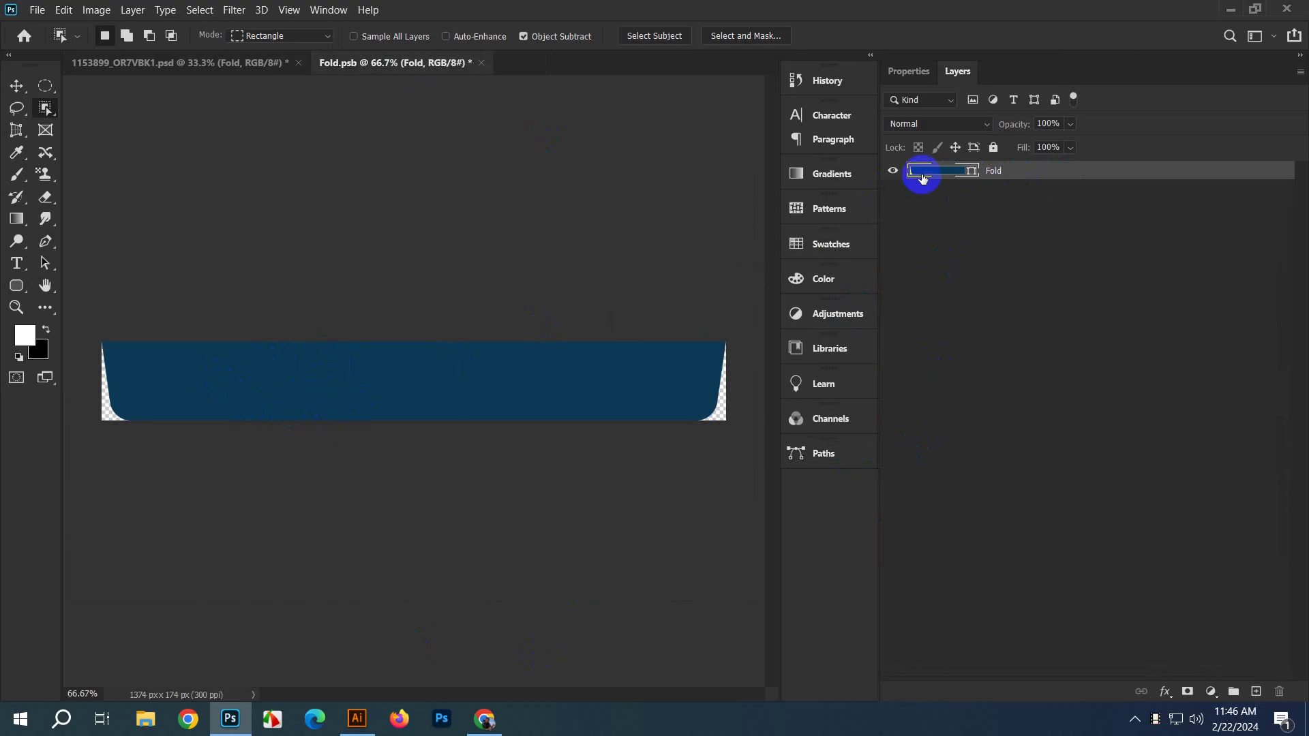
double_click(968, 175)
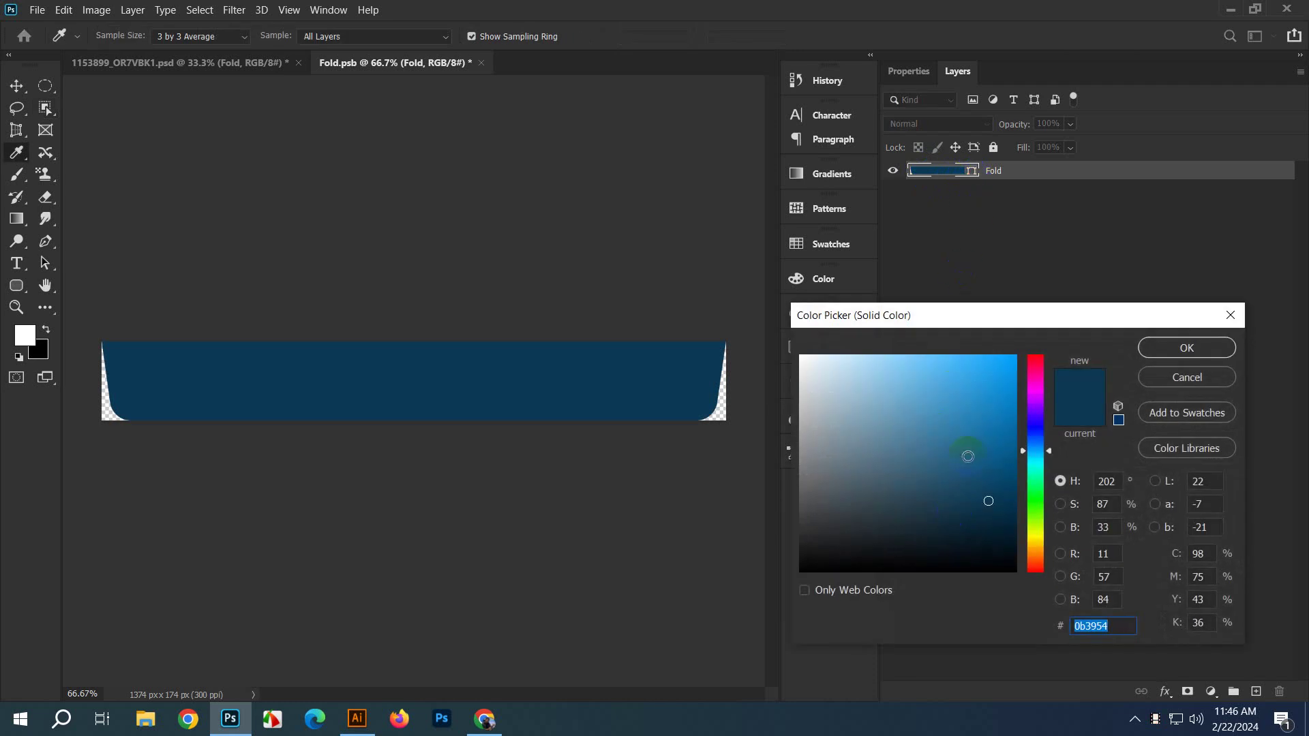
mouse_move(967, 453)
mouse_down()
mouse_move(955, 473)
mouse_move(987, 388)
mouse_move(913, 473)
mouse_move(829, 452)
mouse_move(909, 380)
mouse_move(1019, 450)
mouse_move(1017, 409)
mouse_move(984, 386)
mouse_move(964, 386)
mouse_move(969, 400)
mouse_up()
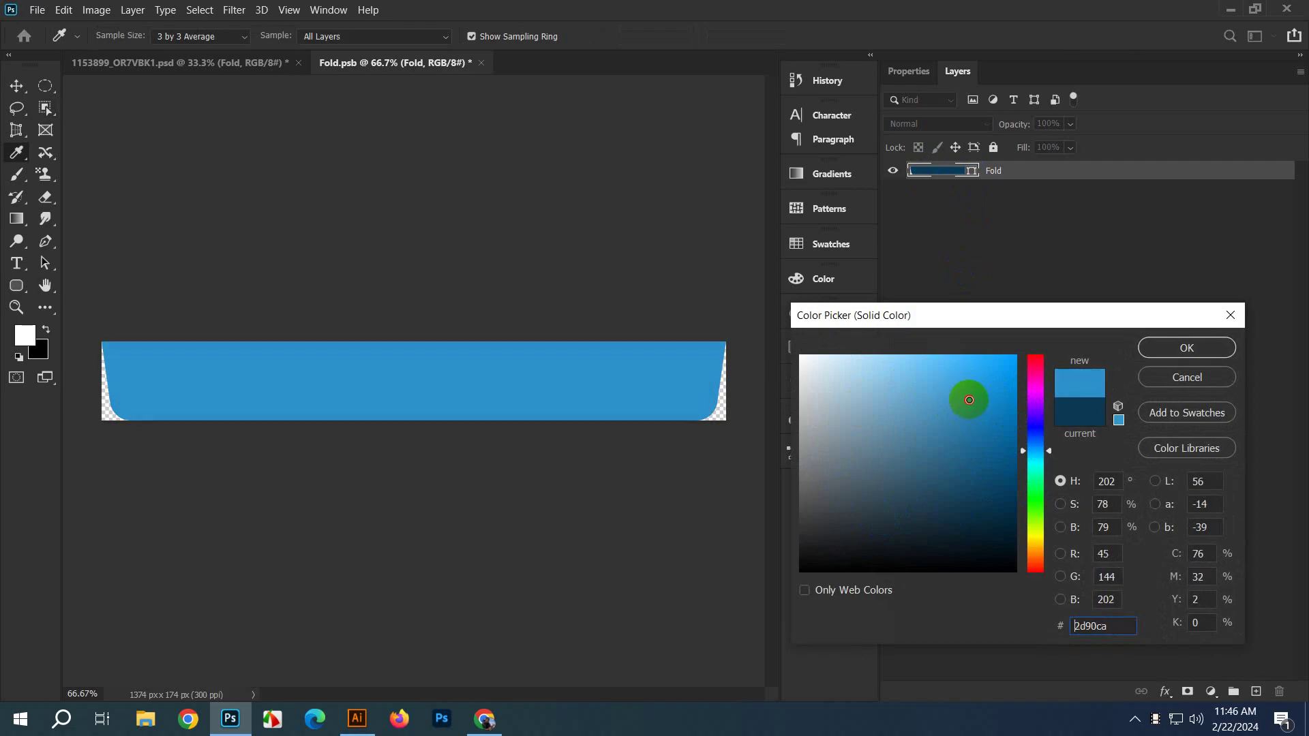
click(1184, 377)
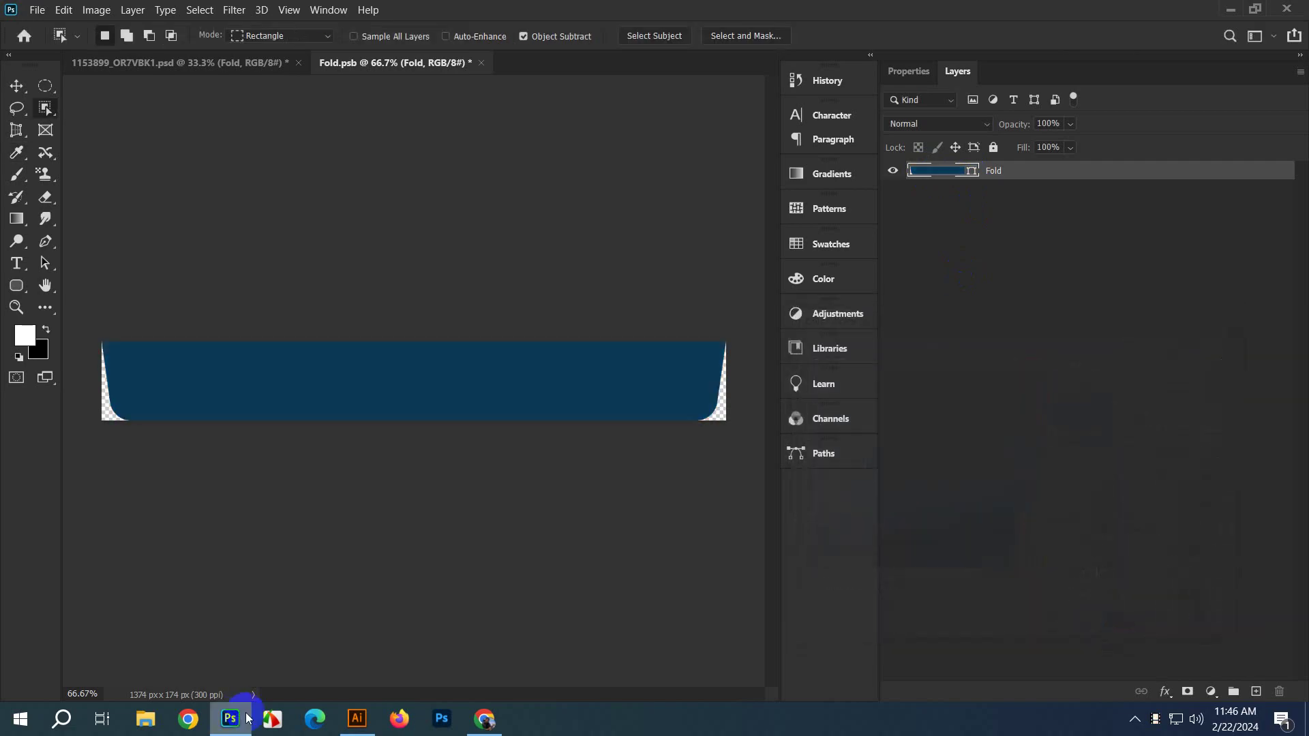
Step: Switch to Illustrator and copy the blue rectangle's fill hex code, 00AEEF
click(357, 719)
double_click(24, 467)
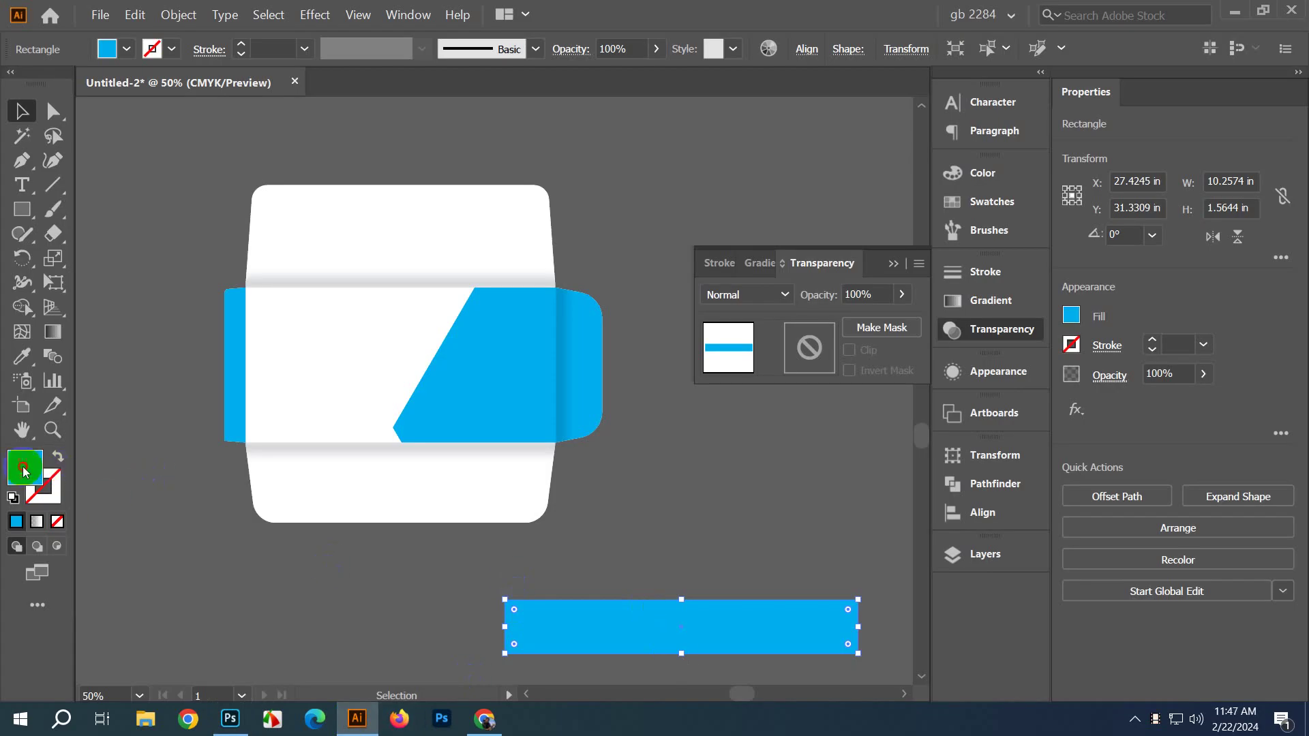
double_click(1101, 408)
key(ctrl+c)
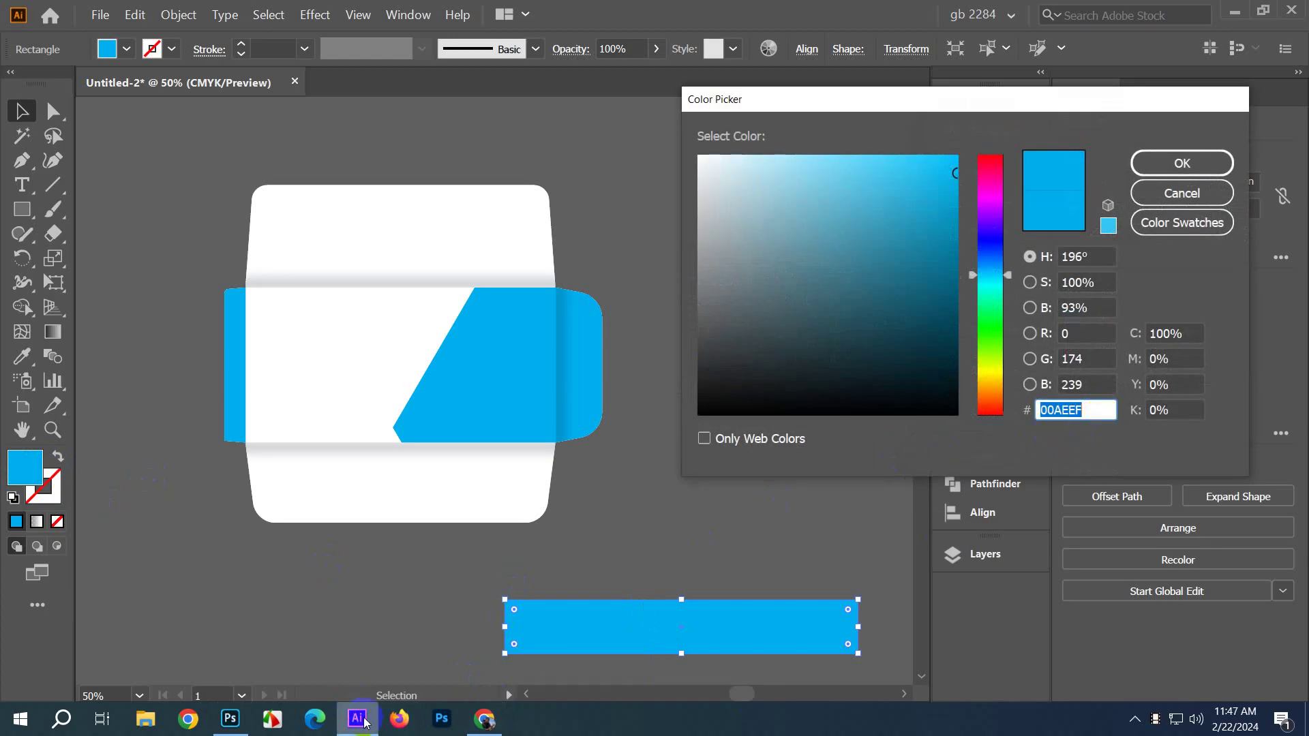
Step: Switch to Photoshop and set the Fold shape's colour to the copied hex code 00AEEF
click(231, 719)
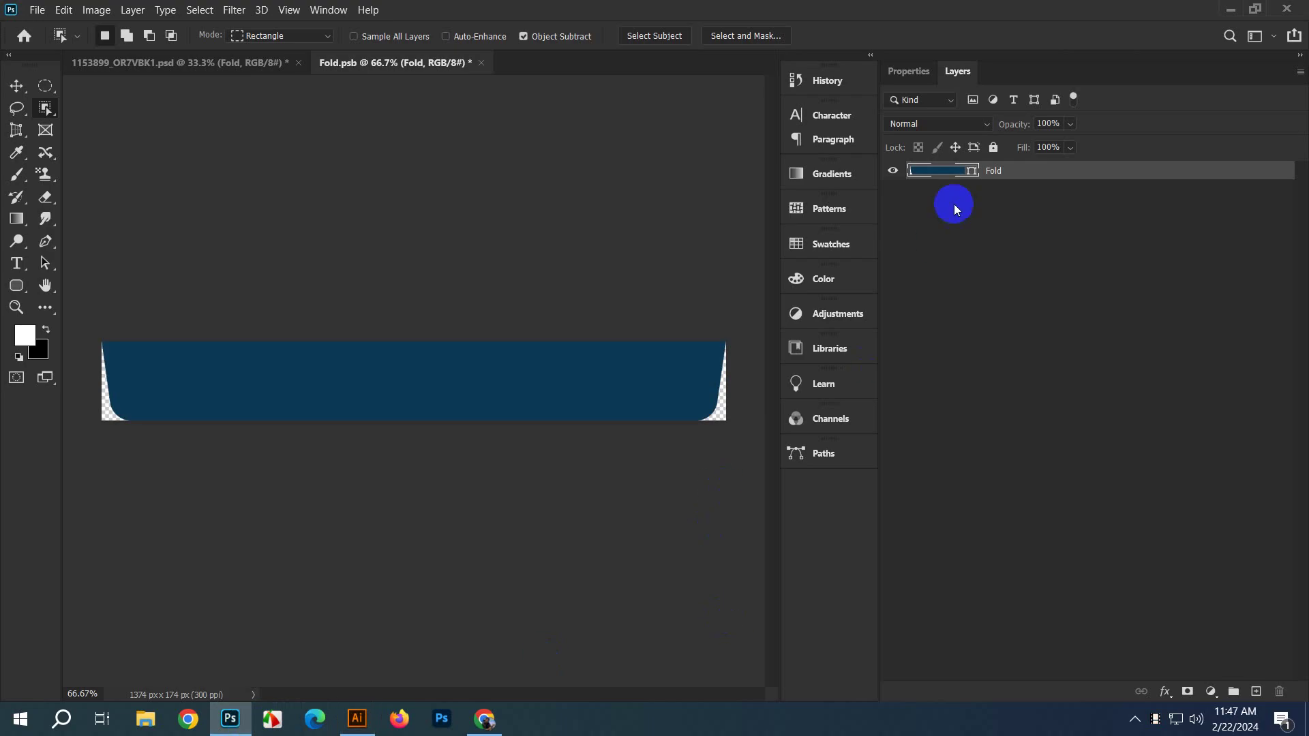
double_click(973, 176)
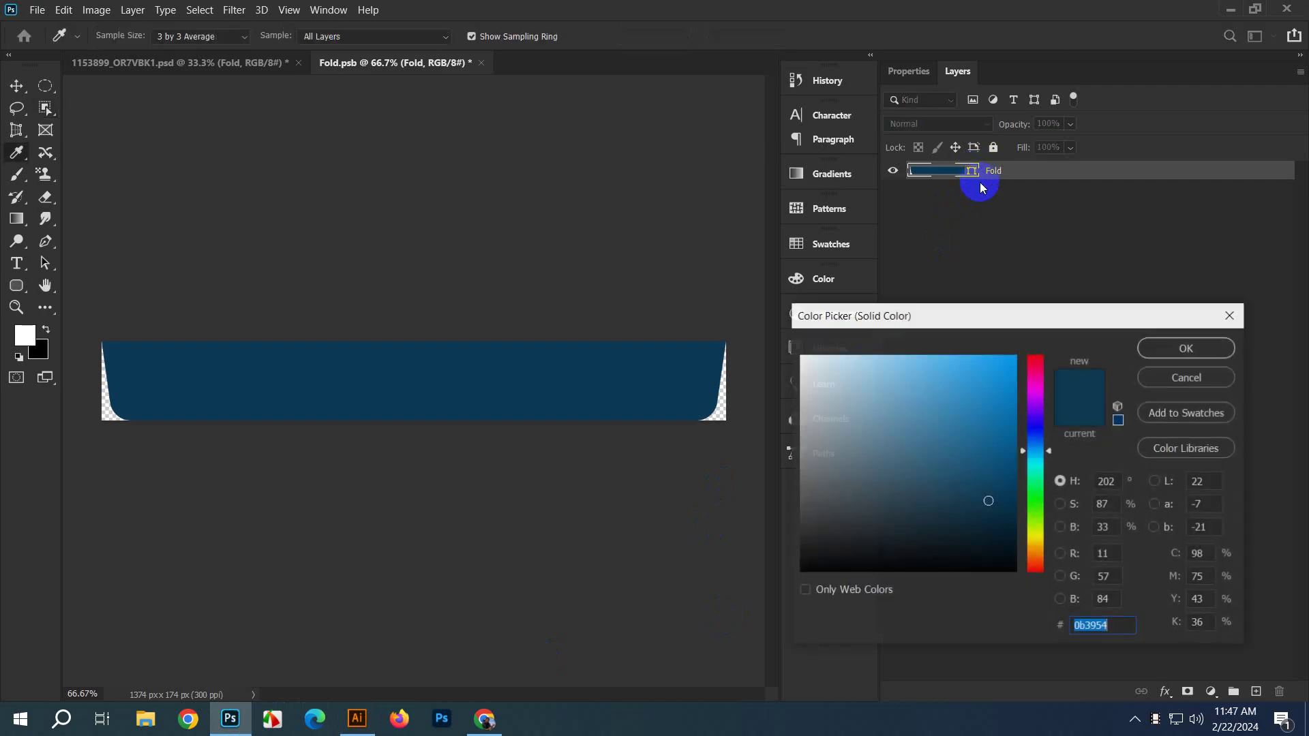
double_click(1108, 624)
key(ctrl+v)
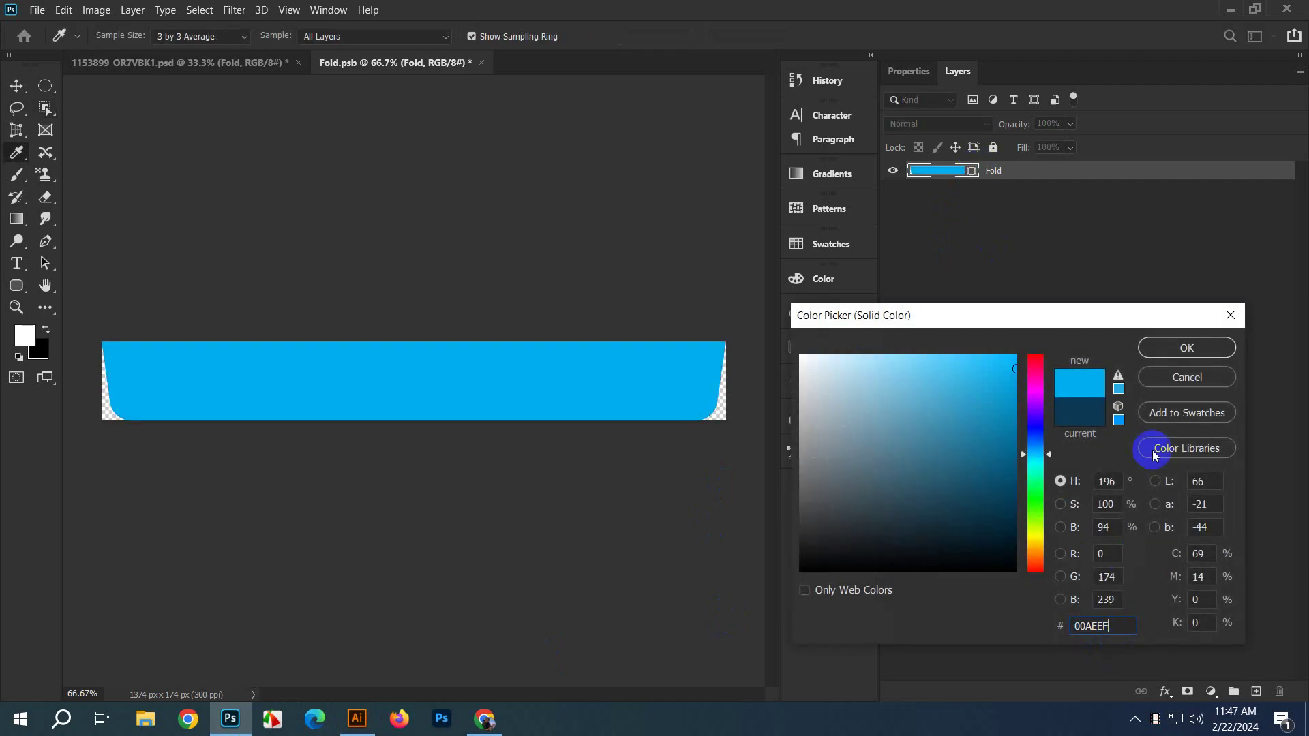
click(1172, 346)
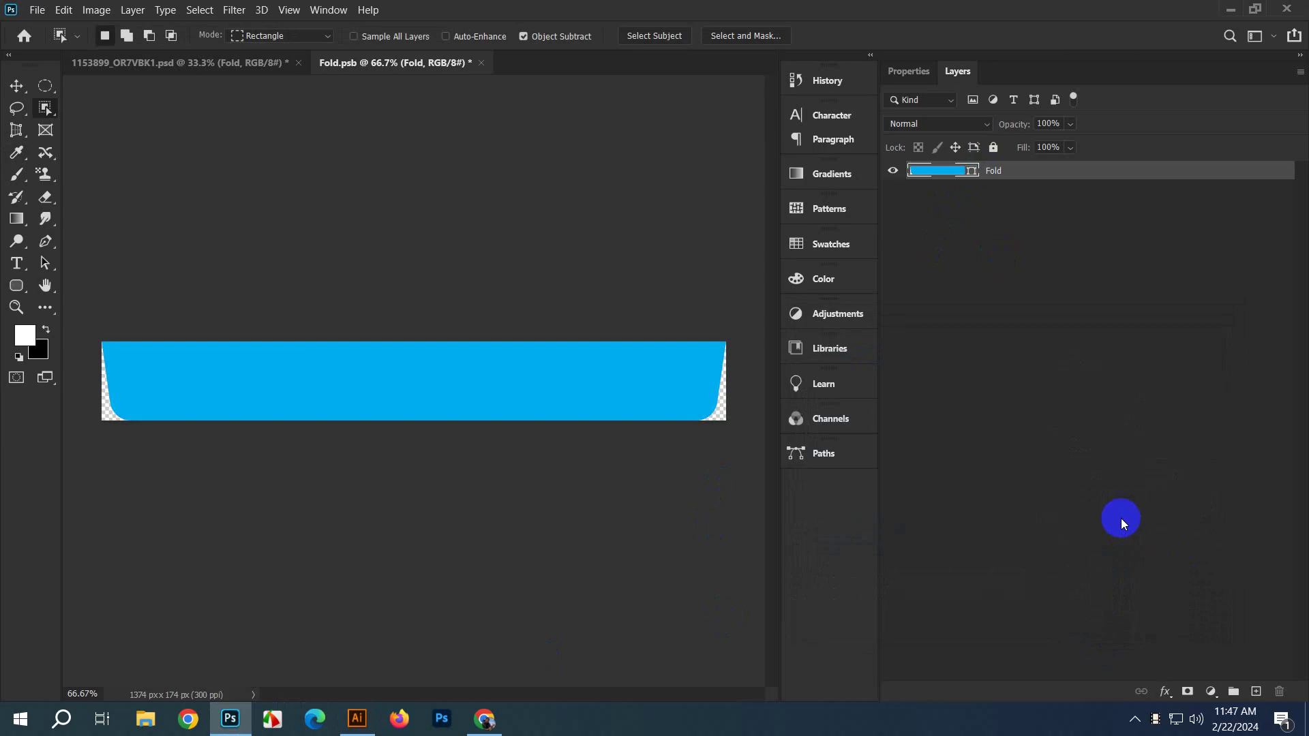
Step: Examine the recoloured flap on the back envelope in the stationery mockup
click(242, 63)
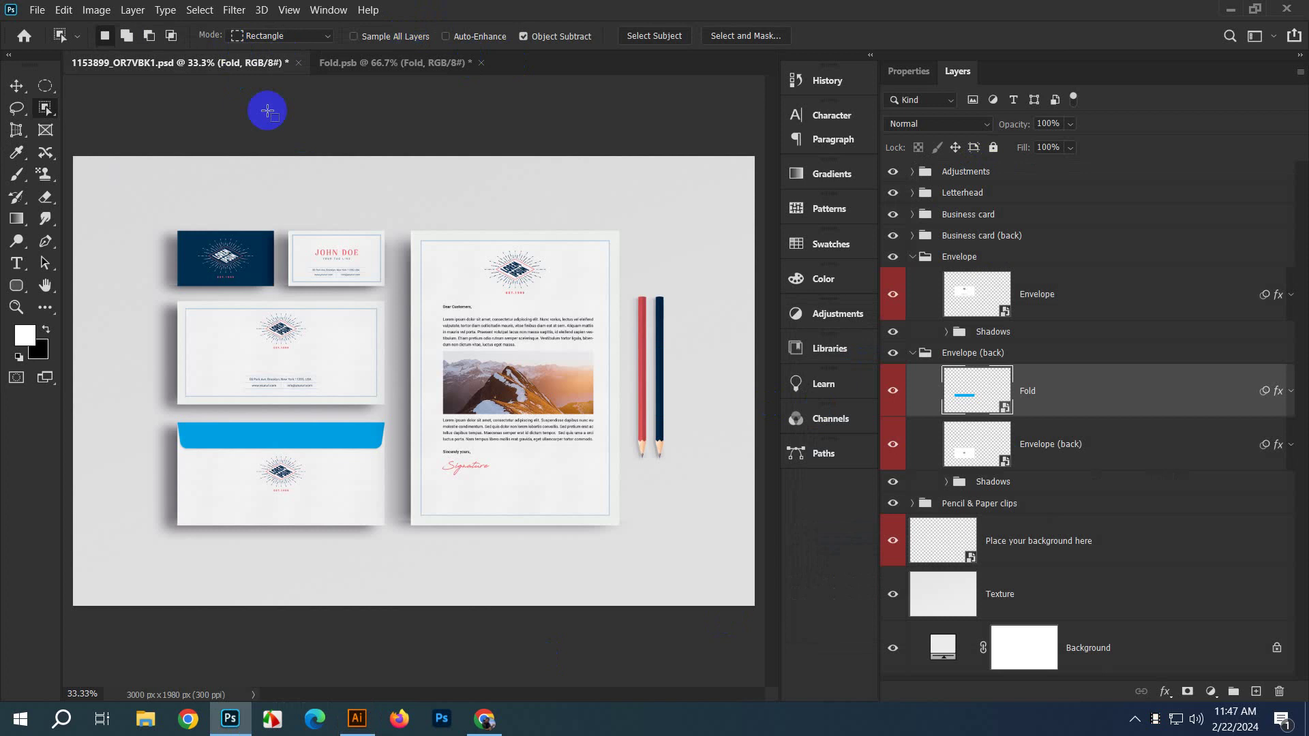
click(235, 205)
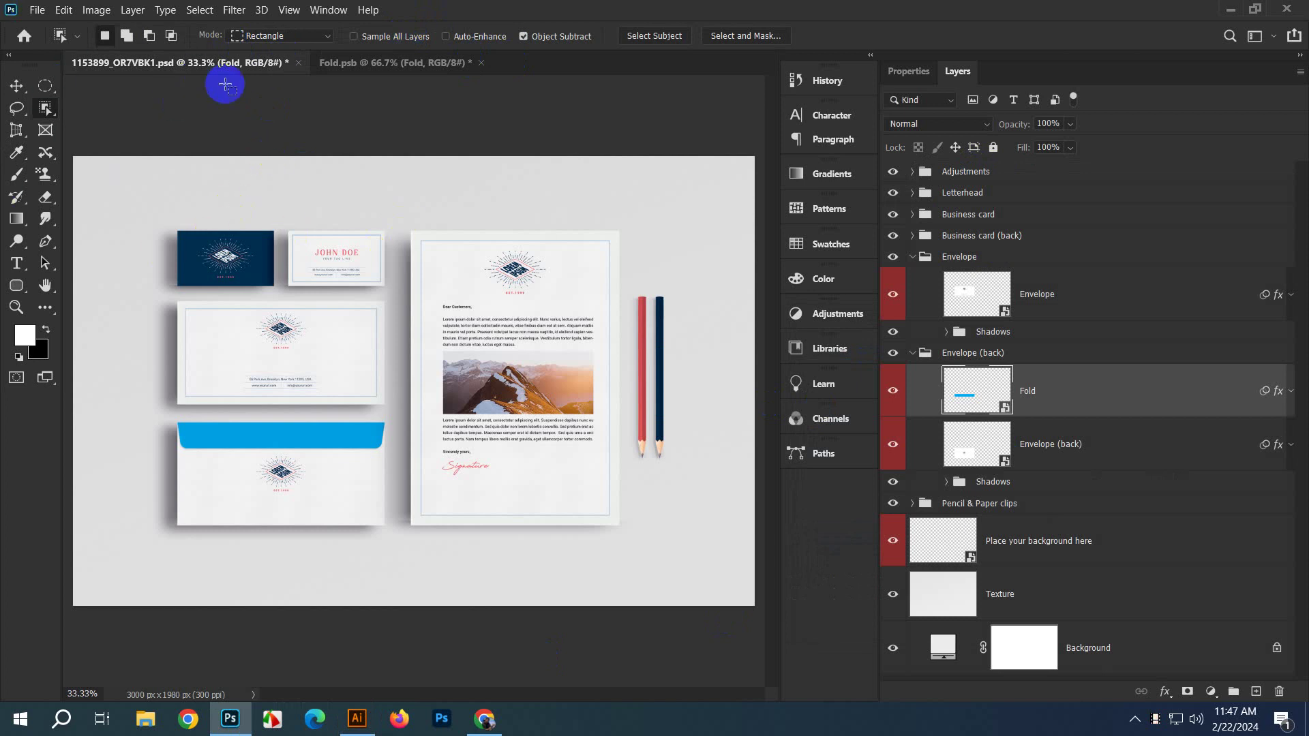
click(516, 231)
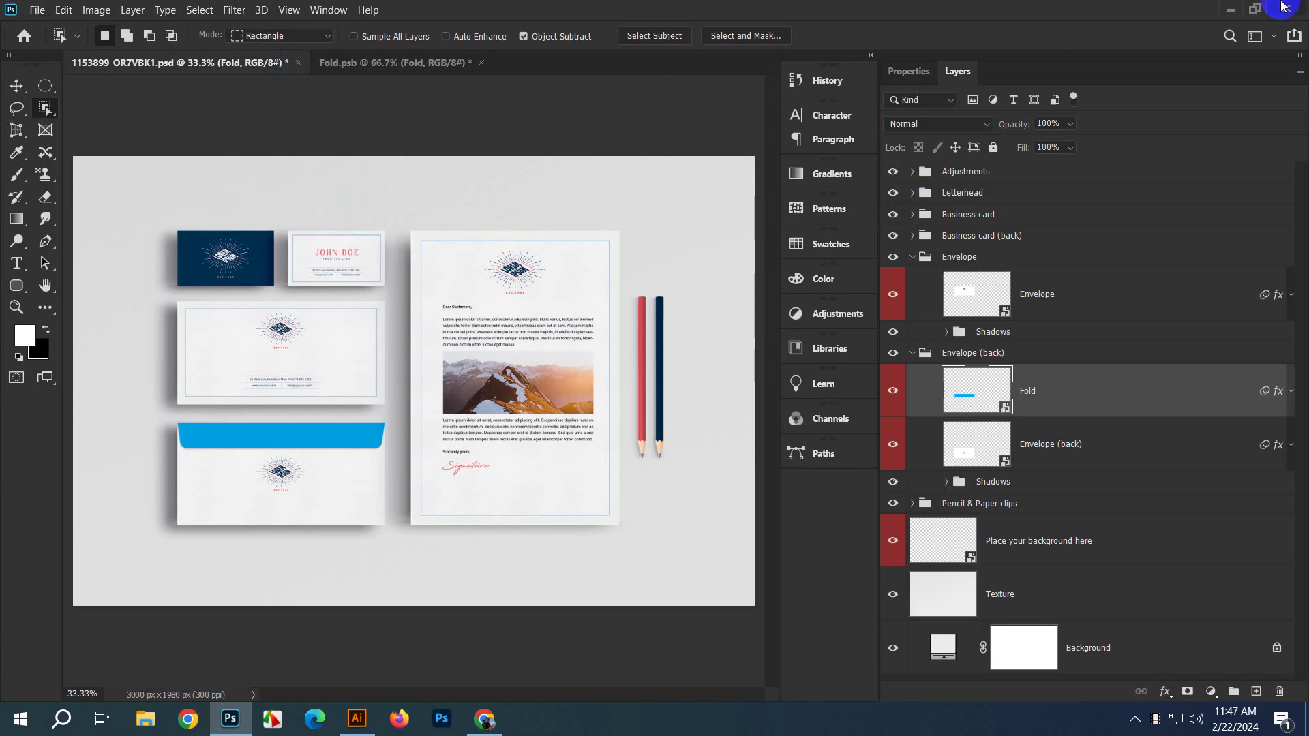
Step: Return to Illustrator, cancel the colour picker, delete the blue rectangle below the envelope, and collapse the Transparency panel
click(1233, 12)
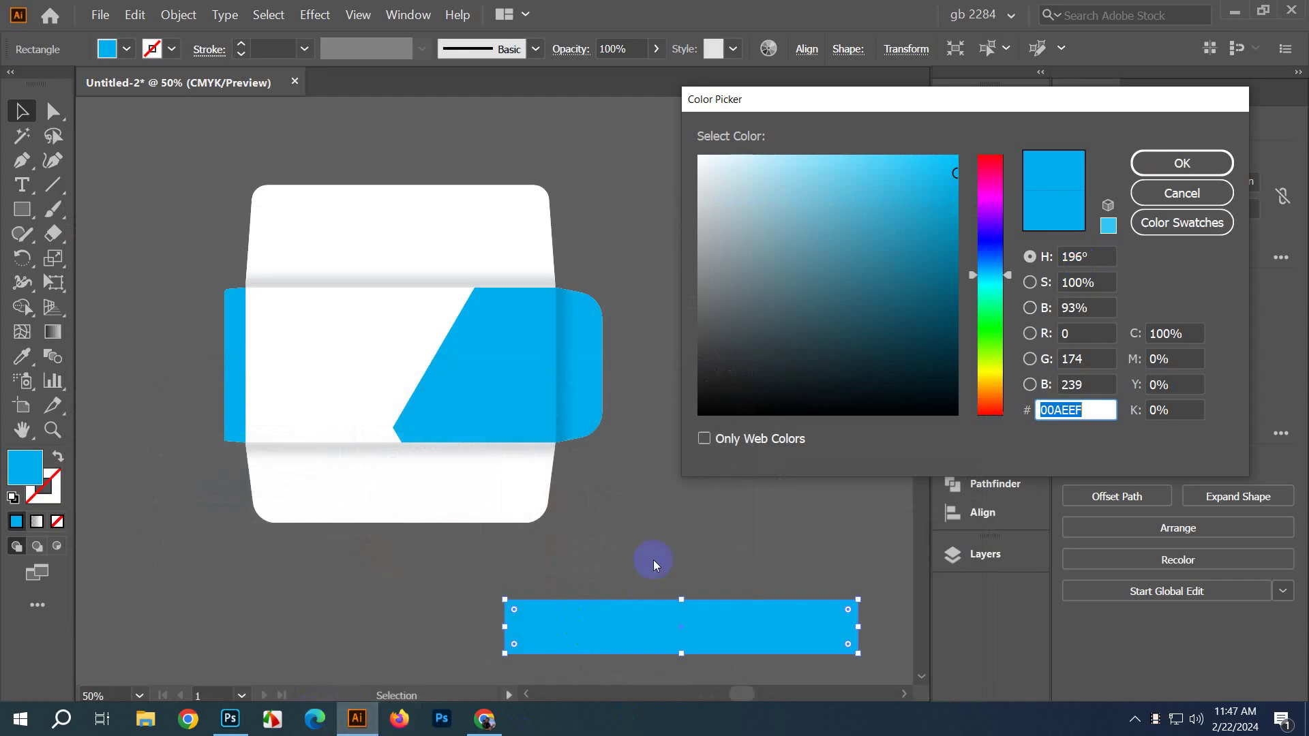
click(639, 608)
click(1139, 191)
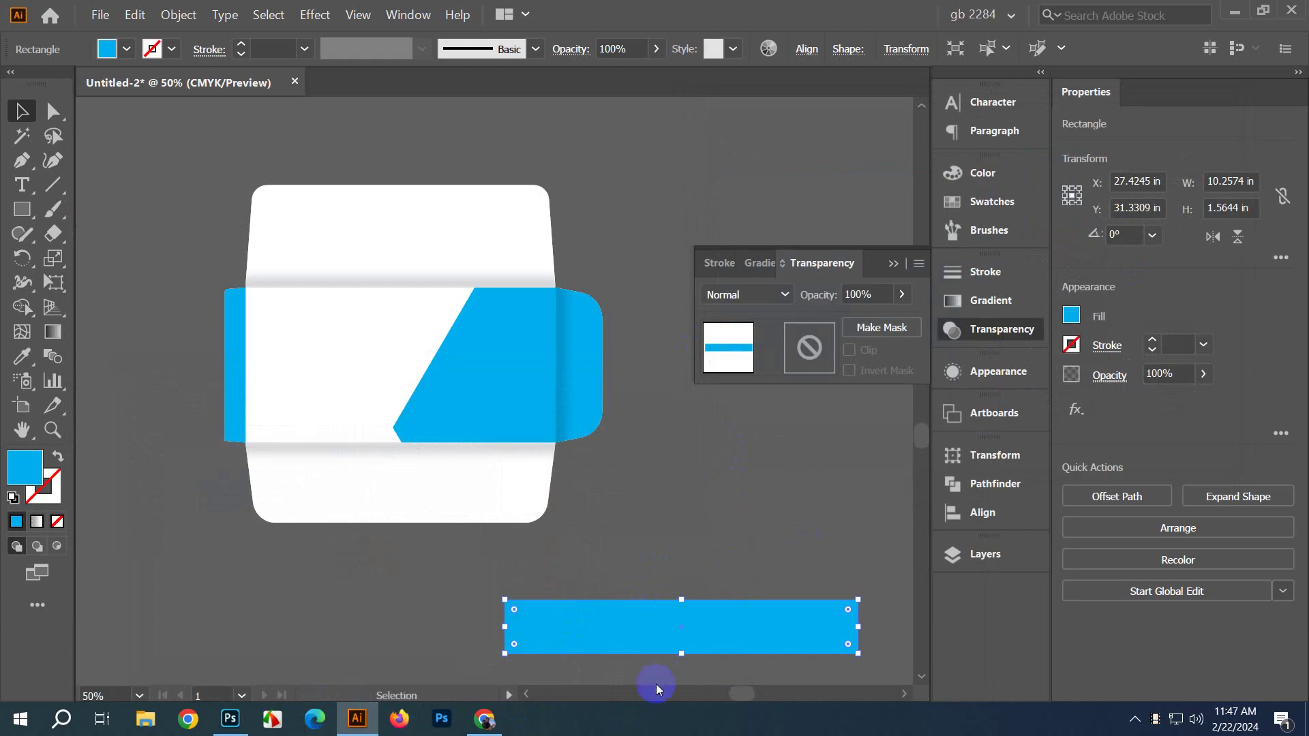
key(Delete)
click(893, 264)
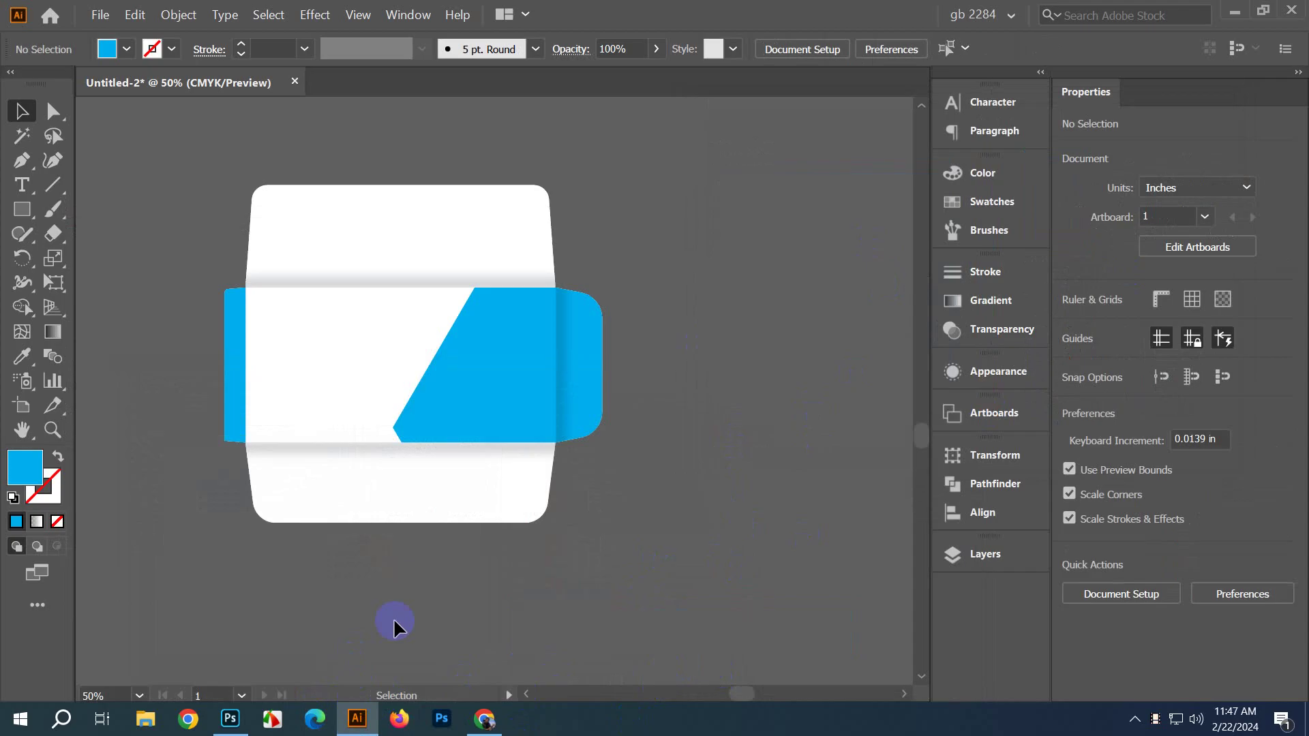
Step: Open the Asset Export panel and add the whole envelope clip group to it as a single asset
click(383, 350)
click(670, 515)
click(407, 15)
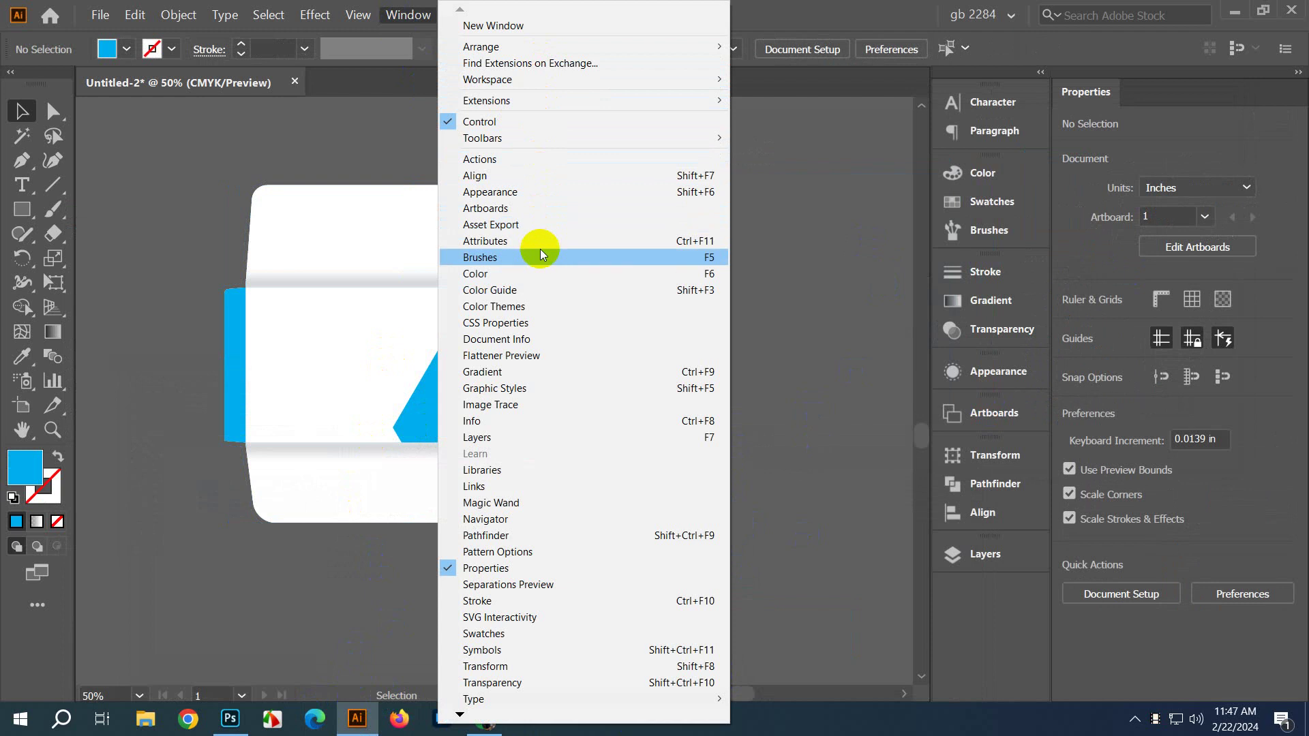
click(554, 224)
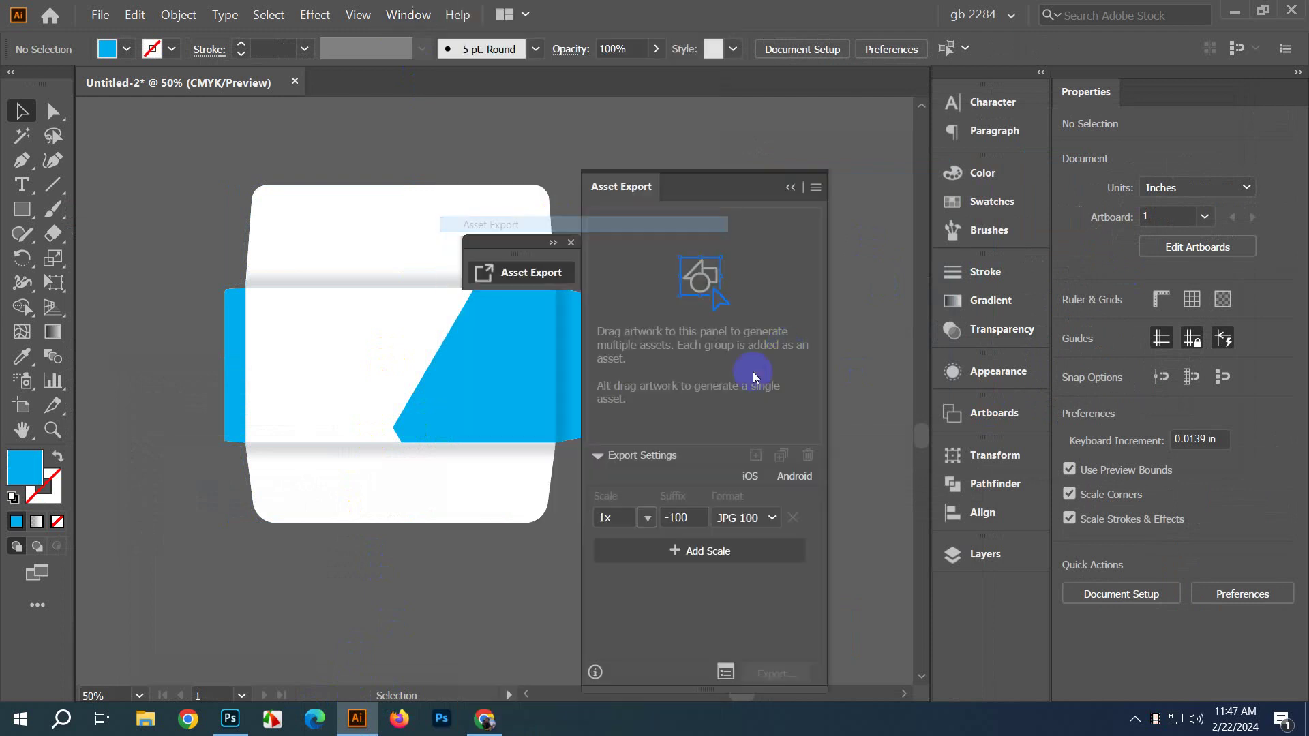
drag(608, 195, 631, 175)
click(475, 313)
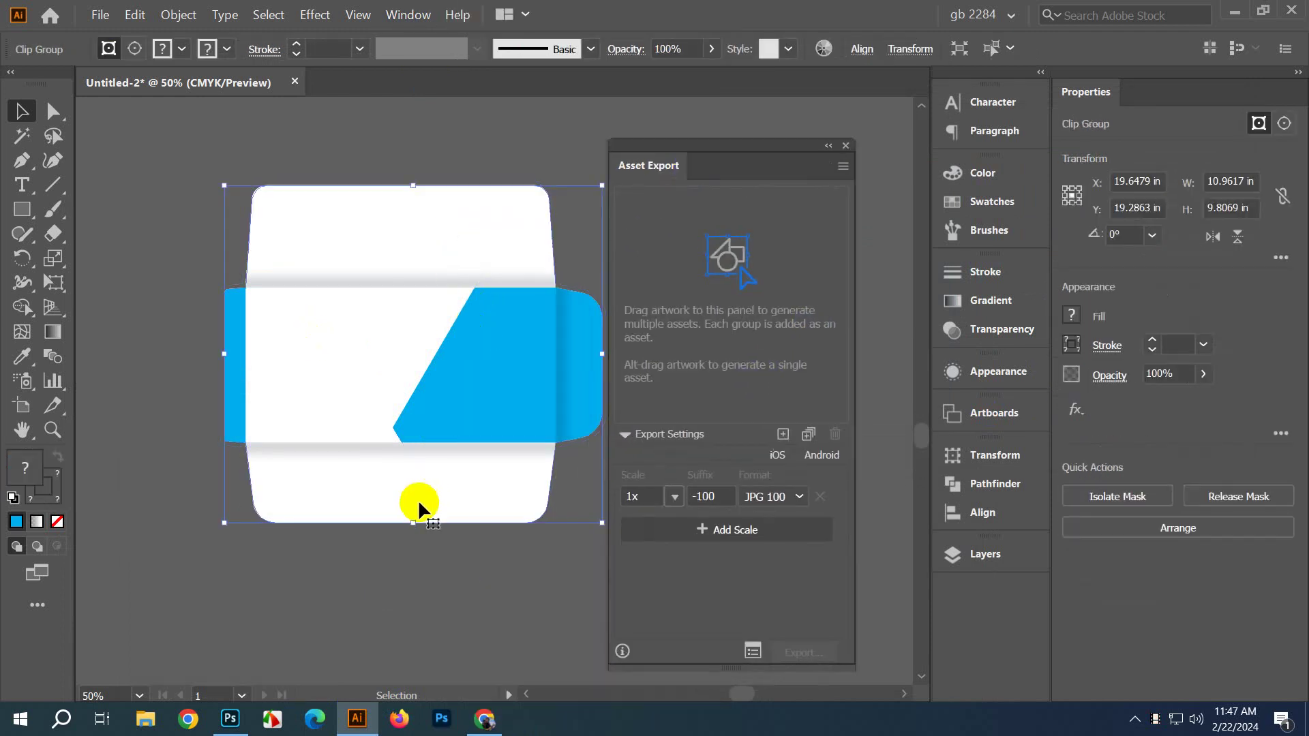
click(784, 435)
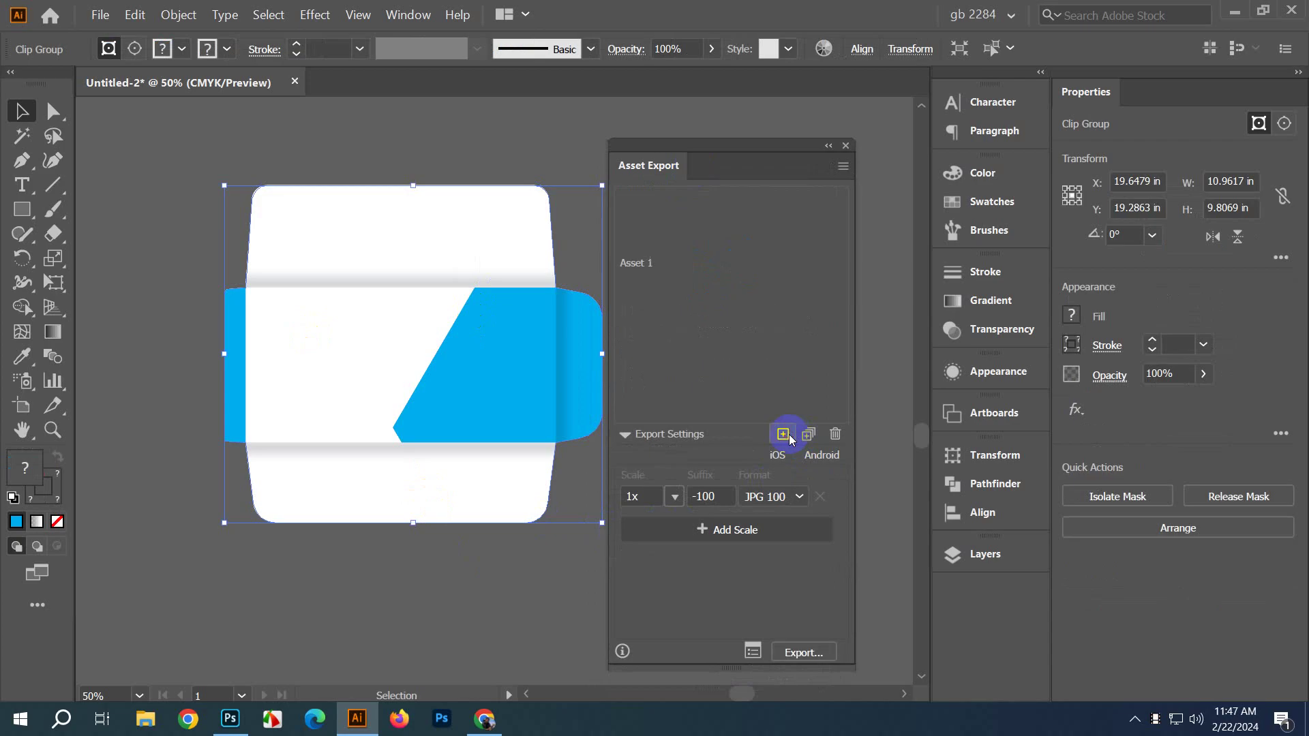
click(652, 196)
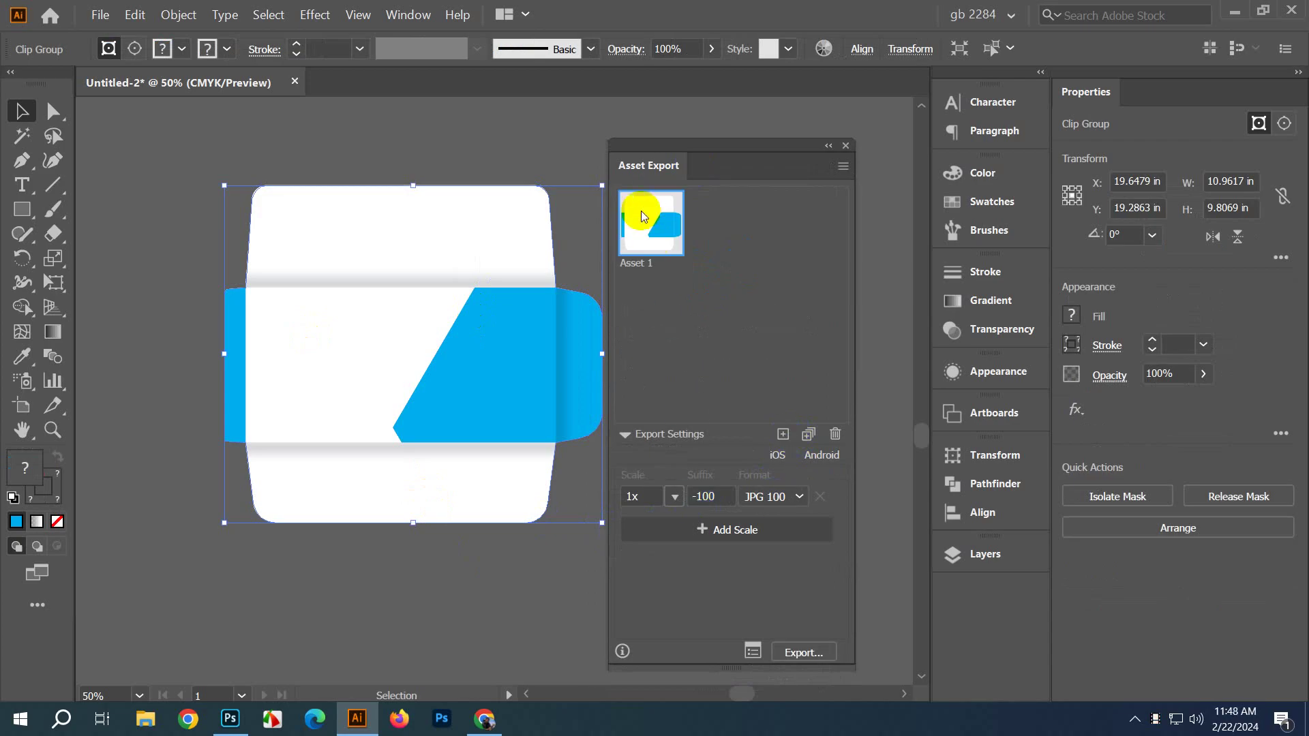
Step: Start exporting the envelope asset as JPG 100, cancel at the folder choice, and dock the Asset Export panel with the collapsed panels
click(765, 497)
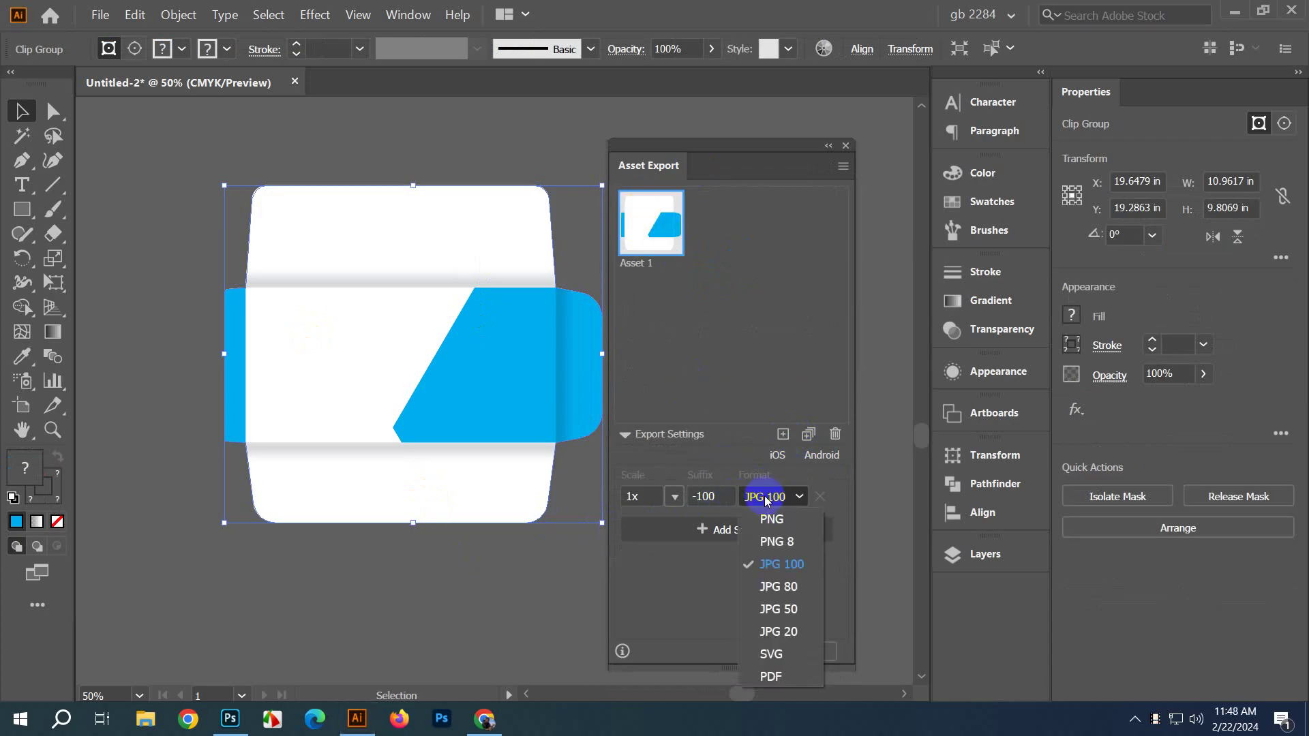
click(793, 567)
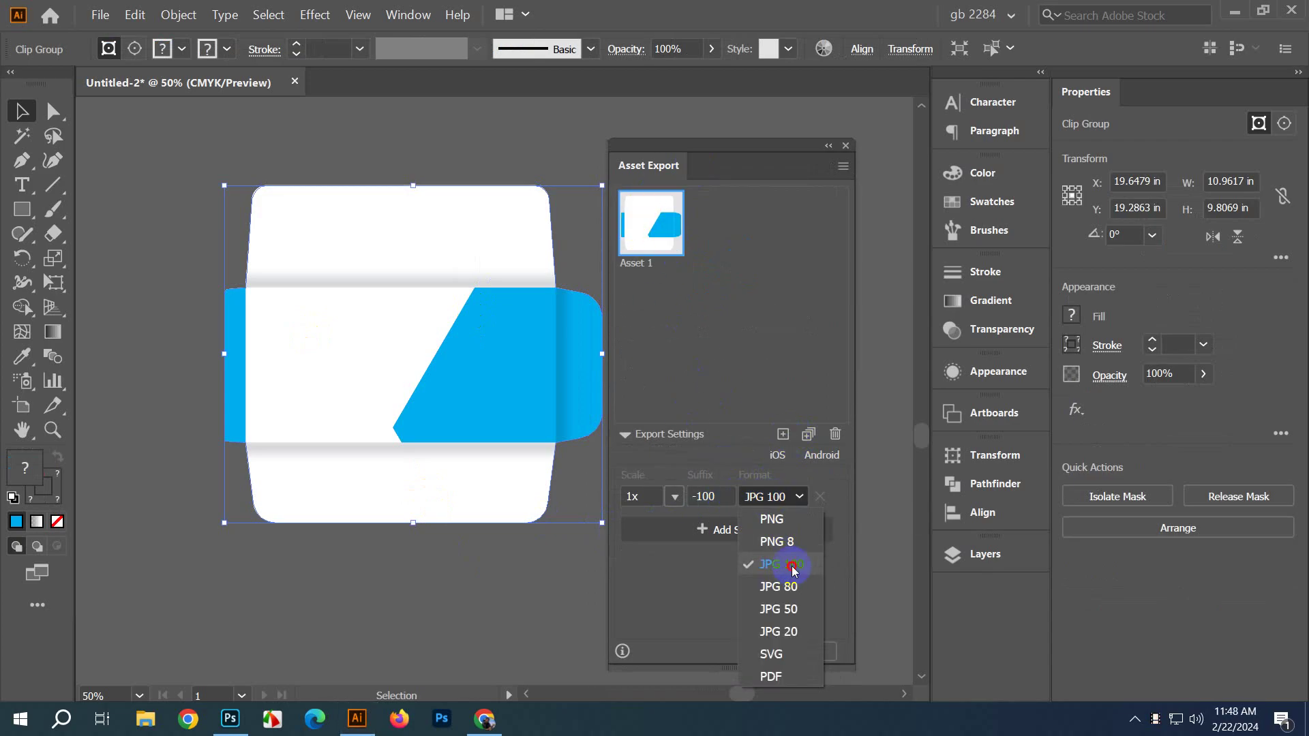
click(795, 653)
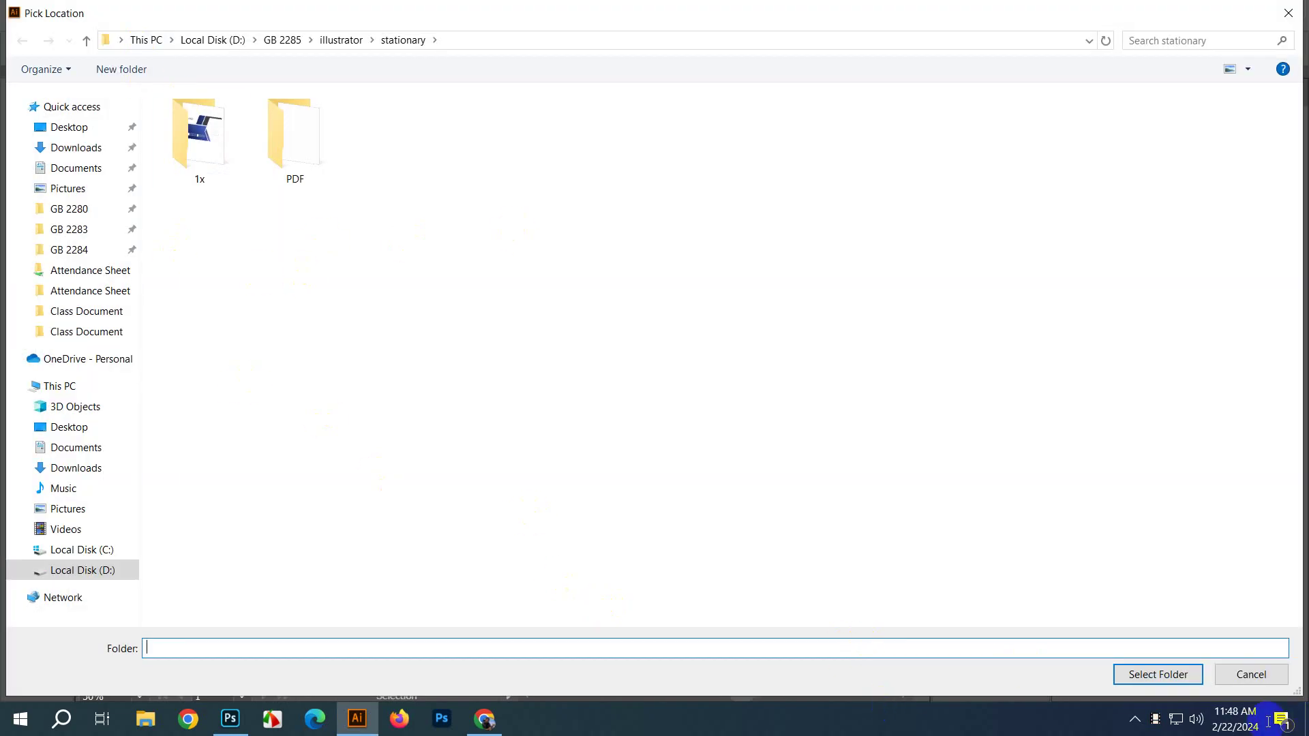
click(1241, 666)
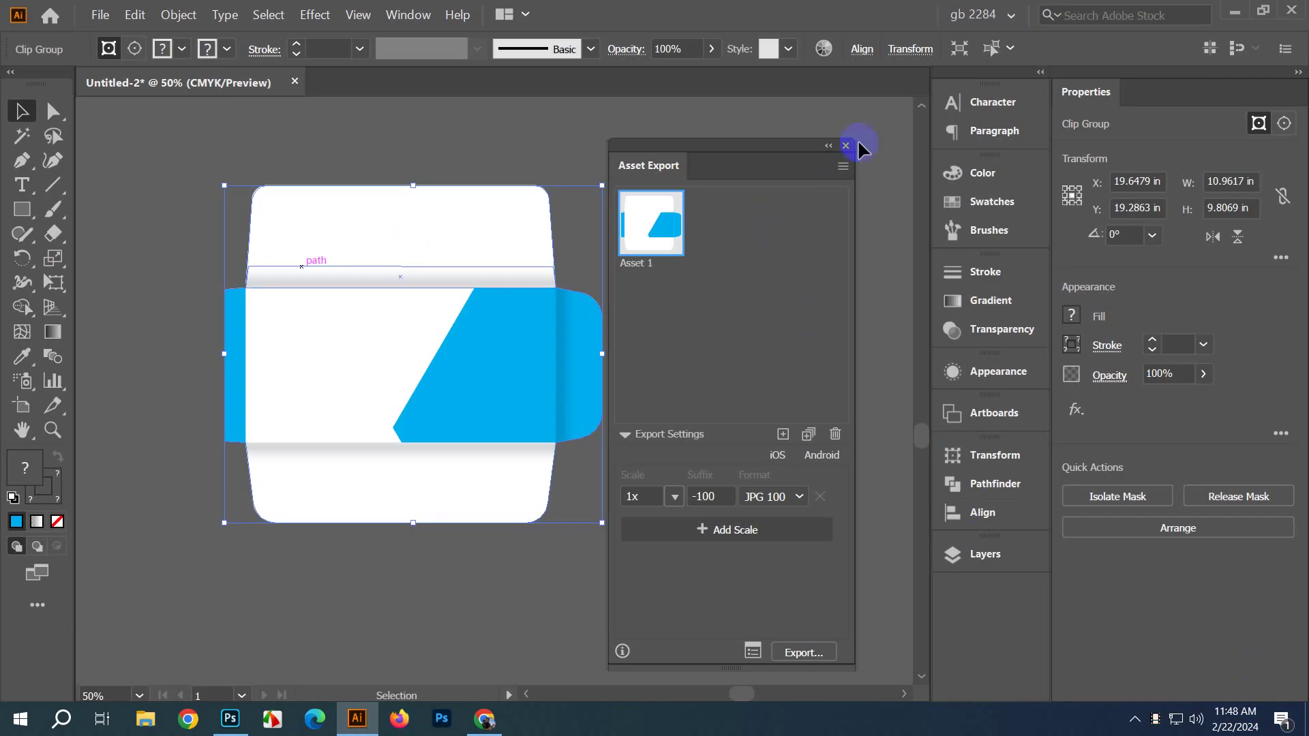
drag(806, 144, 1002, 596)
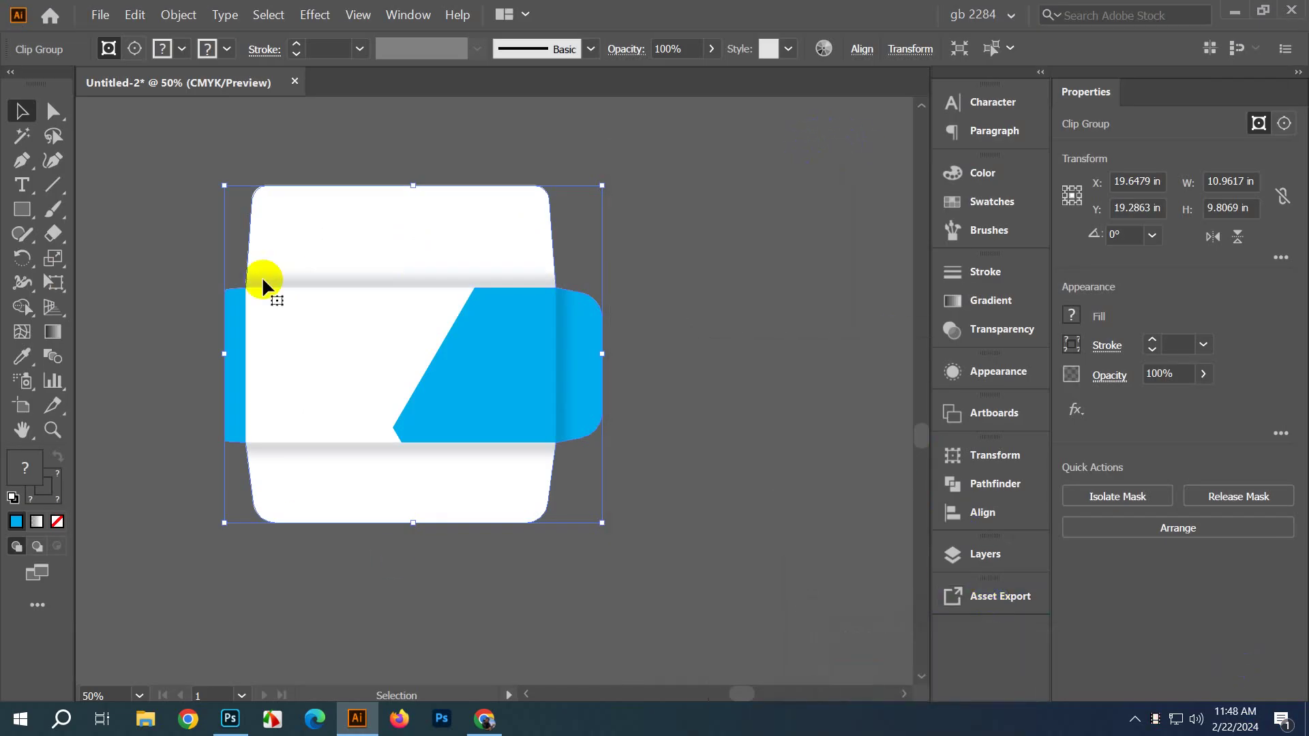
Step: Try moving the gradient shadow strip off the envelope's upper fold, and undo the move
click(681, 202)
scroll(691, 327, up, 1)
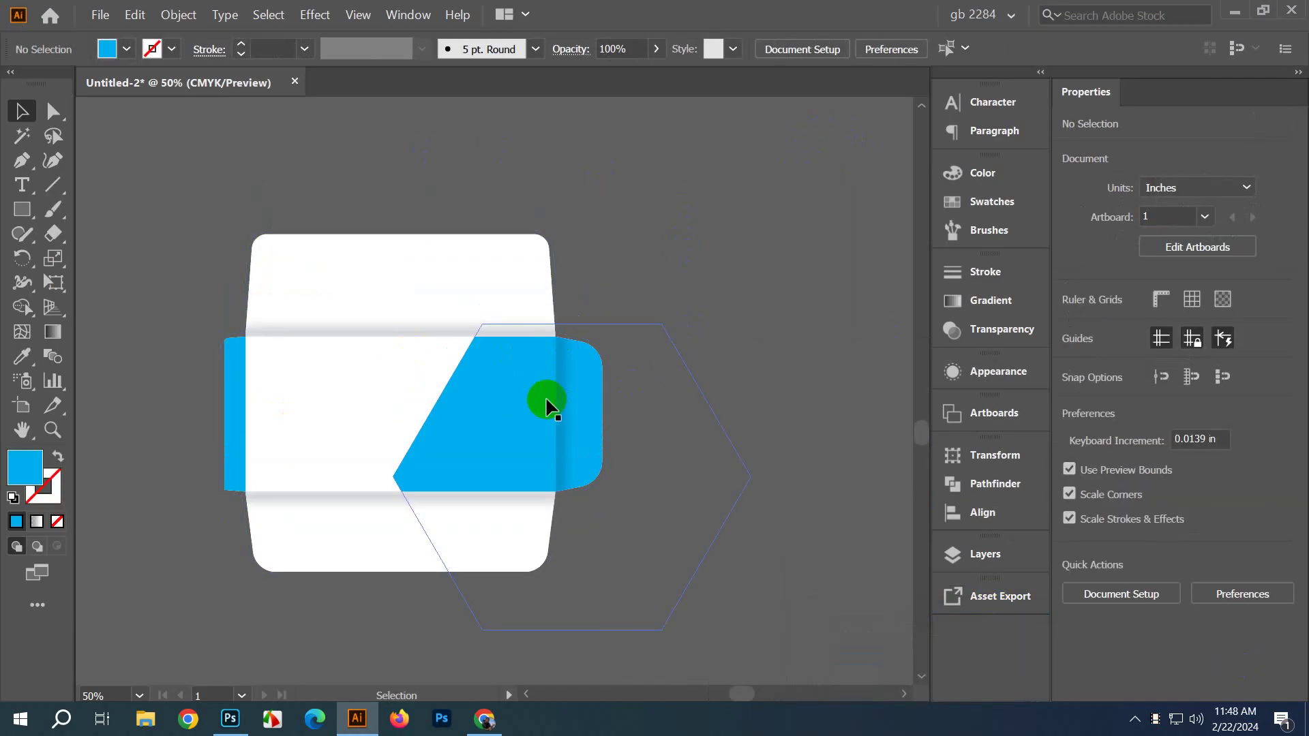
drag(514, 259, 613, 225)
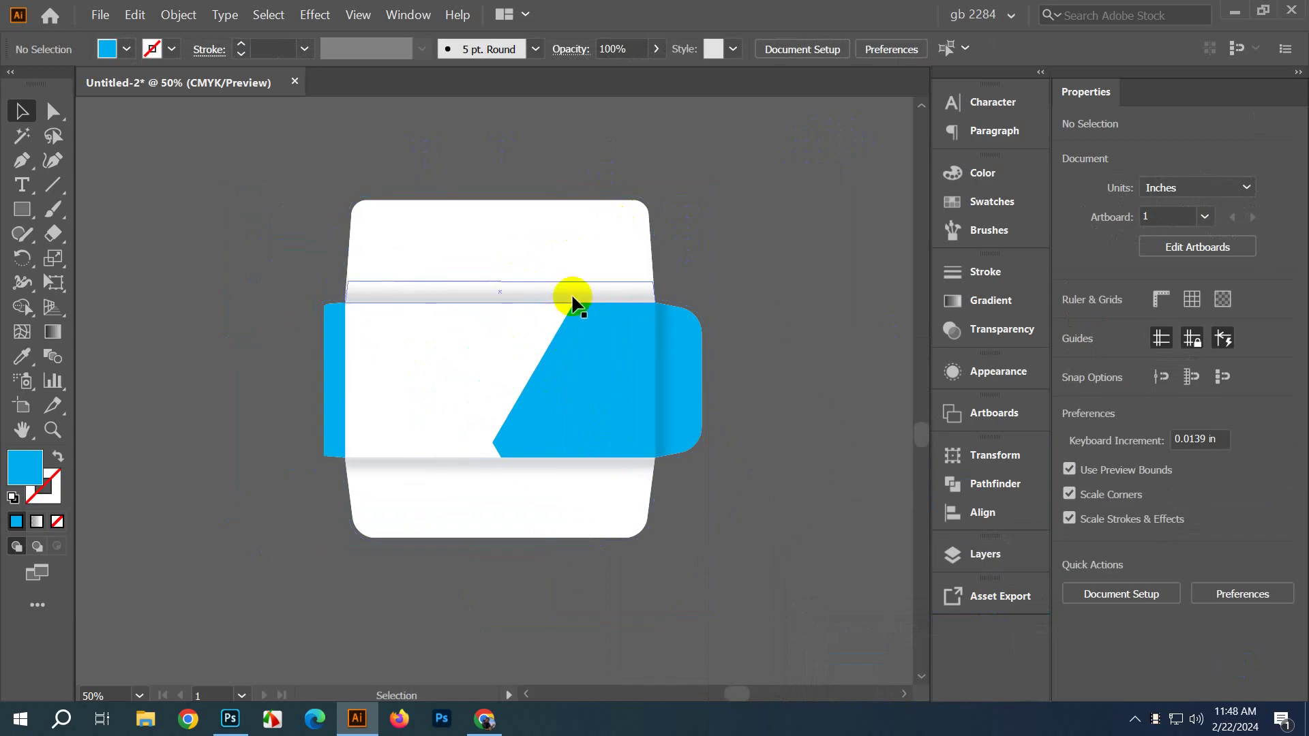
drag(571, 296, 621, 200)
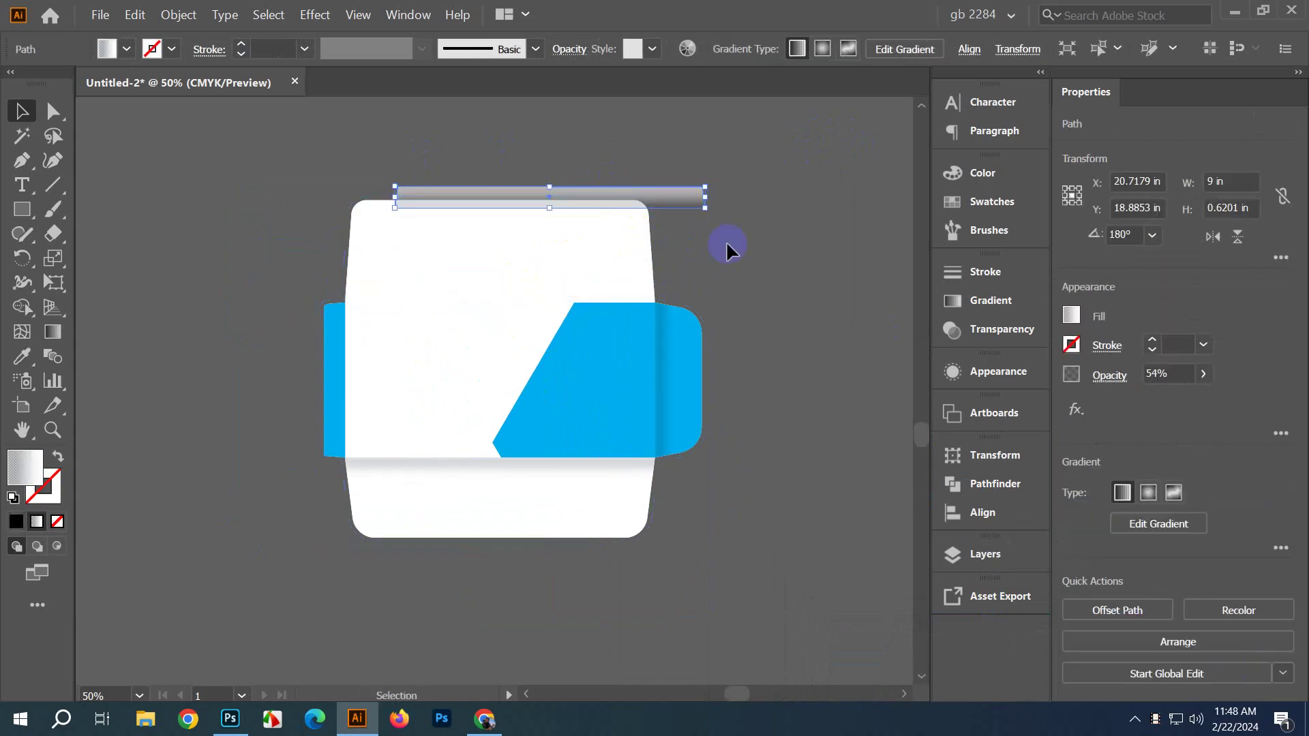
key(ctrl+z)
Step: Examine the envelope's red guide outline, including its flaps and fold lines
drag(759, 172, 360, 473)
drag(671, 246, 406, 522)
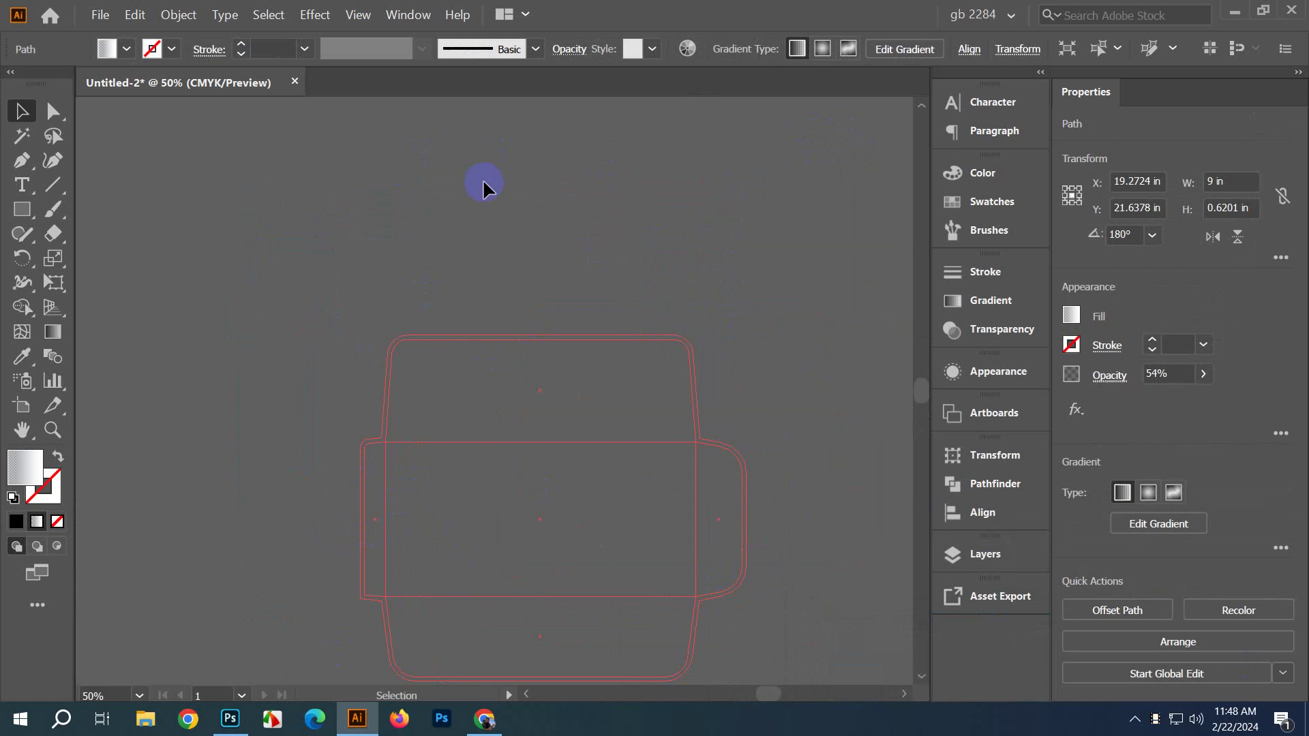
scroll(484, 184, up, 2)
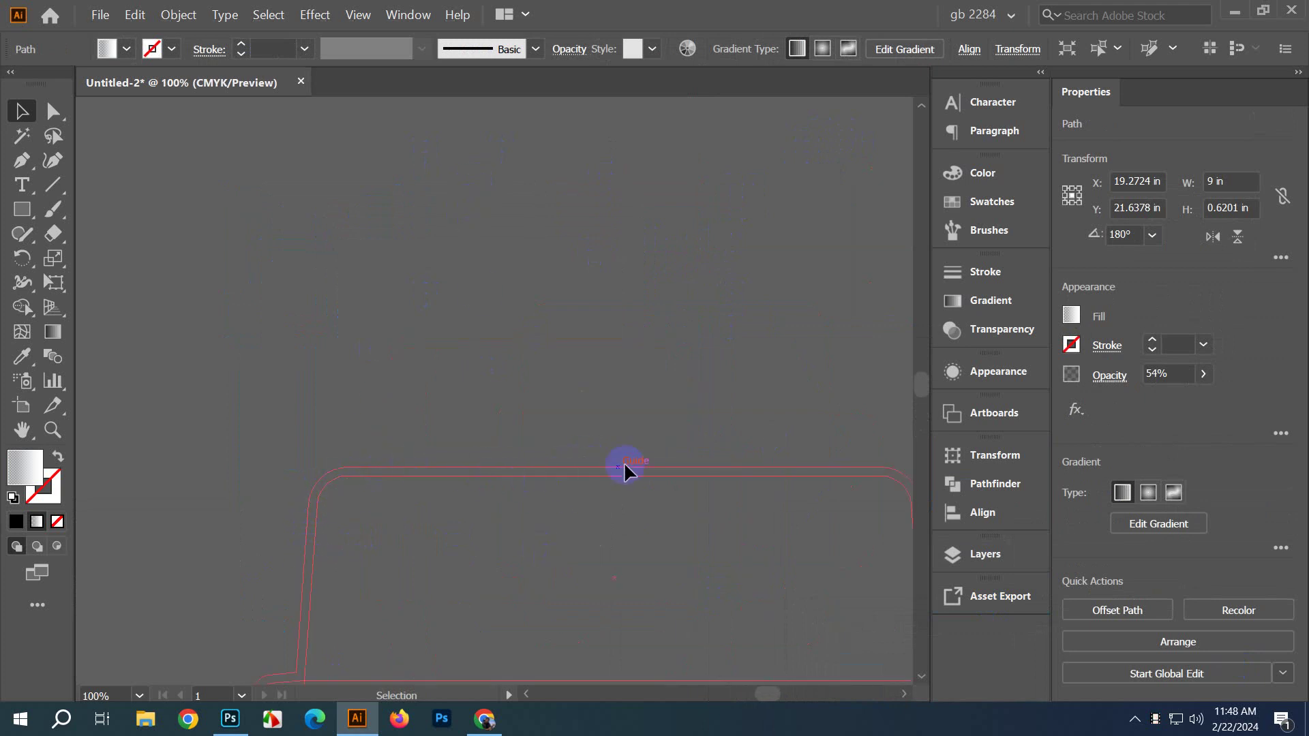
scroll(710, 468, down, 4)
scroll(702, 468, down, 2)
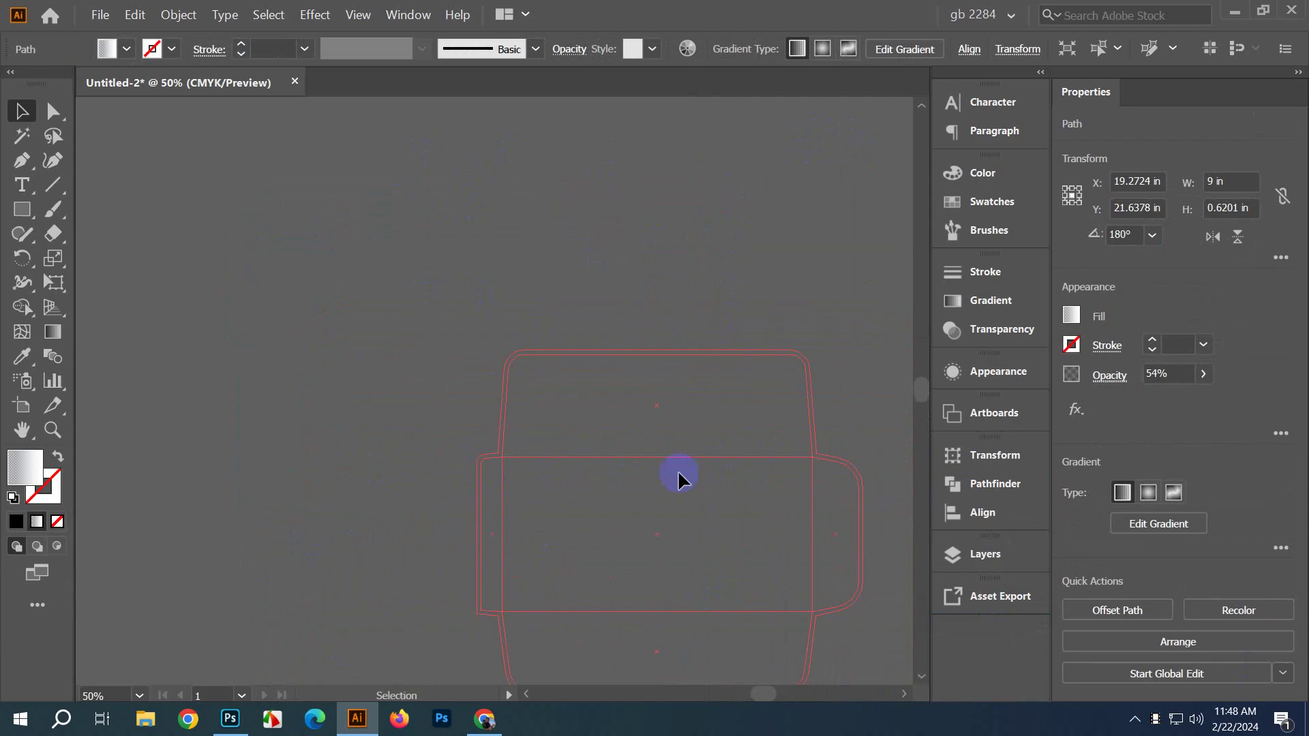
scroll(678, 480, down, 4)
scroll(679, 479, right, 3)
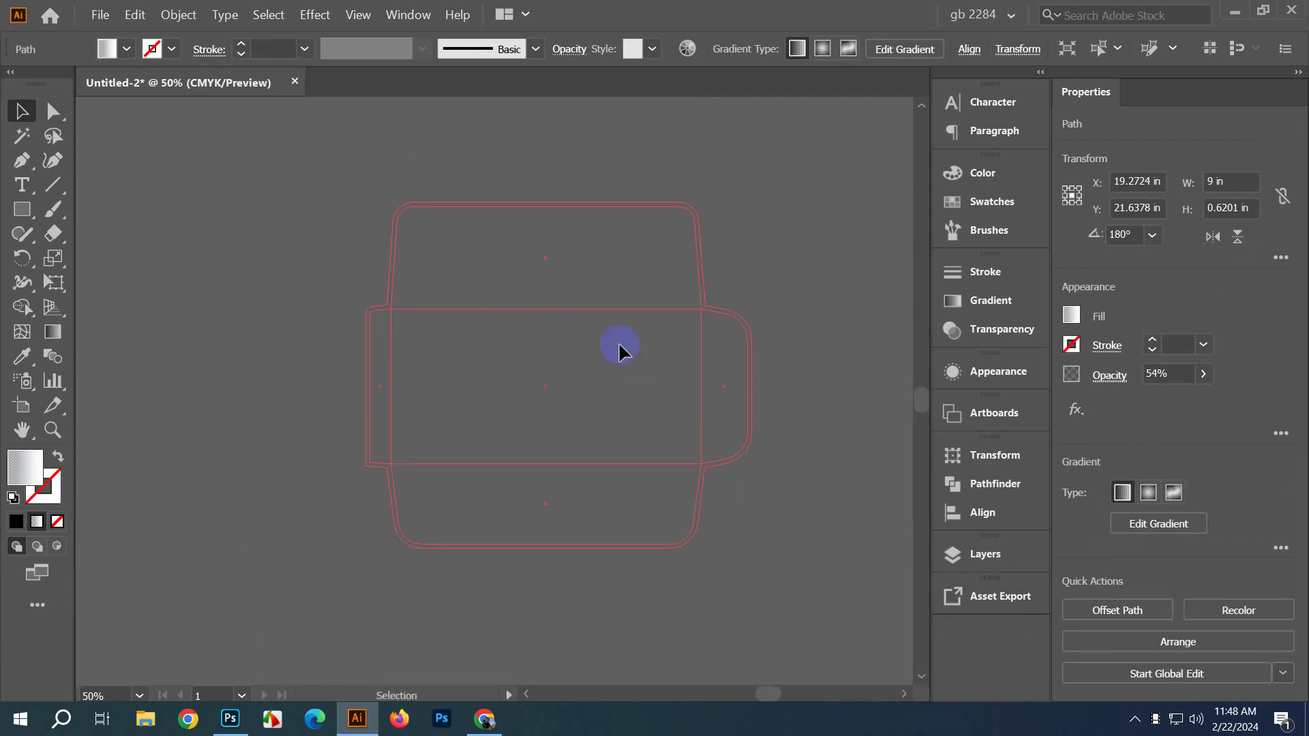
scroll(620, 347, down, 2)
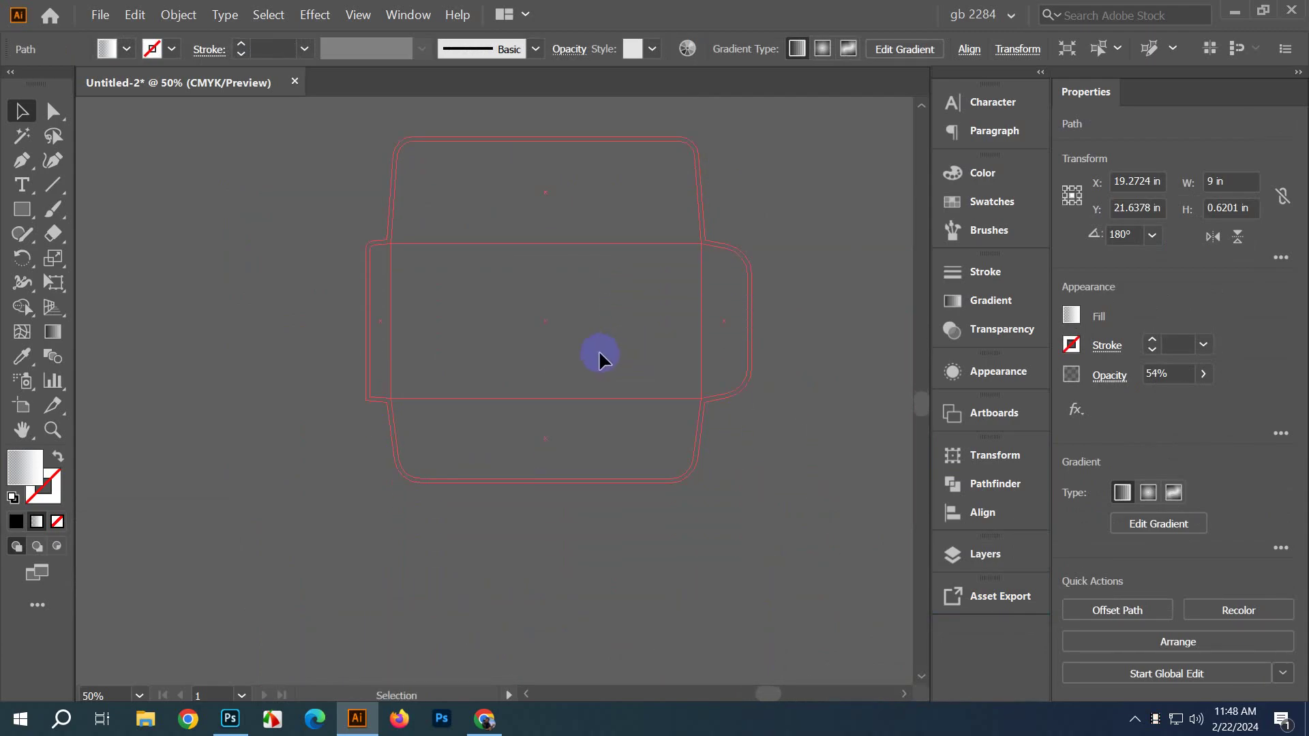
scroll(599, 357, up, 4)
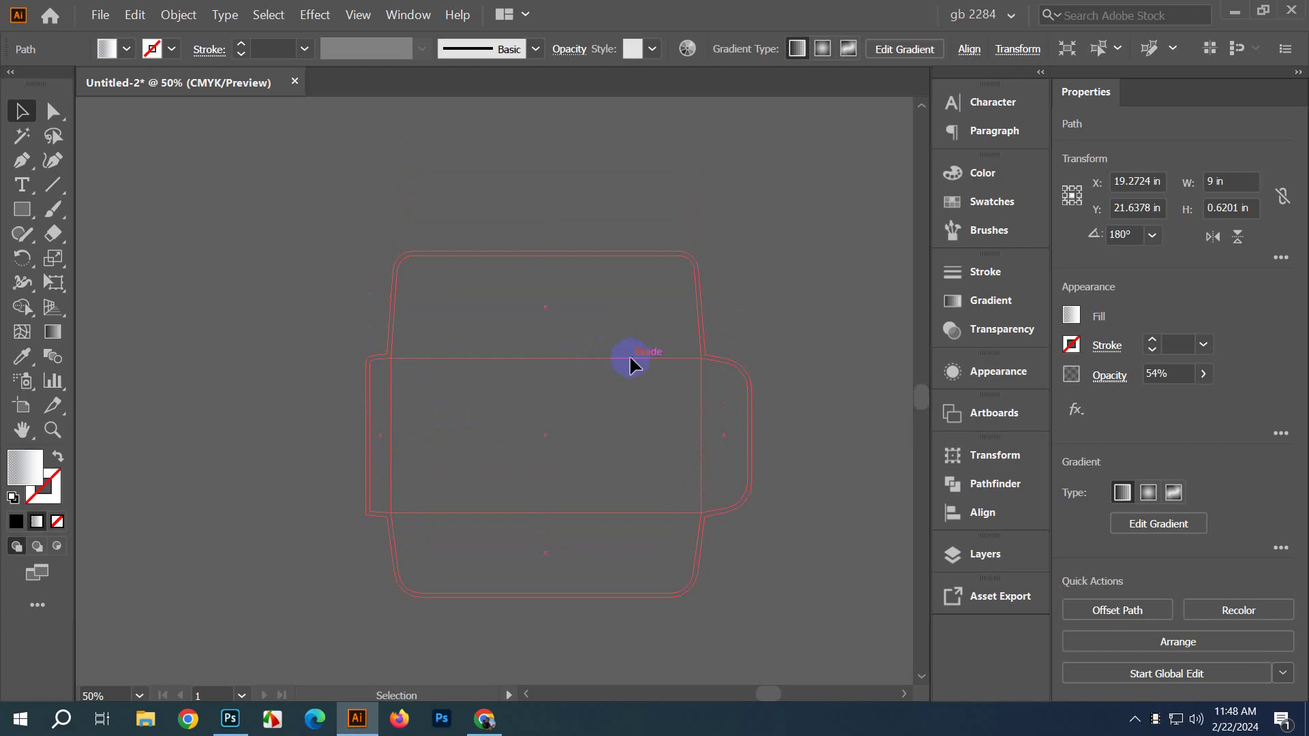
scroll(630, 366, down, 5)
Step: Delete the envelope artwork and the blue shape below it, keeping the guide outline
click(556, 500)
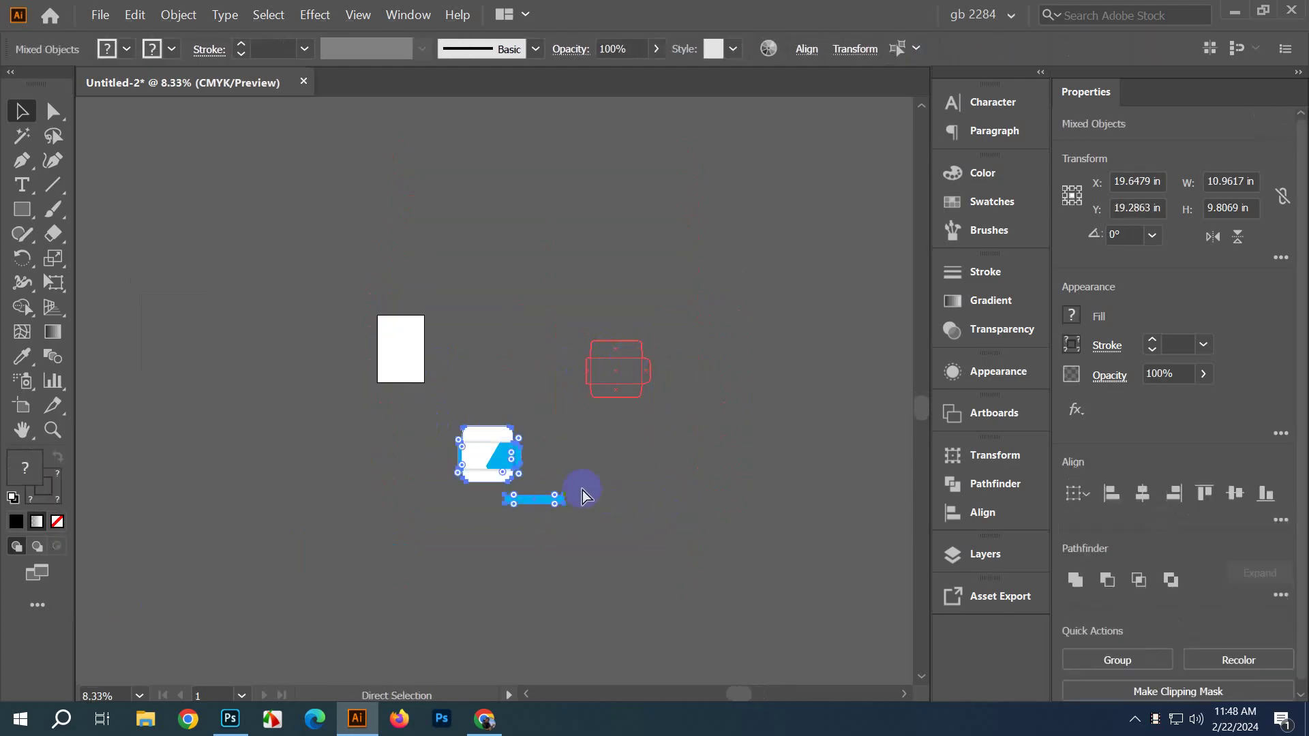
click(679, 501)
drag(443, 412, 630, 545)
key(Delete)
scroll(582, 482, up, 1)
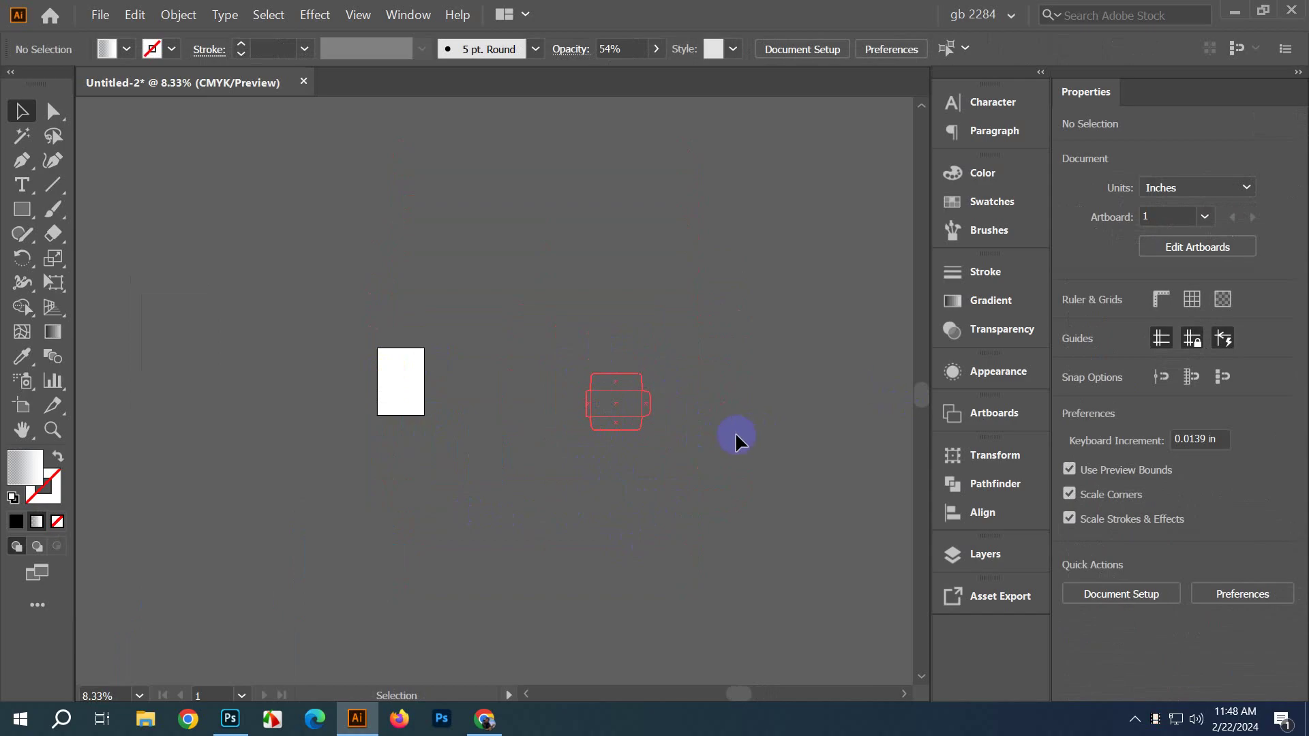
Step: Open the Layers panel and review the guide and backup shape entries in Layer 1
key(alt)
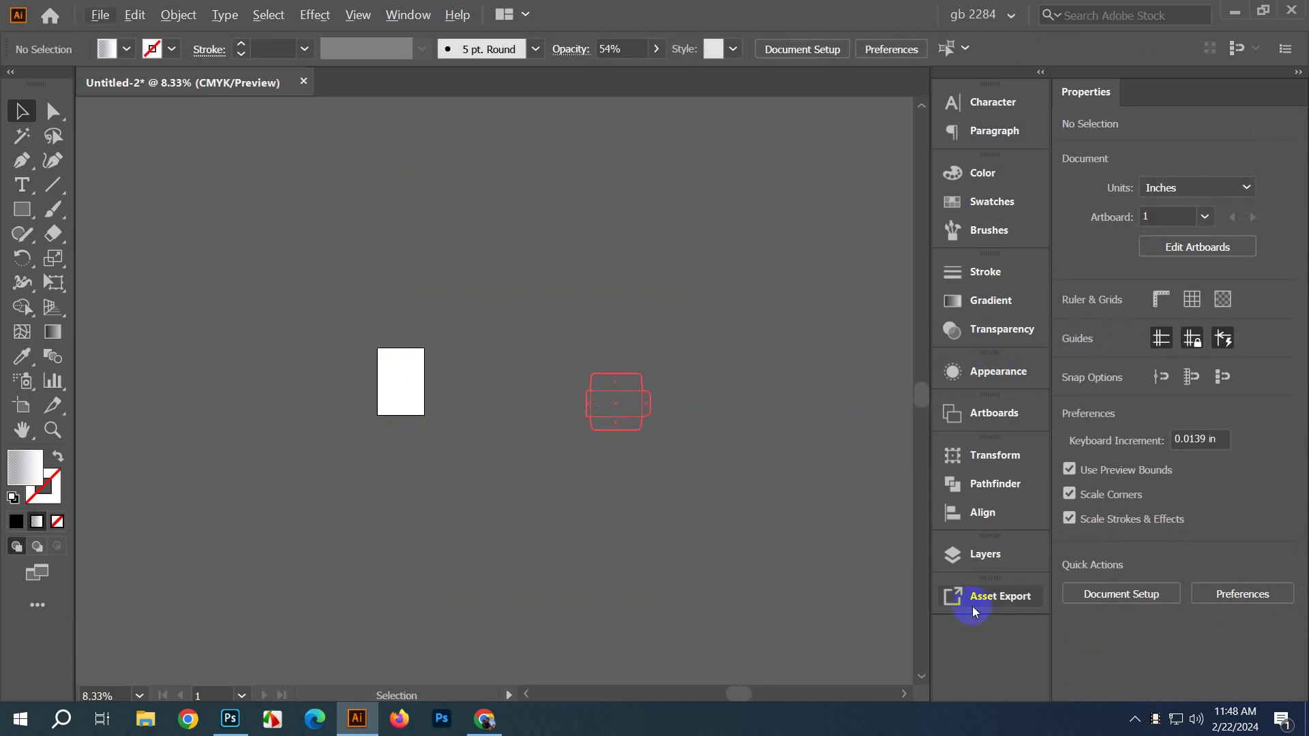
click(1009, 551)
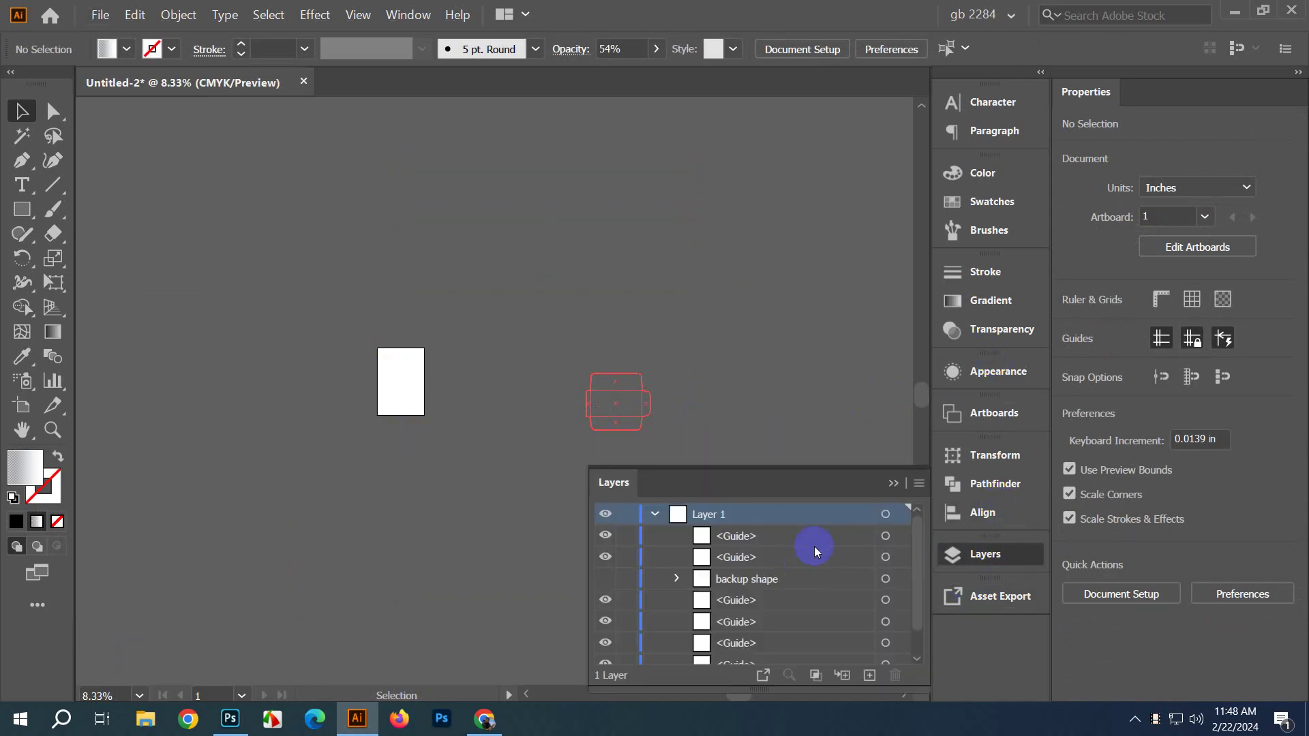
scroll(789, 541, down, 1)
scroll(777, 546, up, 1)
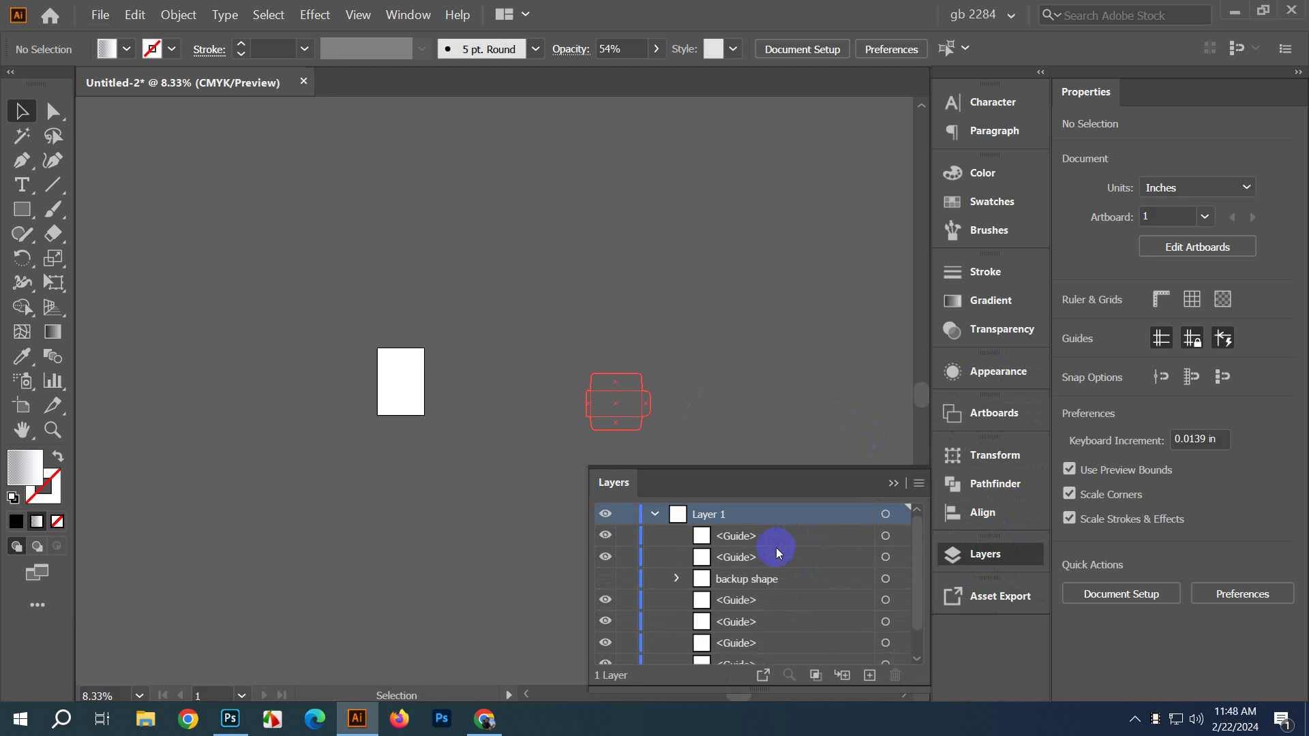
Step: Create a new one-artboard A4 portrait document in inches, and collapse the Layers panel
click(97, 14)
click(96, 32)
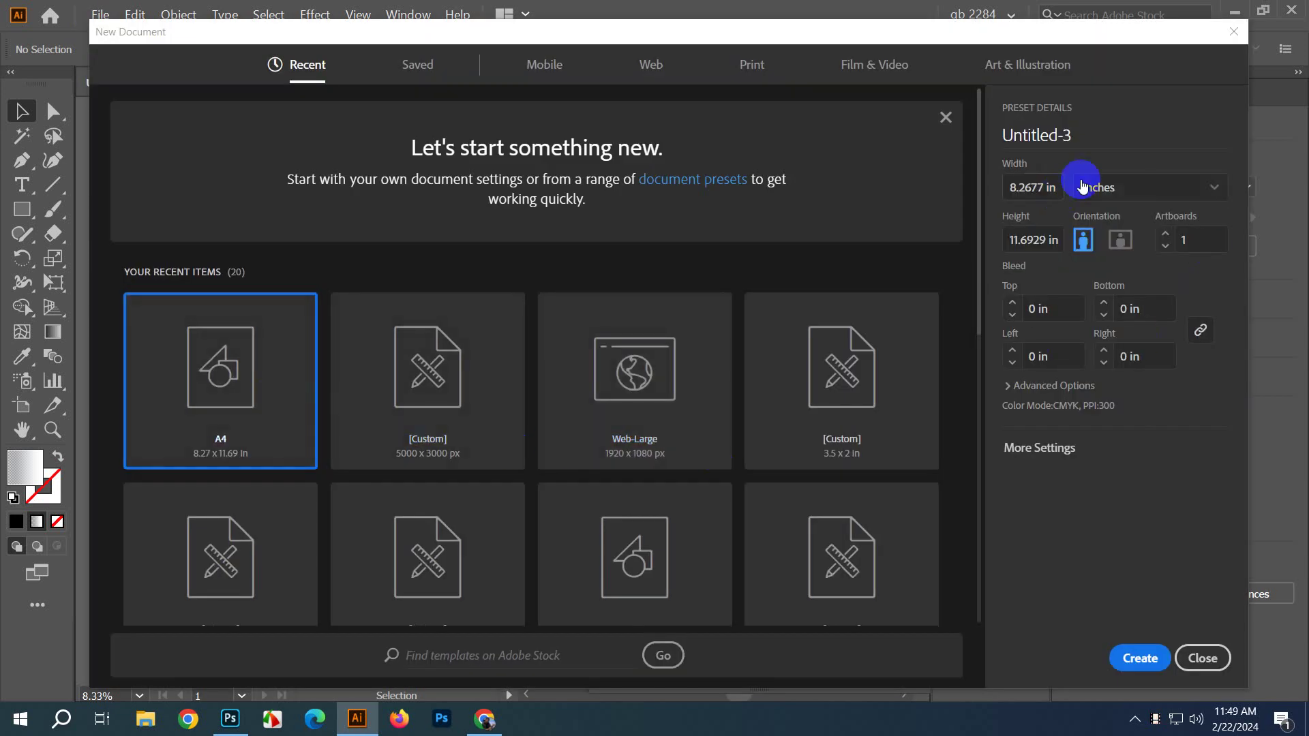
click(1139, 656)
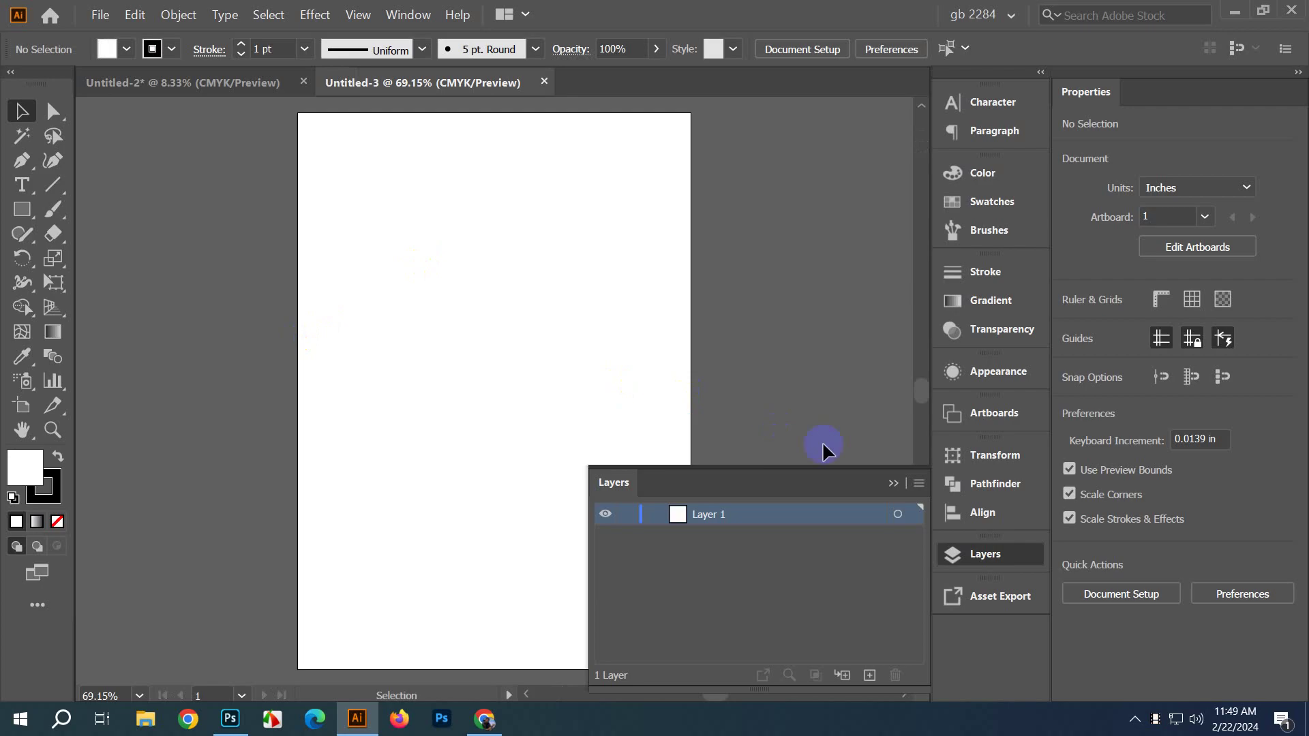
click(895, 486)
scroll(511, 488, down, 4)
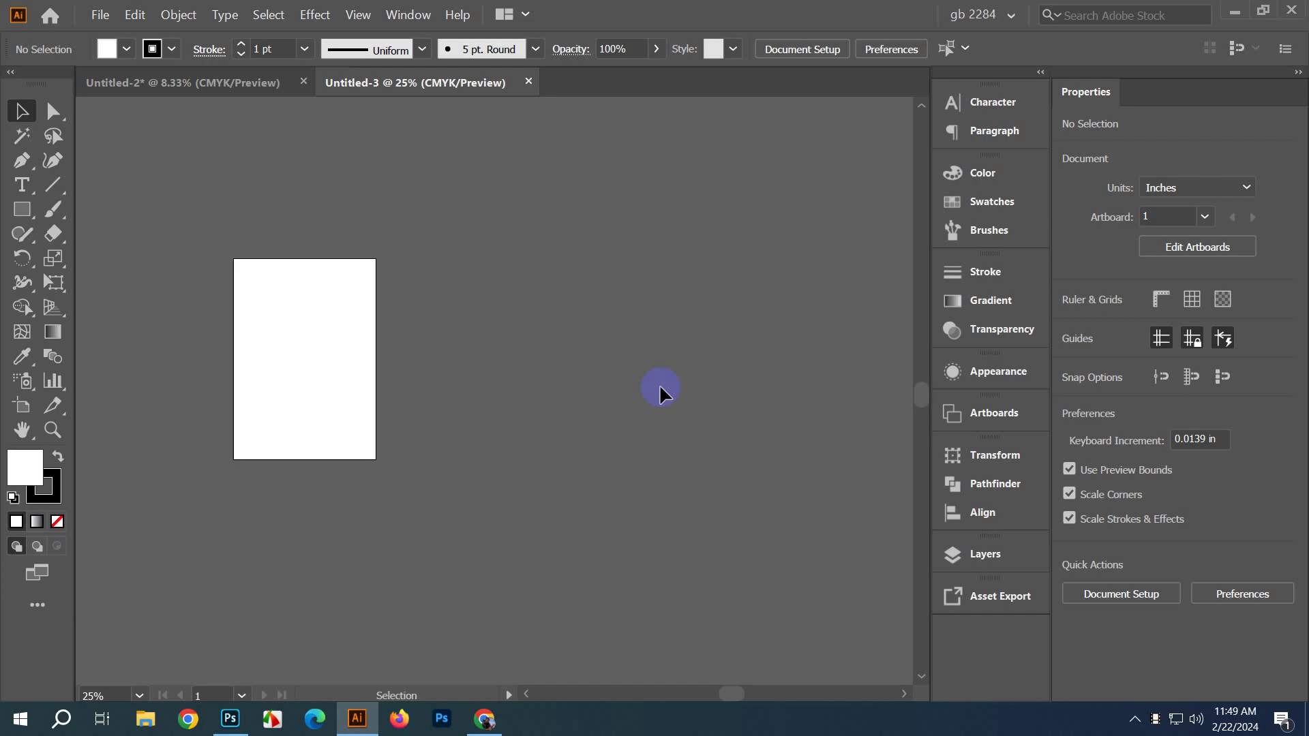
Step: Create a rectangle 8.27 in wide and 11.69 in high on the empty canvas beside the artboard
click(22, 209)
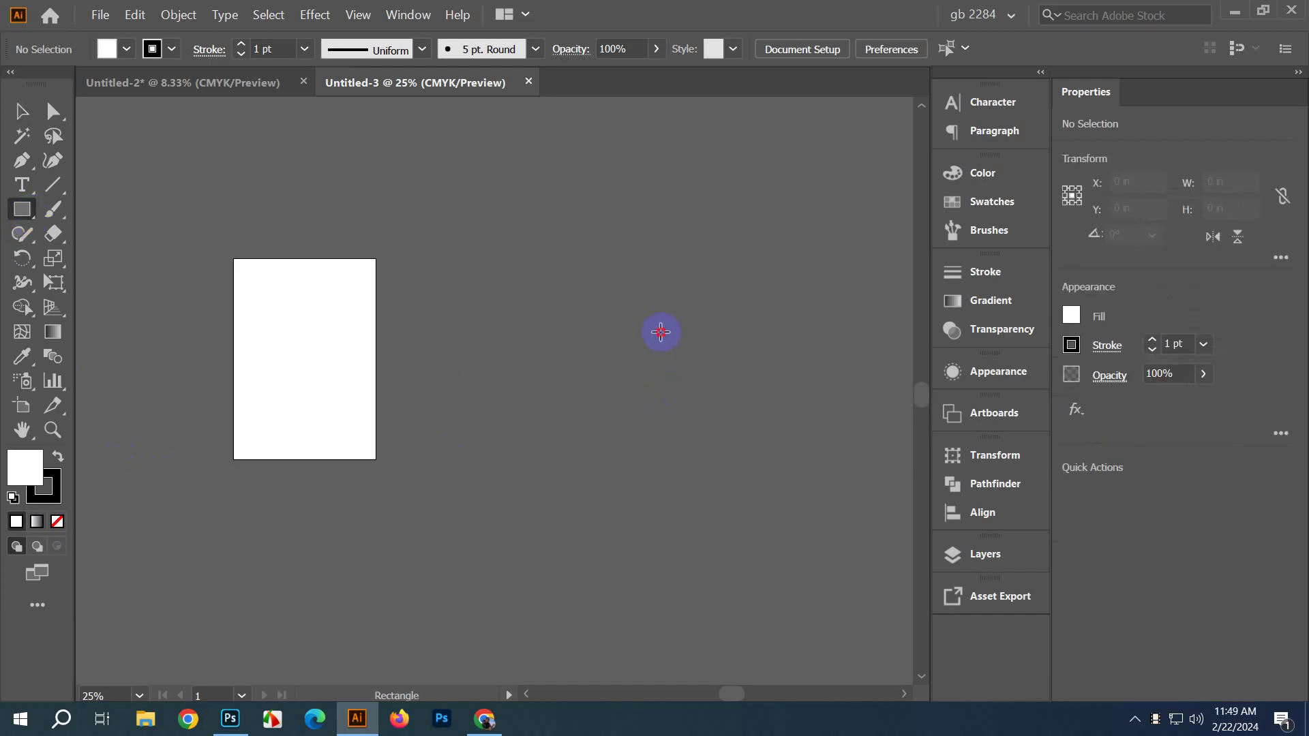
click(660, 332)
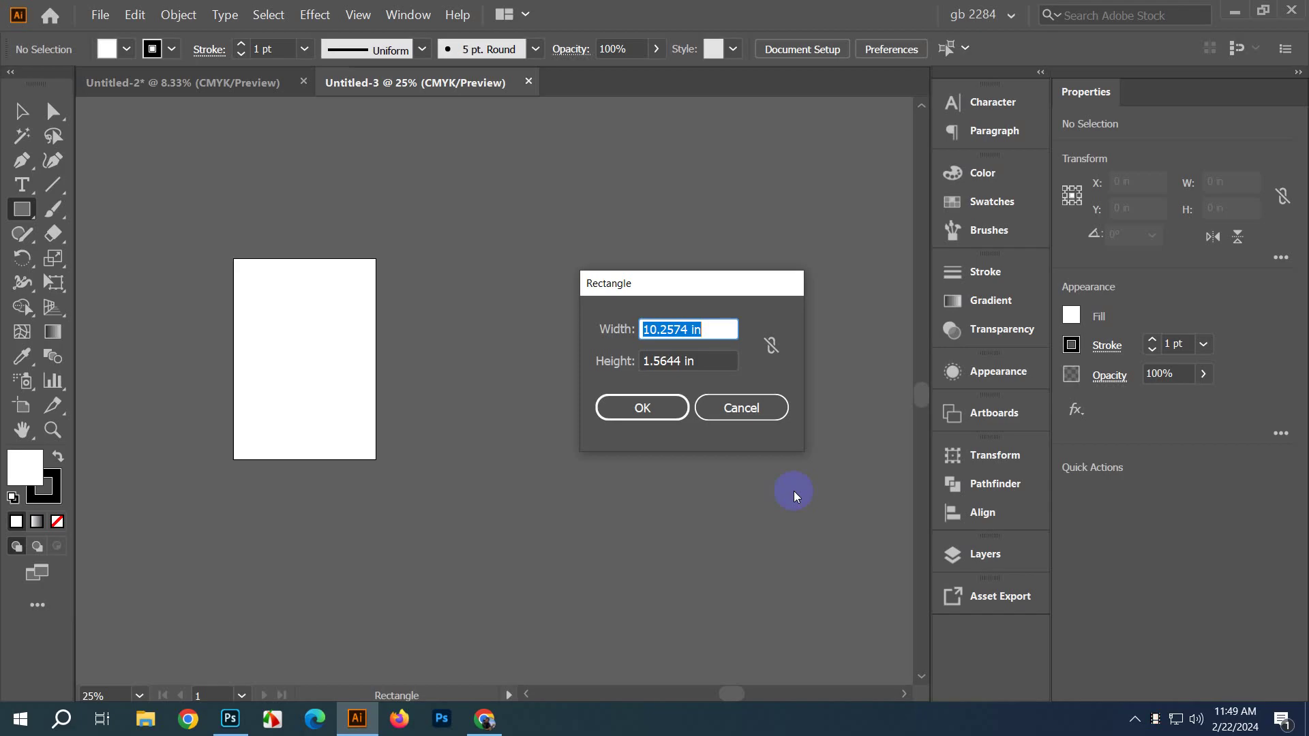
text(8.27)
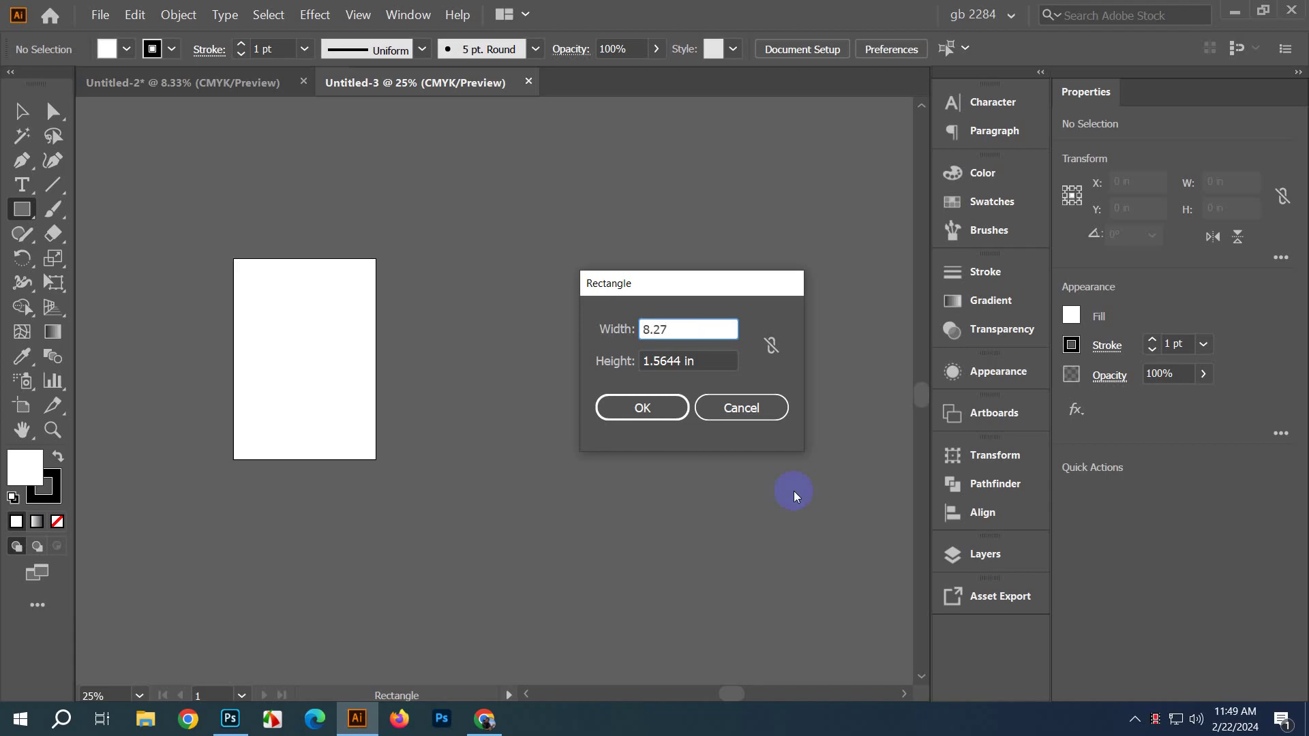
key(Tab)
text(11.69)
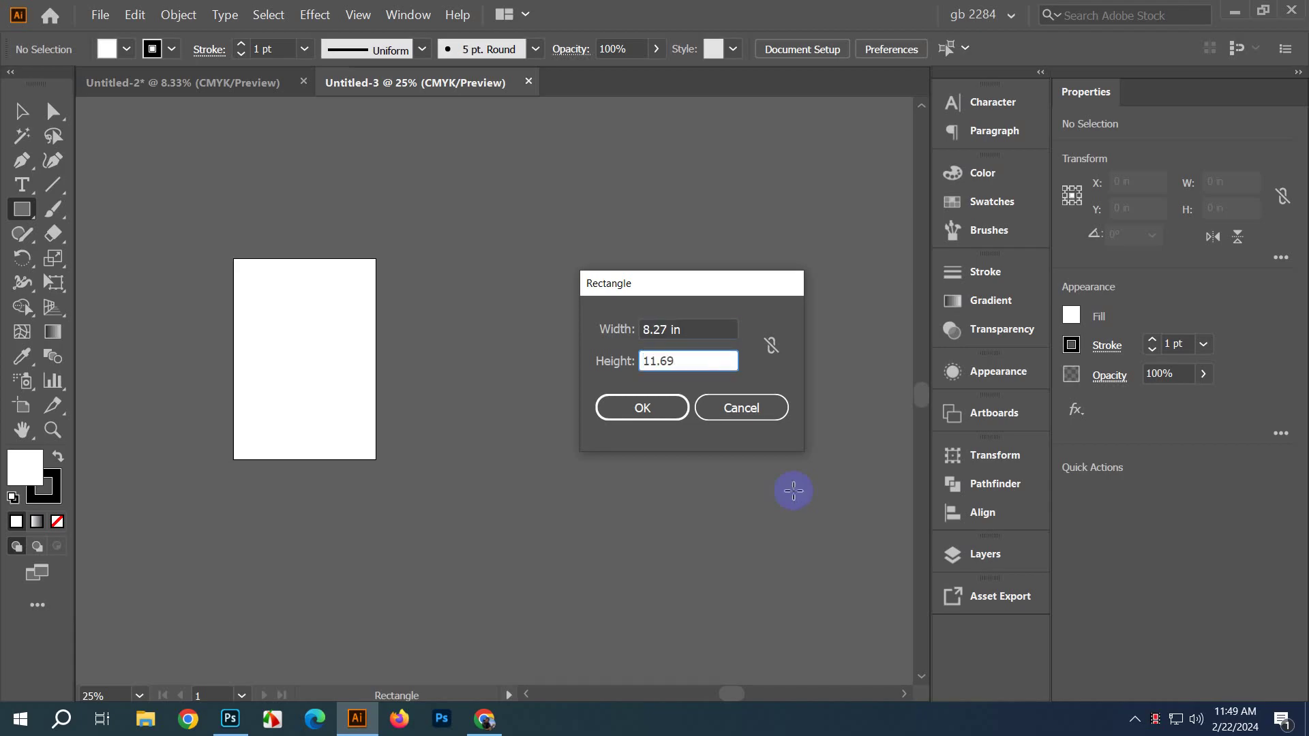
key(Return)
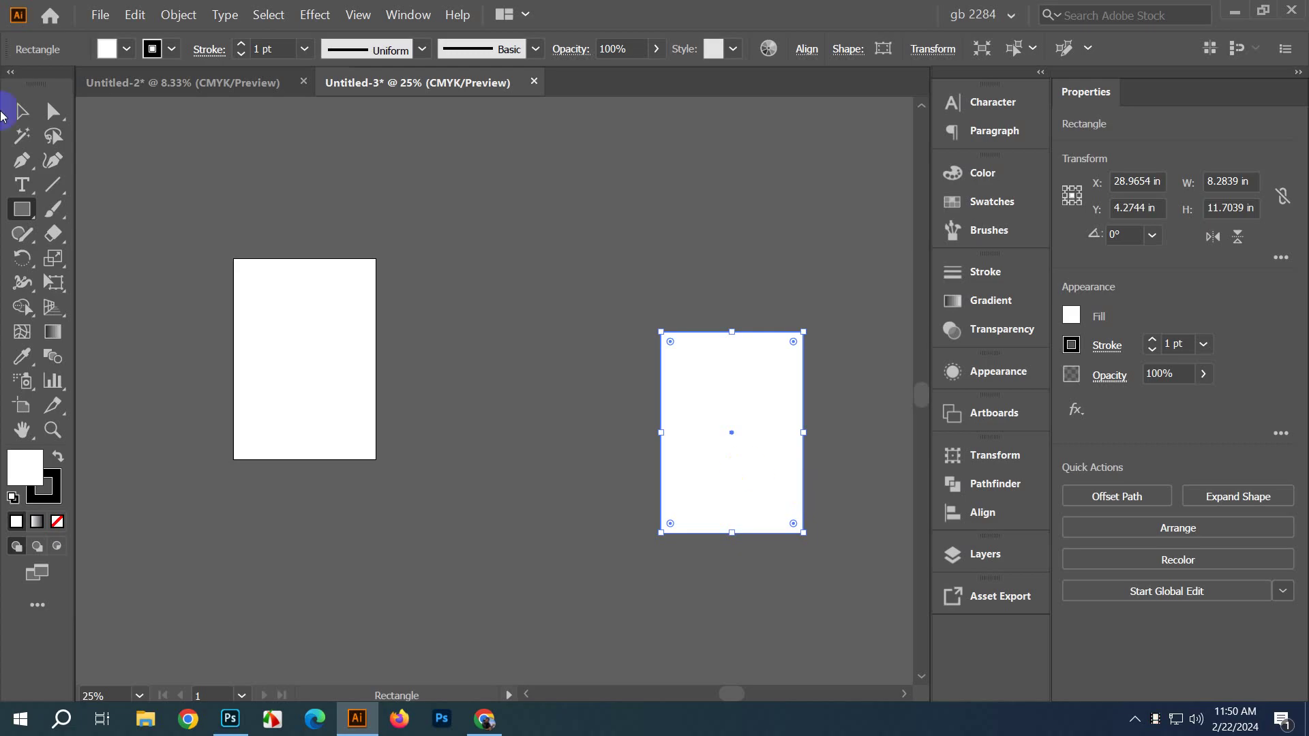
Step: Move the A4-size rectangle about 18 in further to the right of the artboard and keep it selected
click(22, 111)
click(628, 281)
drag(628, 281, 366, 251)
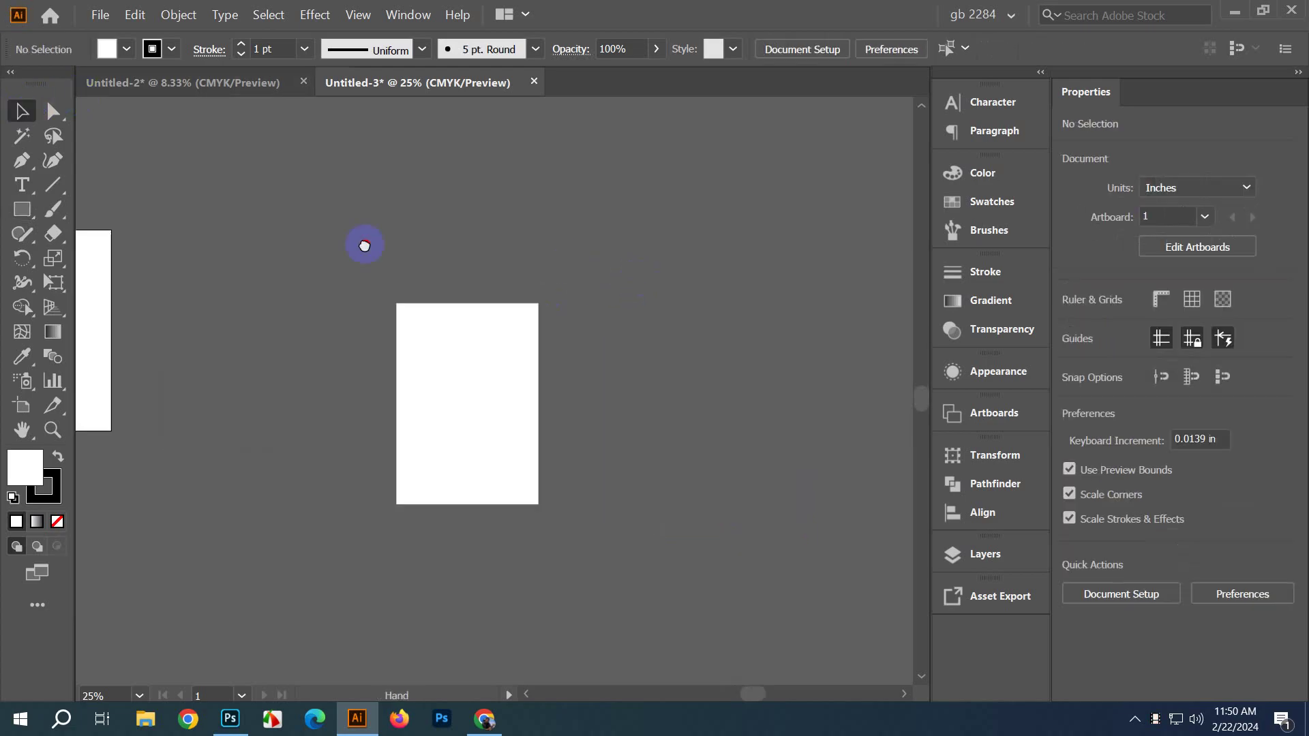
drag(459, 442, 769, 433)
click(592, 388)
drag(592, 388, 13, 315)
drag(443, 380, 981, 502)
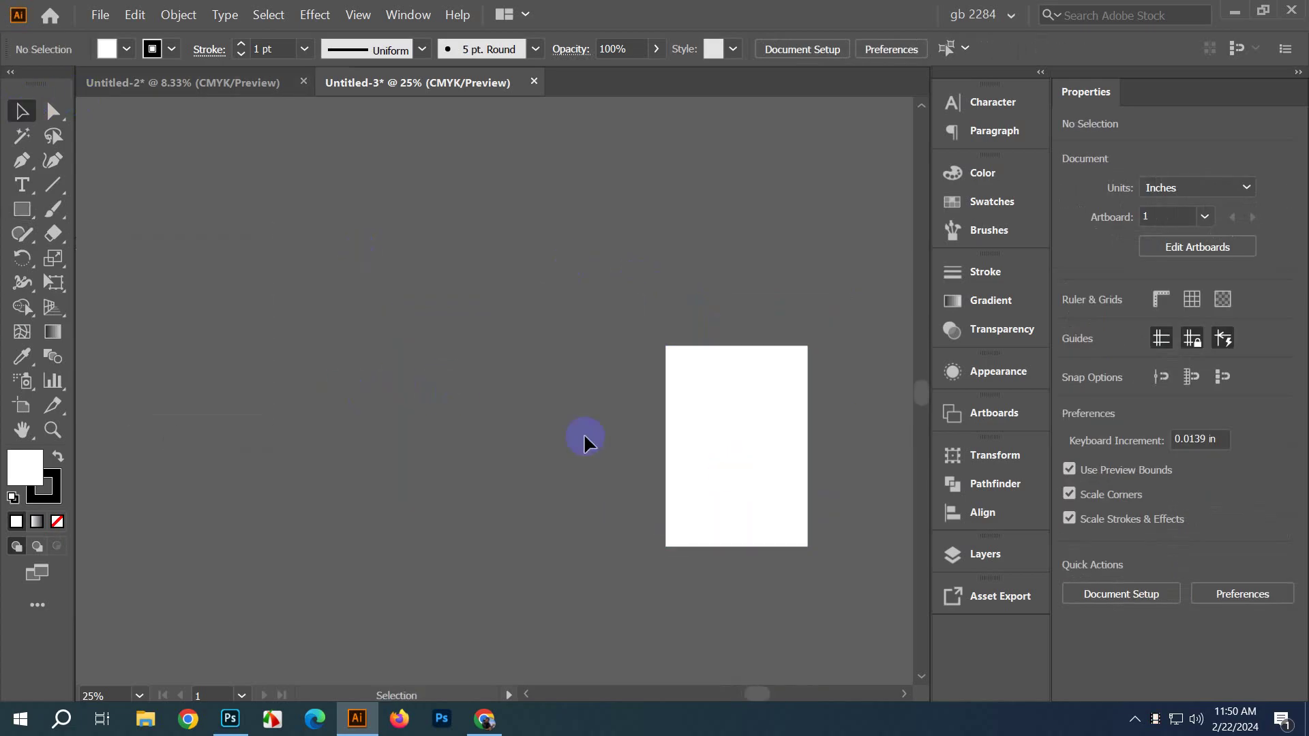
click(730, 465)
drag(671, 471, 479, 400)
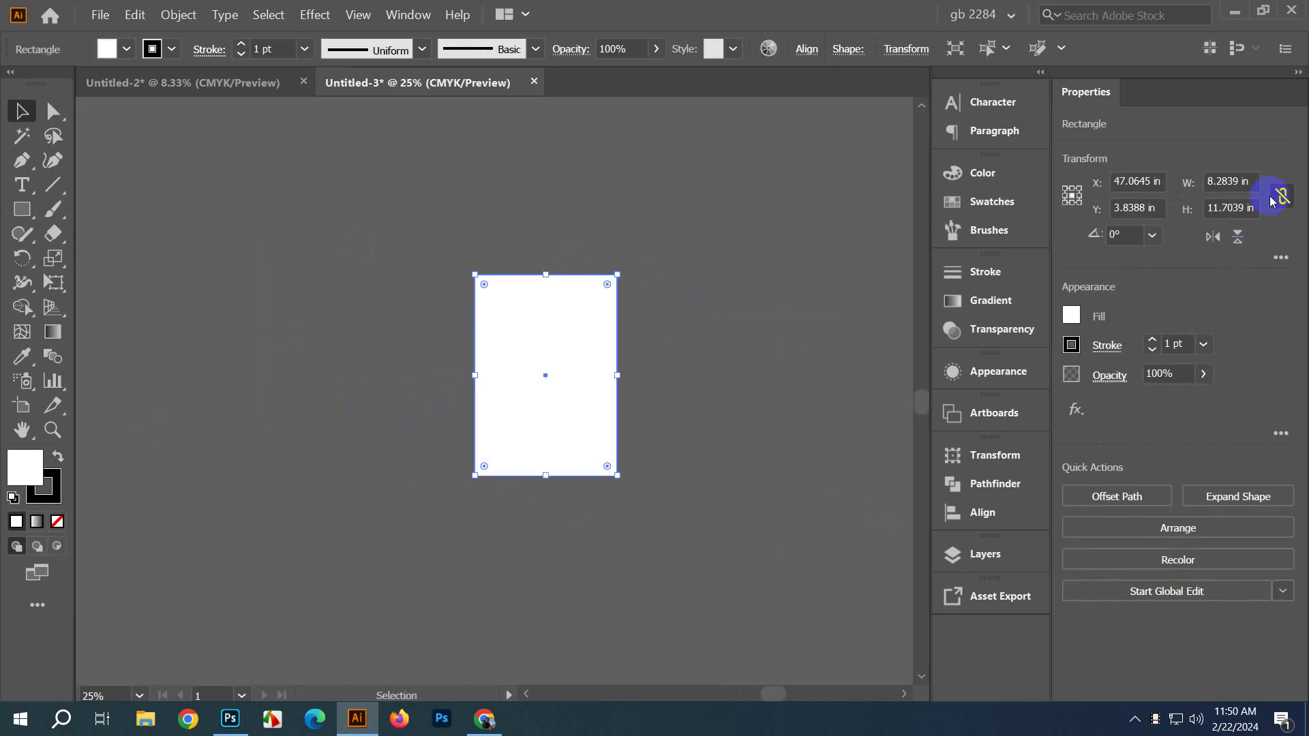
Step: Resize the selected rectangle to 9 in wide and 12.5 in high without constraining proportions, and deselect it
click(1254, 183)
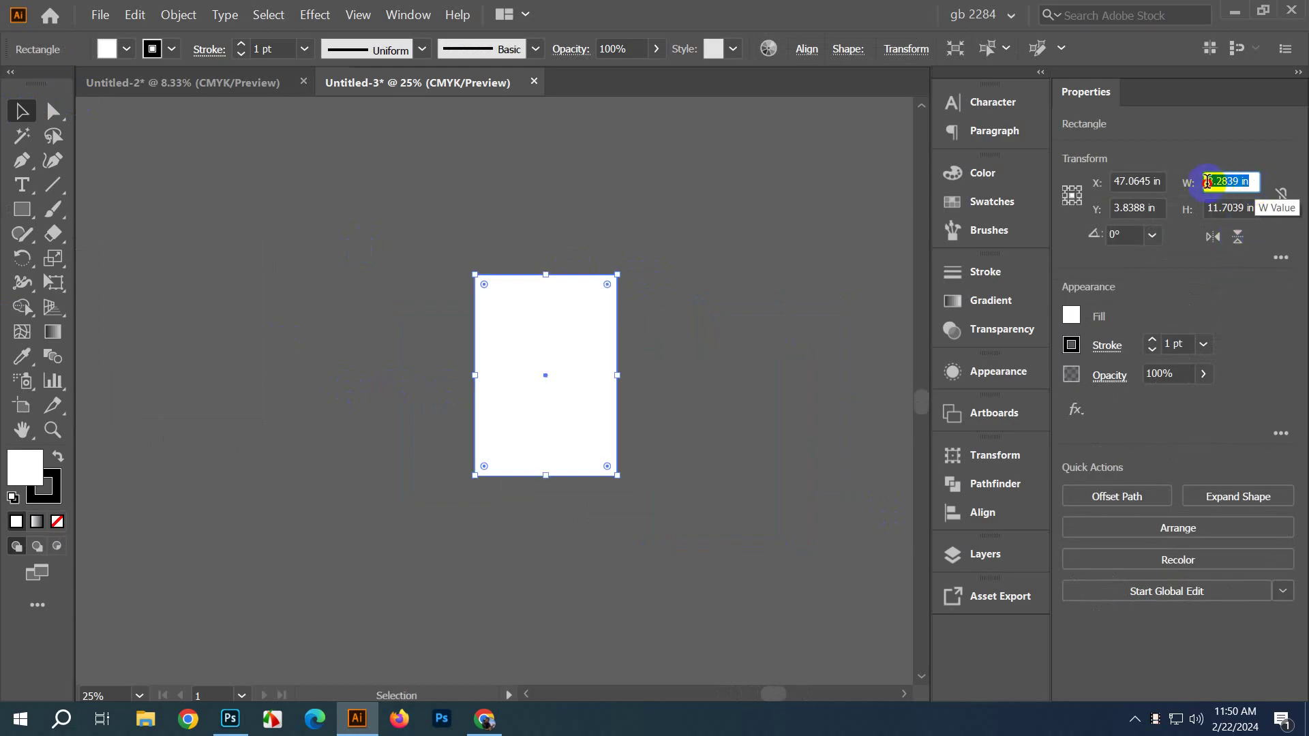
text(9)
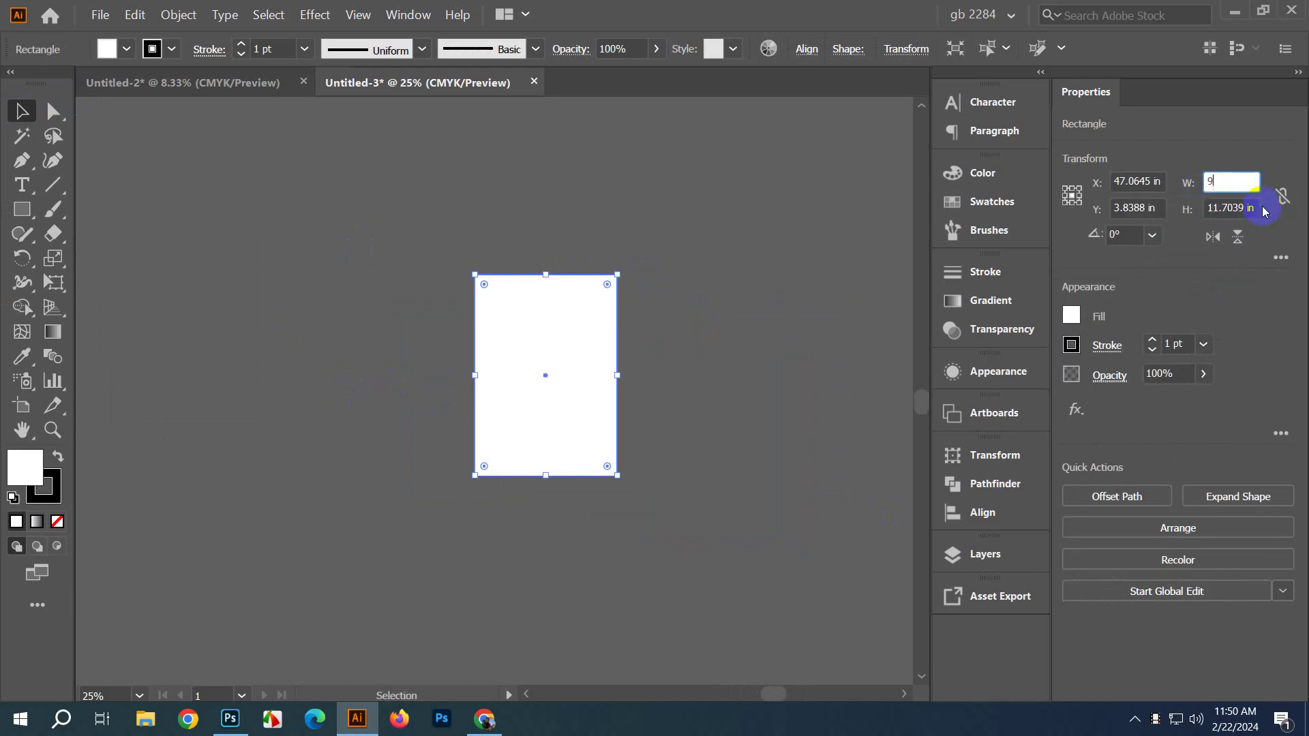
click(1233, 212)
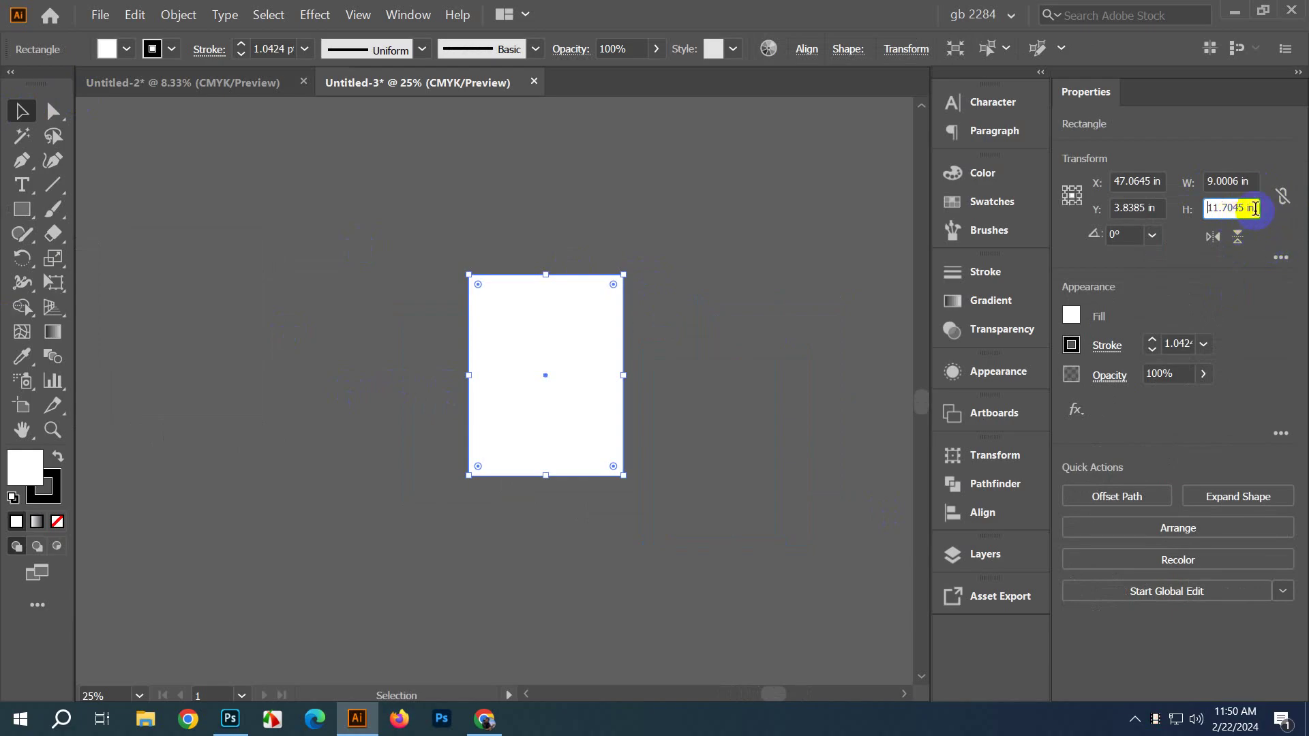
drag(1256, 209, 1146, 202)
text(12.5)
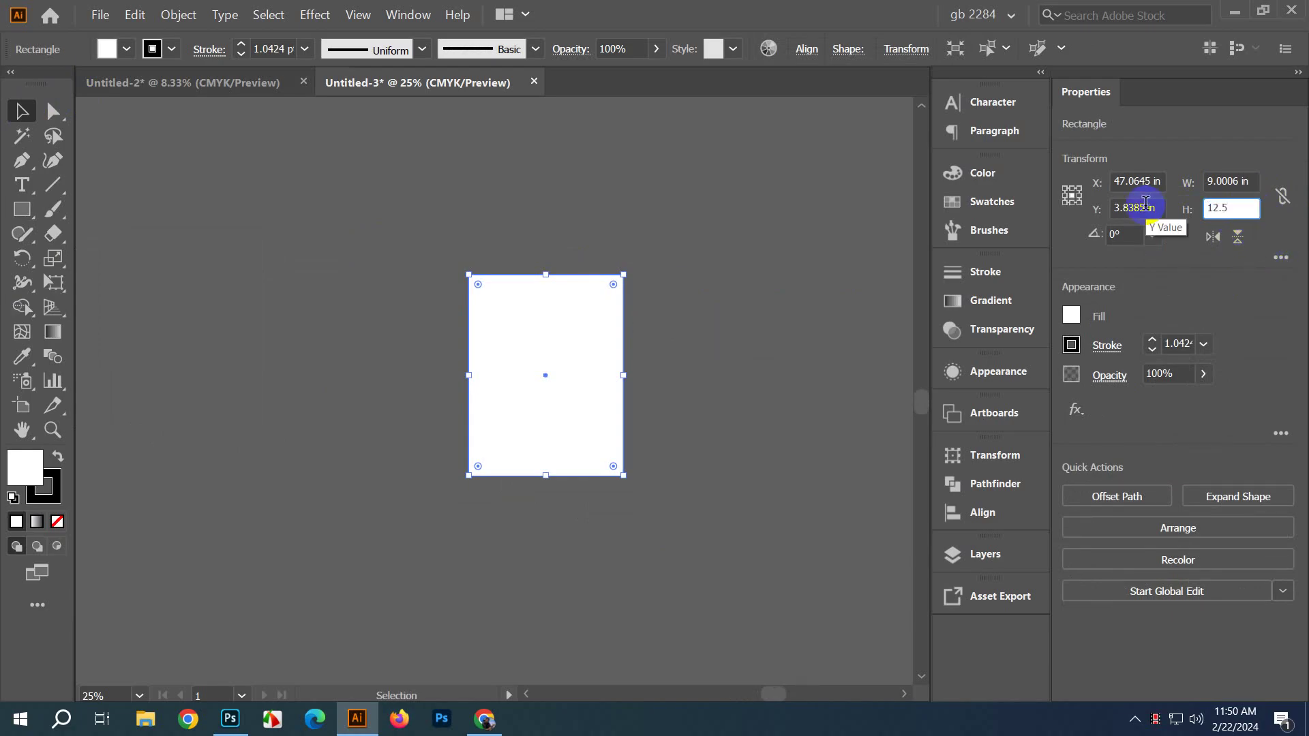
key(Return)
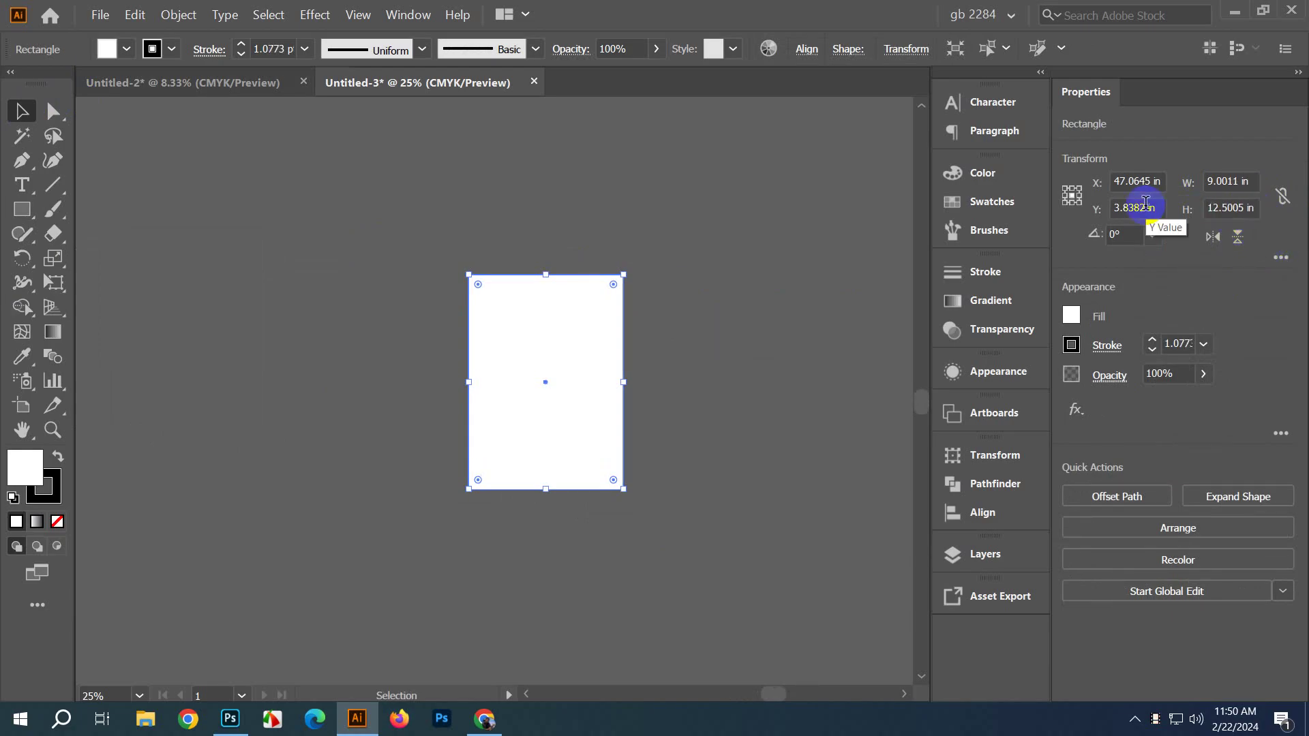
click(363, 244)
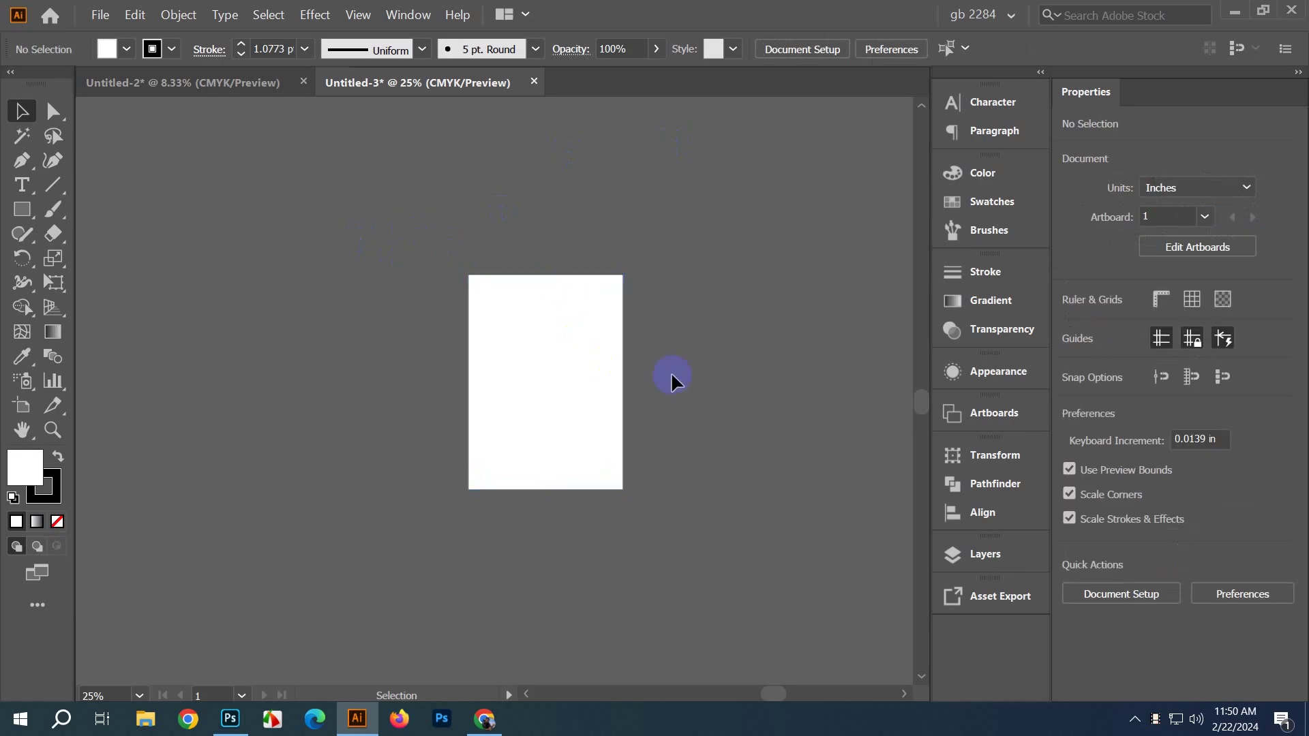
drag(535, 417, 552, 375)
drag(666, 377, 719, 351)
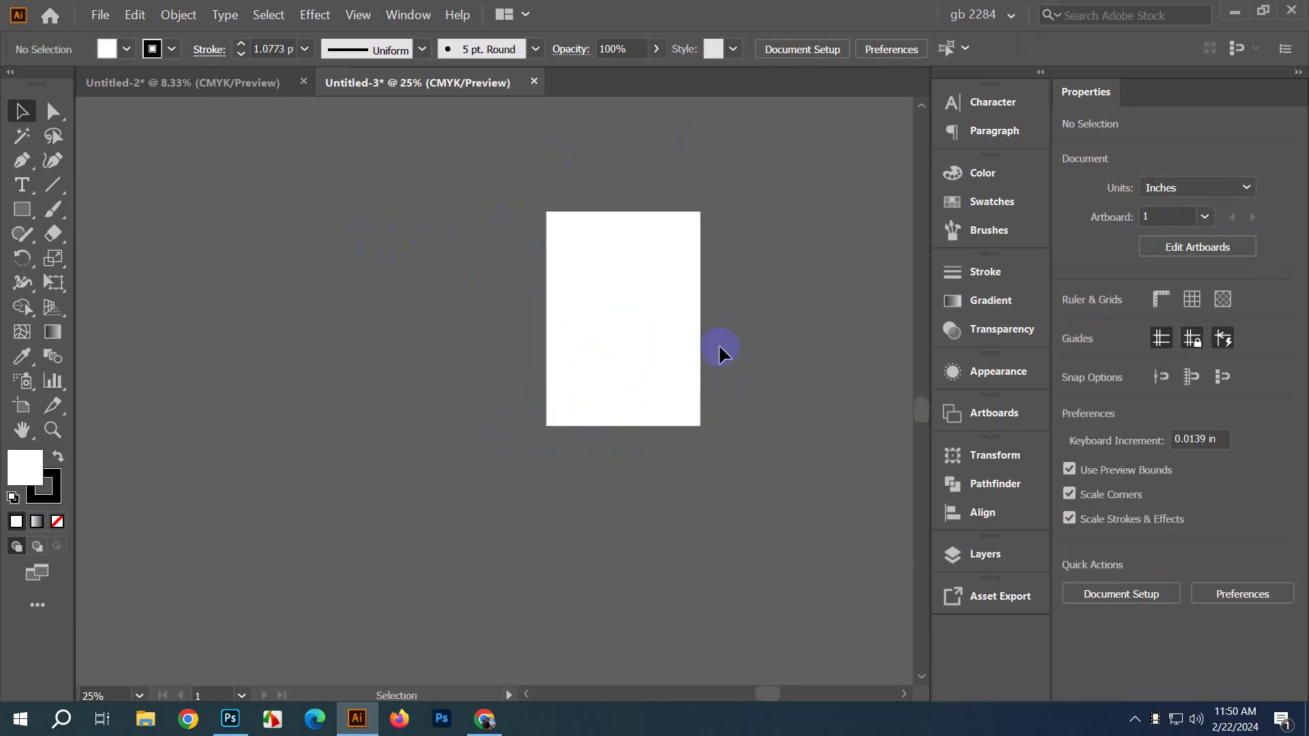
Step: Switch to Chrome and search Google Images for "file folder design" in a new tab
click(500, 733)
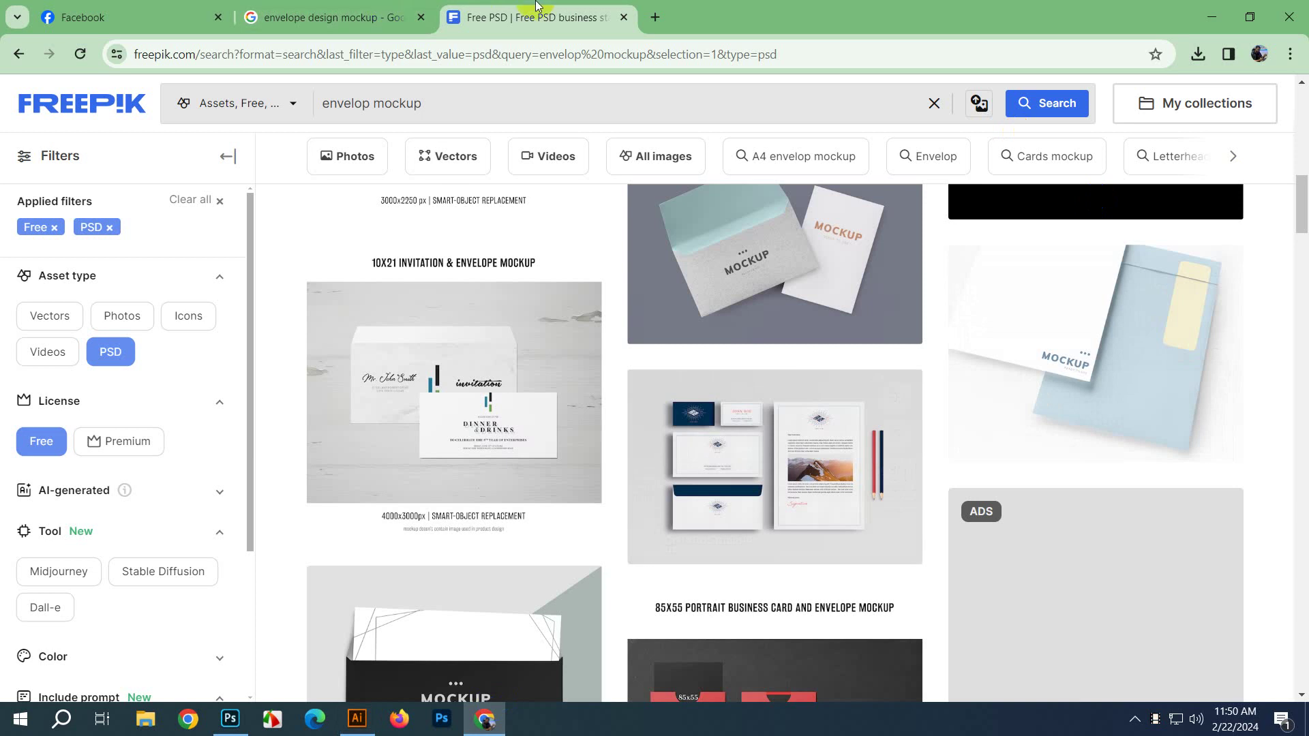
click(659, 21)
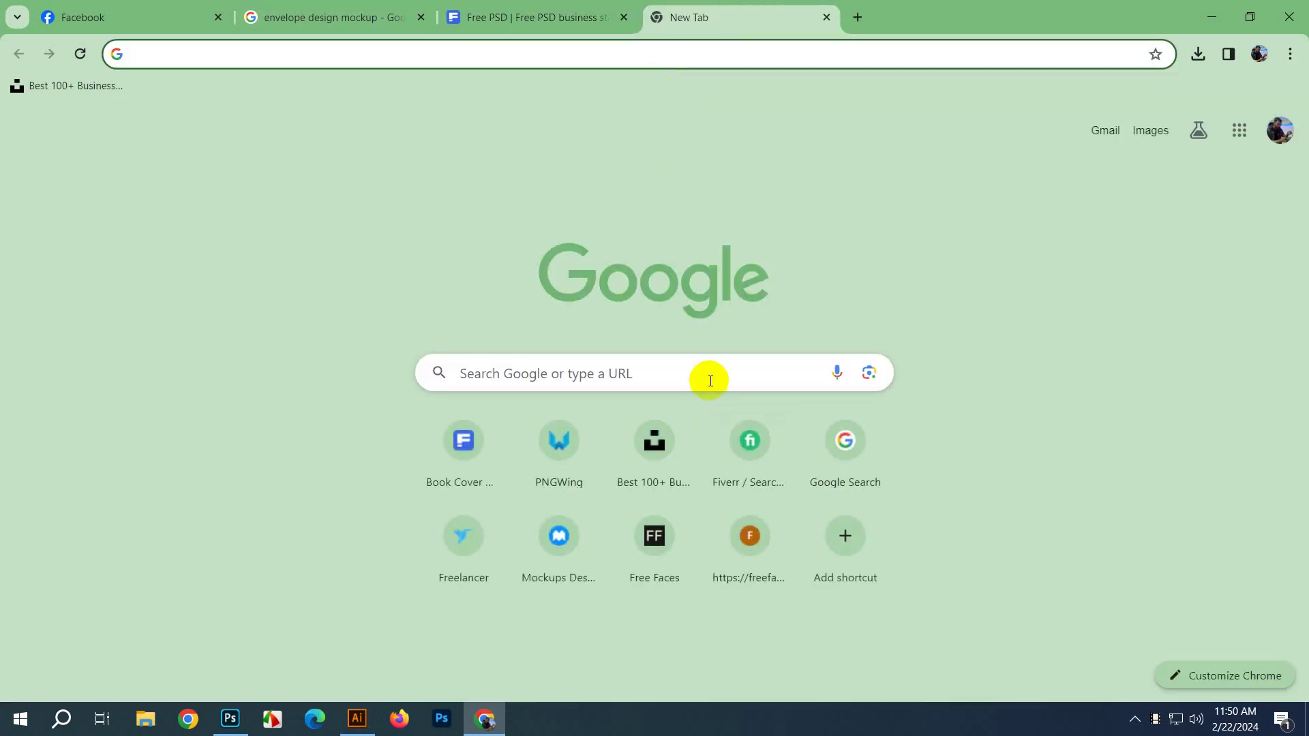
click(702, 377)
text(file f)
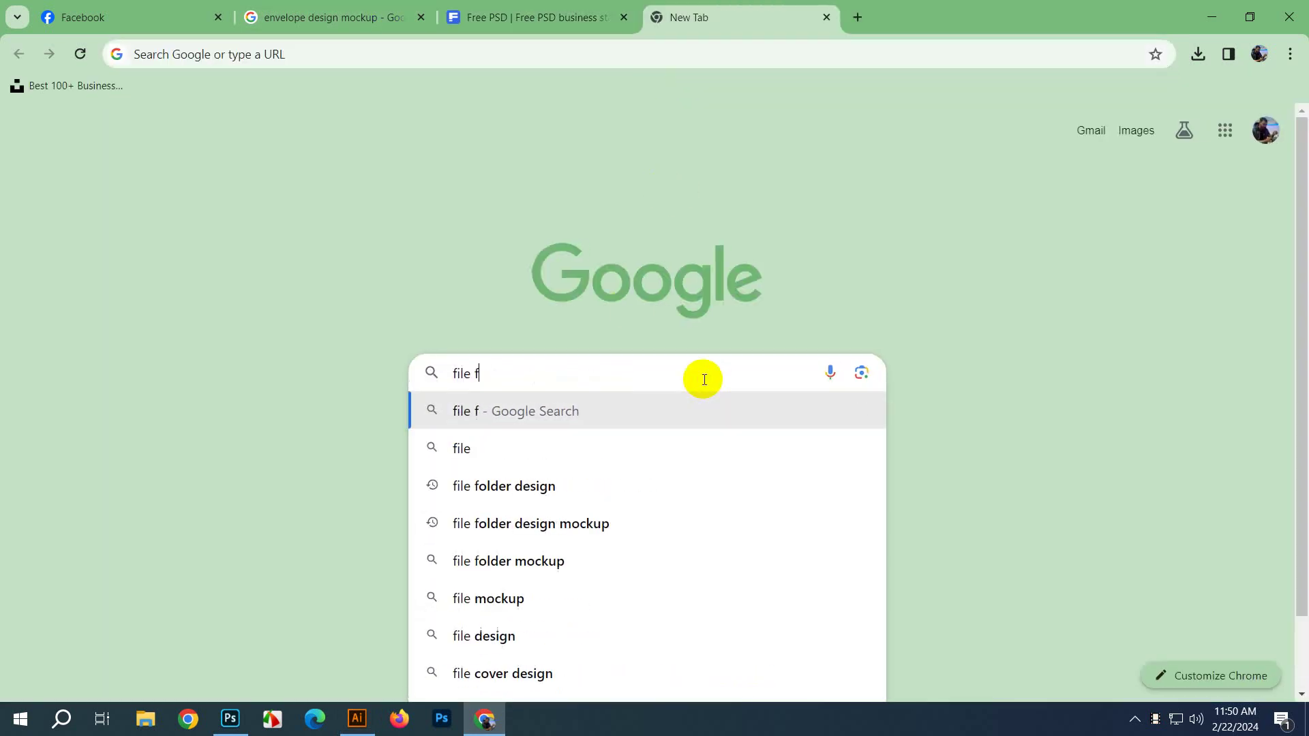
key(Down)
key(Down)
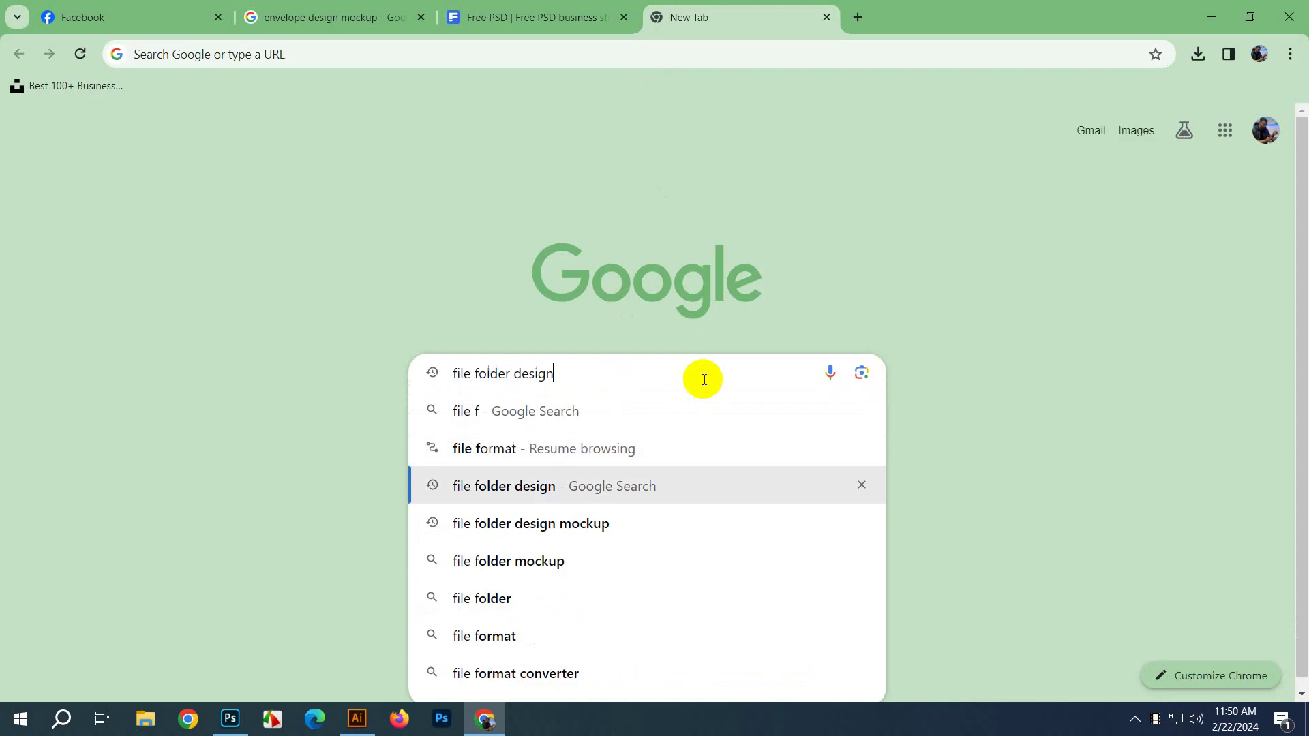
key(Return)
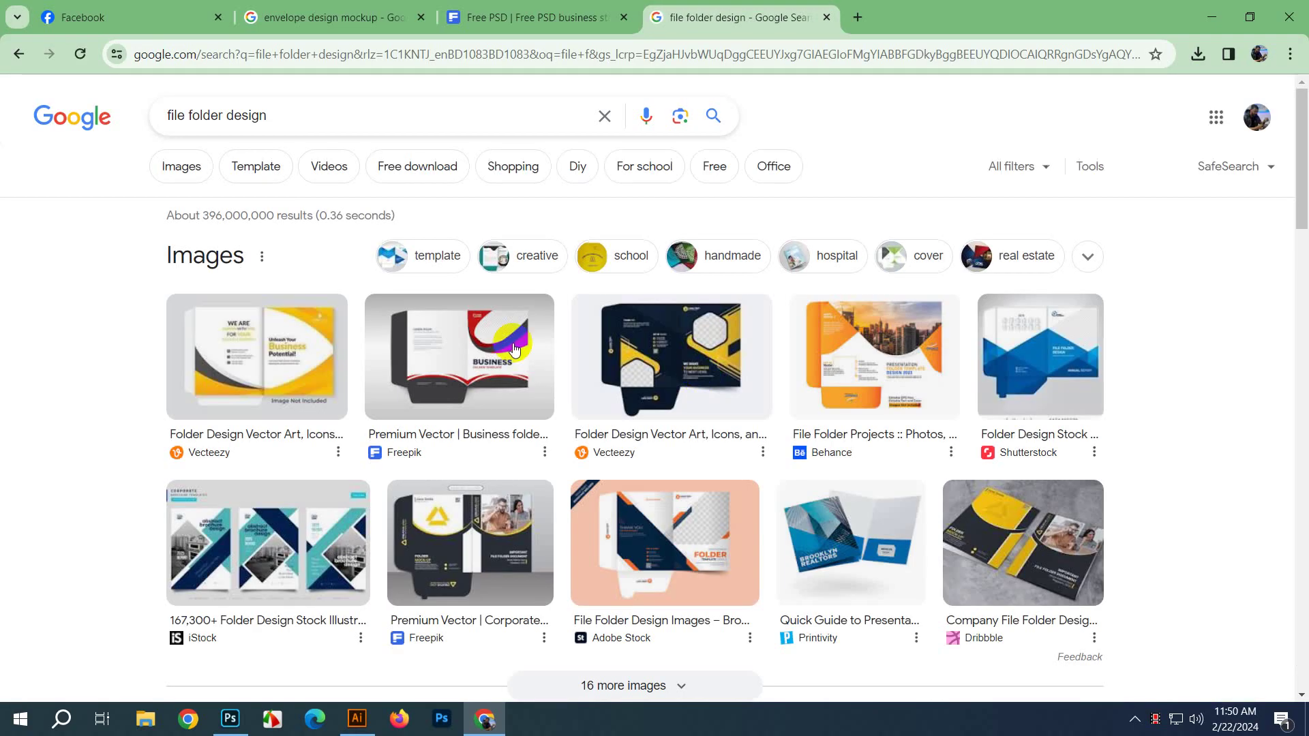
click(181, 166)
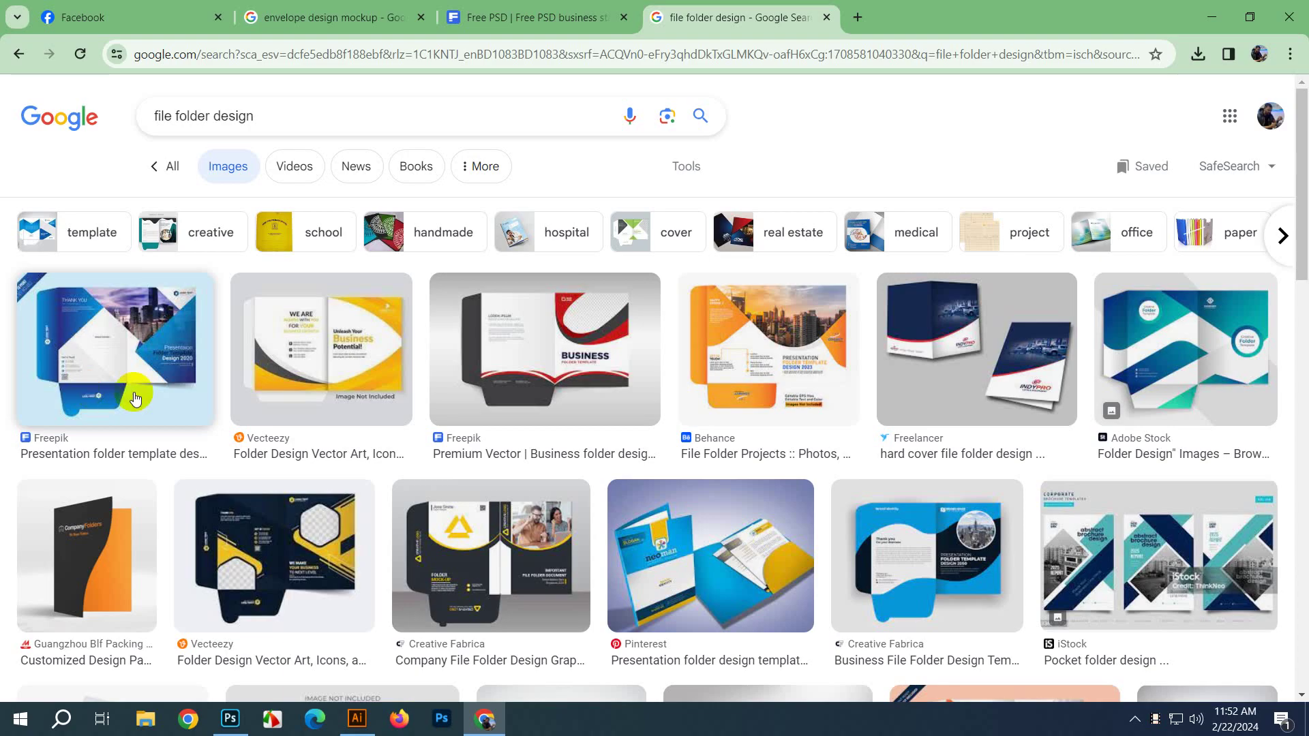
Step: Return to Illustrator and duplicate the 9 × 12.5 in rectangle about 10.3 in to the left at the same height
click(356, 718)
click(599, 351)
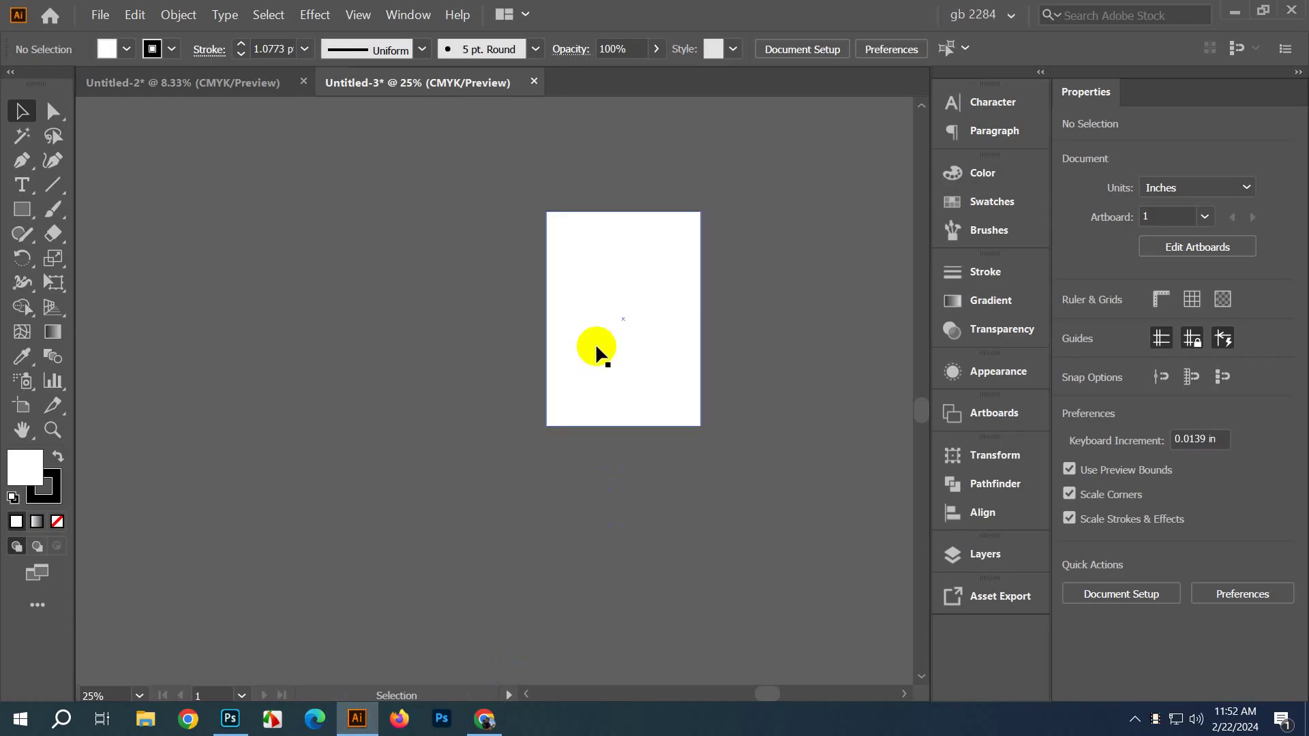
click(643, 412)
drag(643, 413, 467, 412)
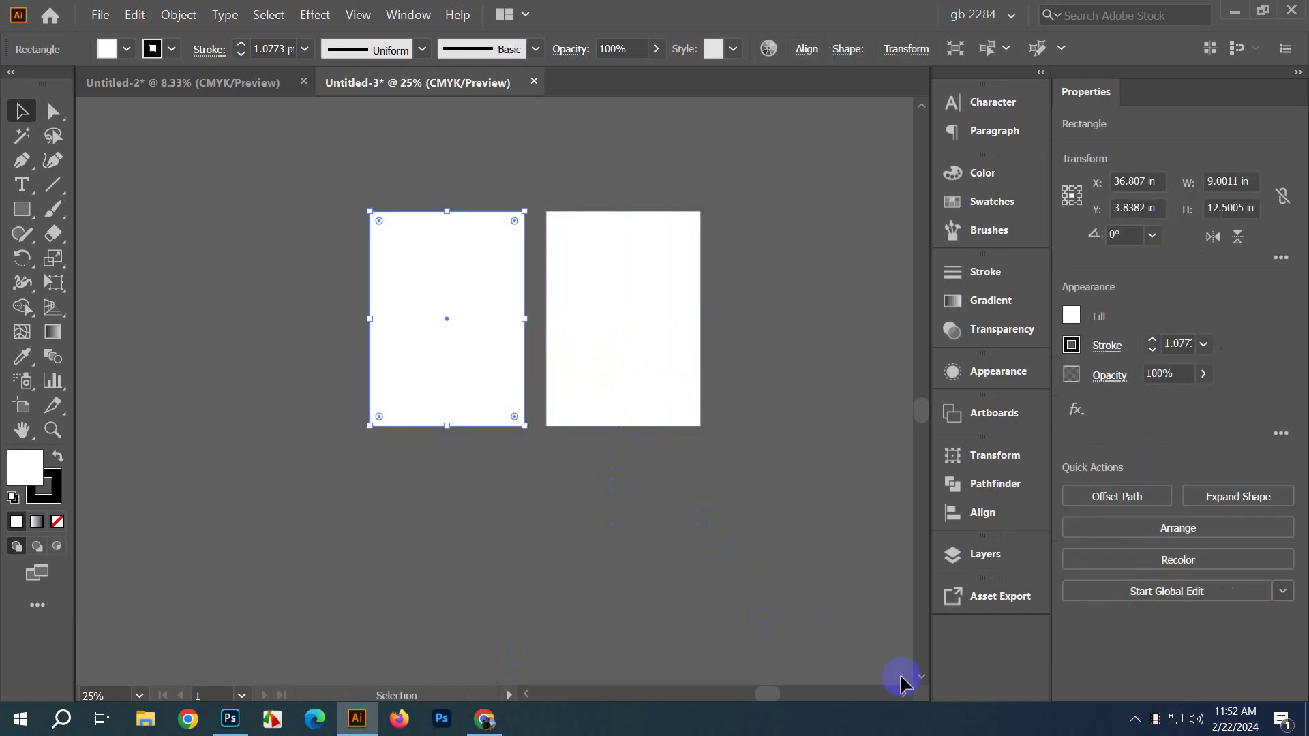
click(723, 596)
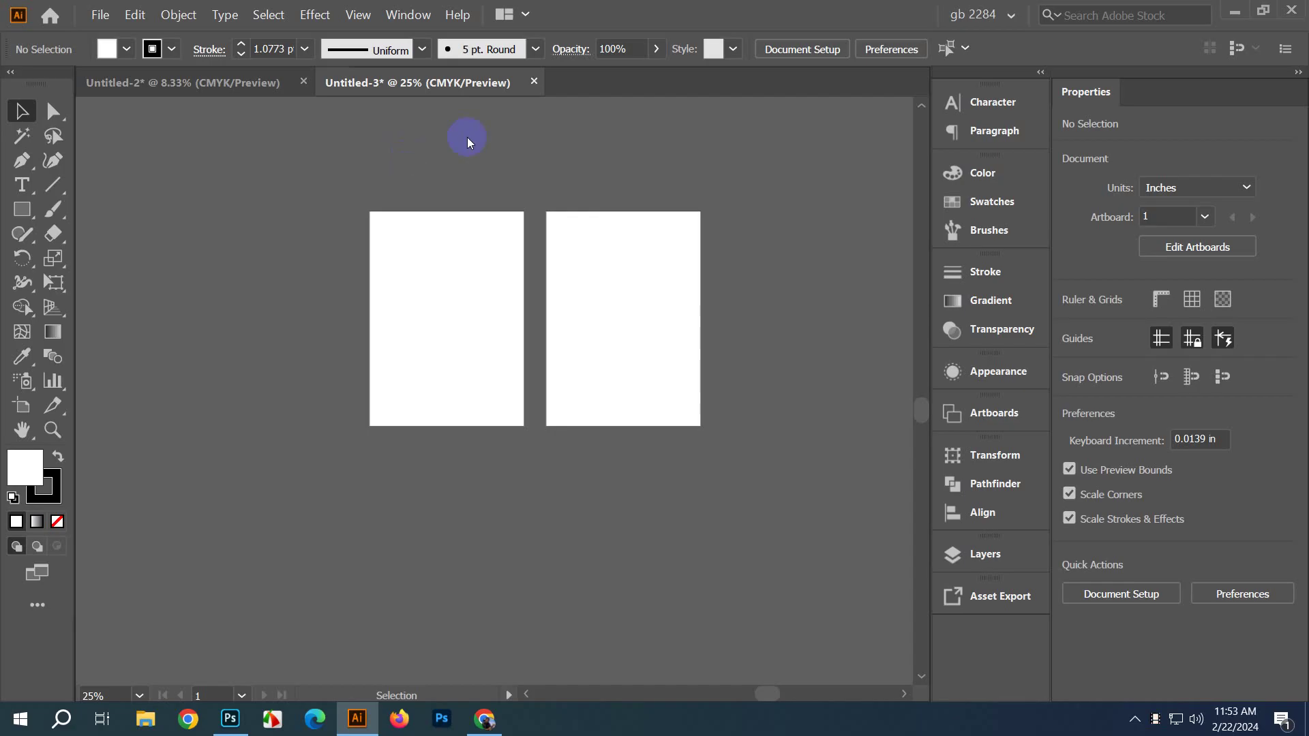
Step: Duplicate the left large rectangle directly below it and shorten the copy to about 4.17 in high
click(430, 336)
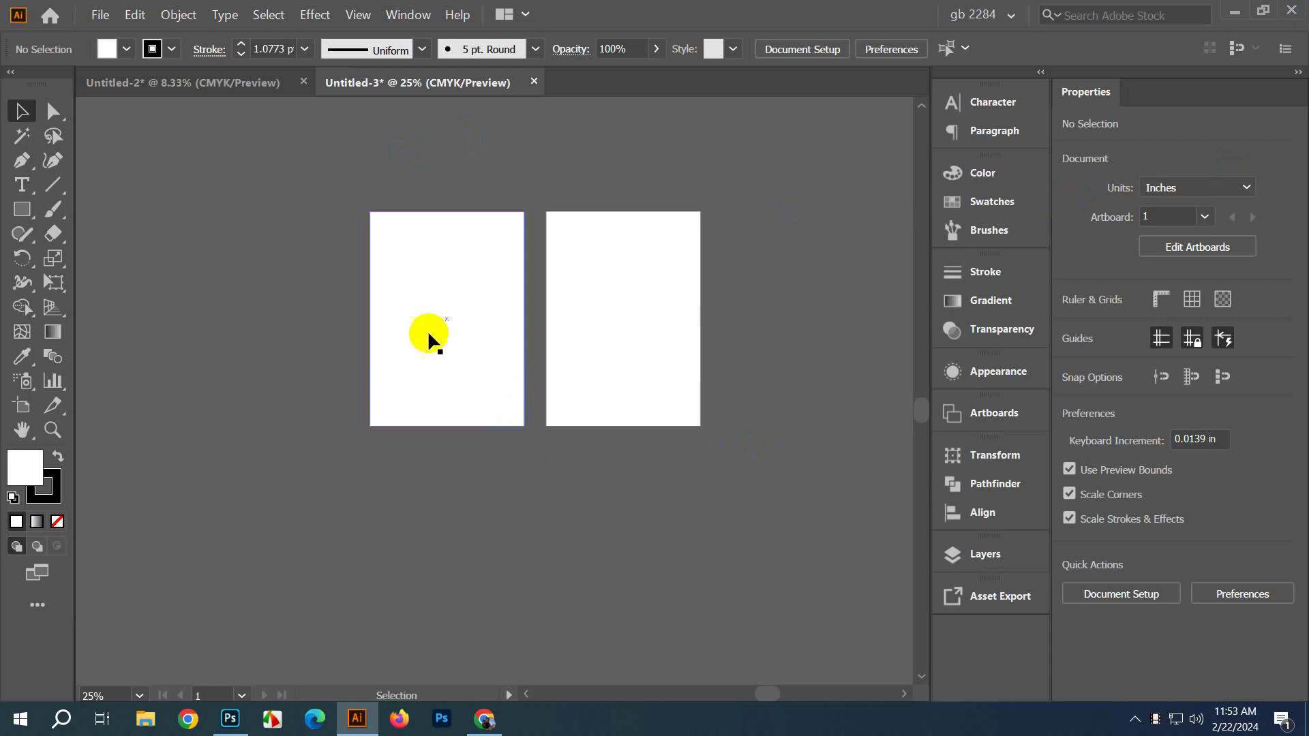
click(460, 518)
click(477, 330)
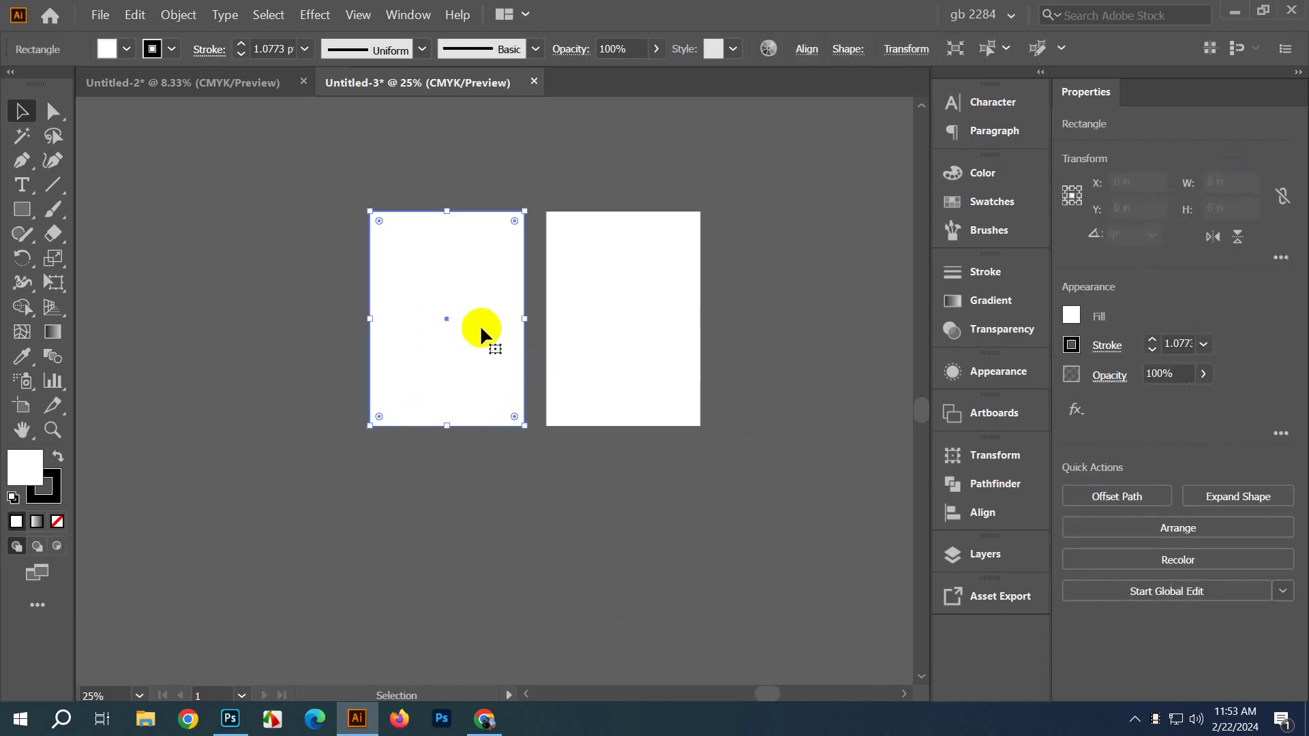
drag(447, 319, 429, 503)
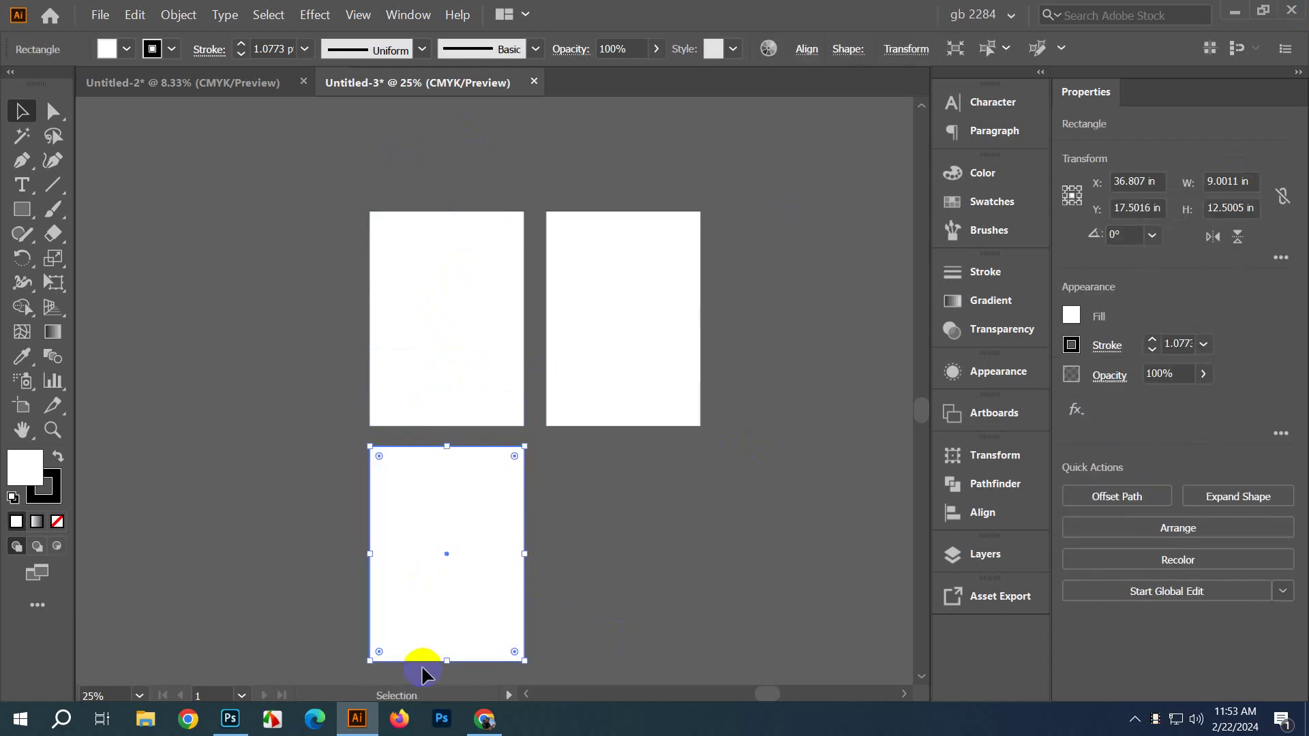
drag(442, 659, 463, 522)
click(459, 575)
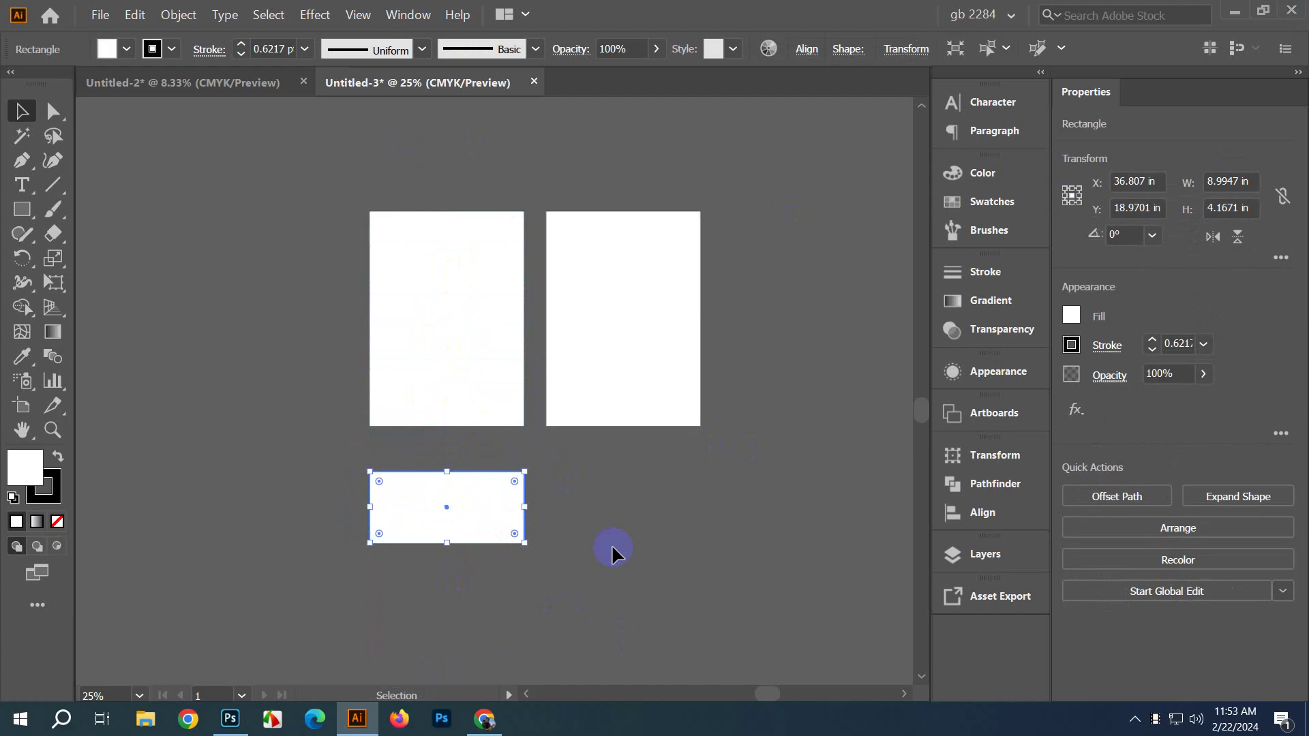
click(600, 561)
scroll(582, 575, left, 1)
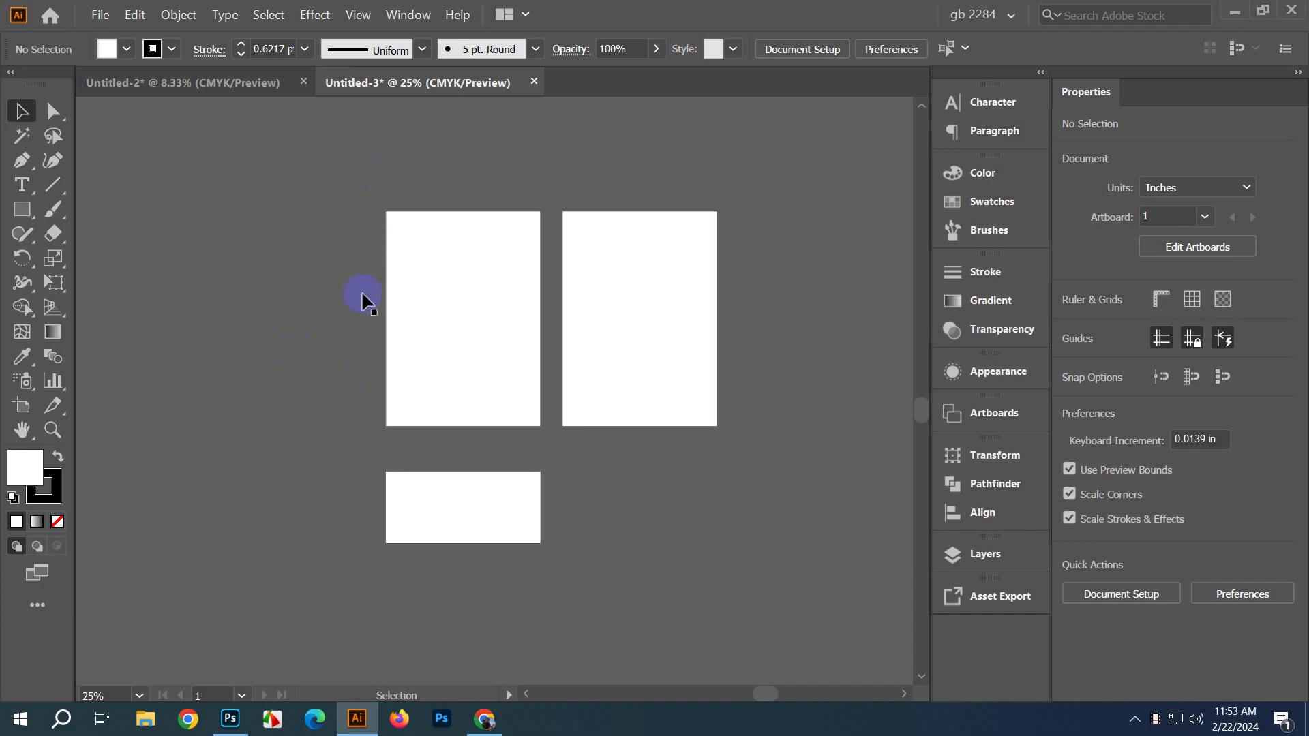
Step: Duplicate the left large rectangle to its left and narrow the copy to about 3.13 in wide beside the original
click(441, 330)
drag(501, 327, 311, 332)
drag(197, 320, 297, 330)
click(270, 503)
drag(321, 380, 330, 403)
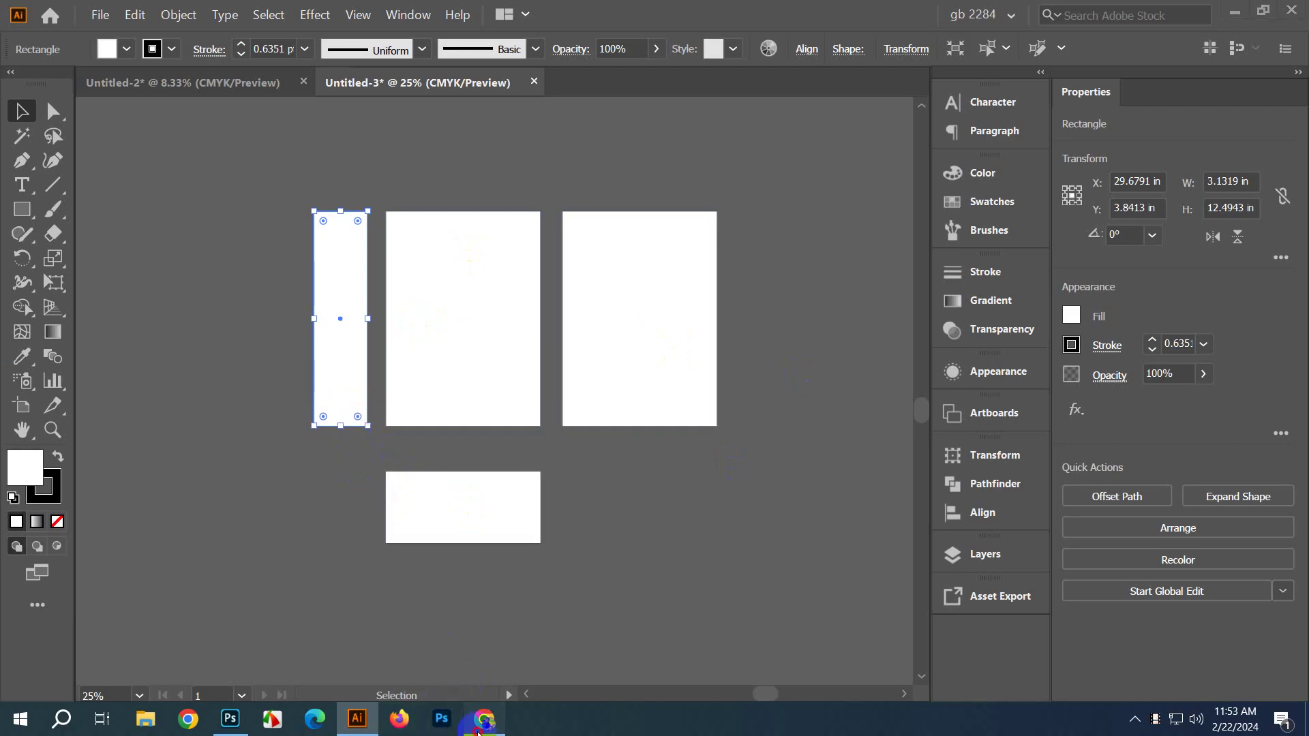
Step: Check the folder references in Chrome, return to Illustrator, and taper the lower rectangle's bottom edge symmetrically with Free Transform's Perspective Distort
click(485, 719)
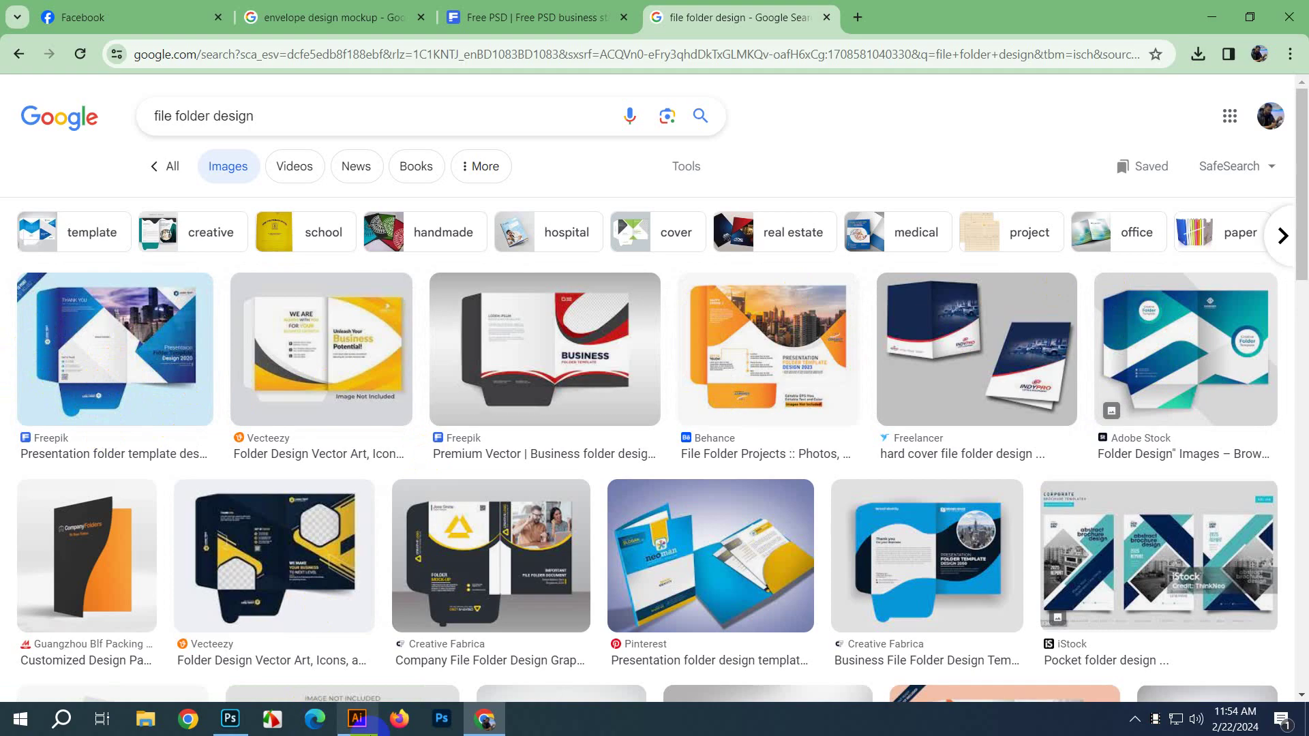
click(355, 727)
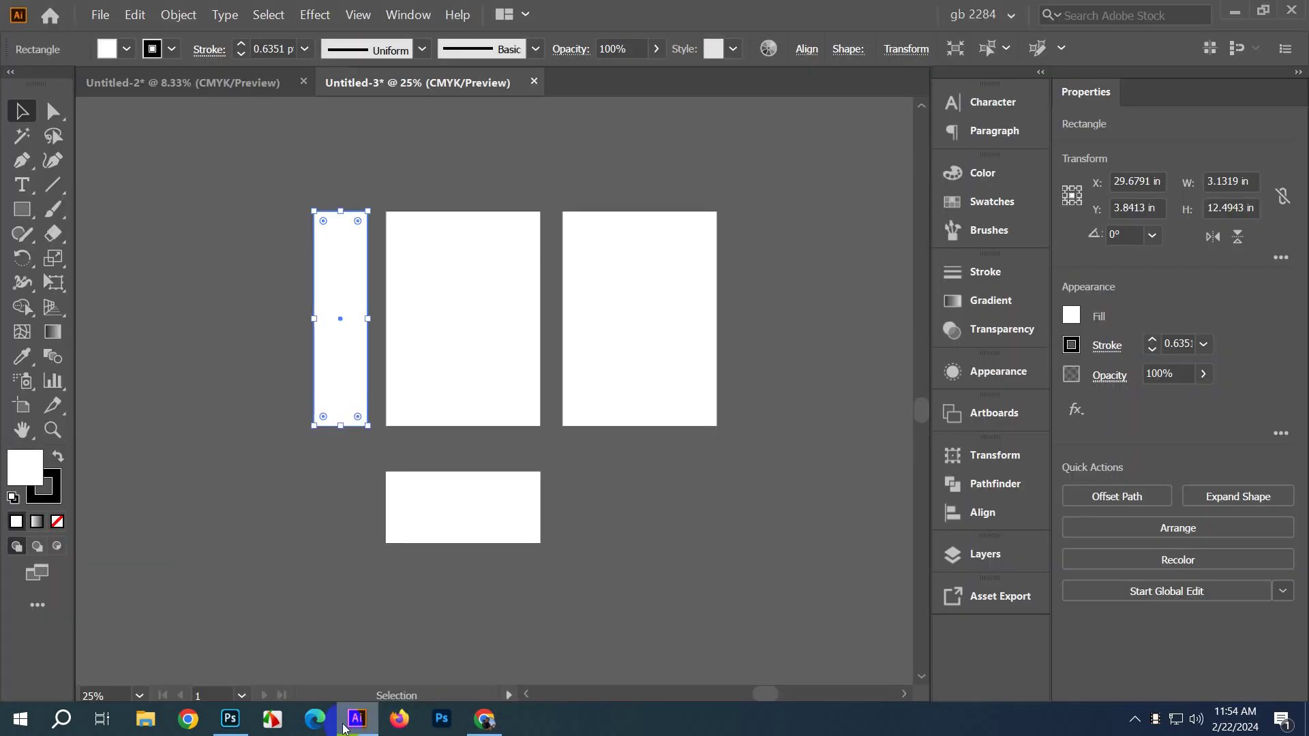
click(522, 530)
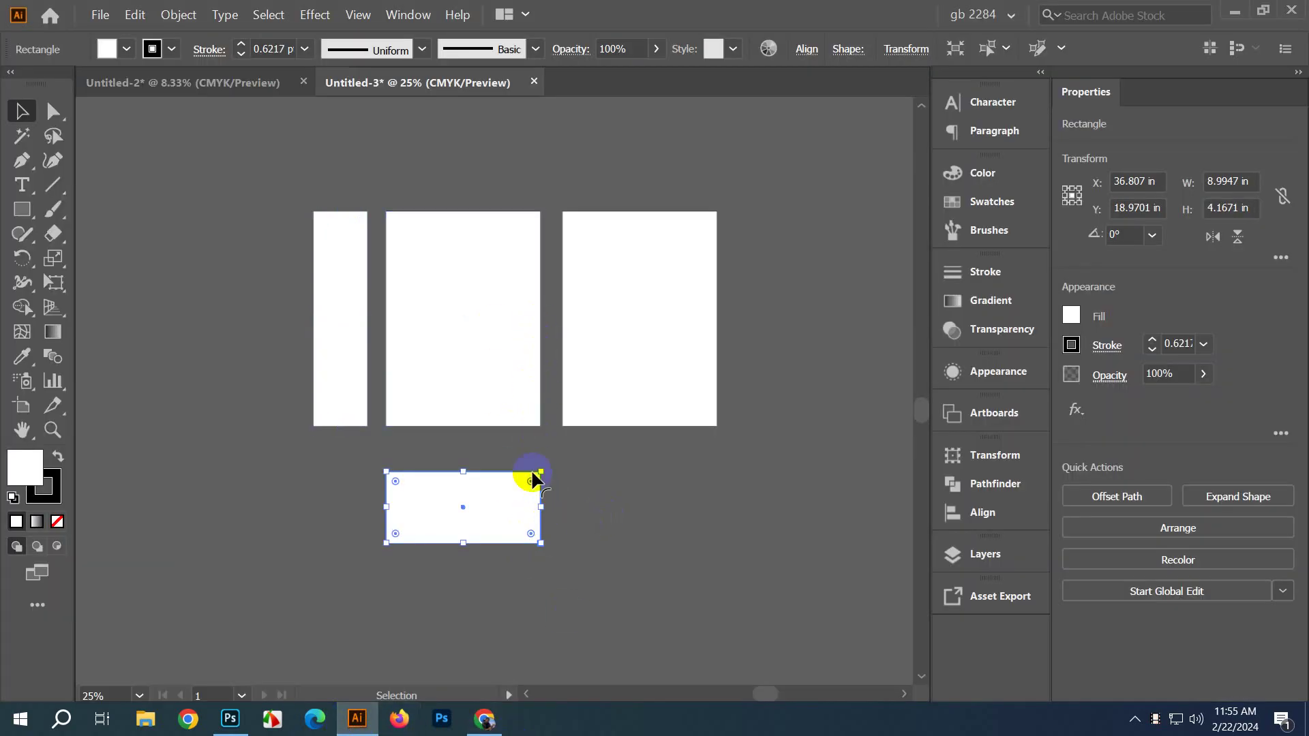
scroll(528, 550, up, 2)
drag(519, 592, 527, 492)
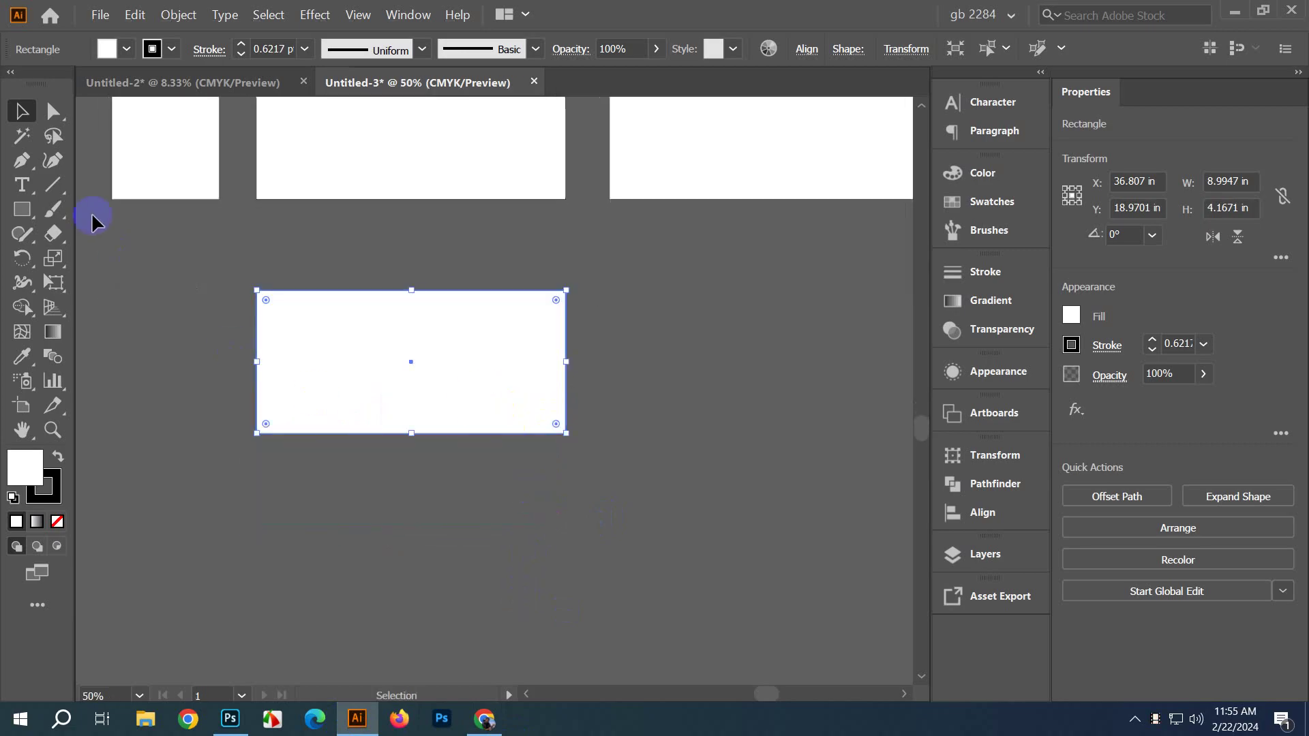
click(54, 282)
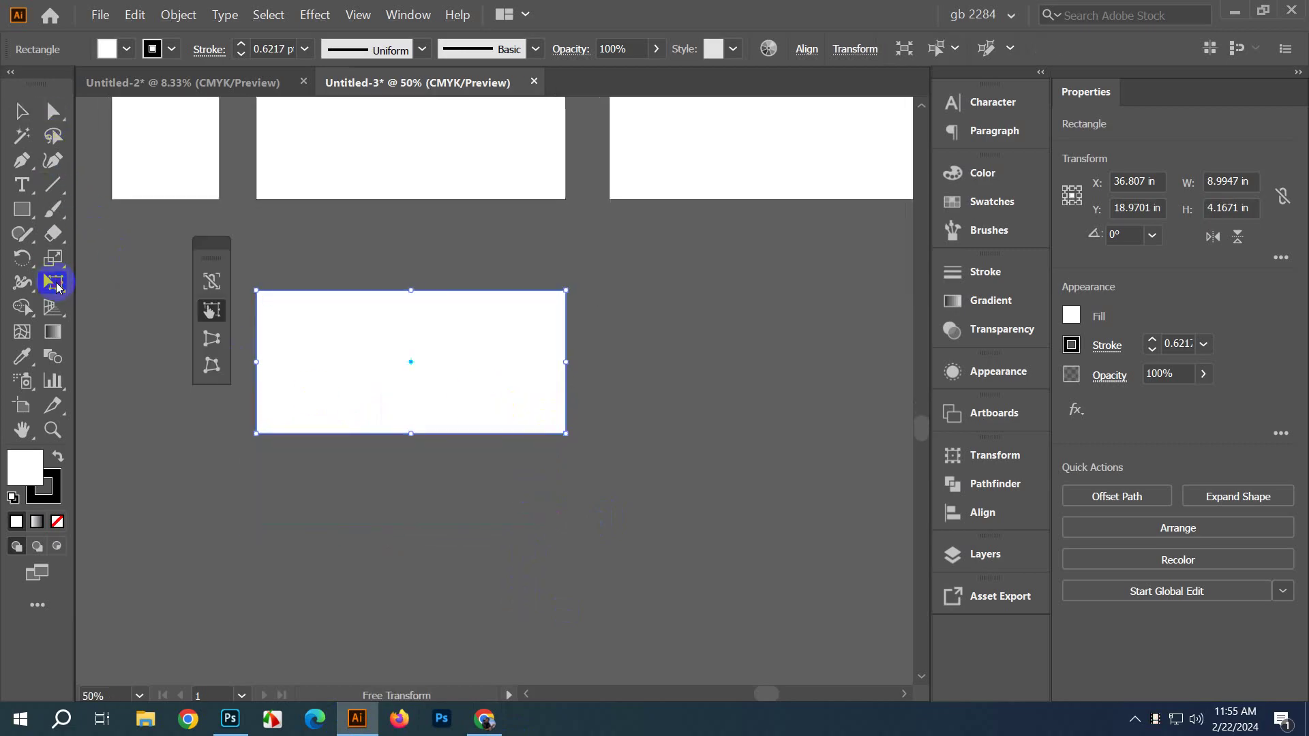
click(212, 339)
drag(257, 433, 264, 434)
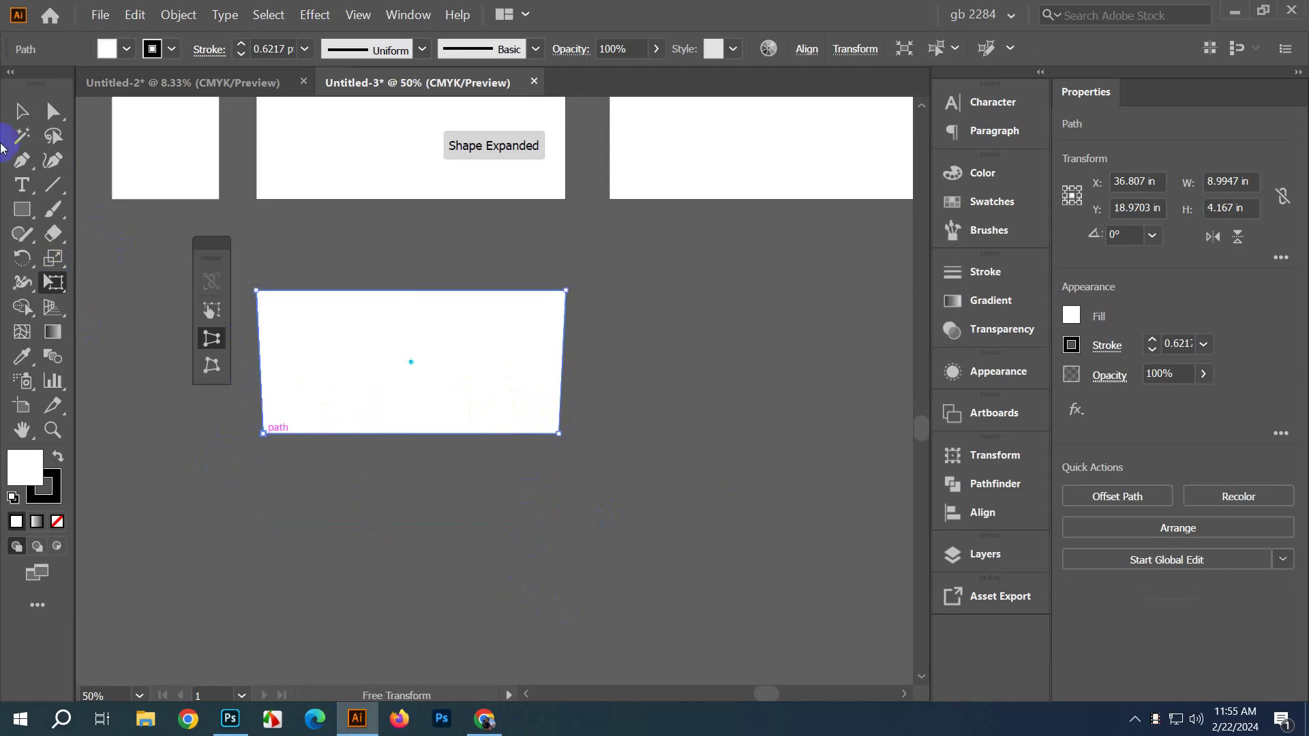
Step: Move the tapered lower flap about 1.3 in up, closer to the large rectangle above it
click(22, 111)
click(232, 436)
drag(382, 520, 389, 532)
drag(433, 437, 434, 392)
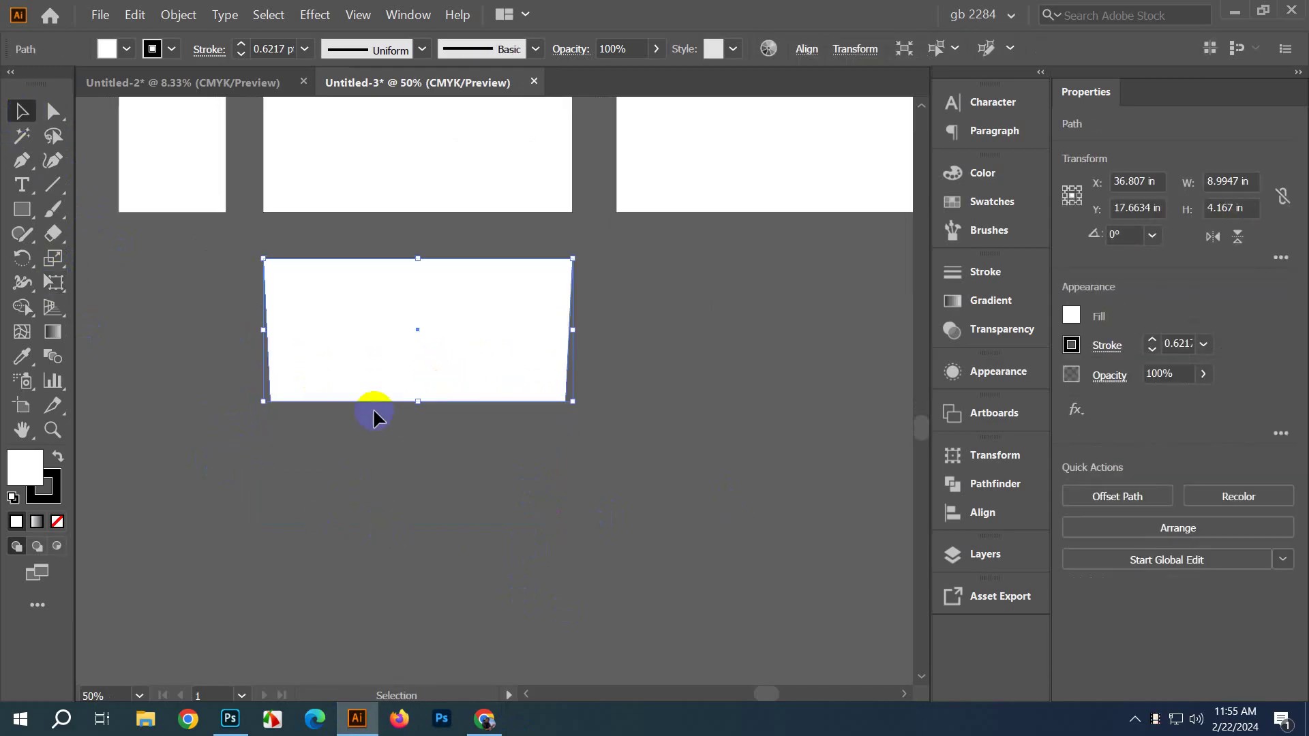
Step: Add two anchor points near the left end of the flap's bottom edge and move the right one up-left to form a step
click(213, 330)
click(350, 321)
click(30, 166)
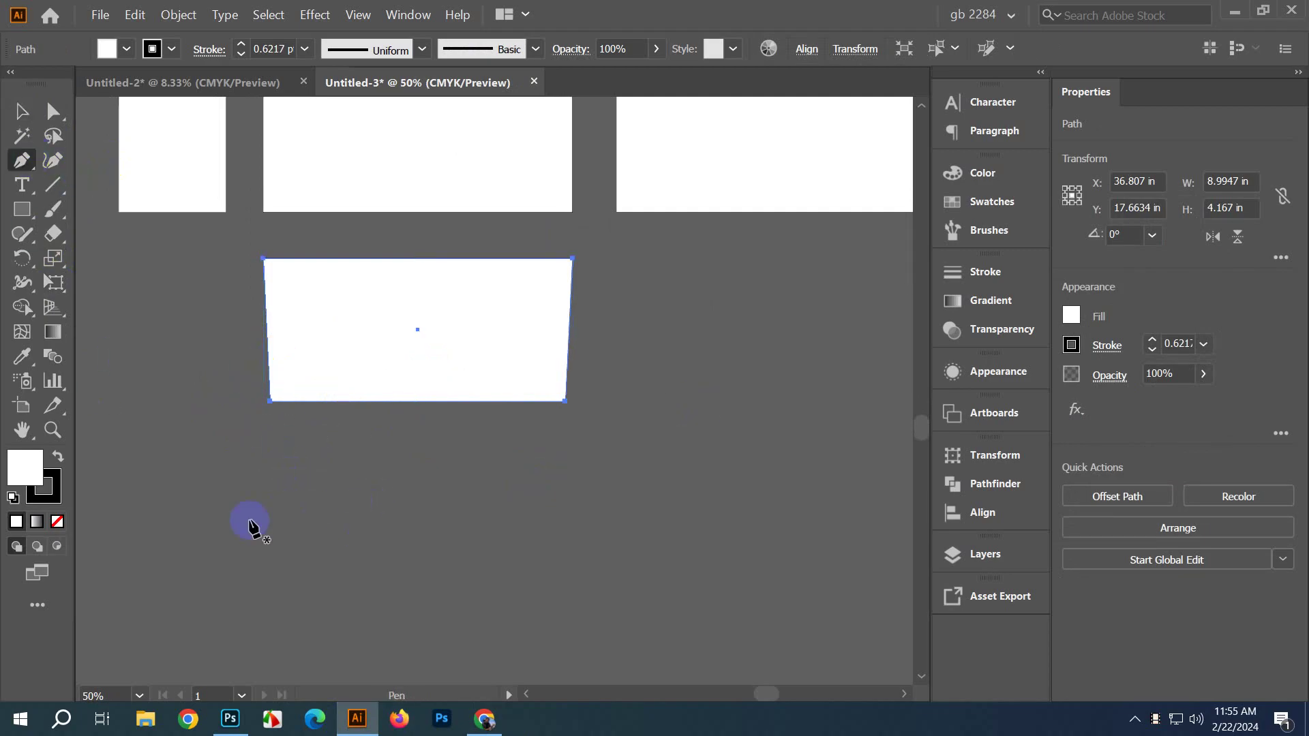
click(315, 401)
click(350, 401)
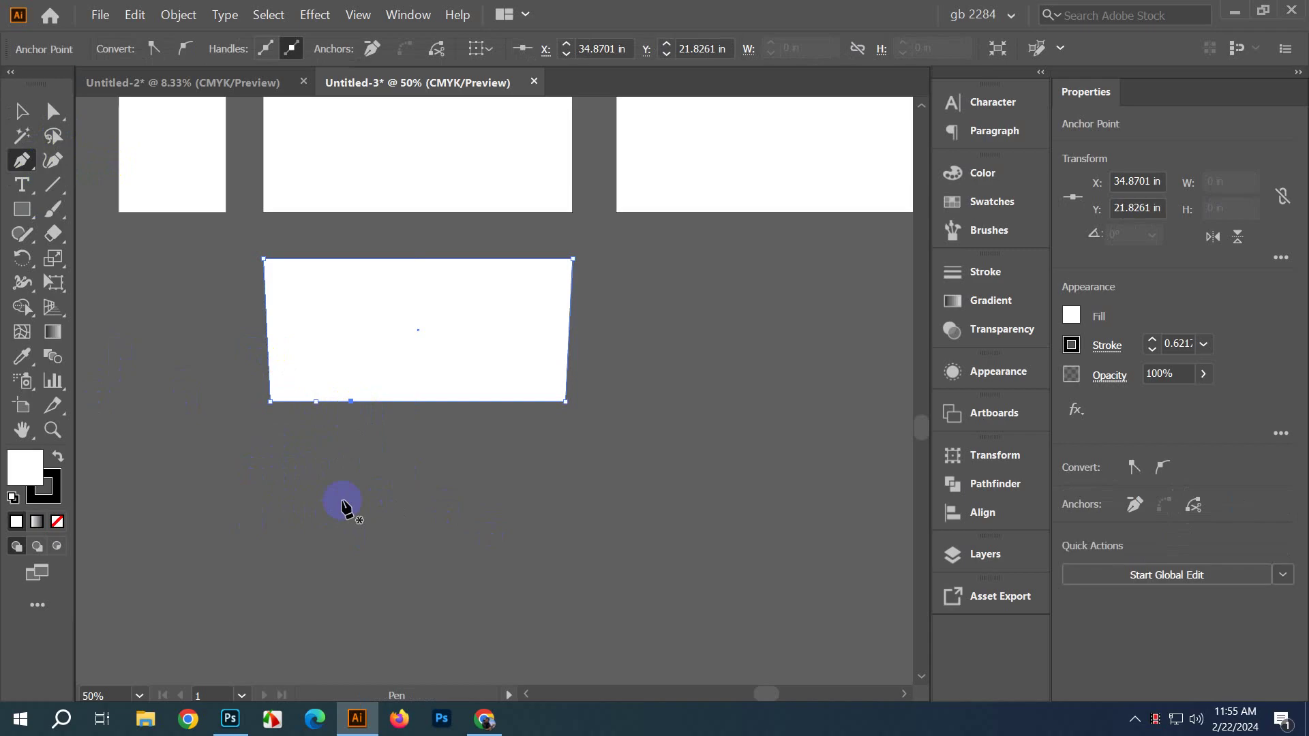
click(53, 111)
click(351, 402)
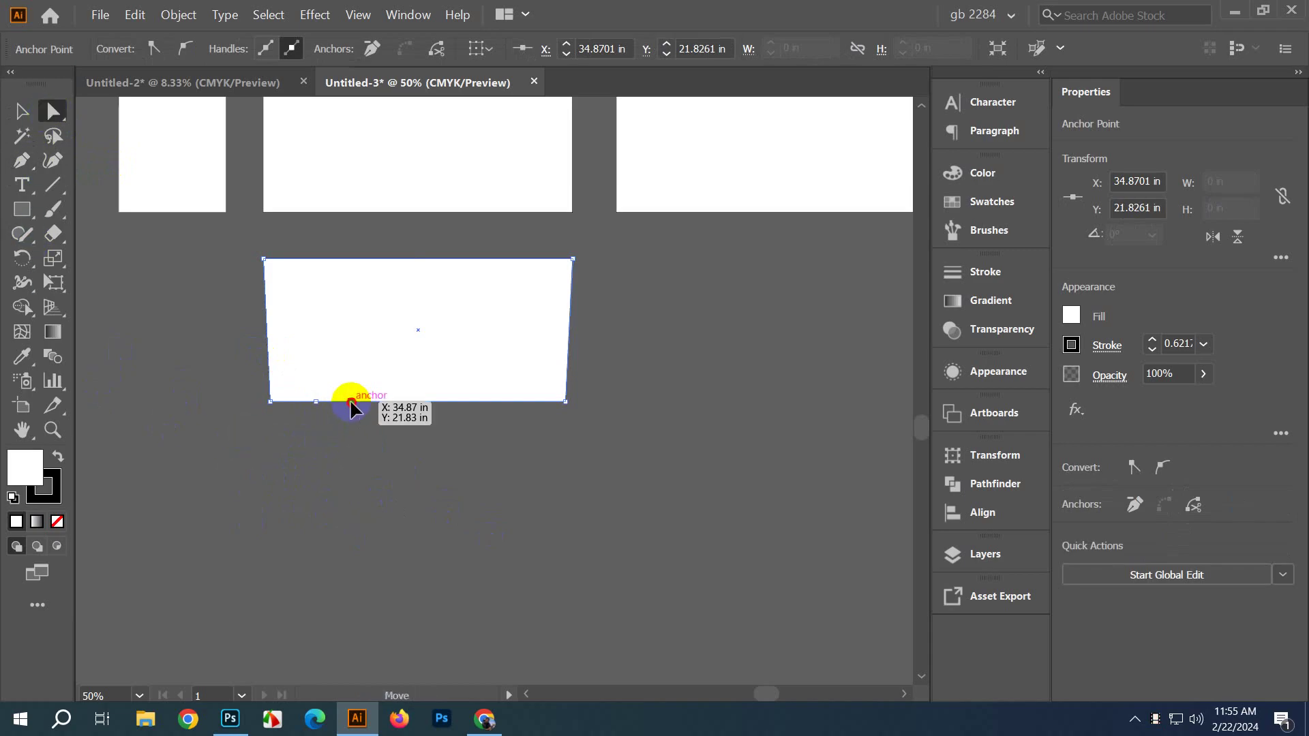
drag(351, 403, 313, 369)
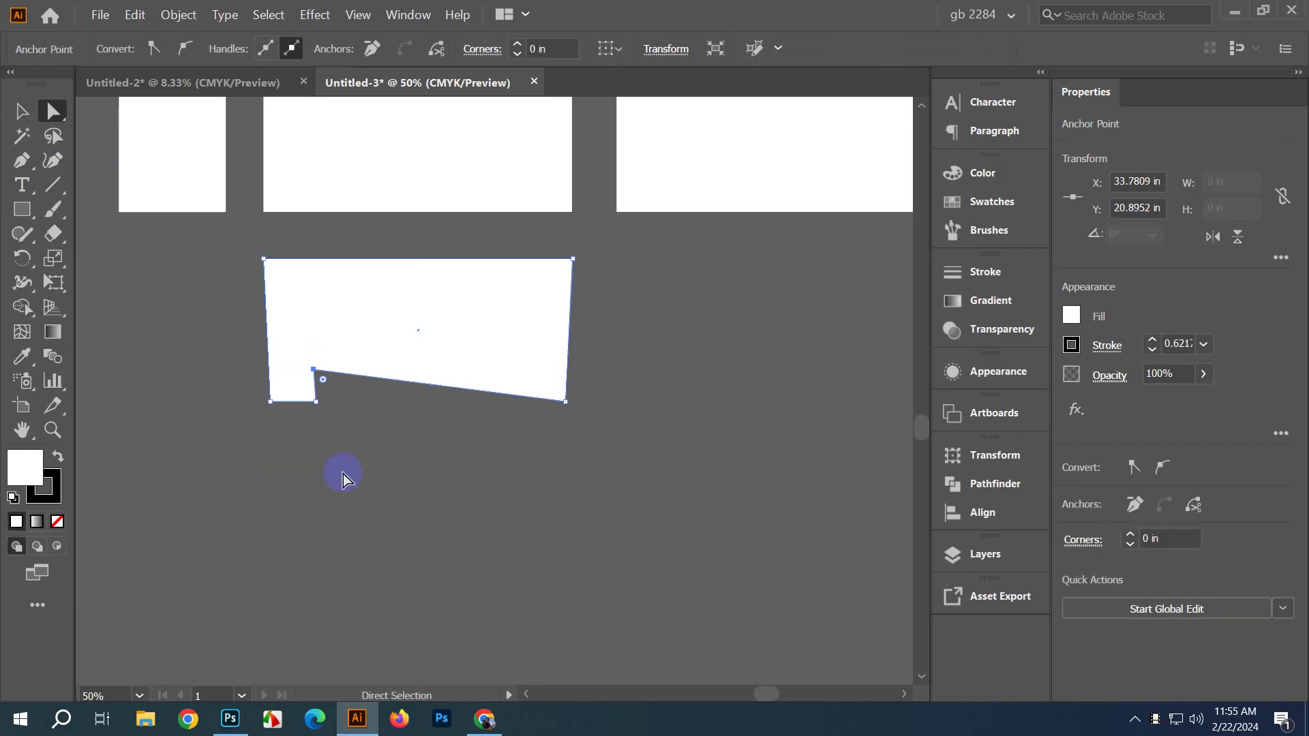
Step: Align the two anchor points of the step on the bottom flap so the tab's inner edge is vertical
scroll(286, 365, up, 4)
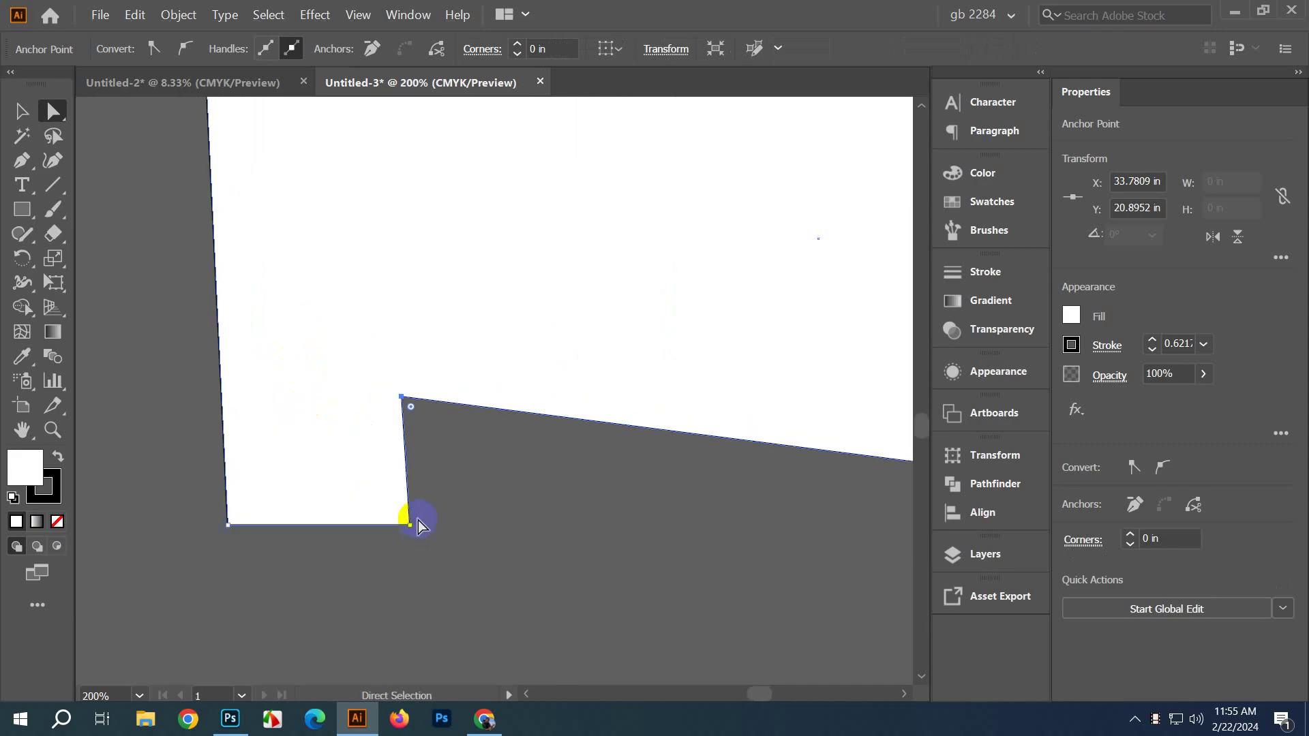
click(412, 527)
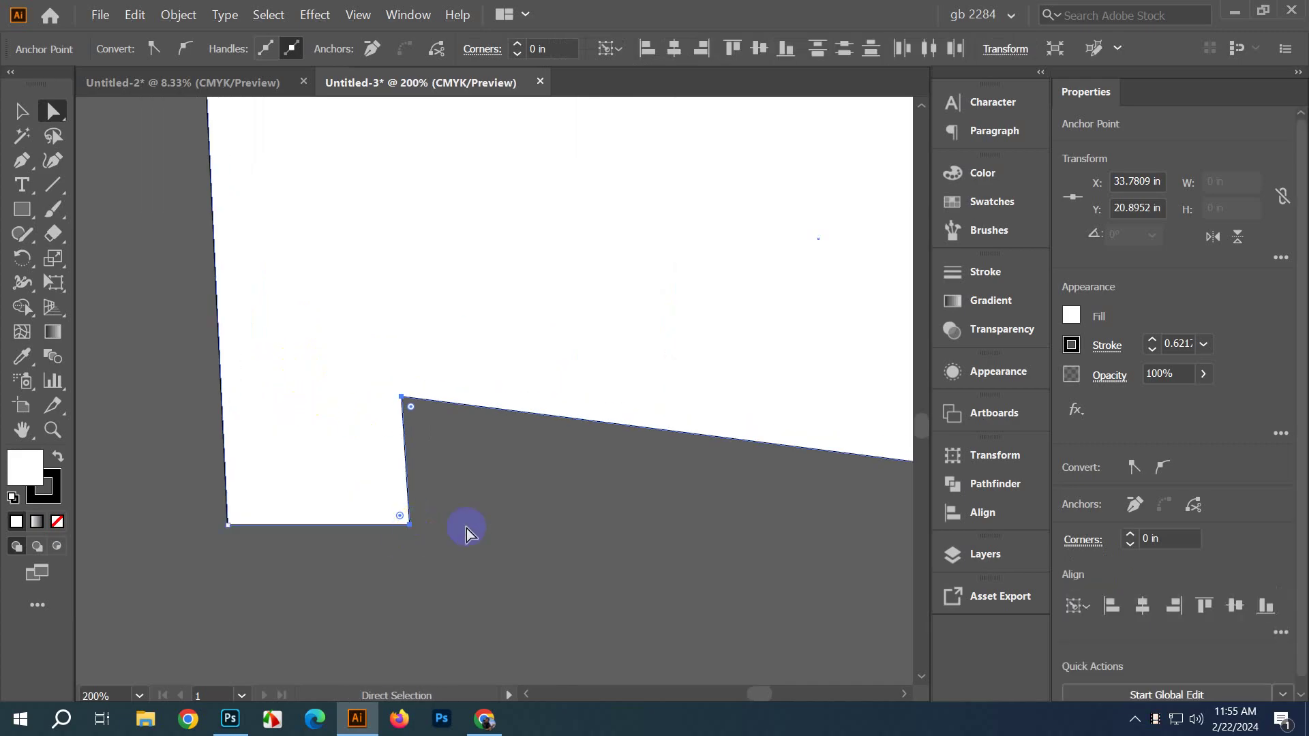
click(673, 48)
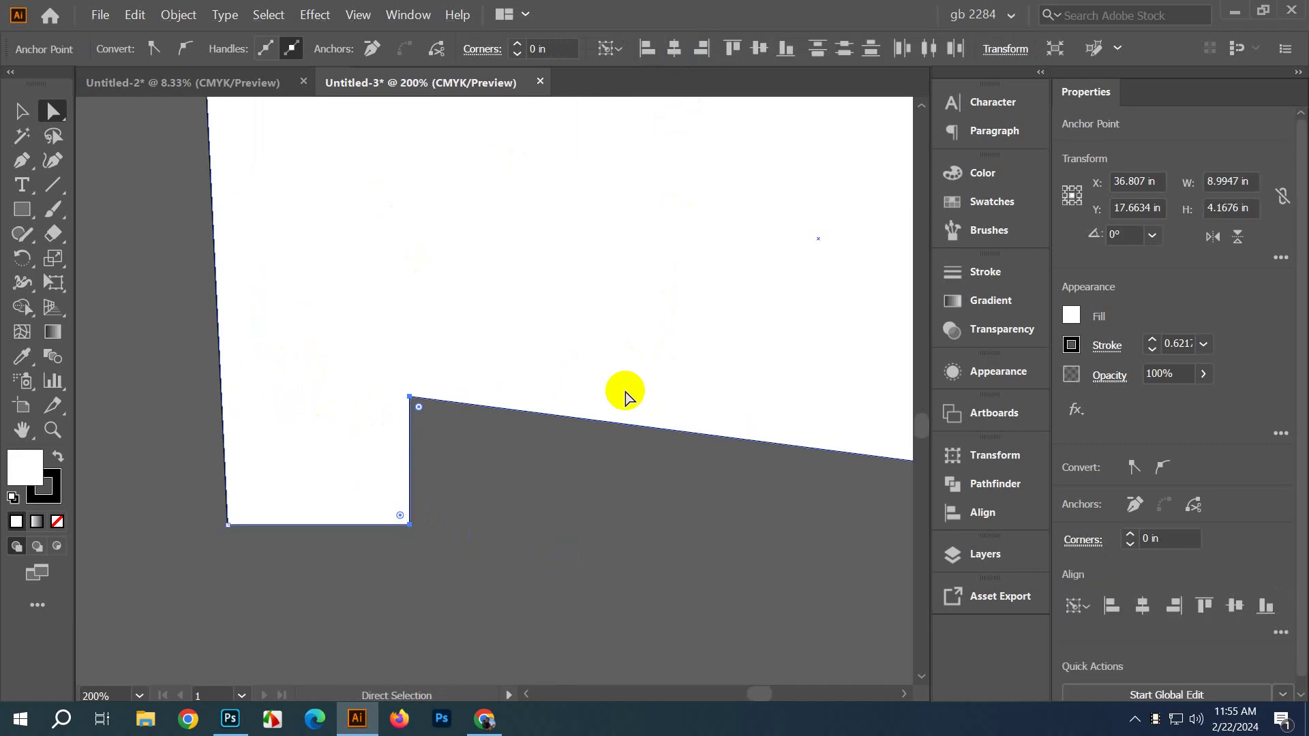
Step: Raise the bottom flap's lower-right corner and align it vertically with the notch's inner corner to level the long lower edge
scroll(595, 371, down, 2)
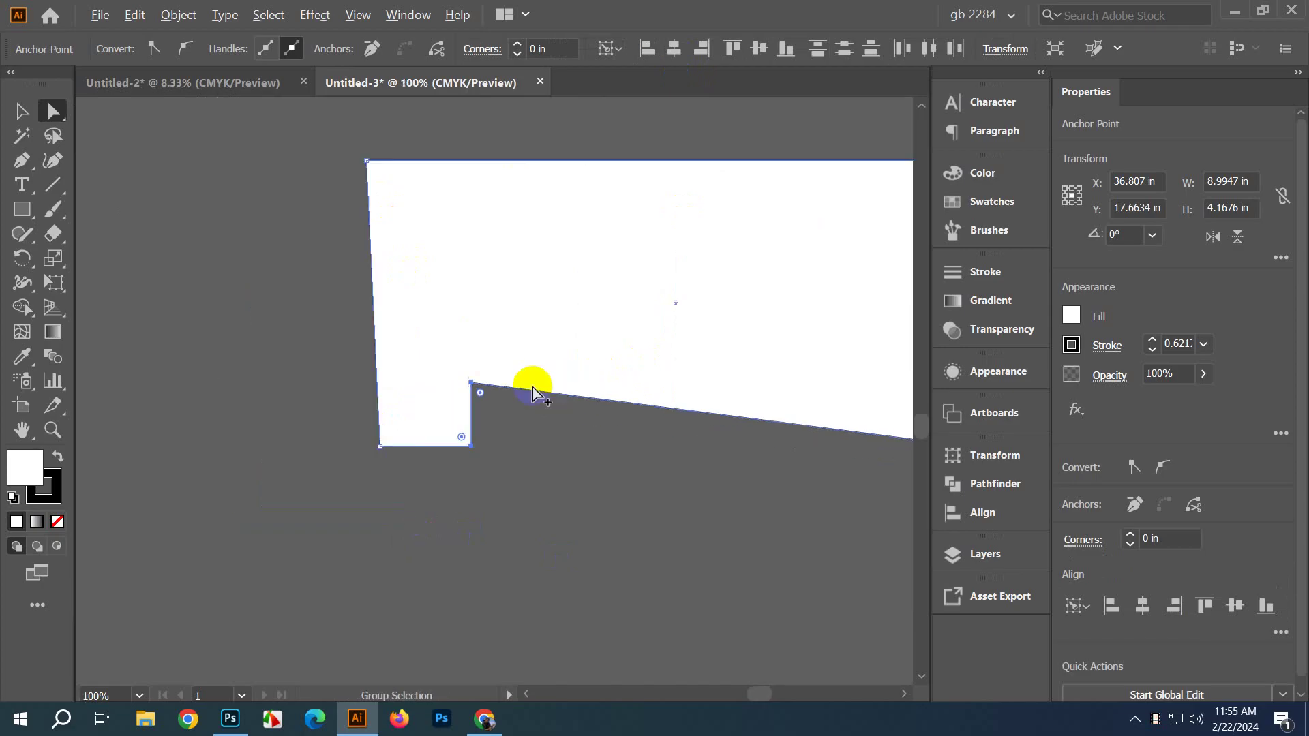
drag(535, 380, 422, 462)
drag(772, 437, 775, 377)
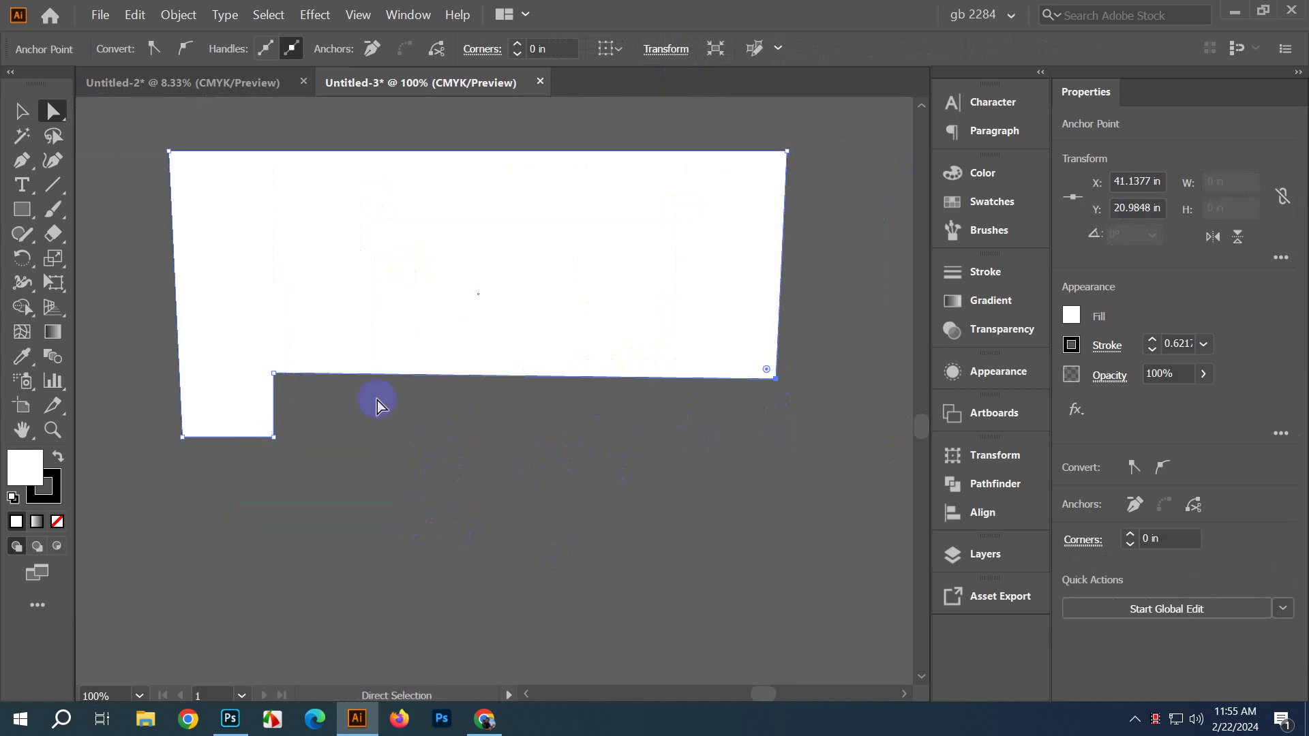
shift+click(273, 377)
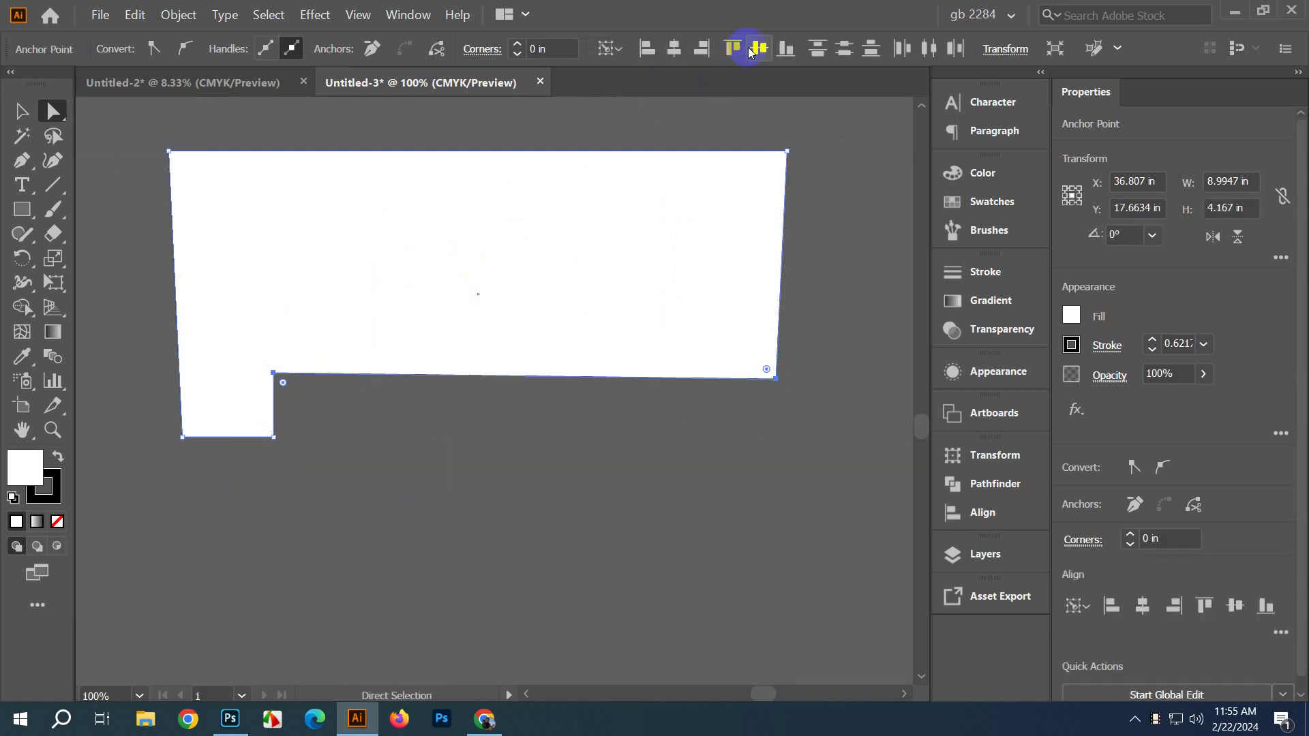
click(758, 48)
click(21, 111)
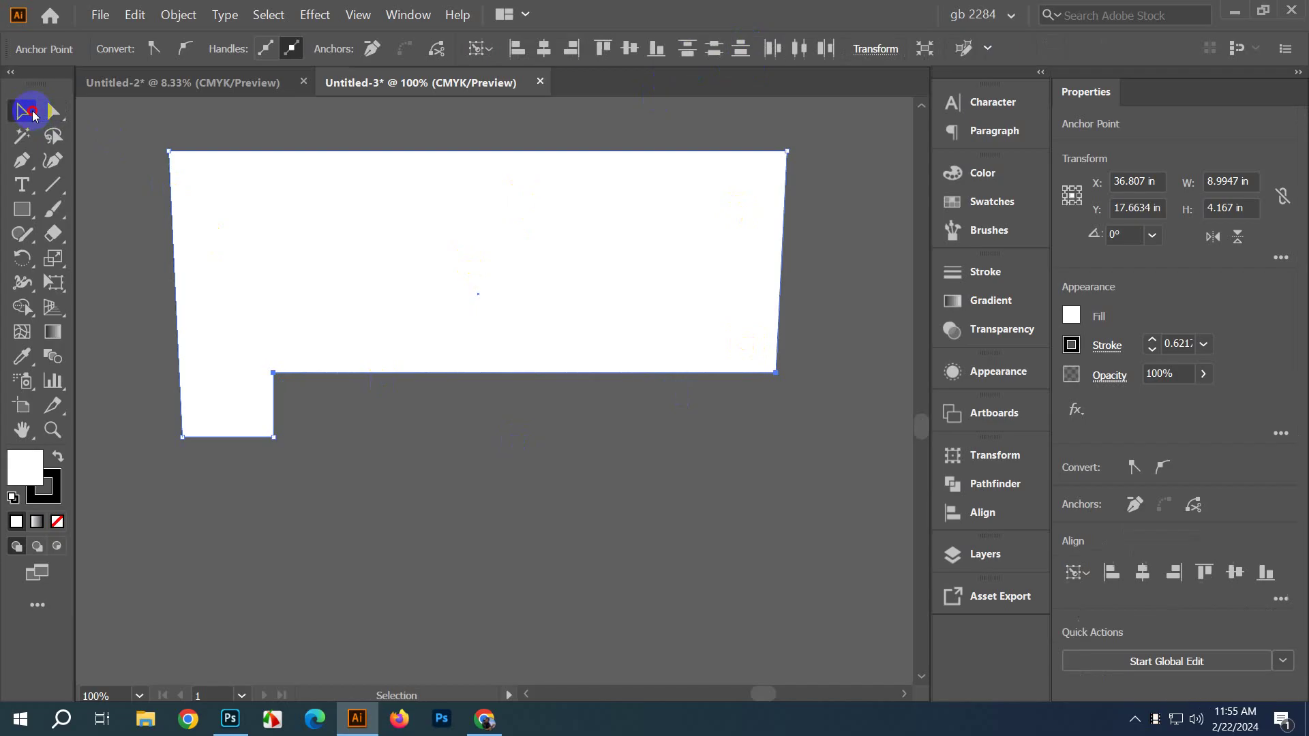
click(398, 491)
Step: Round both lower corners of the small tab on the bottom flap into a full semicircular end
scroll(405, 488, down, 4)
scroll(393, 488, up, 1)
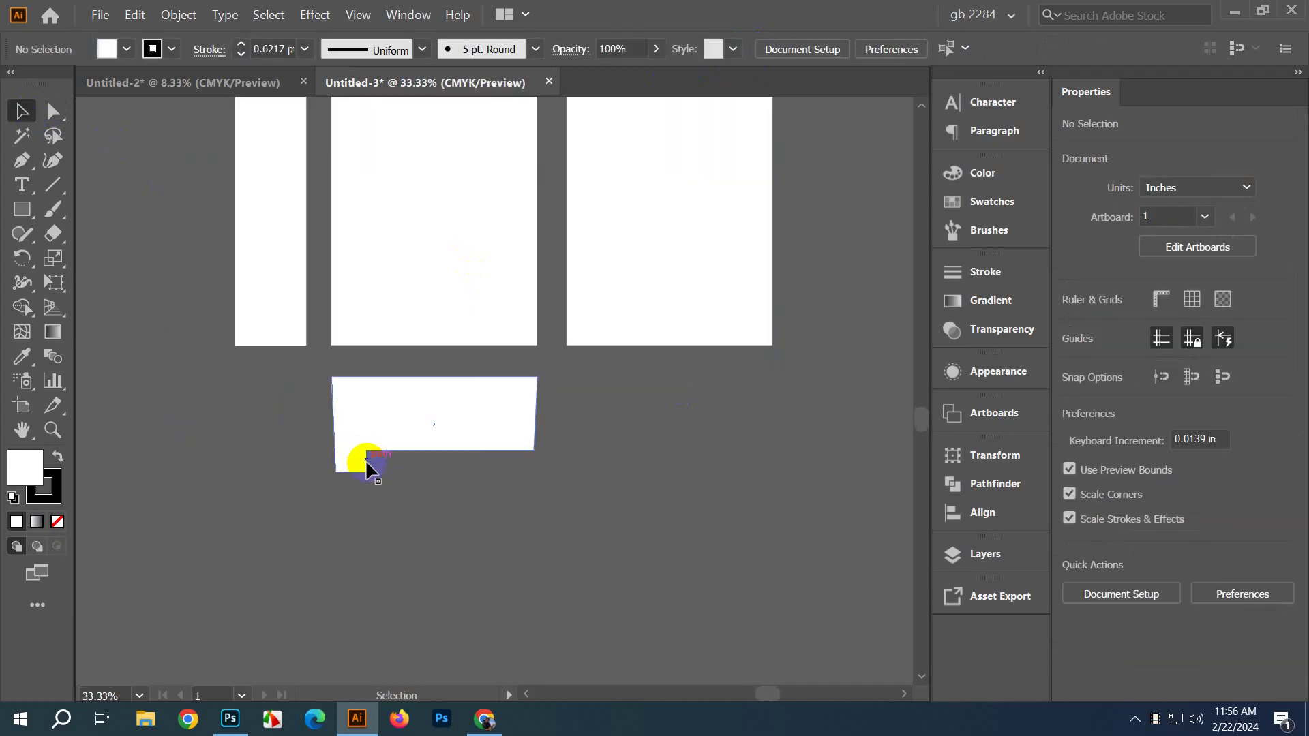
scroll(326, 480, up, 3)
click(54, 111)
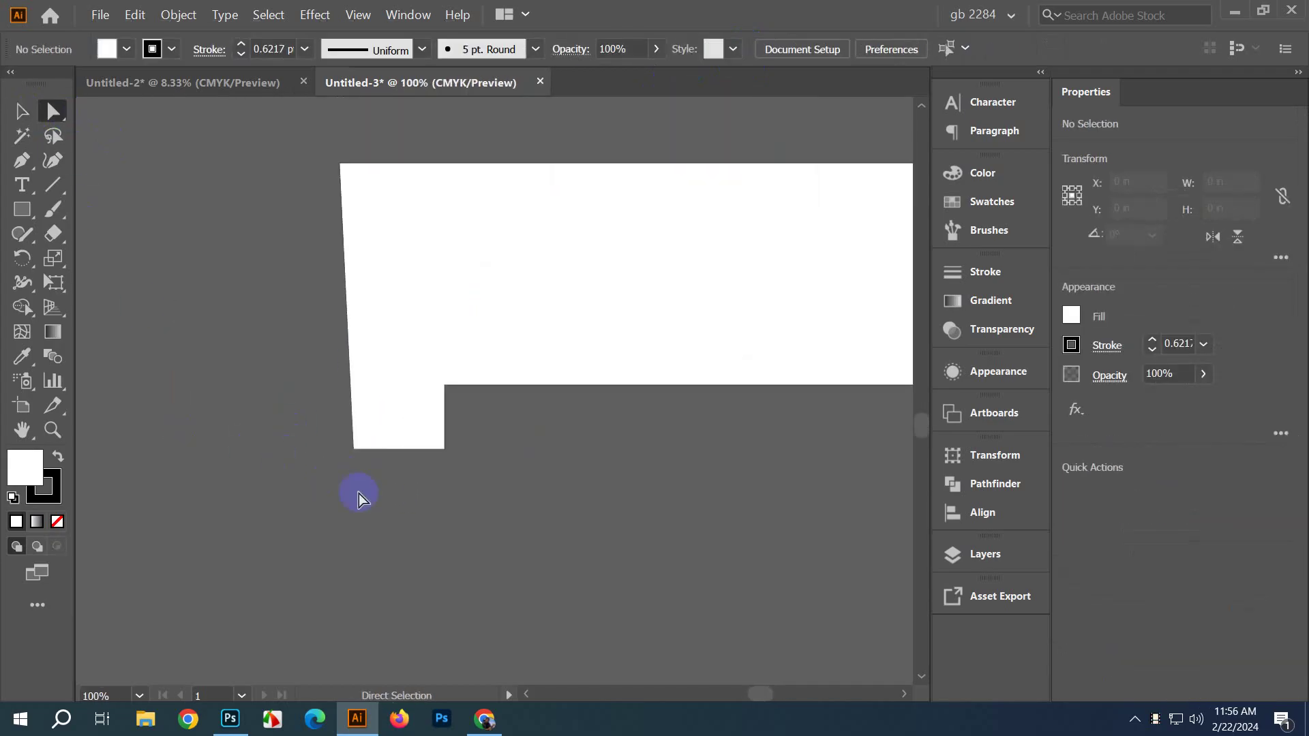
click(388, 452)
drag(336, 444, 502, 491)
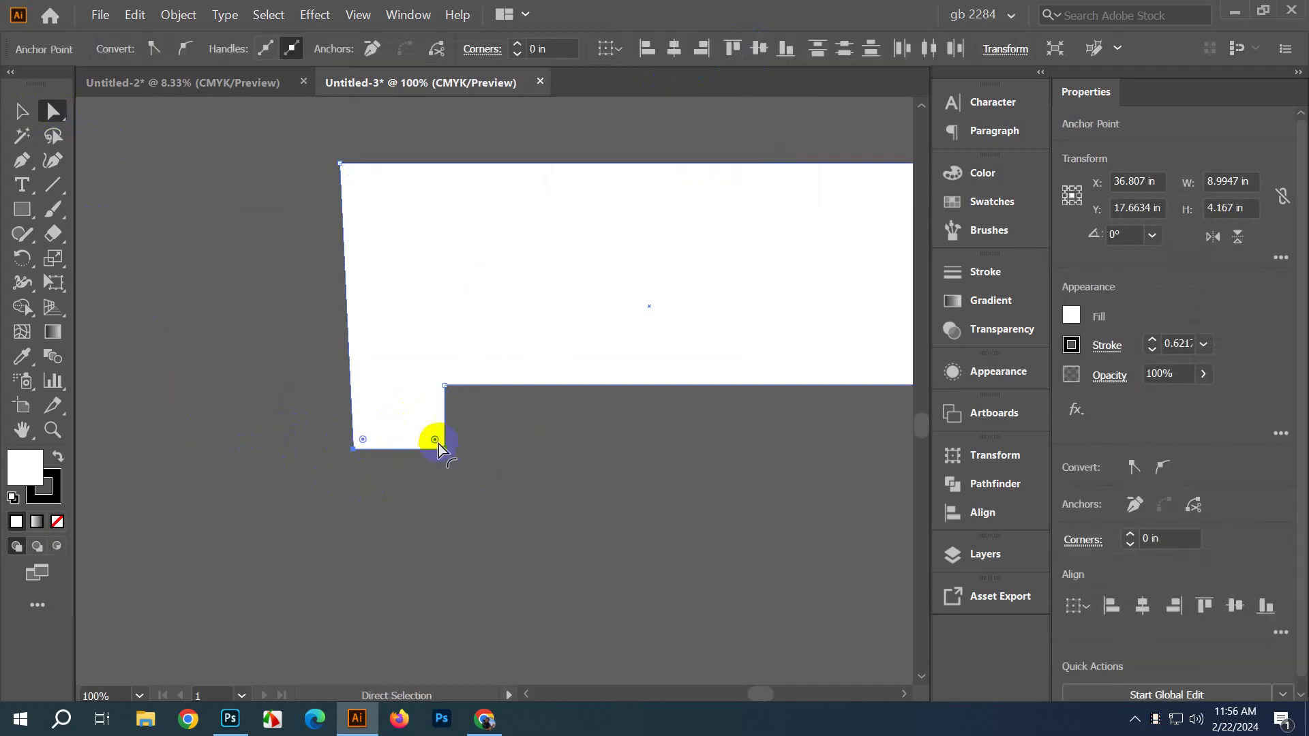
drag(435, 436, 409, 417)
click(22, 110)
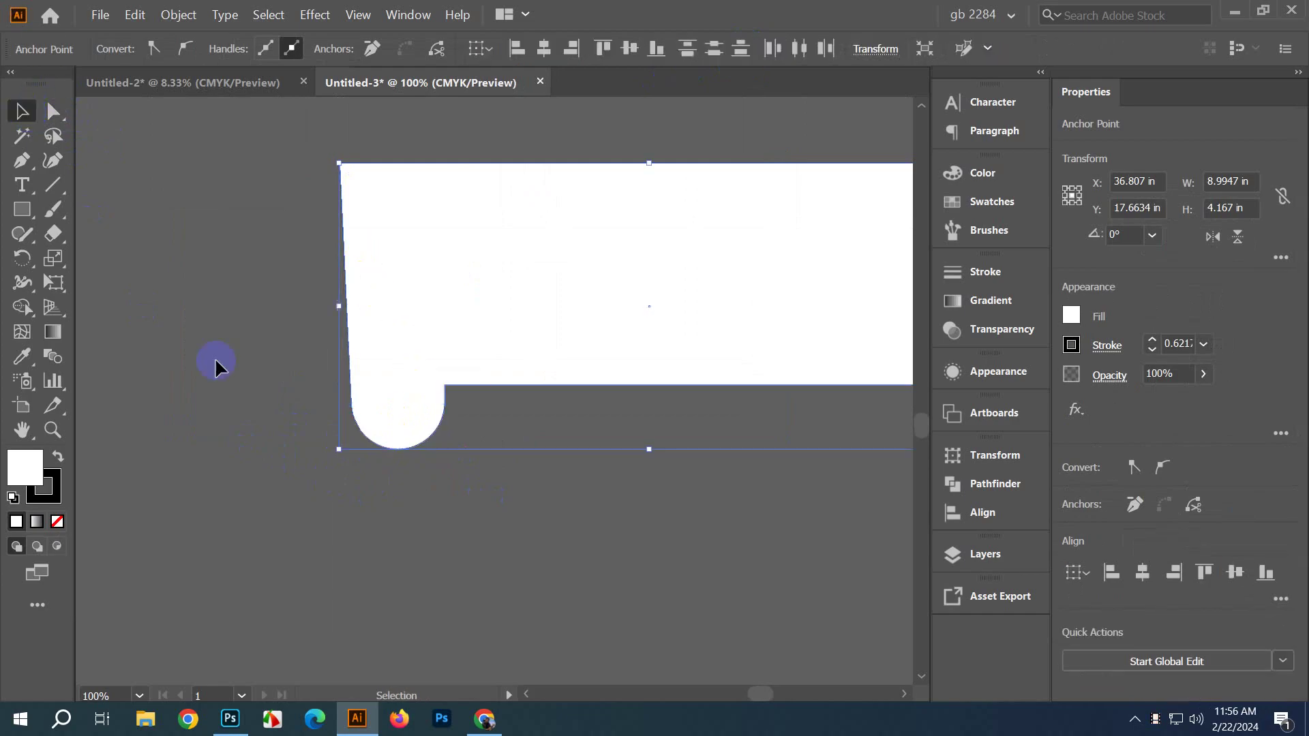
click(248, 456)
Step: Round the bottom flap's lower-right corner to a radius of about 0.82 in
scroll(248, 457, down, 3)
scroll(418, 497, up, 2)
click(453, 426)
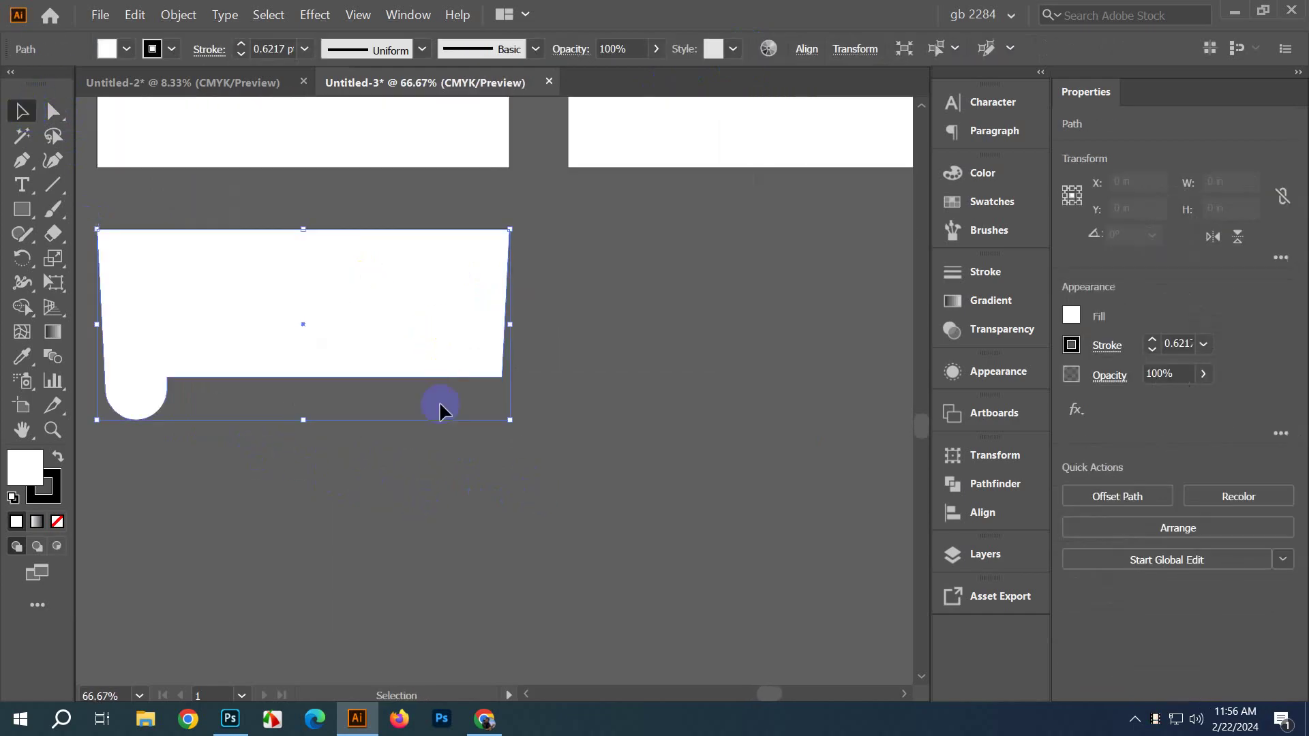
click(54, 111)
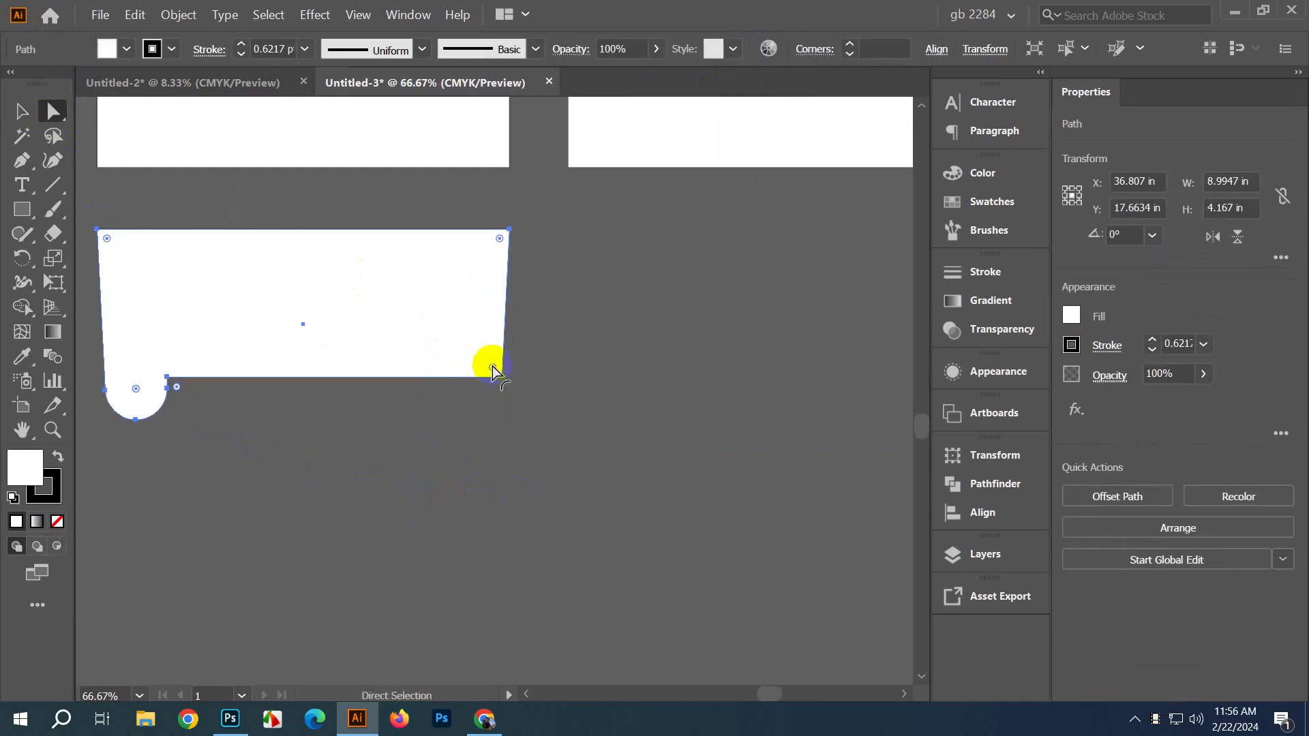
drag(492, 370, 469, 337)
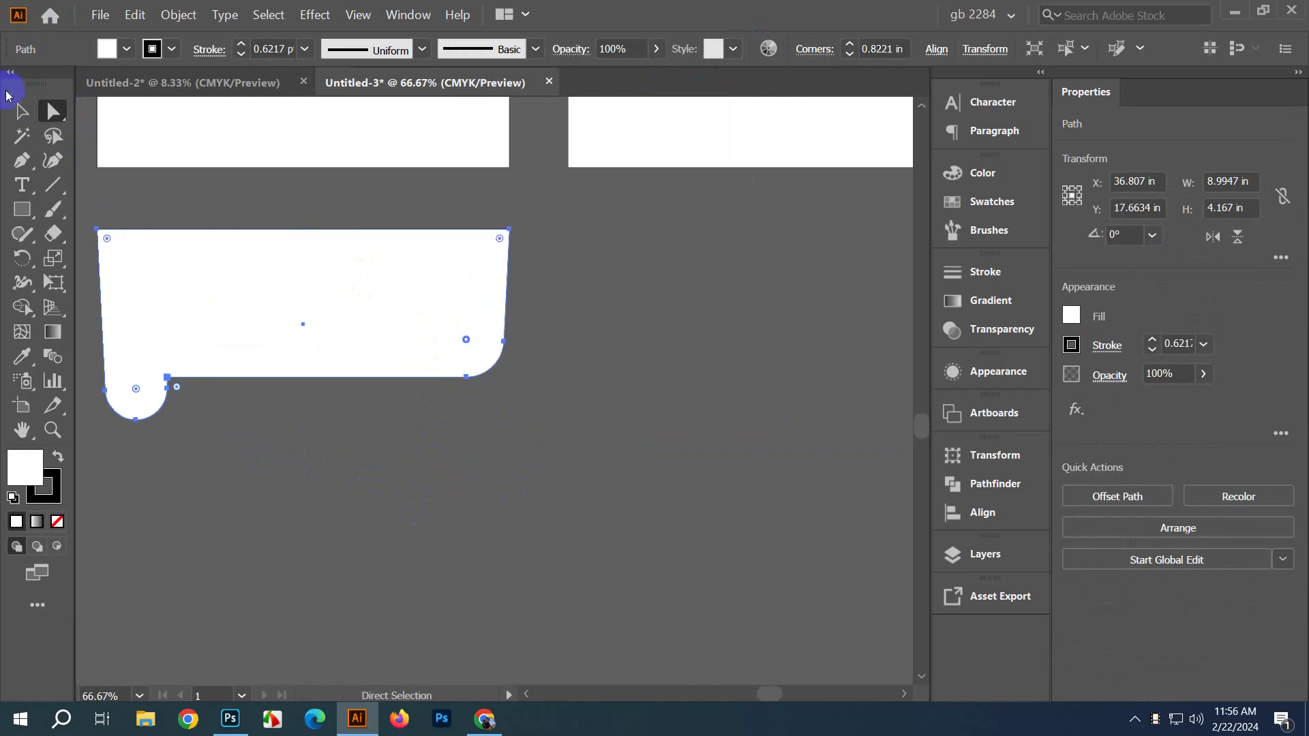
click(18, 109)
click(468, 502)
Step: Shift the narrow side flap's outer top corner inward and down, and round it into a broad curve meeting the inner top corner
scroll(466, 502, down, 3)
scroll(570, 514, left, 2)
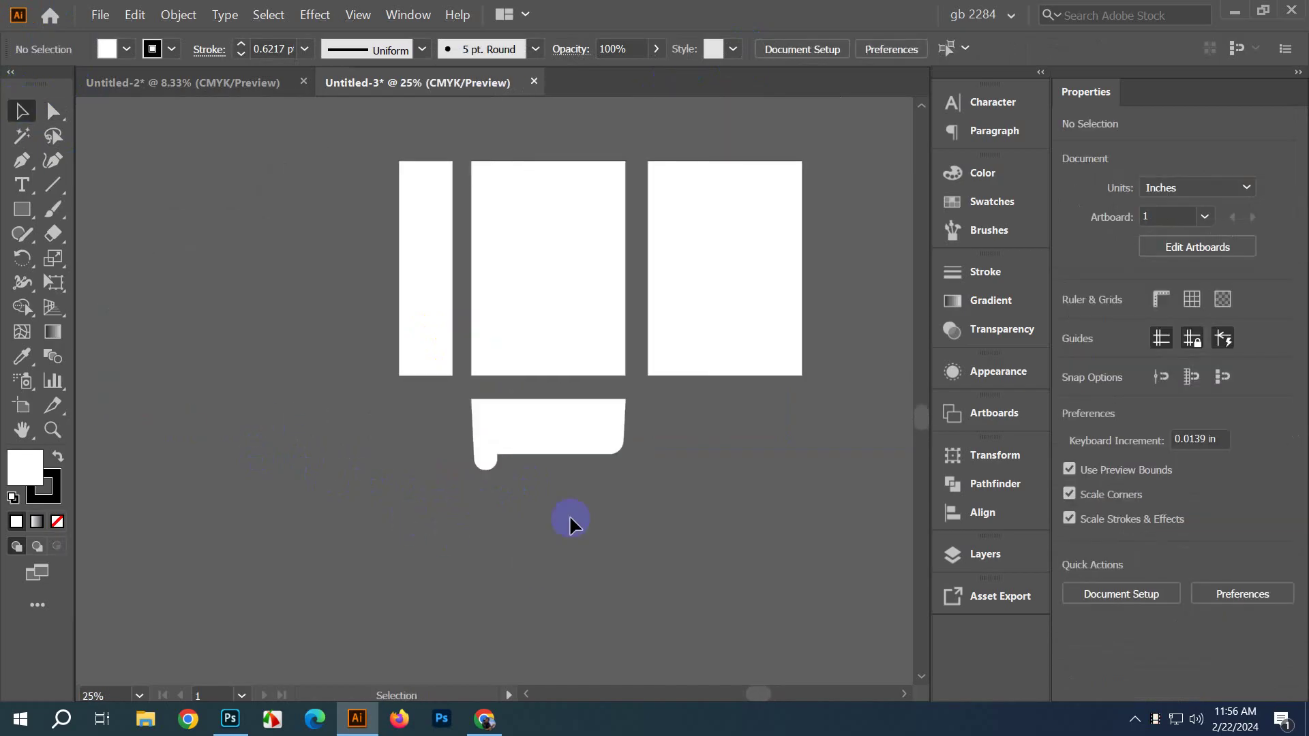
scroll(497, 497, up, 1)
scroll(497, 497, right, 1)
click(411, 406)
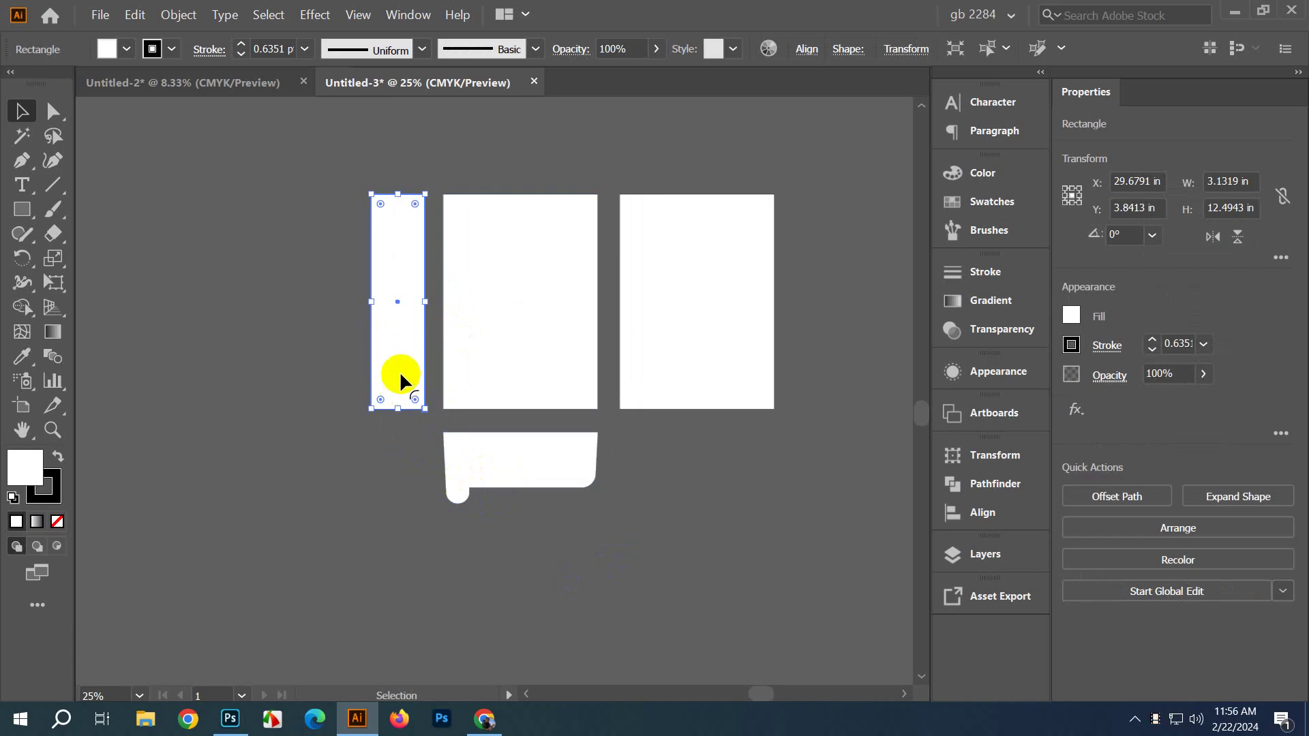
scroll(389, 341, up, 1)
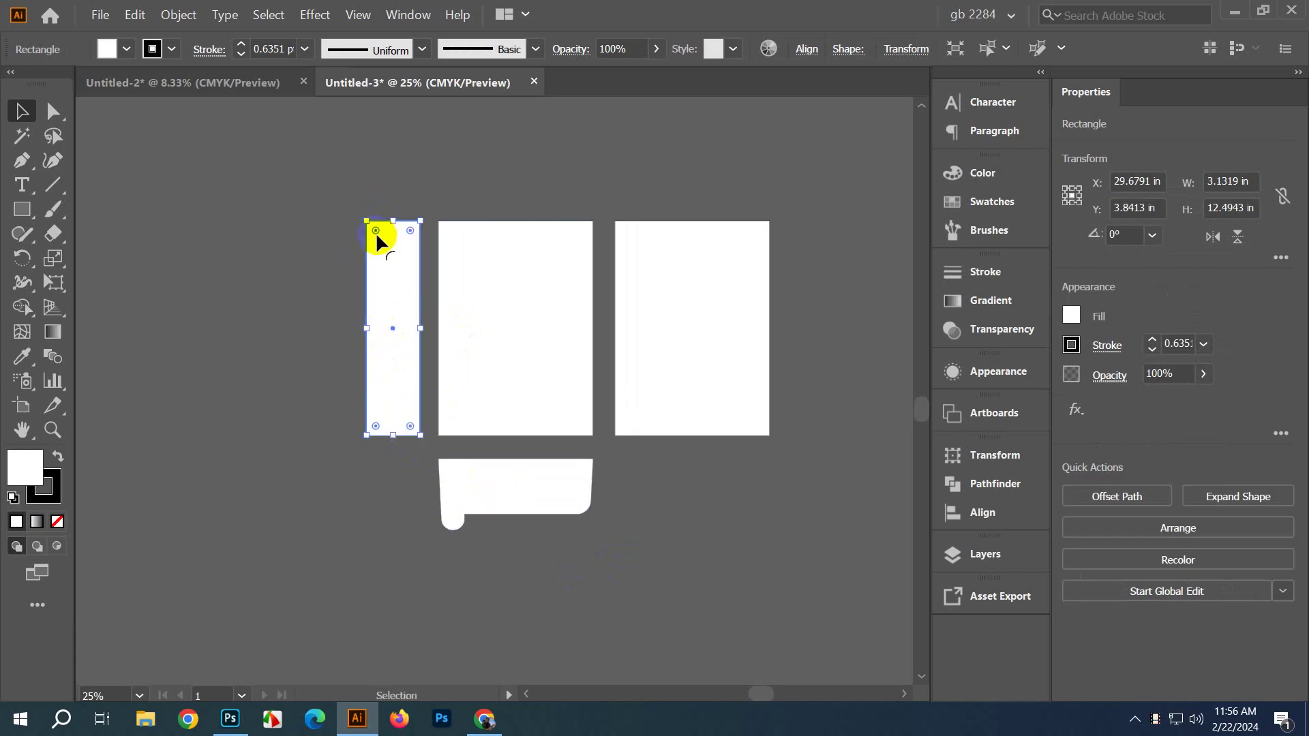
click(54, 111)
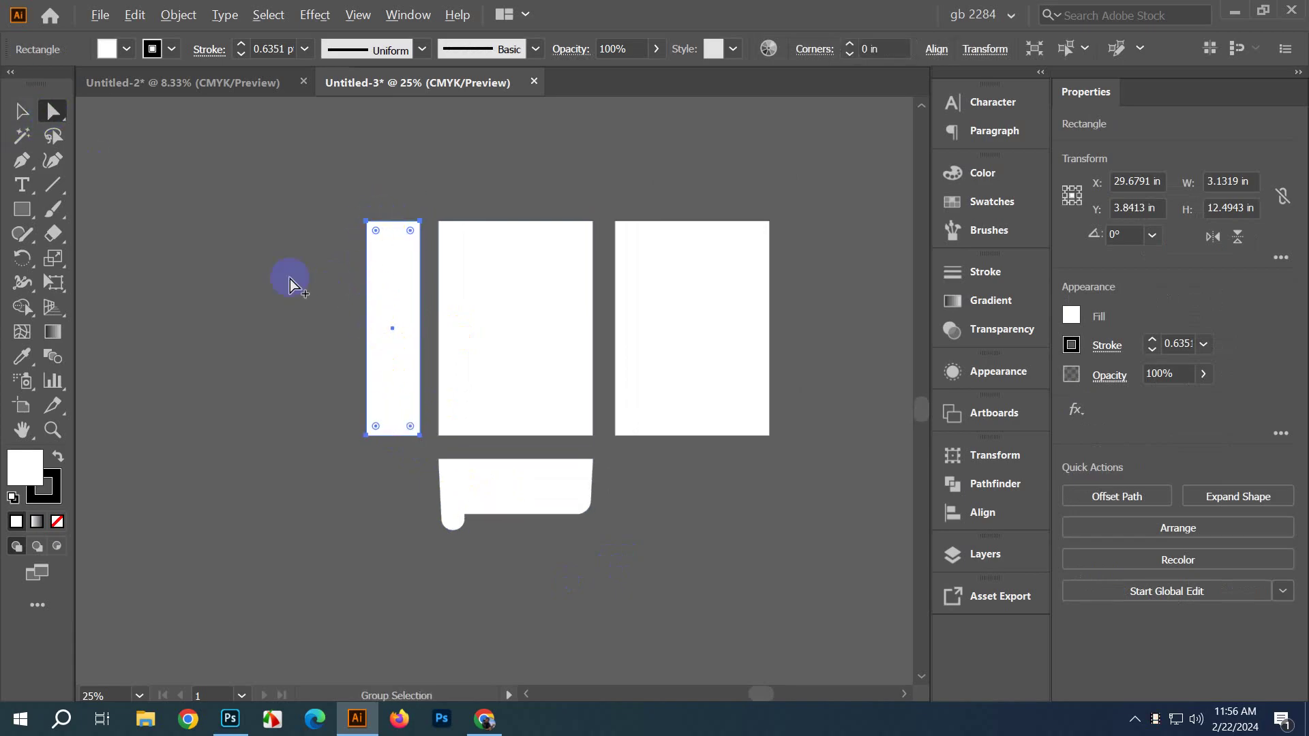
scroll(290, 279, up, 3)
click(488, 128)
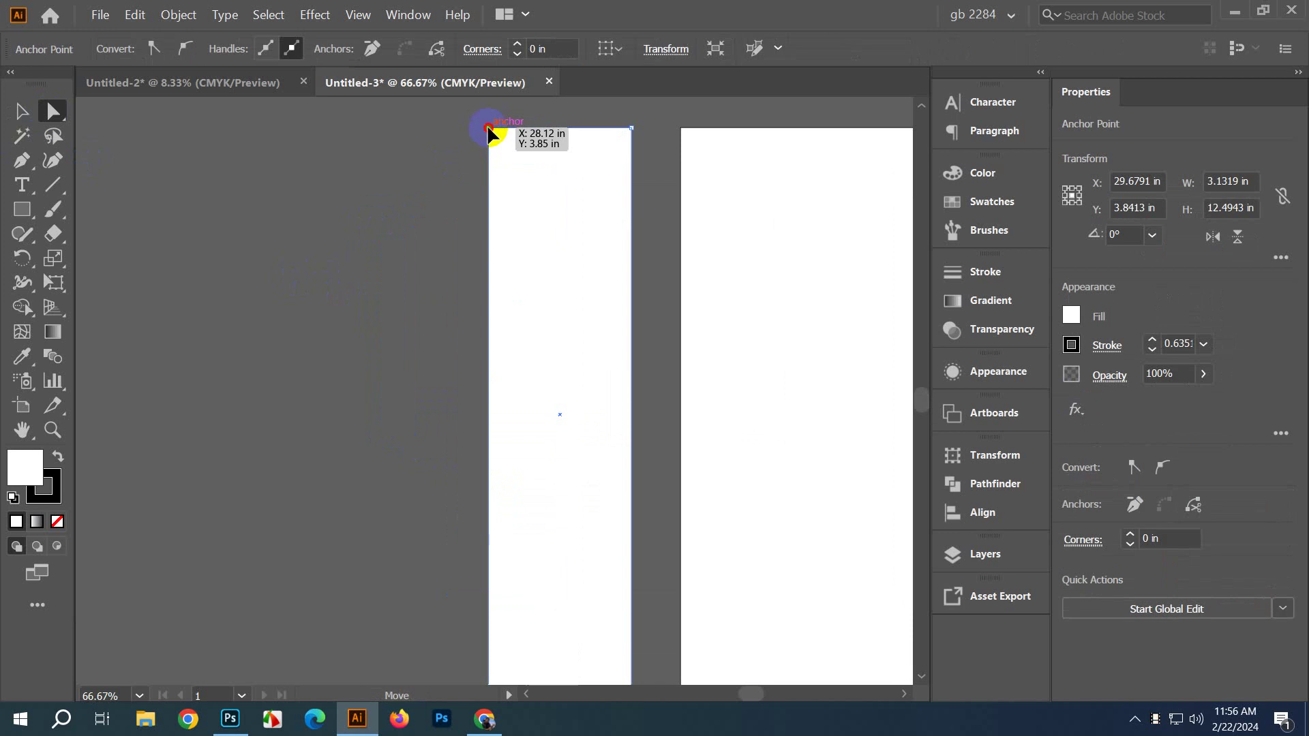
drag(488, 128, 859, 404)
click(22, 111)
click(293, 337)
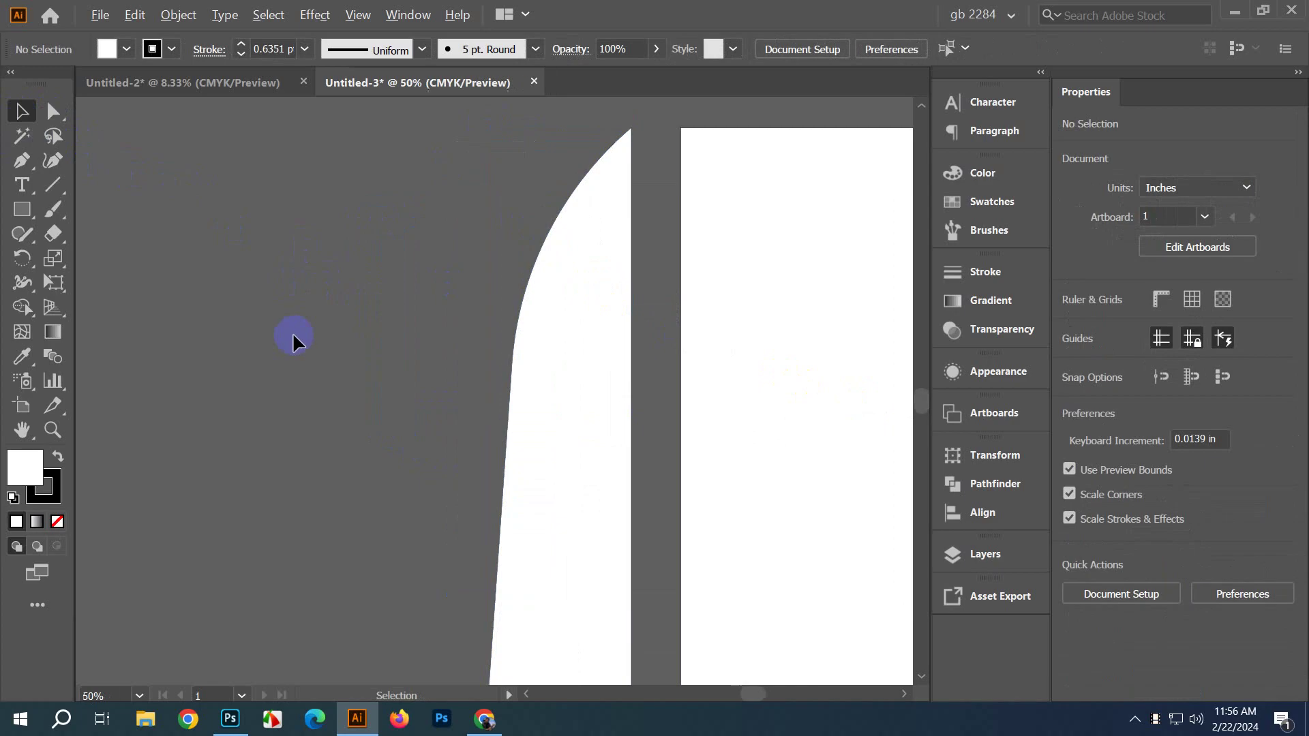
Step: Round the lower-left corner of the narrow side flap with its live corner
scroll(321, 395, down, 2)
scroll(368, 436, up, 3)
click(397, 424)
scroll(382, 438, up, 2)
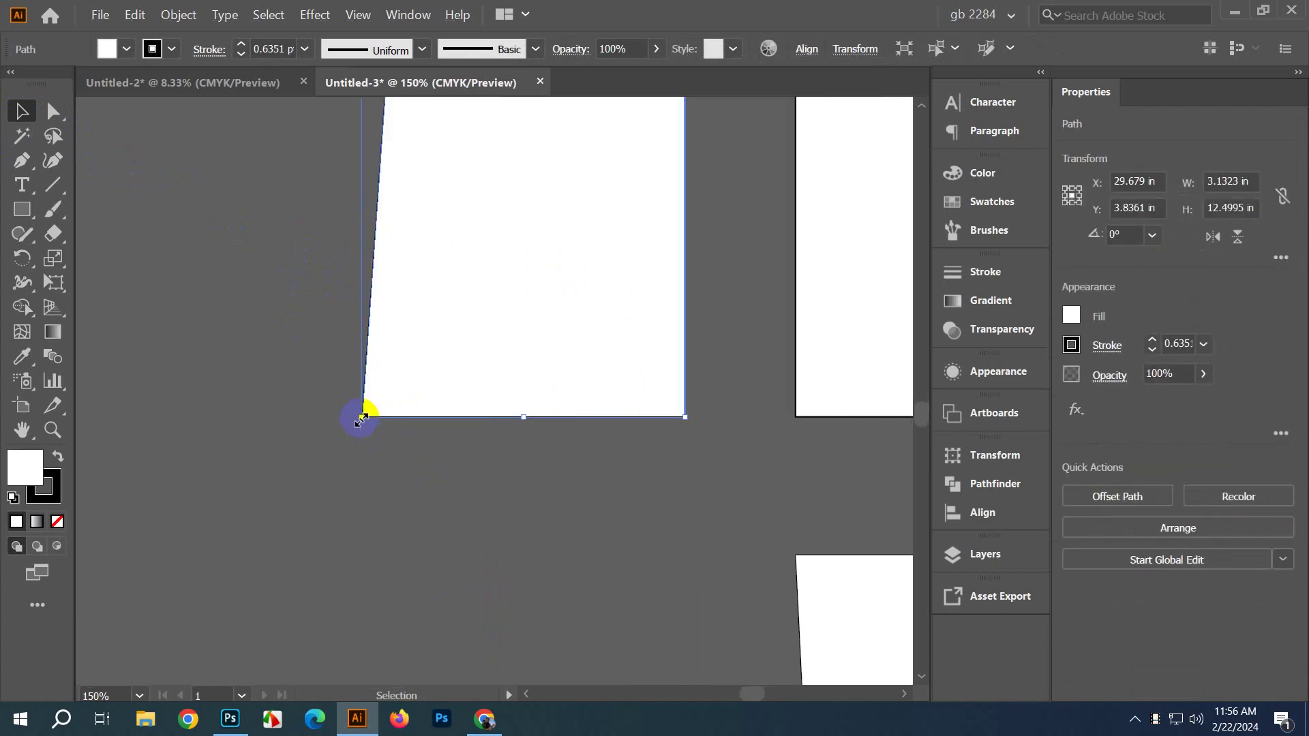
click(53, 111)
click(373, 408)
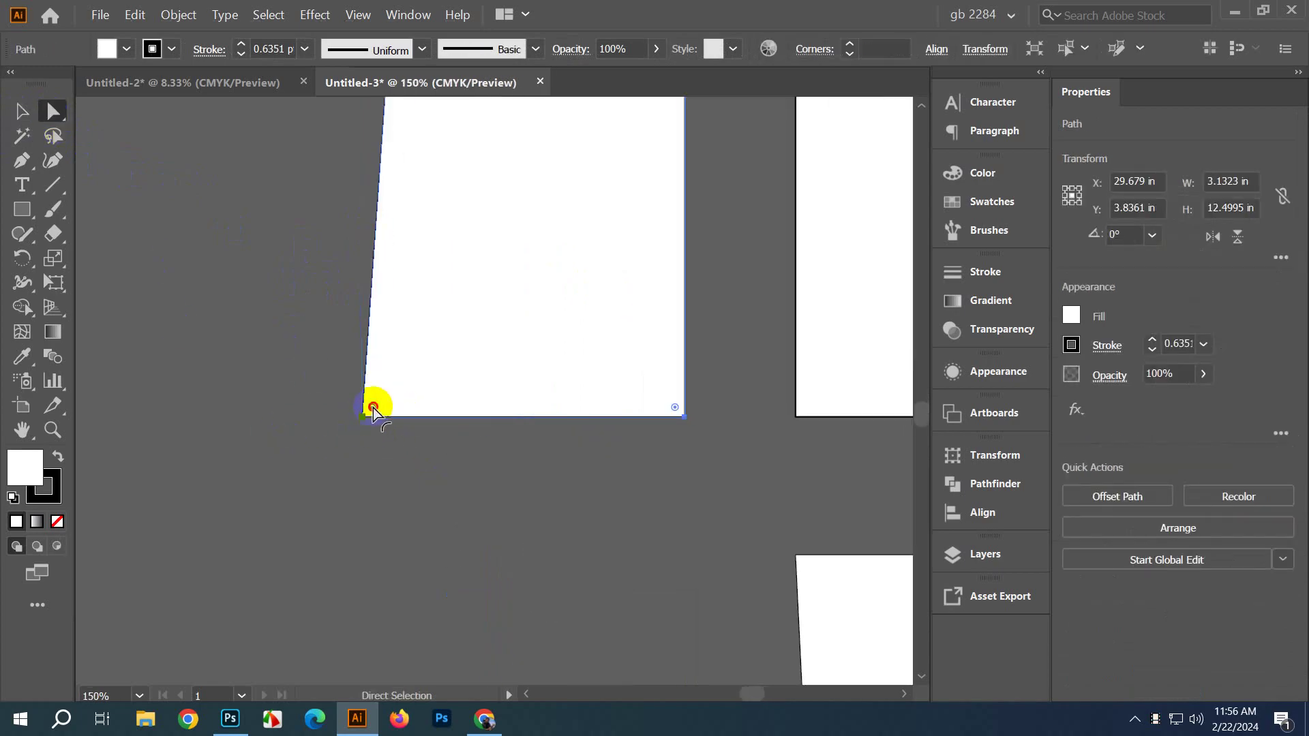
drag(373, 408, 443, 296)
click(22, 113)
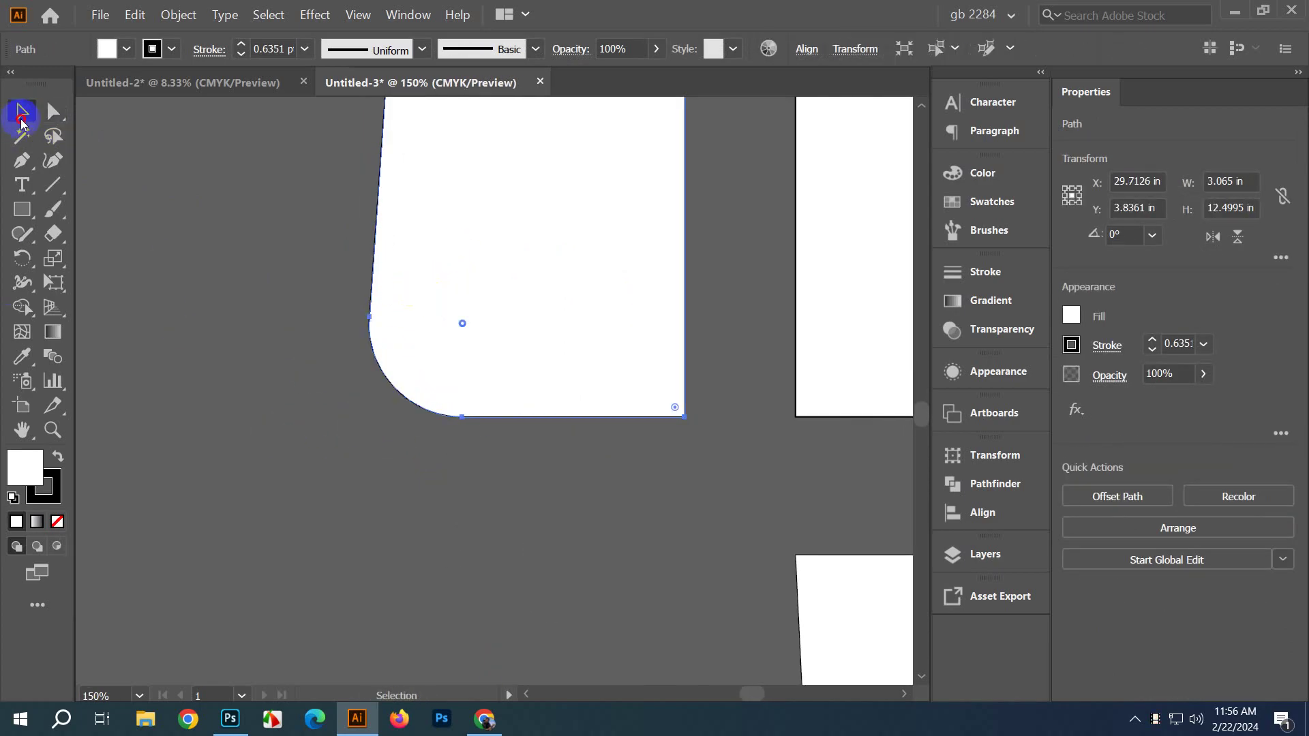
click(269, 313)
scroll(326, 386, down, 6)
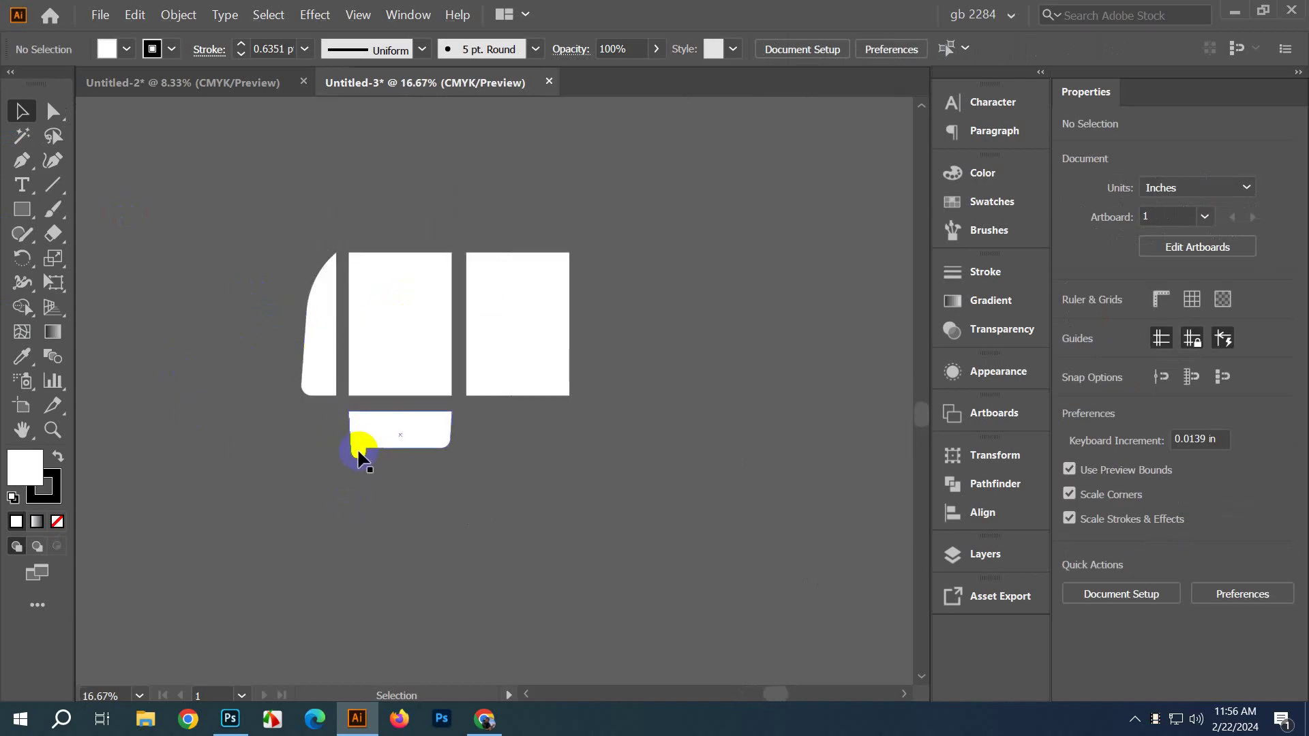
Step: Try placing the right large rectangle flush against the middle rectangle's right edge
drag(501, 486, 542, 506)
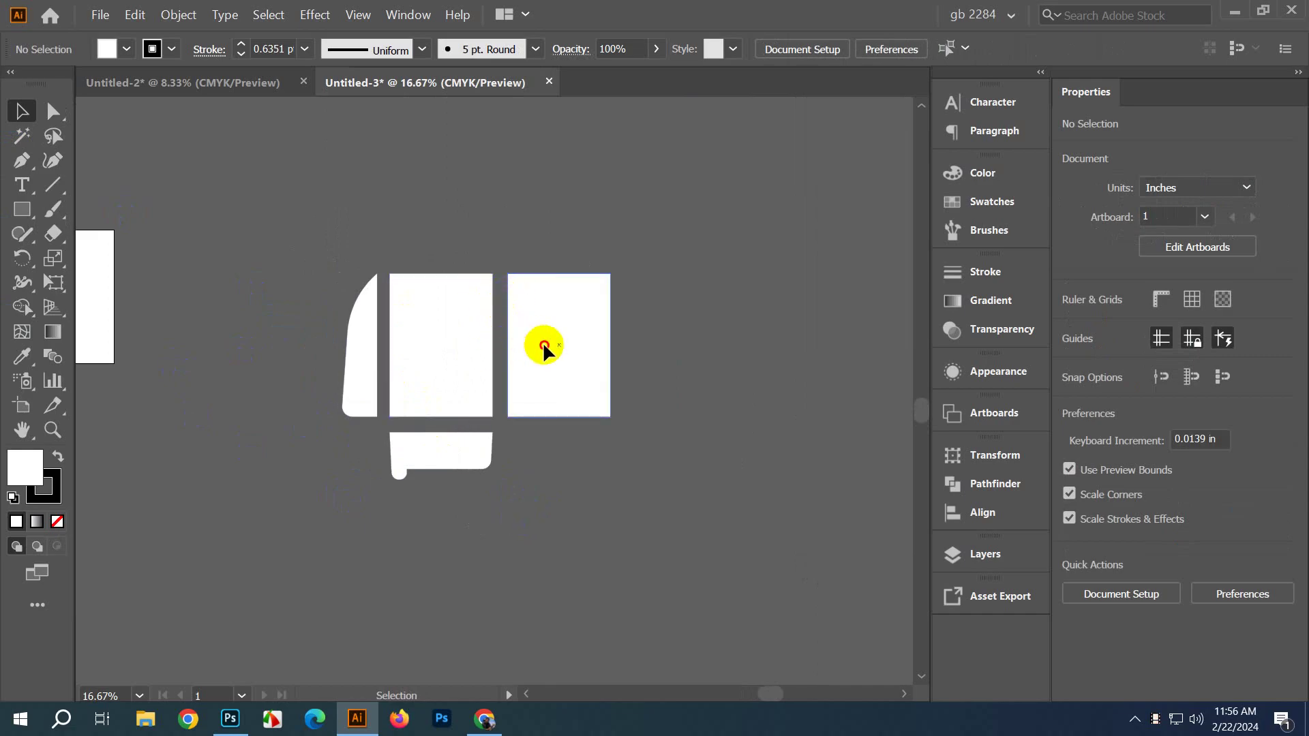
drag(543, 342, 528, 341)
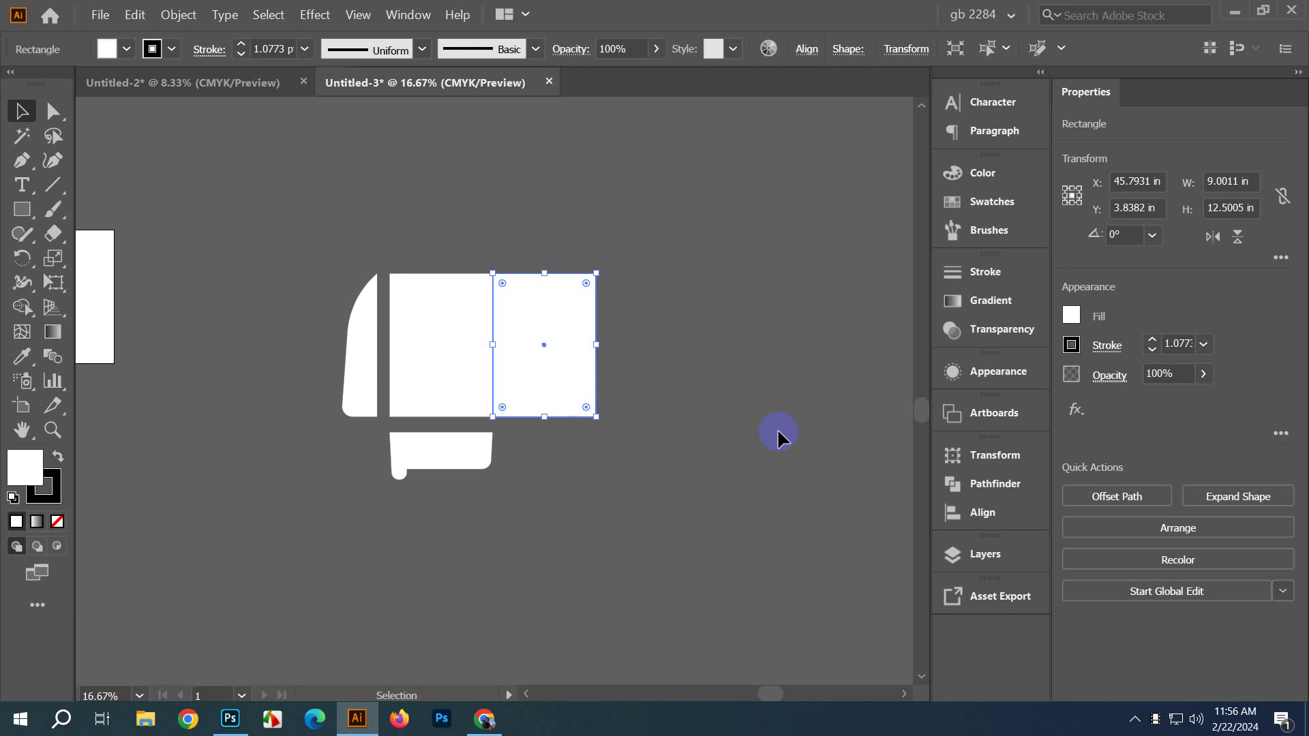
click(603, 361)
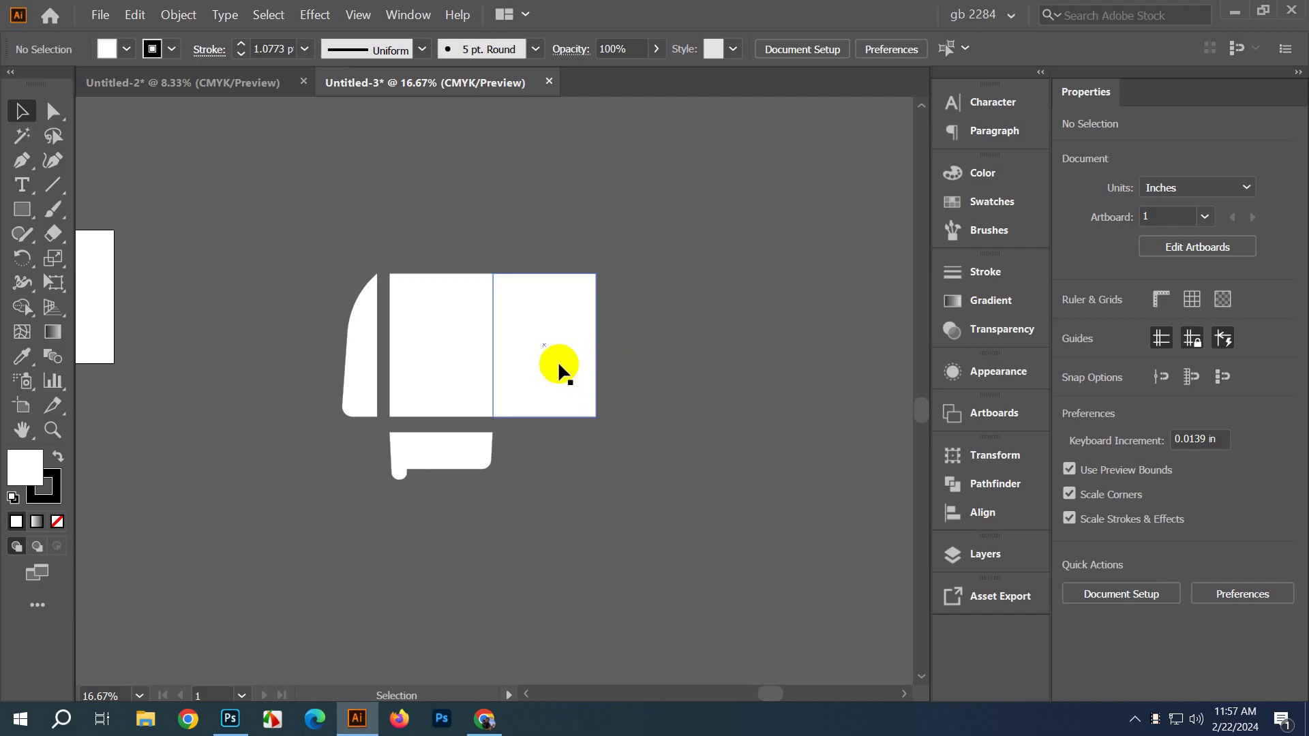
Step: Move the right large rectangle to the right, leaving a wide gap between it and the middle rectangle
drag(564, 363, 596, 363)
click(593, 504)
scroll(510, 394, up, 3)
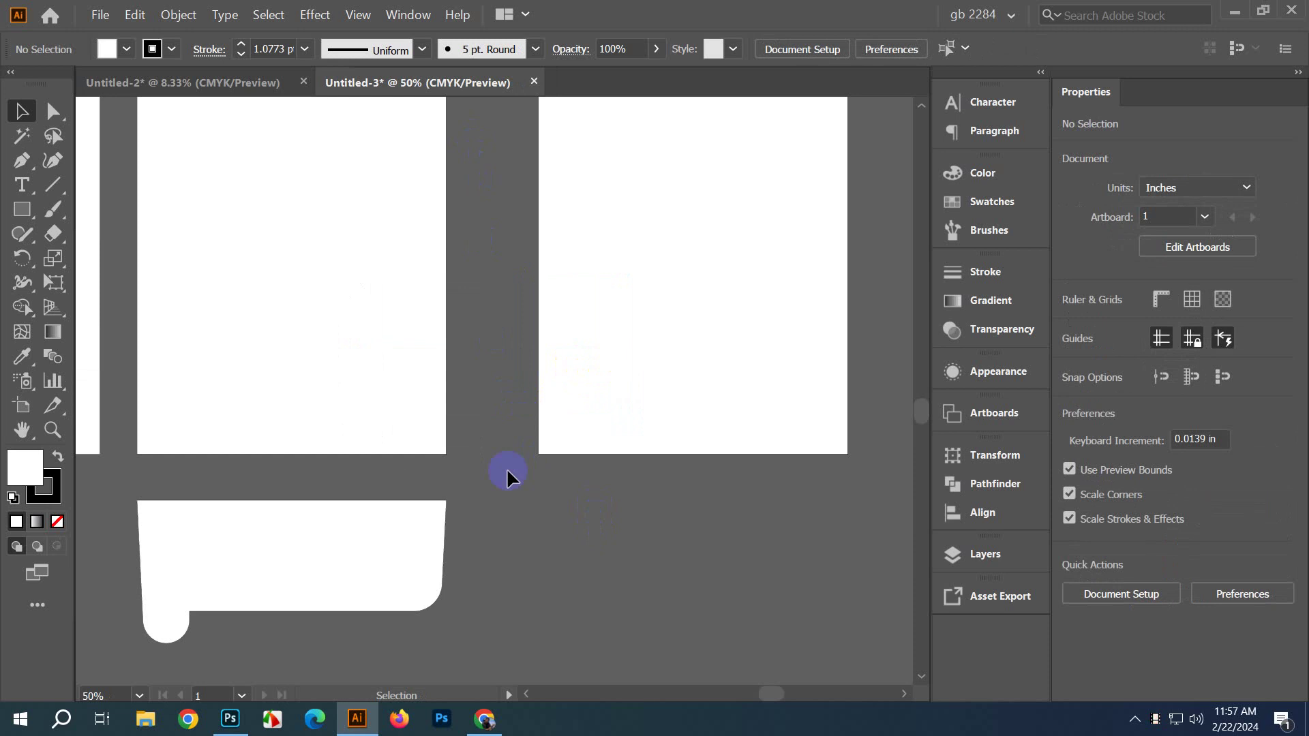
drag(506, 468, 583, 522)
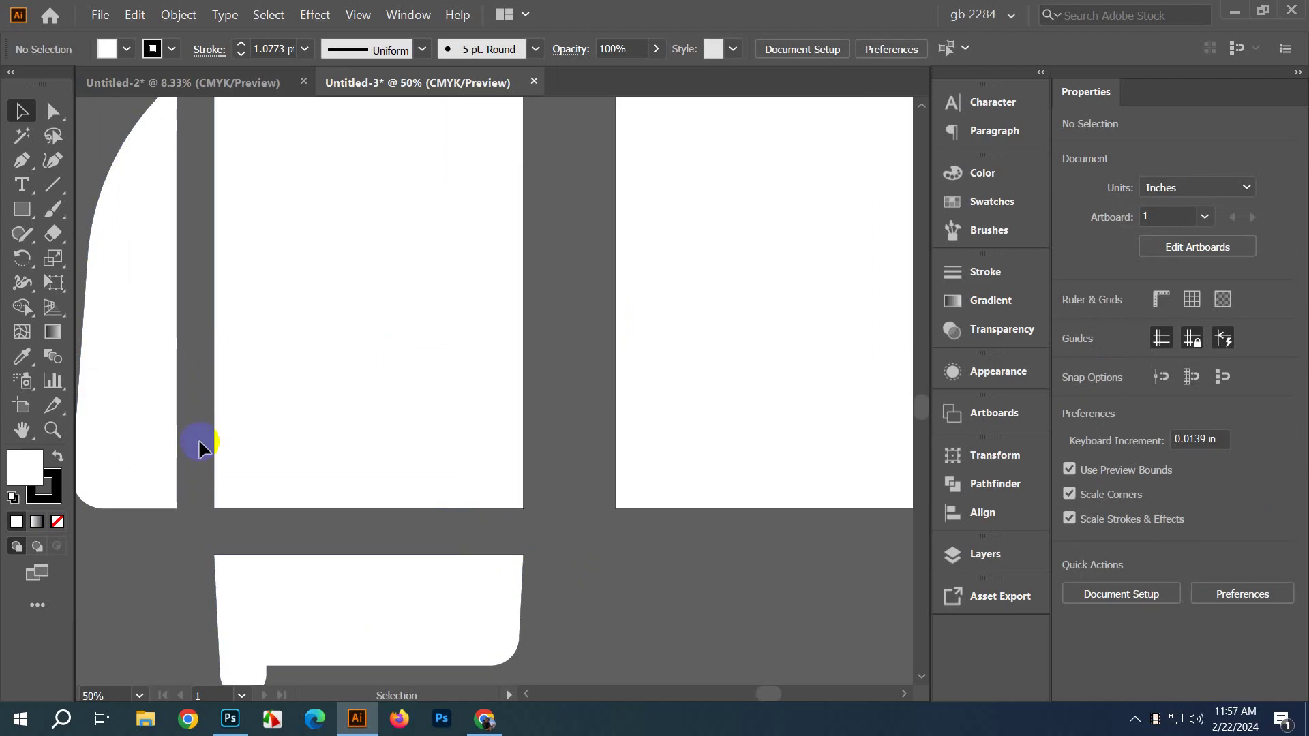
scroll(199, 439, down, 4)
drag(308, 492, 382, 515)
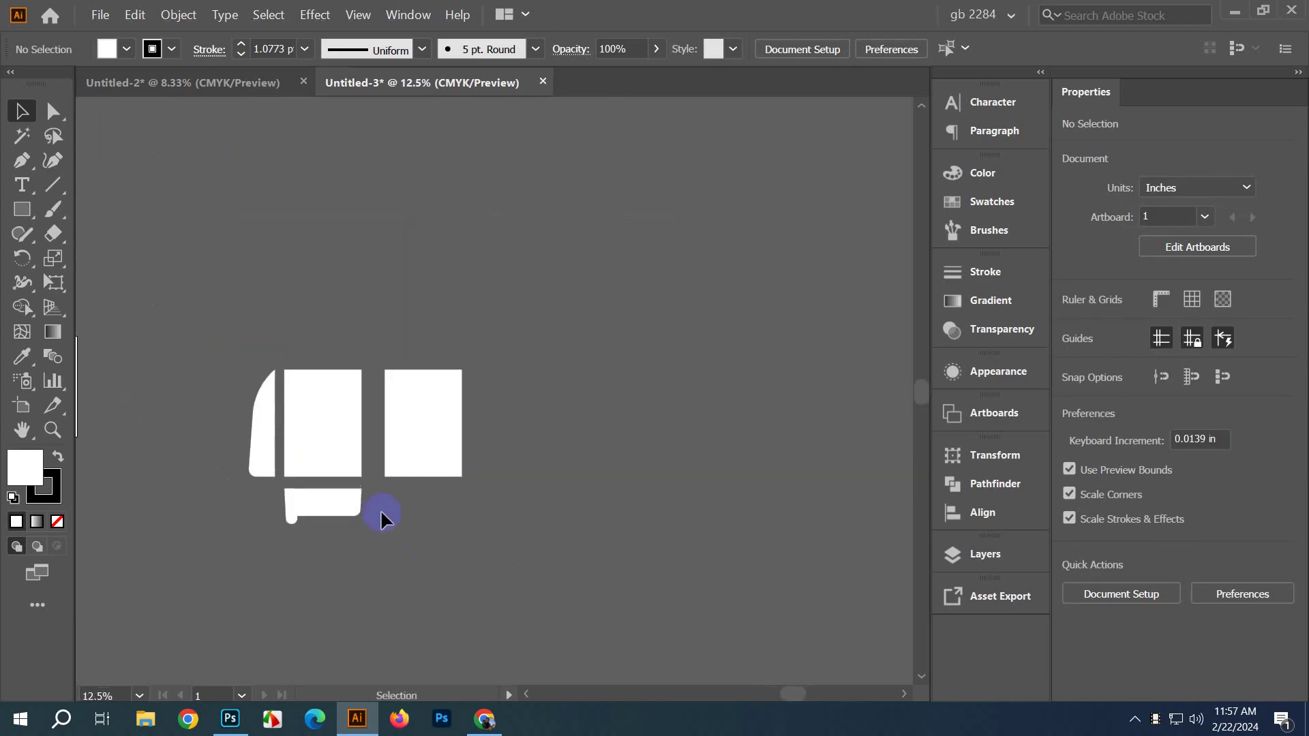
Step: Duplicate the right large rectangle to its left and narrow the copy to a strip about 0.5 in wide in the gap
scroll(416, 481, up, 3)
drag(418, 475, 431, 496)
mouse_move(496, 388)
mouse_down()
mouse_move(511, 400)
mouse_move(470, 390)
mouse_up()
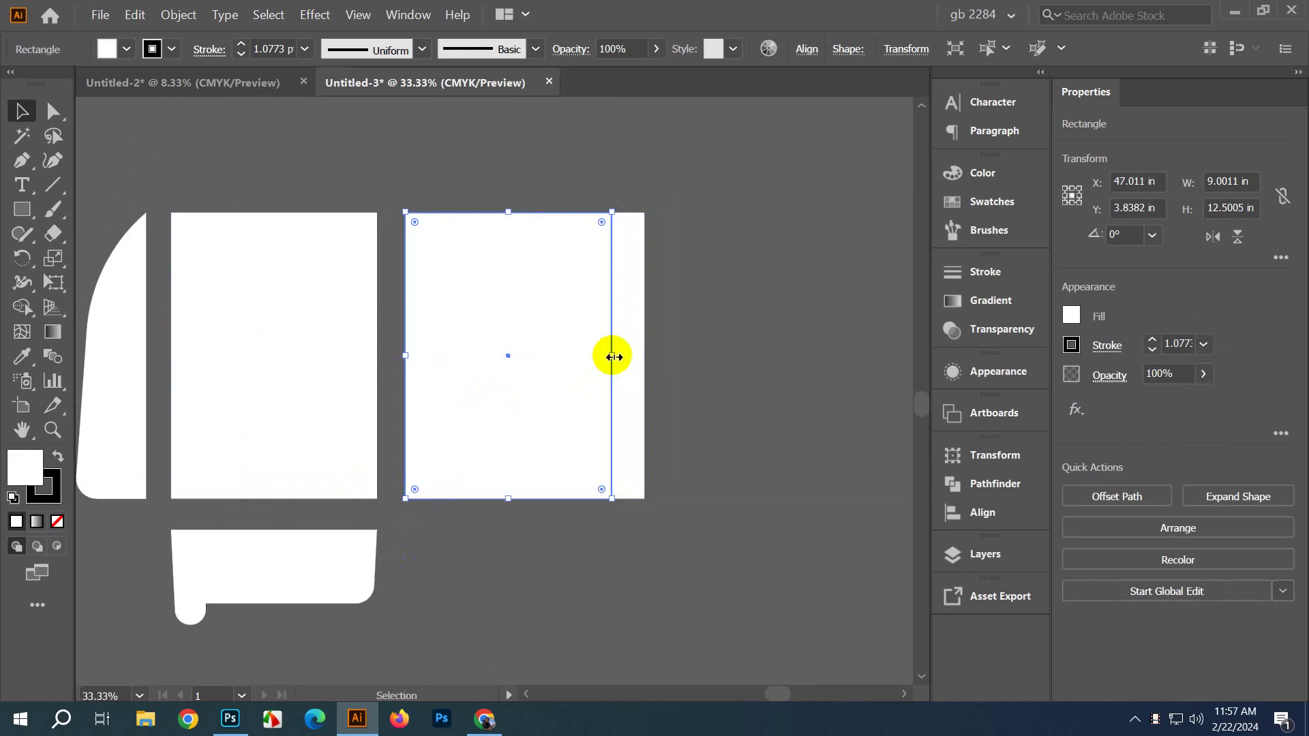
drag(608, 355, 416, 348)
click(398, 515)
Step: Set the width of the narrow strip between the two large rectangles to 0.5 in
scroll(397, 515, up, 3)
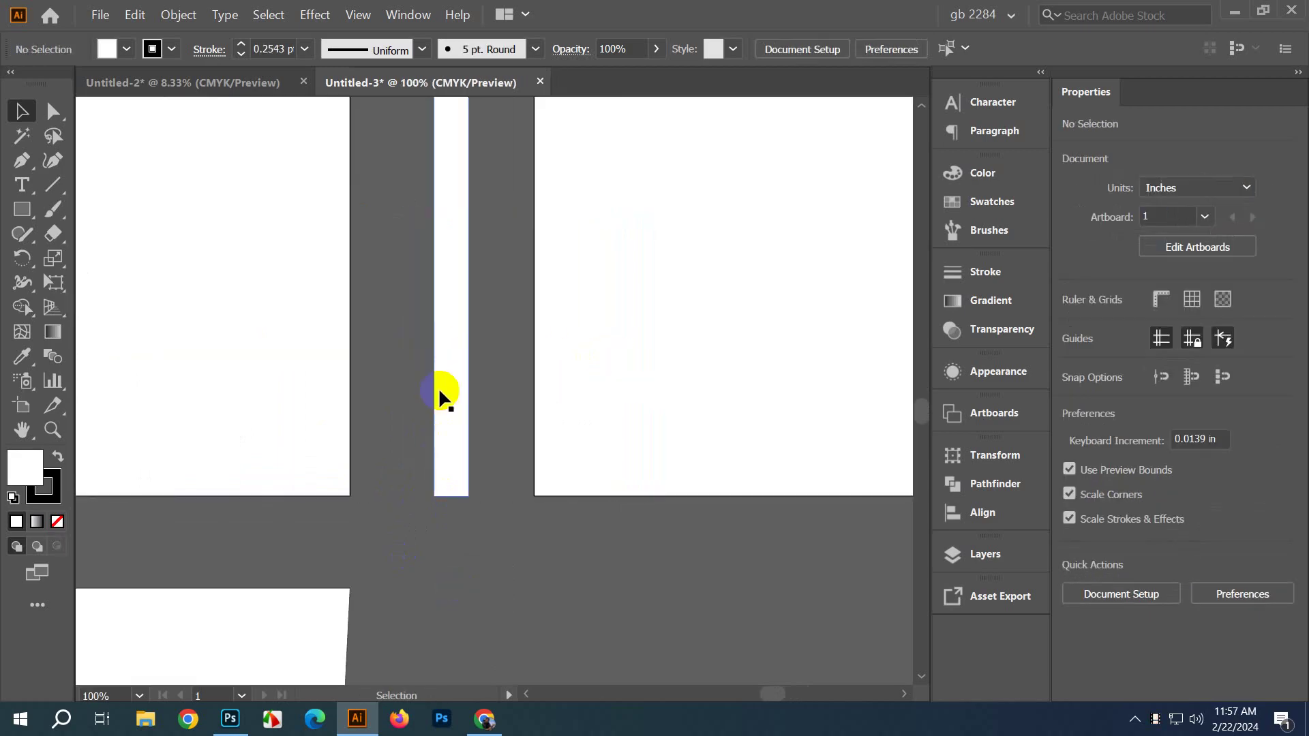
click(438, 394)
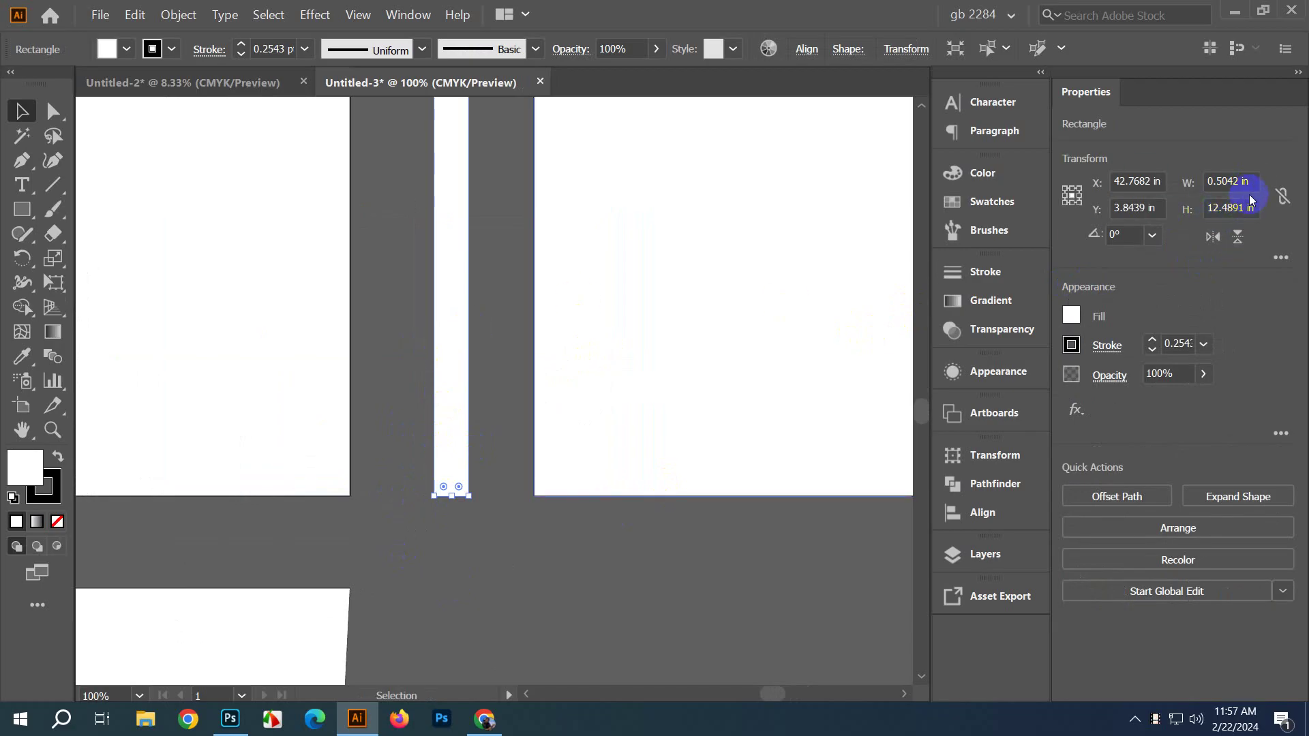
click(1238, 182)
text(0.5)
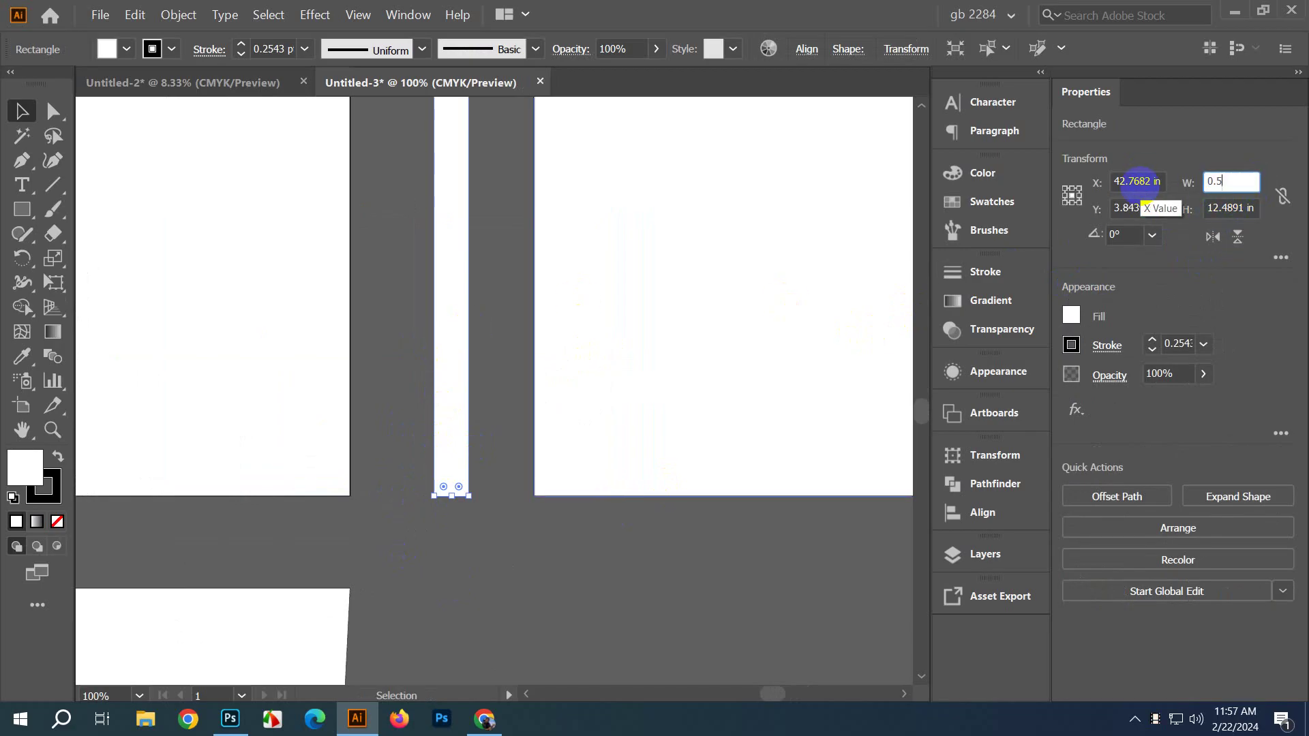
key(Return)
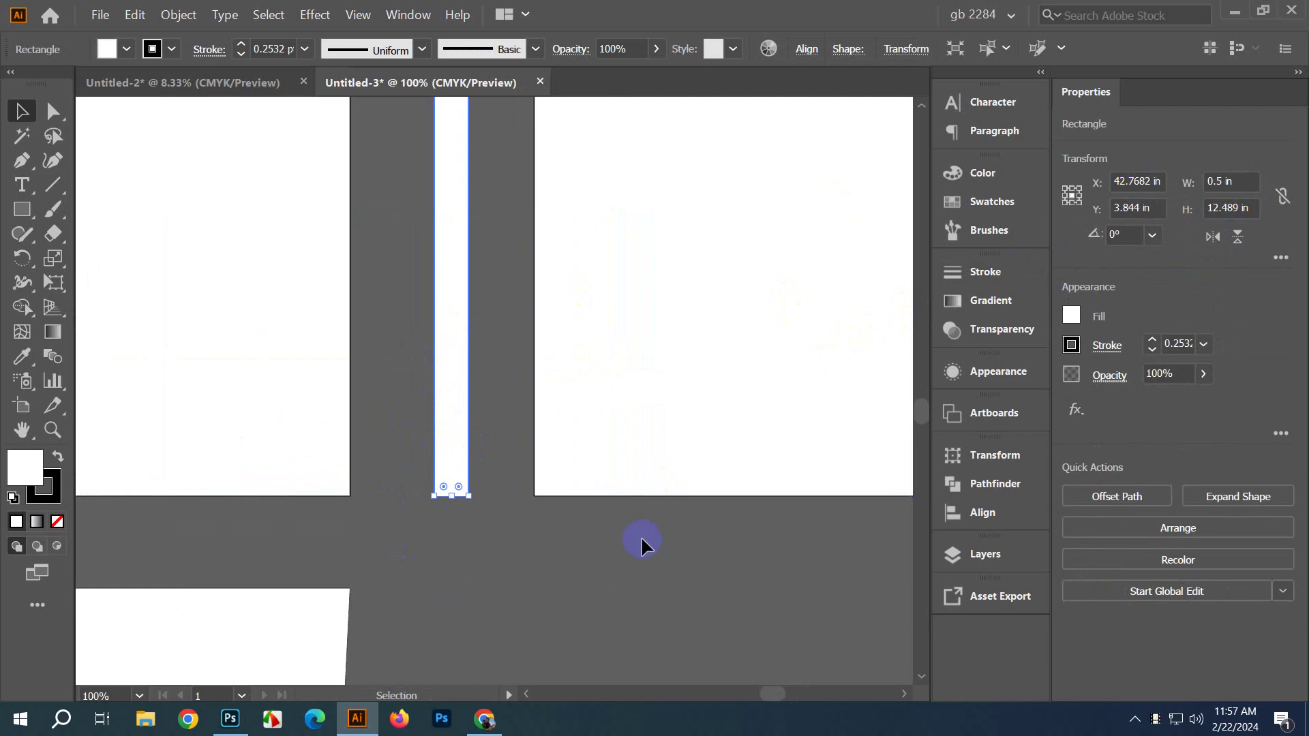
Step: Duplicate the 0.5 in strip into the gap between the curved side flap and the middle rectangle
click(638, 537)
scroll(617, 542, down, 4)
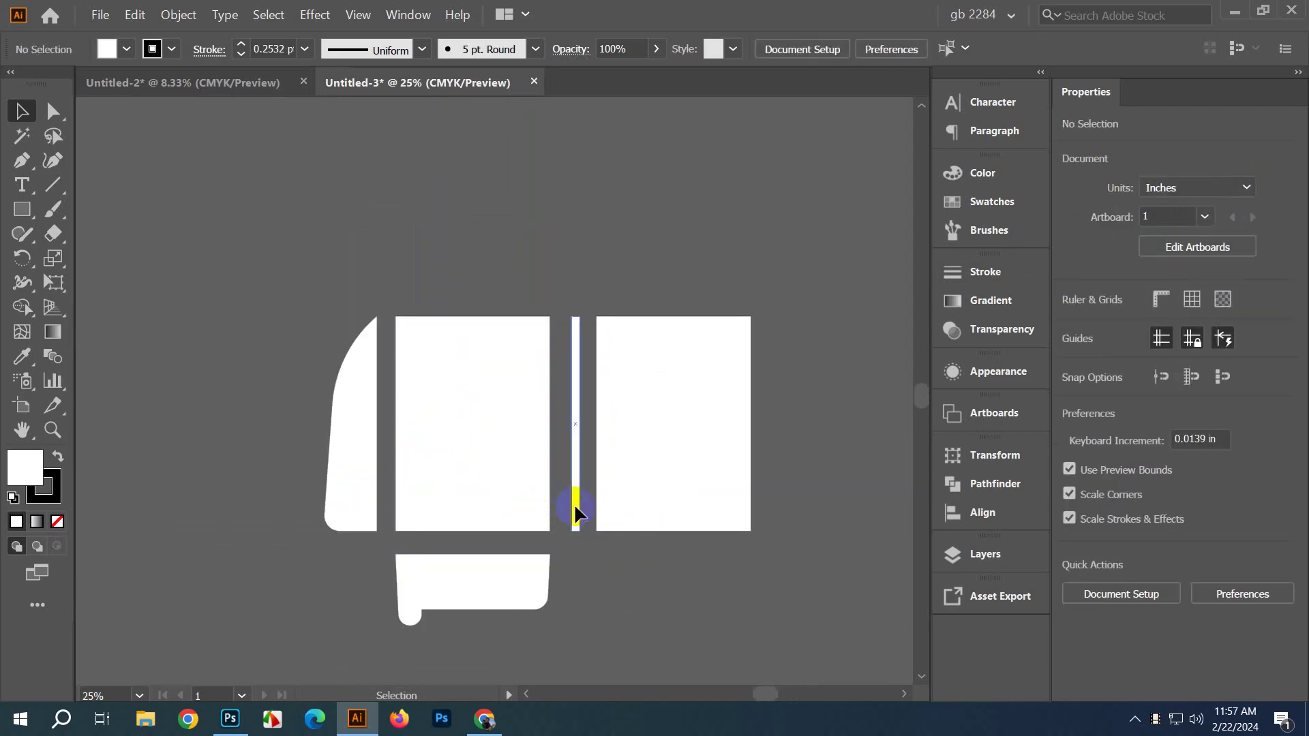
key(space)
drag(651, 578, 669, 545)
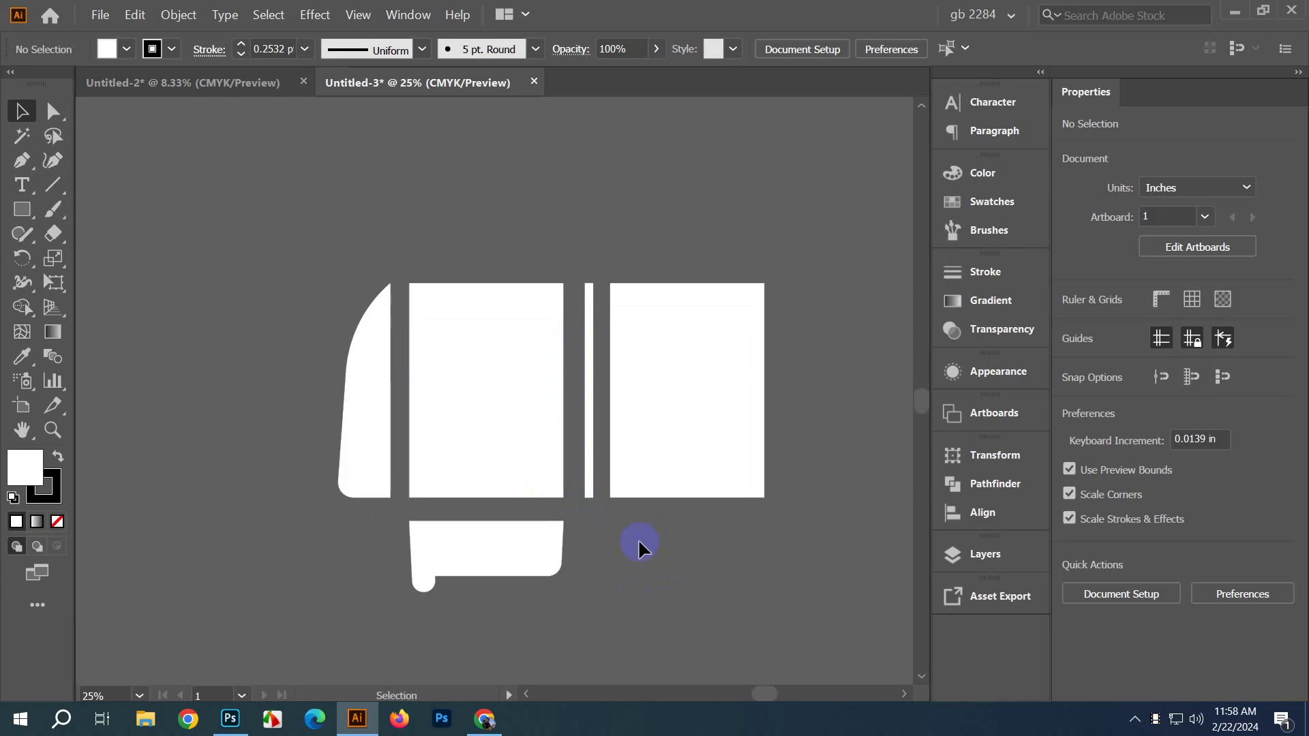
ctrl+click(514, 529)
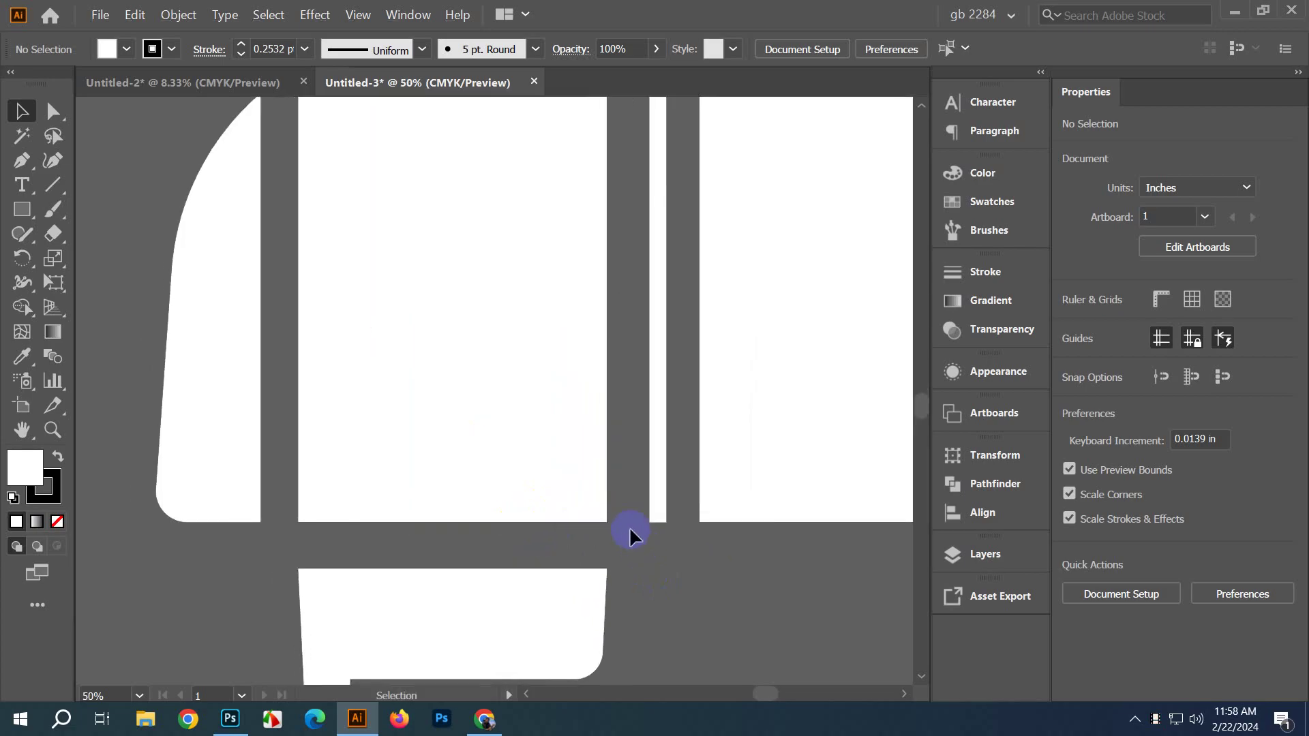
drag(653, 498, 277, 511)
click(680, 645)
key(ctrl+minus)
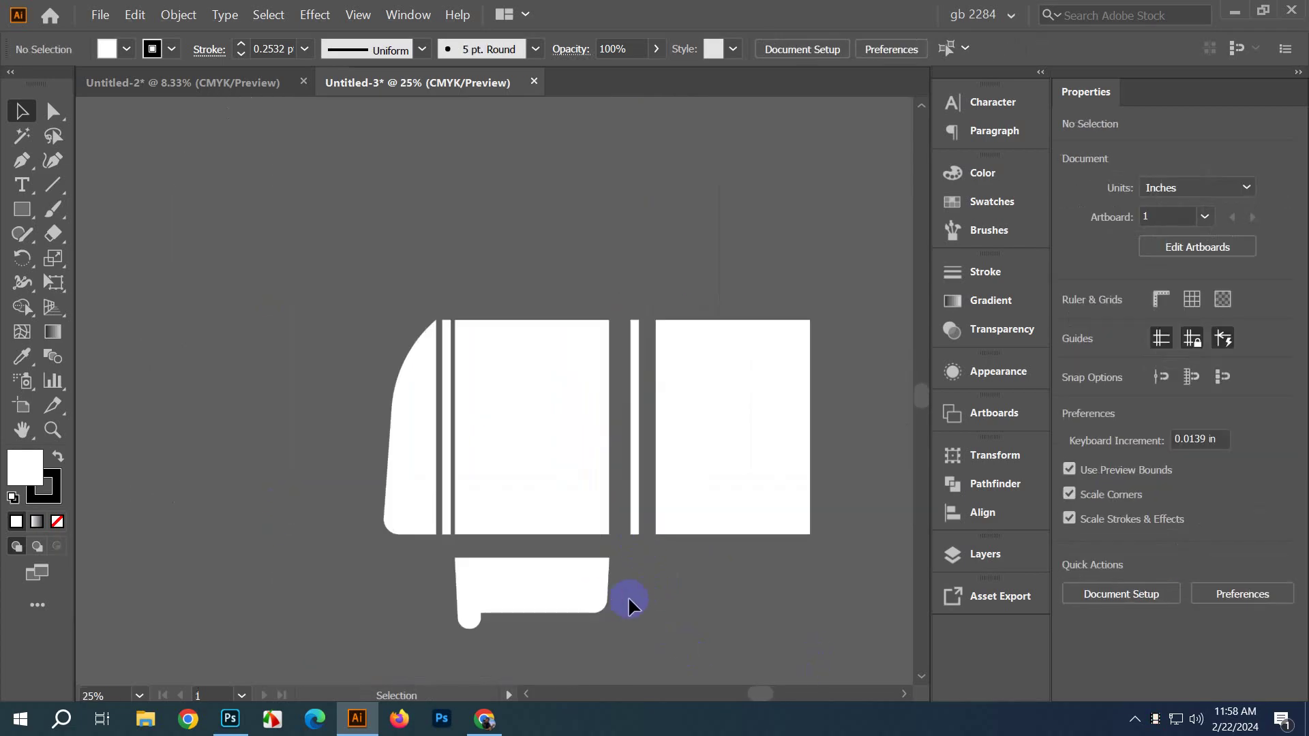
Step: Duplicate a narrow strip, rotate the copy to horizontal and place it below the bottom flap
drag(377, 350, 380, 584)
drag(382, 434, 497, 575)
drag(409, 453, 471, 530)
Step: Align the horizontal strip's right edge to the middle rectangle, using the rectangle as the key object
shift+click(516, 398)
click(514, 391)
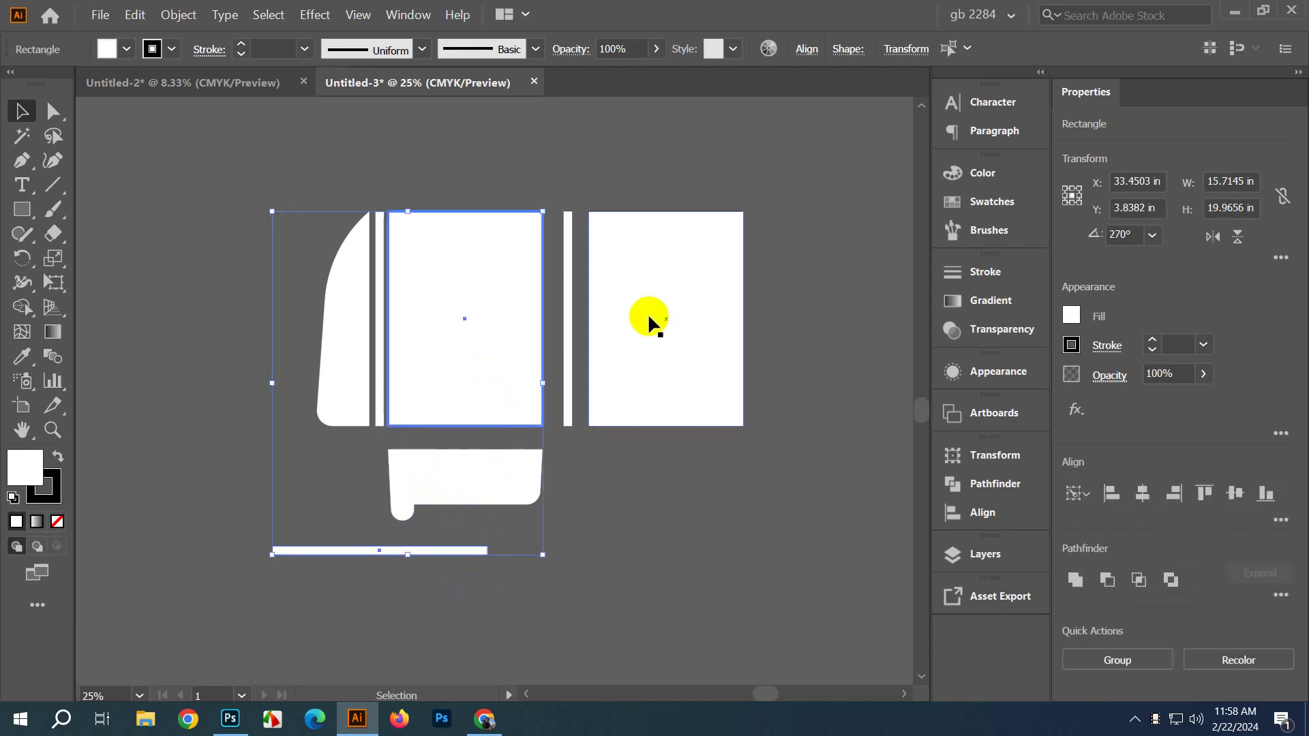
click(807, 49)
click(674, 105)
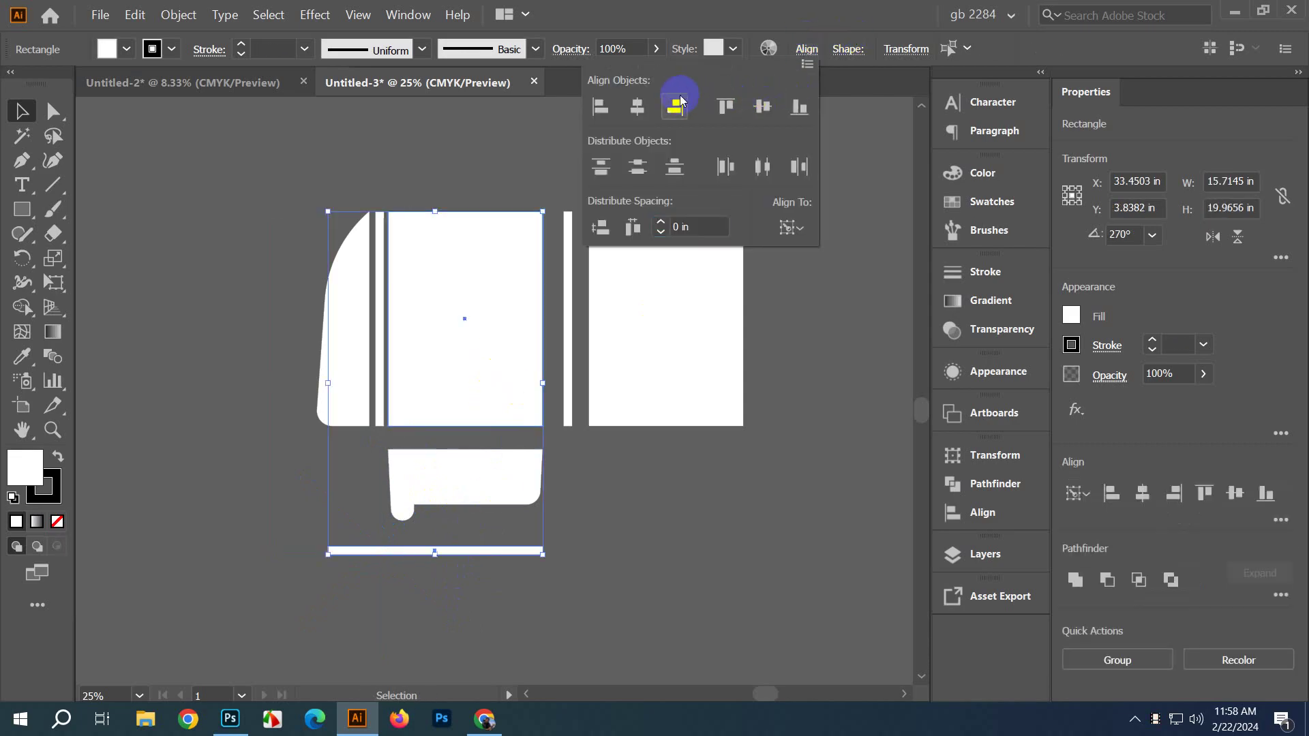
click(535, 591)
Step: Move the horizontal strip between the middle rectangle and the bottom flap, and shorten it from its left end to the rectangle's width
drag(511, 507, 511, 279)
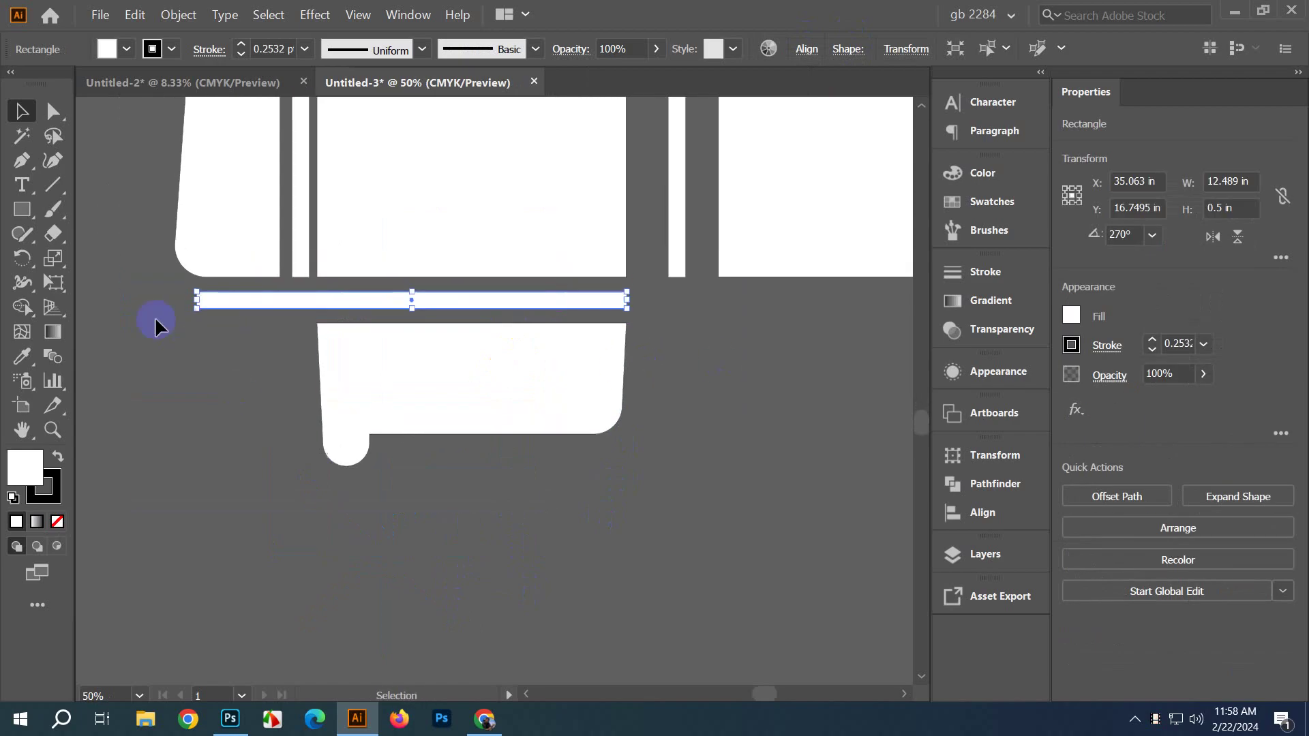
scroll(214, 327, up, 2)
drag(179, 303, 535, 305)
click(476, 359)
scroll(374, 363, down, 4)
scroll(526, 426, up, 2)
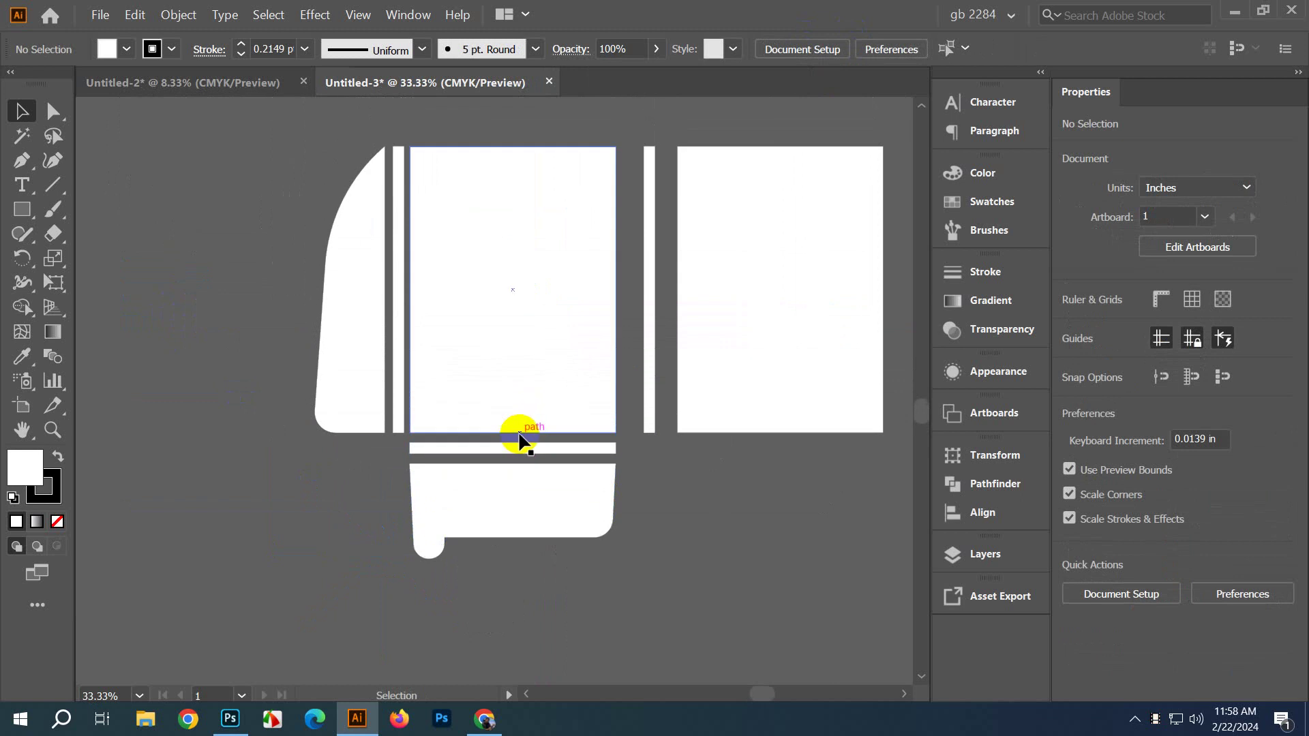
click(444, 390)
click(383, 529)
scroll(367, 479, down, 2)
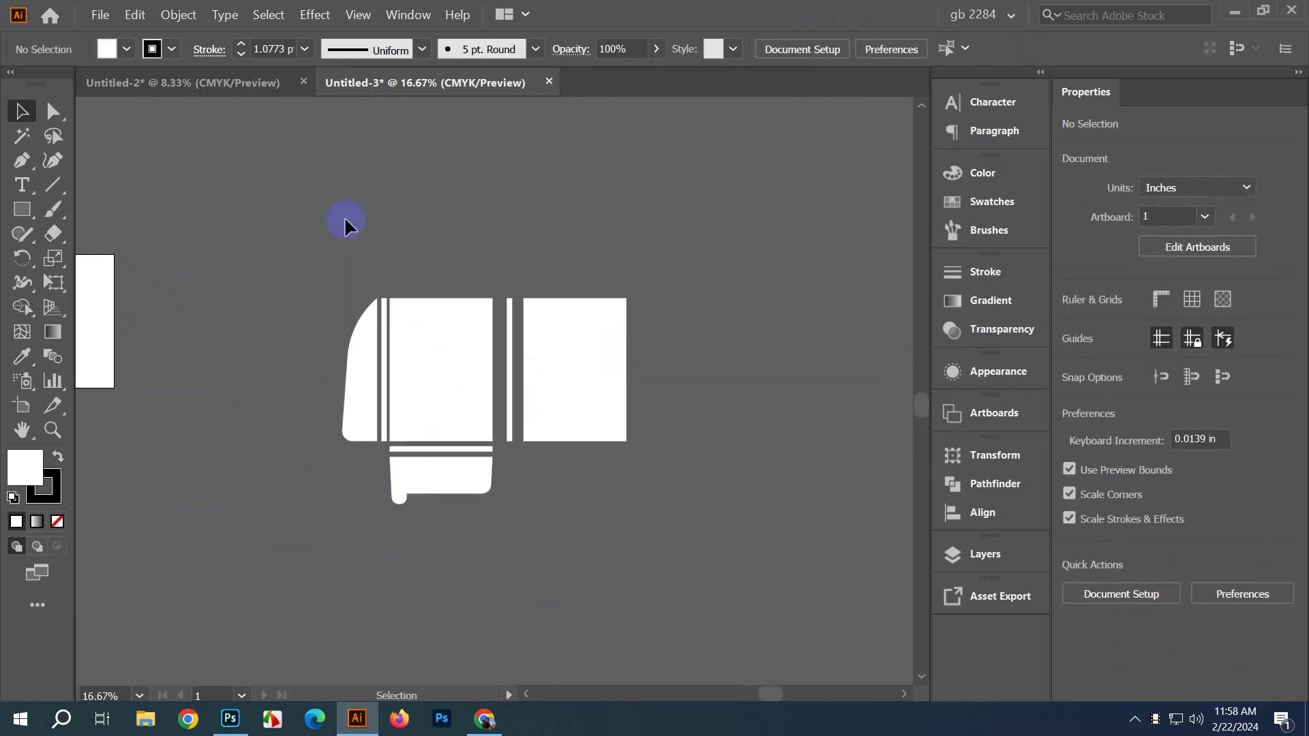
Step: Remove the stroke from all the folder pieces, keeping their white fill
drag(345, 217, 631, 477)
click(58, 491)
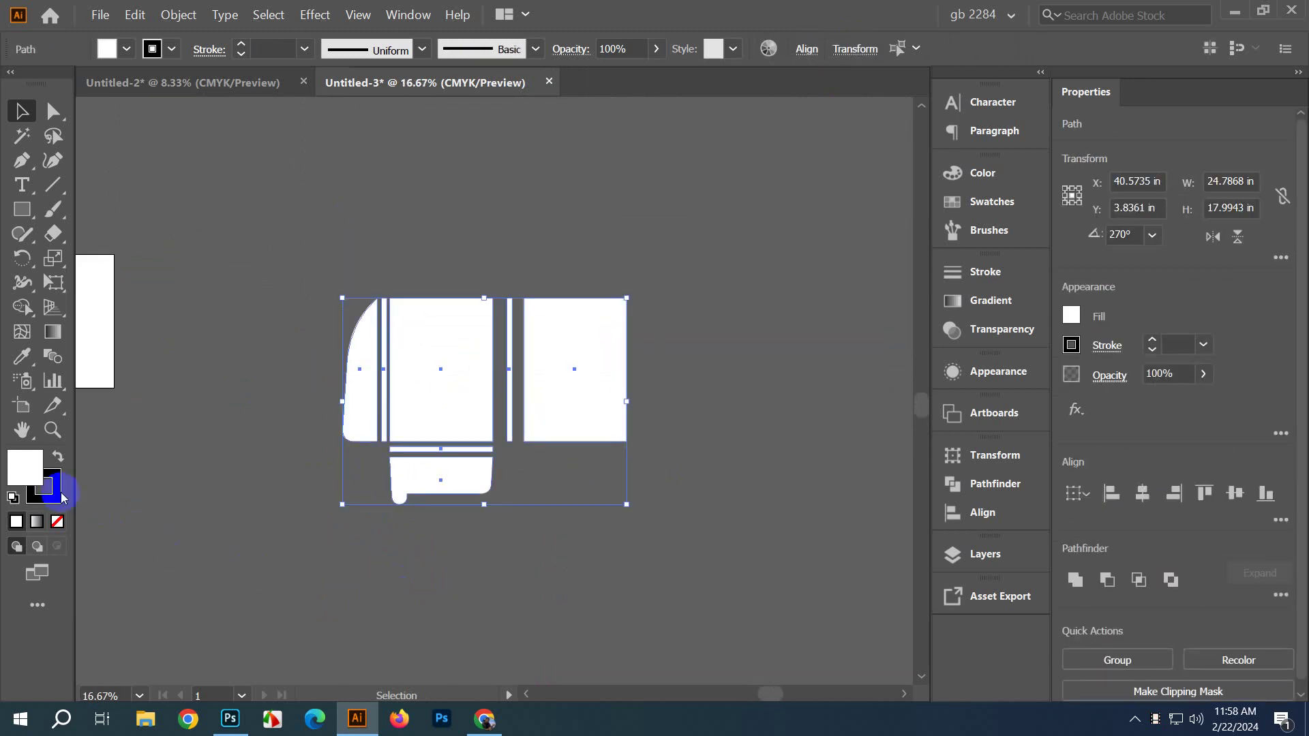
click(58, 521)
click(36, 470)
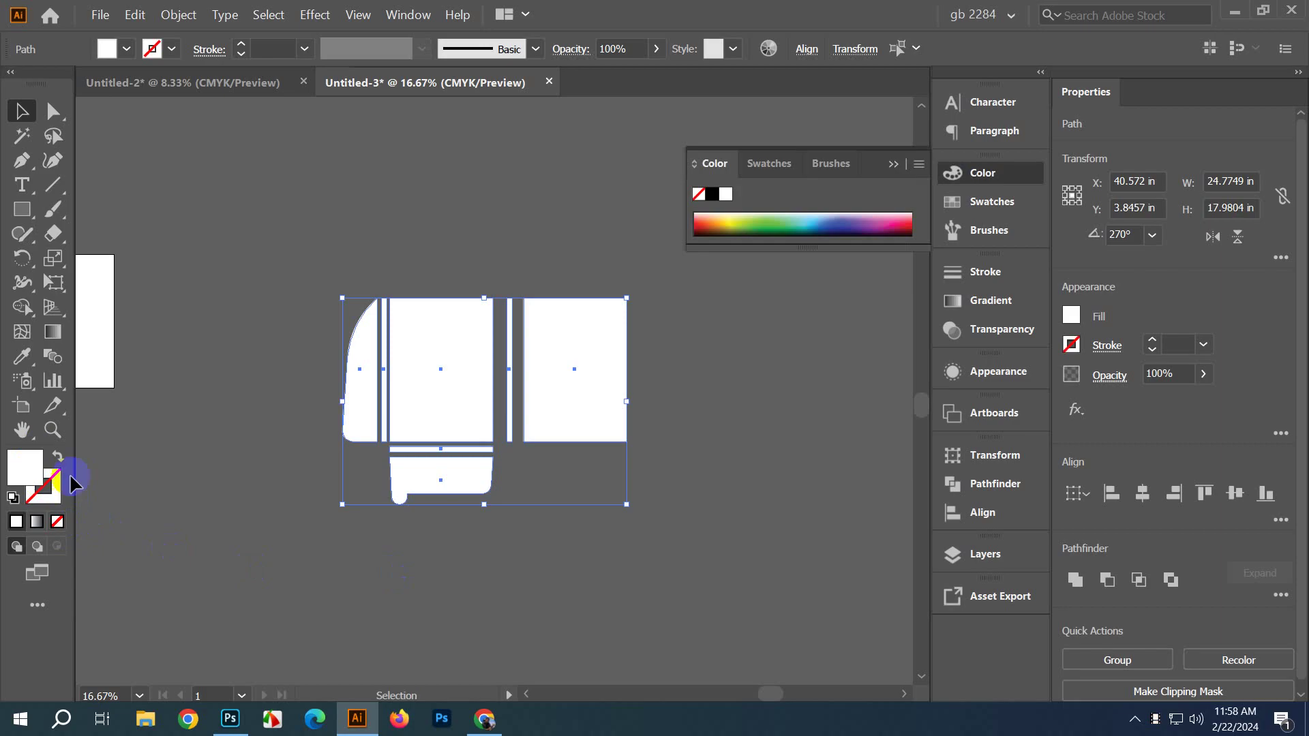
click(227, 485)
scroll(602, 529, up, 3)
scroll(514, 549, down, 3)
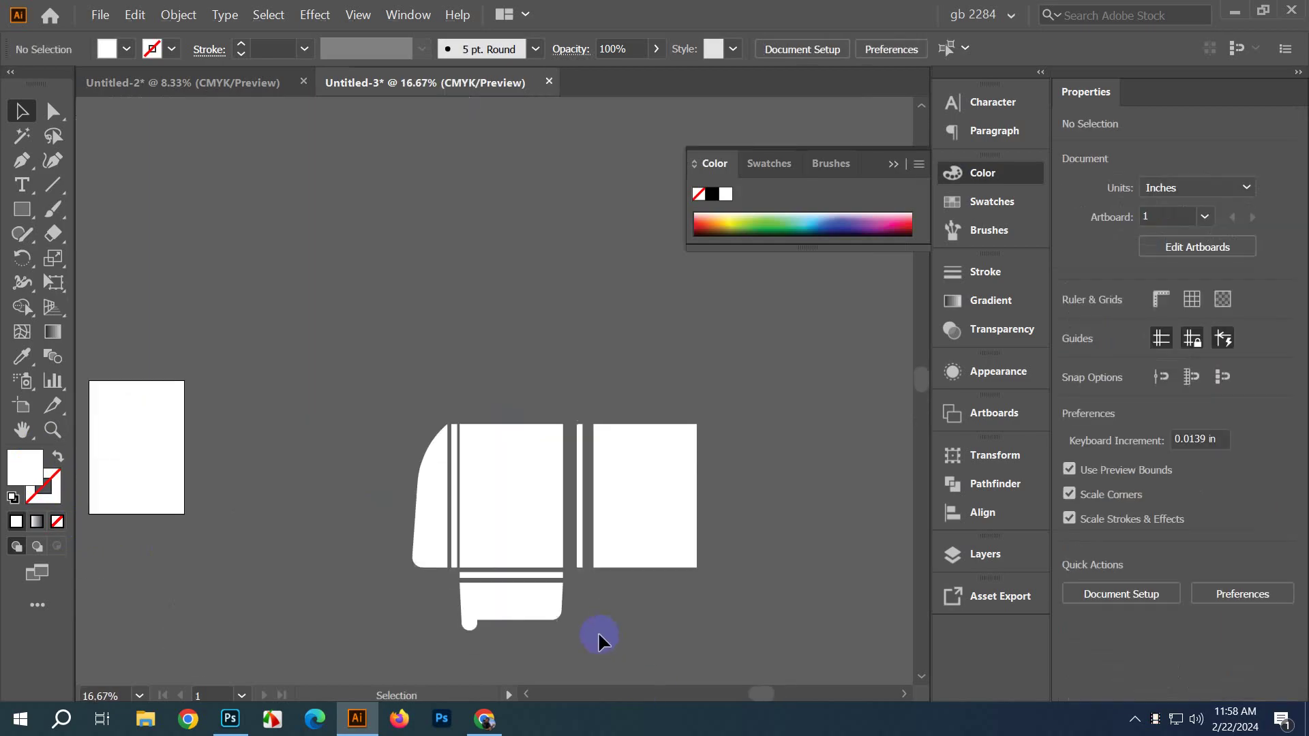
drag(599, 634, 553, 525)
scroll(539, 539, down, 1)
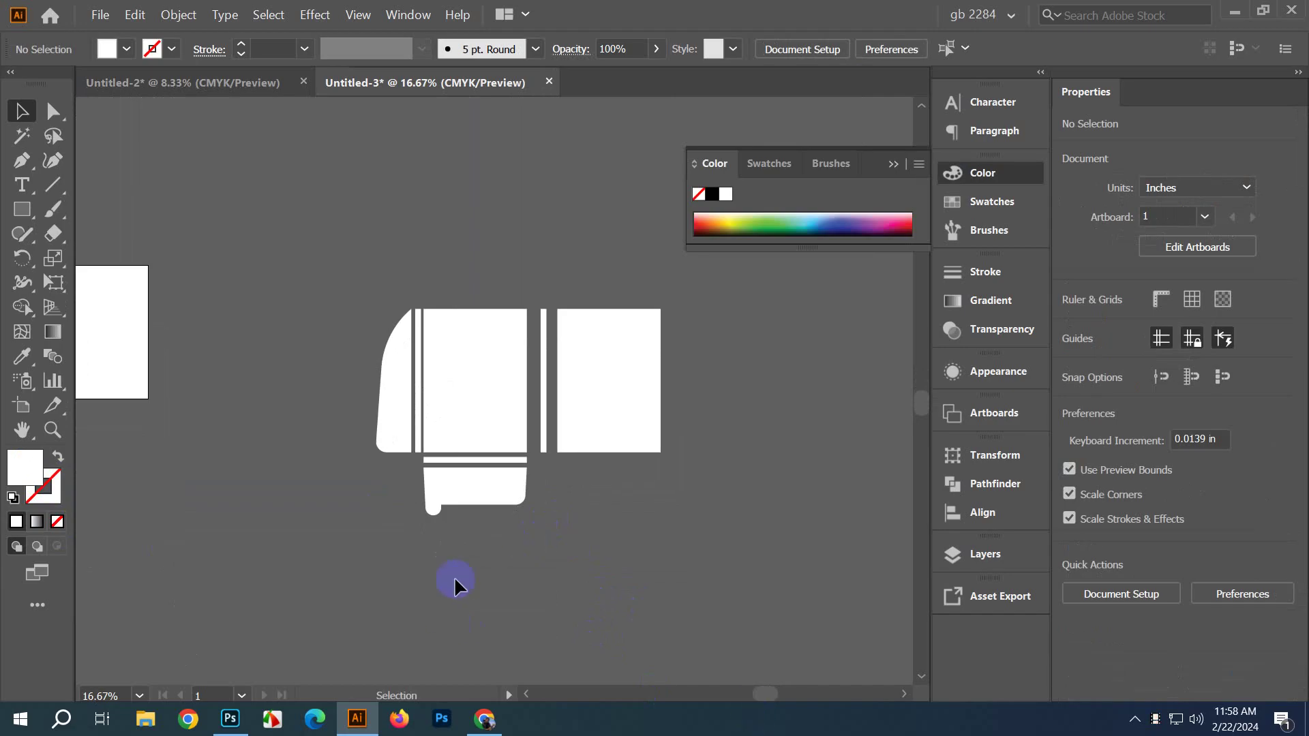
scroll(455, 584, up, 1)
scroll(520, 514, right, 1)
scroll(564, 539, up, 1)
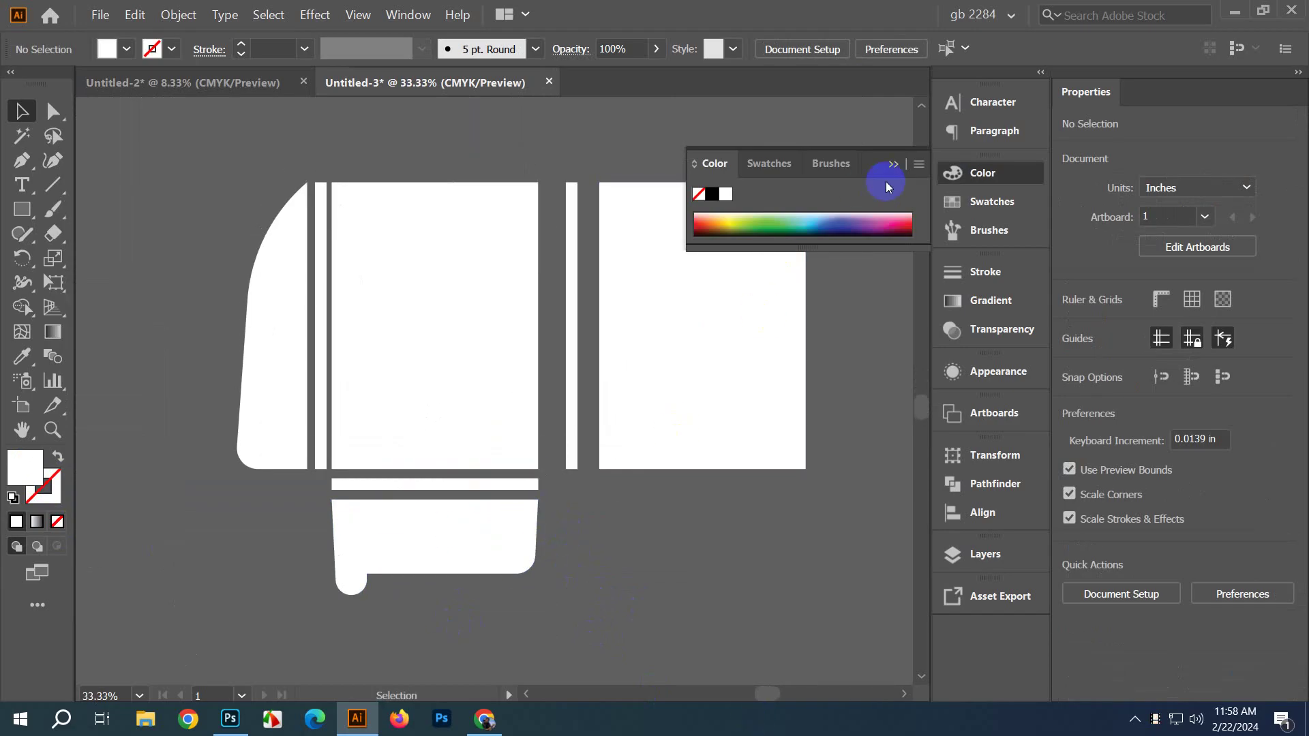
click(893, 164)
scroll(643, 566, down, 1)
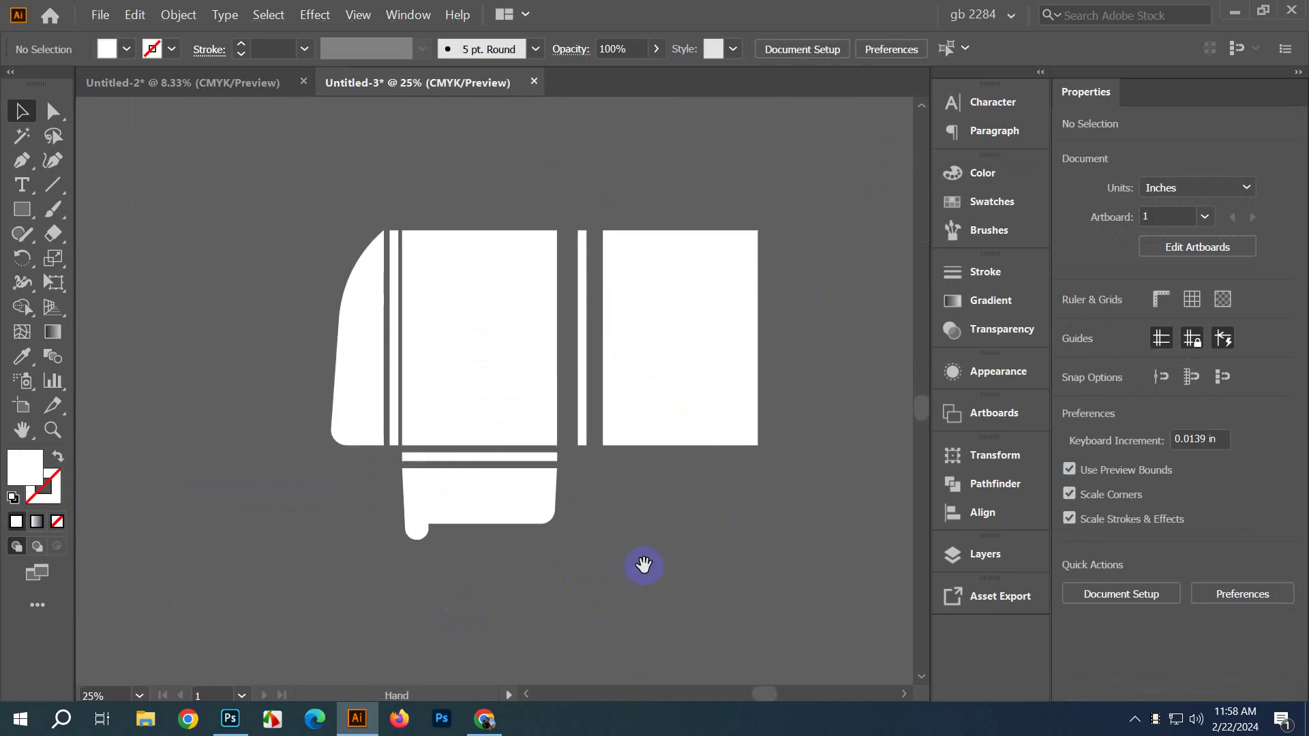
scroll(549, 555, up, 2)
drag(576, 590, 603, 553)
scroll(614, 518, down, 2)
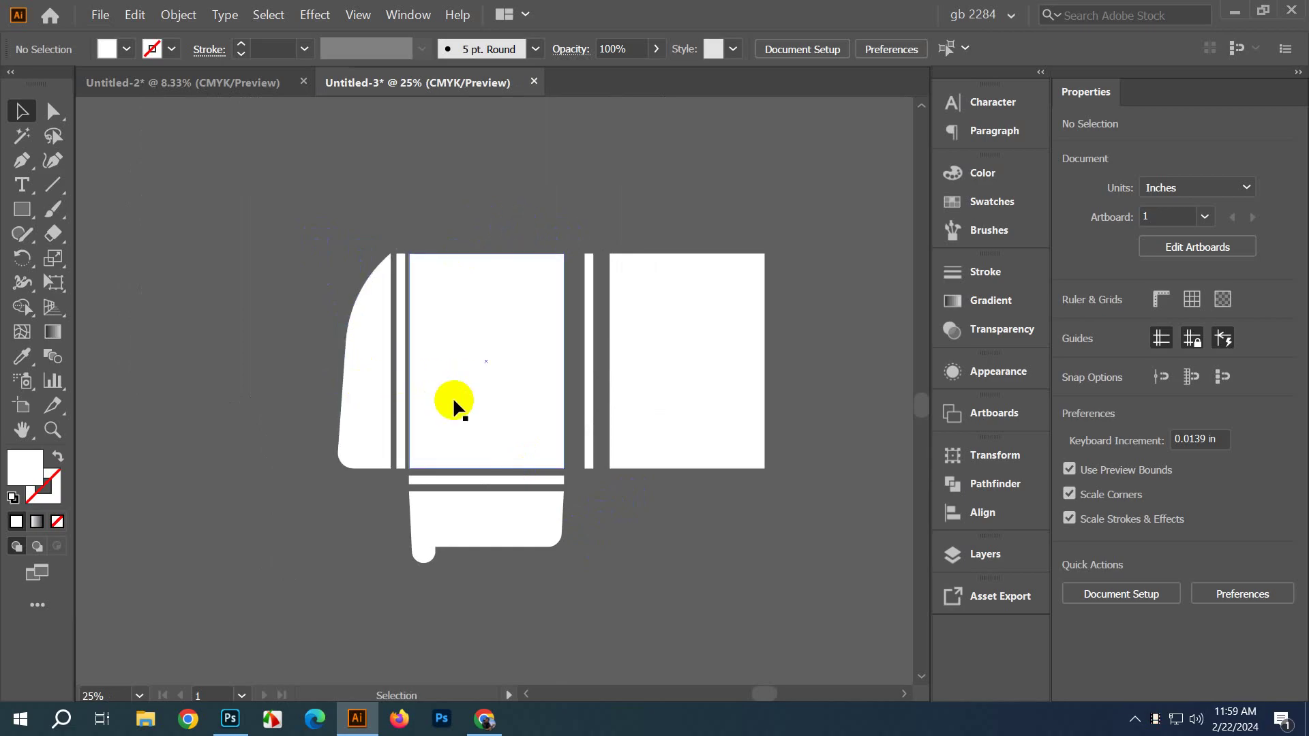
drag(307, 374, 789, 374)
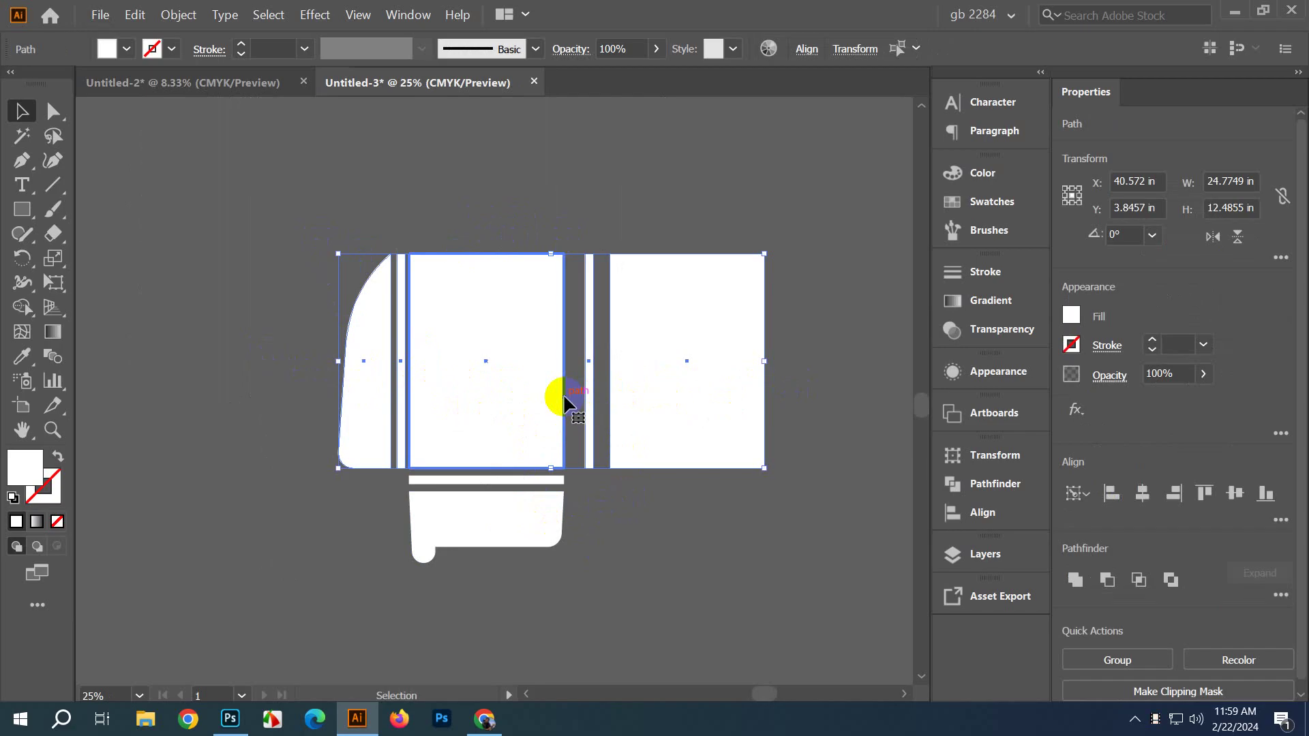
key(ctrl+shift+a)
drag(308, 247, 616, 320)
click(488, 270)
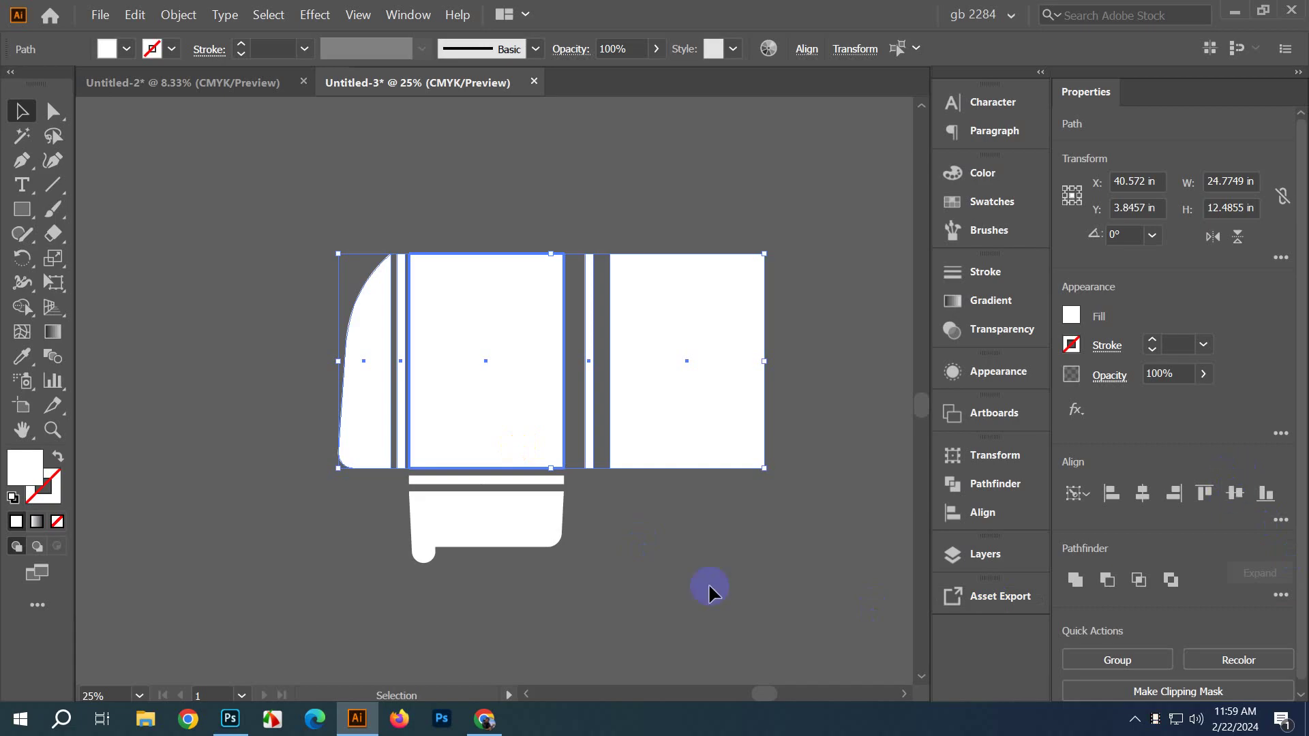
click(593, 593)
Step: Set the left vertical strip flush against the middle rectangle with 0 in horizontal distribute spacing, using the rectangle as the key object
scroll(446, 395, up, 2)
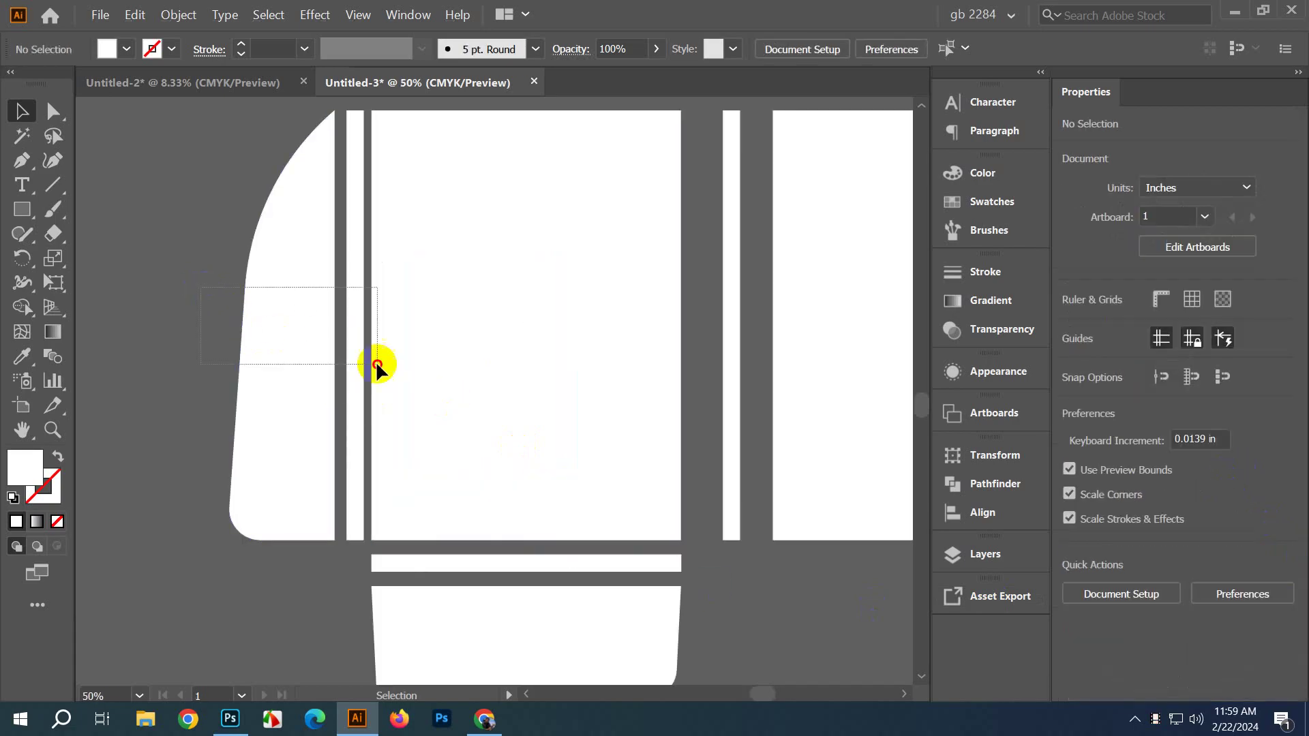
click(400, 374)
click(353, 351)
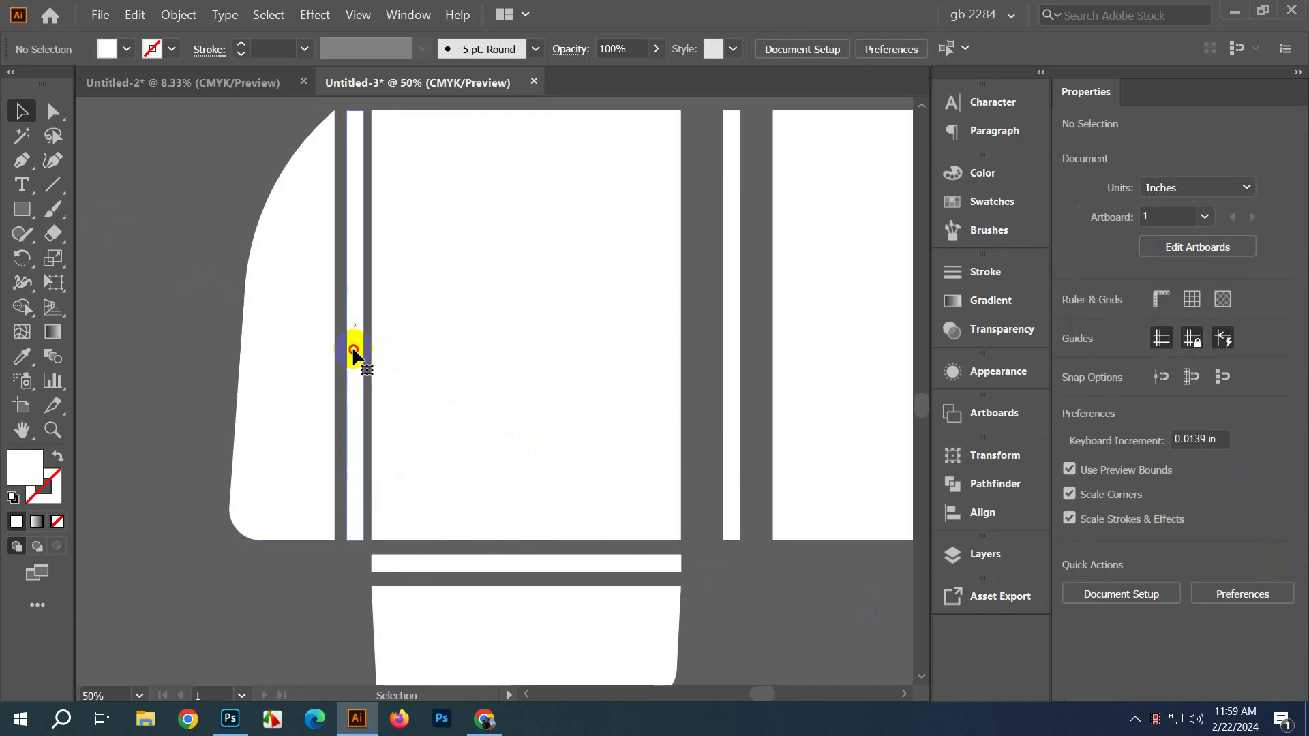
shift+click(411, 355)
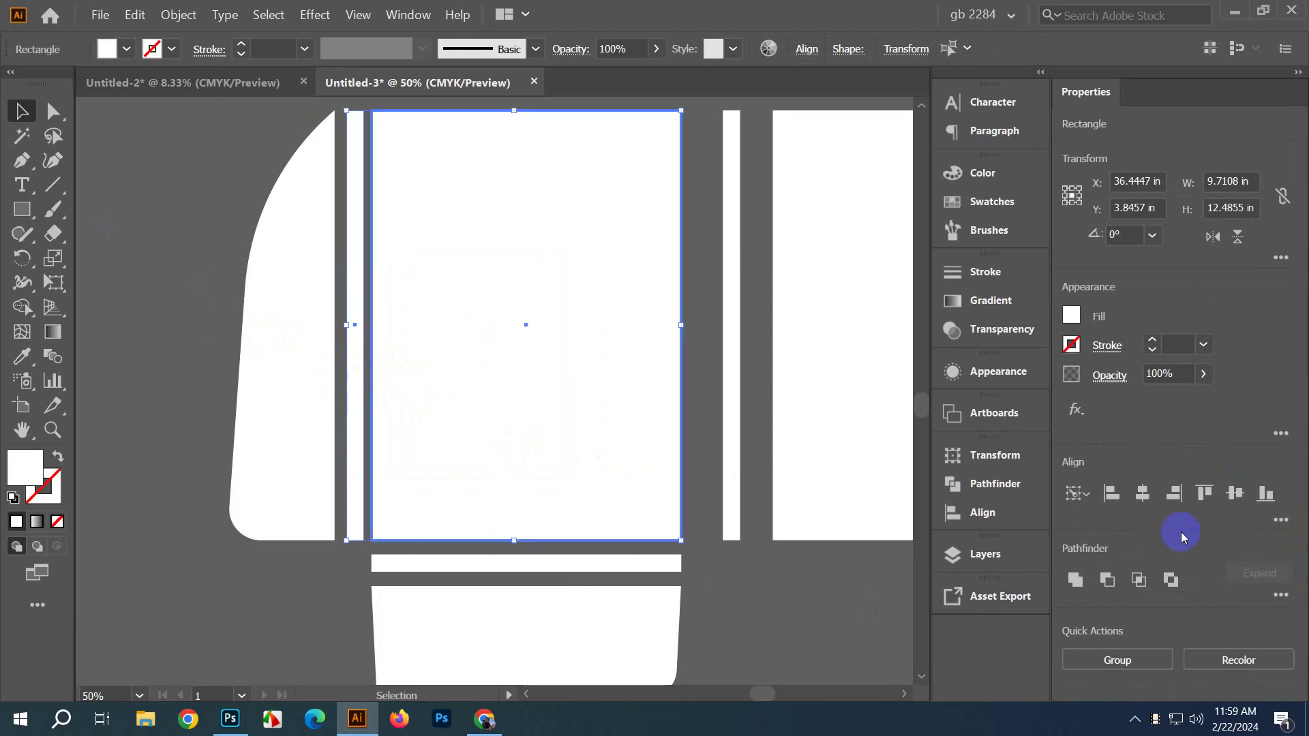
click(1282, 522)
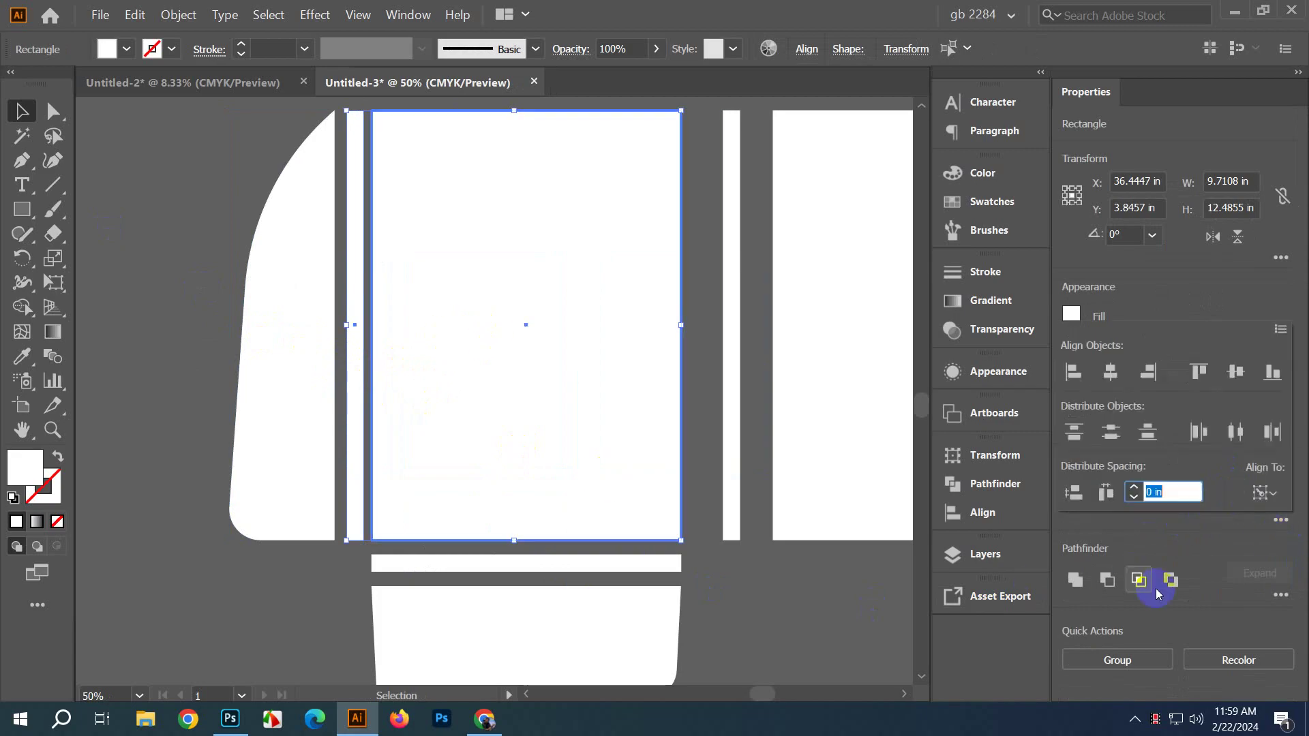
click(1106, 493)
click(195, 404)
Step: Set the curved side flap flush against the left vertical strip with horizontal distribute spacing, using the strip as the key object
click(282, 426)
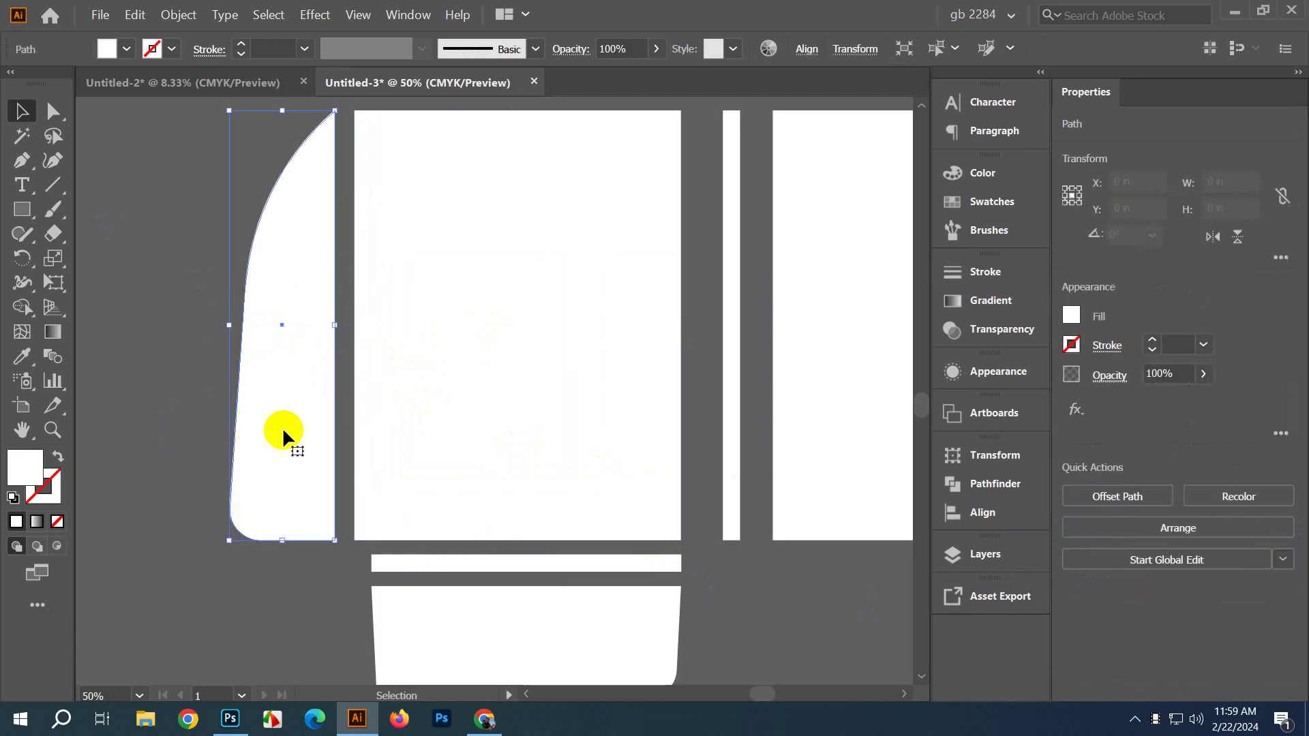
shift+click(358, 409)
click(358, 409)
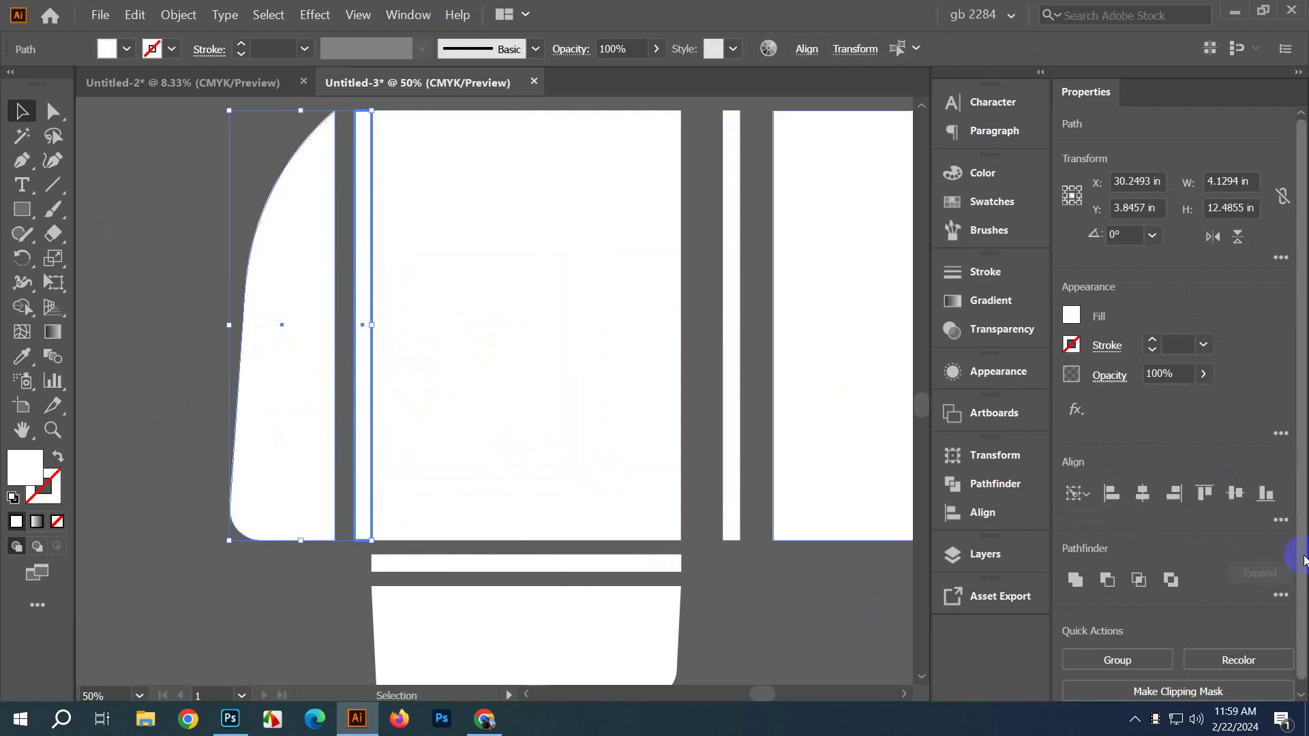
click(983, 512)
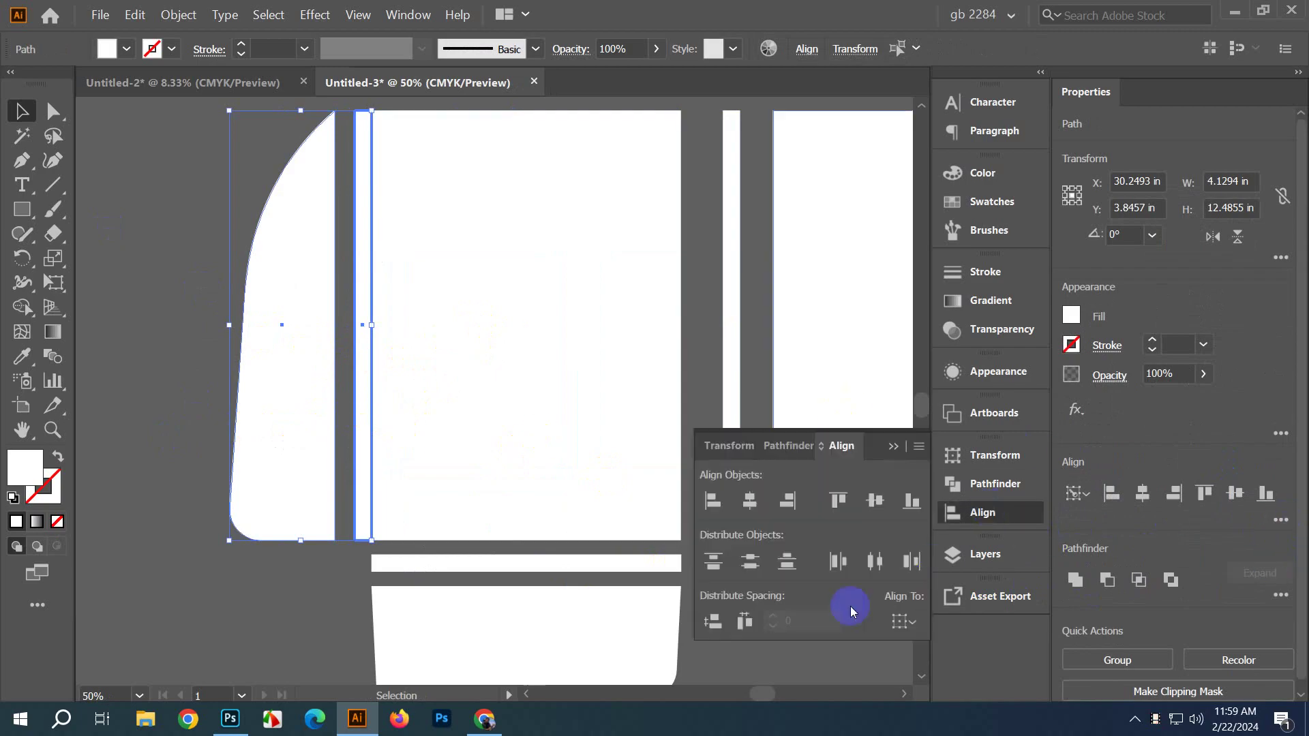
click(745, 622)
click(144, 560)
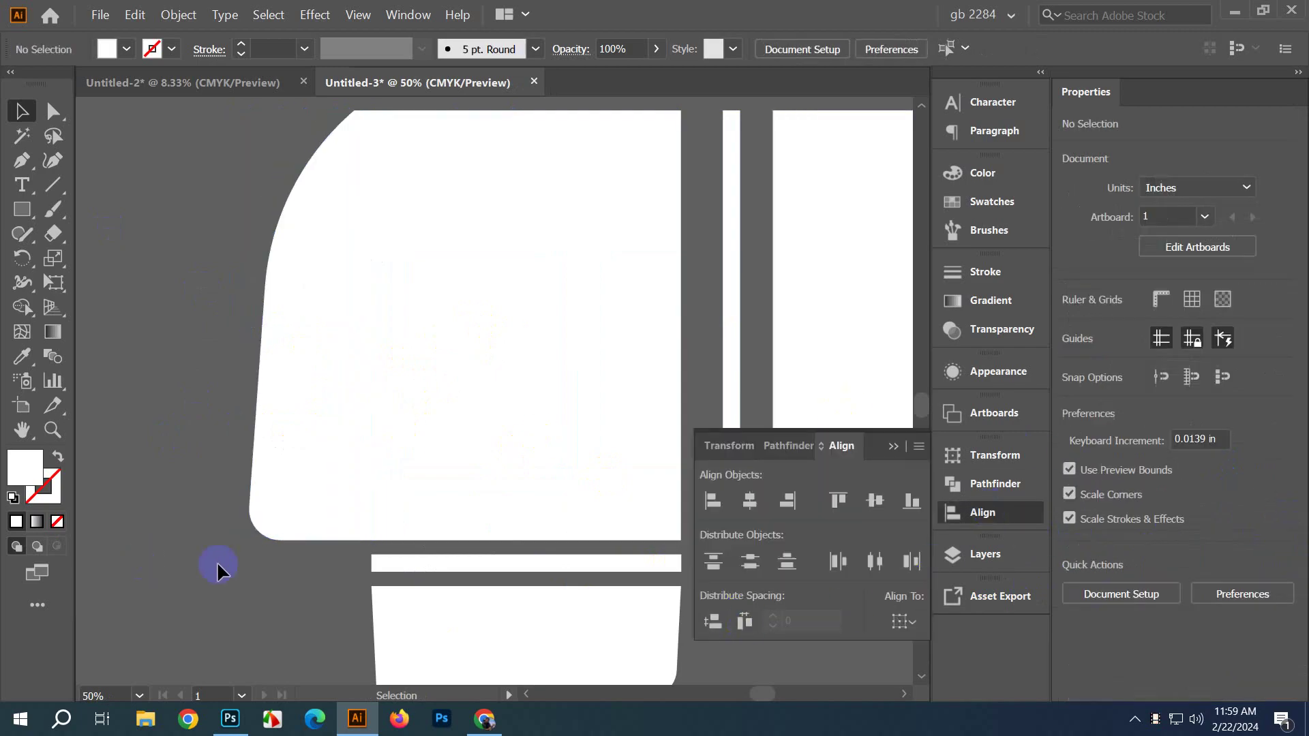
Step: Select the three narrow strips around the middle rectangle together
click(366, 472)
scroll(374, 476, down, 1)
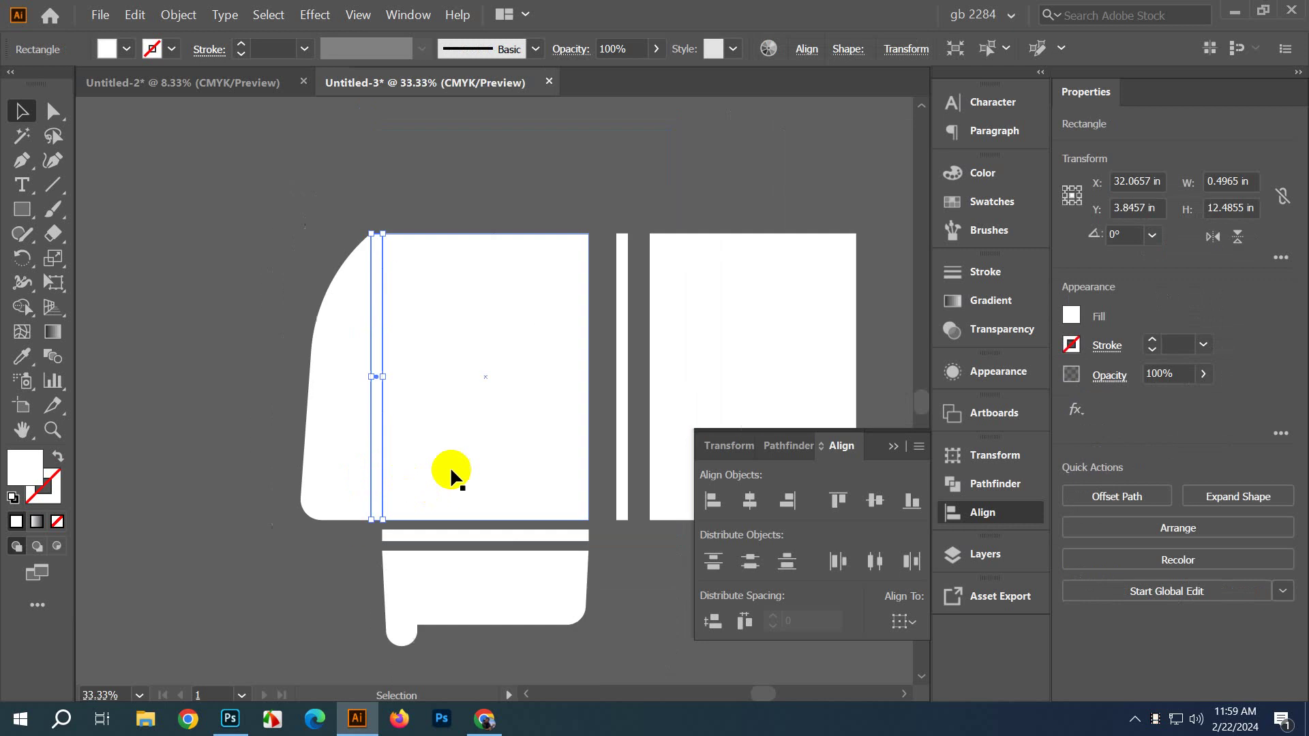
shift+click(620, 430)
shift+click(544, 535)
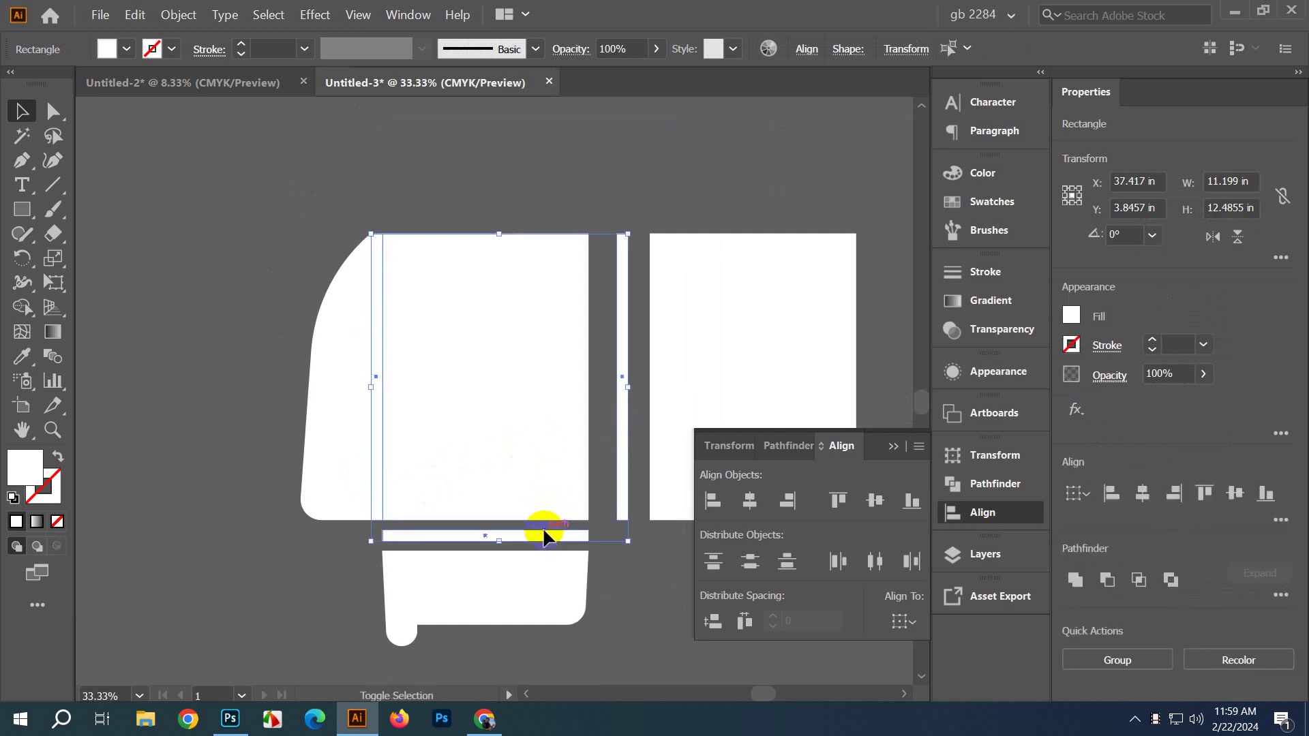
Step: Fill the three selected narrow spine strips with a light gray swatch
click(989, 201)
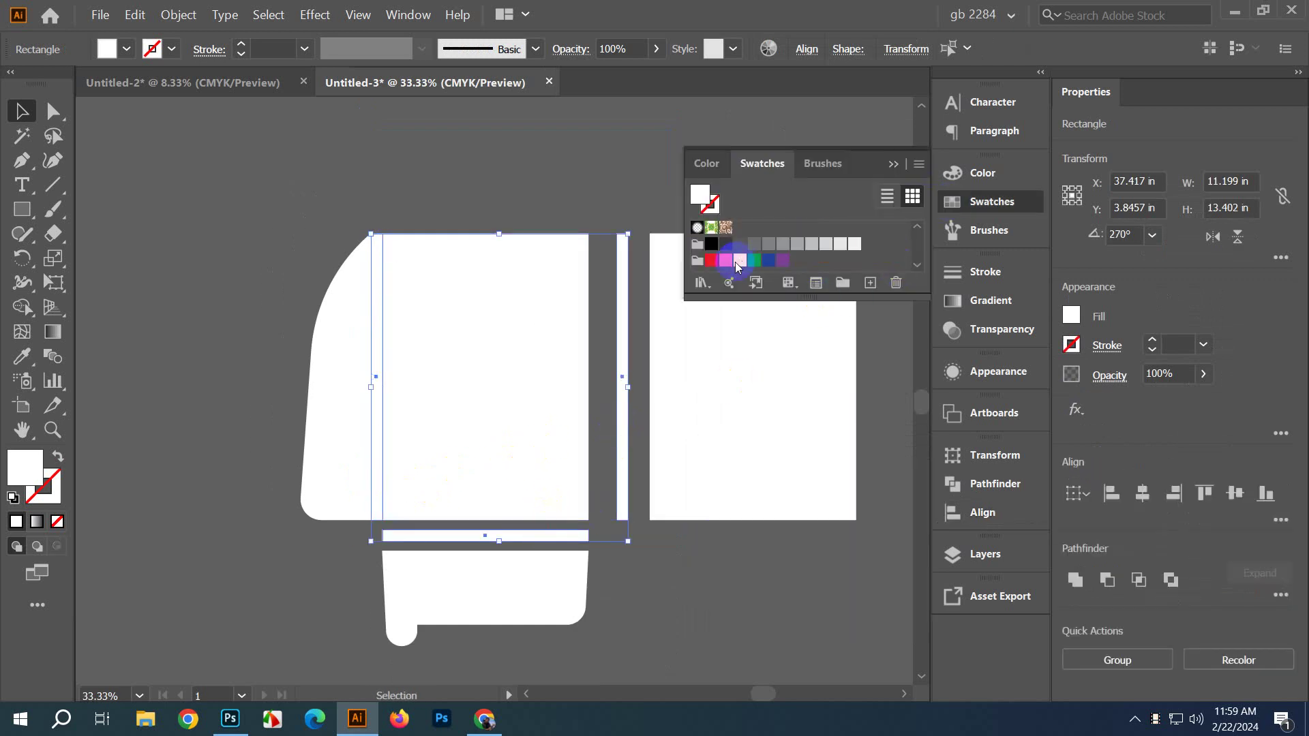
click(768, 244)
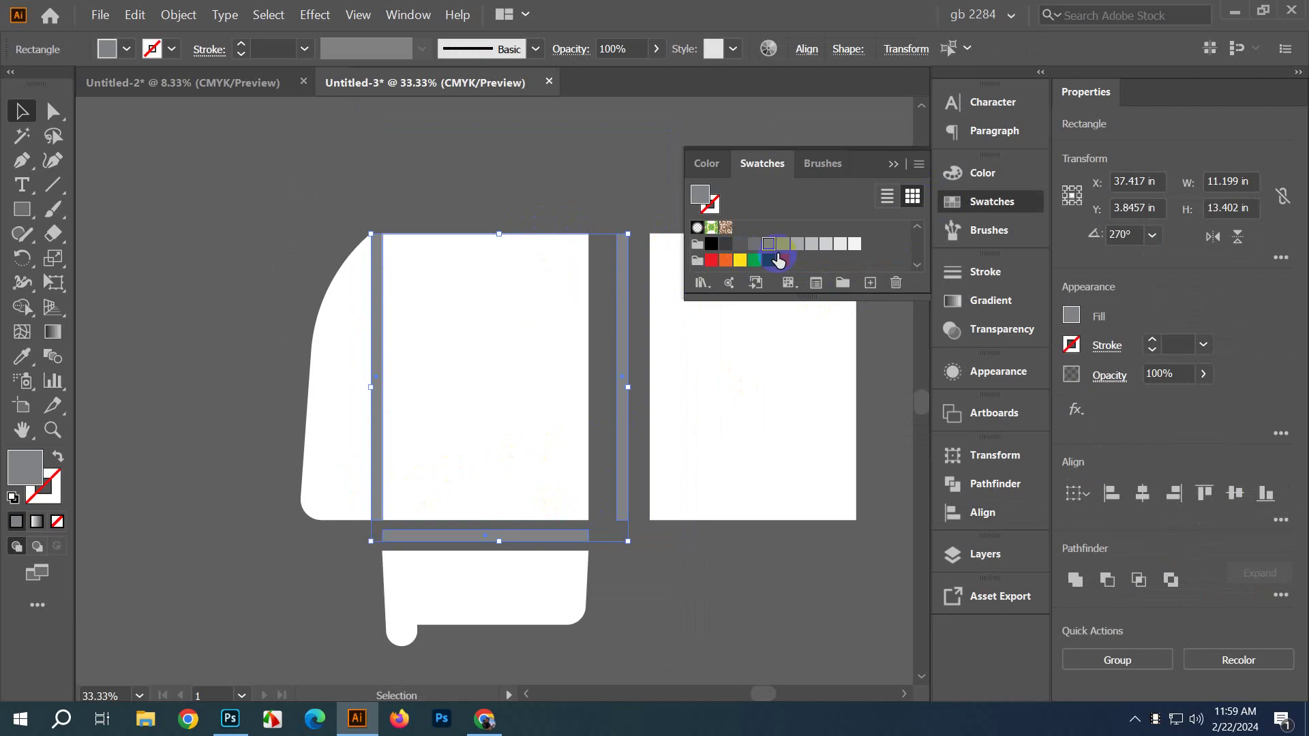
click(812, 245)
click(584, 181)
Step: Move the gray strip between the two large panels against the center panel using 0 in horizontal distribute spacing
scroll(514, 175, right, 3)
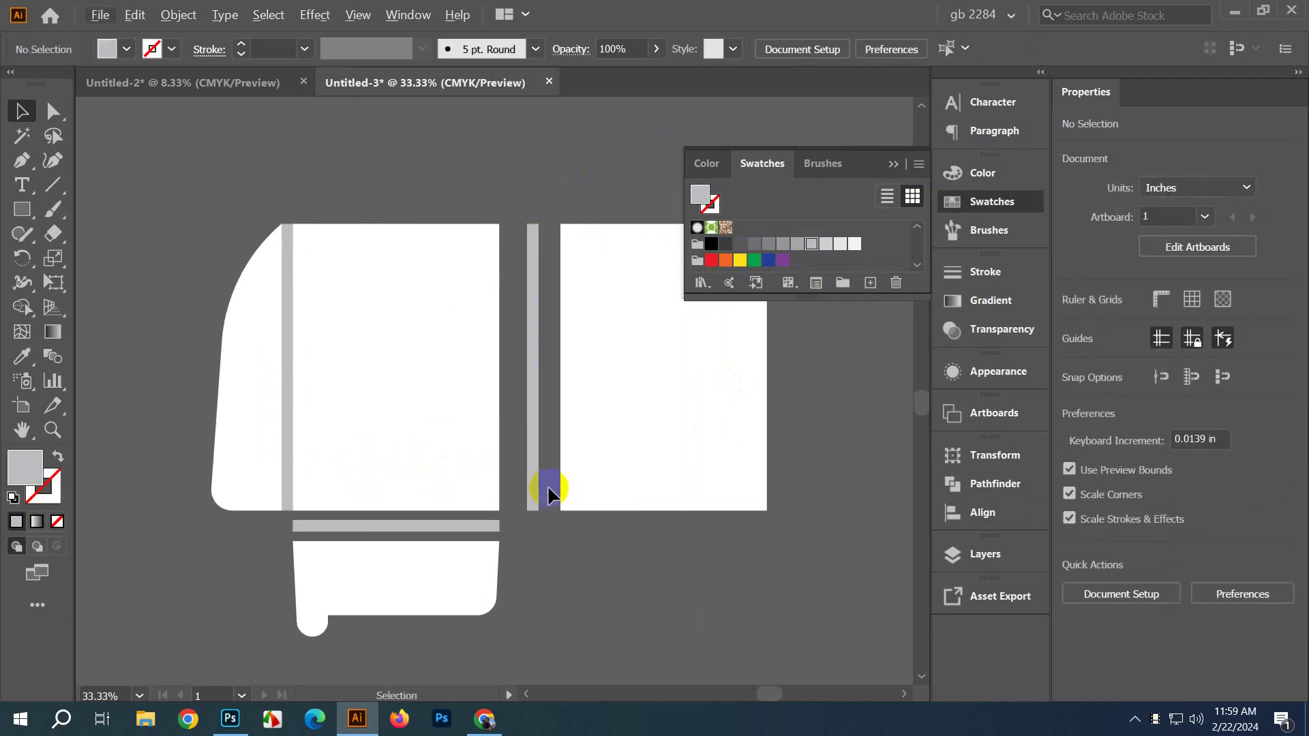
scroll(510, 540, up, 1)
click(368, 382)
shift+click(448, 407)
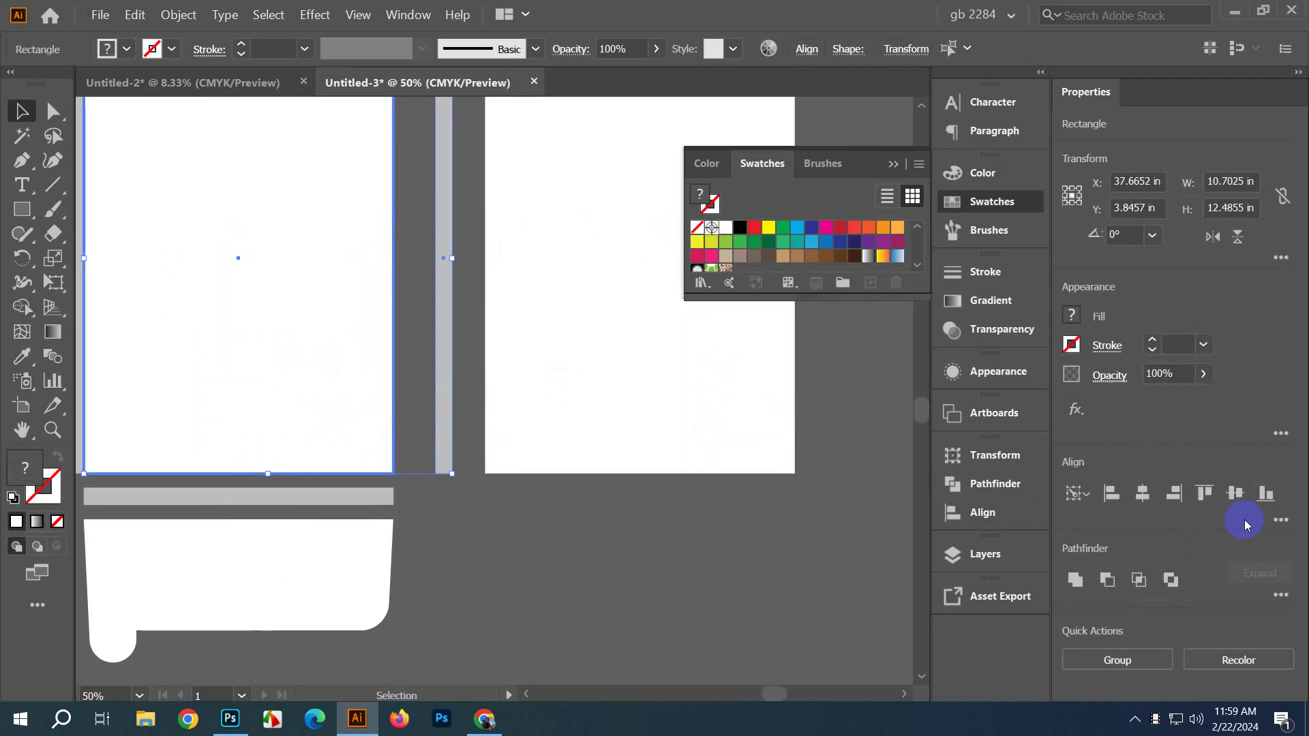
click(1280, 520)
click(1105, 493)
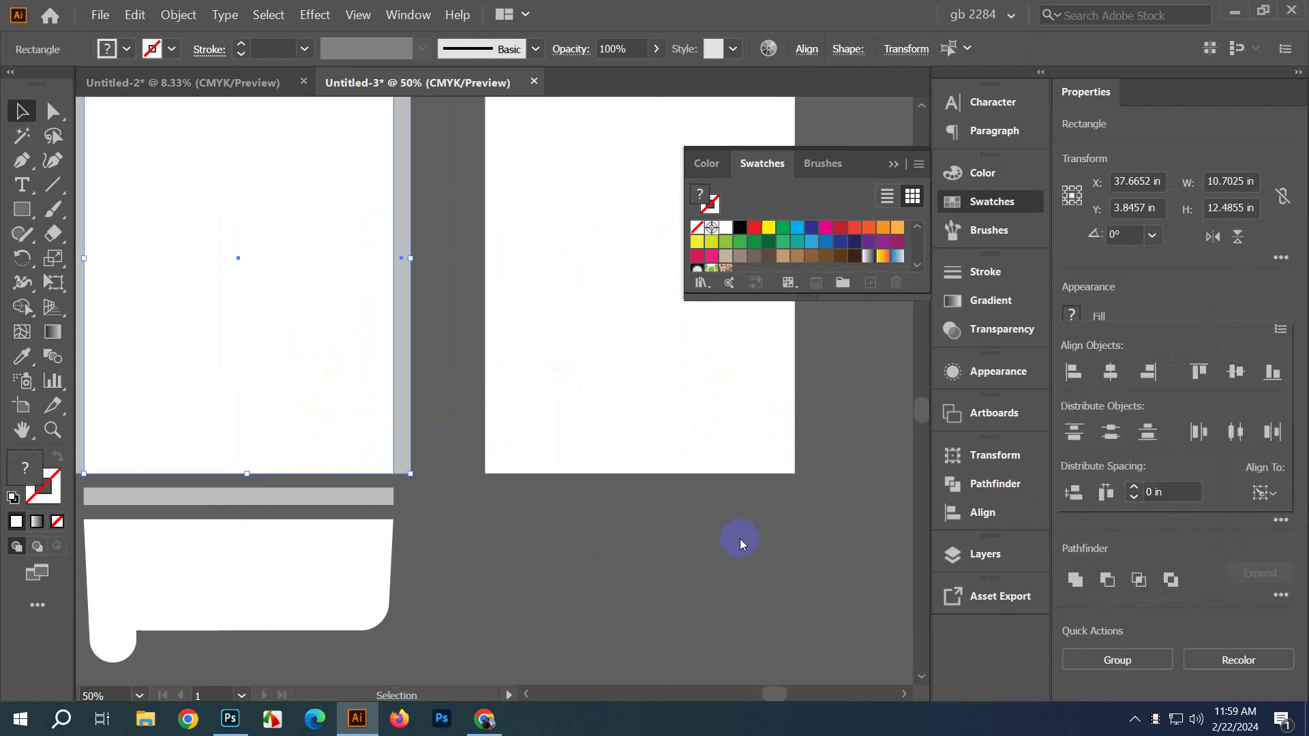
click(628, 553)
Step: Move the far white panel against the vertical gray strip using 0 in horizontal distribute spacing
scroll(584, 534, left, 2)
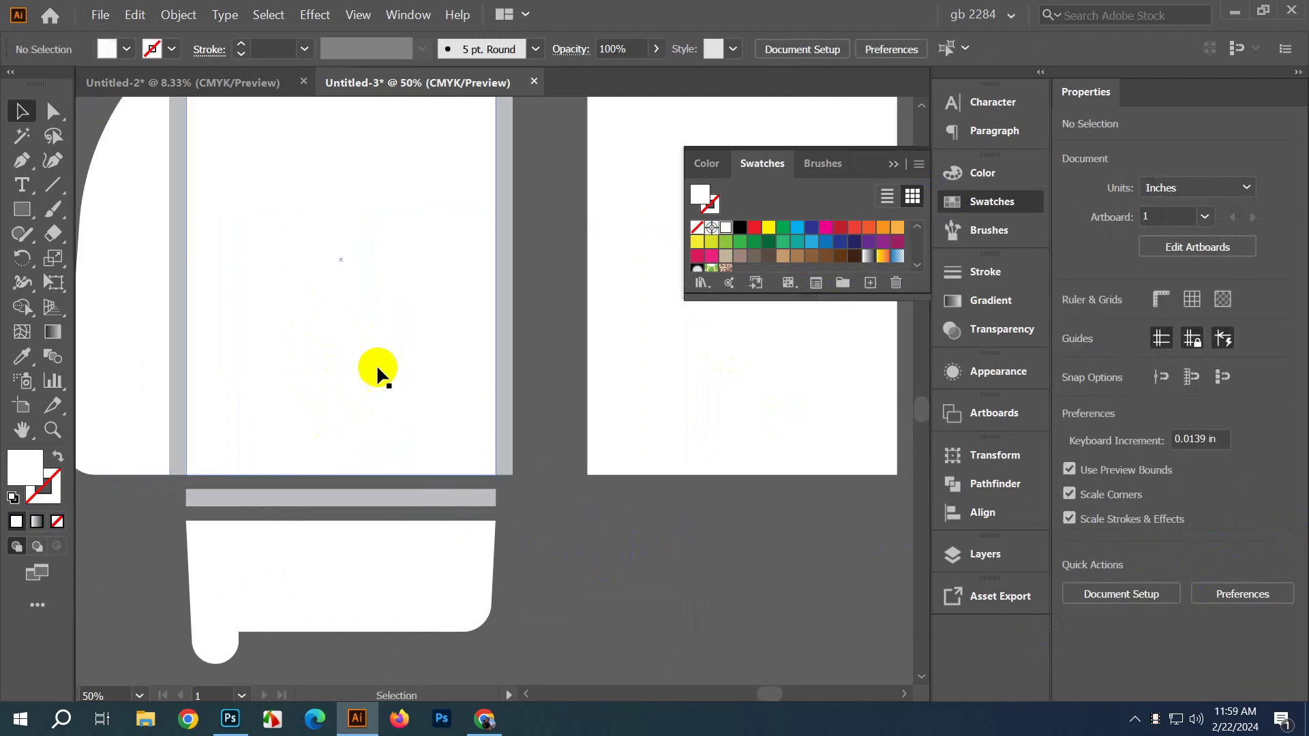
click(499, 413)
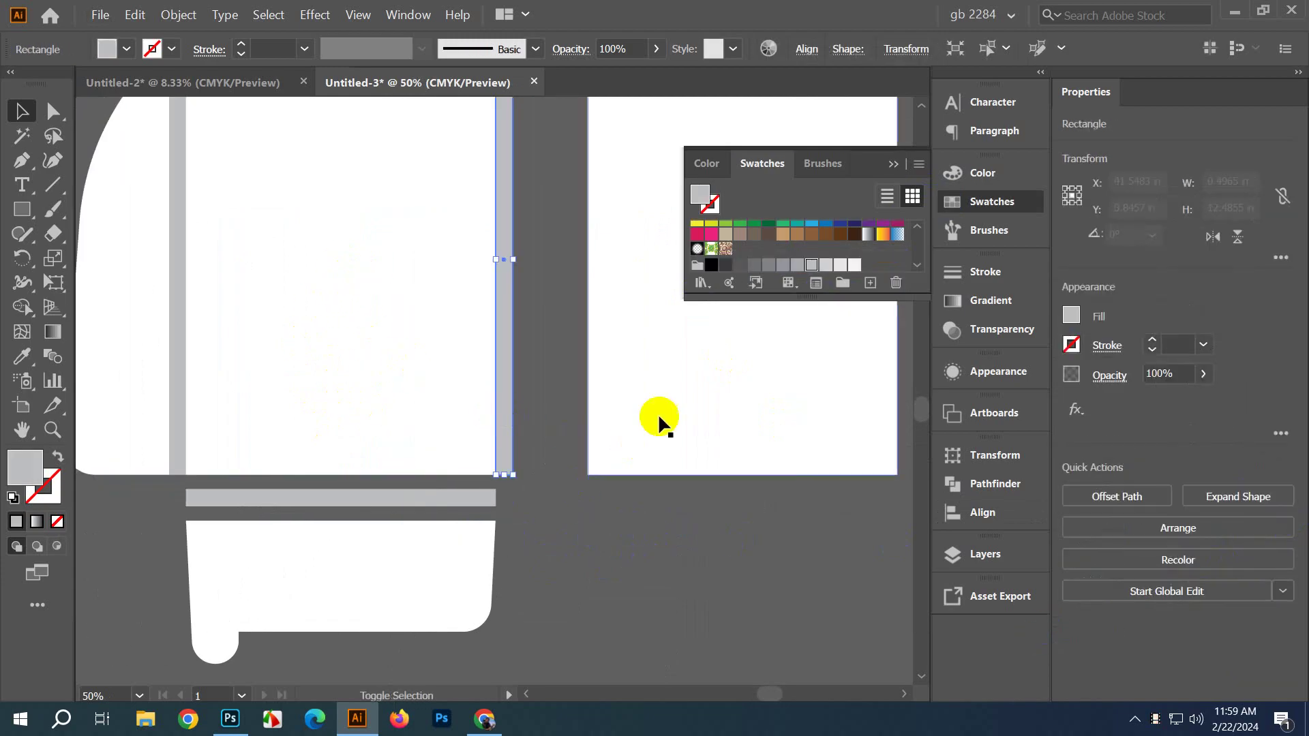
shift+click(658, 413)
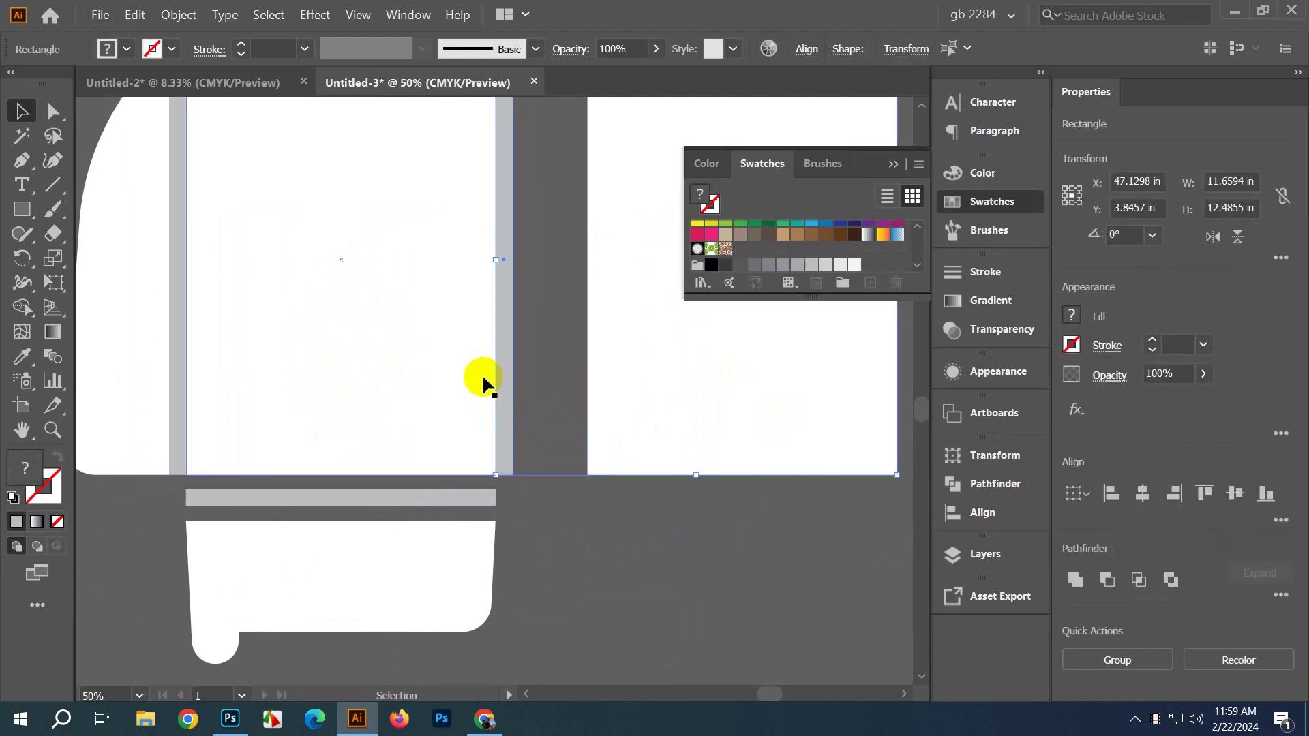
click(1281, 520)
click(1073, 493)
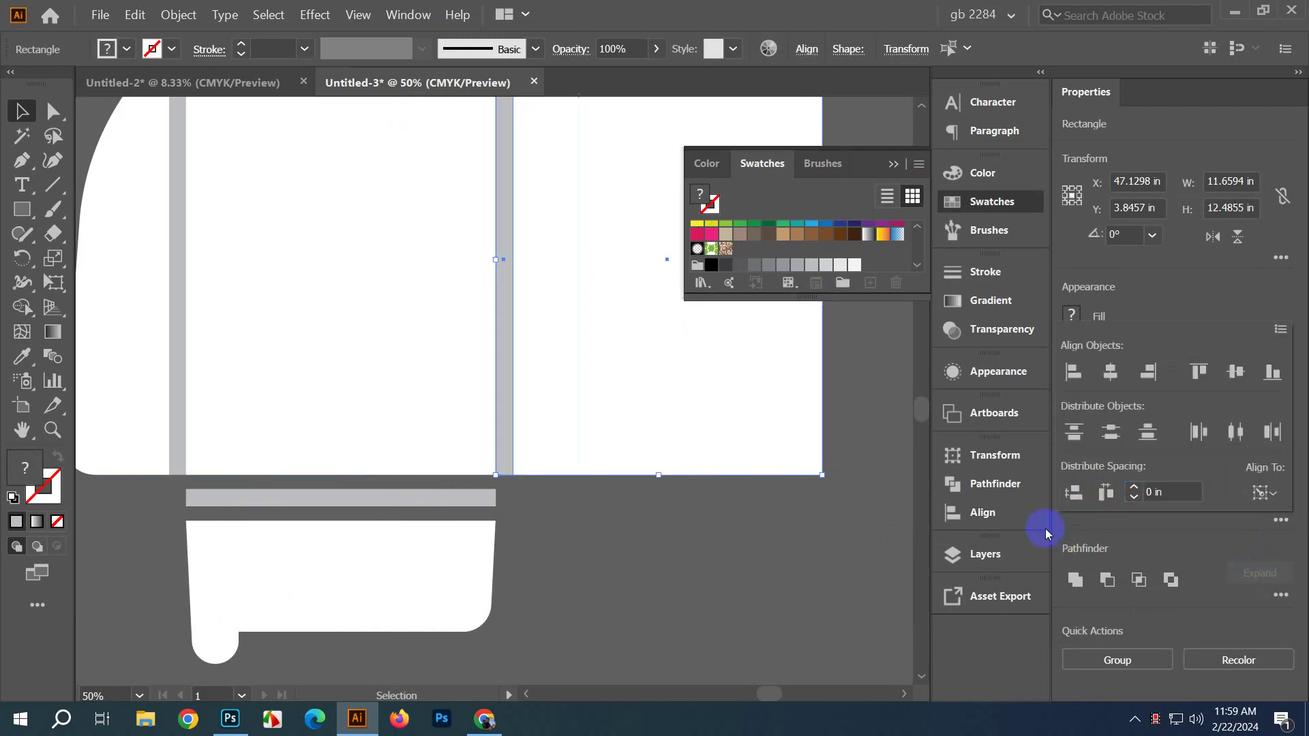
click(754, 561)
Step: Butt the horizontal gray strip against the center panel's bottom edge with vertical distribute spacing, keeping the panel as key object
scroll(634, 586, left, 1)
scroll(634, 586, up, 1)
key(ctrl+minus)
scroll(511, 409, down, 1)
click(453, 263)
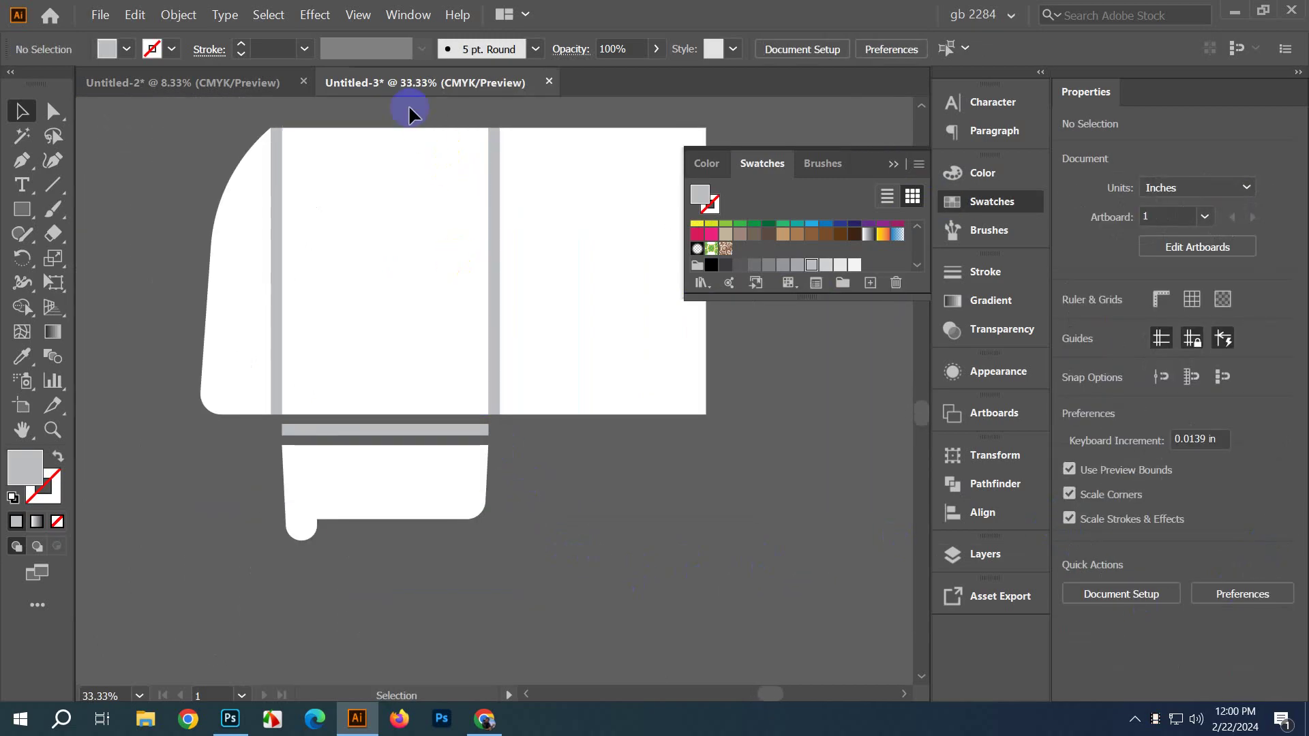
click(404, 342)
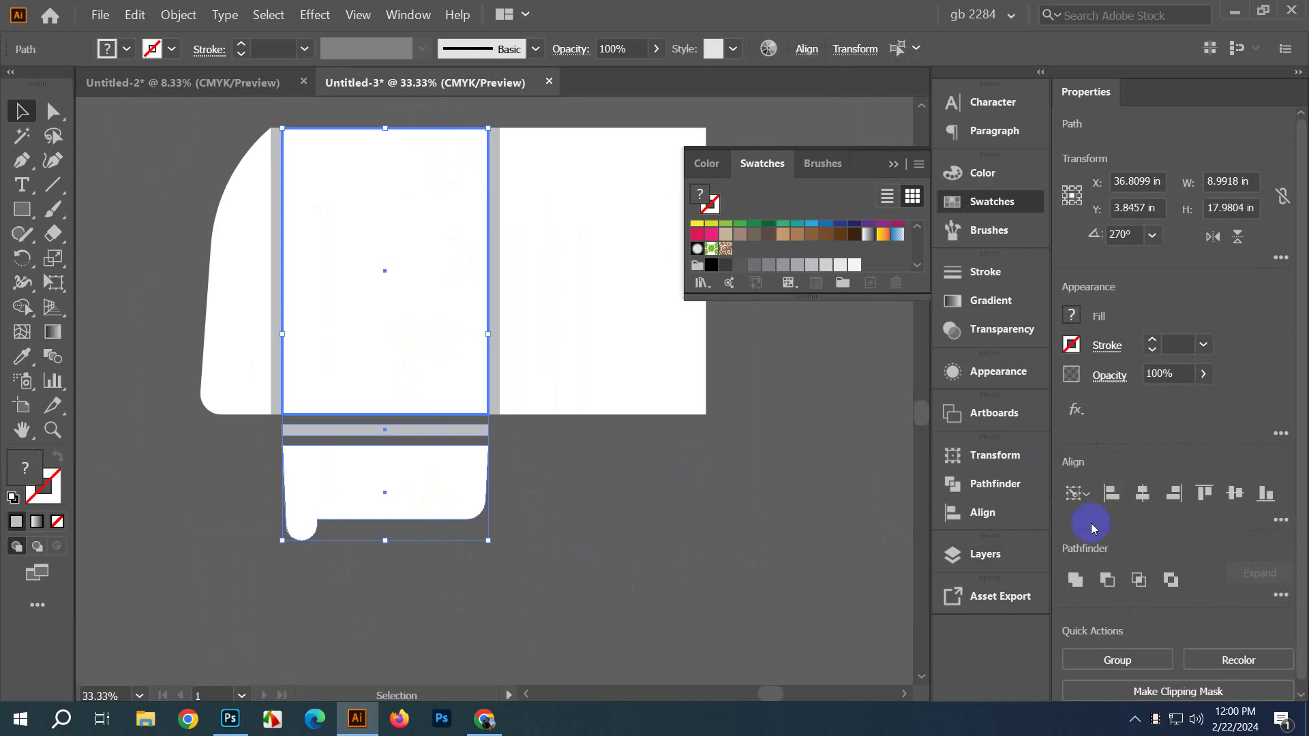
click(278, 392)
scroll(408, 477, up, 2)
click(423, 361)
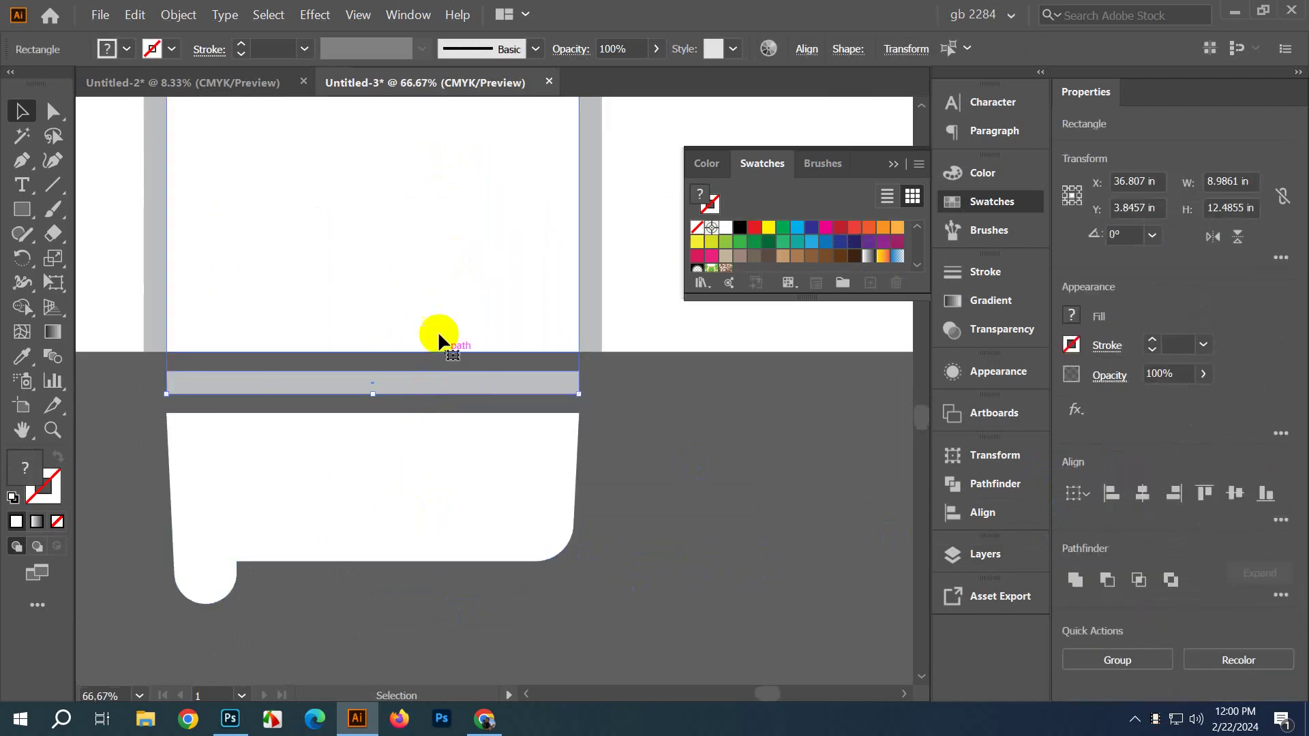
click(983, 512)
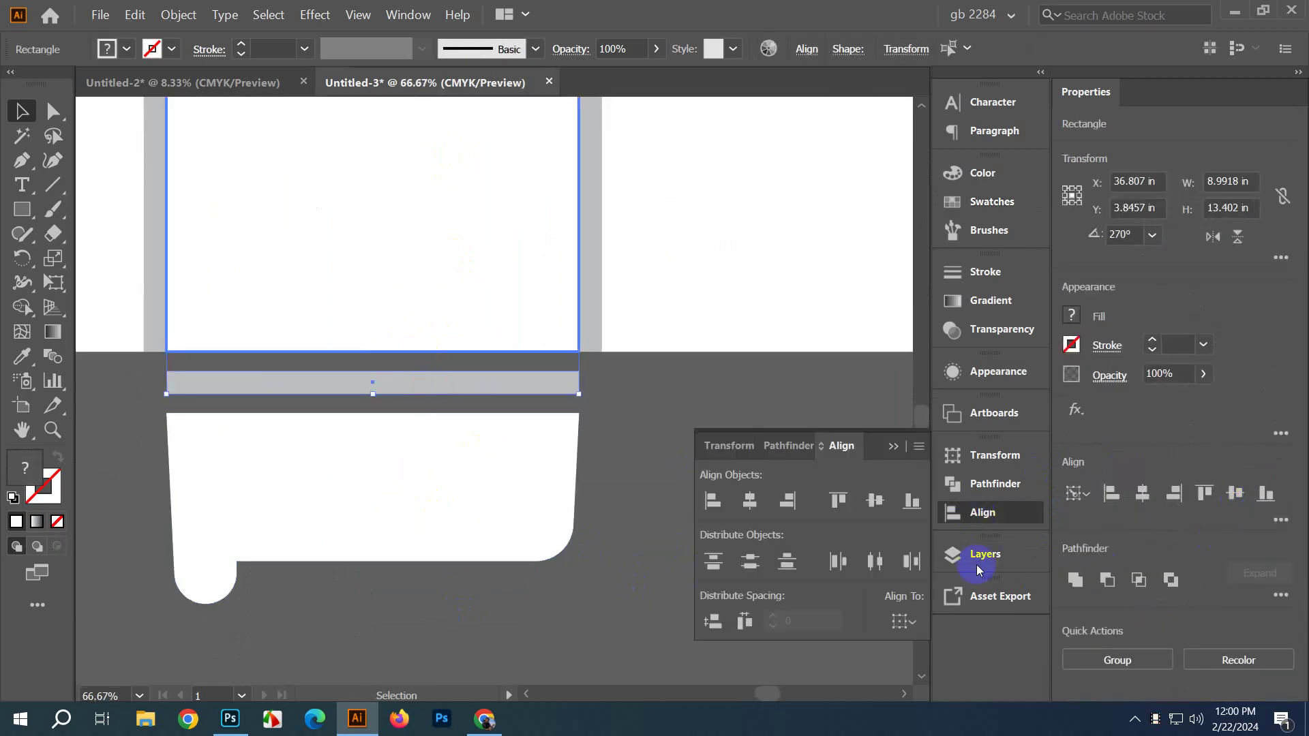
click(725, 619)
click(593, 593)
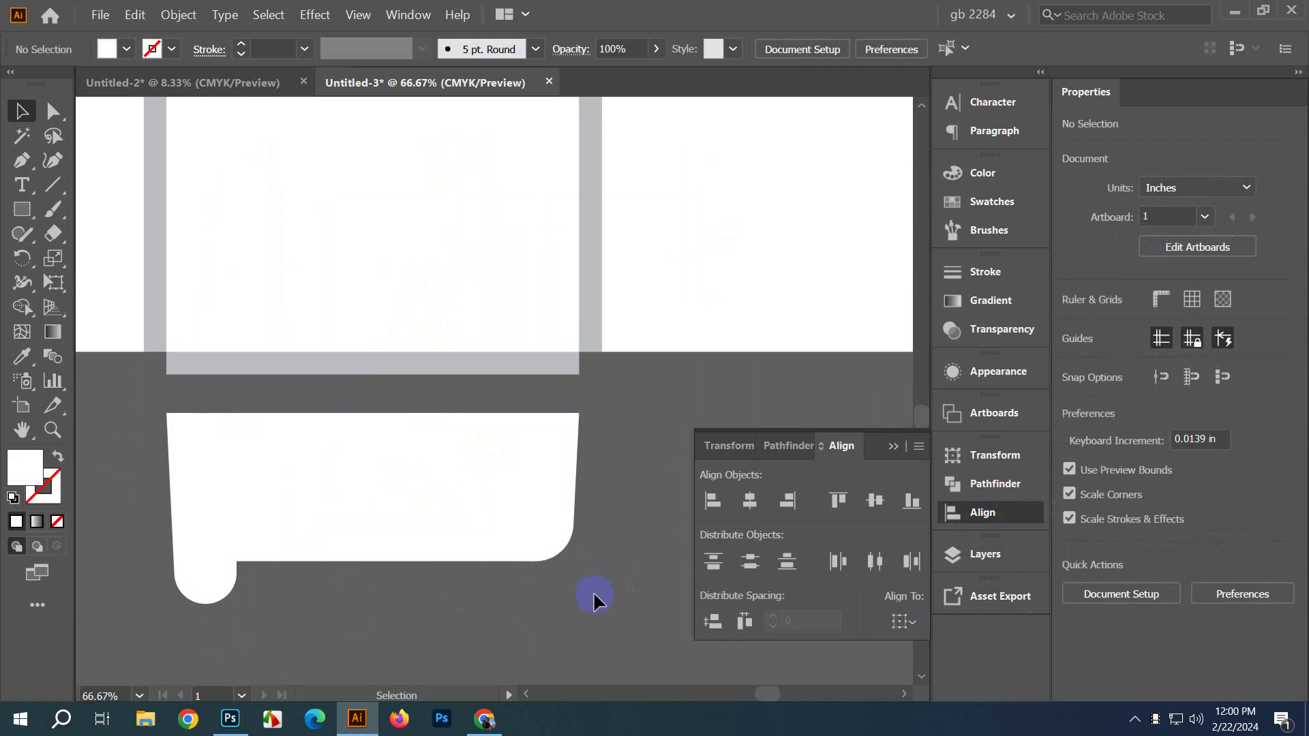
Step: Butt the pocket flap against the underside of the horizontal gray strip with vertical distribute spacing, keeping the strip as key object
click(573, 527)
shift+click(539, 362)
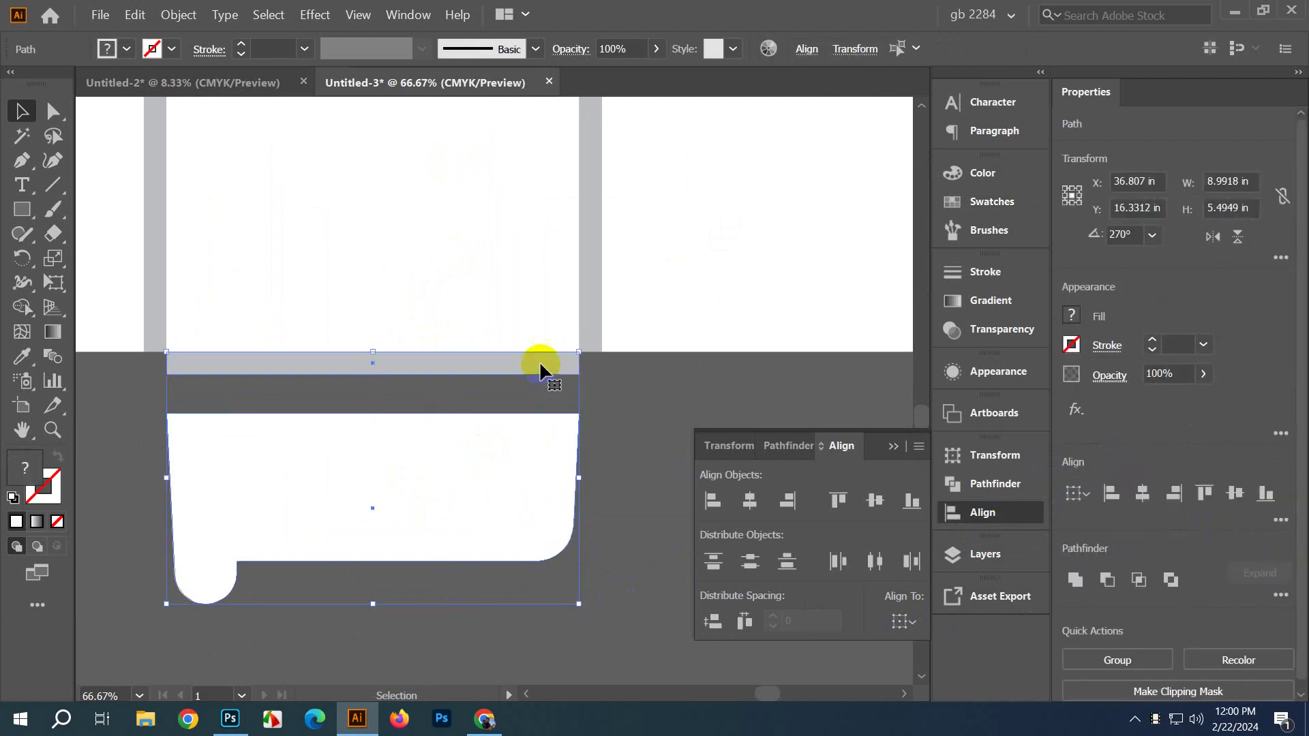
click(600, 603)
key(ctrl+minus)
key(ctrl+minus)
key(ctrl+minus)
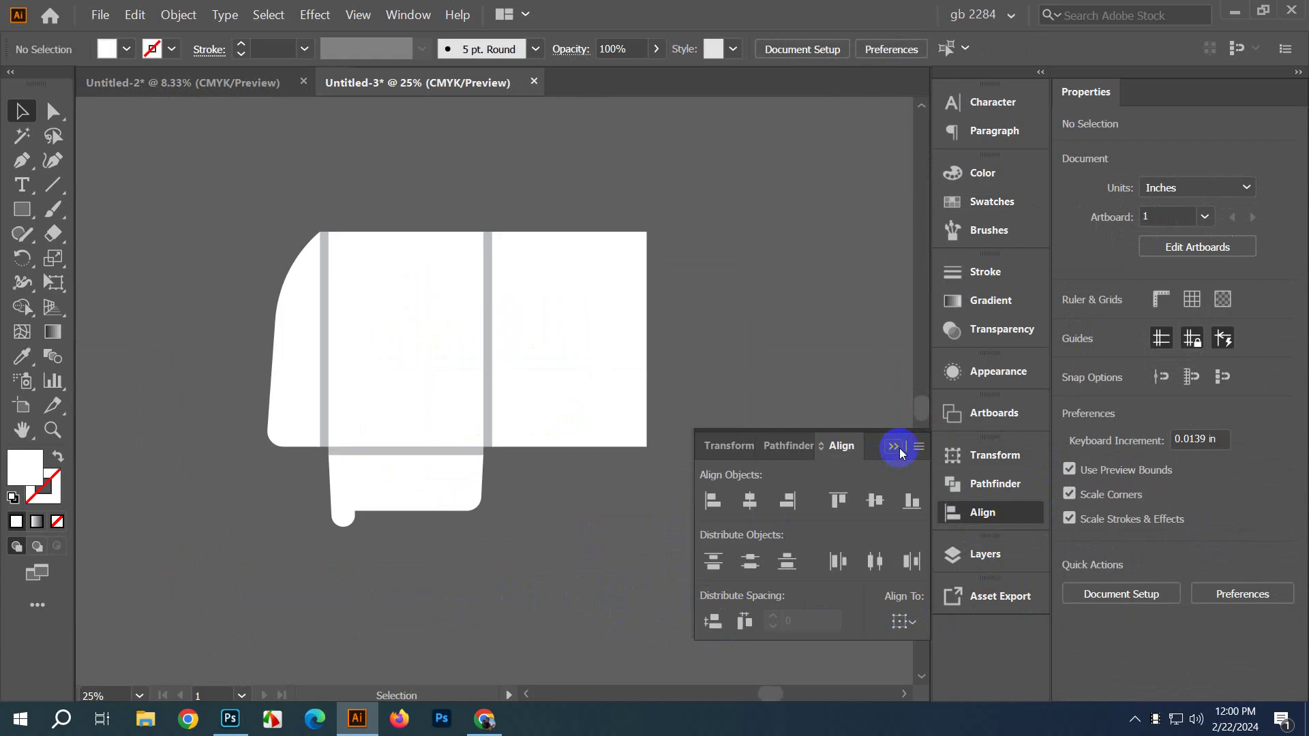
click(898, 449)
key(ctrl+plus)
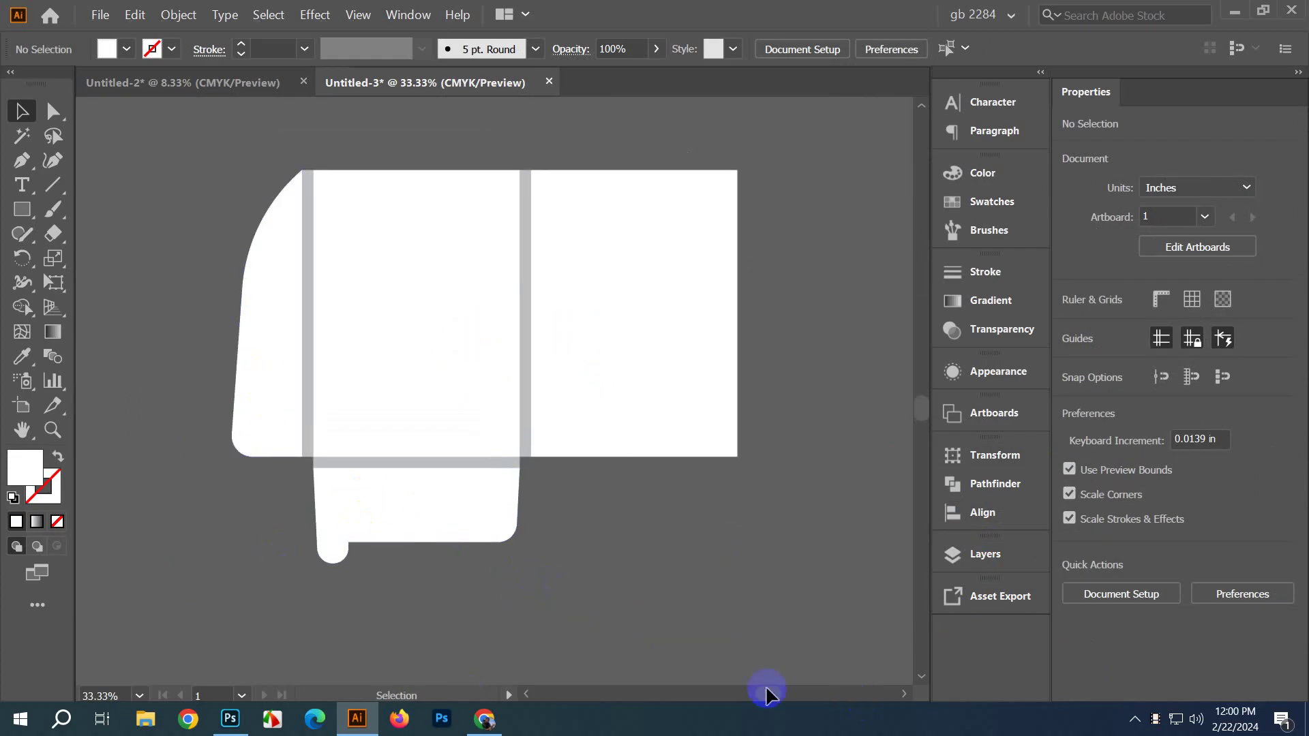
Step: Flip the pocket flap vertically about its top edge so it folds up over the center panel
click(452, 502)
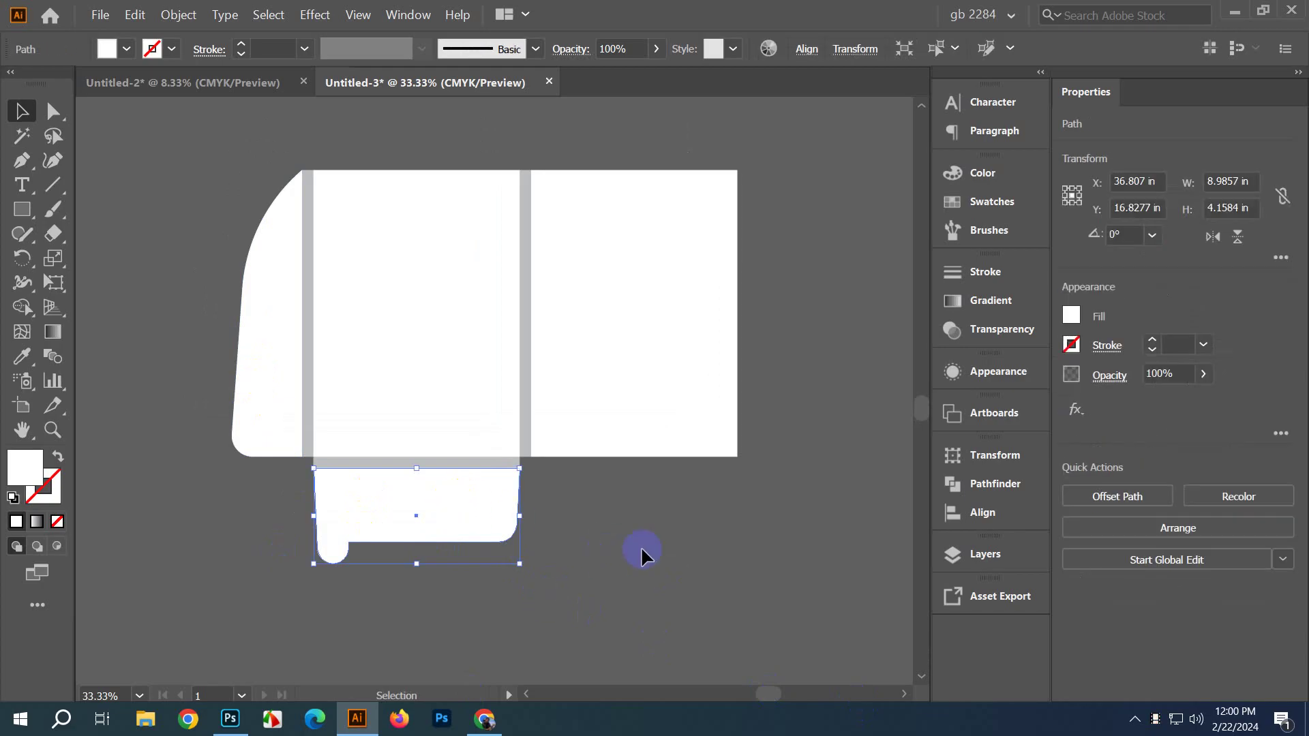
click(642, 566)
click(456, 508)
click(1238, 237)
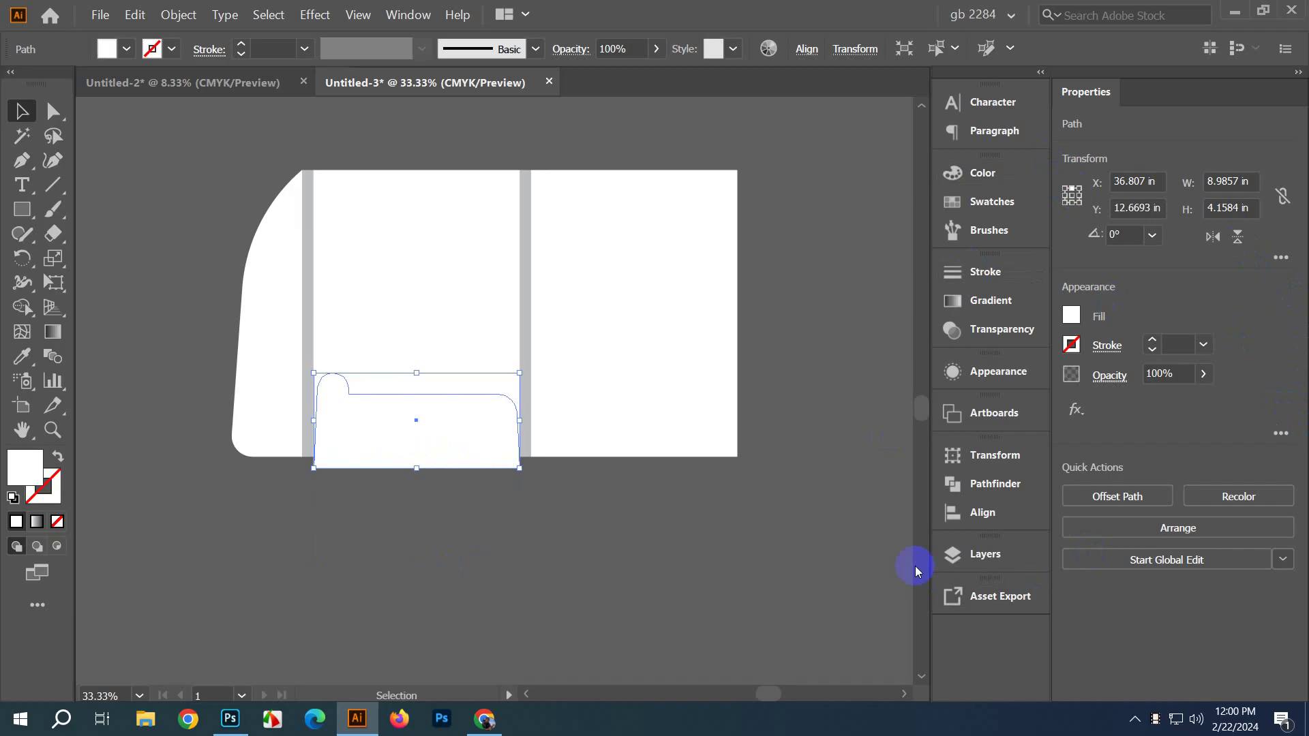
click(475, 518)
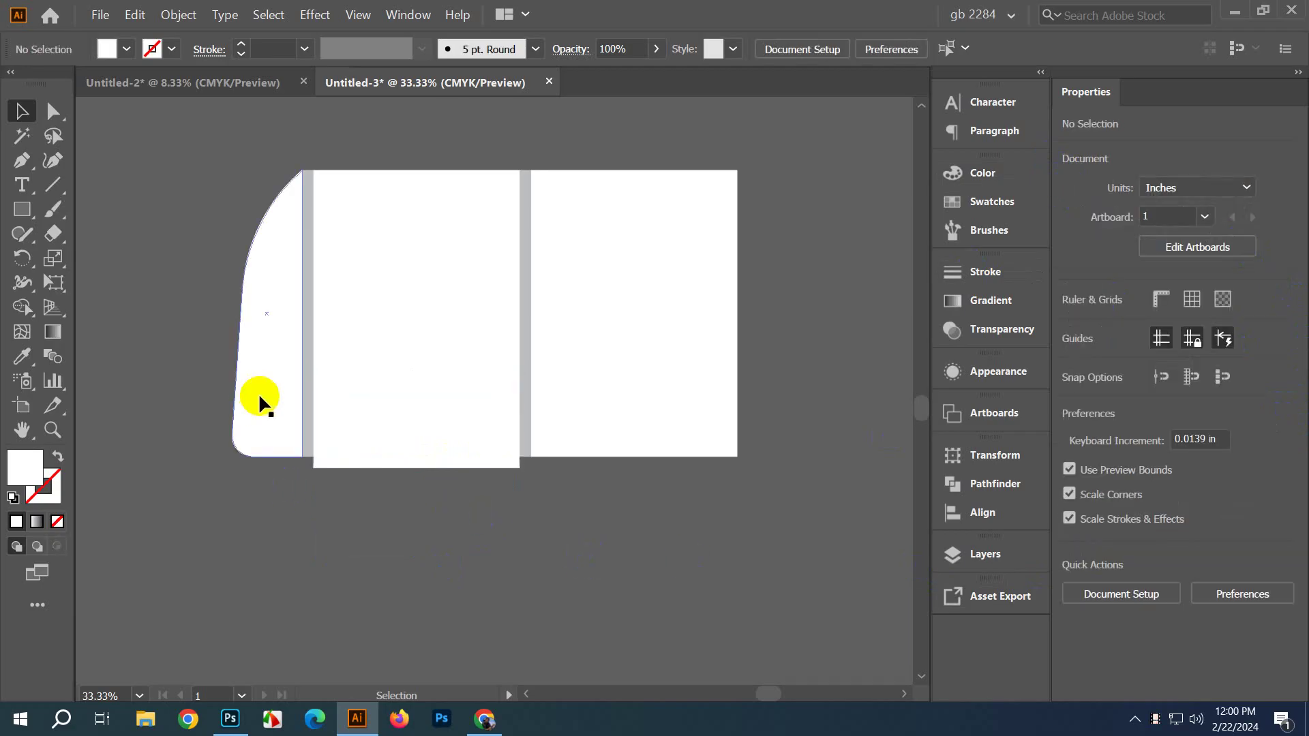
Step: Flip the curved side flap horizontally about its inner edge so it folds over the center panel
click(259, 396)
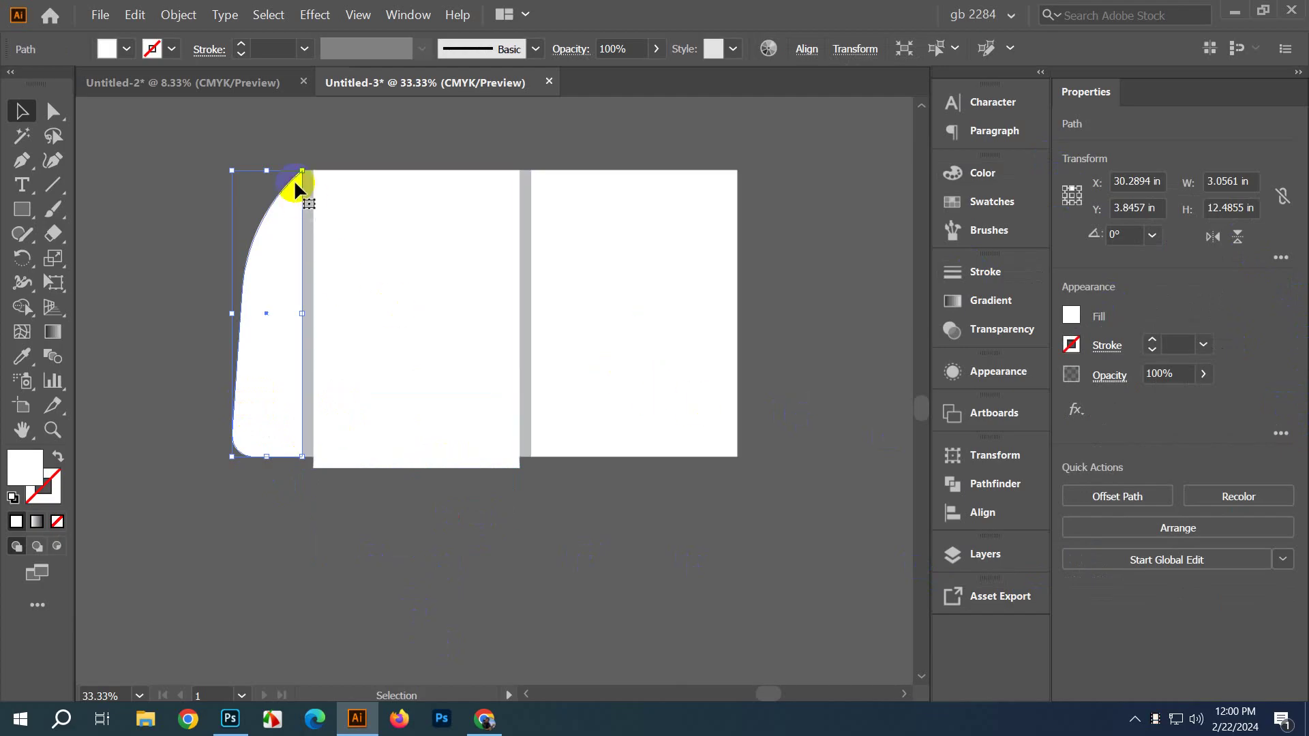
drag(293, 179, 312, 210)
click(1078, 197)
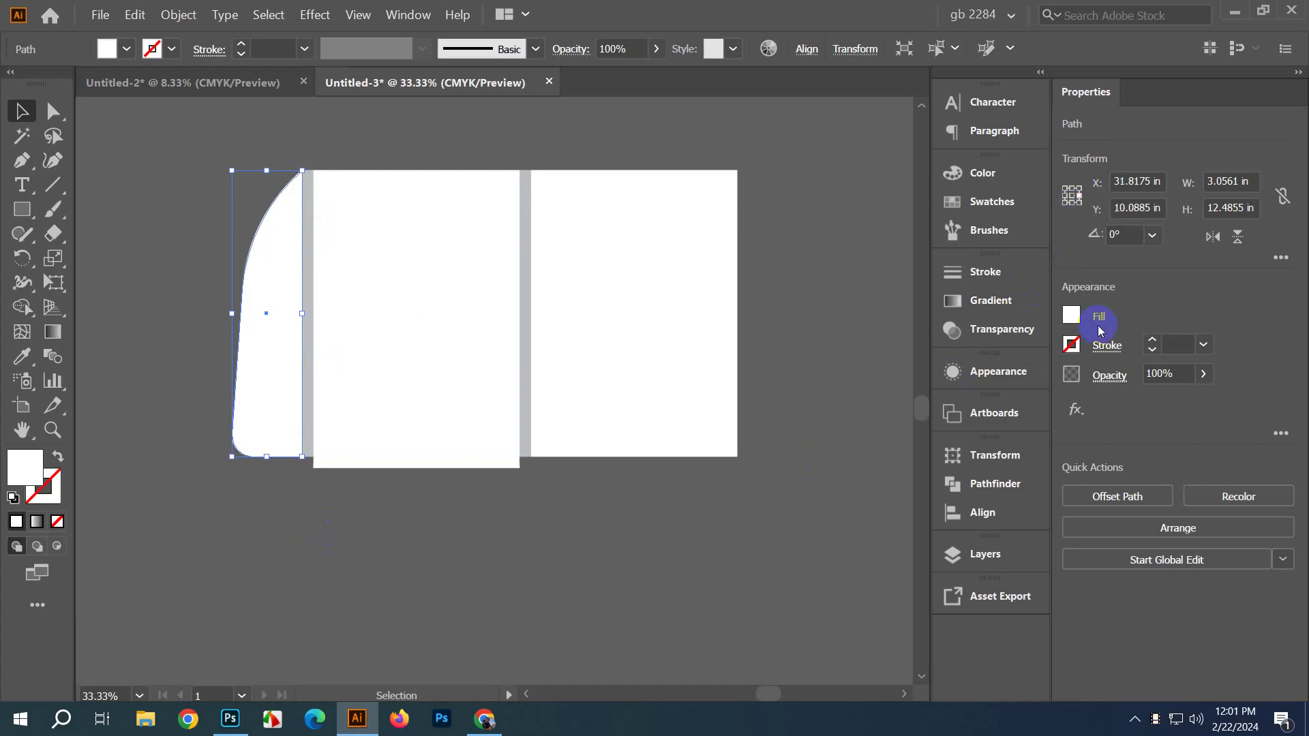
click(1214, 238)
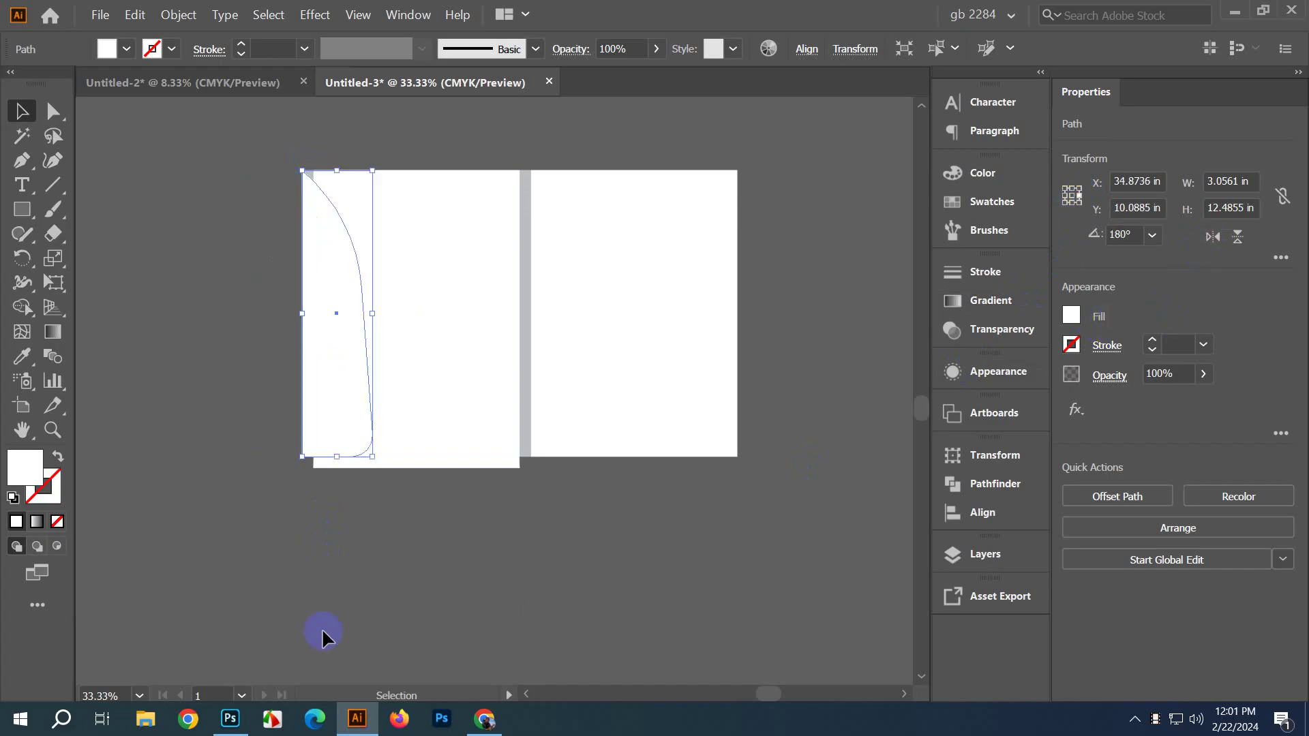
click(276, 607)
Step: Select both folded flaps to show their outlines and draw a line segment about 1.6 in long across the base of the pocket's tab
click(374, 462)
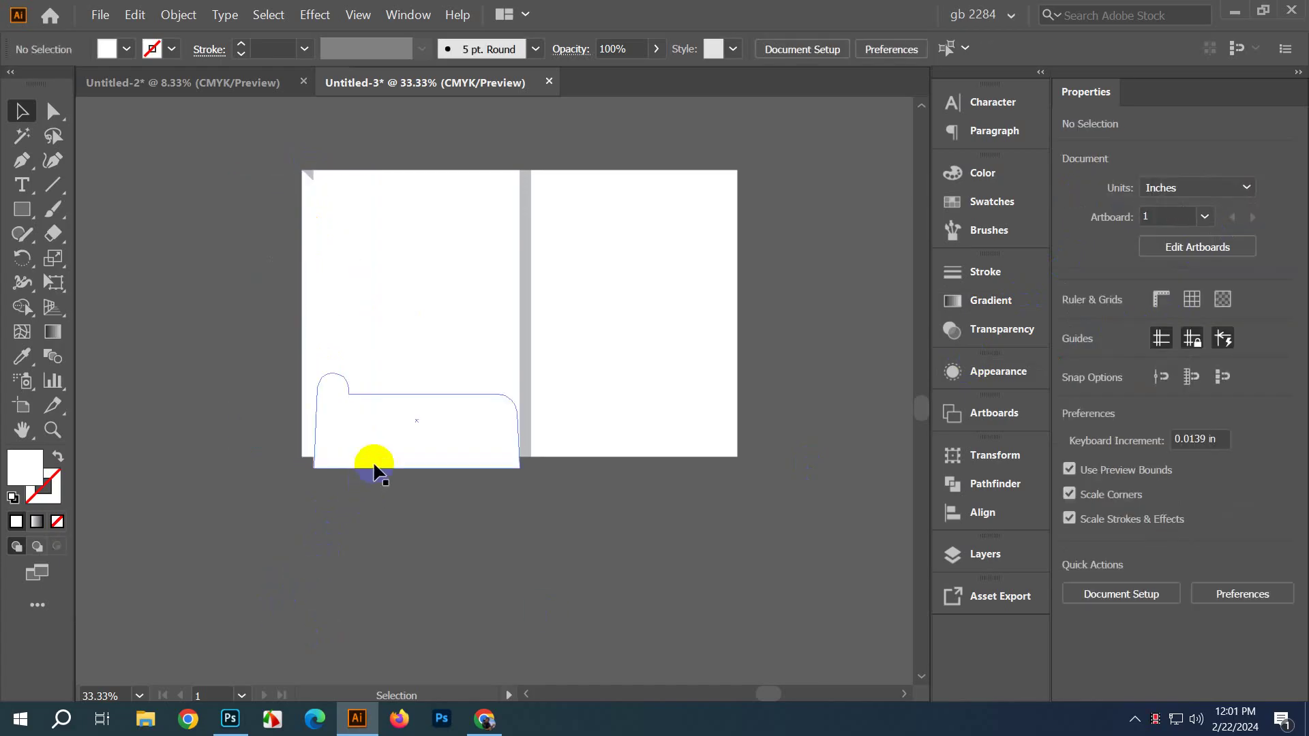
shift+click(337, 329)
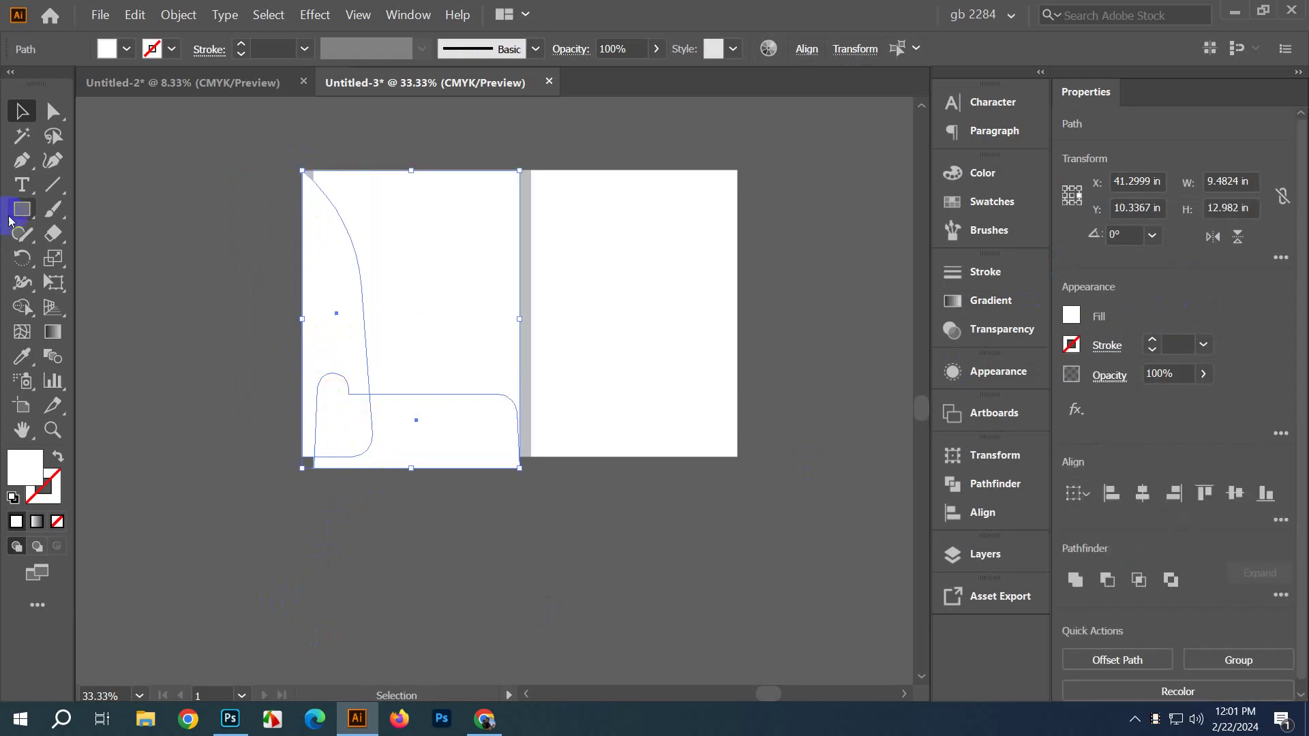
click(48, 195)
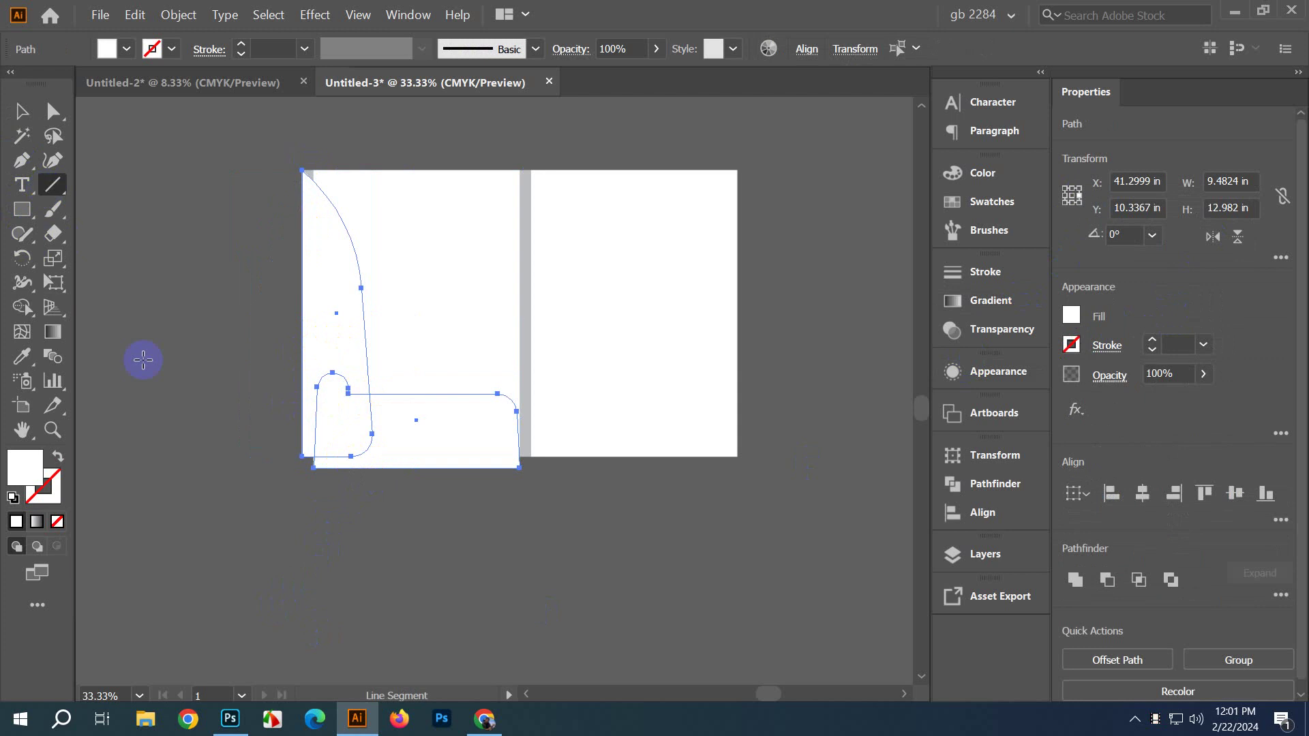
scroll(356, 403, up, 3)
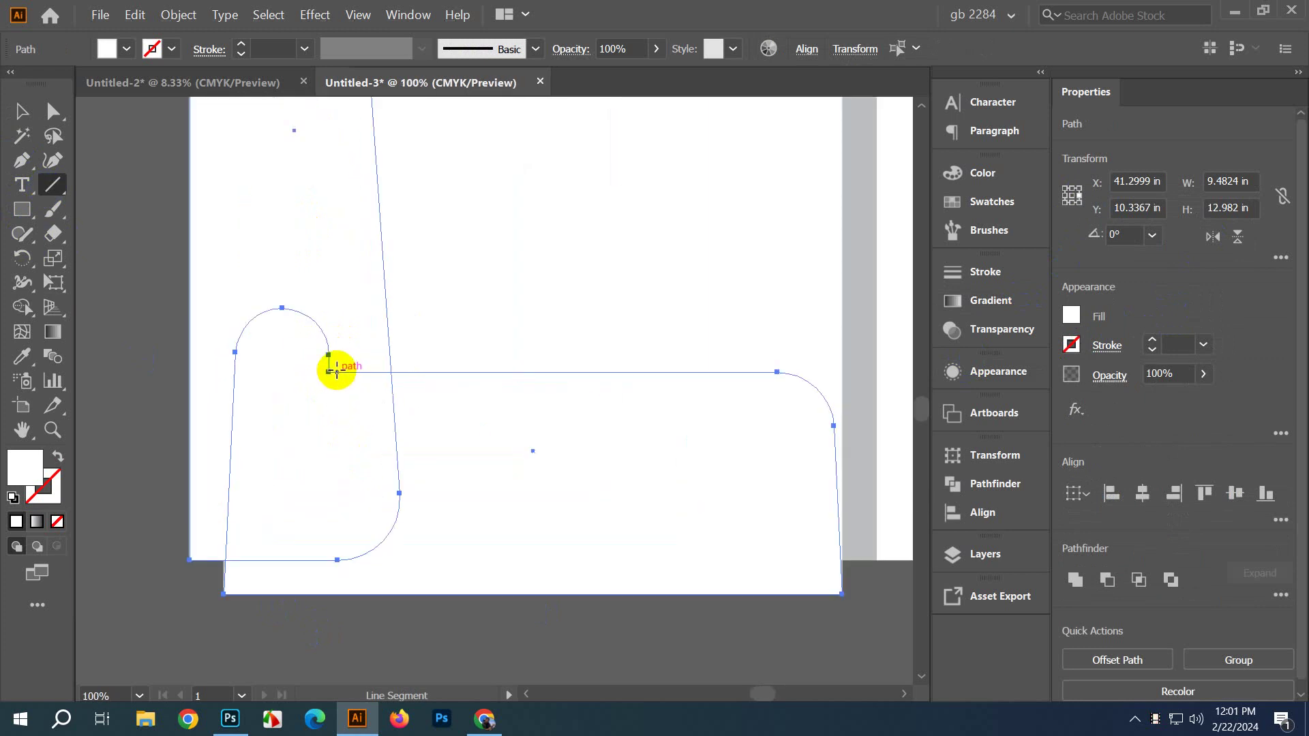
drag(336, 372, 227, 381)
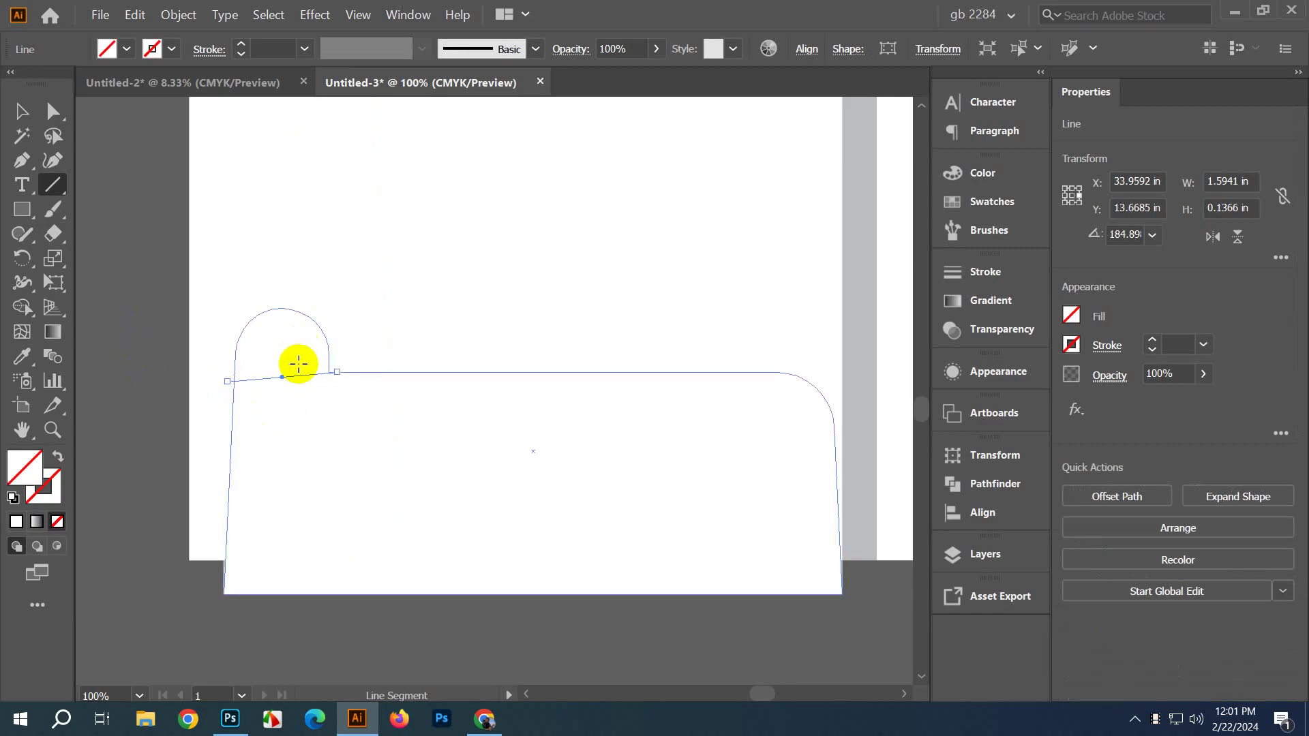
click(19, 113)
scroll(361, 382, down, 3)
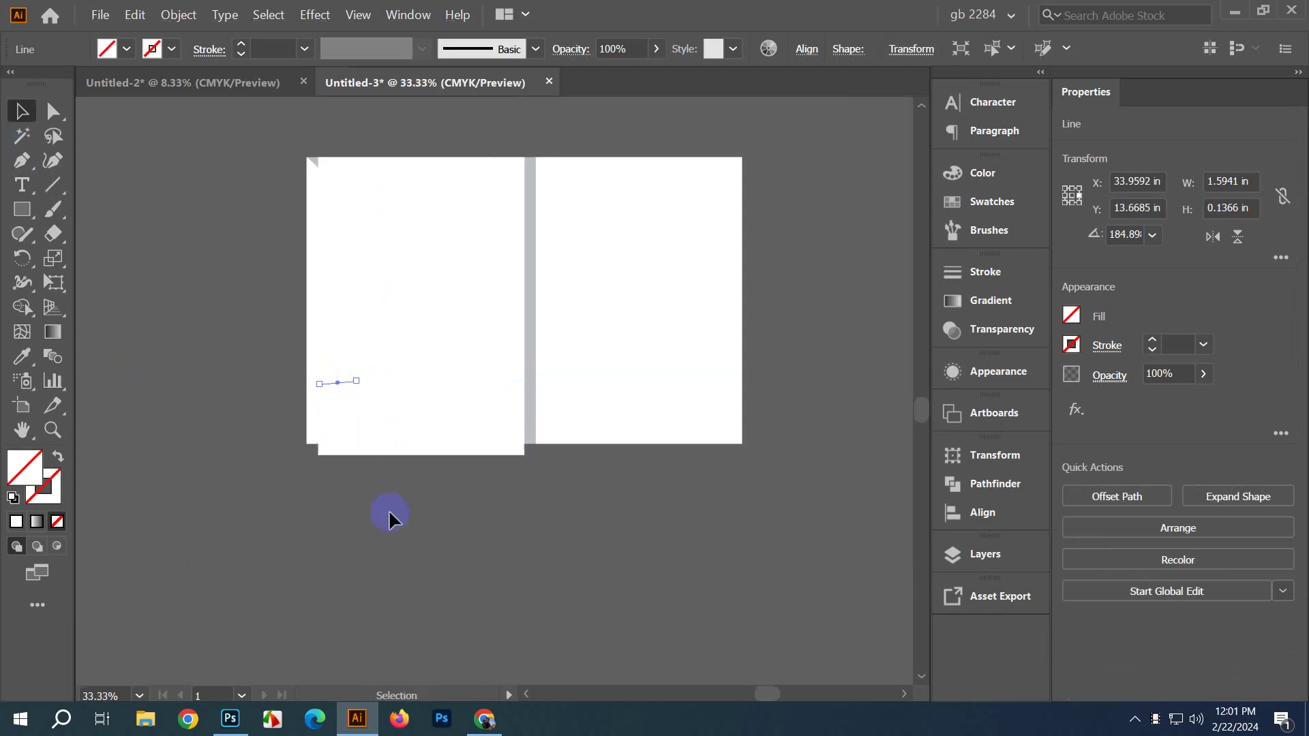
click(390, 518)
Step: Flip the pocket flap vertically about its bottom edge to unfold it below the horizontal gray strip
click(402, 399)
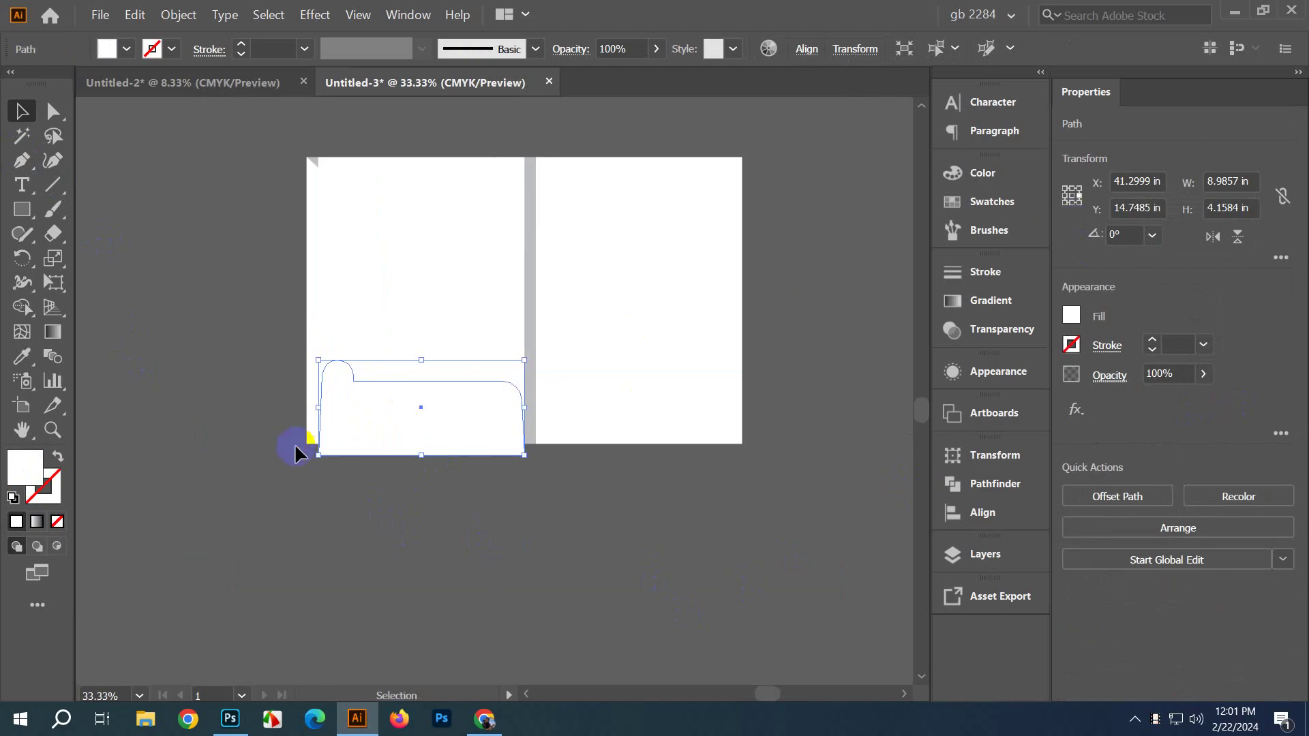
click(1069, 204)
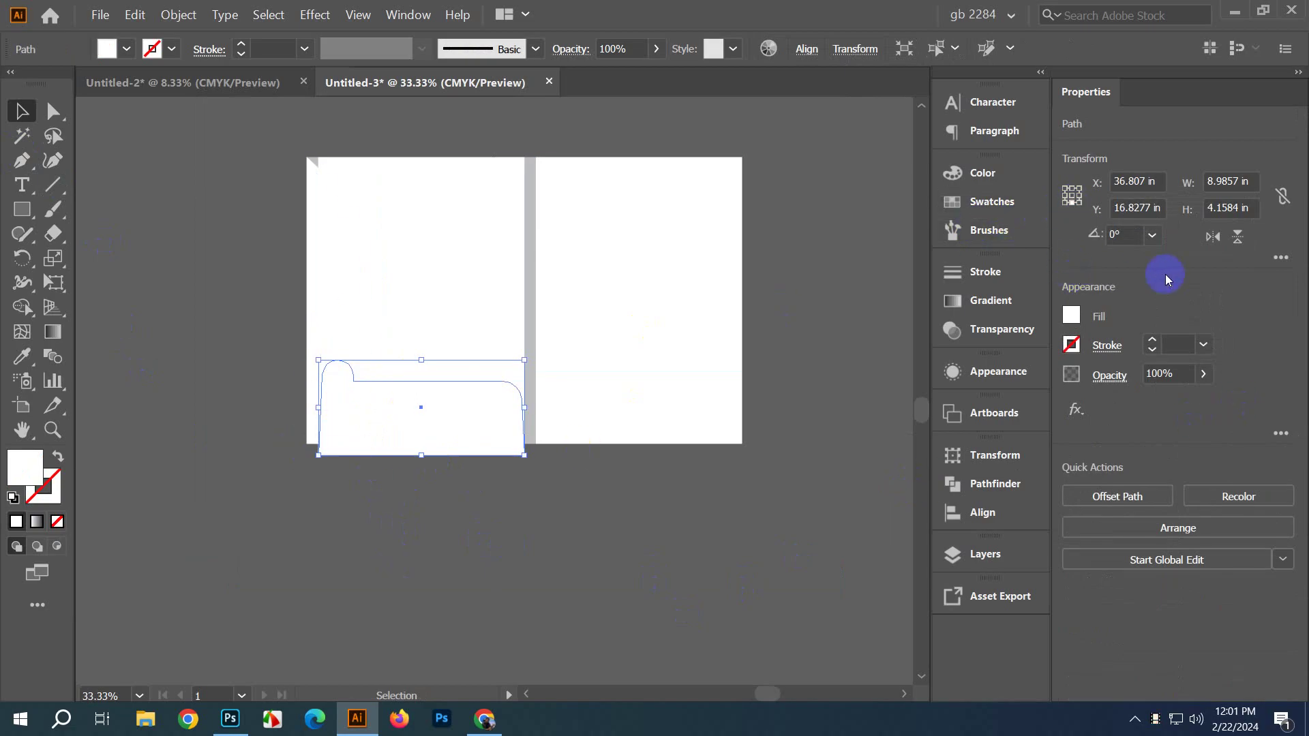
click(1238, 237)
click(782, 561)
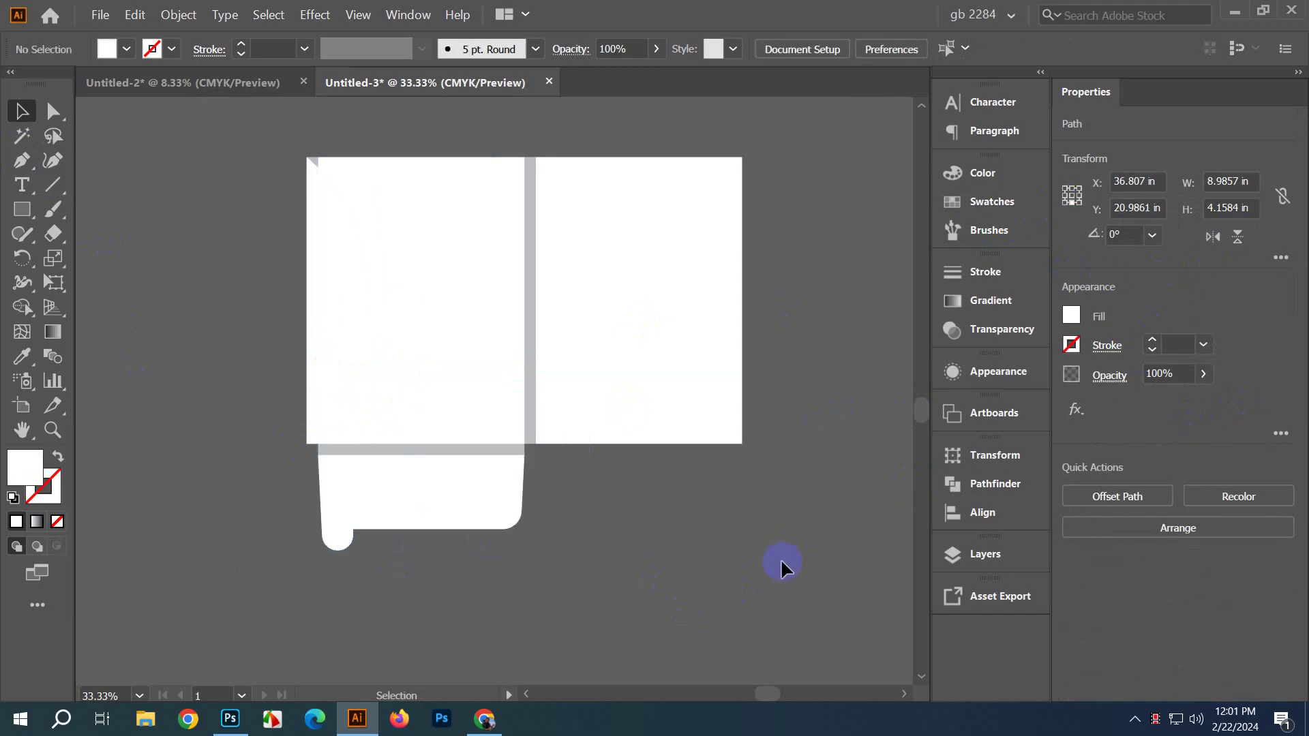
Step: Flip the curved side flap horizontally about its fold edge to unfold it outward from the center panel
click(338, 207)
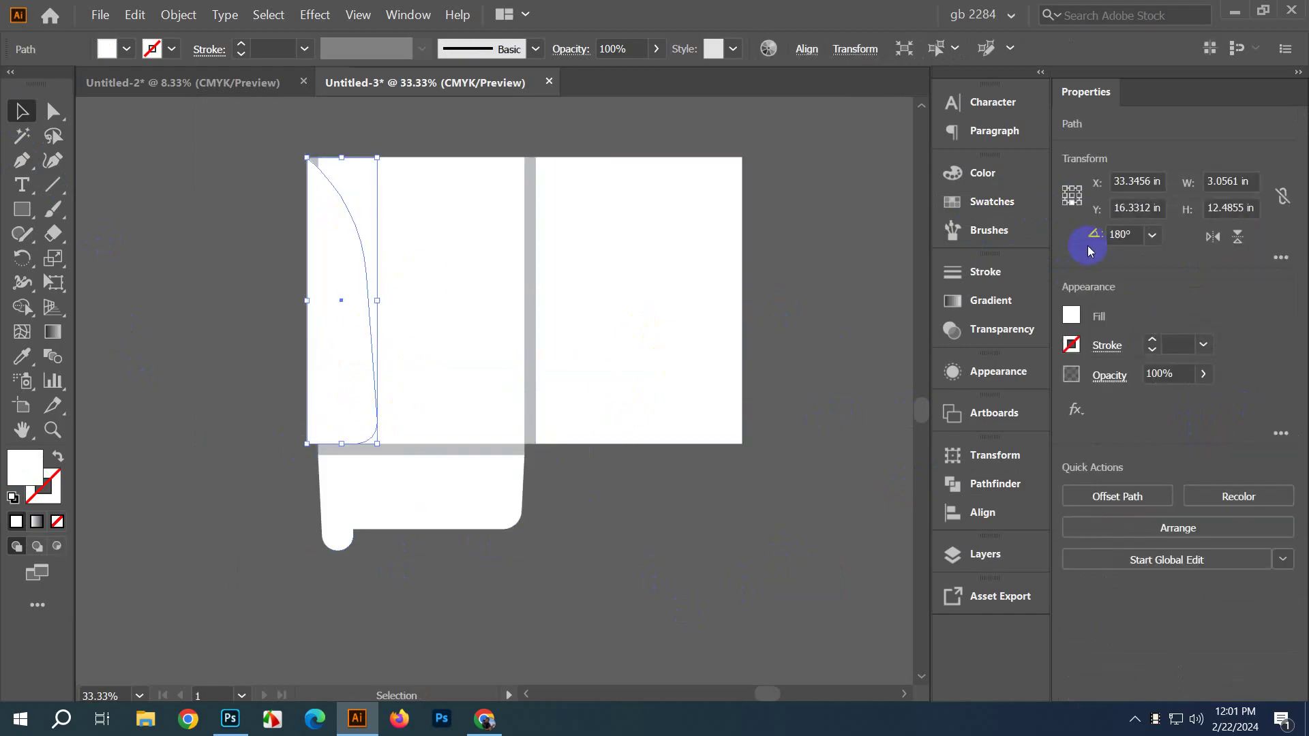
click(1065, 190)
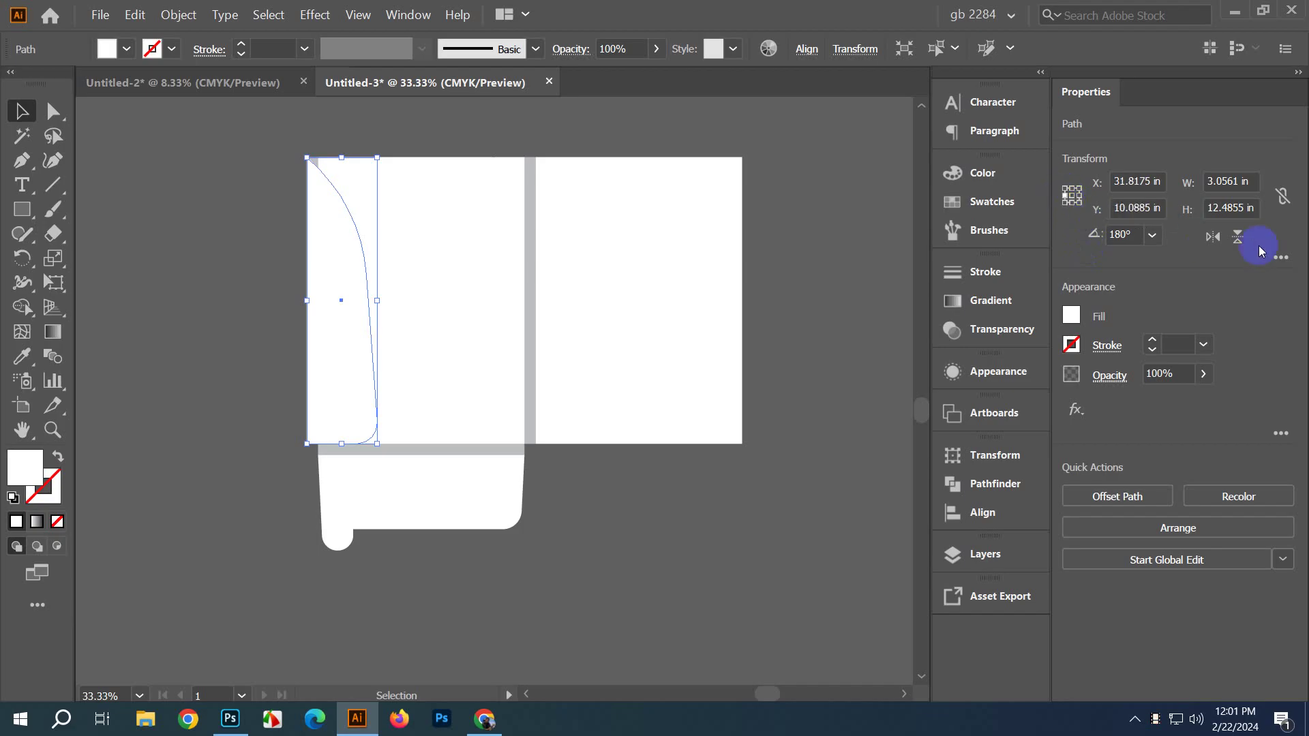
click(1206, 238)
click(860, 267)
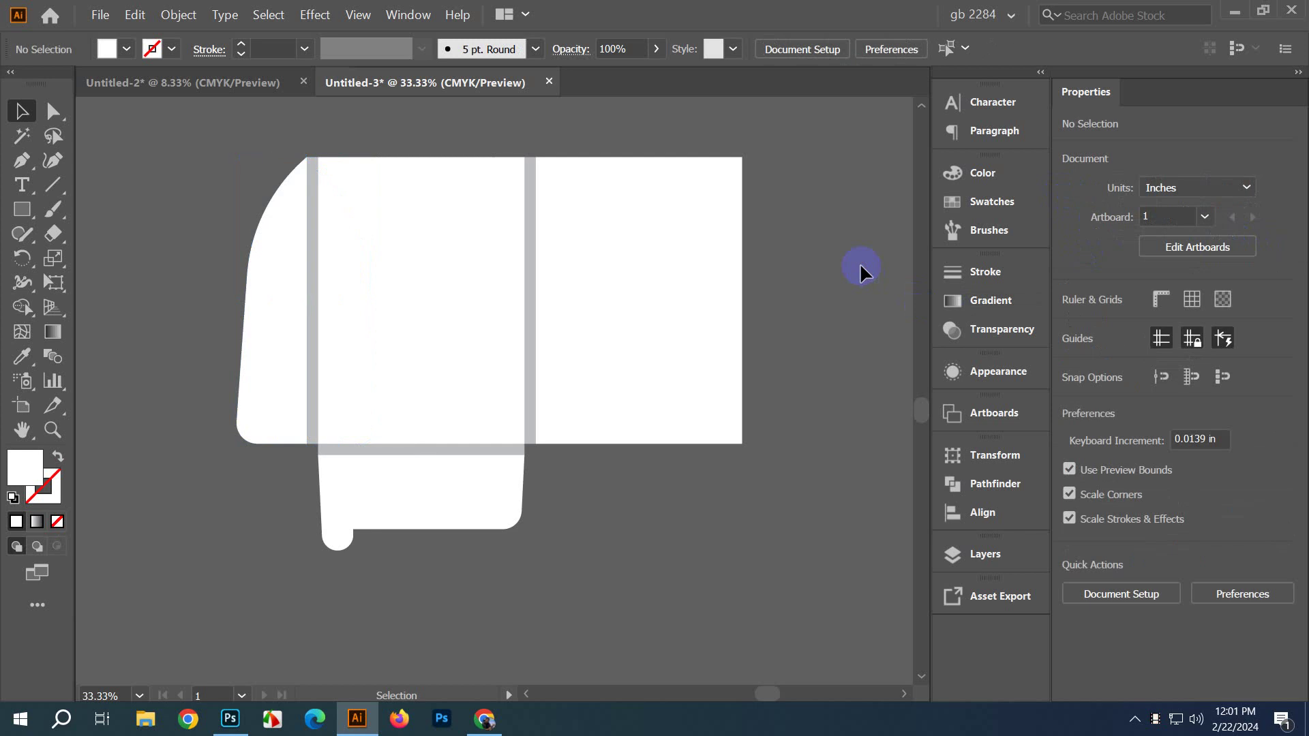
Step: Undo the side flap's last flip and group the curved flap with the short slit line lying on it
key(ctrl+z)
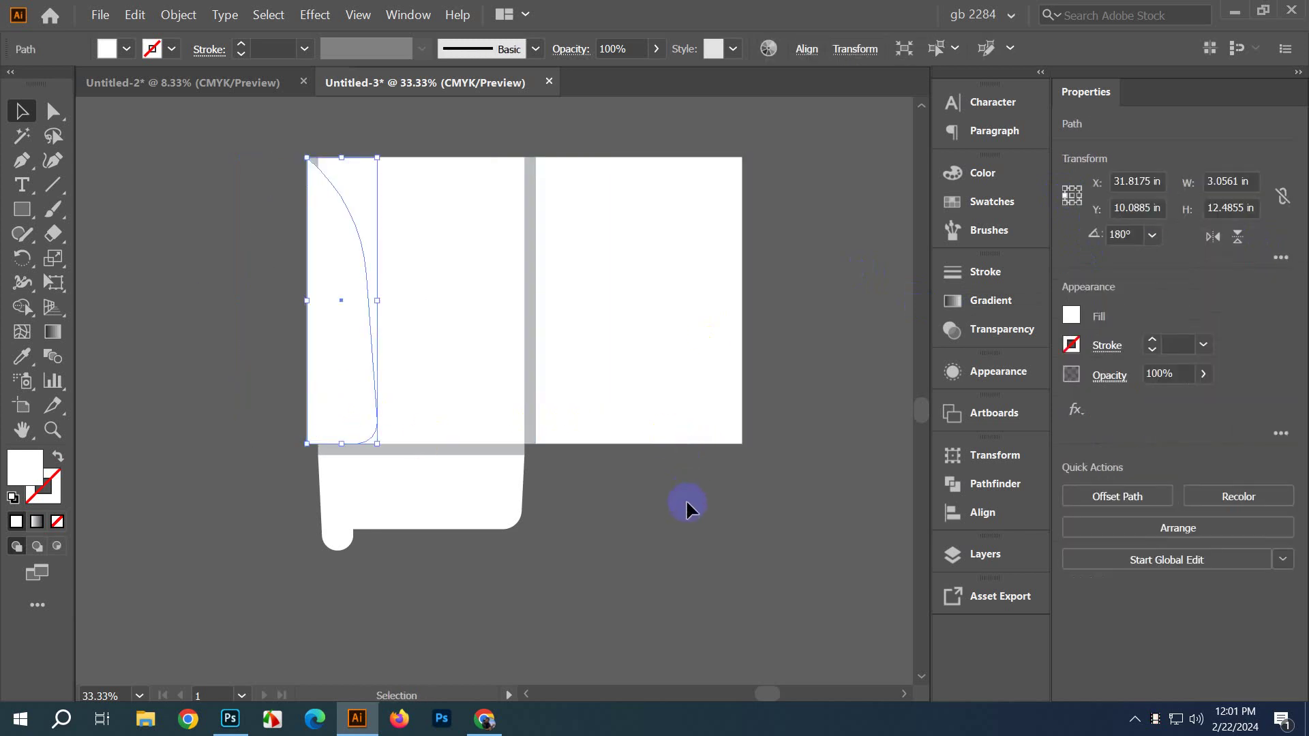
click(686, 499)
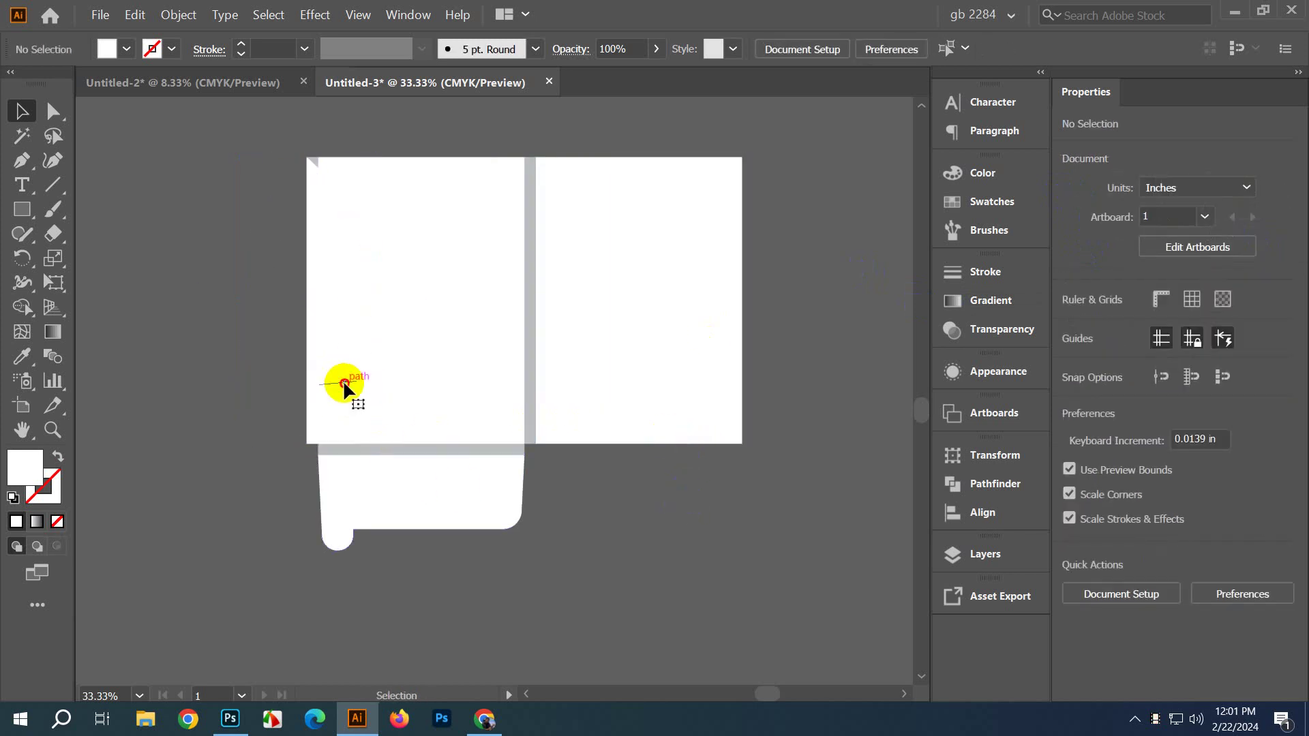
click(342, 379)
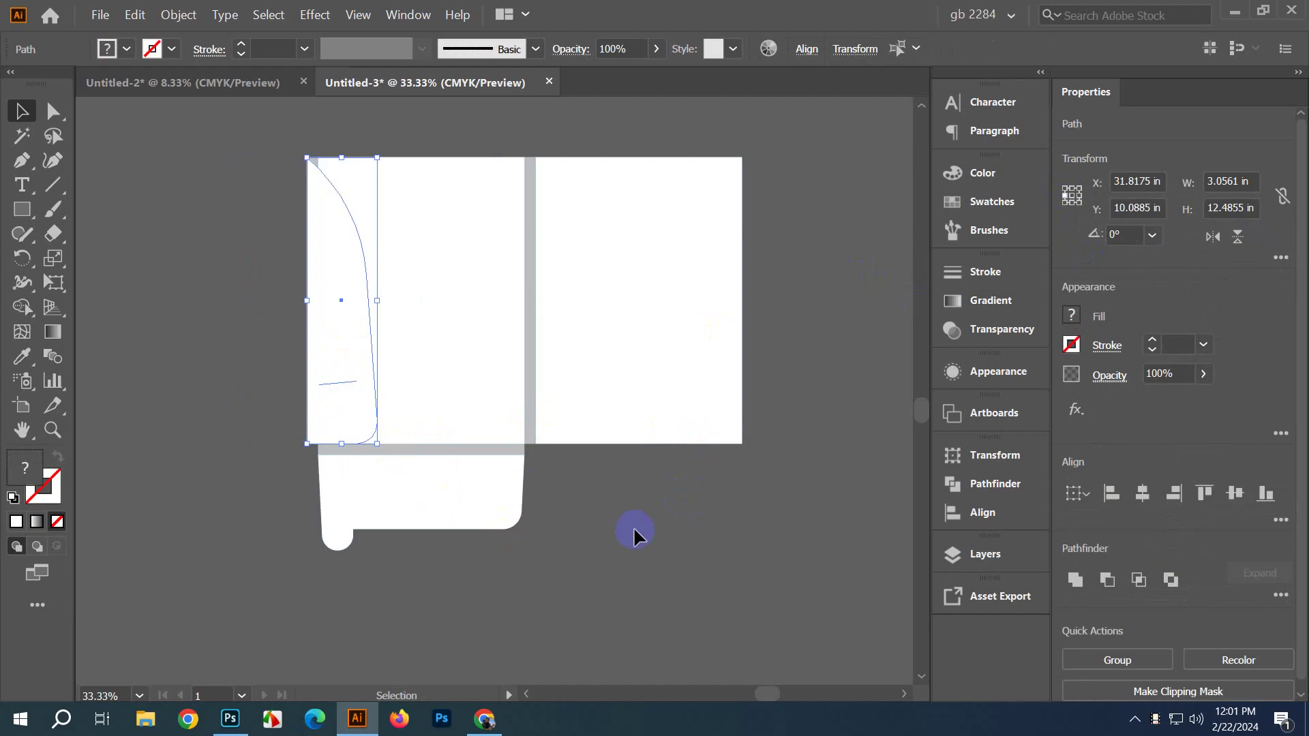
key(a)
key(v)
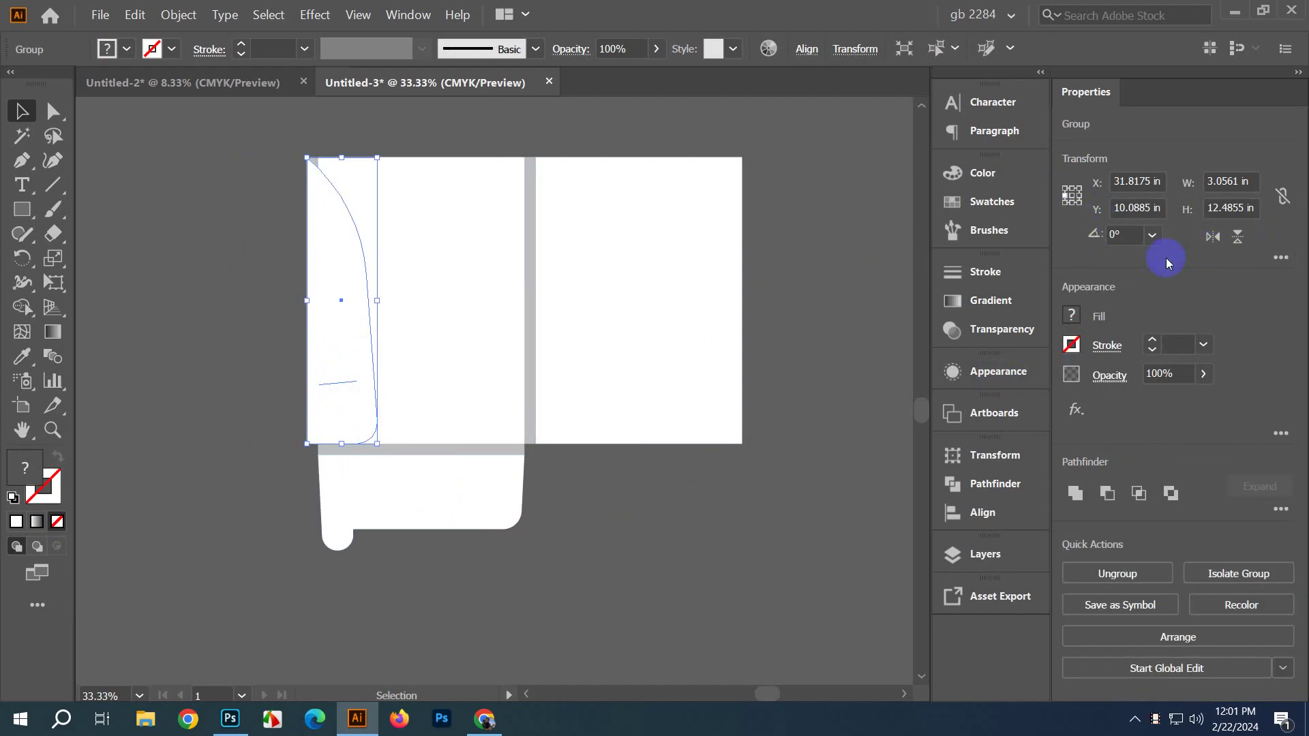
Step: Flip the grouped side flap and slit line horizontally outward from the center panel and ungroup them
click(1217, 243)
click(719, 529)
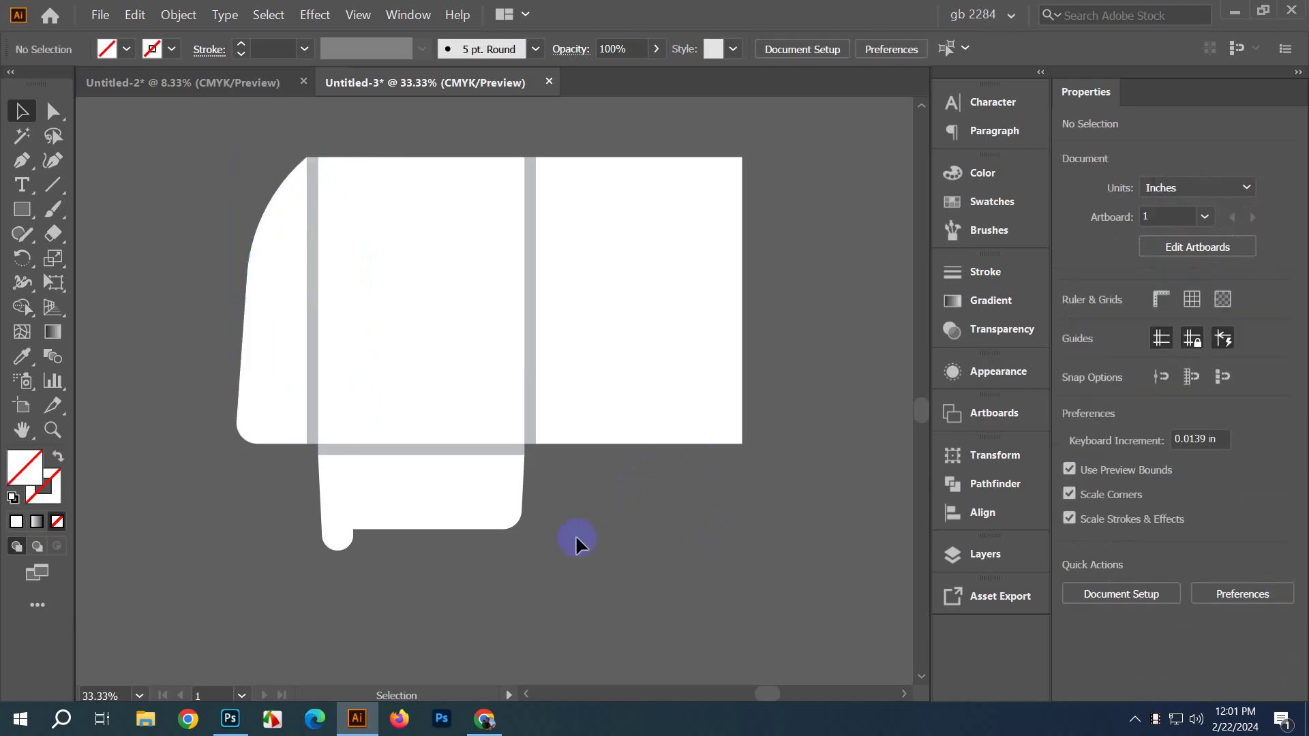
right_click(260, 339)
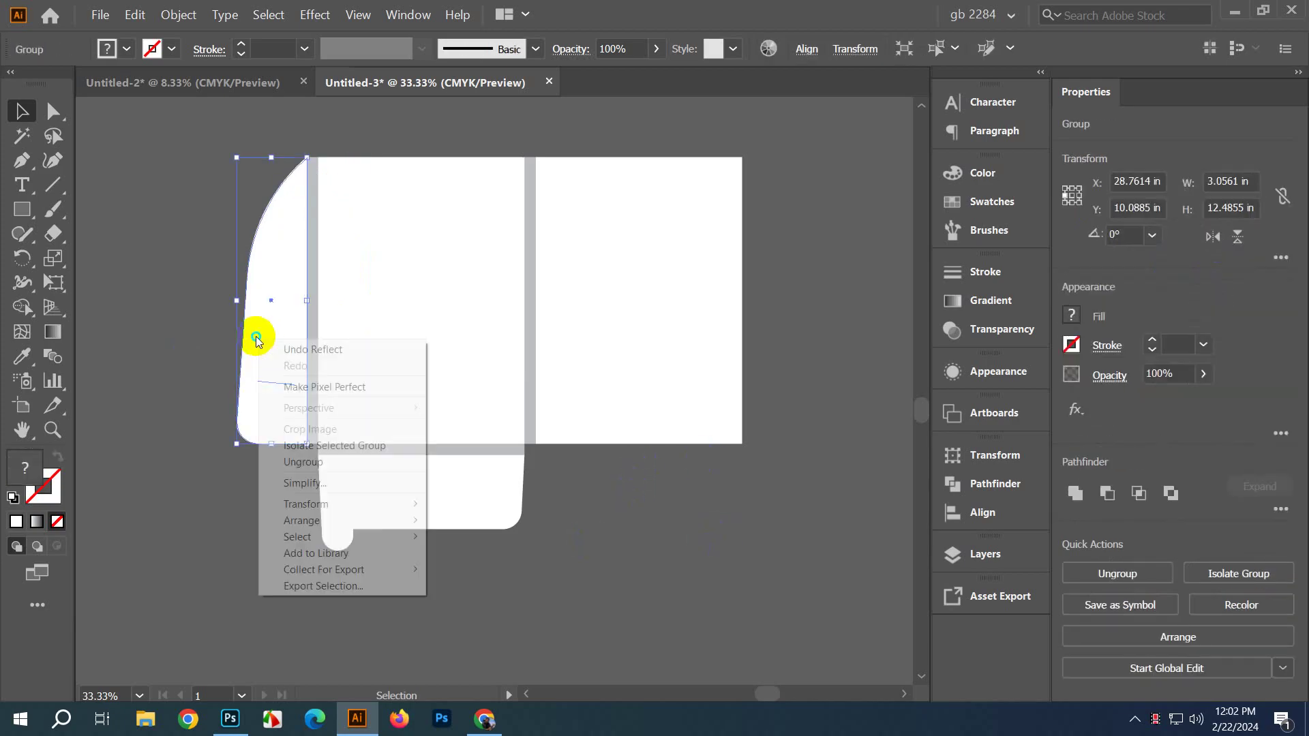
click(320, 462)
click(257, 503)
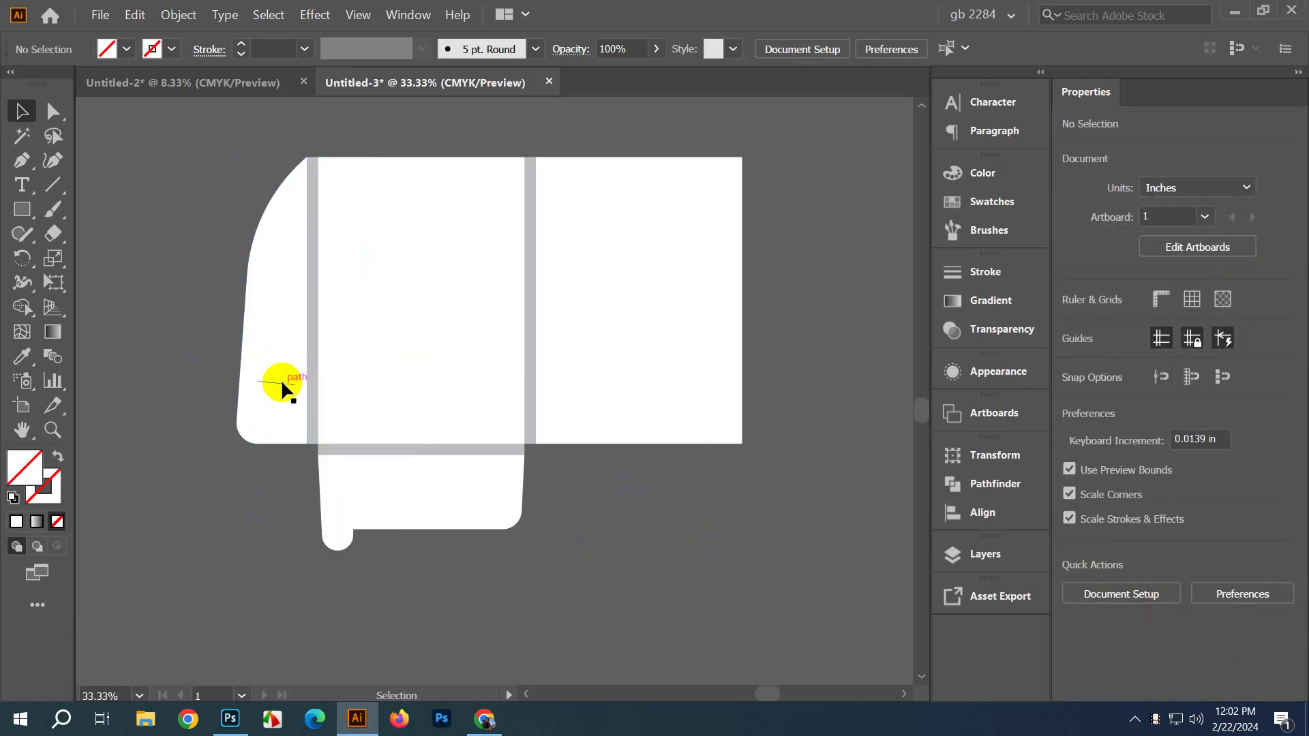
Step: Give the slit line on the side flap a 4 pt black stroke with the elliptical width profile tapering at both ends
click(281, 383)
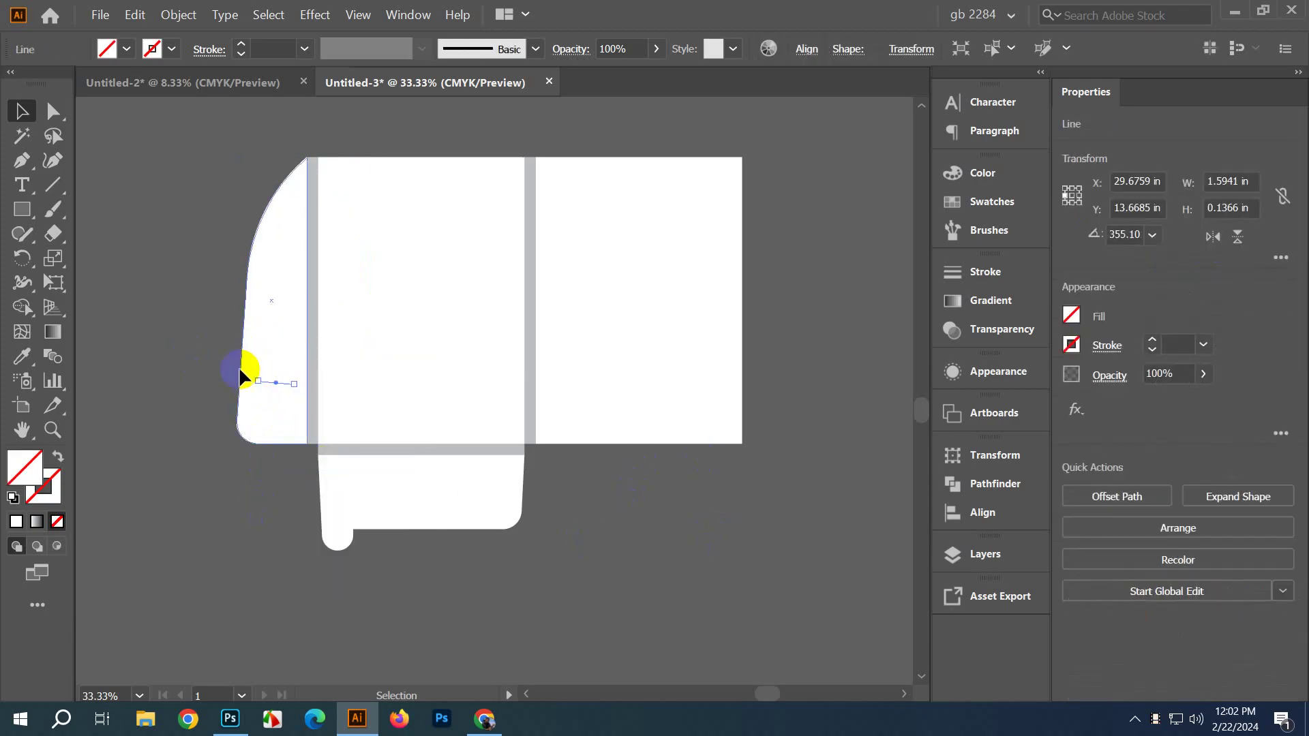
click(240, 47)
click(240, 46)
click(240, 46)
click(240, 46)
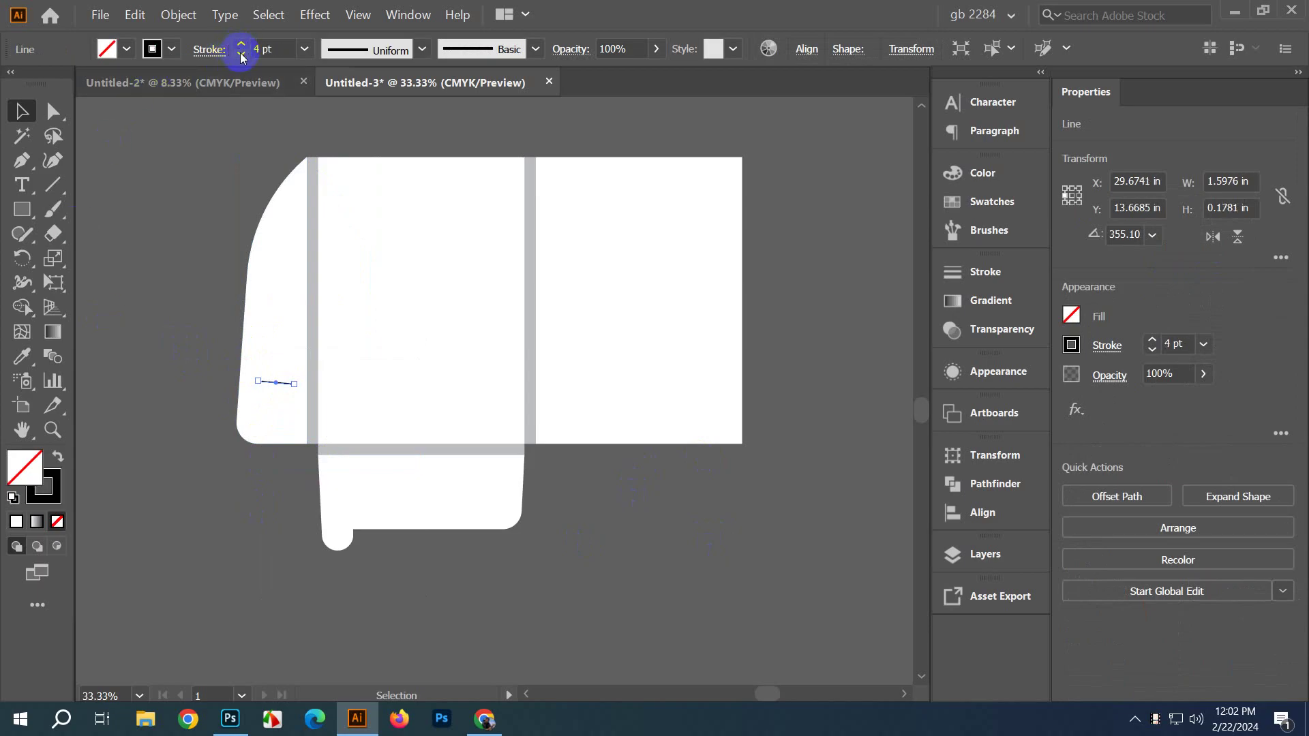
click(423, 48)
click(374, 135)
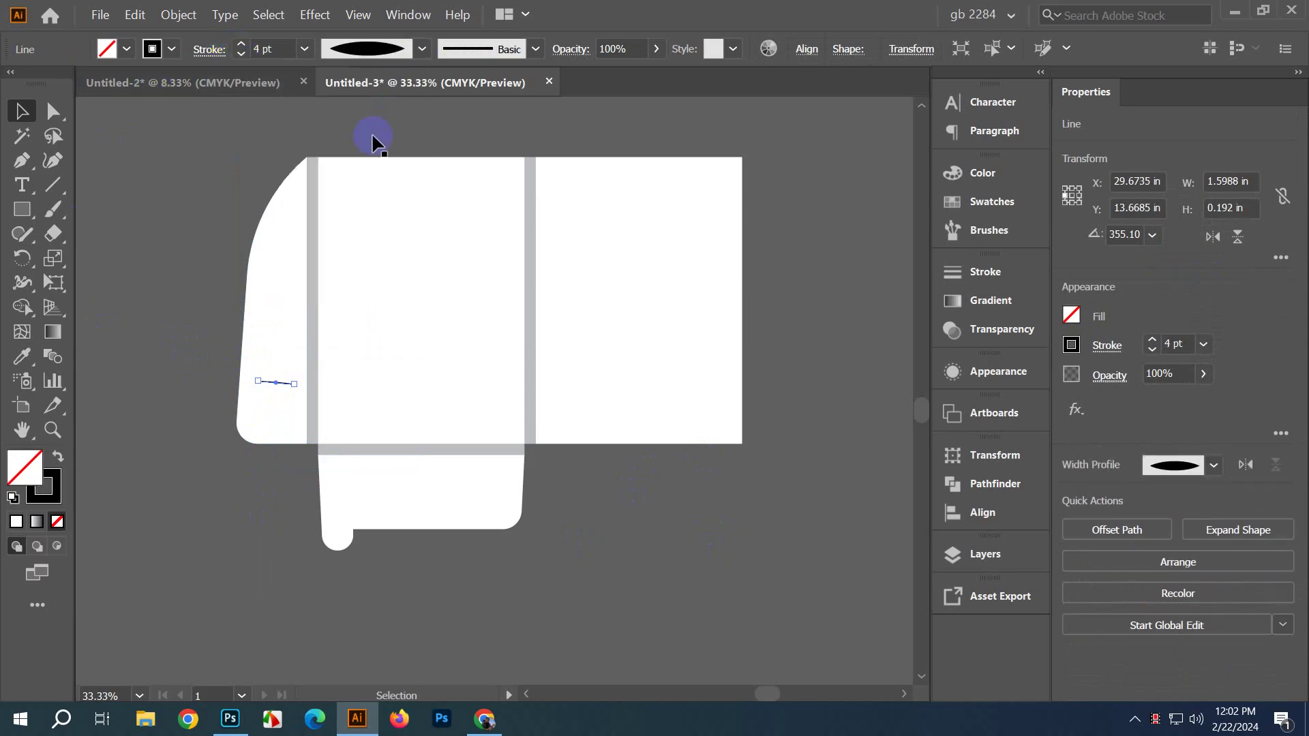
click(191, 294)
Step: Convert the short slit line on the curved side flap into a guide
scroll(185, 377, up, 2)
scroll(175, 430, down, 2)
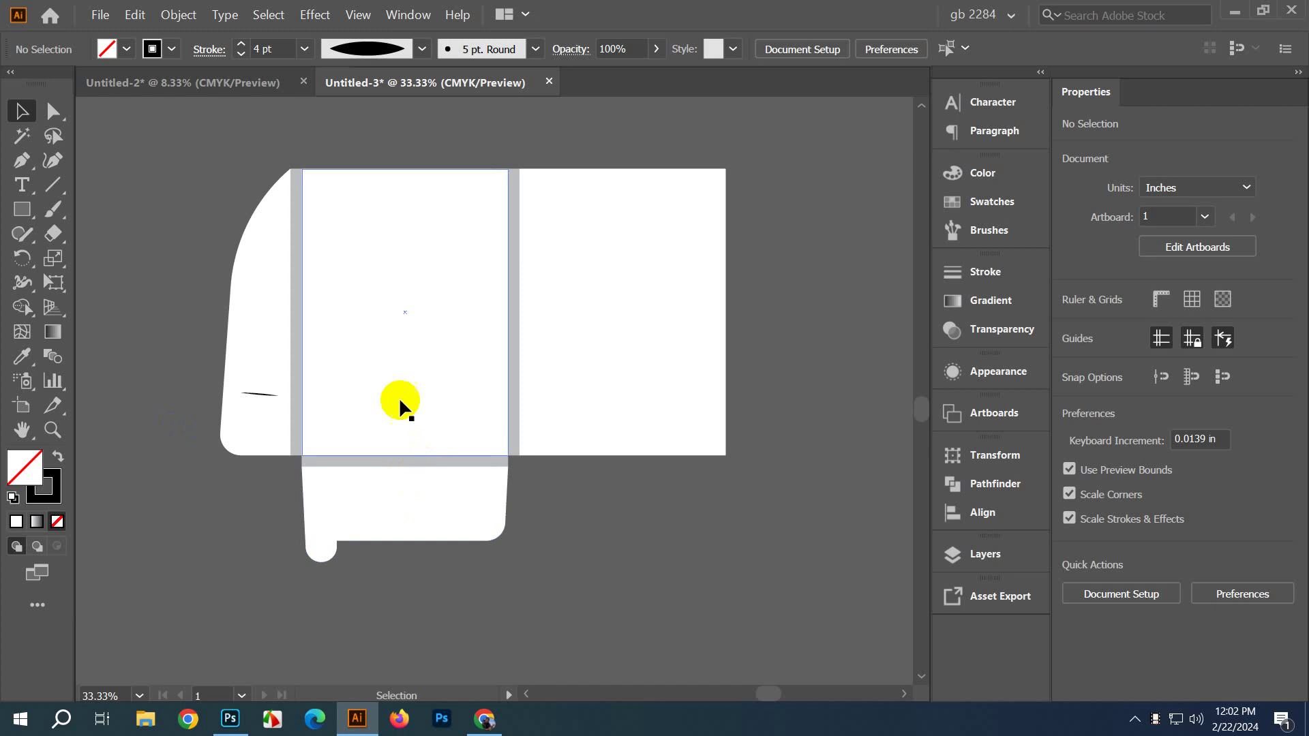
click(273, 394)
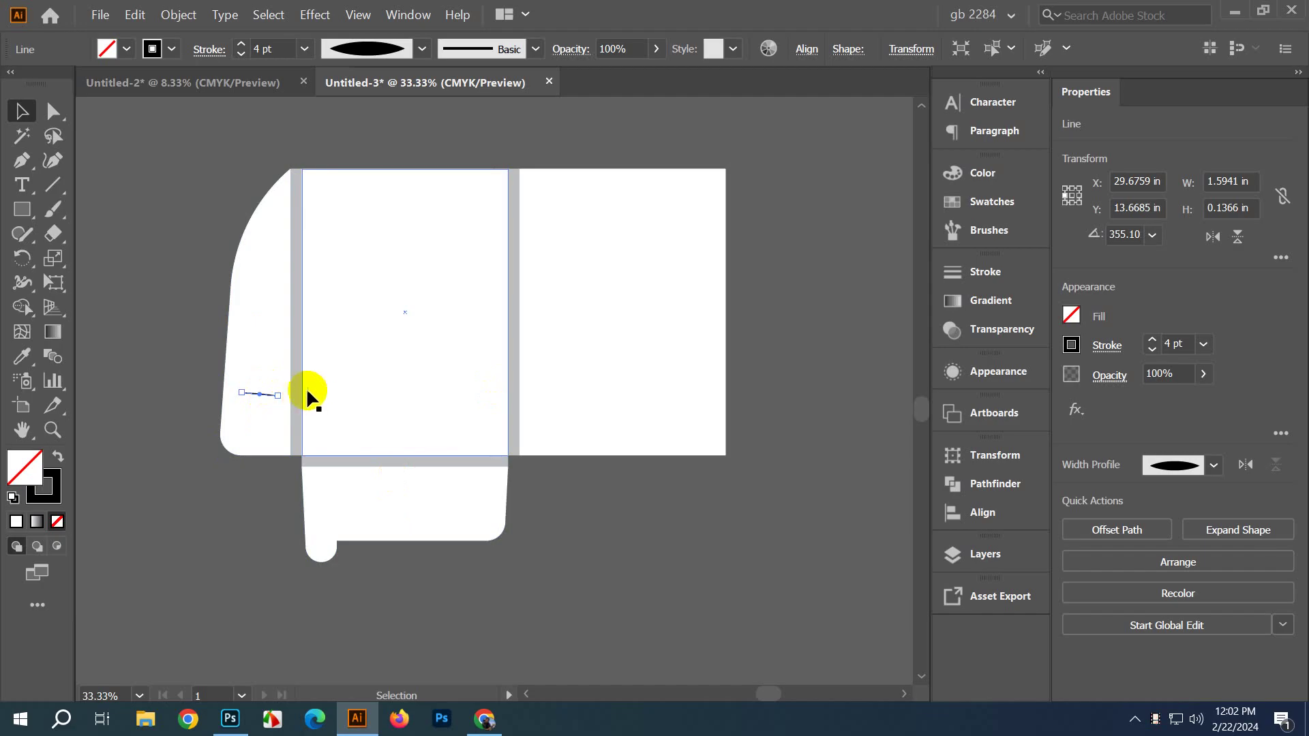
click(266, 500)
alt+scroll(282, 478, up, 2)
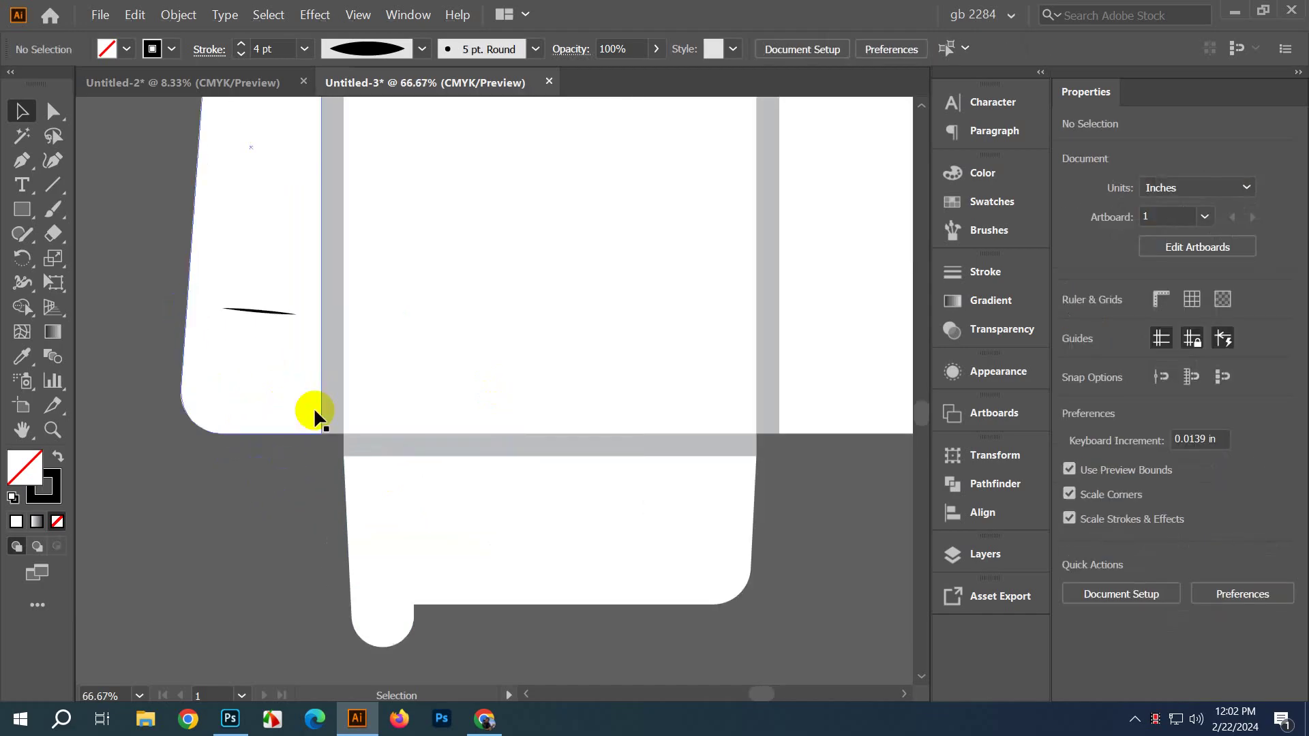
click(284, 314)
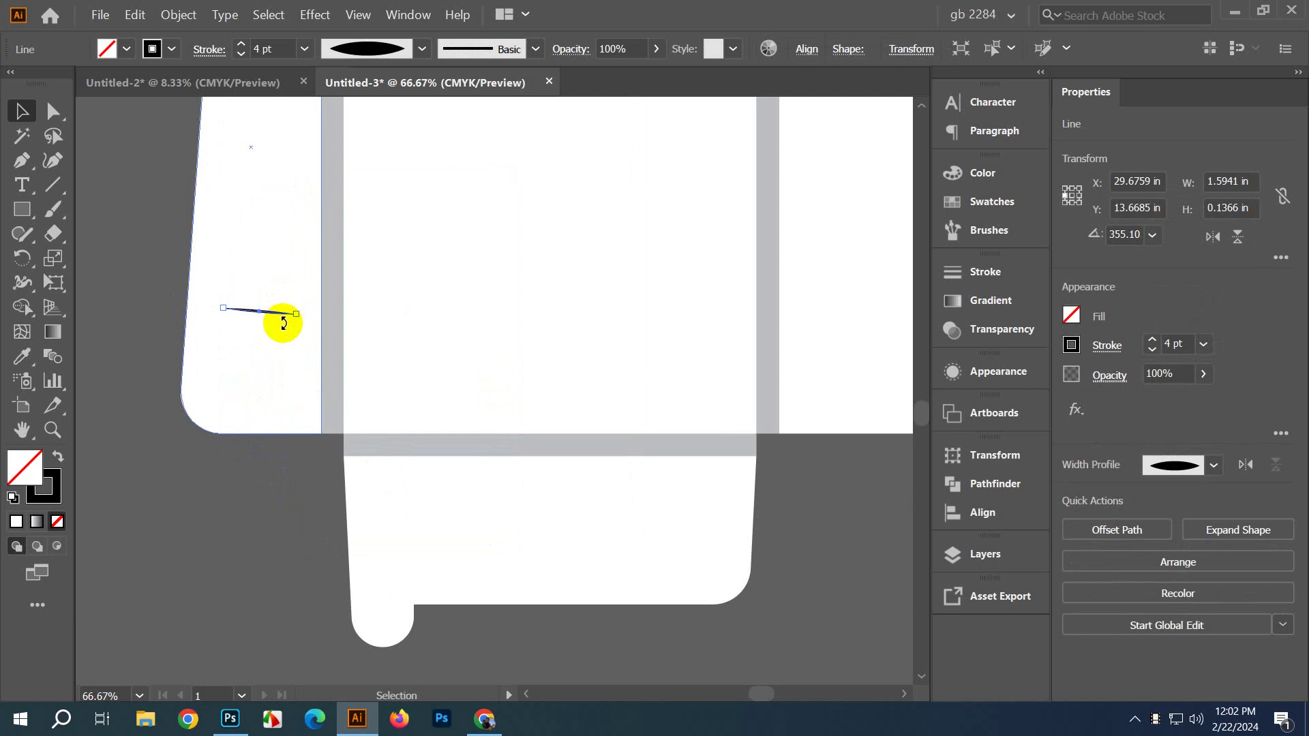
right_click(163, 281)
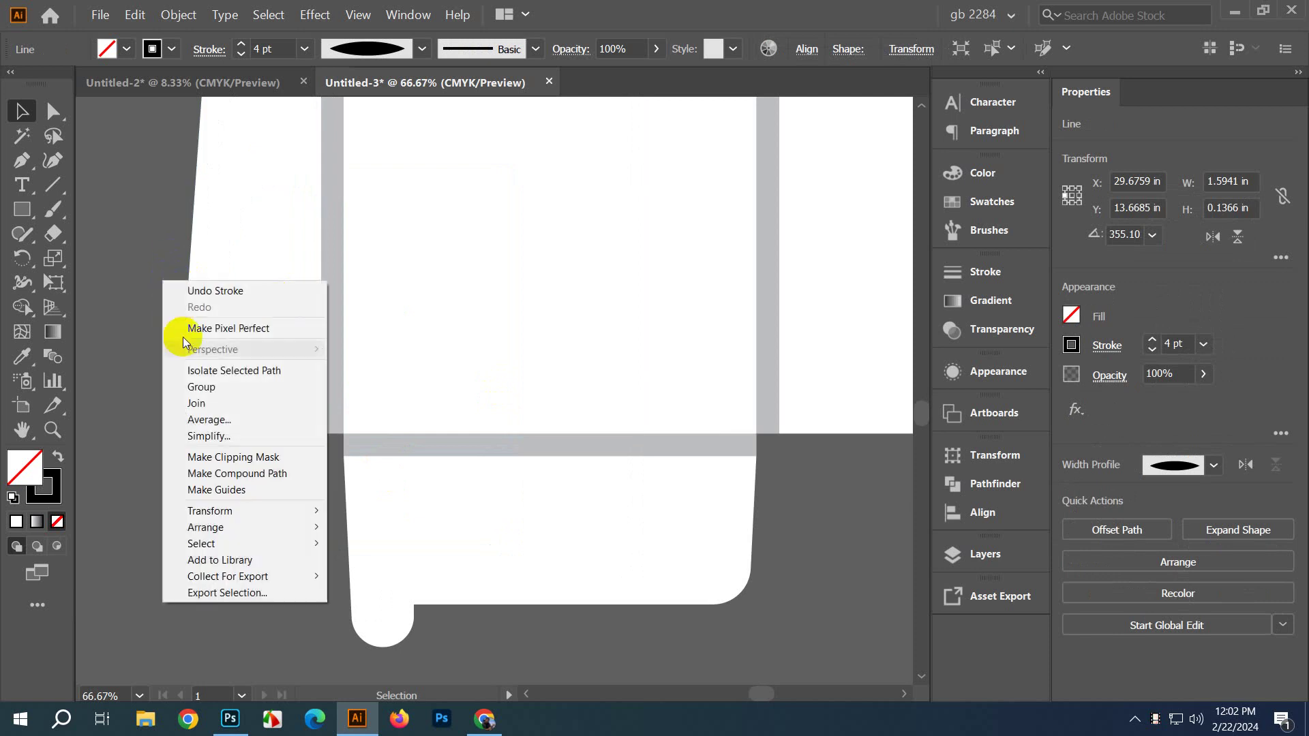
click(243, 488)
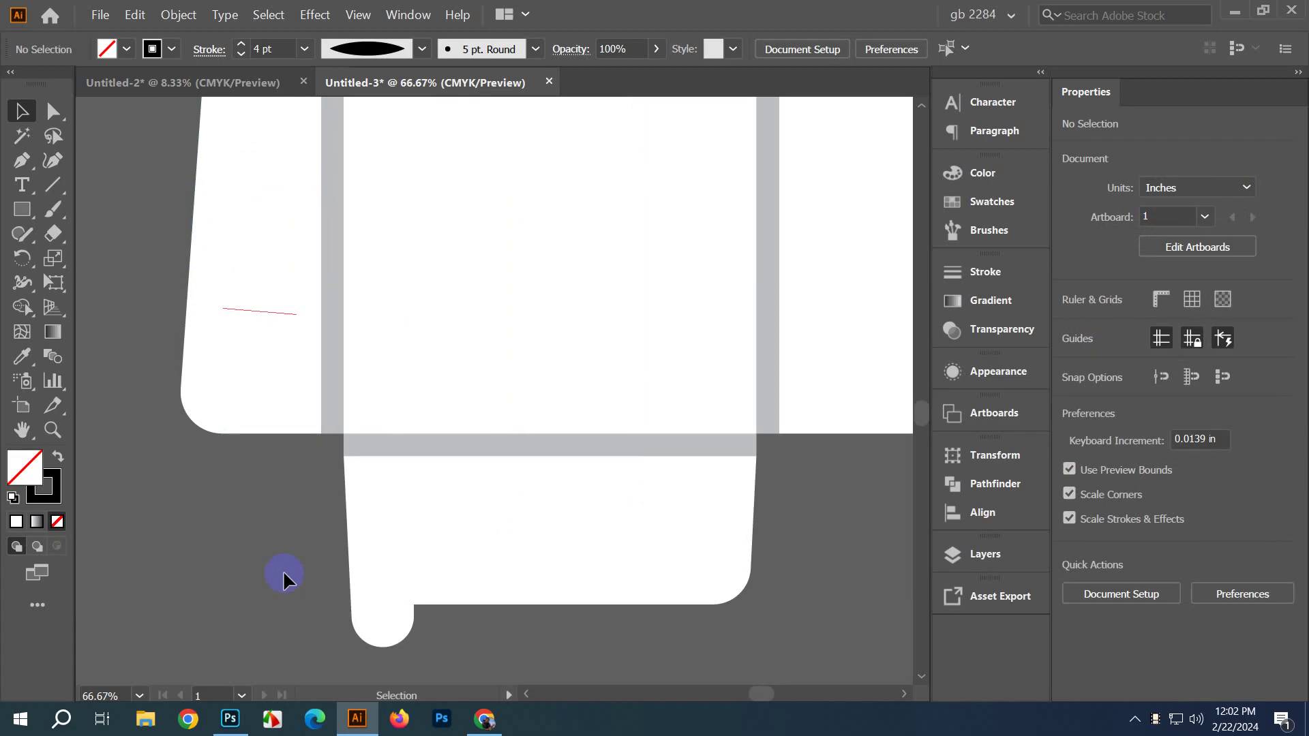
Step: Delete the short slit line from the curved side flap
scroll(337, 286, down, 3)
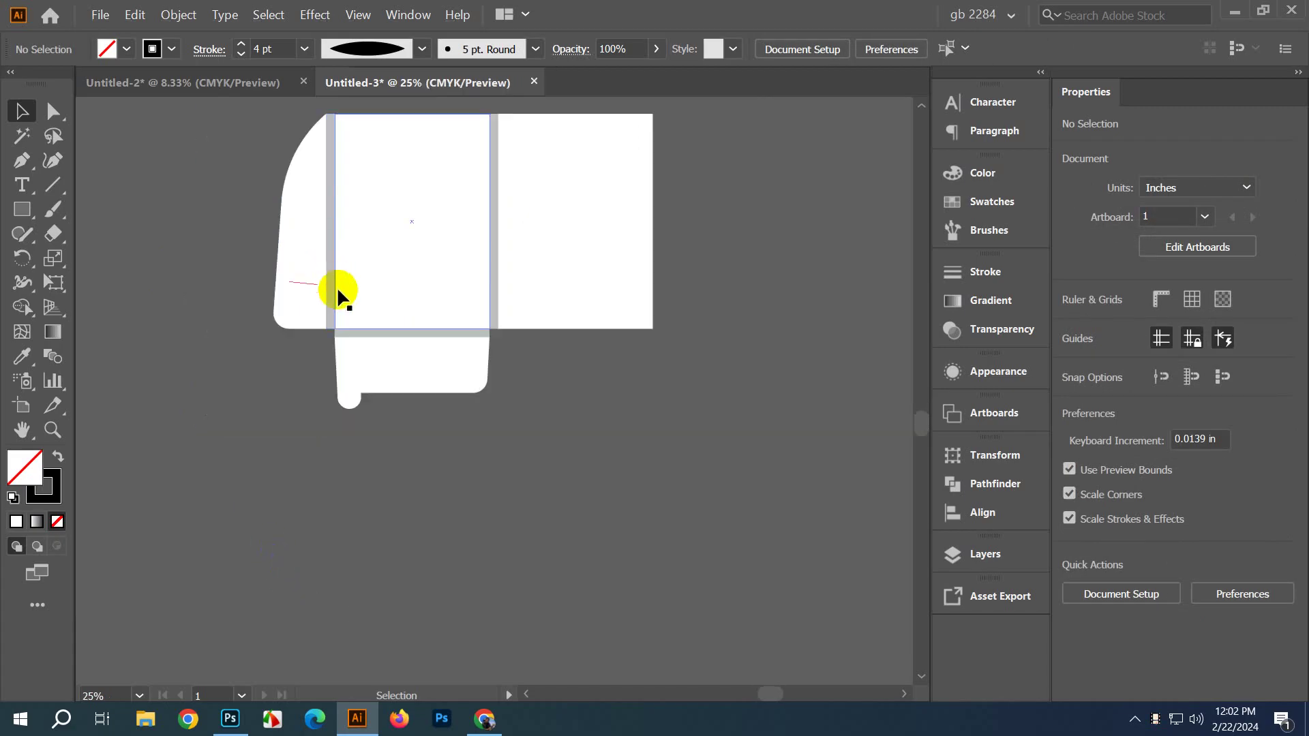
scroll(322, 334, up, 2)
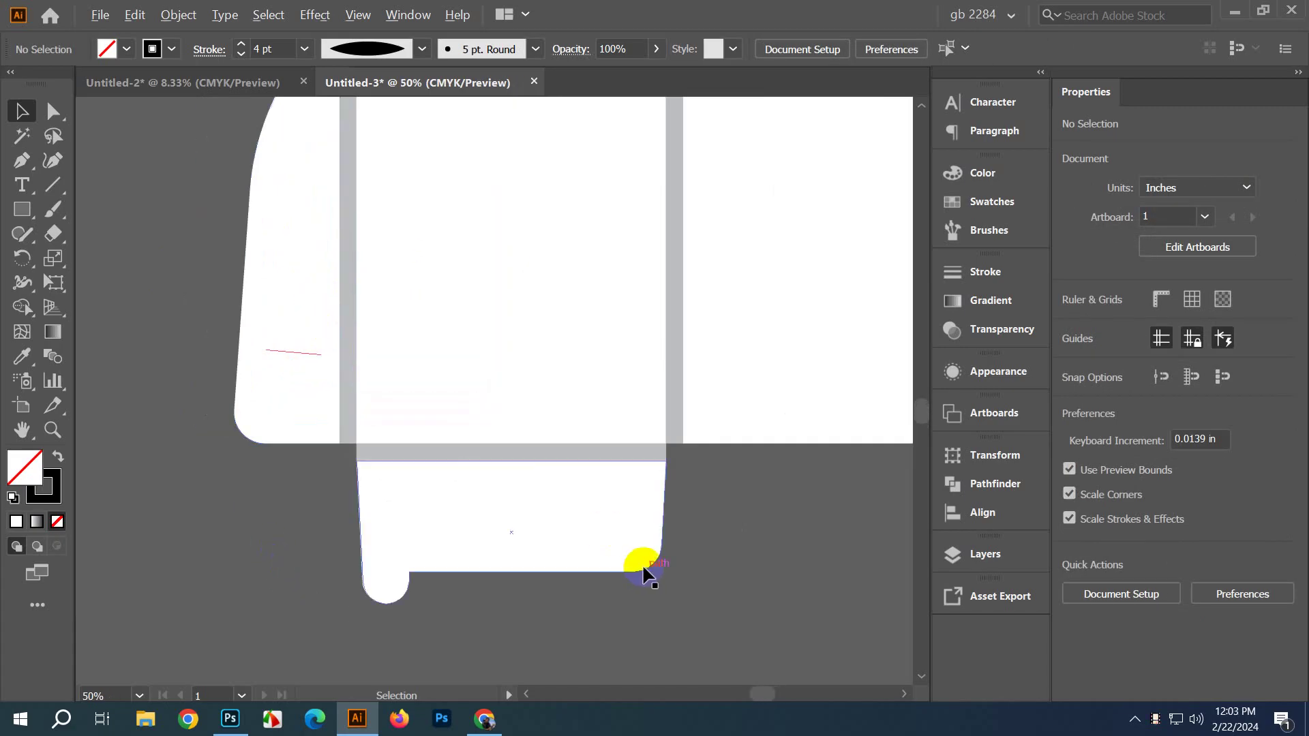
scroll(667, 550, down, 2)
drag(667, 551, 537, 498)
click(333, 409)
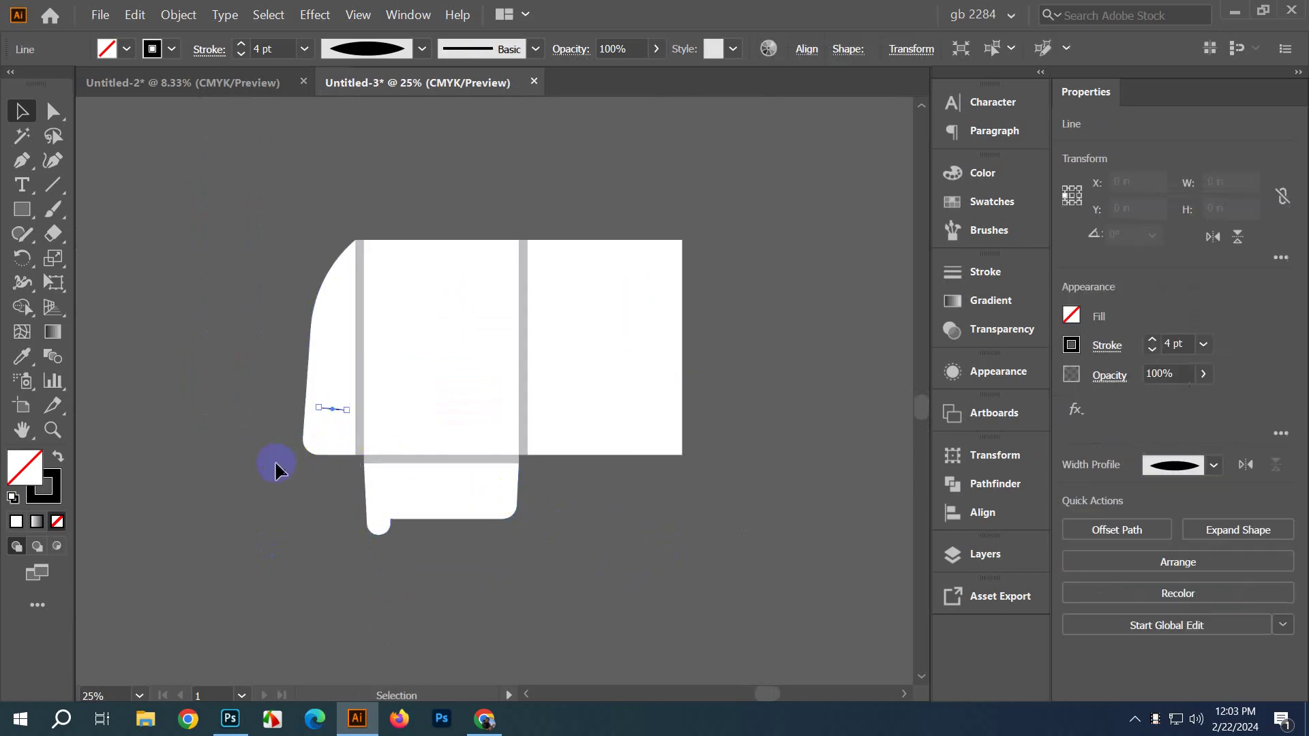
click(244, 435)
scroll(300, 483, up, 2)
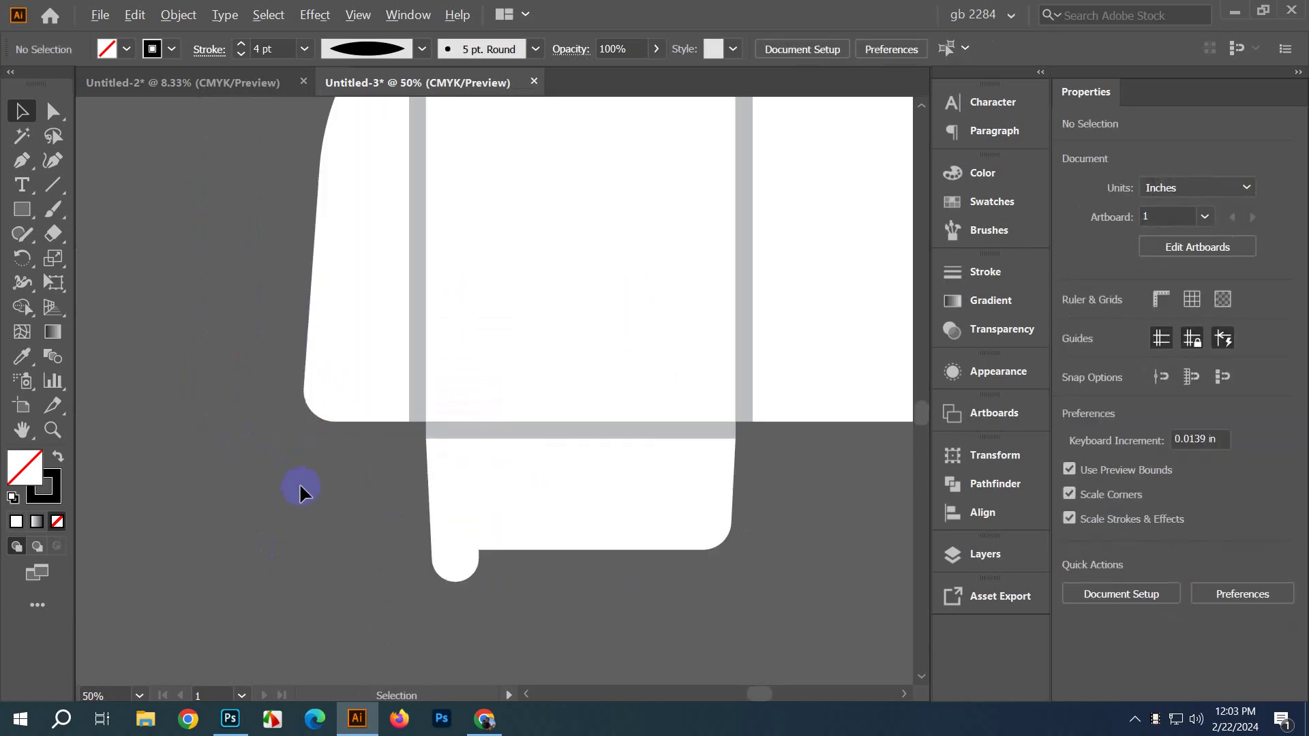
scroll(318, 552, down, 2)
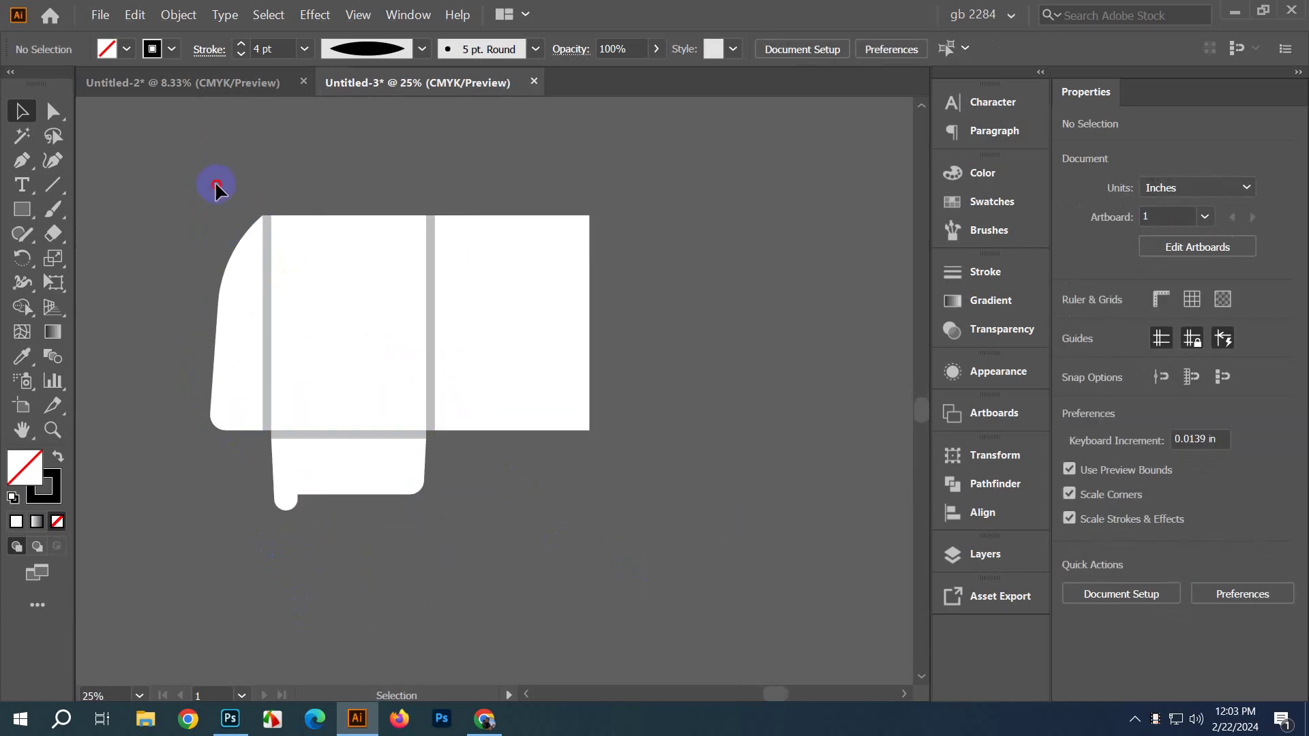
drag(217, 185, 666, 523)
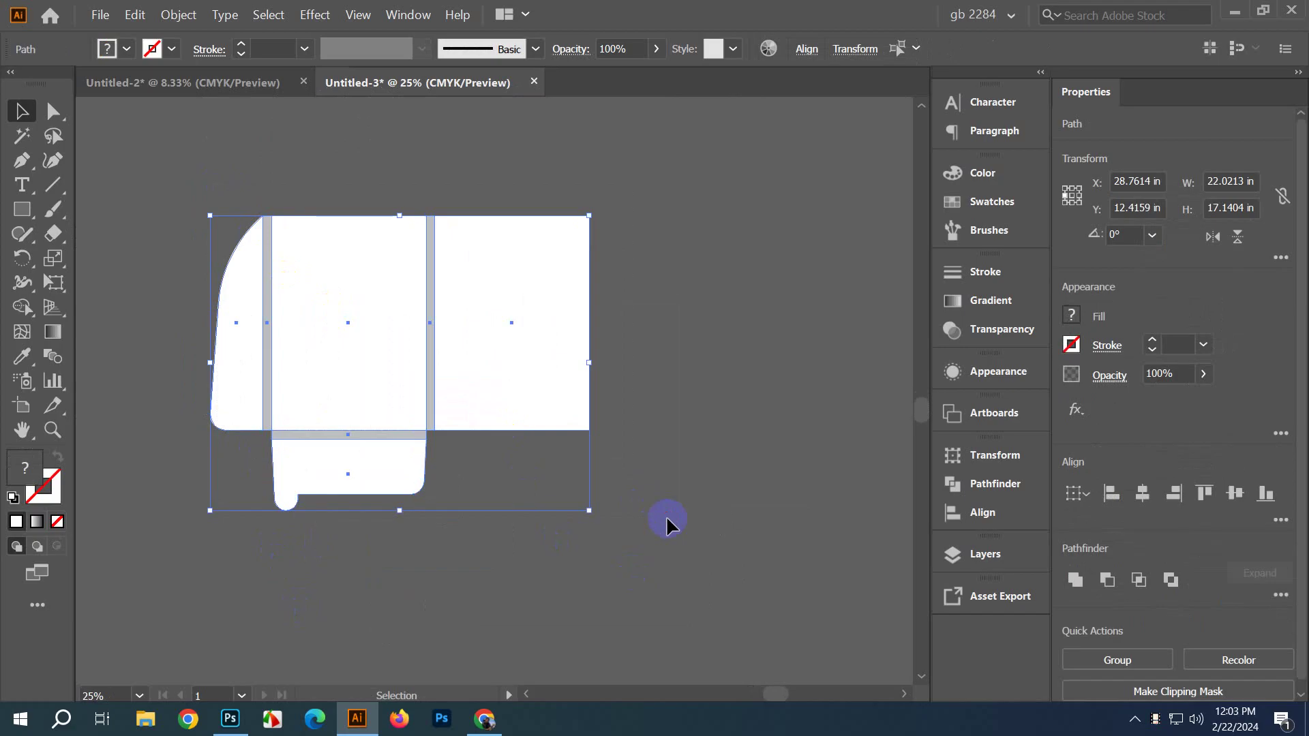
right_click(616, 354)
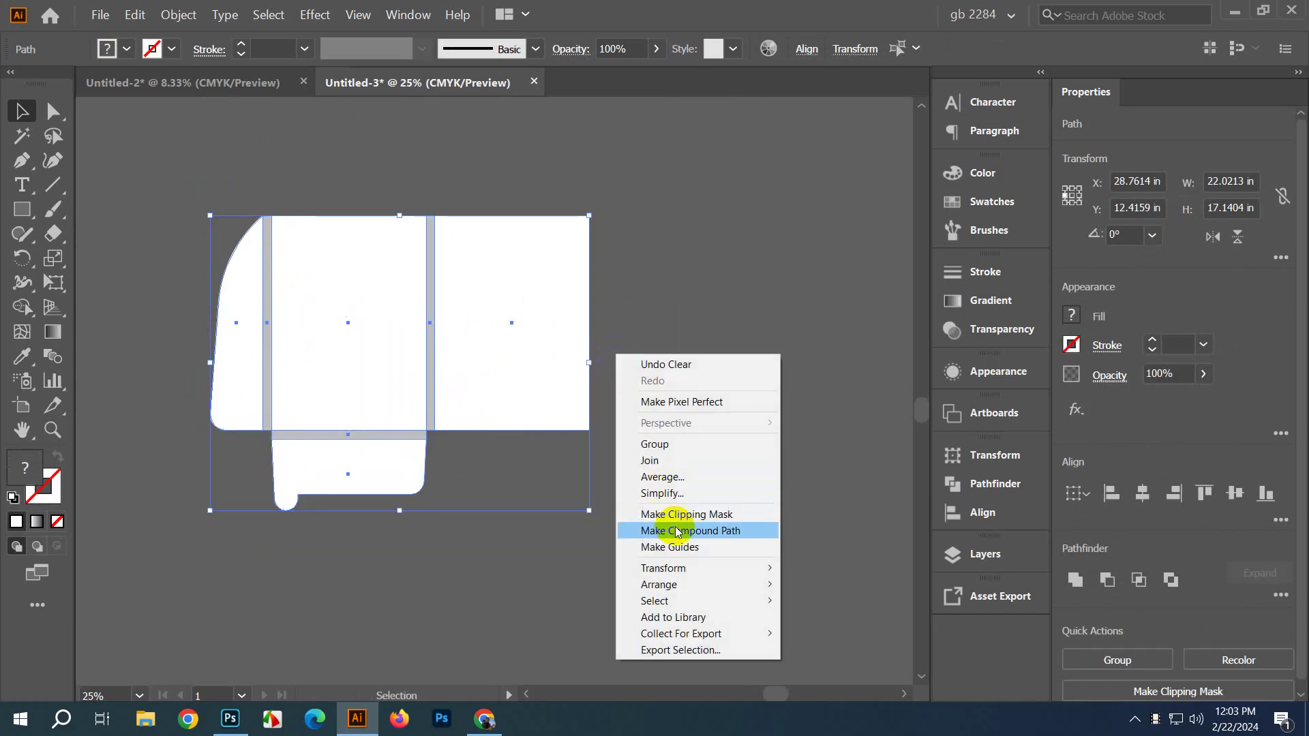
click(744, 271)
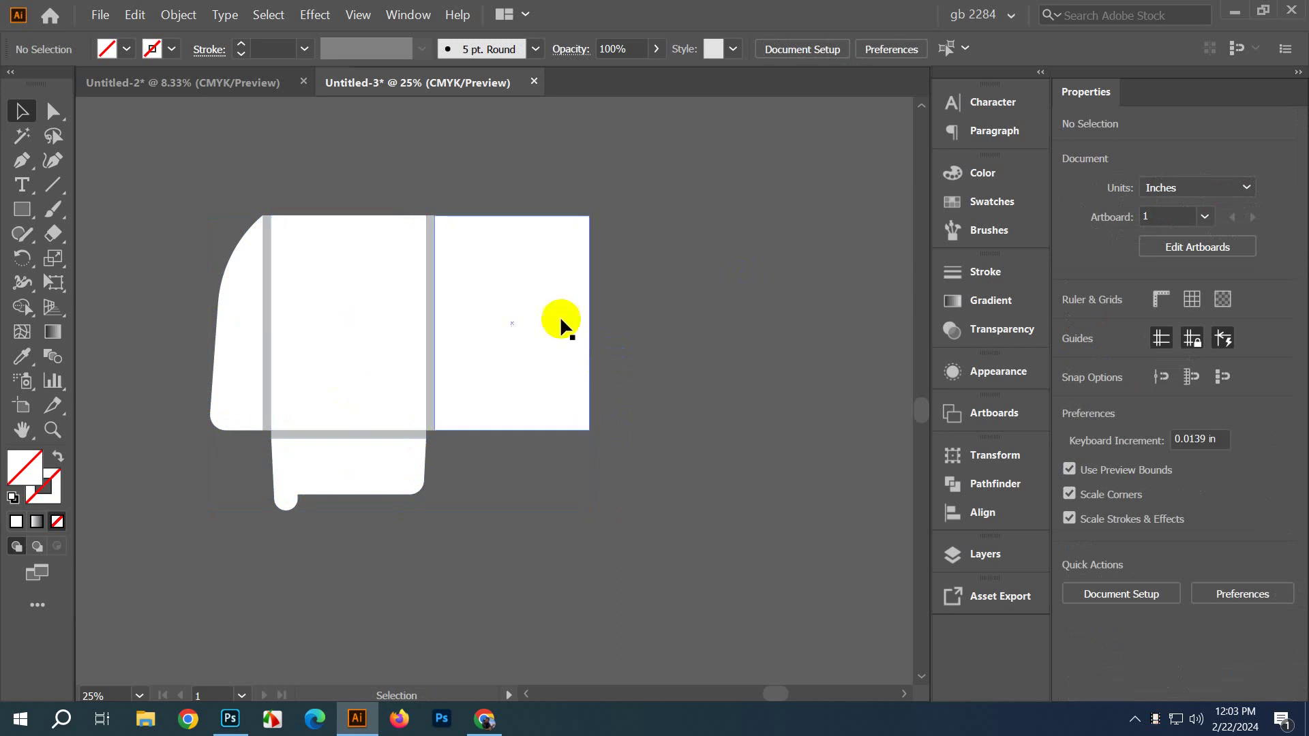
Step: Group the folder's right panel with the gray spine strip along its inner edge
click(461, 233)
scroll(460, 233, up, 3)
shift+click(385, 239)
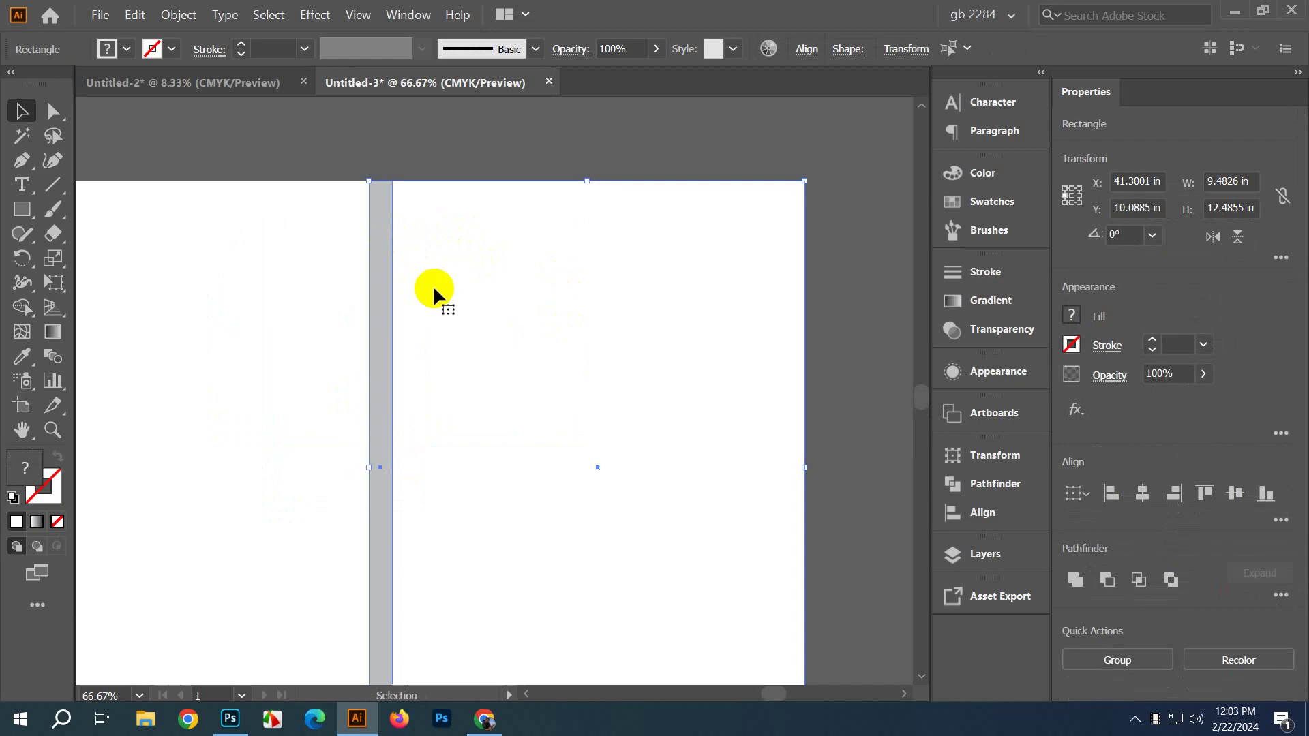
key(ctrl+g)
click(544, 144)
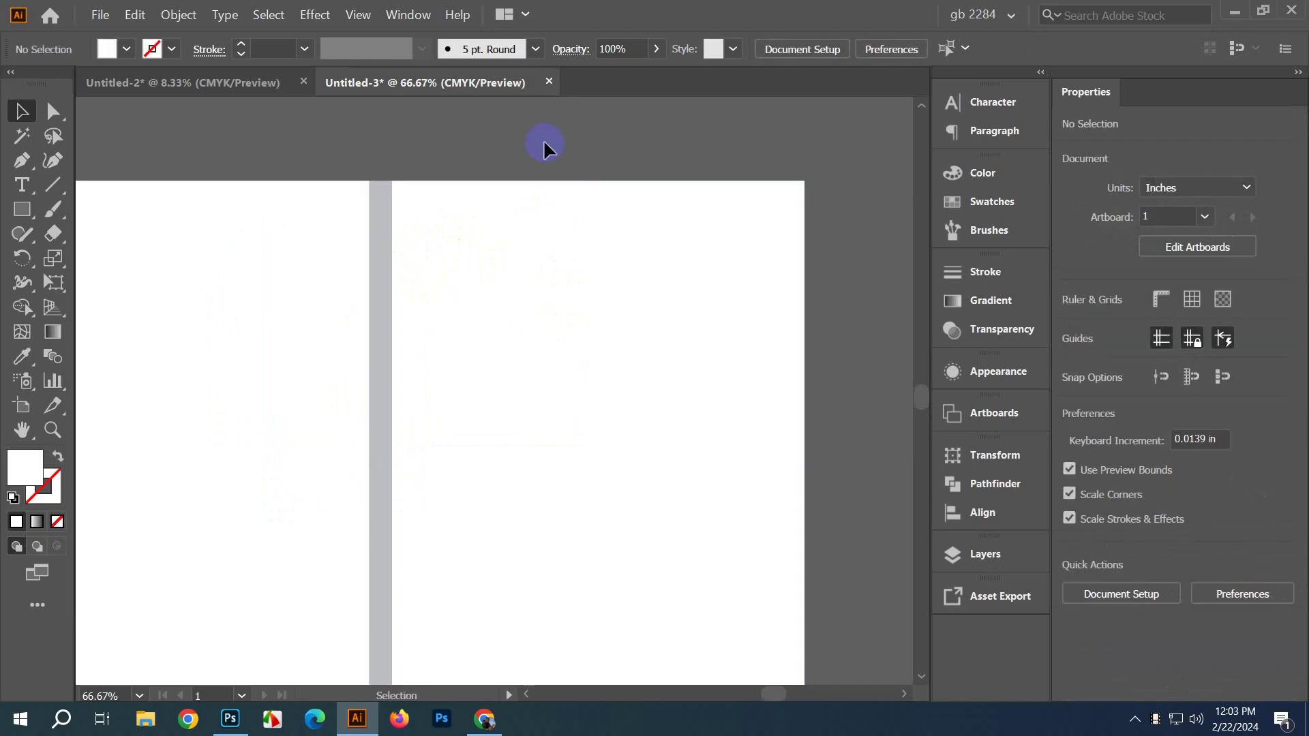
scroll(545, 144, down, 4)
drag(342, 146, 624, 246)
right_click(609, 232)
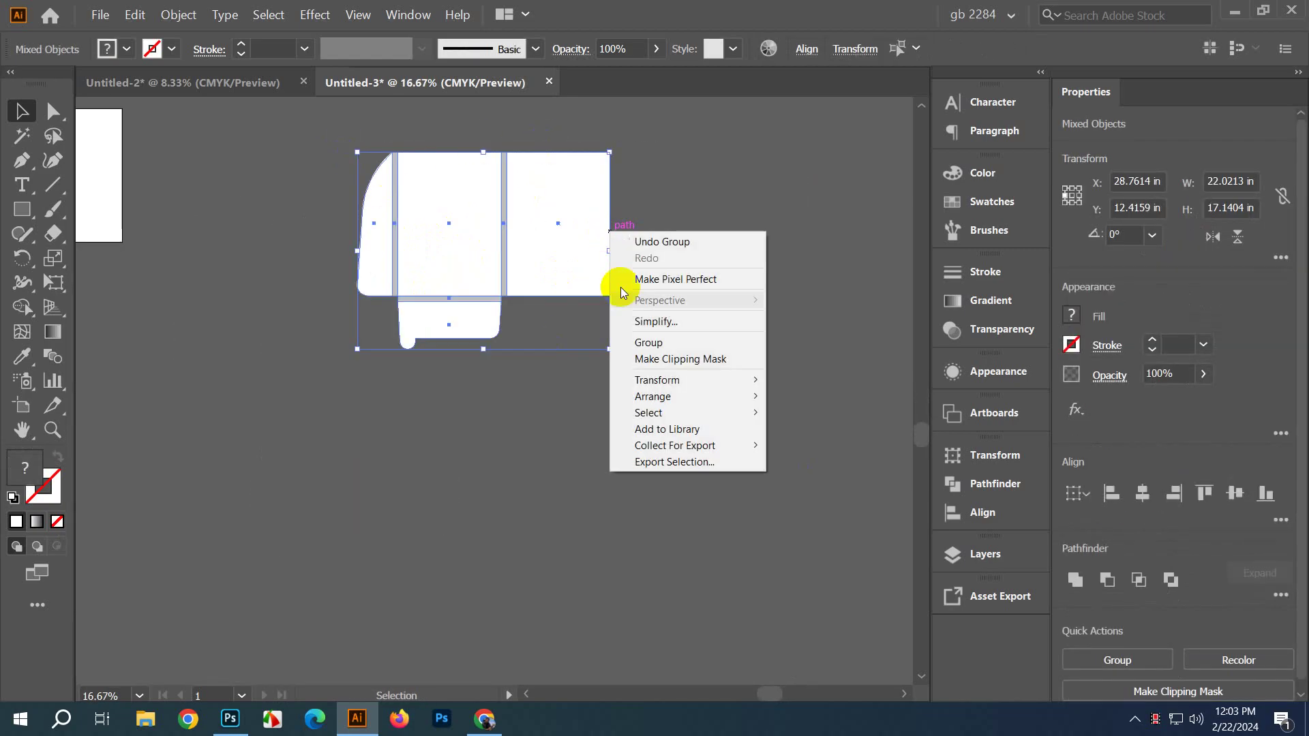
click(780, 357)
drag(326, 205, 454, 402)
right_click(580, 335)
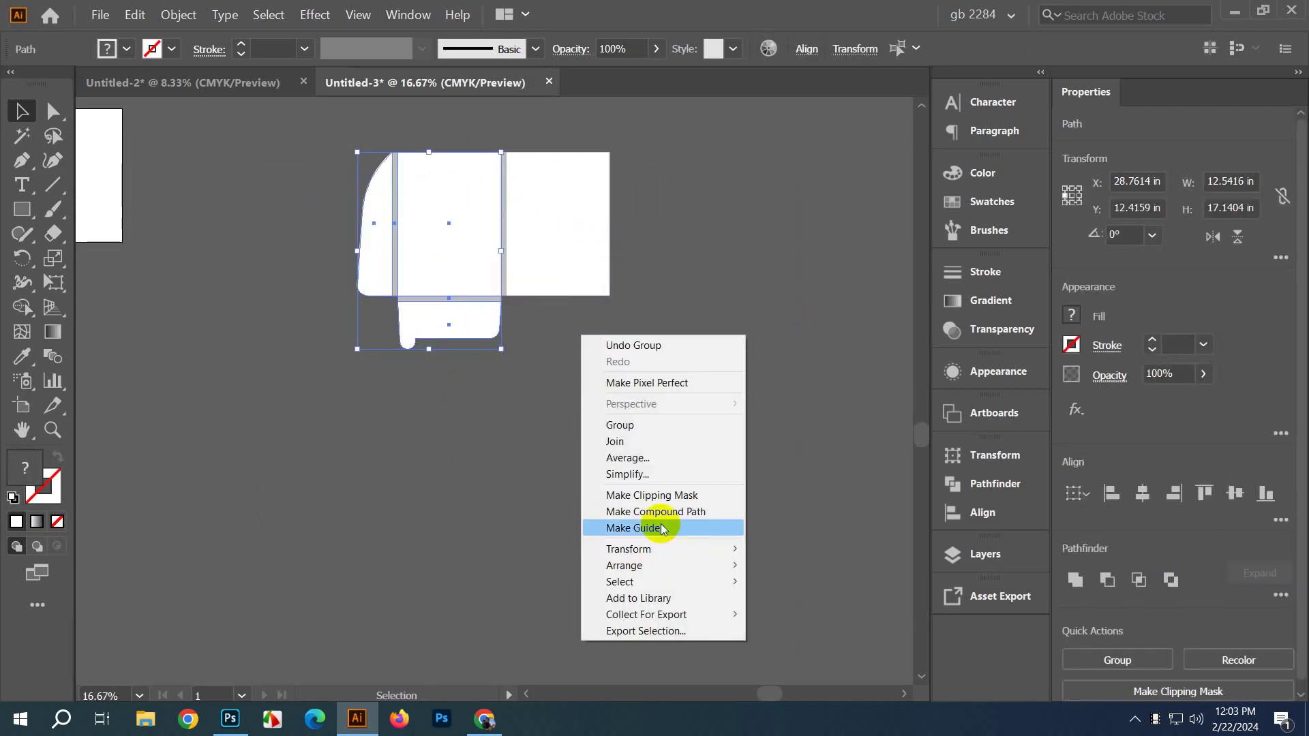
click(637, 234)
click(587, 232)
right_click(578, 347)
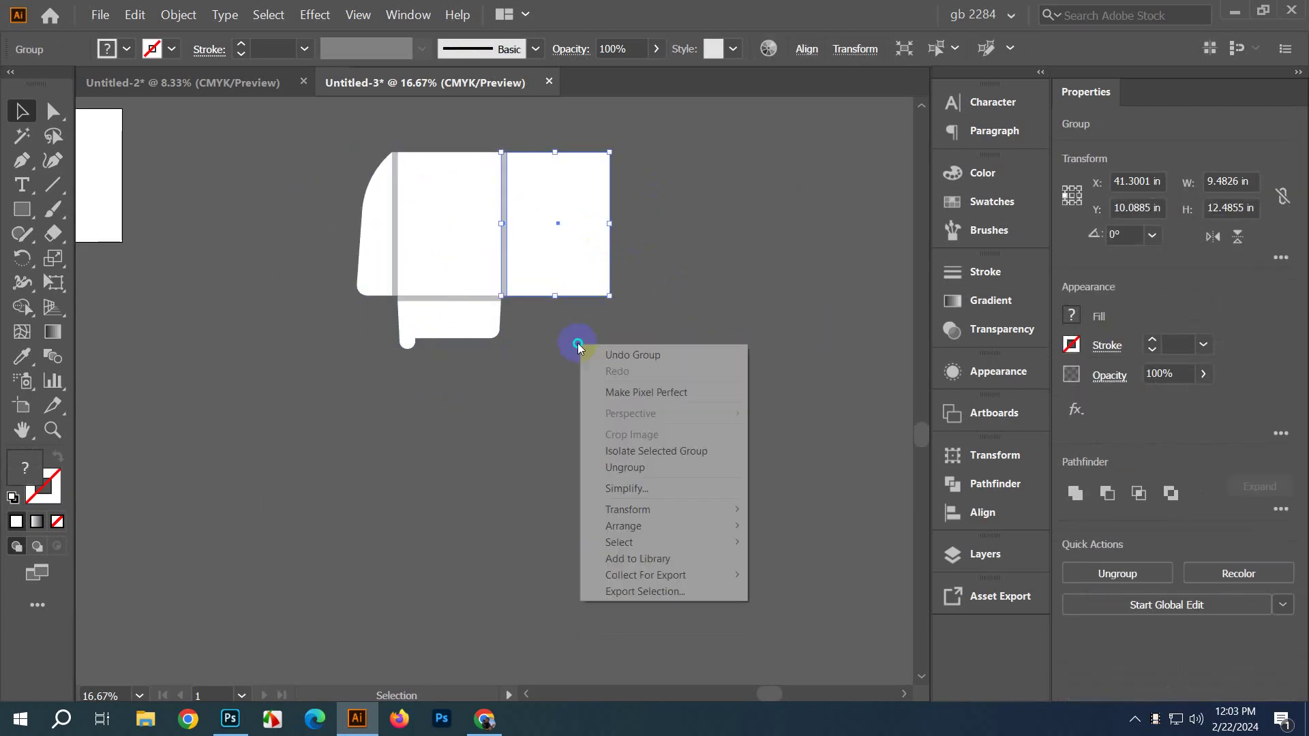
click(655, 232)
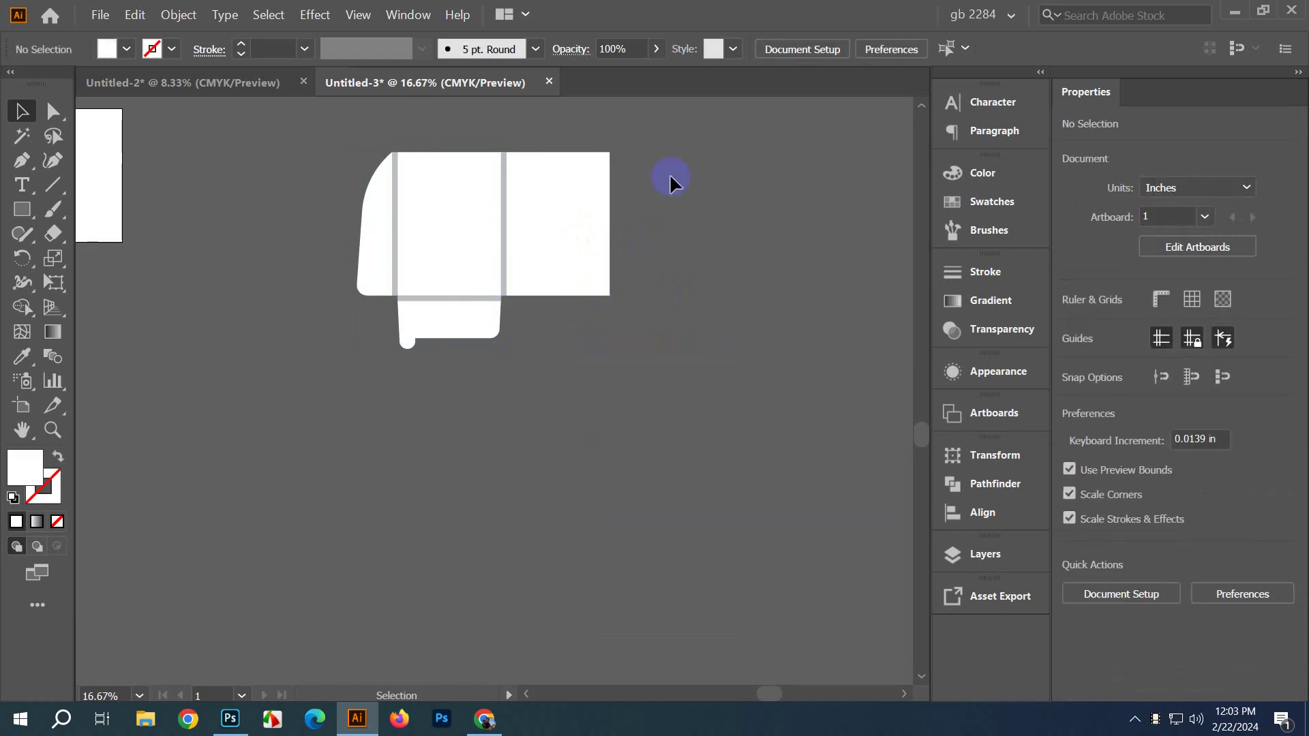
click(561, 239)
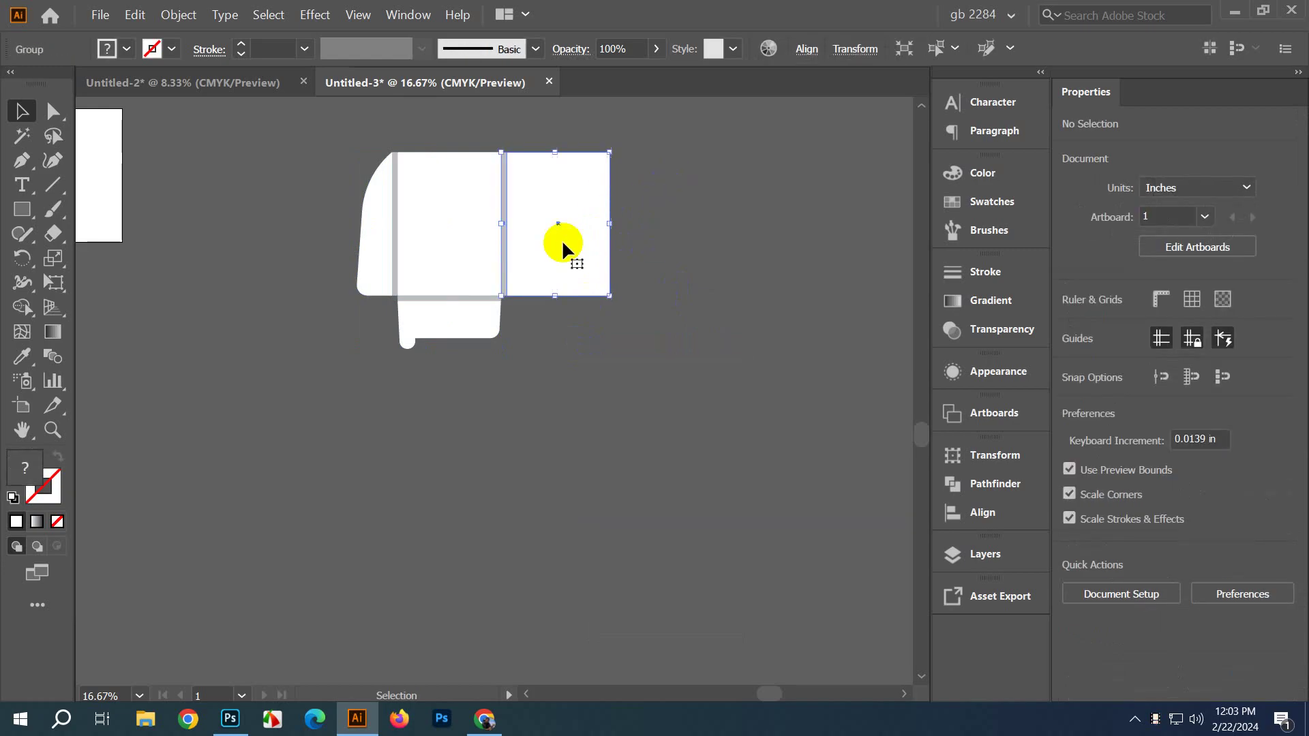
click(628, 195)
drag(359, 141, 501, 364)
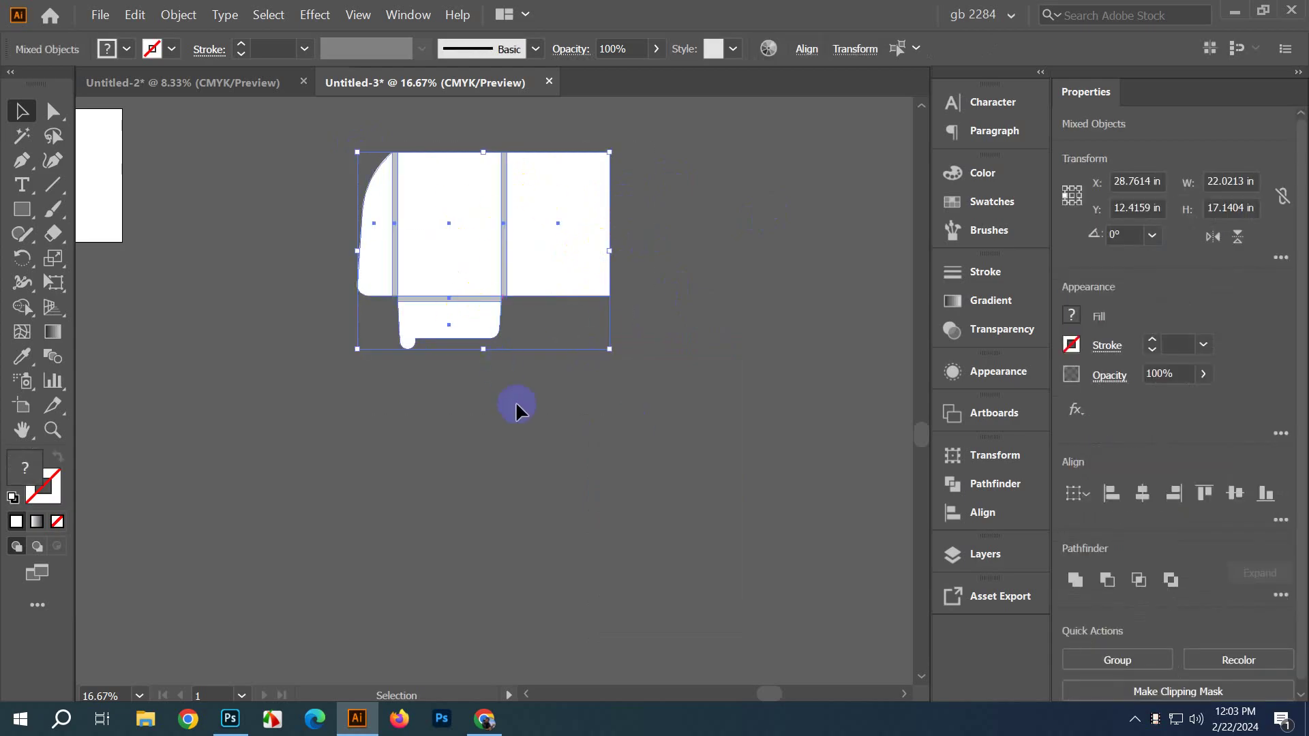
right_click(524, 265)
click(614, 292)
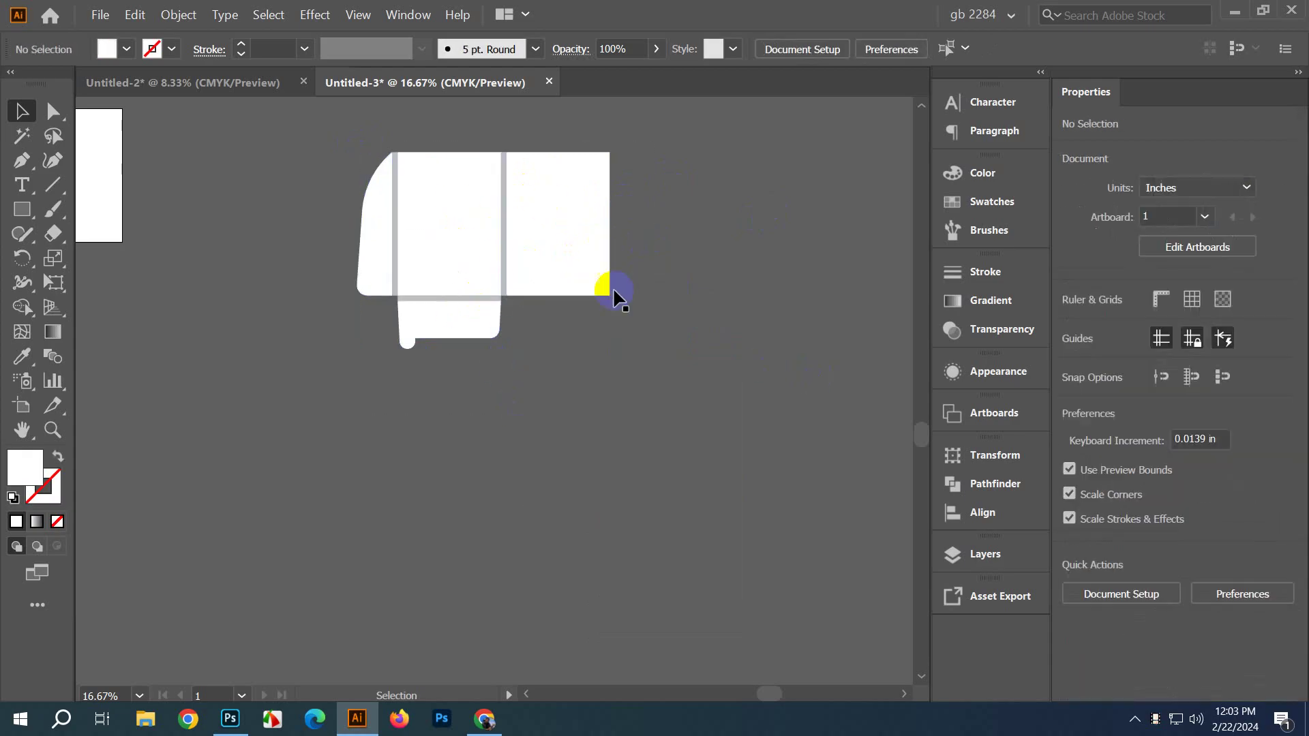
Step: Ungroup the folder's right panel and its adjoining gray spine strip
right_click(556, 259)
click(619, 386)
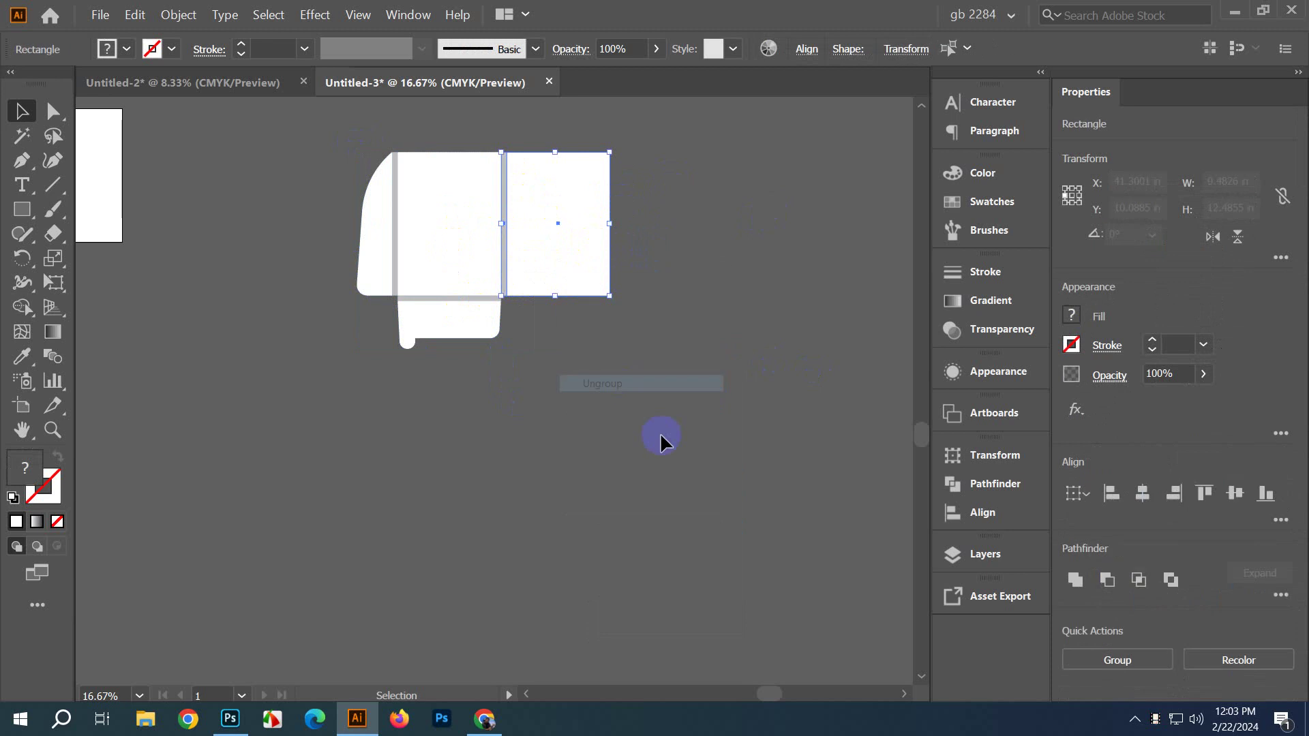
click(660, 433)
click(576, 284)
right_click(612, 315)
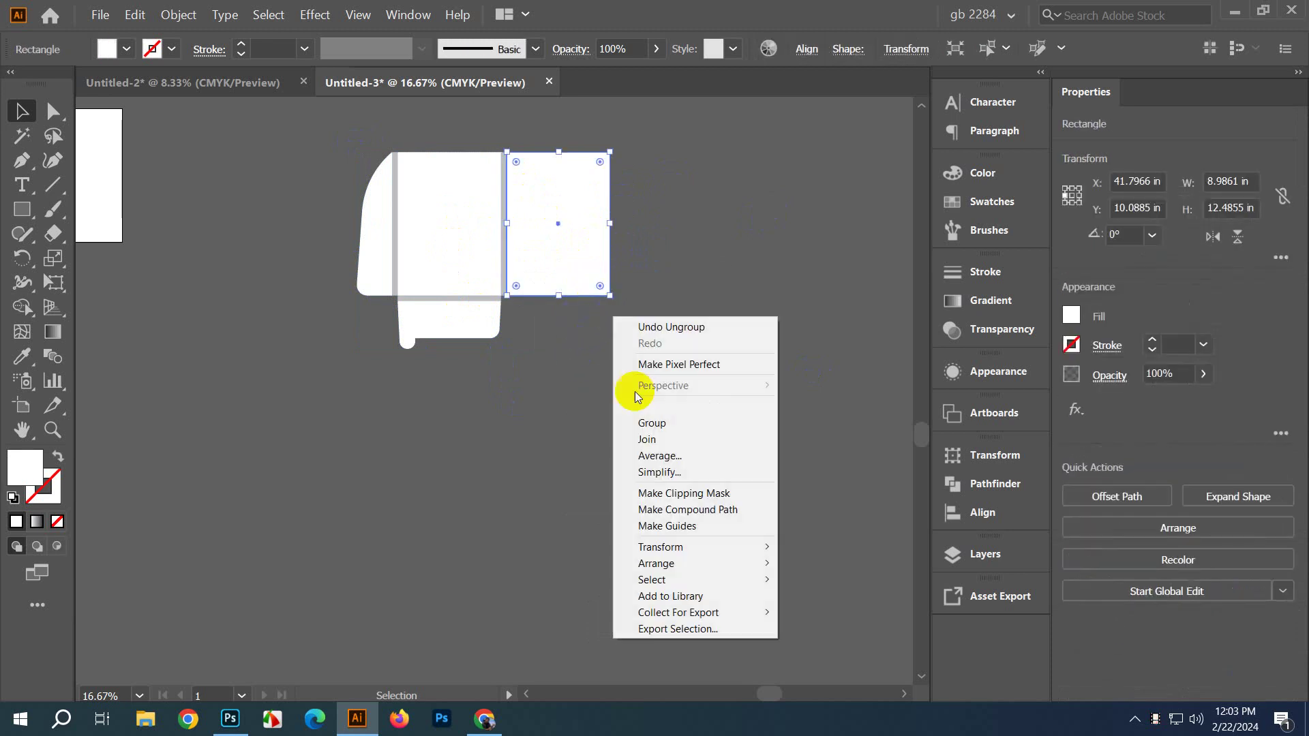
click(520, 292)
scroll(521, 289, up, 1)
scroll(521, 289, up, 3)
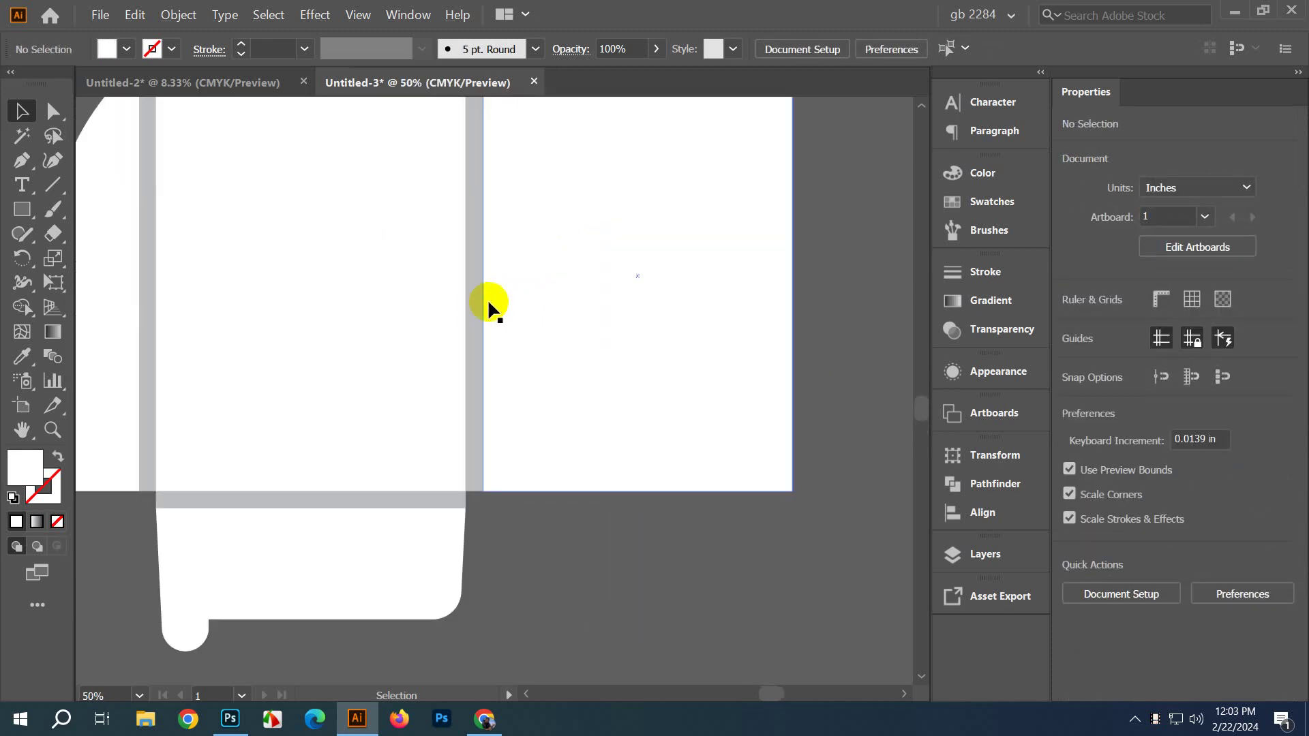
scroll(438, 325, left, 3)
scroll(438, 324, up, 1)
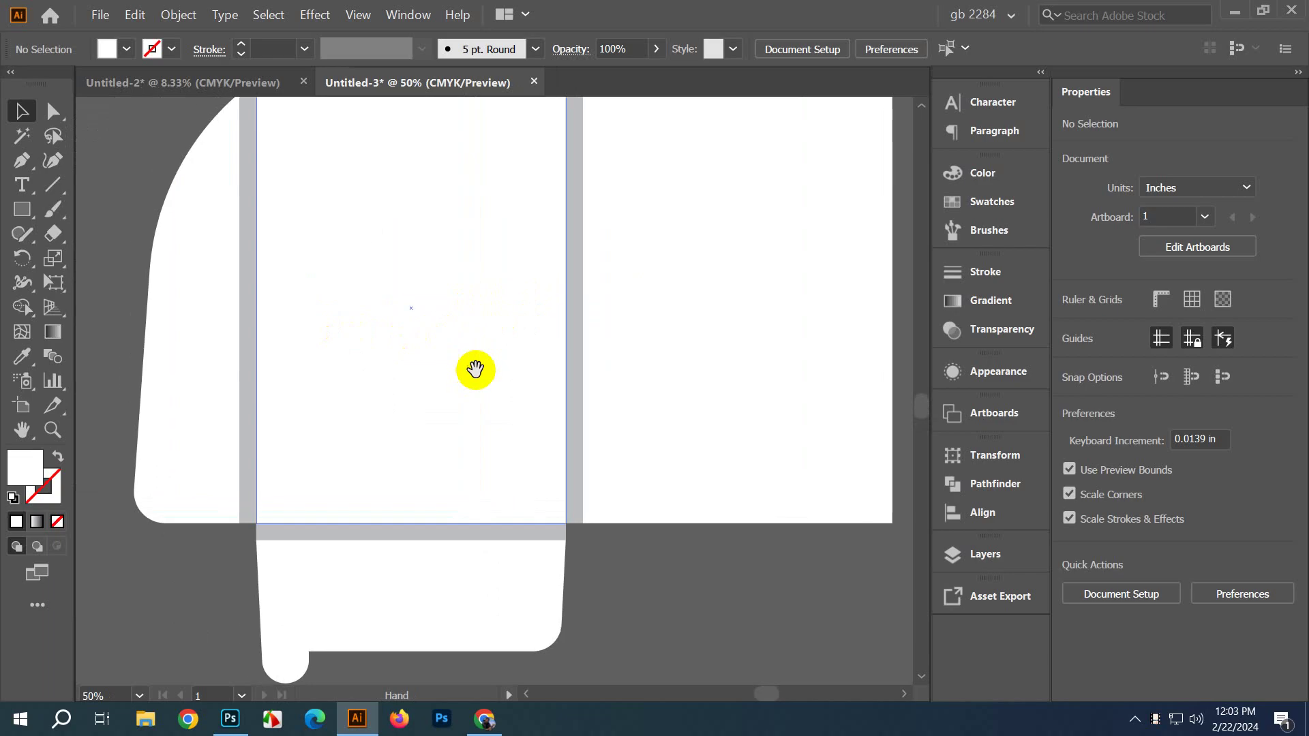
Step: Group the curved side flap on its own
click(220, 339)
right_click(218, 341)
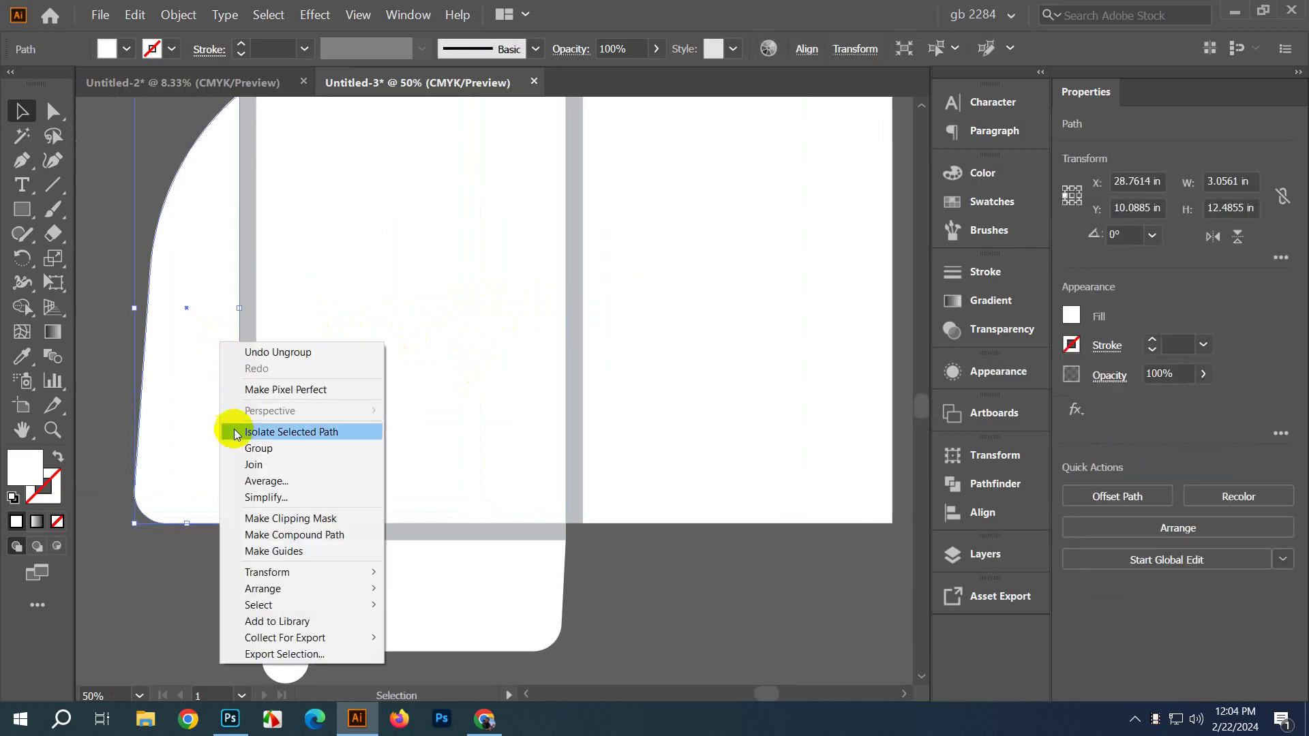
click(272, 449)
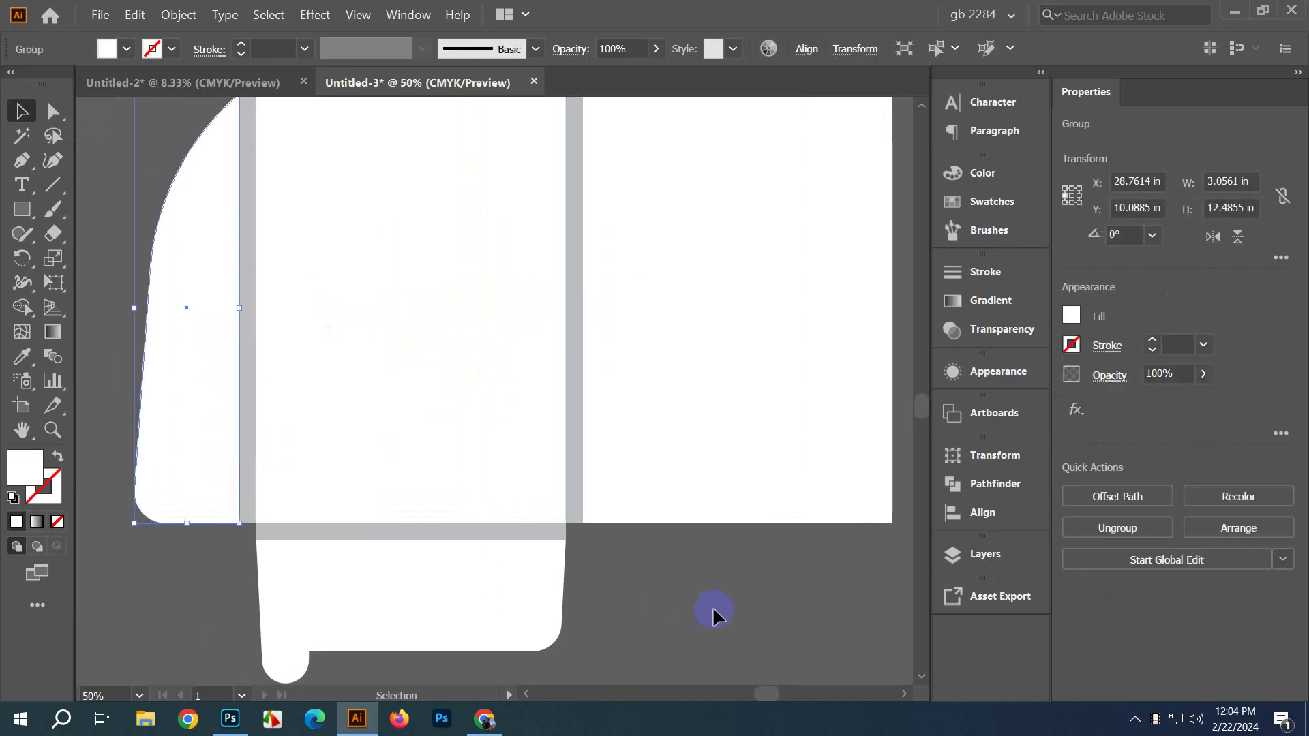
click(713, 606)
key(ctrl+minus)
key(ctrl+minus)
key(ctrl+minus)
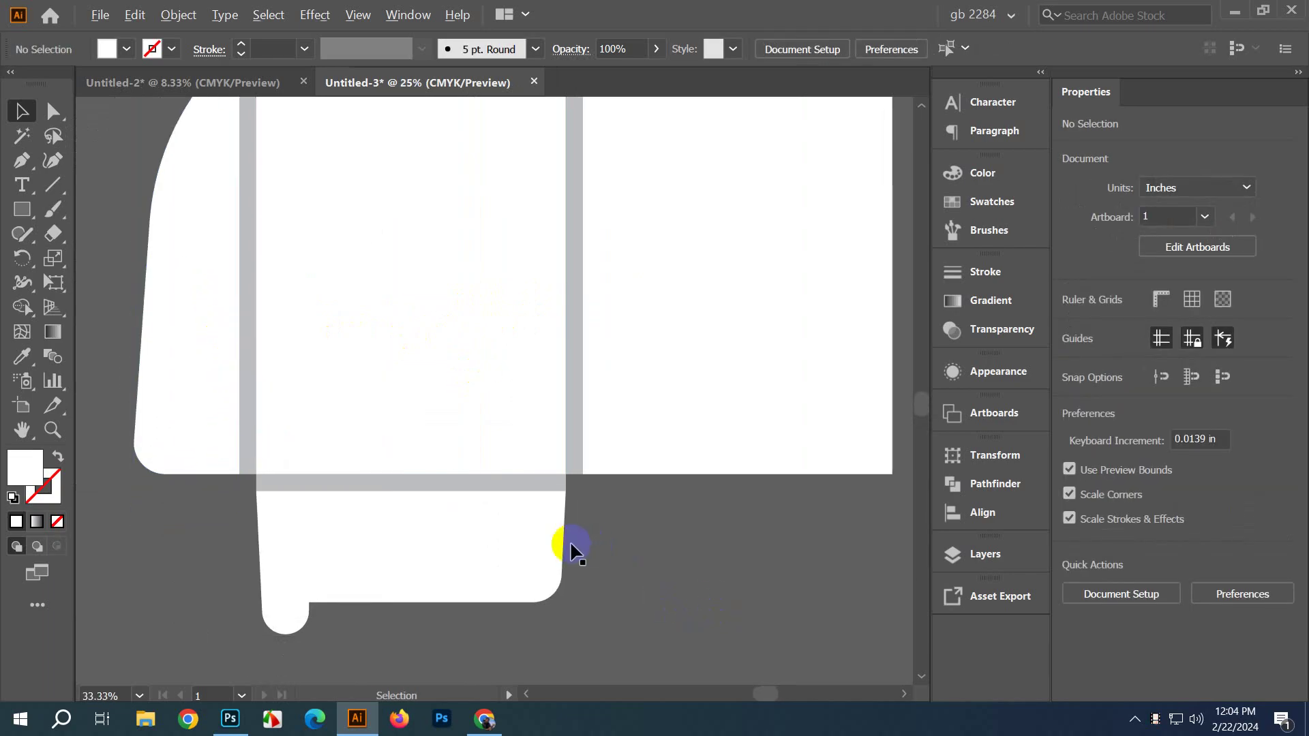
drag(322, 383, 522, 581)
right_click(547, 499)
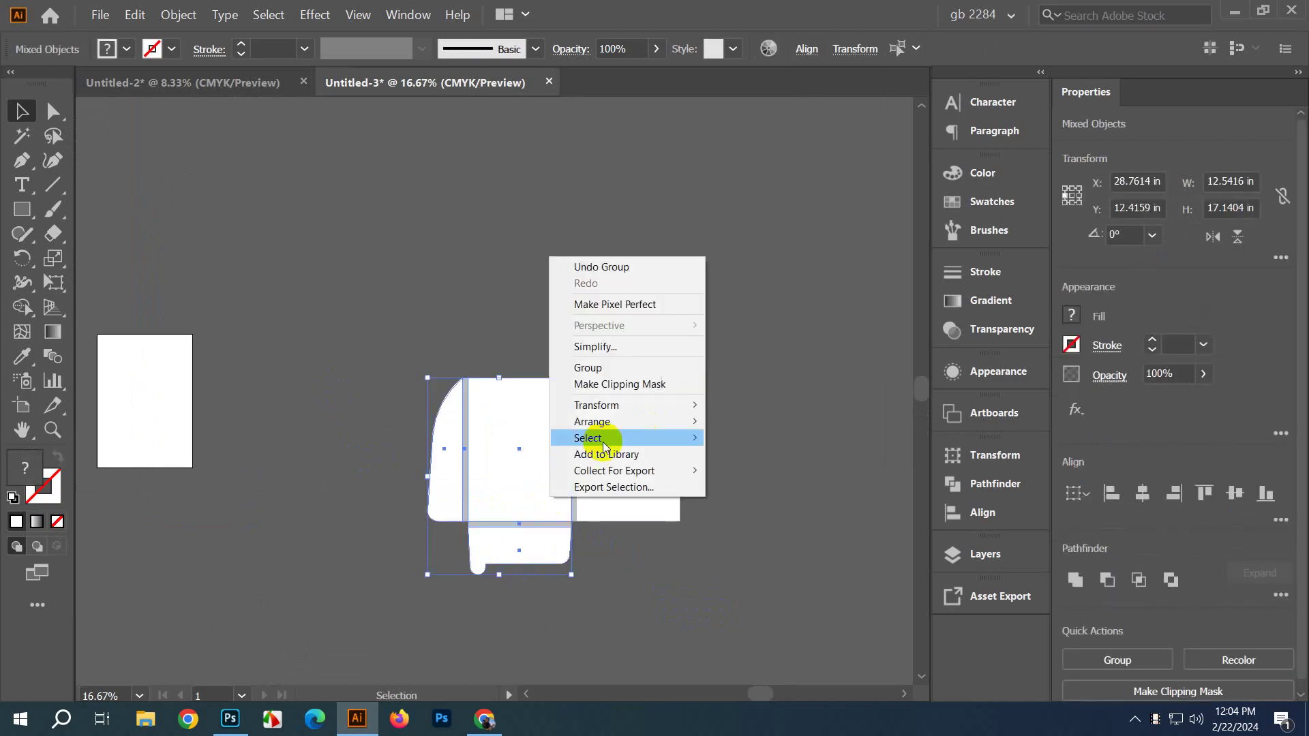
click(688, 617)
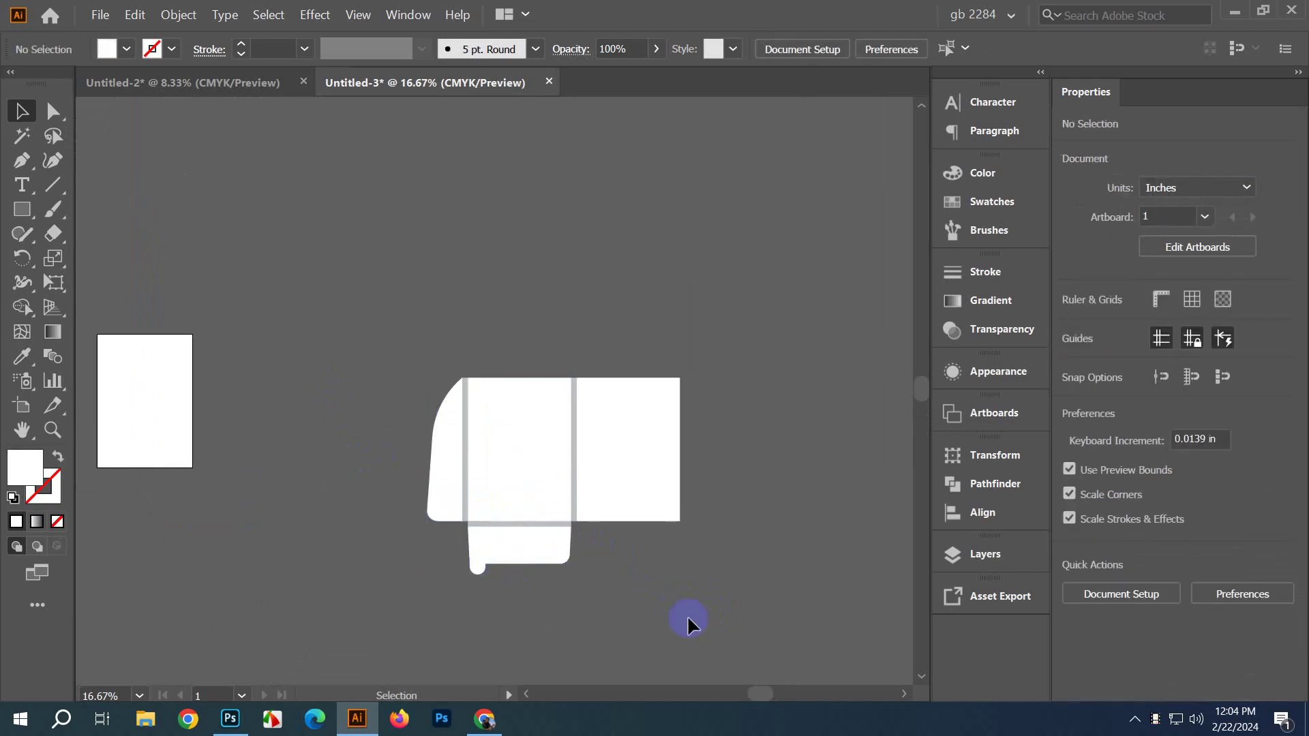
Step: Ungroup the curved side flap
click(458, 492)
ctrl+click(458, 492)
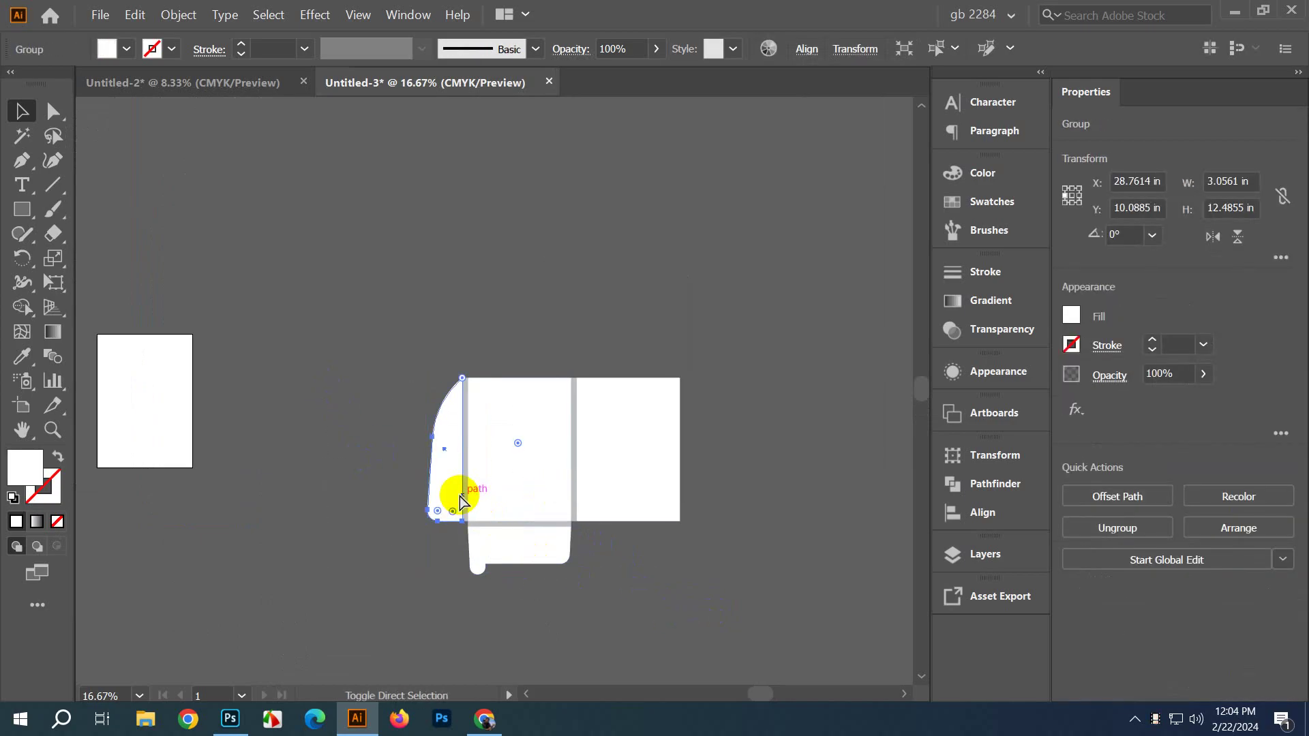
click(652, 566)
Step: Copy all the folder panels, spine strips and flaps, and convert the originals into guides
drag(383, 344, 697, 552)
right_click(709, 467)
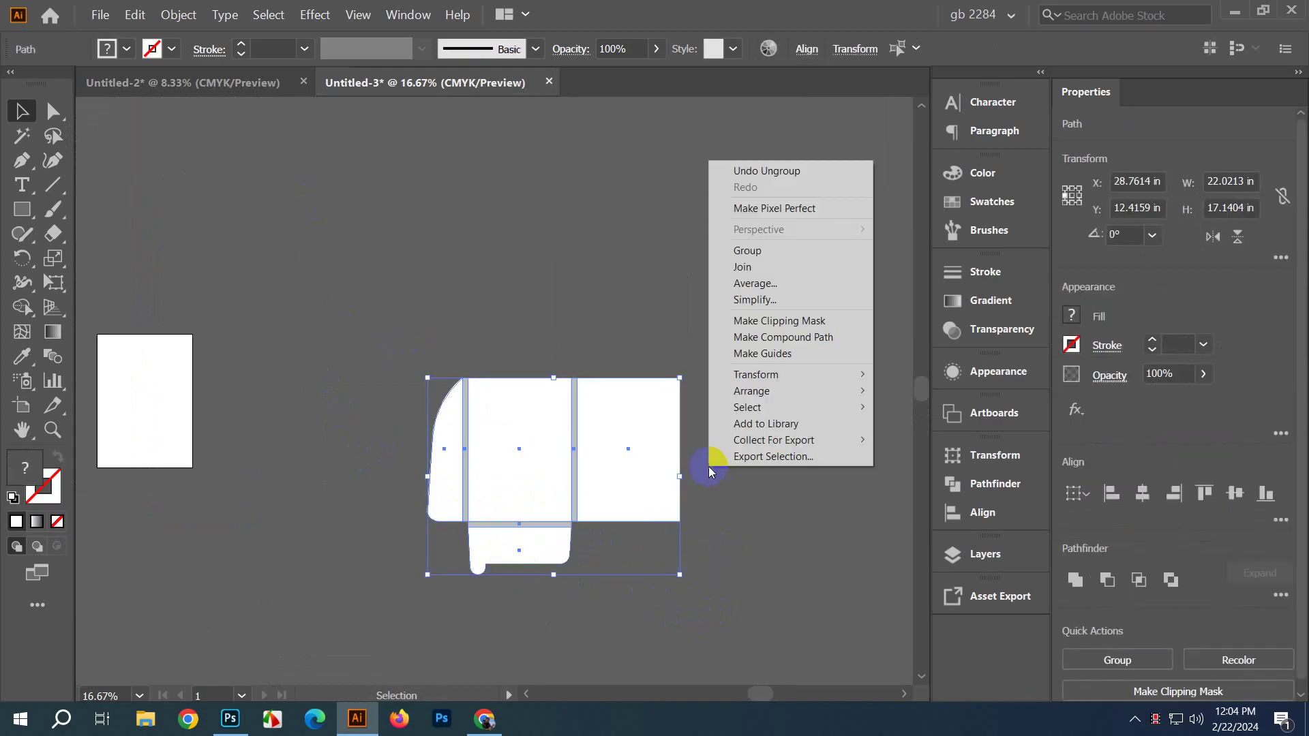
click(776, 364)
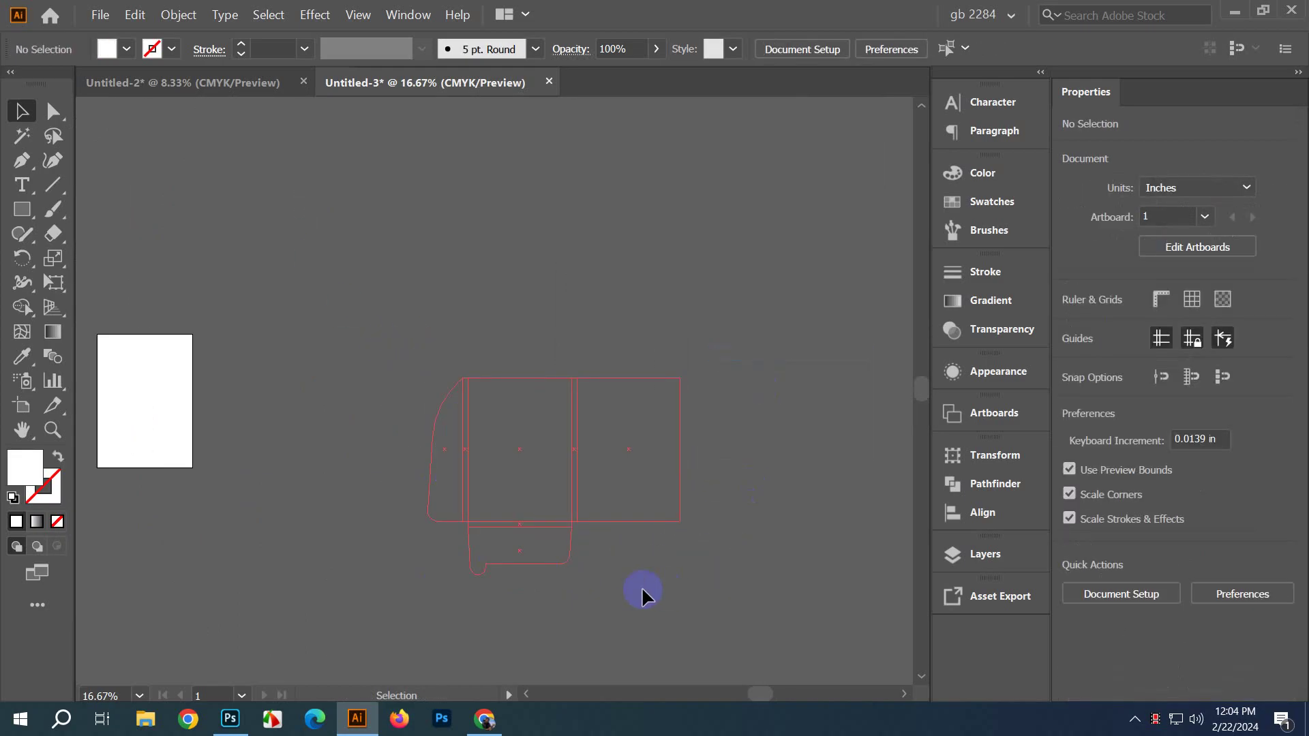
Step: Paste the copied folder shapes in place over the guides
scroll(640, 587, up, 2)
scroll(637, 586, up, 3)
key(a)
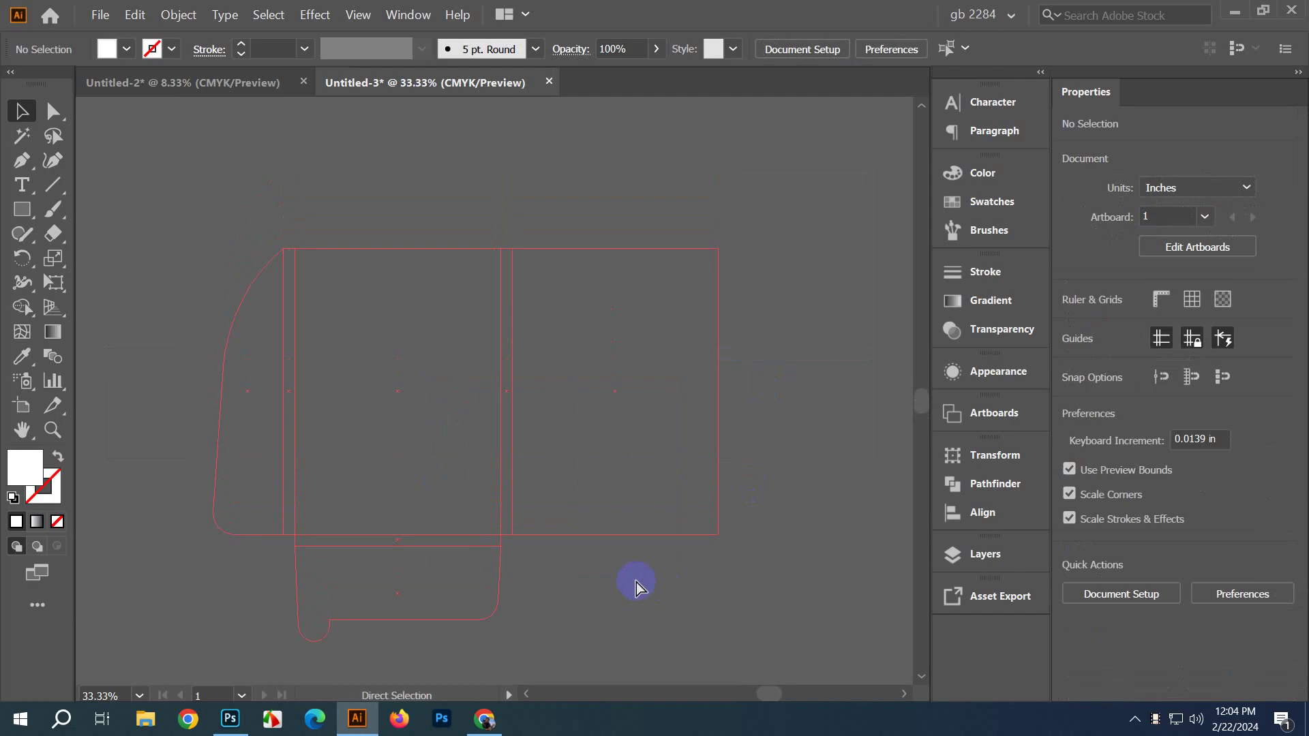
key(ctrl+z)
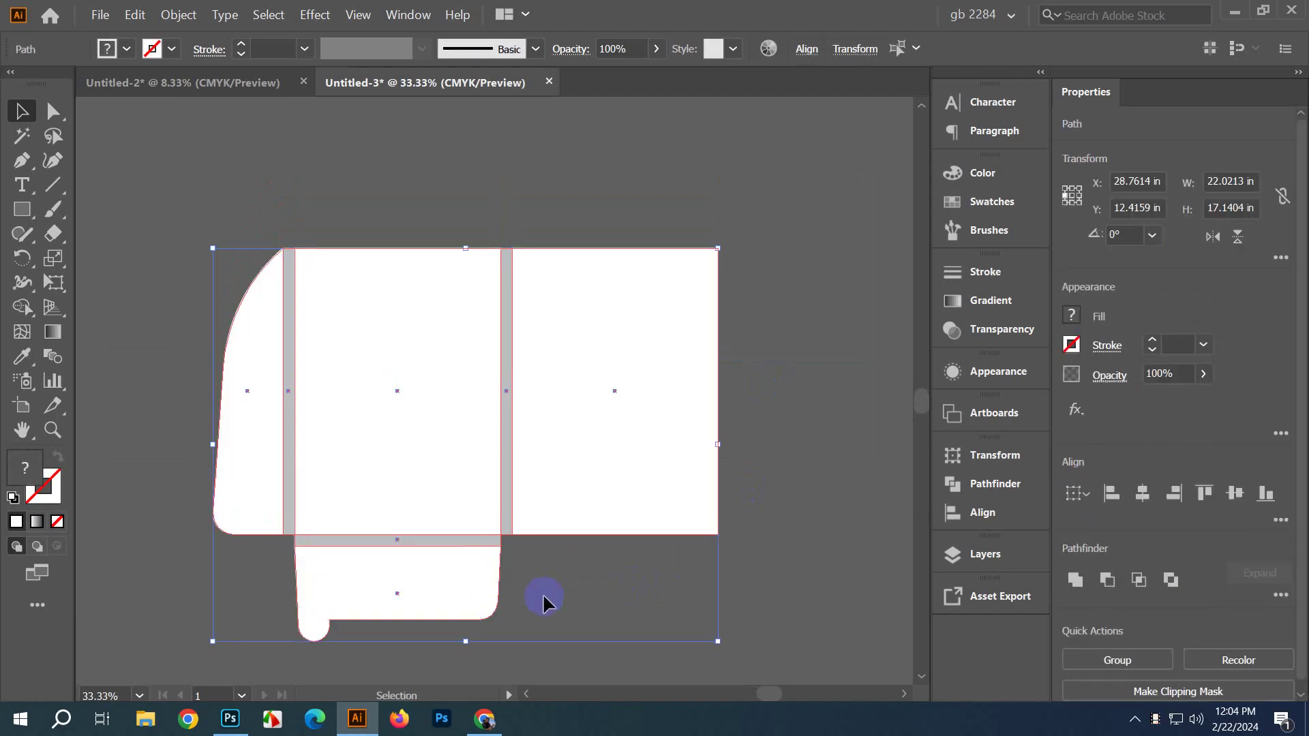
drag(563, 460, 566, 447)
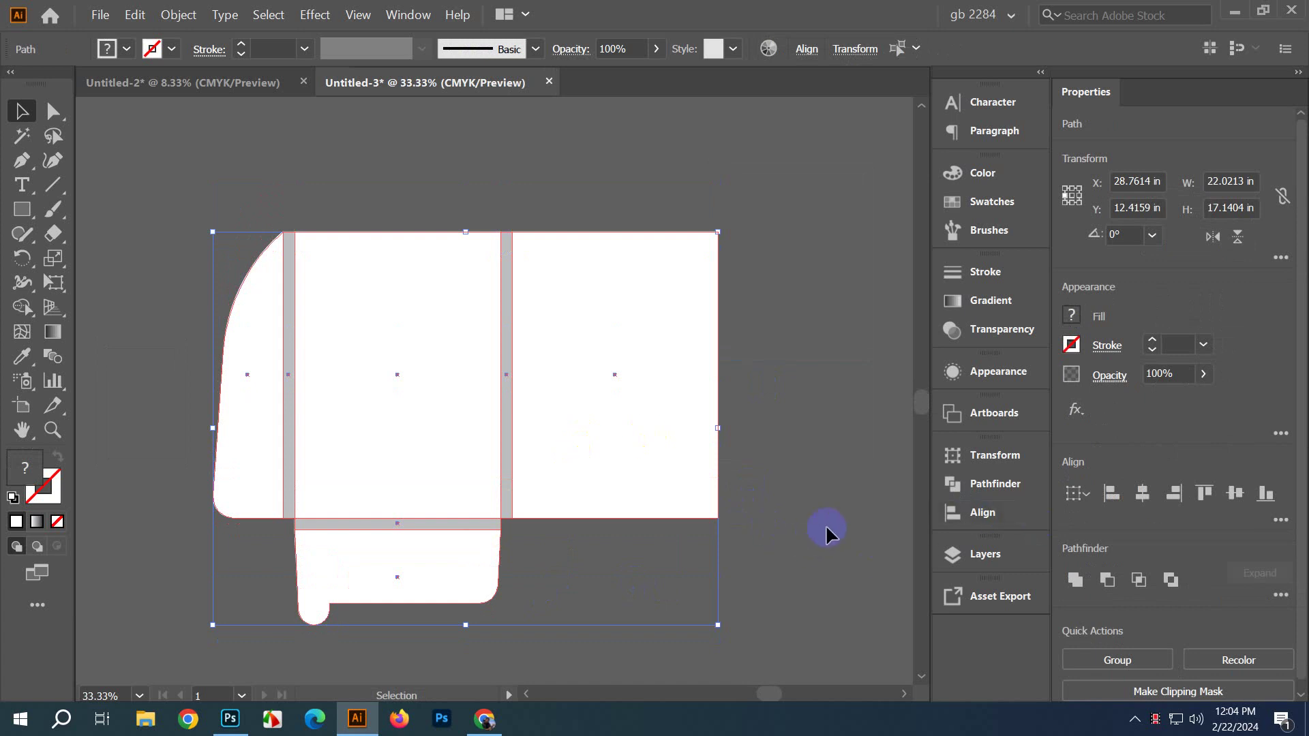
Step: Group all the folder shapes and rename the group "backup shape" in the layer list
key(ctrl+g)
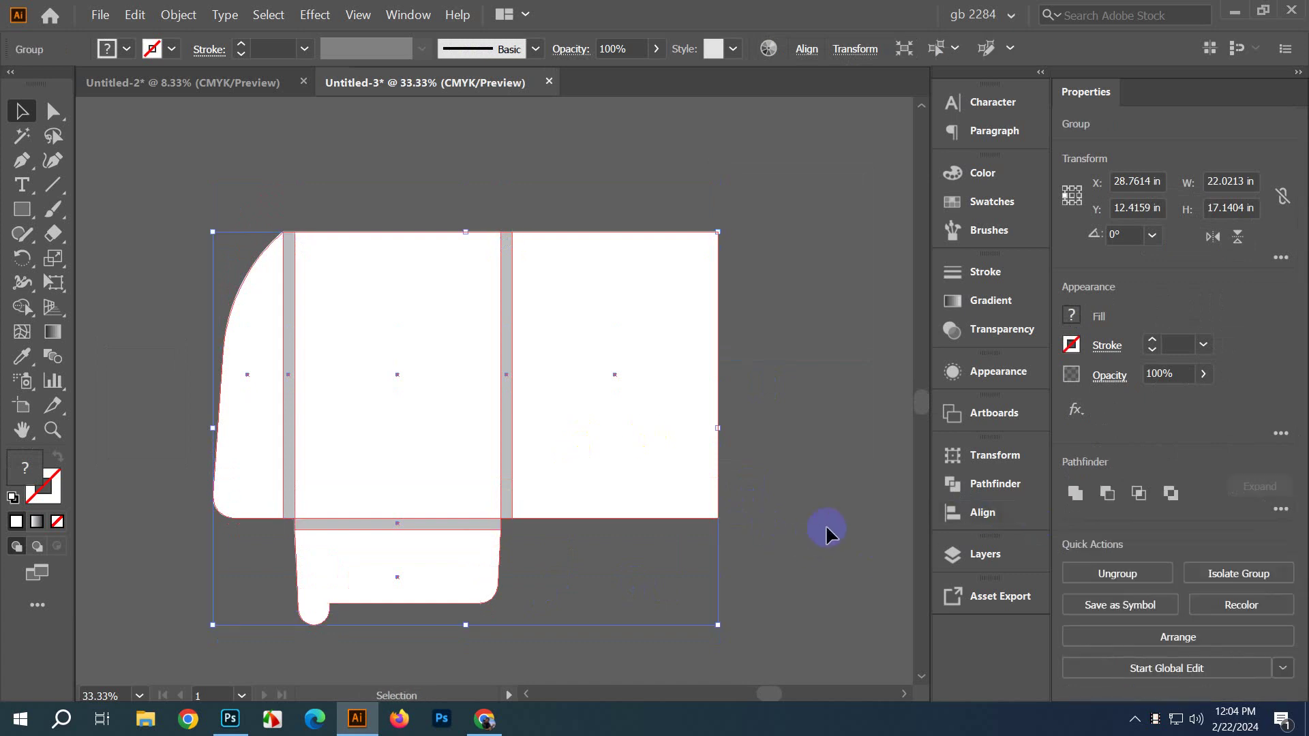
click(972, 546)
click(655, 514)
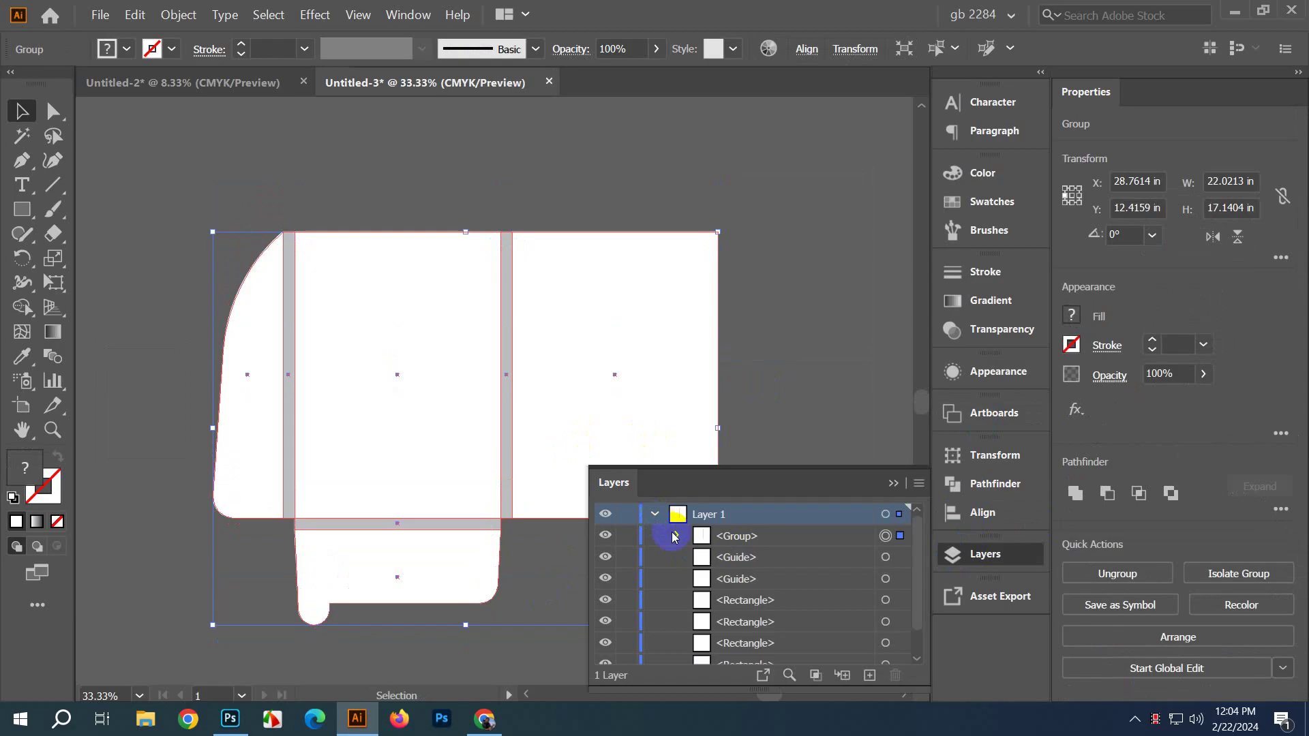
double_click(747, 536)
text(b)
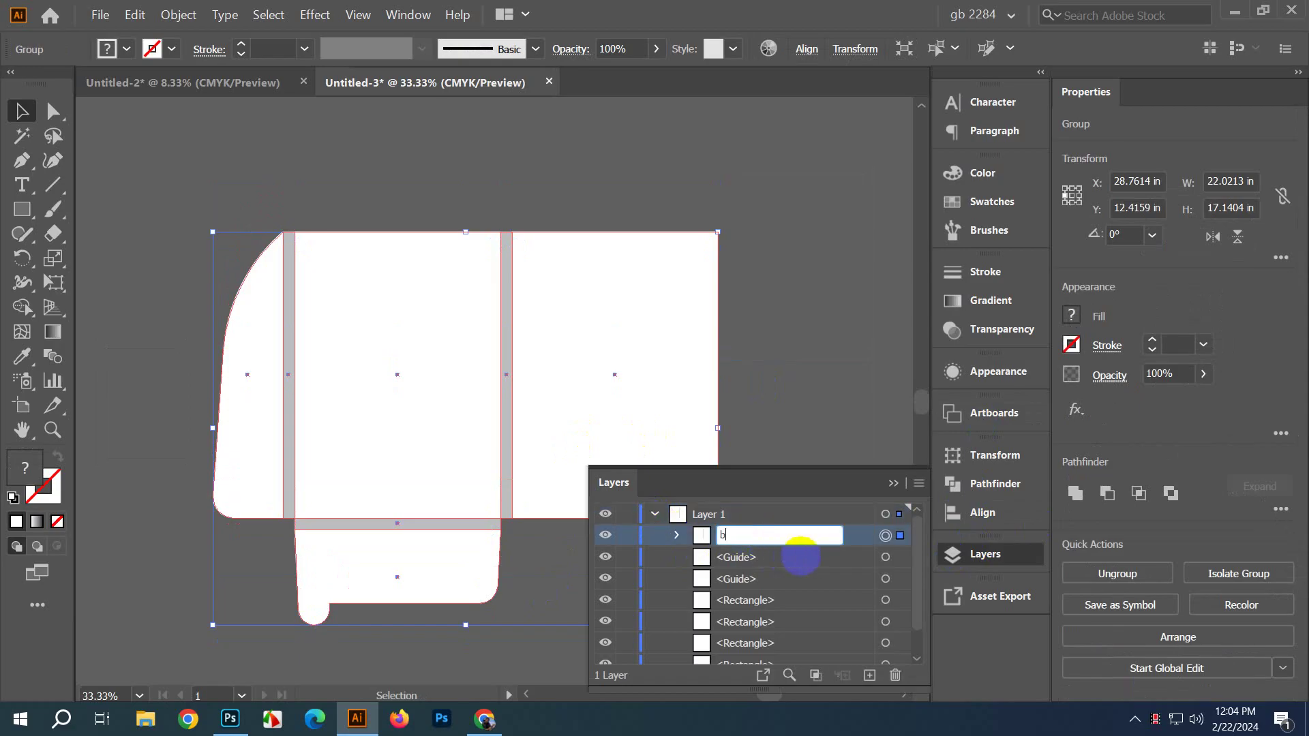
text(ackup shape)
click(801, 558)
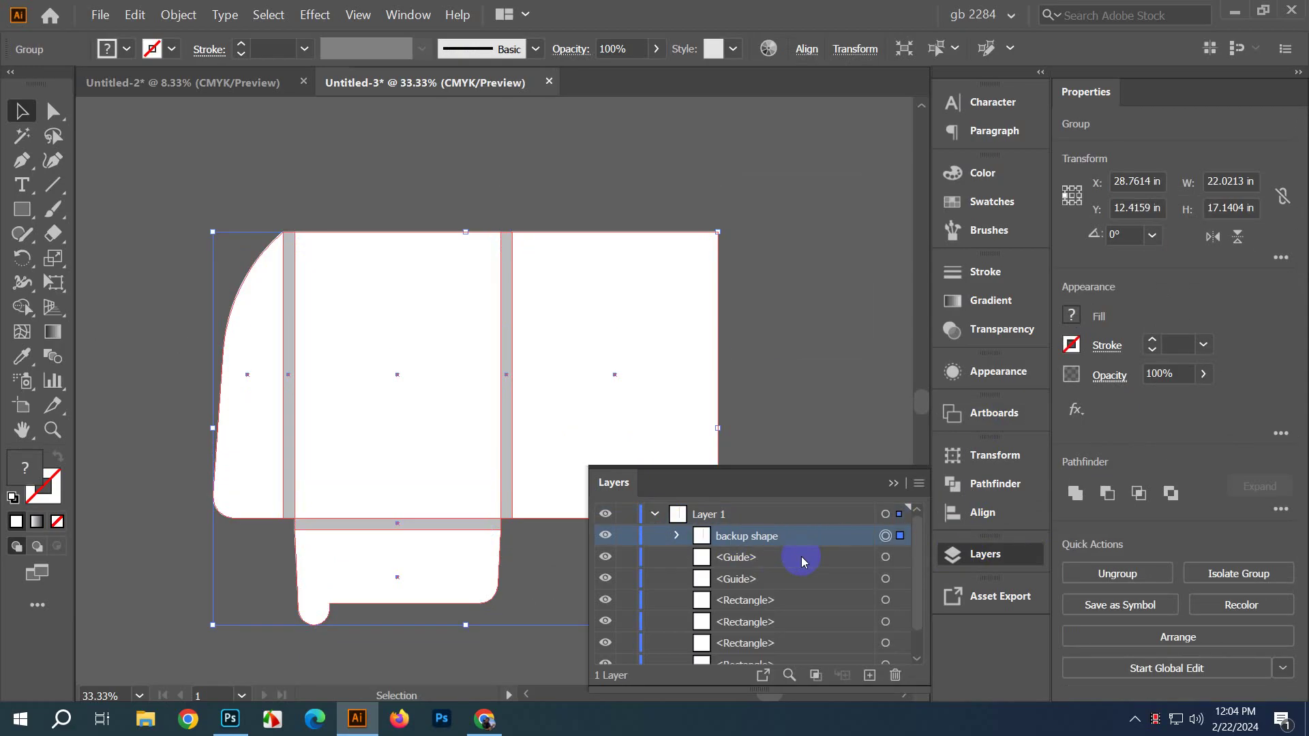
click(893, 483)
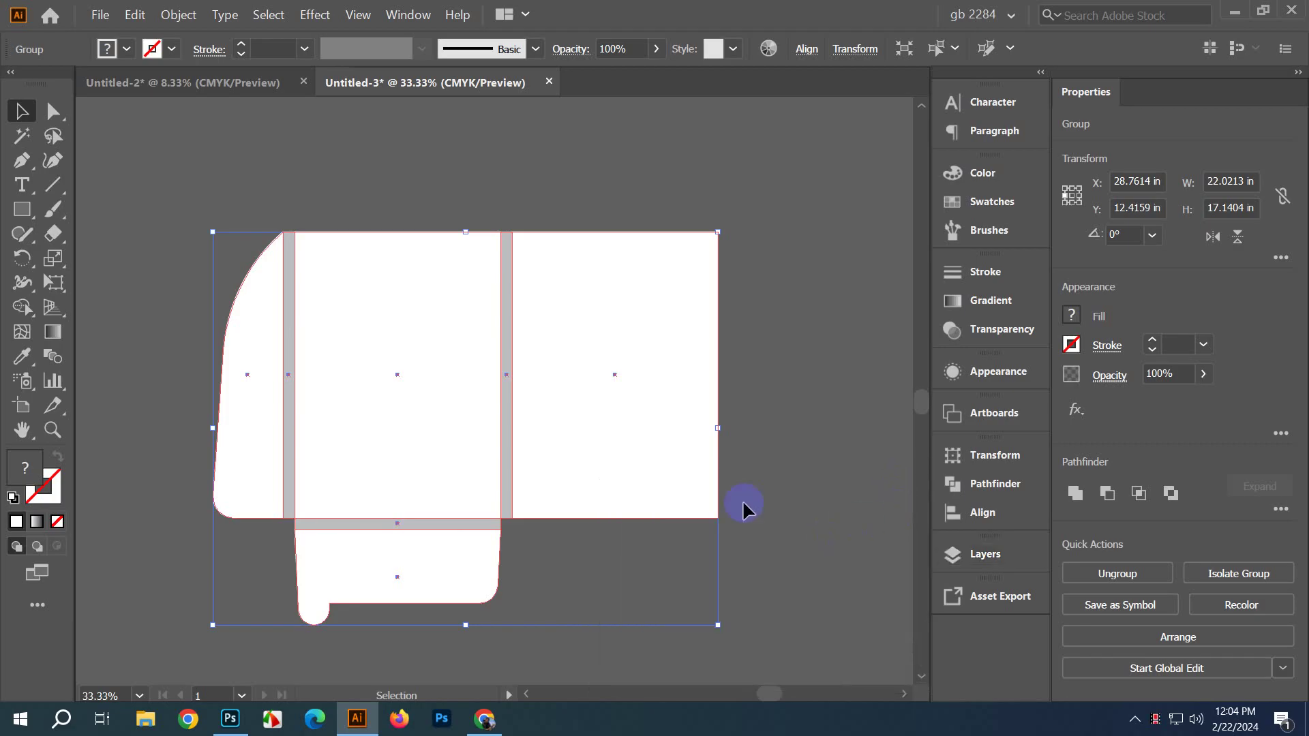
Step: Hide the "backup shape" group
click(986, 554)
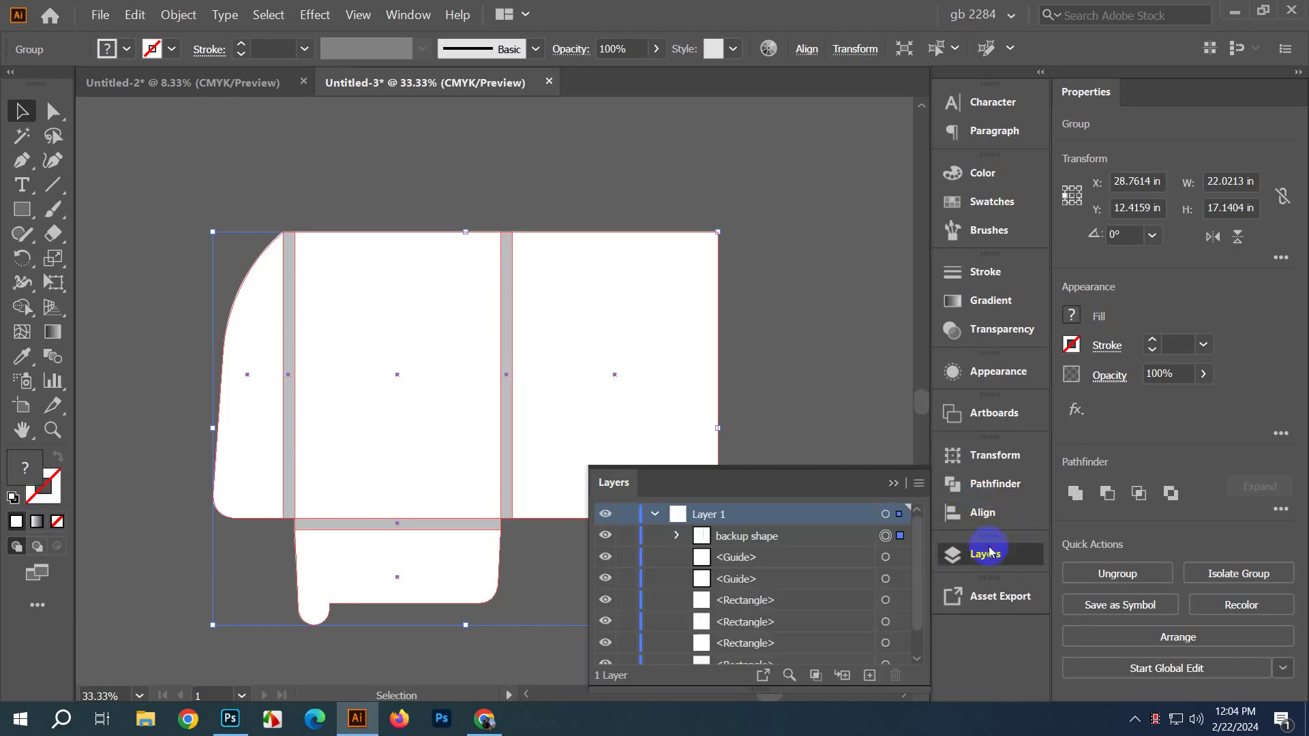
click(606, 536)
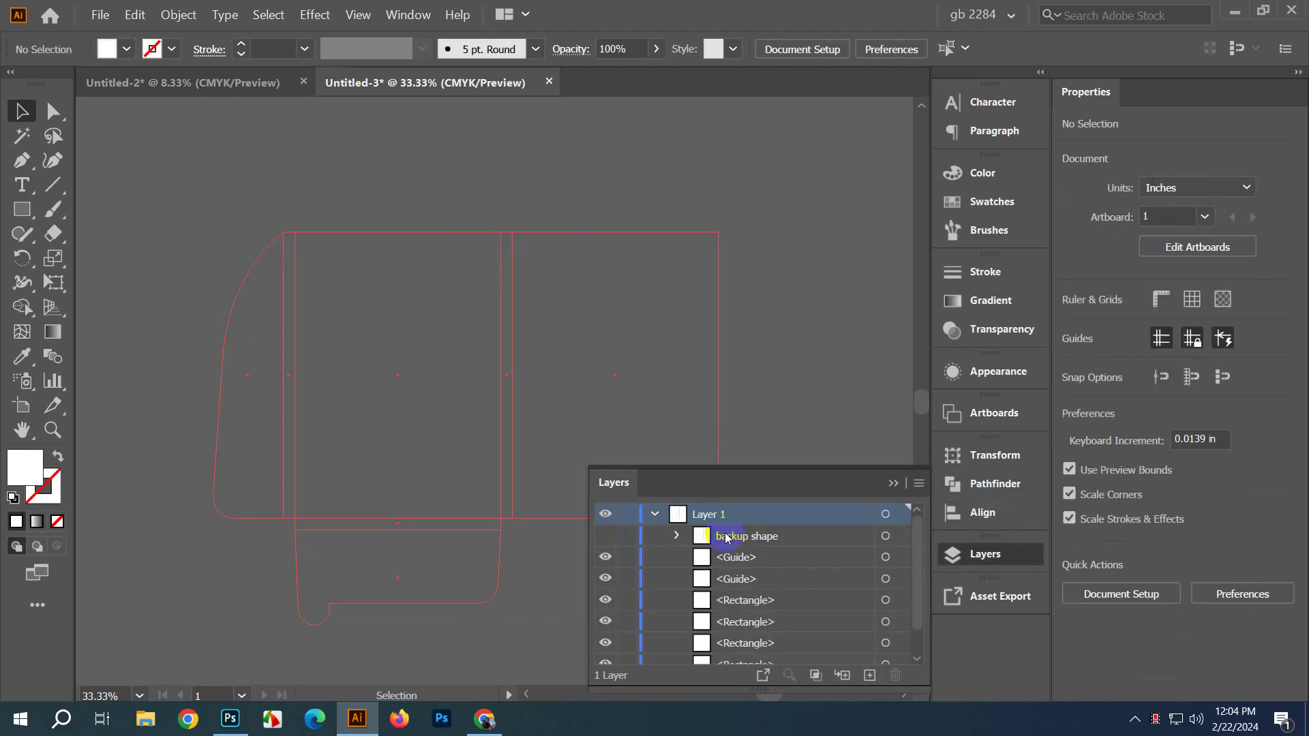
click(893, 483)
Step: Paste the folder shapes in place again and unite them into a single outline
key(ctrl+z)
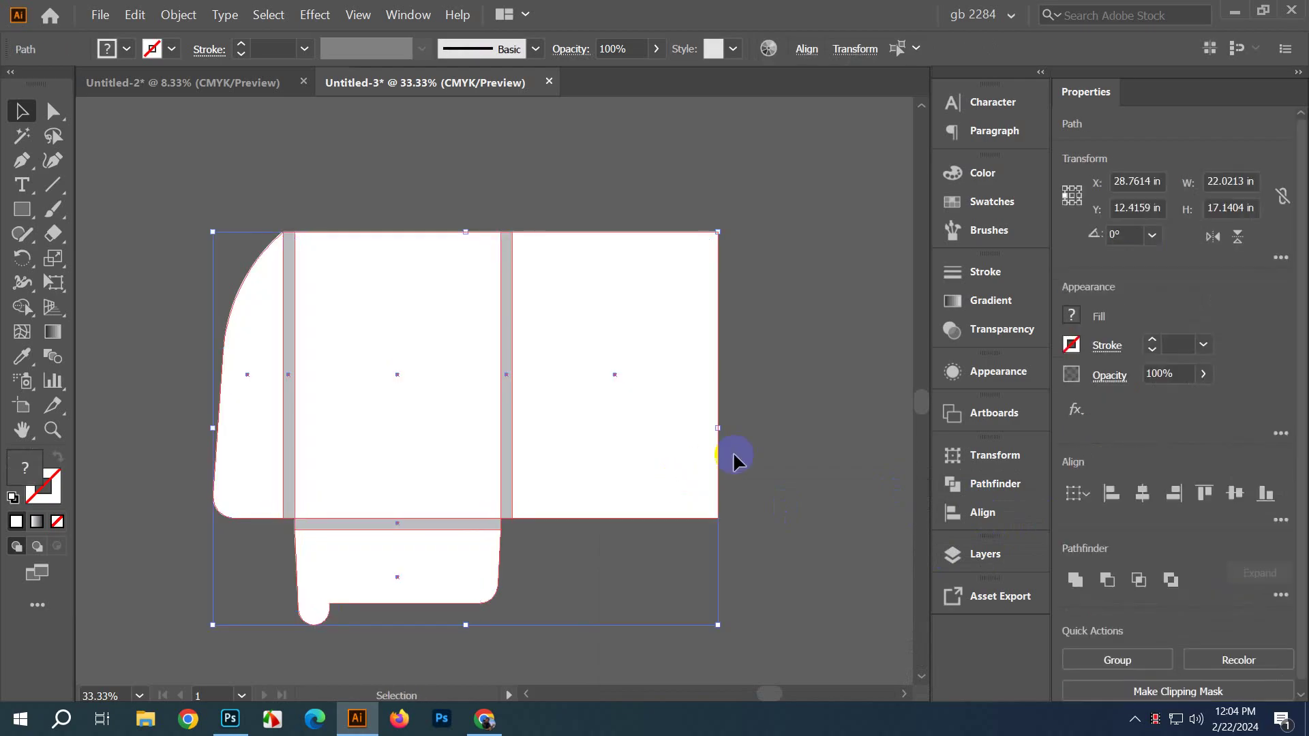
click(1075, 579)
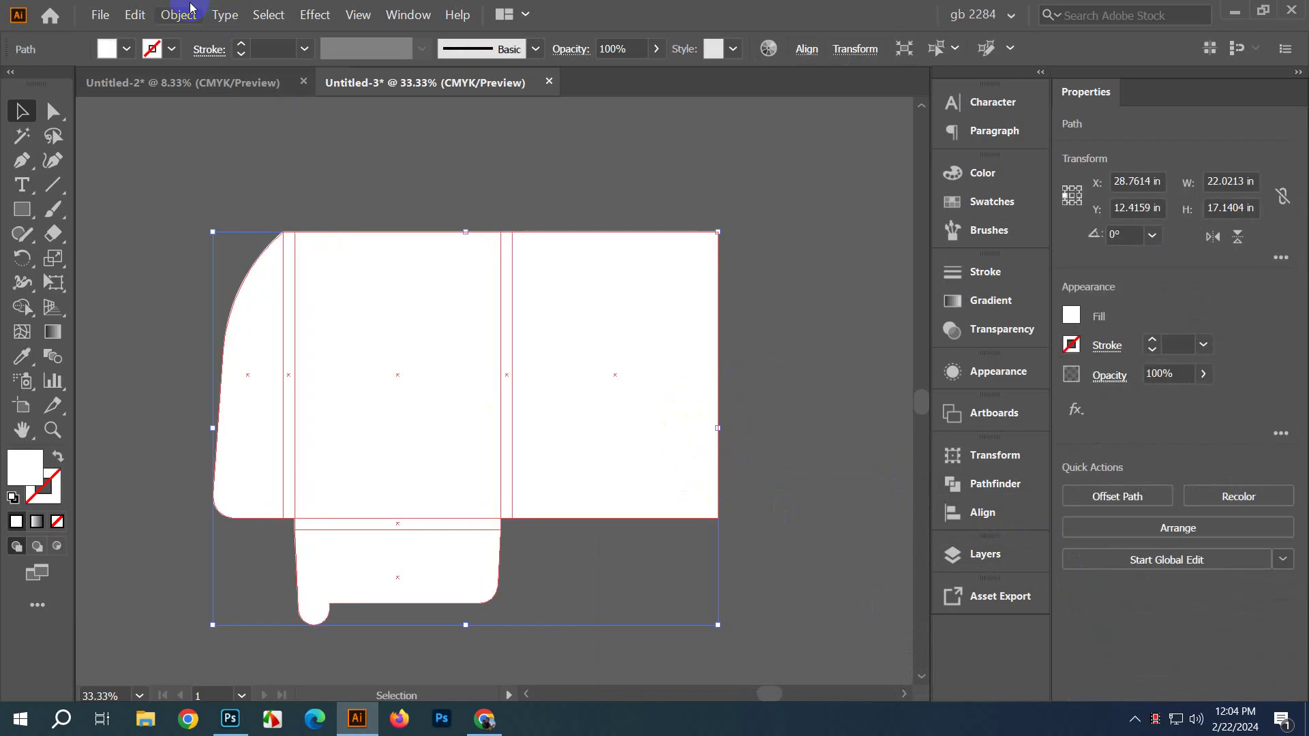
Step: Offset the united folder outline outward by 0.125 in with mitered joins and a miter limit of 4
scroll(430, 245, down, 3)
scroll(431, 246, down, 1)
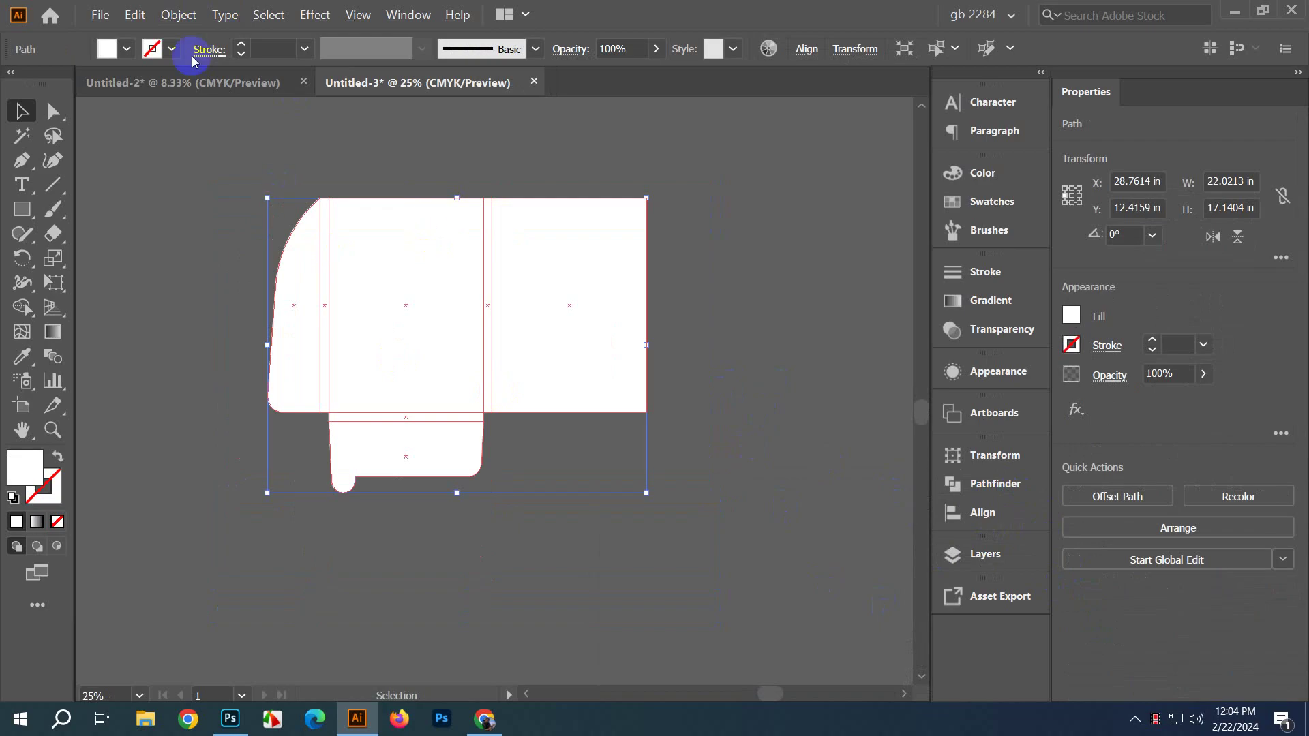
click(179, 14)
mouse_move(287, 374)
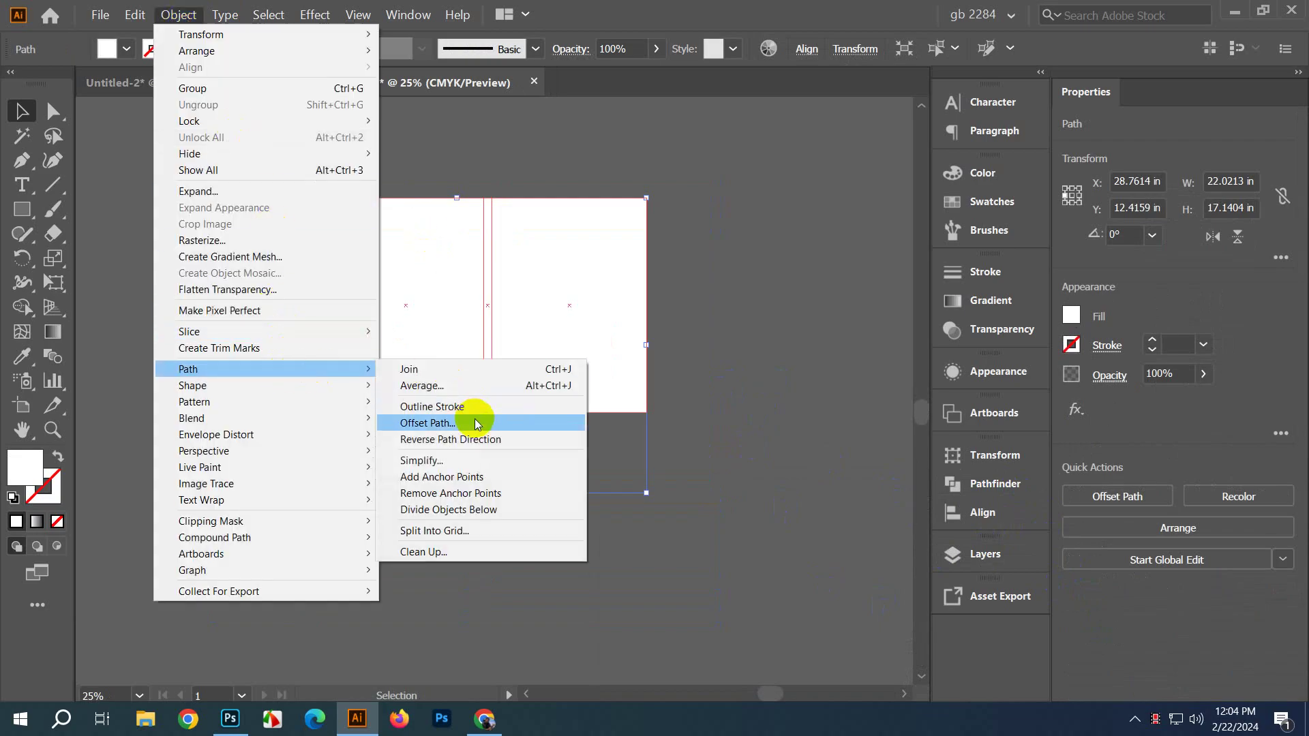
click(468, 418)
click(1054, 403)
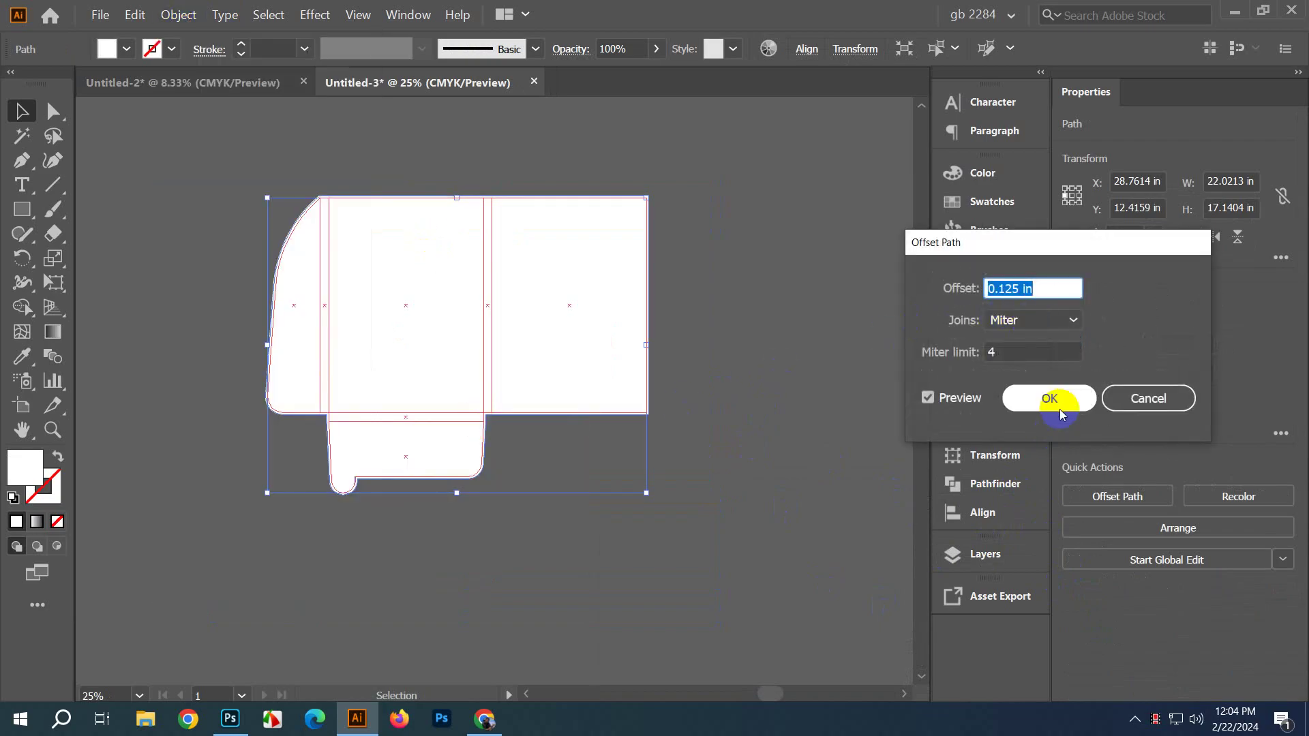
Step: Convert the outer offset outline into a guide while keeping a filled copy of it in place
scroll(672, 449, up, 2)
scroll(672, 450, up, 3)
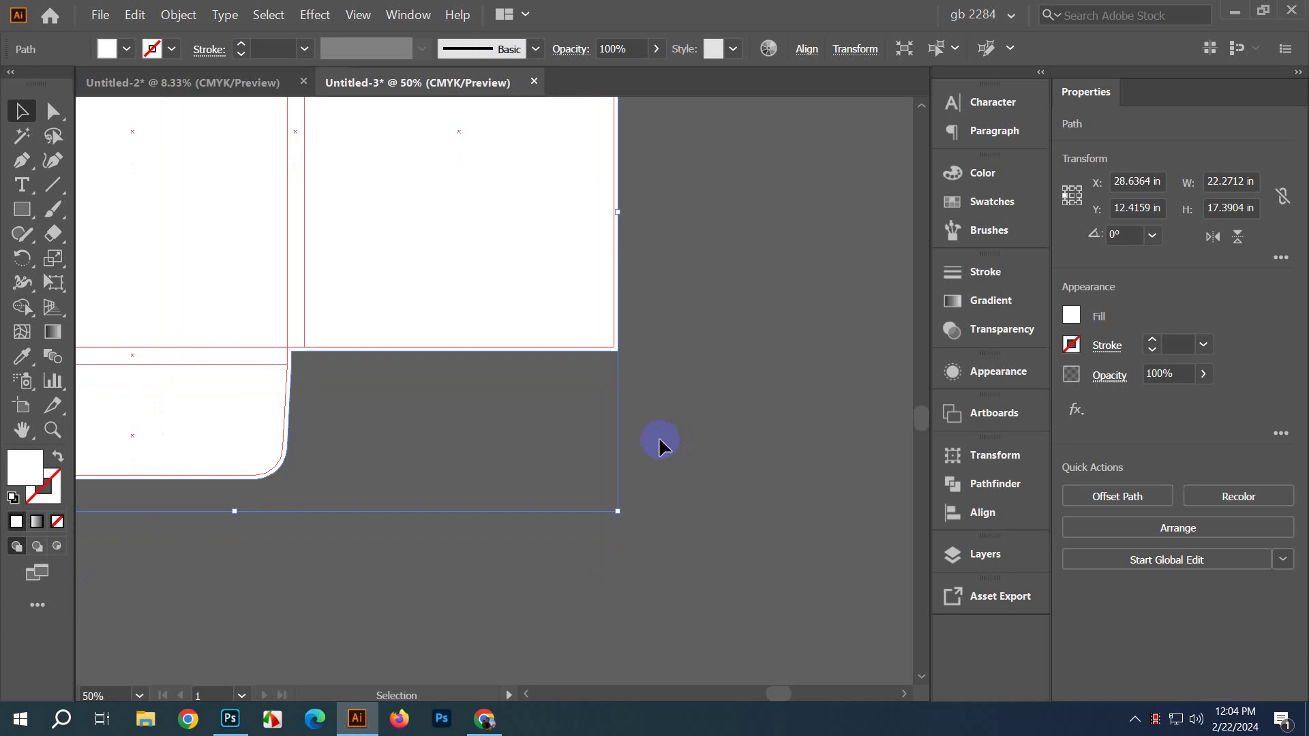
right_click(554, 403)
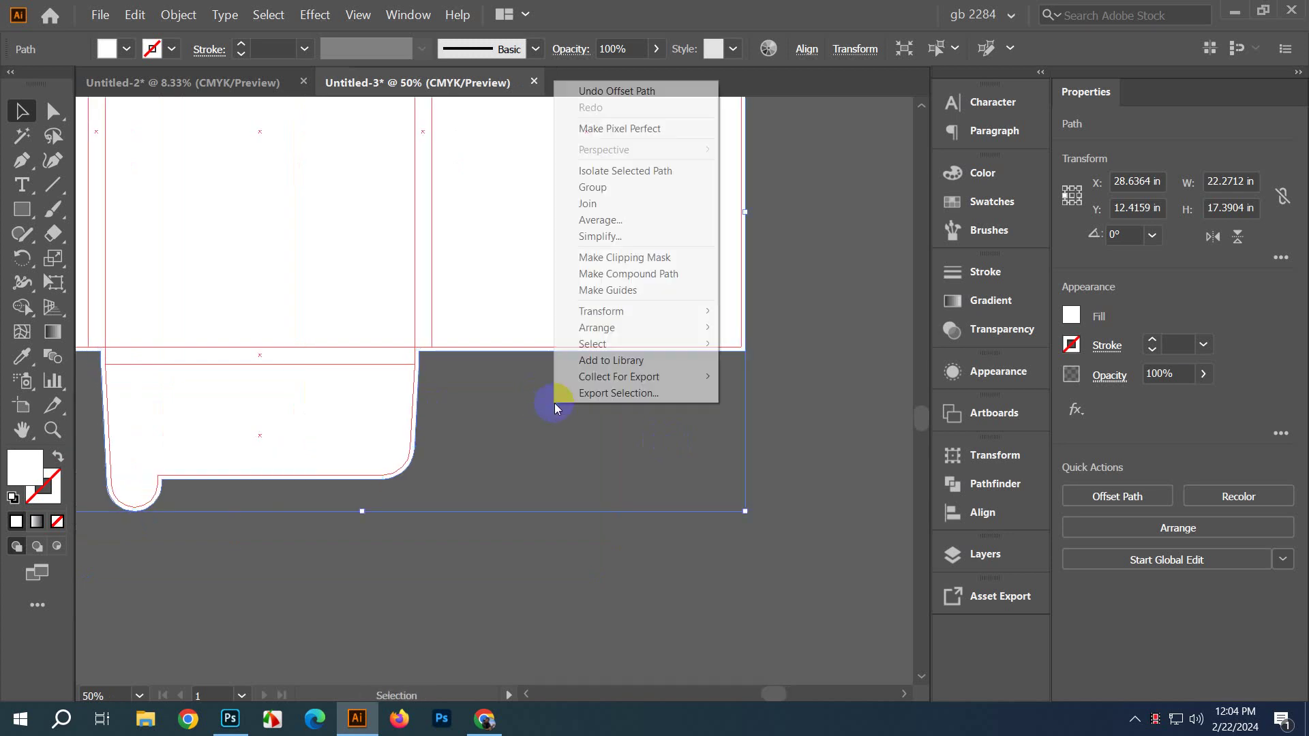
click(661, 296)
click(596, 431)
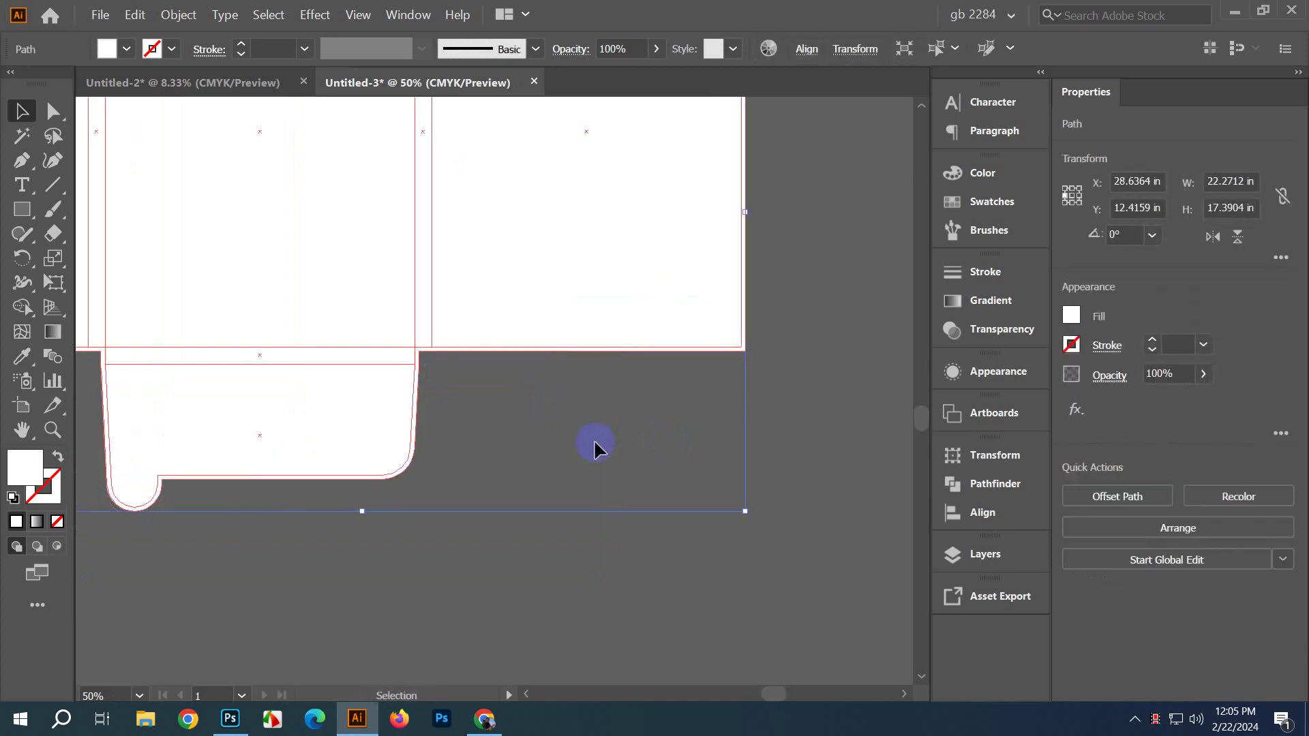
click(621, 549)
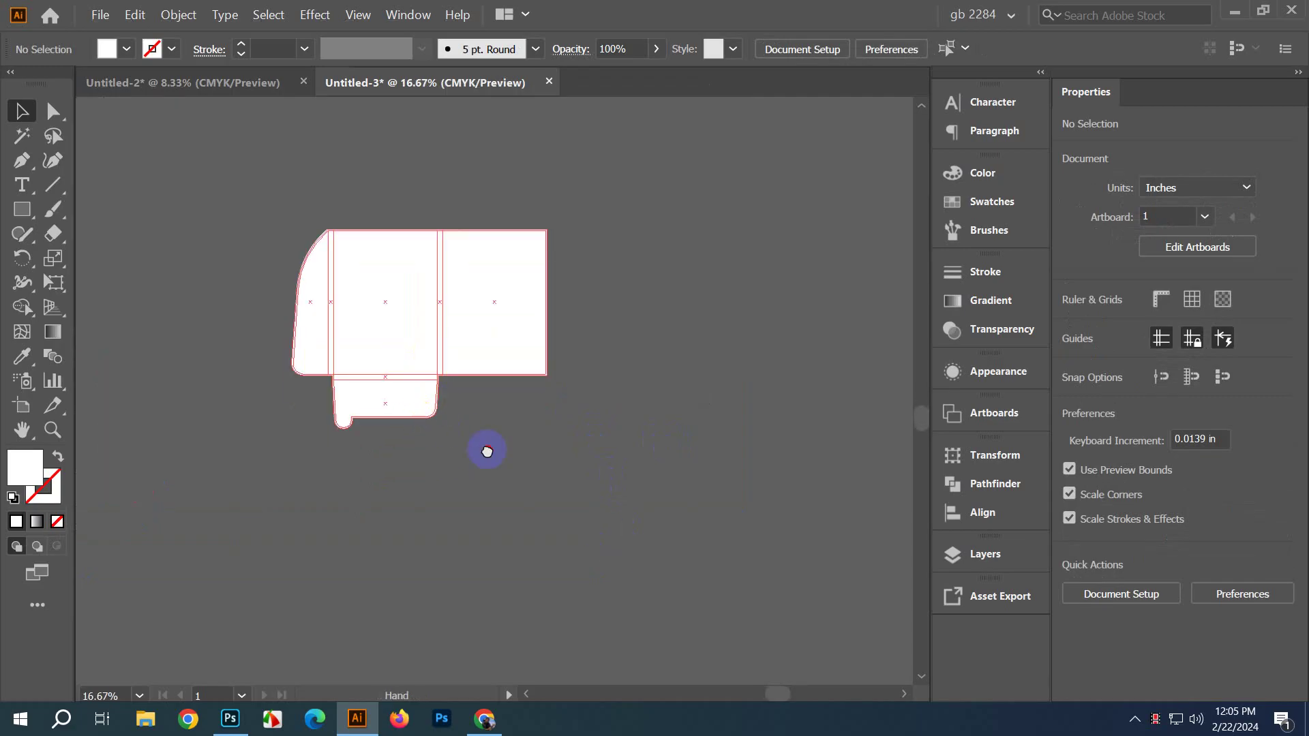
scroll(484, 447, up, 2)
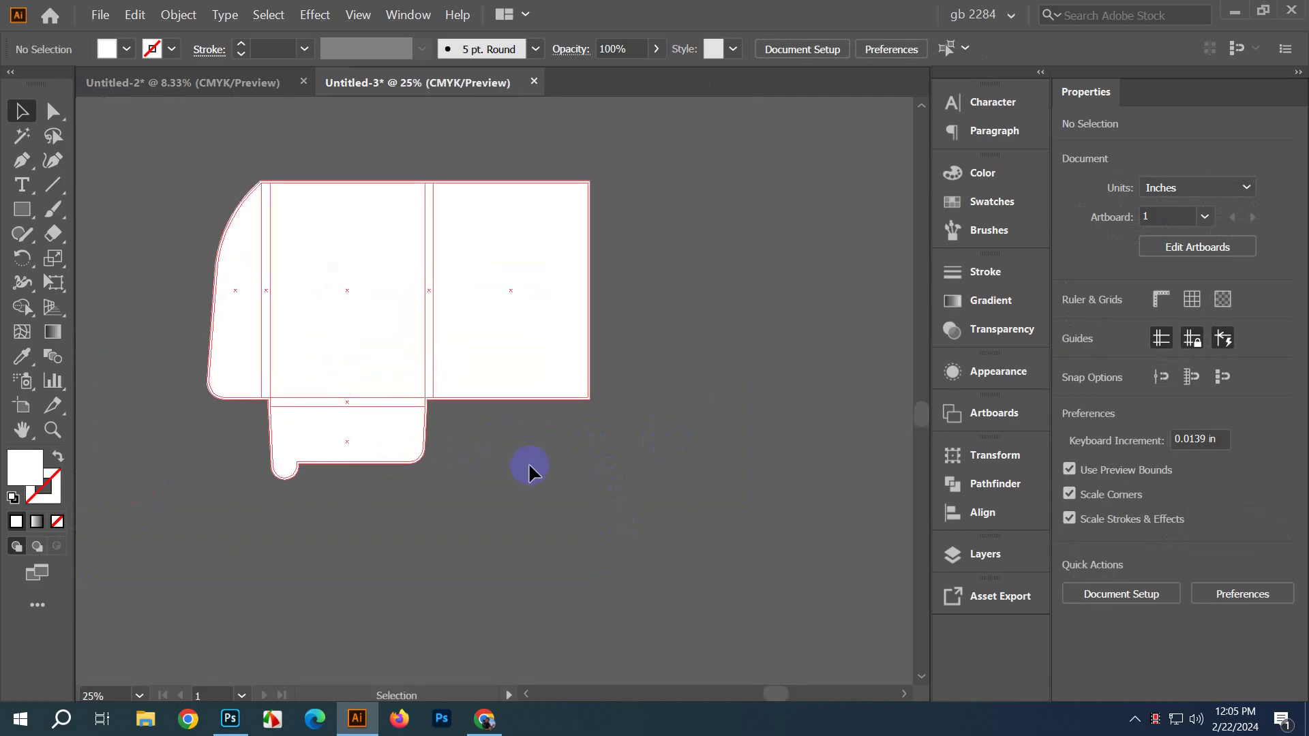
scroll(525, 456, up, 1)
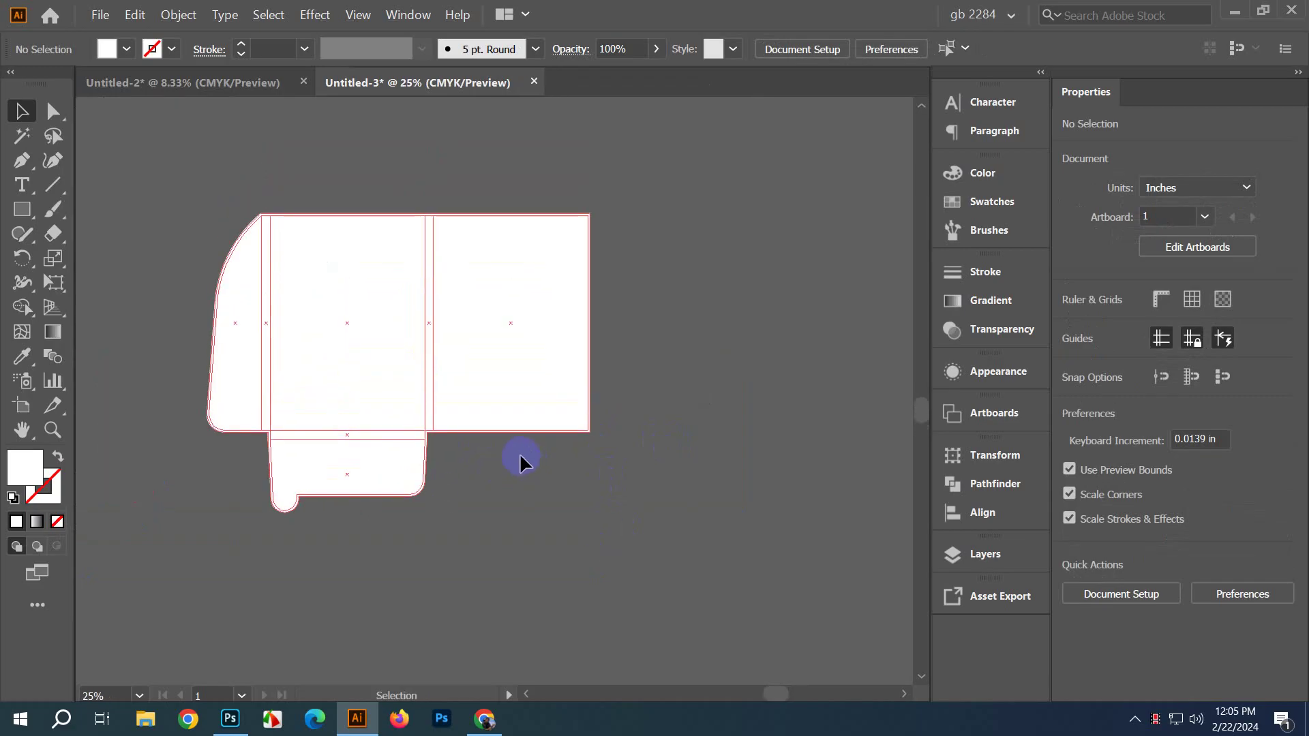
Step: Swap fill and stroke on the united folder outline to leave it unfilled, and set its 1 pt stroke to black
click(314, 279)
click(58, 456)
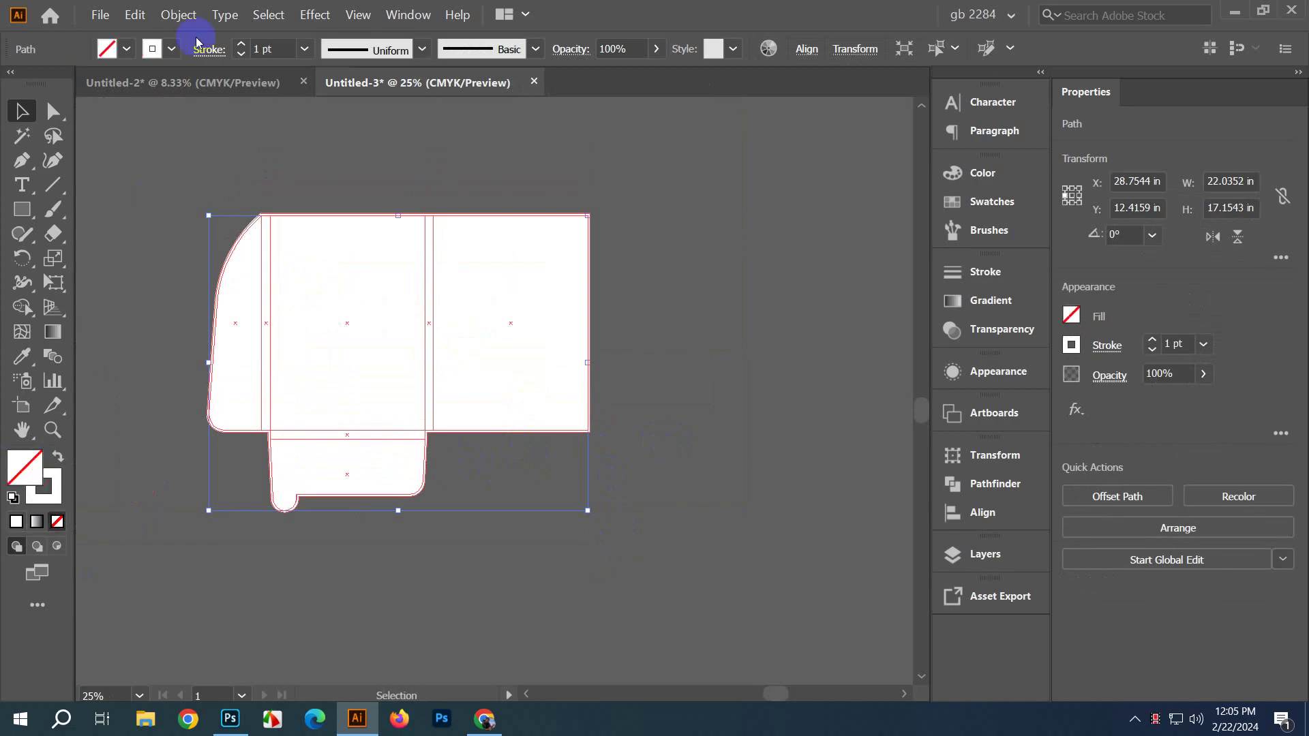
click(162, 48)
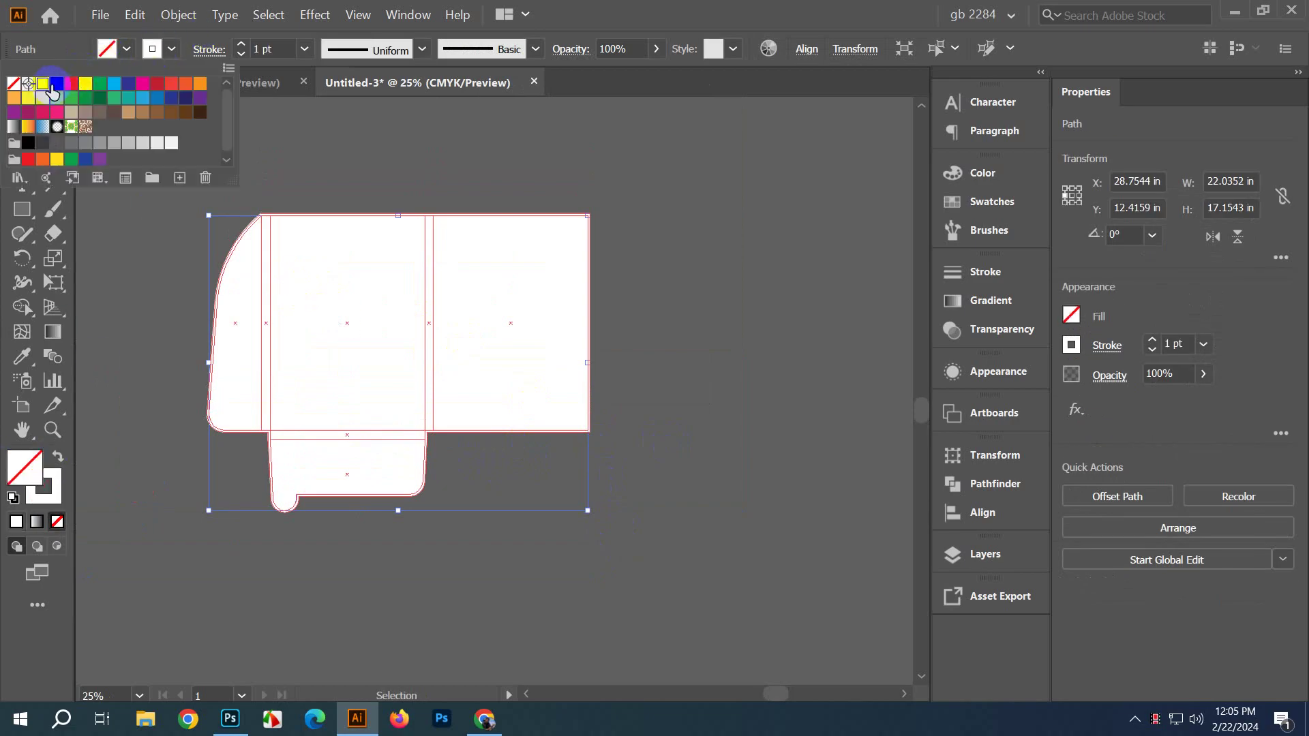
click(51, 86)
click(355, 177)
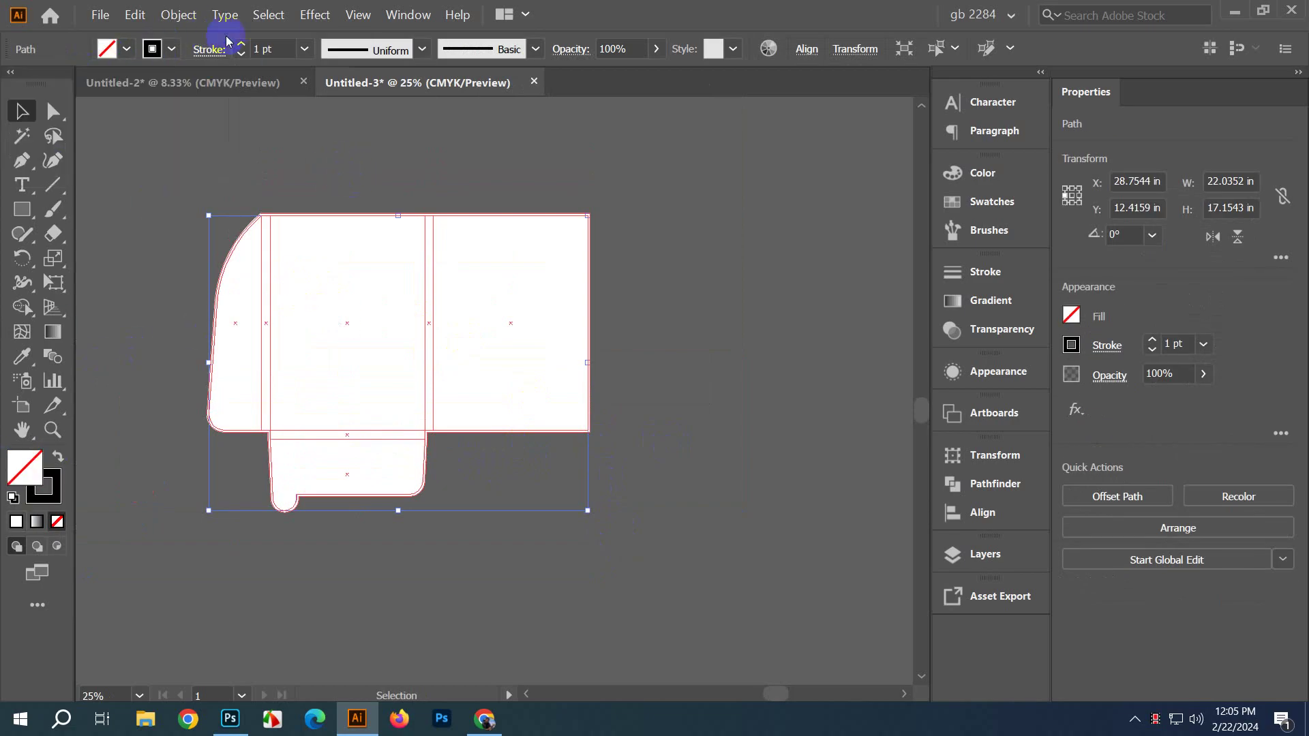
Step: Set the die-cut outline's stroke weight to 3 pt and rename its path "die cut"
click(242, 43)
click(241, 43)
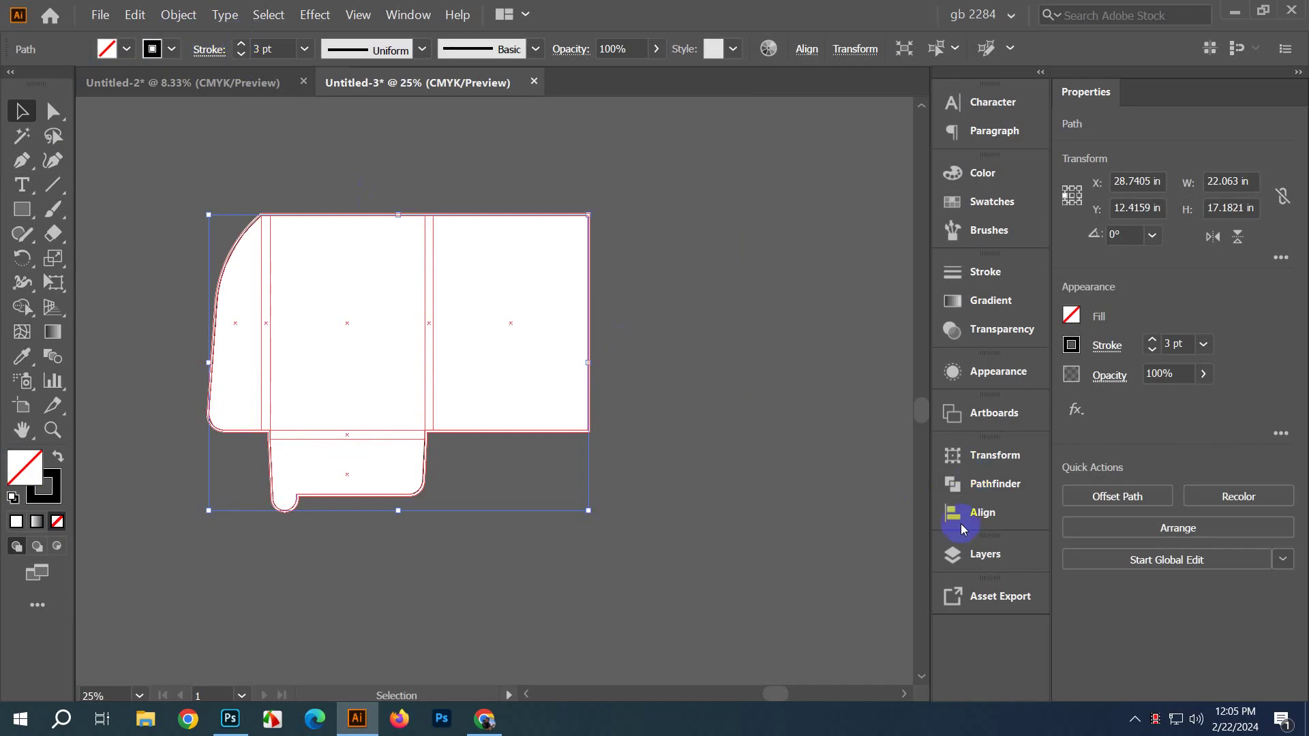
click(961, 554)
double_click(726, 540)
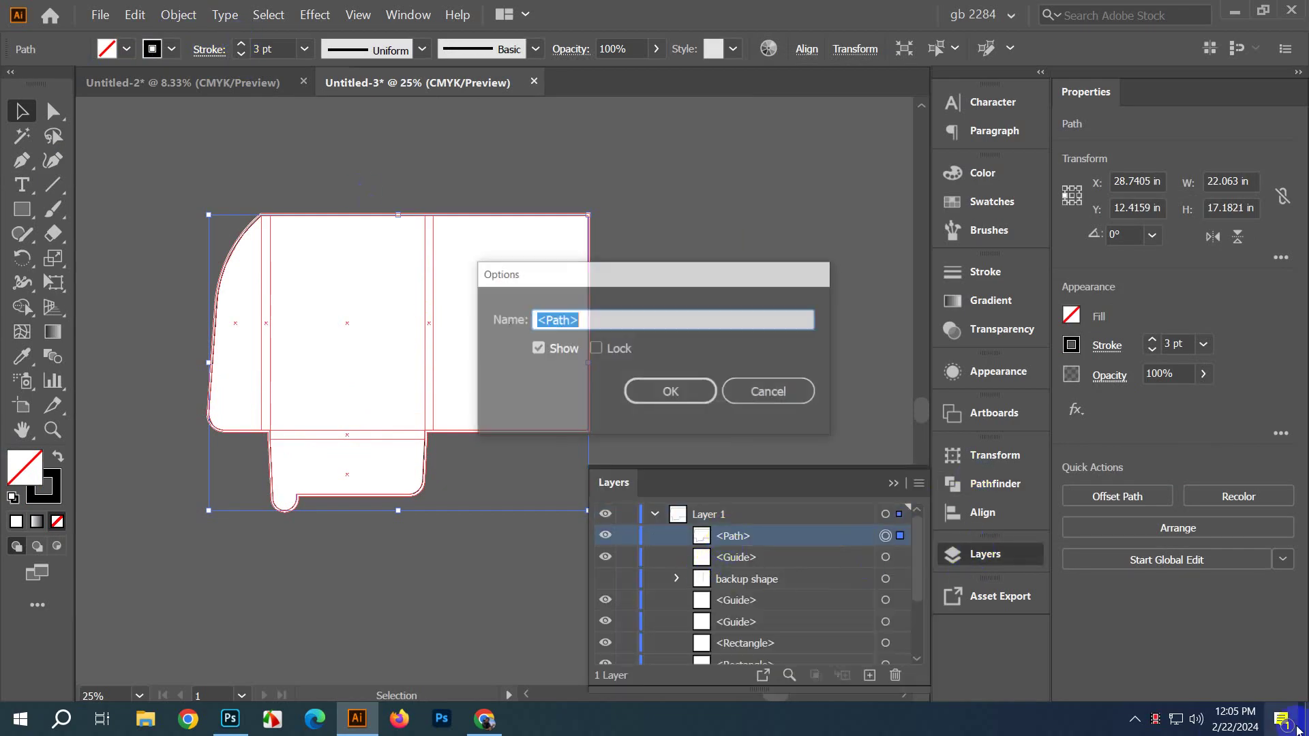
text(die c)
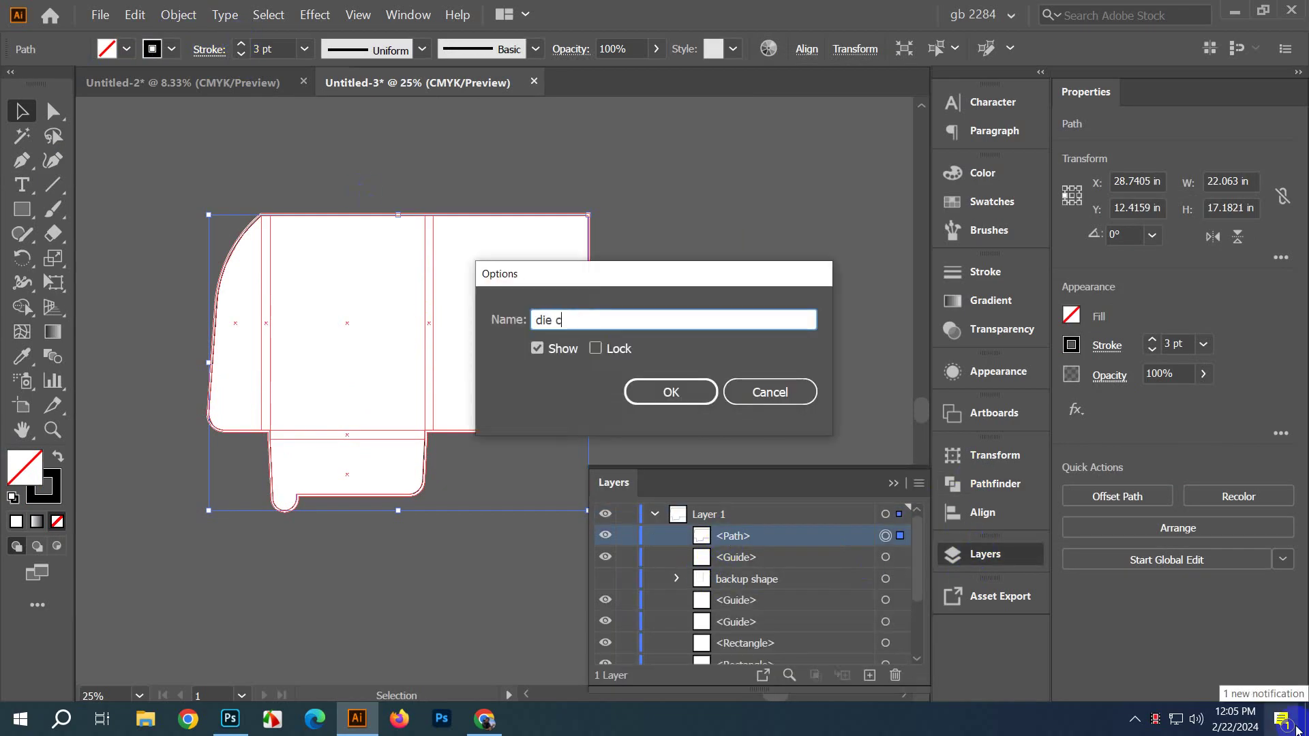
text(ut)
key(Return)
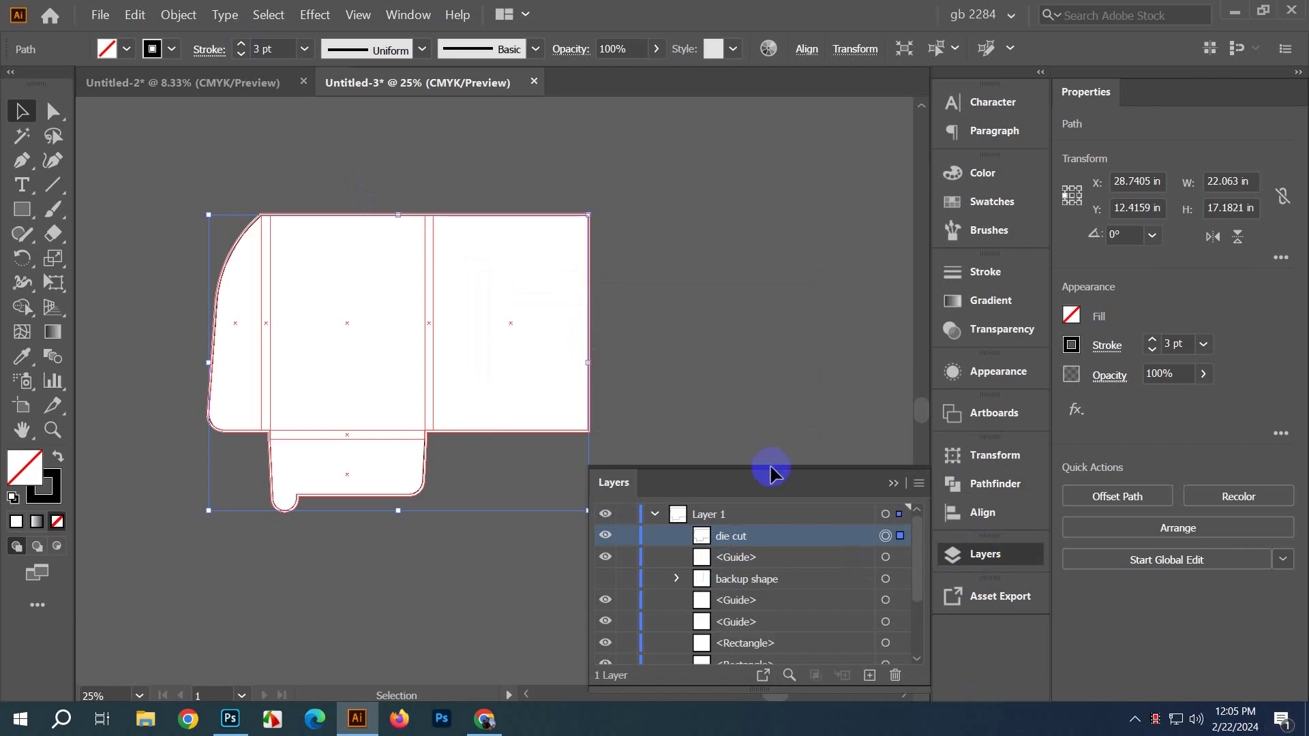
click(645, 375)
scroll(612, 338, up, 3)
scroll(604, 403, up, 2)
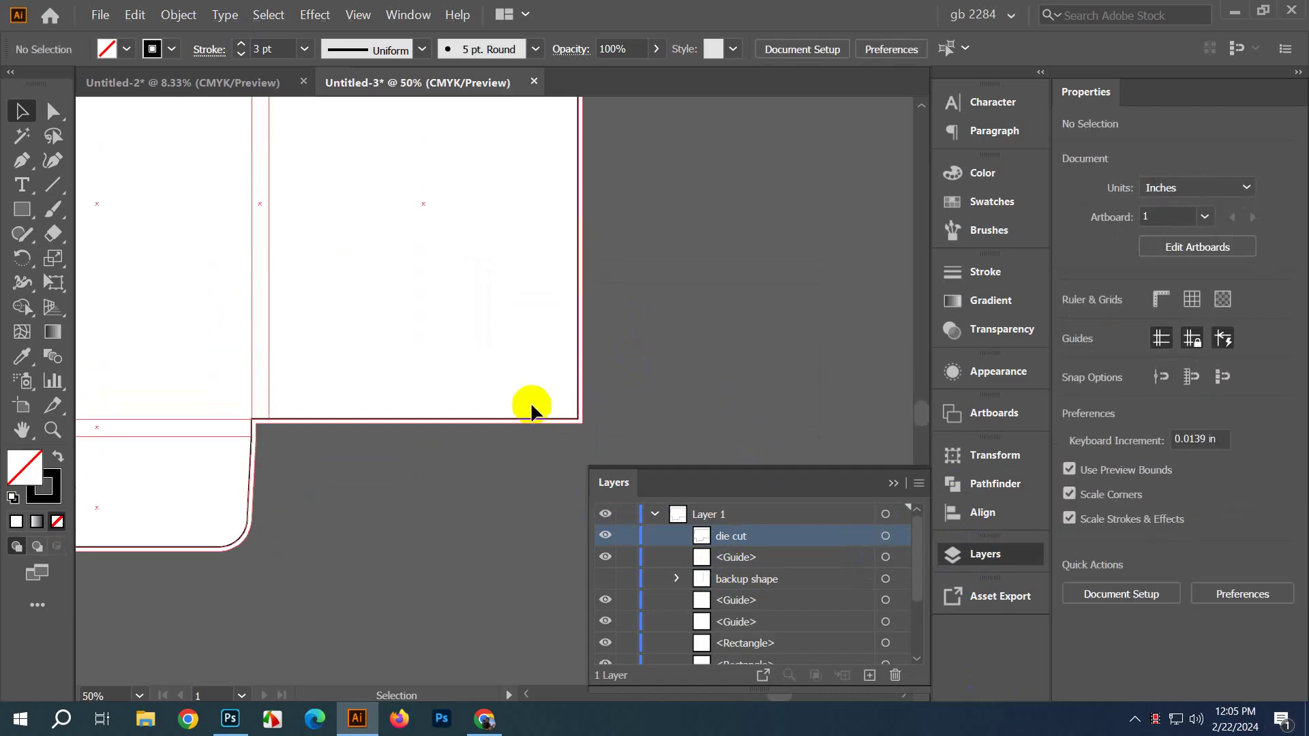
scroll(498, 447, down, 3)
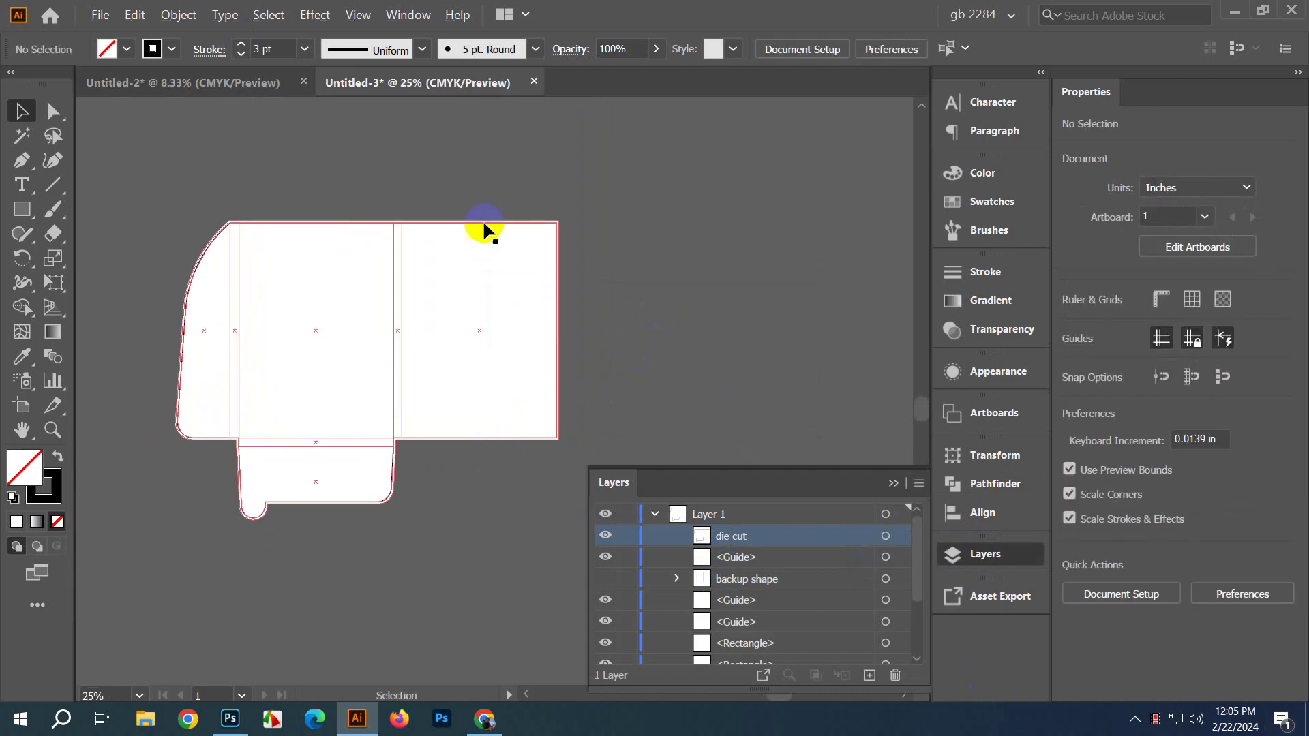
Step: Check the "file folder design" image results in Chrome for reference, returning to the Illustrator folder layout
click(485, 719)
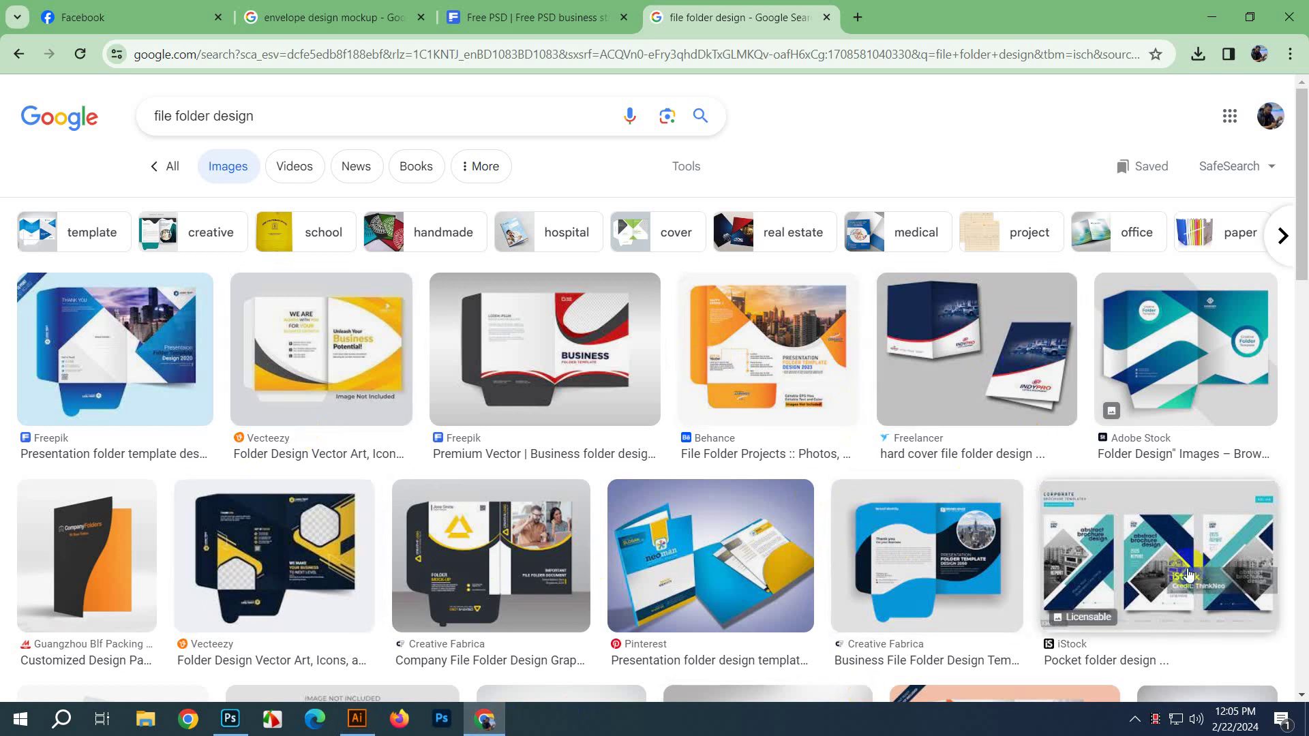
click(356, 719)
drag(655, 357, 629, 333)
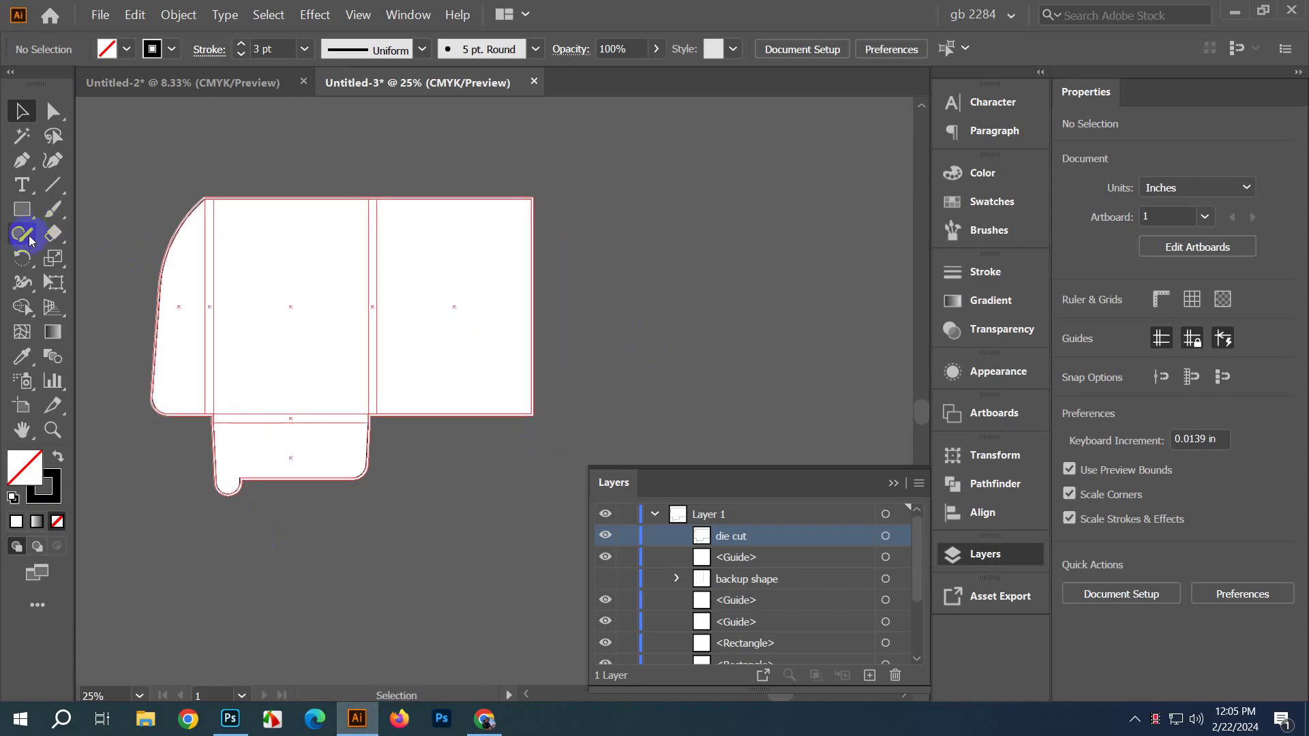
Step: Try a freehand Pencil curve about 37 in wide and 22 in high across the folder layout
mouse_move(30, 240)
mouse_down()
mouse_move(44, 266)
mouse_move(119, 266)
mouse_up()
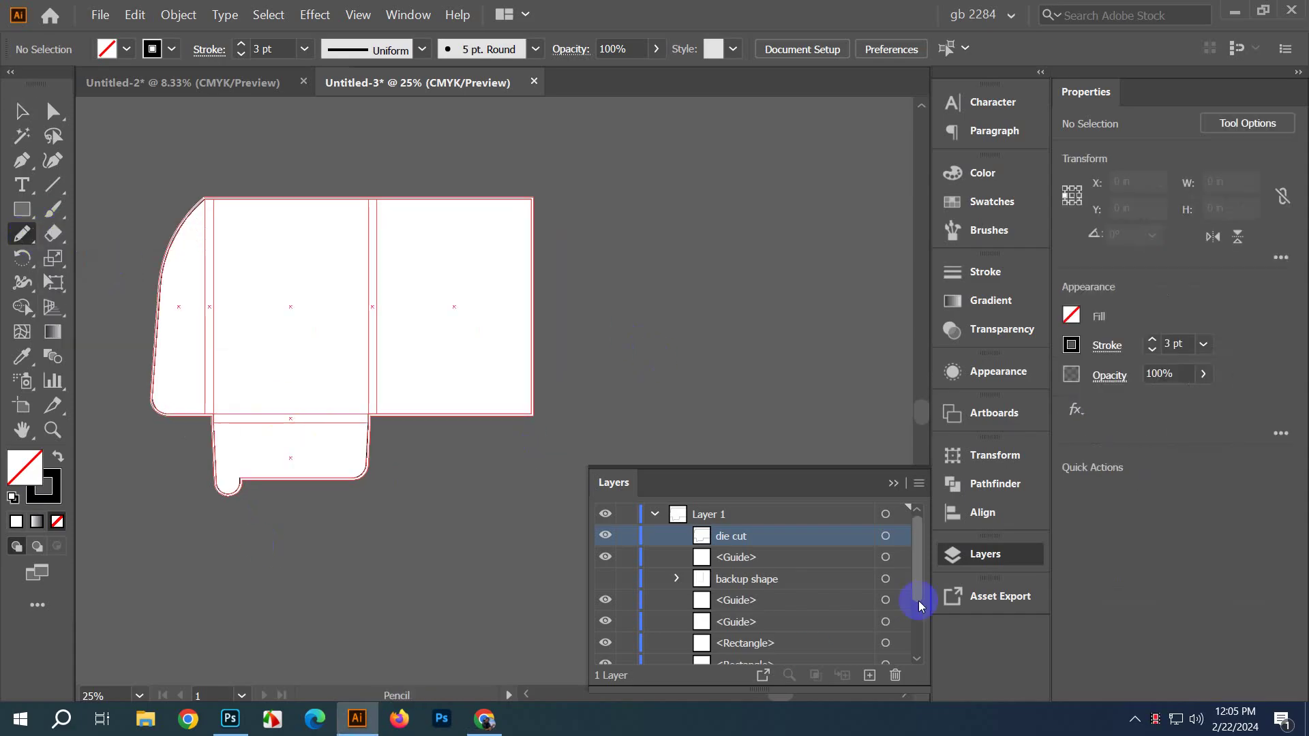
click(892, 484)
mouse_move(399, 590)
mouse_down()
mouse_move(243, 395)
mouse_move(387, 295)
mouse_move(469, 305)
mouse_move(641, 277)
mouse_up()
mouse_move(472, 427)
mouse_down()
mouse_move(307, 355)
mouse_move(130, 508)
mouse_up()
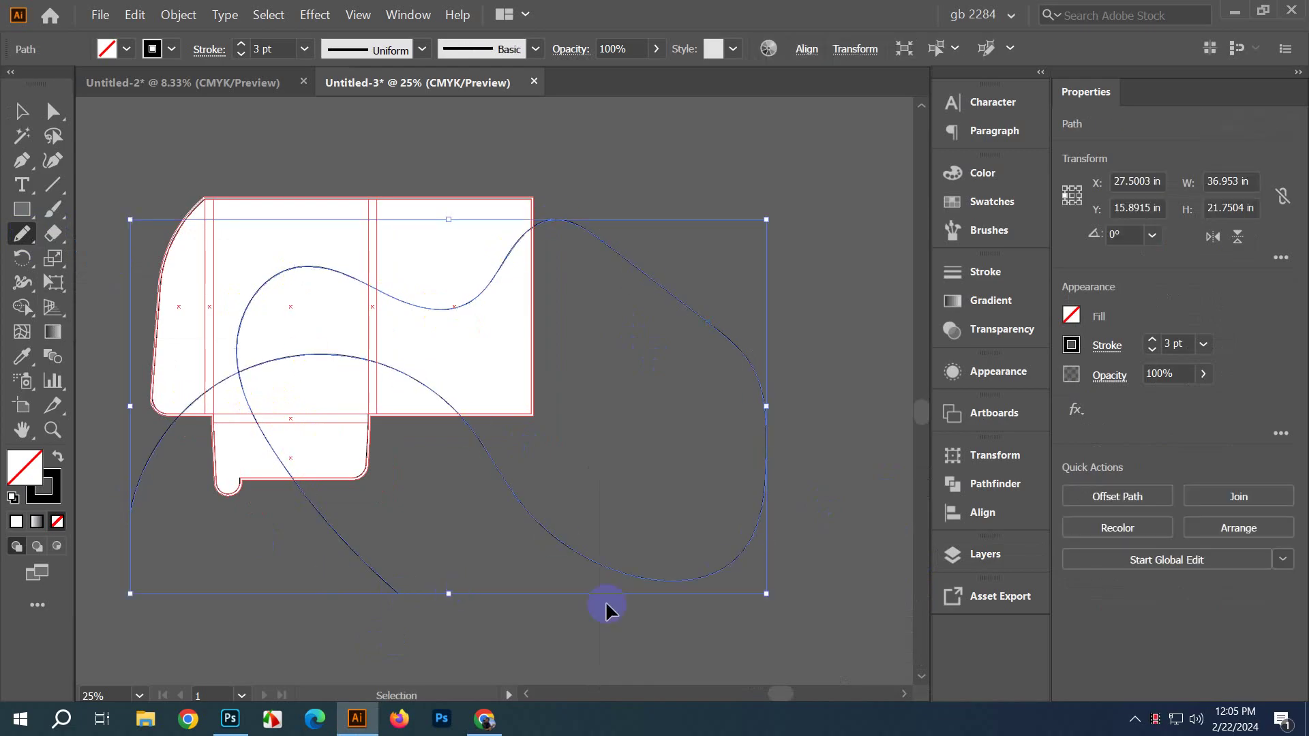
key(ctrl+z)
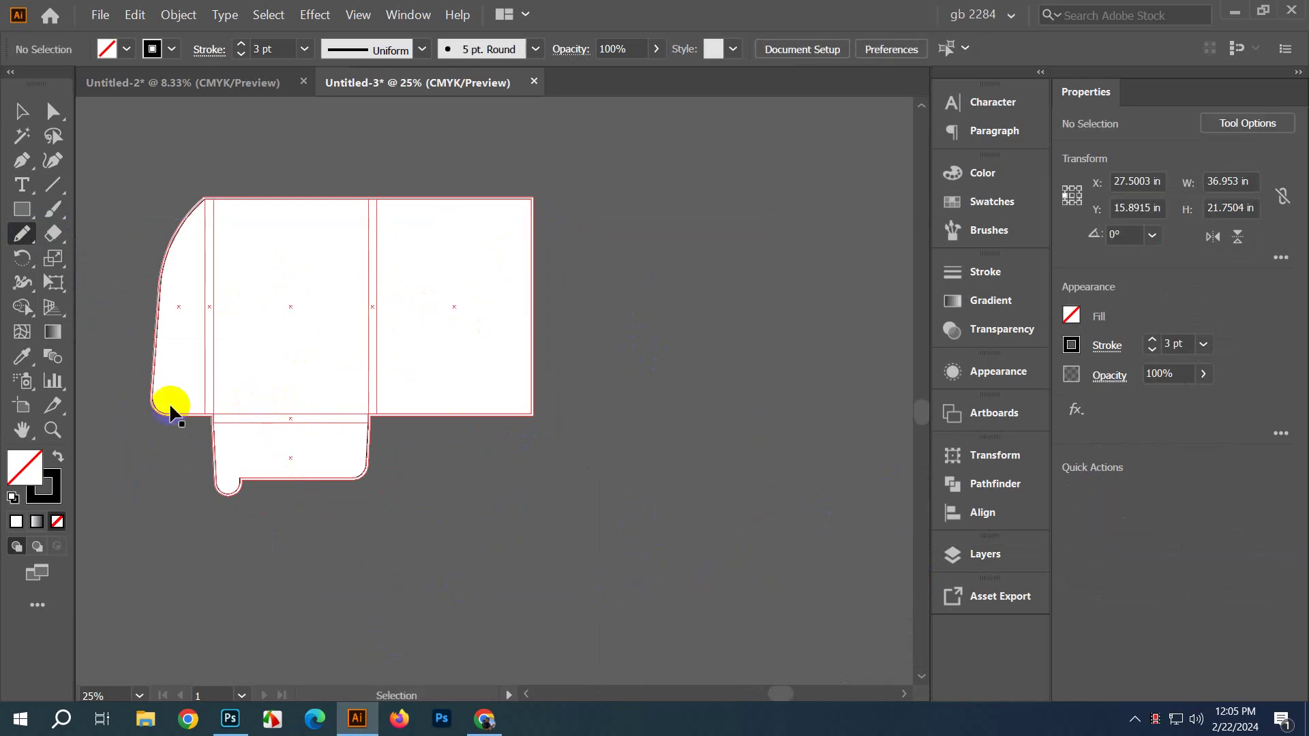
click(22, 111)
Step: Compare more folder template designs in the Chrome image results, focusing on how shapes run across the panels
click(486, 721)
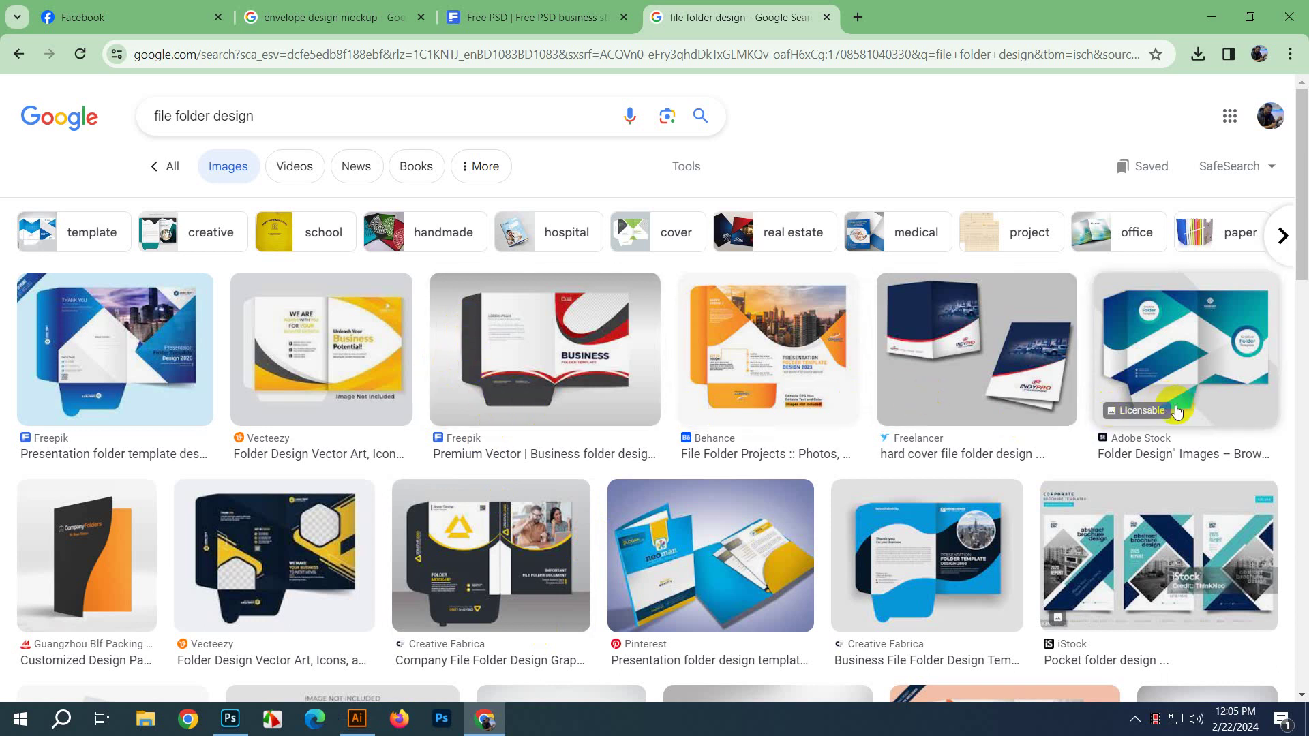
scroll(669, 433, down, 2)
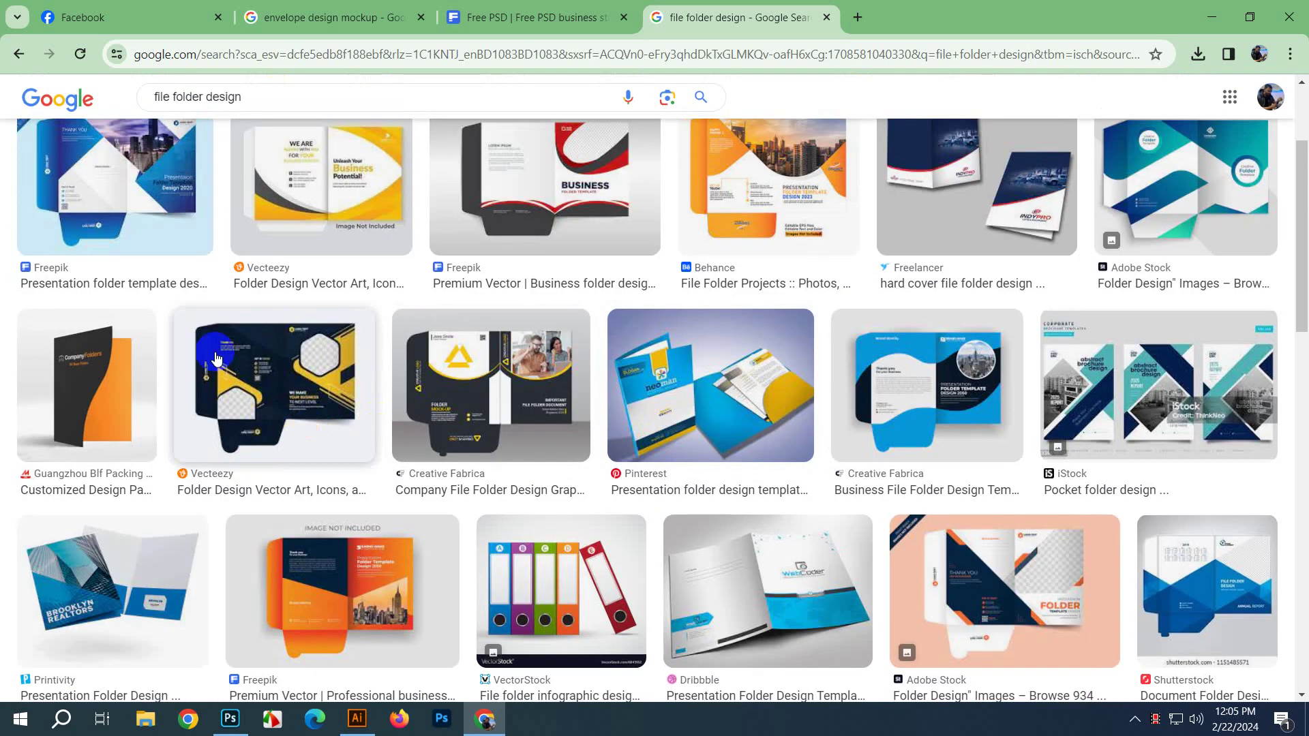
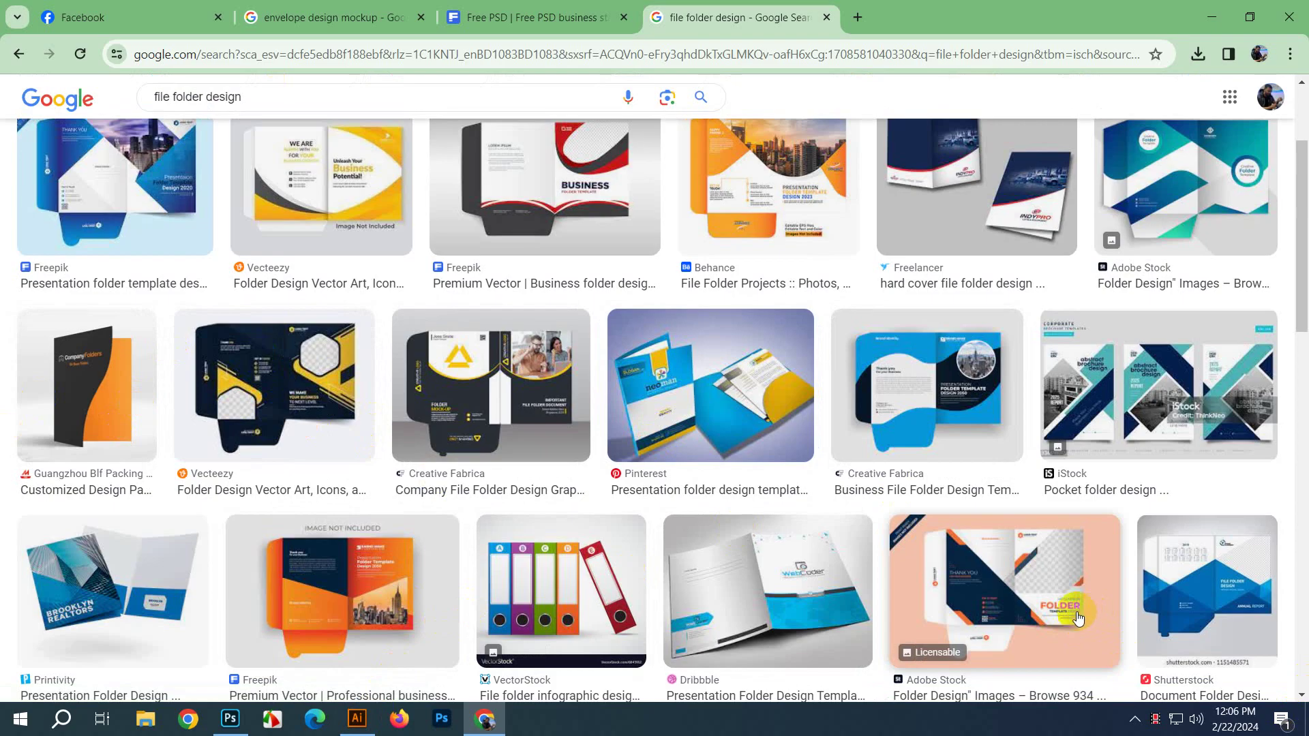
click(356, 719)
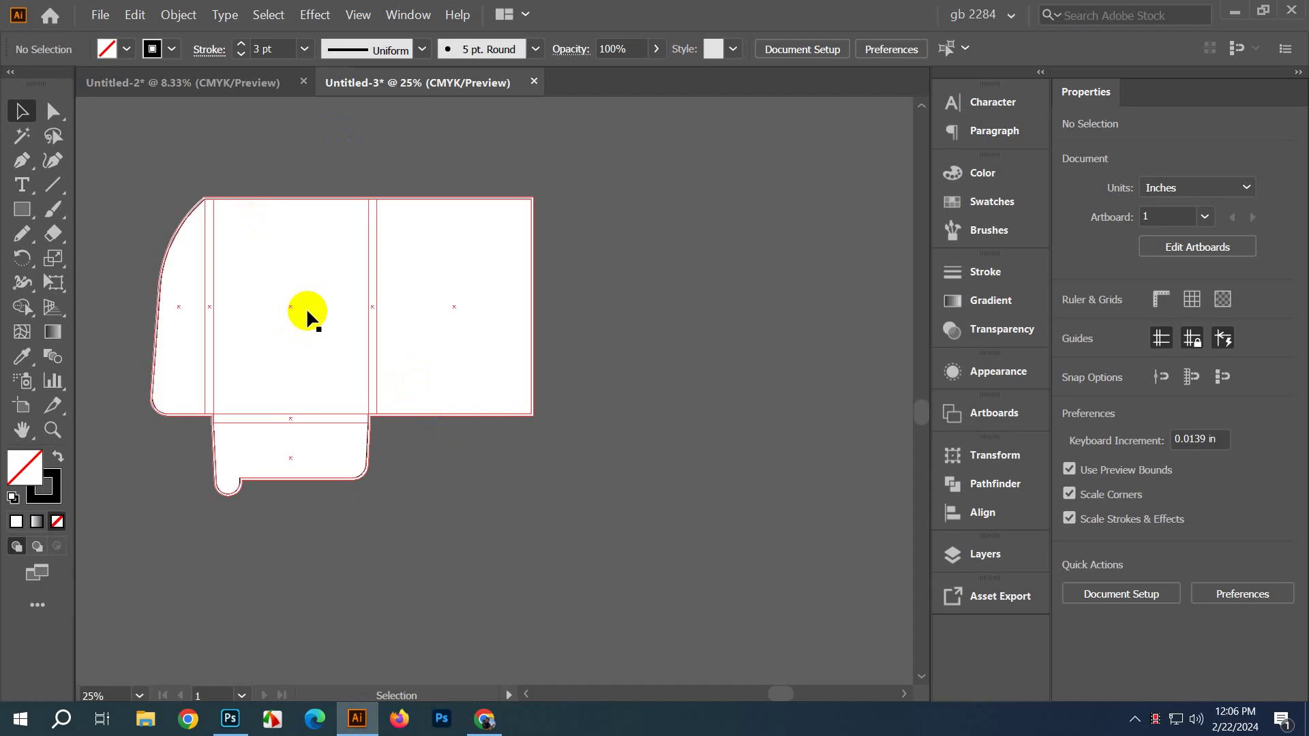
Step: Try to duplicate the folder shapes to the right of the original while the guides are locked
drag(135, 180, 136, 182)
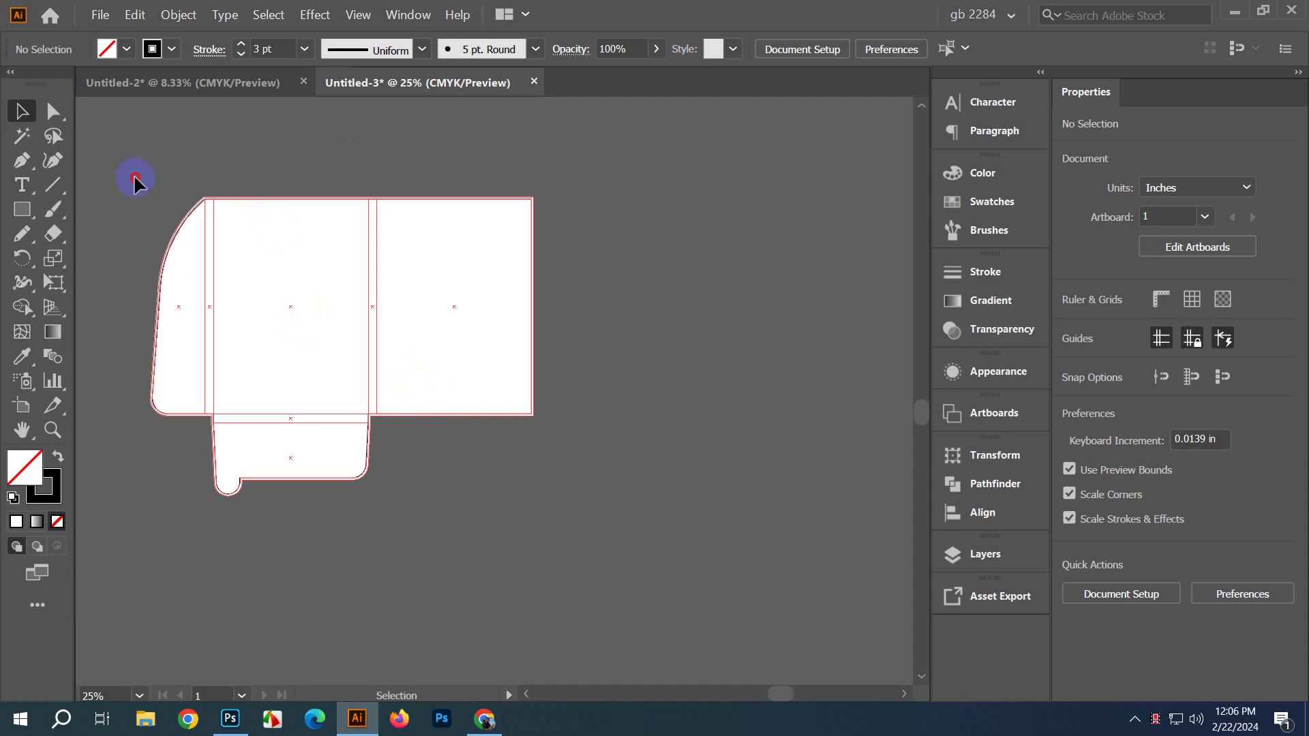
drag(581, 494, 580, 494)
scroll(415, 394, down, 2)
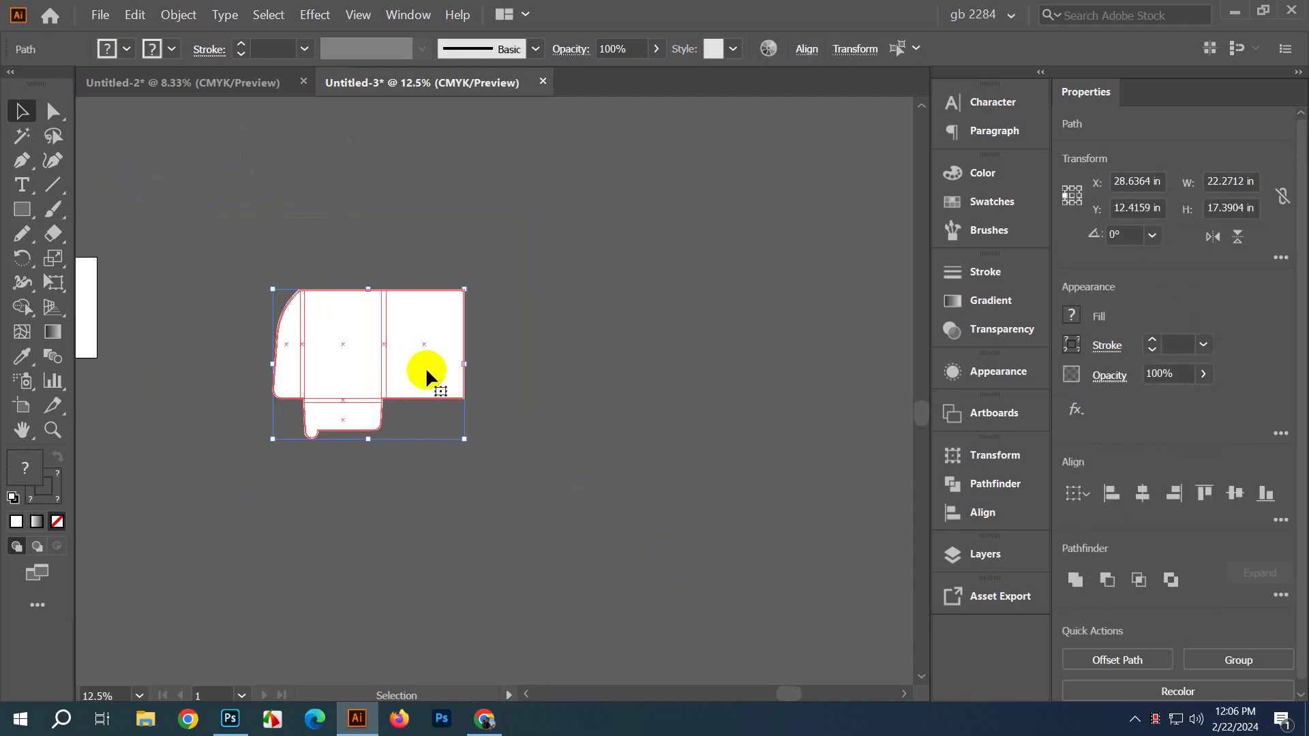
key(a)
key(v)
drag(432, 366, 784, 398)
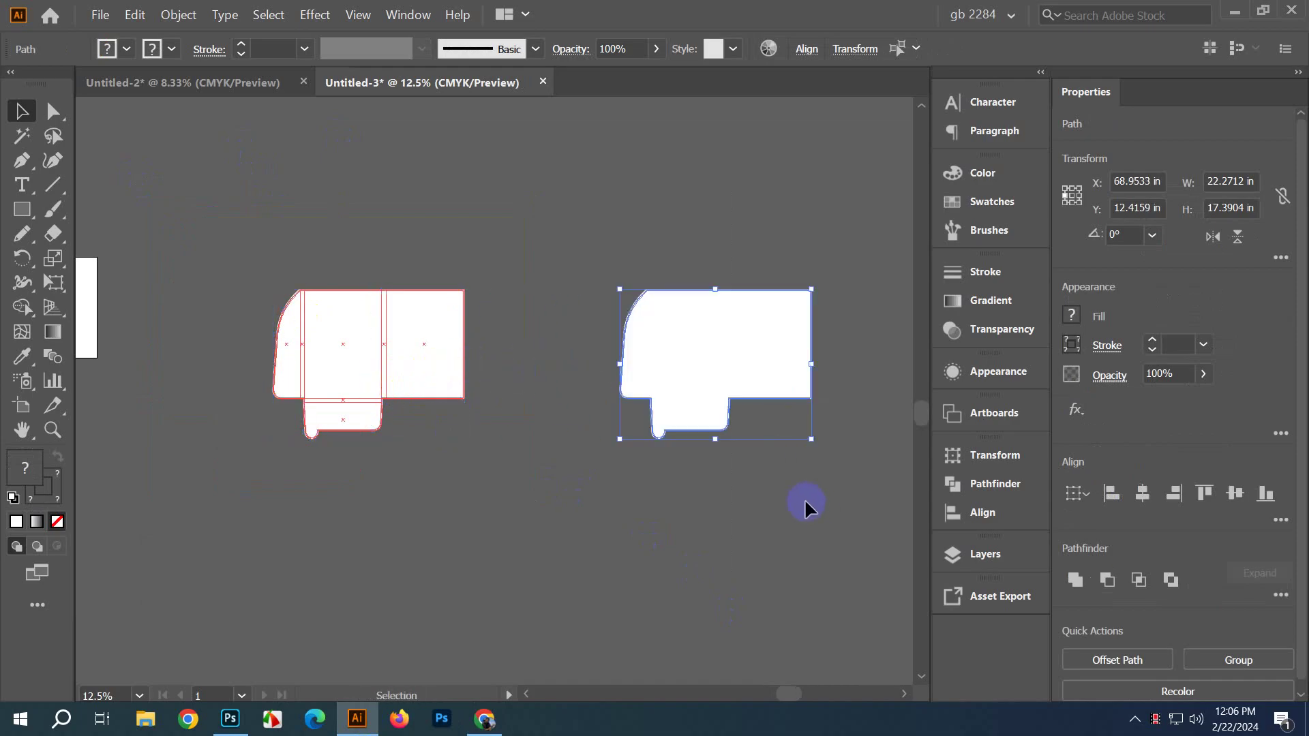
click(660, 492)
key(ctrl+z)
click(497, 366)
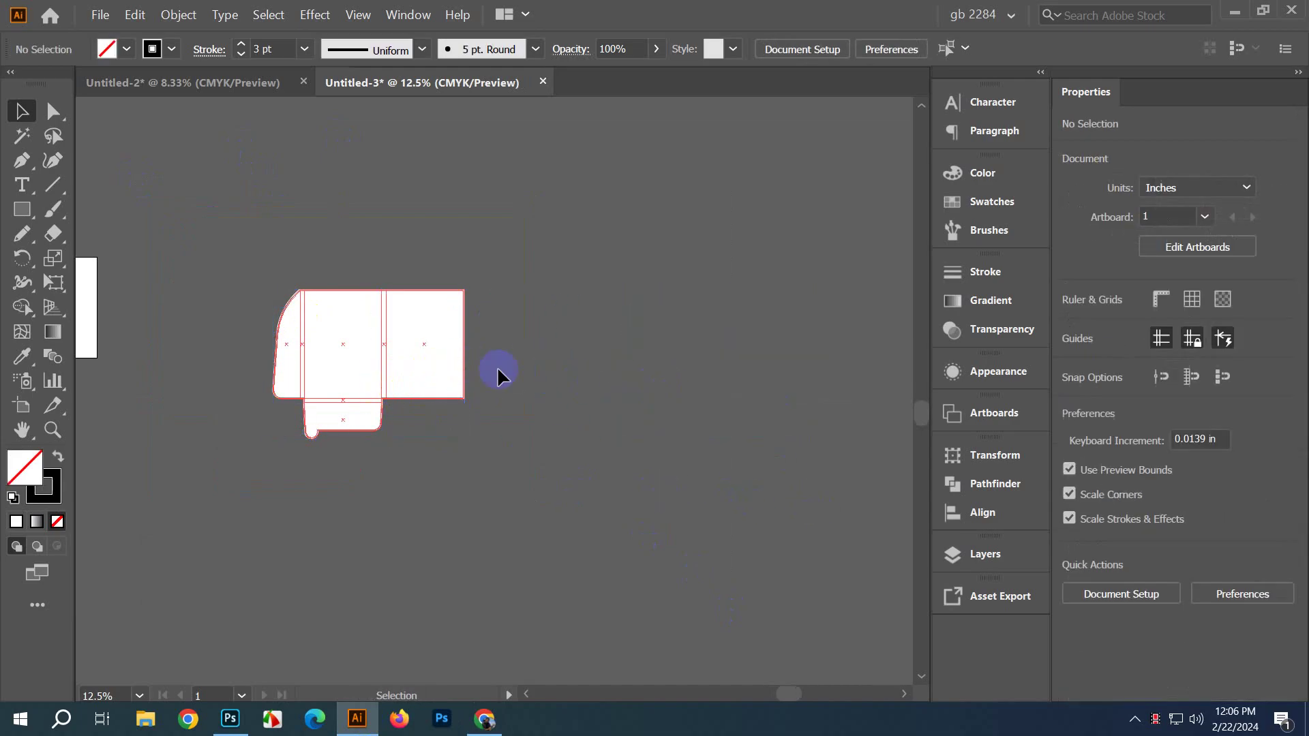
Step: Unlock the guides and place a copy of the folder with its guides to the right of the original
right_click(497, 366)
click(591, 508)
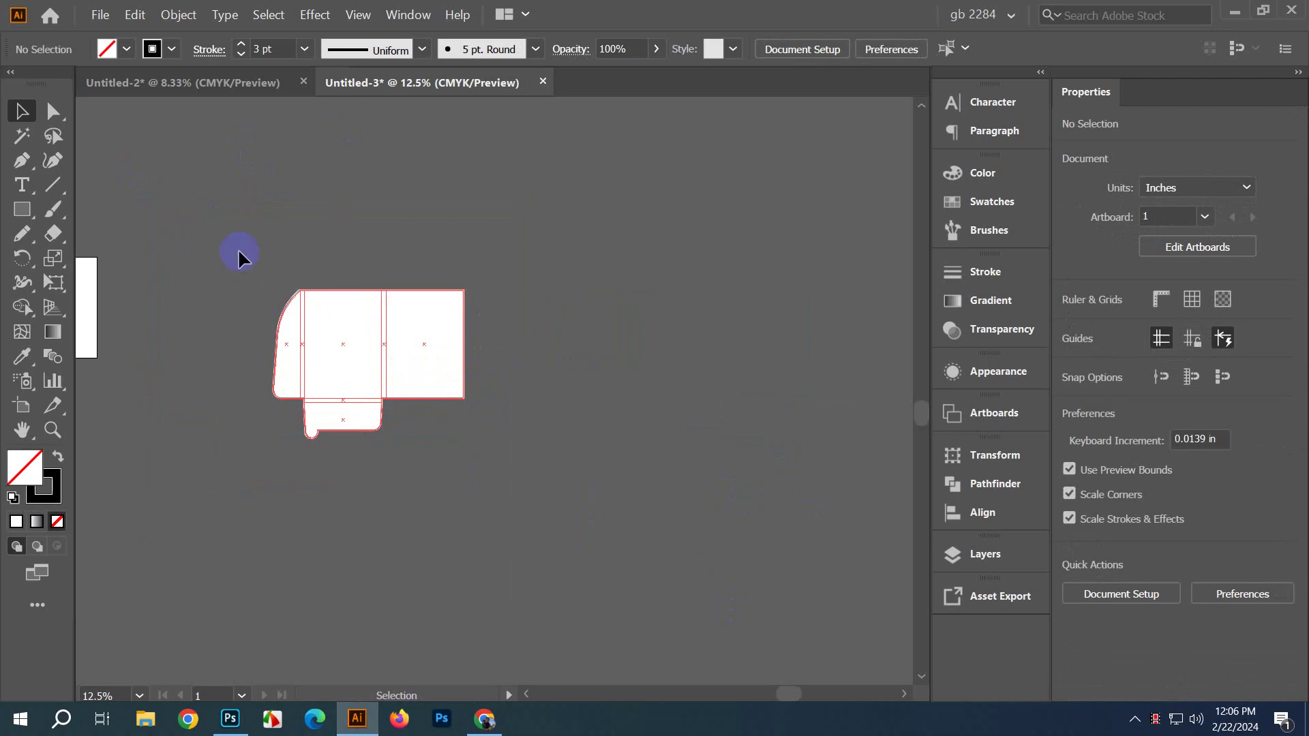
click(458, 379)
drag(411, 342, 777, 336)
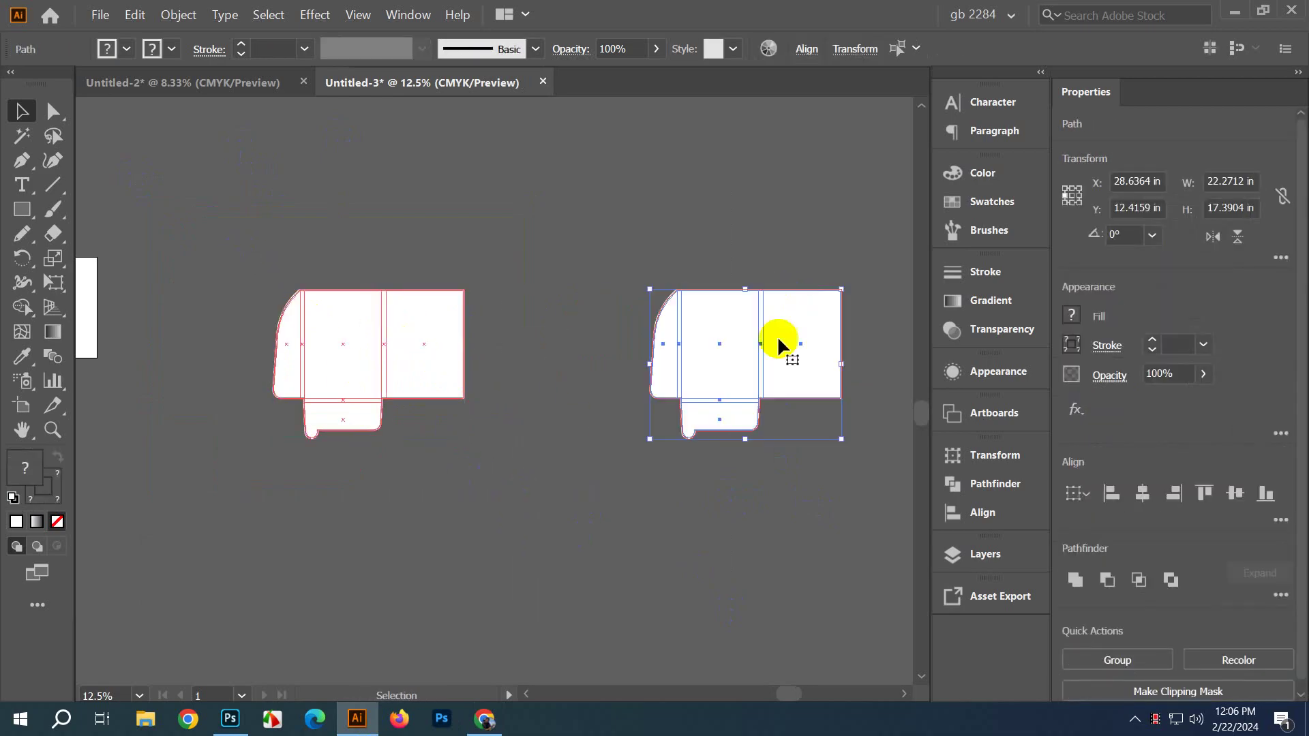
Step: Group the copied folder shapes together with their guides
key(a)
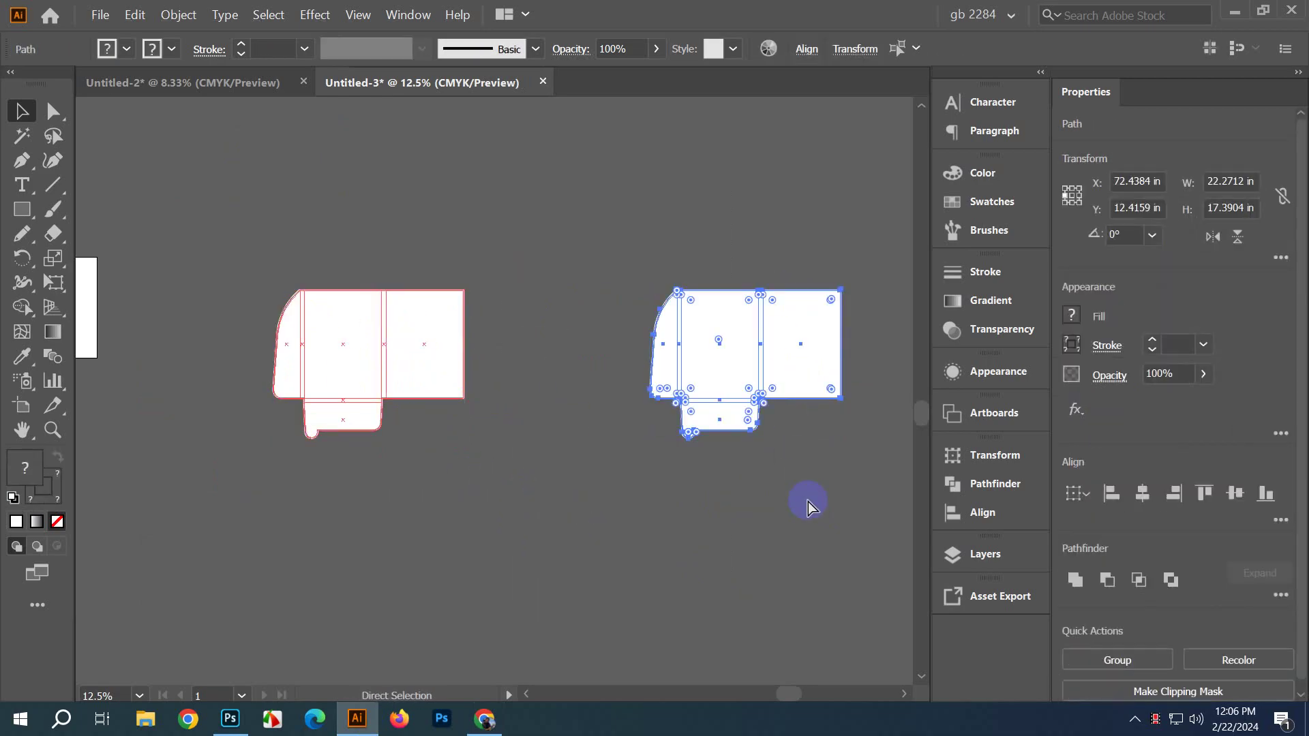
key(ctrl+g)
key(v)
click(786, 596)
Step: Reflect the grouped folder copy across the vertical axis at 90°, about its own center
scroll(608, 433, right, 2)
scroll(608, 433, up, 1)
click(607, 434)
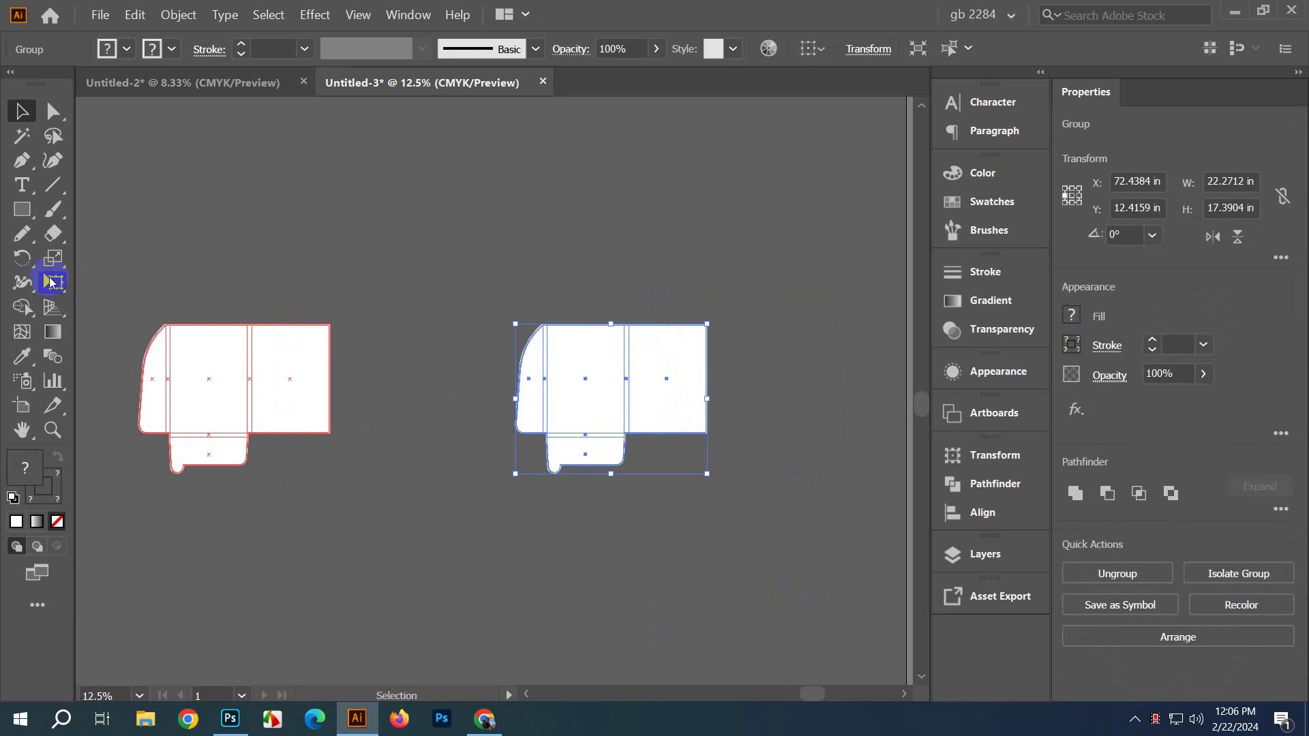
drag(26, 257, 79, 279)
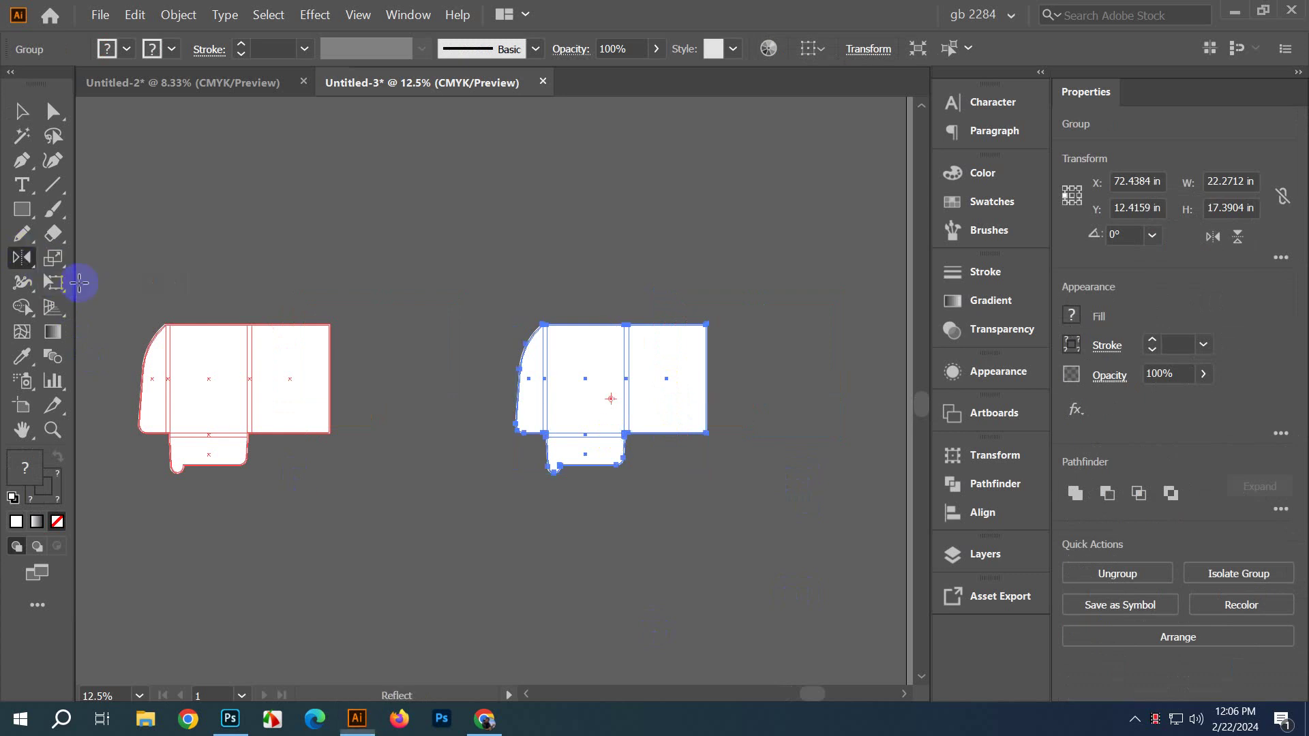
alt+click(611, 398)
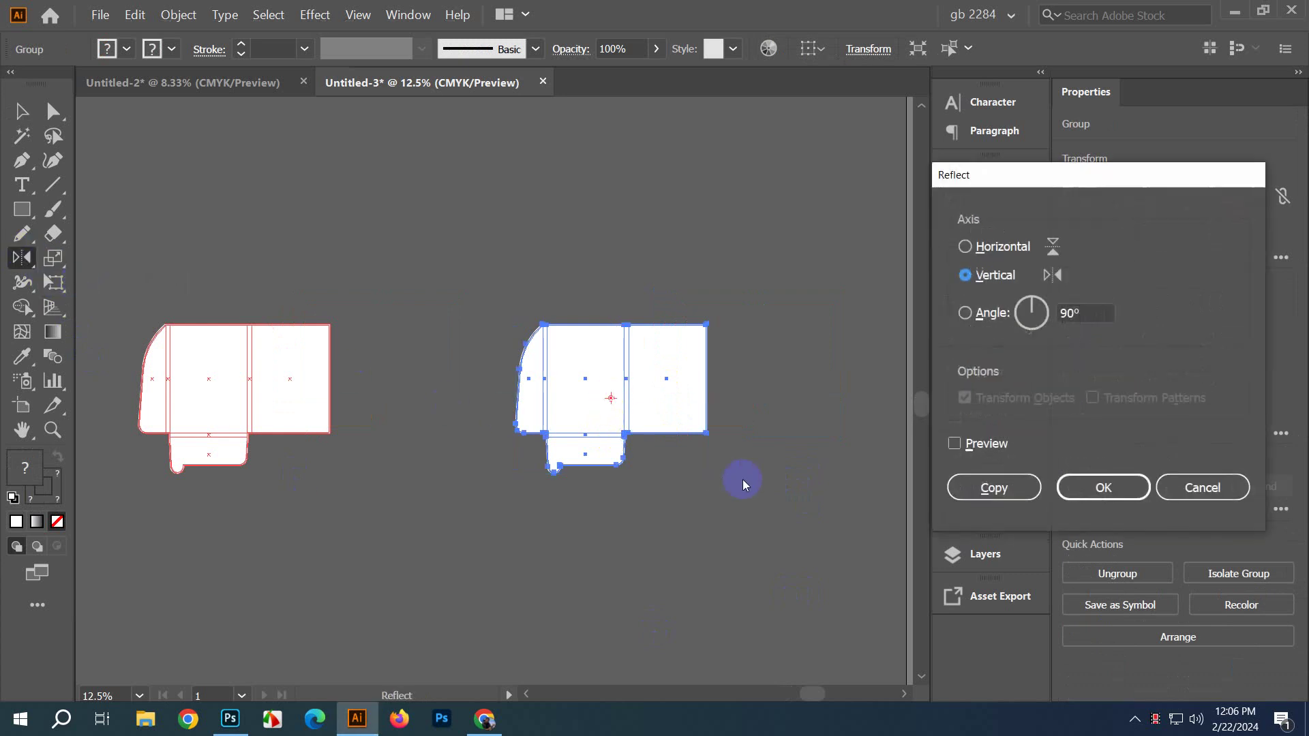
click(956, 444)
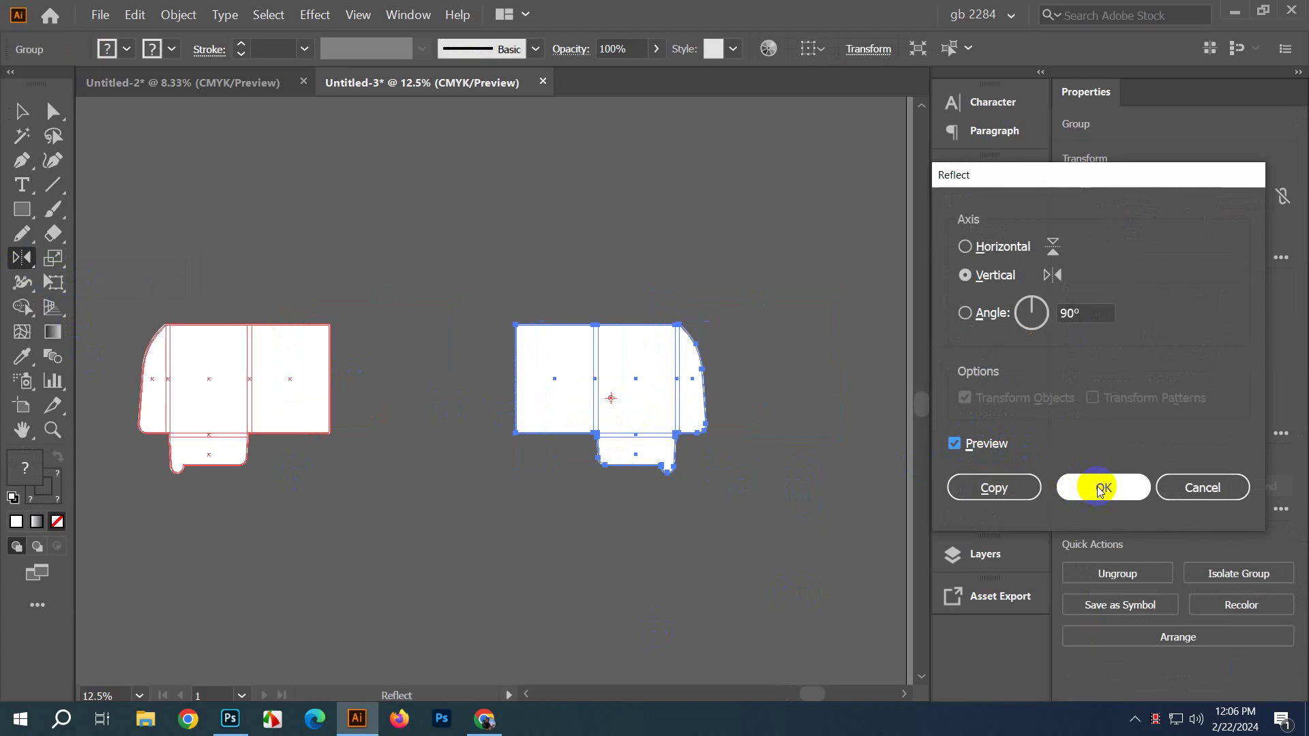
click(1080, 486)
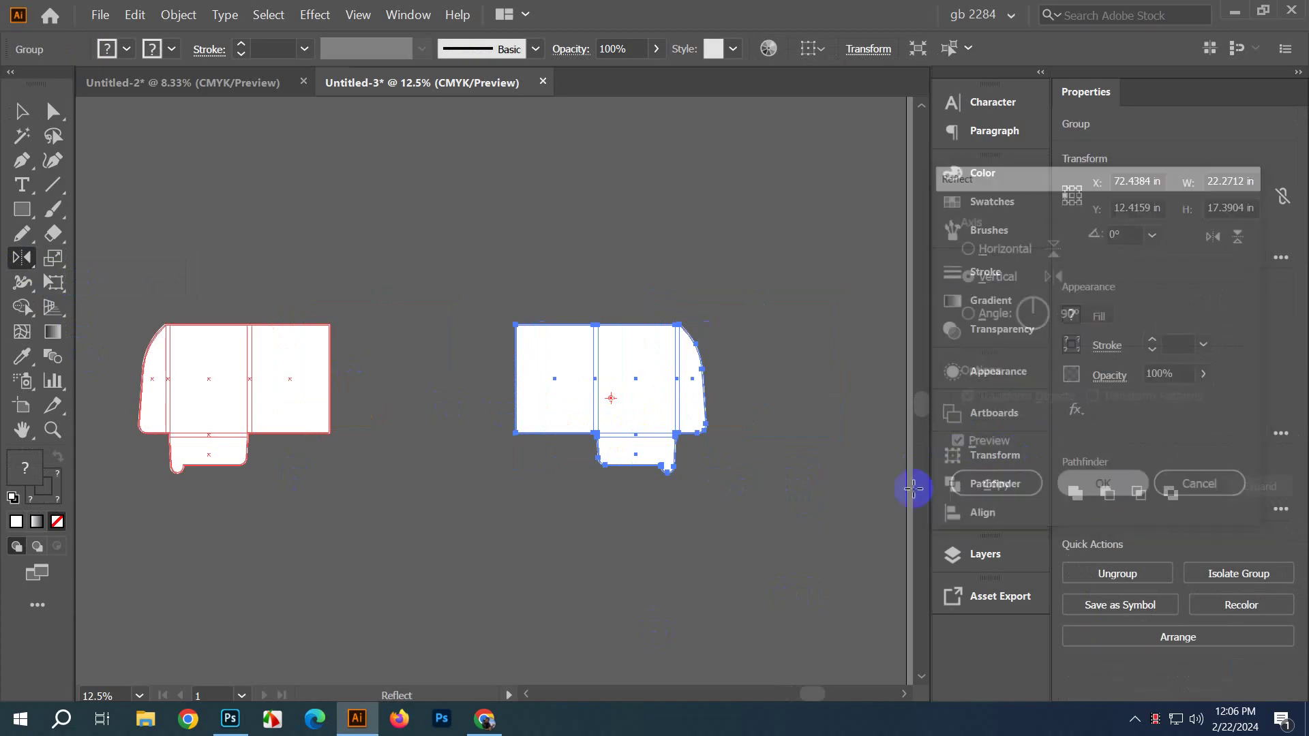
click(21, 111)
click(604, 277)
Step: Delete the mirrored folder copy
scroll(645, 407, up, 1)
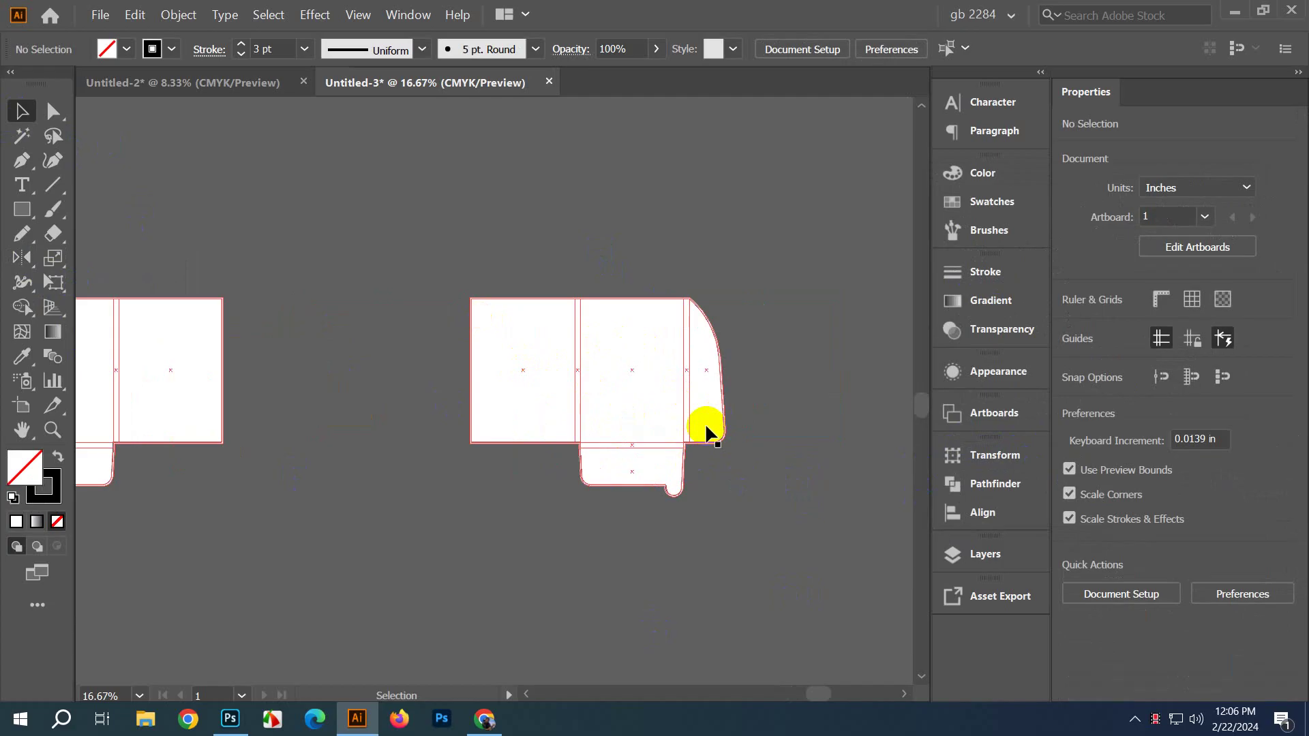
click(653, 418)
key(Delete)
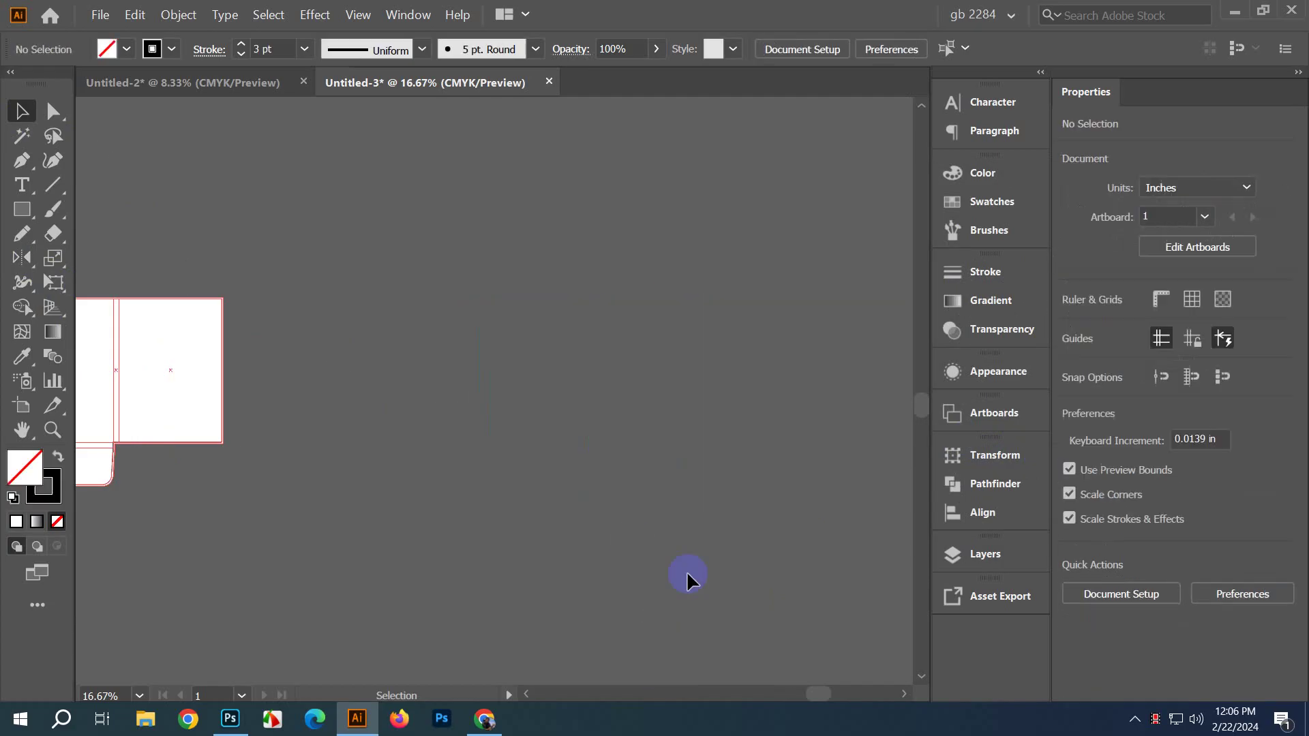
Step: Try two different freehand Pencil curves sweeping across the original folder layout
drag(473, 454, 644, 407)
drag(583, 446, 877, 421)
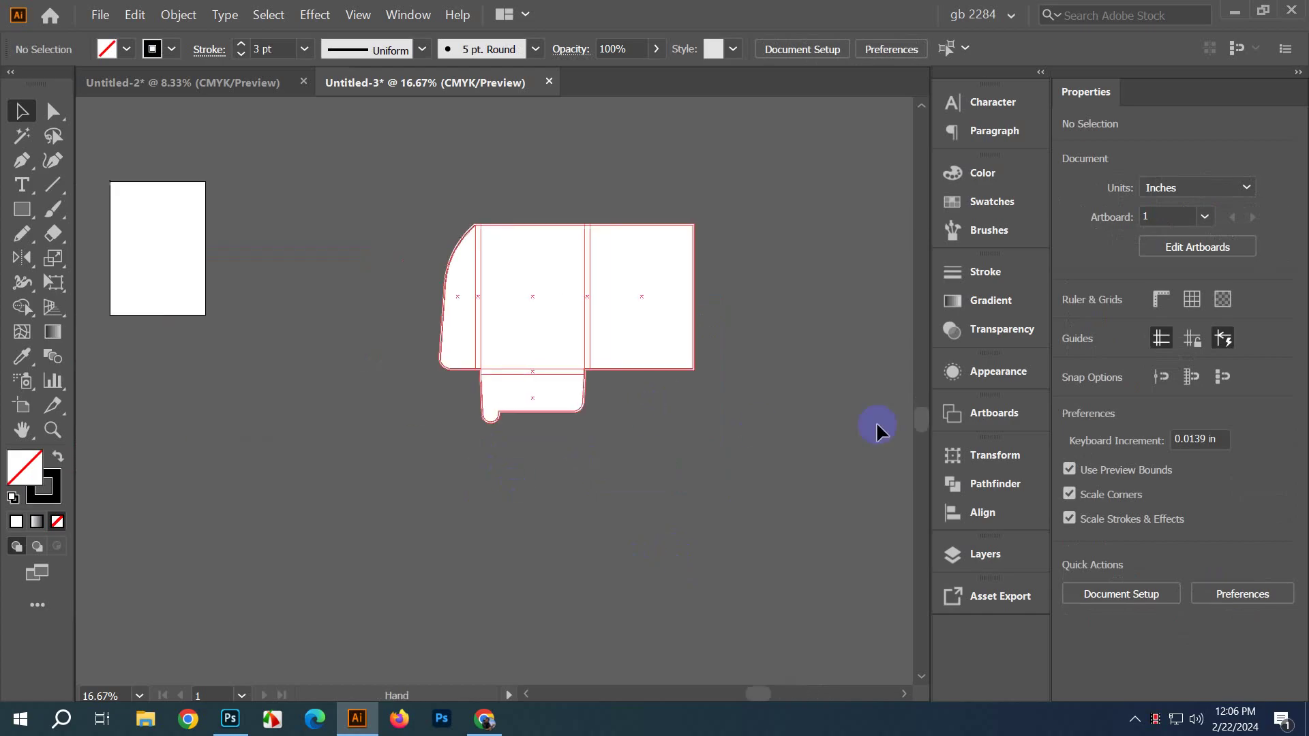
scroll(877, 422, up, 2)
mouse_move(509, 484)
mouse_down()
mouse_move(710, 479)
mouse_move(644, 521)
mouse_up()
drag(182, 304, 176, 371)
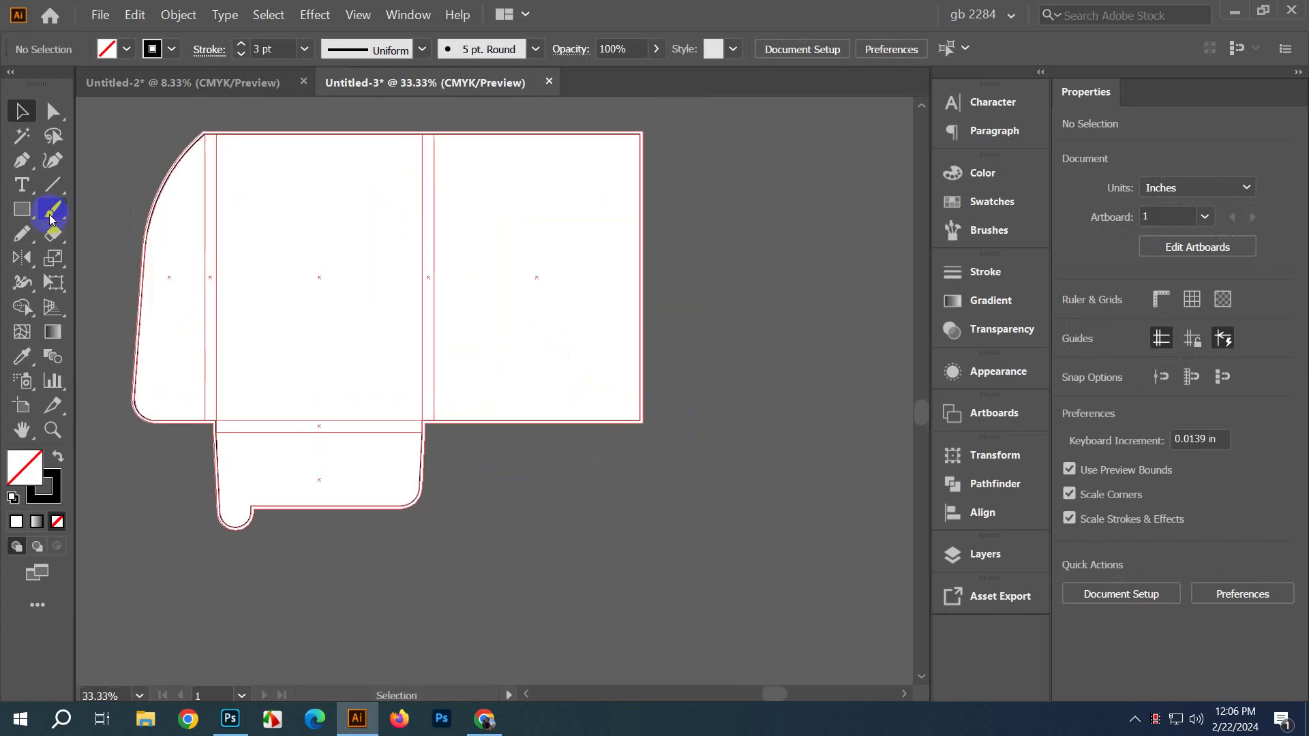
click(30, 242)
scroll(502, 438, down, 1)
scroll(600, 392, up, 1)
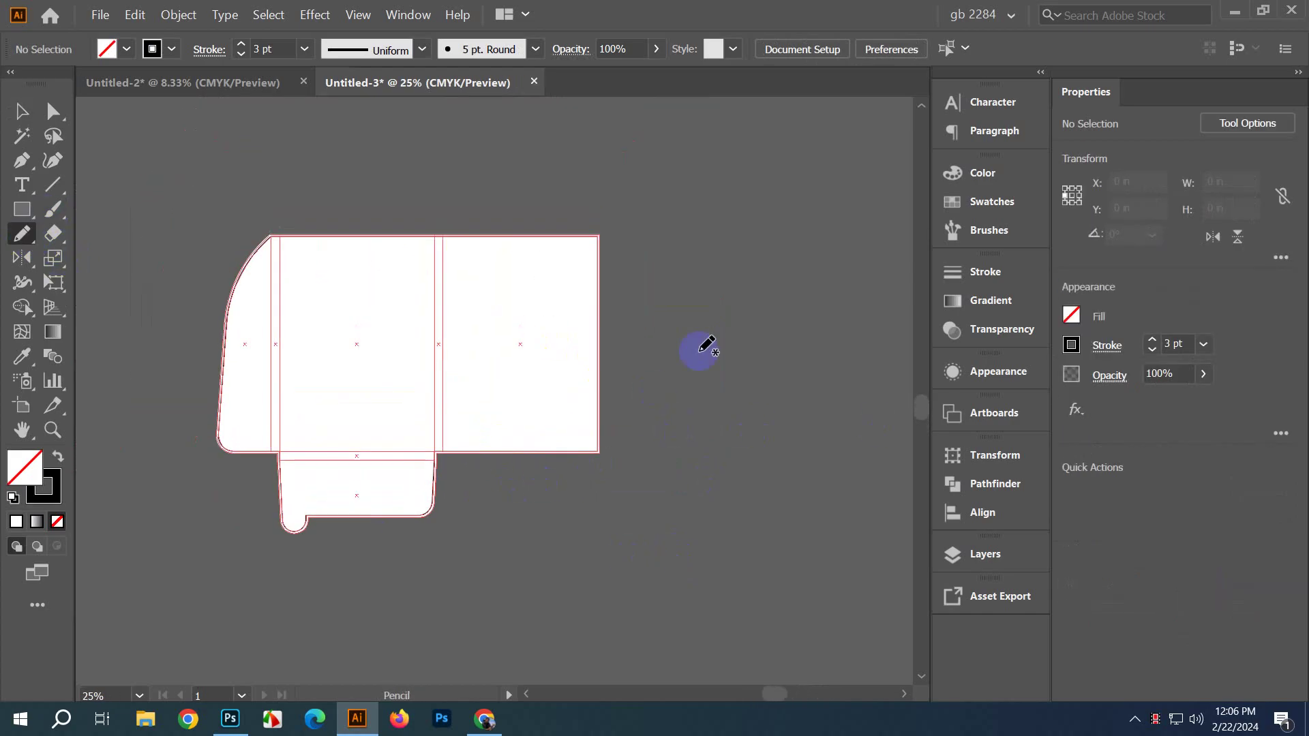
mouse_move(721, 323)
mouse_down()
mouse_move(579, 280)
mouse_move(170, 334)
mouse_move(636, 593)
mouse_move(657, 570)
mouse_up()
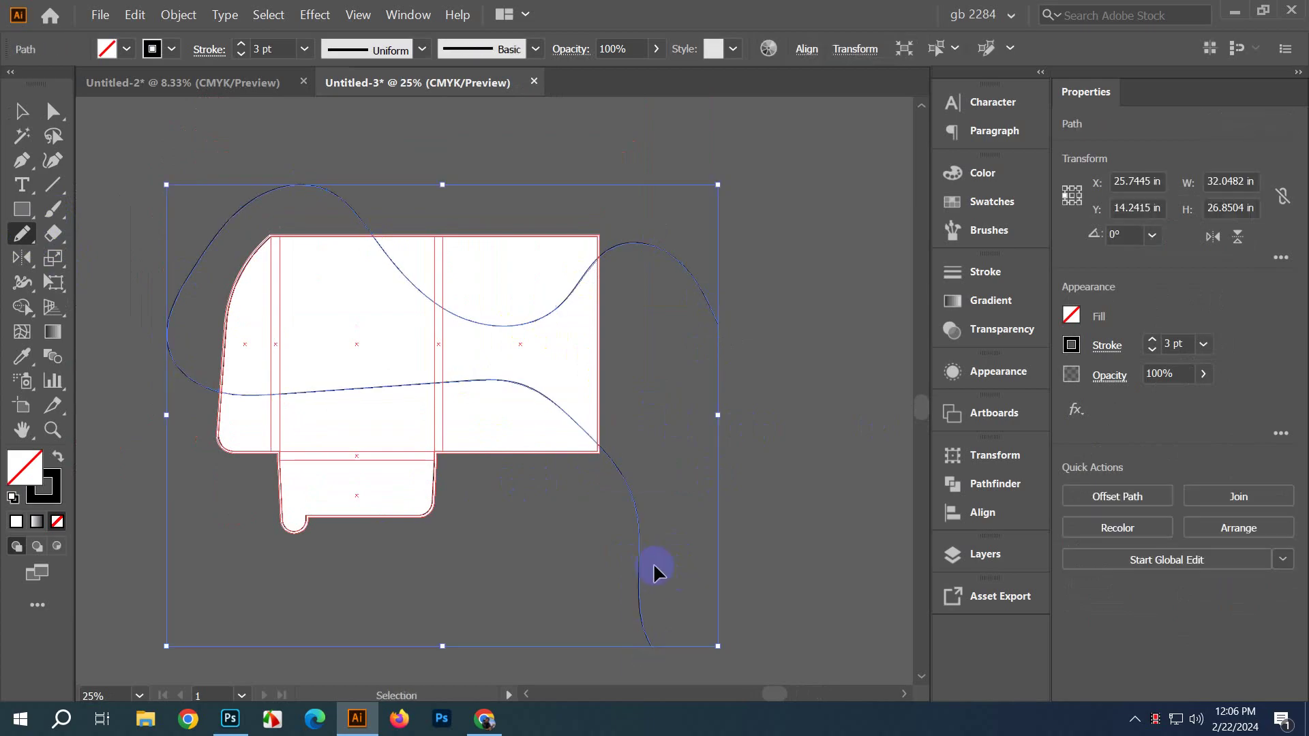
key(ctrl+z)
mouse_move(719, 436)
mouse_down()
mouse_move(436, 298)
mouse_move(538, 97)
mouse_move(286, 382)
mouse_move(302, 637)
mouse_move(480, 603)
mouse_up()
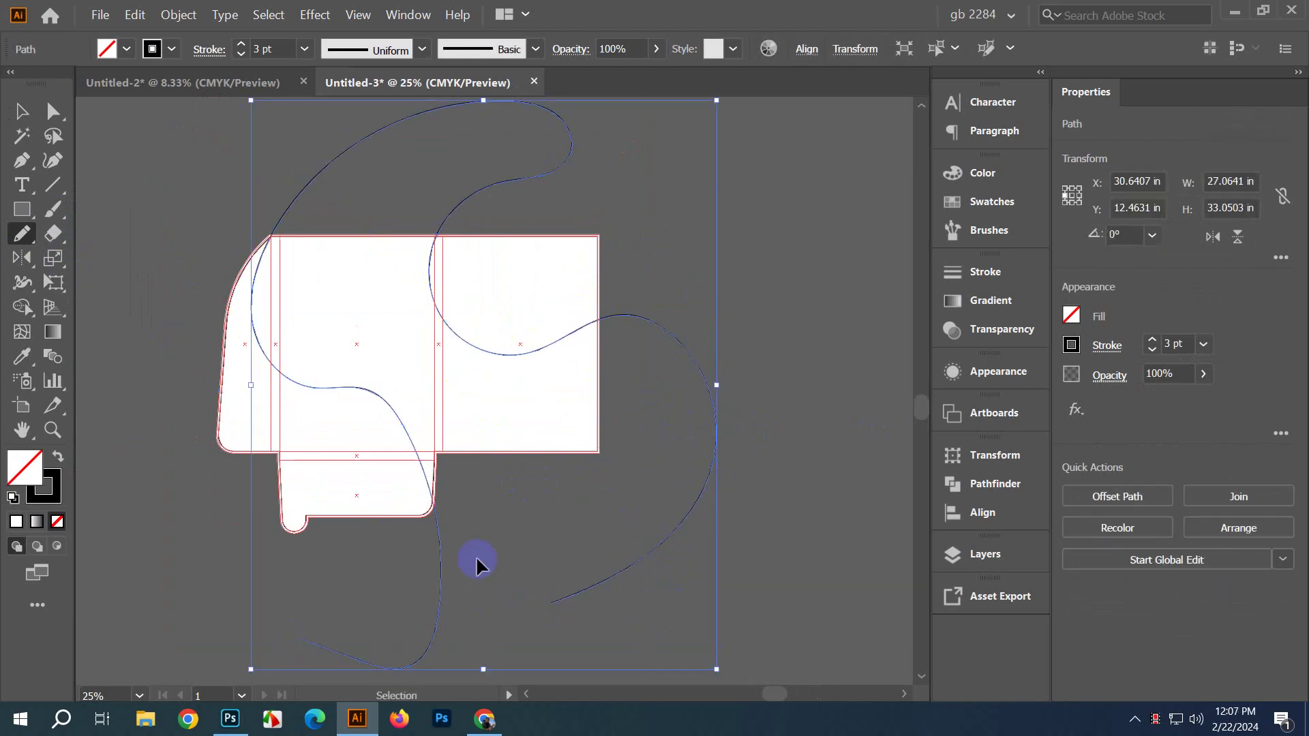
key(ctrl+z)
Step: Draw a looping freehand Pencil curve about 30 in wide and 17 in high across the folder panels and flap
mouse_move(638, 396)
mouse_down()
mouse_move(526, 377)
mouse_move(508, 325)
mouse_move(455, 309)
mouse_move(412, 334)
mouse_move(336, 338)
mouse_move(239, 384)
mouse_move(260, 586)
mouse_up()
drag(725, 602, 719, 602)
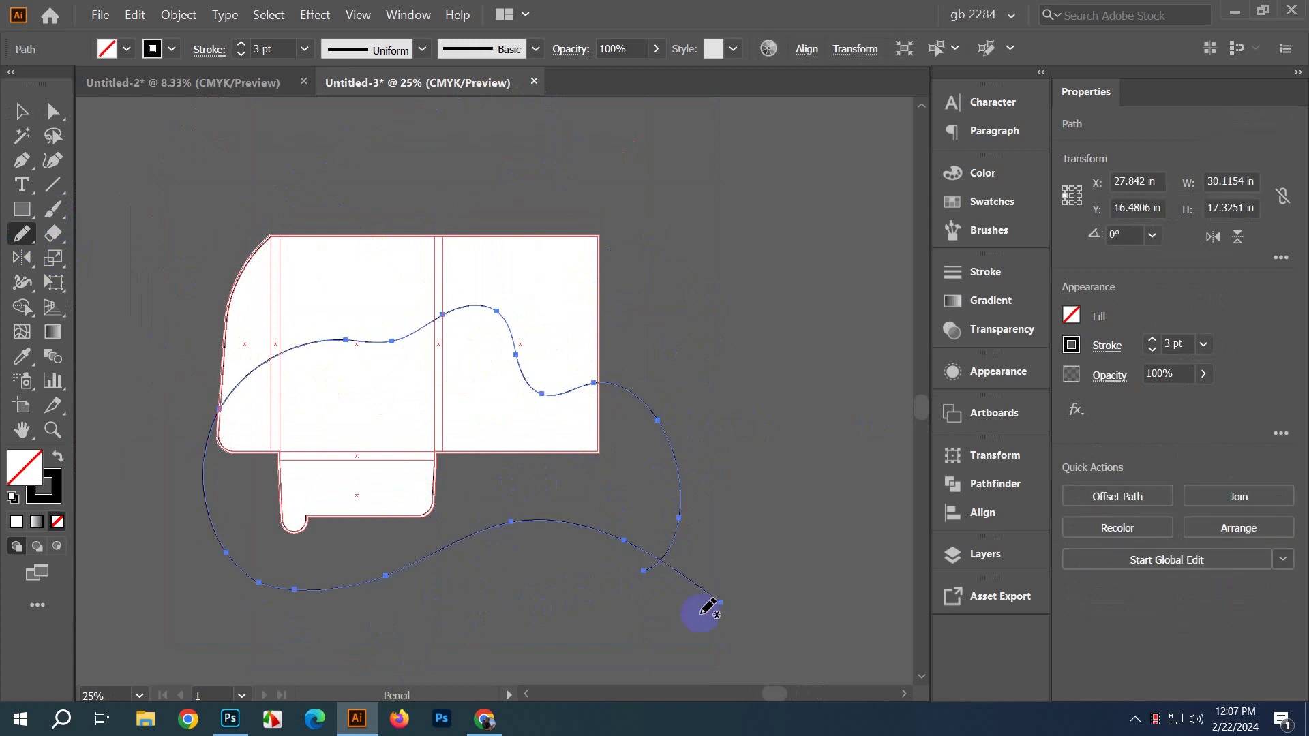
Step: Swap the looping curve's fill and stroke so it becomes a solid black shape, and shift it up about 1.2 in
click(21, 111)
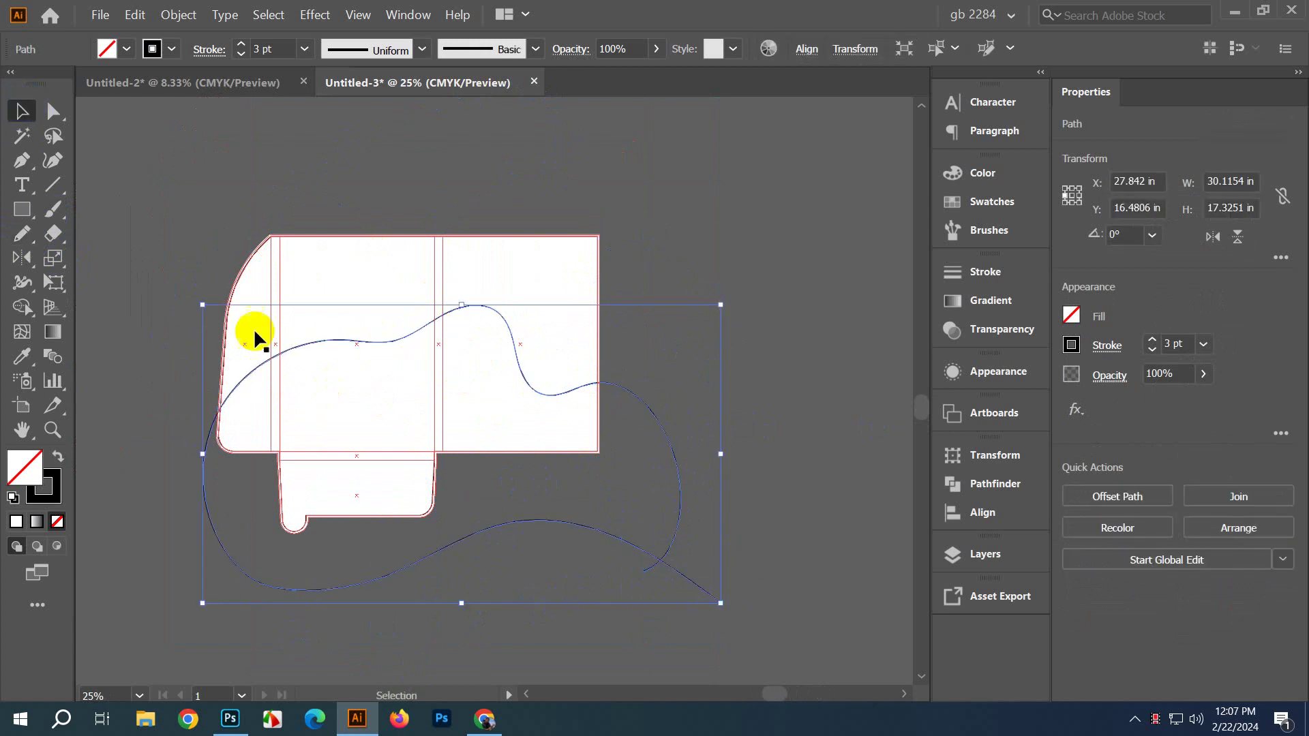
click(59, 458)
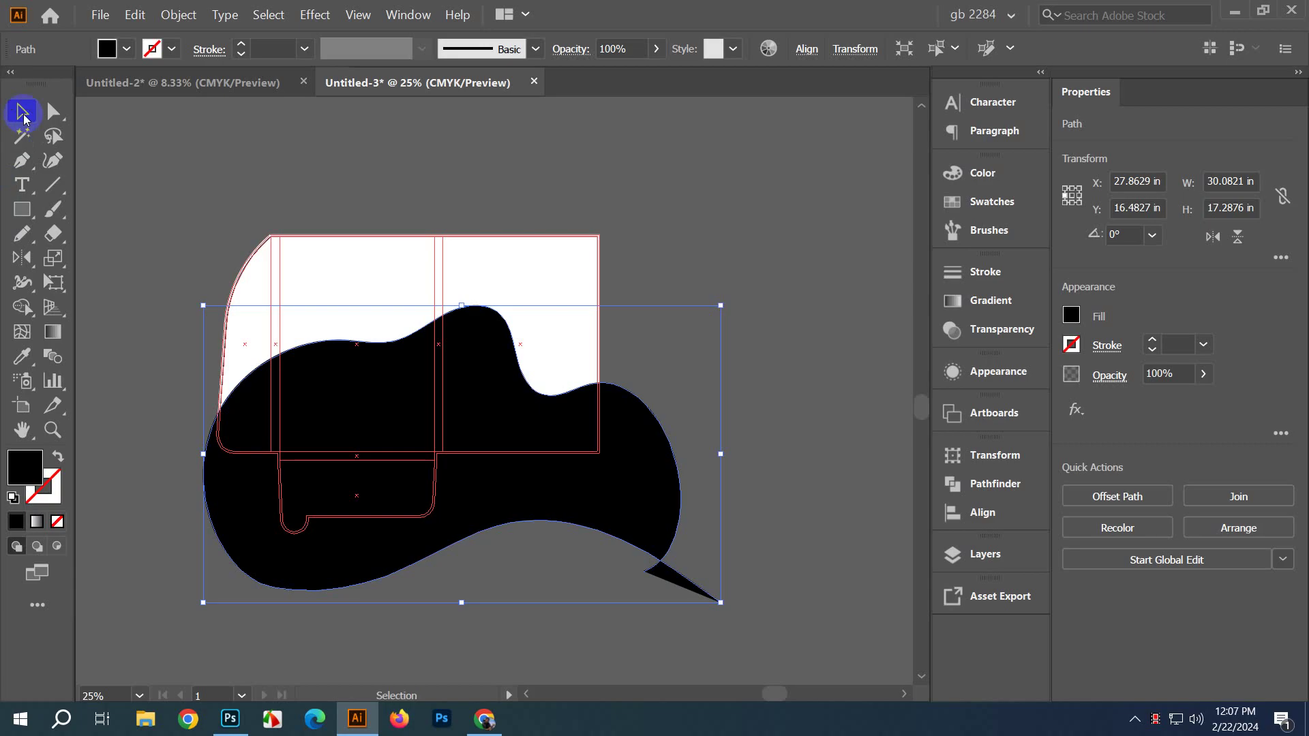
drag(614, 453, 563, 468)
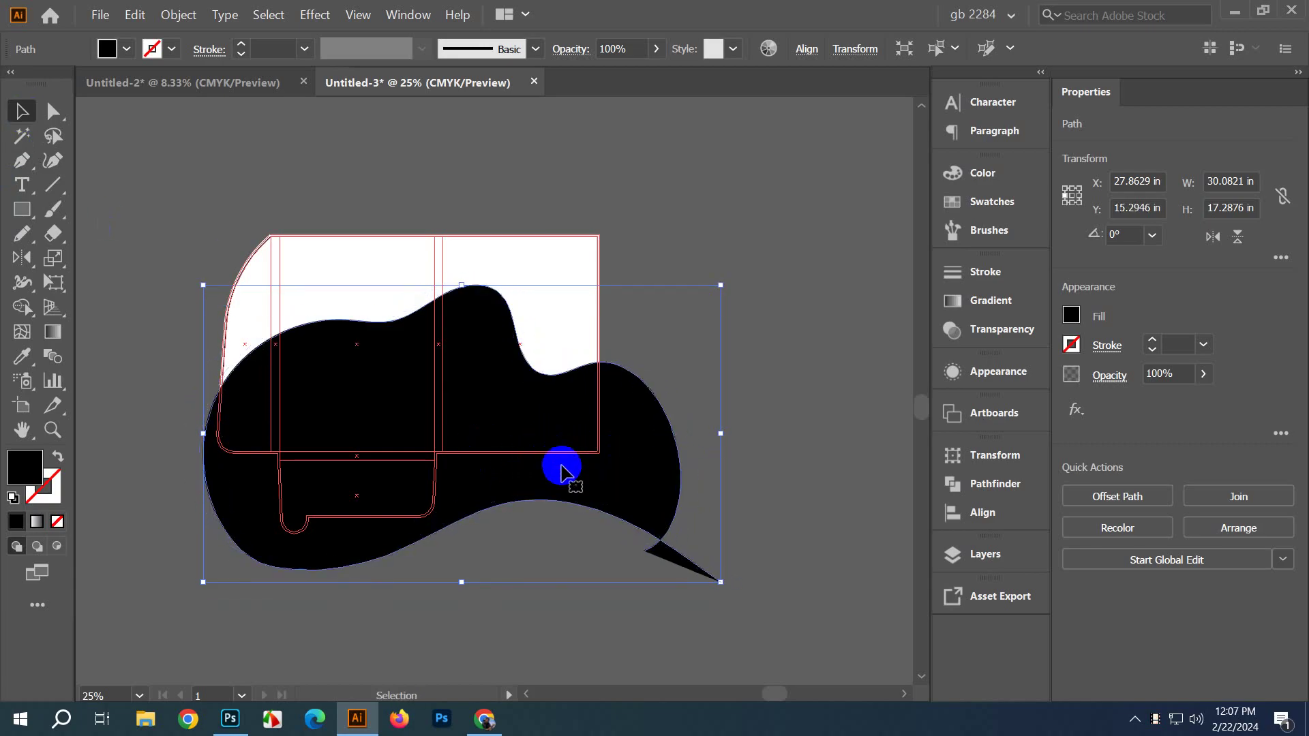
Step: Fill the wavy shape with the light blue swatch and deselect it
click(988, 202)
click(810, 247)
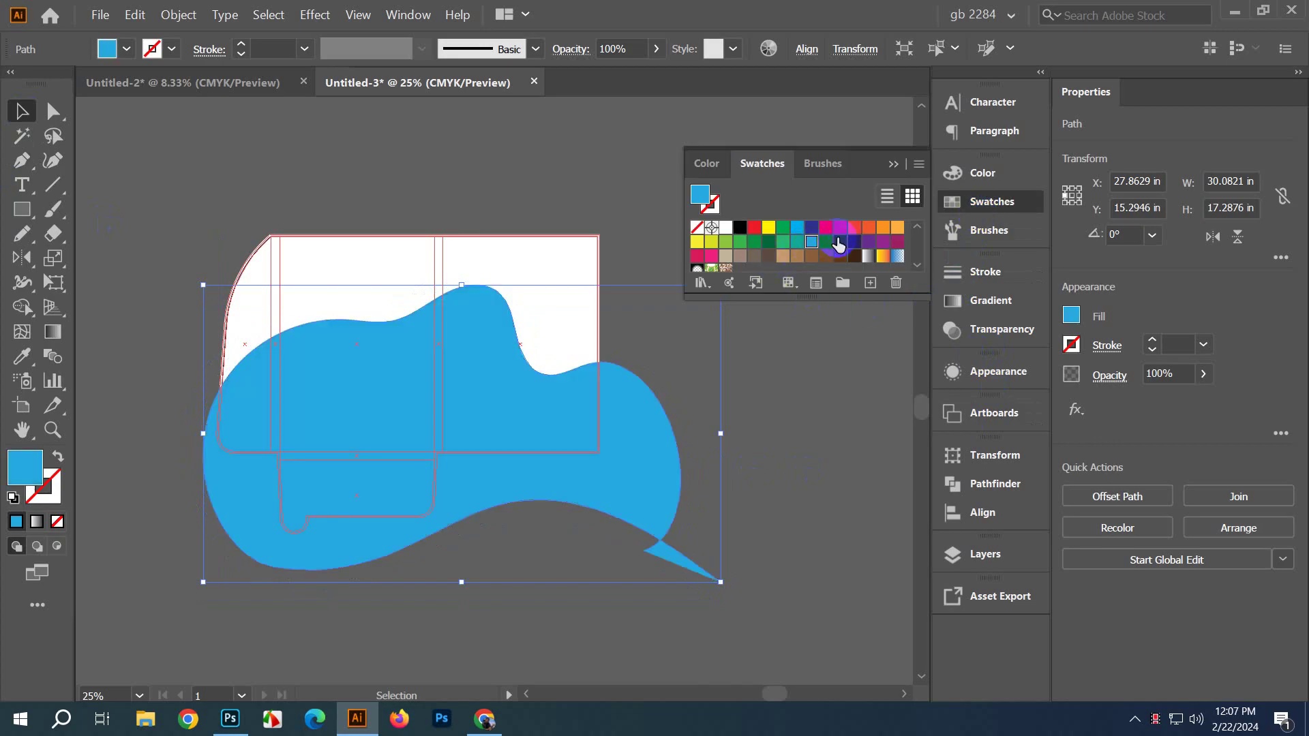
click(893, 165)
click(718, 247)
Step: Add the point text "file folder" in the empty area above the folder layout
scroll(580, 297, up, 1)
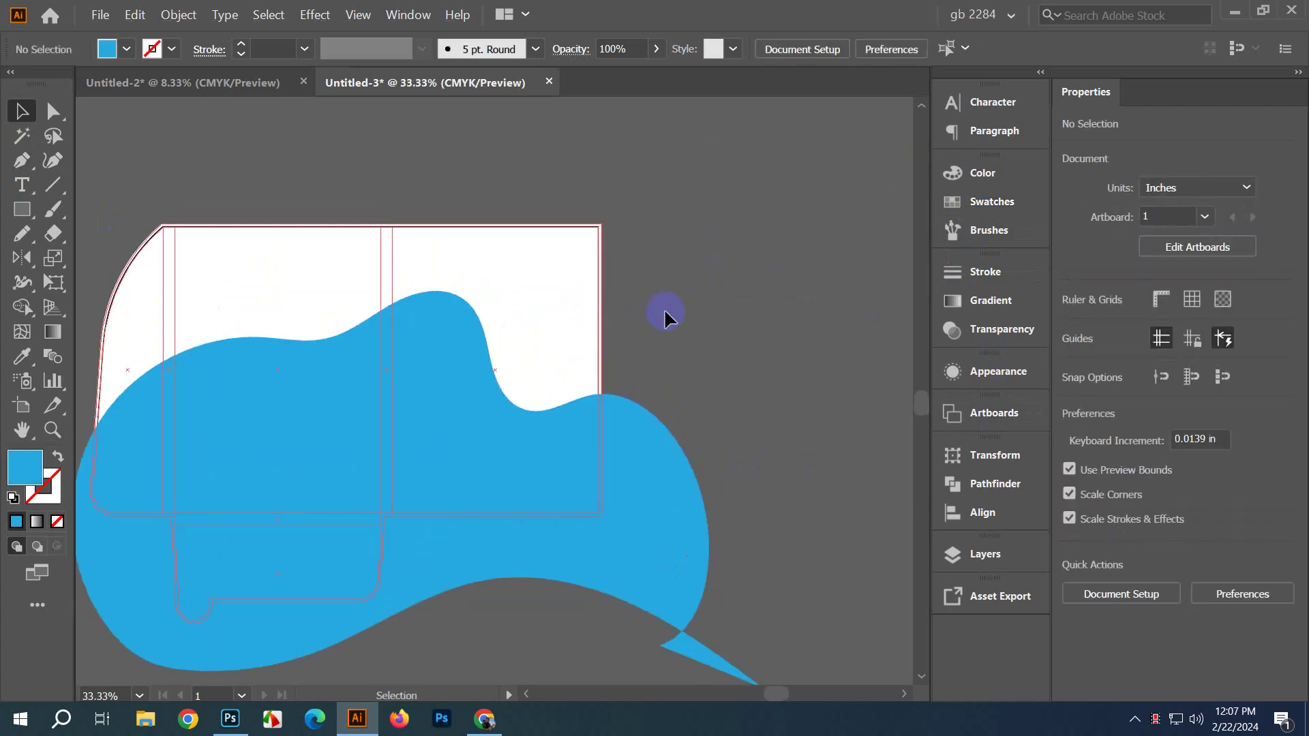
drag(664, 308, 733, 314)
key(t)
scroll(374, 214, up, 4)
click(579, 329)
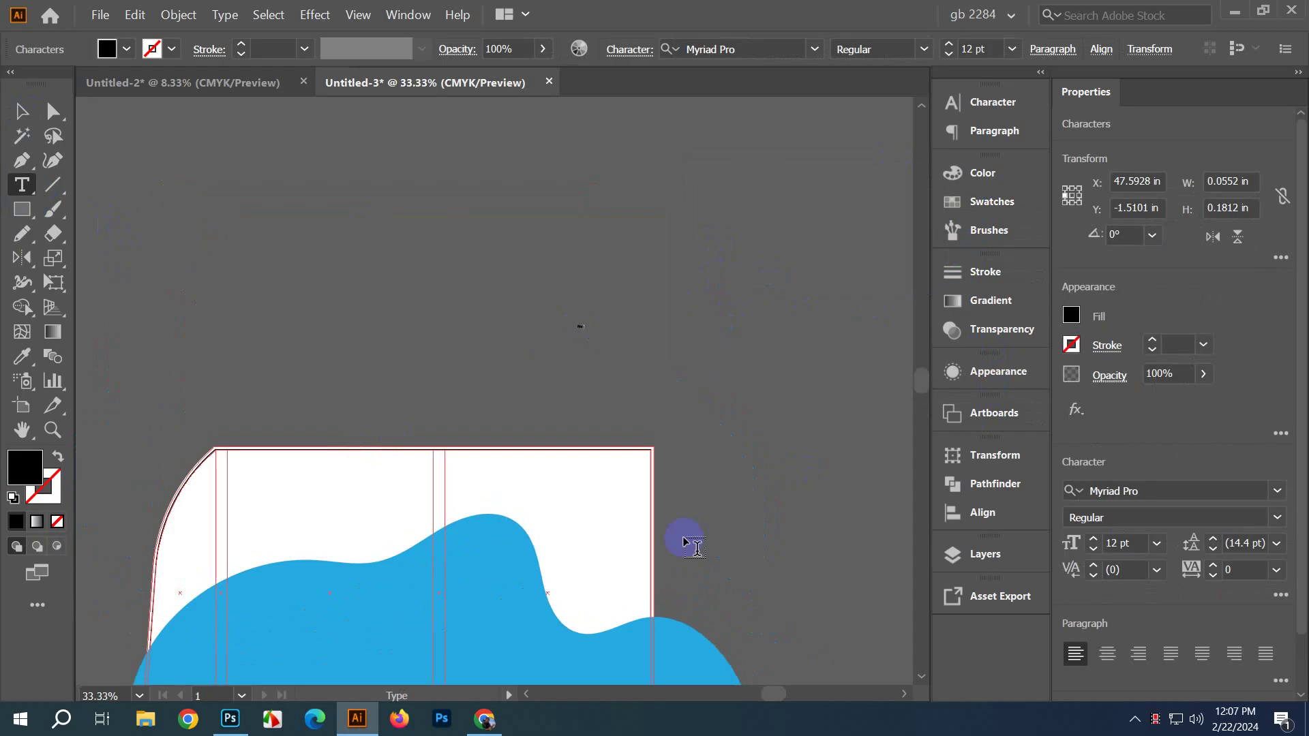
click(21, 111)
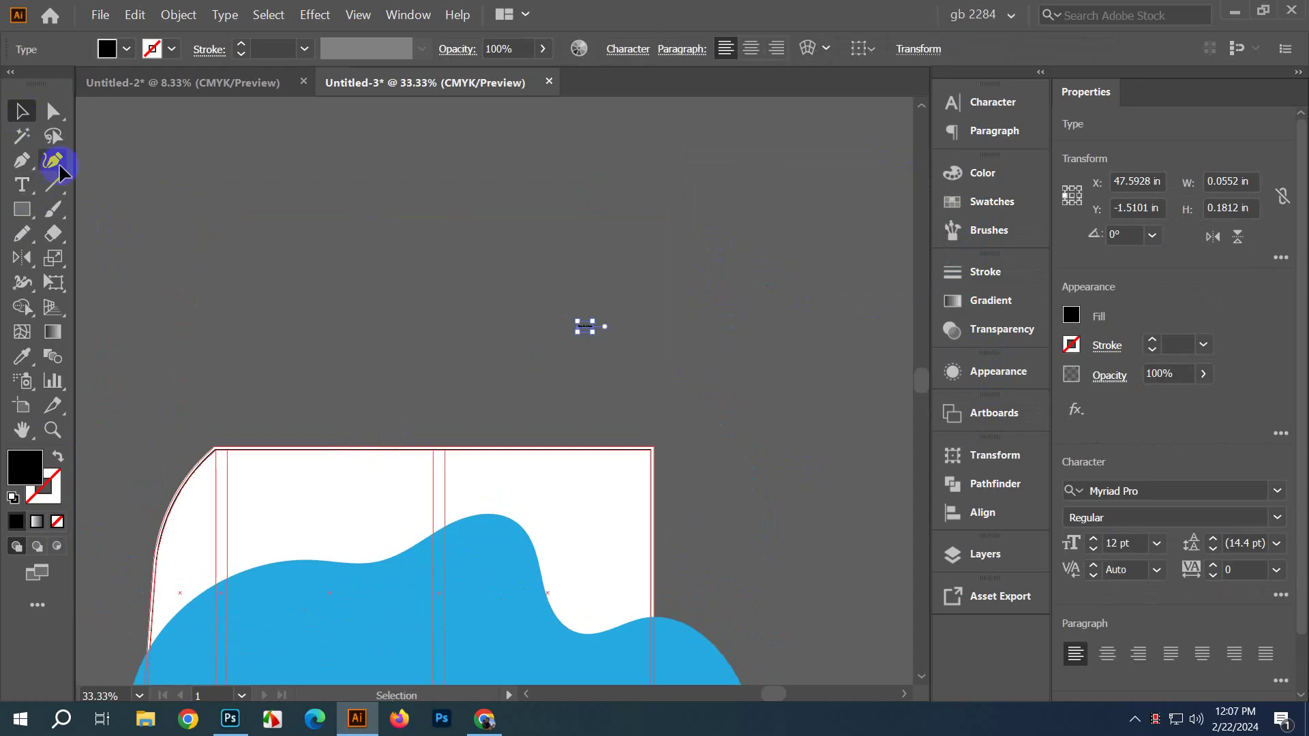
Step: Enlarge the "file folder" text to about 117 pt and place it near the top of the right-hand panel
drag(595, 333, 704, 423)
click(704, 423)
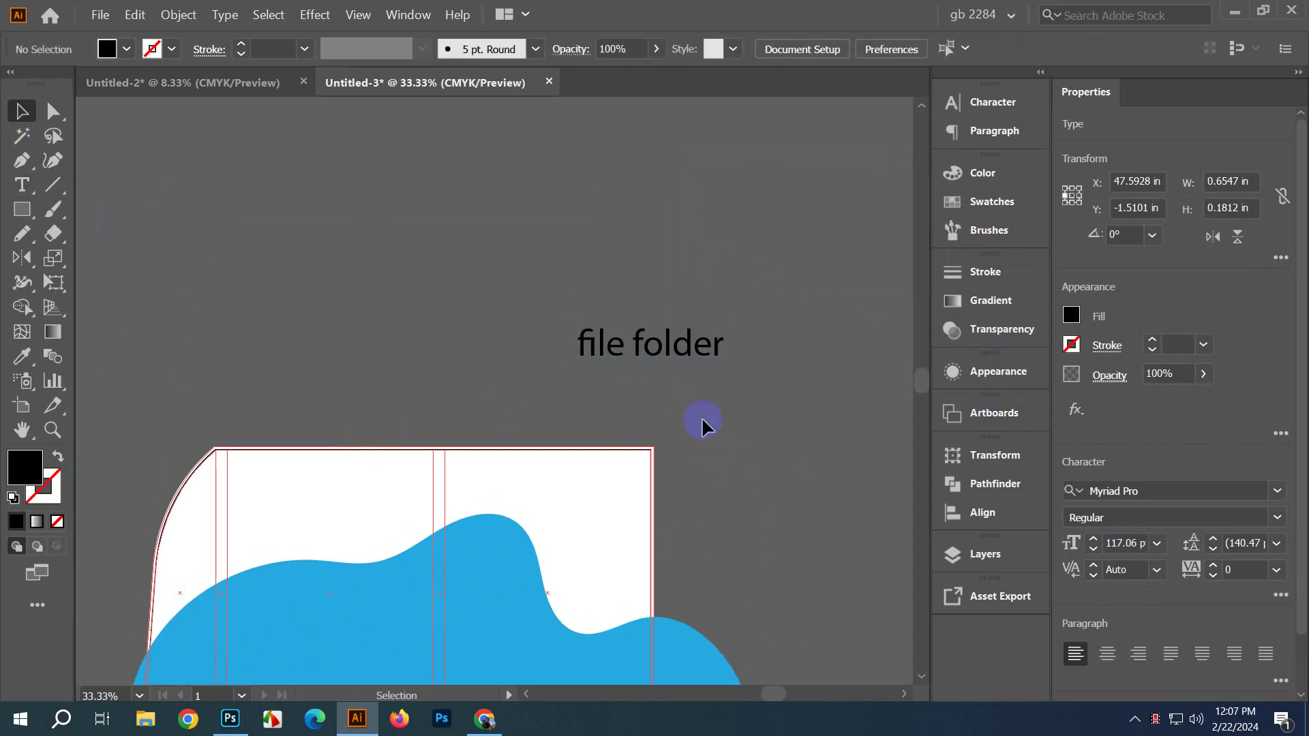
drag(646, 334, 570, 485)
click(710, 505)
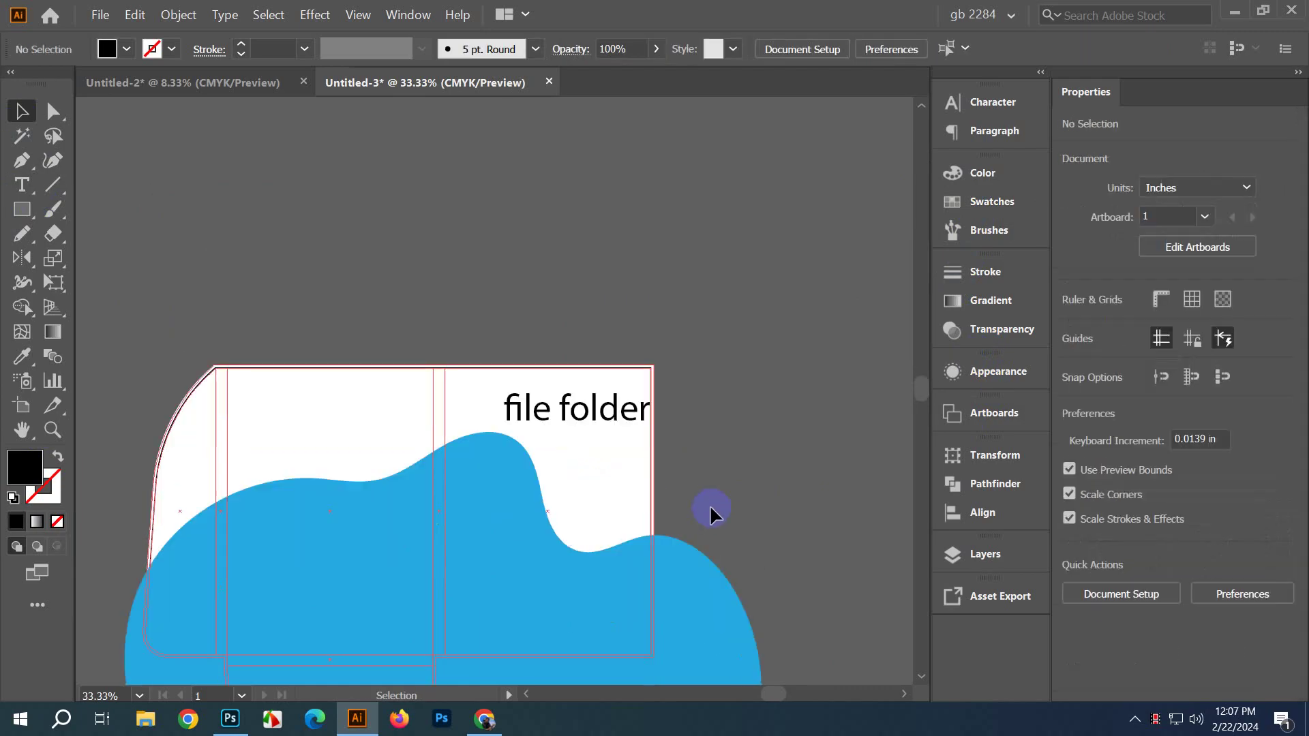
Step: Draw a rectangle of about 8.99 x 12.49 in covering the right-hand panel inside its trim and fold lines
scroll(648, 566, up, 1)
scroll(688, 382, down, 3)
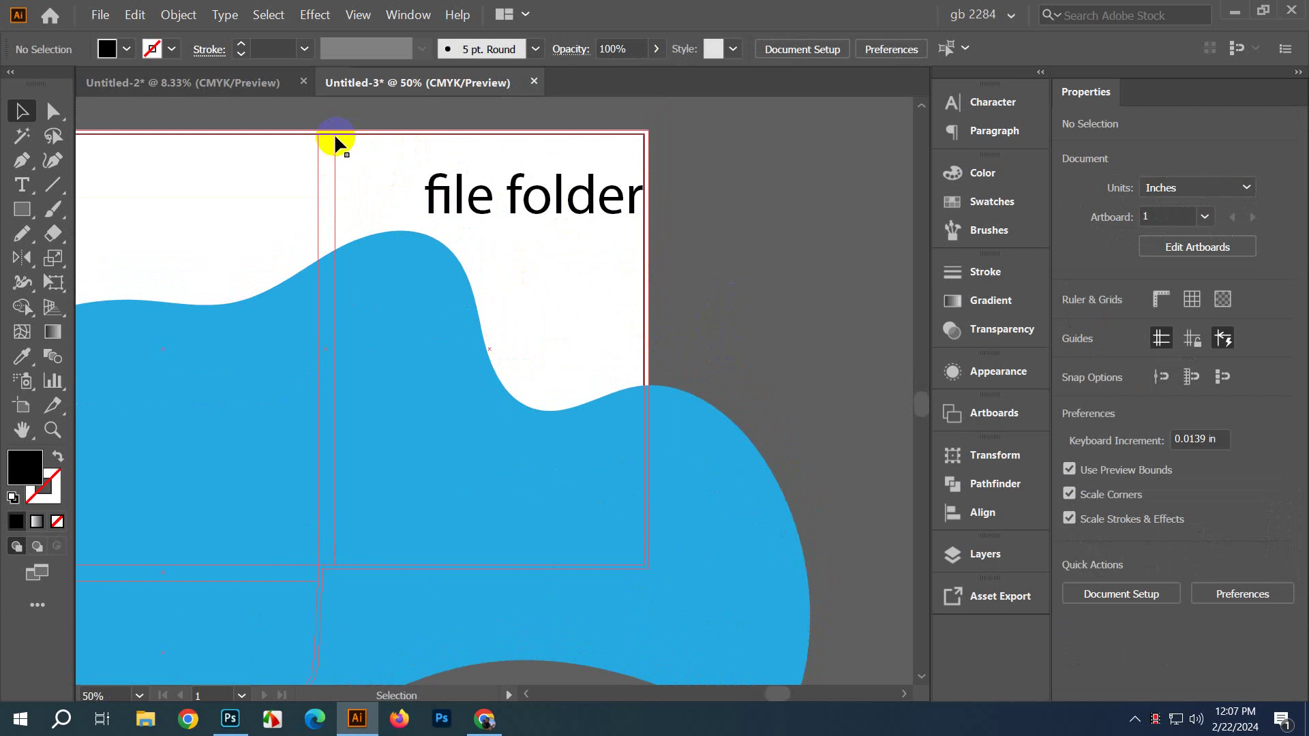
drag(546, 557, 641, 571)
click(22, 209)
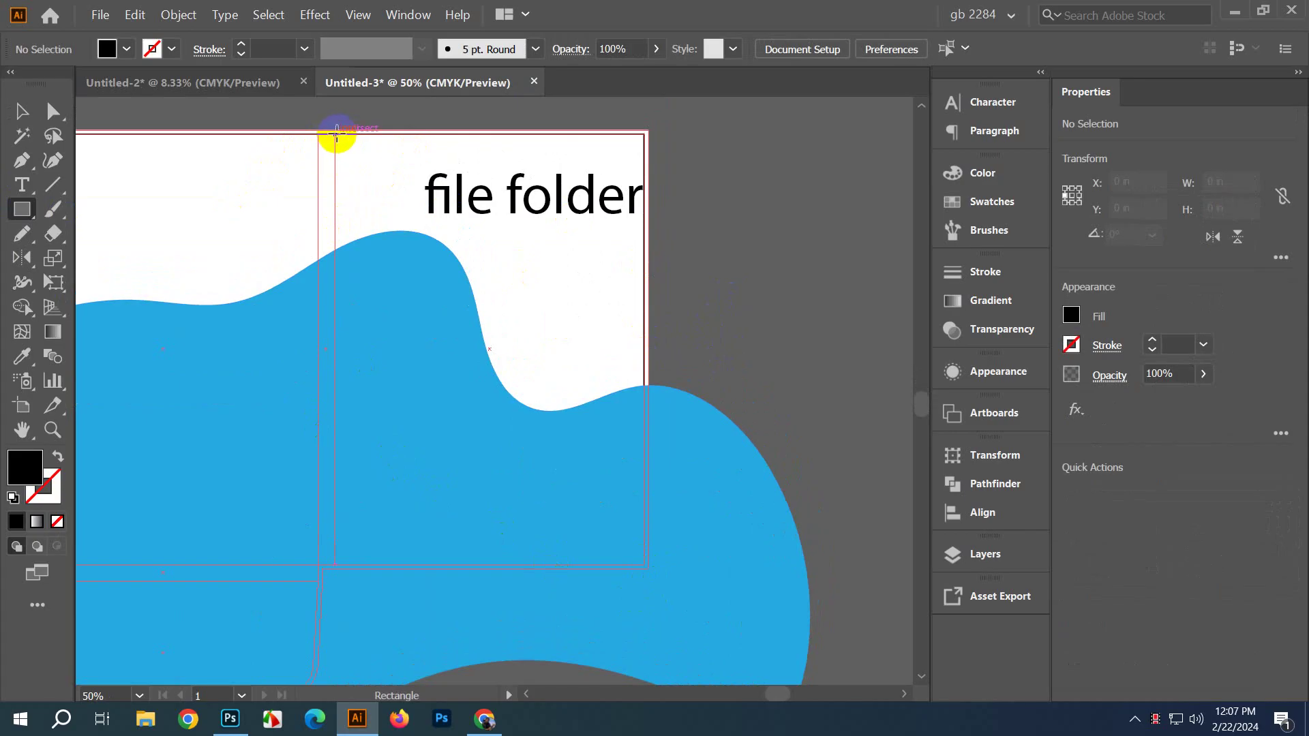
drag(336, 131, 642, 565)
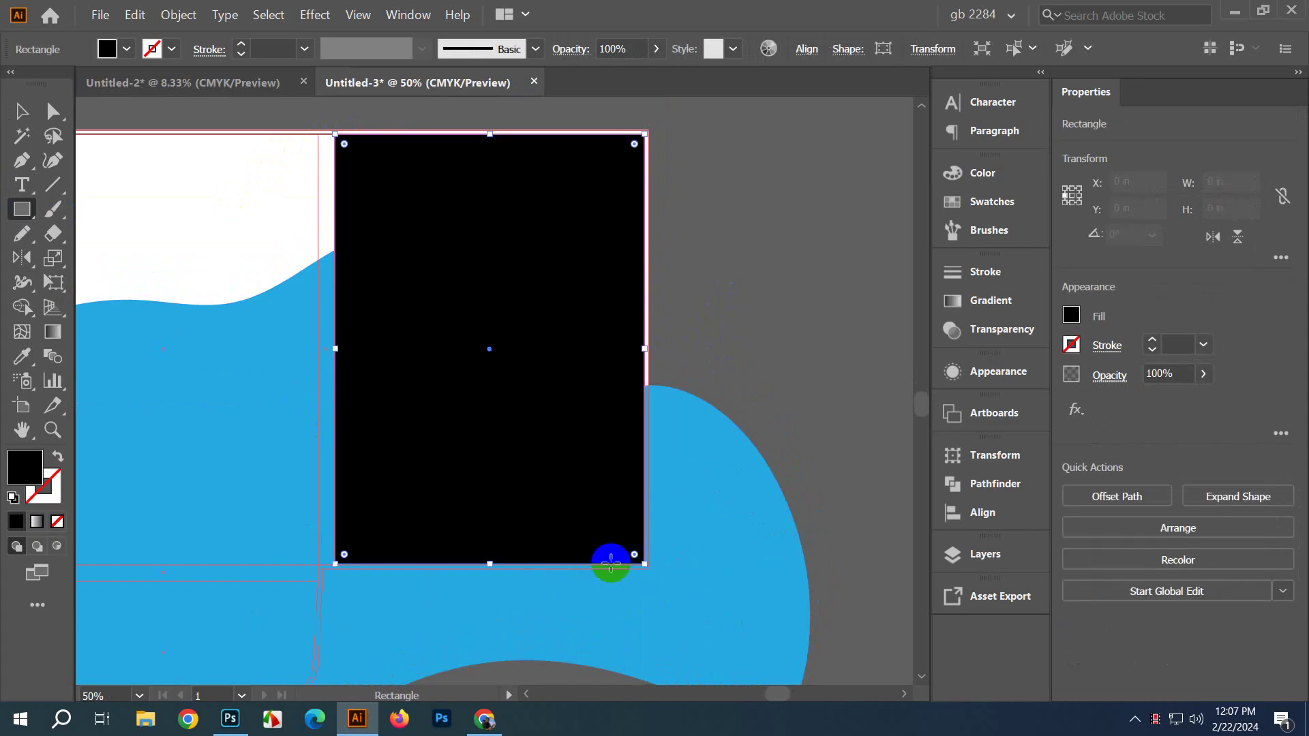
click(21, 110)
Step: Offset the rectangle's path inward by -0.5 in with miter joins
click(180, 15)
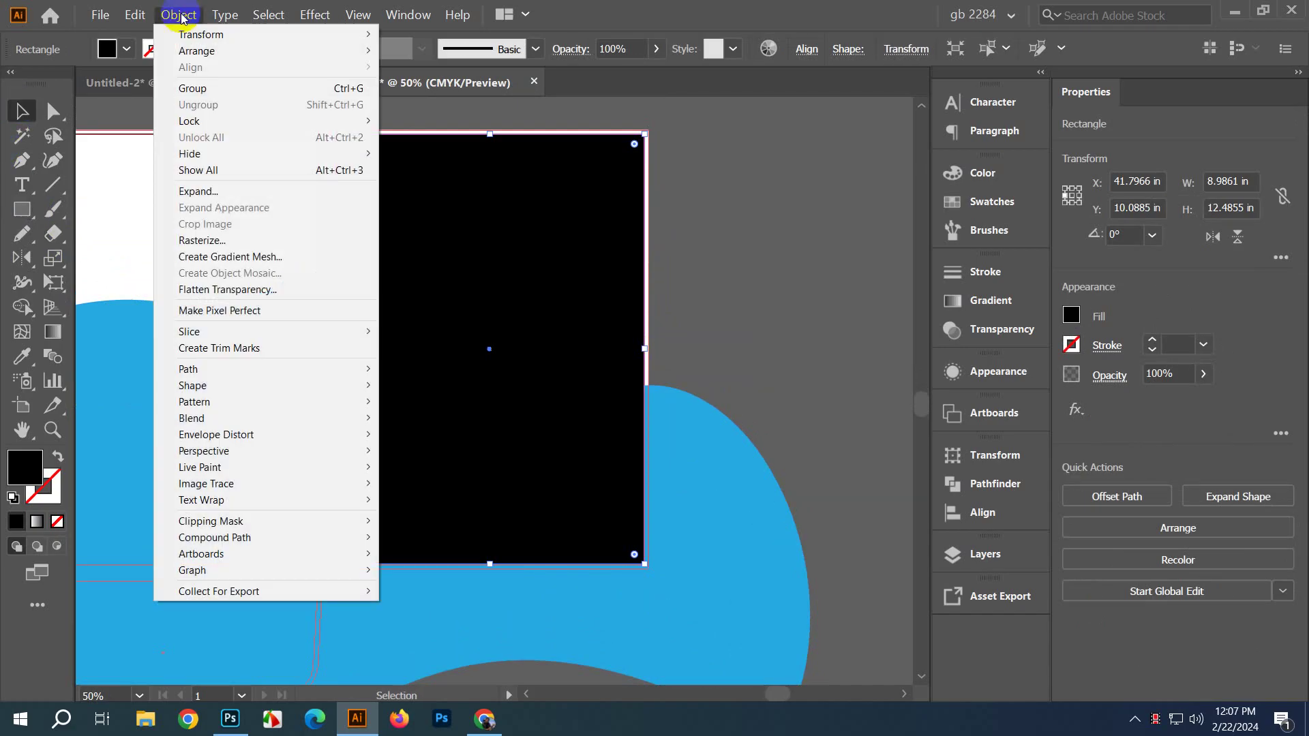
mouse_move(255, 377)
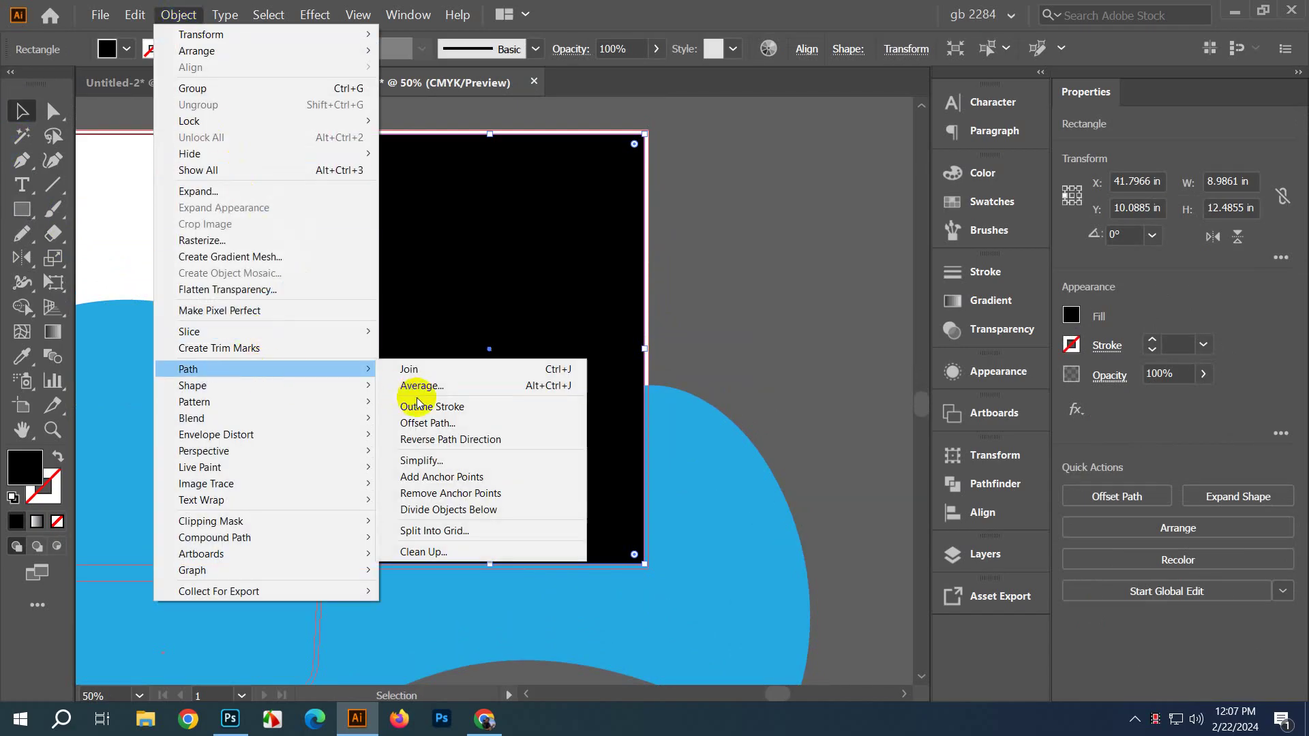
click(448, 422)
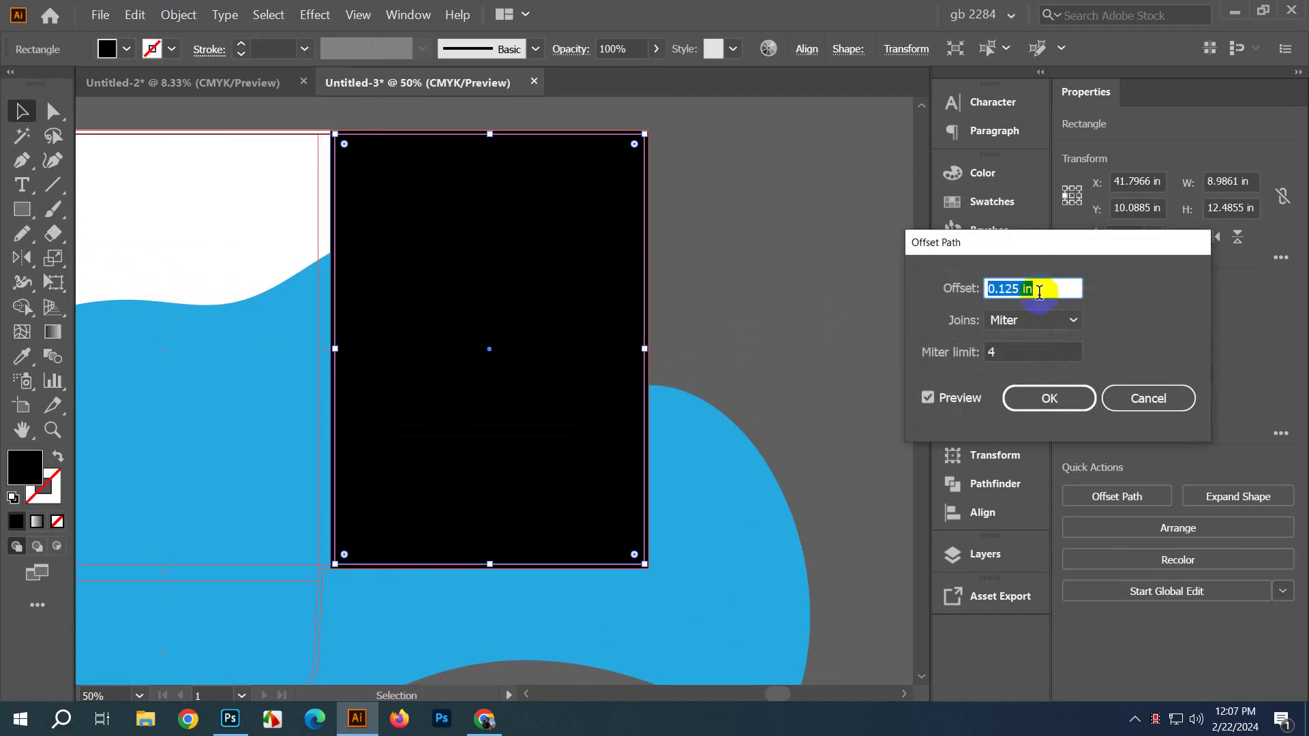
key(Down)
key(Down)
key(Down)
key(Down)
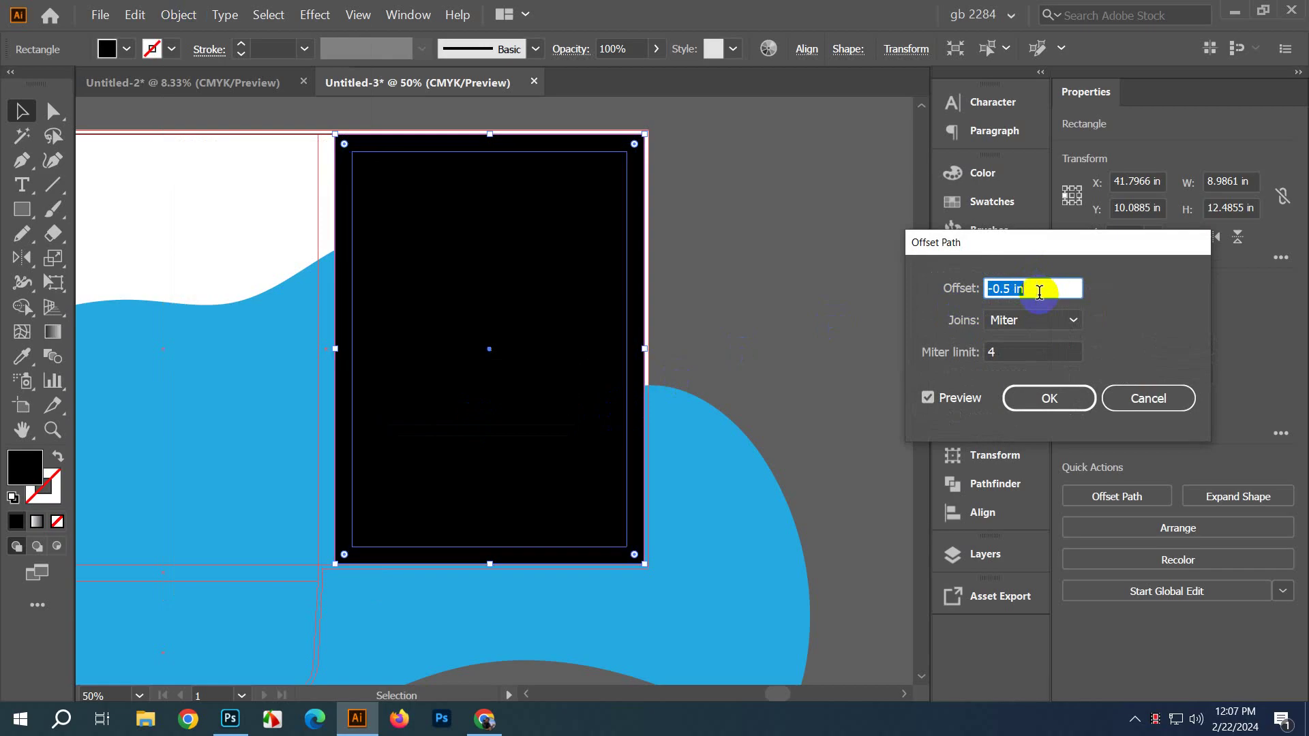
click(1049, 397)
Step: Convert the inner offset rectangle into a guide and delete the outer black rectangle
right_click(781, 268)
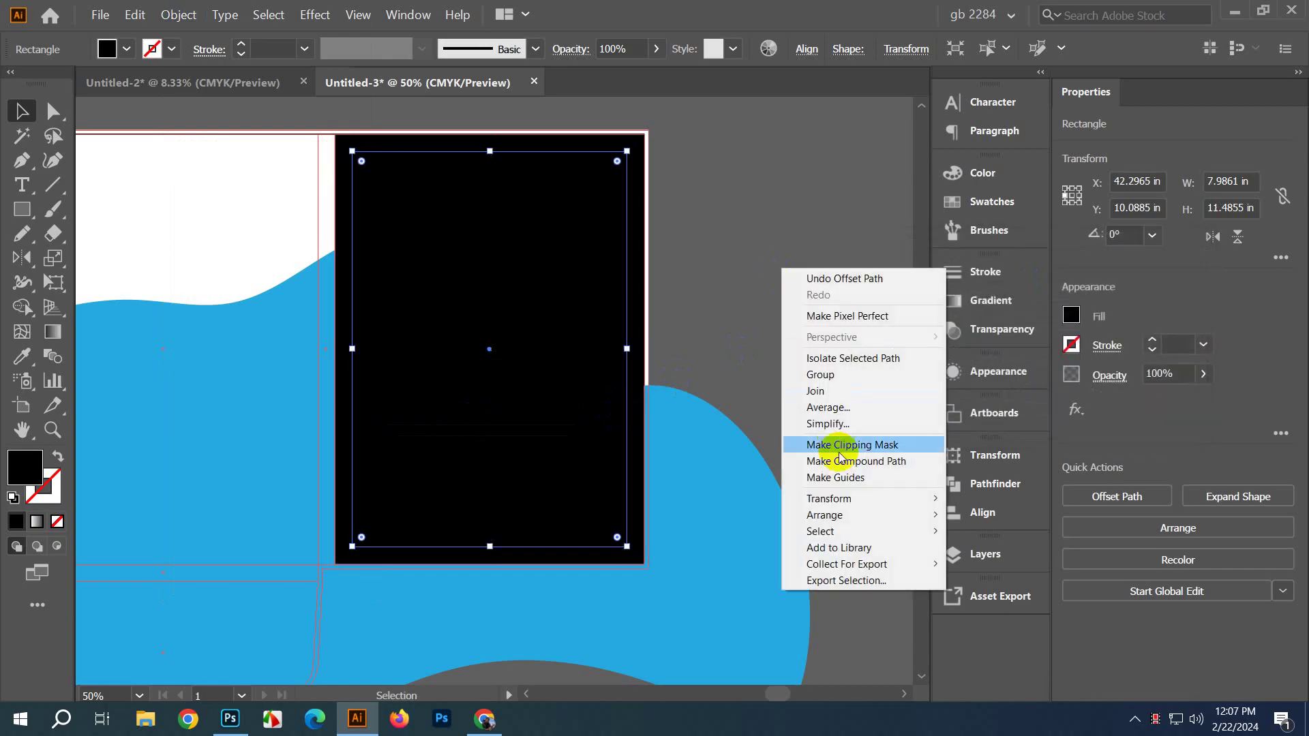
click(840, 477)
click(645, 174)
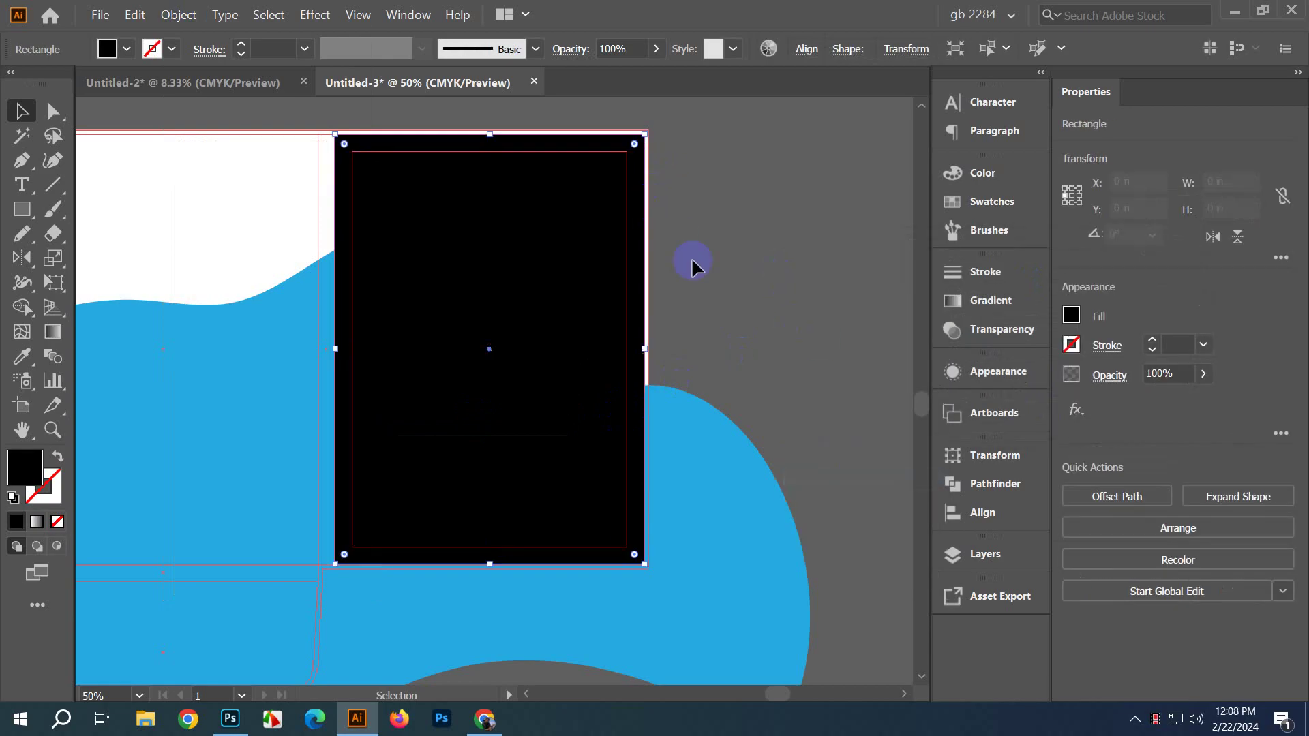
key(Delete)
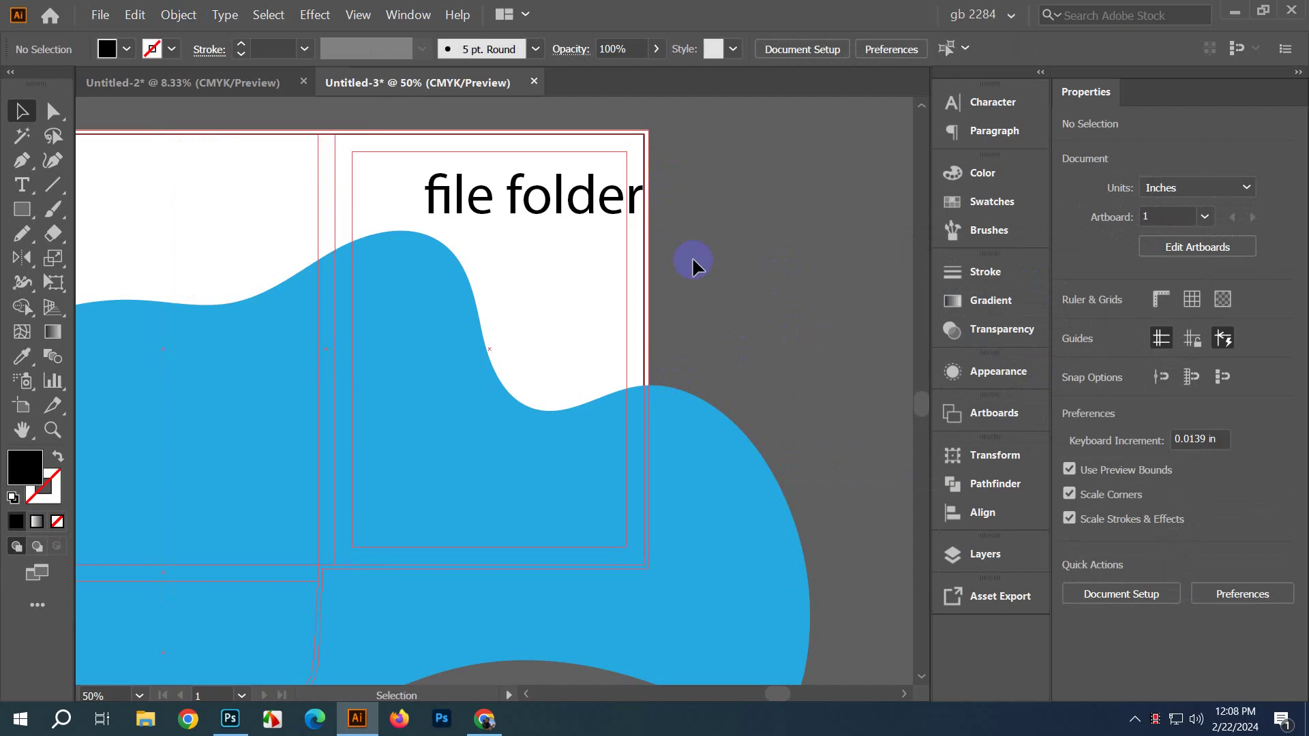
Step: Lock the guides so the new margin guide cannot be selected
alt+scroll(693, 261, up, 2)
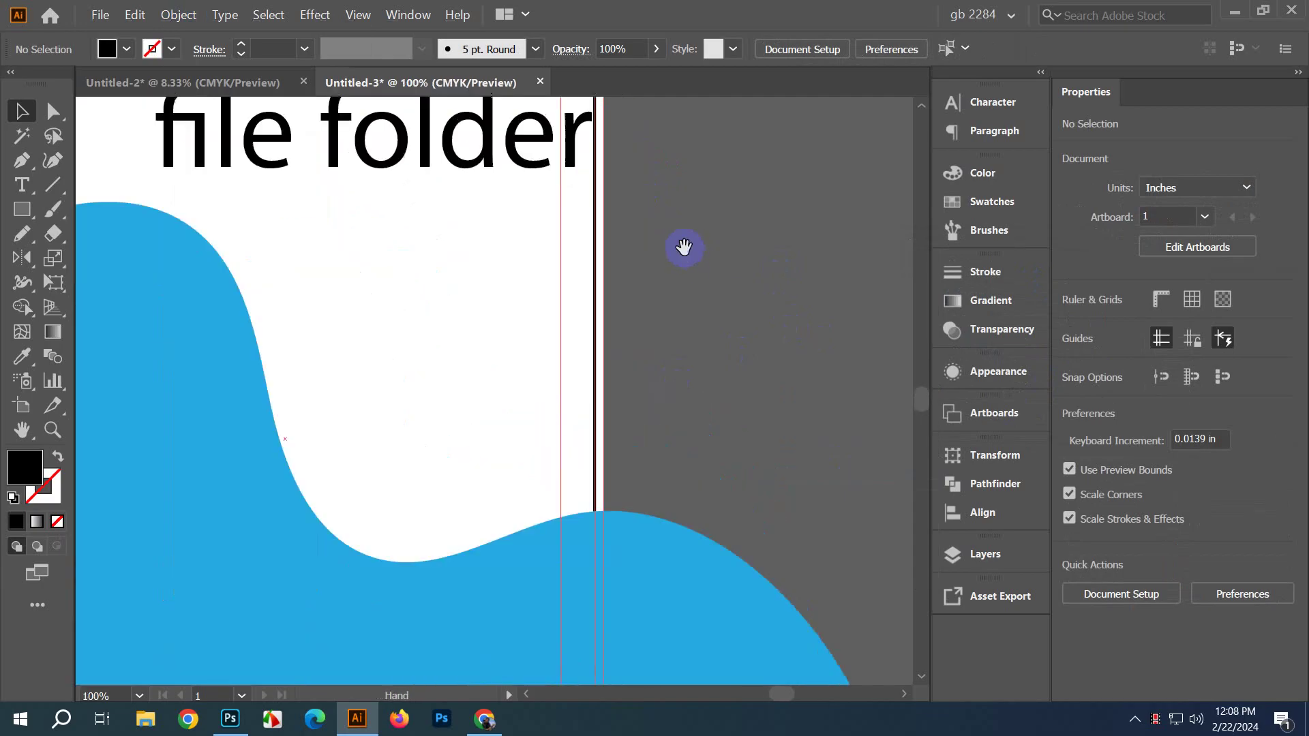
scroll(682, 249, up, 3)
shift+scroll(682, 249, left, 2)
click(641, 311)
click(783, 316)
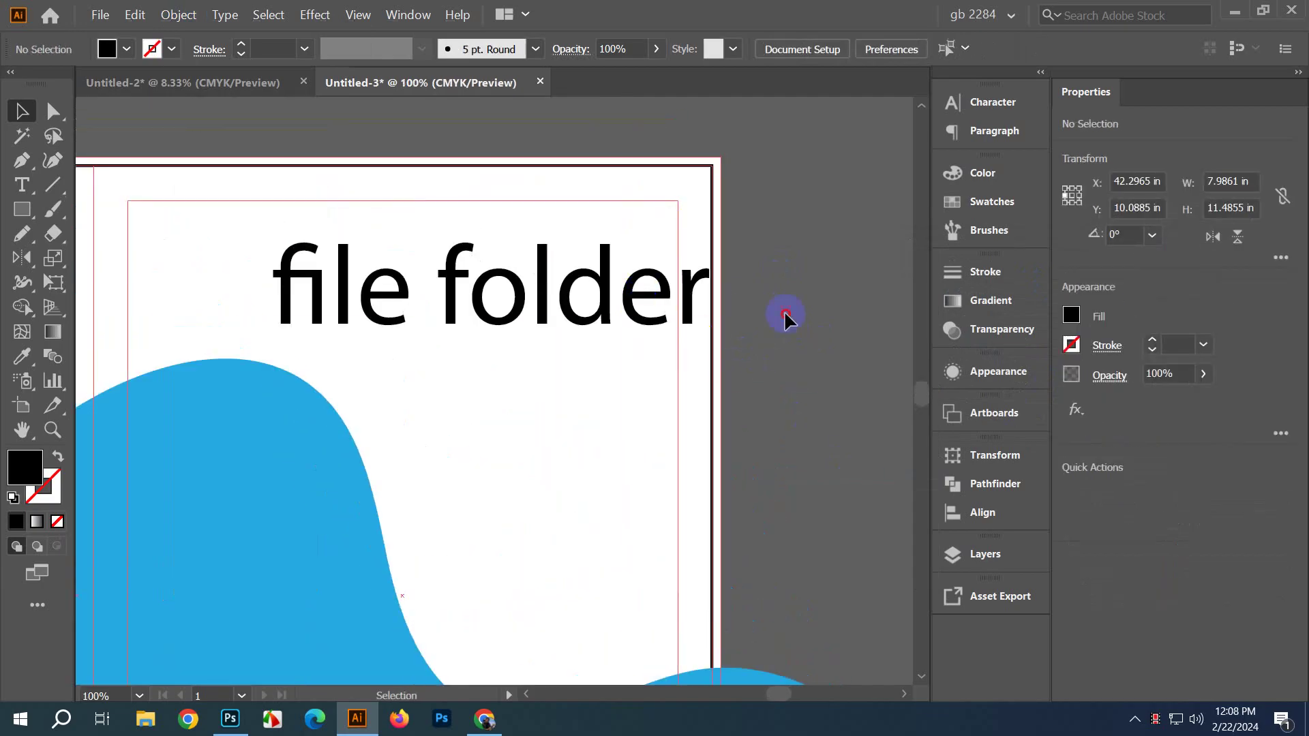
right_click(784, 314)
click(836, 447)
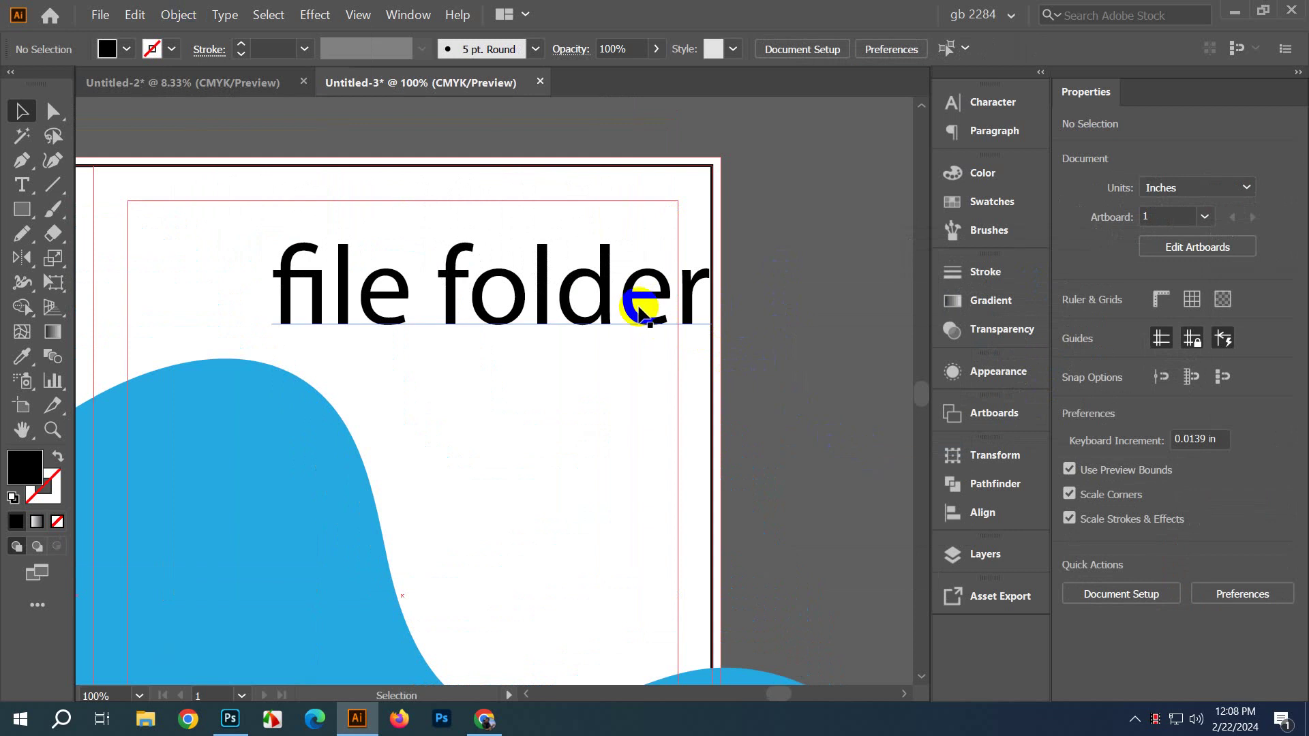
Step: Move the "file folder" text inside the margin guide and shrink it to about 69 pt, keeping its right edge in place
drag(636, 292, 584, 306)
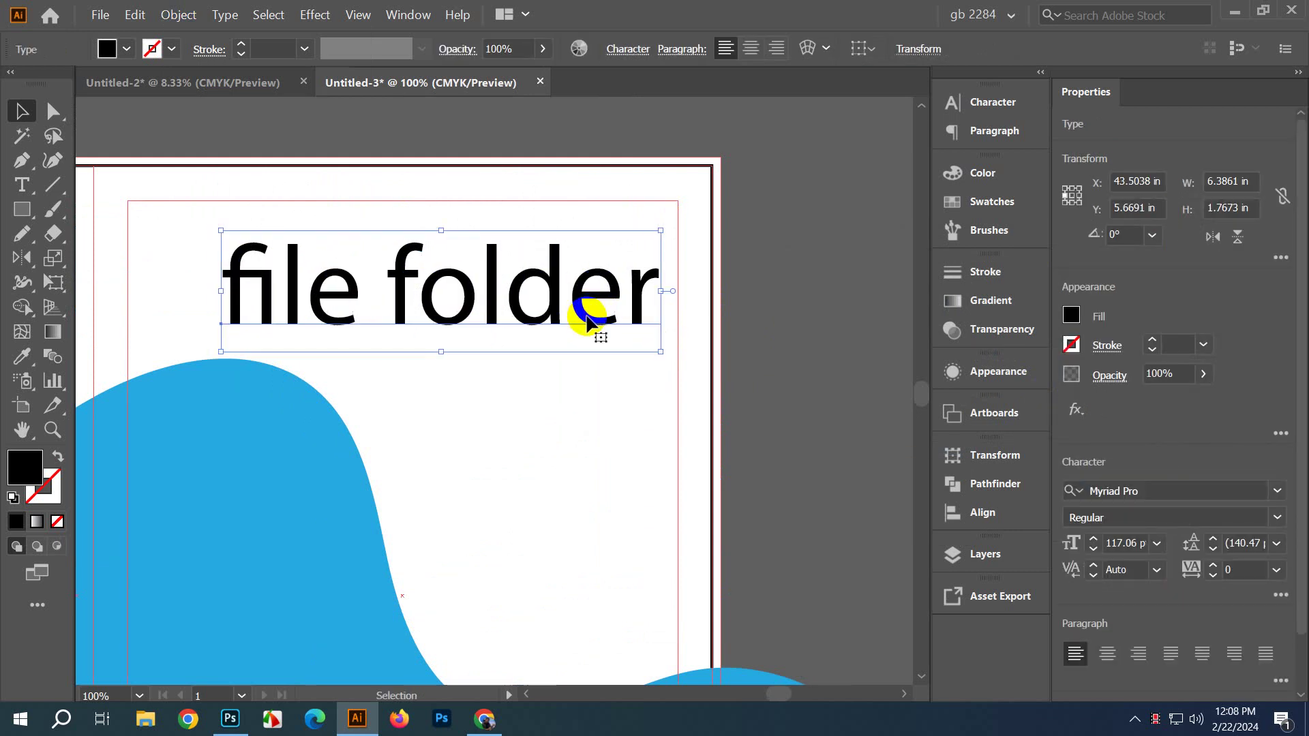
click(831, 365)
key(t)
click(621, 308)
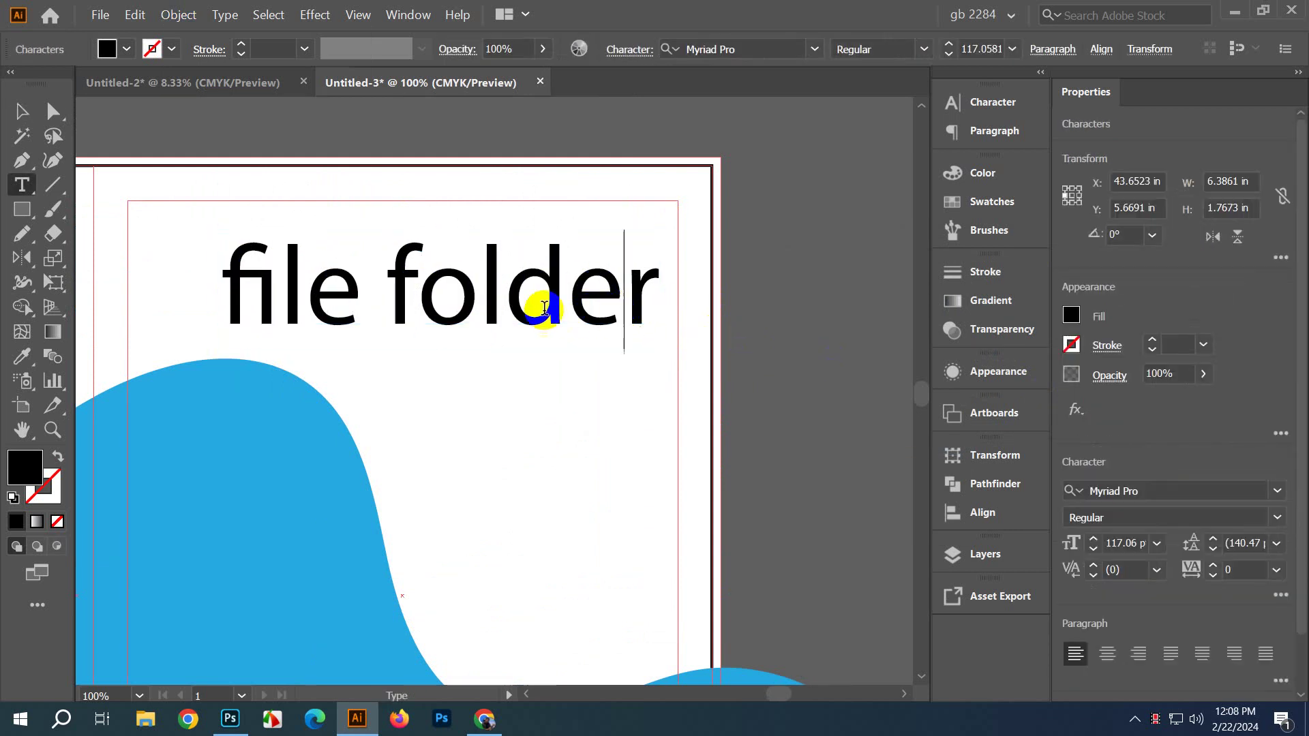
click(20, 112)
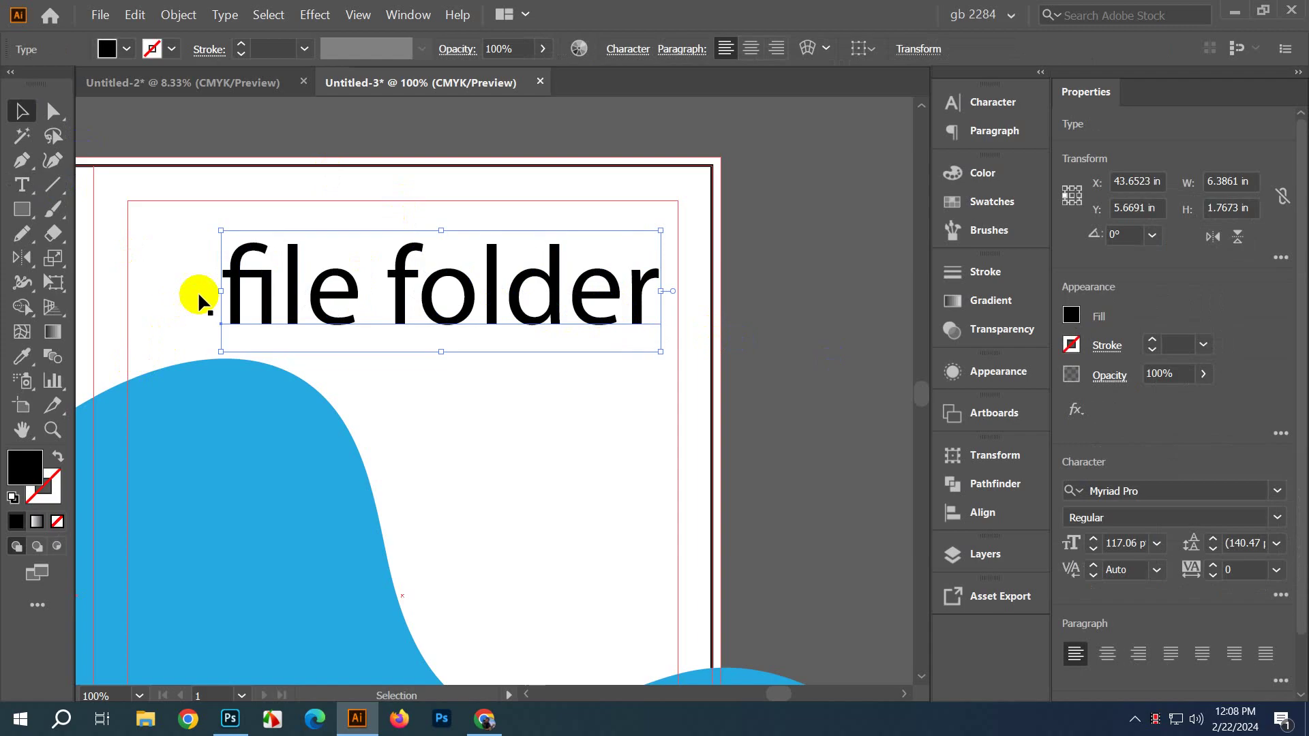
drag(219, 291, 402, 291)
click(660, 358)
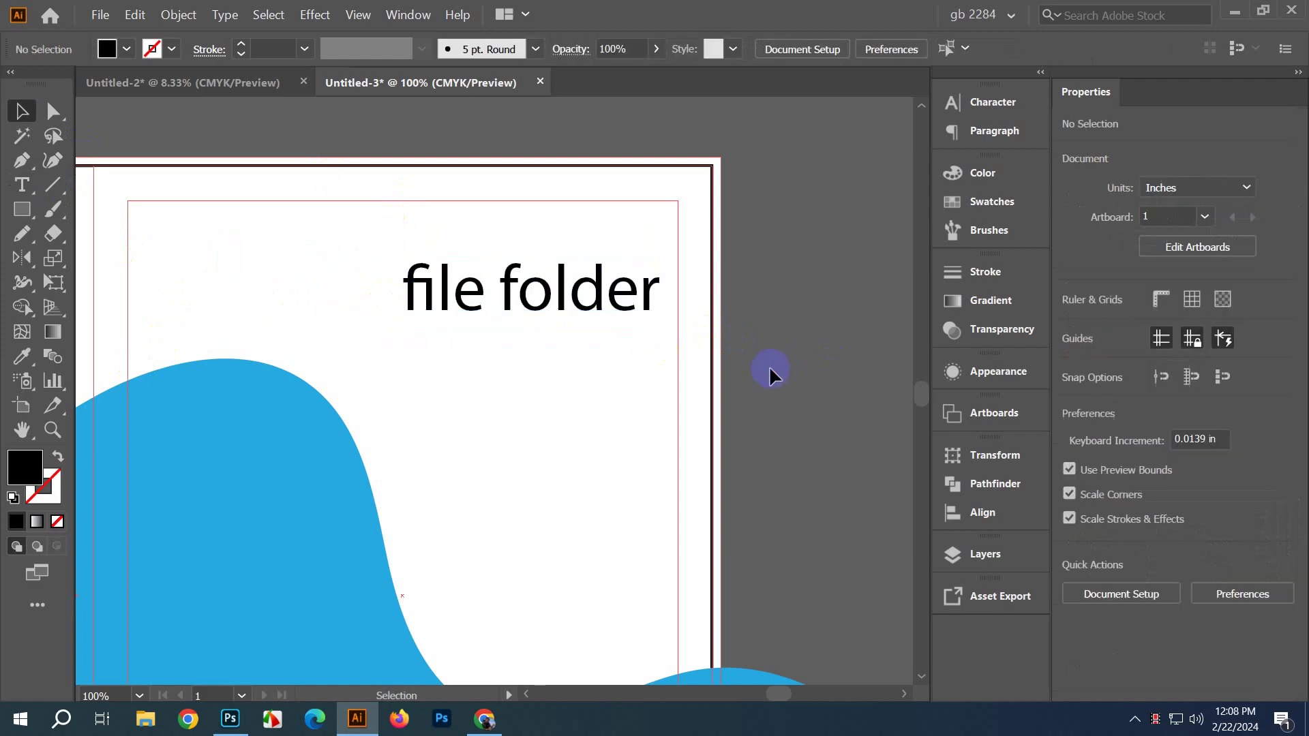
Step: Set the font of the "file folder" text to Bebas Neue Regular
scroll(768, 367, down, 1)
click(636, 254)
click(627, 49)
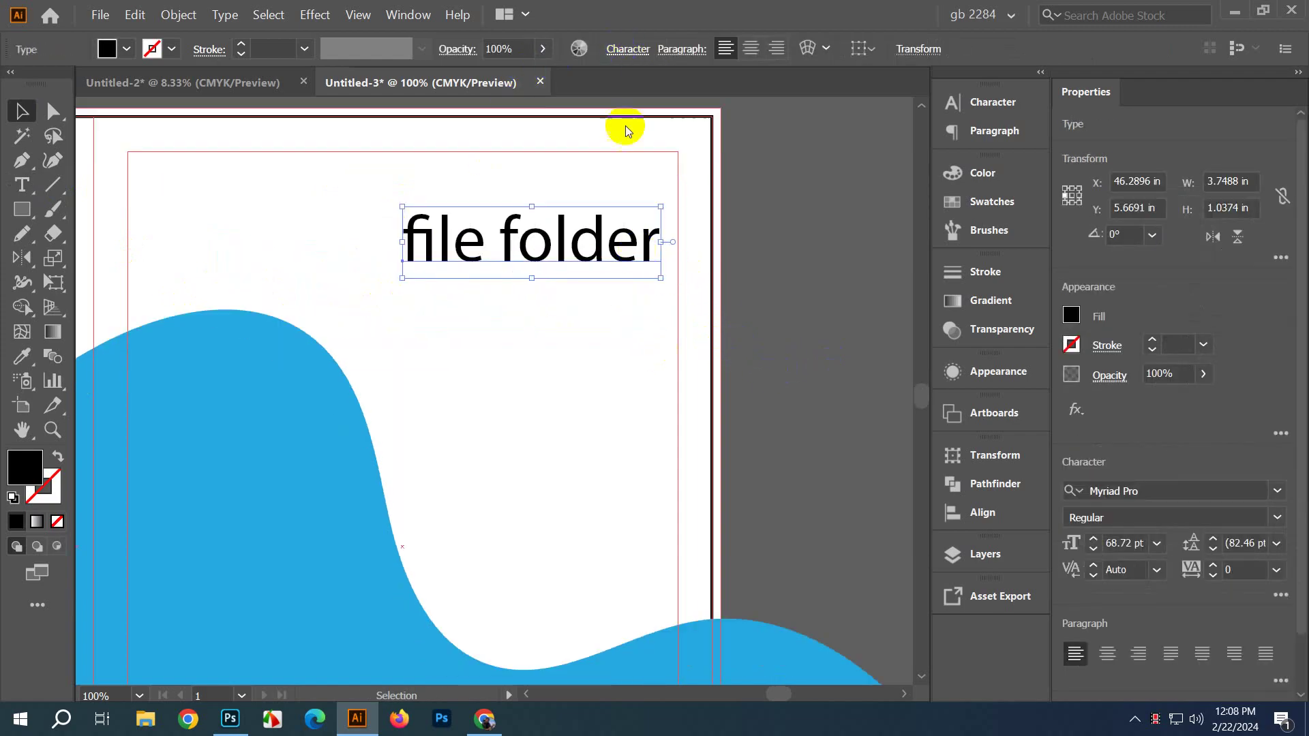
text(beb)
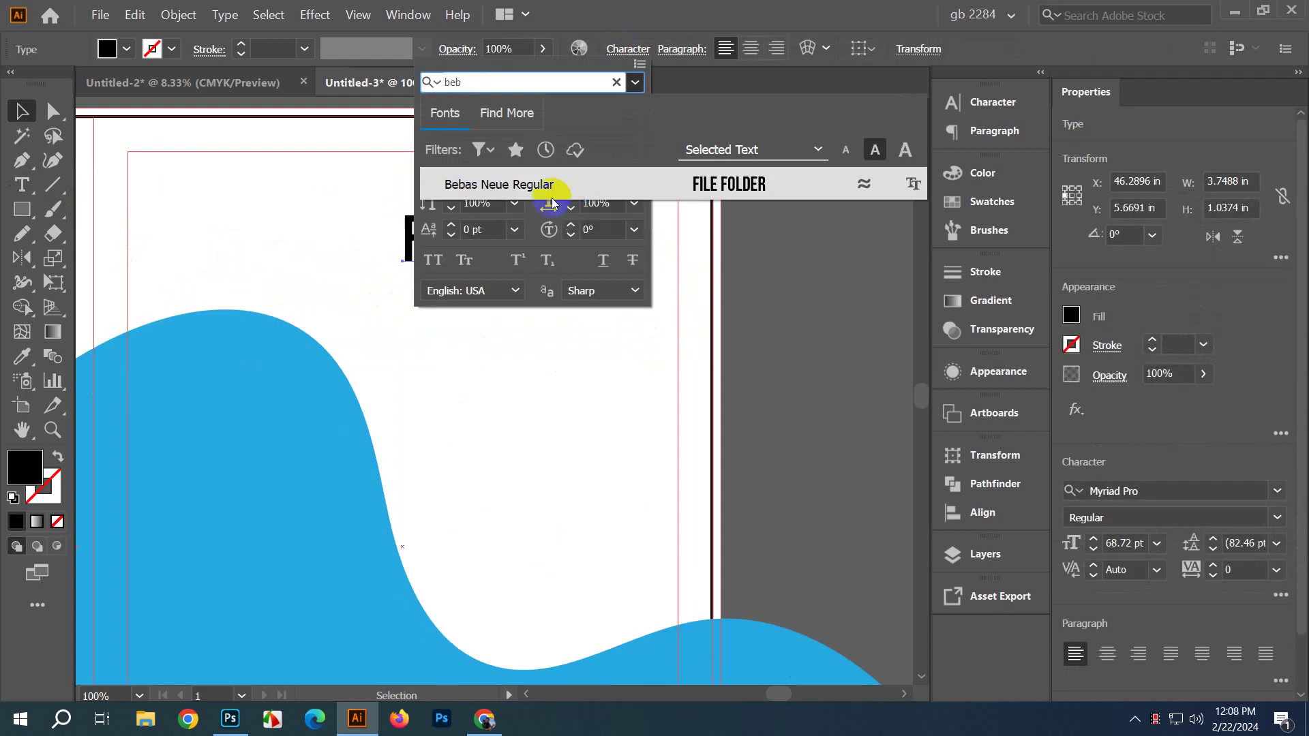
click(726, 183)
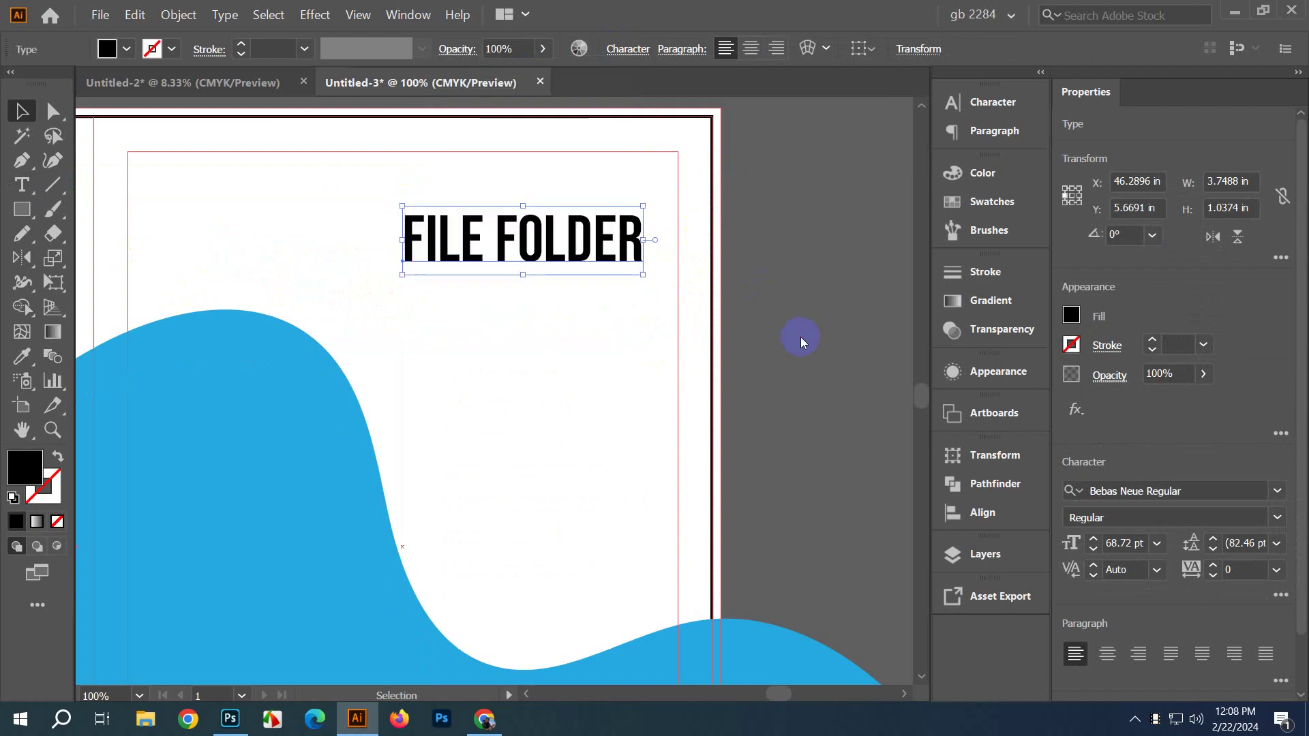
Step: Enlarge the title to about 92 pt and fit it against the margin guide's right edge
click(395, 273)
click(475, 259)
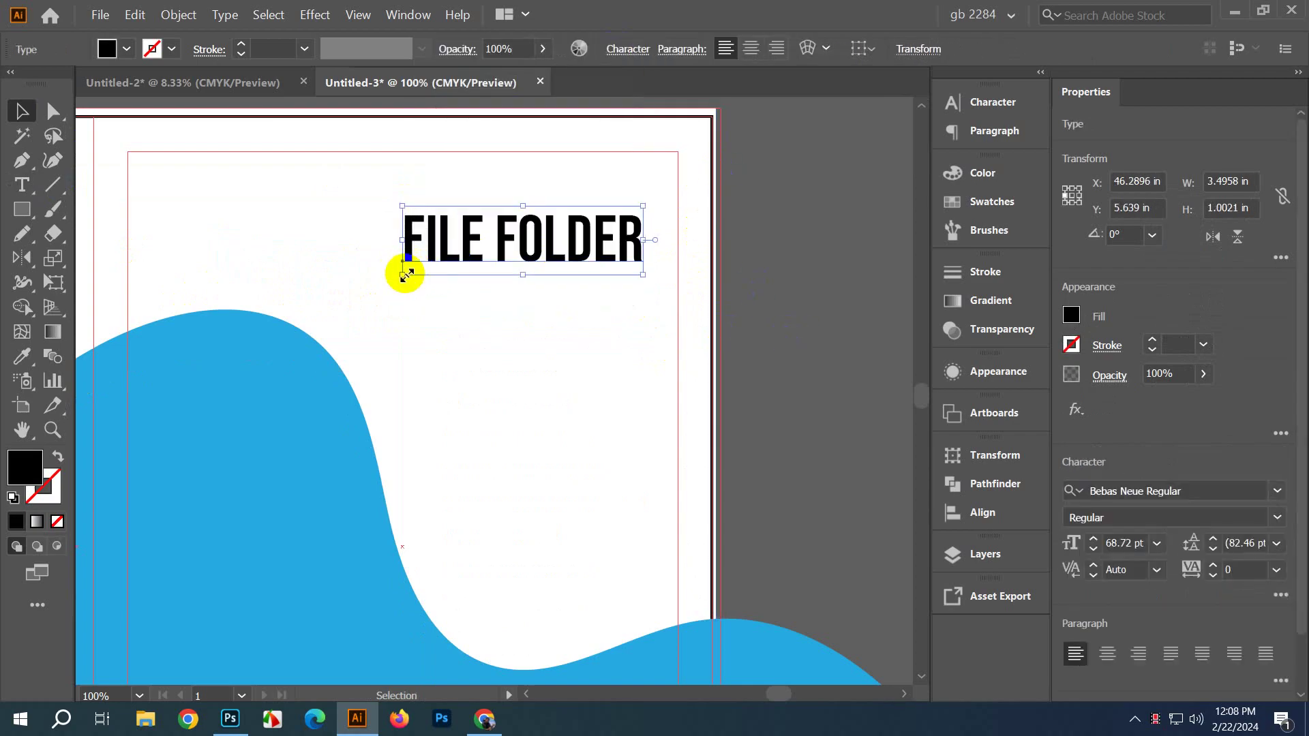
drag(406, 275, 469, 270)
click(573, 319)
Step: Add a second title line reading "DESIGN 2024" below "FILE FOLDER", scaled to about 92 pt
click(22, 184)
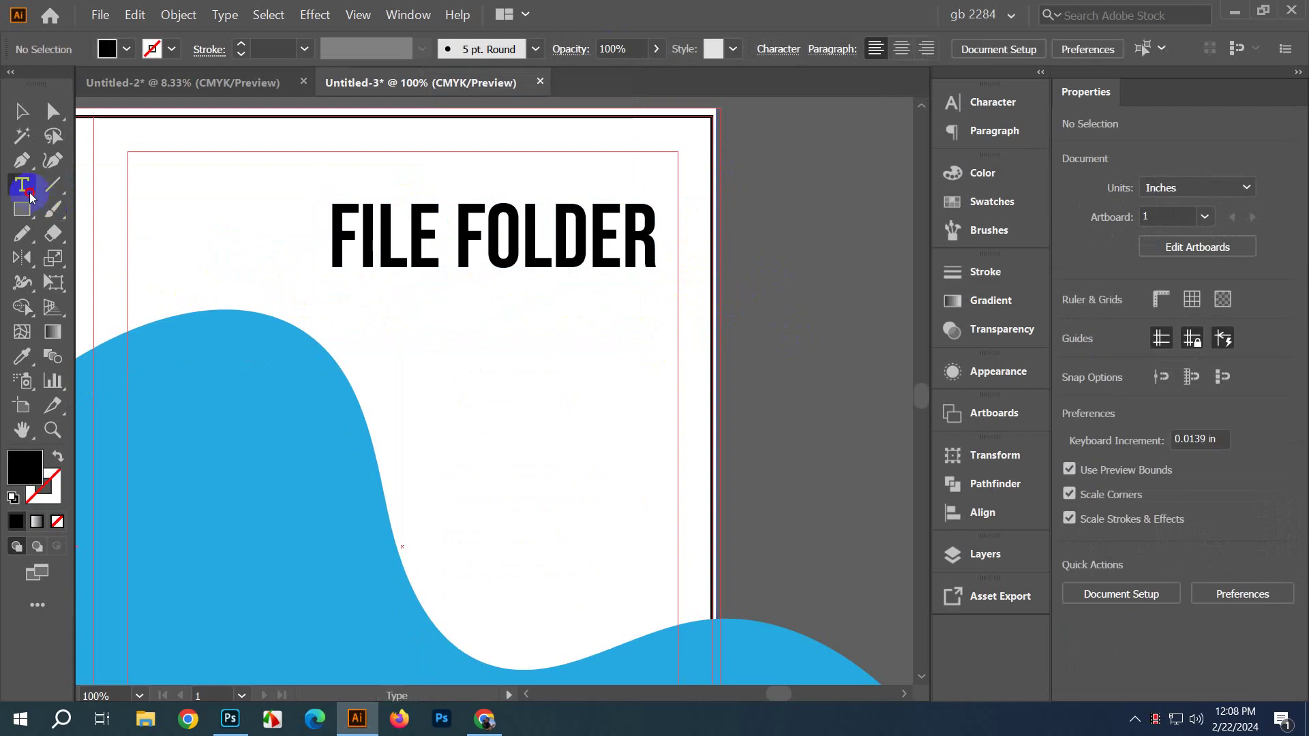
click(428, 364)
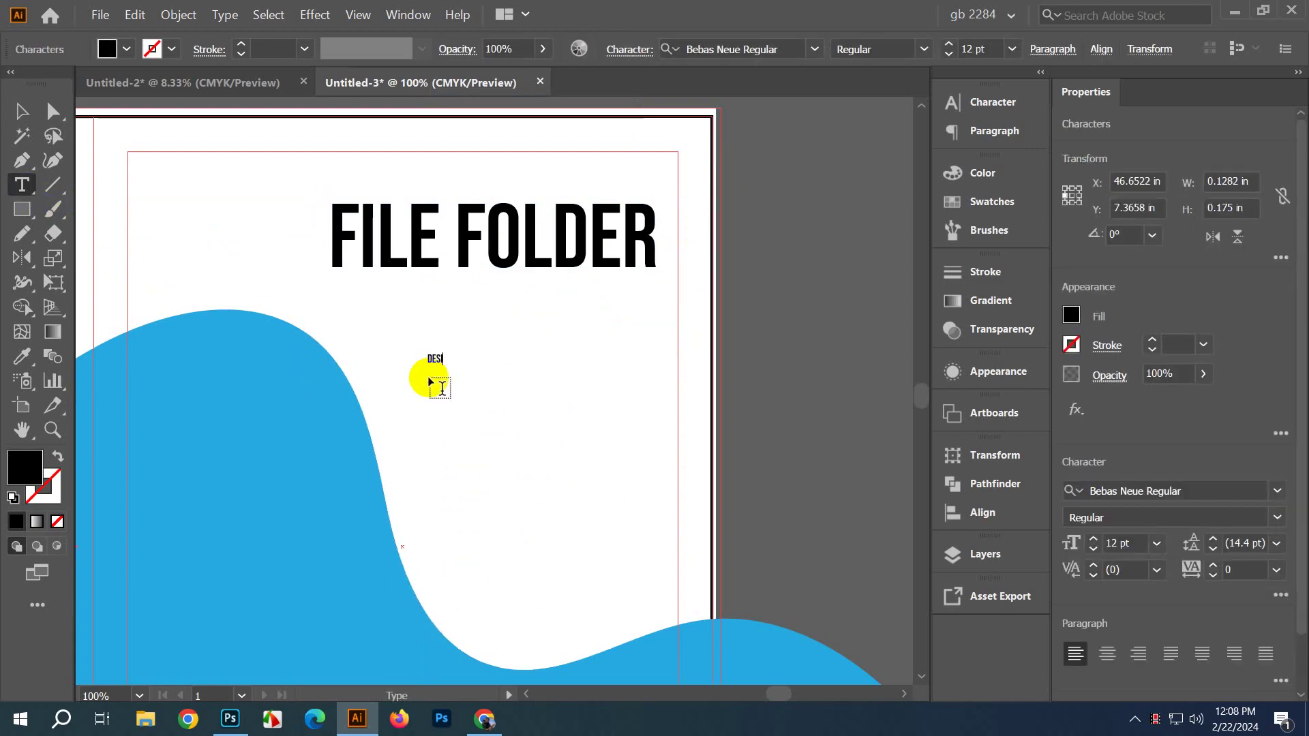
click(22, 111)
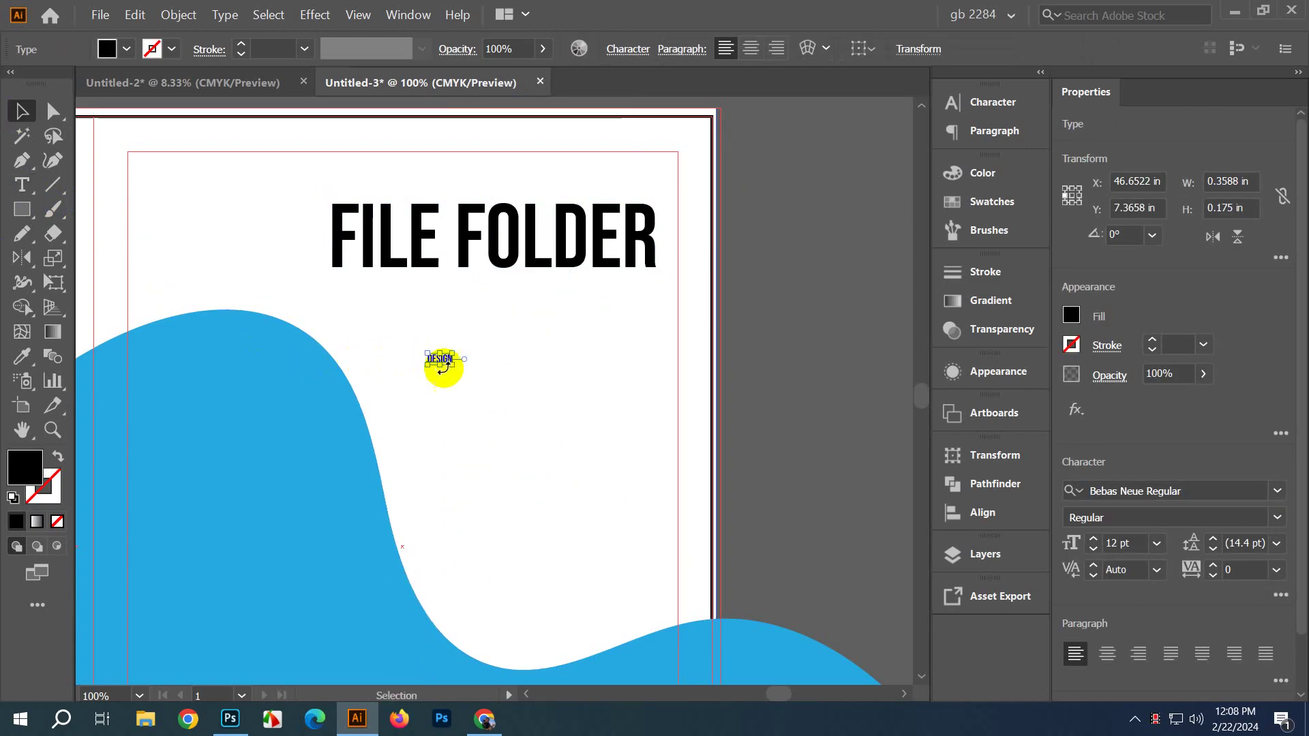
drag(451, 366, 466, 331)
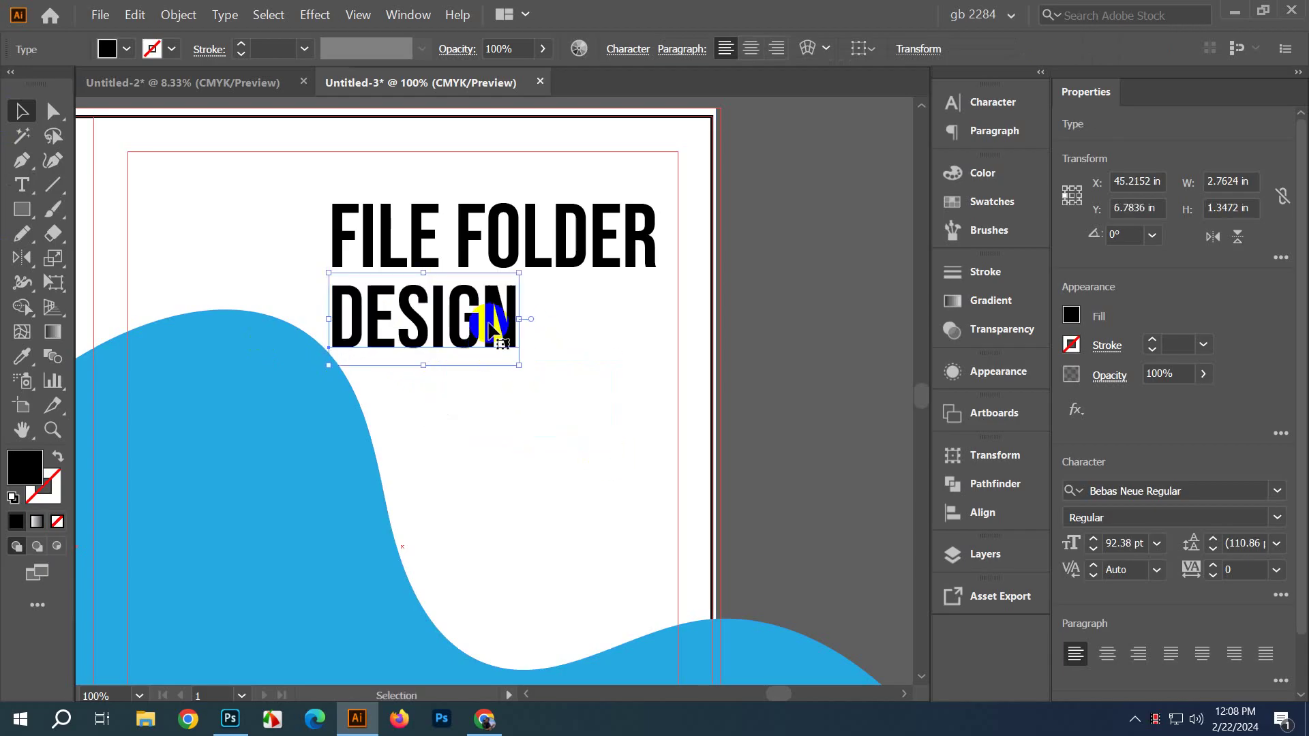
key(t)
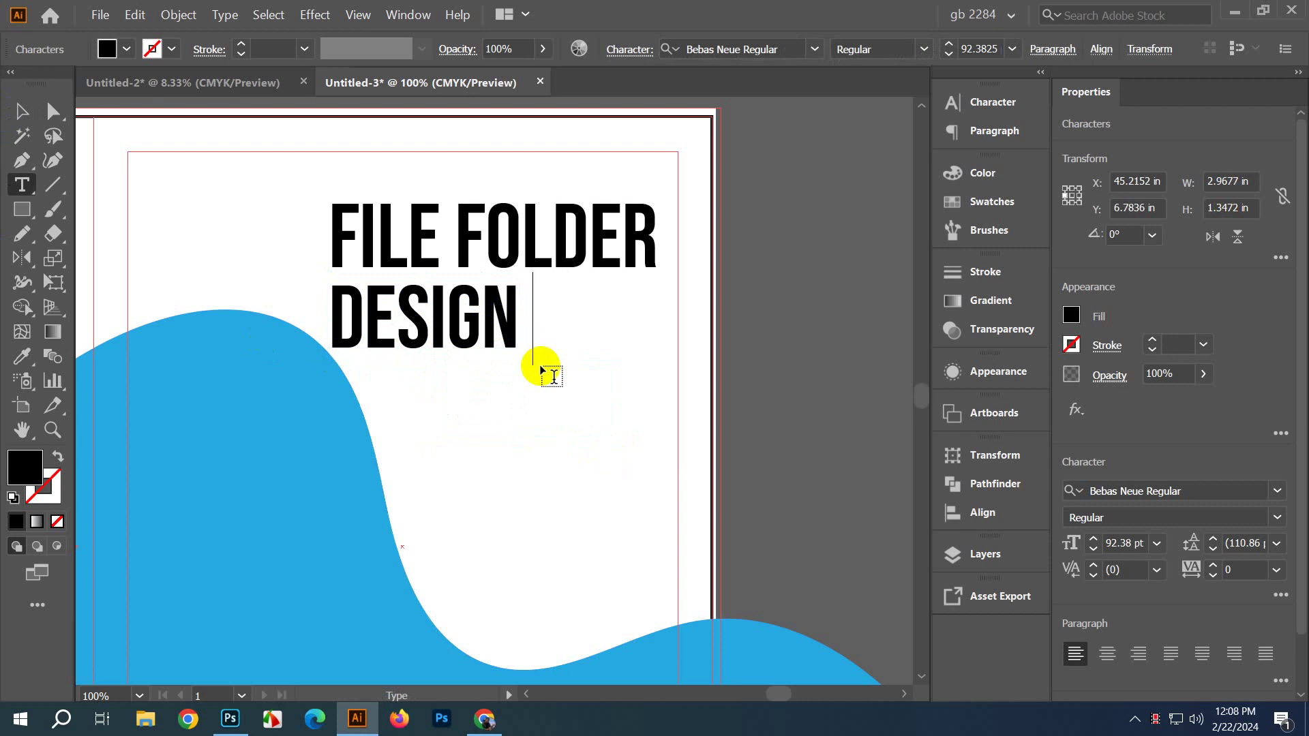
text(2024)
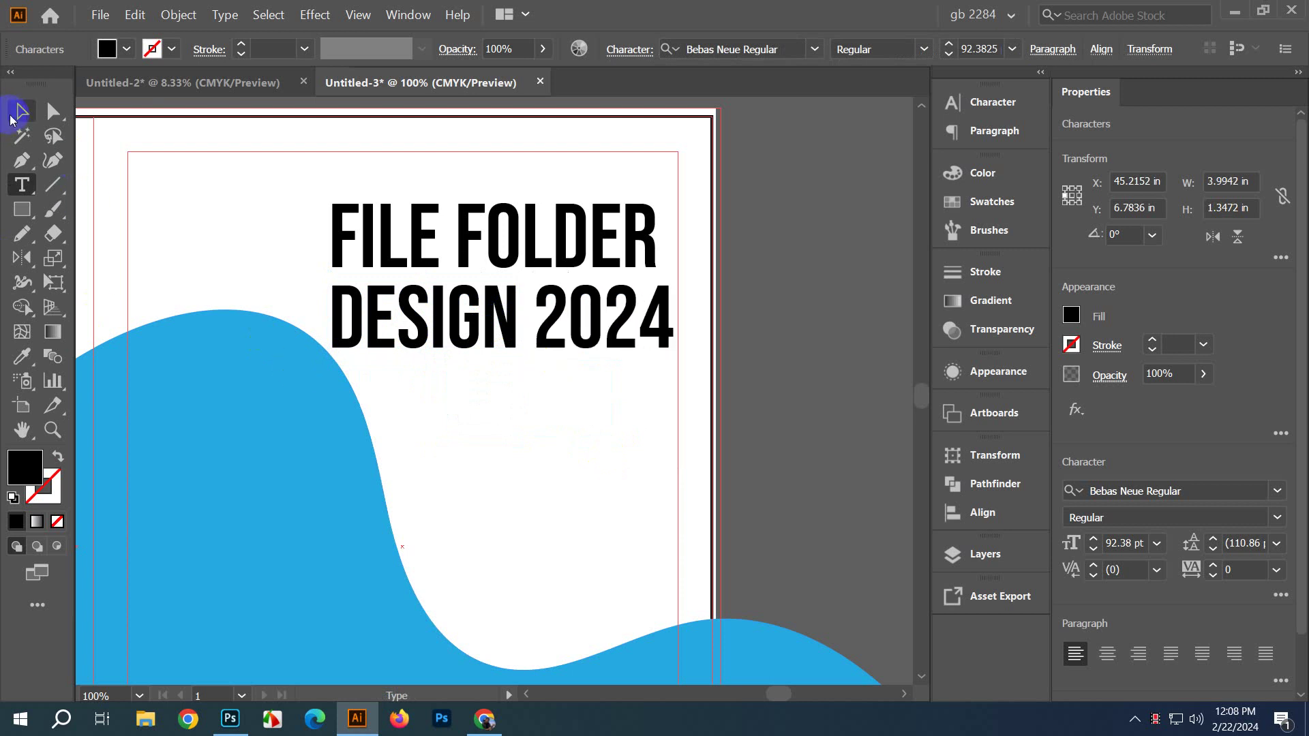
click(13, 119)
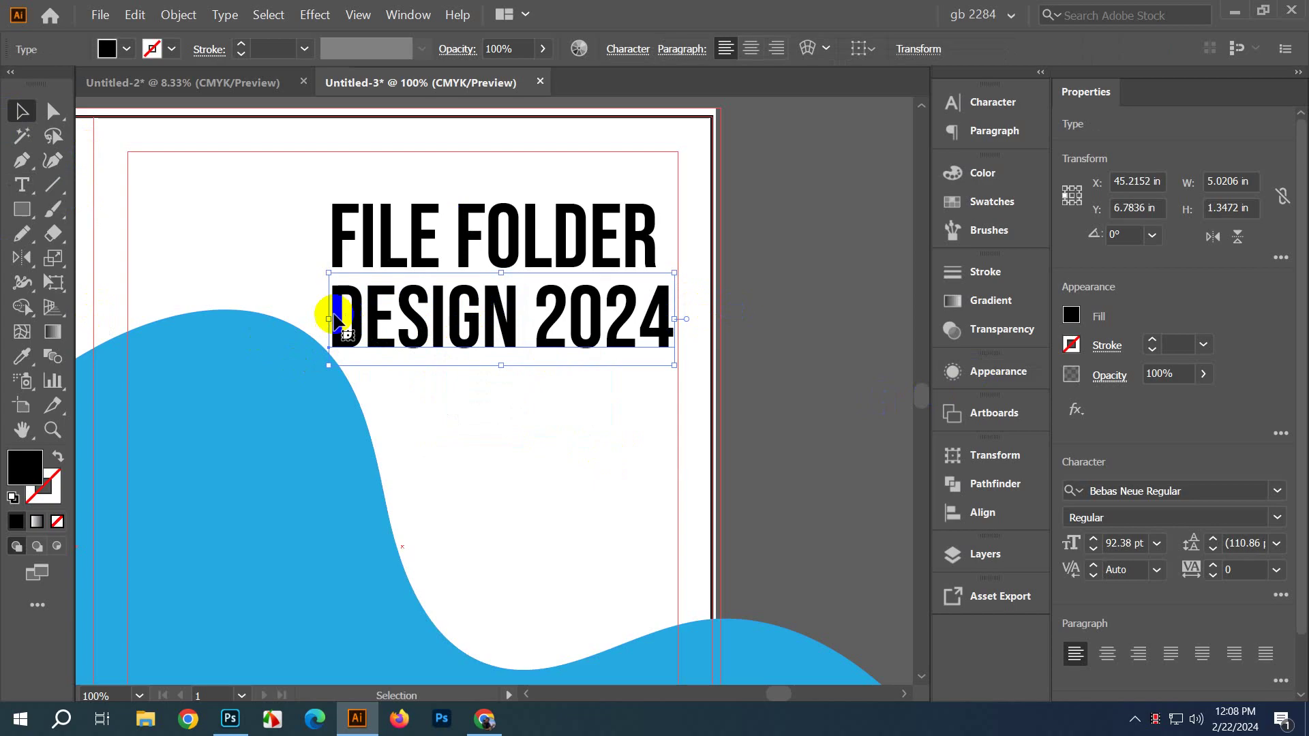
Step: Shrink "DESIGN 2024" to about 62 pt and "FILE FOLDER" to about 68 pt, stacking them closely with matching left edges
drag(330, 319, 440, 318)
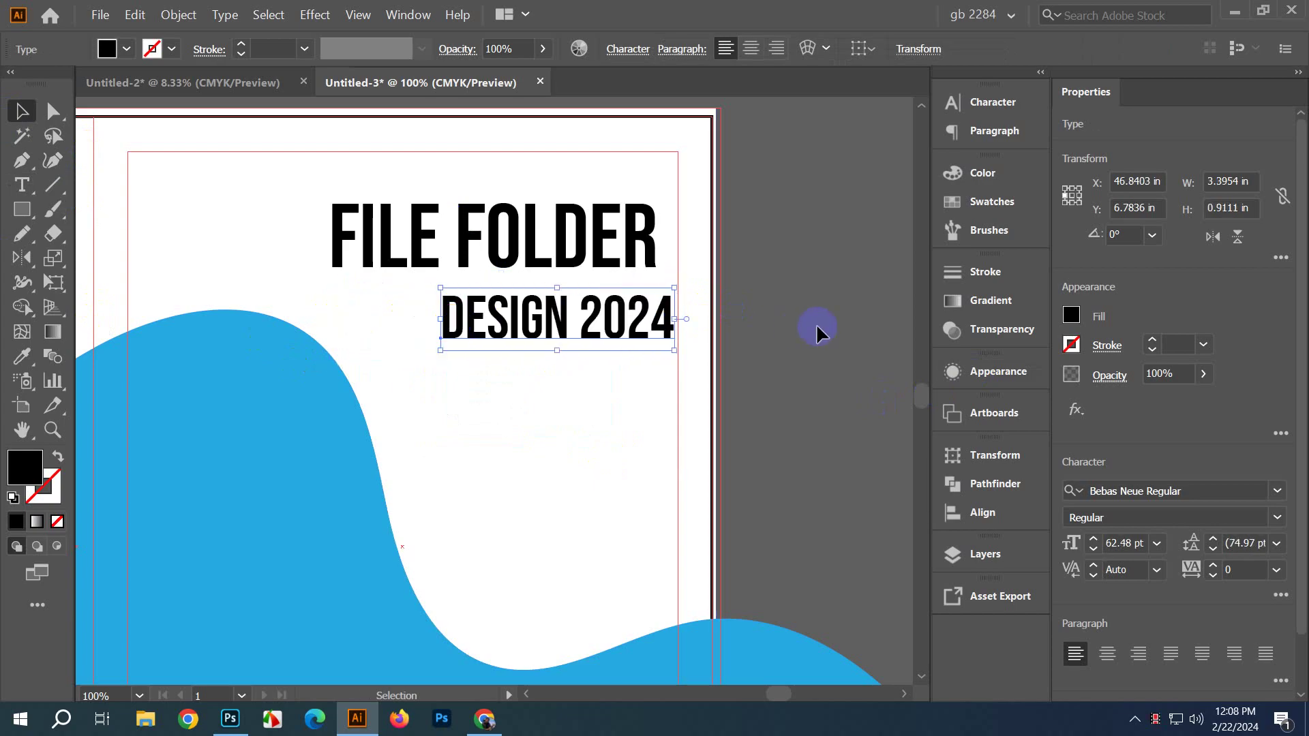
click(817, 332)
drag(578, 265, 600, 278)
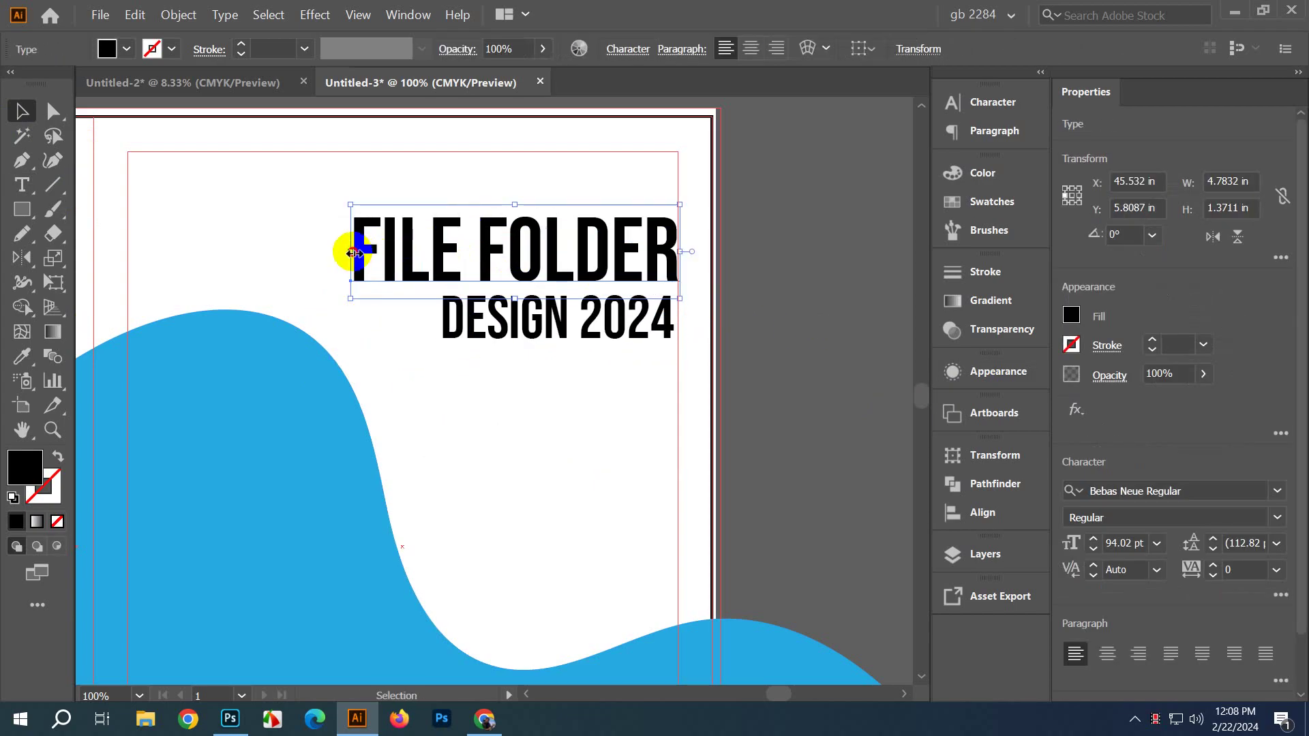
drag(353, 252, 442, 252)
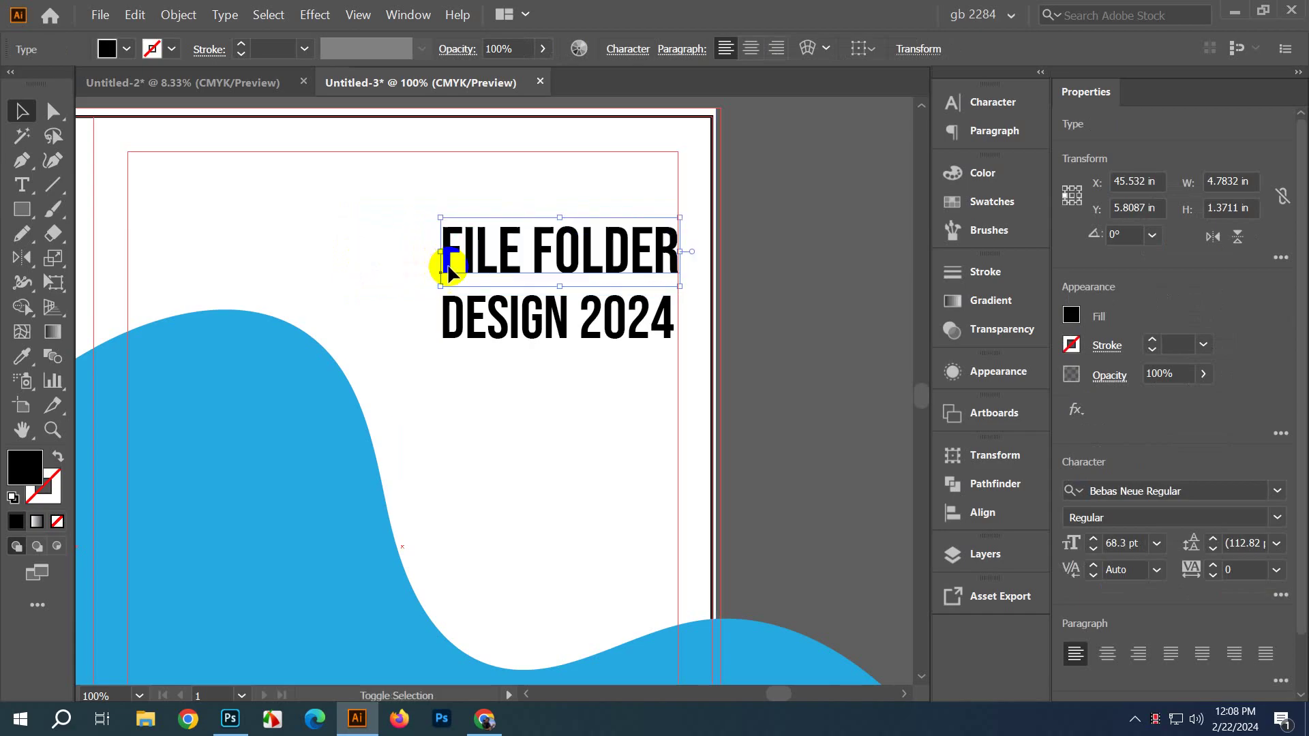
drag(550, 341, 581, 333)
click(743, 336)
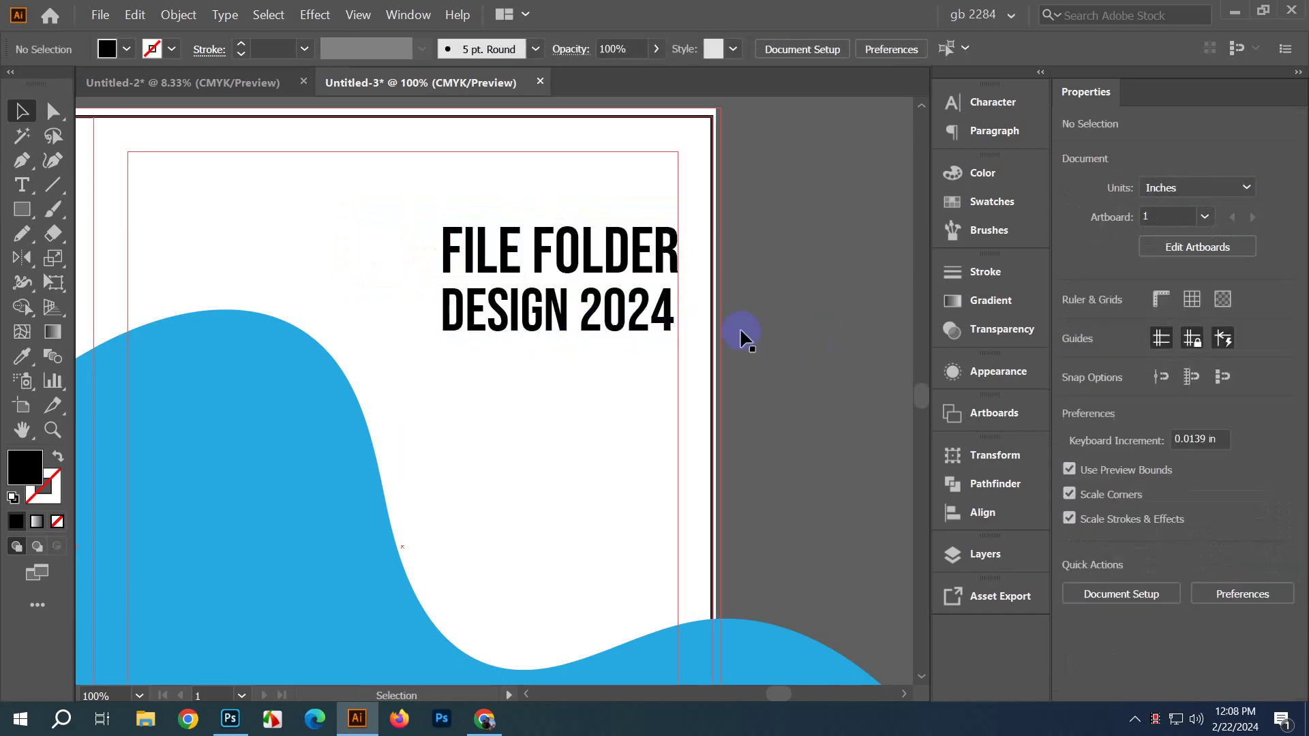
Step: Move both title lines together up into the top-right corner of the margin guide
click(584, 263)
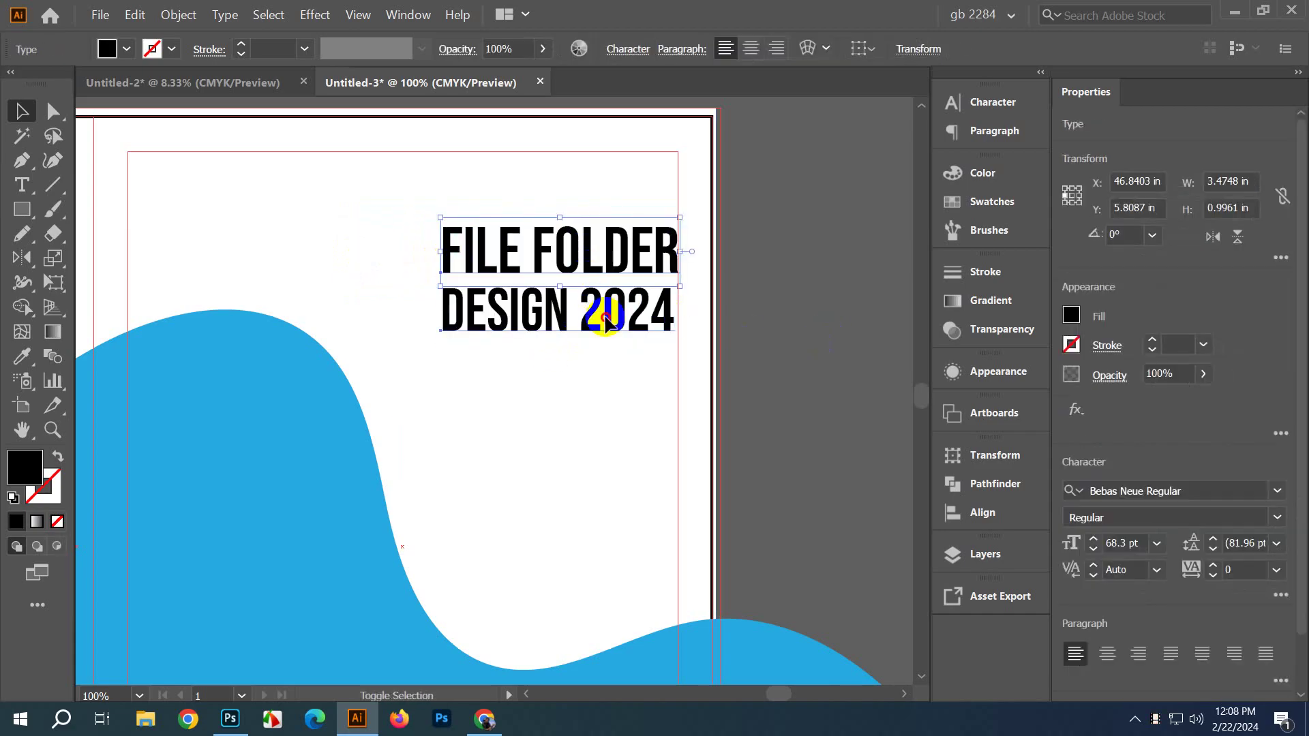
click(675, 326)
drag(654, 330, 644, 257)
click(737, 263)
scroll(725, 269, down, 3)
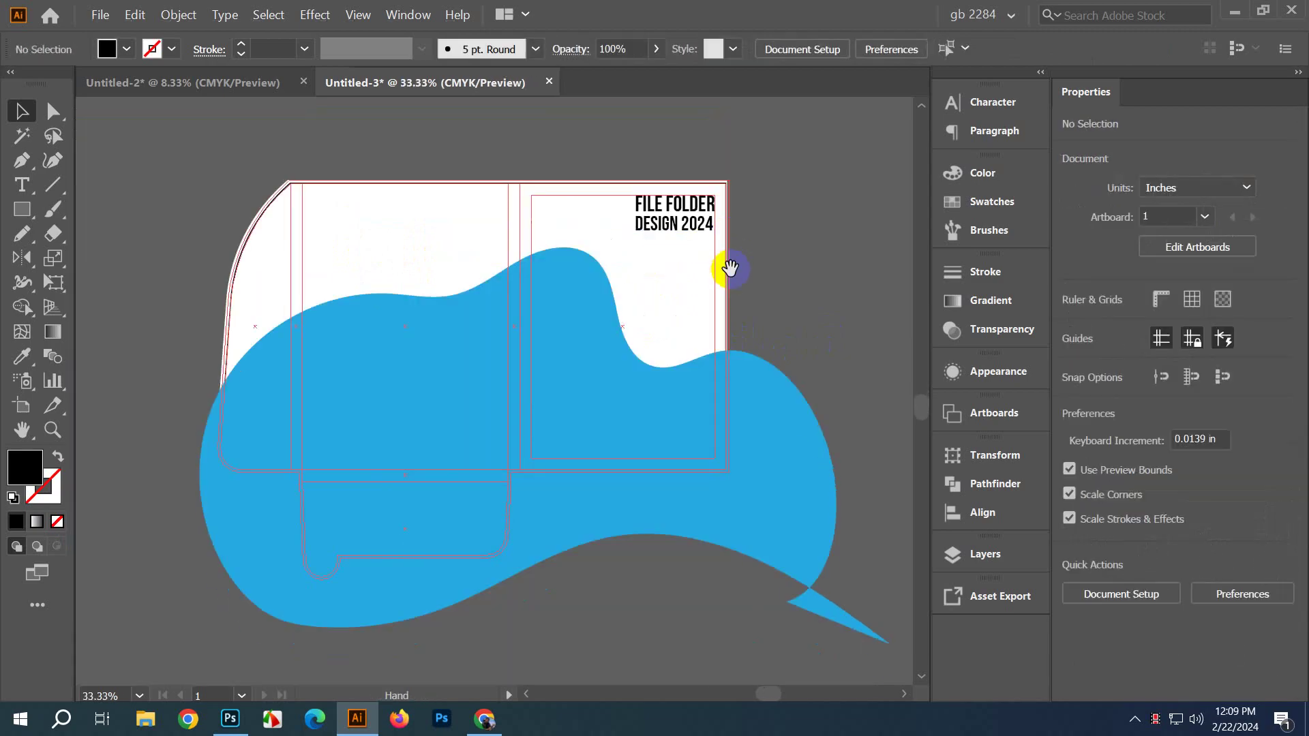
Step: Add the text "LOGO" at about 48 pt in the top-left corner of the front panel's margin guide
scroll(614, 332, up, 2)
scroll(420, 252, up, 1)
click(22, 184)
click(310, 163)
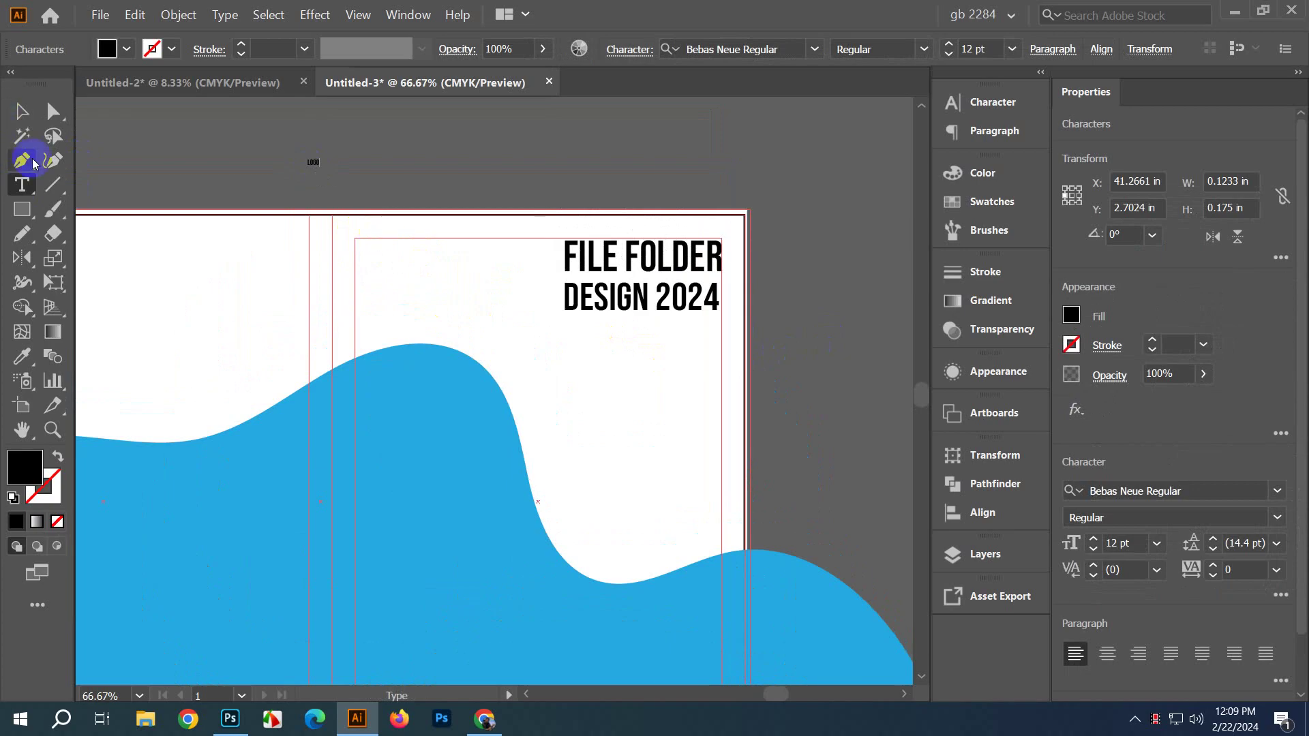
key(Escape)
click(269, 193)
scroll(268, 193, up, 2)
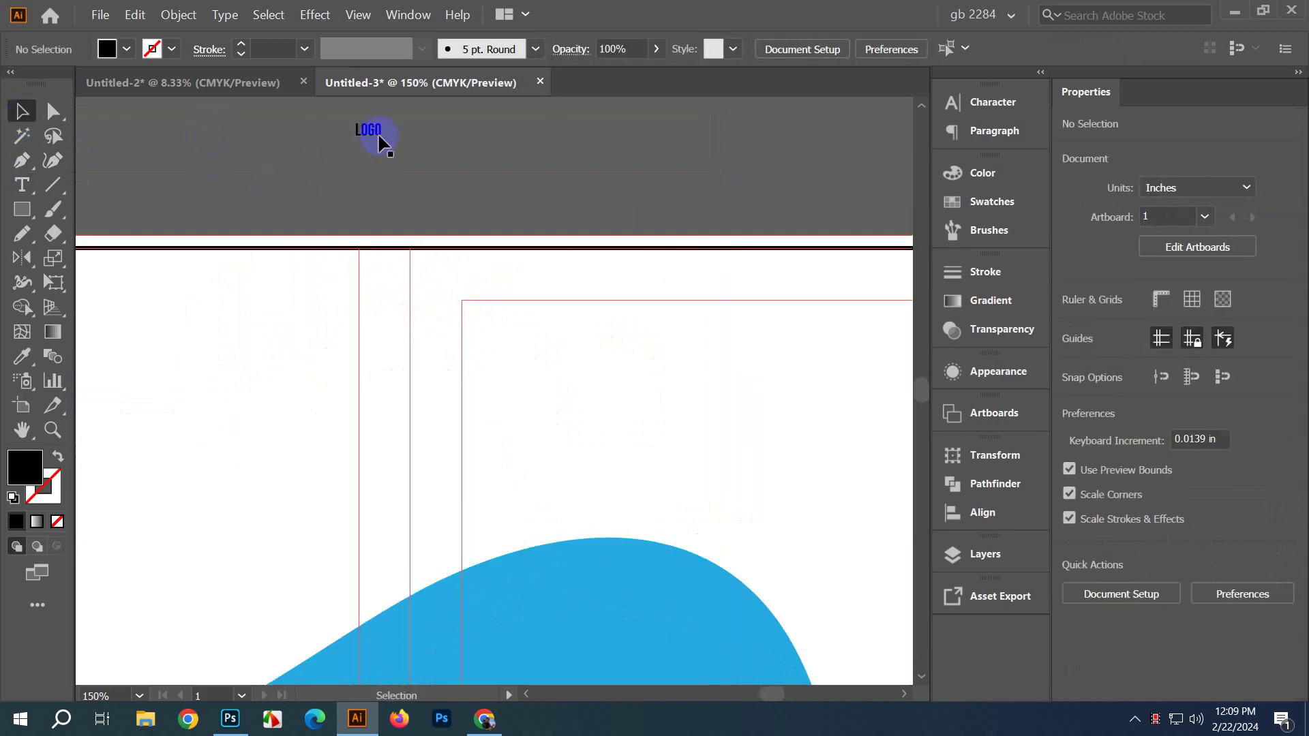
click(380, 136)
drag(383, 139, 511, 342)
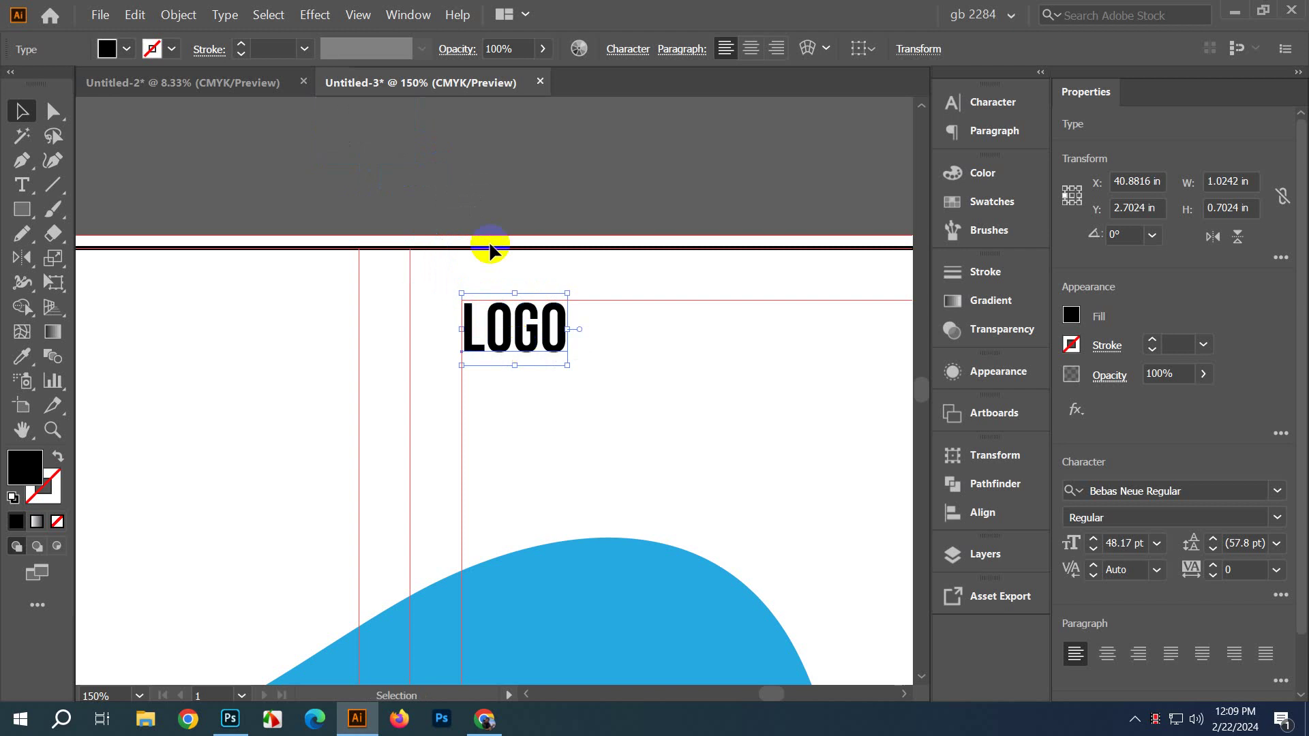
click(439, 186)
Step: Draw a placeholder paragraph text box about 4.07 by 1.61 in below the title, ending at the right margin guide
alt+scroll(439, 185, down, 3)
scroll(573, 319, down, 3)
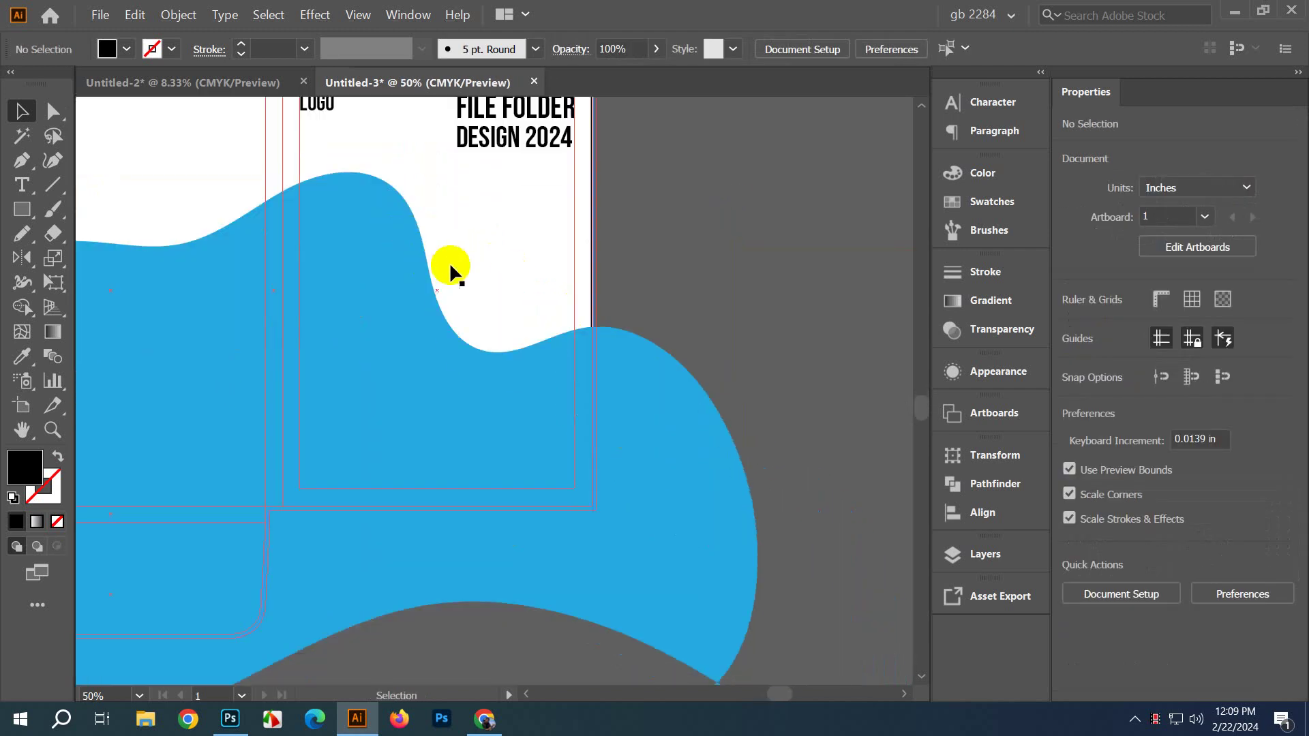
scroll(634, 368, up, 3)
drag(634, 368, 663, 362)
click(30, 192)
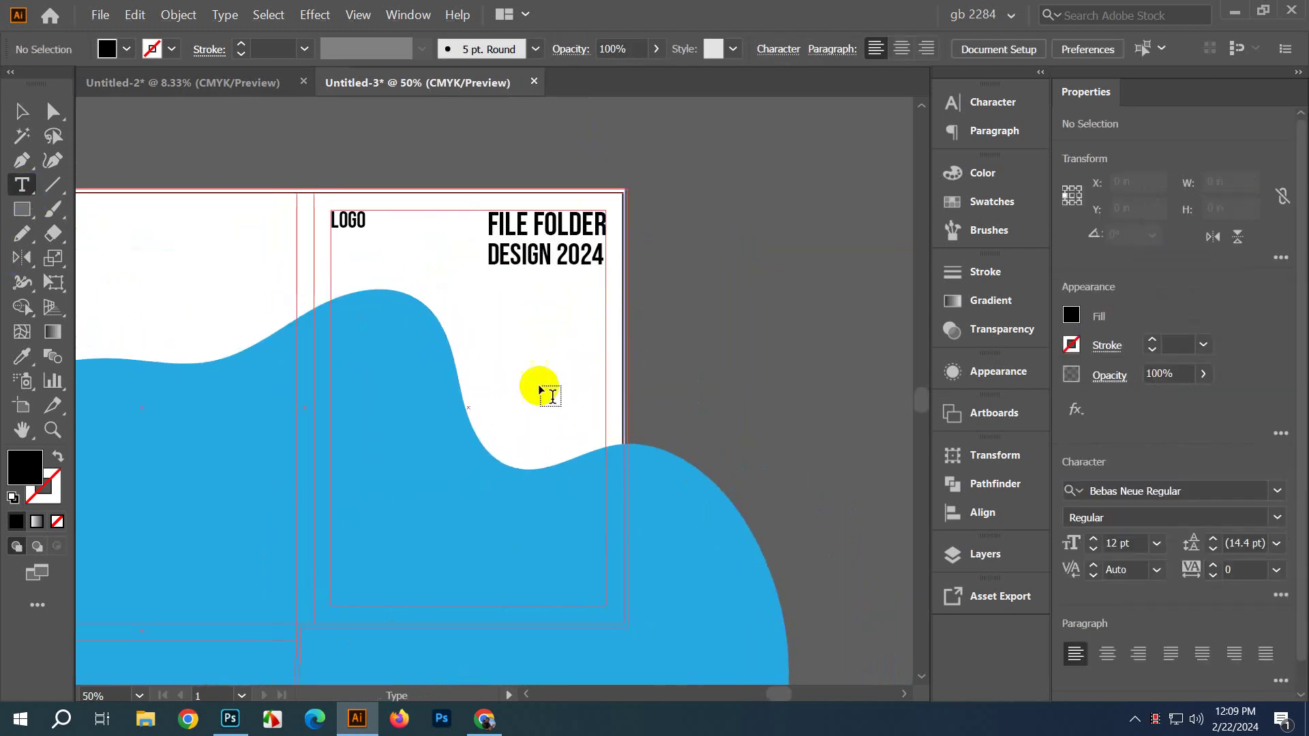
alt+scroll(535, 368, up, 2)
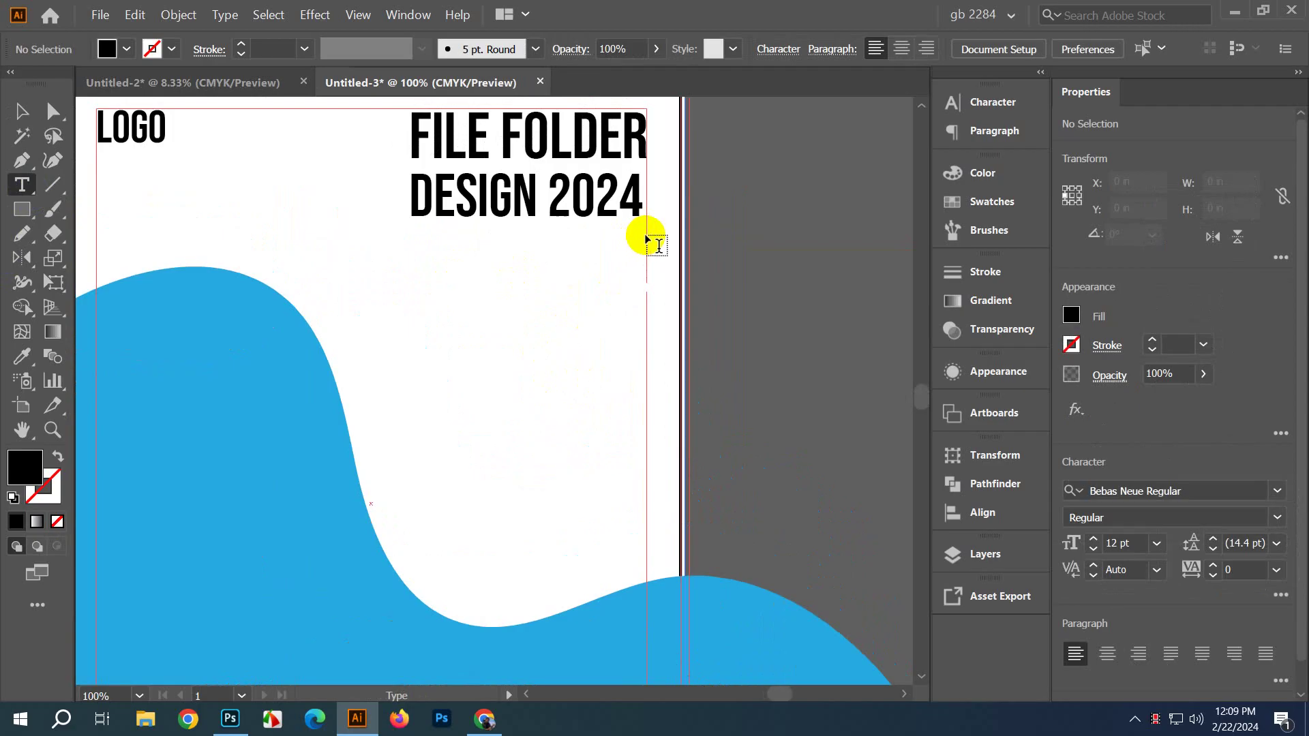
drag(648, 249, 367, 359)
click(23, 112)
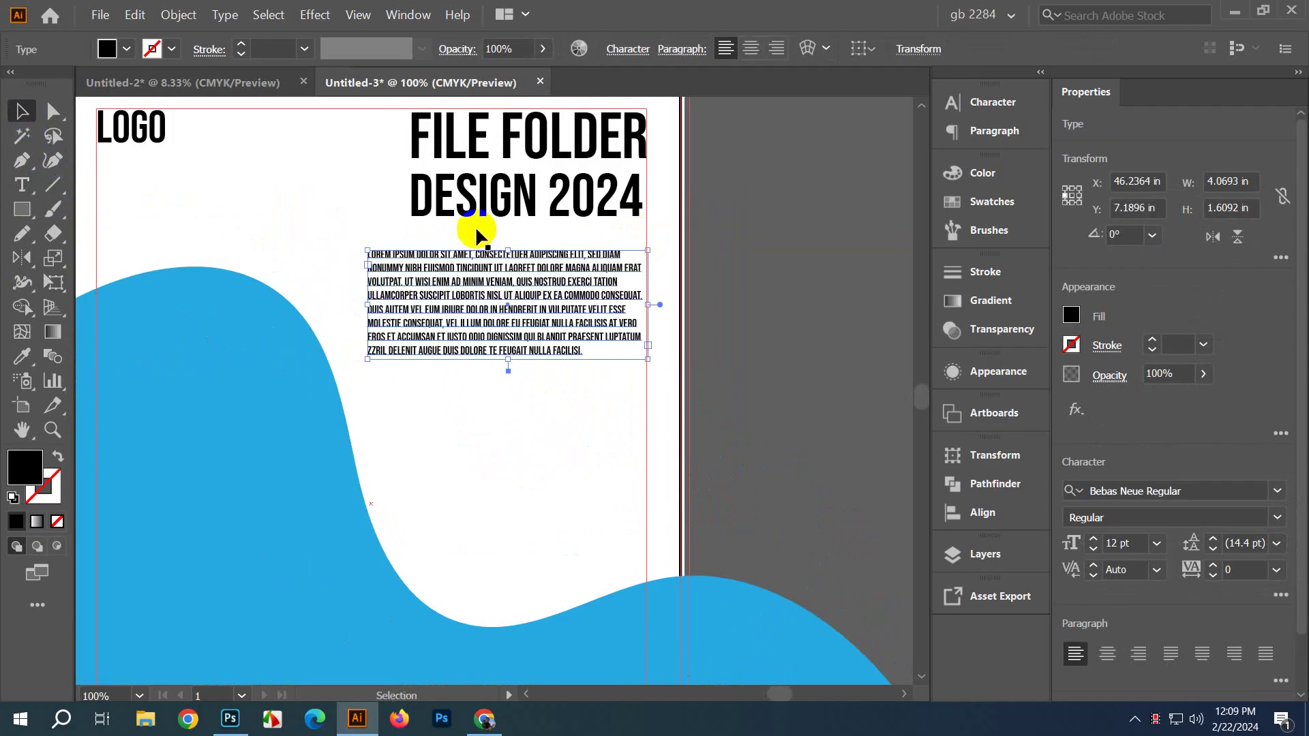
Step: Right-align the placeholder paragraph and set its font to NexaRegular
click(680, 49)
click(558, 87)
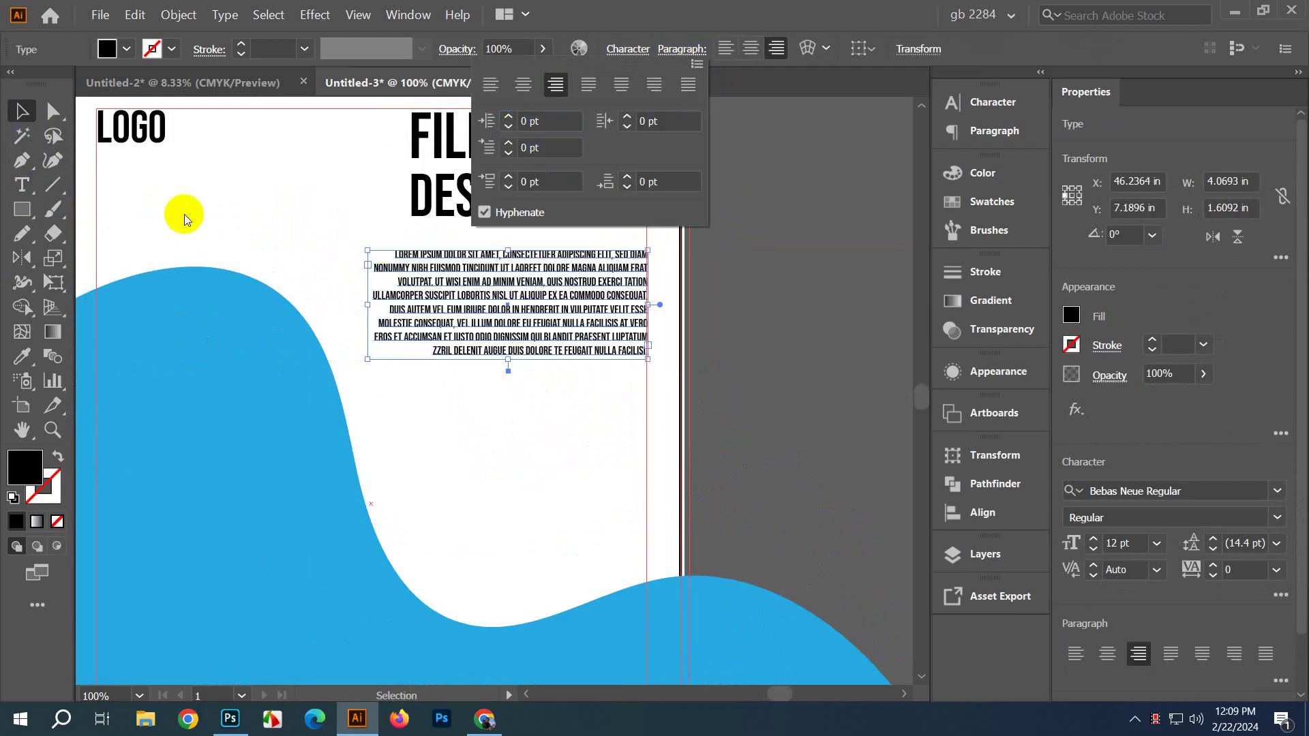
click(596, 55)
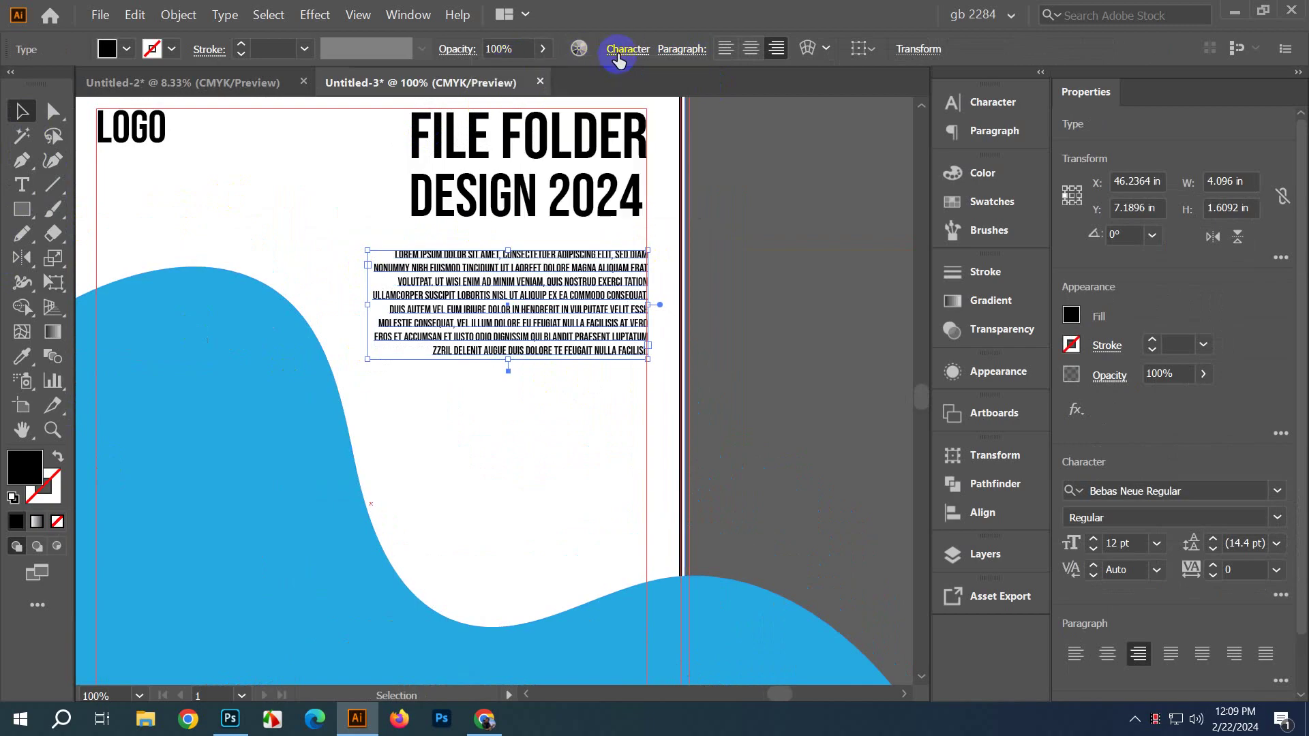
click(617, 55)
text(san)
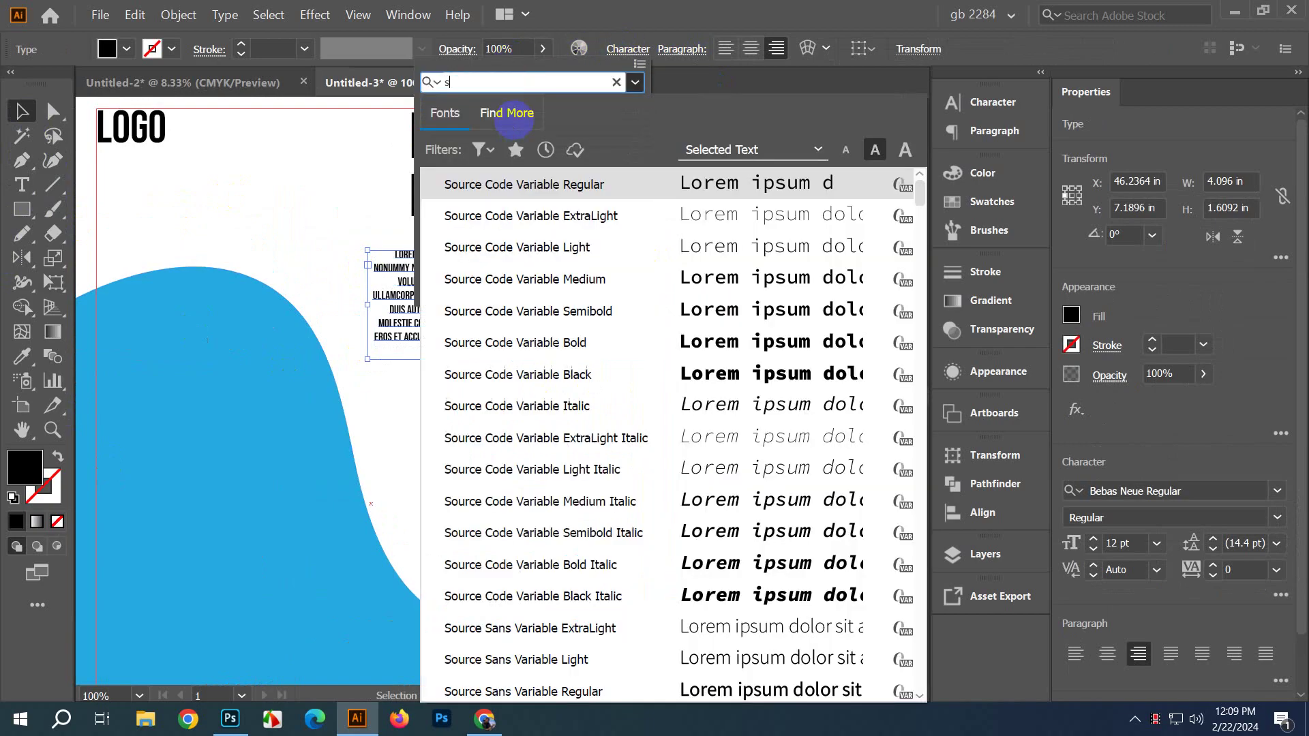
key(BackSpace)
key(BackSpace)
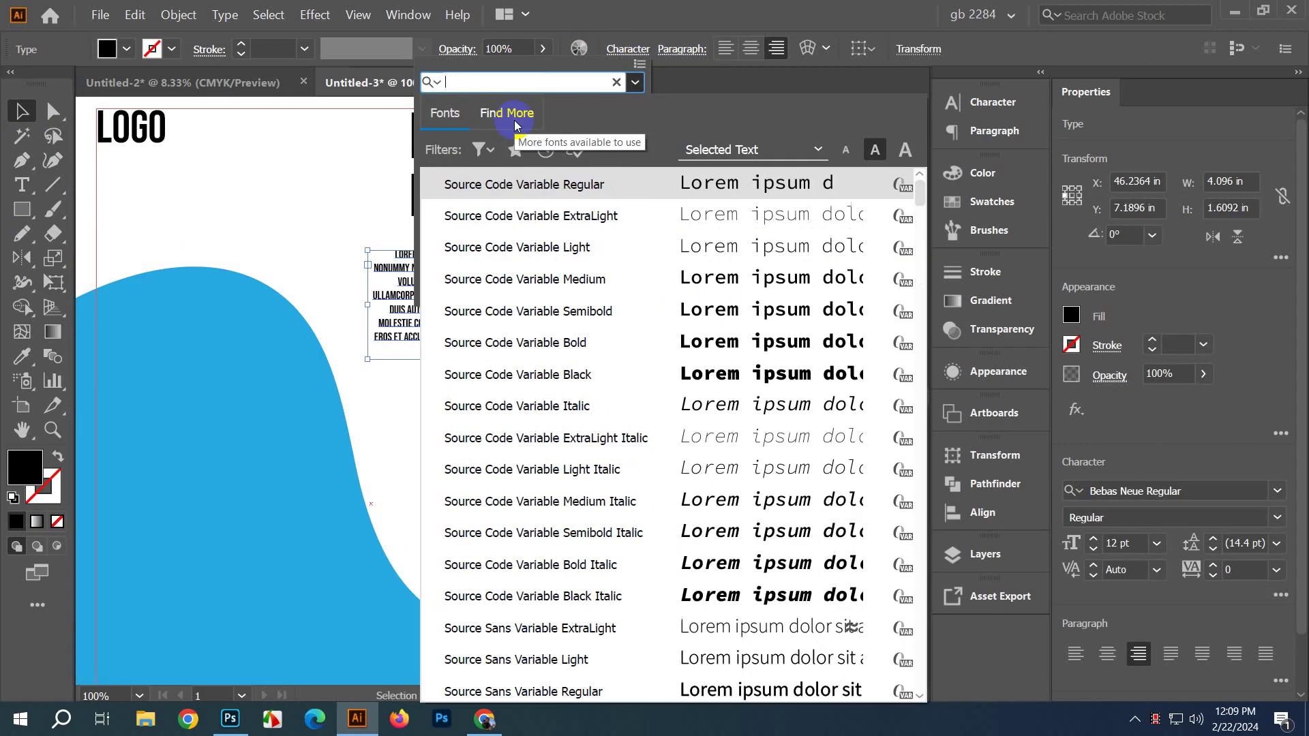
text(nexa)
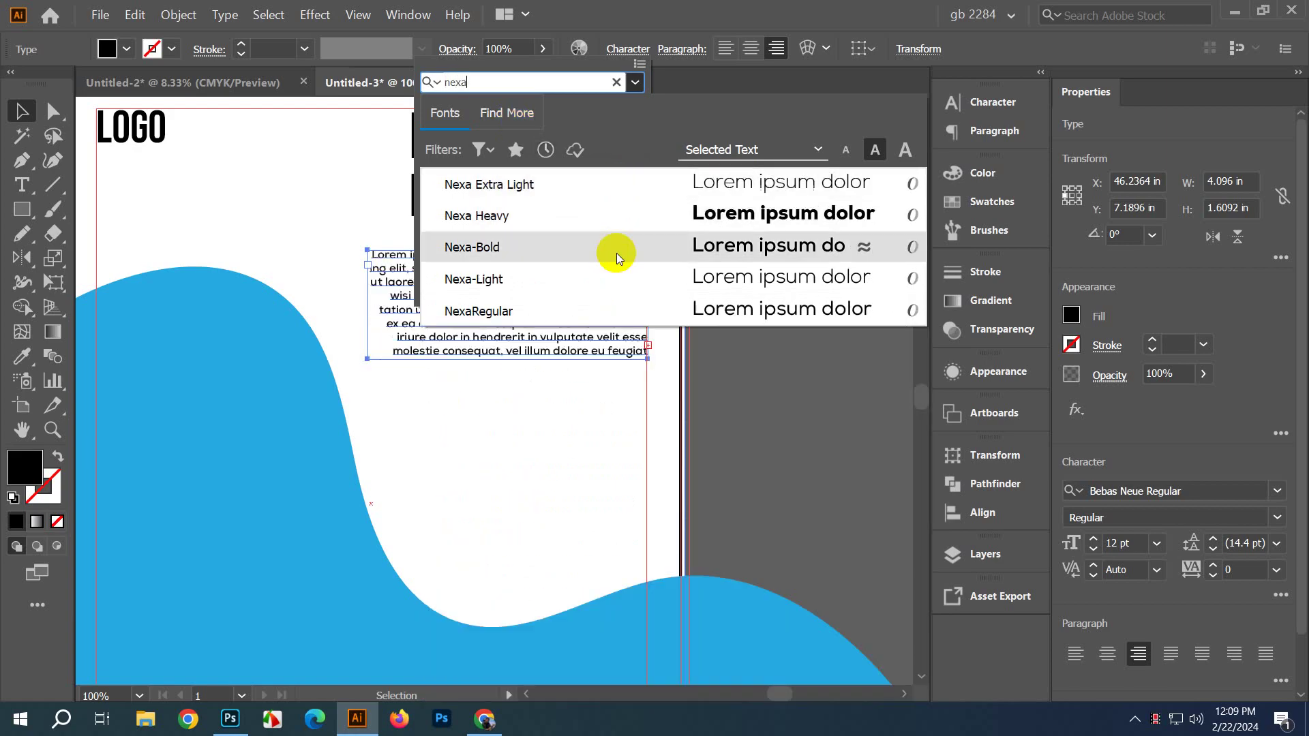
click(620, 304)
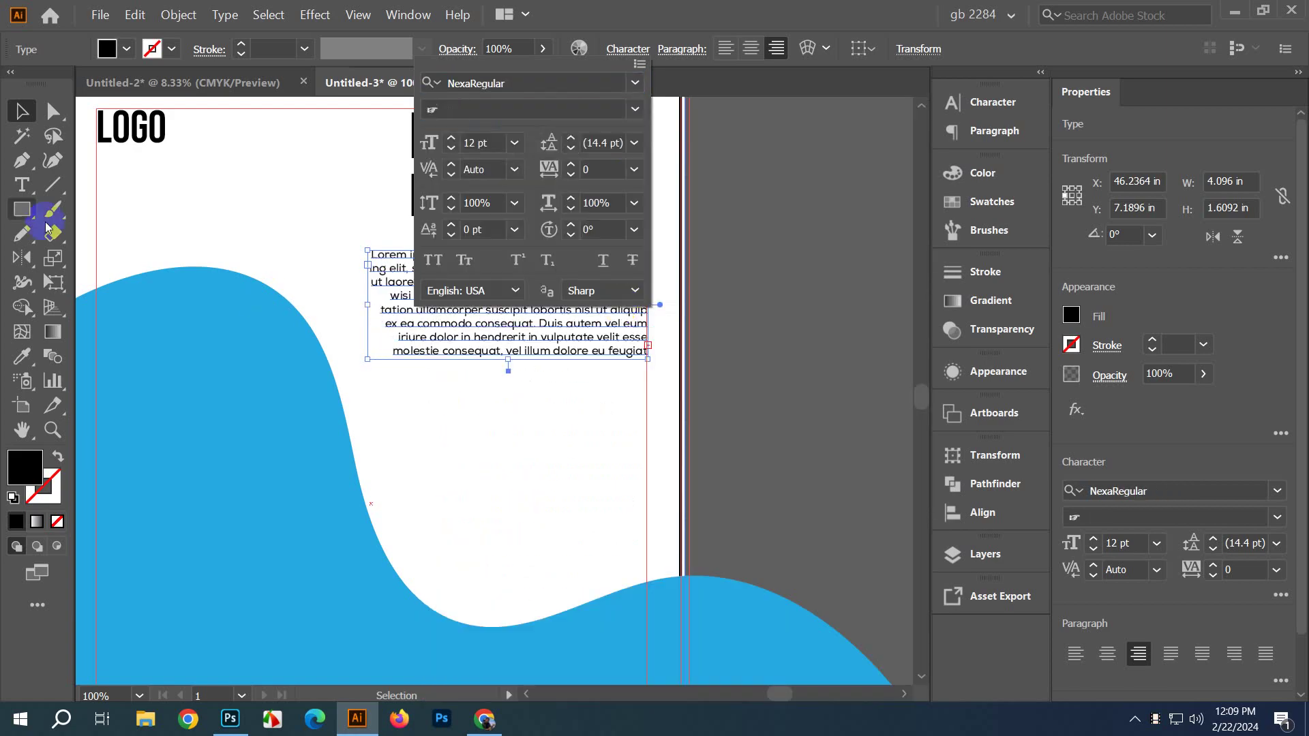
click(832, 345)
Step: Widen the paragraph box leftward to about 4.49 in and justify its text with the last line aligned right
scroll(616, 300, down, 2)
scroll(715, 321, up, 3)
click(586, 328)
scroll(586, 327, up, 2)
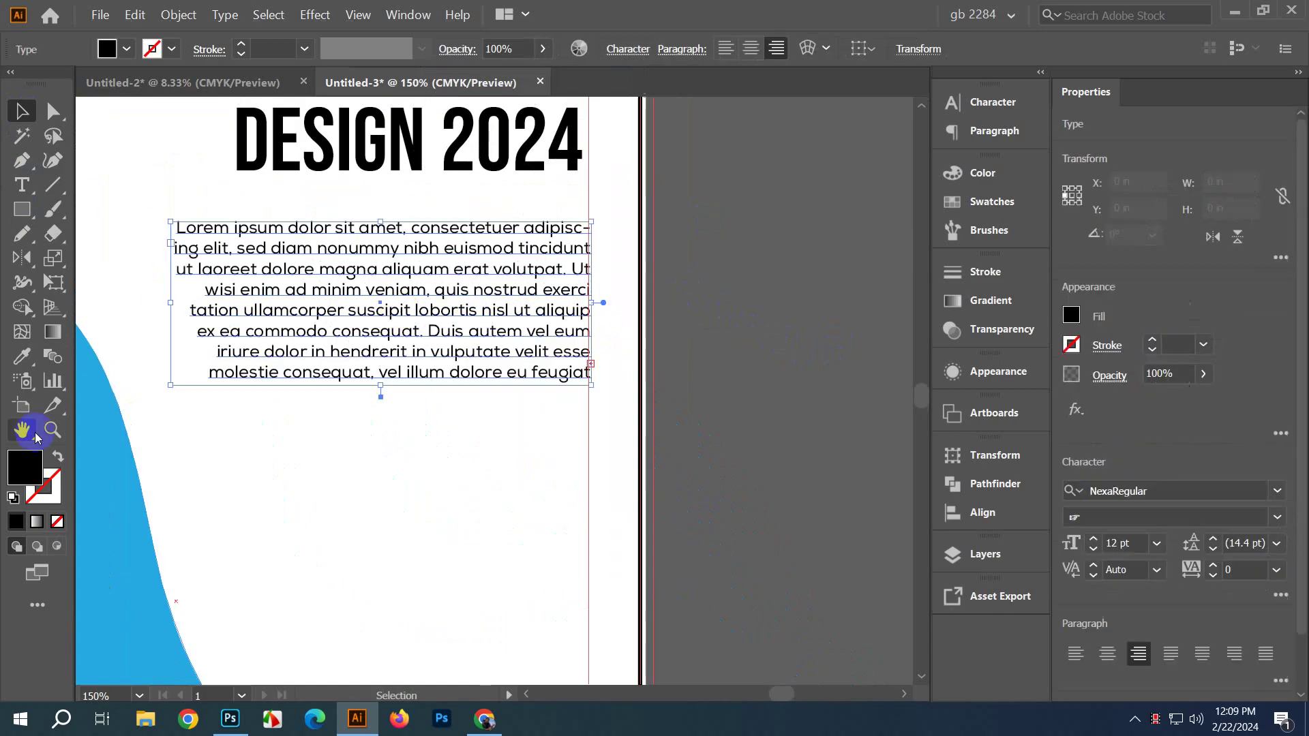
drag(172, 301, 130, 301)
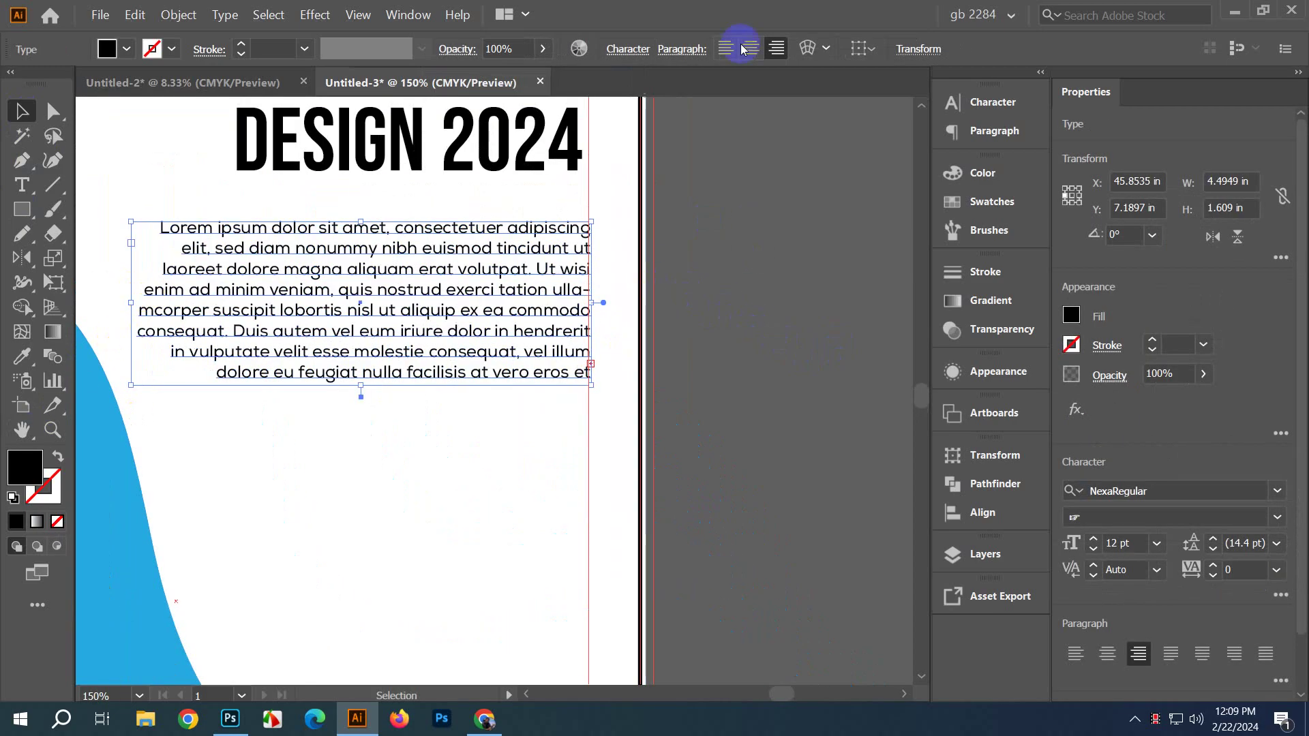
click(684, 49)
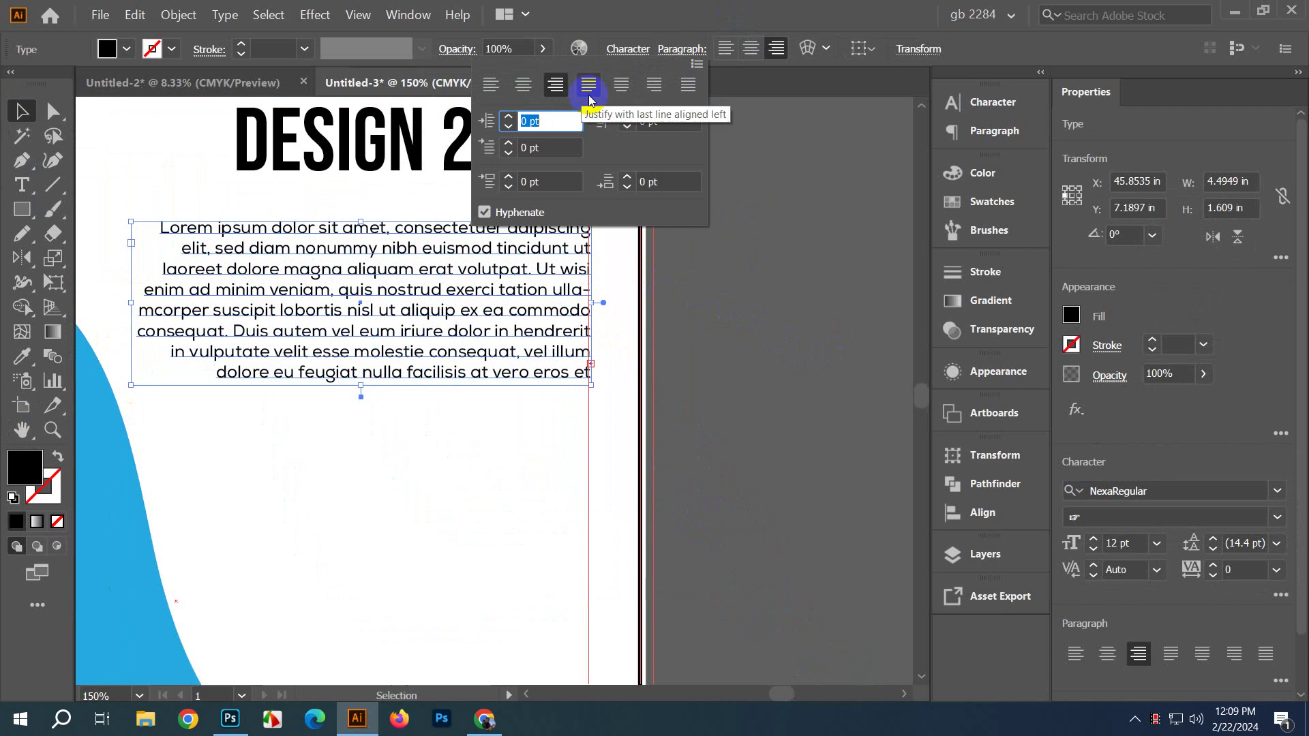
click(654, 85)
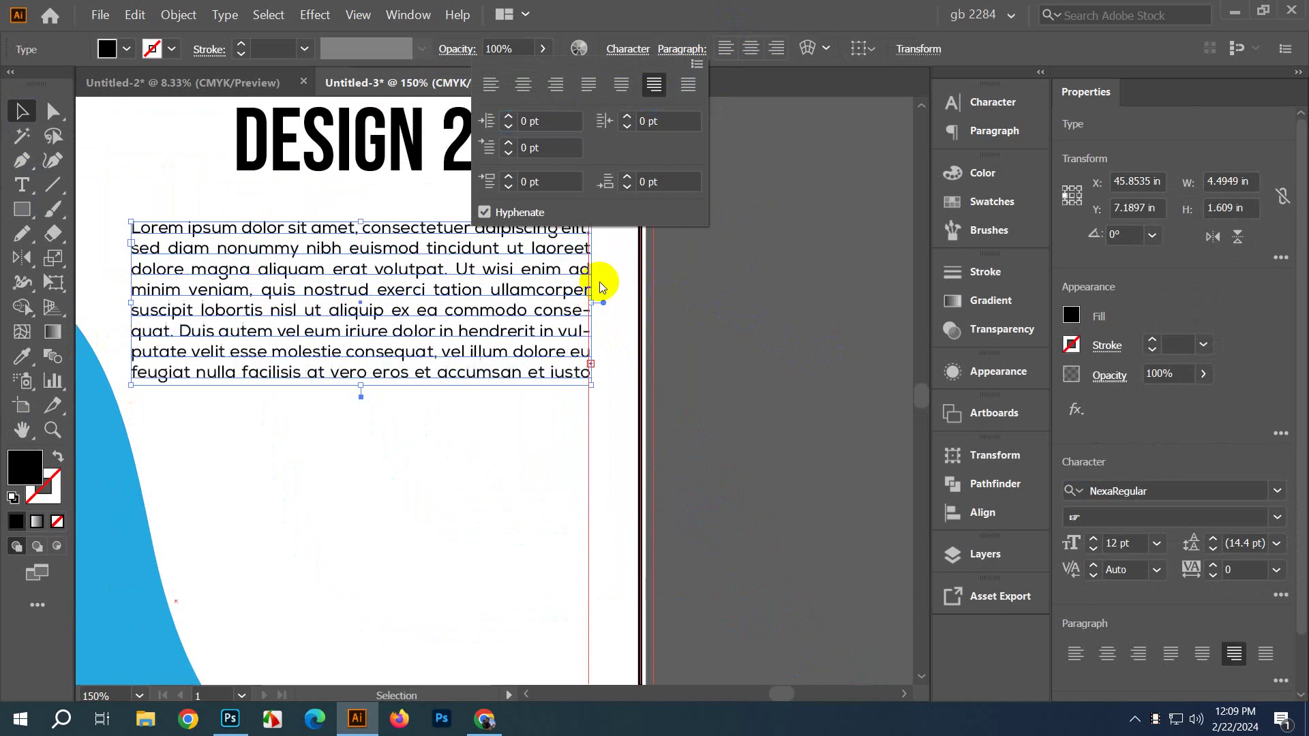
click(702, 384)
scroll(709, 372, down, 1)
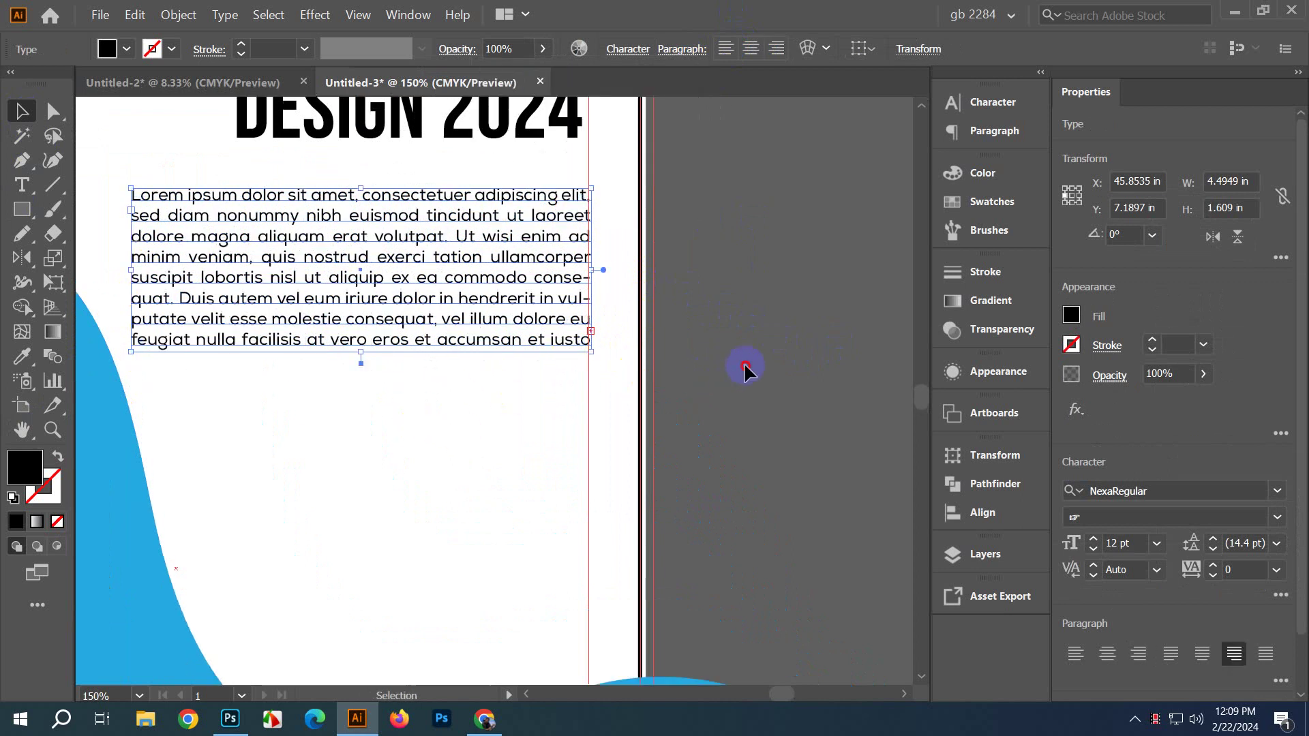
click(745, 368)
Step: Shorten the placeholder paragraph by deleting the text from "tation ullamcorper" through "iusto"
scroll(760, 350, down, 2)
scroll(716, 359, up, 2)
double_click(624, 268)
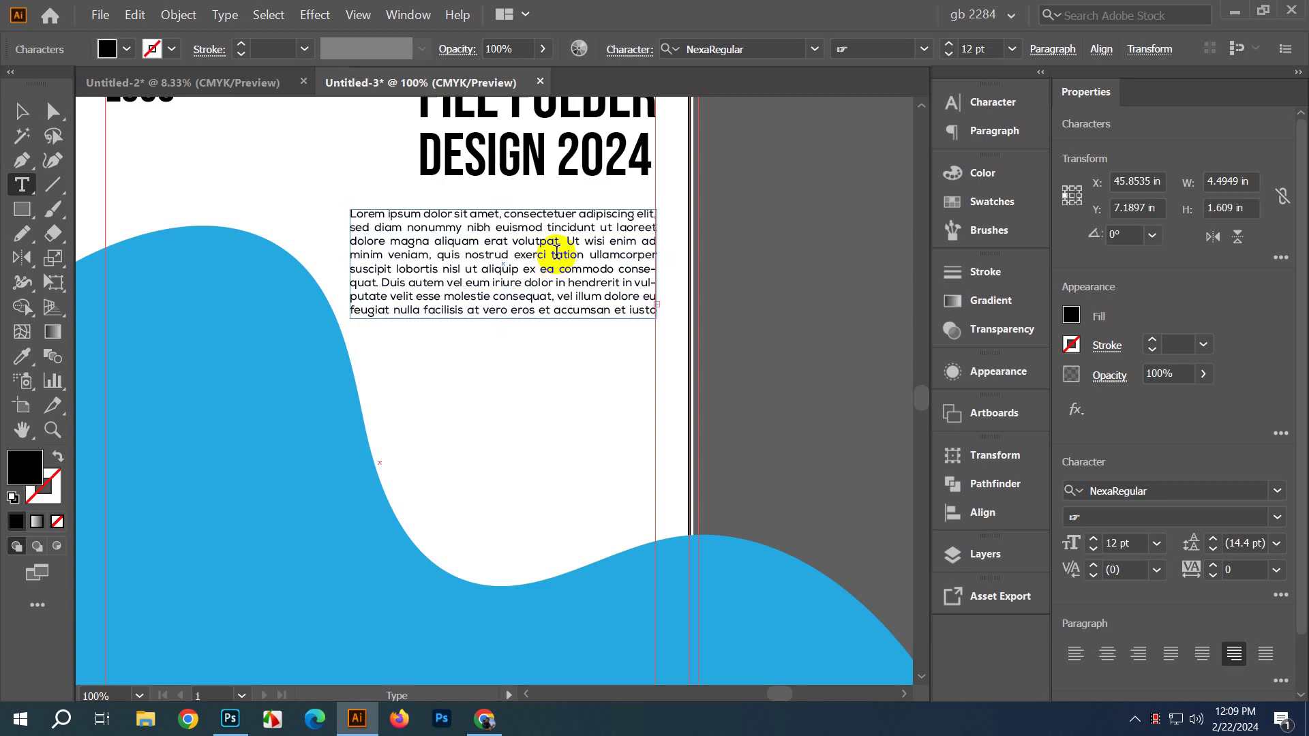
drag(556, 252, 837, 515)
key(BackSpace)
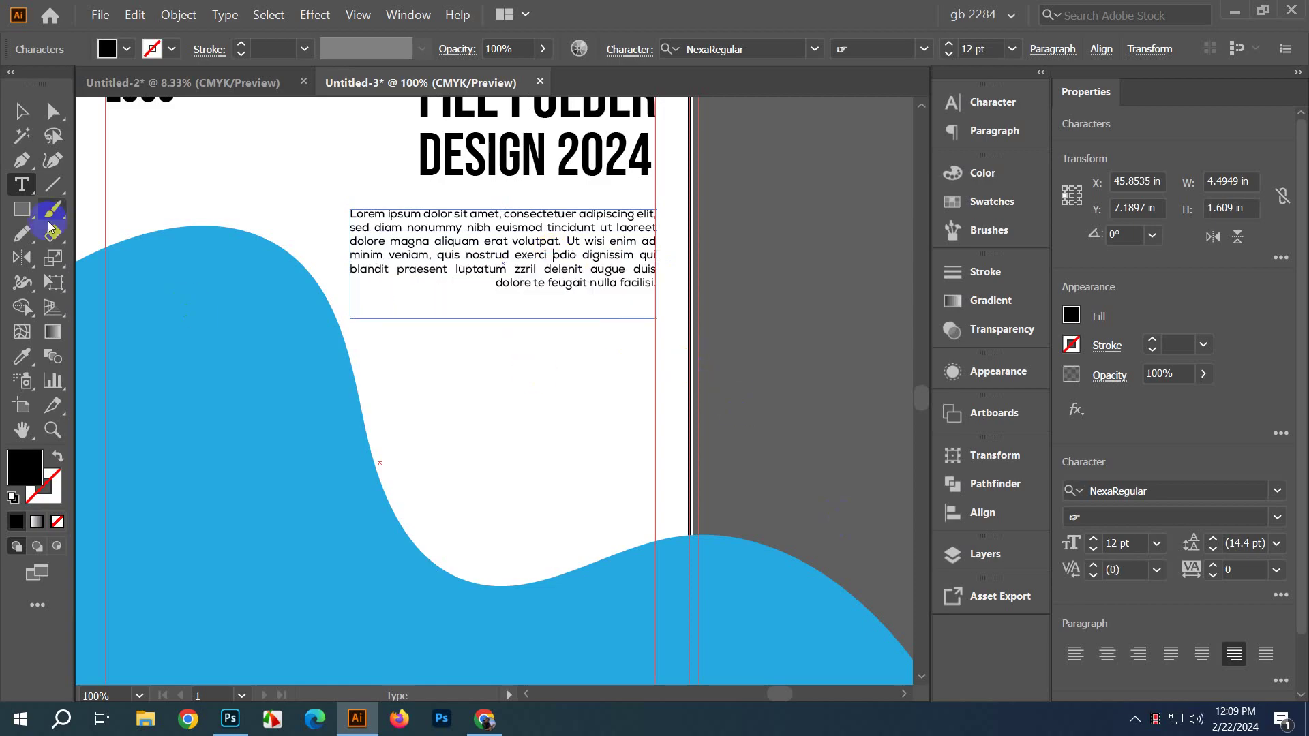
click(21, 113)
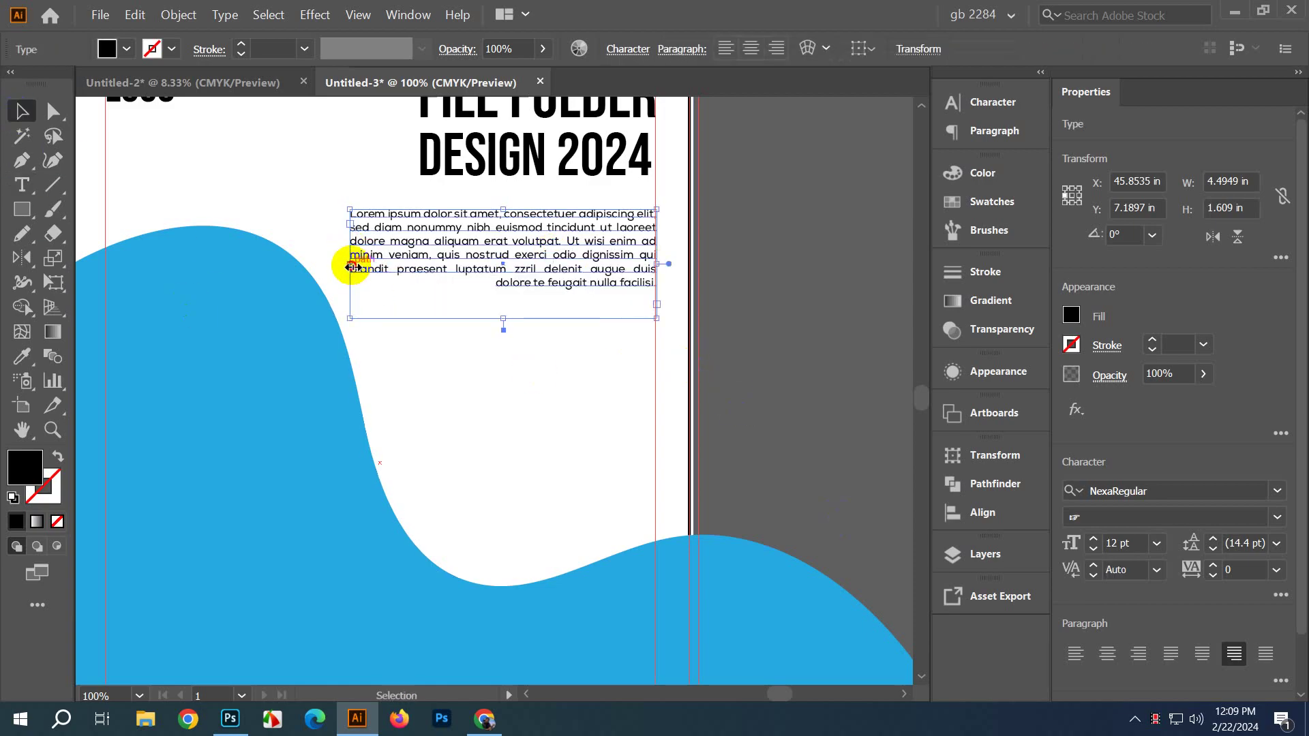
click(754, 310)
scroll(754, 310, down, 3)
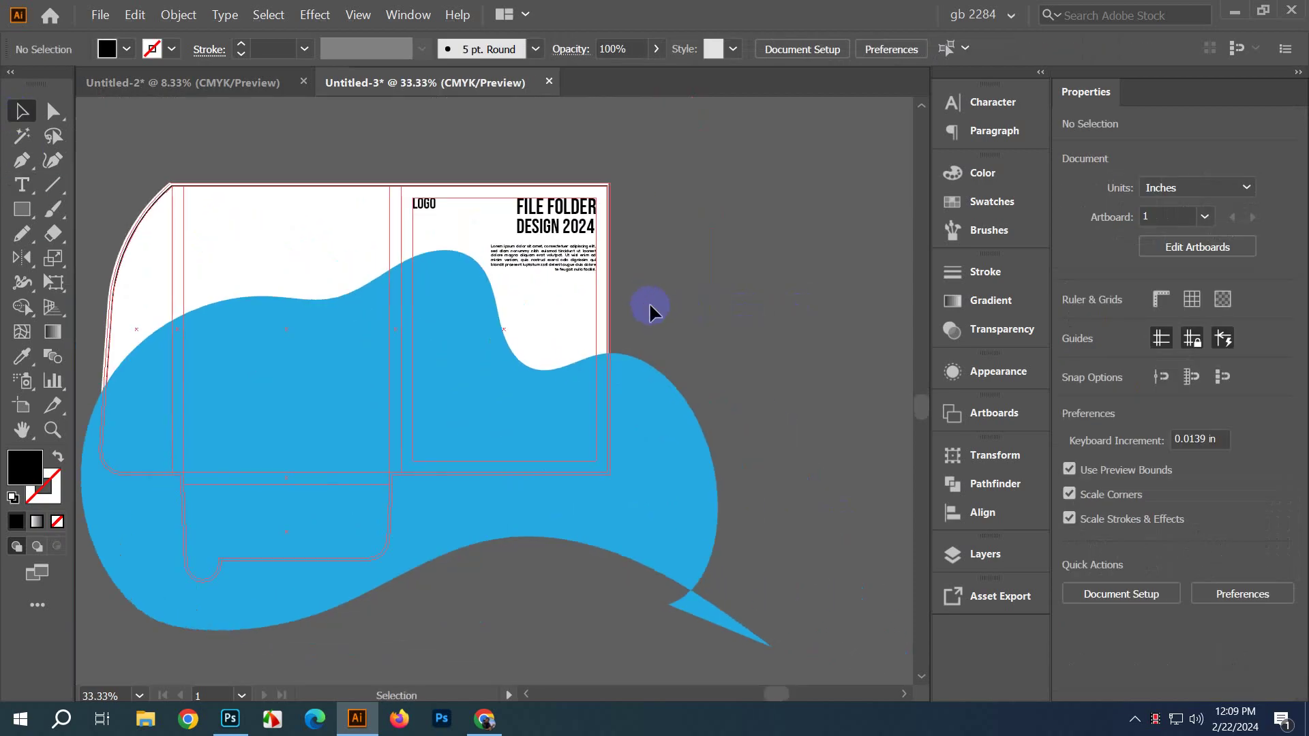
scroll(649, 307, up, 1)
scroll(644, 327, down, 1)
click(560, 398)
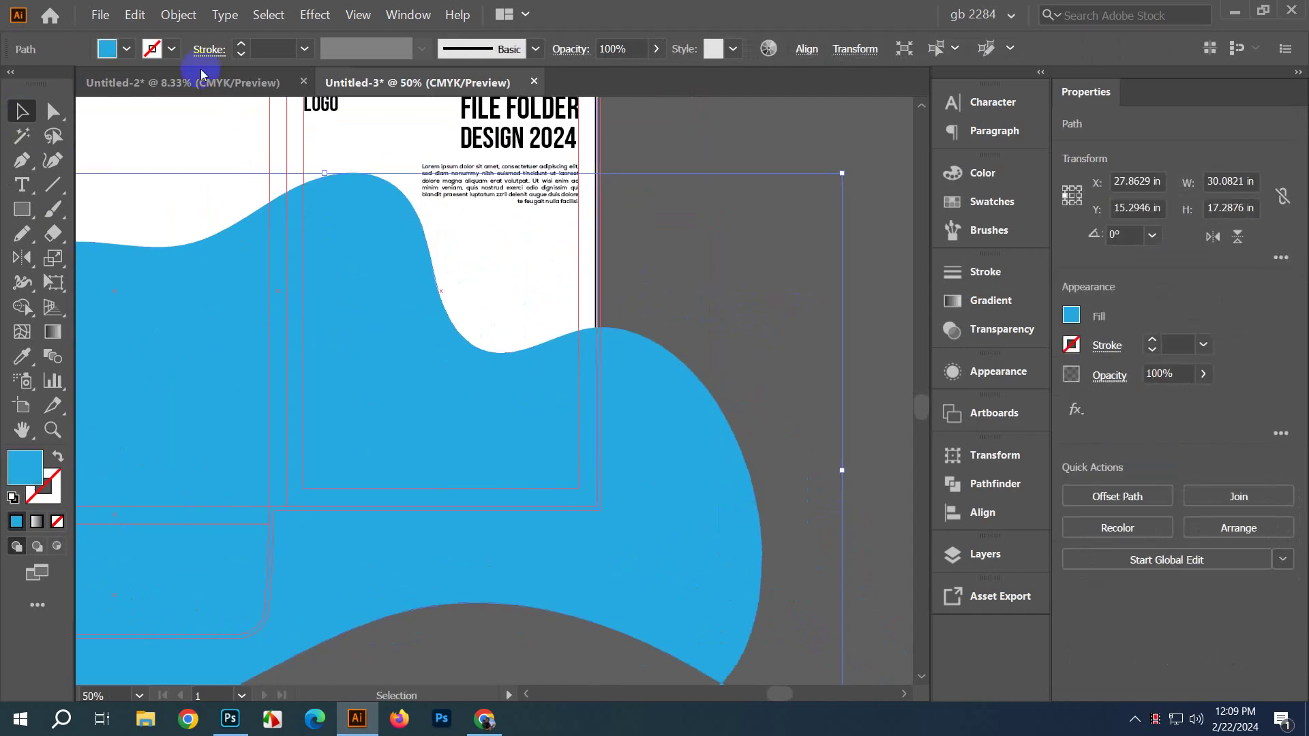
click(178, 15)
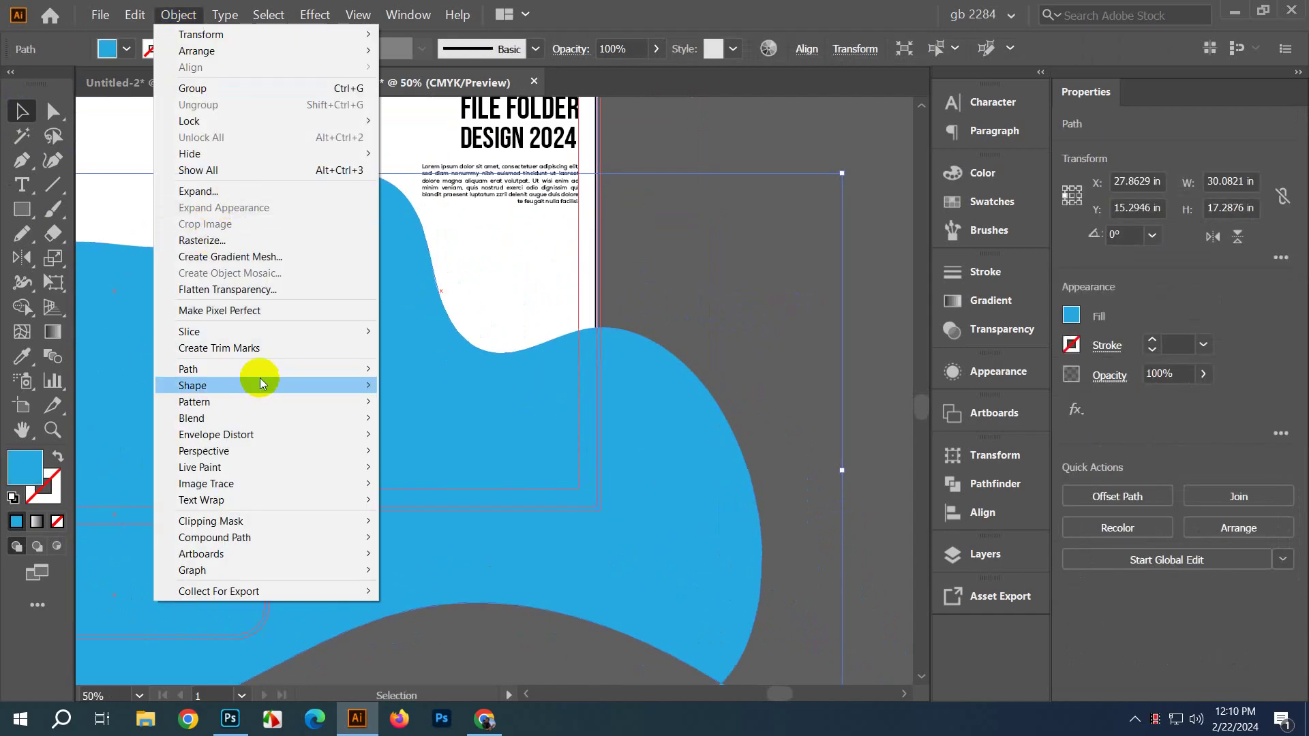
mouse_move(262, 369)
click(469, 418)
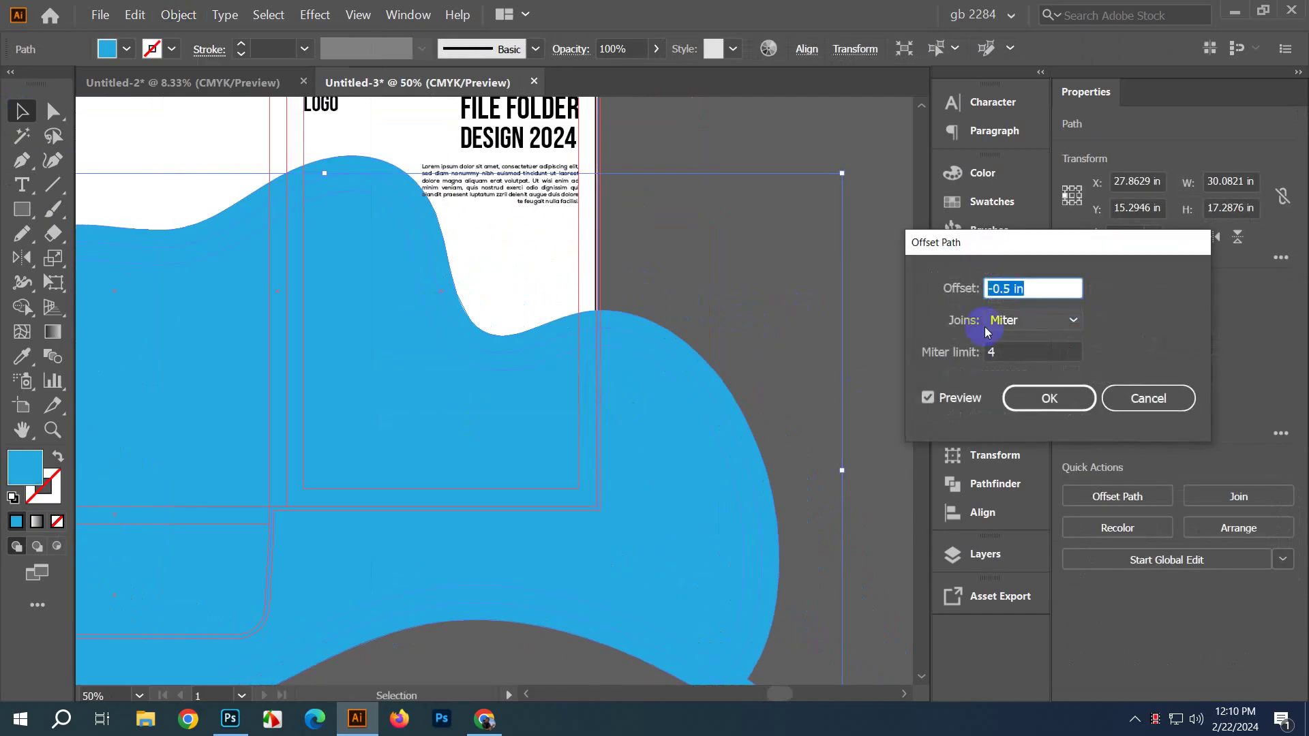
click(1121, 399)
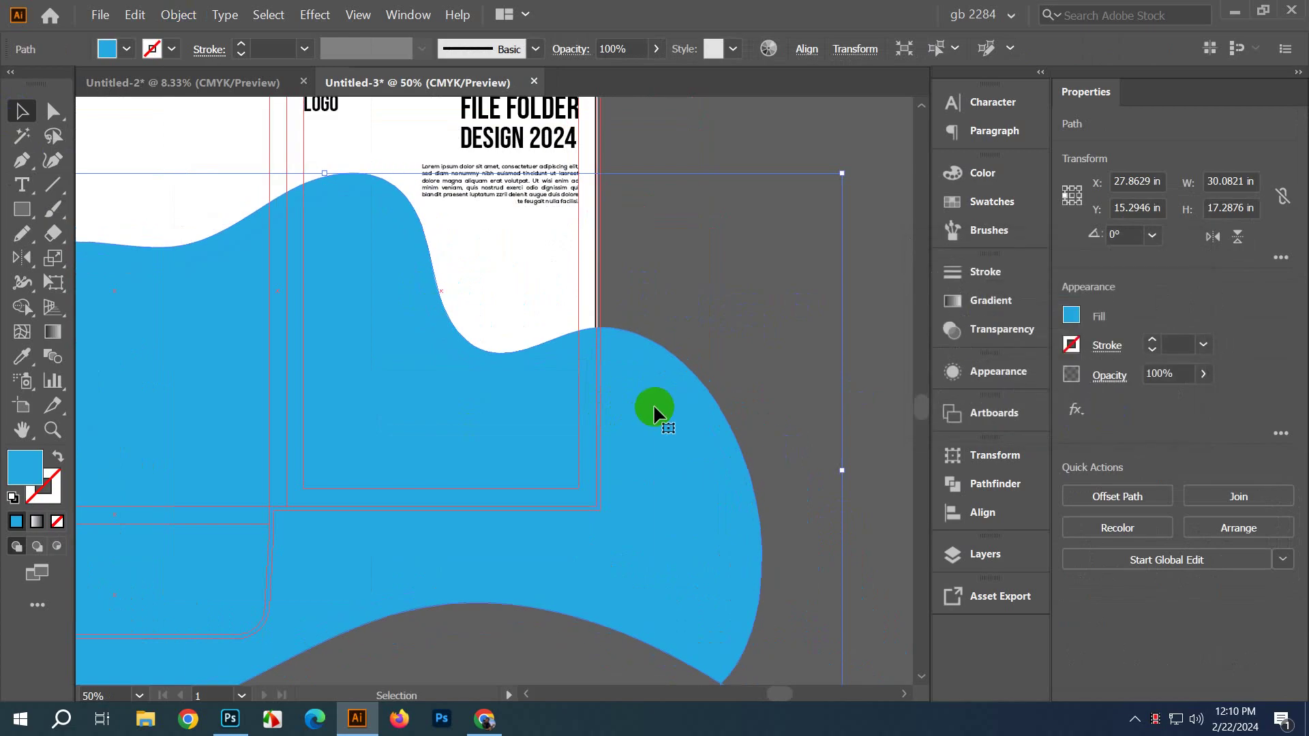
Step: Unite the blue wave shape's overlapping areas with the Pathfinder's Unite operation
click(994, 560)
click(985, 484)
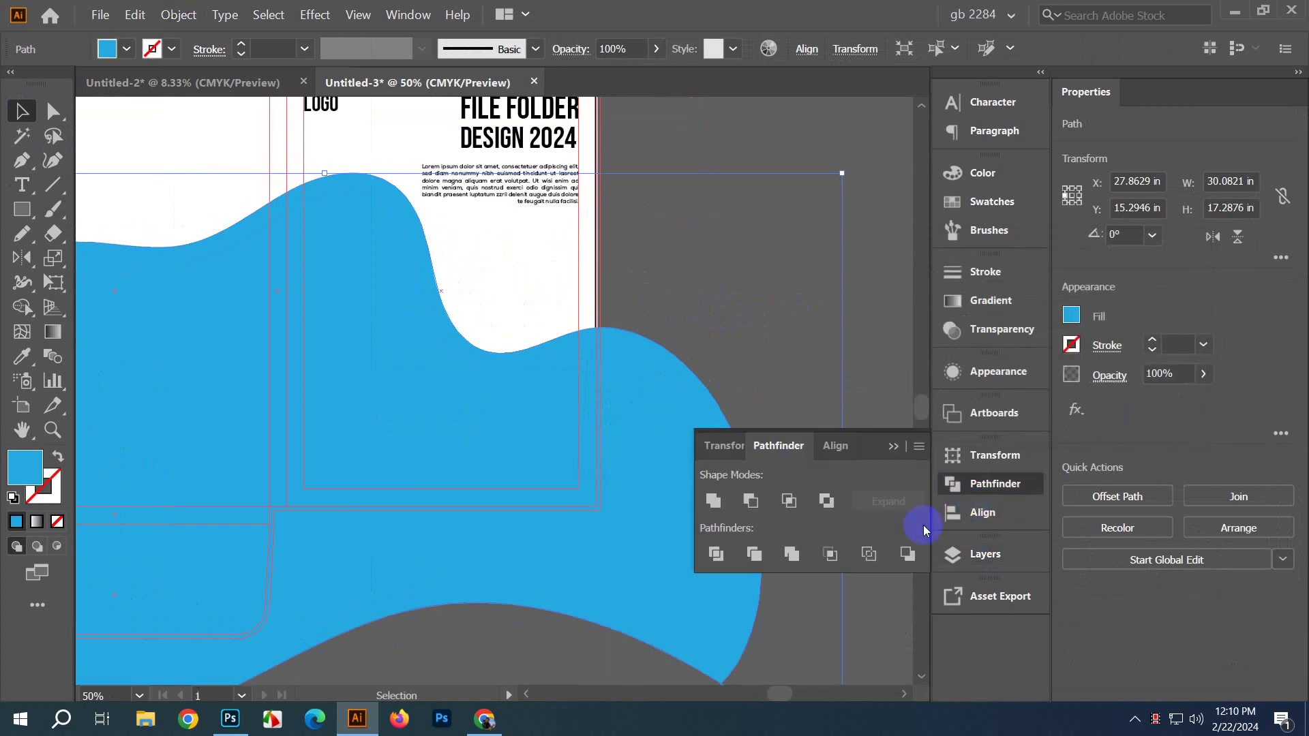
click(713, 502)
click(890, 458)
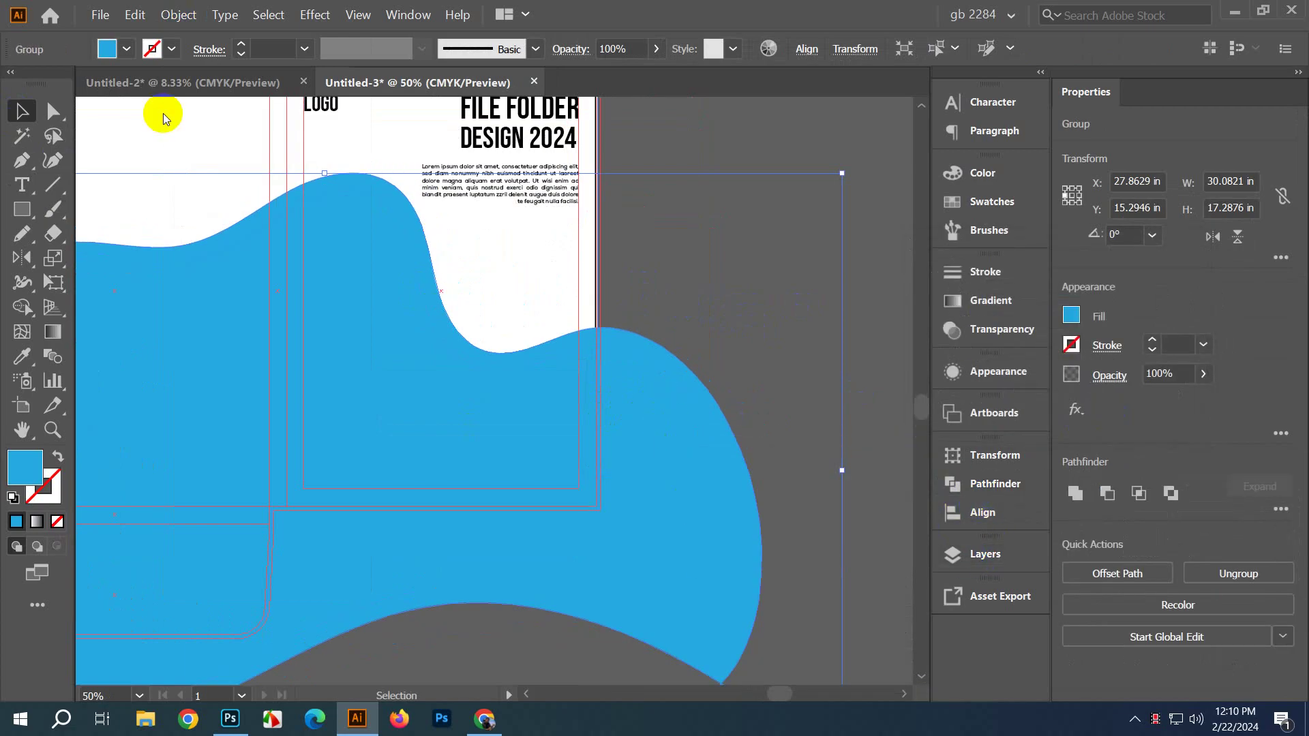
Step: Offset the united blue wave's path outward by 0.25 in with miter joins and fill the offset shape white
click(178, 15)
mouse_move(284, 369)
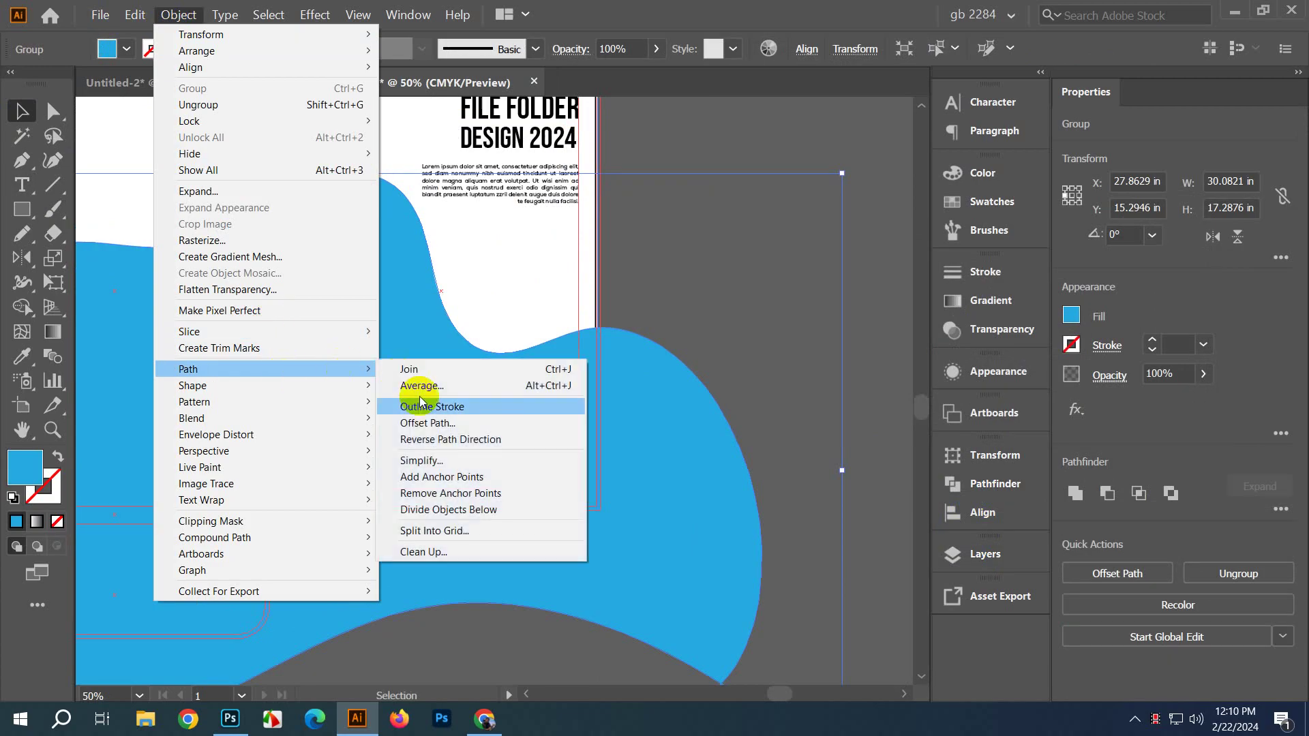
click(433, 418)
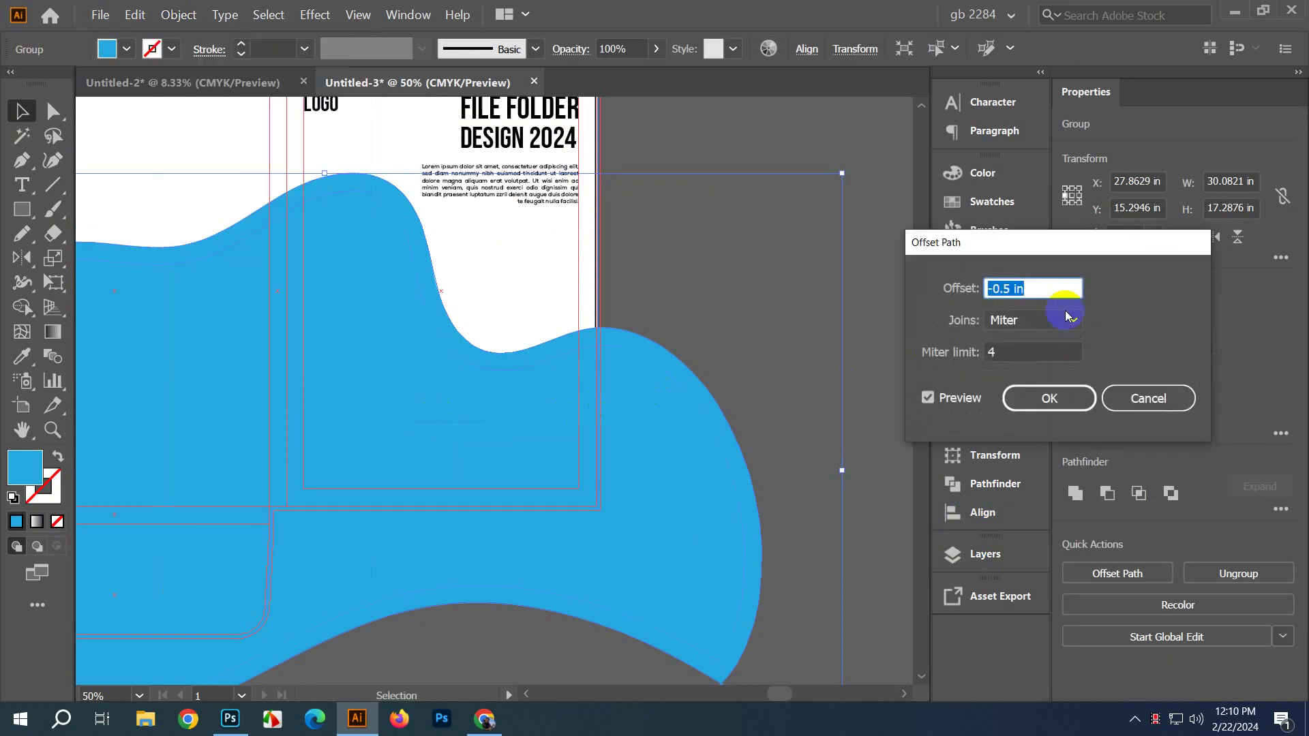
text(0.25)
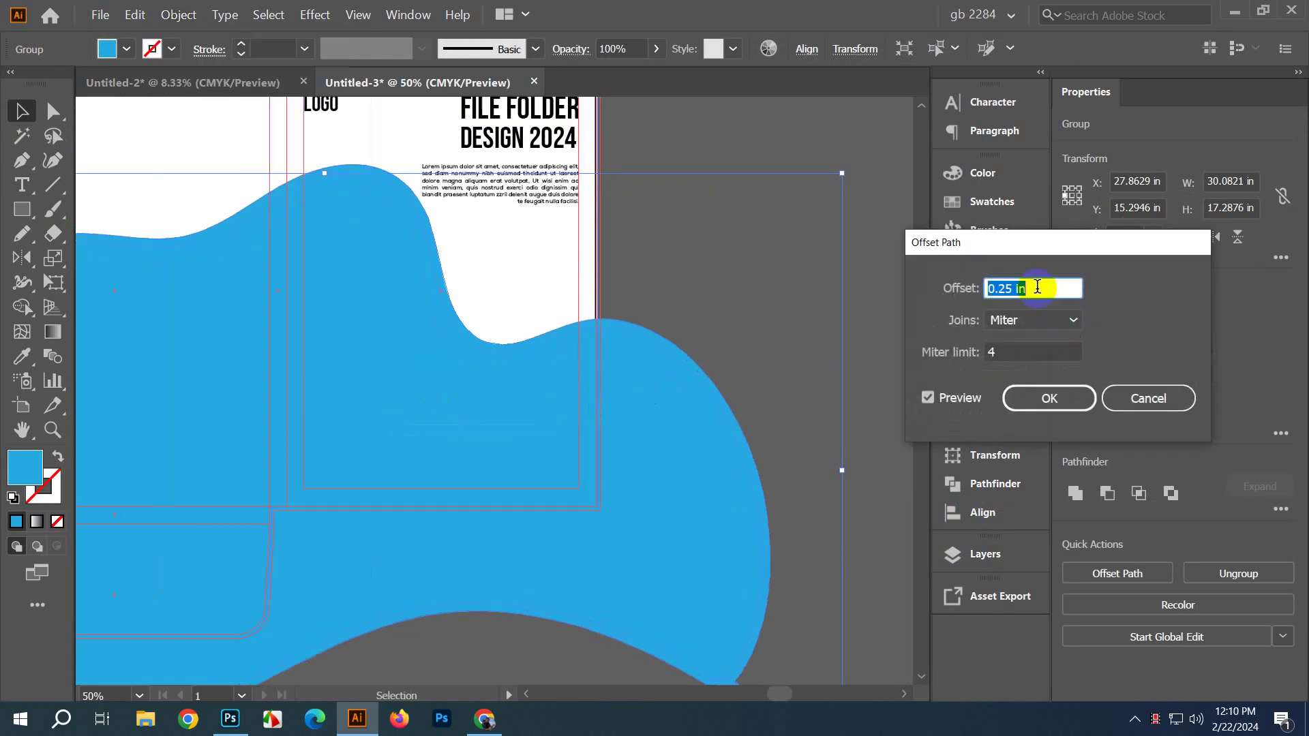
click(1050, 400)
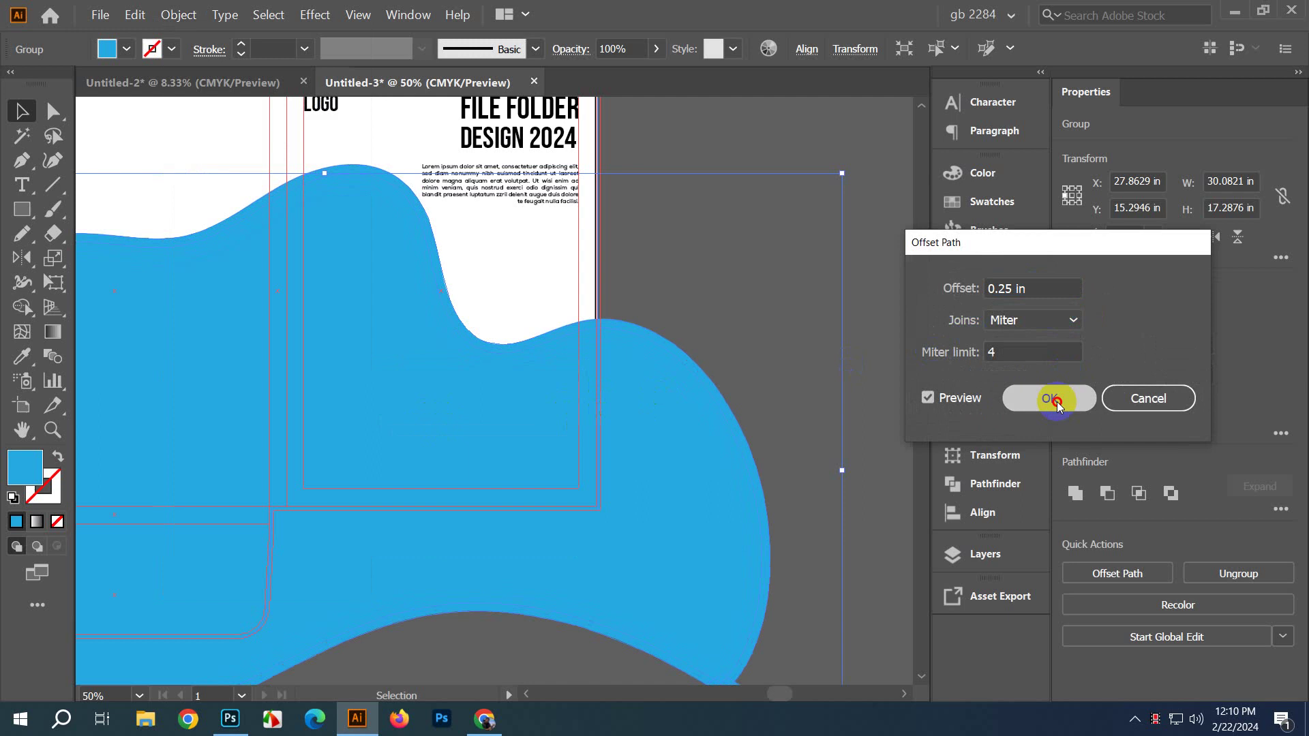
click(954, 205)
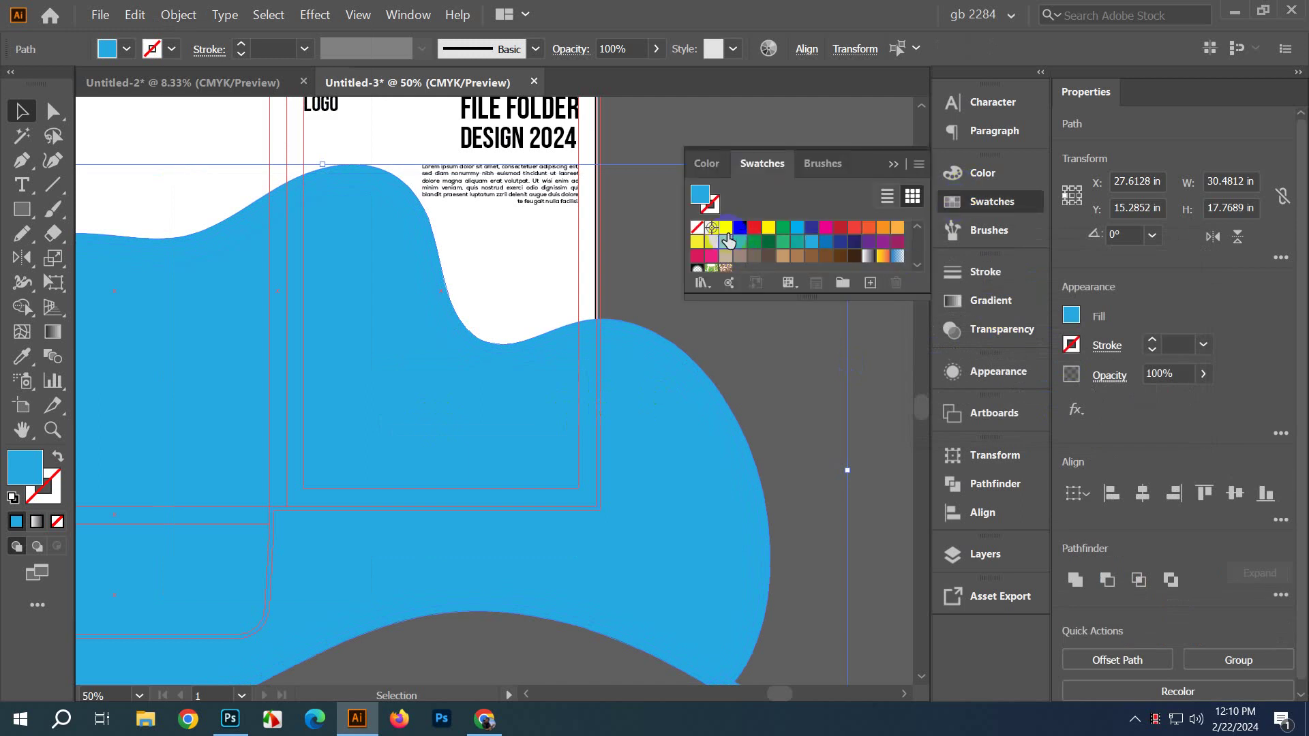
click(726, 230)
click(890, 165)
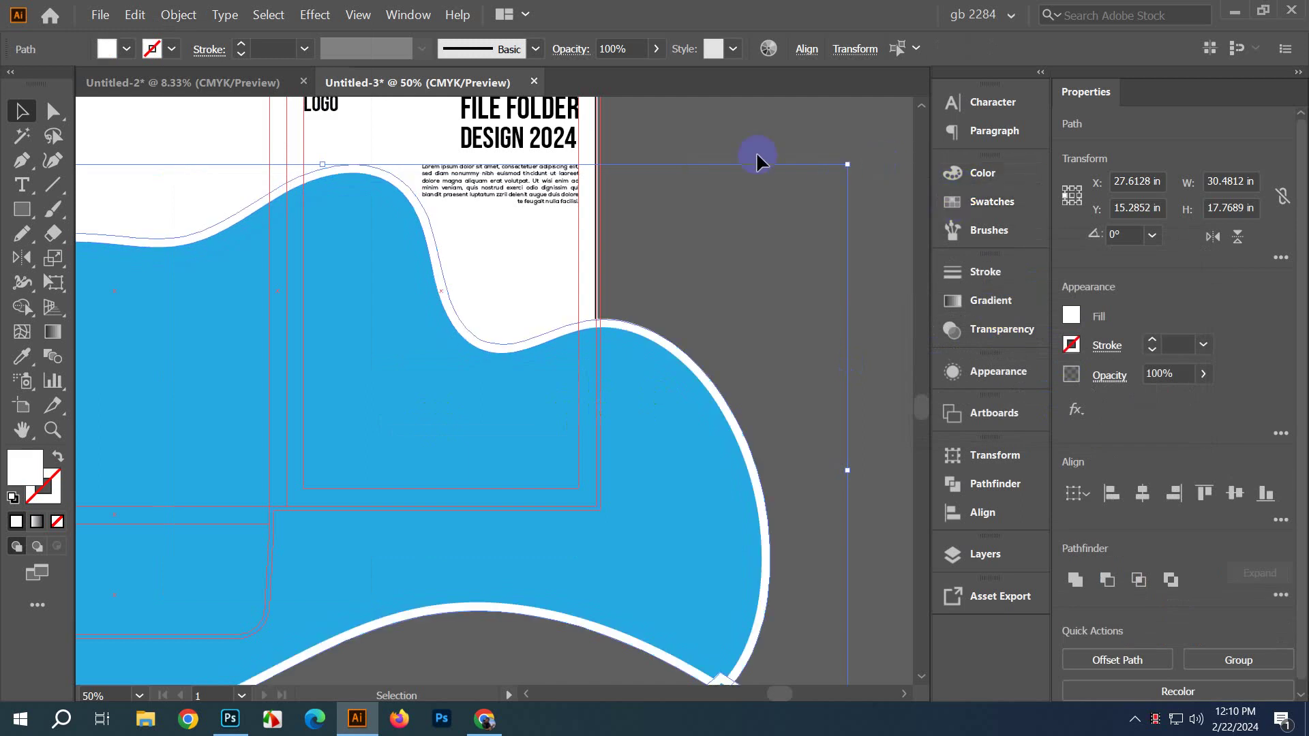
click(685, 218)
click(433, 464)
drag(479, 432, 478, 475)
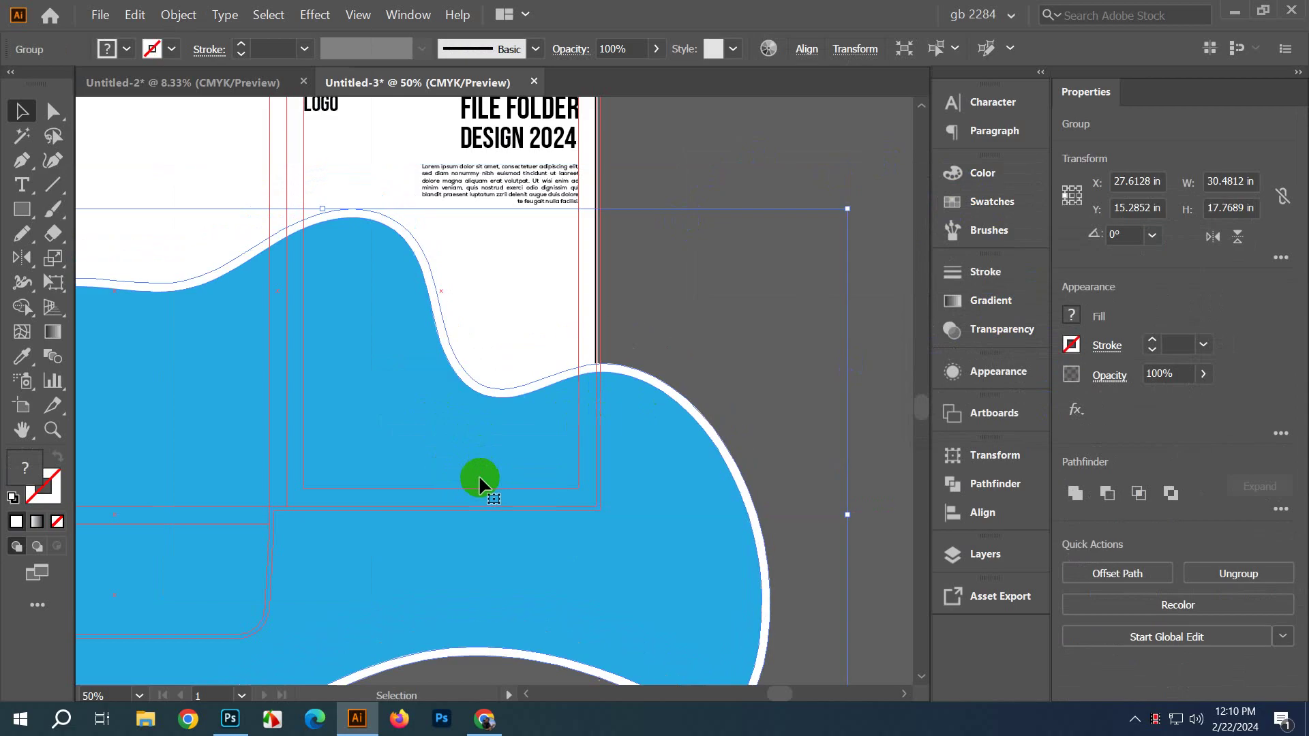
key(ctrl+z)
Step: Ungroup the blue wave and its white offset shape into separate objects
right_click(523, 425)
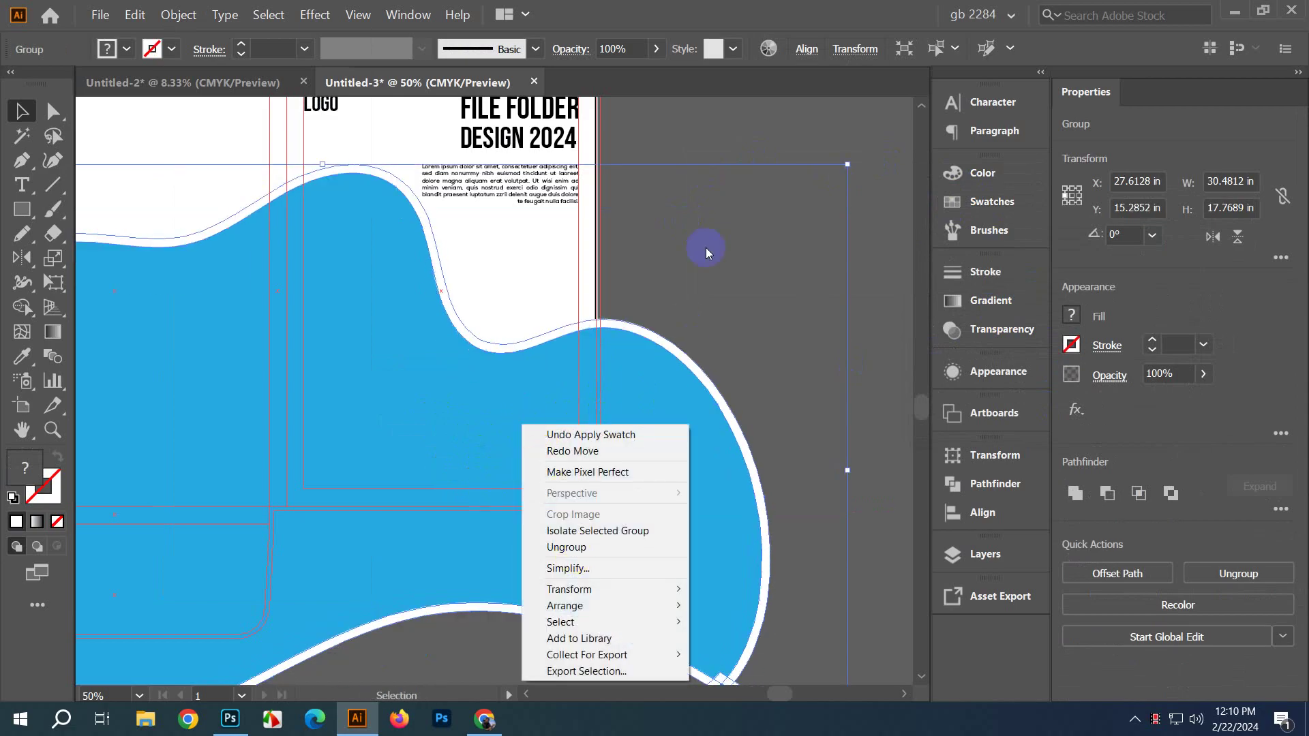
click(600, 547)
click(702, 375)
click(607, 350)
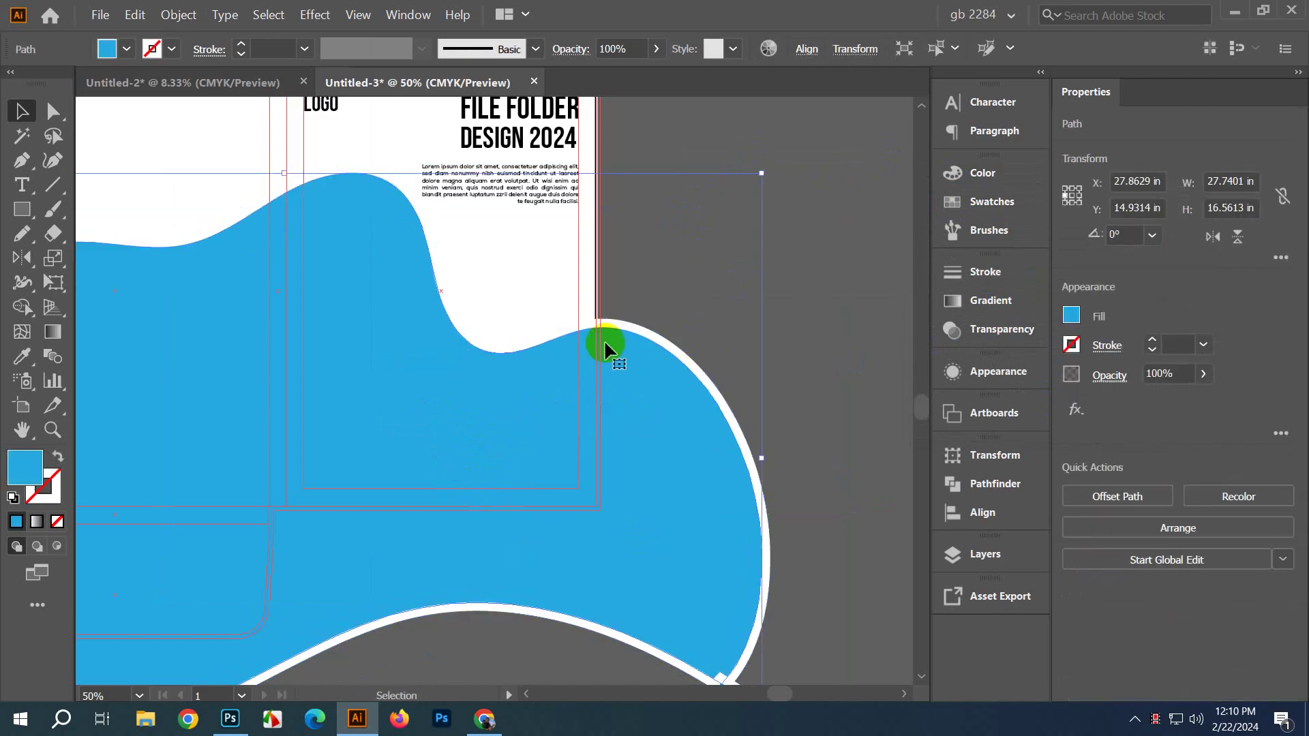
click(707, 316)
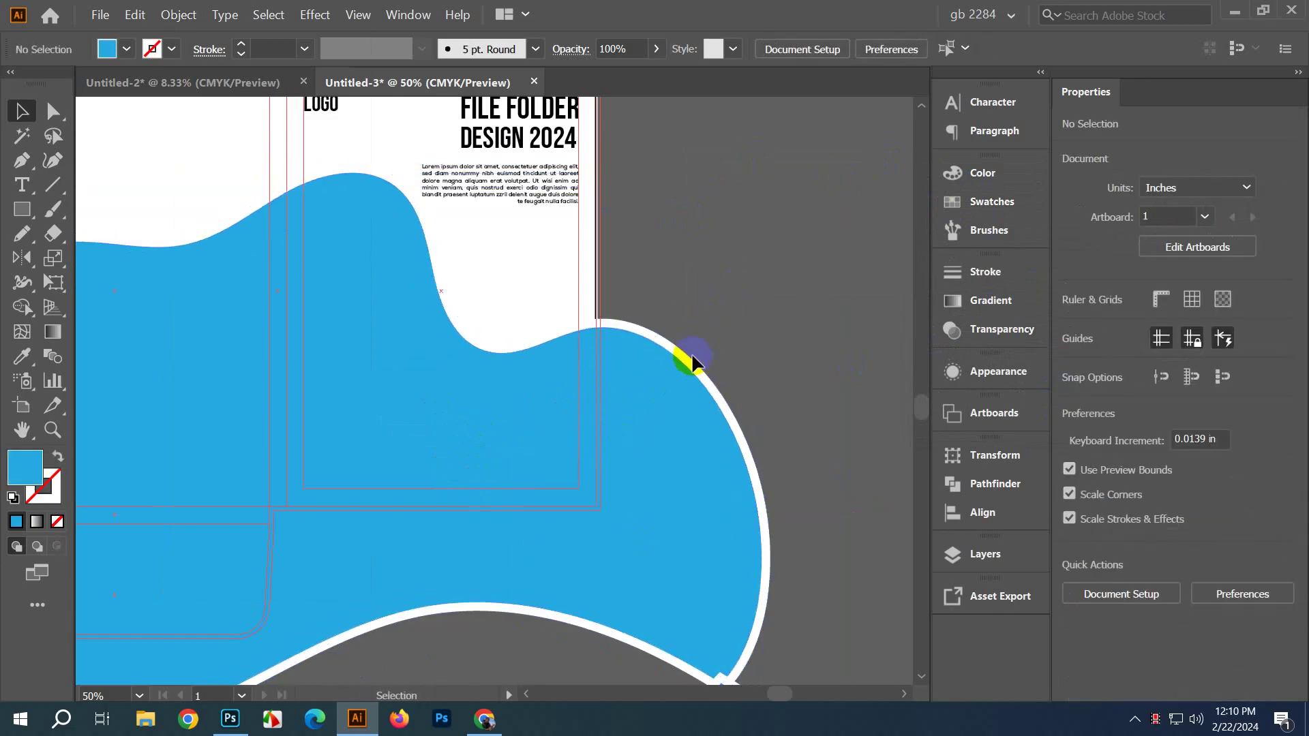
Step: Duplicate the white offset shape above and slightly left of the wave, and fill the copy dark gray
drag(683, 367, 674, 325)
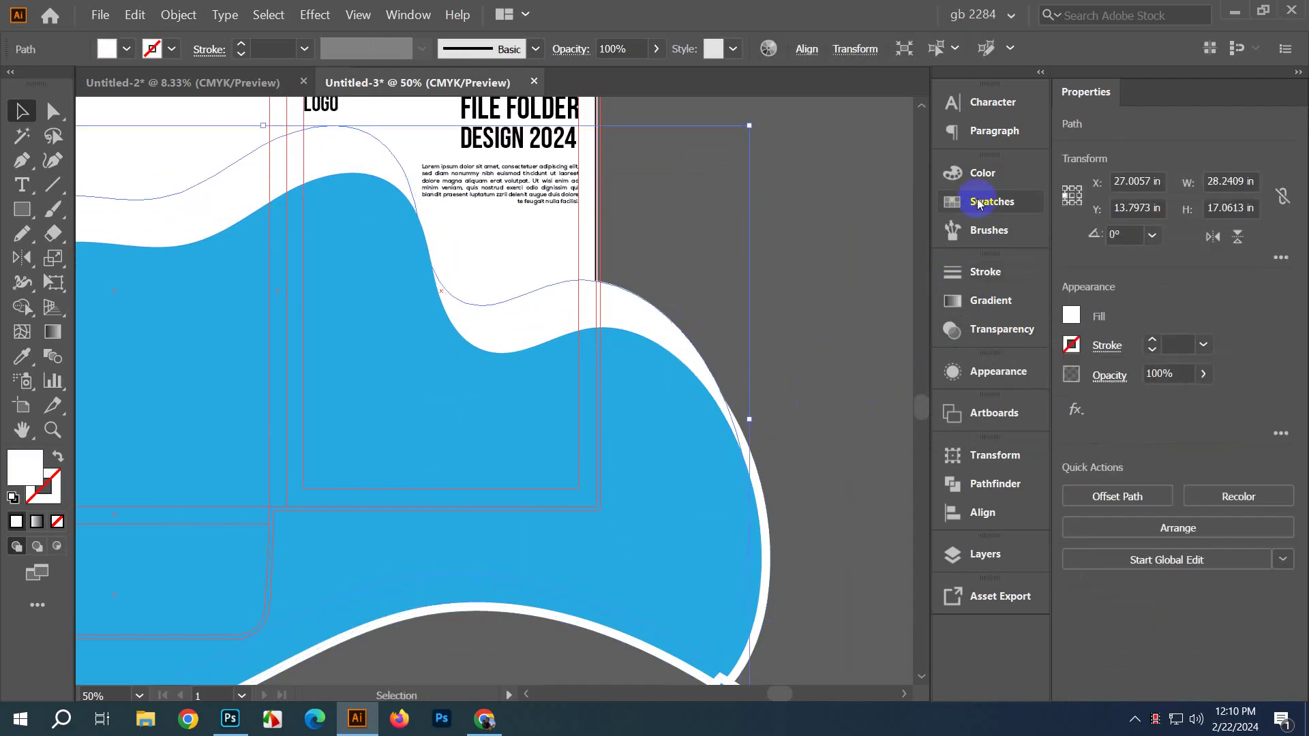
click(970, 206)
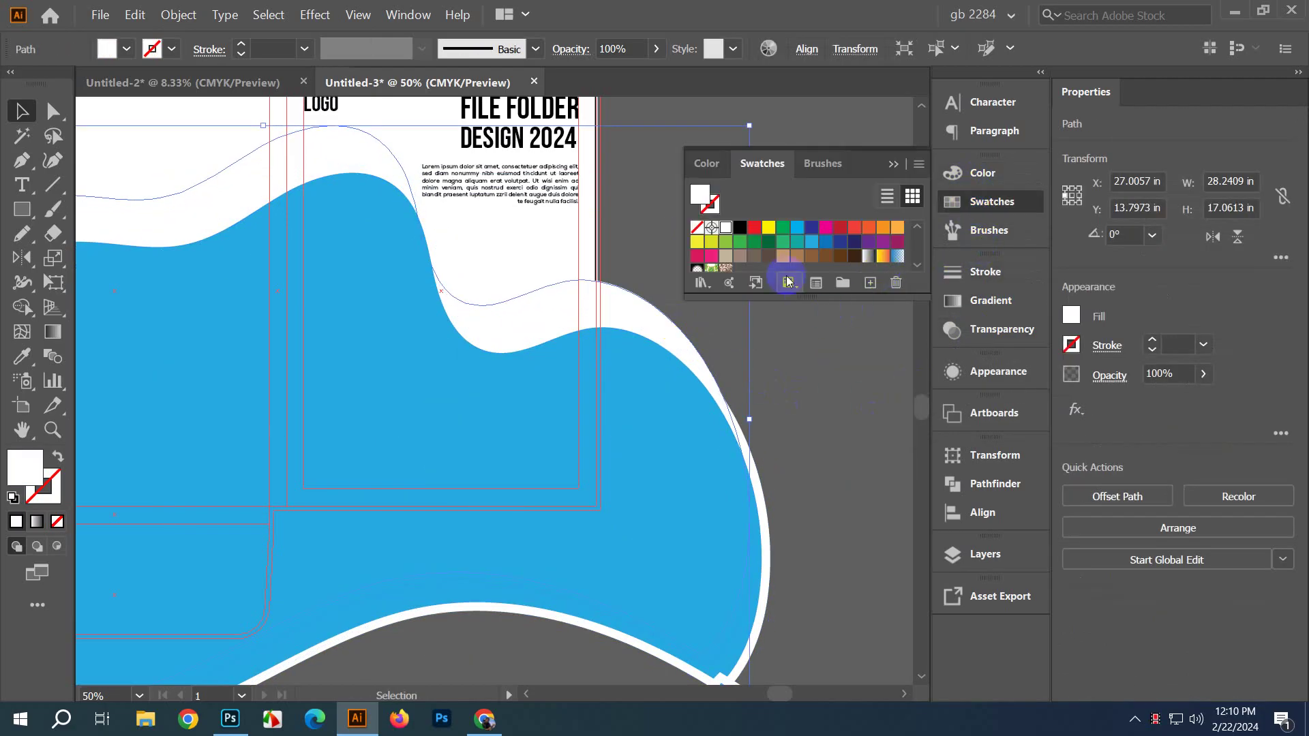
click(783, 245)
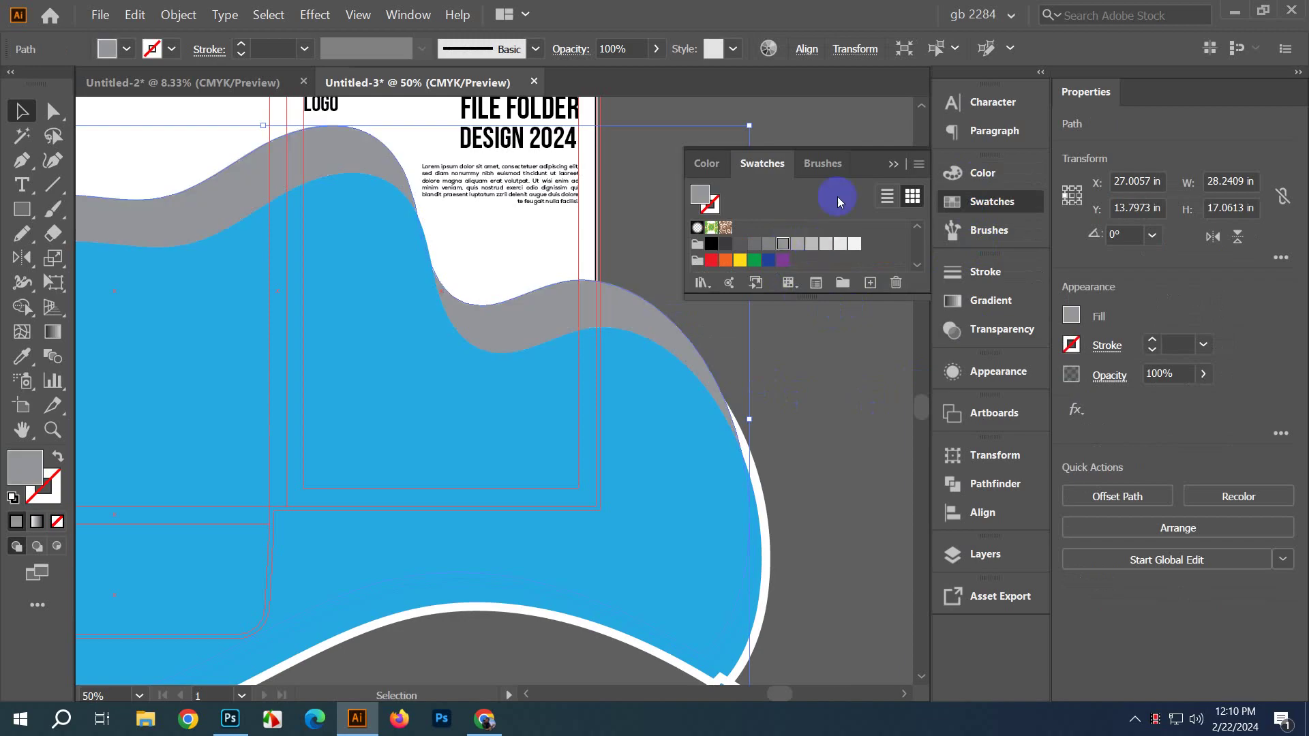
click(742, 244)
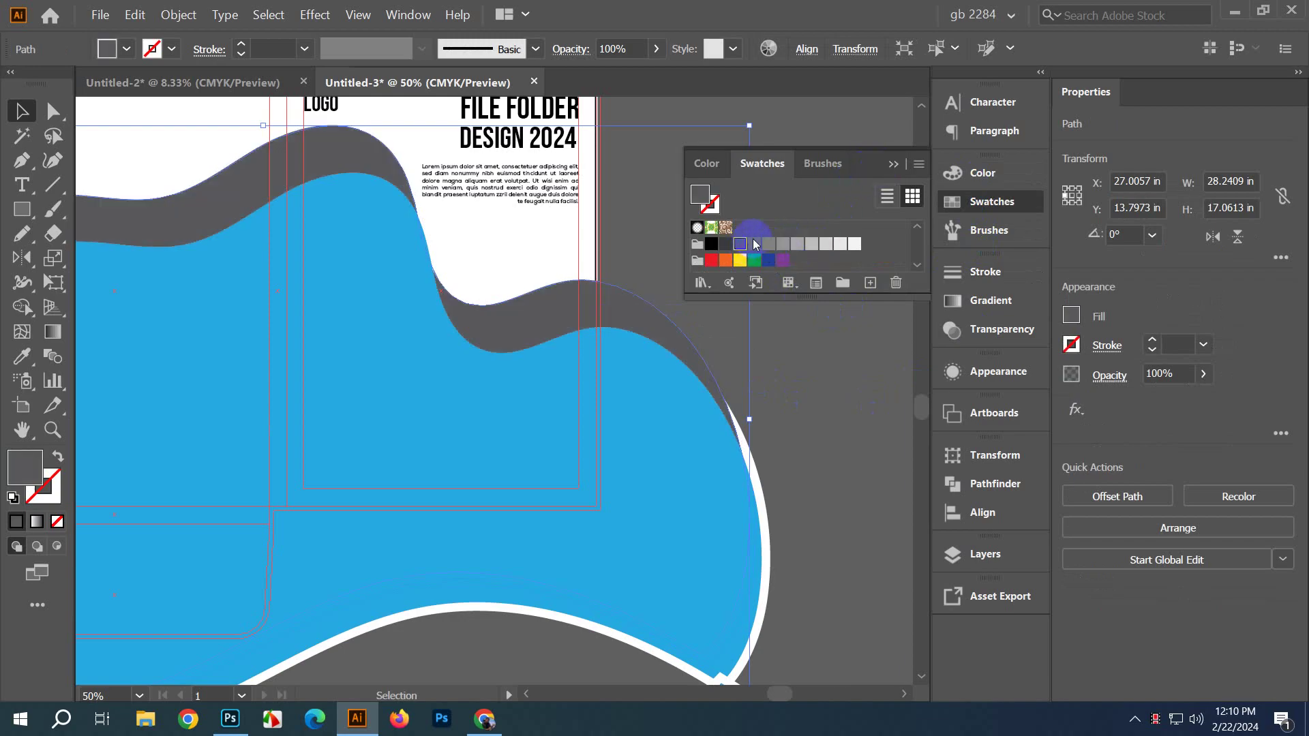
click(888, 173)
Step: Send the dark gray copy behind the white offset shape and deselect it
key(a)
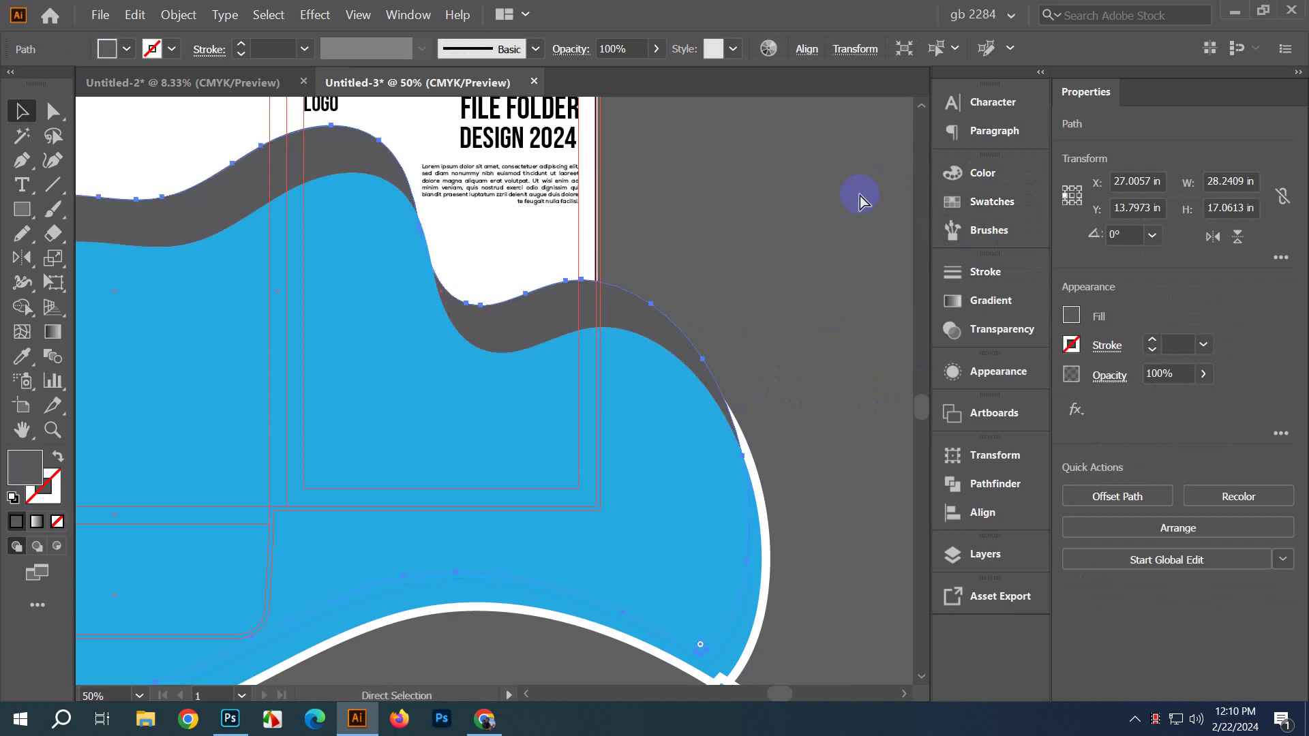
key(v)
click(907, 211)
Step: Resize the placeholder paragraph box to about 3.96 by 2.88 in, narrowing it from the left and extending it downward
key(ctrl+minus)
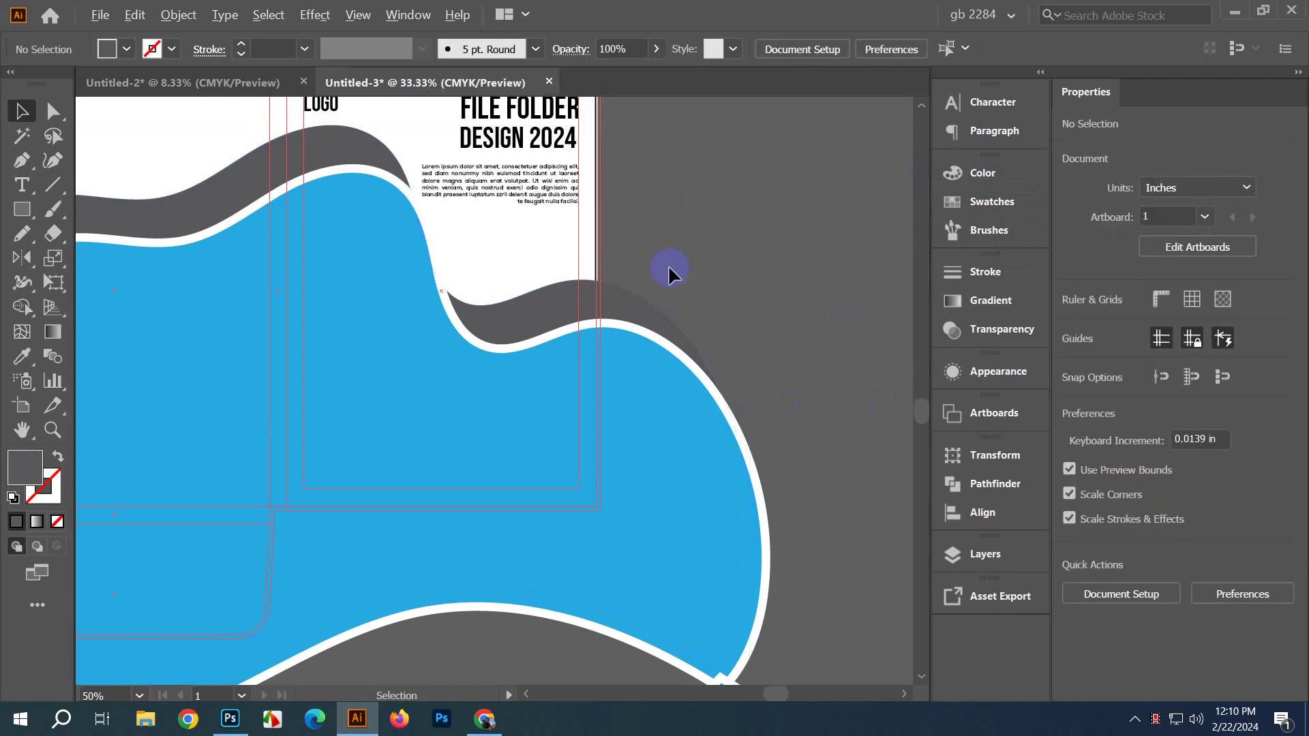
scroll(739, 333, up, 3)
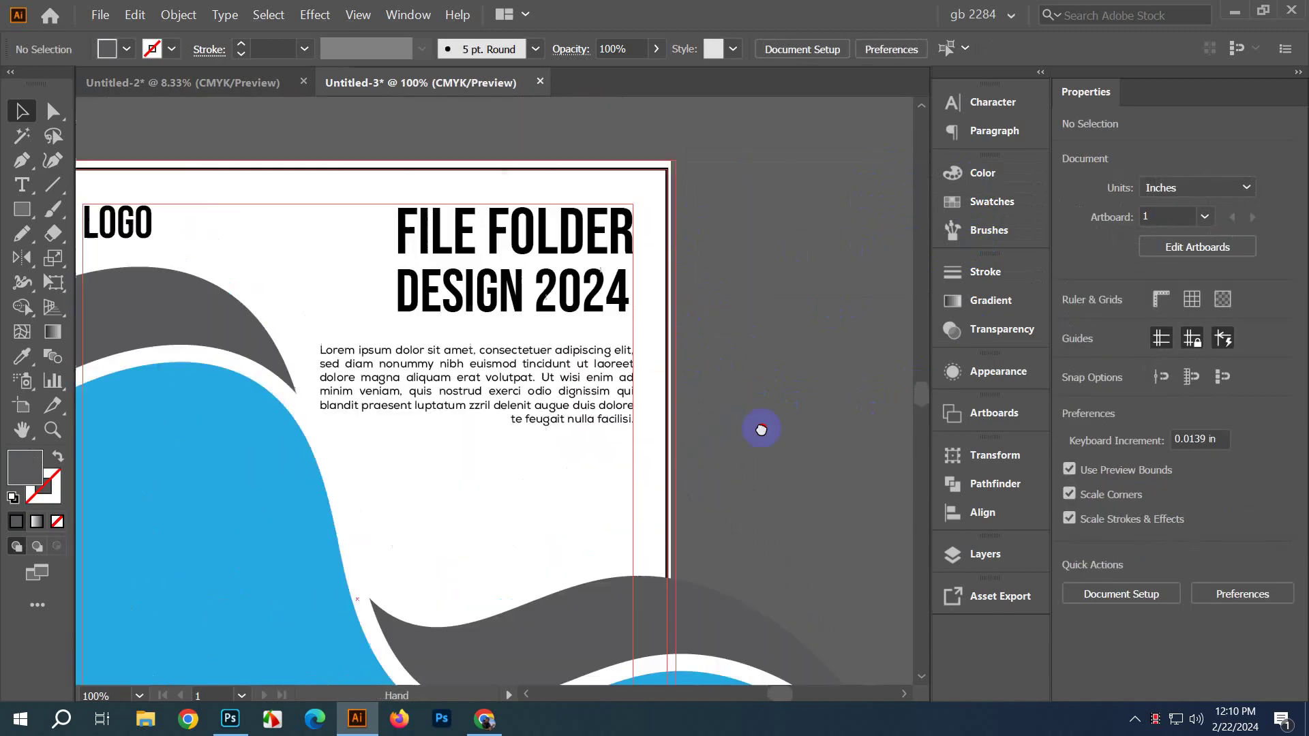
click(454, 442)
drag(320, 401, 404, 401)
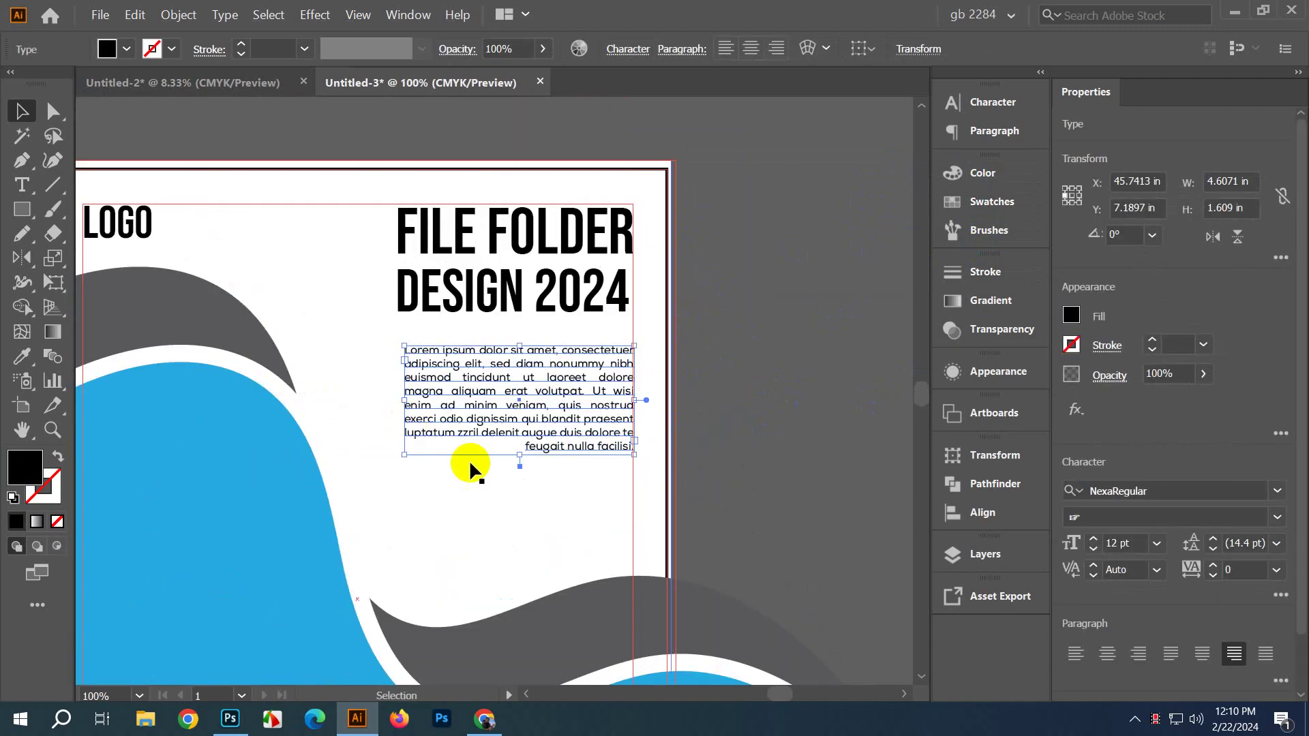
drag(521, 458, 522, 542)
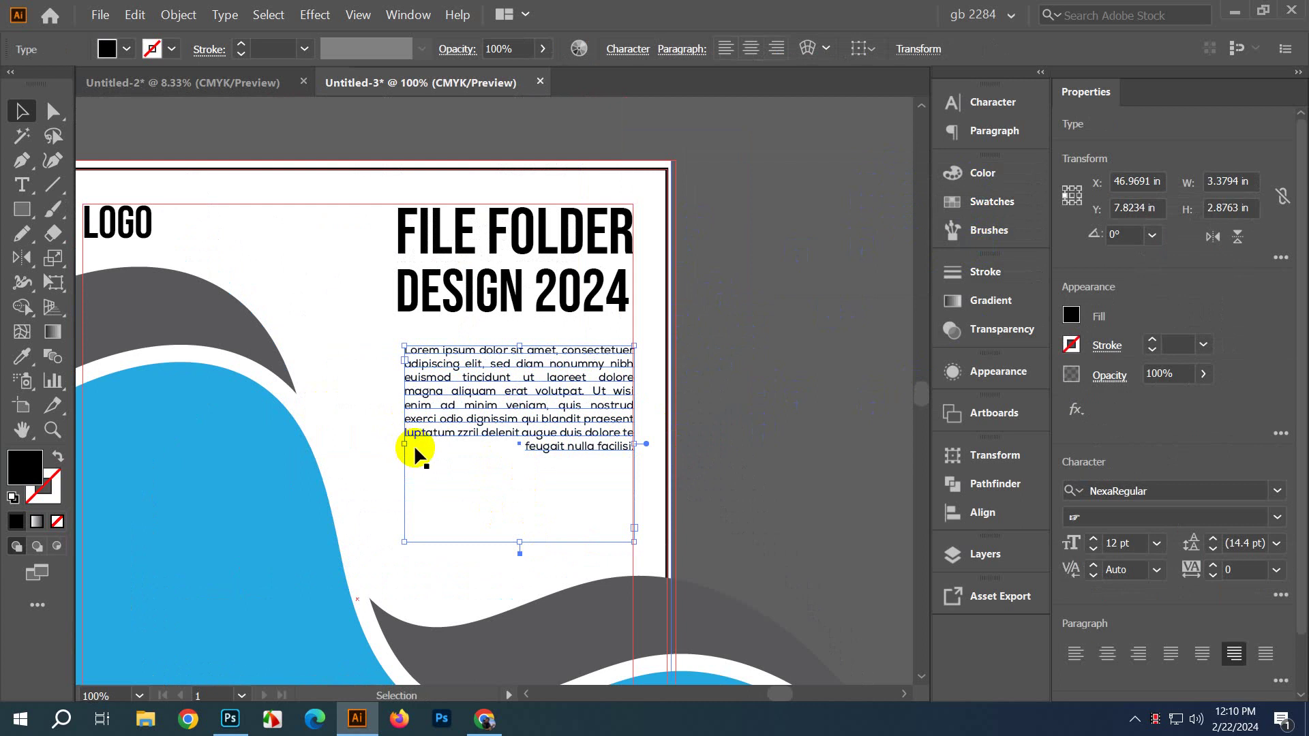
drag(404, 444, 364, 443)
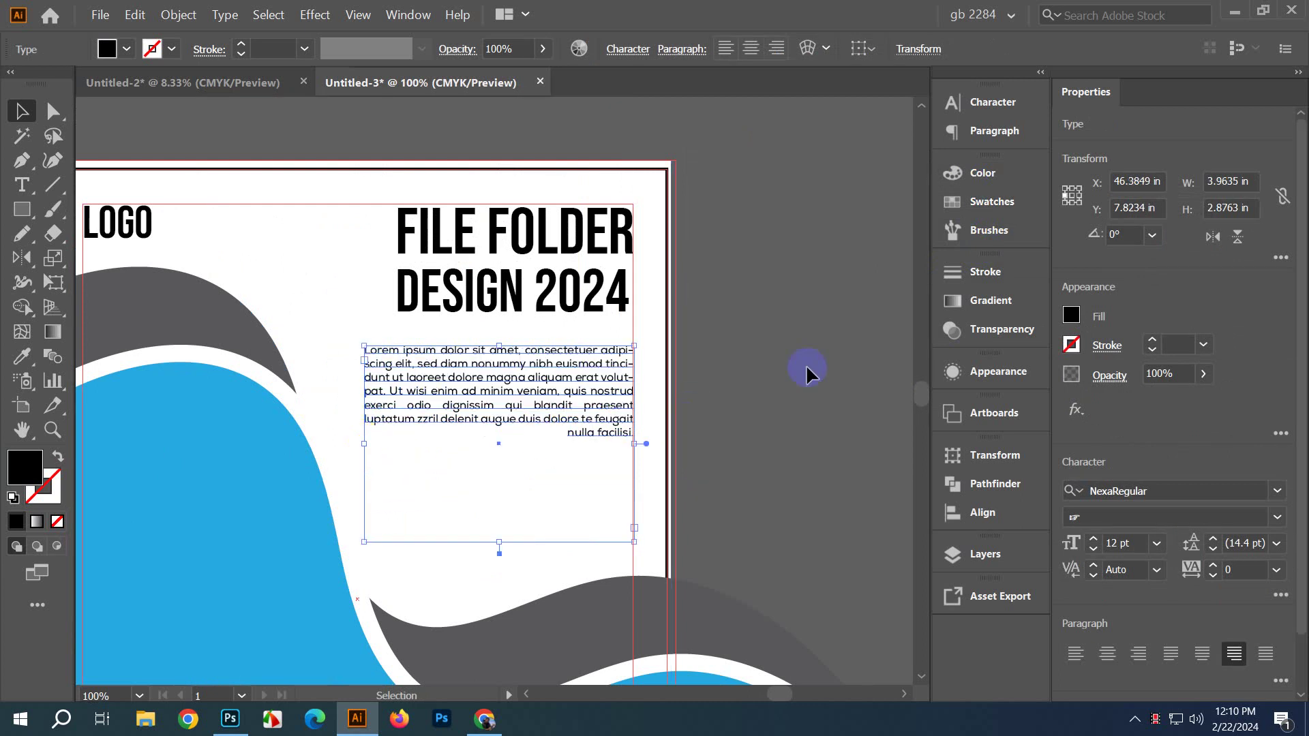
click(751, 369)
Step: Examine how the layered blue, white and gray wave shapes sit across the whole folder layout
scroll(750, 362, down, 5)
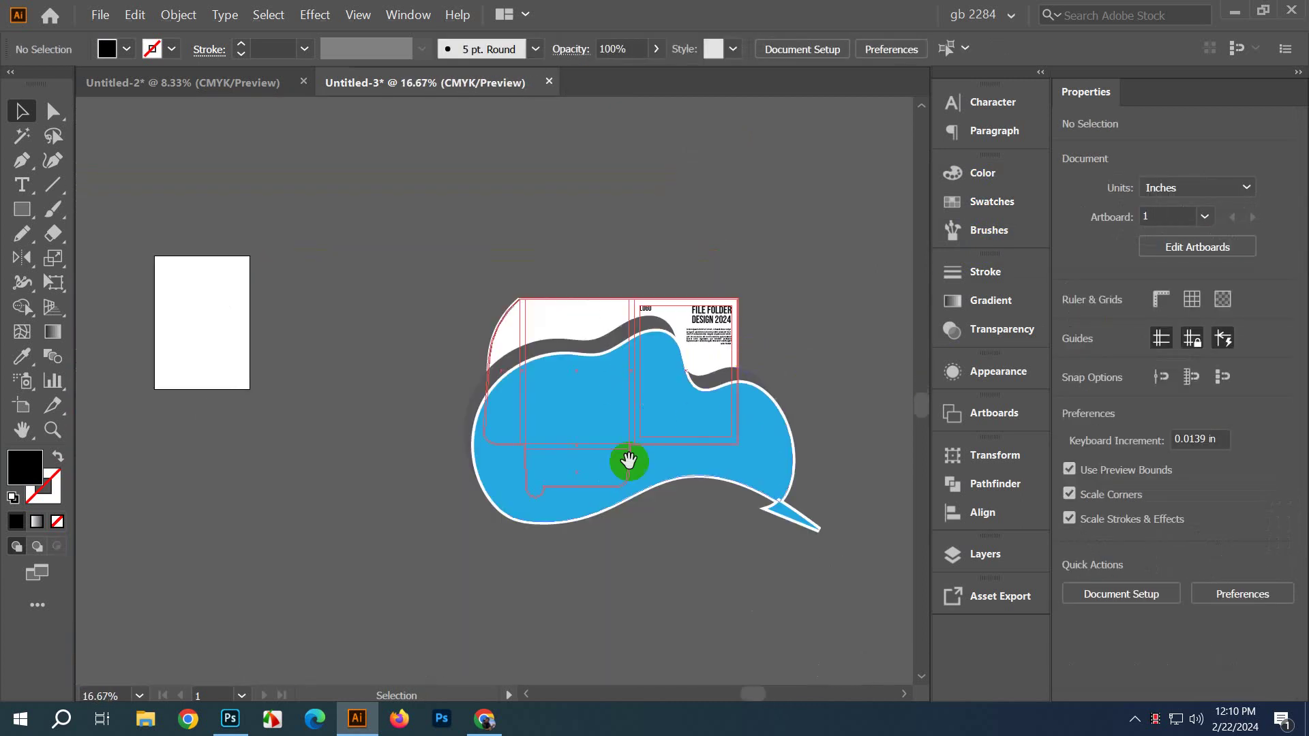
scroll(590, 412, up, 1)
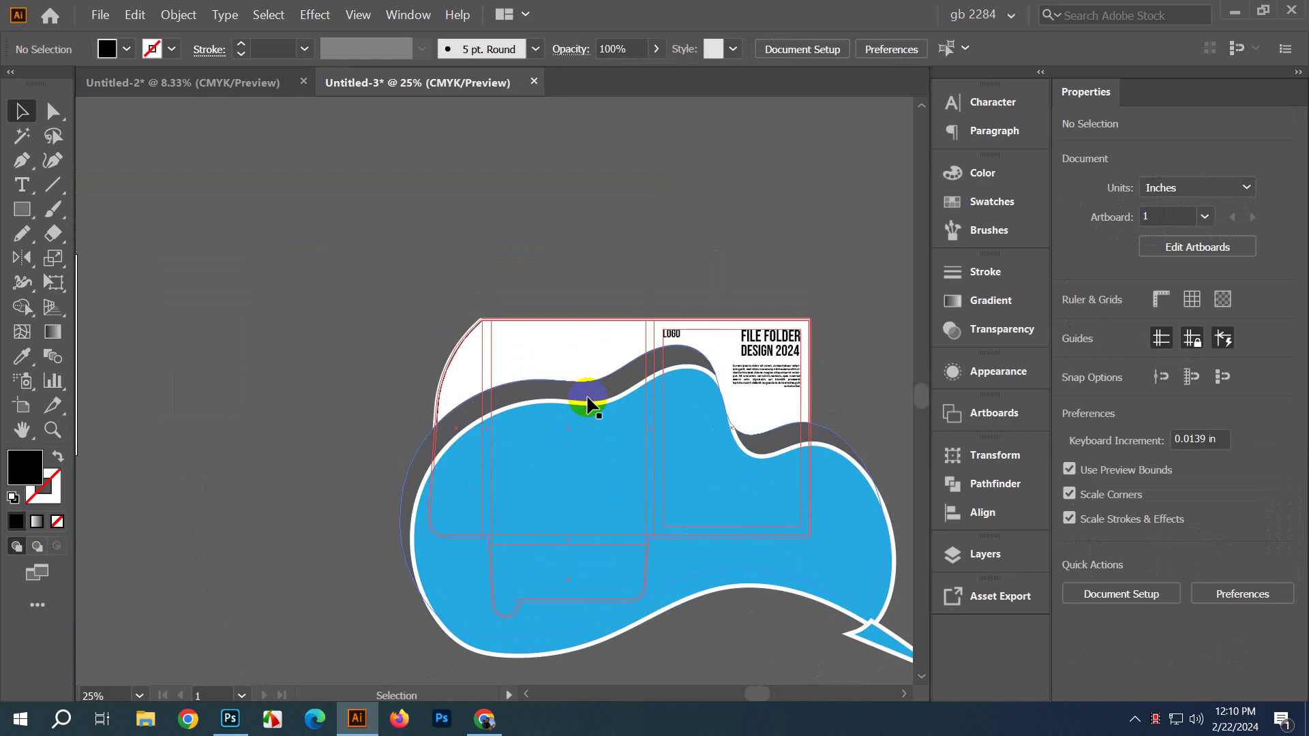
click(625, 496)
click(380, 451)
drag(370, 455, 301, 386)
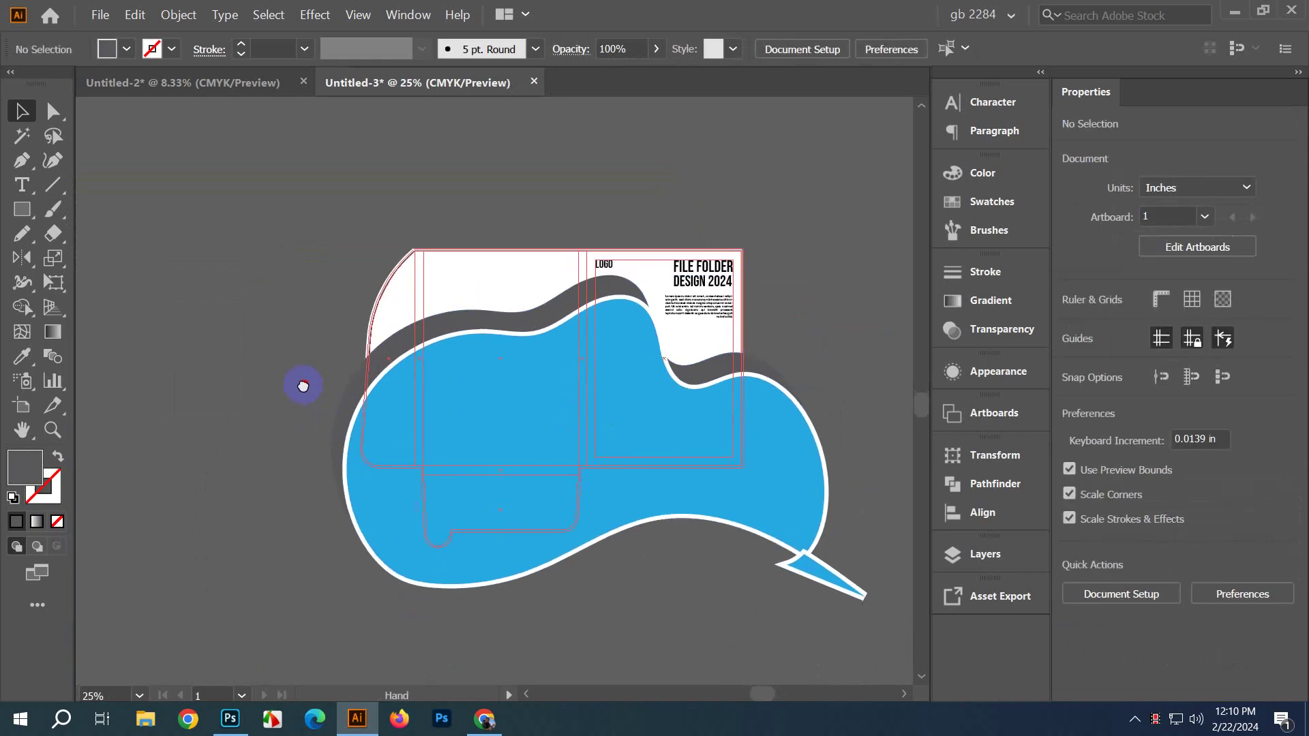
drag(615, 558, 530, 552)
scroll(739, 423, up, 1)
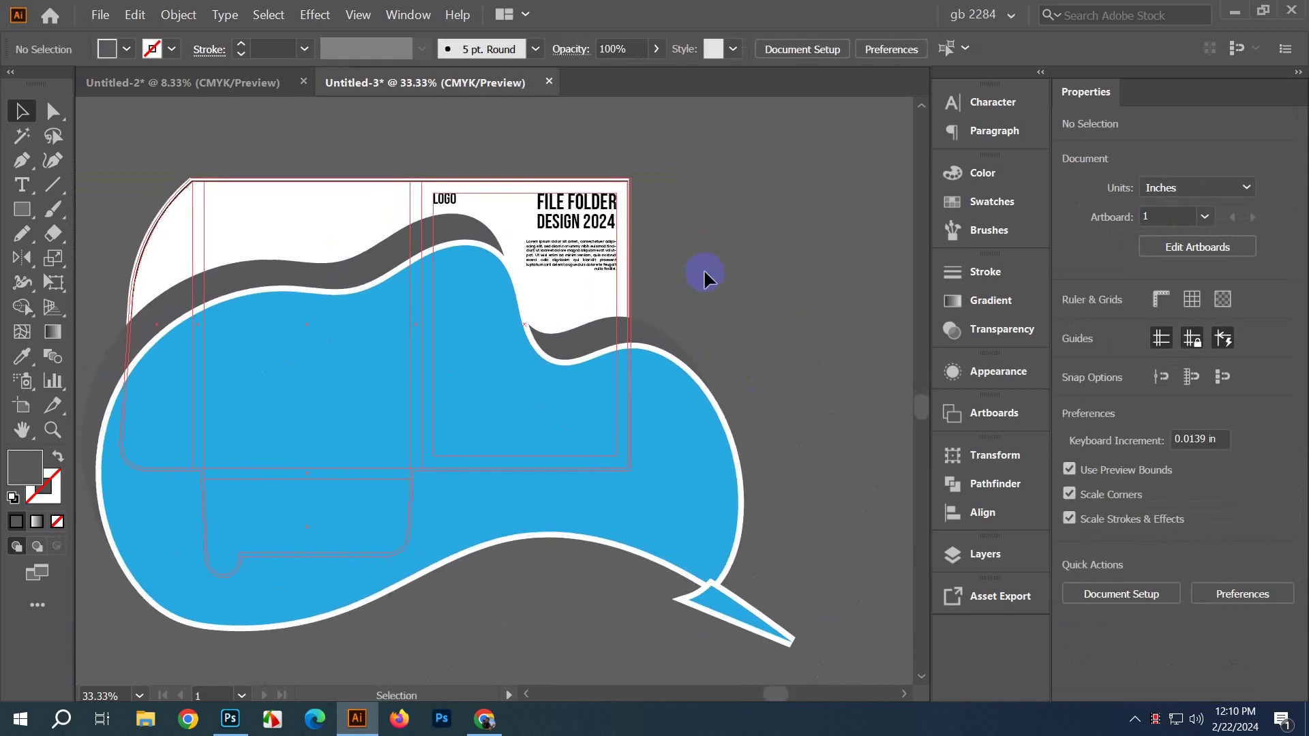
click(657, 396)
click(789, 214)
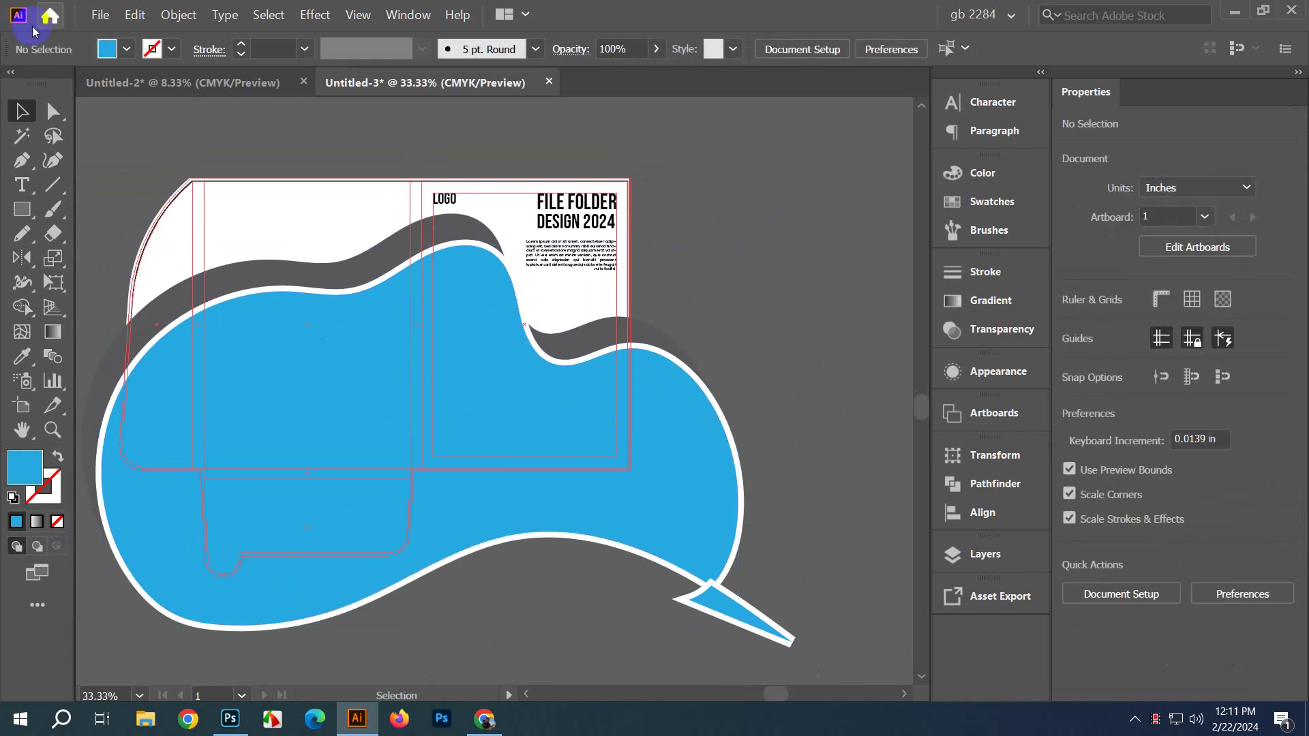
click(99, 17)
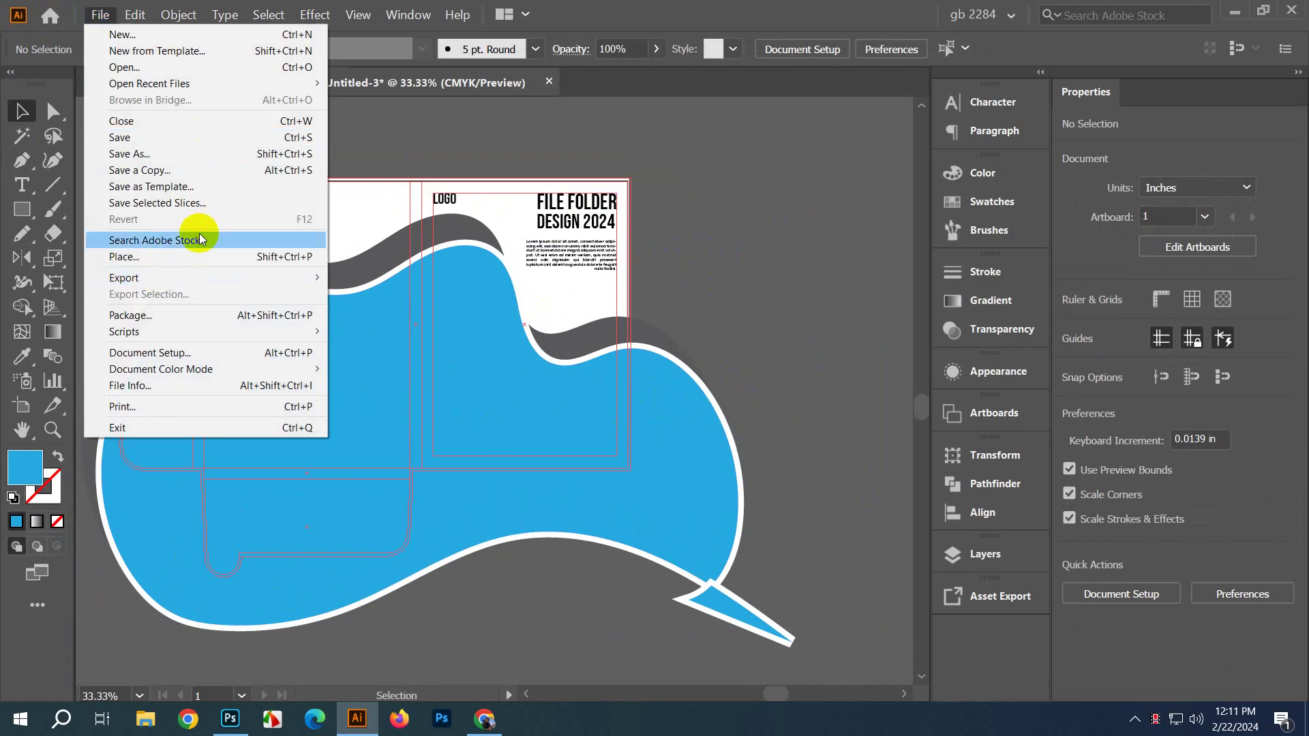
click(208, 257)
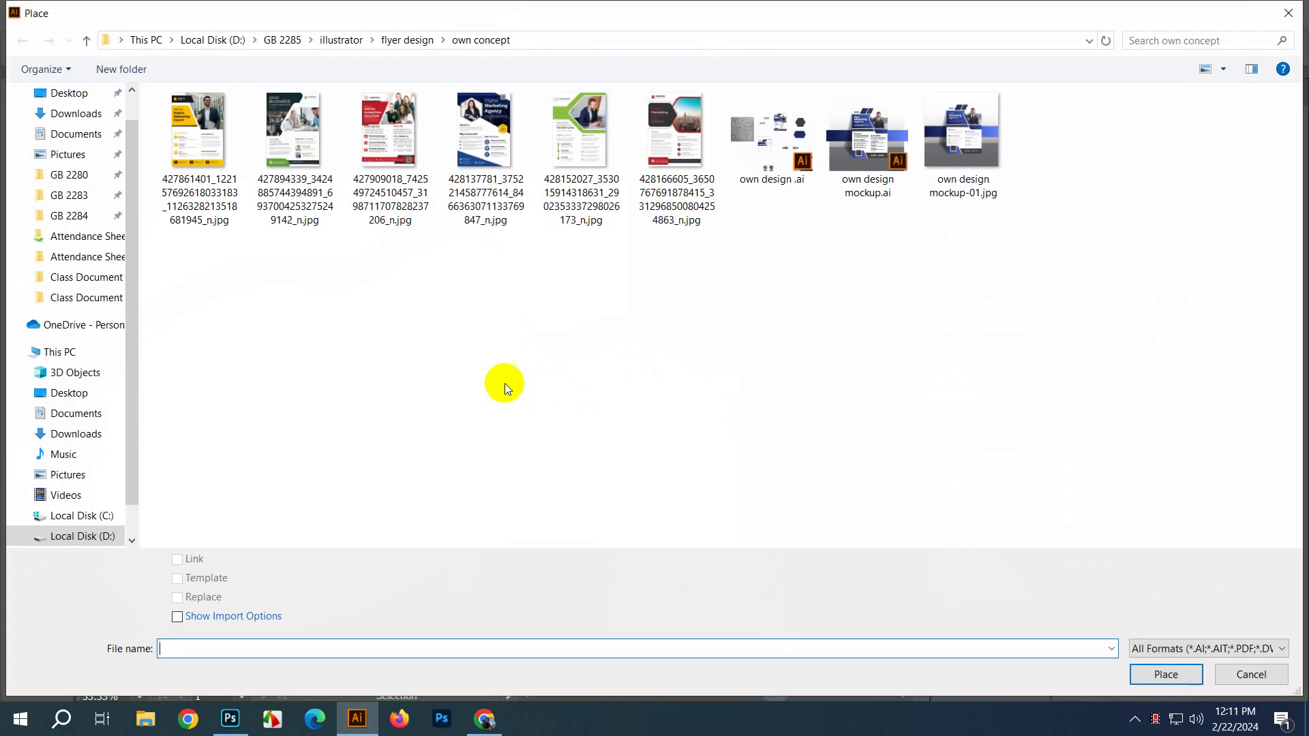
drag(136, 304, 139, 345)
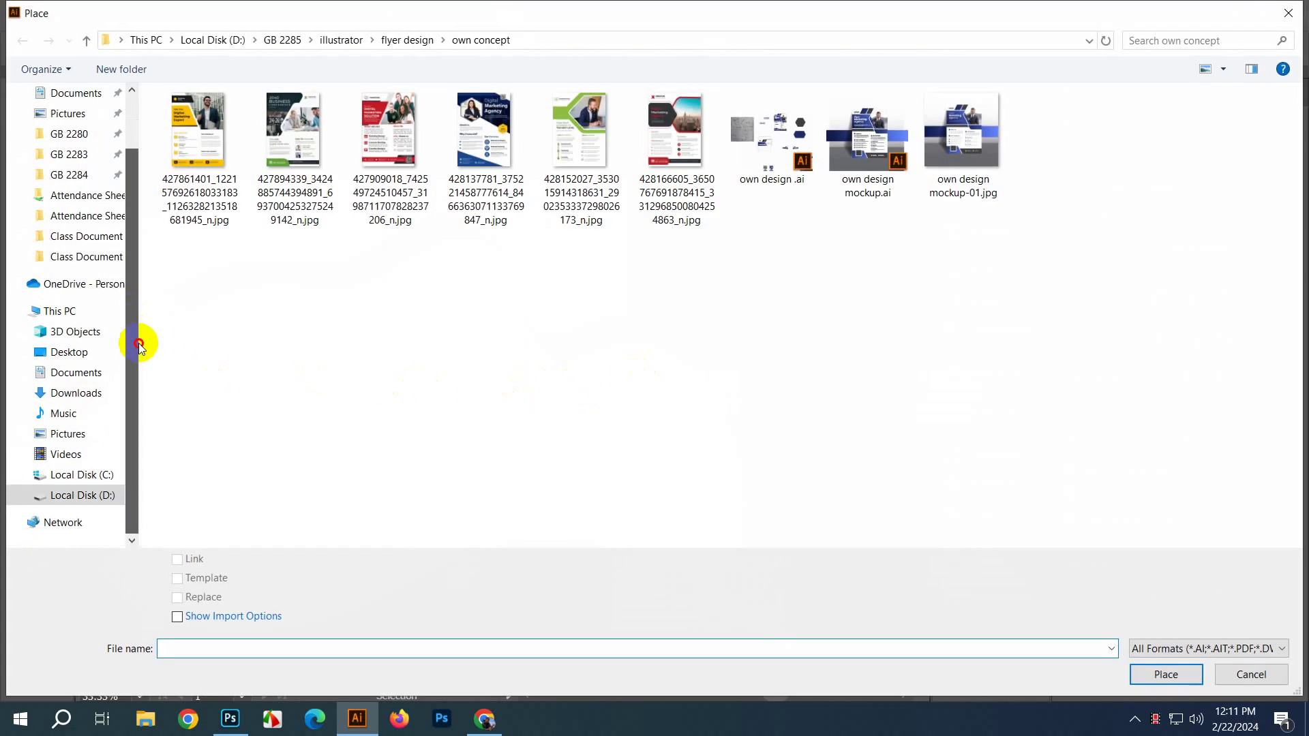
click(1269, 674)
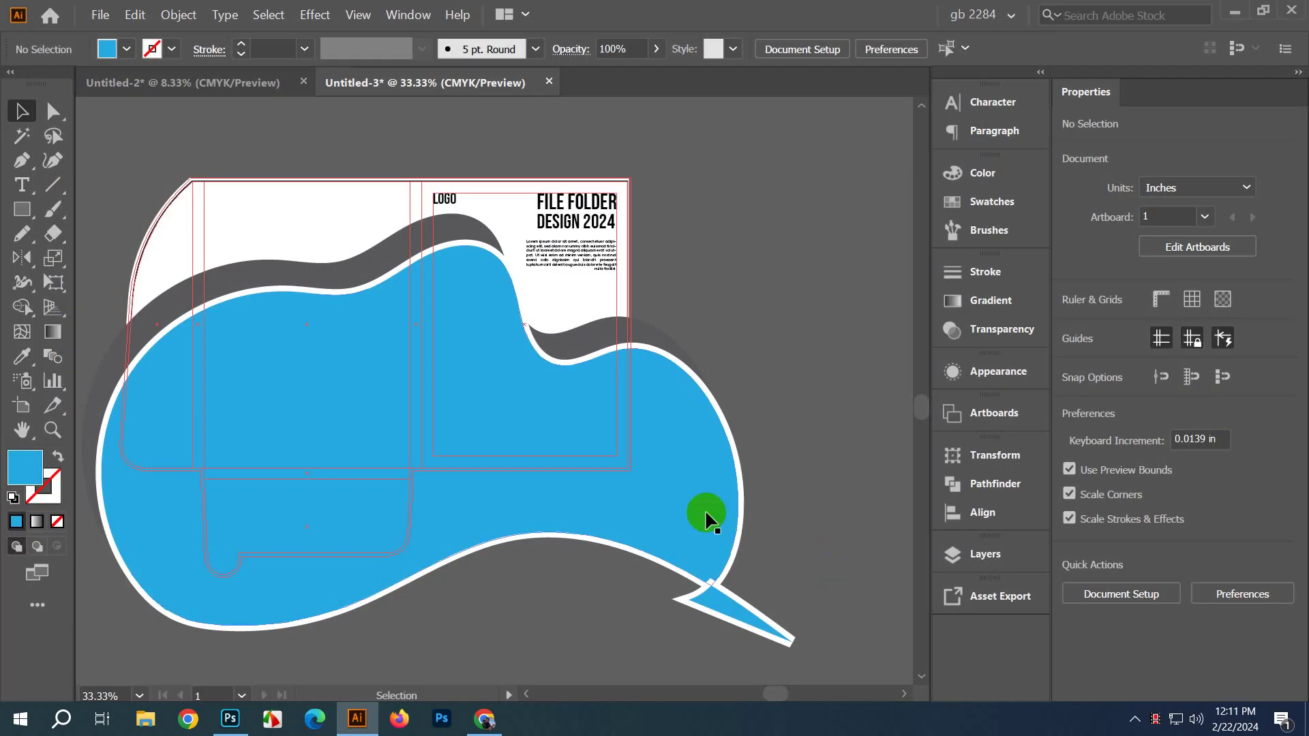
Step: Switch to Chrome and examine the file folder design image results for wave-style layout references
click(484, 718)
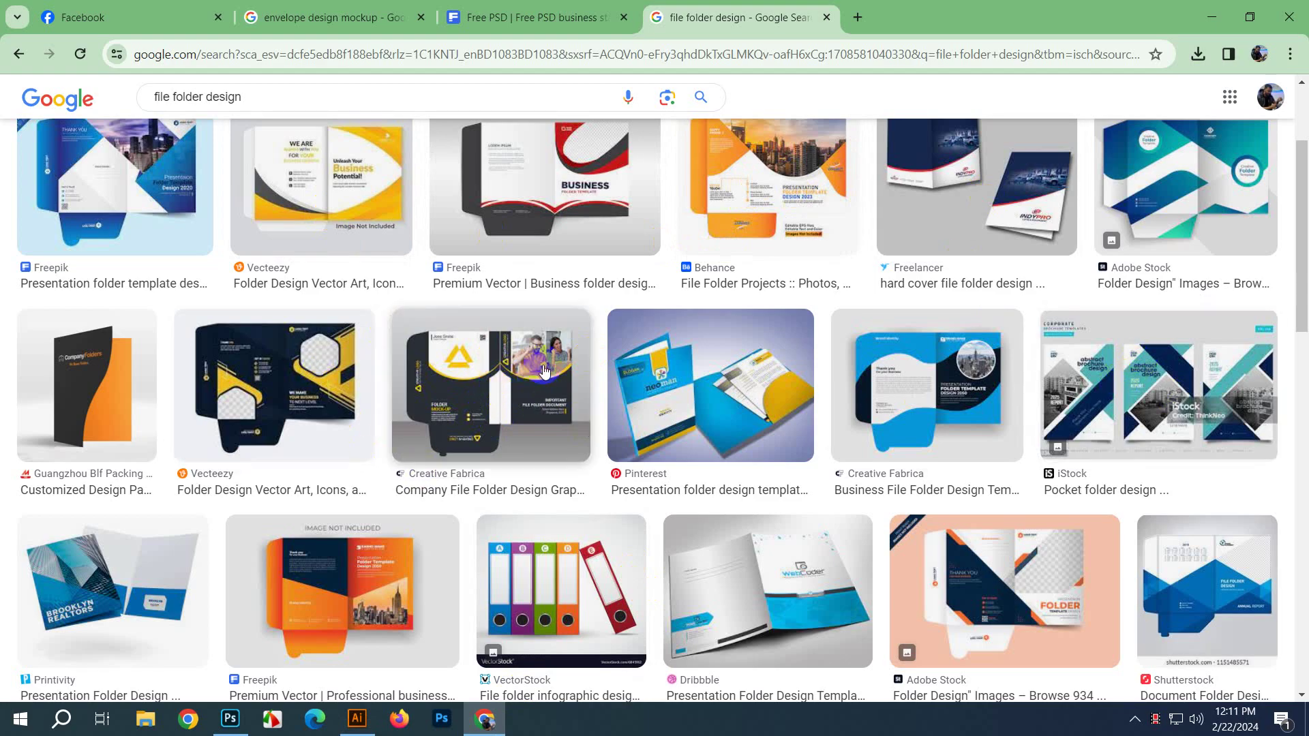
click(617, 434)
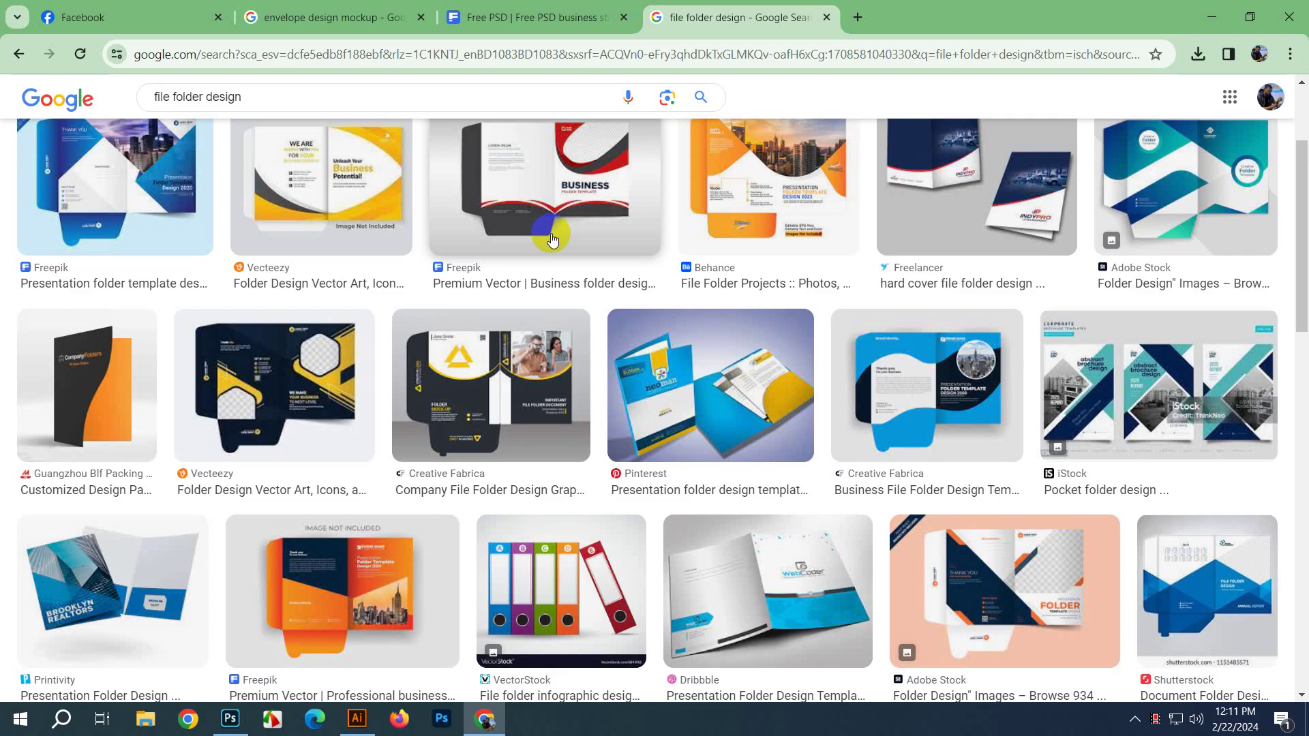
scroll(700, 225, down, 5)
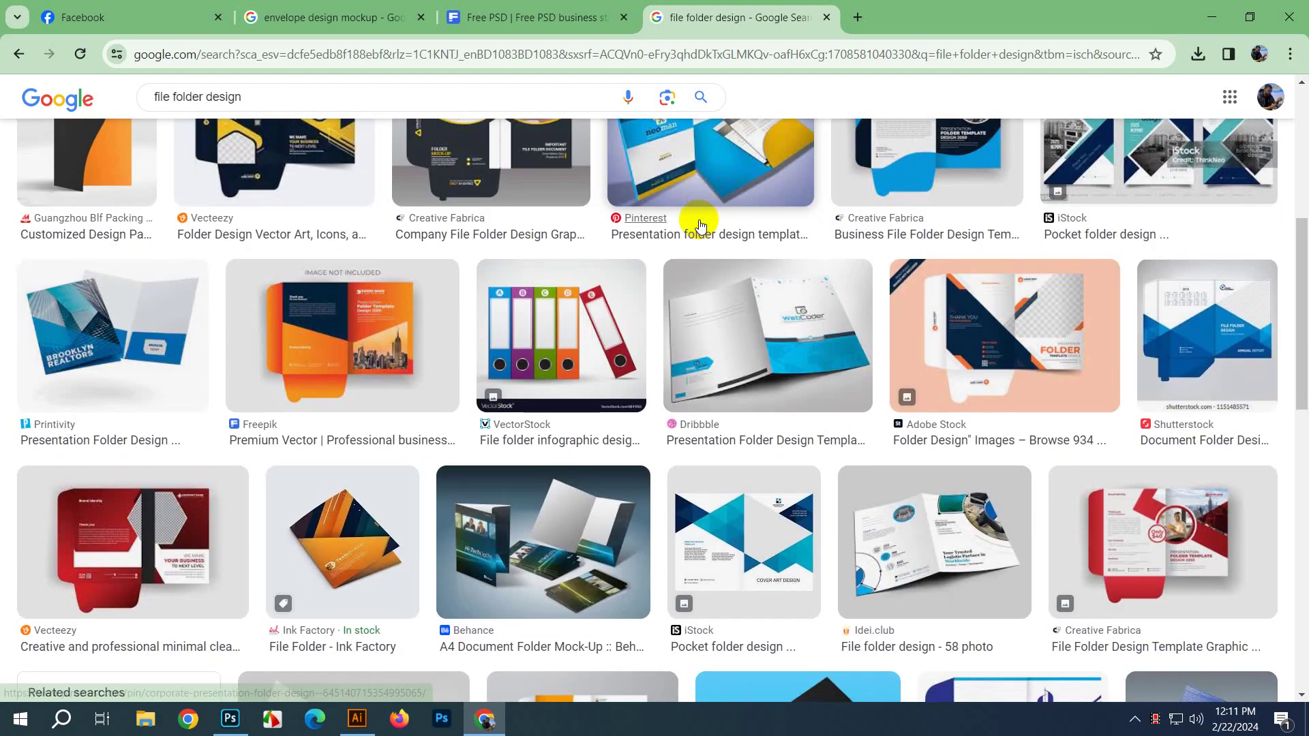
scroll(700, 225, down, 4)
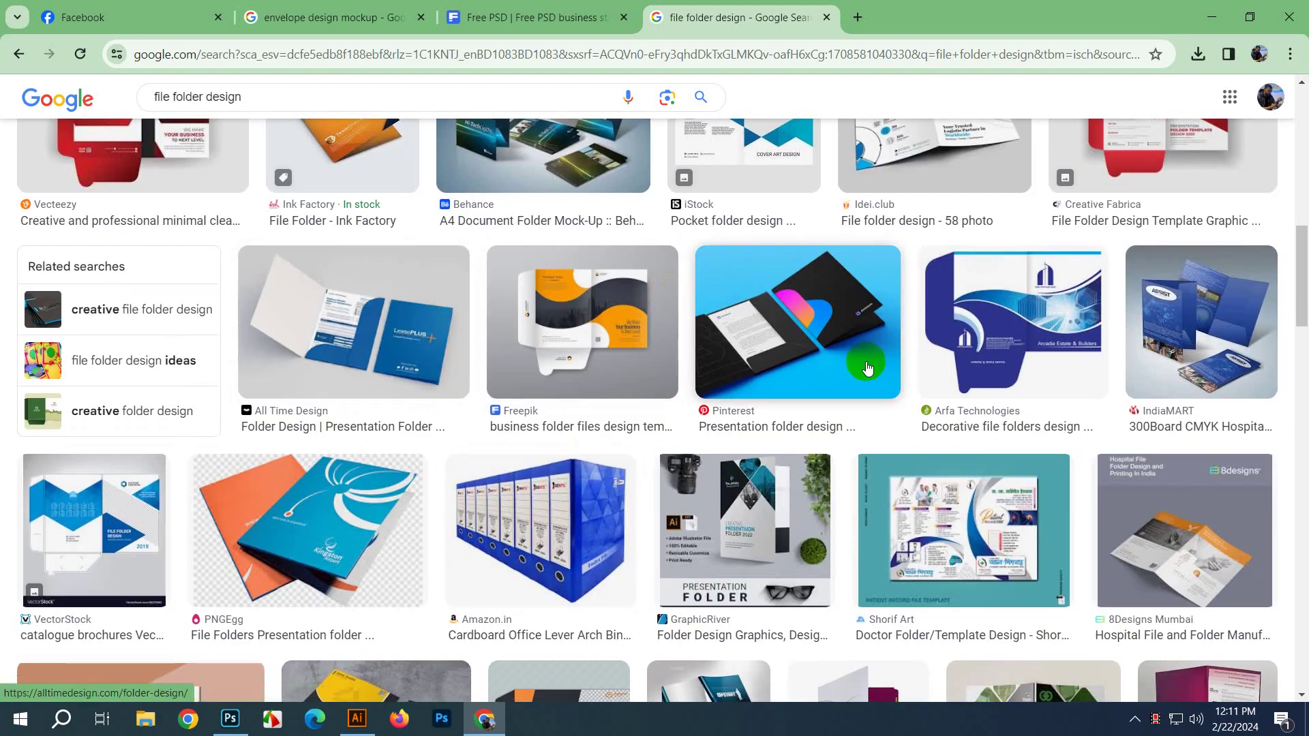
scroll(564, 377, down, 5)
scroll(418, 389, down, 3)
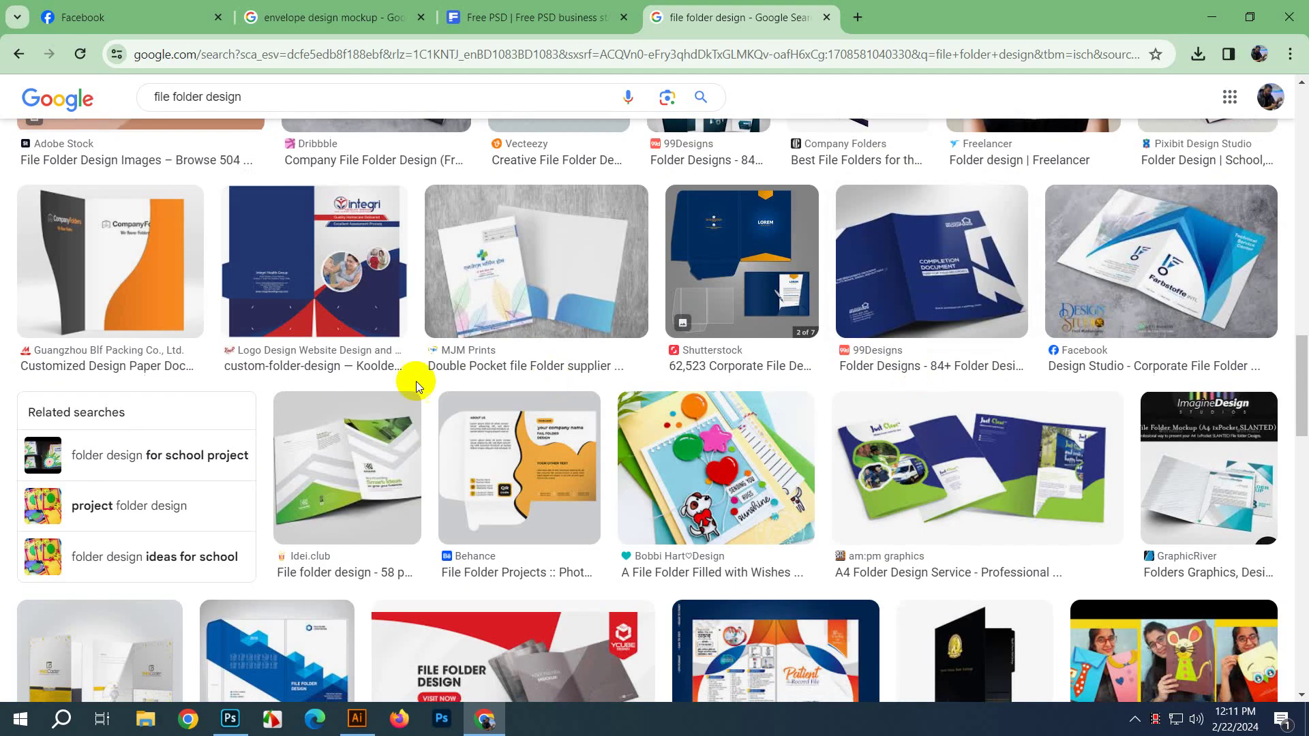
scroll(602, 329, down, 3)
scroll(619, 328, down, 3)
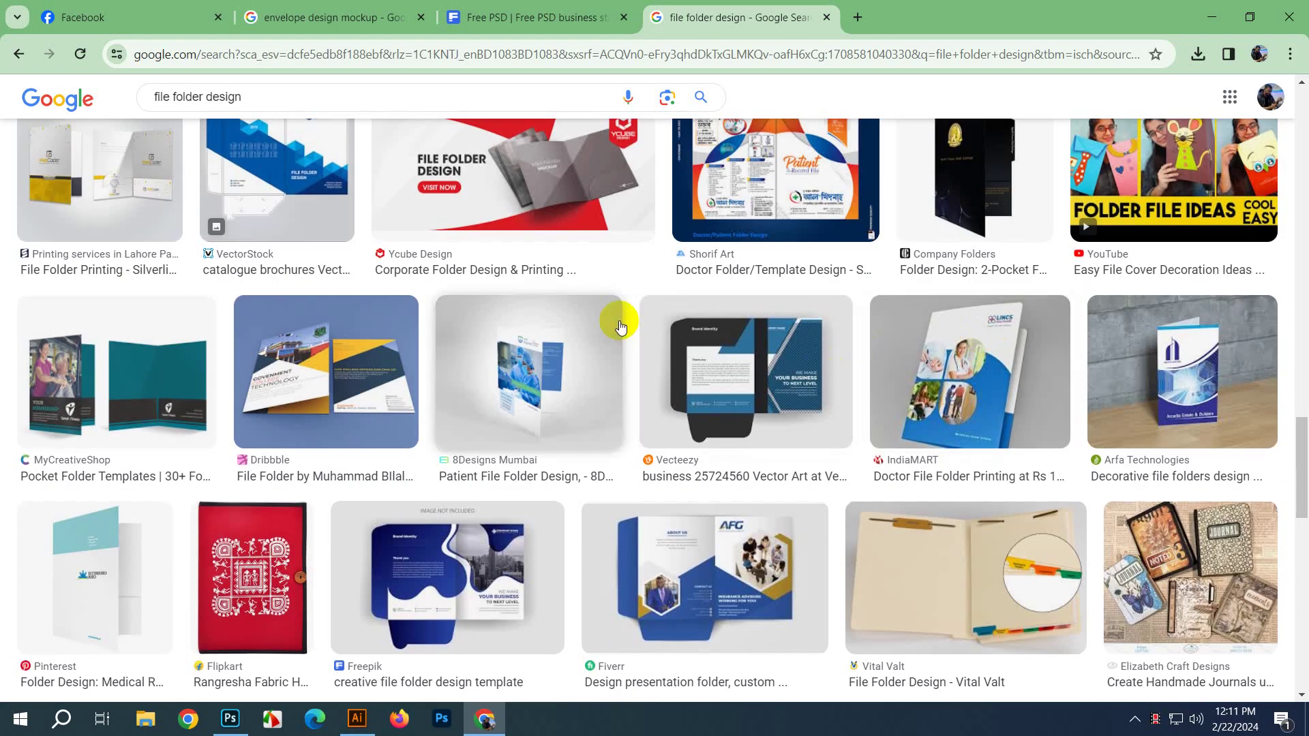
scroll(619, 326, down, 3)
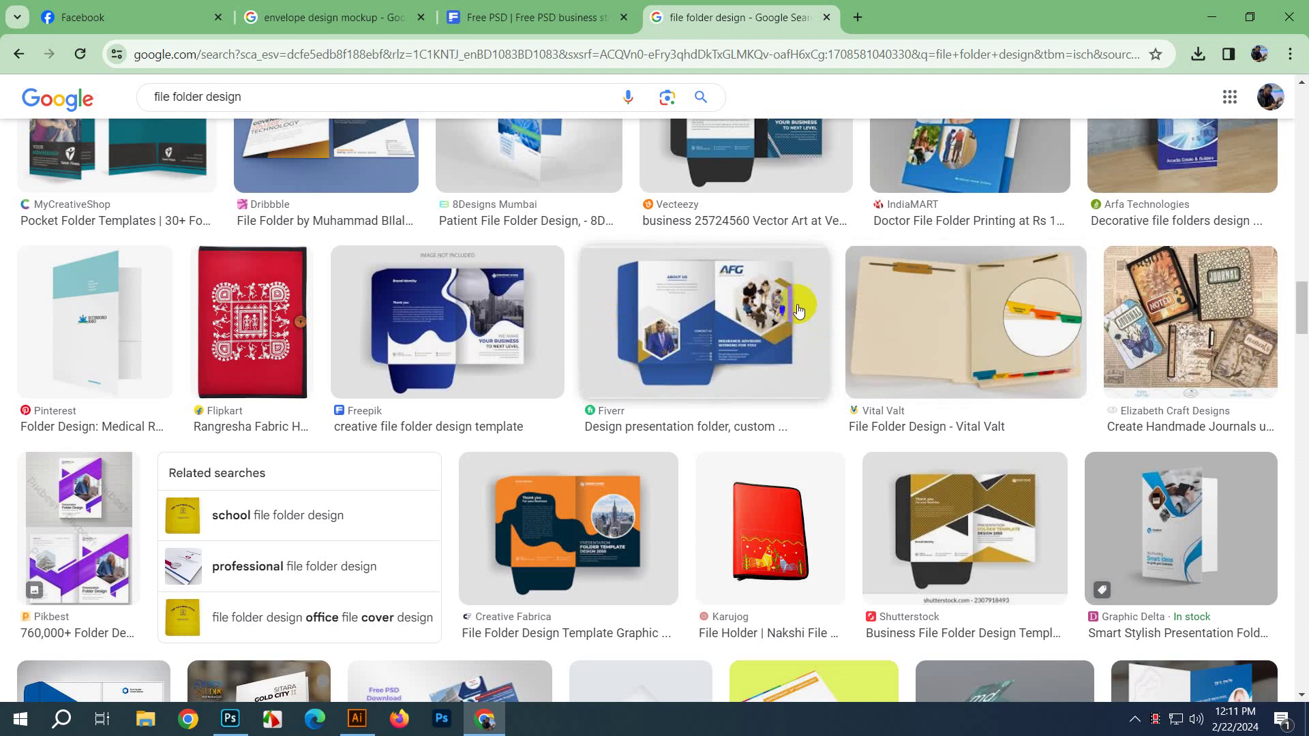
scroll(807, 334, up, 6)
scroll(819, 354, up, 6)
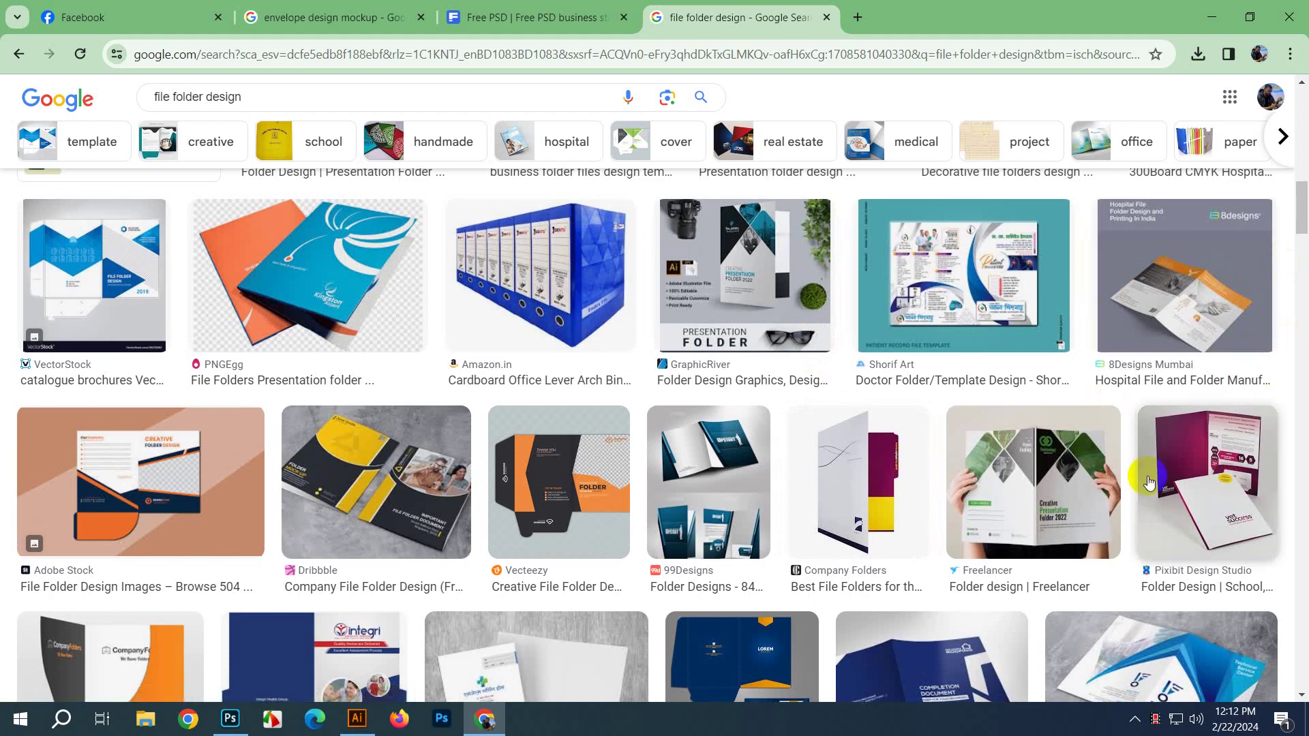
scroll(1149, 482, up, 10)
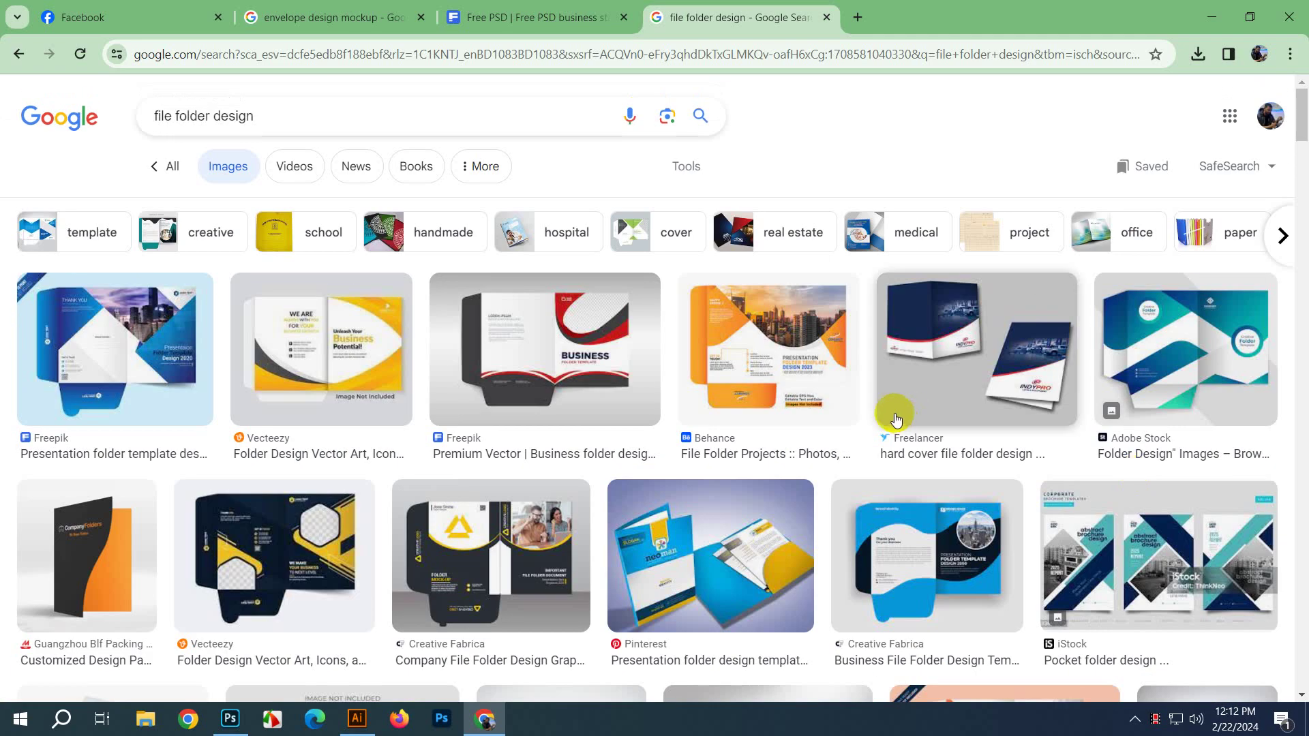
Step: Switch back to Illustrator and examine the folder layout's waves, front panel text and die-cut outline
click(356, 719)
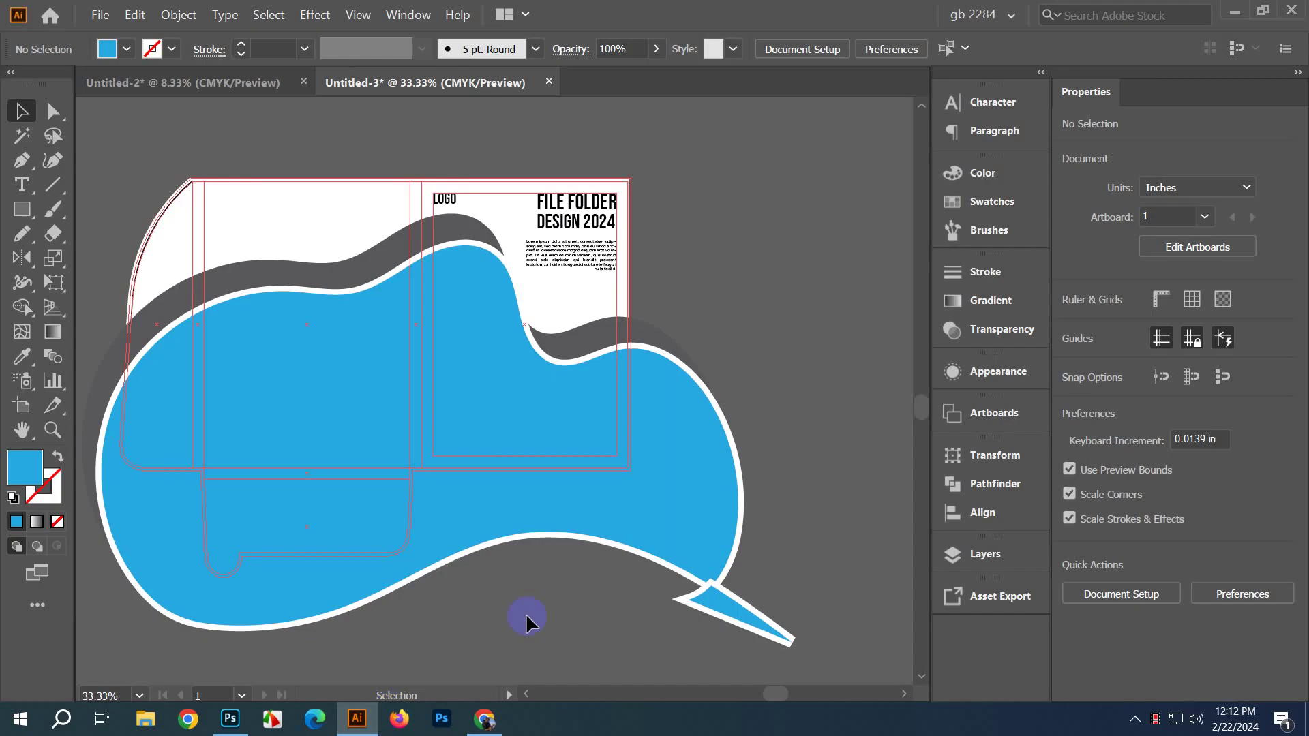
drag(521, 605, 529, 575)
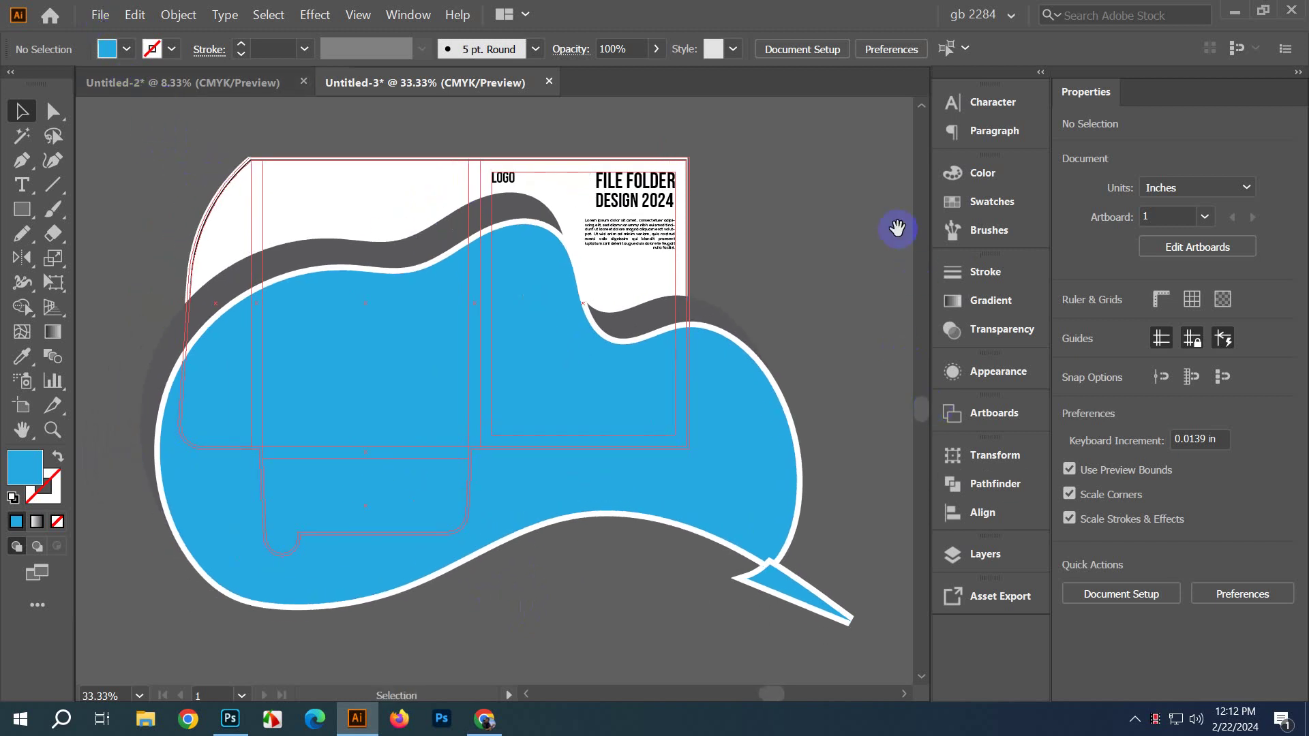
drag(843, 233, 830, 301)
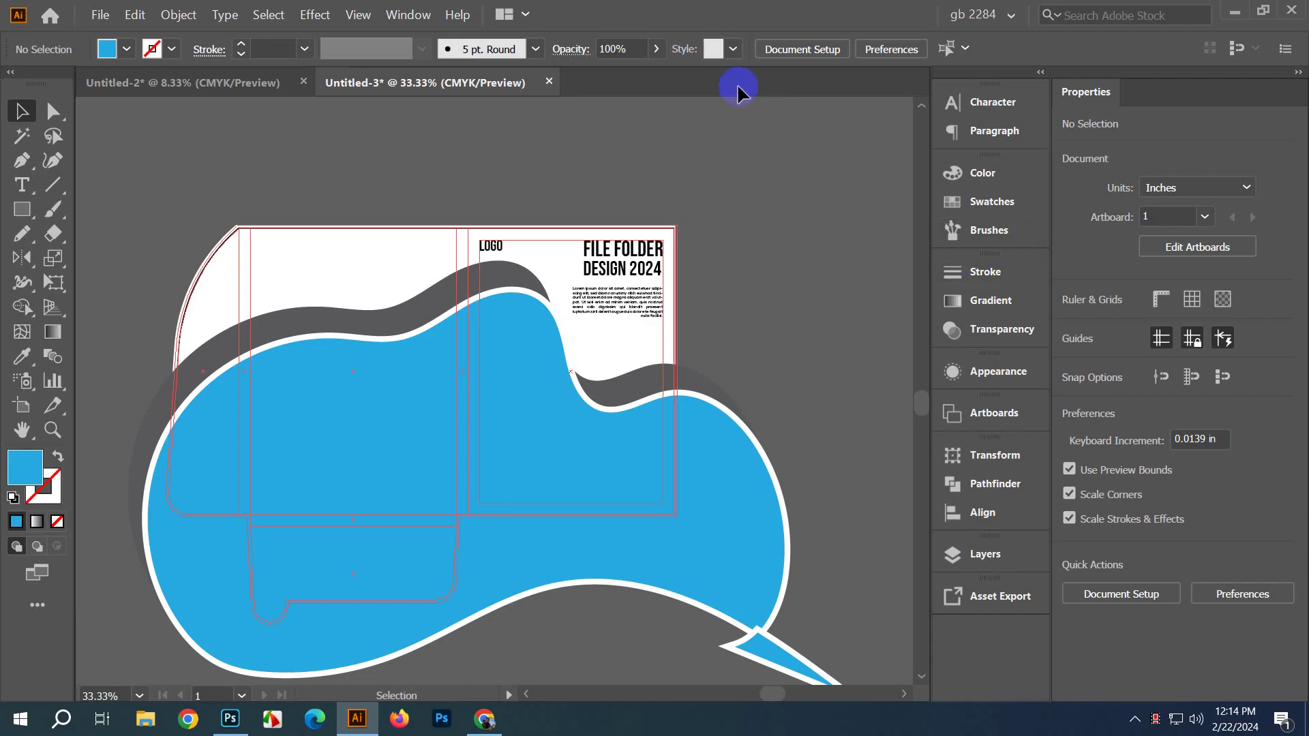
scroll(746, 248, down, 6)
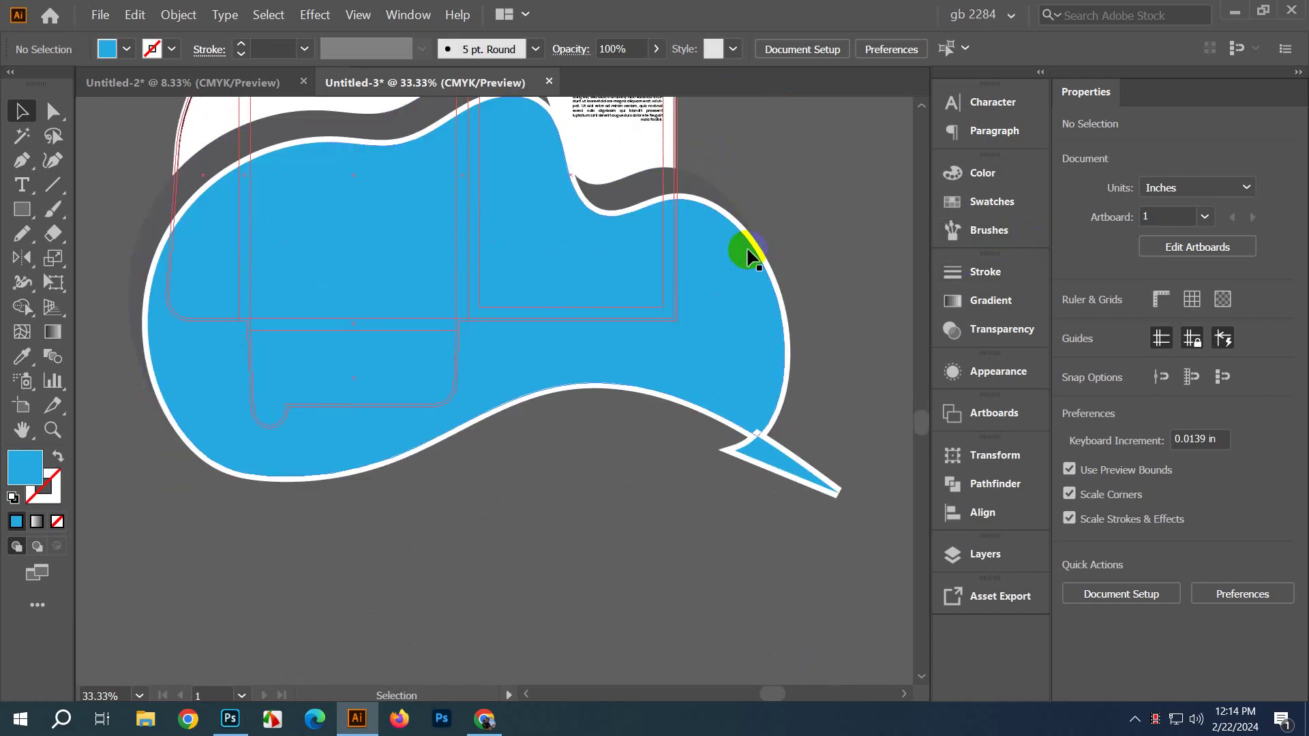
scroll(746, 255, up, 4)
scroll(741, 268, up, 1)
alt+scroll(798, 300, up, 1)
scroll(802, 286, down, 4)
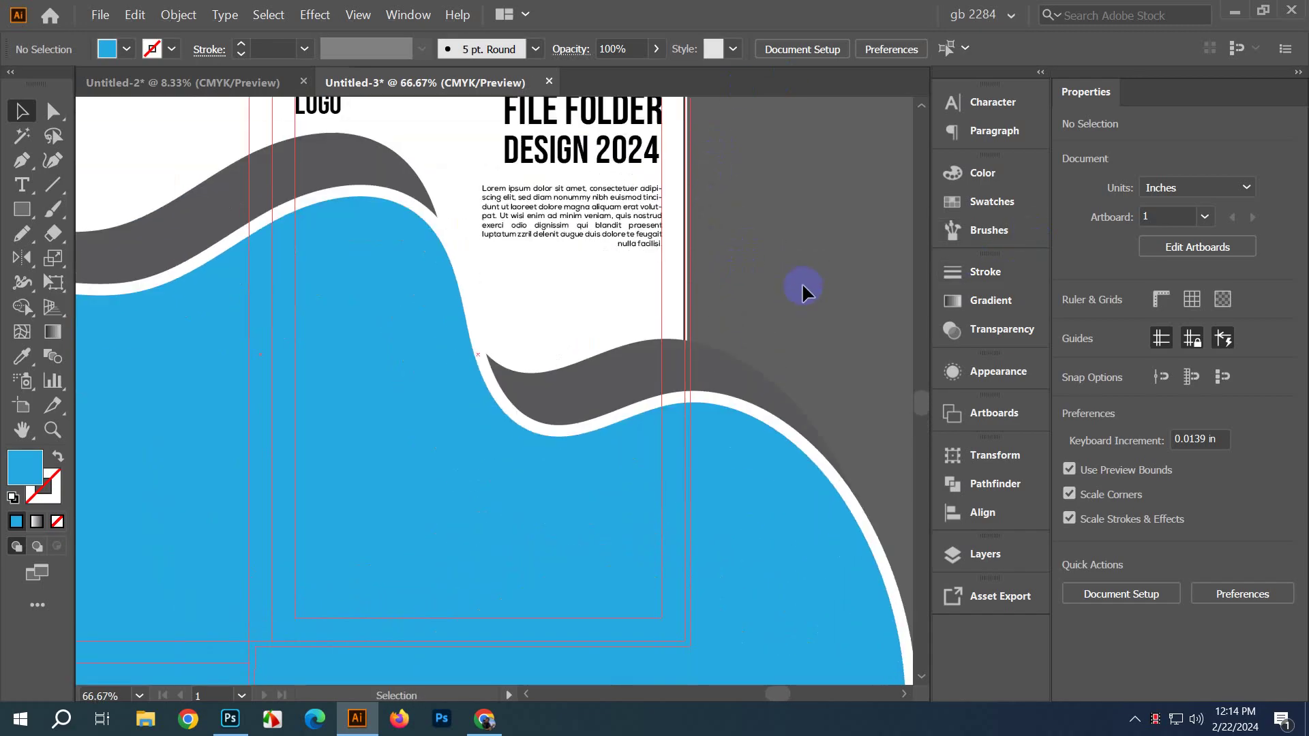
alt+scroll(770, 256, down, 4)
scroll(765, 257, right, 6)
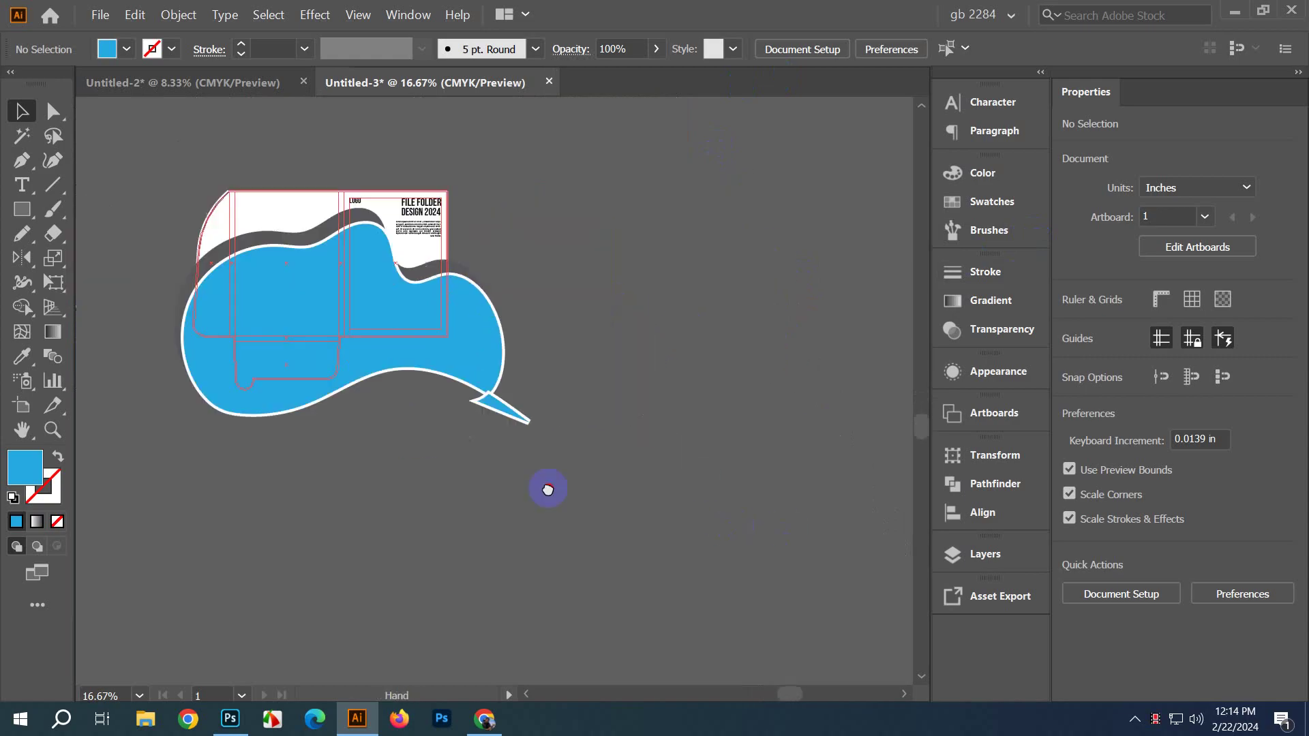
drag(491, 446, 443, 438)
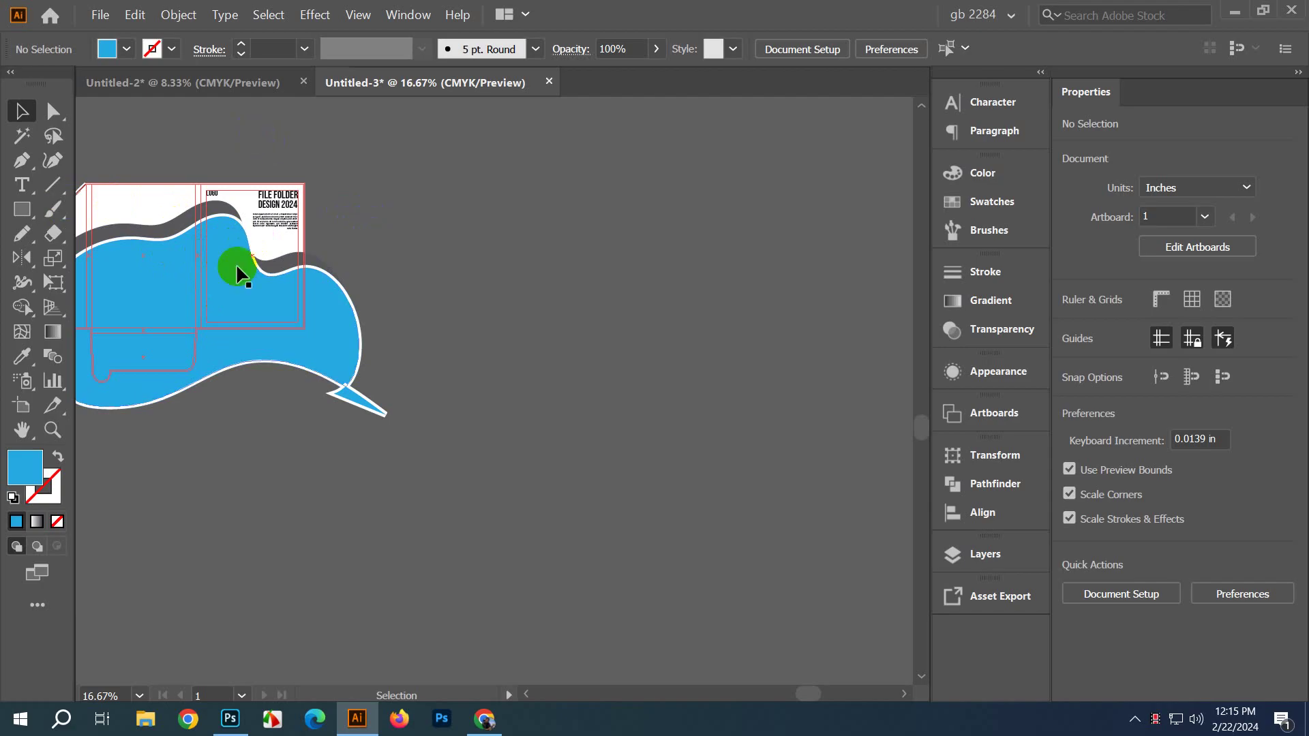
Step: Switch to Chrome and open a new browser tab ready for a web search
click(484, 719)
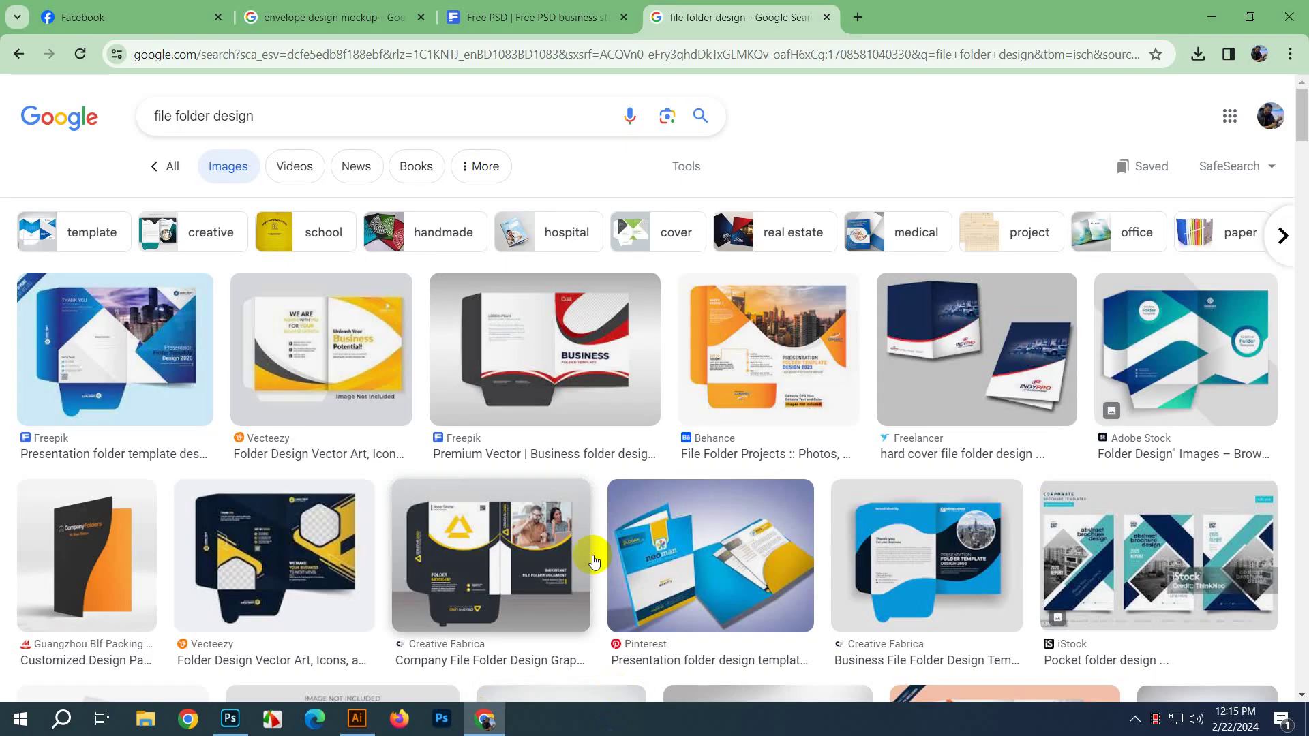
click(863, 23)
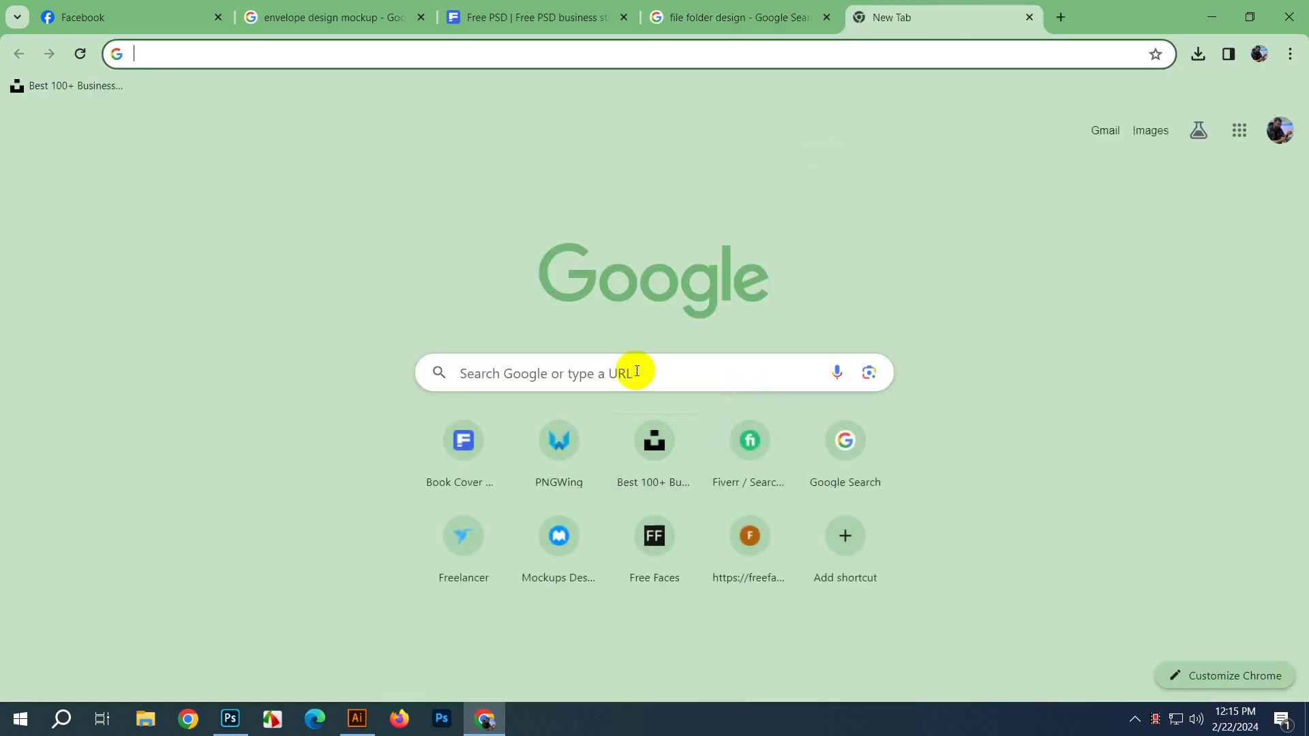
click(638, 368)
text(kdp)
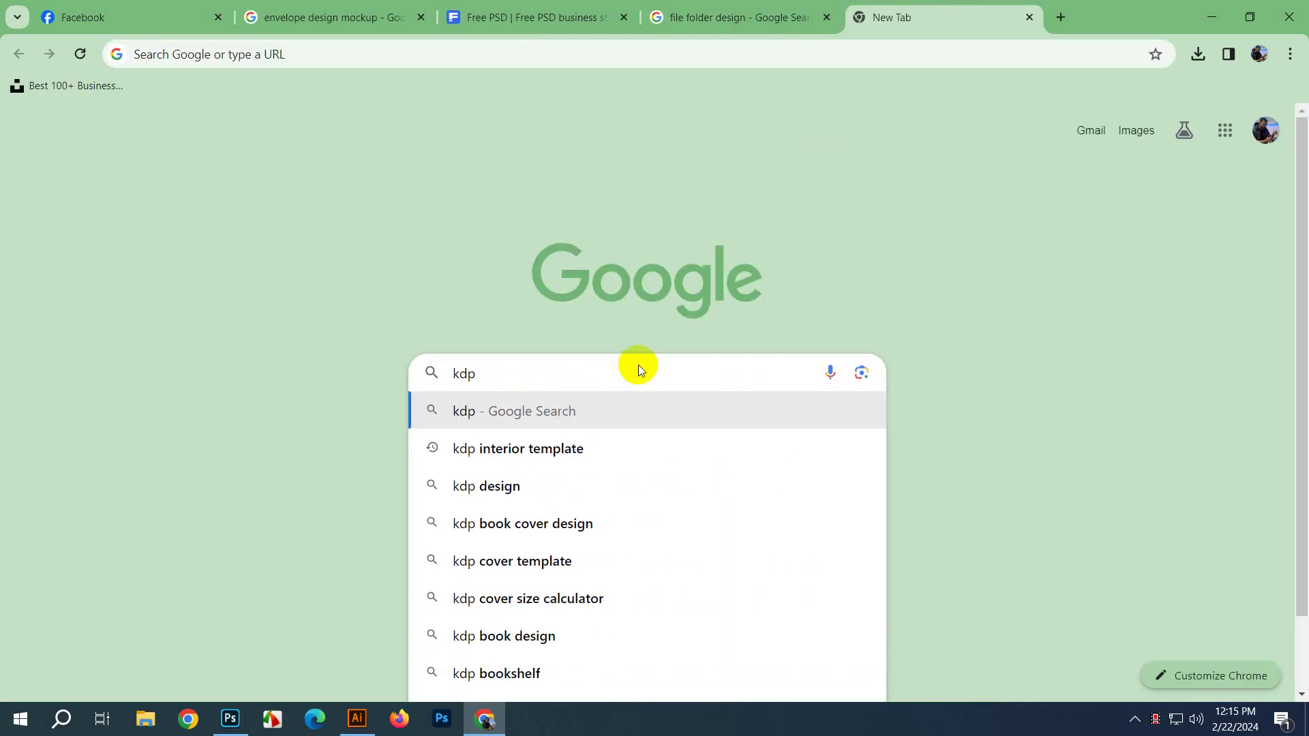
key(Down)
key(Down)
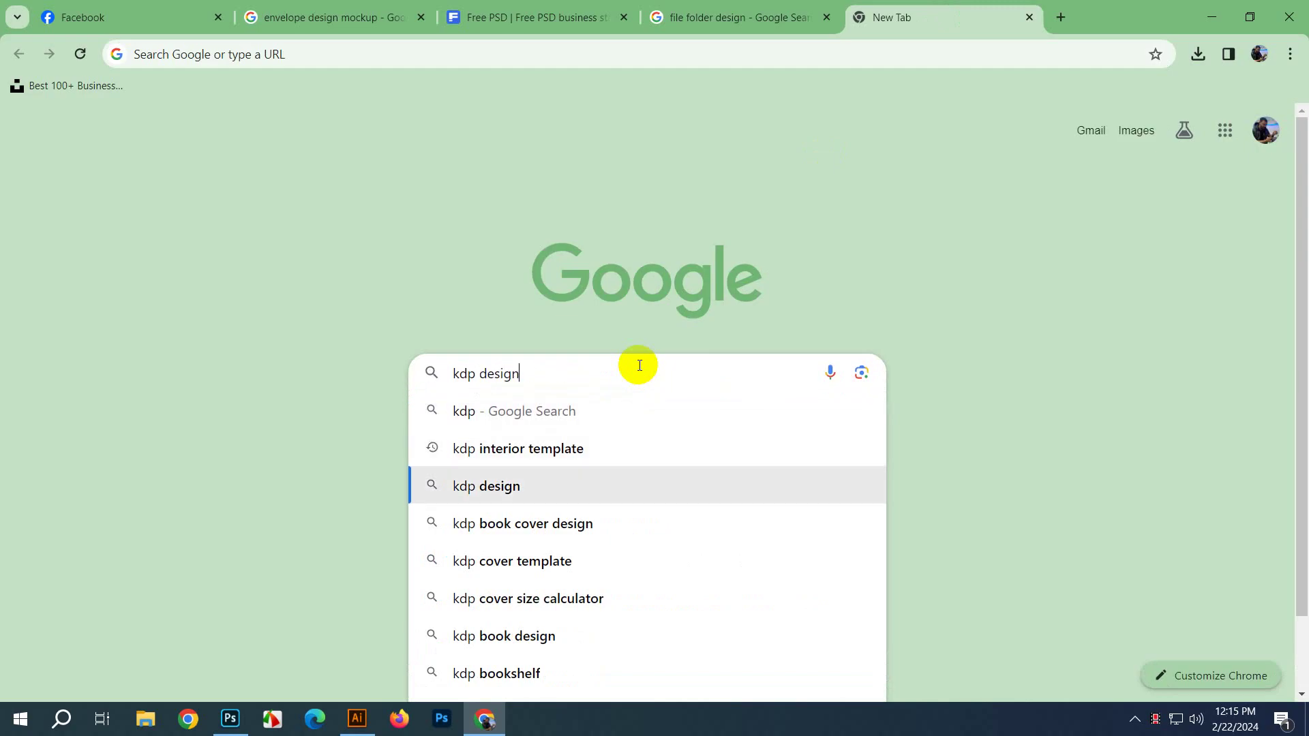
key(Up)
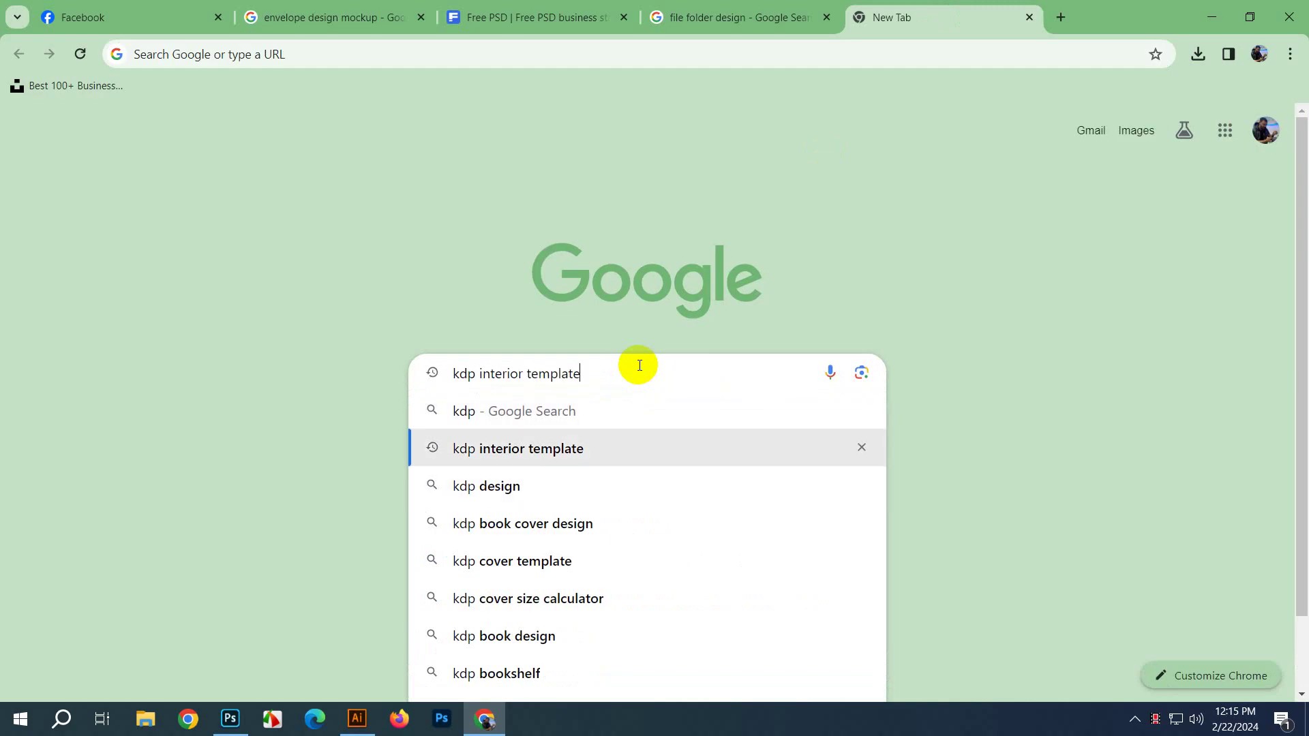
key(BackSpace)
key(BackSpace)
key(BackSpace)
key(BackSpace)
key(BackSpace)
key(BackSpace)
key(BackSpace)
key(BackSpace)
key(BackSpace)
key(BackSpace)
key(BackSpace)
key(BackSpace)
key(BackSpace)
key(BackSpace)
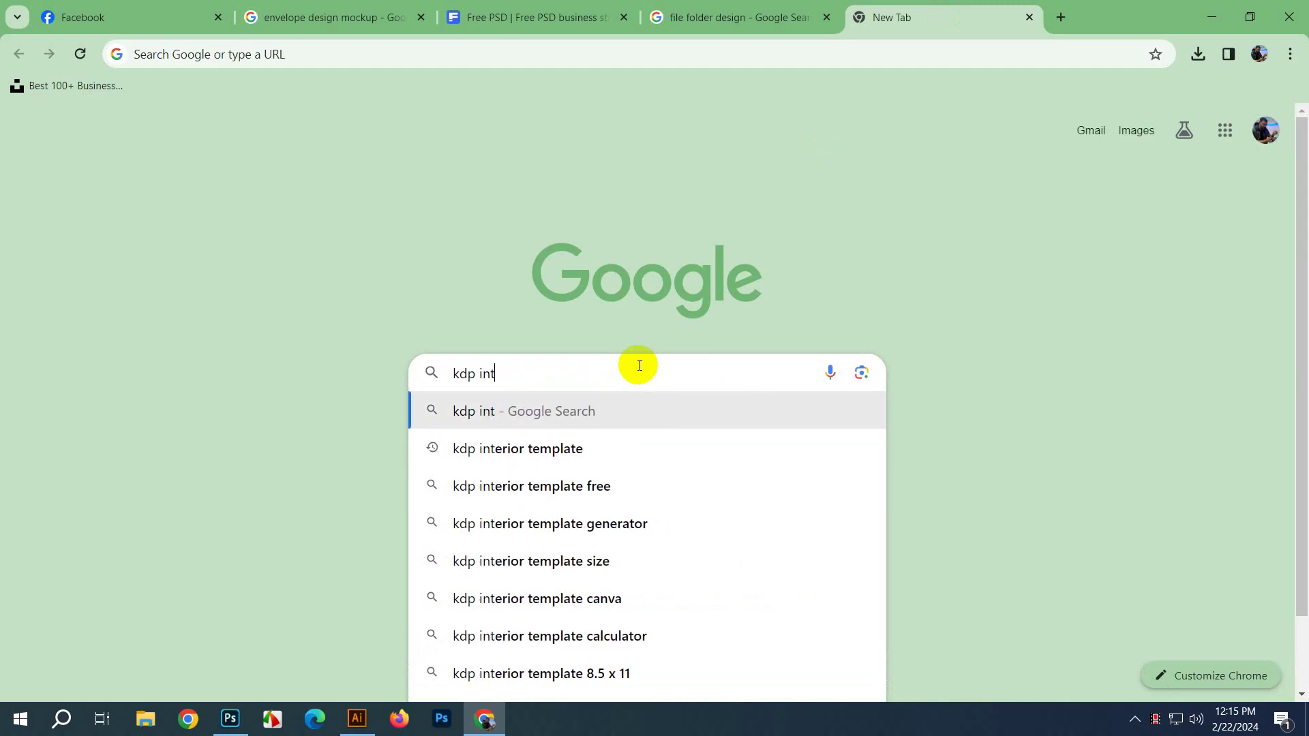
key(BackSpace)
key(BackSpace)
key(BackSpace)
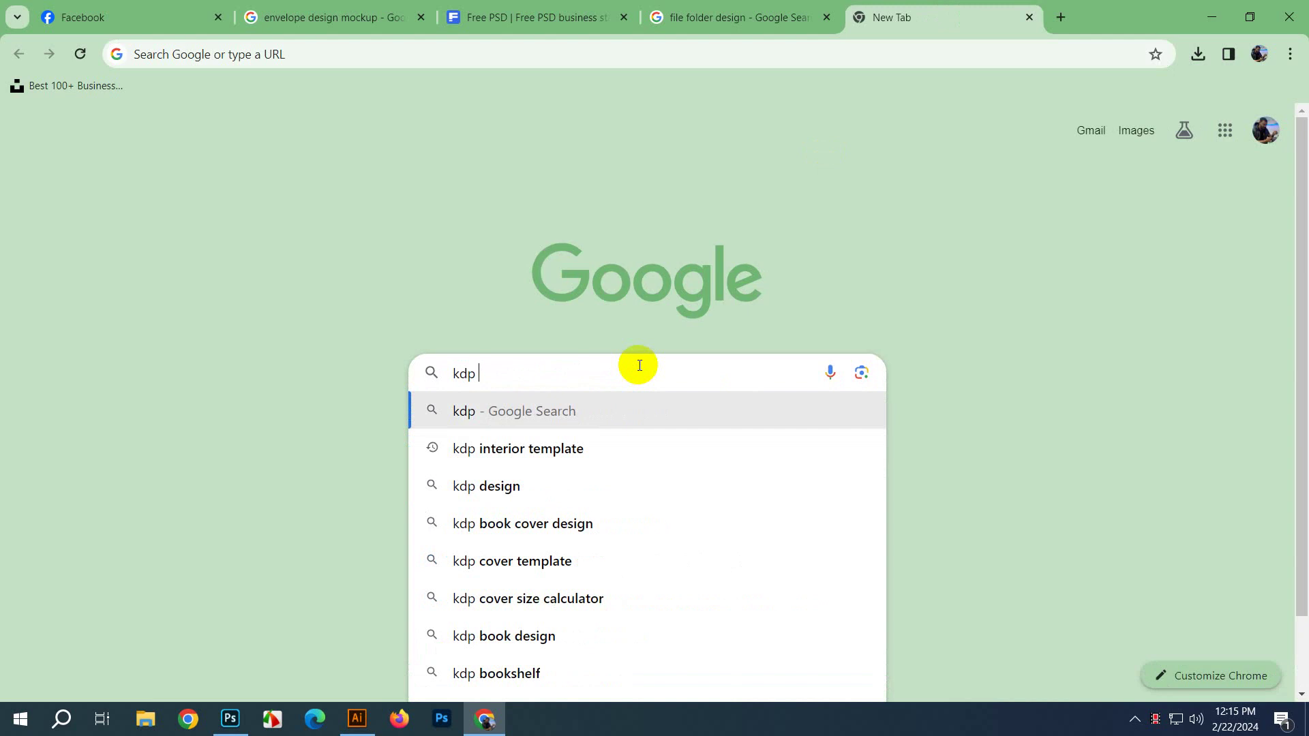
key(BackSpace)
key(BackSpace)
key(BackSpace)
key(BackSpace)
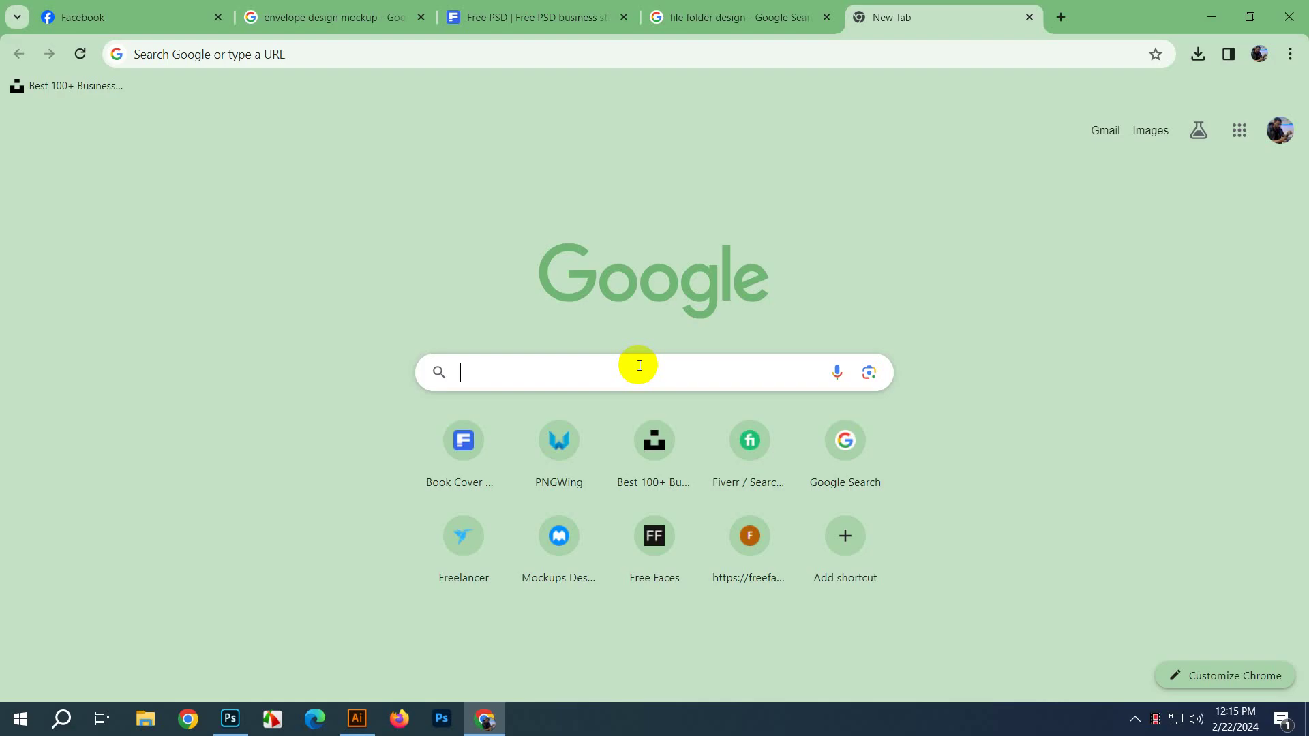
Step: Search the browsing history for "amazon" and open the earlier "amazon calculator kdp" search to look through its results
text(ama)
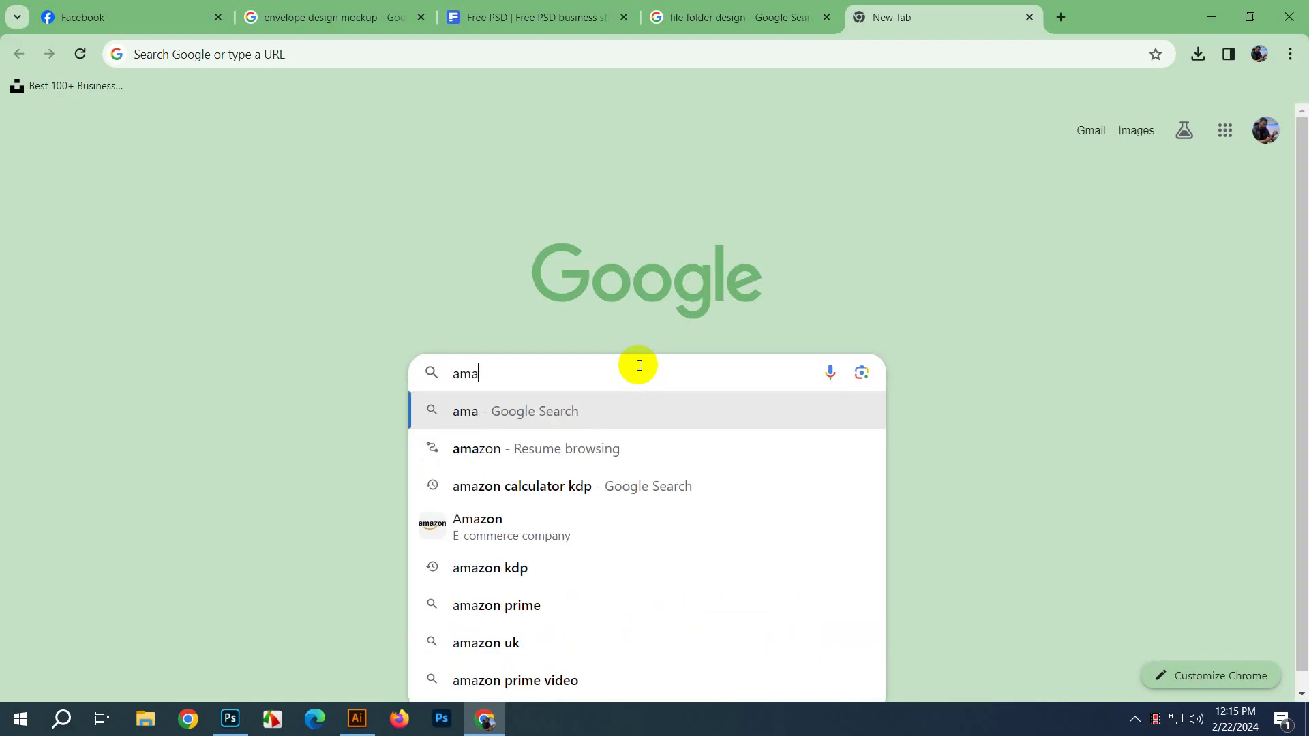
key(Down)
key(Return)
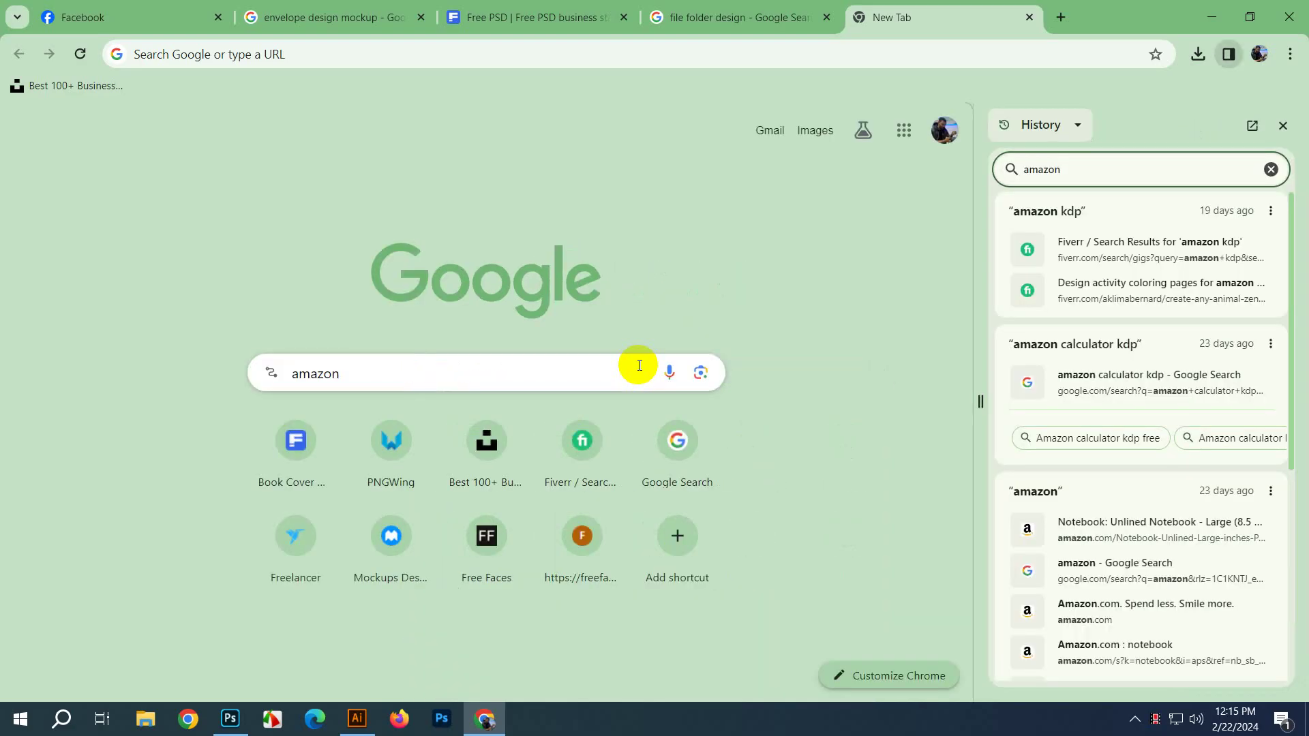
click(1077, 380)
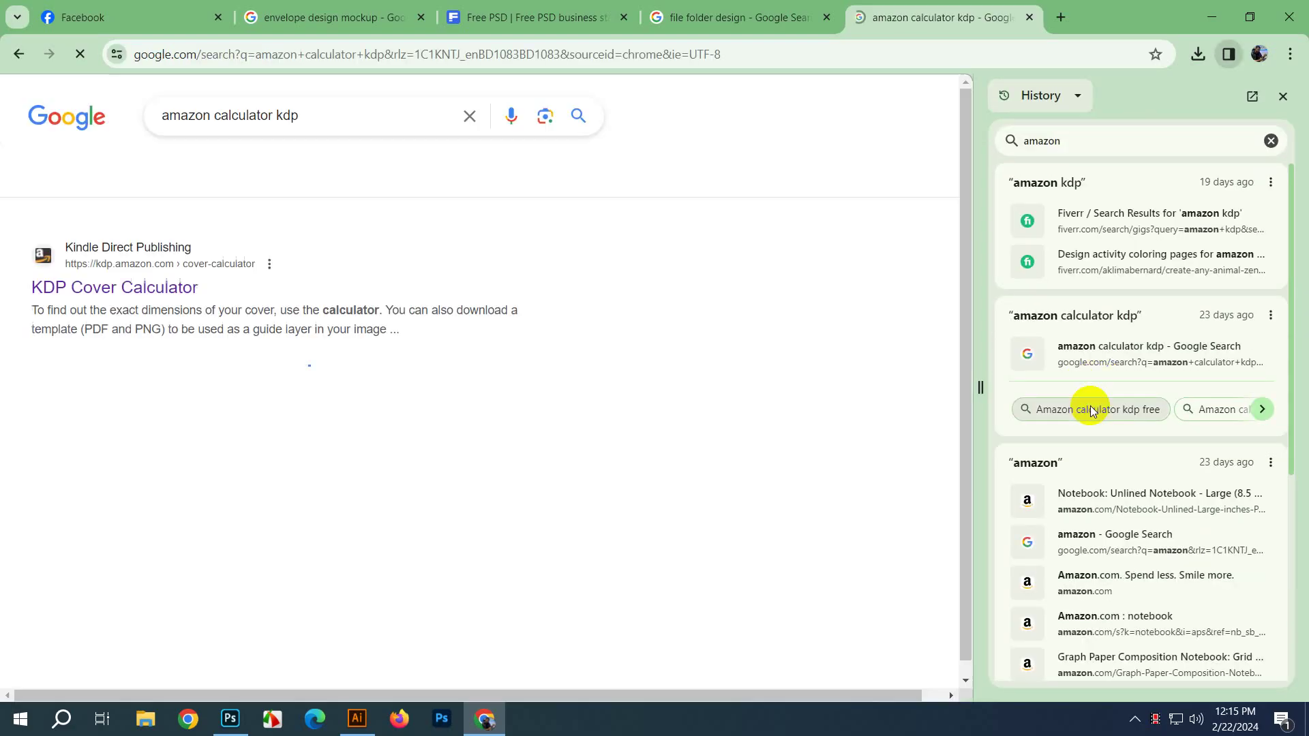
scroll(136, 304, down, 3)
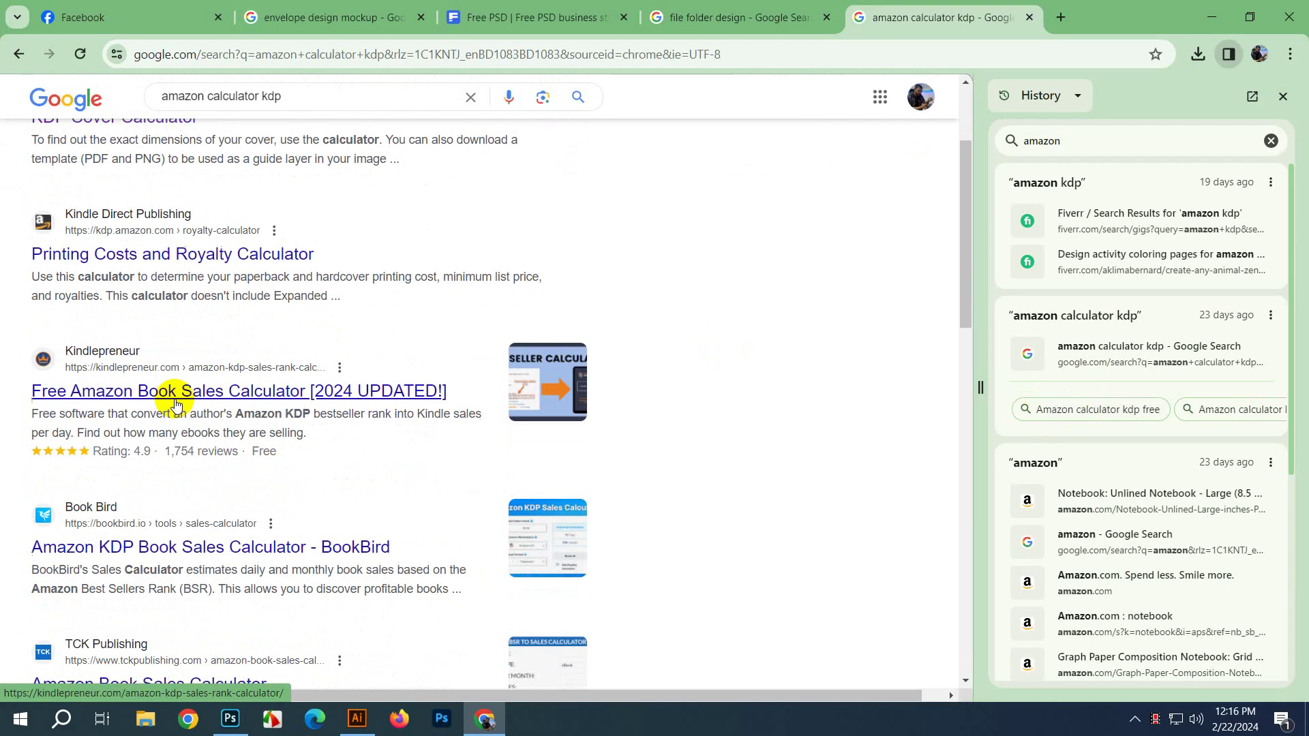
scroll(175, 409, up, 3)
Step: Shorten the web search to "amazon" and run it, closing the history panel and declining precise location use
drag(214, 117, 497, 138)
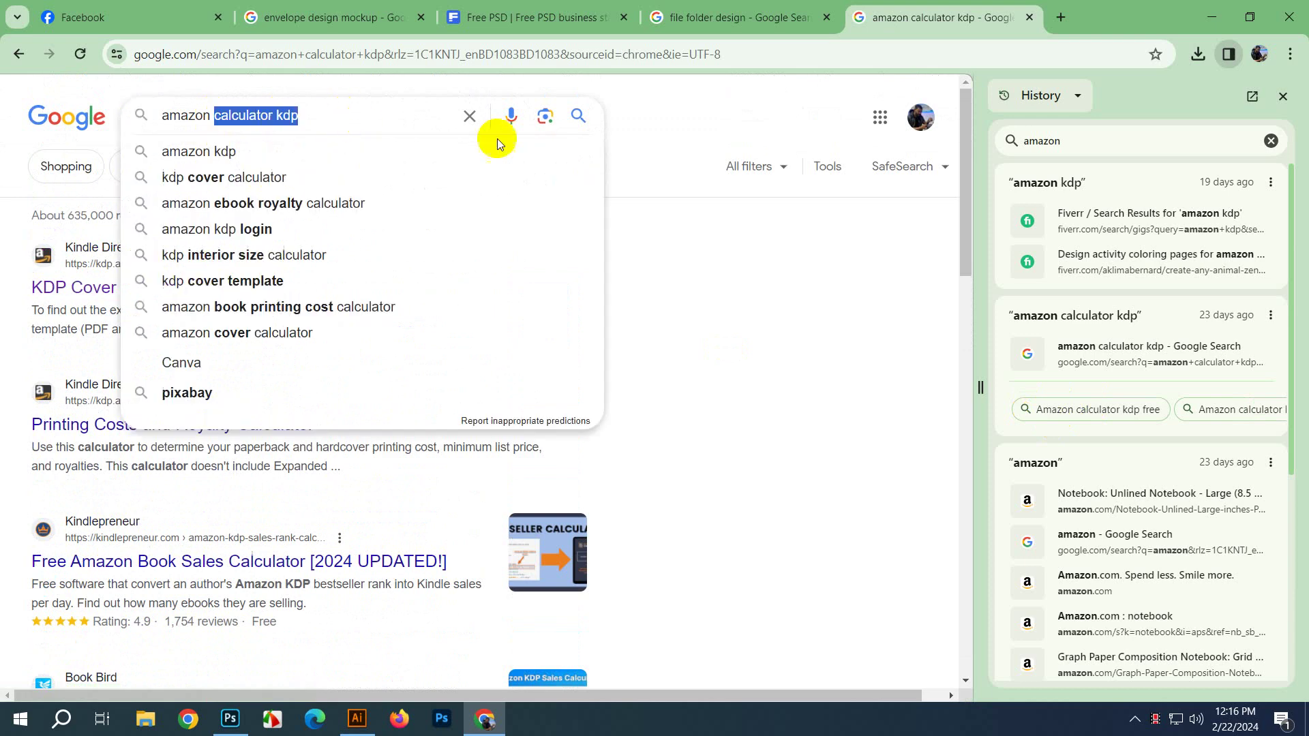
key(BackSpace)
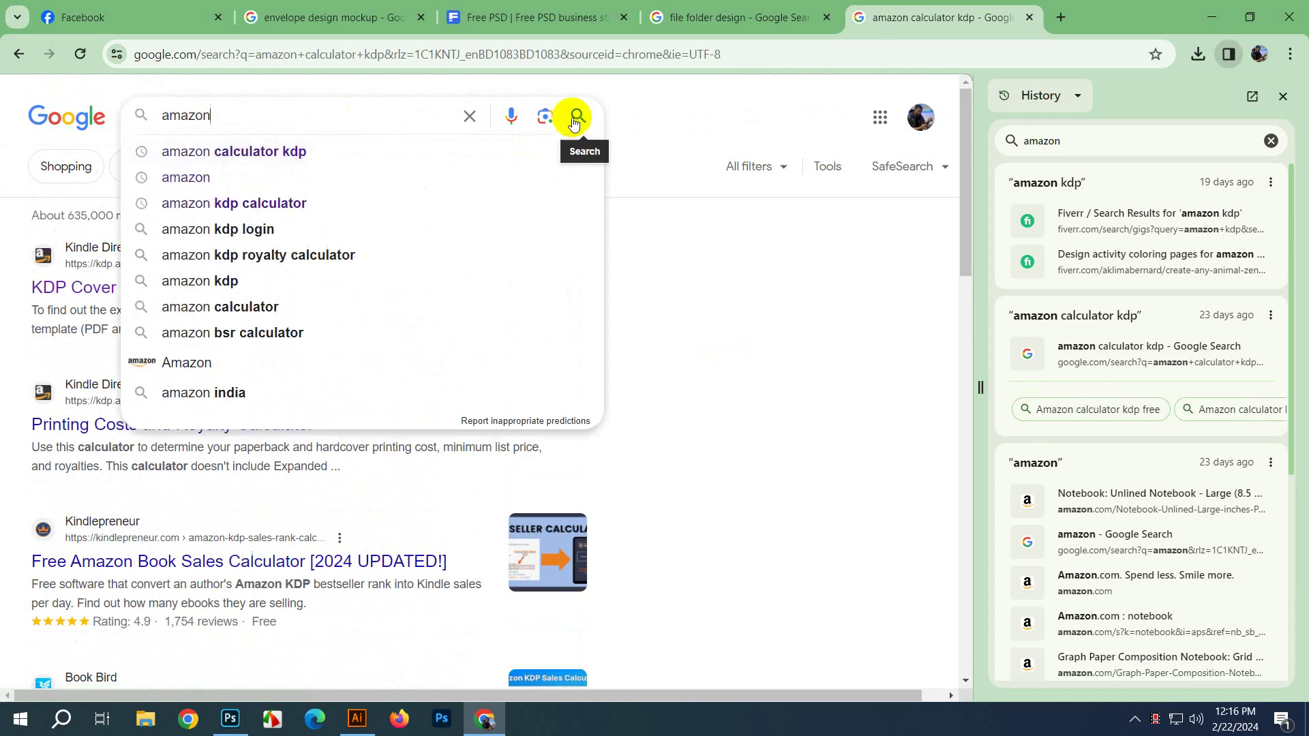
click(578, 116)
click(1282, 96)
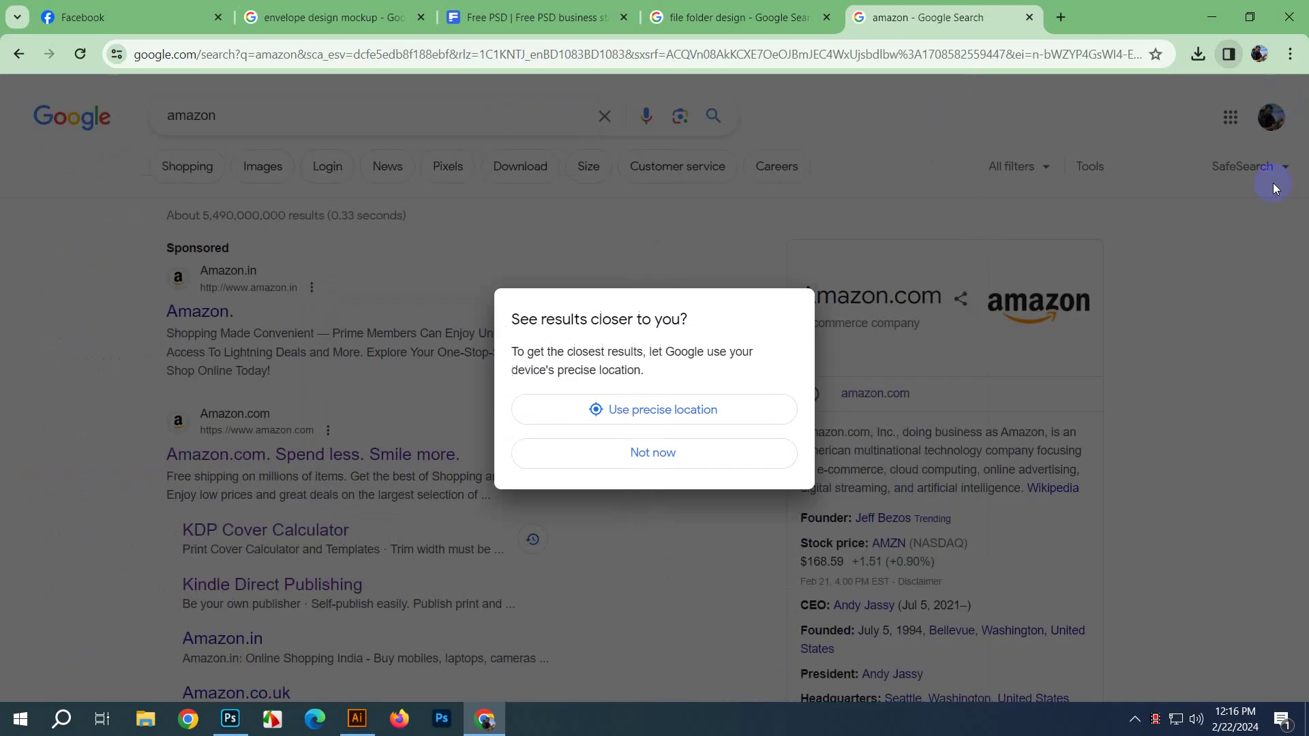
click(709, 446)
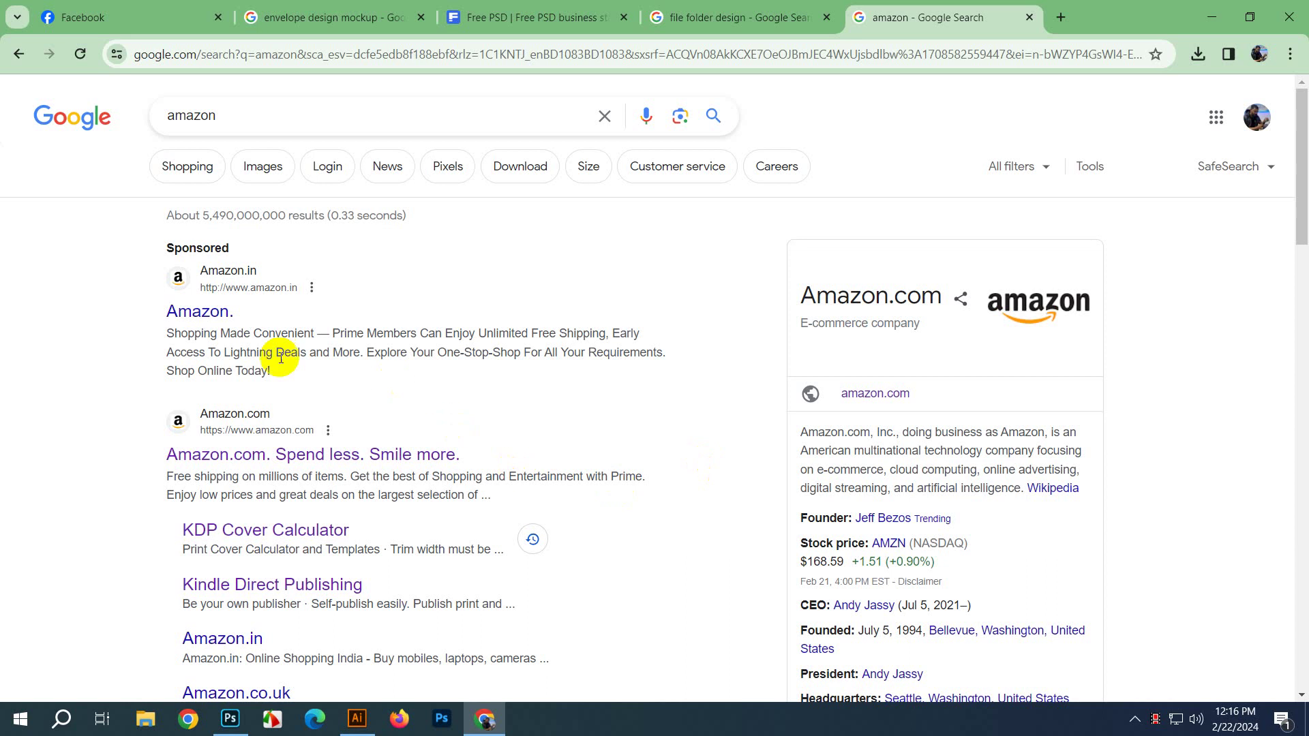
Step: Open the sponsored Amazon.in search result and advance its homepage banner
click(186, 320)
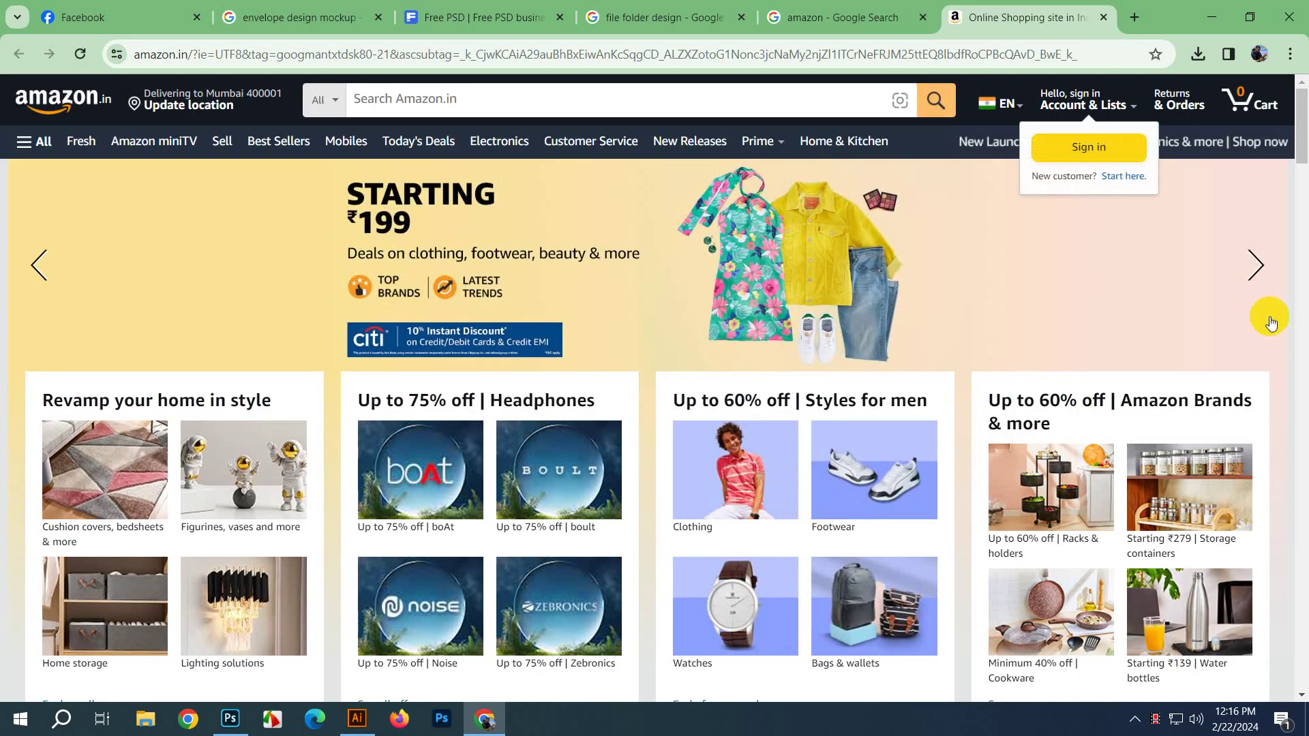
click(1268, 249)
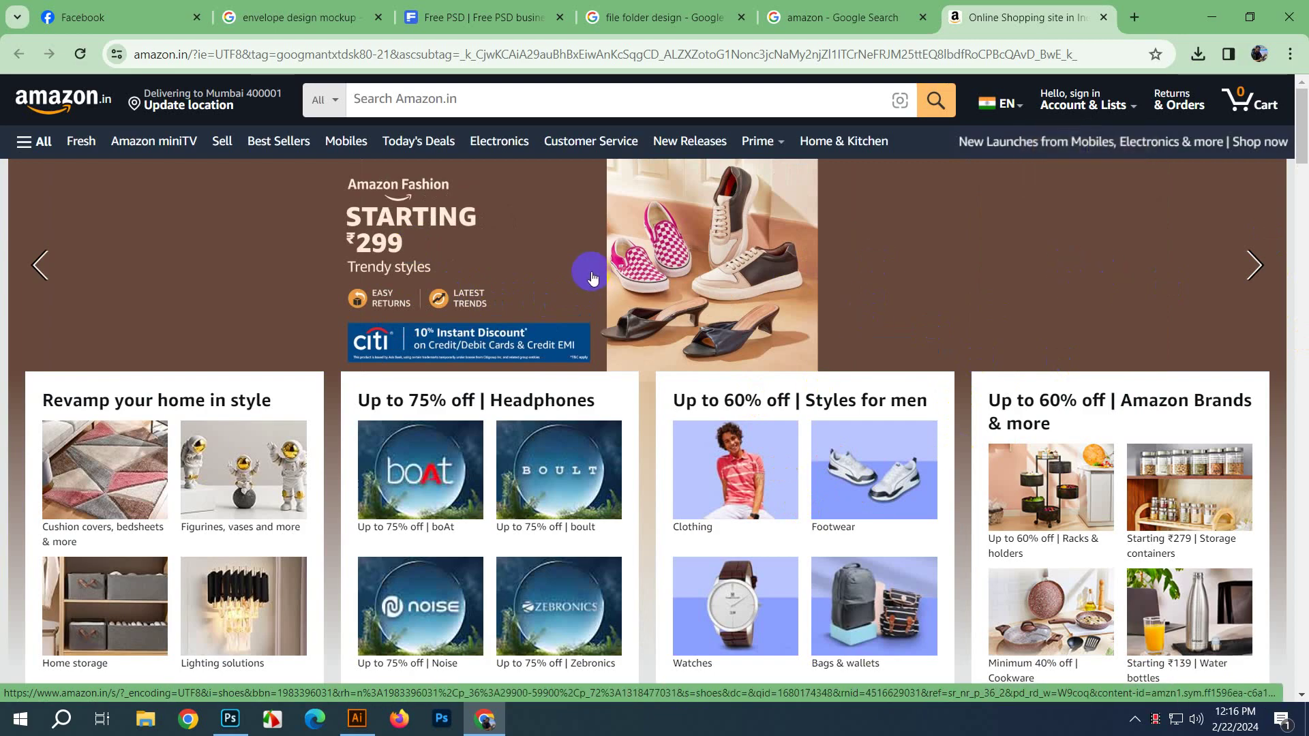
Step: Try to set the Amazon.in delivery location to pincode 10001
click(213, 103)
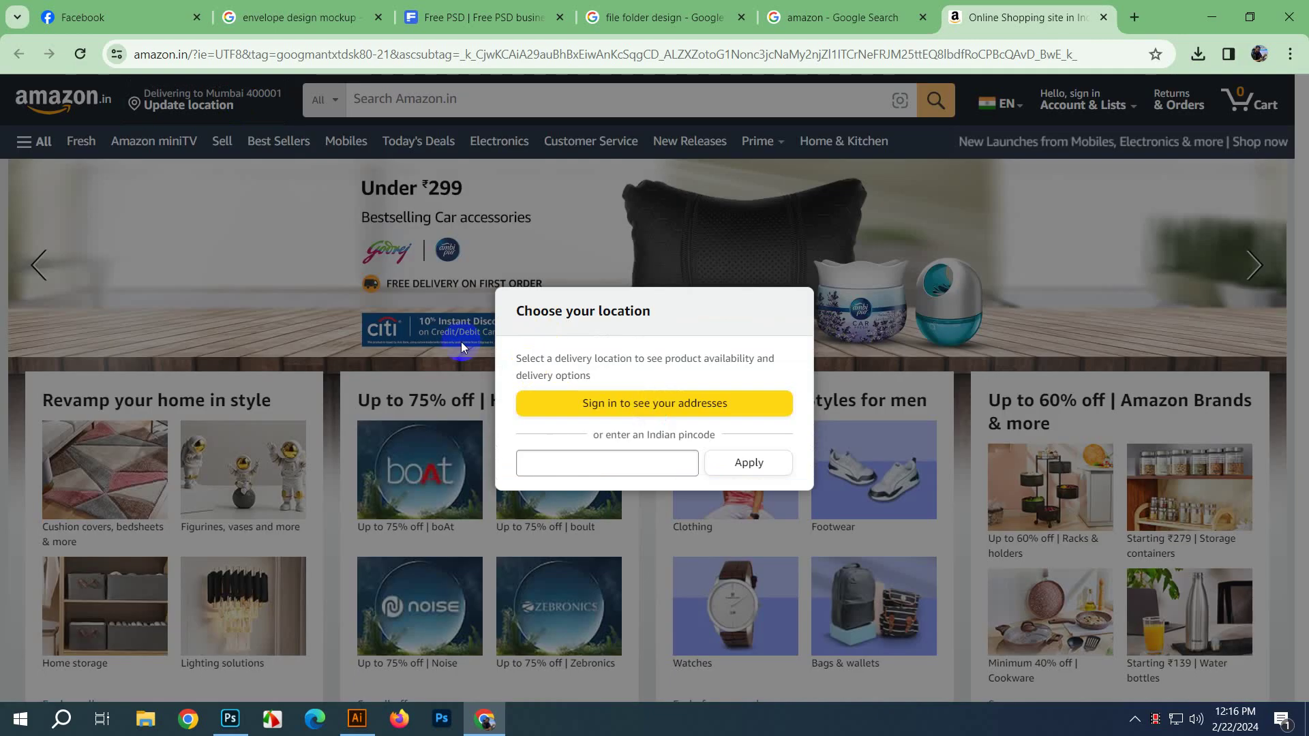
click(607, 462)
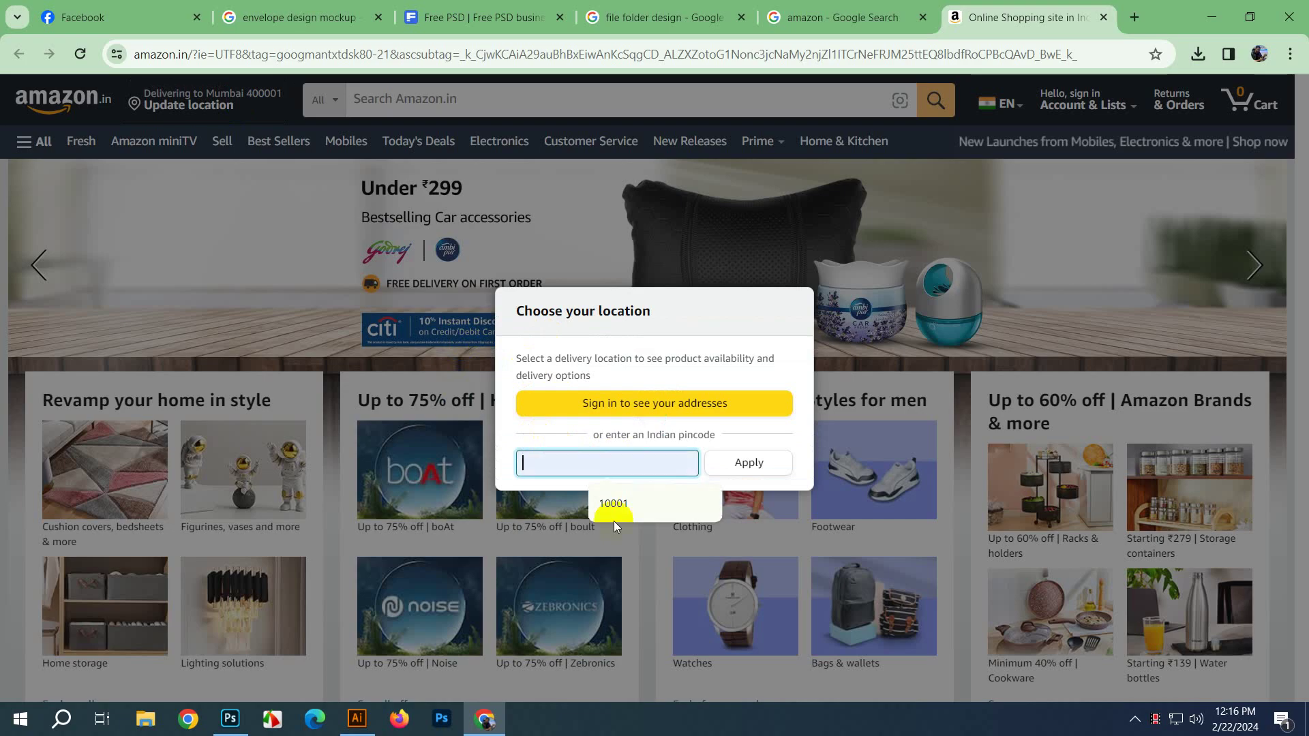
click(618, 504)
click(750, 465)
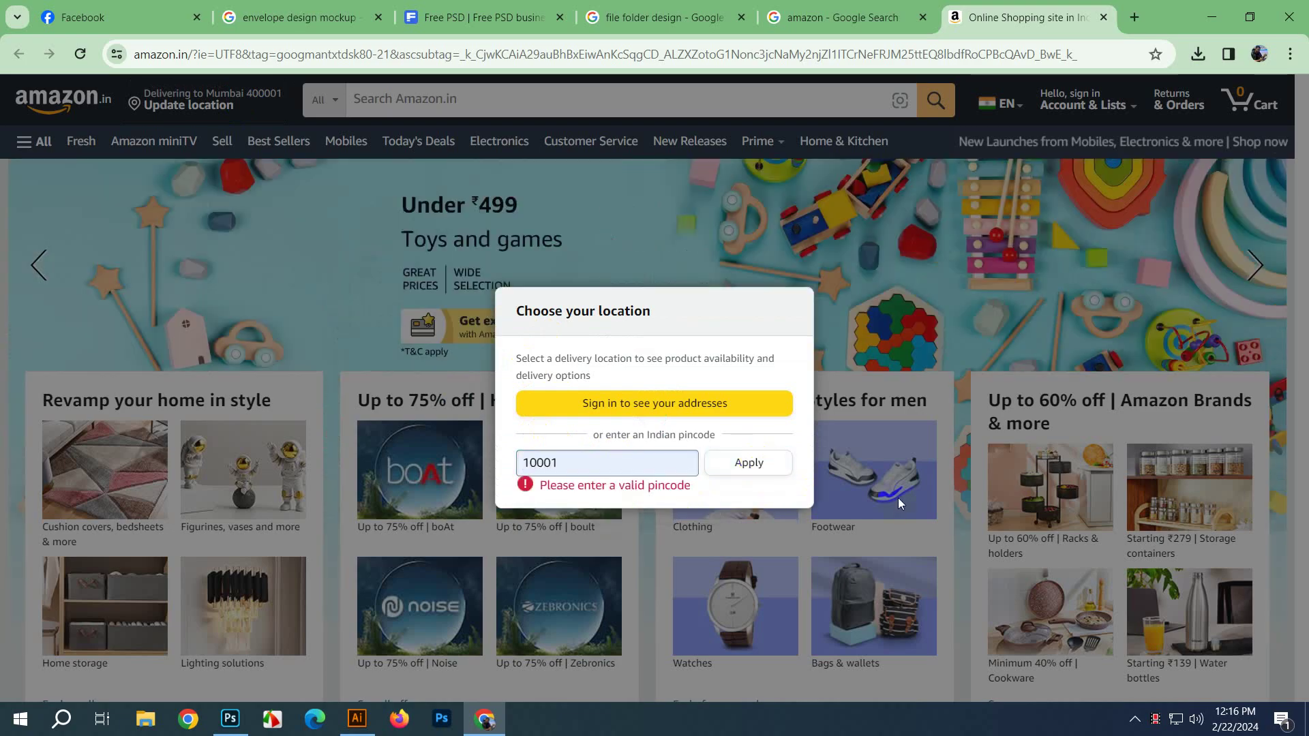
click(750, 466)
click(654, 475)
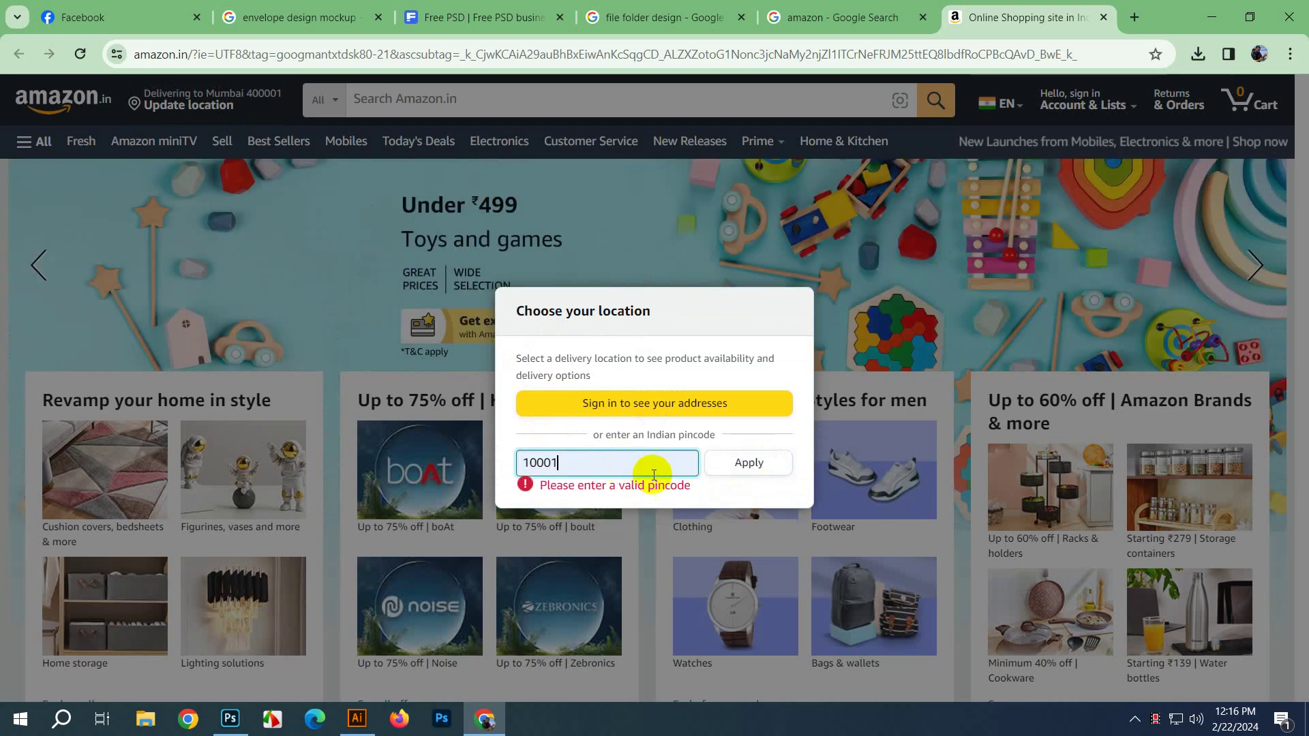
click(733, 460)
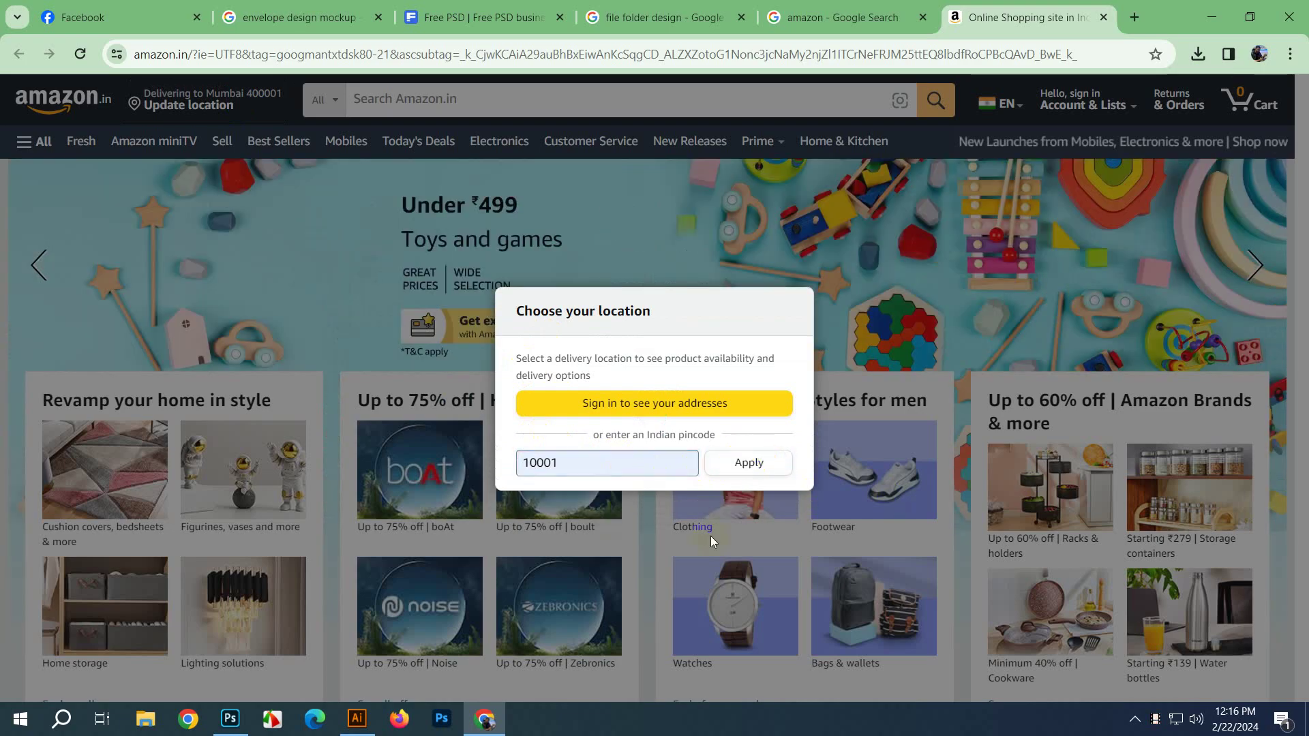
Step: Try the pincodes 100001 and 1001 for the Amazon.in delivery location
click(553, 464)
text(0)
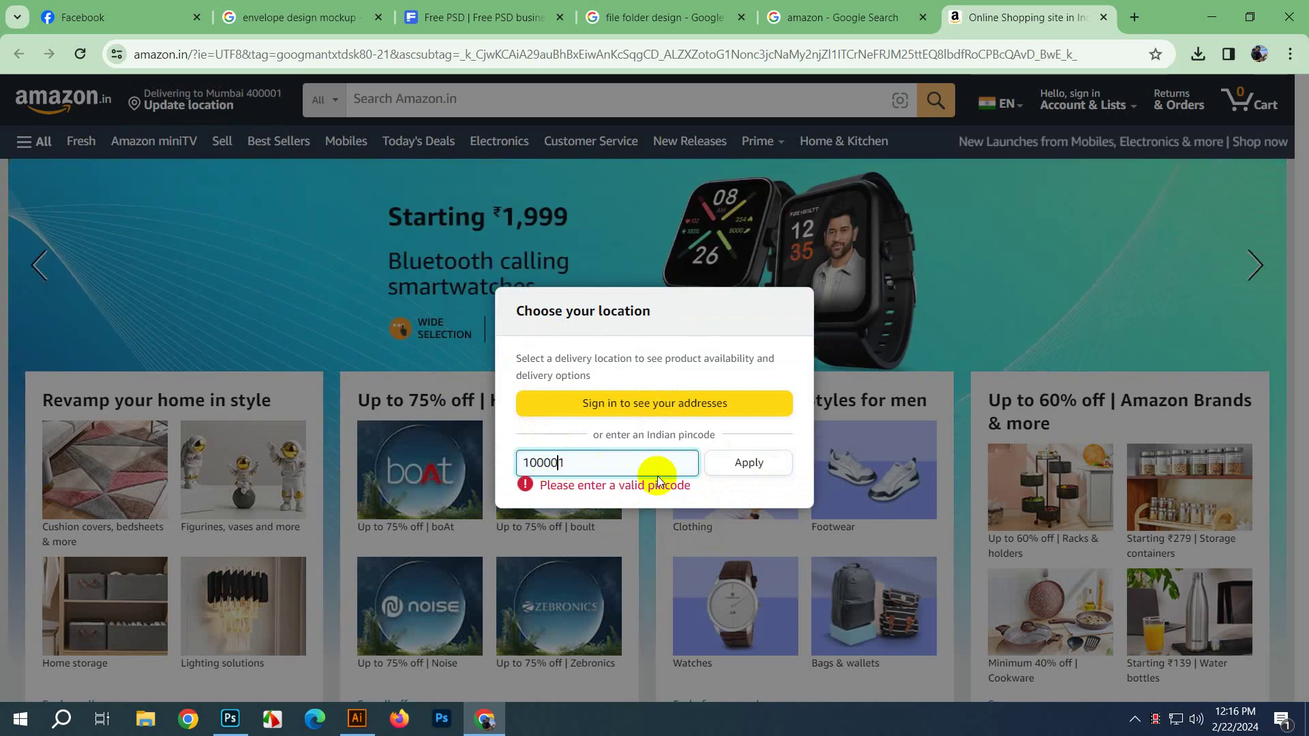
click(754, 476)
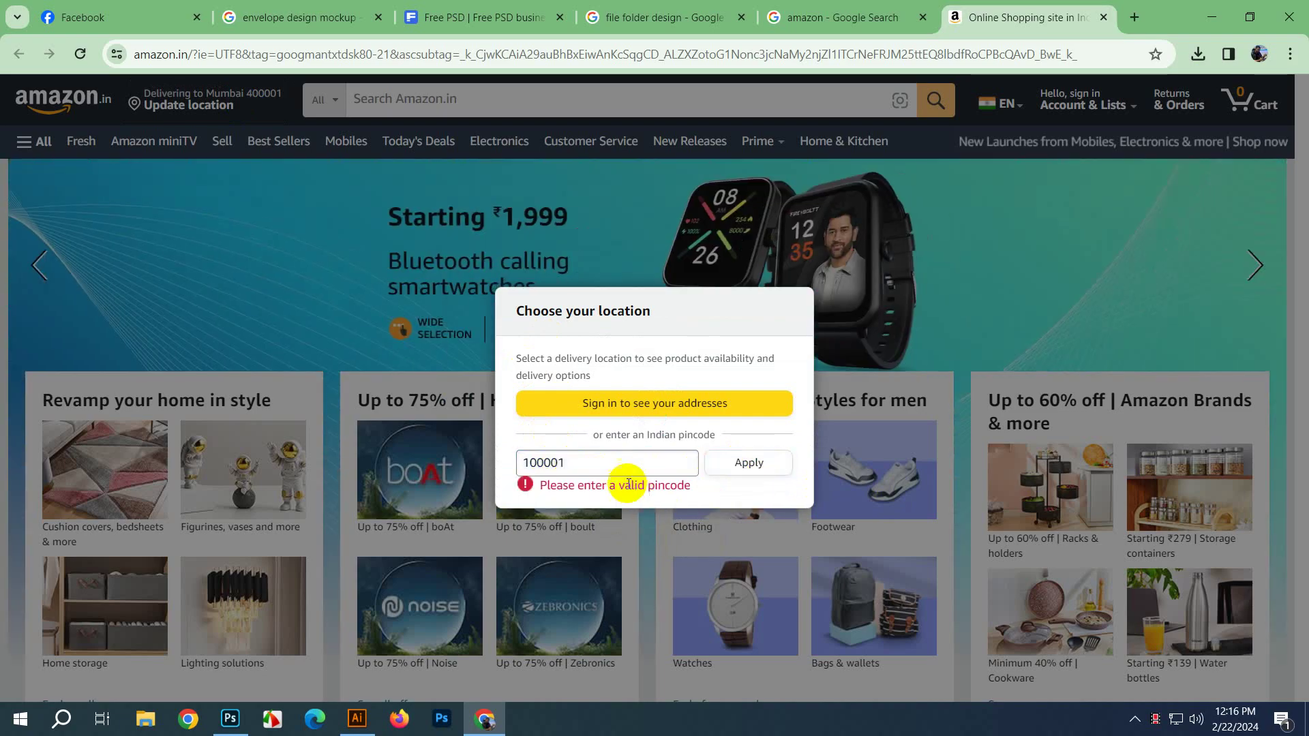
click(585, 460)
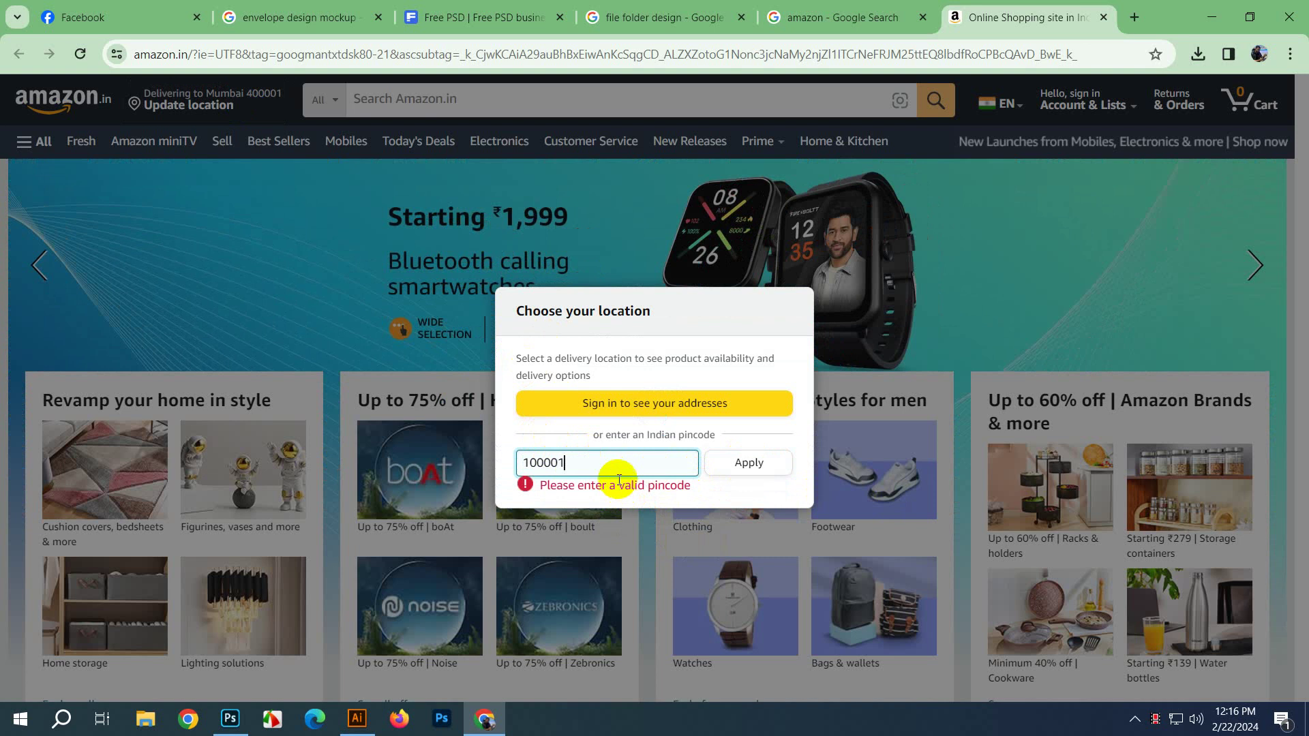
key(BackSpace)
key(BackSpace)
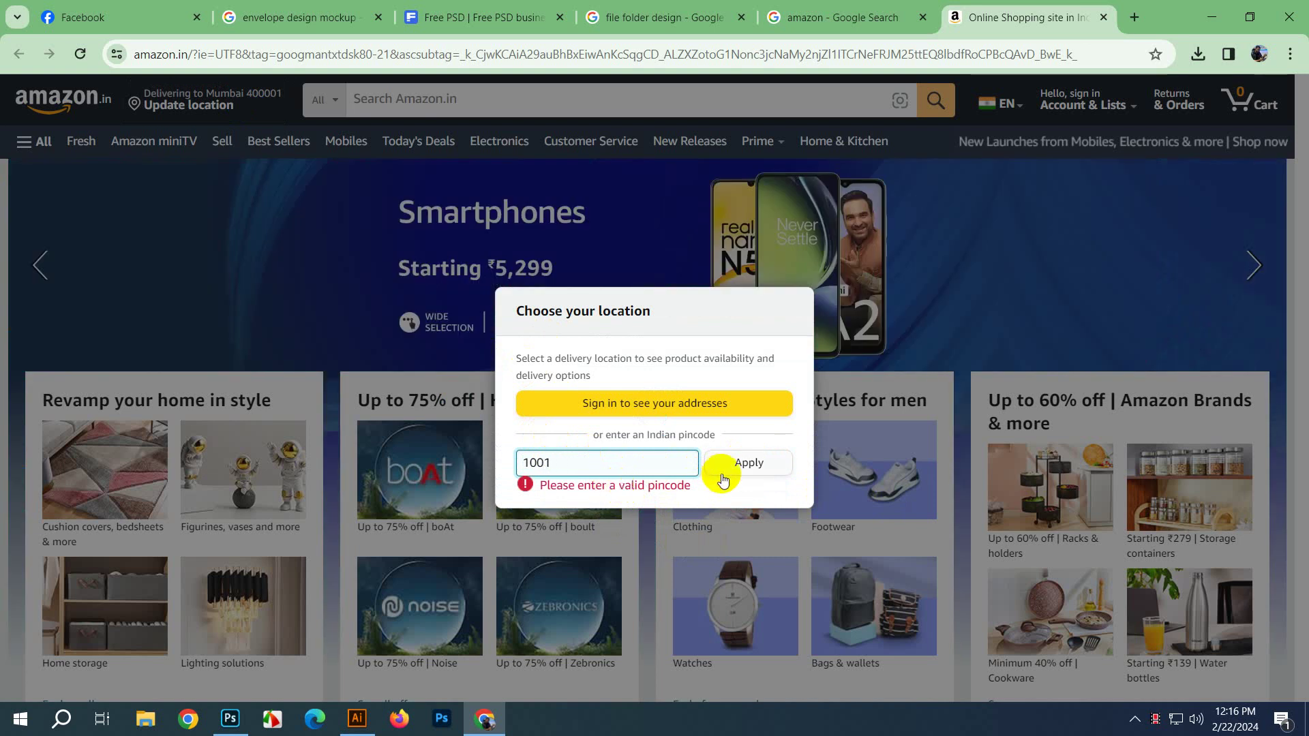
click(723, 469)
Step: Change the pincode back to 10001, then clear the entry completely
click(549, 463)
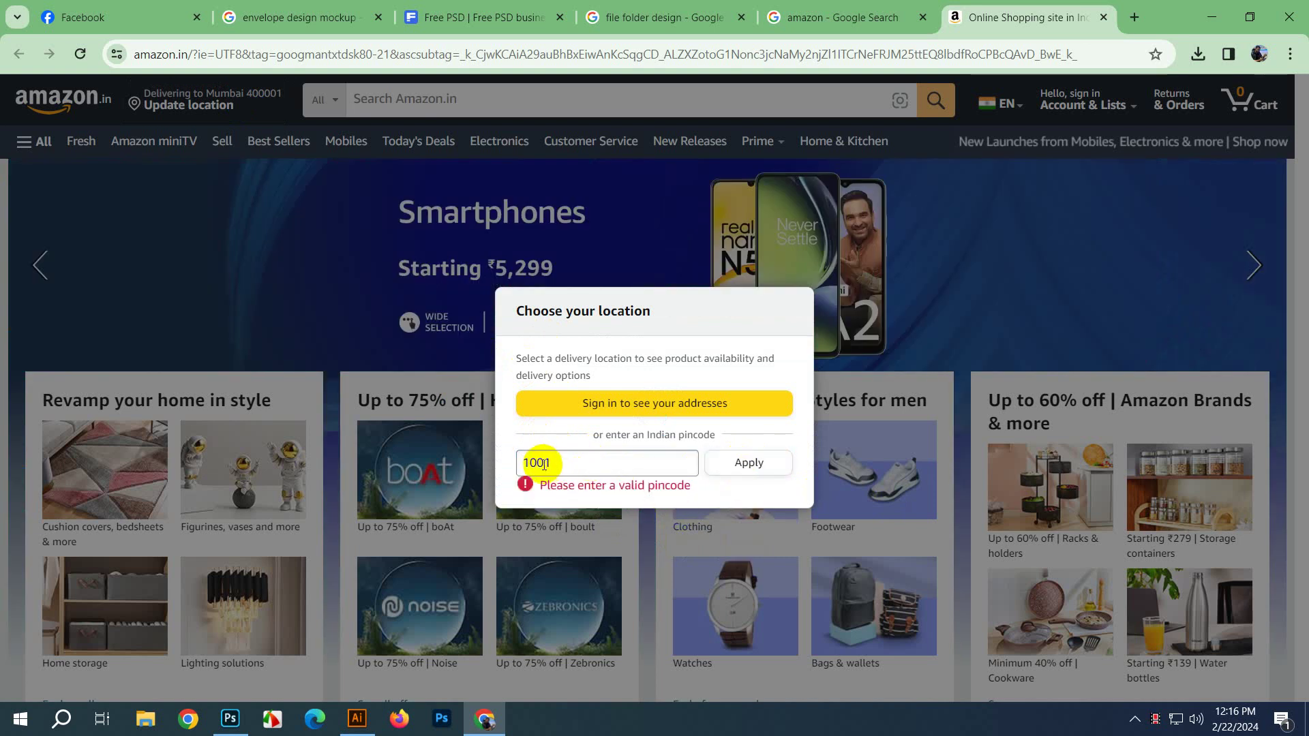
text(0)
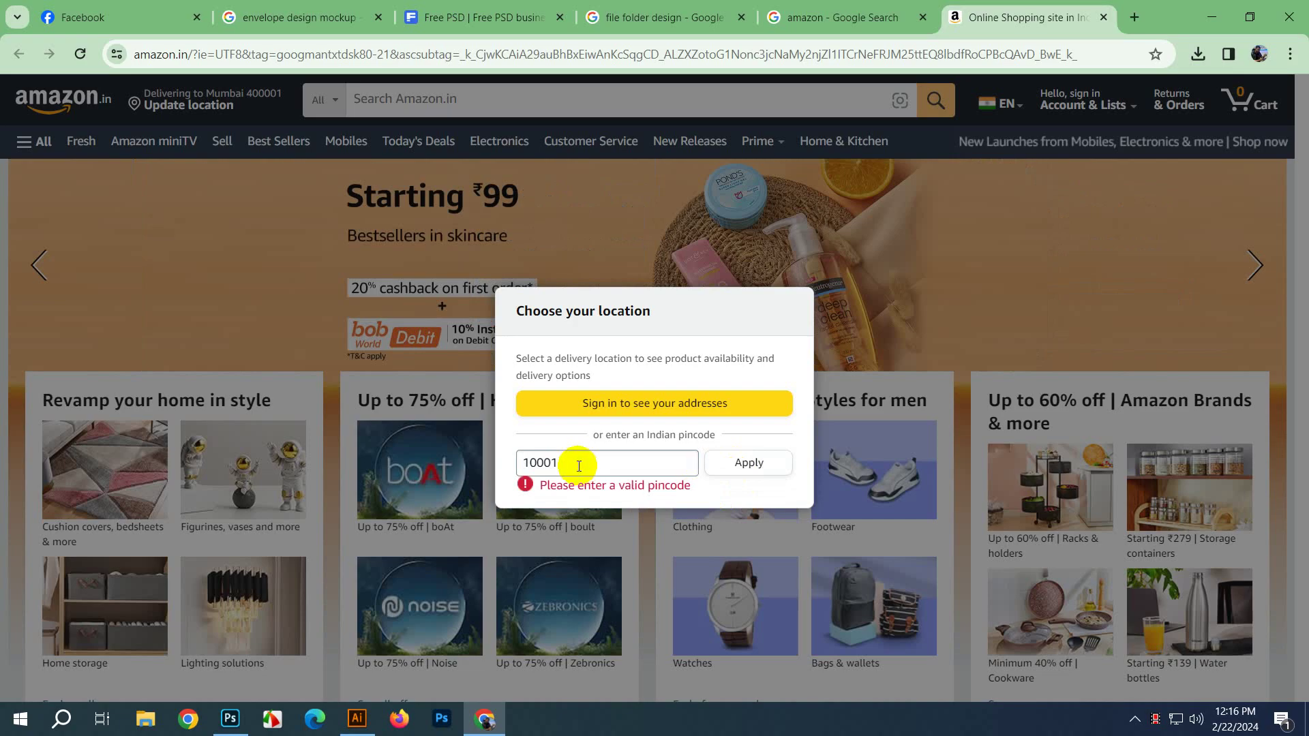
drag(579, 463, 529, 466)
key(BackSpace)
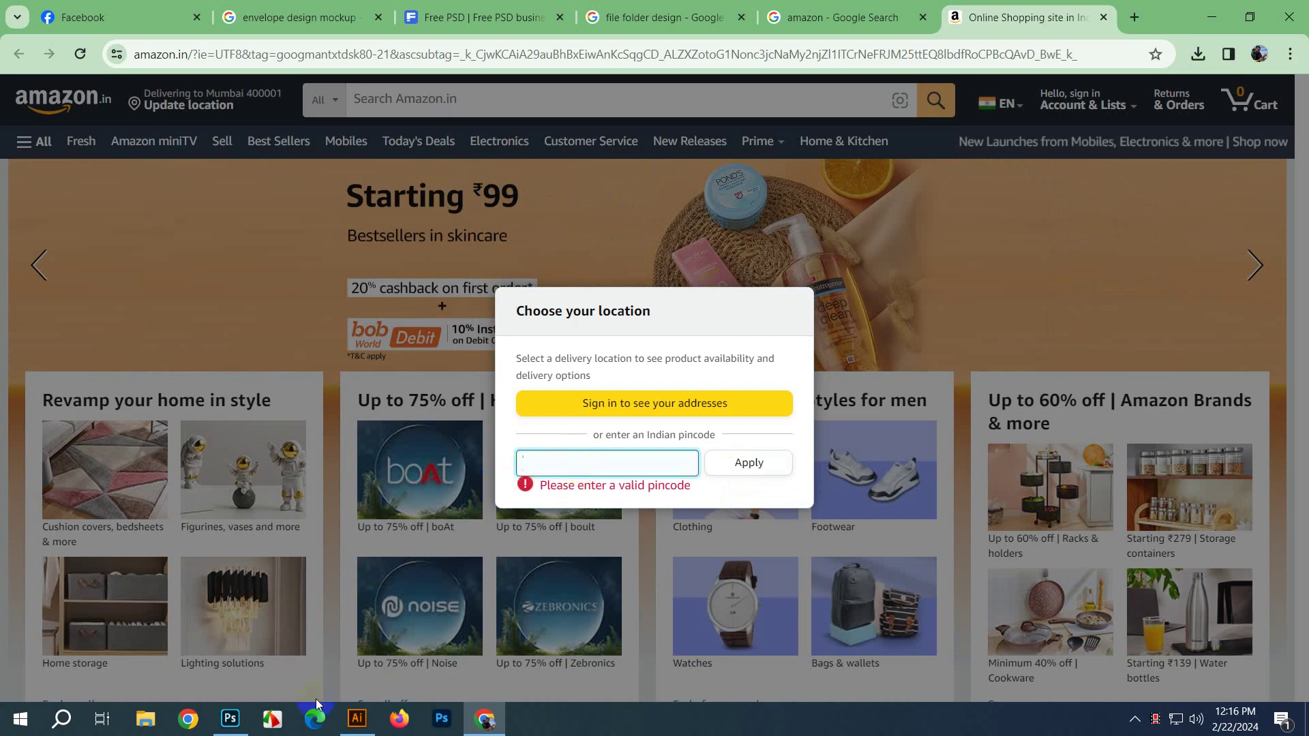
Step: Switch to Firefox, run a web search for "amazon" and open the Amazon.com homepage
click(400, 718)
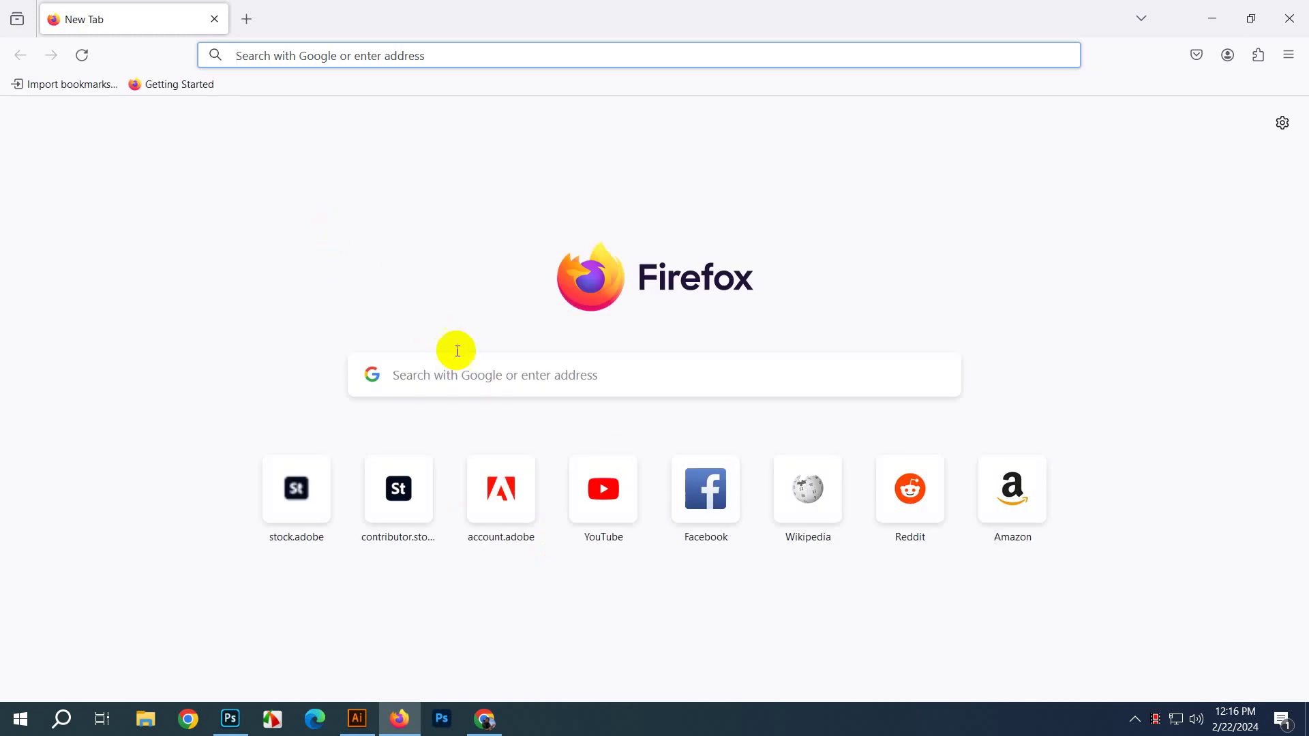
click(462, 373)
text(ama)
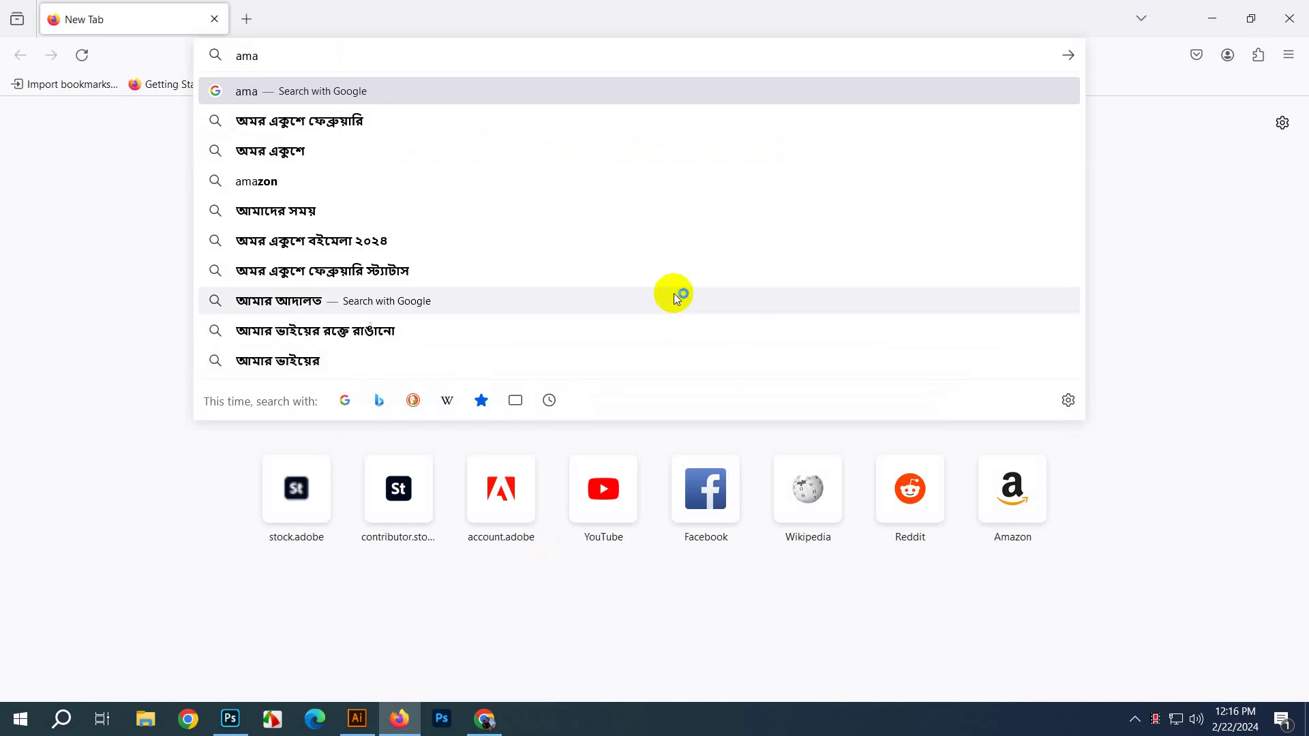
click(378, 198)
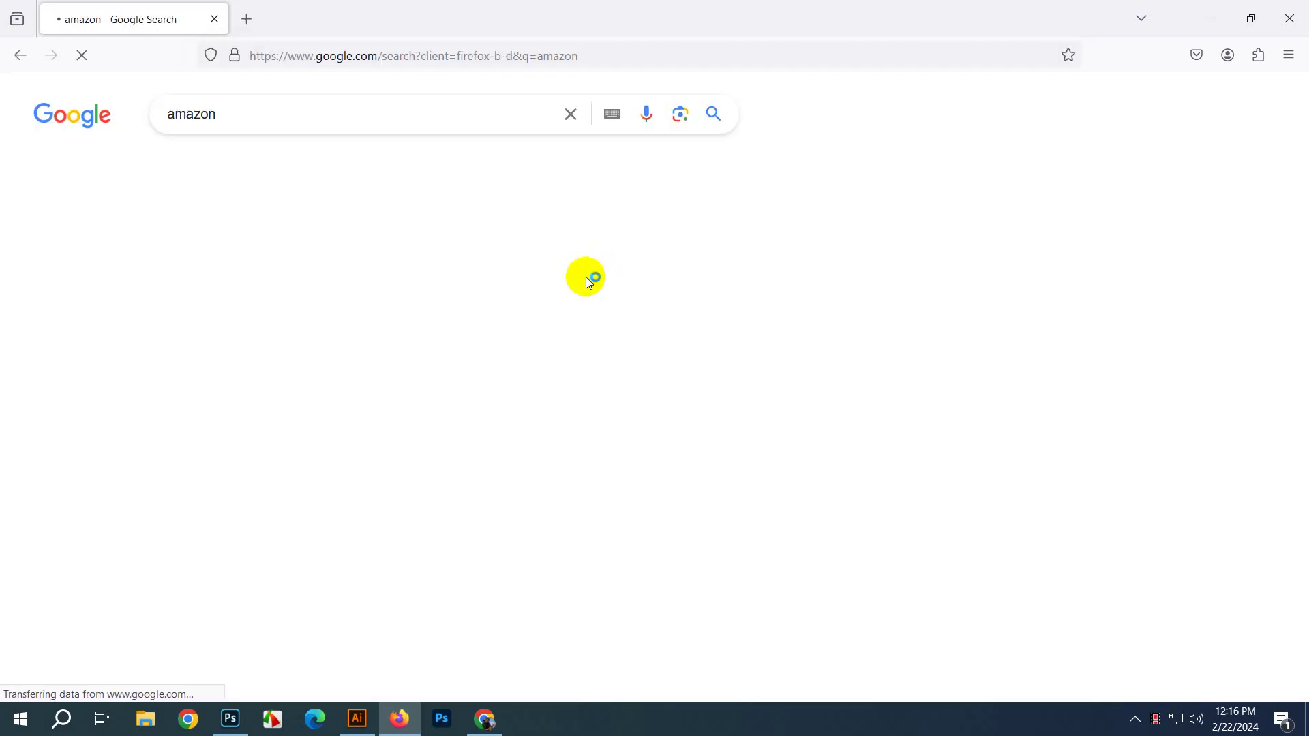
click(361, 295)
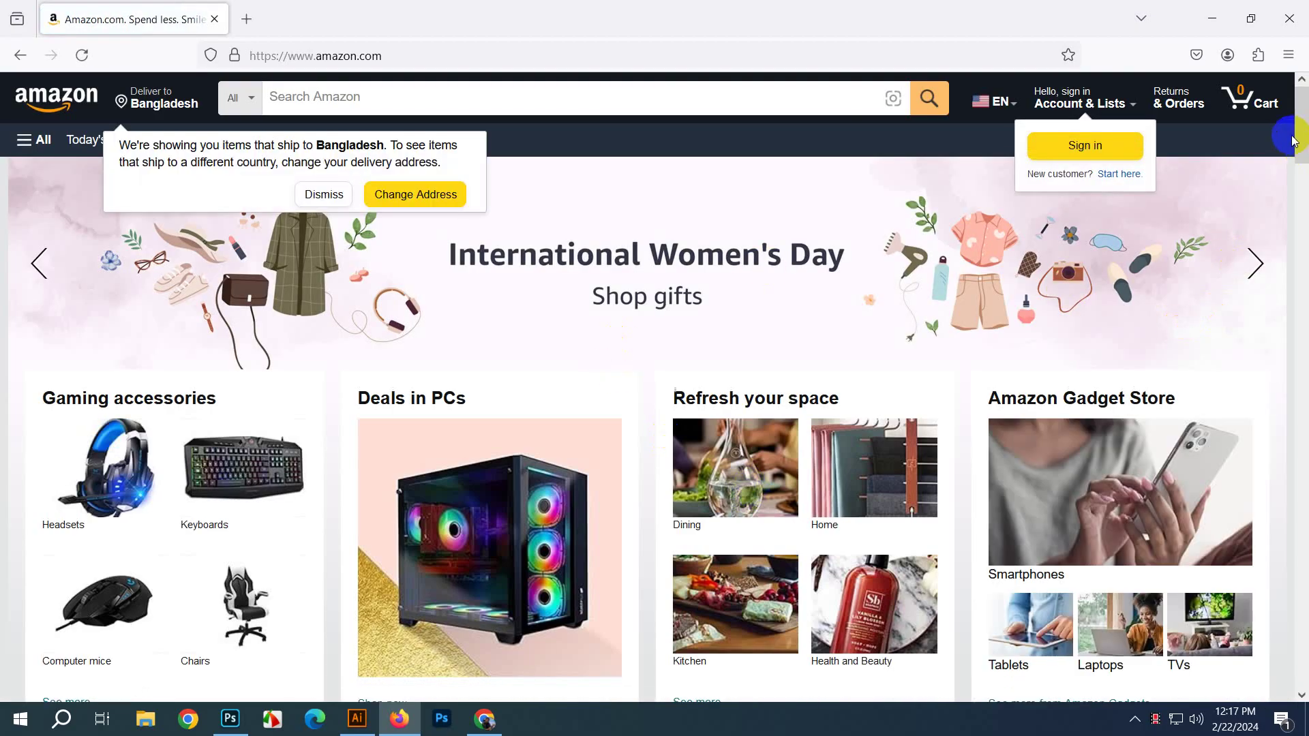
Step: Dismiss the notice about items that ship to Bangladesh and open the Amazon search suggestions
drag(1303, 114, 1303, 118)
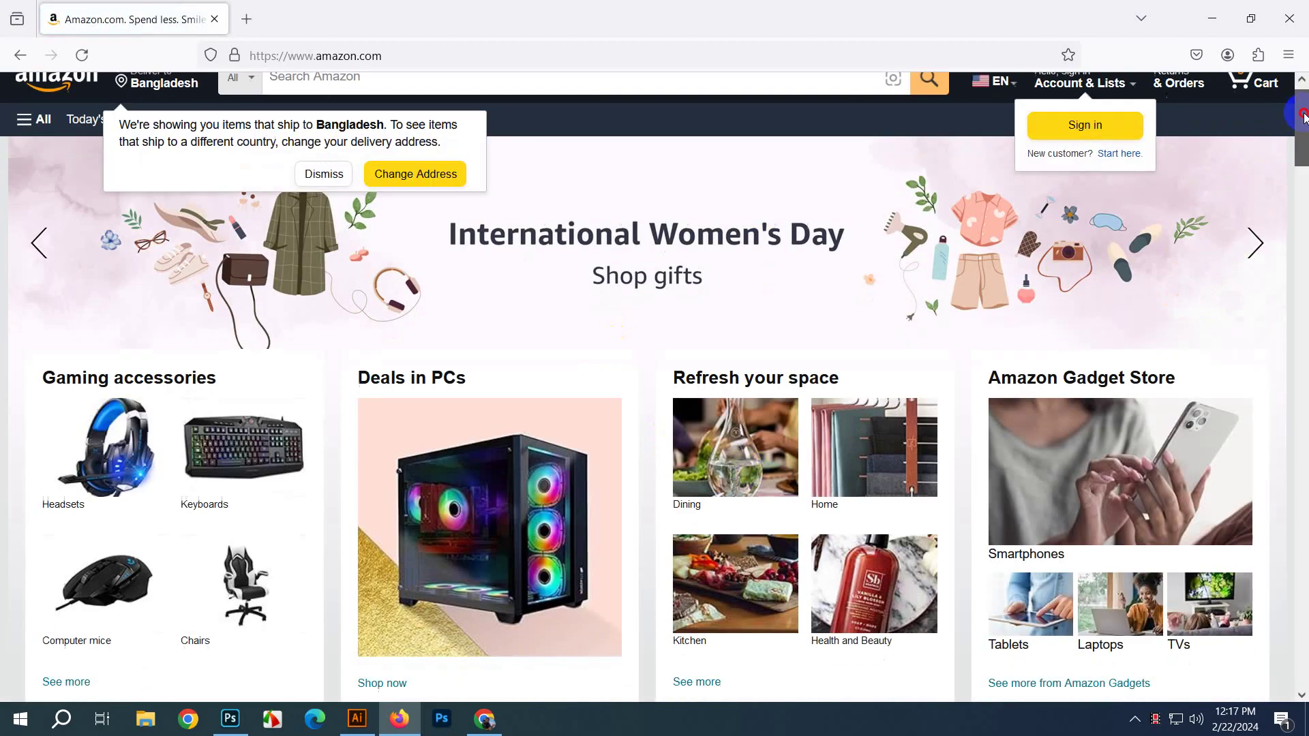
scroll(443, 179, up, 1)
click(341, 196)
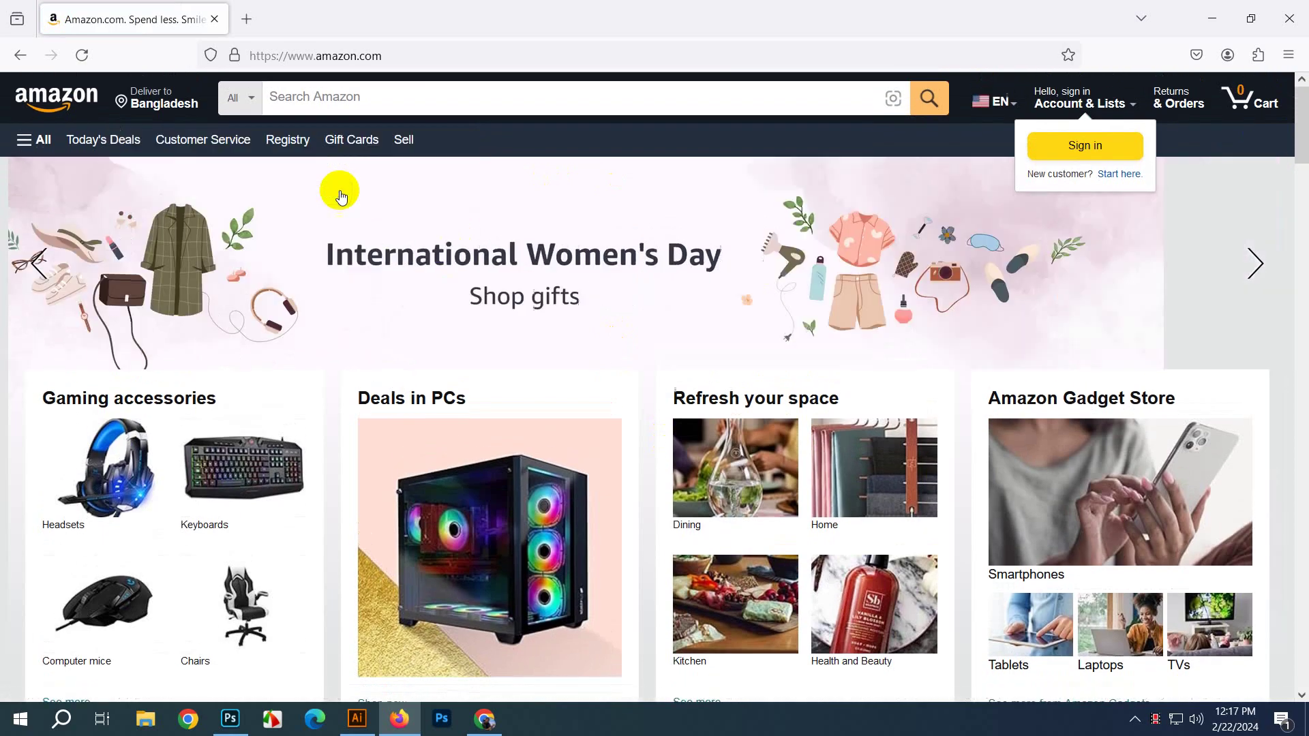
click(383, 101)
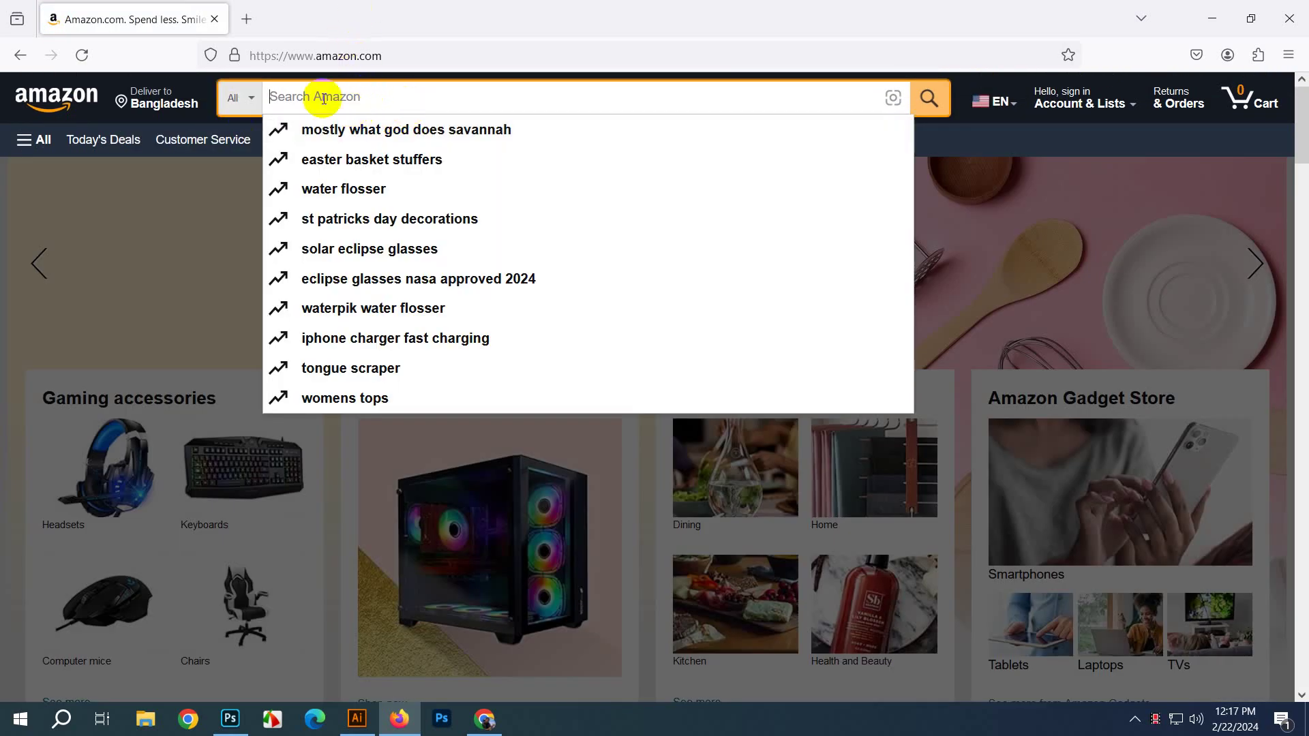
Step: Set the Amazon.com delivery location to US zip code 10001 and continue with that location
click(161, 108)
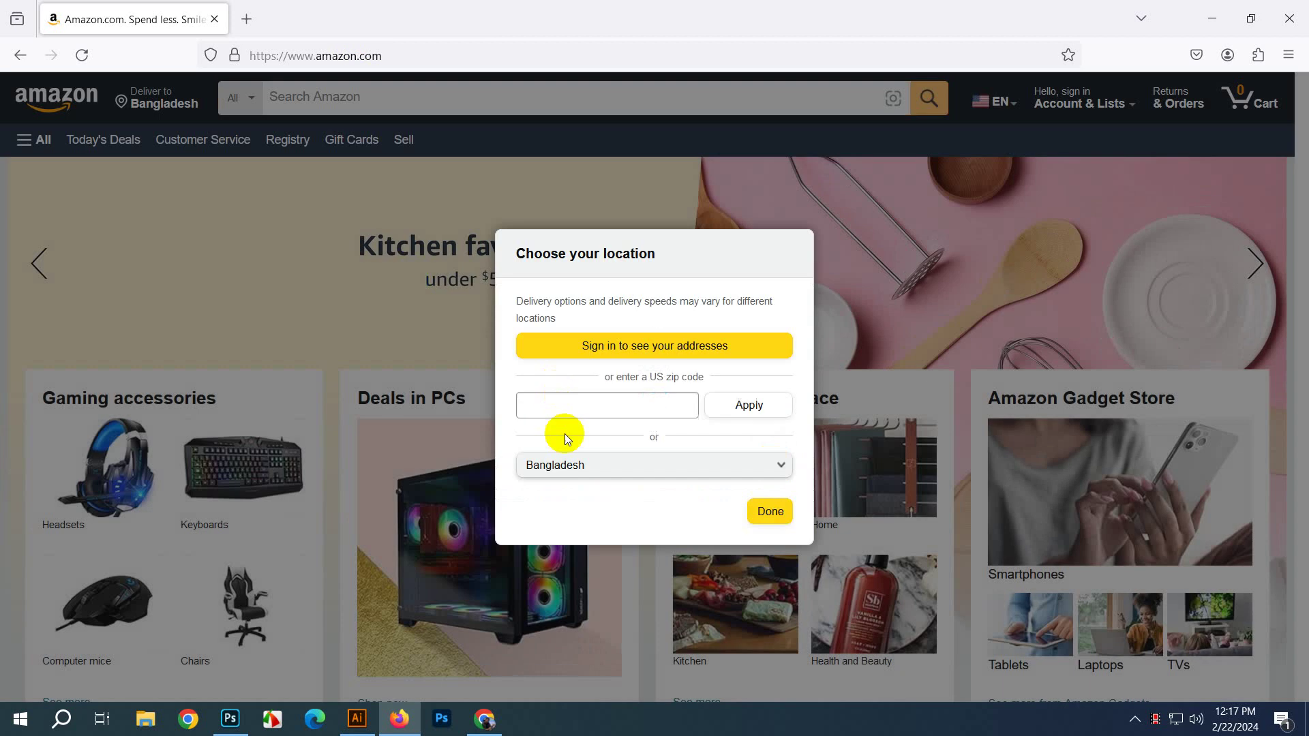
click(596, 405)
text(10)
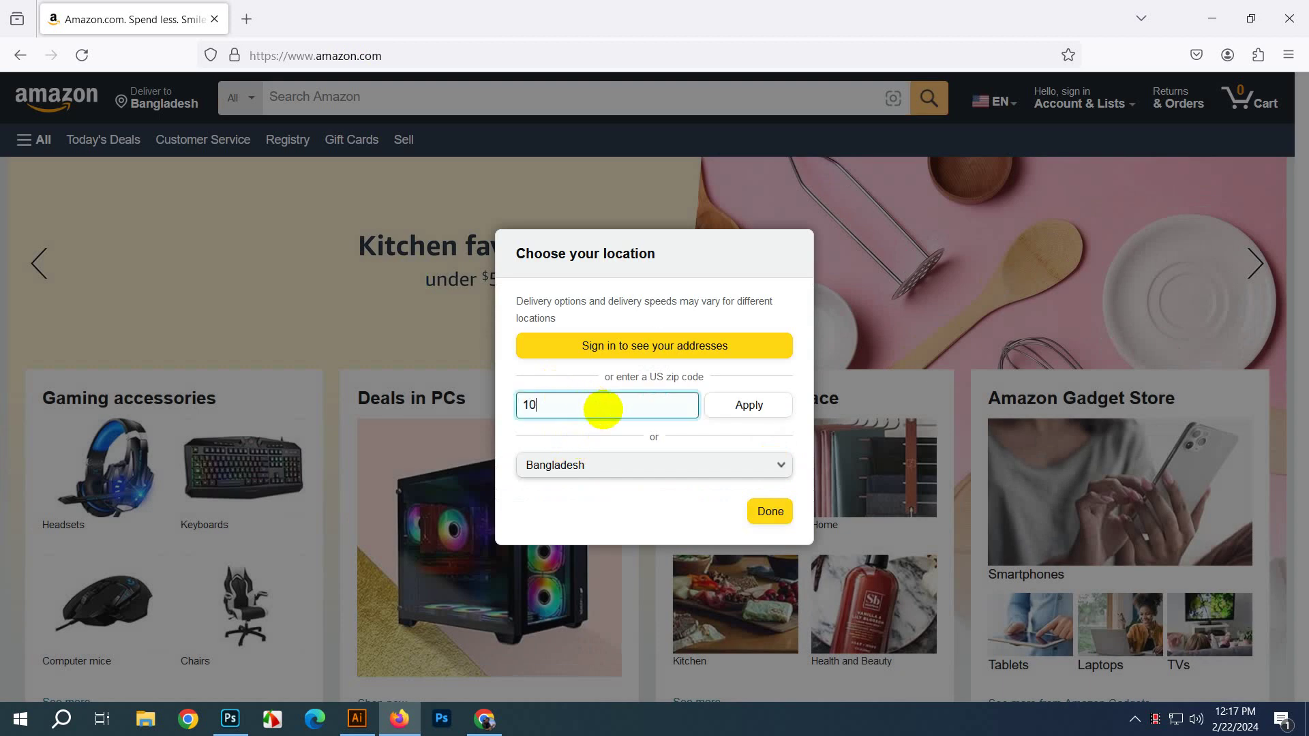
text(01)
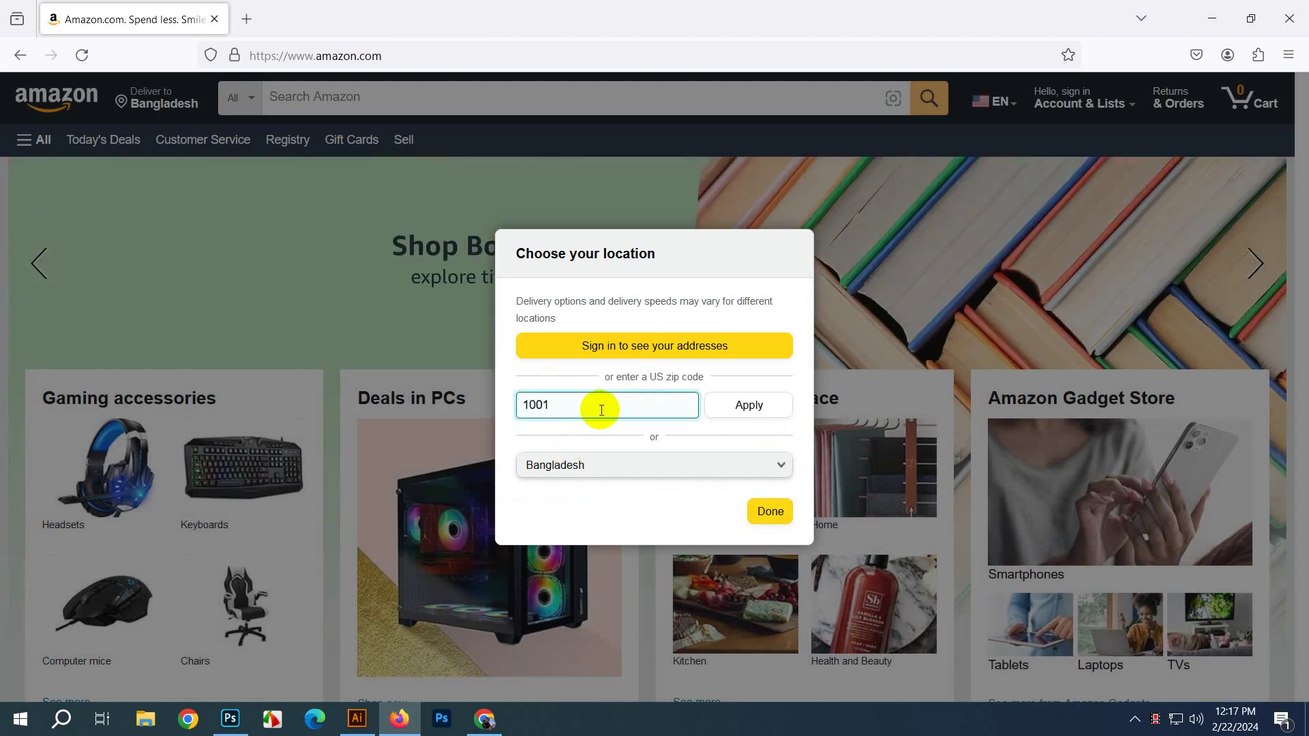
click(748, 406)
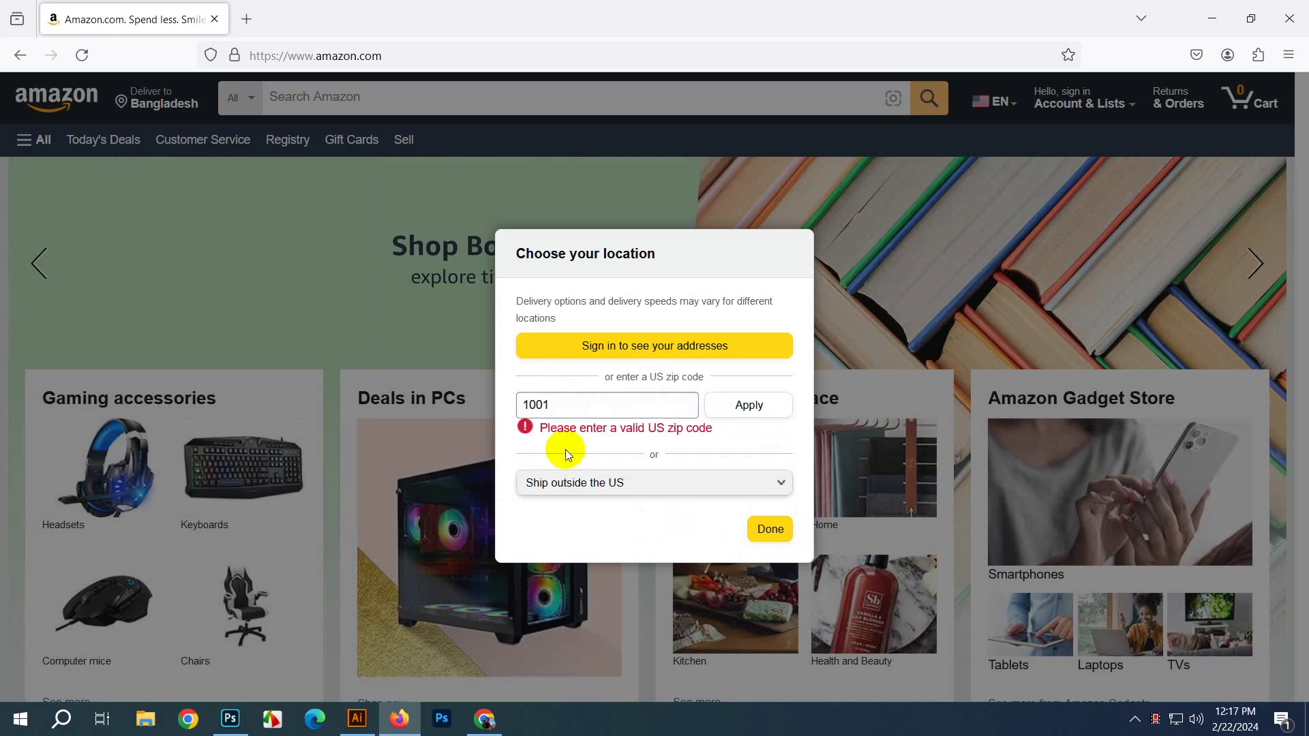
click(546, 408)
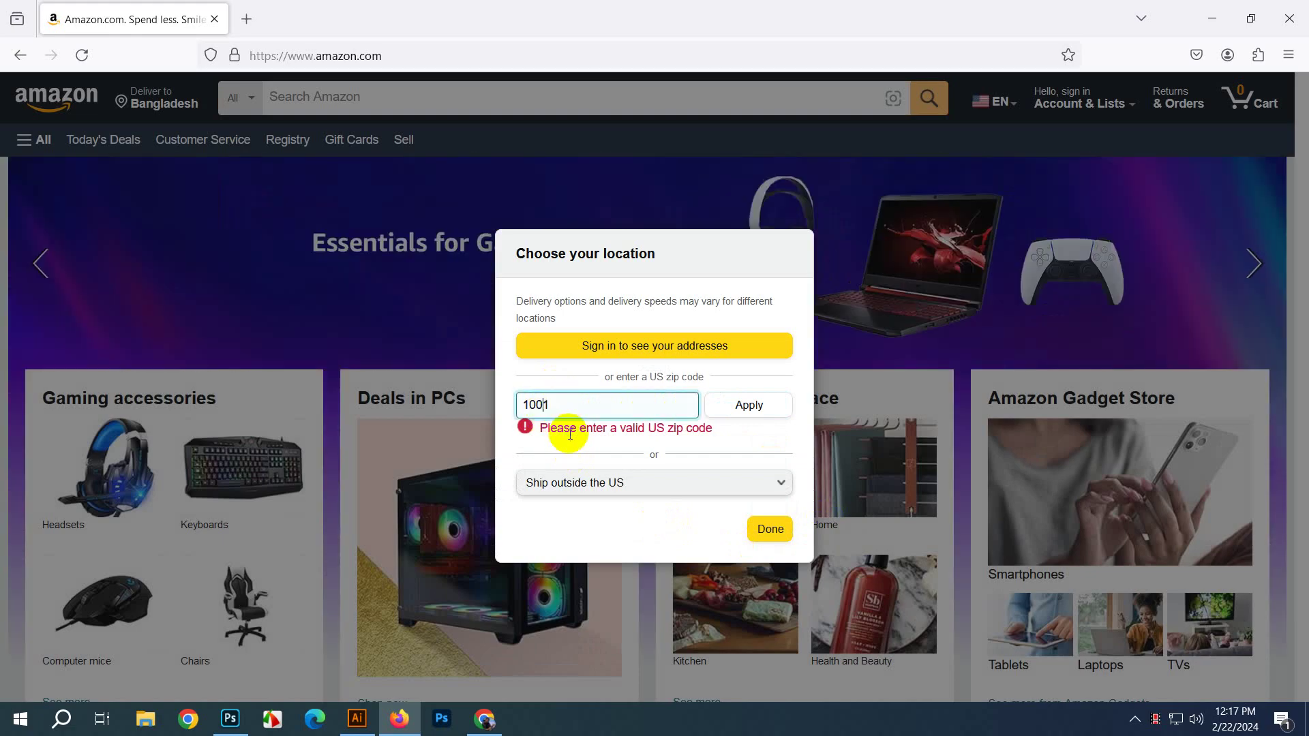
text(0)
click(770, 515)
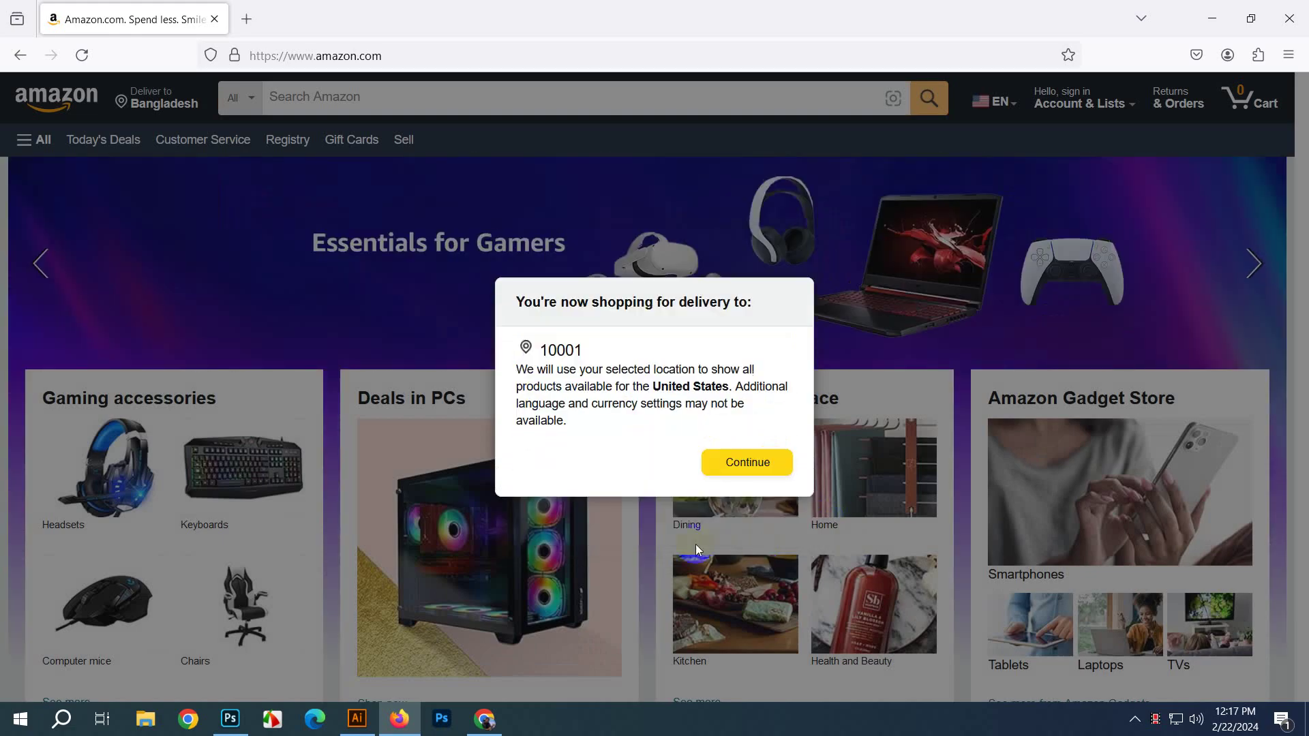
click(697, 465)
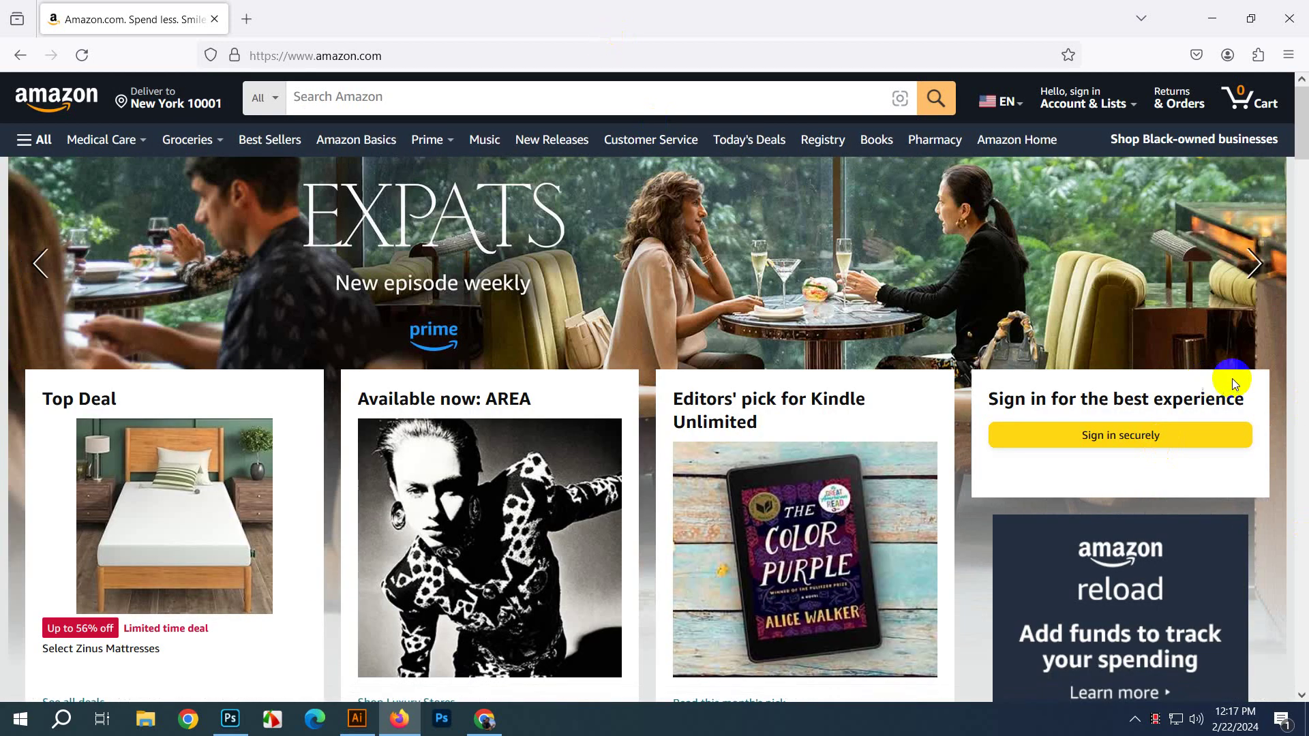
Step: Look through the Amazon.com homepage's deals and best sellers, then show the site's search suggestions
scroll(812, 455, down, 8)
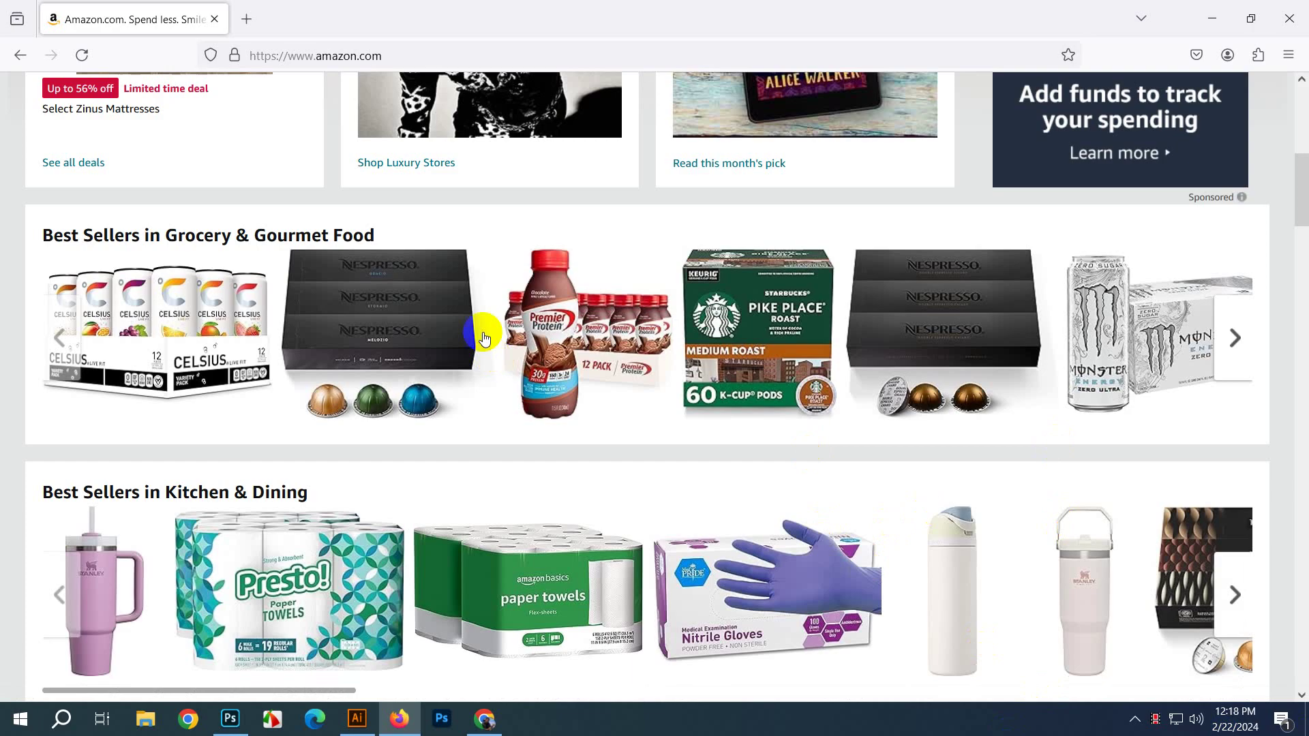
scroll(585, 313, down, 5)
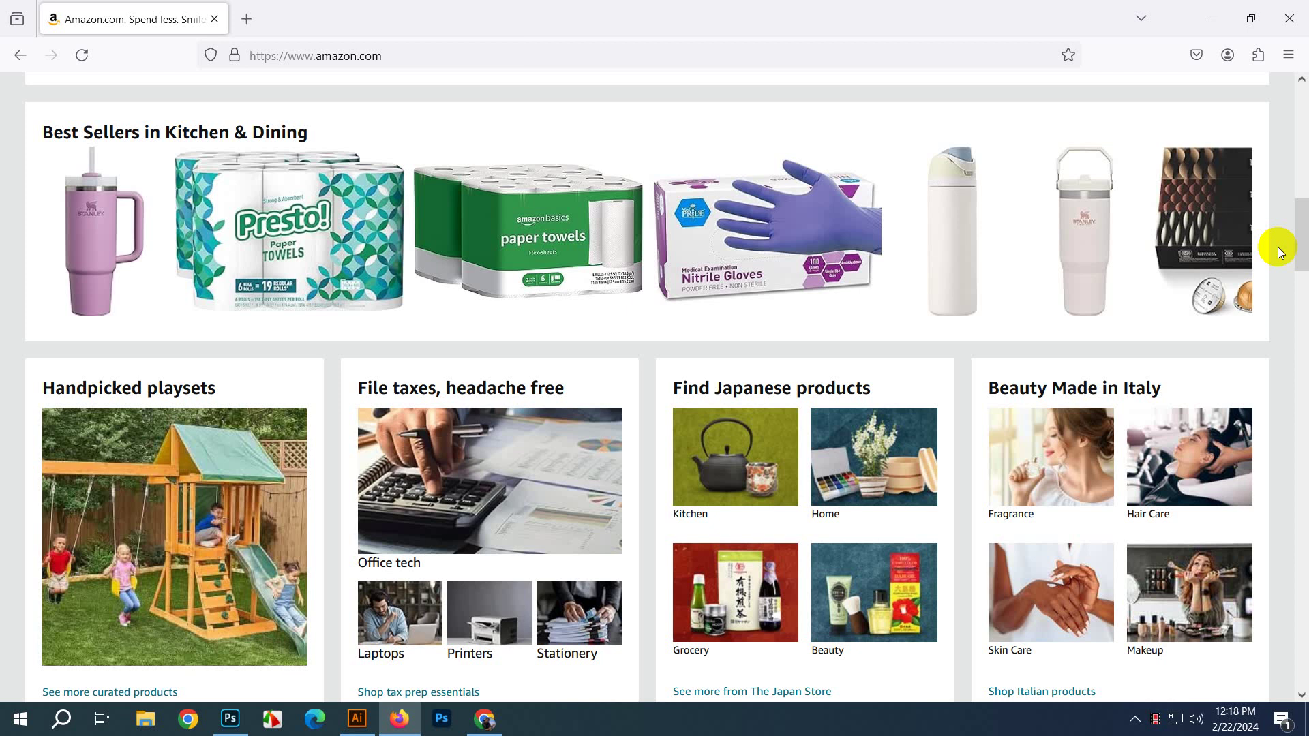
mouse_move(1242, 227)
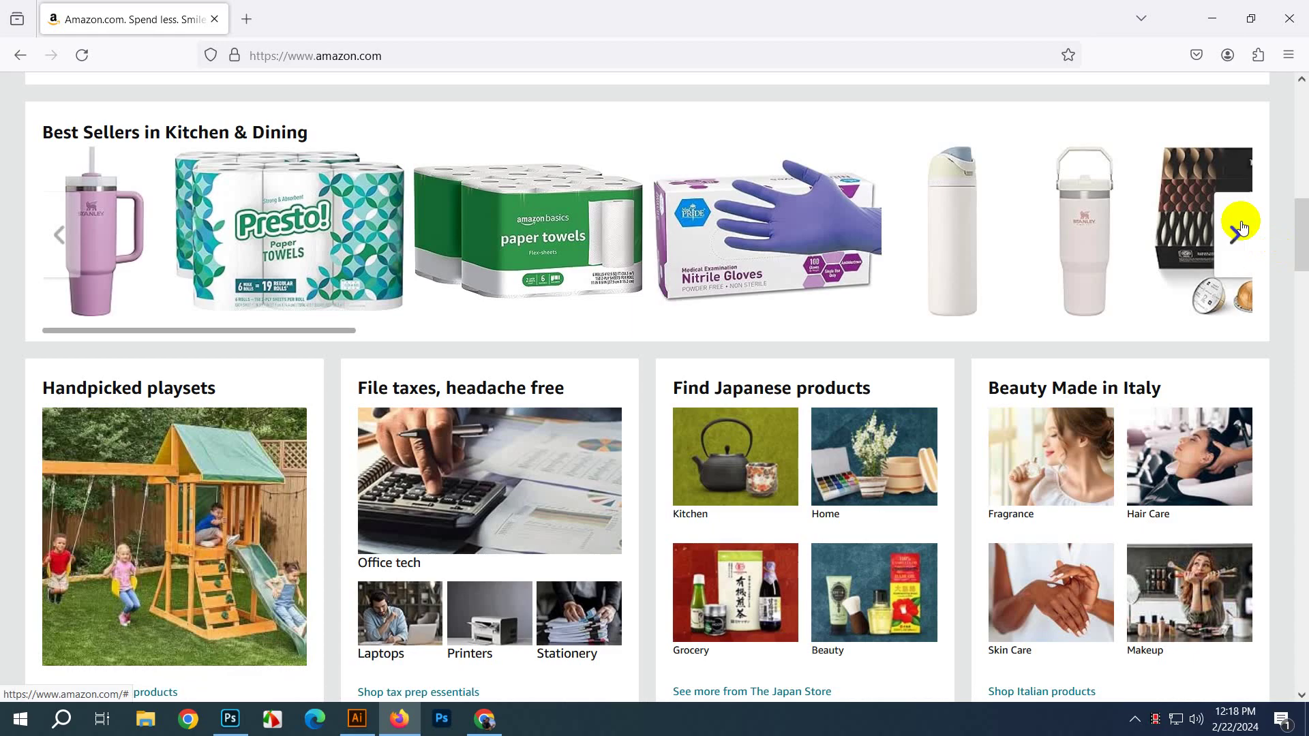
scroll(1099, 288, up, 15)
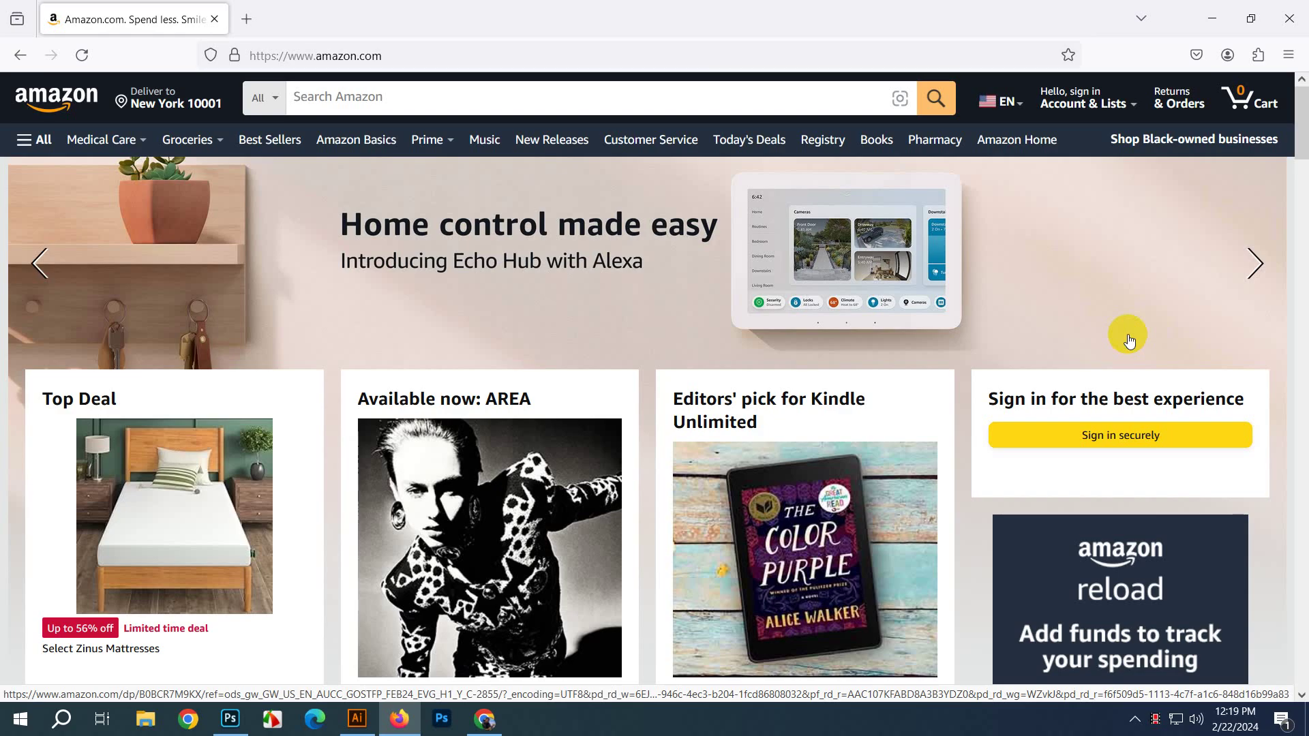
click(542, 100)
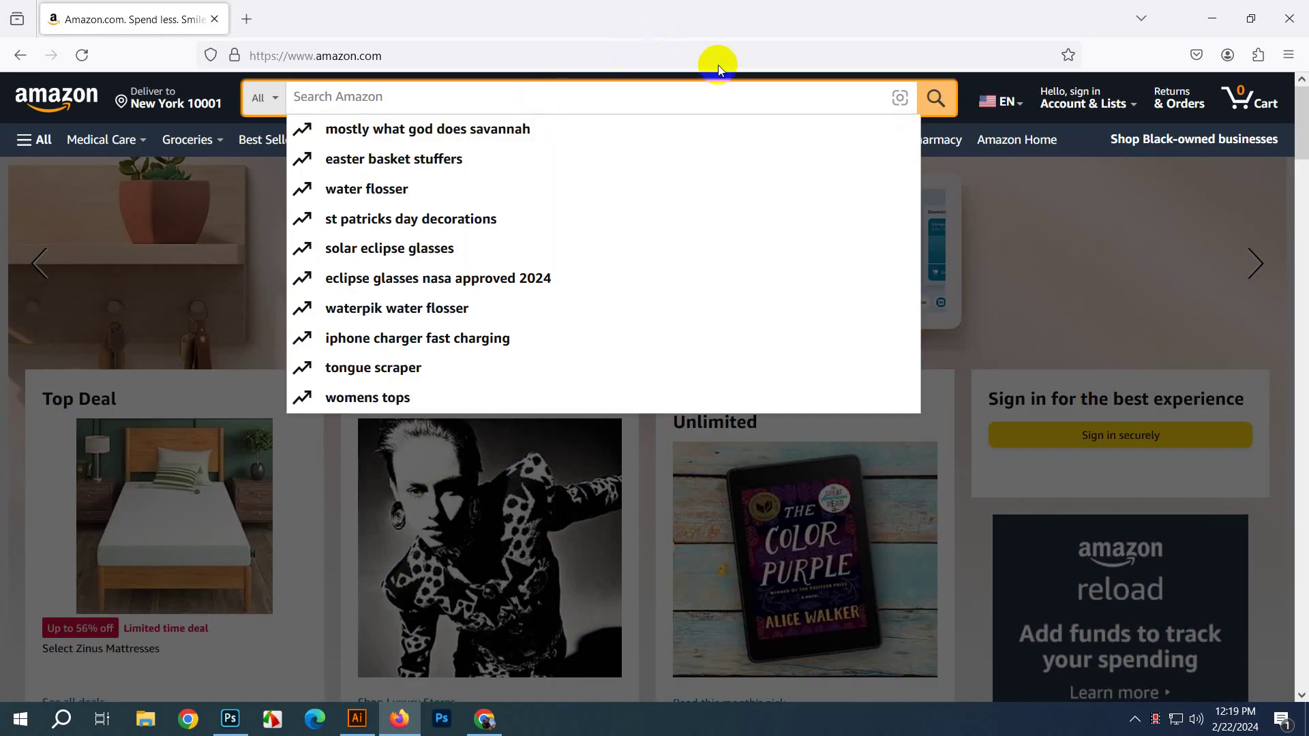
Step: Switch back to Chrome and close the Amazon.in delivery location dialog
click(1201, 30)
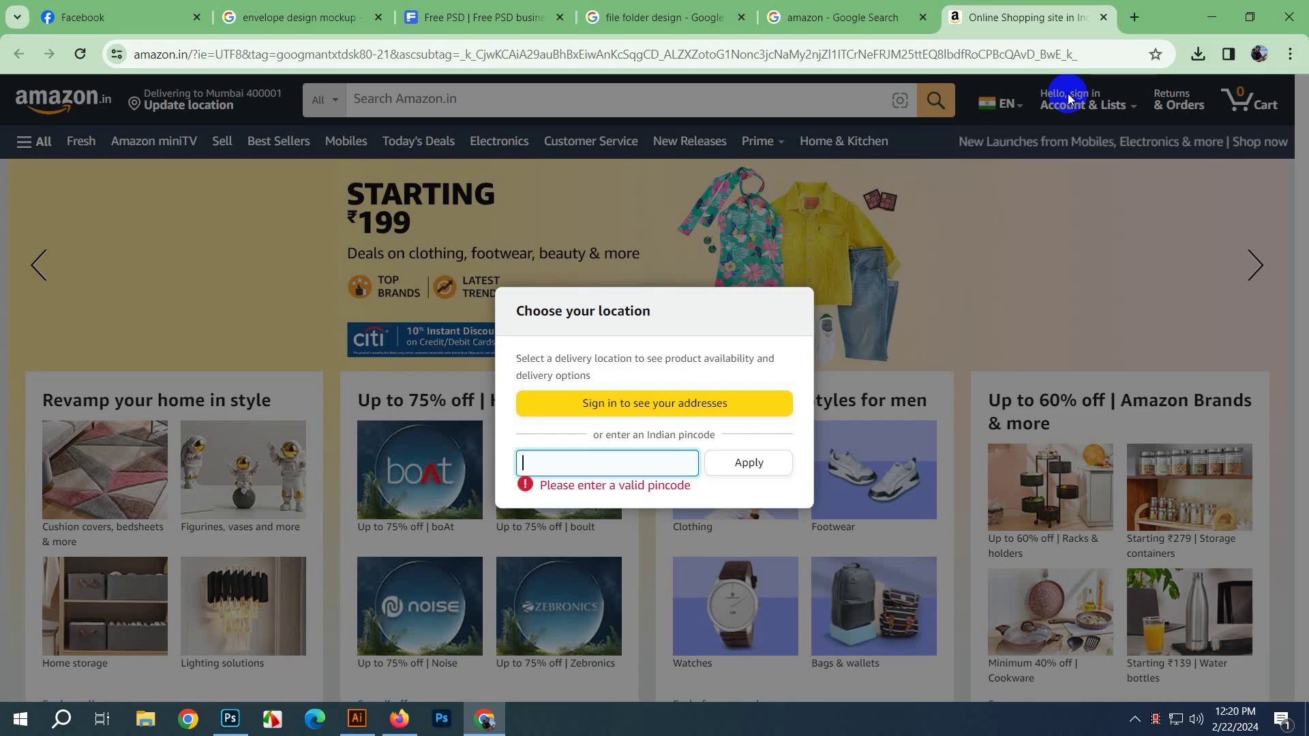
click(993, 304)
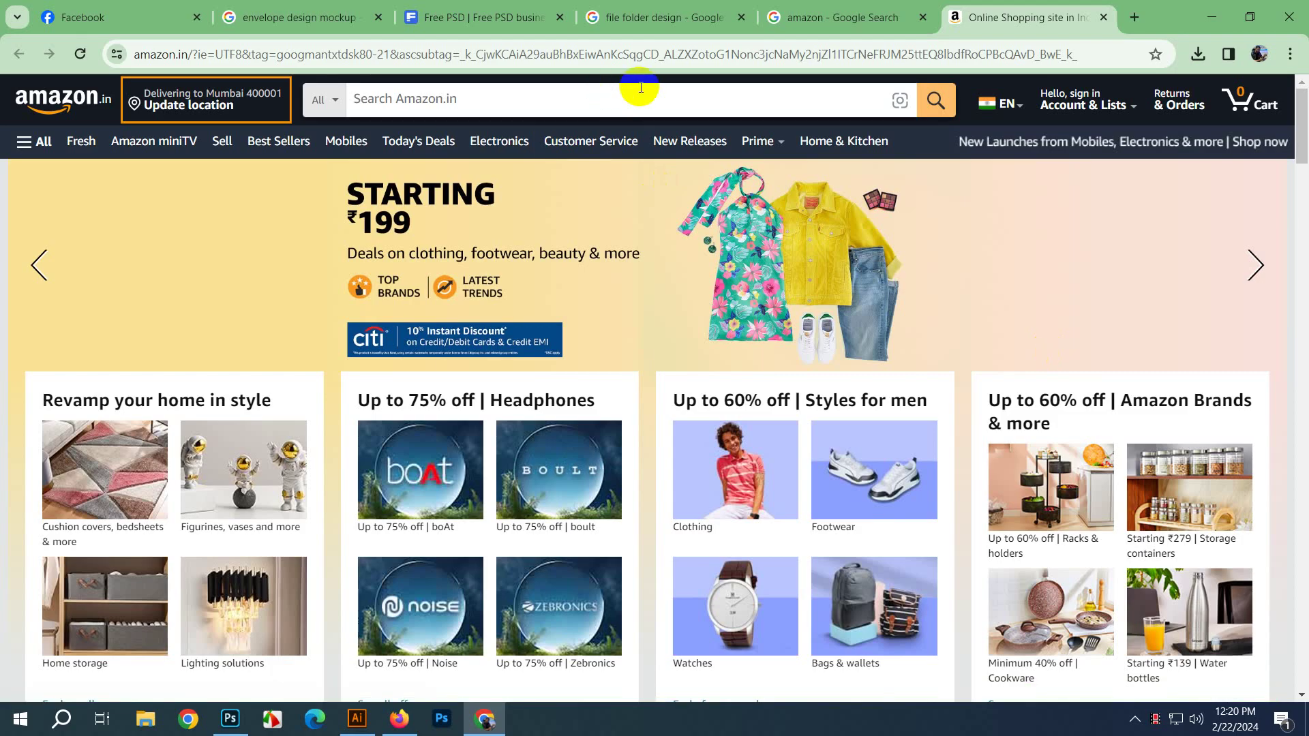
Step: Search Amazon.in for "fishing logbook"
click(638, 109)
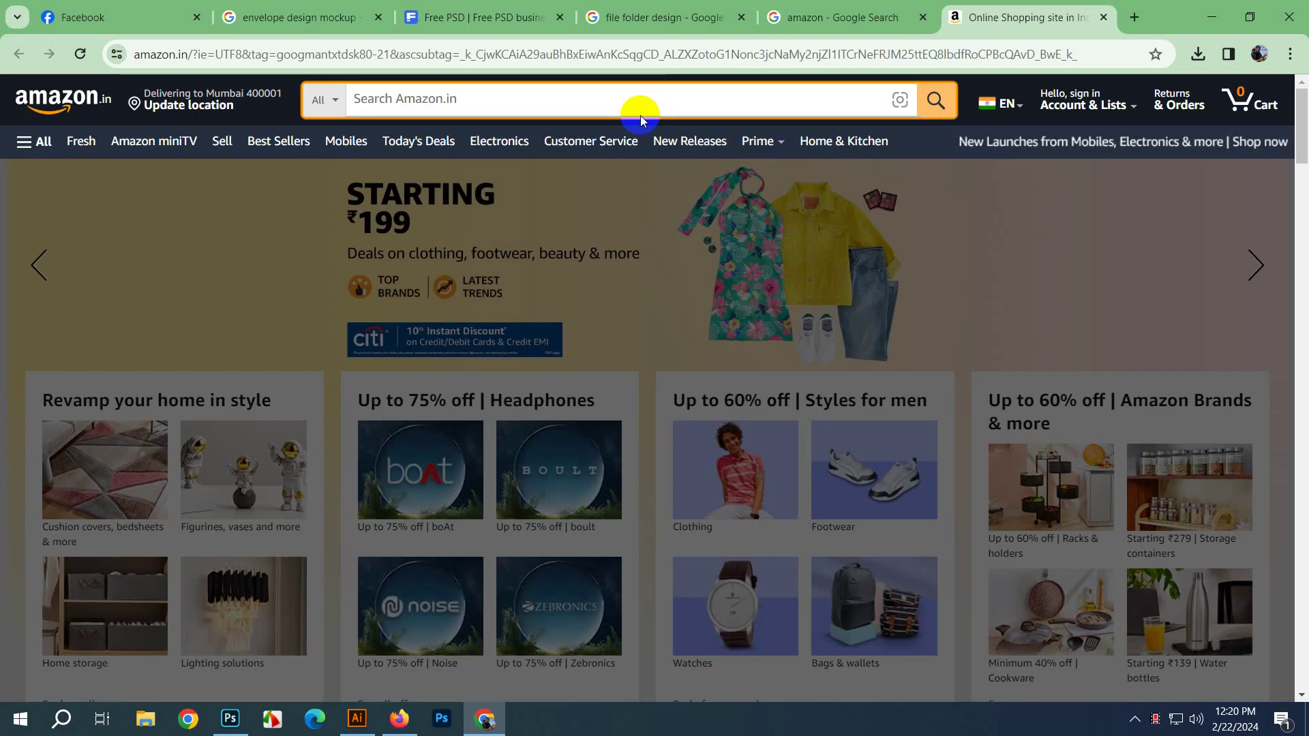
text(fish)
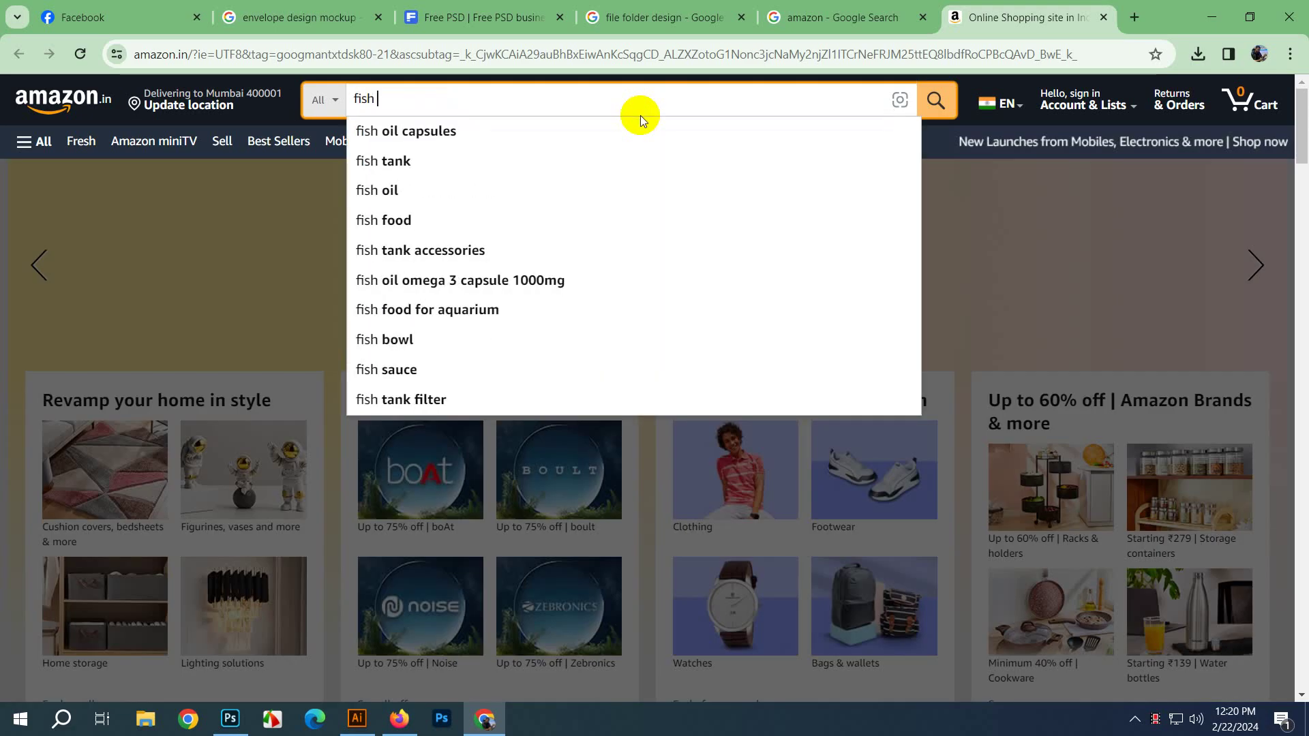
key(BackSpace)
key(BackSpace)
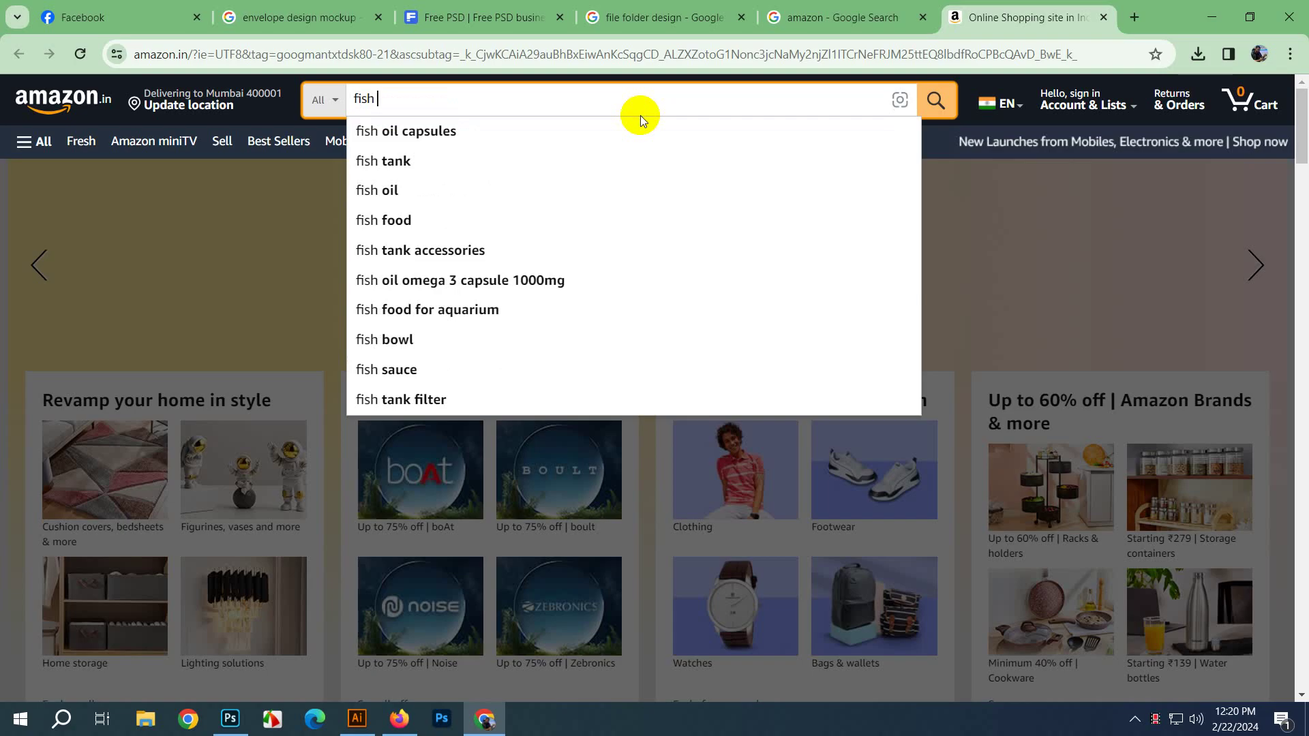
text(hing)
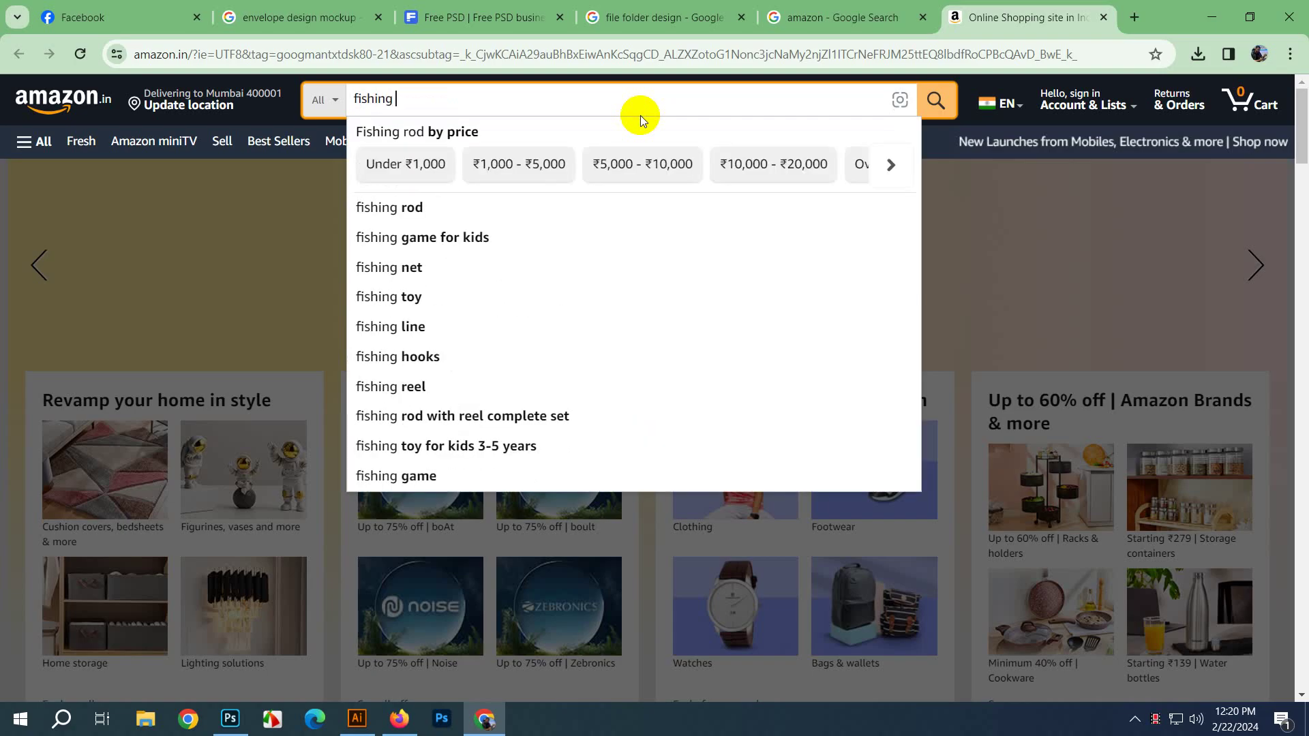
text( log)
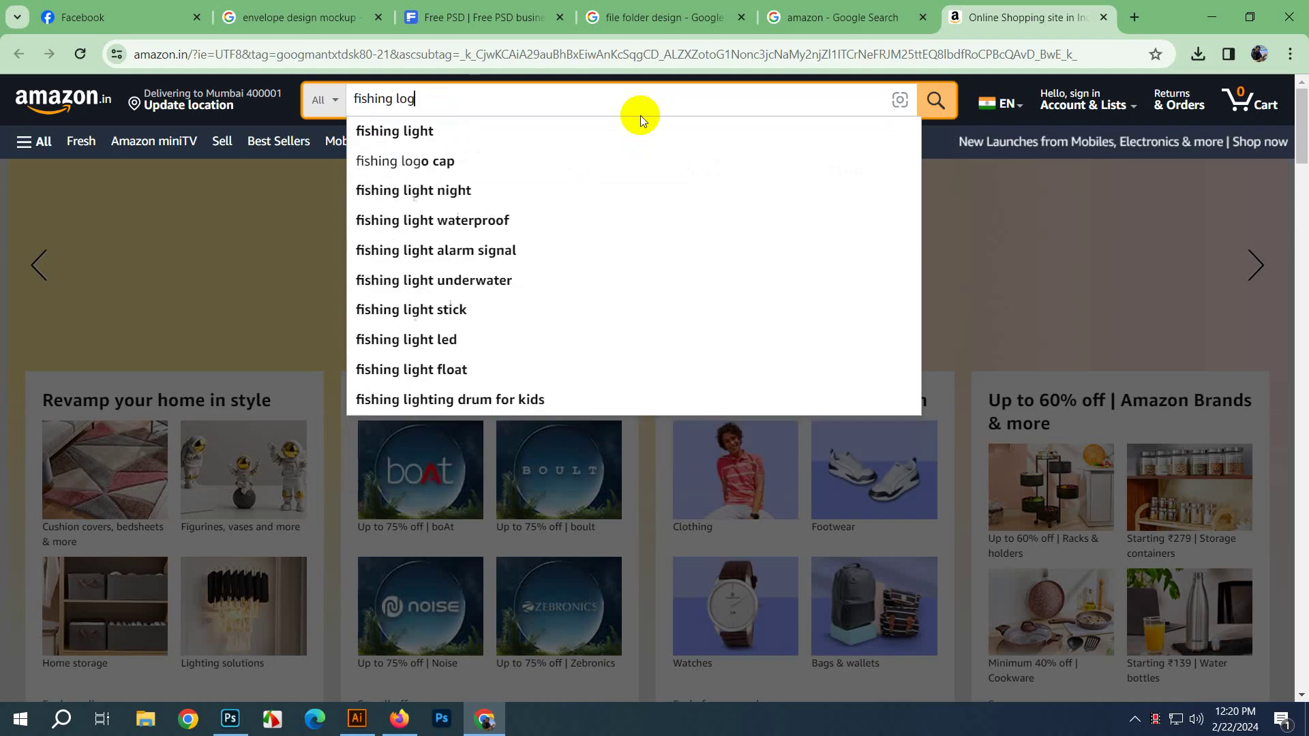
text(book)
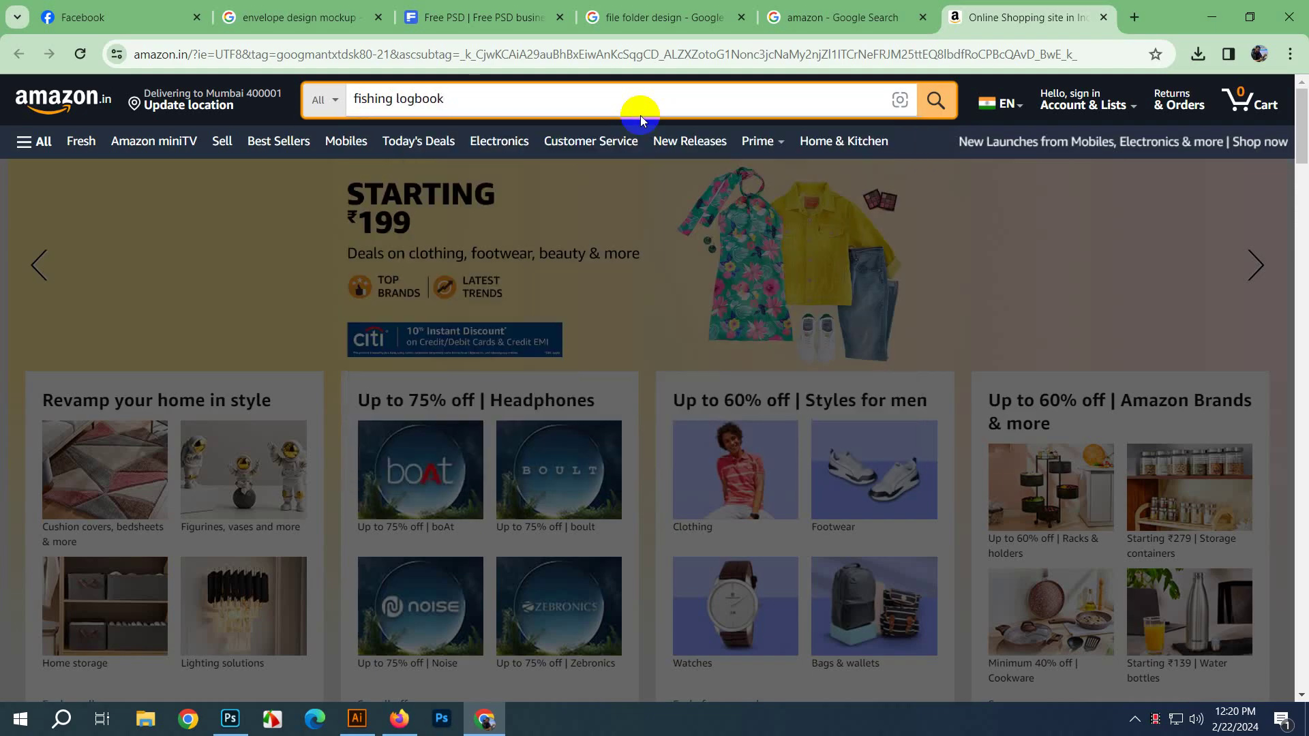
key(Return)
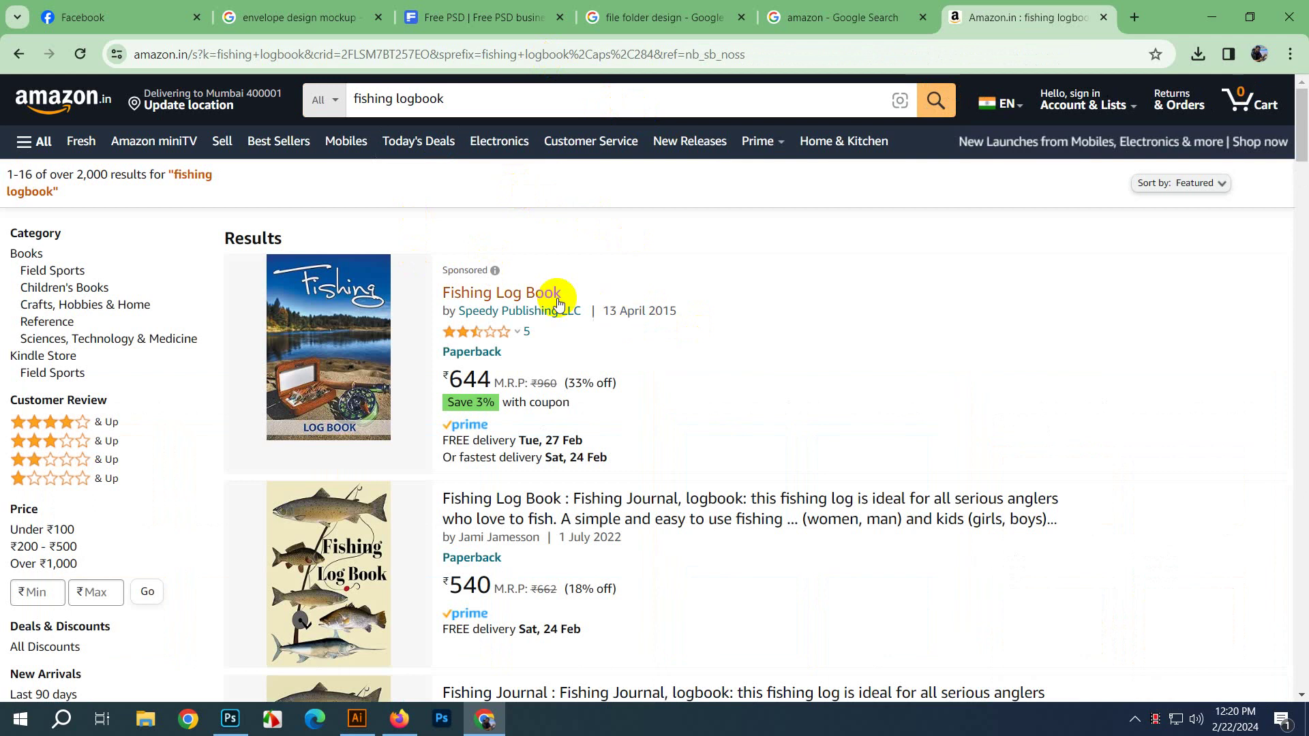
Step: Open the sponsored Fishing Log Book result and examine its front cover, back cover, product details and dimensions
click(455, 295)
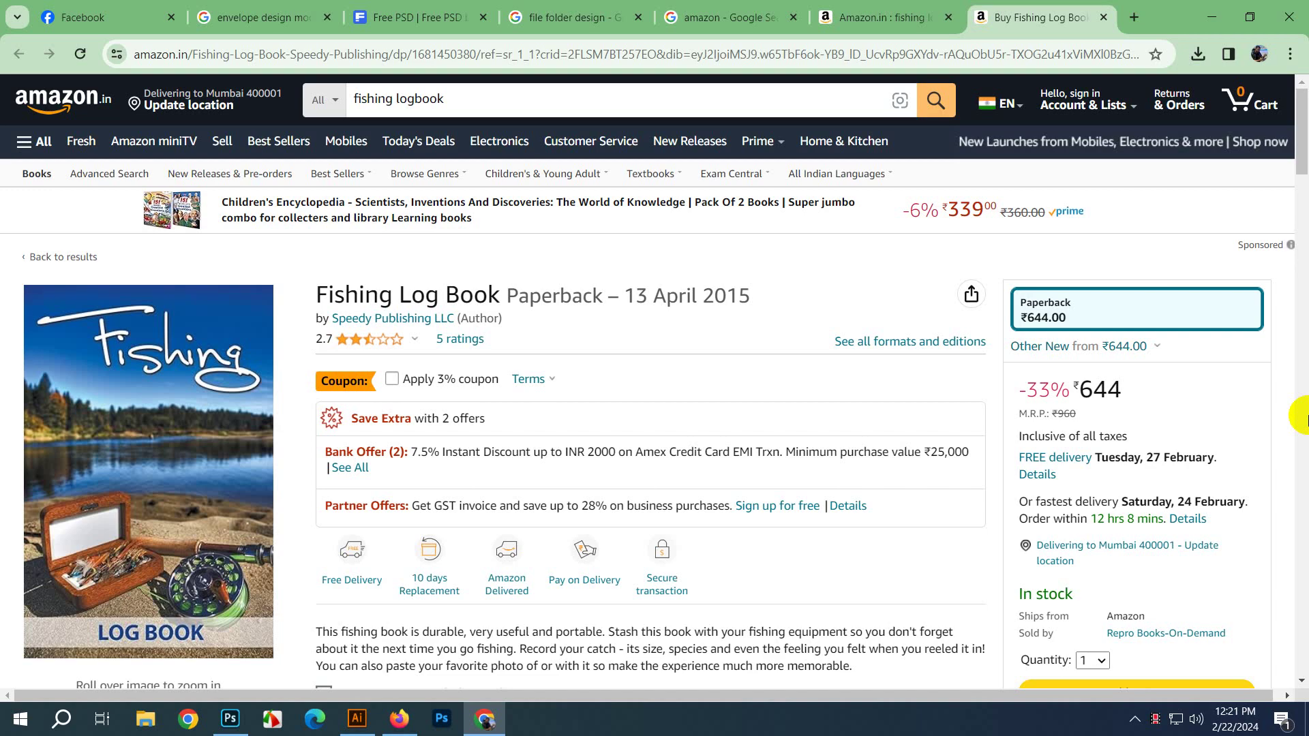
scroll(935, 489, down, 3)
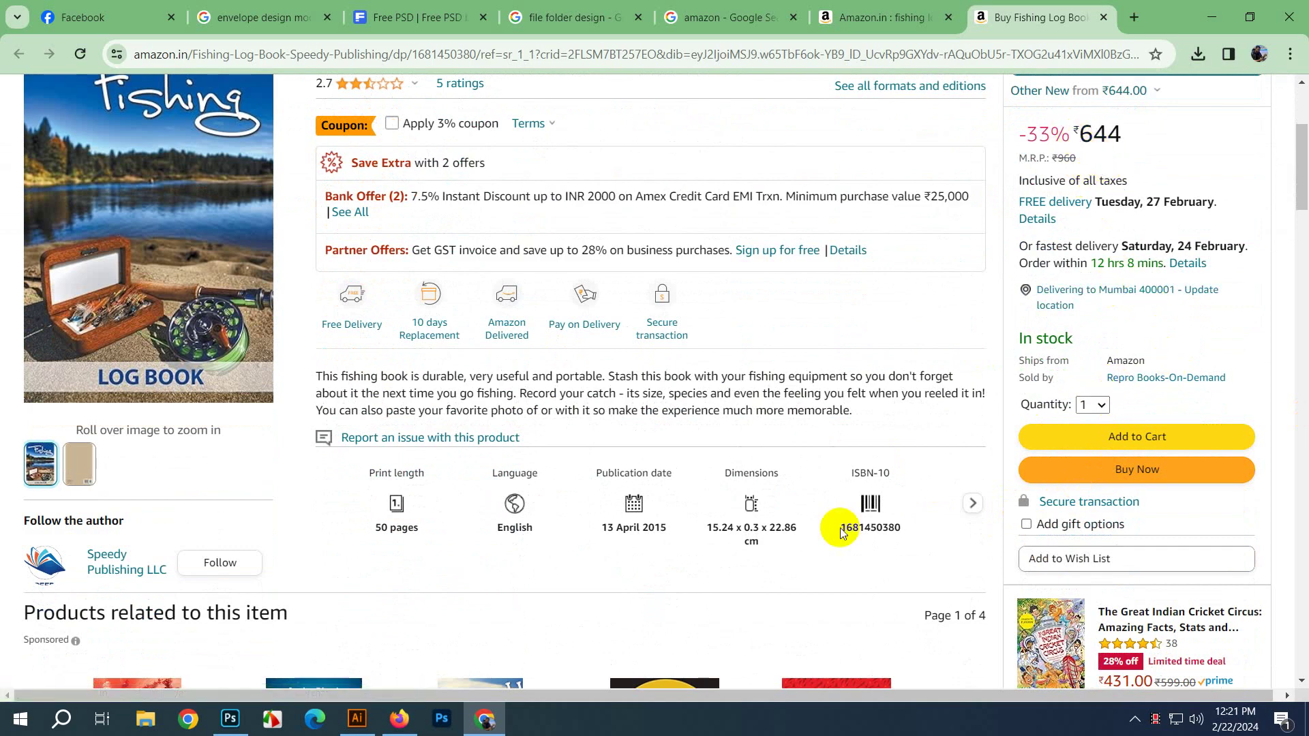
scroll(1081, 379, up, 4)
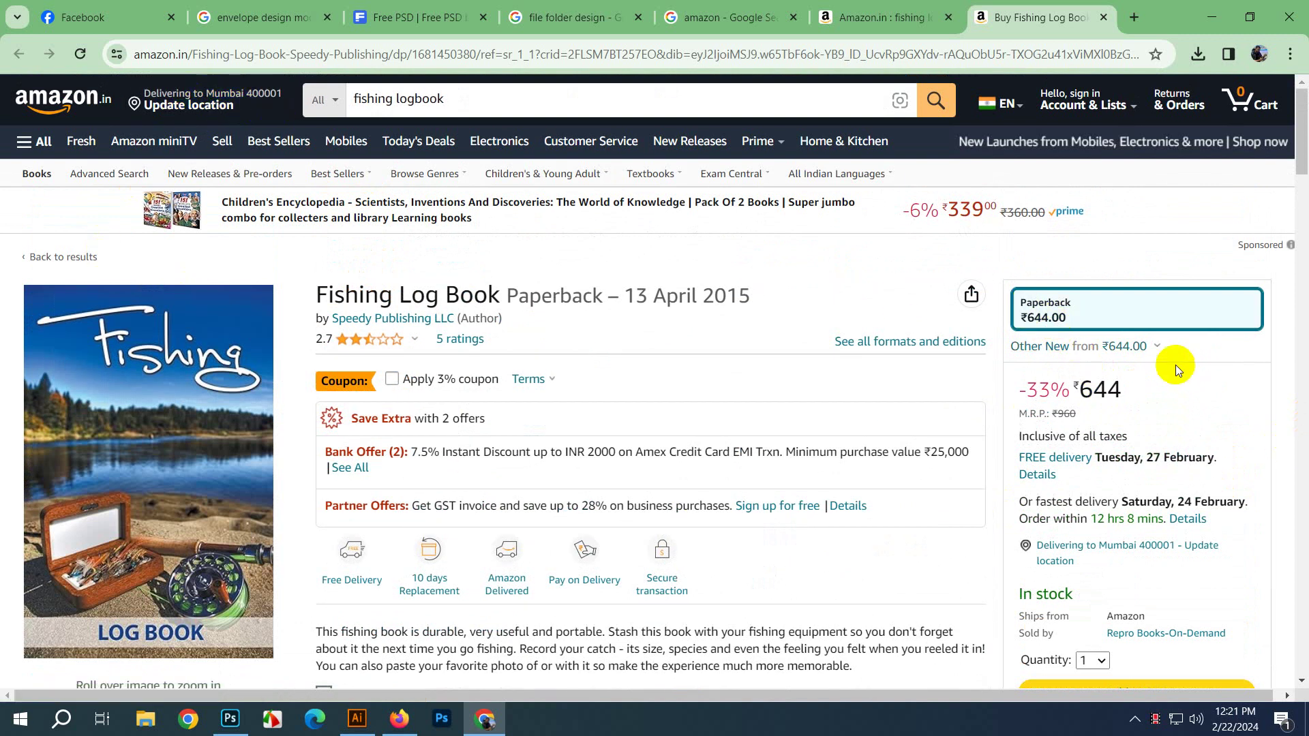
scroll(571, 342, down, 1)
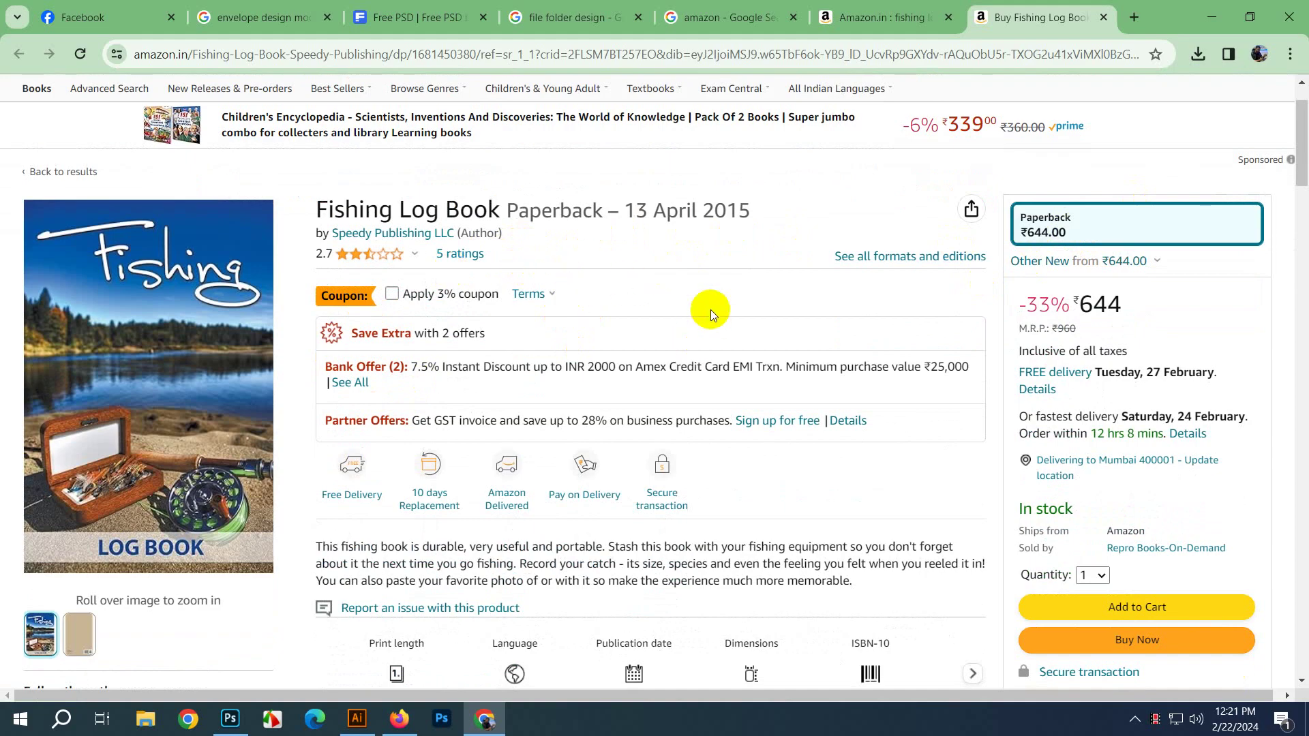
mouse_move(220, 452)
scroll(438, 672, down, 1)
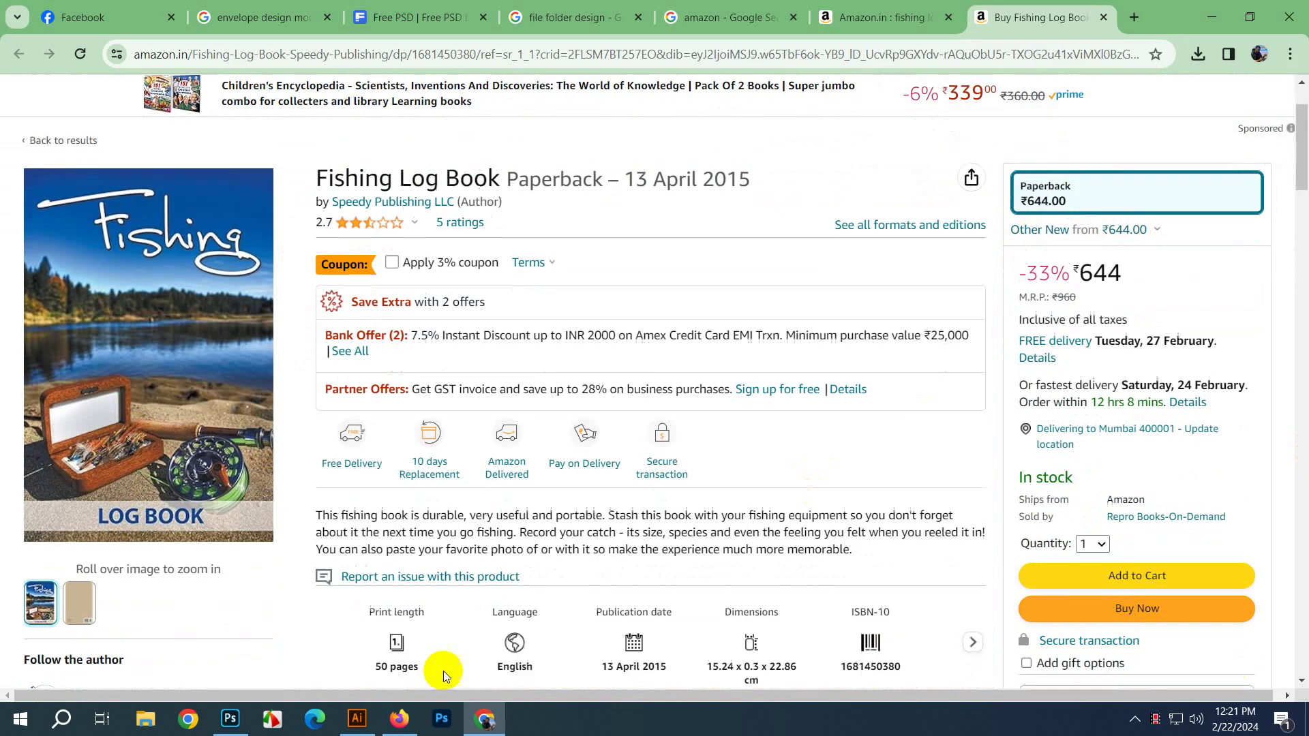
mouse_move(79, 548)
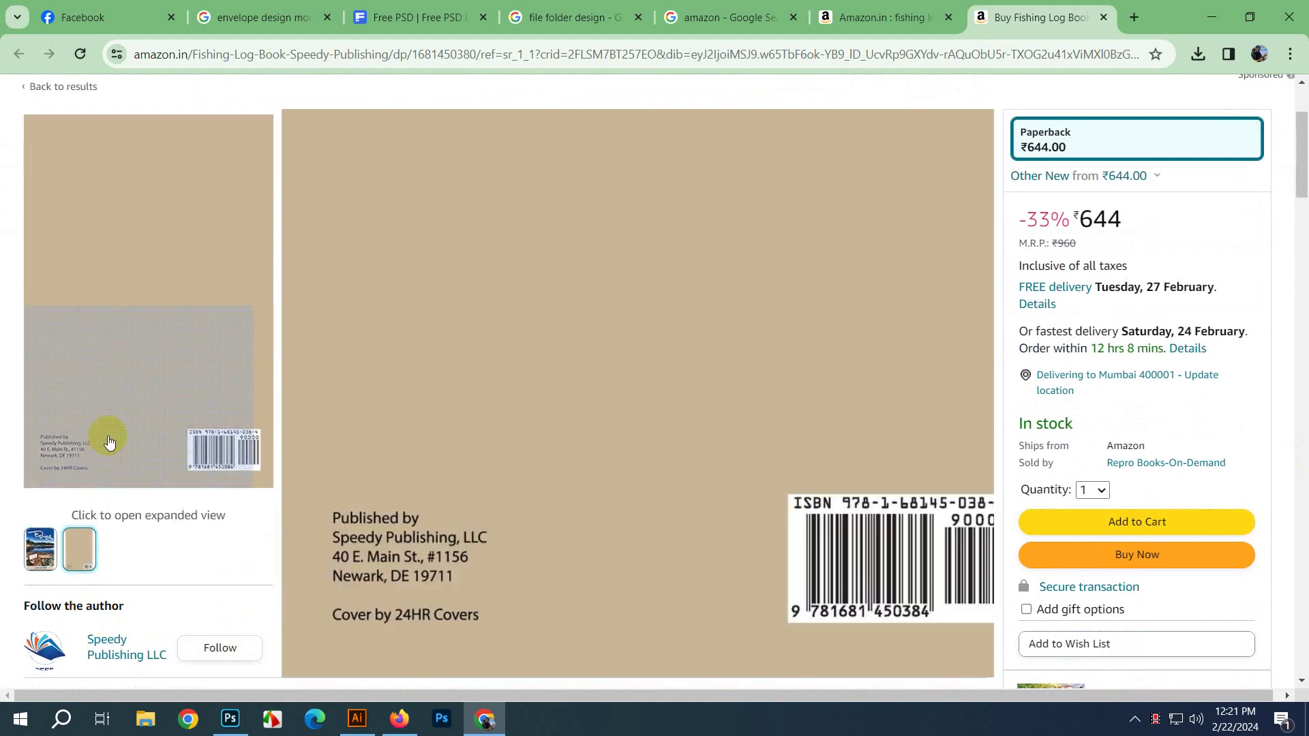
scroll(58, 536, down, 1)
scroll(195, 493, down, 2)
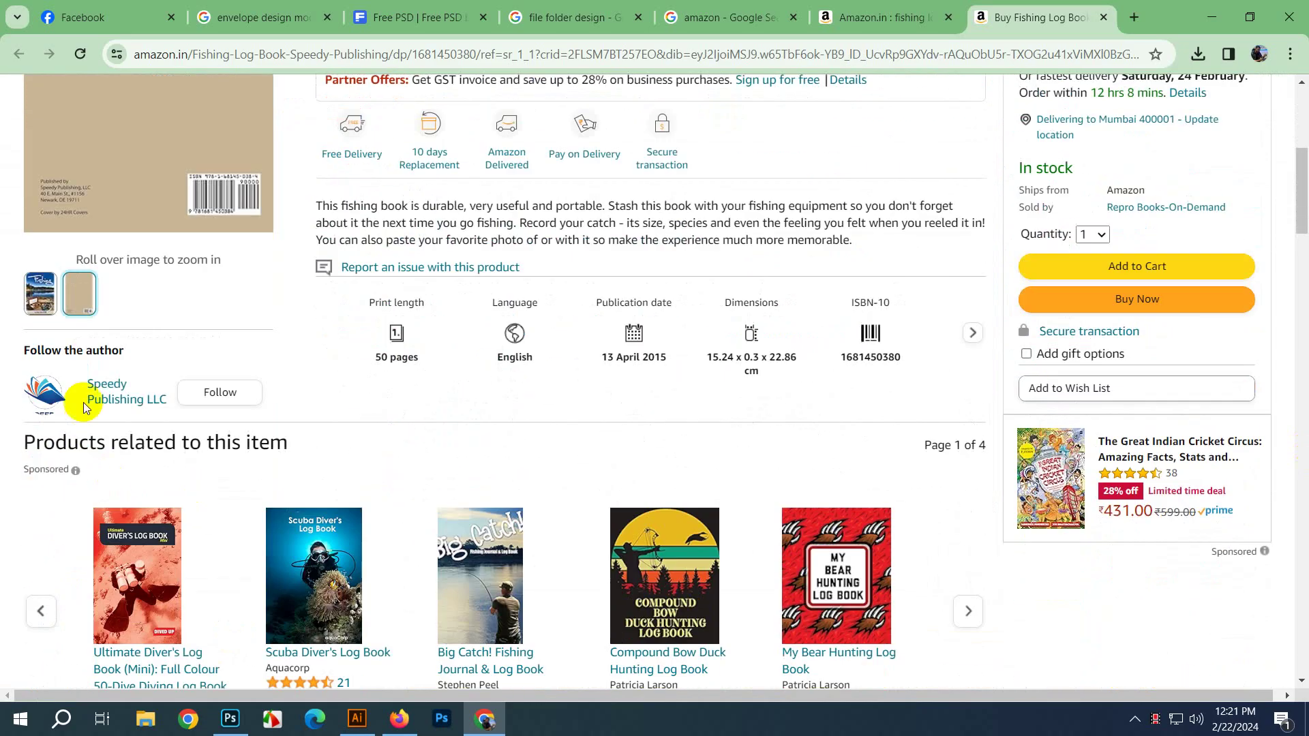
scroll(304, 346, up, 1)
scroll(304, 345, up, 4)
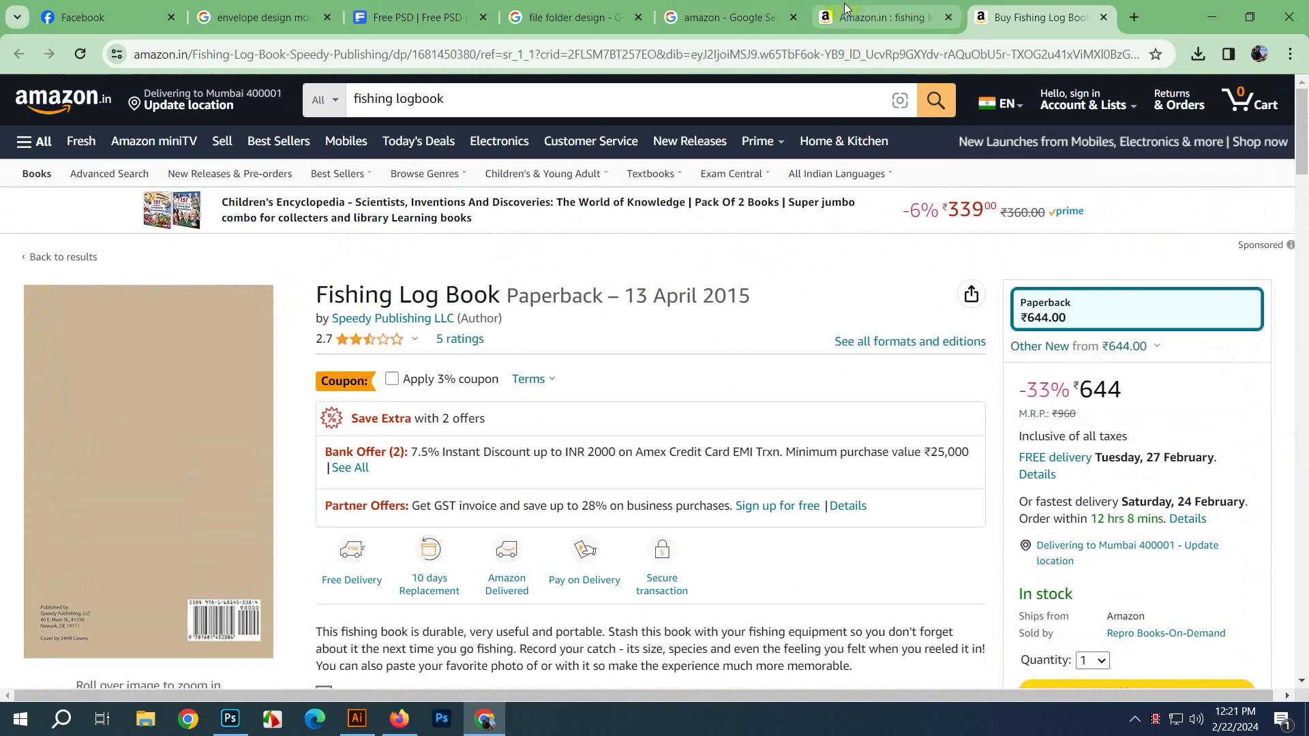
Step: Return to the search results, open the Fishing Log Book of 1 July 2022, and examine its cover and product details
click(883, 17)
scroll(491, 386, down, 2)
ctrl+click(496, 332)
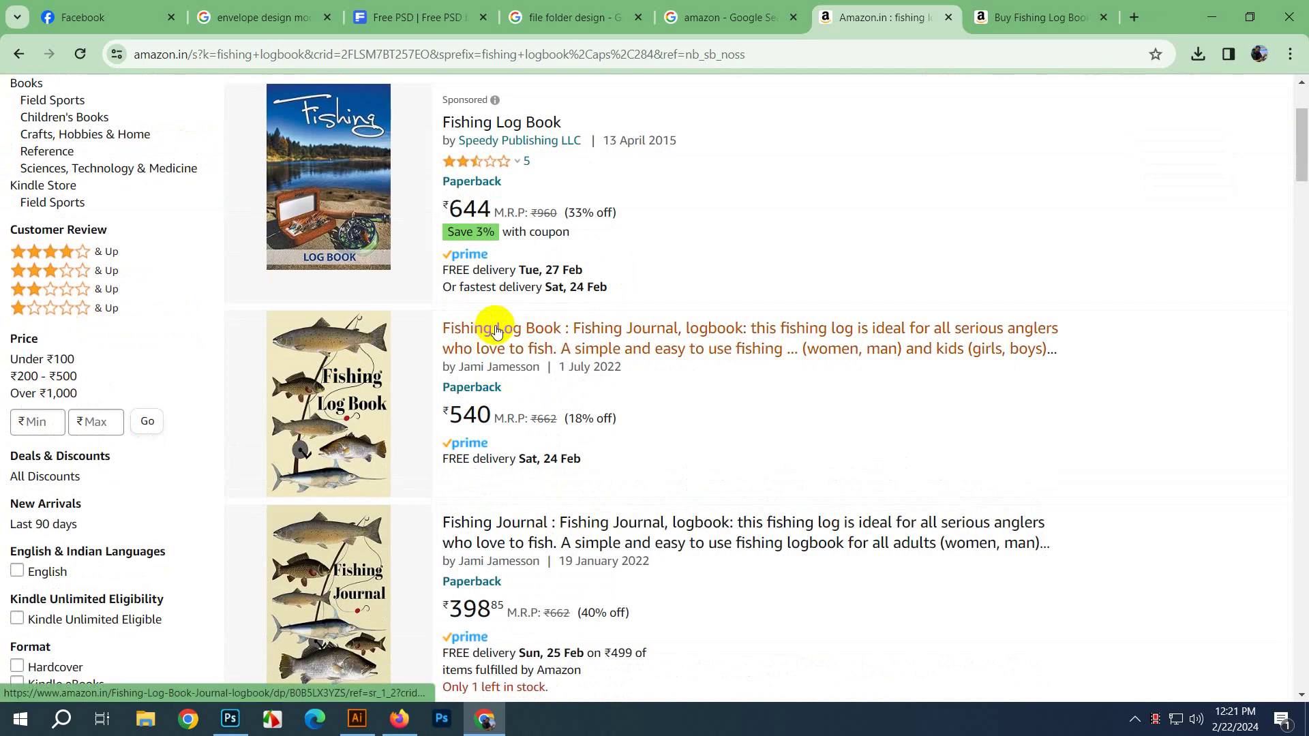
click(1062, 30)
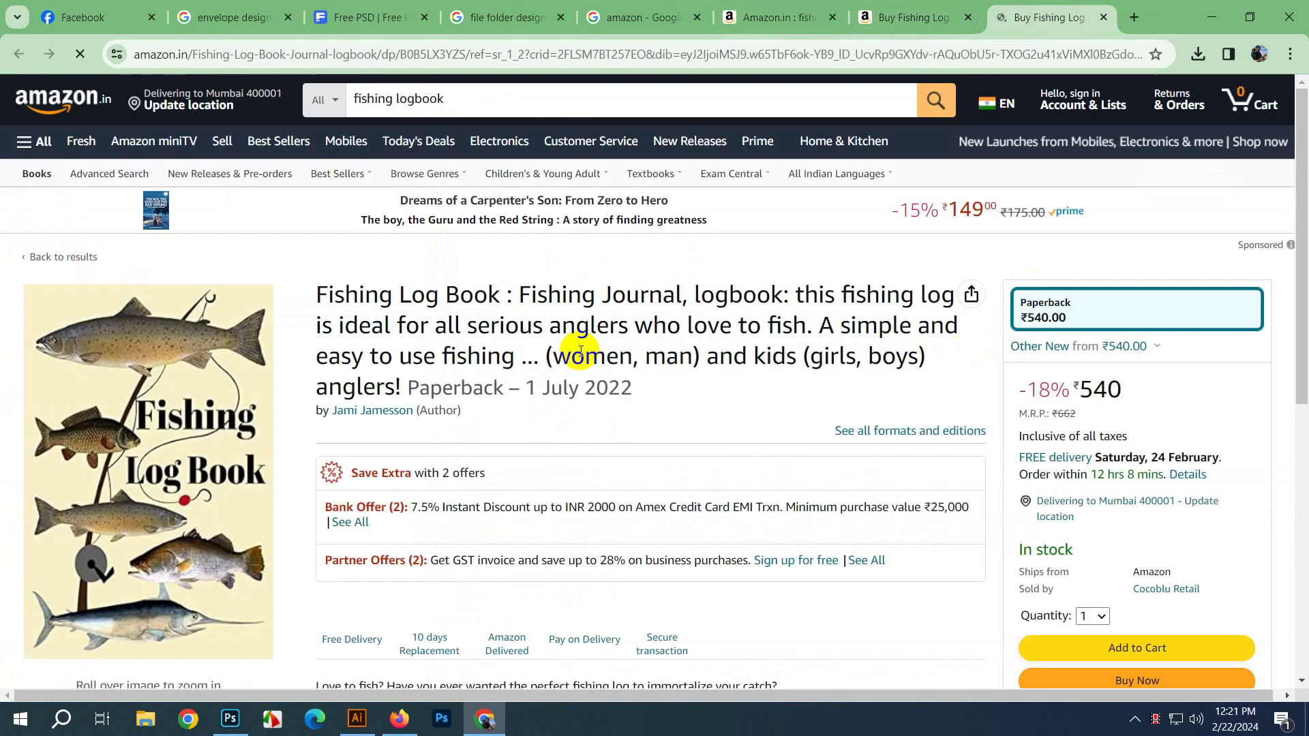
scroll(501, 366, down, 1)
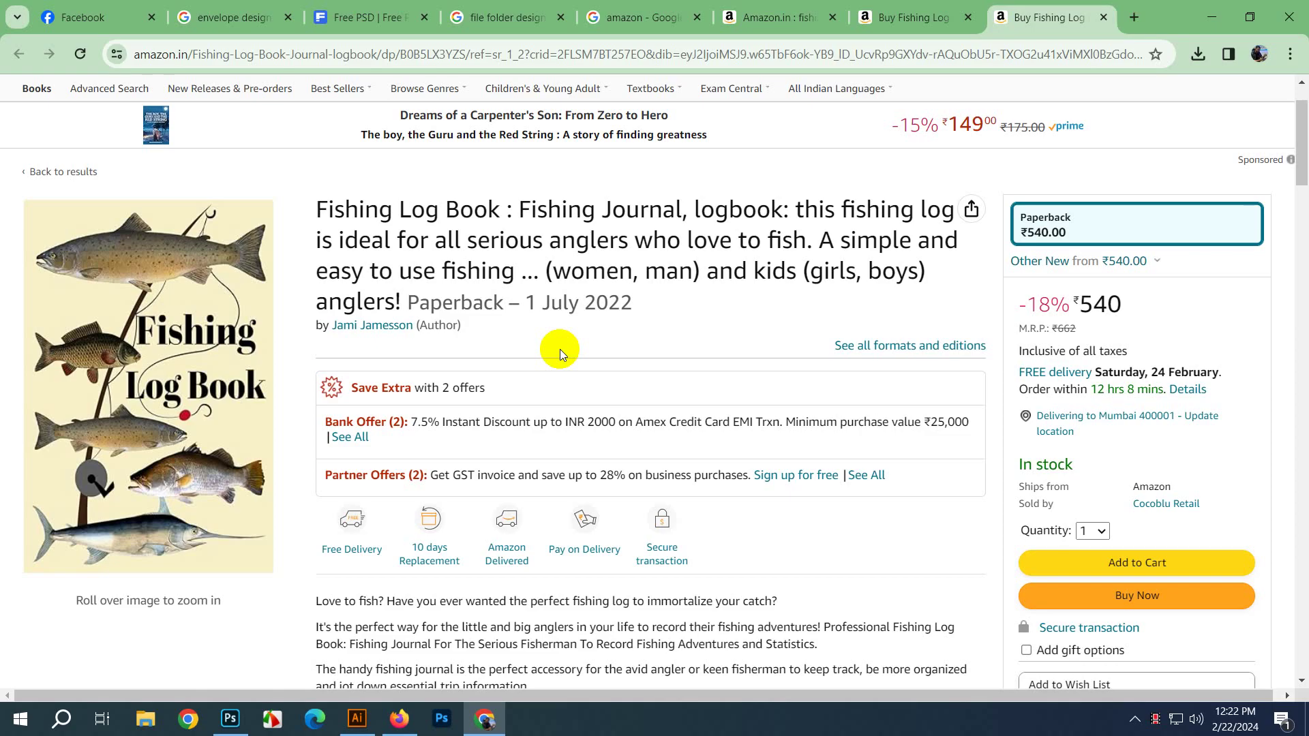
mouse_move(167, 344)
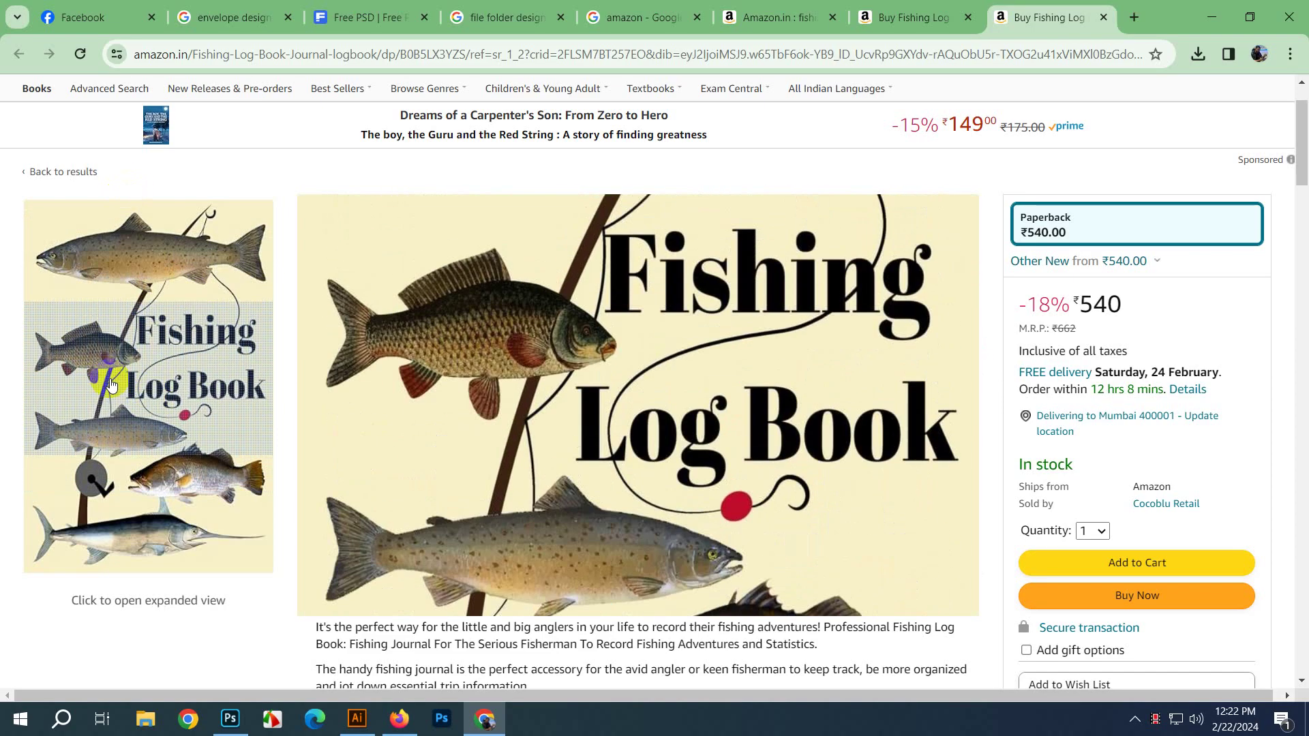
scroll(161, 551, down, 3)
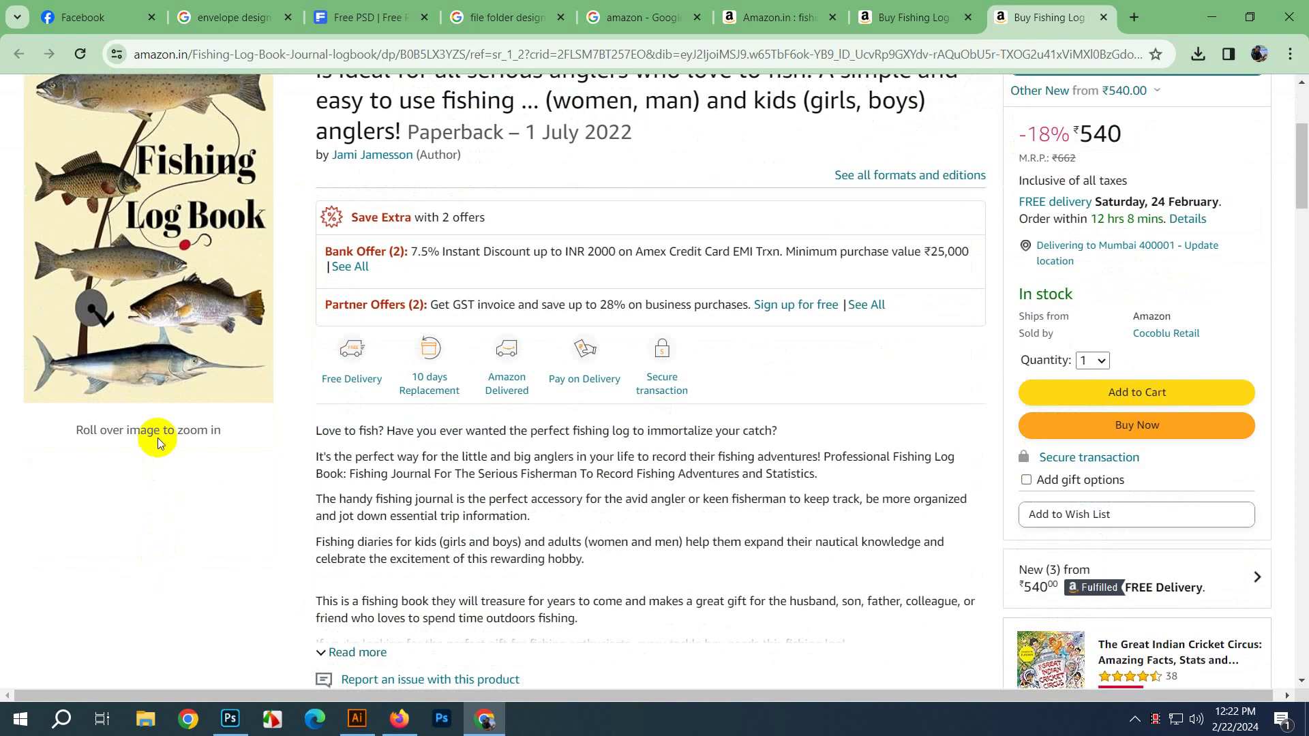
scroll(164, 433, down, 7)
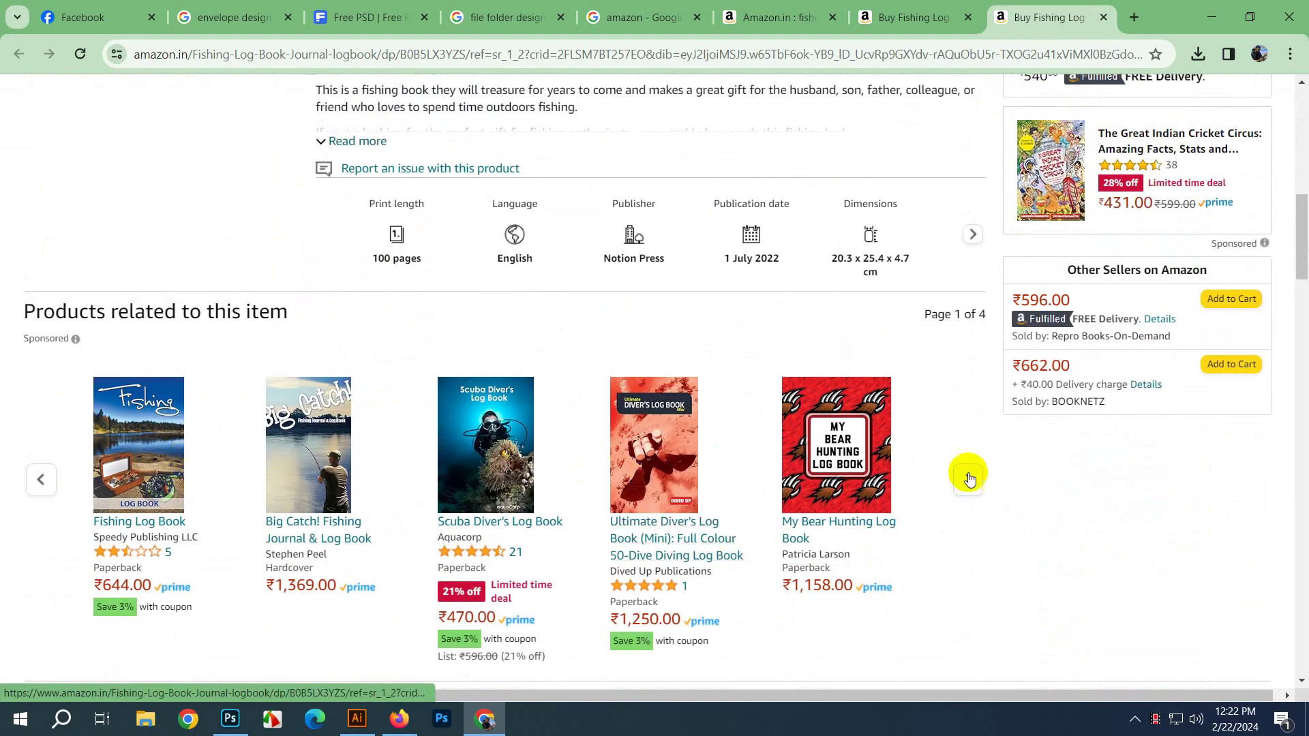
Step: Go back to the fishing logbook results and open the page of Fishing Logbook for Kids: Observe and Record Your Catches
key(ctrl+shift+Tab)
key(ctrl+shift+Tab)
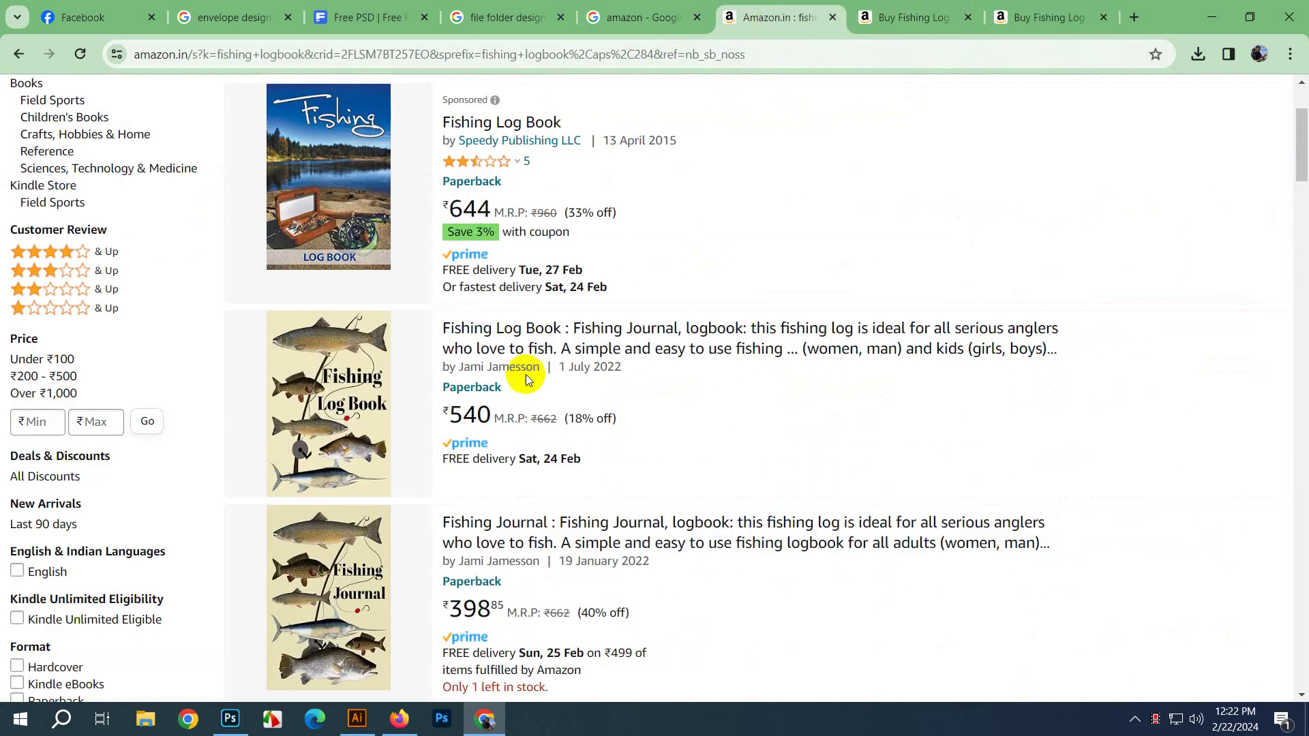
scroll(526, 380, down, 15)
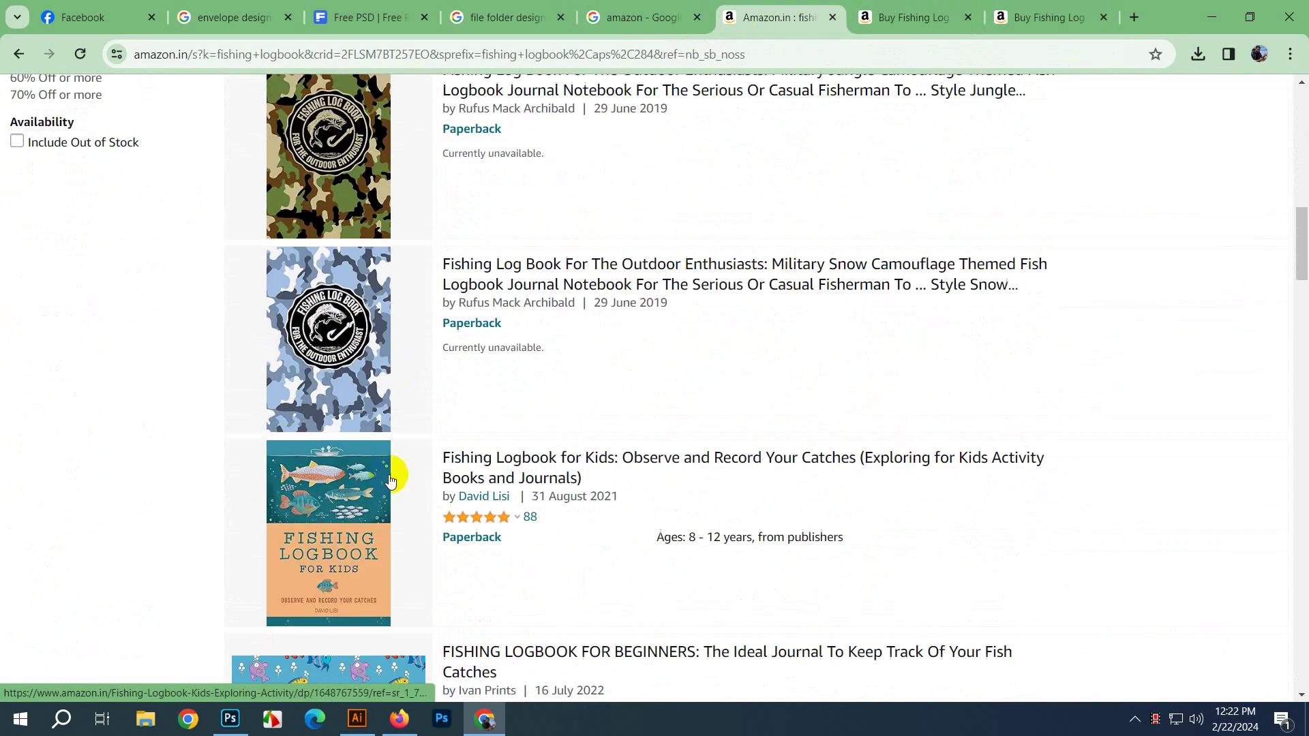
scroll(390, 480, down, 3)
middle_click(555, 283)
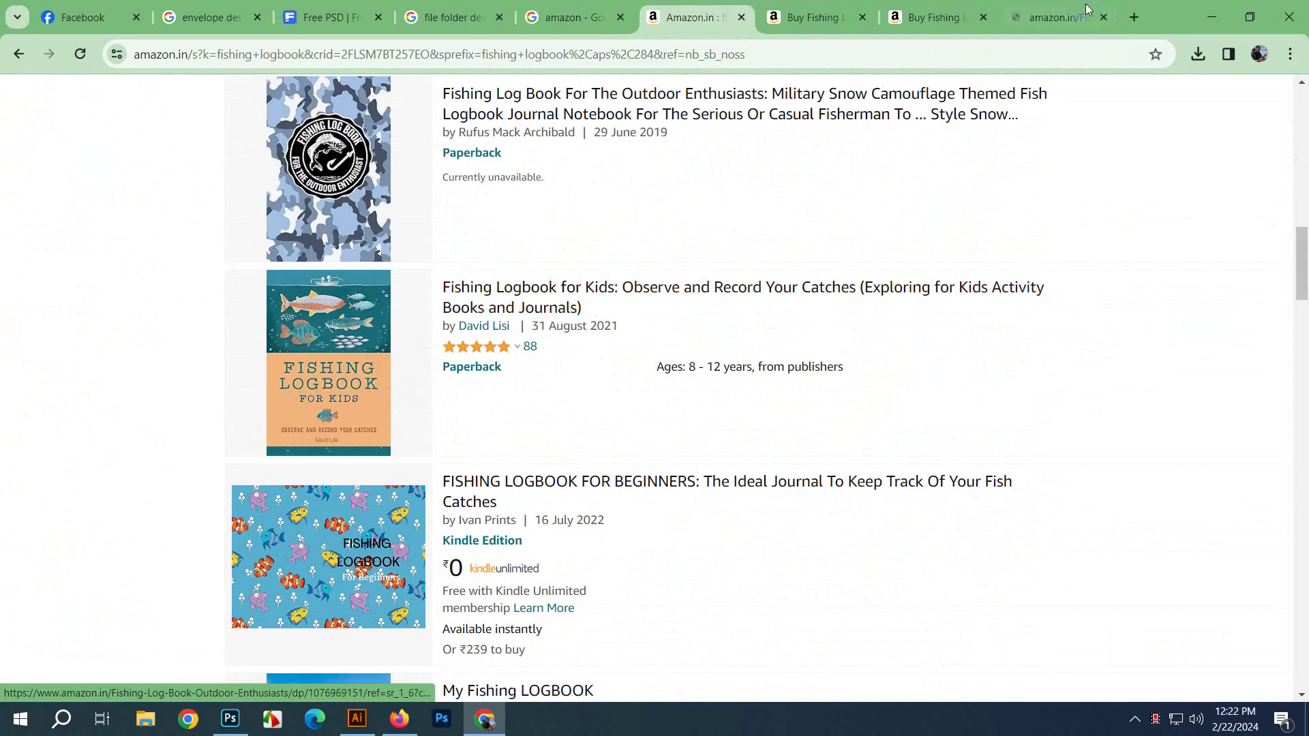
click(1087, 10)
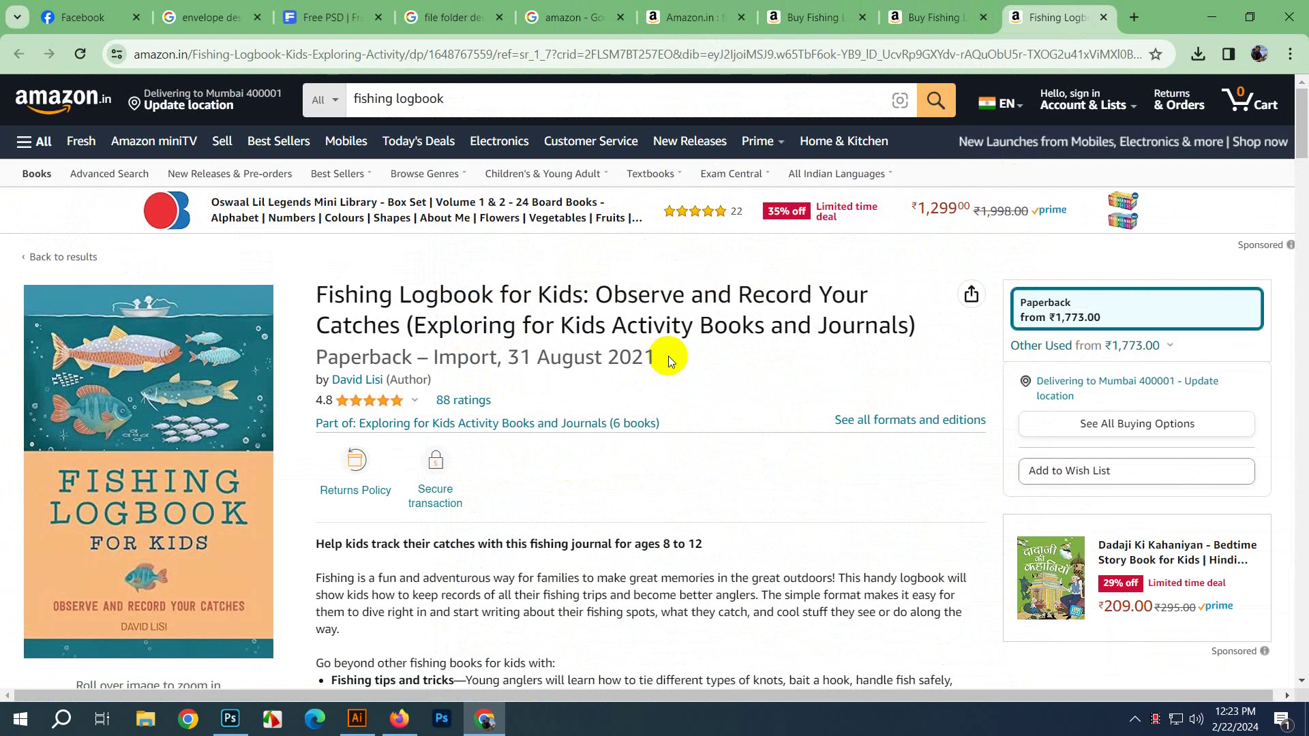
Step: Examine the title, product details and inside-page preview images of Fishing Logbook for Kids
double_click(789, 328)
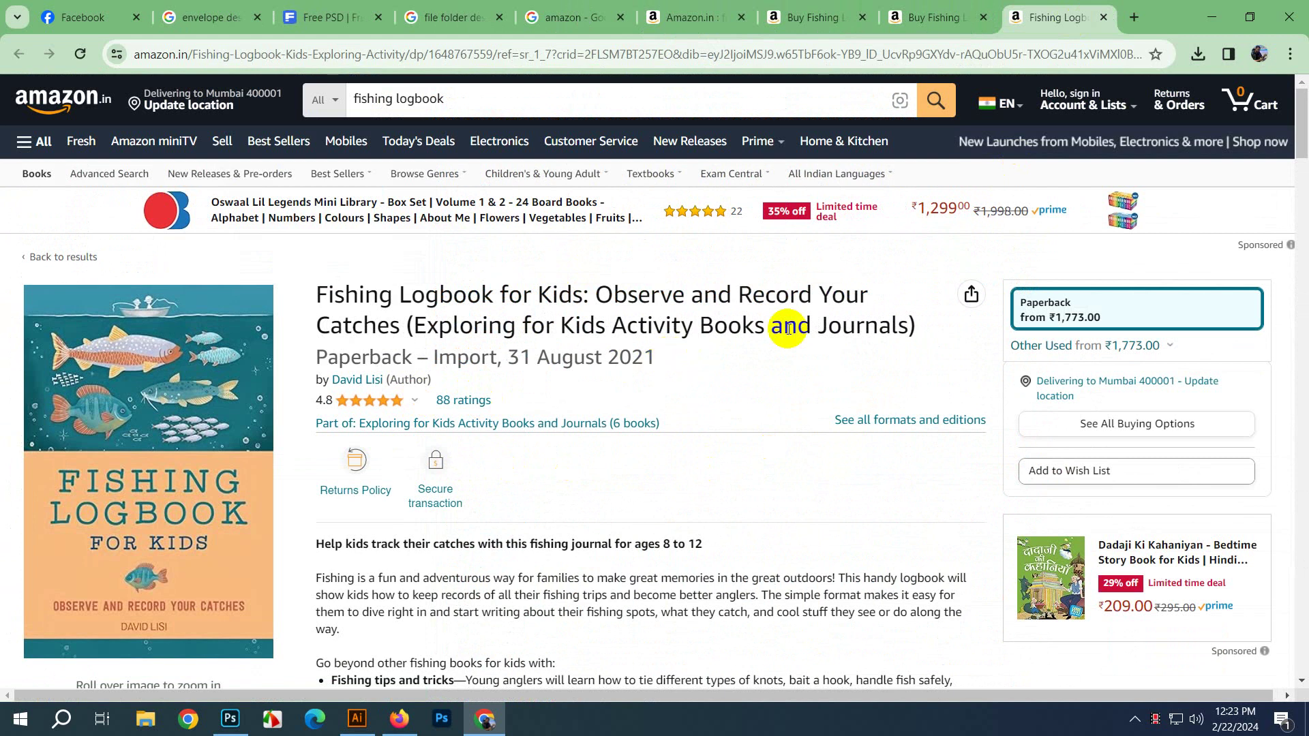
click(795, 312)
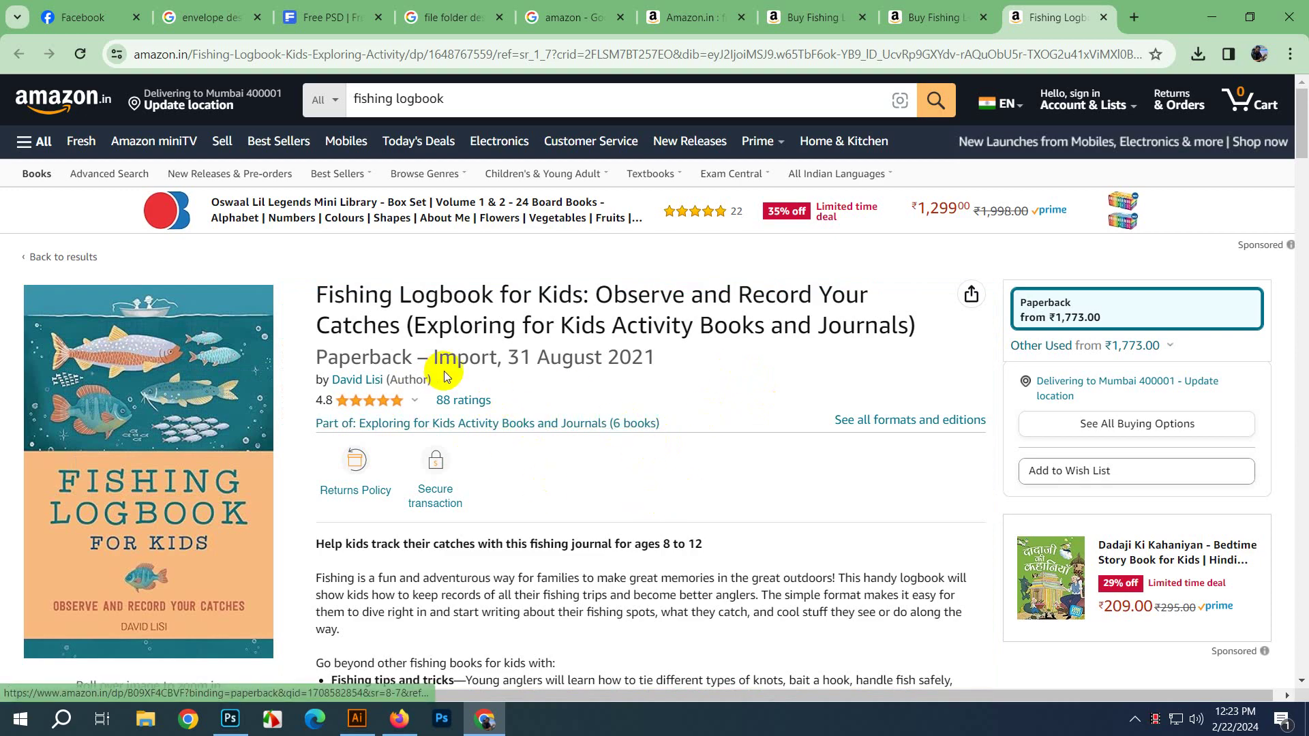
scroll(382, 383, down, 3)
scroll(382, 382, down, 2)
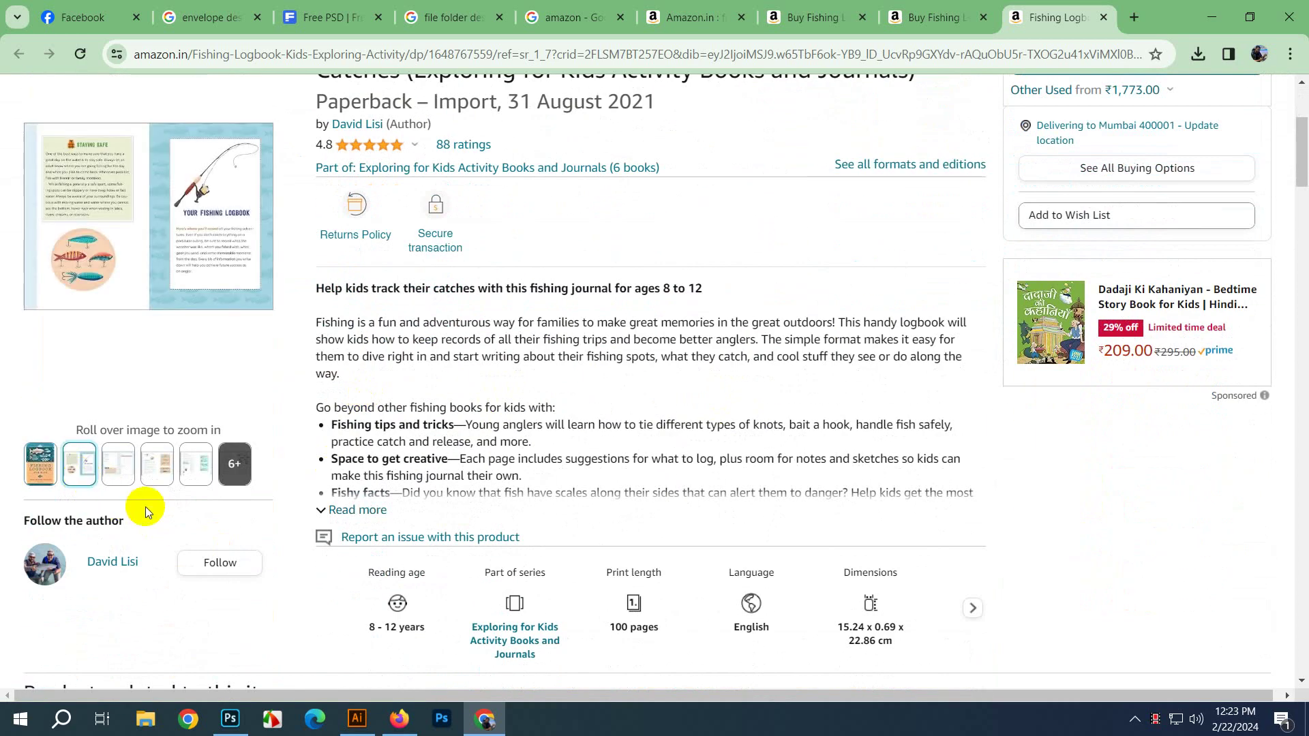
mouse_move(120, 476)
mouse_move(75, 461)
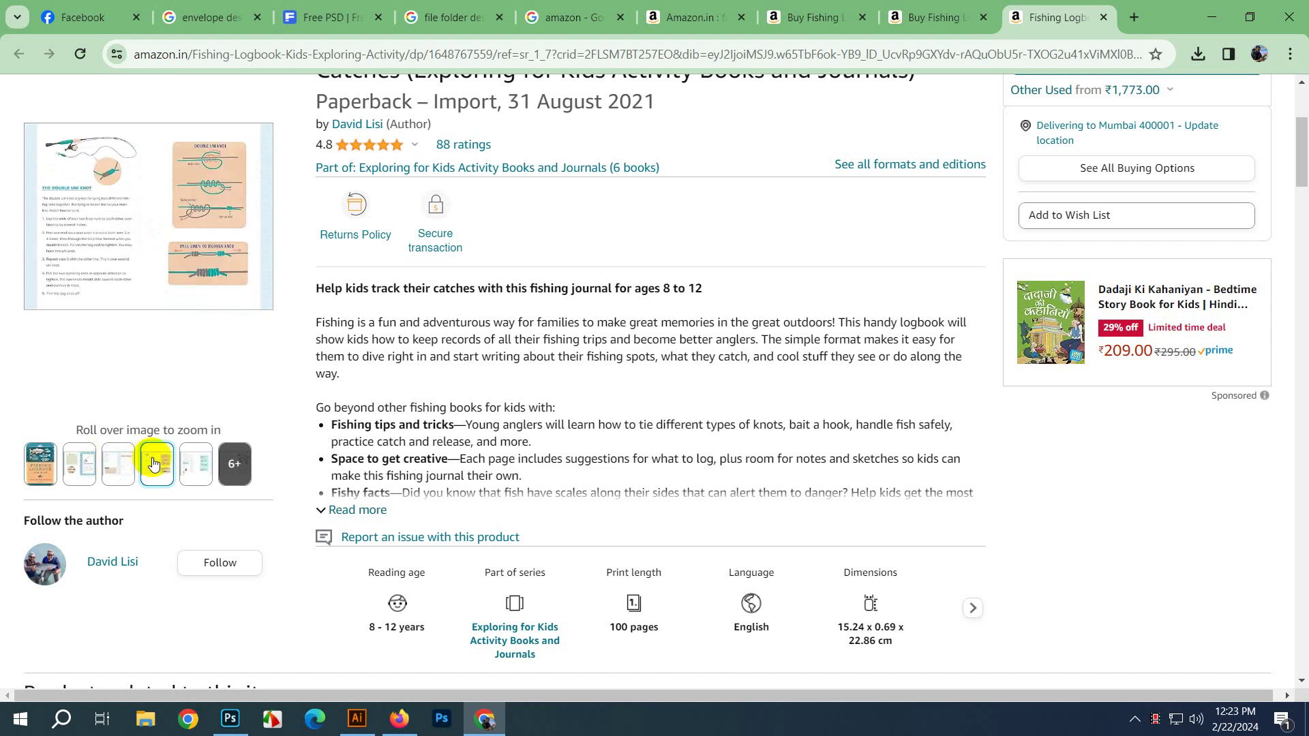
Step: Open a new browser tab and enter "fishing log" in the Google search
click(1132, 18)
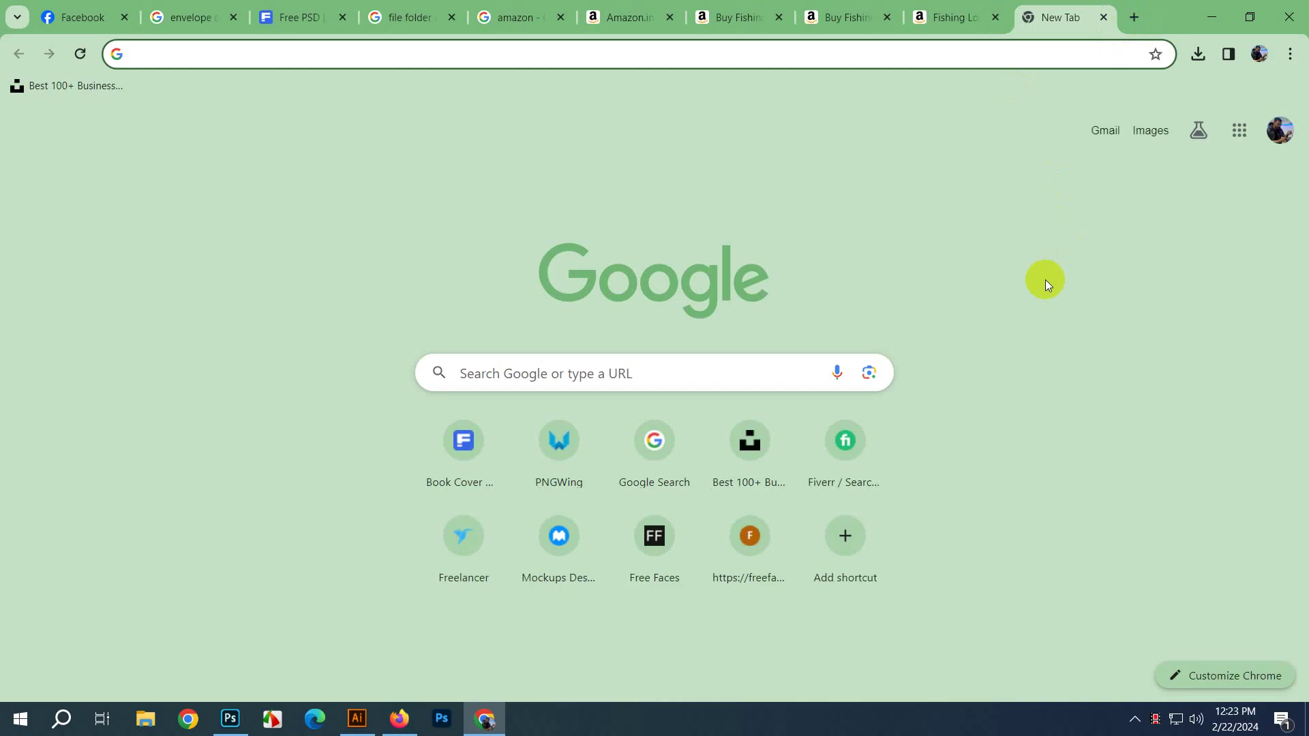
click(624, 373)
text(foi)
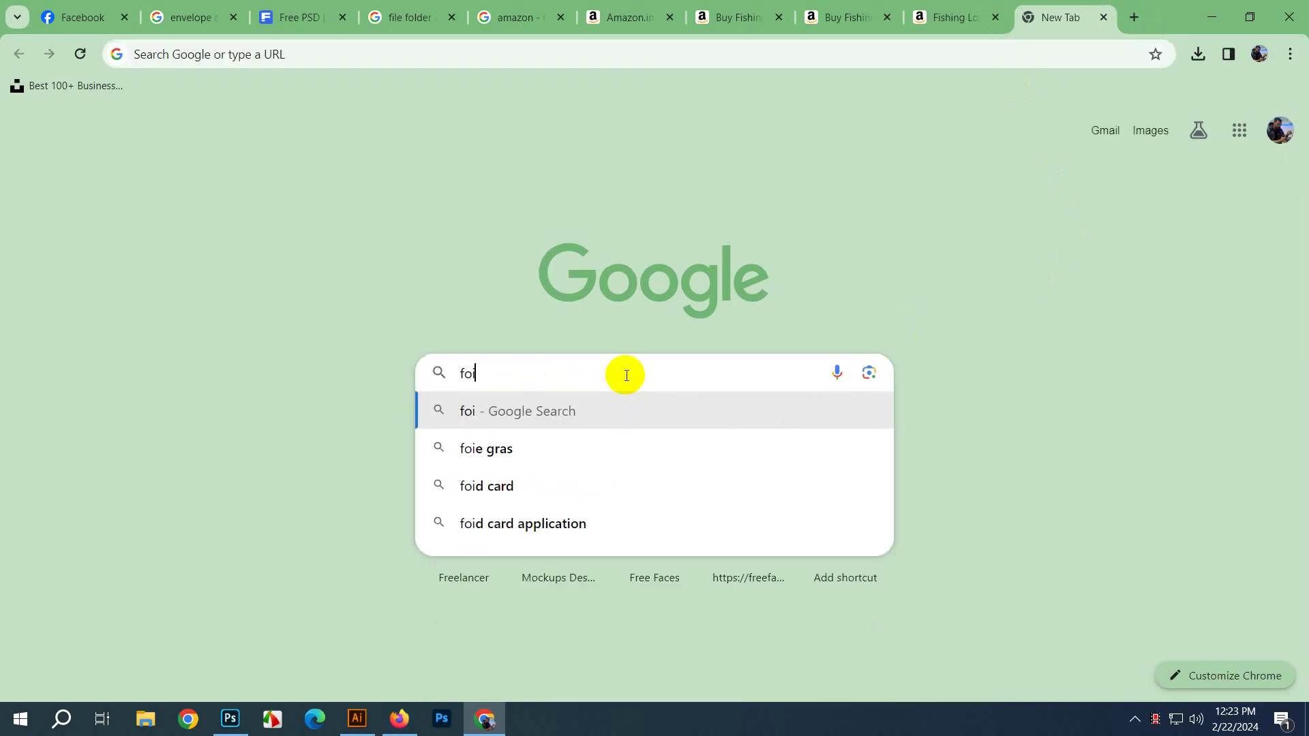
key(BackSpace)
key(BackSpace)
text(ish)
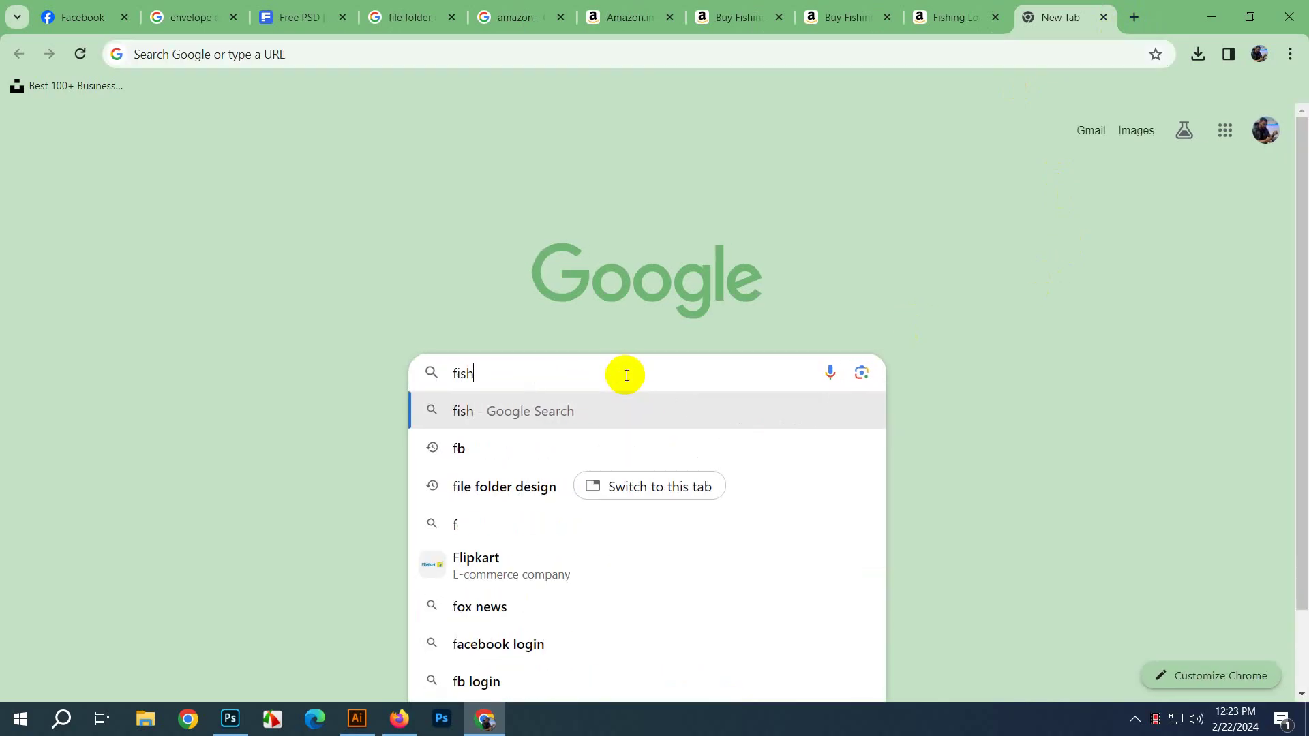
text(ing log)
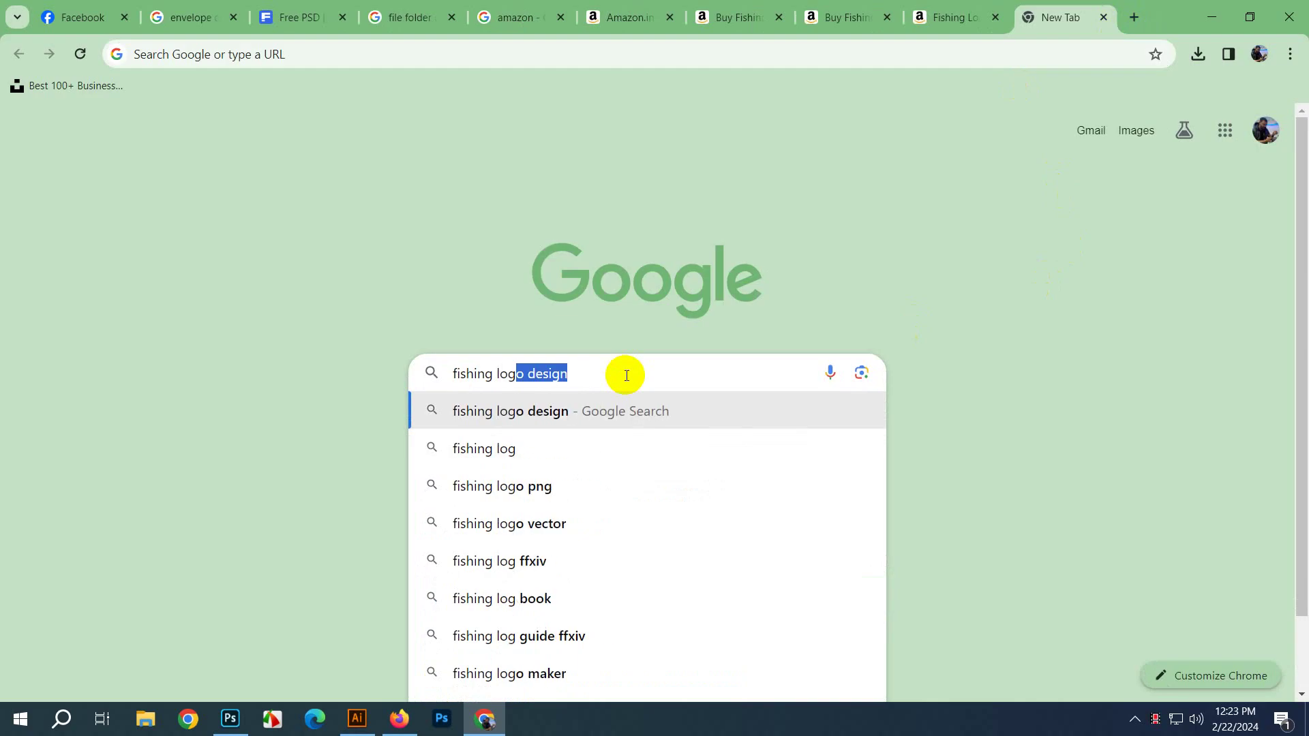
Step: Search Google for "fishing log book interior design"
key(Down)
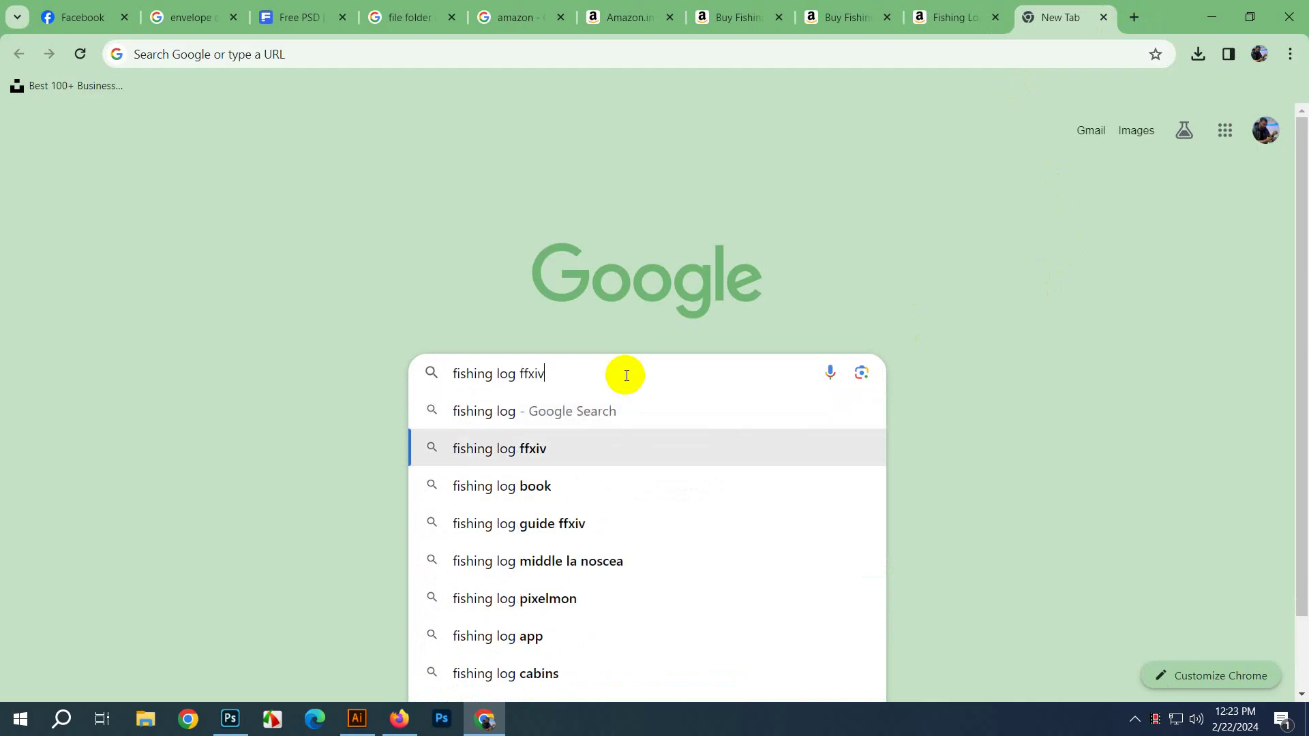
key(Down)
text(in)
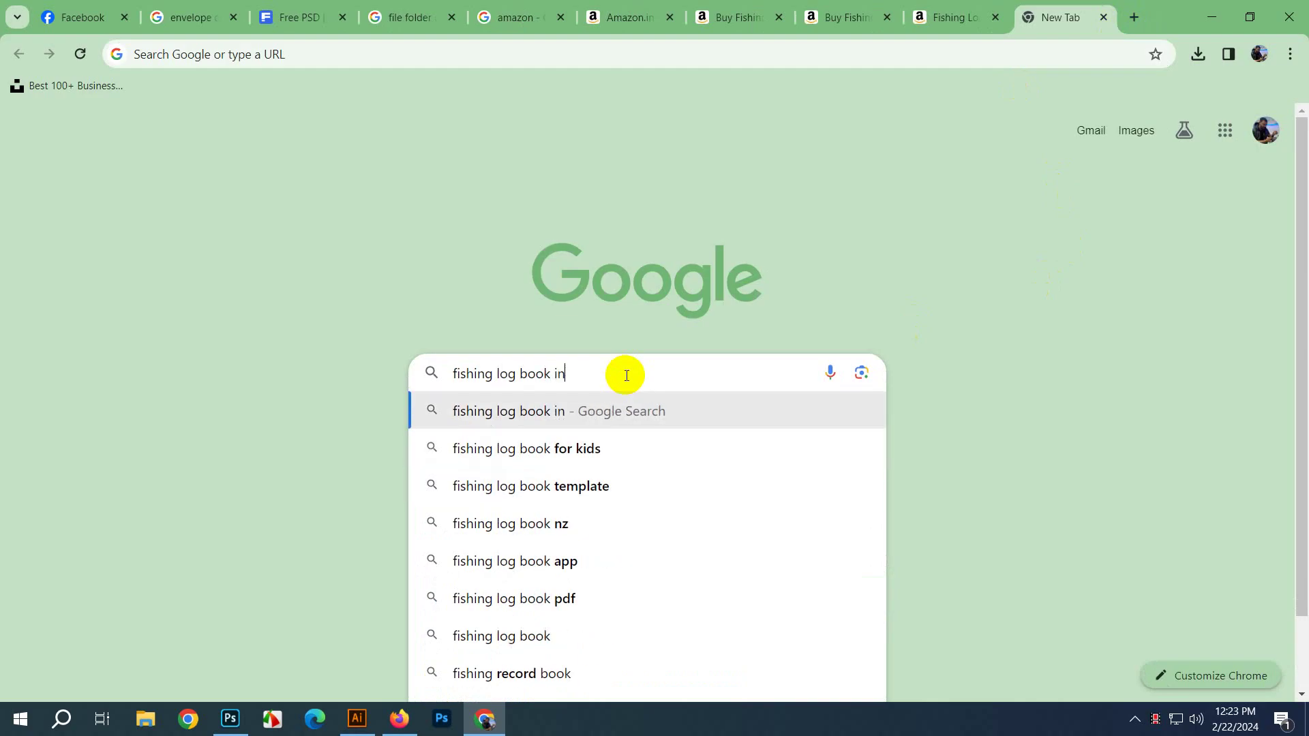
text(ter)
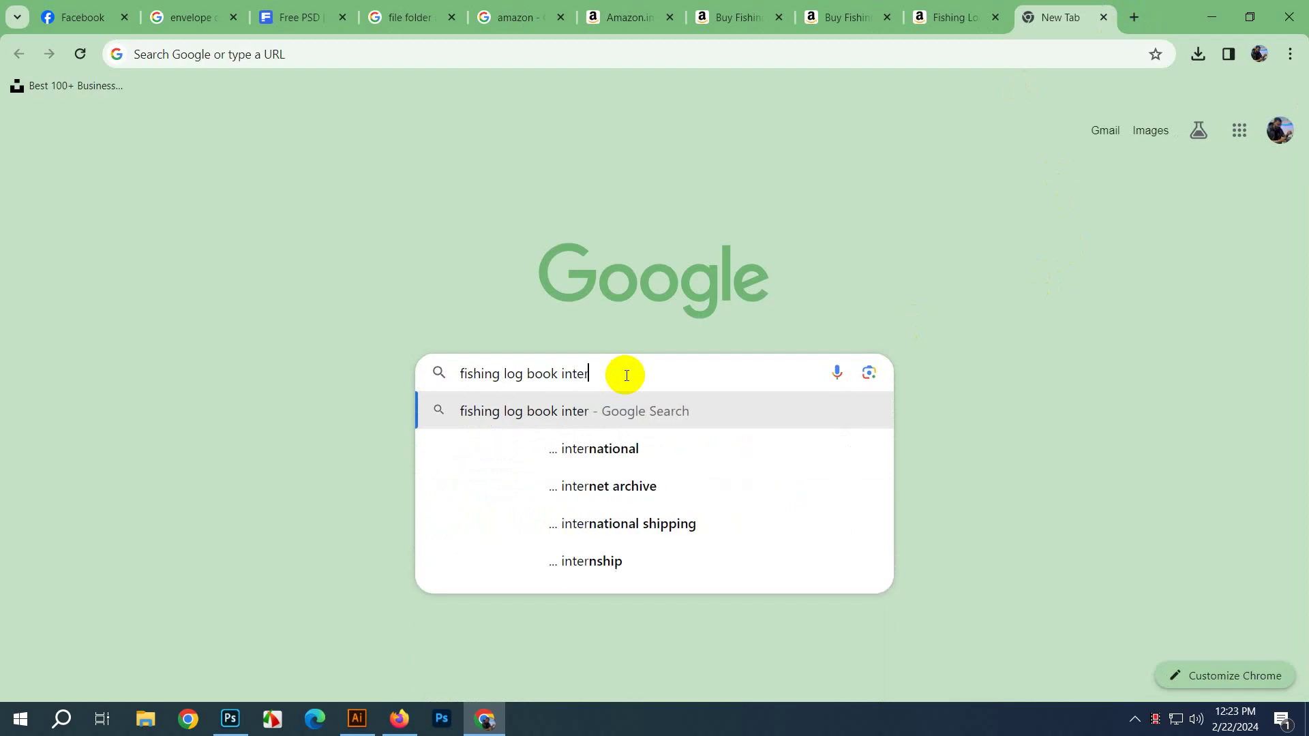
text(ior)
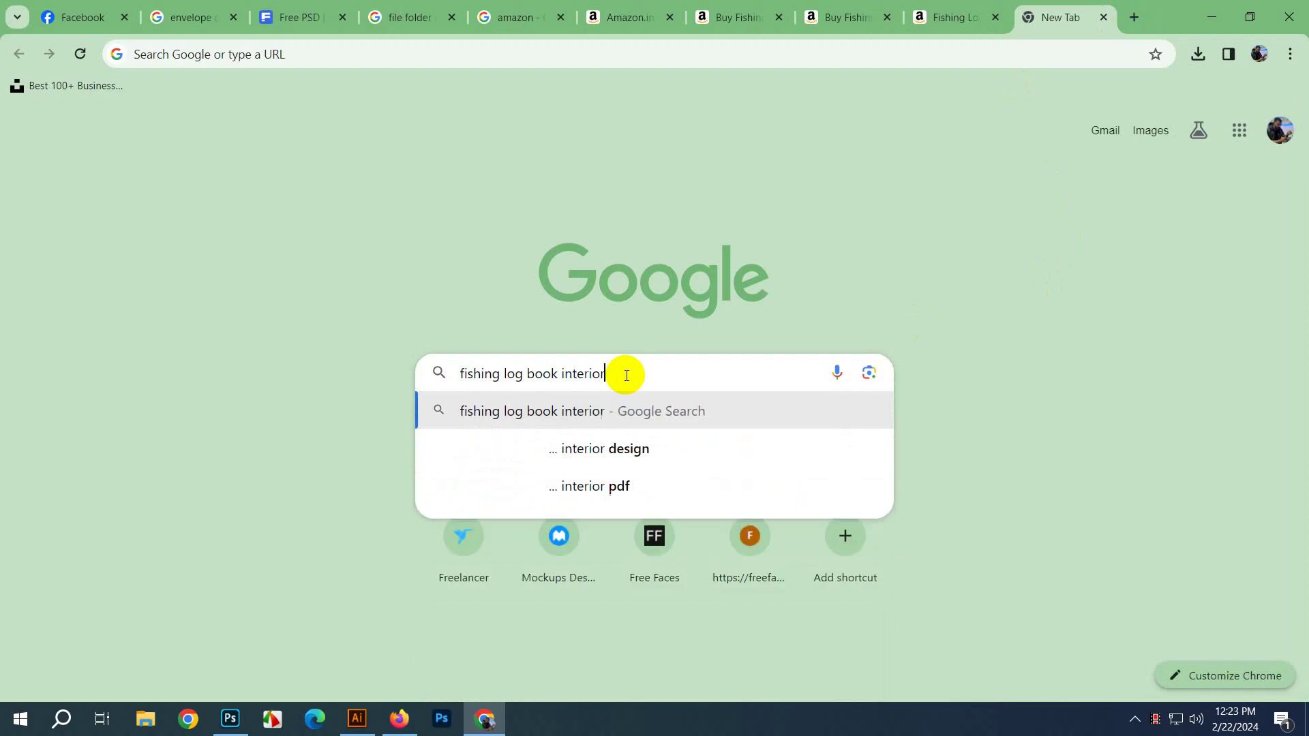
key(Down)
key(Return)
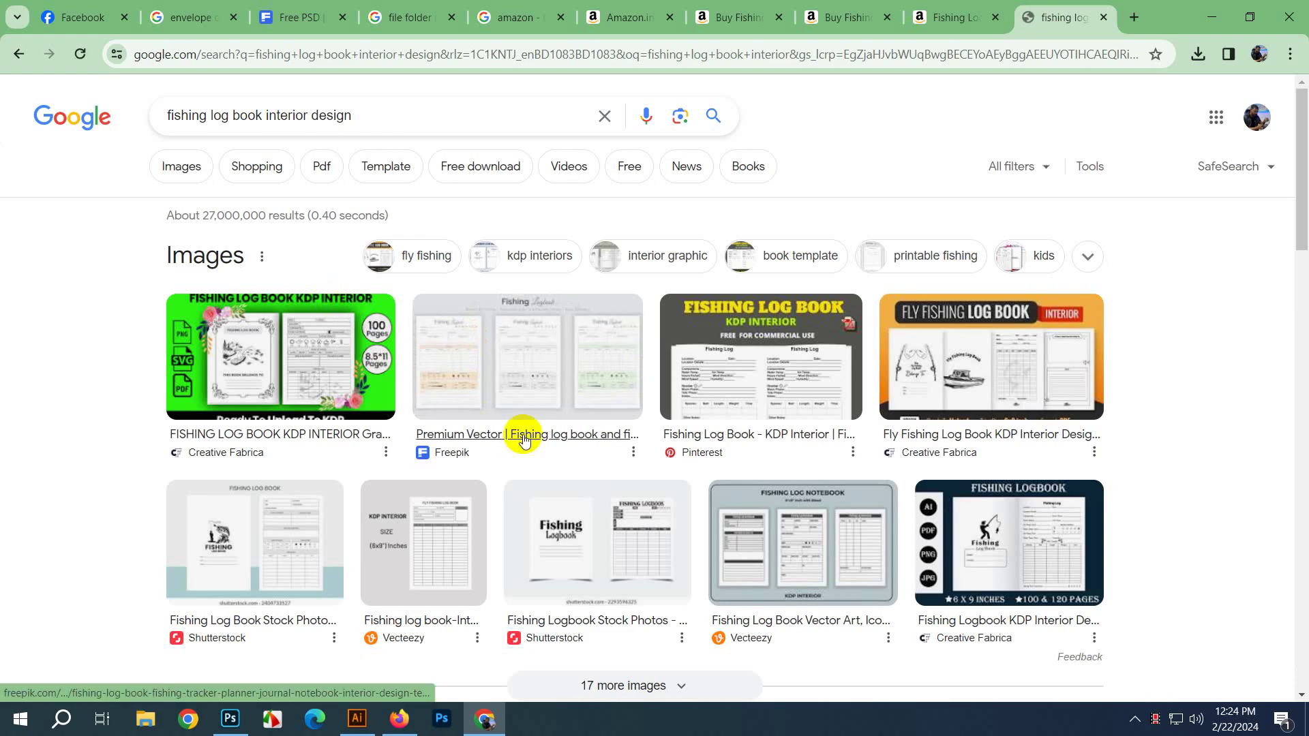
Step: Open the Freepik fishing log book interior template from the image results and look over its page
click(520, 434)
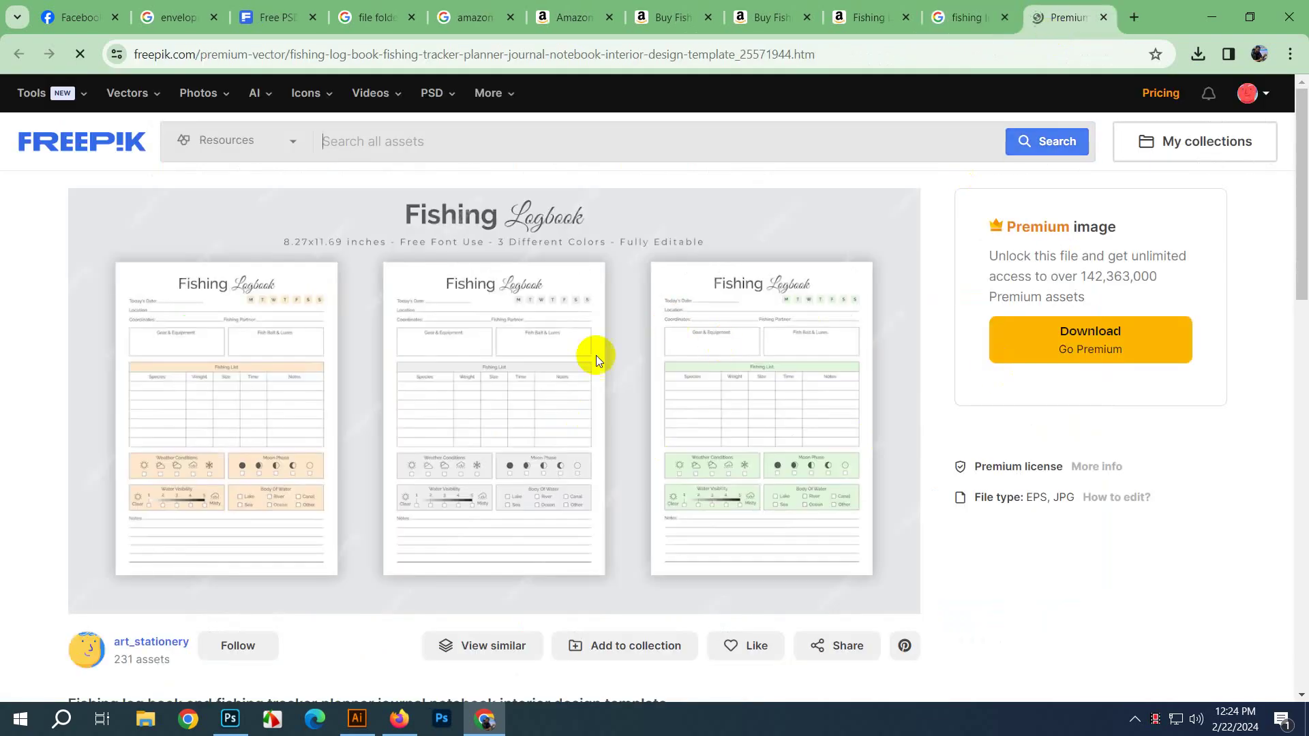
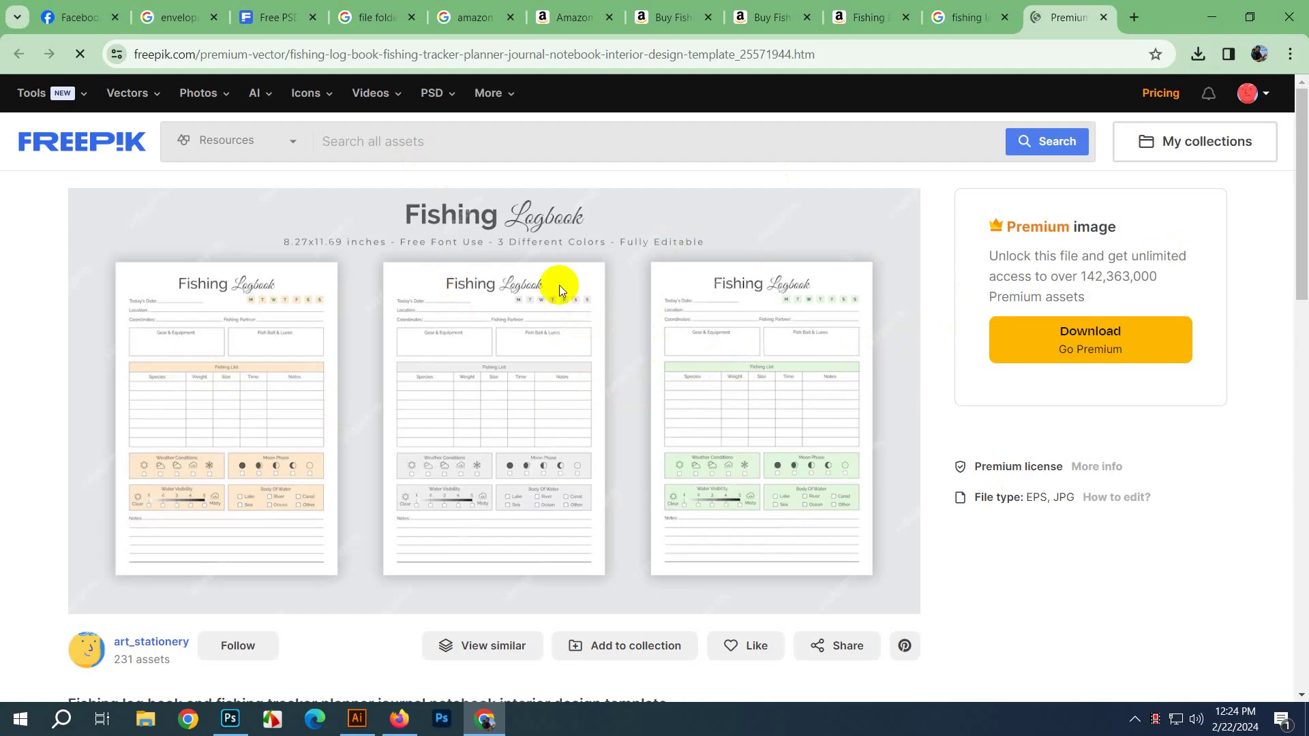
scroll(466, 394, down, 3)
scroll(409, 389, down, 2)
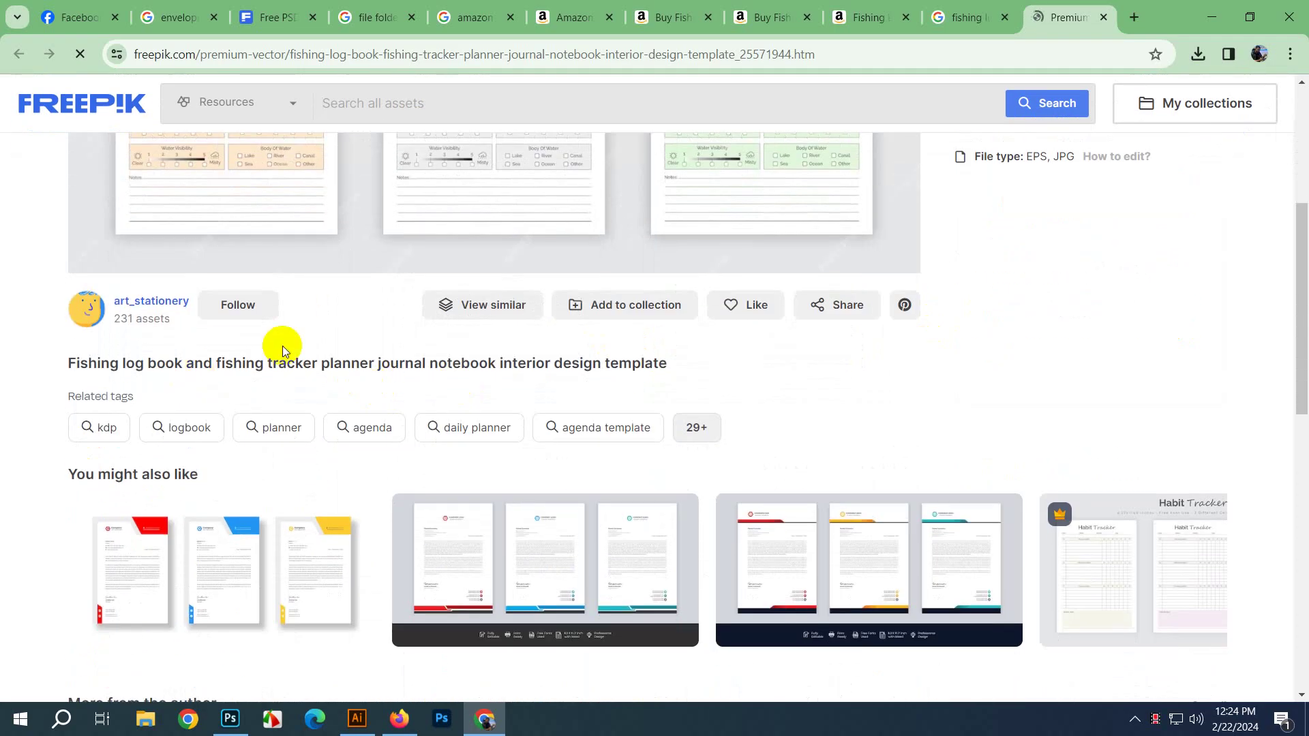
scroll(288, 345, up, 5)
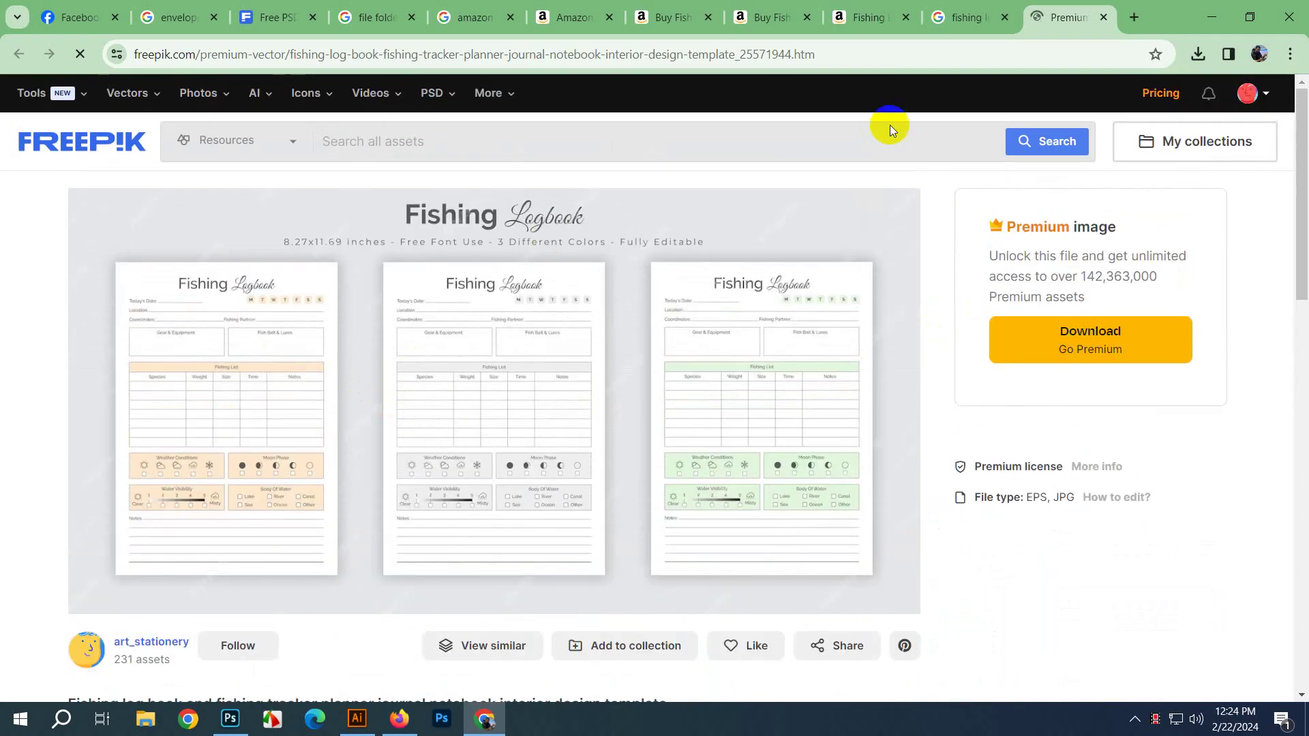
Step: Search Google for "amazon calculator kdp" in a new browser tab and open the KDP Cover Calculator
click(1134, 17)
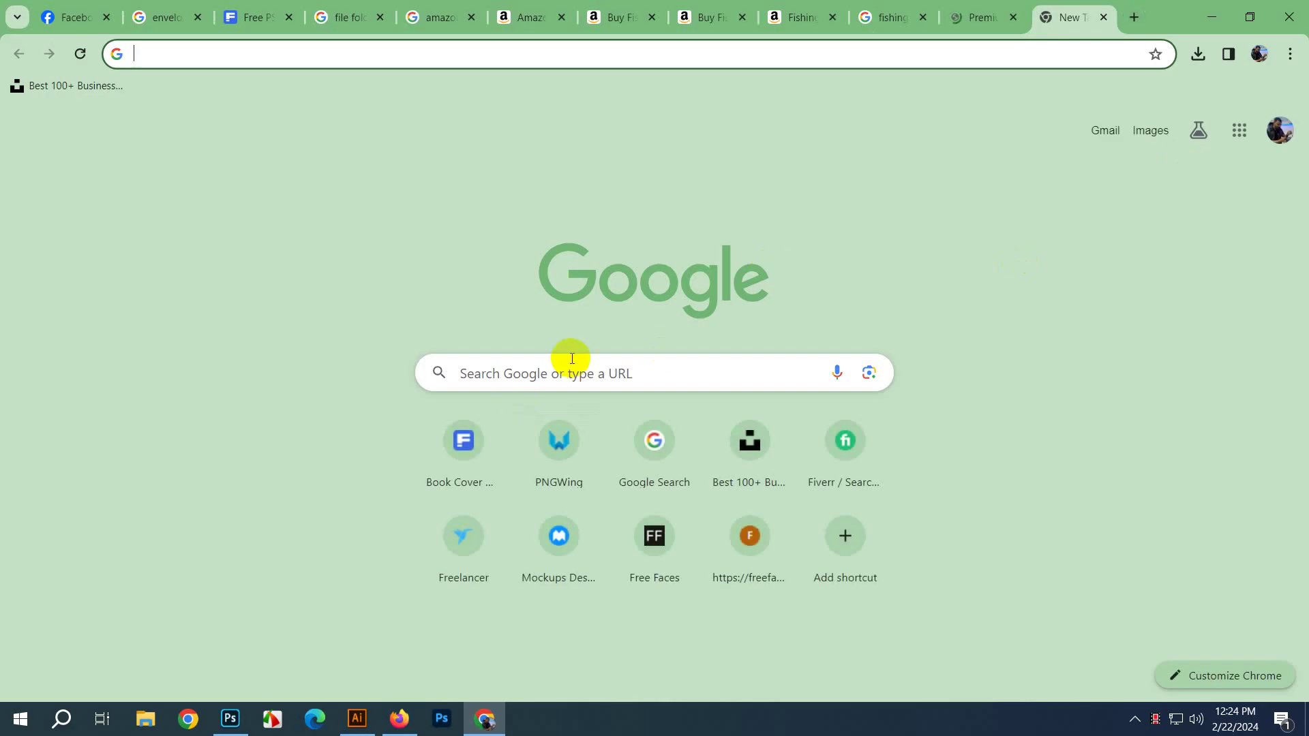
click(585, 370)
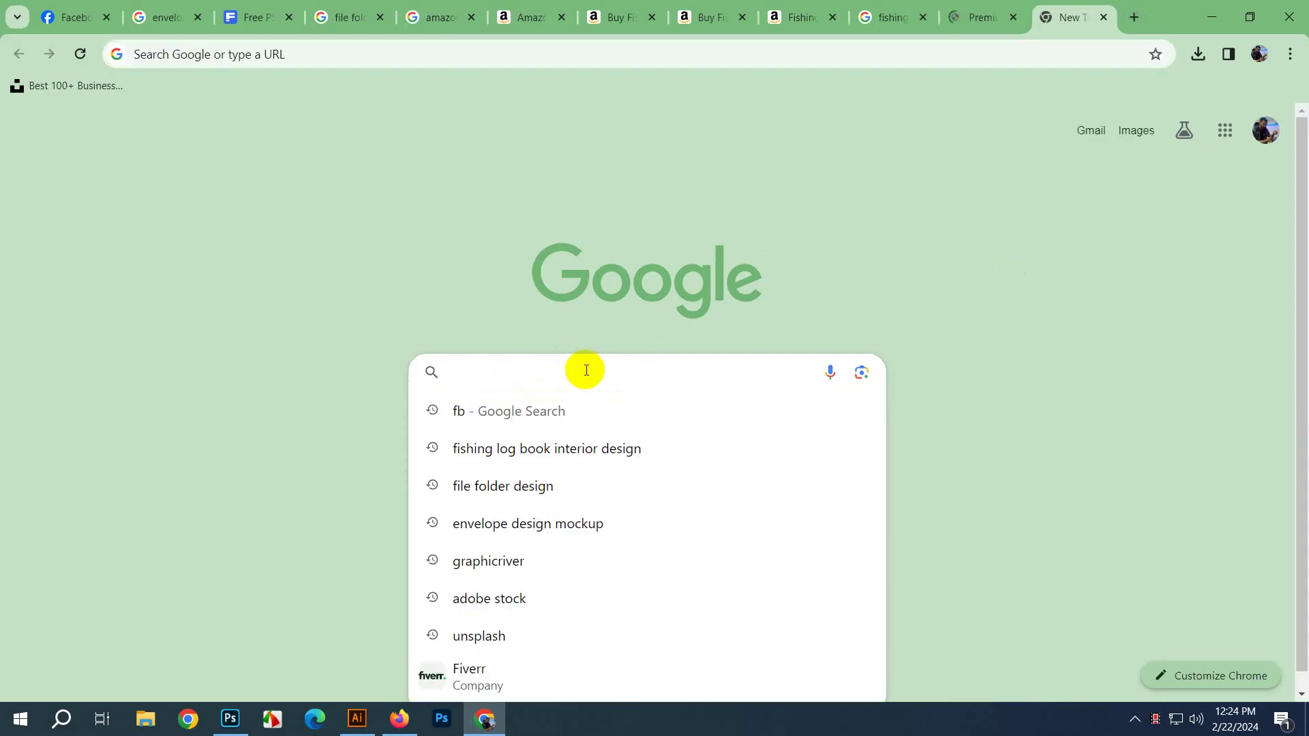
text(amazon)
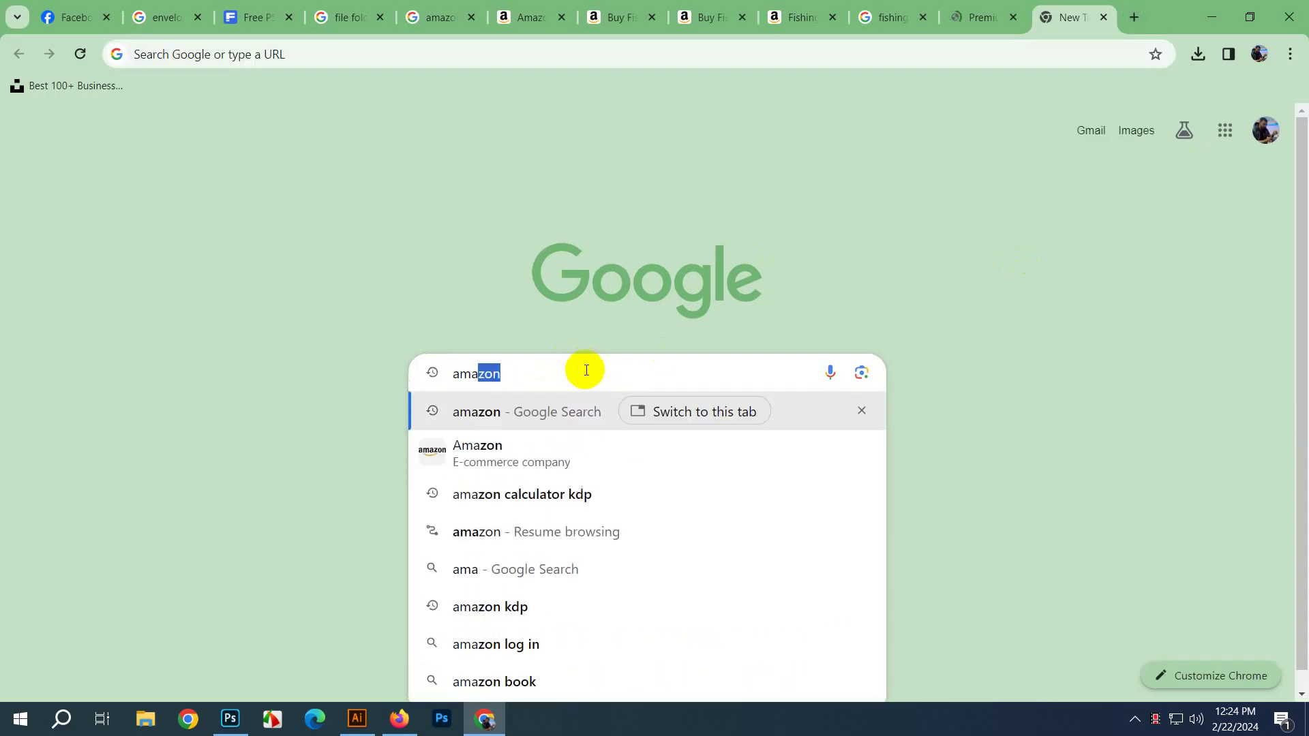
key(Down)
key(Down)
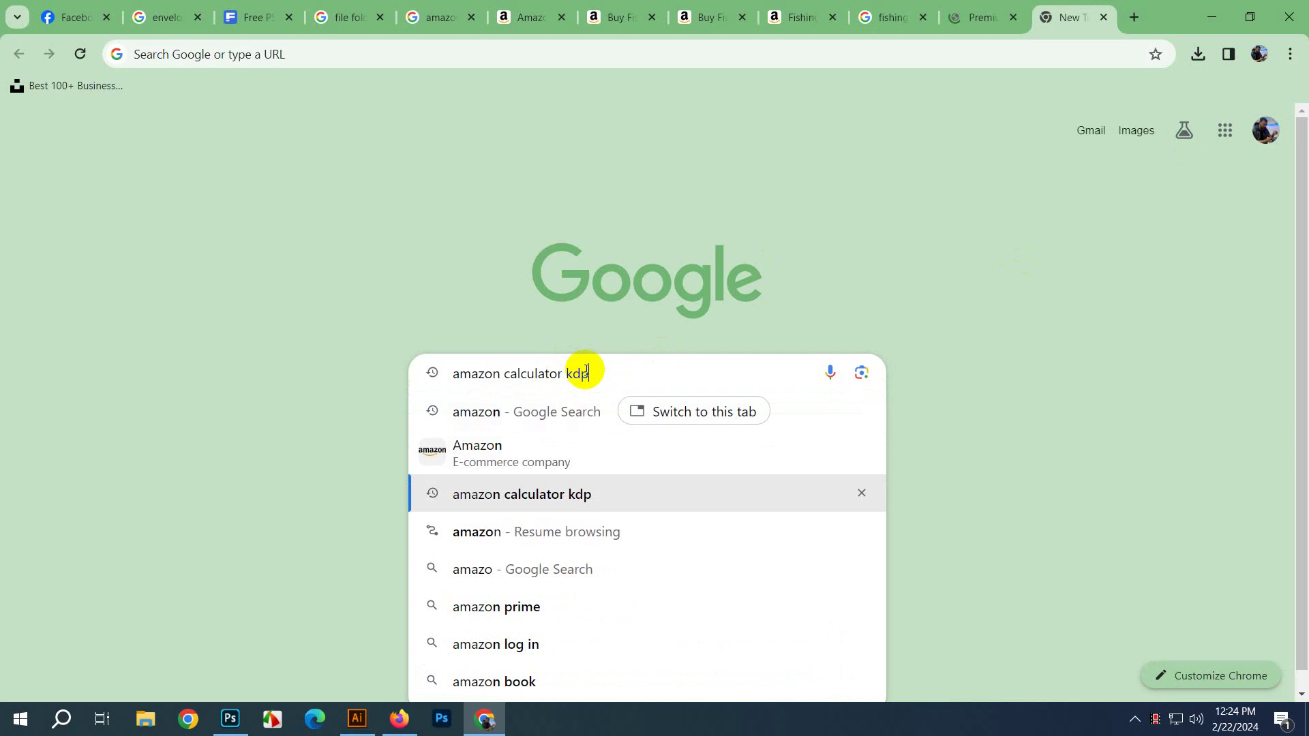
key(Return)
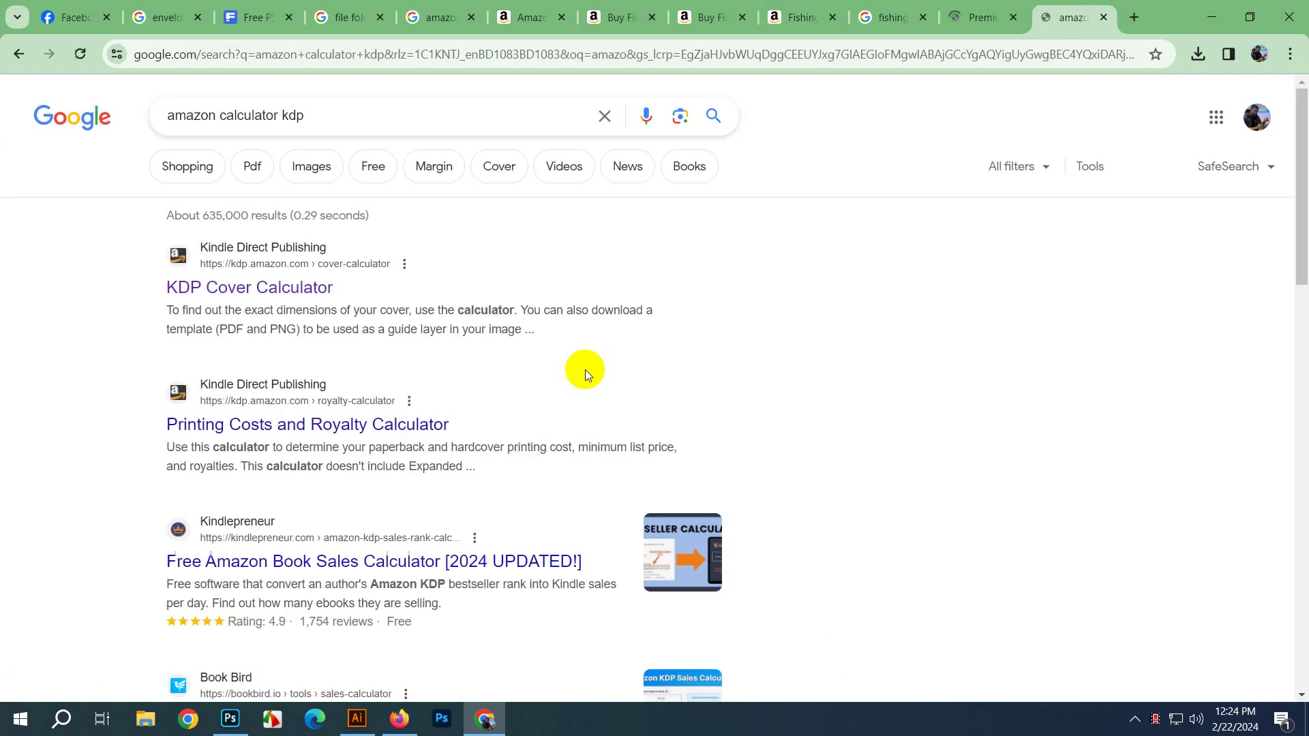
click(323, 286)
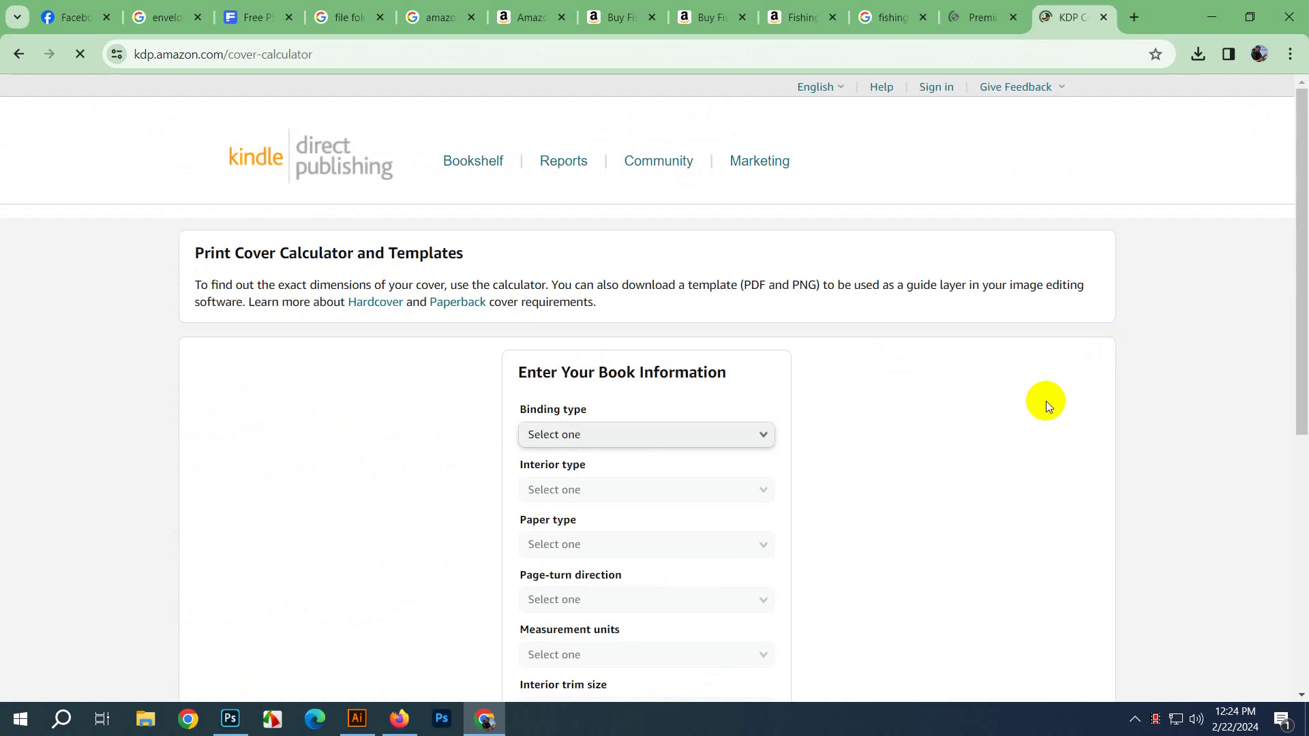
Step: Set the book's binding type to Paperback in the cover calculator
scroll(824, 412, down, 5)
scroll(824, 412, up, 4)
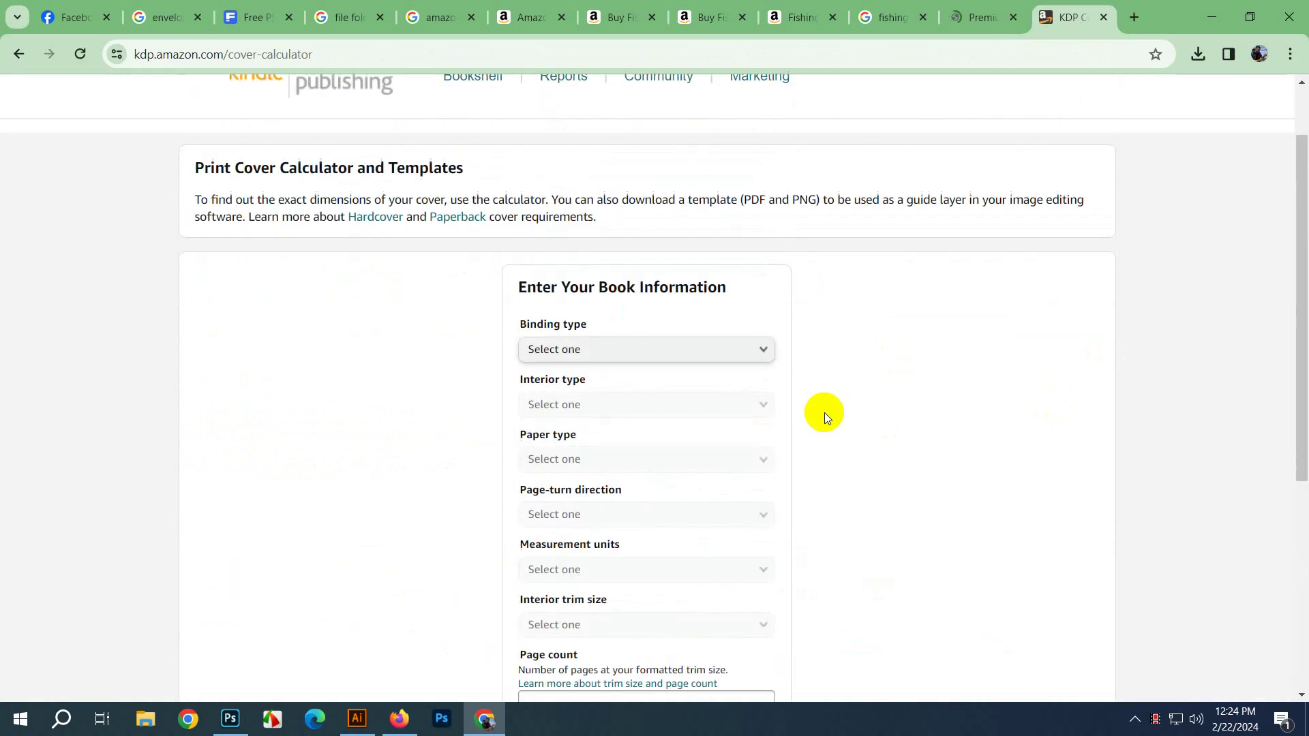
click(579, 353)
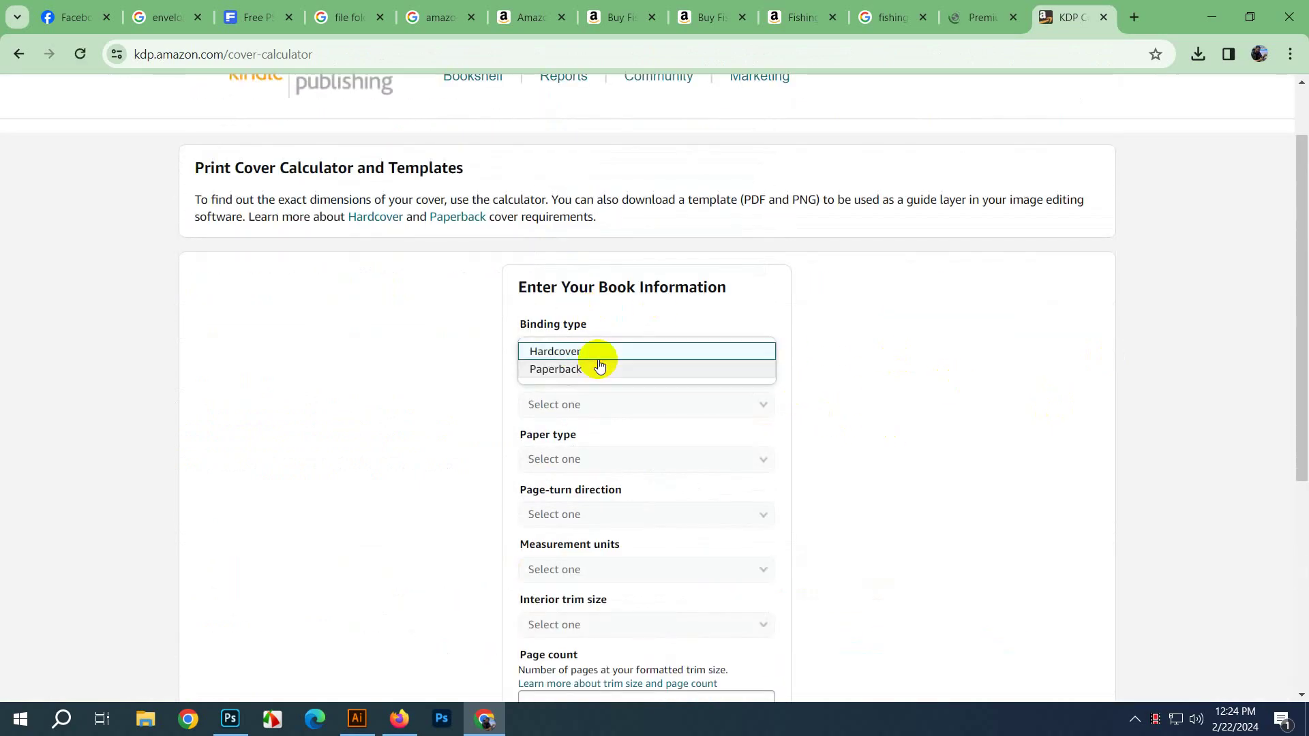
click(613, 377)
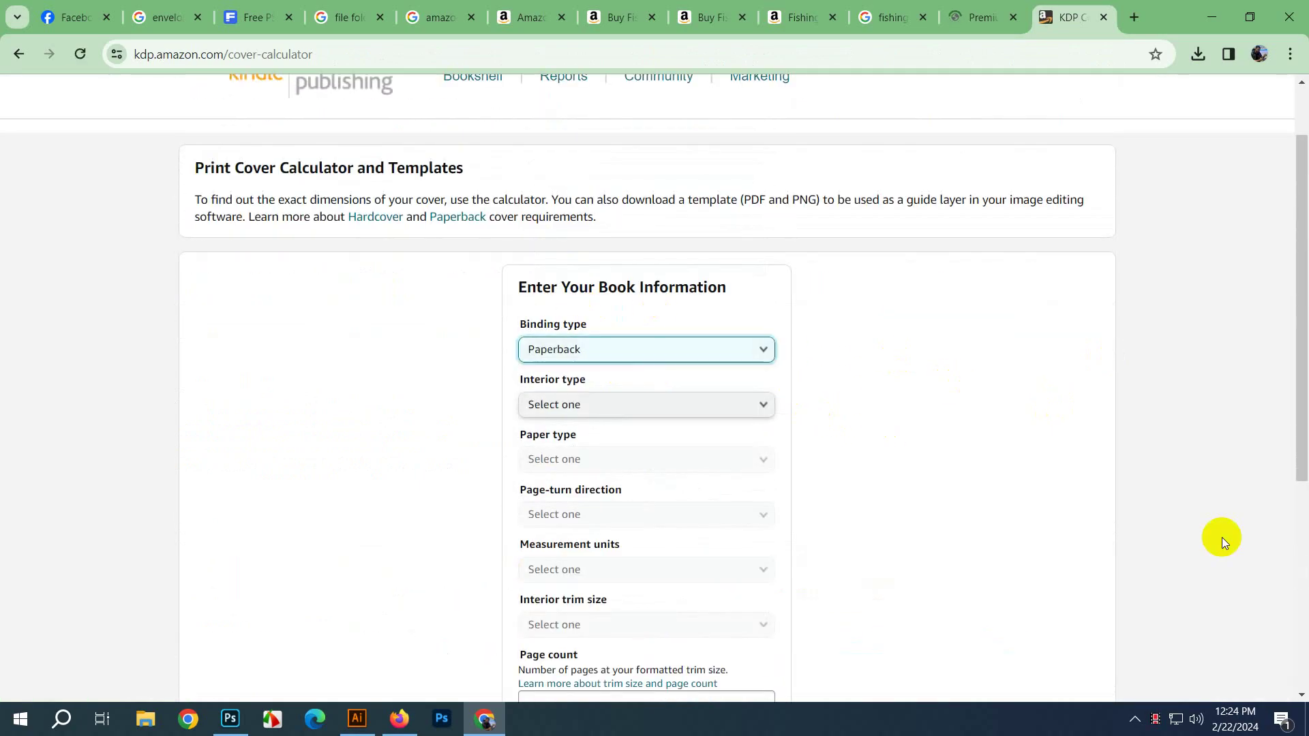
click(719, 360)
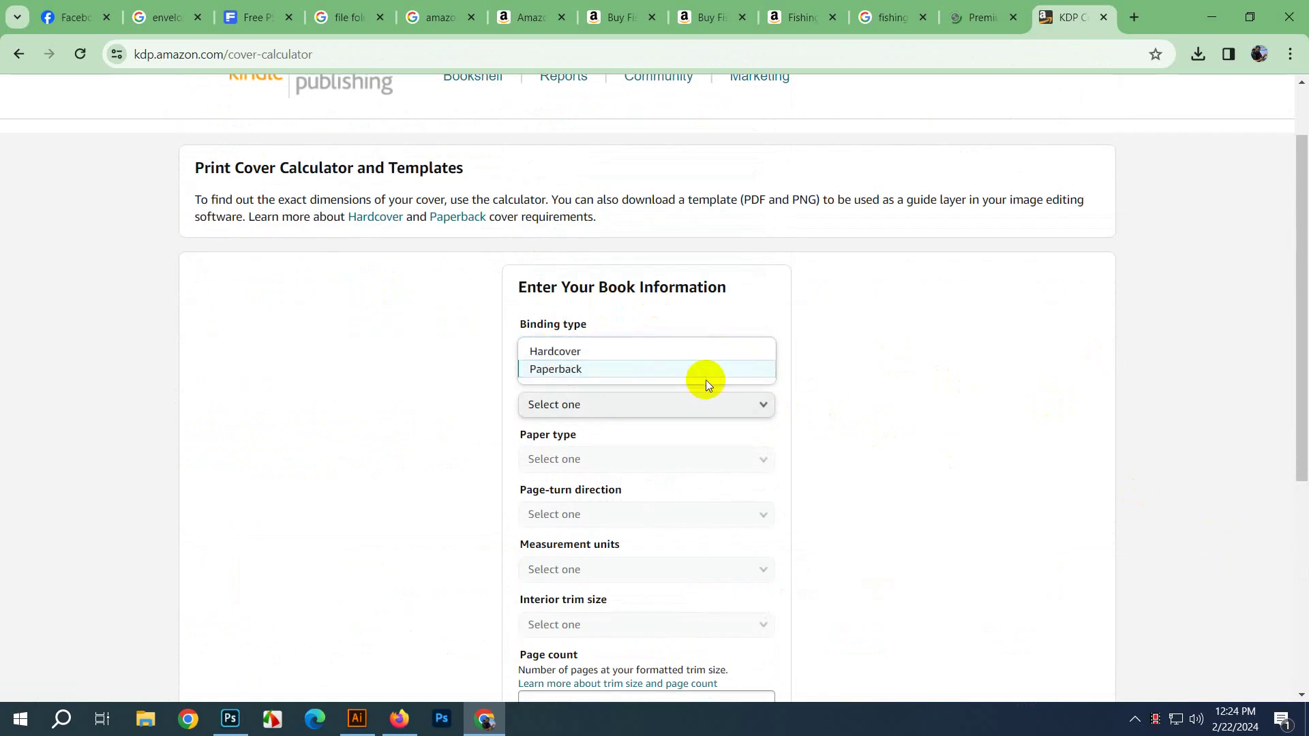
click(699, 379)
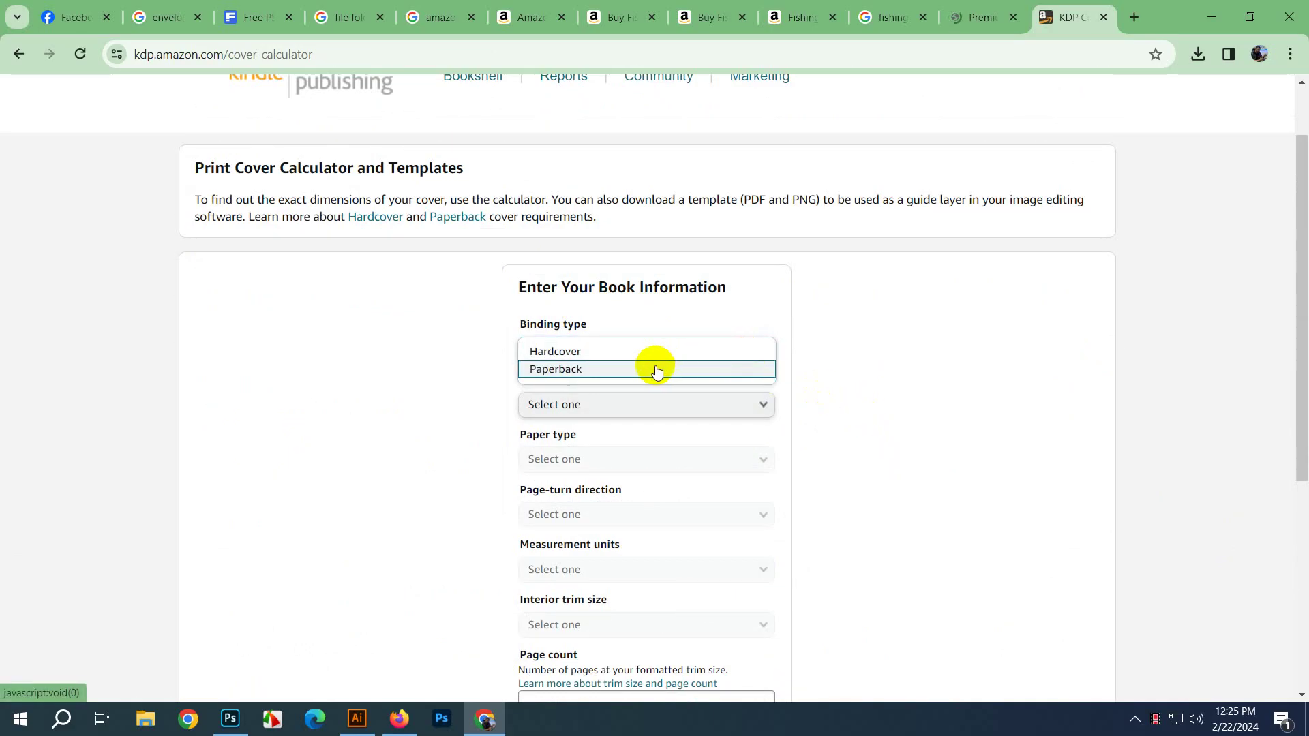
click(632, 372)
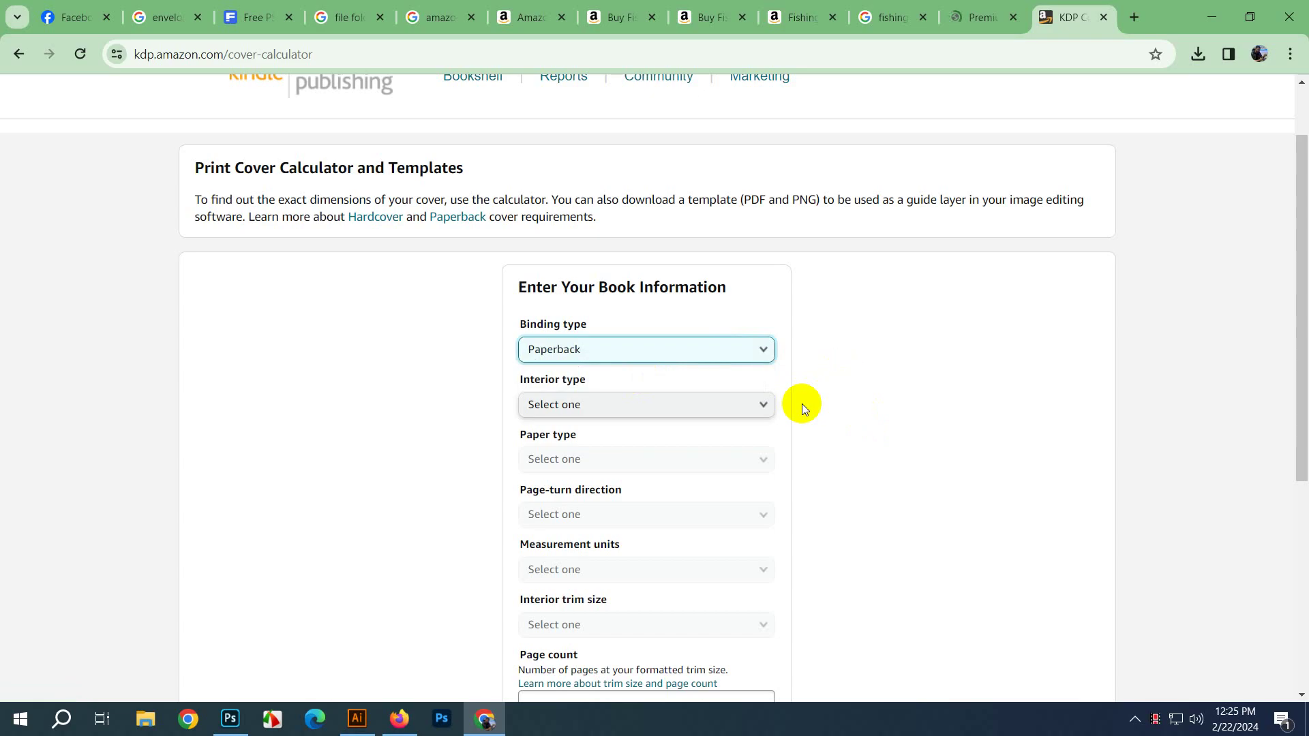
Step: Set the interior type to Standard color and the paper type to White paper
click(694, 405)
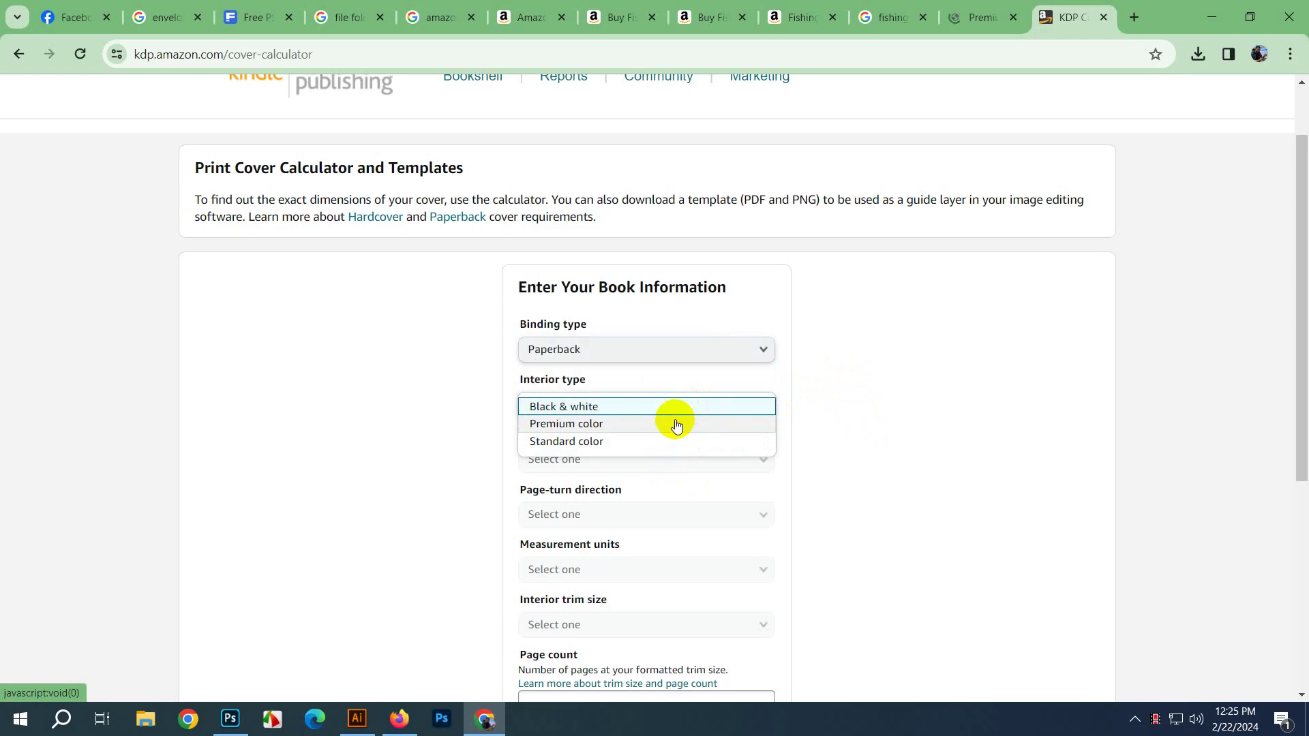
click(660, 441)
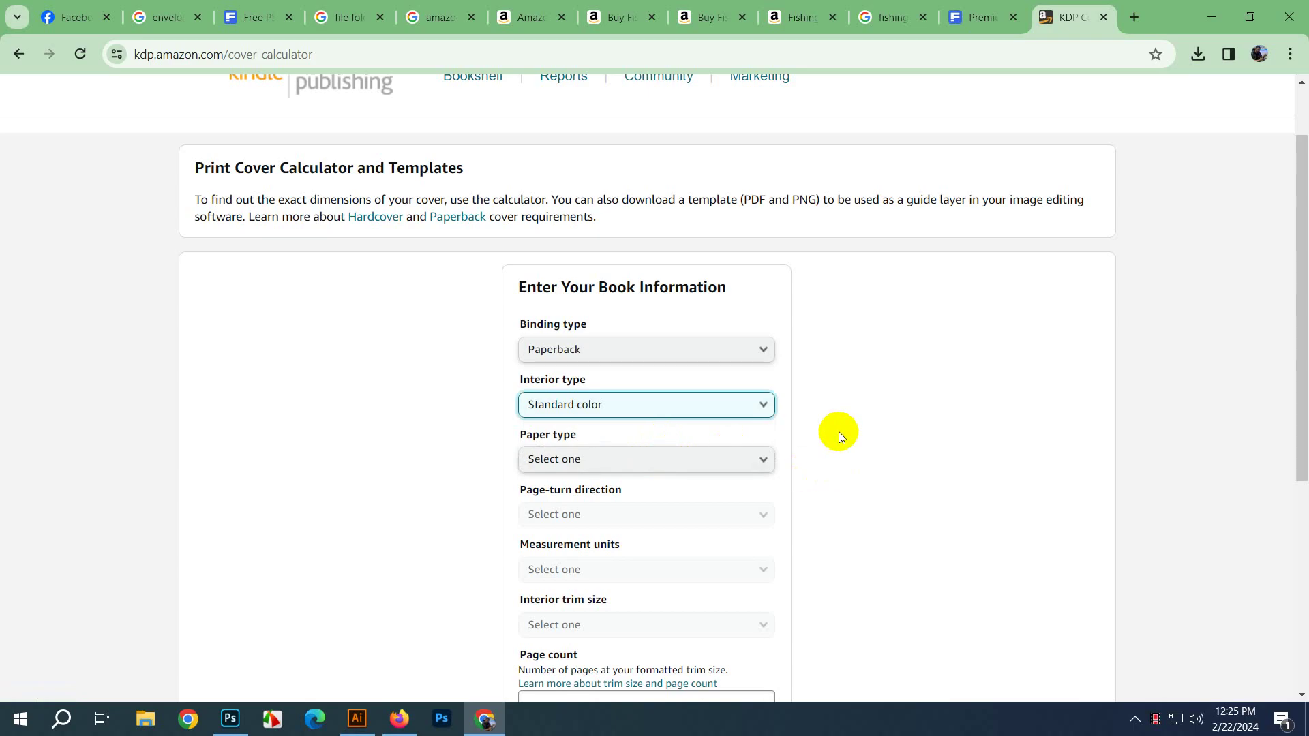
click(631, 459)
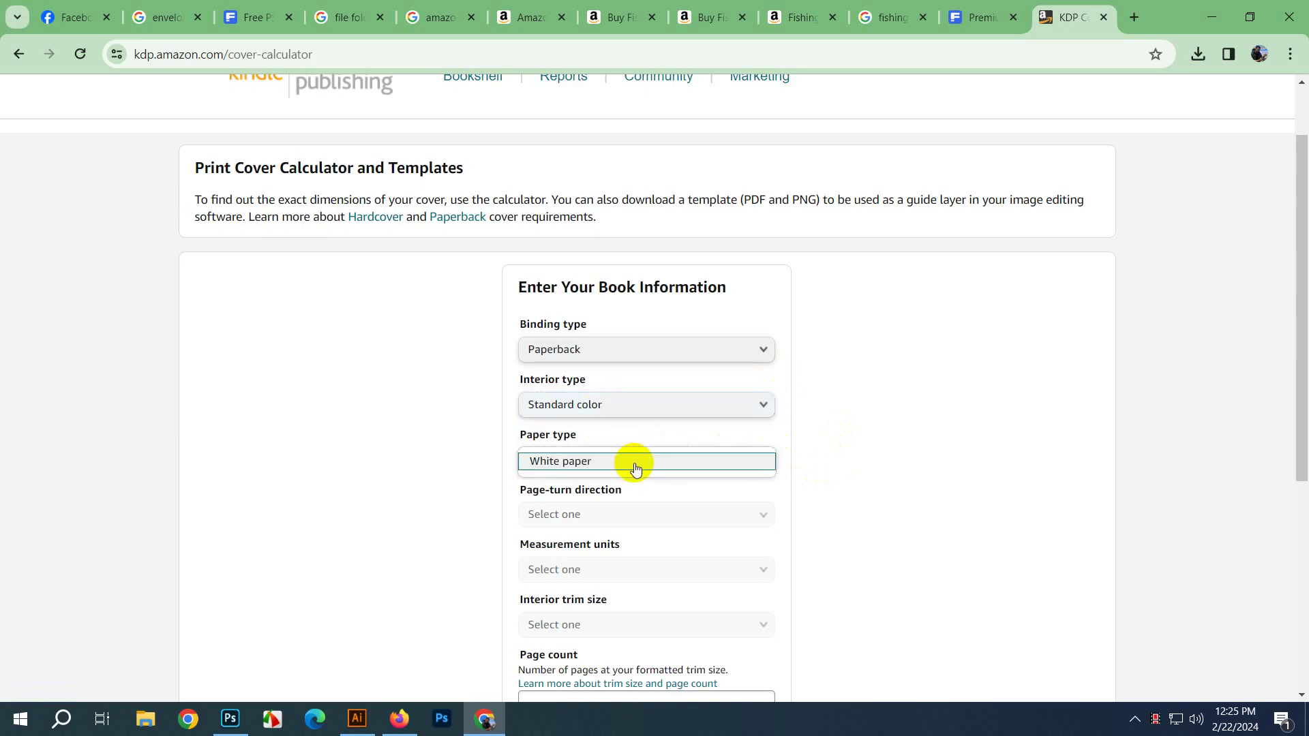
click(631, 462)
Step: Set the page-turn direction to Left to Right and the measurement units to Inches
click(706, 516)
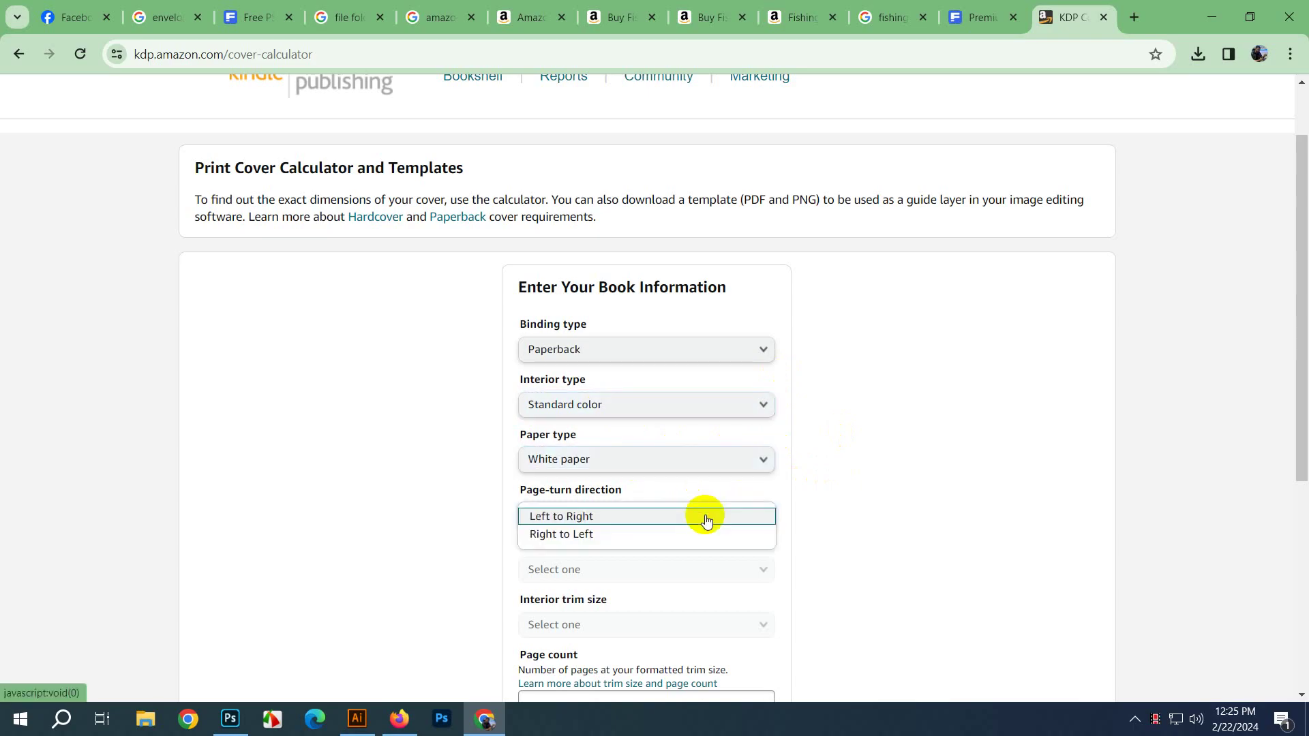
click(702, 515)
scroll(855, 484, down, 3)
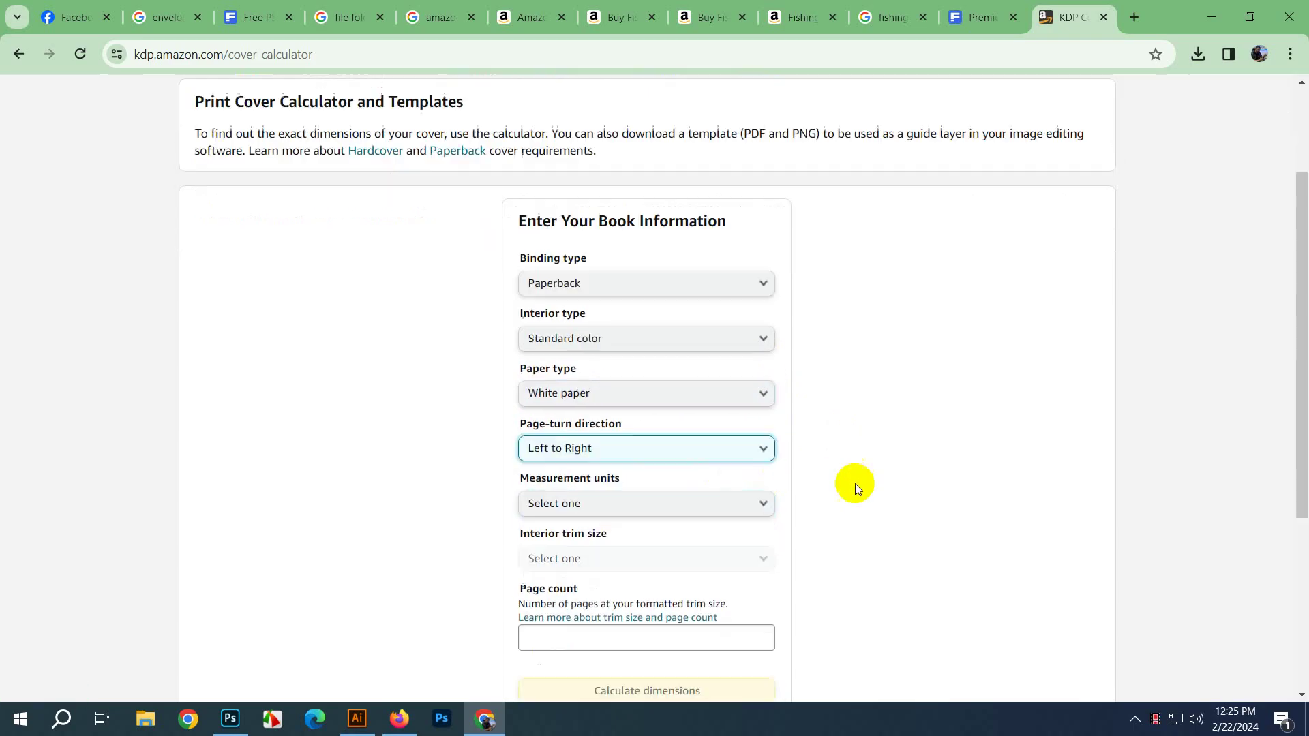
click(646, 398)
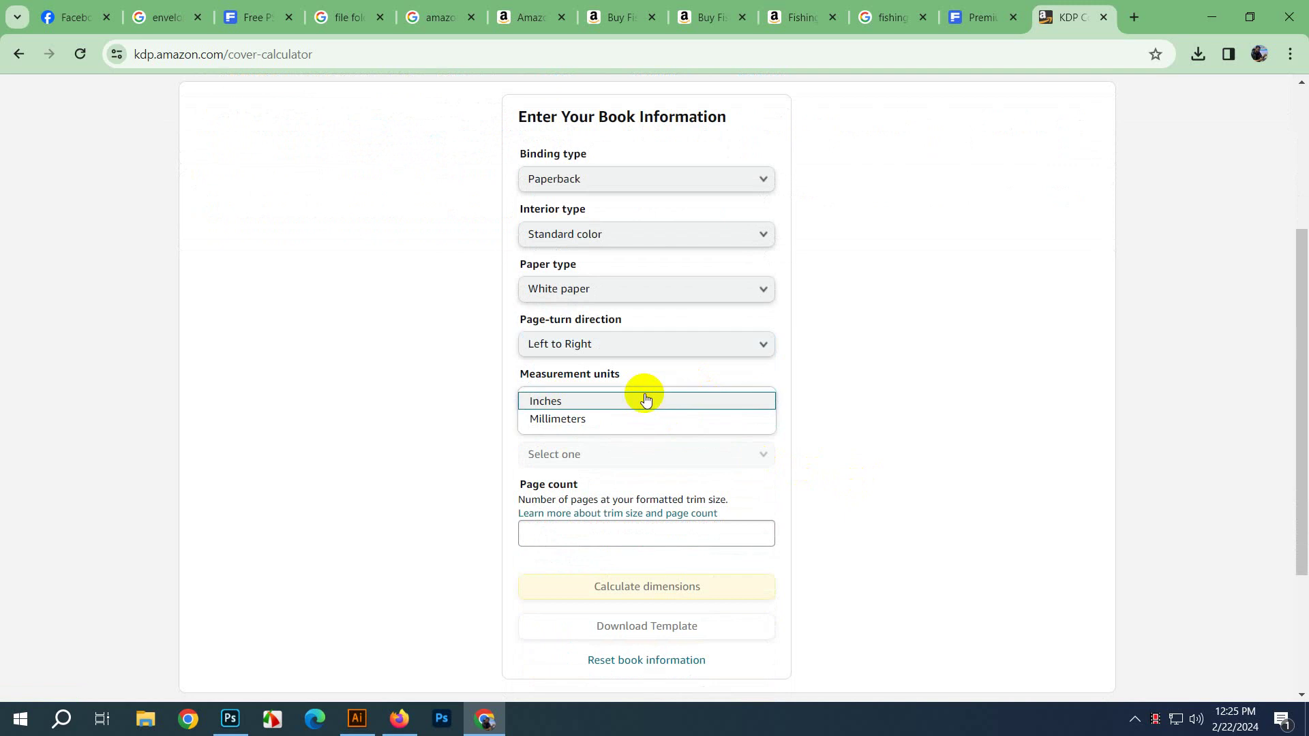
click(663, 408)
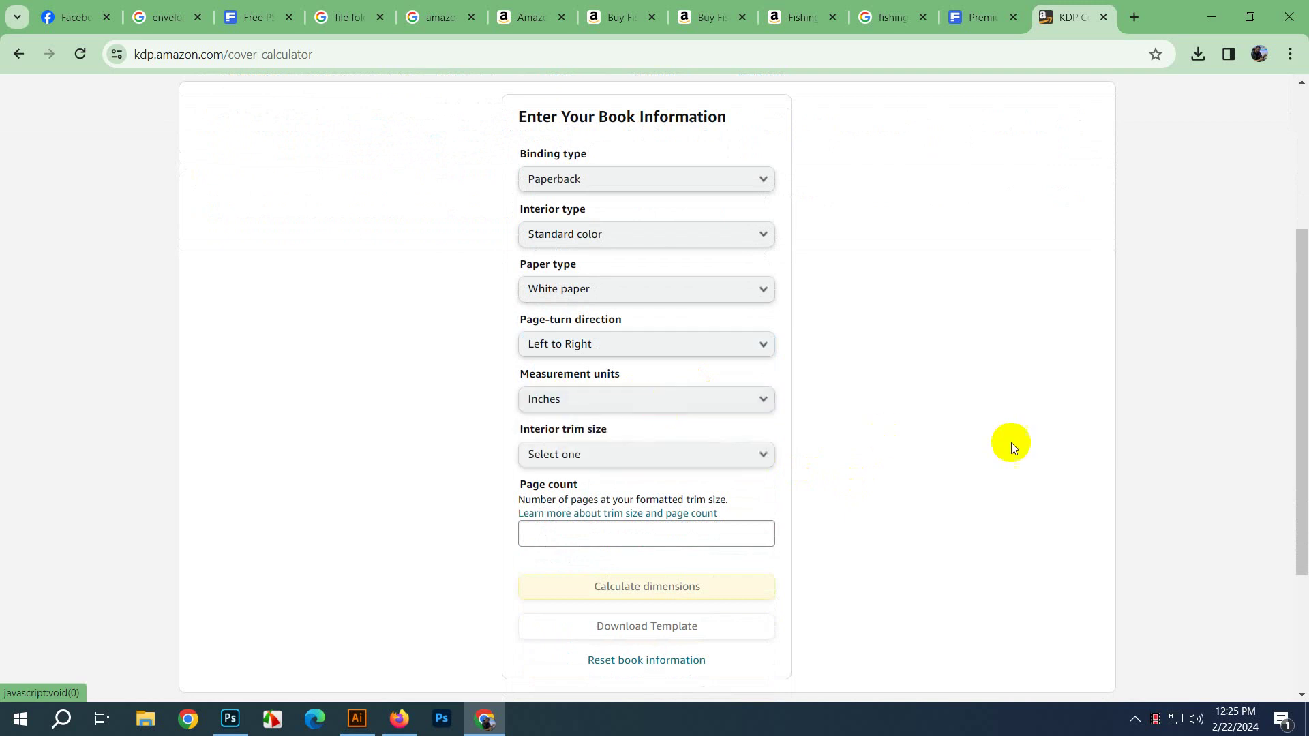
Step: Calculate the cover dimensions for a 6 x 9 in interior trim size and a page count of 120
click(671, 454)
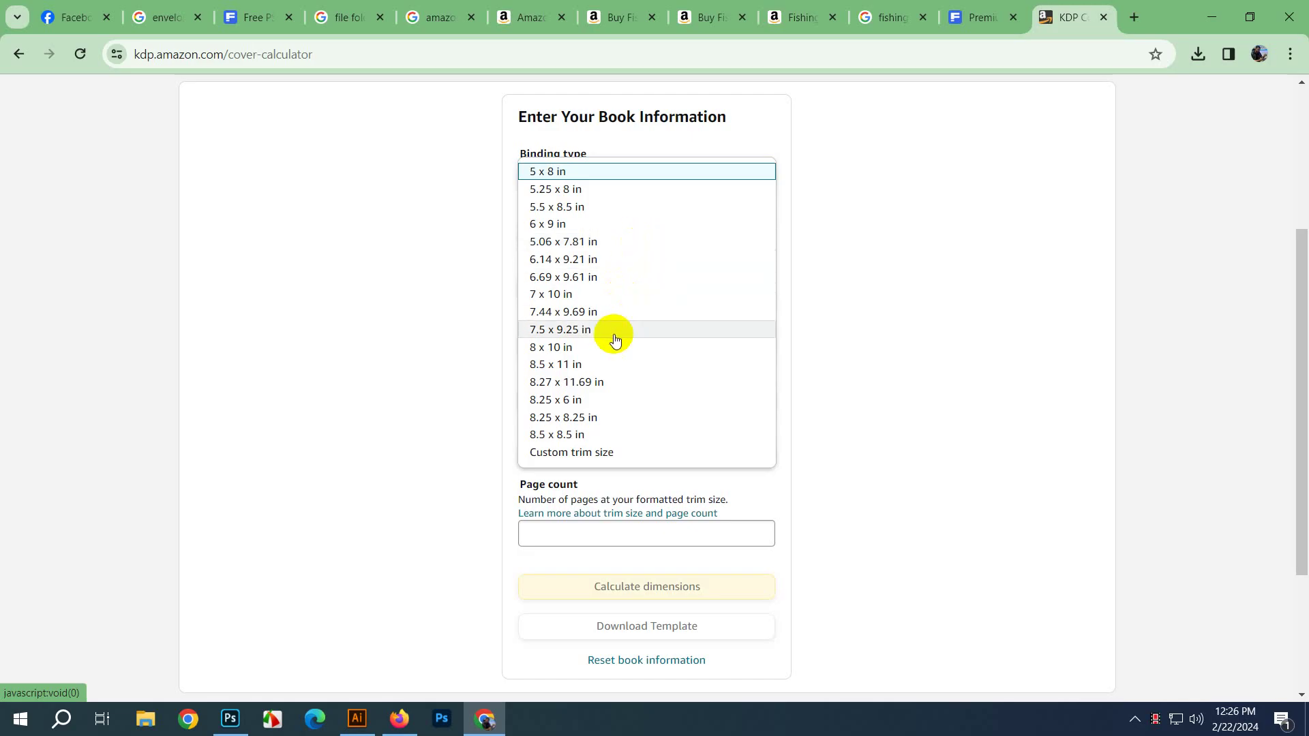
click(592, 222)
click(666, 533)
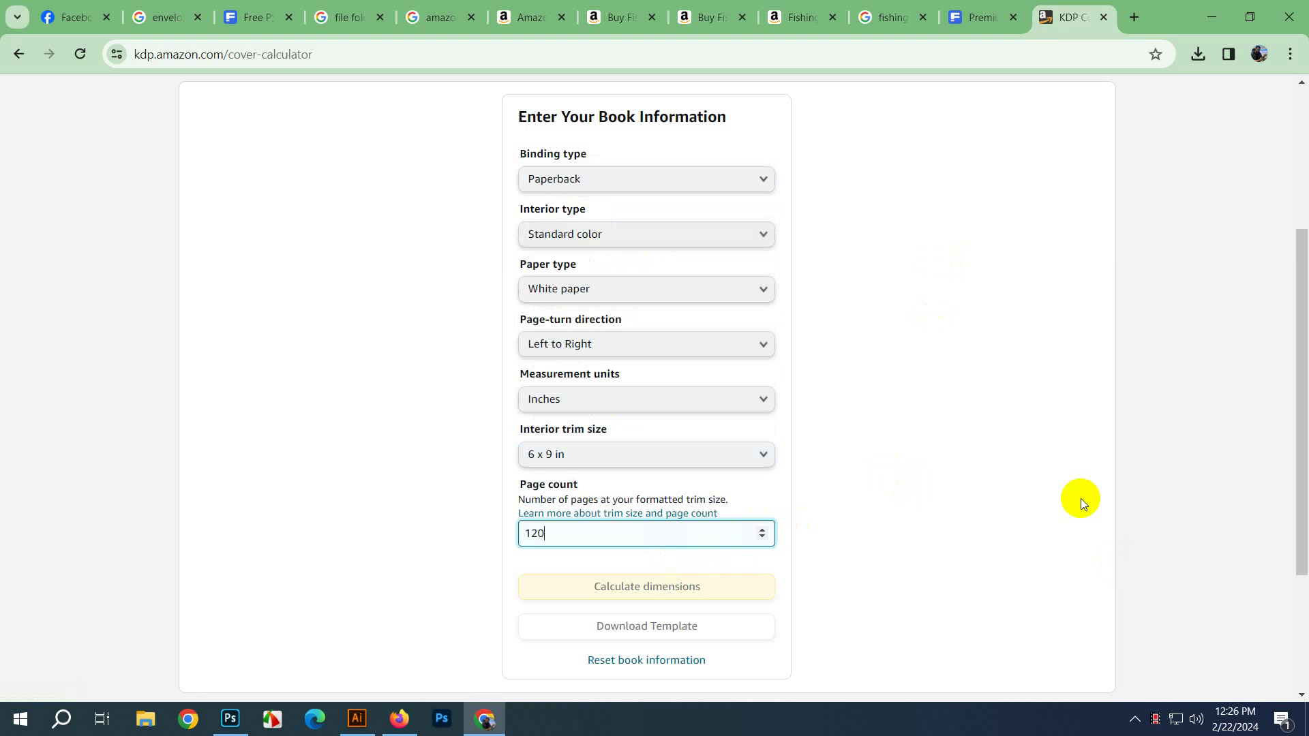
click(877, 543)
click(698, 593)
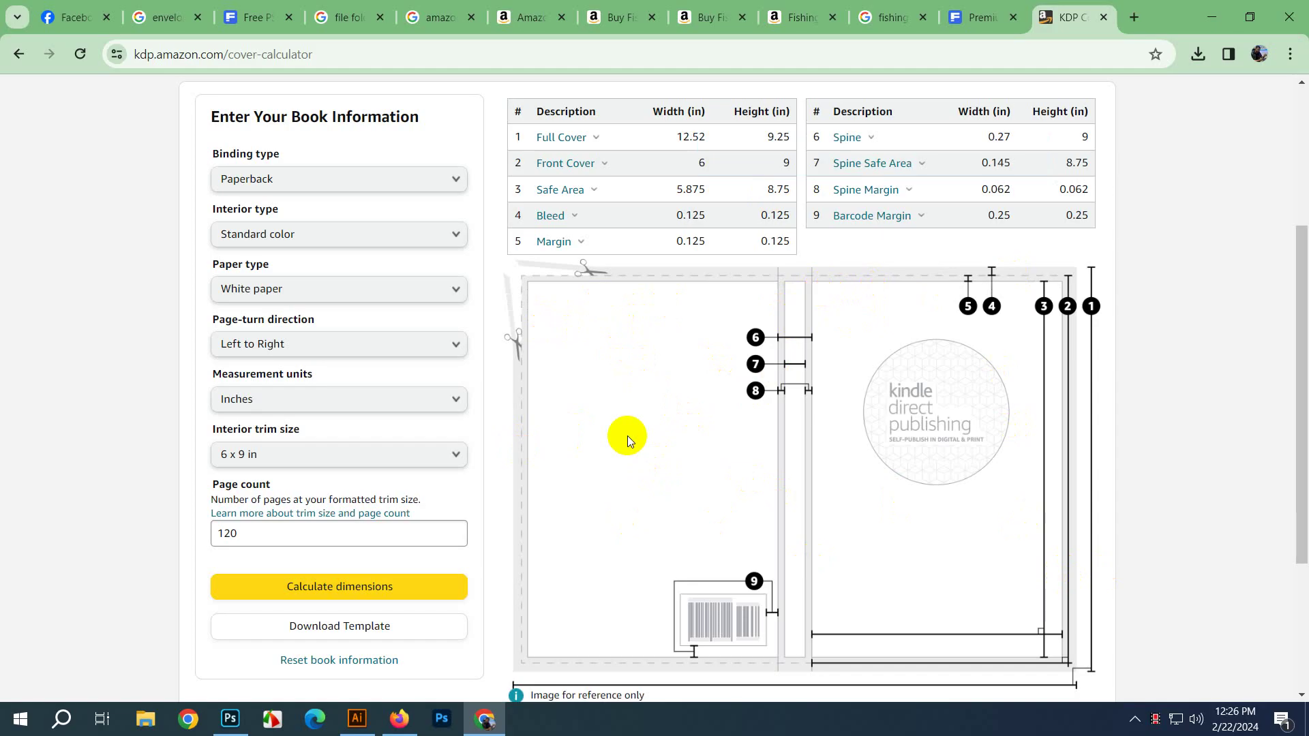
Step: Download the template for the calculated cover and show the ZIP file in its folder
scroll(627, 436, down, 1)
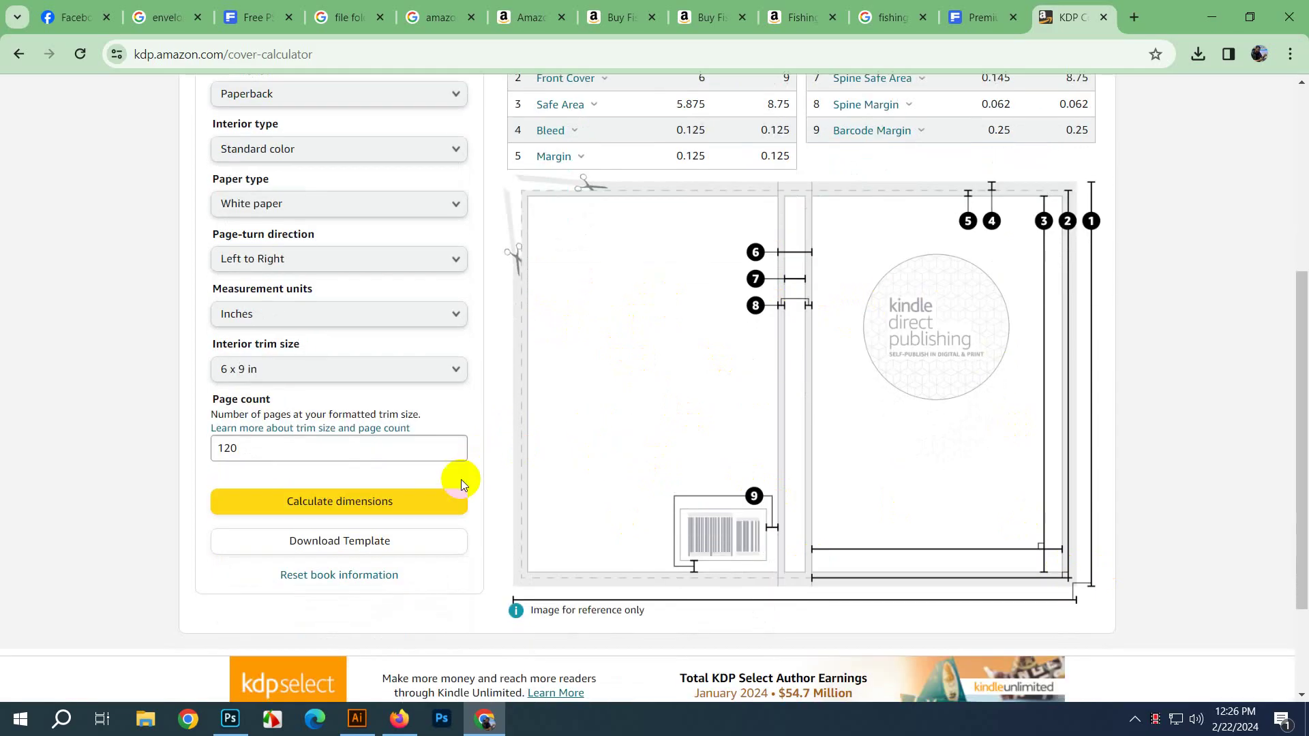
click(321, 546)
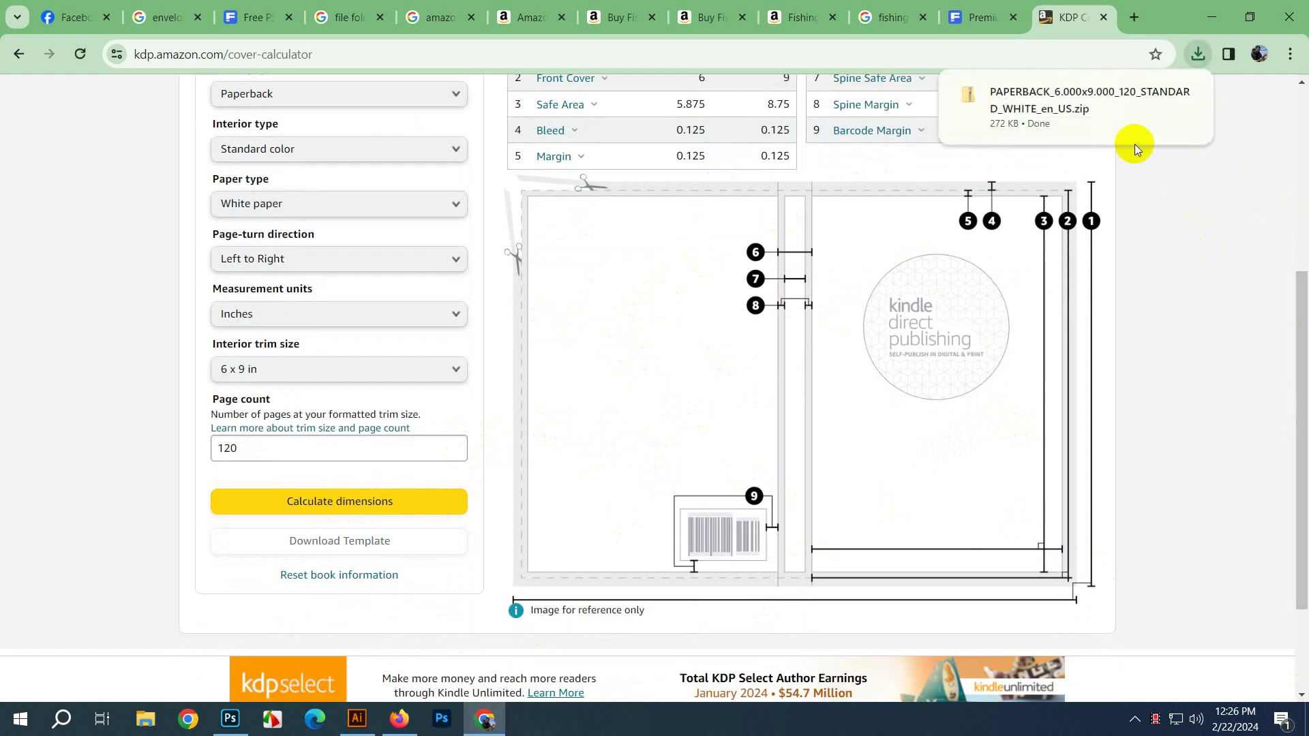
click(1153, 96)
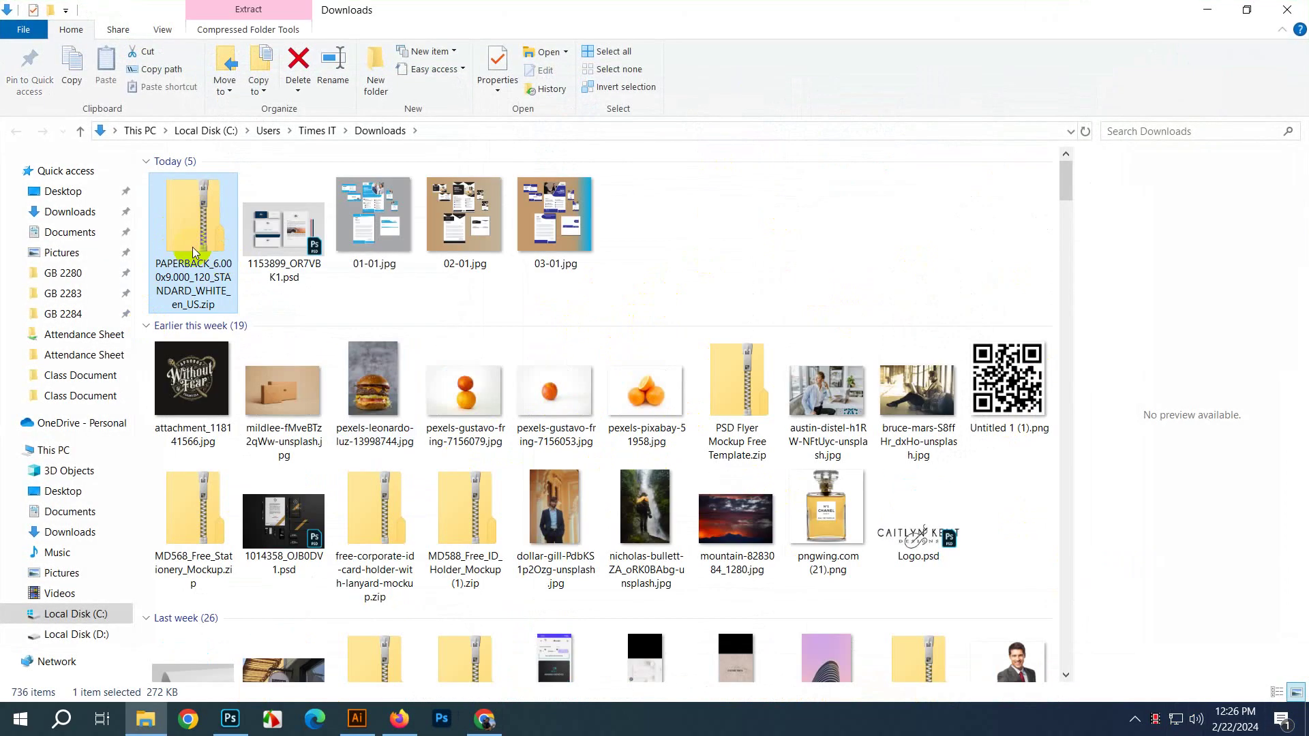
Step: Extract the downloaded PAPERBACK_6.000x9.000_120_STANDARD_WHITE_en_US.zip to its default destination and open the extracted folder
right_click(178, 236)
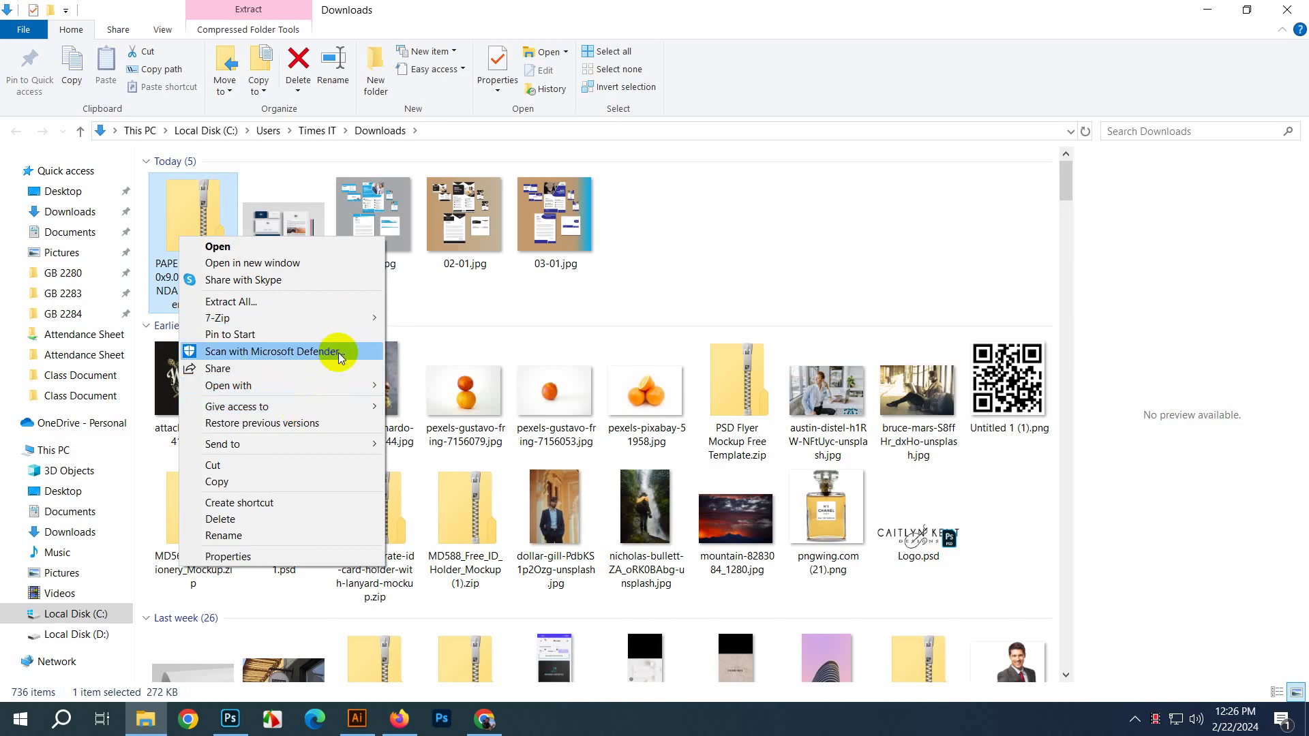
click(344, 302)
click(784, 533)
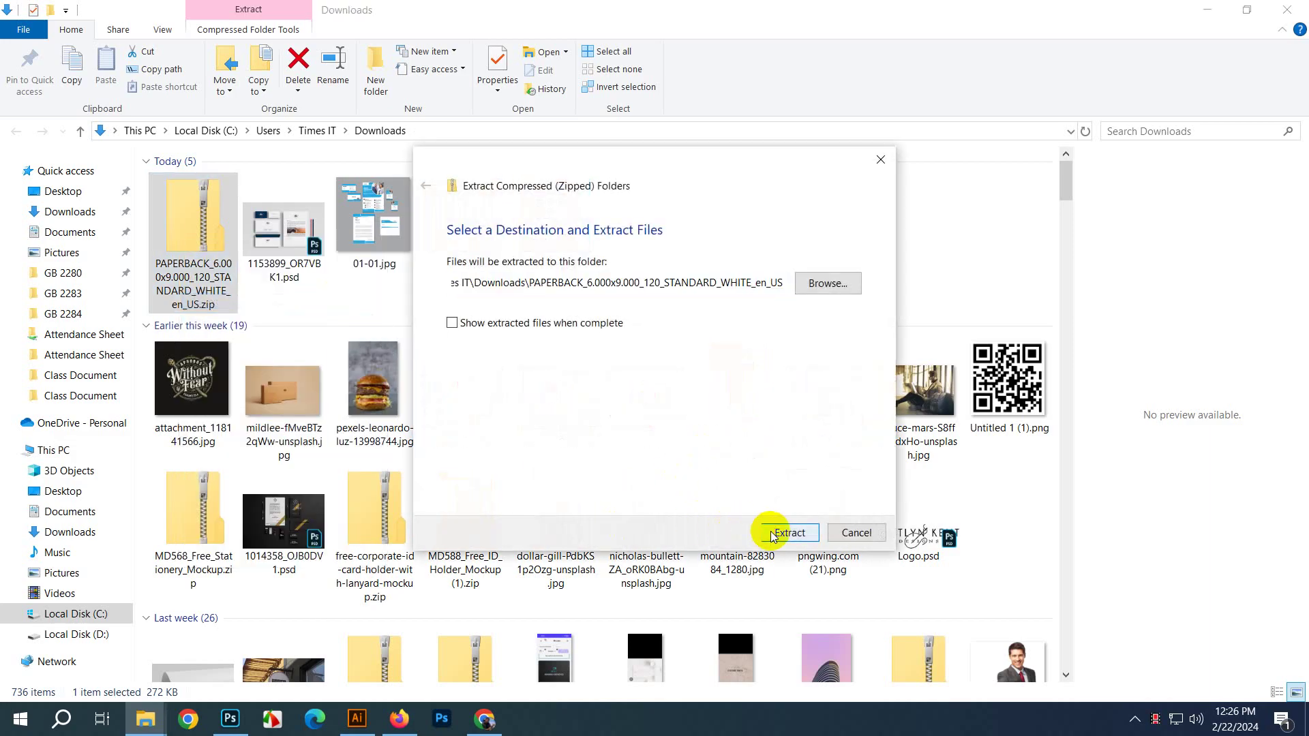
click(641, 236)
double_click(641, 235)
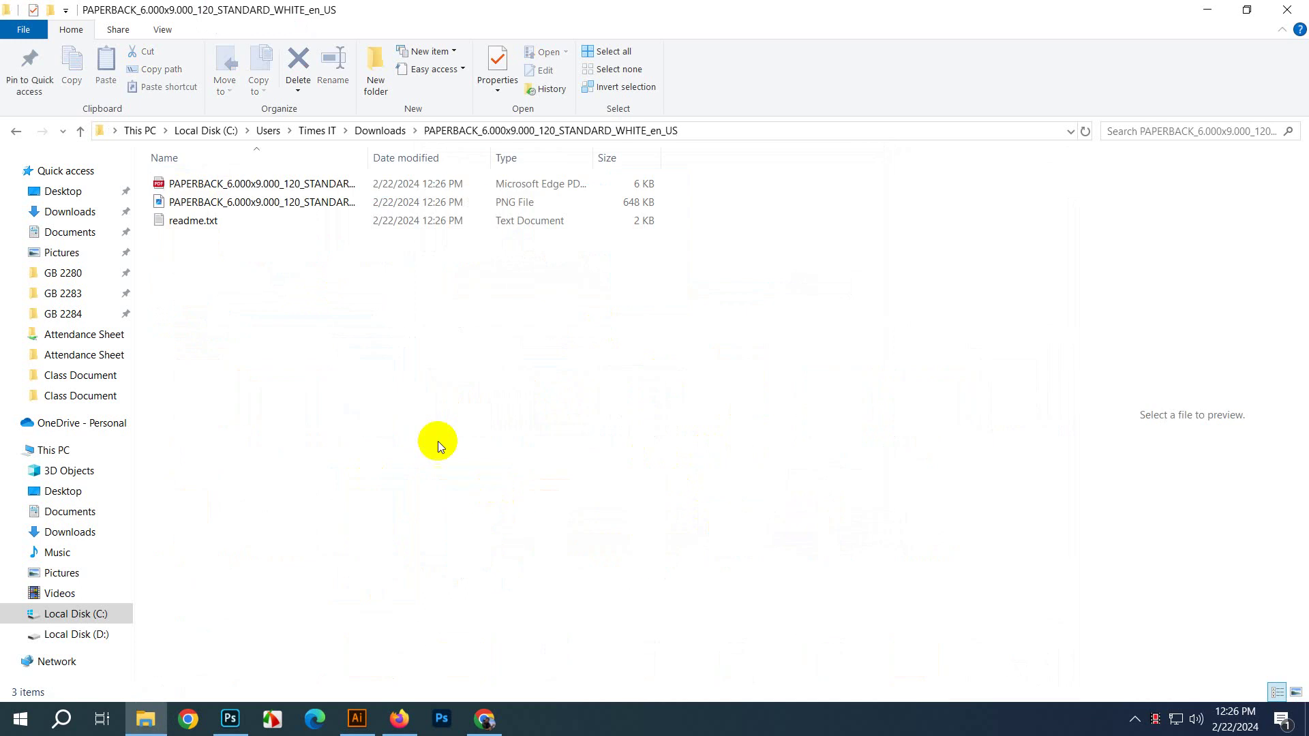
Step: Open the extracted paperback cover template PDF in Adobe Illustrator as a new document
click(321, 183)
click(290, 395)
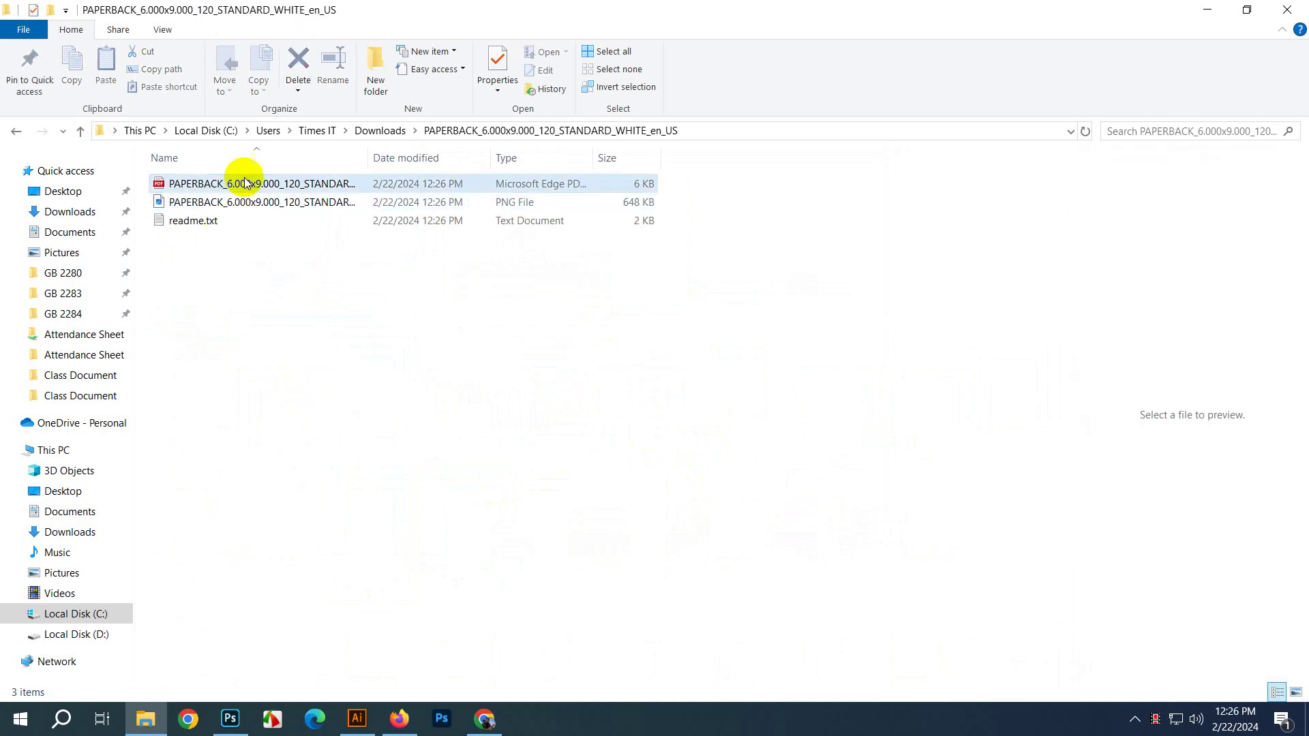
drag(246, 183, 697, 82)
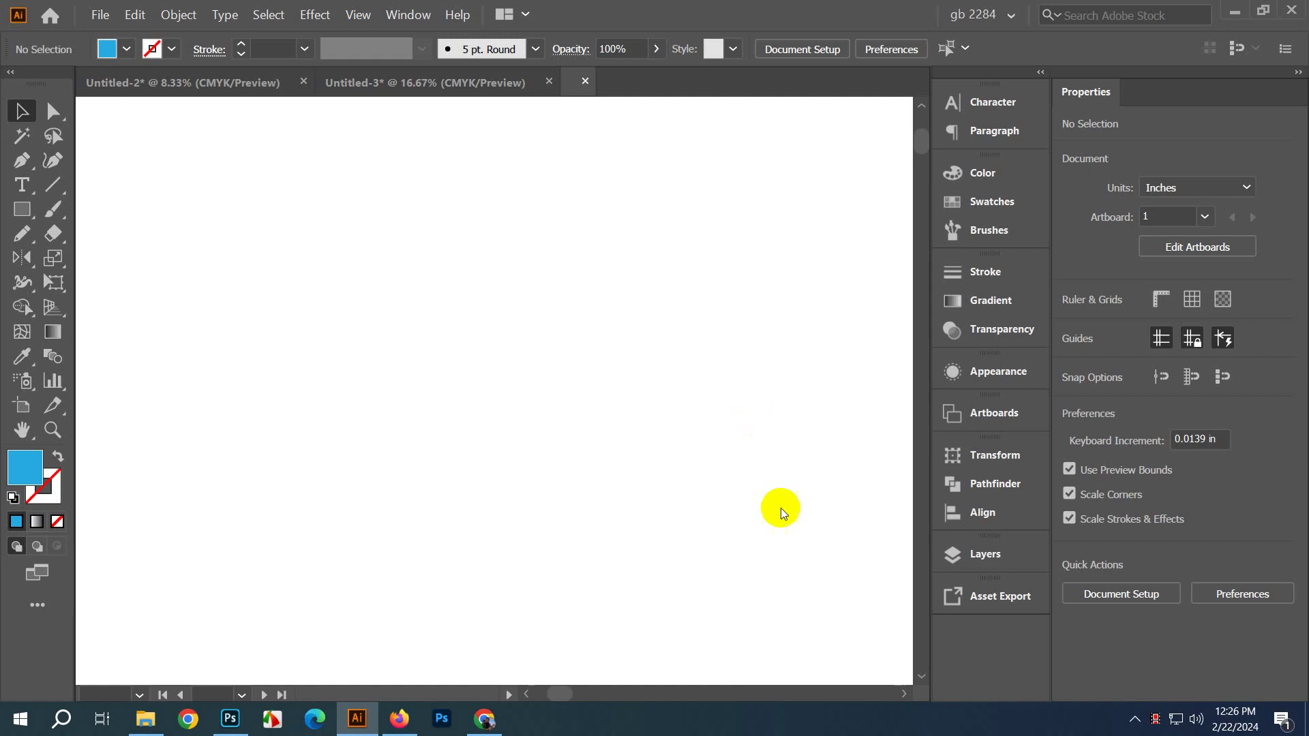
scroll(528, 324, down, 3)
scroll(584, 355, up, 2)
scroll(681, 364, up, 4)
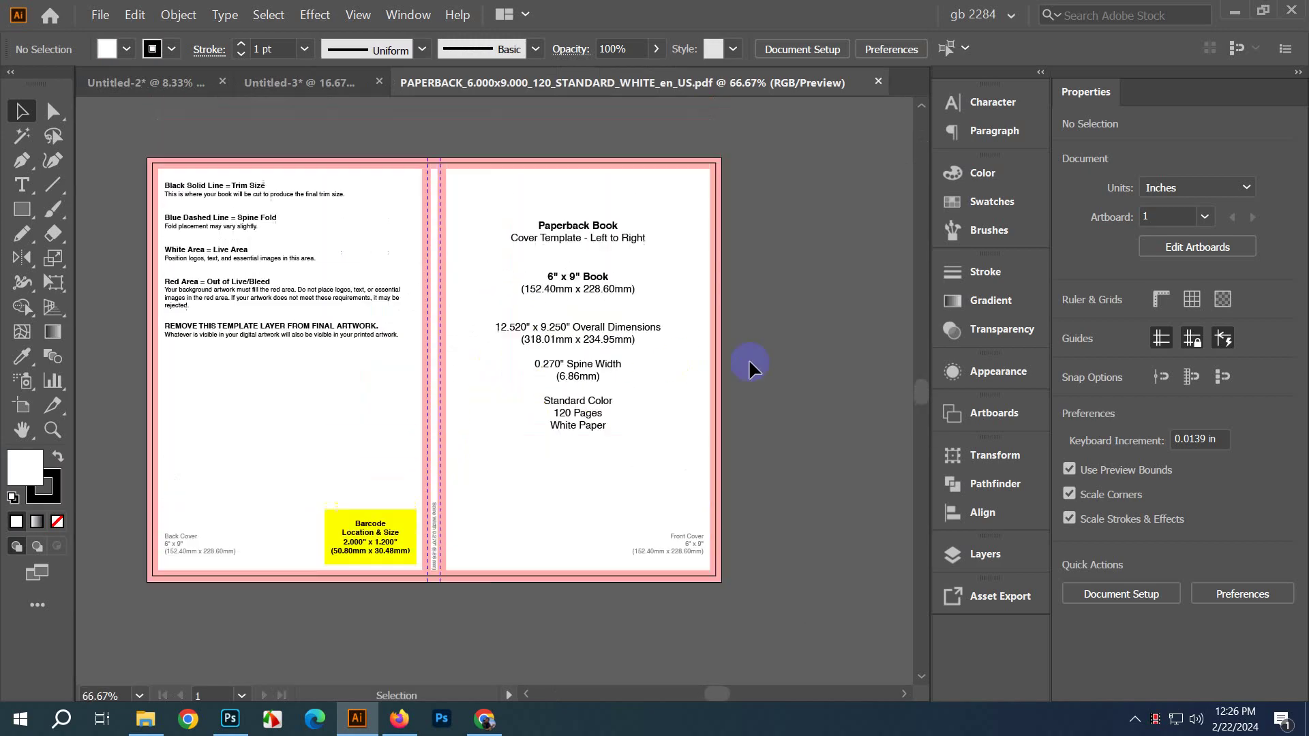
Step: Examine the cover template's outer bleed corner, trim line and the dimension notes on the front cover
scroll(750, 365, down, 2)
scroll(757, 372, down, 1)
scroll(757, 409, up, 4)
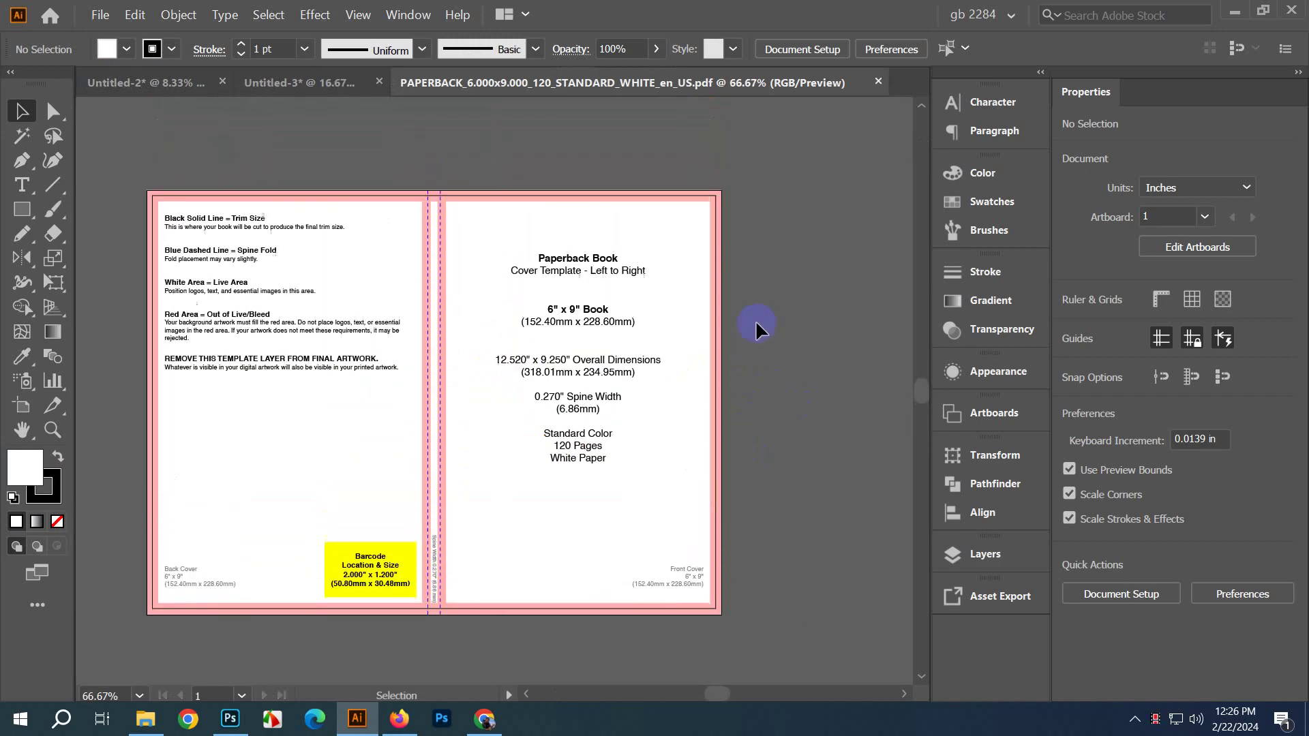
click(572, 384)
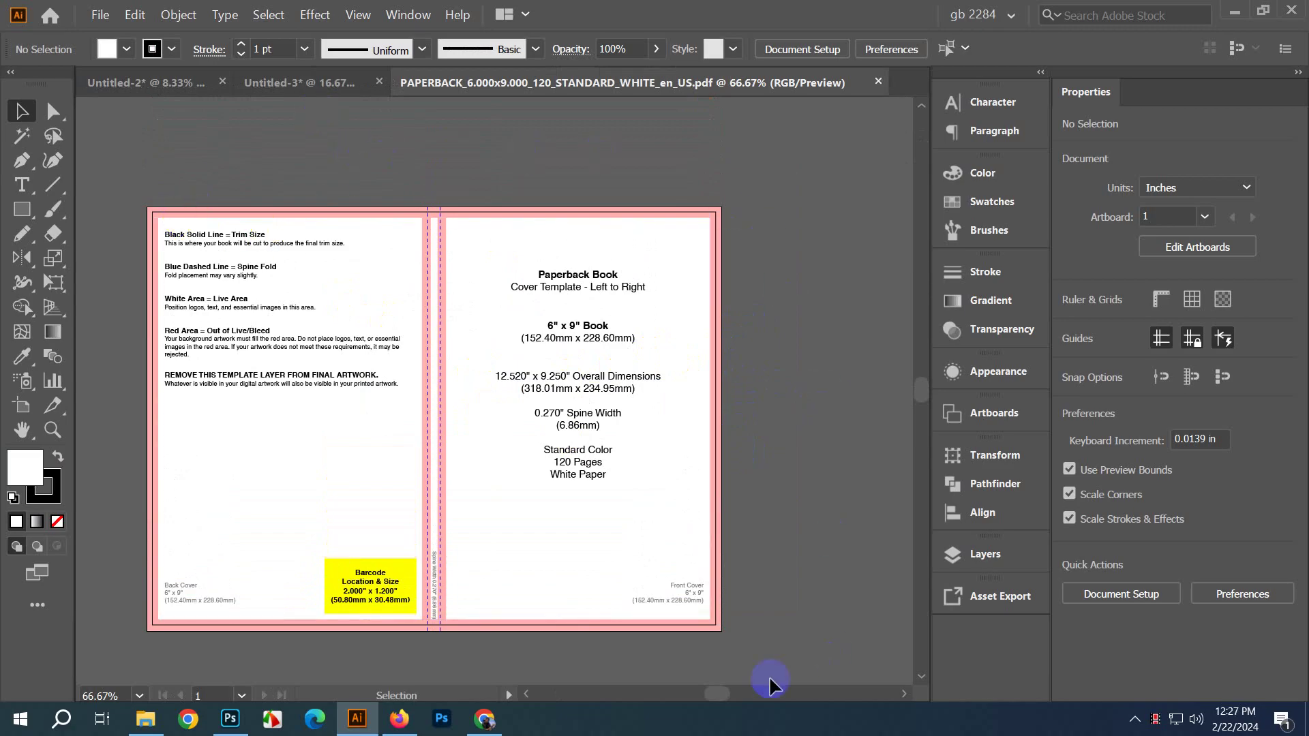
scroll(746, 296, up, 2)
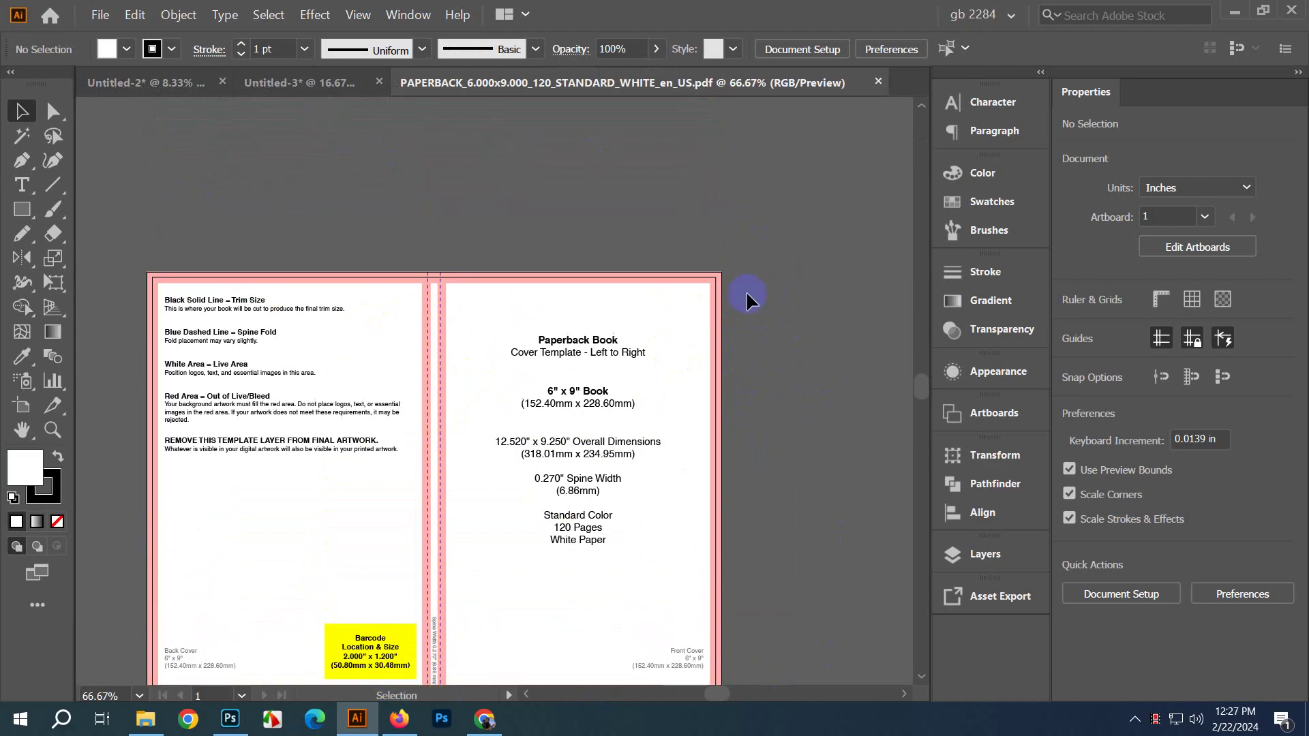
scroll(746, 296, up, 7)
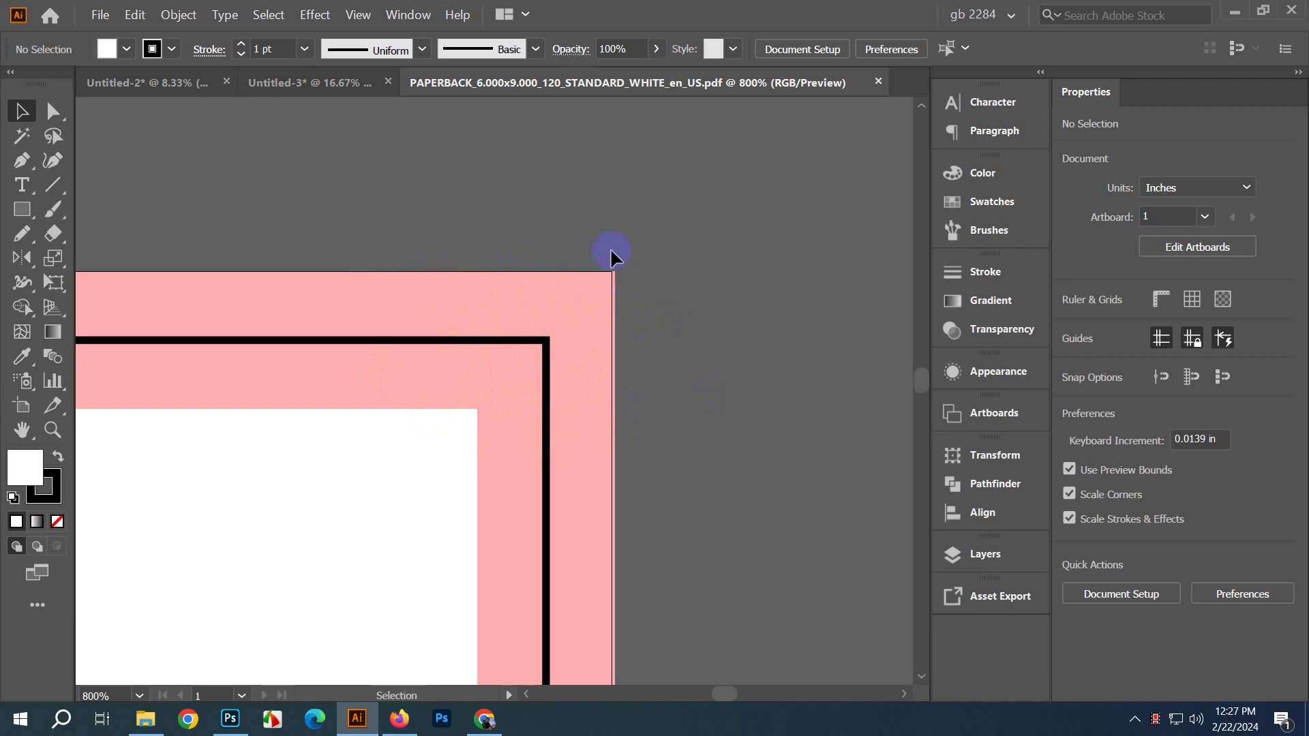
scroll(709, 406, down, 1)
scroll(743, 385, down, 5)
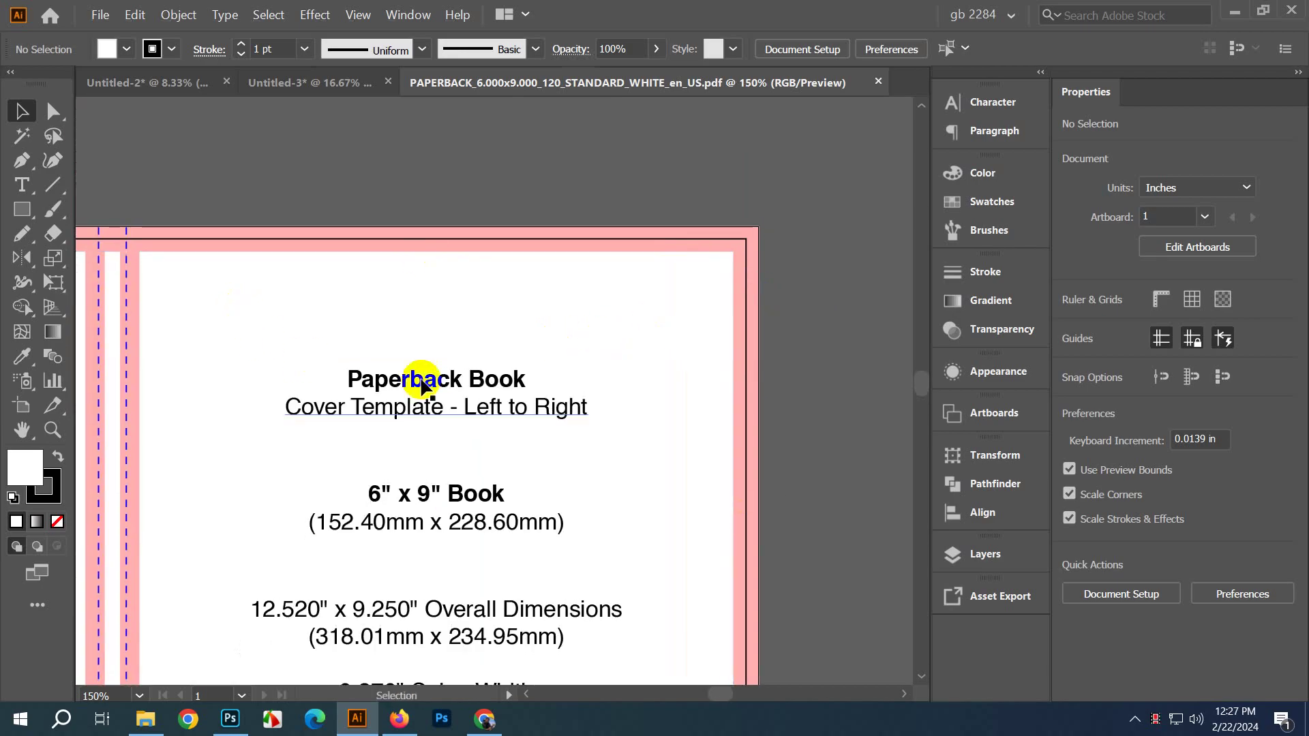
scroll(488, 457, down, 5)
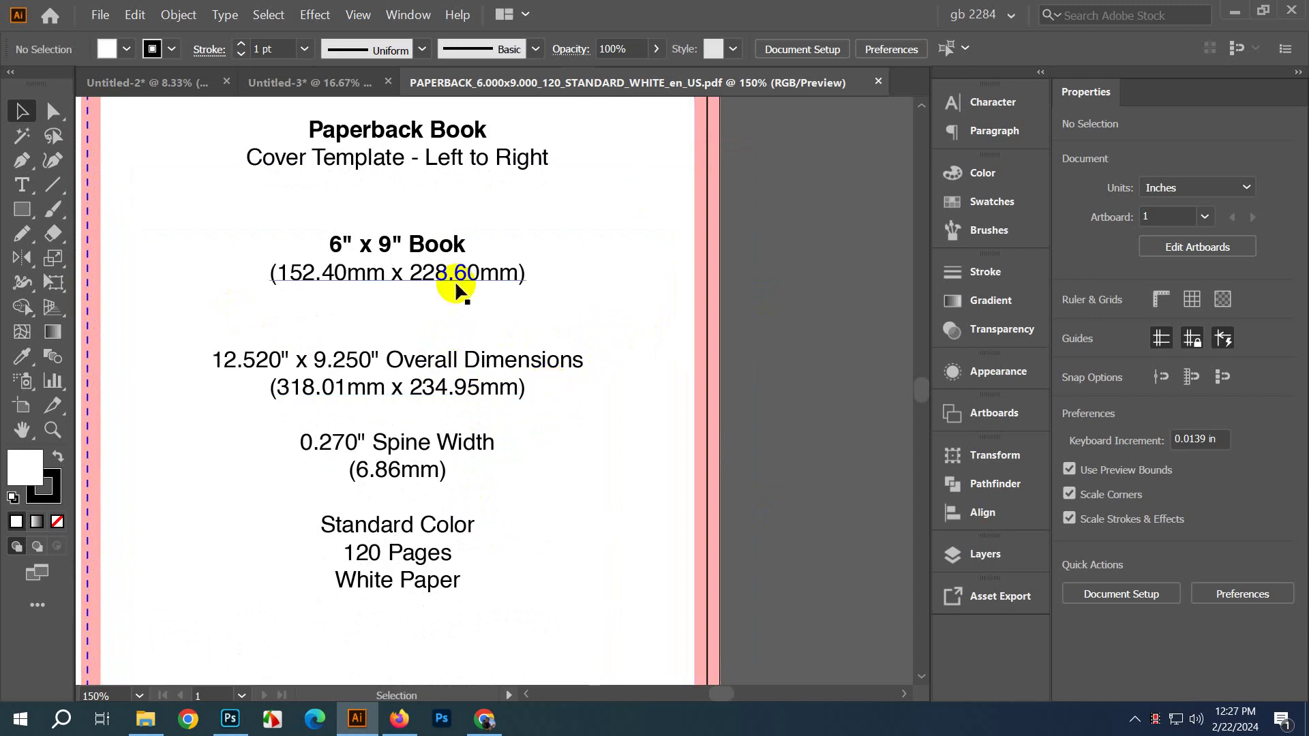
scroll(555, 289, down, 1)
scroll(555, 289, down, 2)
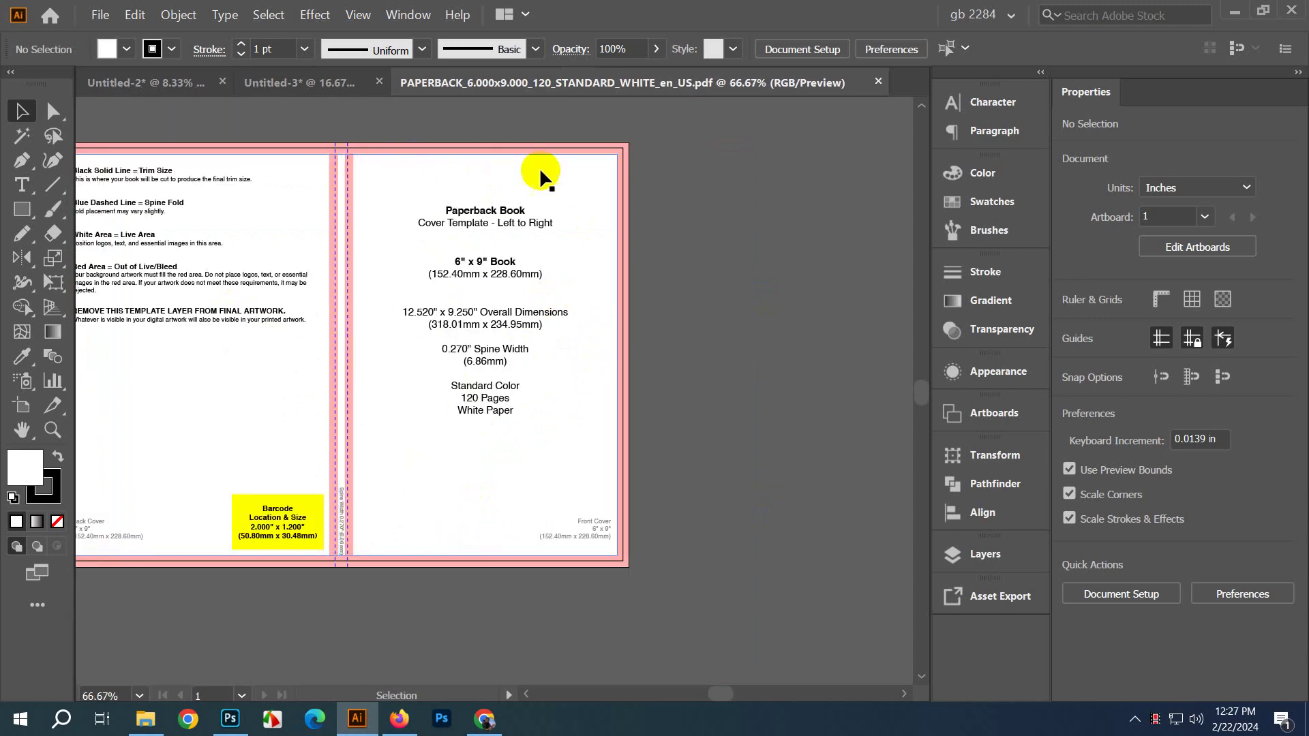
Step: Examine the spine's dashed fold lines, red margins and white live area up close
scroll(389, 287, up, 10)
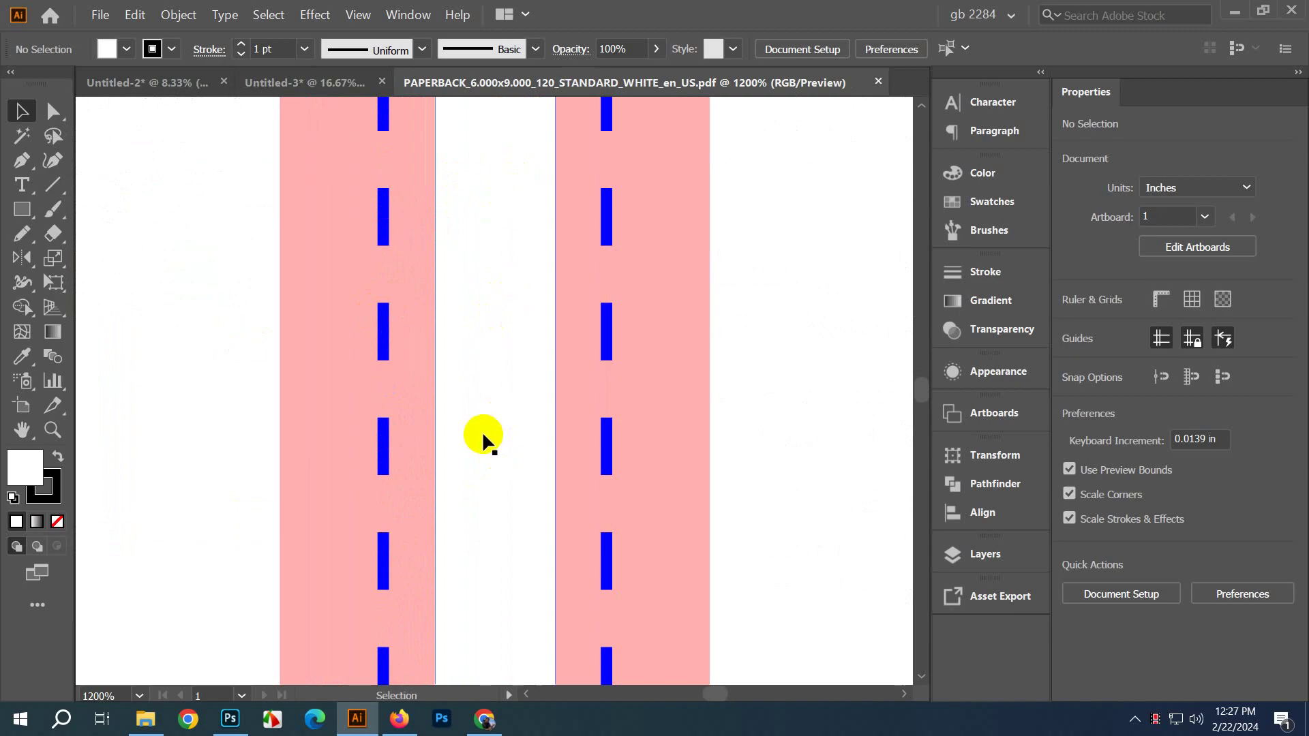
scroll(470, 409, down, 1)
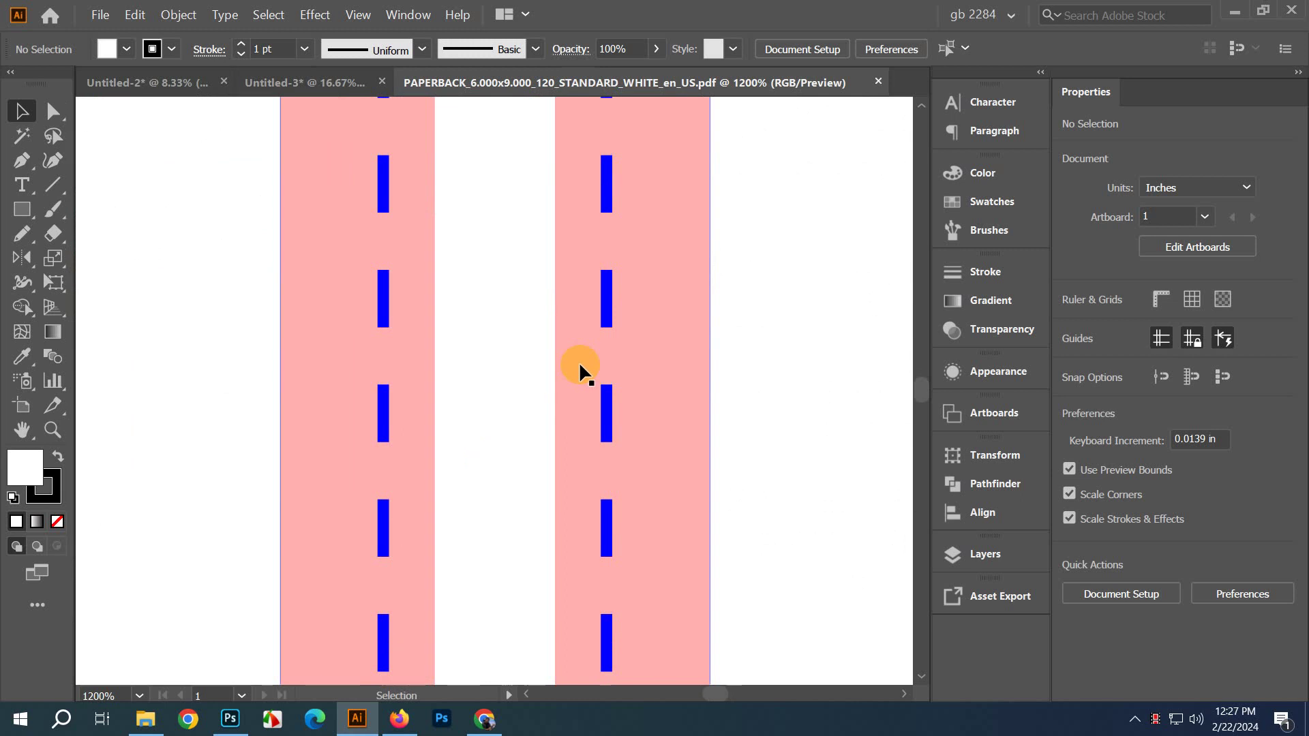
key(ctrl+minus)
key(ctrl+minus)
key(ctrl+minus)
key(ctrl+minus)
key(ctrl+minus)
key(ctrl+minus)
key(ctrl+minus)
key(ctrl+minus)
scroll(579, 382, down, 3)
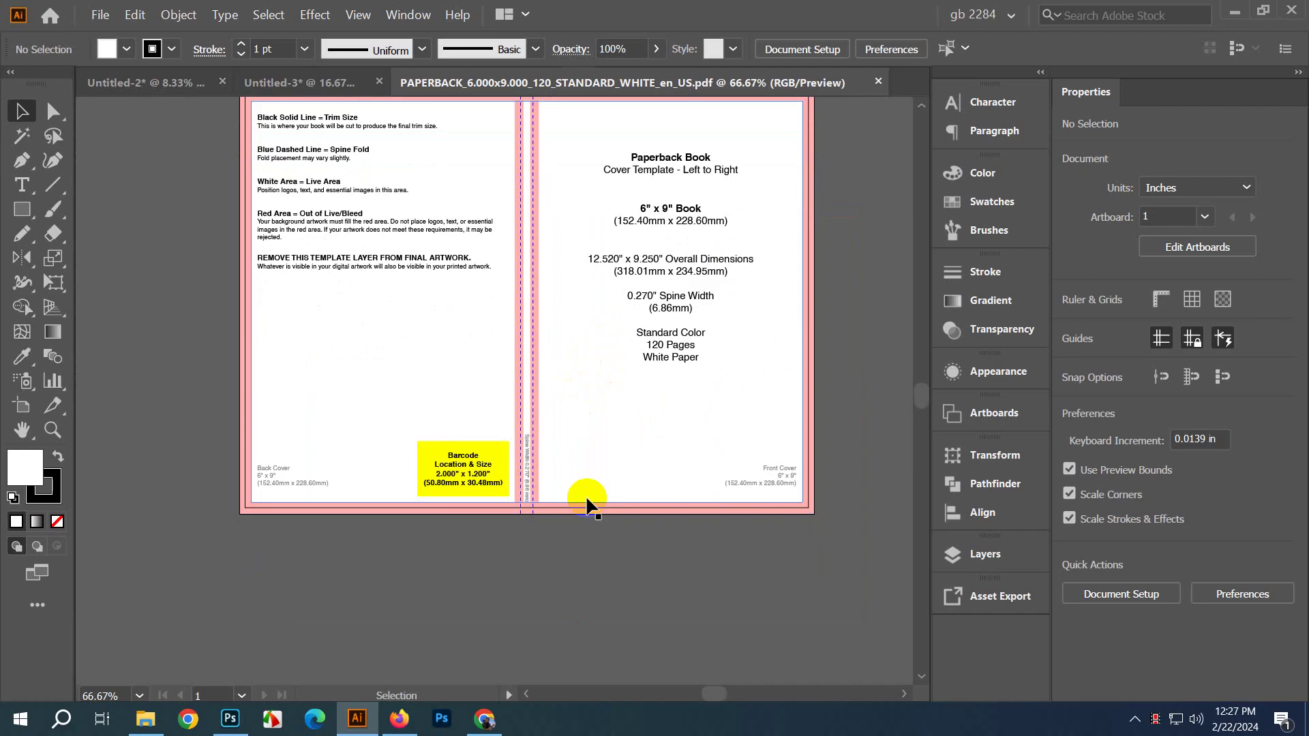
Step: Delete the yellow barcode box on the back cover along with its 2.000" x 1.200" size text
scroll(438, 525, up, 2)
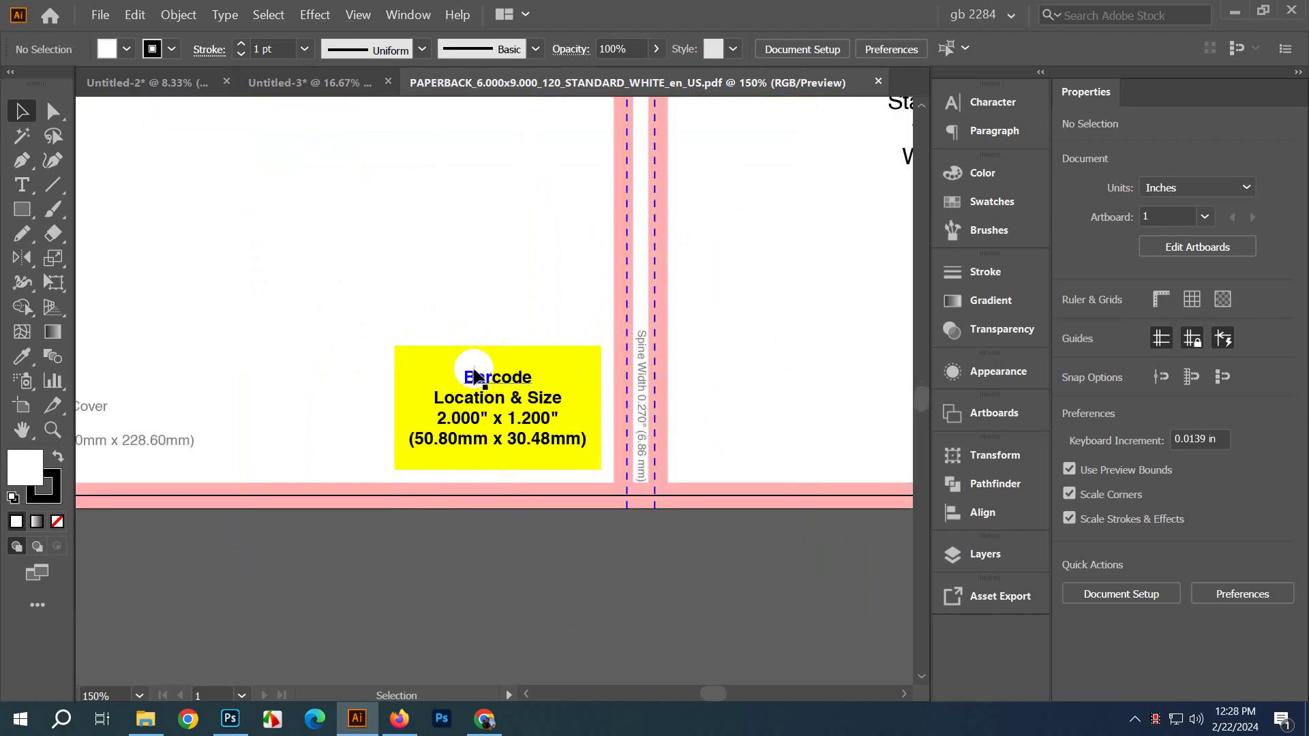
click(476, 357)
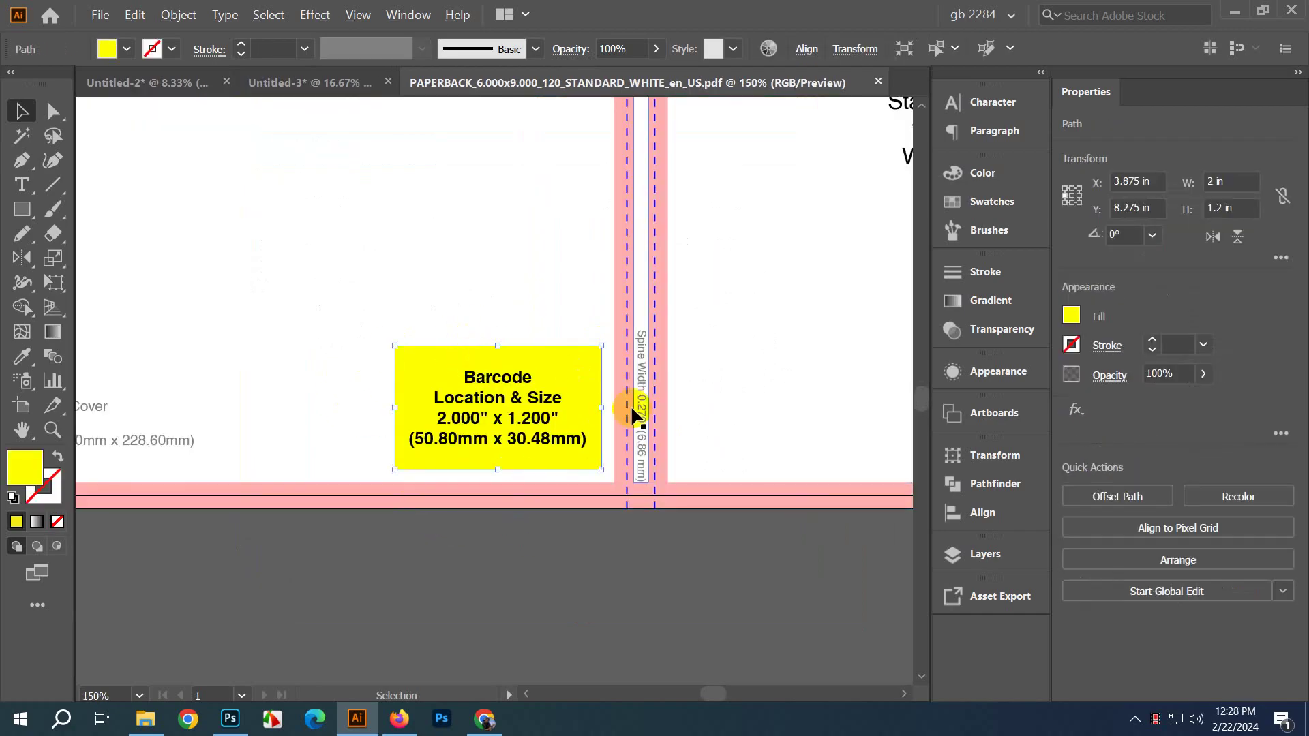
key(Delete)
click(514, 416)
key(Delete)
click(497, 418)
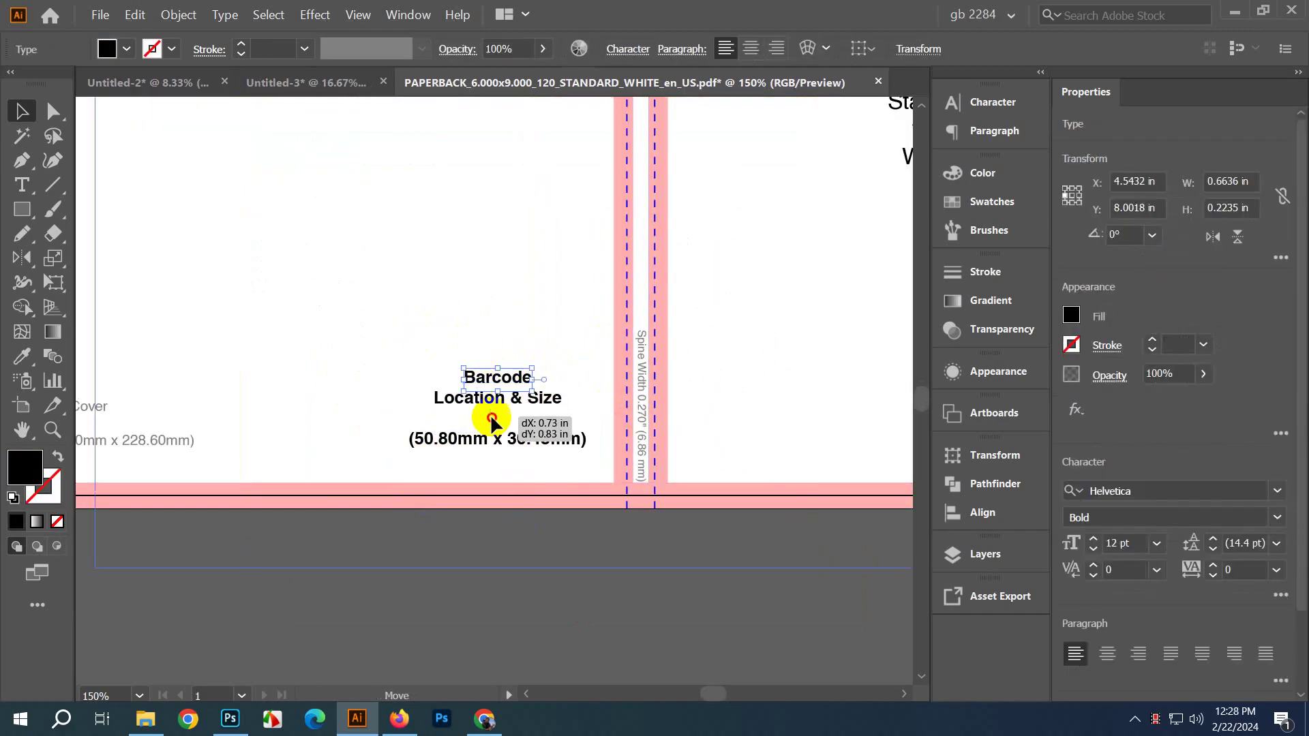
click(505, 420)
key(Delete)
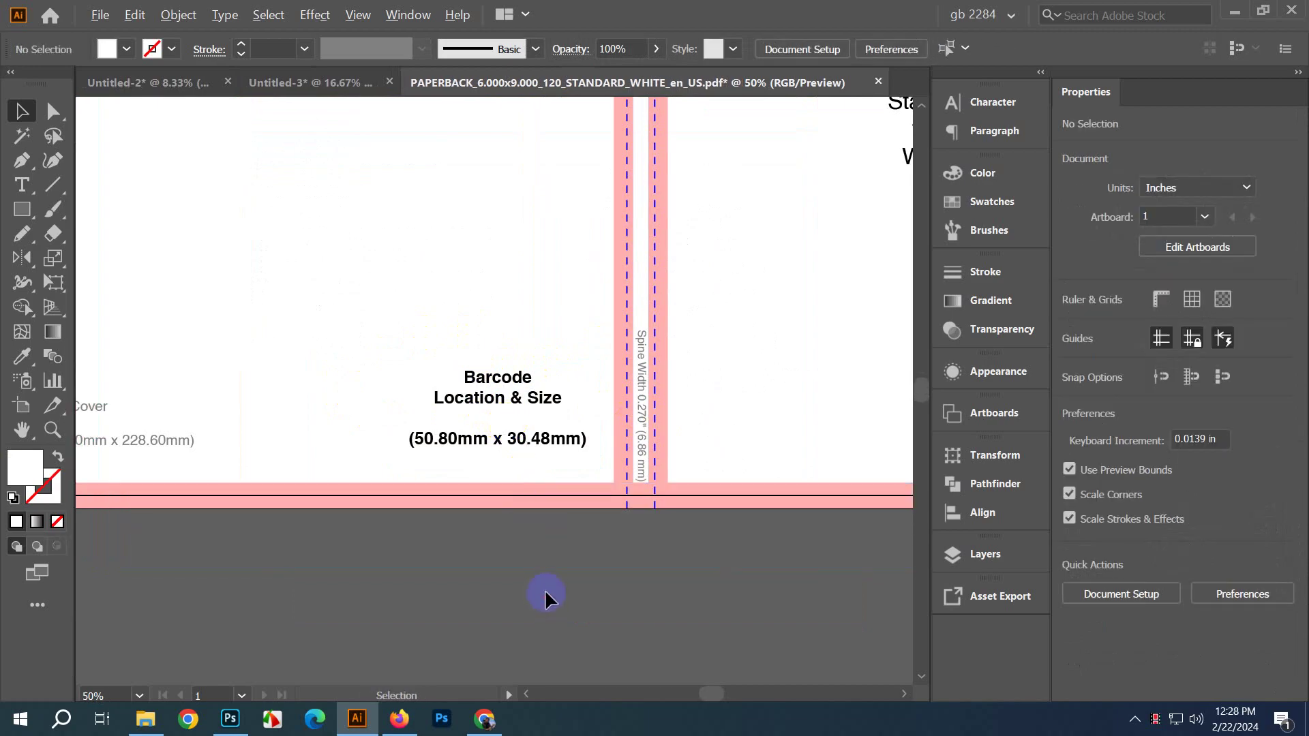
Step: Delete the leftover barcode texts on the back cover: the millimetre size, "Location & Size" and "Barcode"
scroll(514, 543, down, 2)
scroll(545, 477, up, 1)
click(545, 474)
key(Delete)
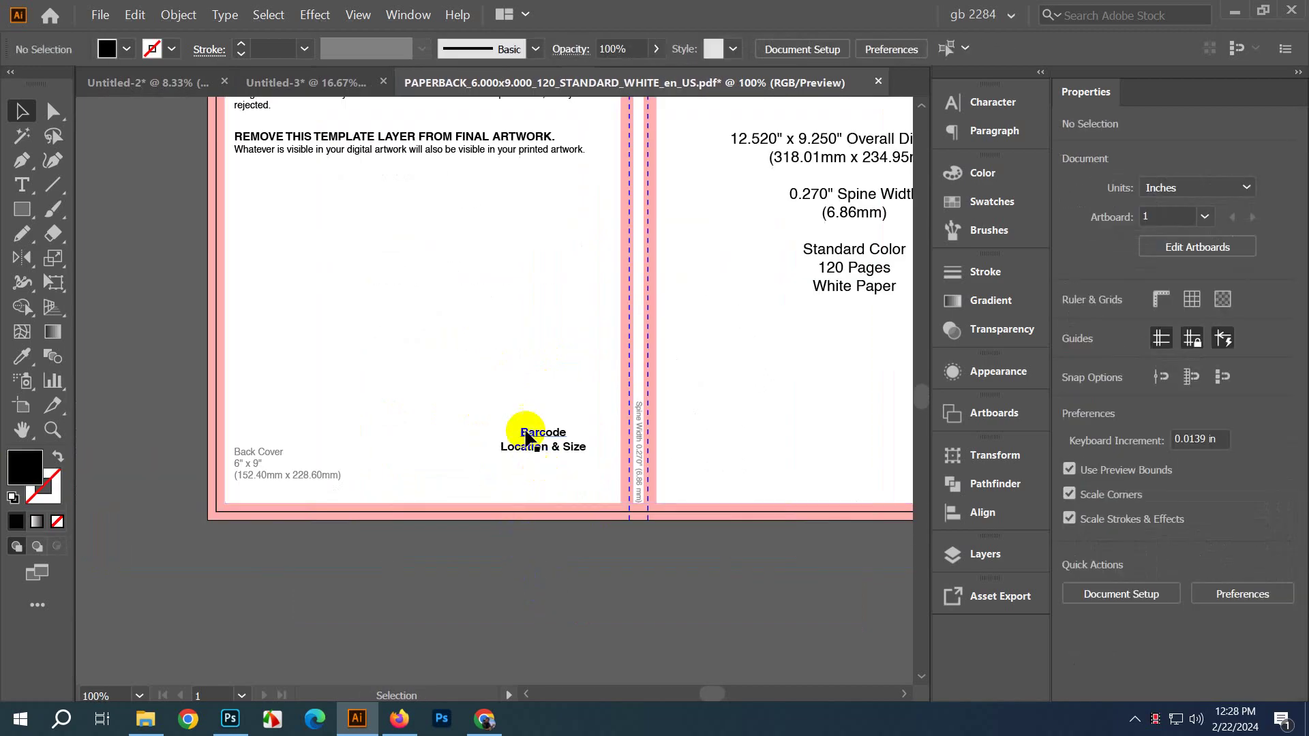
click(537, 449)
key(Delete)
click(543, 435)
key(Delete)
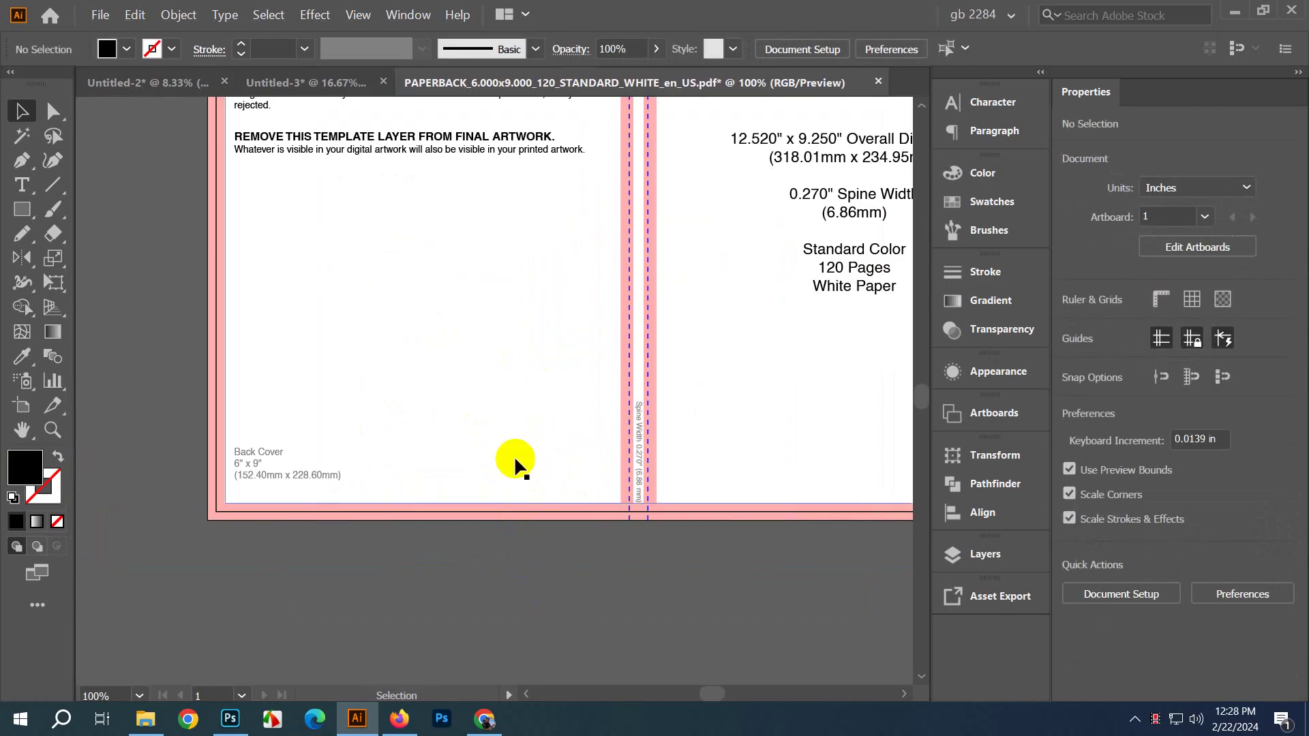
scroll(518, 458, up, 1)
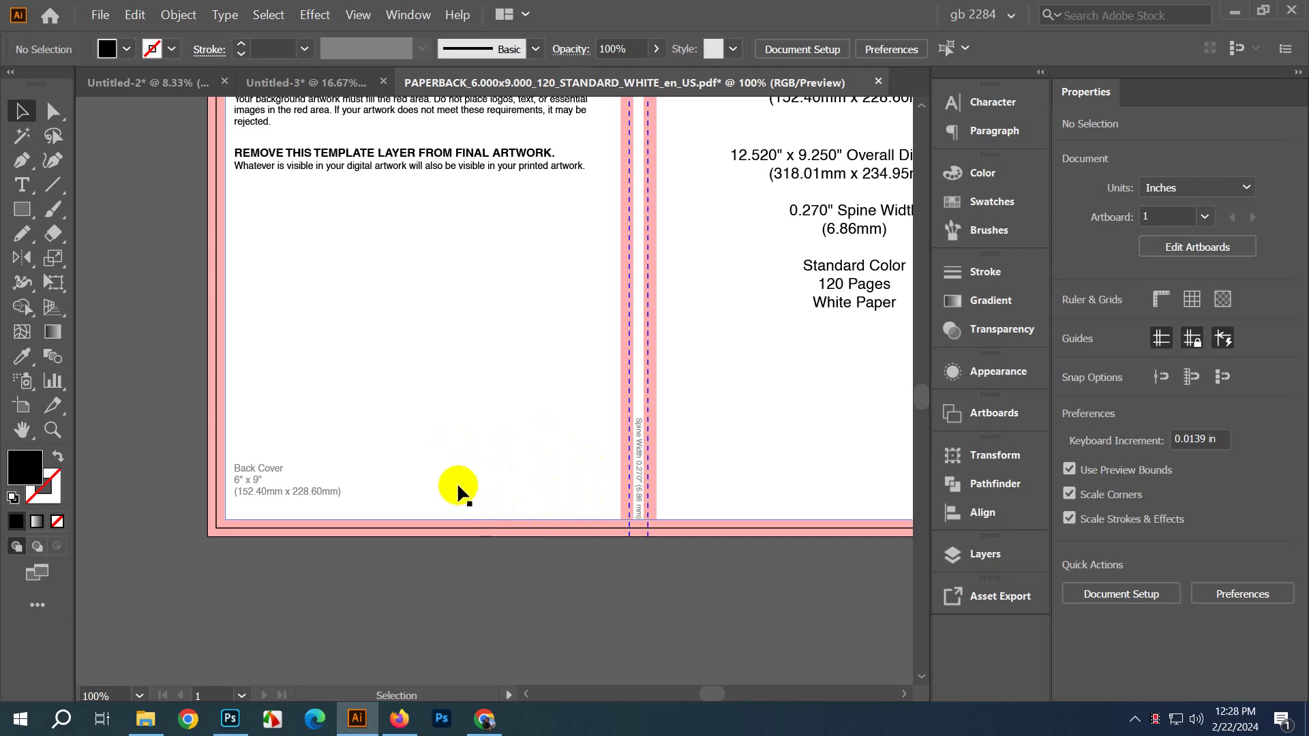
click(182, 428)
key(m)
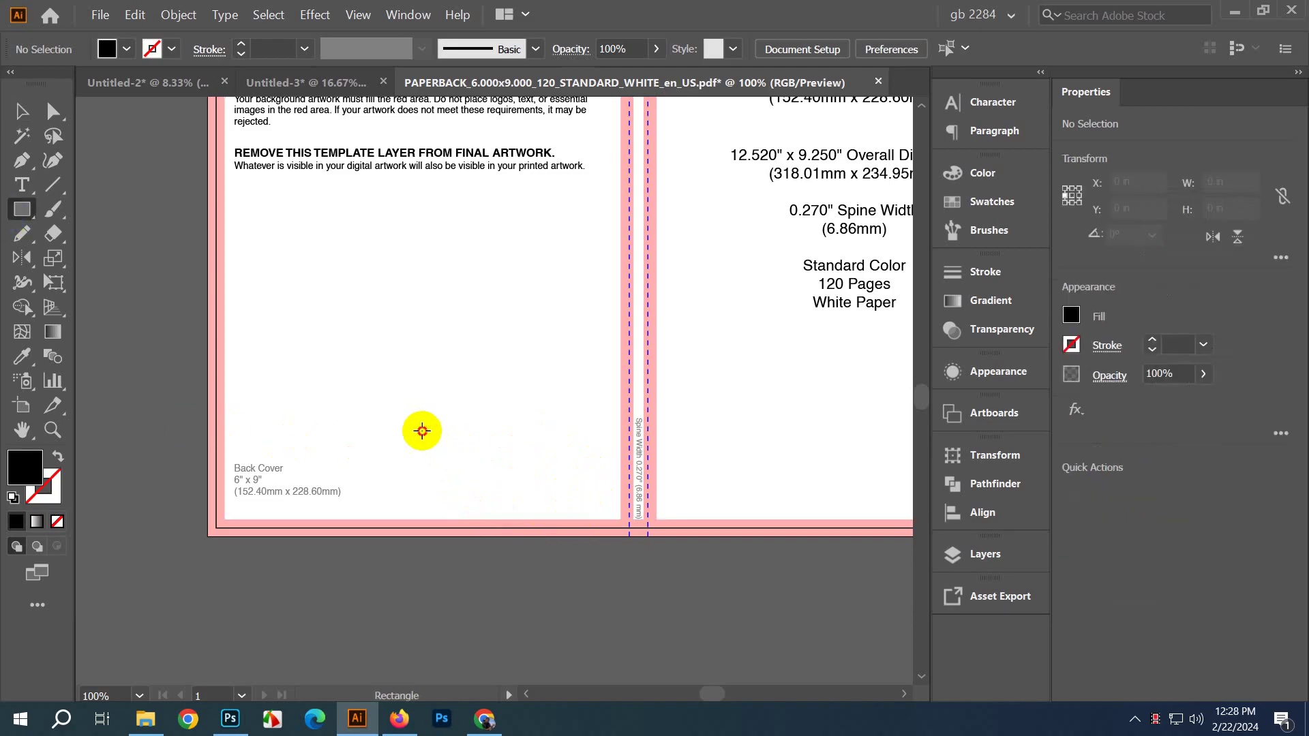
drag(422, 431, 612, 507)
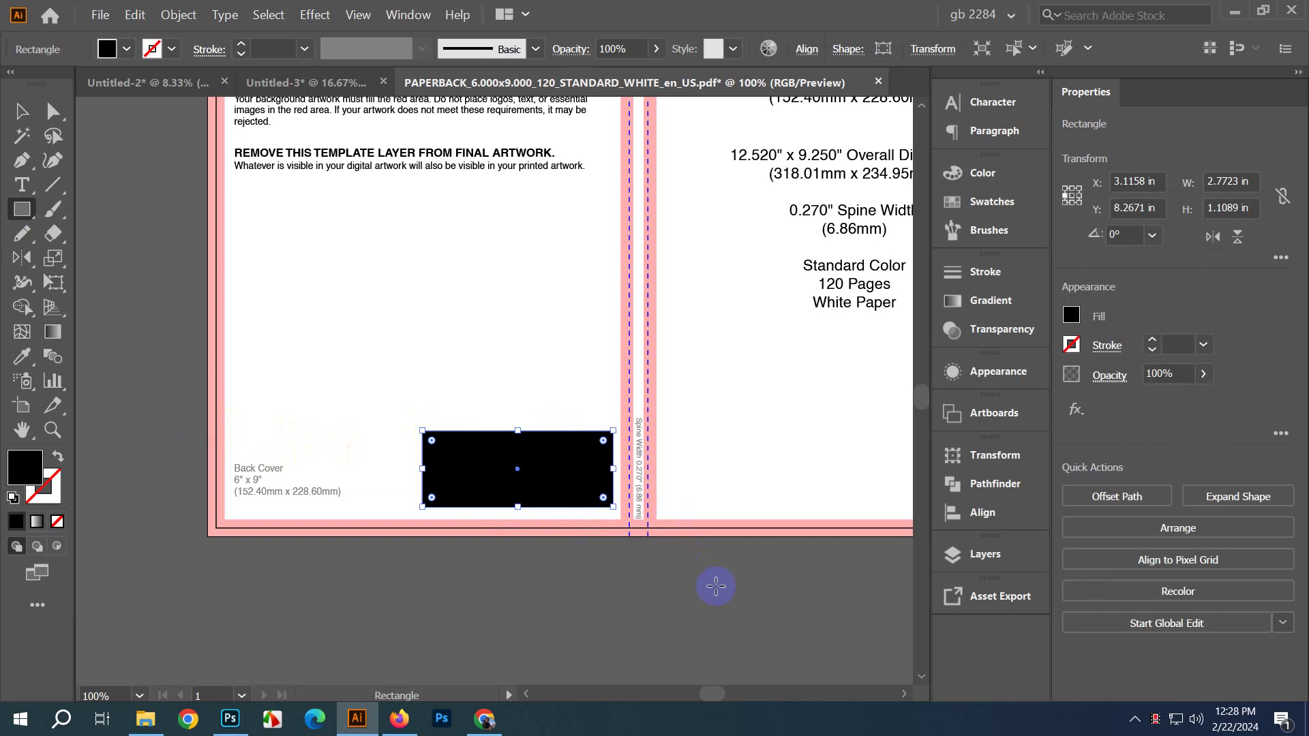
key(Delete)
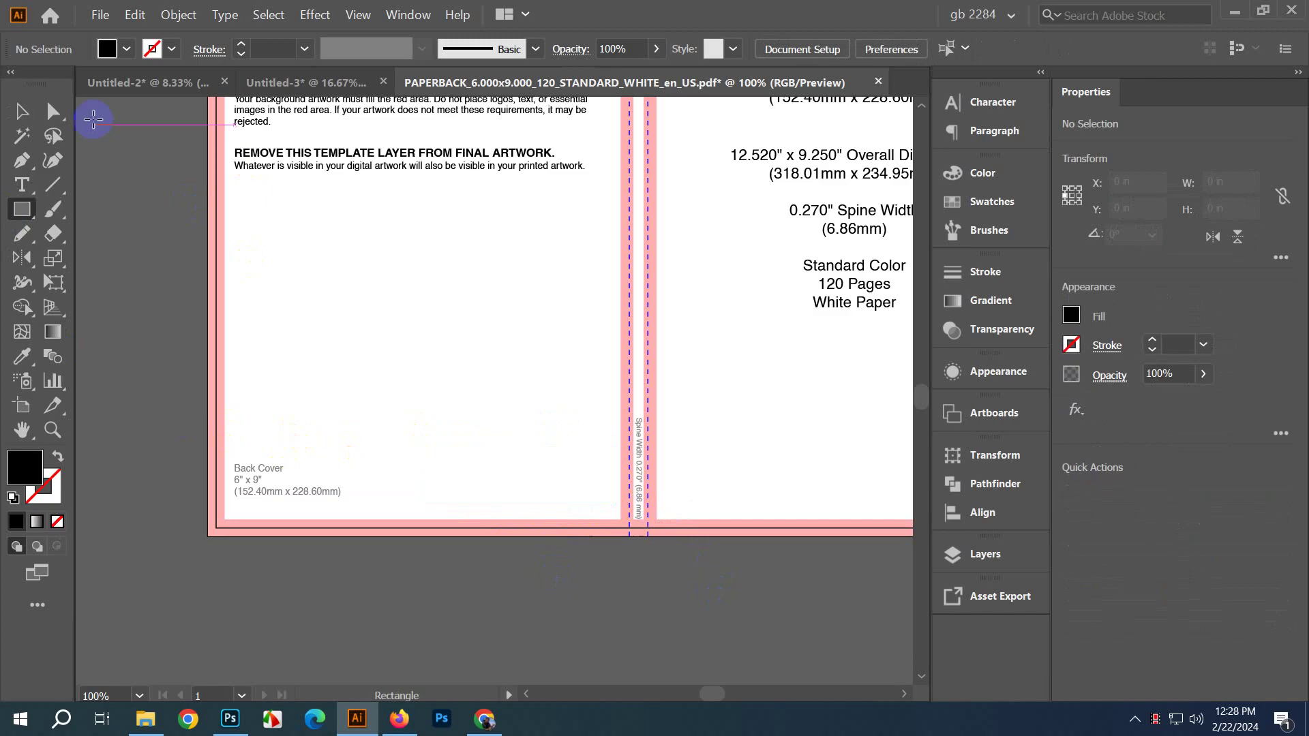
click(20, 111)
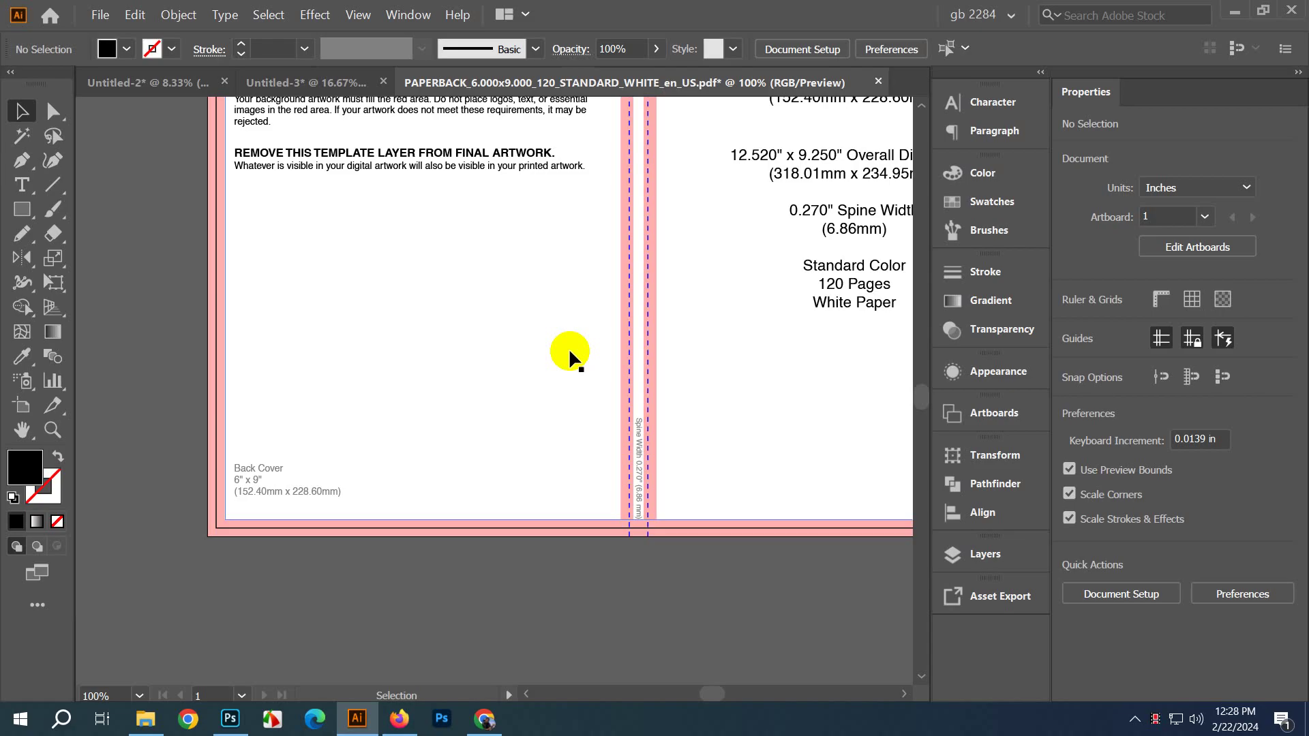
Step: Delete the trim-size note in the instruction text on the back cover
scroll(546, 321, down, 2)
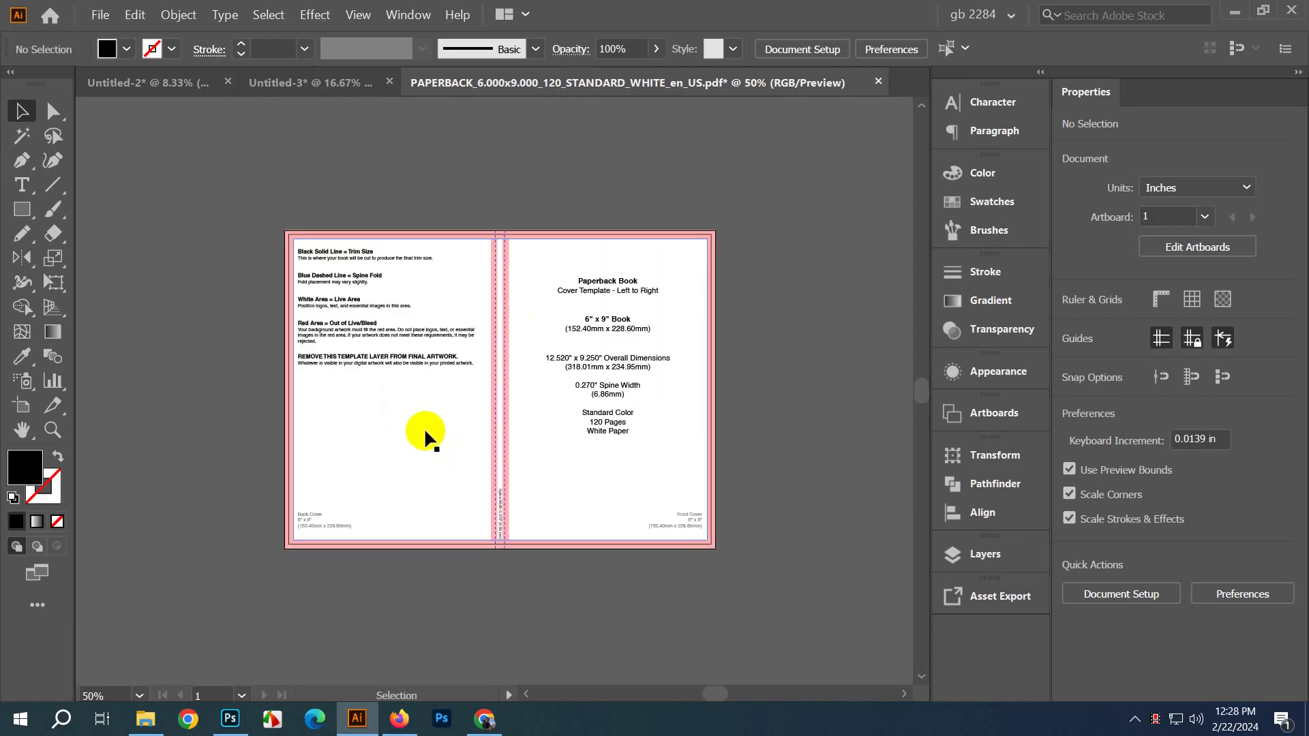
scroll(395, 402, up, 1)
scroll(376, 373, up, 1)
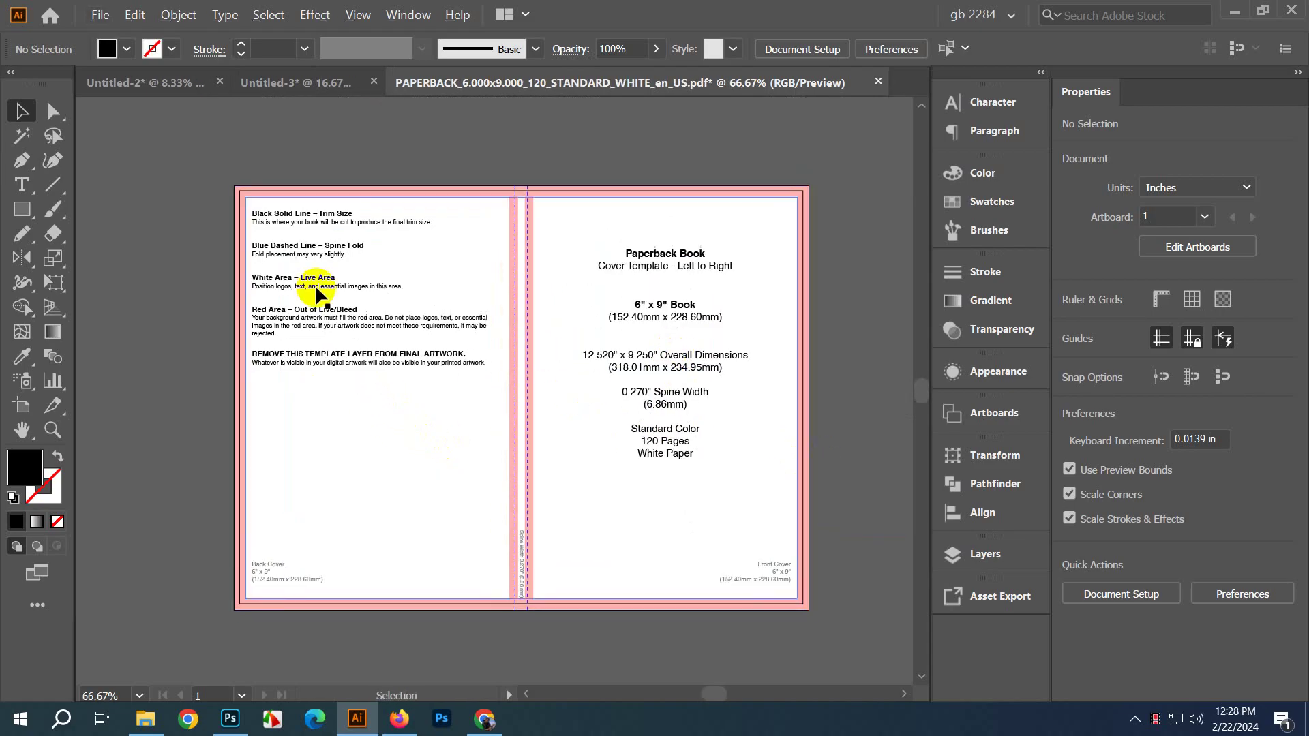
click(302, 218)
key(Delete)
Step: Convert the white live-area path inside the spine into guides
scroll(513, 234, up, 6)
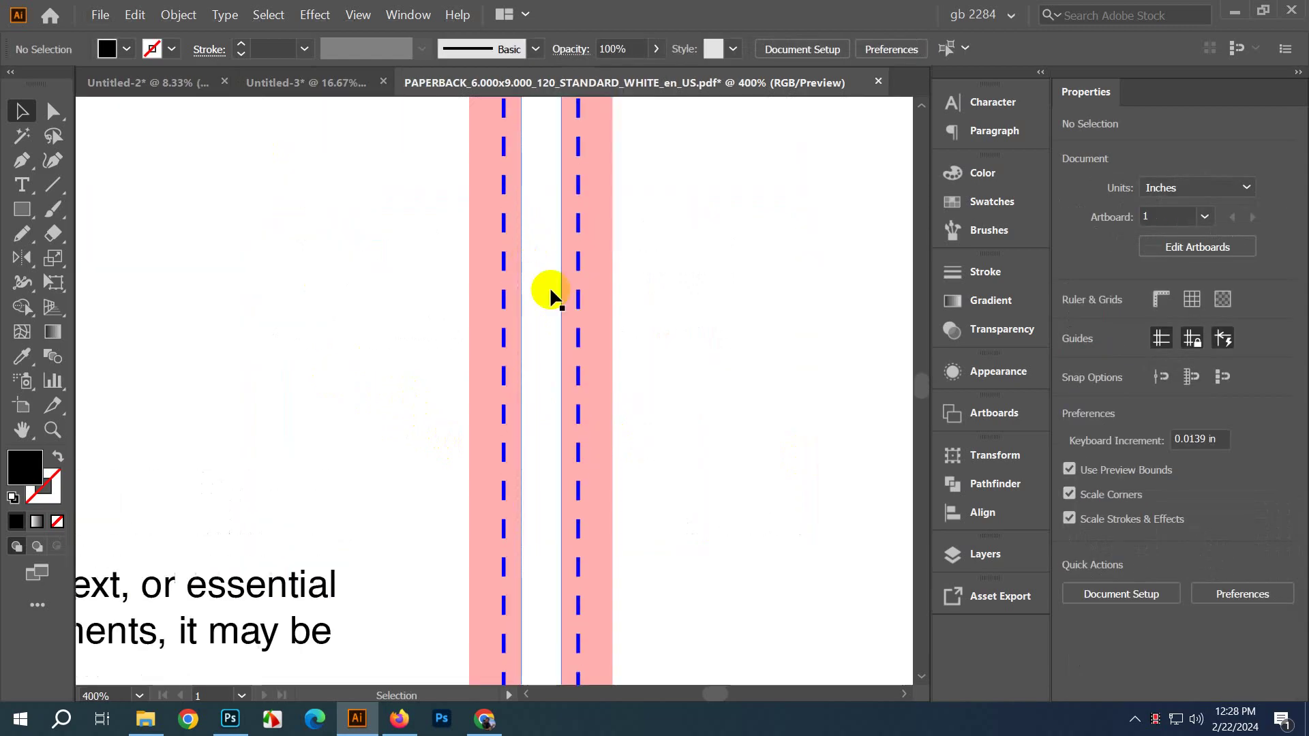
click(516, 327)
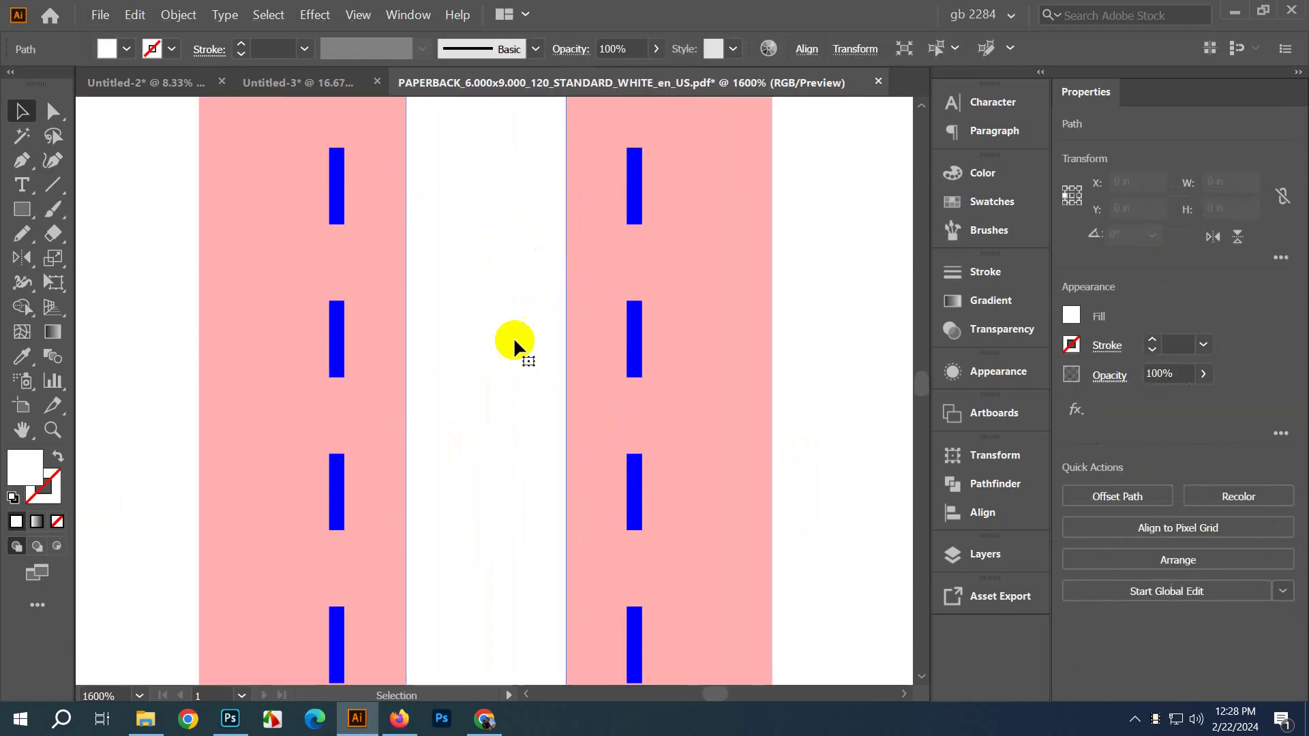
right_click(473, 303)
click(545, 510)
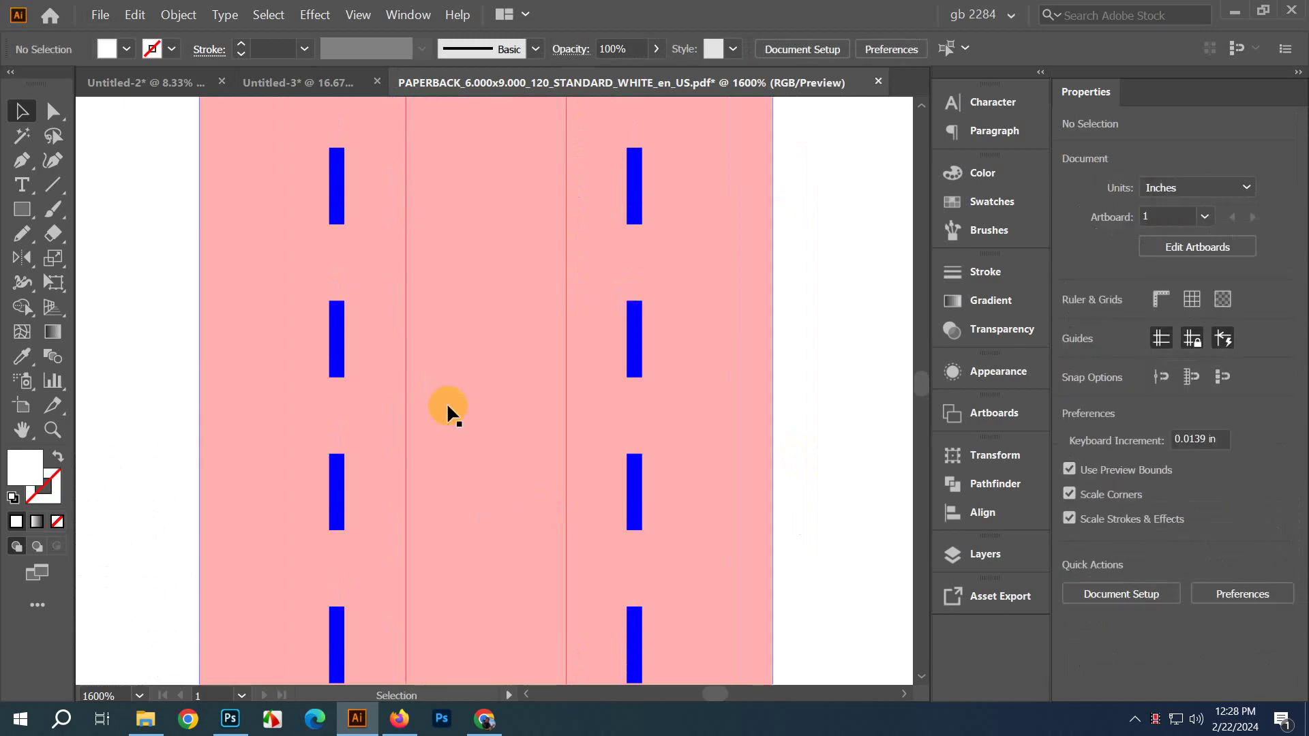
Step: Convert the pink rectangle around the spine into guides
scroll(446, 384, down, 3)
click(513, 331)
right_click(518, 333)
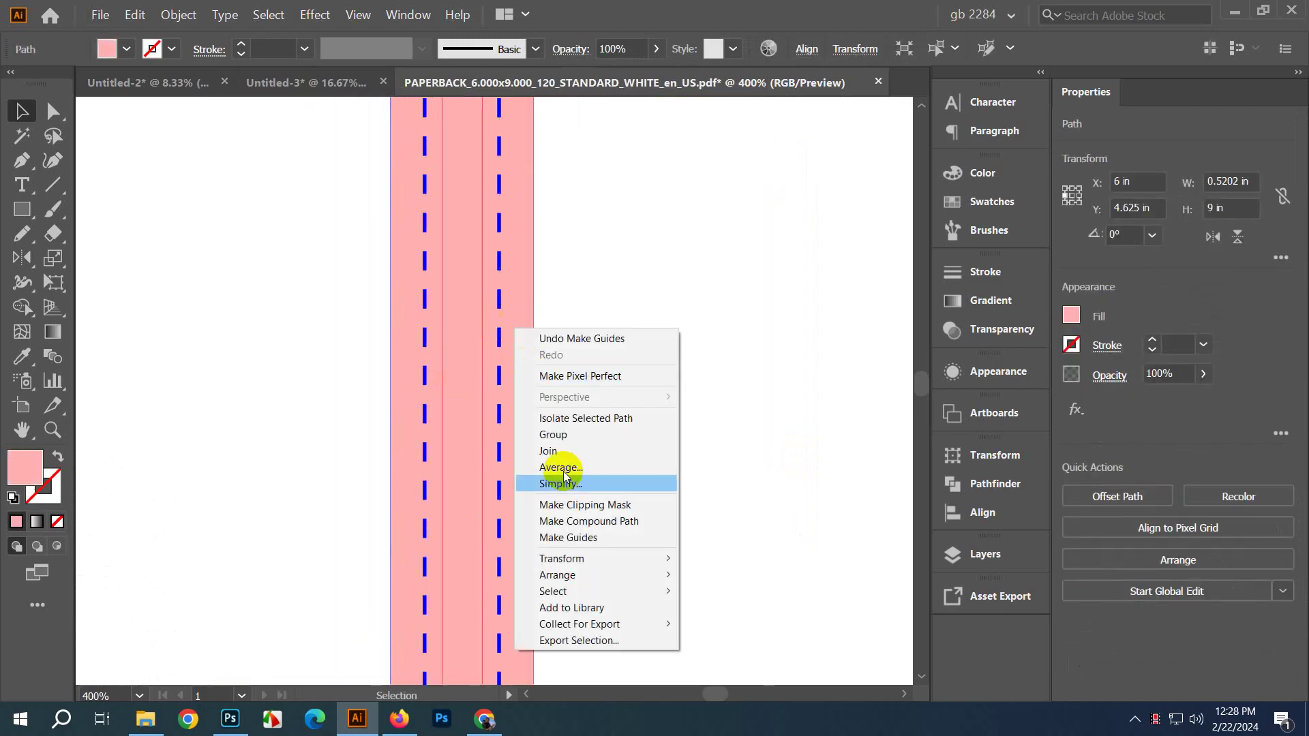
click(584, 538)
Step: Convert both blue dashed spine-fold lines into guides
click(498, 349)
right_click(497, 346)
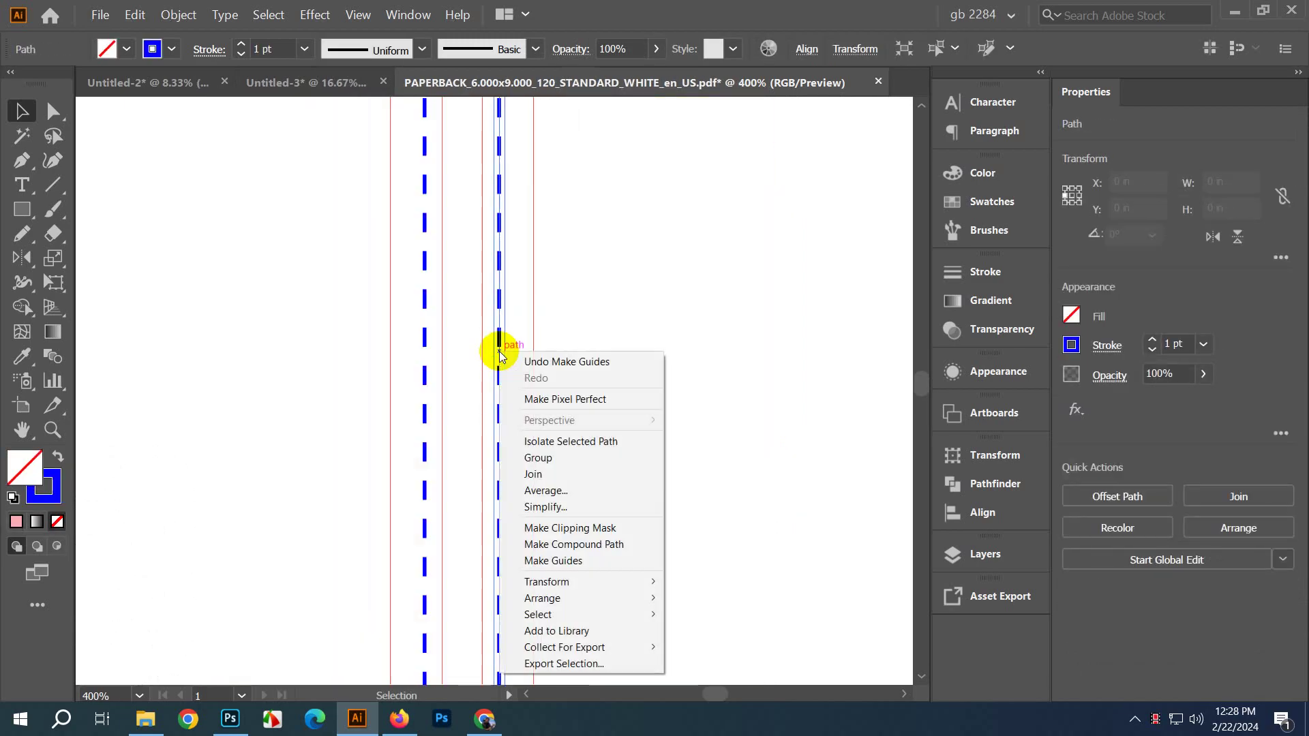
click(552, 559)
scroll(546, 392, down, 3)
scroll(502, 371, up, 2)
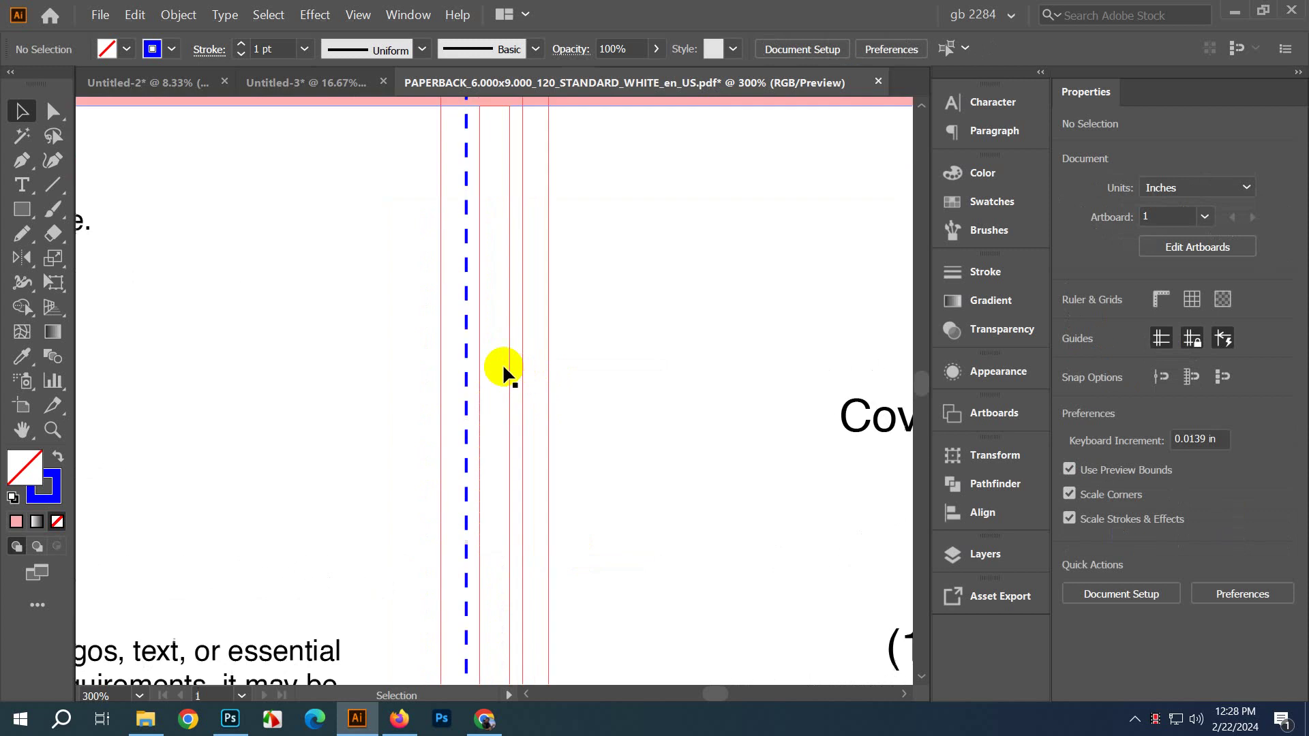
click(468, 351)
right_click(468, 349)
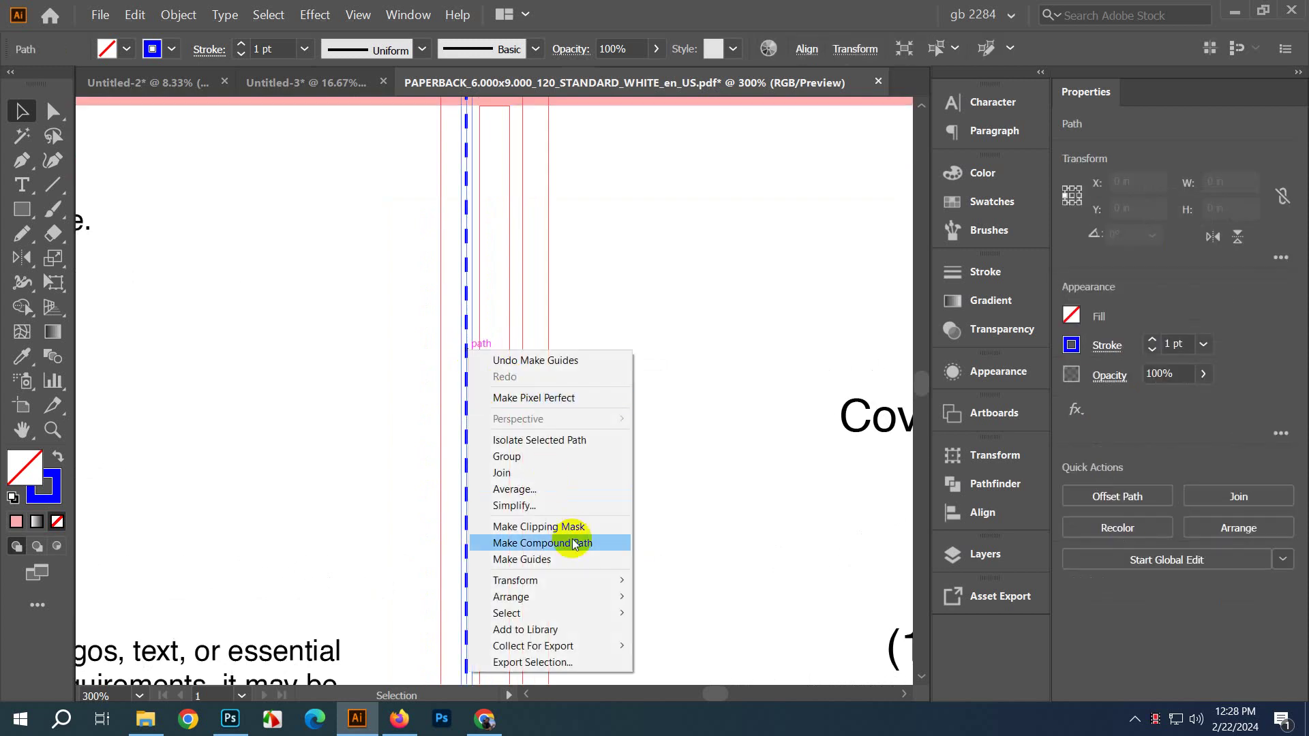
click(572, 548)
scroll(537, 392, down, 3)
scroll(607, 254, up, 2)
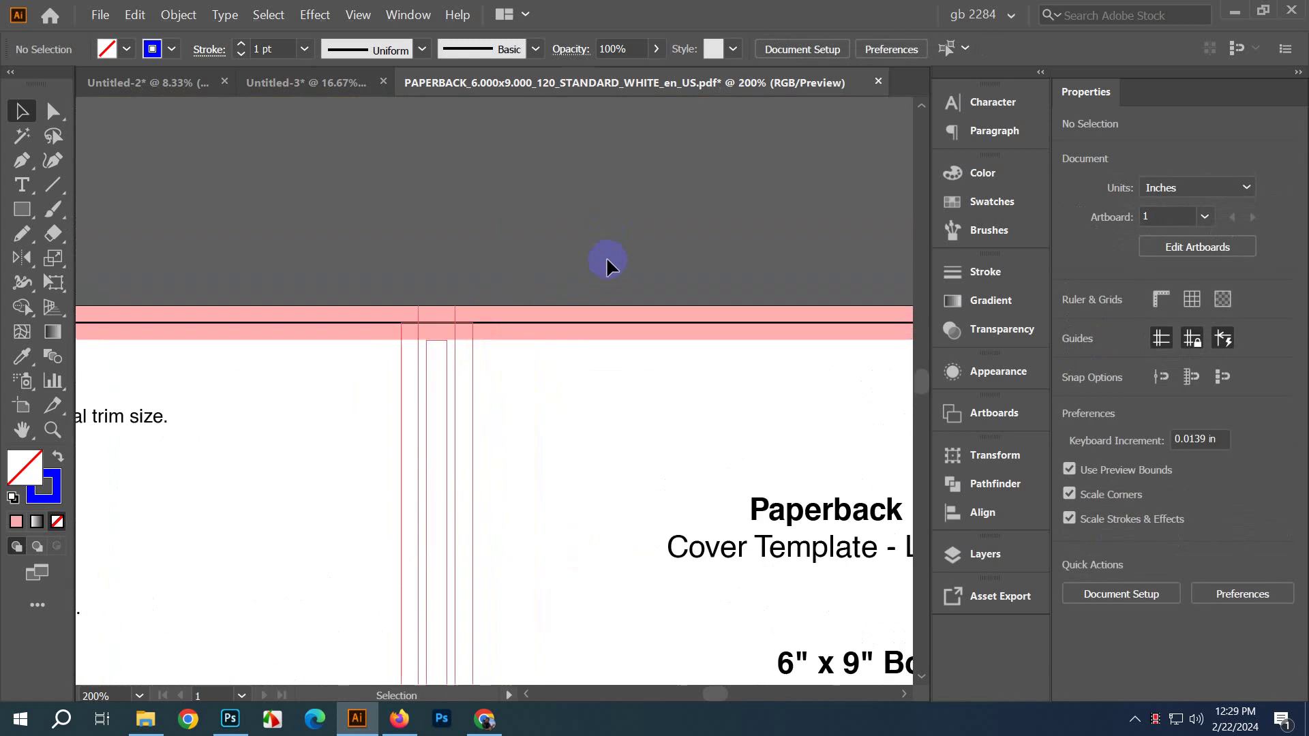
Step: Convert the pink bleed path covering the whole cover into guides
click(659, 389)
right_click(660, 389)
click(657, 342)
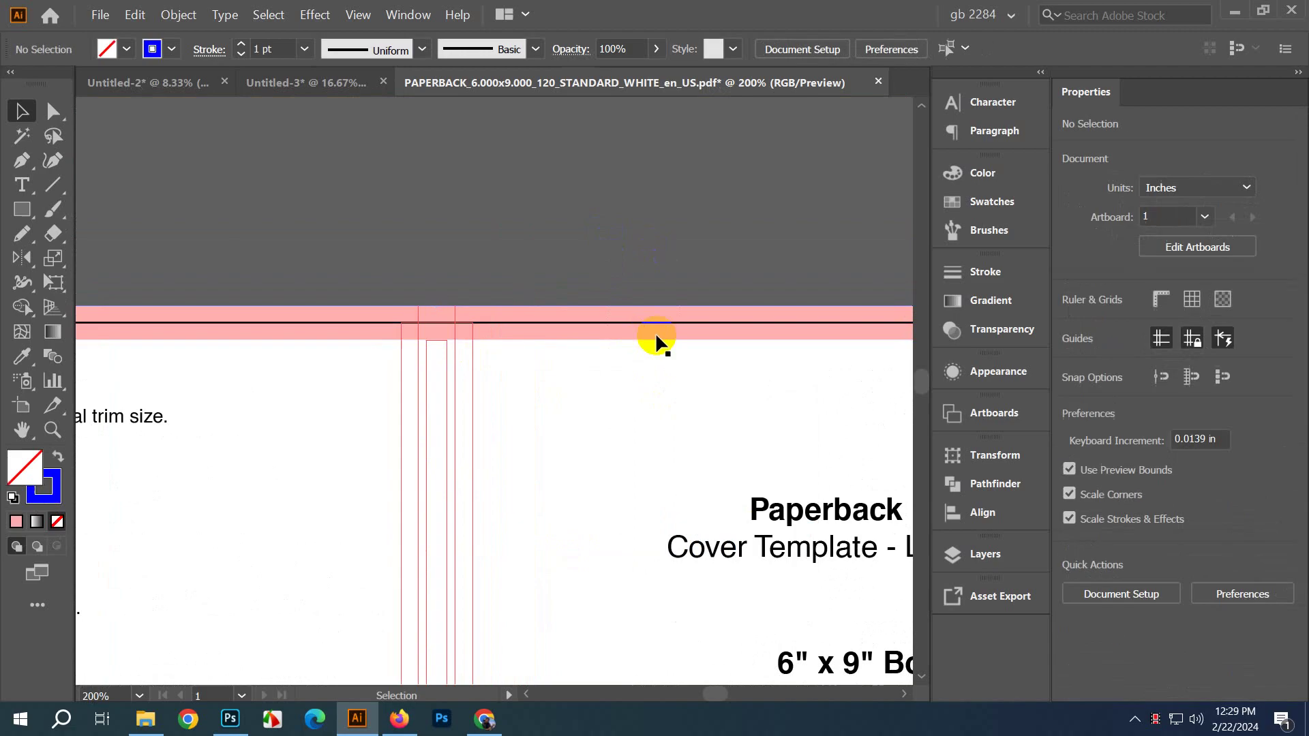
click(673, 304)
right_click(673, 304)
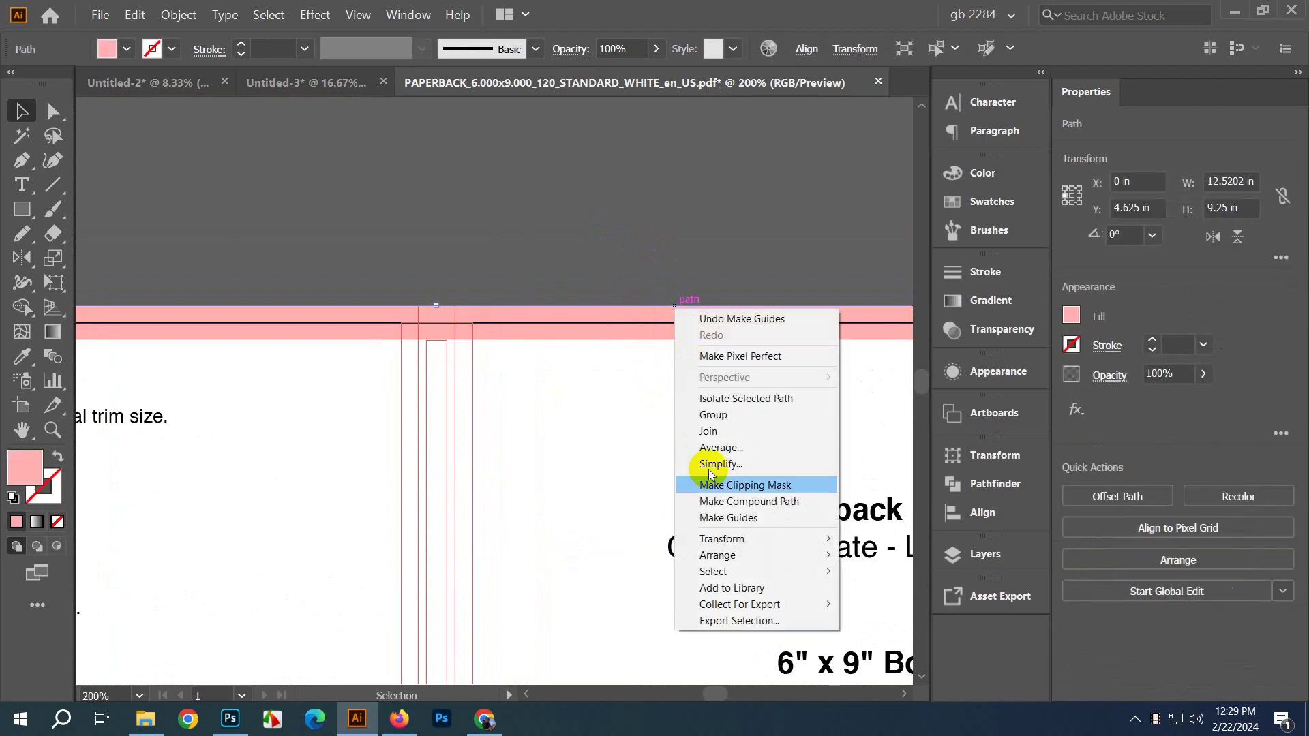
click(714, 518)
Step: Convert the black trim line and the white live-area path inside it into guides
scroll(651, 340, up, 3)
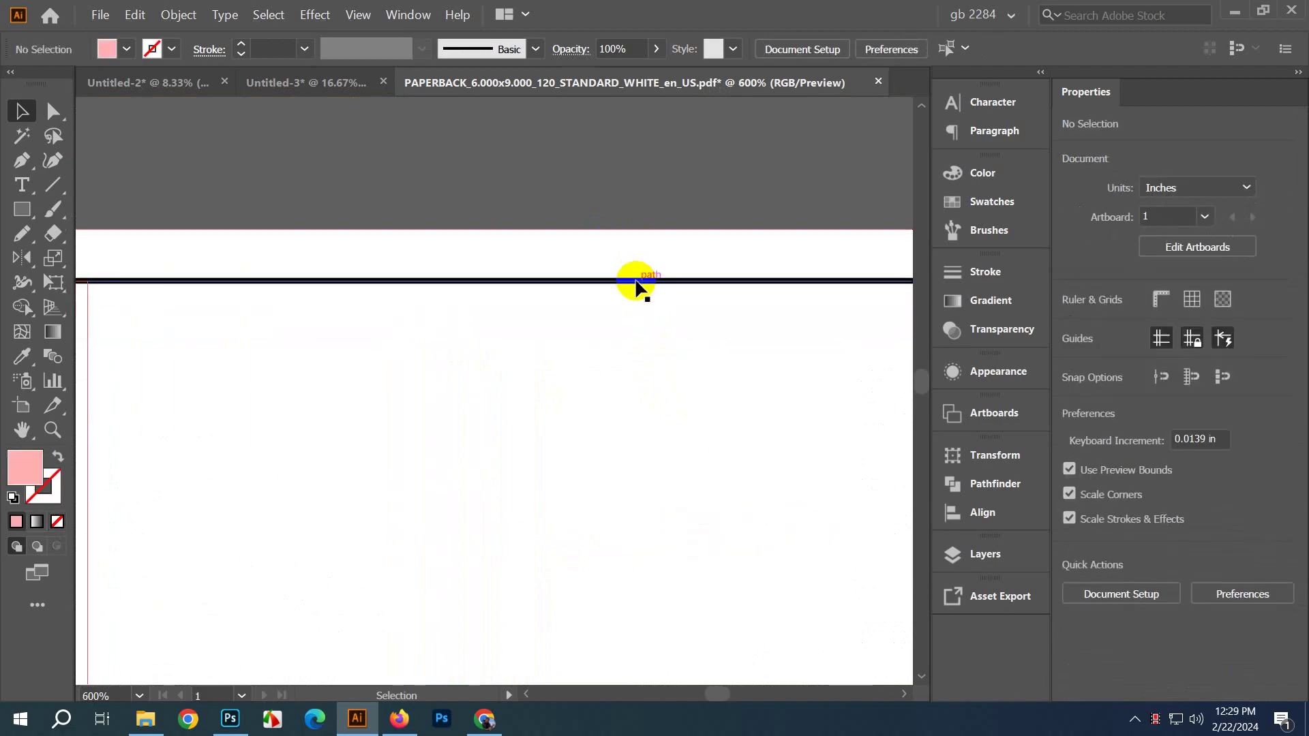
right_click(636, 281)
click(709, 492)
right_click(562, 364)
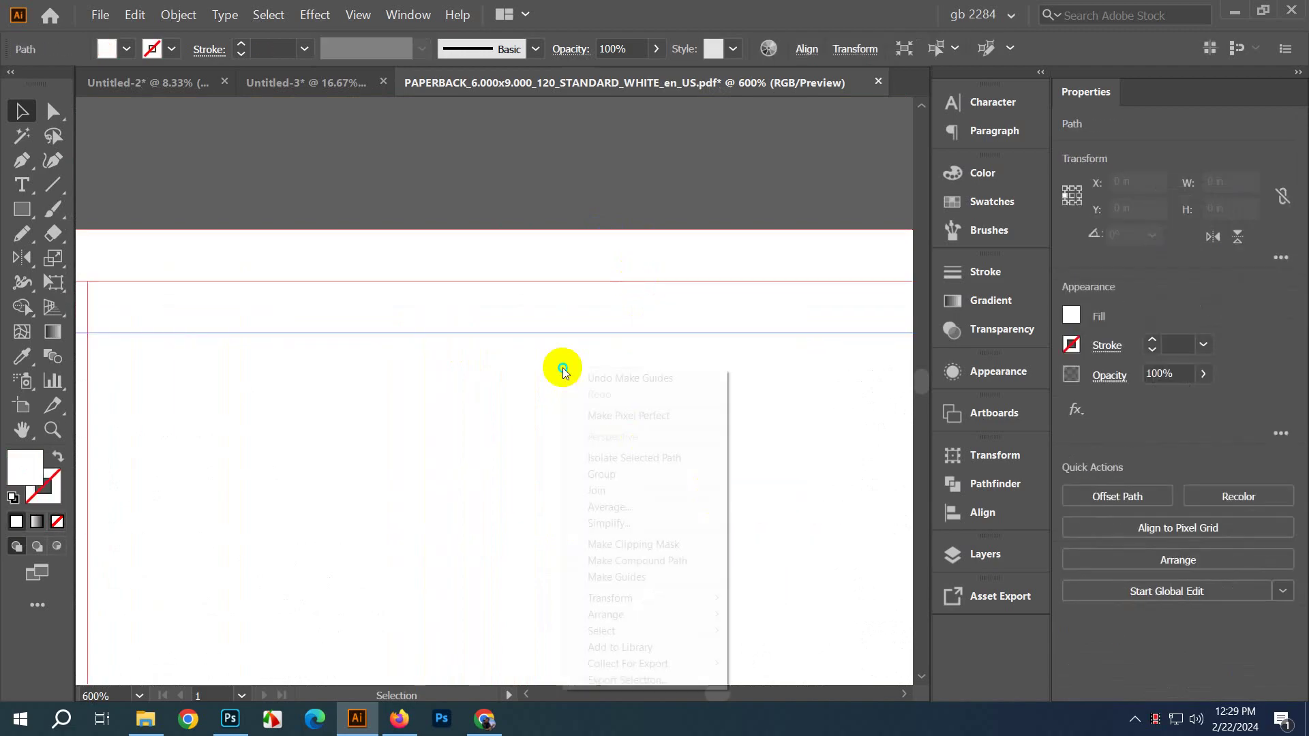
click(614, 576)
Step: Delete the instruction text on the back cover and the title and dimension texts on the front cover
scroll(489, 377, down, 5)
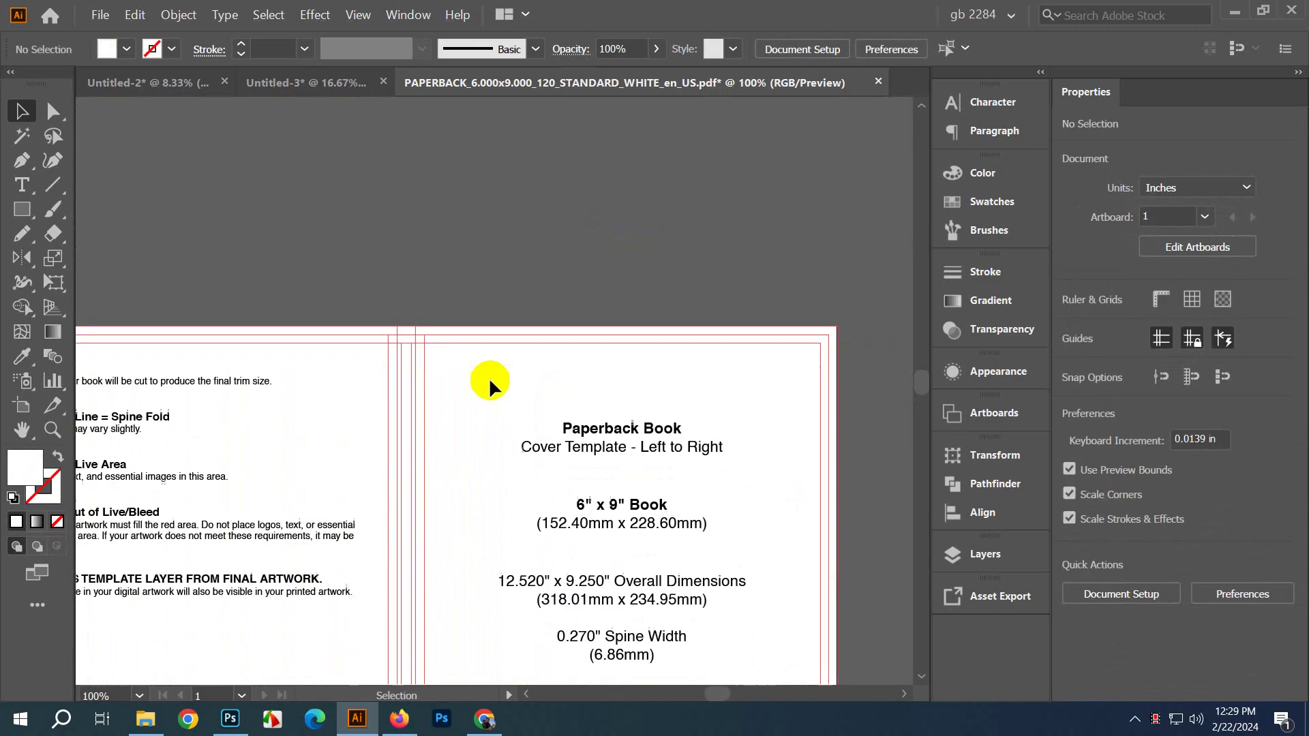
scroll(545, 368, down, 3)
scroll(582, 359, left, 3)
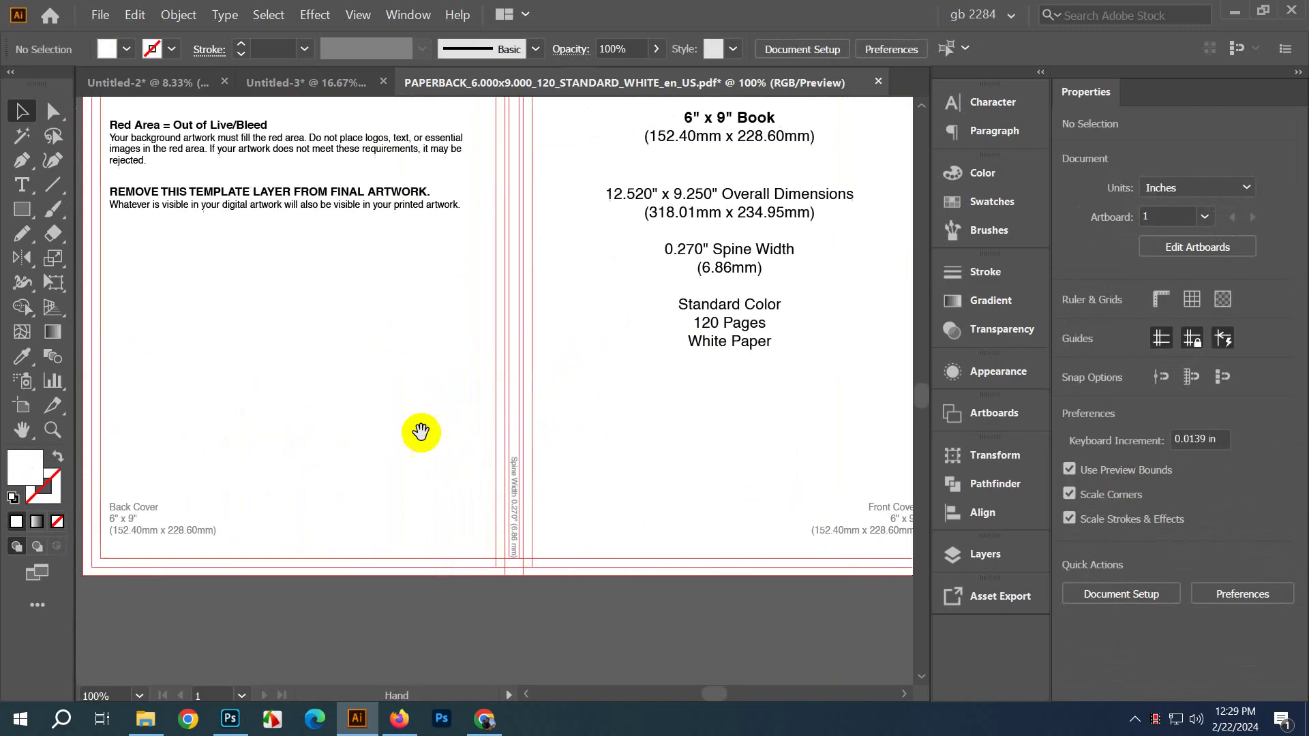
scroll(397, 401, up, 5)
scroll(235, 273, up, 2)
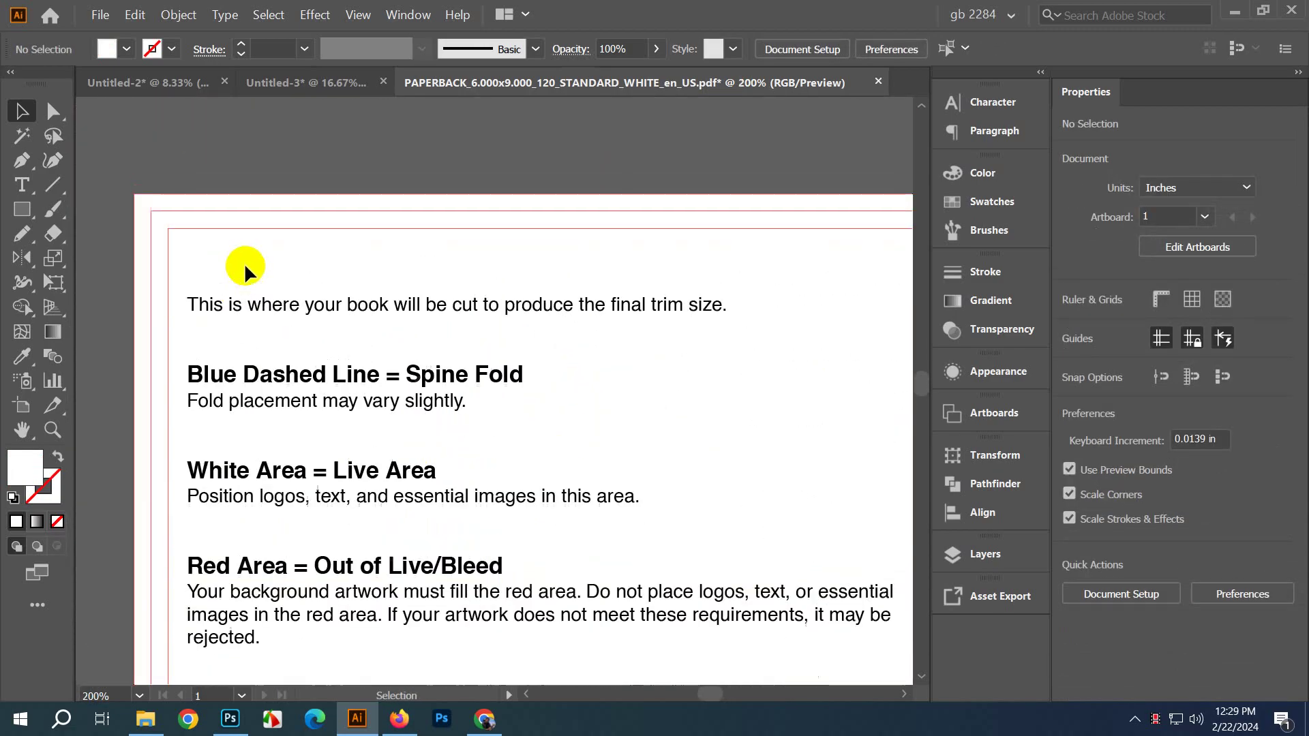
drag(254, 261, 361, 417)
scroll(415, 413, down, 2)
click(760, 583)
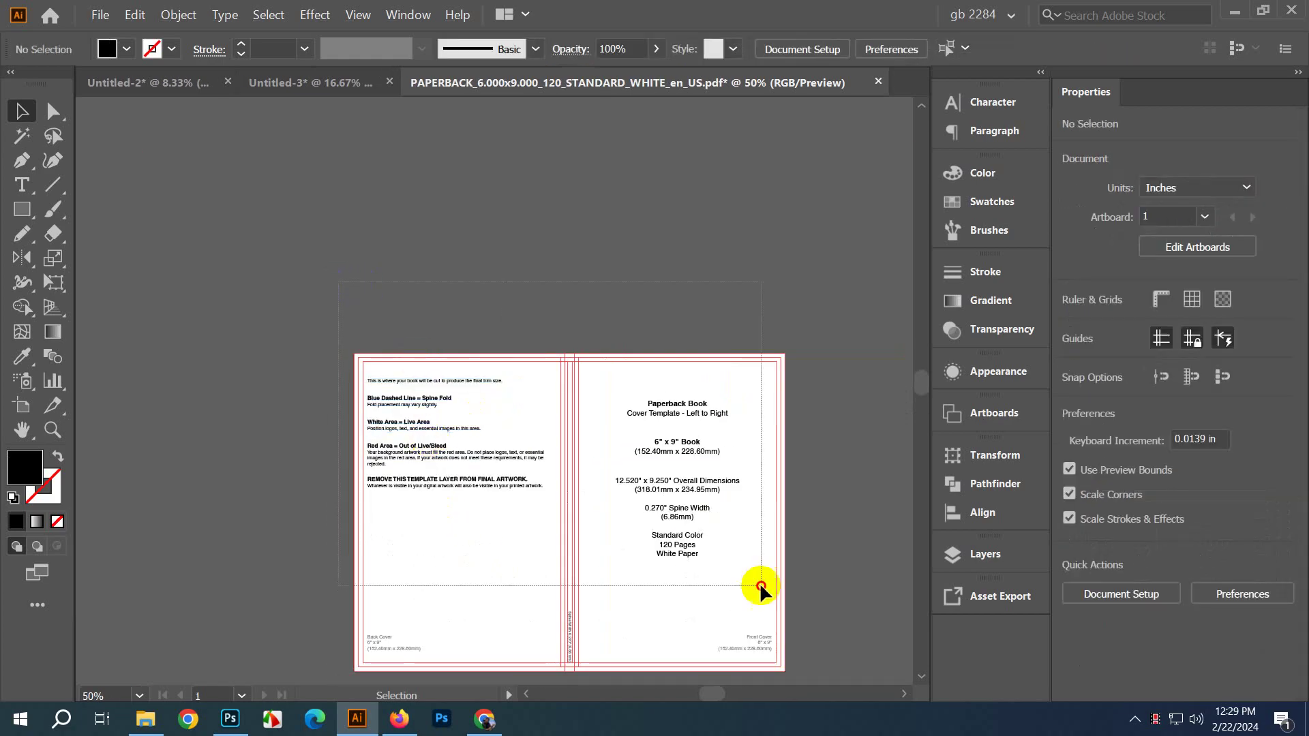
key(ctrl+a)
key(Delete)
Step: Delete the remaining Back Cover, Front Cover and Spine Width labels near the bottom of the template
scroll(301, 410, down, 2)
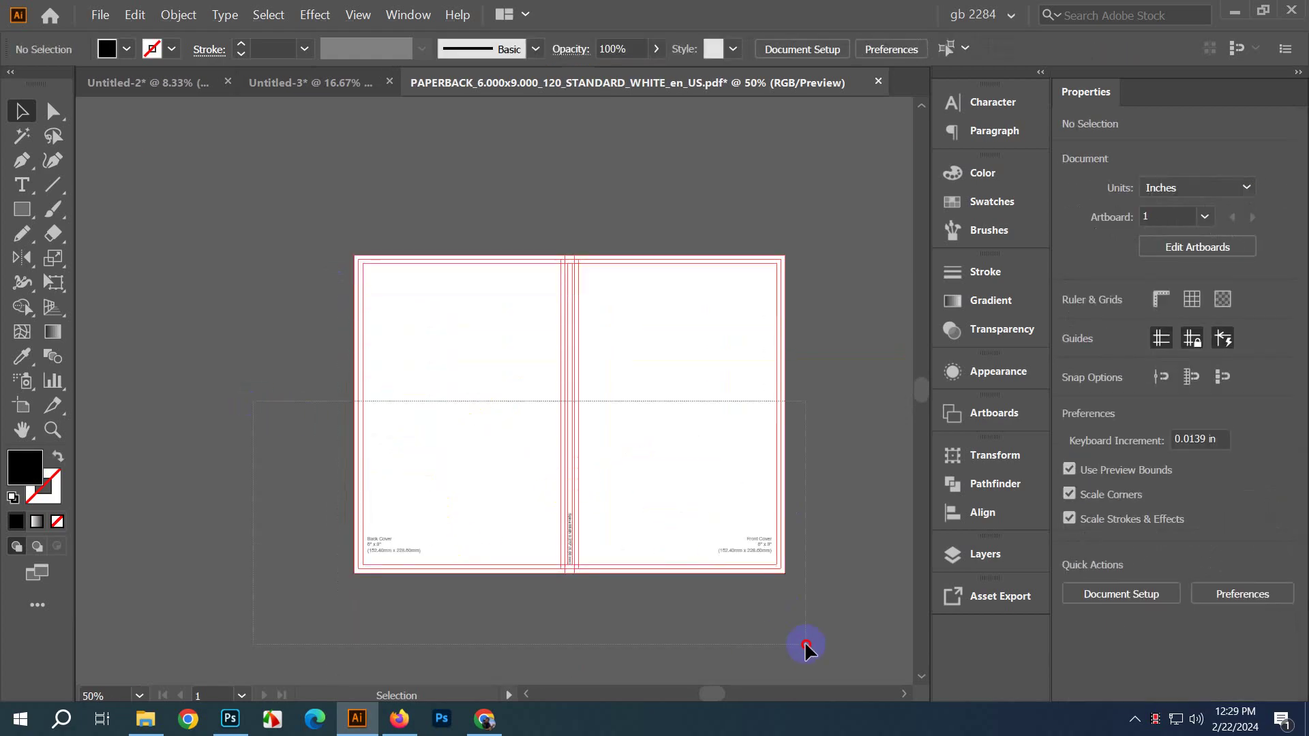
drag(805, 645, 804, 644)
key(Delete)
scroll(623, 482, up, 1)
scroll(618, 467, up, 3)
scroll(606, 457, up, 4)
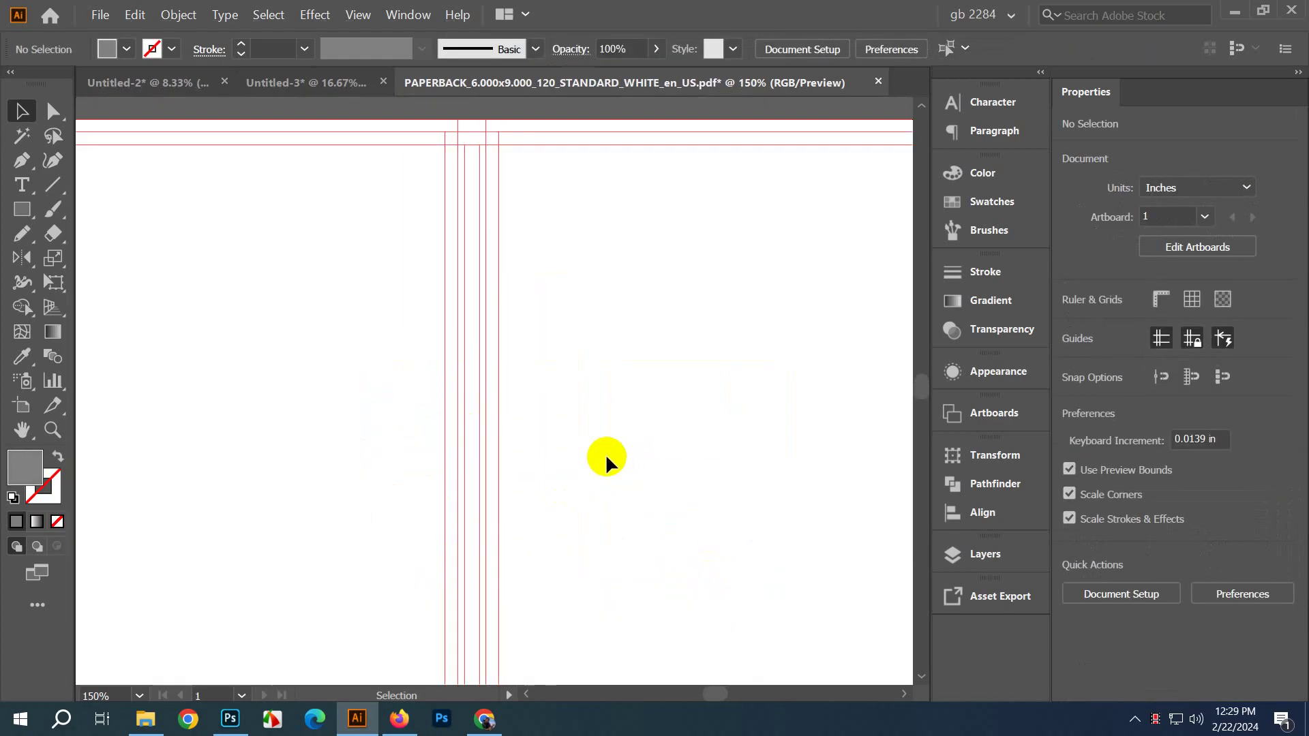
scroll(605, 452, up, 3)
scroll(462, 304, up, 4)
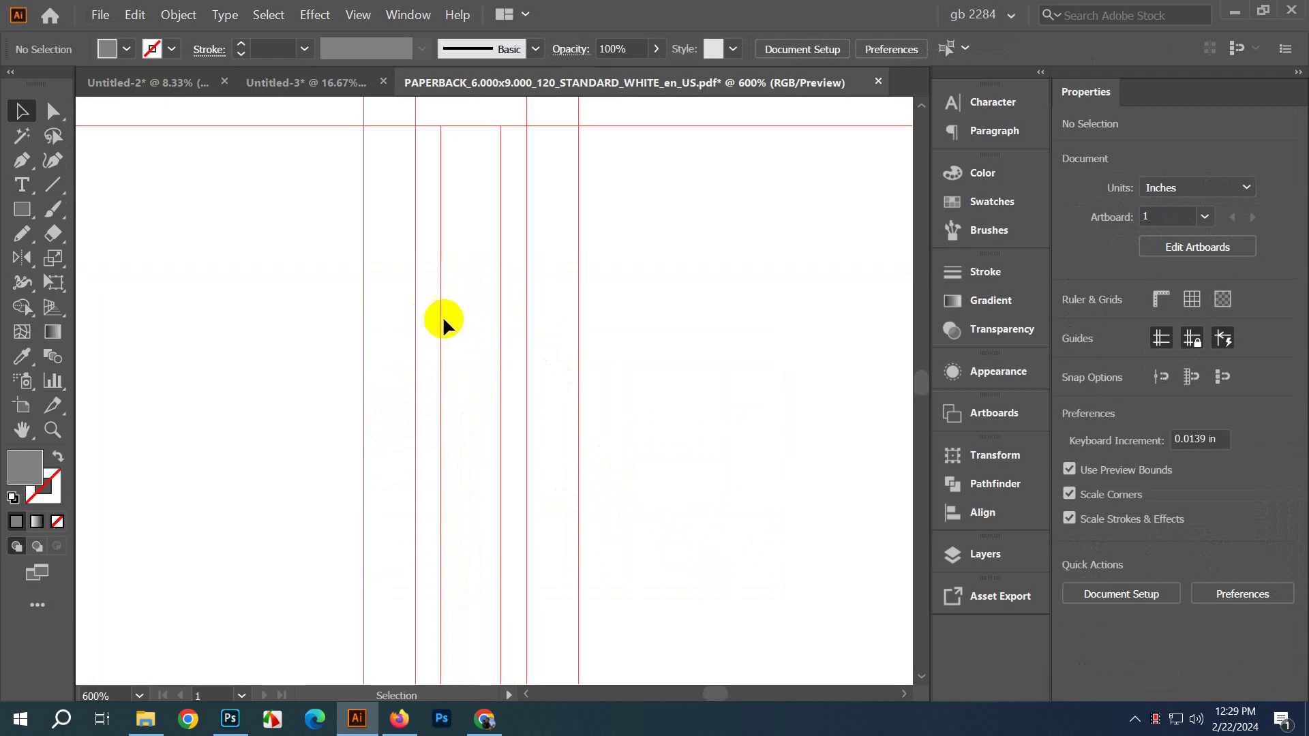
scroll(437, 307, down, 6)
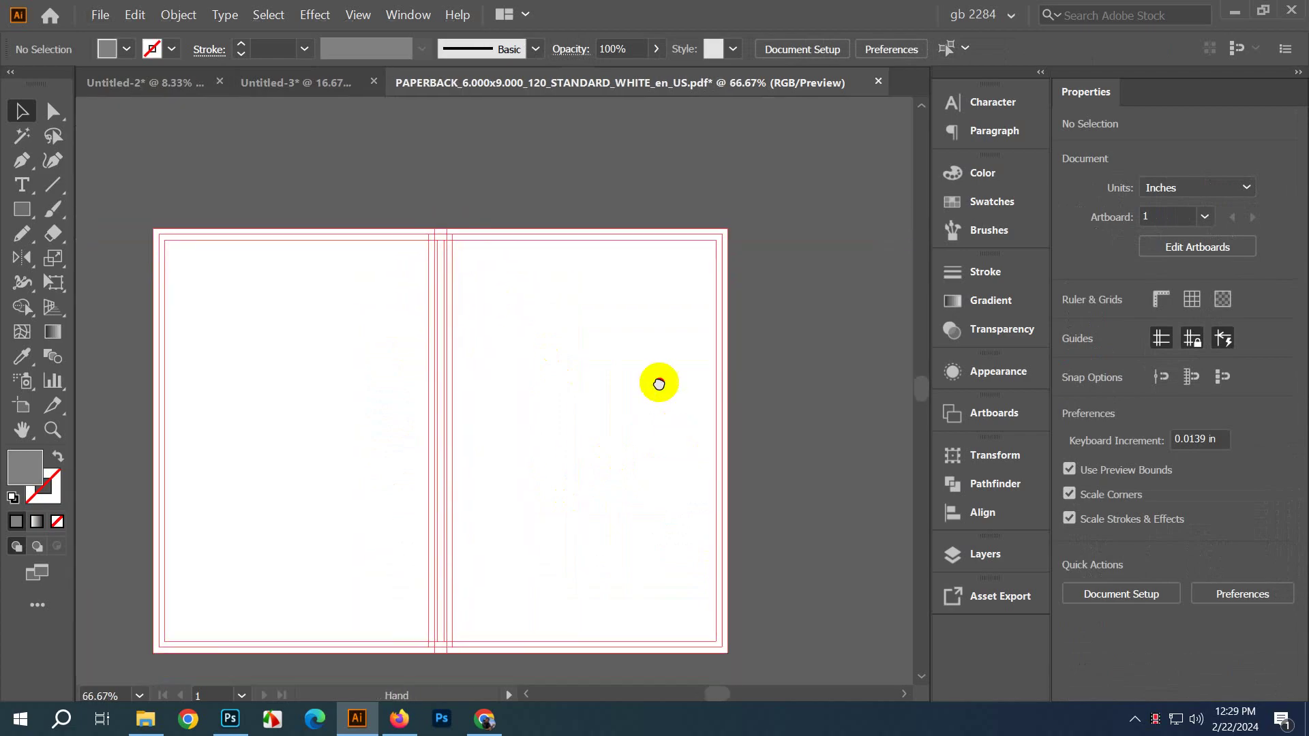
Step: Draw a grey rectangle about 12.52 x 9.32 in over the entire cover
click(21, 209)
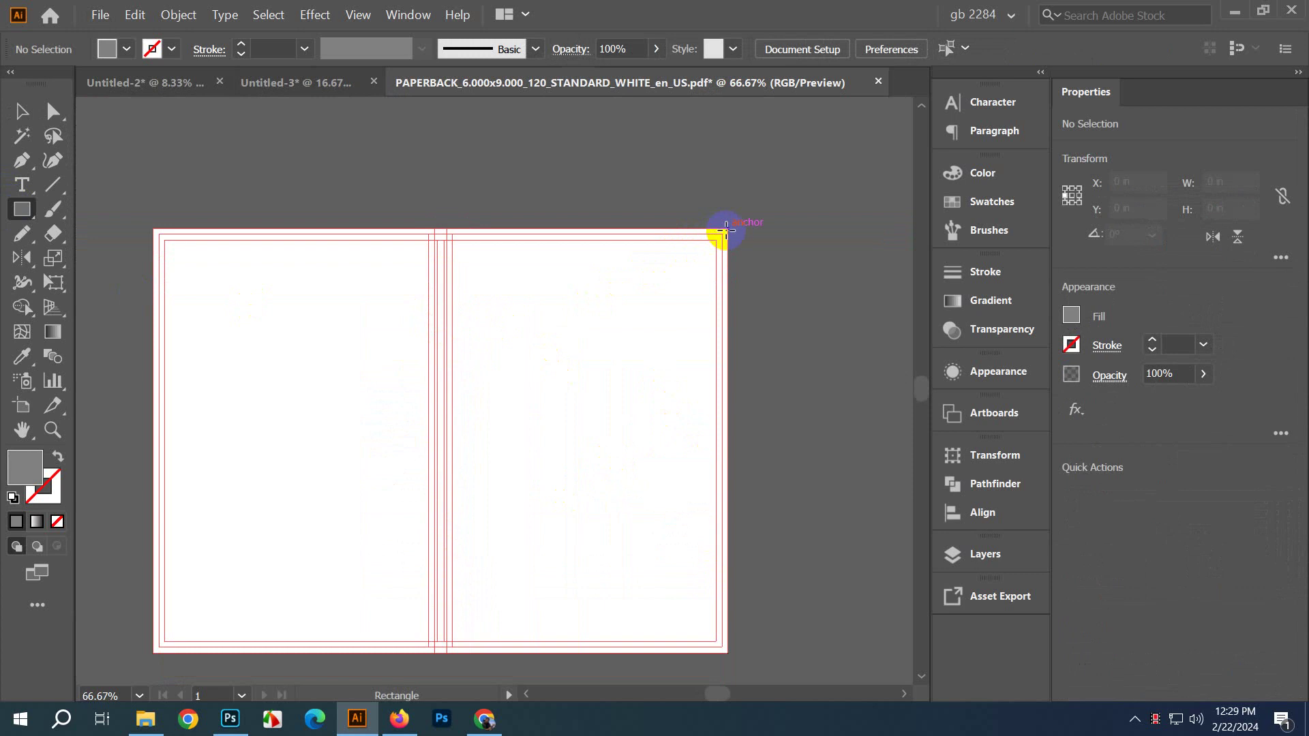
mouse_move(726, 230)
mouse_down()
mouse_move(225, 540)
mouse_move(153, 655)
mouse_up()
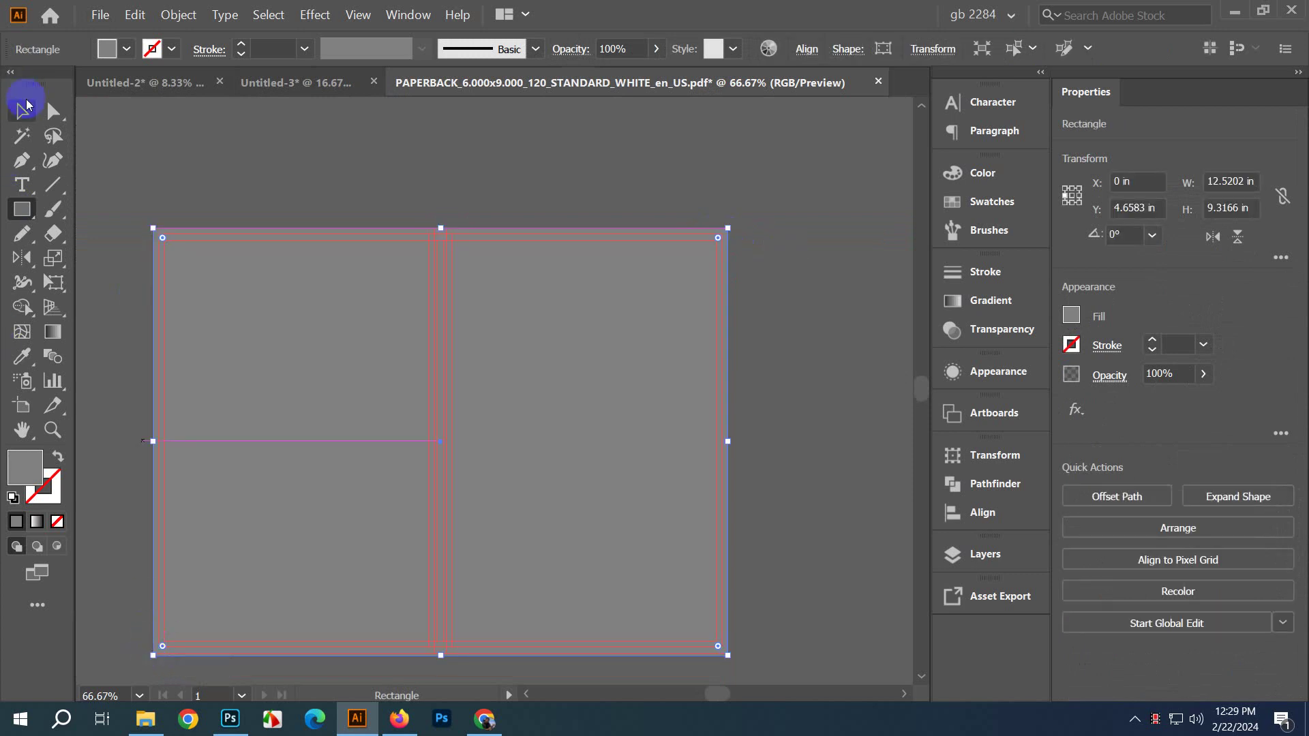
click(24, 107)
Step: Resize the rectangle's lower edge to meet the outer bleed guide, for a height of 9.25 in
scroll(761, 688, up, 6)
drag(409, 405, 431, 443)
scroll(432, 445, up, 2)
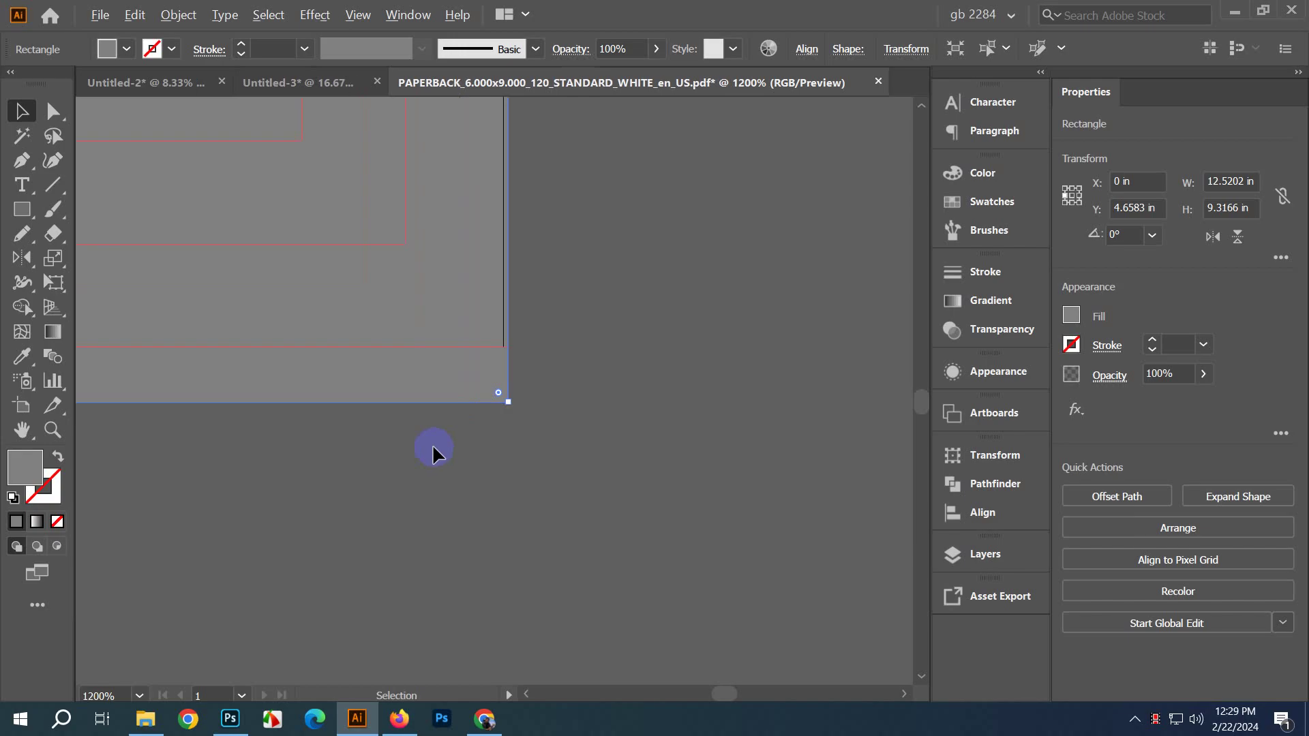
scroll(433, 448, up, 1)
drag(569, 335, 569, 224)
scroll(586, 252, up, 3)
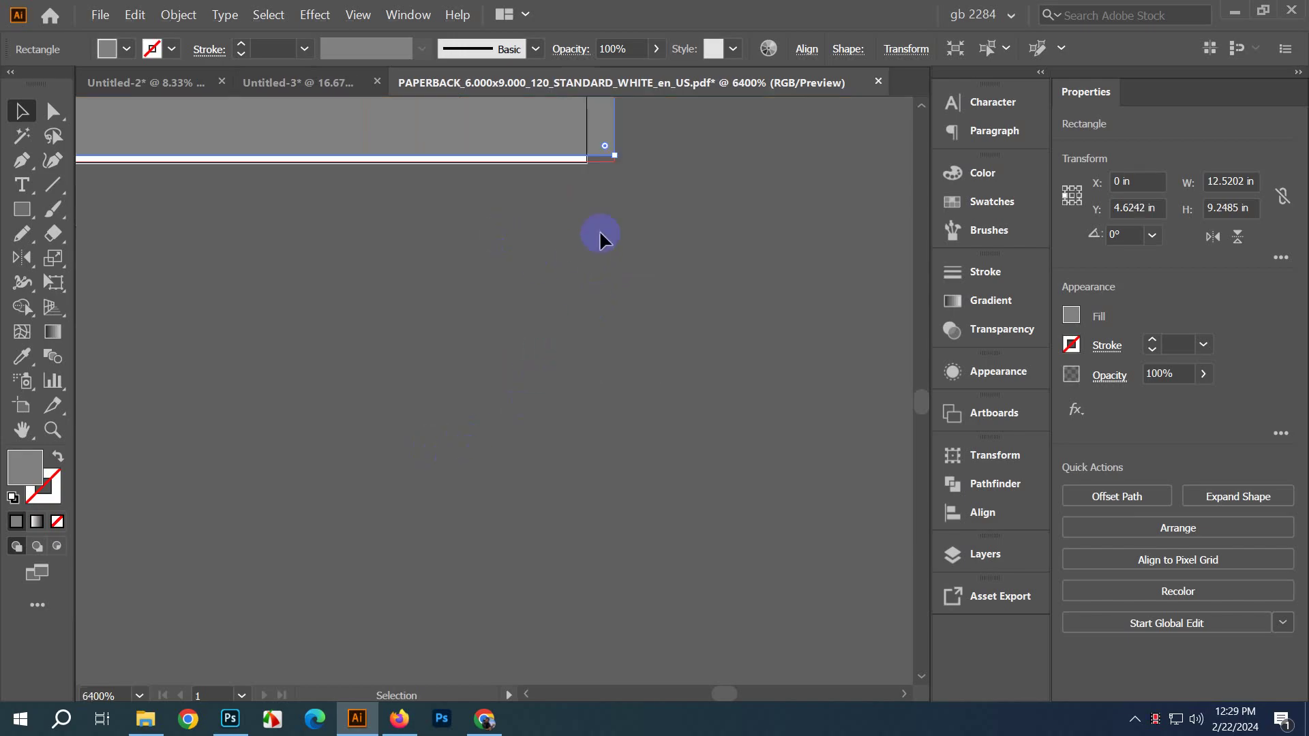
drag(617, 157, 608, 162)
scroll(632, 245, down, 8)
scroll(634, 259, down, 8)
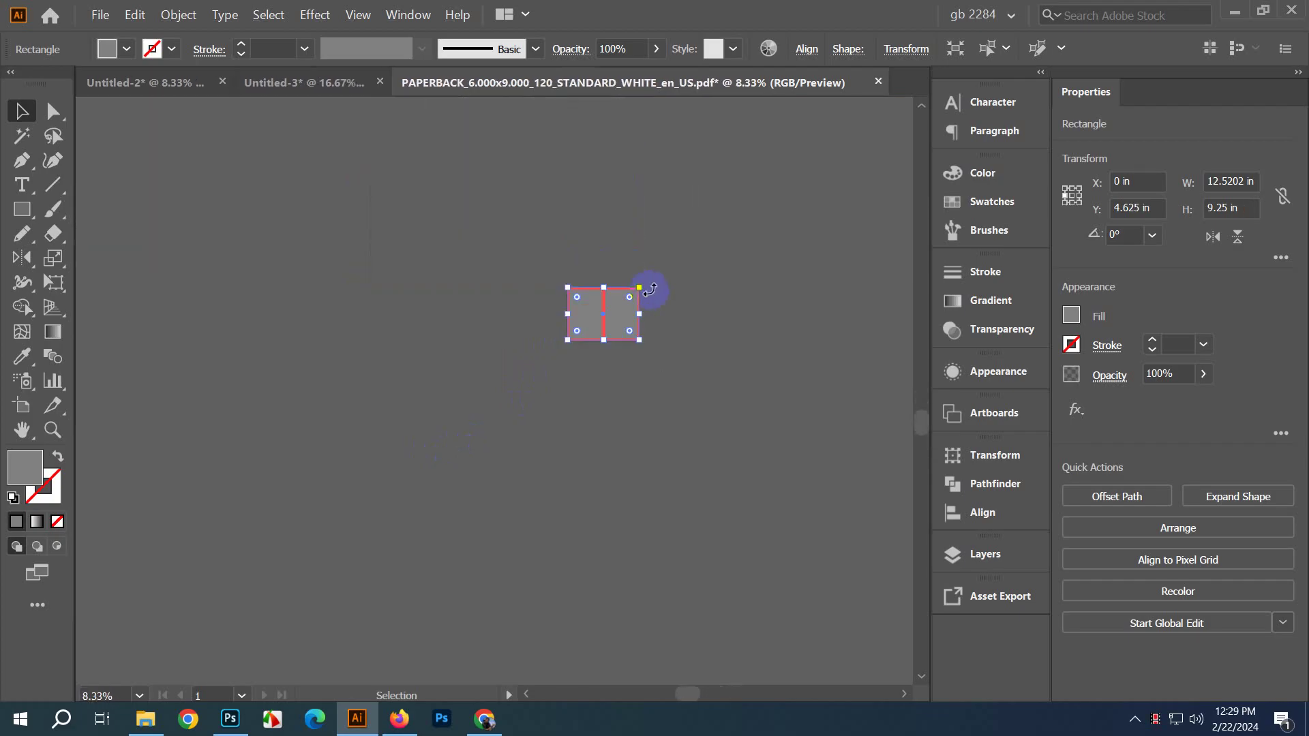
scroll(653, 287, up, 7)
scroll(604, 349, down, 3)
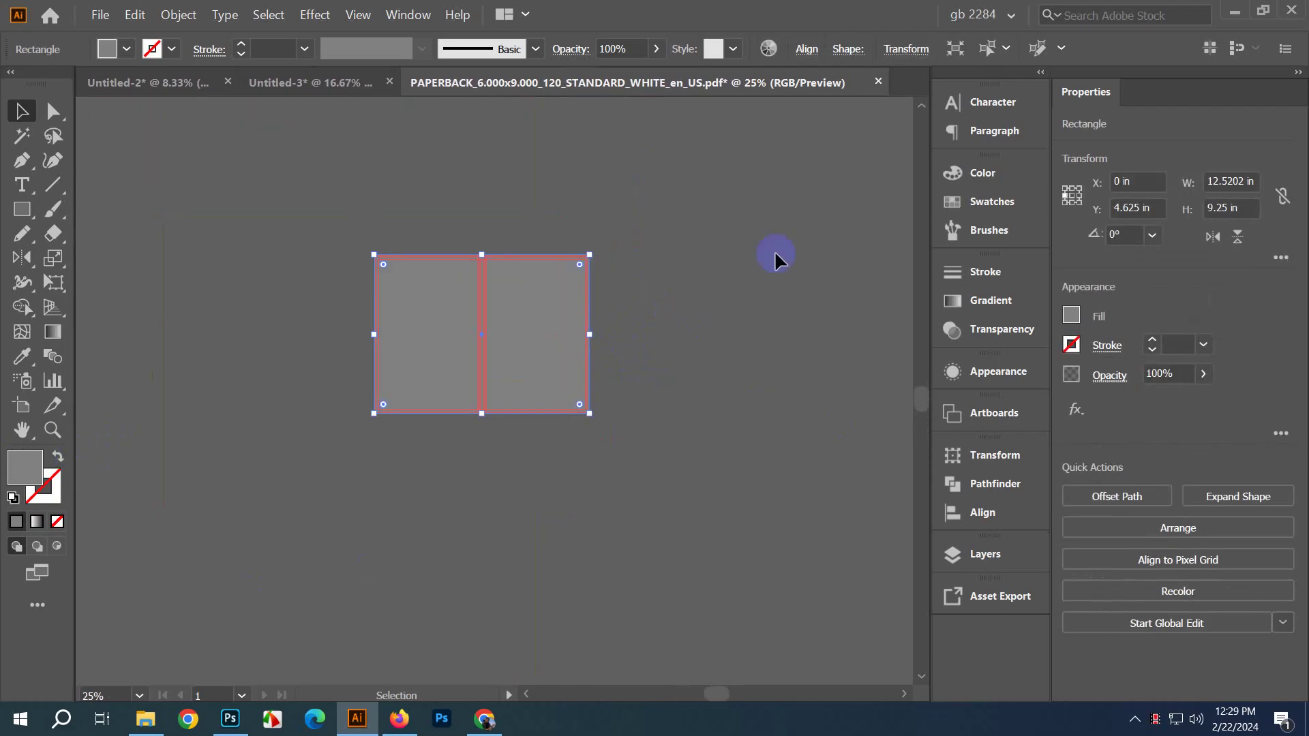
Step: Fill the cover rectangle with olive yellow AAAA05
click(992, 203)
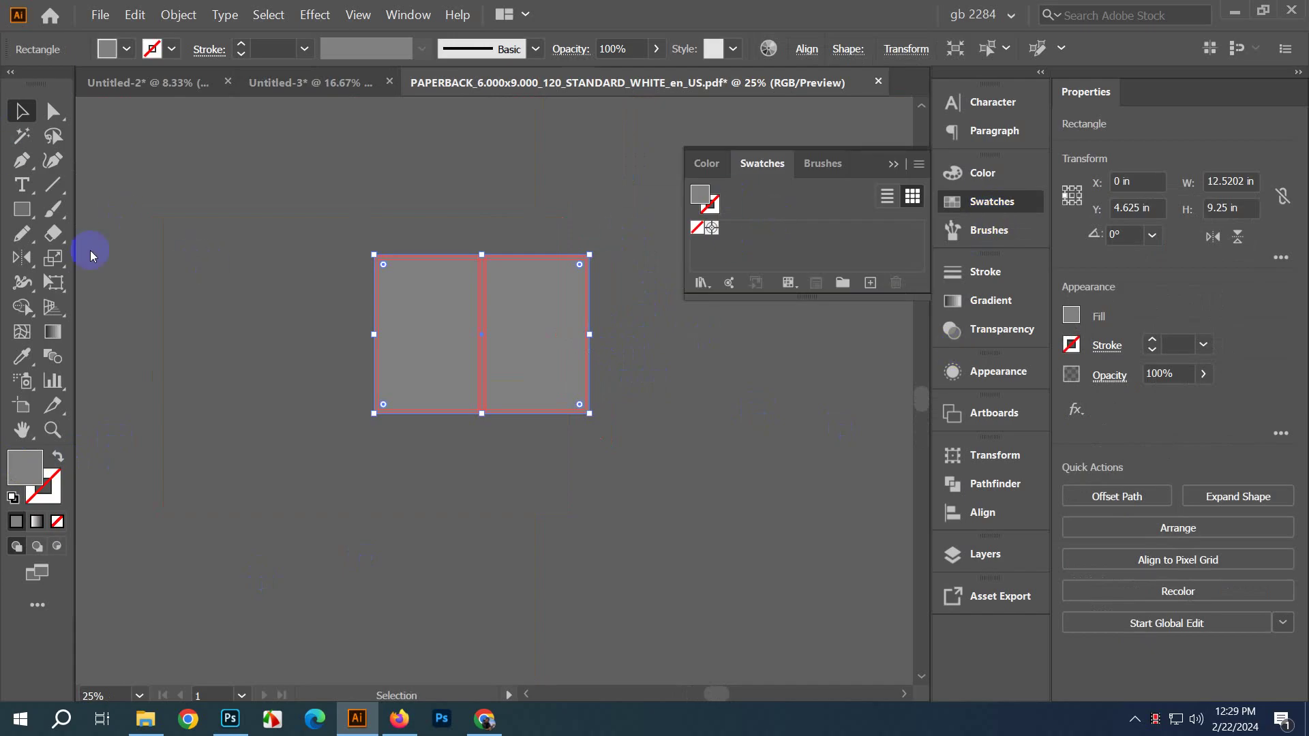
double_click(30, 470)
mouse_move(947, 342)
mouse_down()
mouse_move(920, 245)
mouse_move(949, 241)
mouse_up()
click(1000, 373)
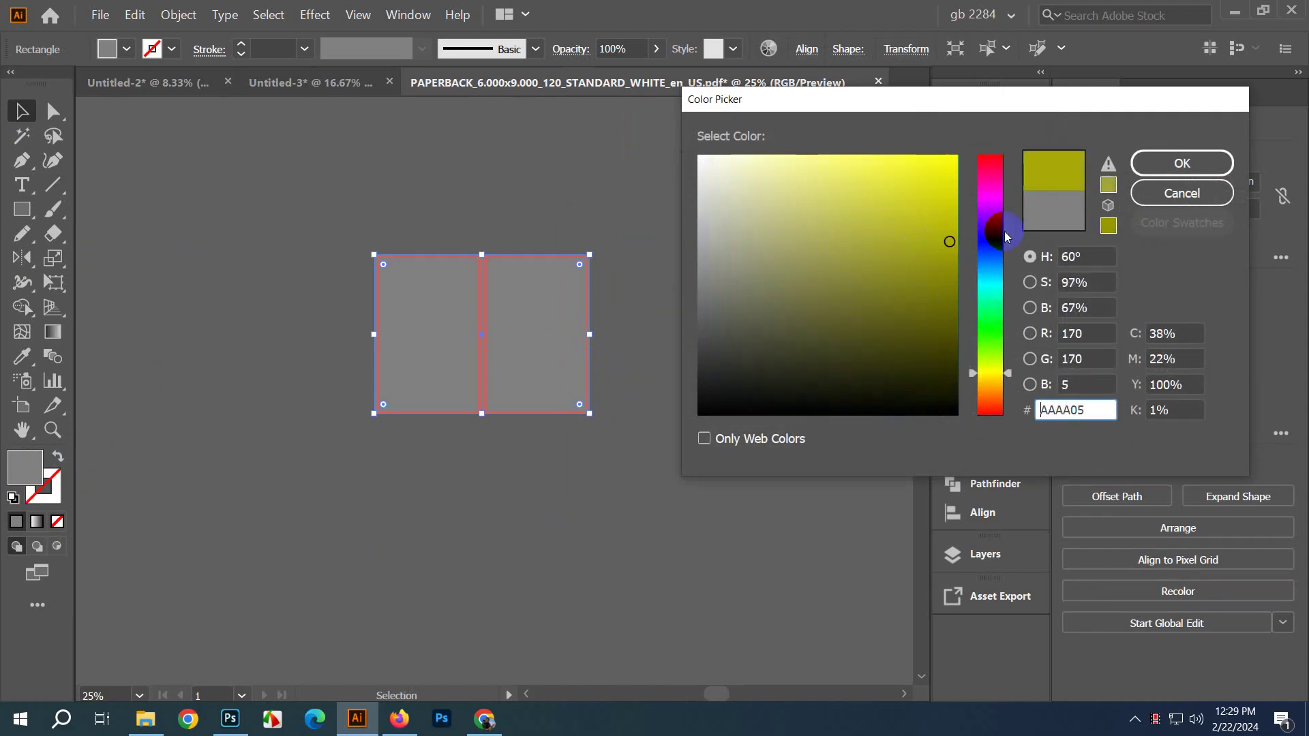
click(1173, 176)
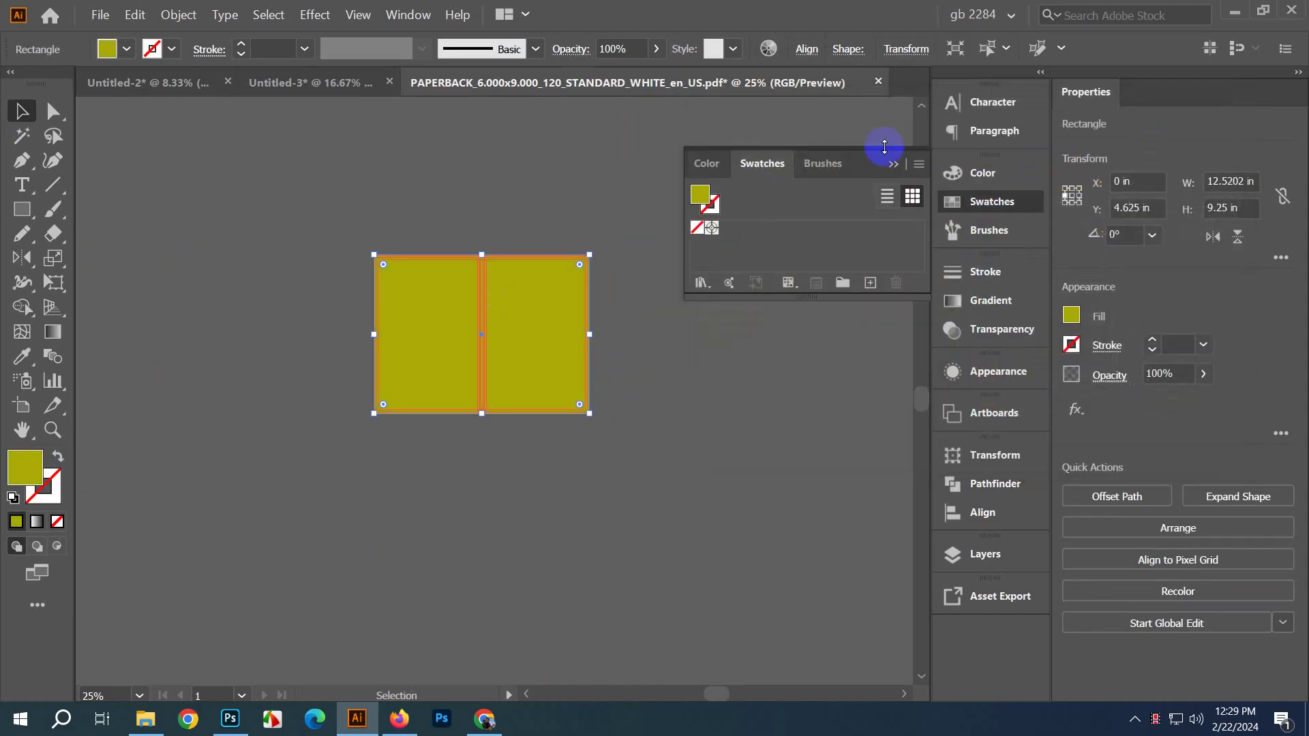
click(410, 157)
Step: Copy the blue wavy shape from Untitled-3 into the cover document and apply its fill to the cover rectangle with the Eyedropper
click(313, 82)
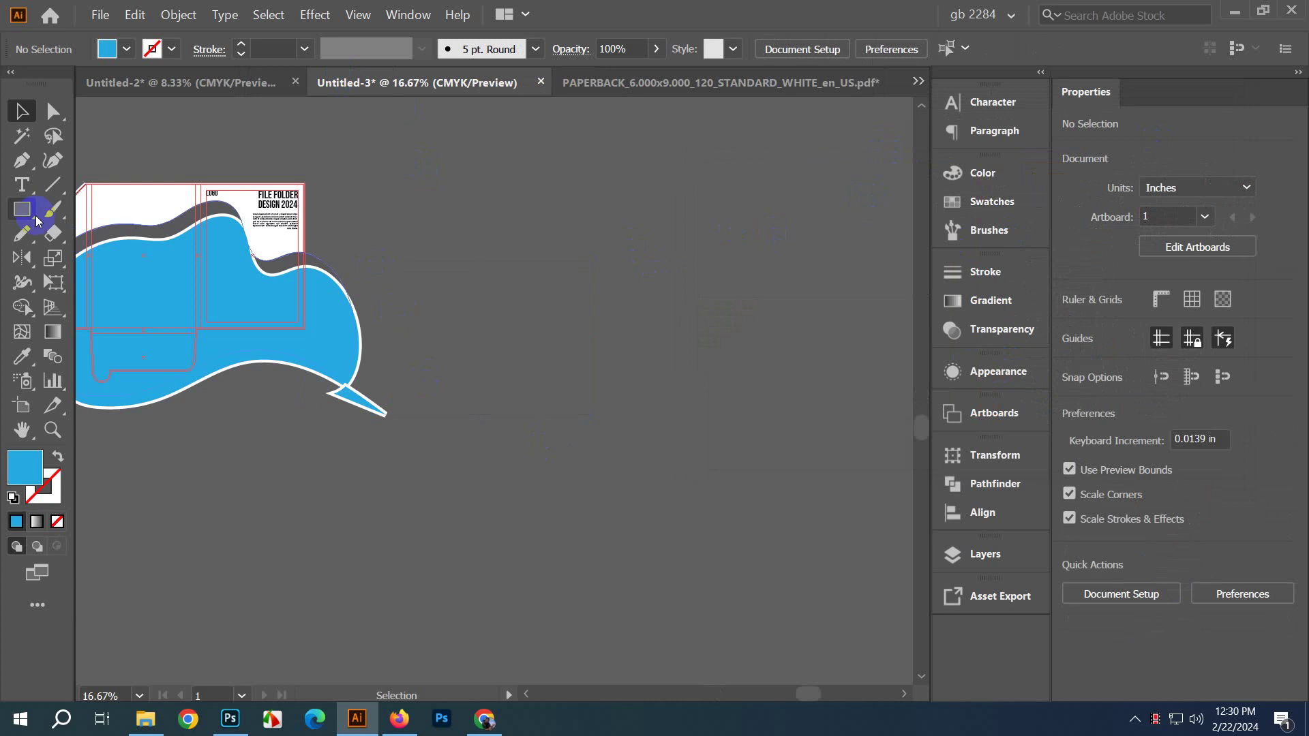
drag(166, 341, 716, 286)
click(22, 355)
click(430, 330)
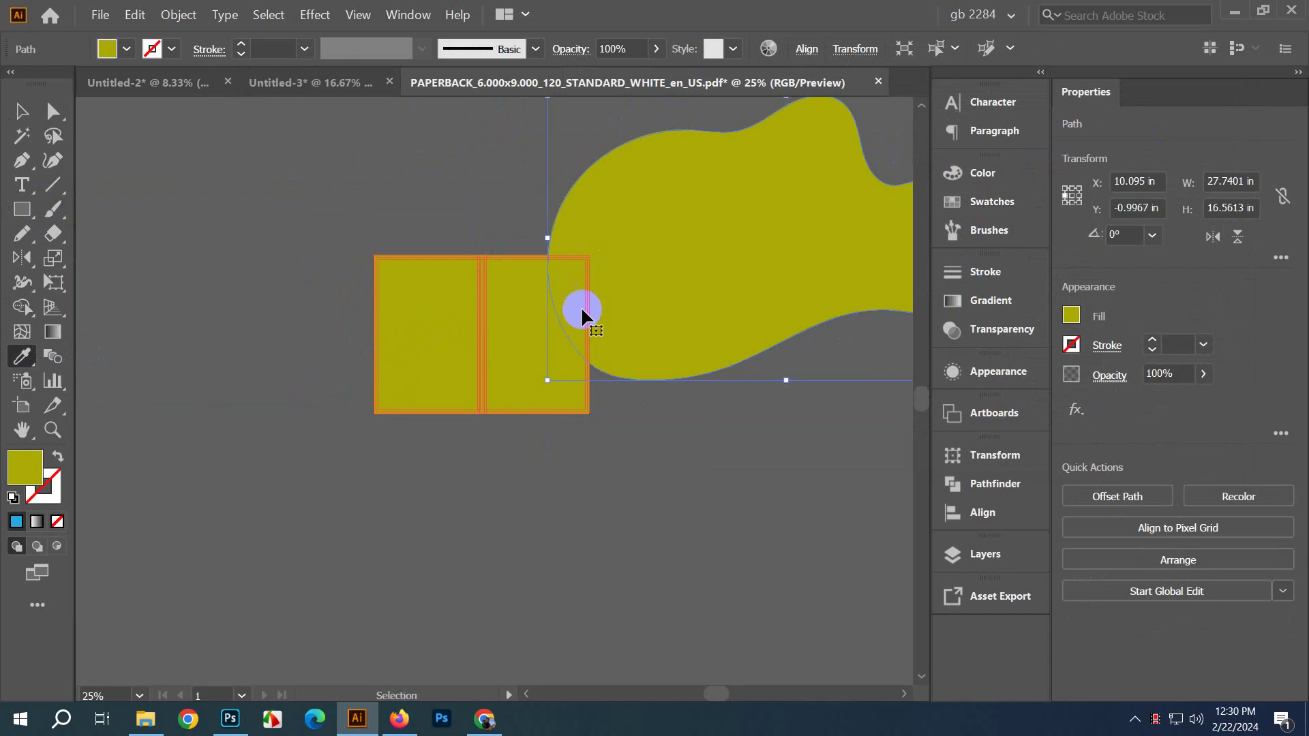
key(ctrl+z)
alt+click(531, 320)
click(15, 115)
click(828, 323)
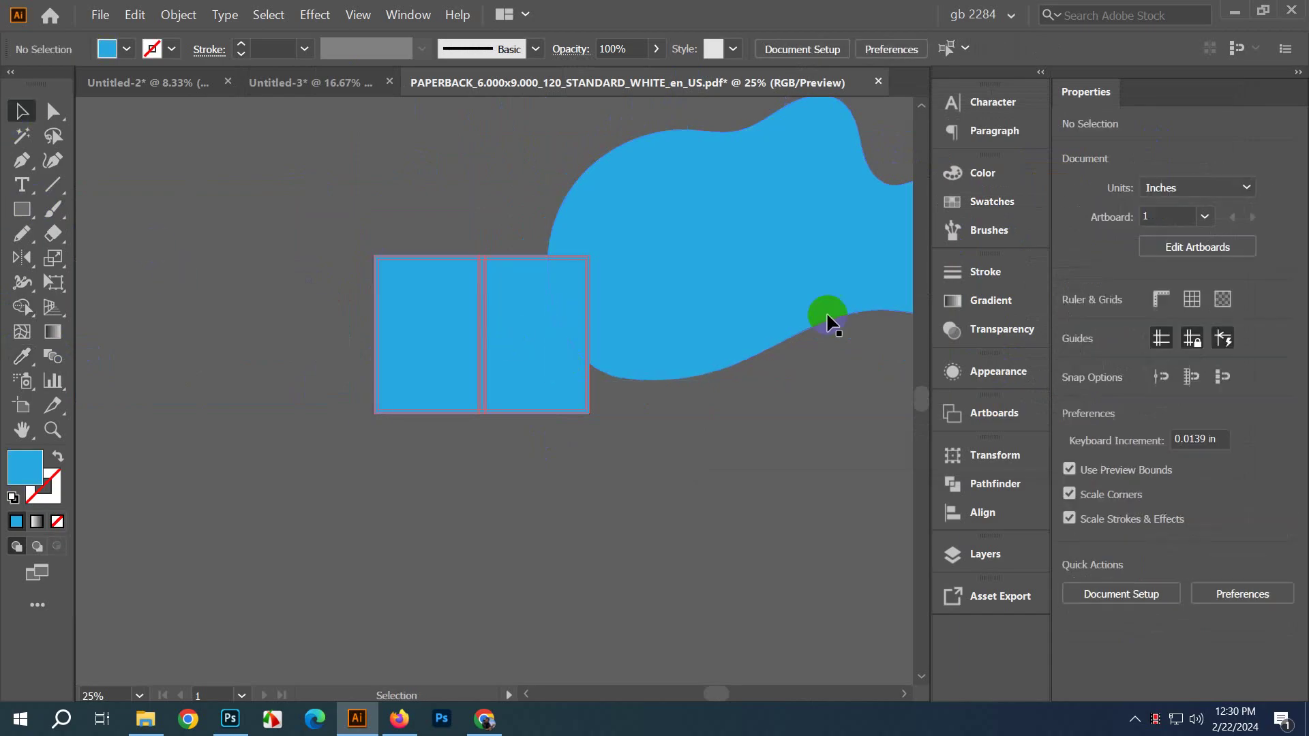
Step: Delete the blue wavy shape beside the cover and deselect everything
click(783, 266)
key(Delete)
scroll(492, 436, up, 1)
scroll(492, 458, up, 3)
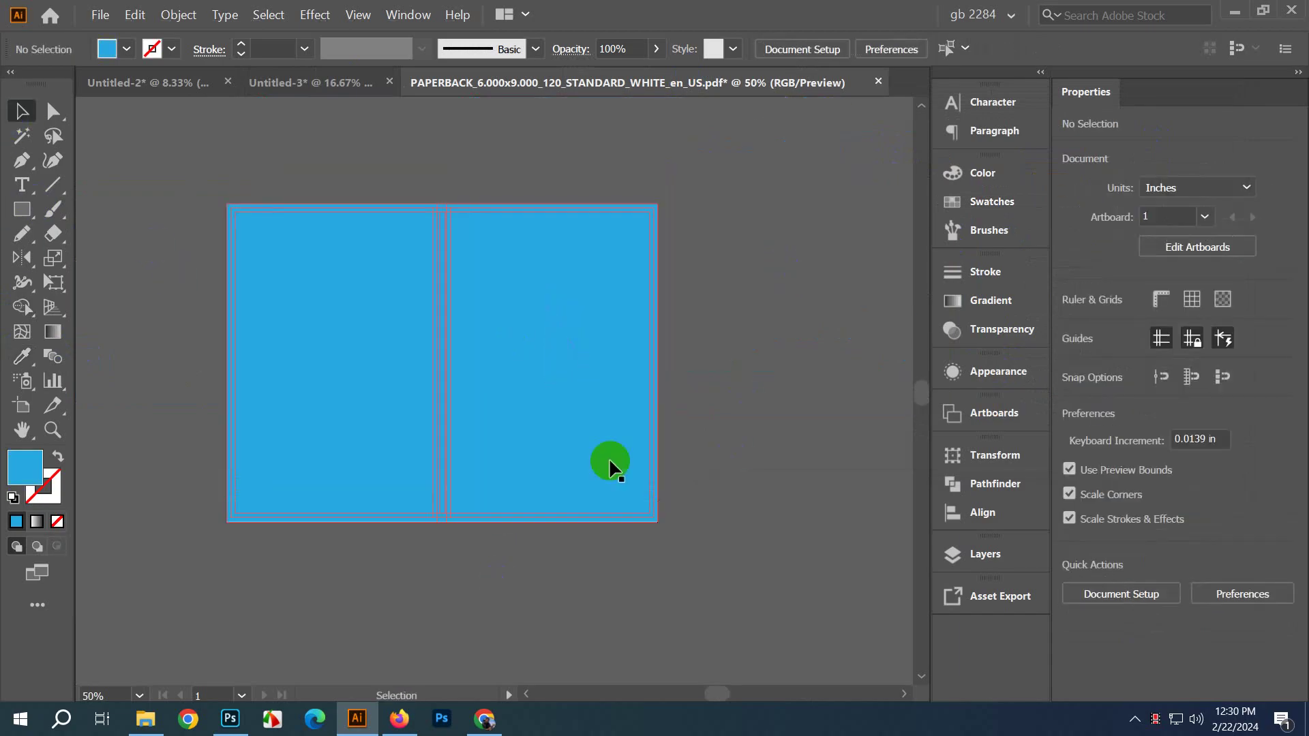
click(328, 403)
click(94, 248)
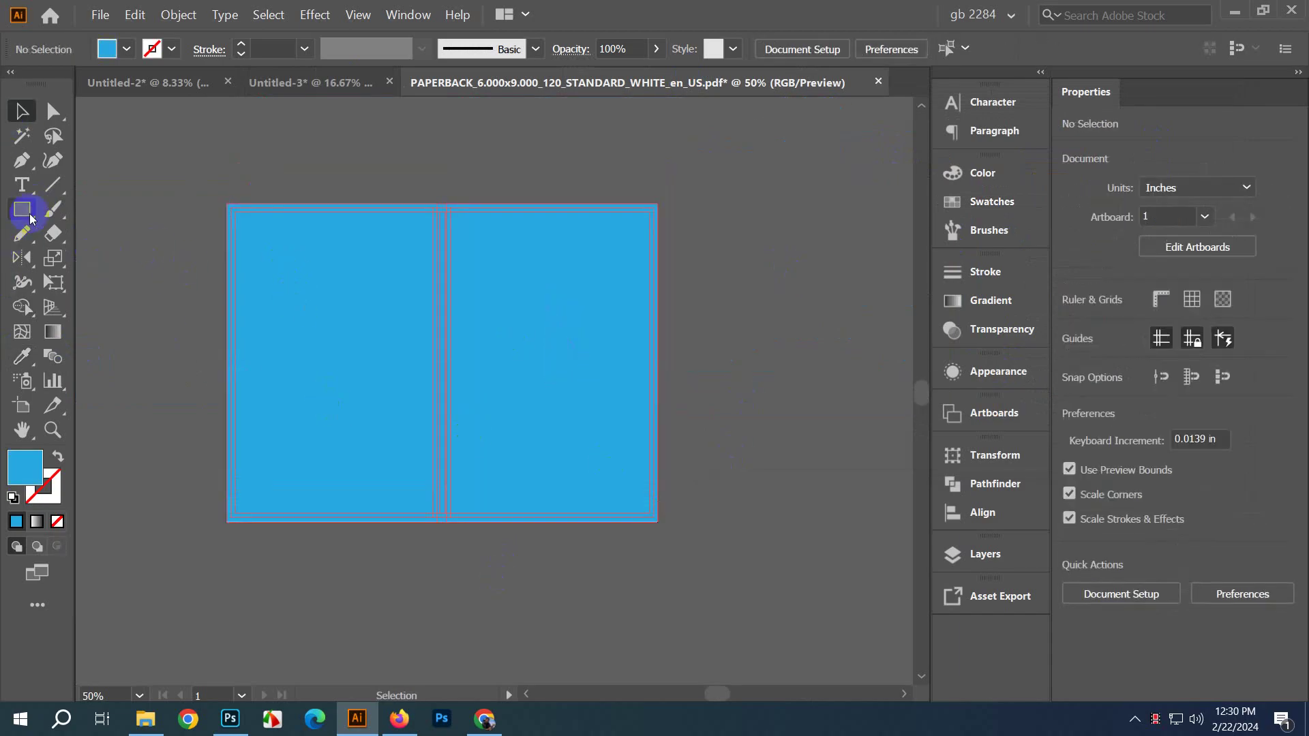
Step: Add a black 12 pt Myriad Pro point text reading "daily" on the empty canvas beside the front cover
click(23, 185)
drag(692, 307, 605, 357)
click(703, 311)
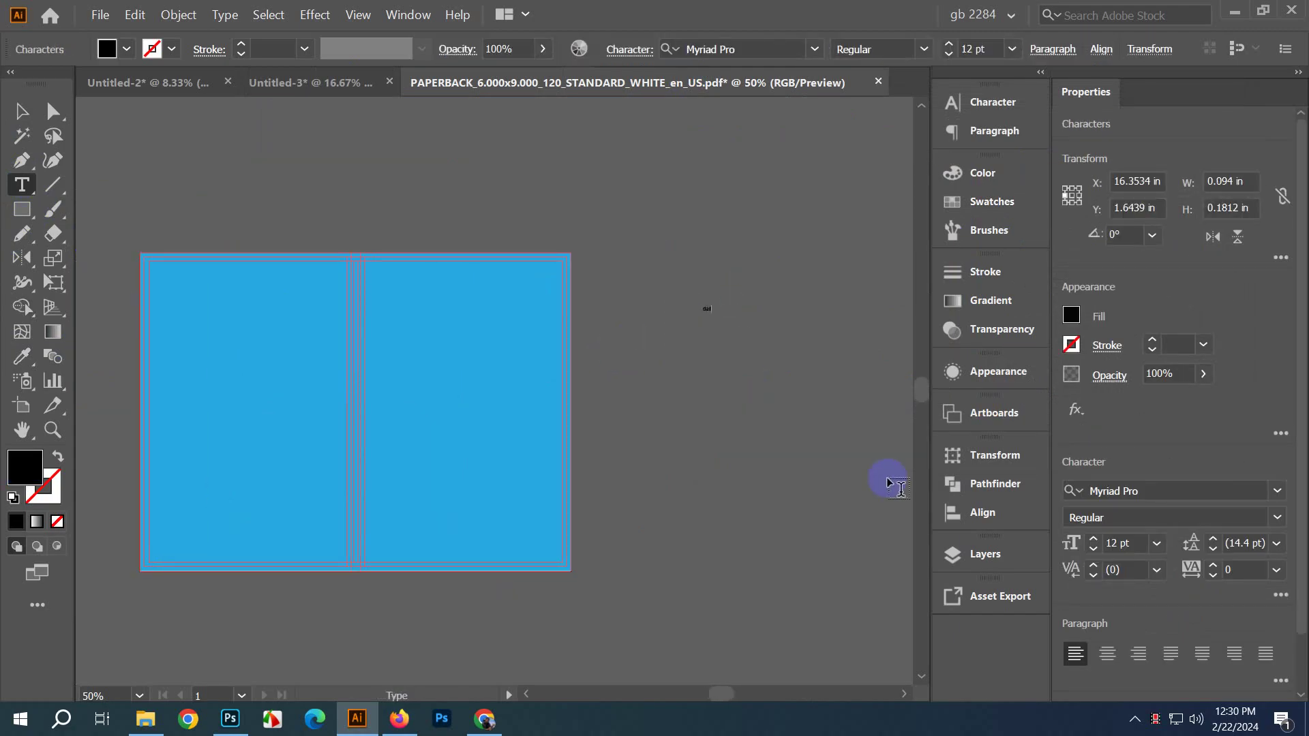
key(Escape)
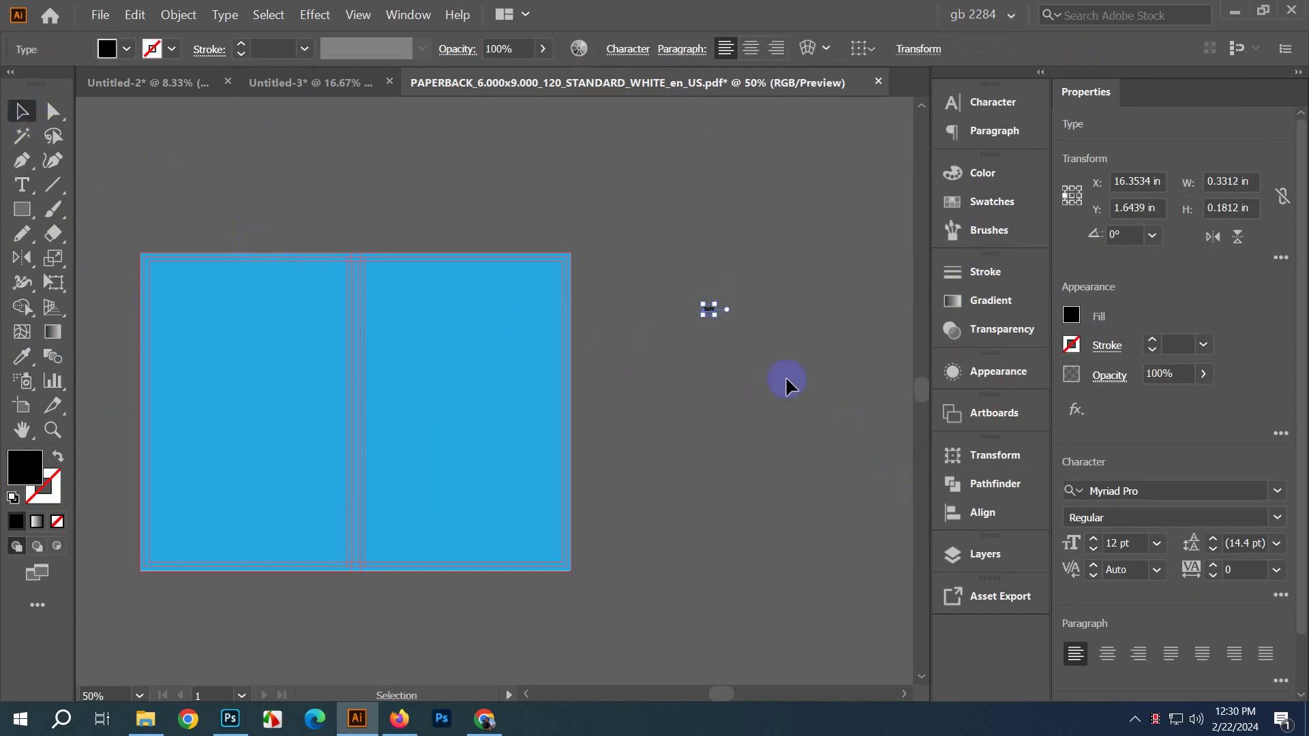
click(713, 327)
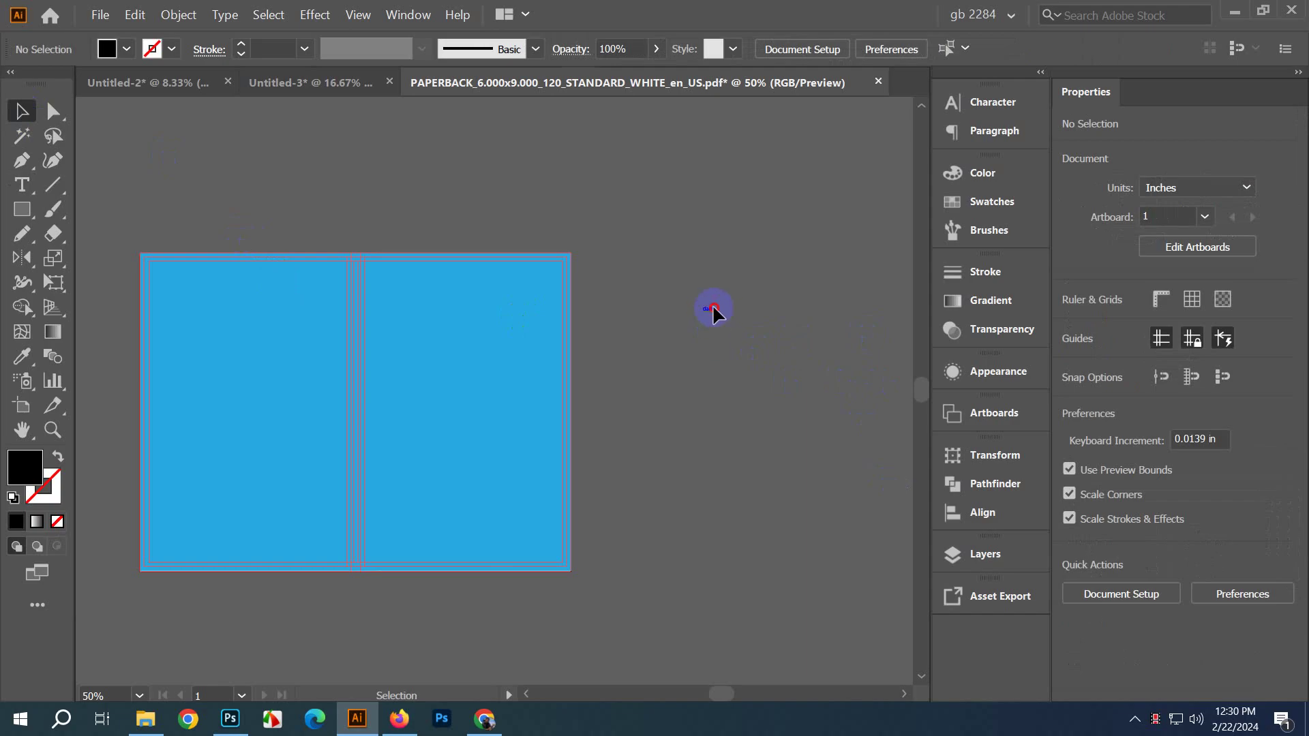
Step: Enlarge the "daily" text to about 159 pt and place it on the front cover
click(710, 309)
drag(715, 312, 469, 430)
click(622, 395)
Step: Add a second text line reading "notebook" directly below "daily" on the front cover
double_click(512, 436)
double_click(513, 418)
text(no)
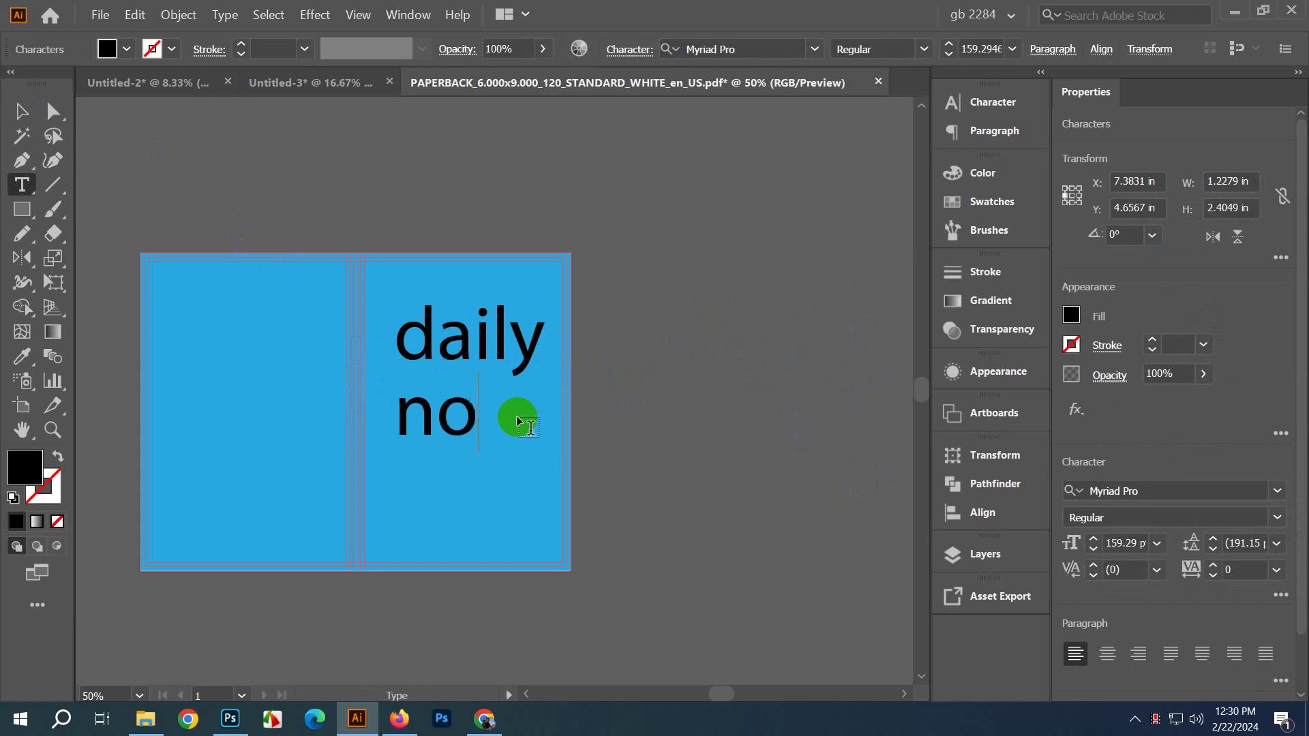
text(teb)
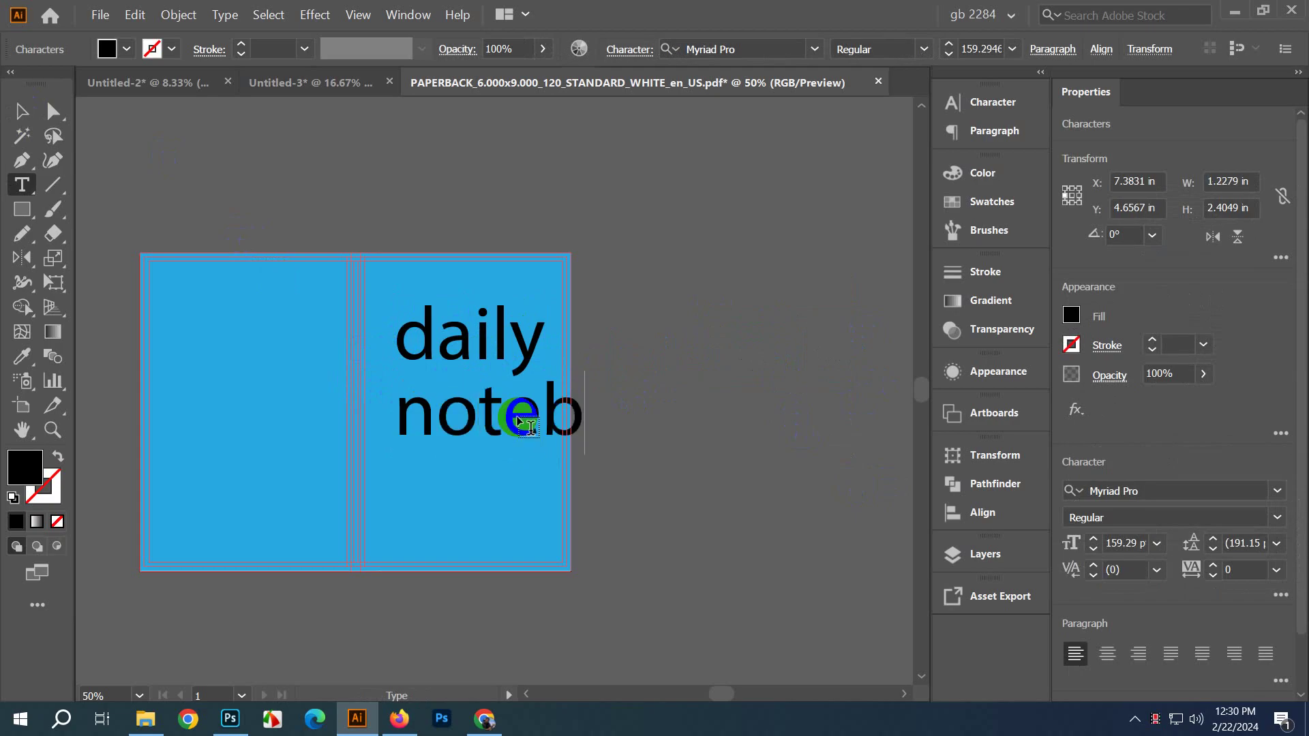
text(ook)
click(21, 111)
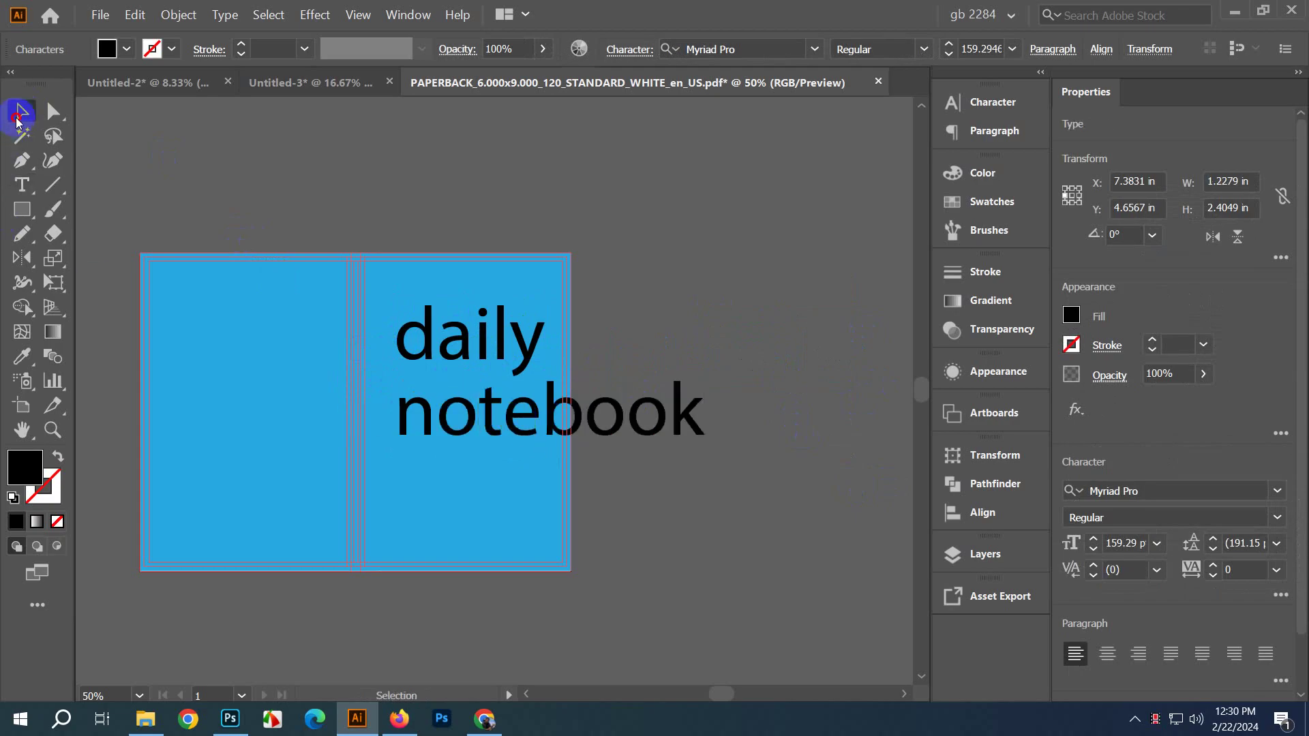
Step: Set the font of both title lines, "daily" and "notebook", to Poppins Bold
click(616, 351)
click(482, 336)
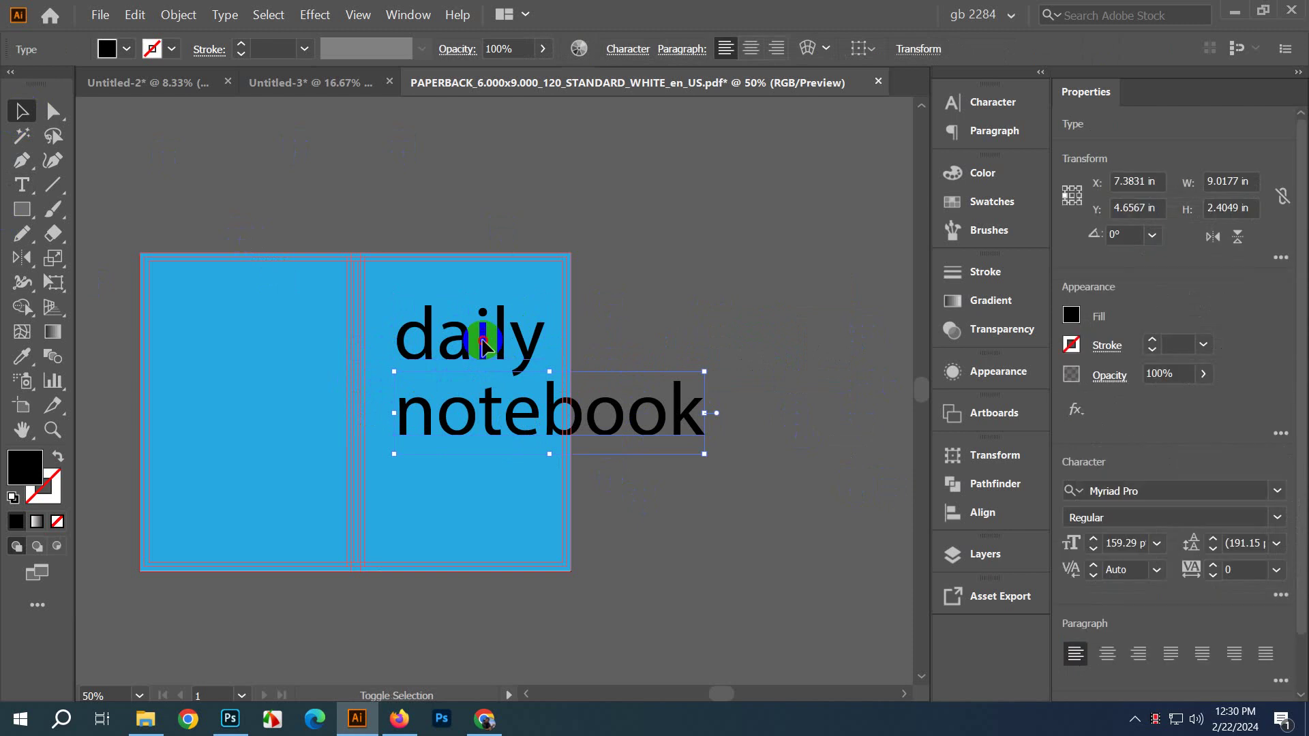
click(991, 101)
click(793, 127)
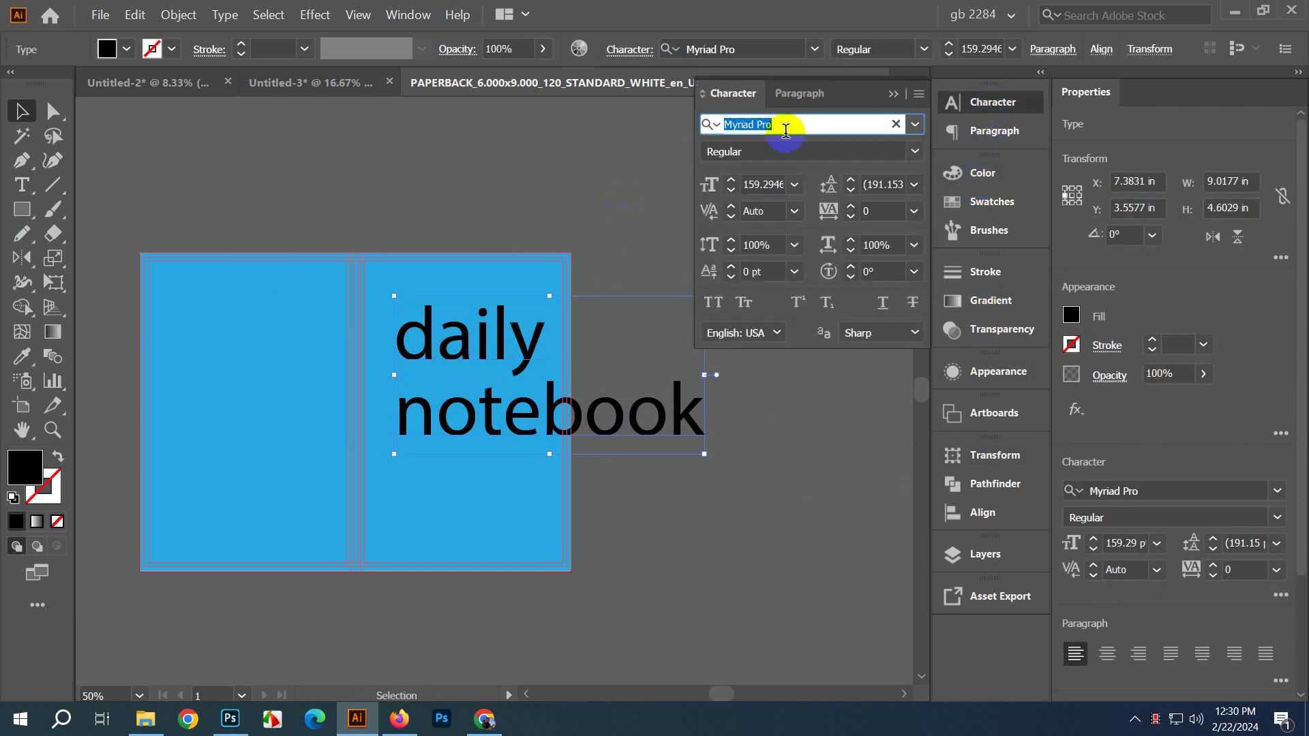
text(ad)
key(BackSpace)
key(BackSpace)
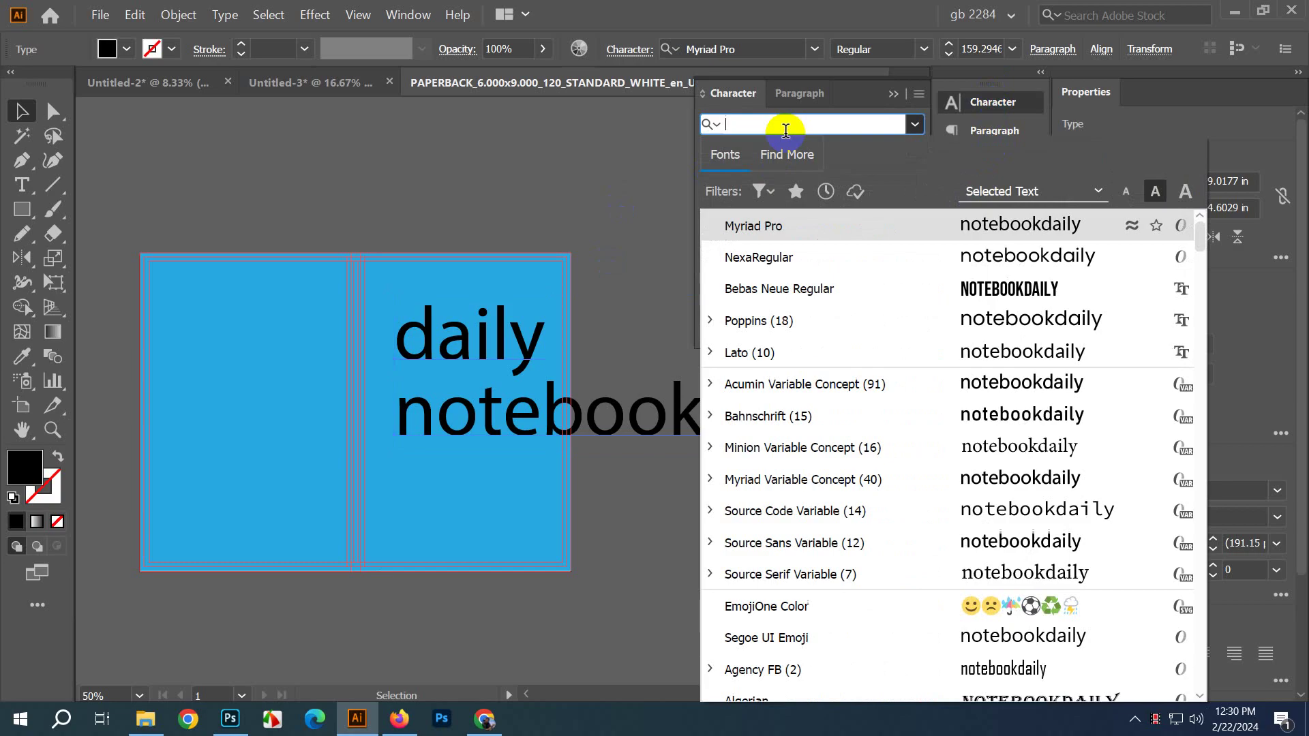
text(pop)
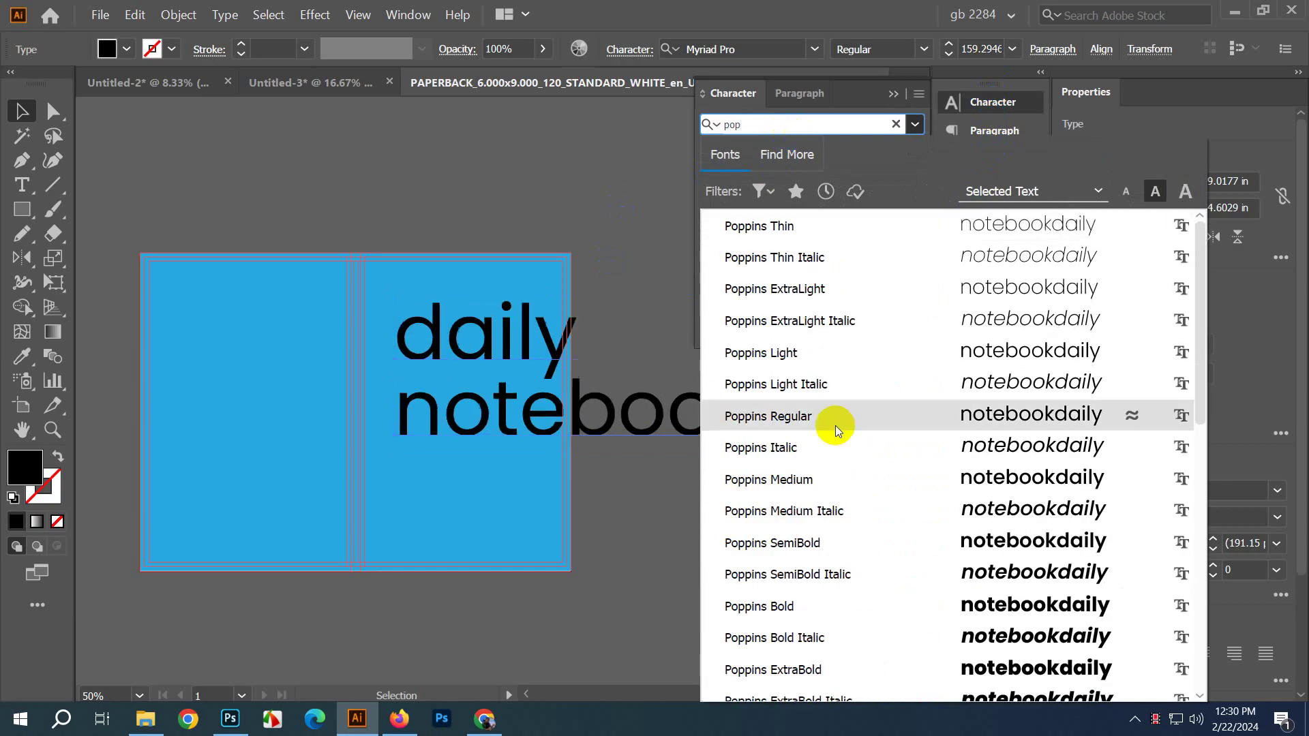
click(845, 600)
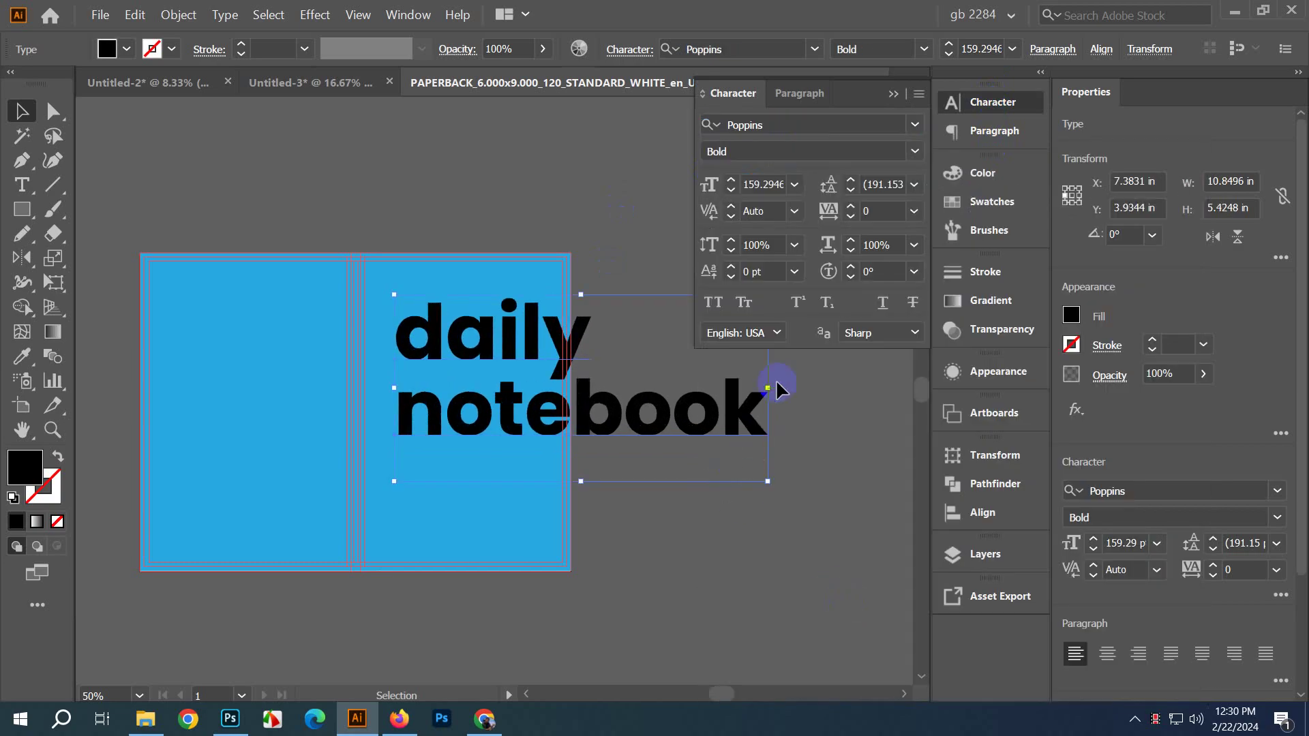
Step: Scale both title lines down to about 56 pt and move them up the front cover, with "notebook" tucked closely under "daily"
drag(766, 384, 585, 423)
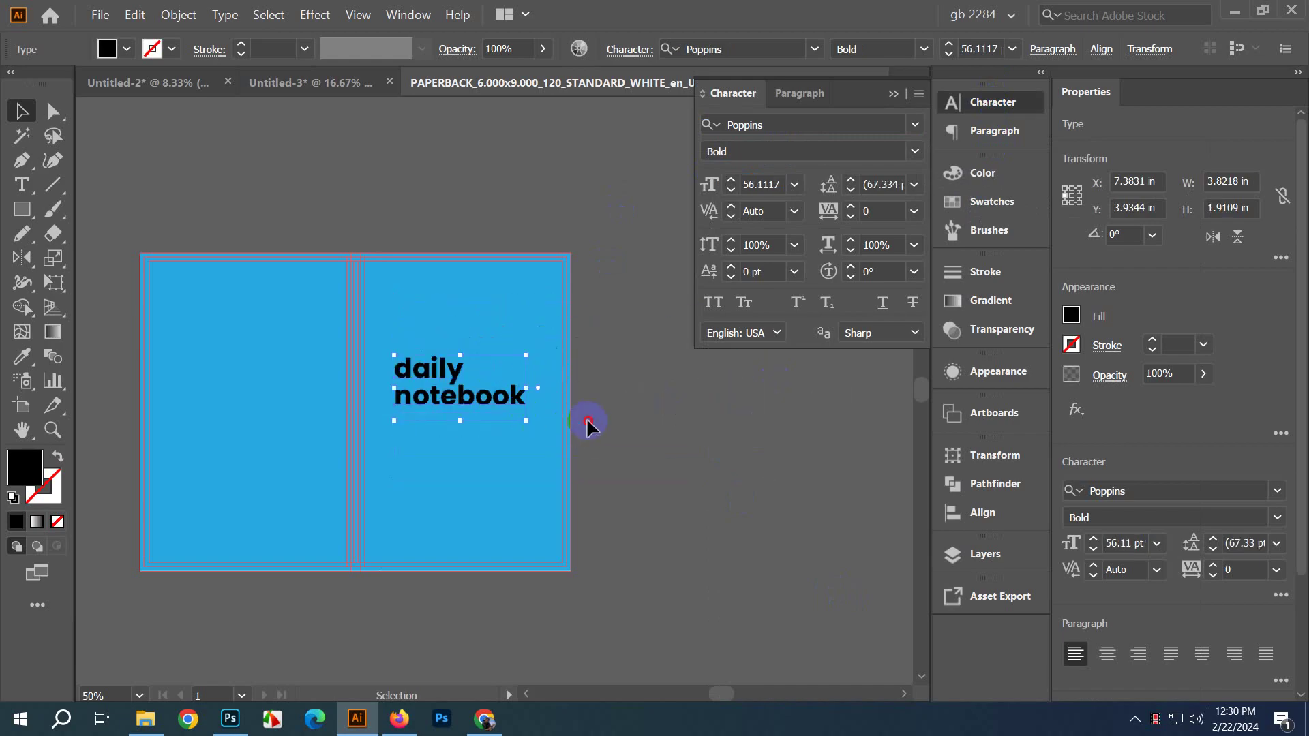
click(598, 417)
scroll(599, 417, up, 2)
scroll(491, 400, up, 2)
scroll(420, 429, up, 2)
drag(421, 429, 395, 307)
drag(447, 536, 428, 402)
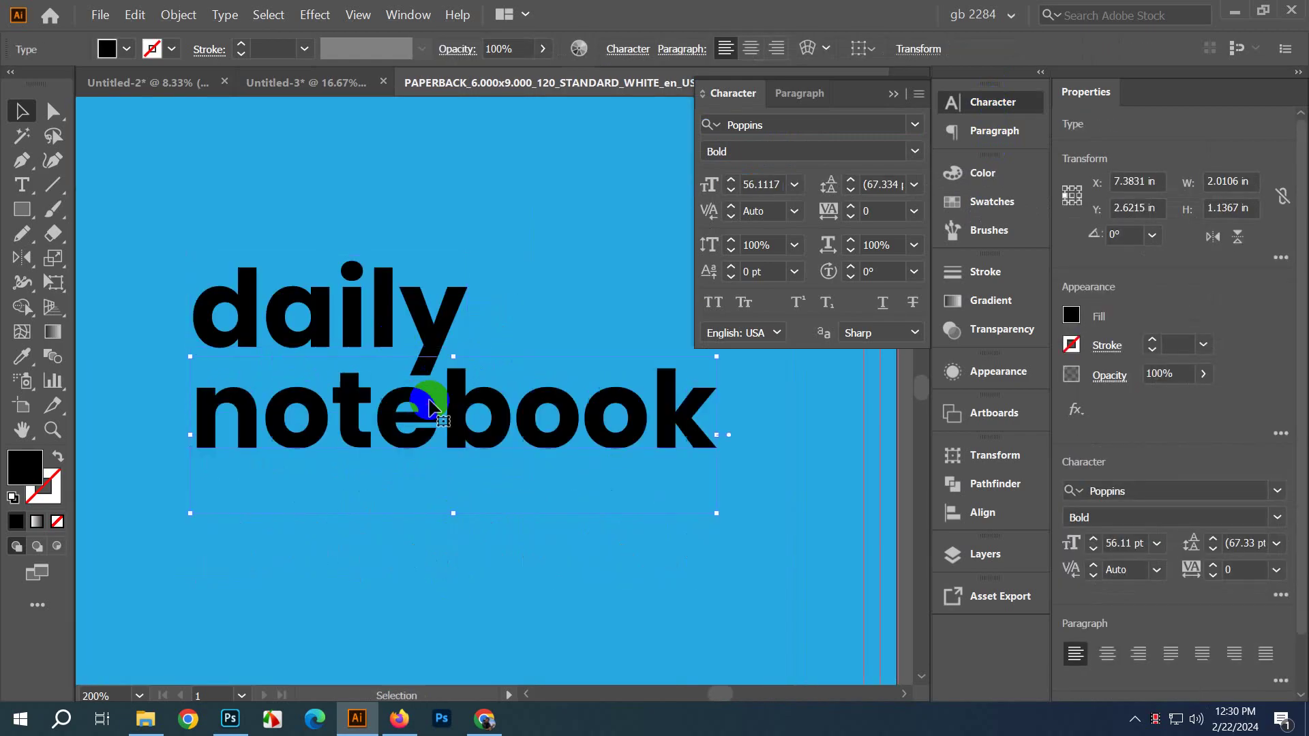
scroll(470, 402, down, 6)
Step: Fill the cover rectangle with the near-black color 090A0A
click(505, 400)
click(459, 438)
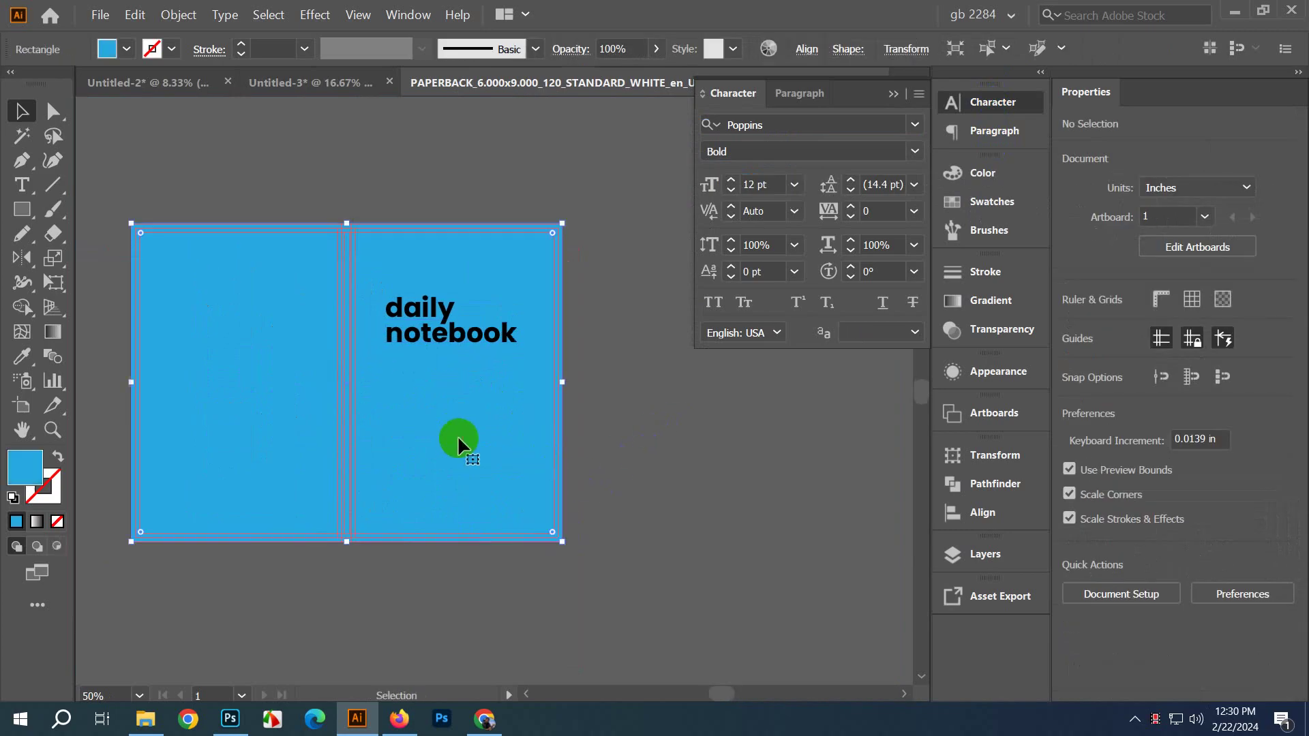
click(982, 204)
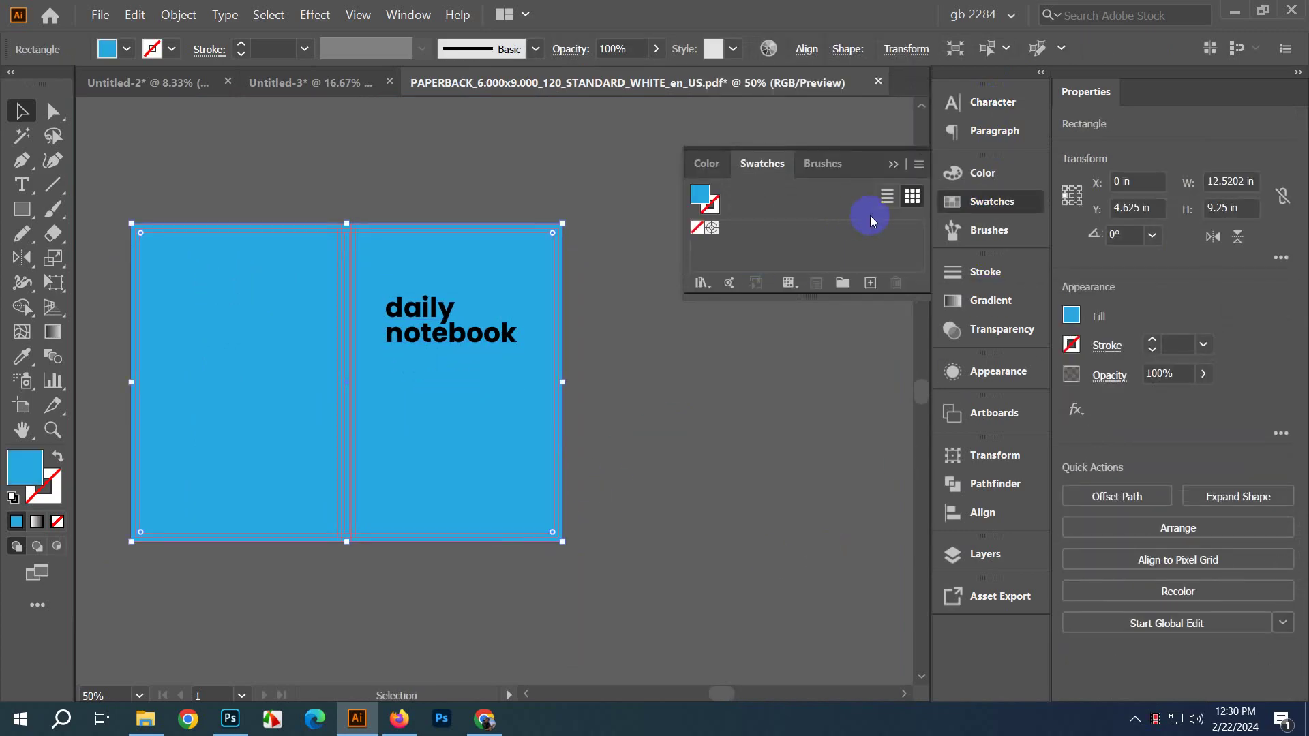
double_click(27, 466)
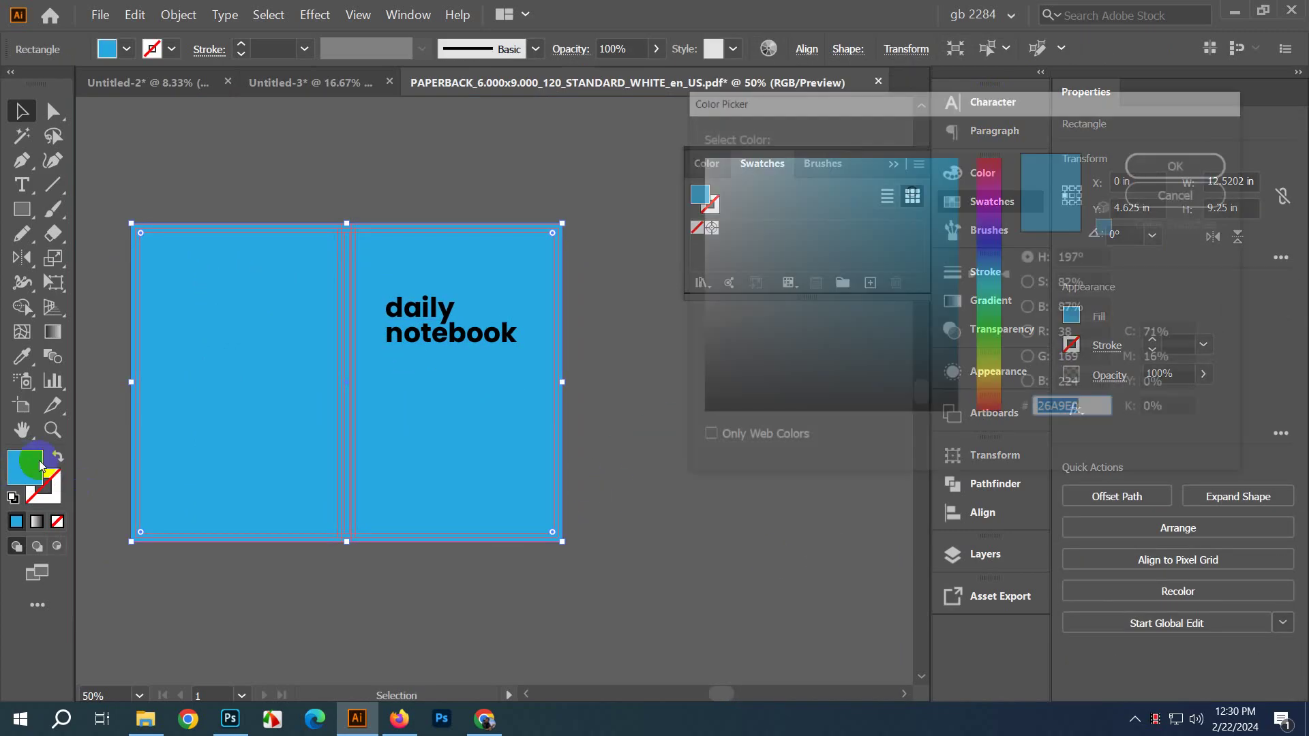
mouse_move(702, 344)
mouse_down()
mouse_move(716, 350)
mouse_move(678, 452)
mouse_move(713, 411)
mouse_up()
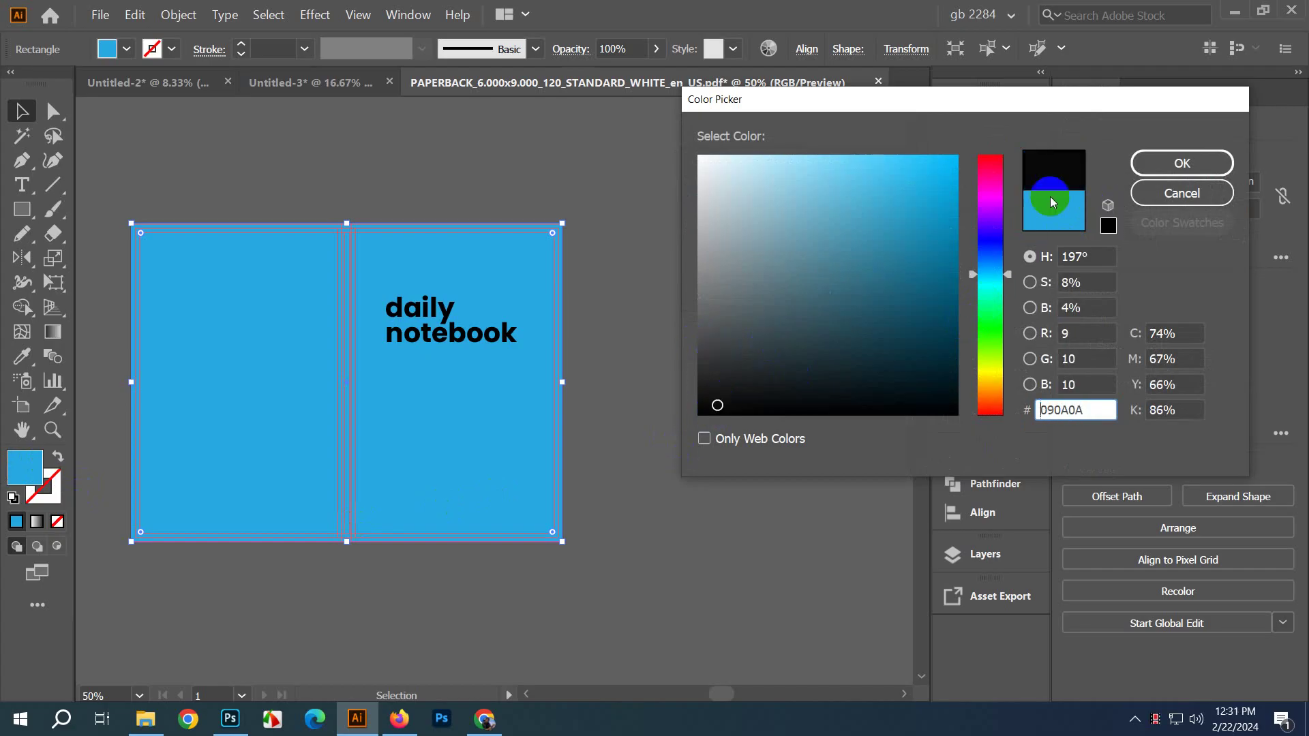
click(1181, 163)
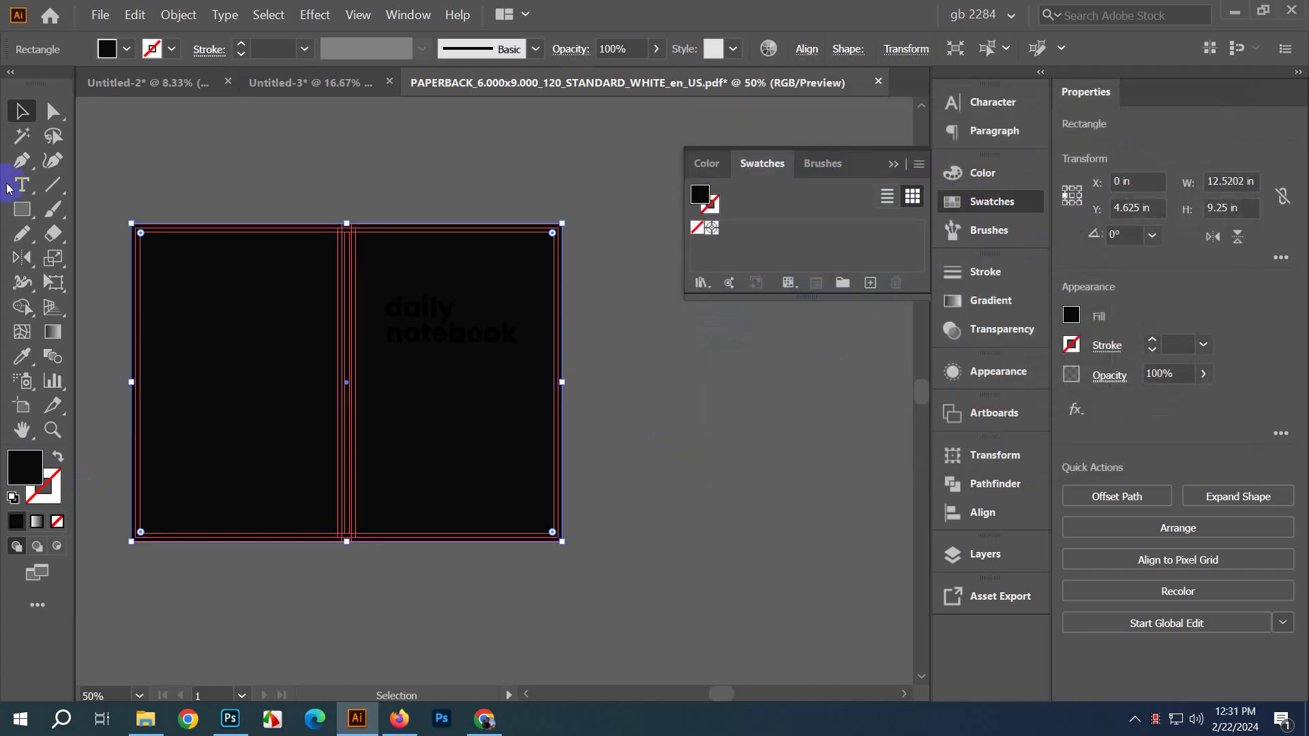
Step: Apply a linear gradient to the cover rectangle and darken its starting color stop to 81% black
click(991, 300)
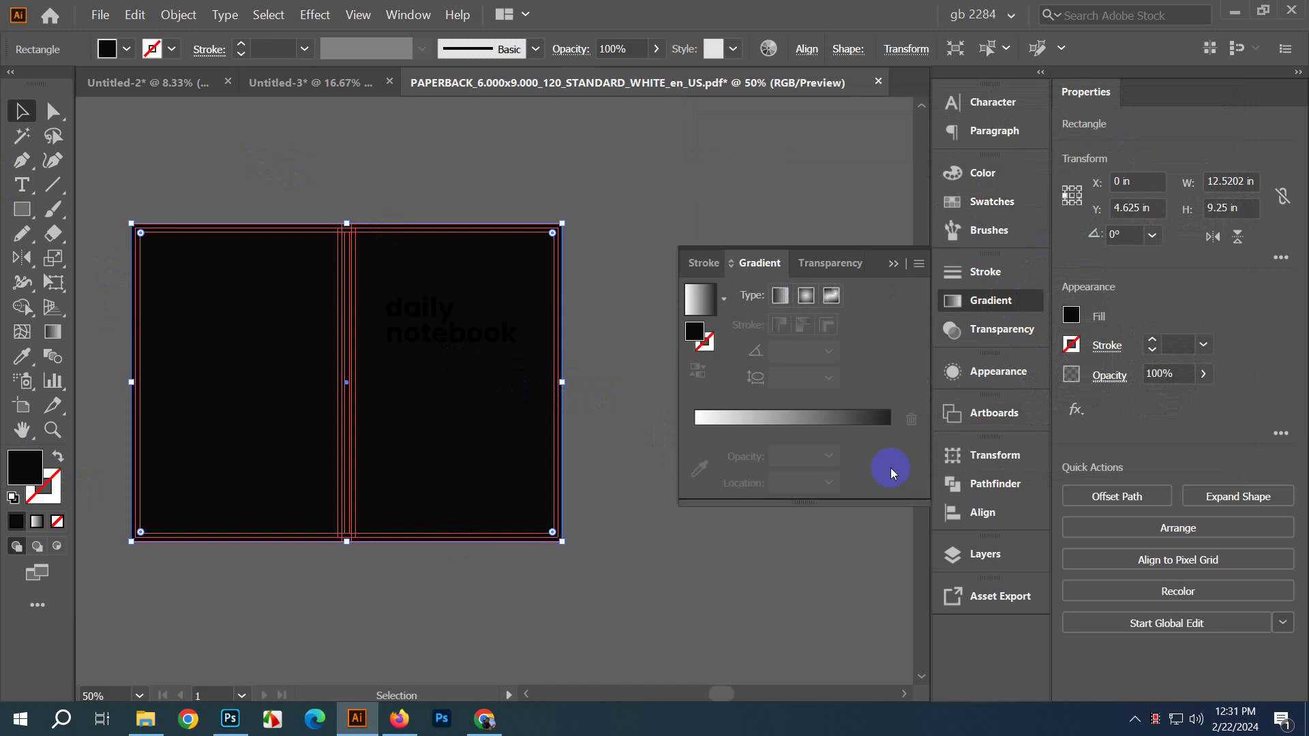
click(795, 421)
double_click(694, 455)
click(702, 495)
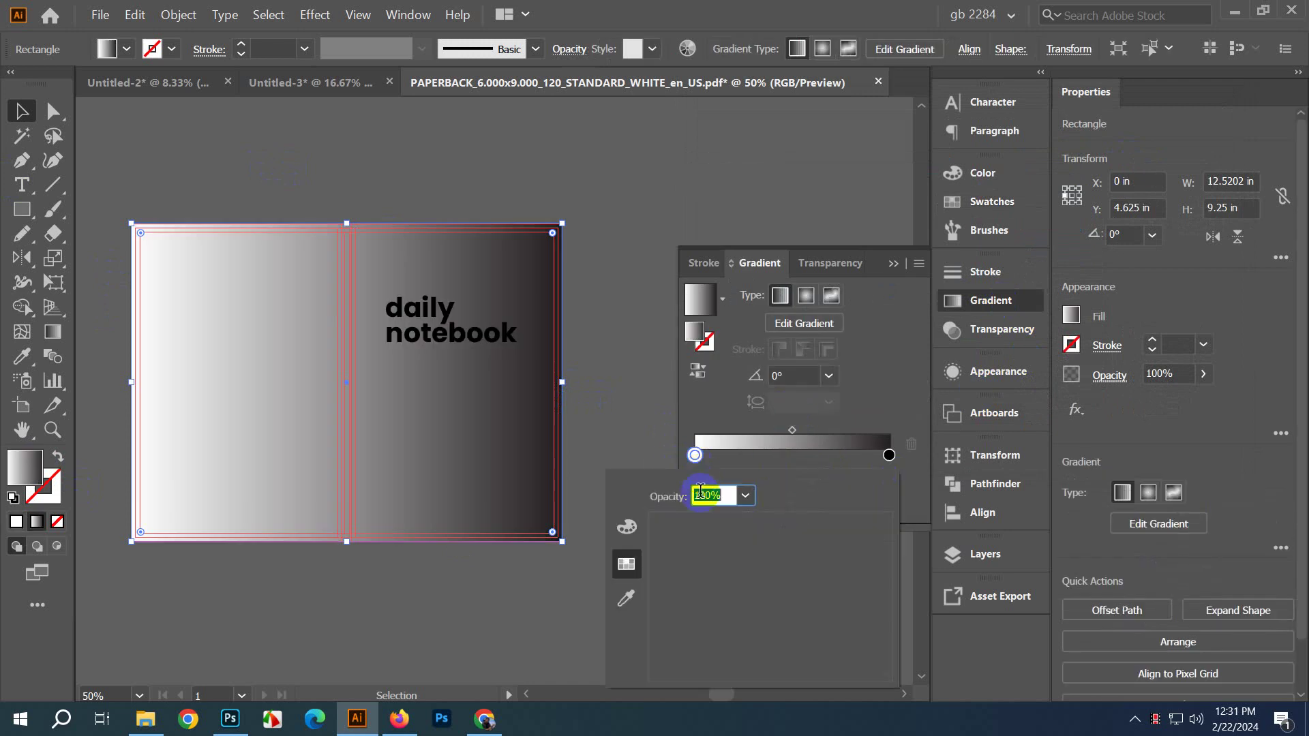
click(626, 527)
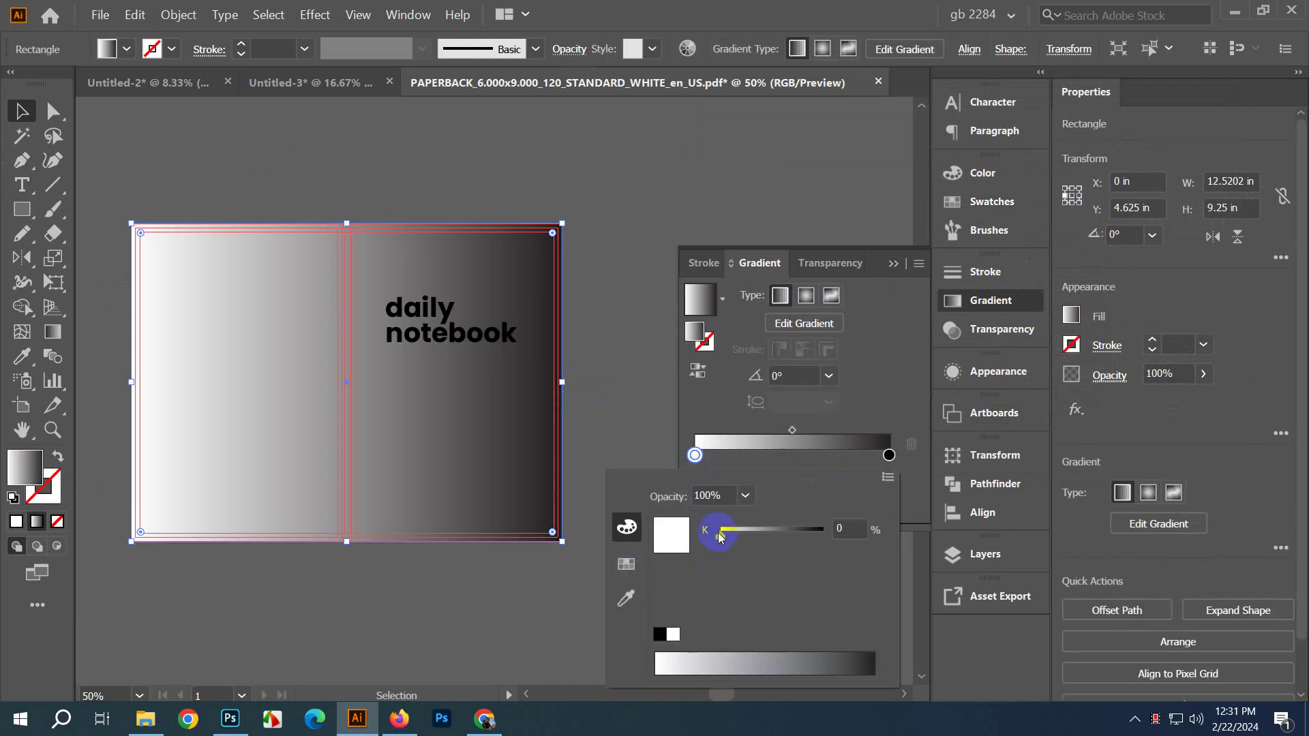
drag(720, 537, 804, 539)
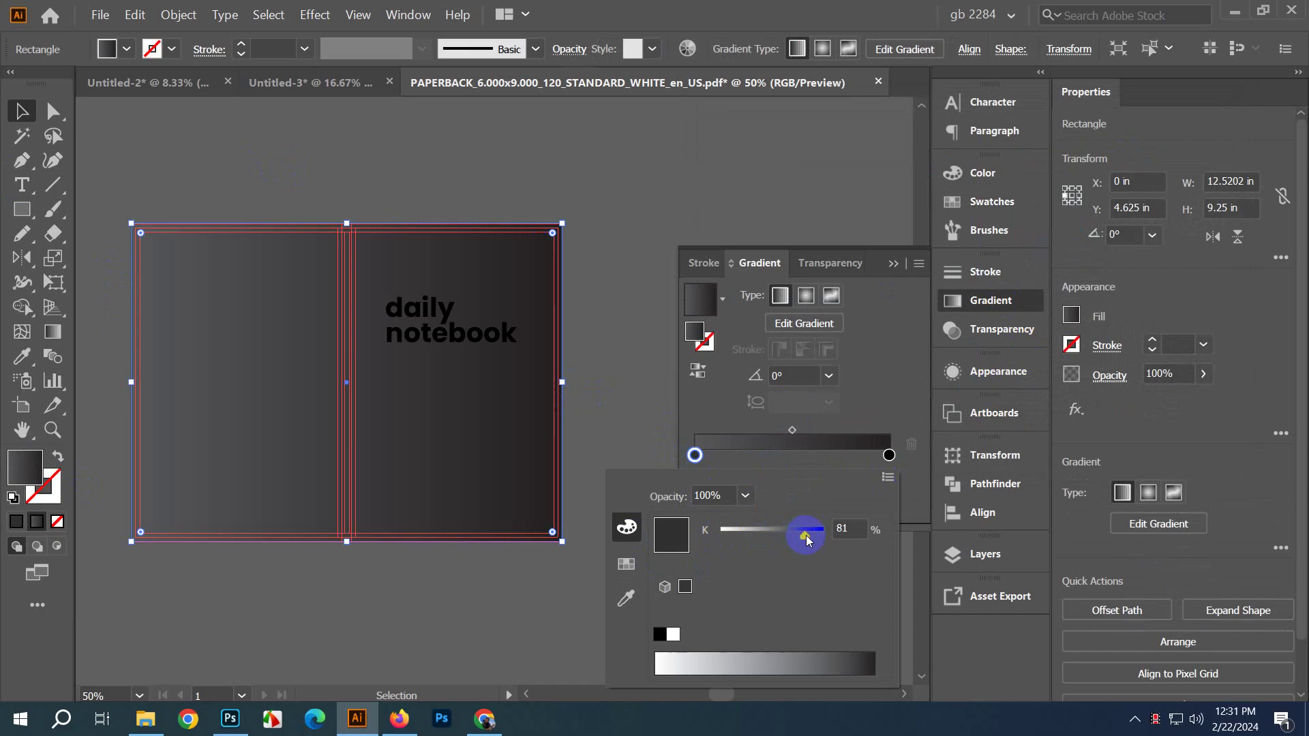
click(902, 441)
click(838, 532)
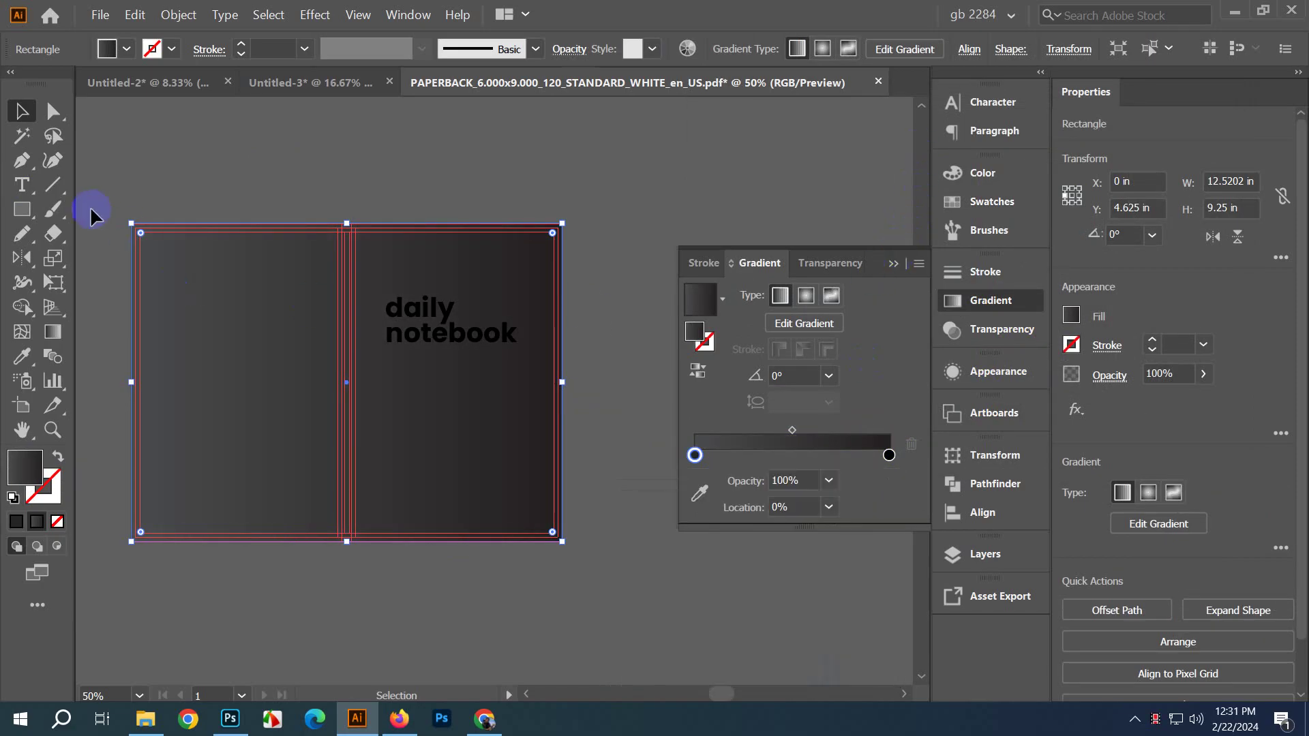
Step: Redraw the cover gradient diagonally from above the upper-left corner to below the lower-right corner, at about -49.6°
click(53, 334)
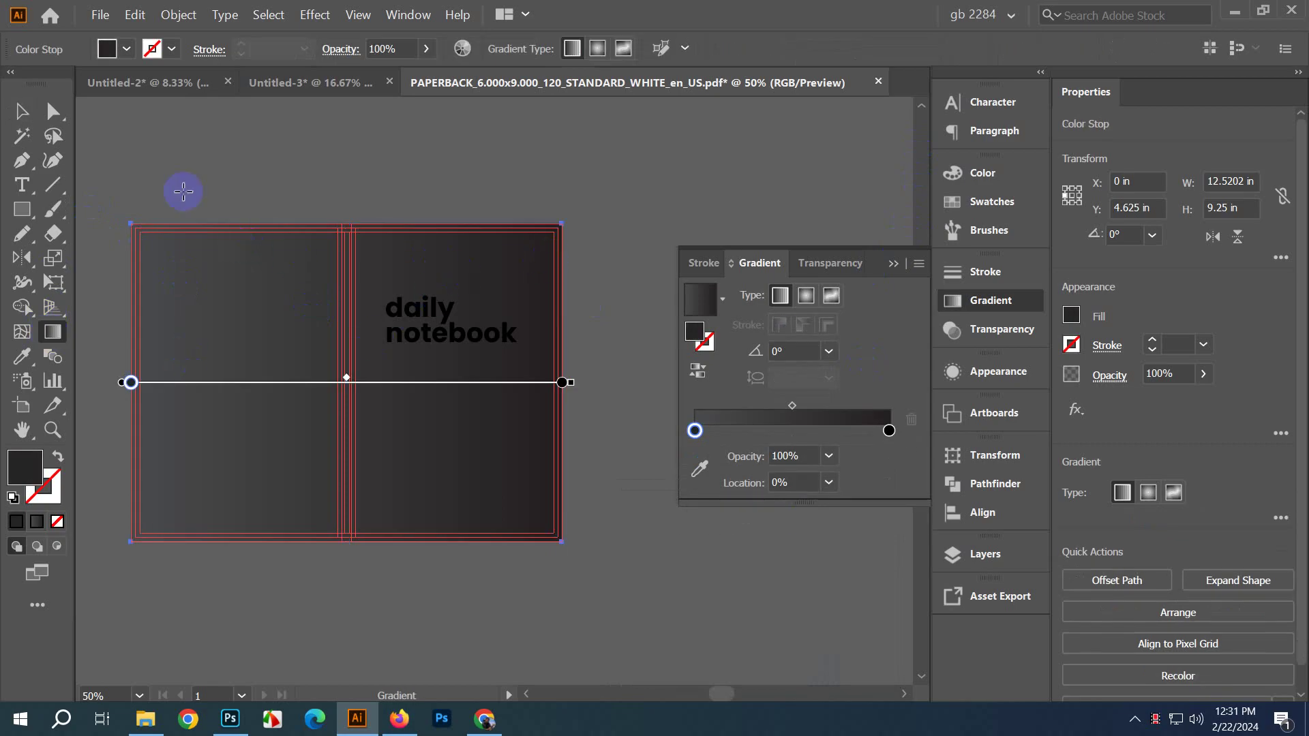
mouse_move(136, 128)
mouse_down()
mouse_move(460, 509)
mouse_move(599, 622)
mouse_move(565, 591)
mouse_up()
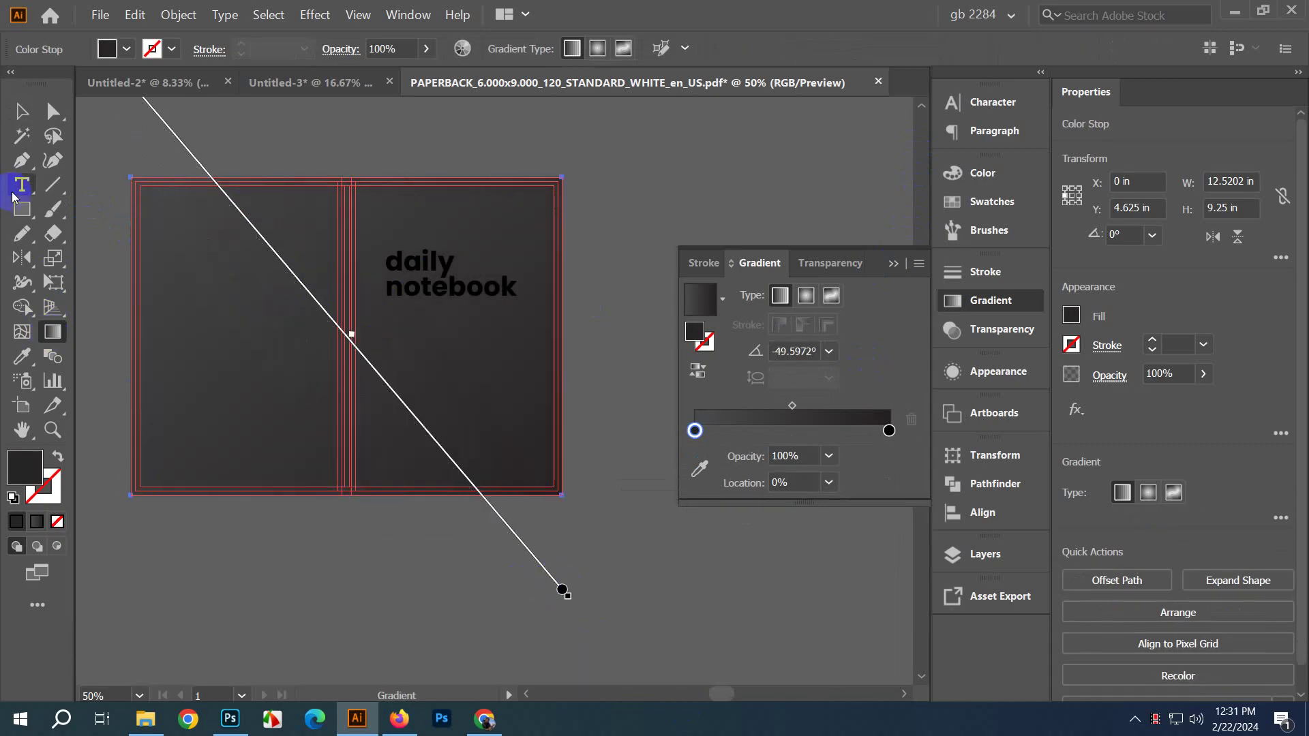
click(23, 116)
Step: Select both title lines together and fill them with the dark red A00000
click(453, 272)
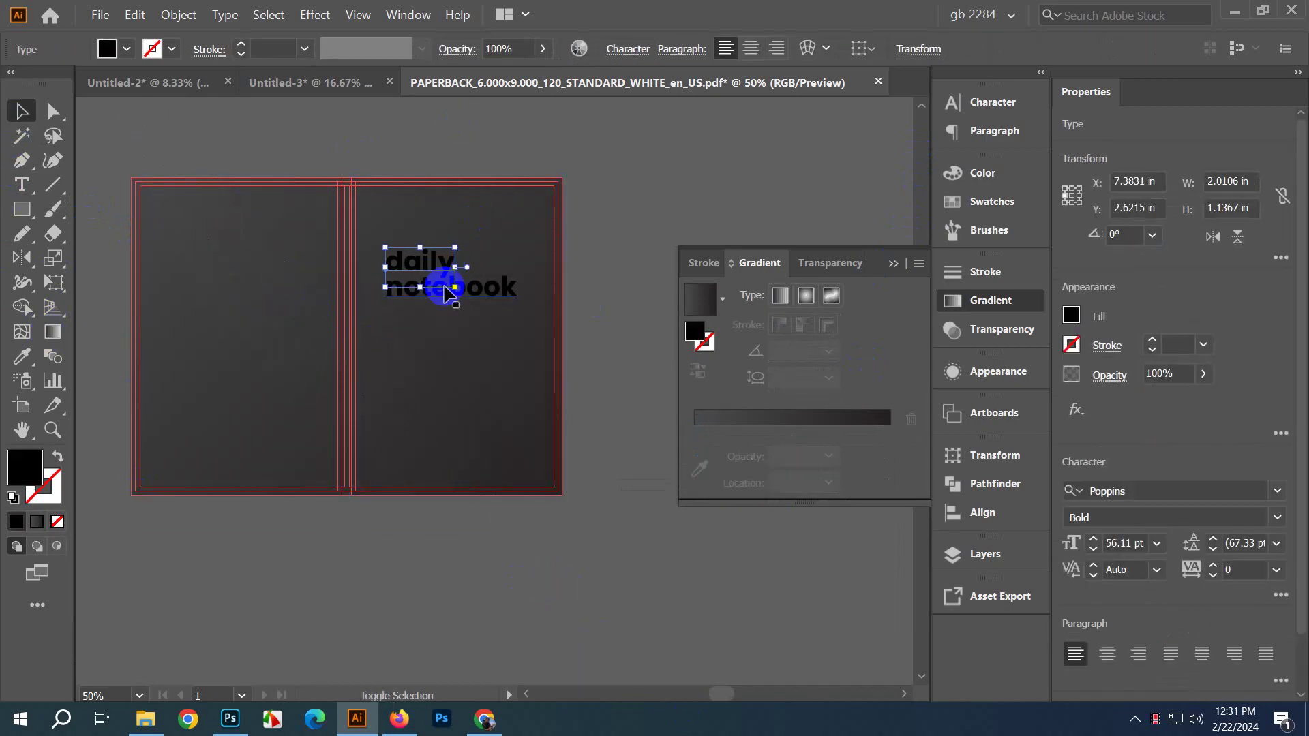
drag(455, 287, 517, 312)
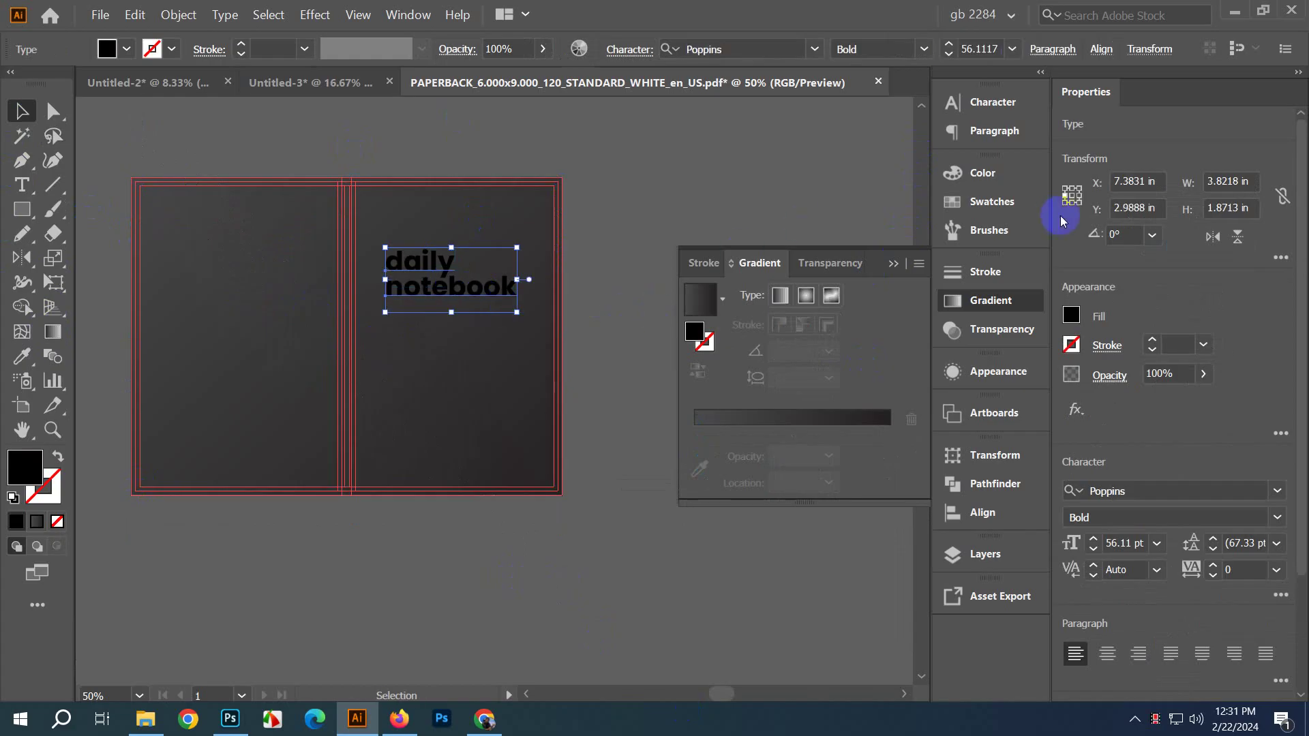
double_click(19, 477)
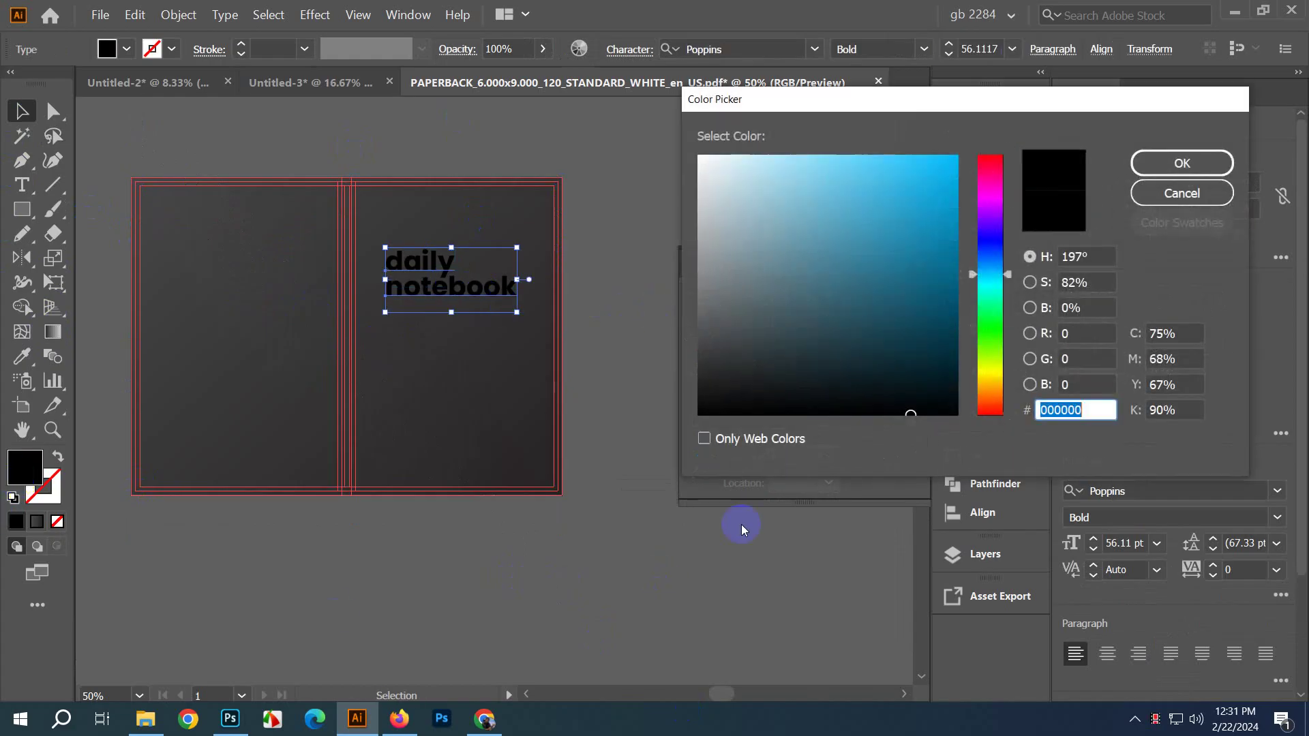
drag(983, 209, 984, 132)
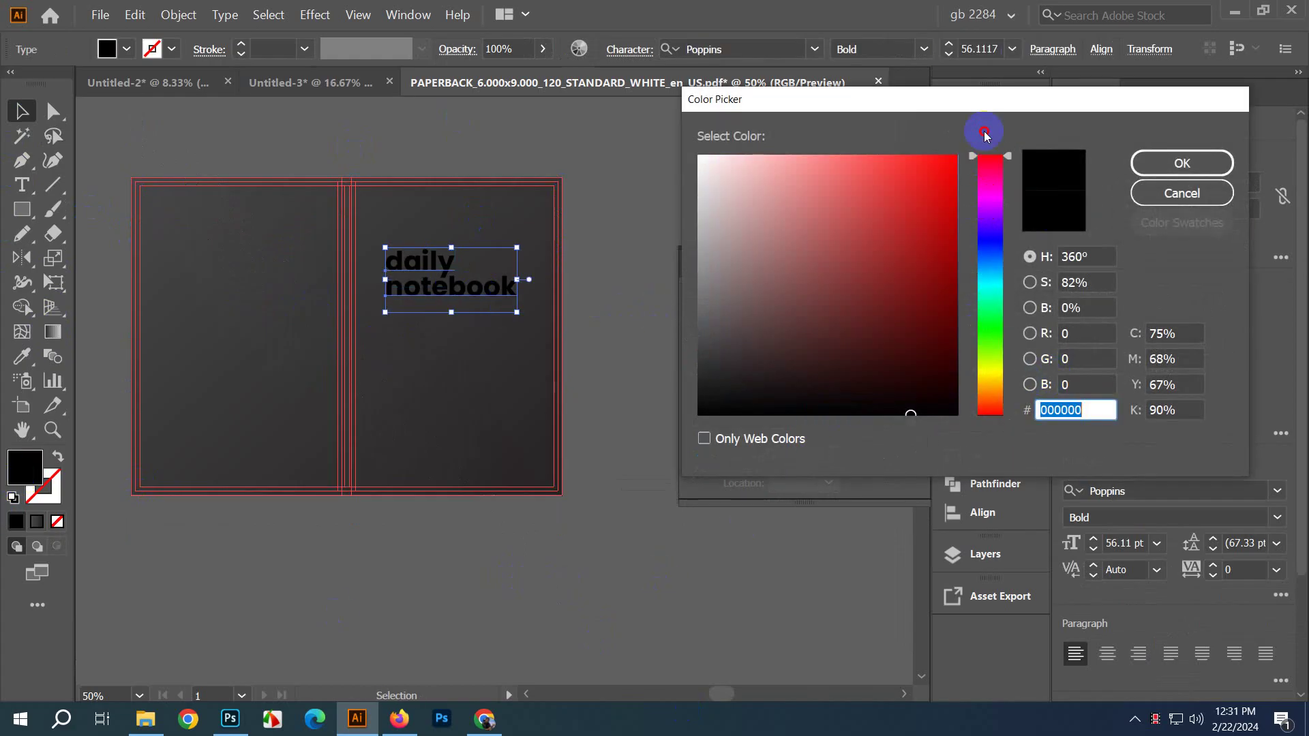
click(1153, 163)
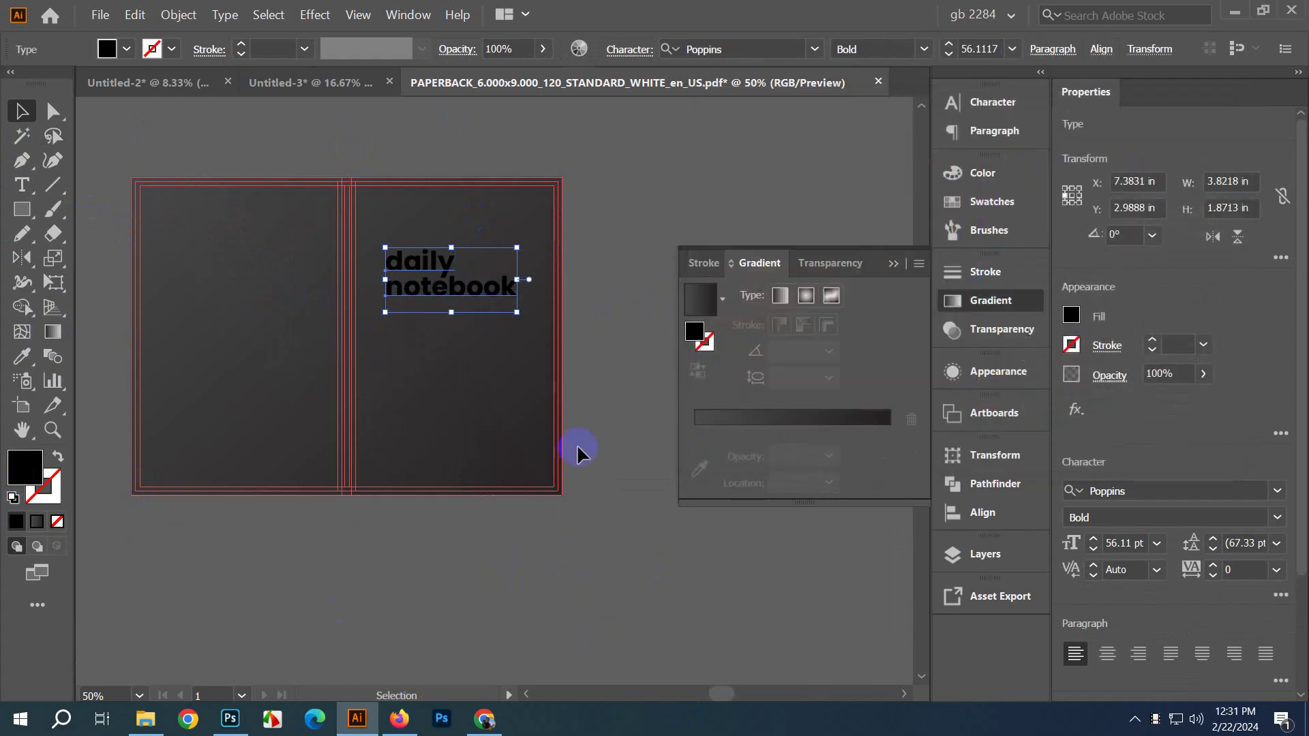
double_click(29, 471)
drag(990, 174, 990, 158)
click(955, 252)
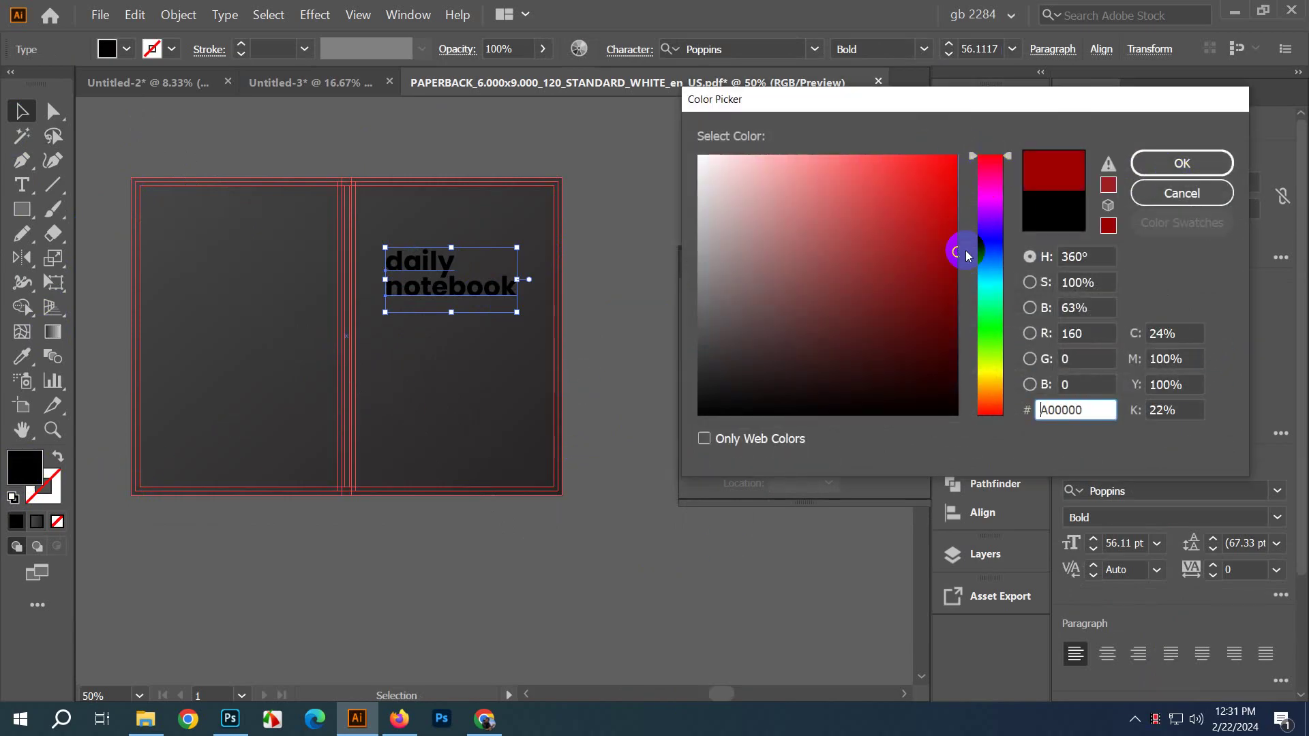
click(1170, 178)
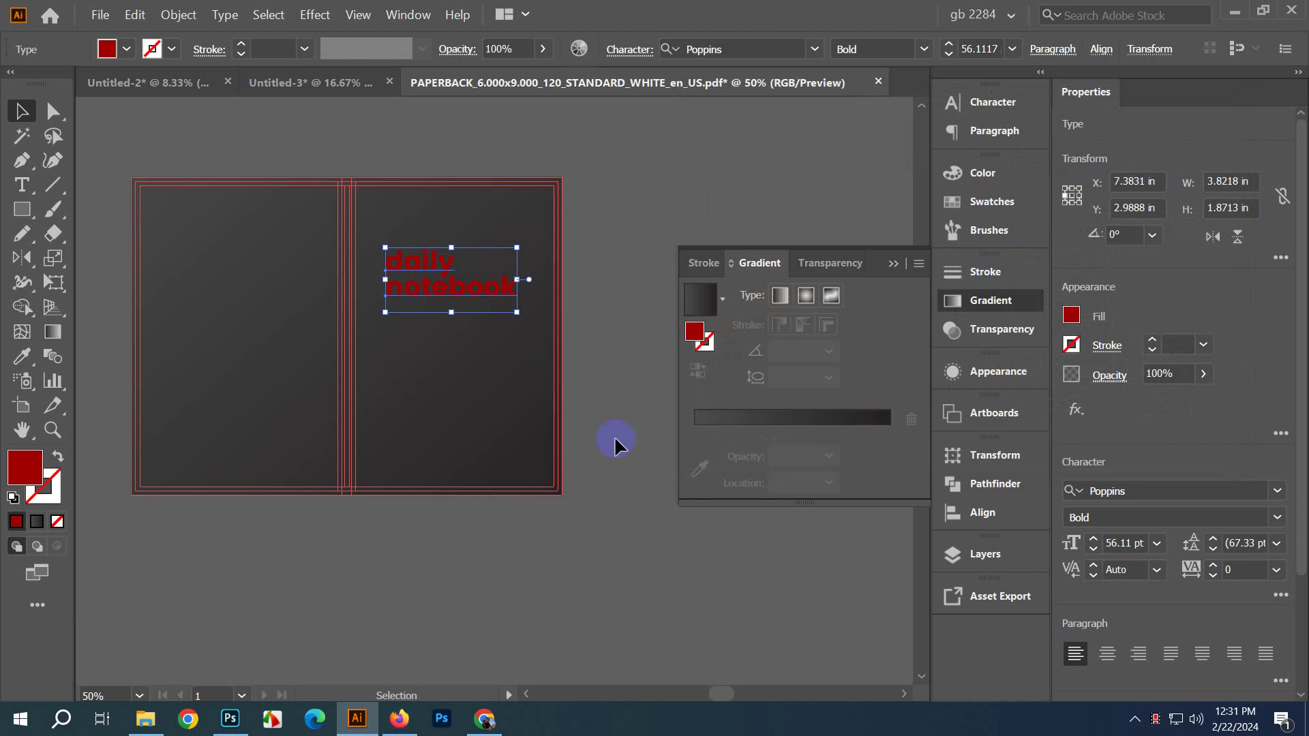
Step: Change the fill of both title lines to the off-white FCFCFC and deselect them
double_click(26, 478)
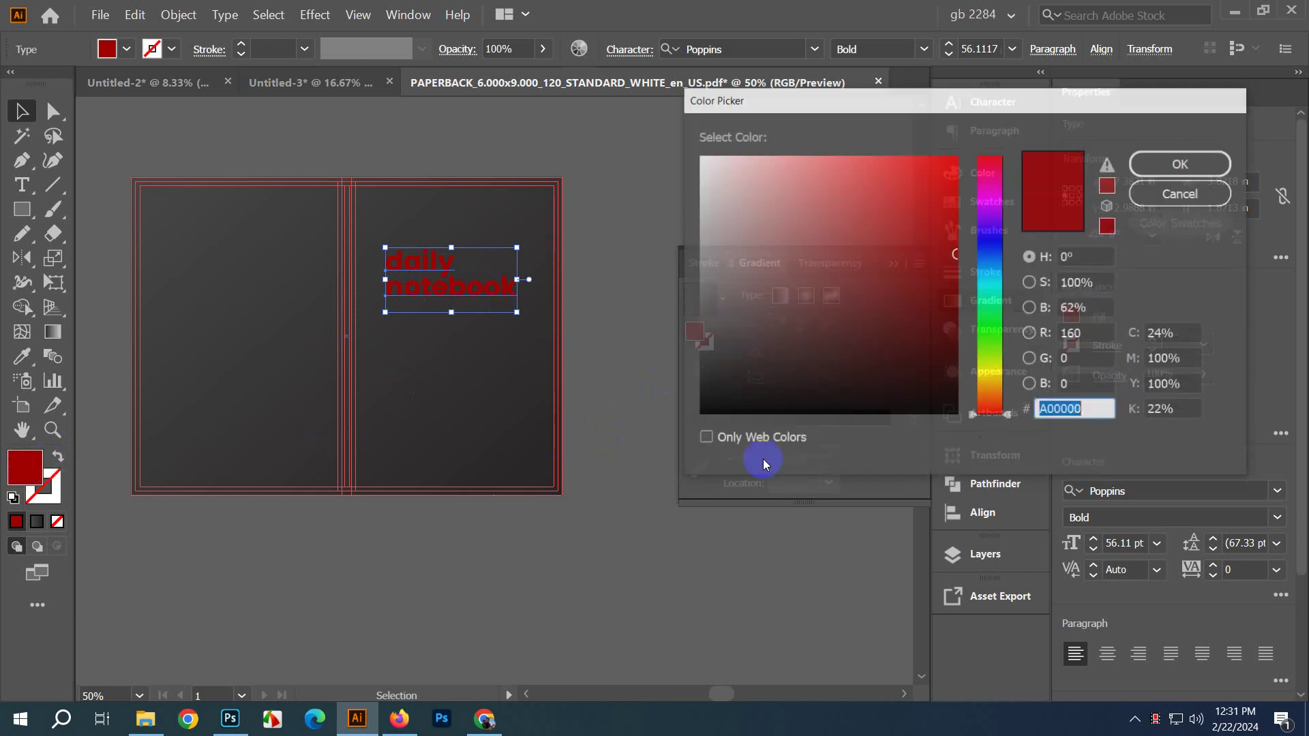
mouse_move(703, 225)
mouse_down()
mouse_move(649, 161)
mouse_move(684, 161)
mouse_up()
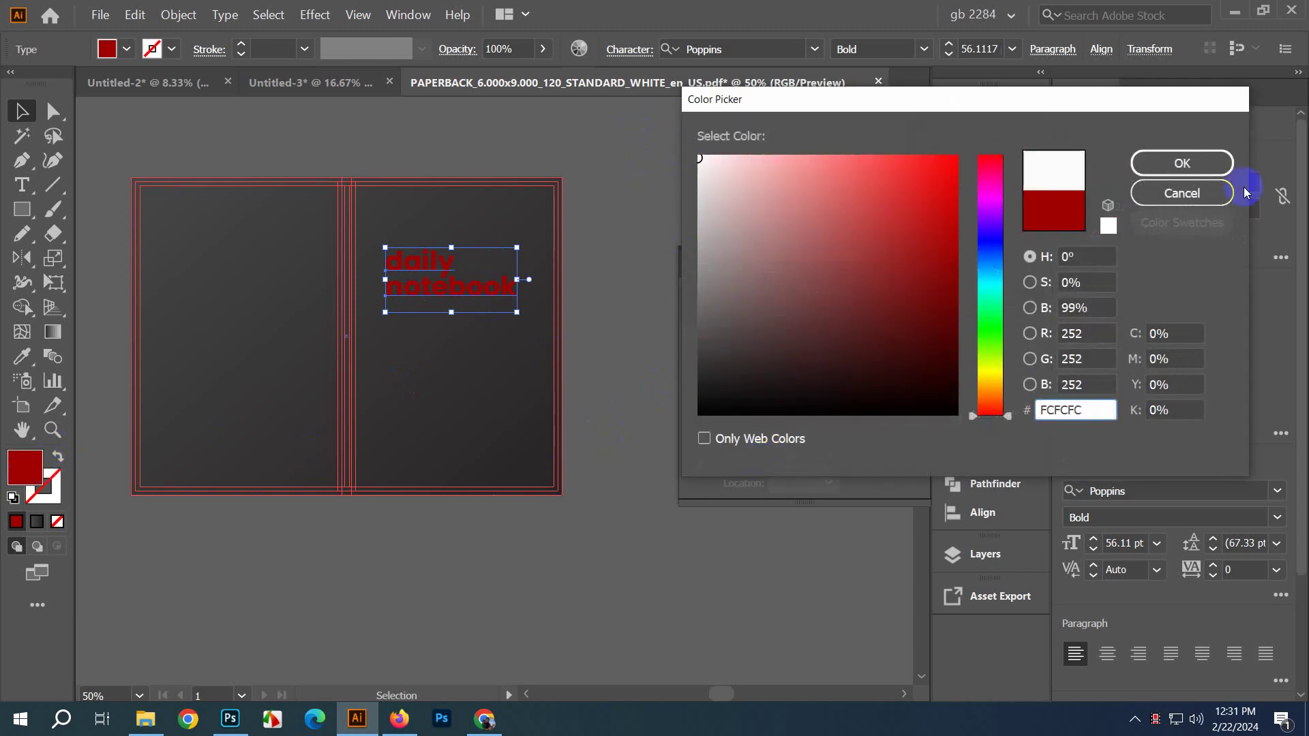
click(1172, 164)
click(611, 297)
key(ctrl+1)
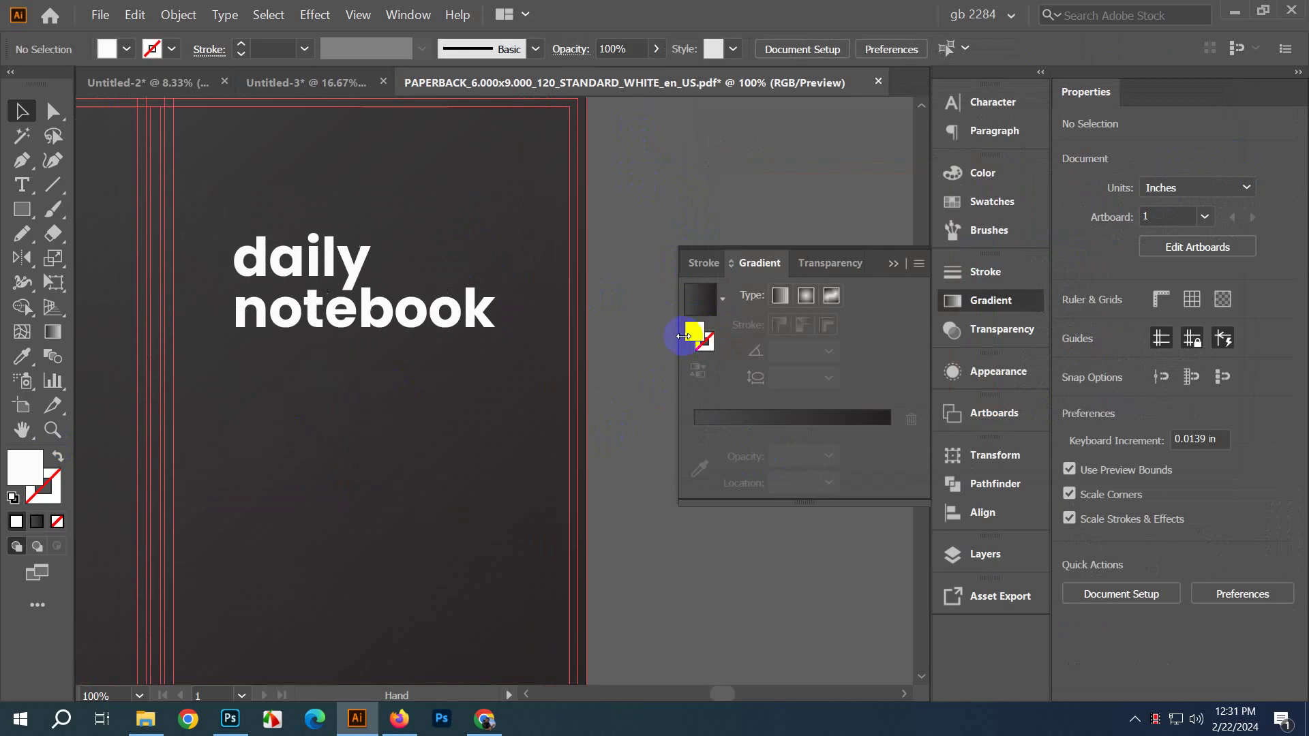
scroll(334, 269, up, 1)
click(892, 264)
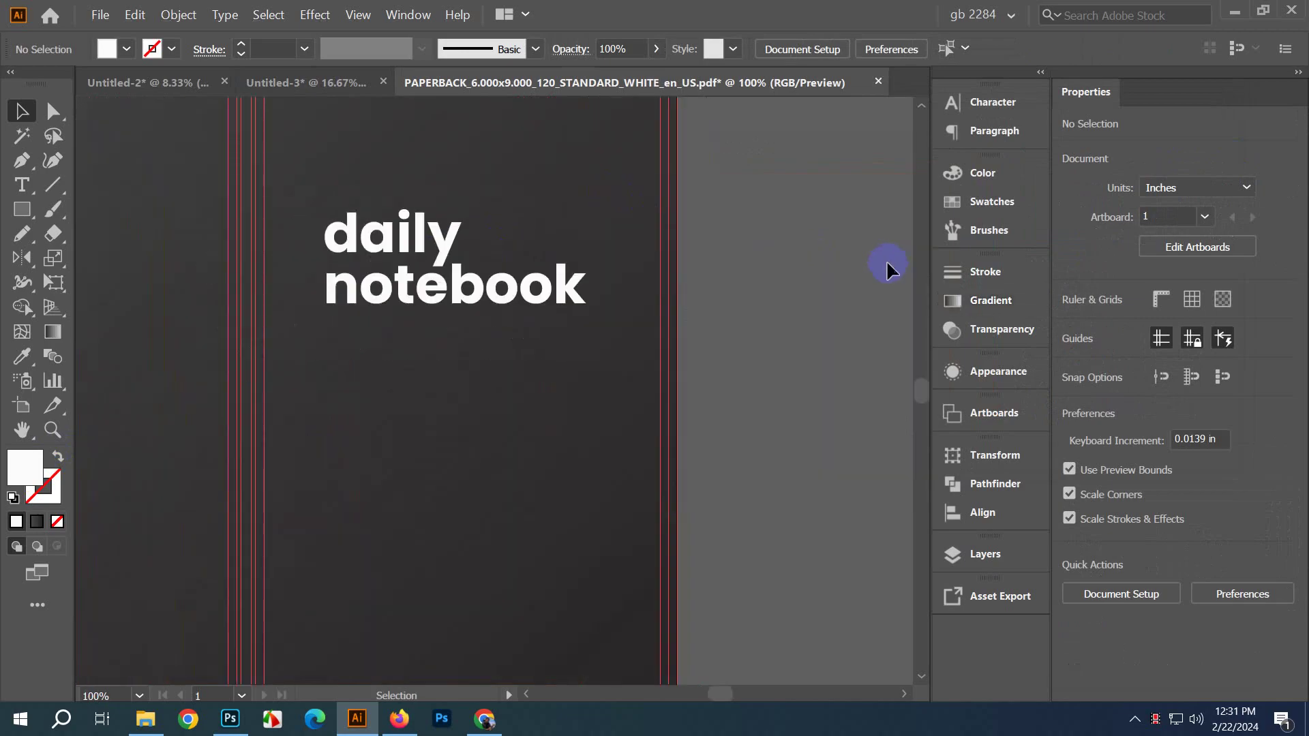
Step: Capitalize the first letter of the upper title line so that it reads "Daily"
scroll(388, 332, up, 1)
click(390, 307)
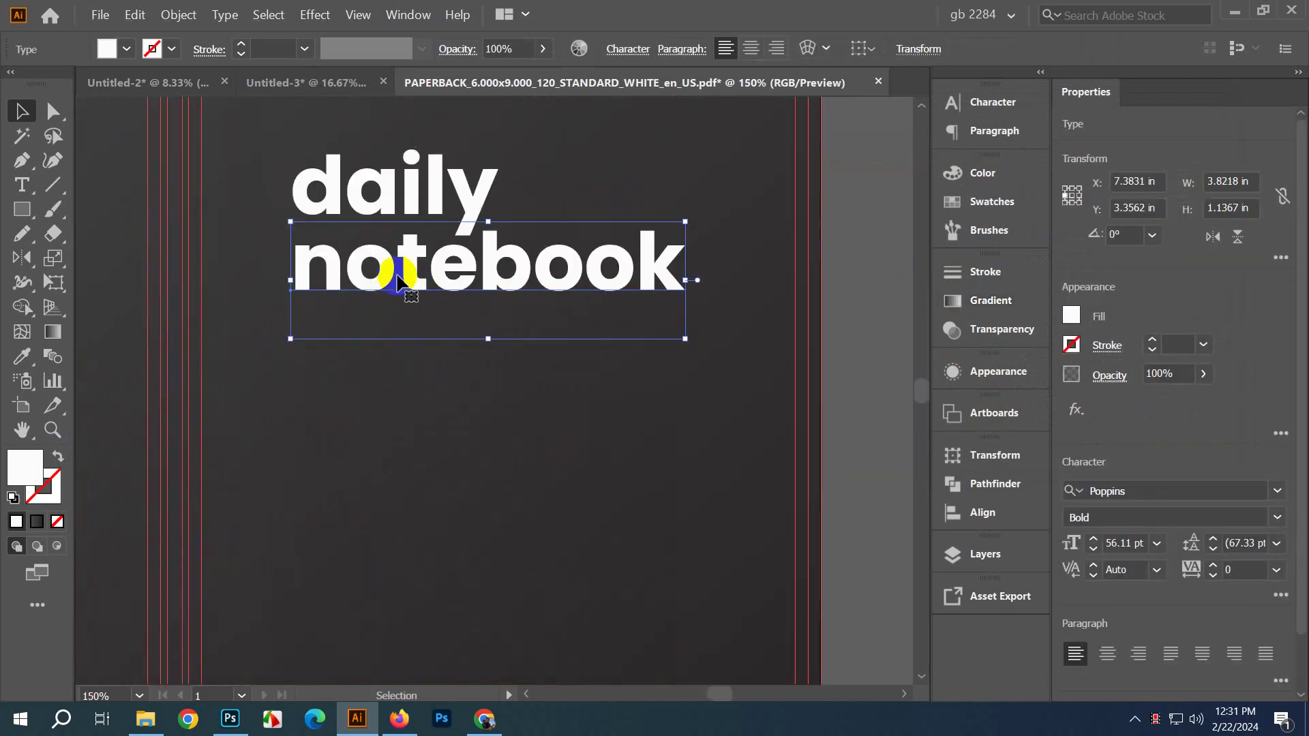
click(345, 196)
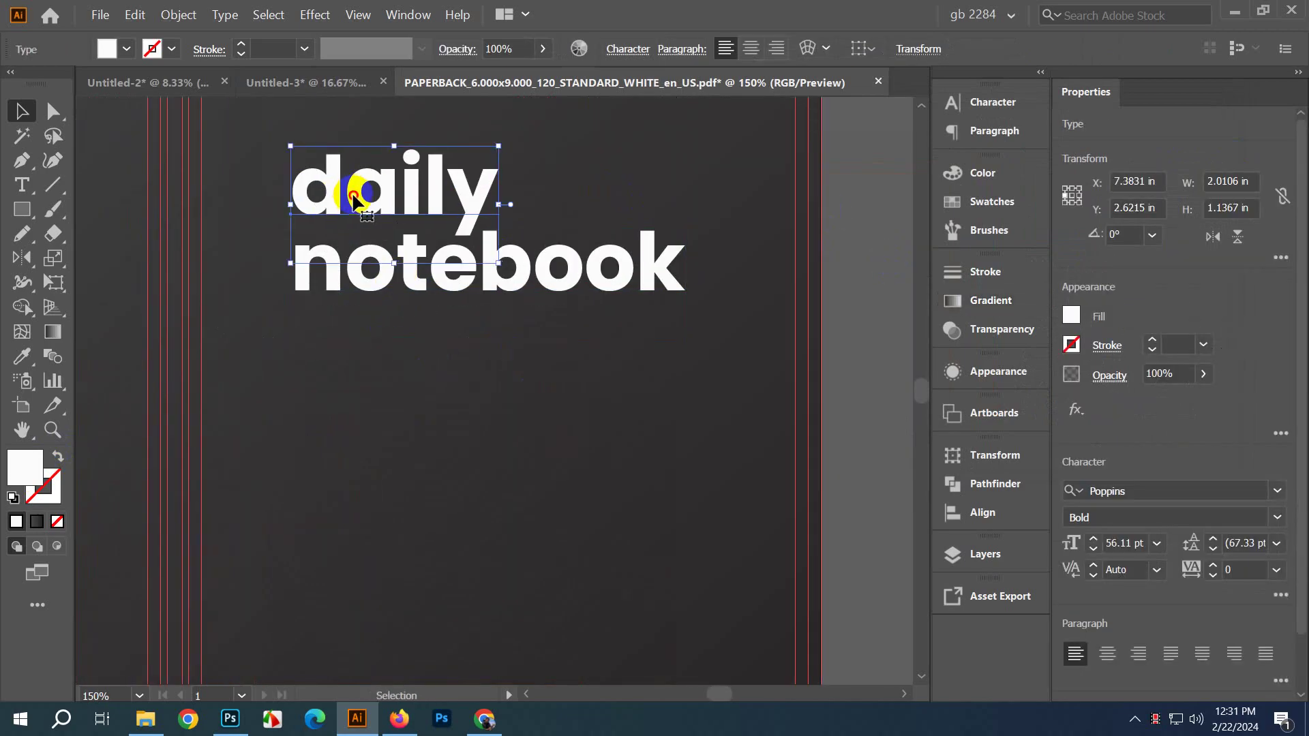
double_click(369, 212)
key(BackSpace)
text(D)
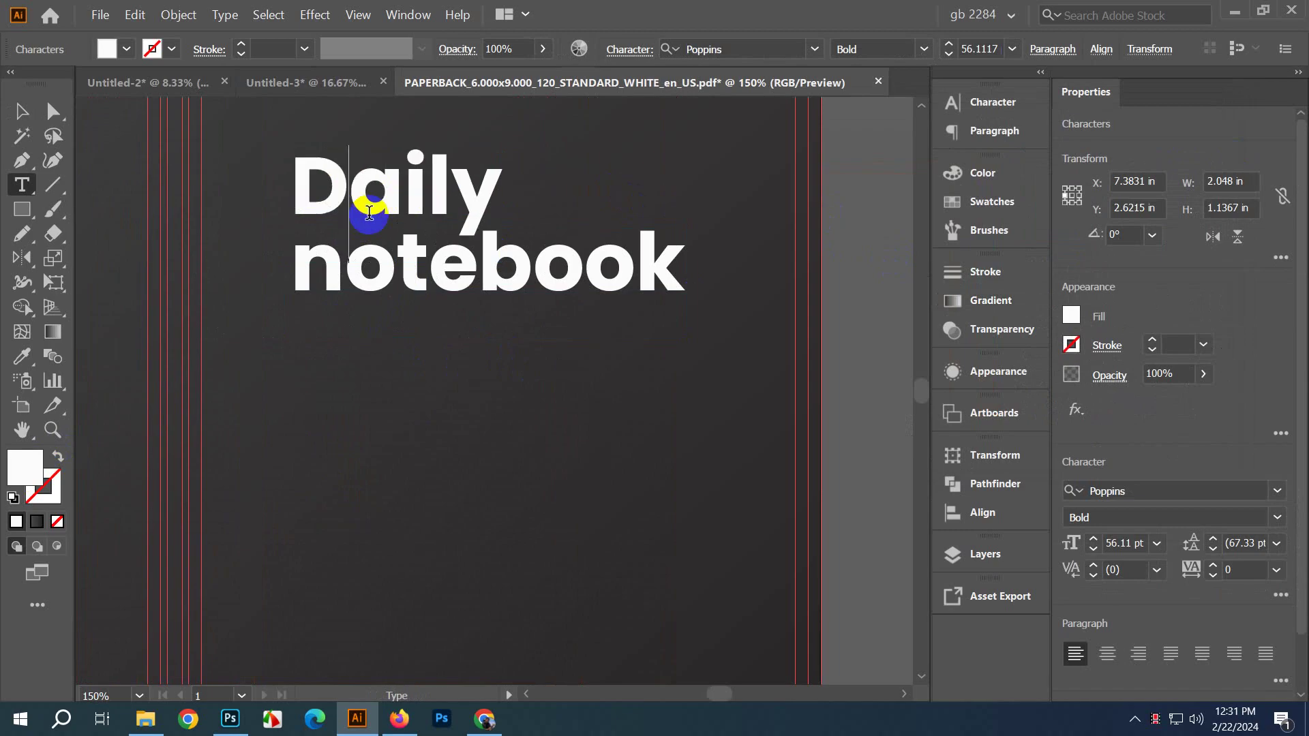
click(22, 116)
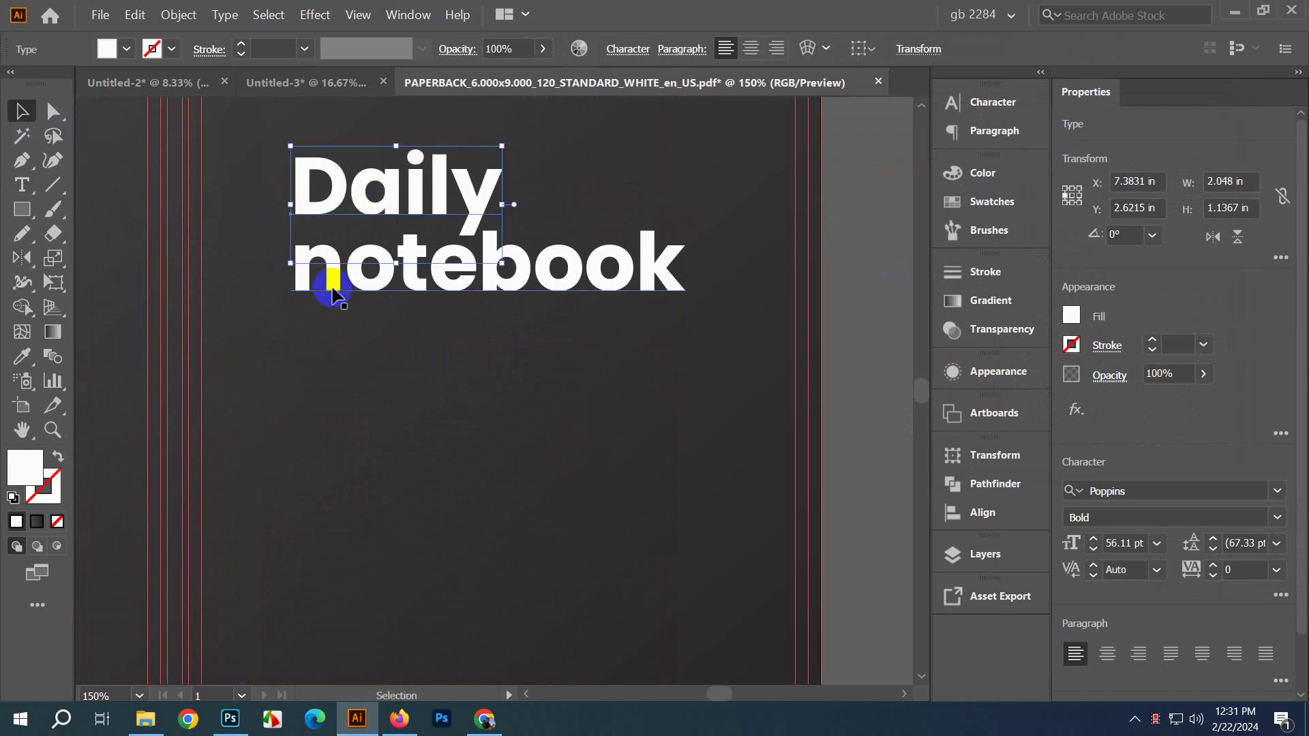
Step: Capitalize the first letter of the lower title line so that it reads "Notebook"
double_click(346, 273)
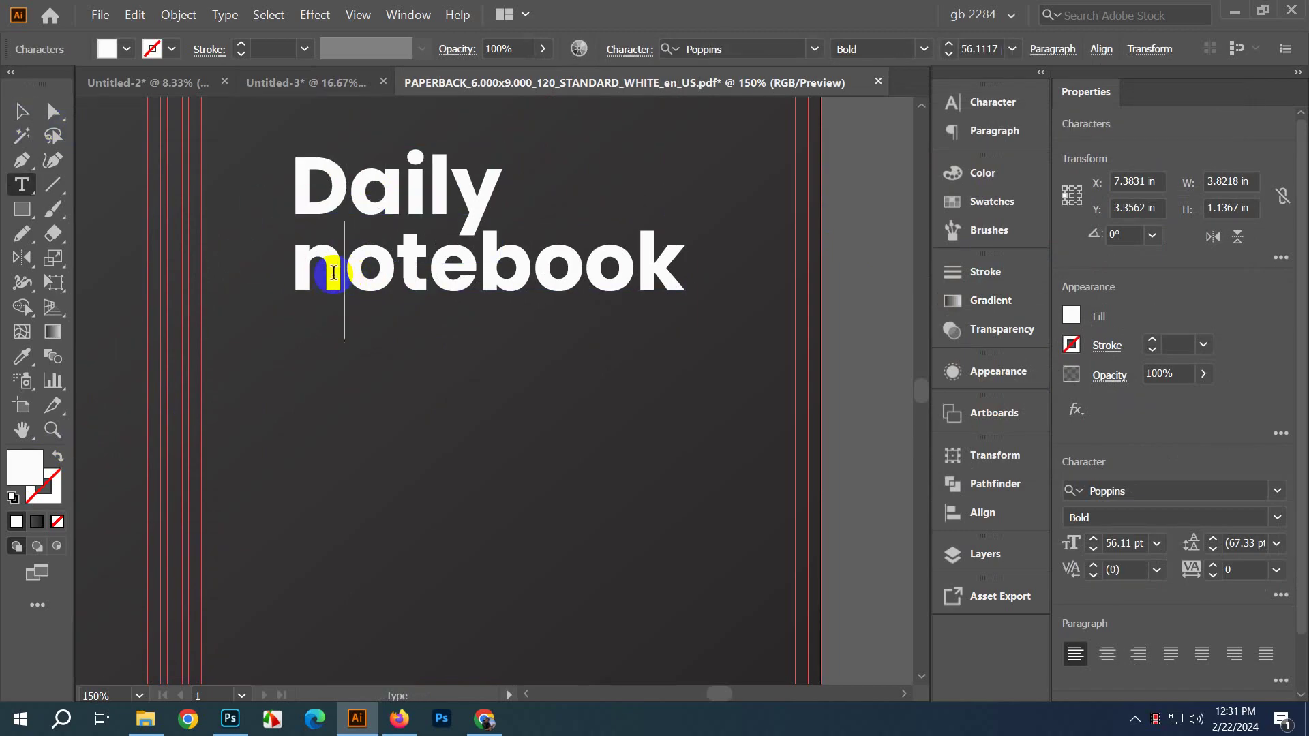
key(BackSpace)
text(N)
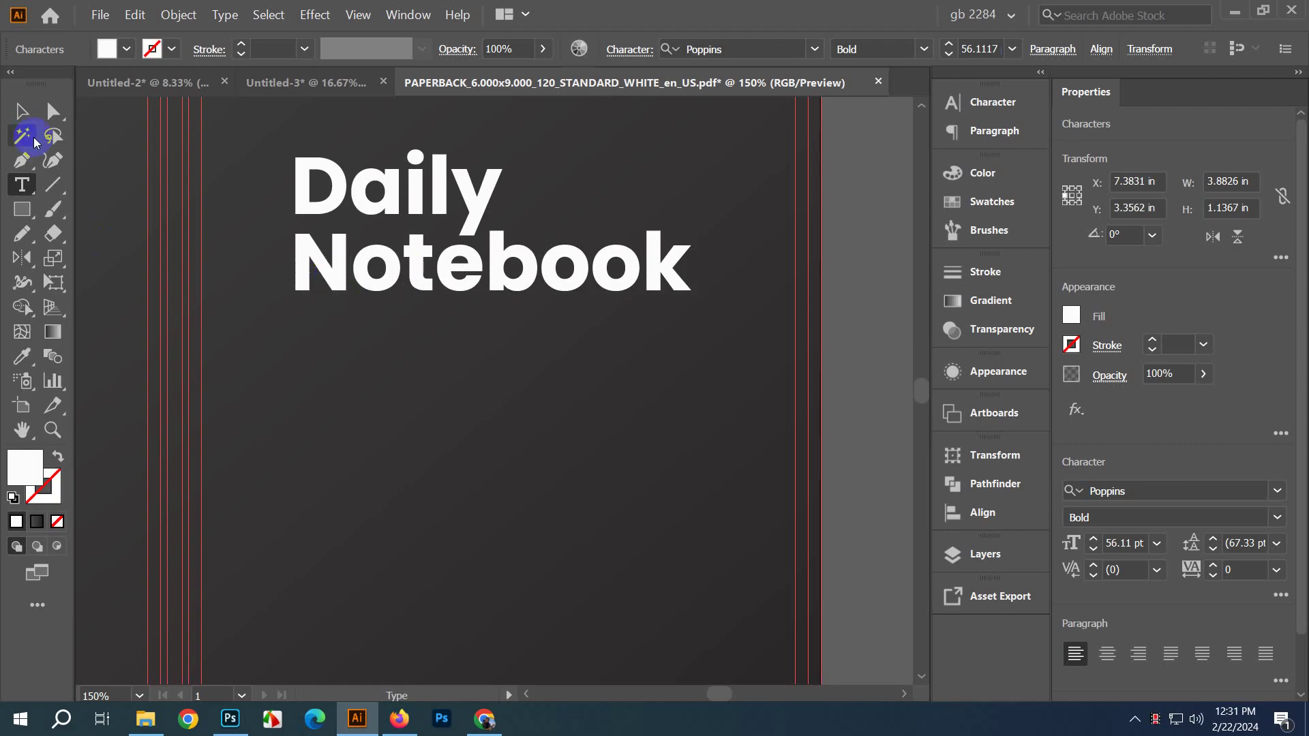
click(22, 111)
Step: Convert the "Notebook" title line to outlines and deselect it
key(ctrl+minus)
click(788, 250)
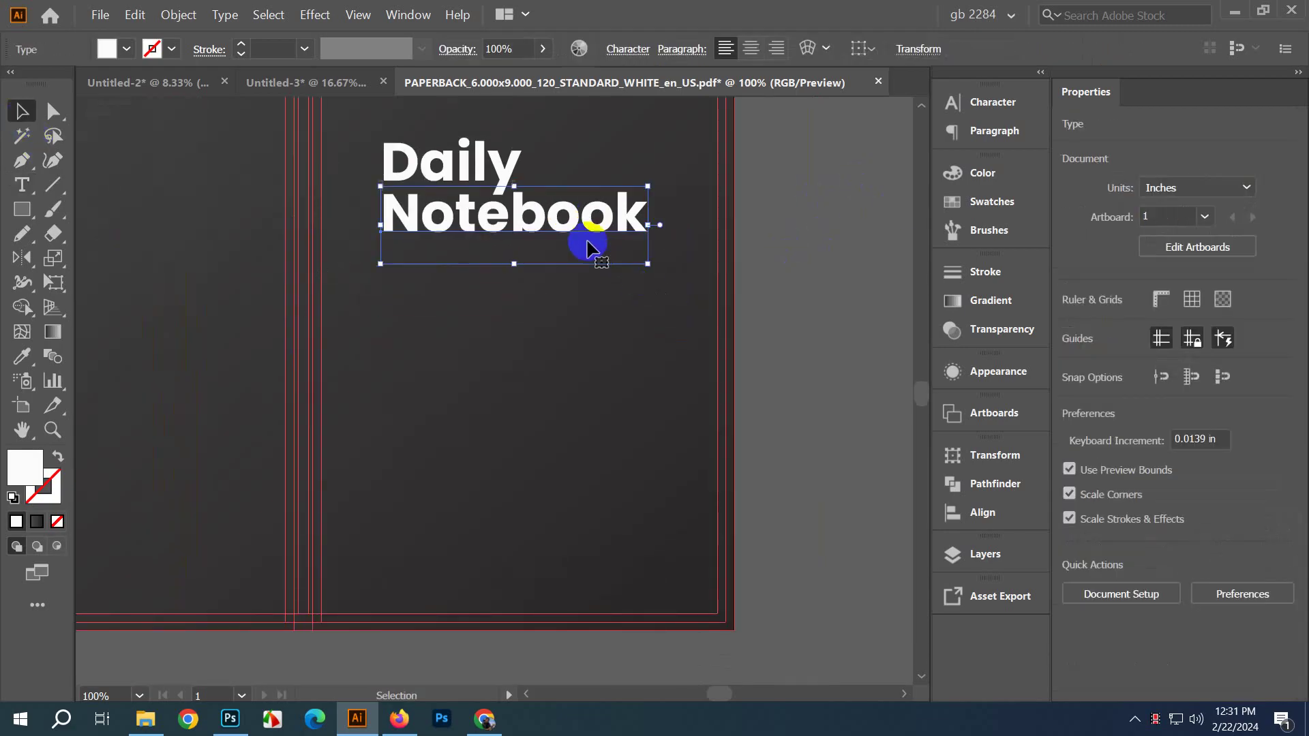
click(588, 240)
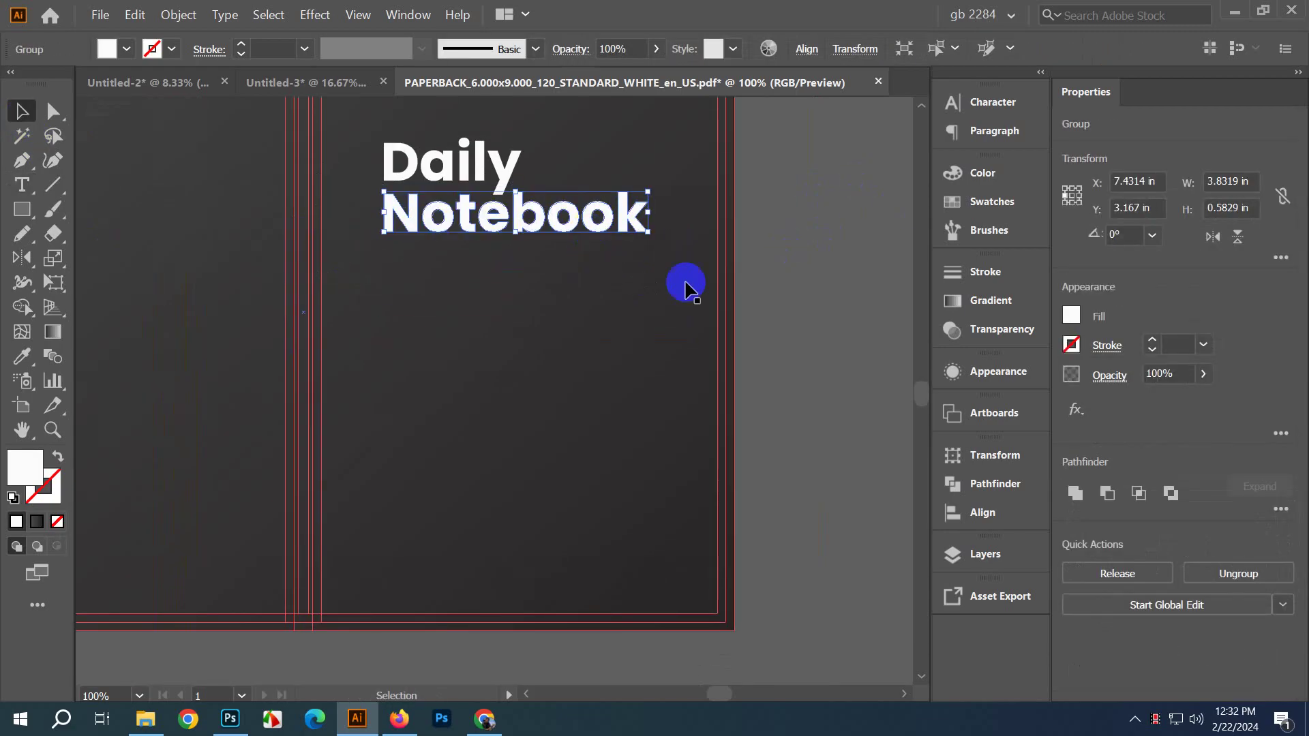
click(775, 332)
Step: Try to stretch the left stem of the letter N in "Notebook" downward by its bottom anchor points
click(45, 116)
scroll(330, 233, up, 3)
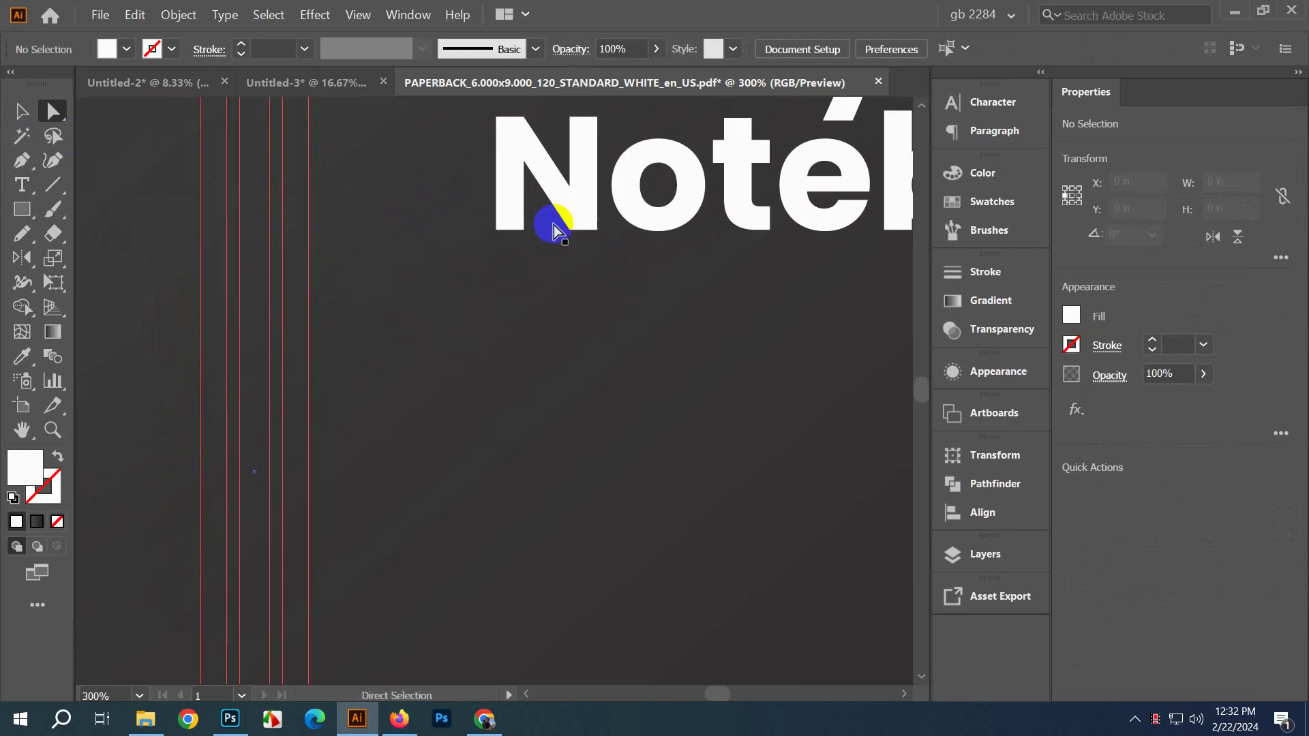
click(517, 229)
scroll(492, 242, up, 3)
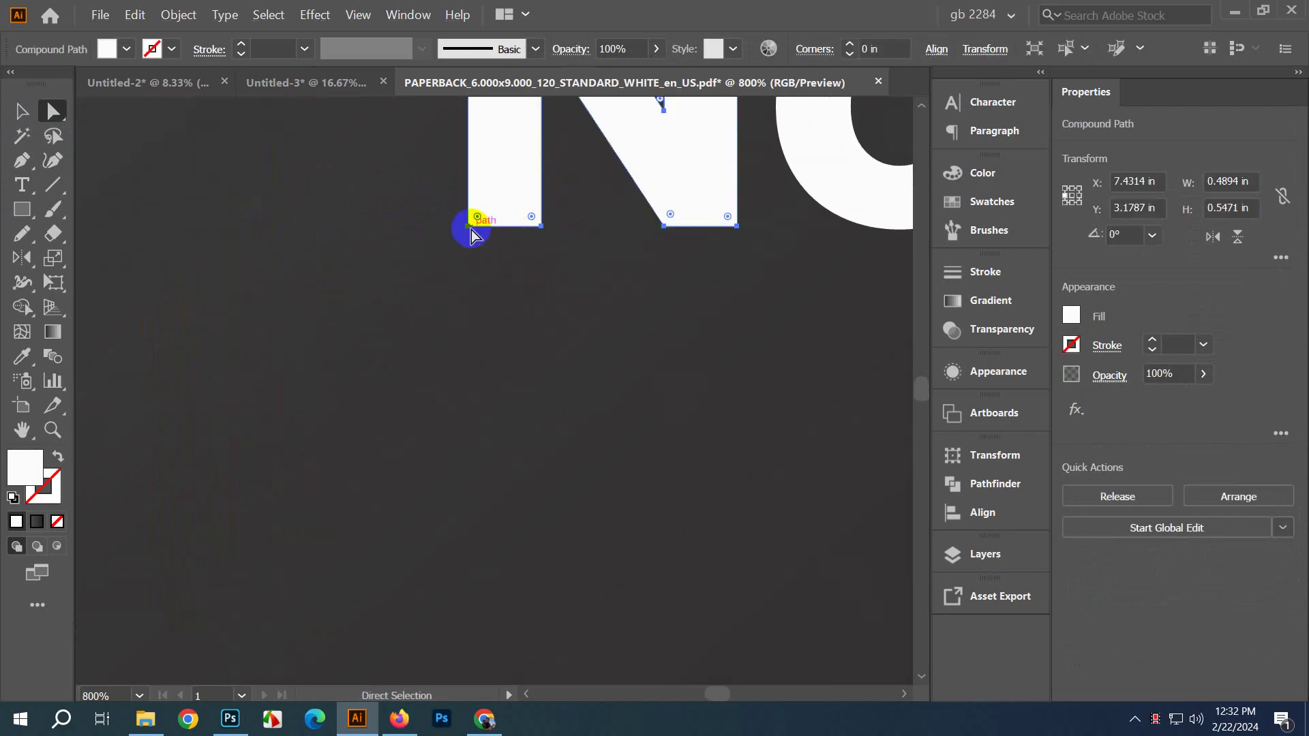
click(468, 227)
click(543, 228)
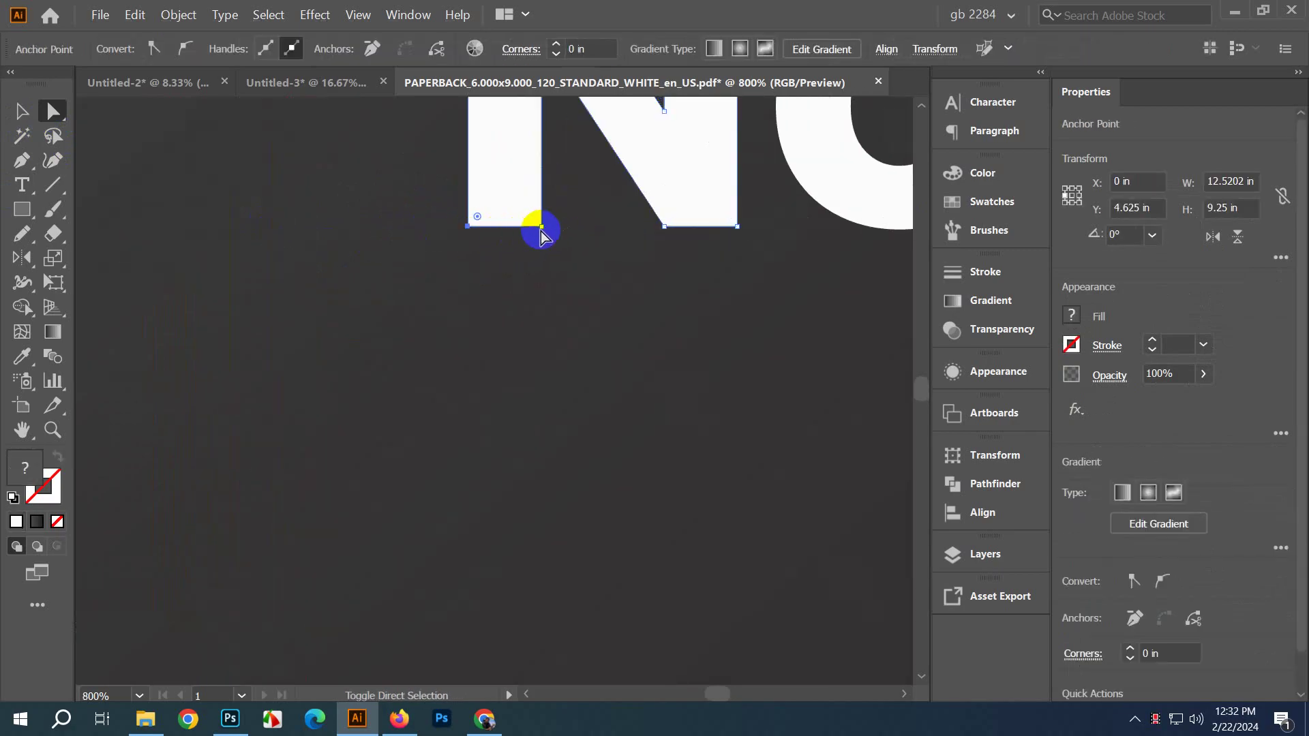
click(542, 228)
scroll(525, 231, down, 5)
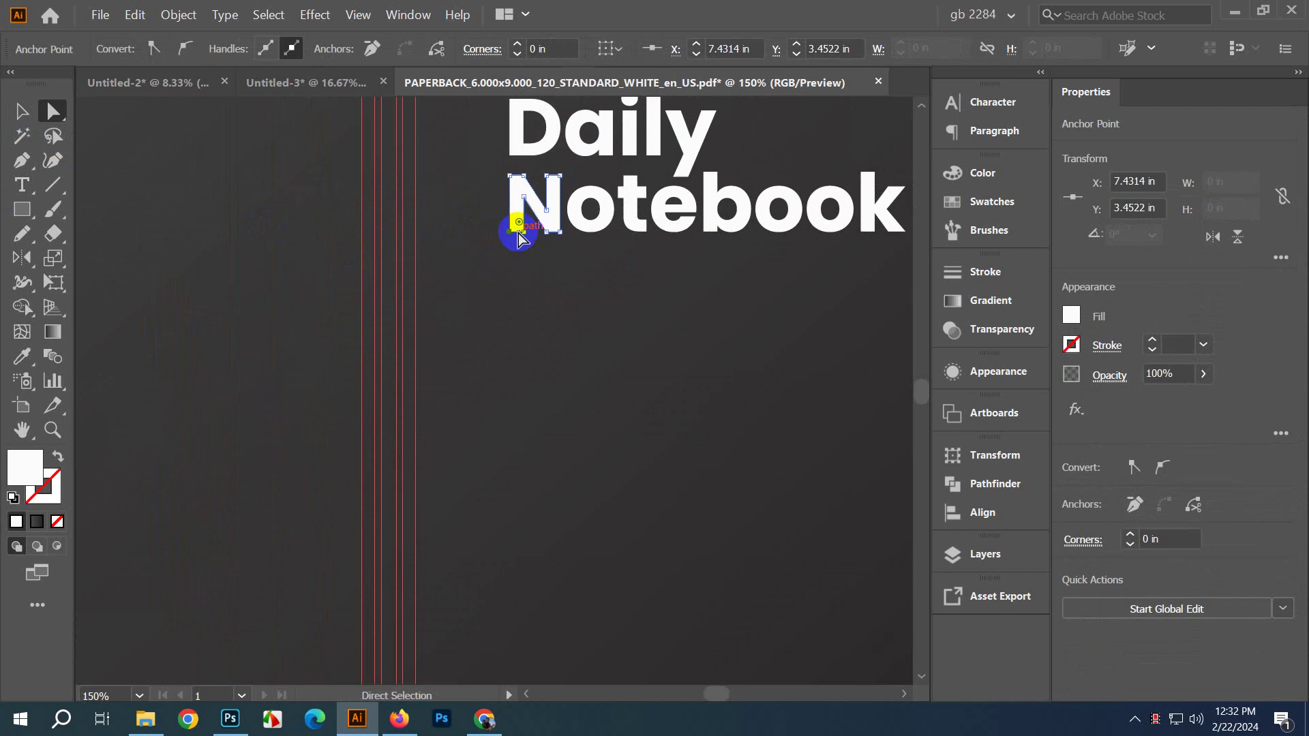
drag(518, 233, 512, 317)
key(shift+Up)
key(shift+Up)
Step: Undo the stem edits on the letter N, returning to the unedited outlines of "Notebook"
key(ctrl+z)
key(ctrl+z)
key(ctrl+z)
key(ctrl+z)
key(ctrl+z)
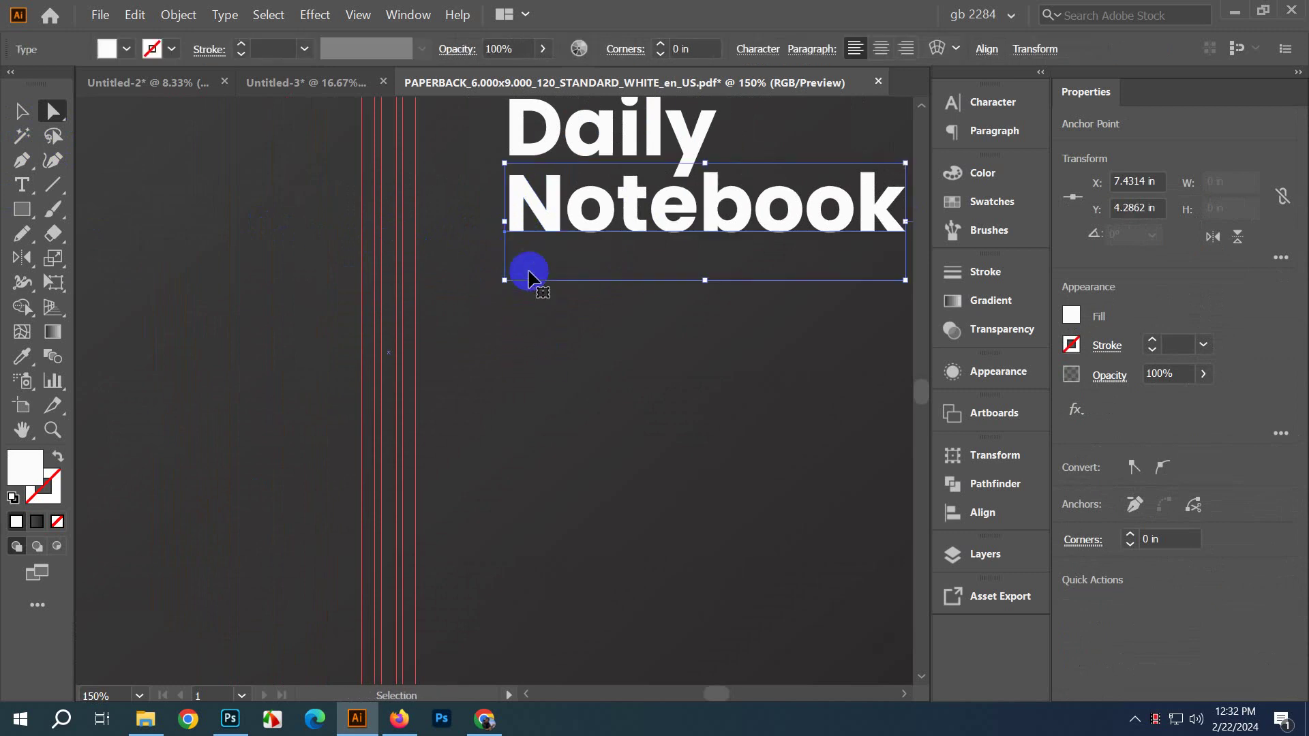
key(ctrl+shift+z)
Step: Stretch the N's left stem straight down past the cover's bottom edge by its two bottom anchors, to a letter height of about 6.39 in
scroll(522, 249, up, 3)
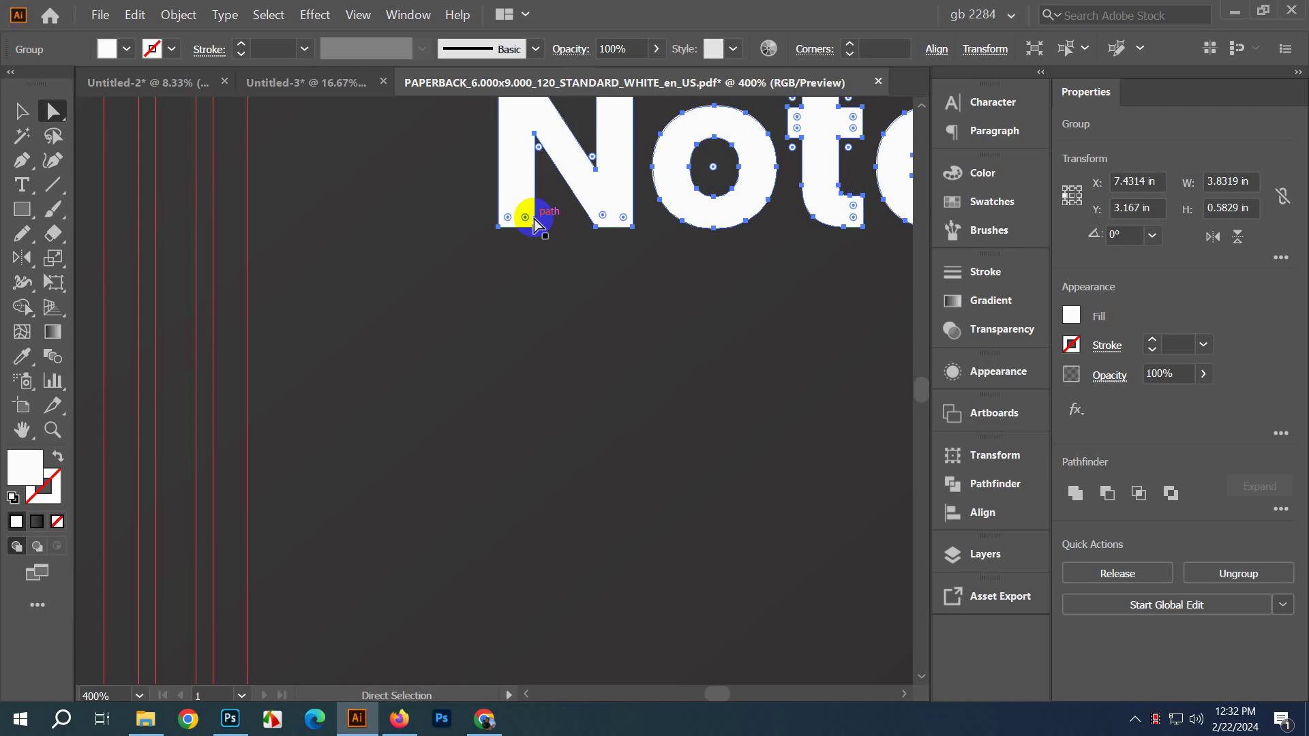
click(517, 181)
click(529, 219)
click(535, 227)
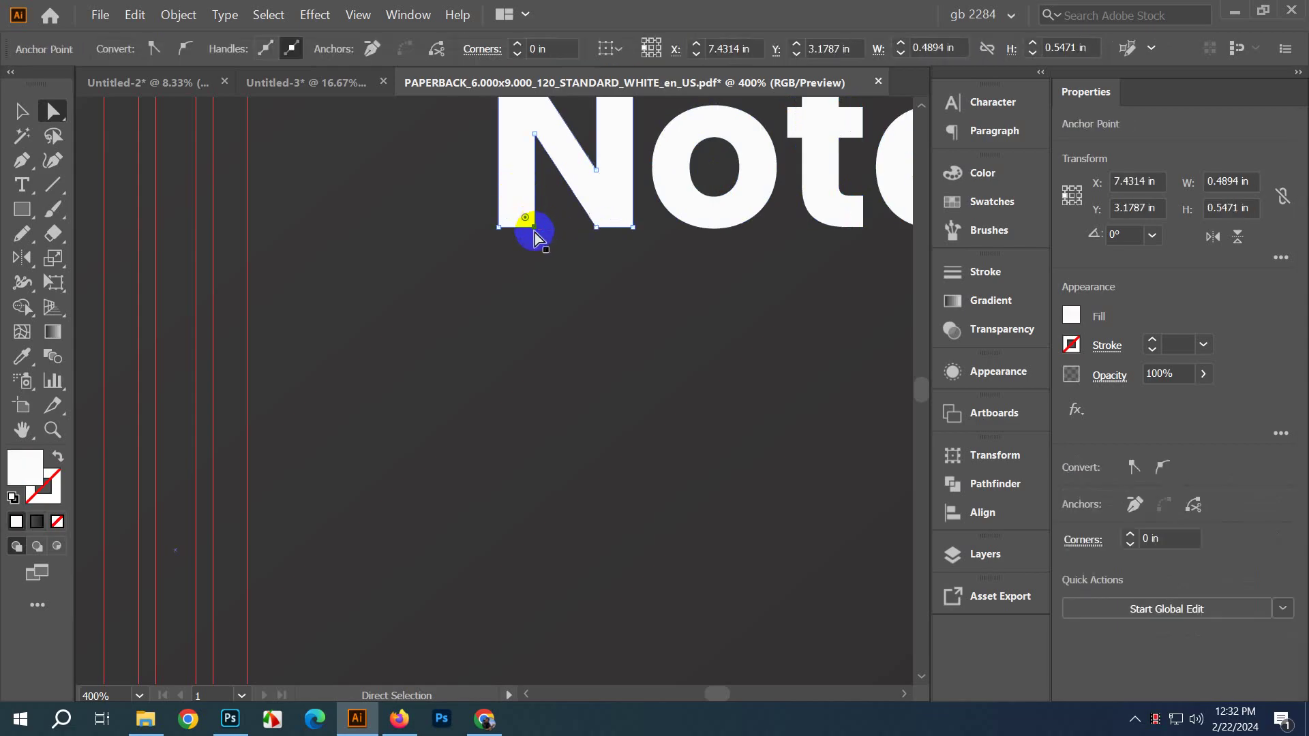
key(shift+Down)
key(shift+Down)
key(shift+Down)
key(shift+Down)
key(shift+Down)
key(shift+Down)
key(shift+Down)
key(shift+Down)
key(shift+Down)
key(shift+Down)
key(shift+Down)
key(shift+Down)
key(shift+Down)
key(shift+Down)
key(shift+Down)
key(shift+Down)
key(shift+Down)
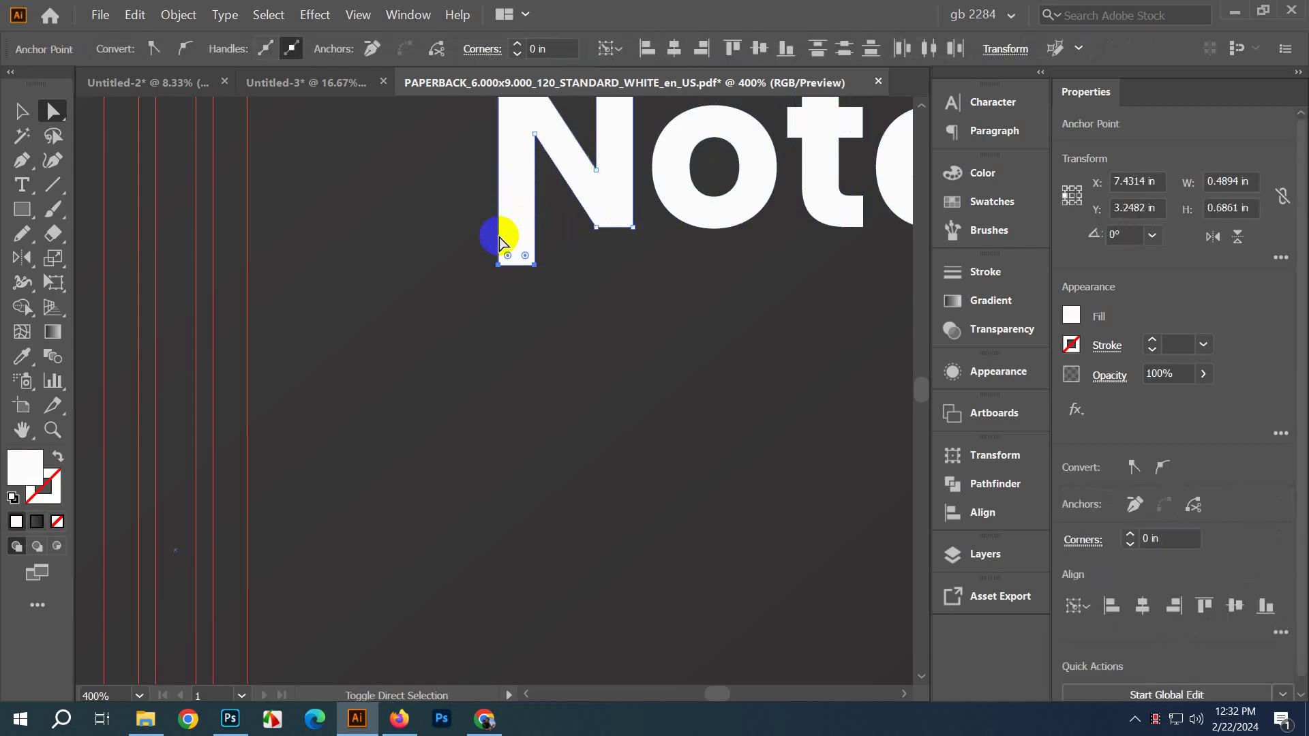
scroll(481, 247, down, 4)
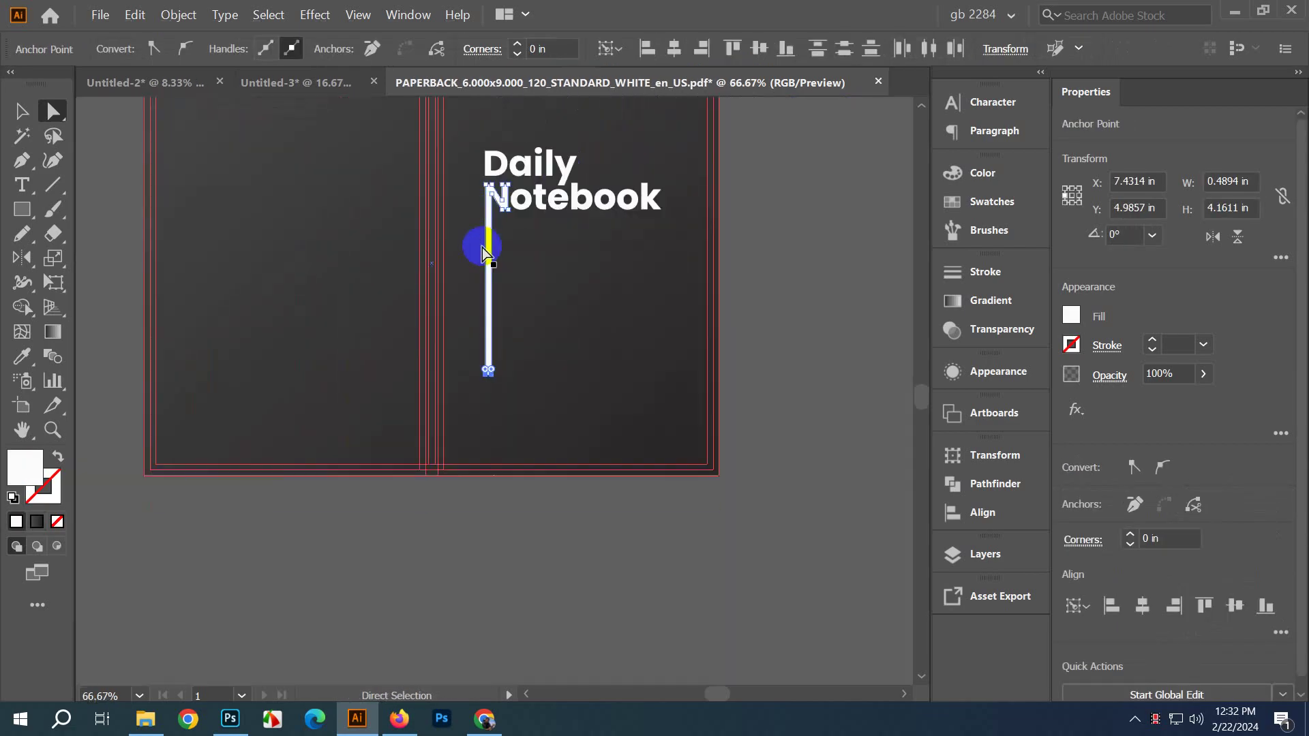
scroll(582, 341, up, 2)
scroll(576, 342, up, 1)
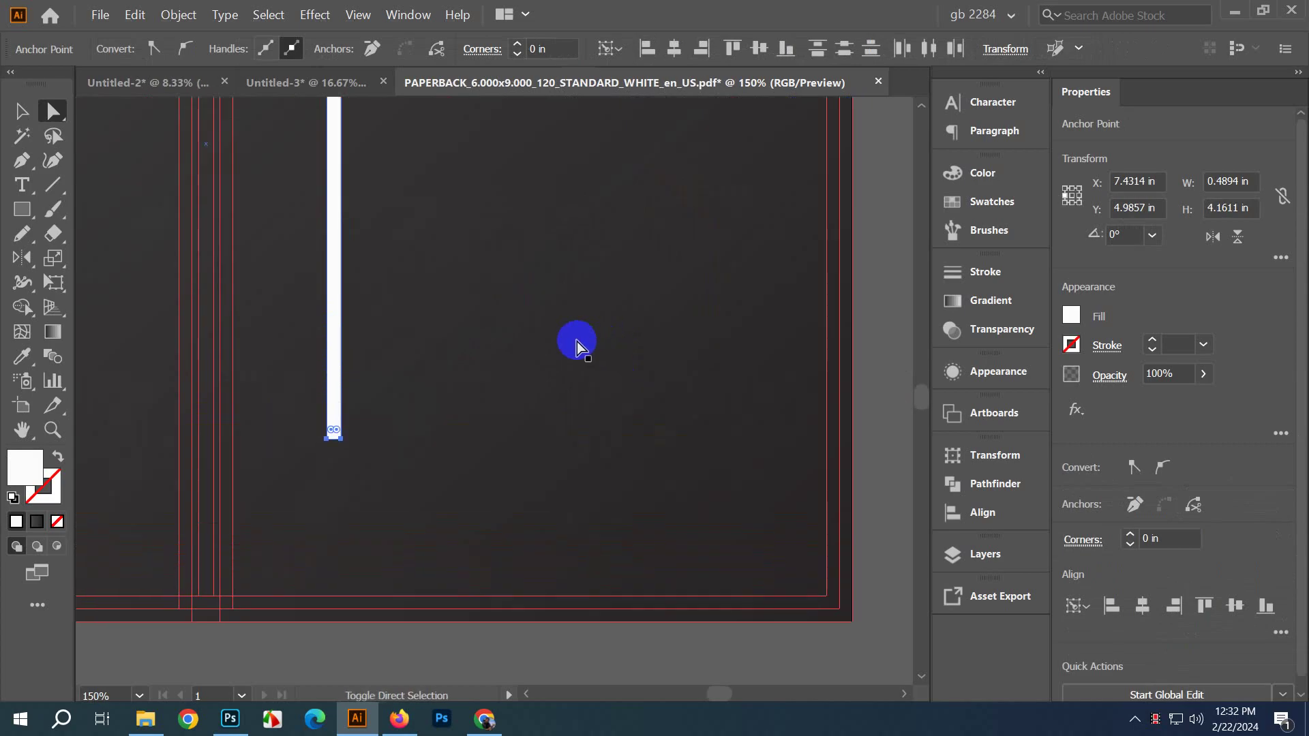
key(shift+Down)
key(shift+Down)
key(shift+Down)
key(shift+Down)
key(shift+Down)
key(shift+Down)
key(shift+Down)
key(shift+Down)
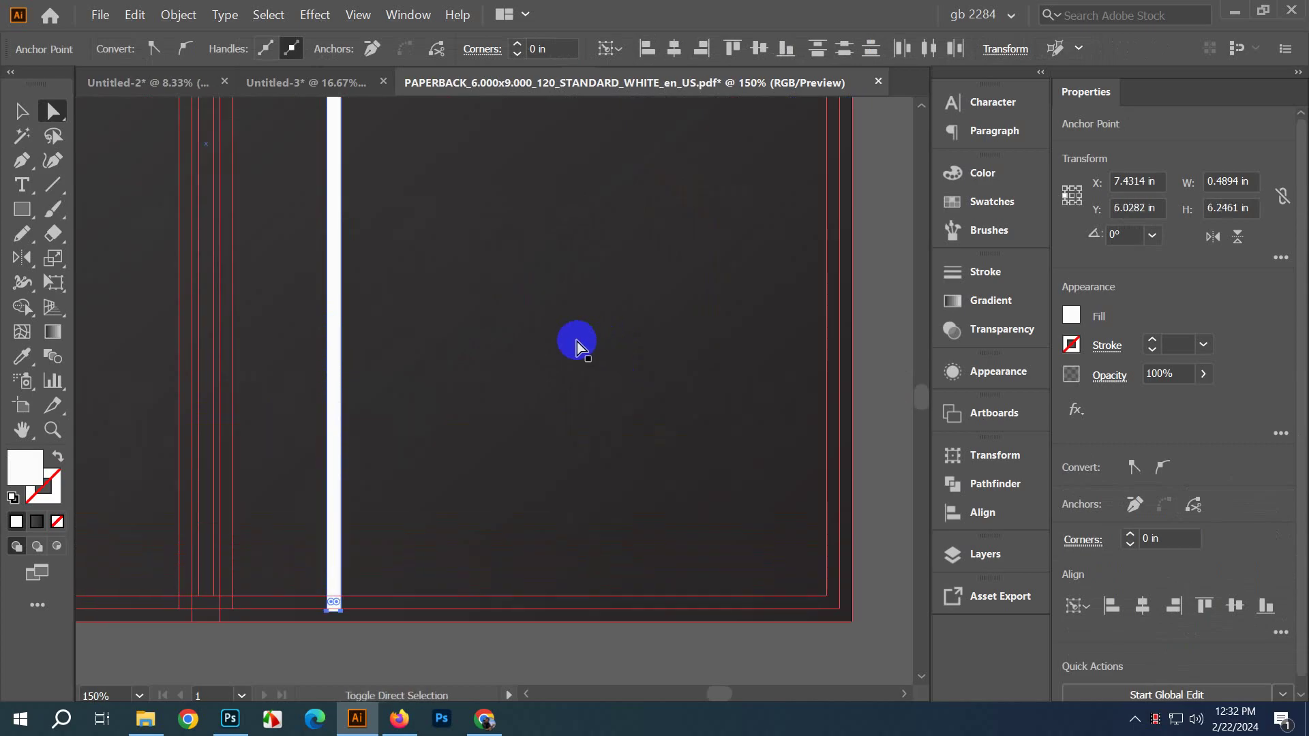
key(shift+Down)
Step: Pull the end of the N's stem back up to the cover's bottom edge, giving the letter a height of 6.3449 in, and deselect it
scroll(409, 477, down, 2)
scroll(323, 579, up, 5)
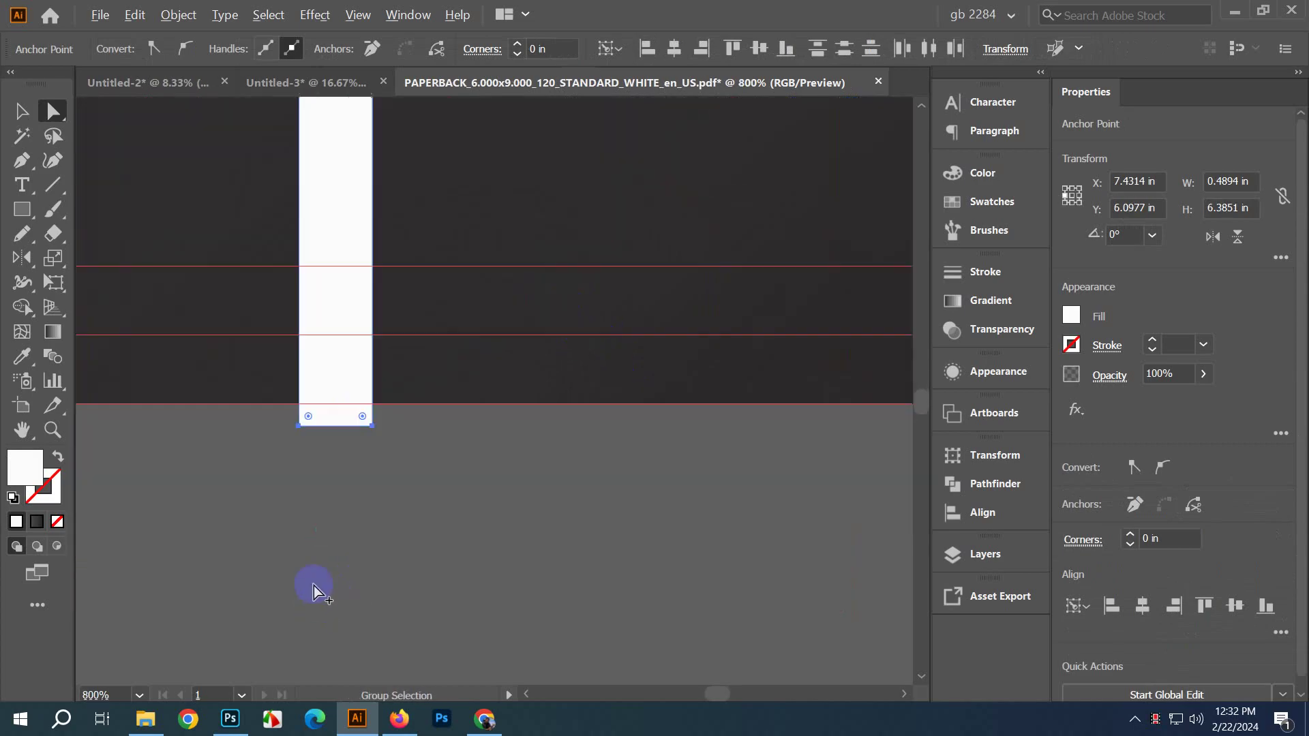
drag(328, 424, 342, 403)
scroll(401, 508, down, 8)
scroll(464, 320, down, 2)
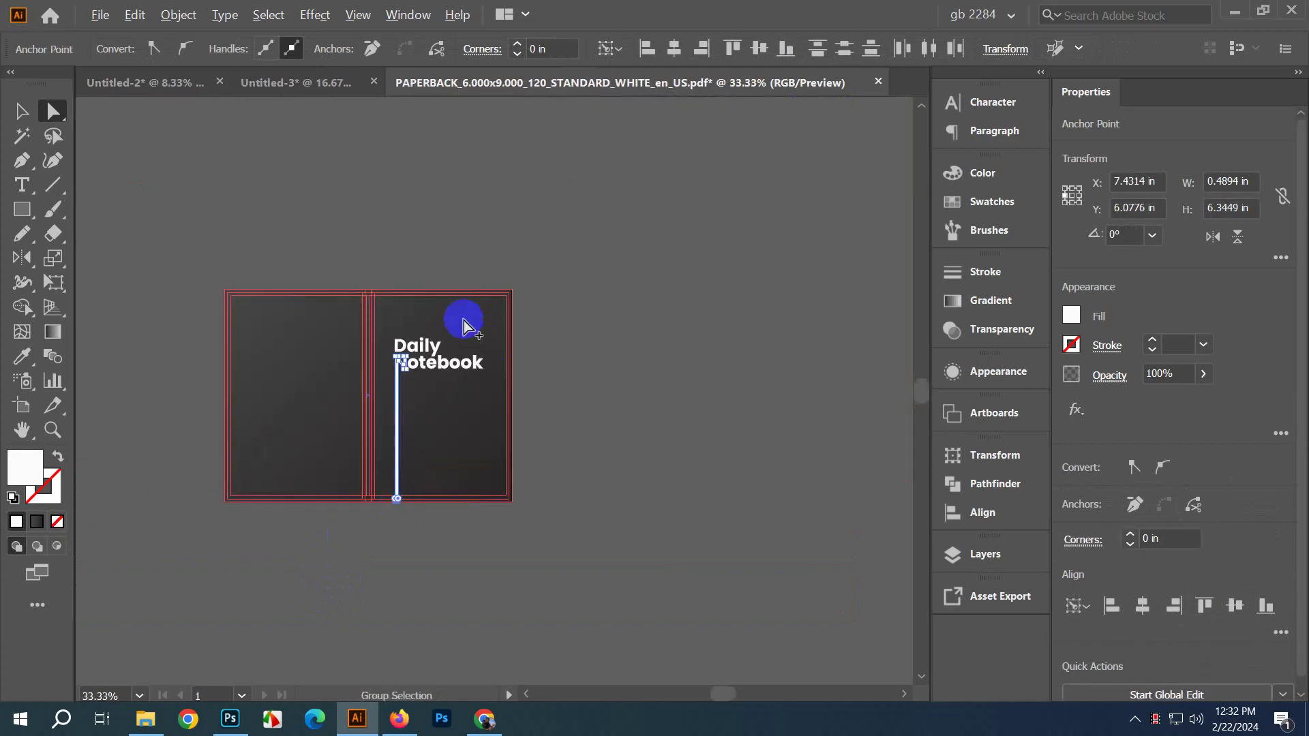
scroll(373, 301, up, 2)
click(621, 339)
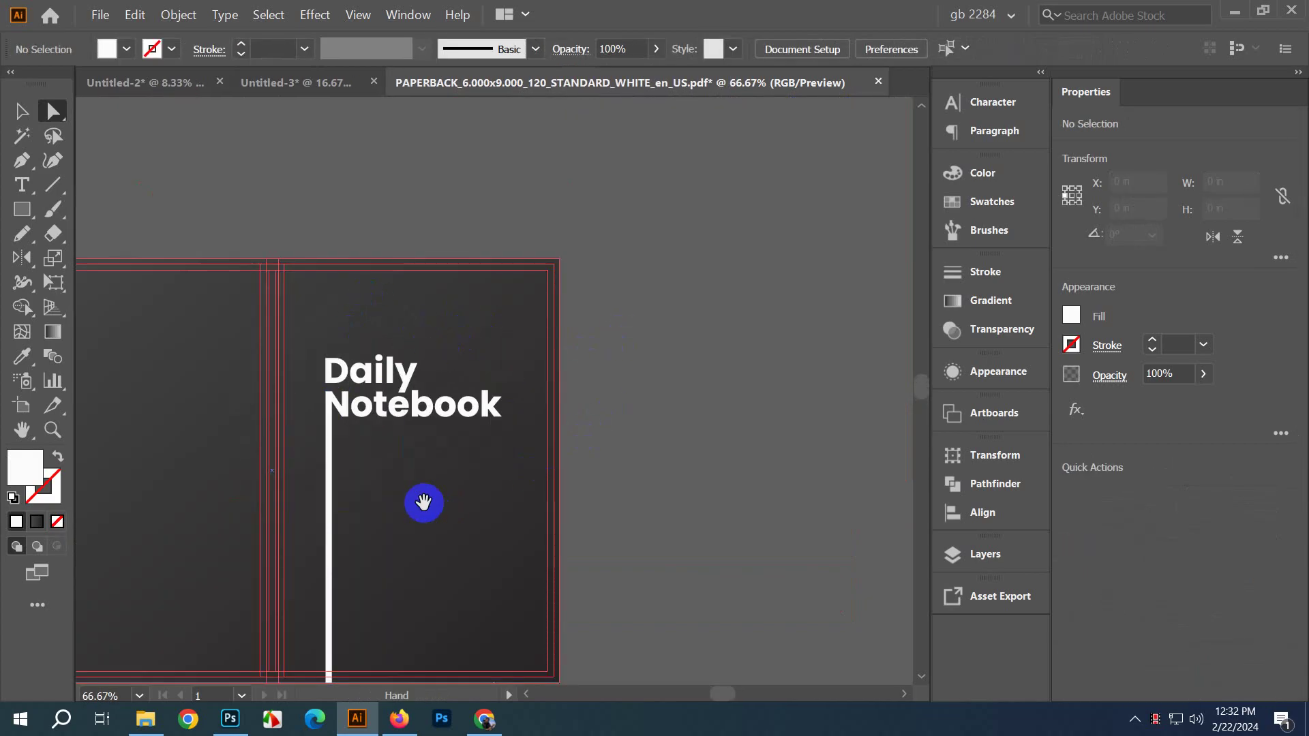
Step: Stretch the stem of the letter k in "Notebook" downward by its two bottom anchors to a letter height of about 3.34 in
drag(423, 503, 412, 380)
scroll(413, 375, up, 1)
click(506, 285)
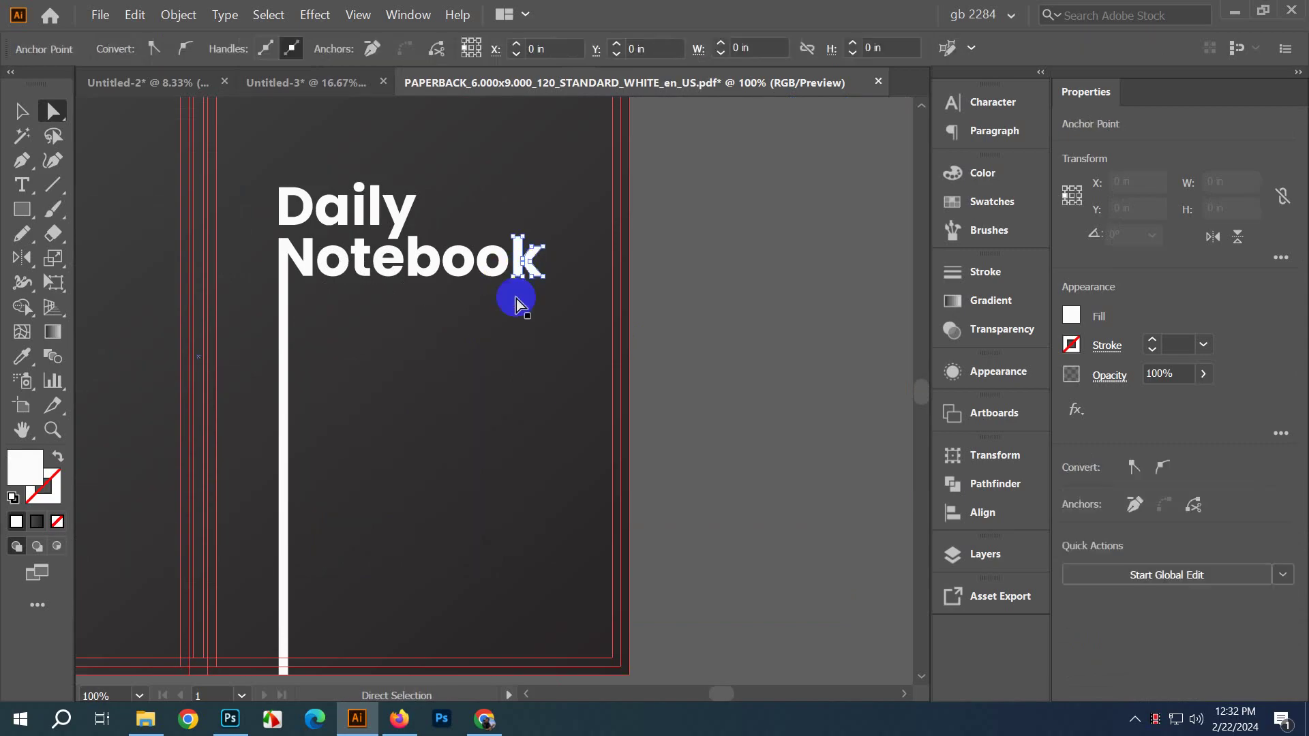
scroll(514, 293, up, 1)
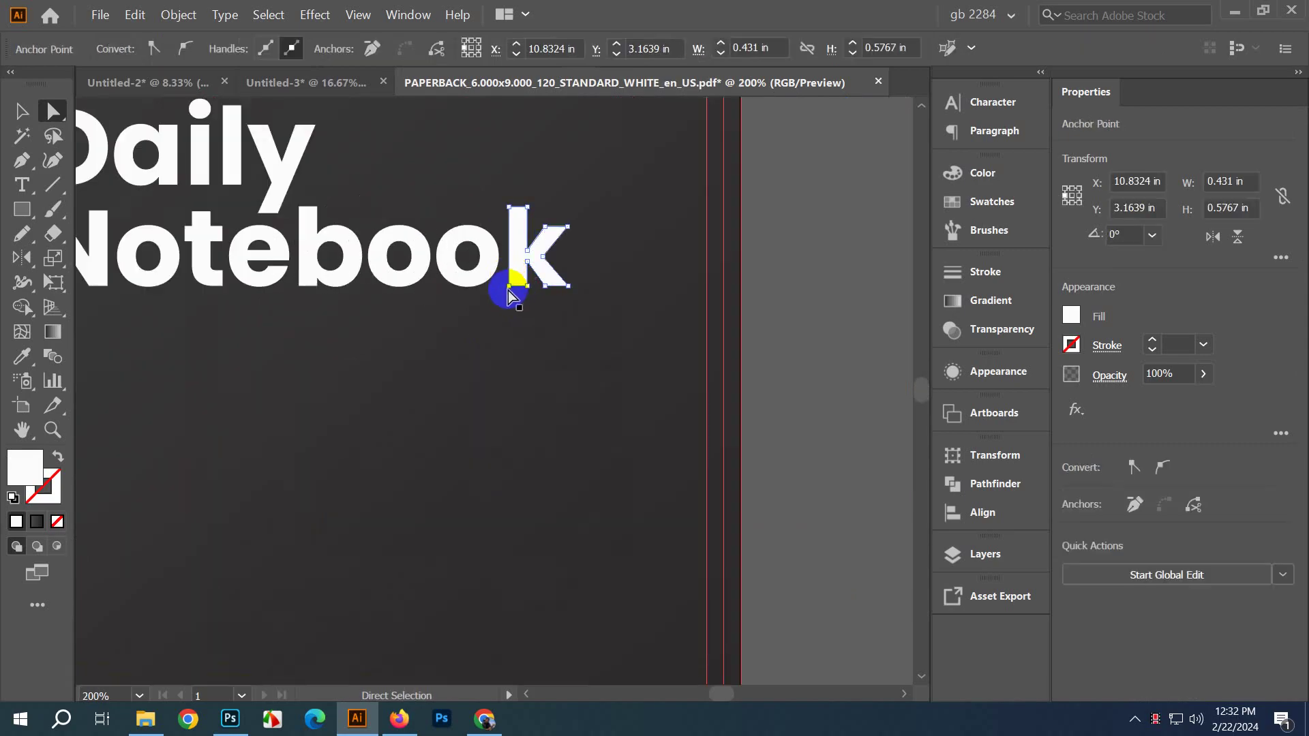
click(512, 286)
drag(530, 294, 535, 668)
scroll(531, 652, down, 4)
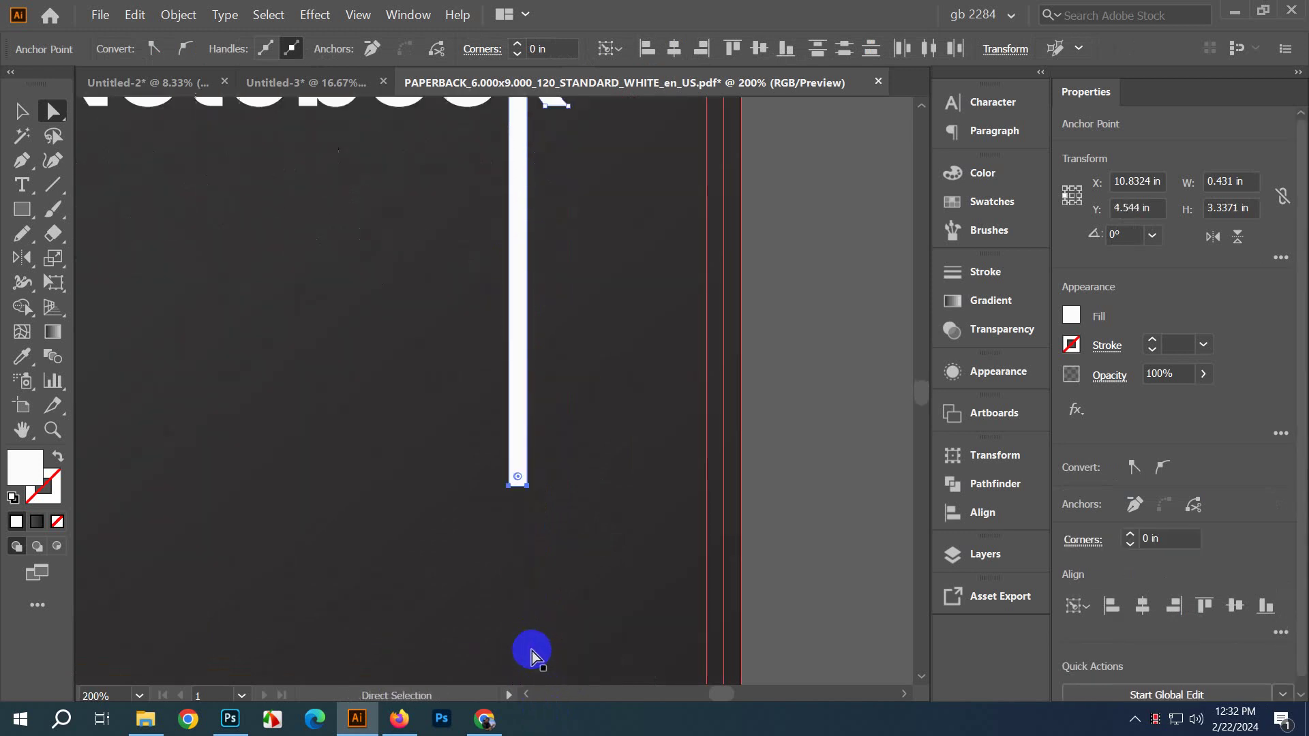
Step: Extend the k's stem further down, just past the cover's bottom edge, to a letter height of about 6.40 in
scroll(539, 642, down, 3)
key(shift+Down)
key(shift+Down)
key(shift+Down)
key(shift+Down)
key(shift+Down)
key(shift+Down)
key(shift+Down)
key(shift+Down)
key(shift+Down)
key(shift+Down)
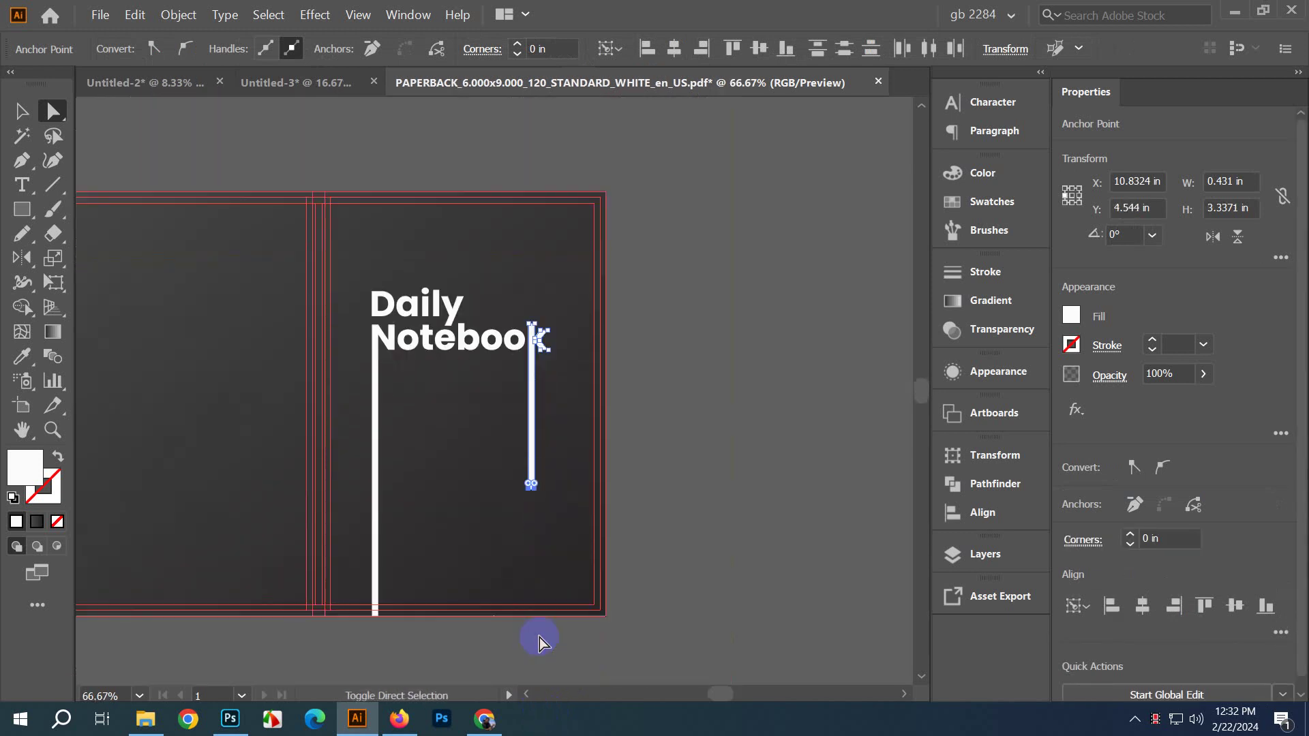
key(shift+Down)
key(shift+Down)
key(shift+Down)
key(shift+Down)
key(shift+Down)
key(shift+Down)
key(shift+Down)
key(shift+Down)
key(shift+Down)
key(shift+Down)
key(shift+Down)
key(shift+Down)
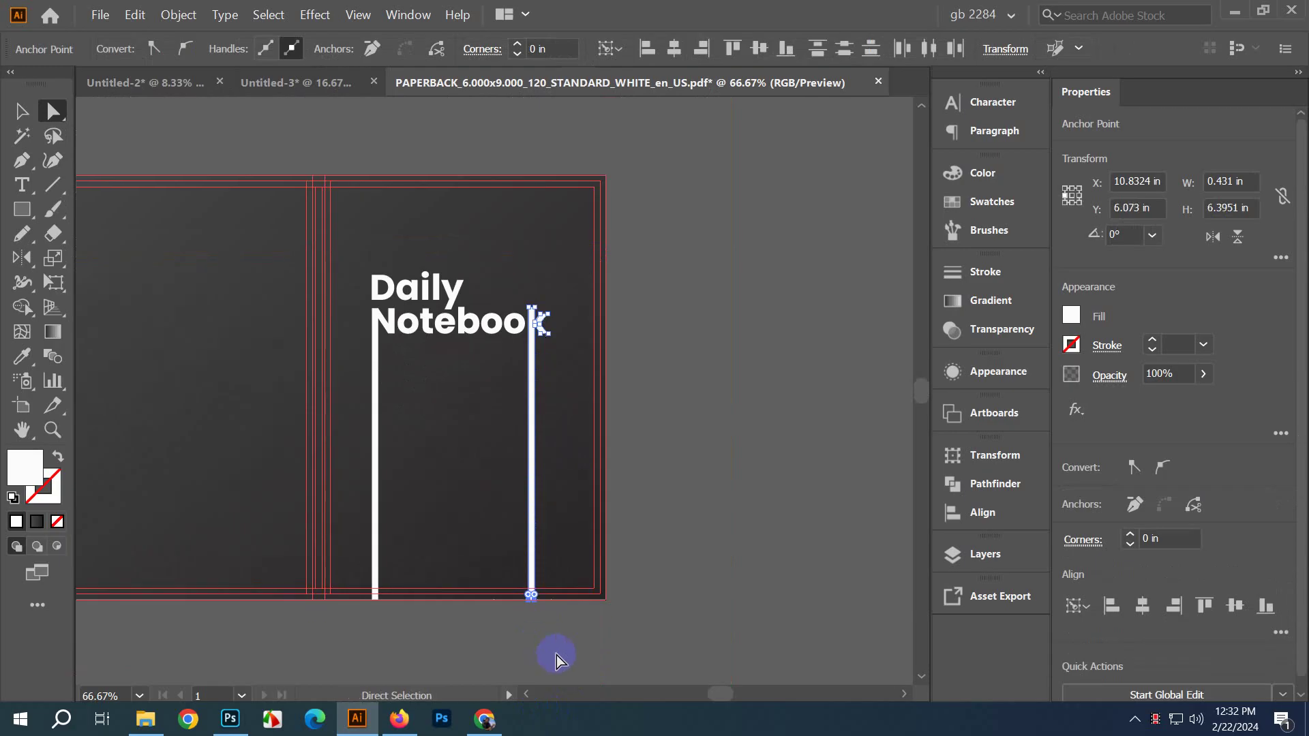
Step: Pull the end of the k's stem back up to align with the cover's bottom edge and deselect it
scroll(538, 648, up, 7)
scroll(579, 593, up, 3)
scroll(484, 300, up, 1)
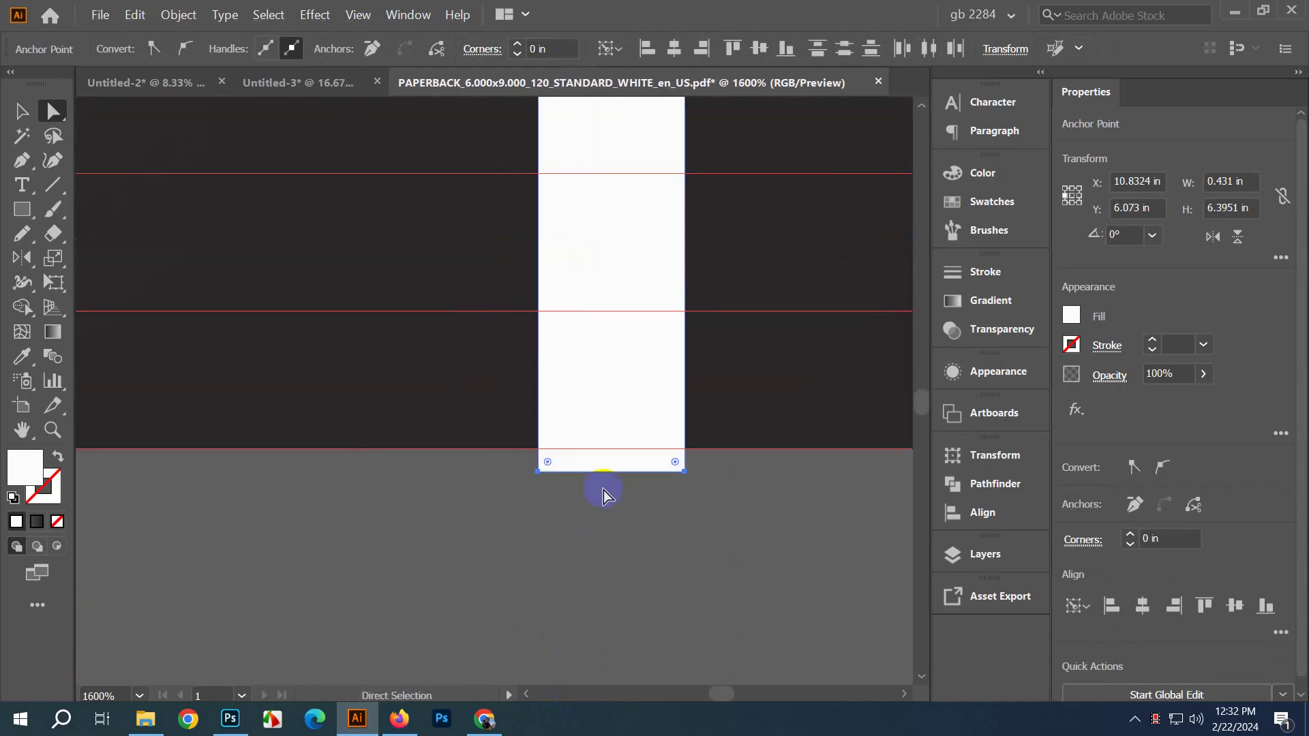
drag(617, 476, 620, 448)
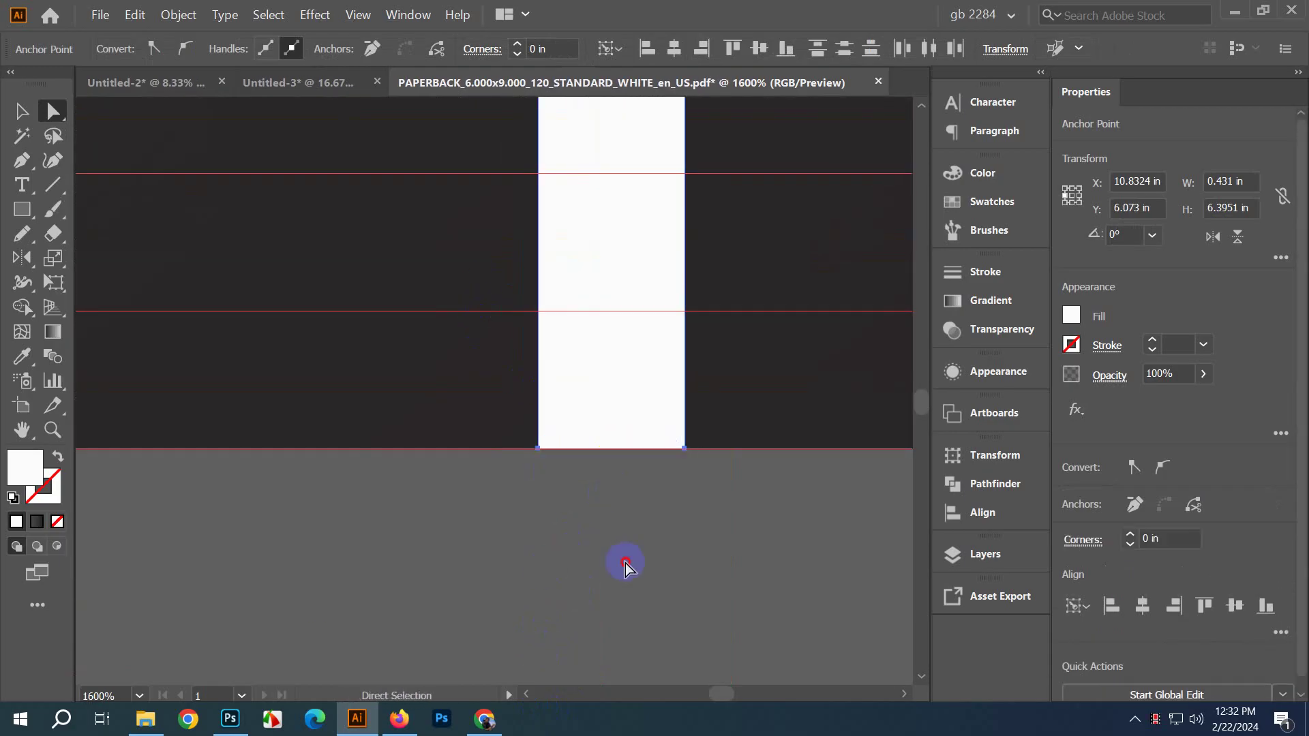
click(625, 563)
Step: Examine the title with its two extended letter stems up close and within the whole cover layout
scroll(626, 562, down, 8)
scroll(626, 558, up, 3)
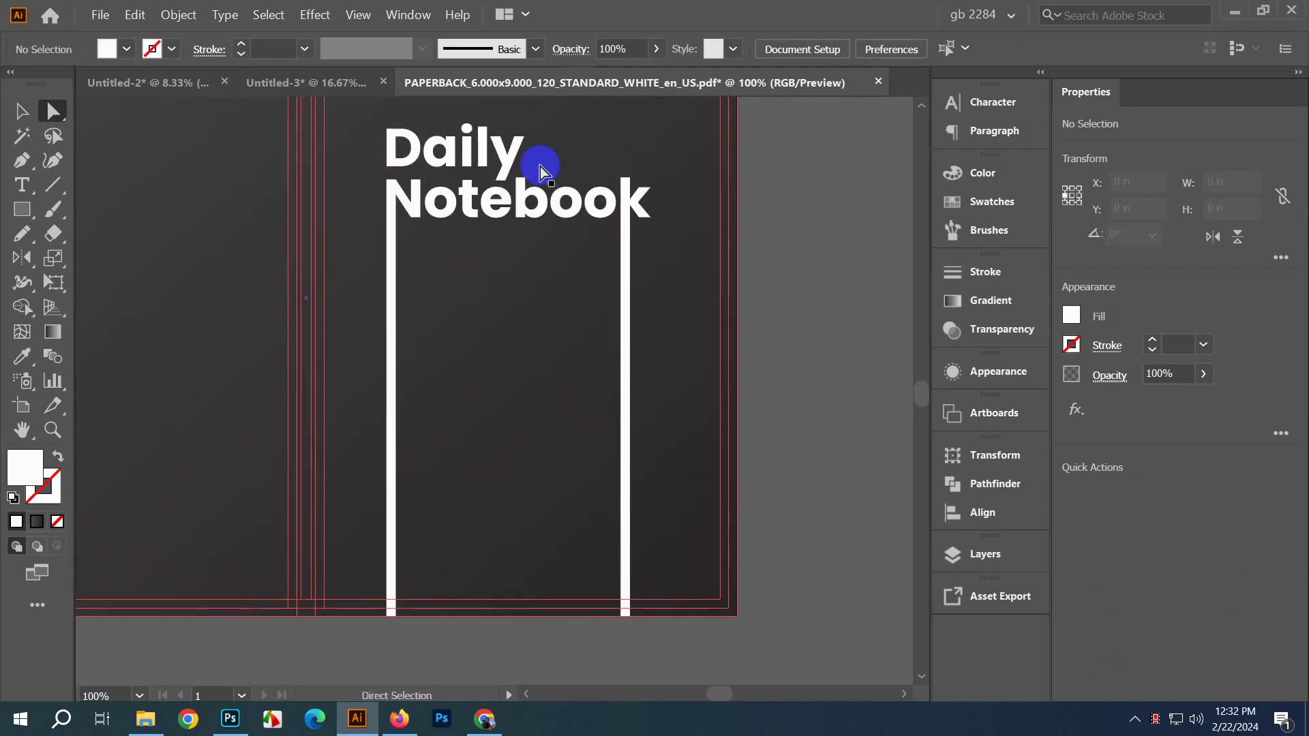
scroll(514, 226, up, 2)
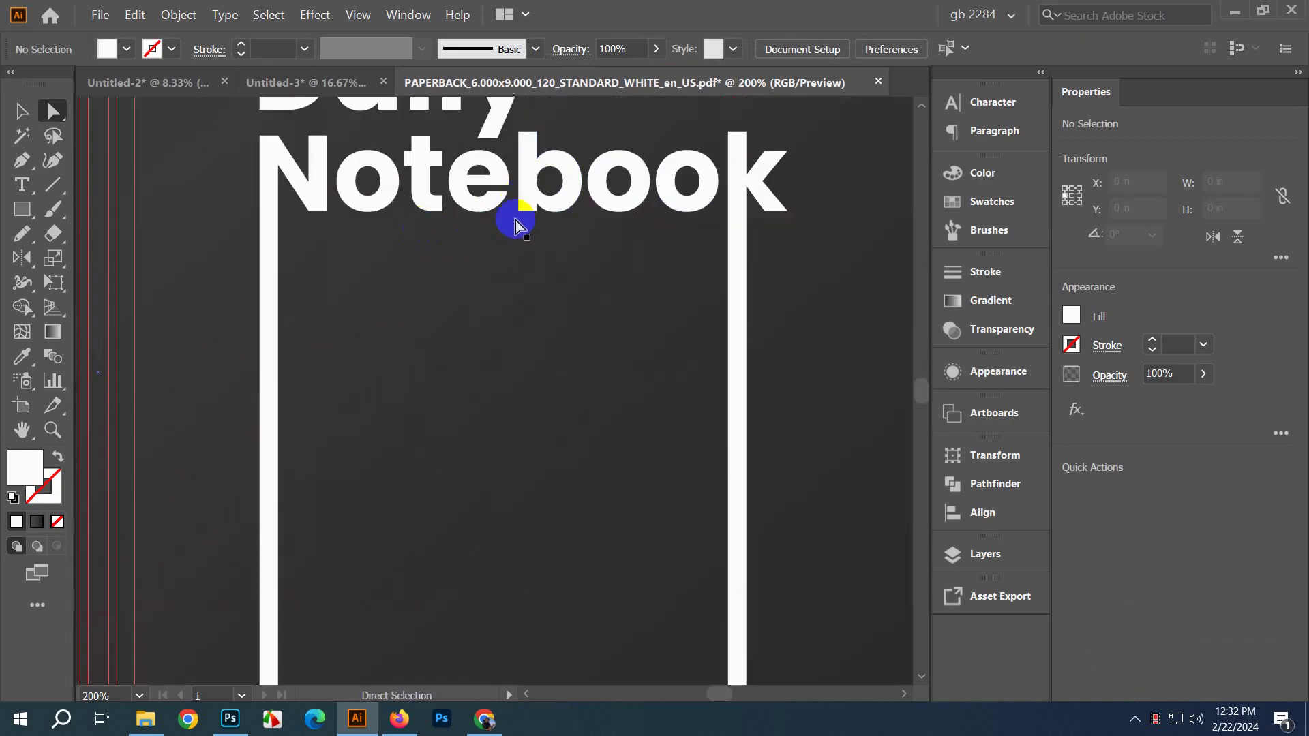
scroll(436, 260, down, 3)
scroll(478, 225, up, 1)
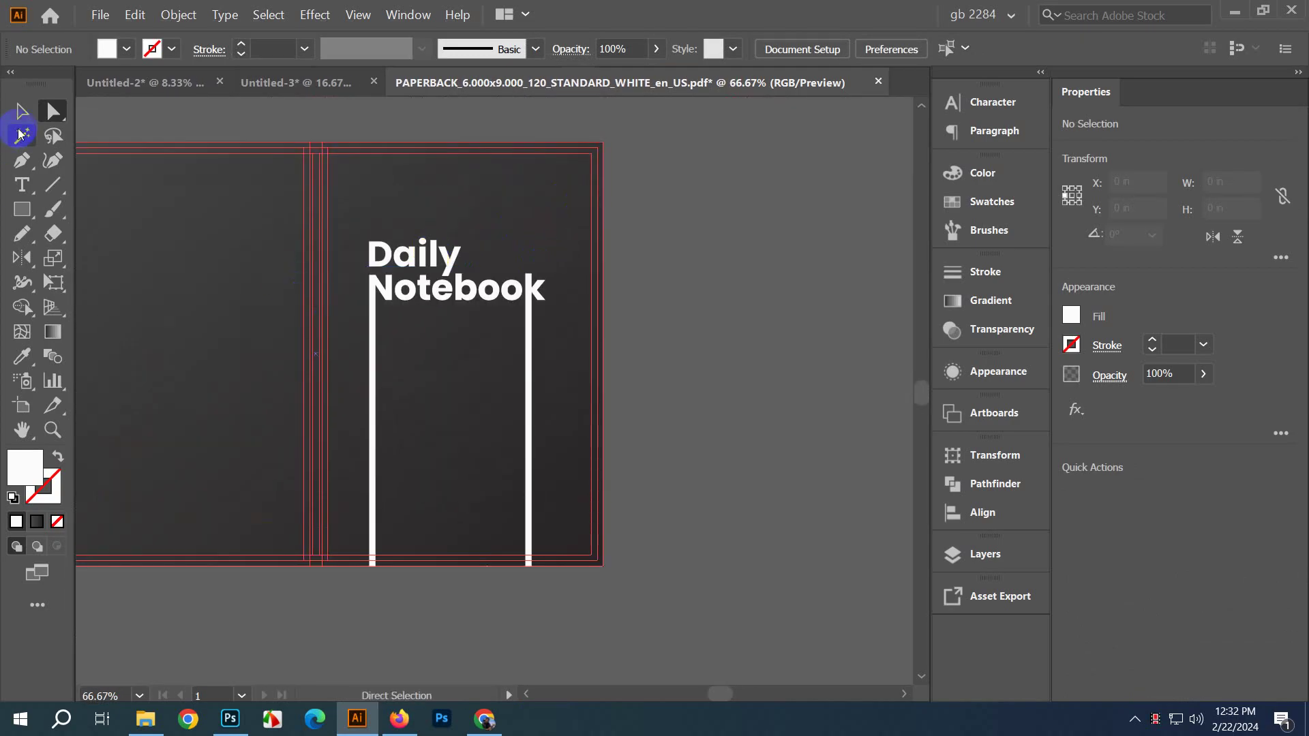
click(22, 110)
scroll(713, 371, left, 2)
scroll(713, 371, down, 1)
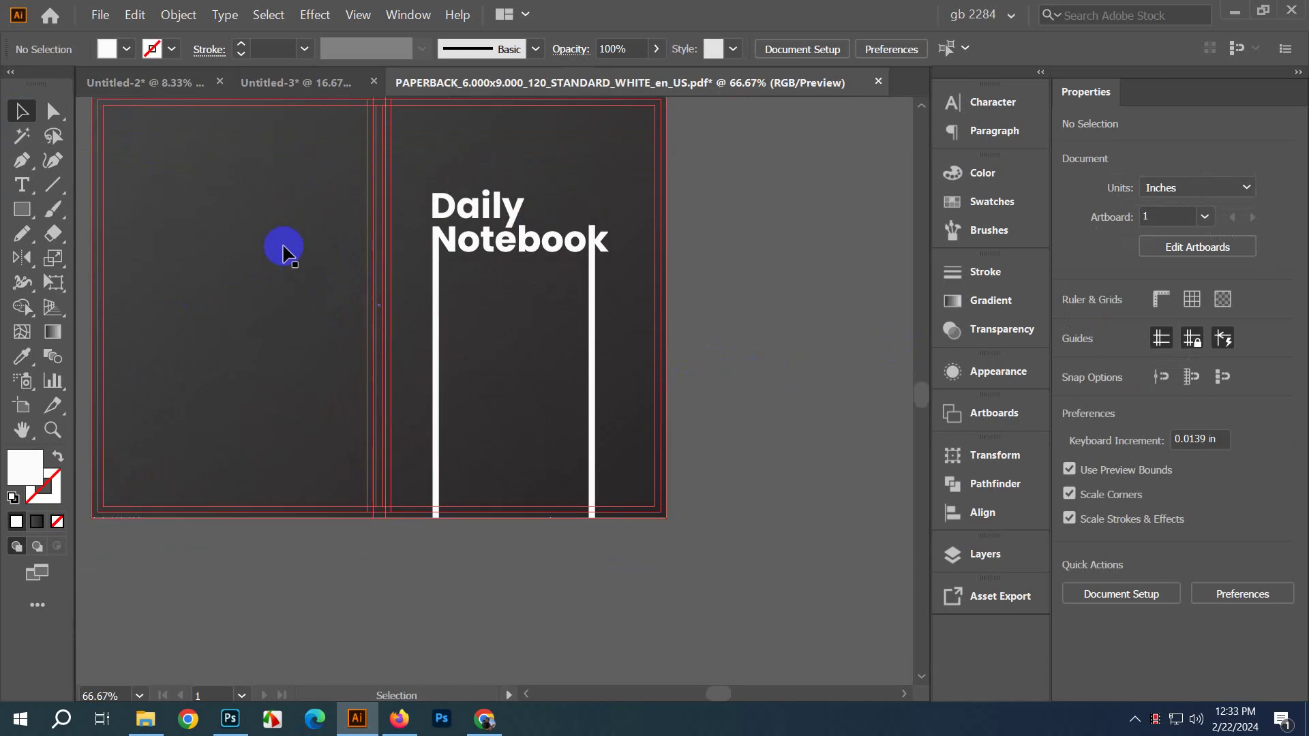
drag(803, 316, 823, 383)
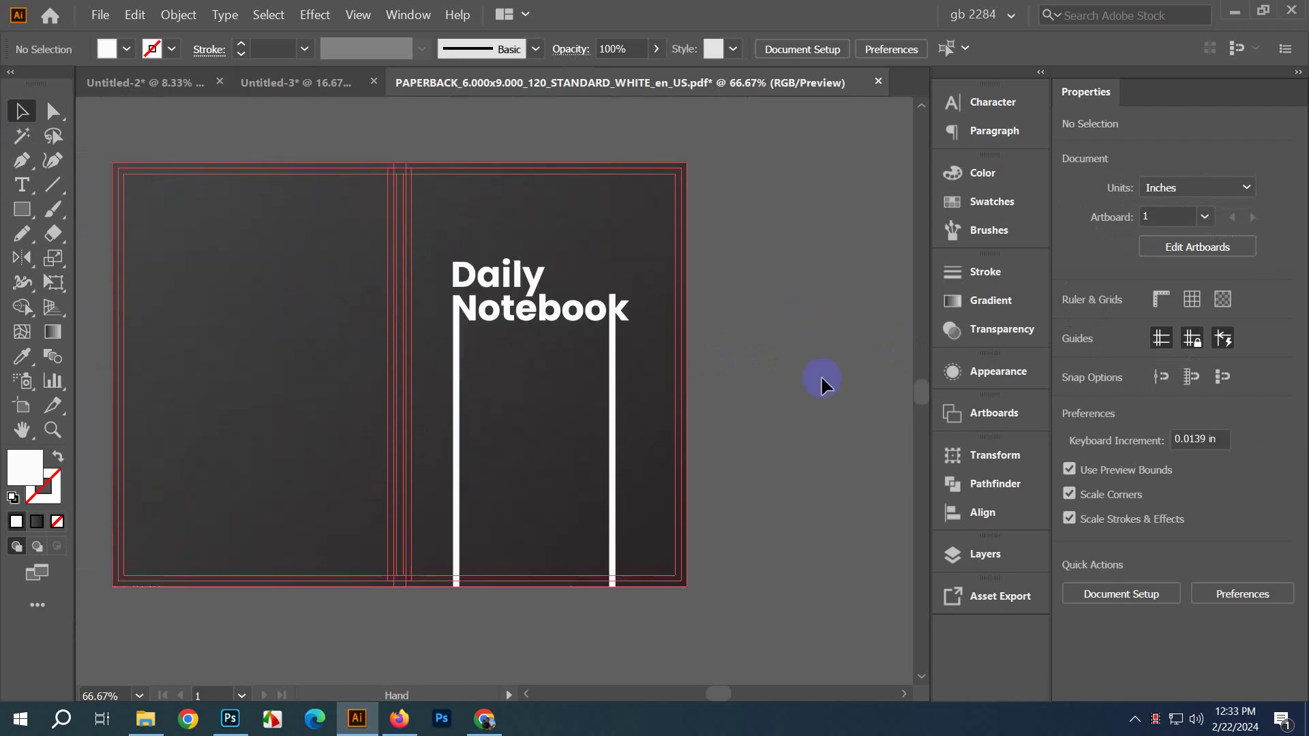
scroll(839, 234, left, 2)
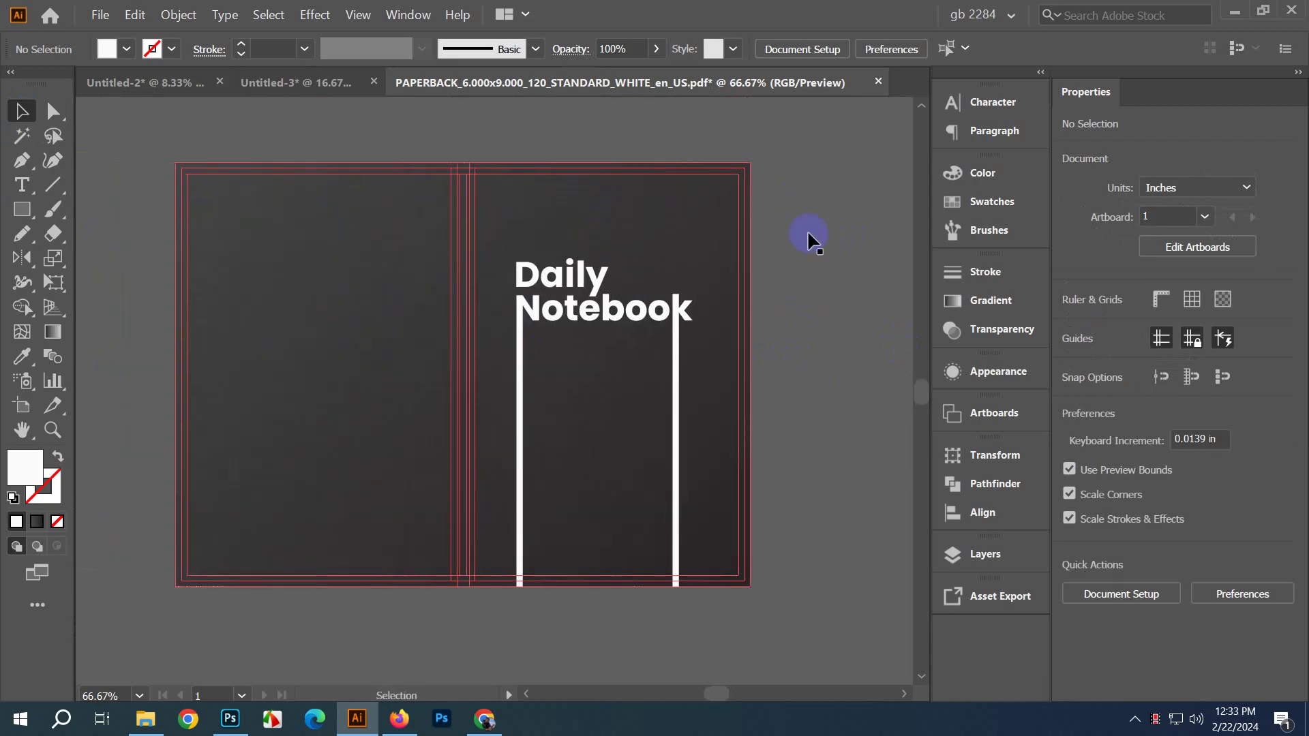
click(100, 15)
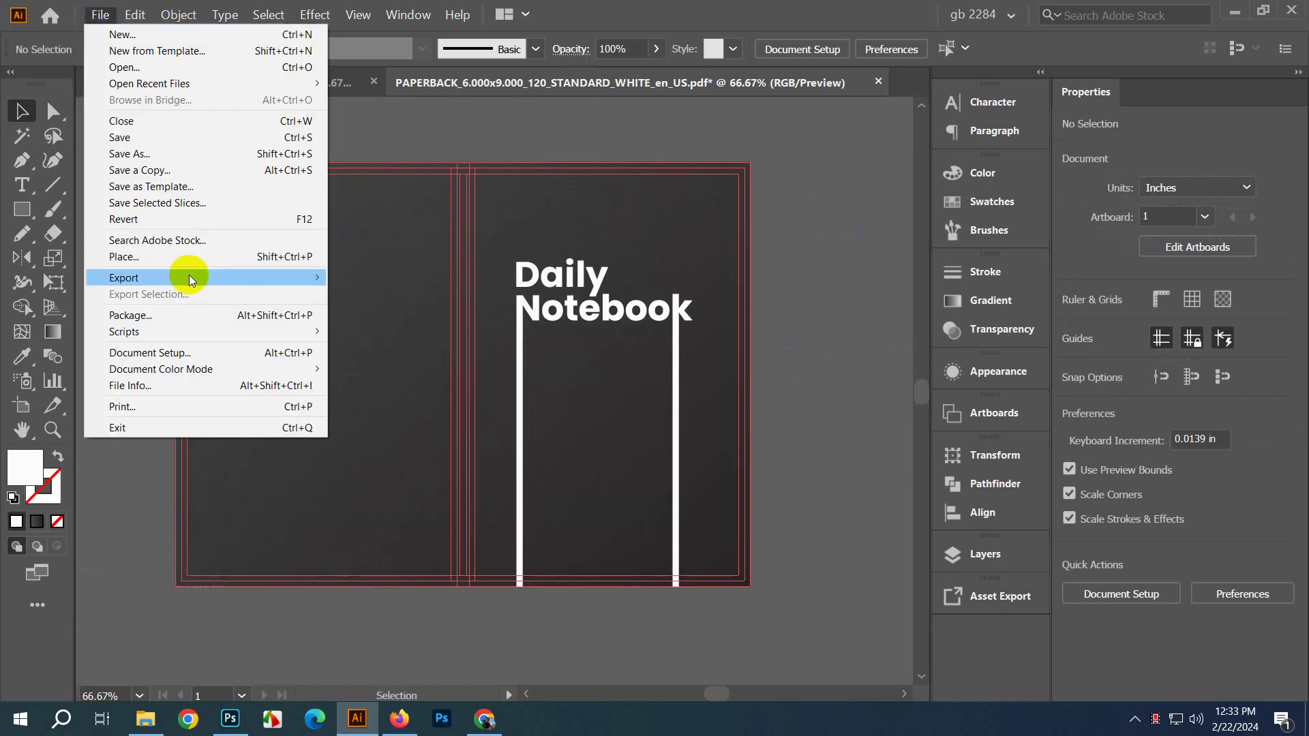
mouse_move(189, 275)
click(373, 294)
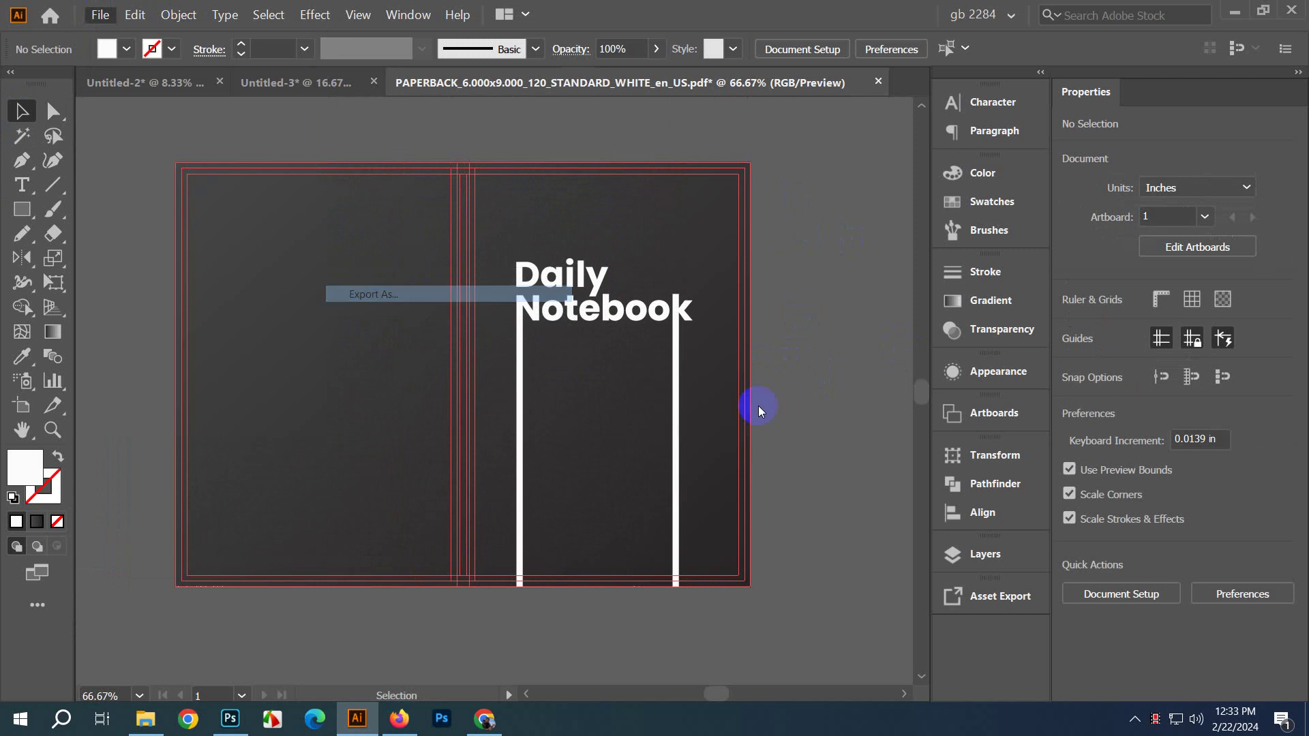
click(292, 545)
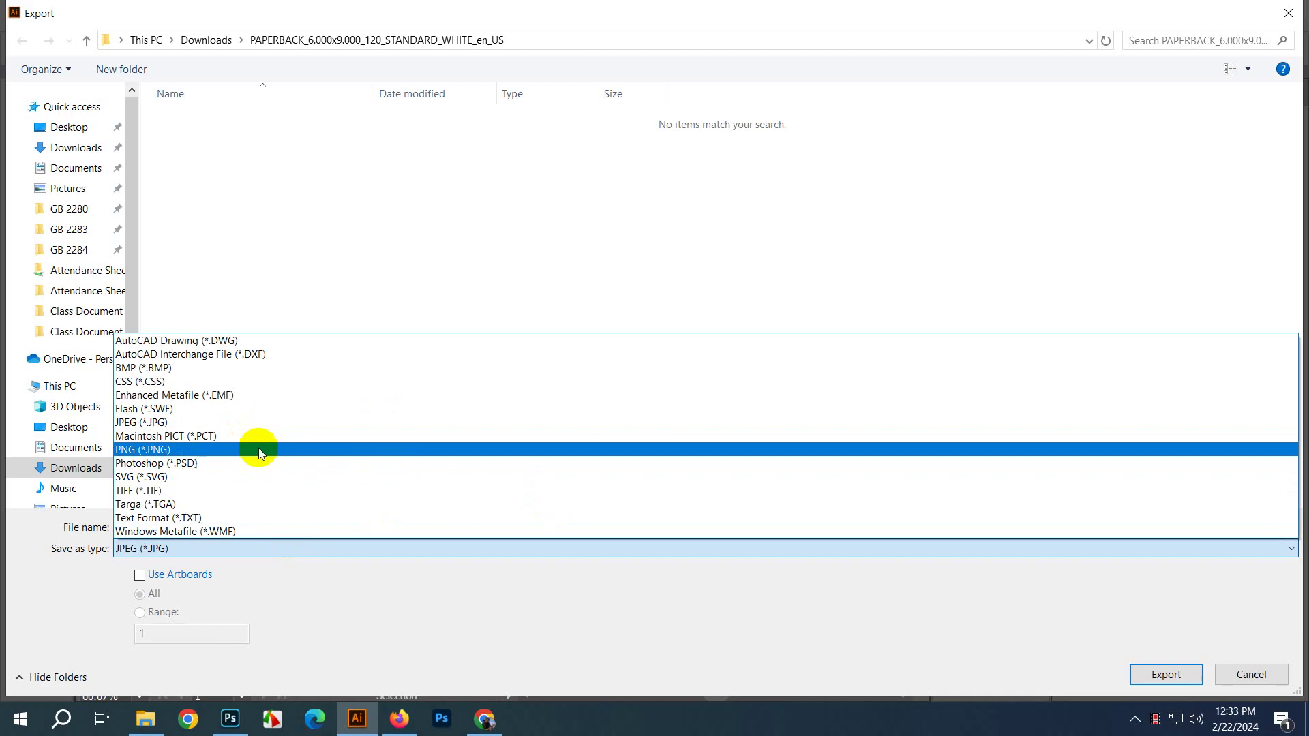
key(Escape)
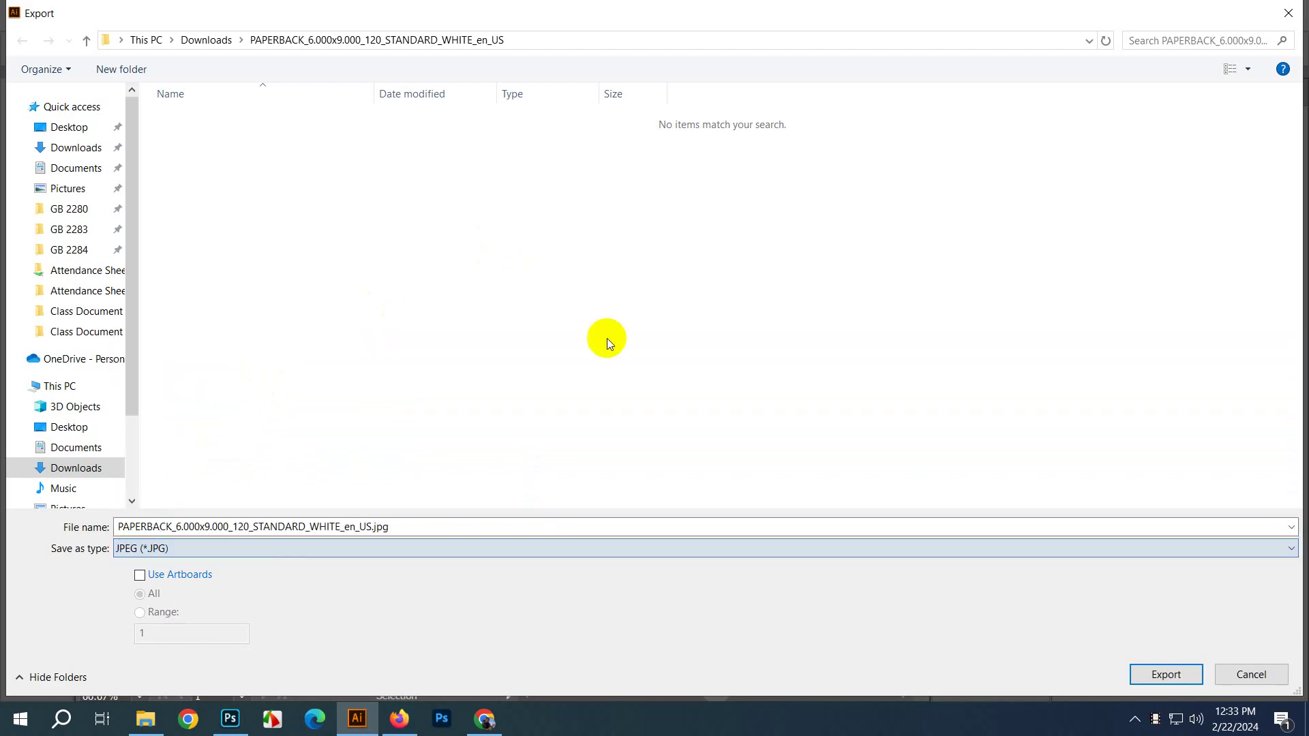
click(1248, 675)
Step: Save the cover as an Adobe PDF over the existing PAPERBACK_6.000x9.000_120_STANDARD_WHITE_en_US.pdf, using the Illustrator Default preset
click(99, 14)
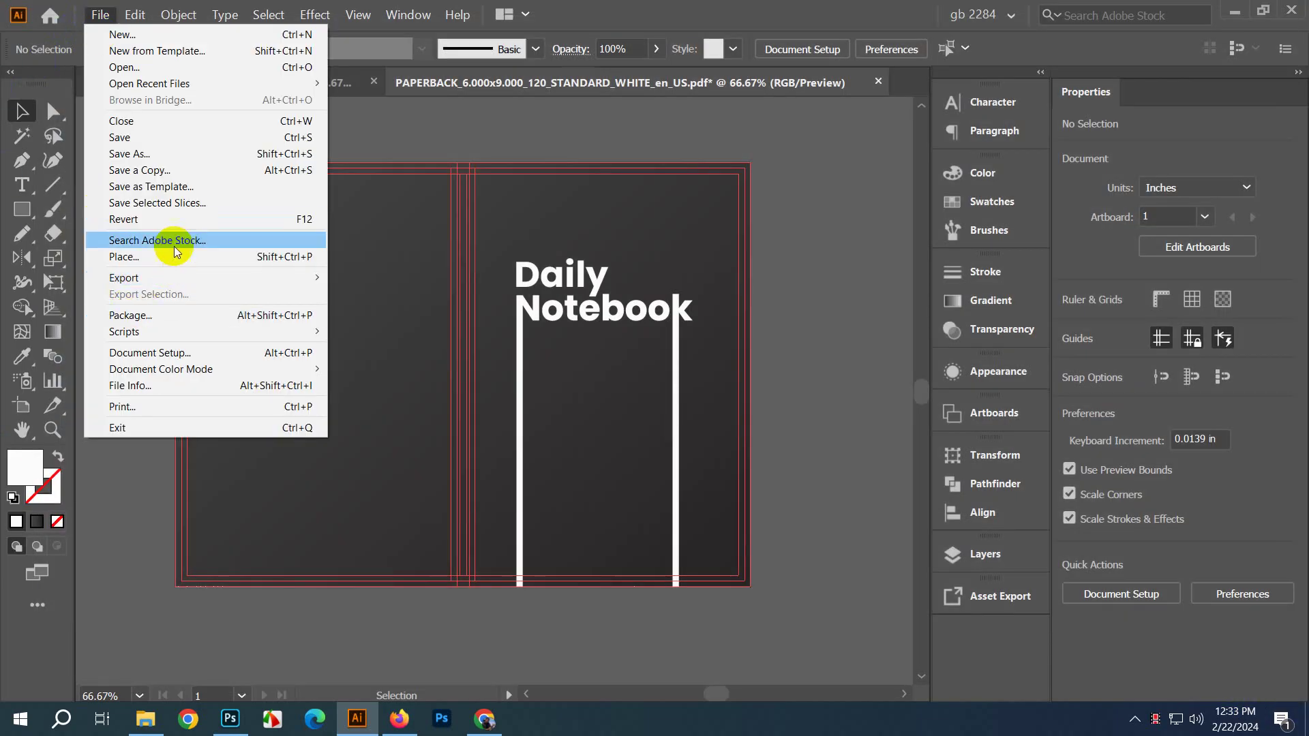
click(205, 155)
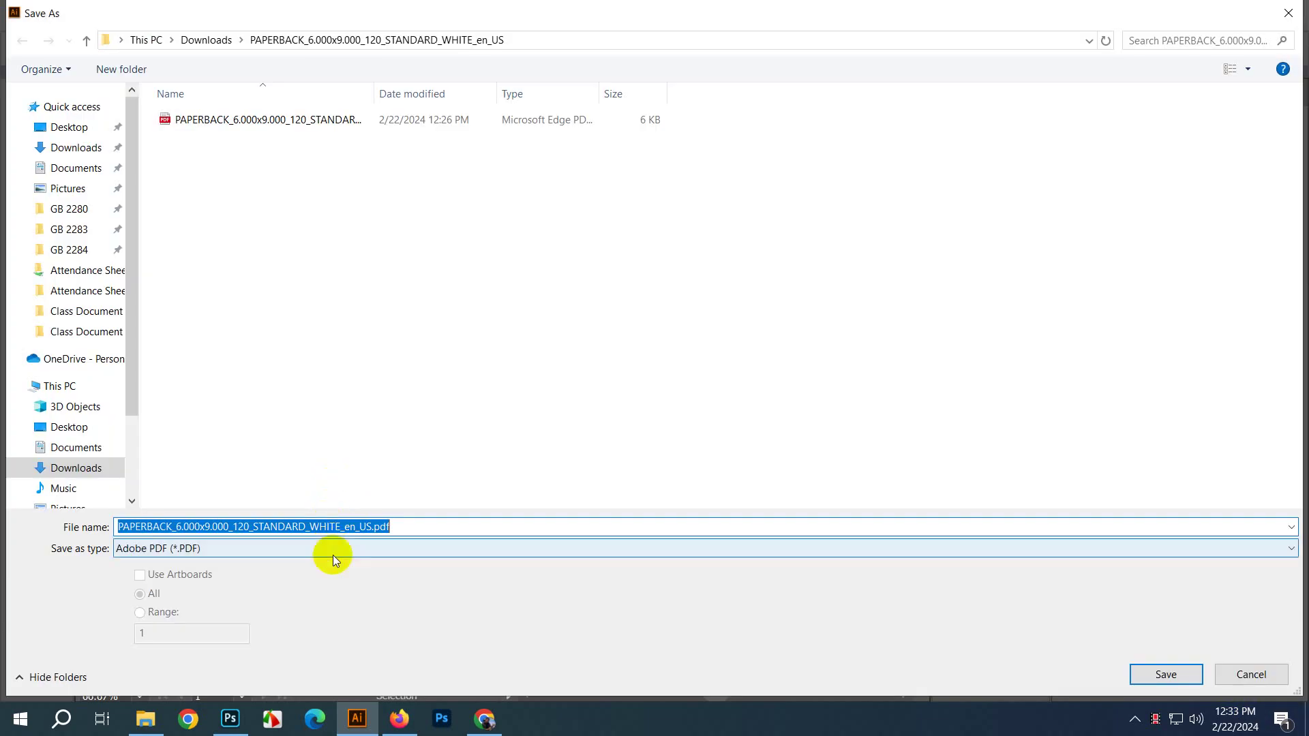
click(1154, 675)
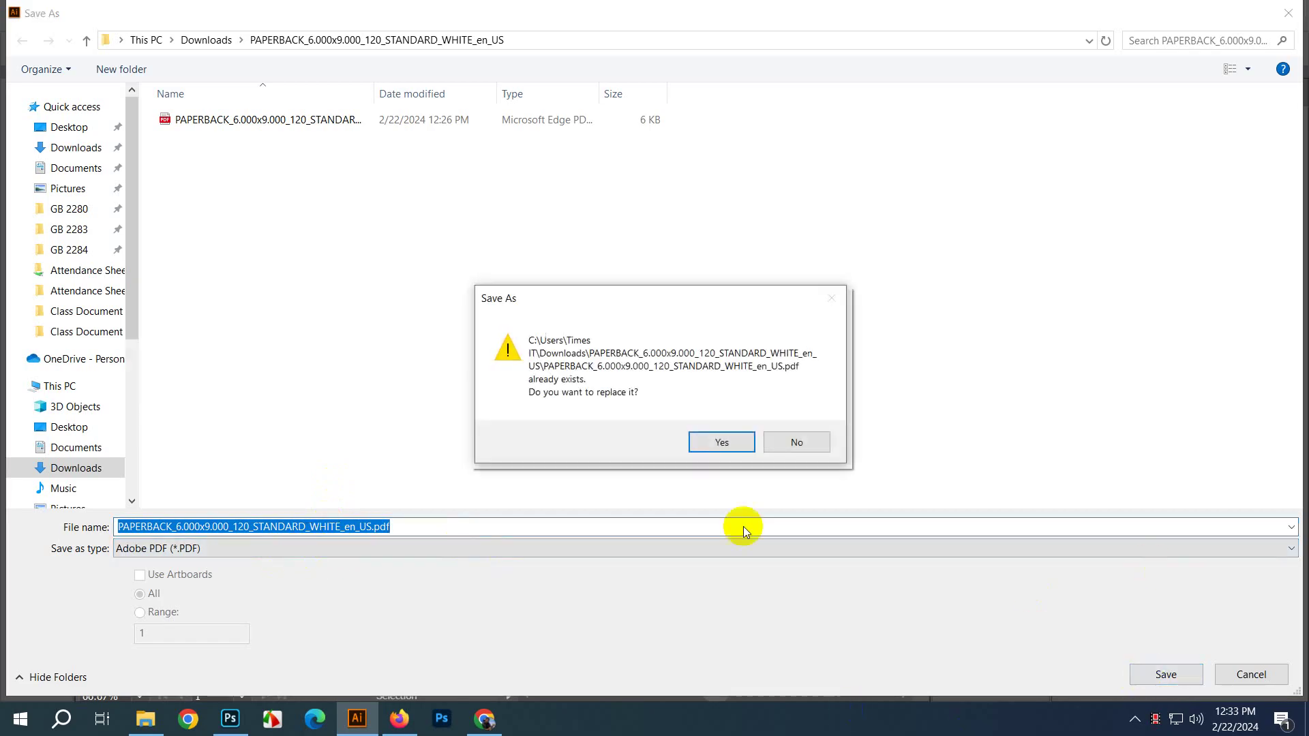
click(727, 440)
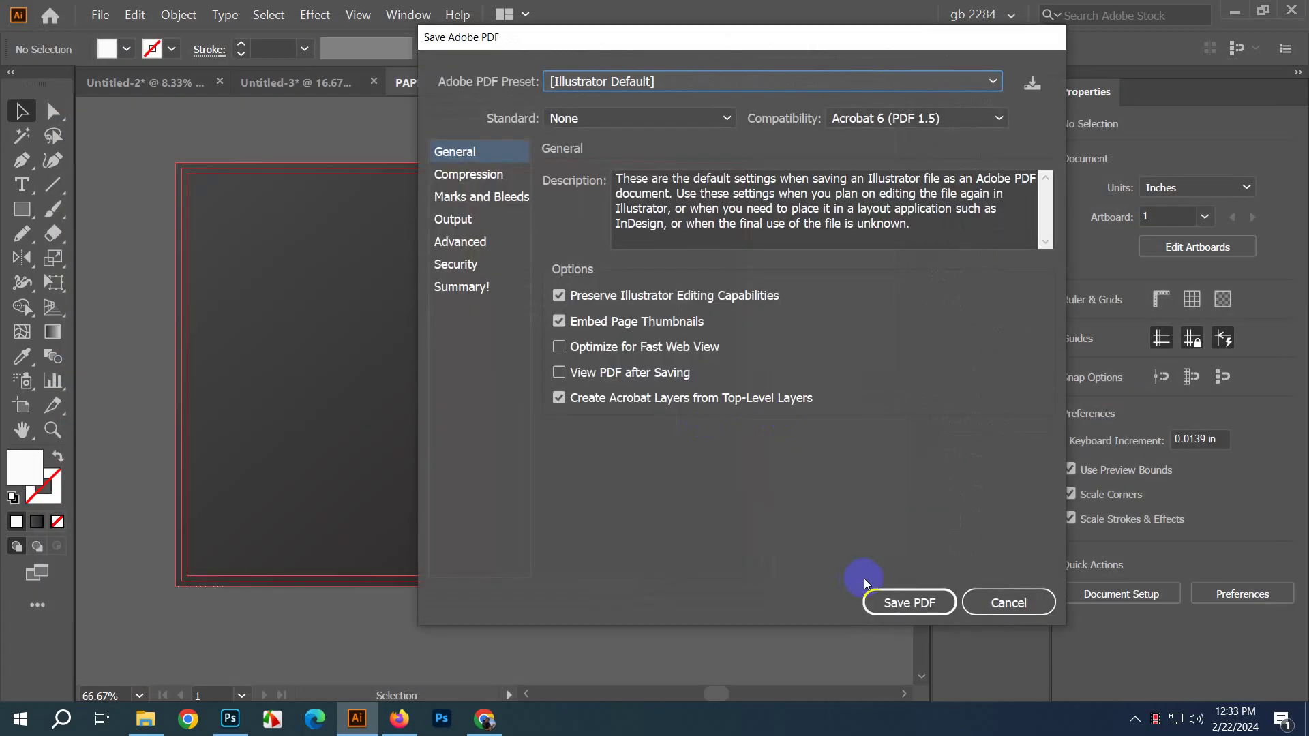
click(887, 601)
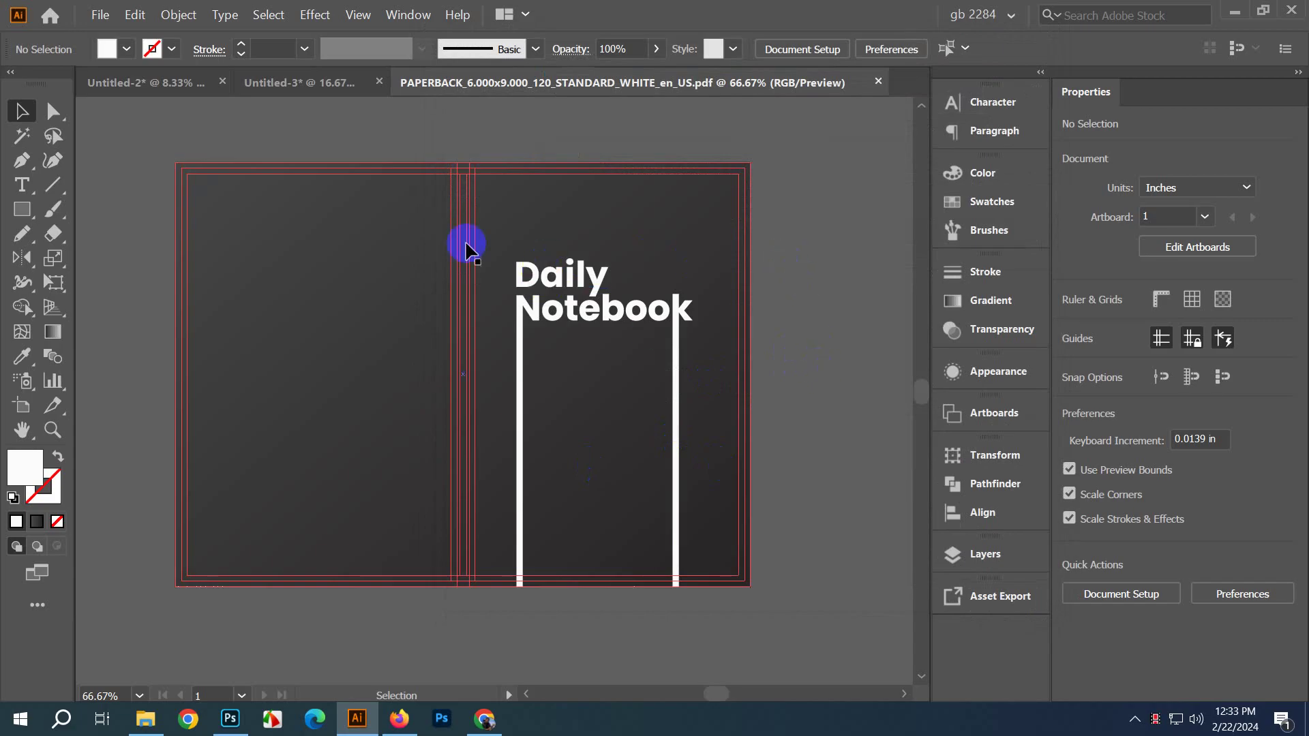
drag(784, 353, 813, 390)
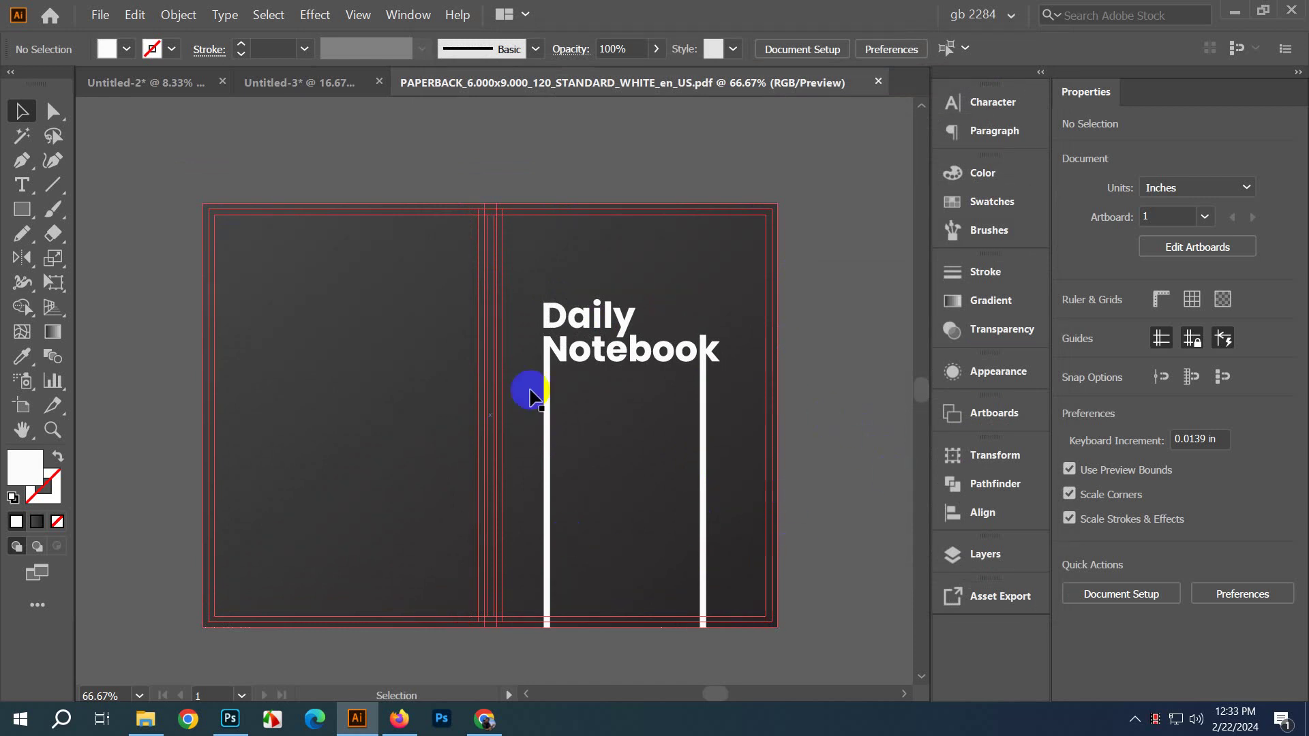
Step: Switch to Chrome, search Google for "book cover mockup" and look through the mockup images on Freepik
click(485, 718)
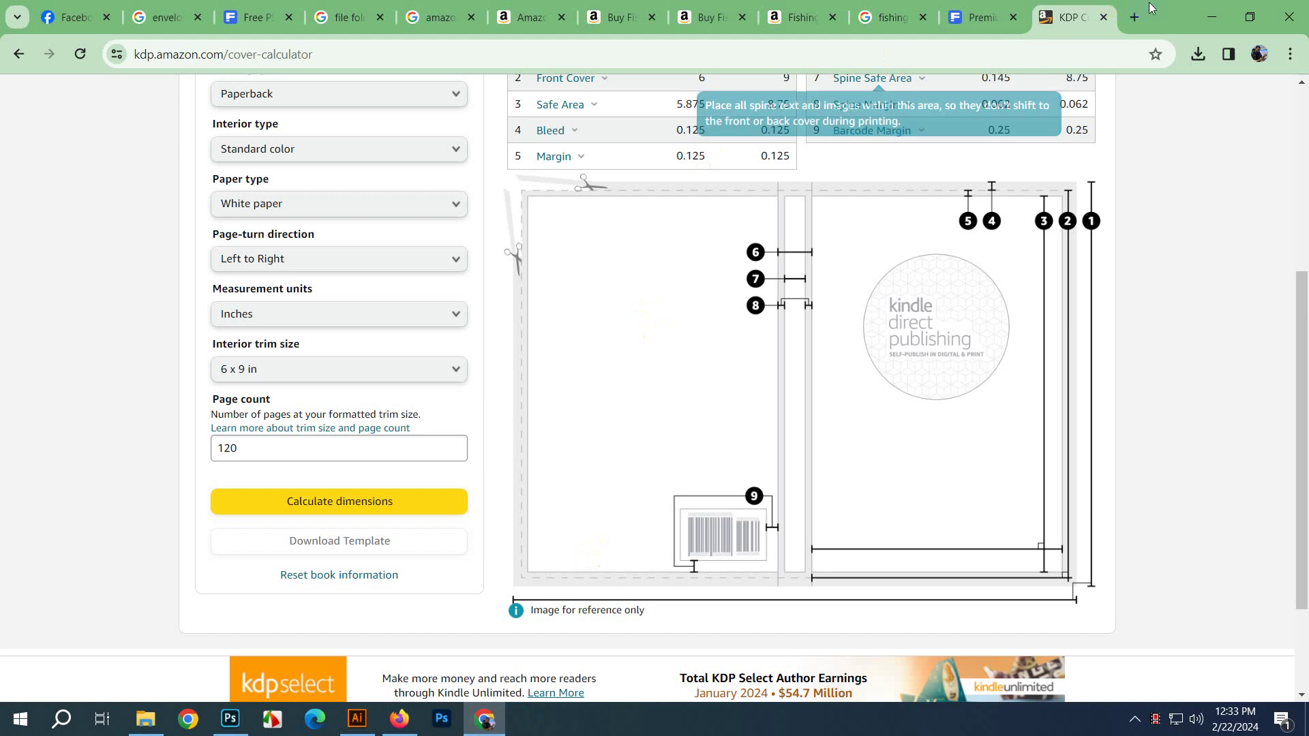
click(1133, 17)
click(674, 375)
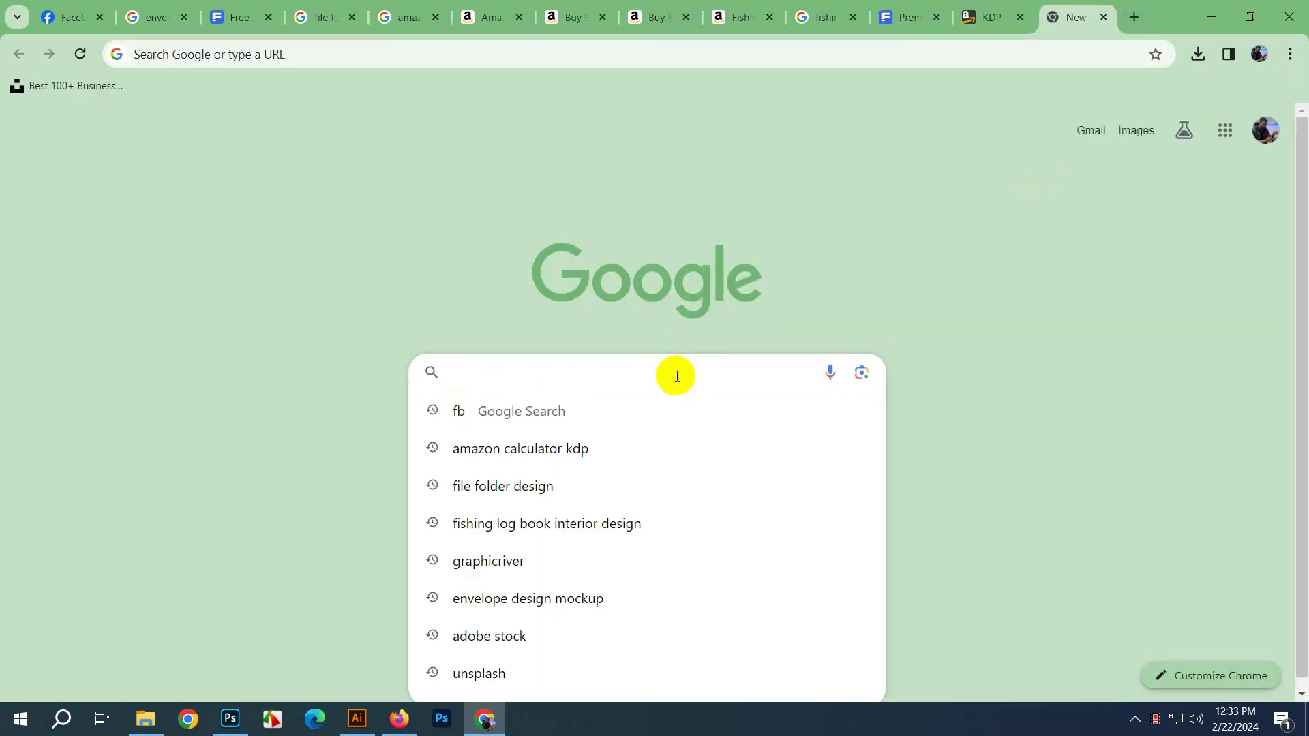
text(boolk)
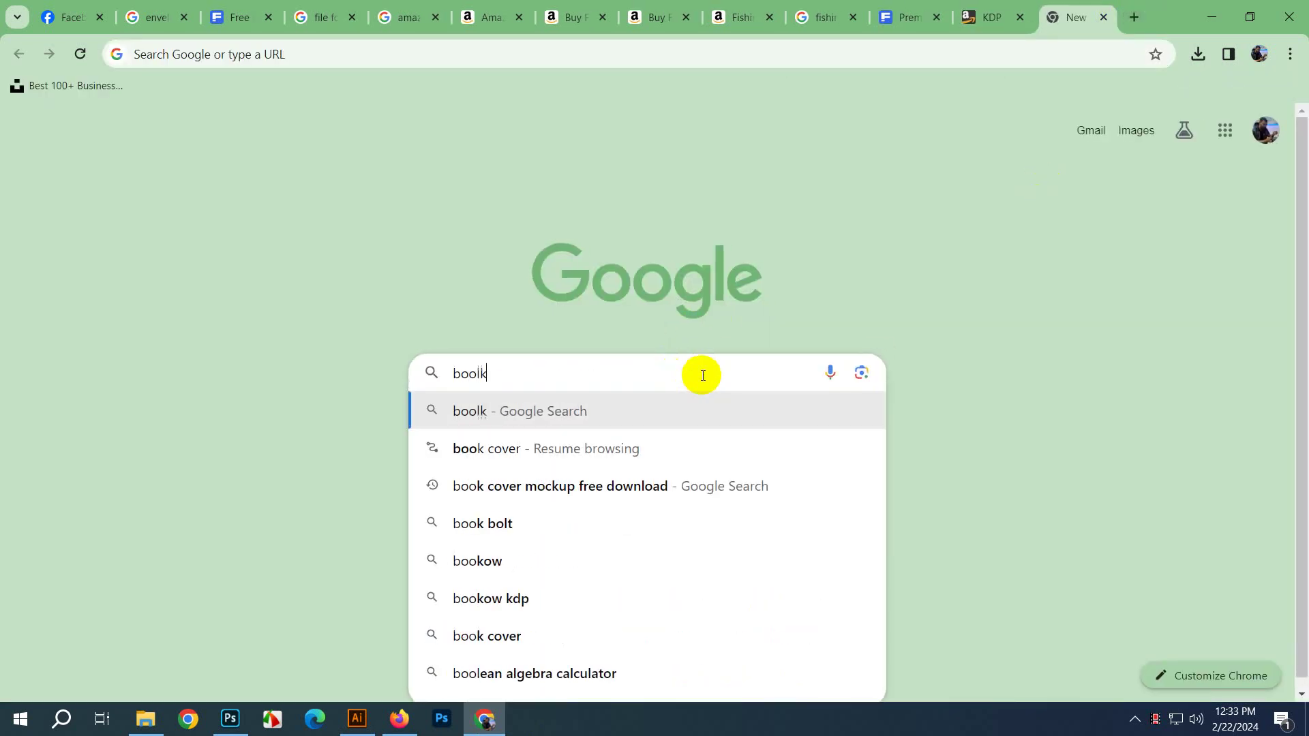
key(BackSpace)
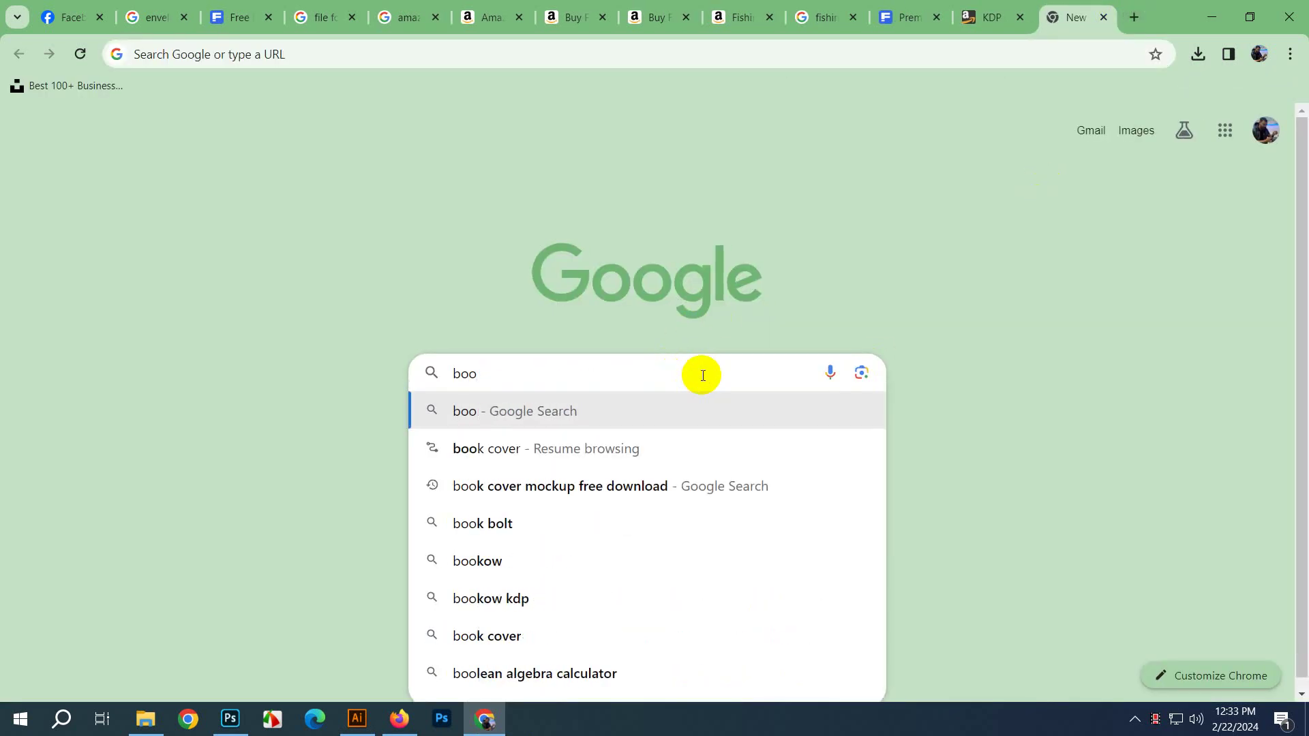
text(k cover )
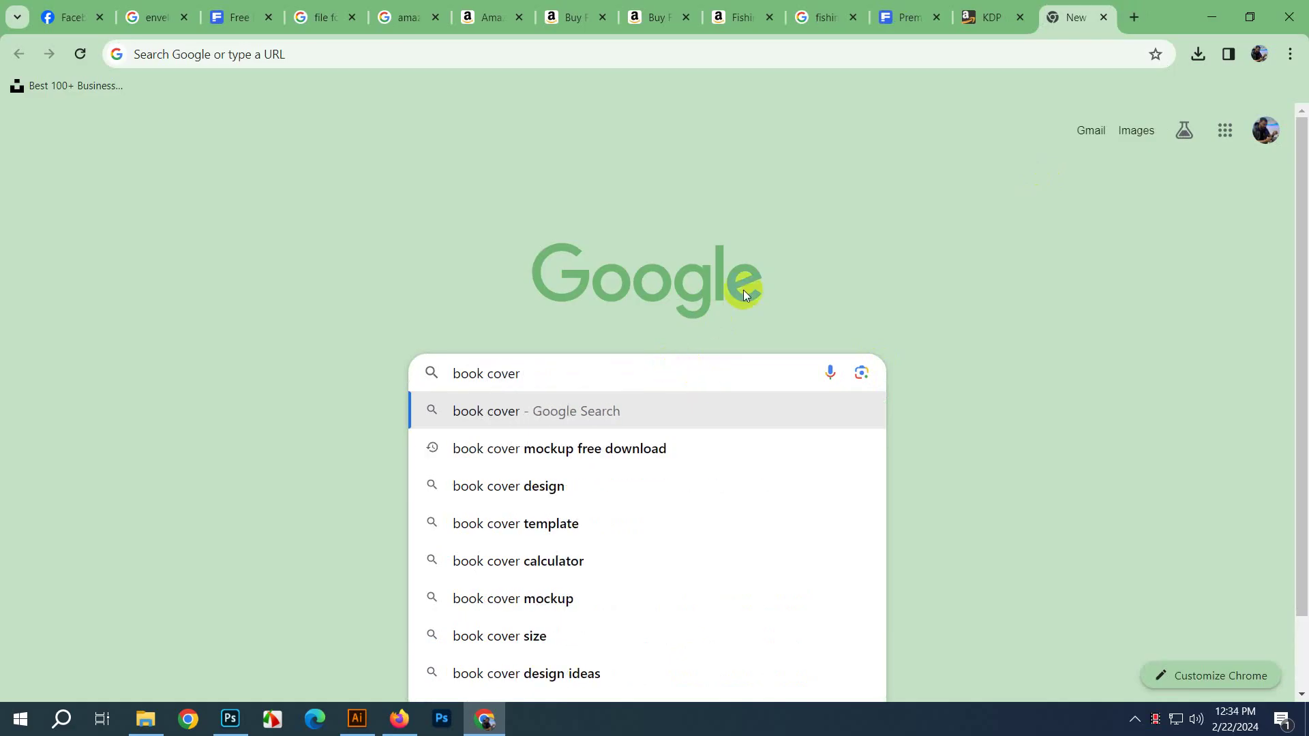
text(mocku)
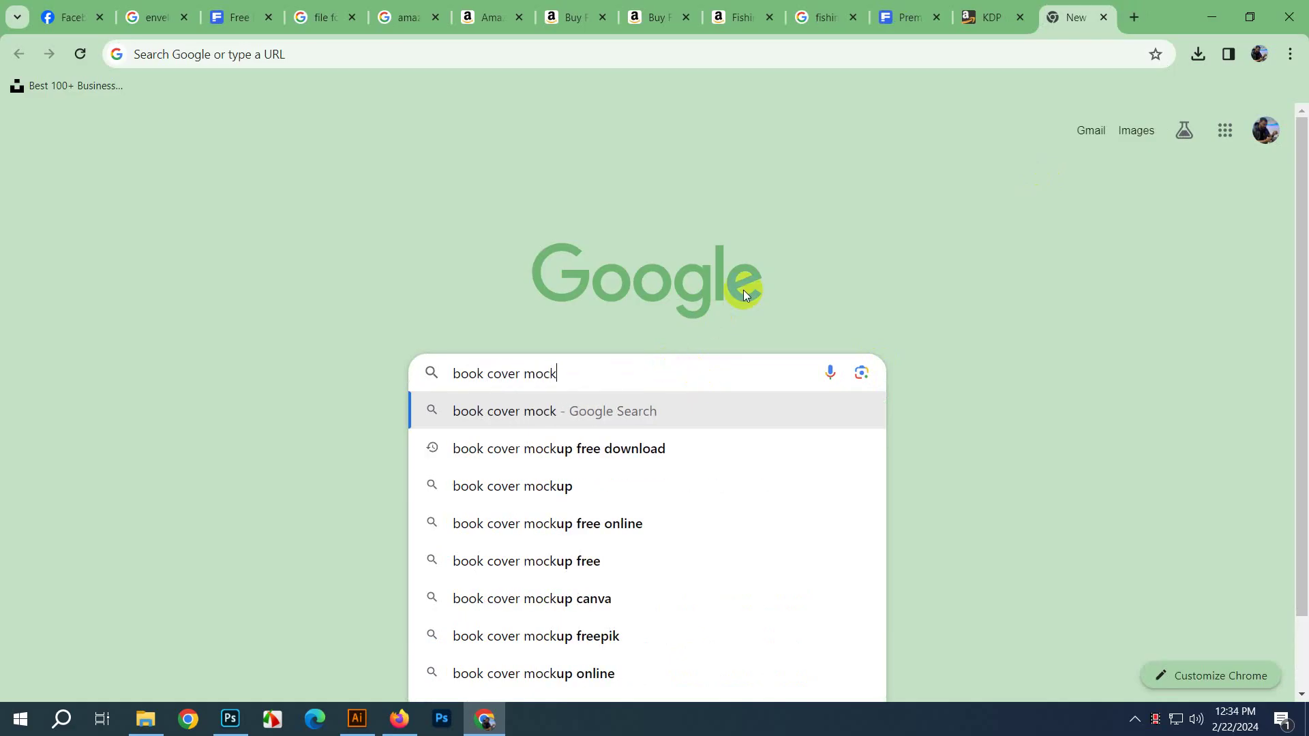
key(Down)
key(Down)
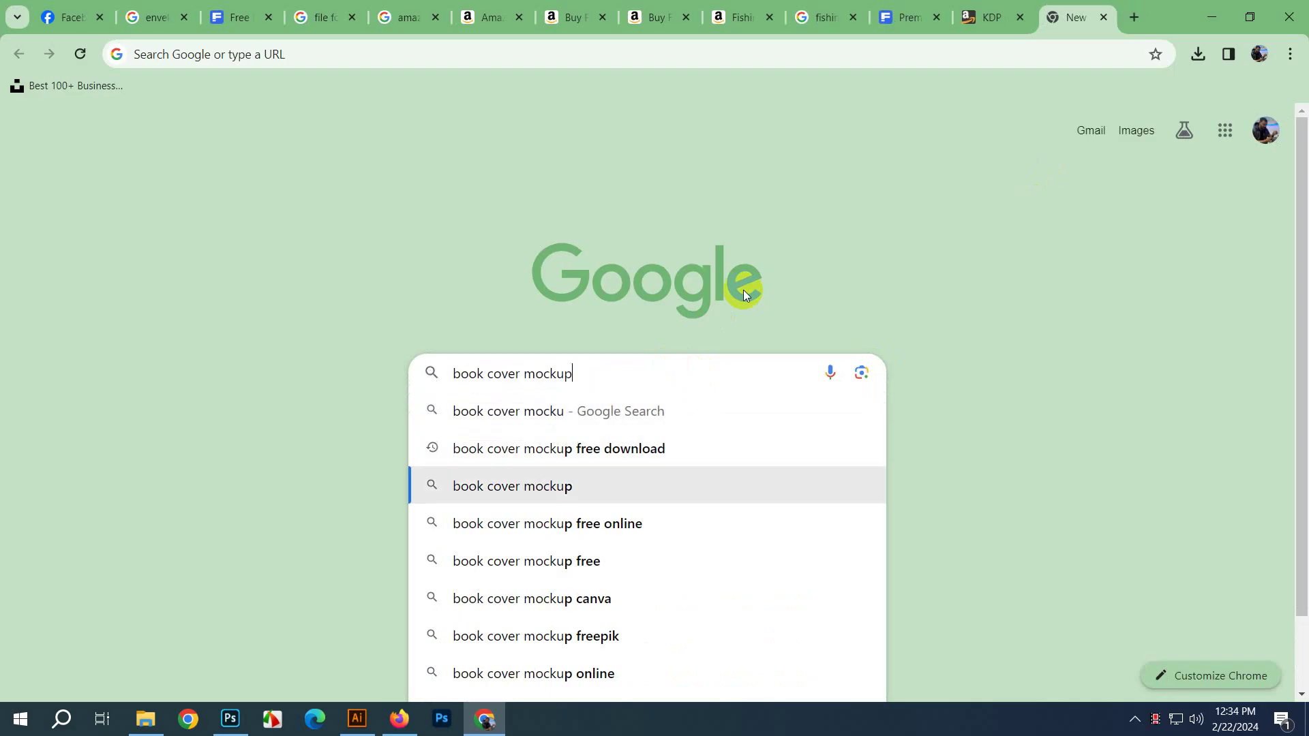
key(Return)
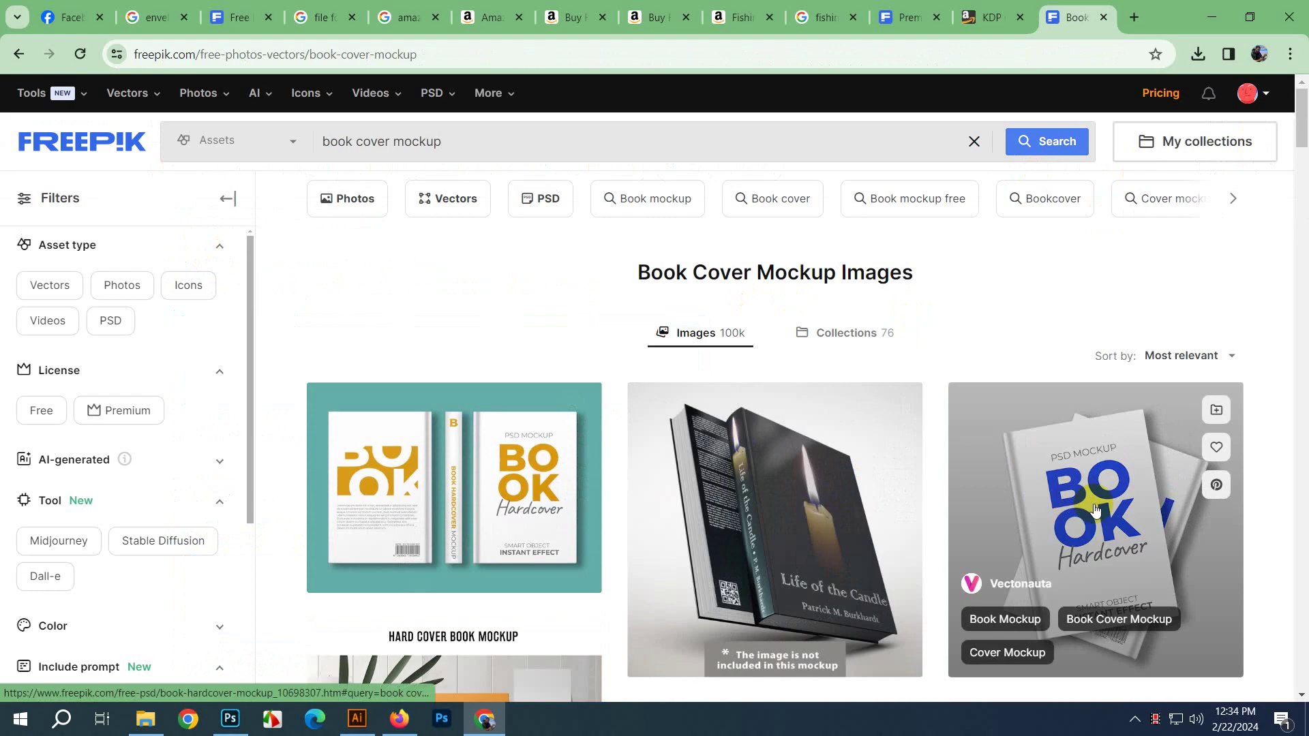
scroll(768, 489, down, 10)
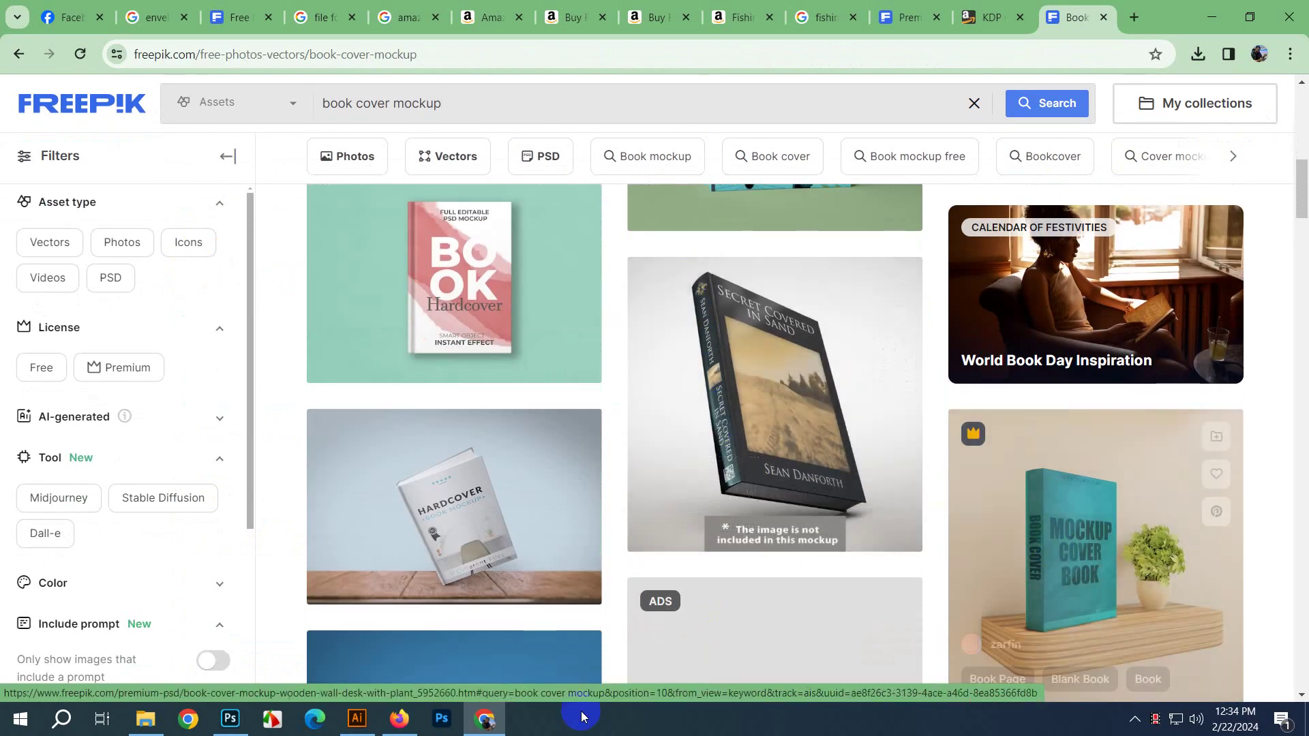
Step: Switch to Illustrator's Untitled-3 file folder design and examine the edge of its die-cut outline and bleed up close
click(356, 719)
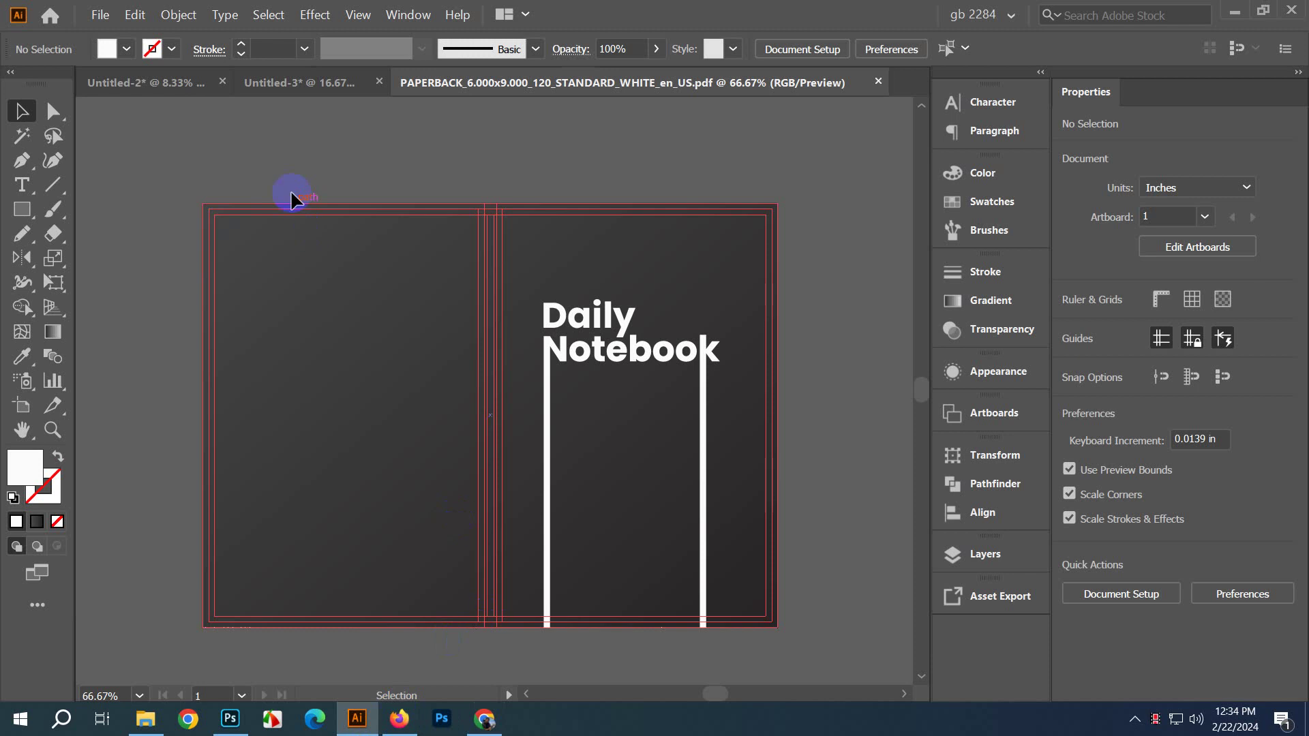
click(266, 83)
scroll(511, 539, left, 3)
scroll(532, 490, up, 3)
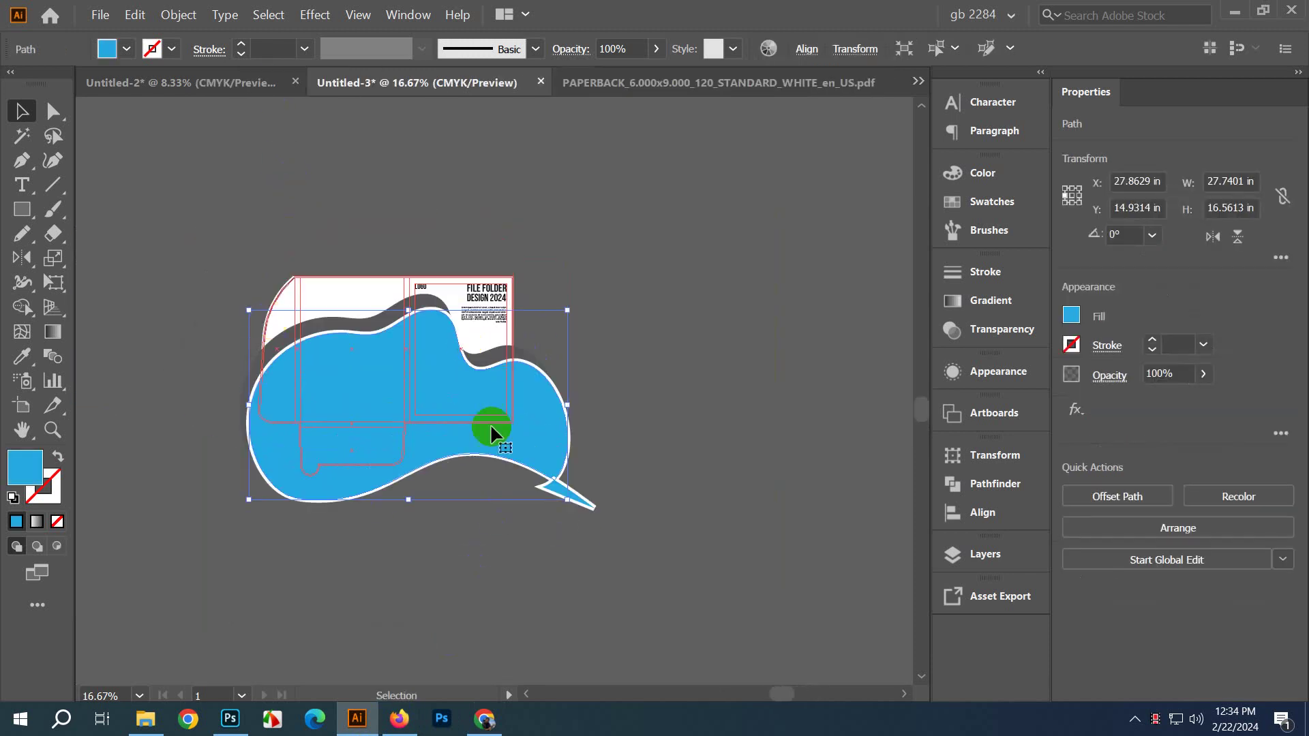
click(219, 334)
scroll(225, 347, up, 3)
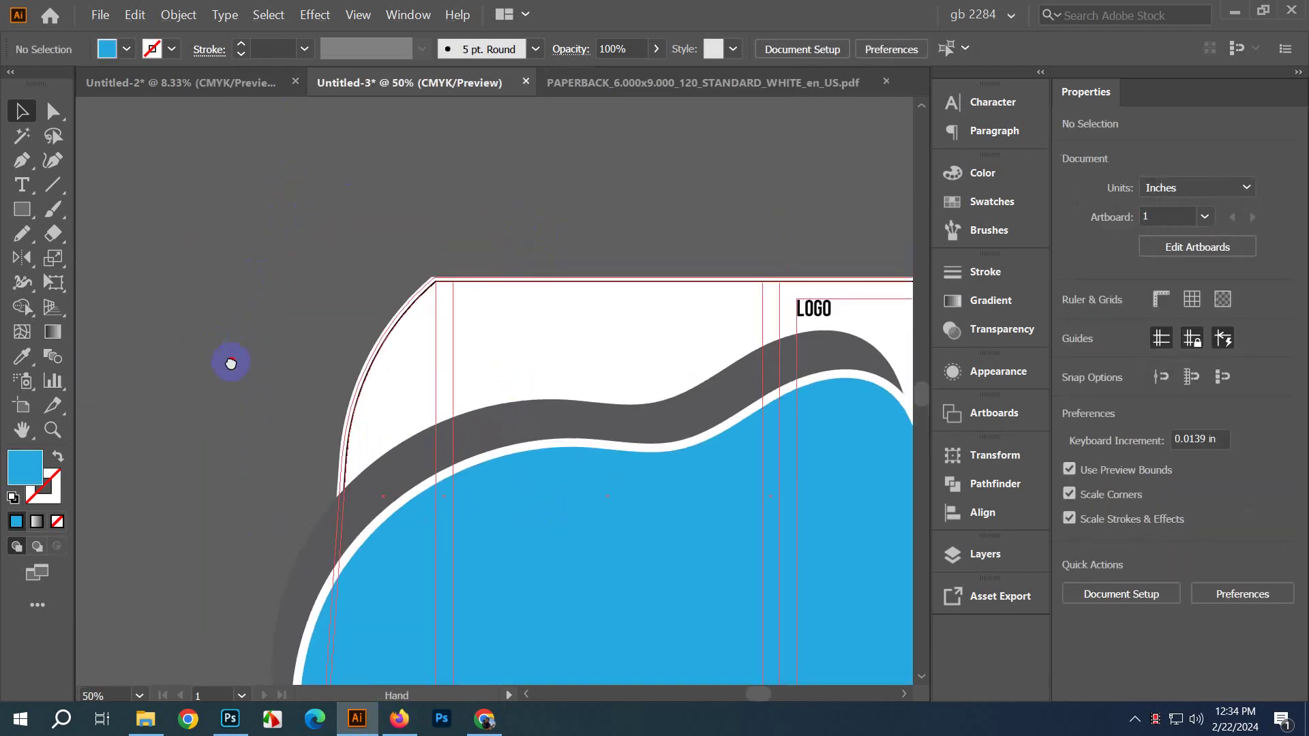
scroll(482, 321, up, 5)
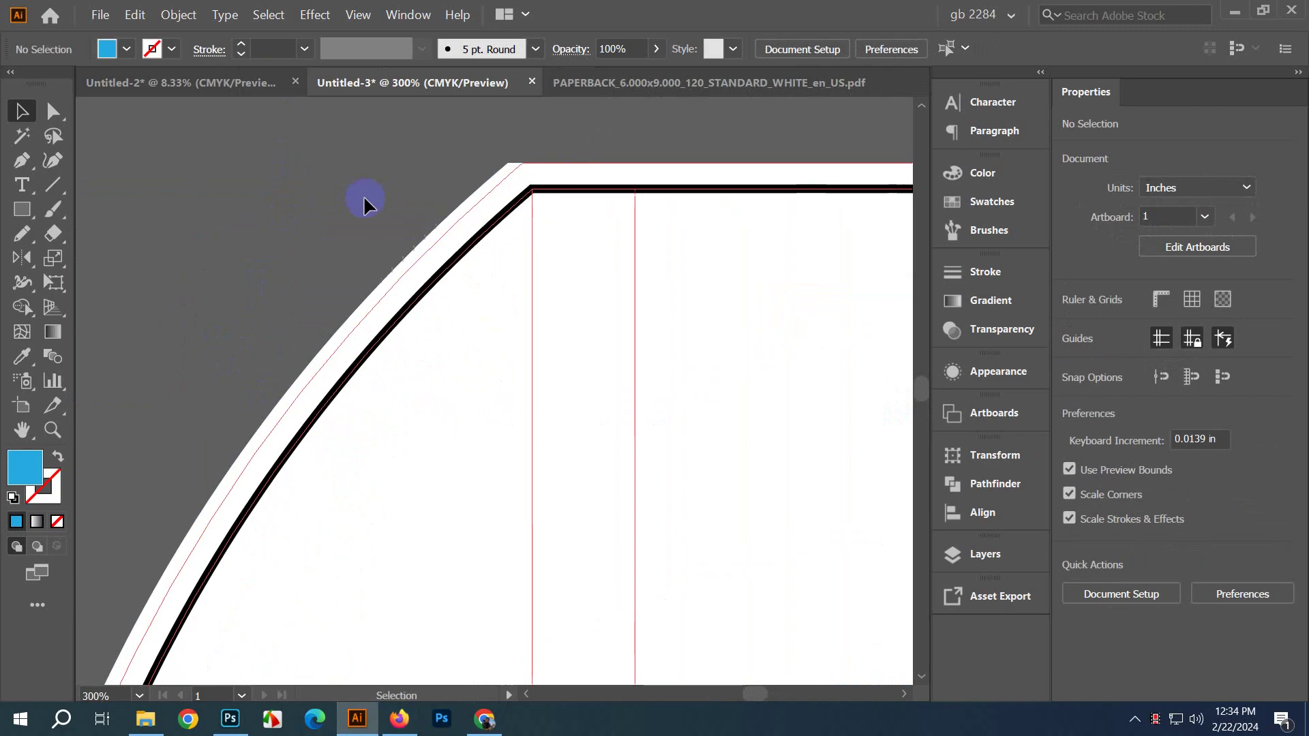
scroll(362, 195, down, 3)
click(465, 250)
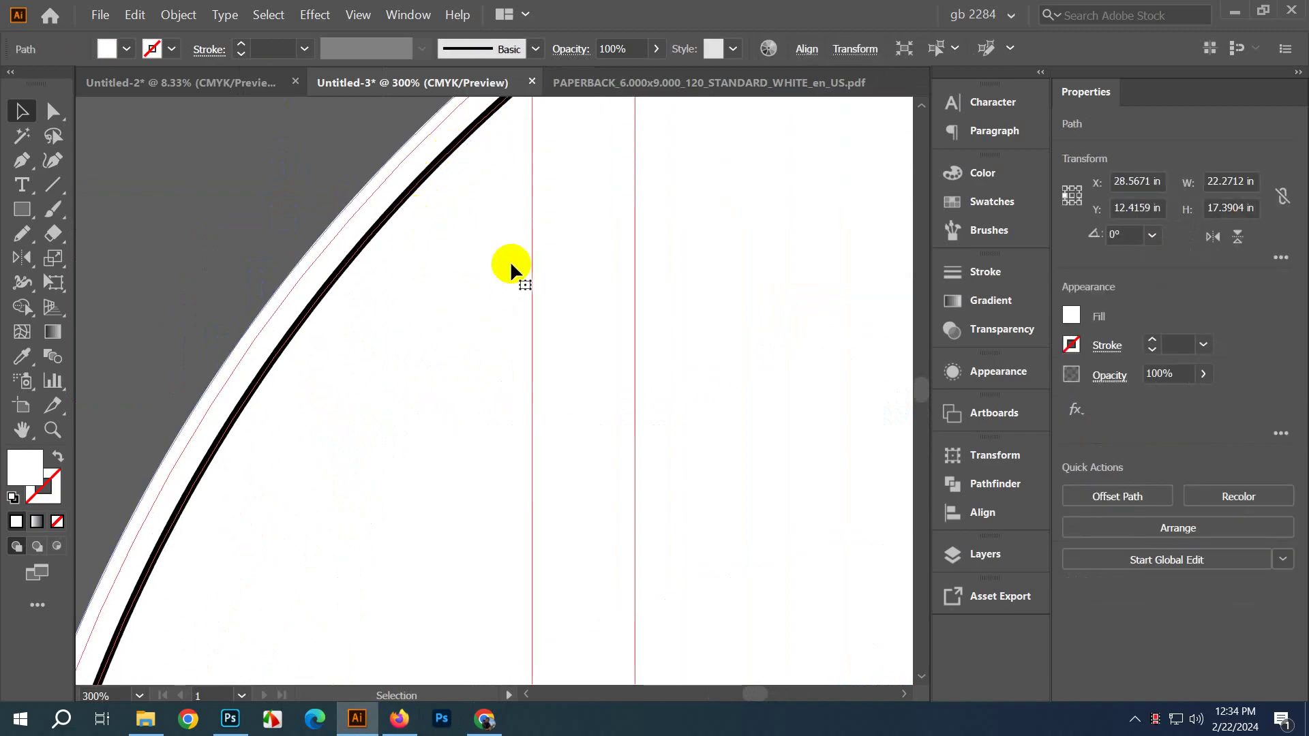
scroll(510, 266, down, 5)
scroll(472, 266, down, 6)
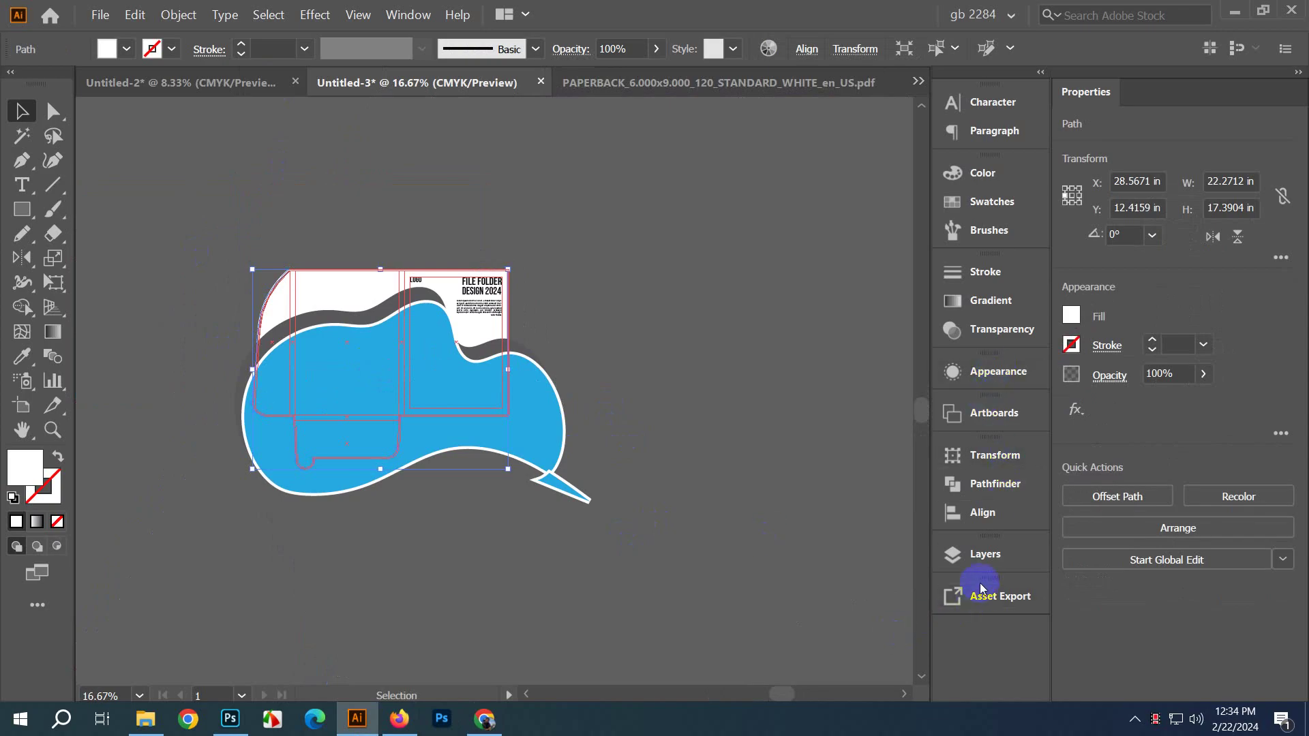
Step: Select the "die cut" path among the layers, bring it in front of all artwork and deselect it
click(986, 556)
scroll(830, 596, down, 5)
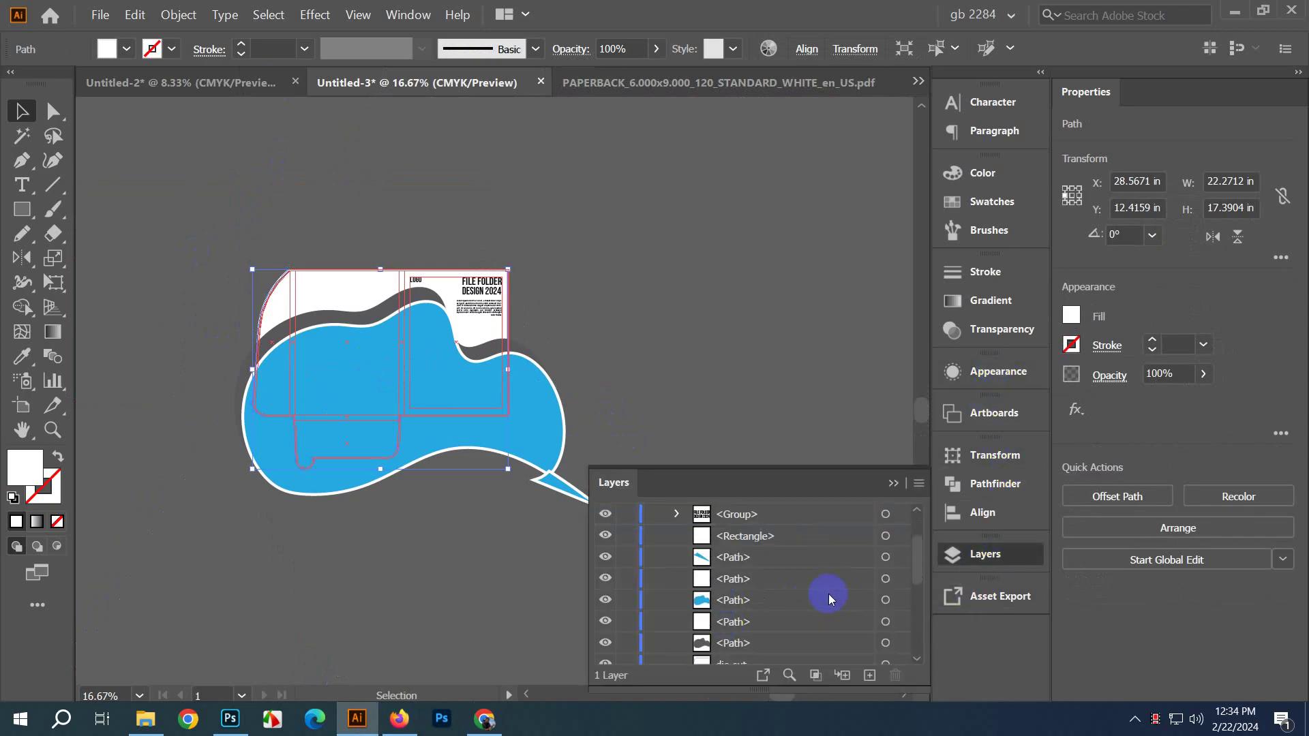
click(881, 600)
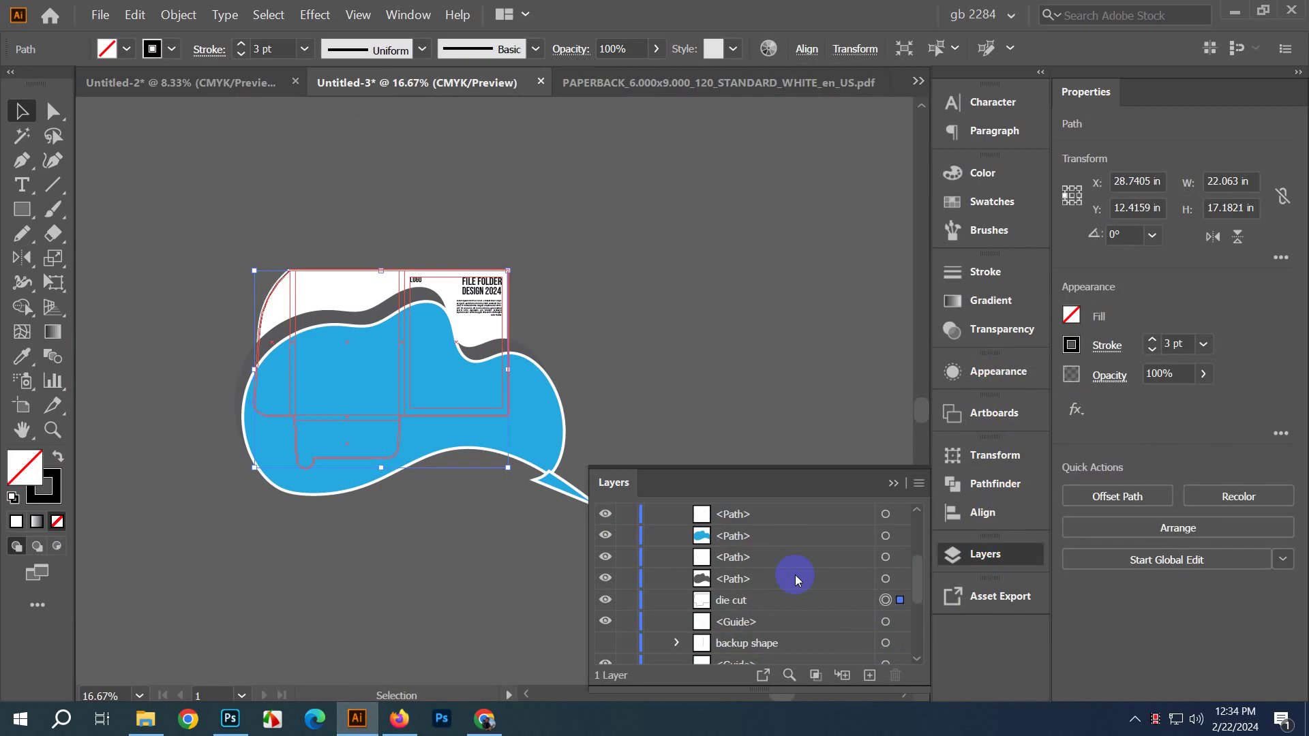
key(ctrl+shift+bracketright)
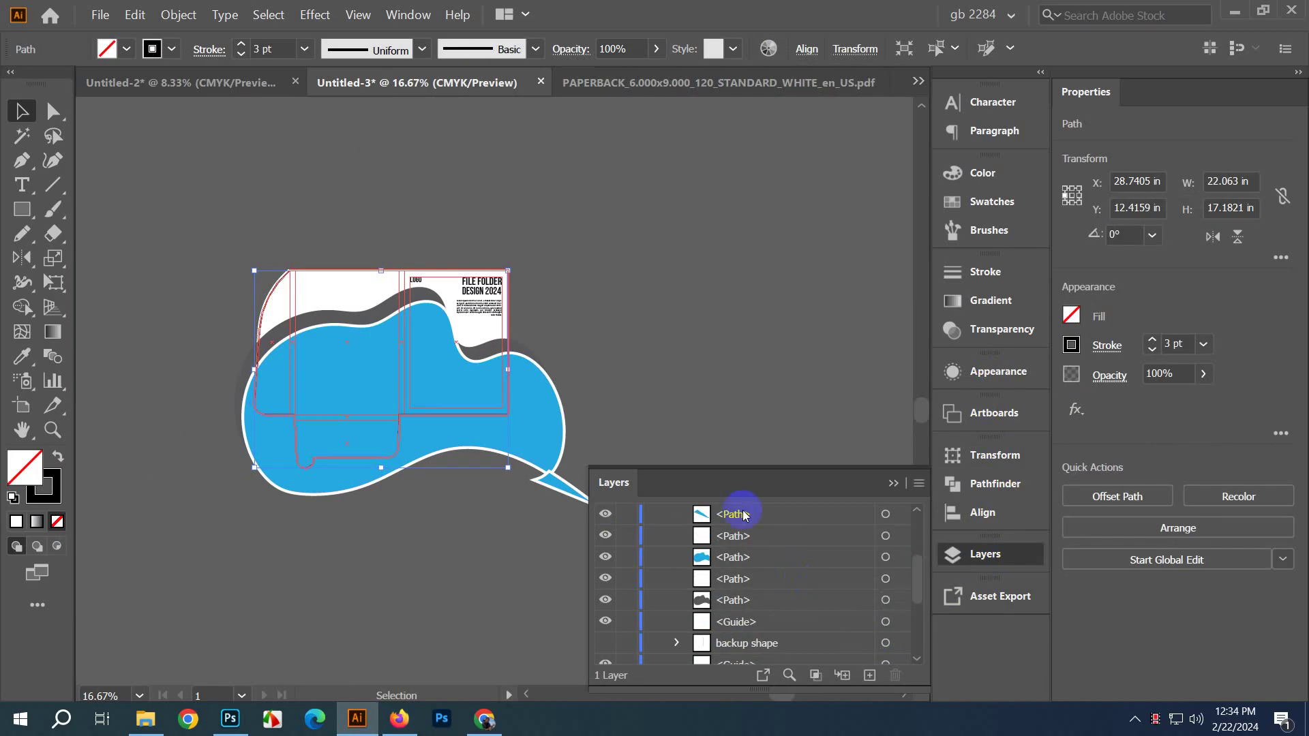
click(649, 345)
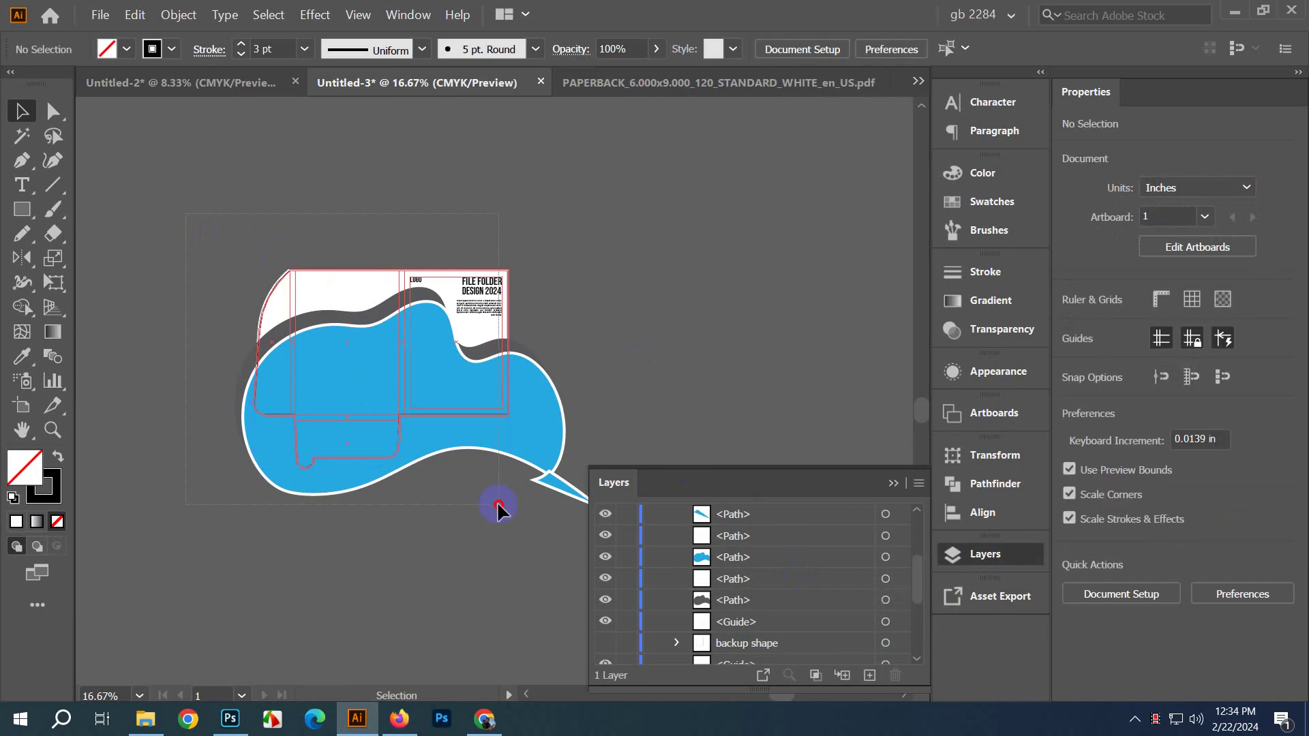
Step: Select the whole file folder design and clip it to the die-cut shape with a clipping mask
key(ctrl+a)
key(ctrl+7)
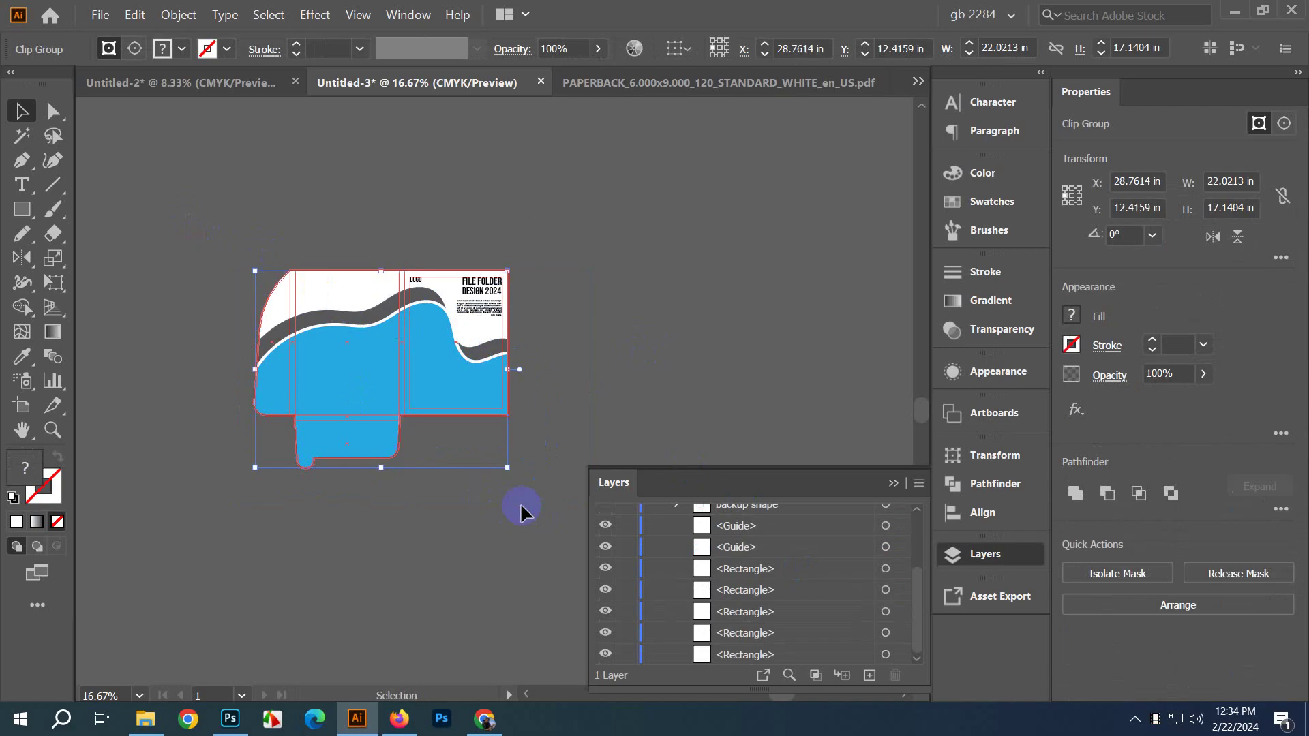
click(429, 240)
Step: Move the clipped folder artwork away from its guides to check its outline, and undo the move
key(ctrl+minus)
drag(383, 321, 667, 251)
click(848, 353)
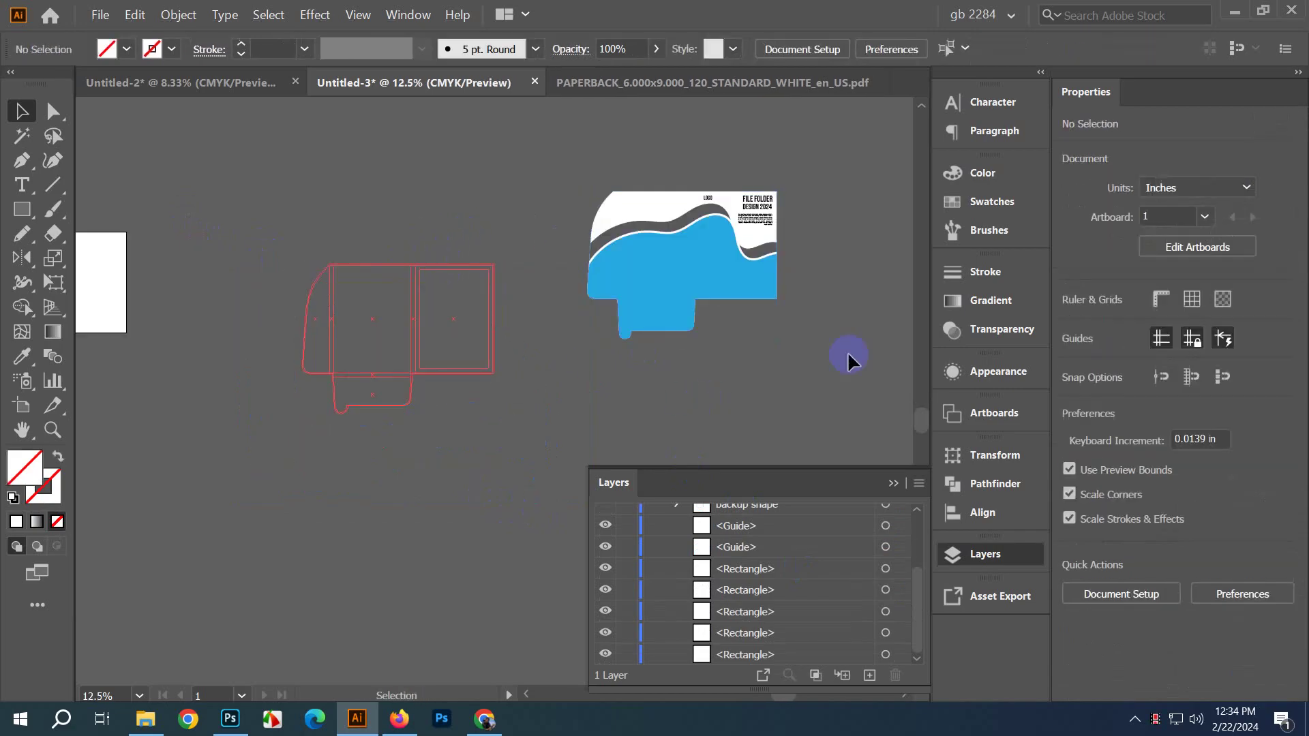
scroll(845, 346, up, 2)
scroll(797, 348, up, 3)
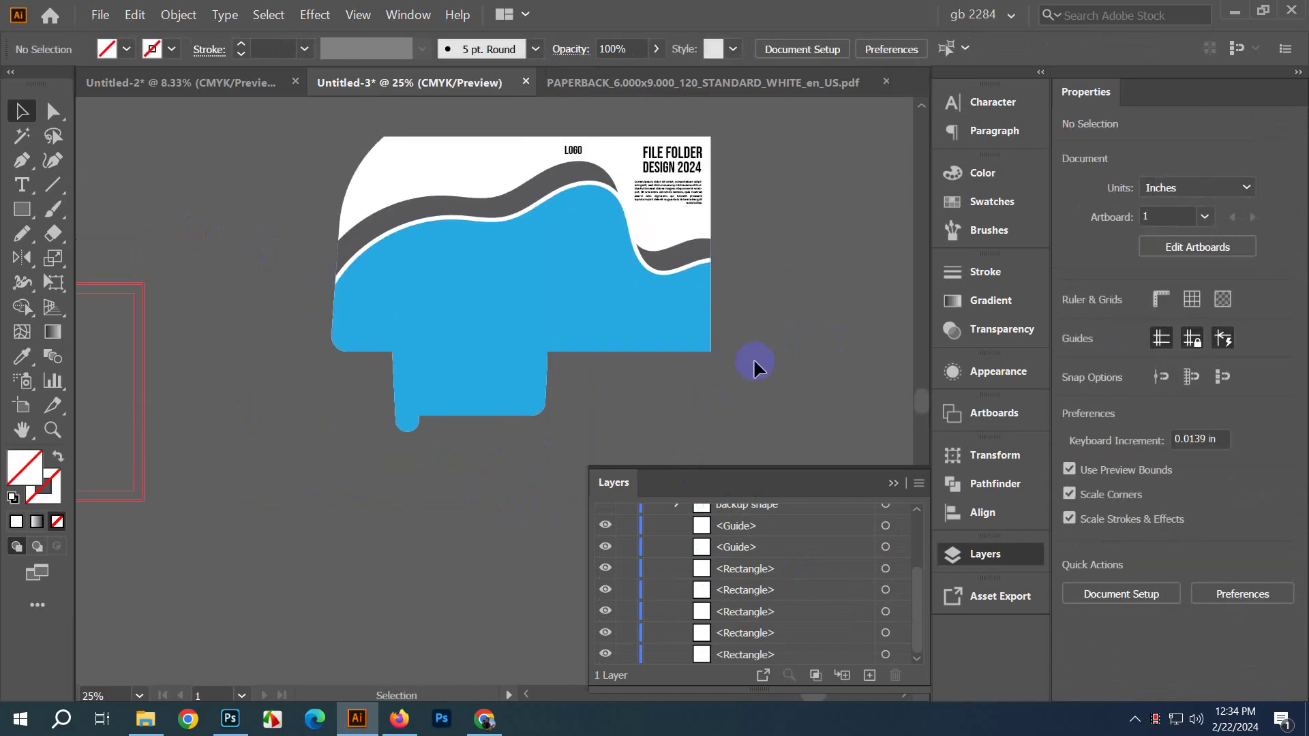
key(ctrl+z)
click(424, 374)
drag(423, 374, 627, 268)
scroll(627, 269, down, 2)
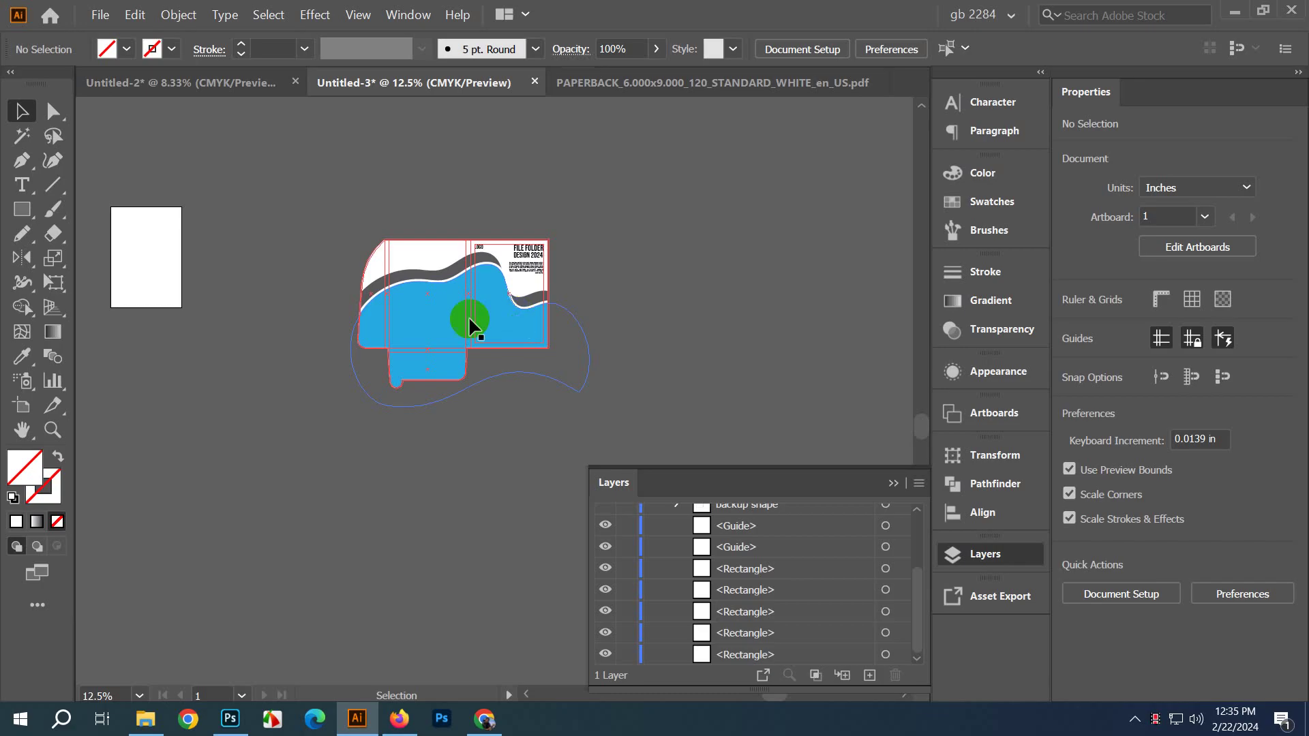
Step: Select the clipped file folder artwork and add it as an asset for export
drag(347, 366, 444, 273)
key(ctrl+a)
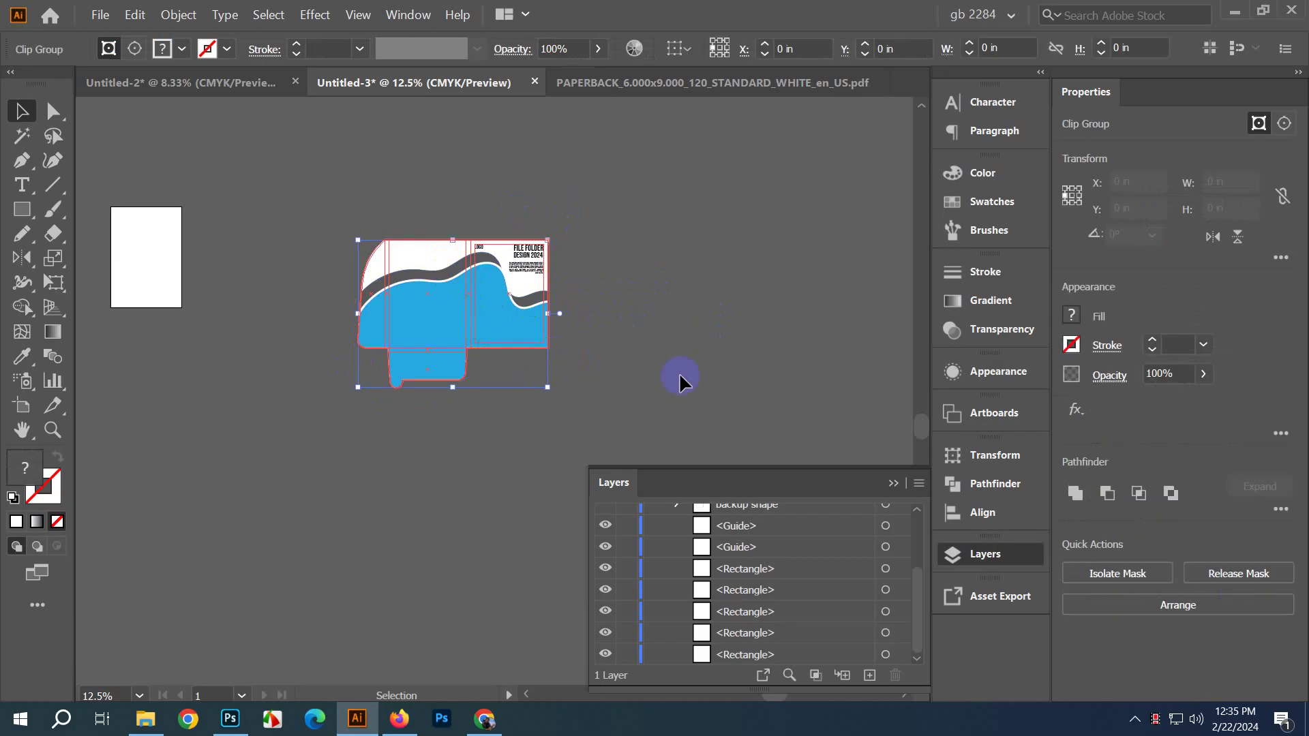
click(408, 14)
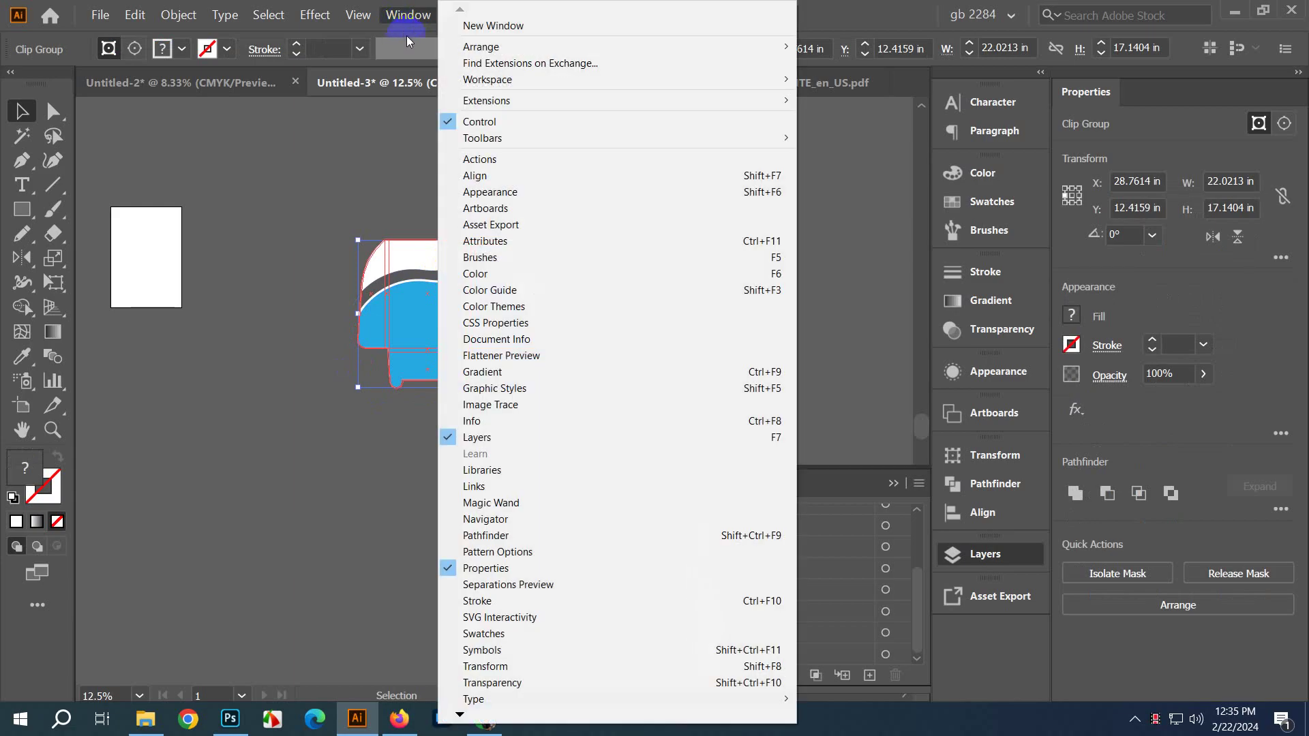
click(537, 224)
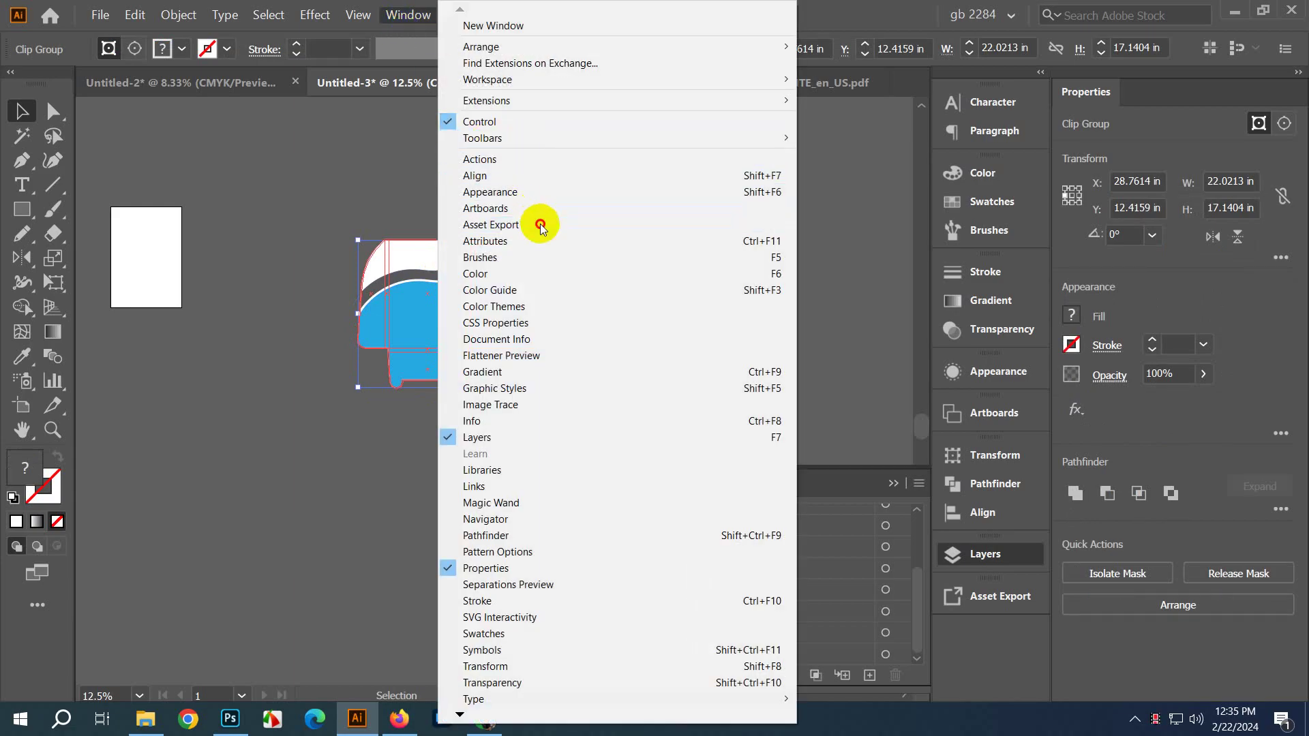
click(858, 455)
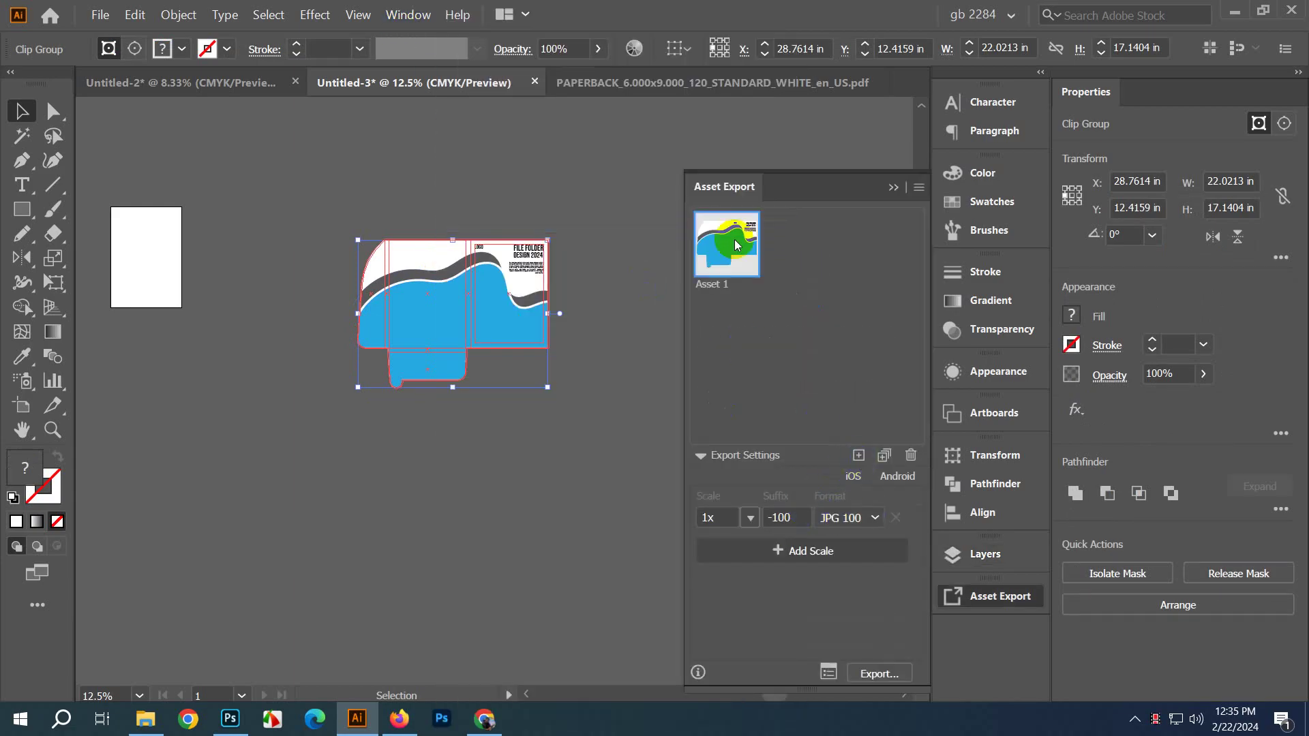
Step: Set the folder asset's export format to PDF and export it to the Desktop
click(860, 520)
click(854, 498)
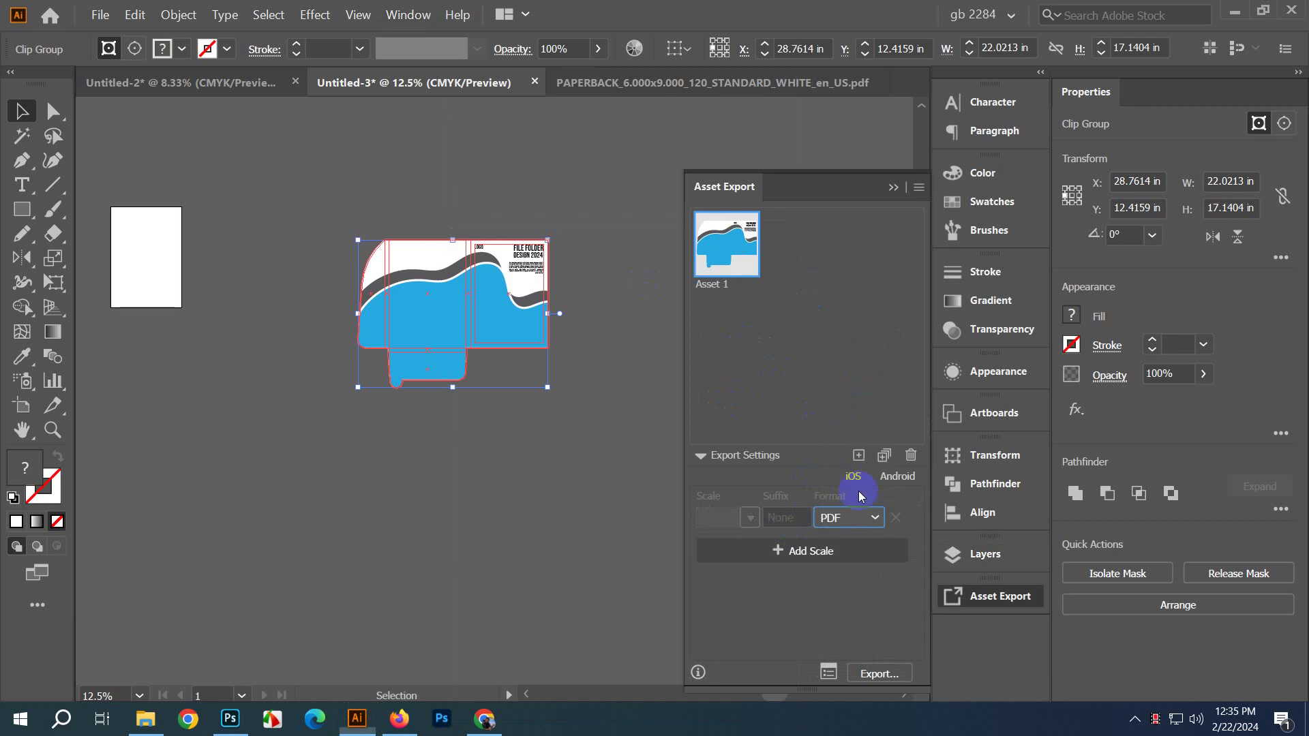
click(878, 674)
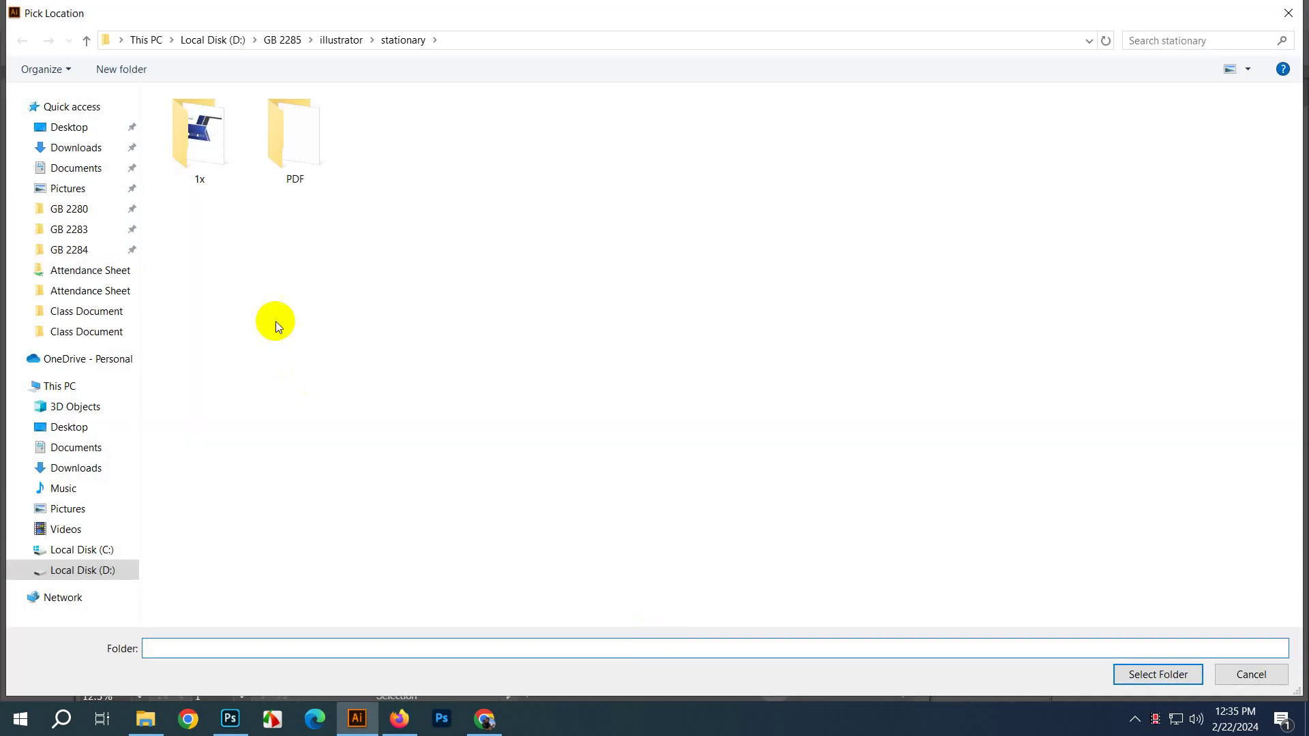
click(74, 129)
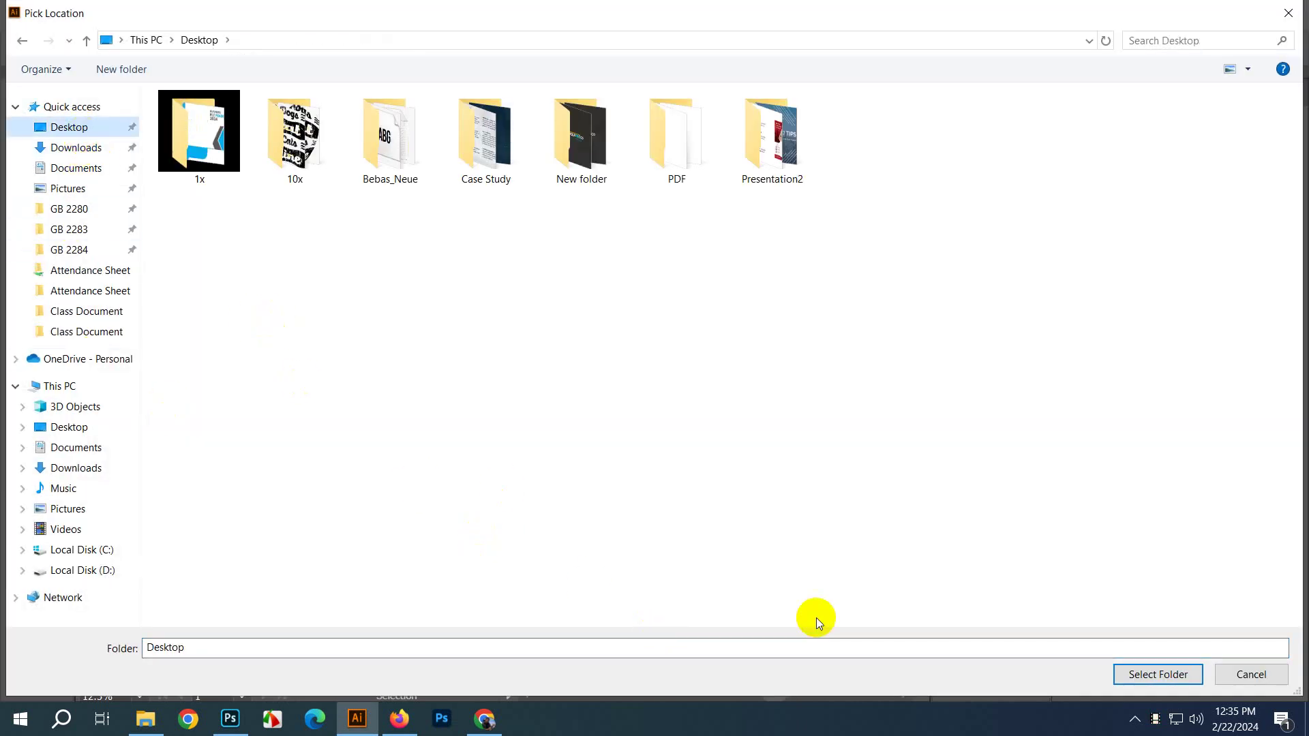
click(1118, 681)
Step: Look for the exported file in the Desktop's 1x folder and its 15x subfolder, then close the file window
key(super+d)
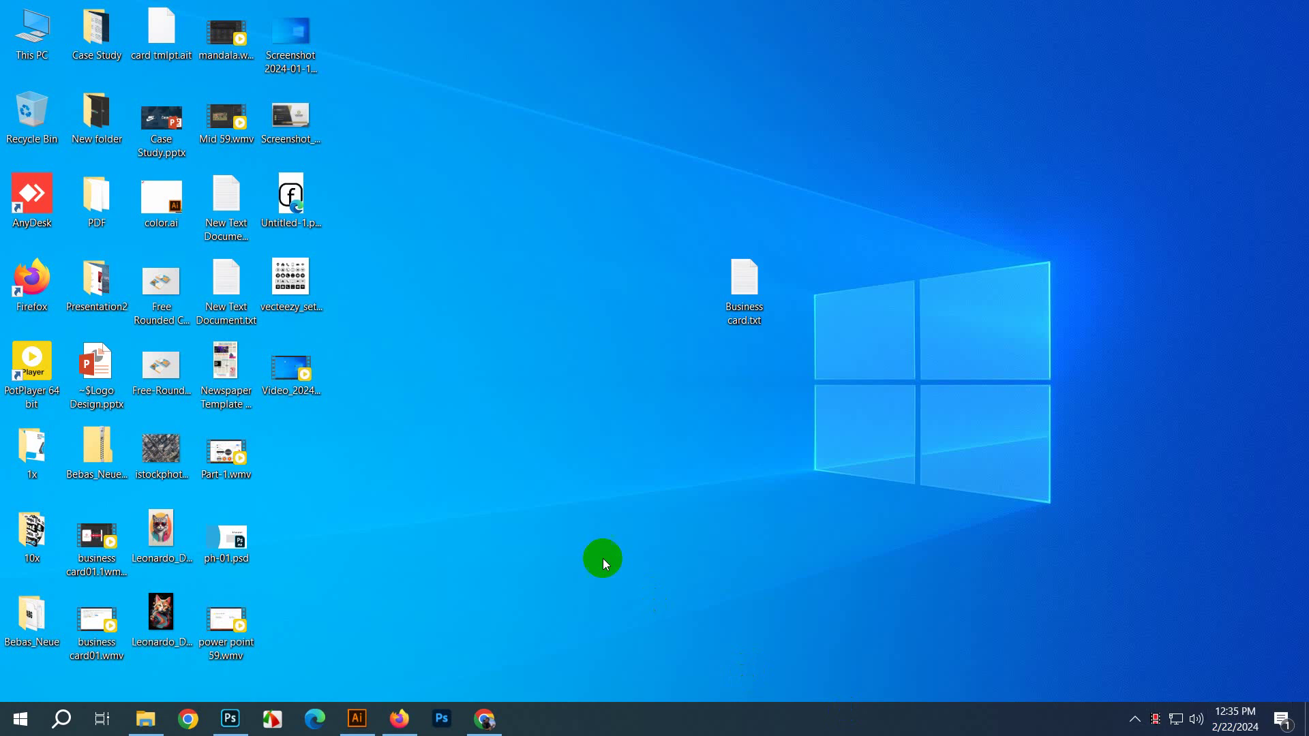
double_click(26, 452)
click(289, 217)
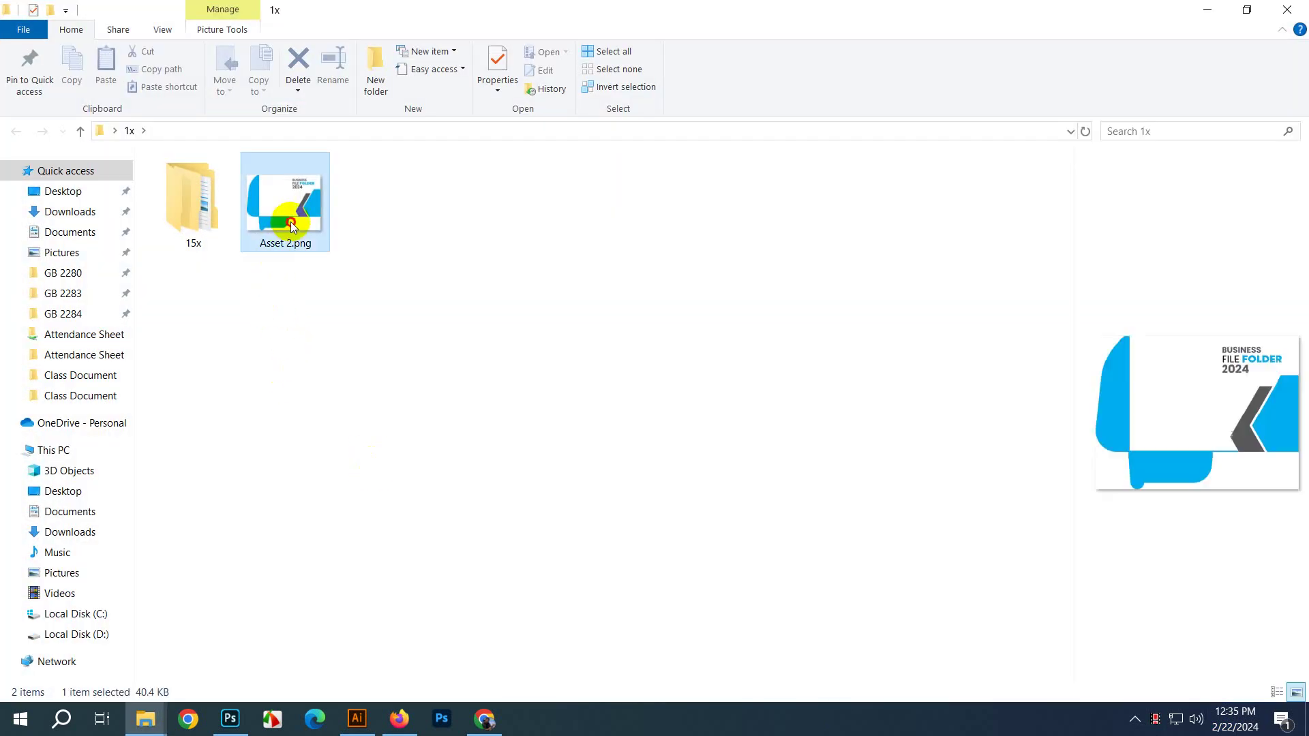
double_click(188, 223)
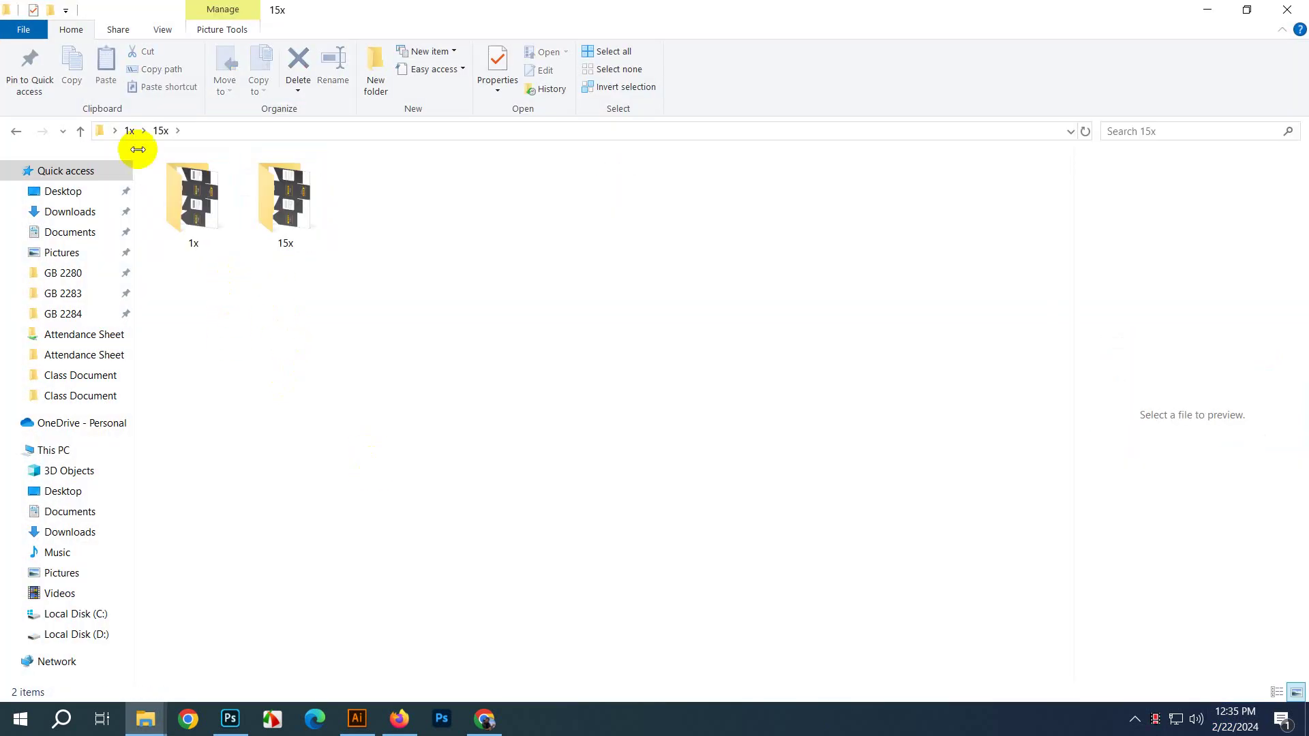
click(81, 131)
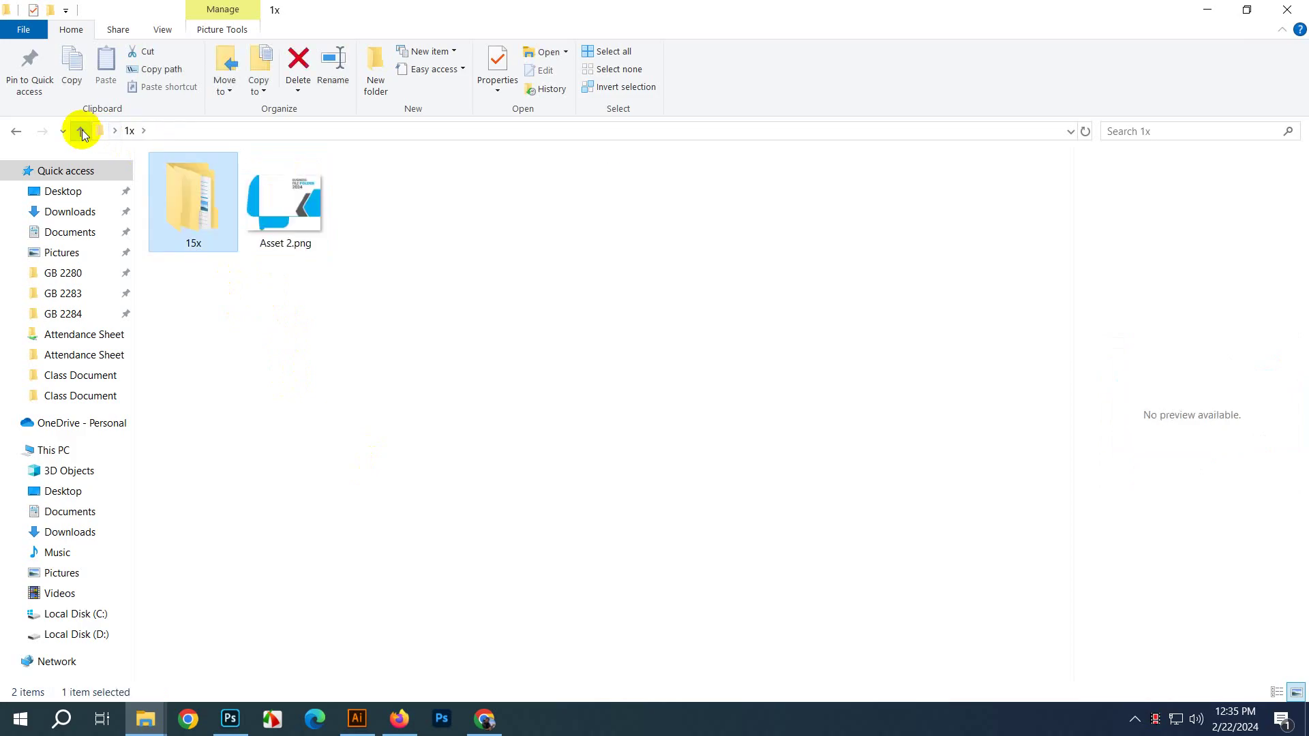
click(81, 131)
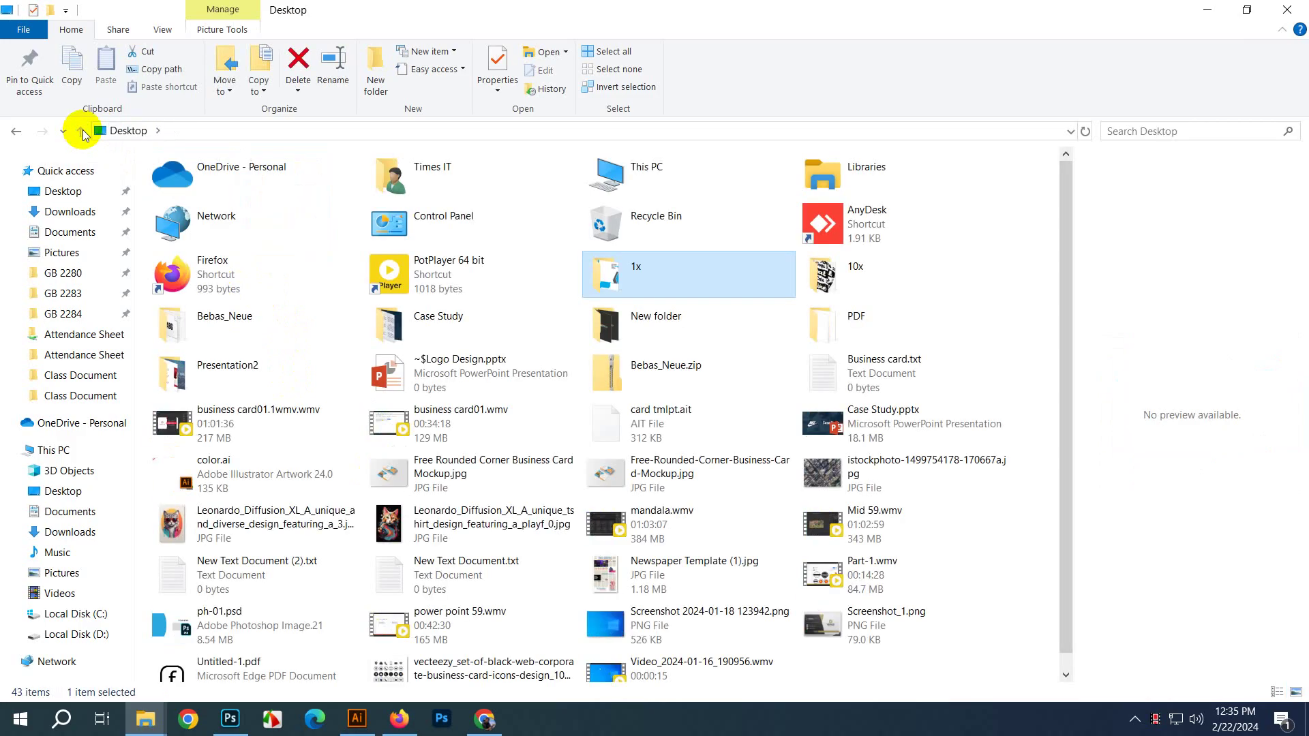
click(1287, 10)
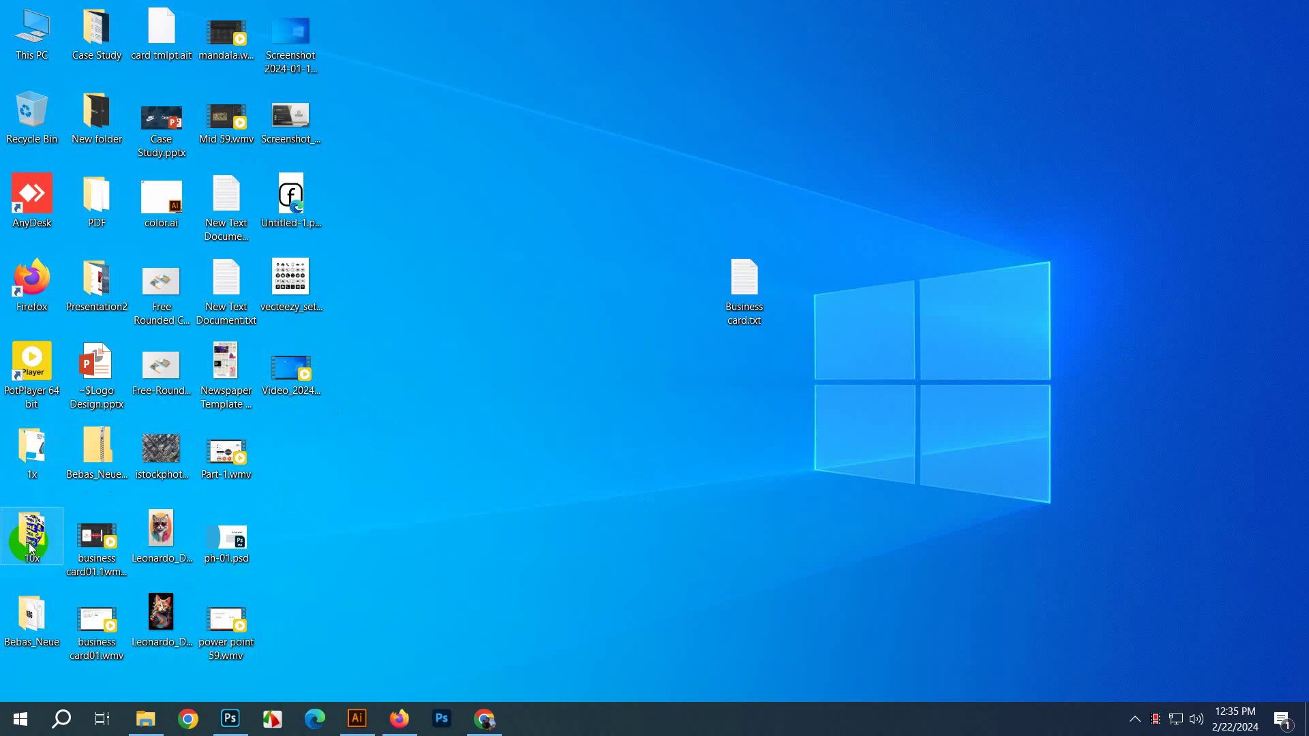
Step: Back in Illustrator, browse the export location to Desktop\1x\15x\1x, copy that folder path and cancel the export
click(367, 719)
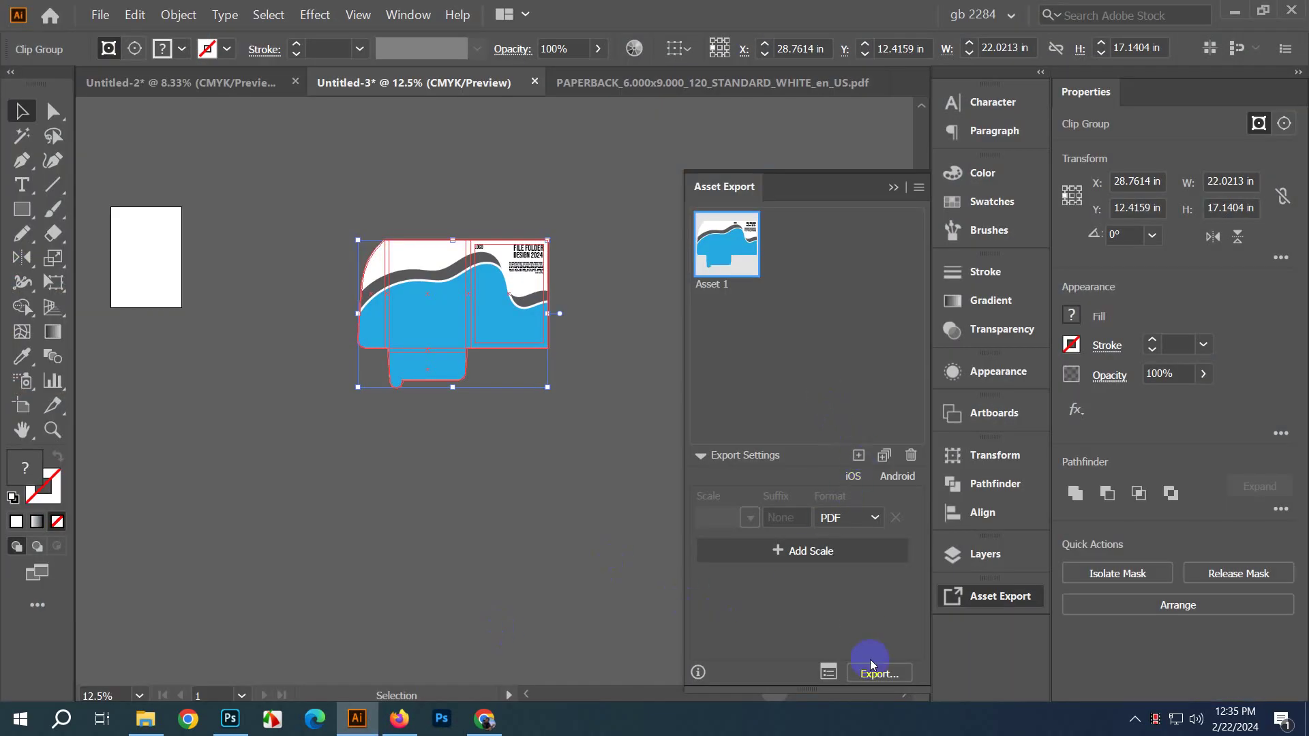
click(871, 666)
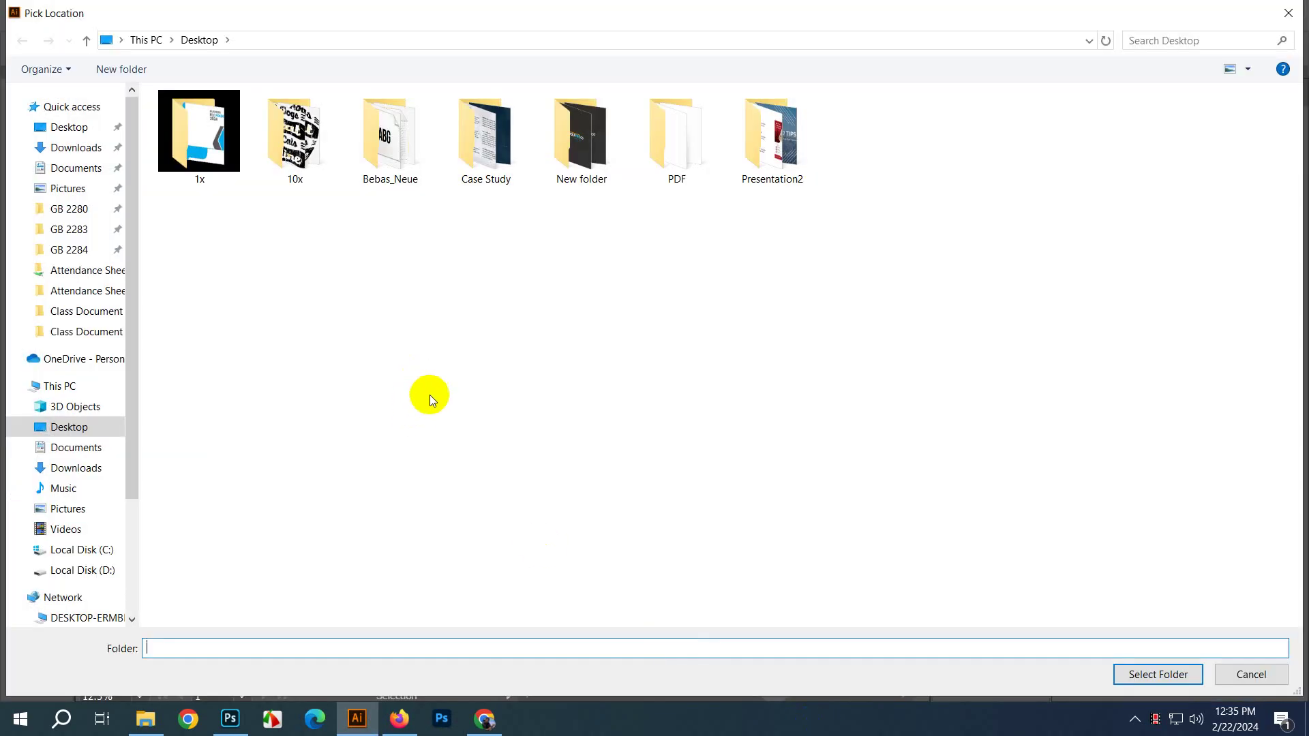
double_click(199, 133)
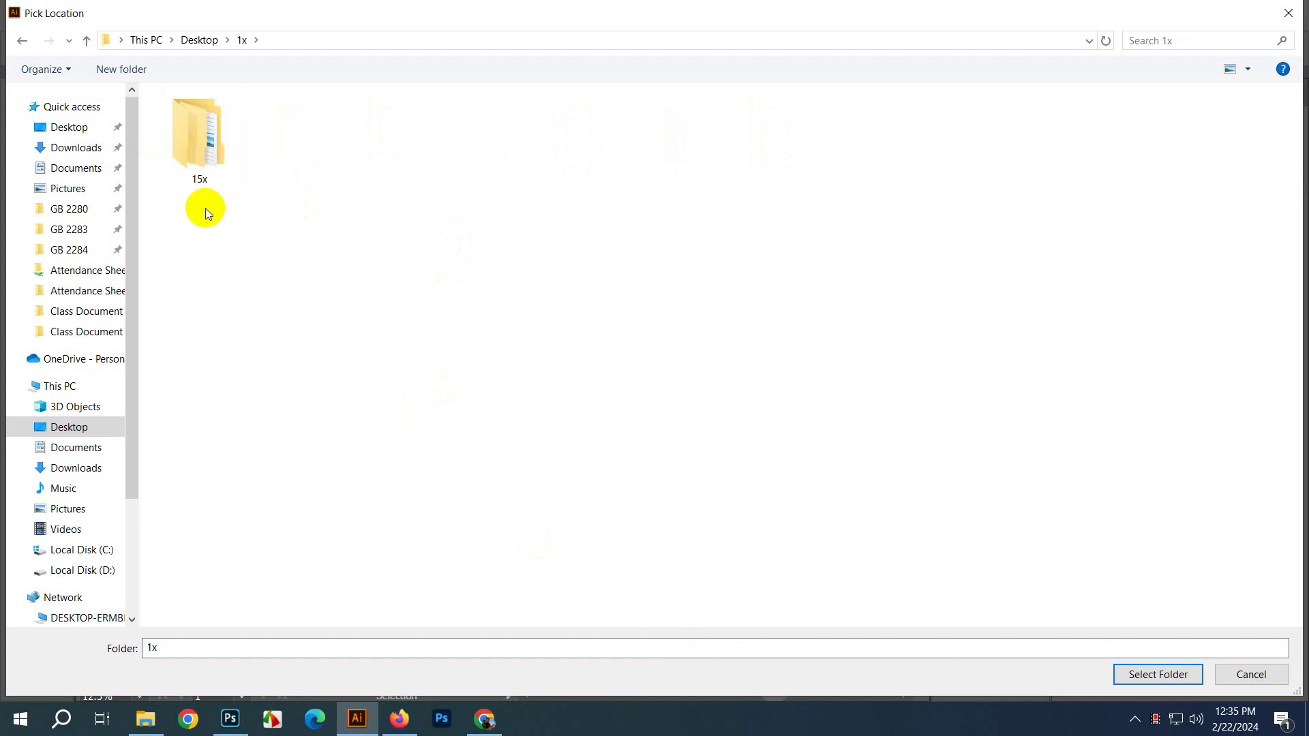
double_click(199, 155)
double_click(186, 122)
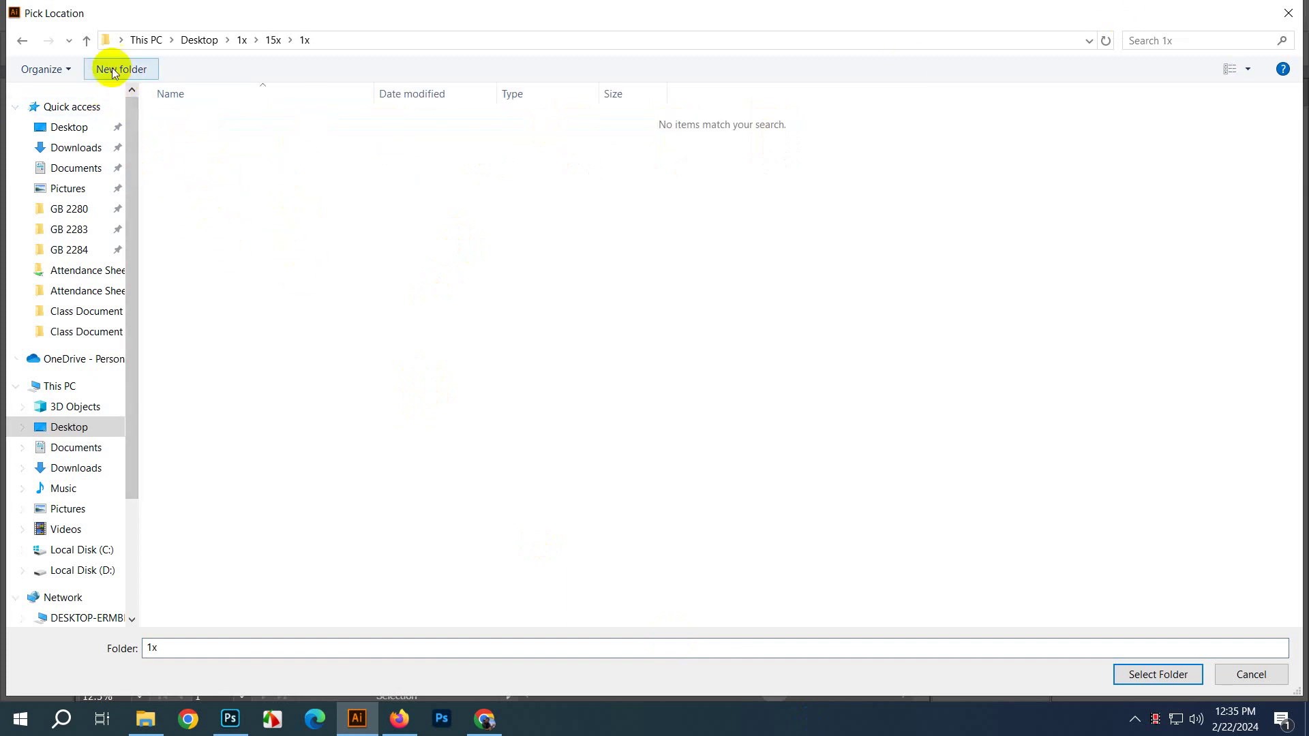
click(416, 45)
key(ctrl+c)
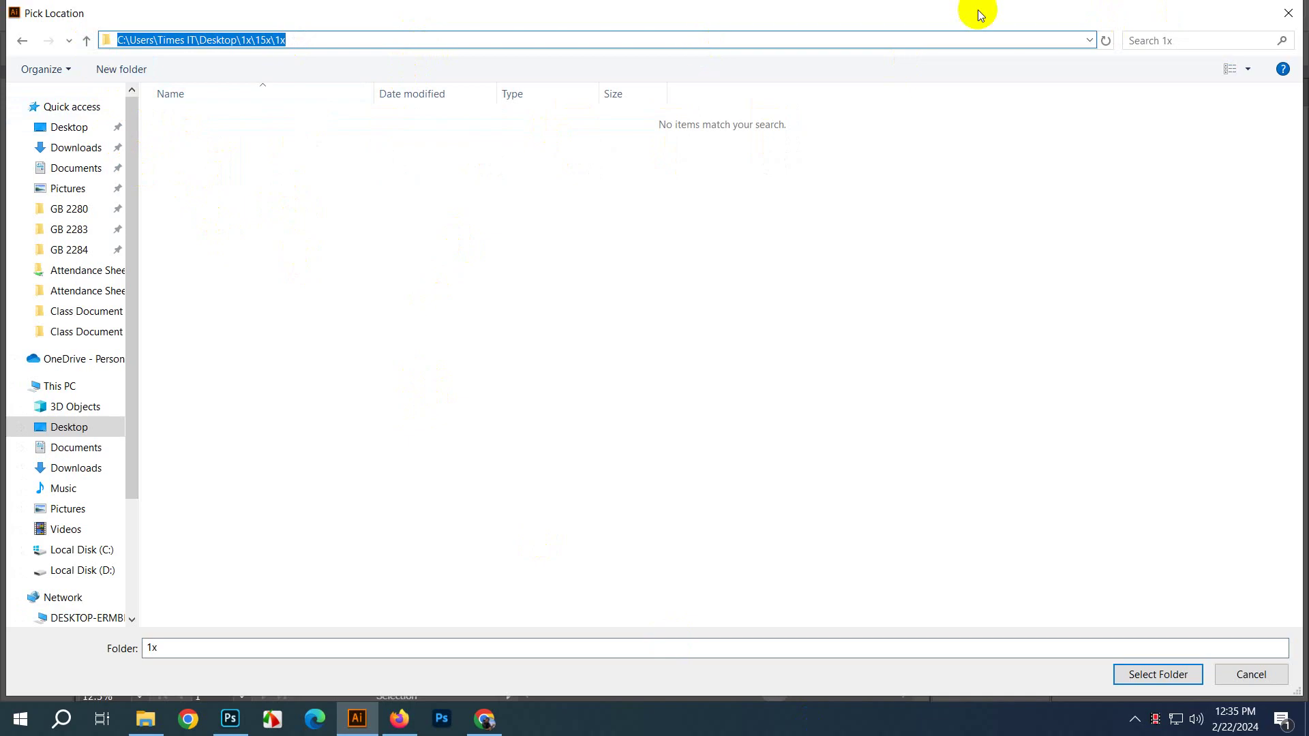
click(1289, 13)
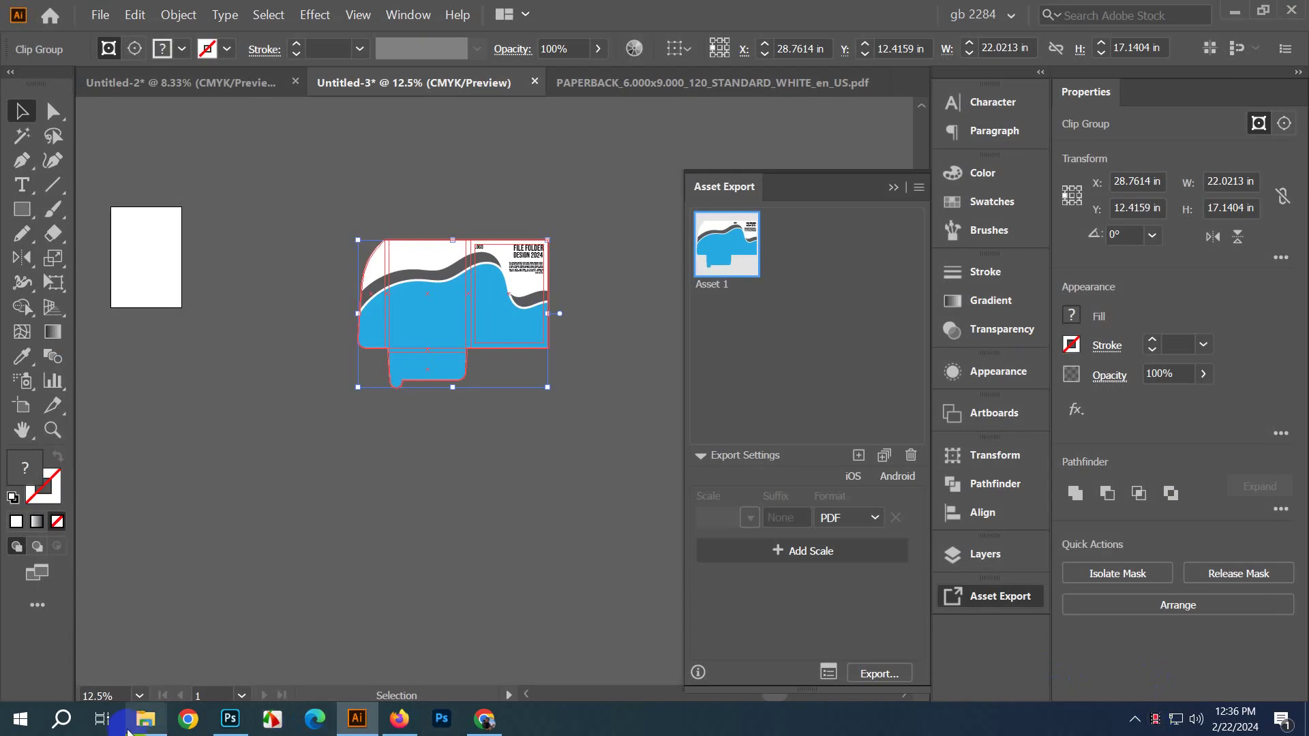
Step: Open the copied path in File Explorer, check it and its parent folders for the exported PDF, and close the window
click(145, 719)
click(718, 139)
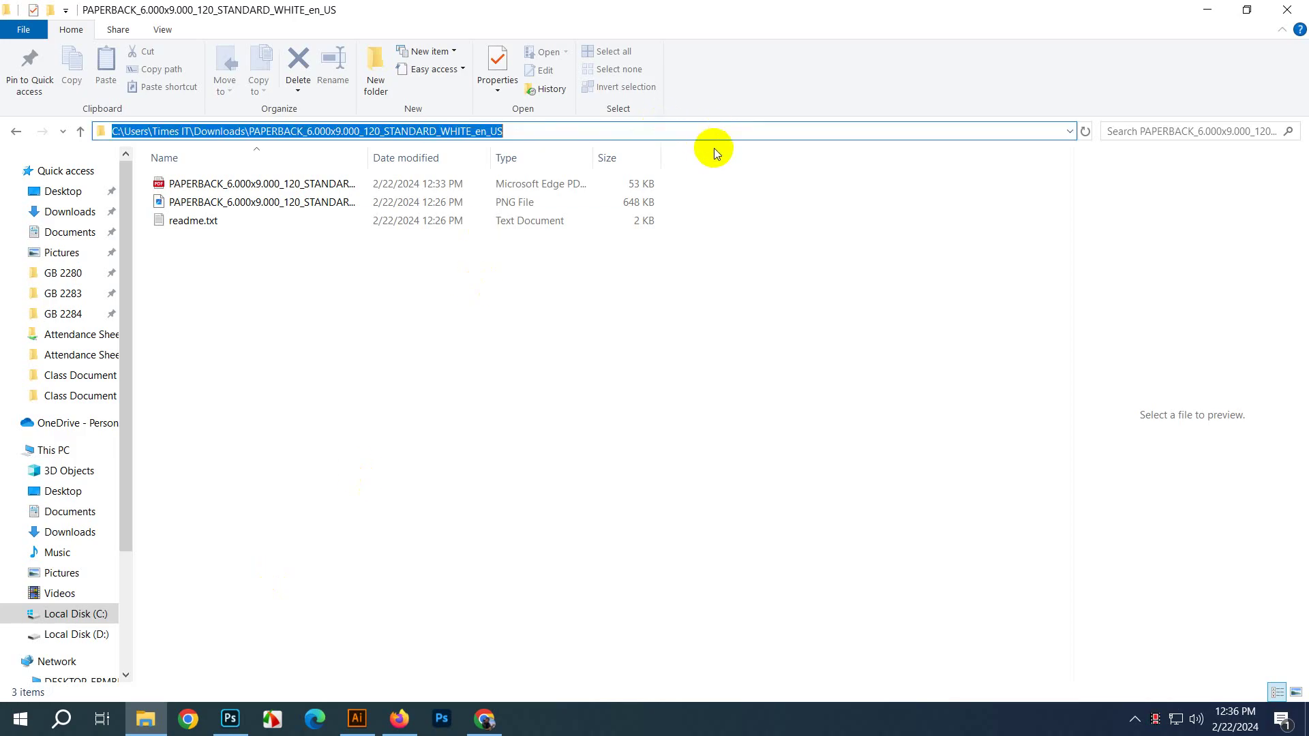
key(ctrl+v)
key(Return)
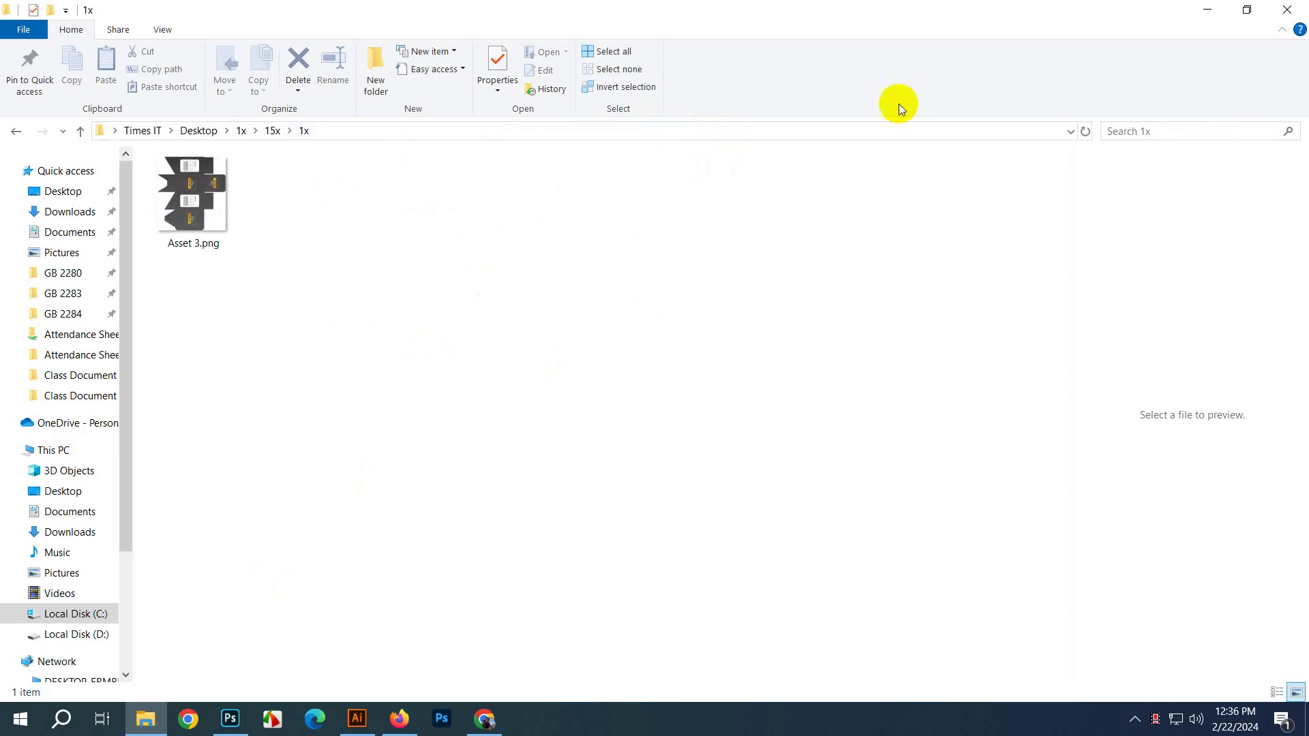
click(272, 130)
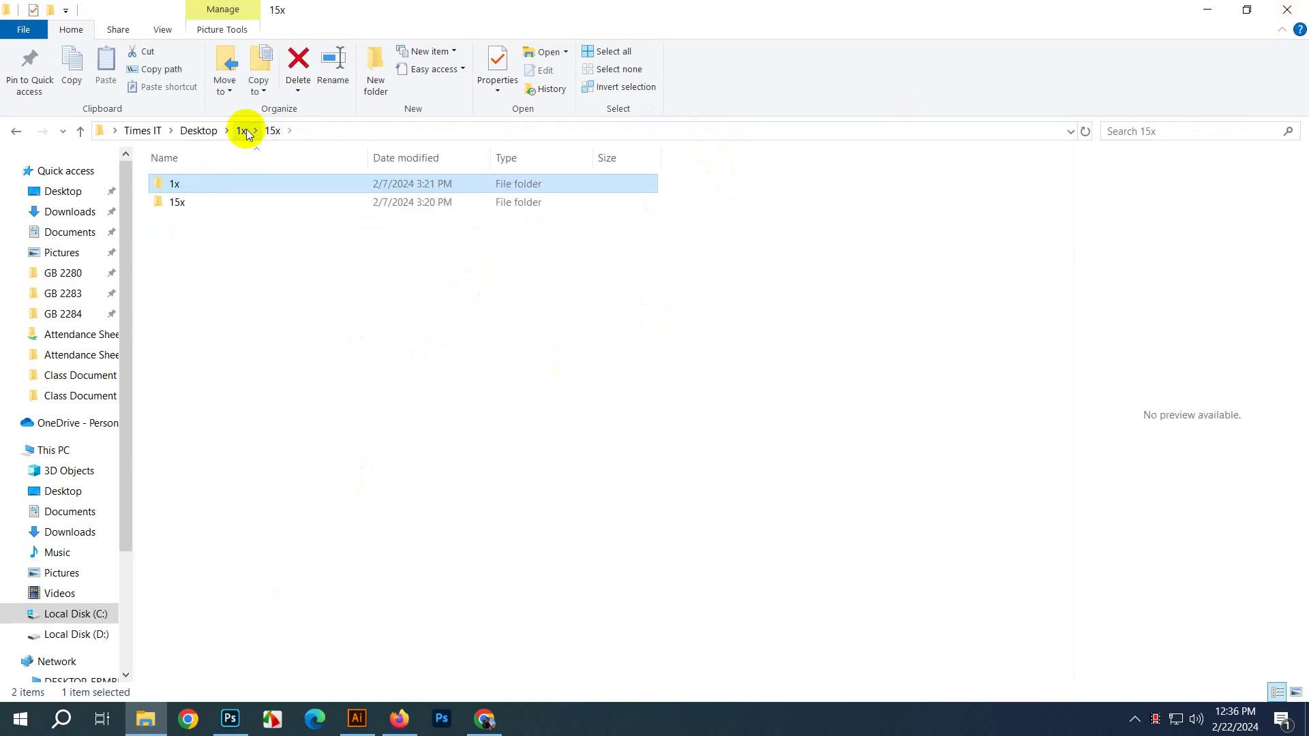
click(241, 130)
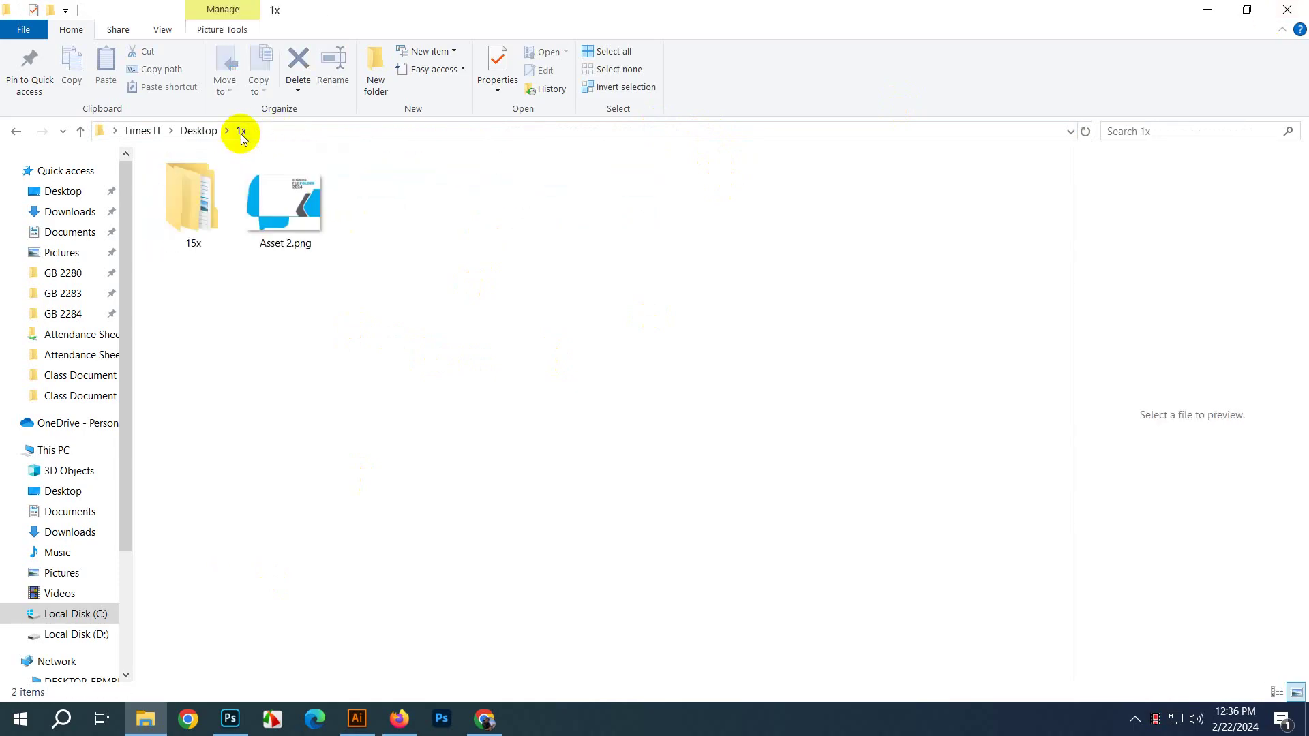
click(1287, 10)
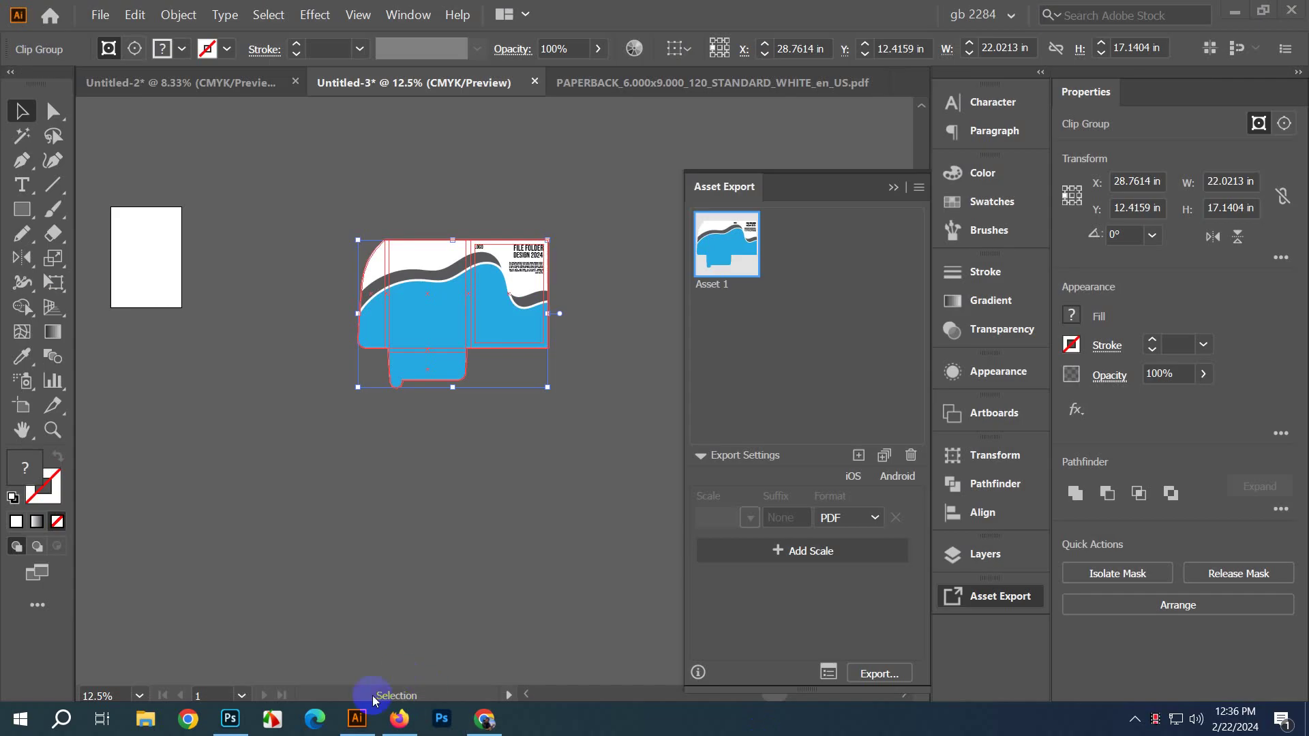
Step: Export the file folder asset as PDF into a newly created folder on the Desktop
click(878, 673)
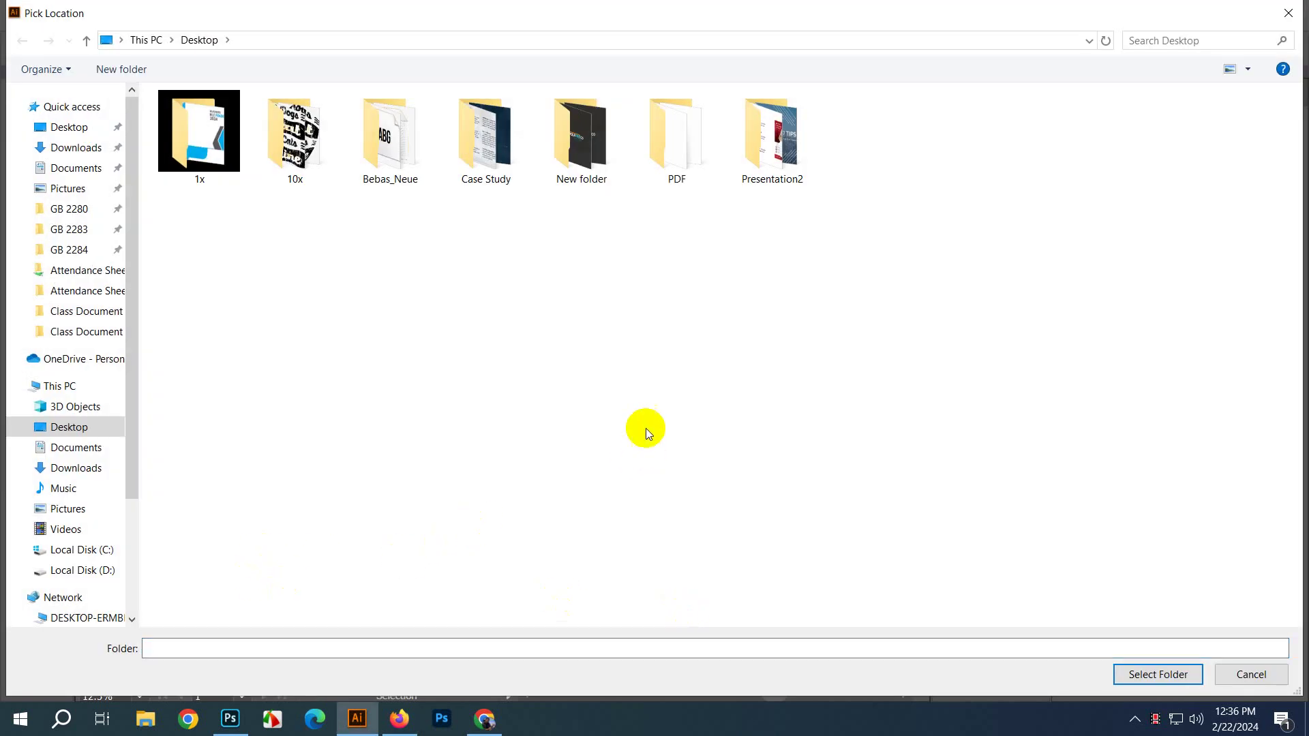
right_click(414, 343)
mouse_move(482, 481)
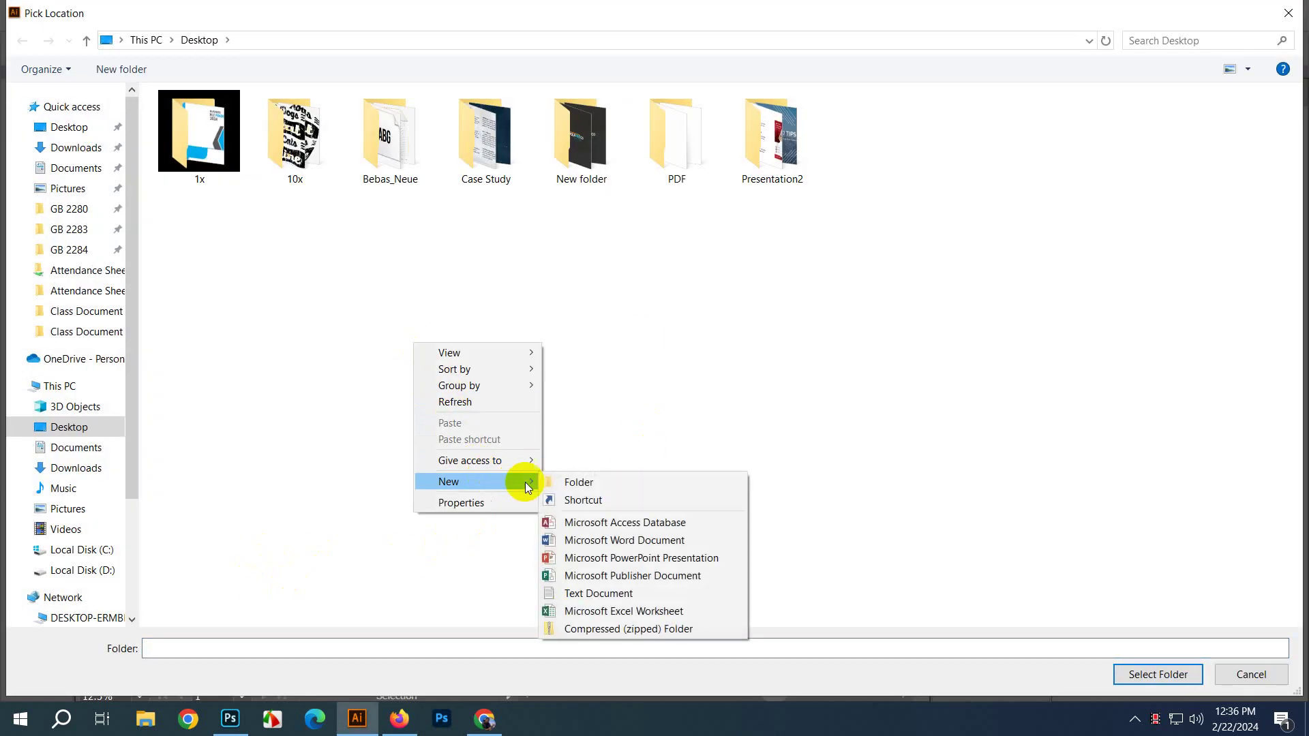
click(579, 483)
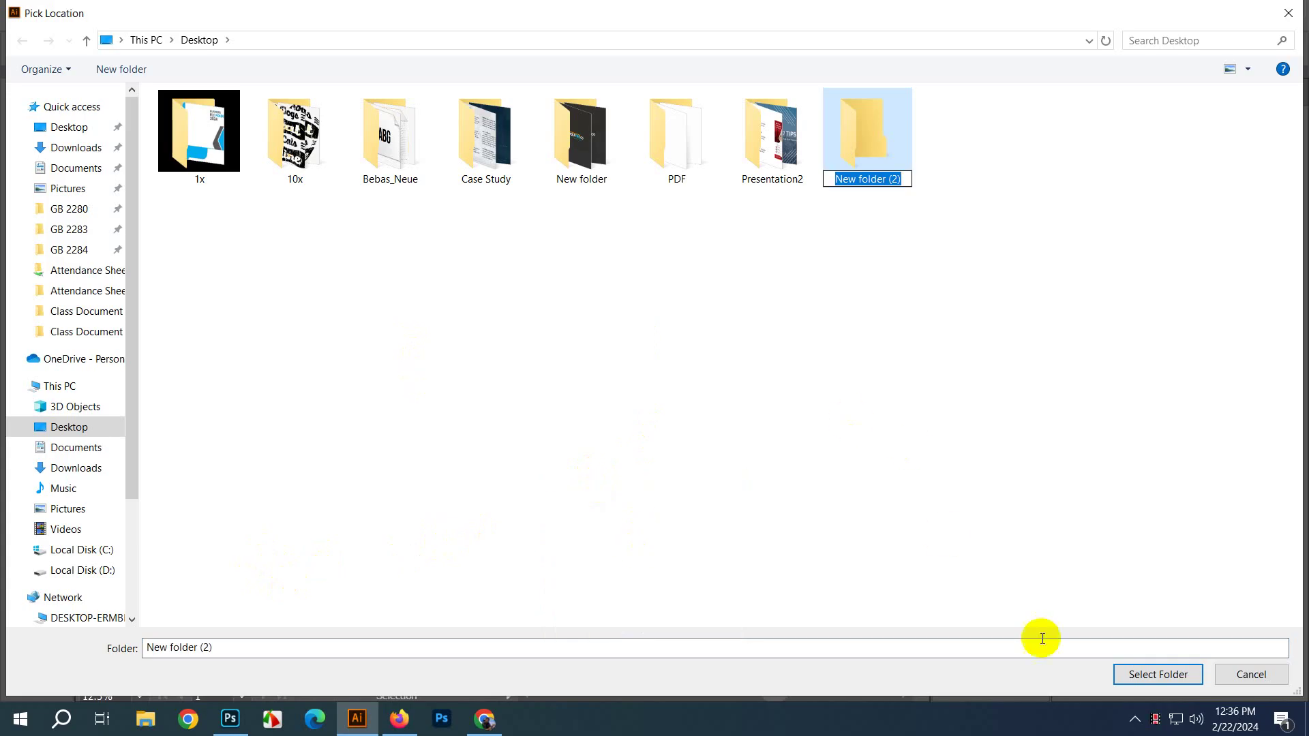
click(1009, 476)
click(866, 199)
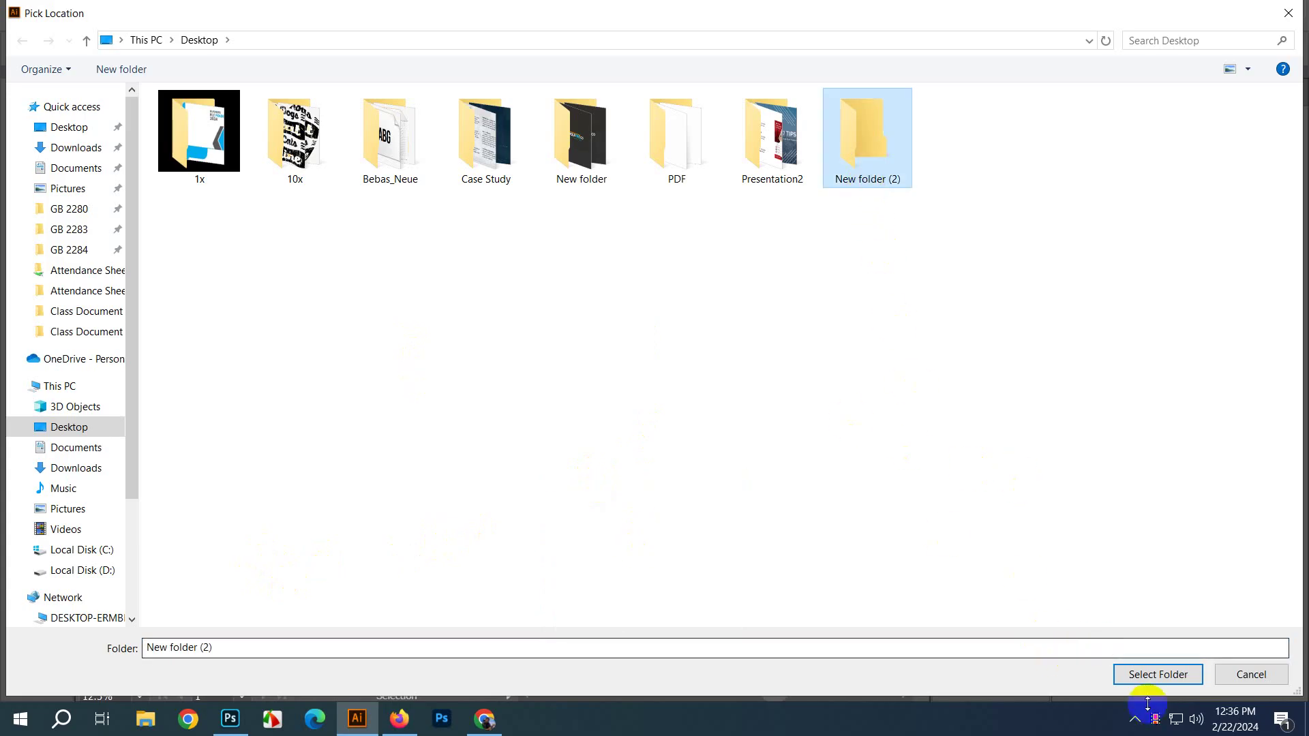
click(1157, 674)
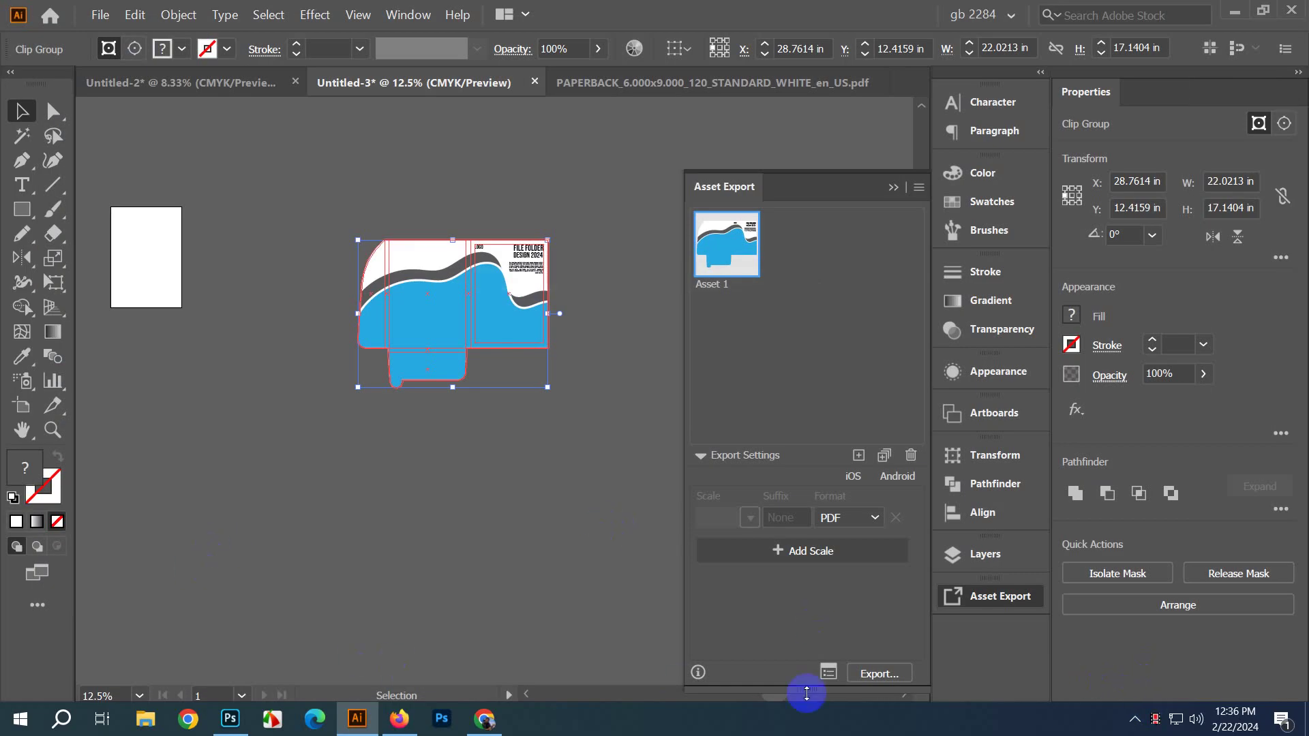
Step: Open Asset 1.pdf from the PDF subfolder of the new Desktop folder and examine the exported design from top to bottom
key(super+d)
click(480, 470)
double_click(299, 446)
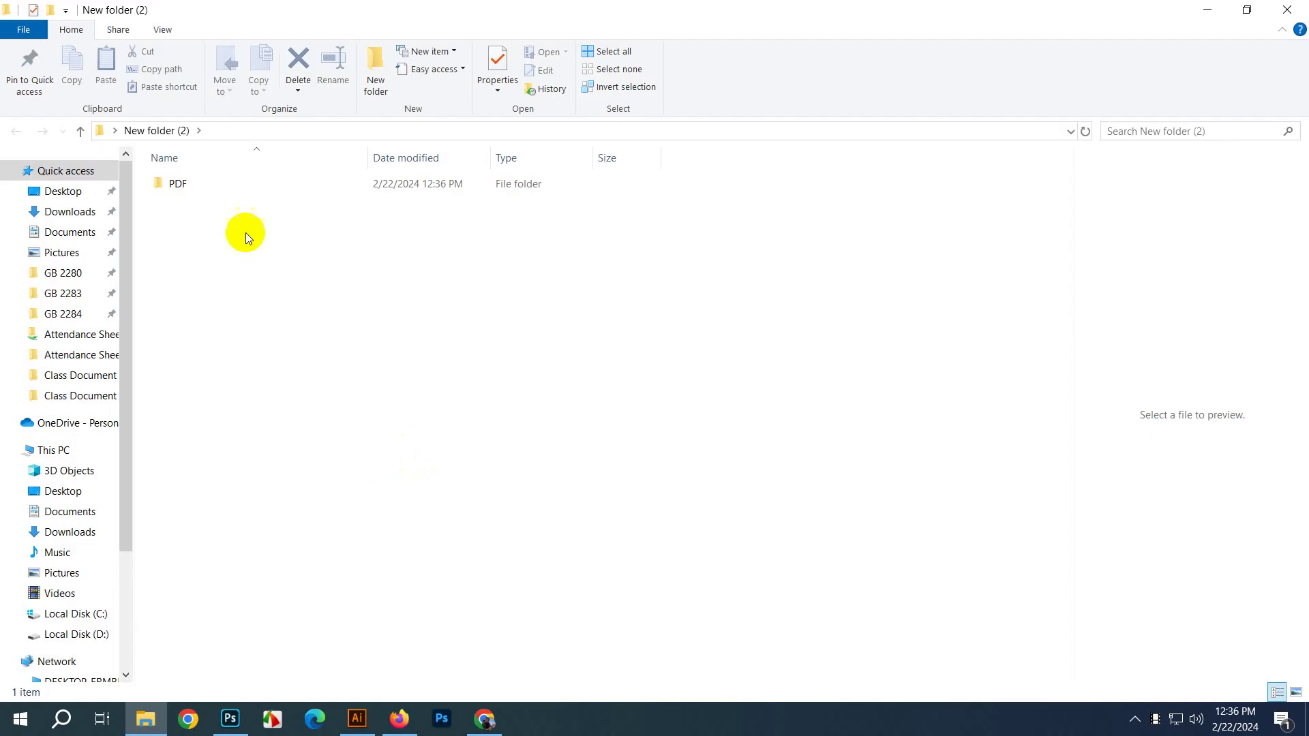
double_click(178, 183)
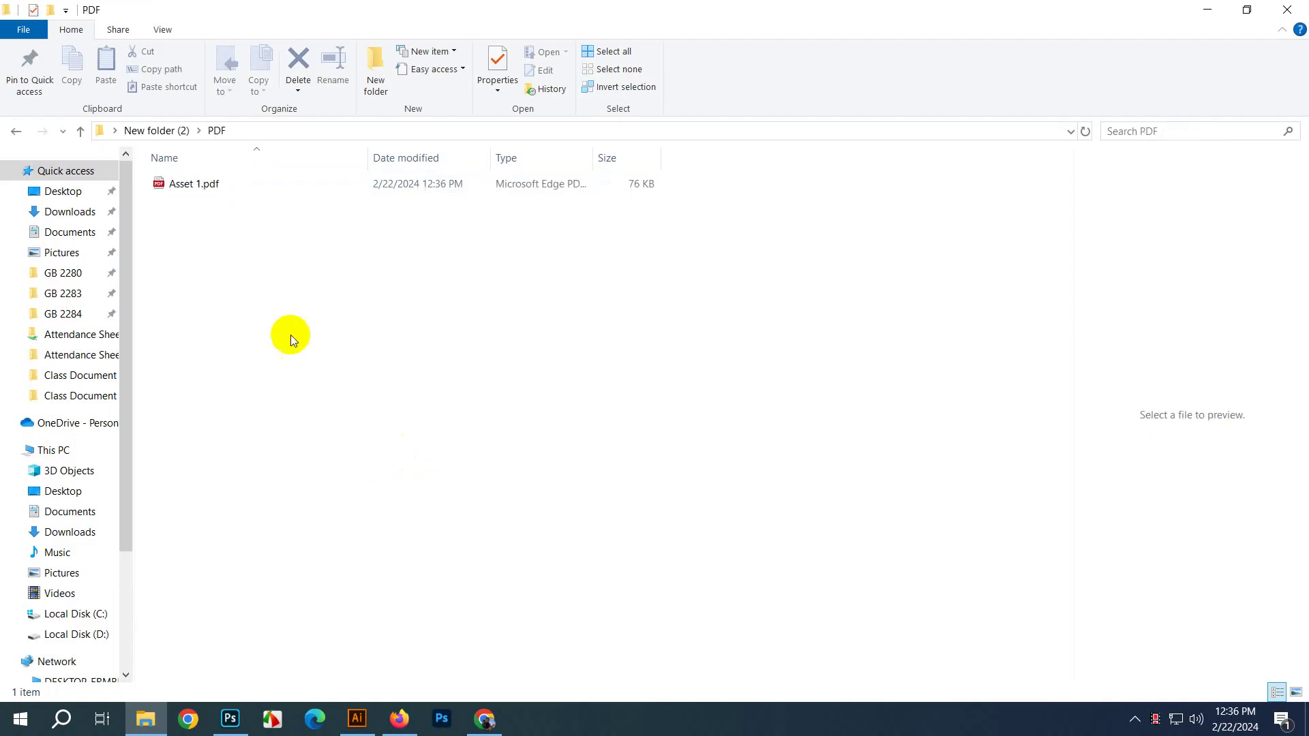
double_click(225, 191)
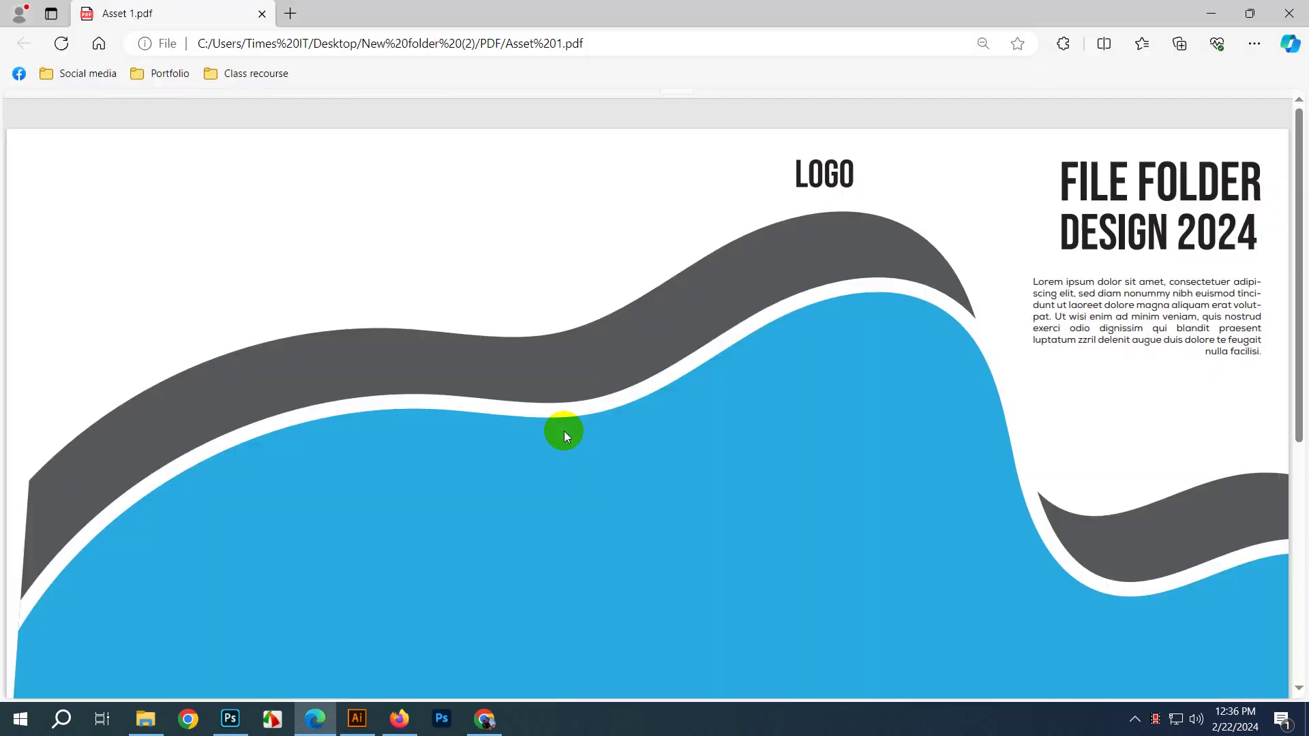
scroll(629, 387, down, 8)
scroll(629, 388, up, 5)
scroll(629, 387, up, 3)
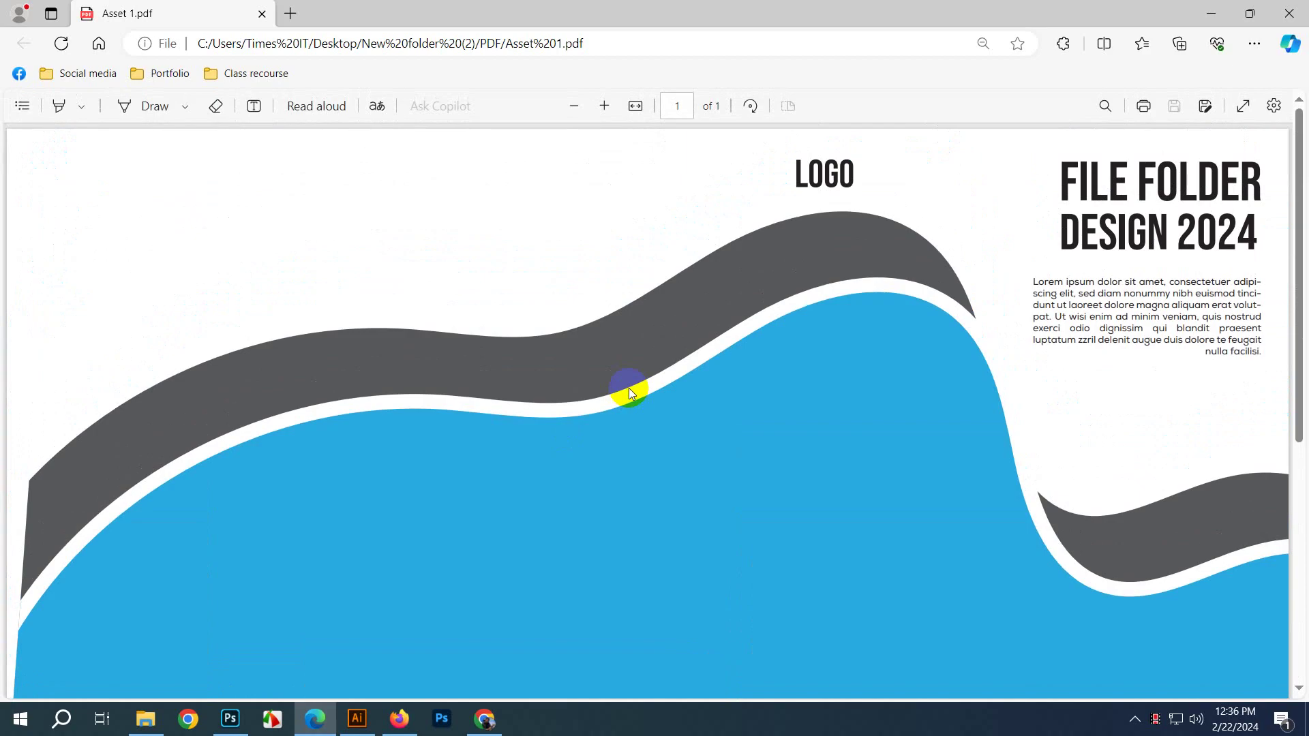
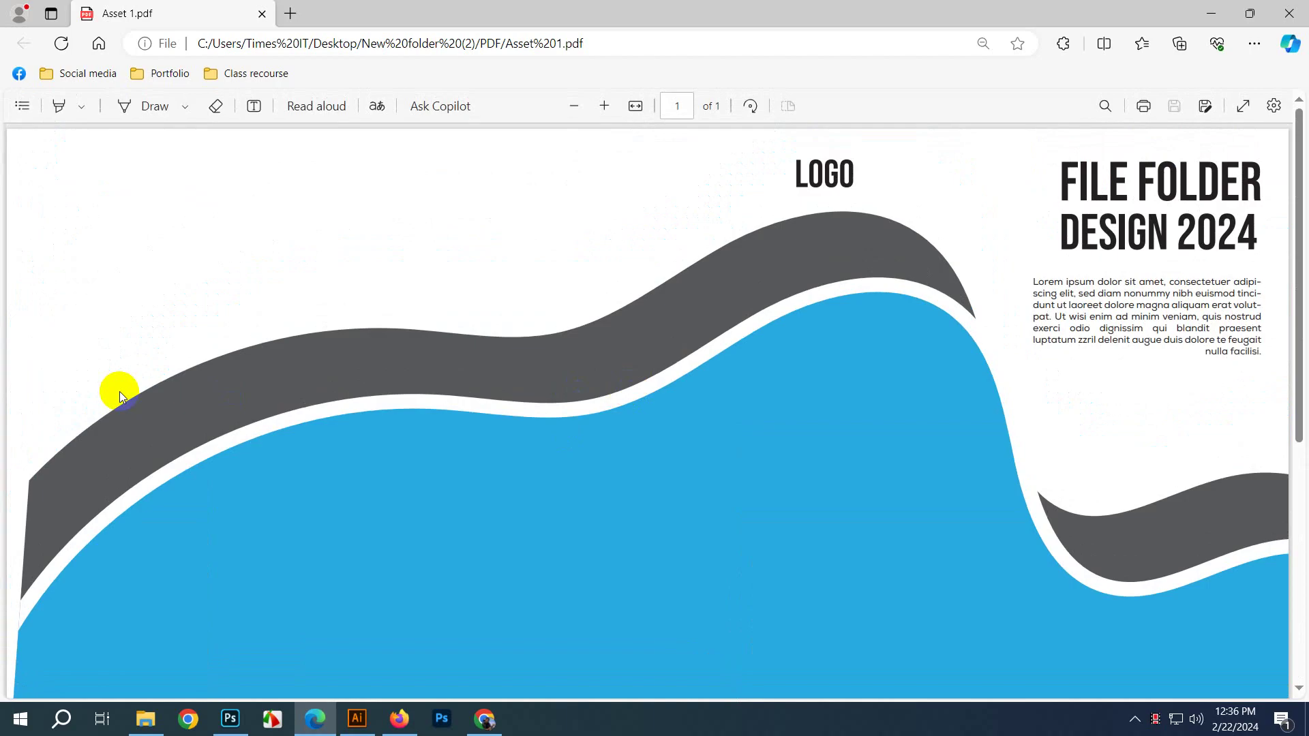
scroll(153, 375, down, 6)
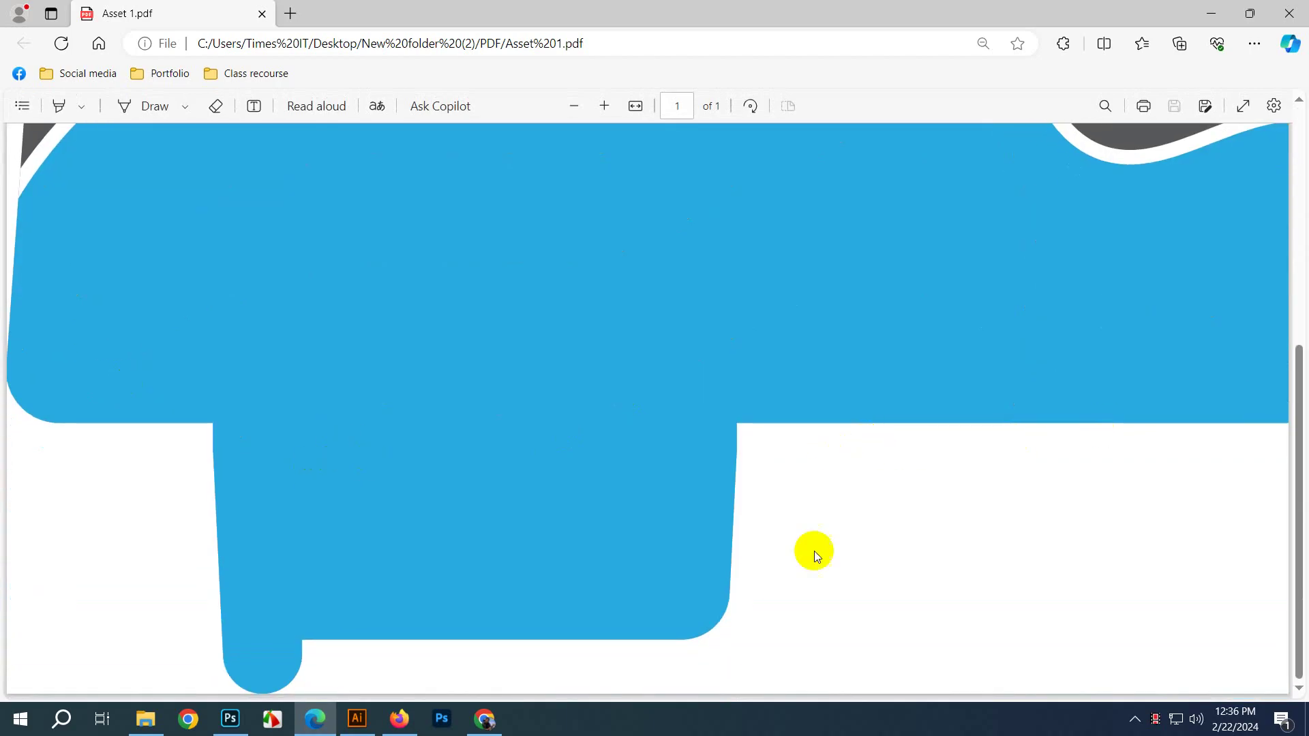
Step: Put away the asset export settings and deselect the folder artwork in Illustrator, and close the exported Asset 1.pdf in Edge
click(364, 718)
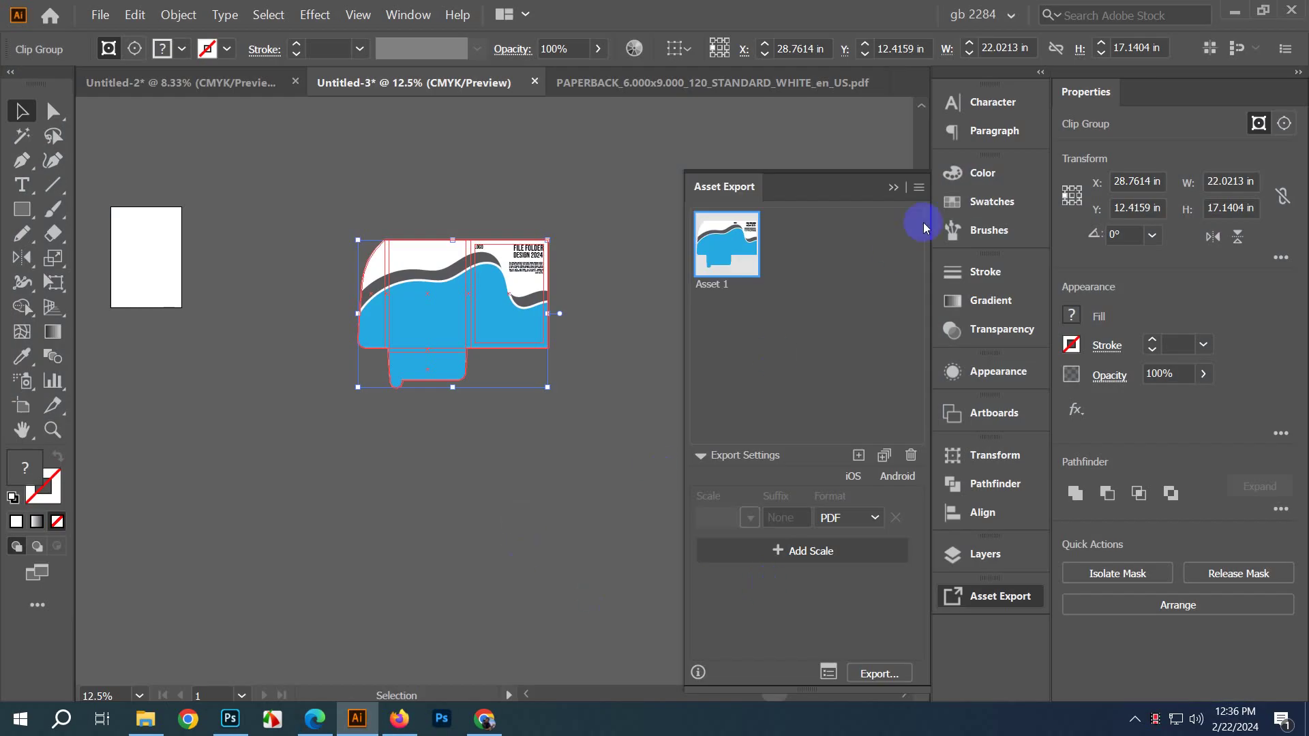
click(905, 189)
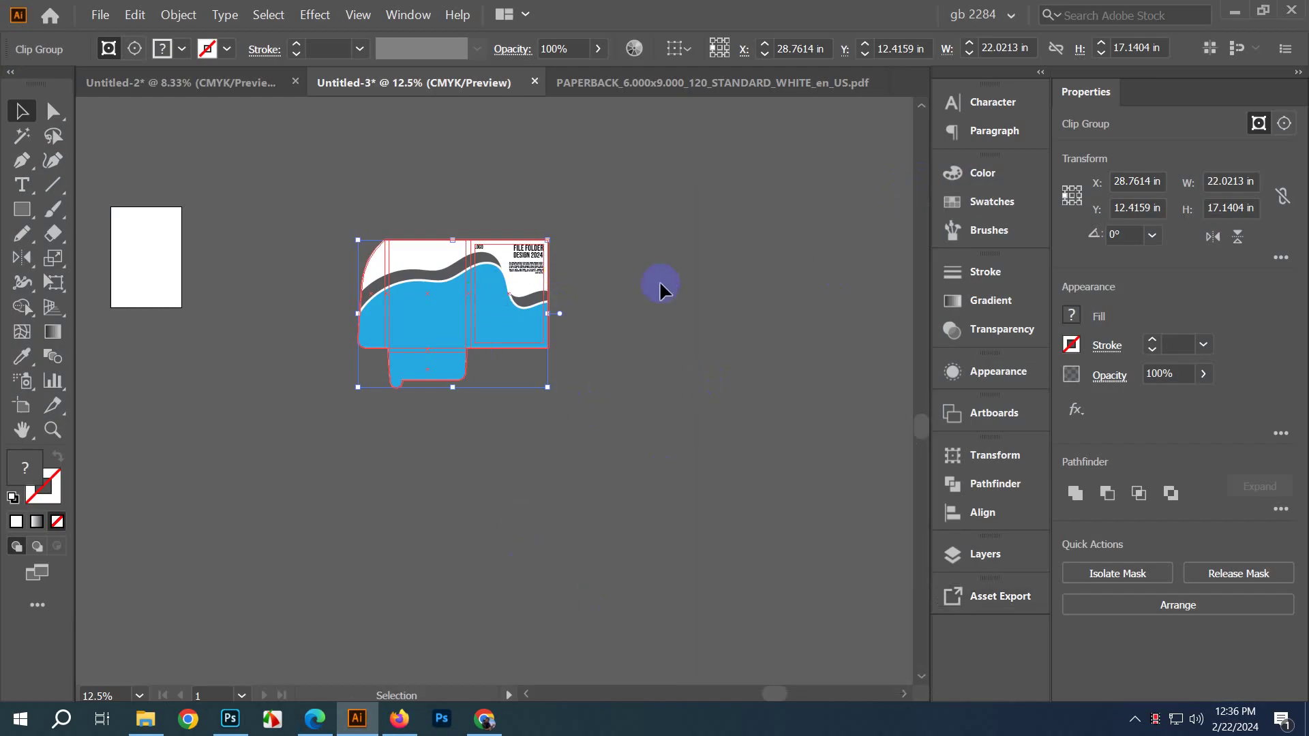
click(482, 224)
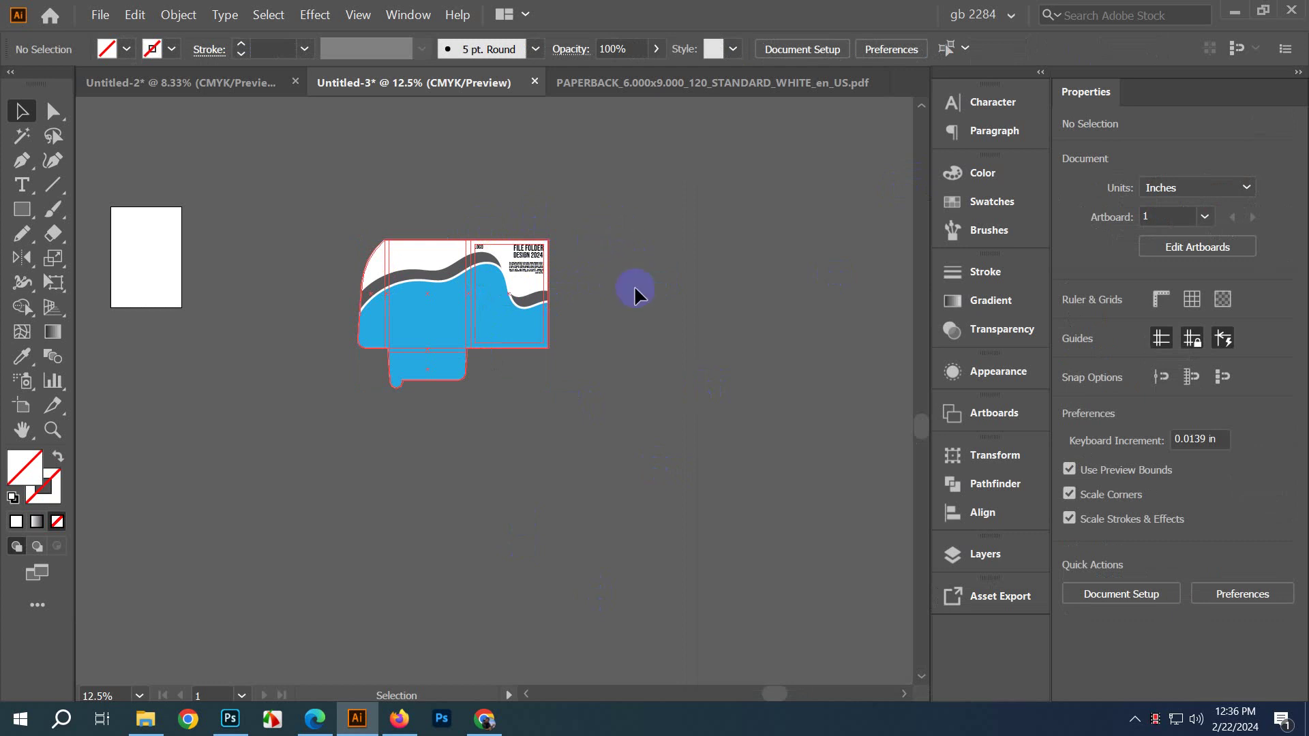
click(1232, 12)
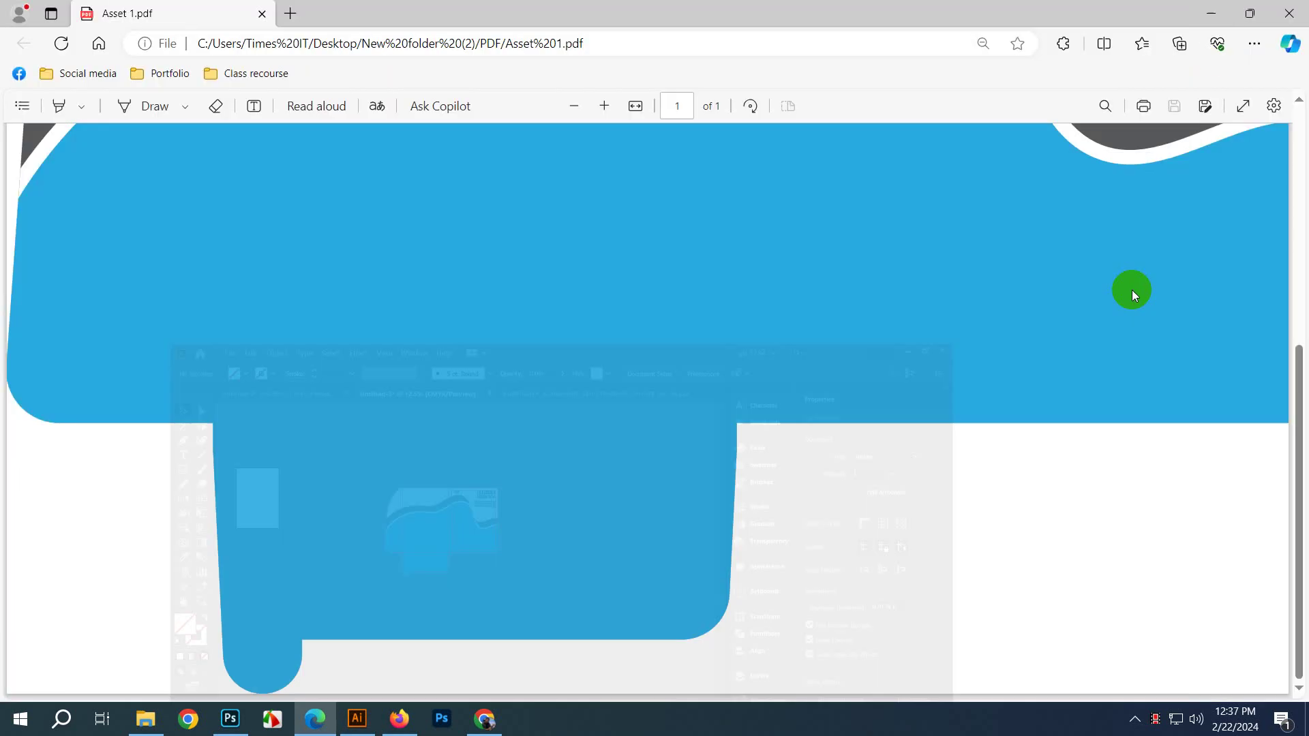
click(1286, 13)
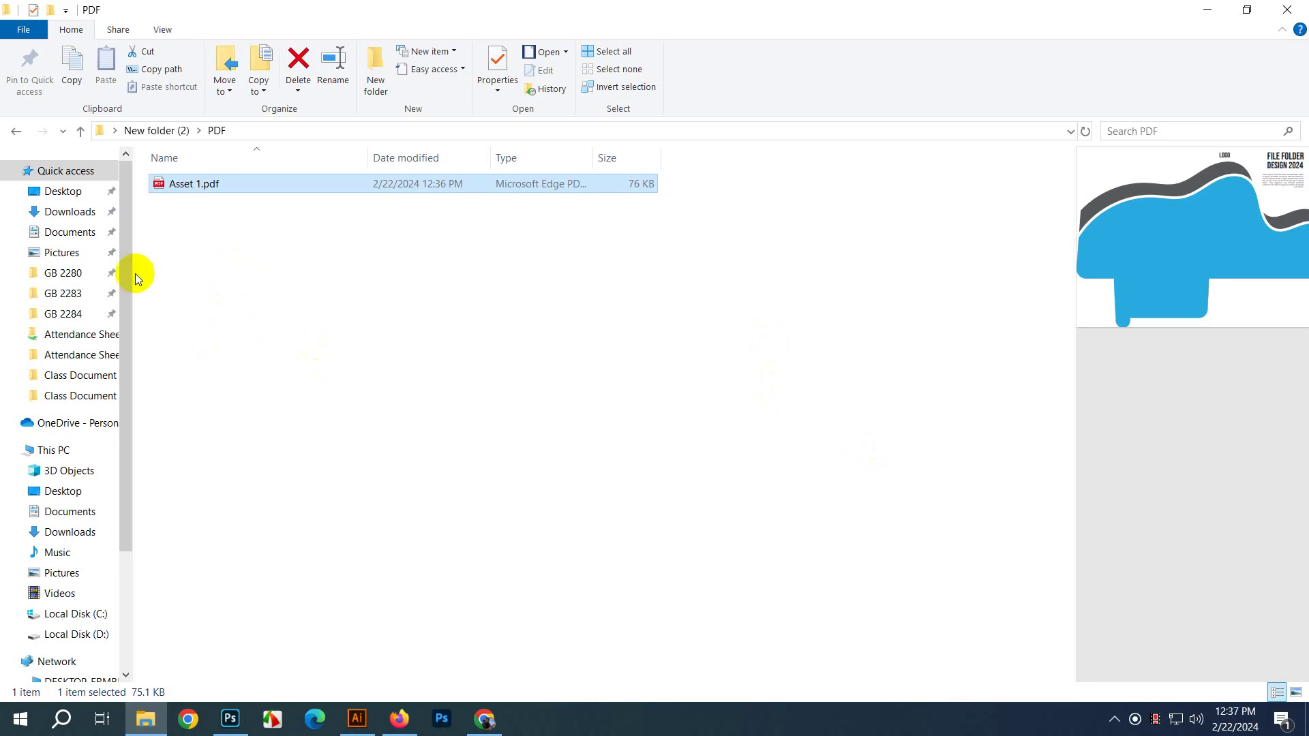
Step: Switch to Chrome and examine the blue Freepik presentation folder template in the "file folder design" image results
click(484, 718)
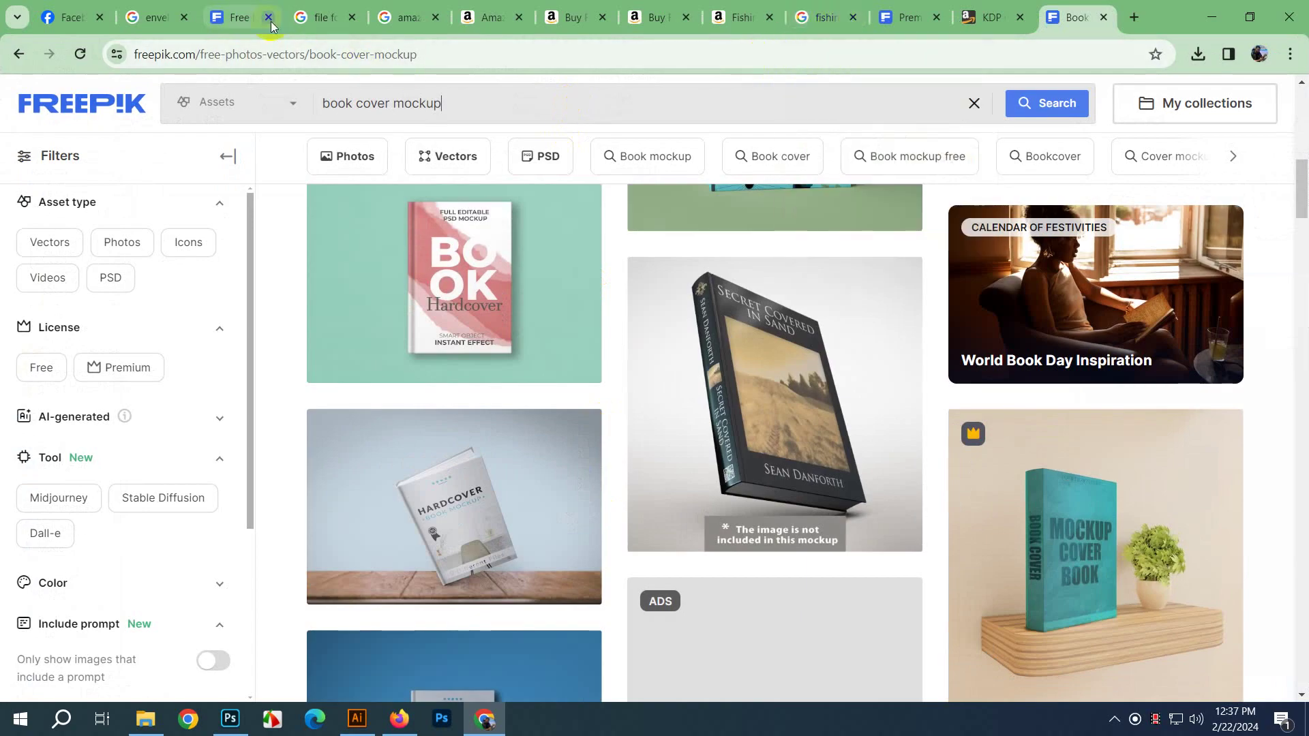
click(333, 17)
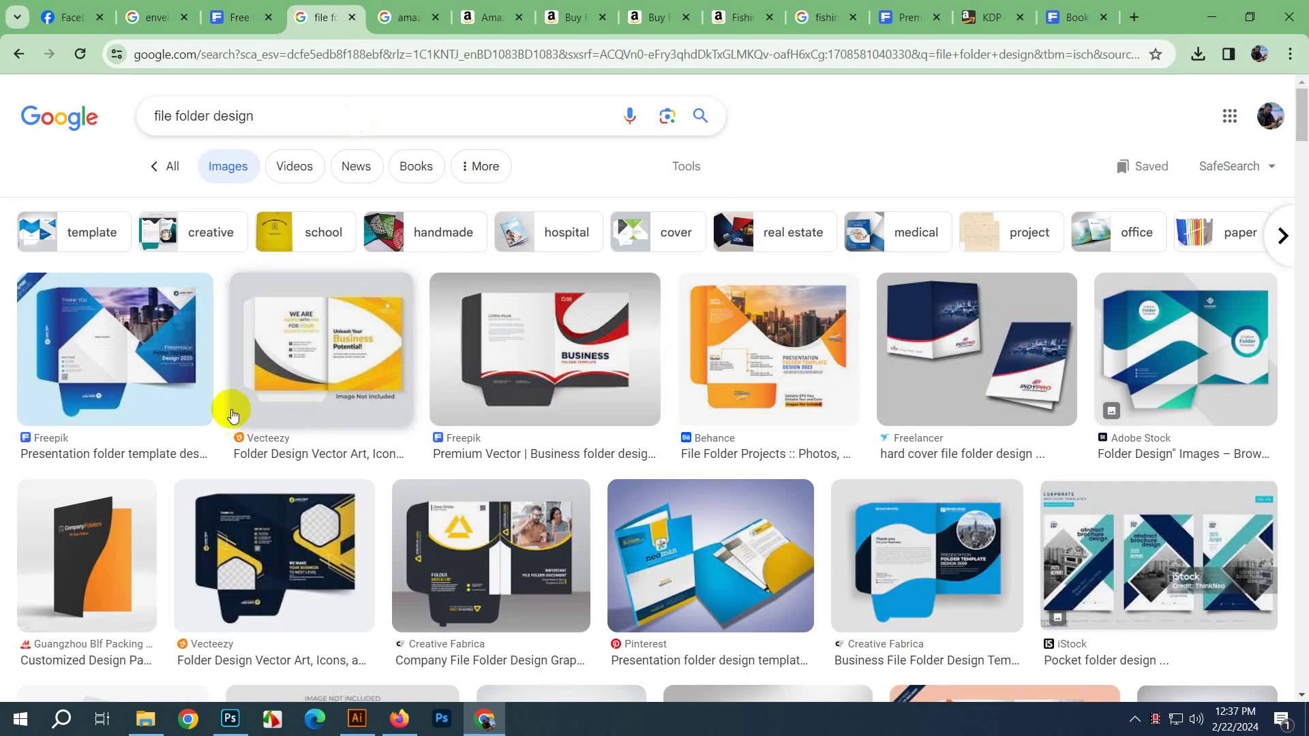
click(176, 373)
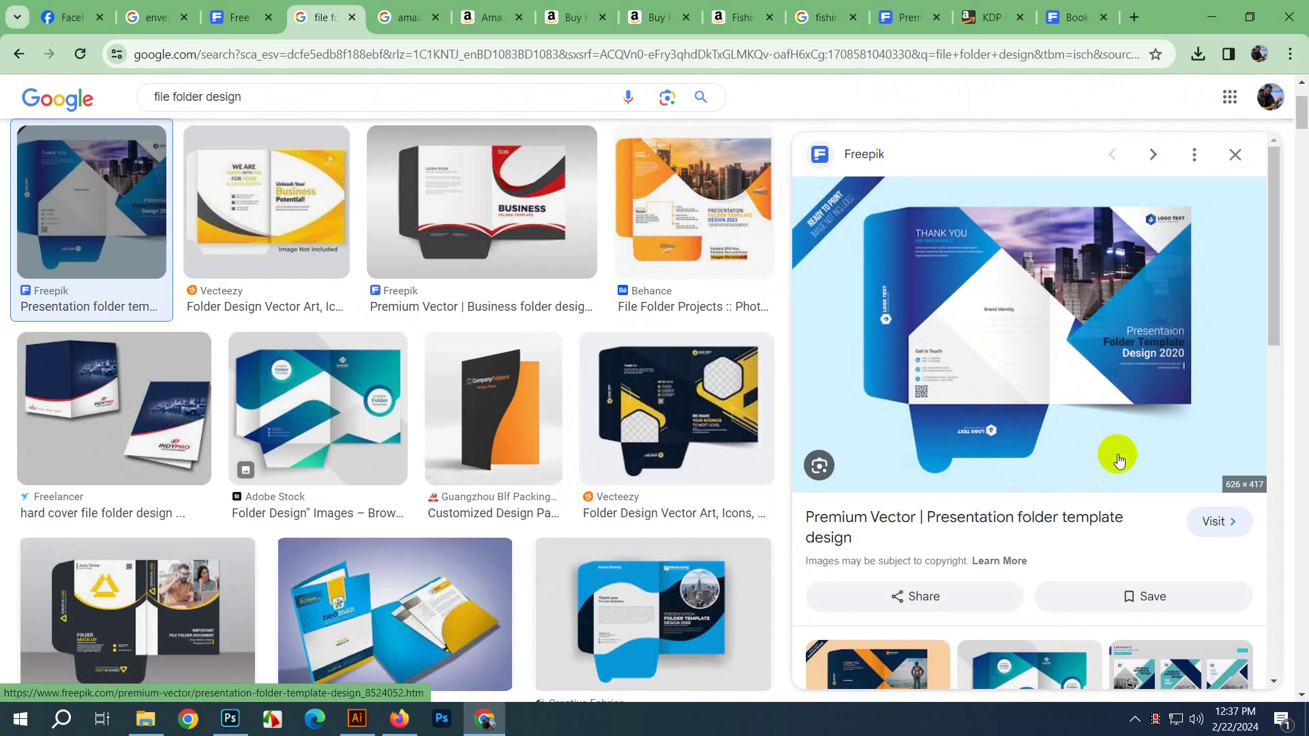
Step: Back in Illustrator, draw a background rectangle about 41.6 by 28.9 in on the empty canvas beside the folder design
click(366, 725)
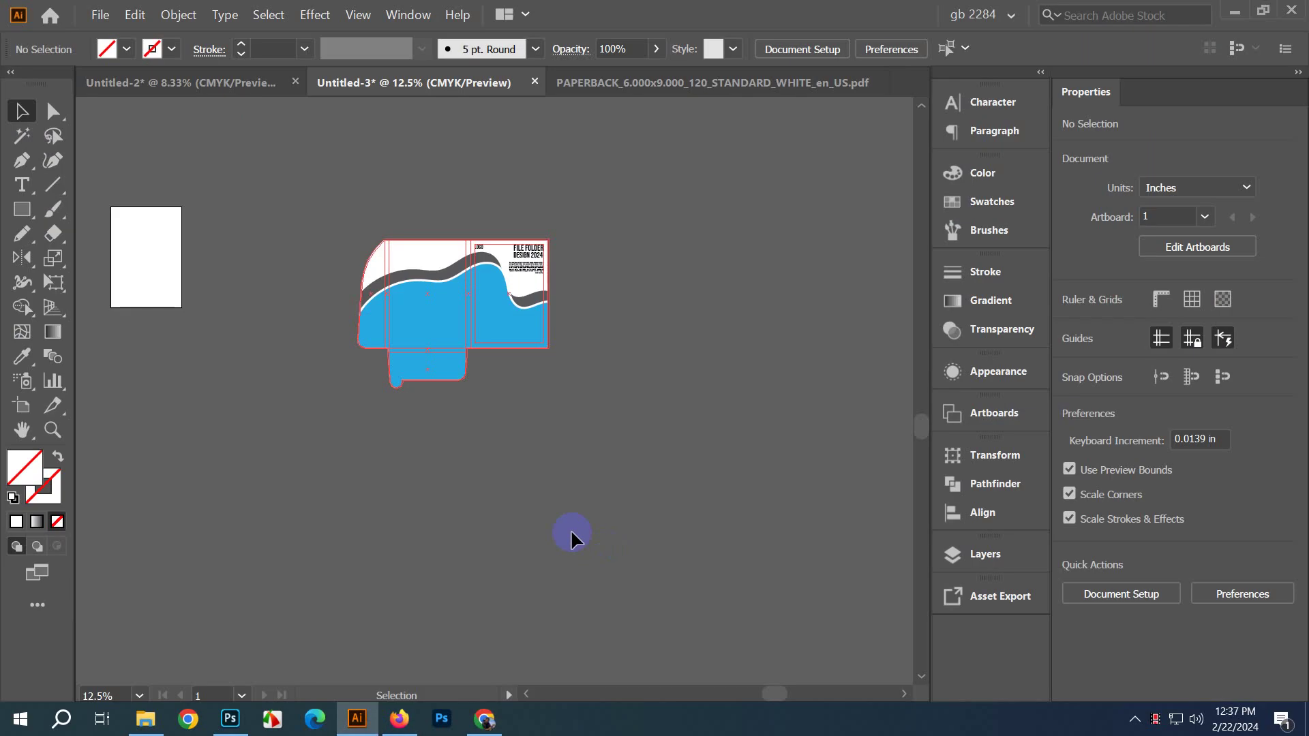
scroll(263, 354, up, 3)
scroll(320, 422, down, 3)
click(504, 423)
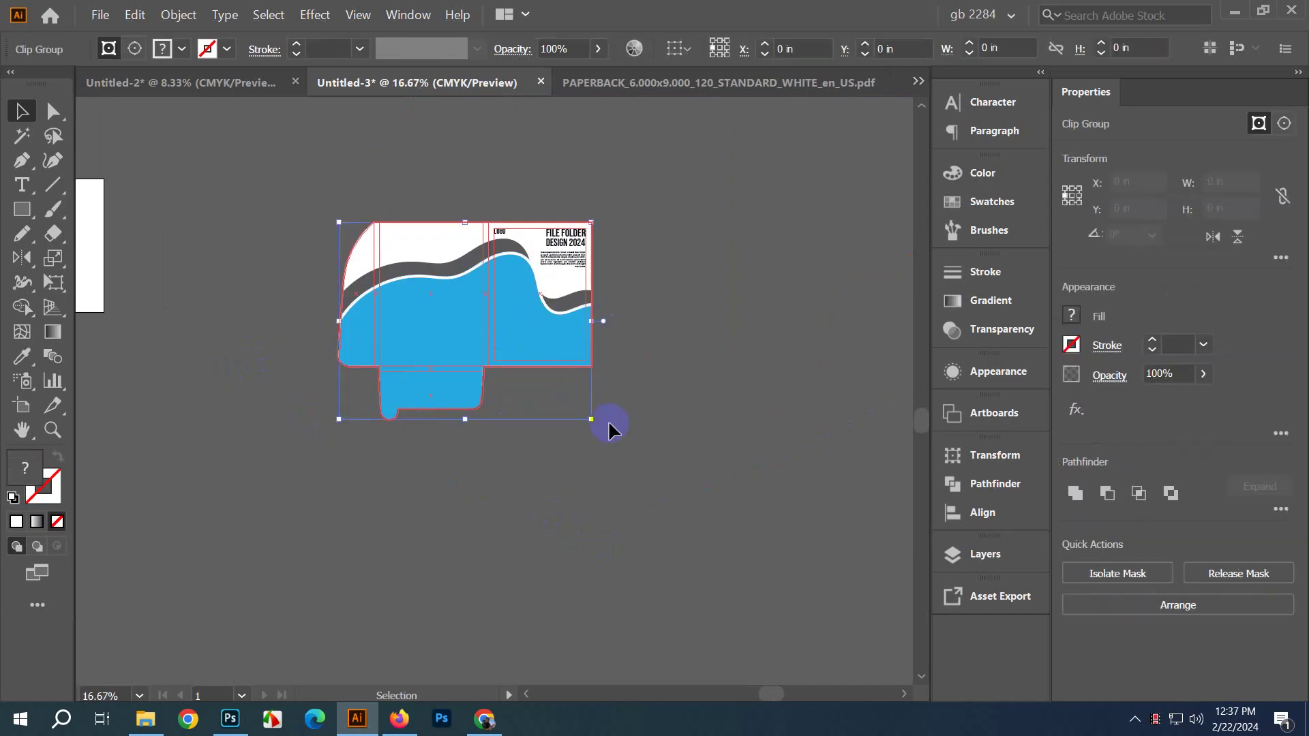
click(672, 448)
drag(351, 300, 112, 293)
click(22, 209)
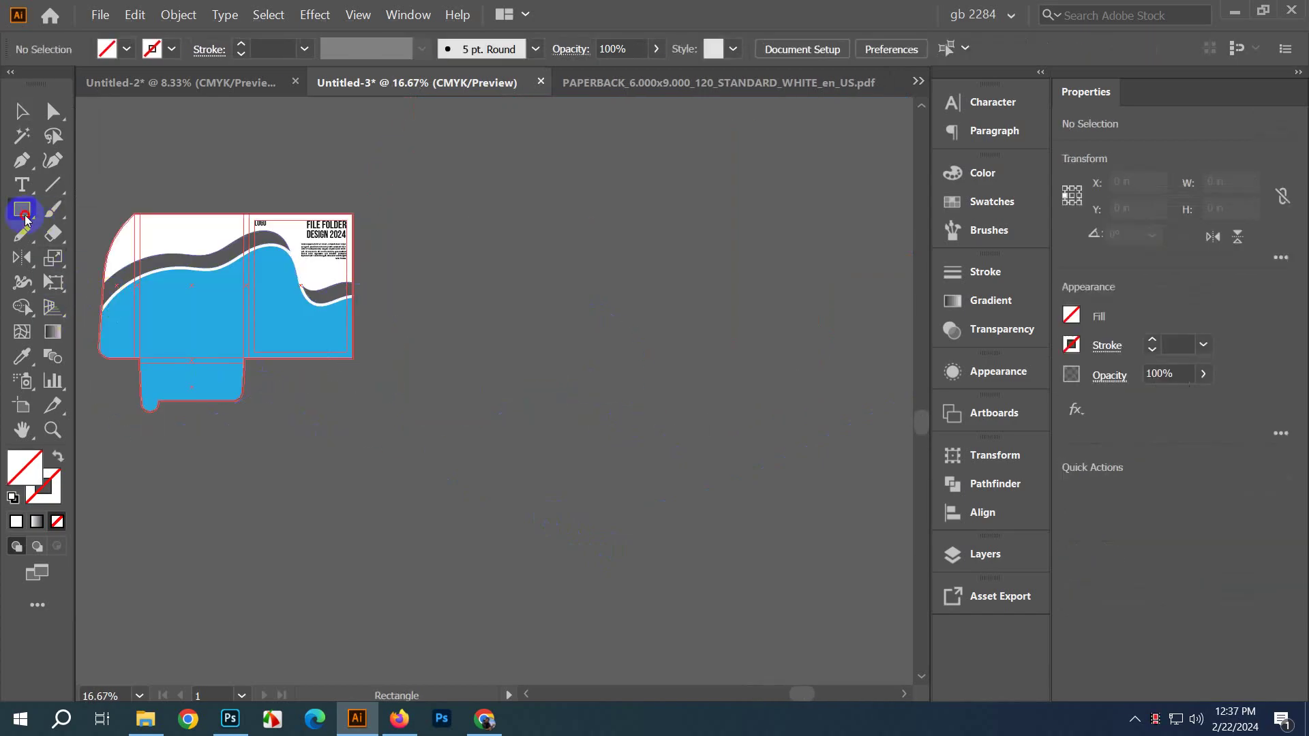
drag(562, 372, 432, 365)
drag(380, 220, 857, 552)
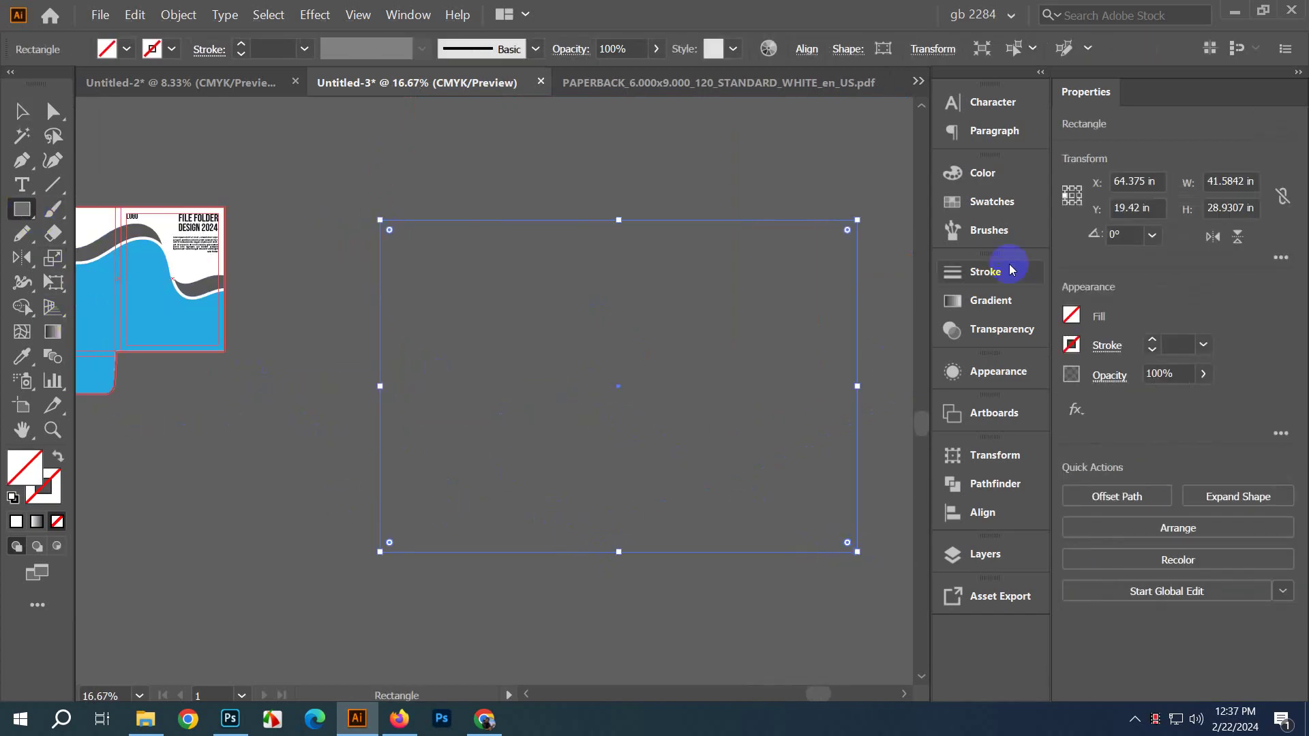
Step: Fill the large background rectangle with white and deselect it
click(1026, 201)
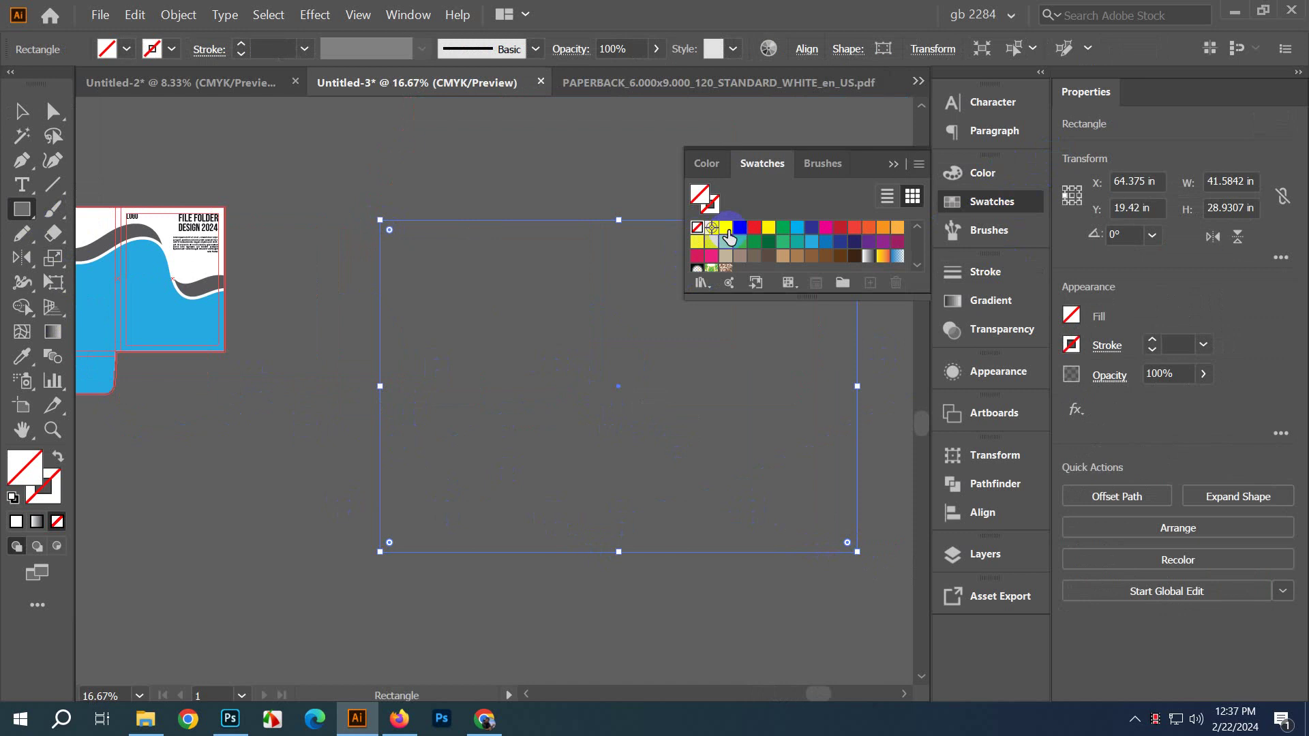
click(725, 227)
click(893, 164)
key(ctrl+shift+a)
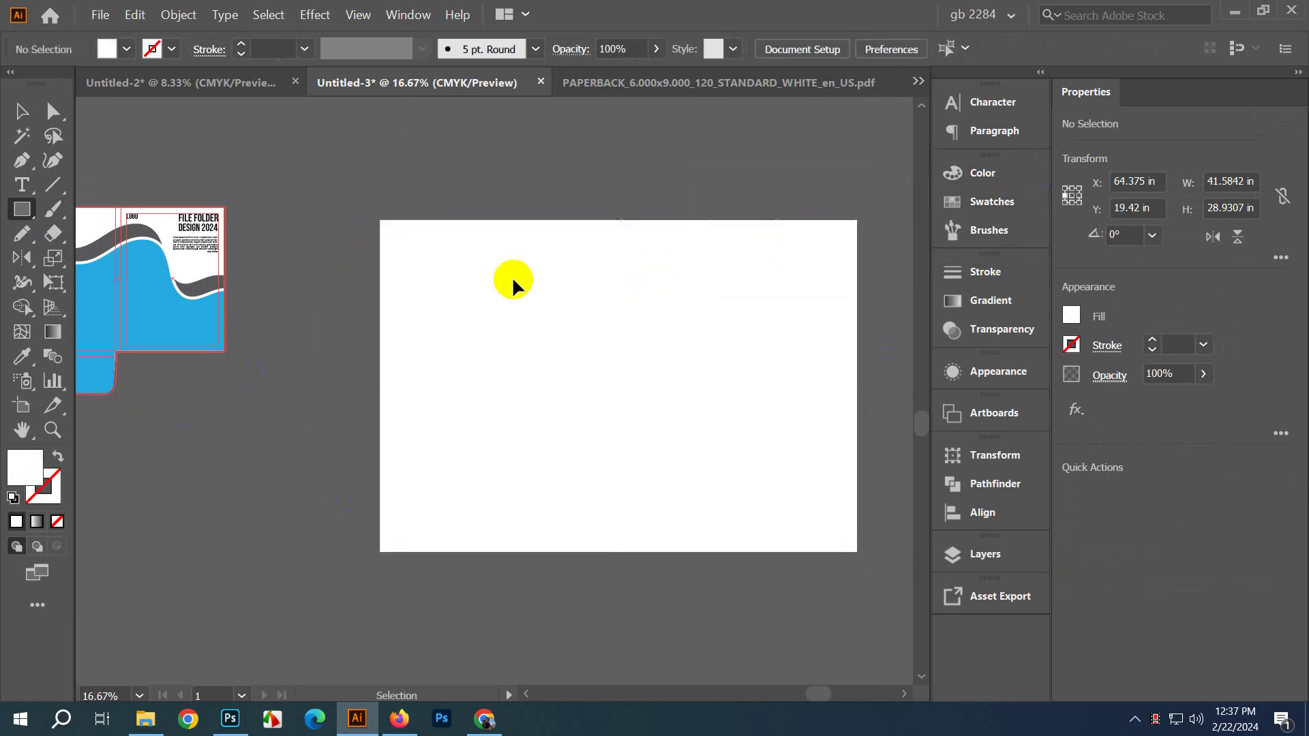
Step: Place a copy of the clipped folder design on the white background rectangle and bring it to the front
click(22, 111)
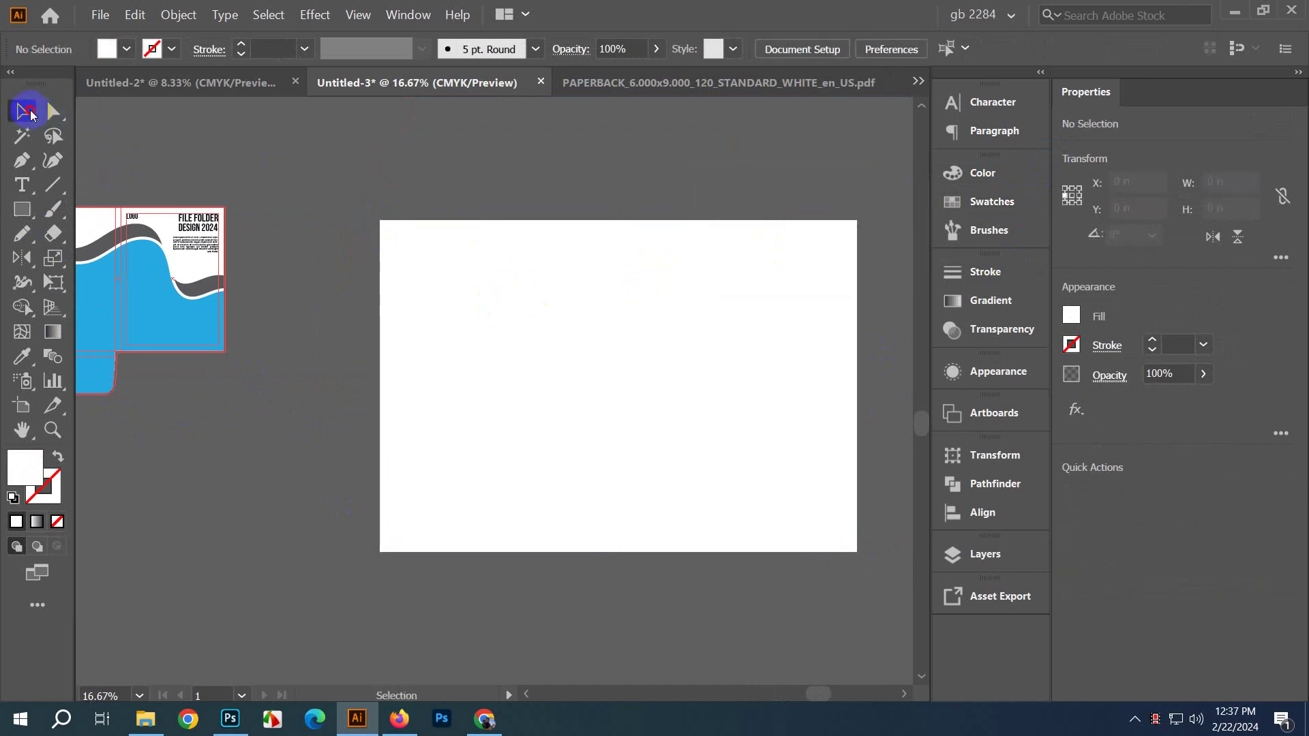
drag(169, 259, 688, 339)
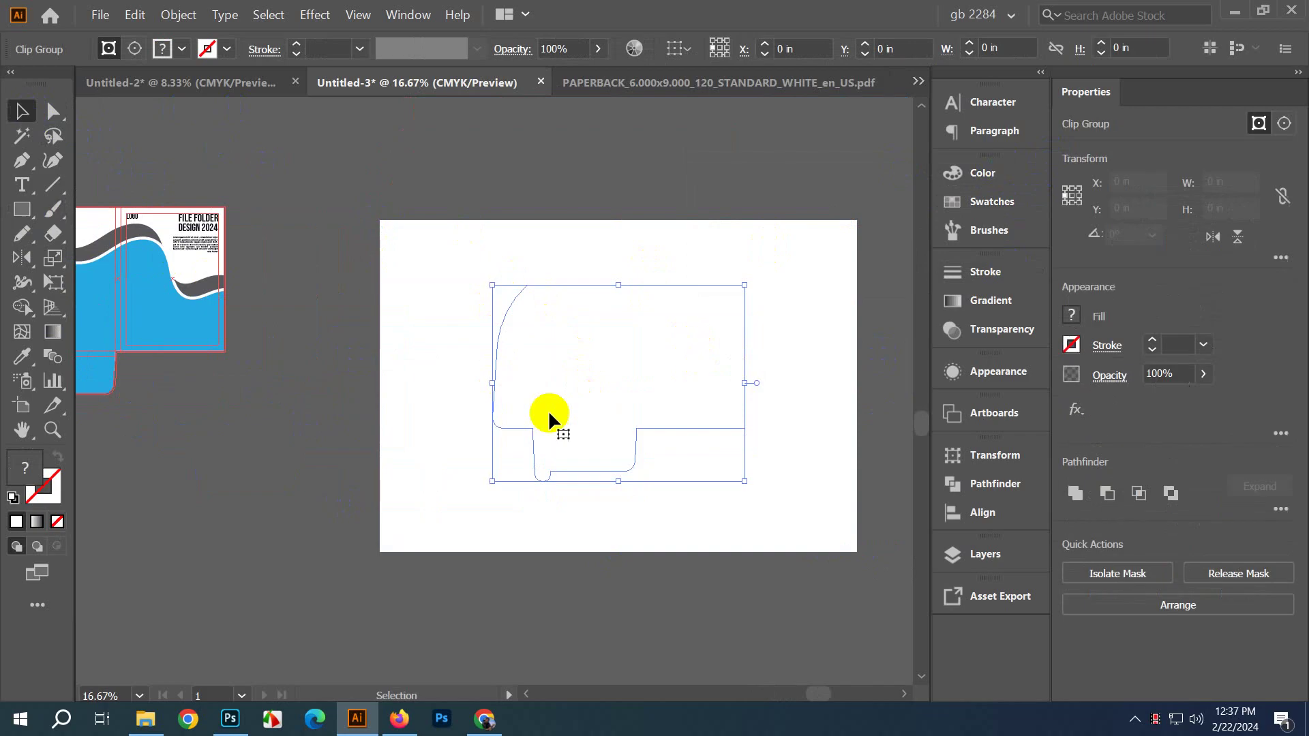
key(ctrl+7)
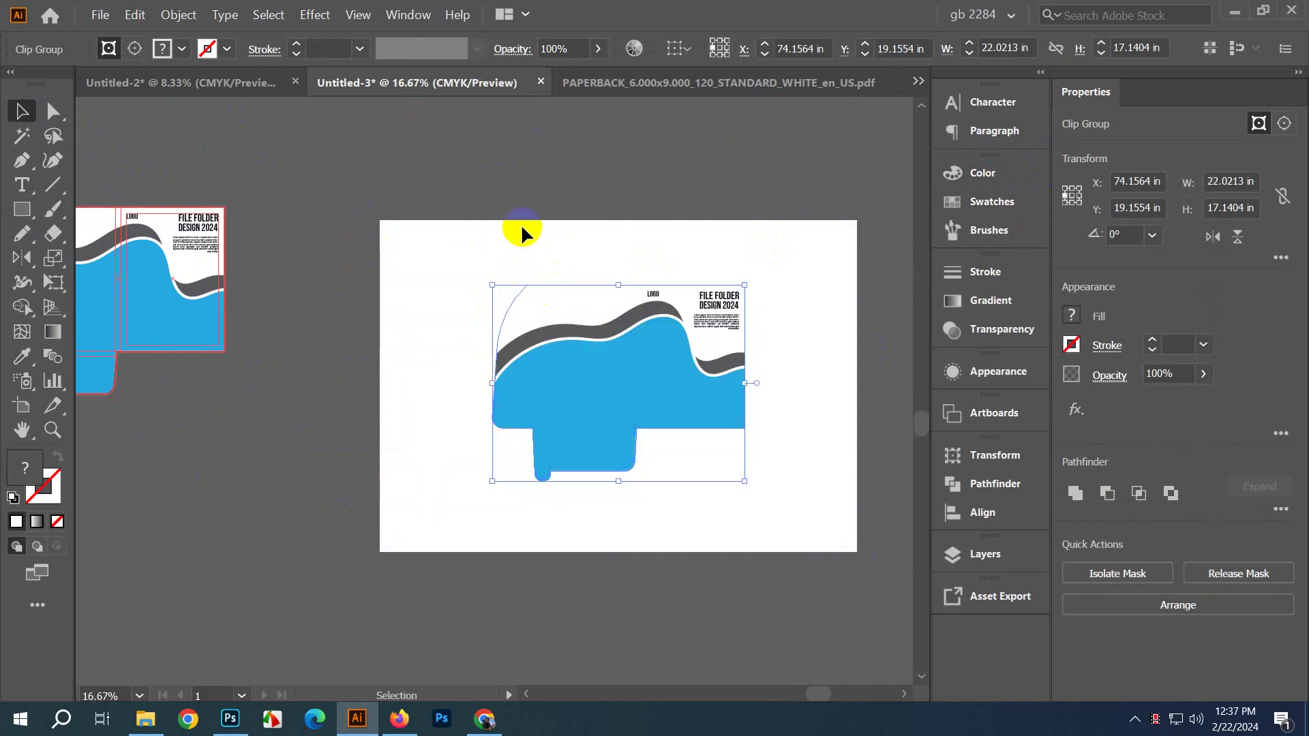
click(558, 207)
scroll(656, 443, up, 1)
click(586, 392)
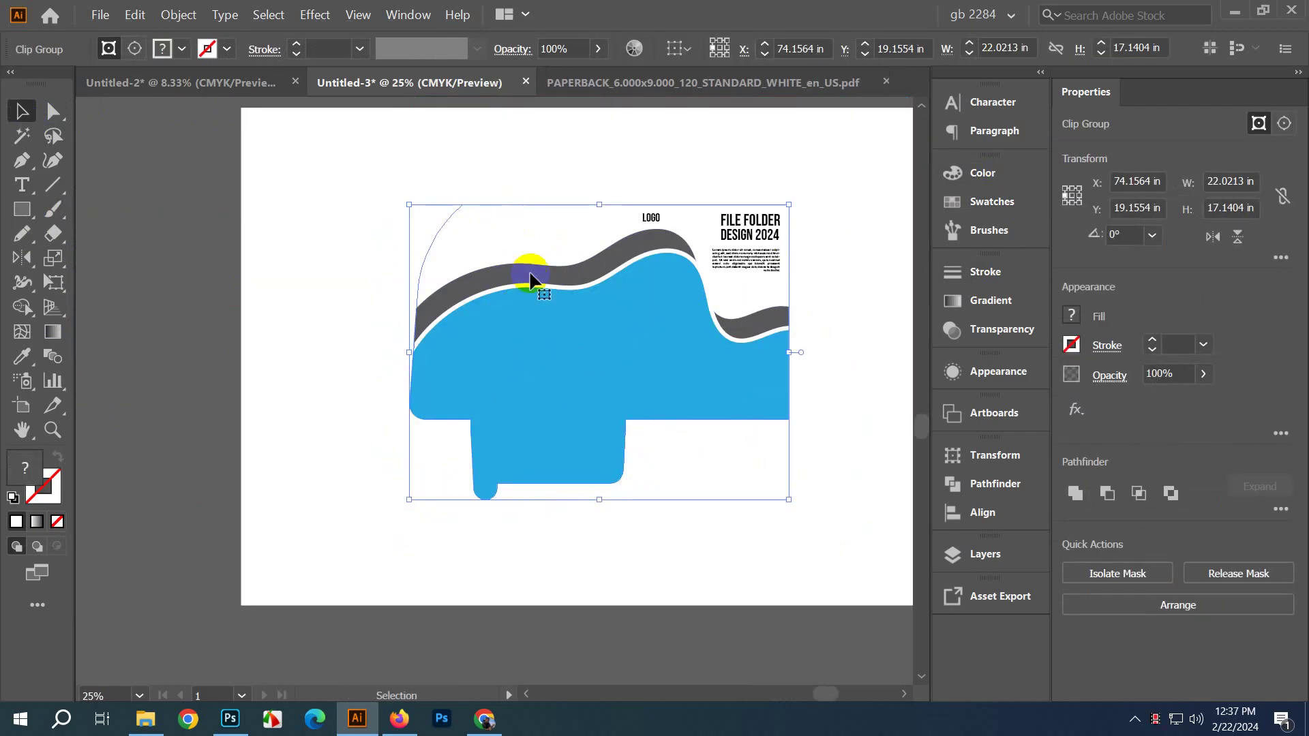
Step: Draw a strip about 0.64 by 12.58 in along the folder's left fold and fill it with a white-to-black linear gradient
click(22, 210)
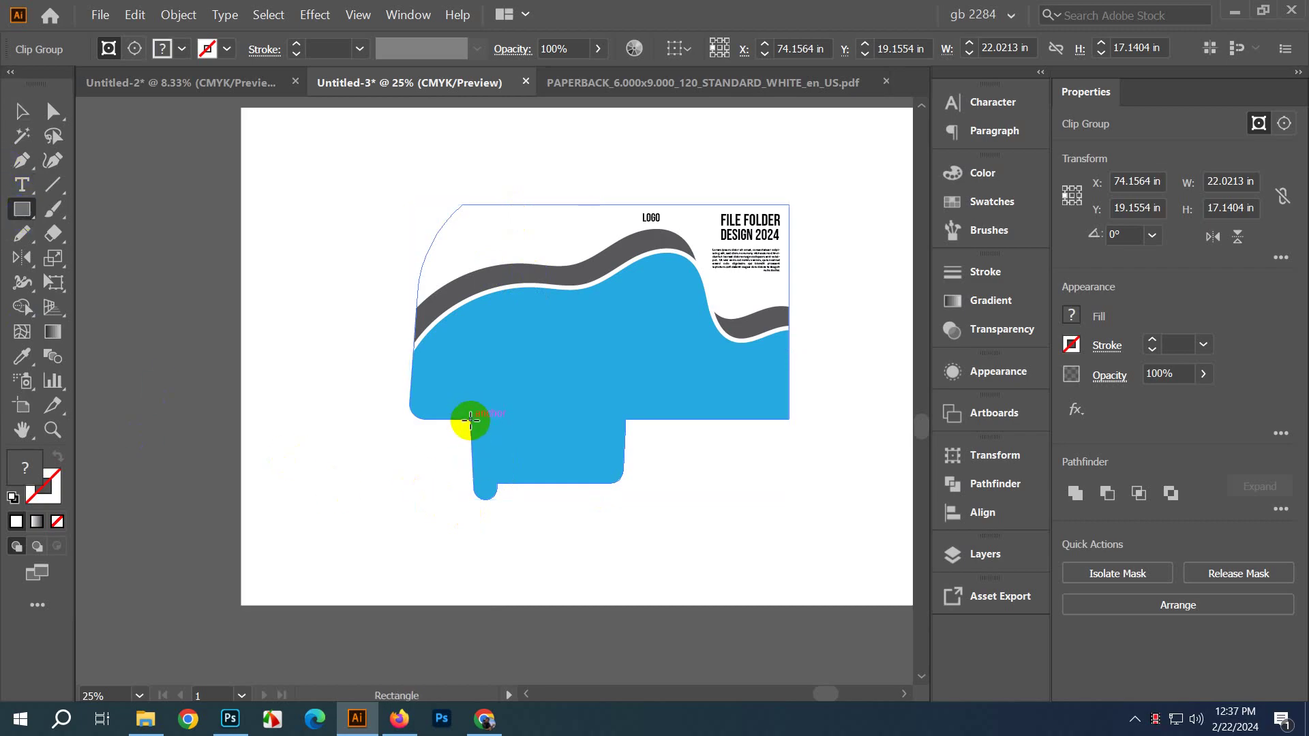
drag(471, 420, 460, 202)
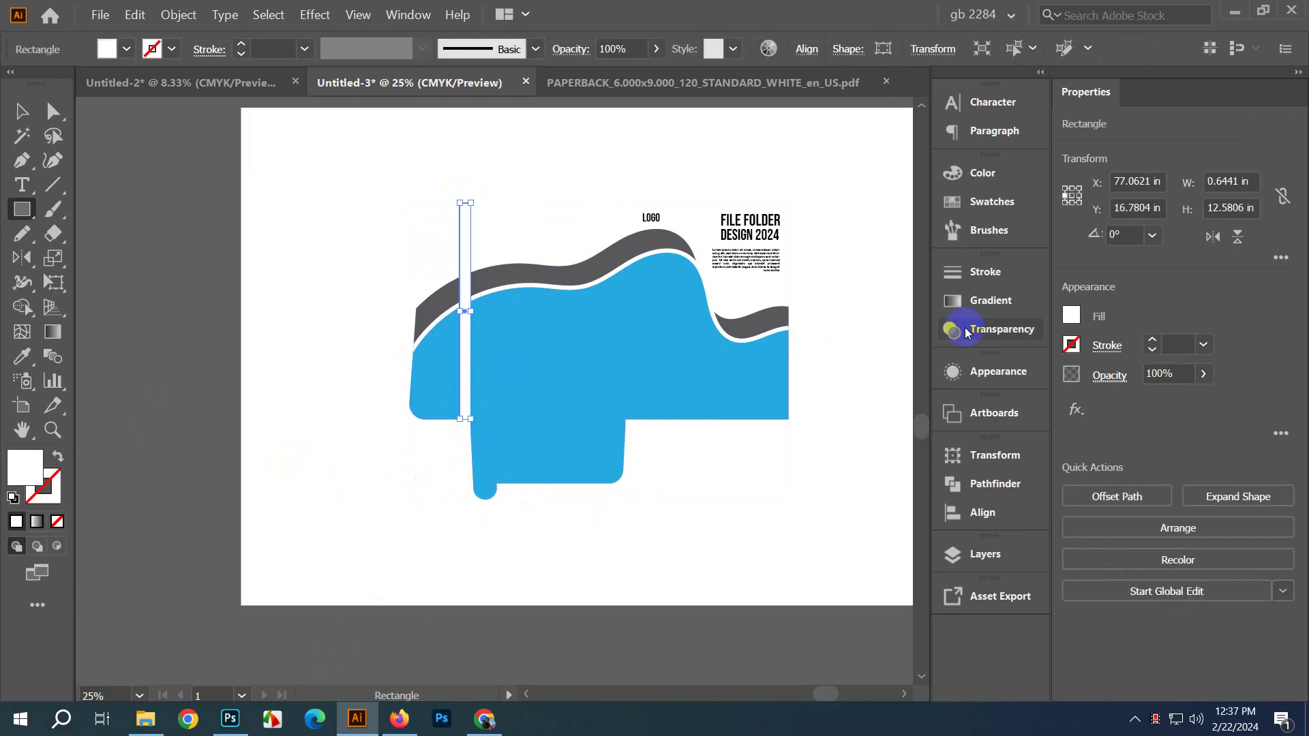
click(981, 299)
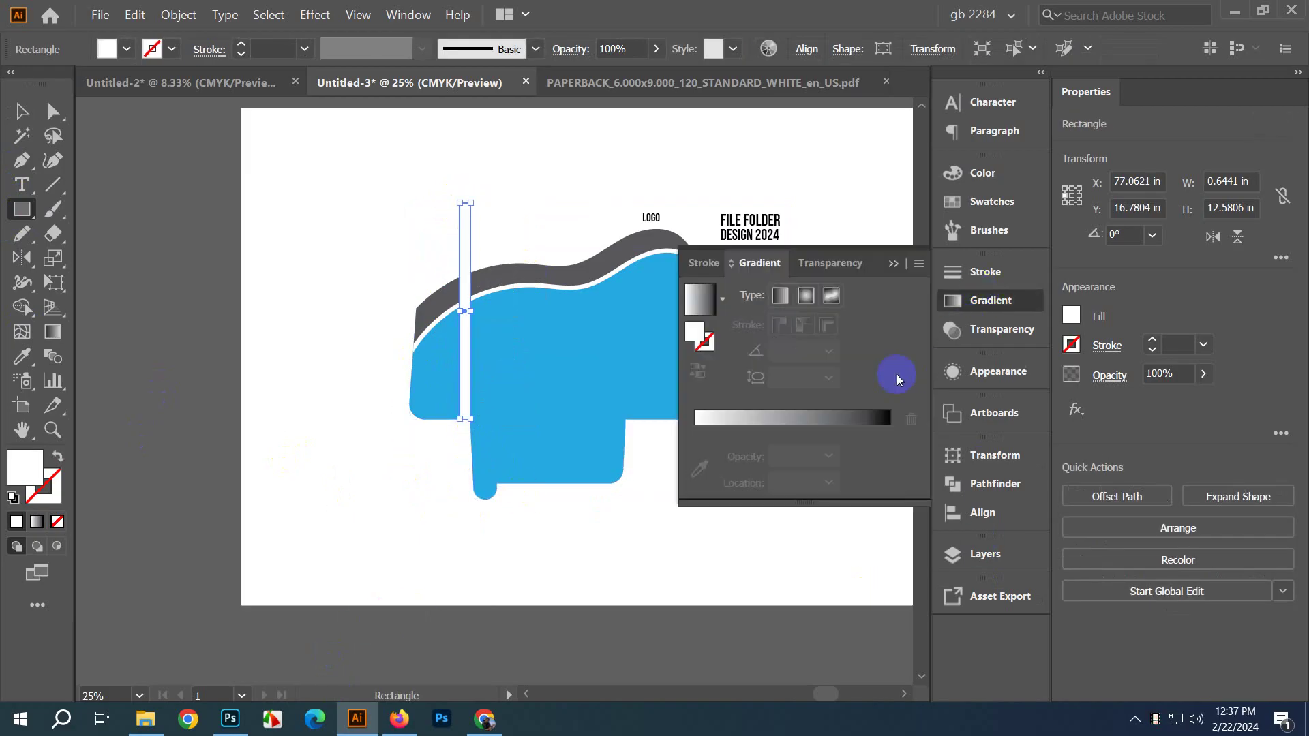
click(791, 419)
click(17, 120)
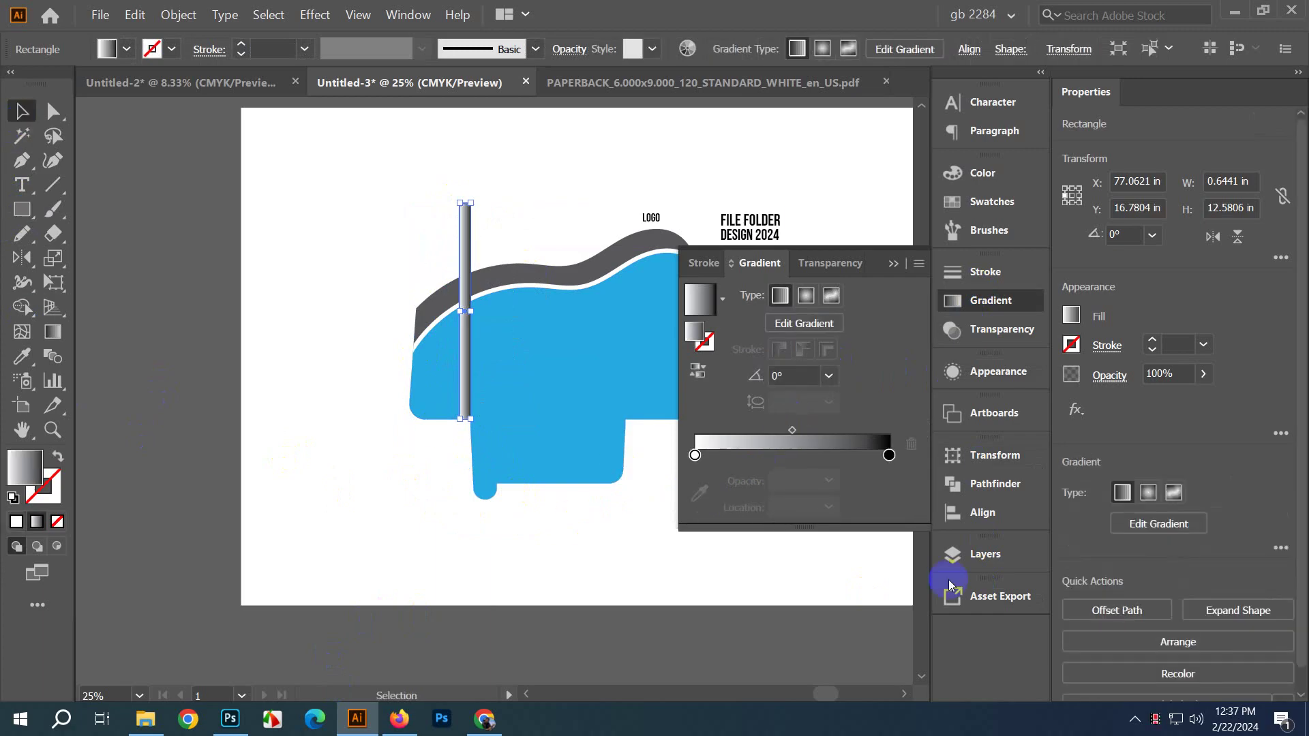
Step: Set the gradient strip's blending mode to Multiply
click(1001, 334)
click(739, 300)
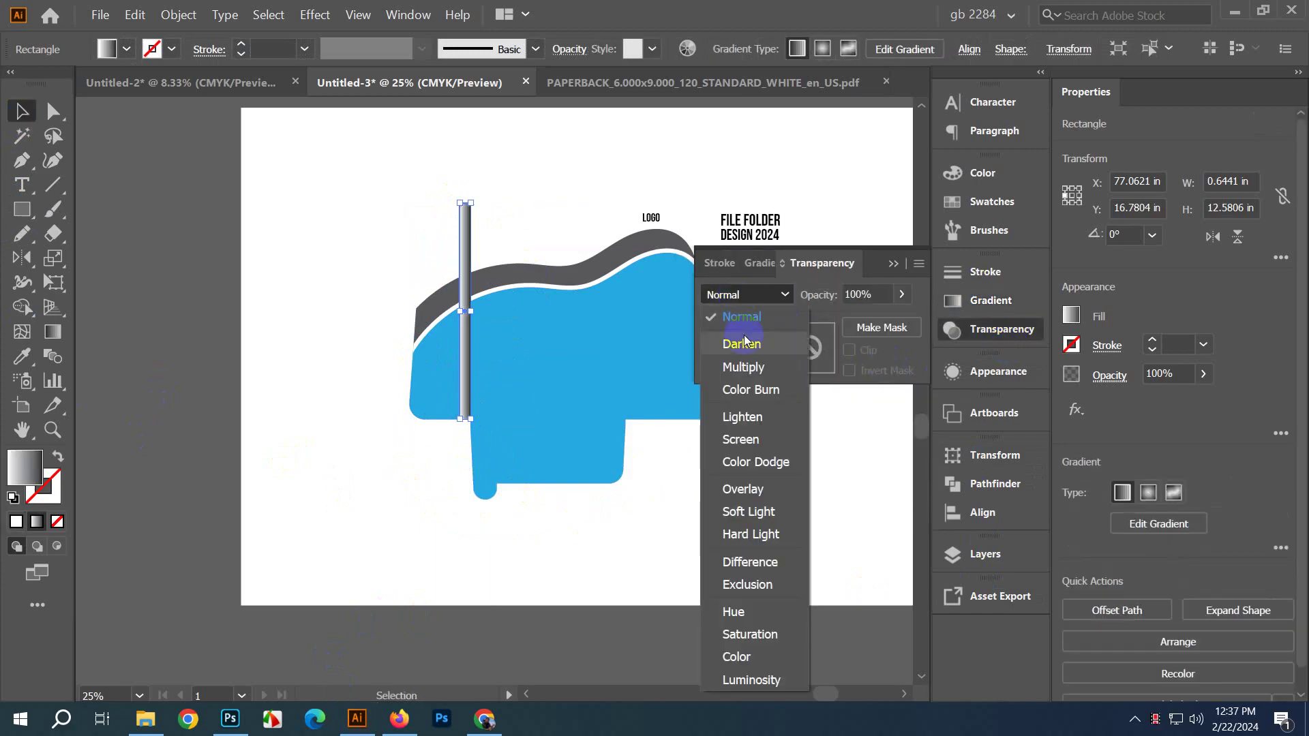
click(750, 363)
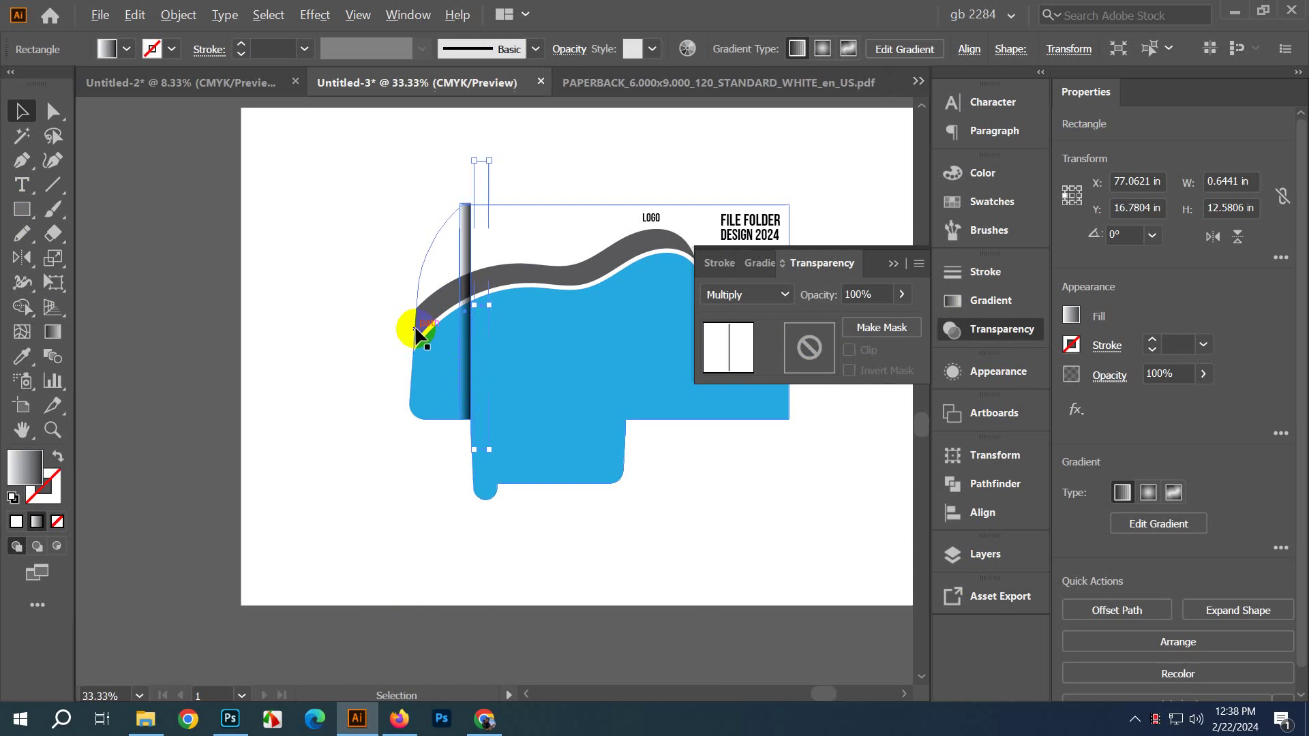
Step: Shift the strip's gradient midpoint toward the black color stop to soften the fold shadow
scroll(434, 316, up, 3)
click(53, 332)
scroll(526, 295, up, 4)
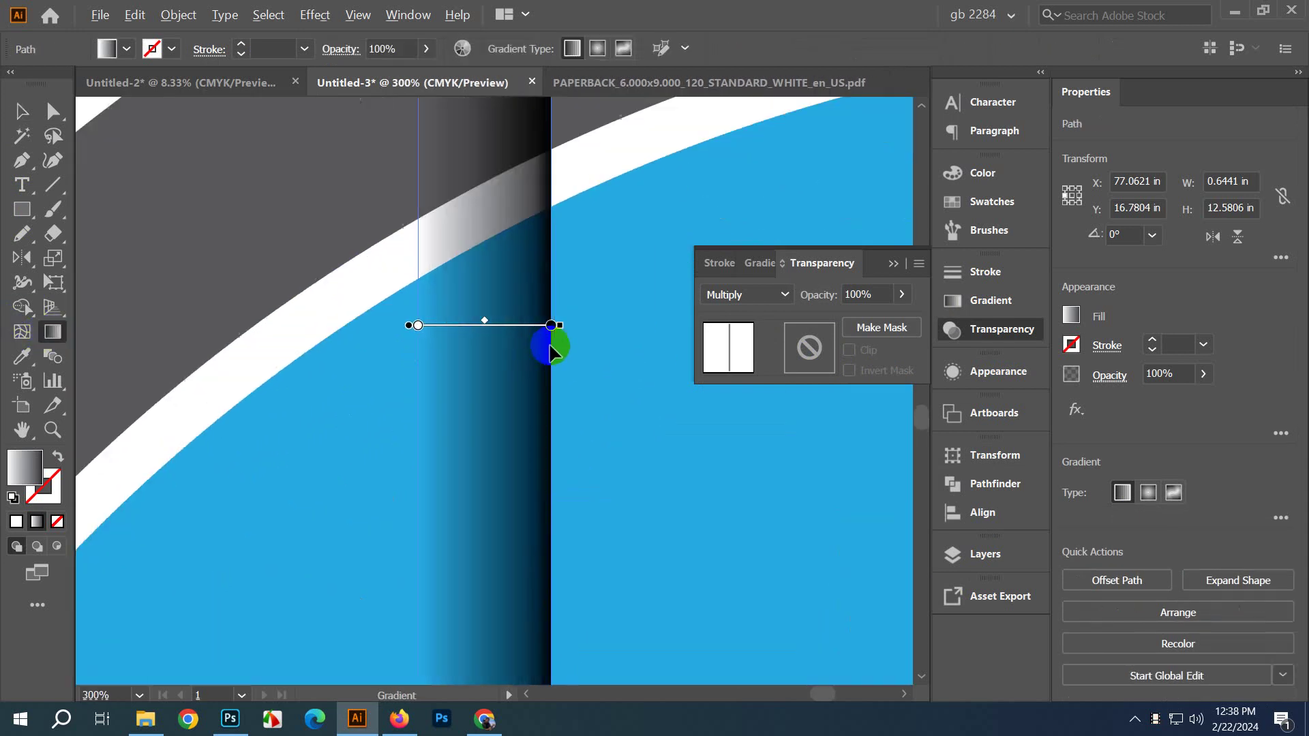
click(508, 329)
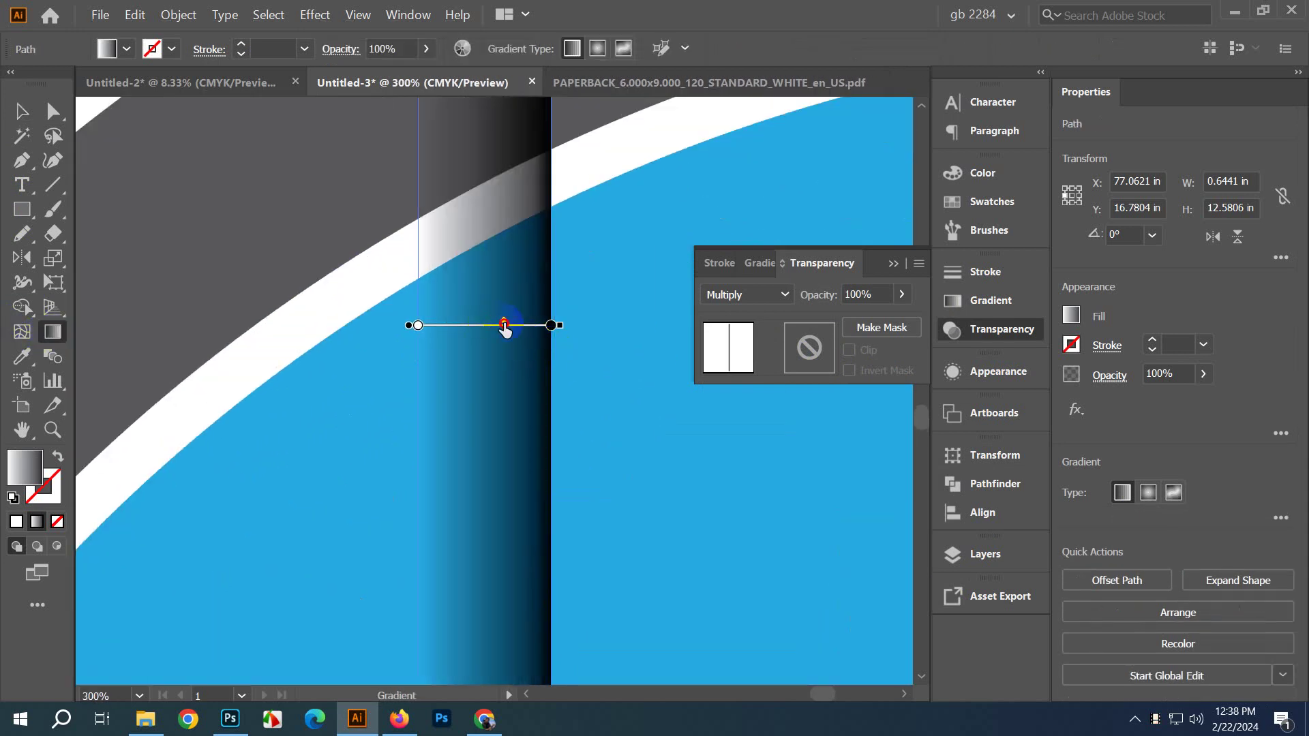
click(504, 325)
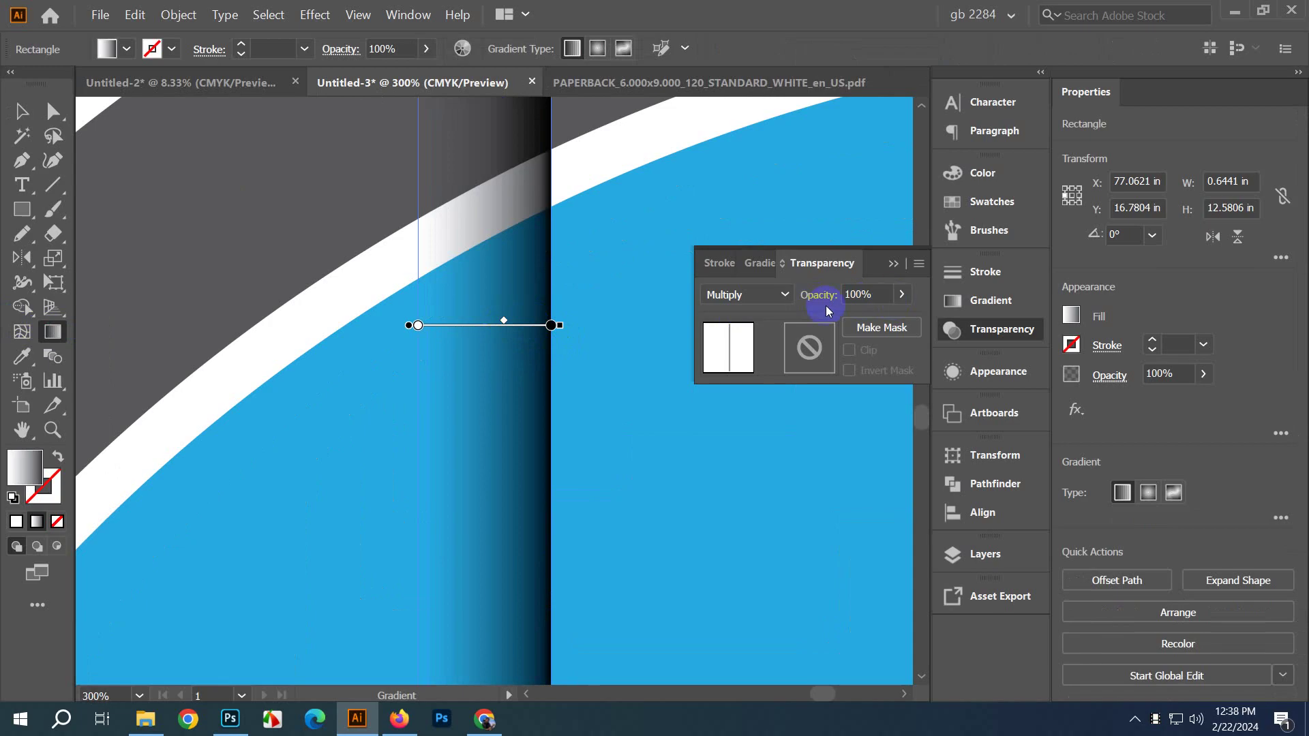
Step: Lower the opacity of the gradient's black color stop to 65% and deselect the strip
click(551, 325)
click(901, 297)
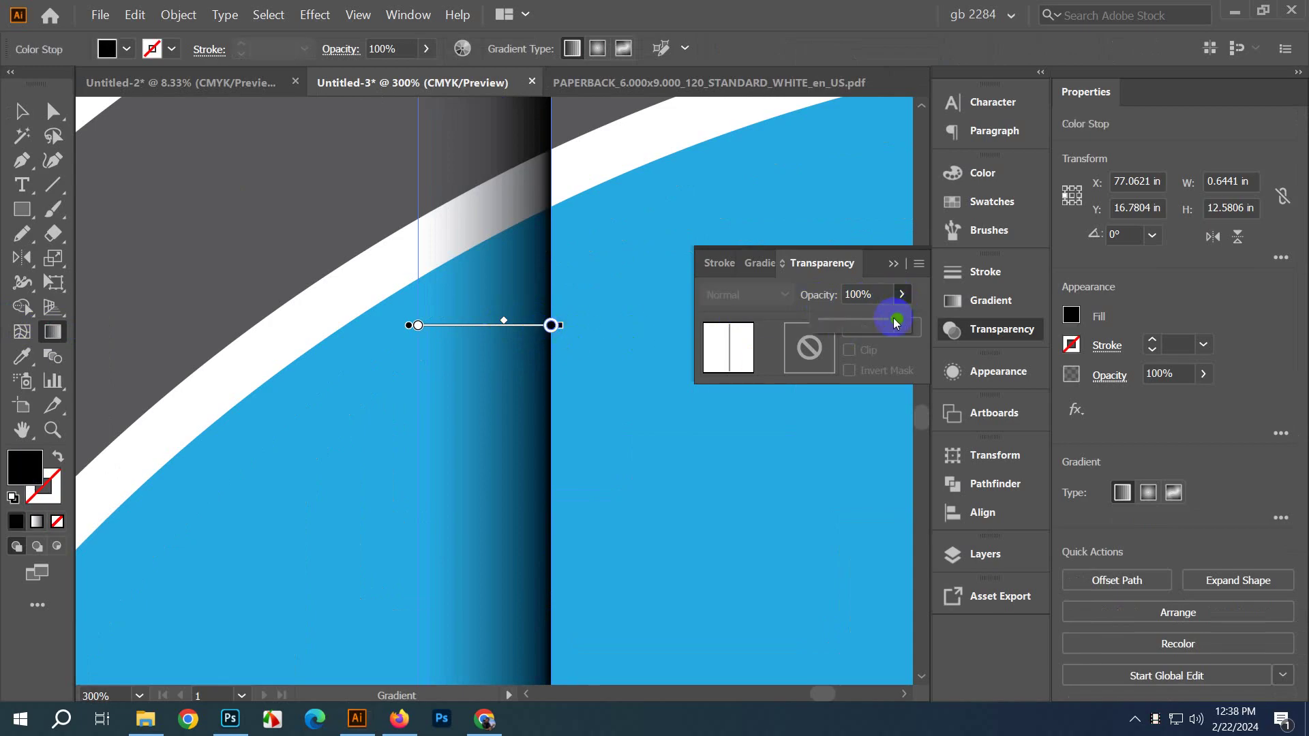
drag(901, 319, 873, 320)
click(888, 264)
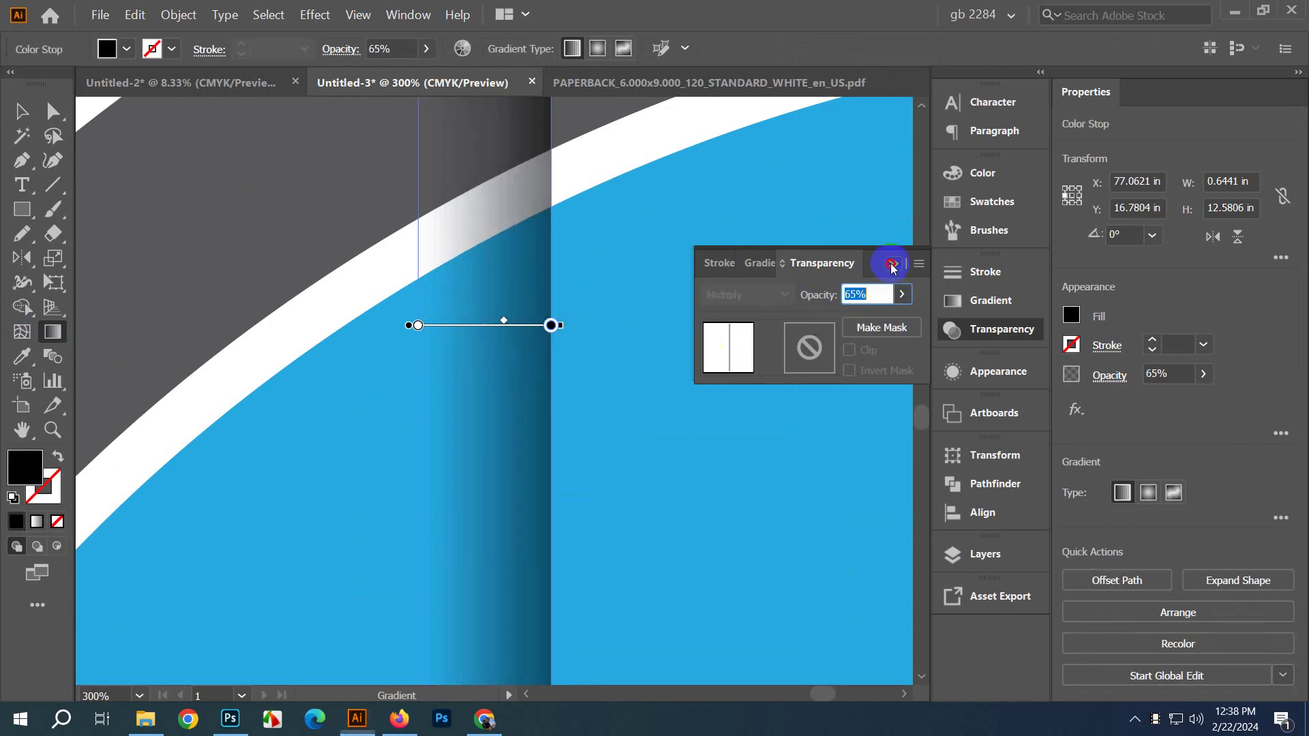
click(892, 263)
click(20, 113)
scroll(257, 240, down, 6)
click(433, 500)
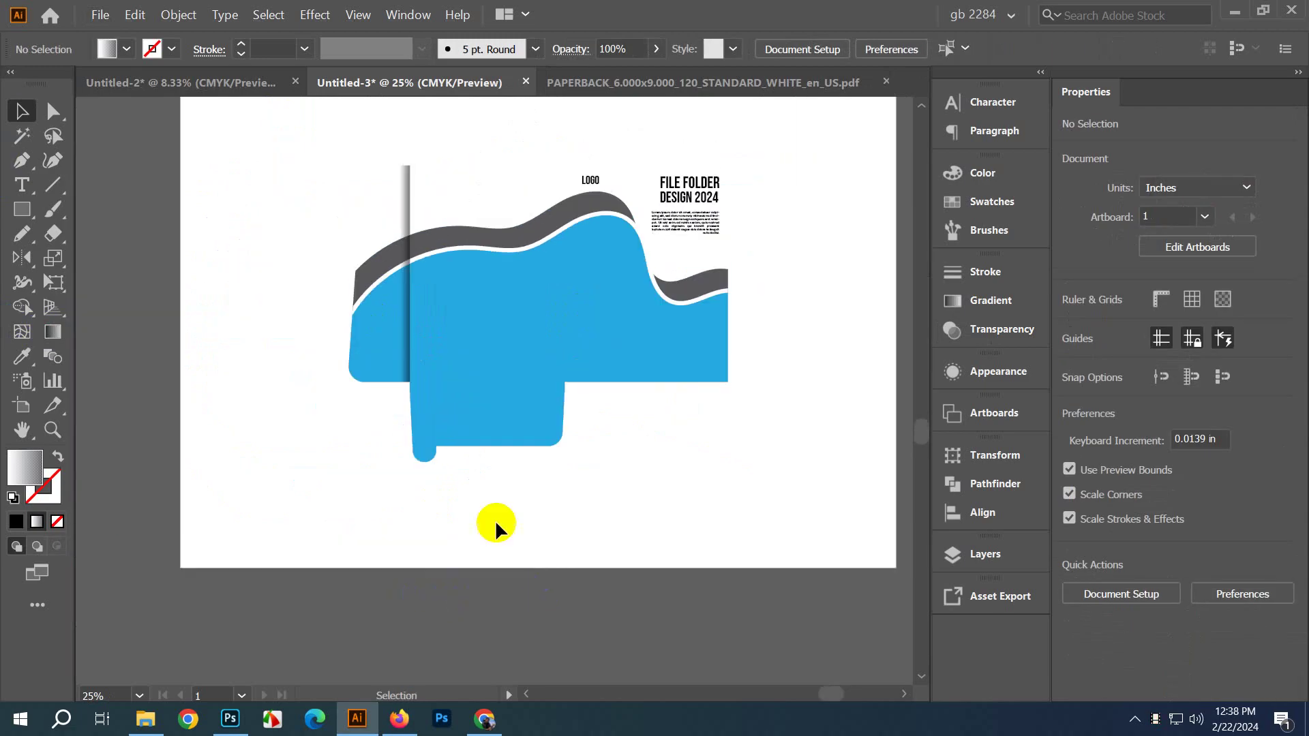
Step: Widen the fold shadow strip outward to about 0.945 in and deselect it
scroll(468, 345, up, 1)
click(431, 335)
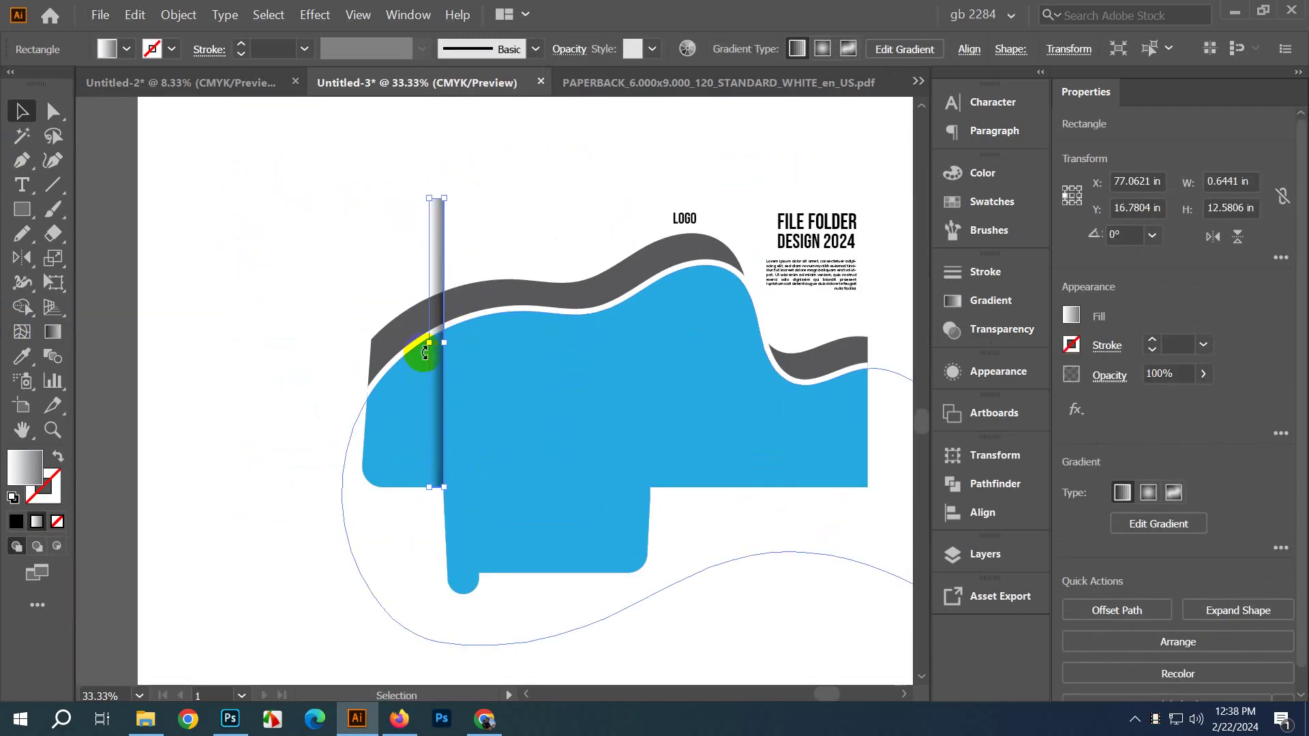
drag(428, 347, 423, 347)
scroll(570, 409, down, 2)
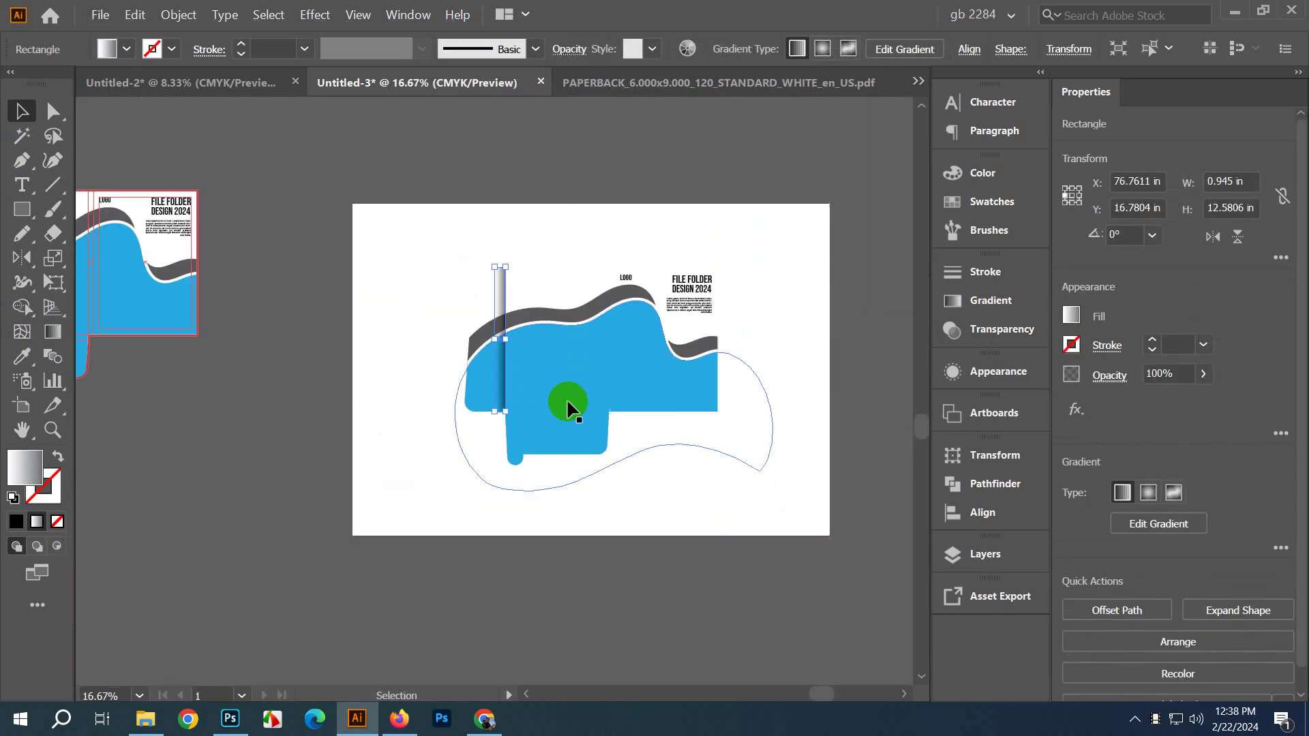
click(603, 571)
Step: Duplicate the fold shadow strip, rotate the copy 90°, and place it along the fold at the top of the lower flap
scroll(589, 587, up, 1)
scroll(561, 584, up, 3)
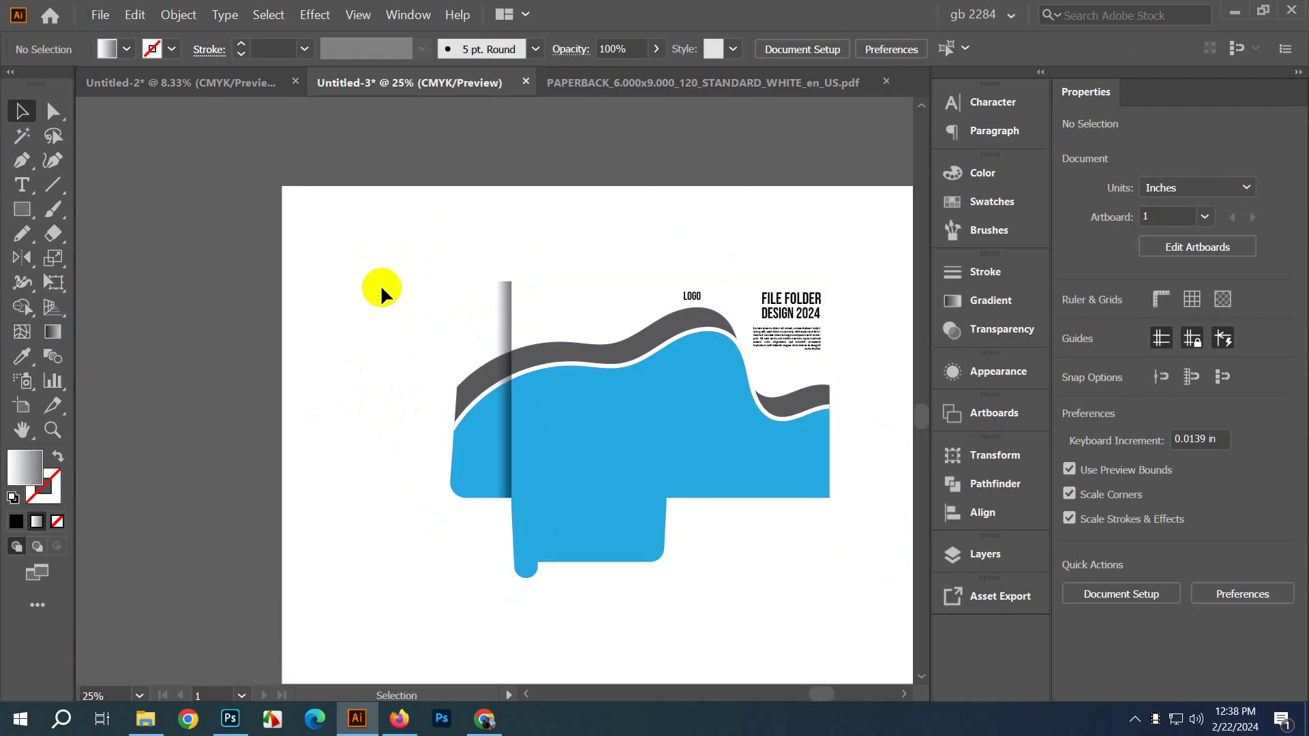
scroll(402, 334, down, 3)
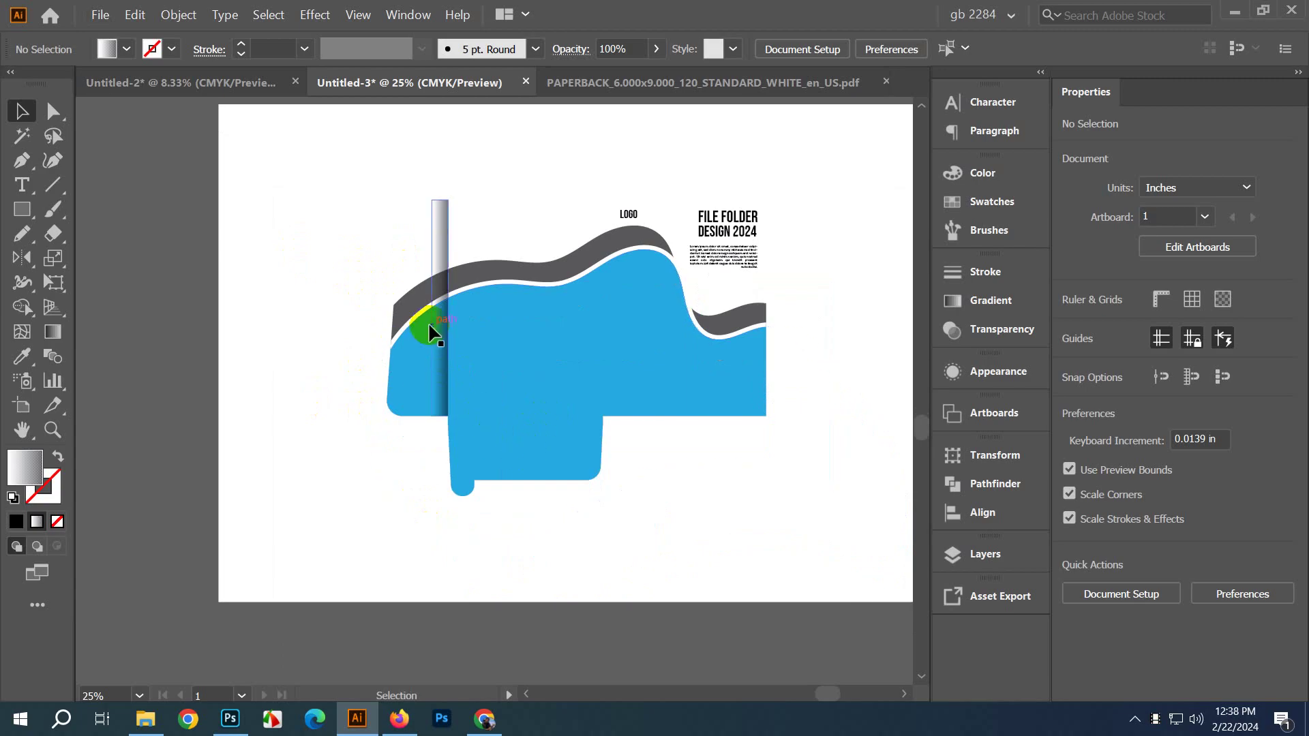
drag(440, 332, 496, 504)
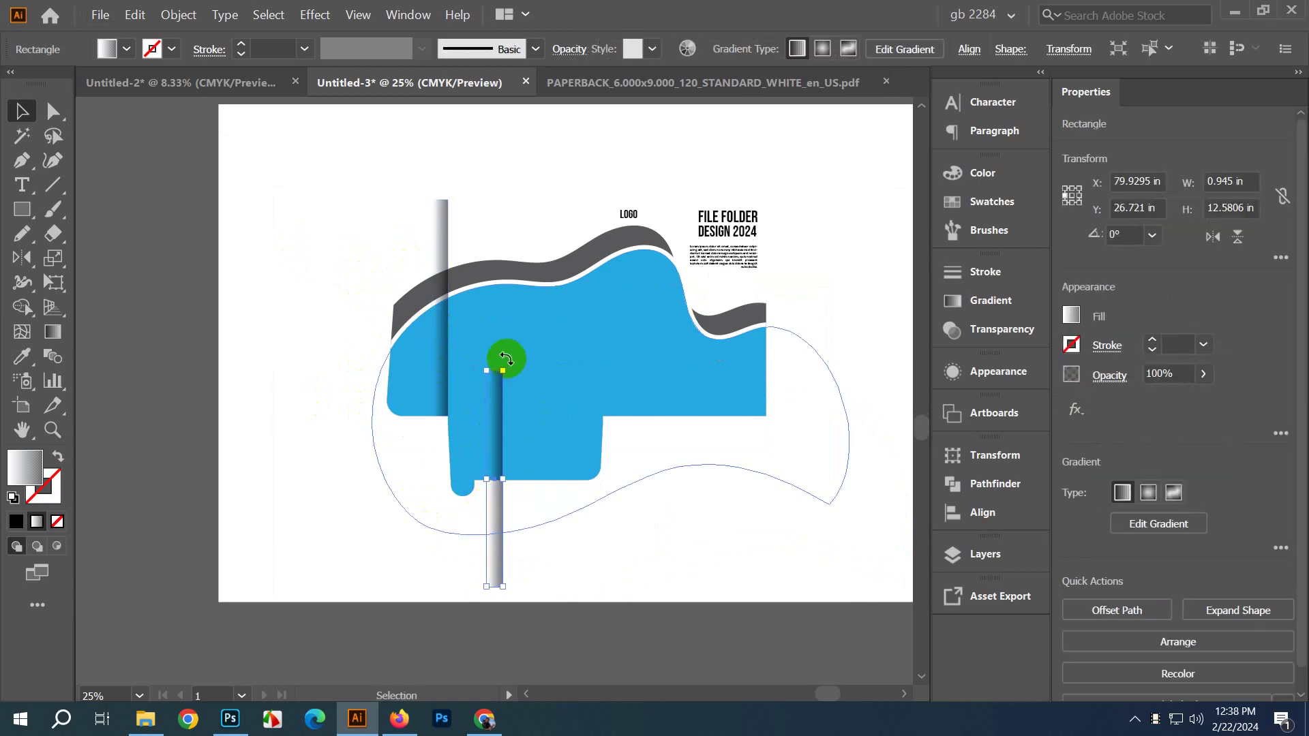
drag(502, 362, 377, 421)
scroll(505, 478, up, 2)
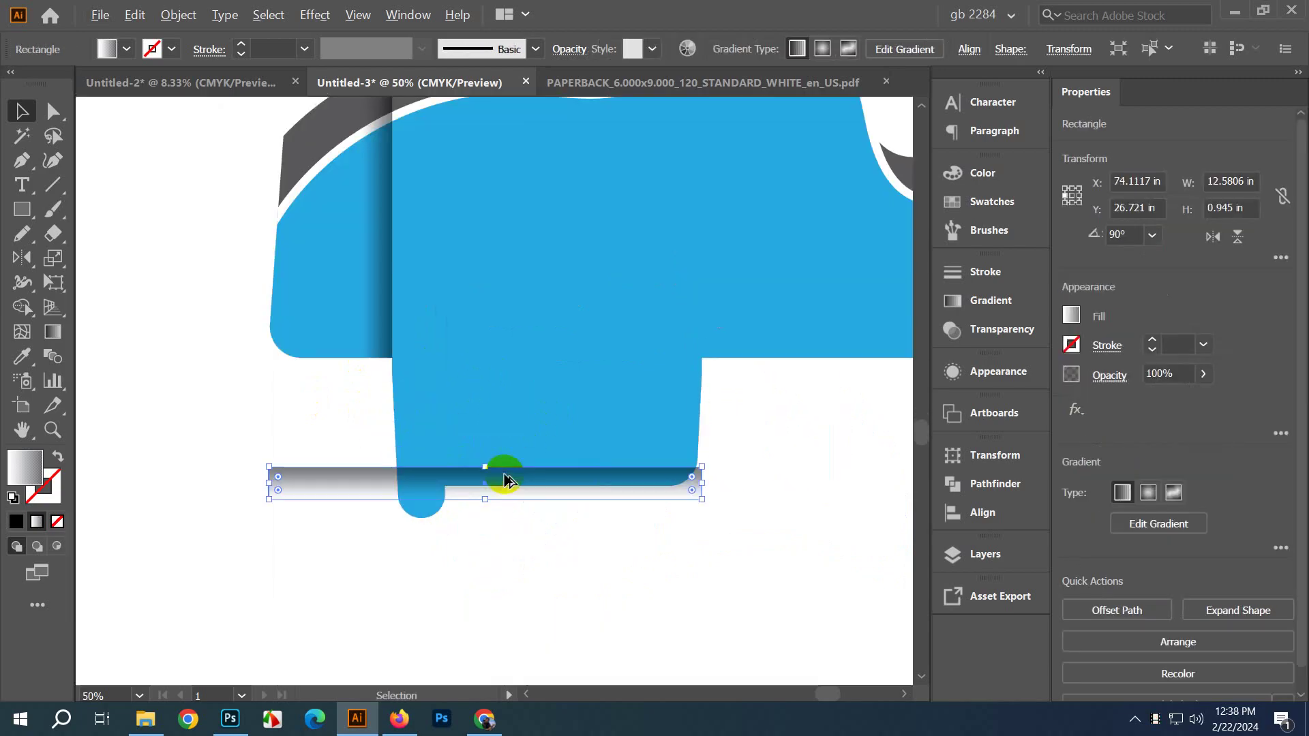
drag(520, 486, 643, 371)
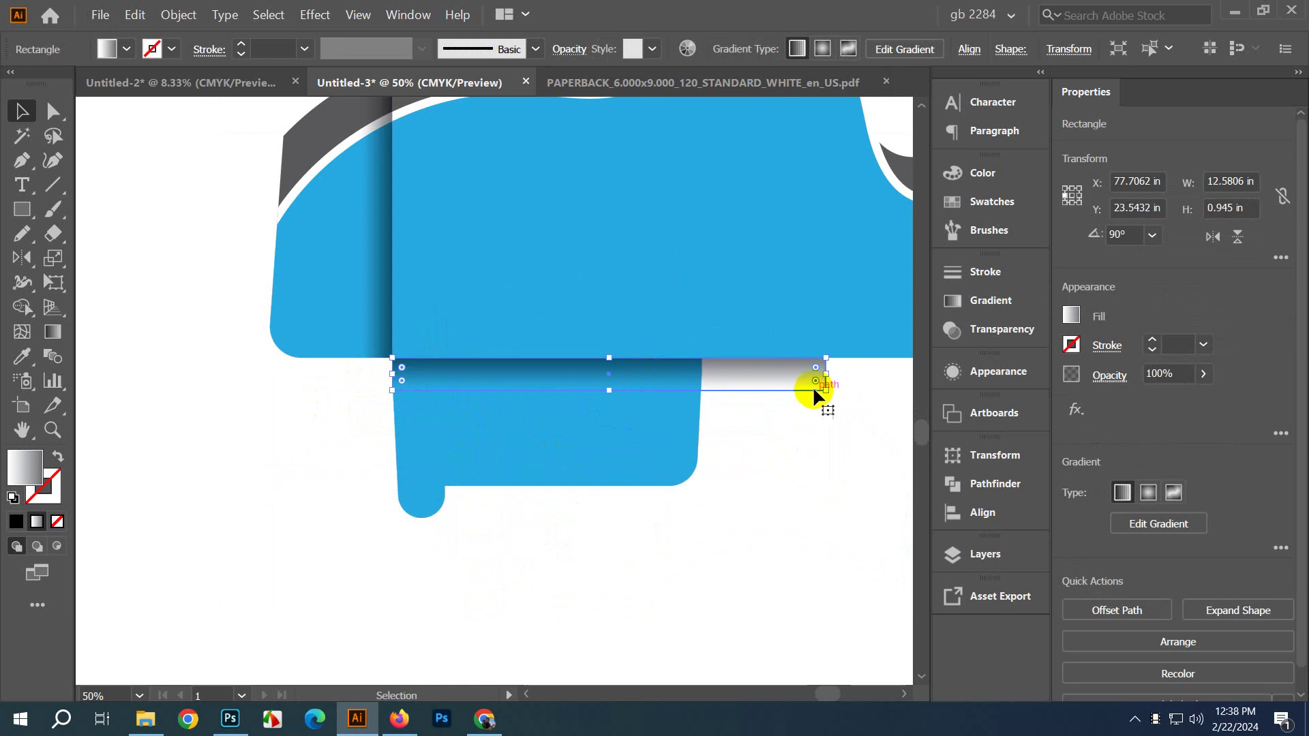
Step: Shorten the horizontal shadow strip to the flap's width, about 8.99 in, and deselect it
drag(825, 374, 705, 379)
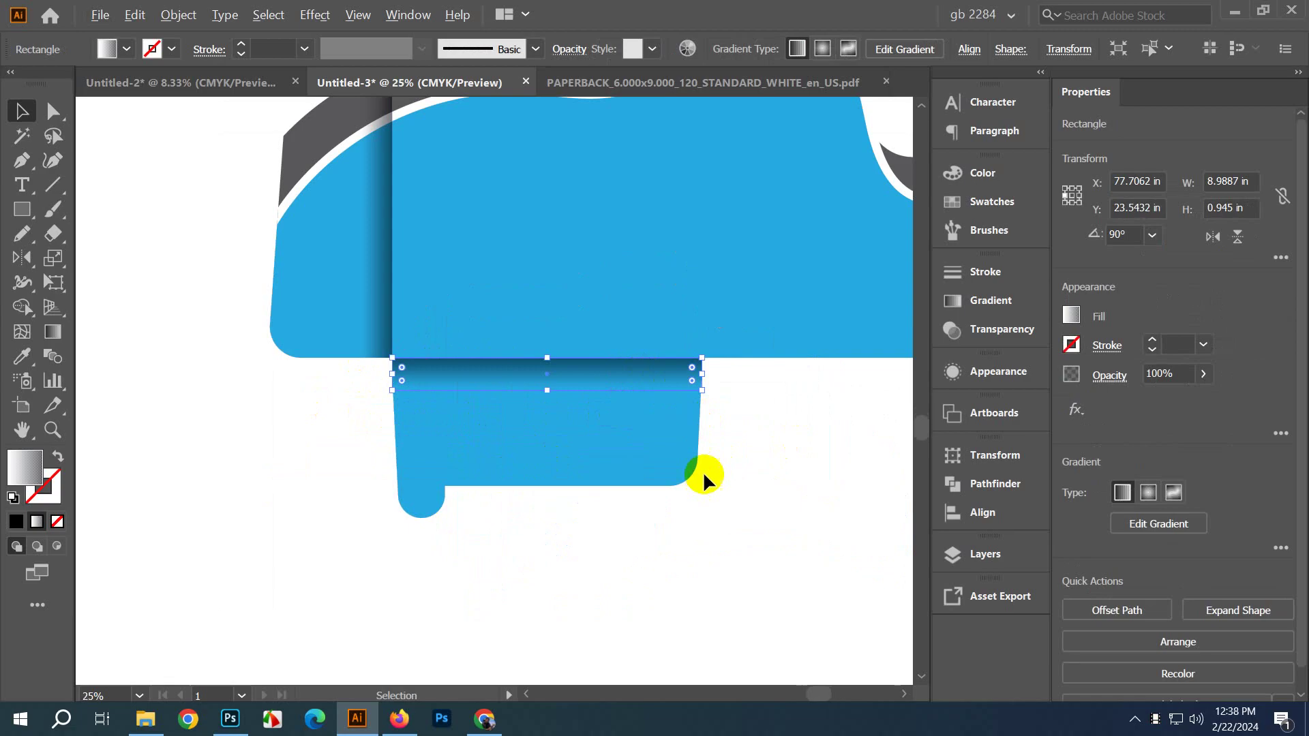
scroll(702, 472, down, 3)
click(682, 576)
drag(710, 579, 607, 535)
scroll(608, 535, up, 2)
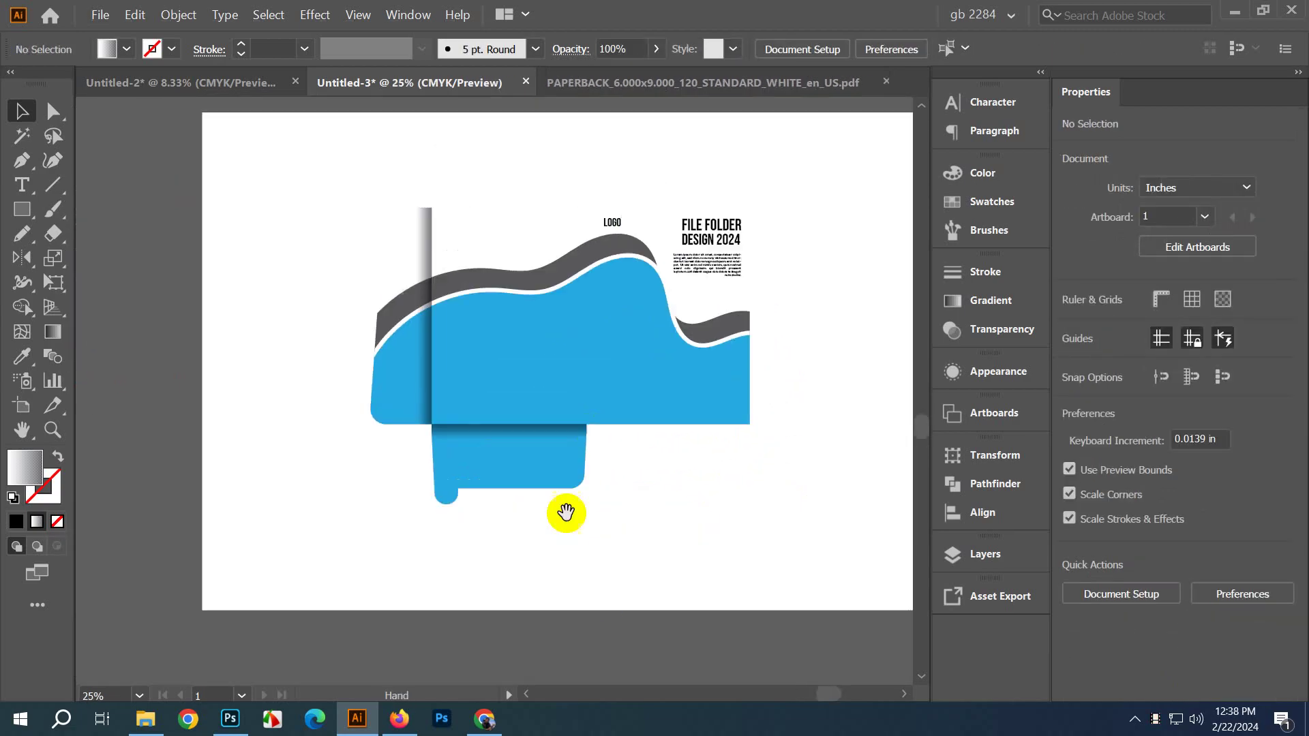
Step: Move the flap shadow's two lower corner anchors onto the flap's tapered side edges and deselect it
scroll(566, 513, up, 3)
click(534, 458)
scroll(571, 422, up, 3)
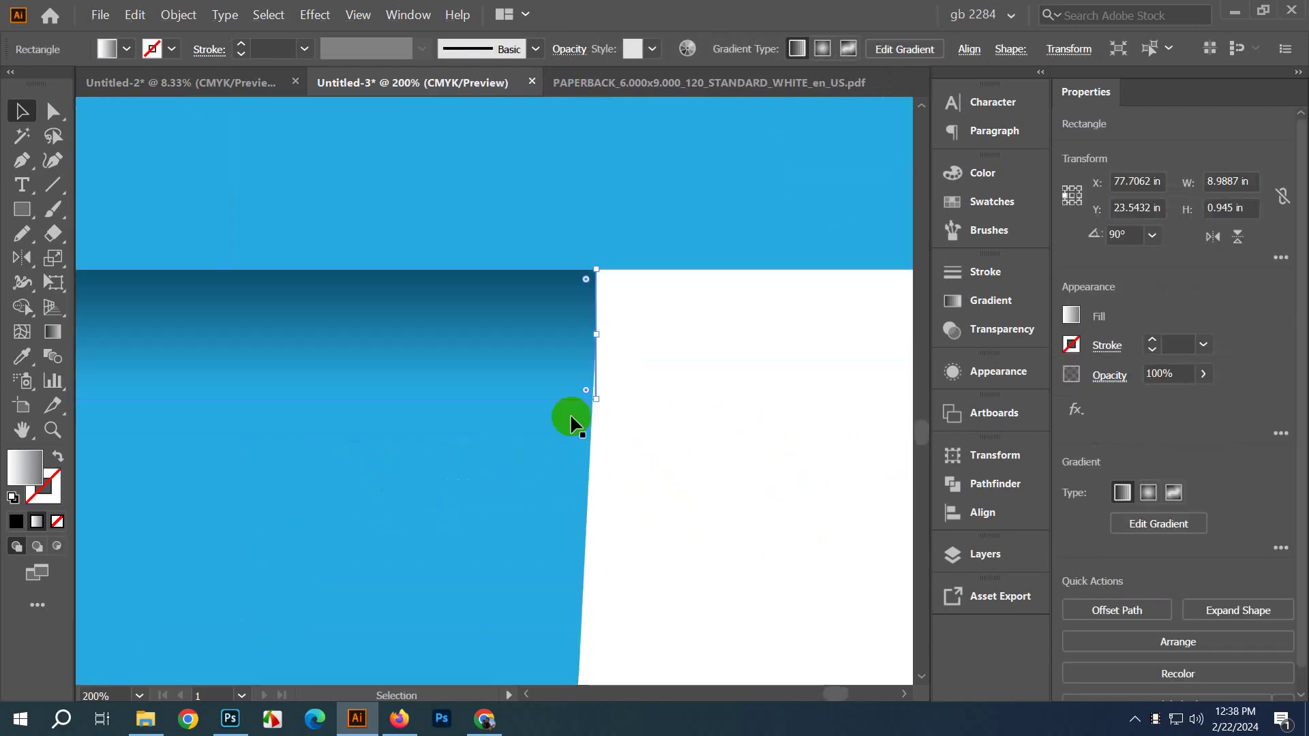
click(53, 111)
scroll(436, 424, up, 1)
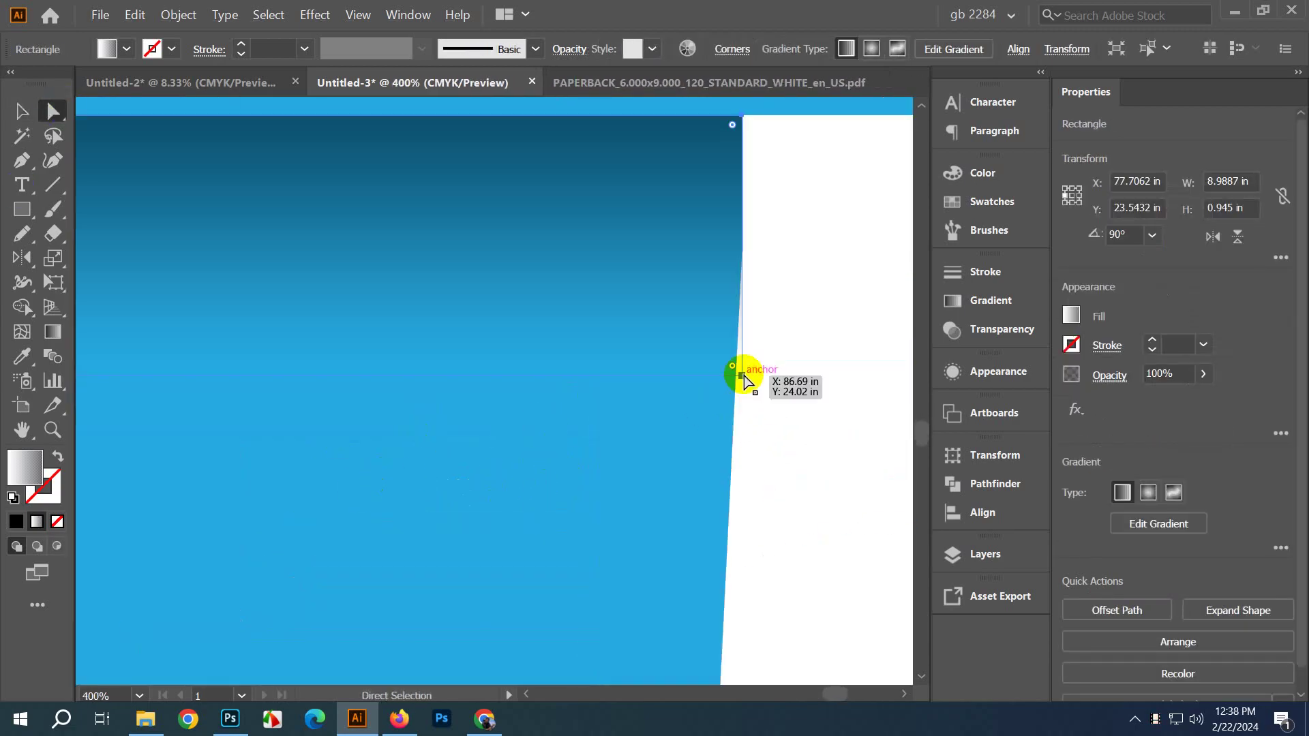
drag(743, 375, 739, 395)
scroll(748, 453, down, 3)
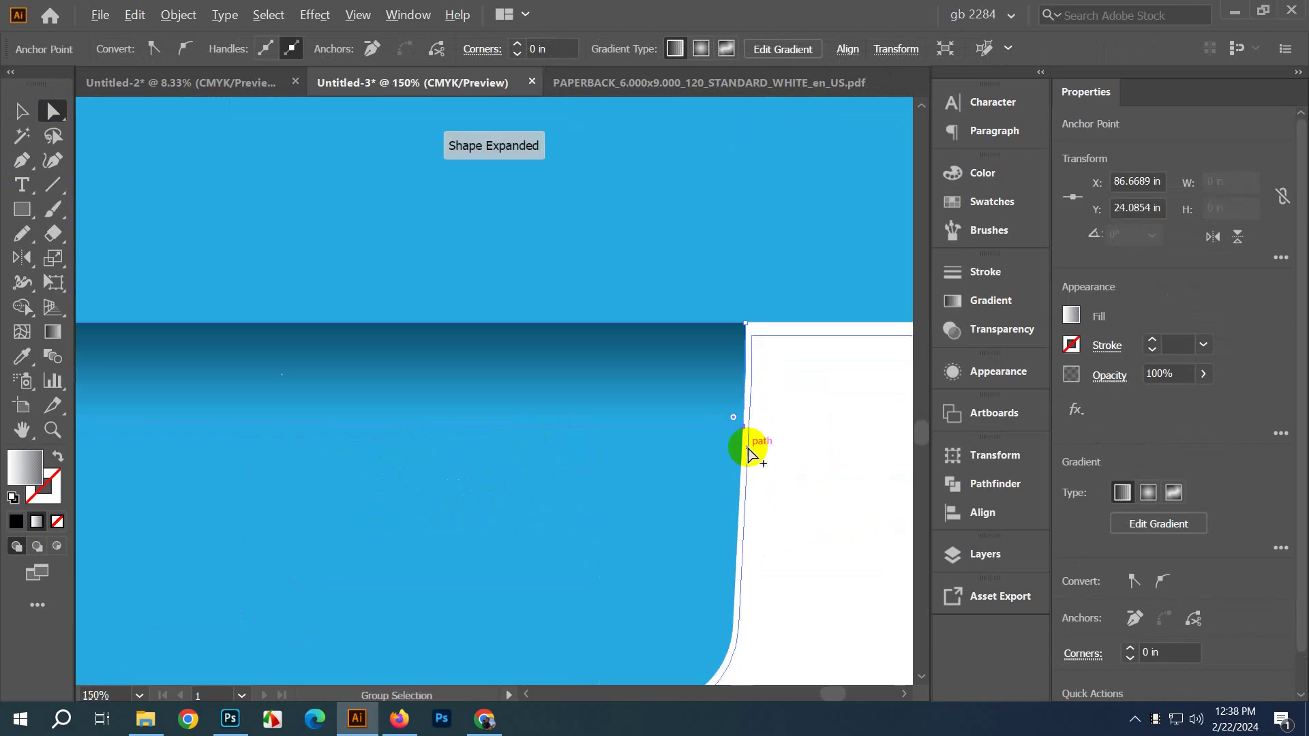
scroll(748, 453, down, 2)
scroll(479, 368, up, 5)
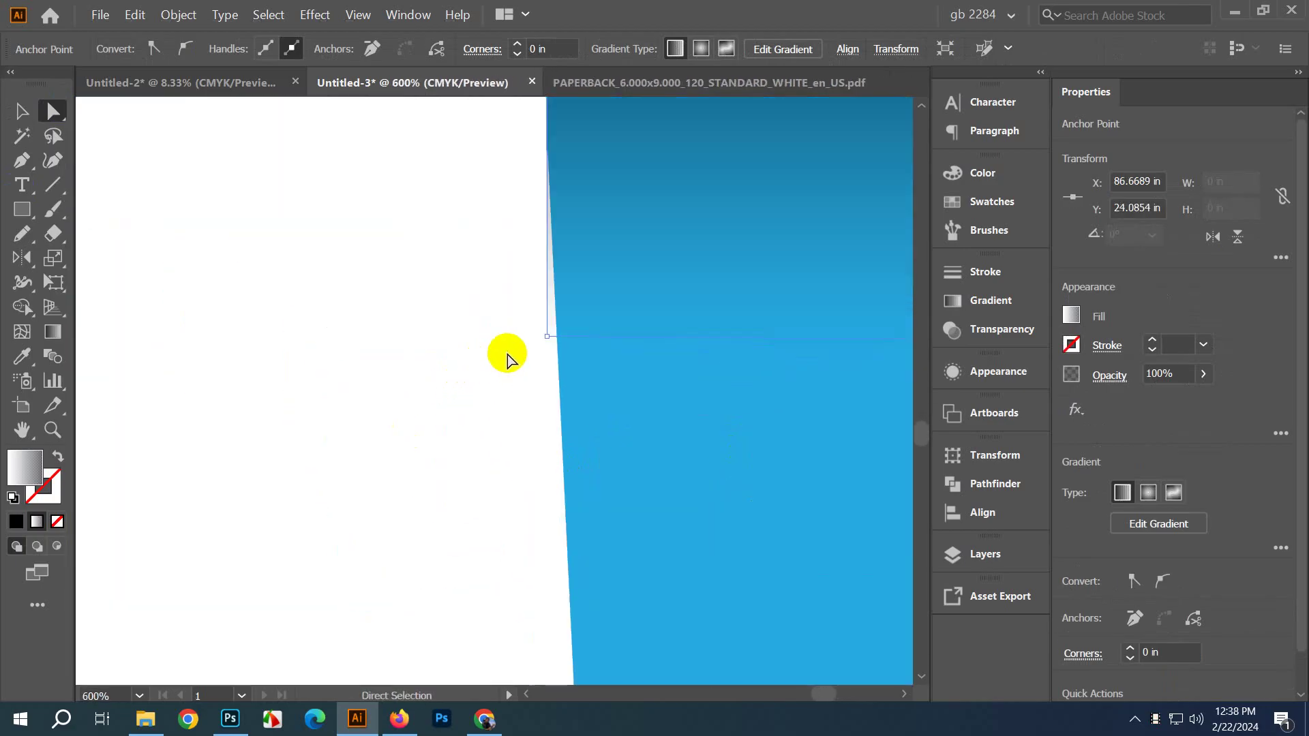
click(551, 341)
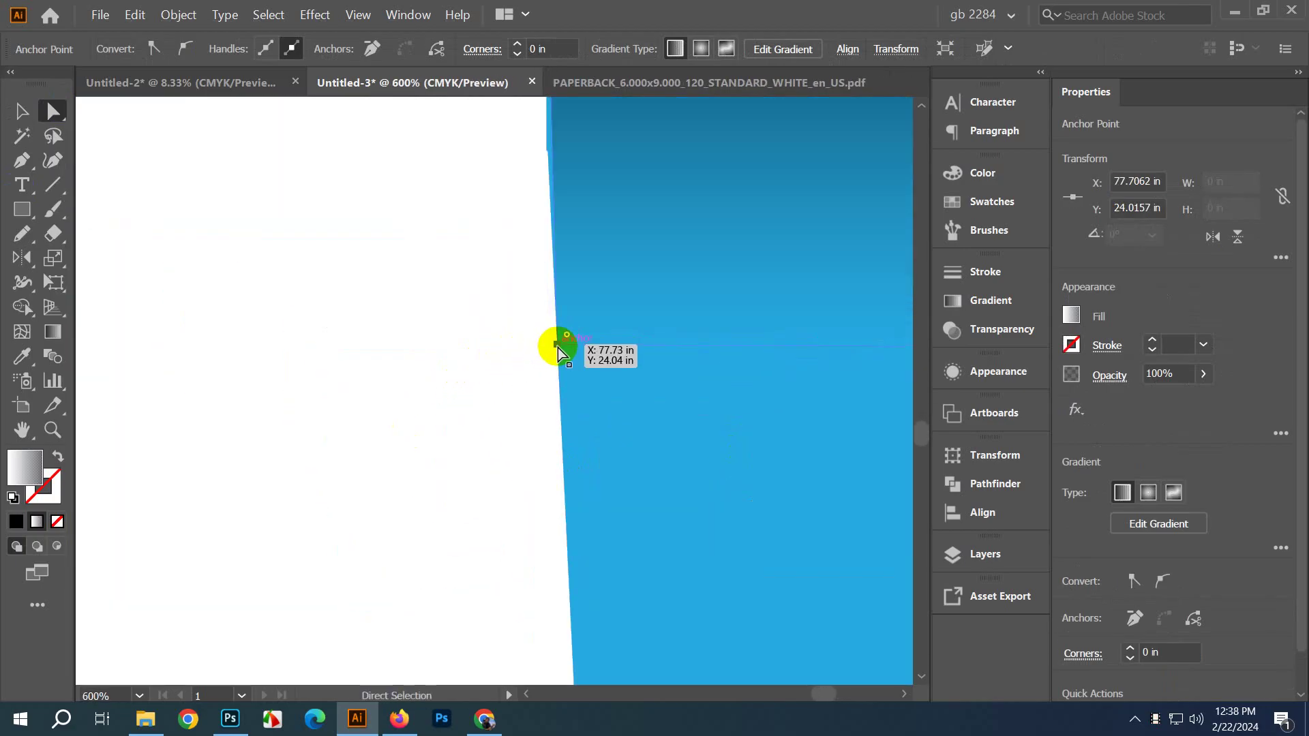
scroll(491, 432, down, 10)
click(22, 111)
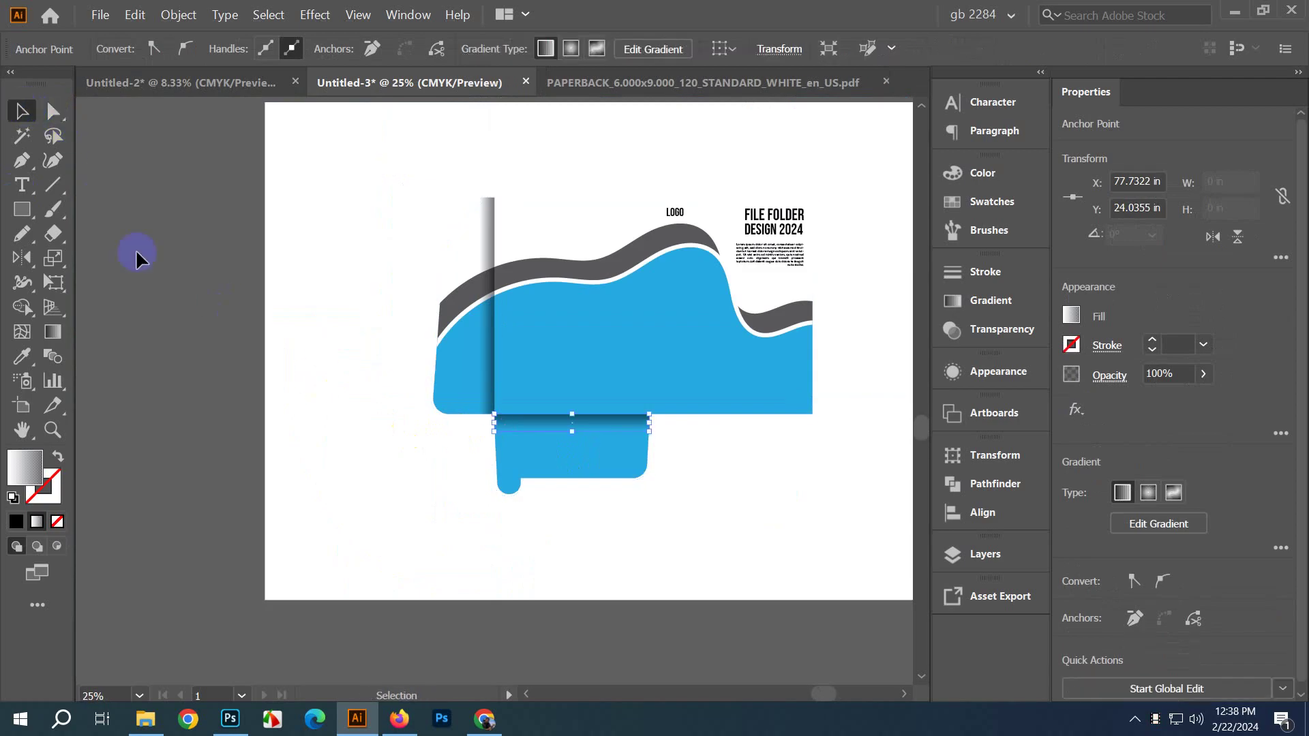
click(447, 512)
Step: Duplicate the flap shadow and rotate the copy upright to 180°, with its dark side facing the middle panel
scroll(478, 525, down, 2)
scroll(716, 478, right, 2)
scroll(648, 559, up, 3)
scroll(590, 640, down, 1)
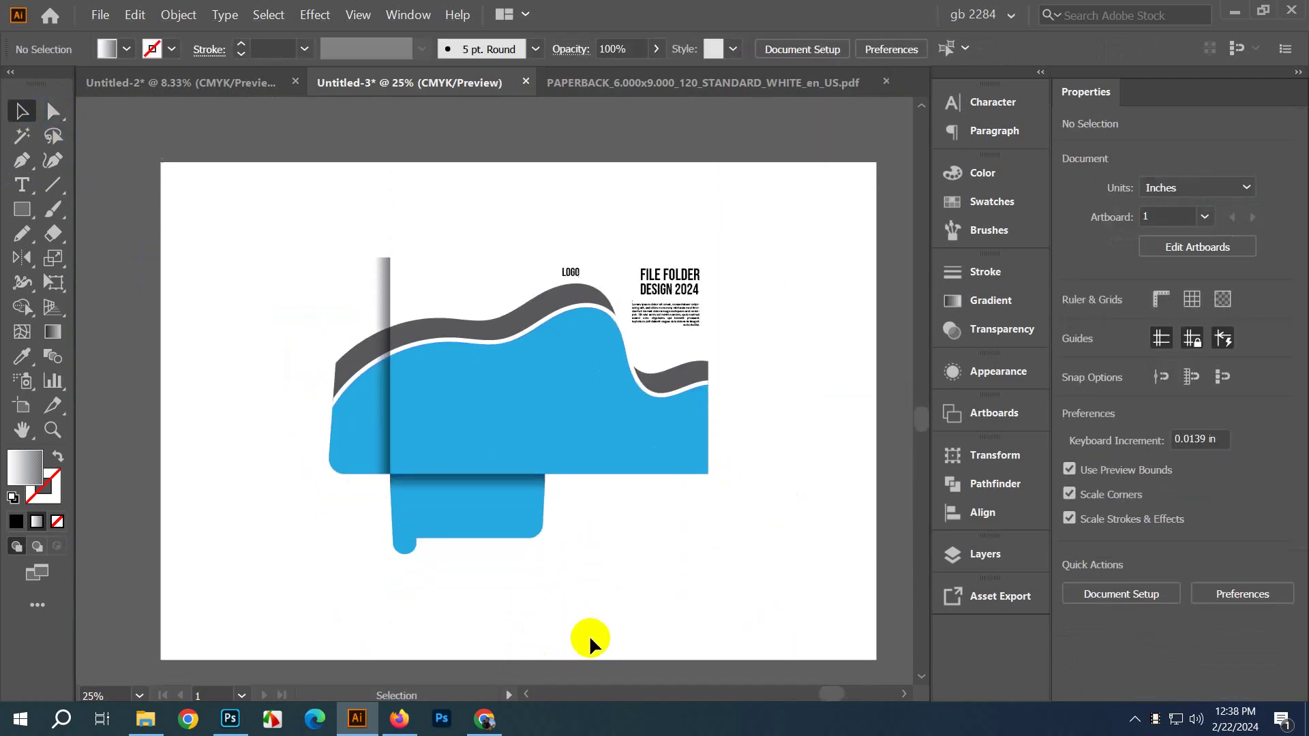
drag(520, 489, 549, 213)
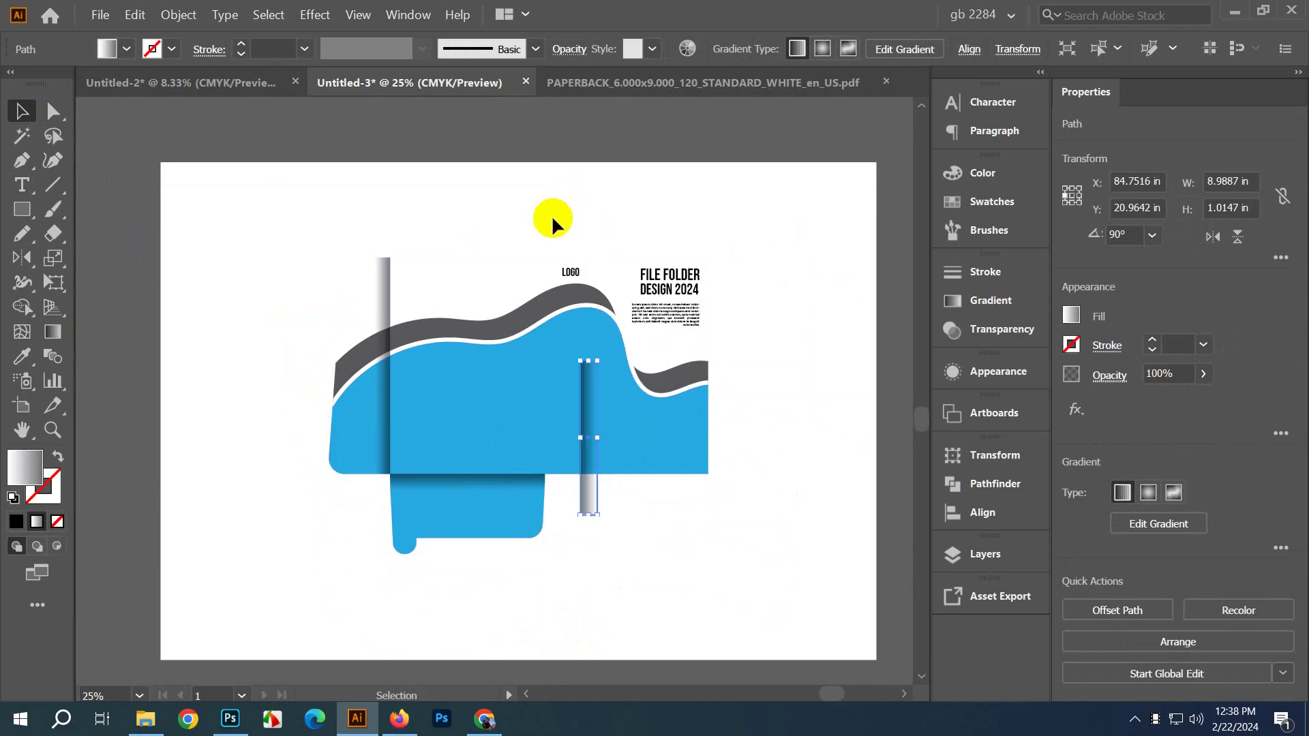
drag(584, 415, 565, 315)
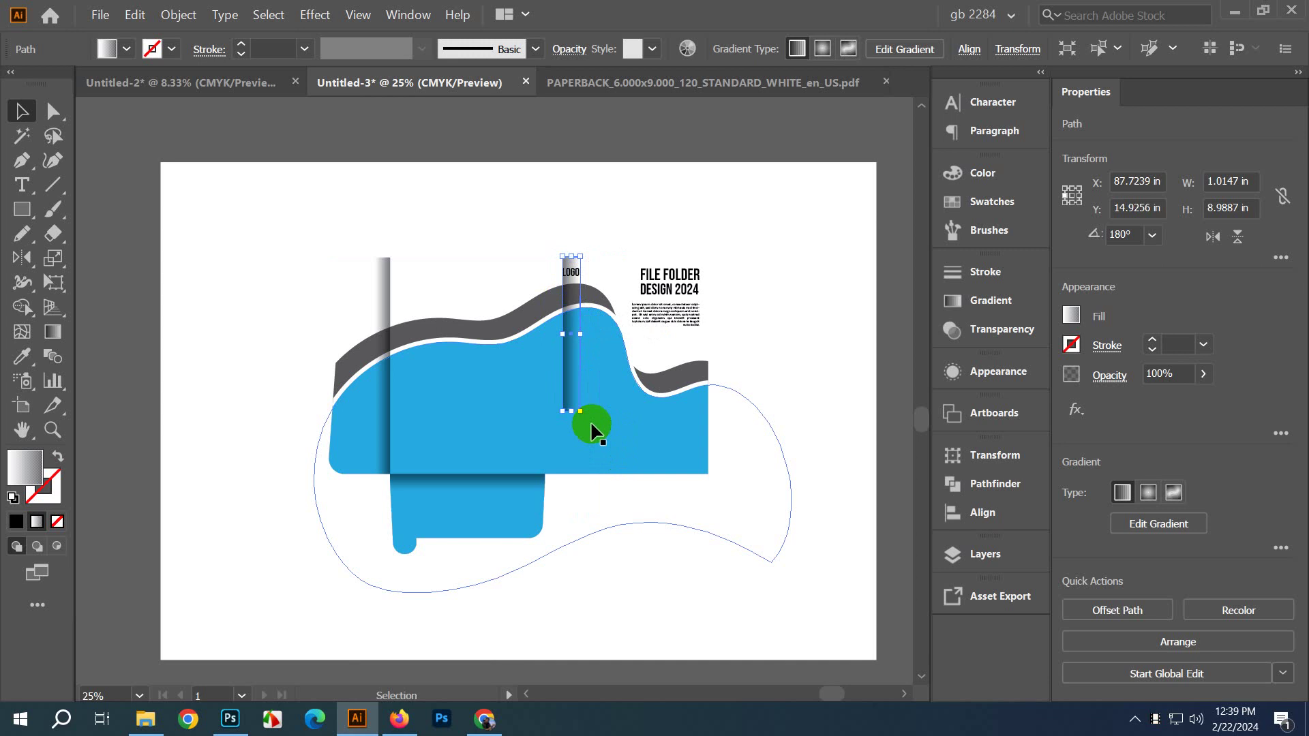
Step: Use outline view to snap the upright shadow to the fold between the middle and title panels, and return to preview
key(ctrl+y)
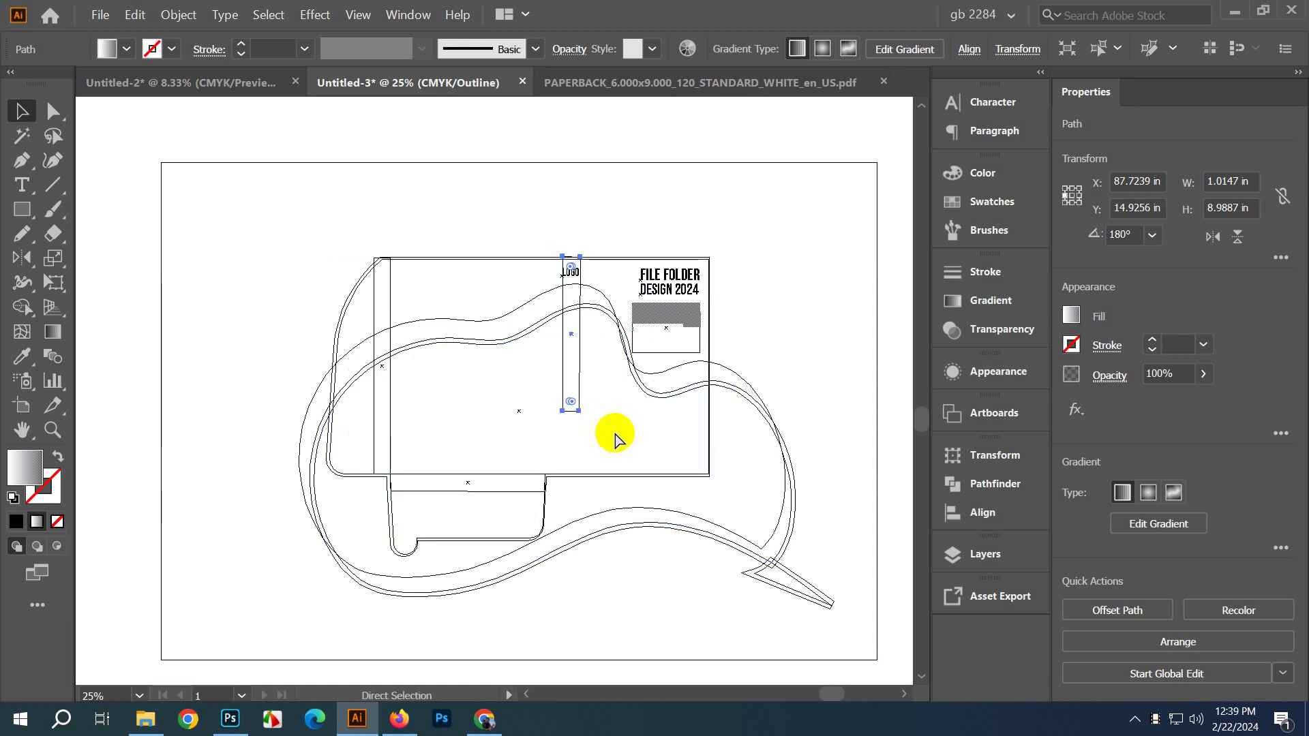
scroll(587, 439, up, 2)
scroll(548, 466, up, 1)
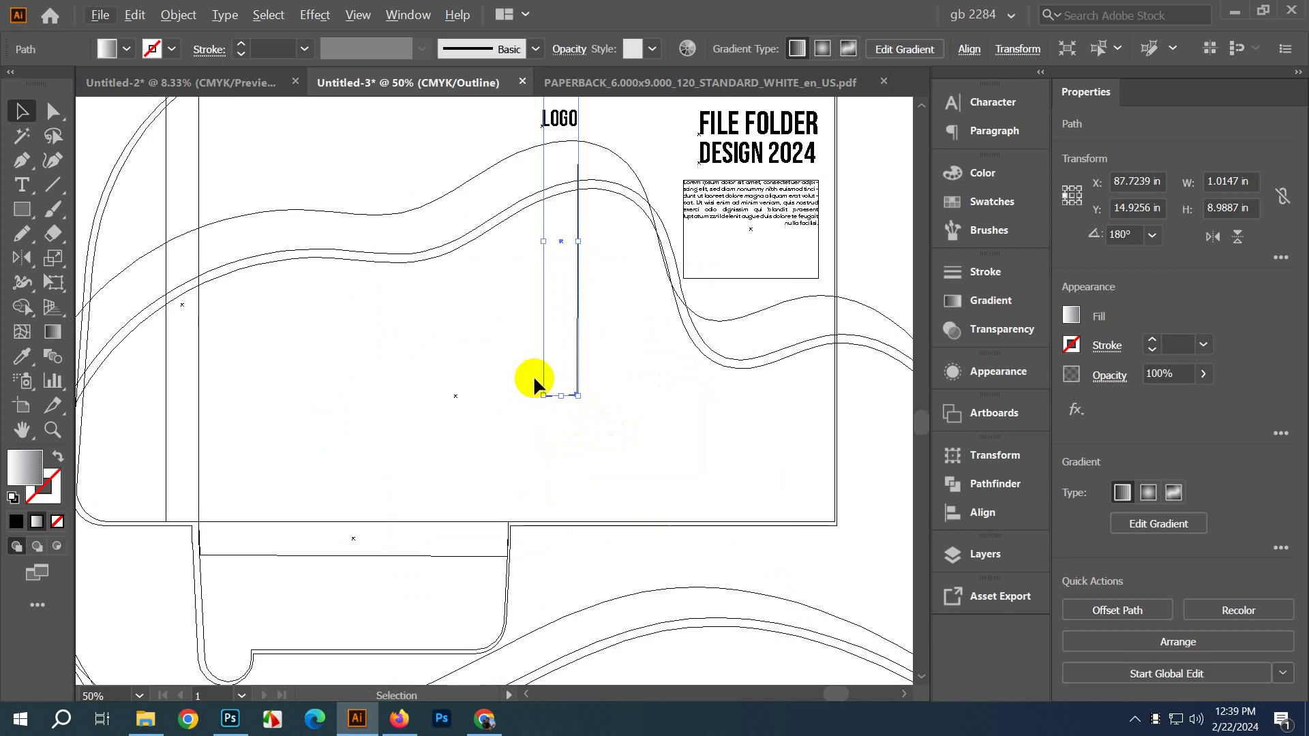
drag(540, 368, 509, 495)
key(ctrl+y)
scroll(555, 331, down, 1)
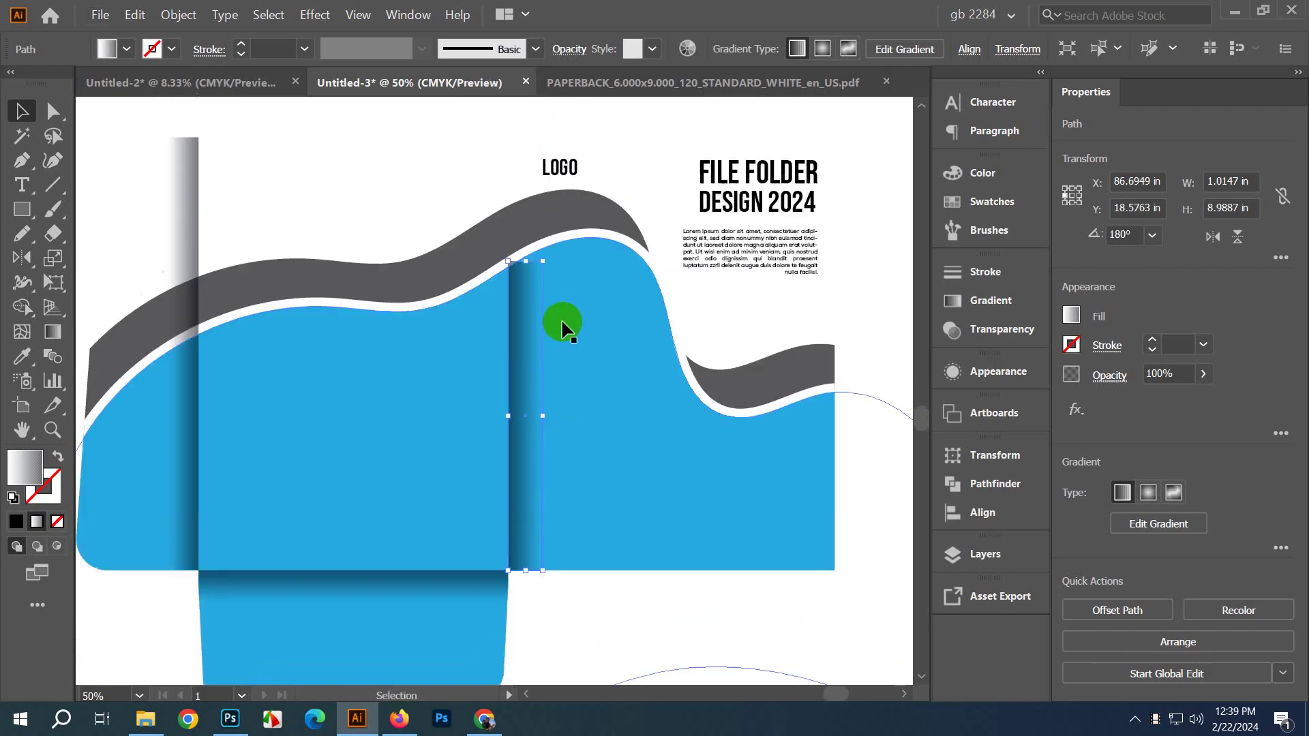
Step: Stretch the upright shadow up to the folder's top edge, about 12.49 in high, and deselect it
scroll(551, 331, up, 1)
drag(529, 304, 543, 182)
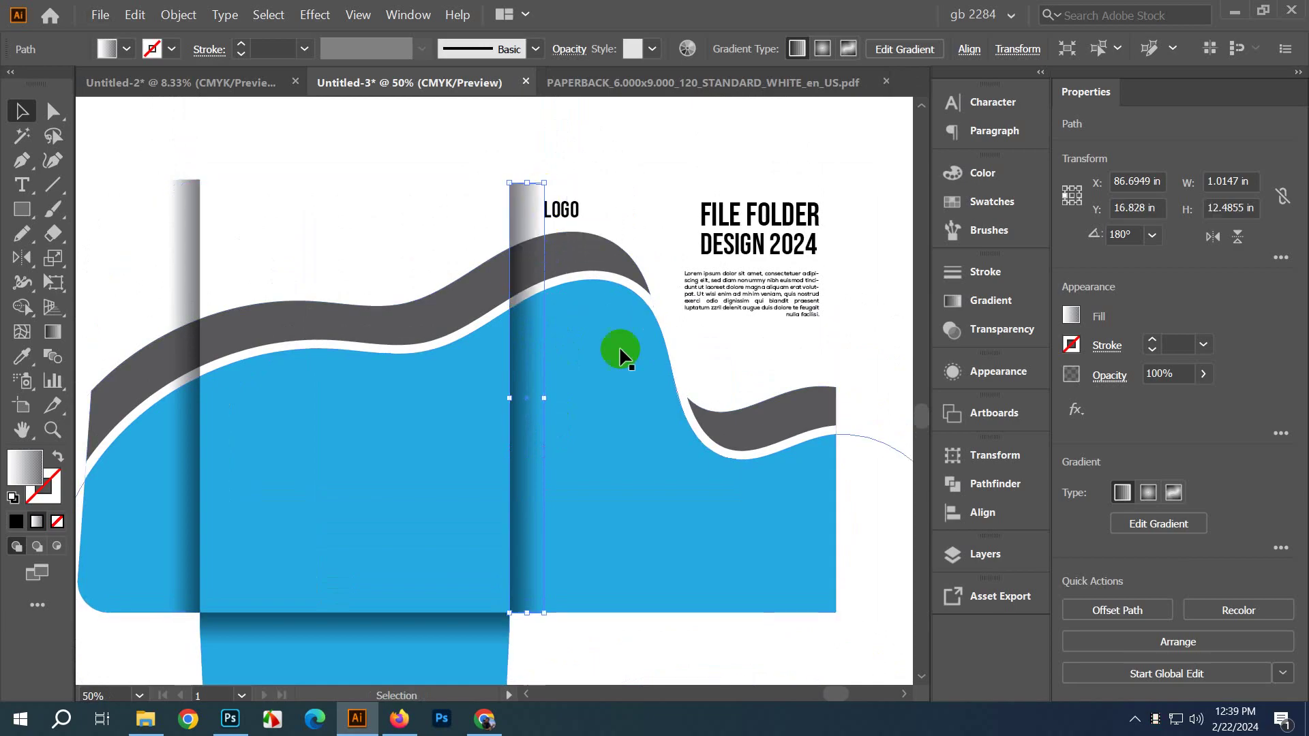
scroll(614, 353, down, 2)
click(433, 190)
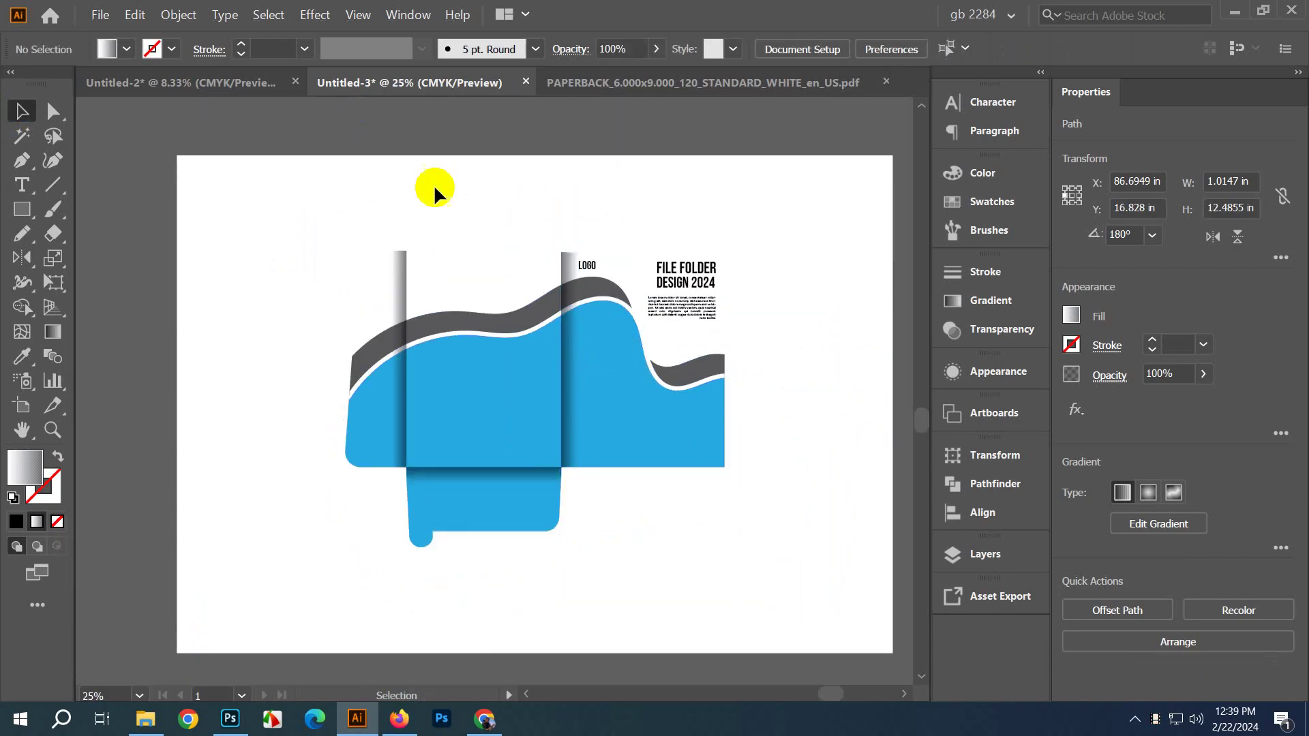
Step: Widen the shadow beside the title panel's fold to about 3.46 in and deselect it
scroll(614, 517, up, 1)
click(558, 518)
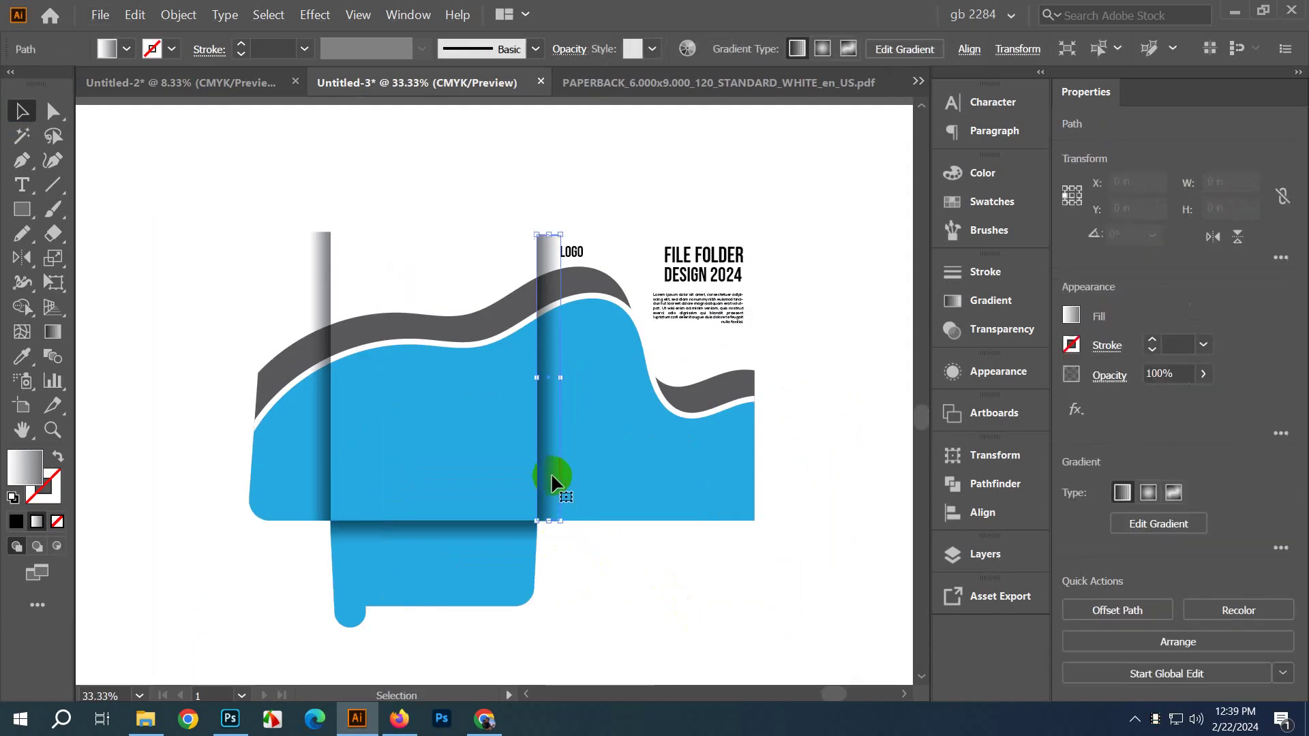
drag(558, 380, 621, 396)
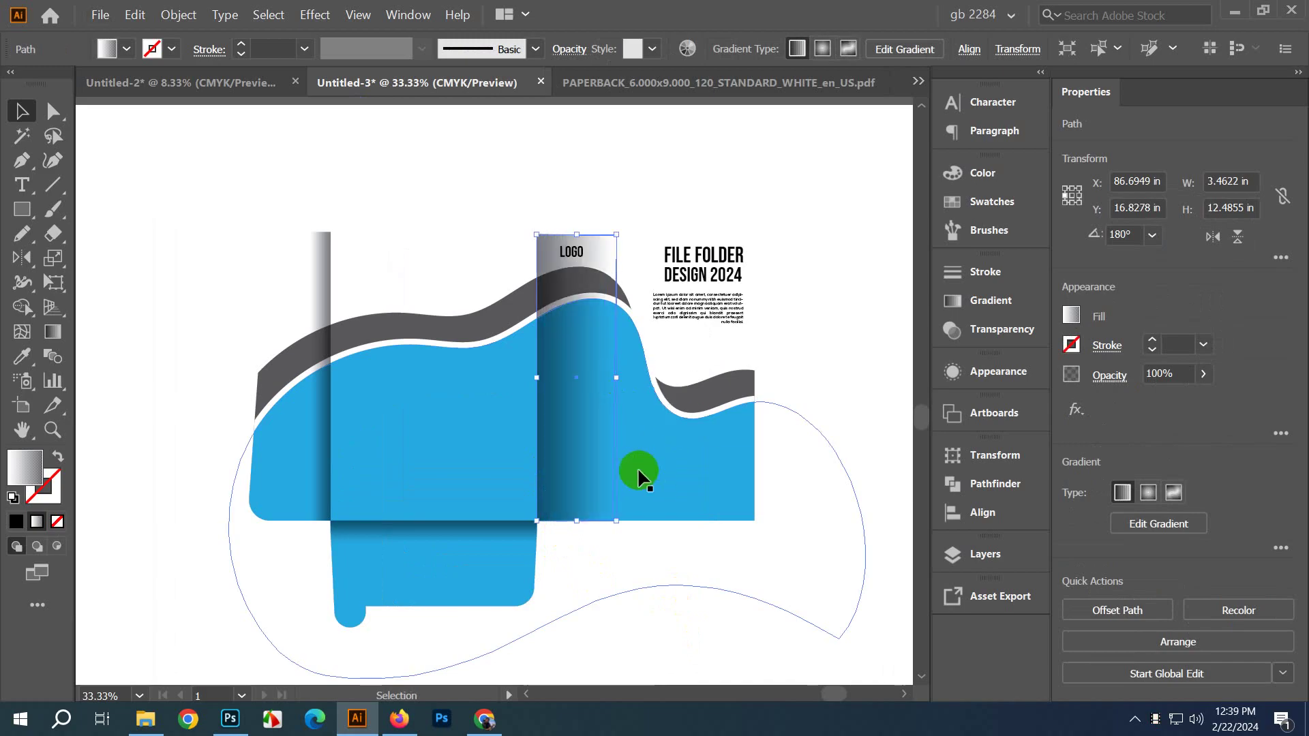
scroll(632, 519, down, 1)
click(697, 134)
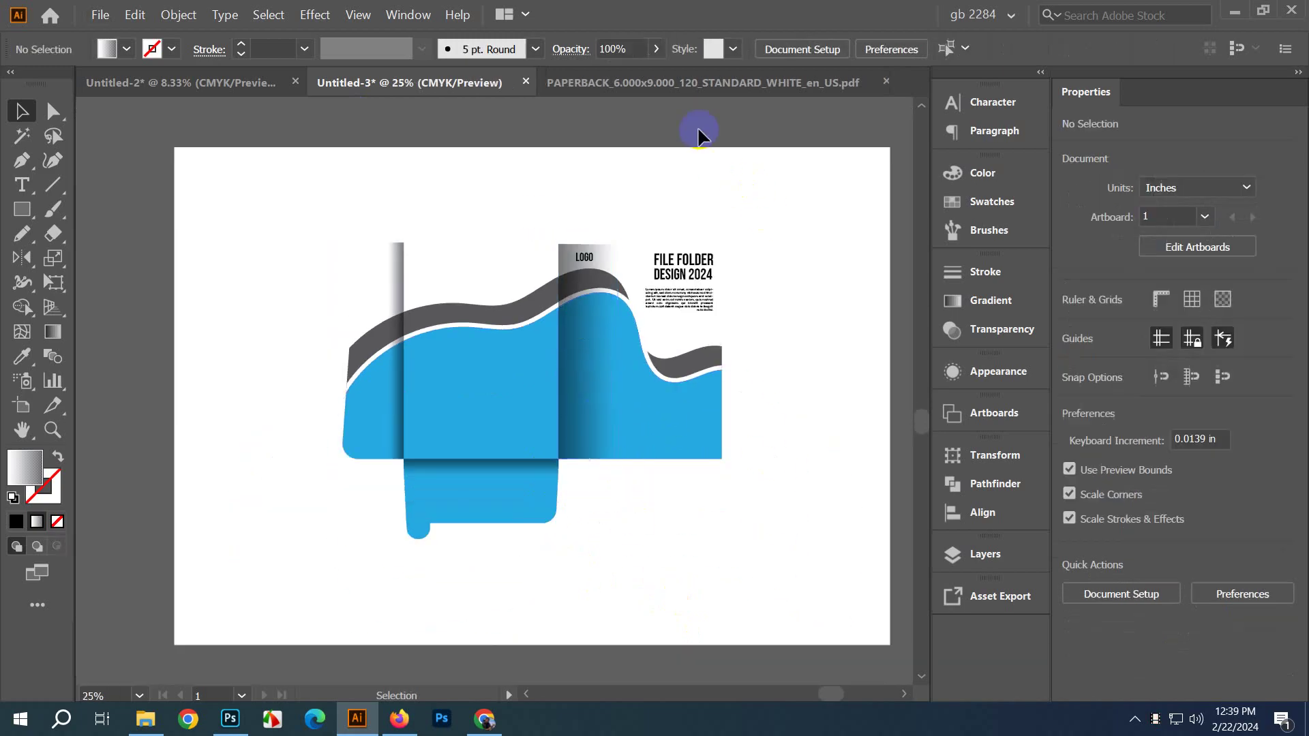
Step: Switch to the browser to check the file folder reference design, and return to Illustrator
scroll(598, 465, down, 2)
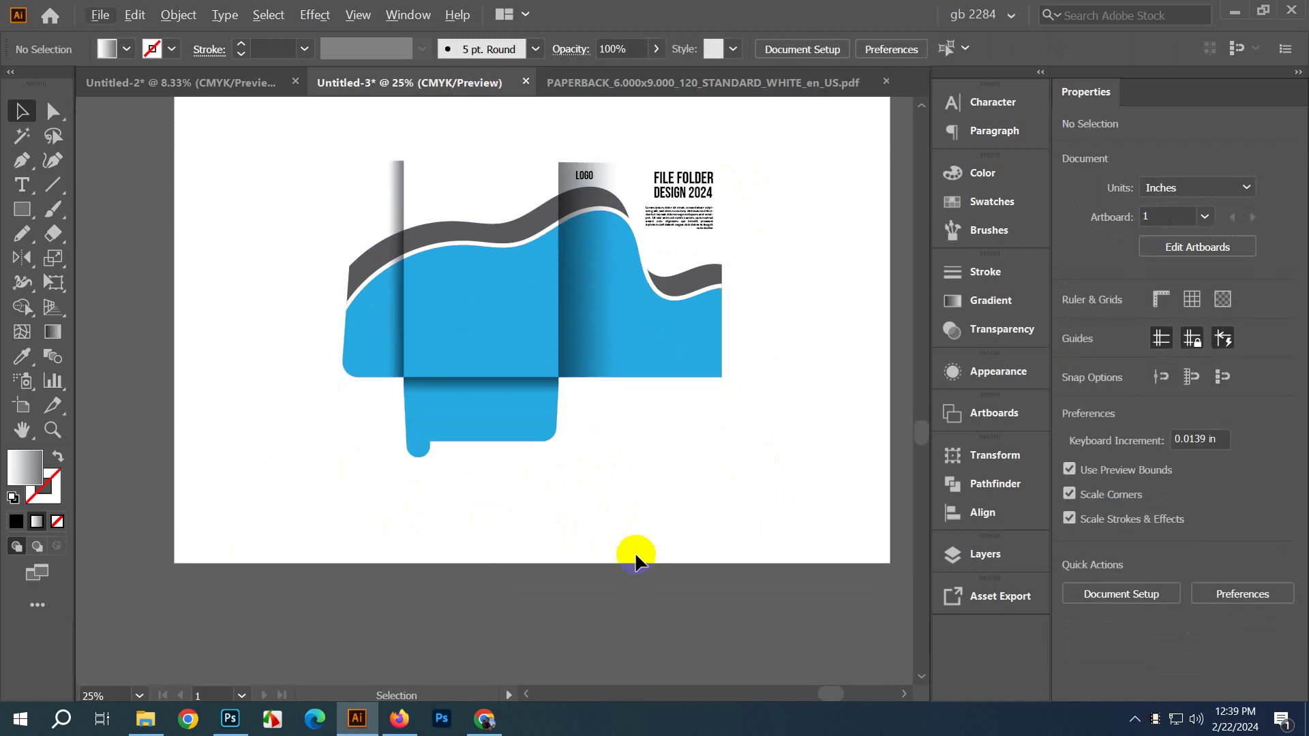
scroll(628, 476, down, 2)
scroll(628, 476, down, 1)
click(485, 719)
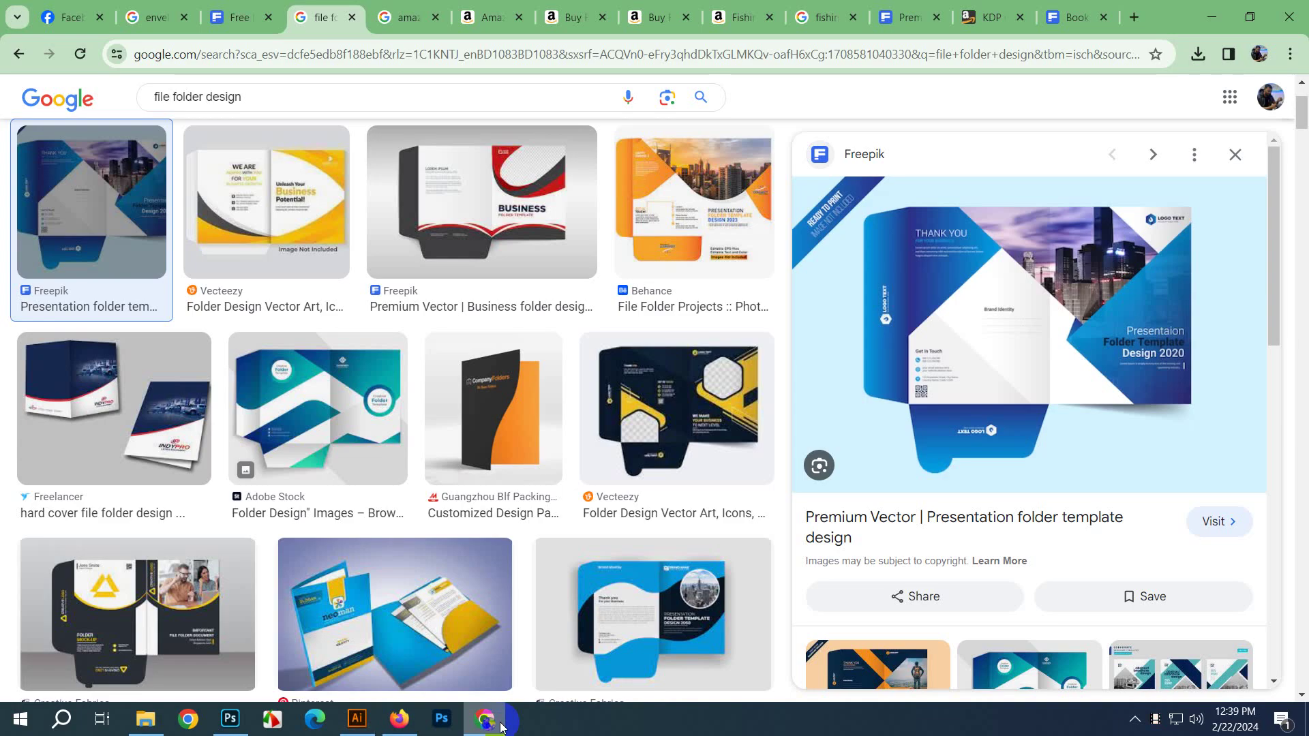
click(501, 722)
Step: Flip the wide shadow across its fold onto the middle panel, making it about 2.7 in wide
scroll(575, 610, up, 3)
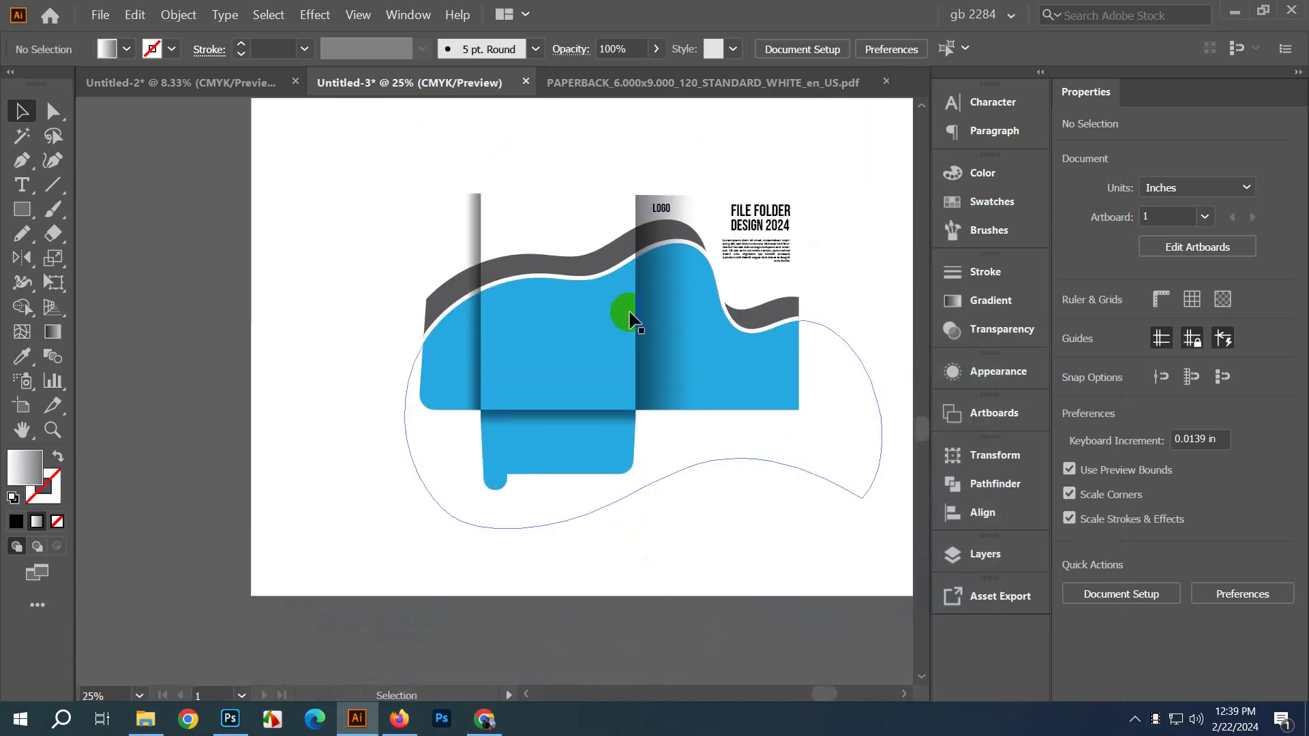
click(646, 315)
click(646, 315)
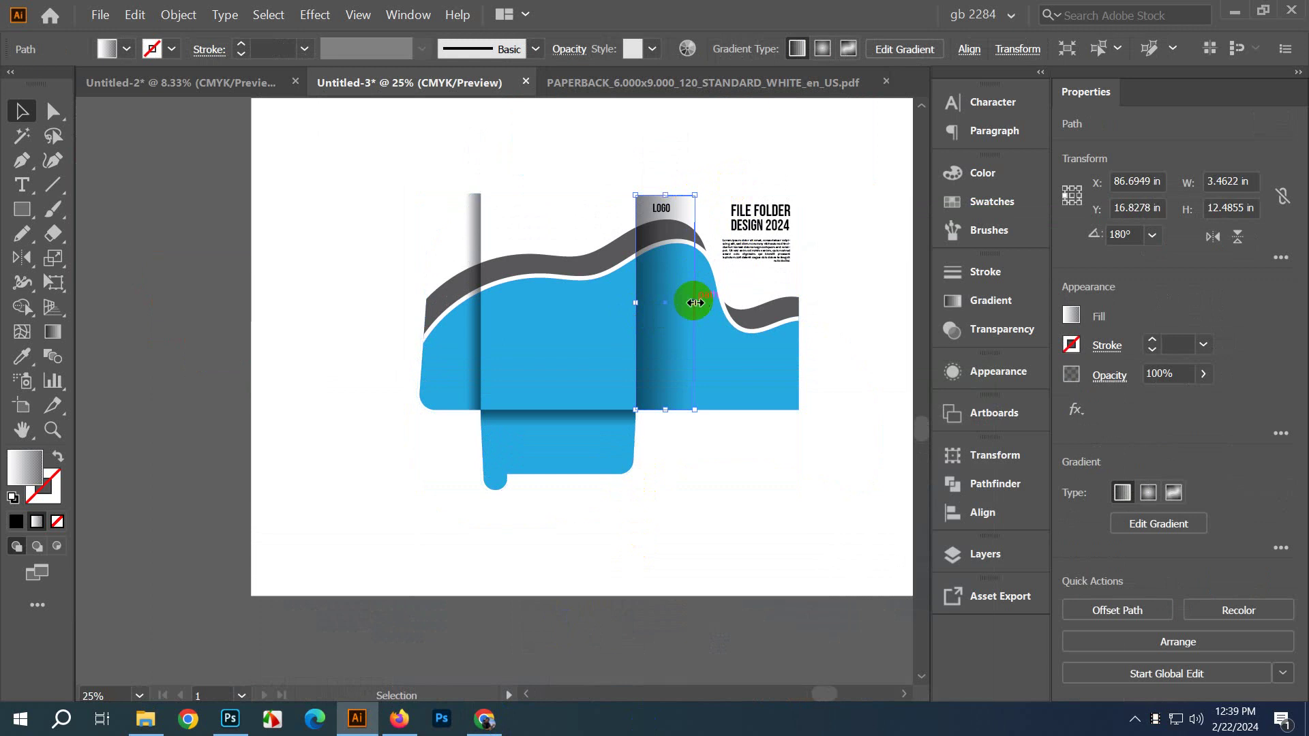
drag(693, 295, 589, 302)
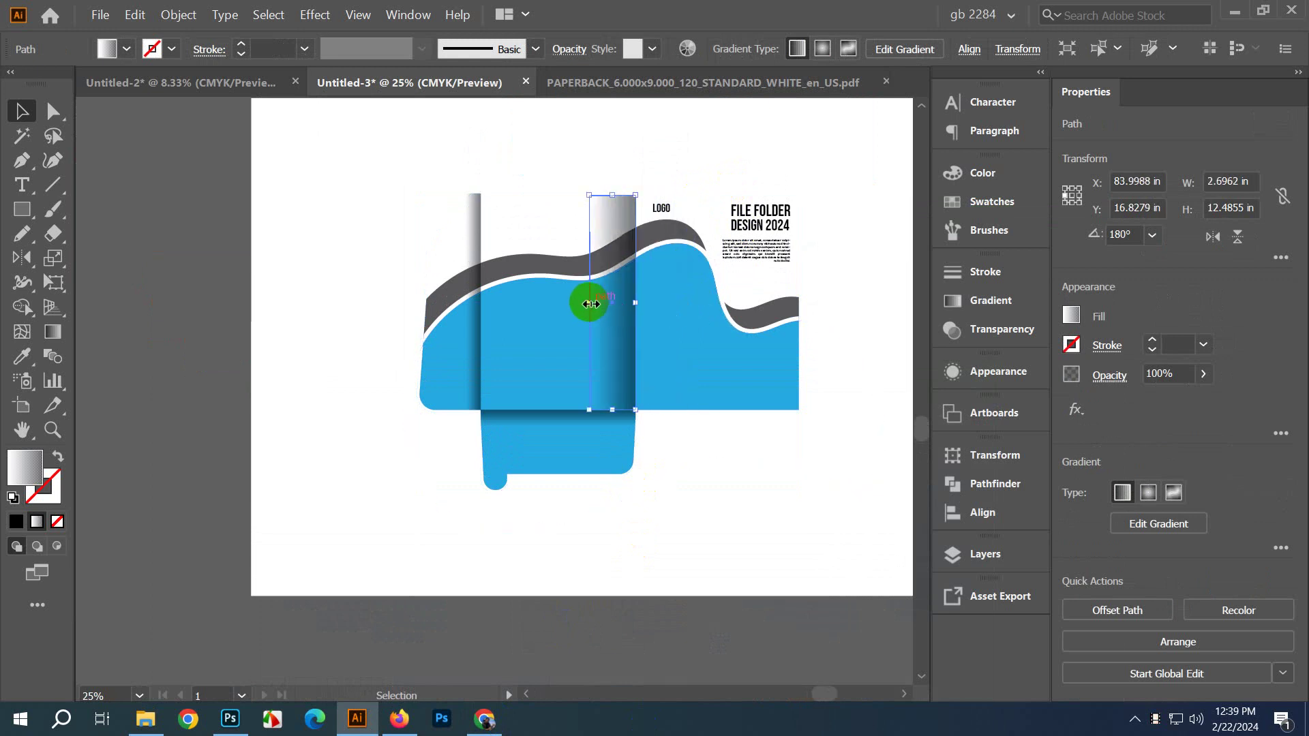
Step: Lower the flipped shadow's opacity to 38% and deselect it
click(1002, 329)
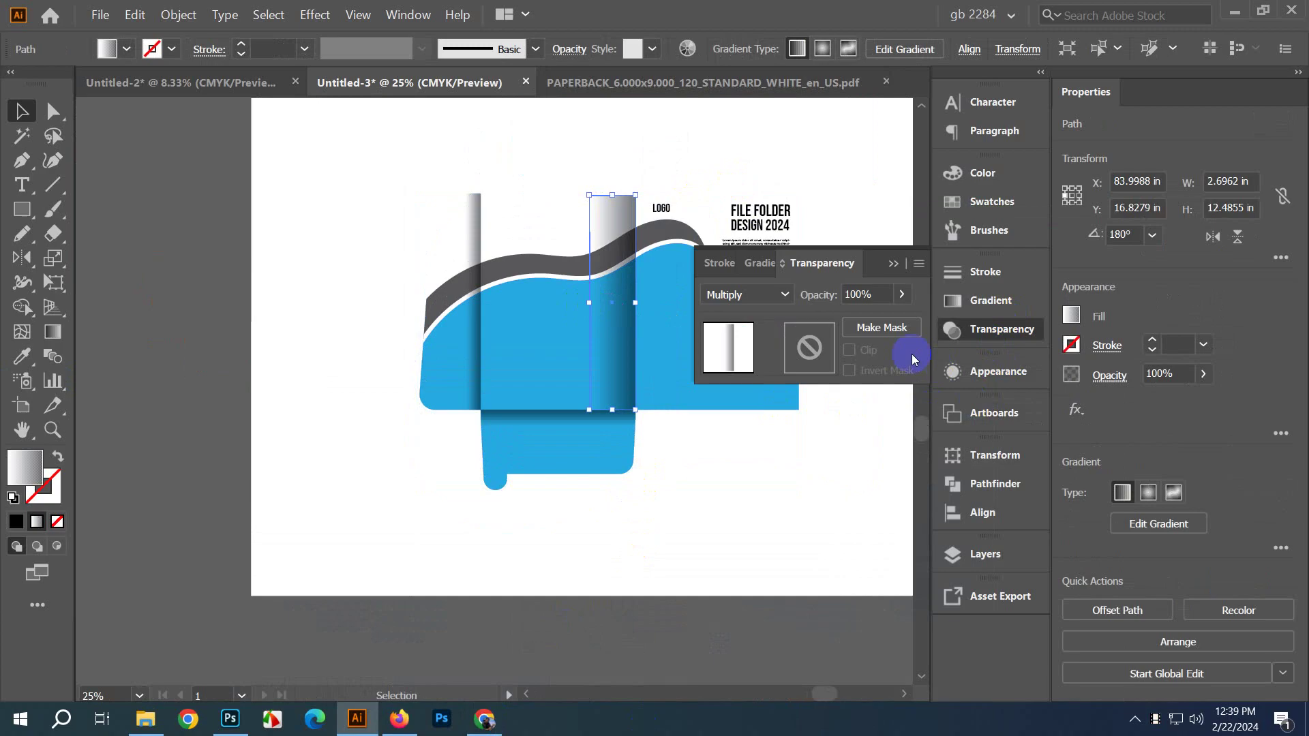
click(901, 294)
click(894, 320)
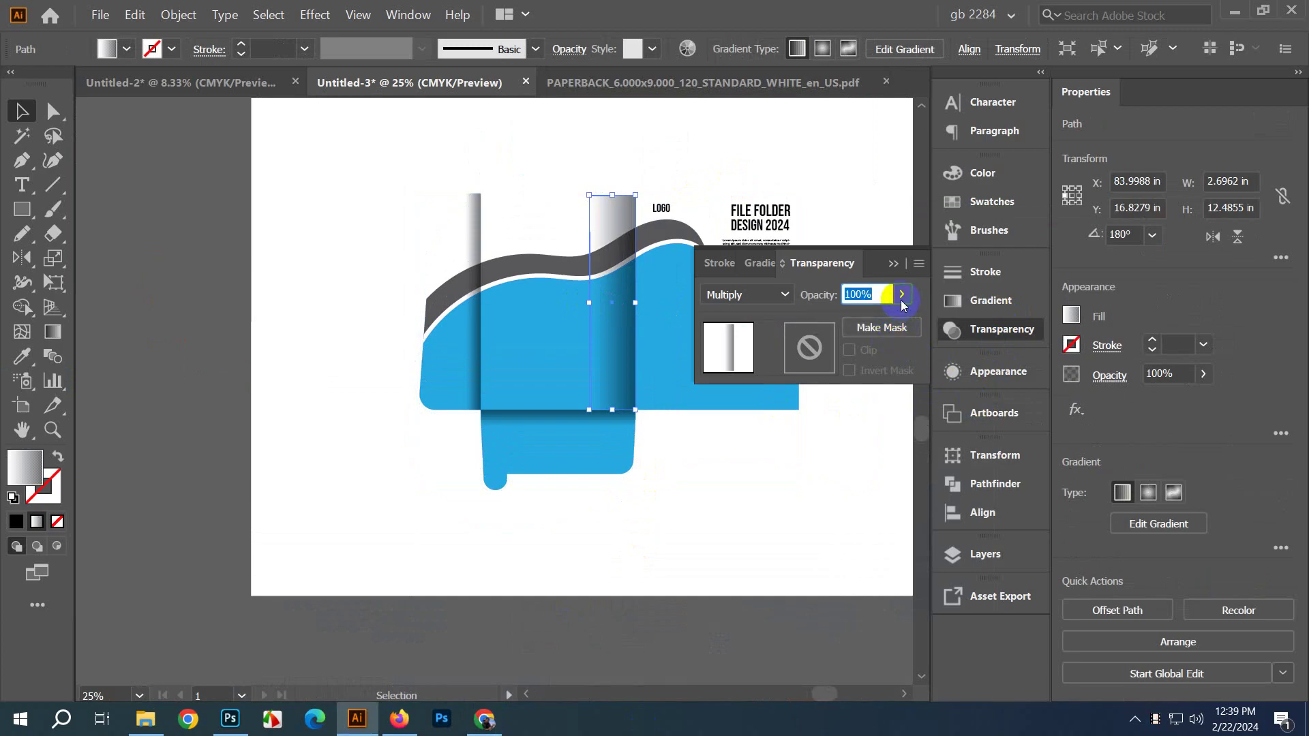
click(901, 293)
drag(896, 319, 858, 320)
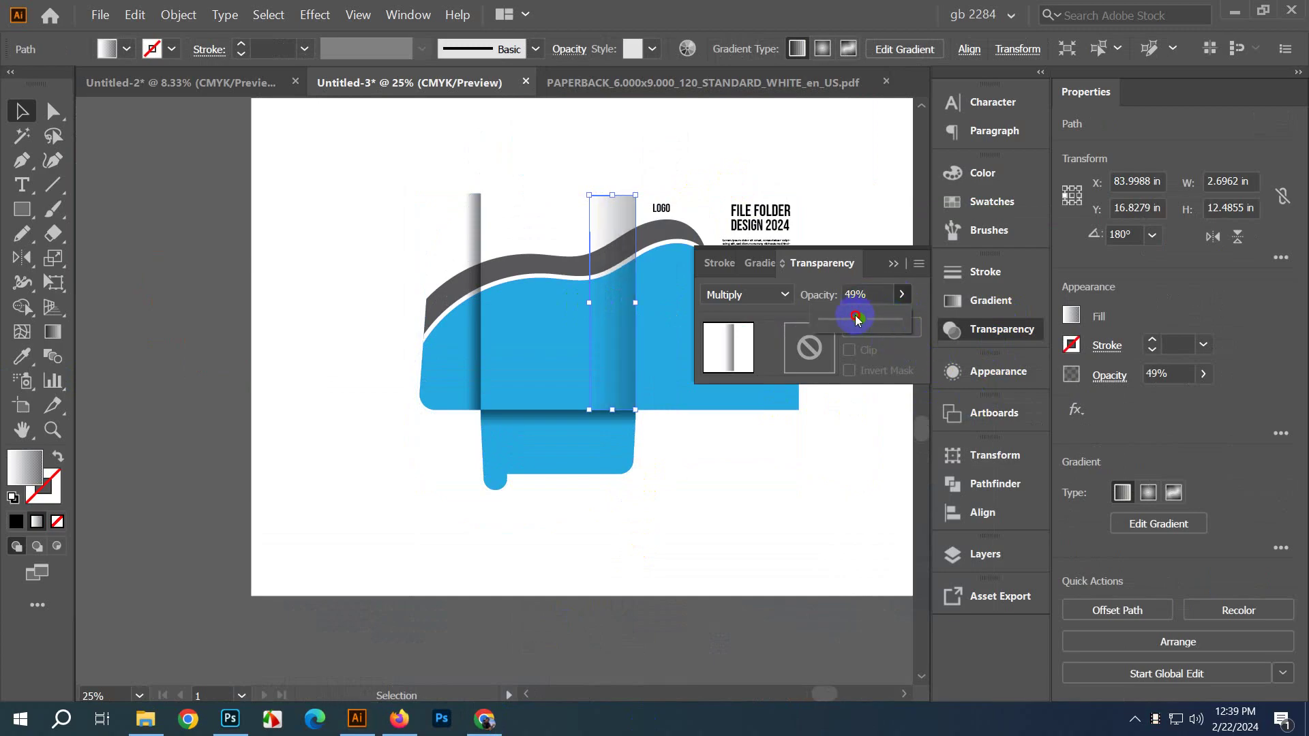
click(722, 641)
Step: Fill the background rectangle behind the folder with a light grey swatch and deselect it
key(ctrl+minus)
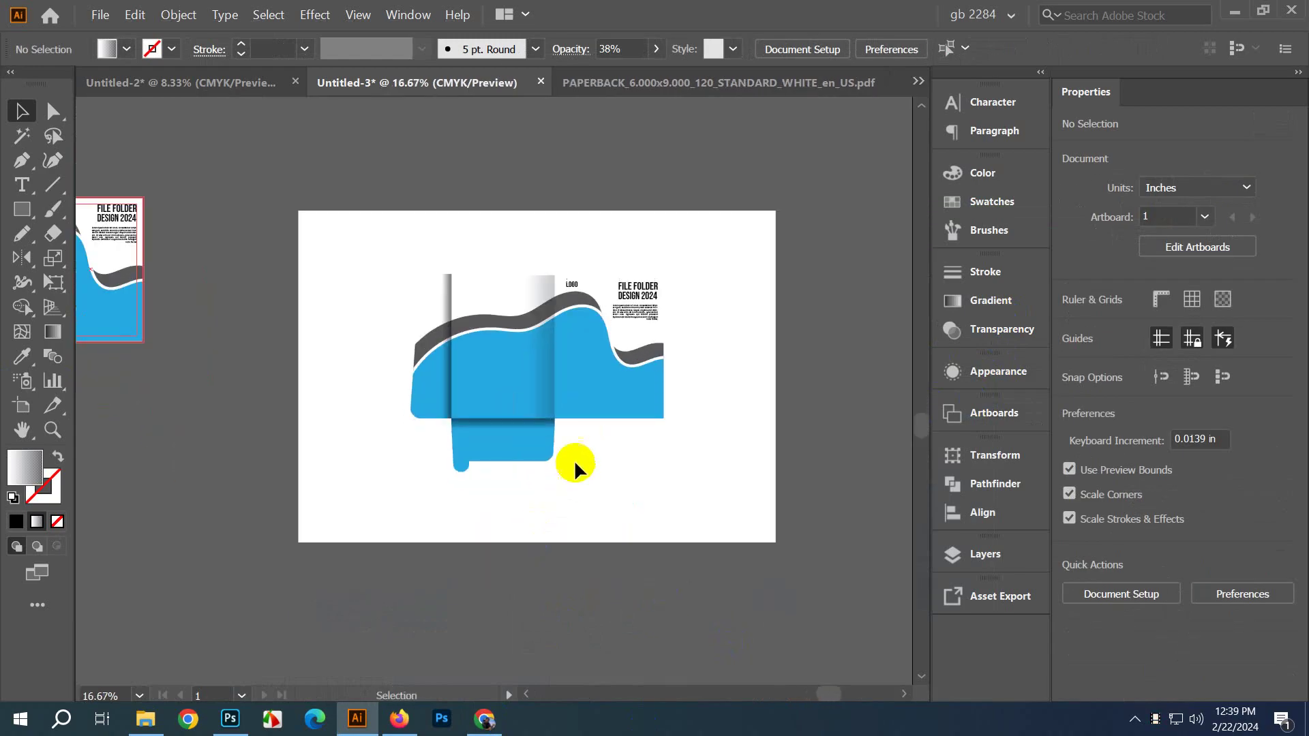
scroll(604, 497, down, 2)
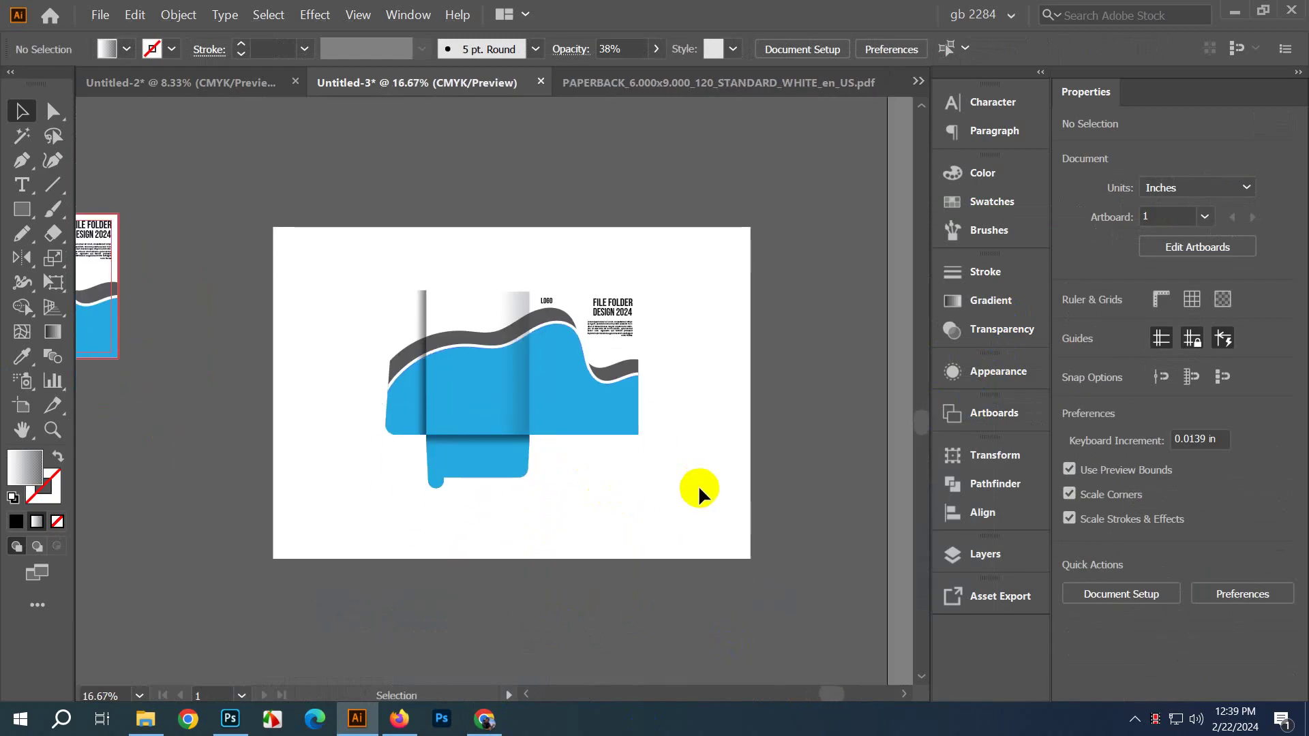
click(724, 552)
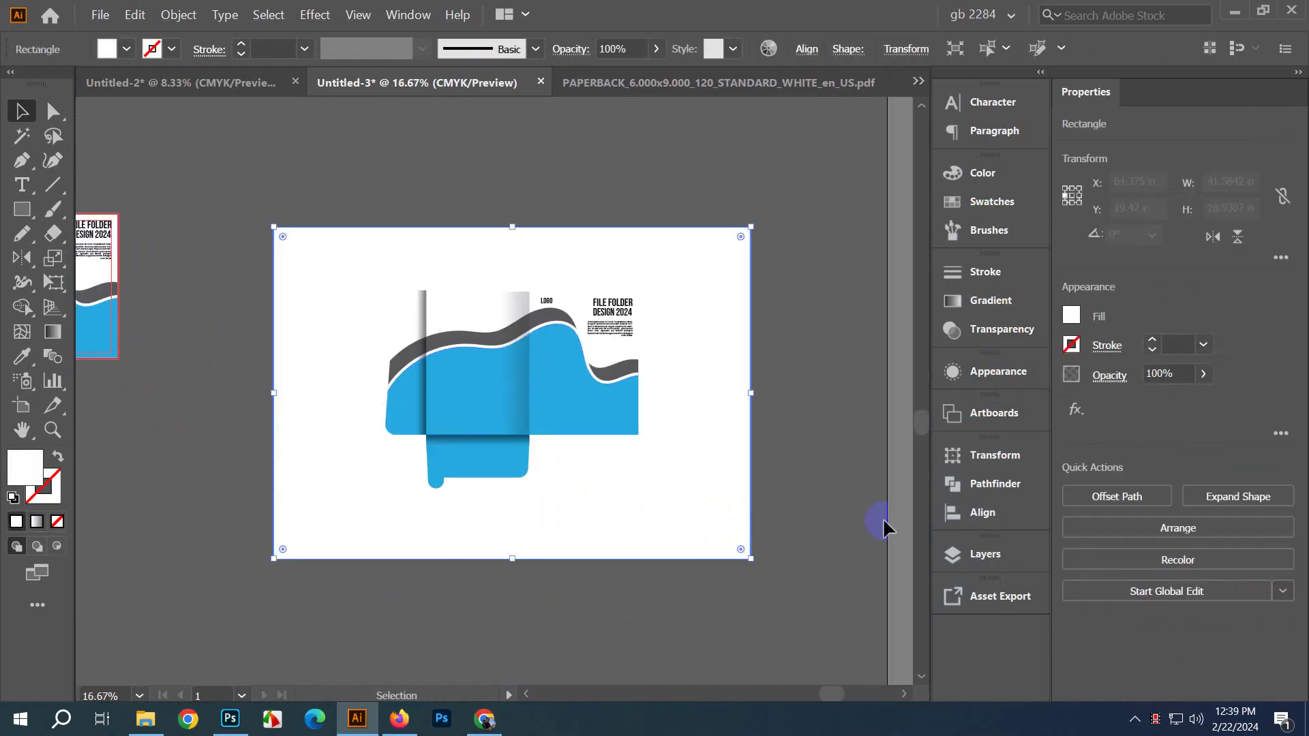
click(992, 202)
scroll(852, 242, down, 3)
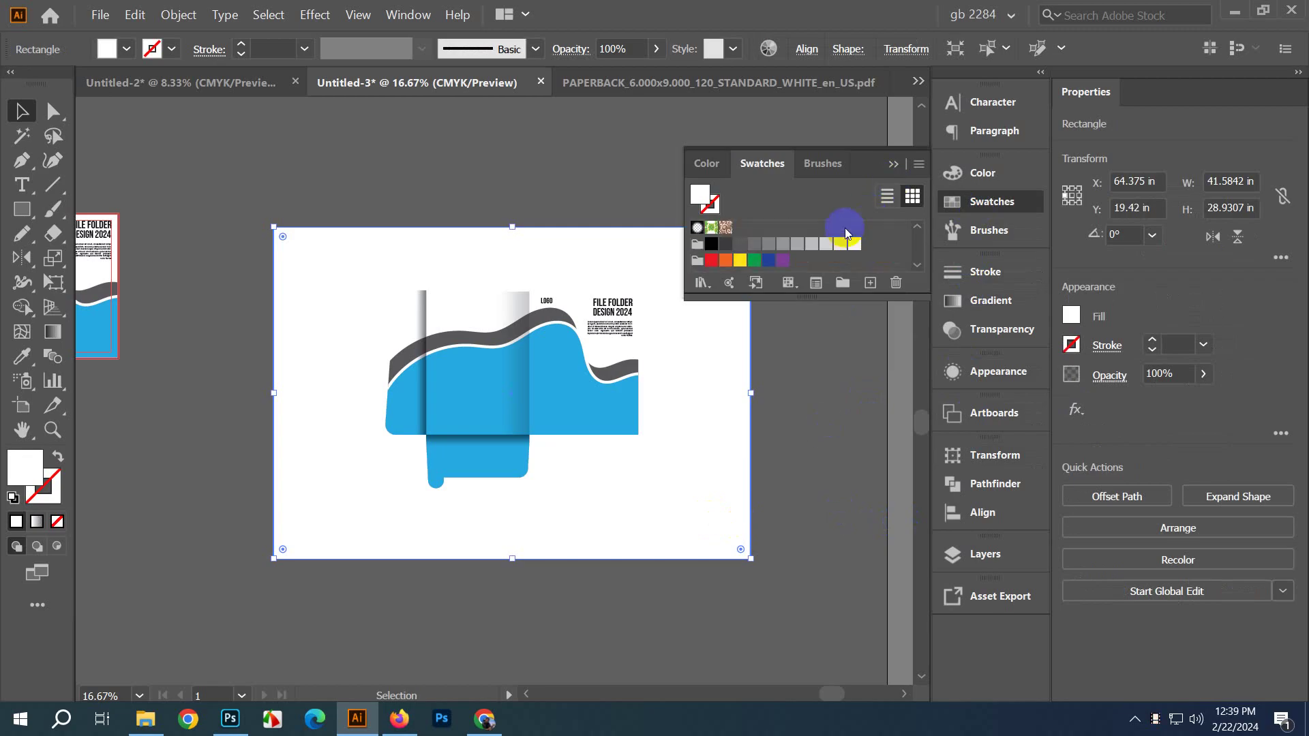
click(754, 244)
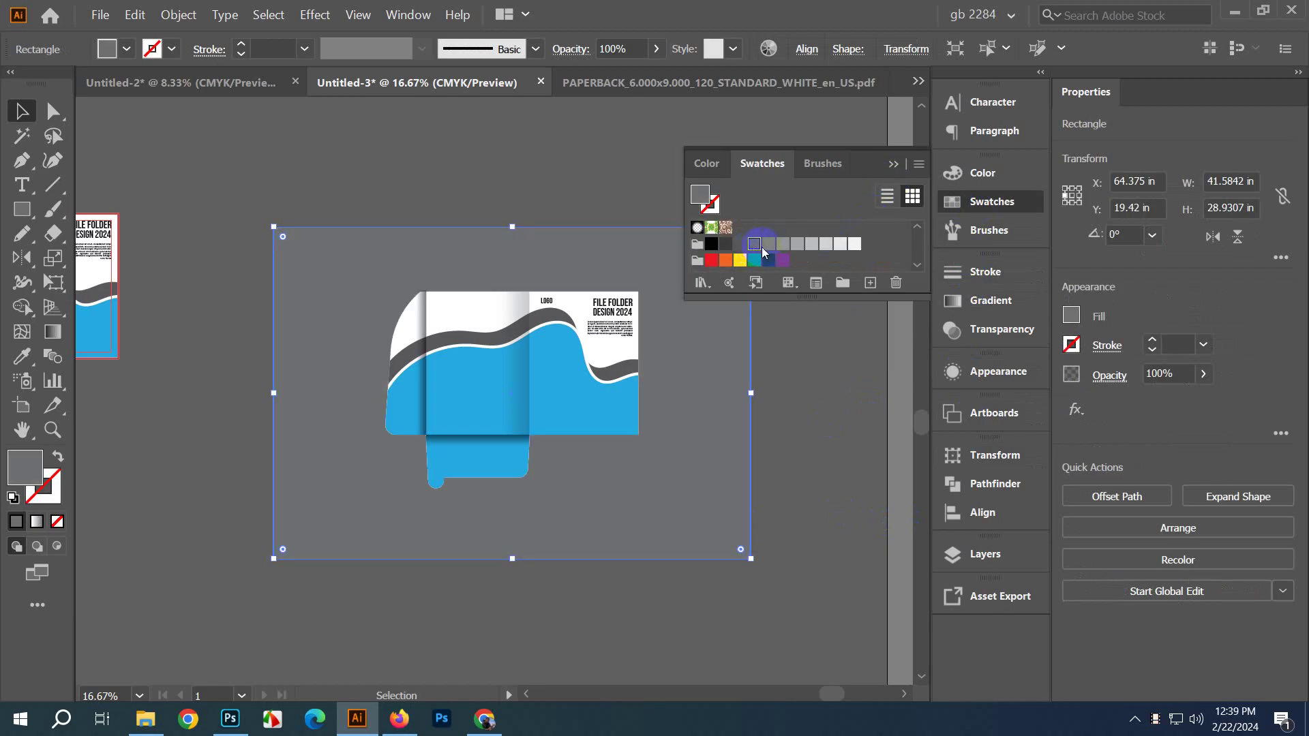
click(804, 245)
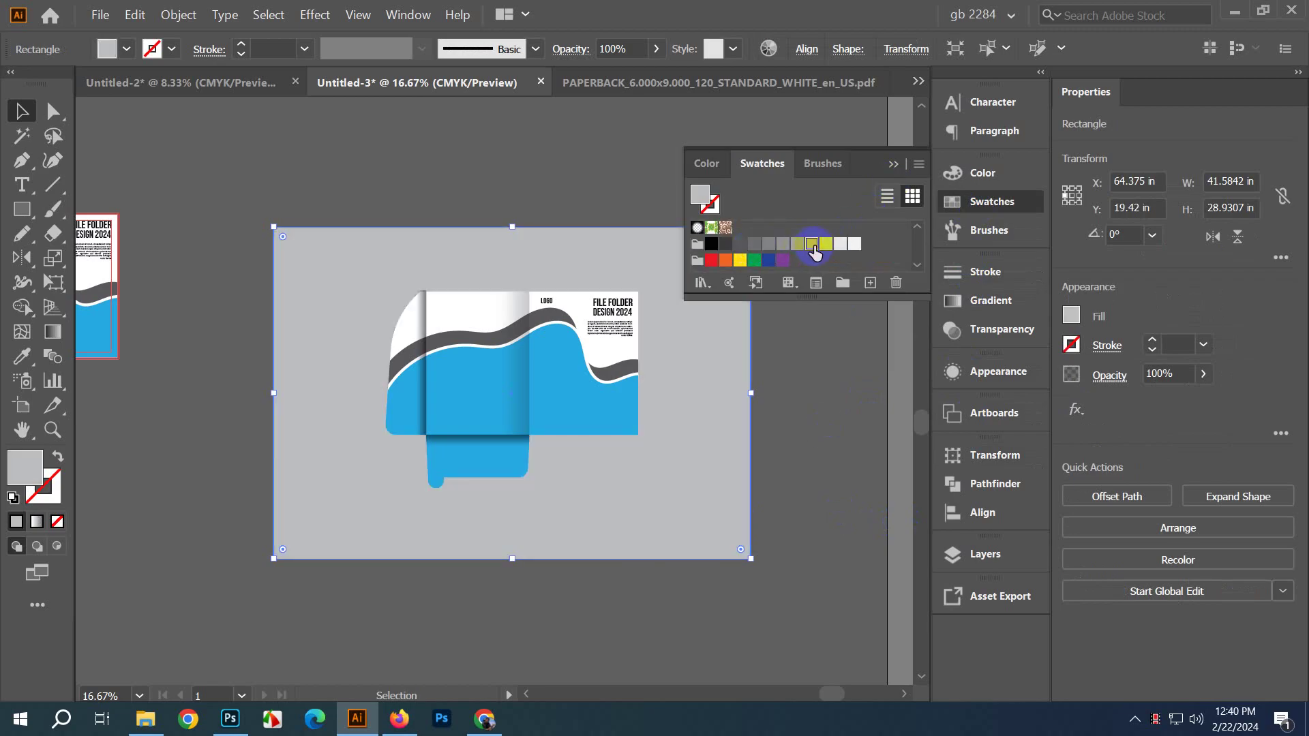
click(893, 163)
click(692, 175)
scroll(678, 443, up, 2)
click(835, 537)
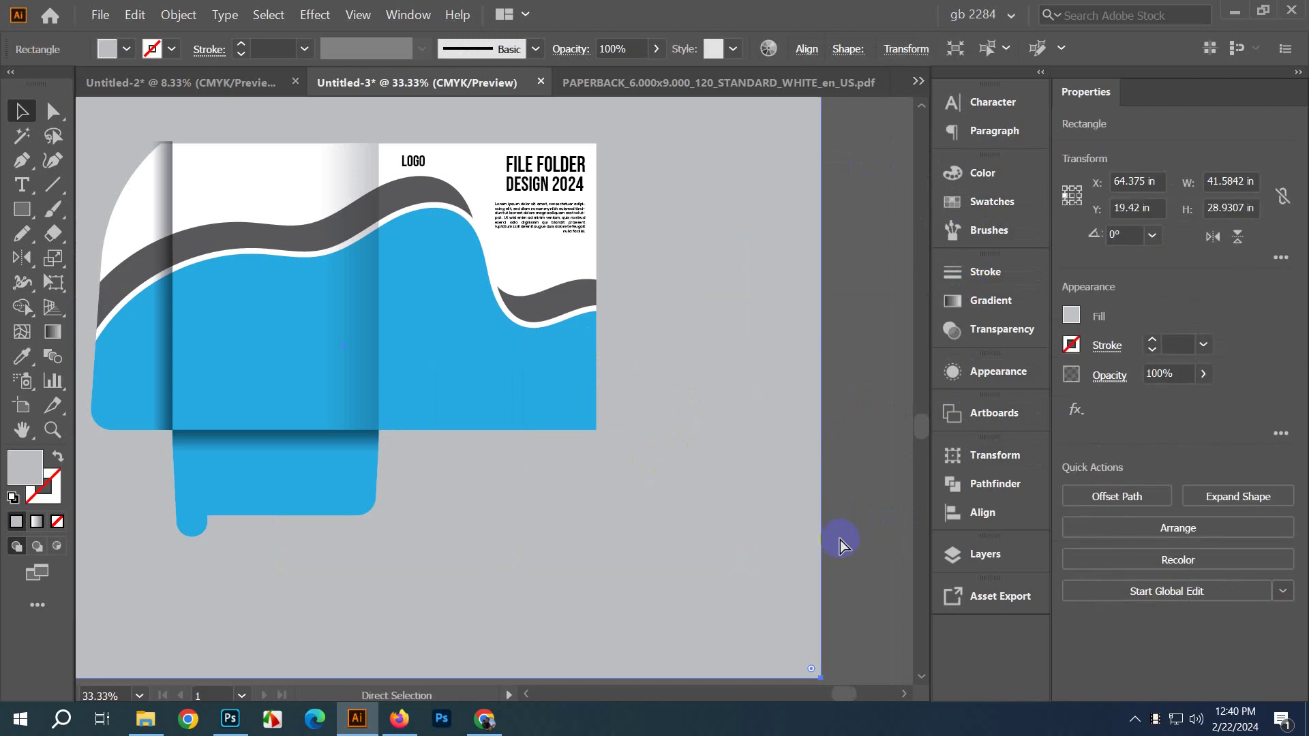
click(534, 443)
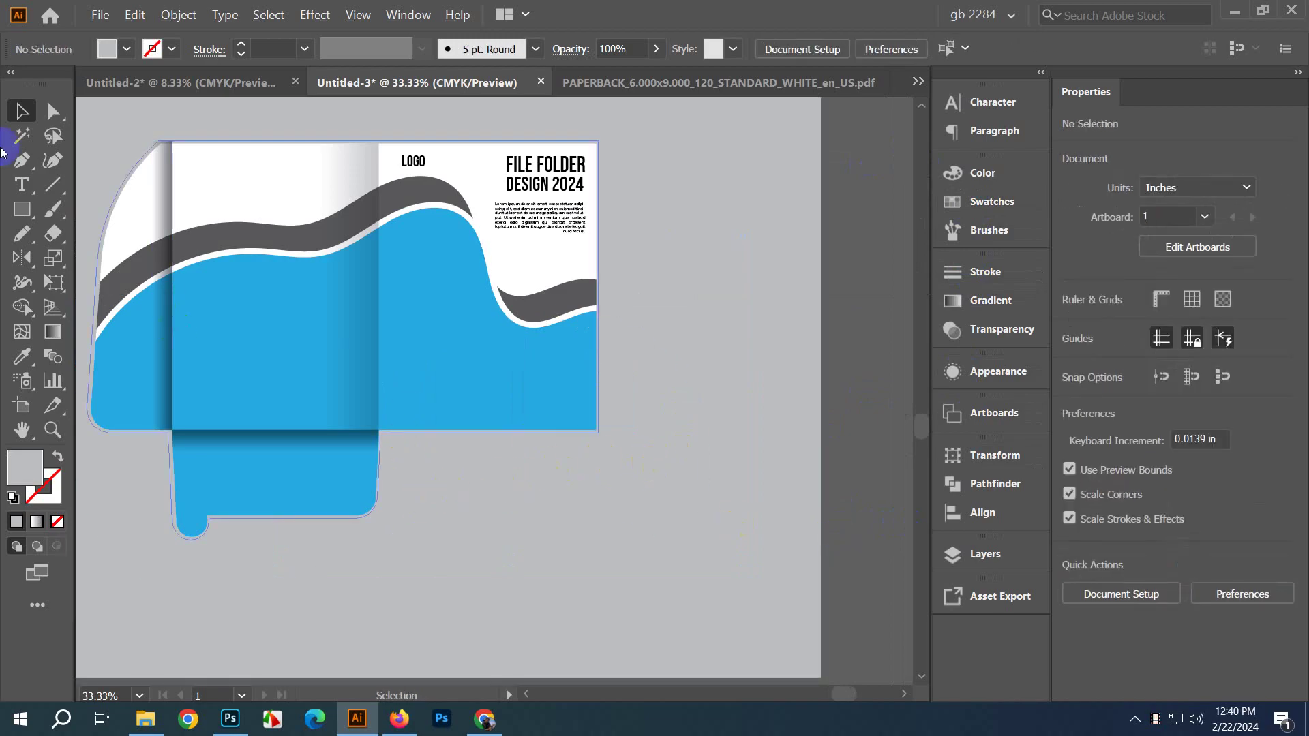
Step: Draw a closed triangle with the Pen tool below the title panel's bottom edge, about 9.48 in wide and 1.58 in tall
click(20, 162)
click(380, 432)
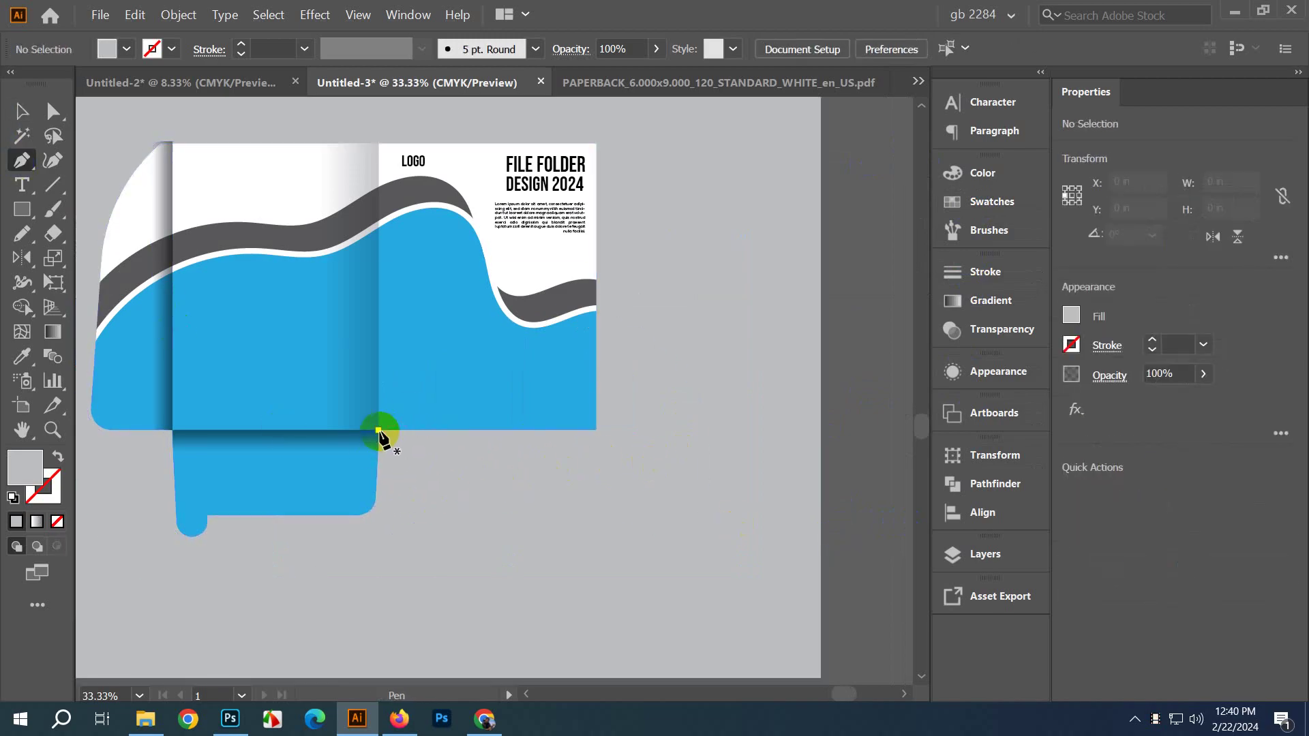
click(586, 466)
click(597, 430)
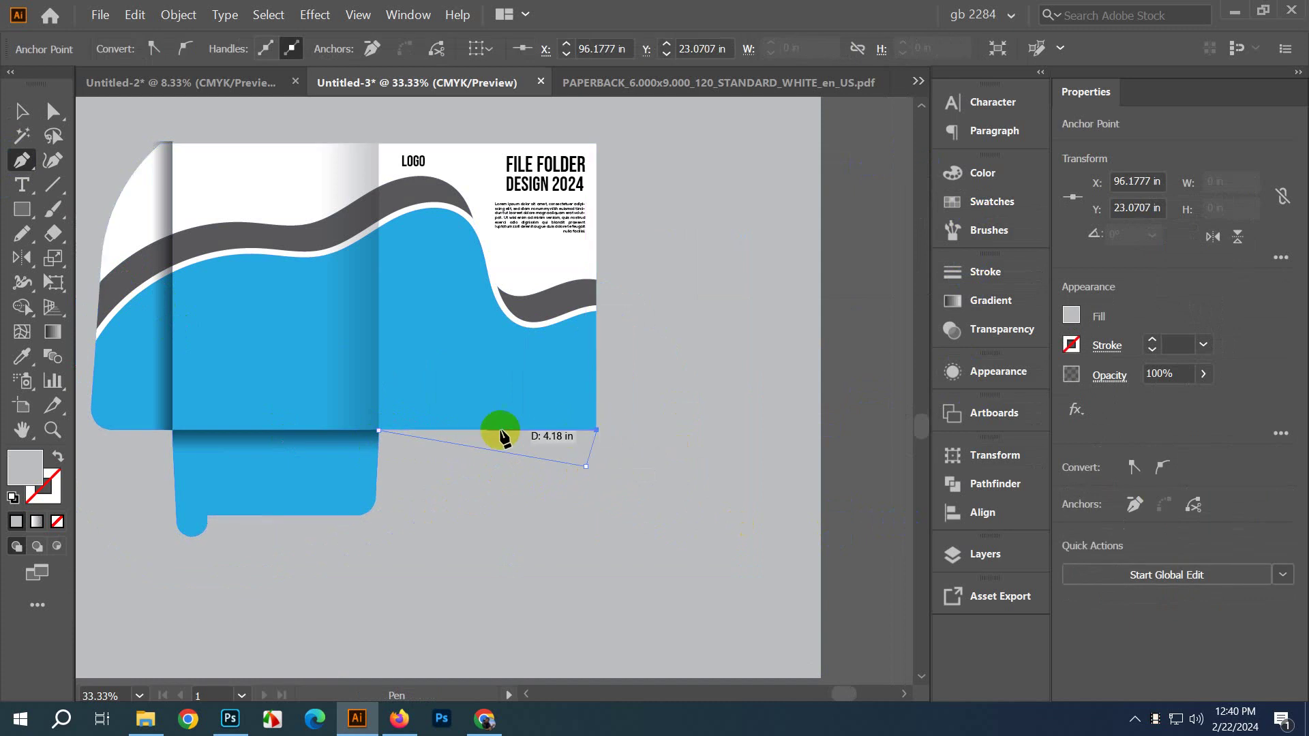
click(380, 429)
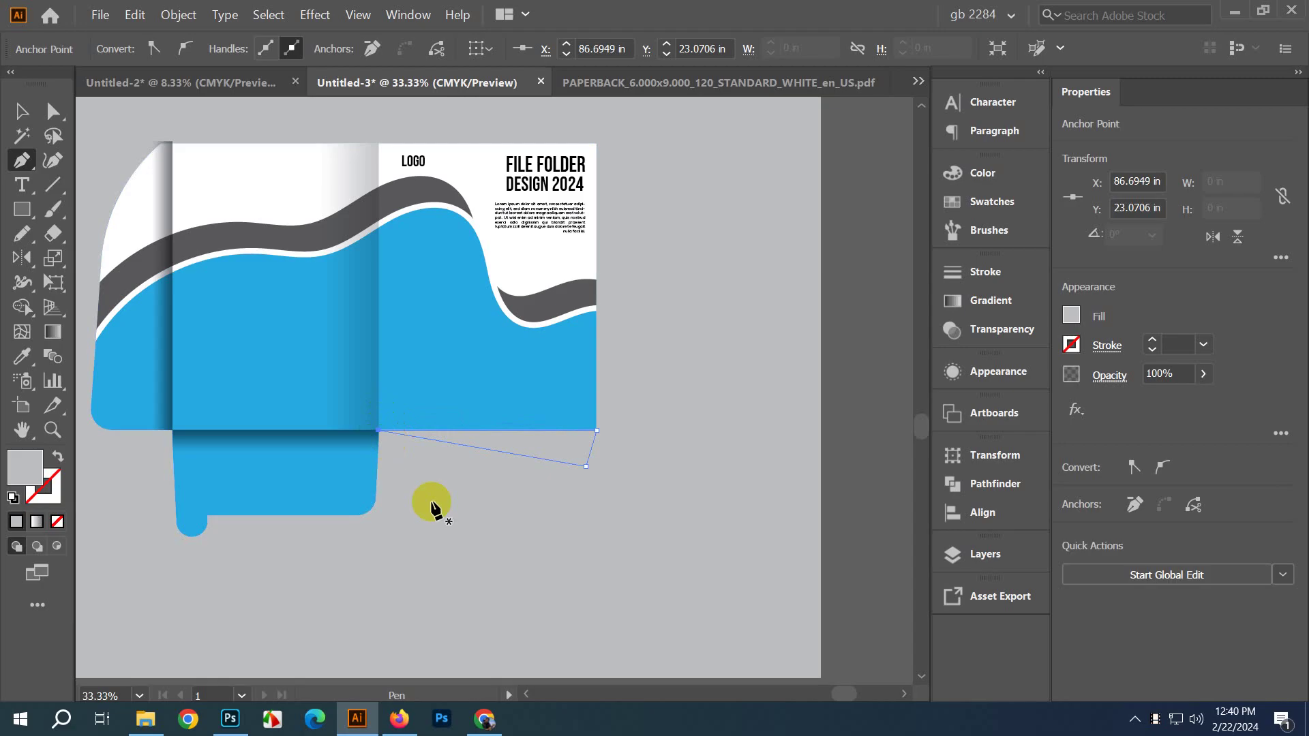
Step: Fill the triangle under the title panel with a dark grey swatch, keeping its stroke empty
click(992, 201)
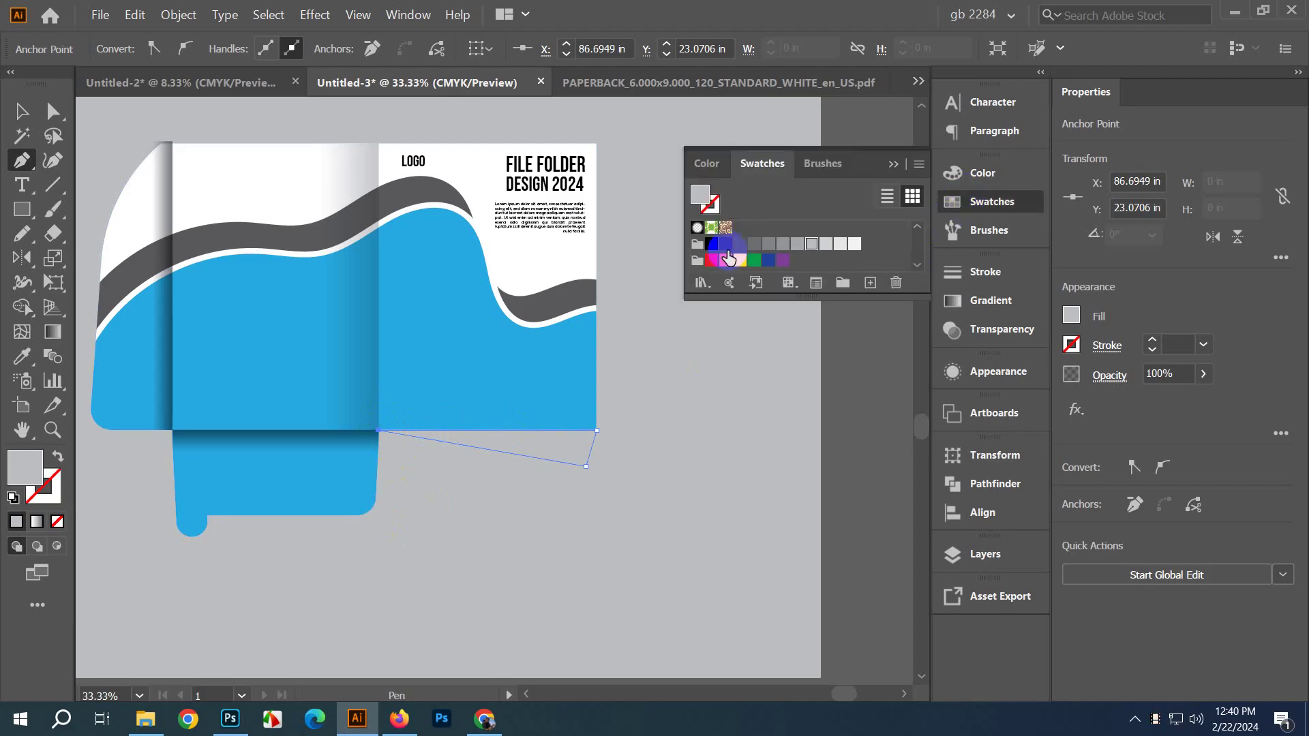
click(721, 248)
click(21, 111)
click(313, 412)
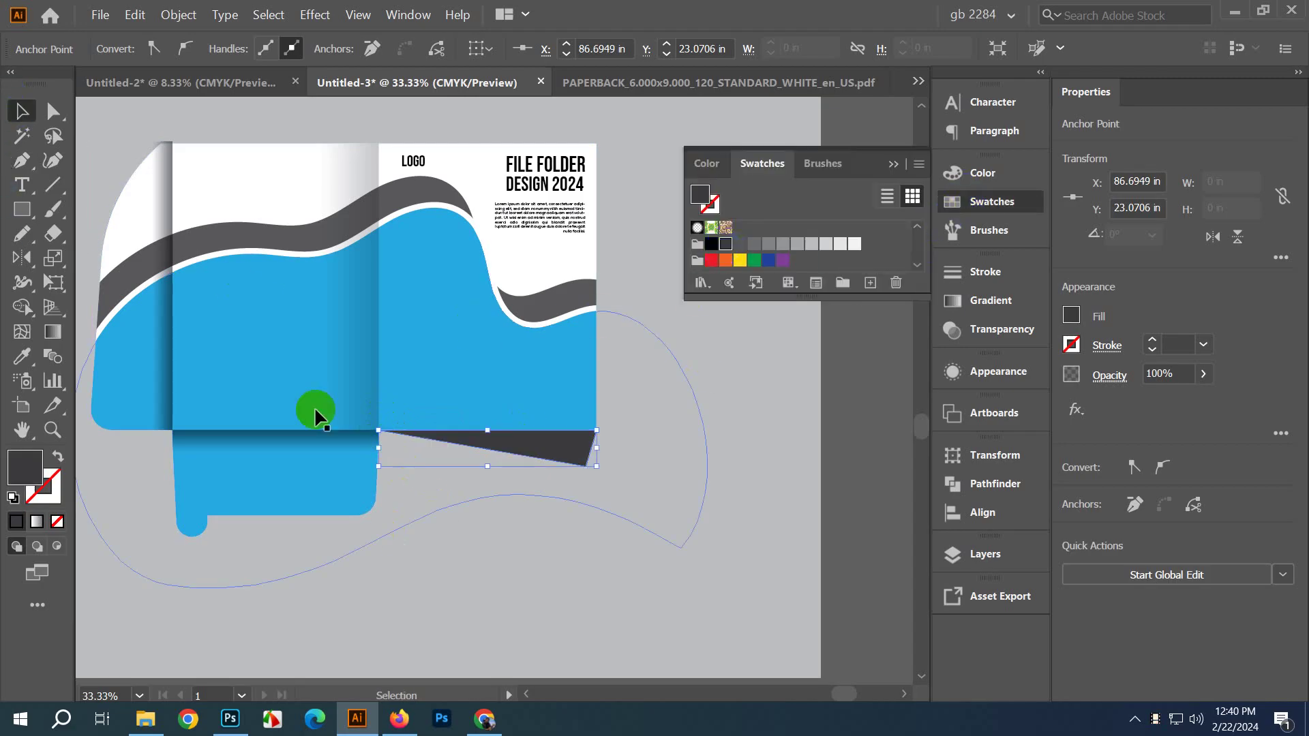
scroll(722, 416, down, 1)
click(711, 453)
scroll(730, 409, up, 1)
click(581, 494)
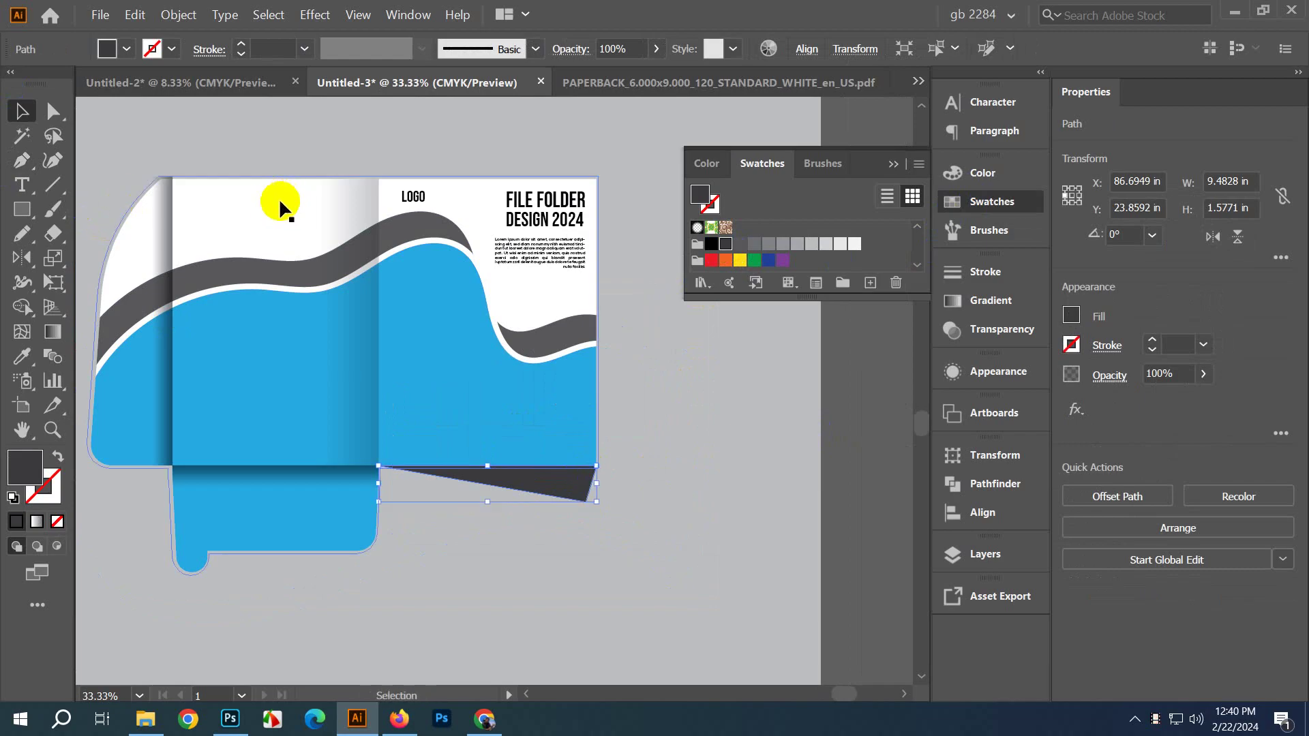
Step: Duplicate the dark triangle and move the copy's outer lower corner up over the title panel, making it about 0.37 in tall
click(37, 166)
click(54, 111)
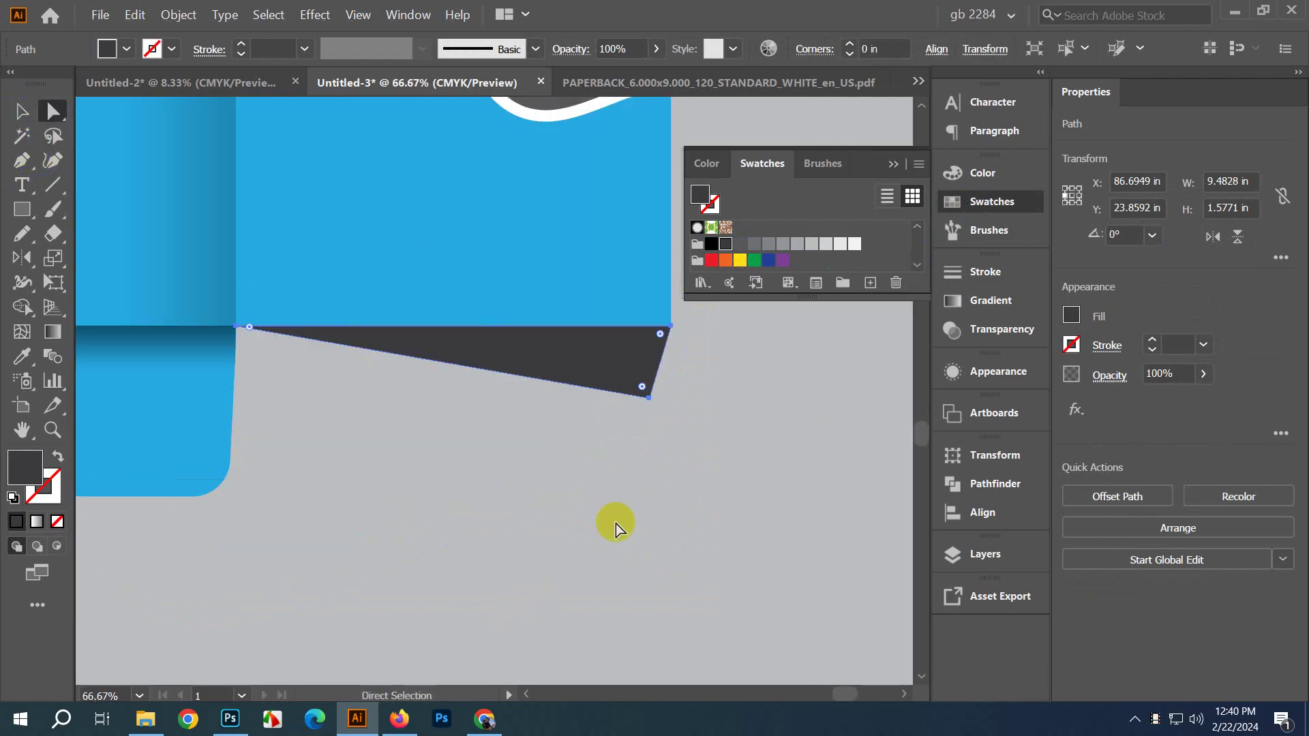
scroll(615, 523, up, 4)
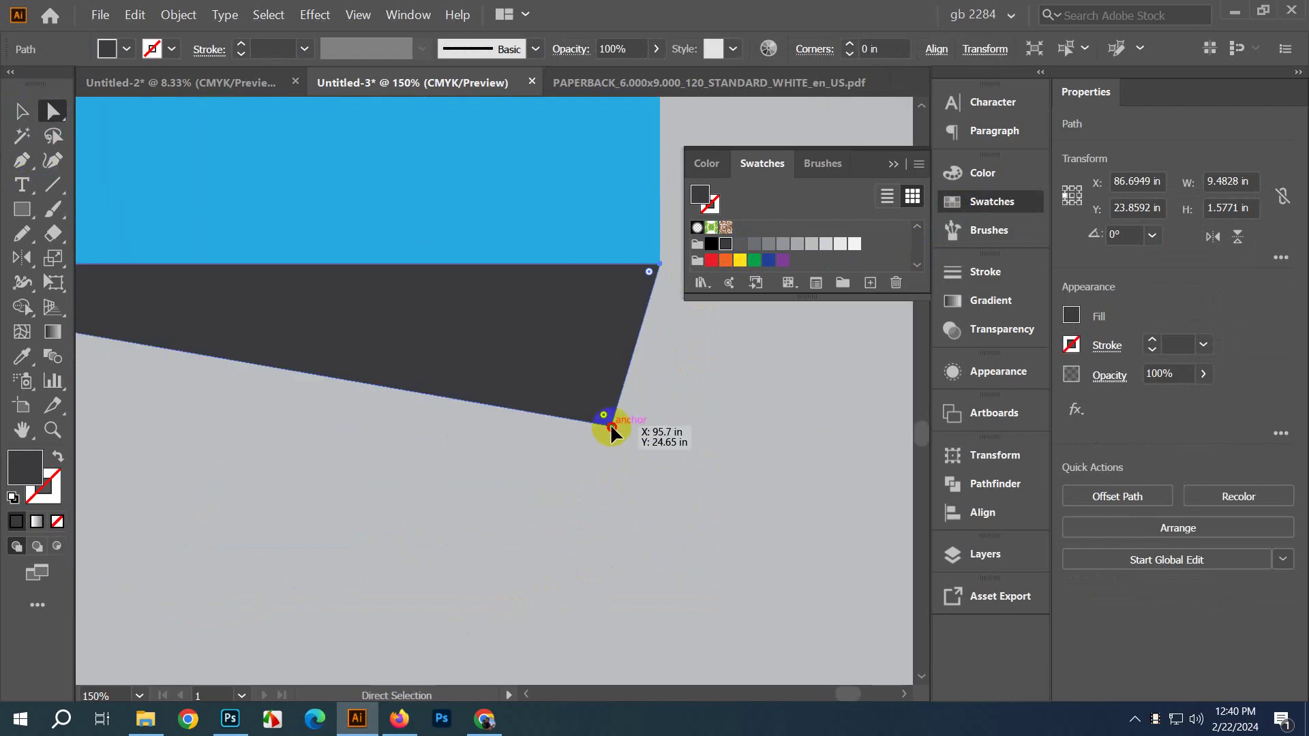
drag(611, 424, 636, 309)
key(ctrl+z)
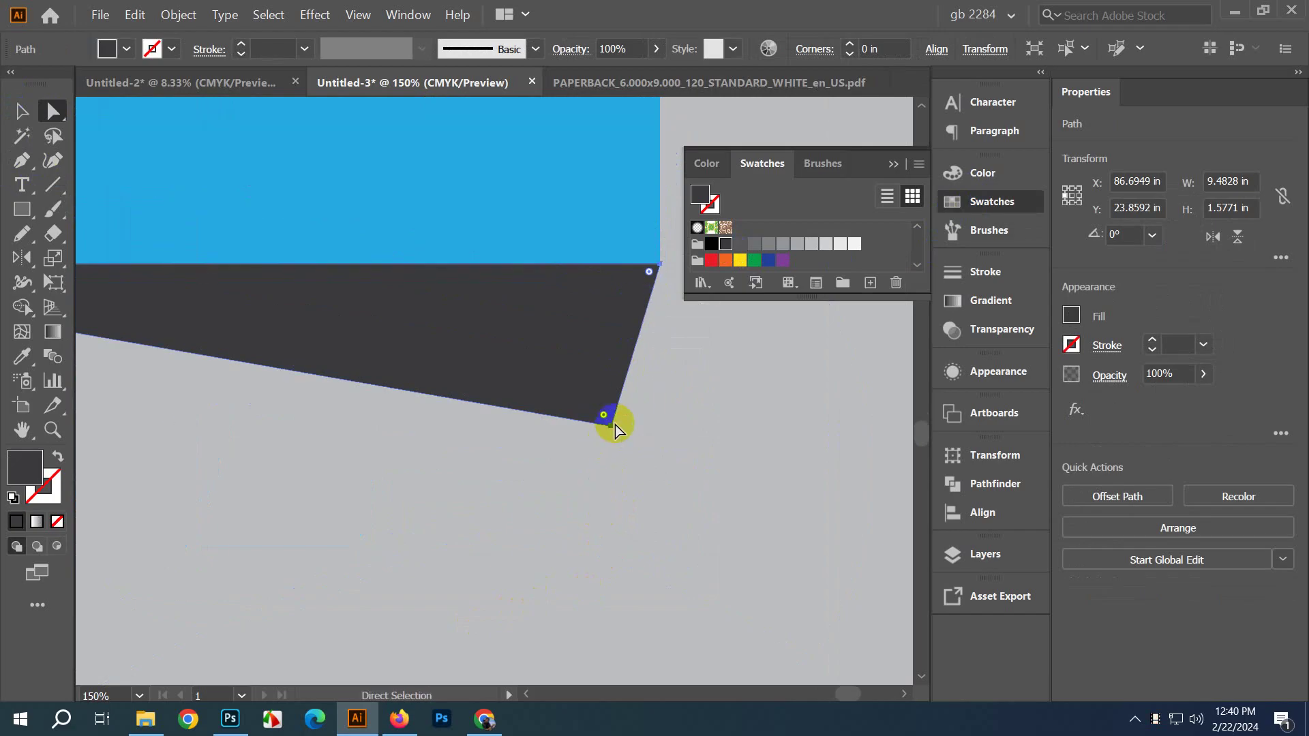
drag(613, 434, 657, 228)
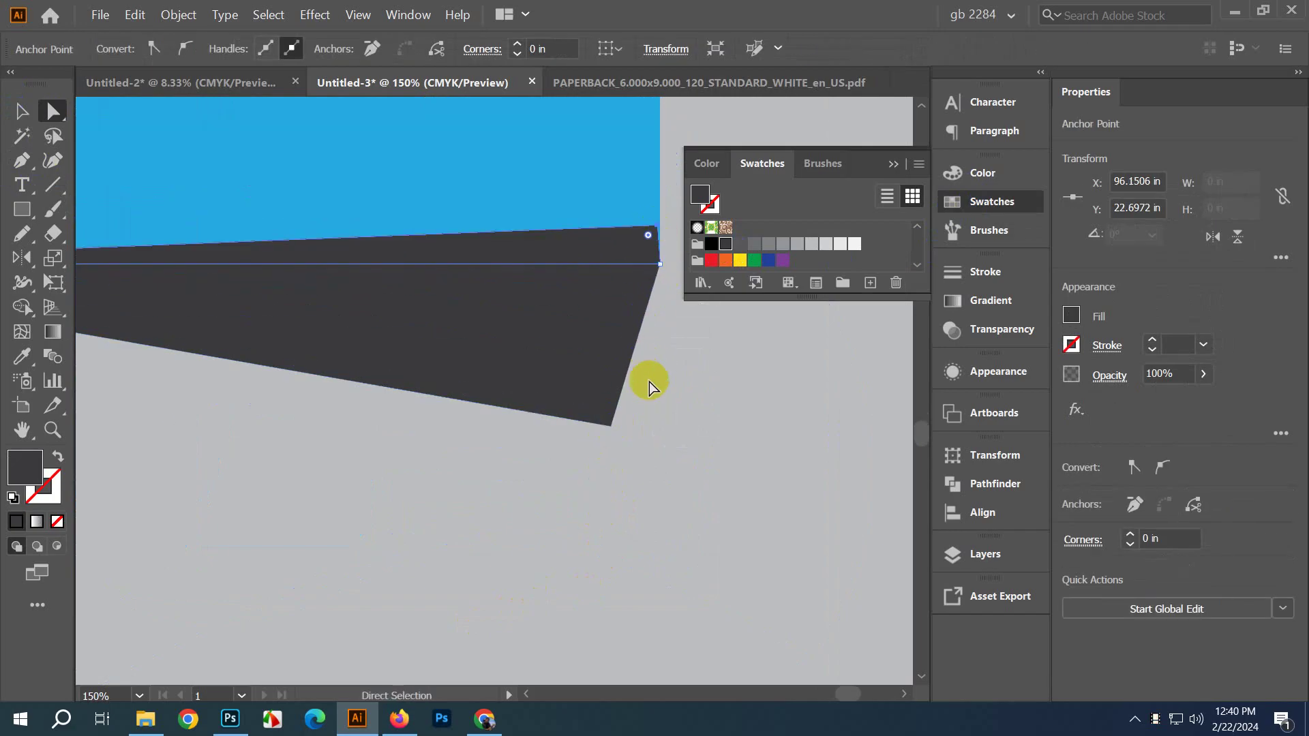
click(22, 111)
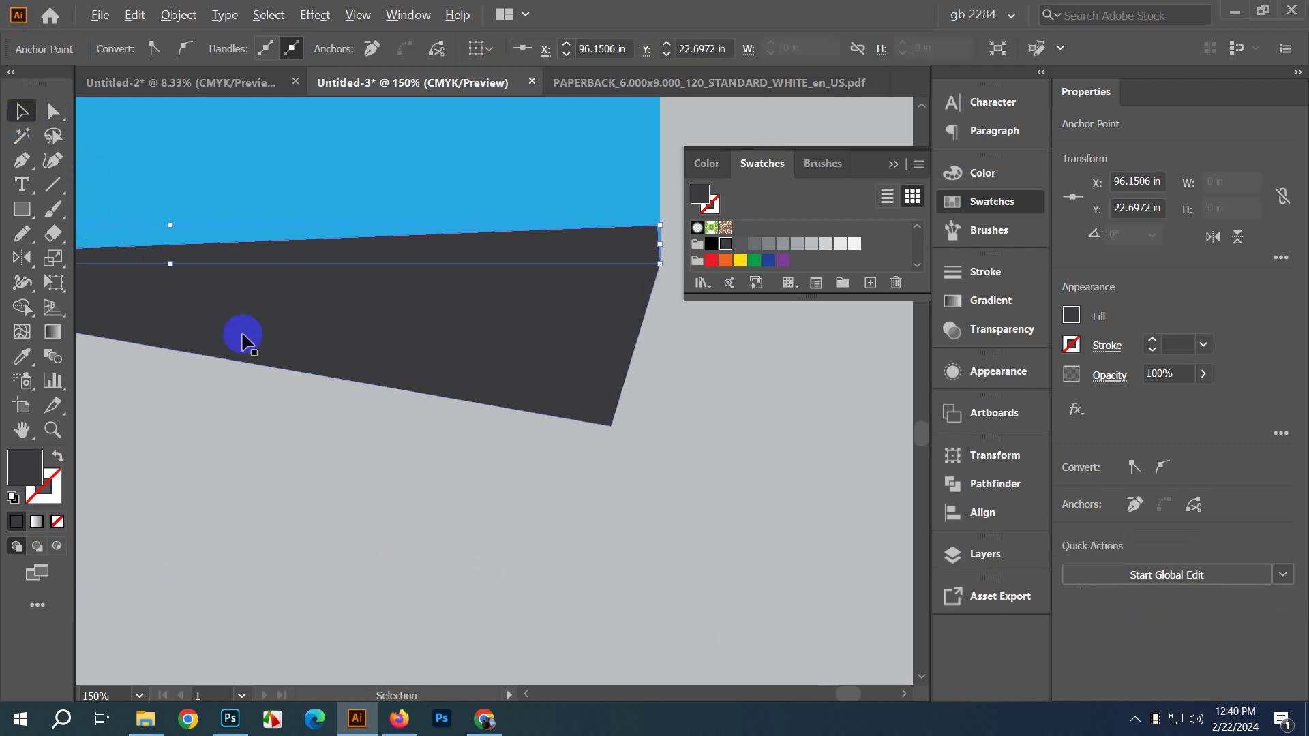
scroll(243, 338, down, 3)
click(751, 396)
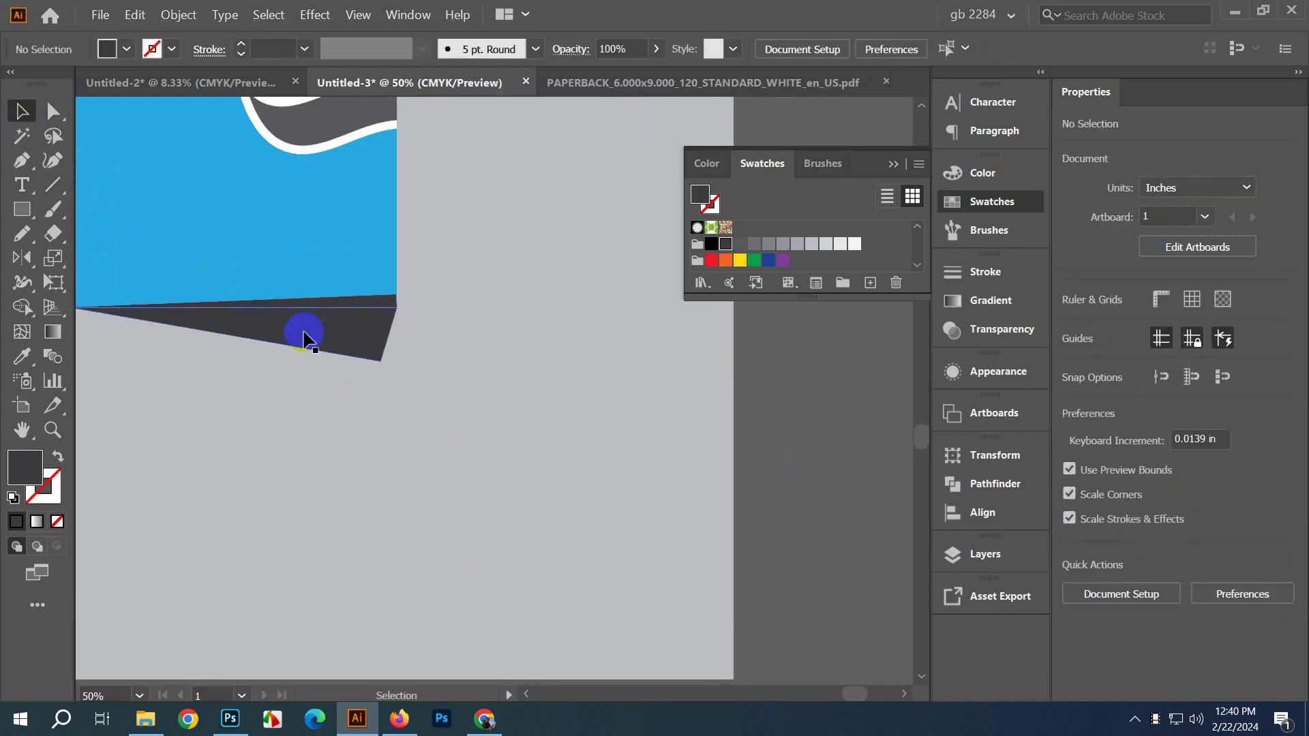
Step: Select the larger triangle below the title panel and lower its opacity to 0%
click(305, 336)
click(954, 328)
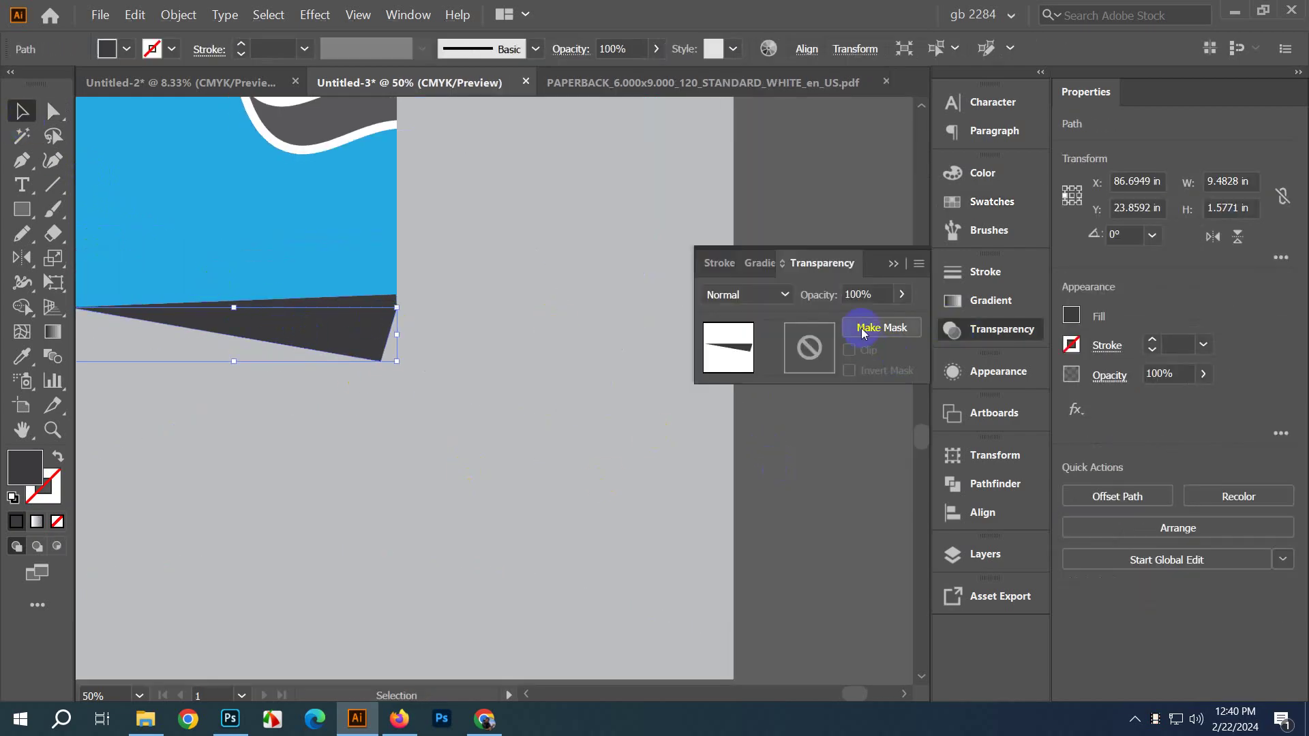
click(901, 294)
drag(895, 320, 821, 319)
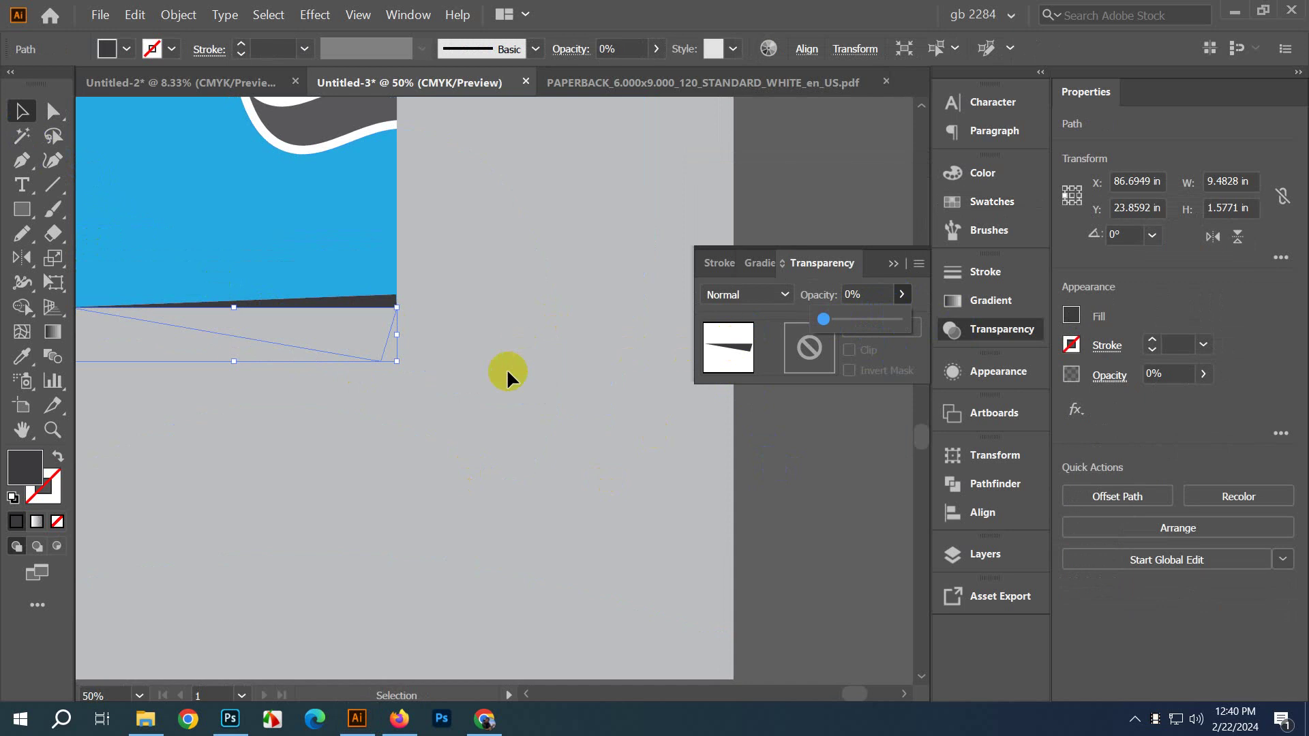
Step: Select both the thin dark triangle and the transparent triangle and make a blend from them
click(385, 303)
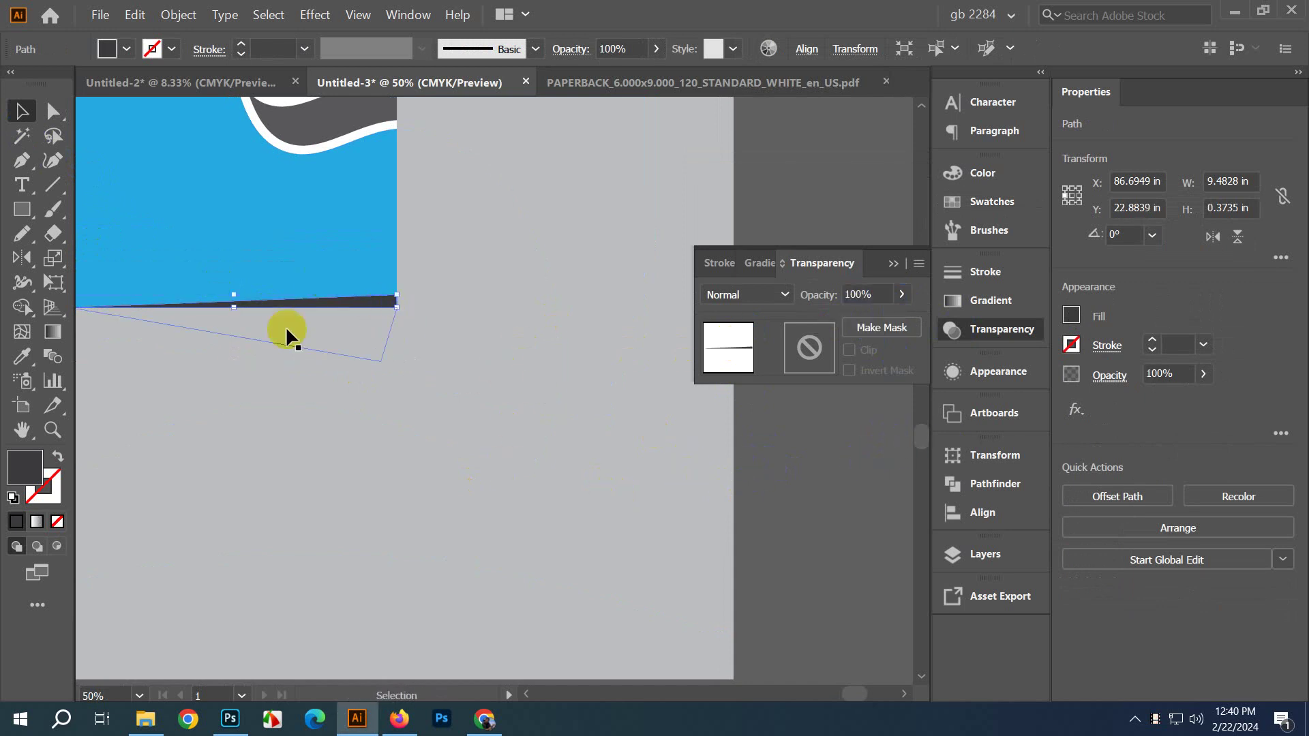
shift+click(345, 348)
shift+click(152, 219)
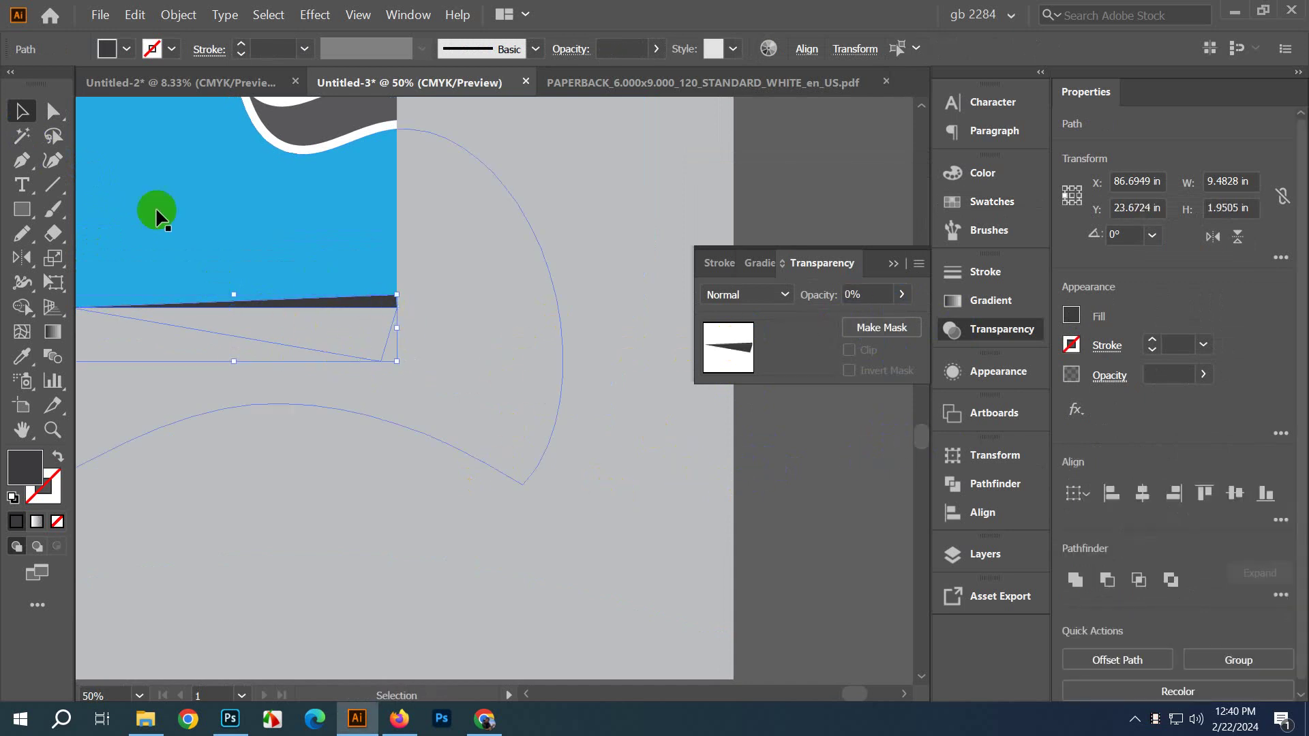
click(179, 15)
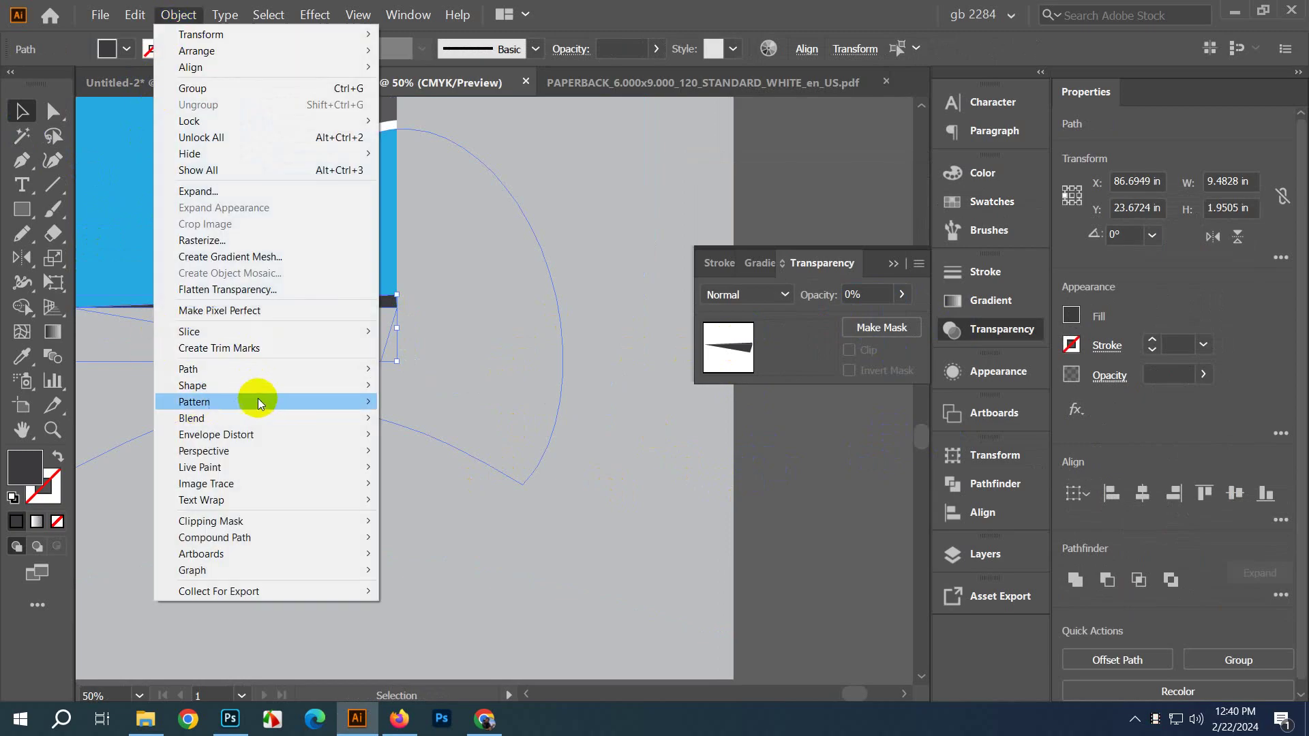
mouse_move(269, 421)
click(475, 417)
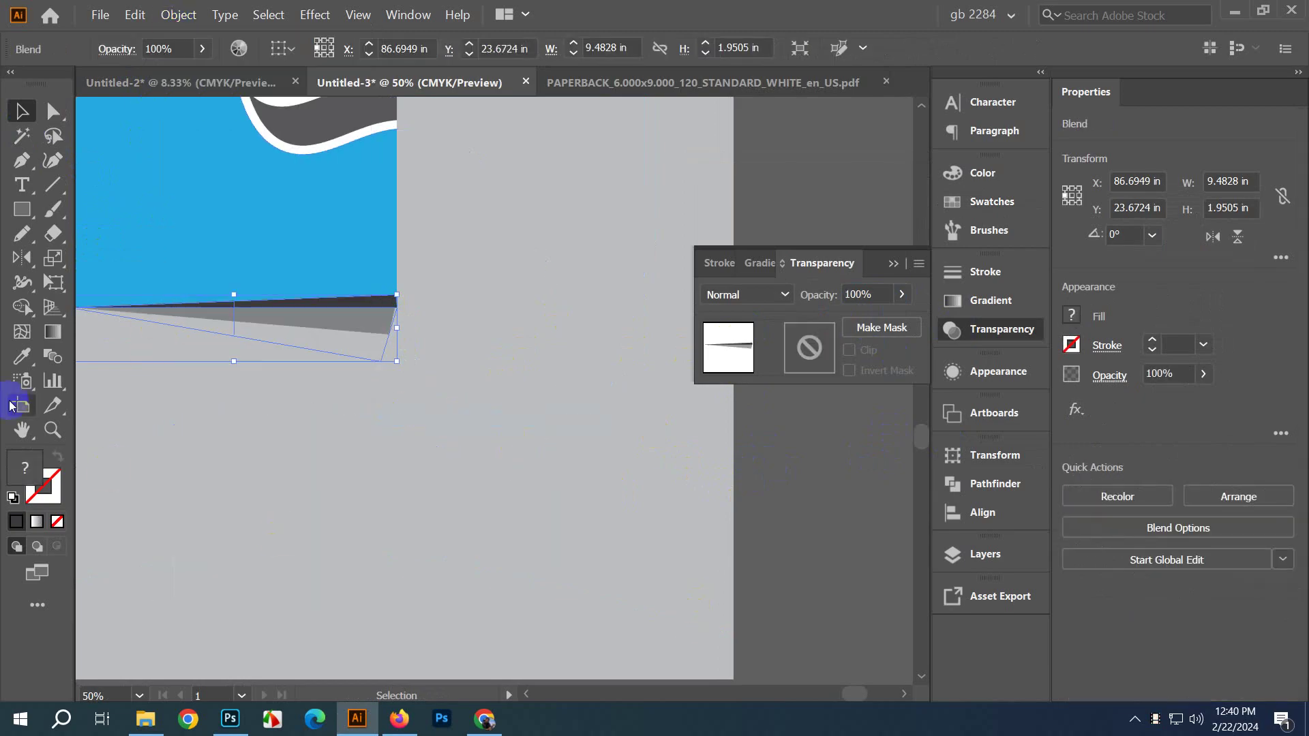
Step: Set the blend's spacing to Specified Steps with 20 steps, with the preview turned on
double_click(61, 366)
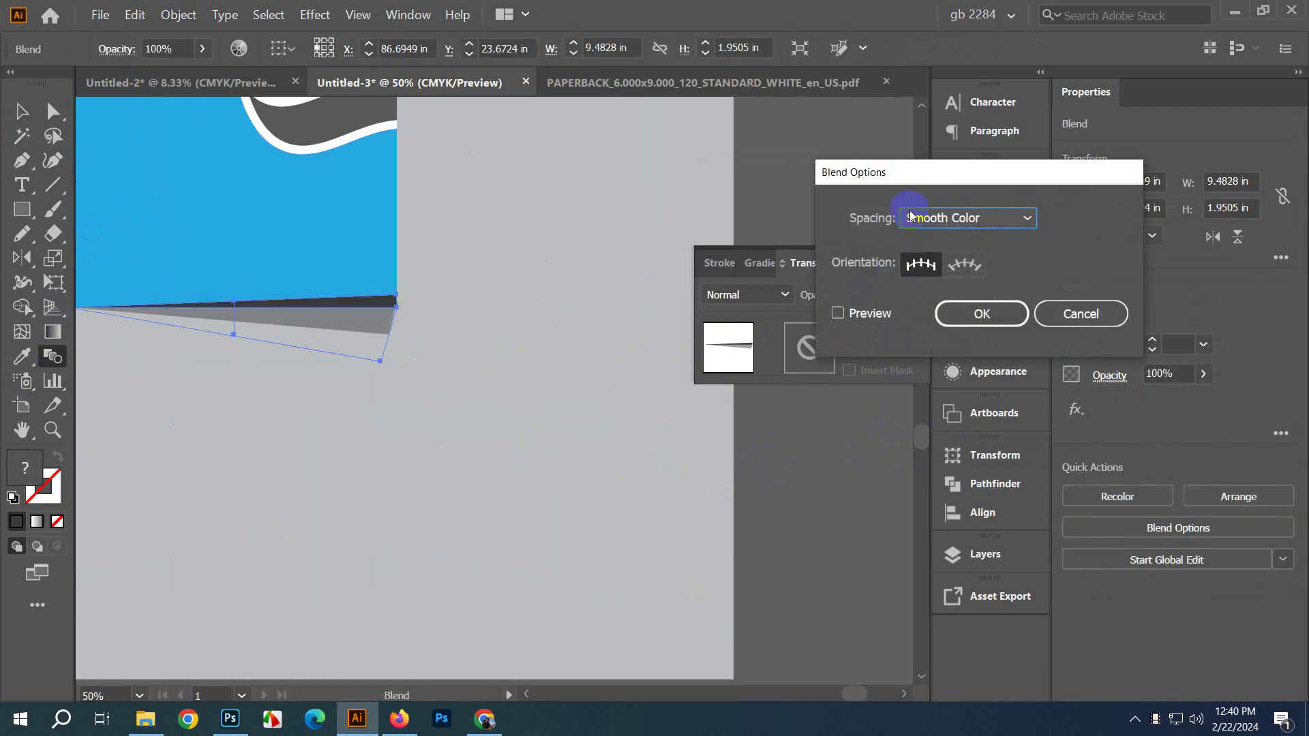
click(838, 314)
click(954, 219)
click(955, 263)
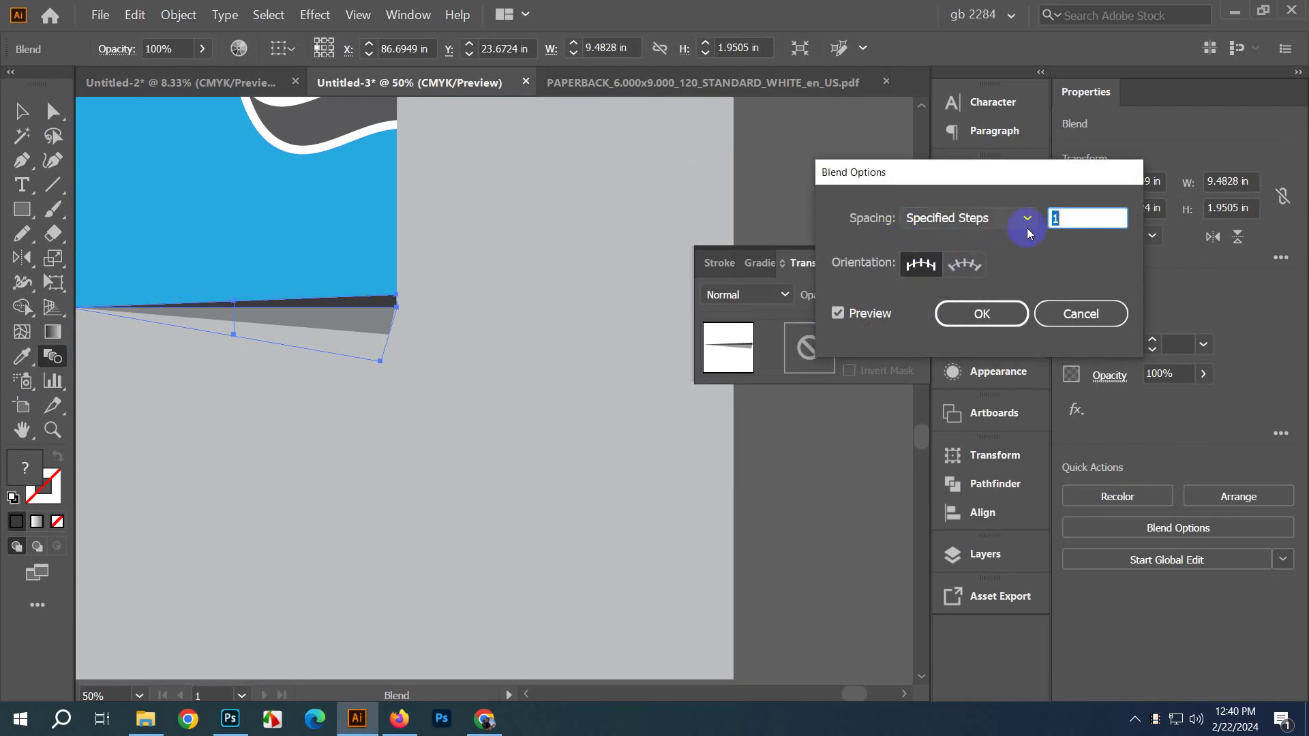
double_click(1072, 218)
key(Up)
key(Up)
key(Up)
key(Up)
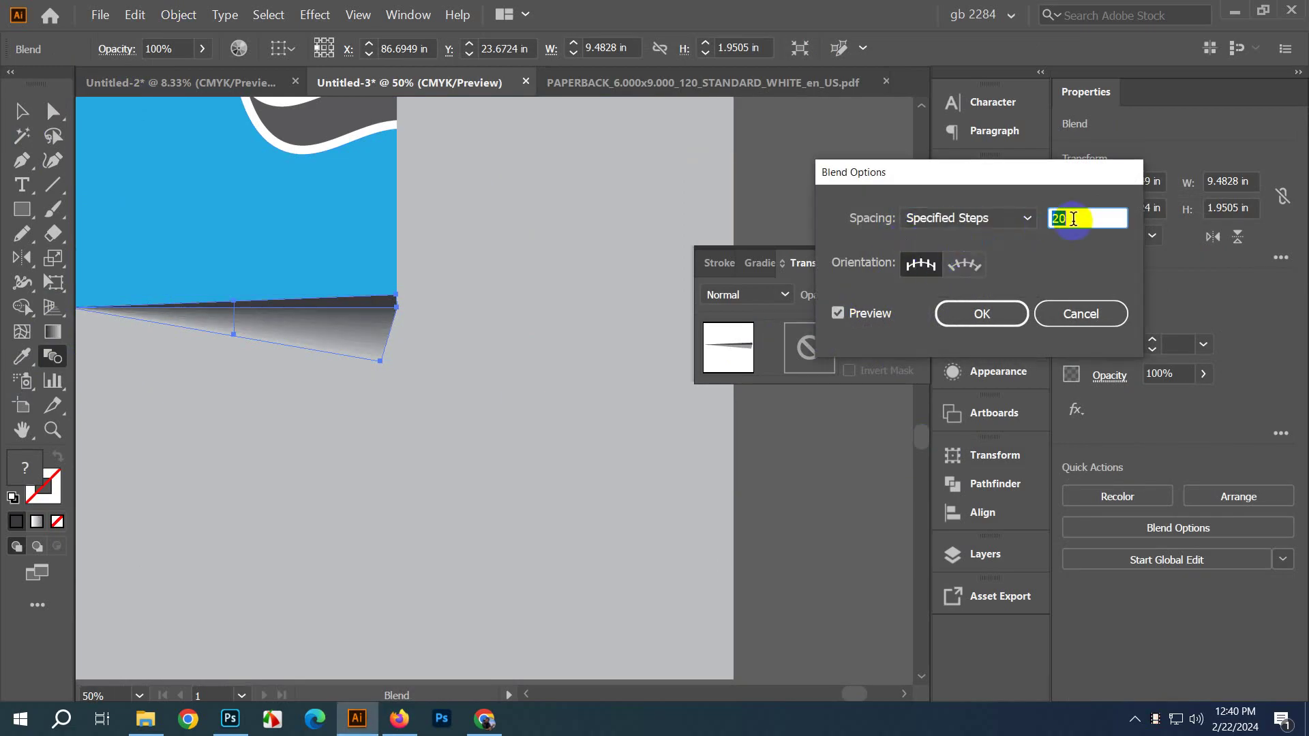
click(994, 310)
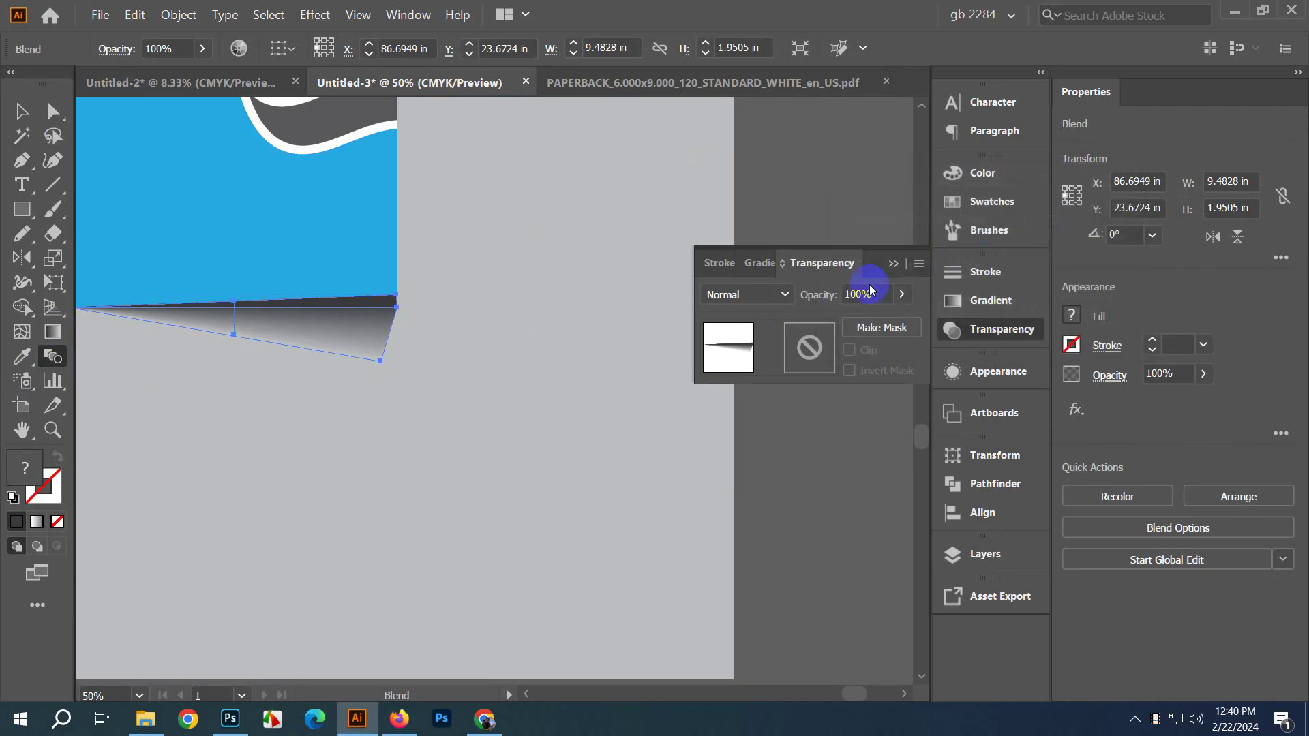
Step: Send the blended shadow behind the folder artwork but keep it above the grey background, and deselect it
key(ctrl+minus)
click(22, 110)
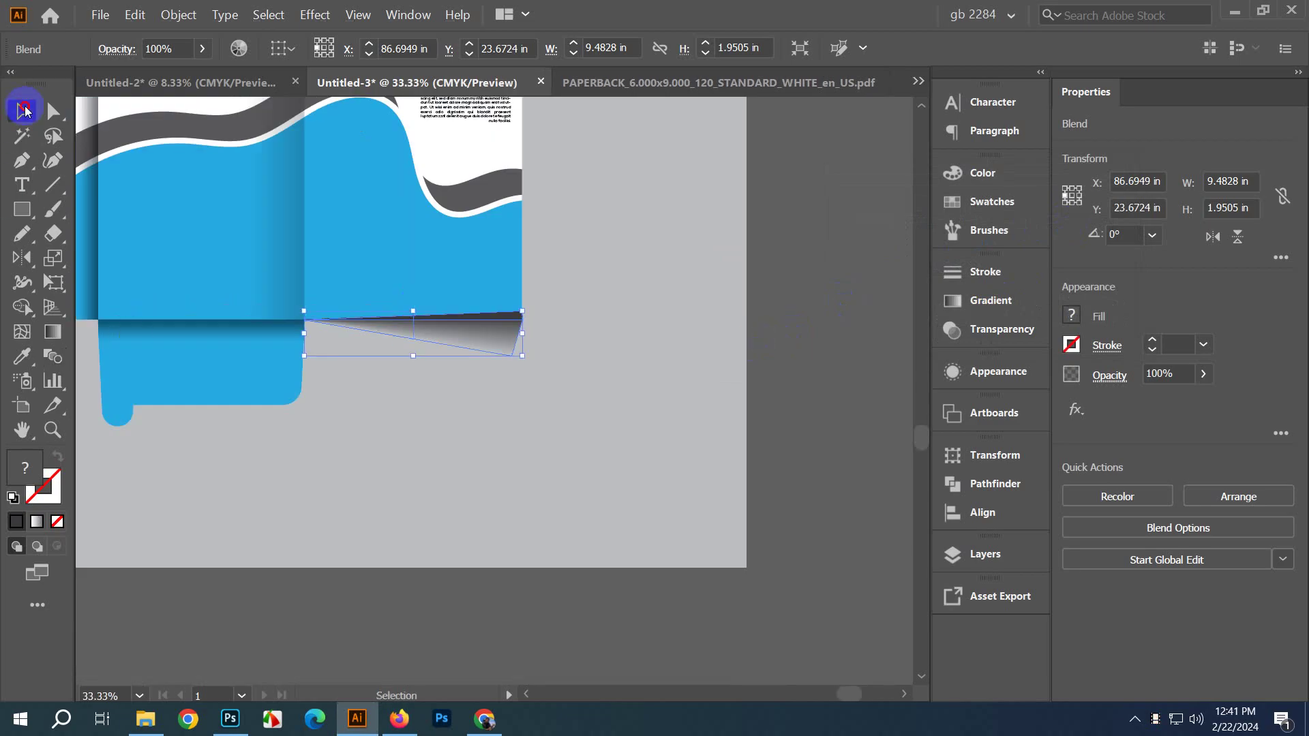
click(766, 345)
click(510, 335)
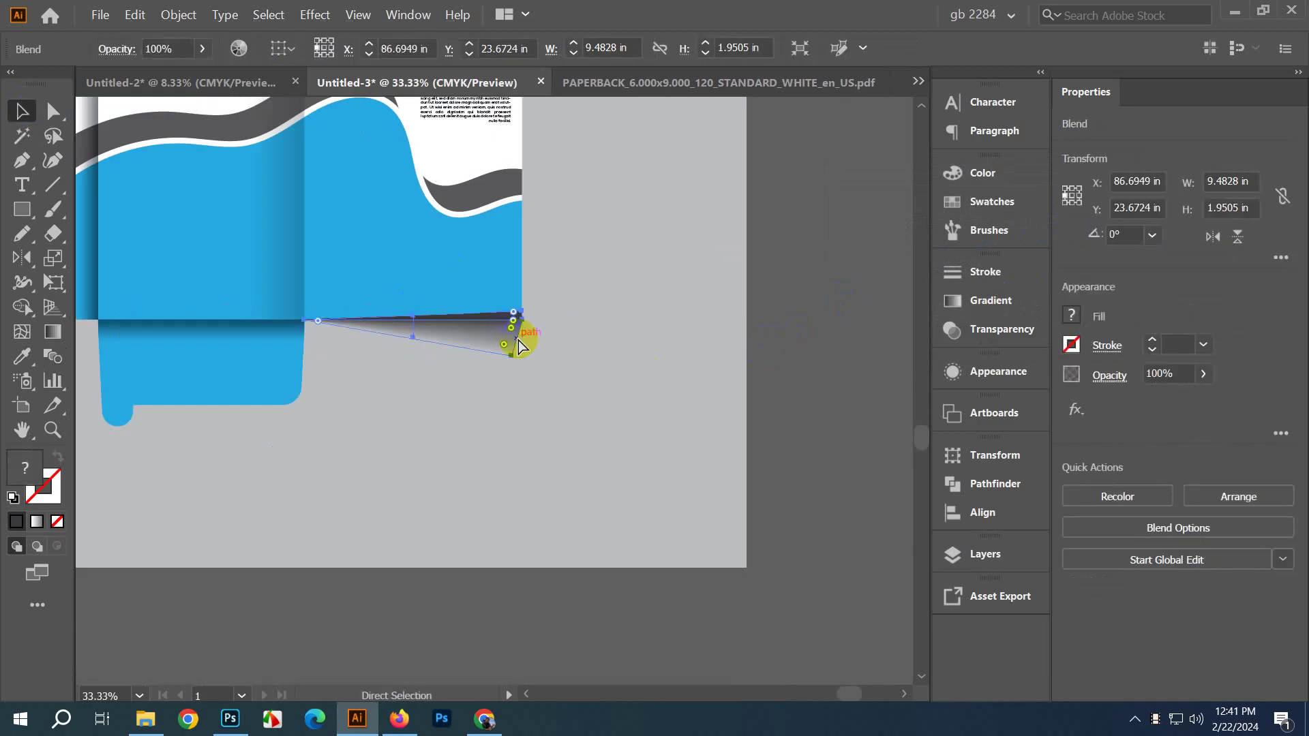
click(517, 338)
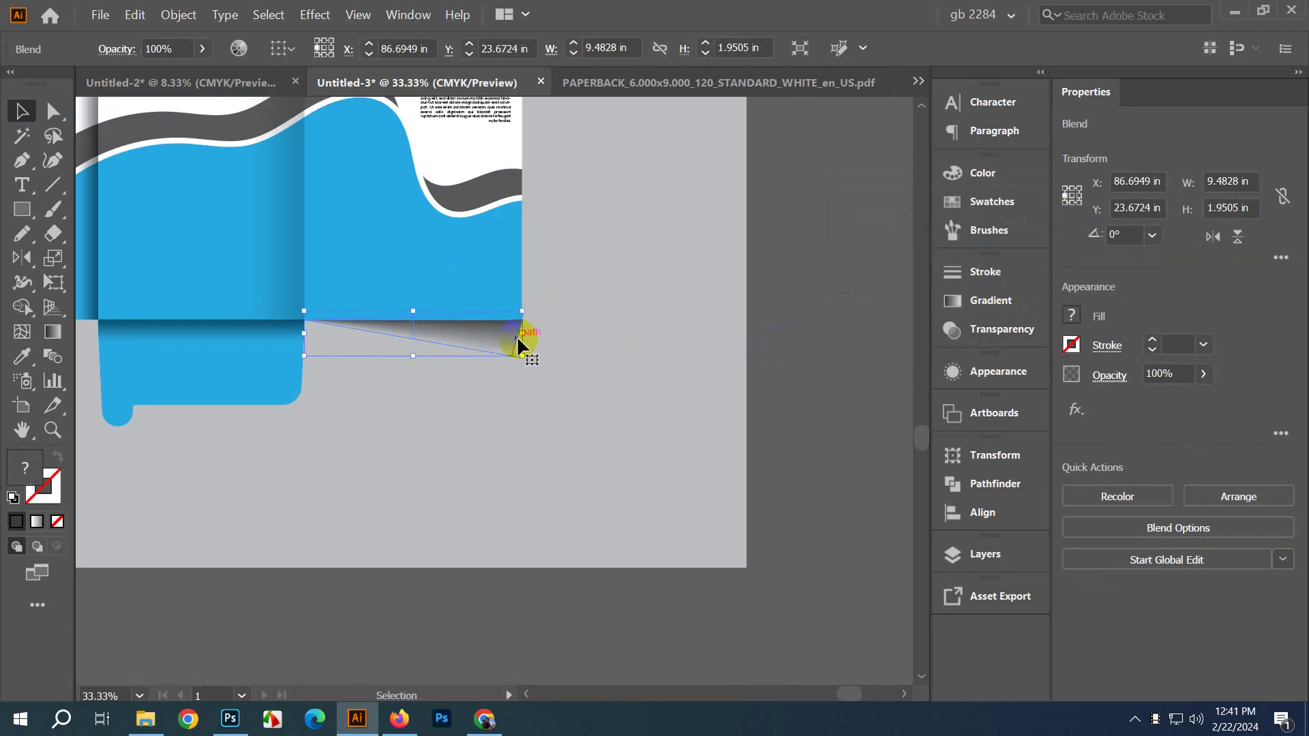
click(807, 320)
scroll(784, 320, down, 5)
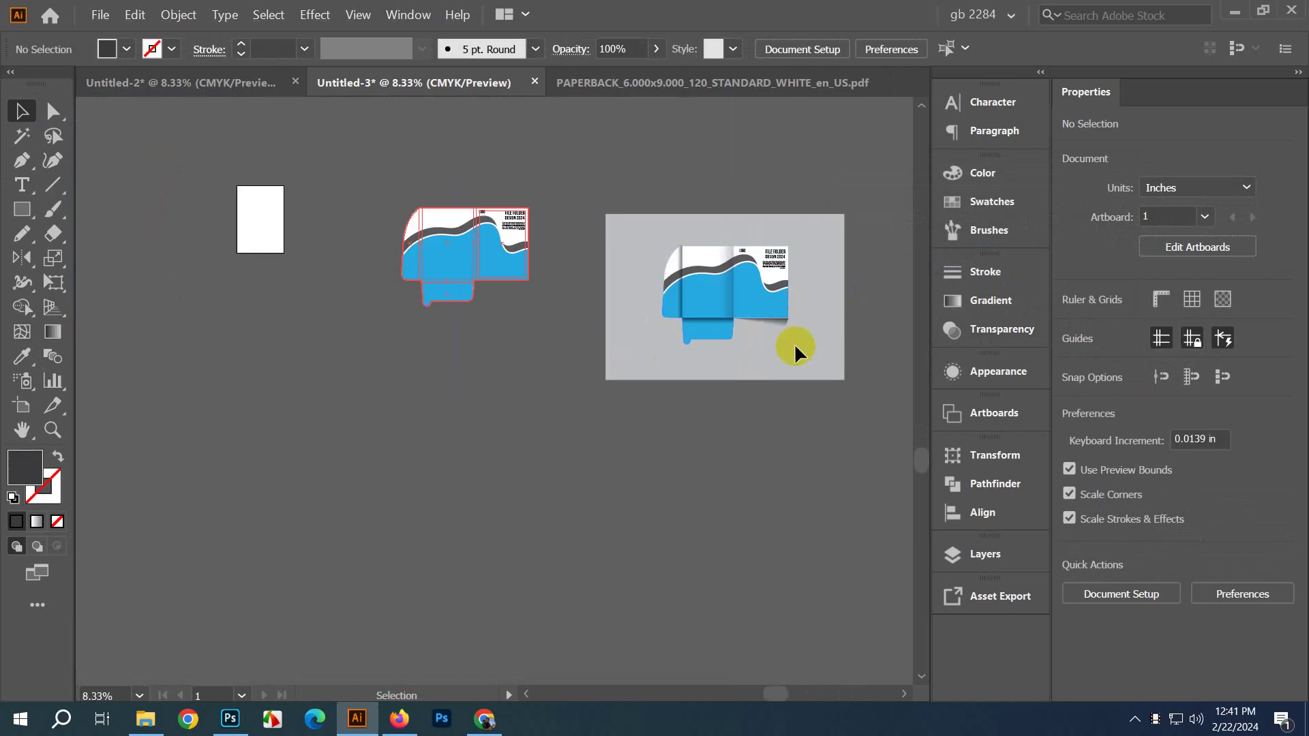
Step: Pull the outer lower corner of the blended shadow up toward the title panel to make the shadow shallower, and deselect it
scroll(791, 341, up, 4)
scroll(787, 385, up, 2)
click(53, 113)
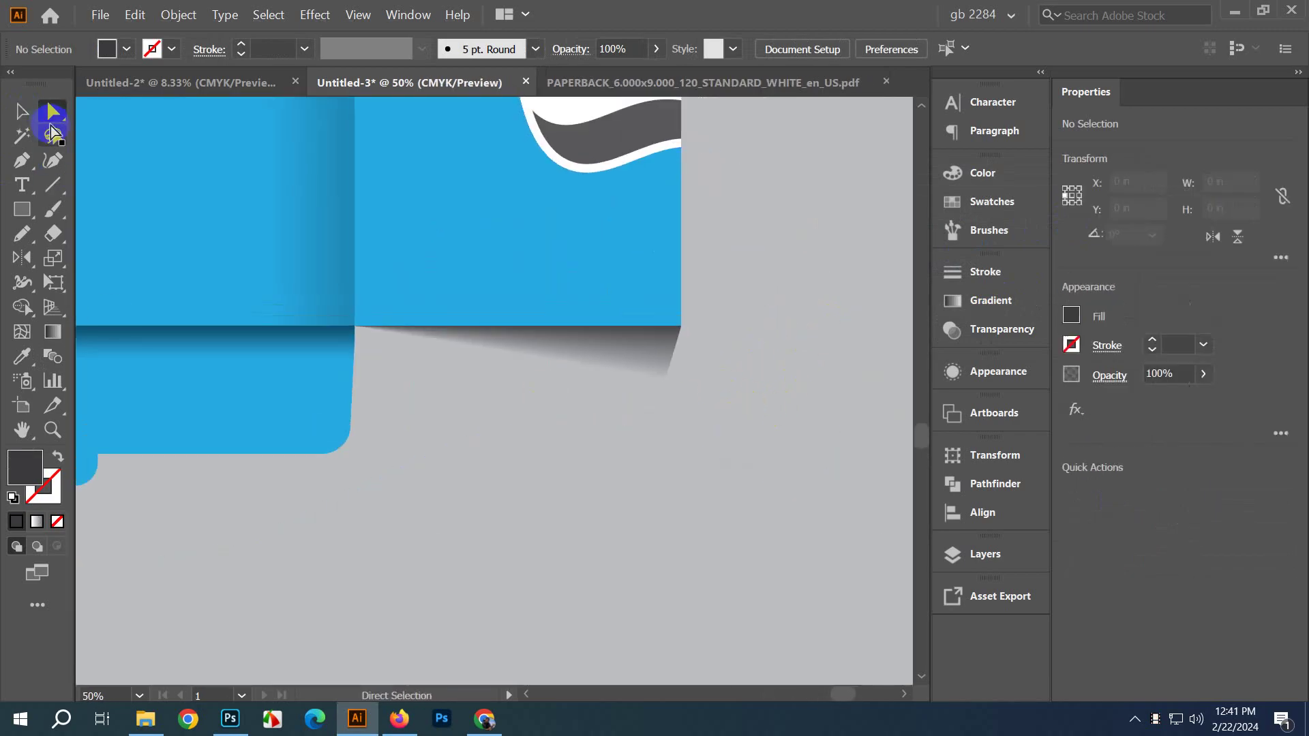
drag(661, 379, 669, 351)
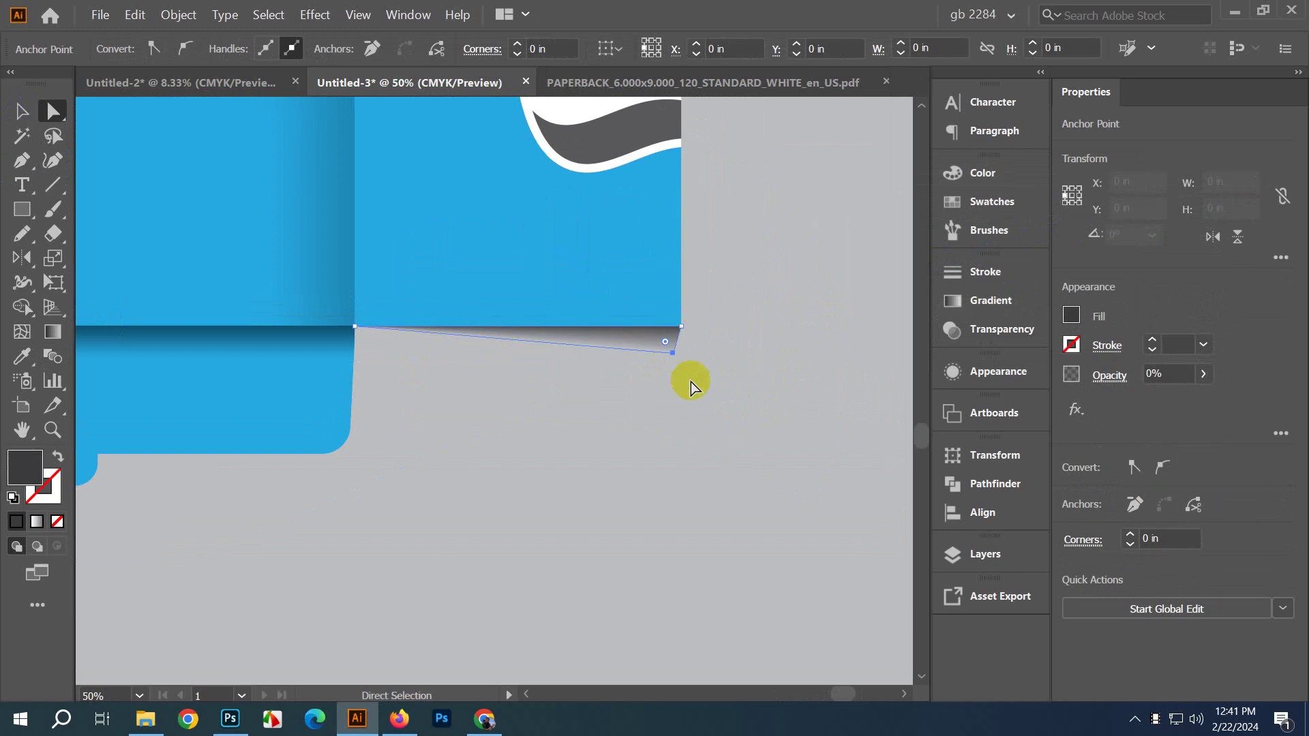
scroll(432, 407, down, 2)
click(754, 362)
scroll(749, 377, down, 1)
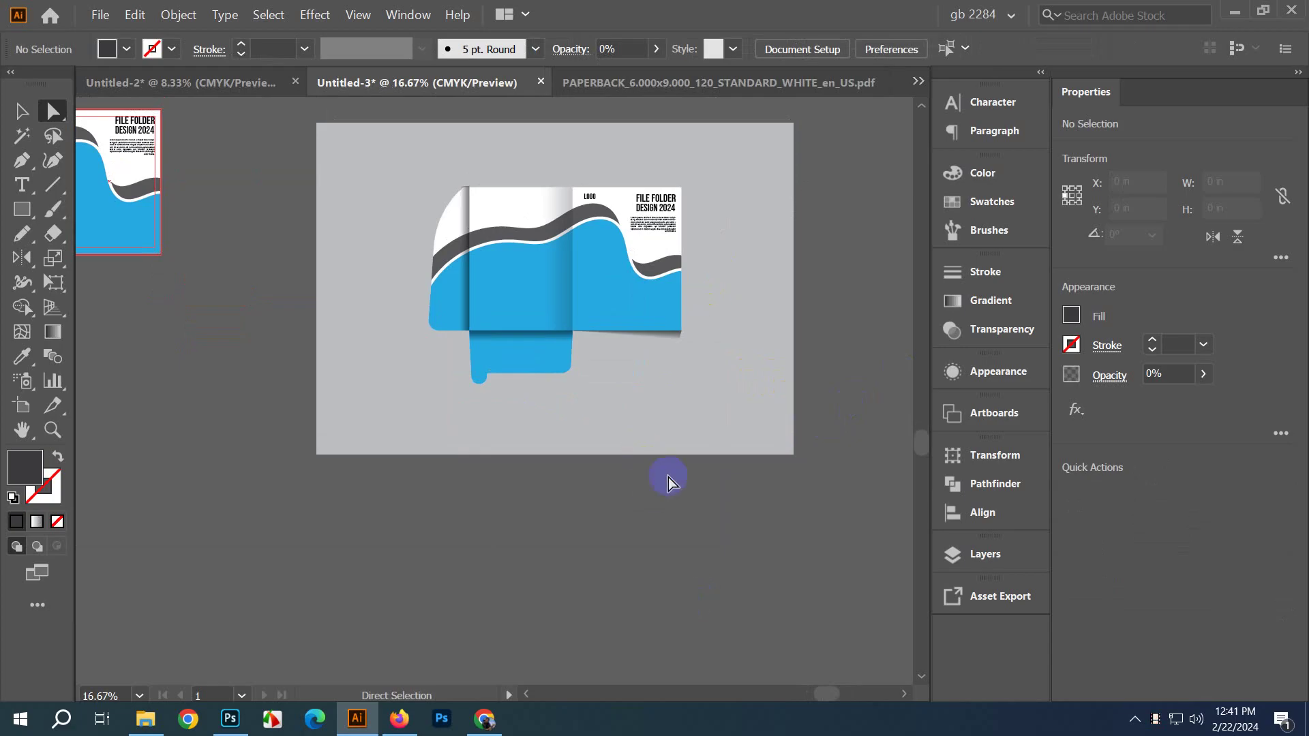
click(20, 110)
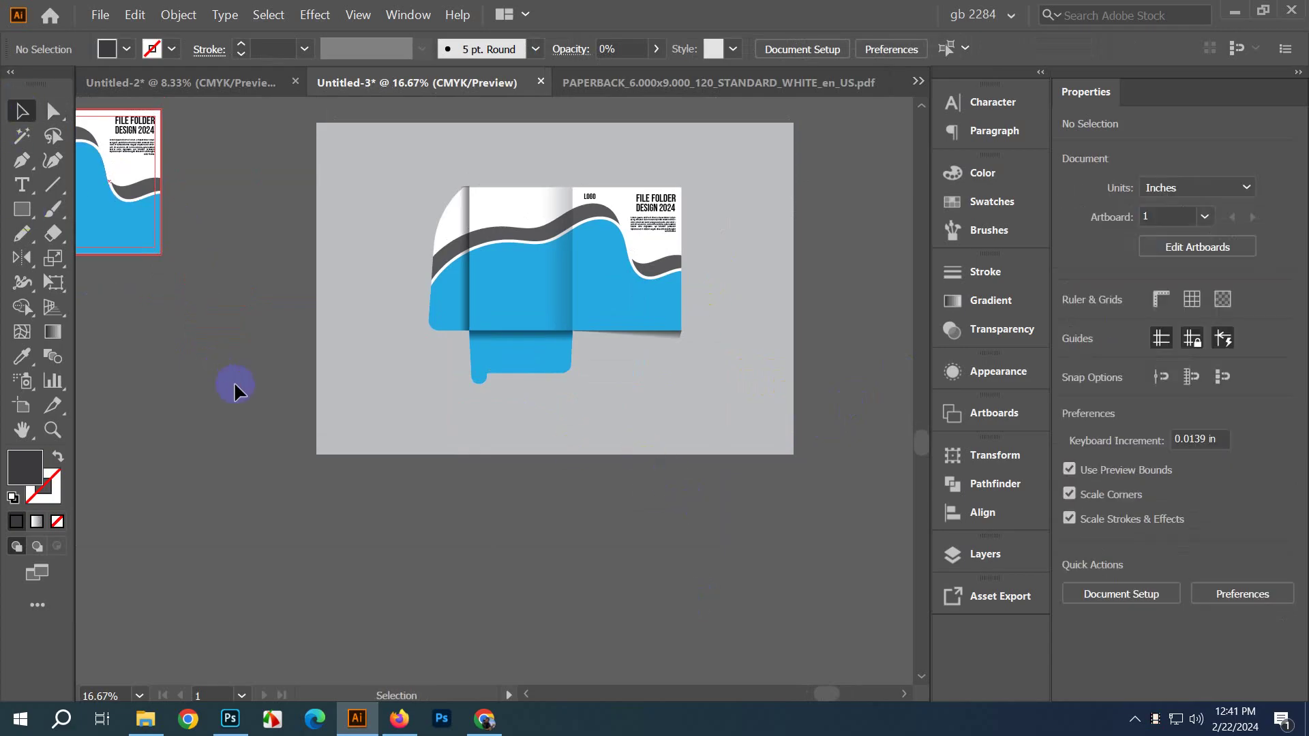
drag(234, 382, 231, 403)
scroll(233, 408, down, 1)
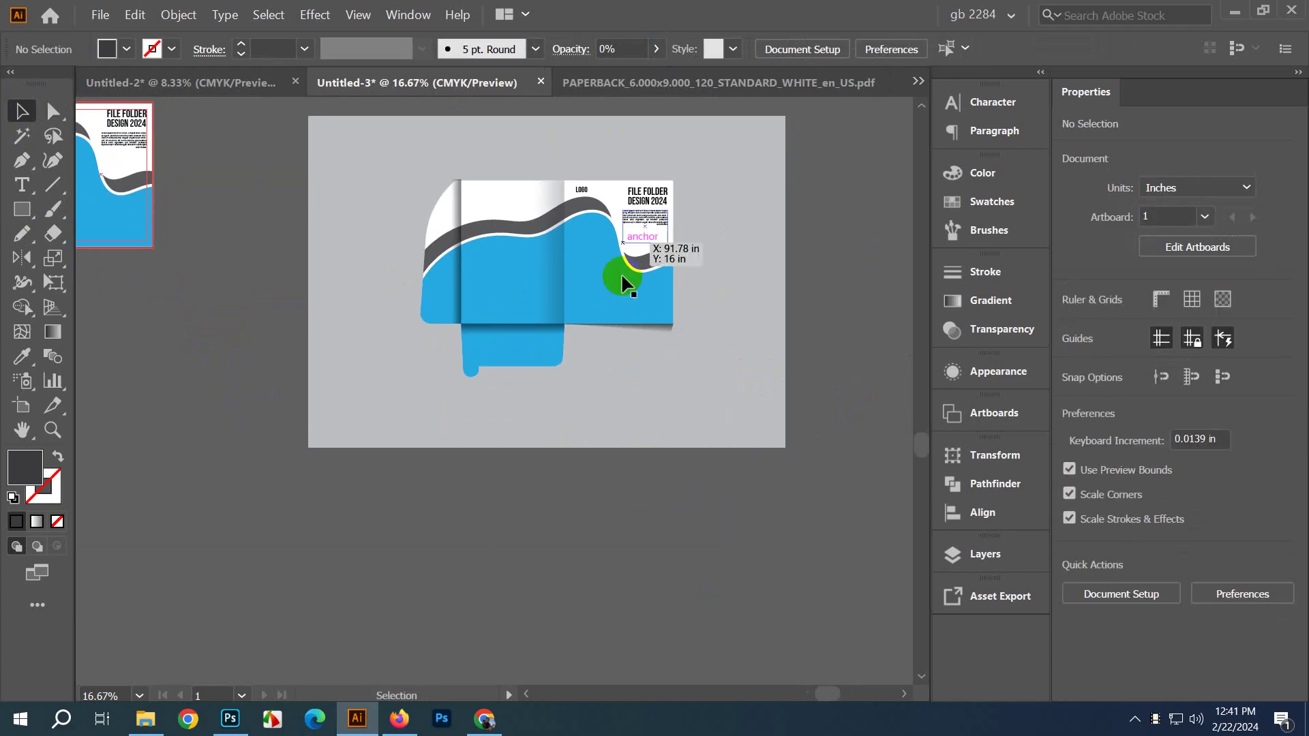